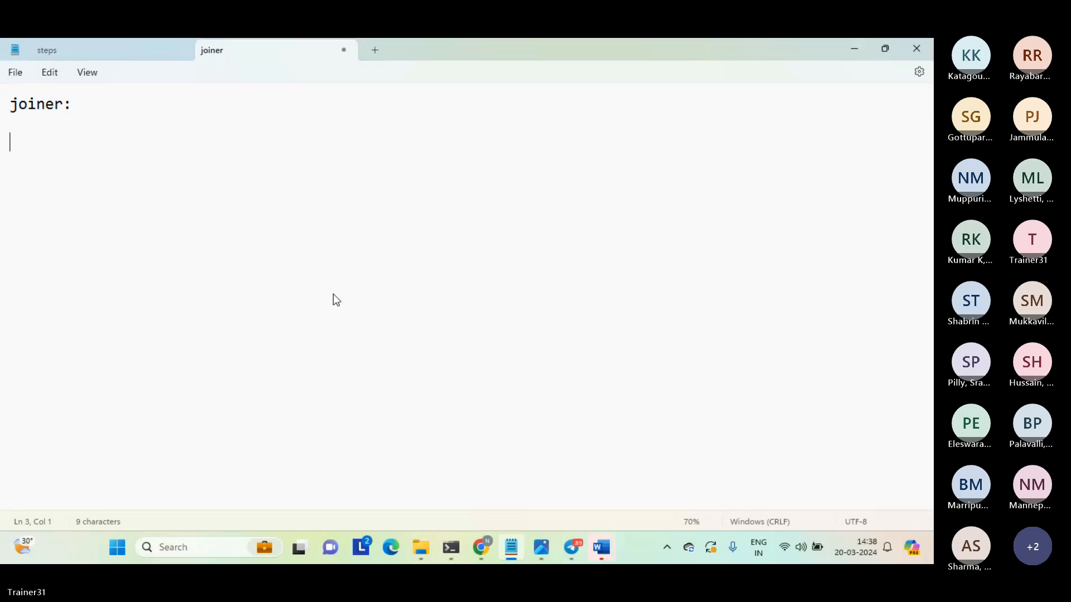
Add the note "combine data...." under the joiner heading.
text(co)
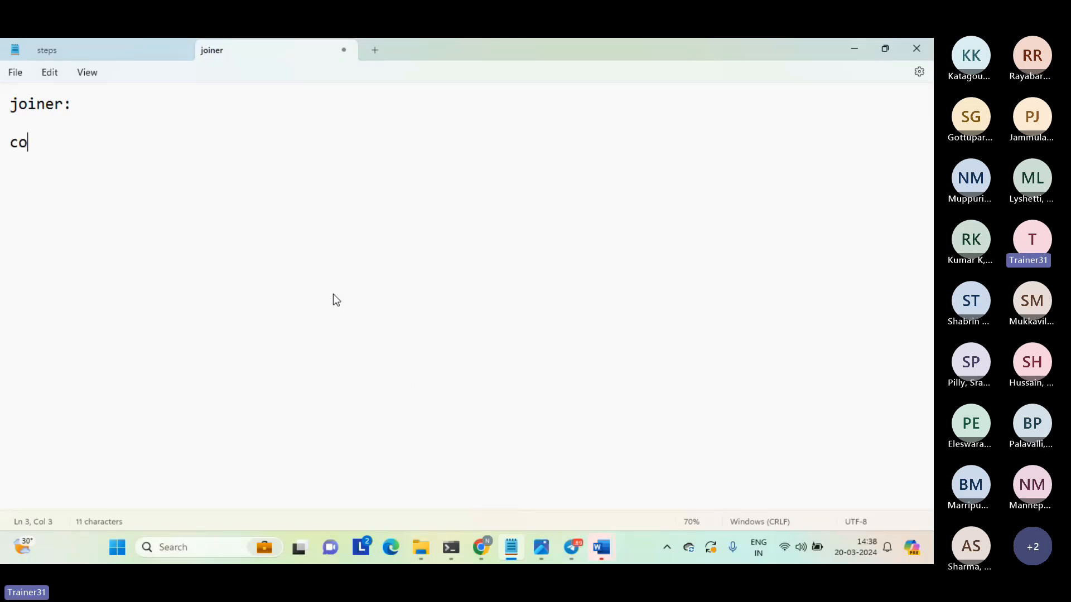
text(mbine )
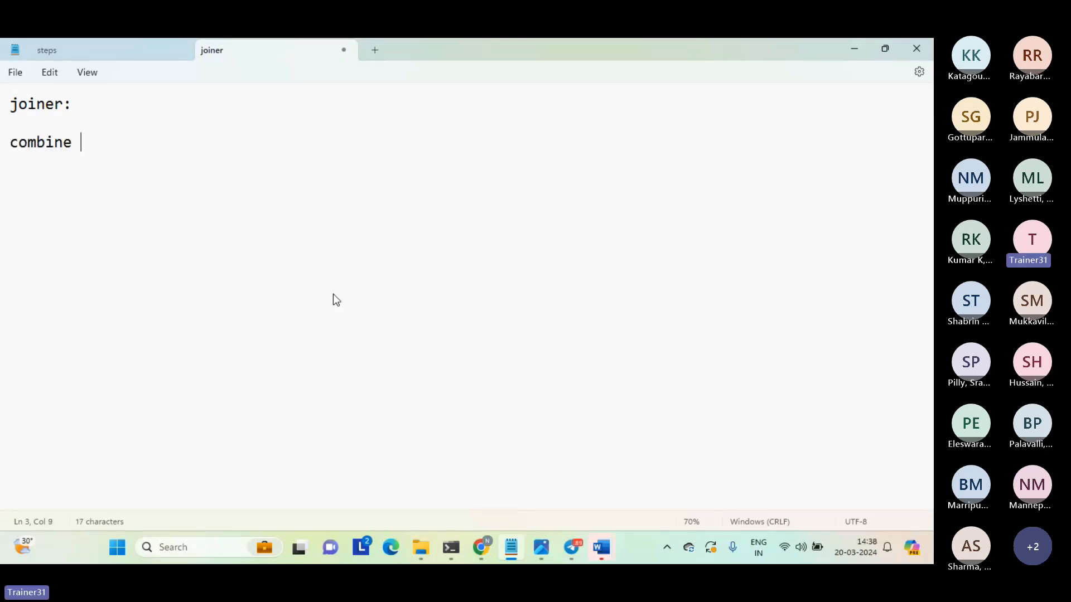
text(data....)
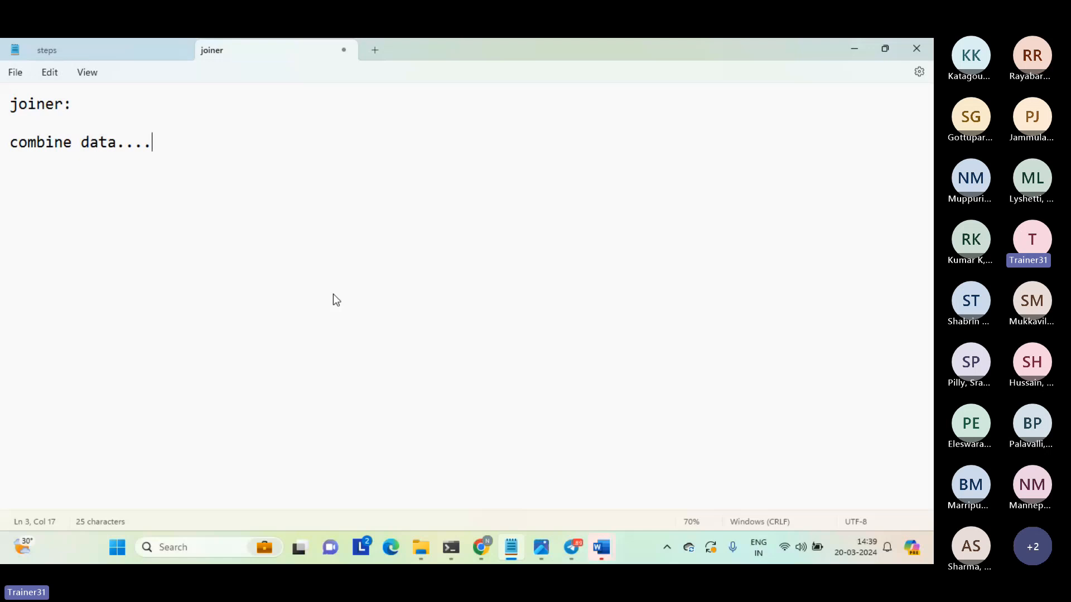
key(Return)
key(Return)
Write the join condition "t1.c1 = t2.c1" as a separate line below the "combine data...." note.
text(t1.)
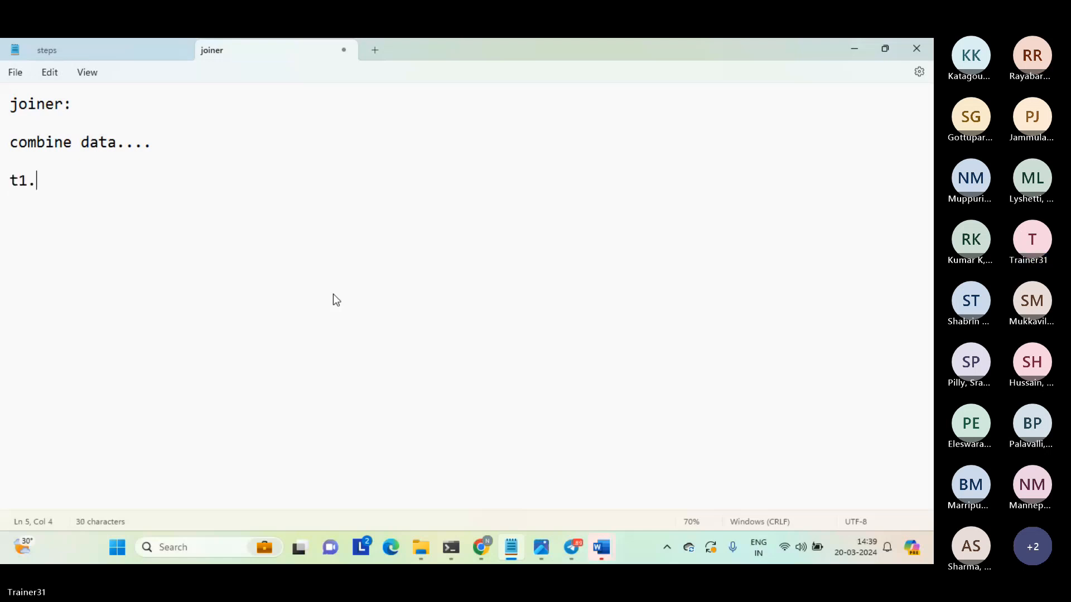
text(c1 )
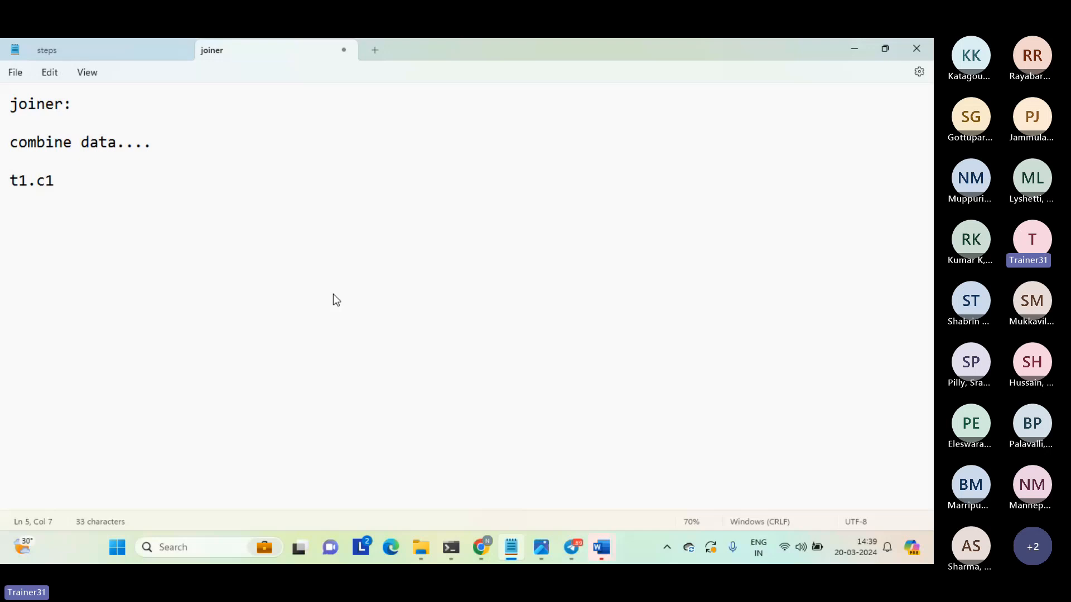
text(= t2)
text(.c1)
key(Return)
key(Up)
key(shift+Down)
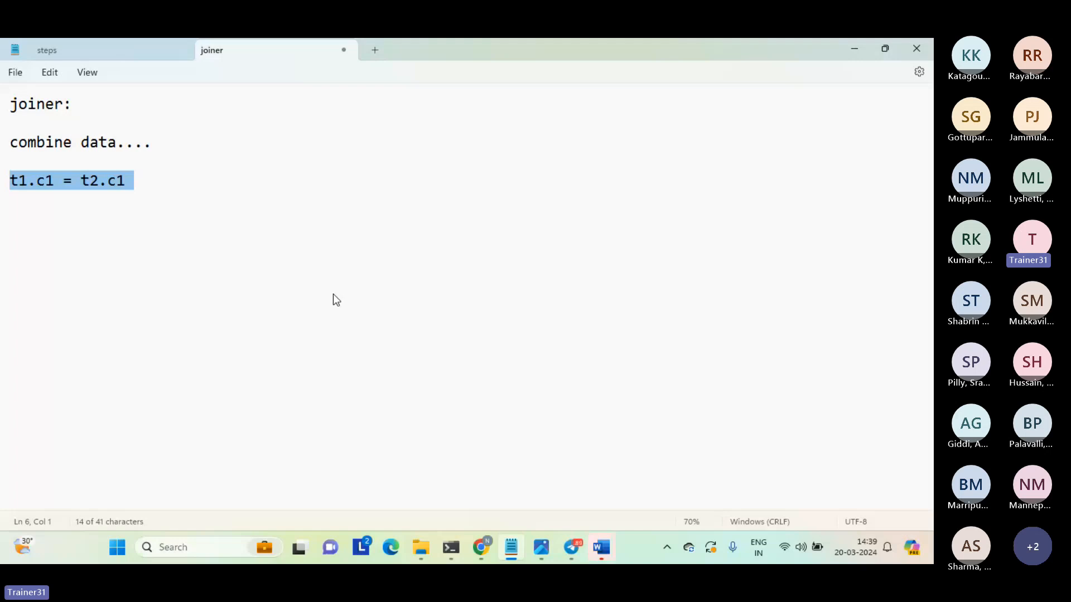
click(189, 245)
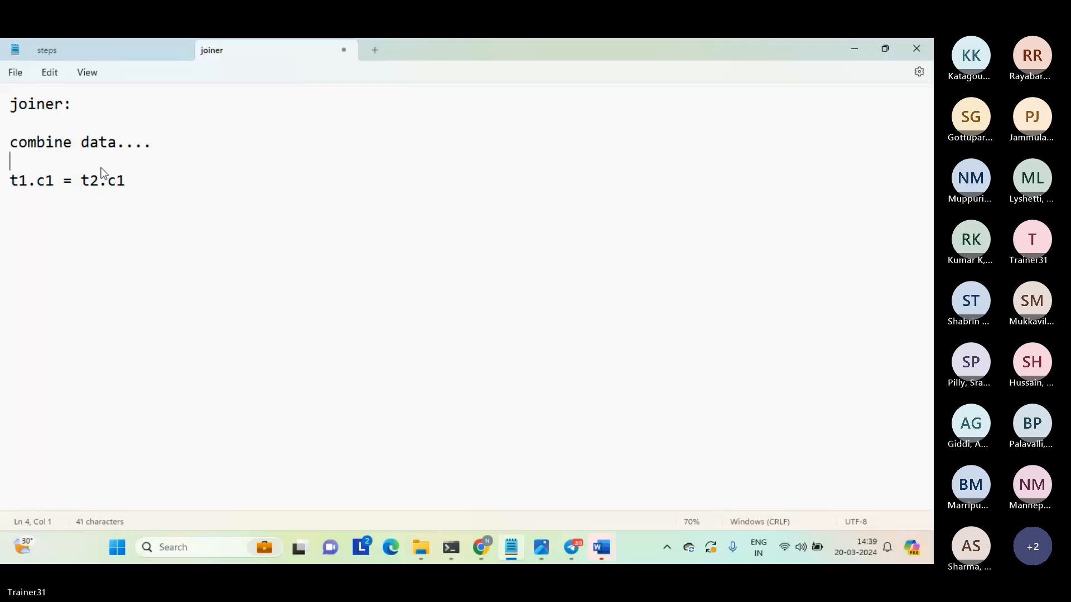
drag(102, 167, 145, 184)
click(160, 208)
drag(136, 160, 155, 218)
Add the notes "2 sources..." and "....." as separate lines below the join condition.
click(156, 220)
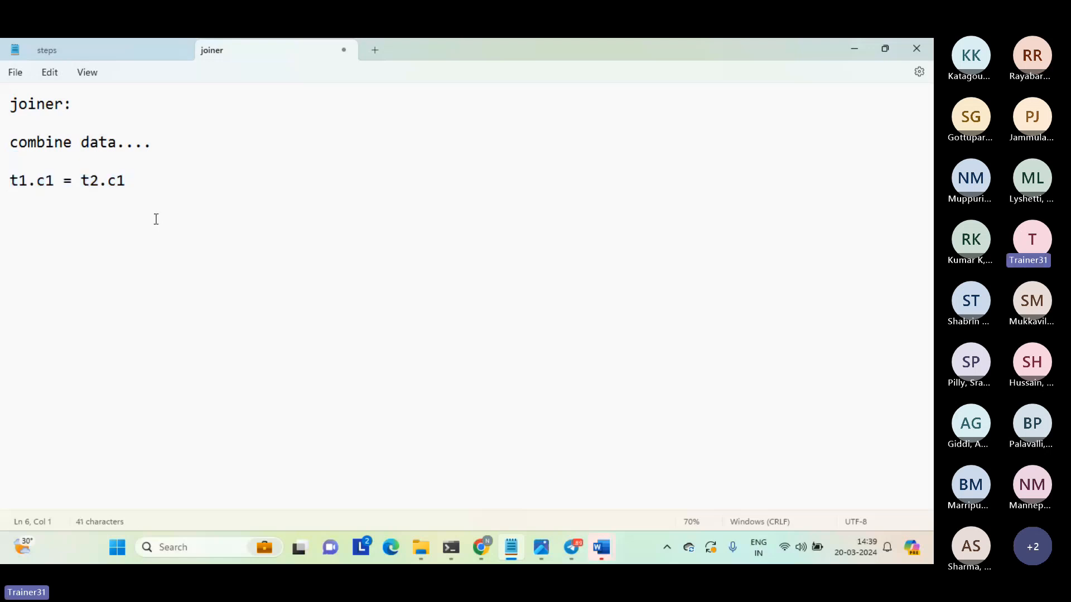
key(Return)
text(2 sources...)
key(Return)
key(Return)
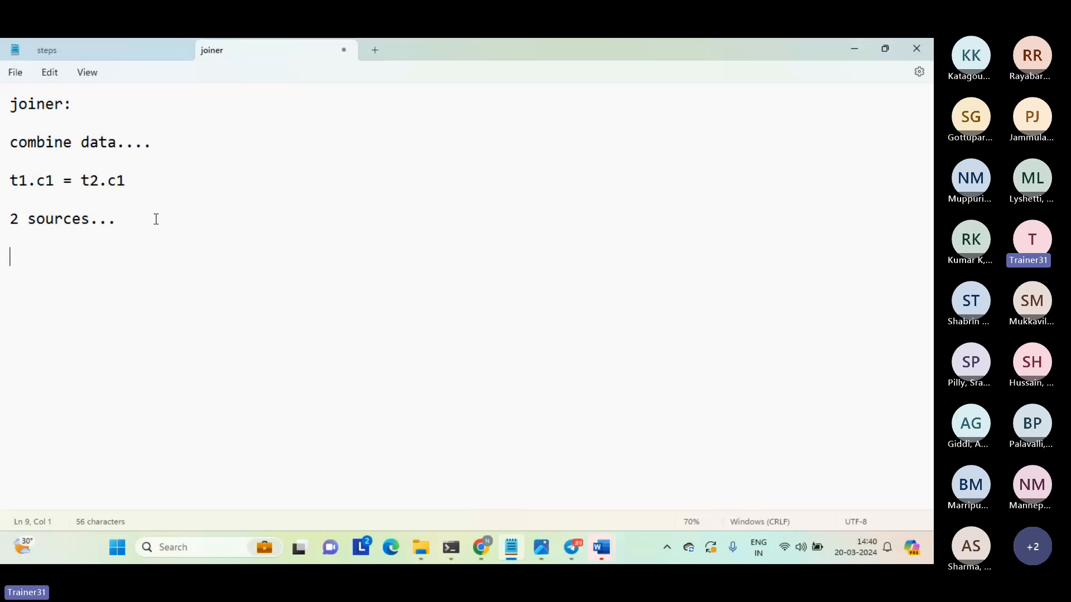
text(.....)
key(Return)
key(Return)
key(Return)
Switch to Chrome and bring up the Informatica Data Integration home page.
mouse_move(472, 540)
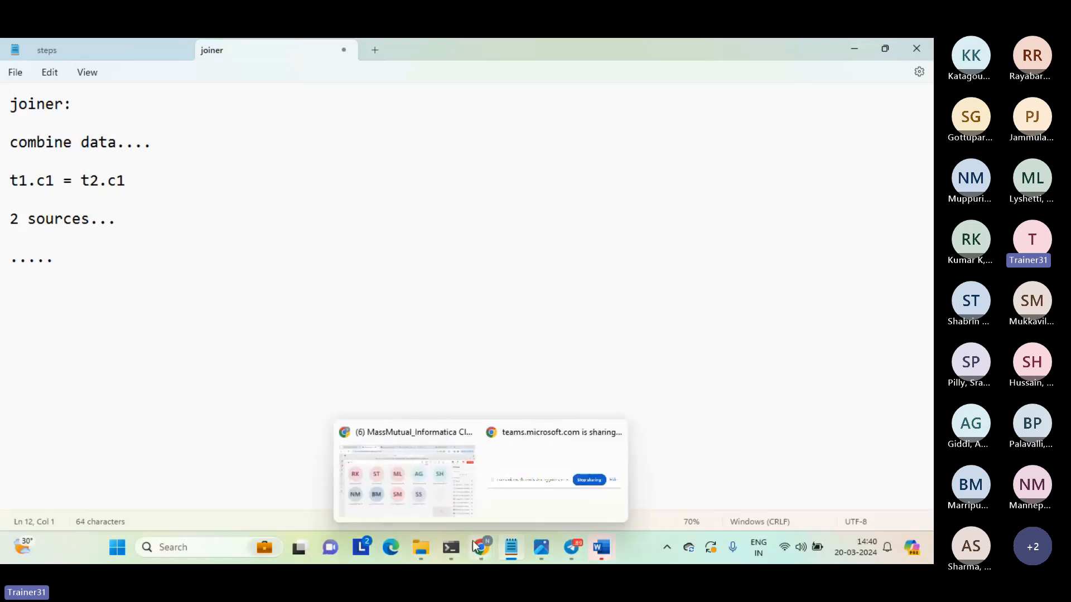
click(435, 484)
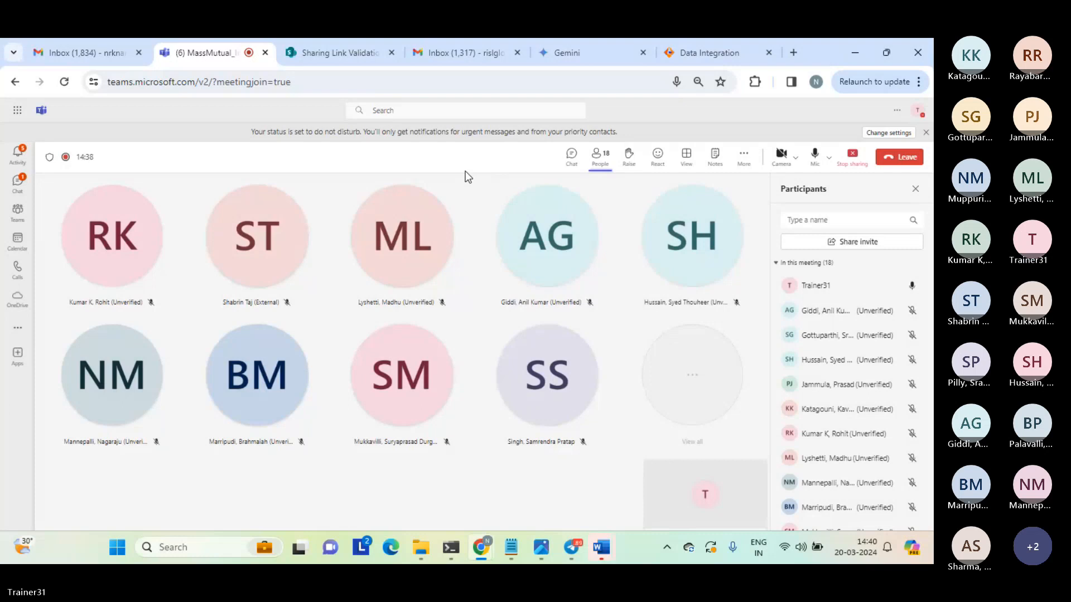
click(711, 52)
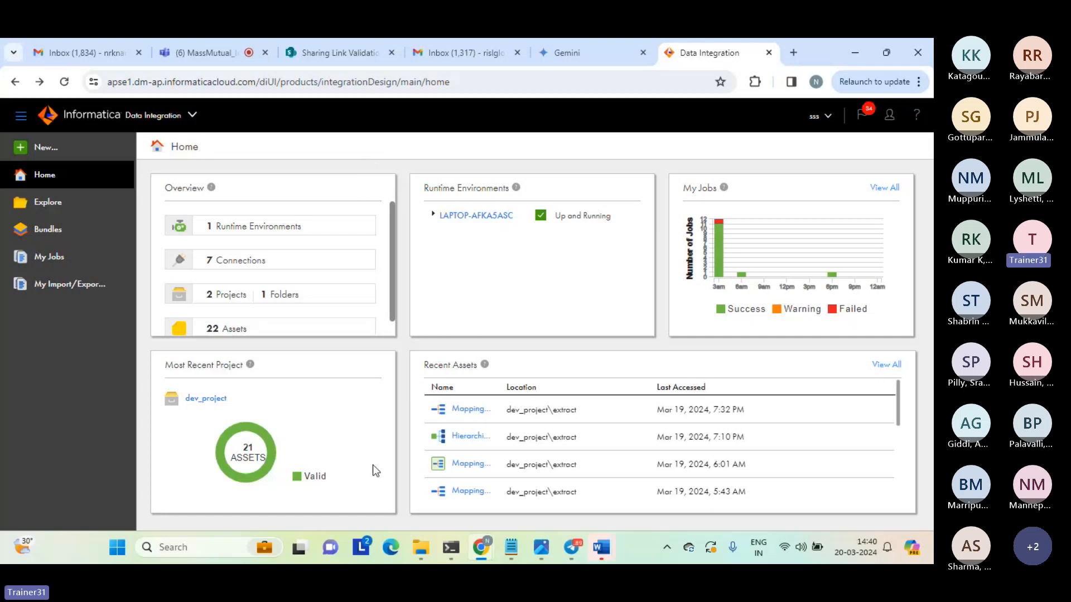
Switch to File Explorer and open the seq_1 text document from the source folder.
mouse_move(419, 550)
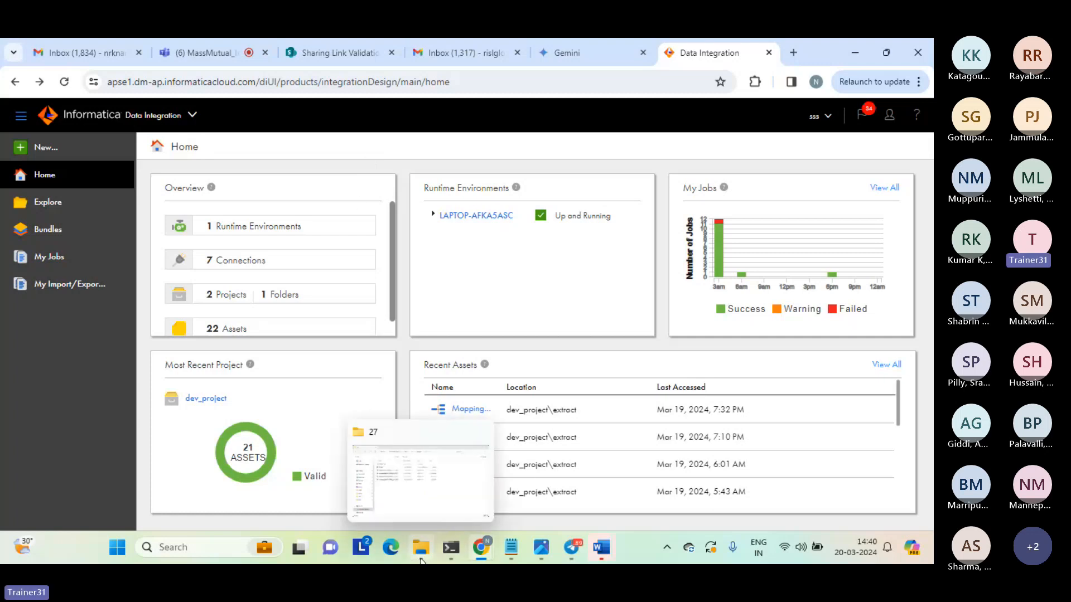
click(398, 496)
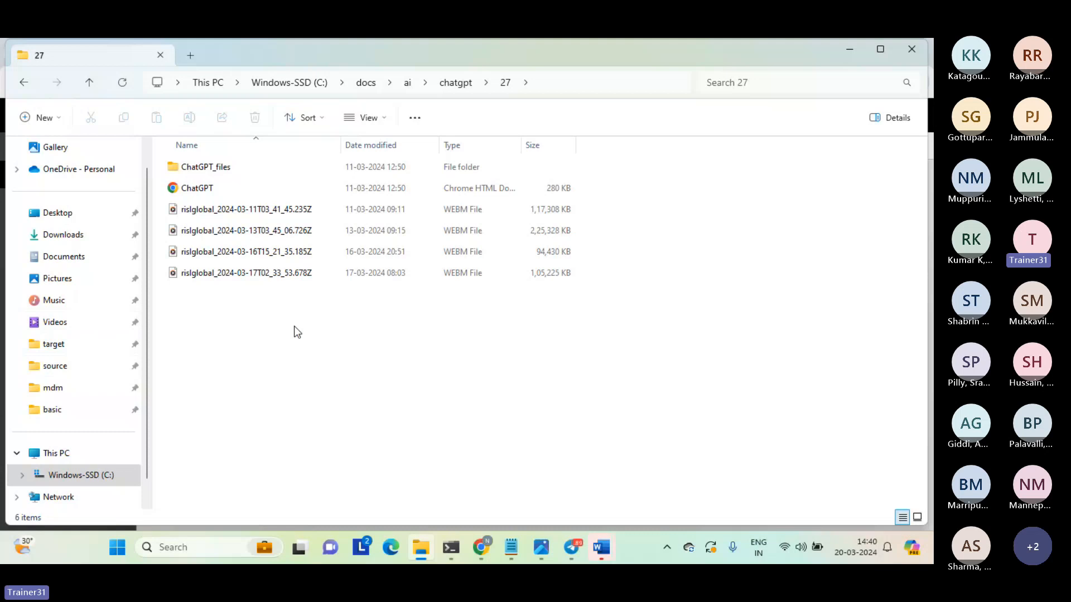
click(54, 369)
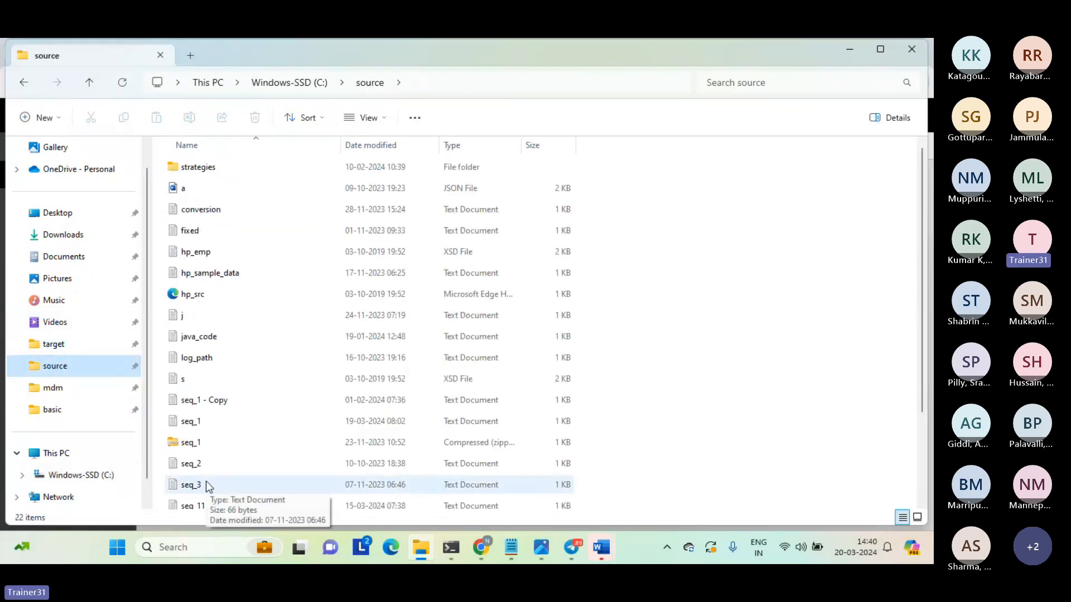
click(193, 421)
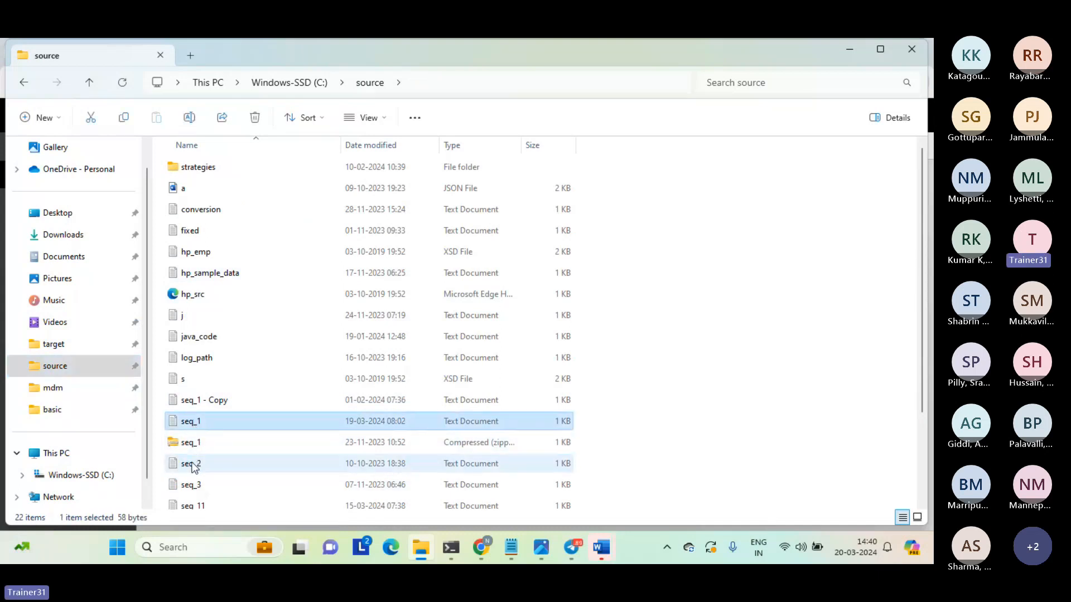
click(194, 465)
click(196, 425)
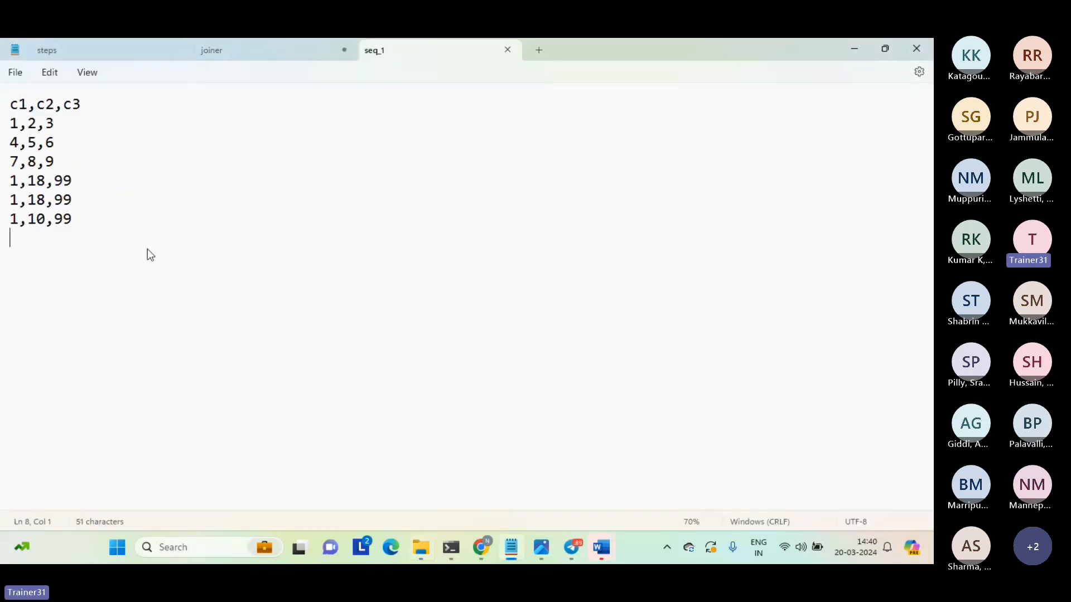
Examine the data in seq_1 and highlight its c1 column heading.
key(ctrl+a)
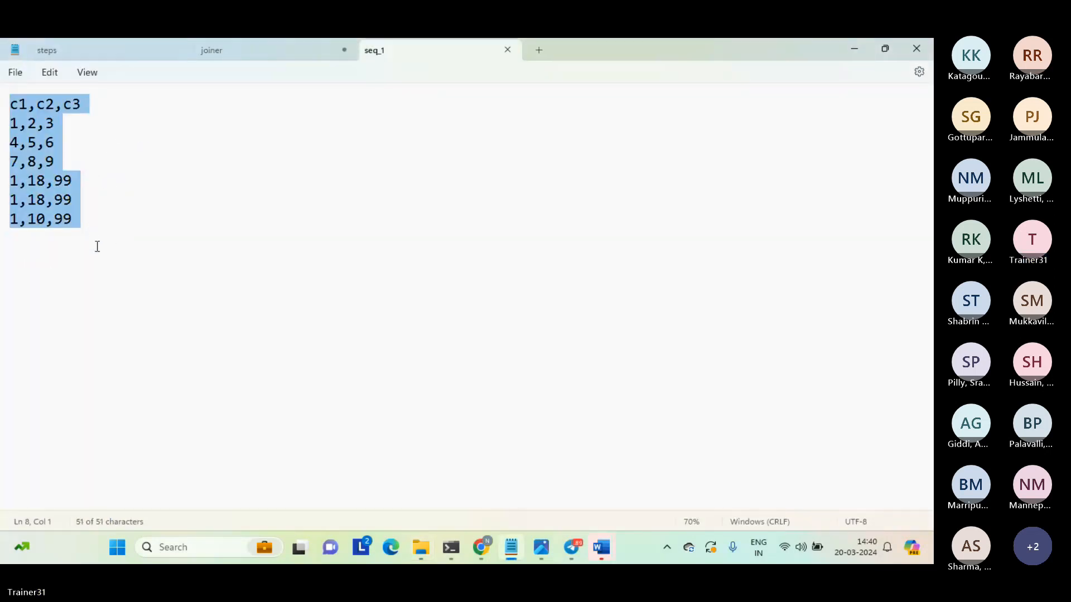
click(96, 246)
key(ctrl+Home)
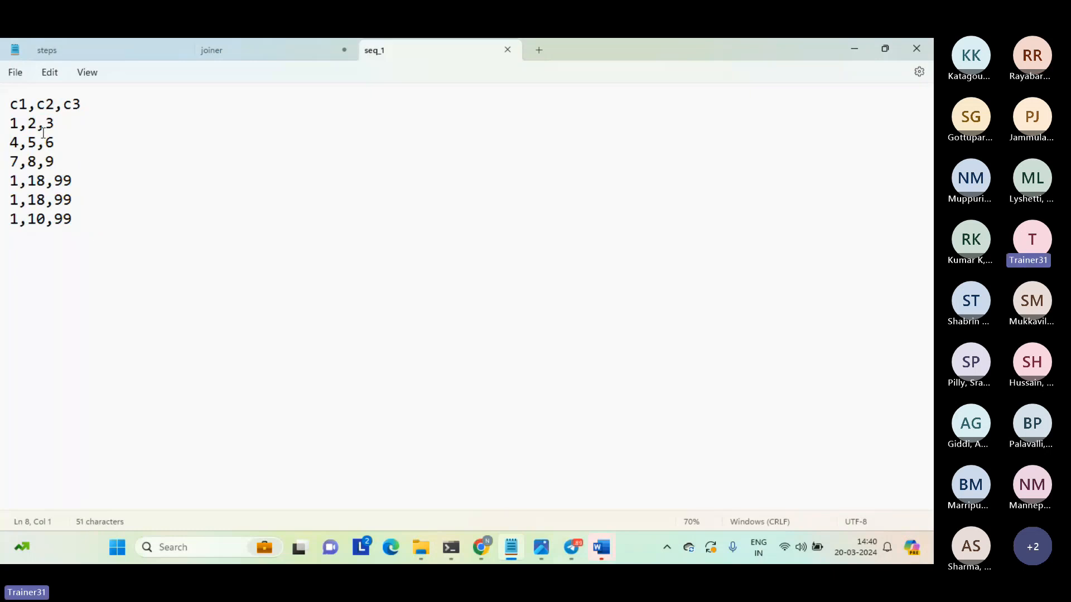
key(shift+Right)
key(shift+Right)
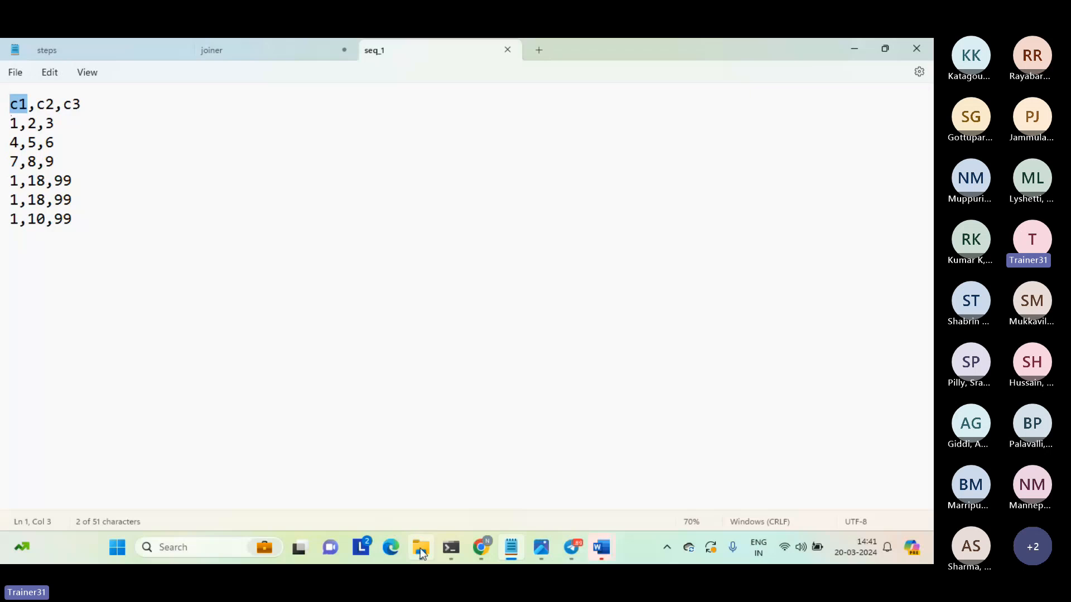
Open the seq_2 text document from the source folder and delete the extra blank line at its end.
mouse_move(420, 548)
click(400, 489)
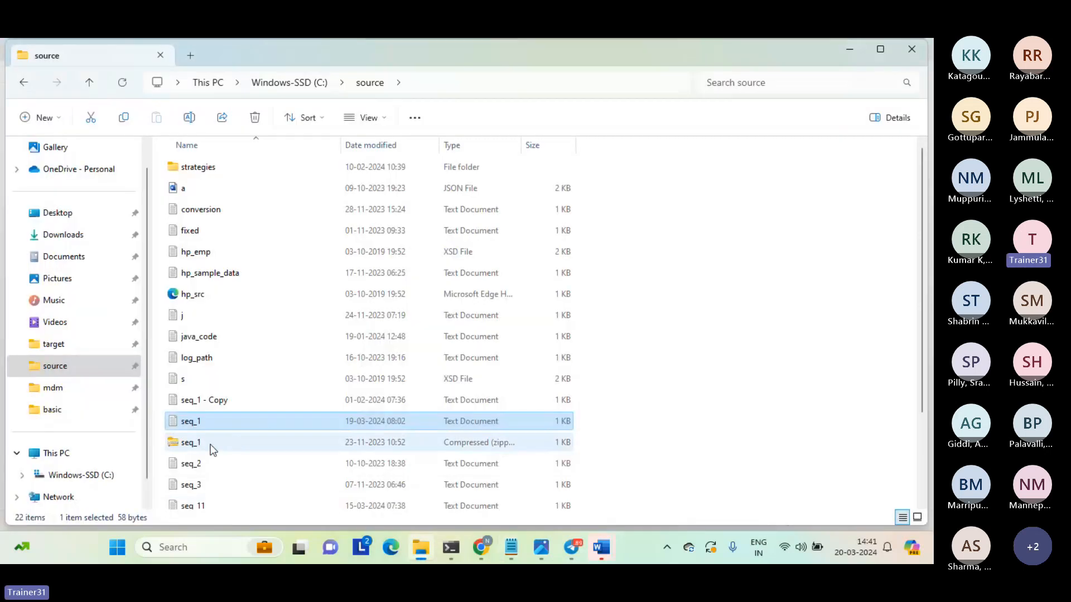
click(189, 466)
double_click(188, 467)
click(217, 301)
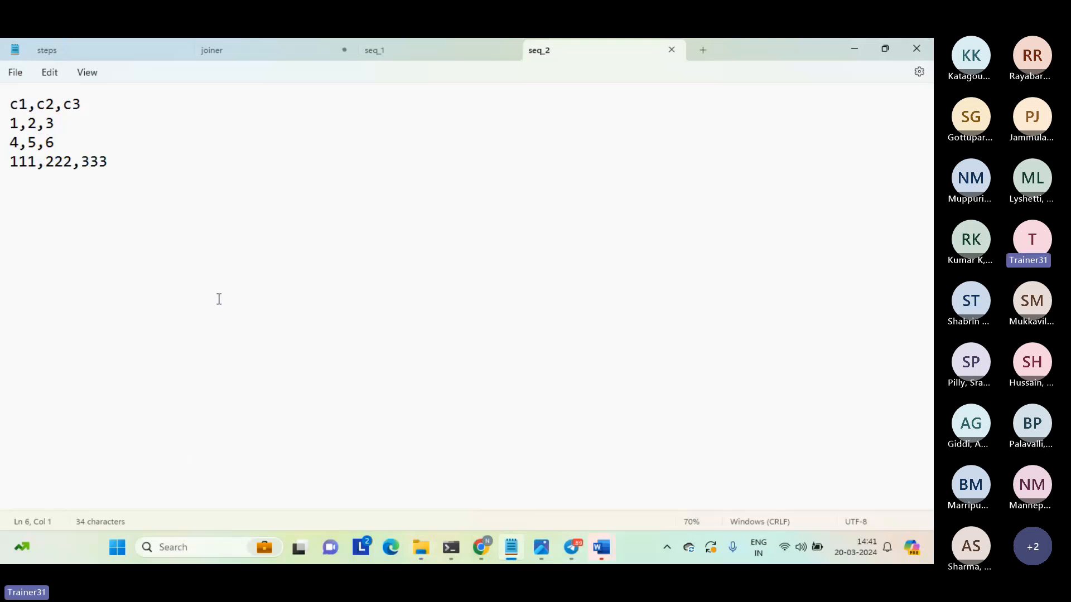
key(shift+Left)
key(Delete)
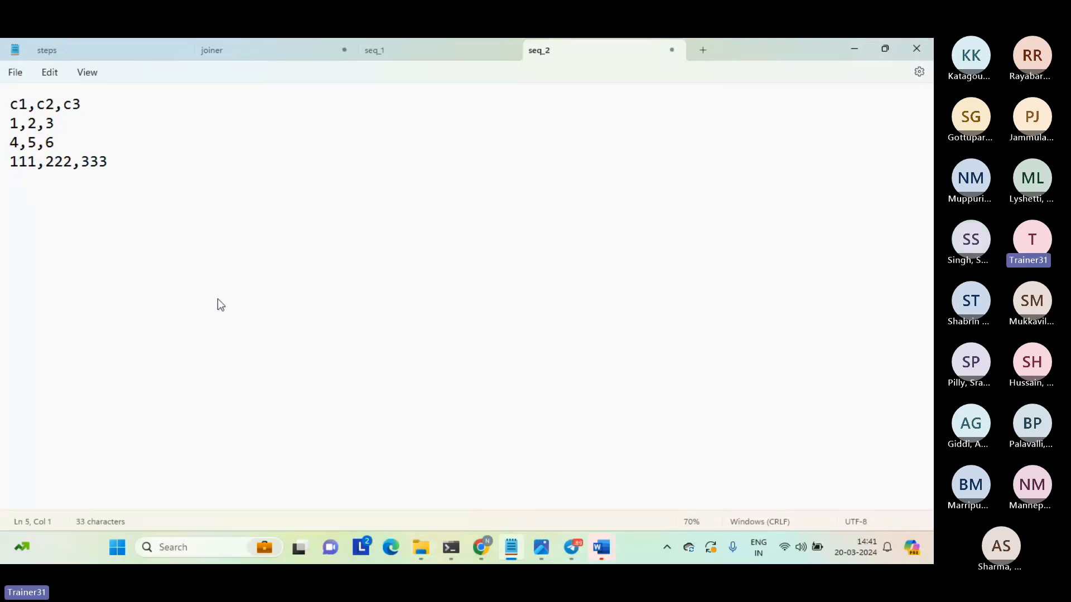
key(Num_Lock)
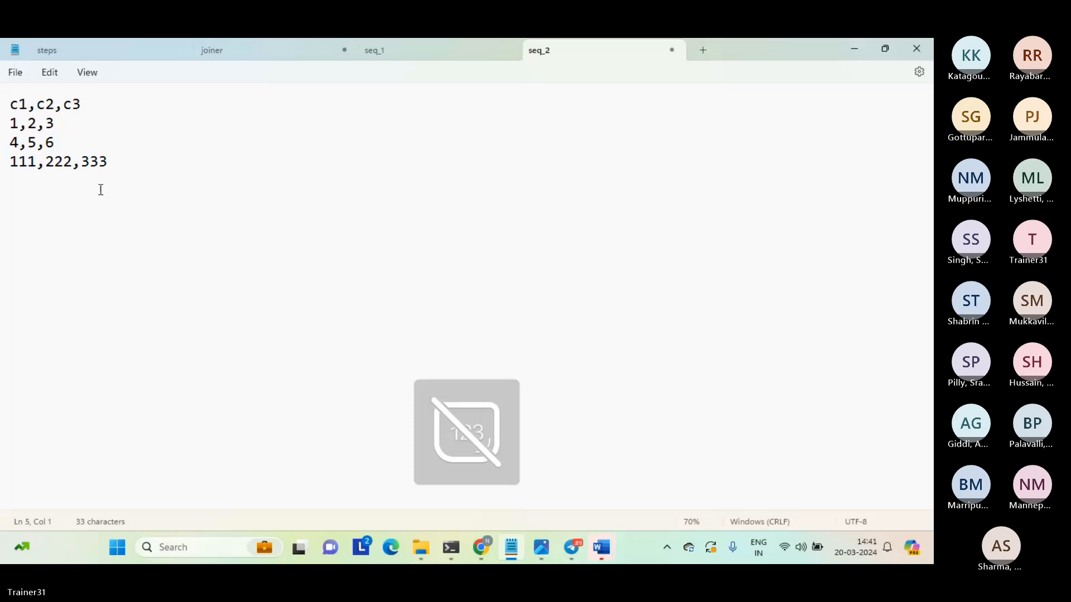
Compare the rows of seq_1 and seq_2 by their c1 values, checking for matching and non-matching records.
drag(17, 136, 6, 137)
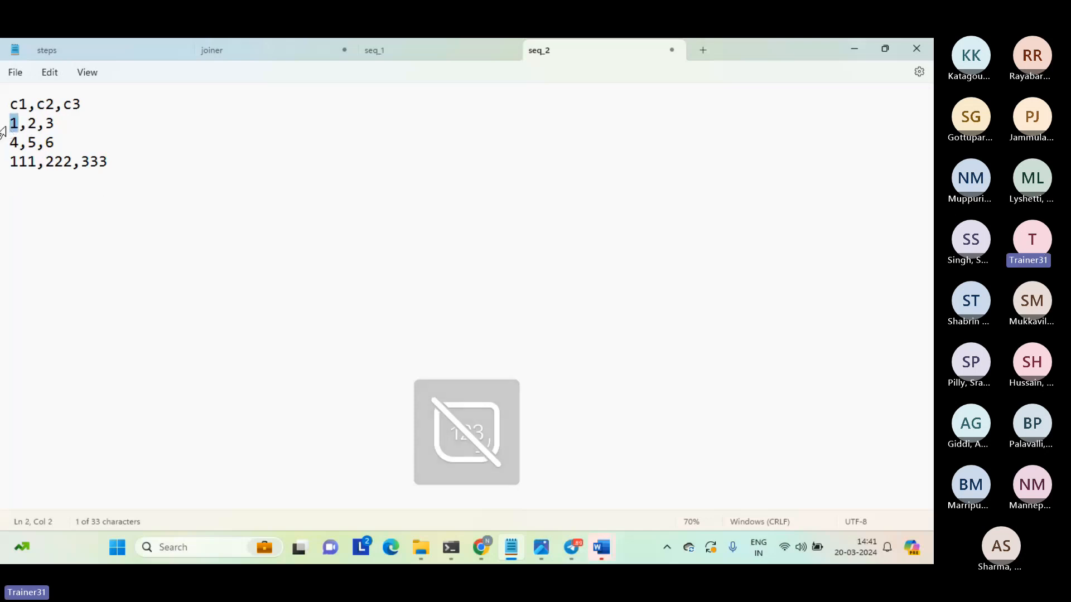
click(404, 51)
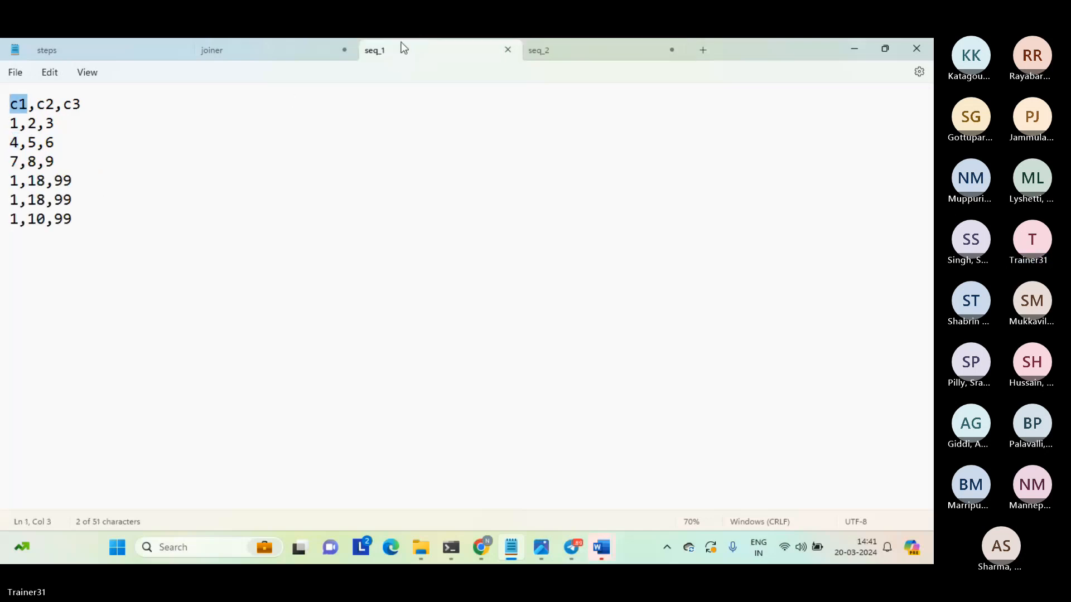
drag(20, 128, 11, 132)
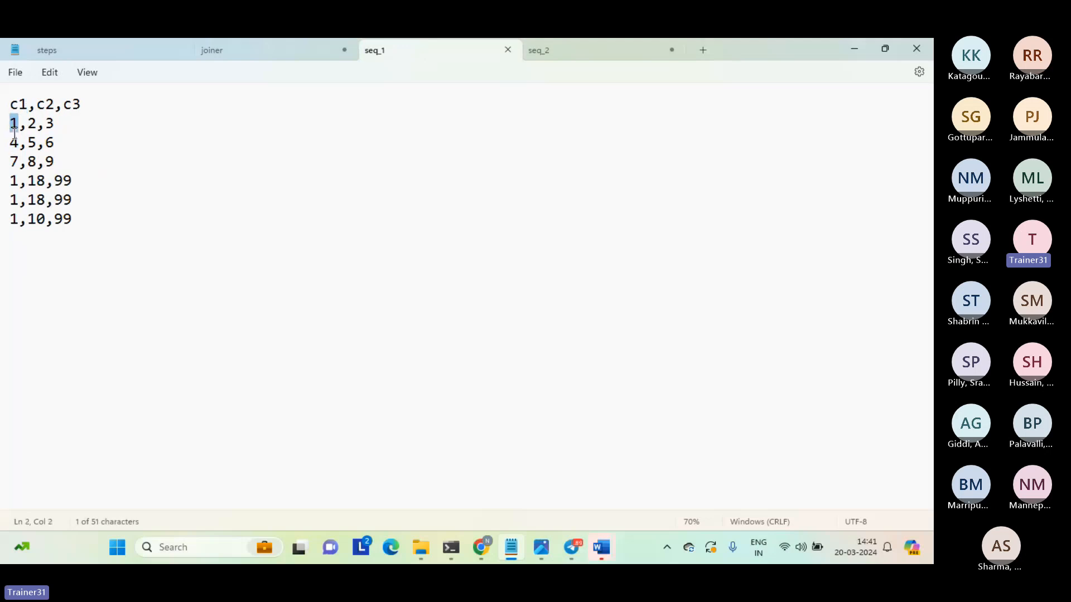
click(17, 138)
triple_click(14, 142)
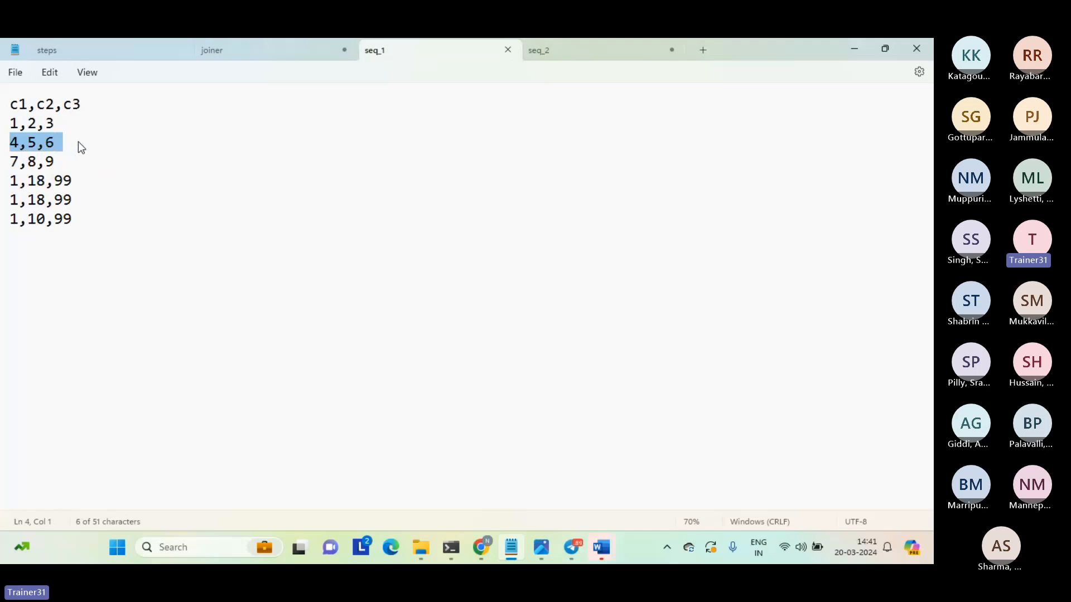
click(78, 142)
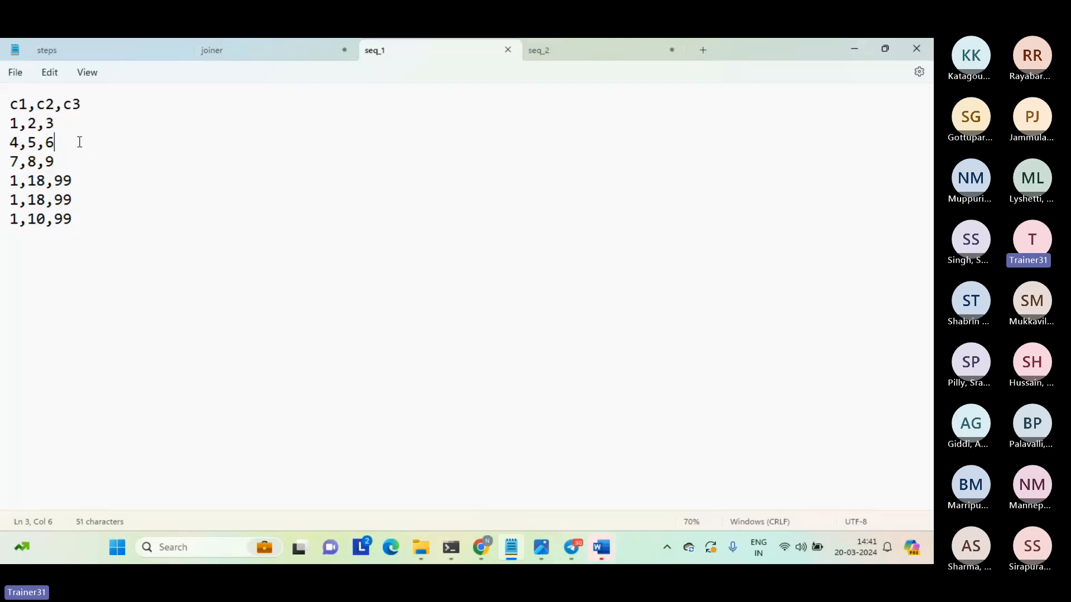
drag(65, 160, 1, 166)
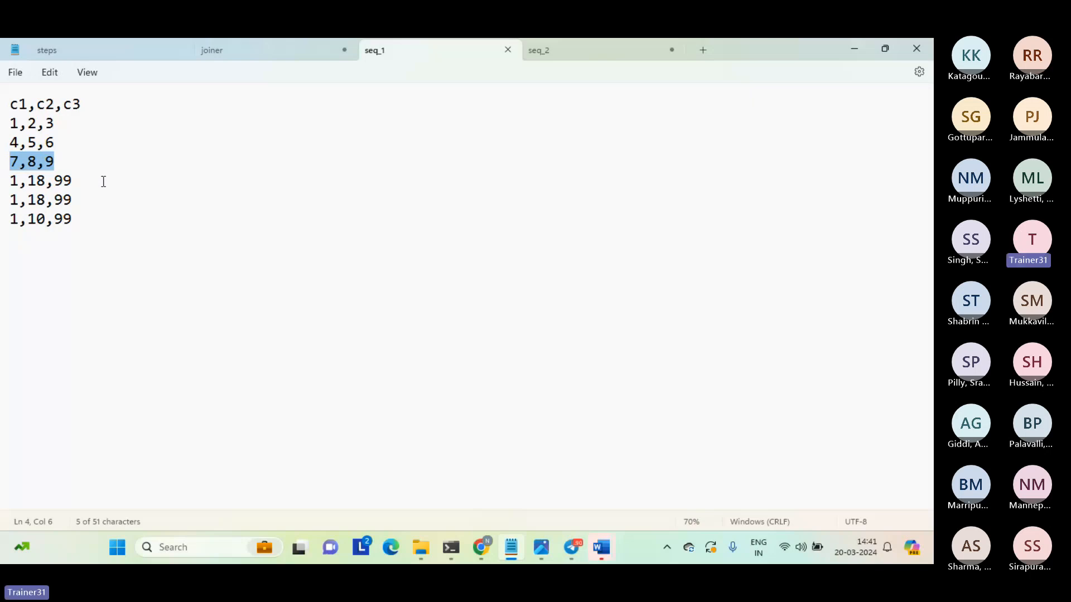
click(308, 225)
click(575, 56)
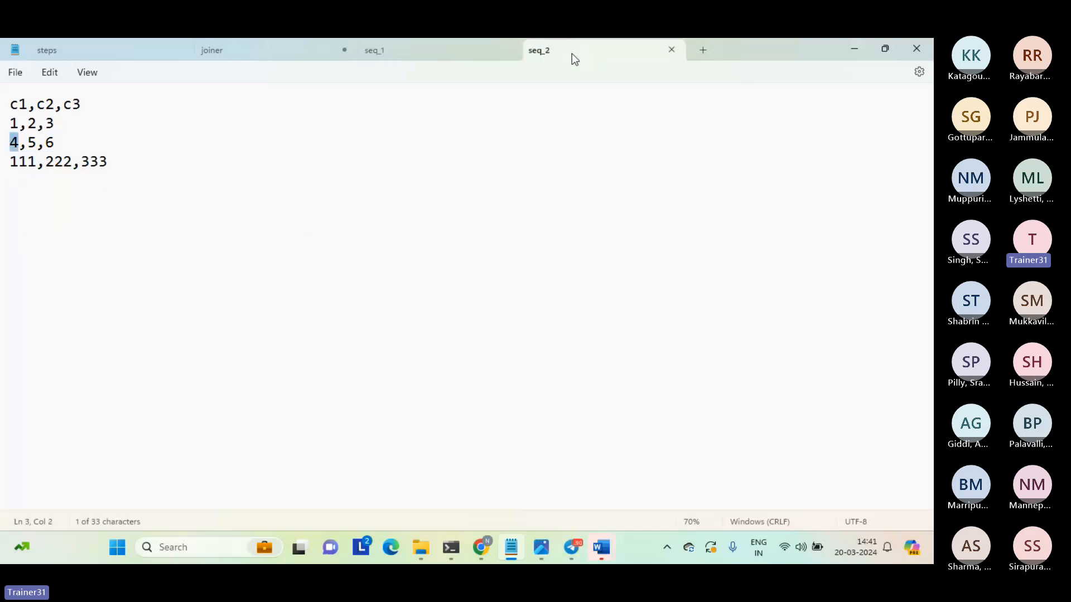
click(129, 158)
triple_click(129, 158)
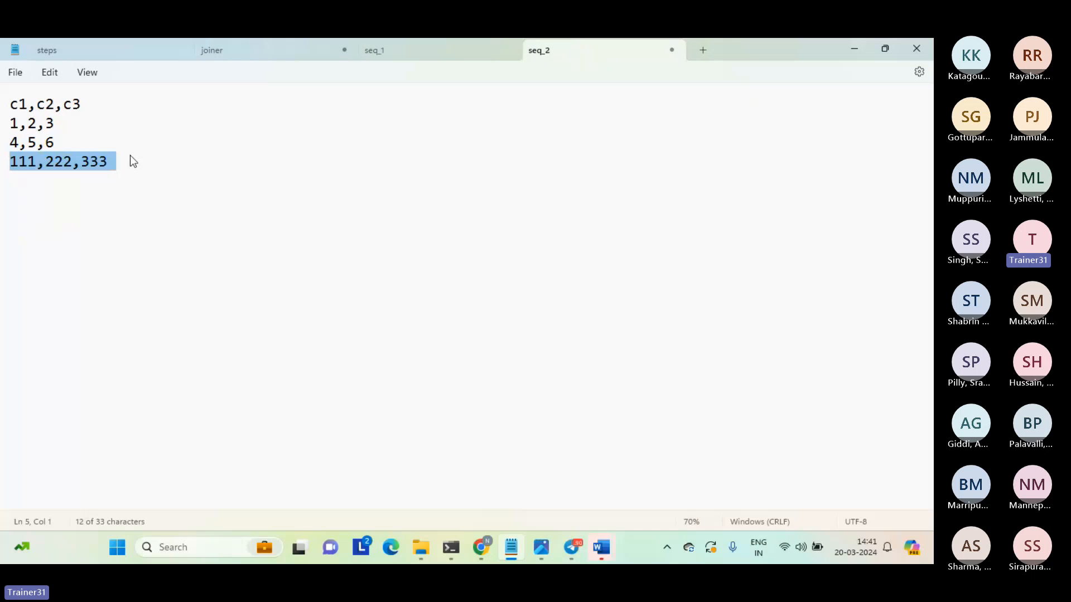
click(384, 184)
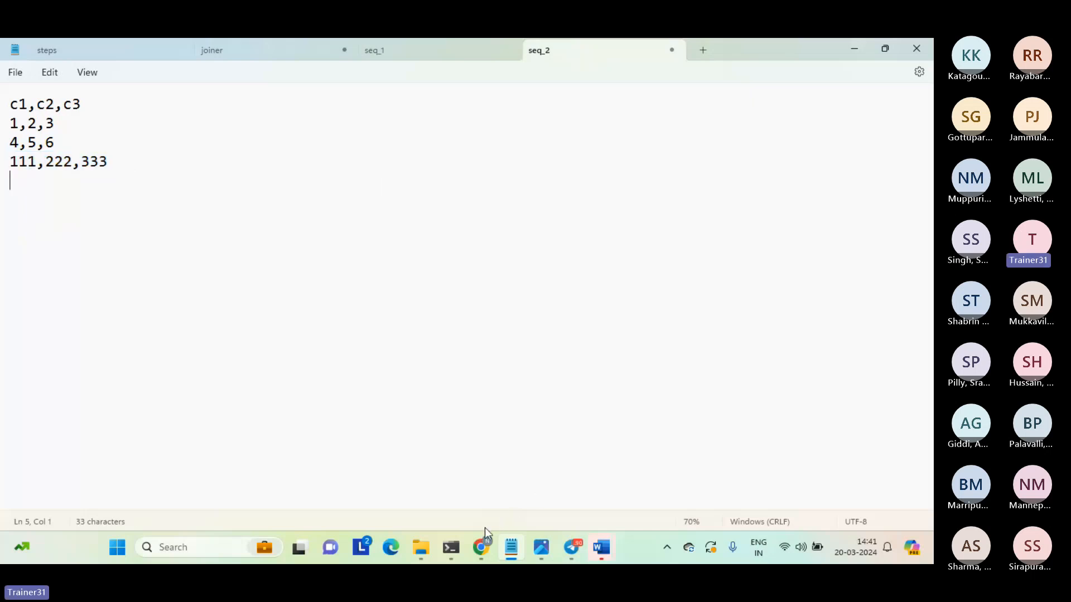
Switch to Informatica Data Integration in the browser and create a new asset of type Mapping.
mouse_move(482, 540)
click(425, 497)
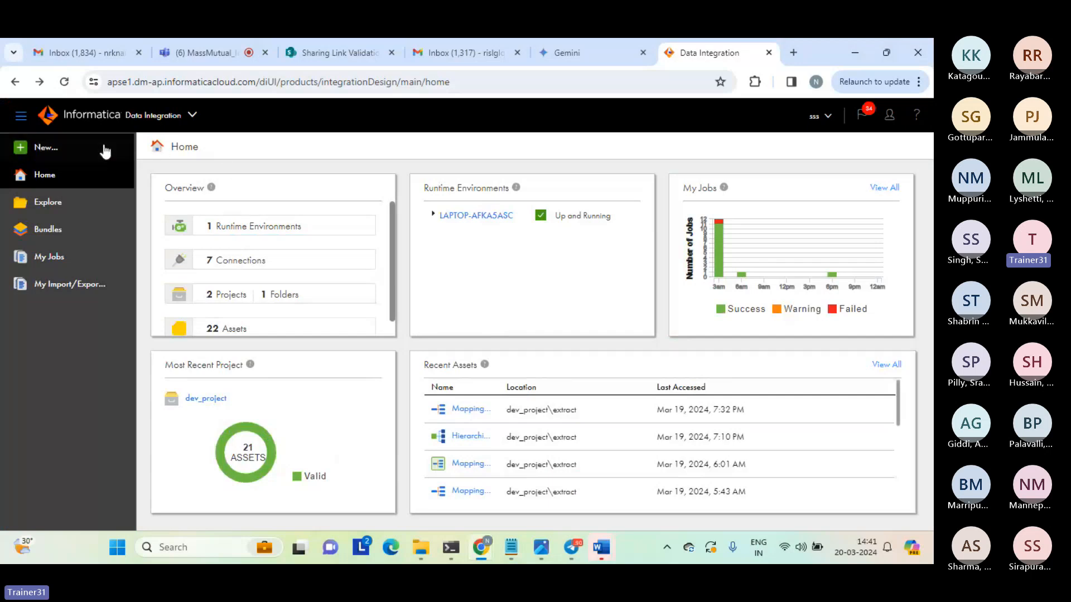
click(48, 149)
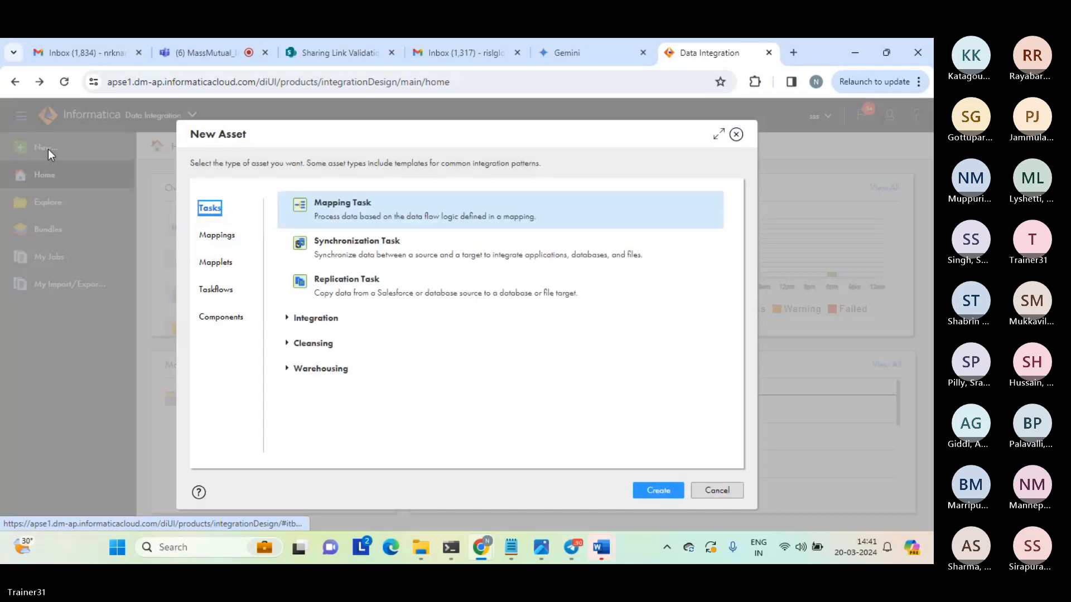
click(218, 235)
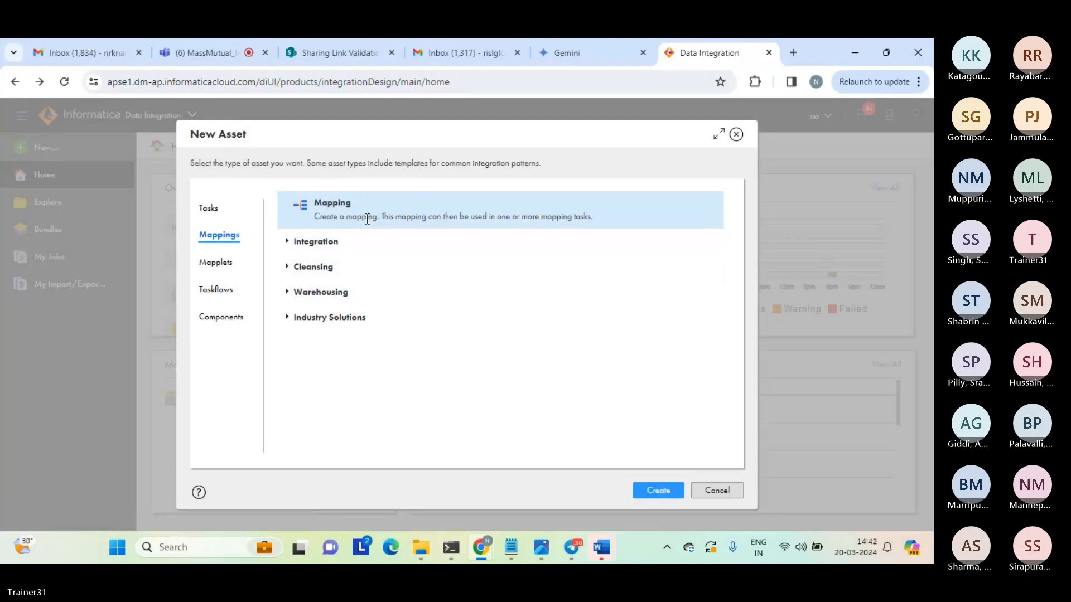
click(657, 493)
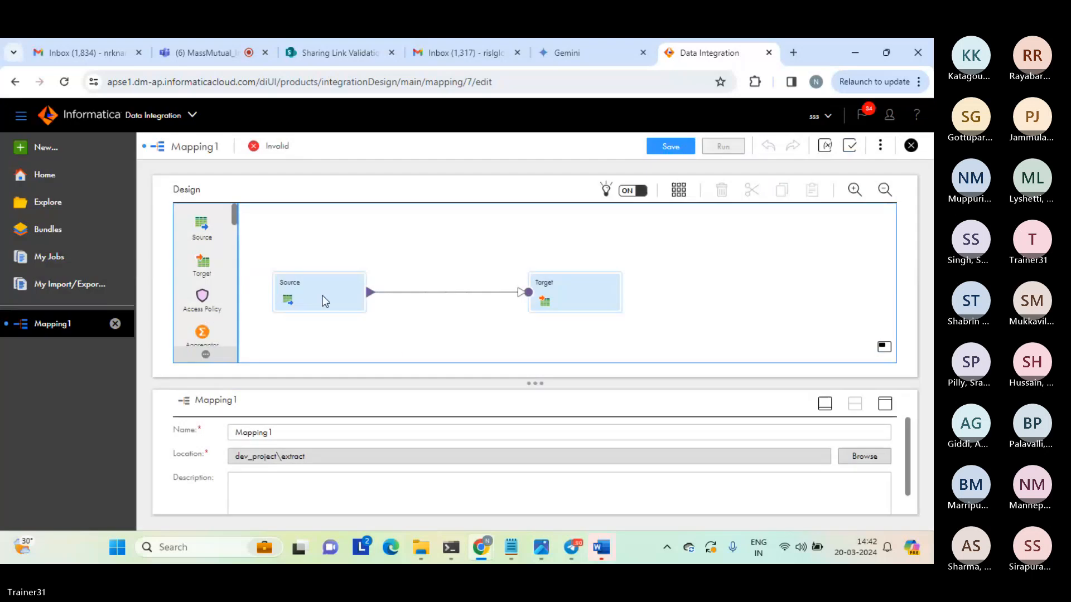
Add a second source below the first one and delete the link between the first source and the target.
click(323, 293)
drag(323, 294, 336, 239)
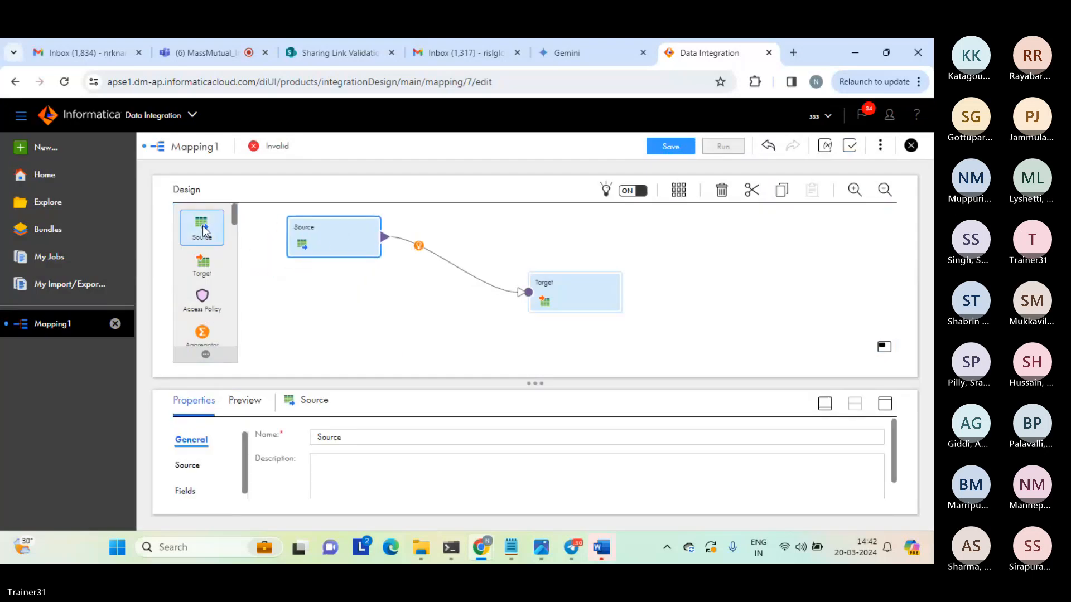
drag(202, 225, 297, 312)
click(453, 262)
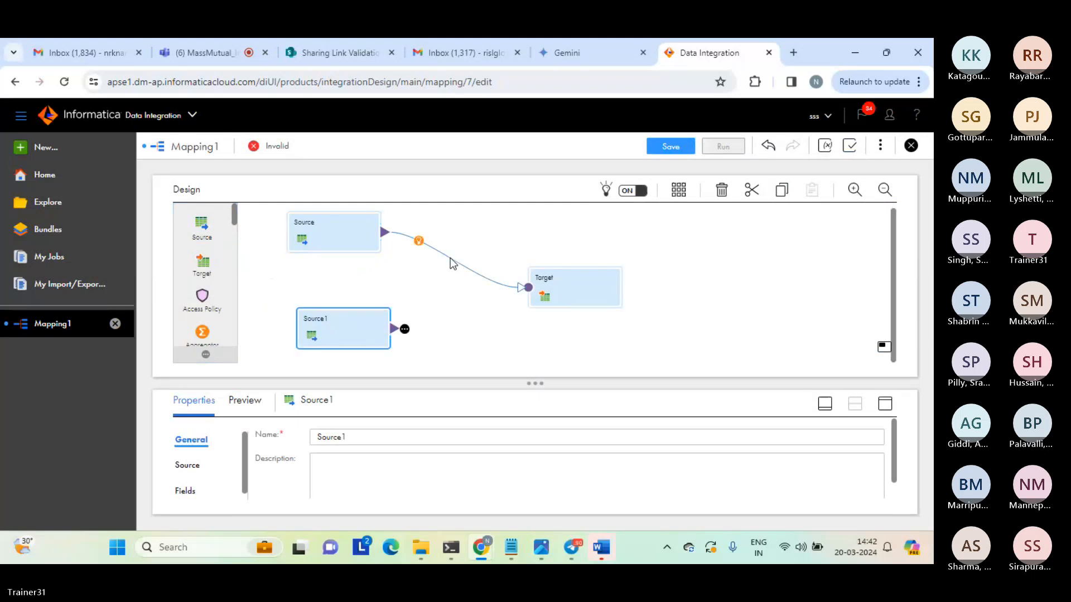
key(Delete)
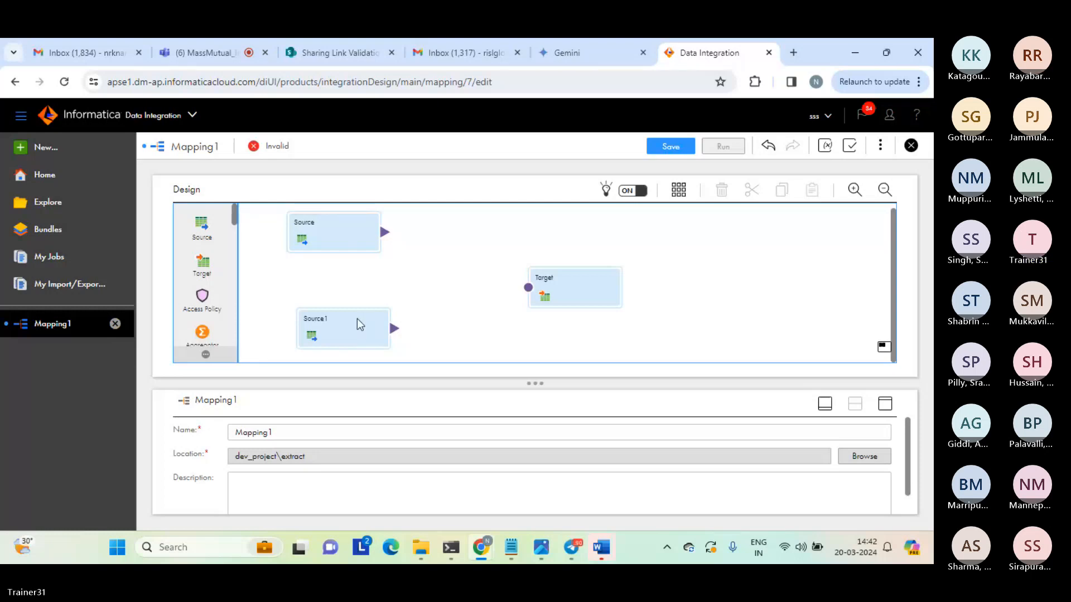
Align the second source beneath the first and move the target slightly farther from both sources.
drag(342, 322, 337, 308)
drag(546, 283, 571, 279)
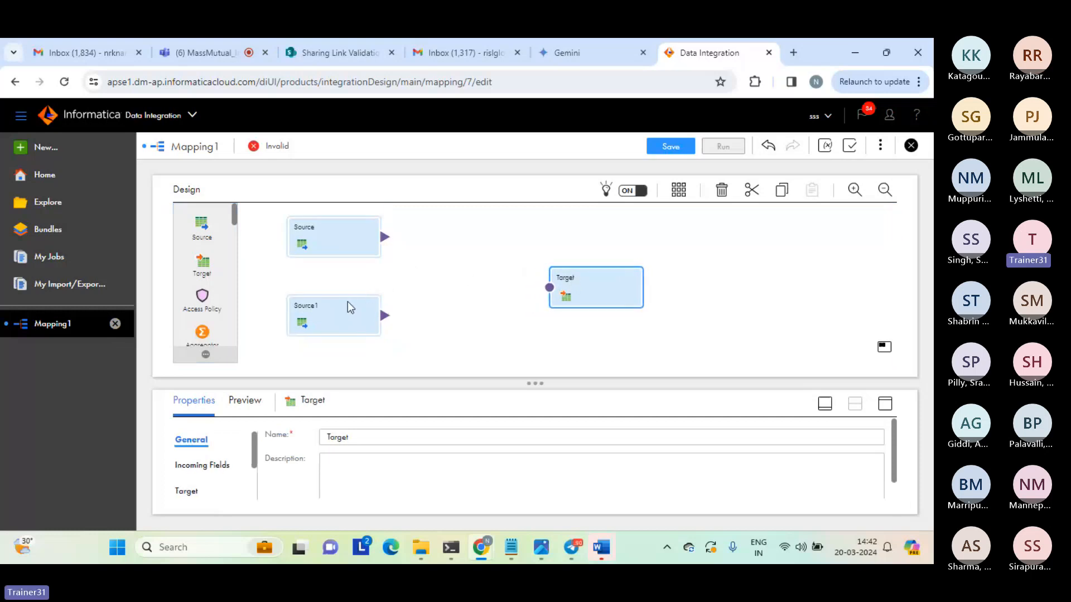
drag(345, 306, 345, 312)
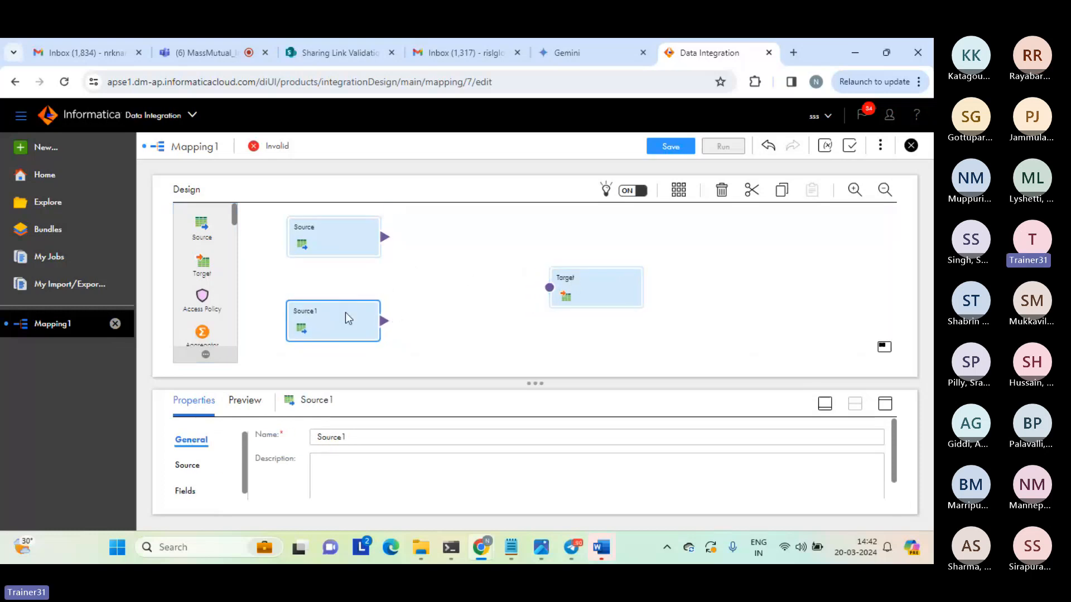
click(328, 241)
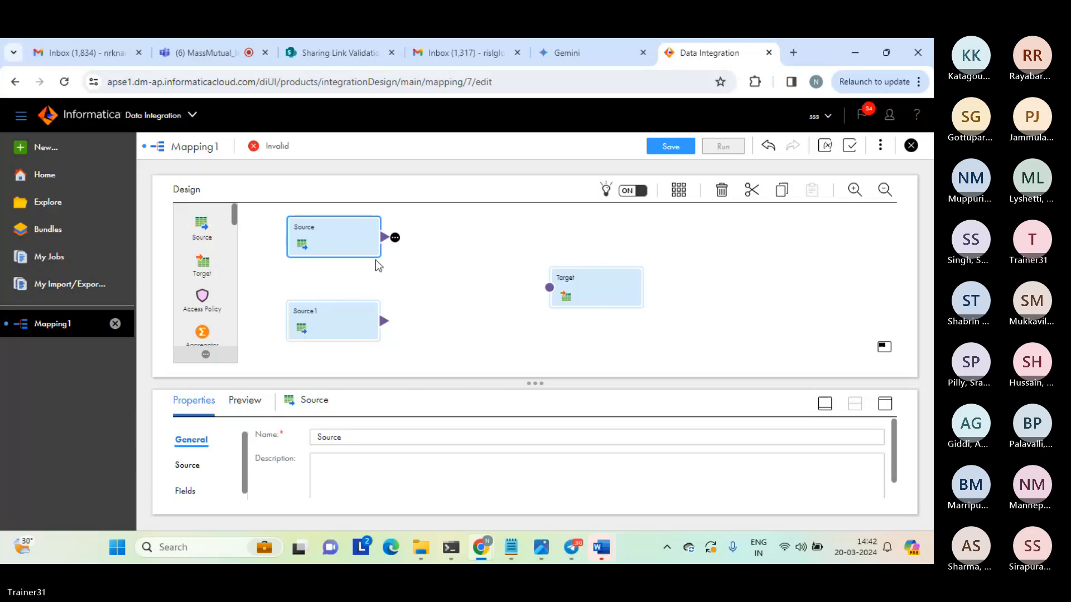
Add a Joiner transformation between the two sources and the target, moving the target outward to make room.
drag(236, 210, 419, 268)
drag(589, 274, 628, 277)
drag(482, 280, 496, 273)
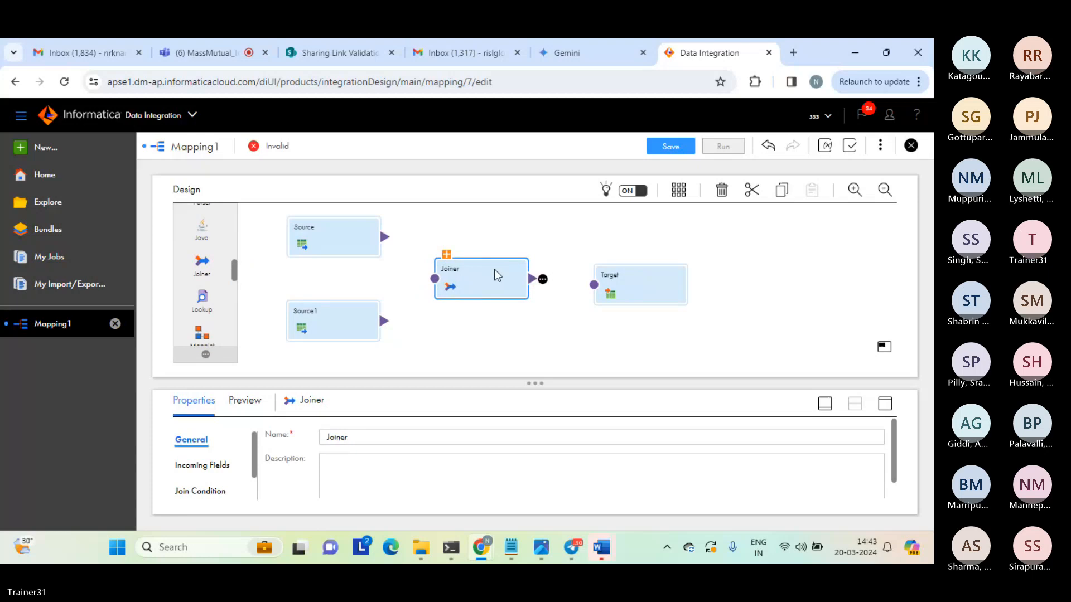
Expand the Joiner's Master and Detail input groups and space the Joiner and target farther from the sources.
click(446, 256)
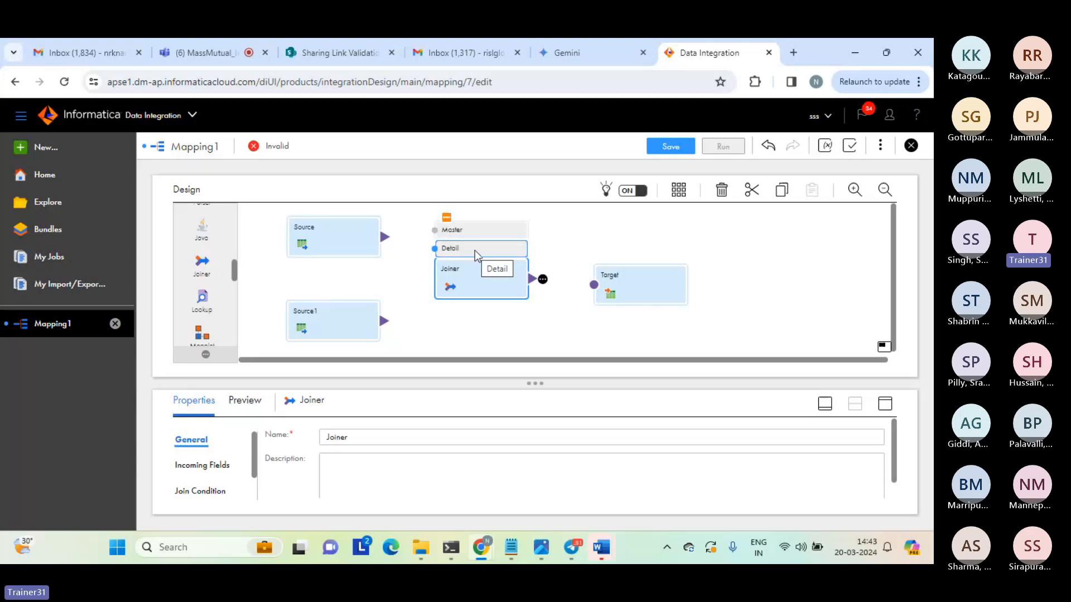
drag(474, 270, 479, 284)
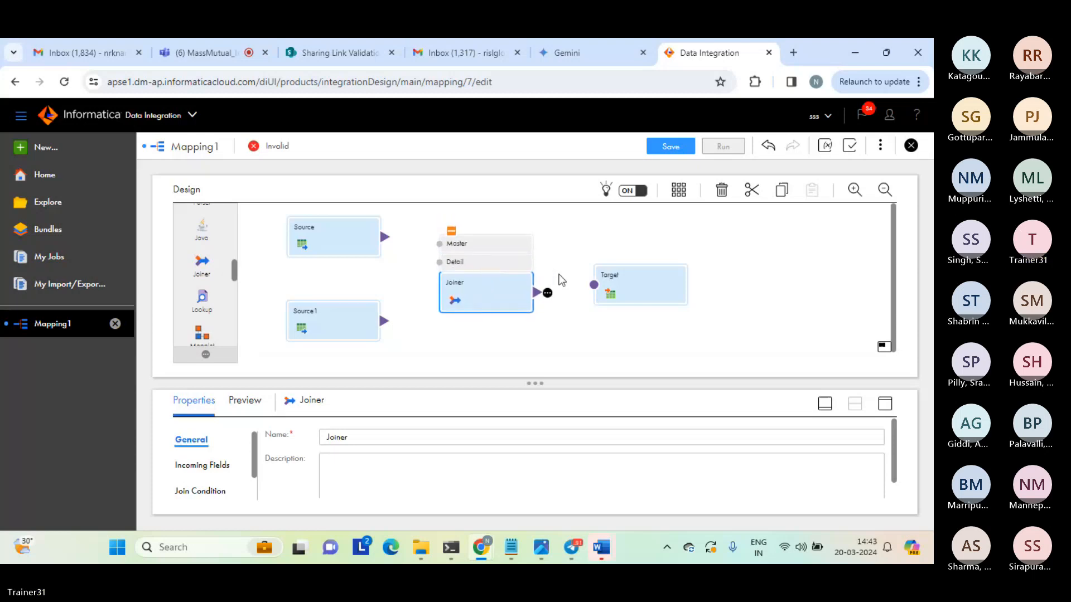
drag(615, 281, 677, 272)
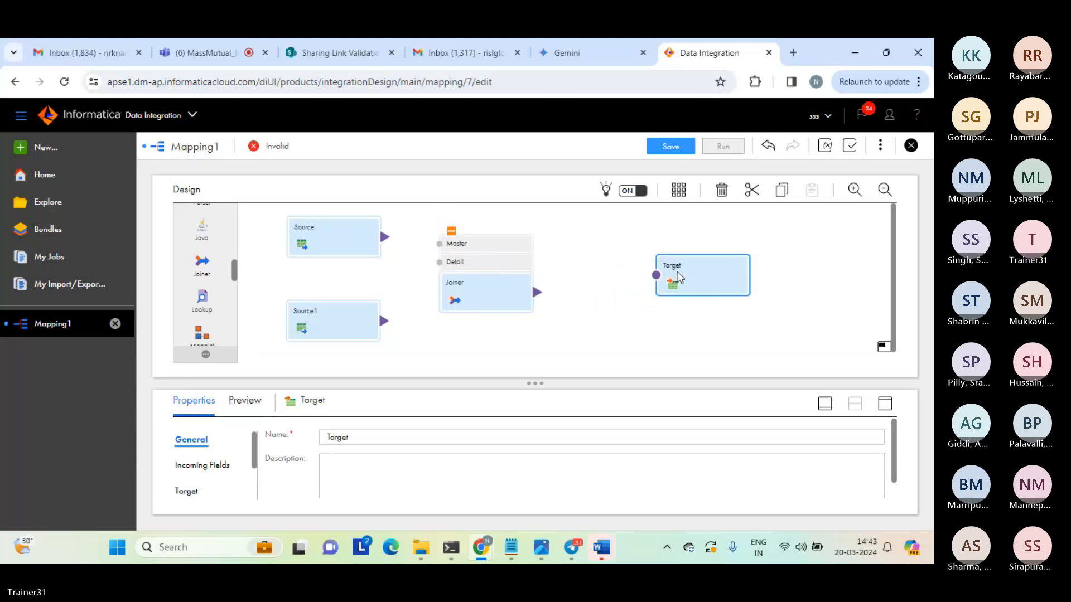
drag(507, 284, 530, 291)
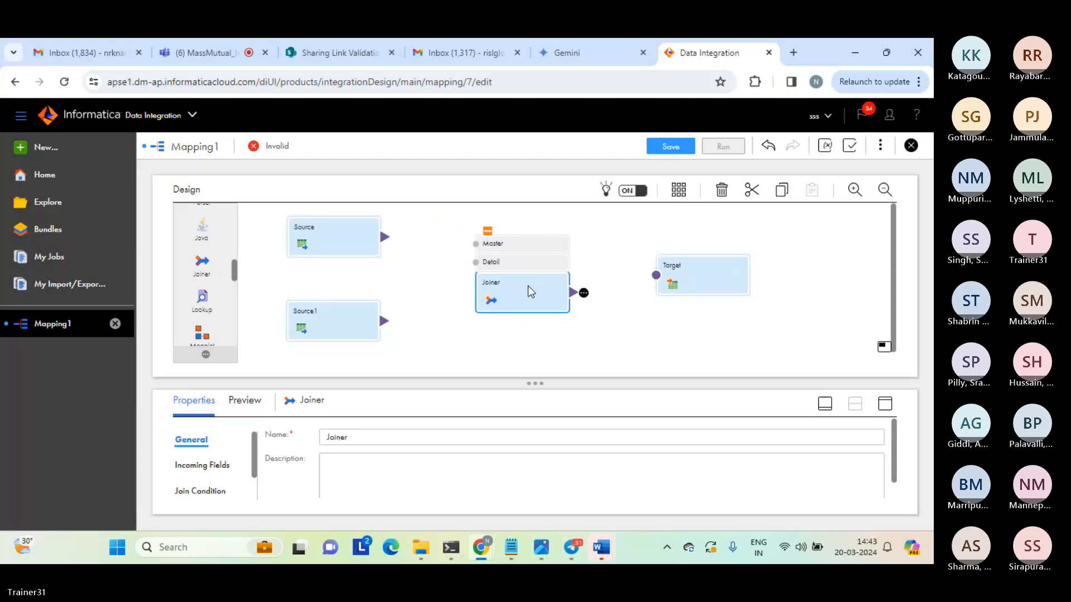
mouse_move(538, 381)
mouse_down()
mouse_move(546, 373)
mouse_move(547, 389)
mouse_up()
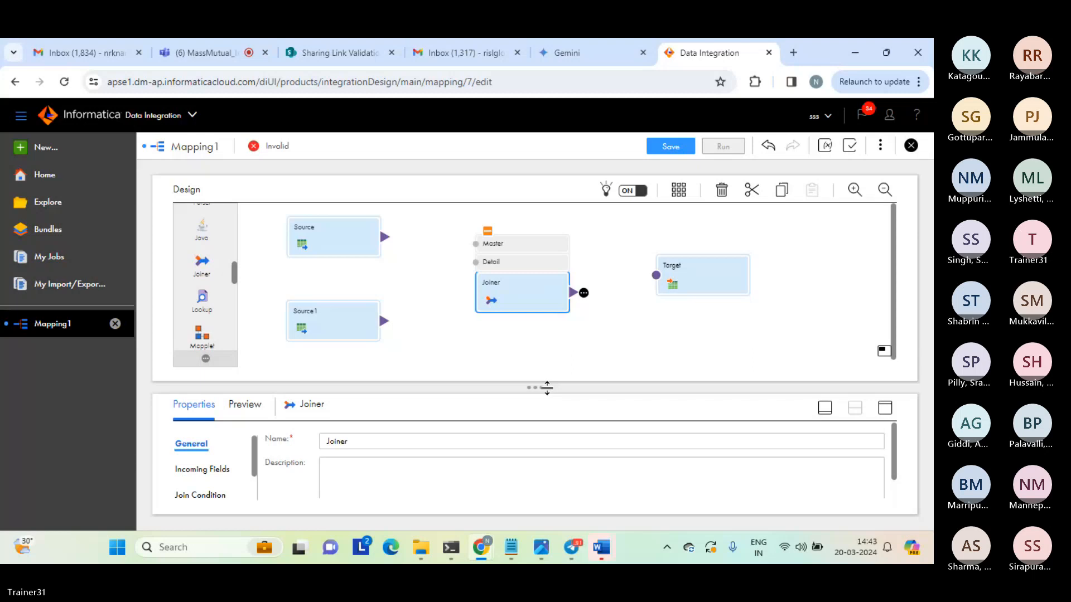
Set the first source's connection to source_file_connection (Flat File).
click(320, 234)
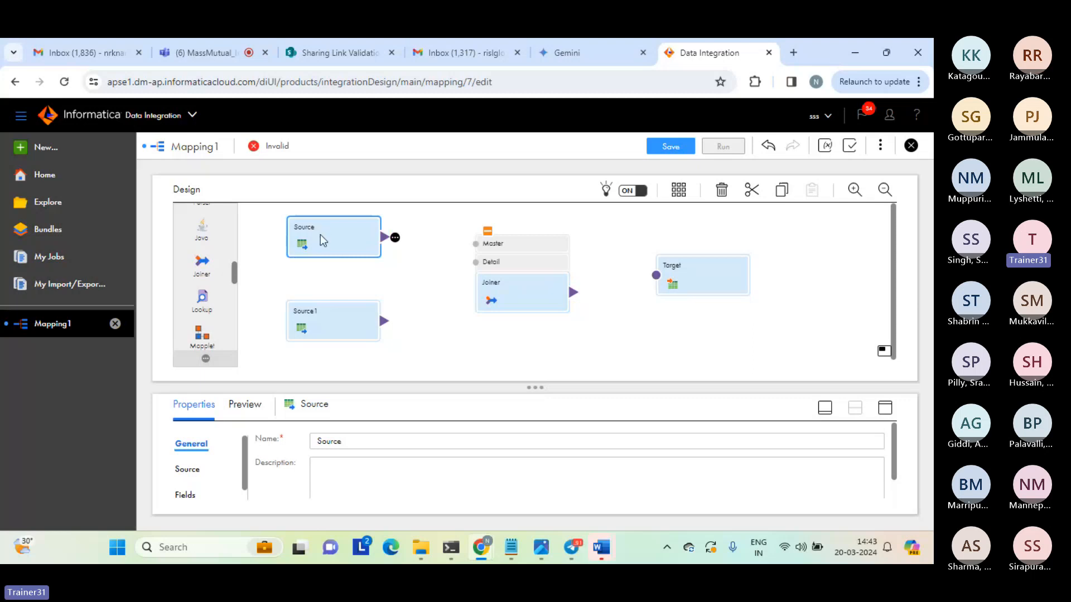
click(886, 414)
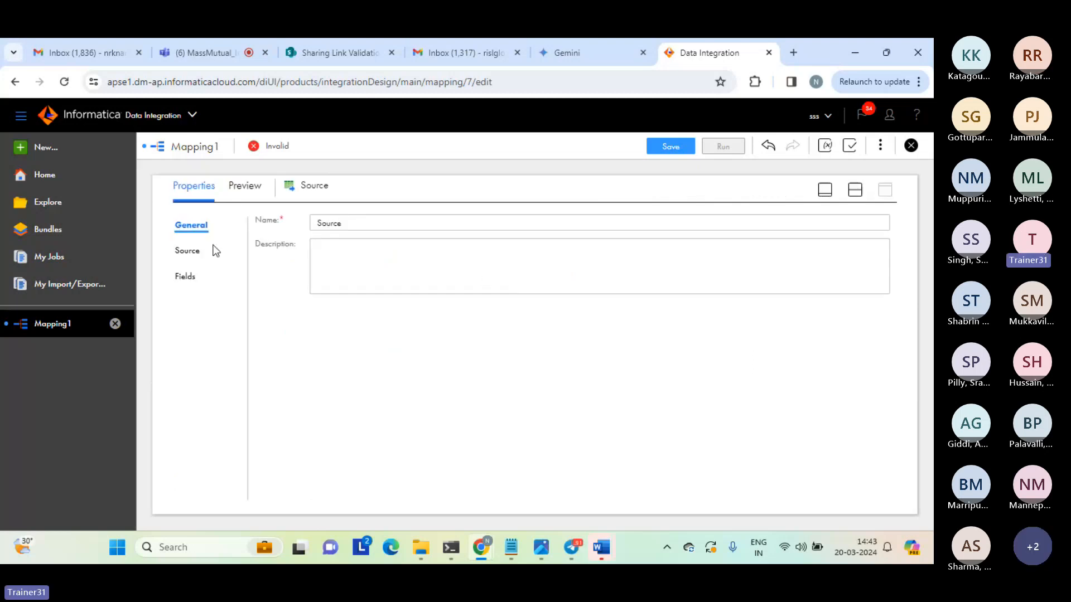
click(190, 258)
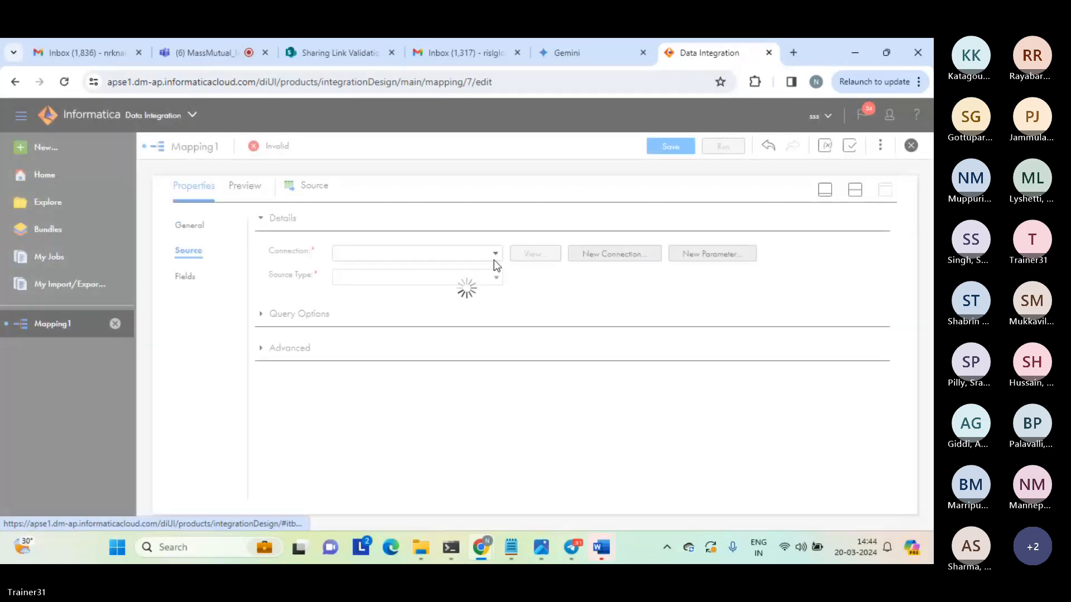
click(493, 255)
click(380, 332)
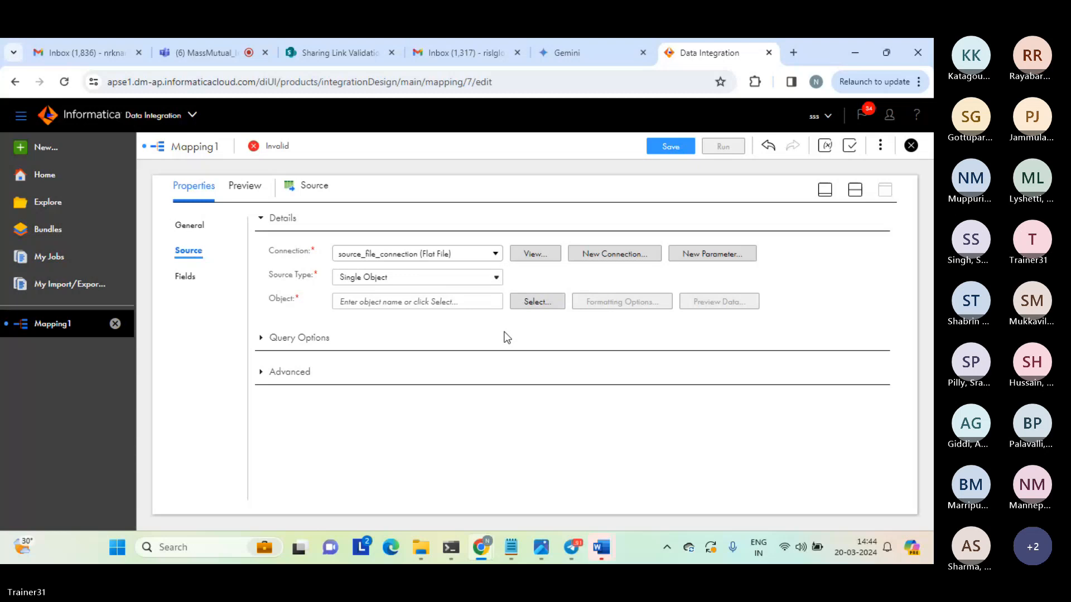
Search the source objects for "seq" and choose seq_1.txt as the first source's object.
click(541, 308)
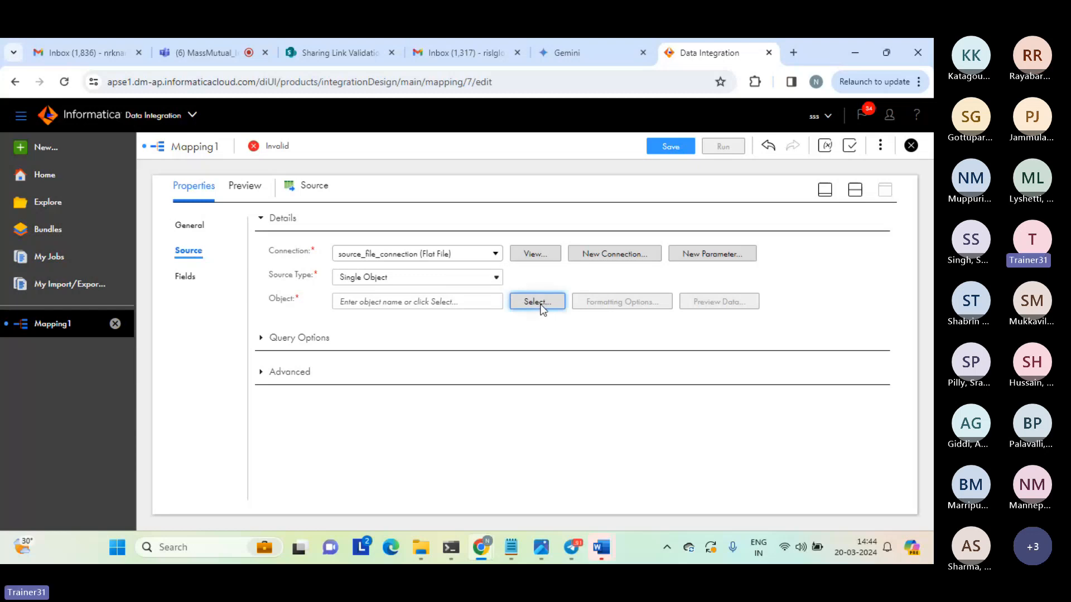
click(540, 305)
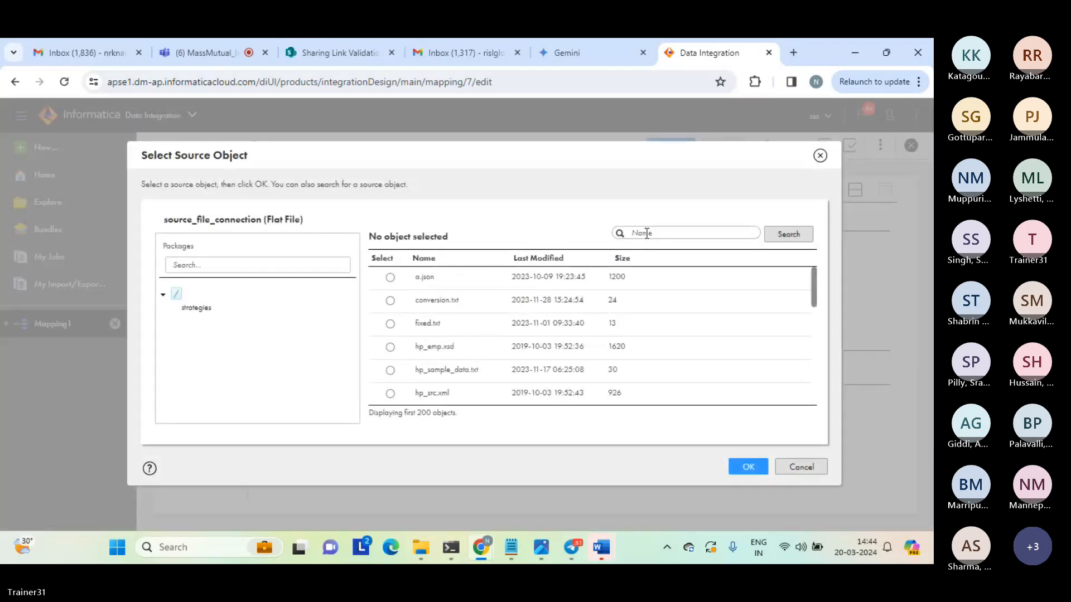
click(646, 233)
text(seq)
click(788, 234)
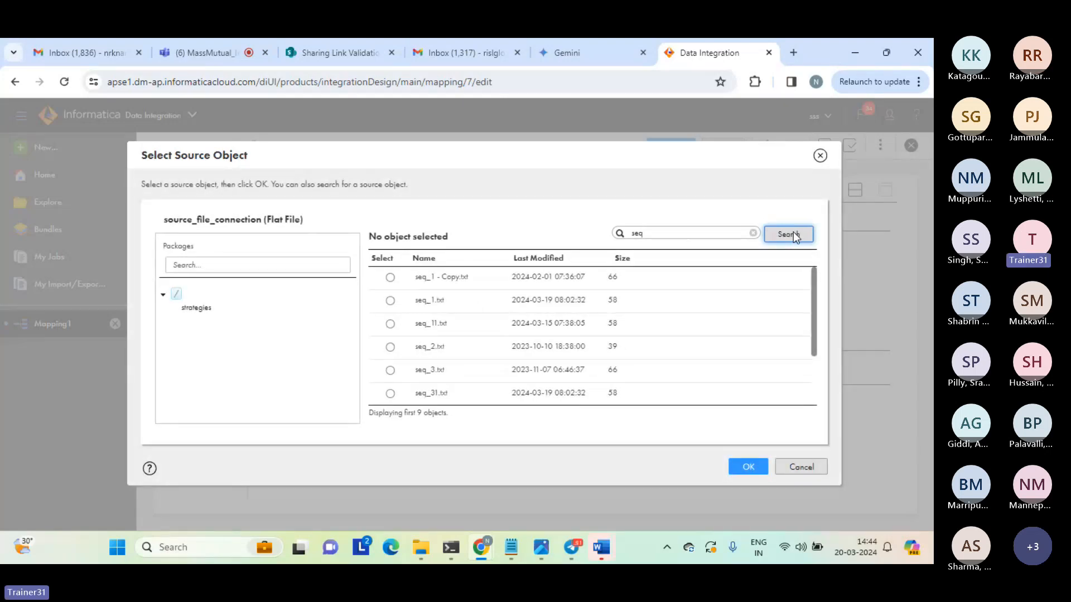
click(391, 301)
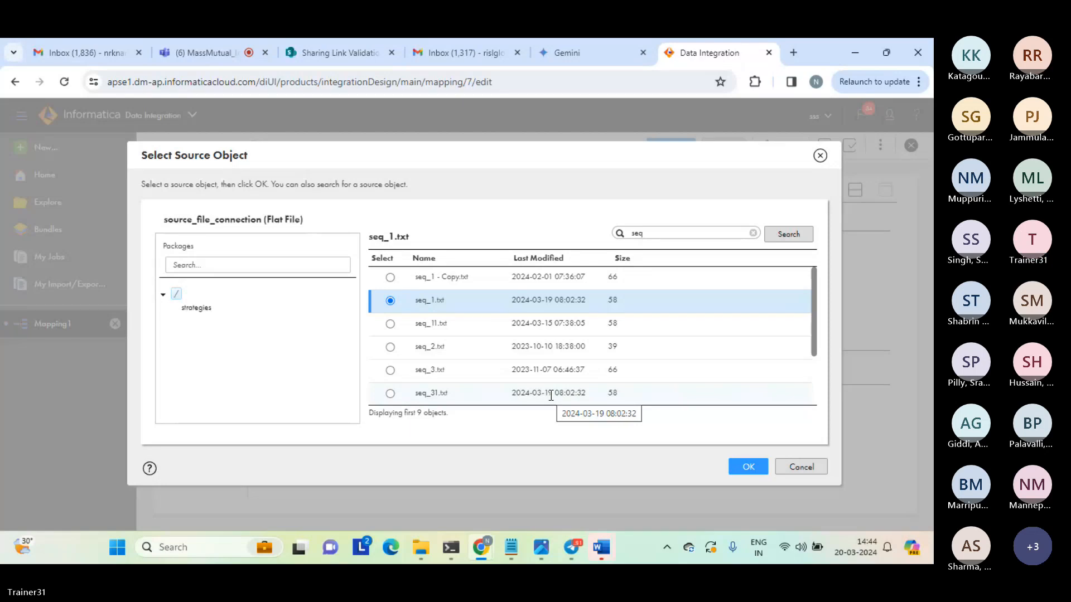
click(748, 470)
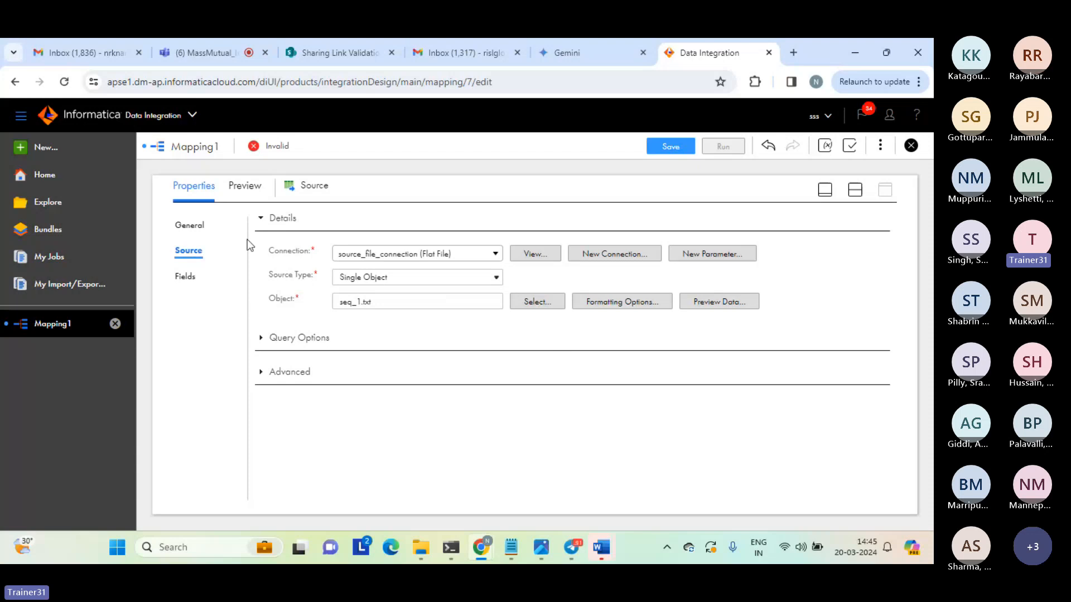
Review the first source's field list and return to the mapping design canvas.
click(187, 279)
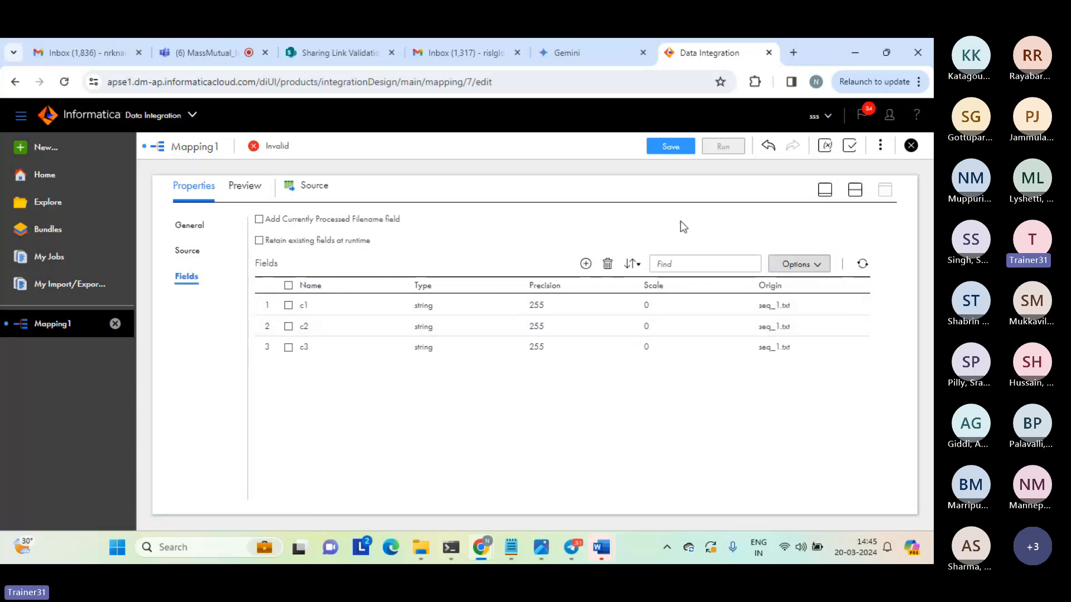
click(857, 191)
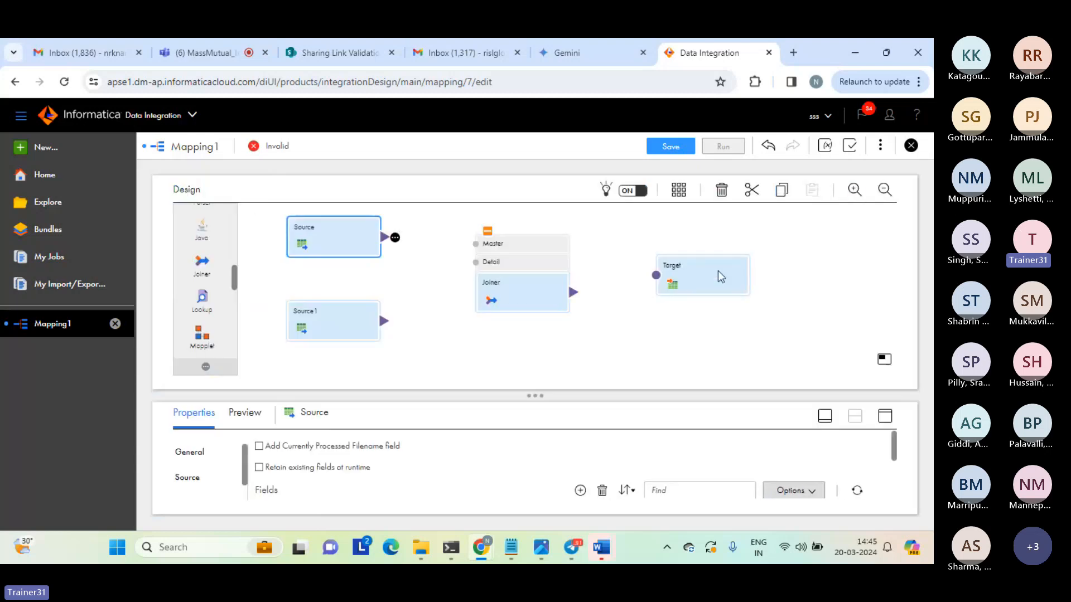
click(626, 348)
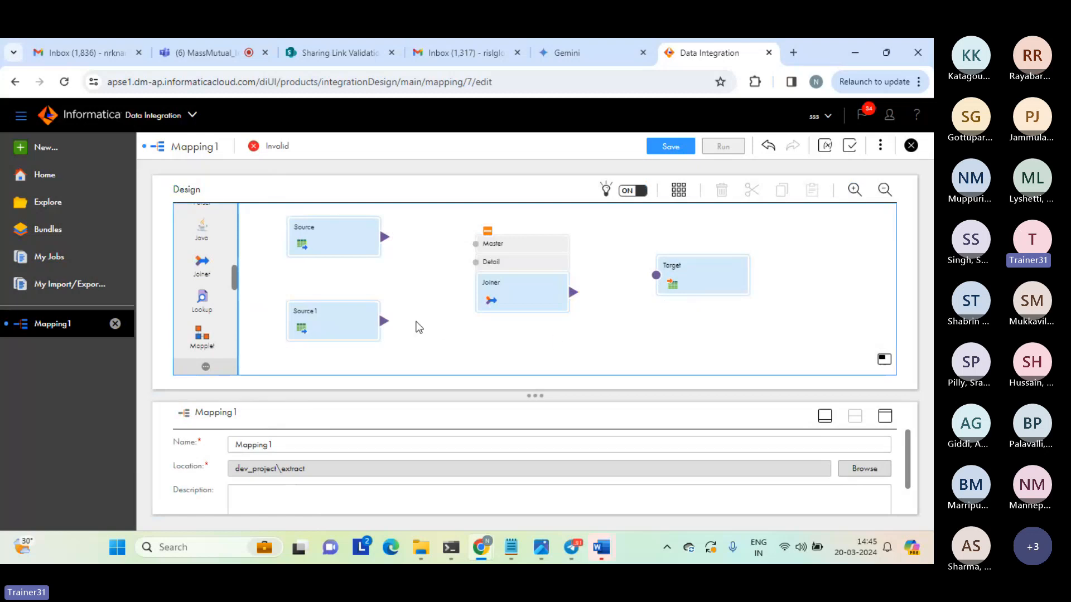
Set the second source's connection to source_file_connection (Flat File).
click(328, 323)
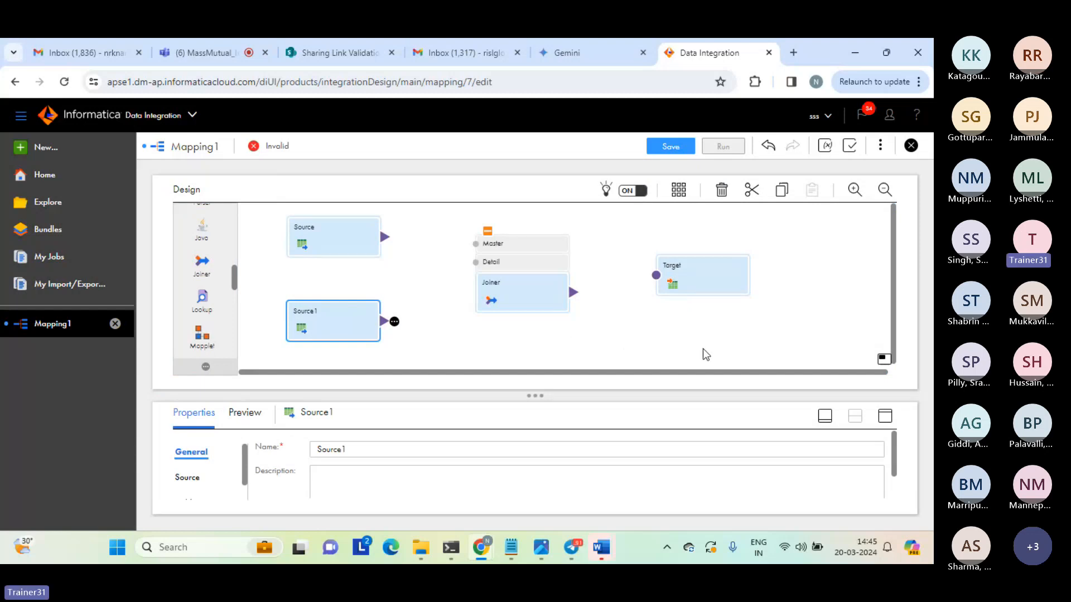
click(887, 423)
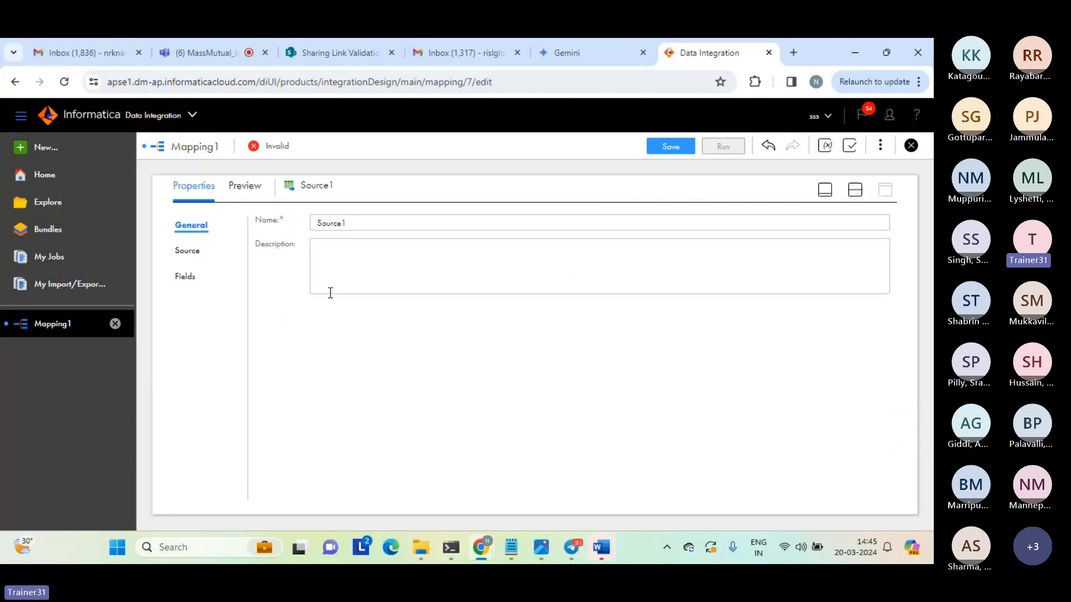
click(193, 254)
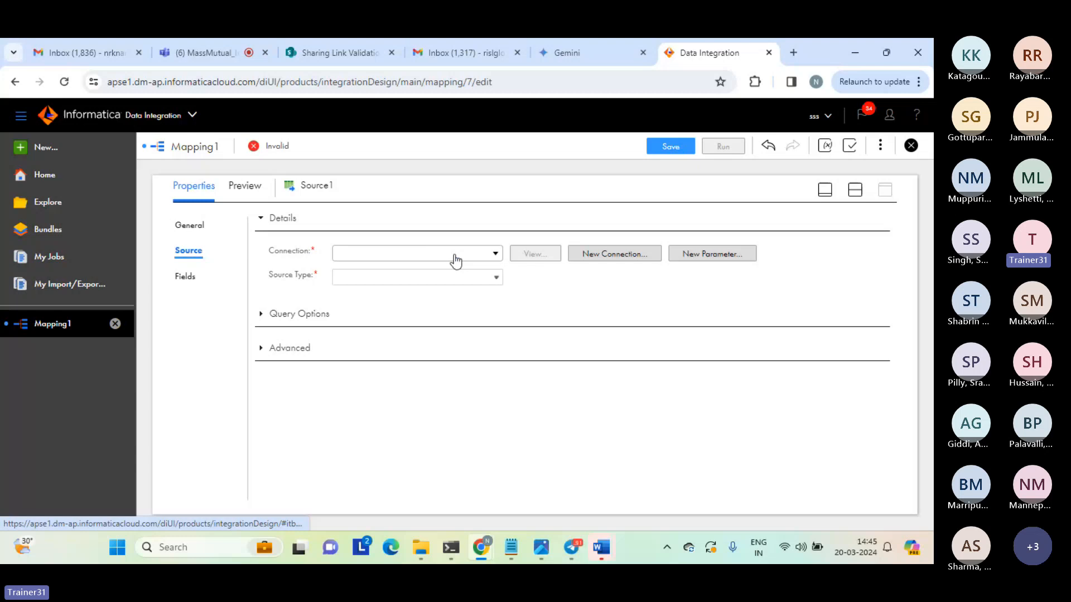
click(496, 255)
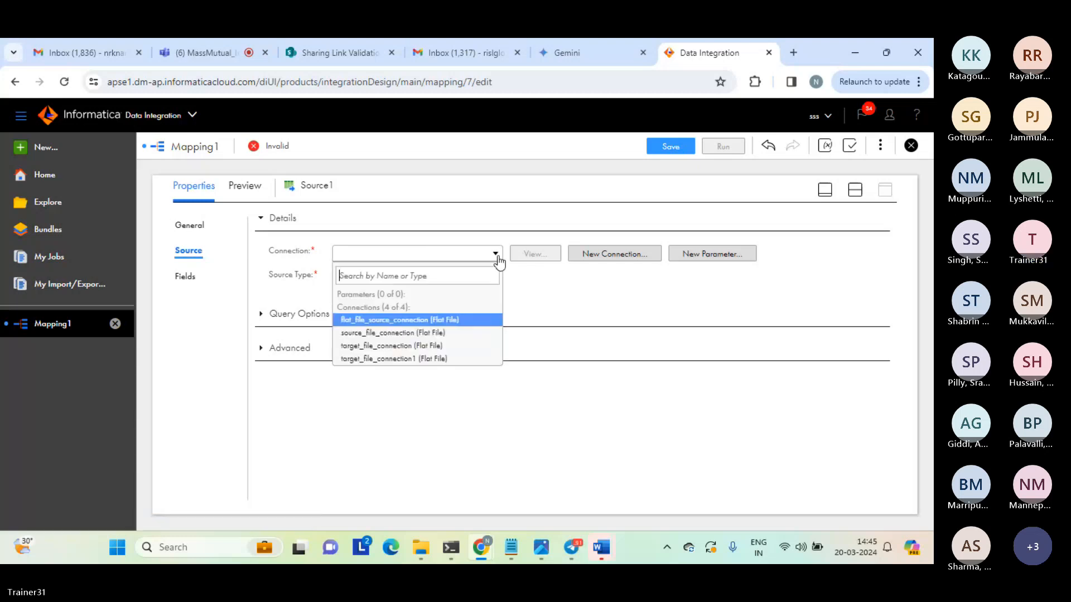
click(401, 334)
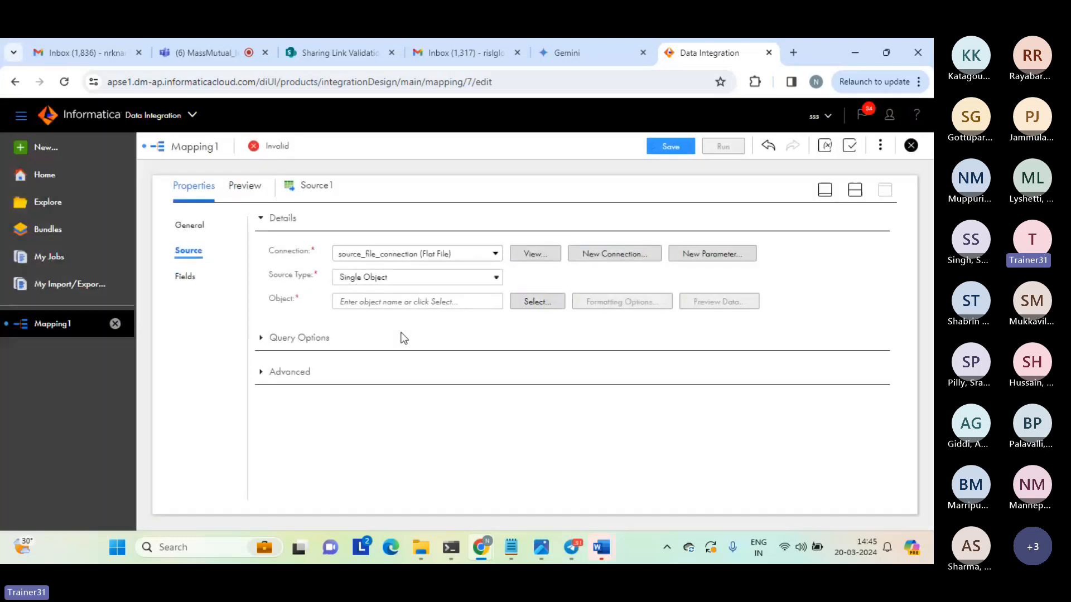
Search the source objects for "seq" and choose seq_2.txt as the second source's object.
click(536, 305)
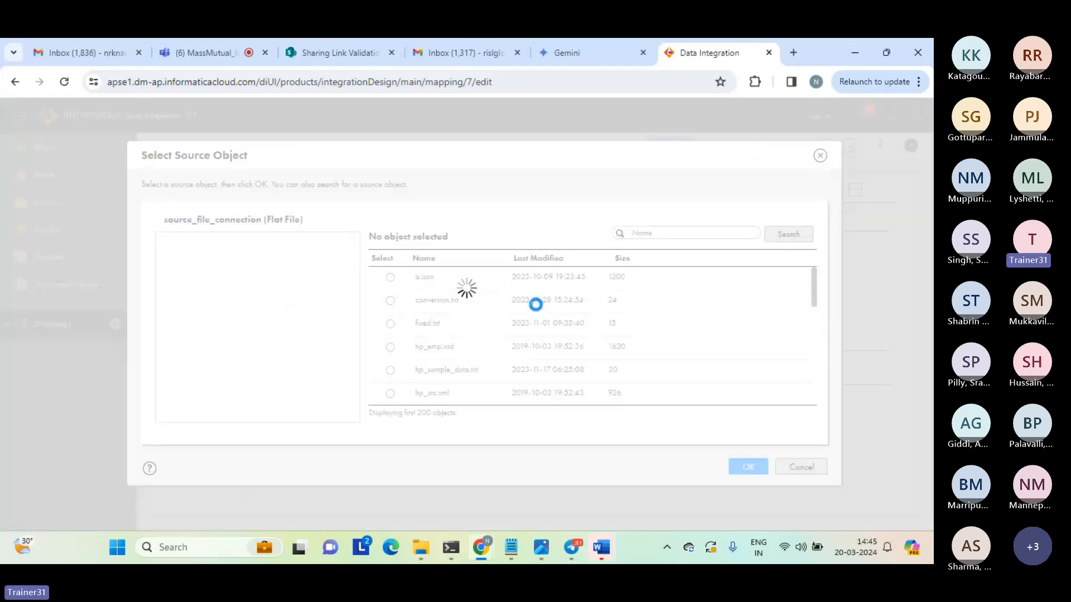
click(640, 232)
text(seq)
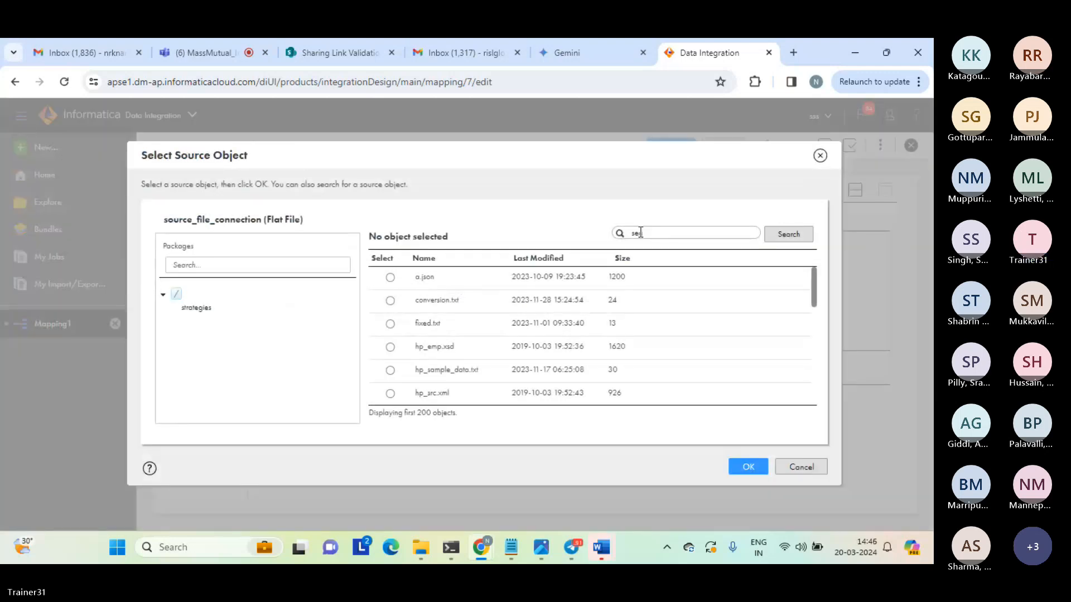
click(788, 234)
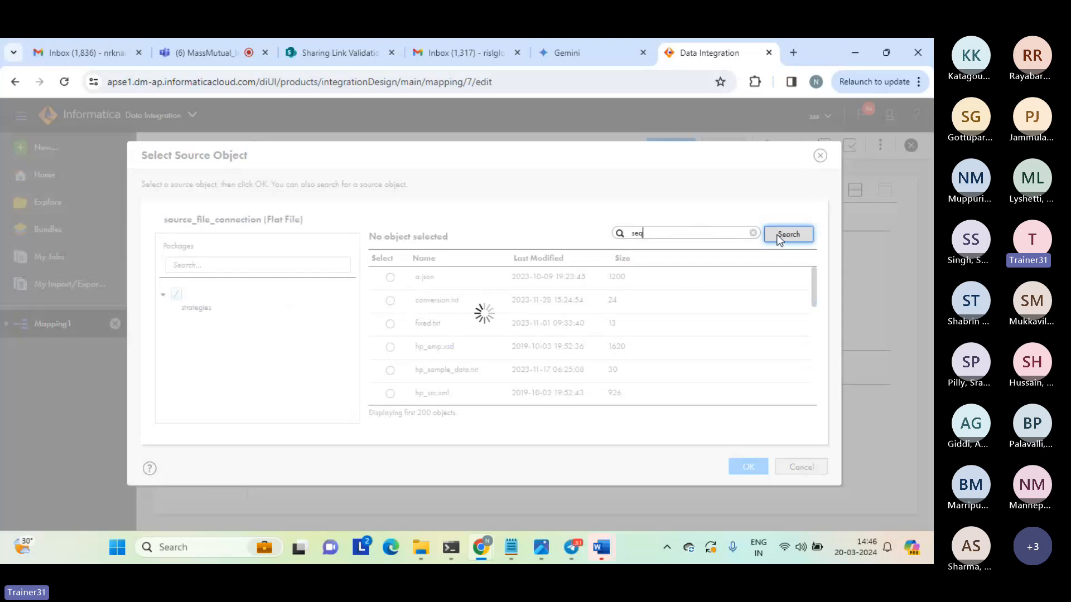
double_click(637, 233)
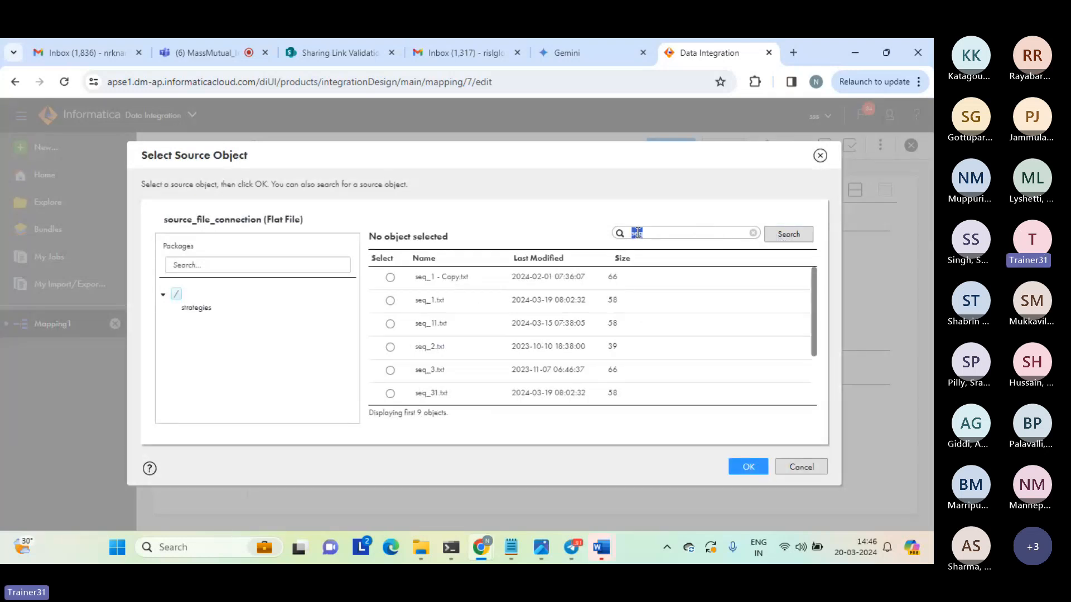
click(390, 347)
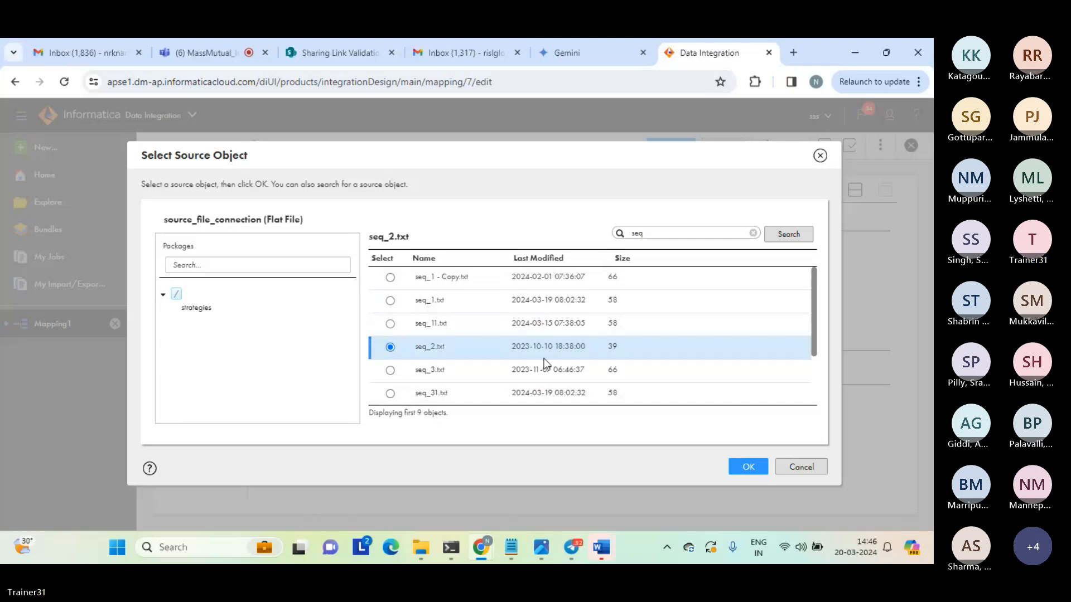
click(748, 470)
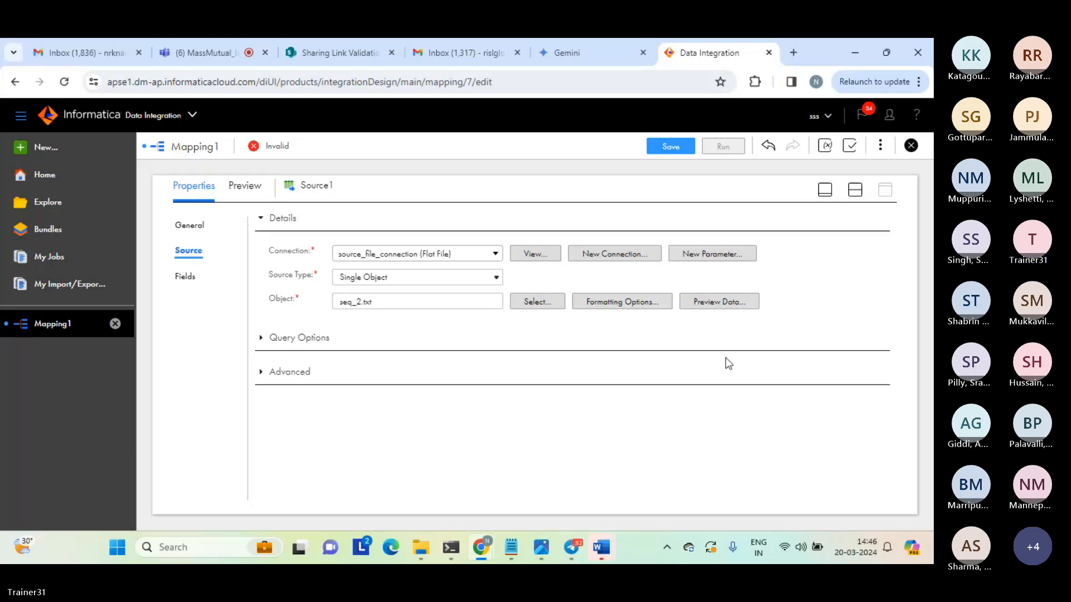
Review the second source's field list and bring back the mapping design canvas.
click(187, 278)
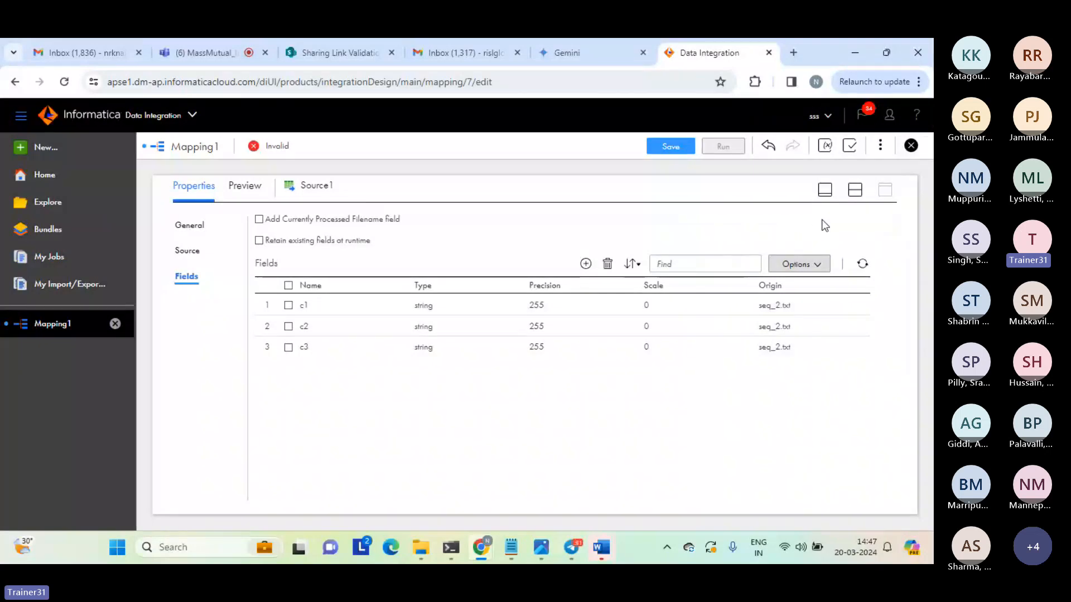
click(854, 192)
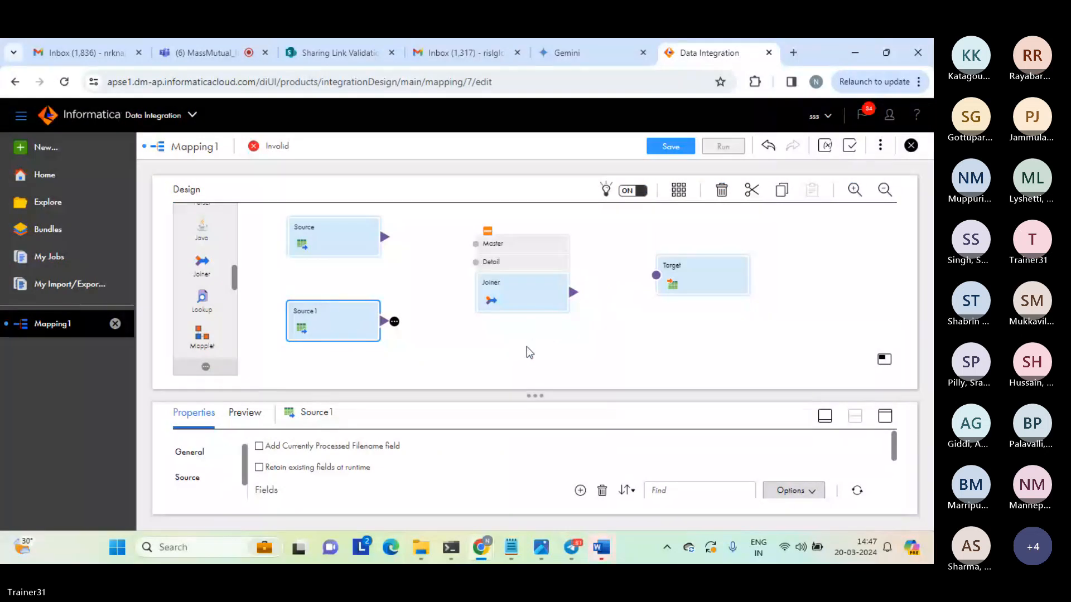
click(213, 43)
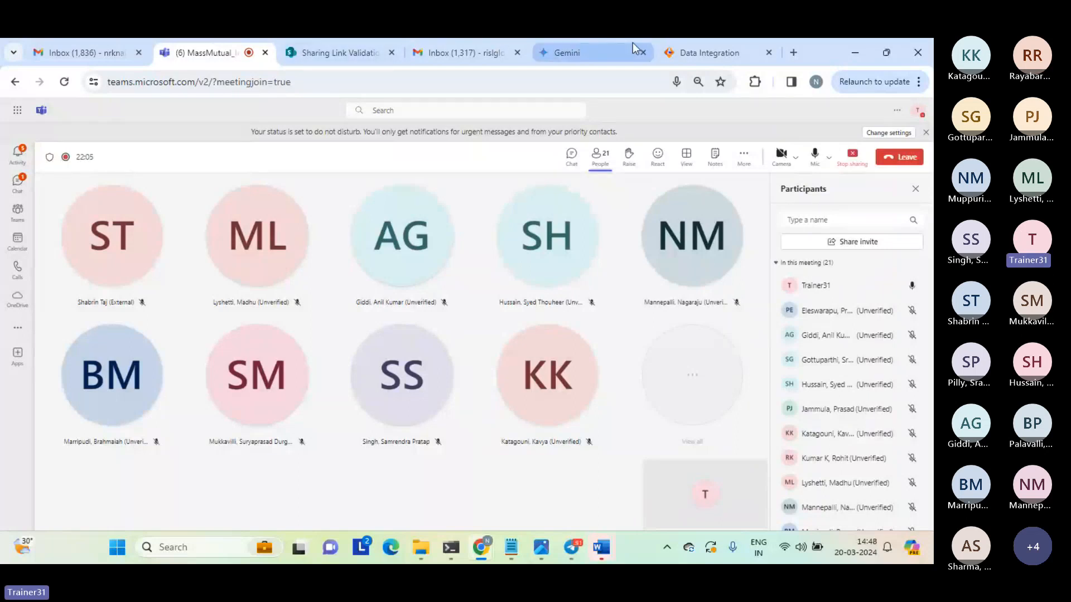
mouse_move(689, 58)
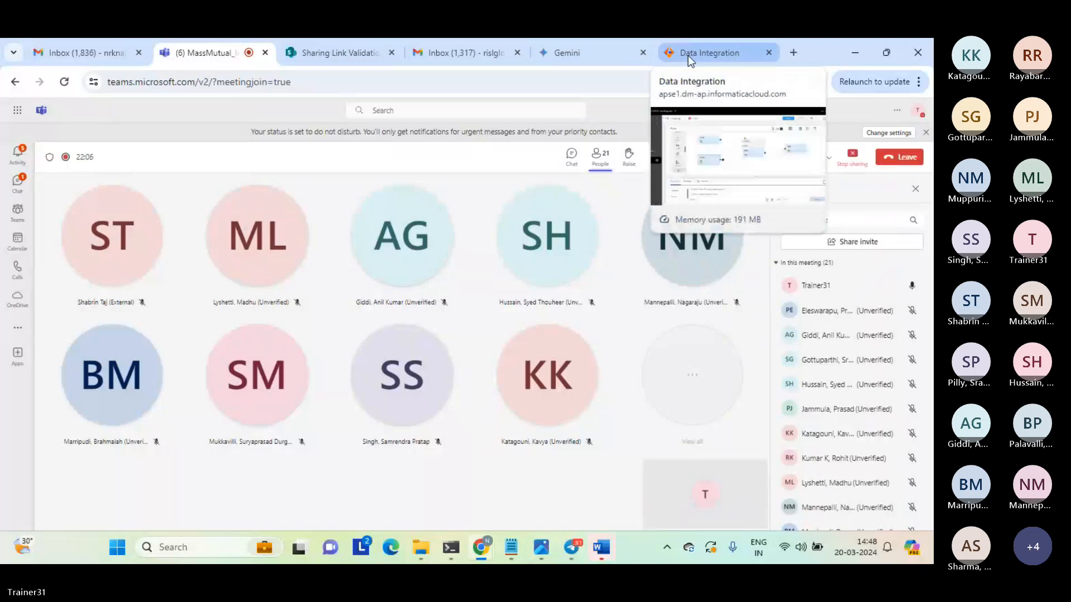
click(688, 55)
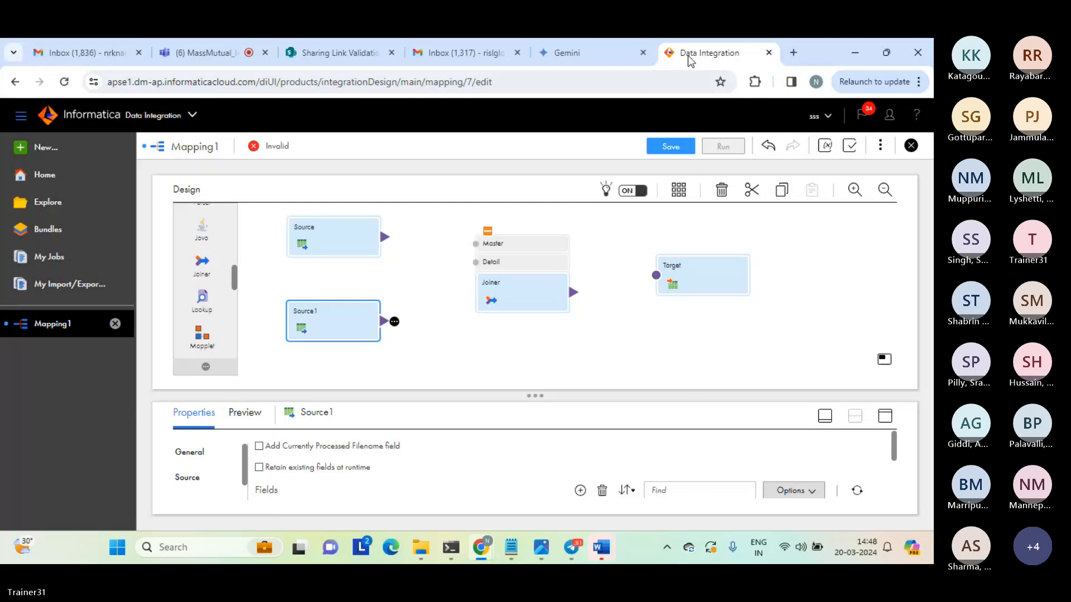
click(618, 326)
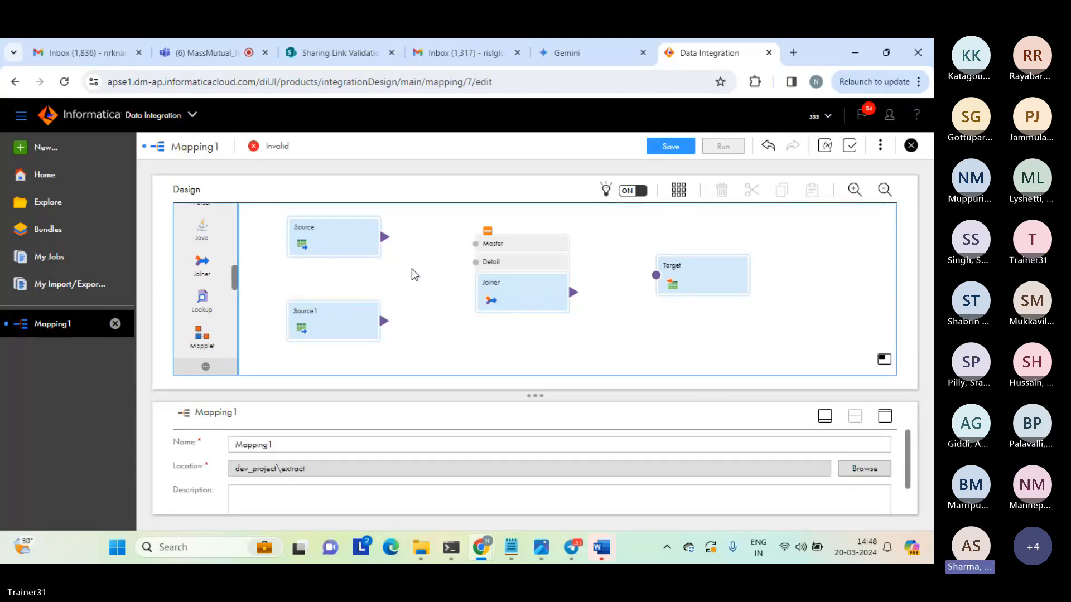
click(212, 49)
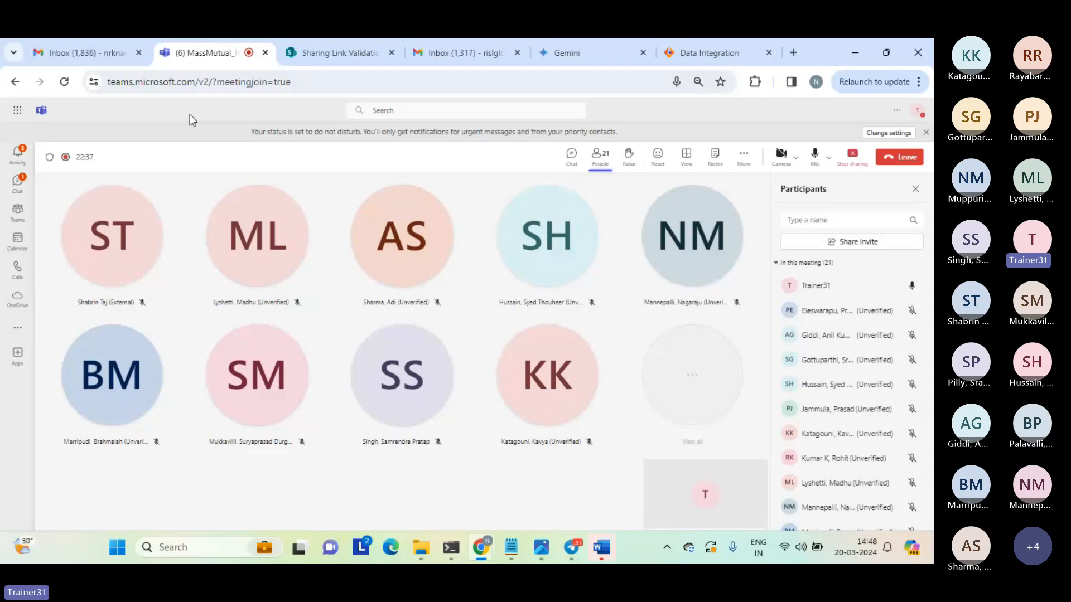
Switch to Notepad and review the joiner notes, including the t1.c1 = t2.c1 condition.
mouse_move(511, 548)
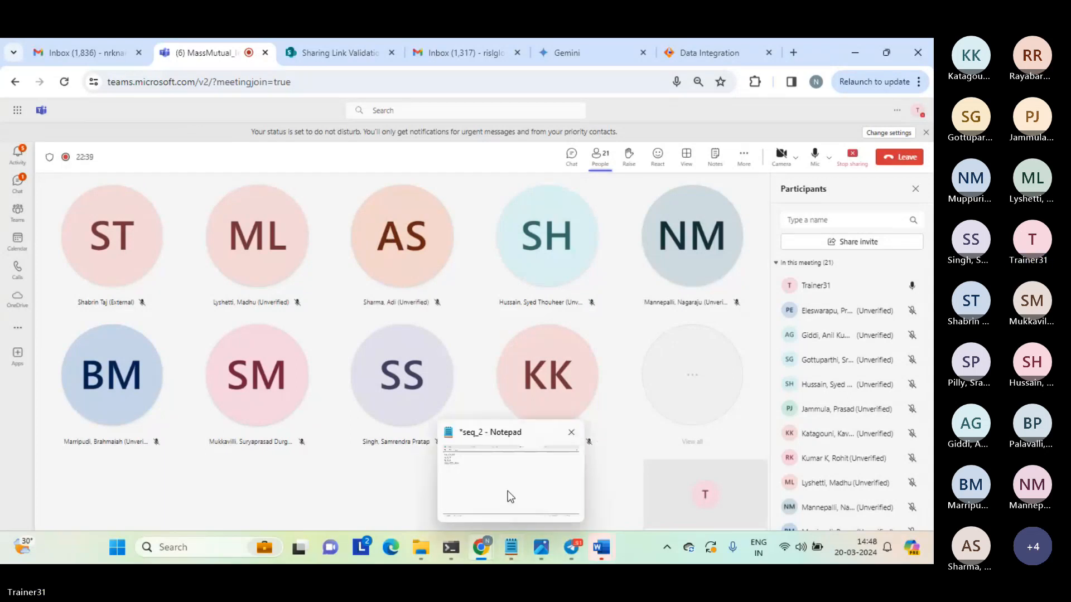
click(508, 491)
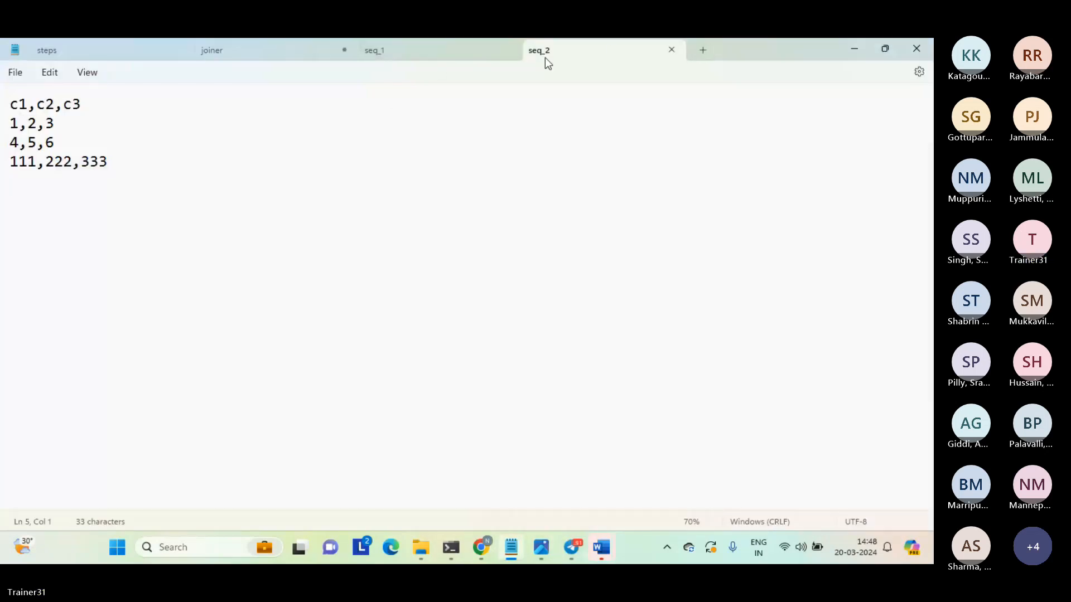
click(223, 45)
click(122, 294)
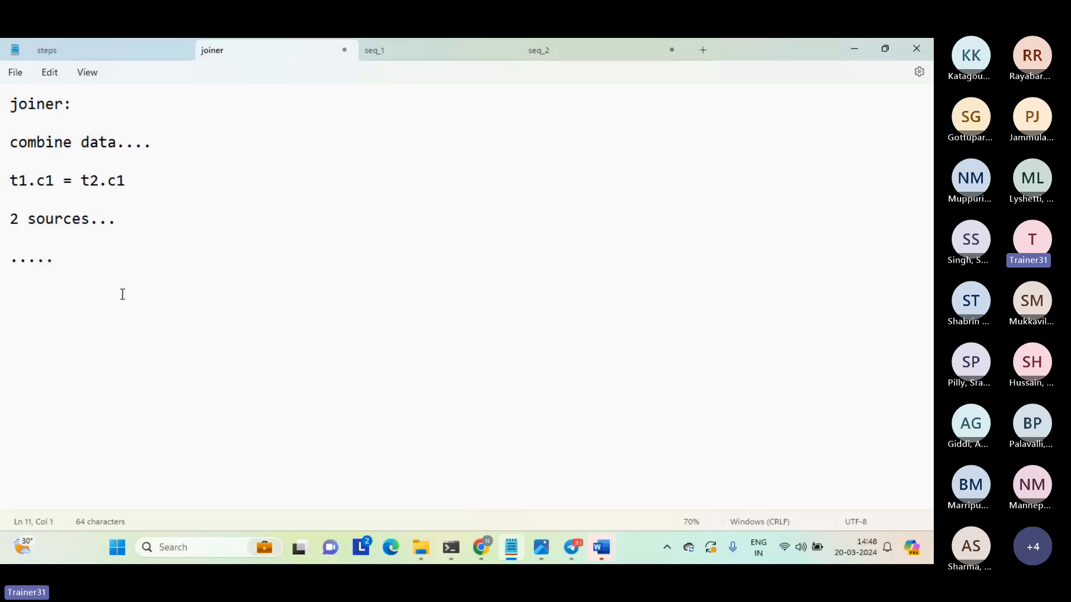
click(81, 144)
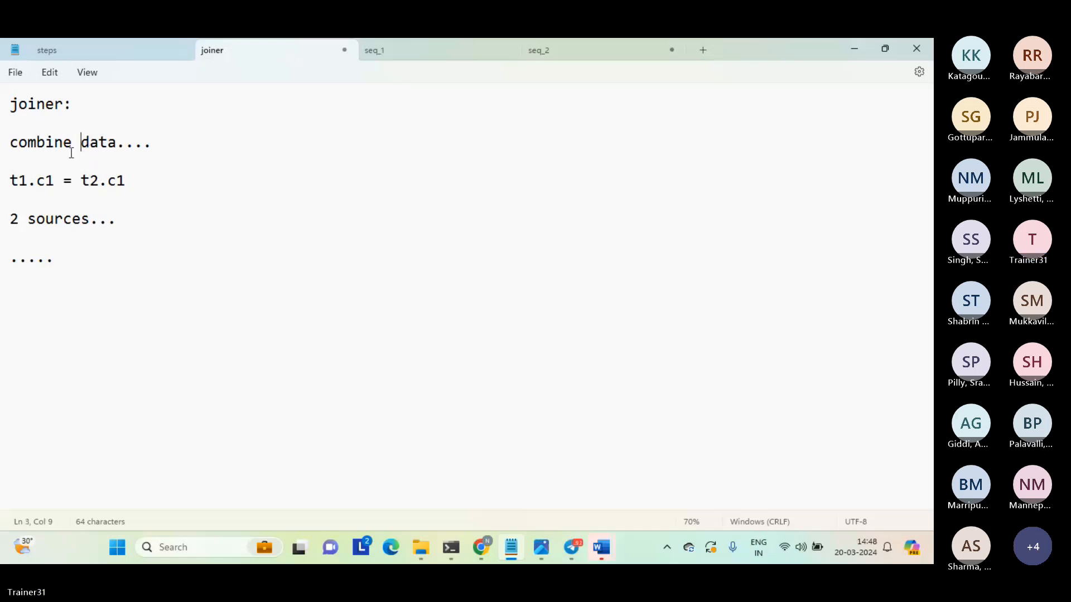
triple_click(154, 179)
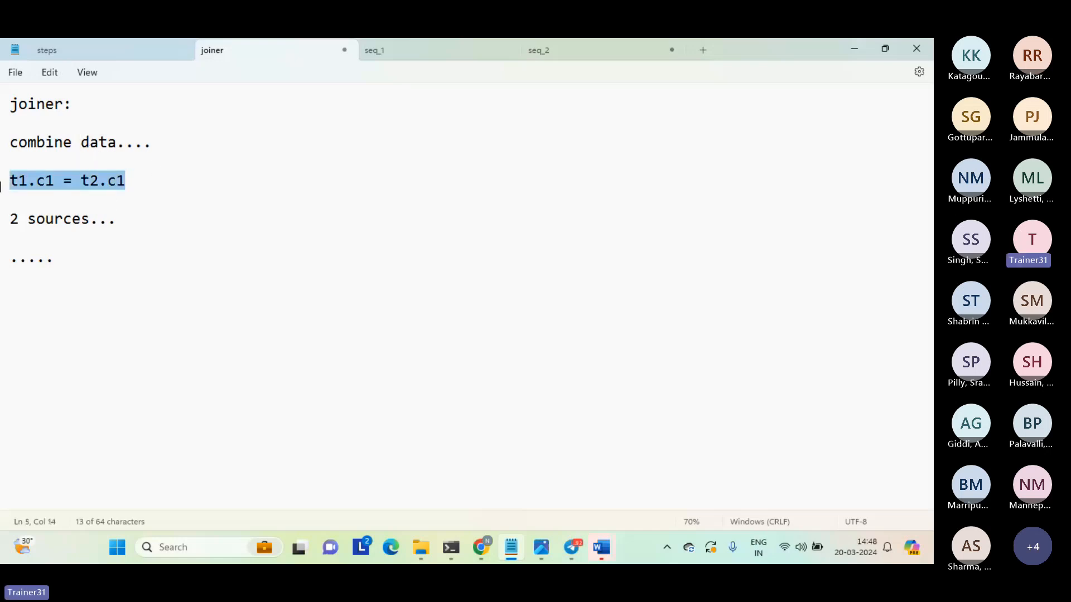
Add the join condition line "seq_1.c1 = seq_2.c1" below "2 sources..." in the joiner notes.
click(141, 234)
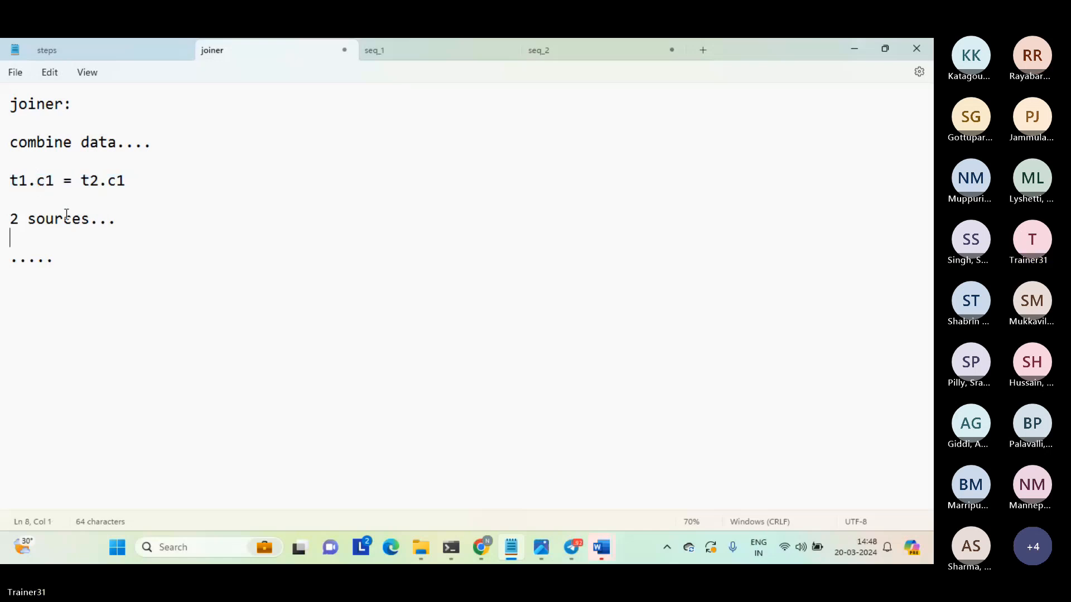
key(Return)
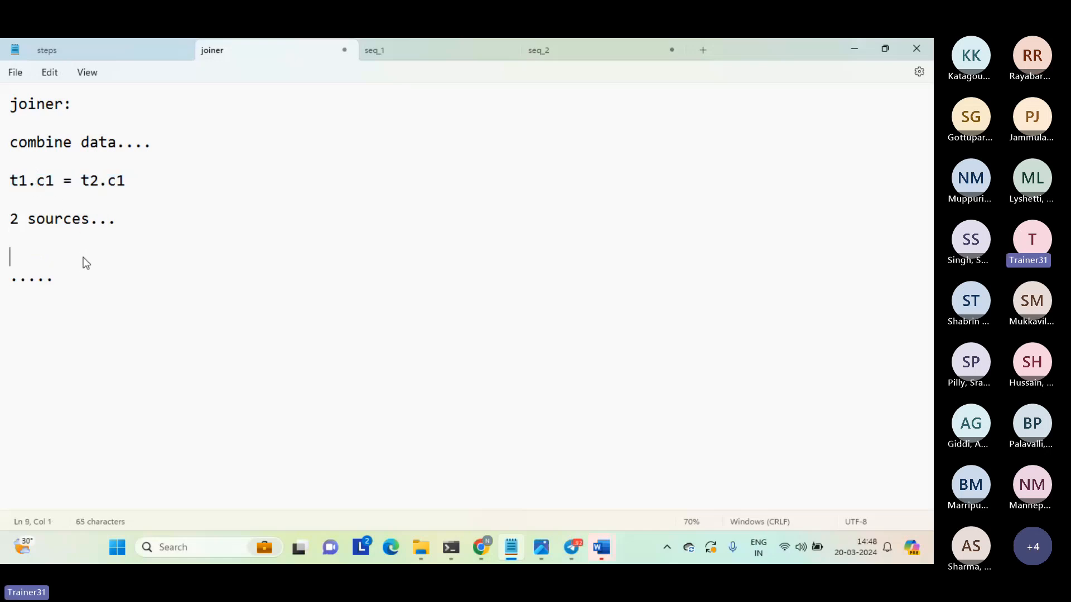
text(se)
text(_1)
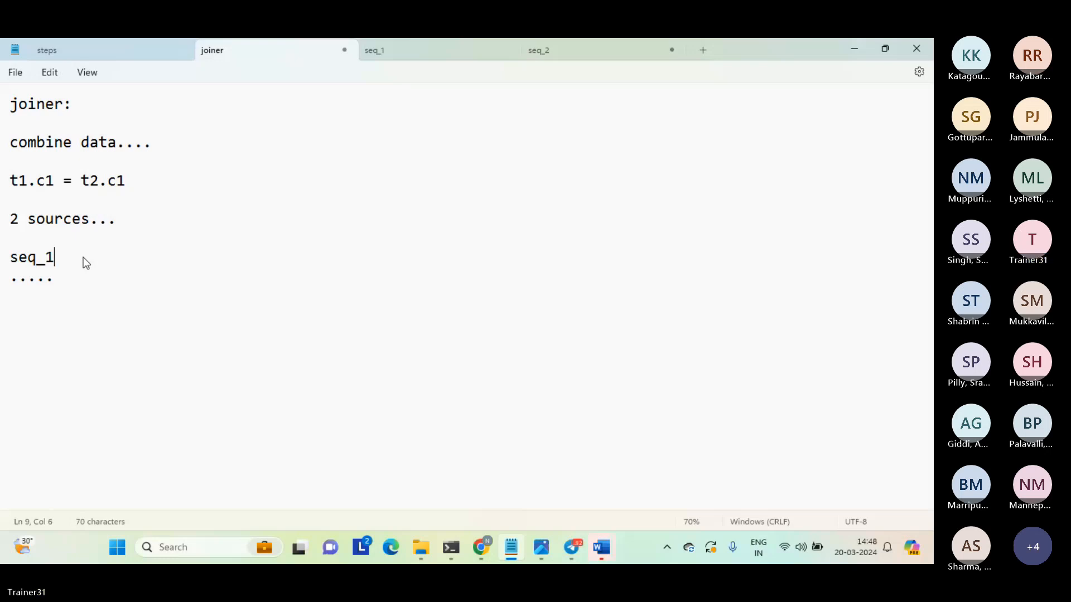
text(.c1)
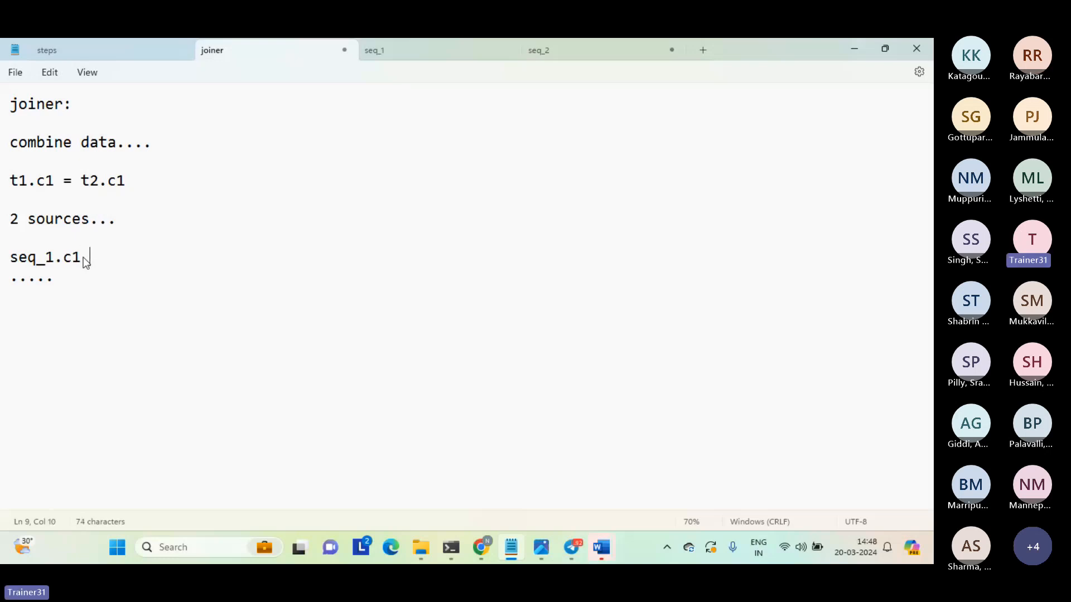
text( = seq_2.c1)
key(Return)
Annotate the seq_1.c1 = seq_2.c1 line with "===========>normal join or inner join or simple join..".
triple_click(83, 257)
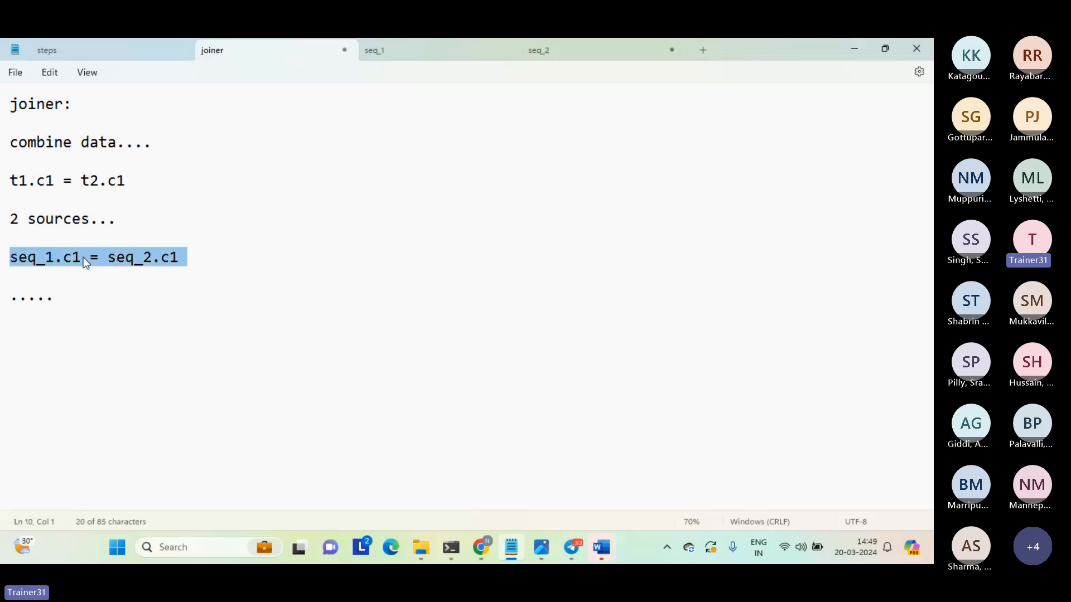
click(209, 256)
text(=)
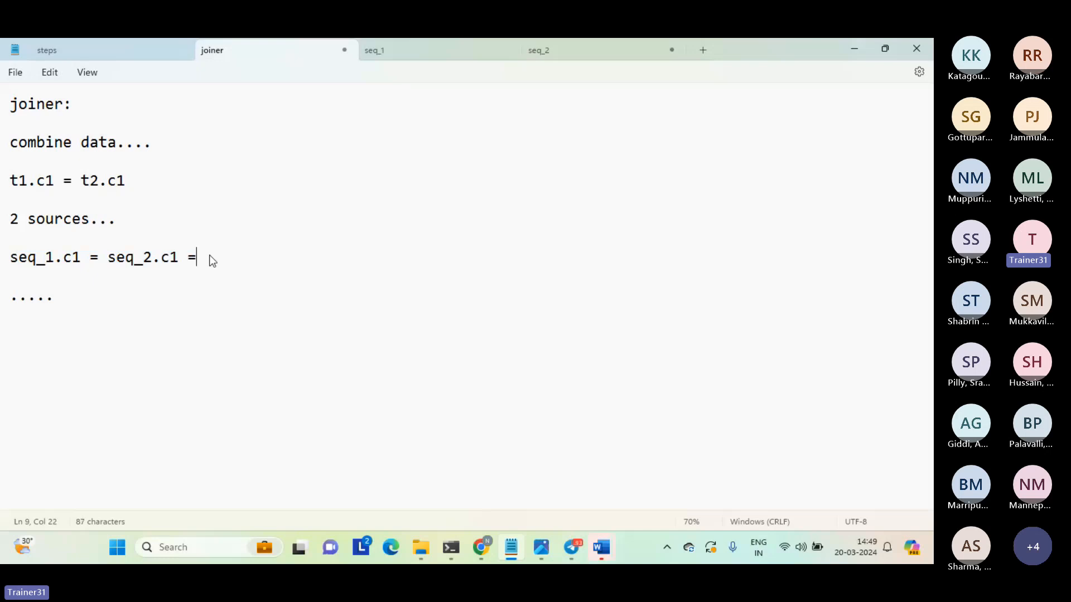
text(==========>)
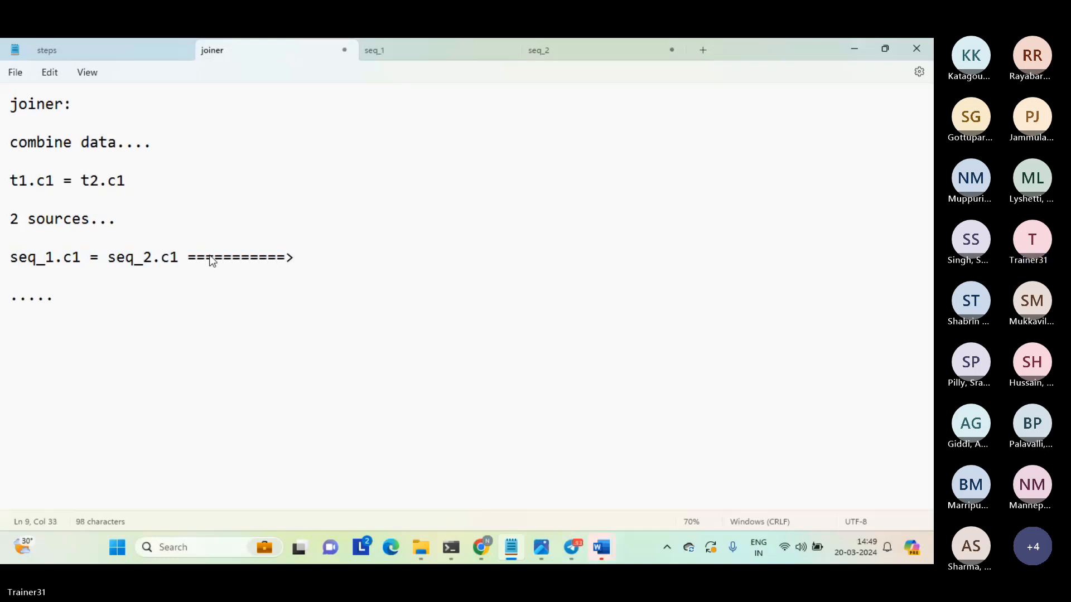
text(norma join)
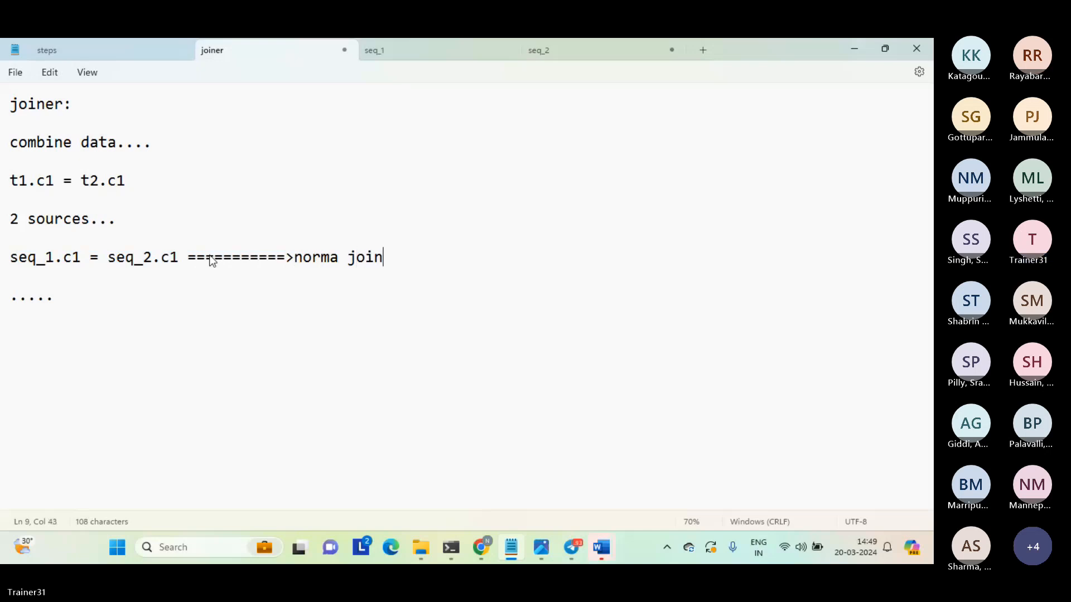
text( or )
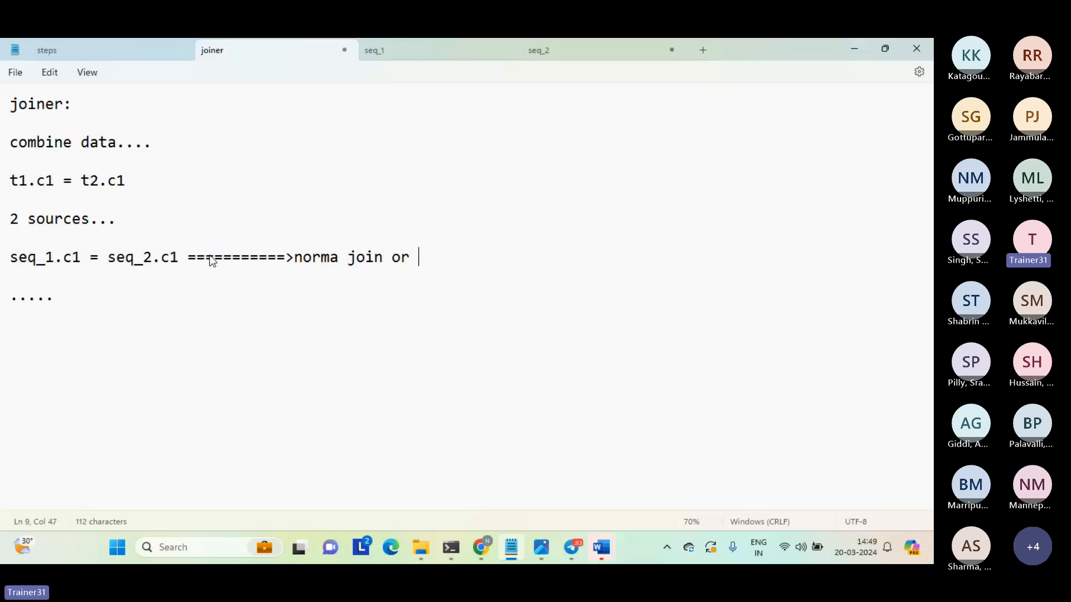
text(inner joi)
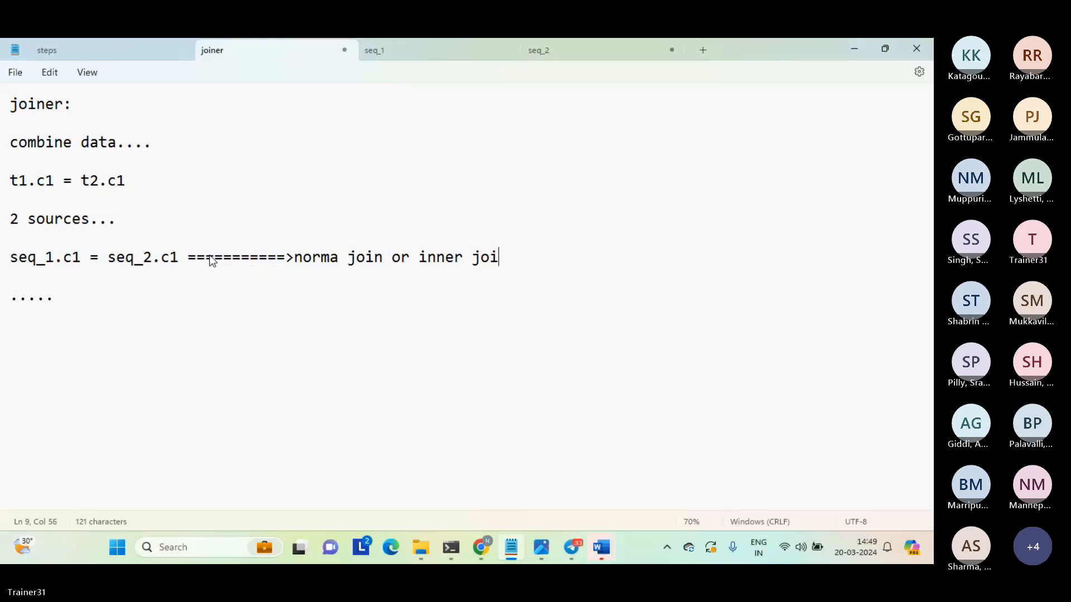
text(n or siple)
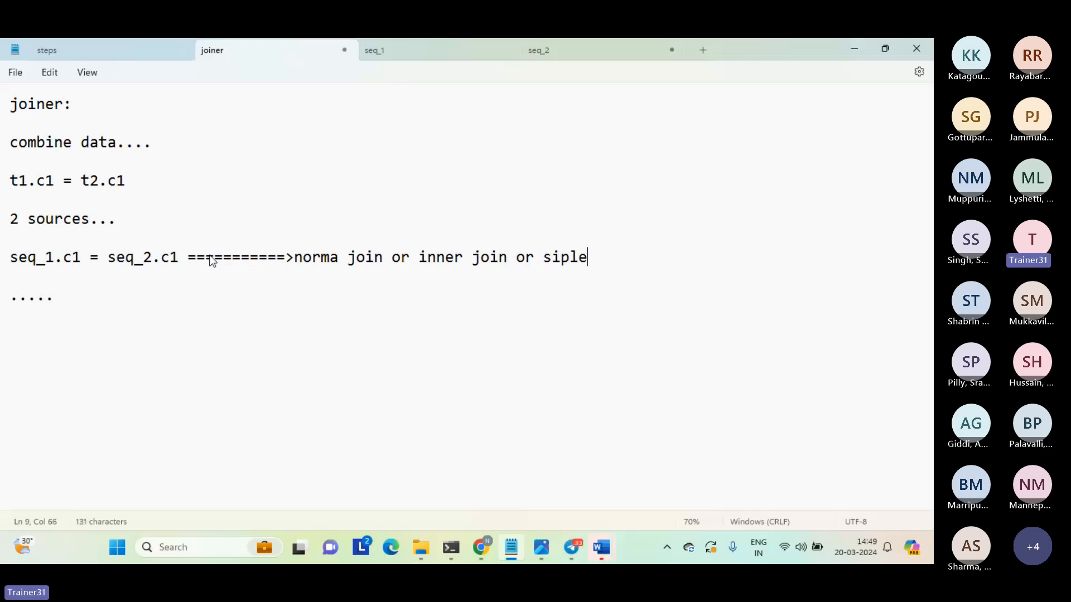
key(BackSpace)
key(BackSpace)
key(BackSpace)
key(BackSpace)
text(mple join..)
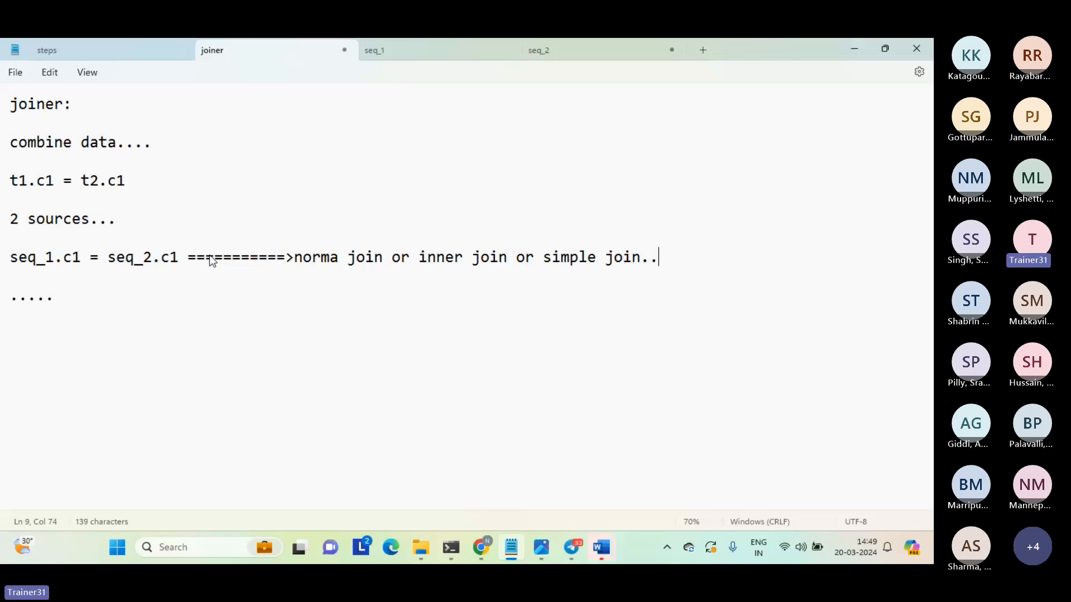
click(341, 261)
text(l)
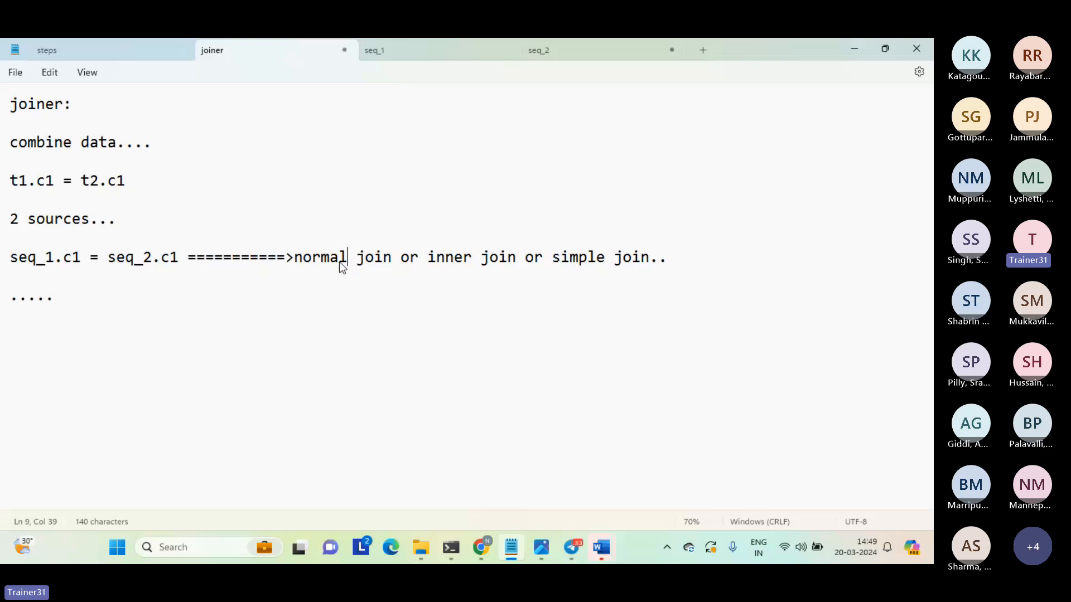
Highlight the normal join label and the seq_1.c1 = seq_2.c1 condition in the joiner notes for review.
click(295, 257)
shift+click(392, 260)
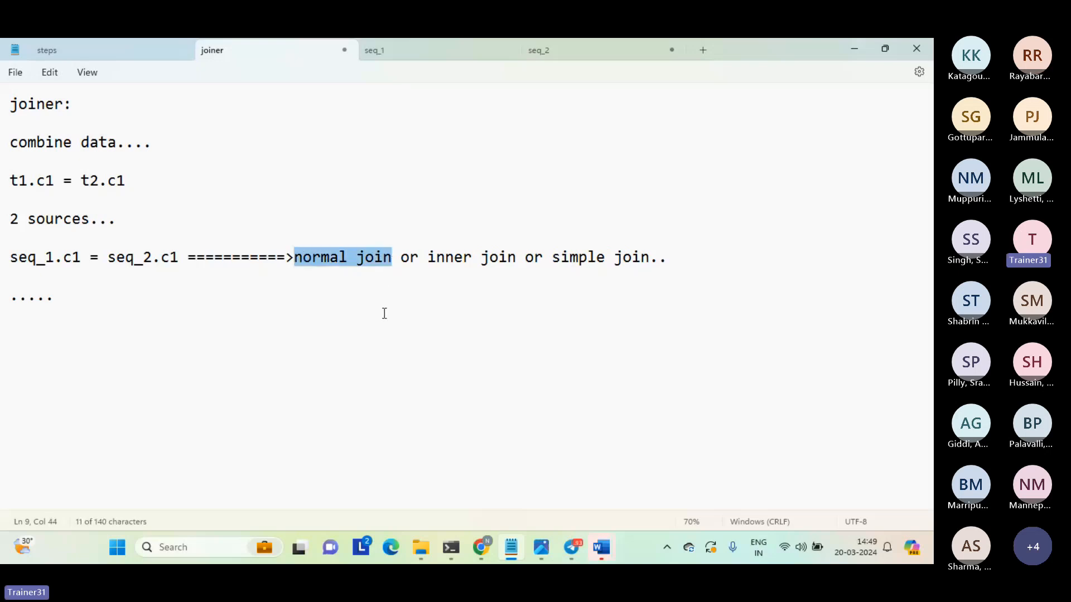
click(230, 327)
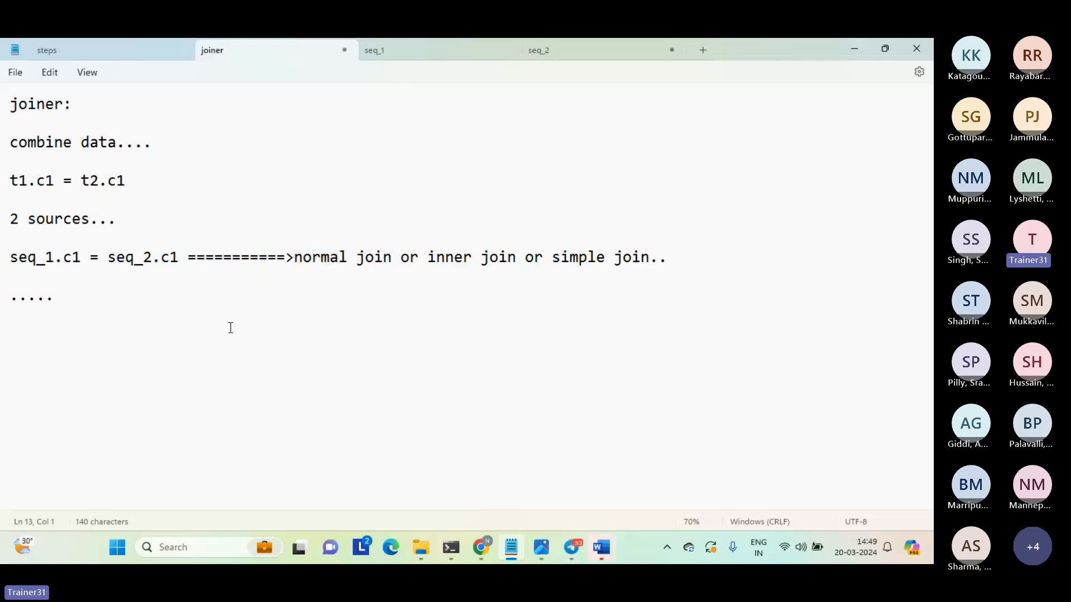
click(154, 240)
drag(155, 240, 179, 262)
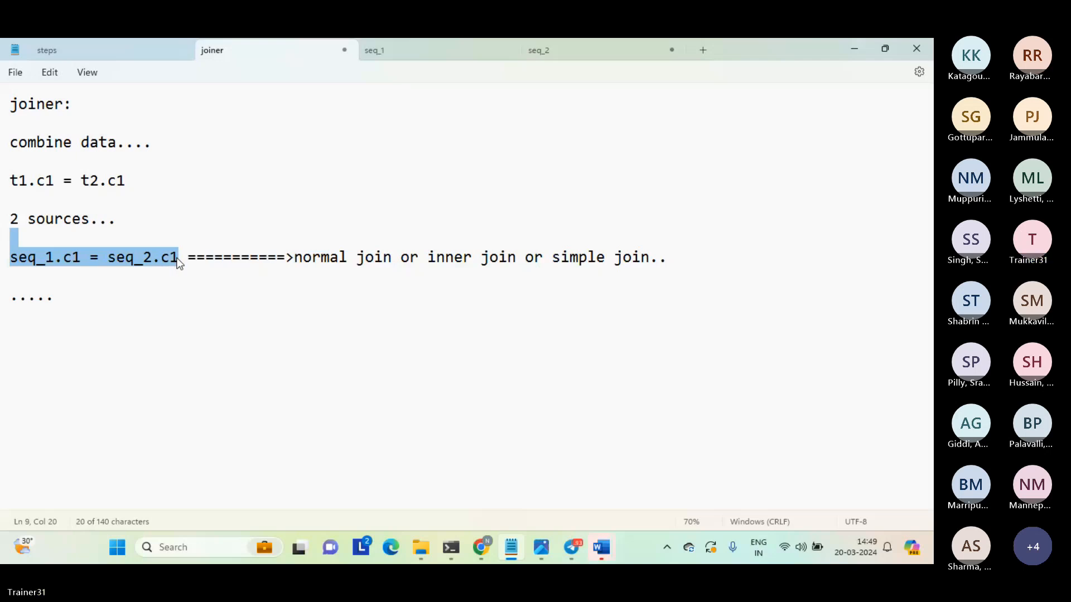
triple_click(178, 262)
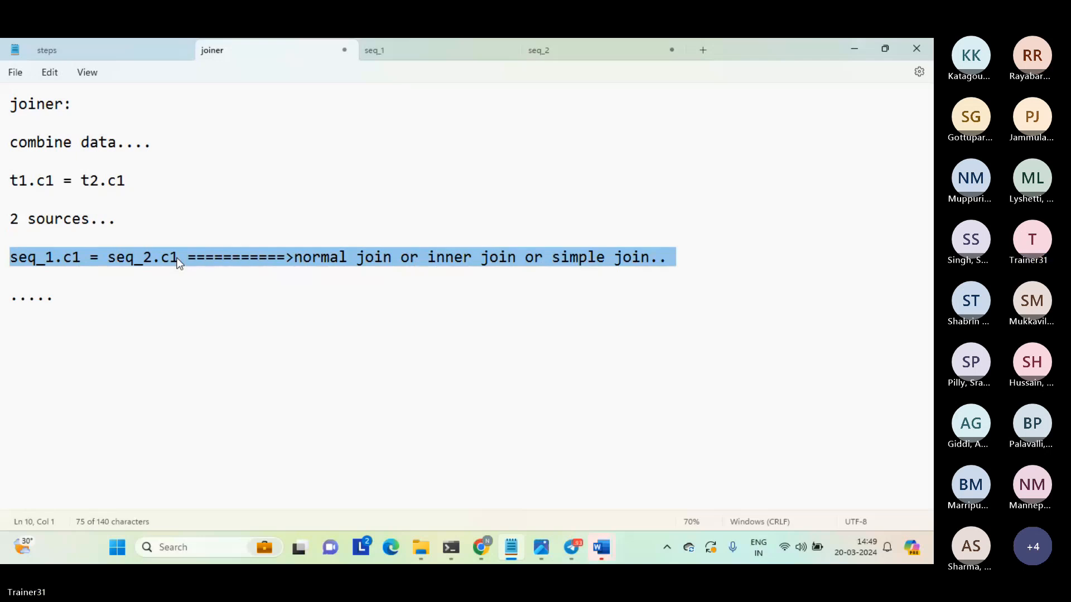
click(177, 260)
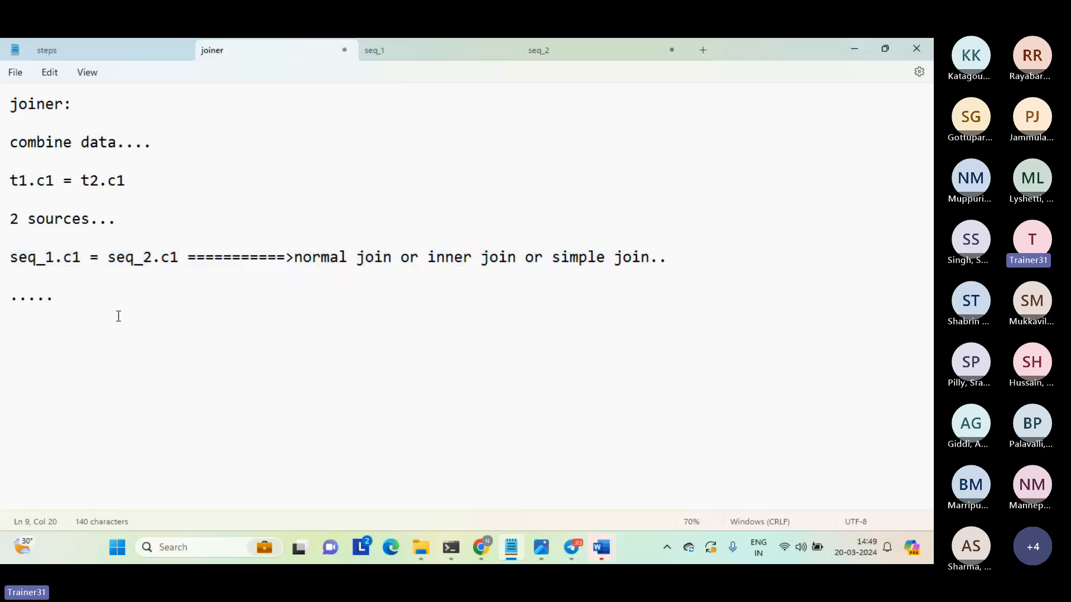
Add the heading "left outer join:" below the dotted line in the joiner notes.
click(112, 333)
text(left outer)
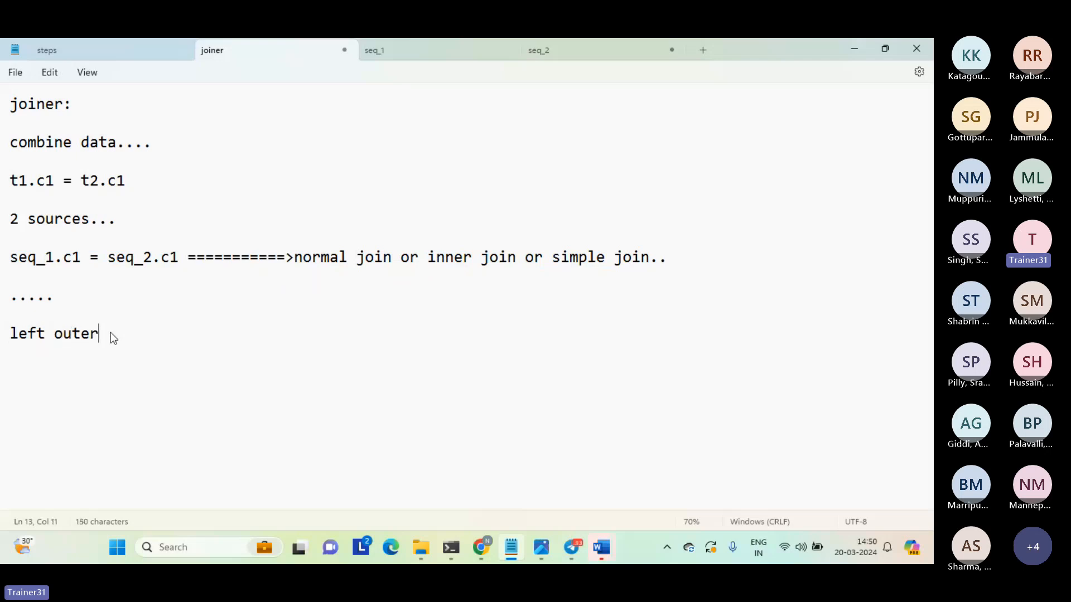
text( join:)
key(Return)
key(Return)
Write the definition "normal join + all unmatched records from left table...." under the left outer join heading.
drag(54, 257, 17, 266)
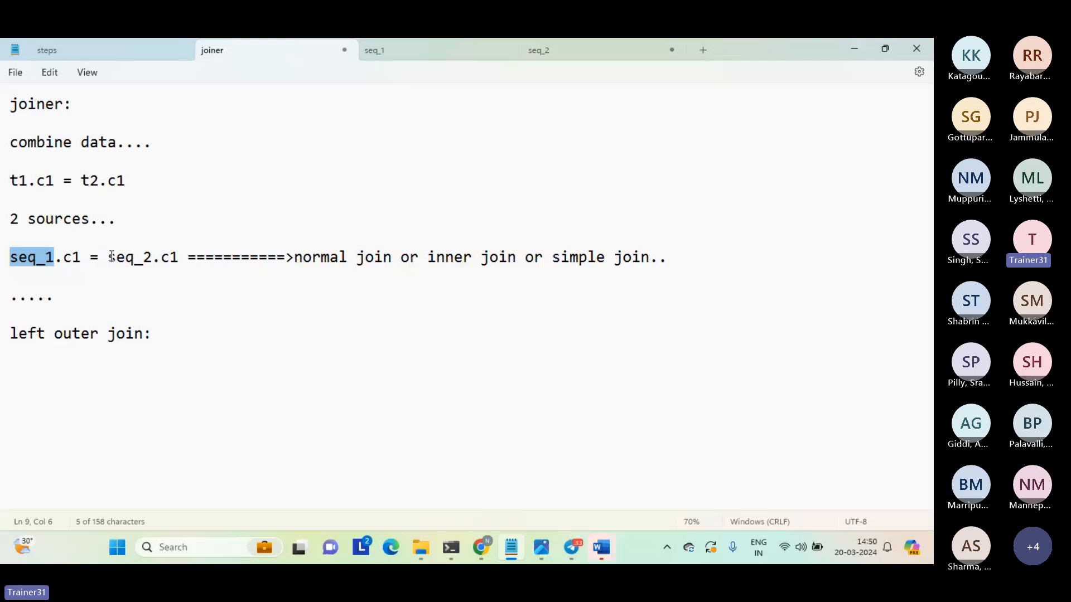
drag(111, 256, 154, 261)
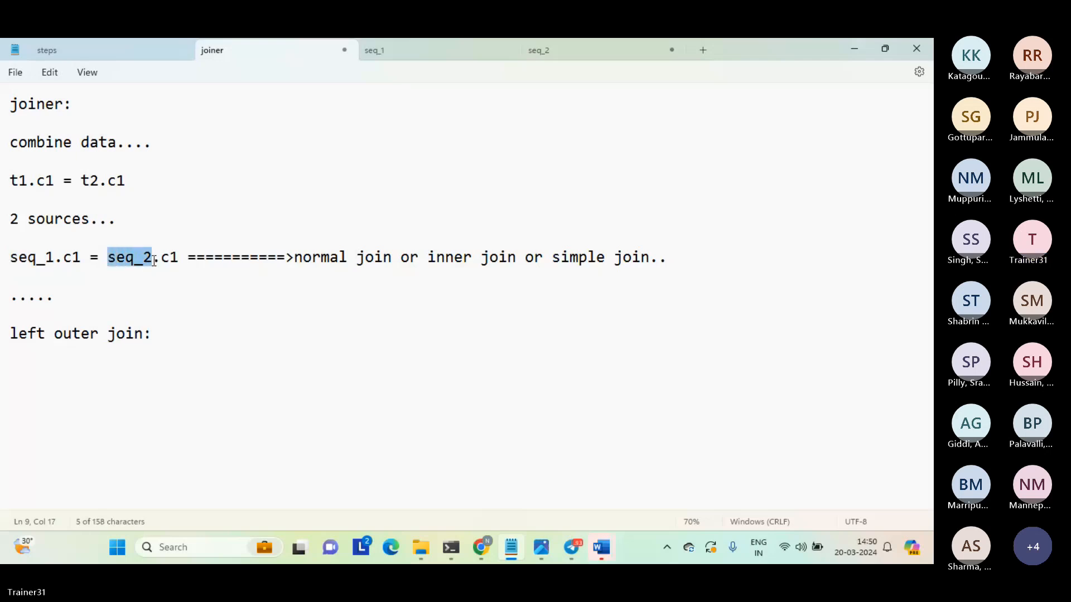
click(138, 365)
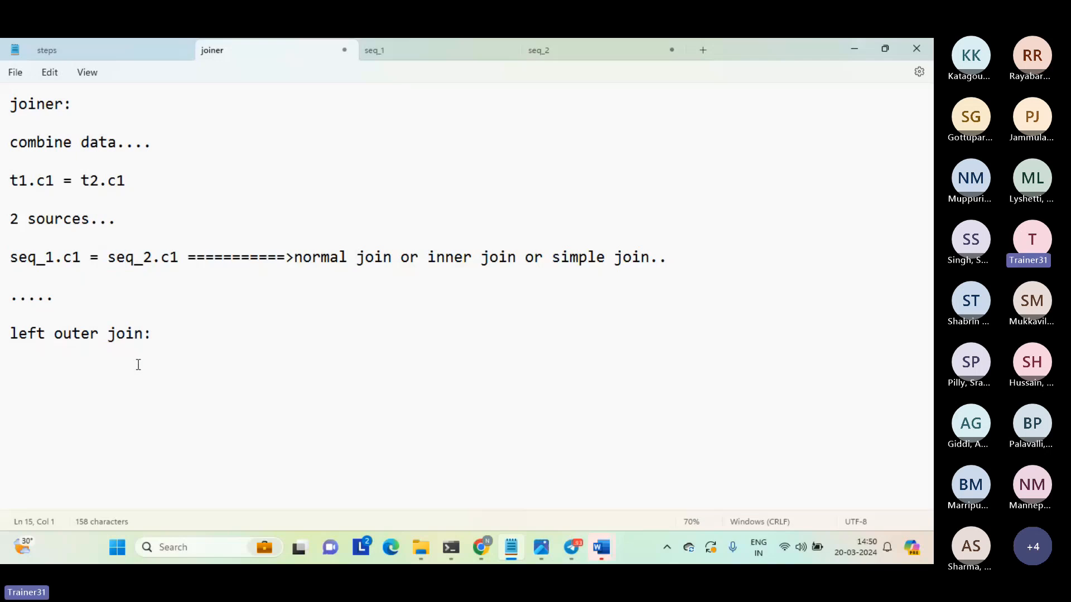
text(normal join + )
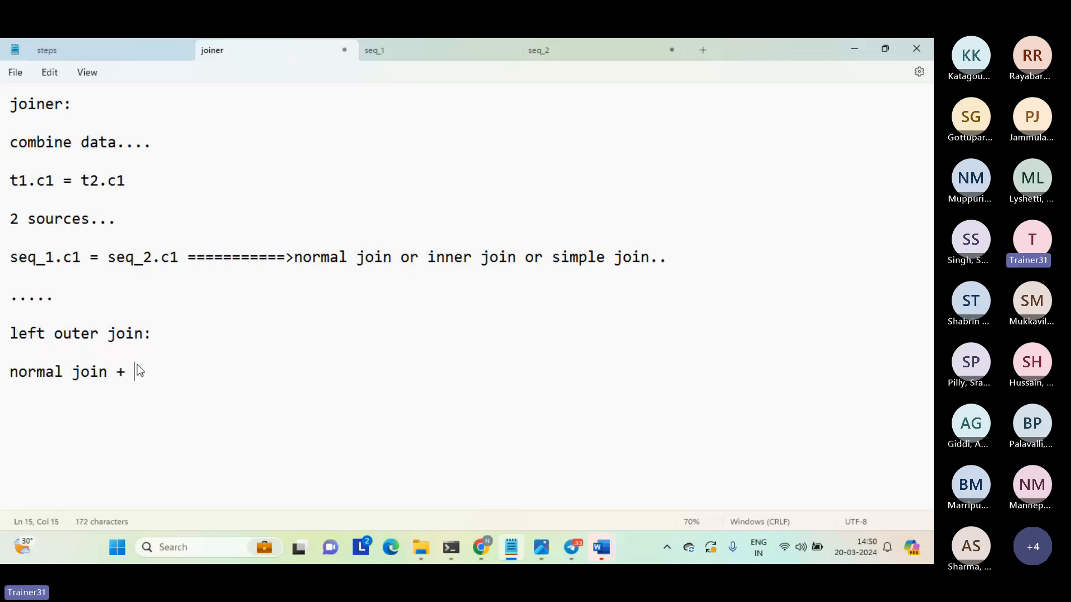
text(t1l u)
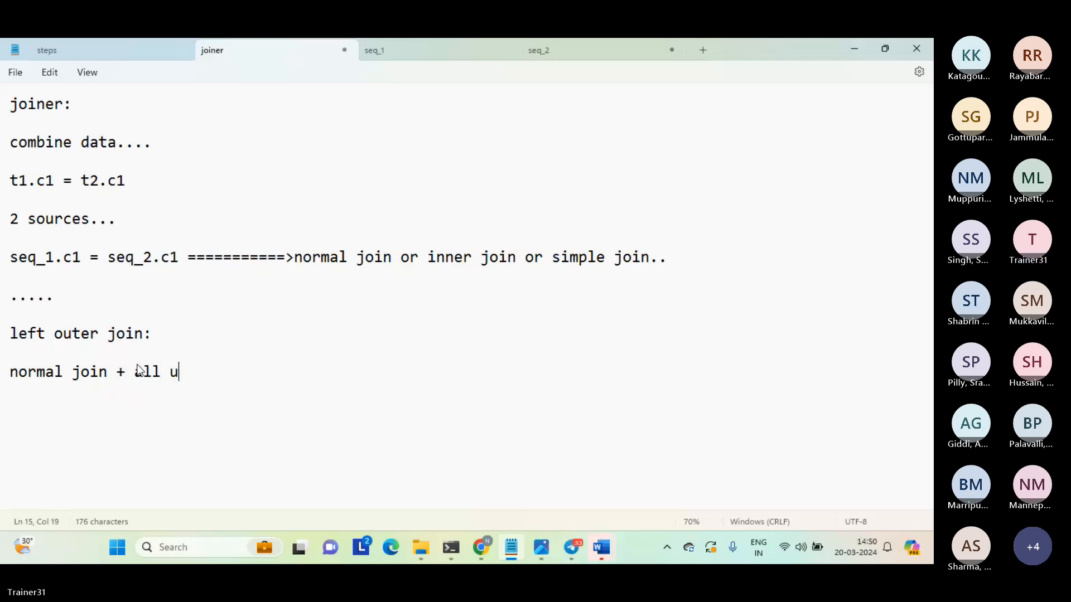
text(nmat)
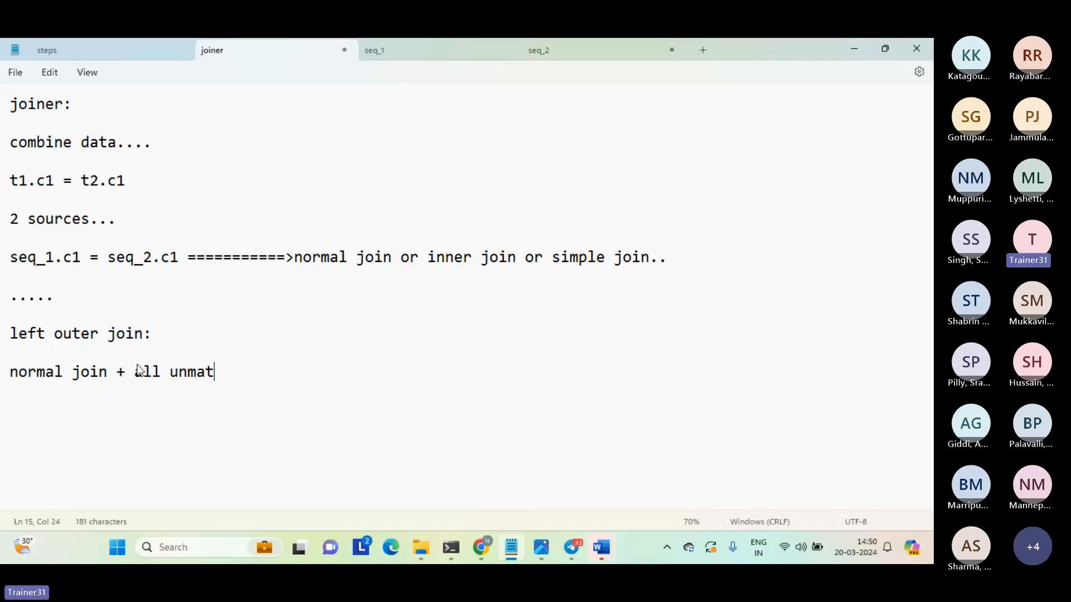
text(ched records from le)
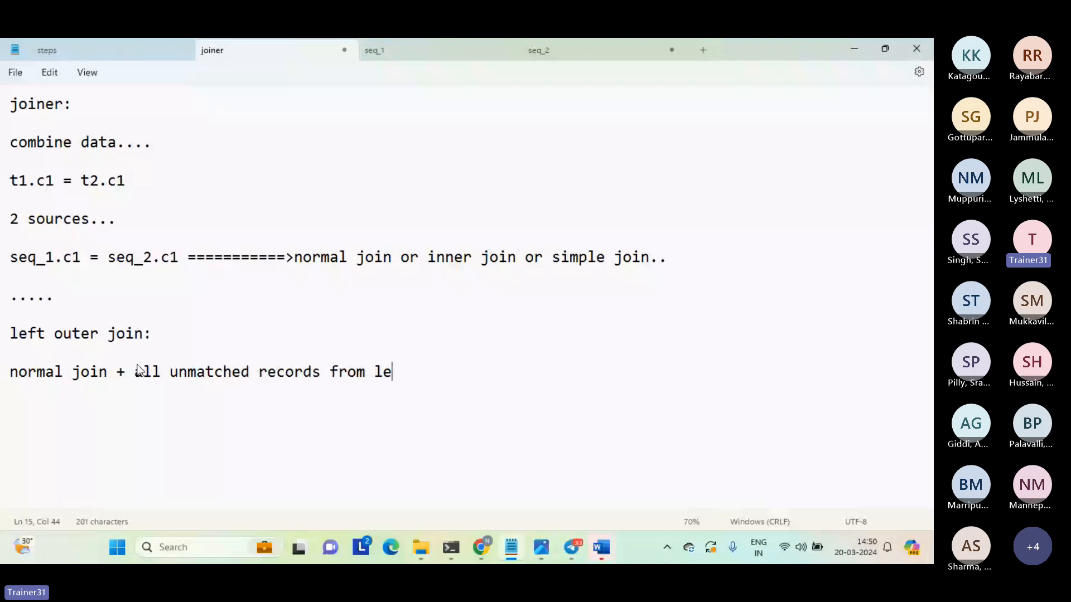
text(ft table....)
key(Return)
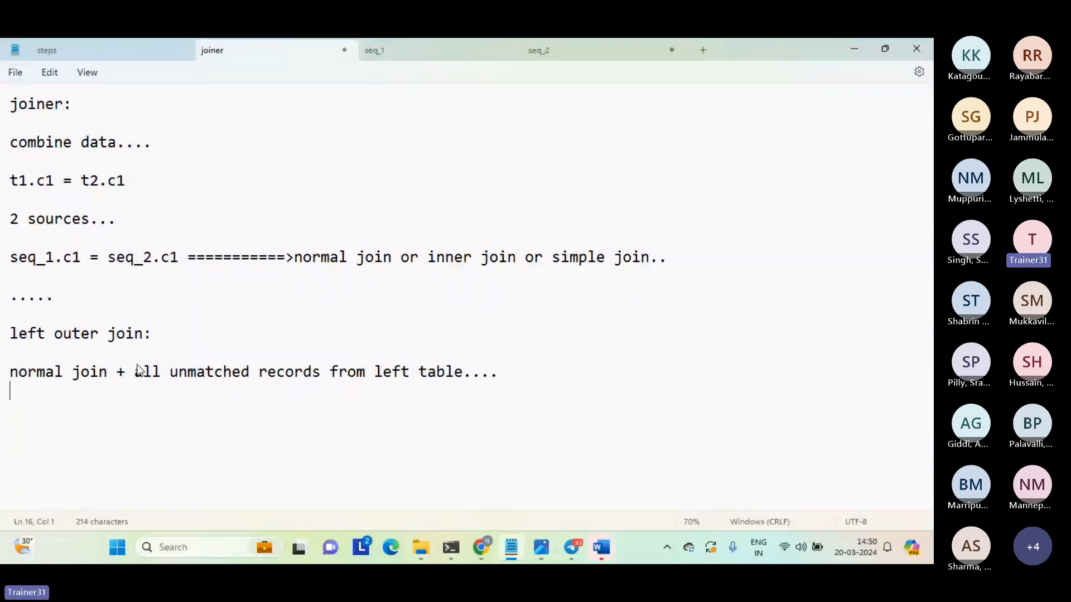
Review the left outer join heading and its definition line in the notes.
triple_click(139, 371)
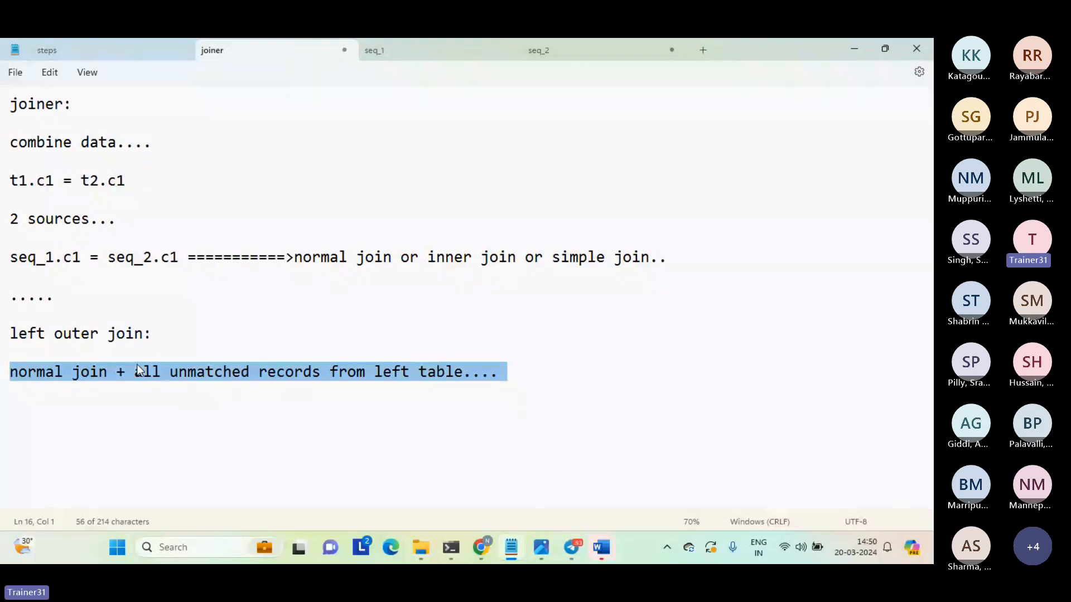
click(189, 358)
key(shift+Down)
shift+click(379, 403)
click(380, 403)
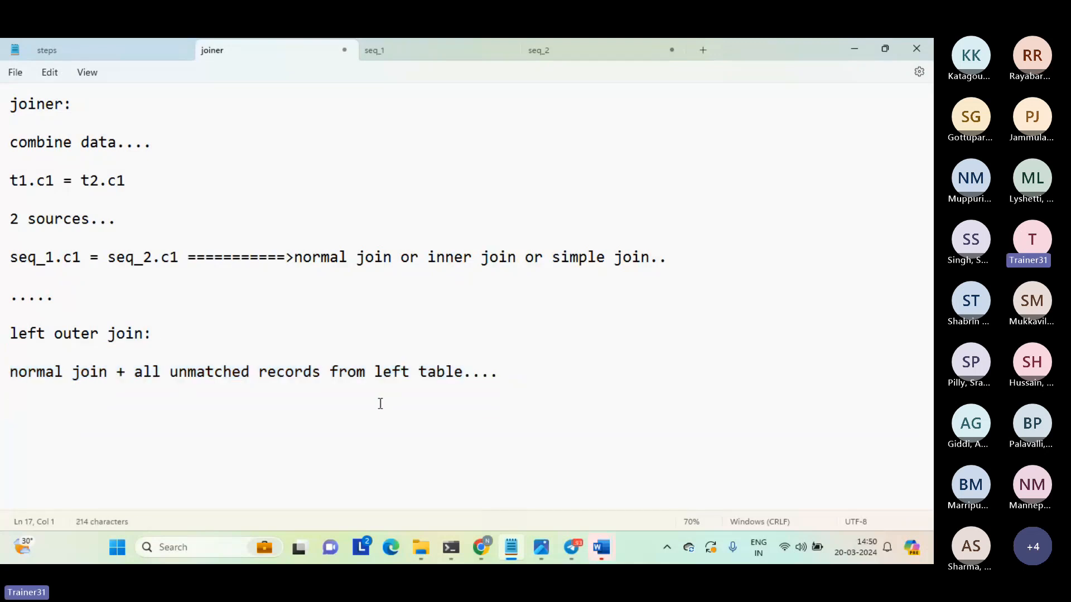
key(Up)
key(shift+Up)
key(Up)
key(Down)
key(Down)
click(35, 333)
triple_click(35, 332)
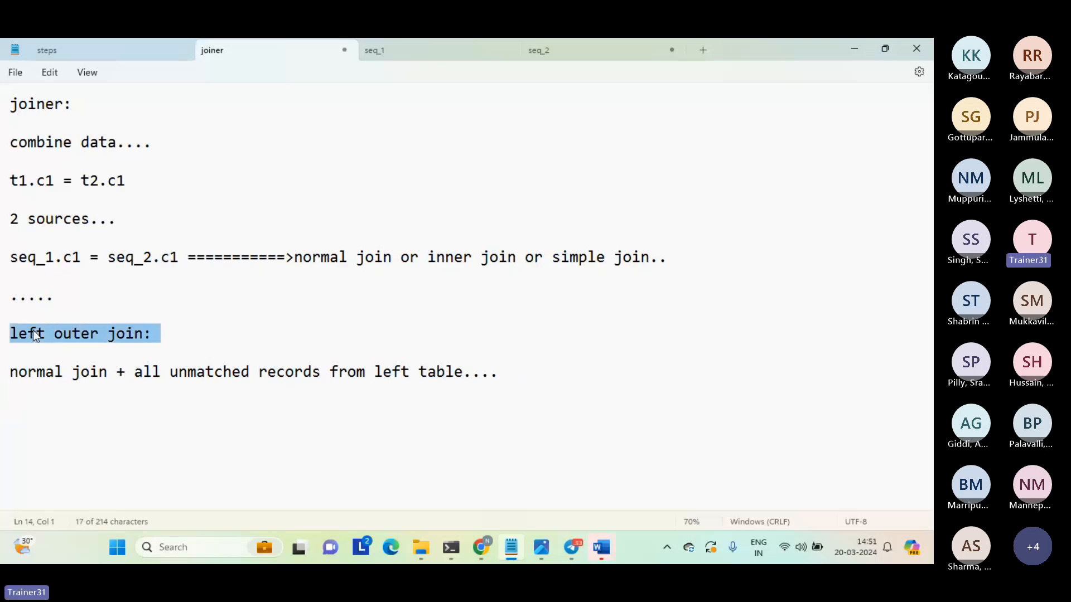
Examine seq_1 and seq_2 in the join condition against the phrase "all unmatched records from left table".
drag(54, 258, 9, 267)
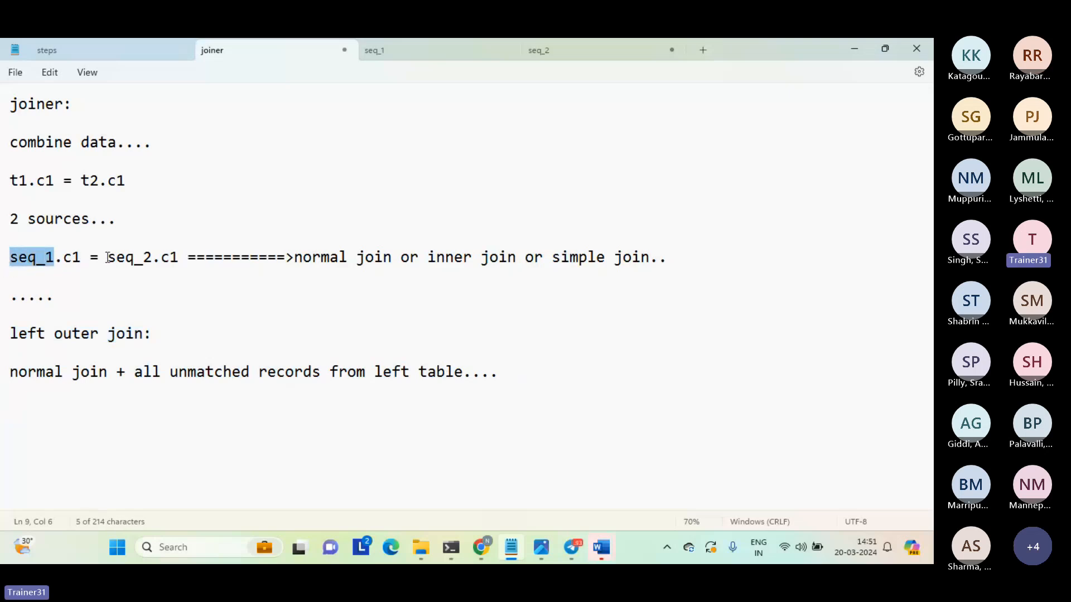
drag(107, 257, 154, 256)
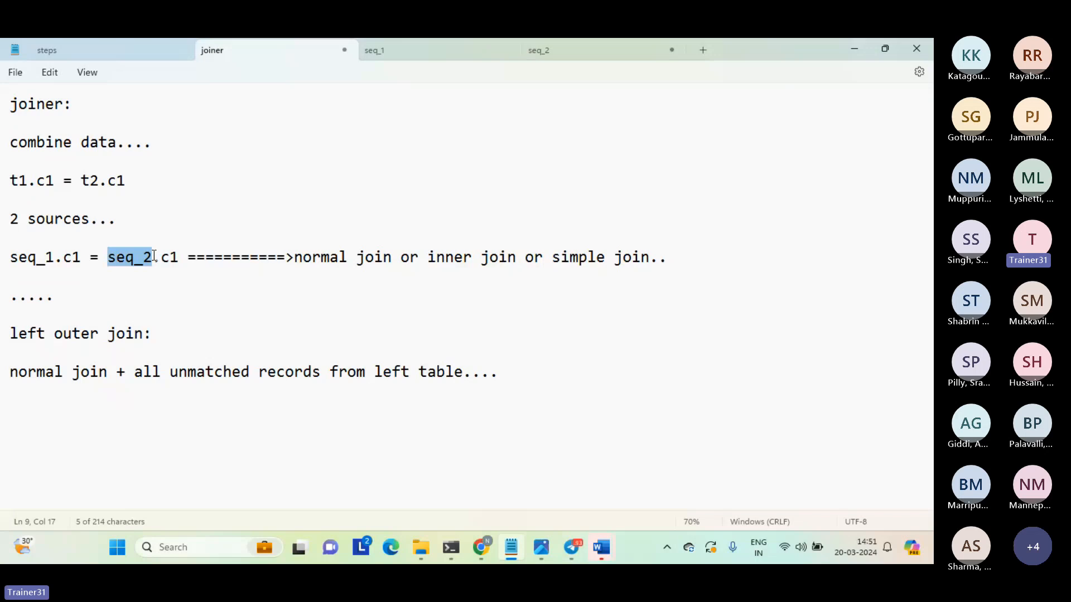
click(155, 256)
click(55, 260)
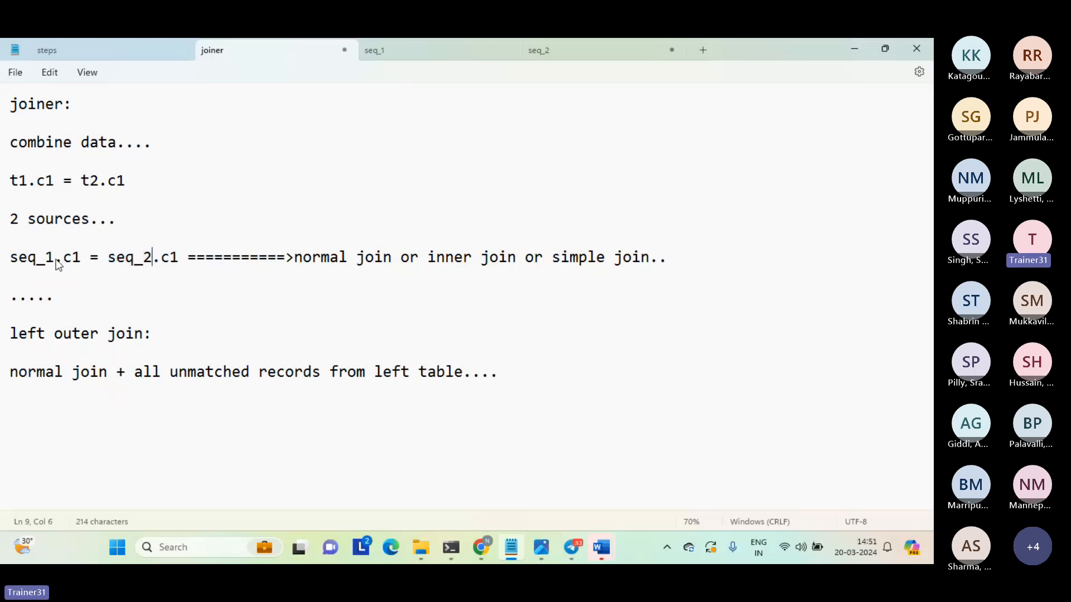
drag(56, 262, 28, 262)
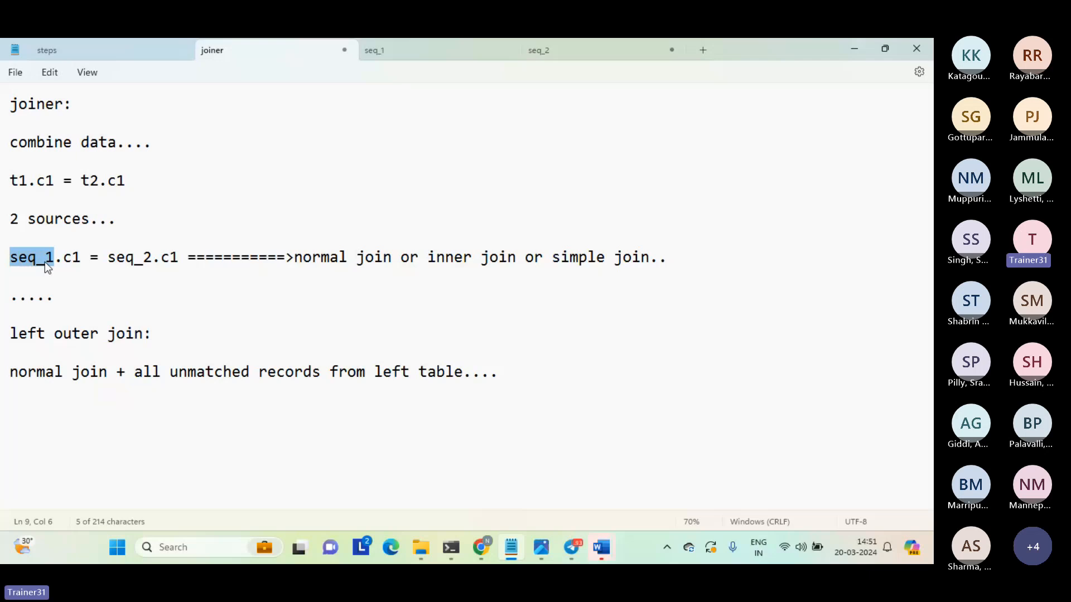
click(137, 371)
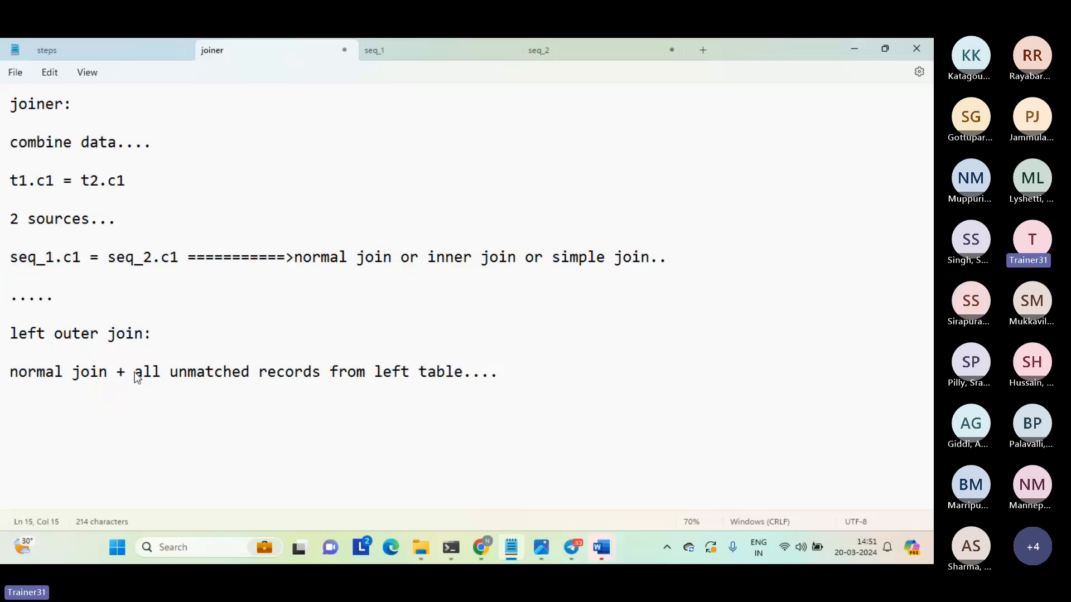
drag(135, 373, 464, 373)
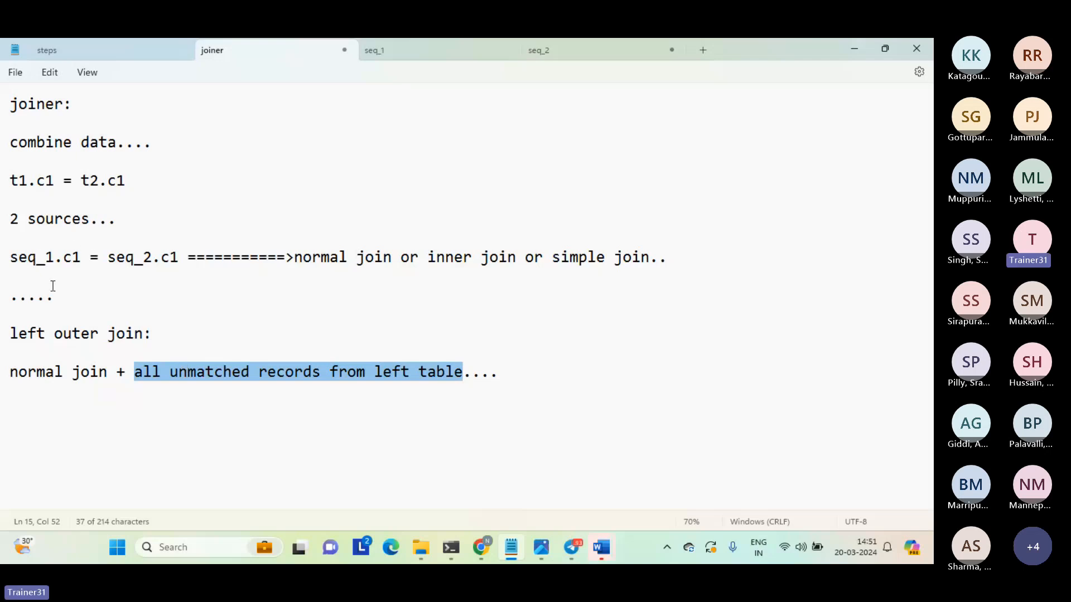
click(134, 374)
drag(135, 378, 464, 370)
click(386, 407)
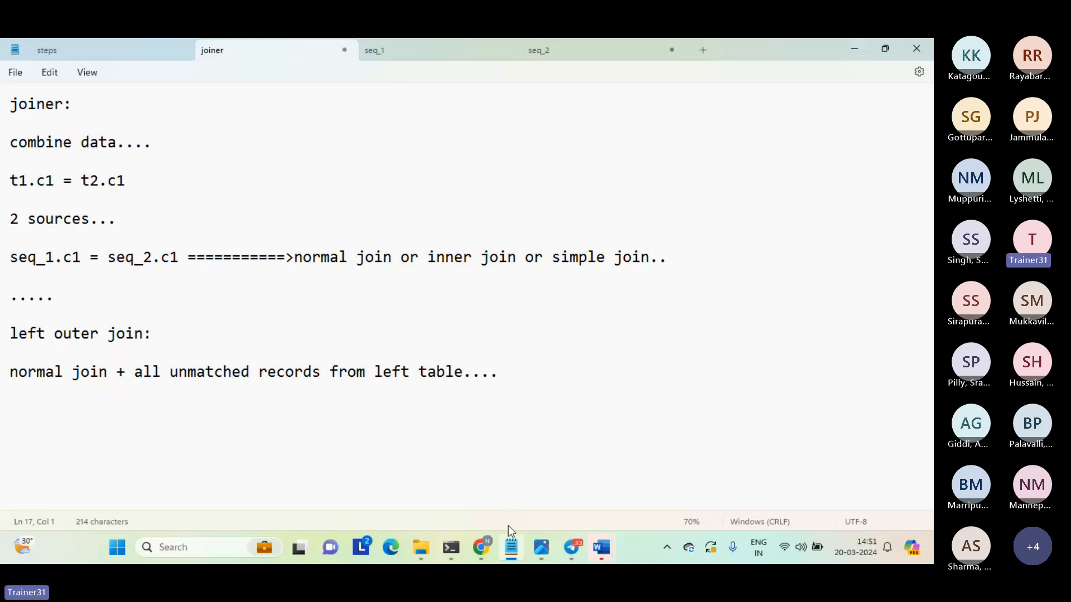
Compare the seq_1 and seq_2 data files and highlight the row 7,8,9 in seq_1.
mouse_move(516, 549)
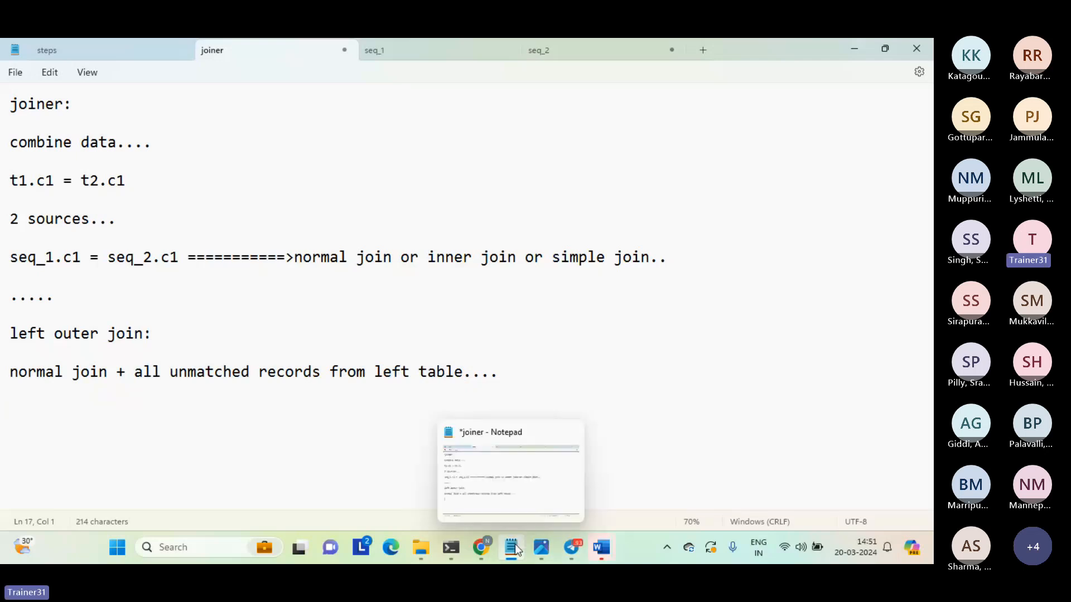
click(403, 49)
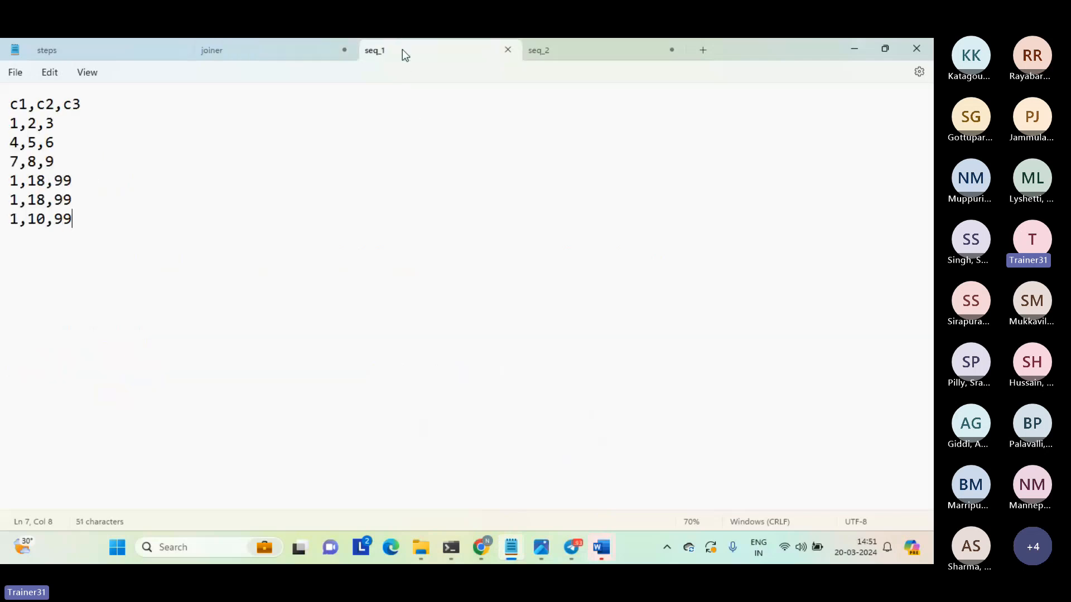
click(559, 52)
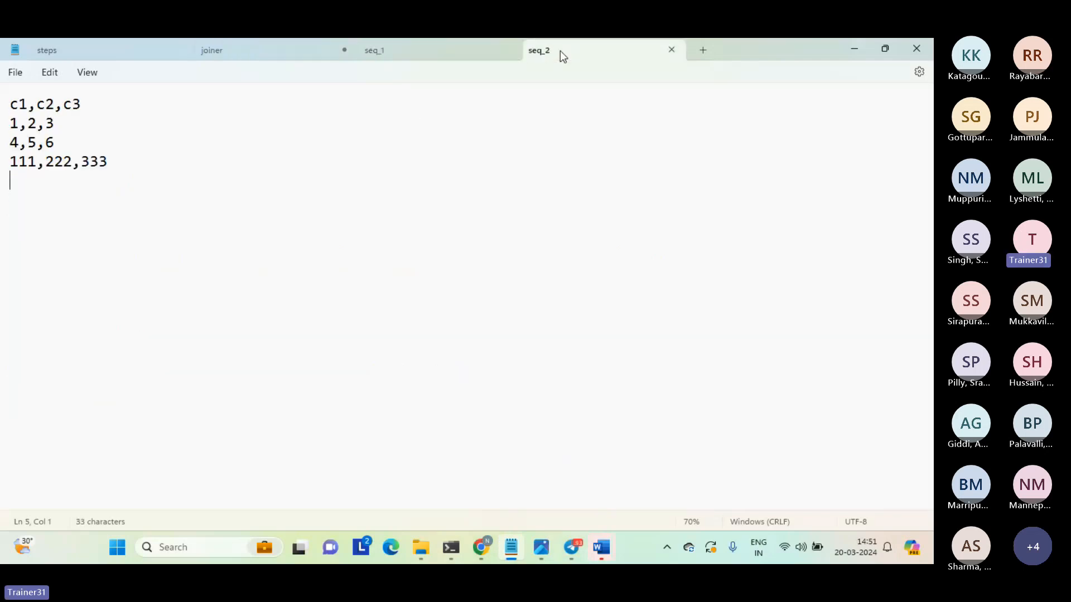
click(444, 52)
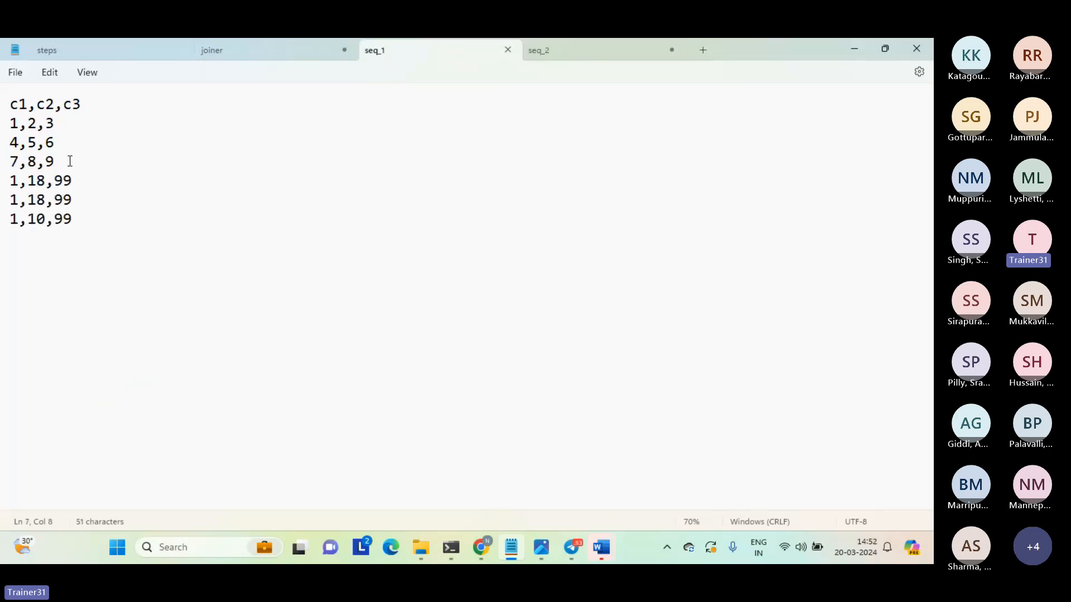
drag(69, 161, 11, 167)
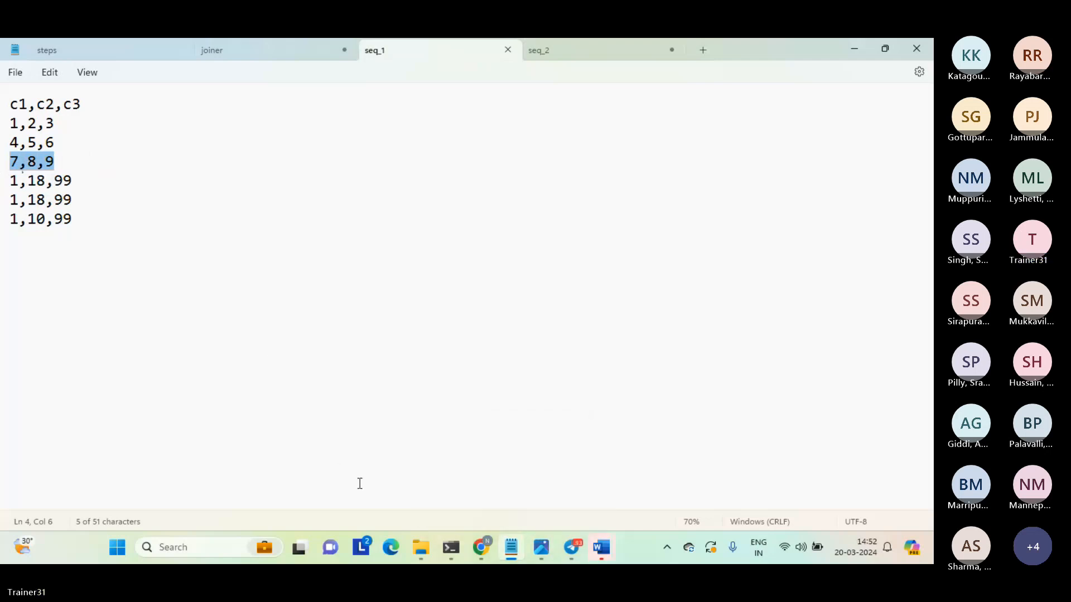
In the joiner notes, add left outer join example rows 1, 4 and "7,8,9 0/n/blank" below the definition.
click(250, 52)
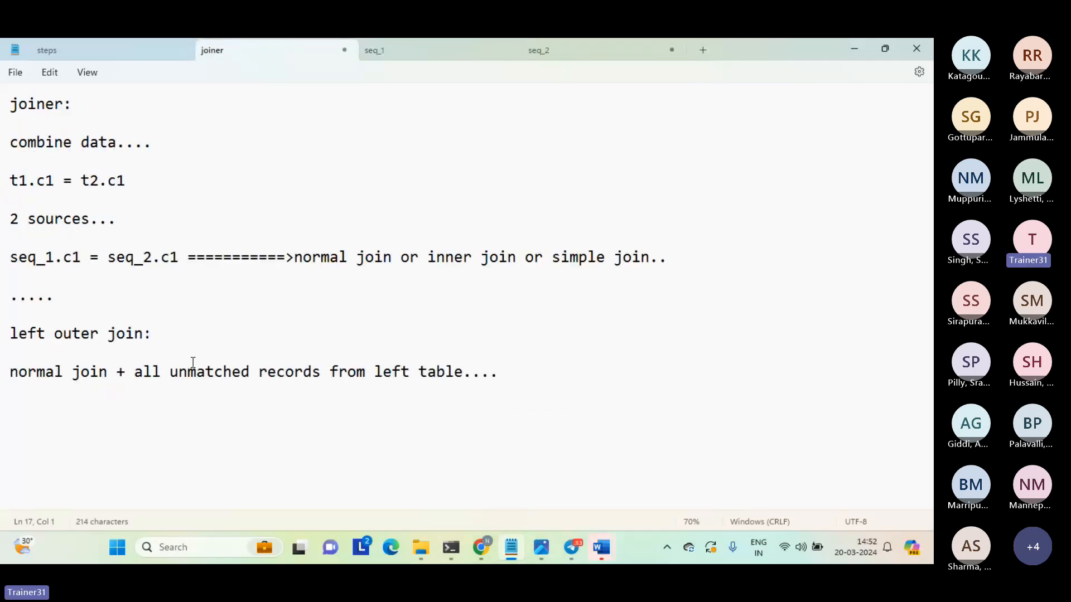
text(1)
key(Return)
text(4 )
text(7)
text(,89)
key(BackSpace)
text(,9 0/n)
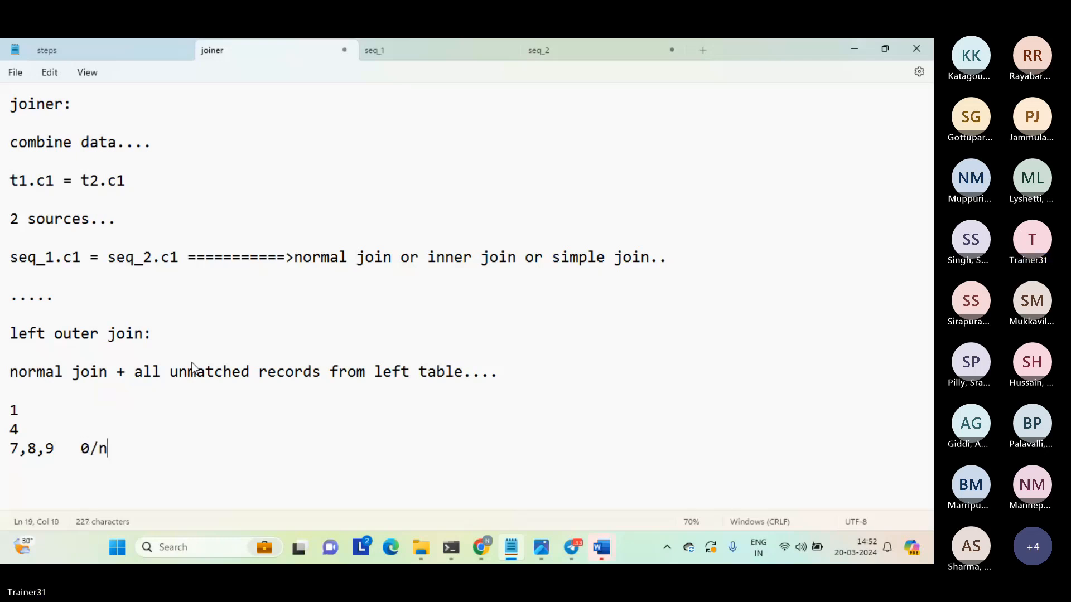
text(/b)
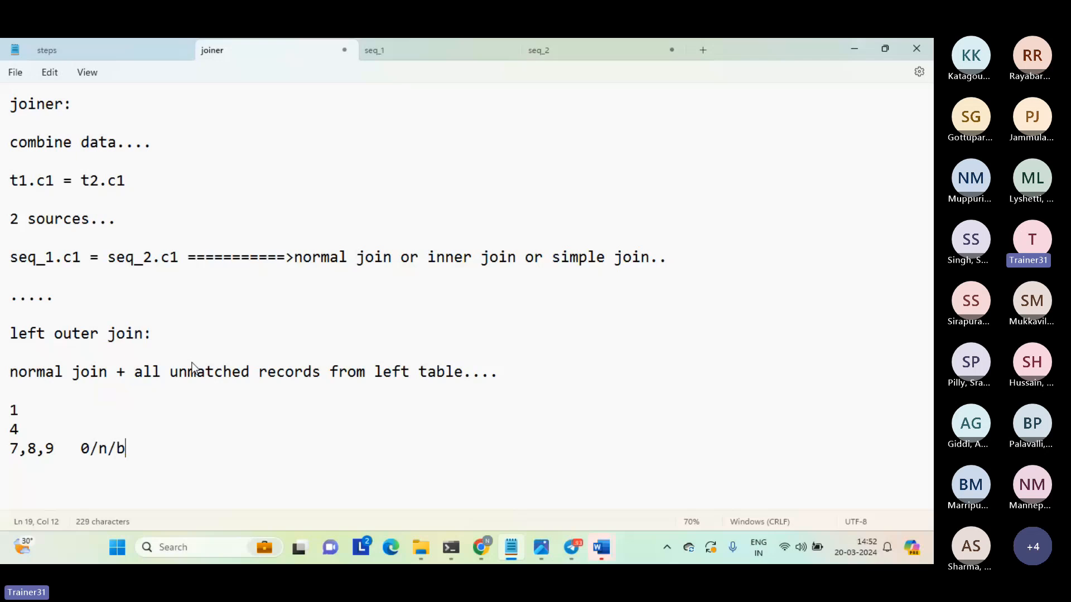
text(lank)
key(Return)
Review the example rows, highlighting the matched values 1 and 4 and the unmatched 7,8,9 line.
key(shift+Up)
key(shift+Up)
key(shift+Up)
key(shift+Up)
key(shift+Up)
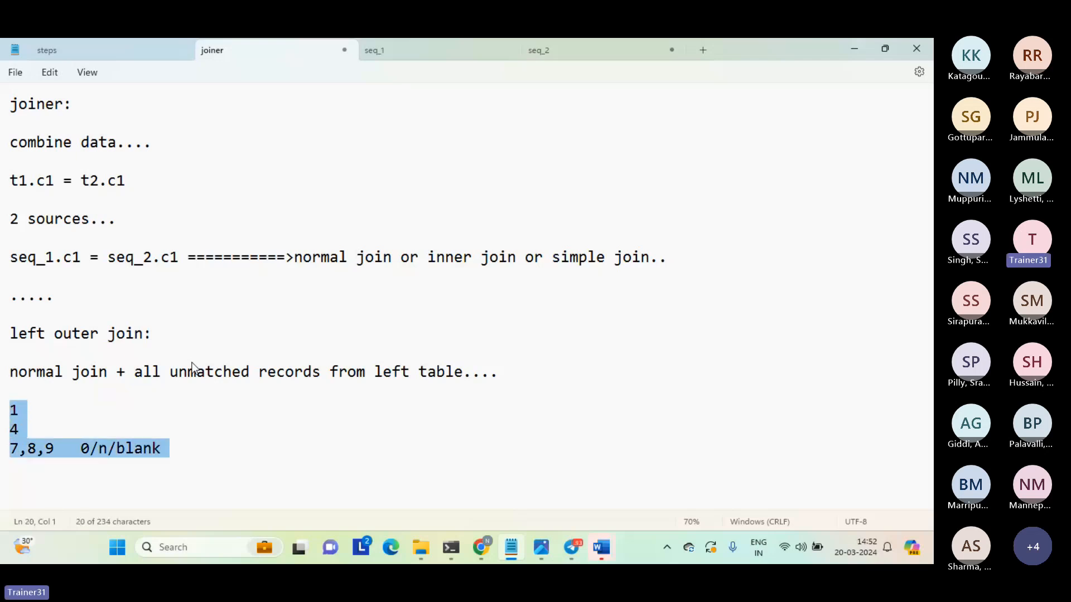
key(shift+Down)
key(shift+Down)
click(81, 448)
click(75, 428)
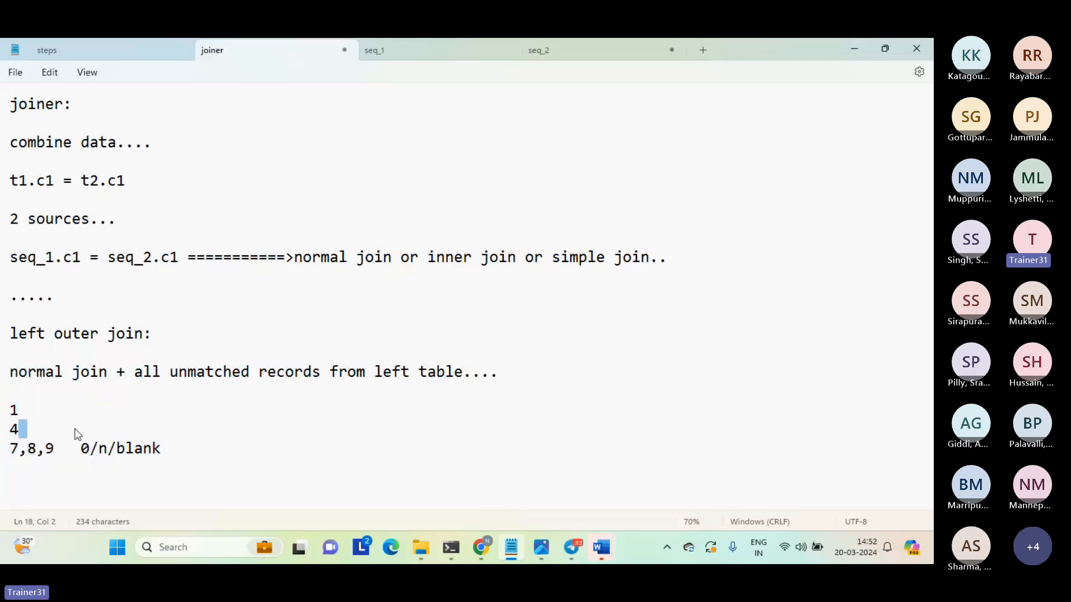
drag(40, 428, 13, 415)
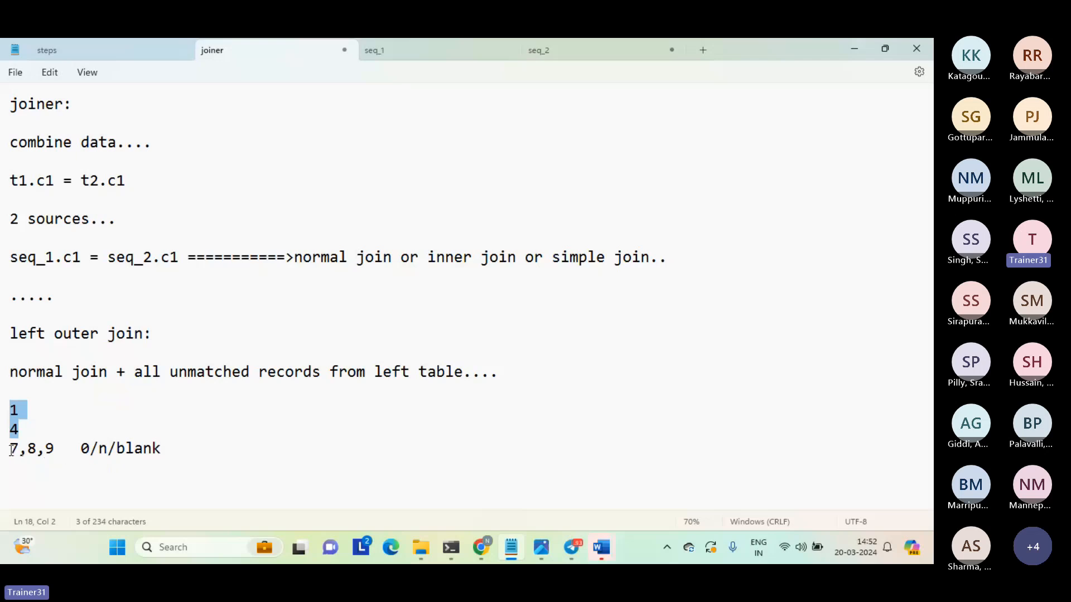
drag(10, 449, 157, 450)
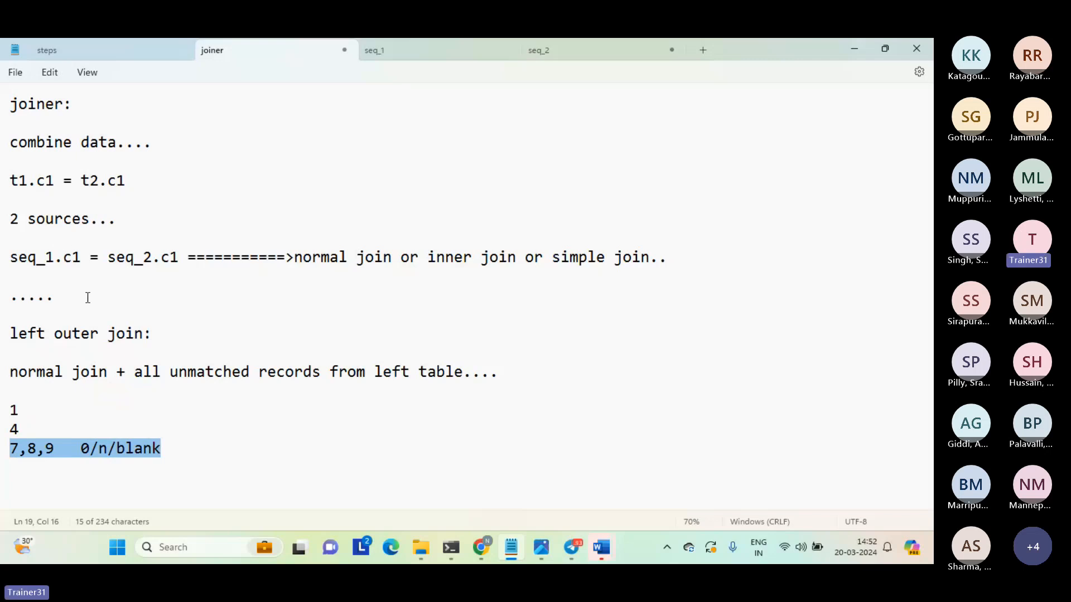
Add blank lines below the left outer join example rows in the joiner notes.
click(153, 473)
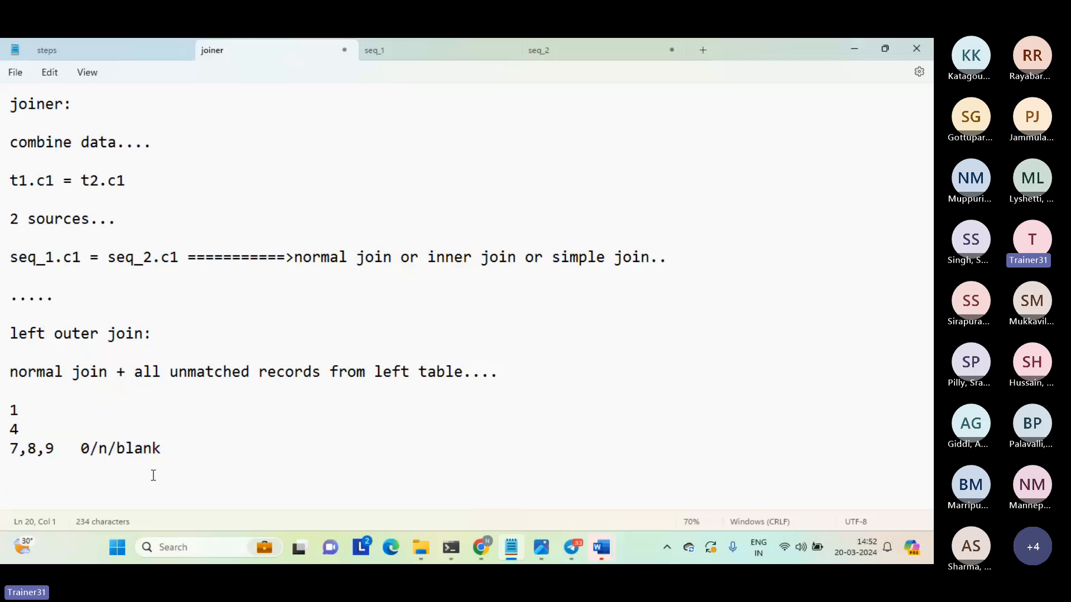
key(Return)
key(Return)
key(Return)
key(Return)
key(Up)
key(Up)
key(Up)
key(Up)
key(Up)
key(Up)
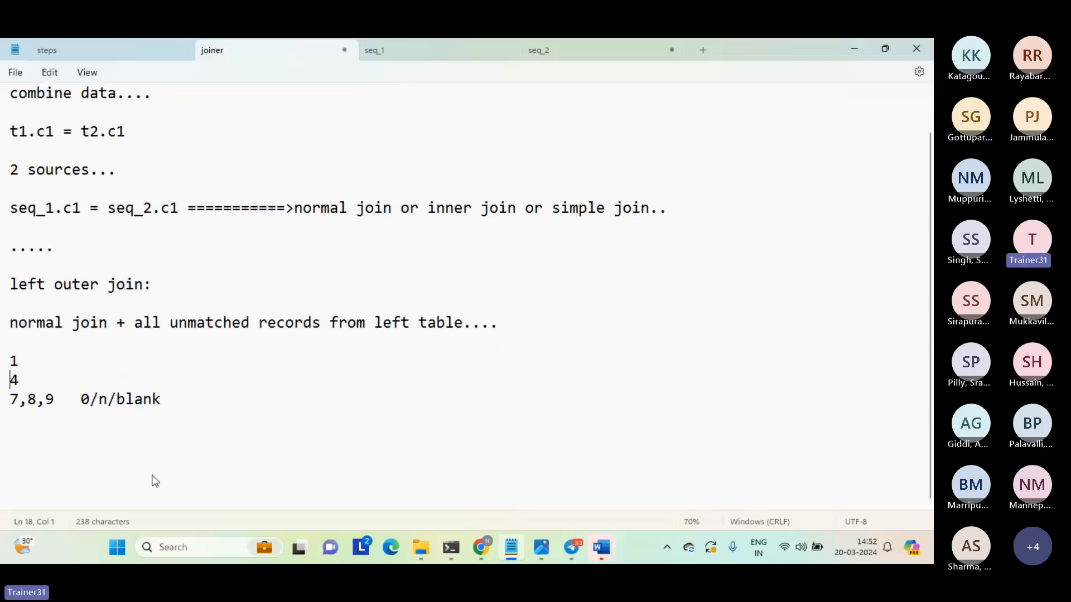
Examine seq_2 in the join condition to identify the right table.
key(Up)
key(Up)
key(Up)
key(Up)
key(Up)
drag(144, 211, 135, 213)
double_click(129, 214)
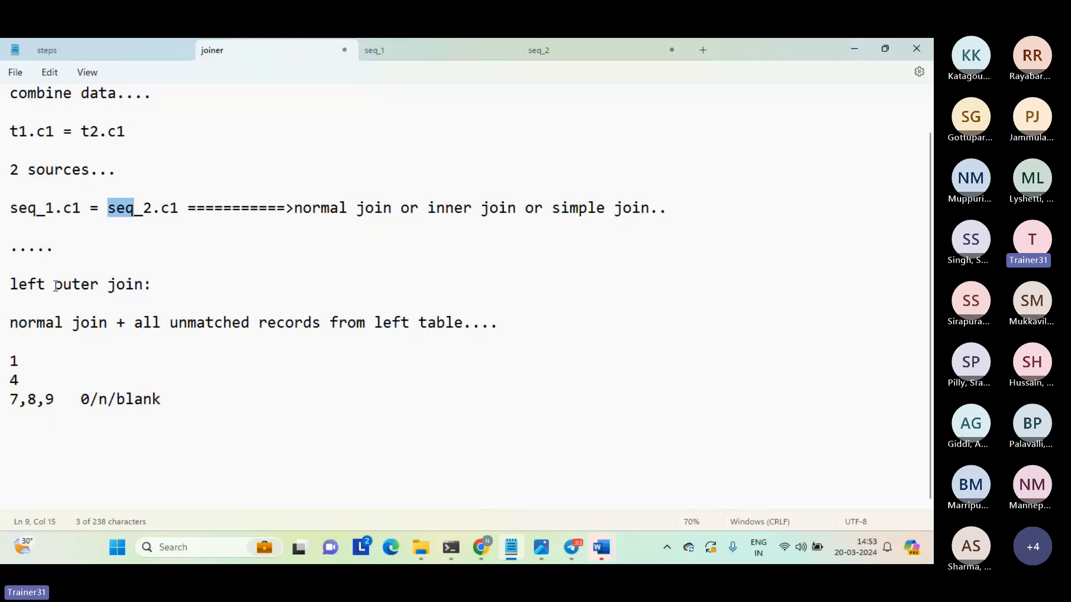
click(75, 306)
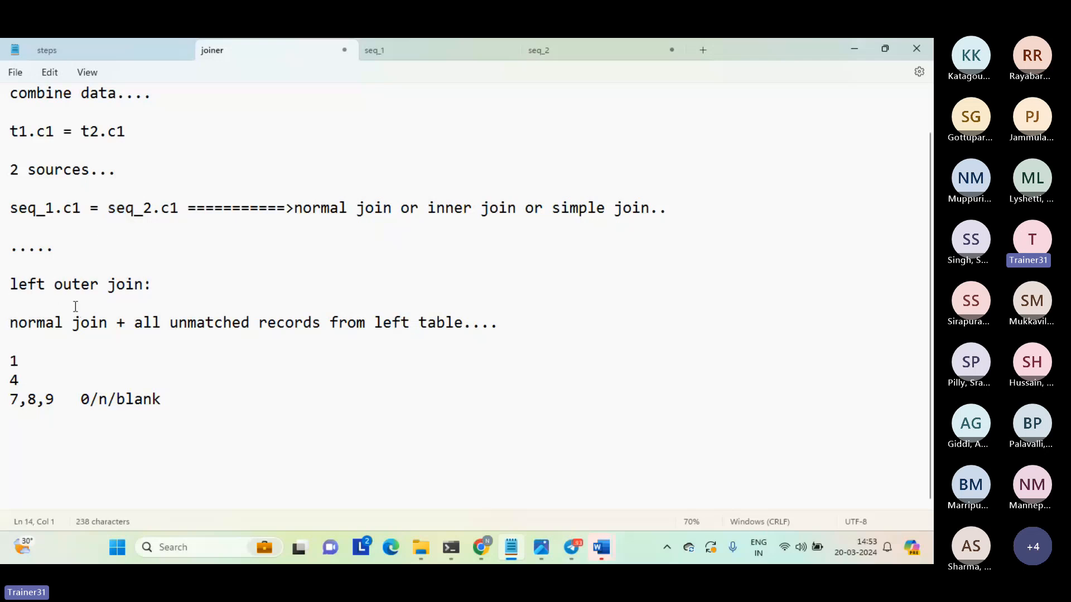
Add the heading "right outer join:" below the left outer join example rows.
key(Down)
key(Down)
key(Down)
key(Down)
key(Down)
key(Down)
key(Down)
key(Down)
text(right outer join:)
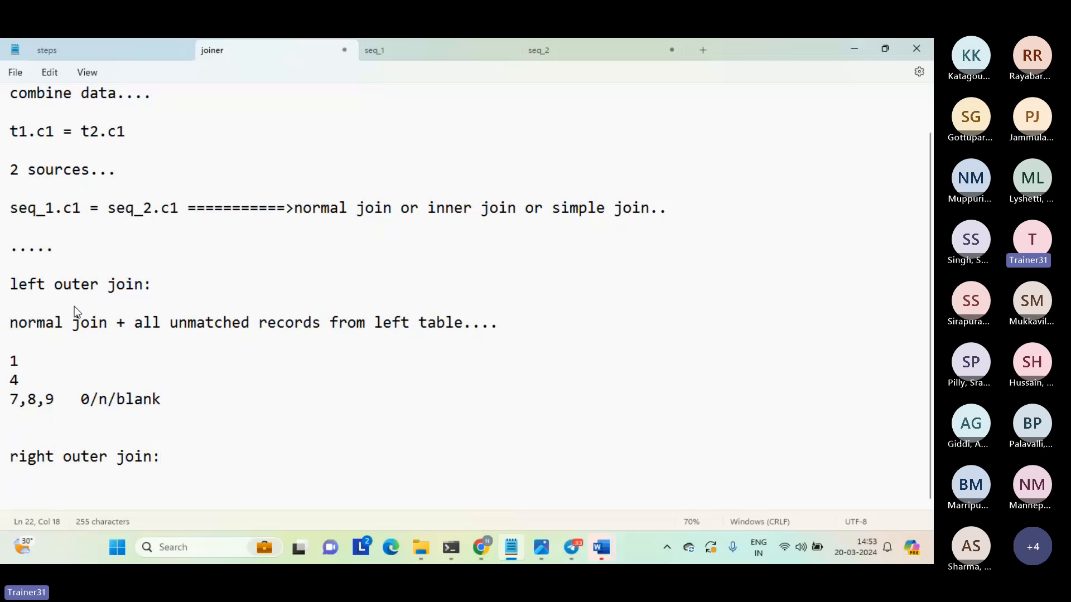
Write the definition "noormal join + all unmatched records from the right table.." under the right outer join heading.
key(Return)
key(Return)
text(noormal )
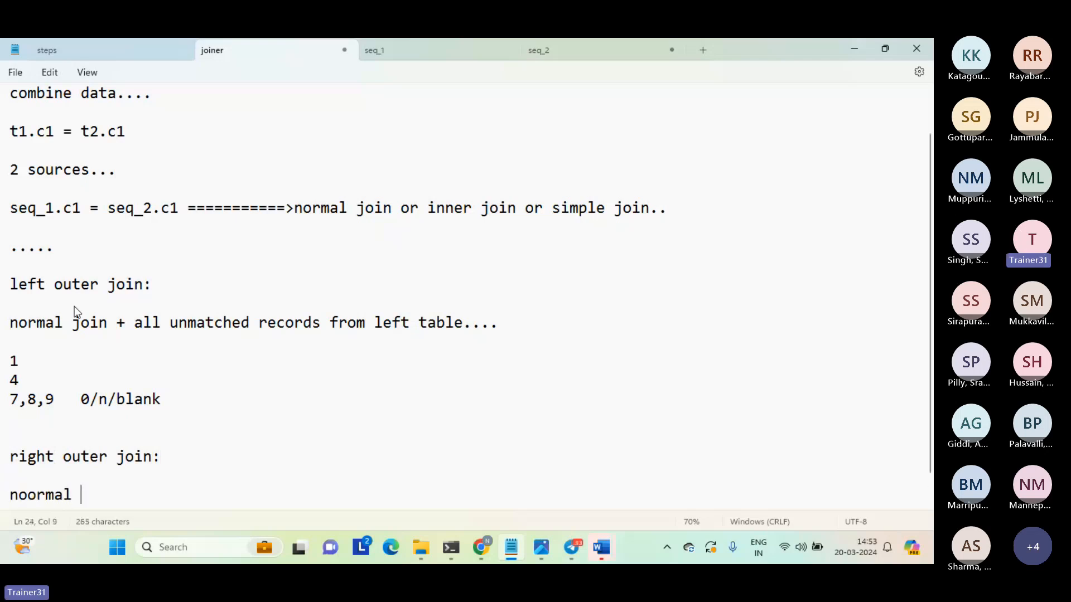
text(join + all un)
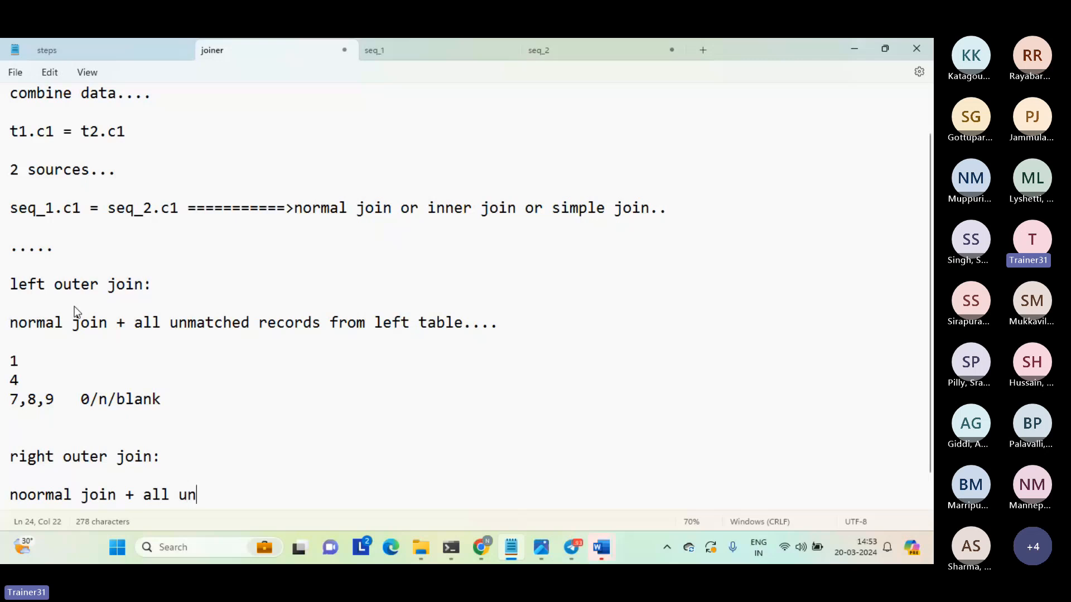
text(matched reocrds)
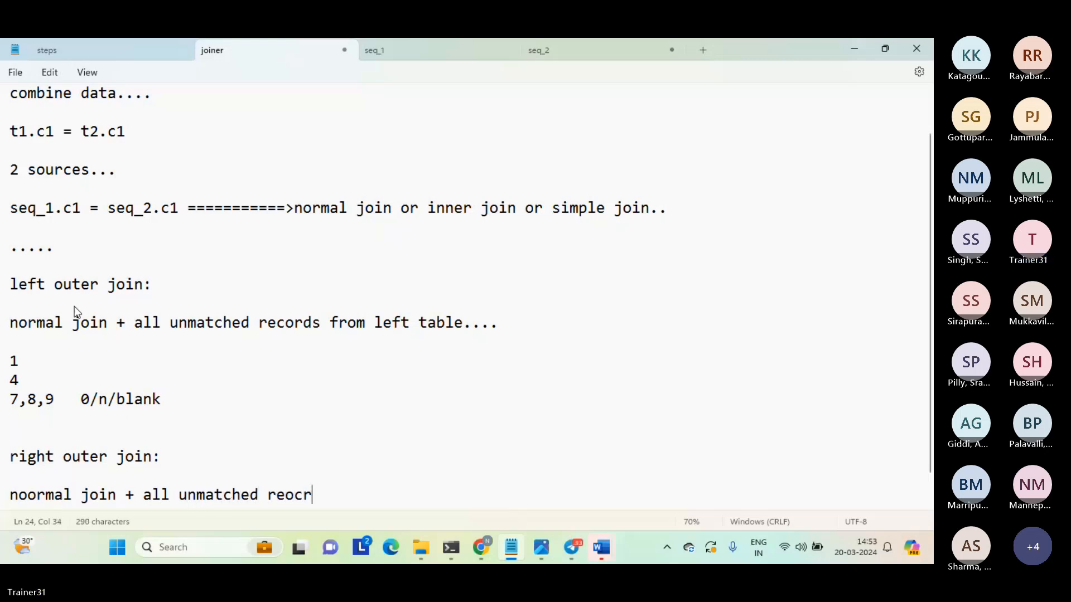
key(BackSpace)
key(BackSpace)
key(BackSpace)
key(BackSpace)
key(BackSpace)
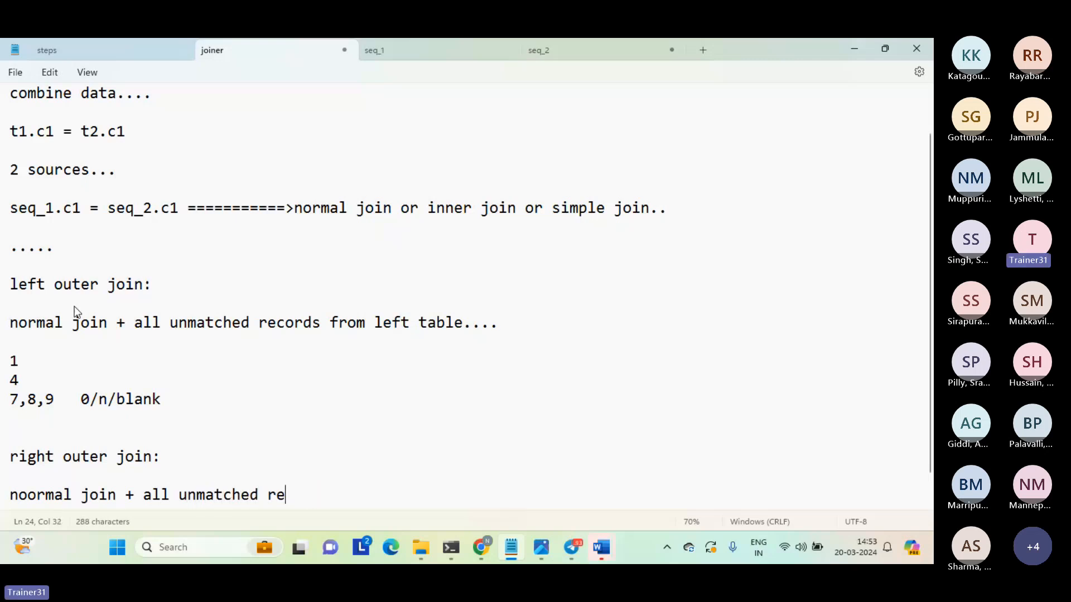
text(cords from t)
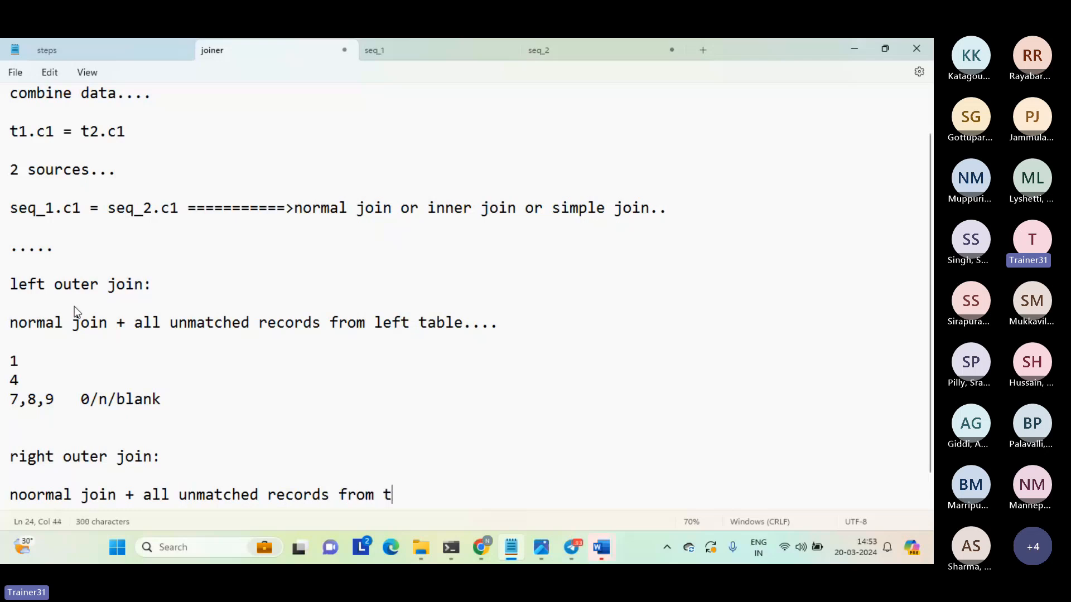
text(he right tavle)
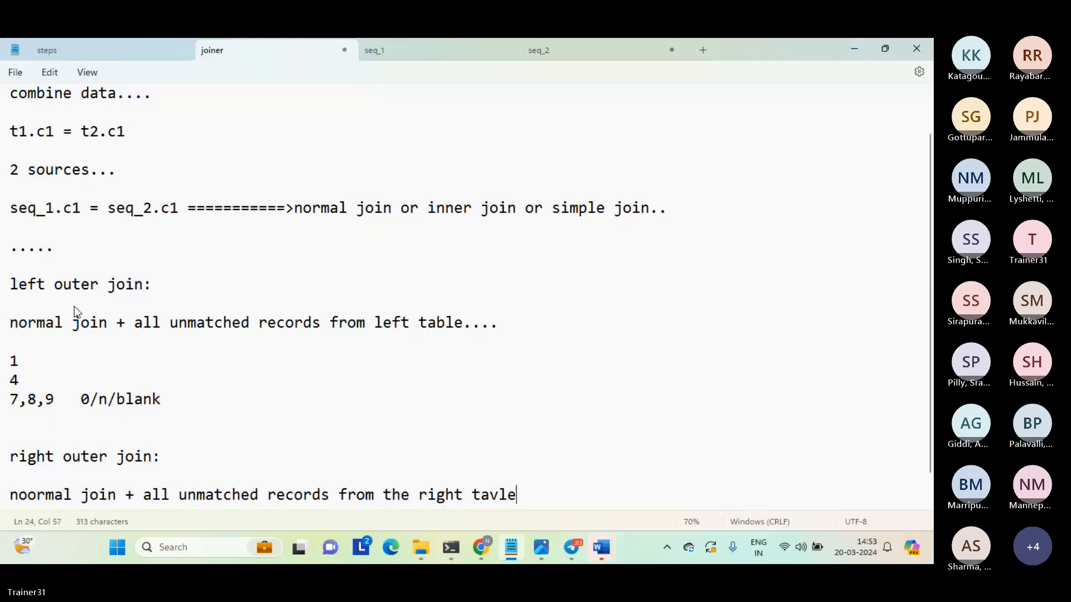
key(BackSpace)
key(BackSpace)
key(BackSpace)
text(ble..)
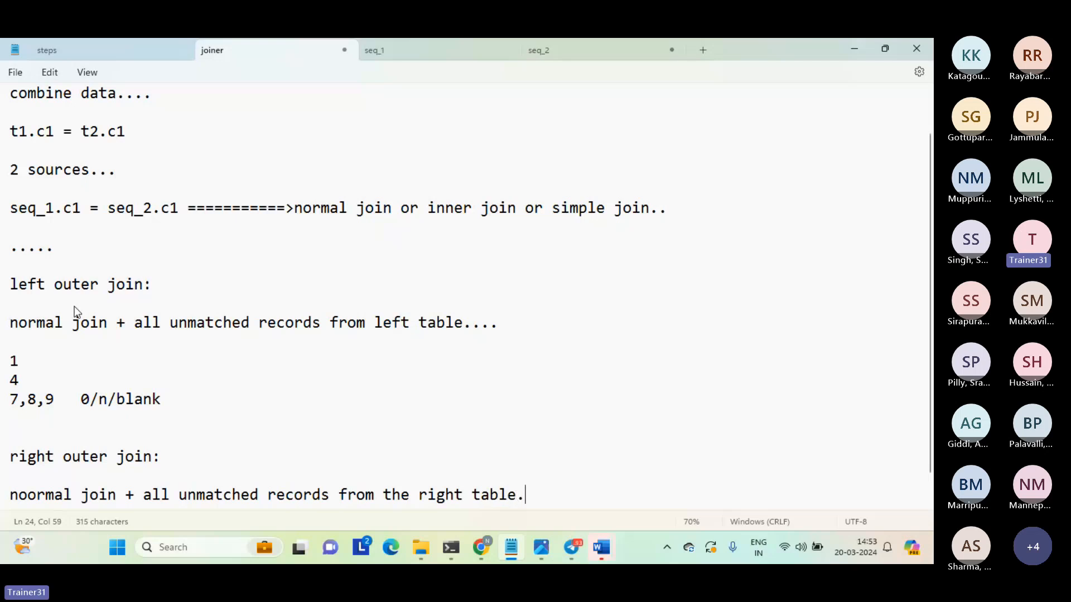
Add blank lines below the right outer join definition and correct "noormal" to "normal".
key(Return)
key(Return)
key(Return)
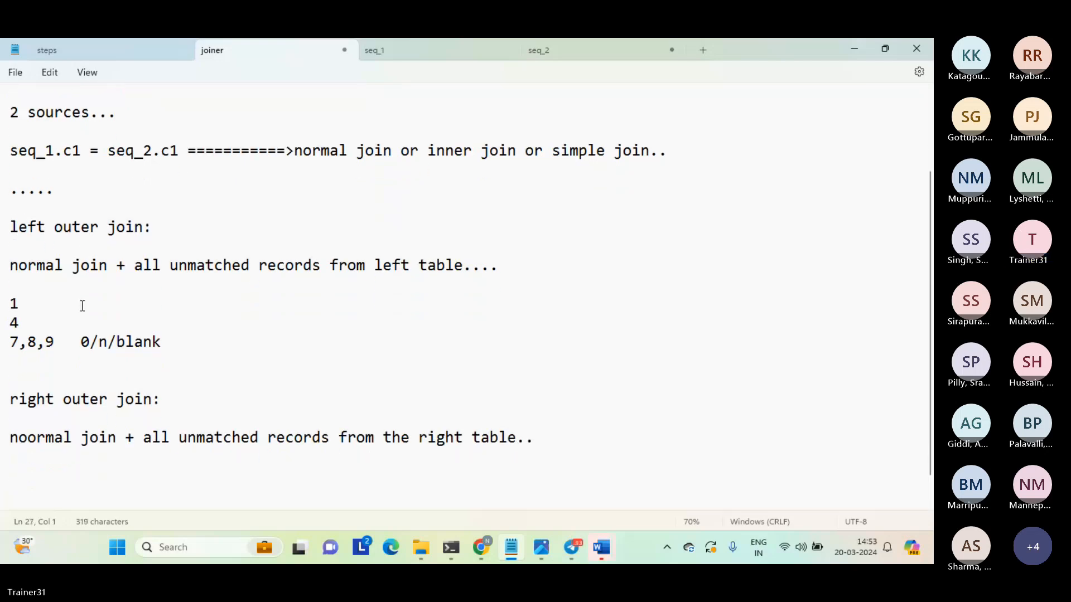
drag(69, 418, 79, 466)
click(69, 462)
click(28, 437)
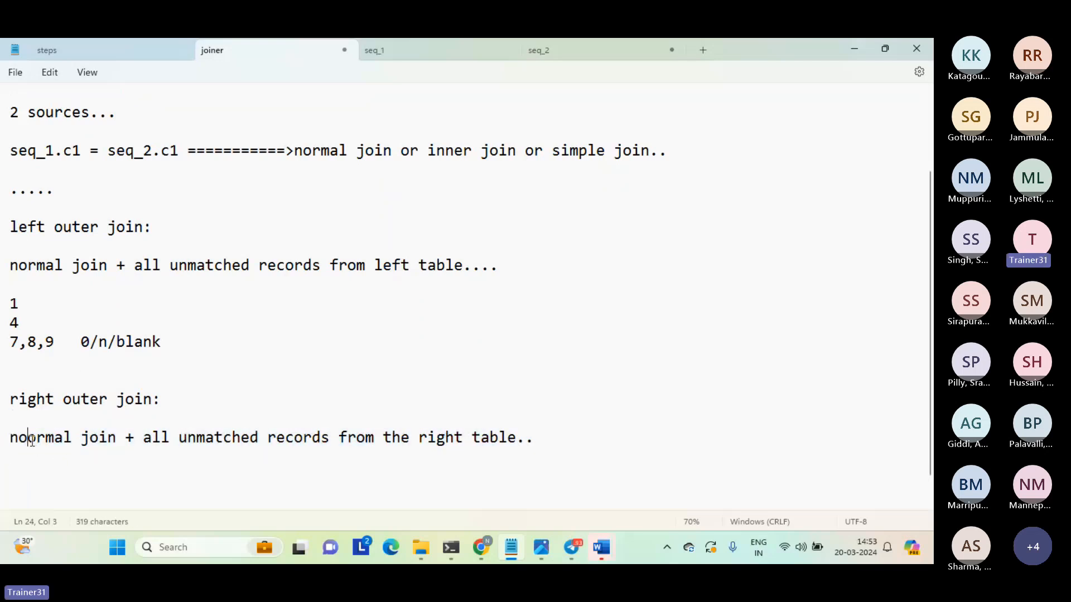
key(BackSpace)
click(69, 460)
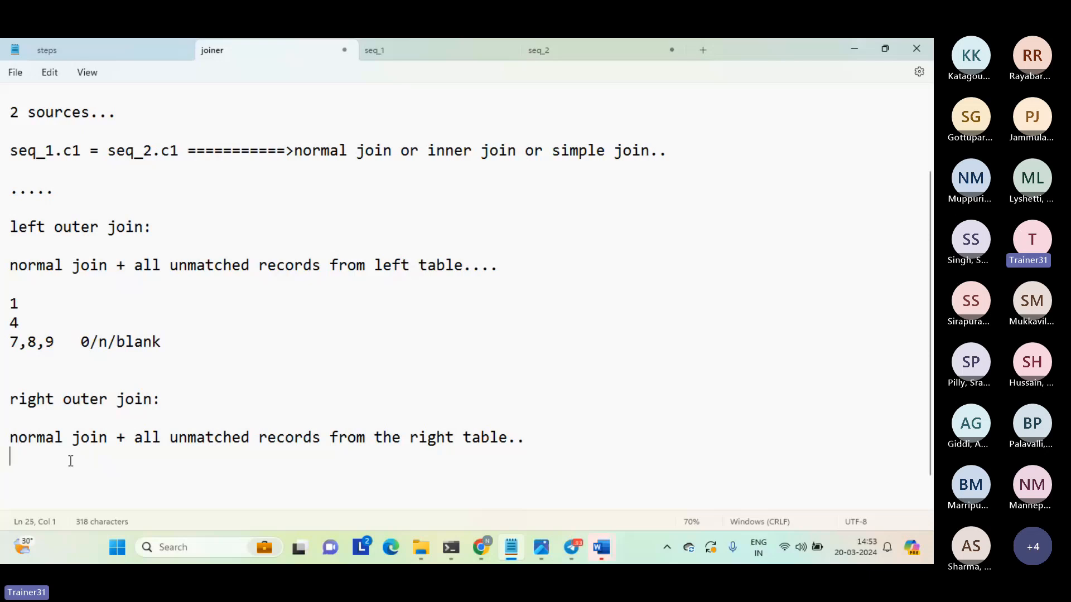
click(47, 472)
click(79, 465)
Copy the row 111,222,333 from the seq_2 file into the joiner notes below the right outer join definition.
click(584, 52)
click(81, 145)
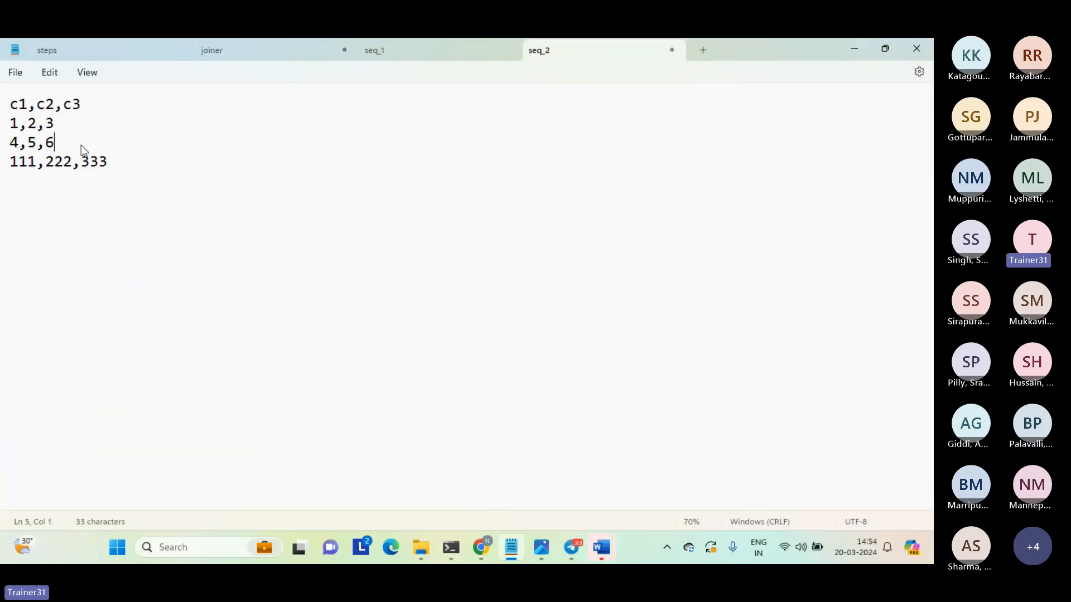
drag(82, 145, 5, 126)
click(128, 167)
drag(128, 167, 4, 162)
key(ctrl+c)
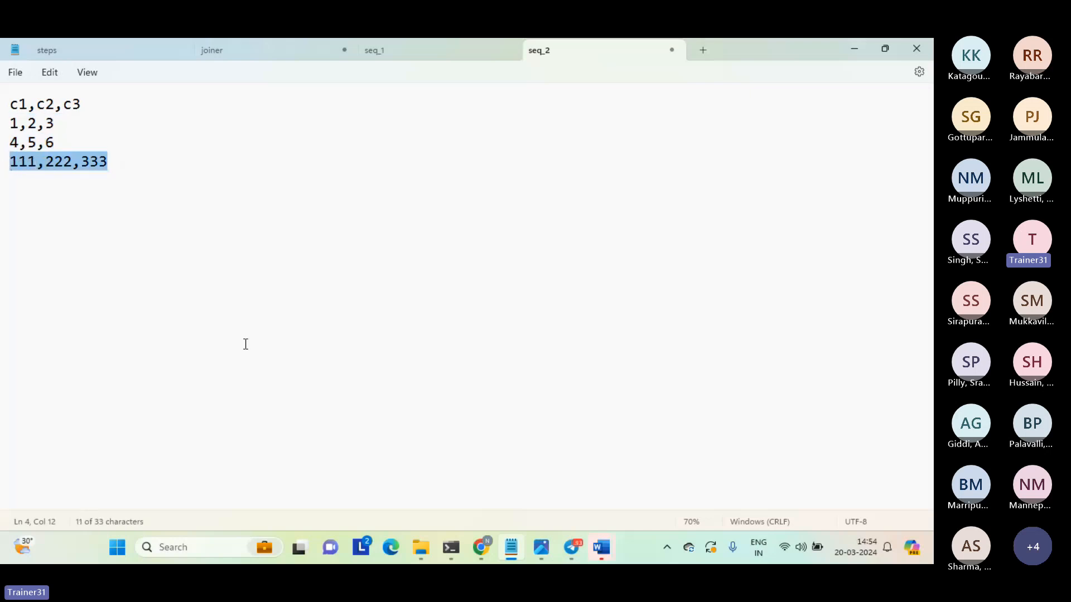
click(266, 56)
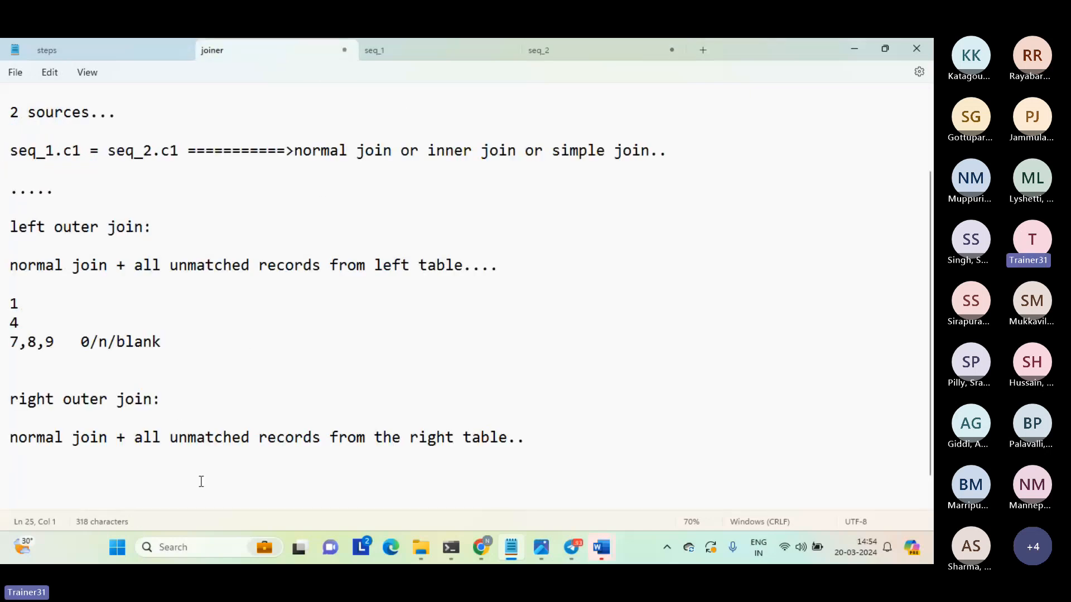
key(Return)
key(ctrl+v)
key(Return)
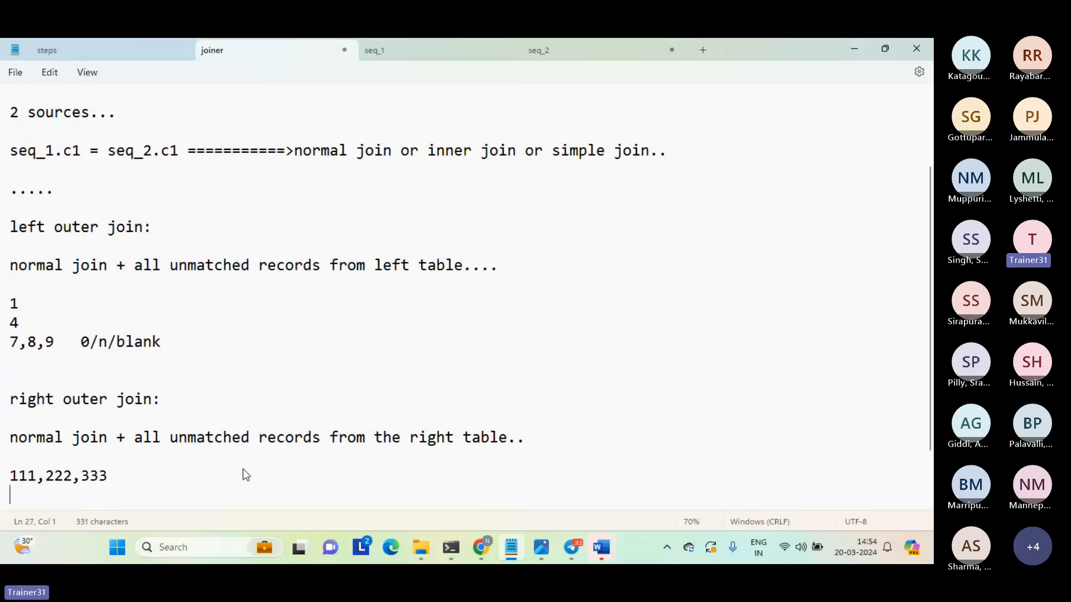
Copy the matched rows 1 and 4 from the left outer join example to directly below the right outer join definition.
key(Up)
key(Up)
key(Up)
key(Up)
key(Up)
key(Up)
key(Up)
key(Up)
key(Up)
key(shift+Down)
key(shift+Down)
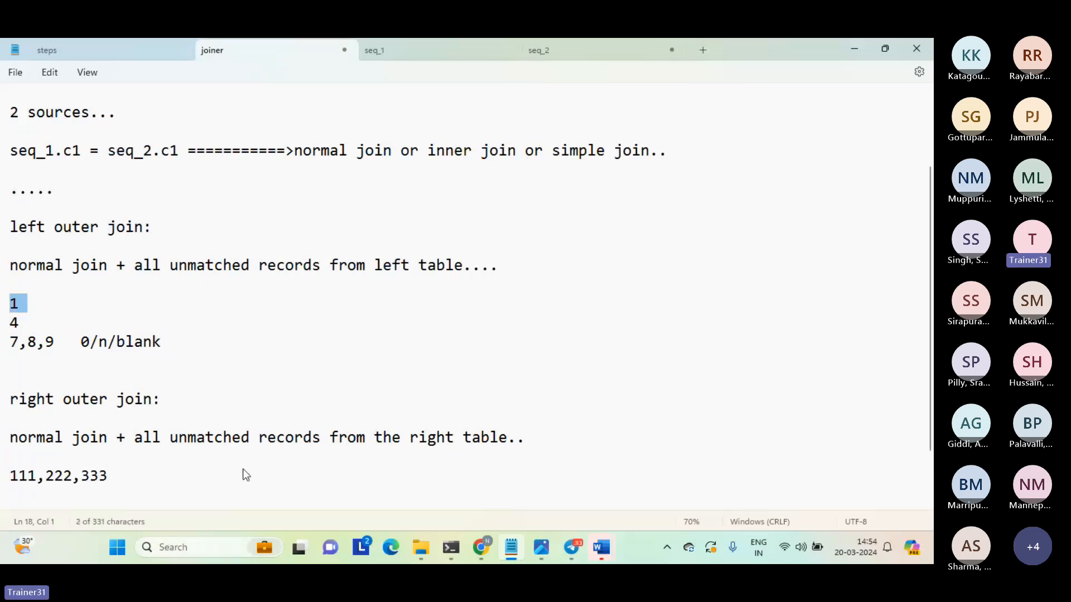
key(ctrl+c)
key(Down)
key(Down)
key(Down)
key(Down)
key(Down)
key(Down)
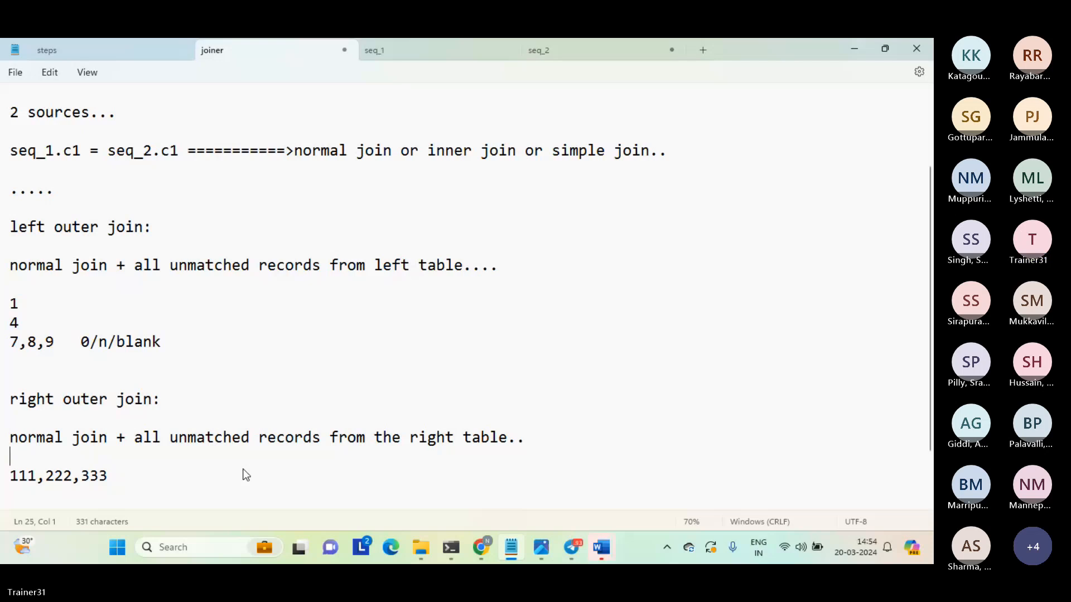
key(ctrl+v)
scroll(246, 475, down, 1)
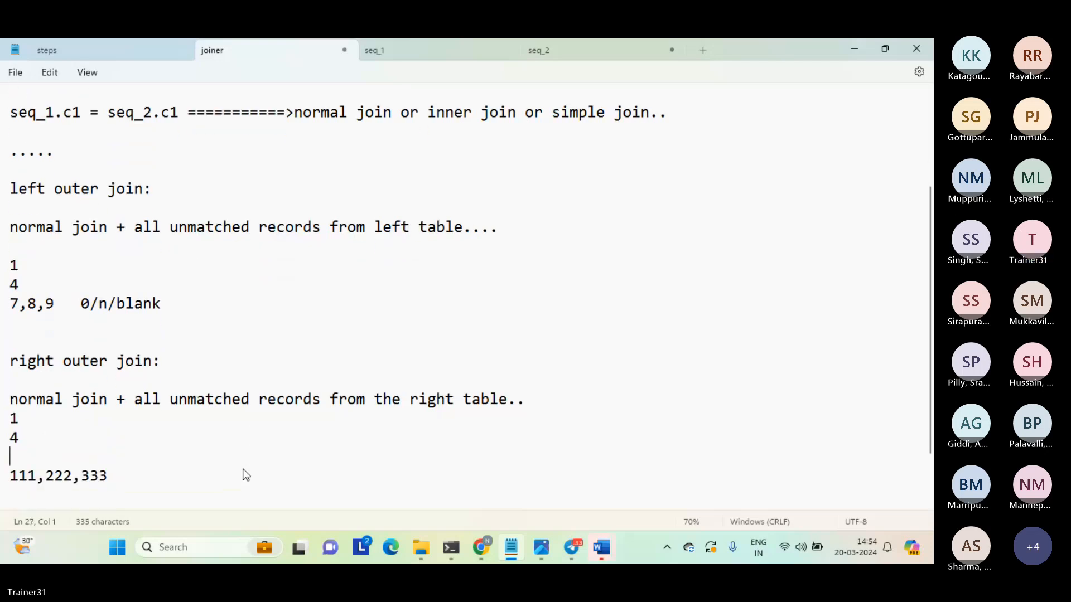
Move the 111,222,333 row directly under row 4, indent it by one tab, and enter "0,/b/n" in front of it.
key(Delete)
key(Tab)
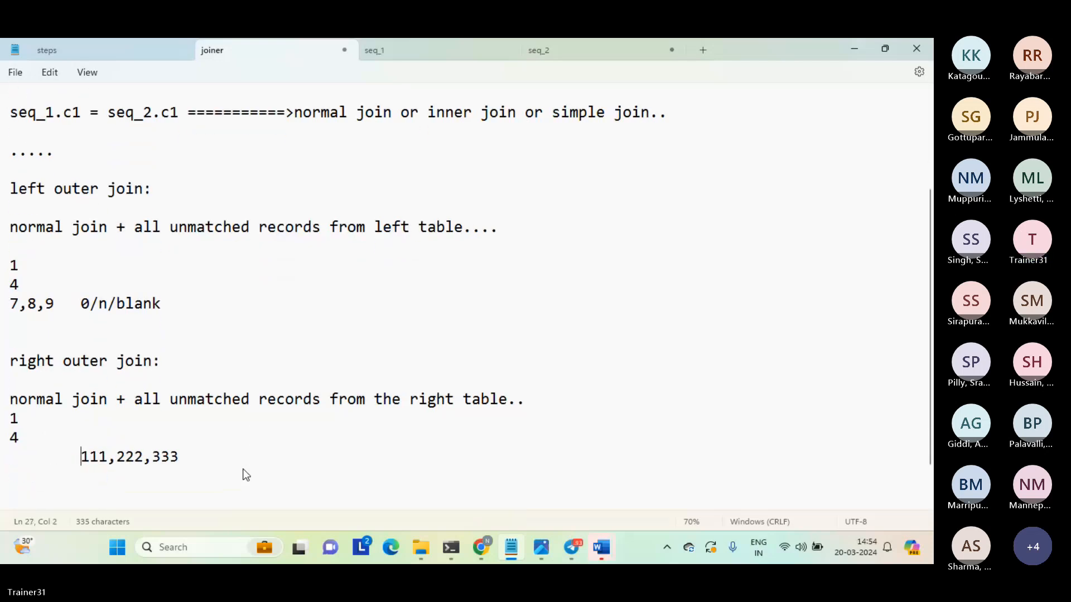
key(Left)
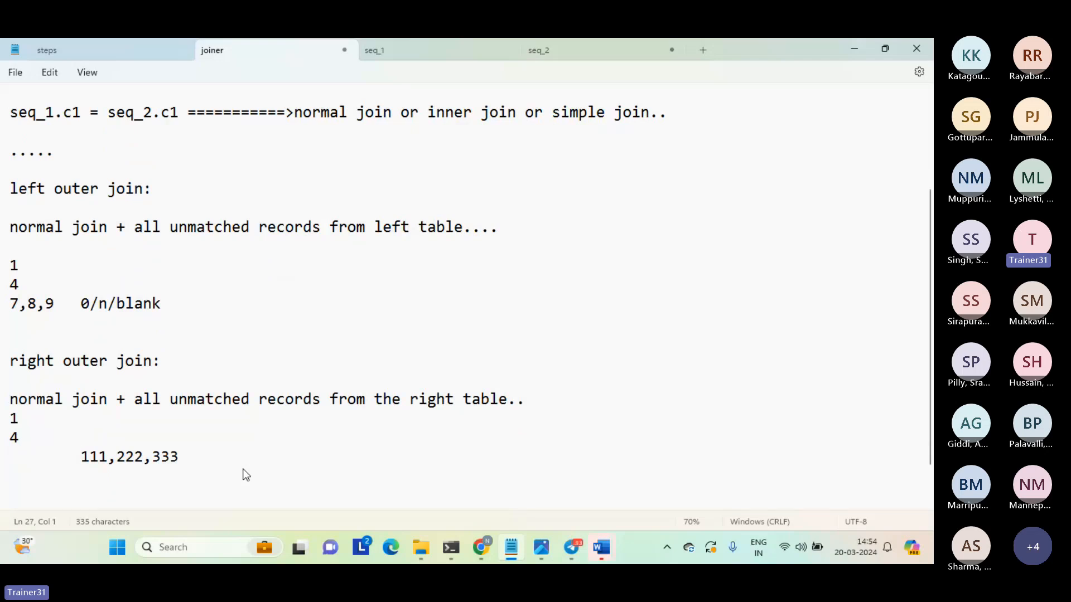
text(0,)
key(Num_Lock)
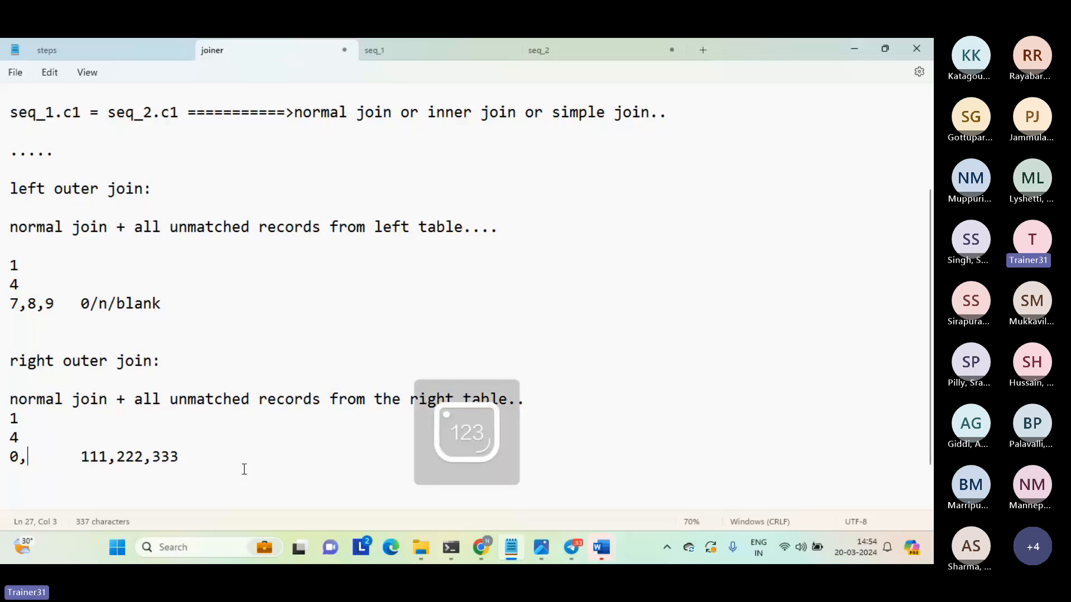
text(/b/n)
Remove the comma from the placeholder before 111,222,333 so it reads "0/b/n".
key(shift+Left)
key(shift+Left)
key(shift+Left)
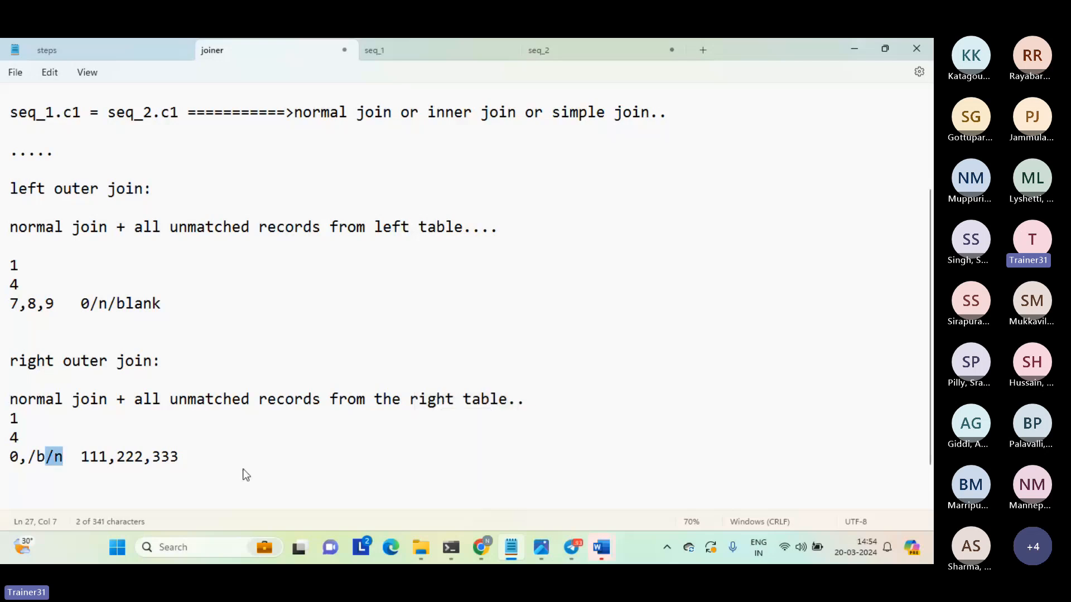
key(shift+Left)
key(Left)
key(shift+Left)
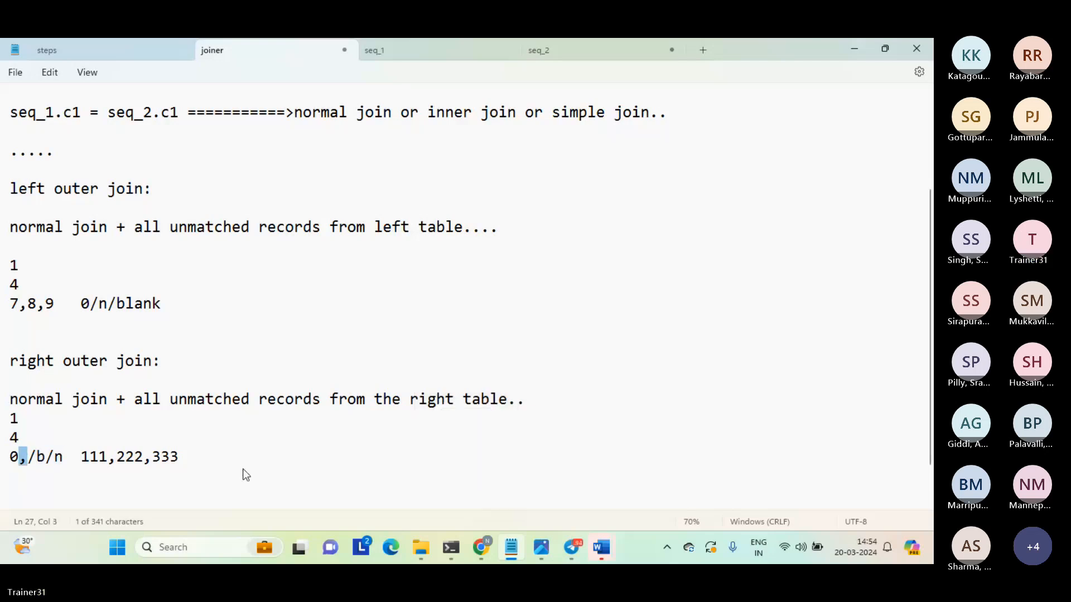
key(BackSpace)
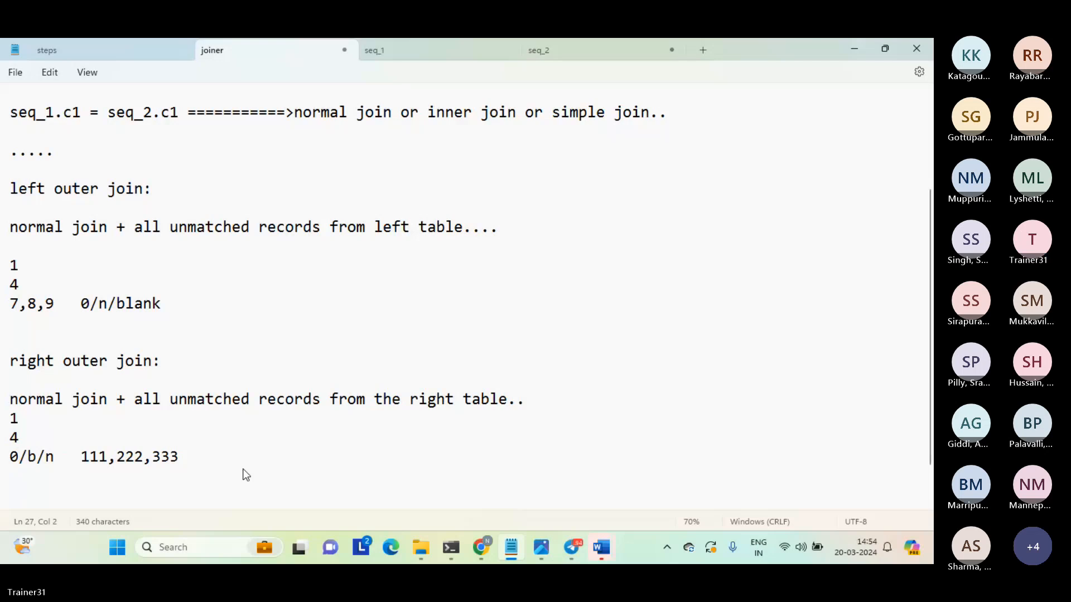
Review the 0, b and n placeholders in front of the unmatched 111,222,333 row.
key(shift+Left)
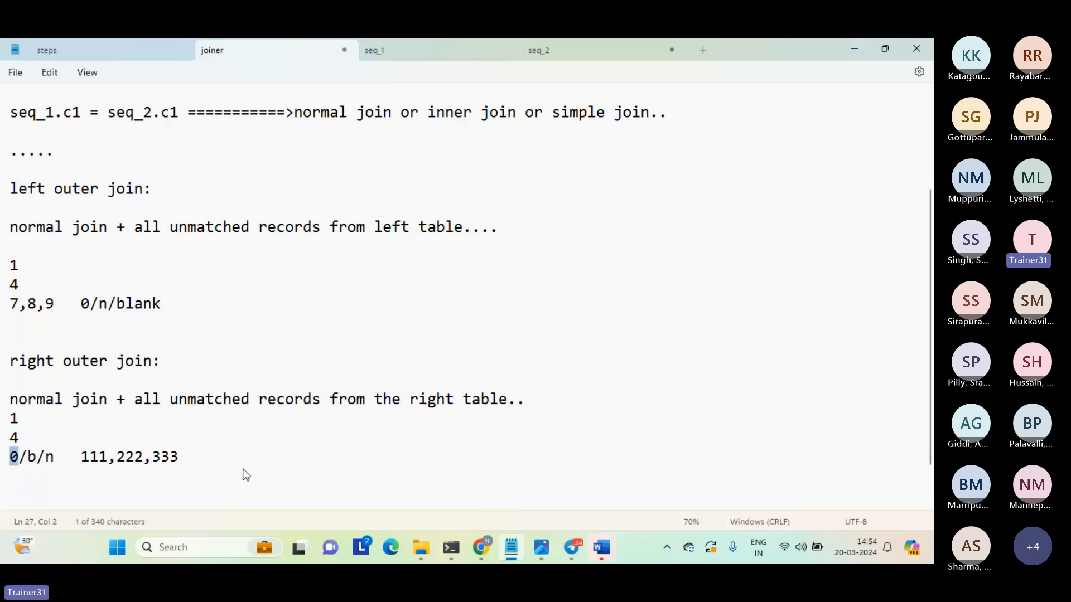
key(Right)
key(Right)
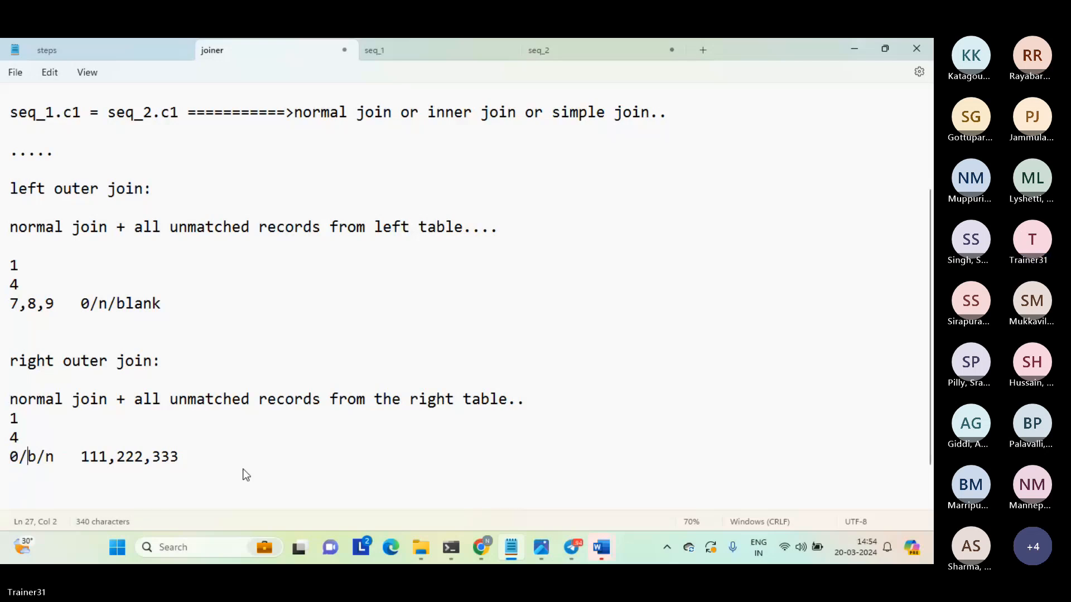
key(shift+Right)
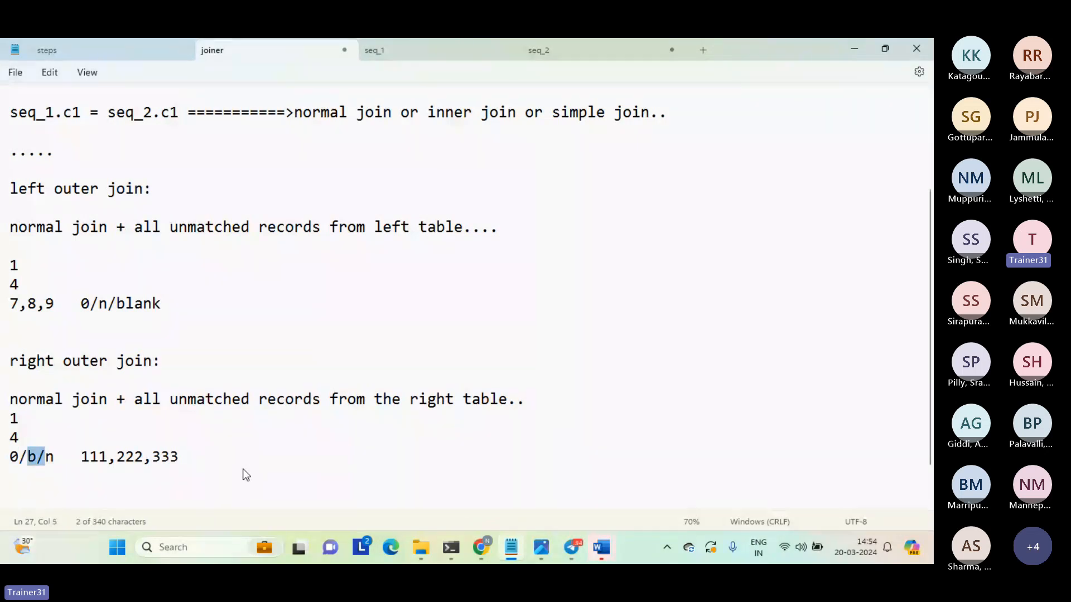
key(shift+Right)
key(shift+Right)
click(244, 469)
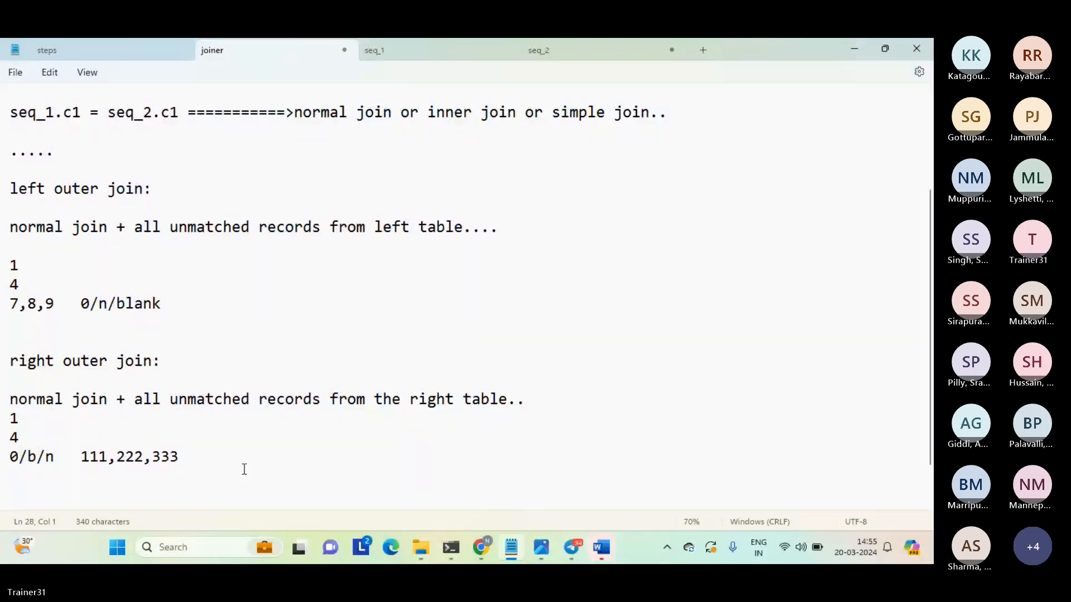
Add the heading "full outer join:" after two blank lines below the right outer join example rows.
key(Num_Lock)
key(Return)
key(Return)
key(Return)
key(Return)
key(Return)
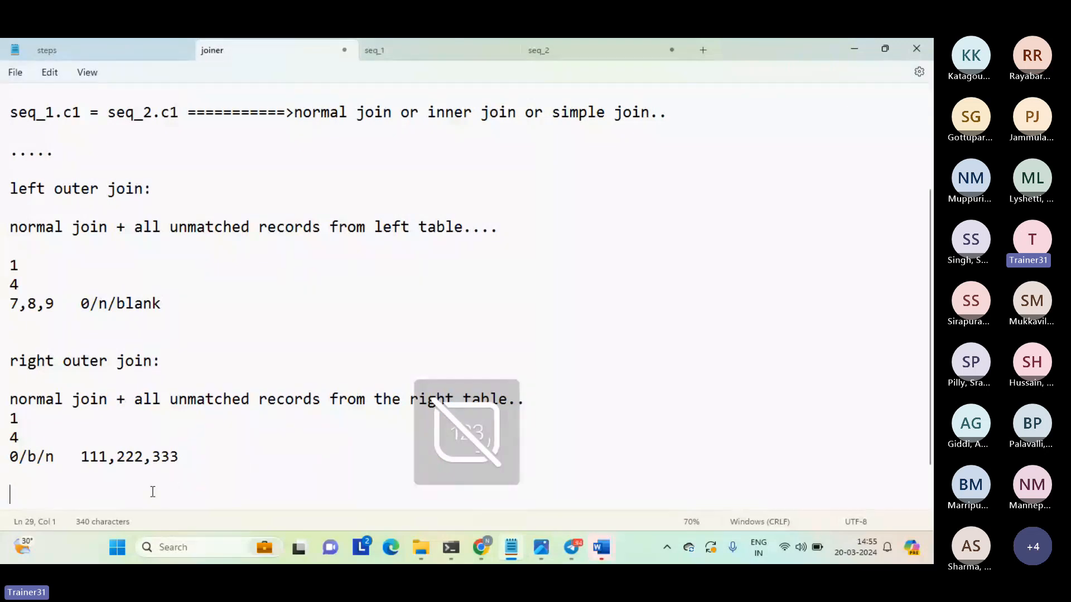
key(Up)
key(Up)
key(Up)
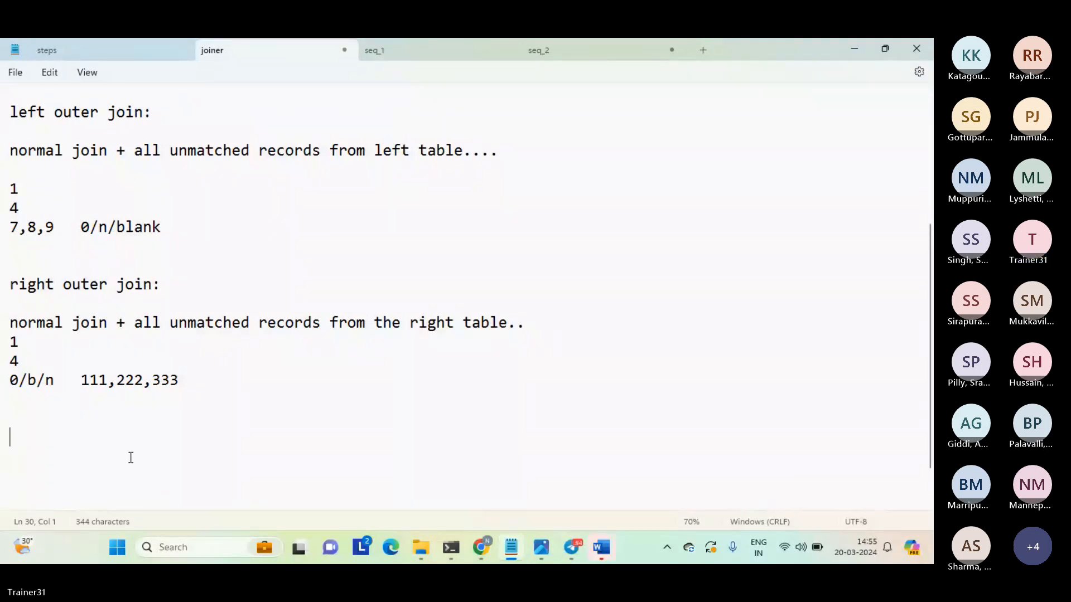
text(full outer )
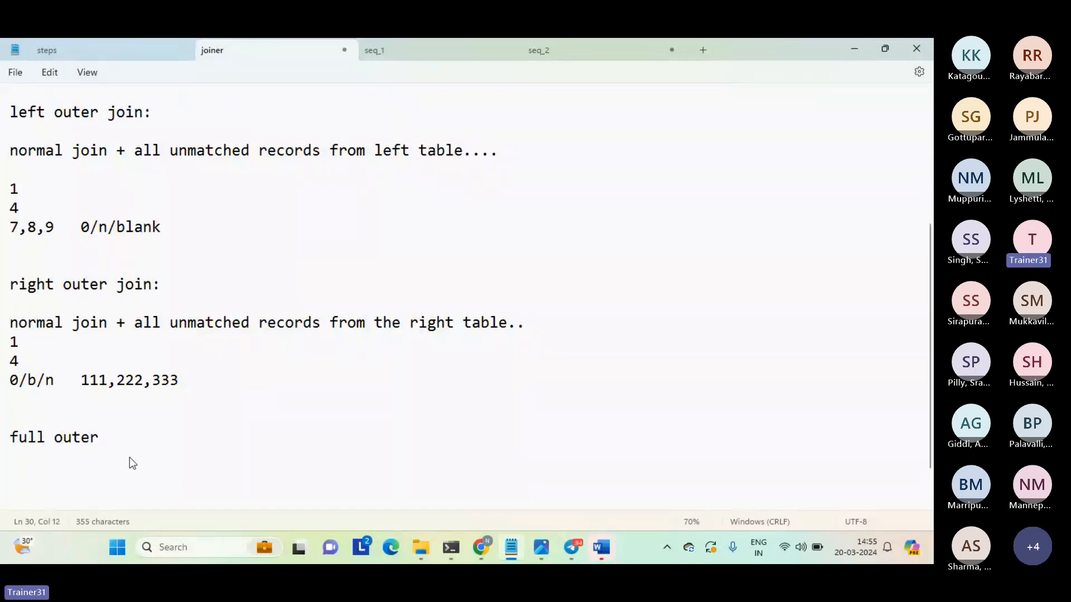
text(k)
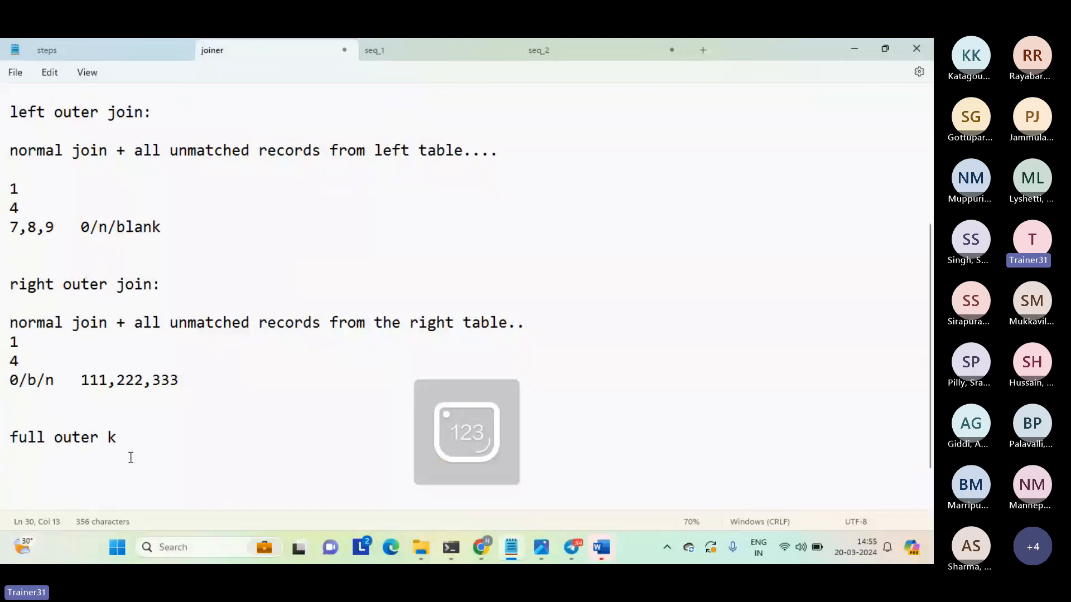
key(BackSpace)
text(ji)
key(BackSpace)
key(Num_Lock)
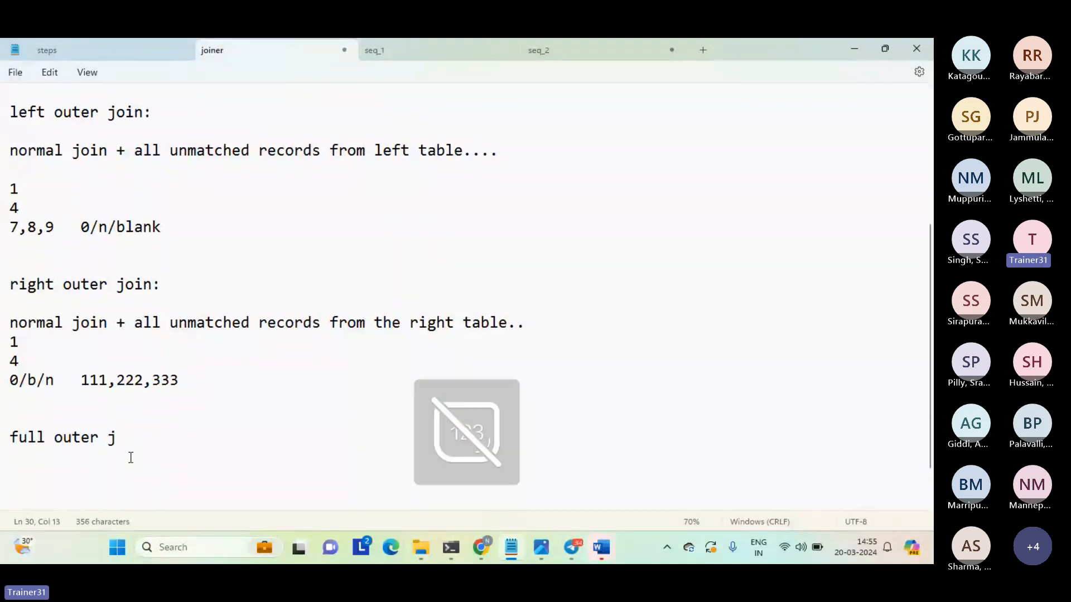
text(oin:)
key(Return)
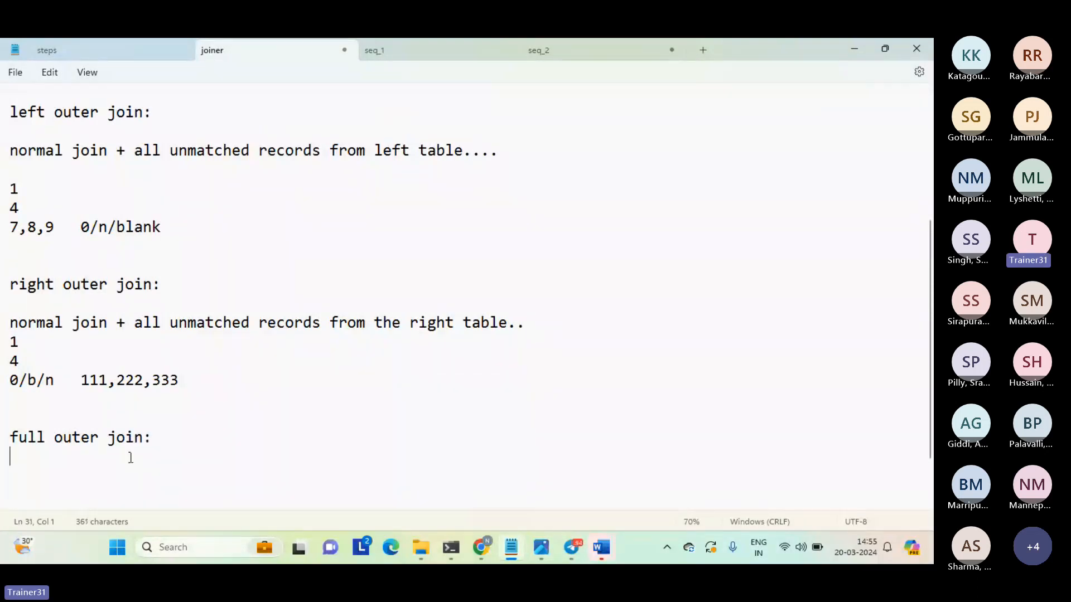
key(Return)
key(shift+Up)
key(shift+Left)
key(shift+Left)
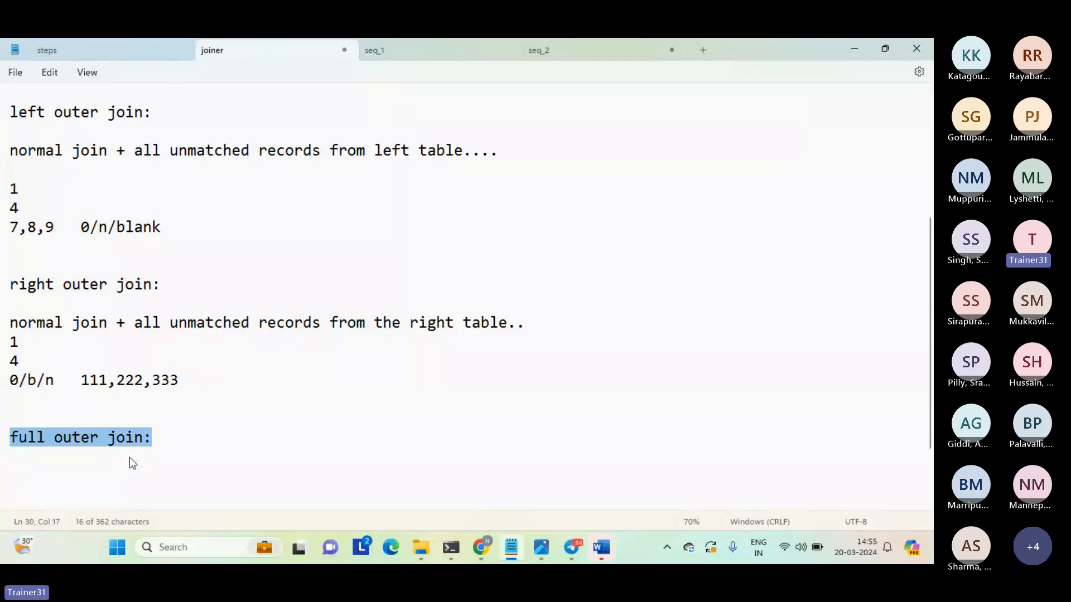
key(shift+Right)
key(shift+Left)
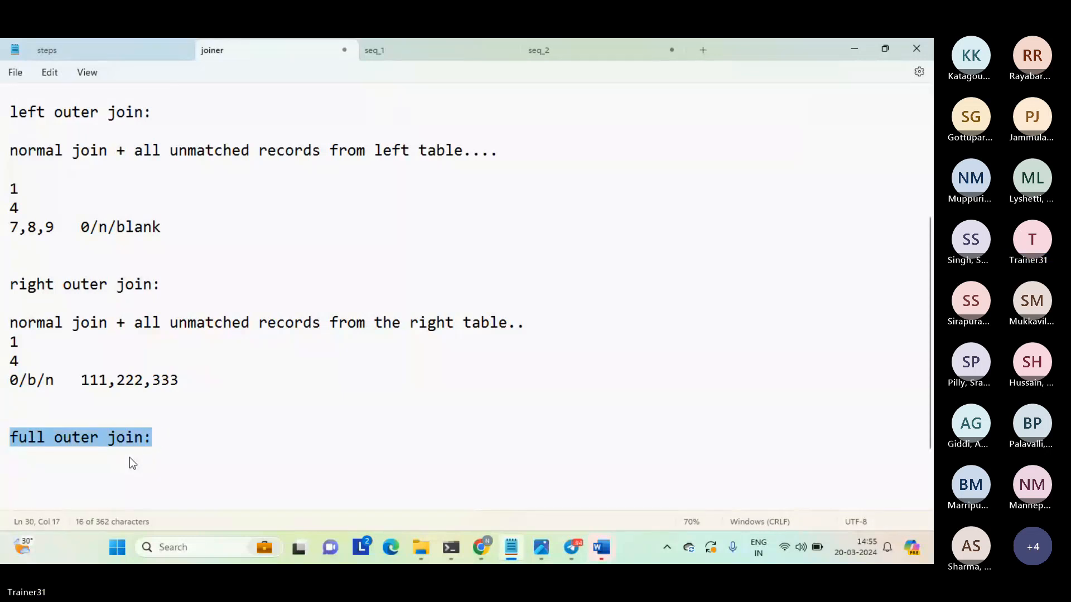
key(Left)
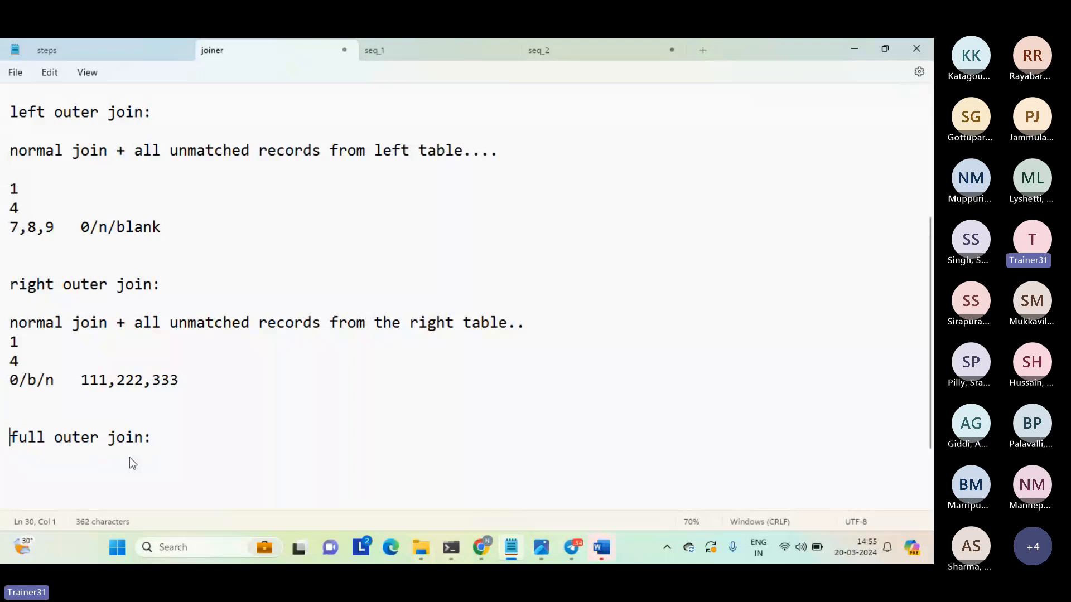
Start the full outer join definition with "foj = normal join +", leaving one blank line under its heading.
key(Down)
key(Down)
text(foj = normal j)
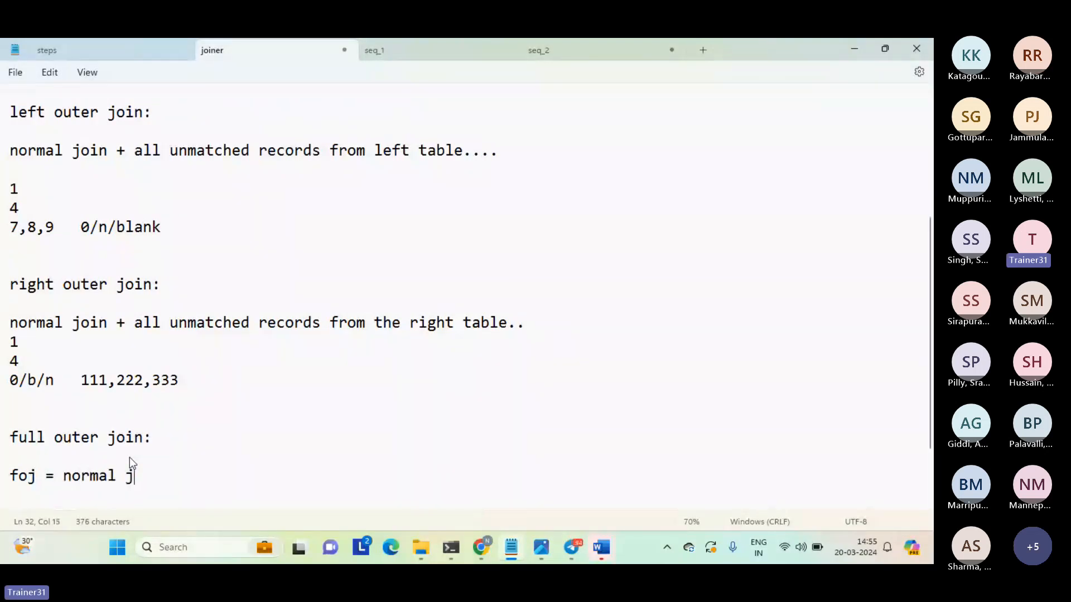
text(oin + )
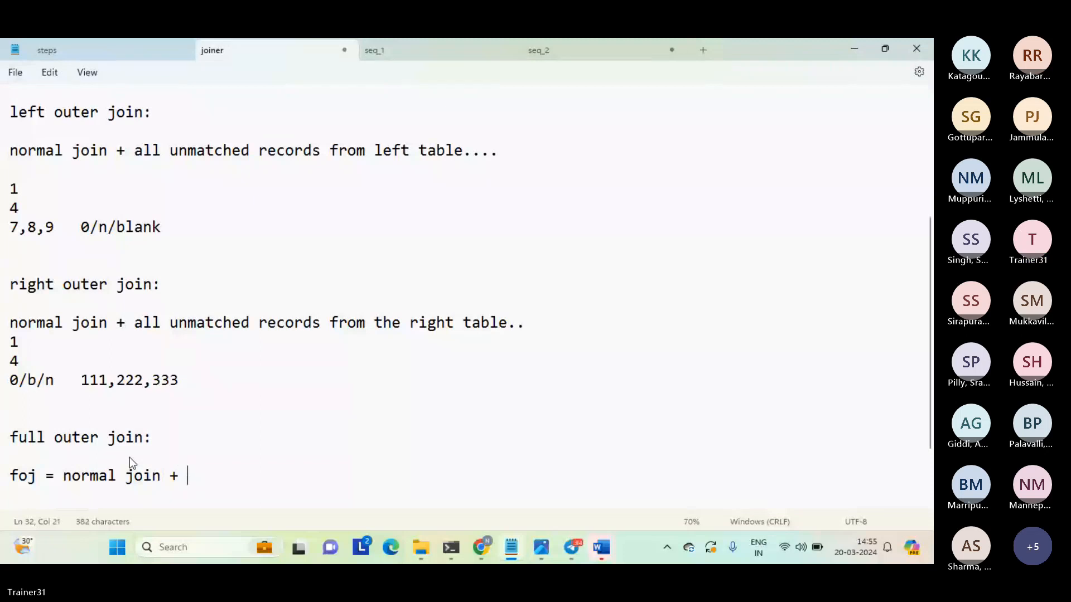
text(loj + ri)
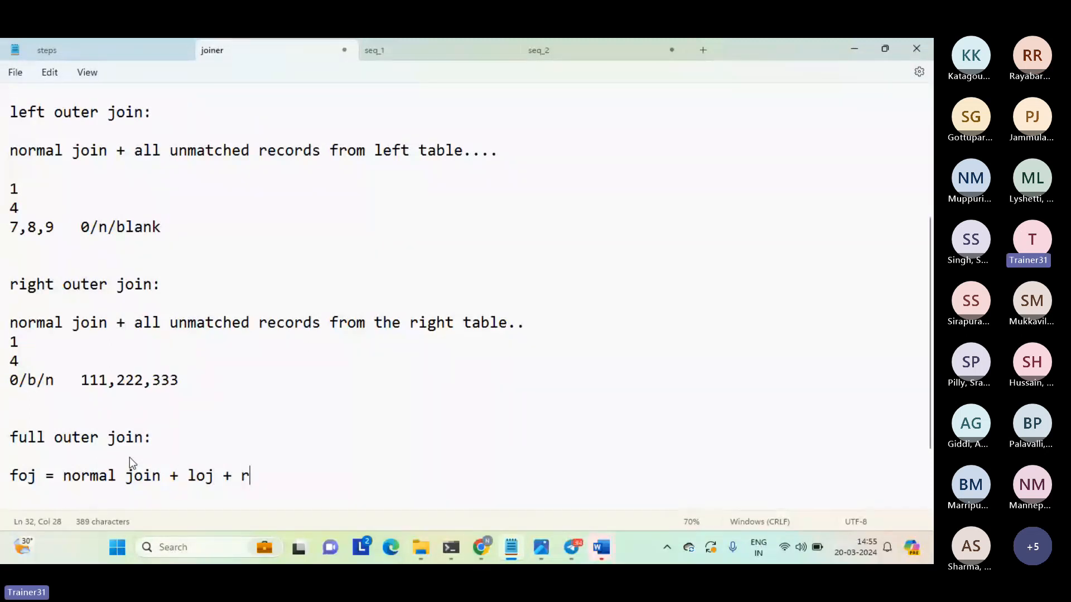
key(Num_Lock)
key(BackSpace)
key(BackSpace)
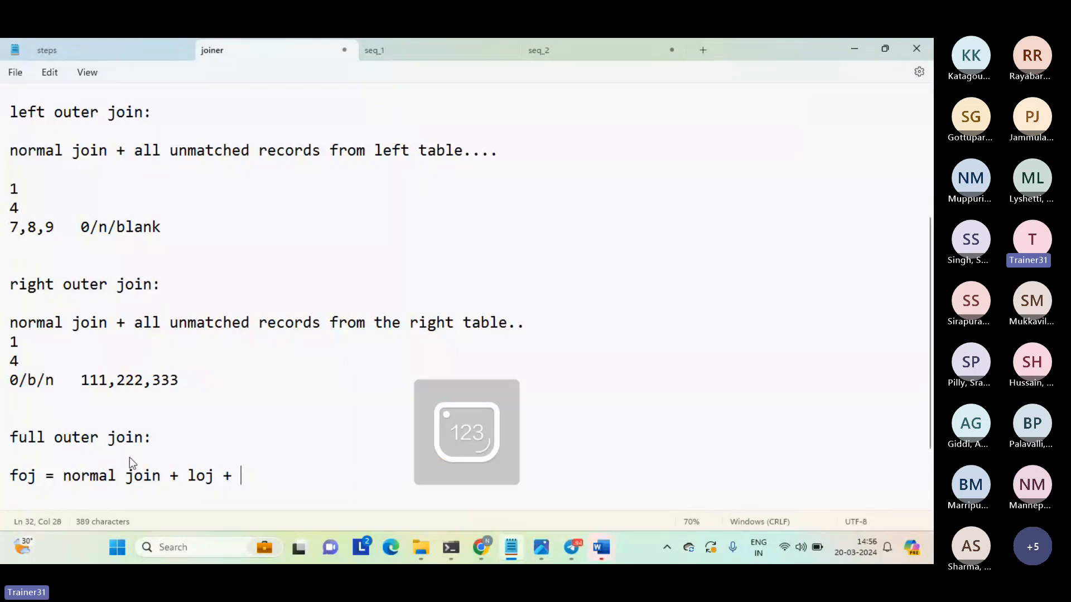
key(BackSpace)
key(BackSpace)
key(BackSpace)
key(BackSpace)
key(BackSpace)
key(BackSpace)
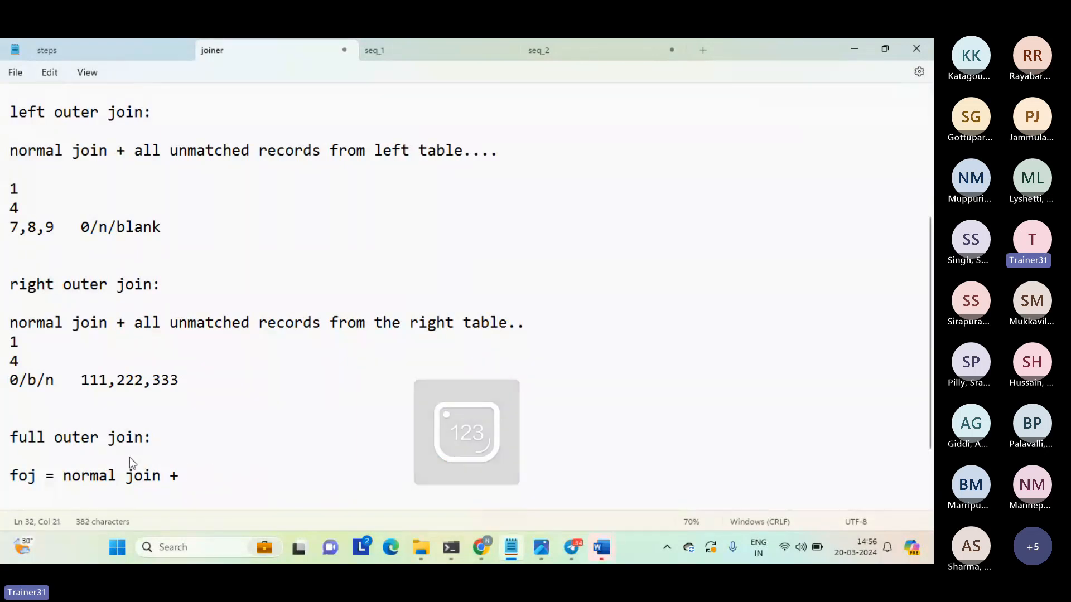
Continue the foj definition with "unmatched rows from left table".
text(unmatche)
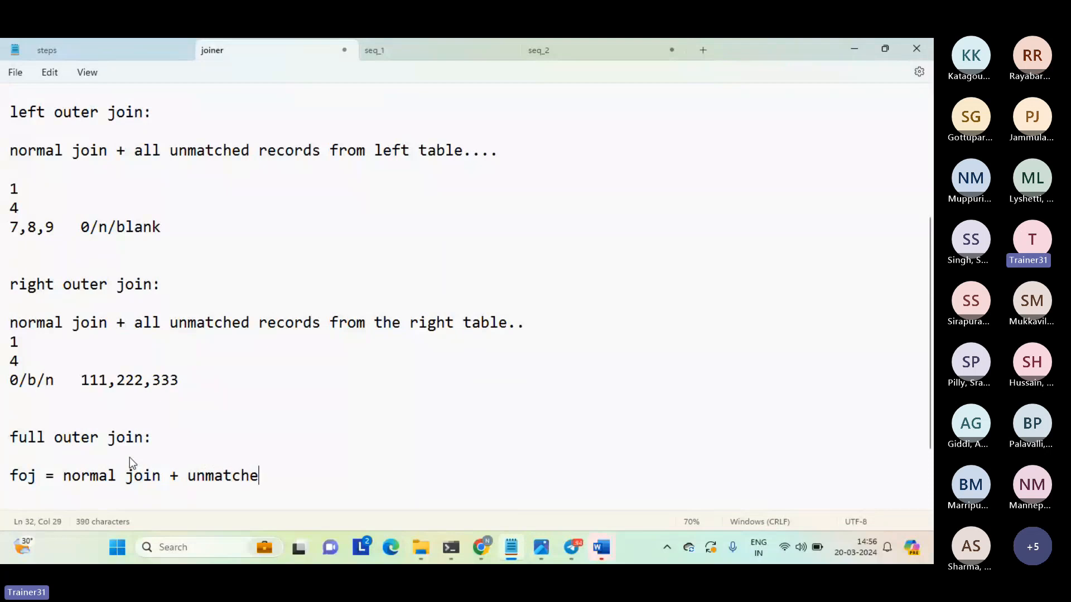
text(d rows from left tbale)
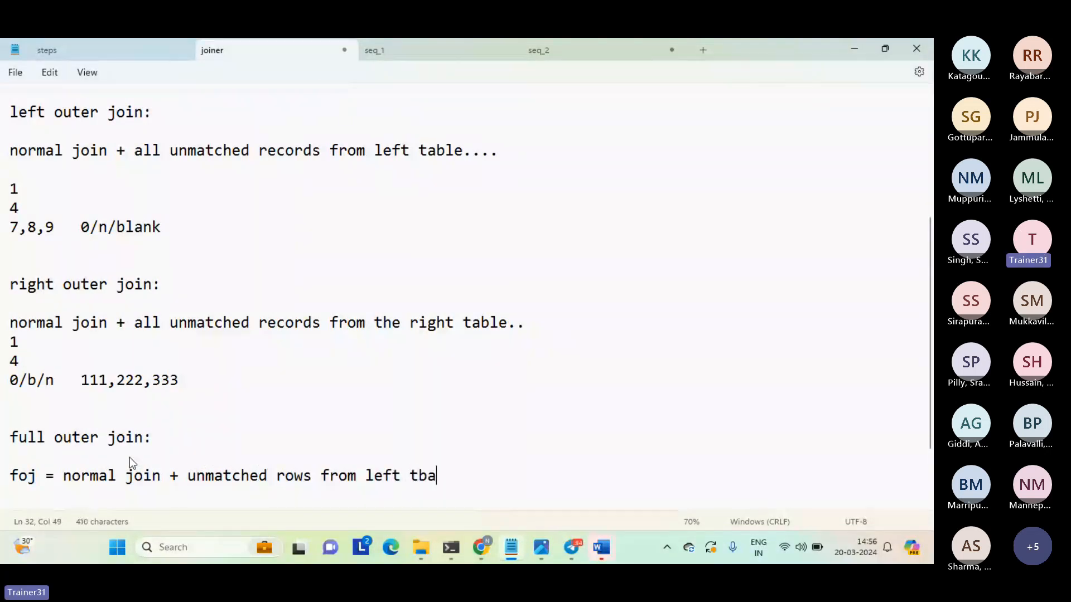
key(BackSpace)
key(BackSpace)
key(BackSpace)
key(BackSpace)
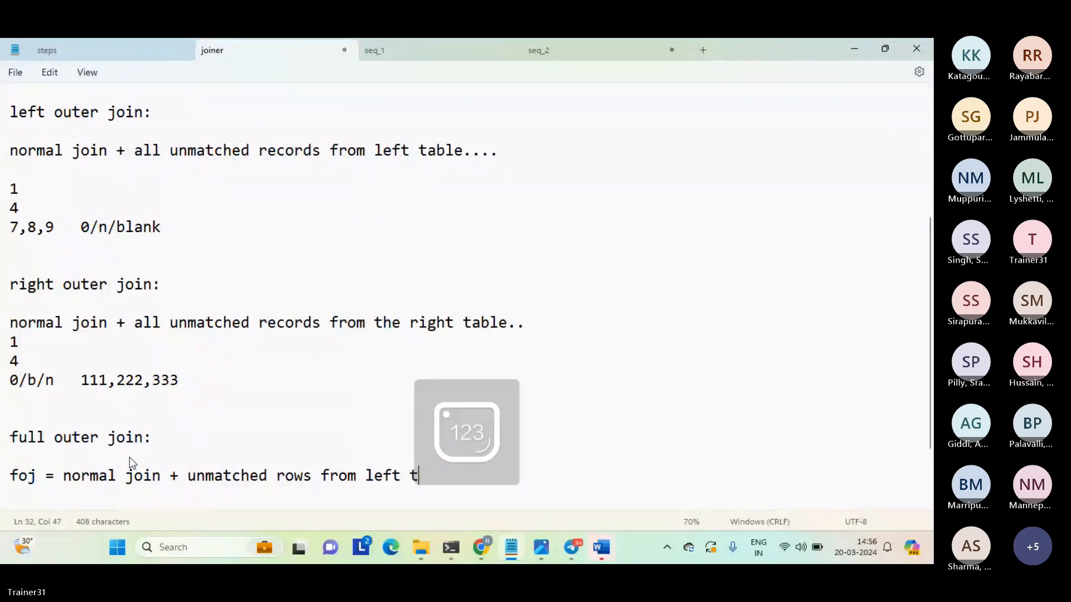
text(able )
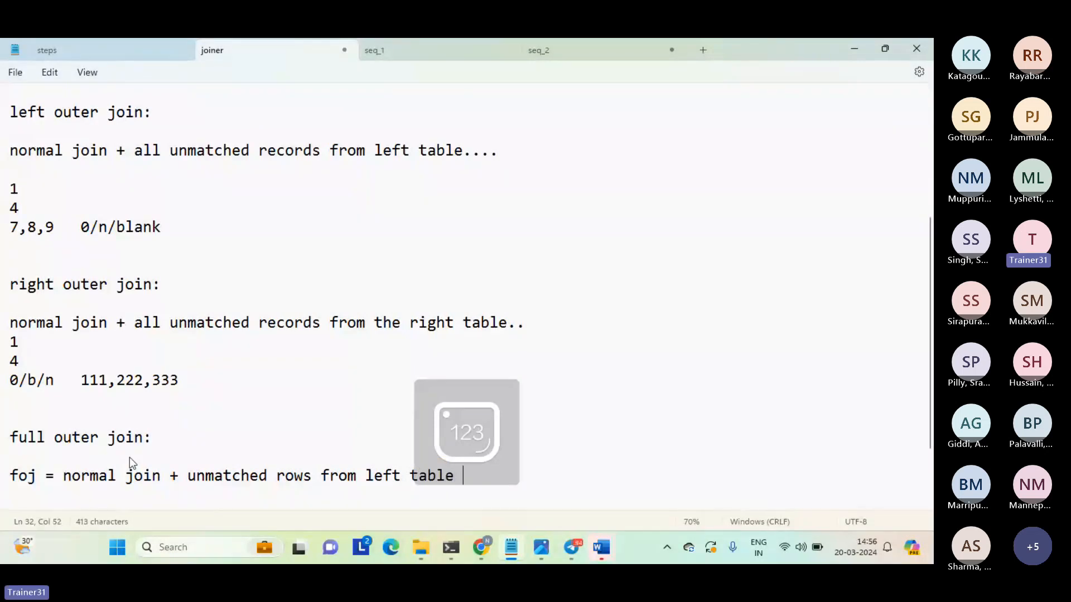
text(+ unmatche)
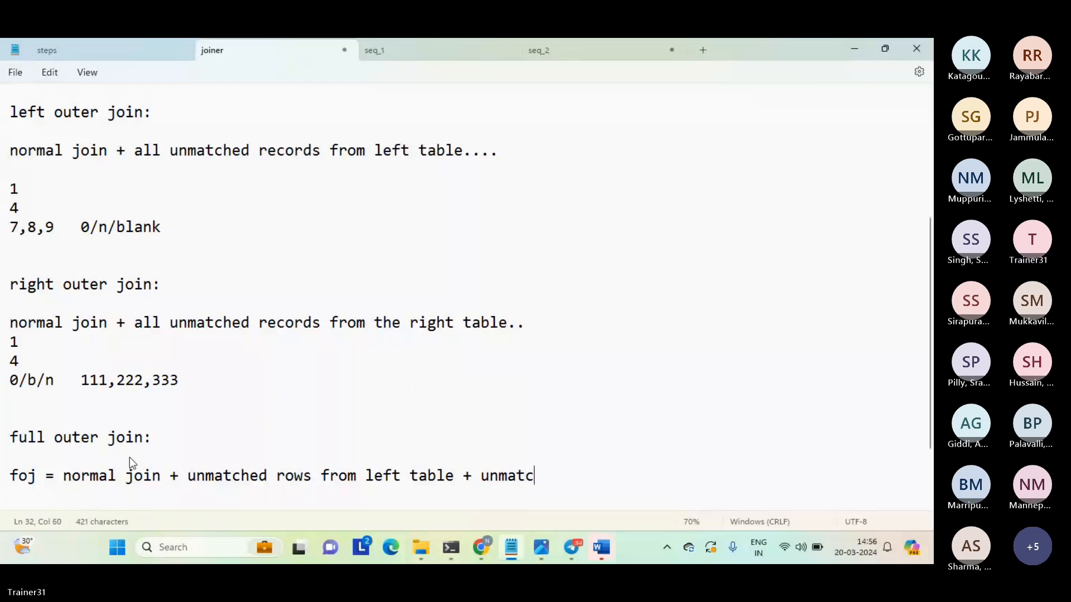
Complete the foj definition with "+ unmatched rows from right table...." and start a new line below it.
key(BackSpace)
text(d rows f)
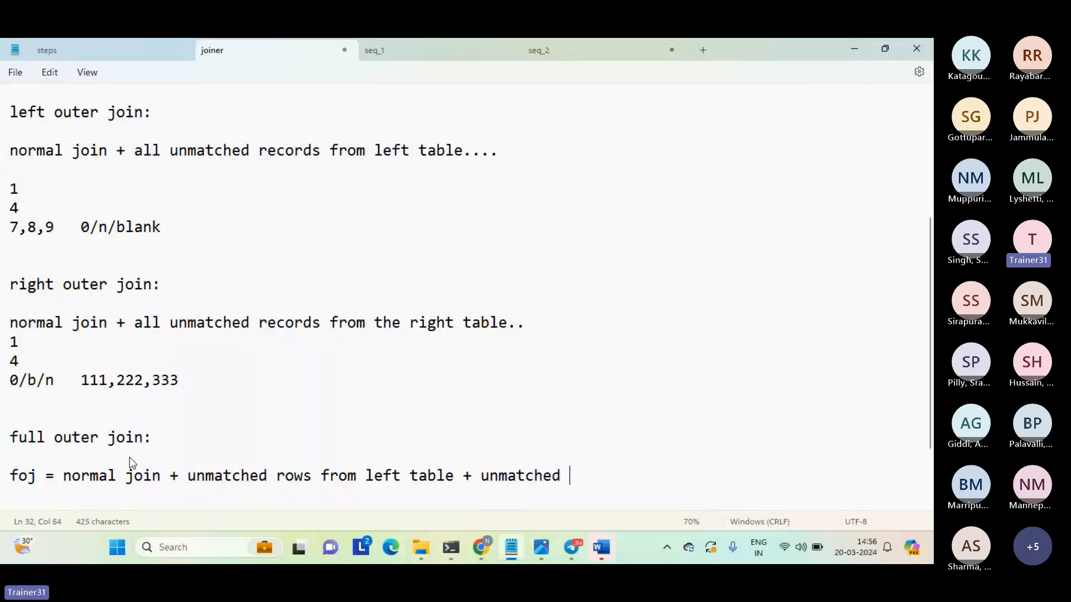
text(rom r)
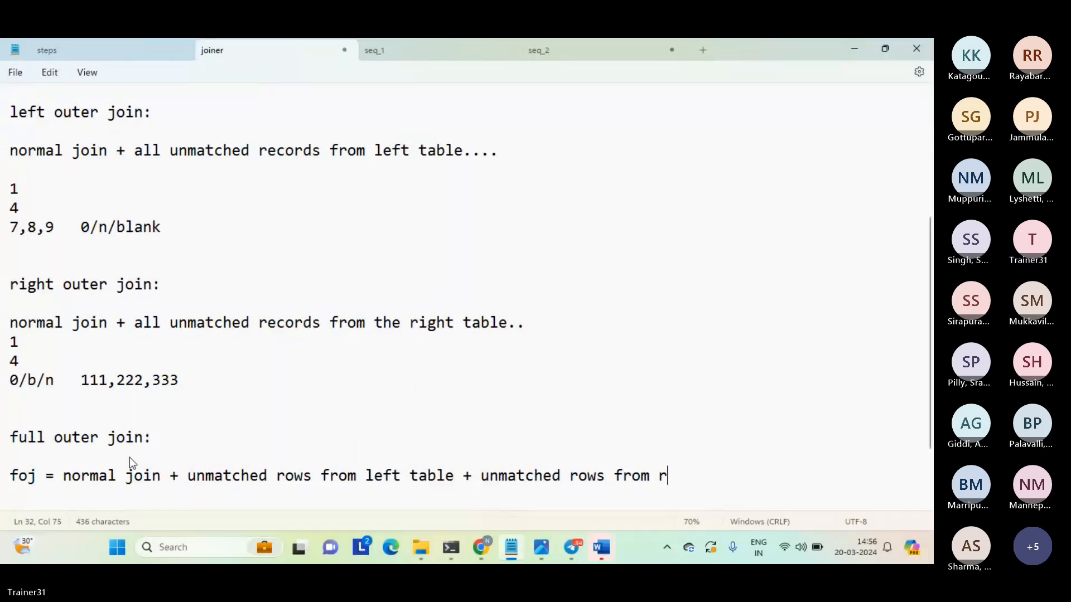
text(ight table....)
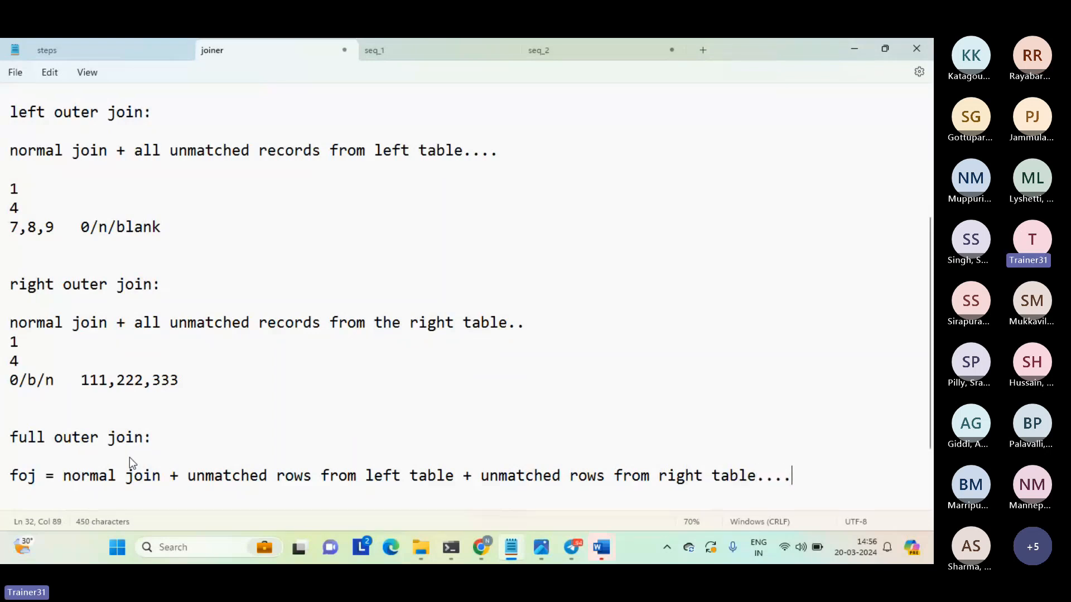
key(Return)
Add the heading "advanced options:" after two blank lines below the foj definition.
key(Up)
key(shift+Down)
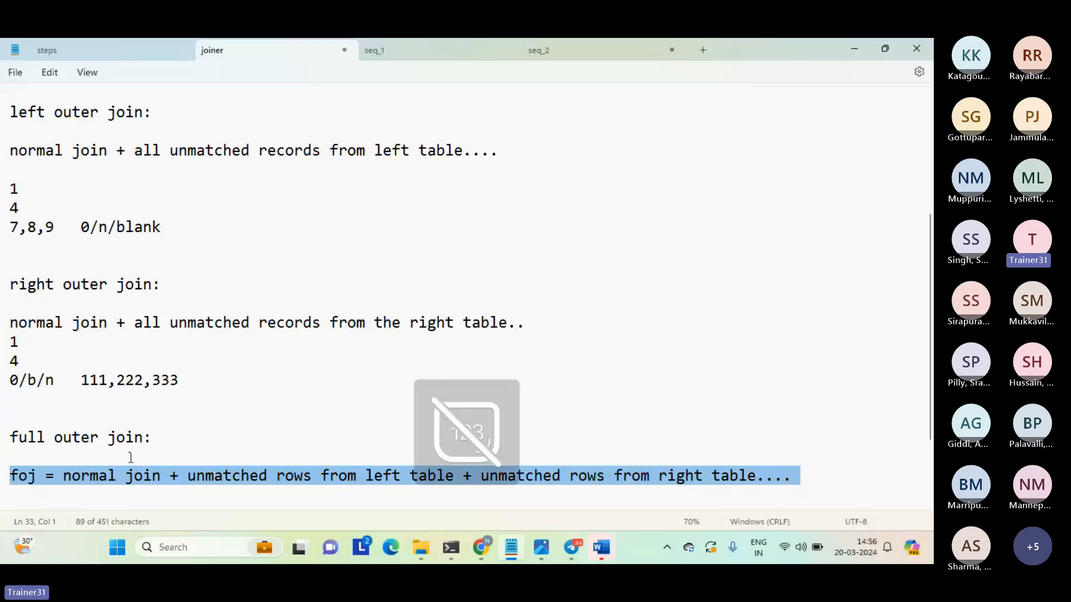
click(54, 496)
key(Return)
key(Return)
key(Return)
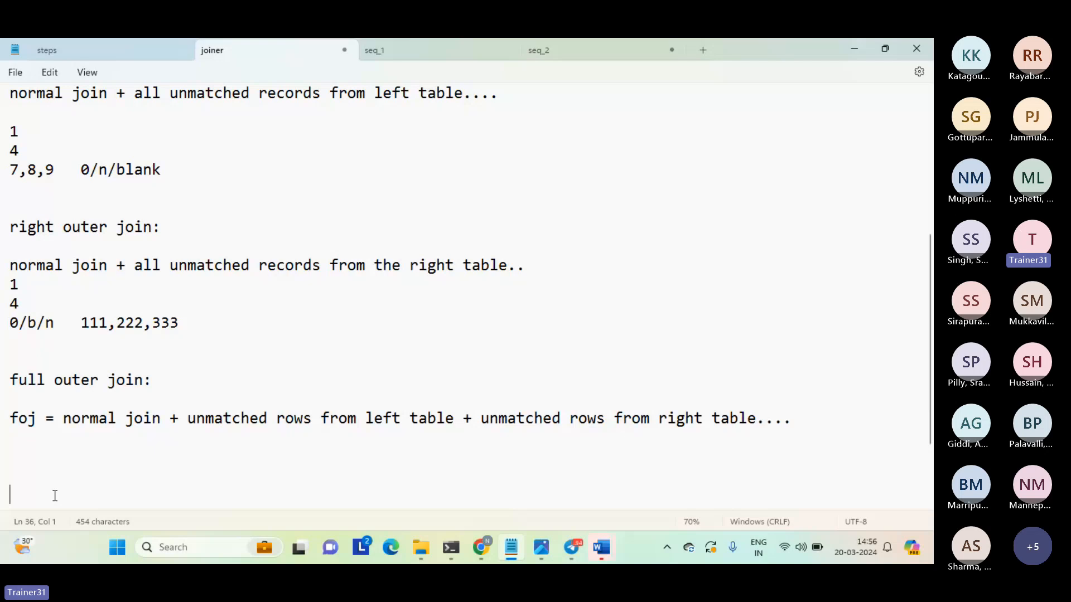
click(128, 456)
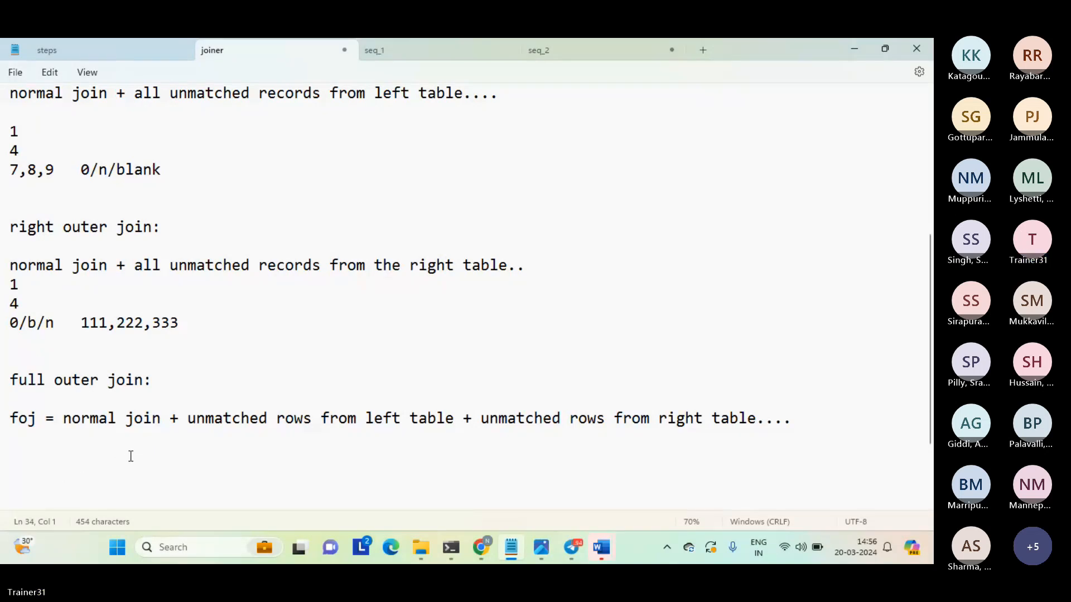
key(Return)
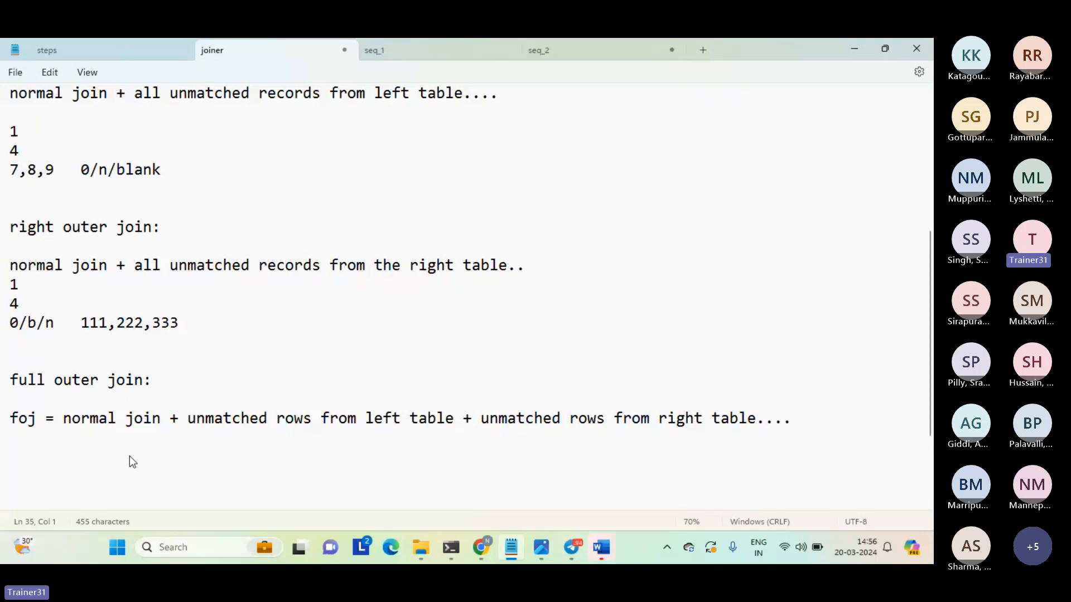
text(advanced o)
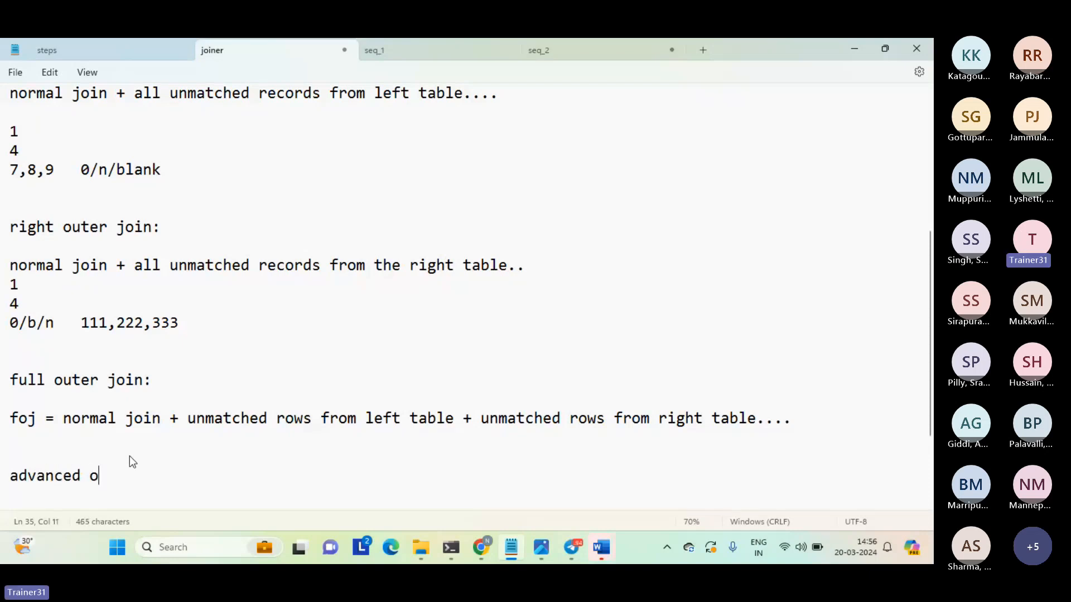
text(ptions:)
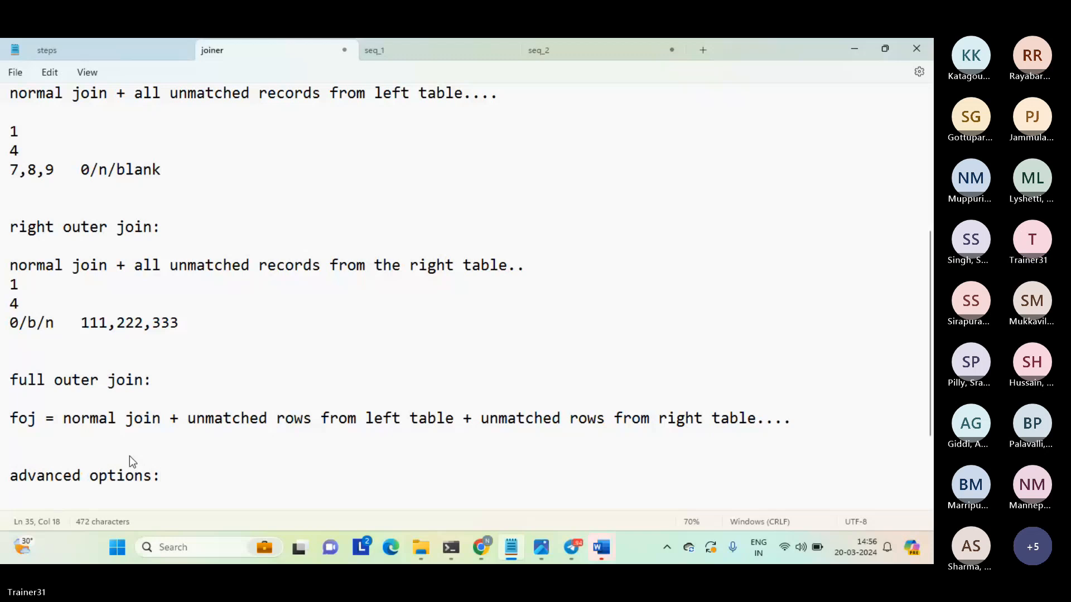
Enter "sorter-no/yes" under the advanced options heading, separated by one blank line.
key(Return)
key(Return)
key(Return)
key(Return)
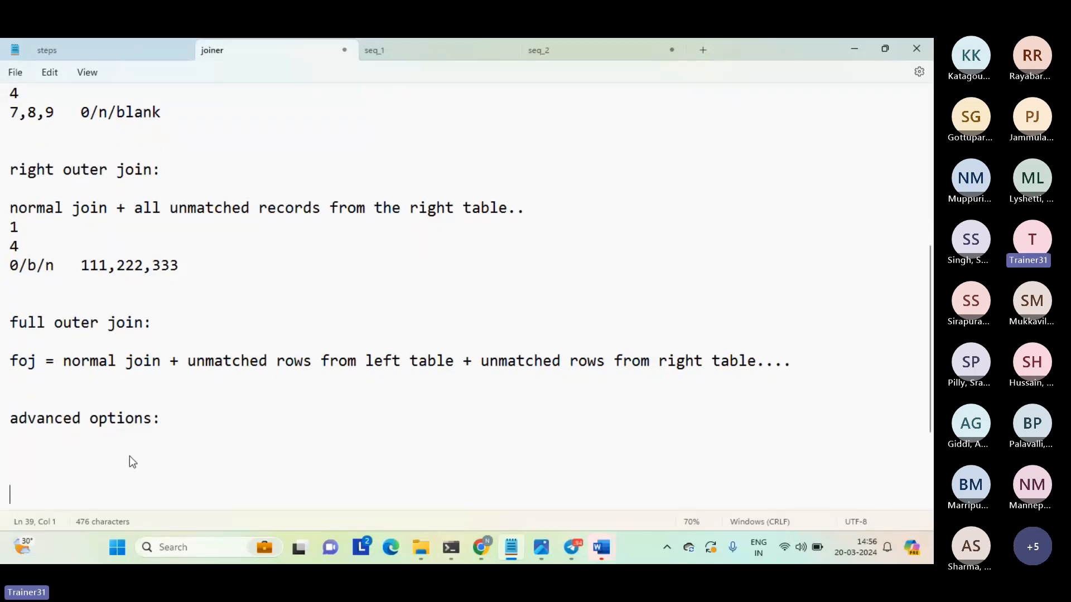
key(Up)
key(Up)
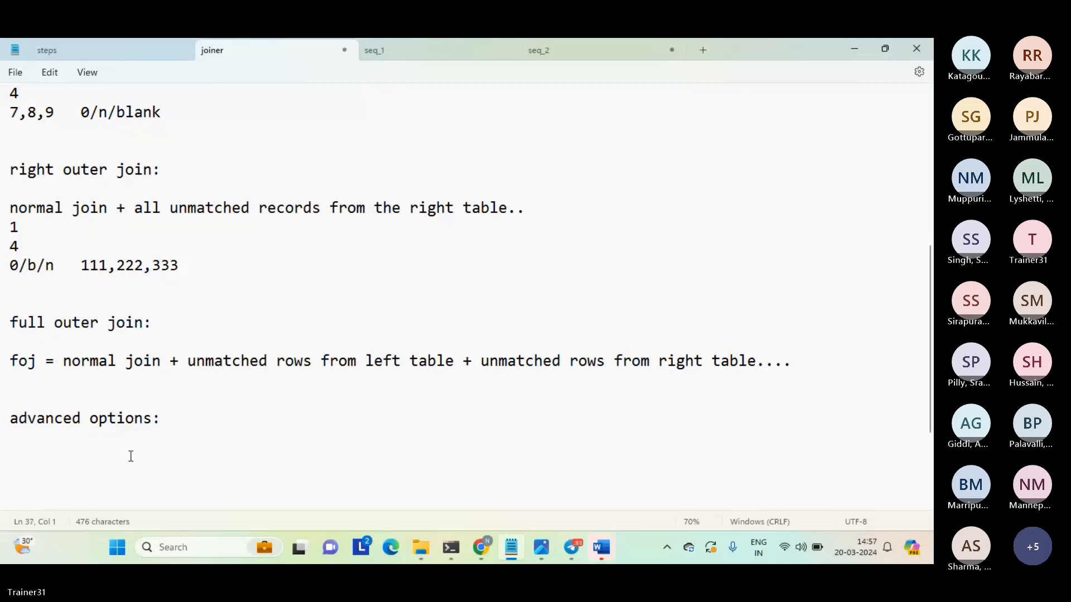
text(sorter)
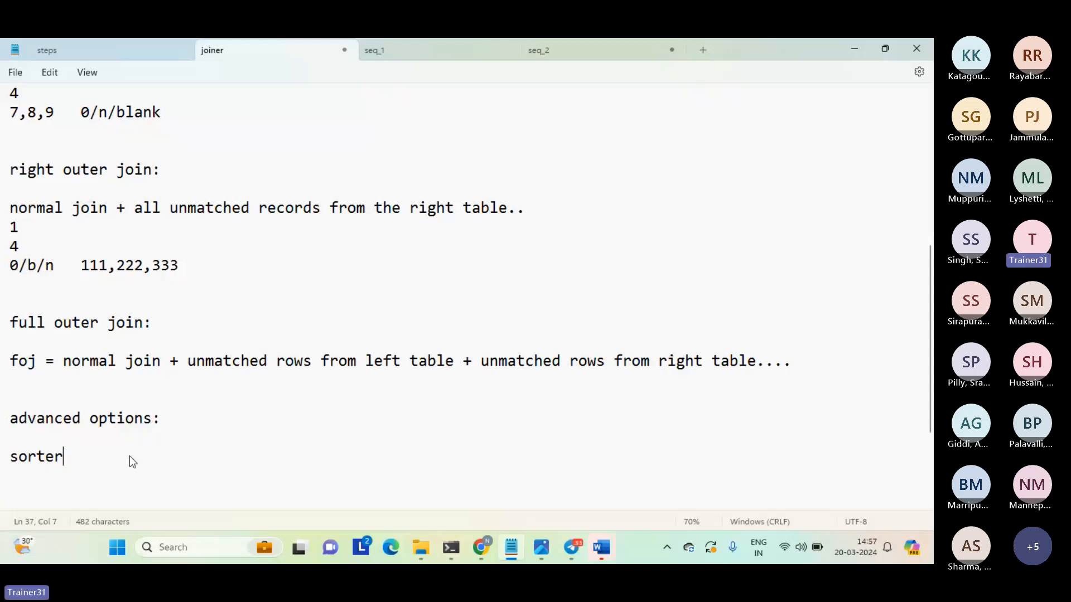
text(-no/yes)
Add the line "presorted data ========?joiner" below "sorter-no/yes", separated by one blank line.
key(Return)
key(Return)
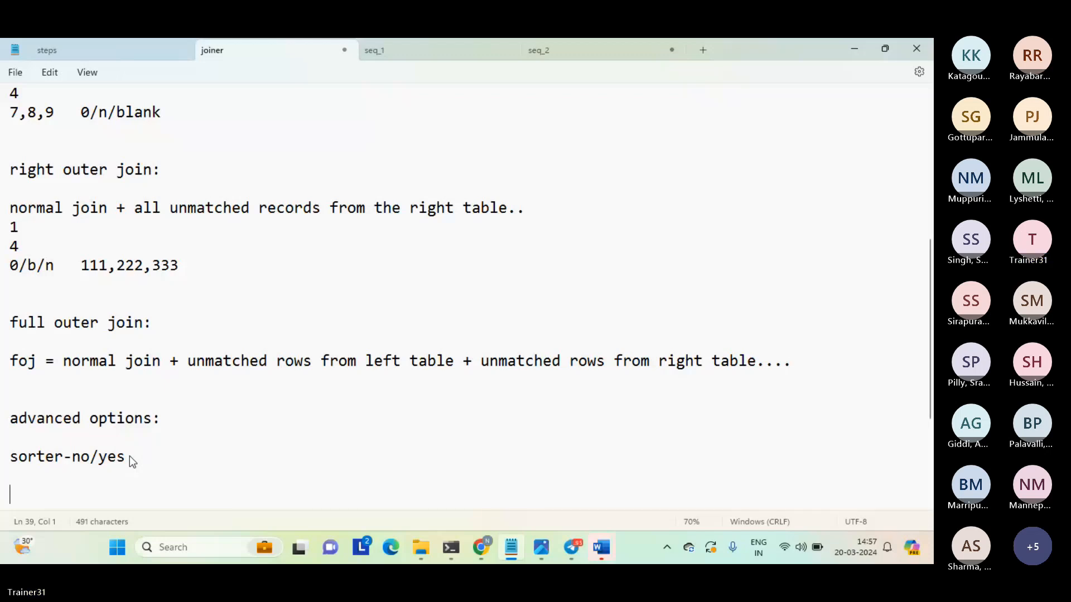
text(presort)
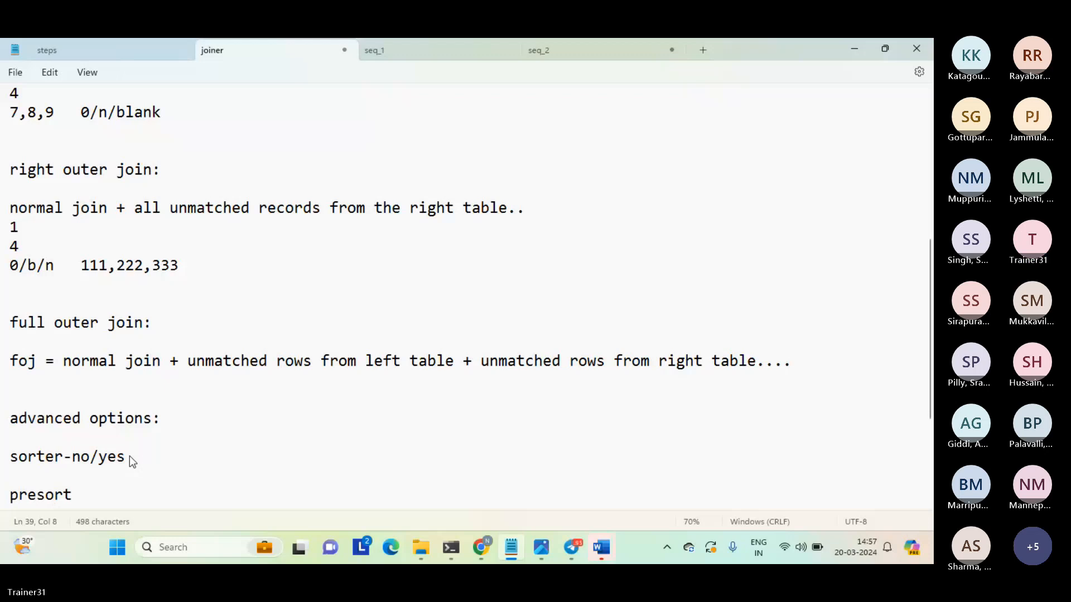
text(ed data )
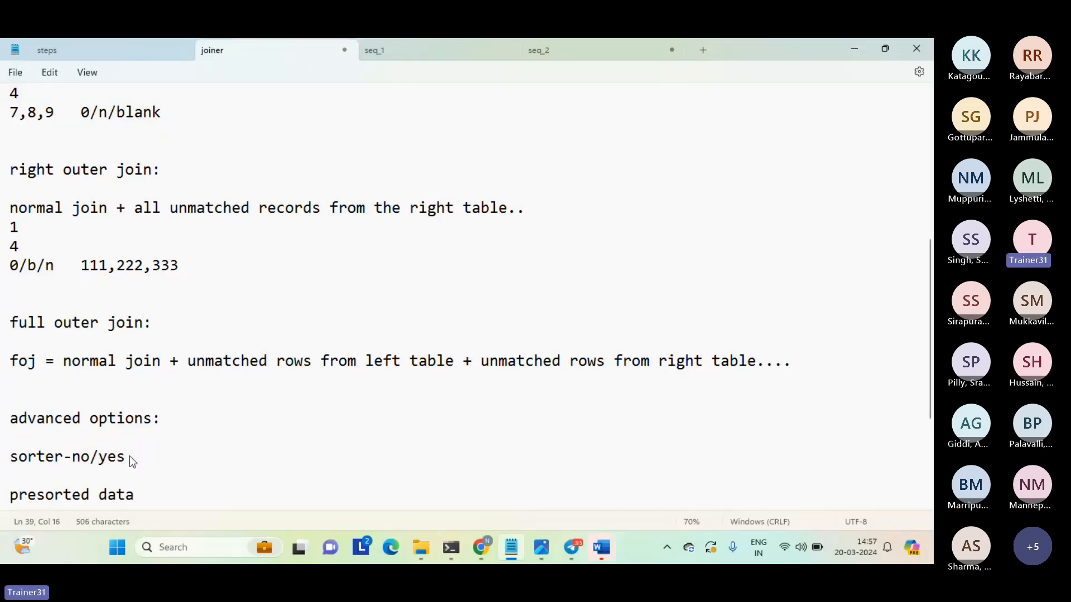
text(========?joiner)
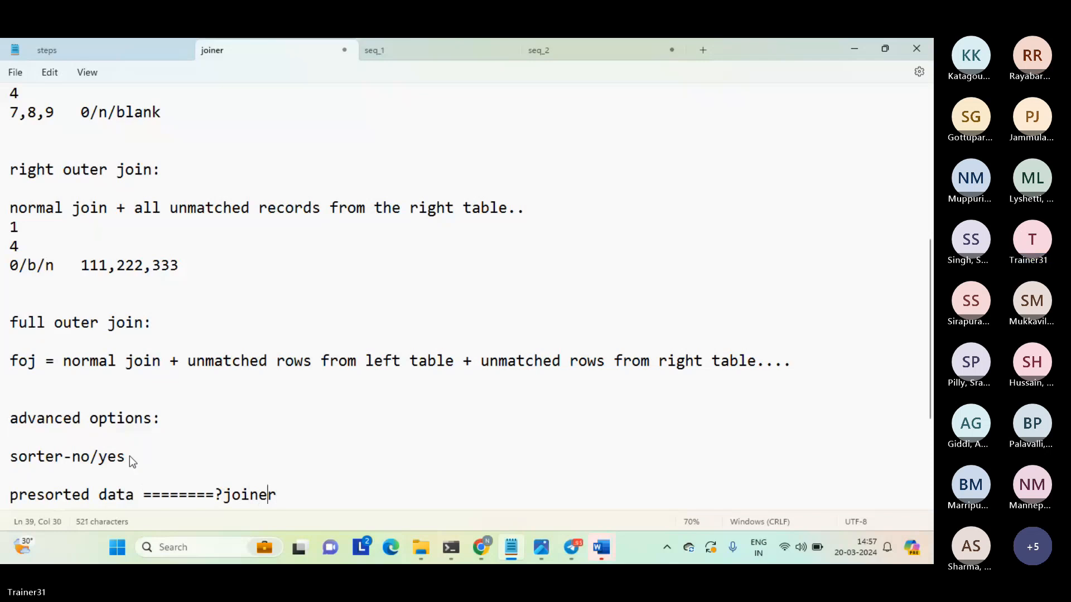
Replace the question mark before "joiner" with ">" to complete the arrow, and return to the end of the notes.
key(Left)
key(Left)
key(Left)
key(Left)
key(Left)
key(shift+Left)
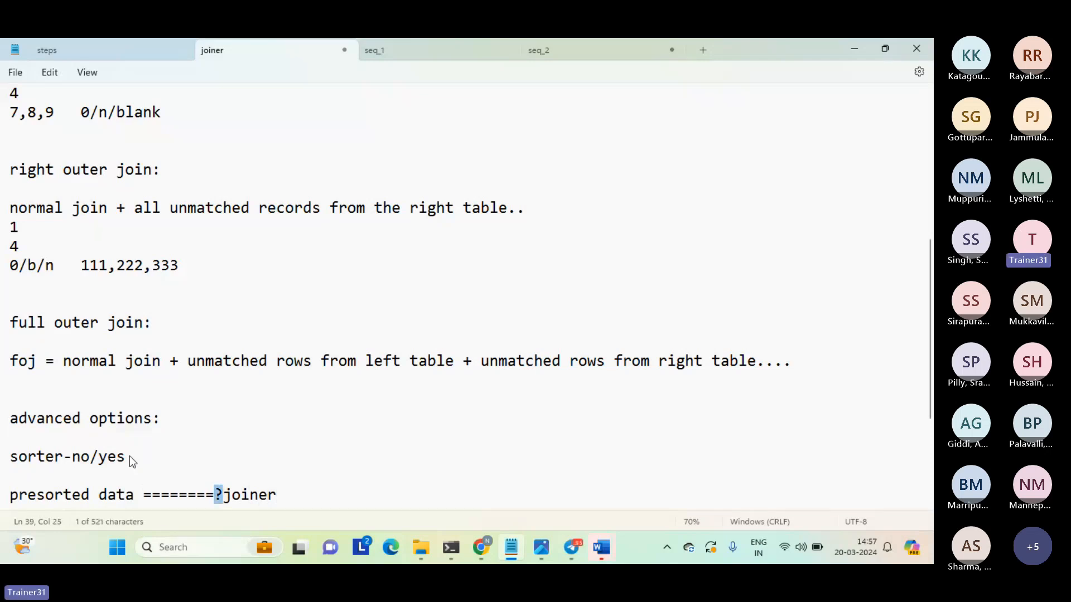
text(>)
key(Up)
key(Down)
key(Down)
key(Down)
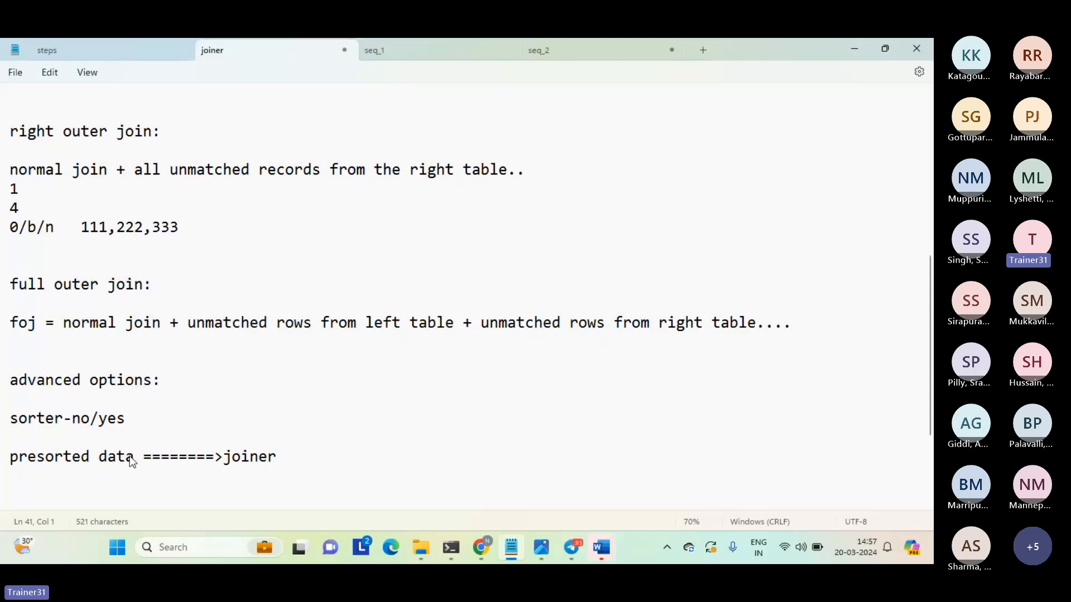
Add another blank line at the end of the notes, below the presorted data line.
click(87, 482)
click(61, 491)
key(shift+Up)
key(shift+Up)
key(shift+Up)
key(shift+Up)
click(59, 492)
key(Return)
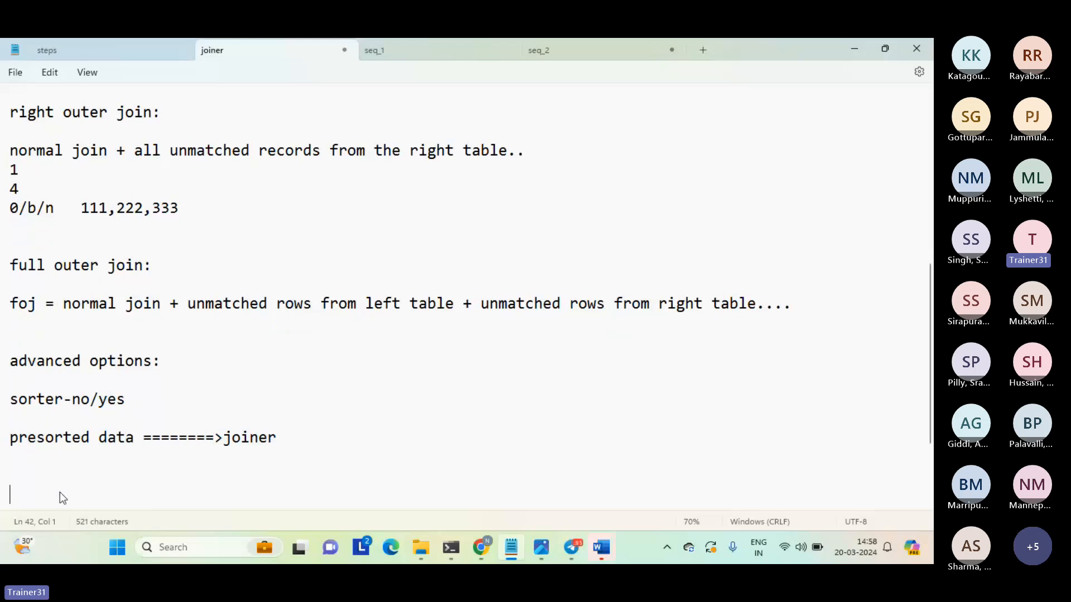
scroll(59, 492, down, 1)
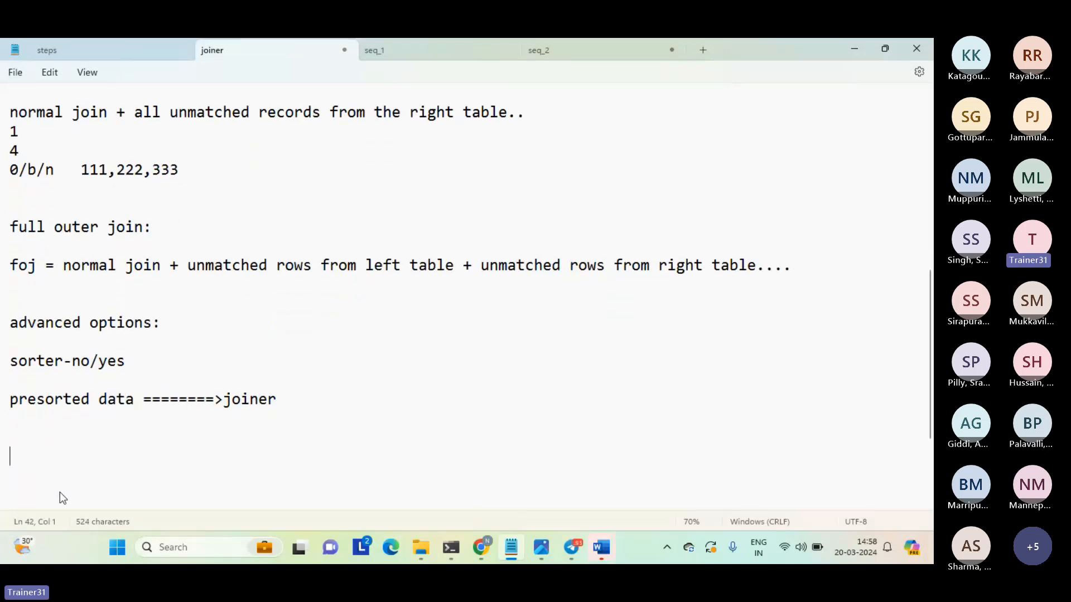
Enter "cache", "data" and "inndex" on three consecutive lines at the end of the notes.
text(cache)
key(Return)
text(data)
key(Return)
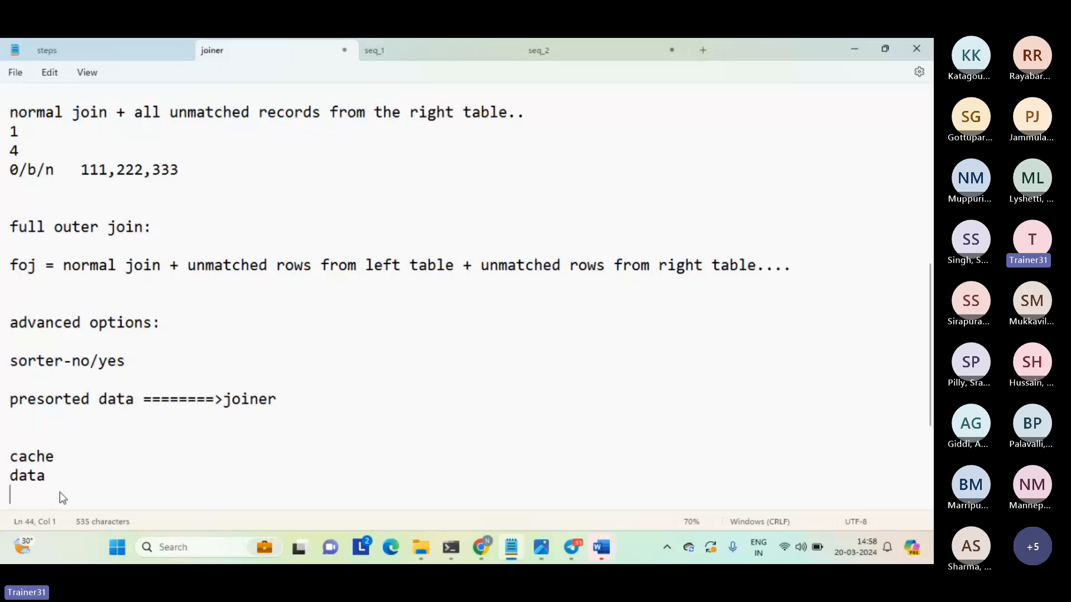
text(innd)
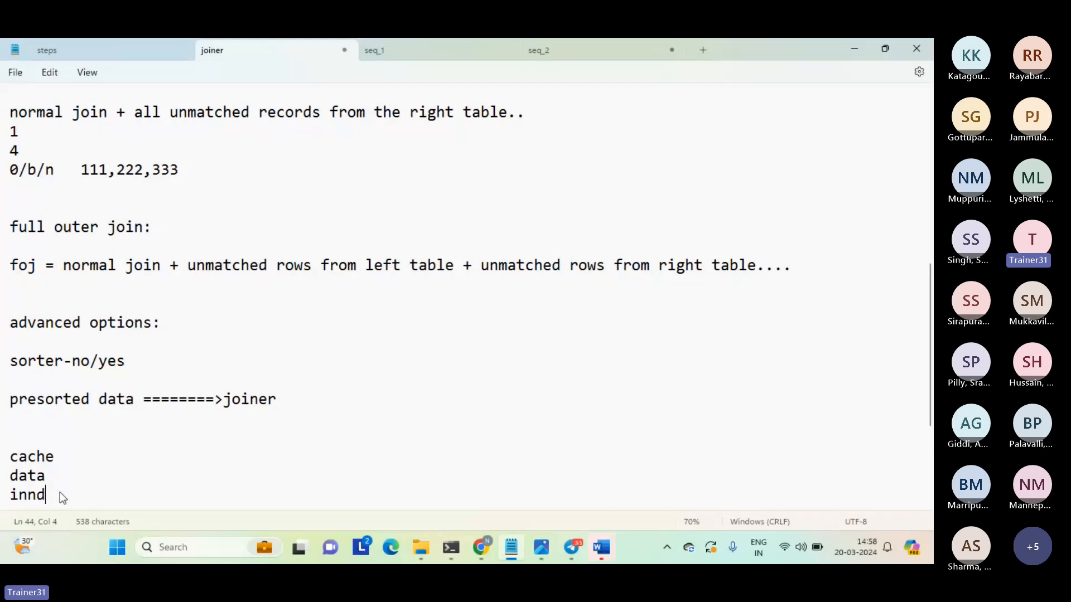
text(ex)
key(Return)
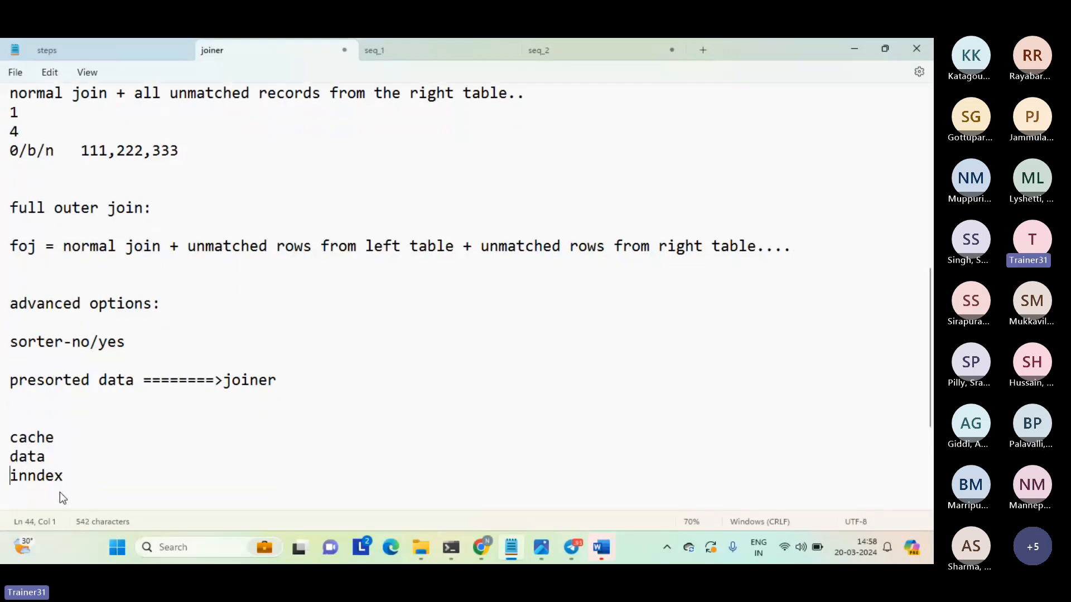
Correct the spelling of the last entry to "index" and return to the empty line below it.
key(Right)
key(shift+Right)
key(Delete)
key(Down)
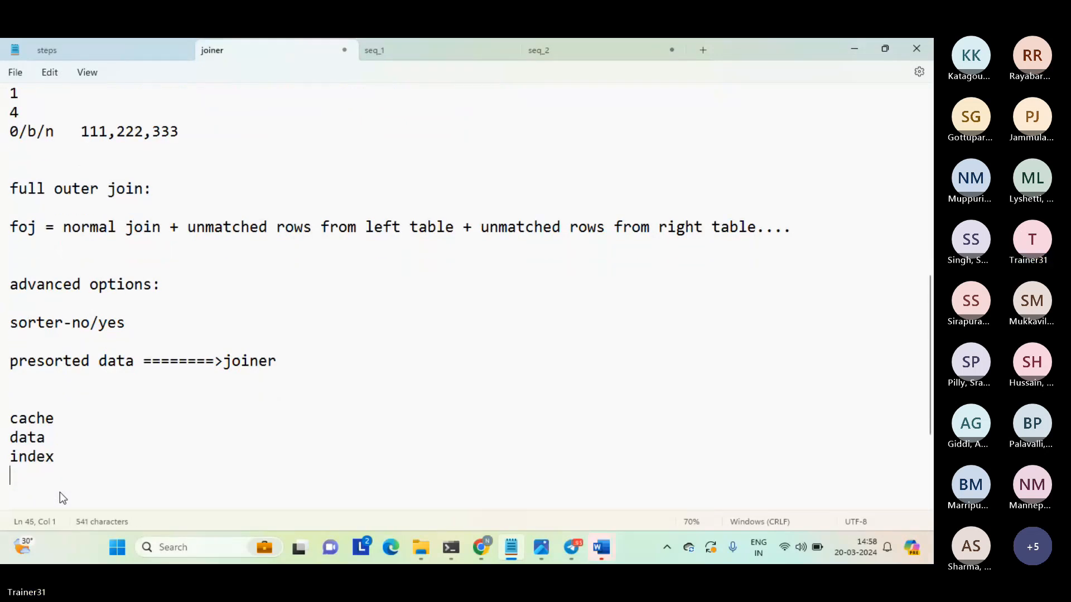
key(Up)
key(Up)
key(shift+Down)
key(shift+Down)
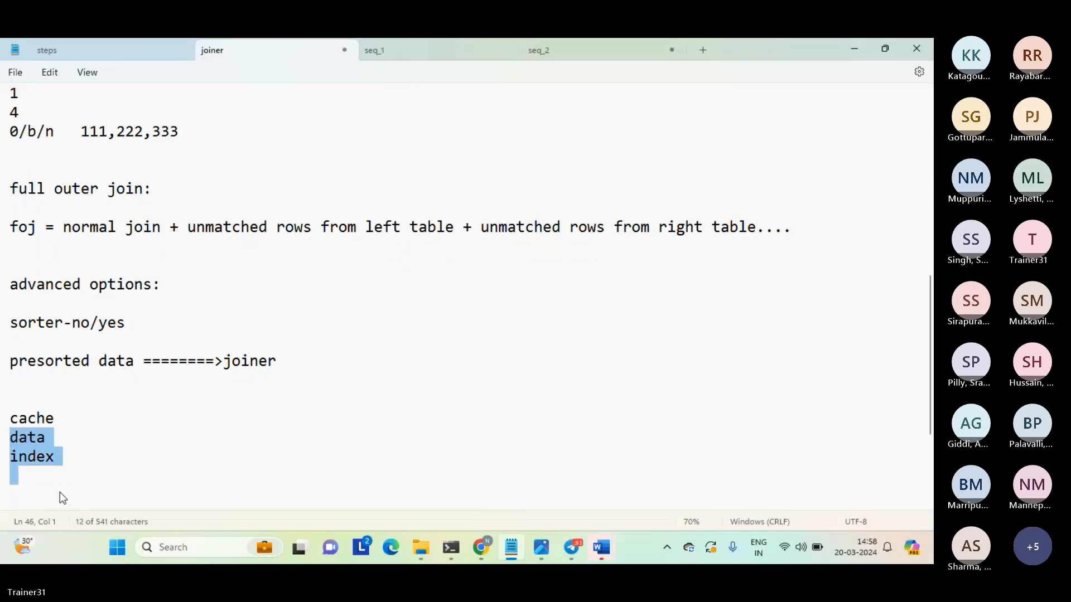
key(shift+Left)
key(Down)
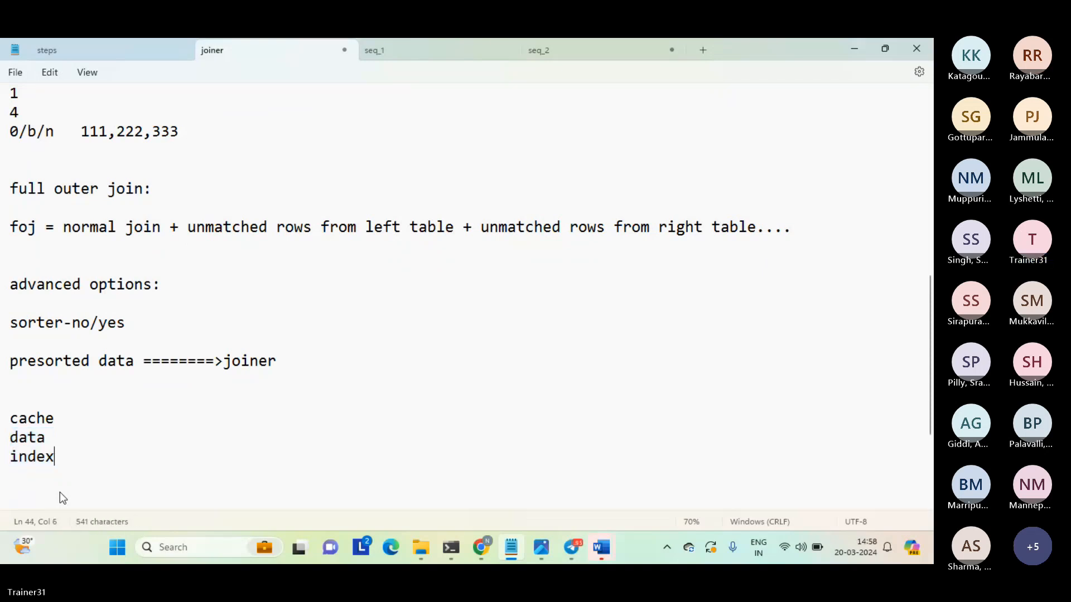
key(Up)
key(shift+End)
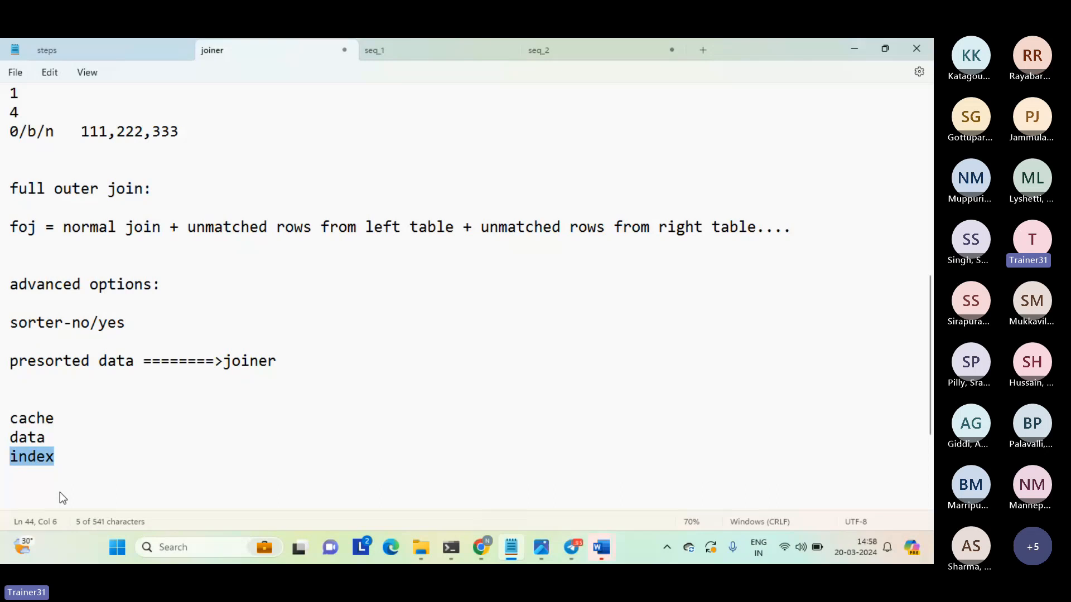
Indent the empty line below "index" with a tab and insert another tab-indented line between "data" and "index".
key(Down)
key(Tab)
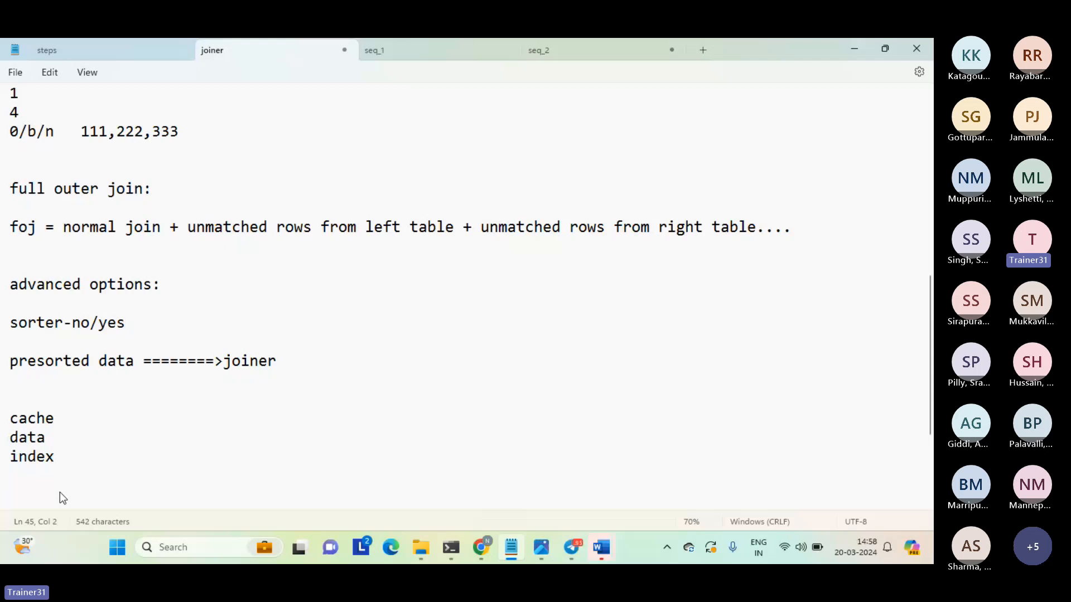
key(Up)
key(Up)
key(Return)
key(Tab)
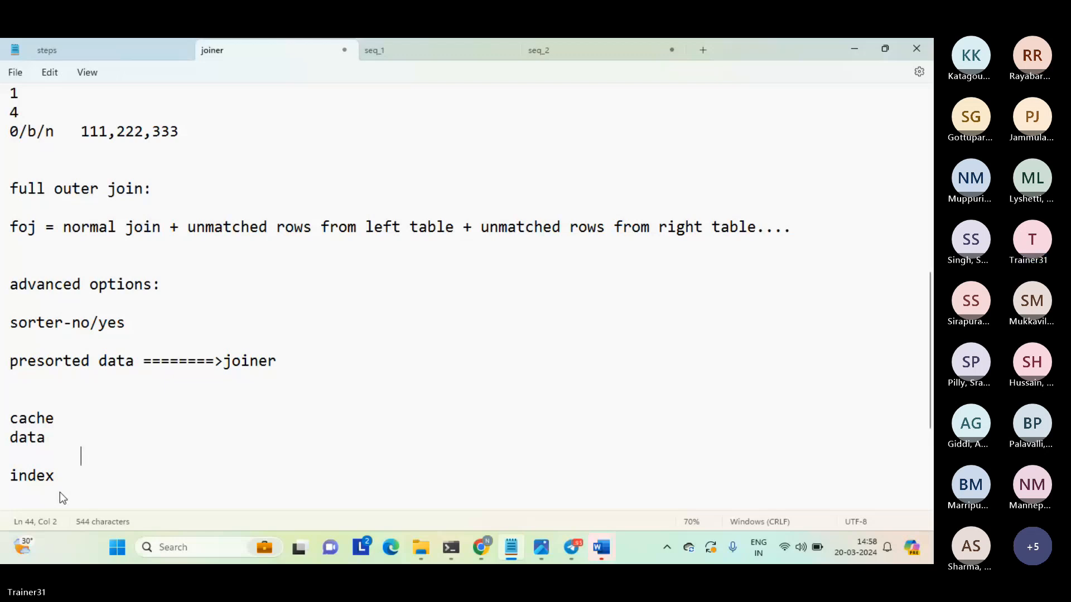
key(Down)
key(Down)
key(Down)
key(Down)
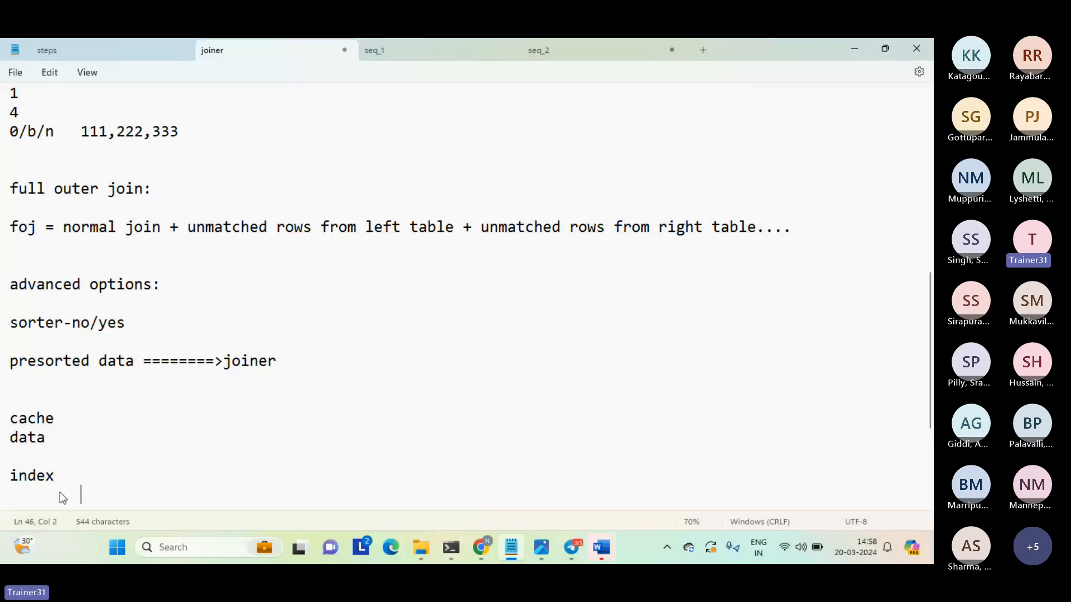
key(shift+Up)
key(shift+Up)
key(shift+Up)
key(shift+Up)
key(shift+Up)
key(shift+Up)
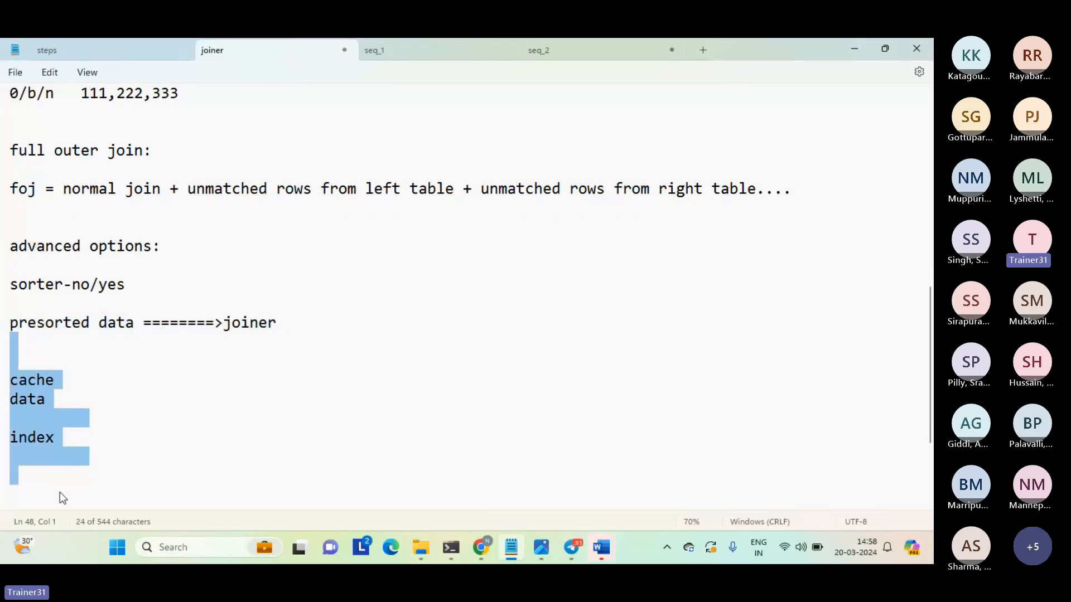
key(Down)
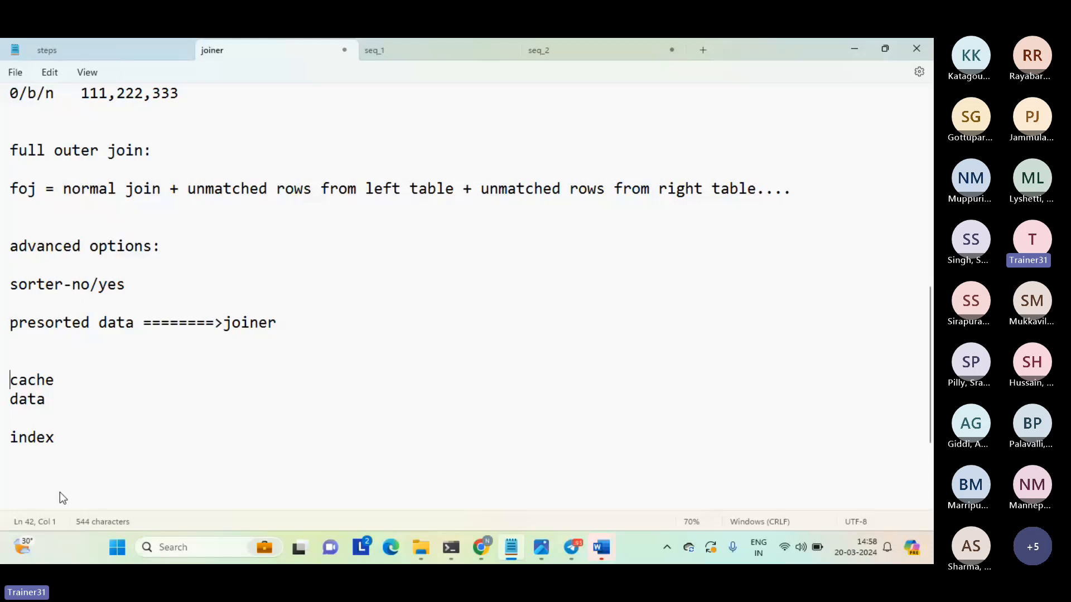
click(60, 492)
Switch to the Chrome window and bring up the Informatica Data Integration page with Mapping1.
mouse_move(479, 545)
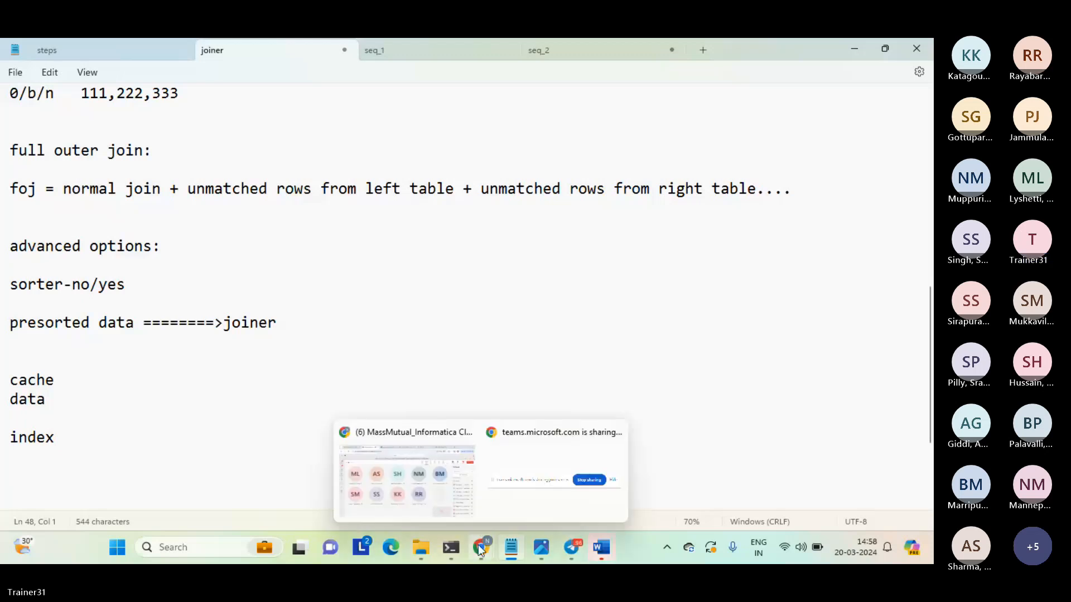
click(437, 488)
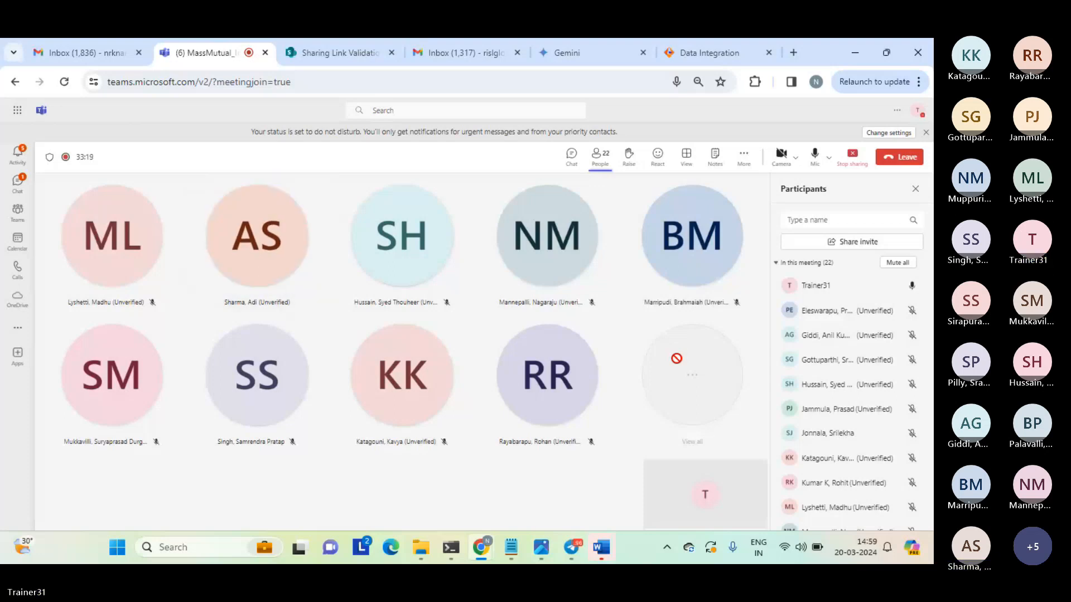
click(703, 52)
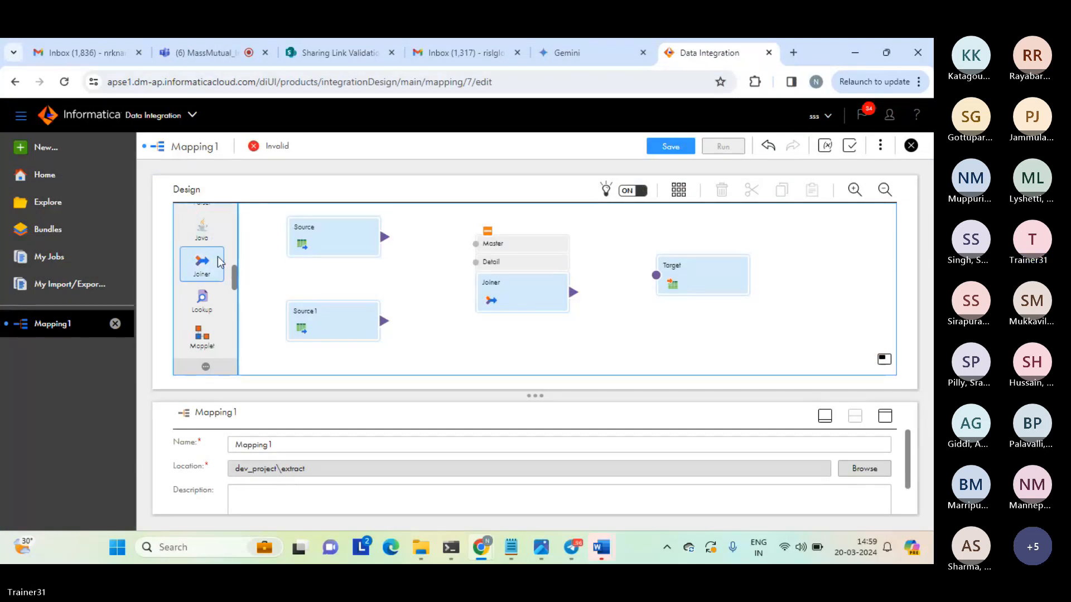
Show the start of the transformation palette and view the properties of Source1, leaving nothing selected on the canvas.
drag(233, 266, 231, 211)
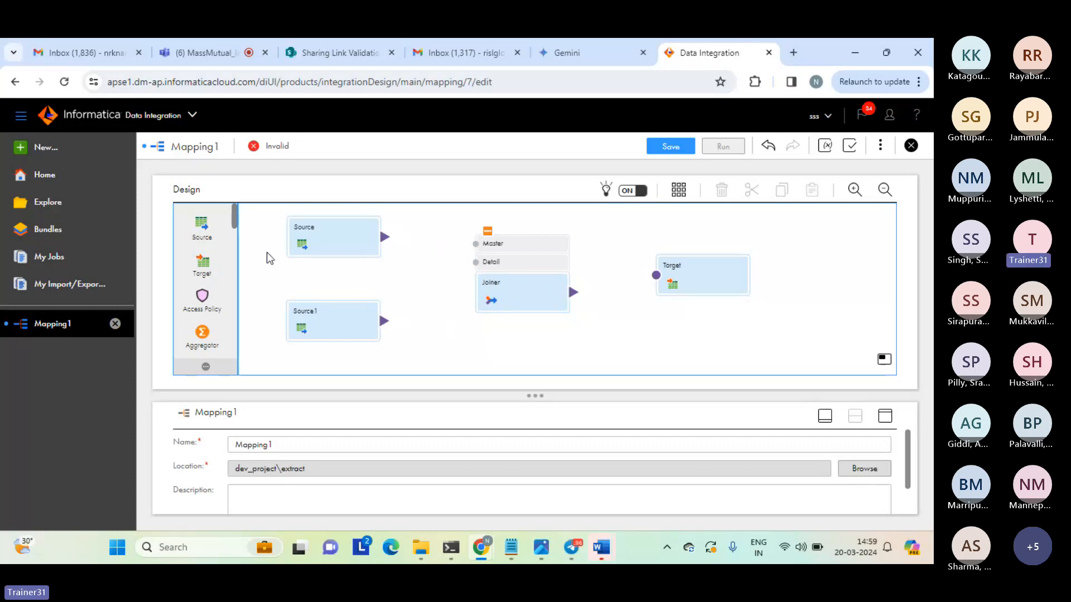
click(329, 321)
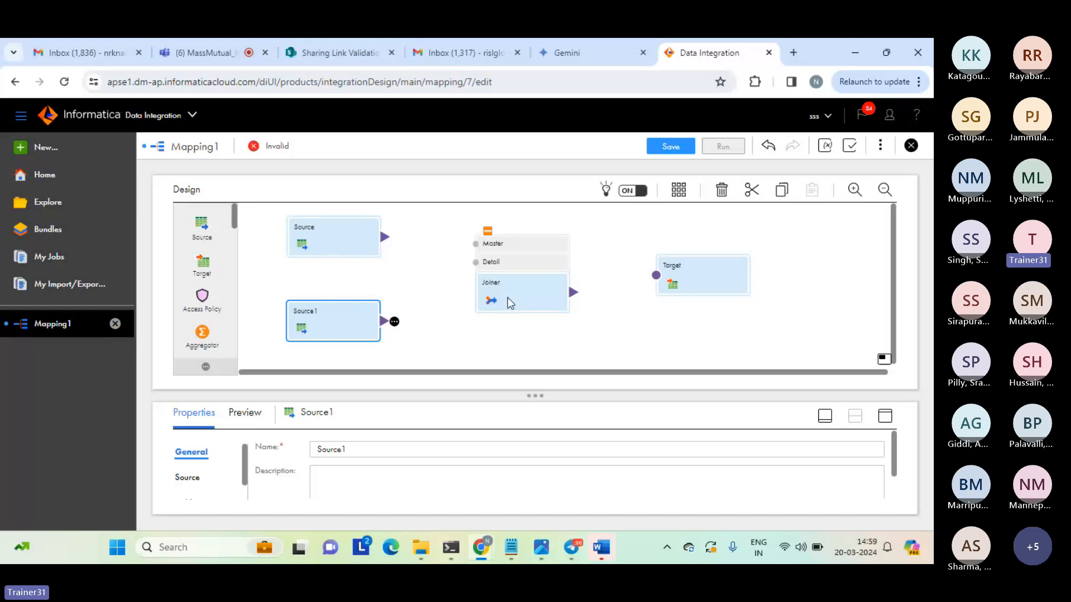
click(618, 313)
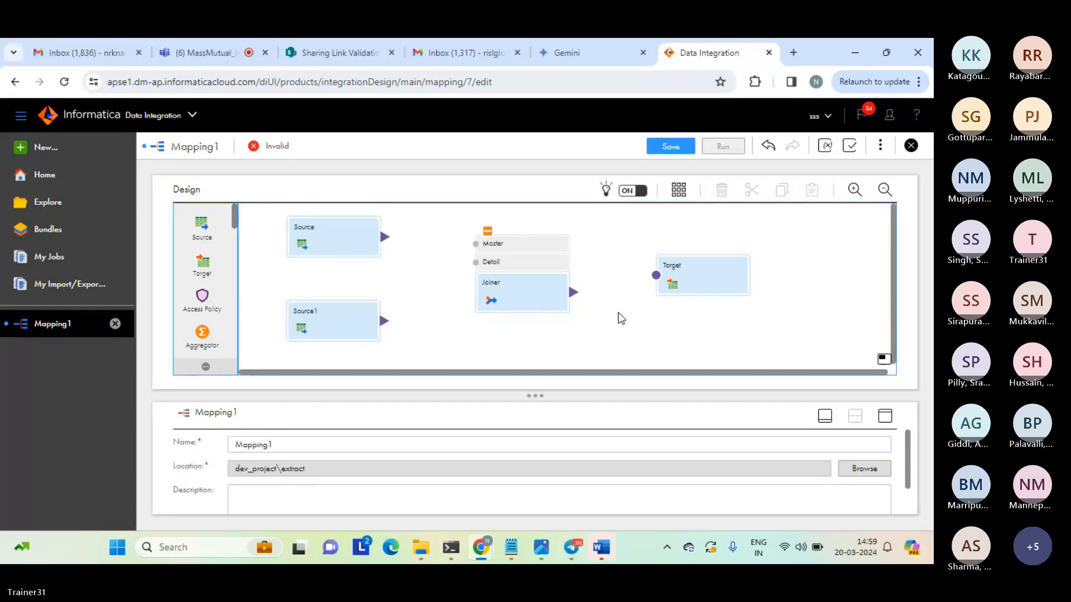
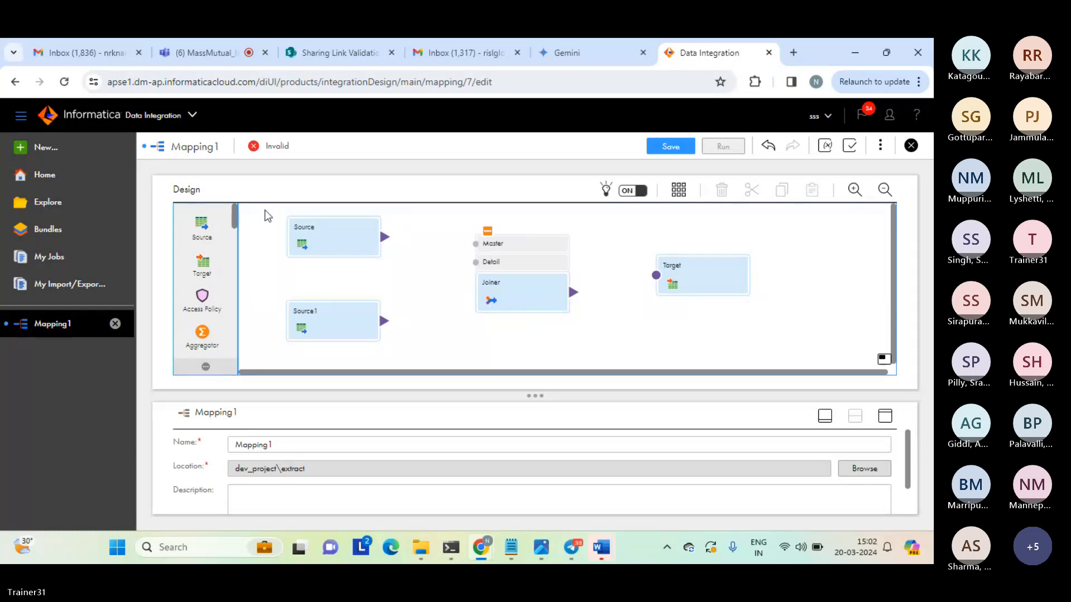
drag(264, 209, 794, 363)
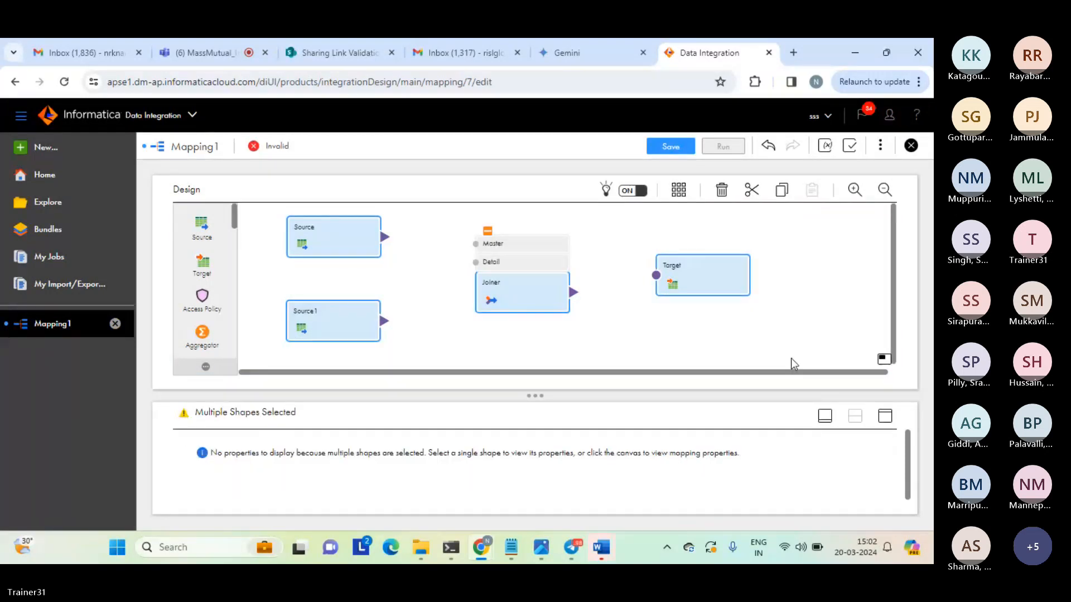
click(791, 360)
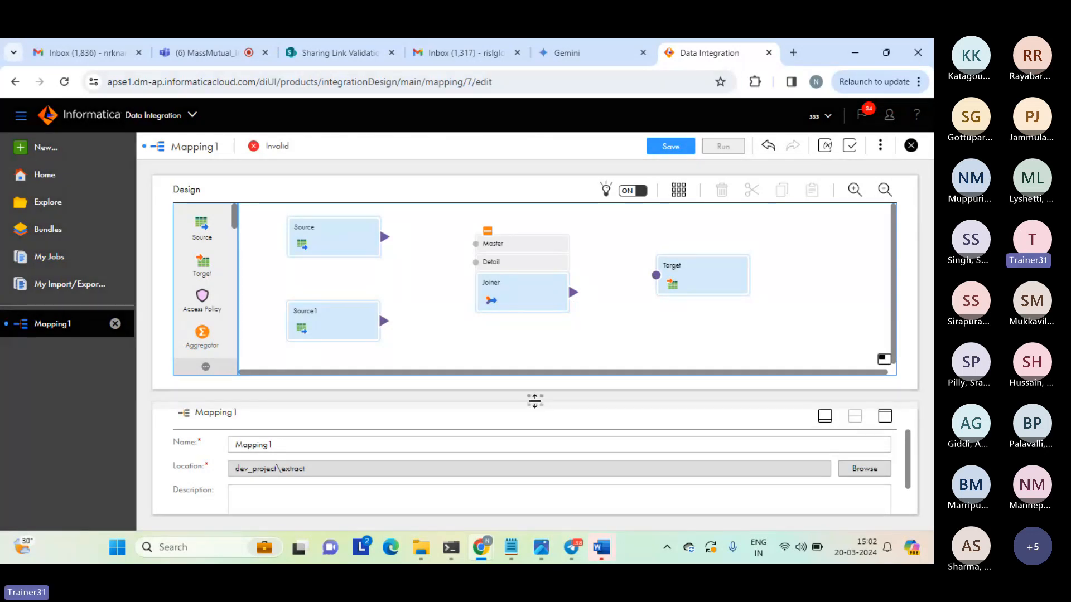
drag(534, 401, 534, 394)
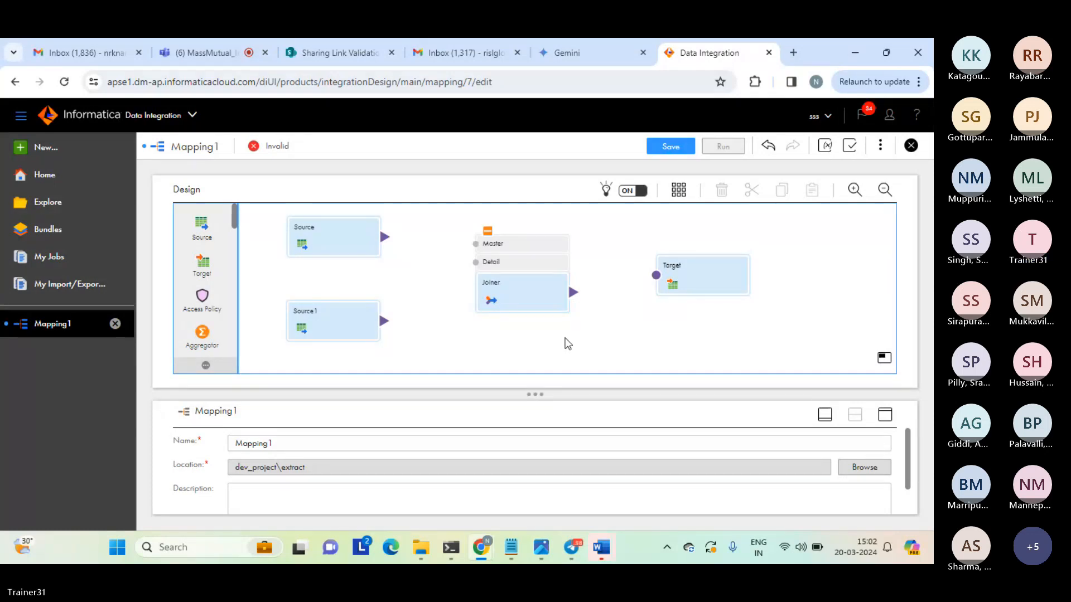
Display the source details of the Source transformation at full size and choose source_file_connection (Flat File) as its connection.
click(332, 232)
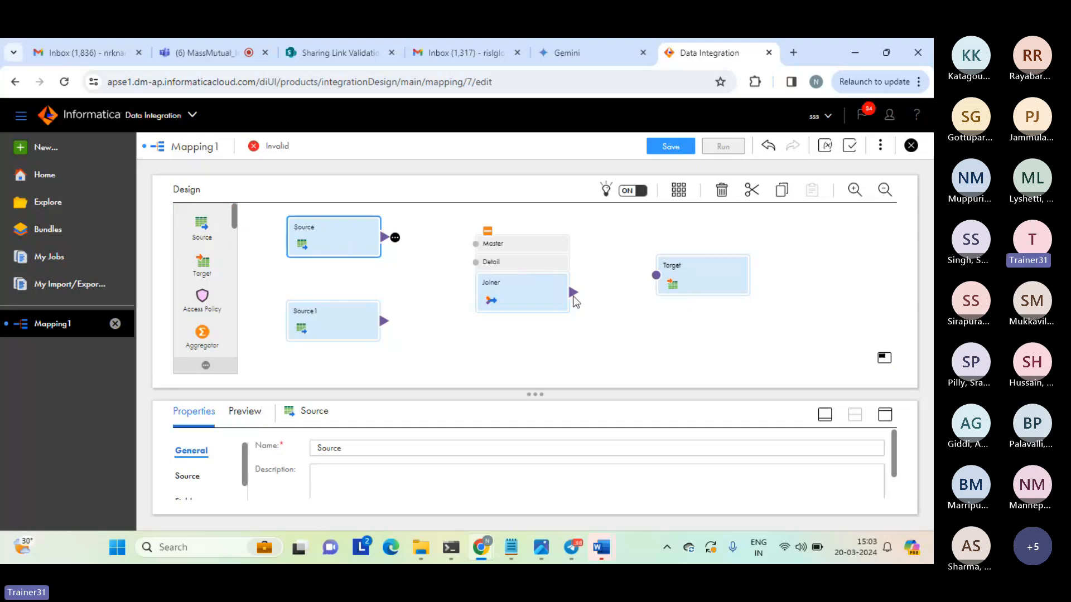
click(889, 417)
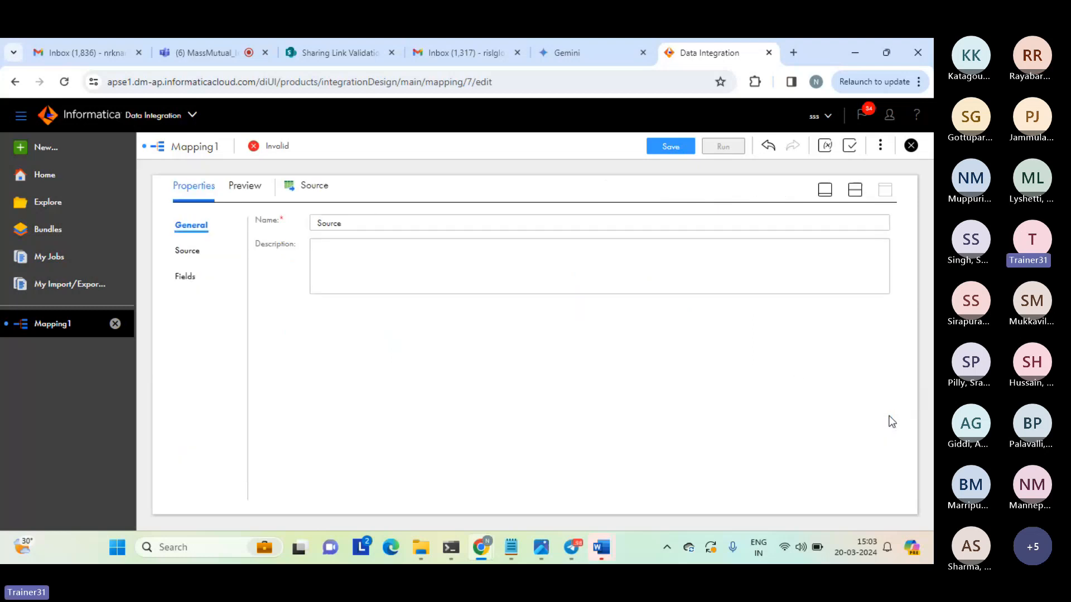
click(187, 251)
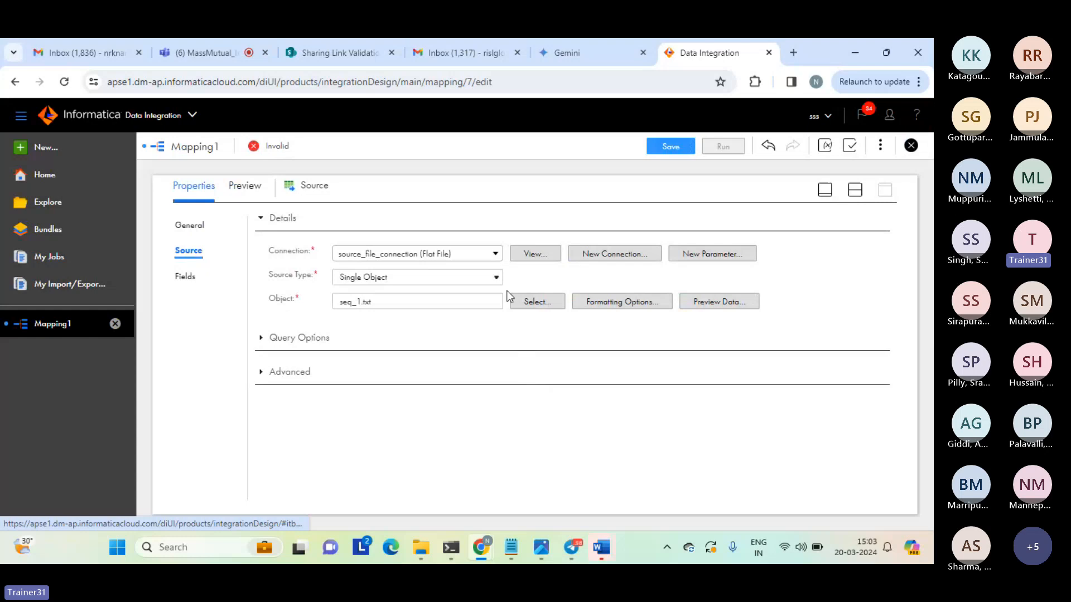
click(495, 255)
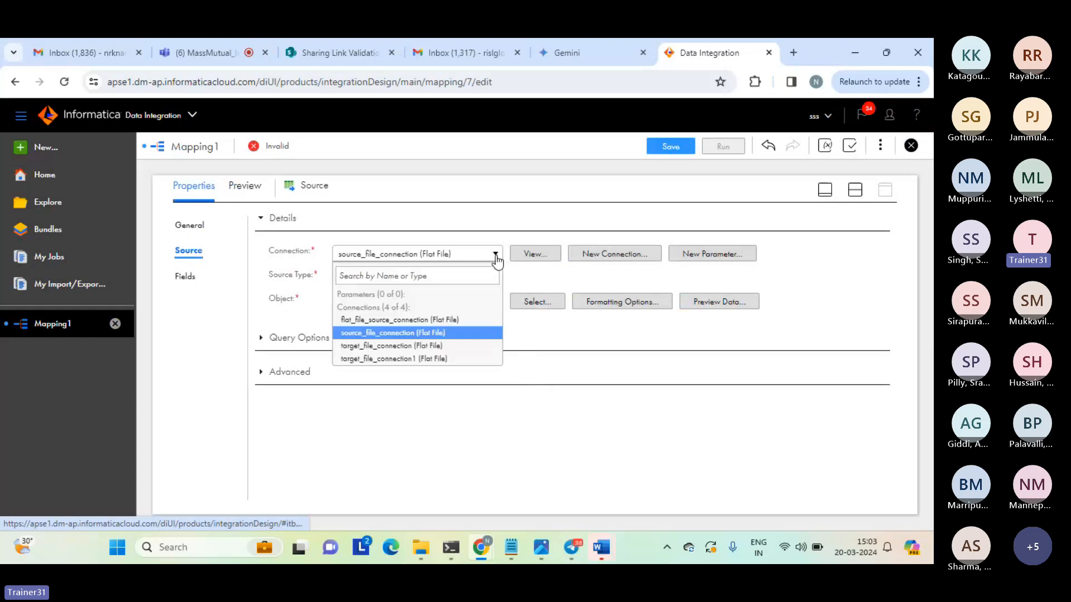
click(388, 333)
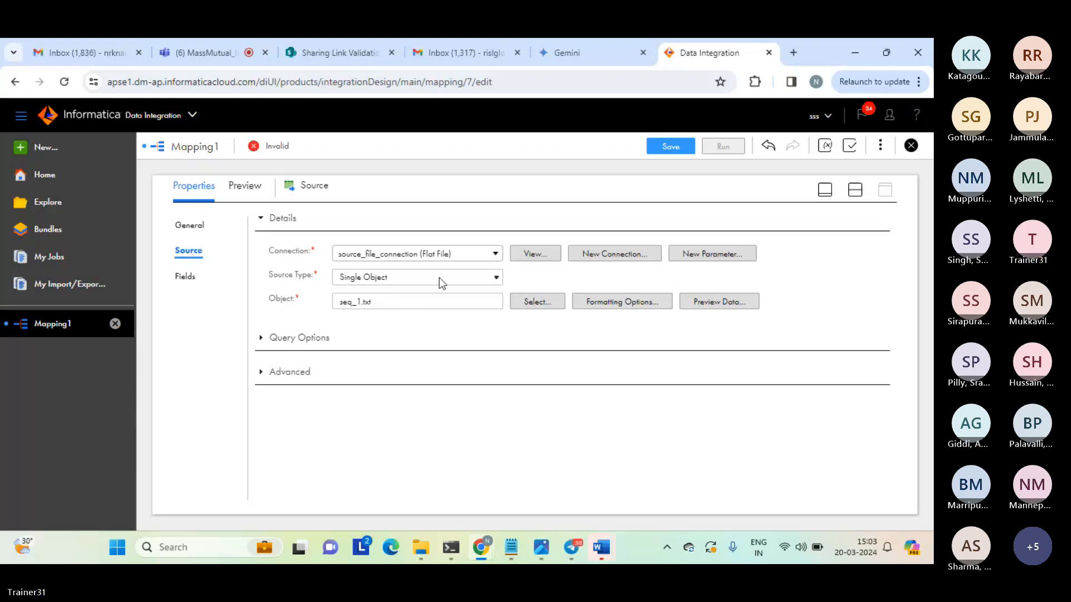
Search the objects available to Source for "seq", cancel the object selection and return to the split design view.
click(529, 306)
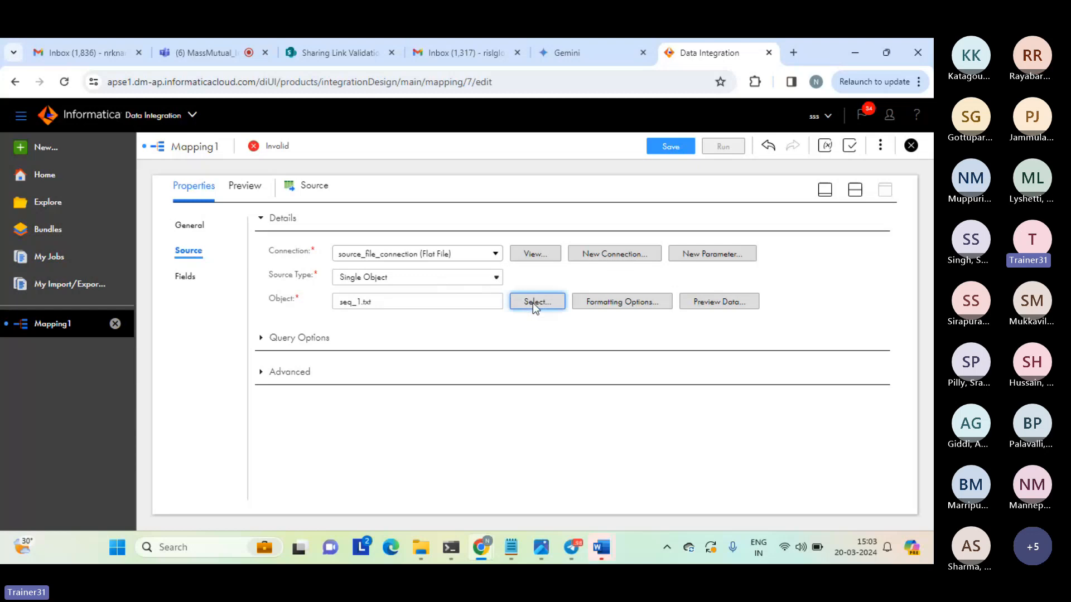
click(533, 303)
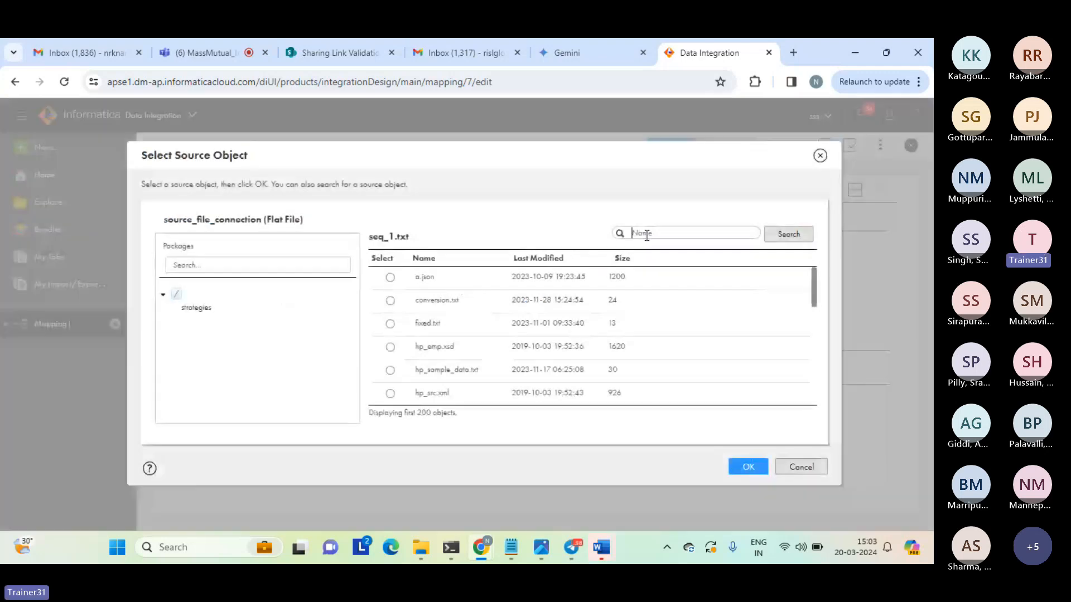
text(seq)
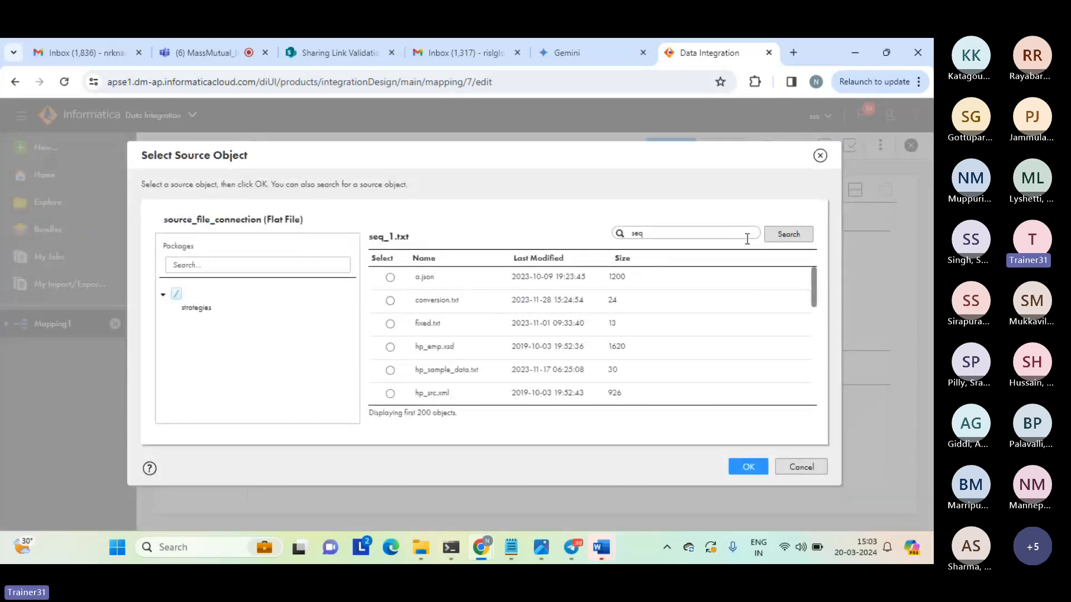
click(785, 236)
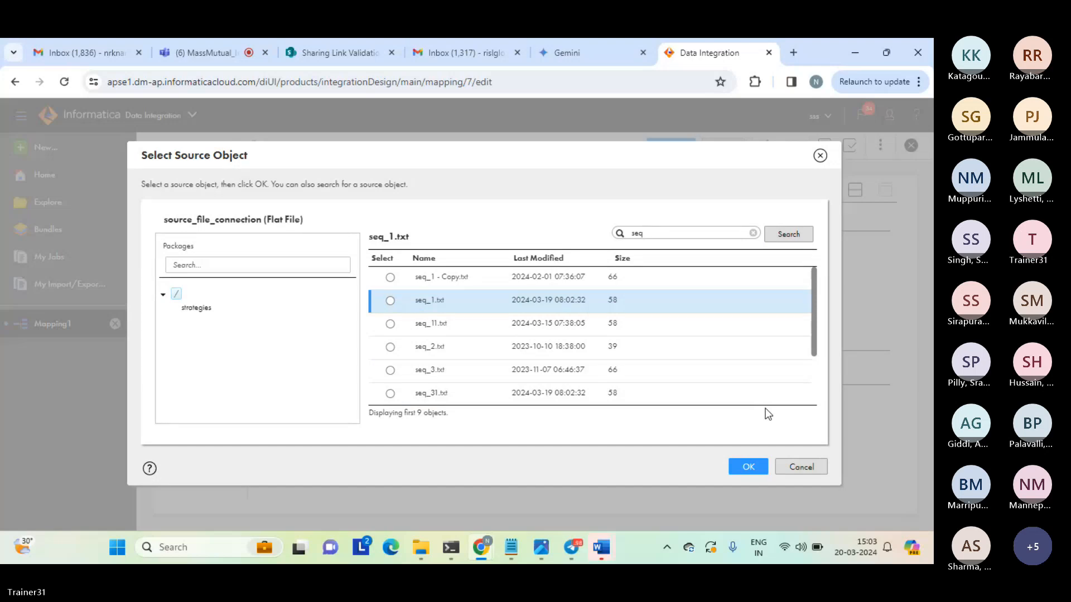
click(803, 466)
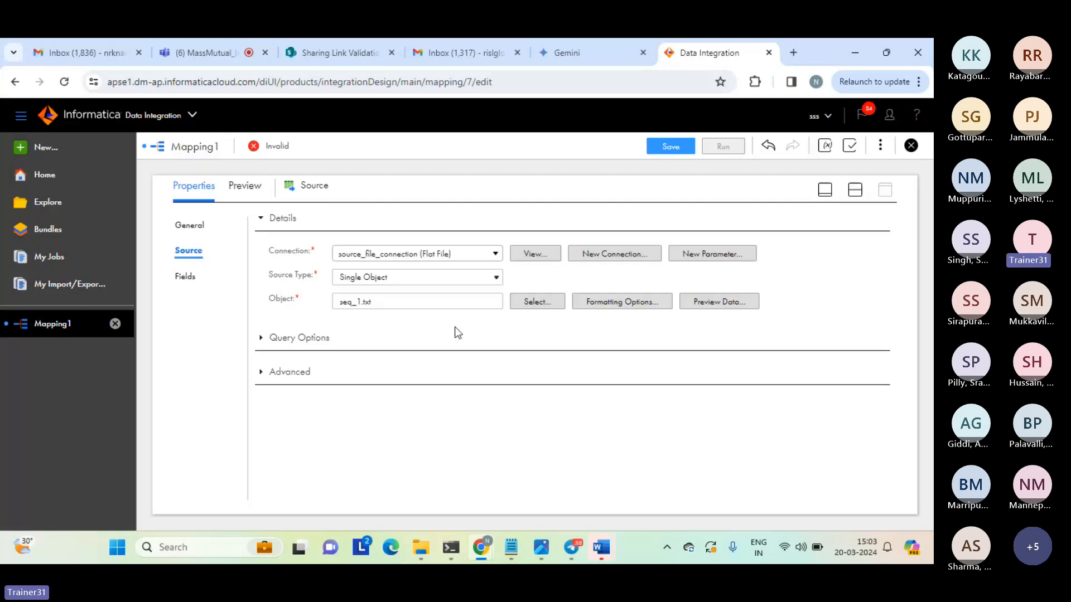
click(854, 189)
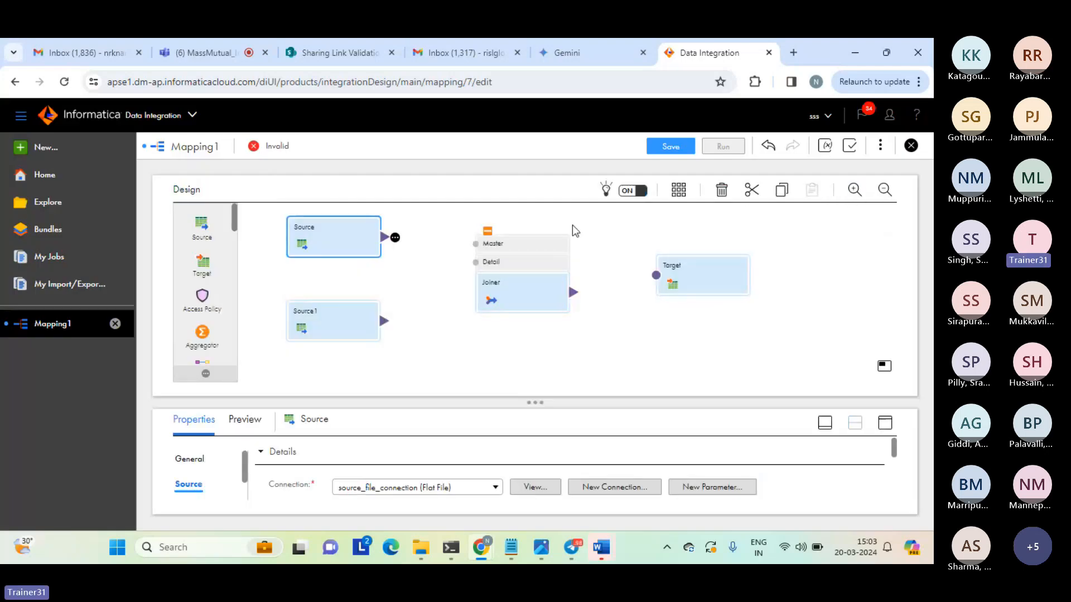
Display Source1's source details at full size and look through its available connections without changing the connection.
click(341, 322)
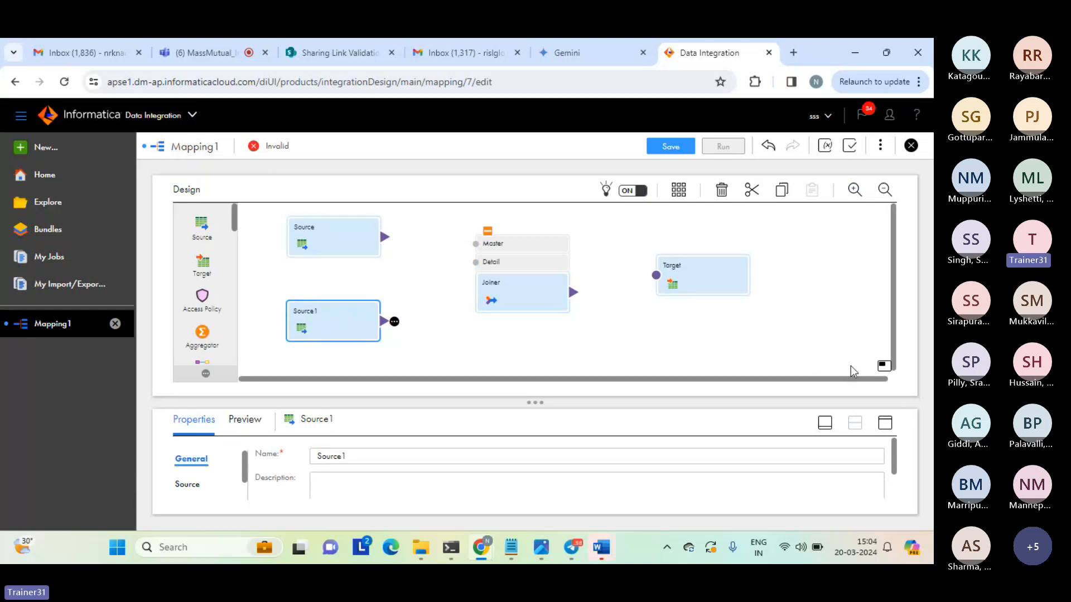
click(890, 427)
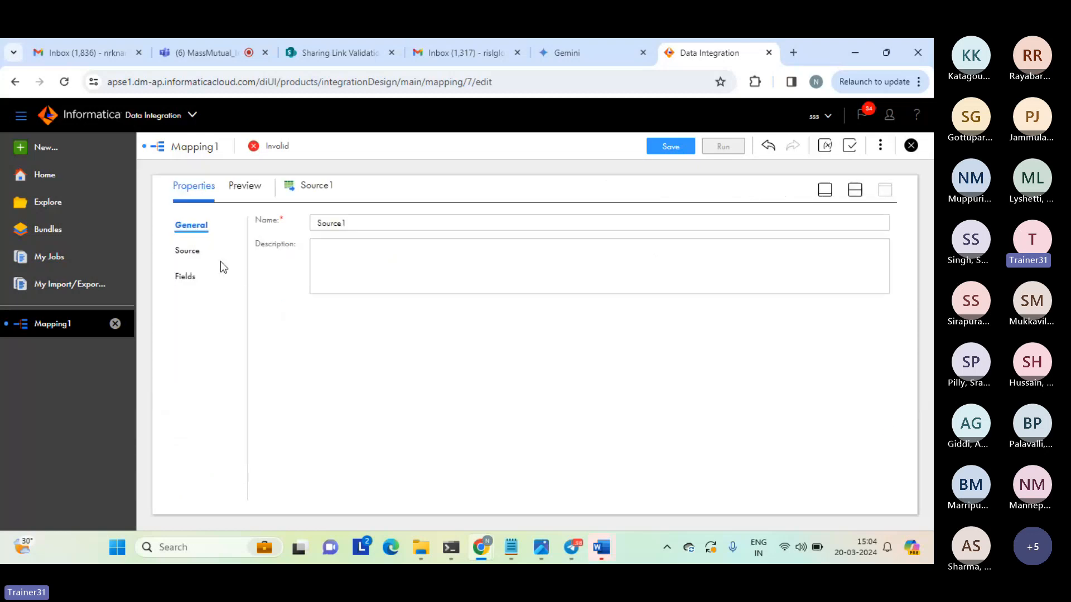
click(189, 252)
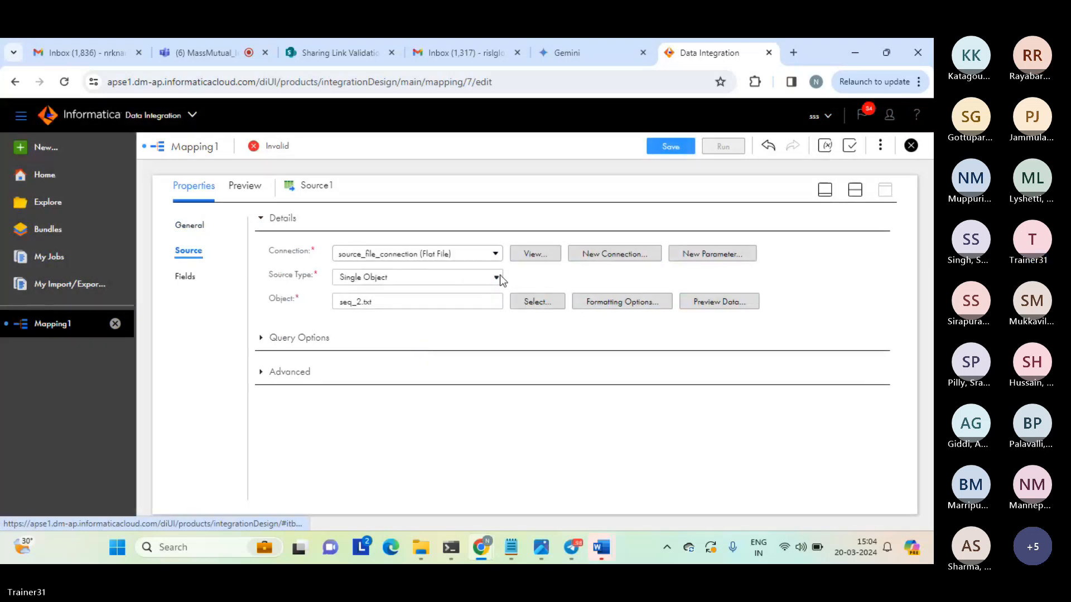
click(497, 257)
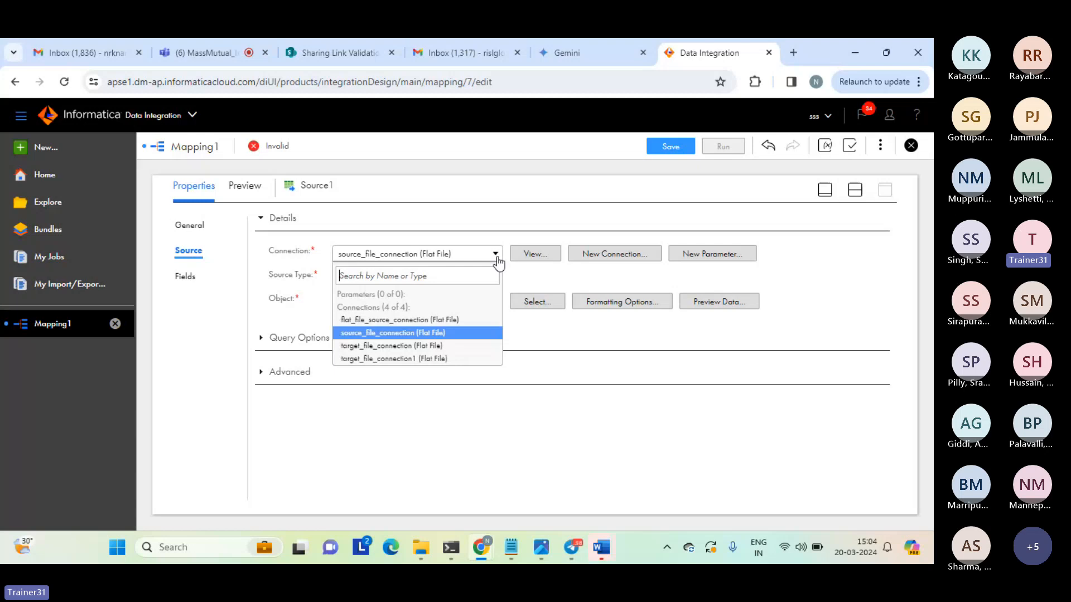
click(497, 257)
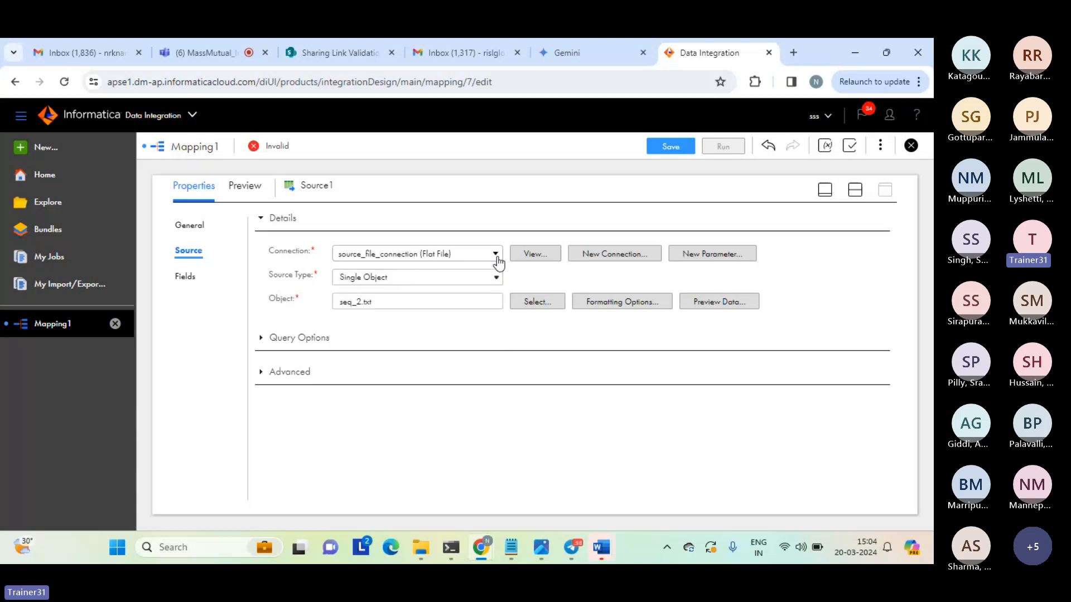
Search the objects available to Source1 for "seq", mark seq_2.txt and cancel the object selection.
click(536, 301)
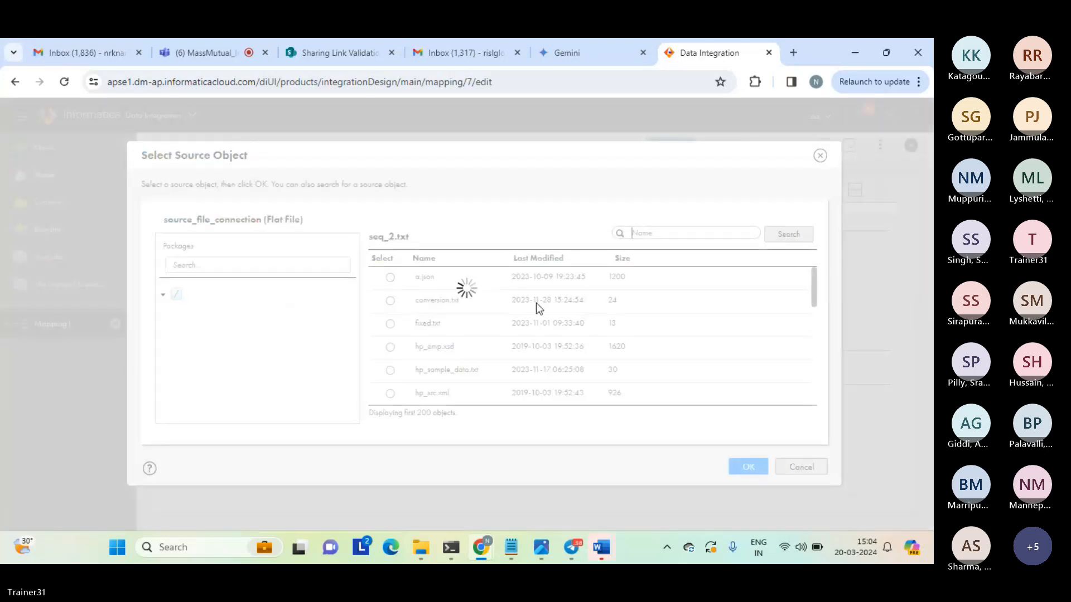
click(656, 234)
text(sewq)
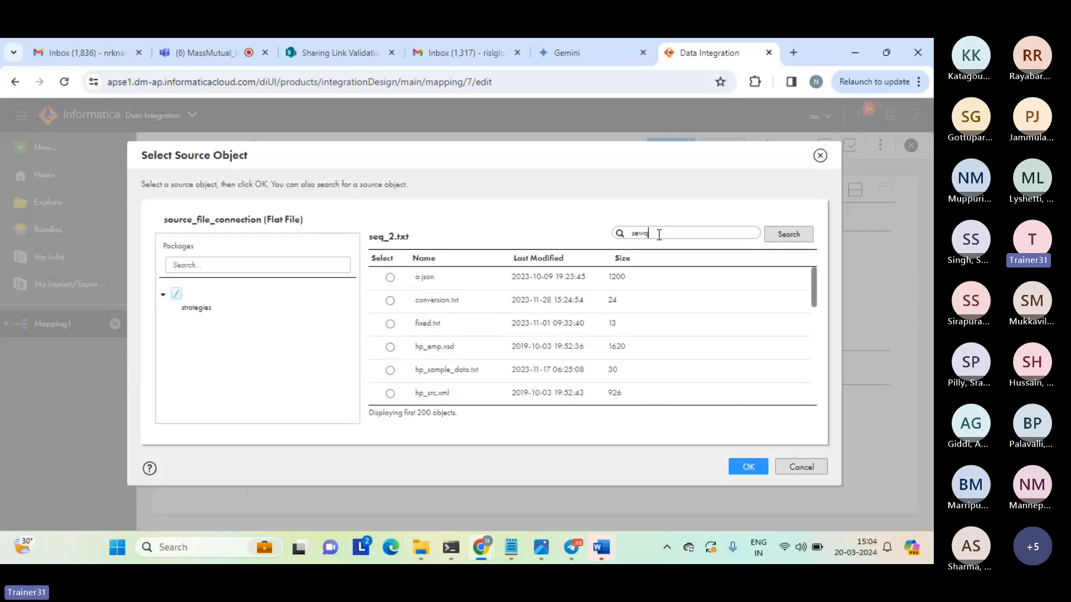
key(BackSpace)
key(BackSpace)
text(q)
click(784, 234)
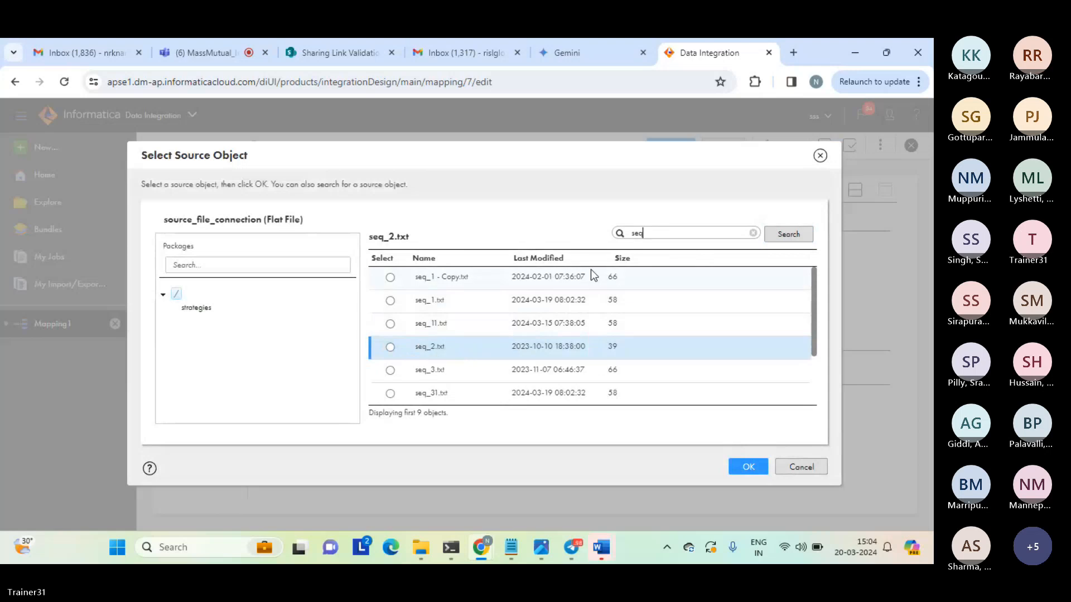
click(391, 348)
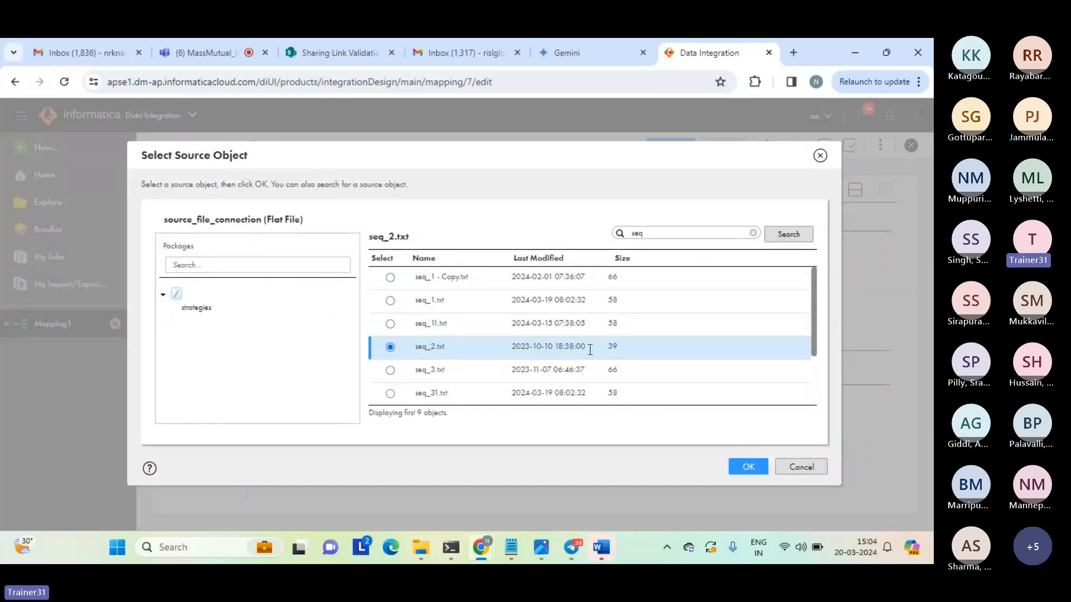
click(801, 468)
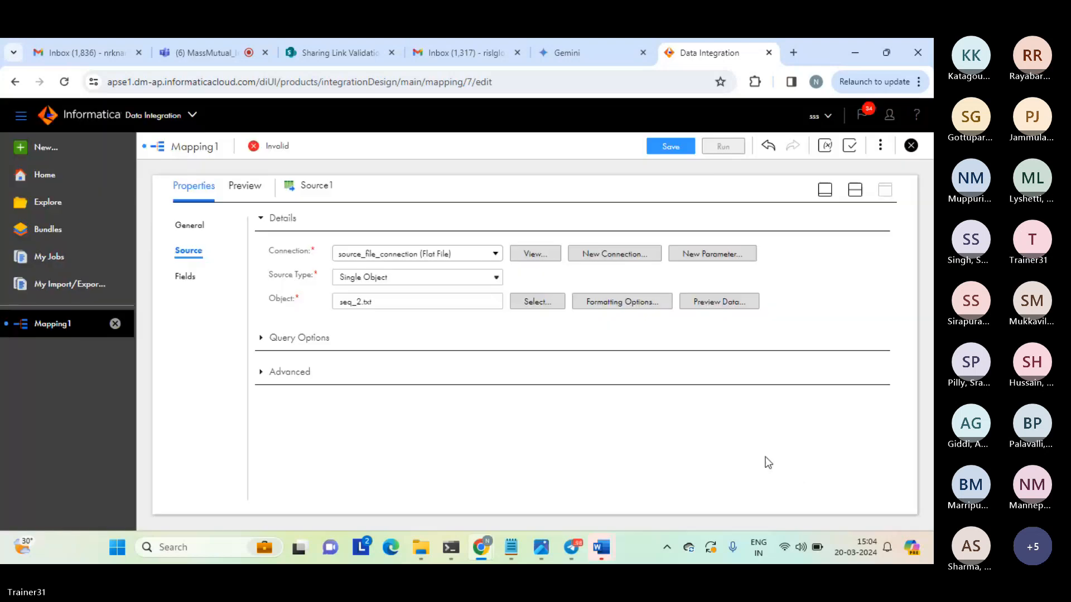
View Source1's fields, then return to the split design view with nothing selected on the canvas.
click(186, 277)
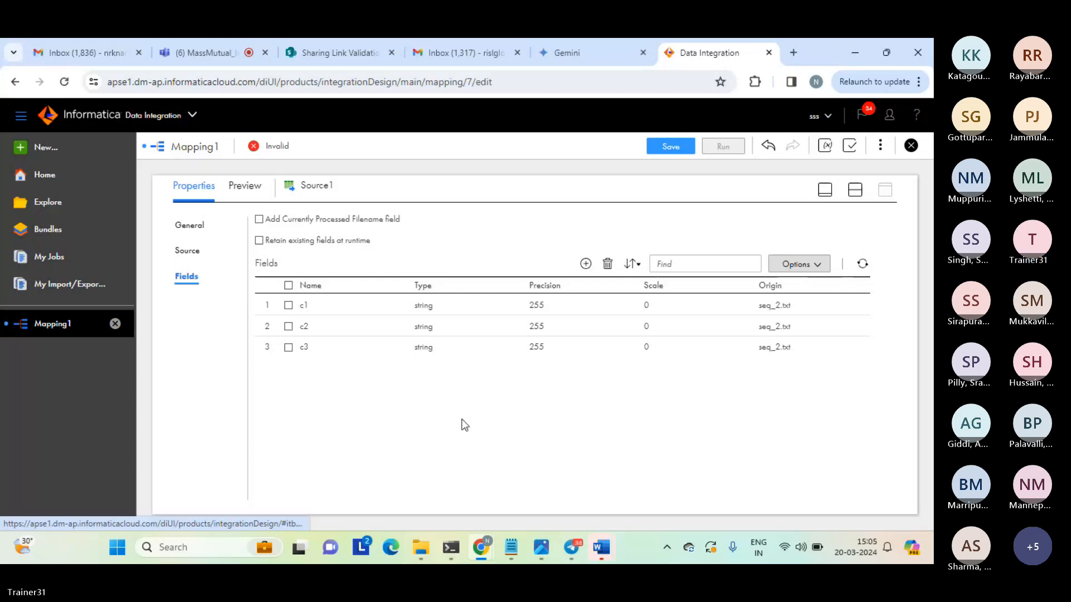
click(855, 194)
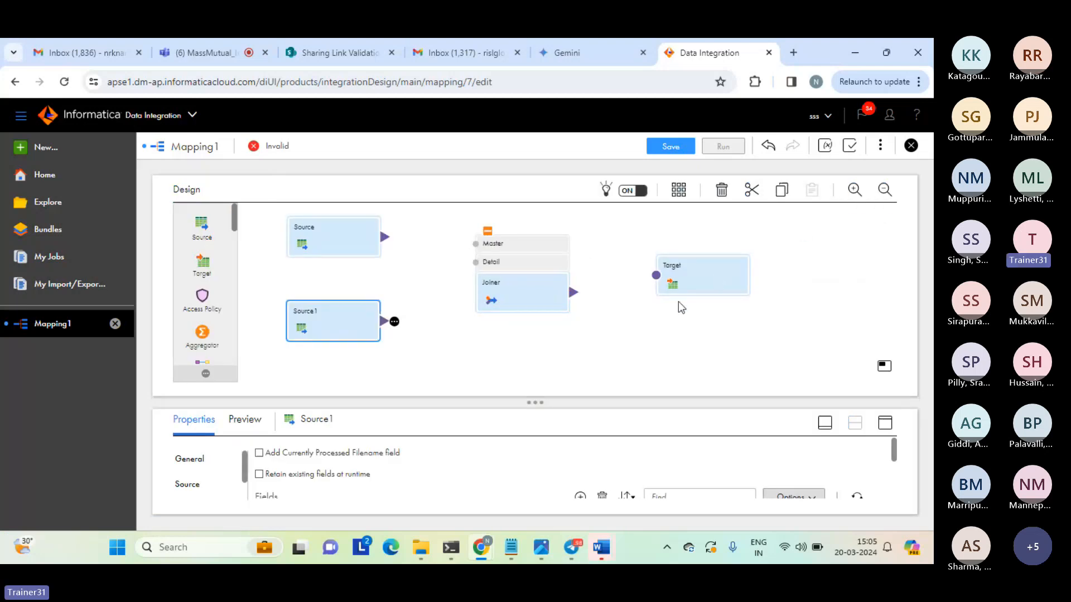
click(617, 346)
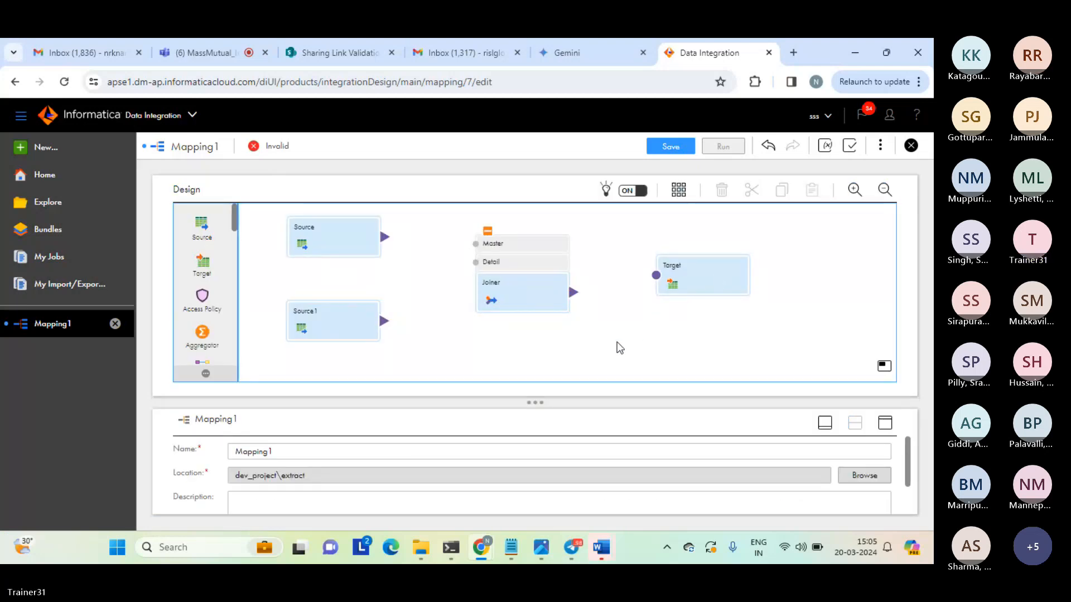
Link Source to the Joiner's Master input, Source1 to its Detail input, and the Joiner's output to Target.
click(355, 320)
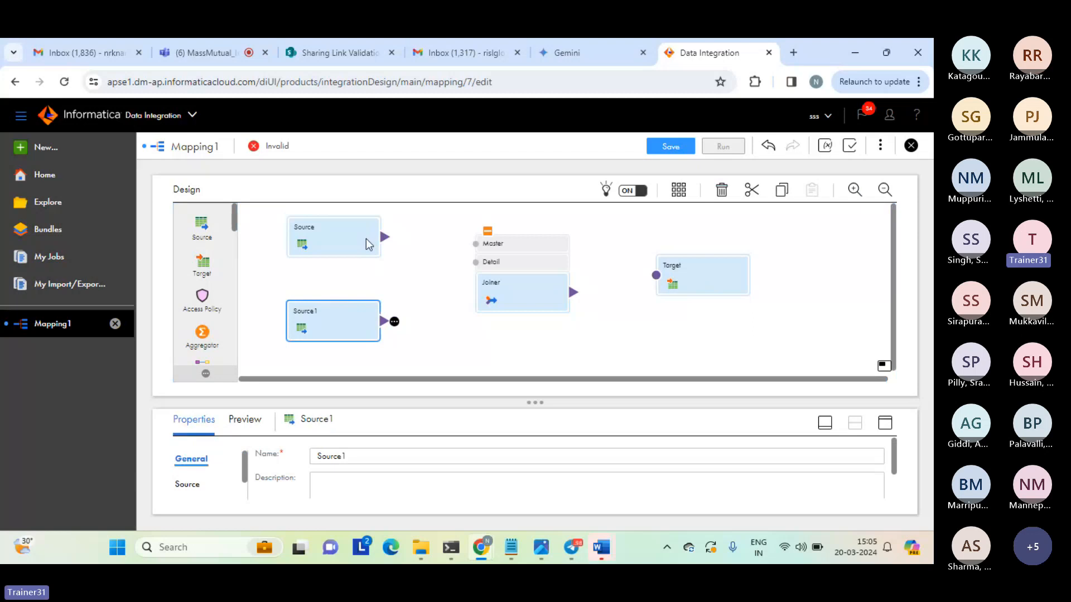
click(384, 240)
drag(383, 237, 478, 247)
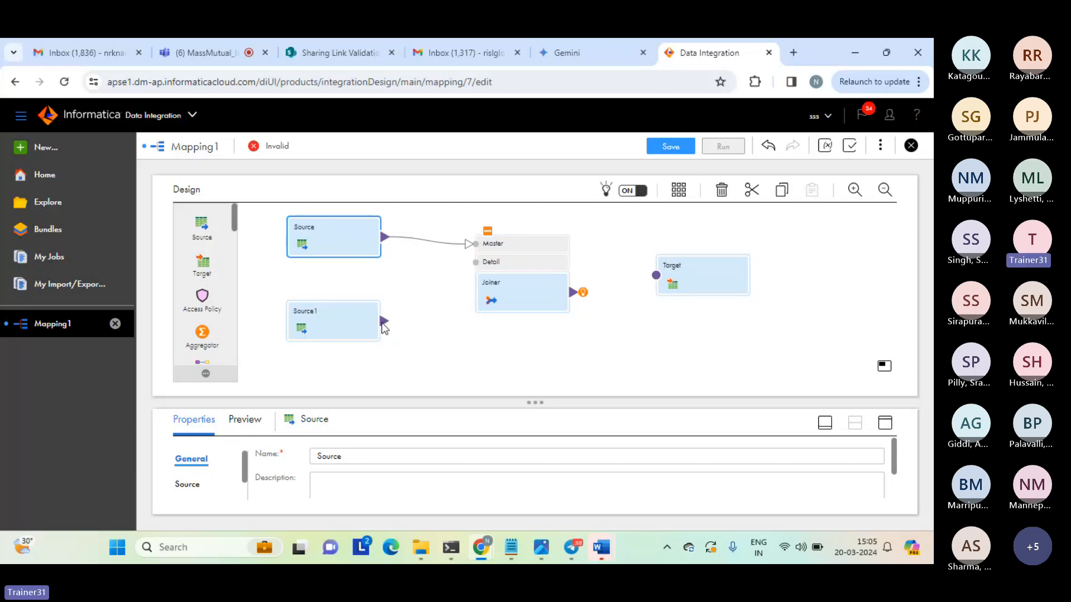
drag(384, 321, 478, 265)
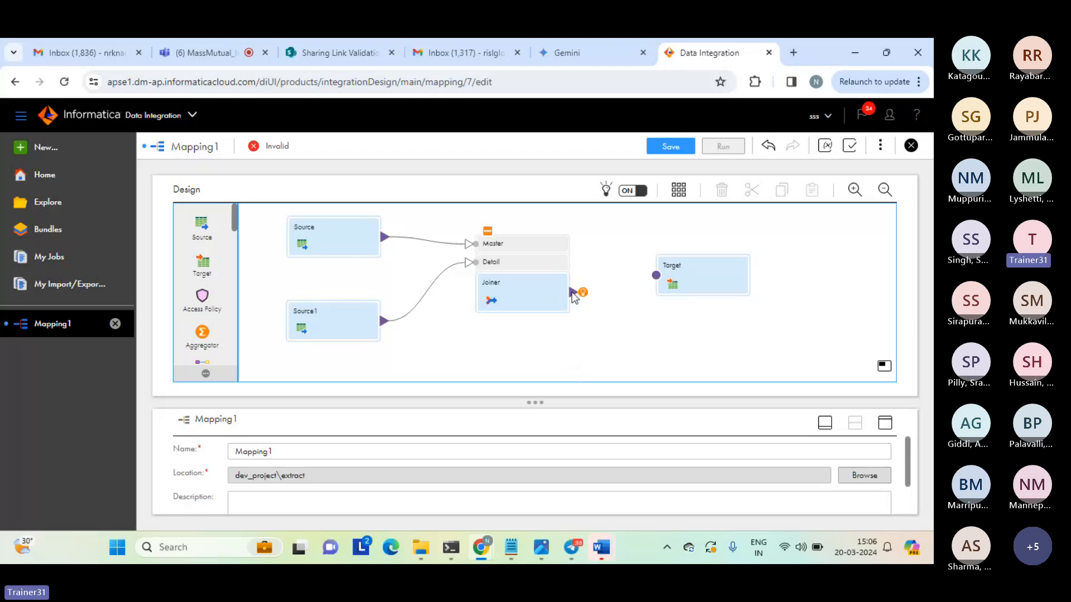
drag(572, 294, 657, 279)
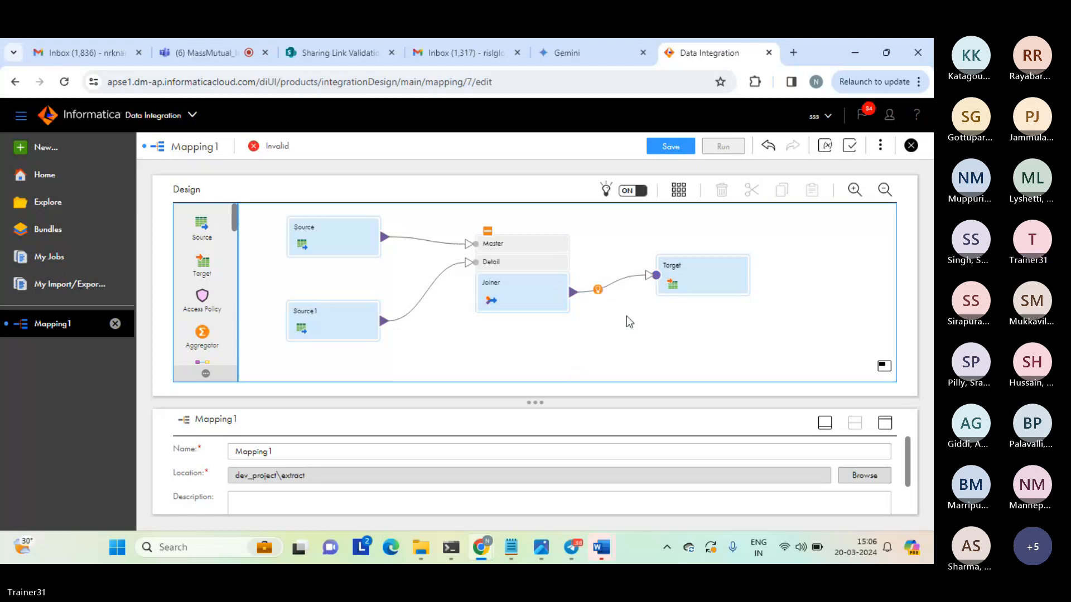
Display the Joiner's incoming fields at full size and highlight the text of the field name conflict warning.
click(514, 286)
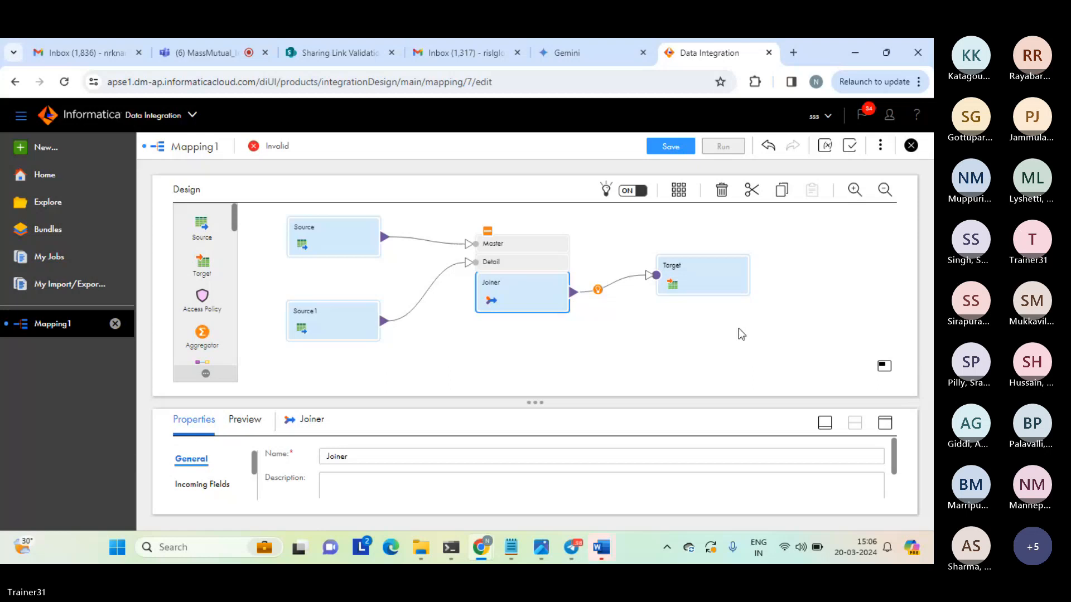
click(885, 424)
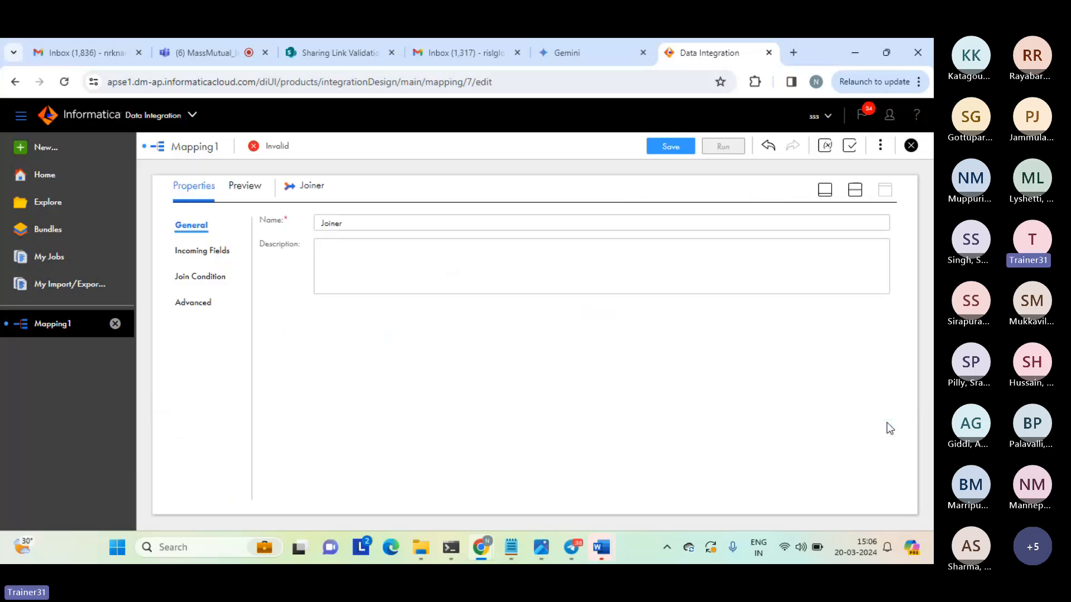
click(212, 252)
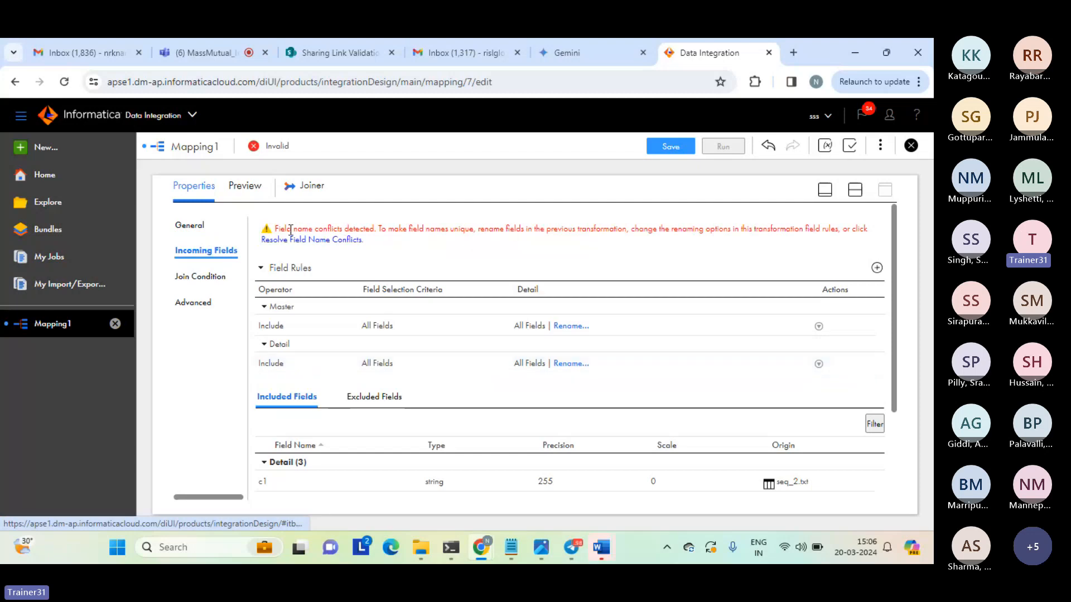
drag(275, 228, 609, 242)
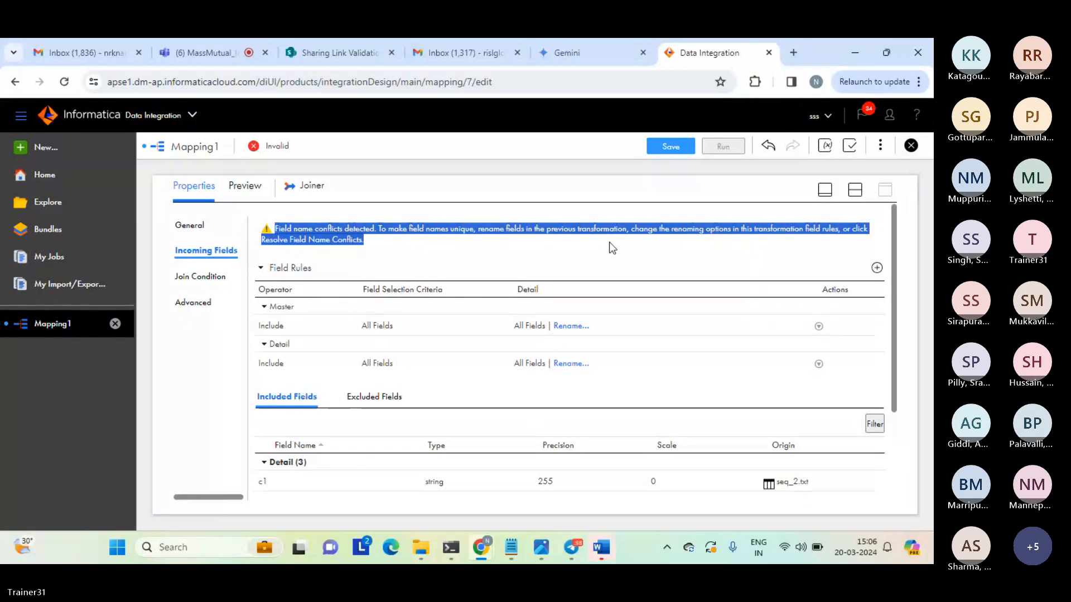
Resolve the Joiner's field name conflicts by bulk renaming the master Source fields with the prefix "s1_".
click(610, 244)
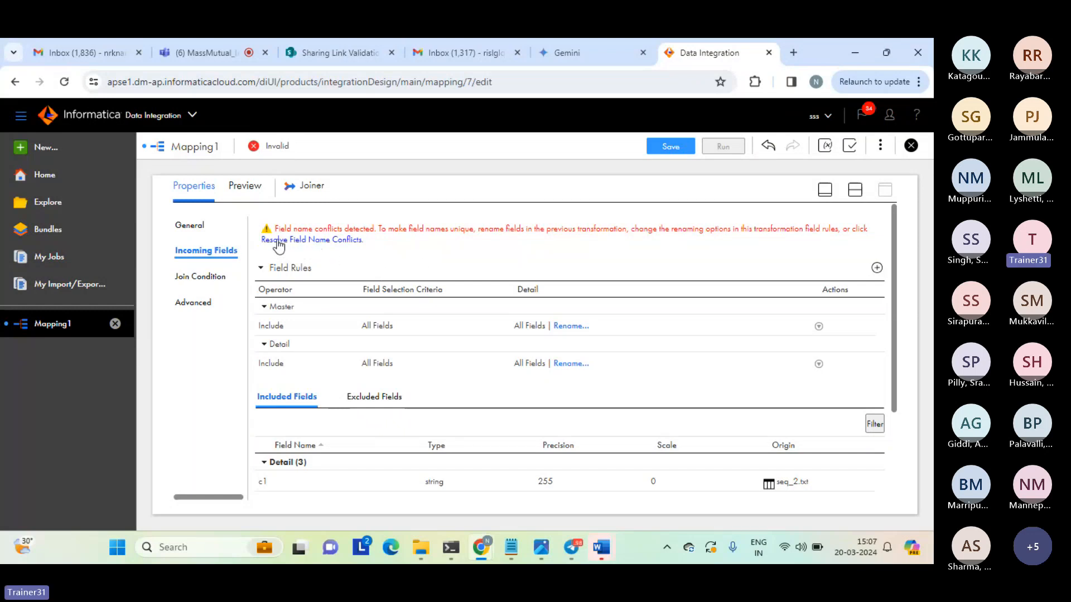
click(314, 241)
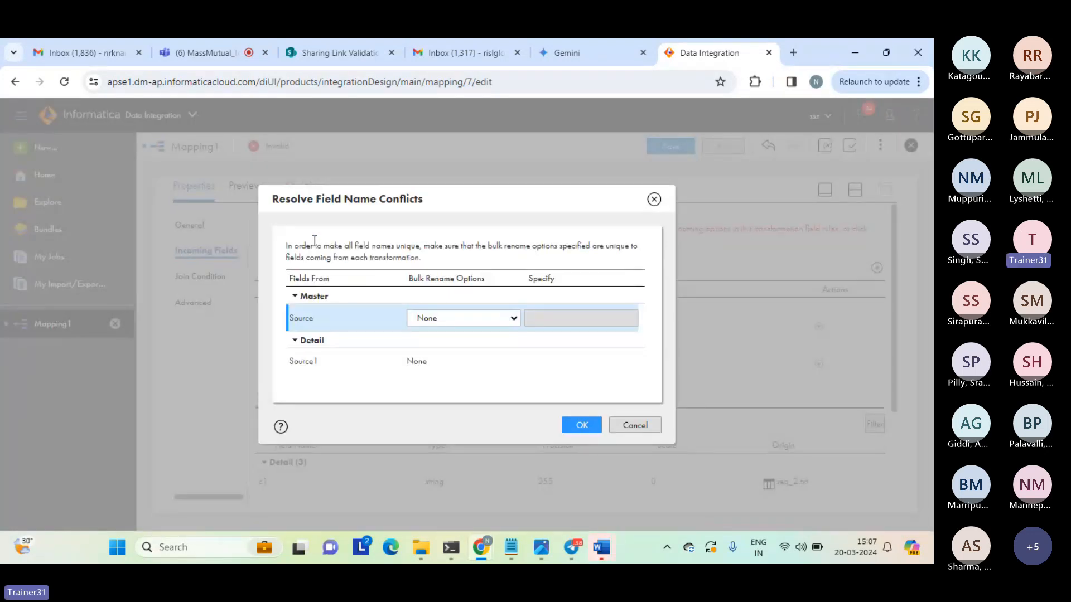
click(513, 319)
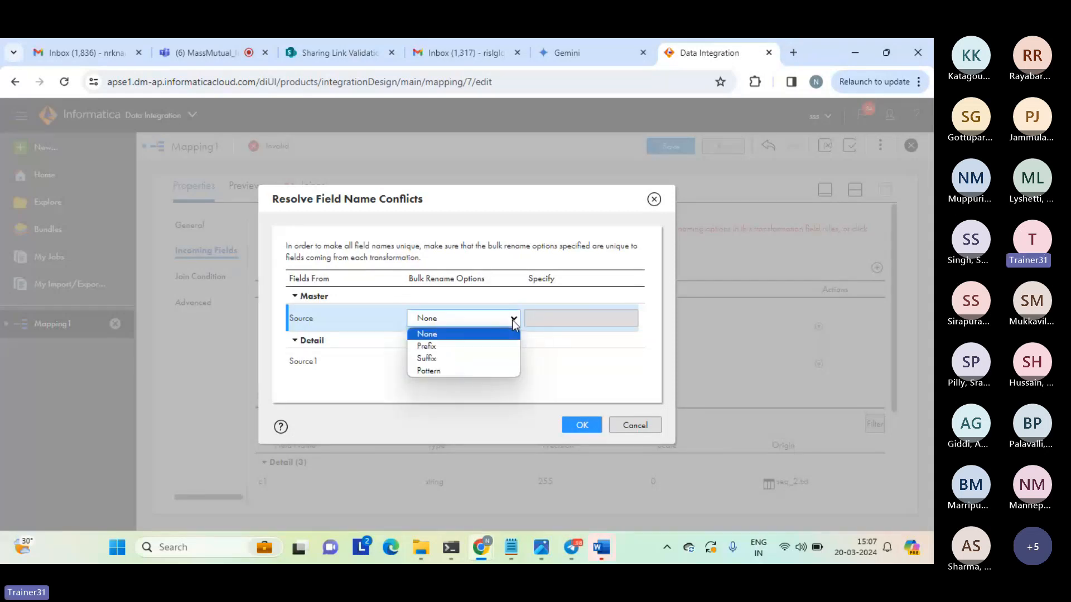
click(458, 342)
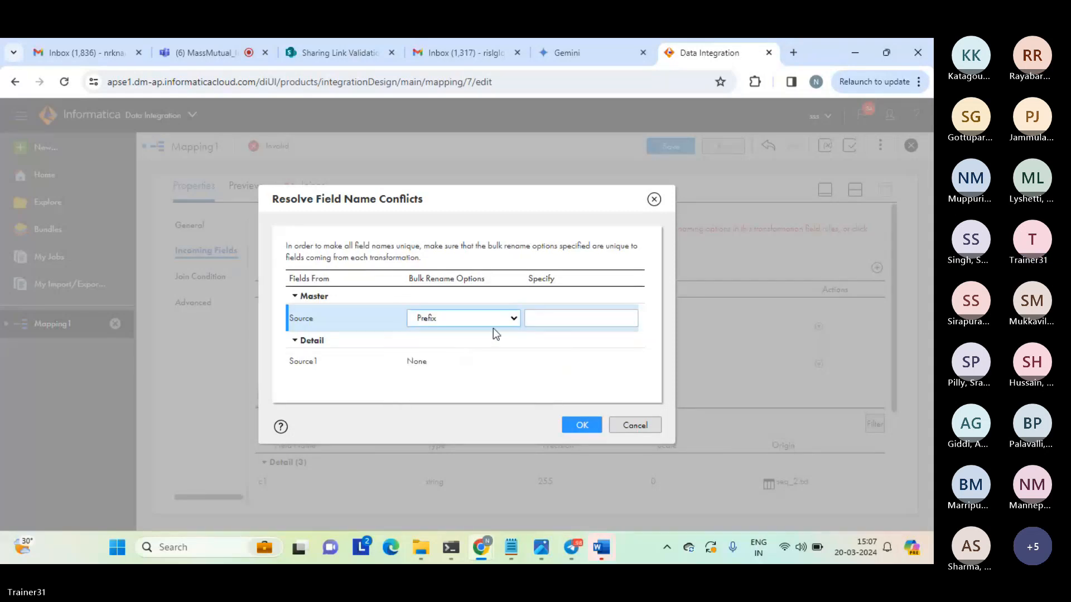
click(548, 315)
text(s1_)
click(581, 427)
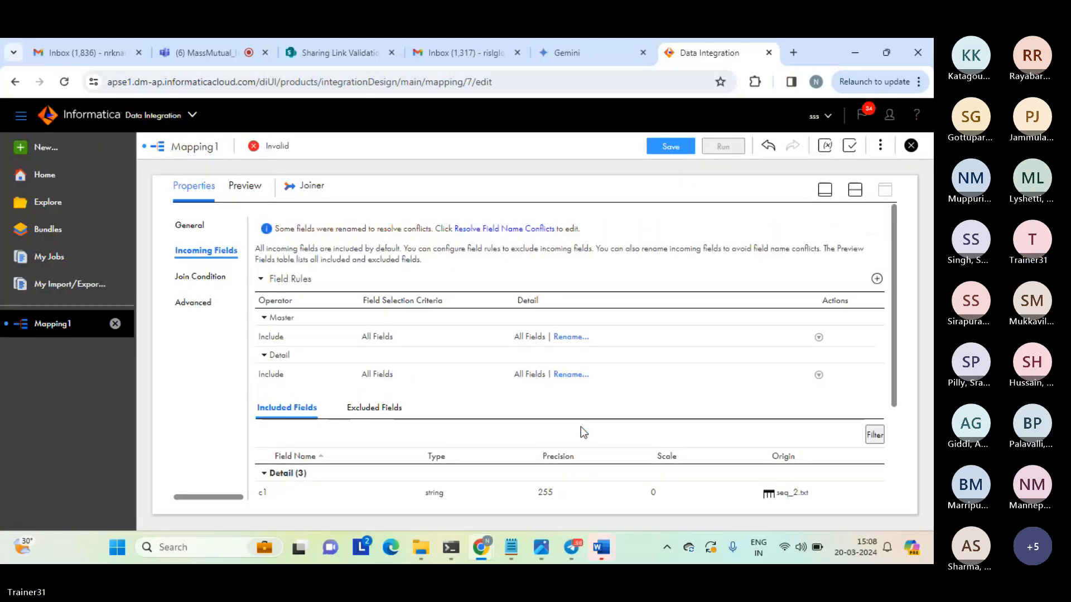
Examine the rename notice and the Joiner's included fields, comparing the Master field names with the Detail ones.
drag(283, 228, 647, 236)
click(647, 236)
drag(895, 298, 895, 470)
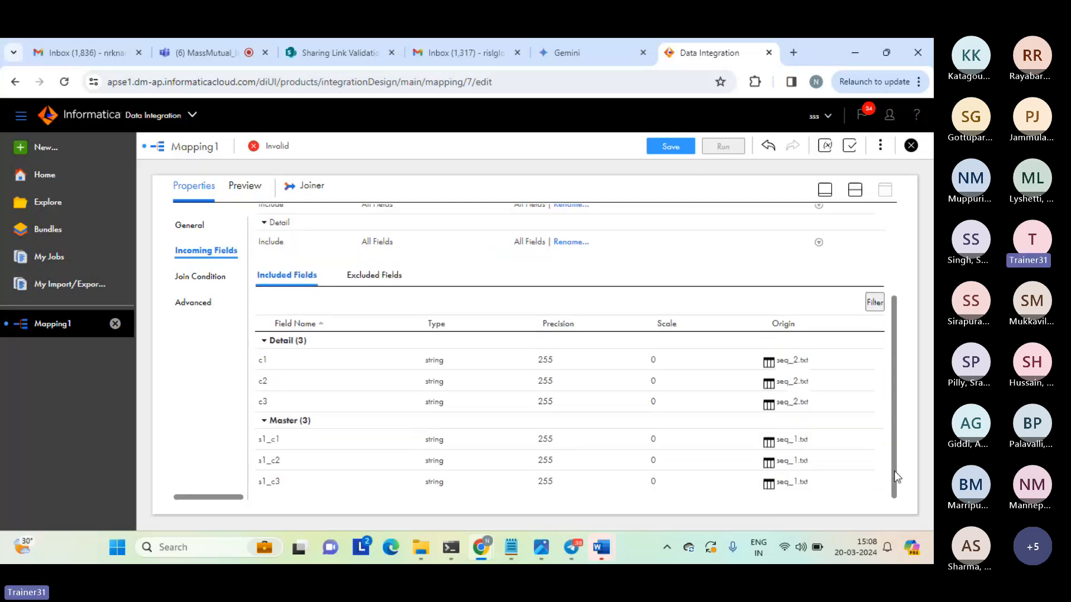
double_click(263, 437)
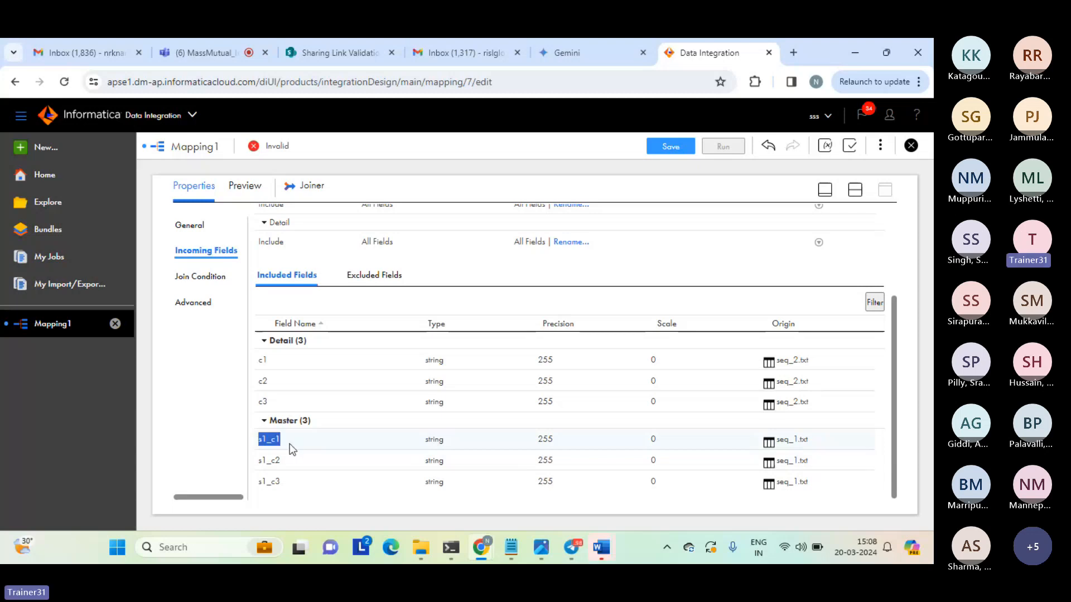
drag(292, 444, 290, 446)
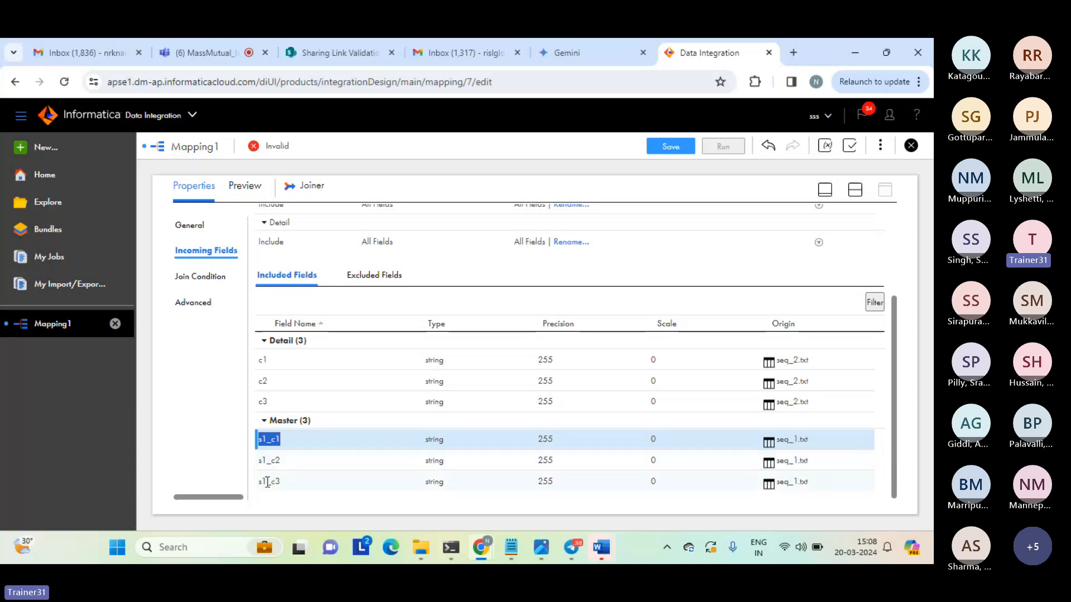
click(299, 485)
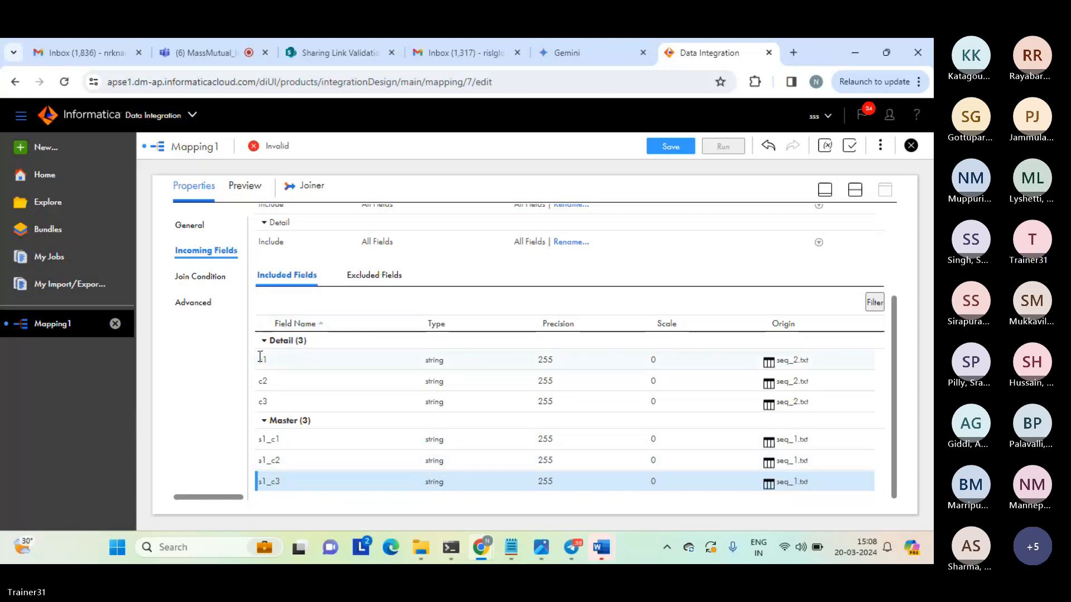
drag(260, 357, 296, 404)
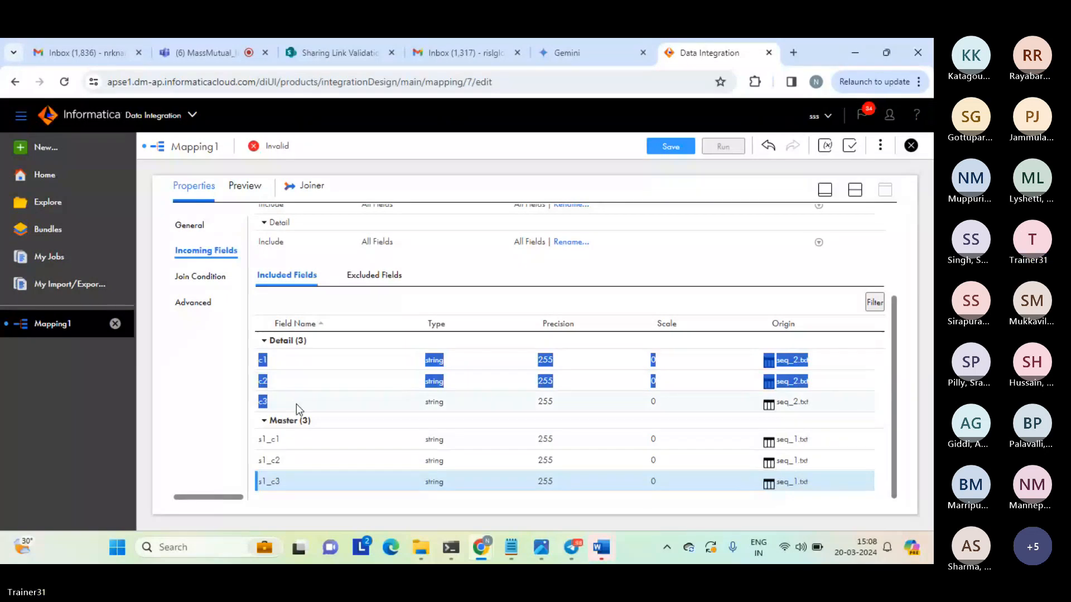
click(296, 404)
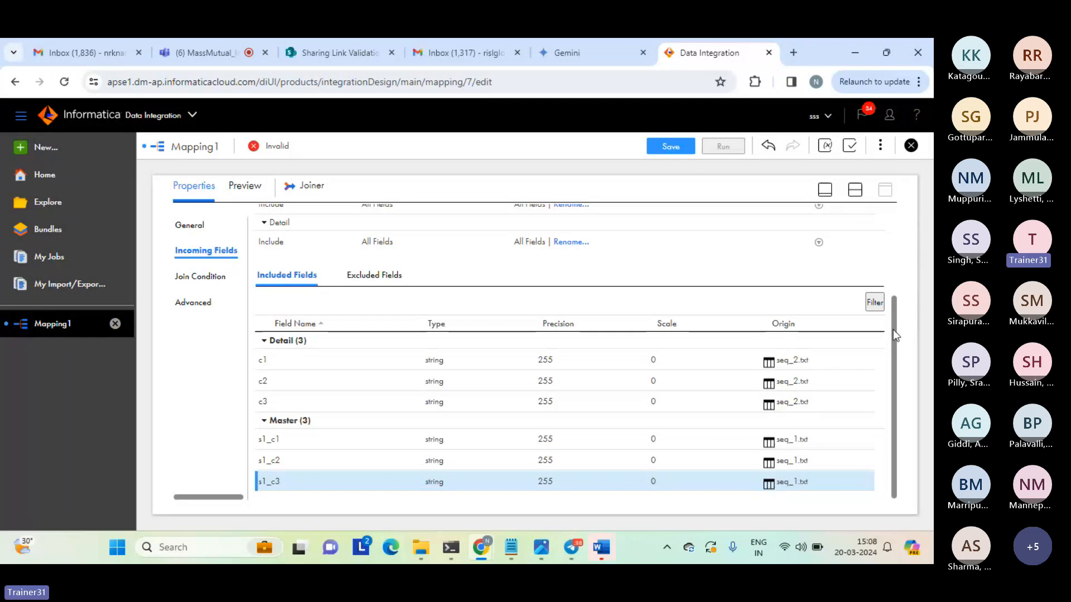
drag(894, 329, 889, 196)
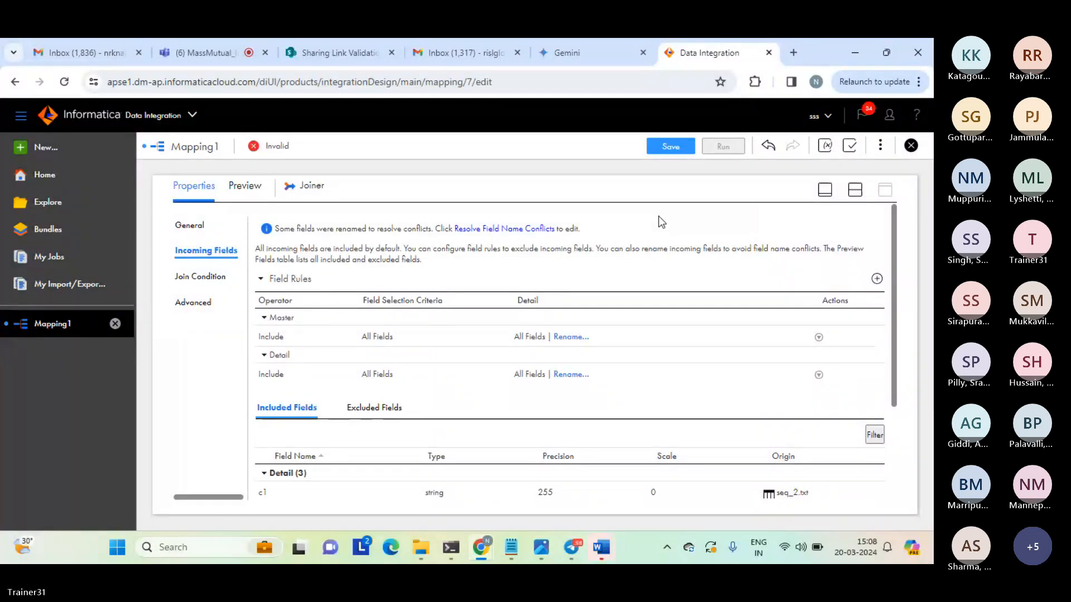
Switch to the Teams meeting to check it, then return to the mapping in Data Integration.
click(193, 54)
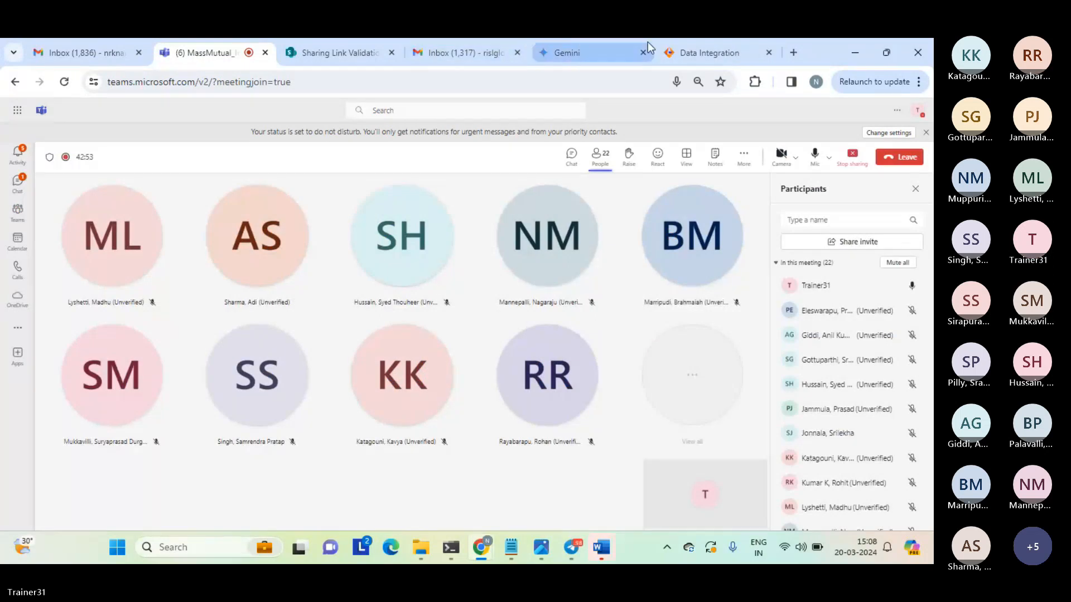
click(720, 53)
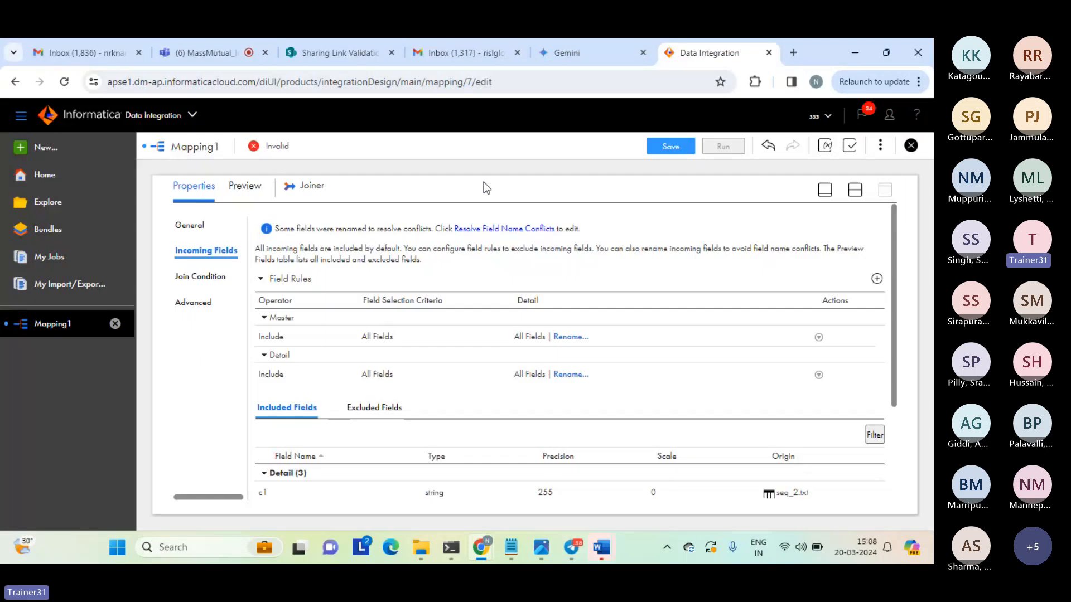
Display the Joiner's join condition settings, choosing Normal as the join type and Simple as the join condition.
click(205, 273)
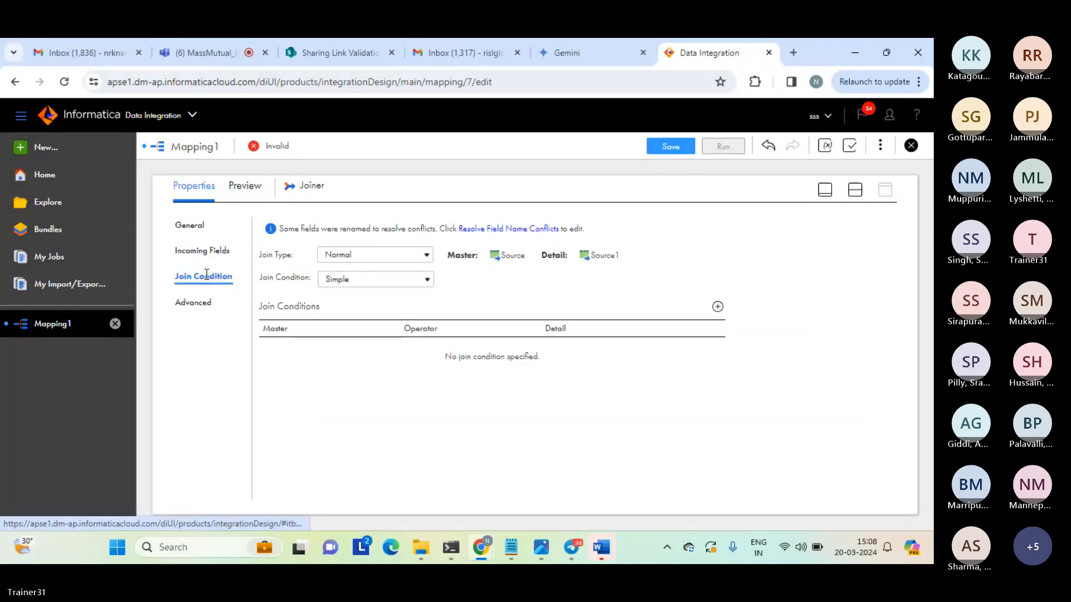
triple_click(270, 259)
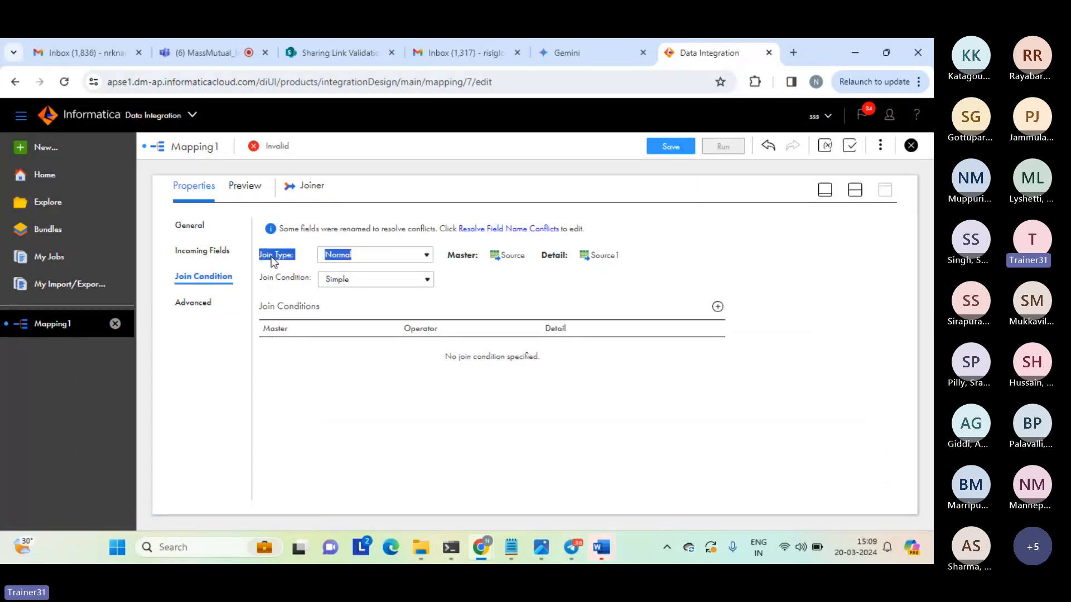
click(426, 256)
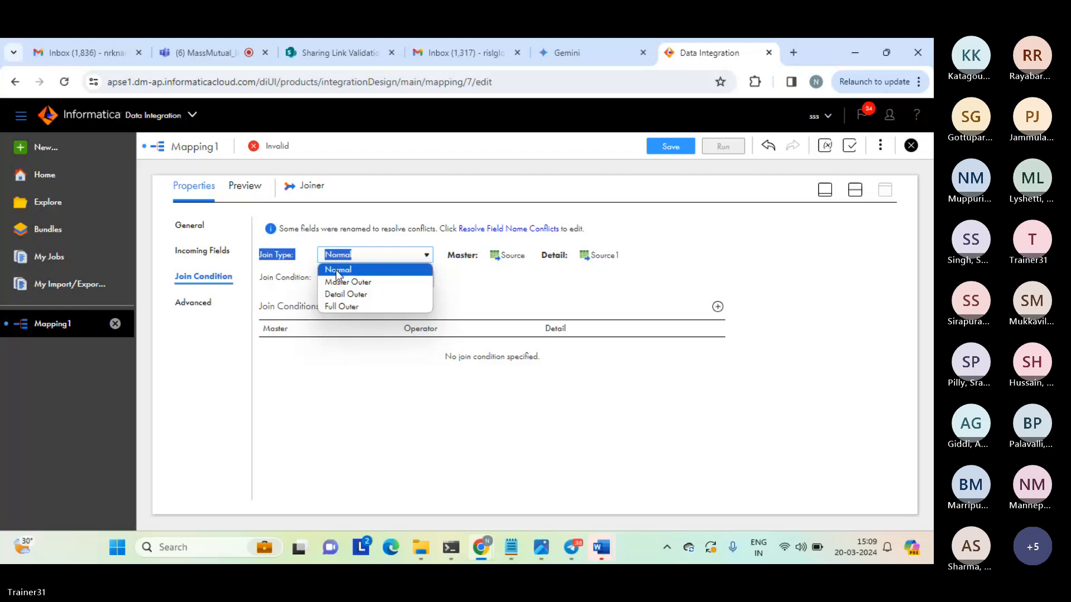
click(368, 269)
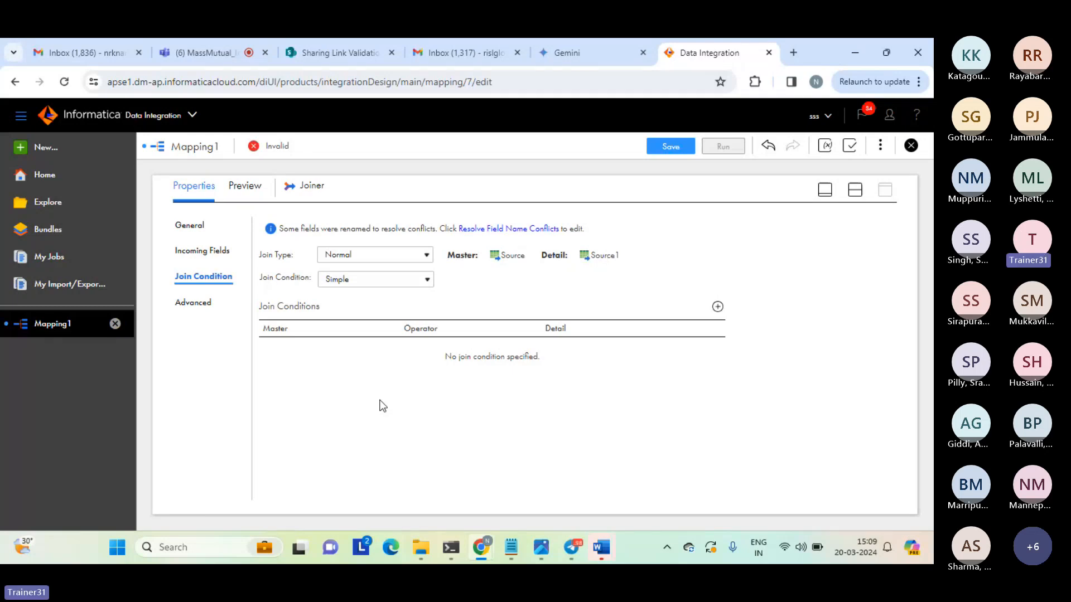
click(373, 280)
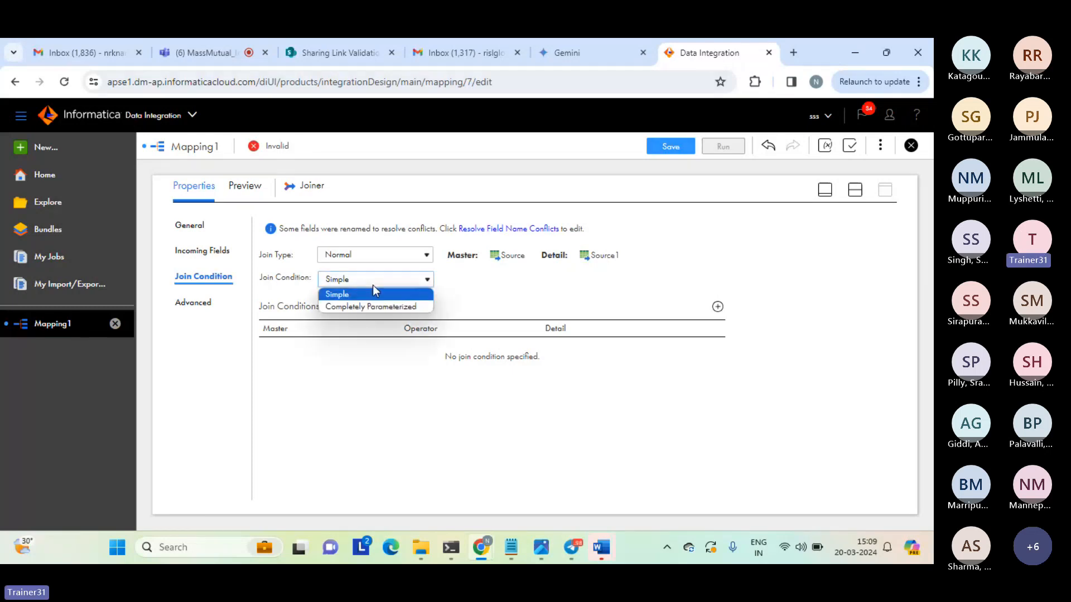
click(372, 285)
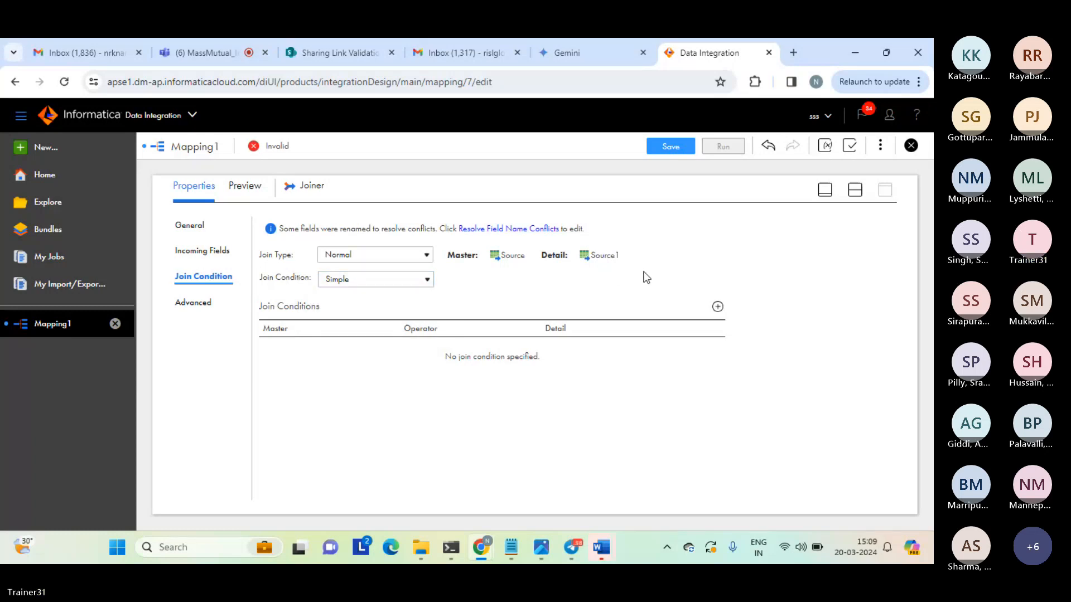
Add a join condition matching the master field s1_c1 to the detail field c1.
click(718, 307)
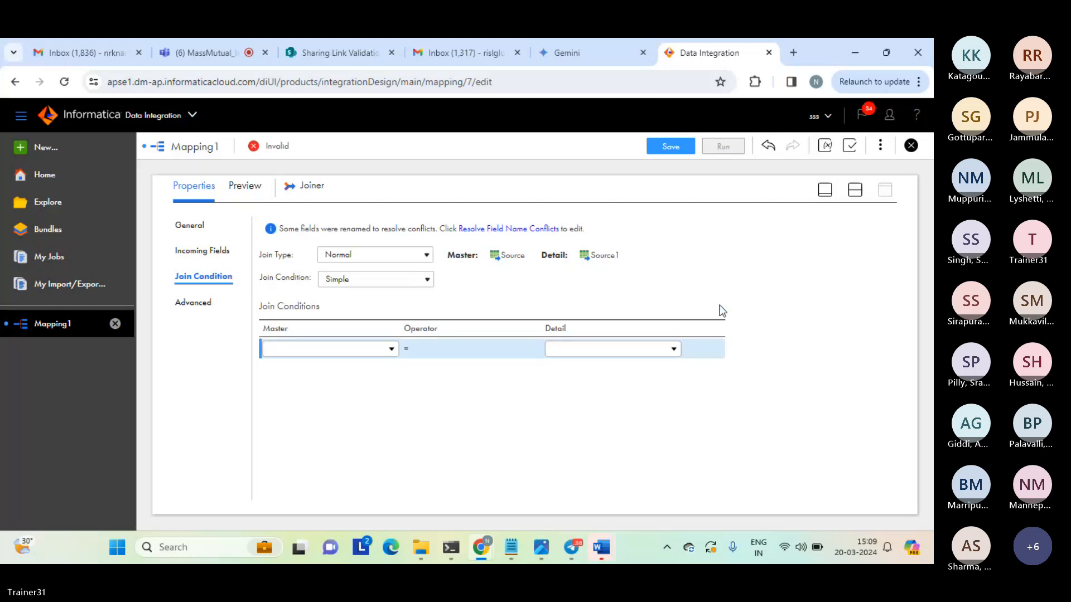
click(392, 350)
click(291, 430)
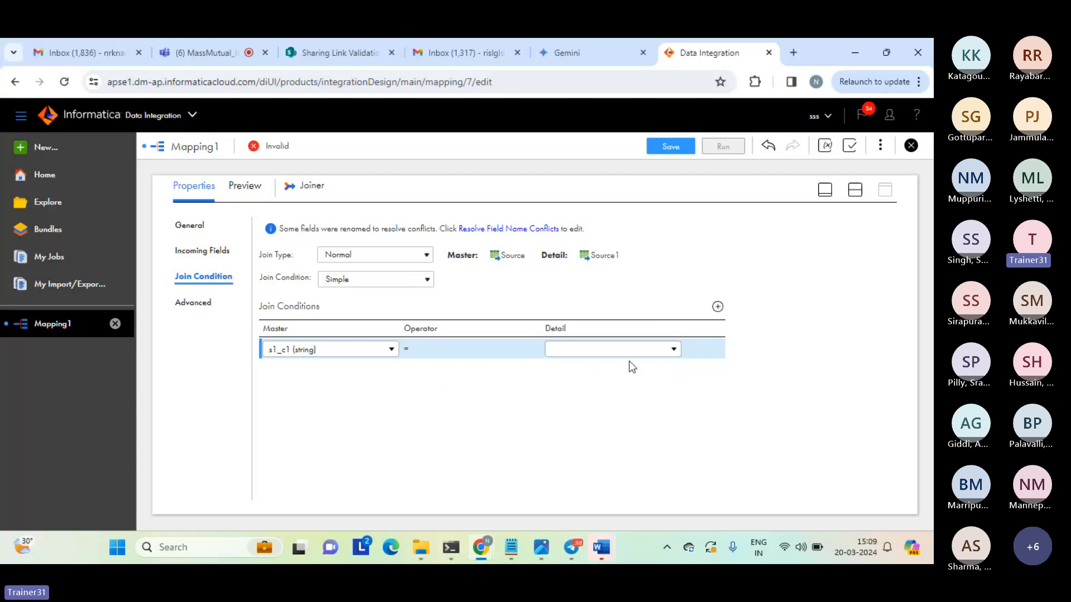
click(673, 349)
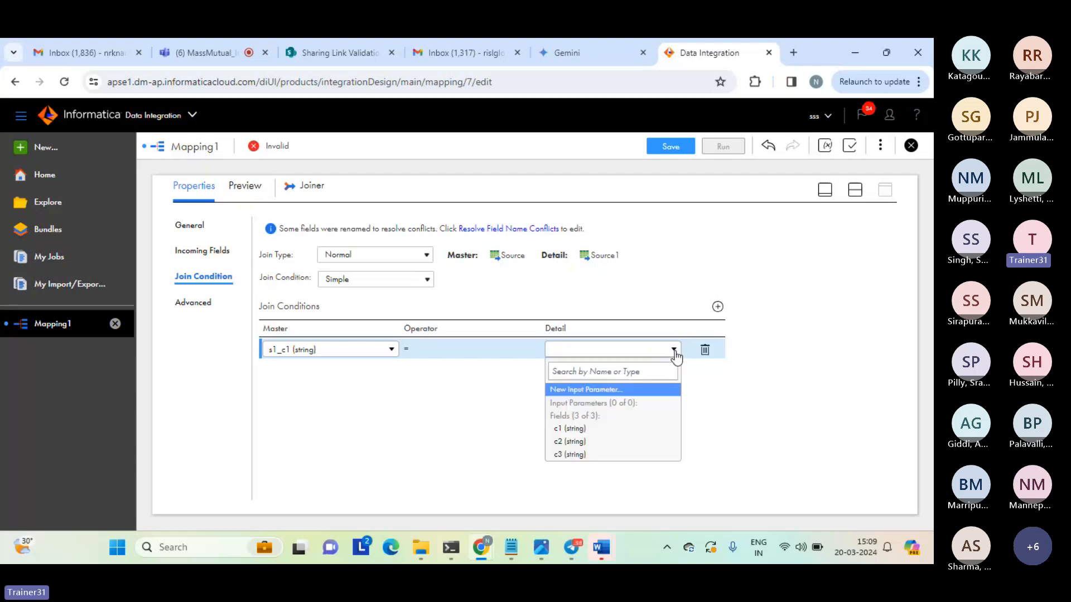
click(568, 429)
click(563, 430)
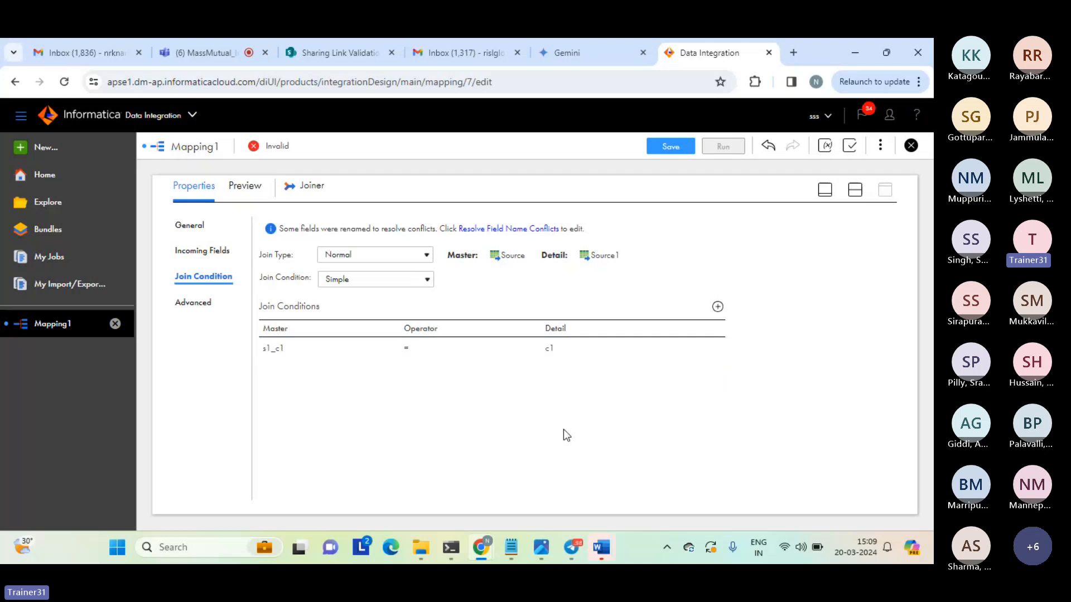
Switch to the joiner notes in Notepad, highlight "t1.c1 = t2.c1" and "seq_1.c1 = seq_2.c1", then return to the mapping in Chrome.
mouse_move(510, 547)
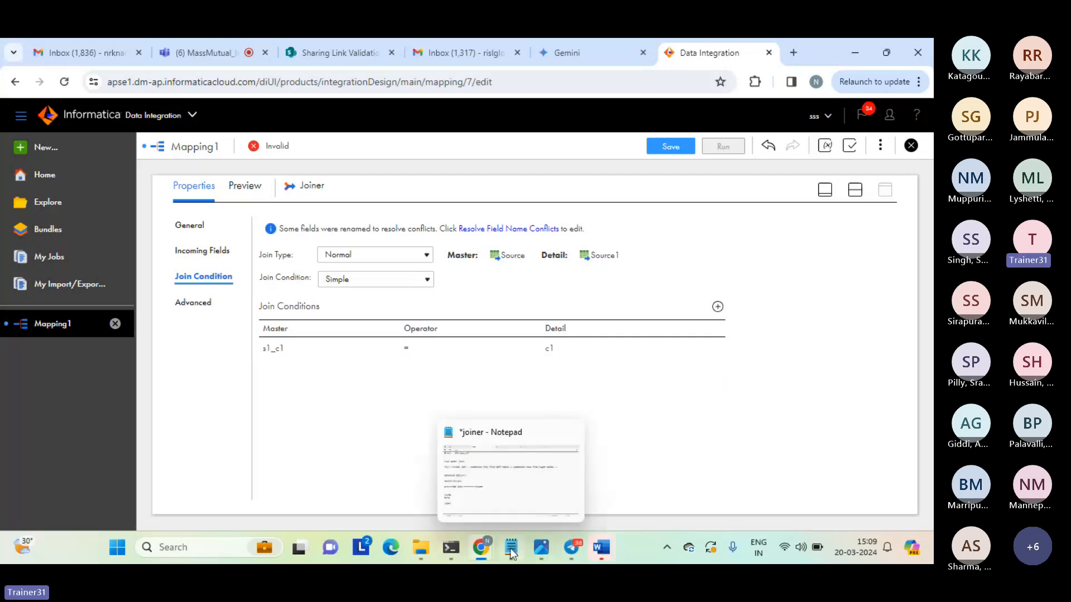
click(514, 502)
drag(275, 283, 137, 124)
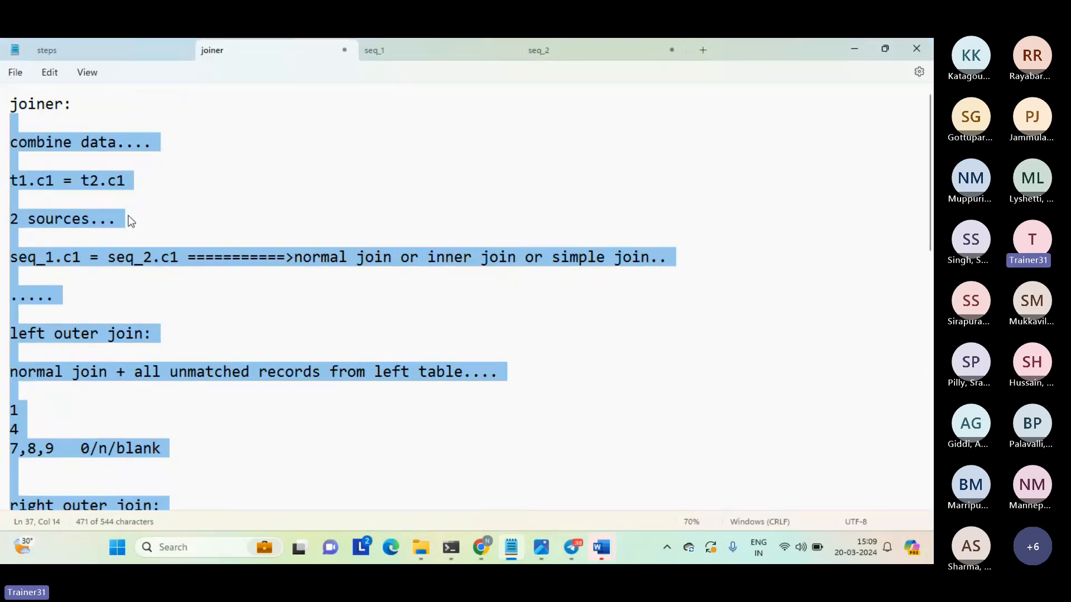
click(132, 221)
drag(145, 182, 3, 184)
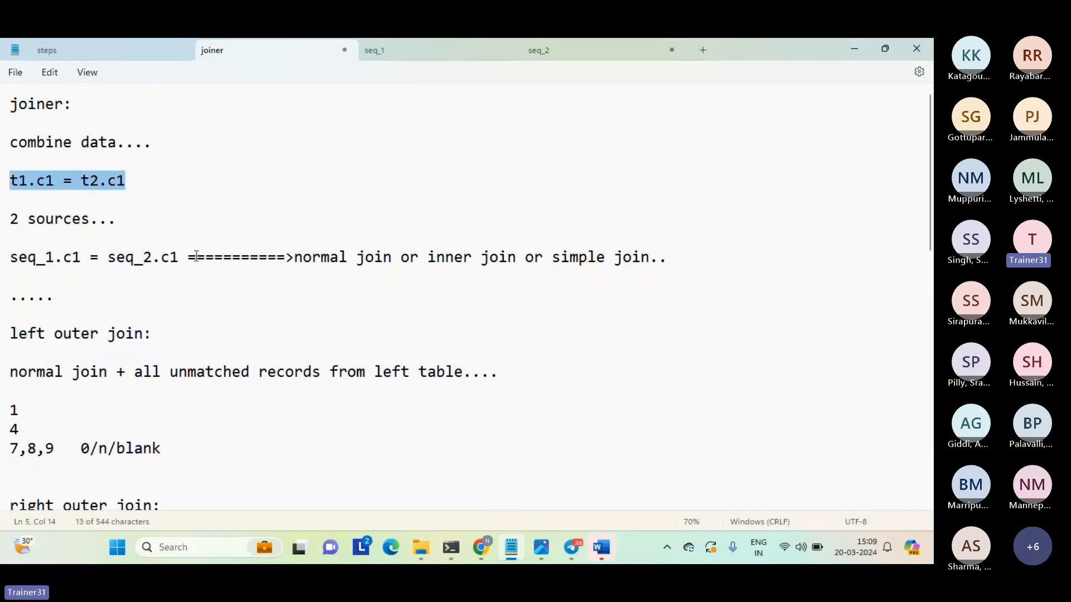
drag(182, 259, 6, 261)
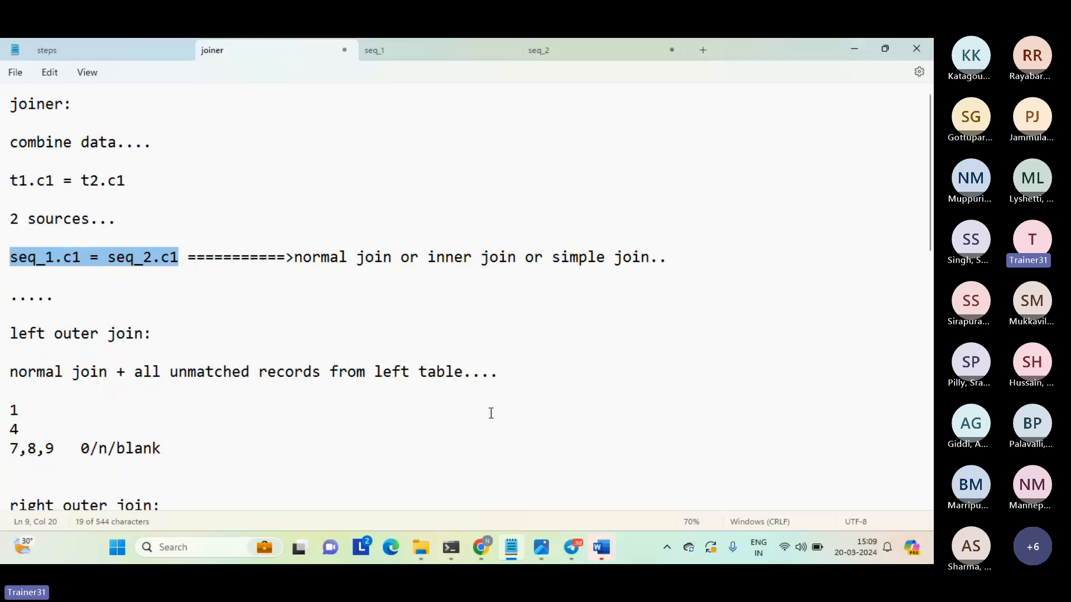
mouse_move(480, 546)
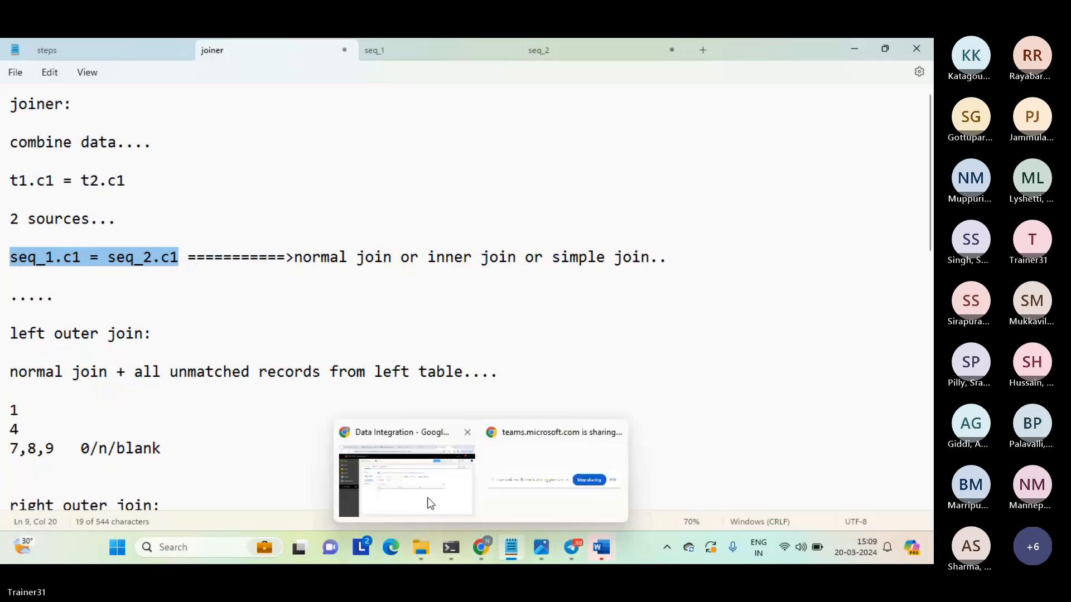
click(427, 498)
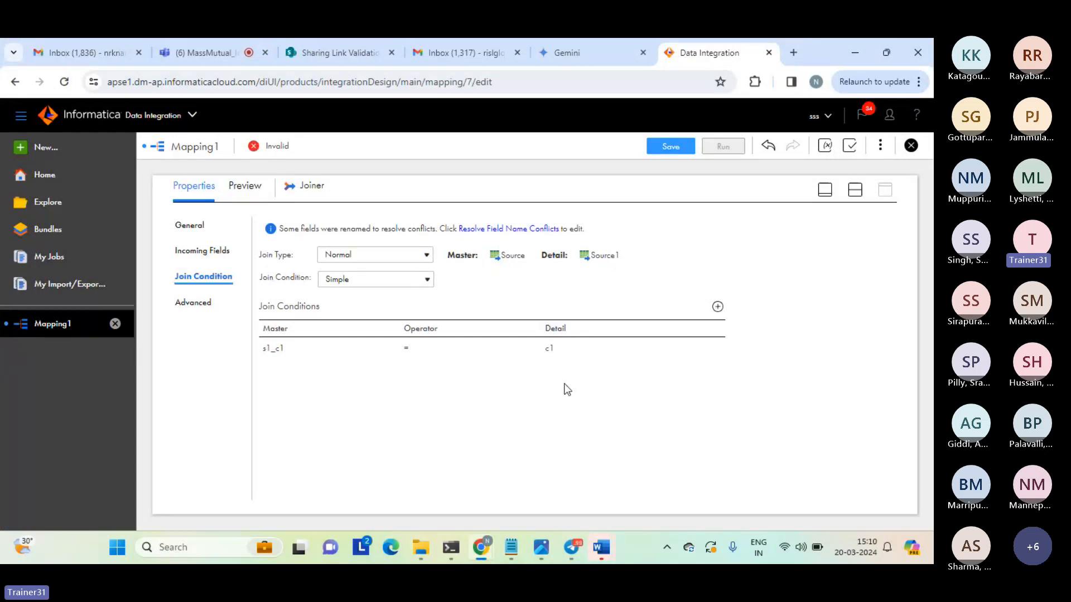
Add a second, empty join condition to the Joiner and delete it again.
click(717, 307)
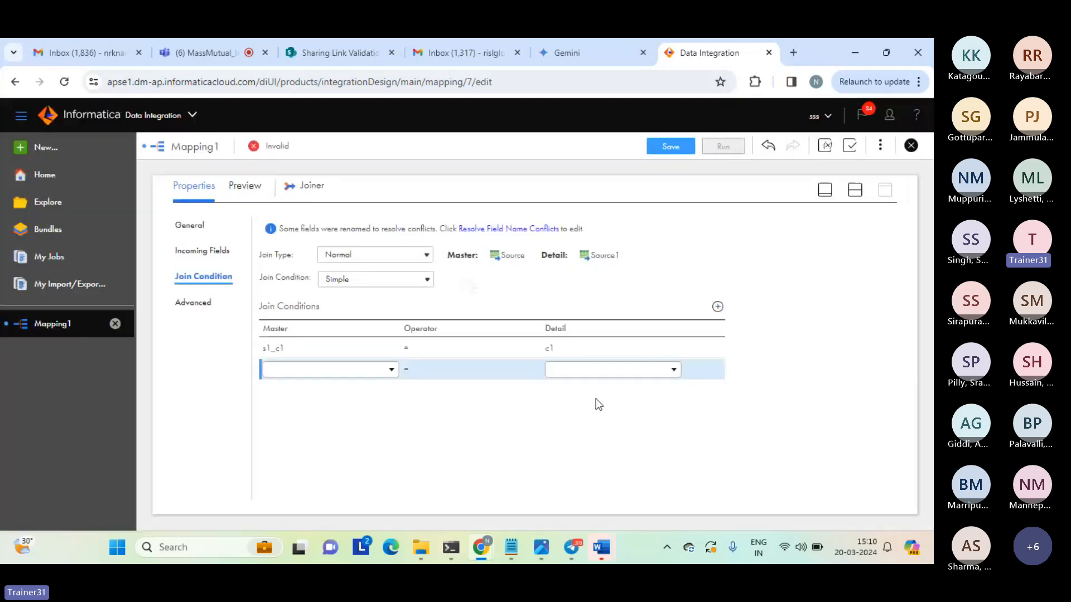
click(705, 373)
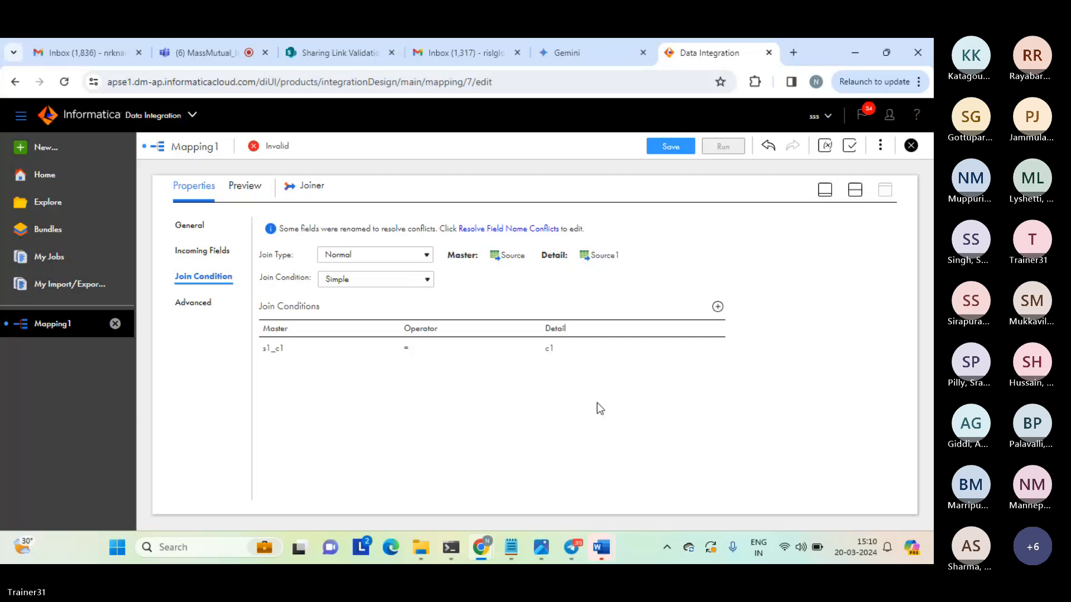
Return to the split design view, select the Target transformation and display its properties at full size.
click(856, 191)
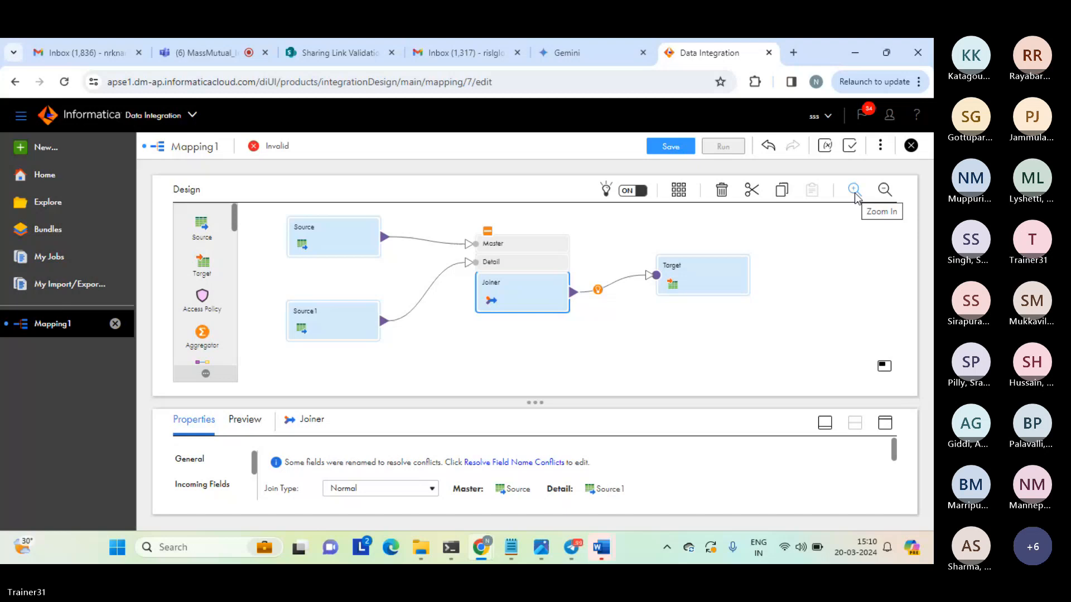
click(700, 270)
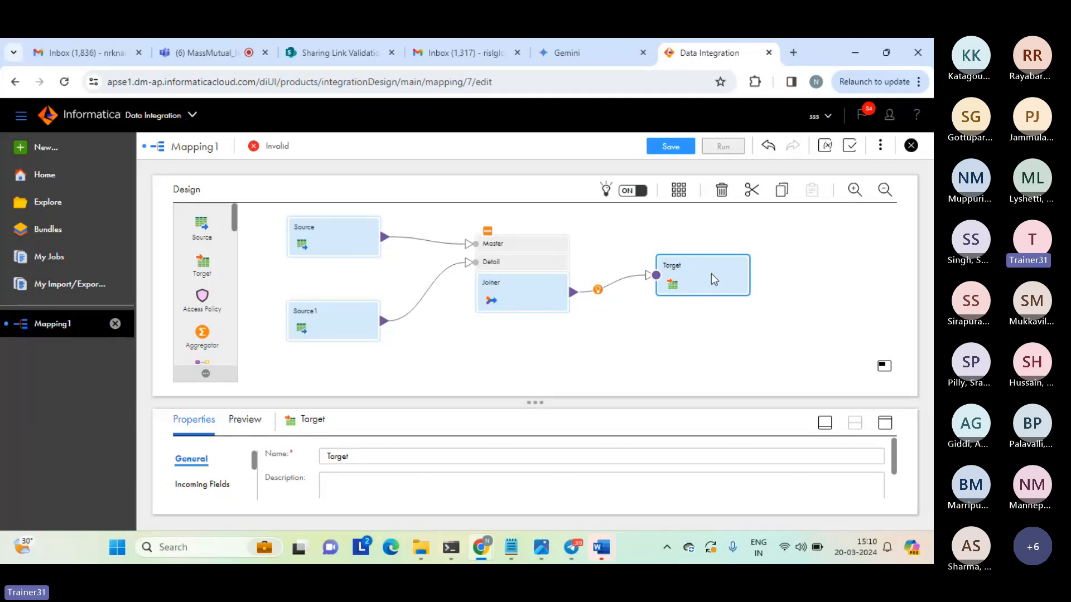
click(884, 423)
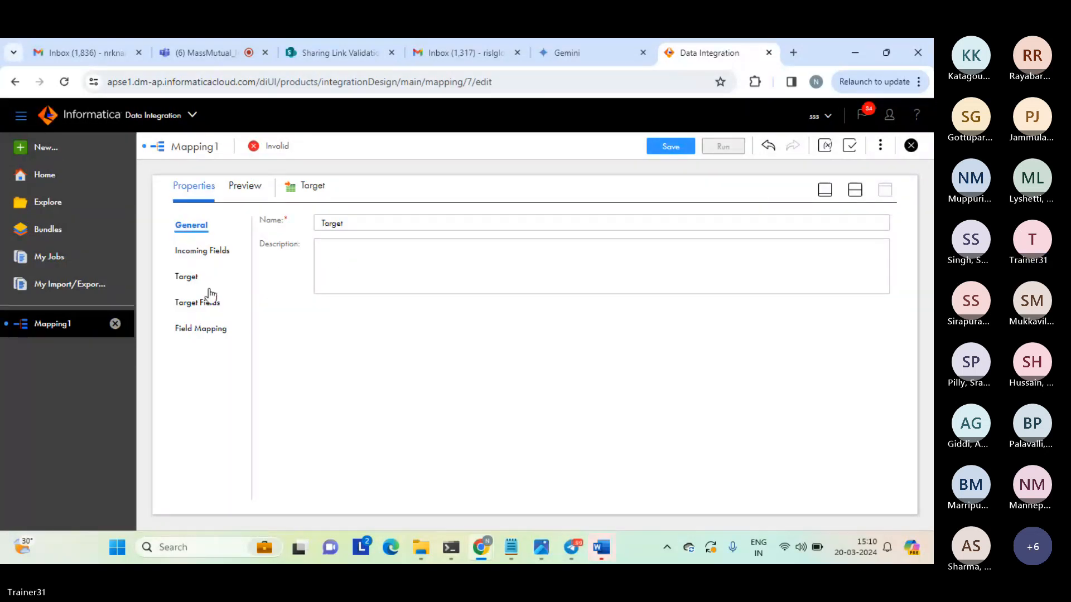
Set the Target transformation's connection to target_file_connection (Flat File).
click(184, 277)
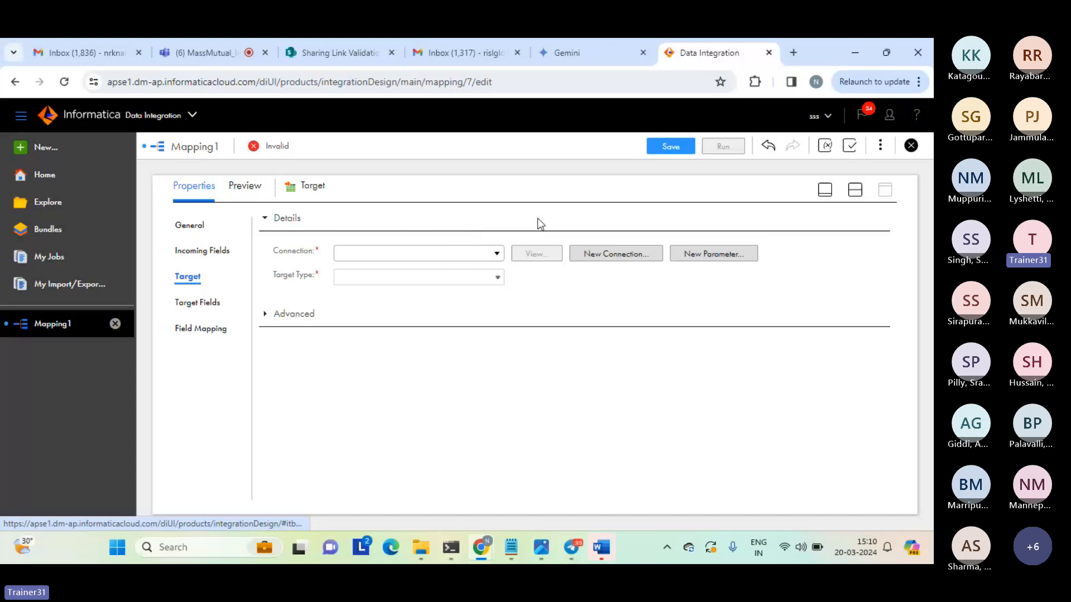
click(497, 255)
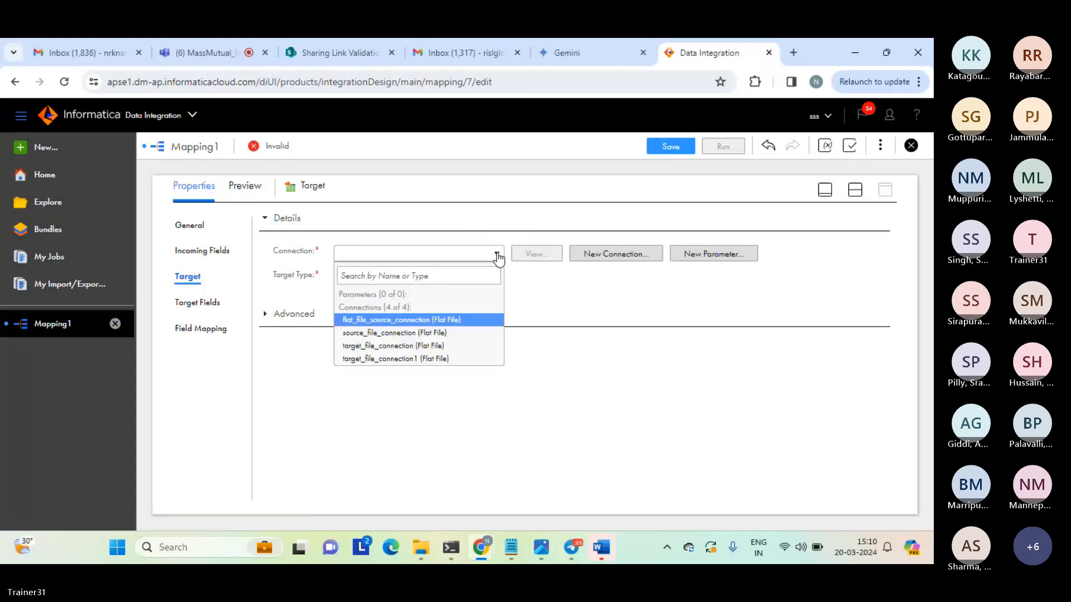
click(393, 346)
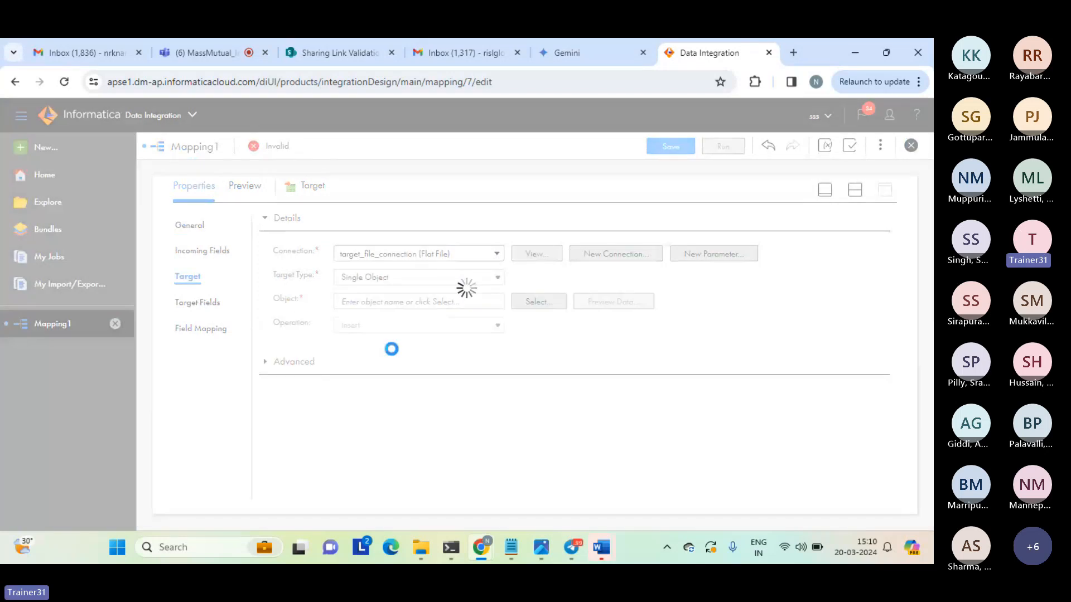
Set the target object to be created new at runtime with the static file name normal_join_result_c1.txt.
click(536, 302)
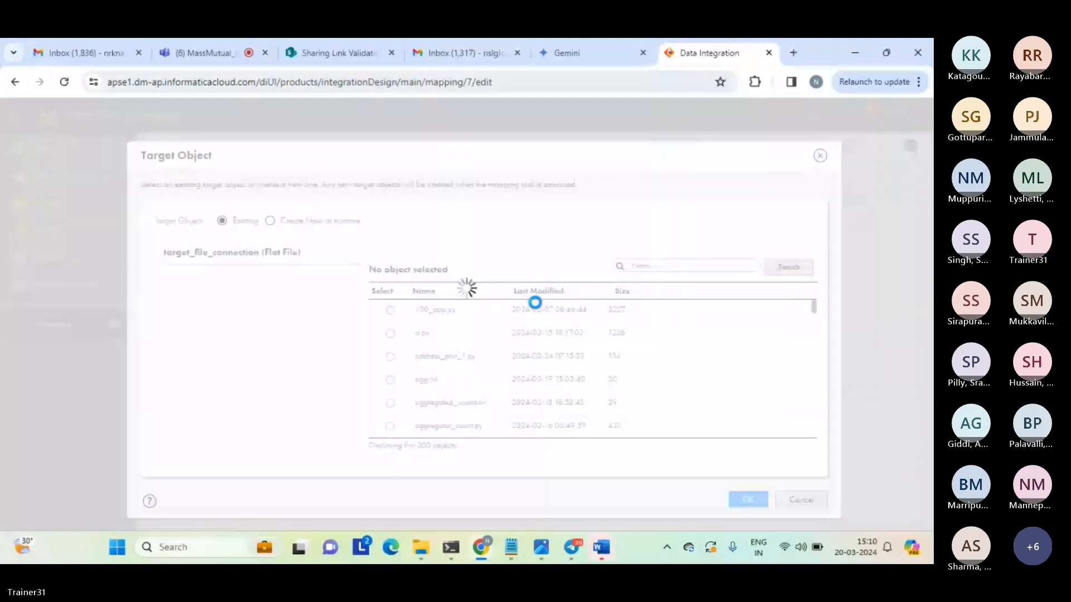
click(270, 221)
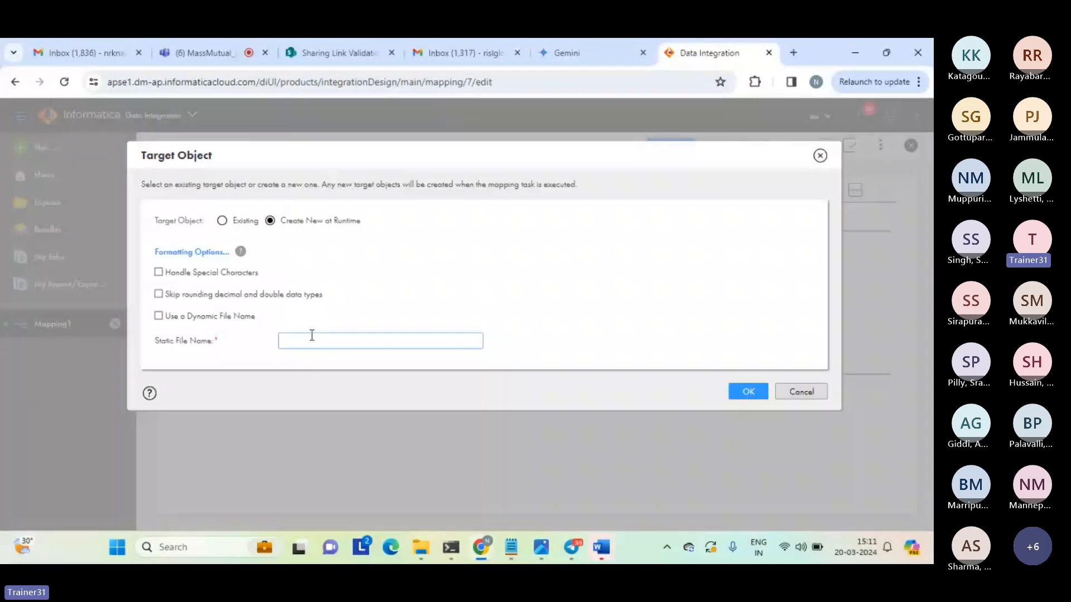
text(normal)
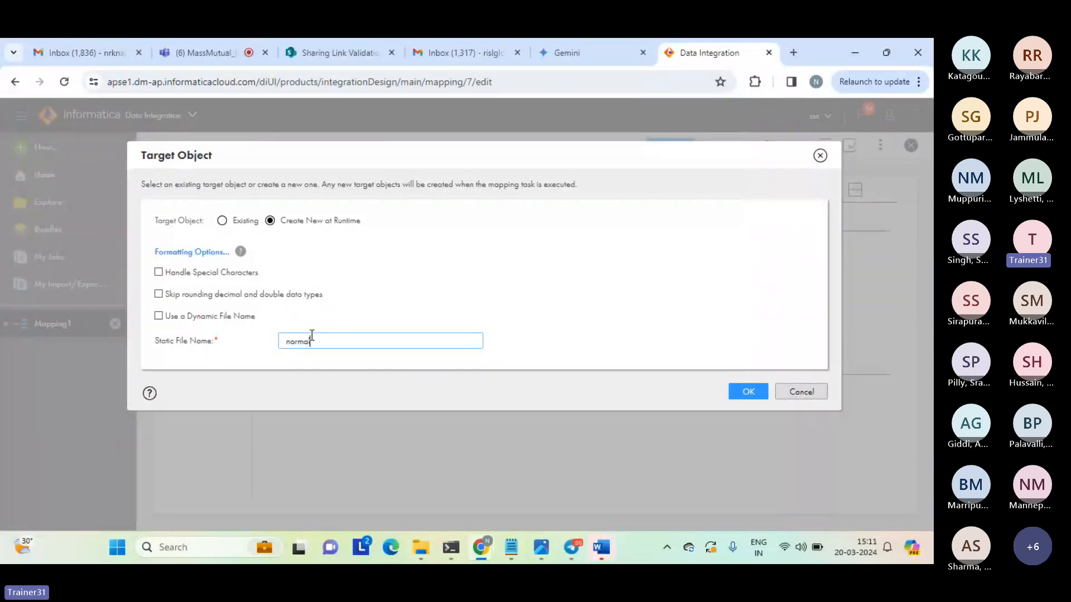
text(_join_)
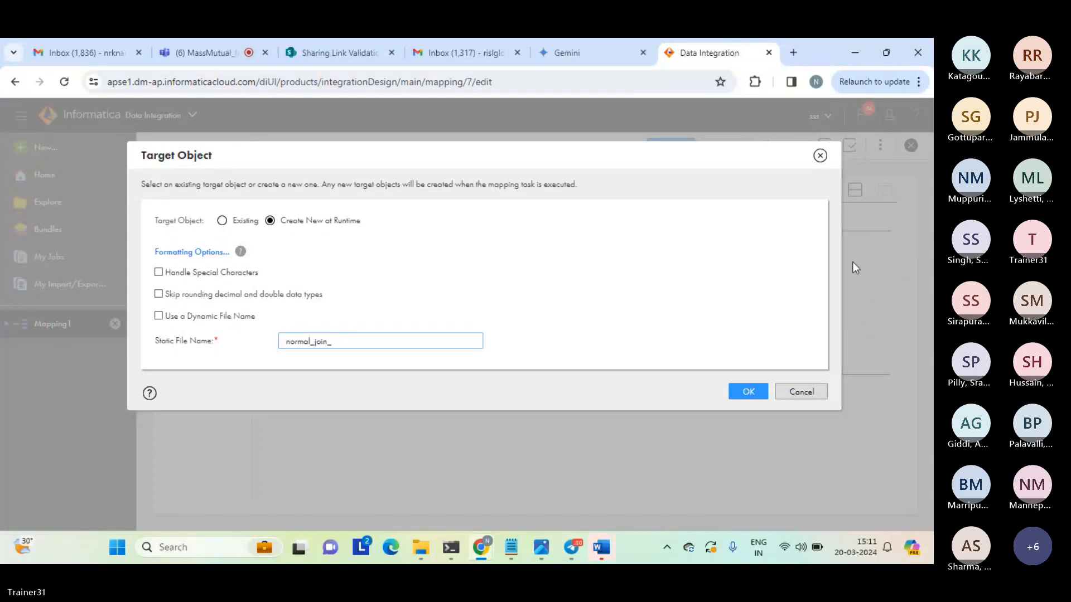
text(result)
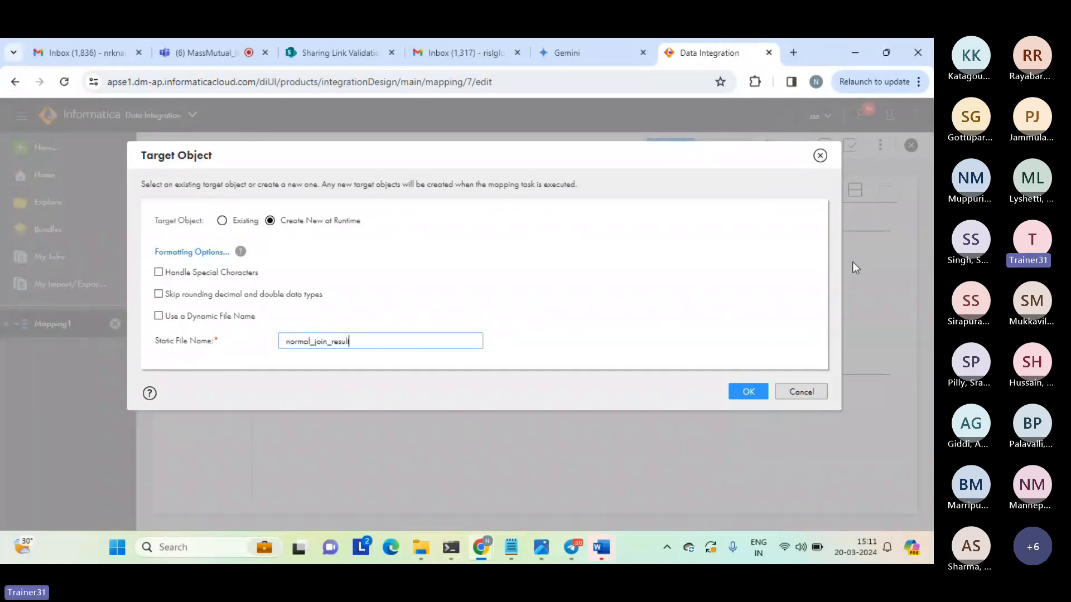
text(_c1.txt)
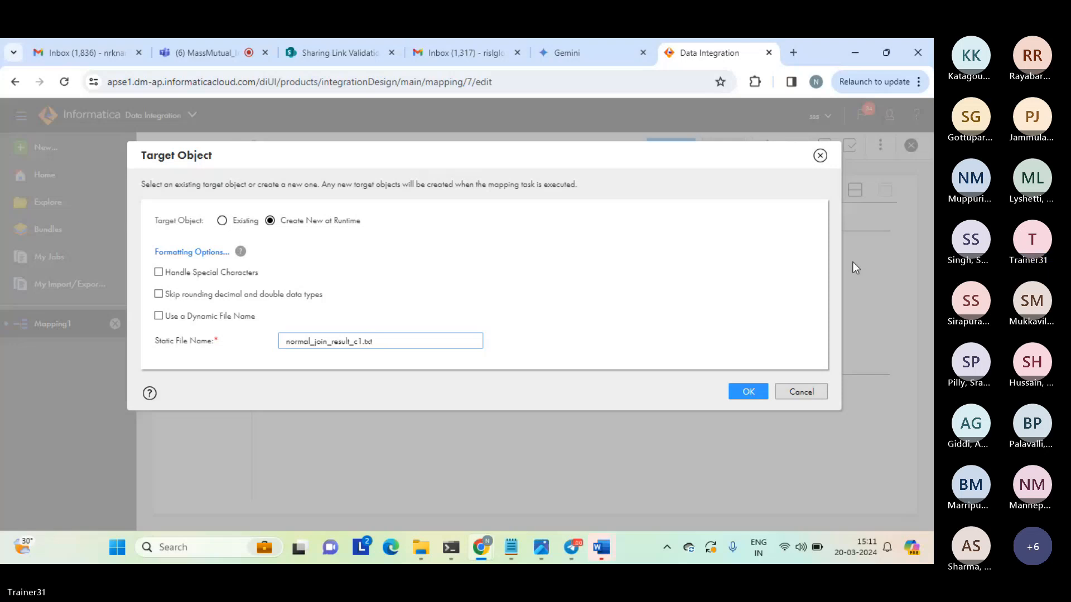
click(750, 393)
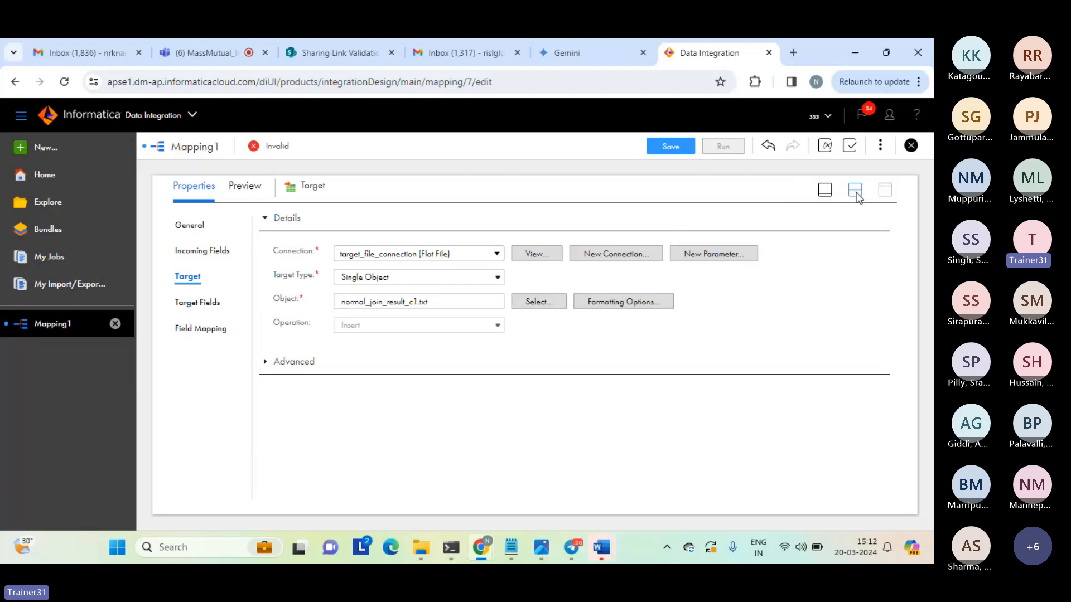
Return to the split design view, rename the mapping as Mapping_join_2_sources and save it.
click(855, 191)
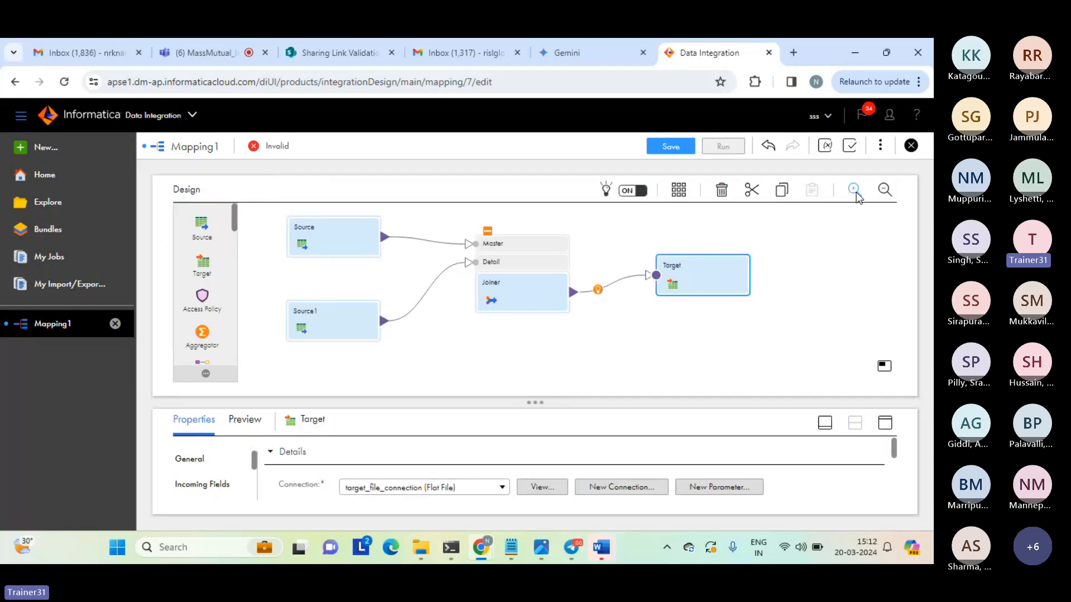
click(620, 232)
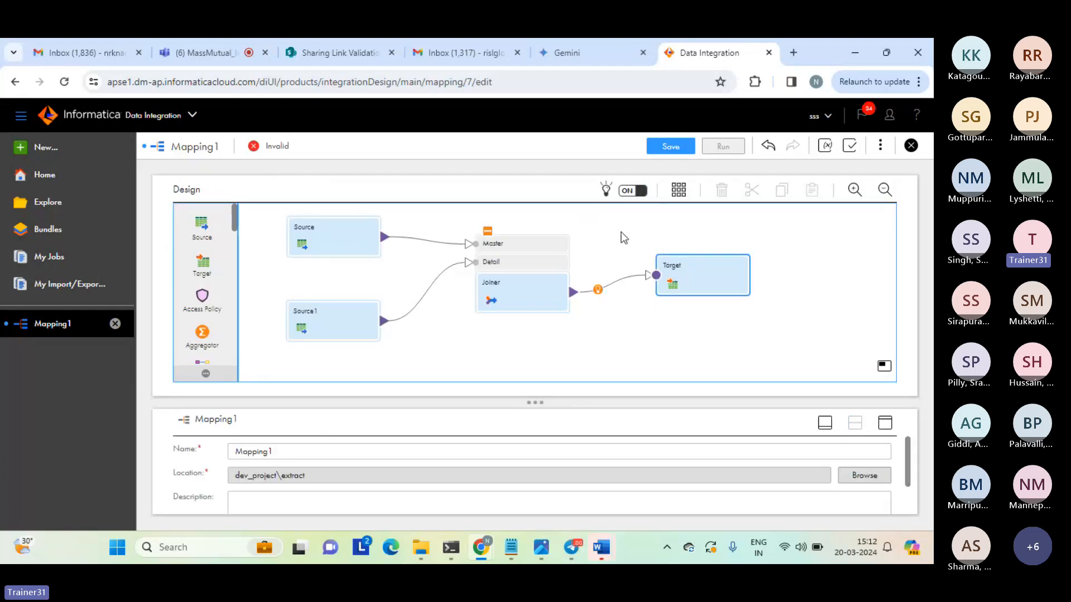
click(286, 450)
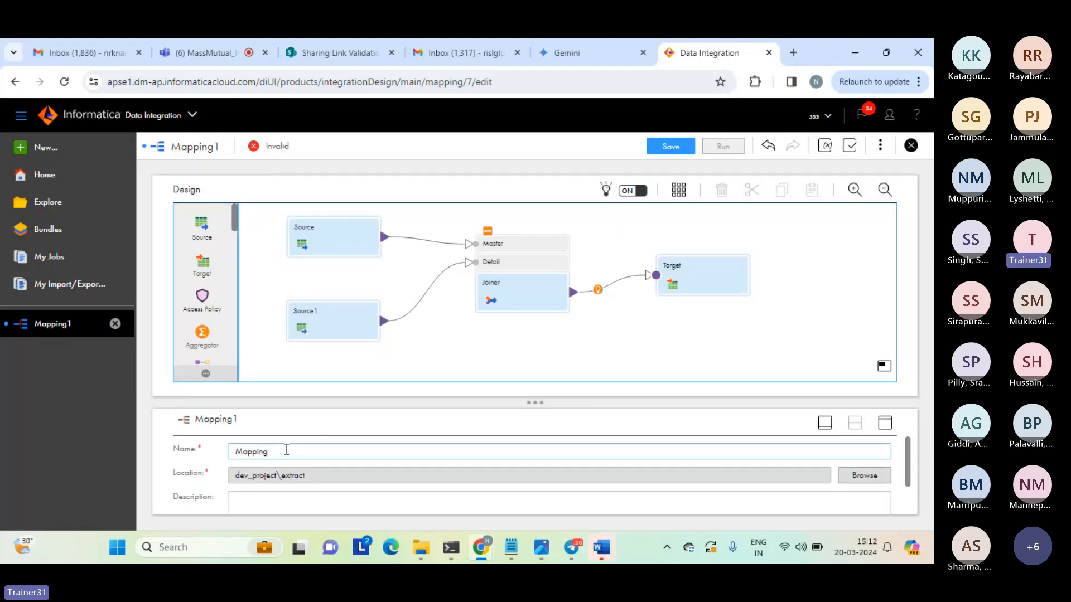
key(BackSpace)
text(_join_)
text(2_sources)
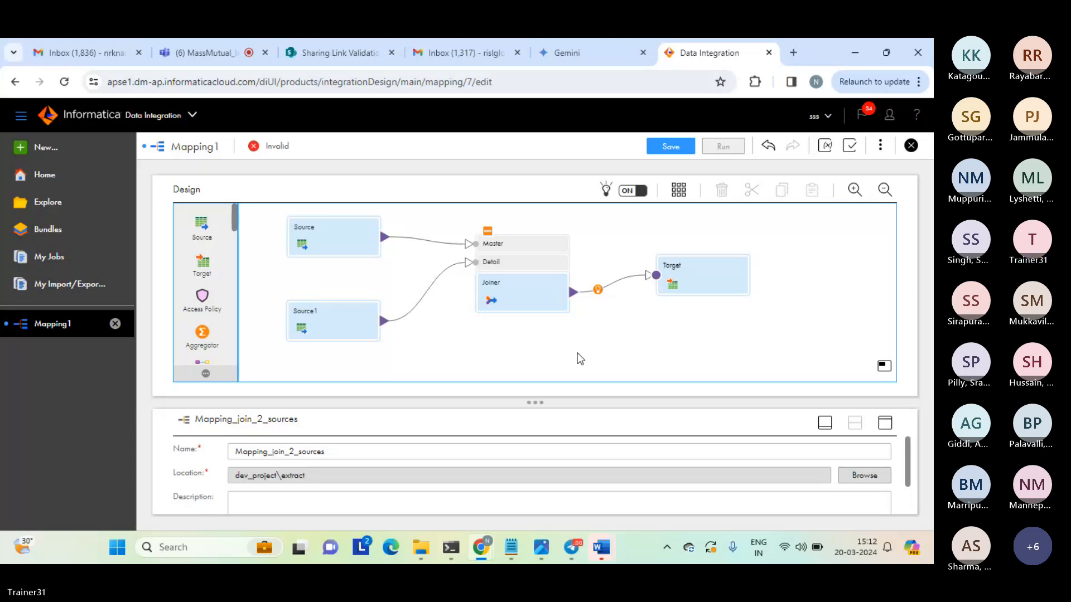
click(672, 146)
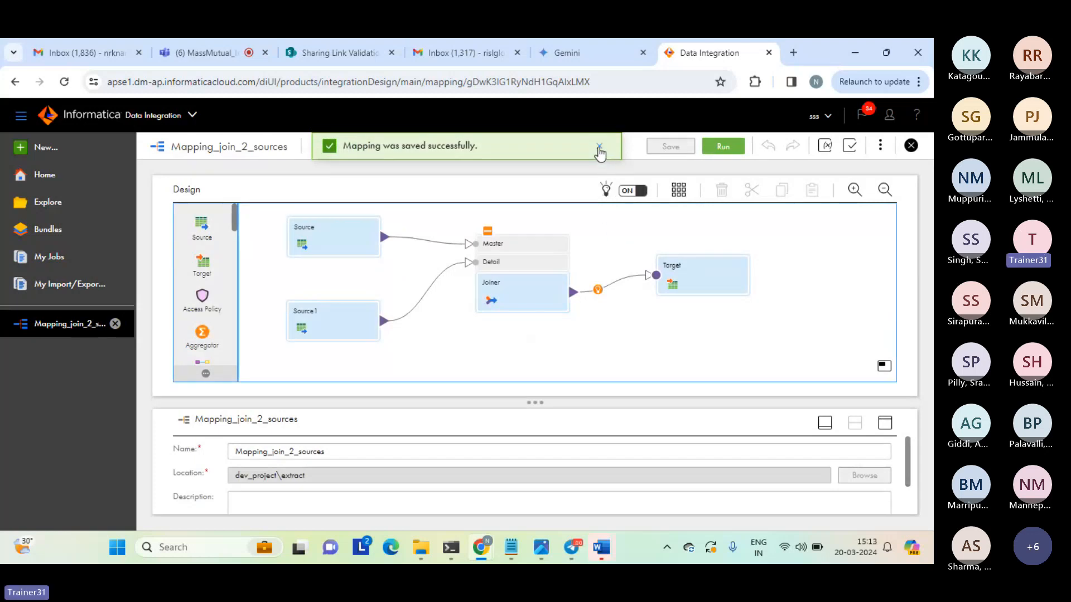
click(599, 148)
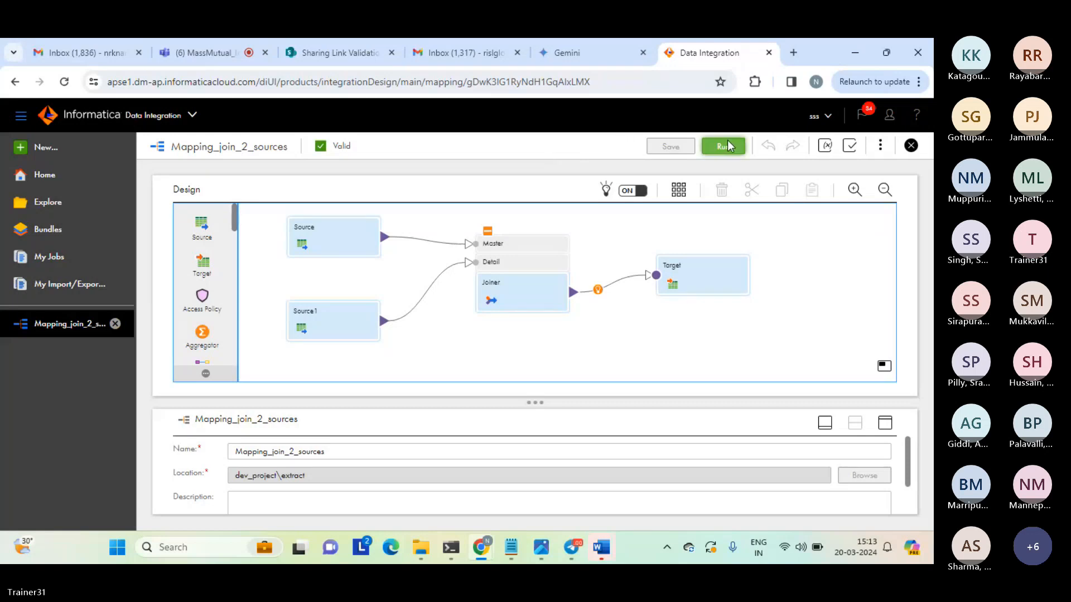
Check the Teams meeting in its browser tab, return to the mapping and select the Joiner.
click(219, 51)
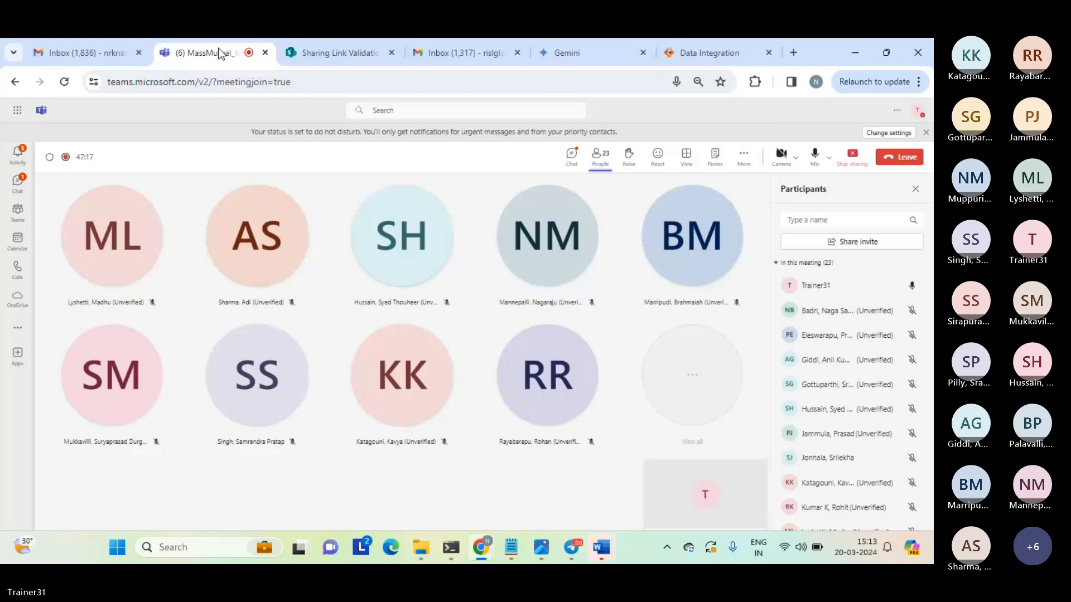
click(697, 55)
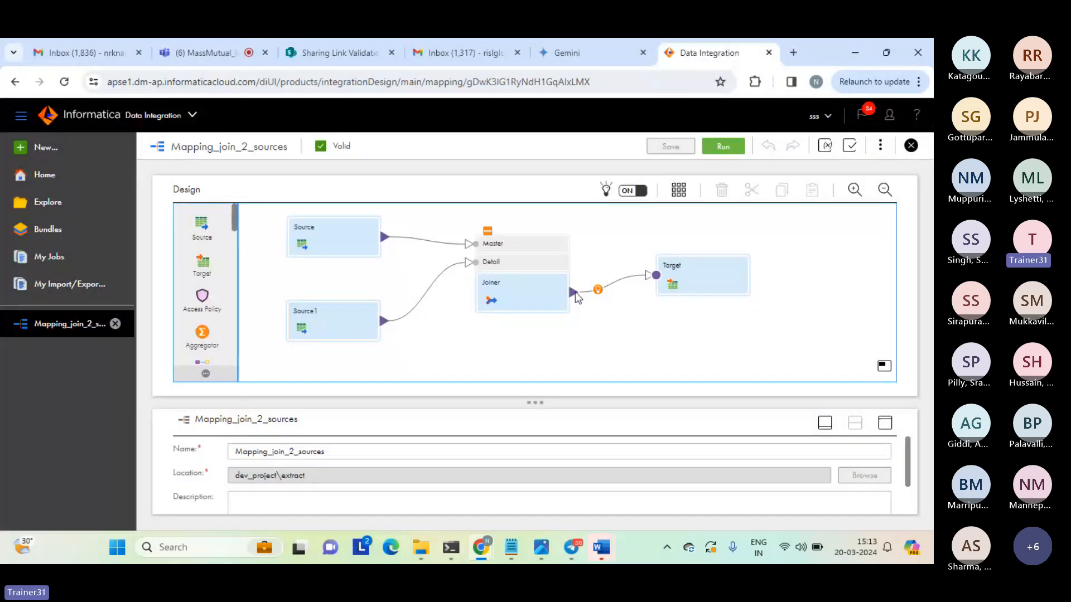
click(541, 296)
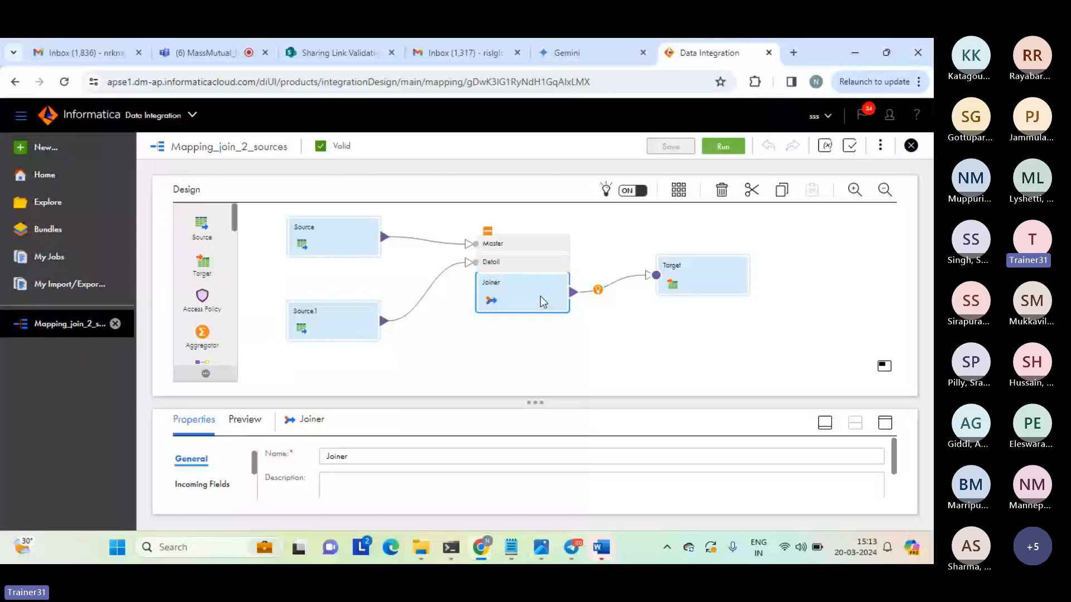
Run the mapping and check its refreshed status and processed rows in My Jobs.
click(729, 149)
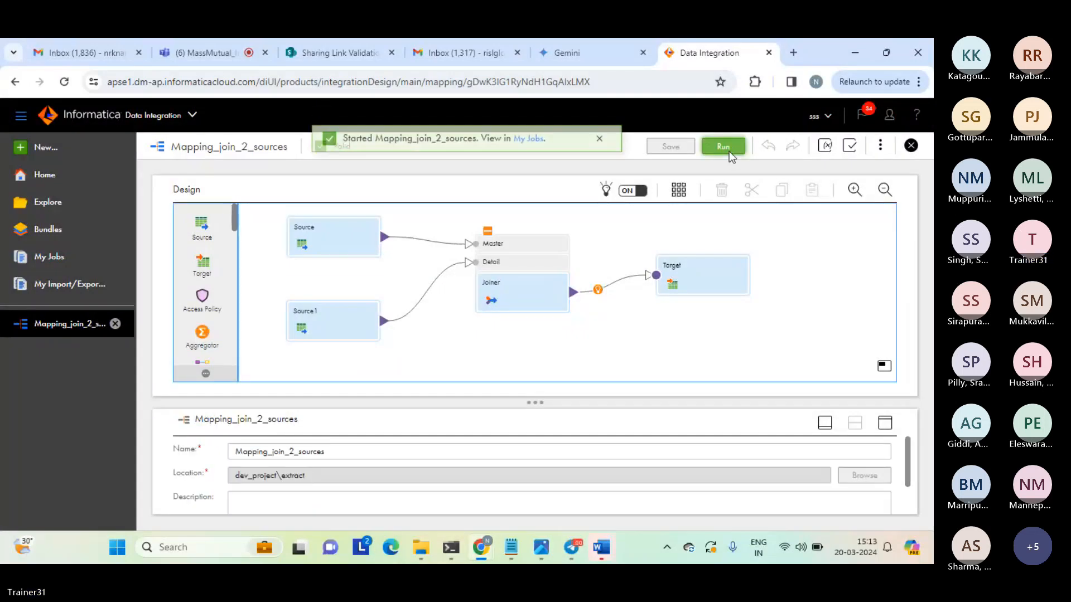
click(534, 150)
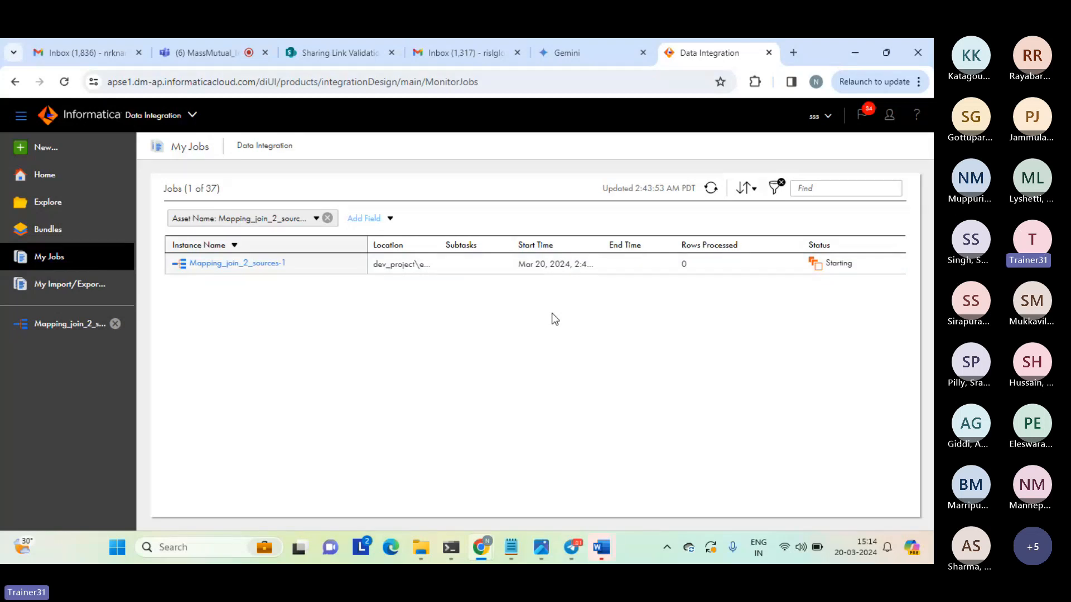
click(712, 191)
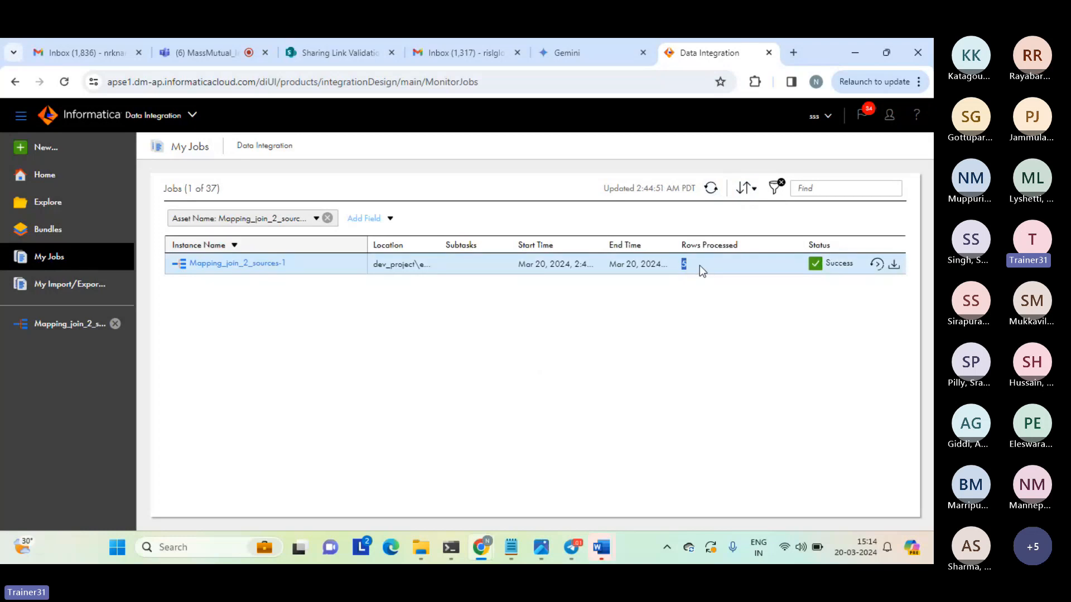
click(707, 359)
Switch to File Explorer and open the normal_join_result_c1 text file from the target folder.
mouse_move(425, 540)
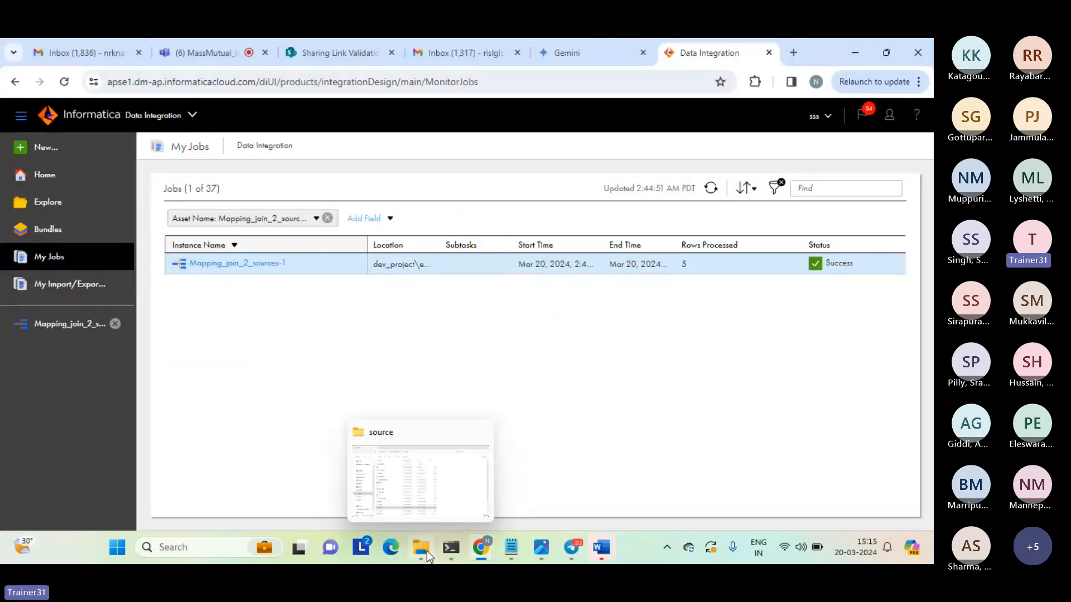
click(424, 485)
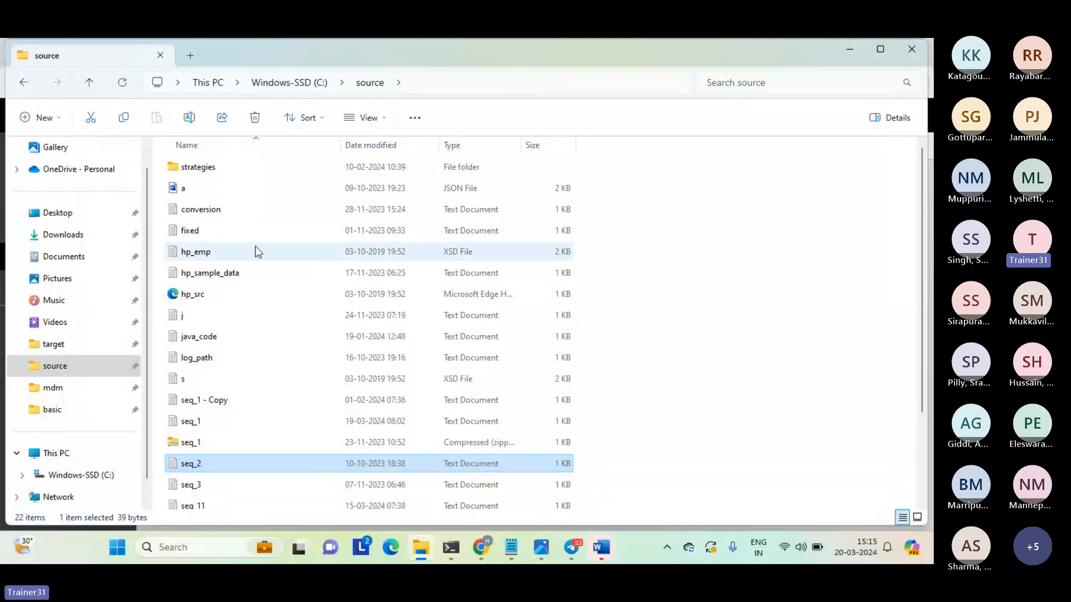
click(65, 350)
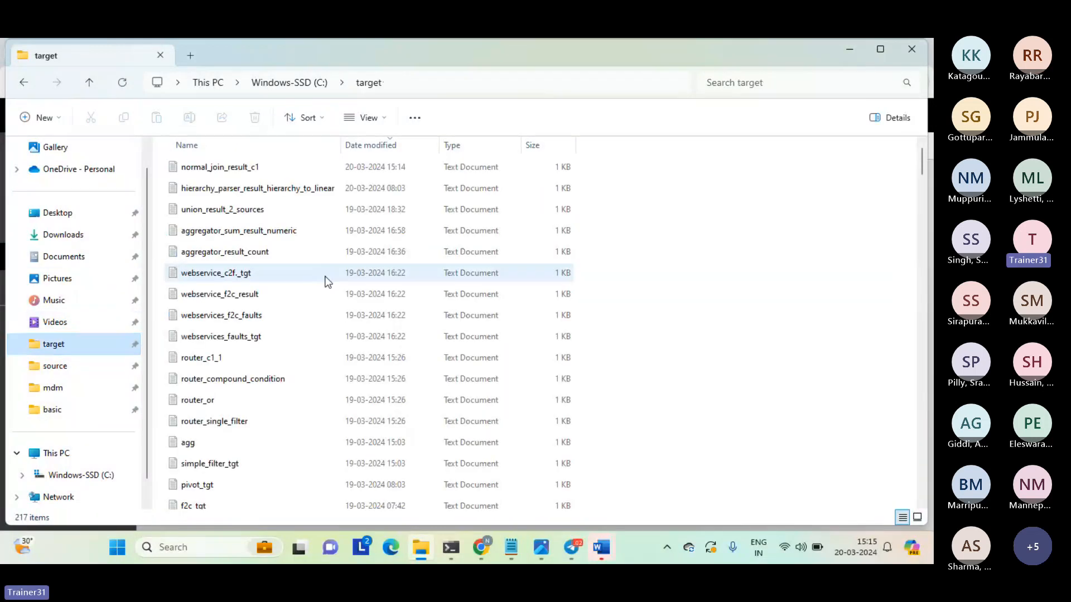
double_click(238, 166)
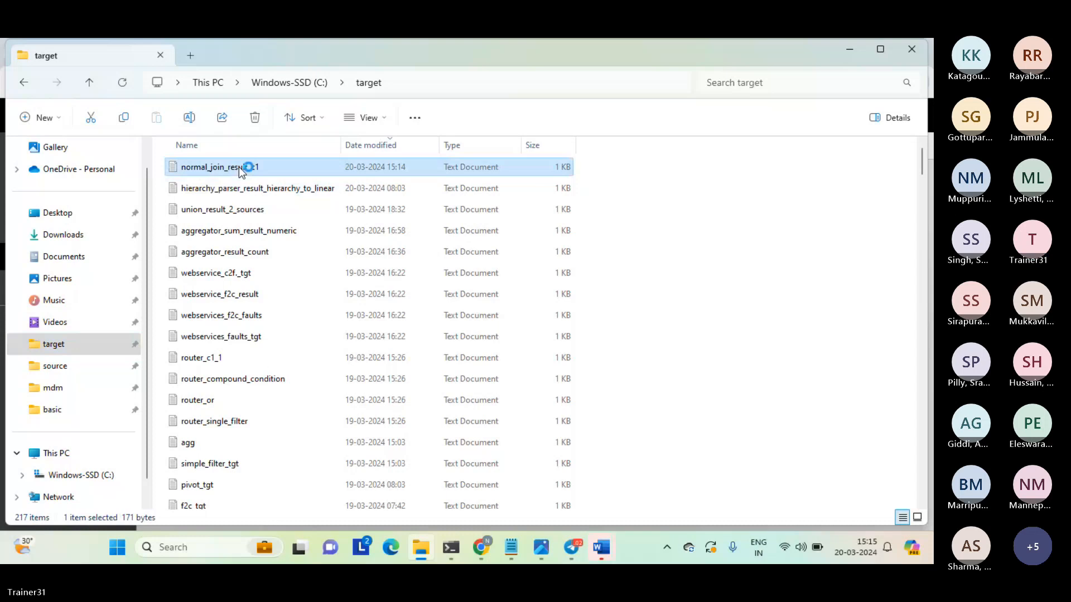
Highlight the four result rows whose c1 value is 1.
click(227, 263)
key(Up)
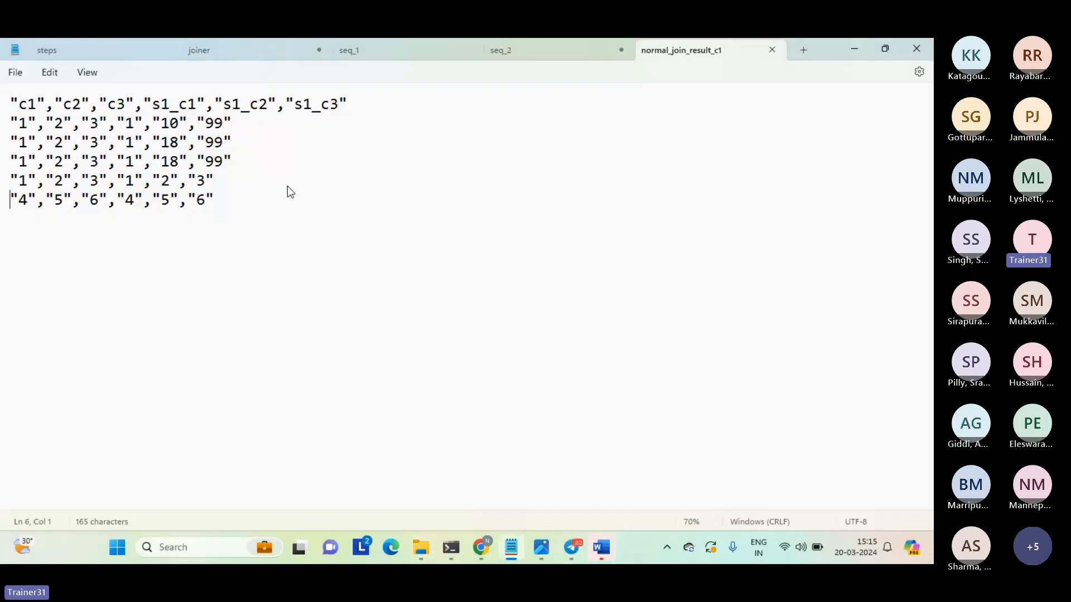
key(shift+Up)
key(shift+Up)
key(shift+Up)
key(shift+Up)
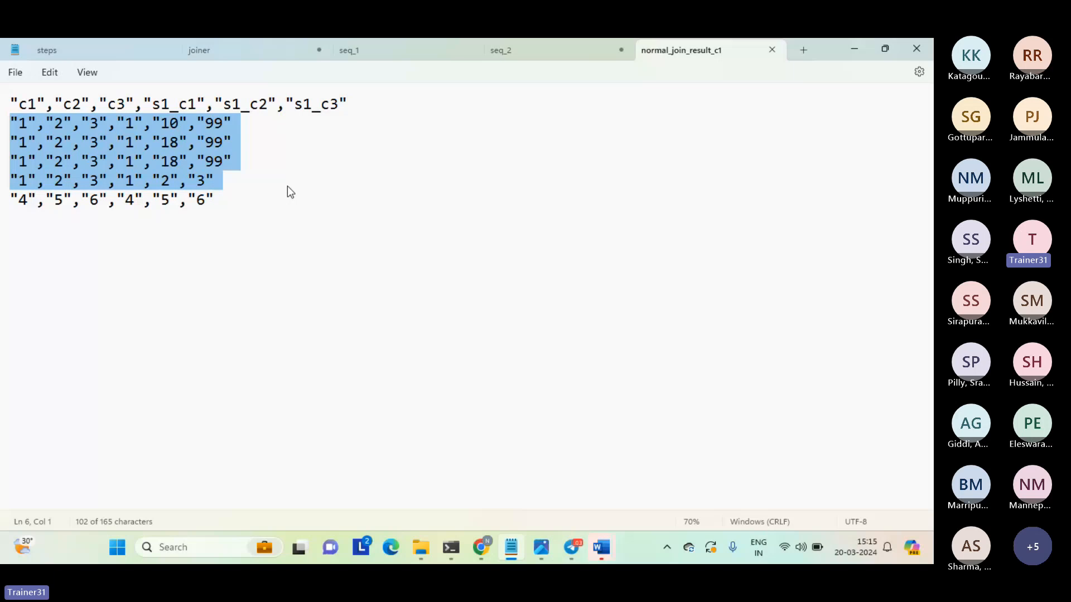
Highlight the c1 value 4 in the last result row, and the seq_1 values 1, 10, 99 in the first data row.
double_click(22, 200)
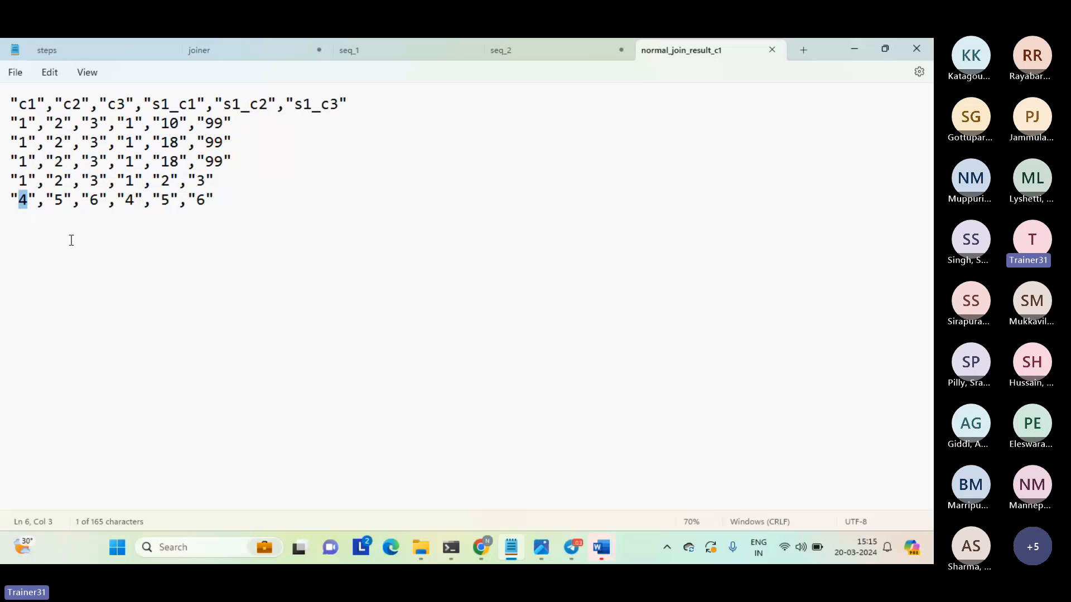
click(72, 240)
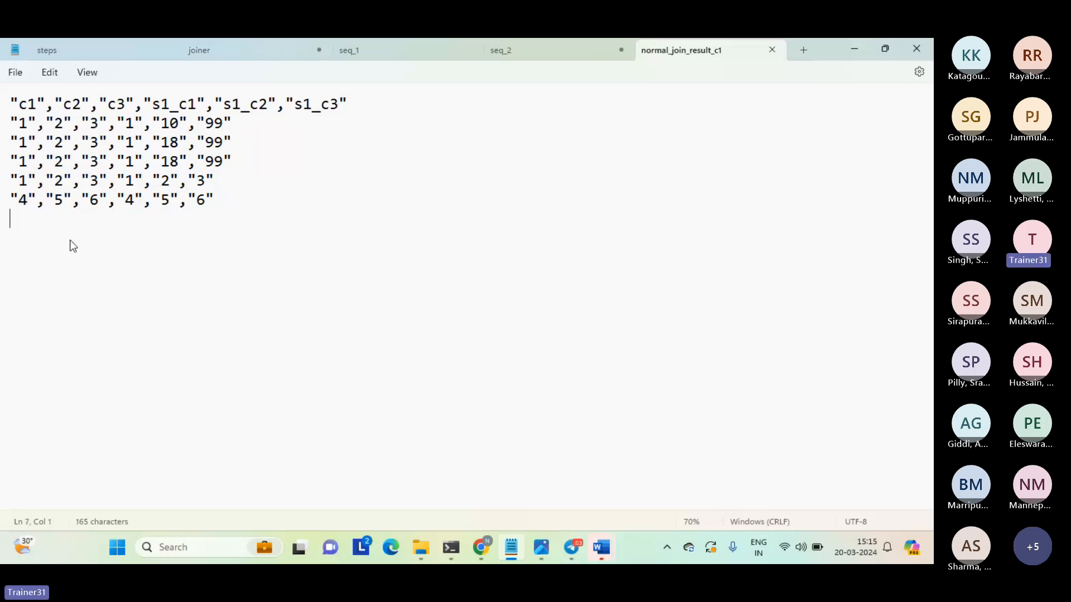
drag(14, 120, 247, 131)
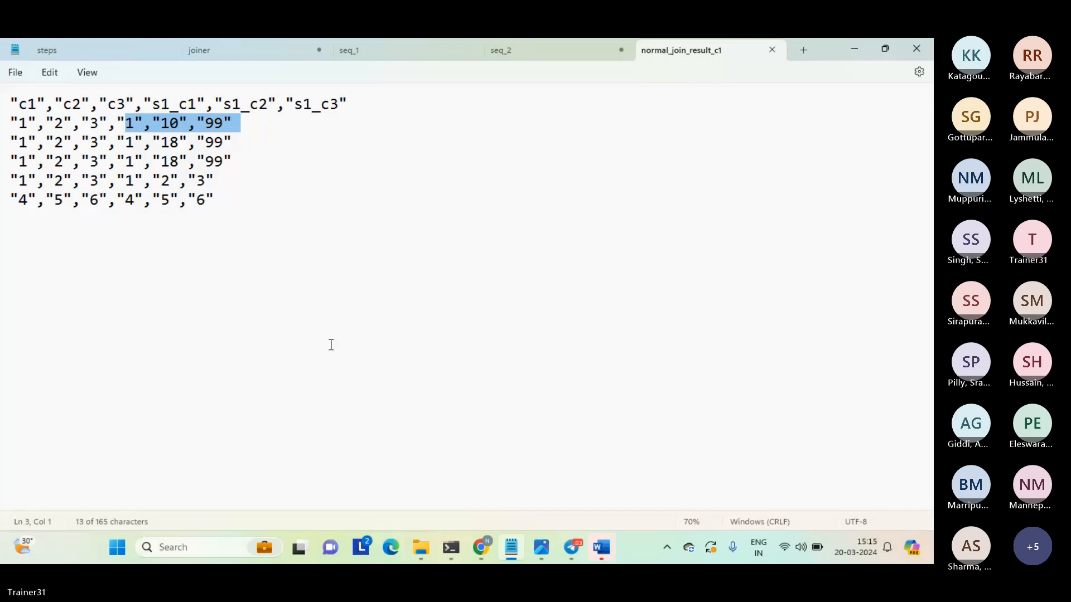
Compare the source data in seq_1 and seq_2 with the join result, and clear the highlight in normal_join_result_c1.
click(384, 51)
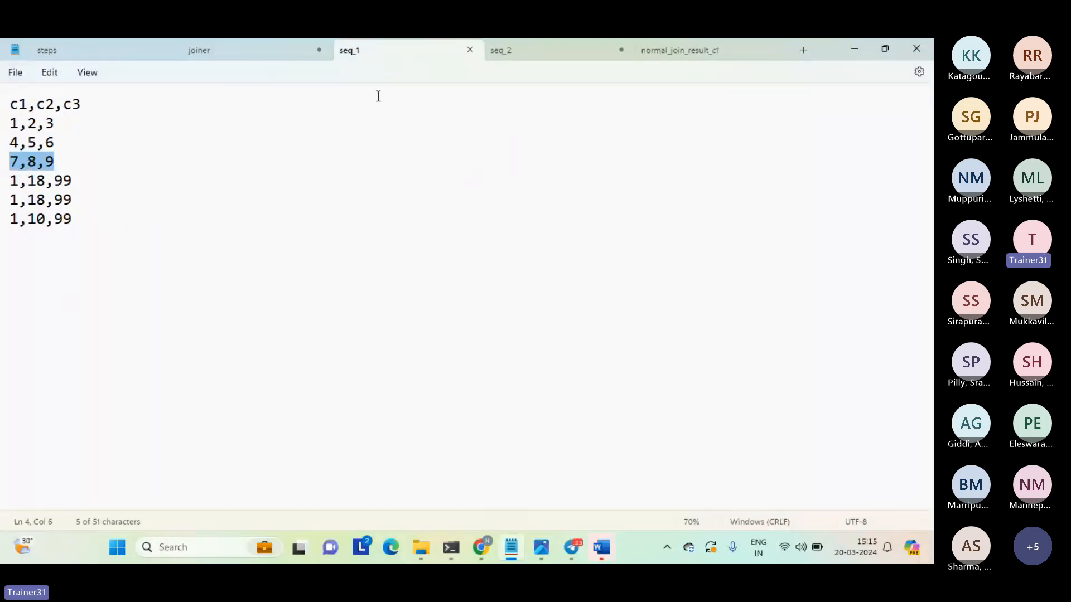
click(524, 52)
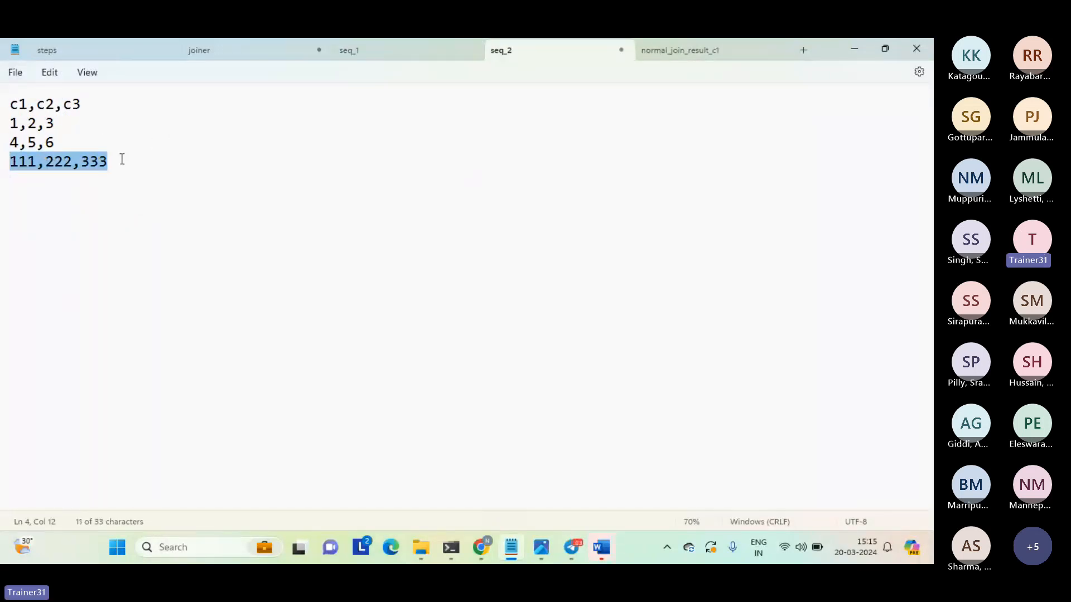
click(693, 52)
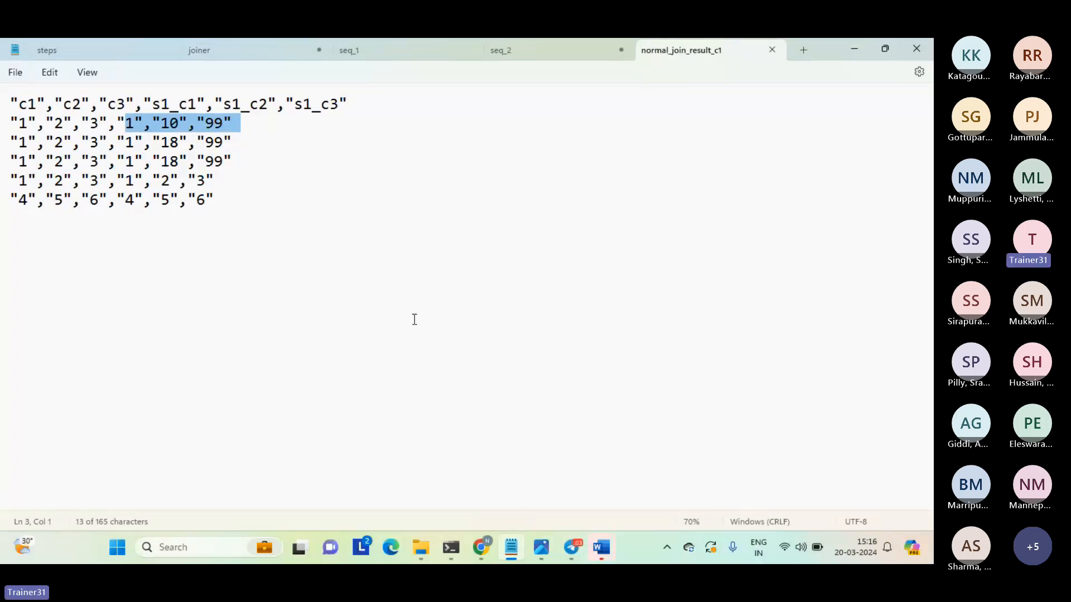
click(414, 319)
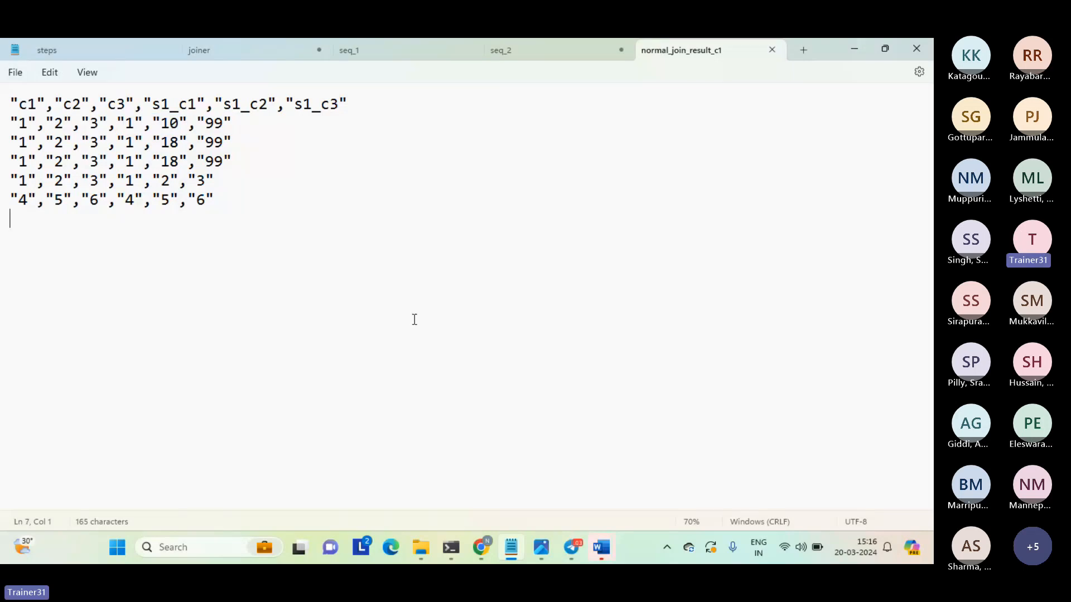
Close the normal_join_result_c1 file, switch to Informatica Data Integration in Chrome, and return to the Mapping_join_2_sources mapping.
click(771, 50)
click(558, 237)
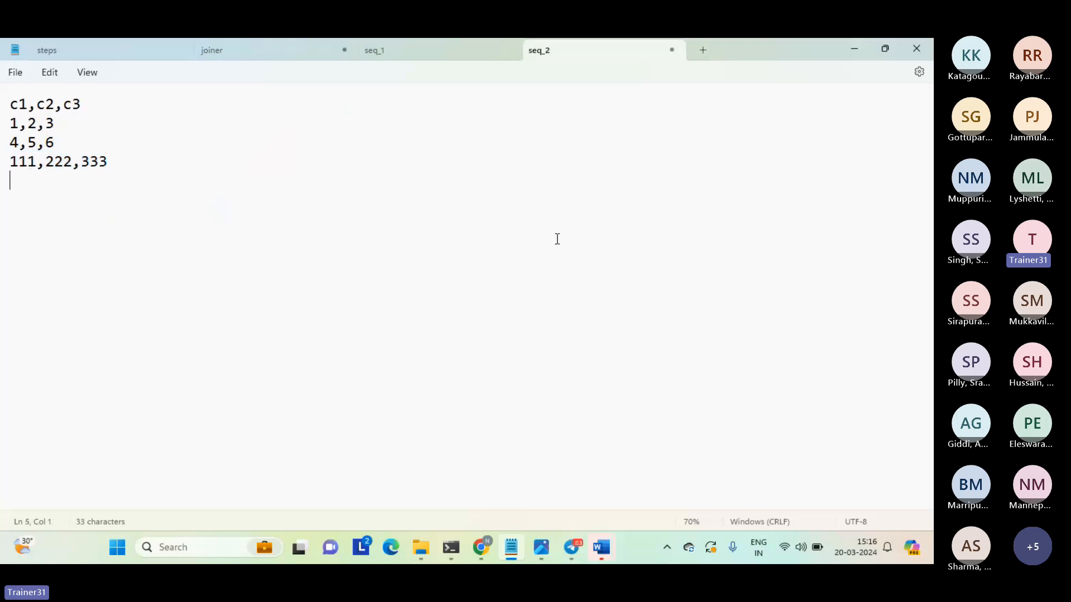
mouse_move(477, 540)
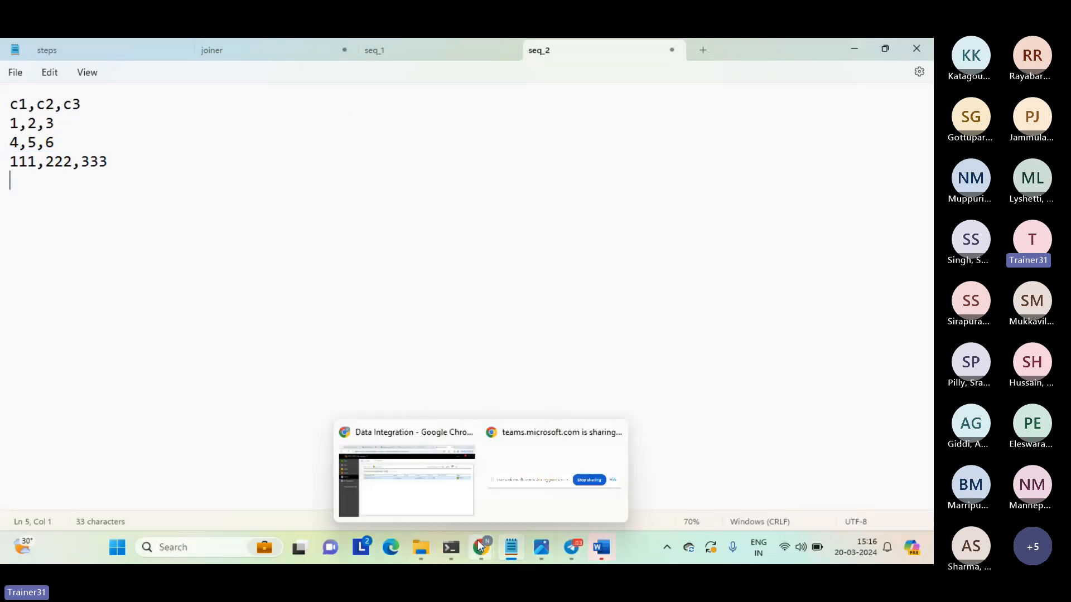
click(418, 473)
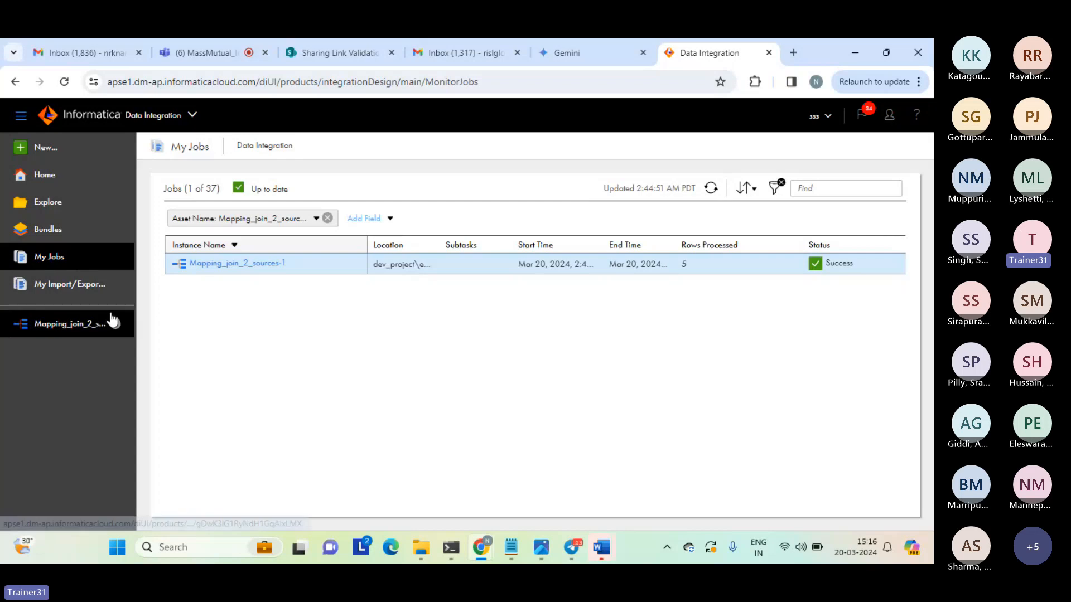
click(78, 331)
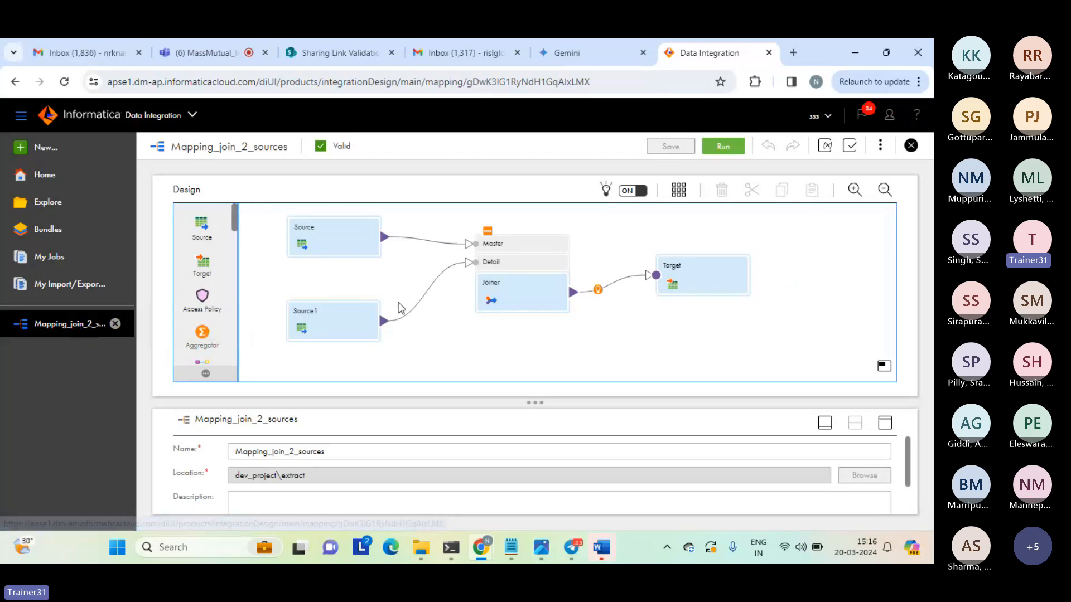
View the Joiner transformation's properties in Mapping_join_2_sources and return to the mapping design.
click(514, 290)
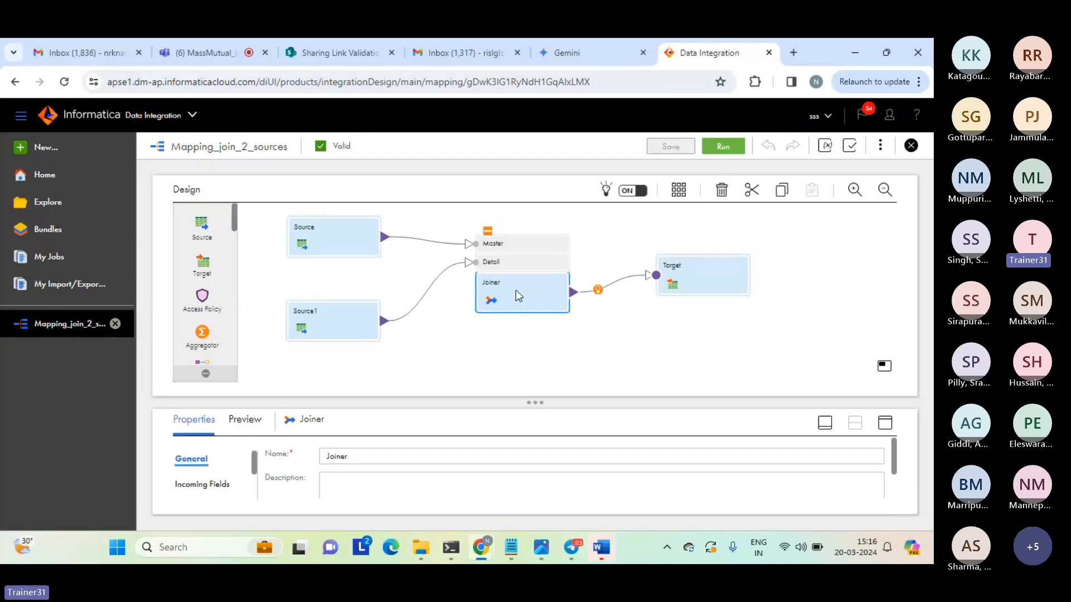
click(886, 423)
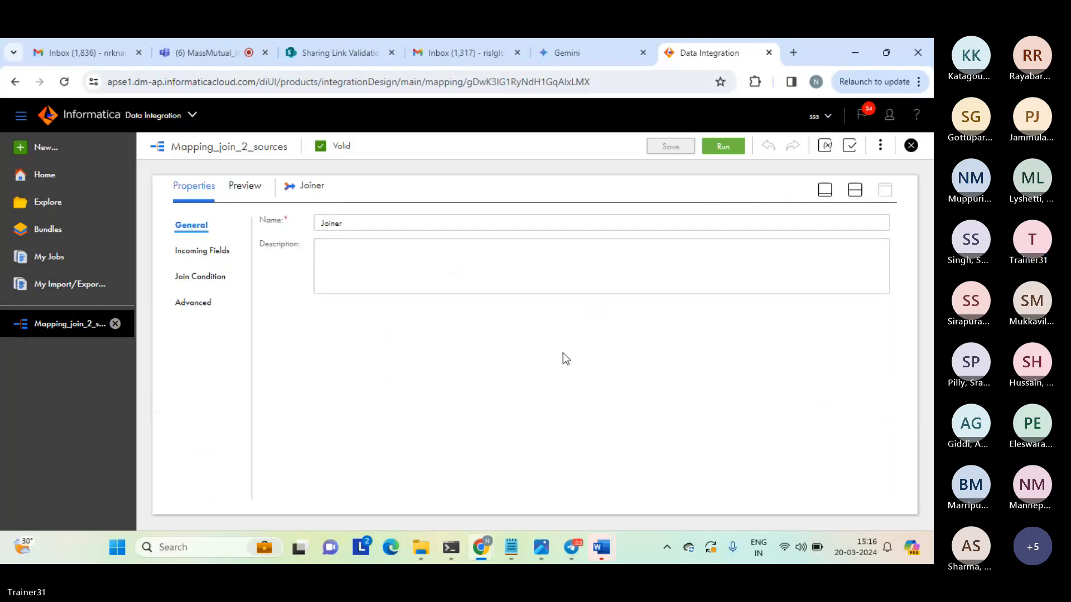
click(855, 190)
click(452, 354)
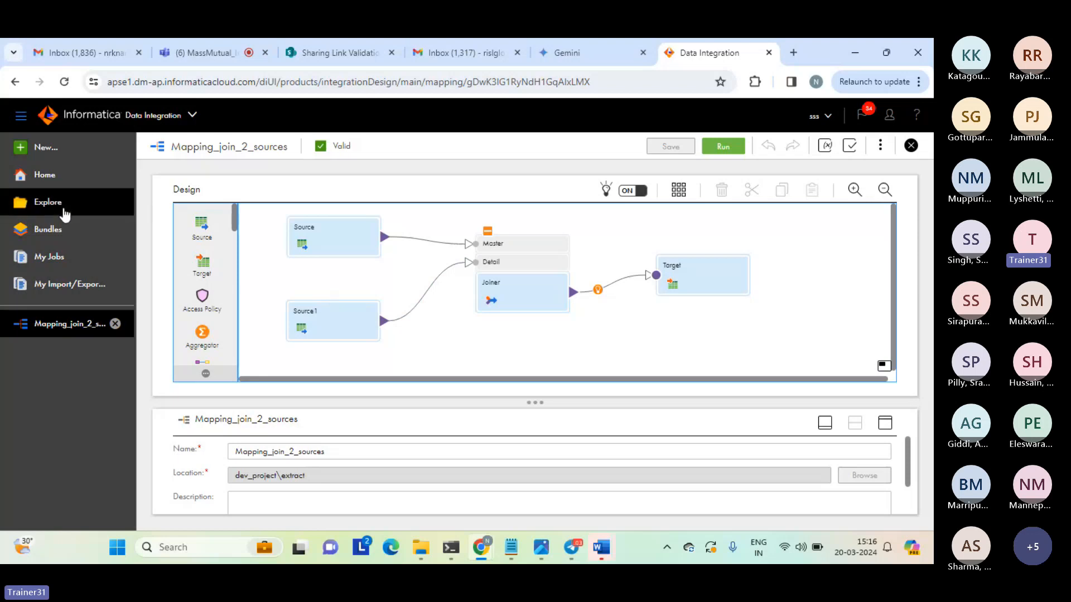
Open the extract folder of dev_project and select the Mapping_join_2_sources mapping.
click(48, 211)
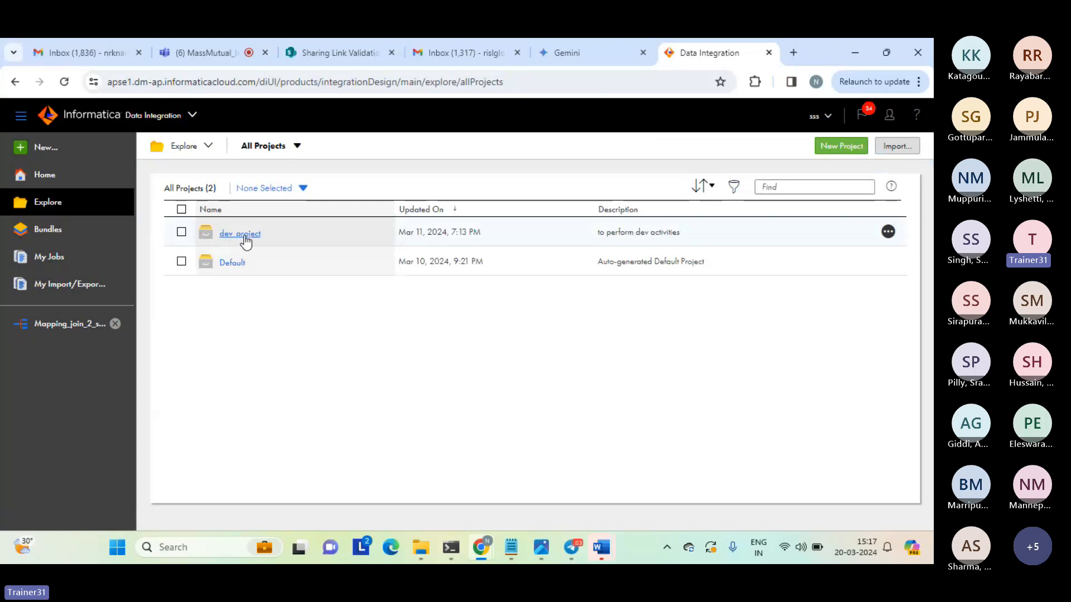
click(244, 237)
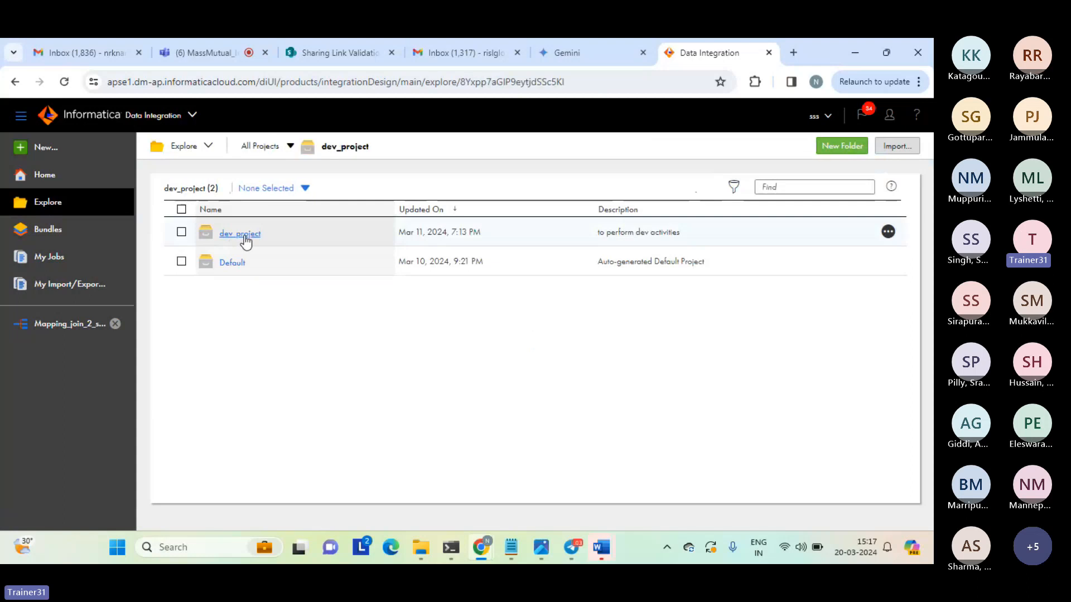
click(243, 239)
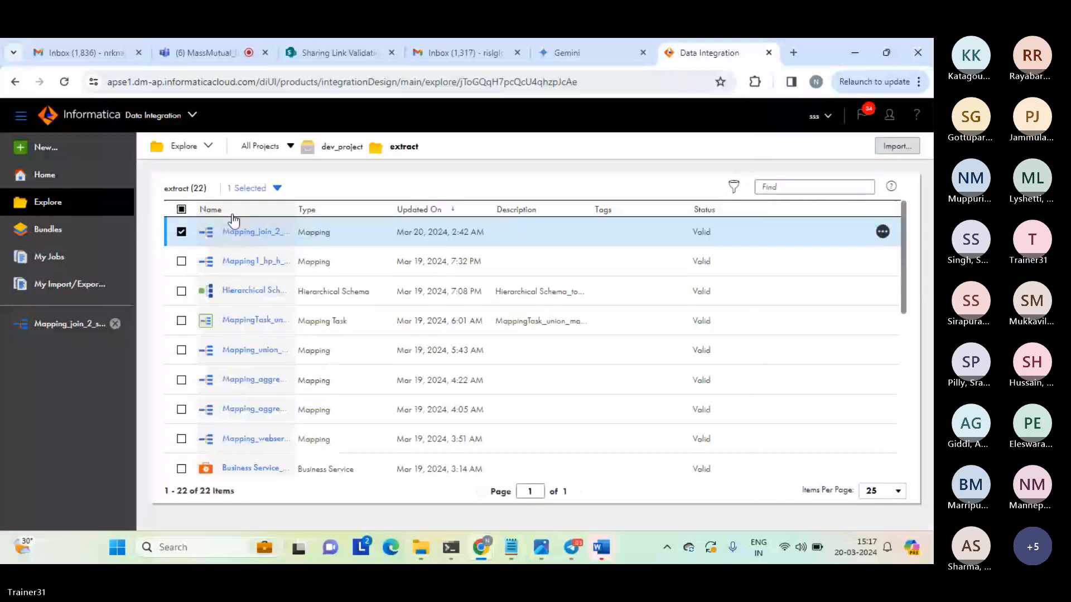
click(277, 188)
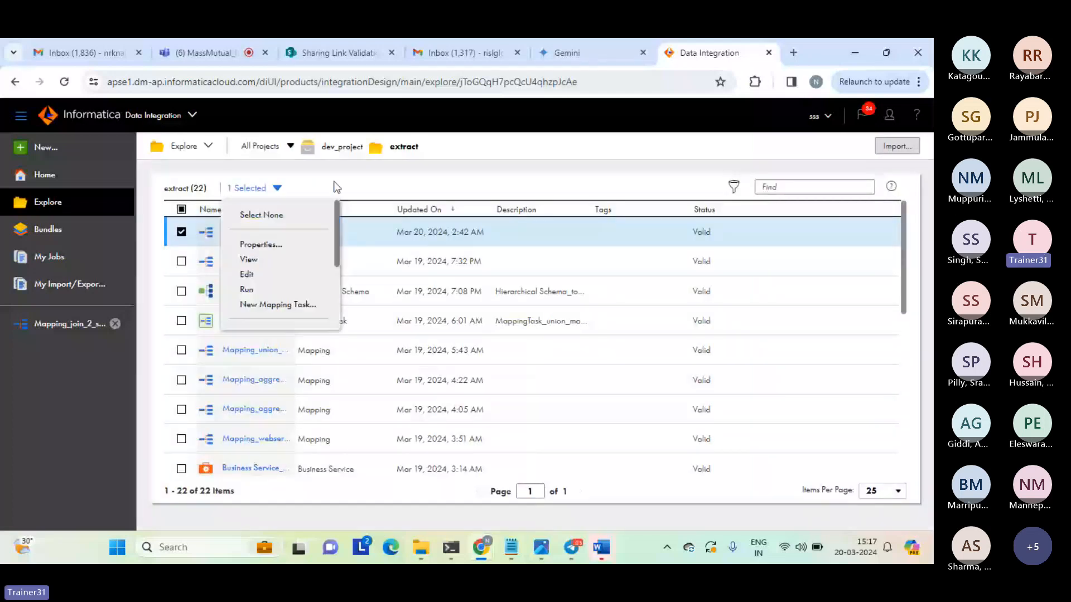
click(398, 175)
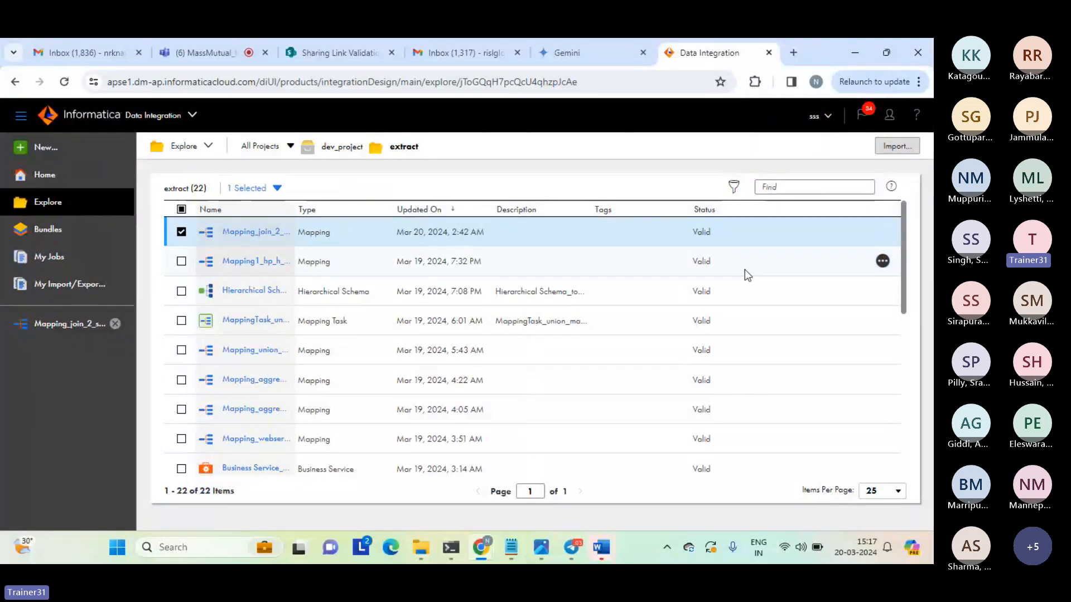
Copy Mapping_join_2_sources into the extract folder of dev_project, keeping both mappings.
mouse_move(885, 234)
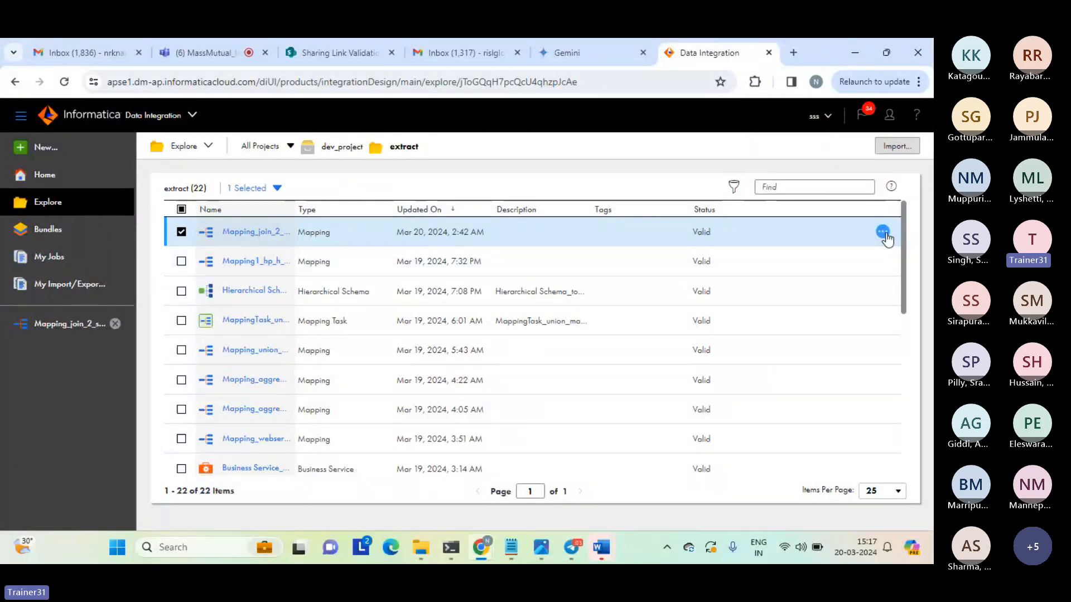
click(883, 233)
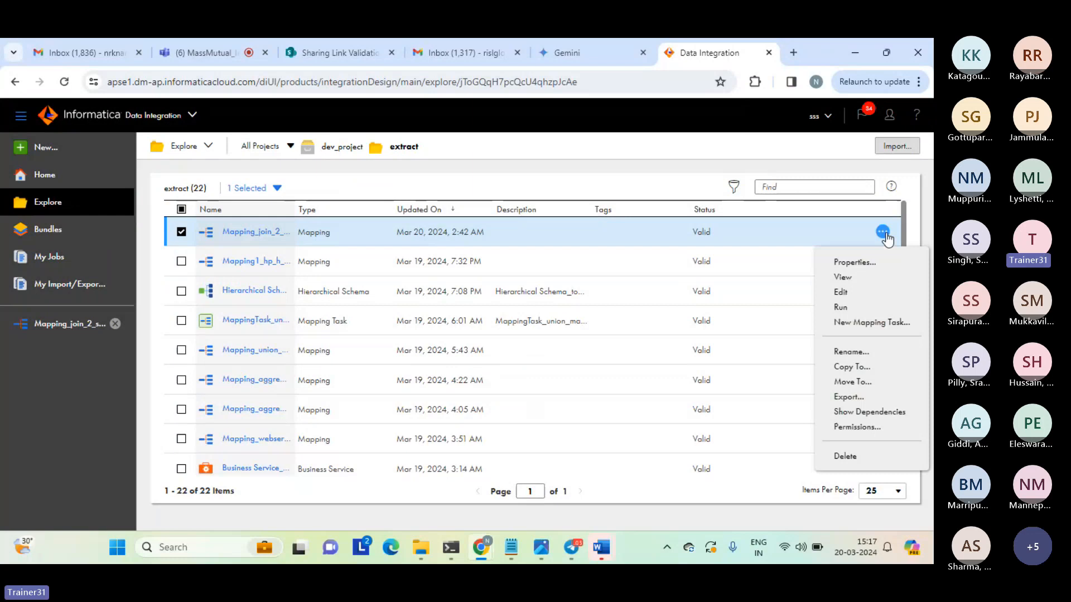
click(860, 368)
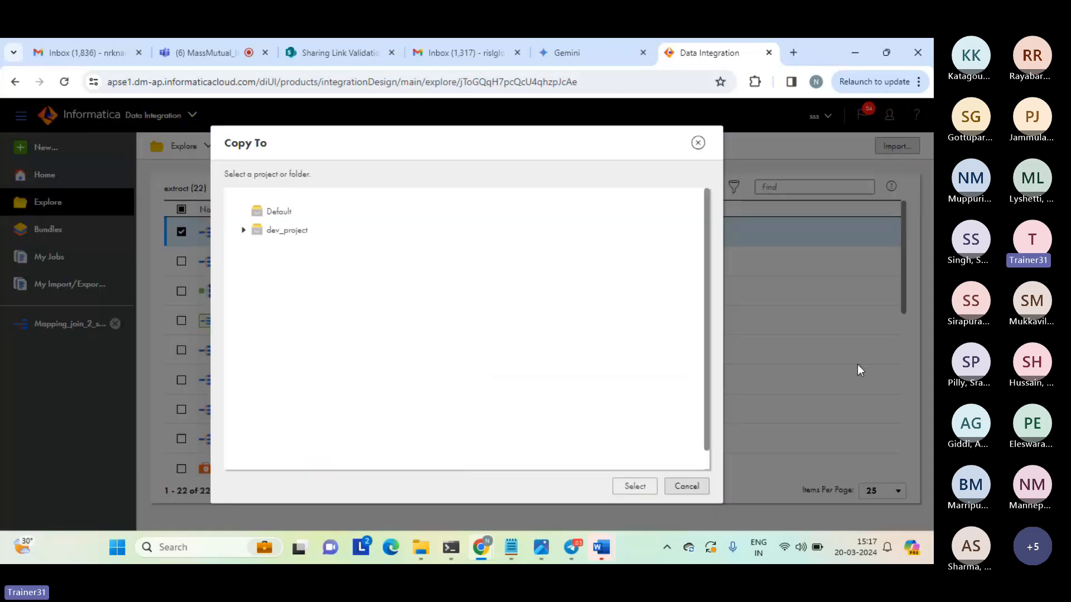
click(243, 230)
click(279, 254)
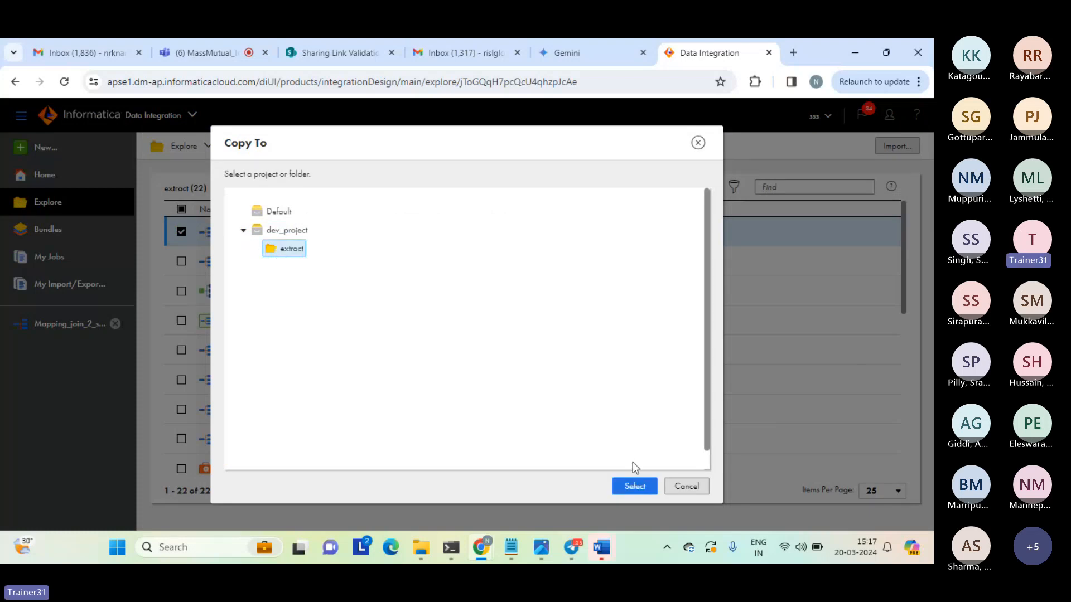
click(634, 487)
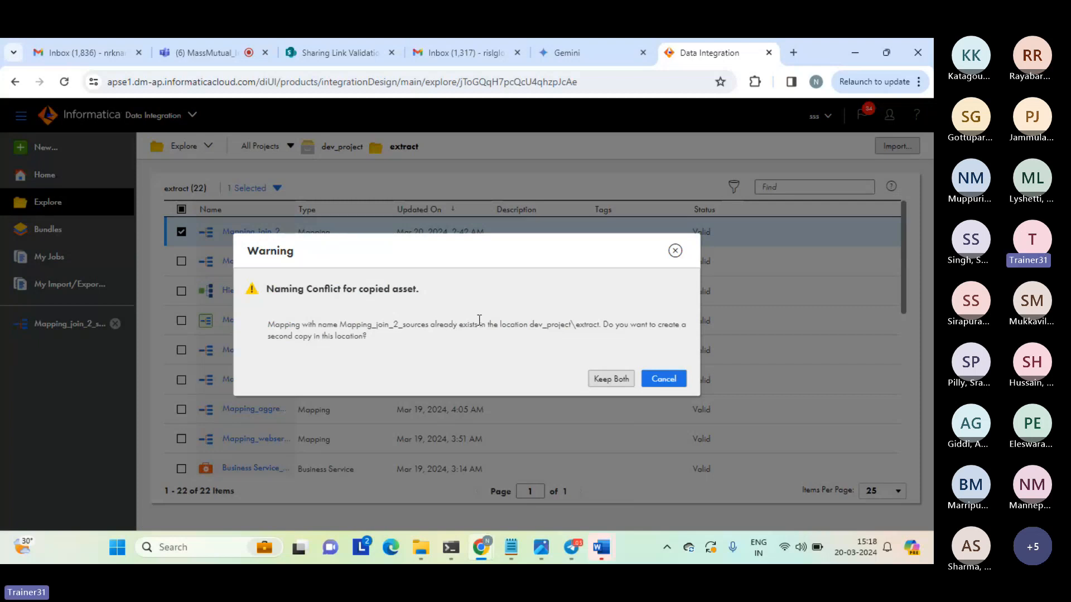
click(611, 380)
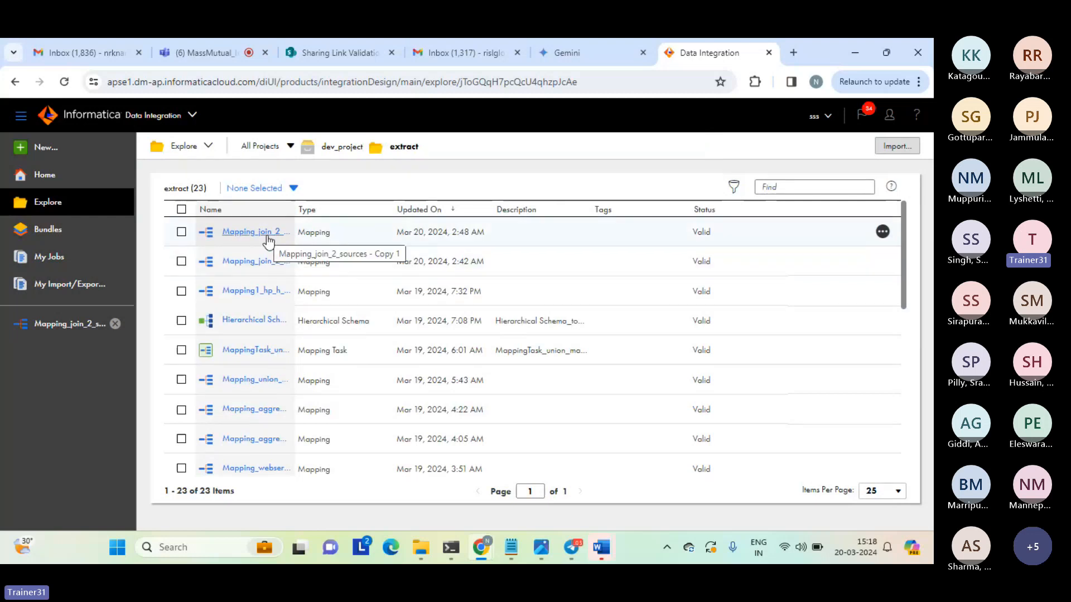
Rename the copied mapping as "Mapping_join_2_sources - master outer join" and dismiss the notification.
click(882, 231)
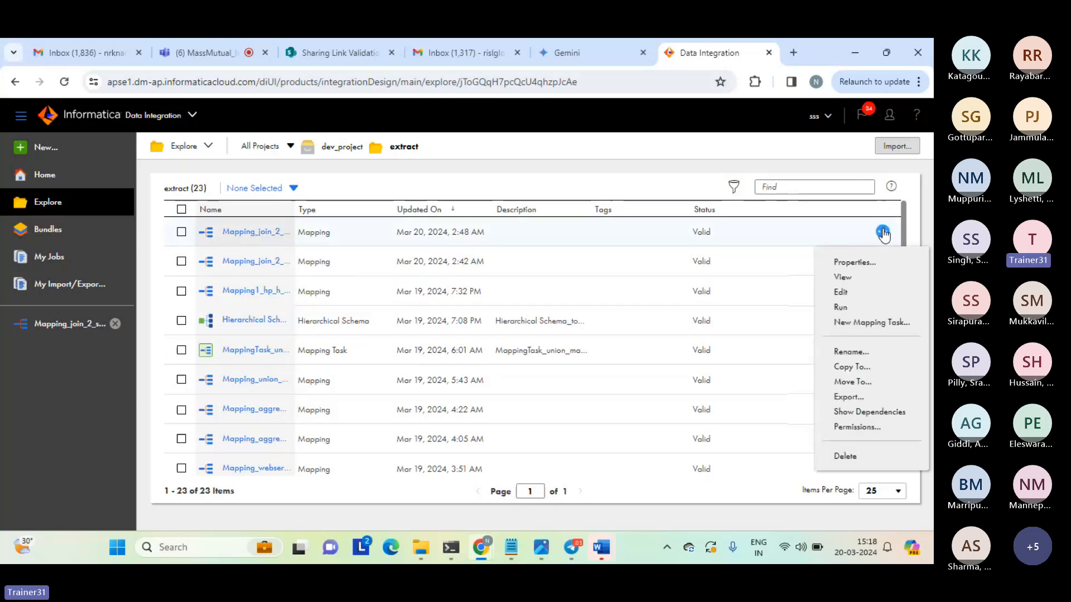
click(851, 350)
drag(383, 313, 454, 316)
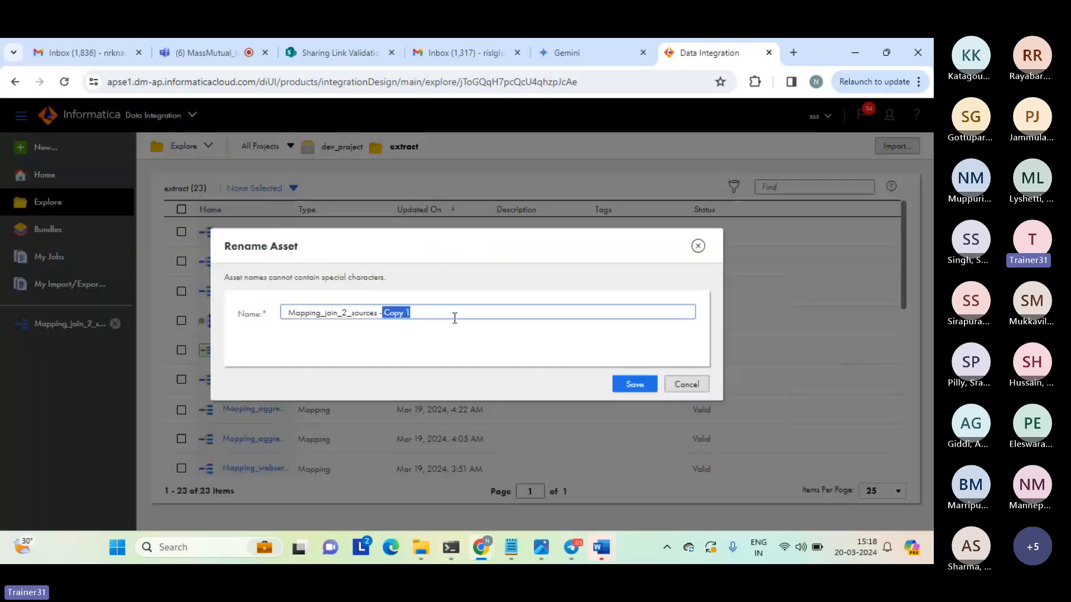
key(BackSpace)
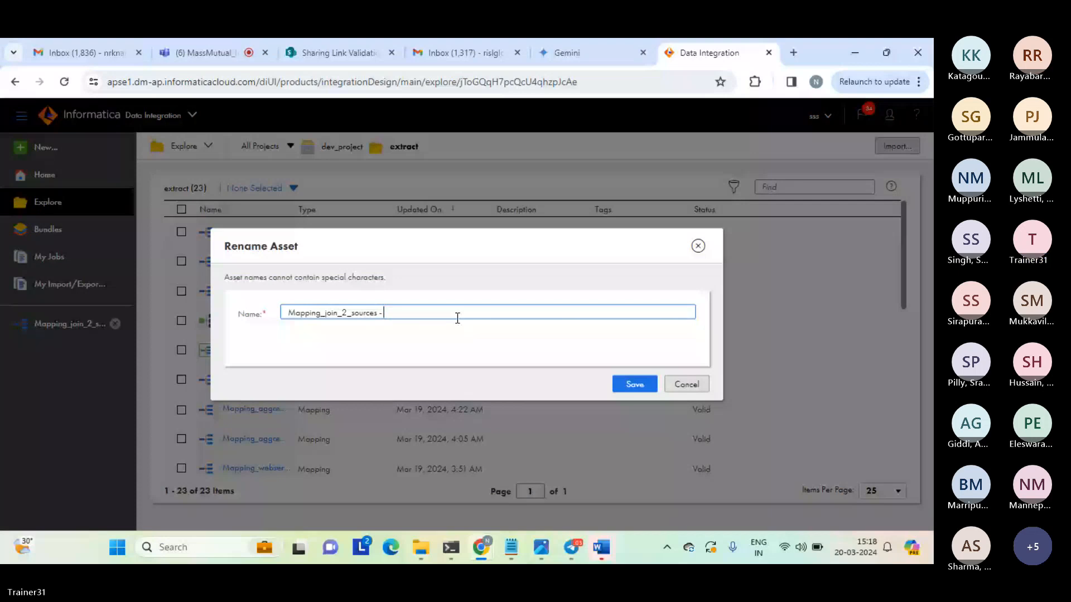
text(moster uter)
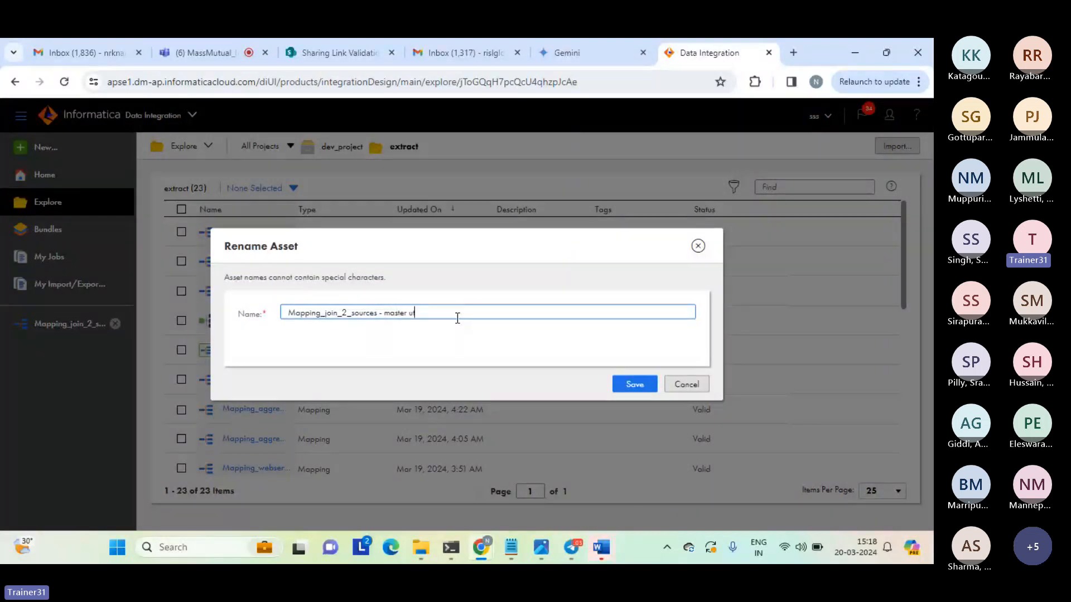
key(BackSpace)
key(BackSpace)
key(BackSpace)
key(BackSpace)
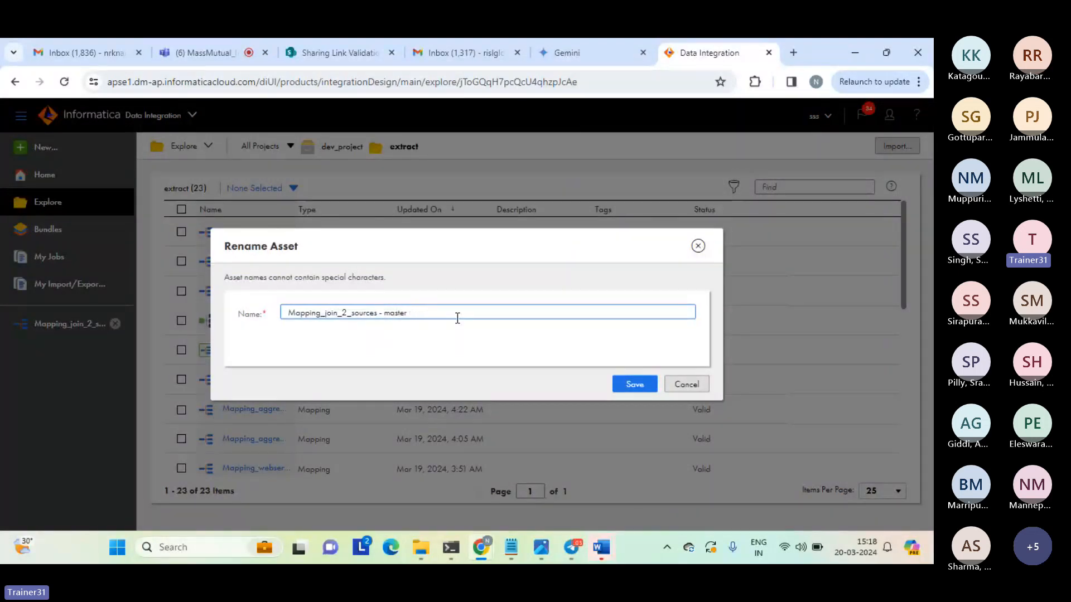
text(outer join)
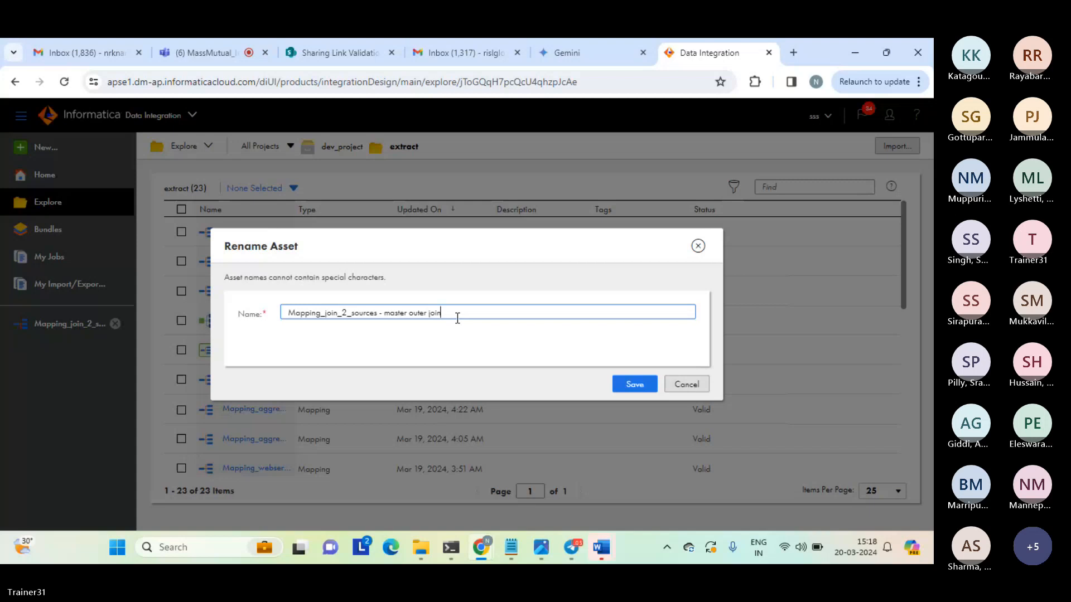
triple_click(473, 311)
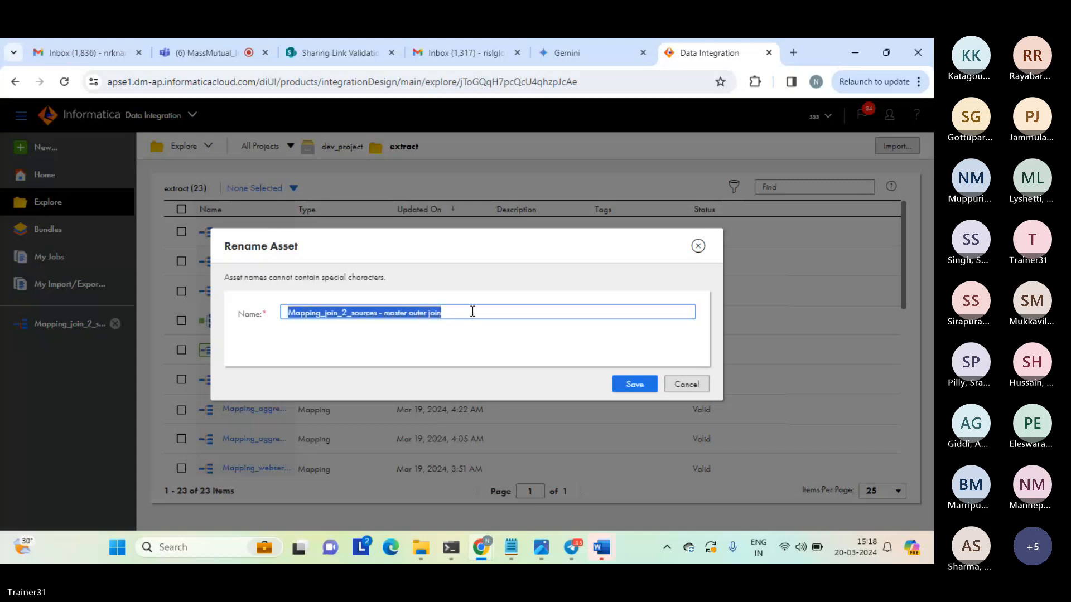
click(473, 311)
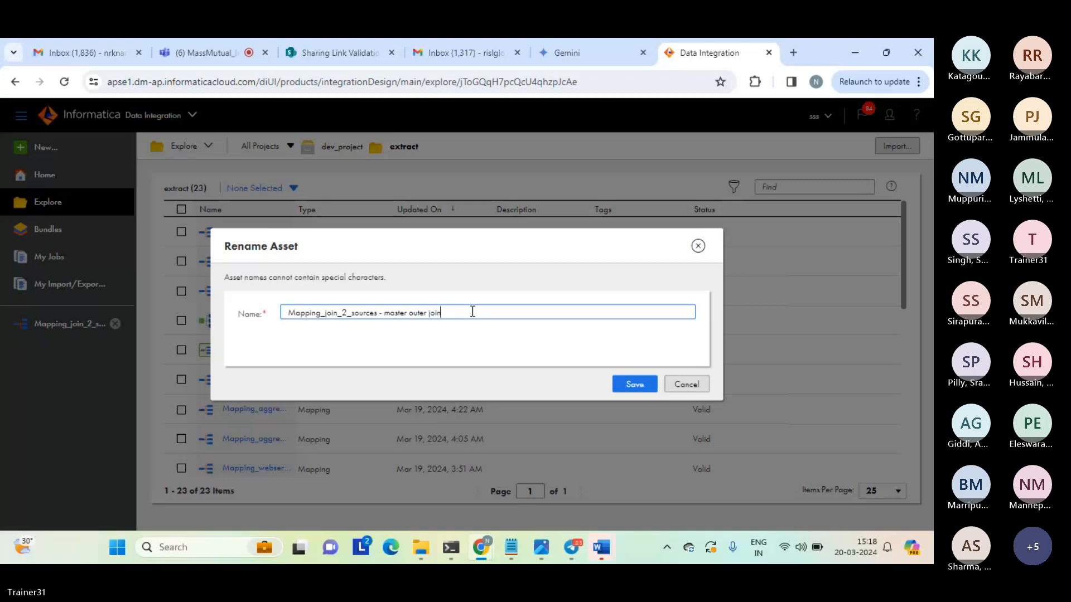
key(ctrl+a)
click(472, 311)
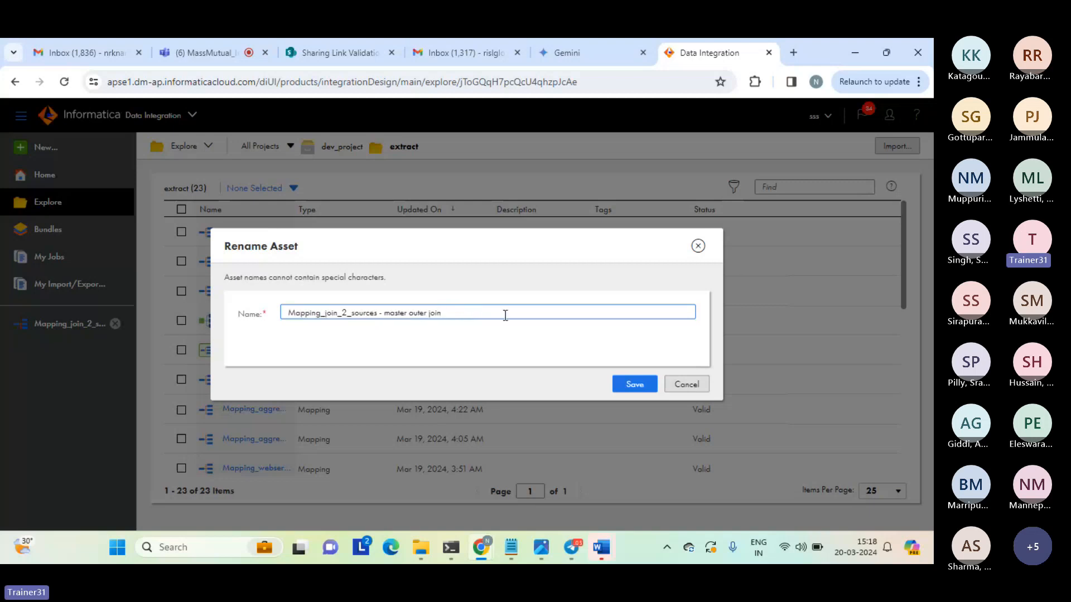
click(634, 383)
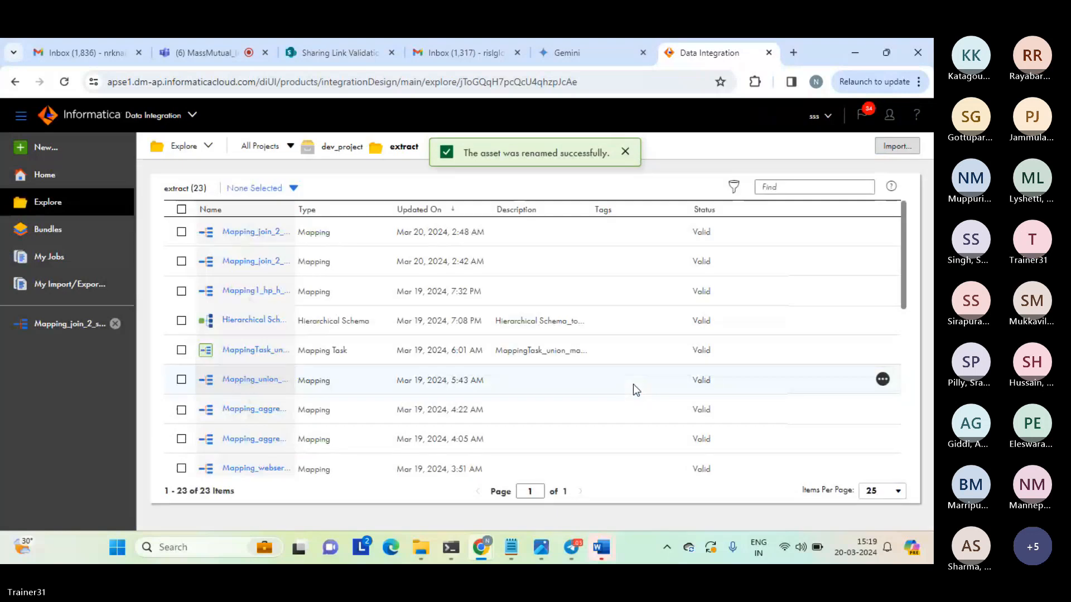
click(625, 152)
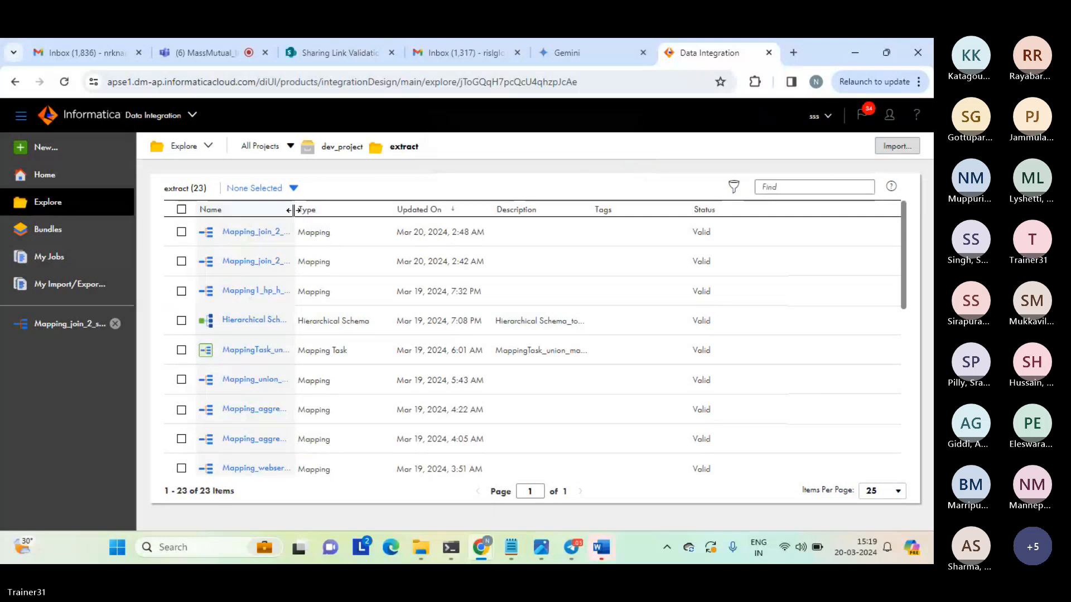
Widen the asset list's Name column and open the "Mapping_join_2_sources - master outer join" mapping.
drag(294, 211, 393, 212)
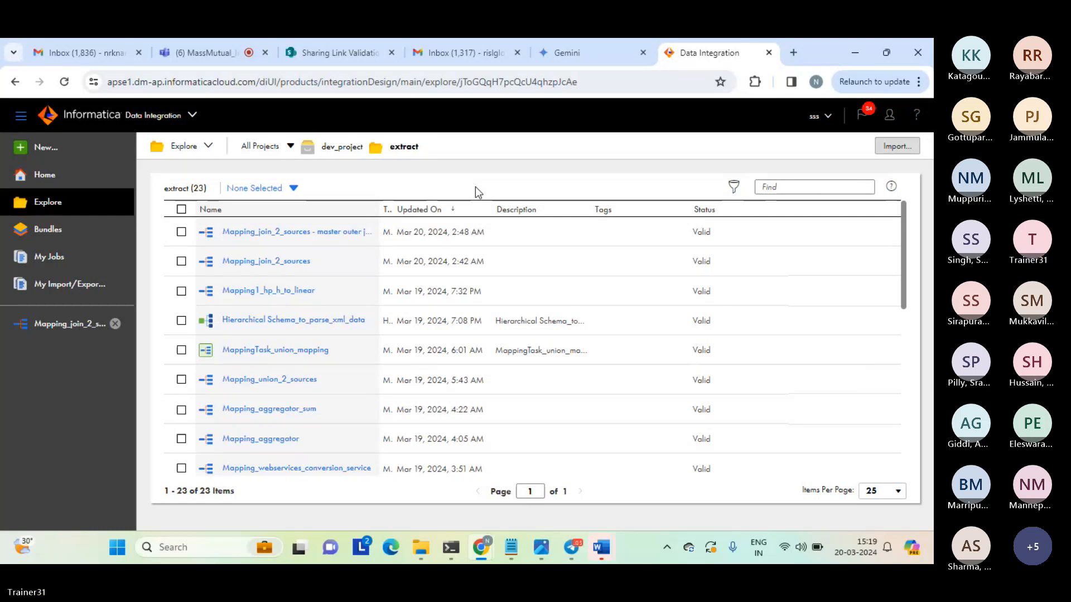
click(303, 231)
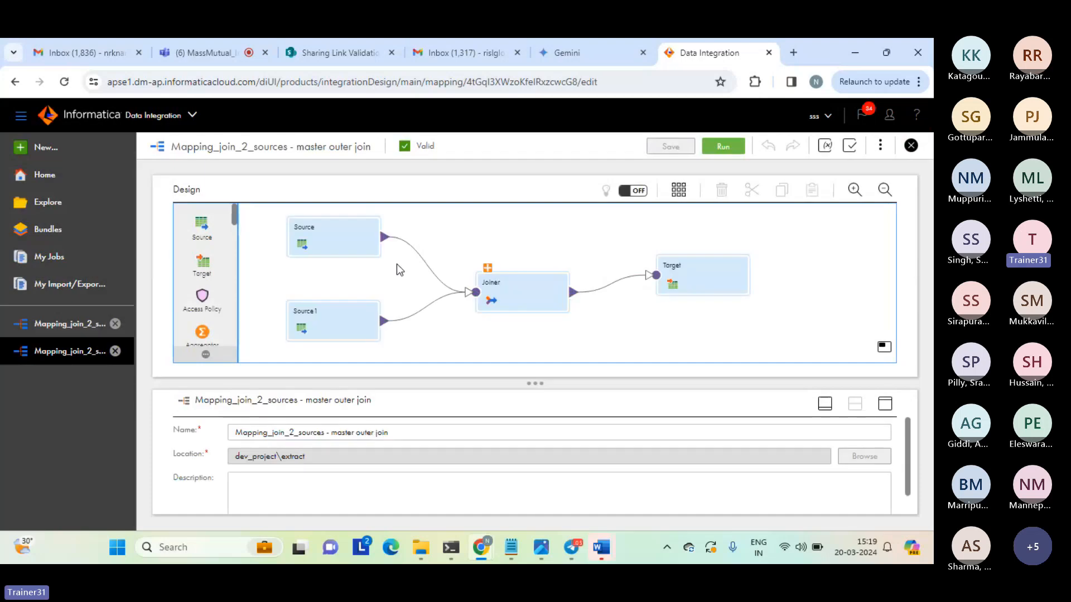
click(512, 287)
click(469, 224)
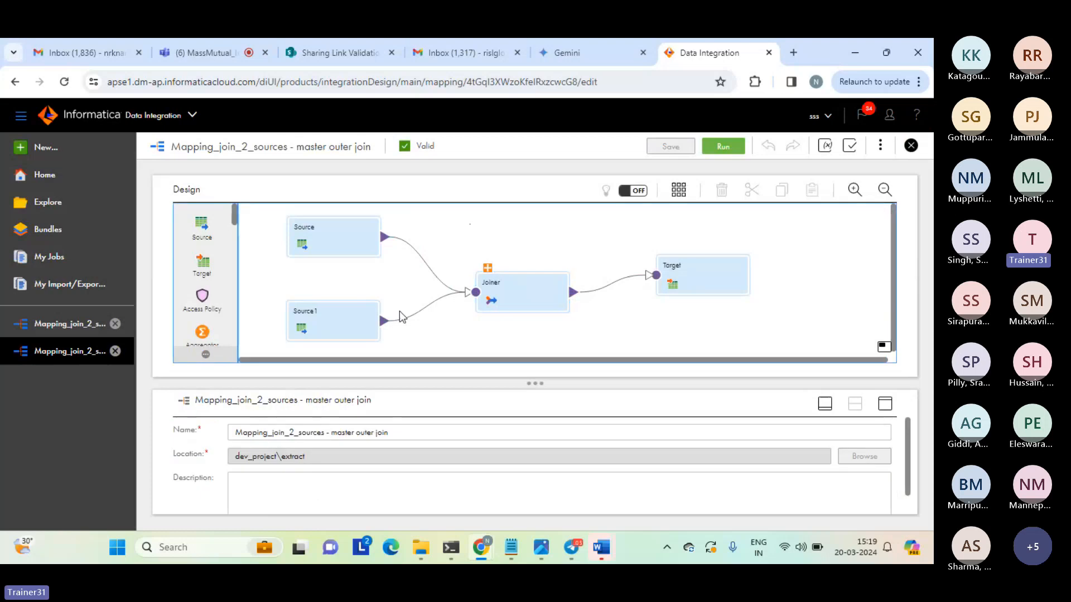
Set the Joiner's join type to Master Outer, save the mapping and restore the split view with the design canvas.
drag(396, 433, 332, 433)
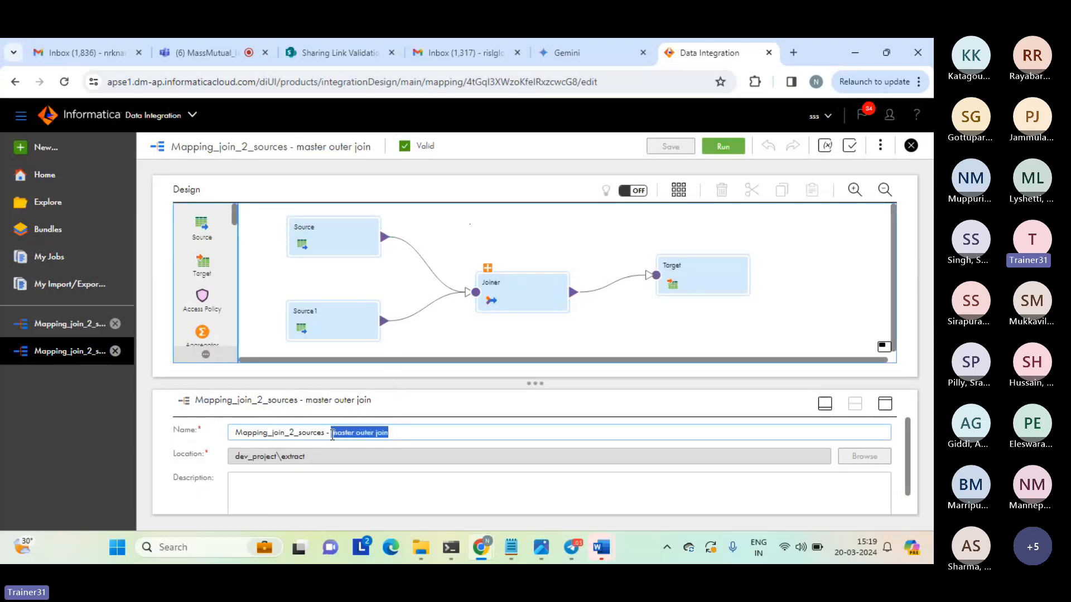
click(565, 243)
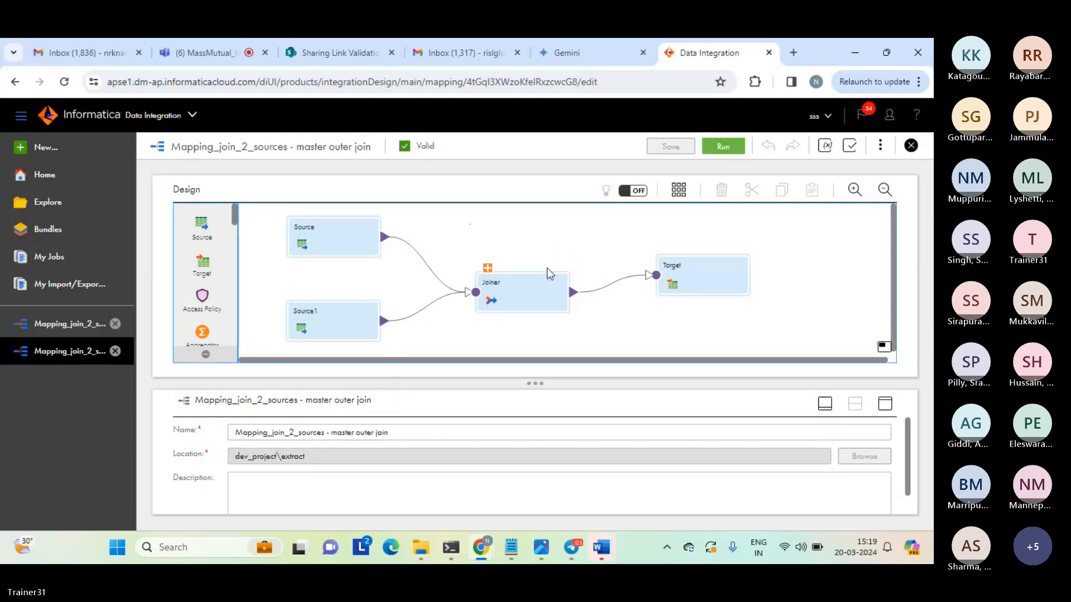
click(537, 294)
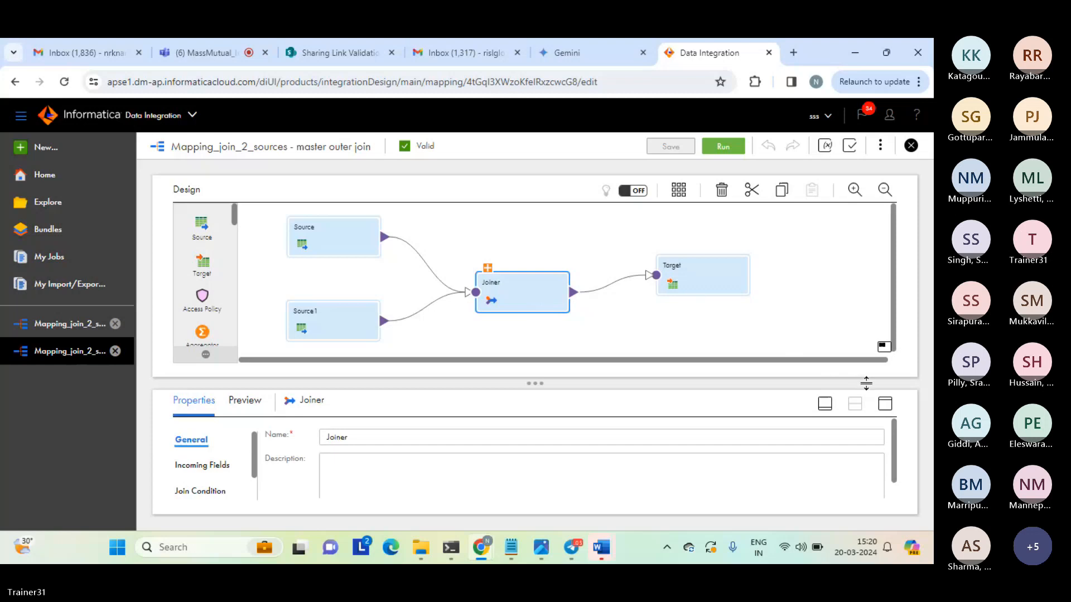
click(884, 403)
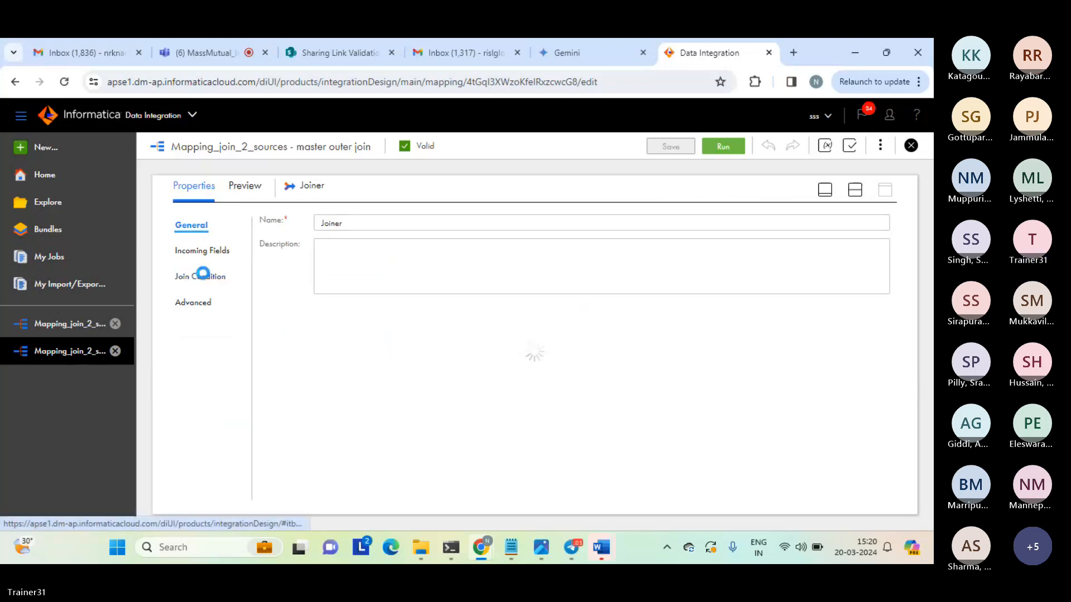
click(204, 277)
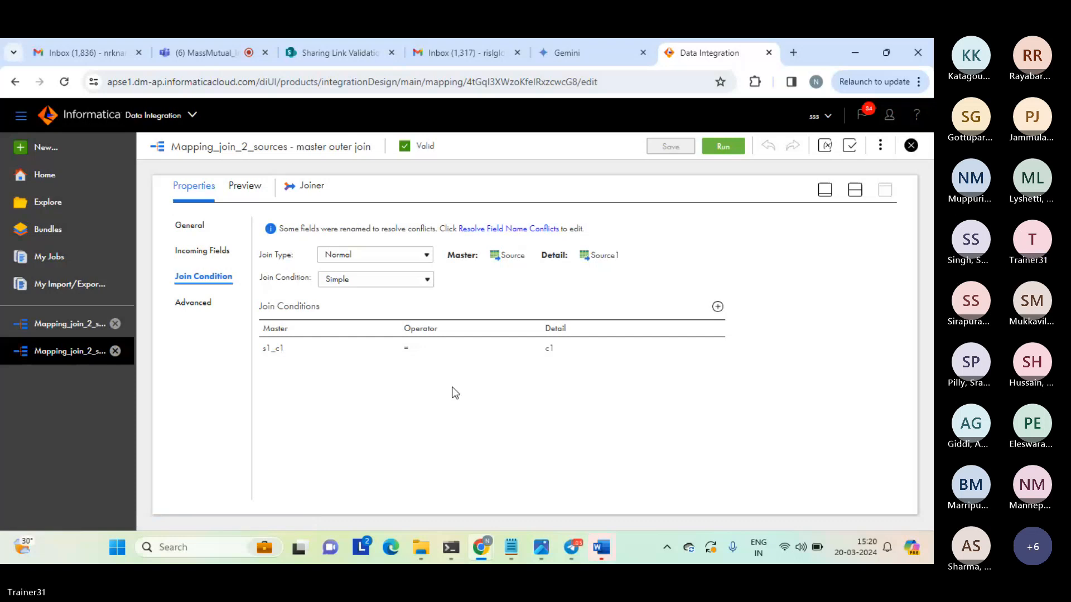
click(426, 257)
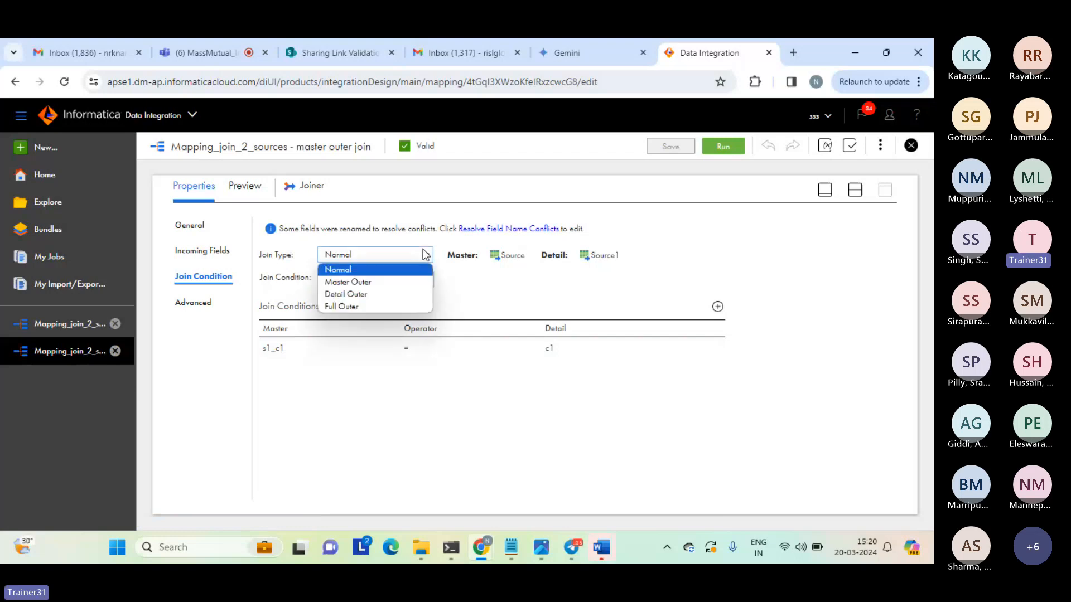
click(356, 282)
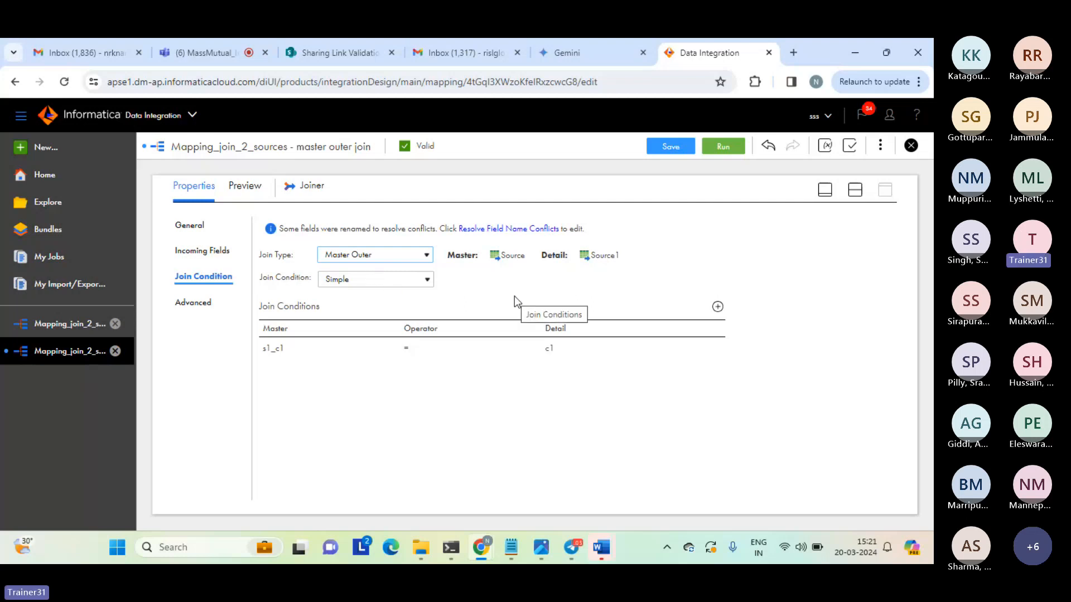
click(664, 146)
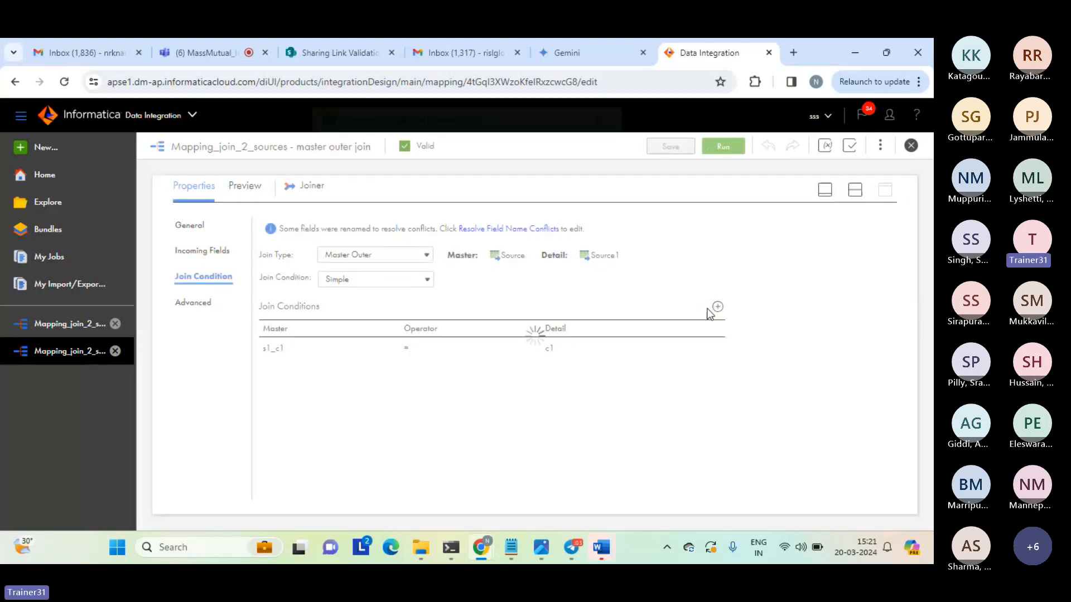
click(854, 191)
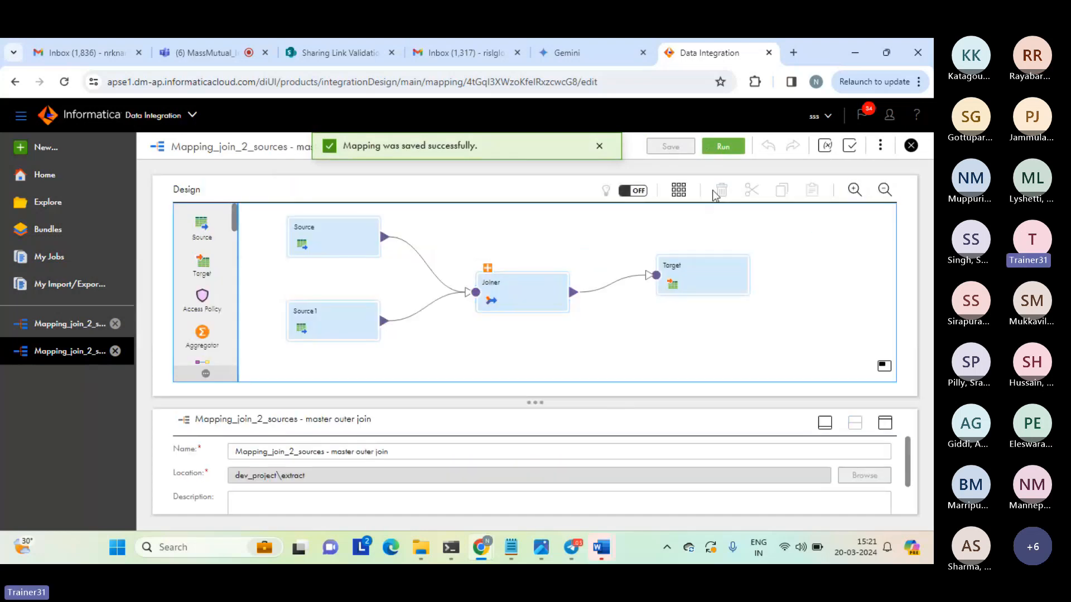
Run the master outer join mapping and check its refreshed job status and rows processed in My Jobs.
click(721, 149)
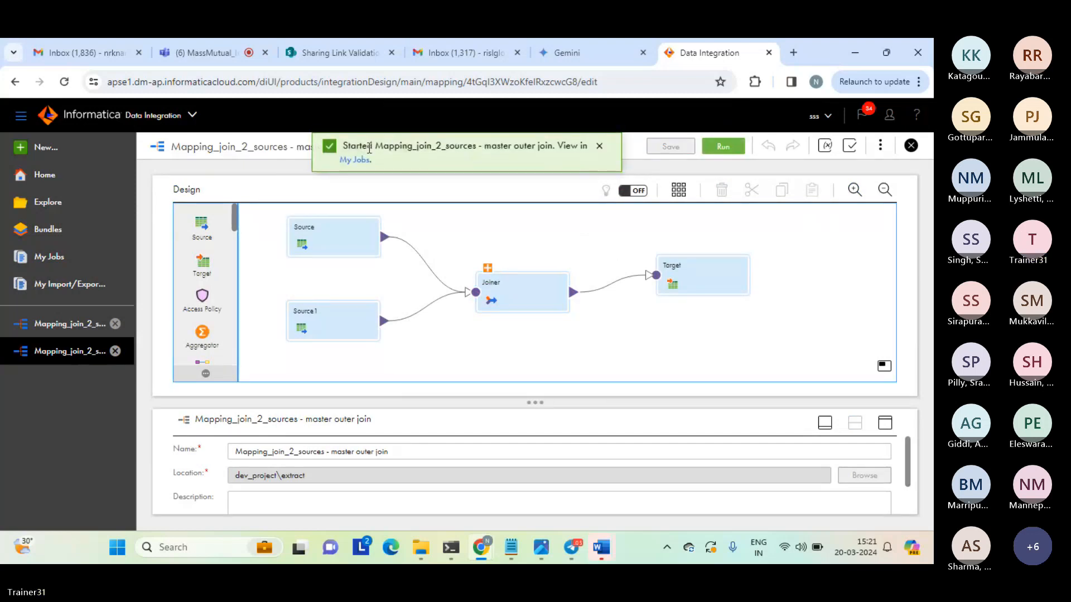
click(353, 160)
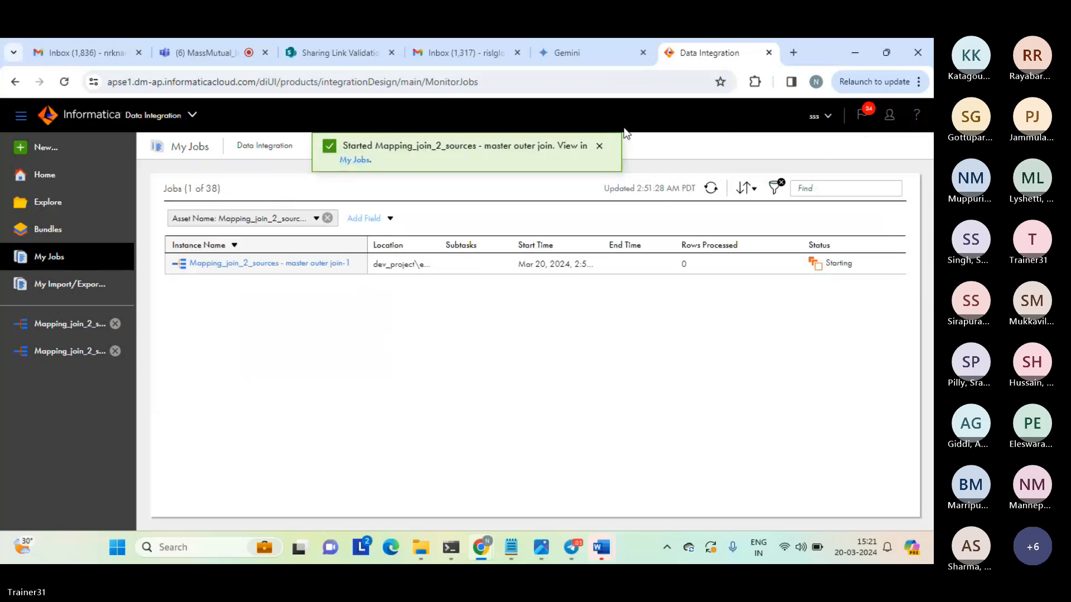
click(600, 148)
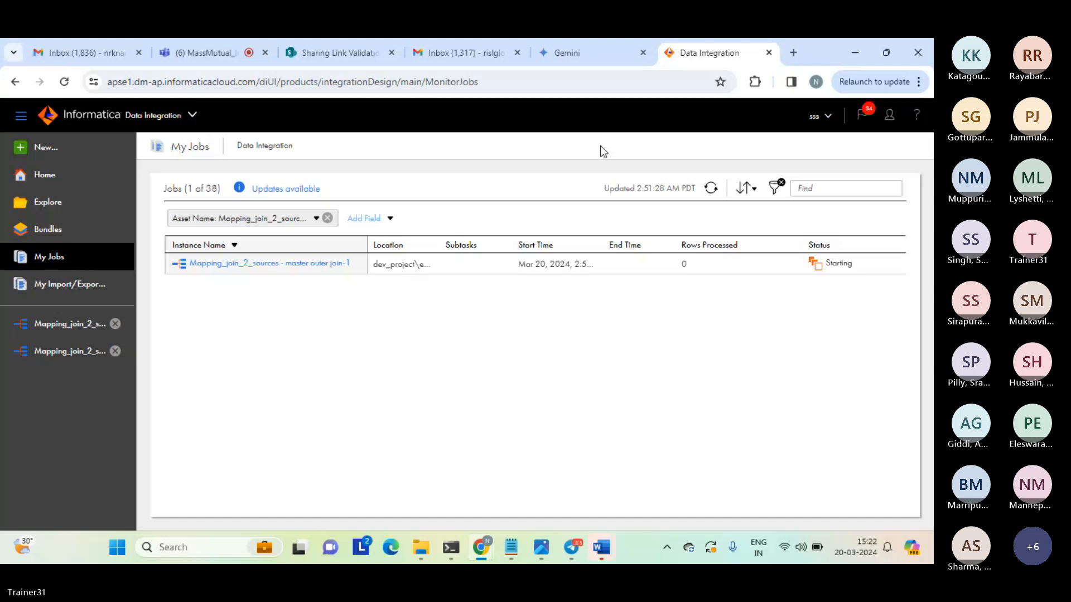
click(710, 188)
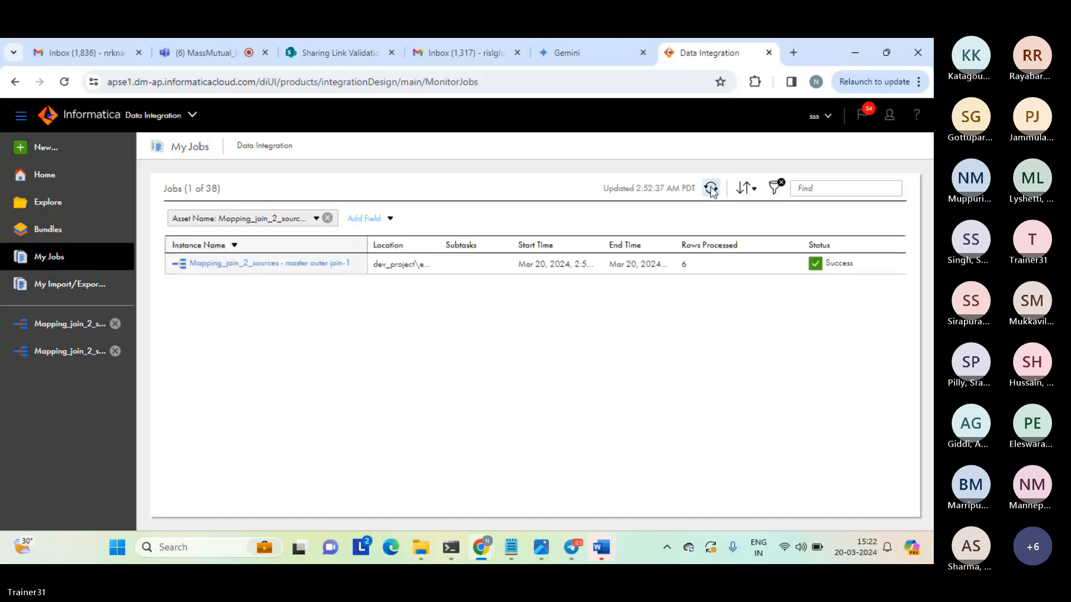
double_click(681, 266)
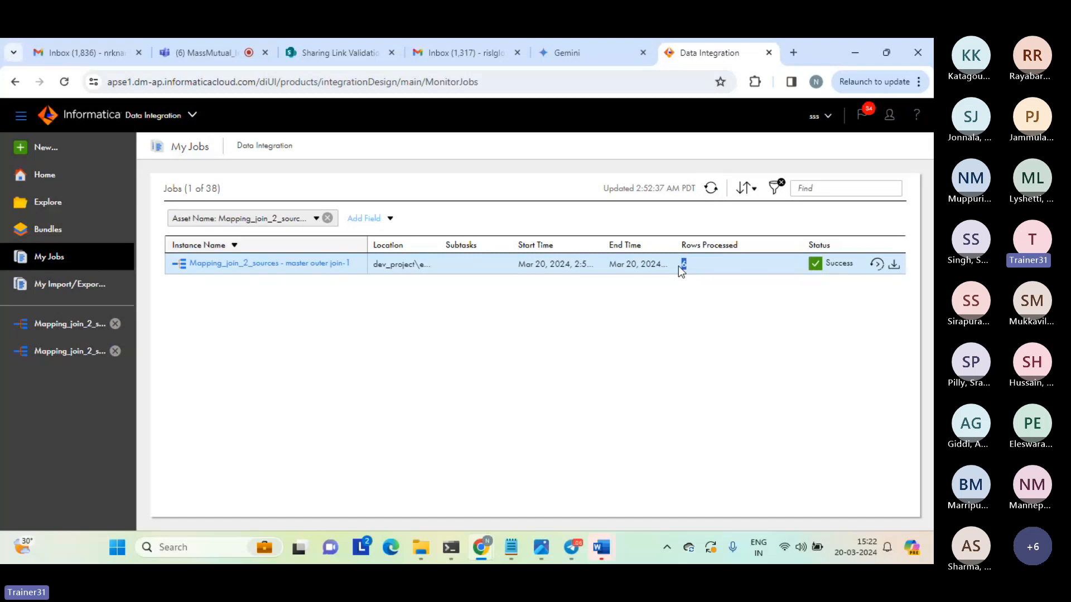
click(741, 323)
click(702, 322)
Open normal_join_result_c1 from the target folder, examine the matched rows and the unmatched 111, 222, 333 row, and close the file.
mouse_move(425, 549)
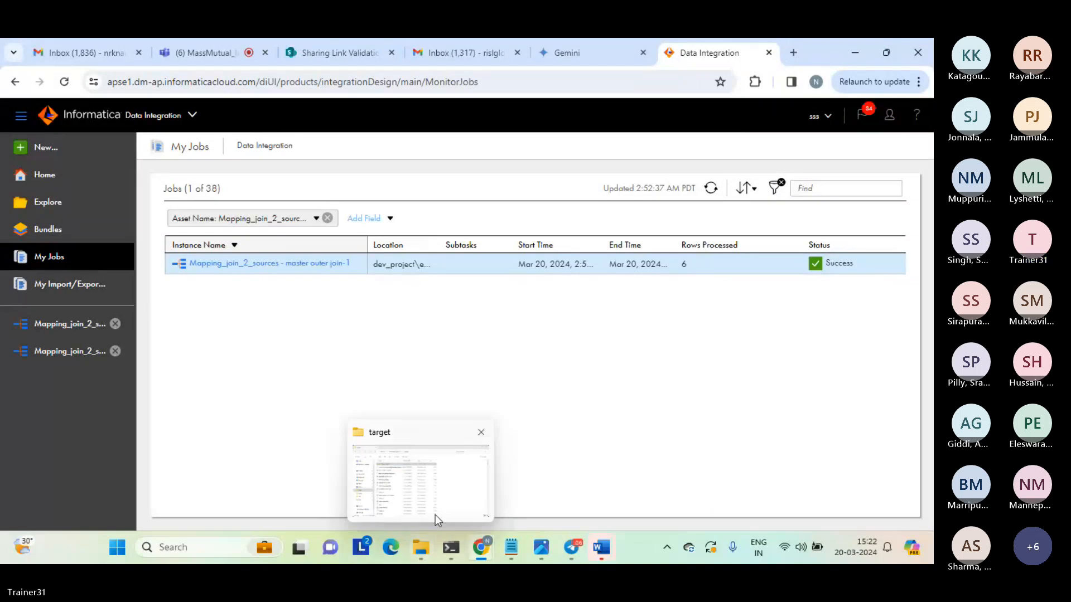
click(435, 514)
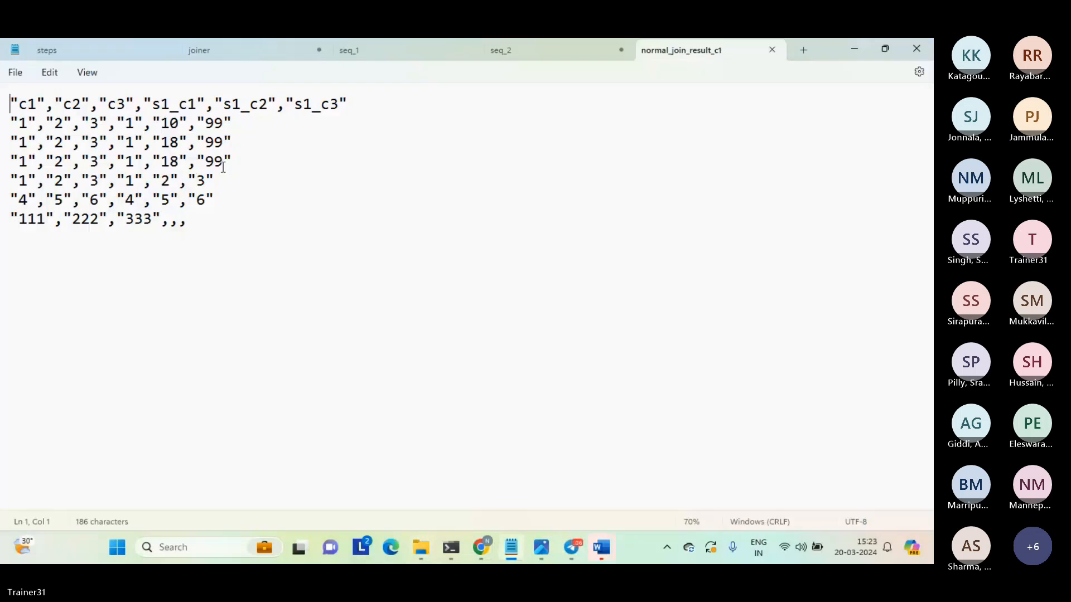
drag(238, 200, 2, 131)
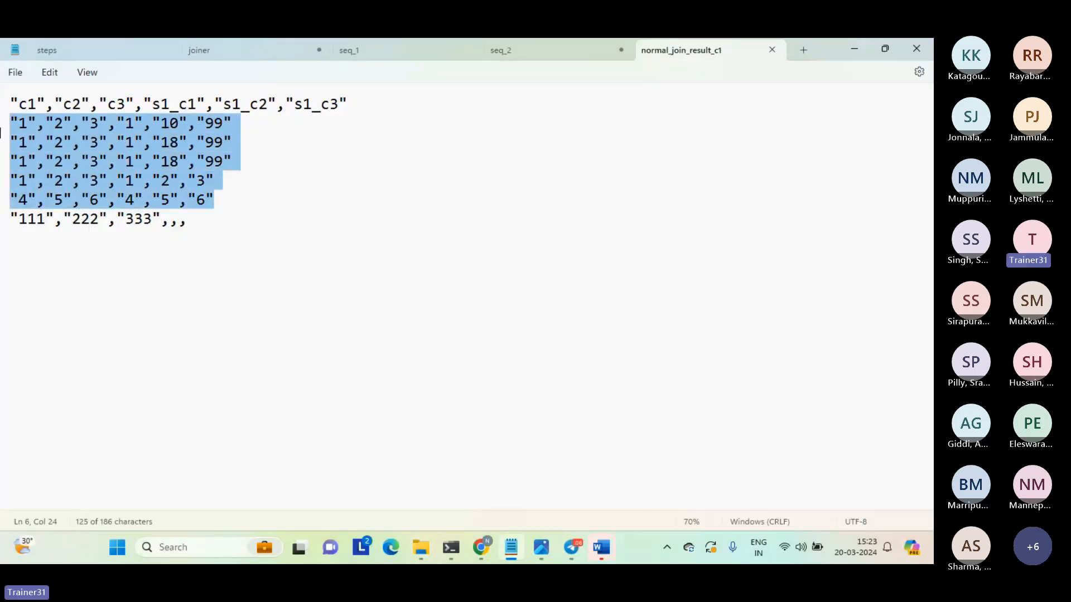
drag(160, 219, 2, 226)
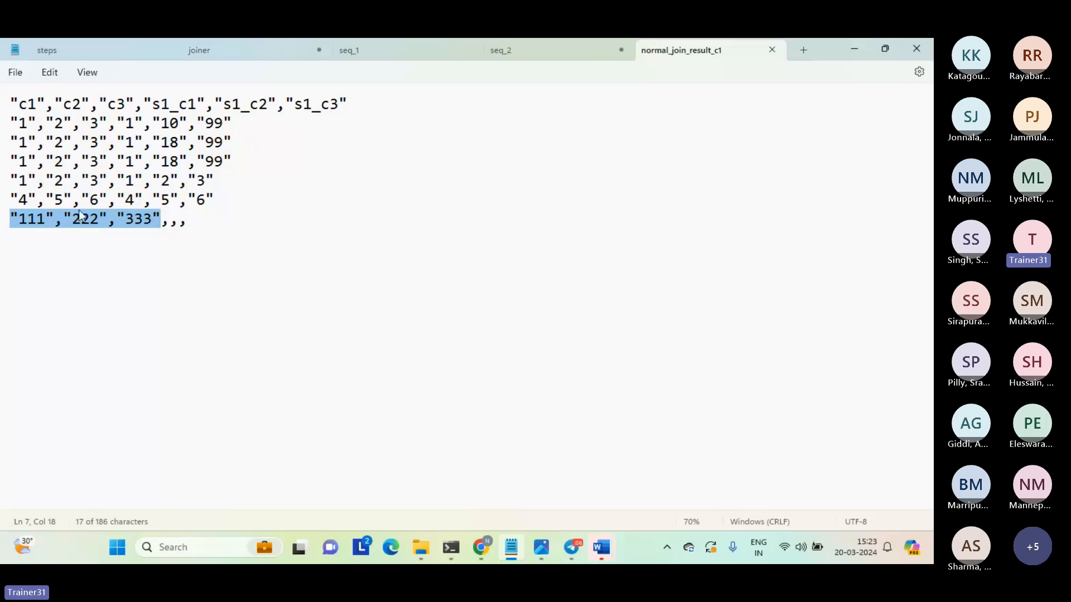
click(165, 228)
drag(165, 229, 213, 226)
click(229, 228)
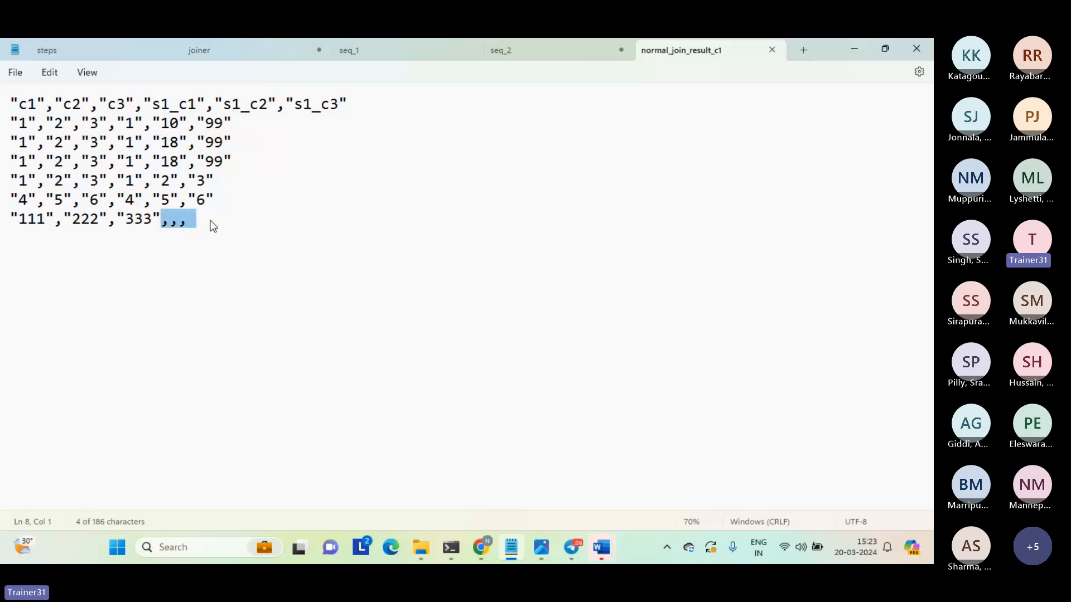
click(213, 226)
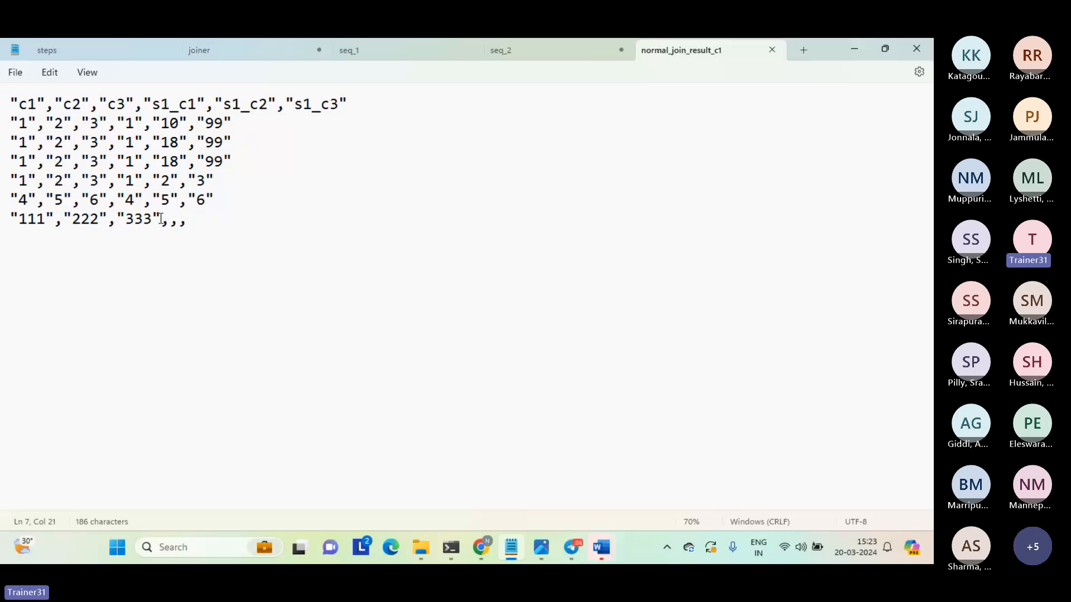
drag(161, 219, 13, 224)
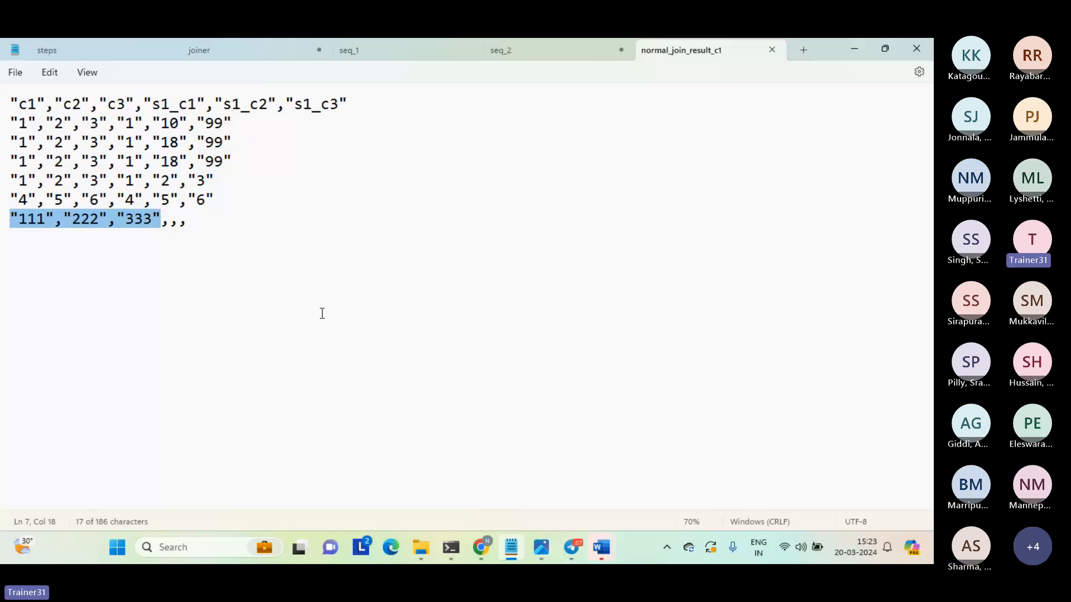
click(322, 313)
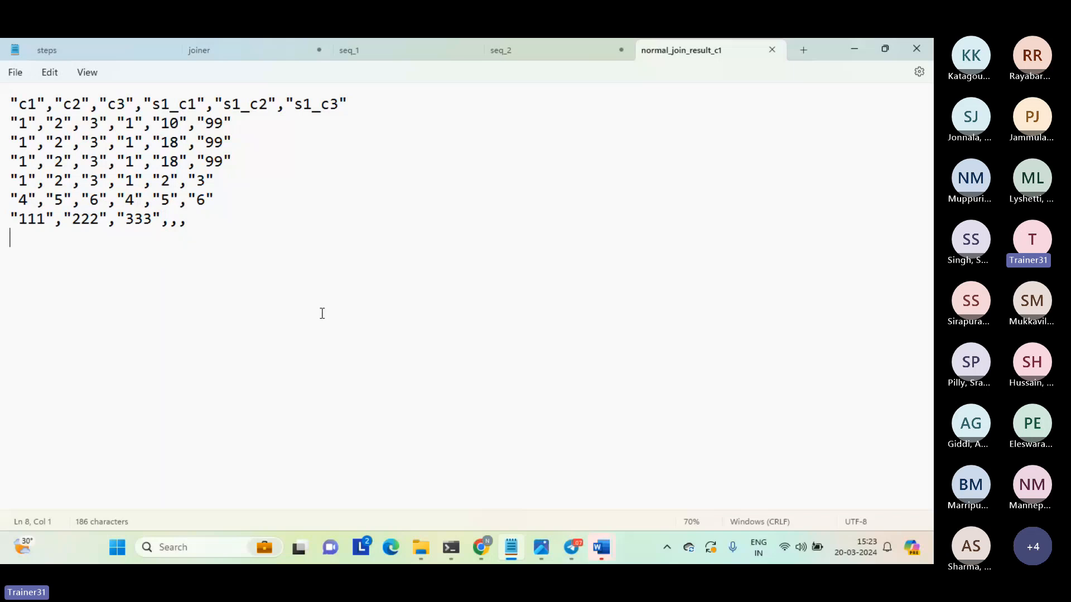
click(772, 50)
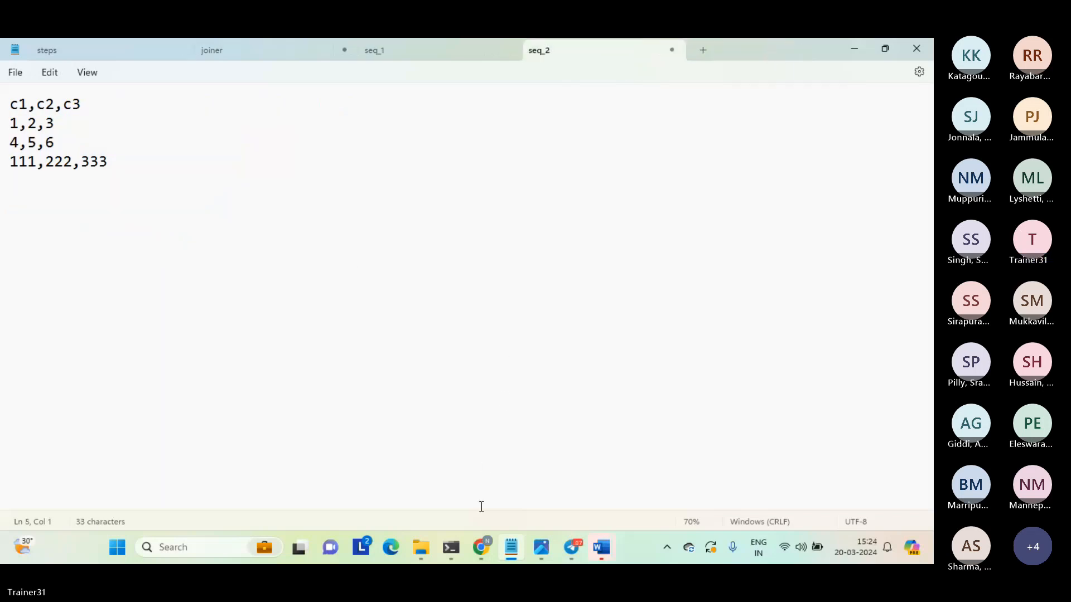
Switch back to Informatica and copy "Mapping_join_2_sources - master outer join" into the extract folder of dev_project, keeping both mappings.
mouse_move(481, 547)
click(427, 492)
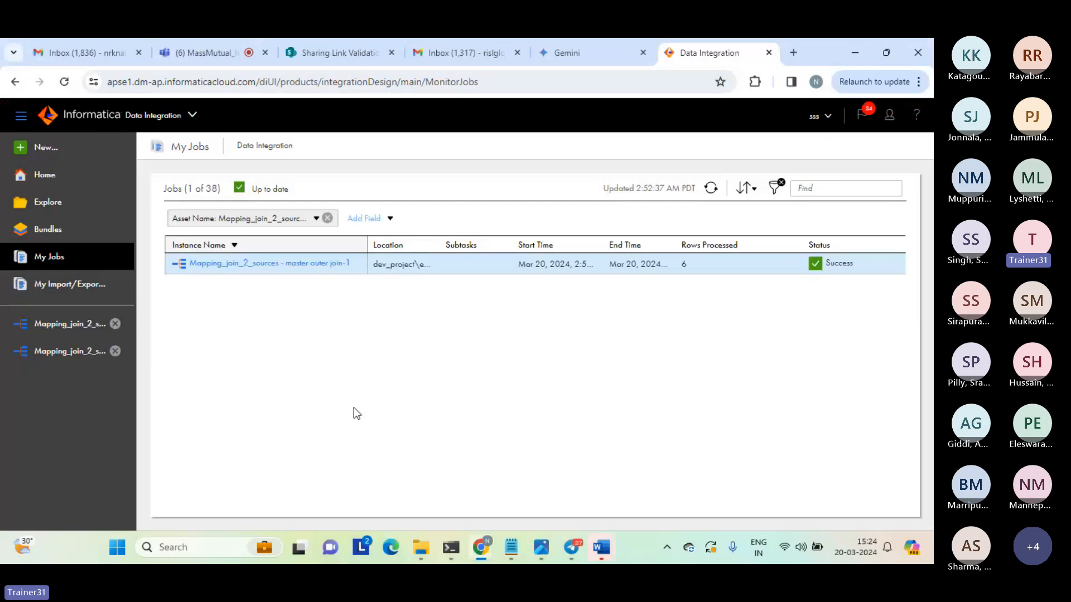
click(46, 205)
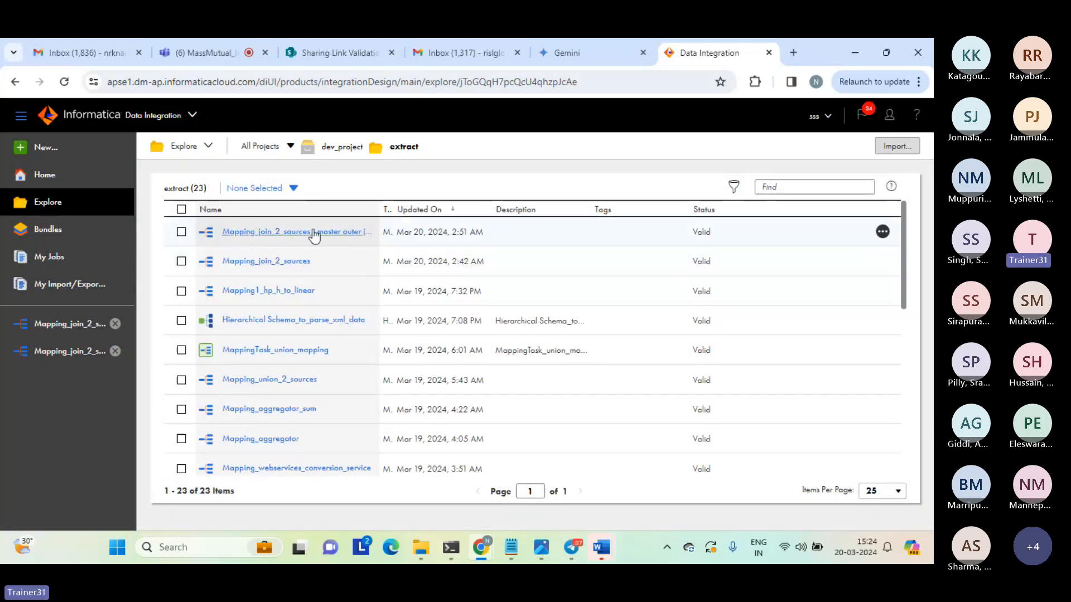
click(182, 237)
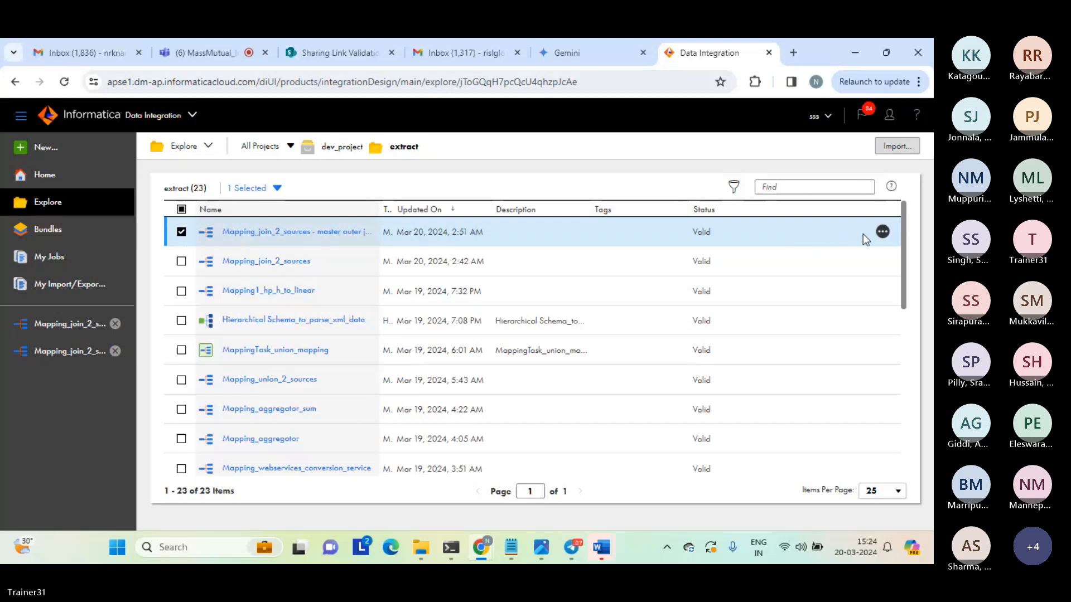
click(882, 233)
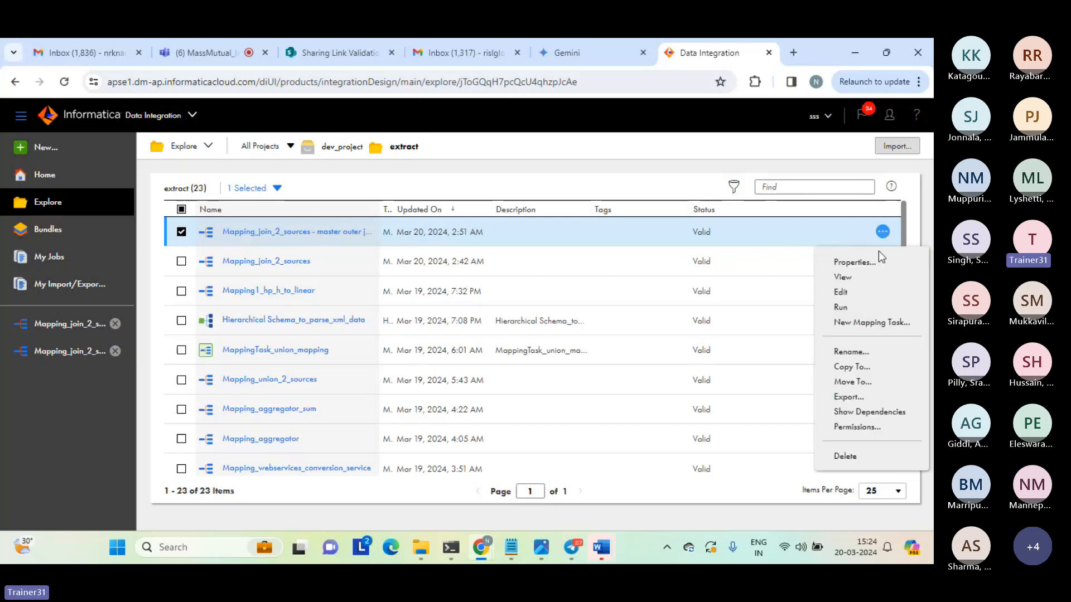
click(857, 368)
click(243, 230)
click(279, 249)
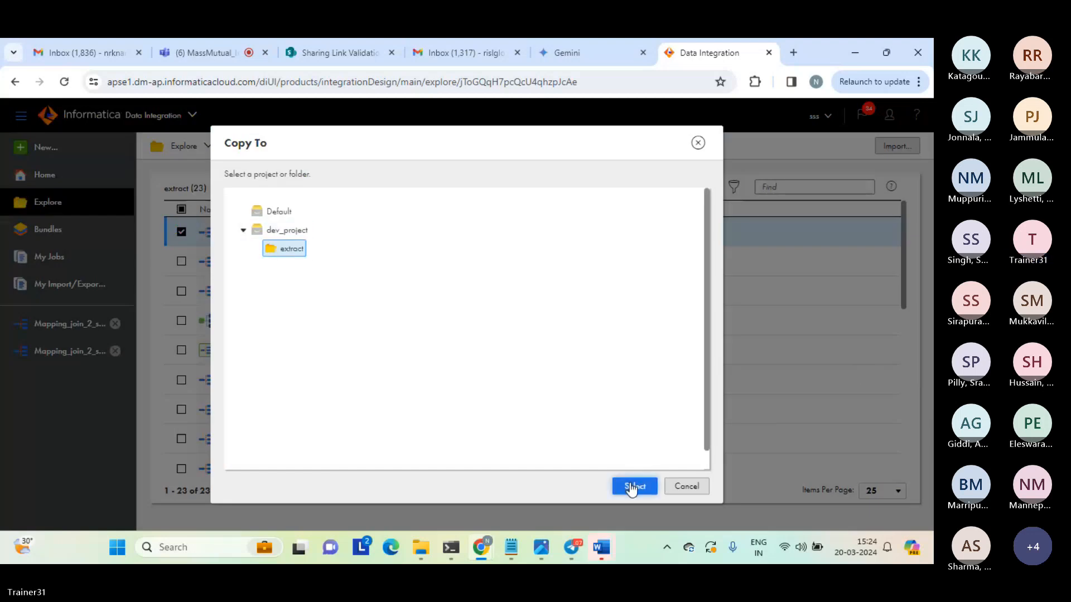
click(632, 486)
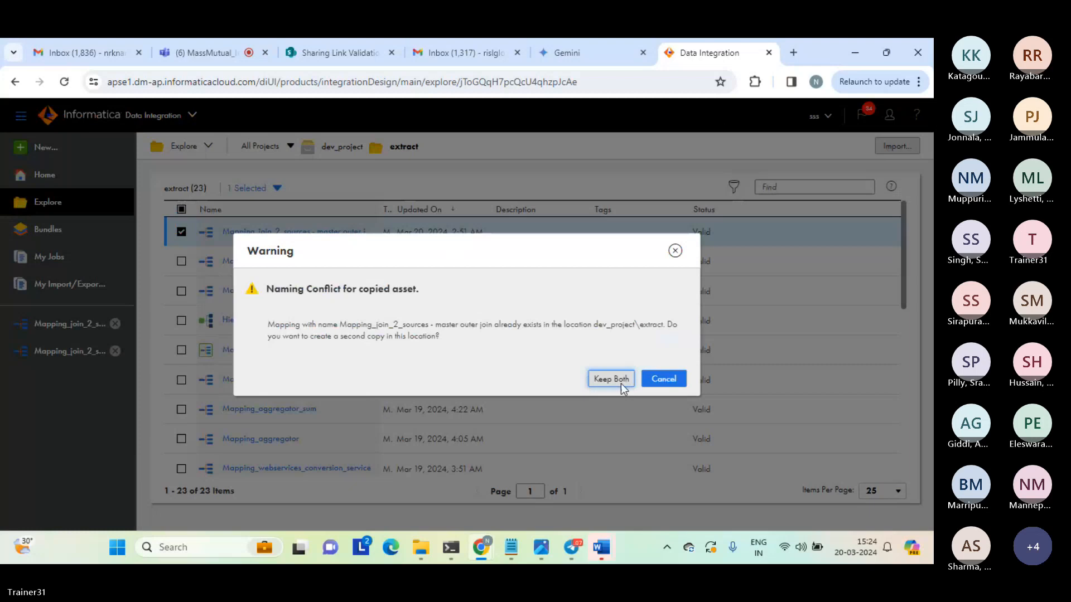
click(621, 383)
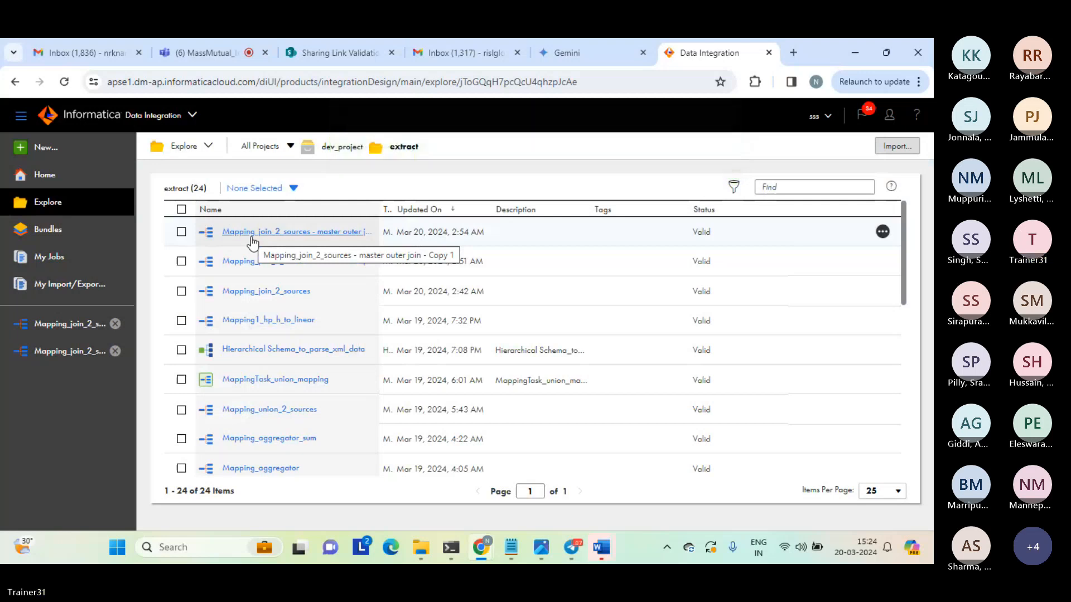
Rename the new copy as "Mapping_join_2_sources - detail outer join" and open it.
click(879, 233)
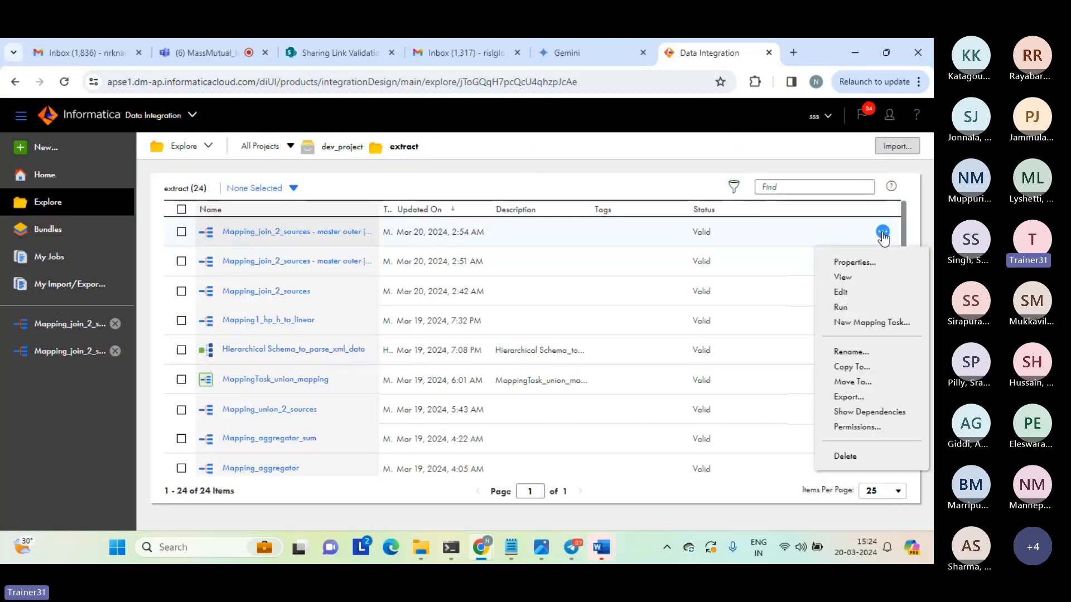
click(858, 354)
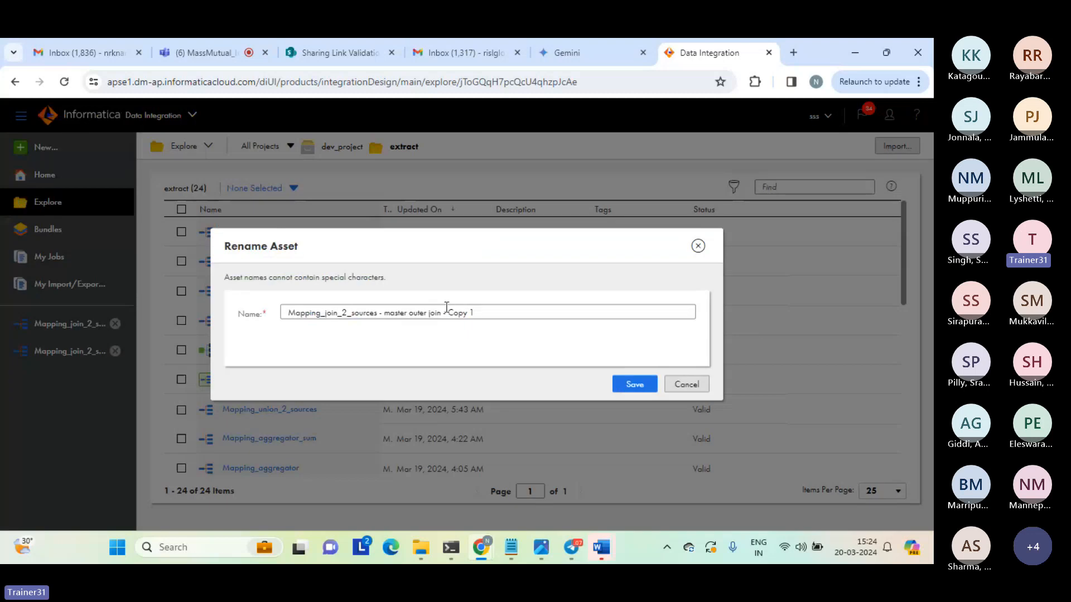
double_click(399, 314)
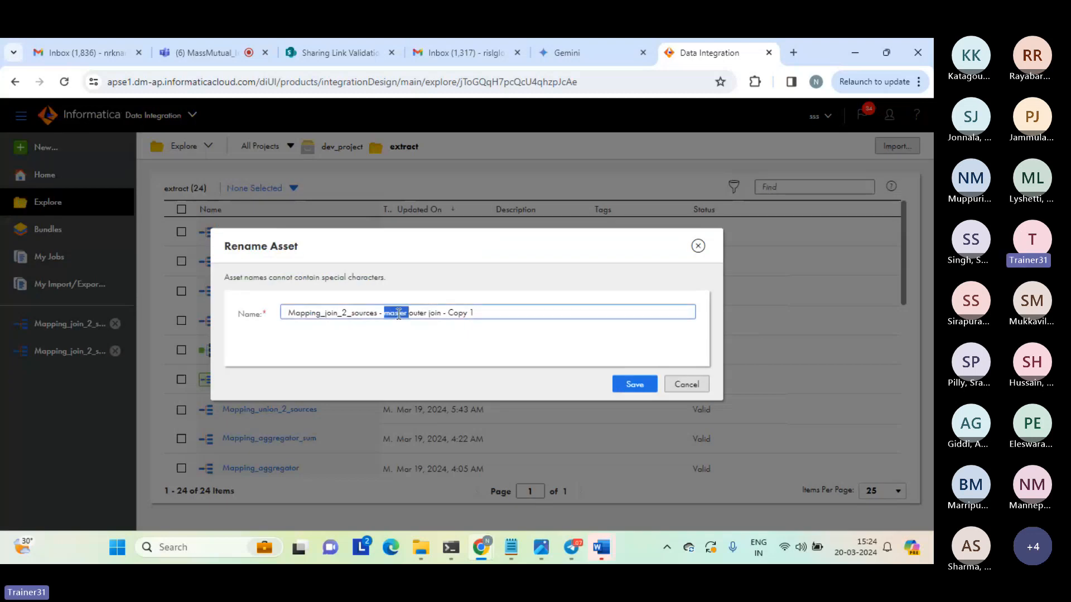
text(detail)
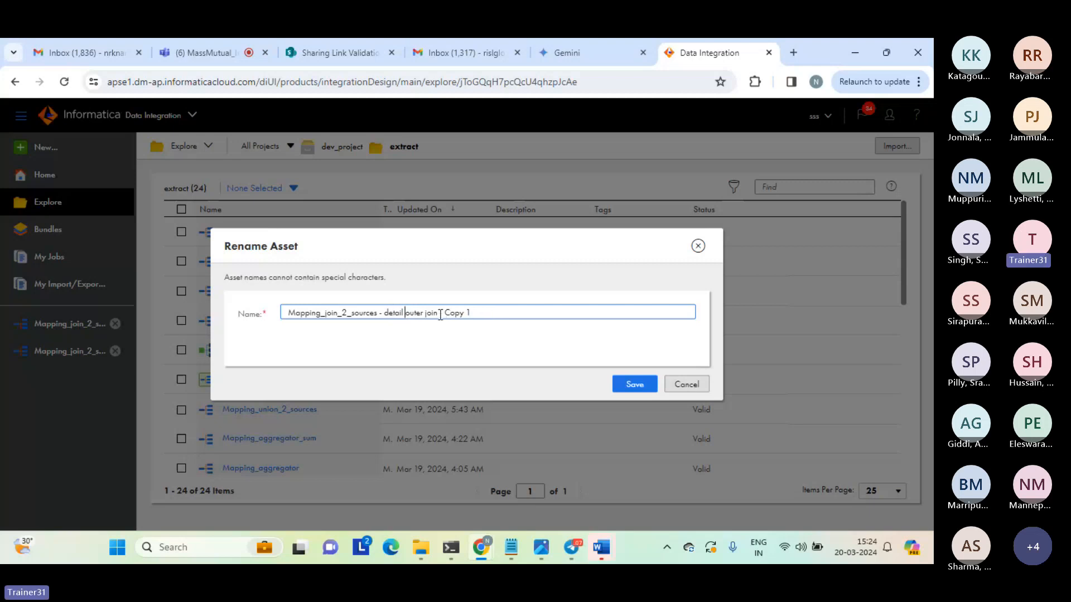
drag(440, 313, 512, 314)
key(BackSpace)
click(634, 384)
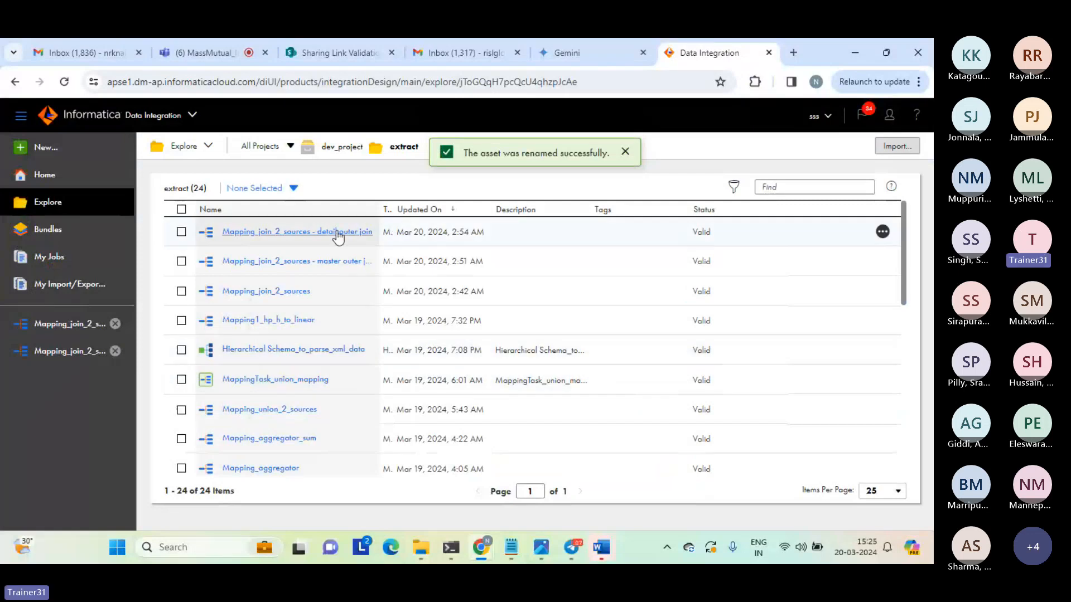
click(337, 233)
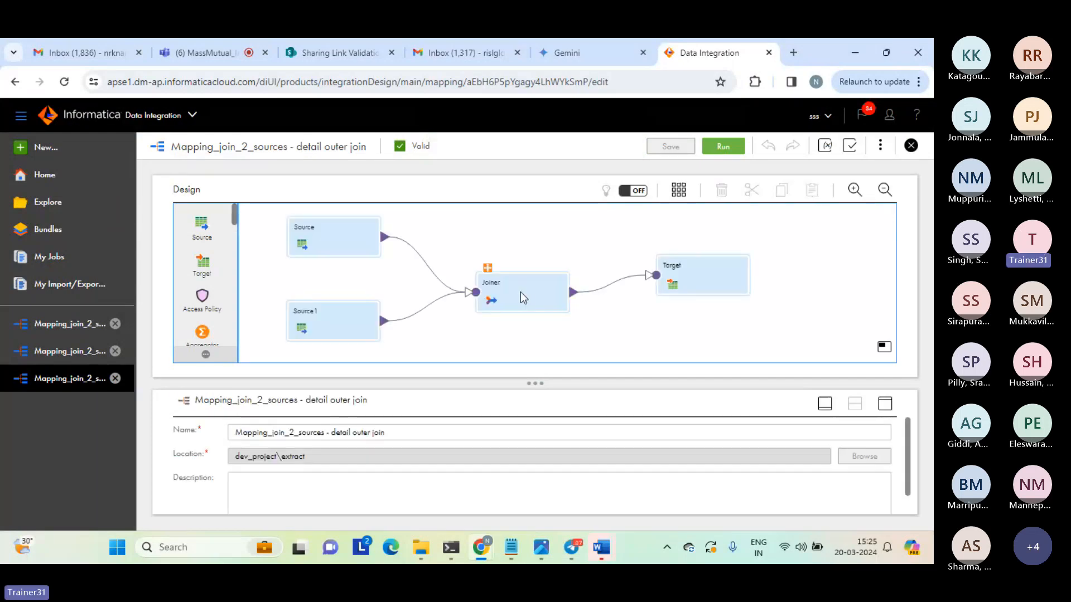
Set the Joiner's join type to Detail Outer, keeping the simple s1_c1 = c1 condition, and save the mapping.
click(521, 292)
click(886, 404)
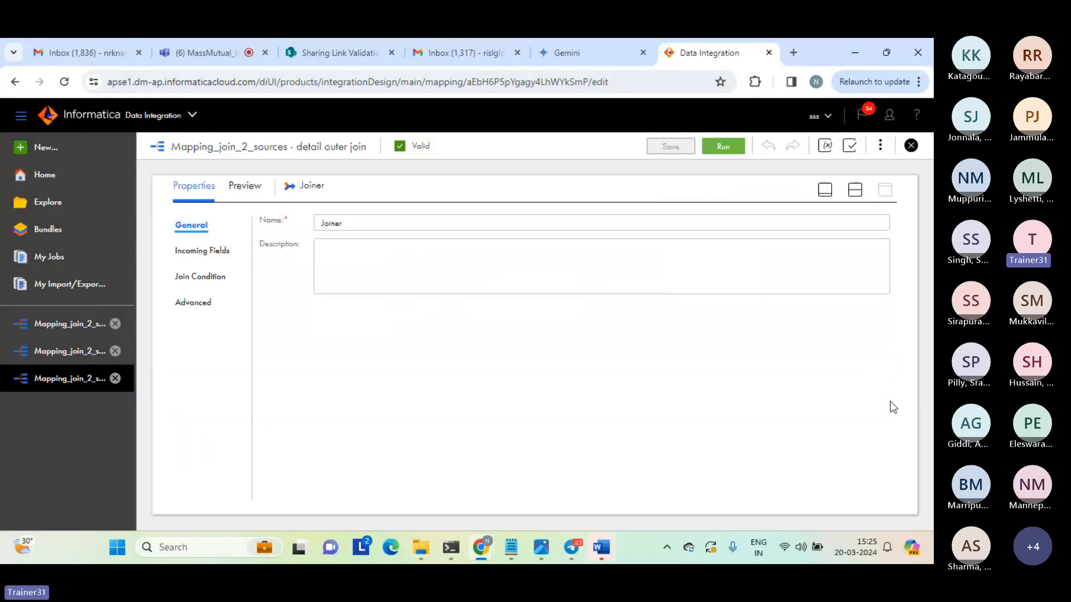
click(205, 277)
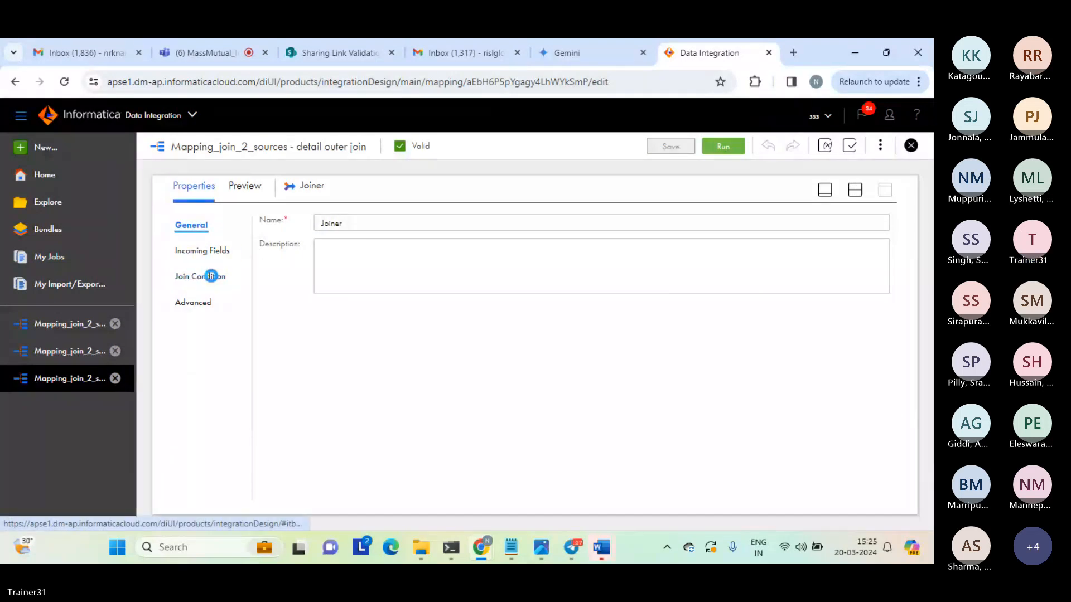
click(423, 254)
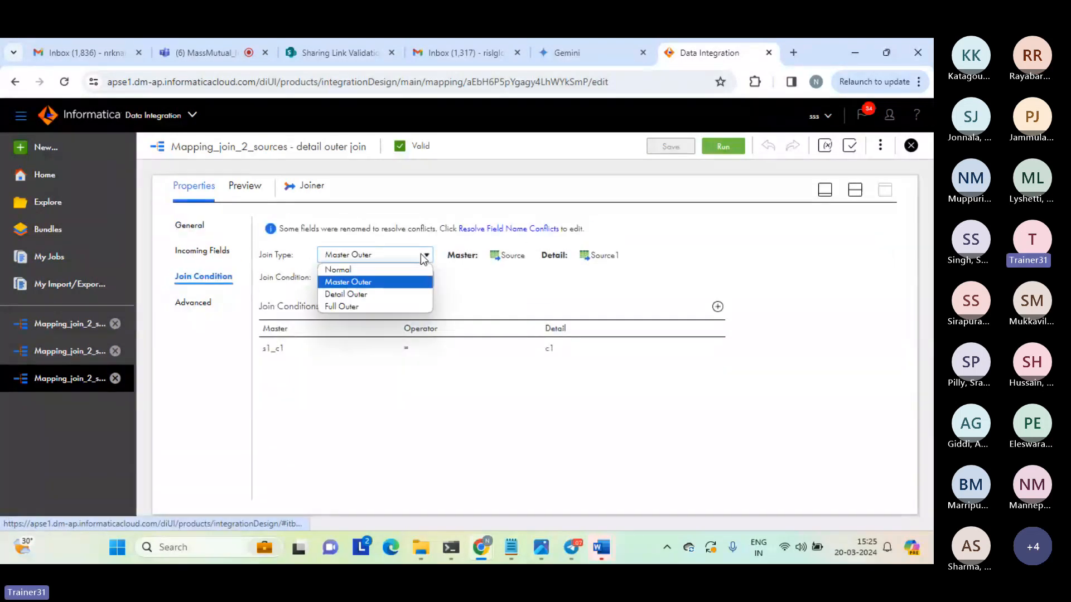
click(357, 294)
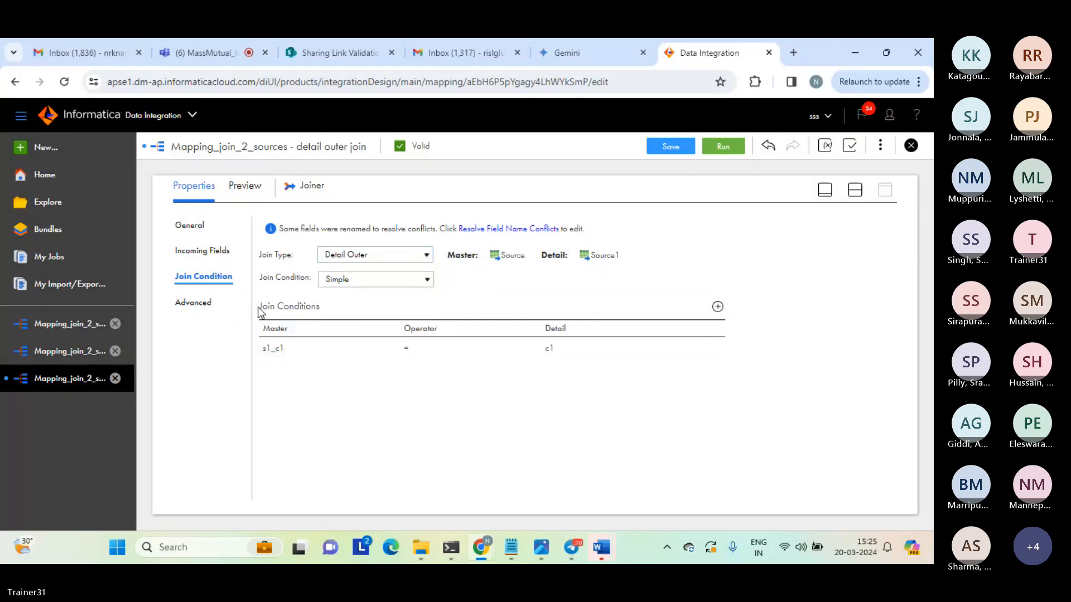
drag(262, 311, 423, 486)
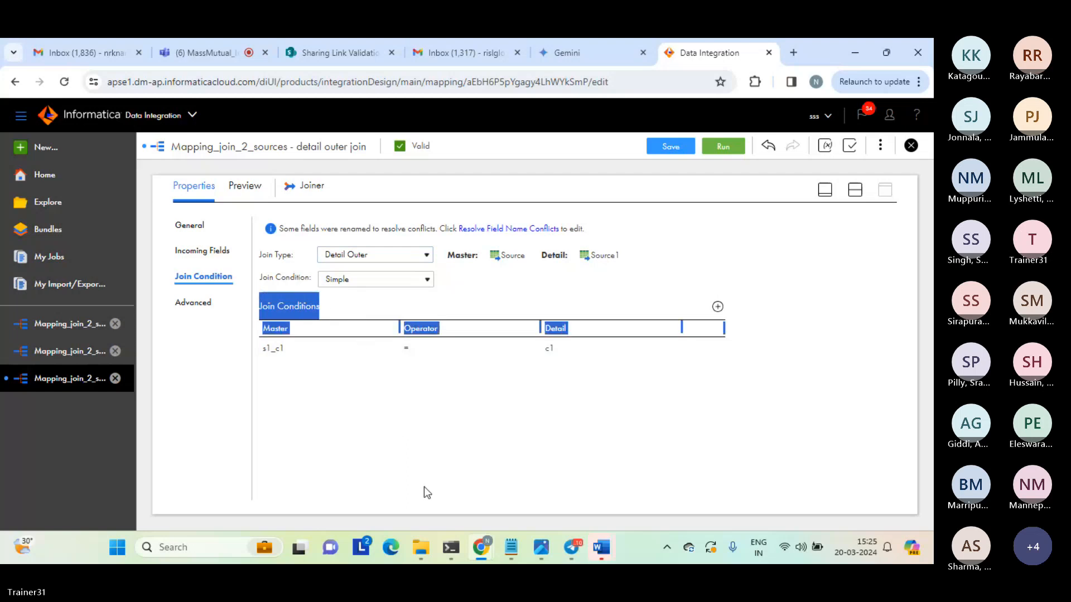
click(487, 450)
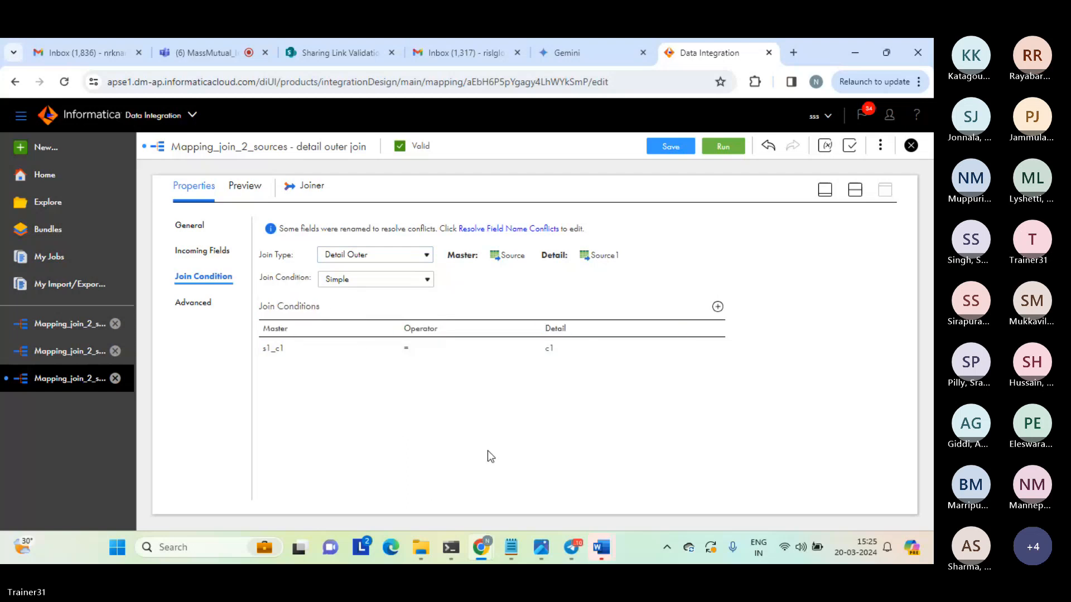
click(855, 191)
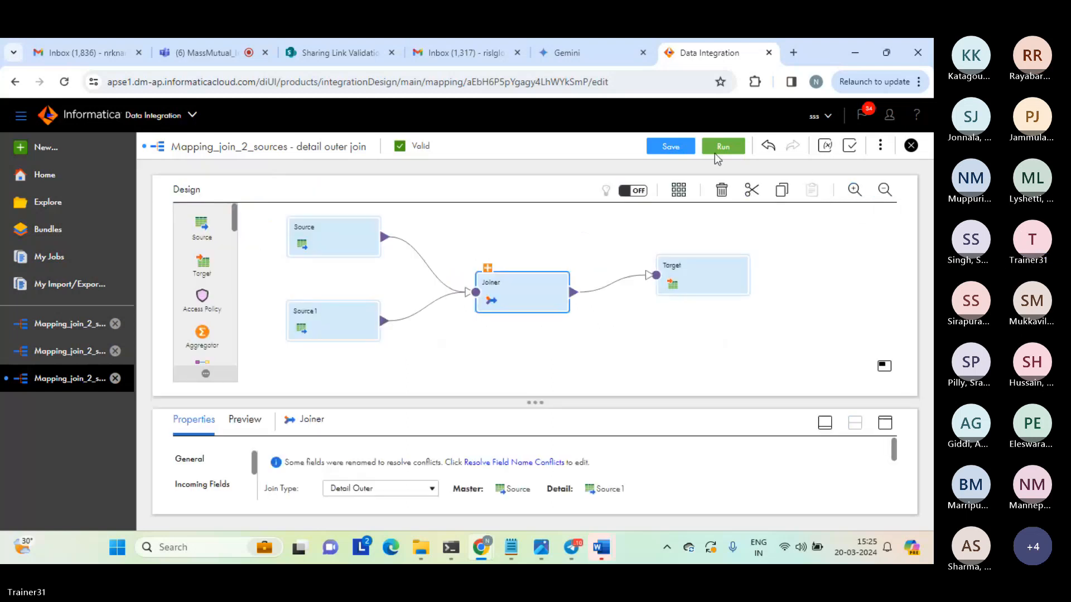
click(669, 145)
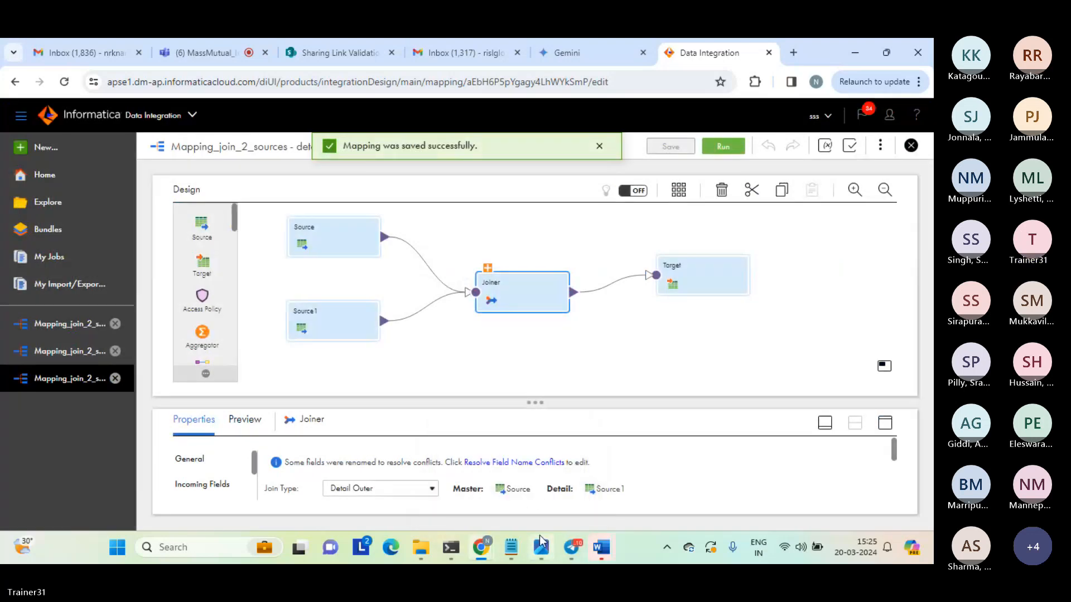
Run the detail outer join mapping and open its job in My Jobs.
mouse_move(542, 551)
mouse_move(511, 547)
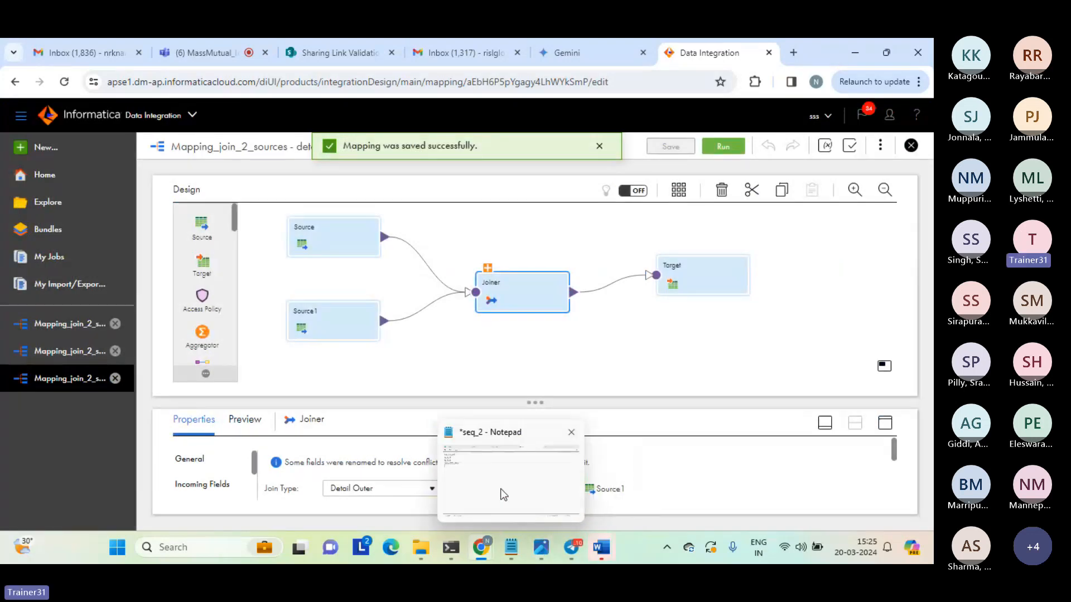
mouse_move(518, 471)
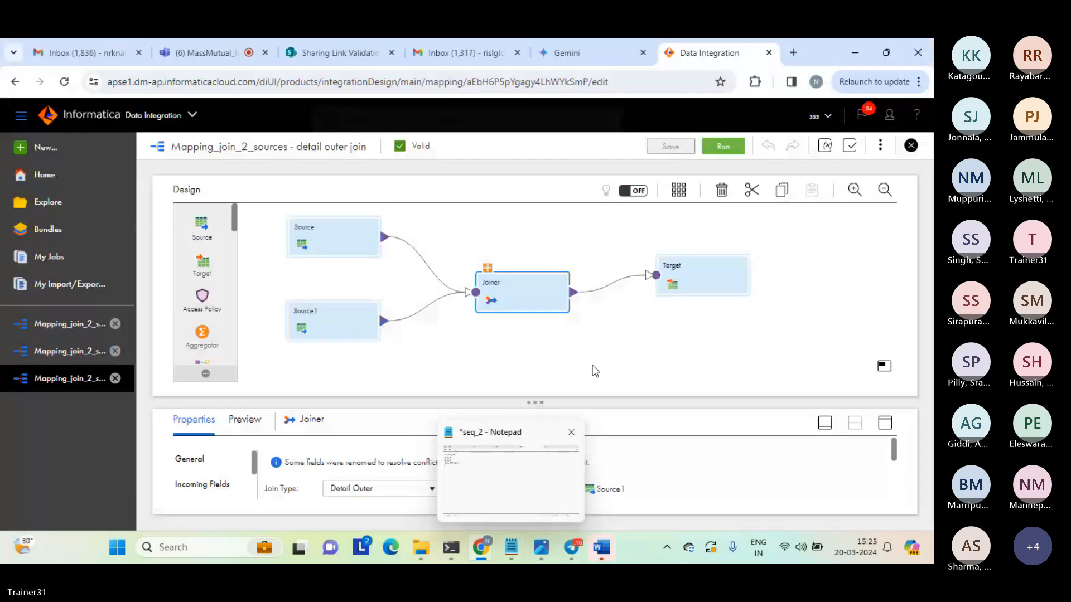
click(723, 149)
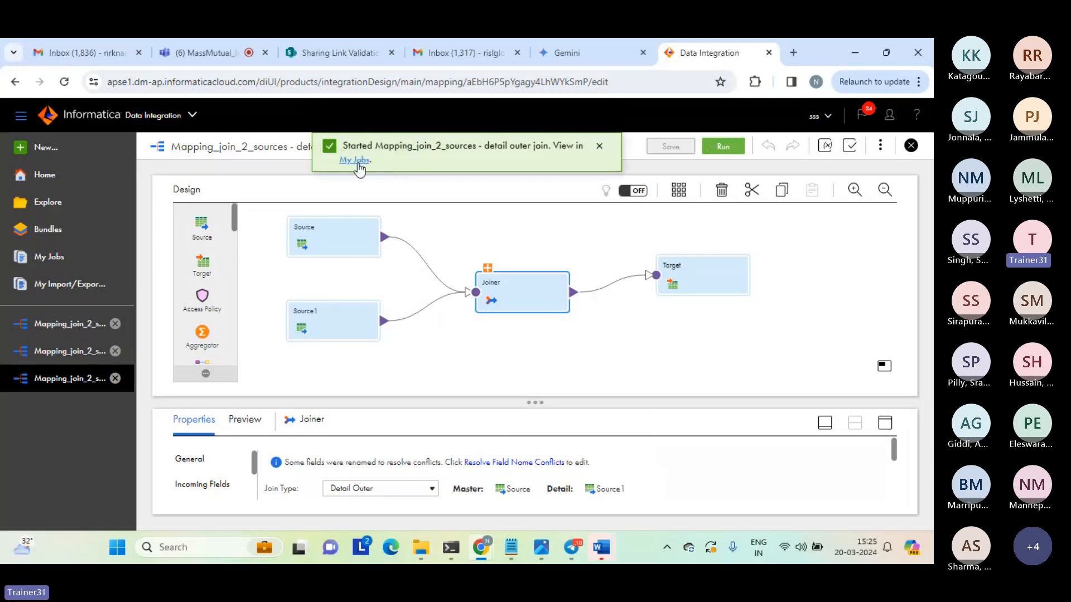
click(354, 160)
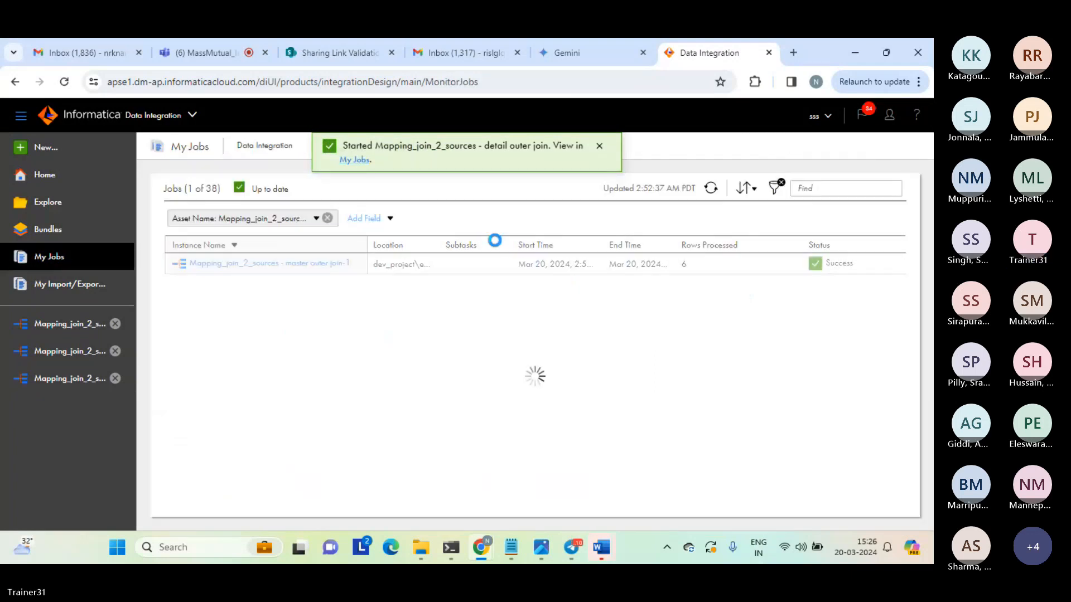
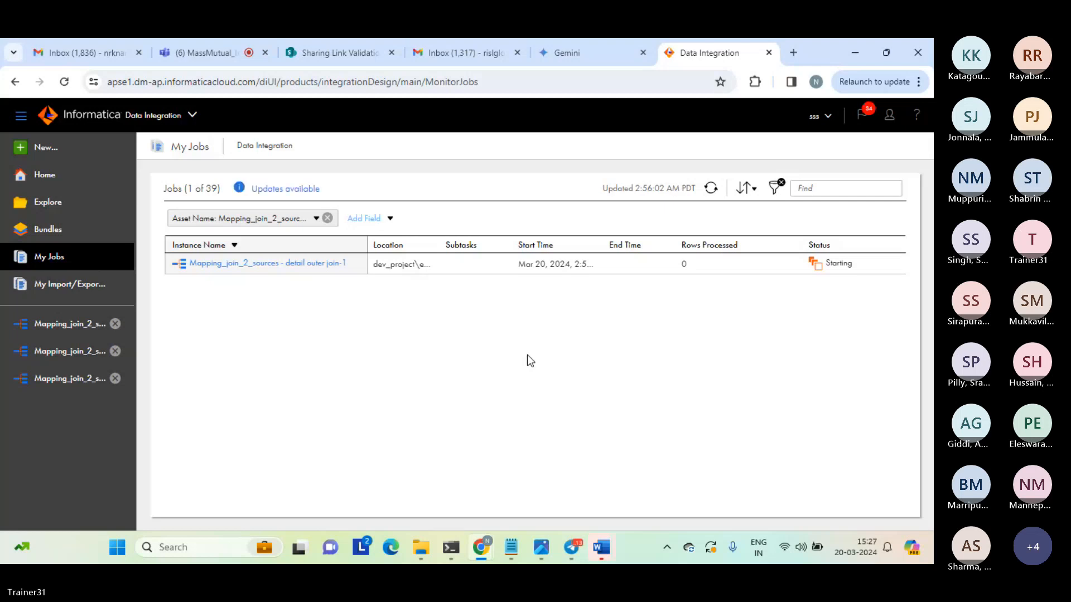
Refresh the detail outer join job's status and open the normal_join_result_c1 output file from the target folder.
click(711, 190)
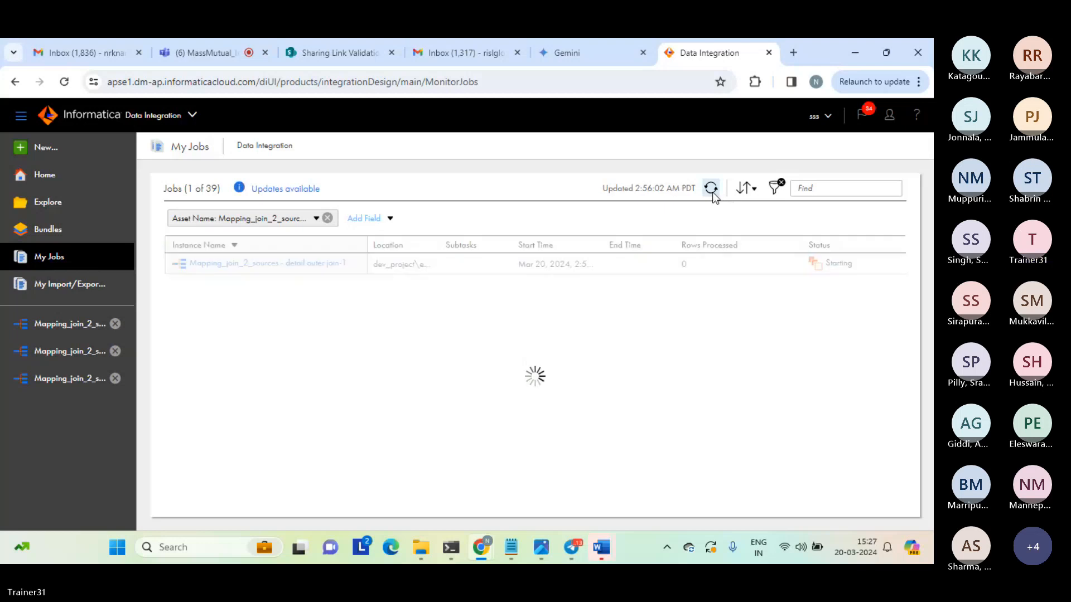
click(708, 268)
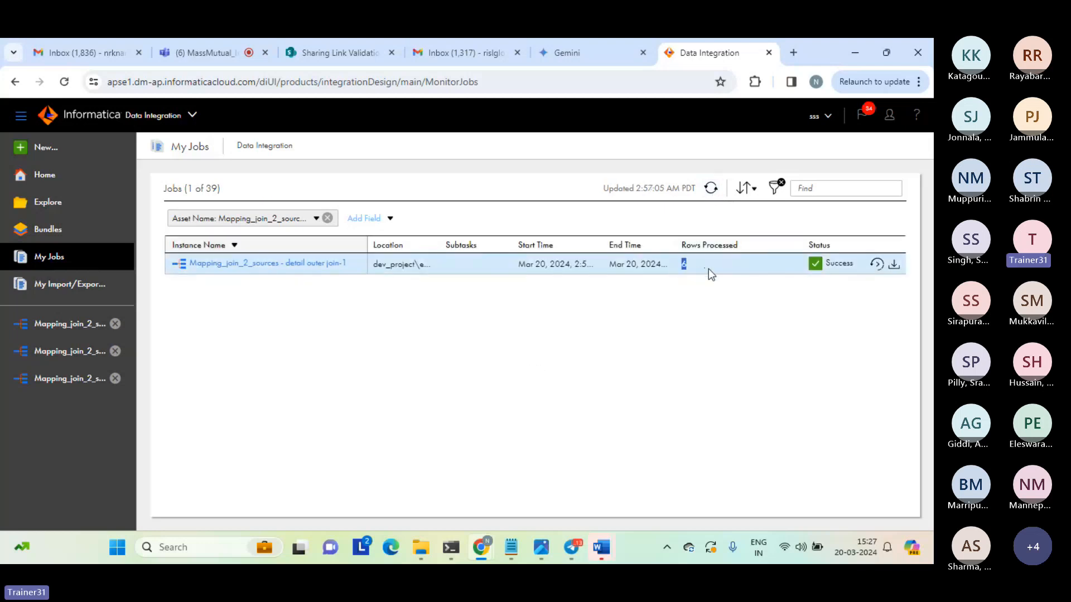
mouse_move(419, 547)
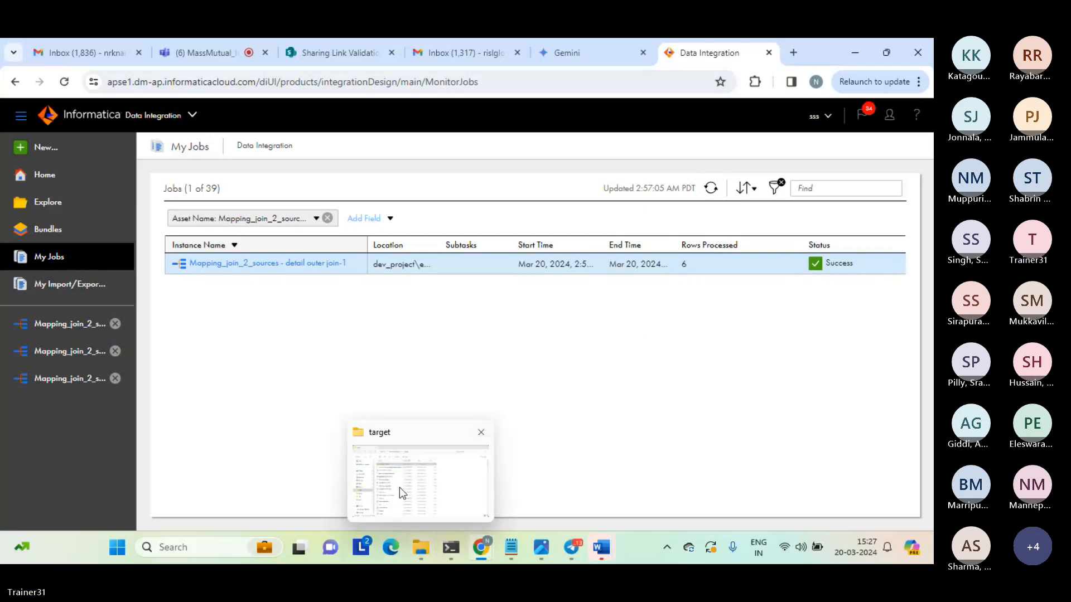
click(400, 491)
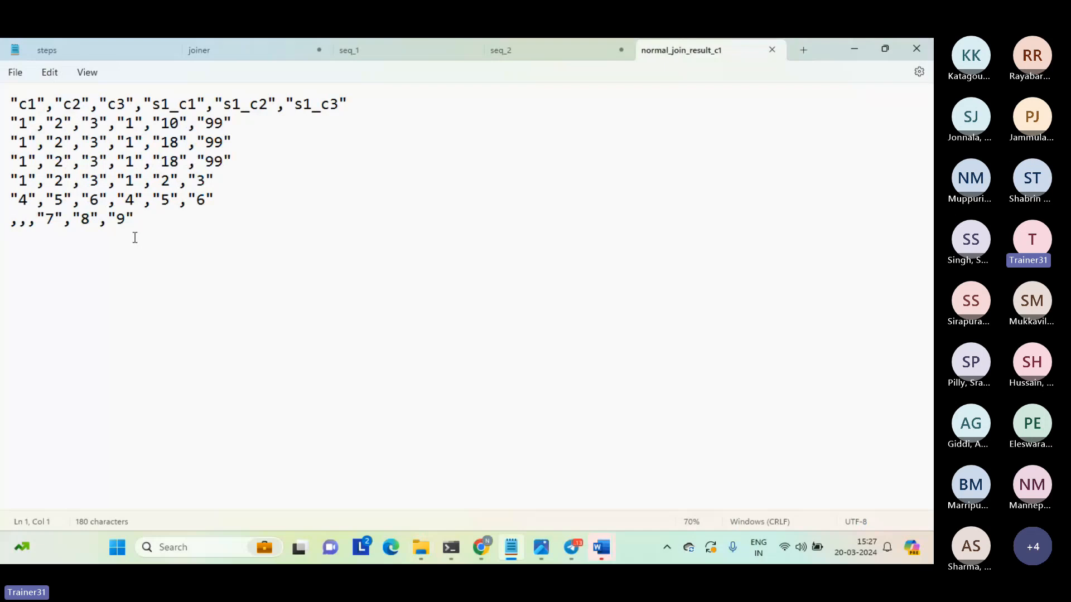
Examine the s1 values and the empty c1–c3 fields in the last row of normal_join_result_c1, and close the file.
click(38, 219)
drag(38, 221, 126, 225)
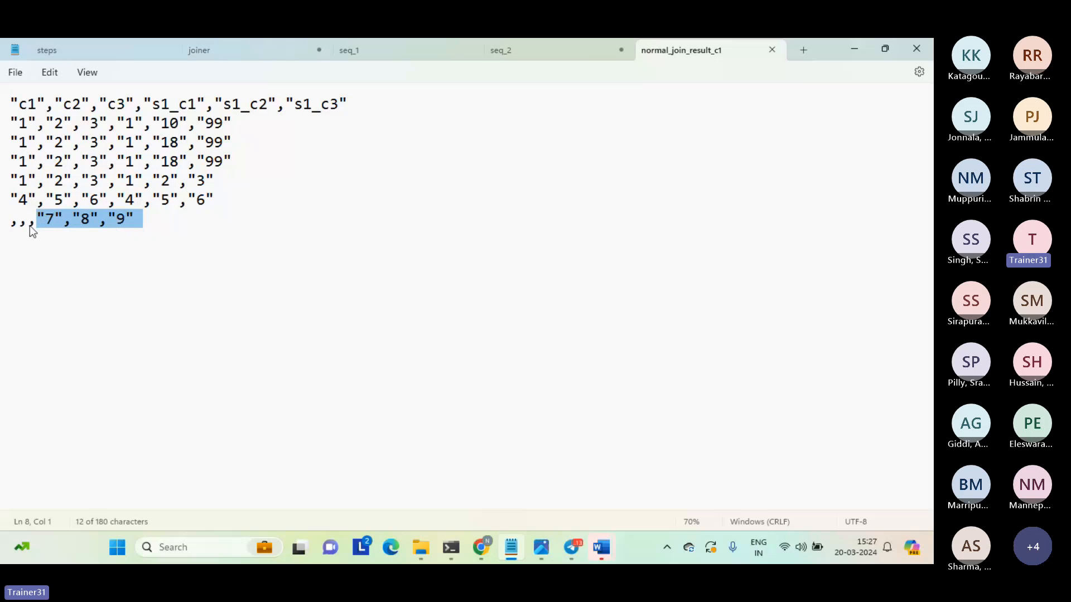
drag(31, 229, 5, 232)
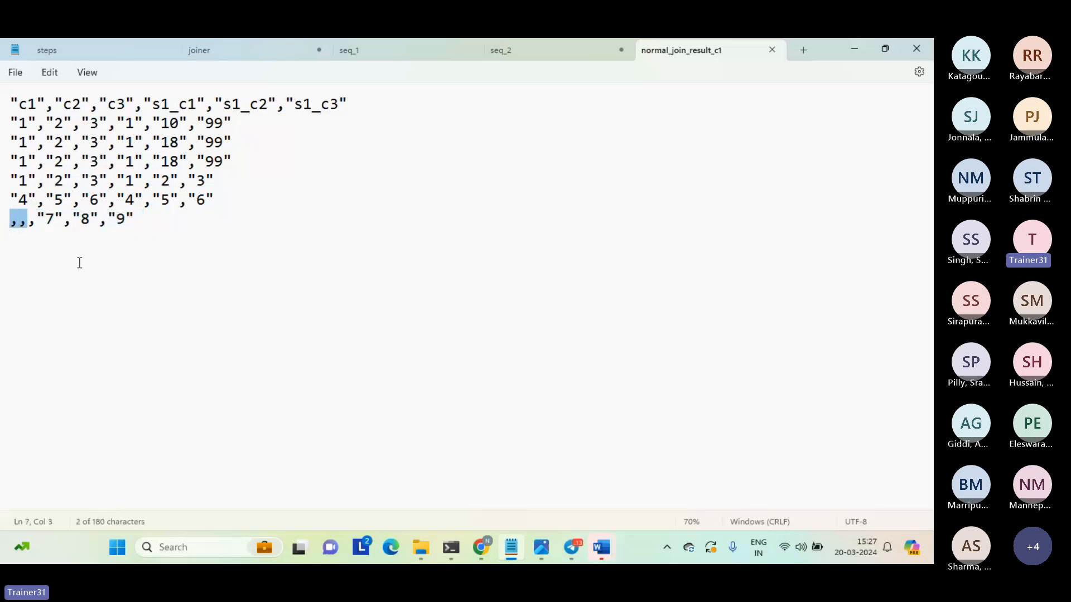
click(80, 263)
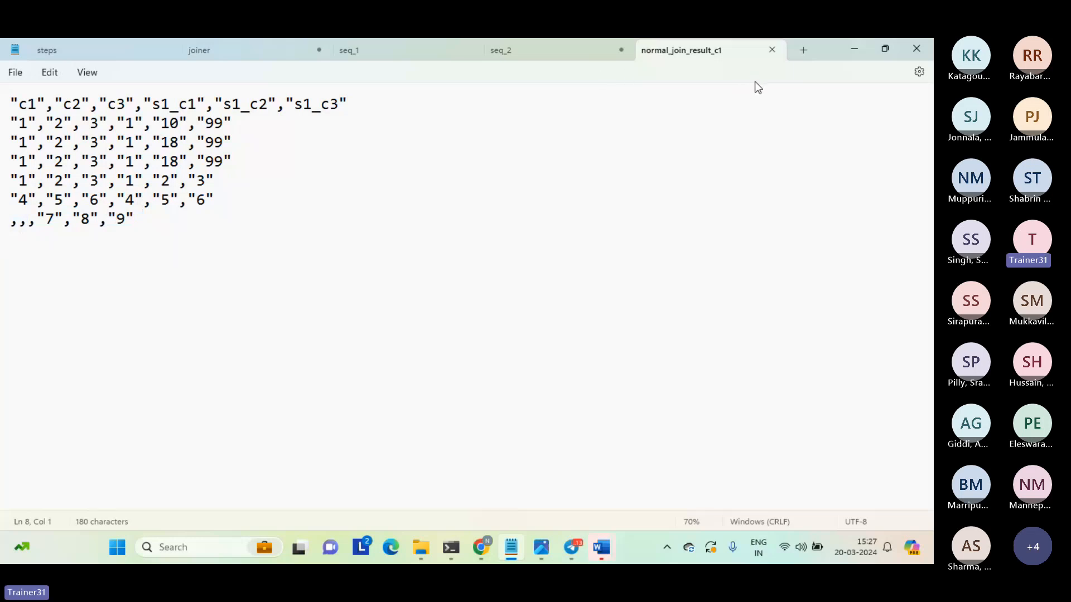
click(772, 50)
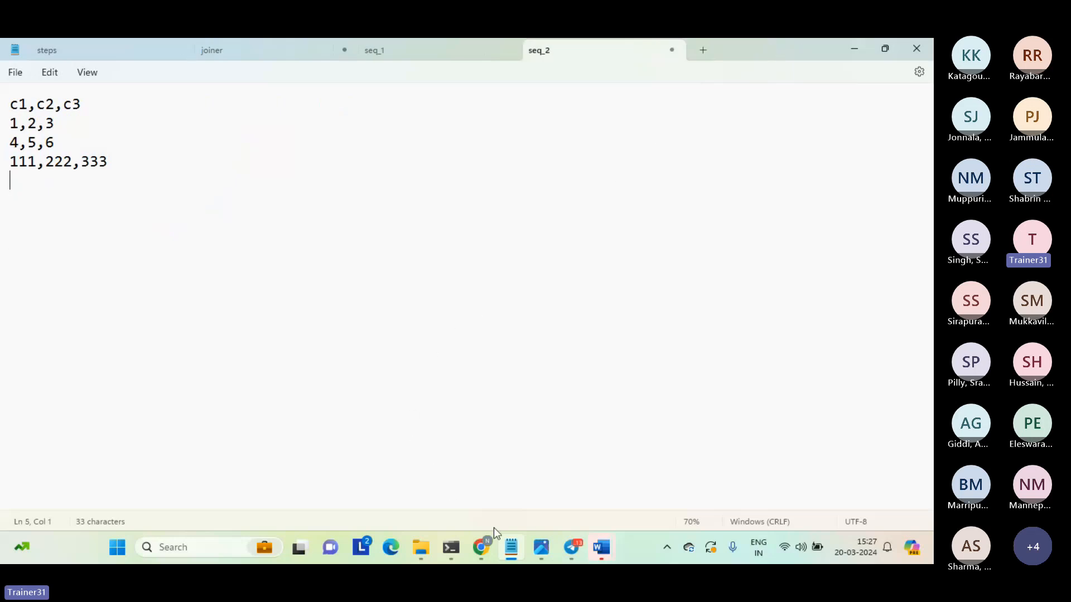
Switch back to Informatica and copy "Mapping_join_2_sources - detail outer join" into the extract folder of dev_project, keeping both mappings.
mouse_move(483, 546)
click(426, 481)
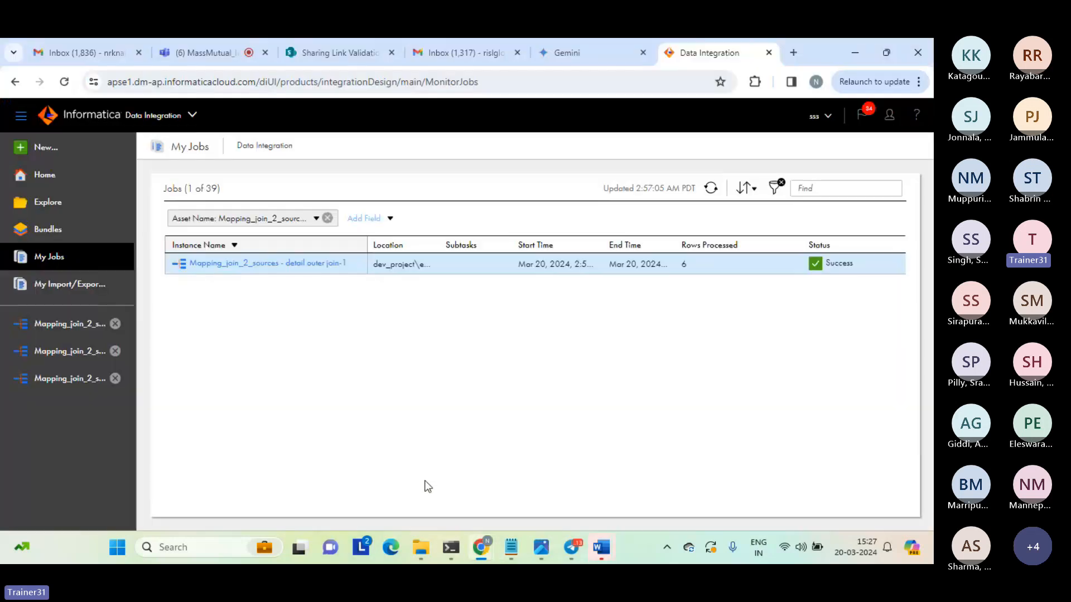
click(49, 204)
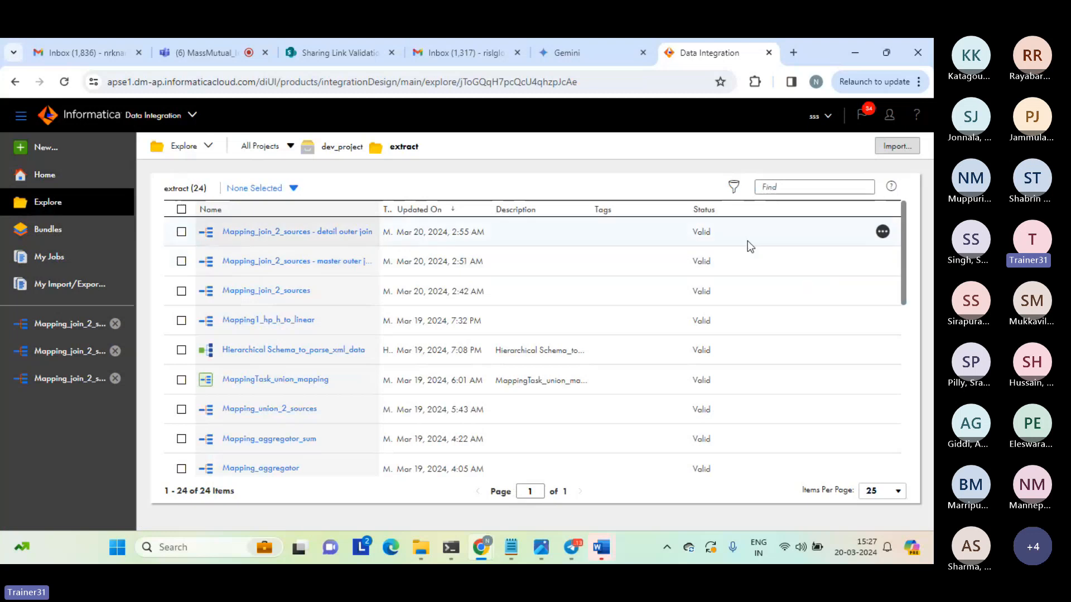
click(882, 232)
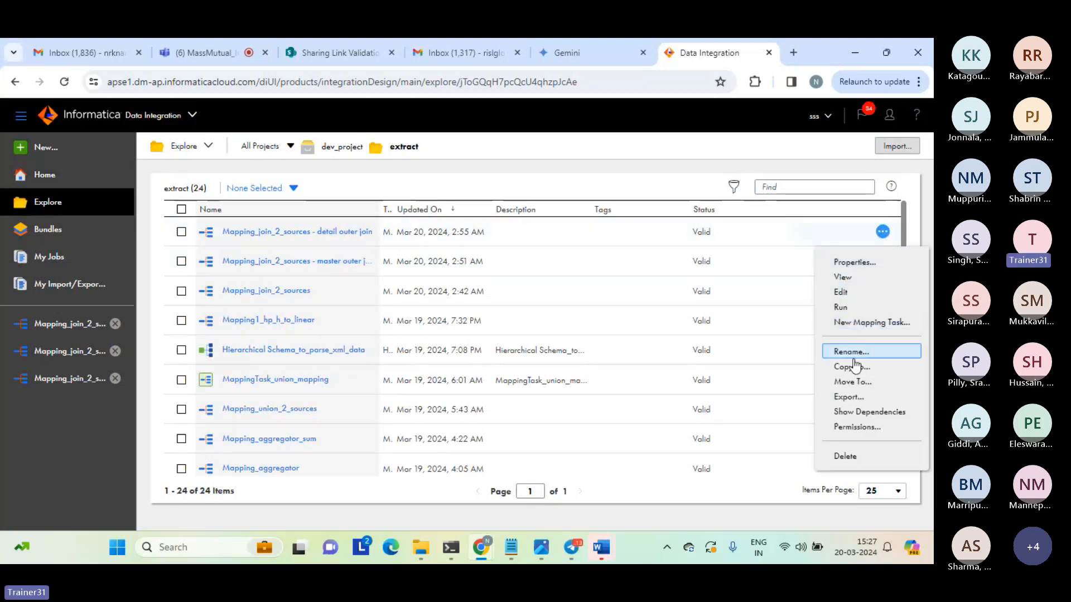
click(850, 374)
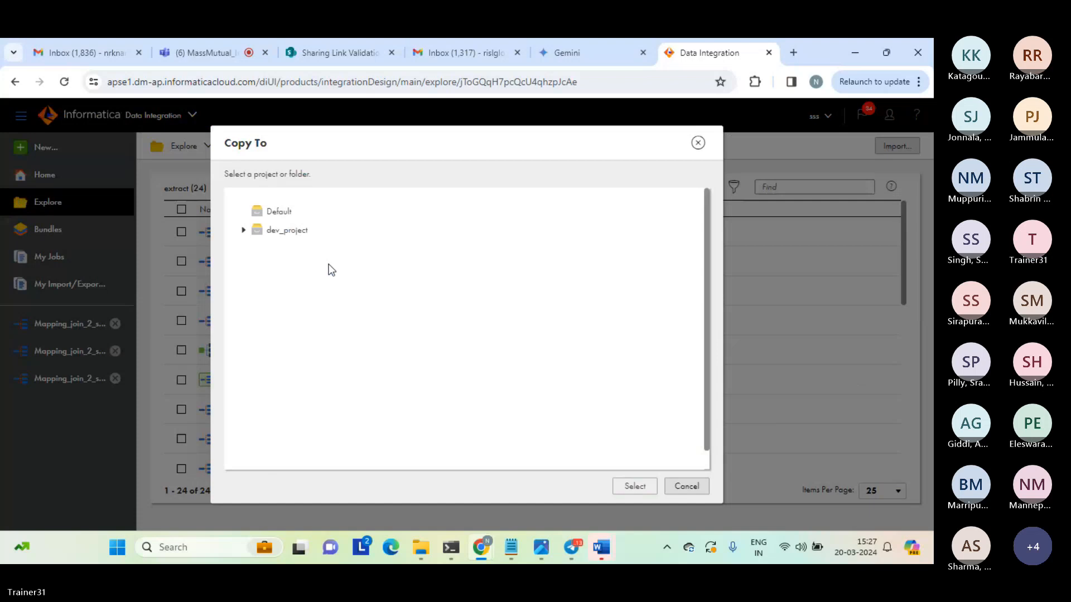
click(244, 230)
click(286, 250)
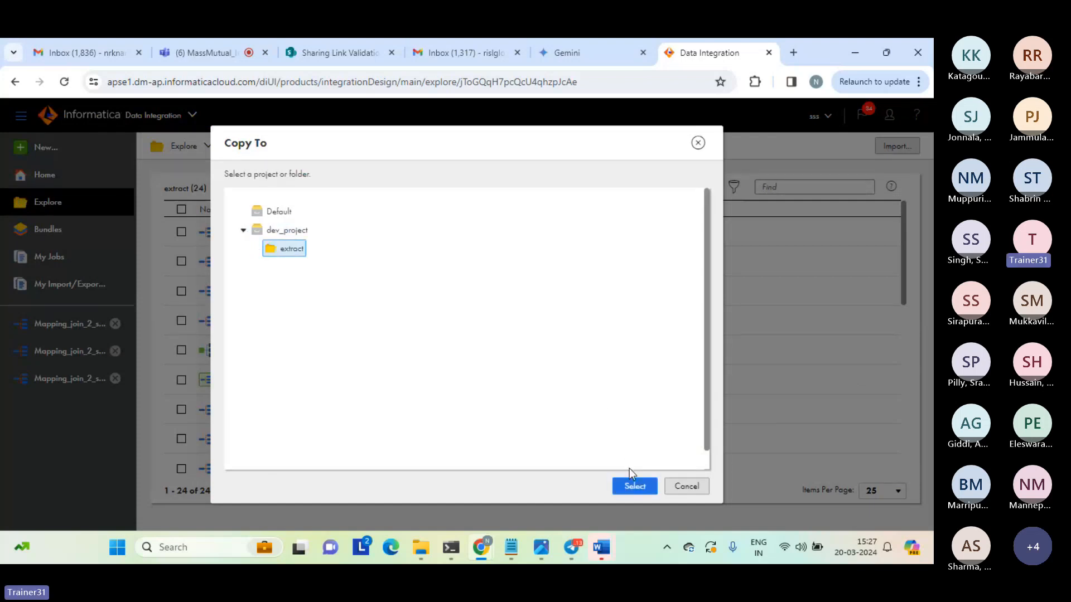
click(632, 486)
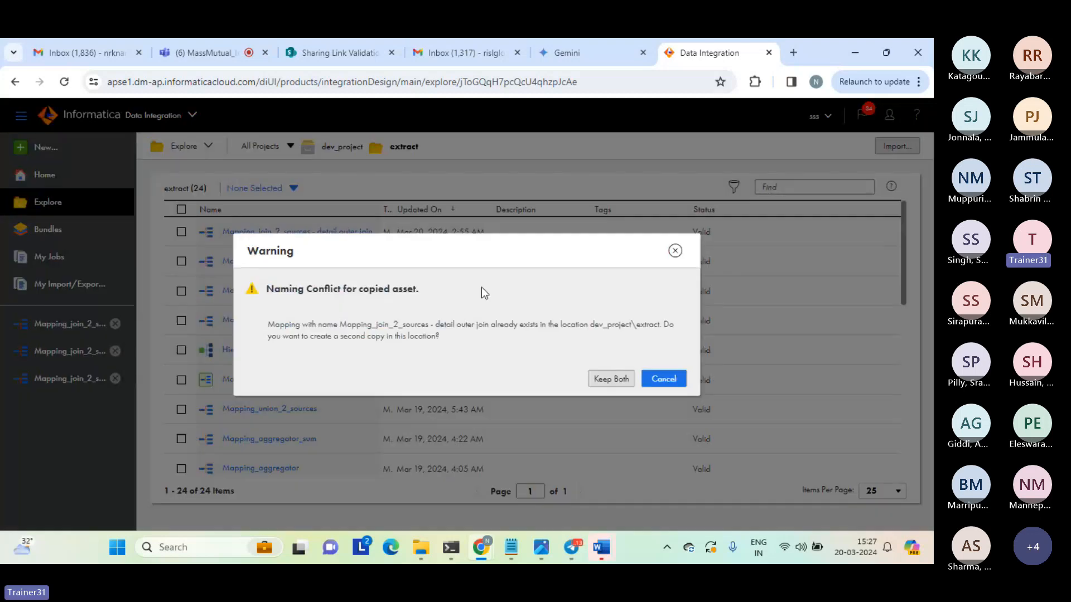
click(614, 382)
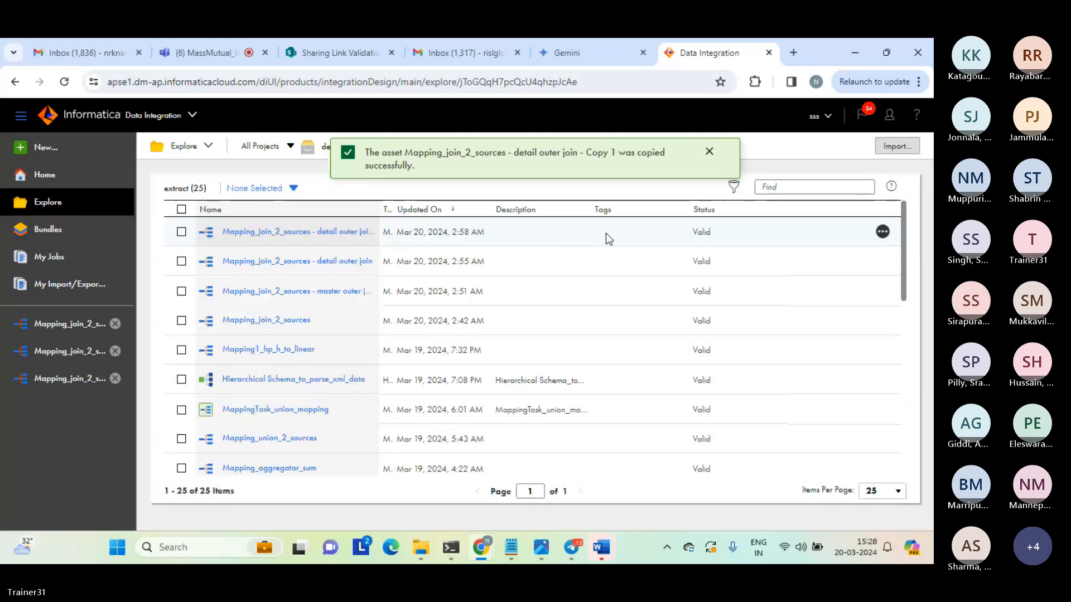
Rename the new copy as "Mapping_join_2_sources - full outer join".
click(882, 231)
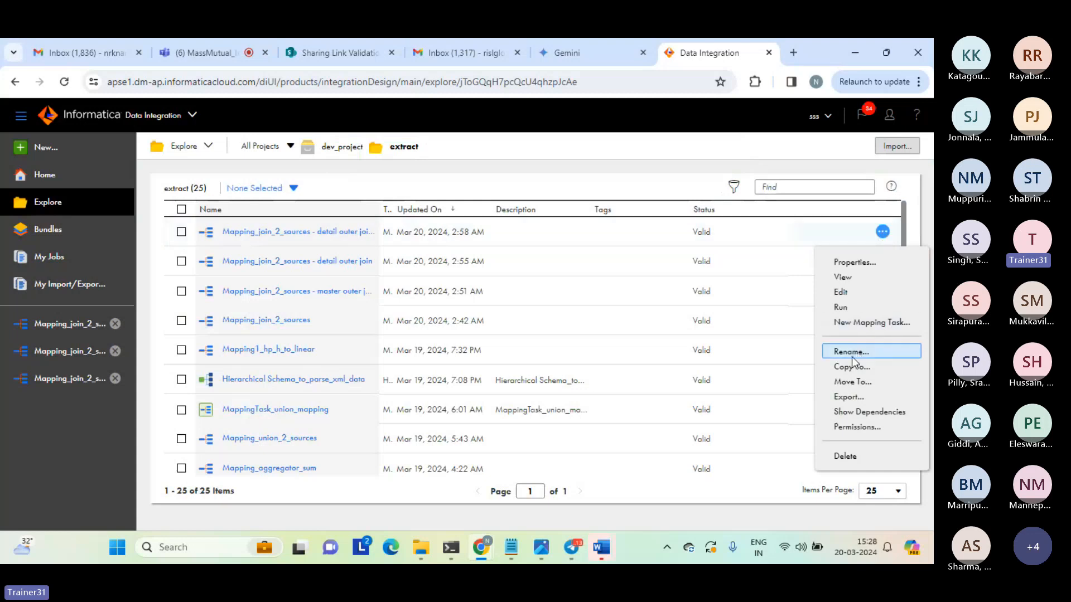
click(851, 352)
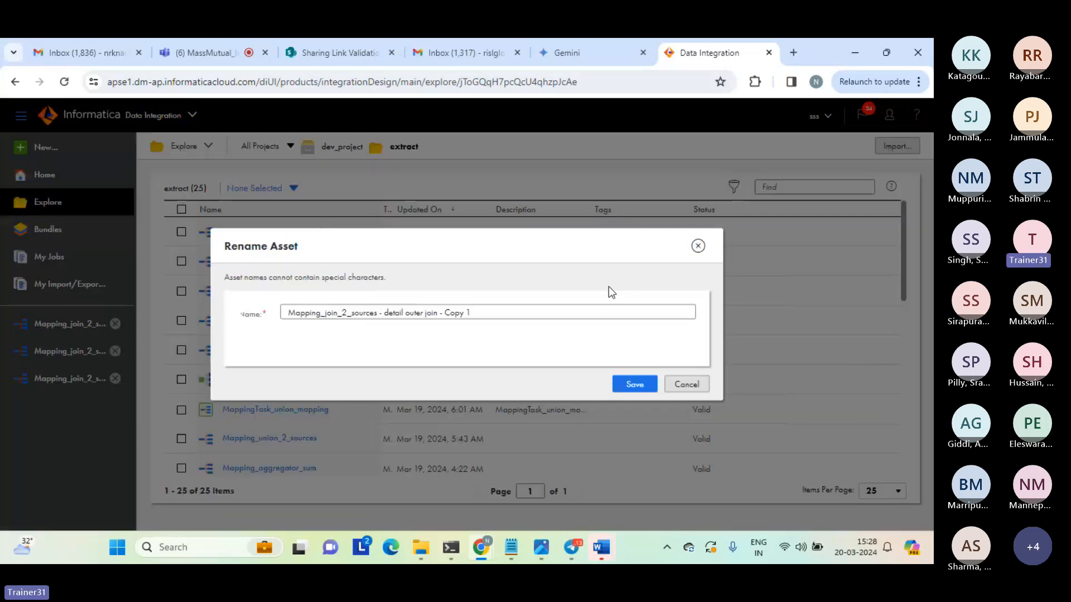
double_click(389, 312)
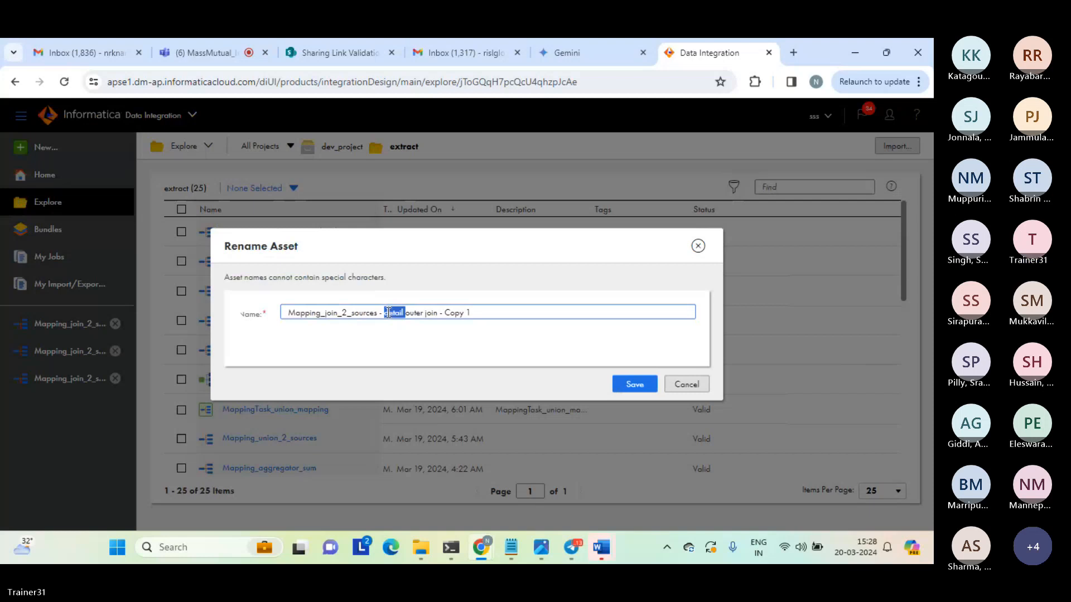
text(full)
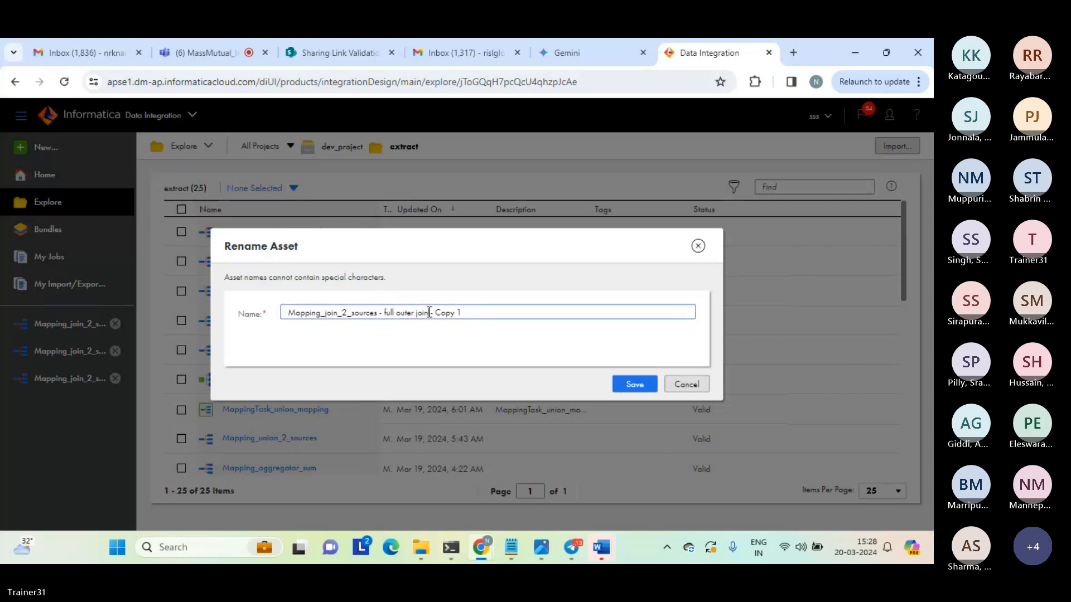
drag(429, 313, 508, 307)
key(BackSpace)
click(634, 384)
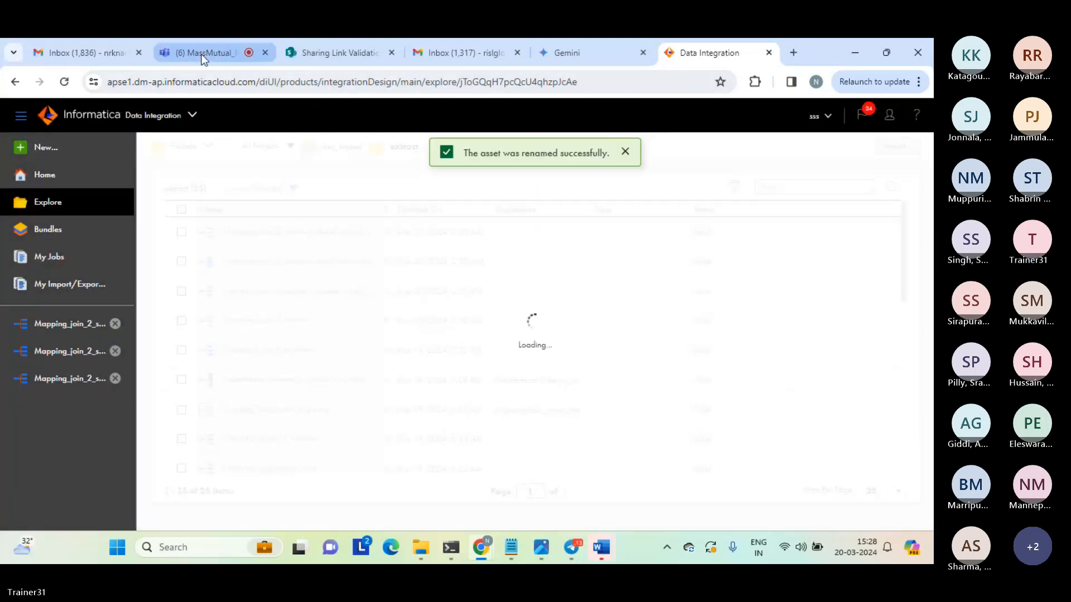
click(625, 153)
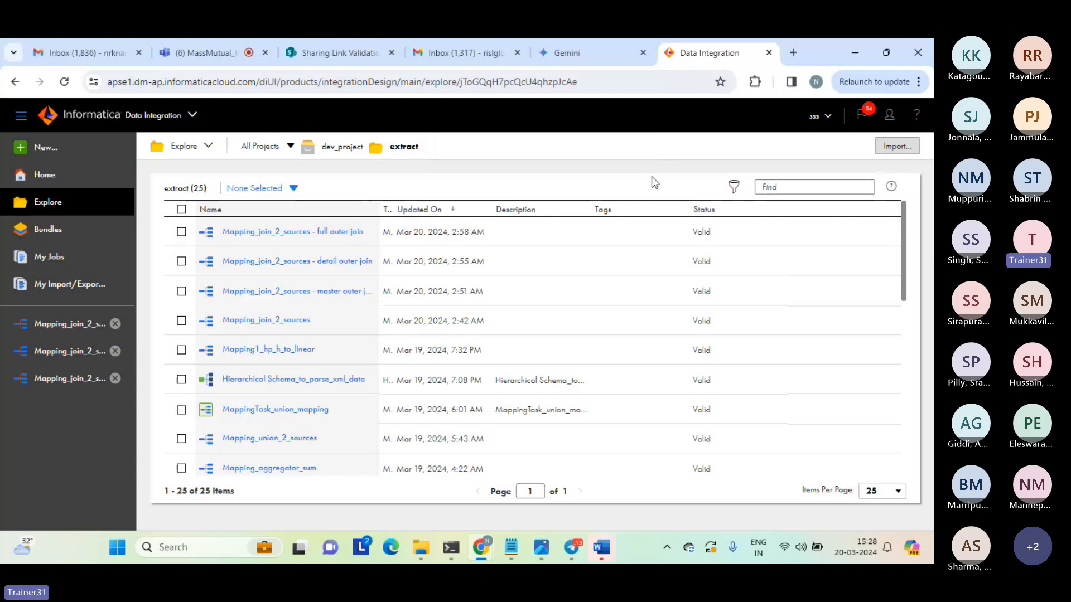
Open the full outer join mapping, set its Joiner's join type to Full Outer, and save the mapping.
click(245, 233)
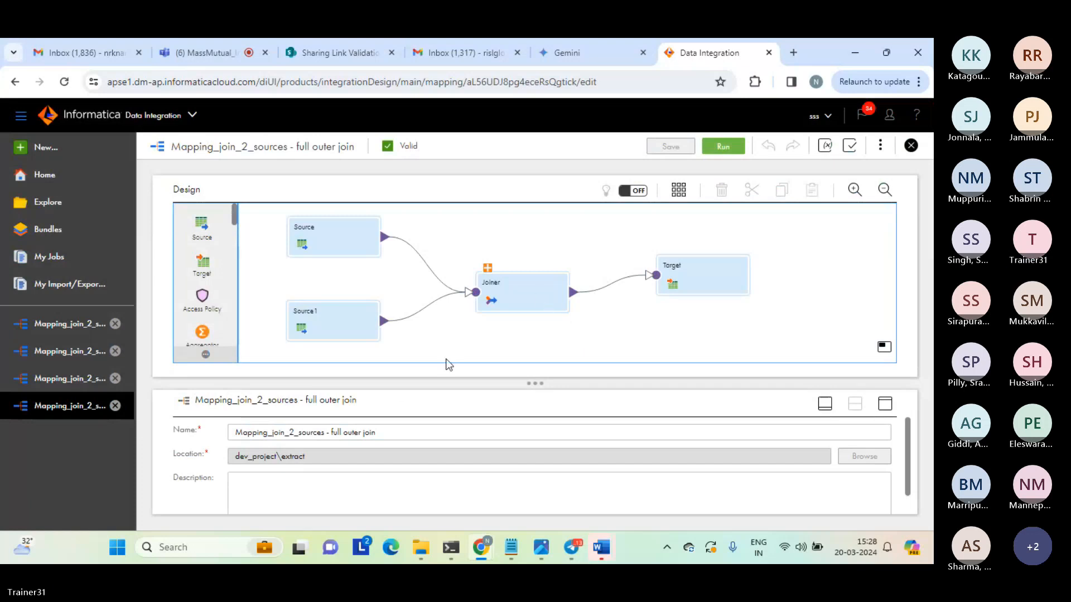
drag(328, 432, 430, 430)
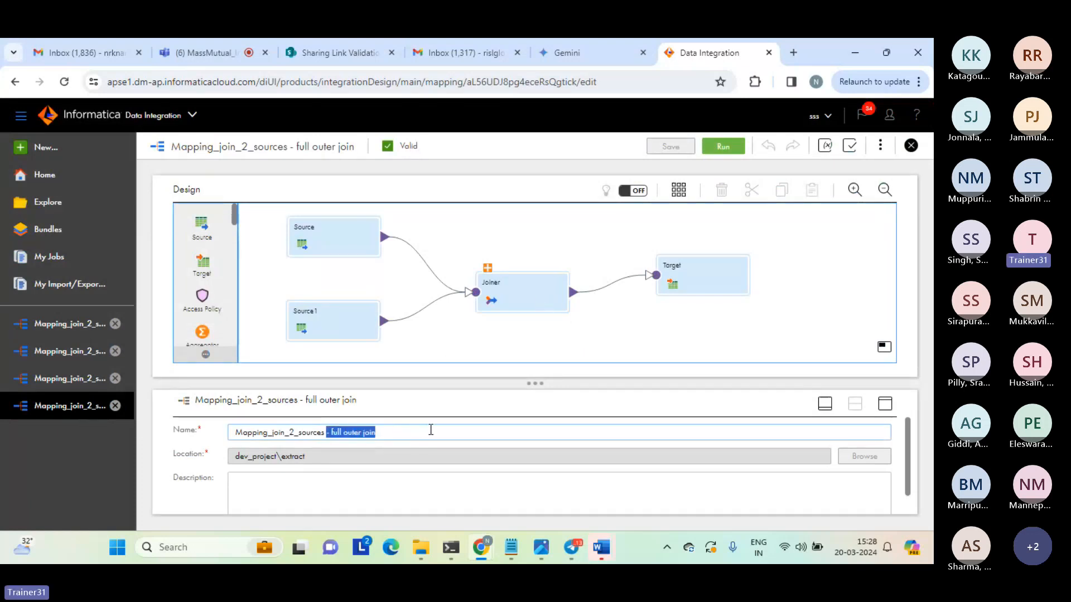
click(515, 287)
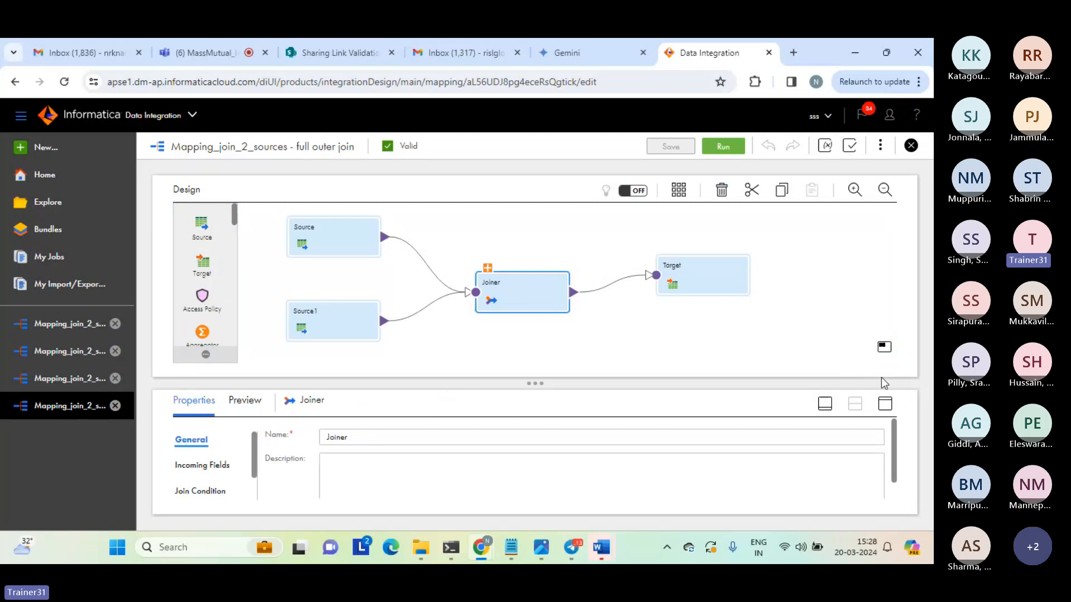
click(884, 403)
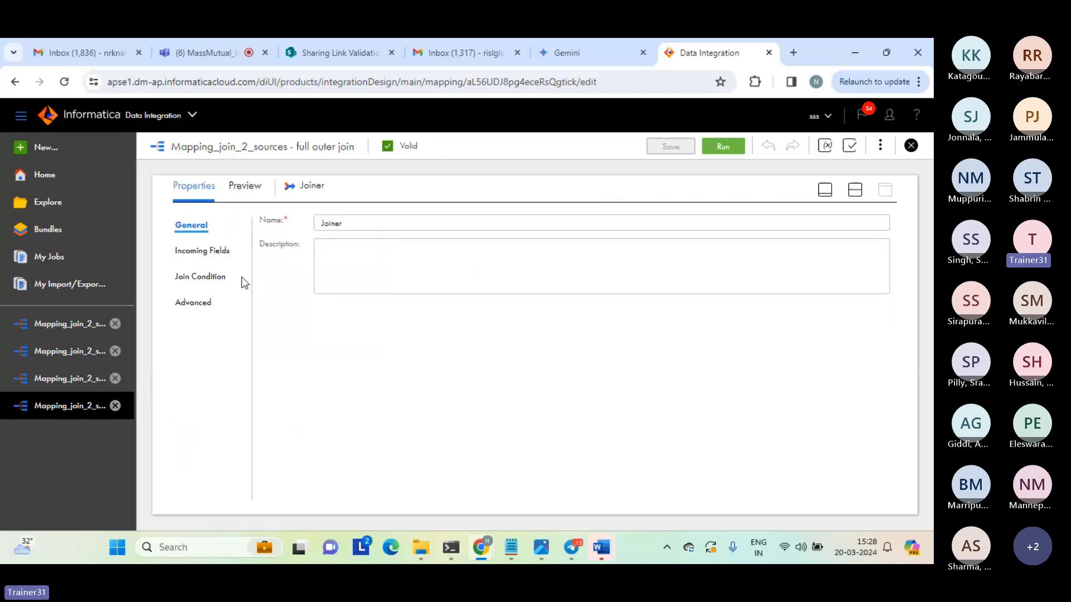
click(207, 277)
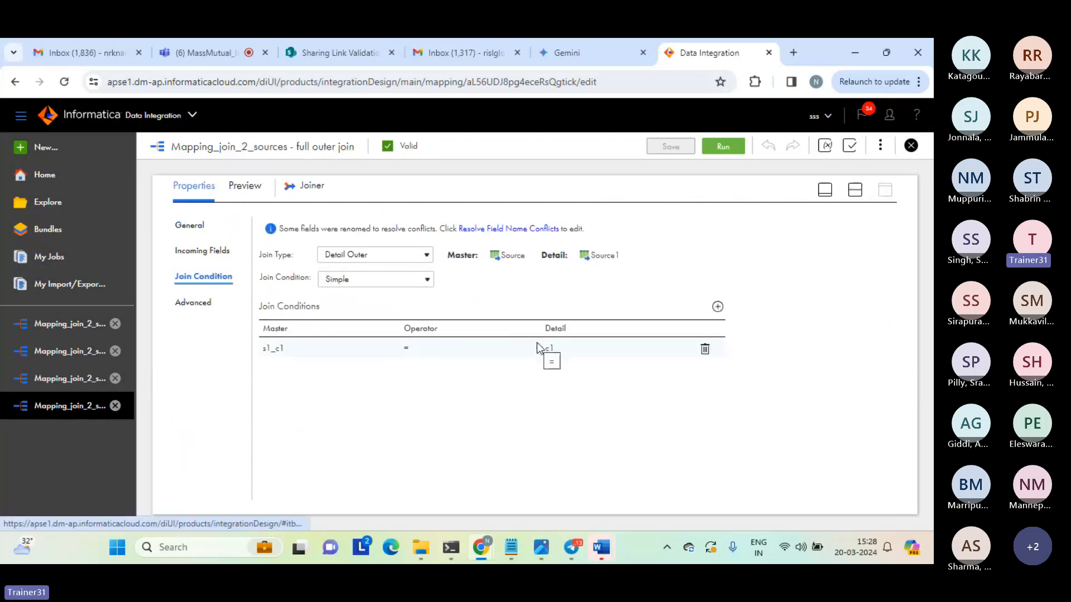
click(424, 255)
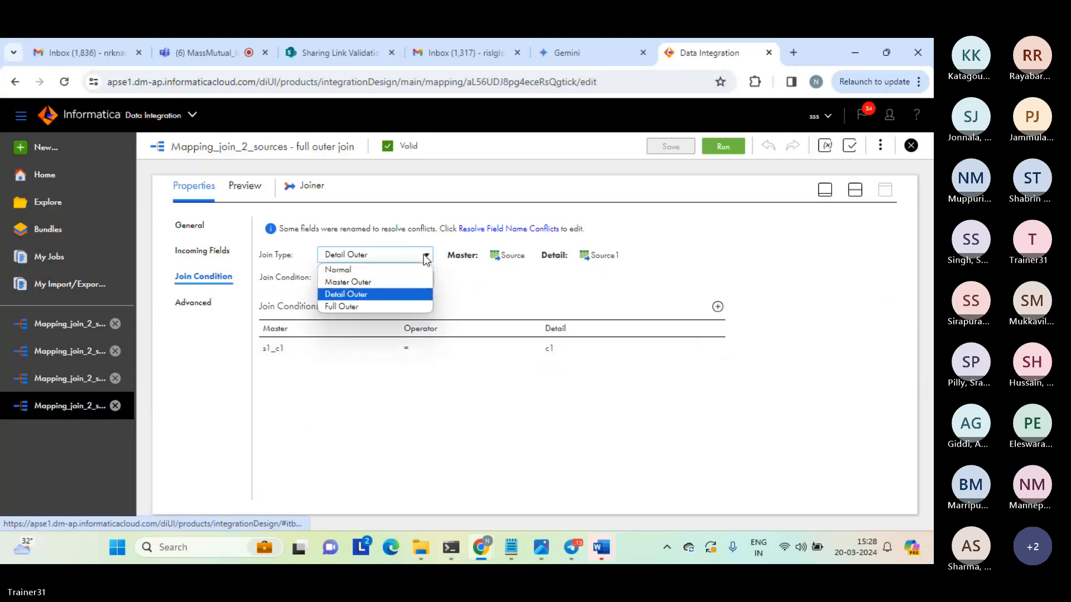
click(360, 306)
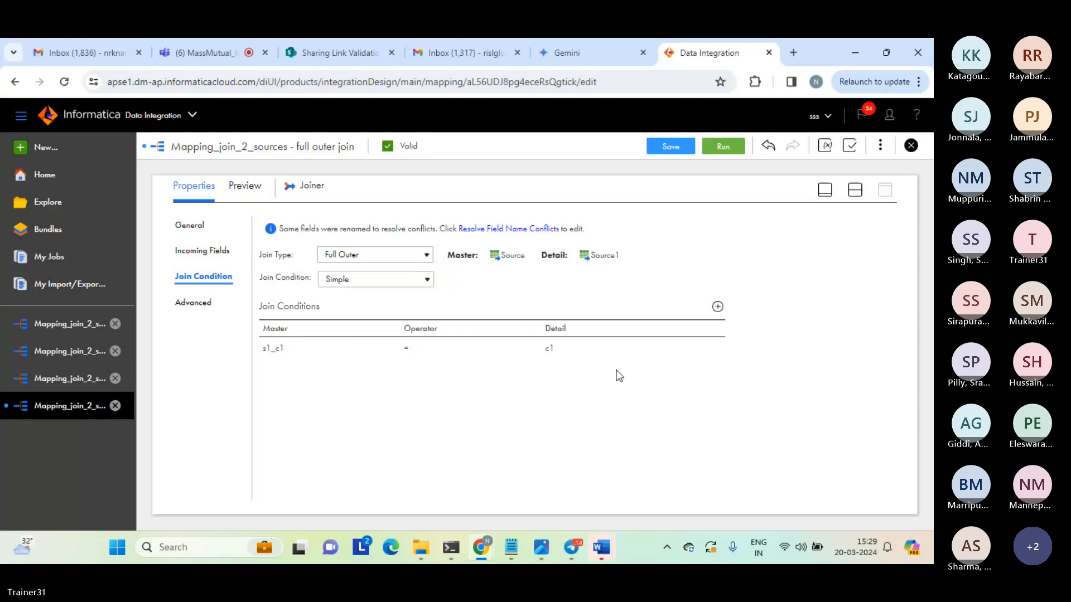
click(856, 192)
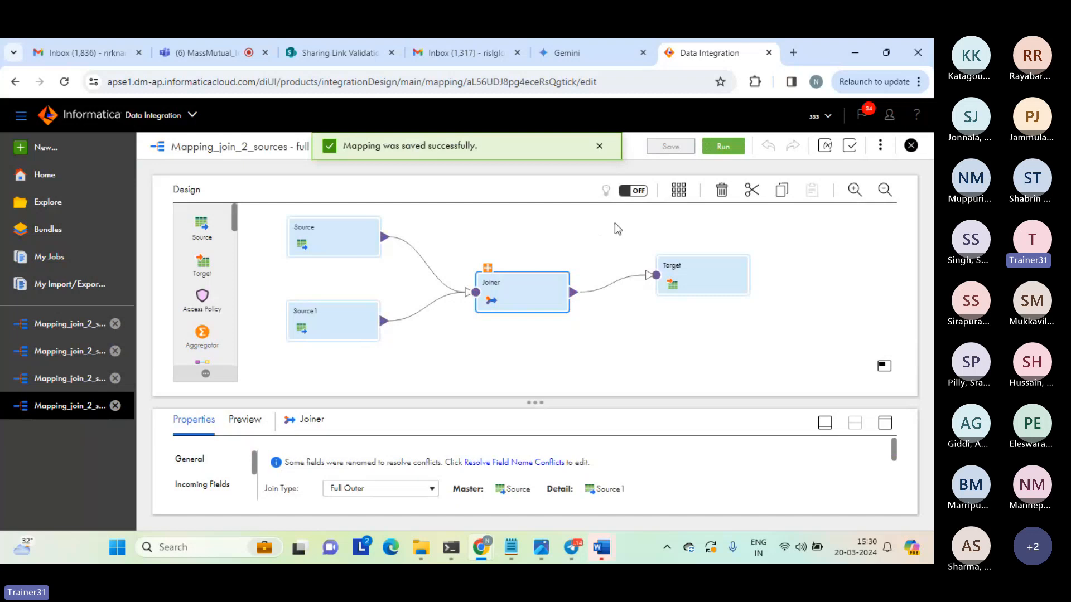
Run the full outer join mapping and remove the asset name filter from the My Jobs list.
click(723, 146)
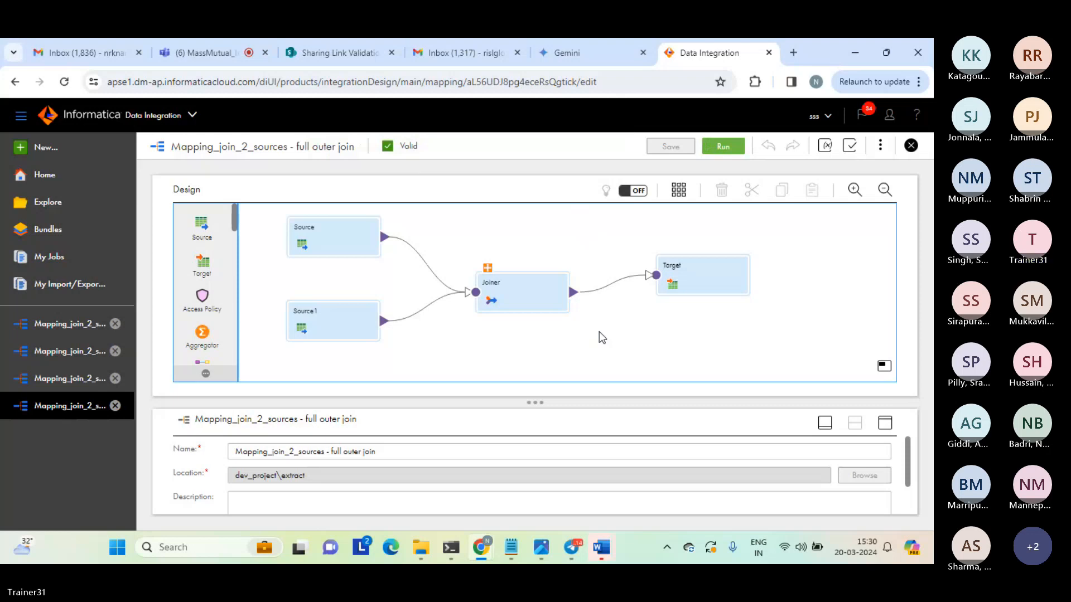
click(53, 260)
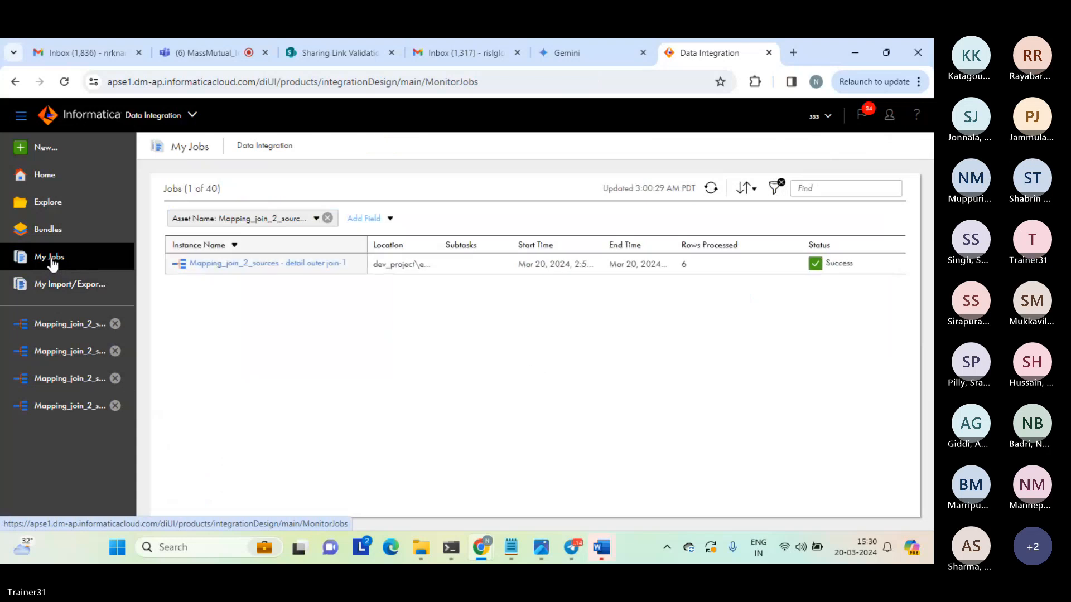
click(326, 218)
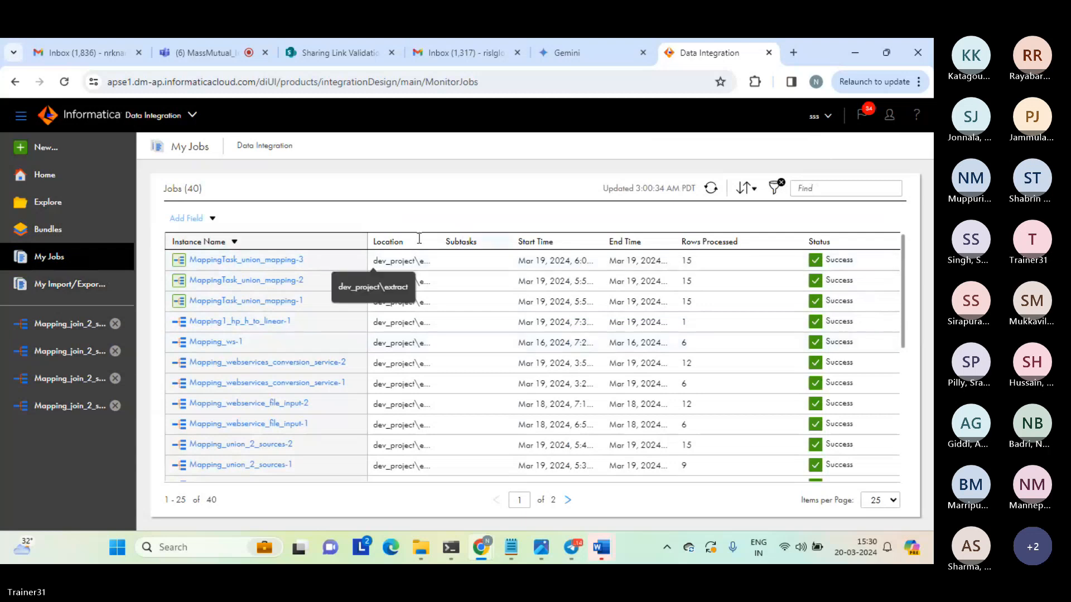
Sort the jobs by start time with the newest first and open the full outer join job's details.
click(544, 245)
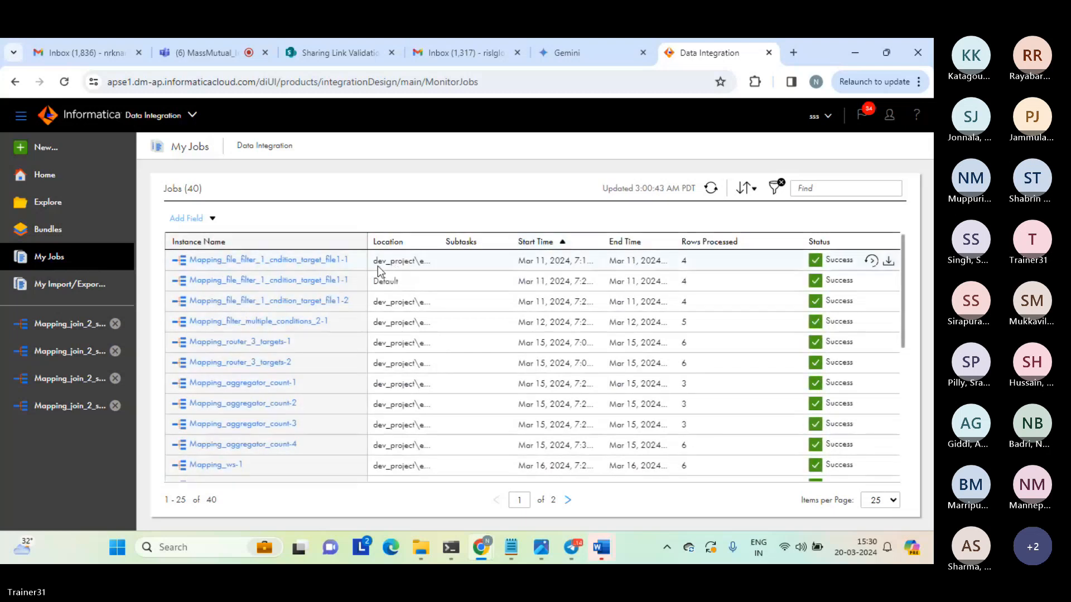
click(549, 241)
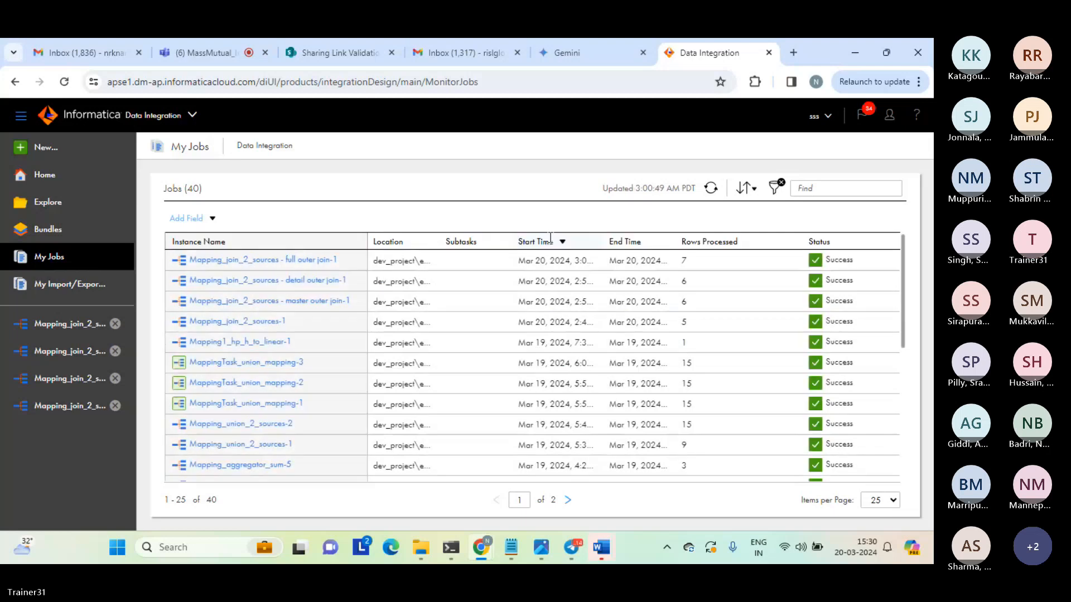
click(286, 259)
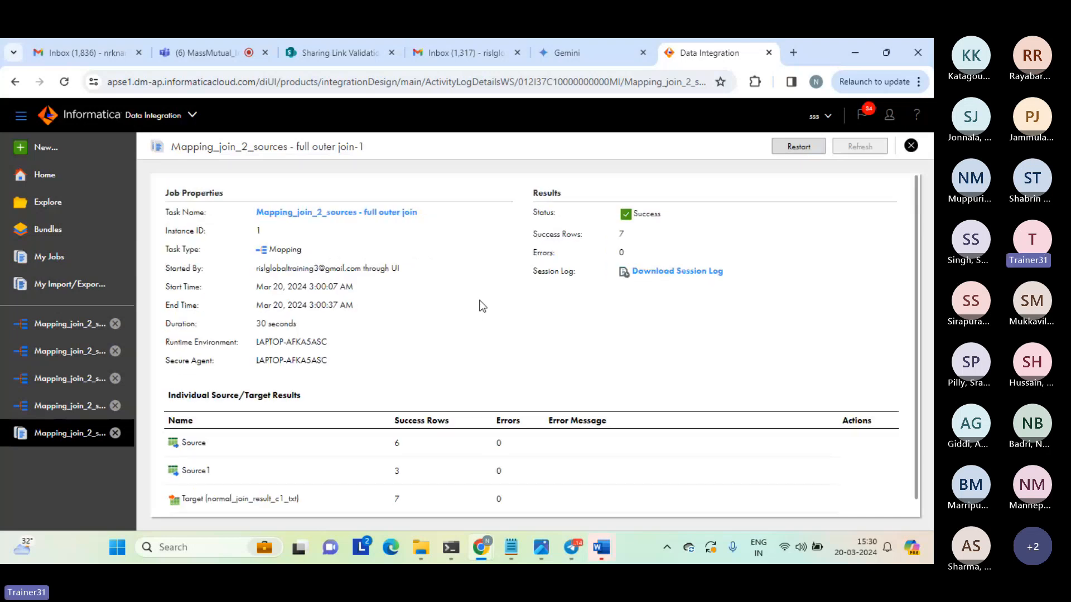
Open the normal_join_result_c1 text file from the target folder in File Explorer.
click(670, 238)
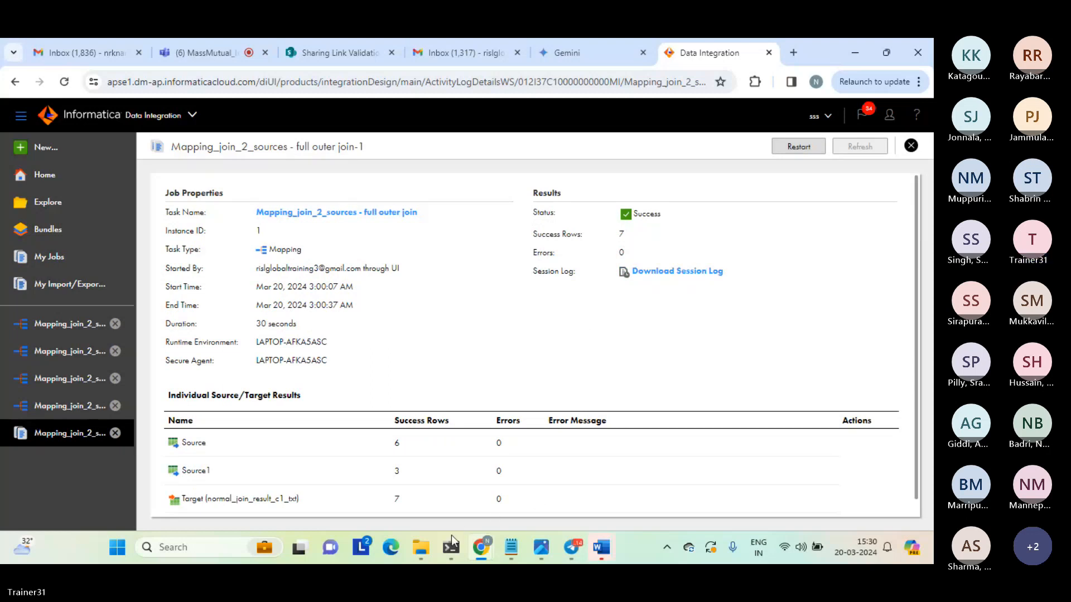
mouse_move(421, 552)
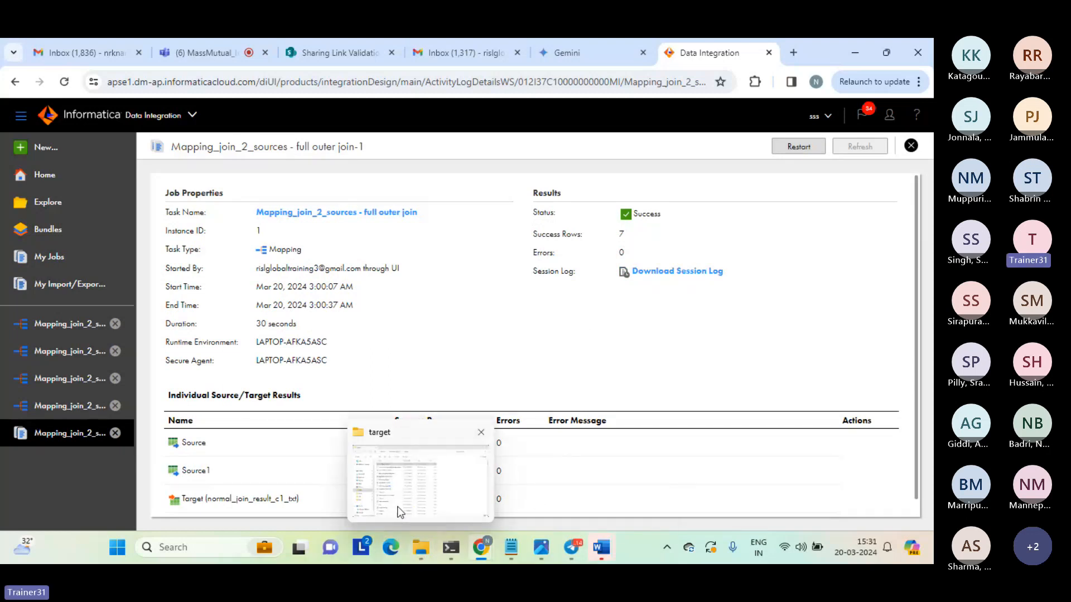
click(400, 511)
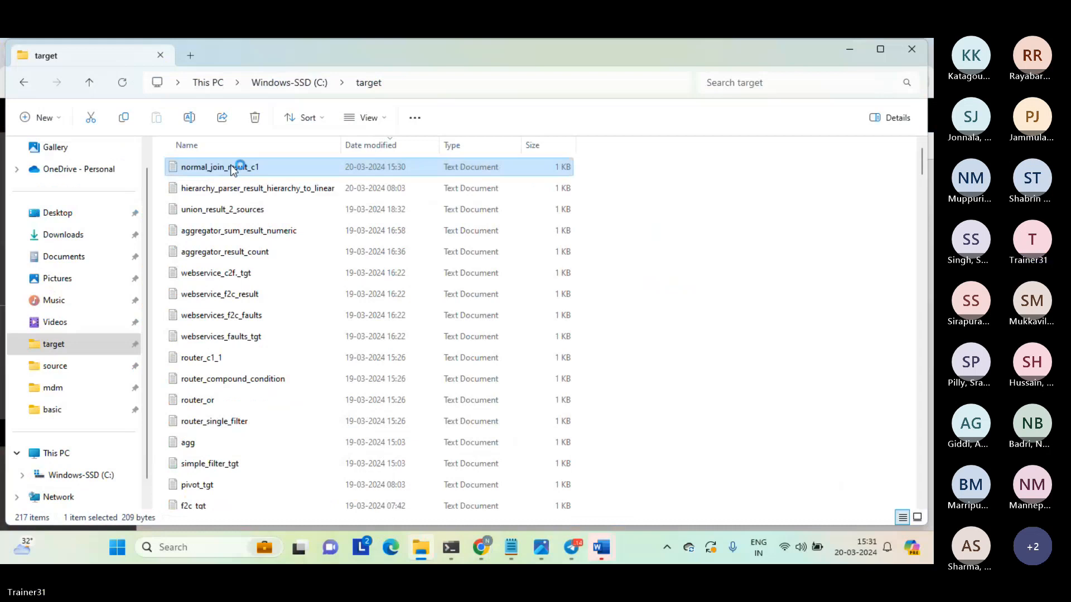
click(214, 255)
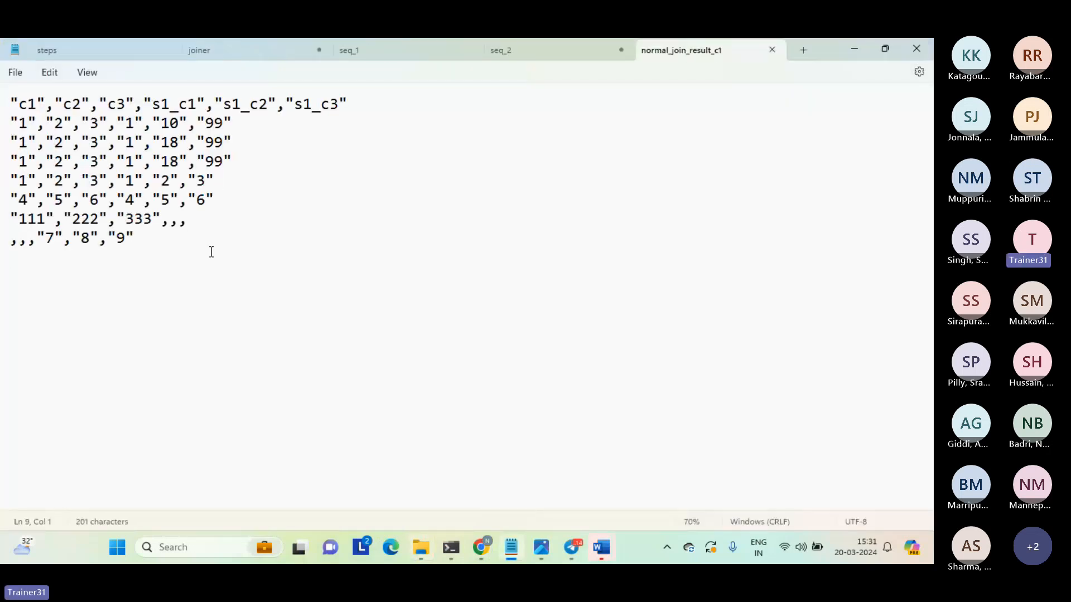
Examine the matched rows and the unmatched rows from each source in the full outer join result file.
drag(227, 200, 1, 124)
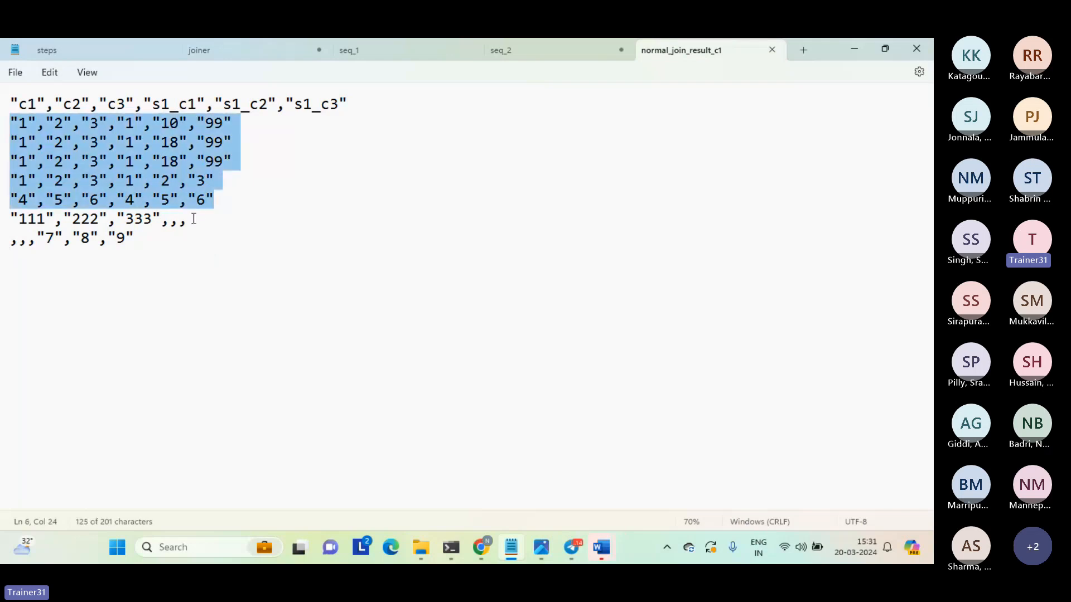
drag(193, 218, 11, 221)
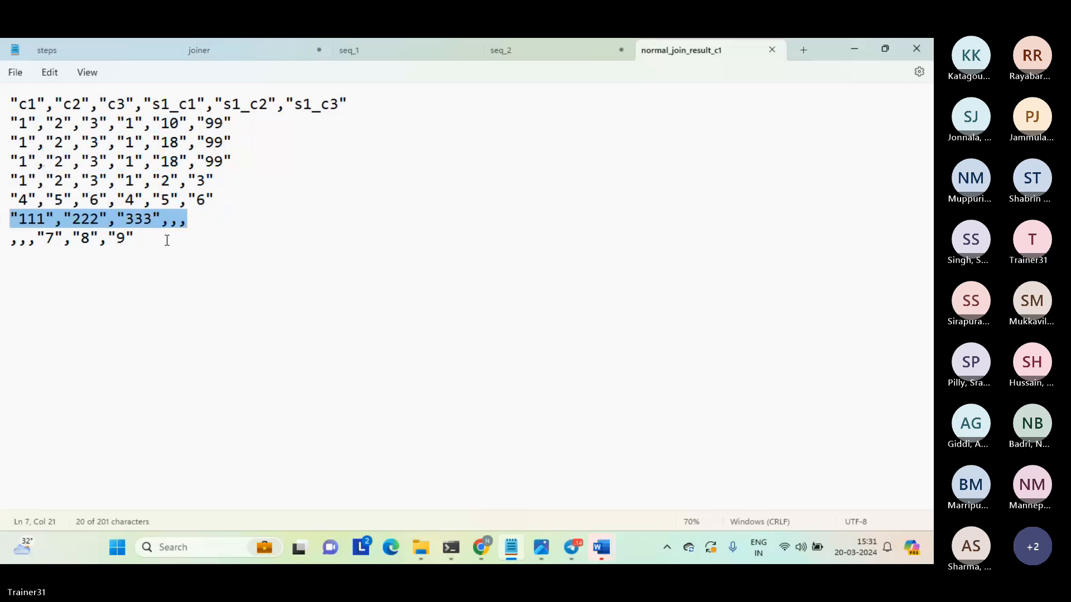
drag(167, 240, 4, 239)
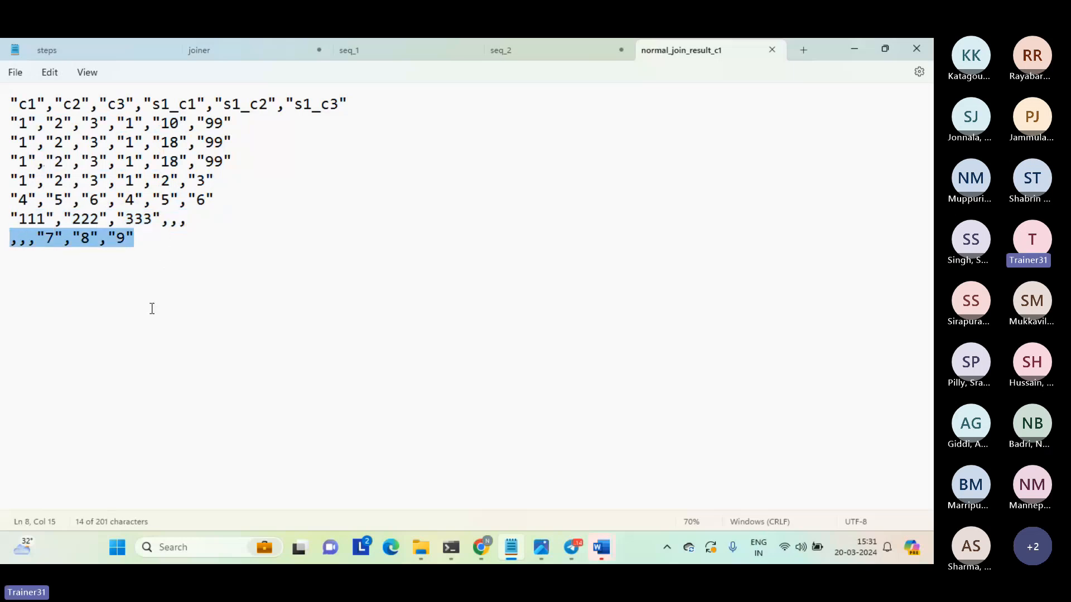
click(152, 308)
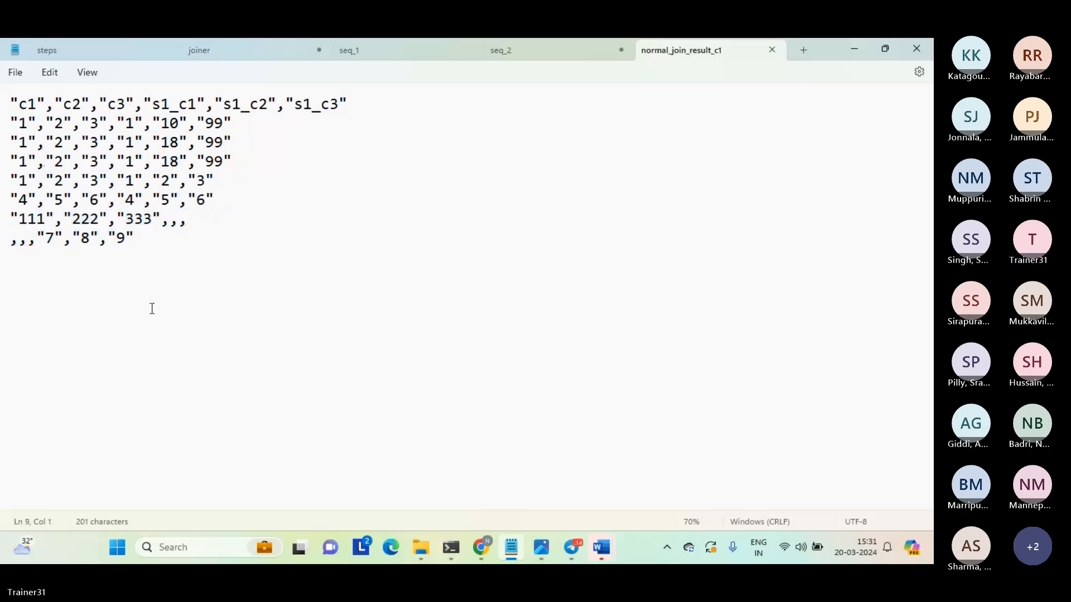
key(ctrl+a)
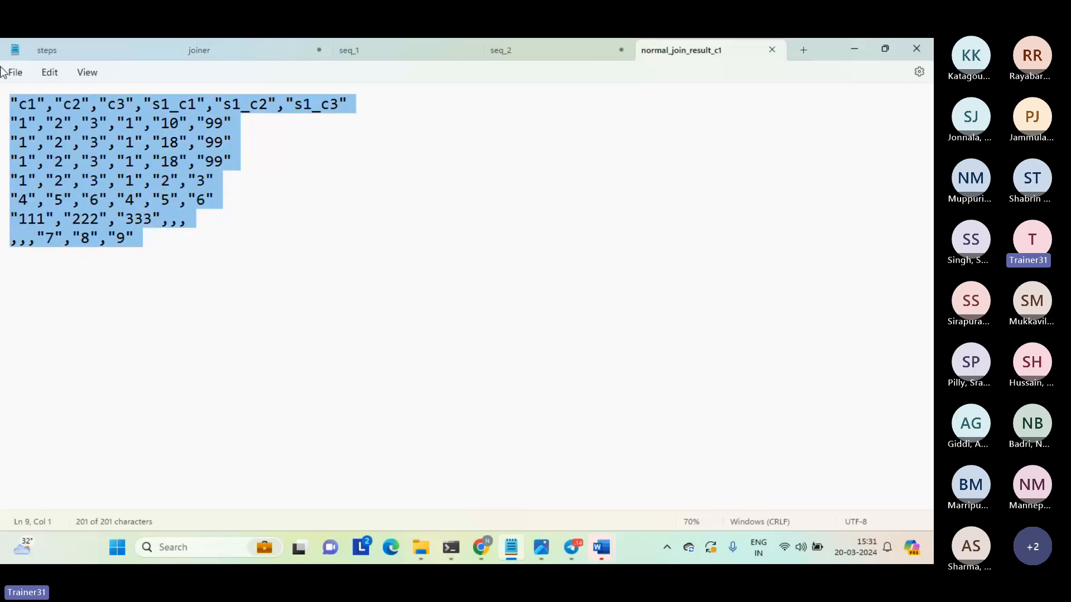
key(shift+Down)
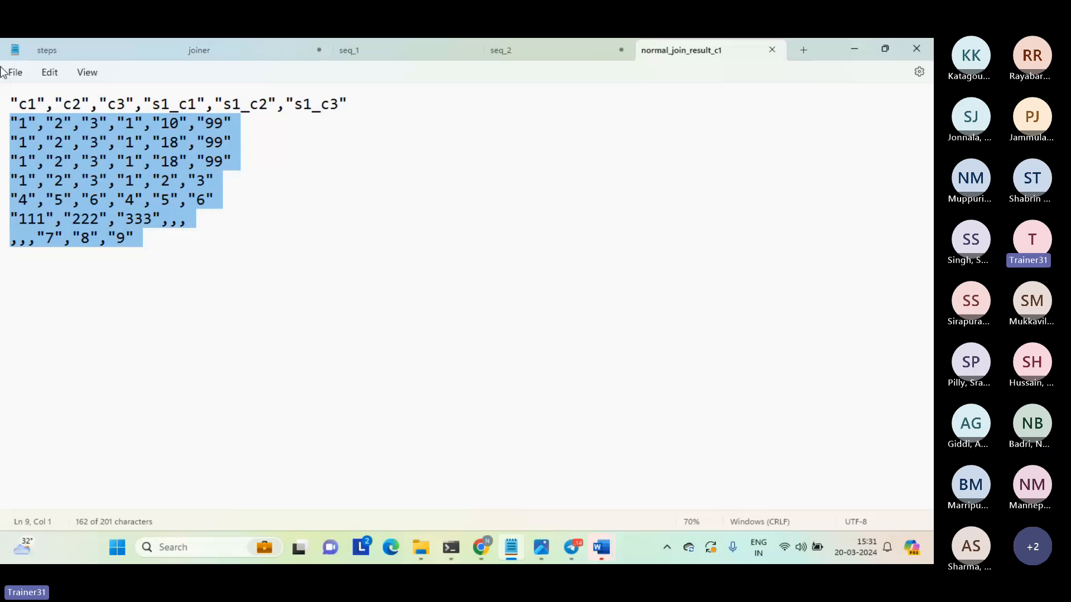
key(shift+Up)
key(shift+Up)
key(shift+Up)
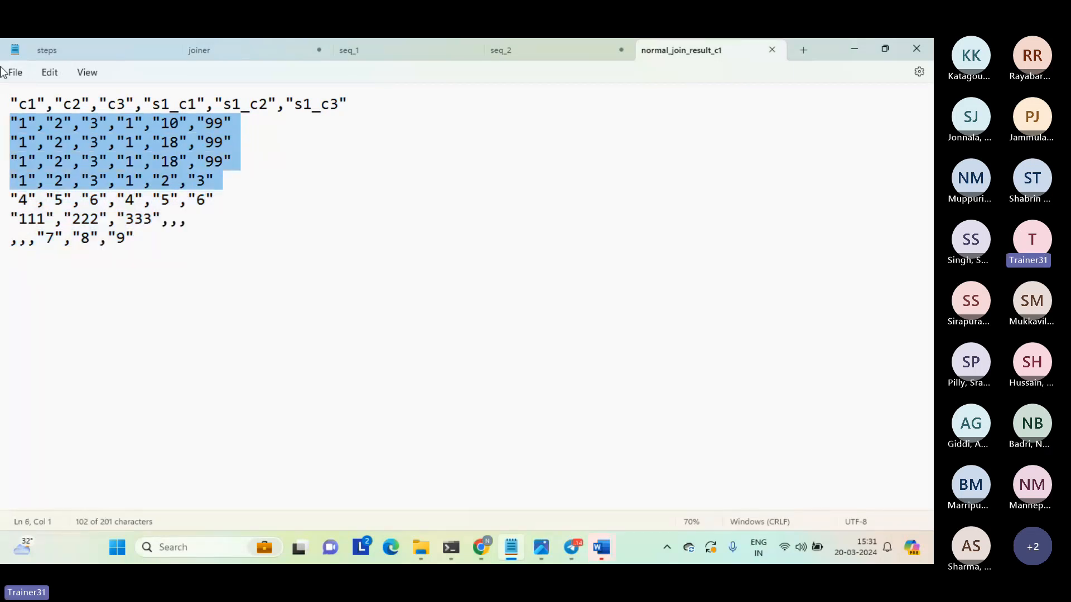
key(Down)
key(shift+End)
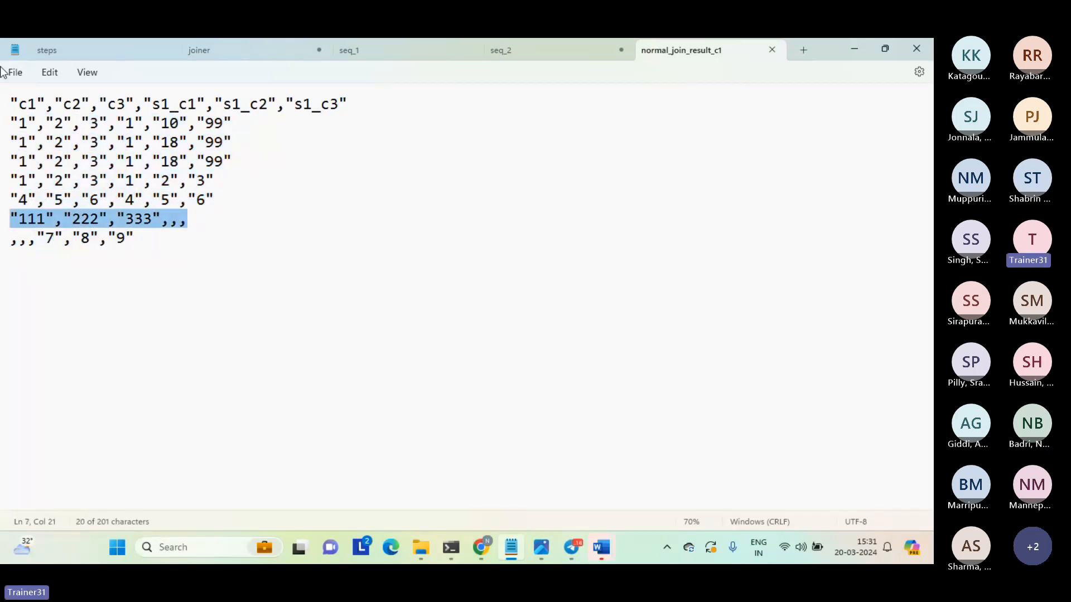
key(Down)
key(Home)
key(shift+Down)
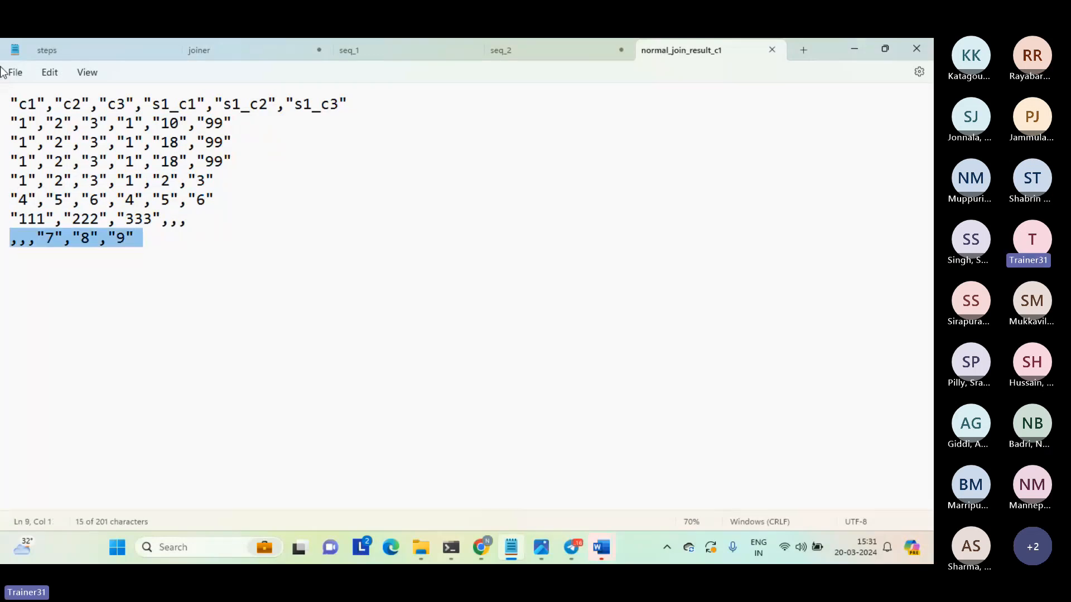
click(138, 281)
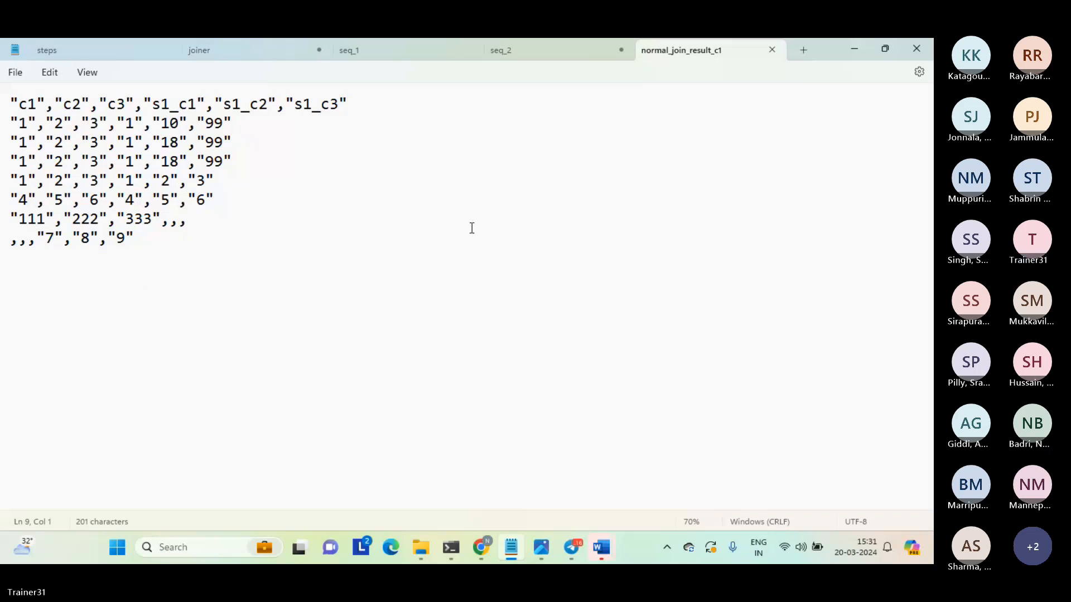
Close the result file, switch to Informatica Data Integration and start creating a new asset.
click(773, 50)
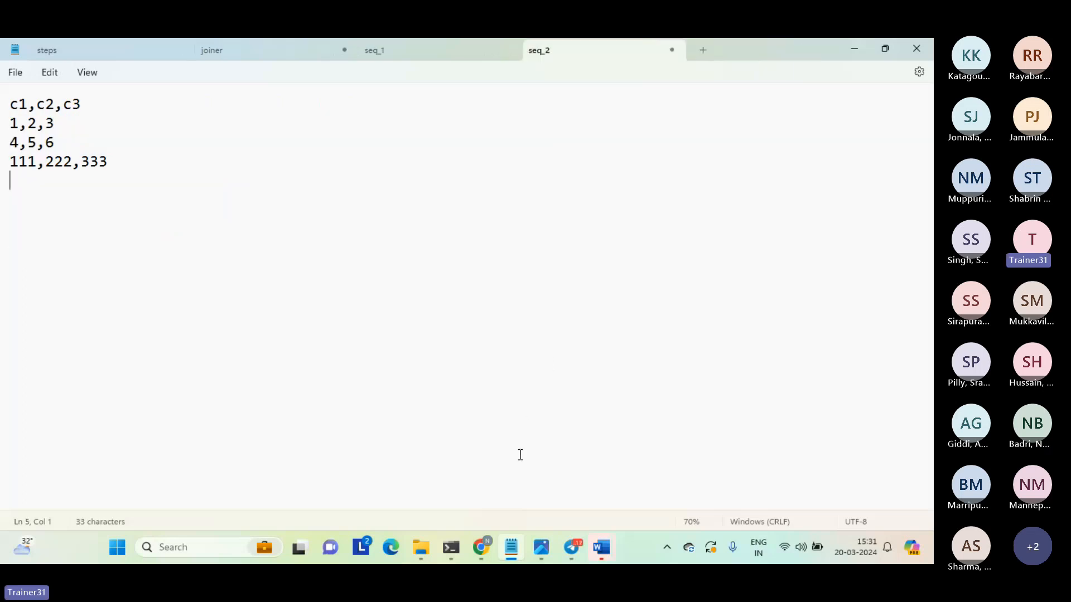
click(481, 540)
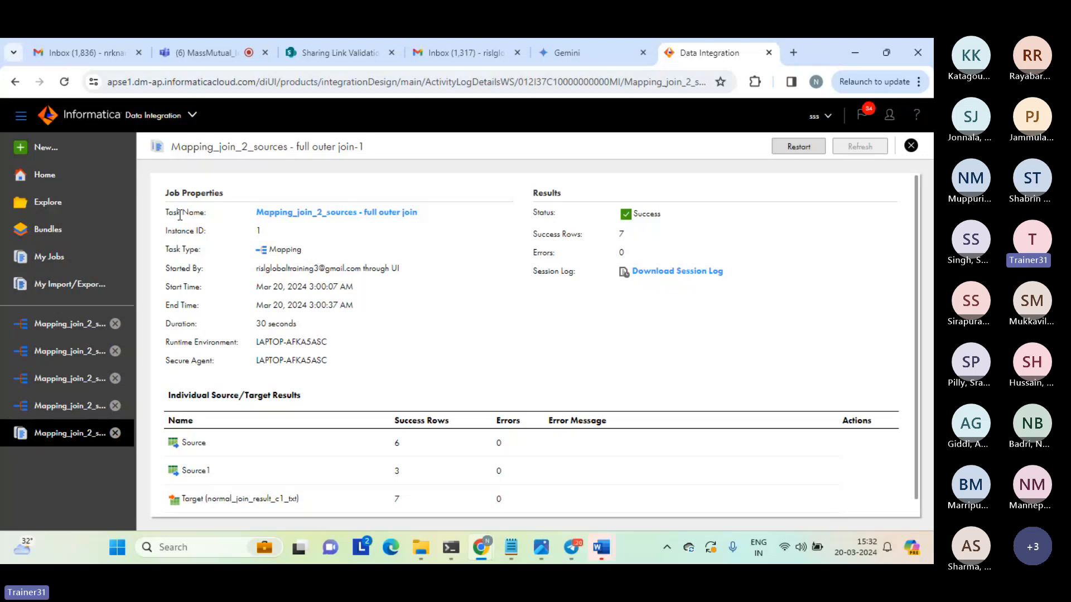
click(45, 150)
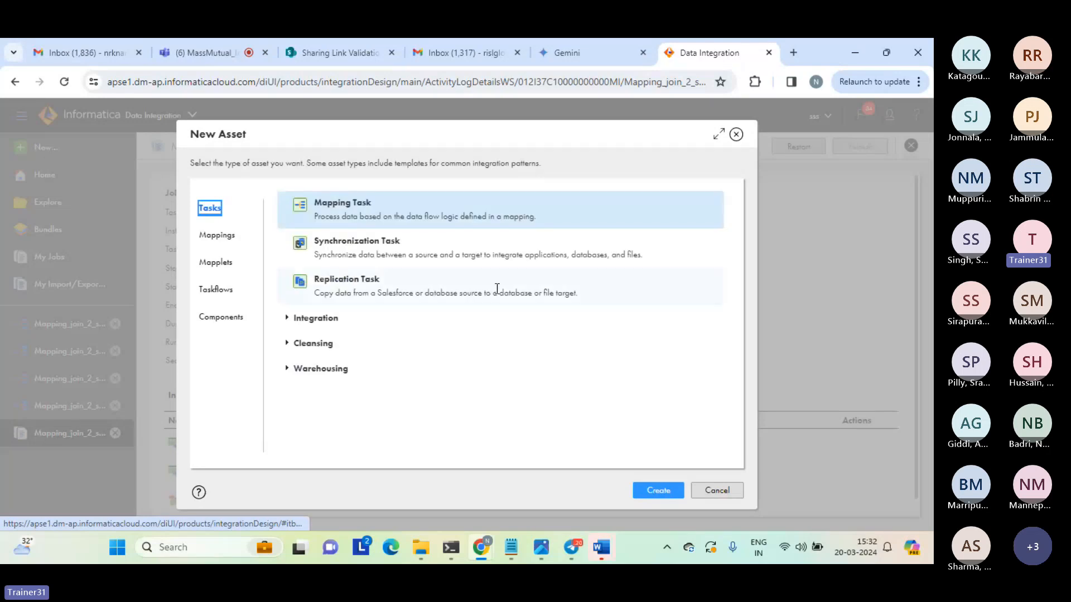
Switch to the joiner notes in Notepad and insert blank lines above the "joiner:" heading.
mouse_move(517, 544)
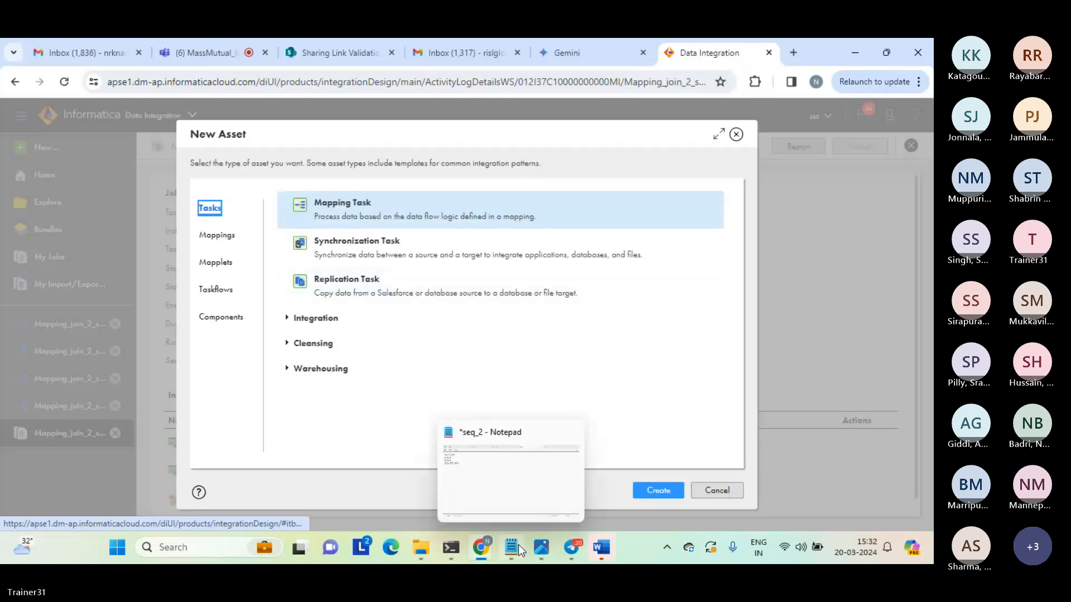
click(521, 483)
click(253, 48)
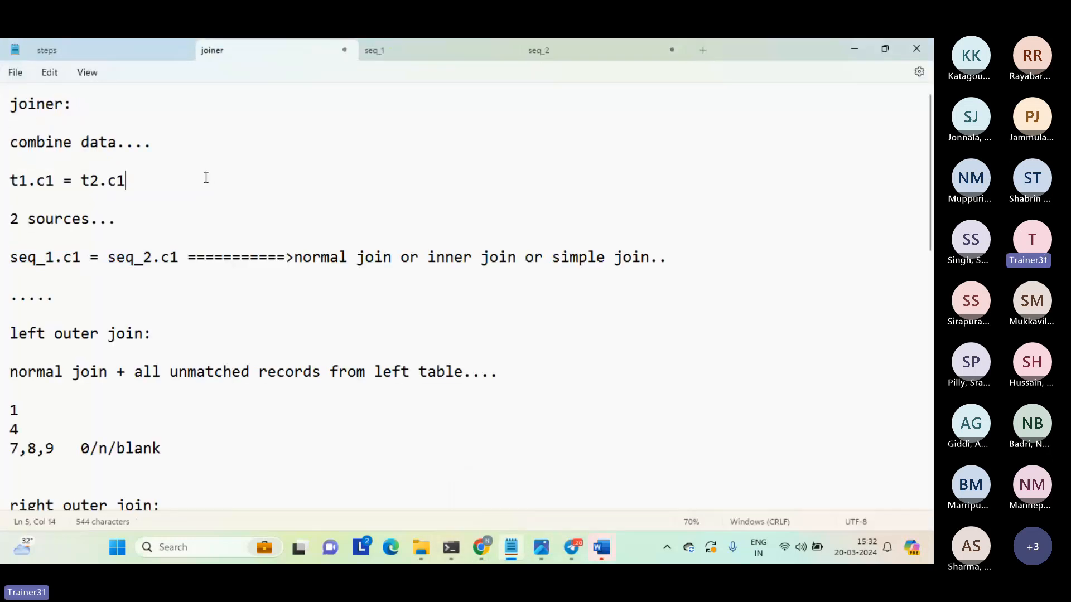
key(ctrl+Home)
key(Return)
key(Return)
key(Return)
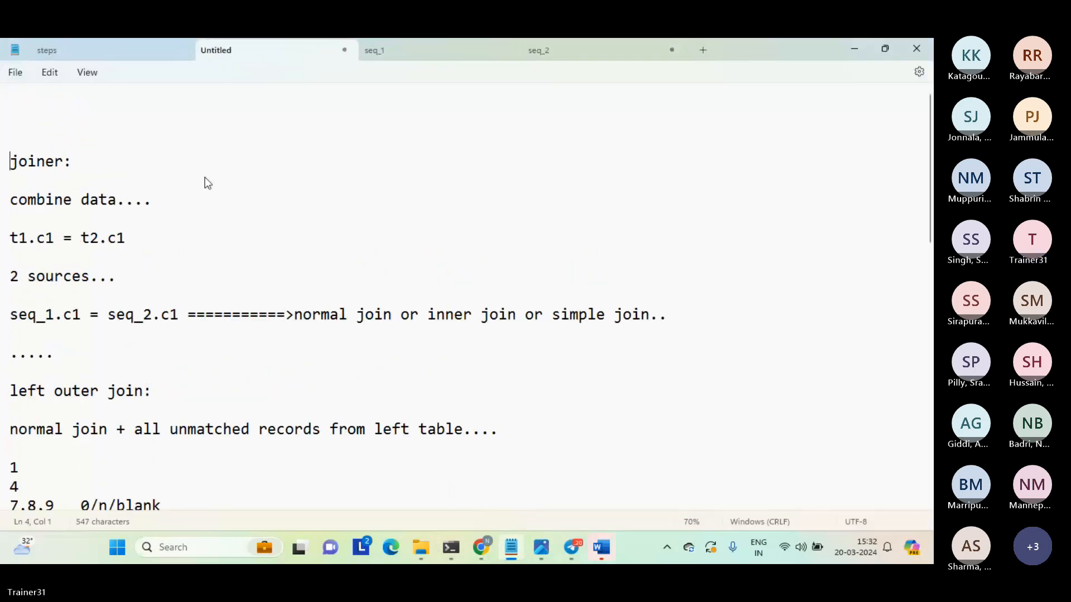
key(Up)
key(Up)
key(Up)
key(Return)
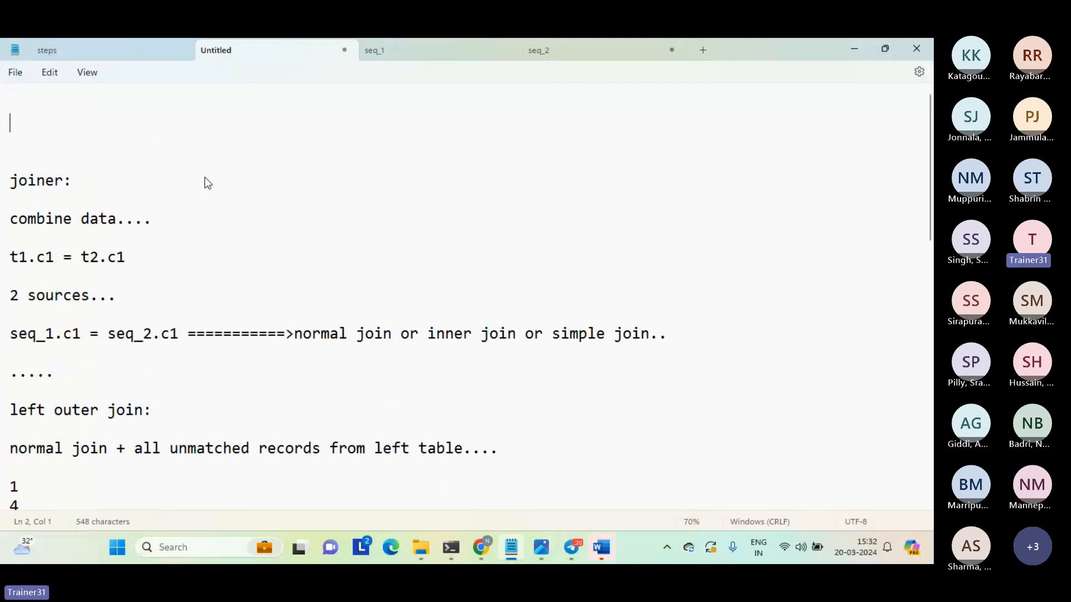
Write the flow line "src---------->lkp-------->tgt" on the second line of the notes.
text(src---------->lkp-------->)
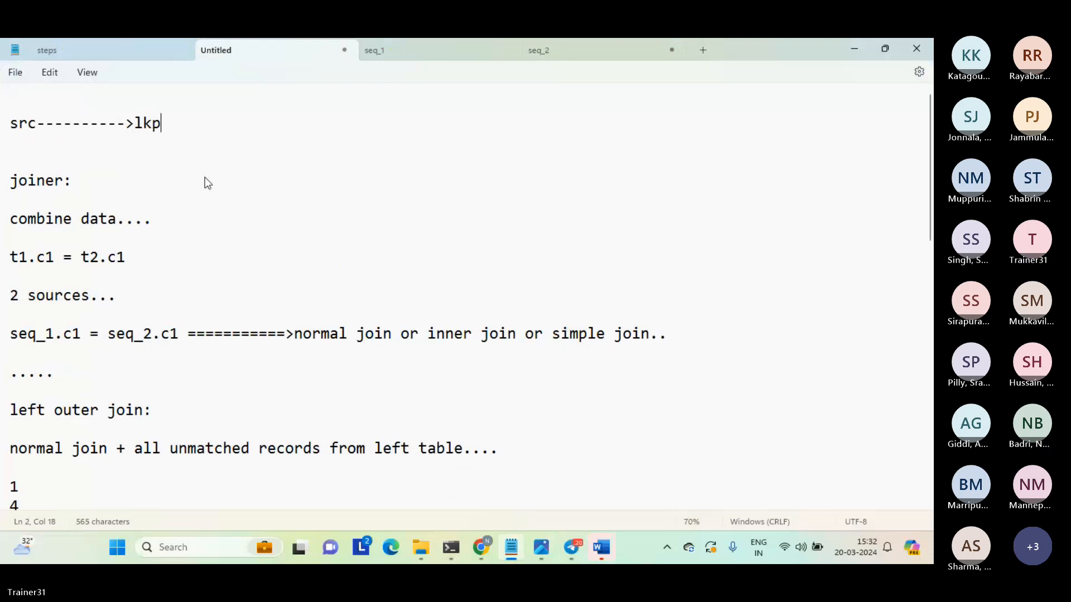
text(tgt\\)
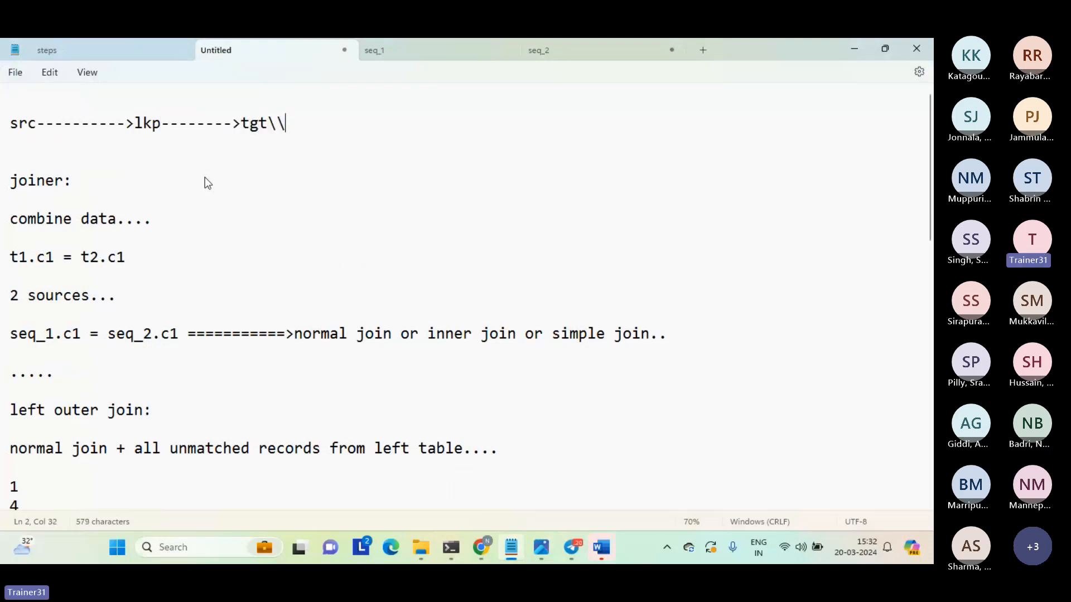
key(BackSpace)
key(BackSpace)
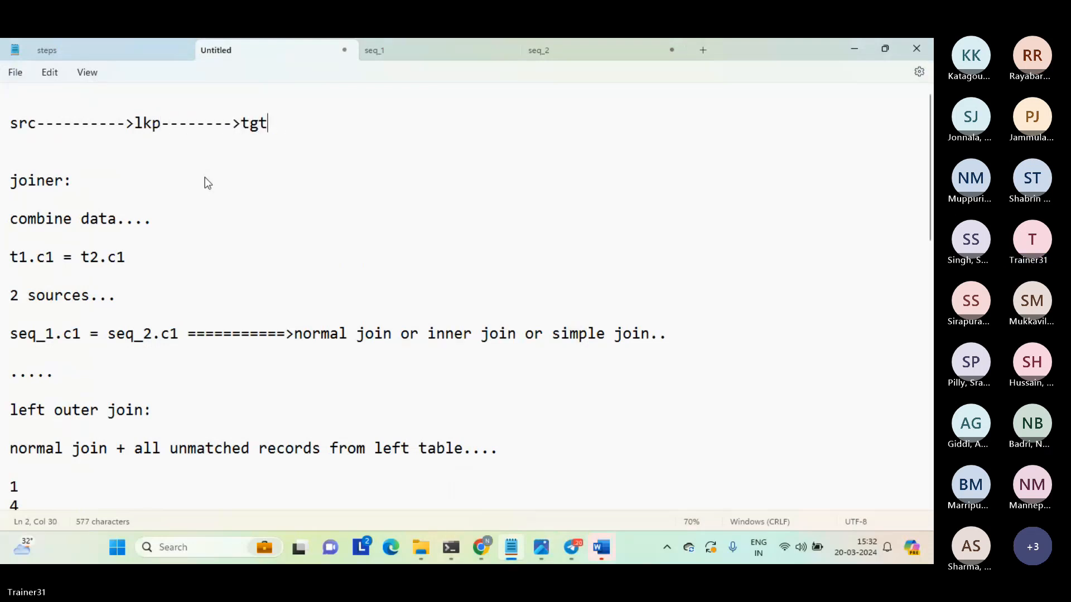
Add a blank line below the flow line and highlight the arrow between src and lkp.
key(Return)
key(Up)
key(Up)
key(Down)
key(Right)
key(Right)
key(Right)
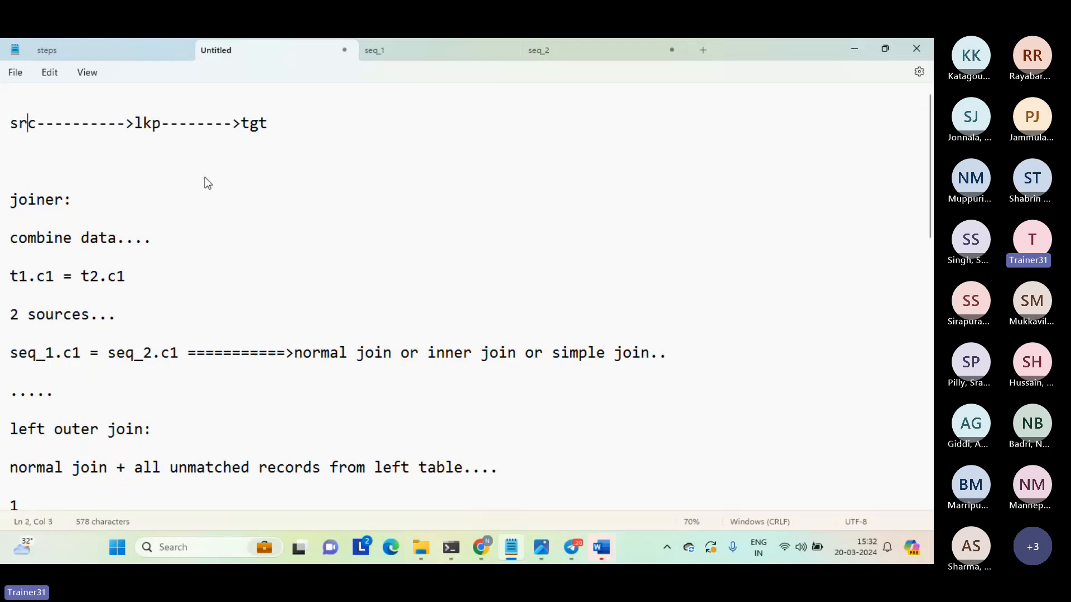
key(shift+Right)
key(shift+Right)
key(shift+Right)
key(shift+Right)
key(shift+Right)
key(shift+Right)
key(shift+Right)
key(shift+Right)
key(shift+Right)
key(shift+Right)
key(shift+Right)
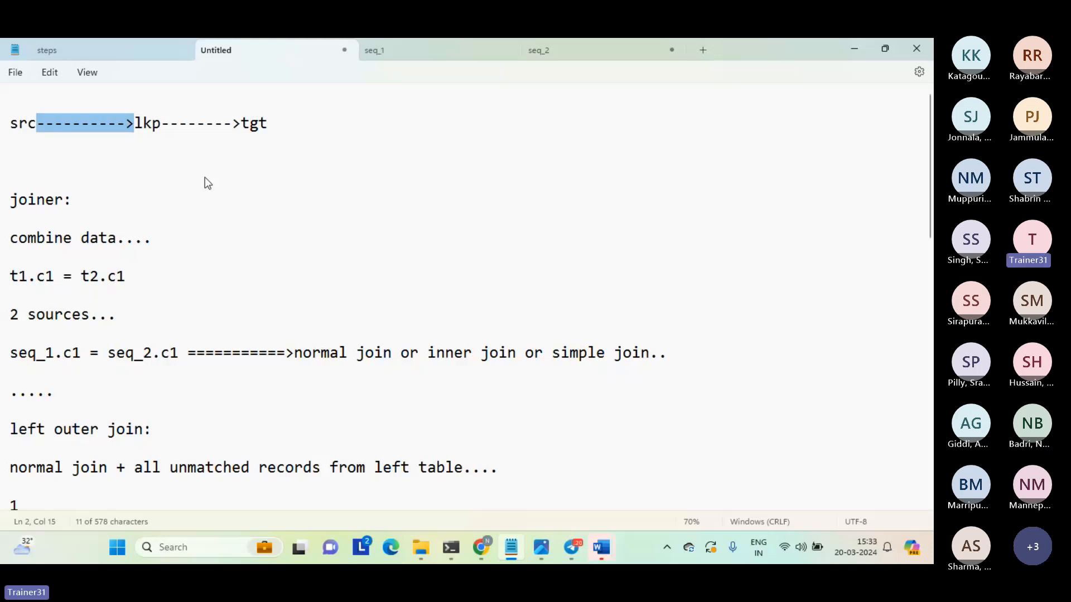
Write "pipeling=========>connected lookup trx..." directly below the src-lkp-tgt flow line.
key(Down)
text(pipeling)
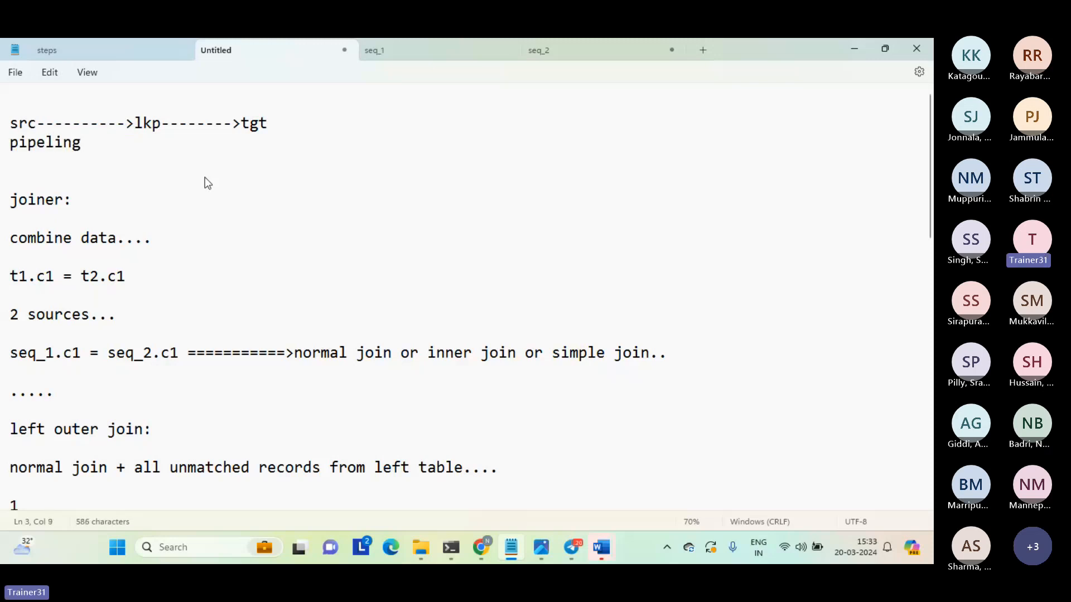
text(=========>connected )
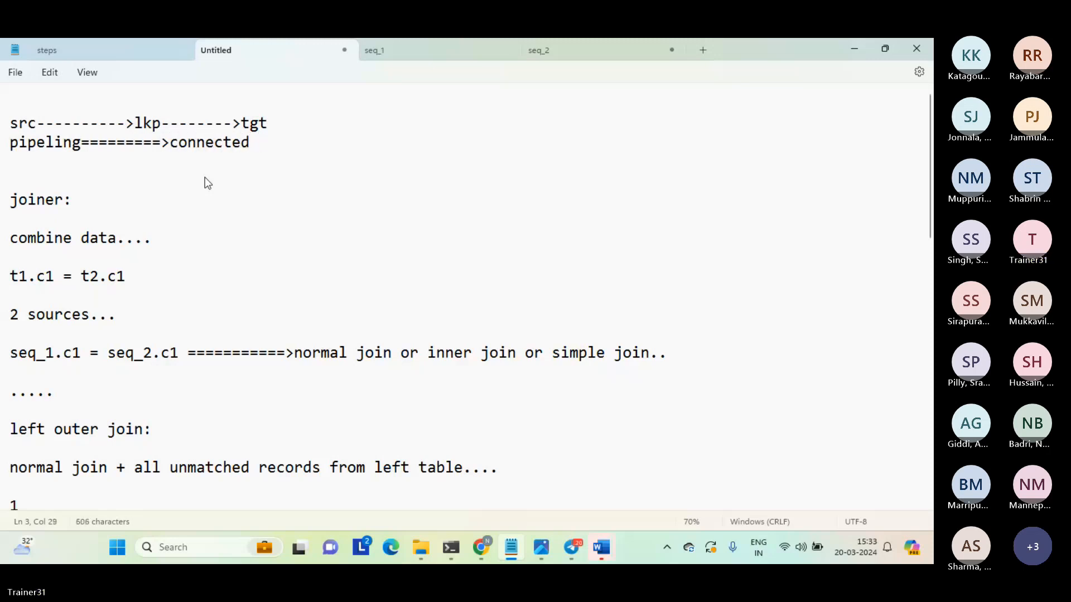
text(lookup)
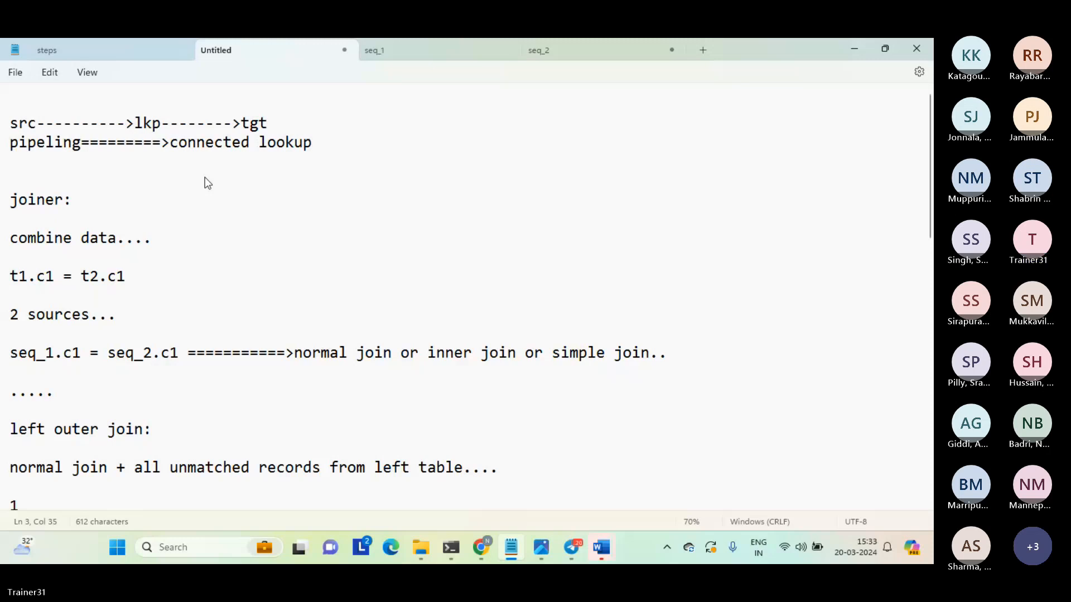
text( trx...)
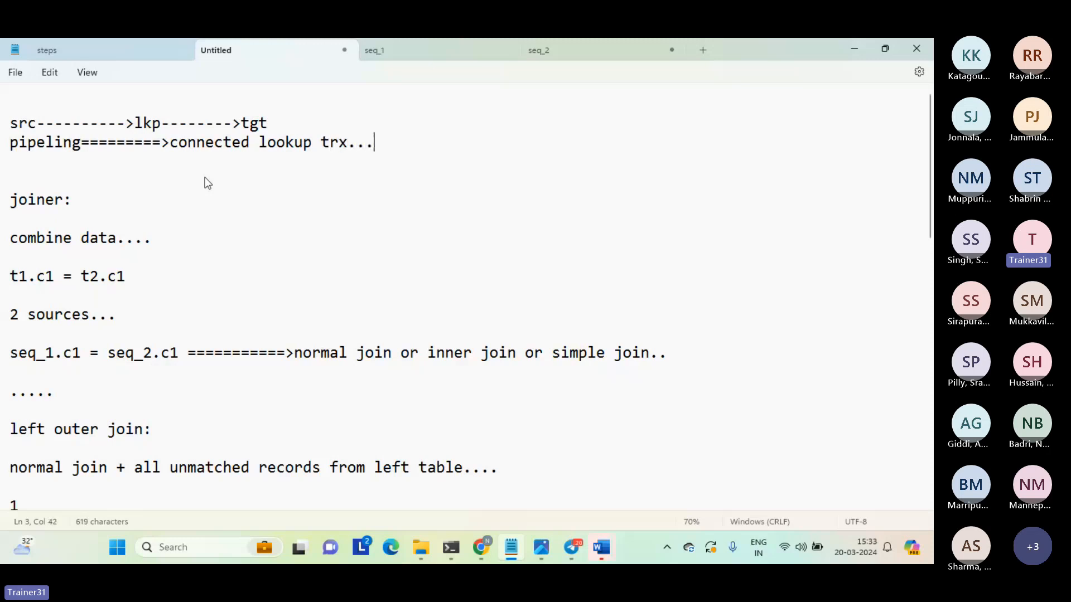
Add an "unconnected:" heading below the connected lookup note, with an indented "lookup" line under it.
key(Return)
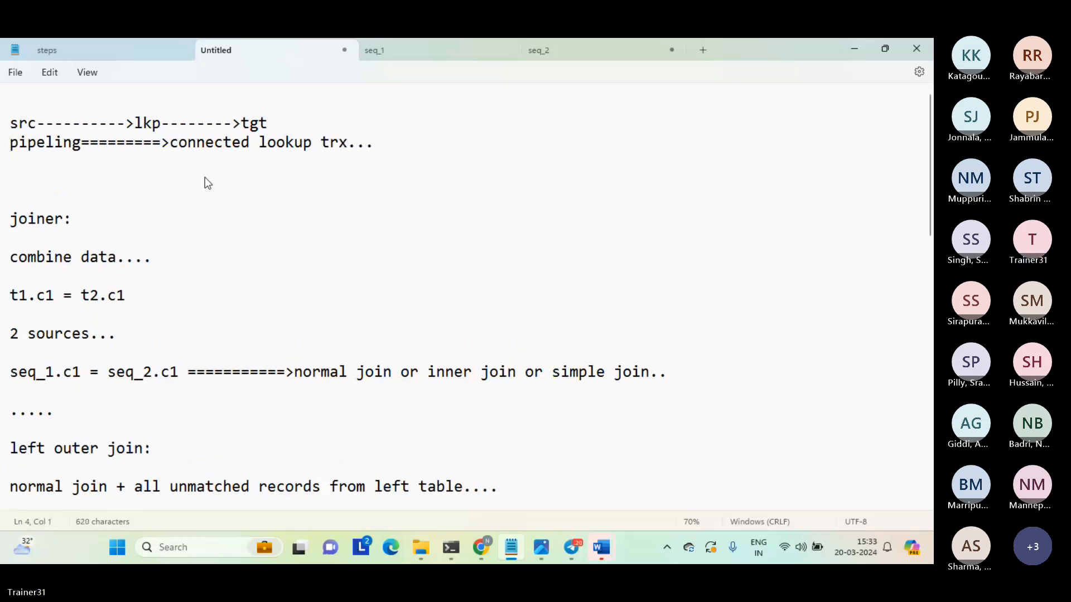
key(Return)
text(uncon)
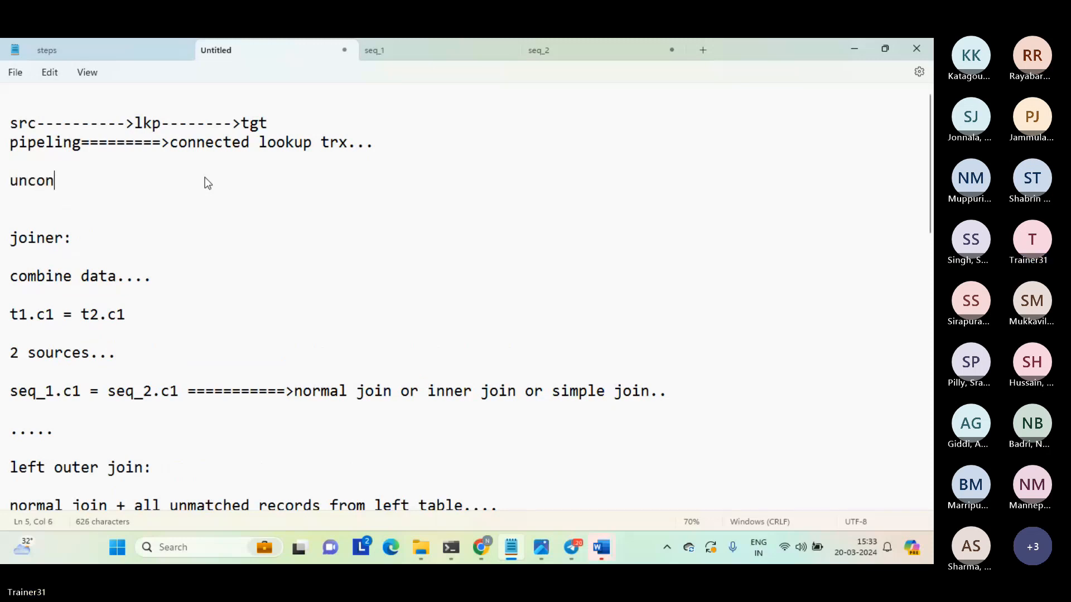
text(nected:)
key(Return)
key(Return)
key(Tab)
text(1)
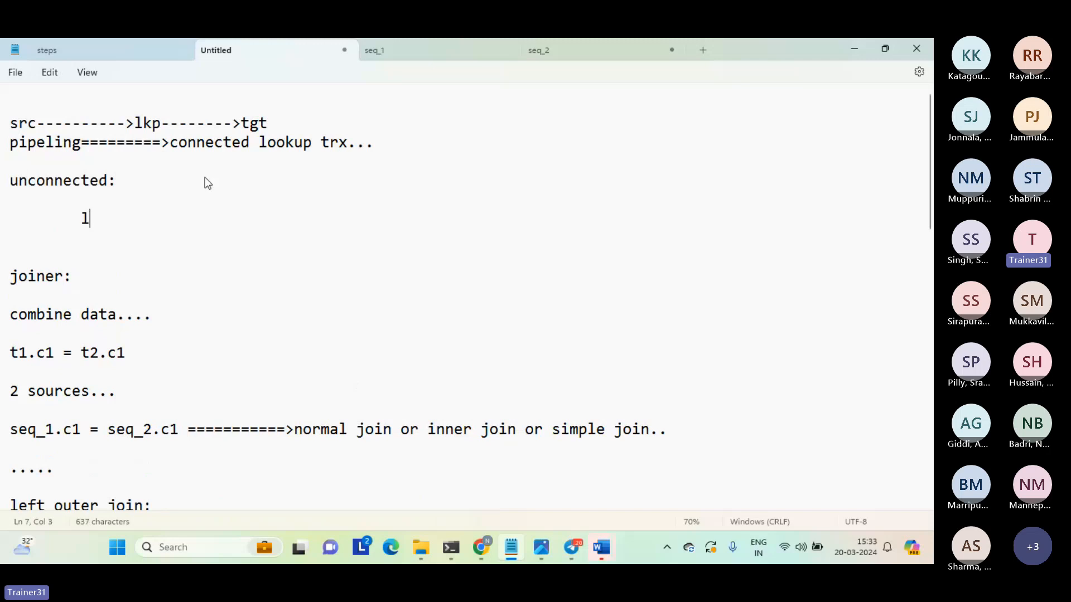
text(ookup)
Write the flow line "src=========>expression=========>tgt" below the indented "lookup" line, separated by a blank line.
key(Return)
key(Return)
text(src)
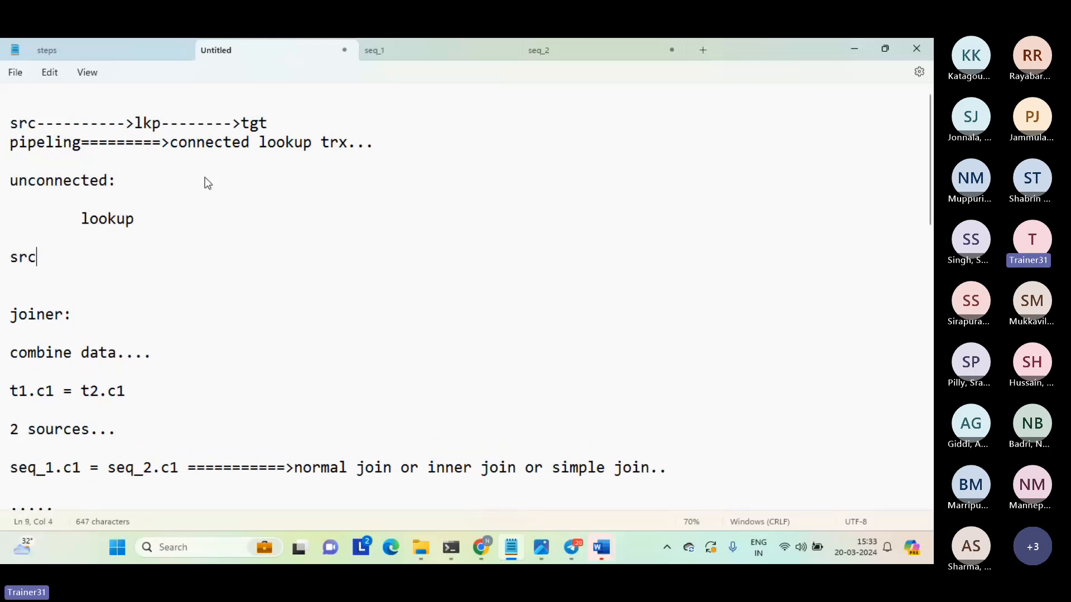
text(=========>)
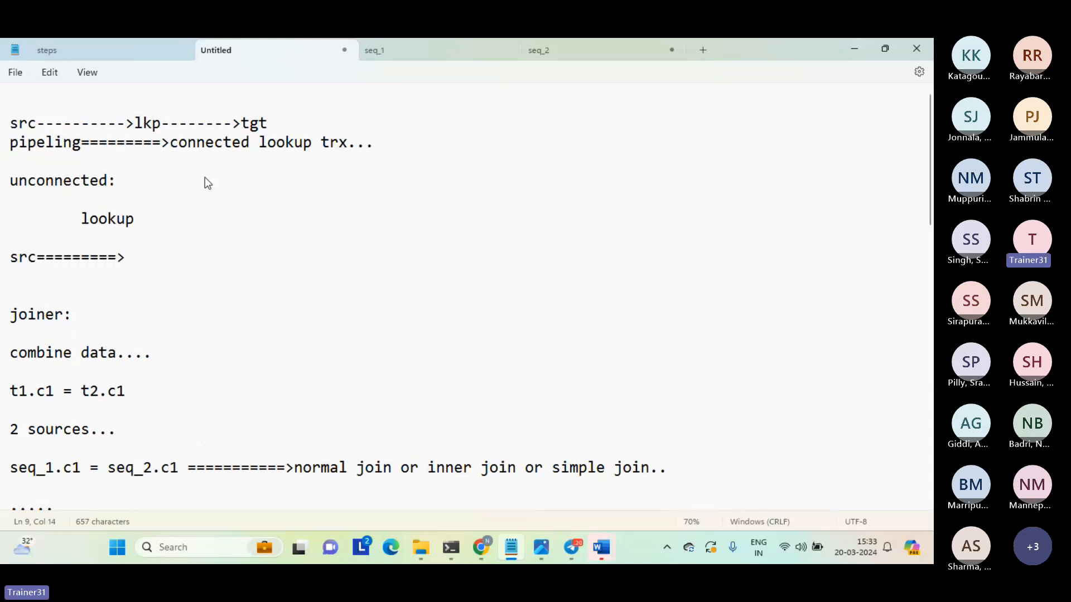
double_click(109, 219)
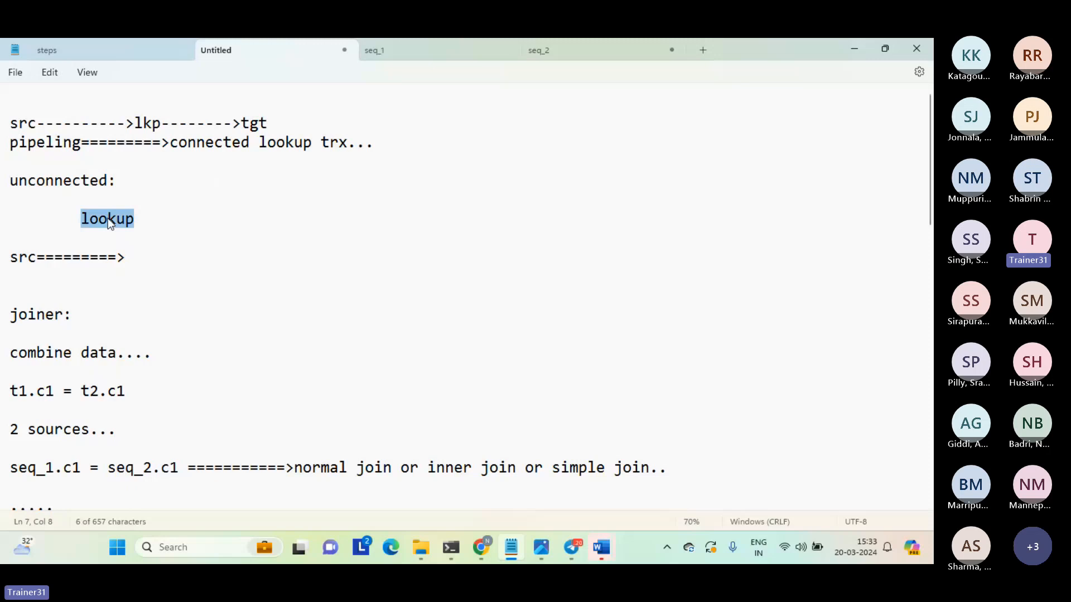
click(141, 256)
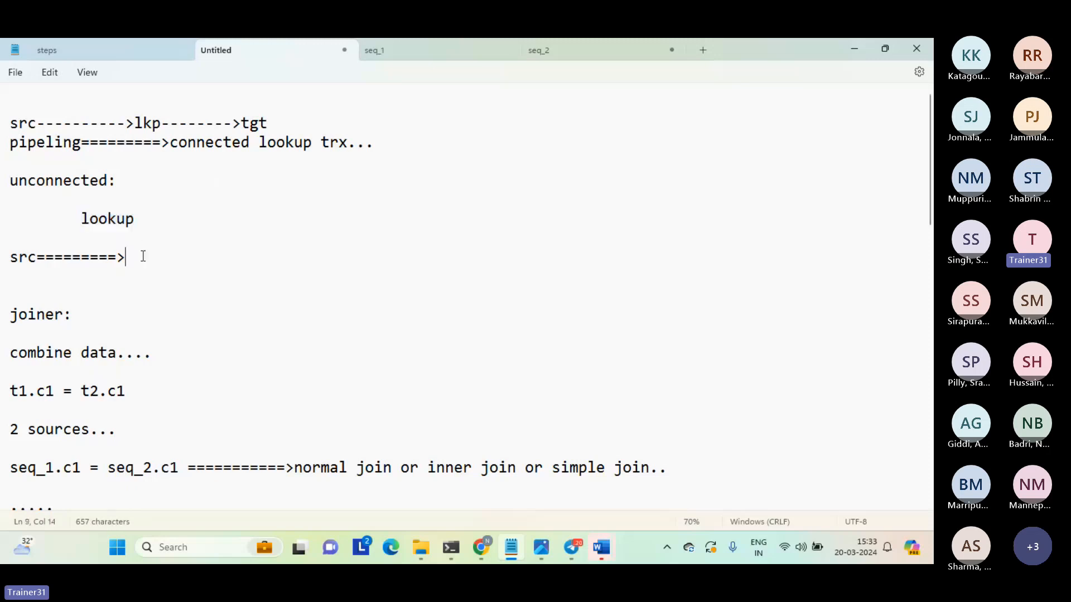
text(expression=========>tgt)
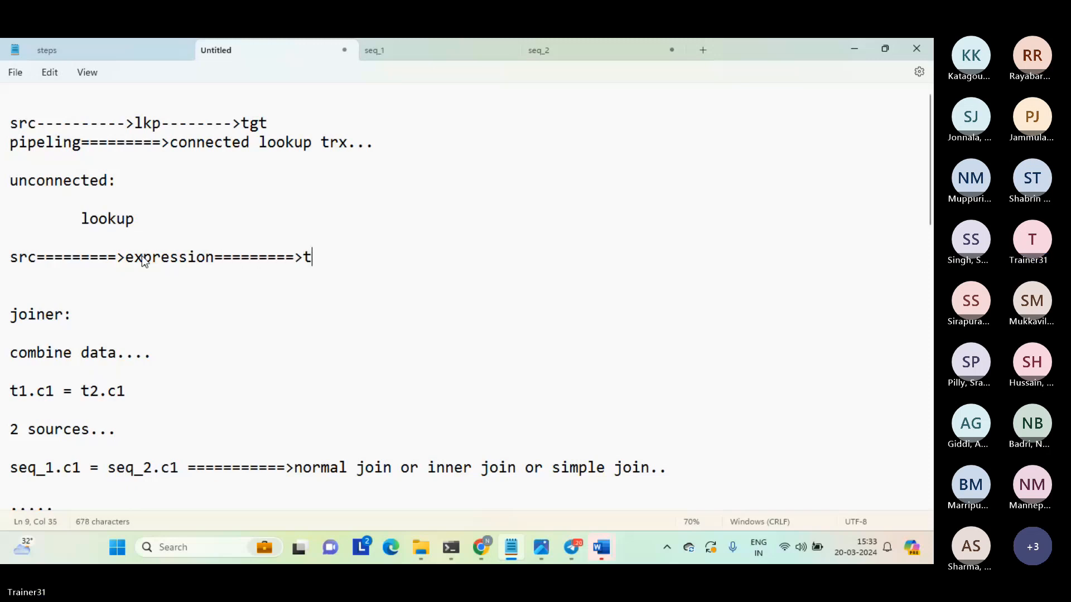
Add an indented "call lookup" line directly beneath "expression" in the unconnected flow.
key(Return)
key(Tab)
key(Tab)
key(Tab)
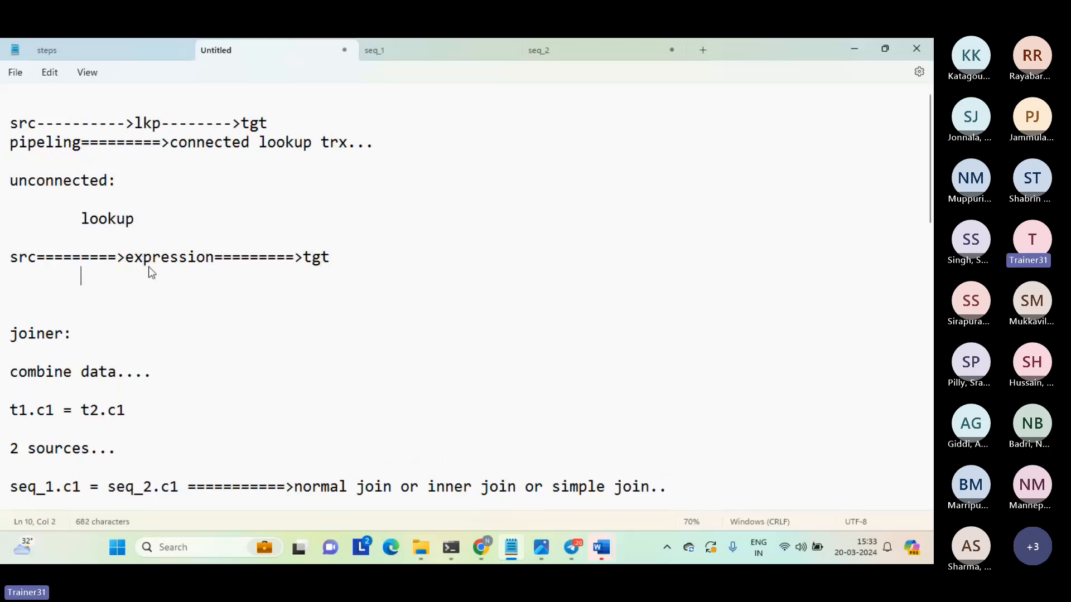
key(BackSpace)
text(call lookup)
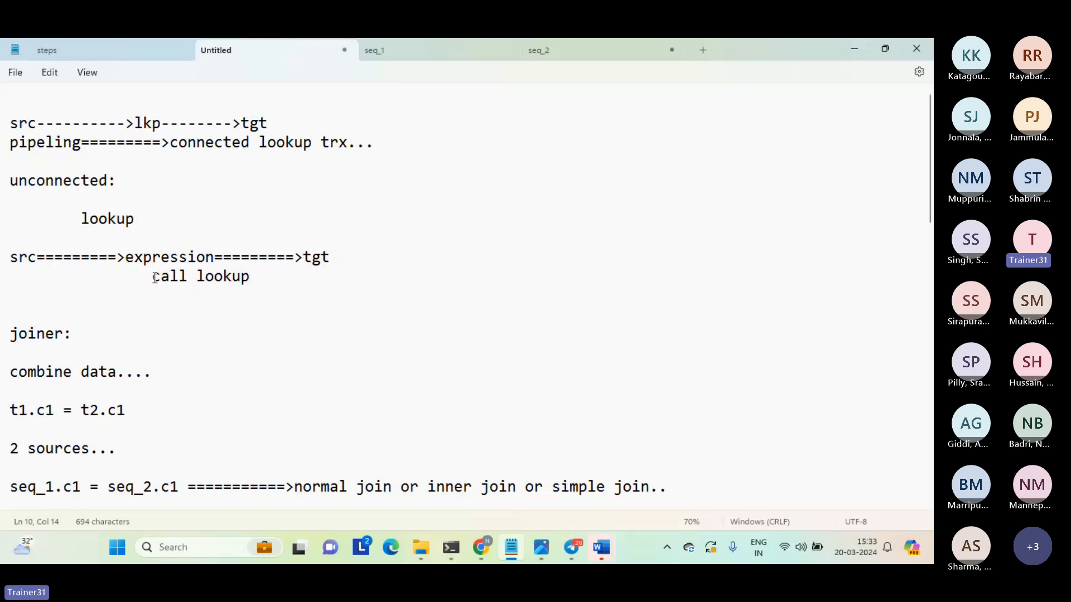
Insert "lkp_result=" in front of "call lookup".
click(153, 278)
text(=)
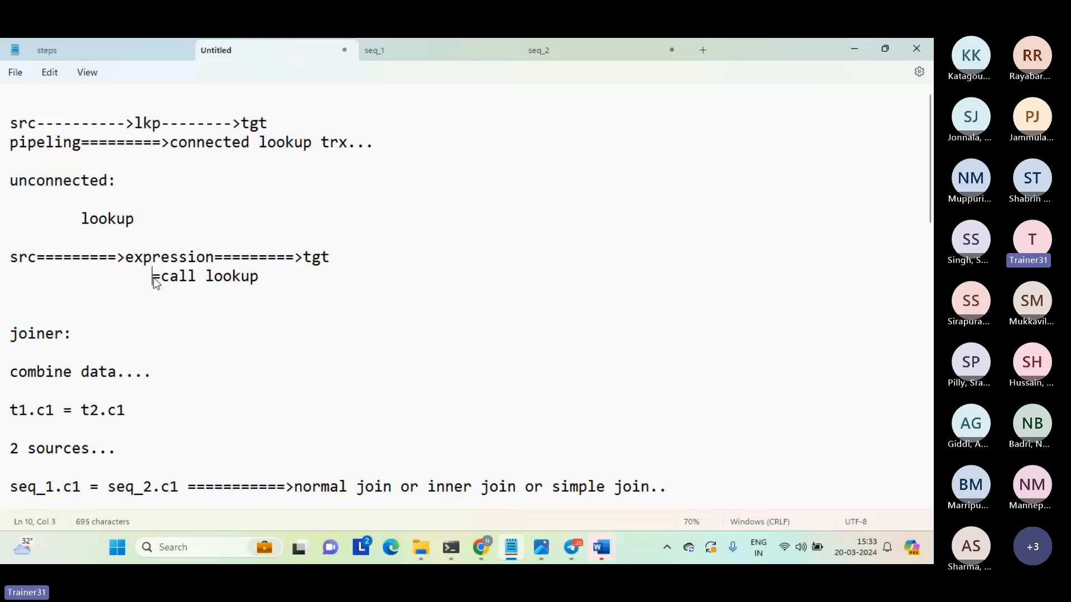
text(lkp_resul)
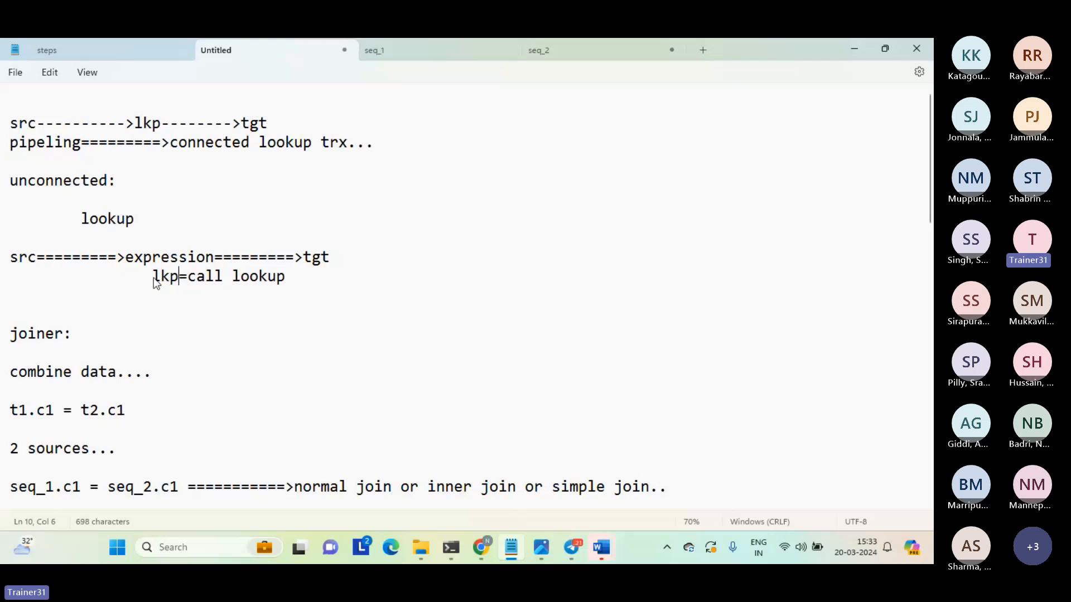
text(t)
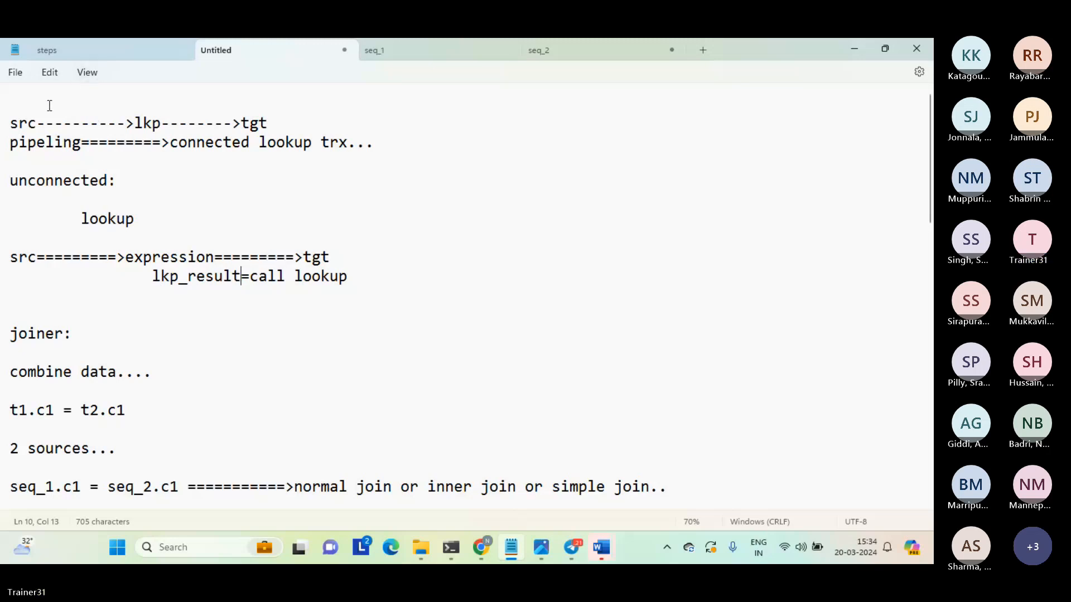
drag(48, 103, 187, 290)
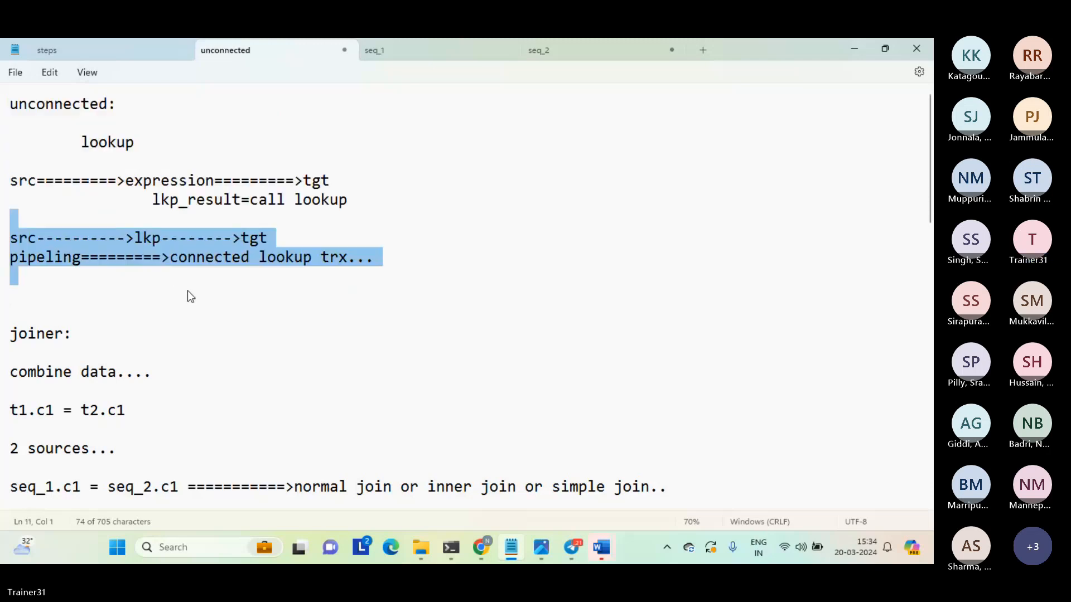
key(ctrl+z)
click(188, 290)
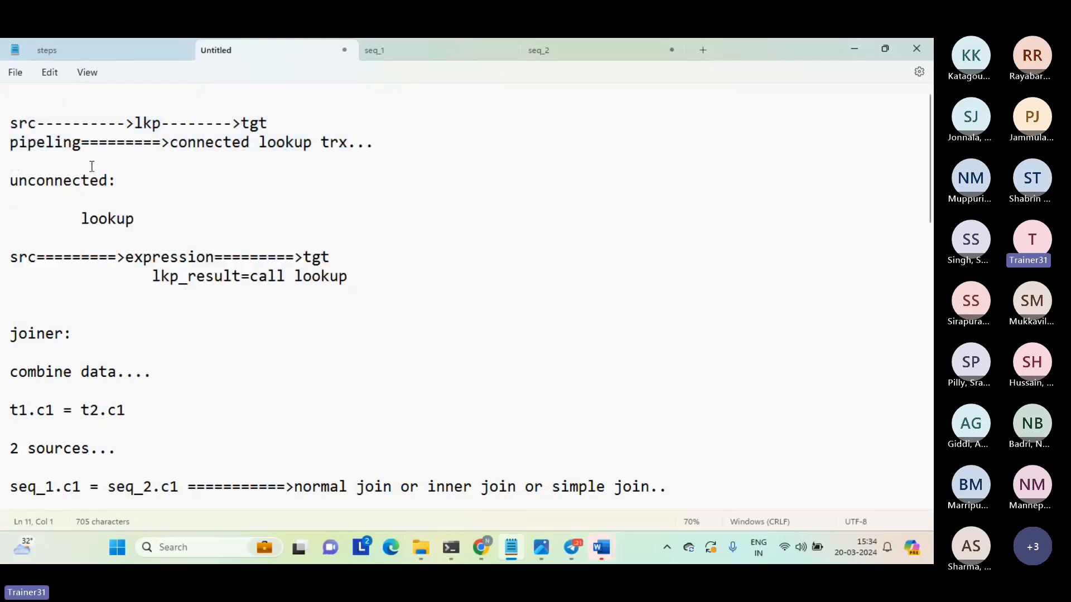
Highlight the unconnected lookup notes, and add a "syntax:" heading below them after a blank line.
drag(91, 162, 169, 292)
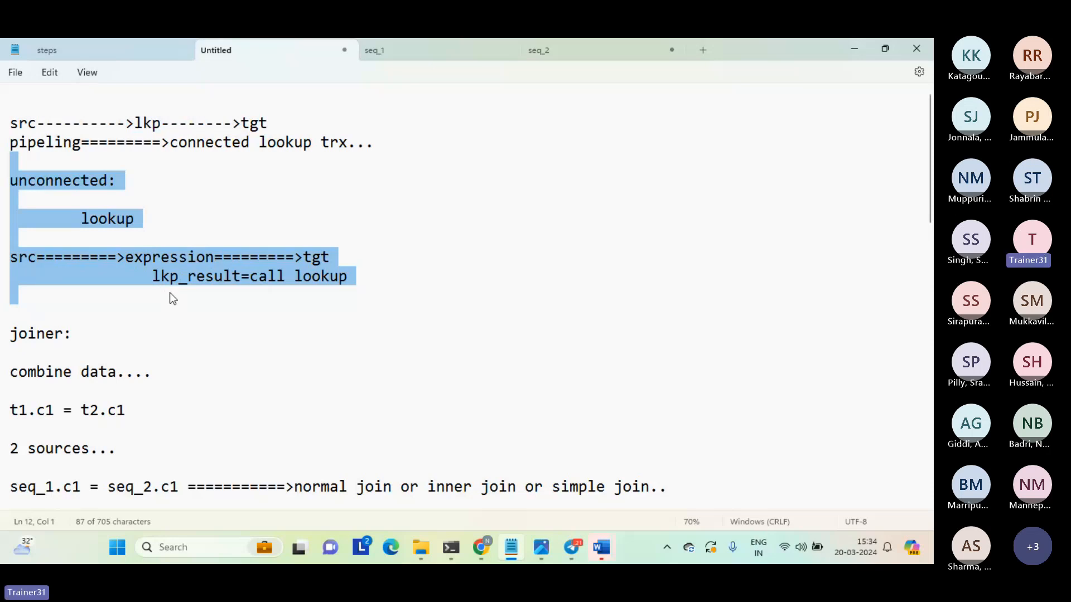
click(169, 293)
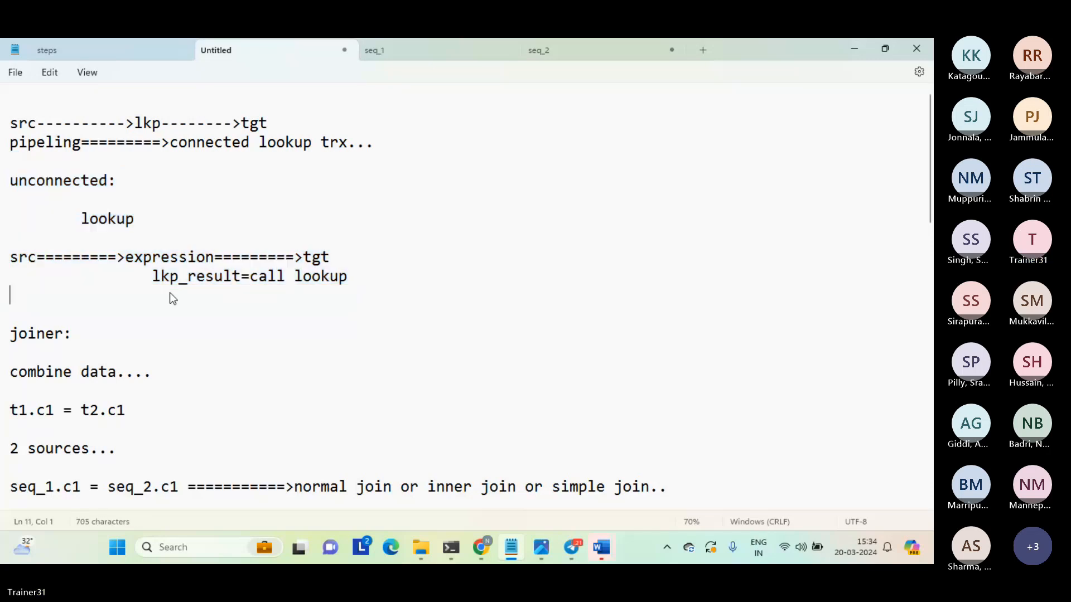
key(Return)
key(Return)
key(Up)
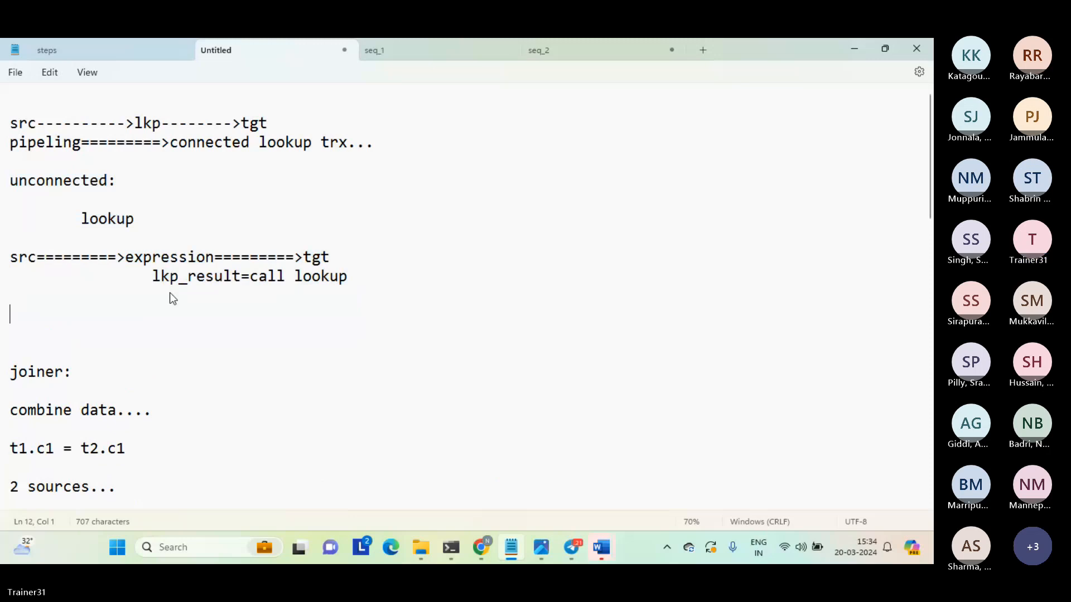
text(sy)
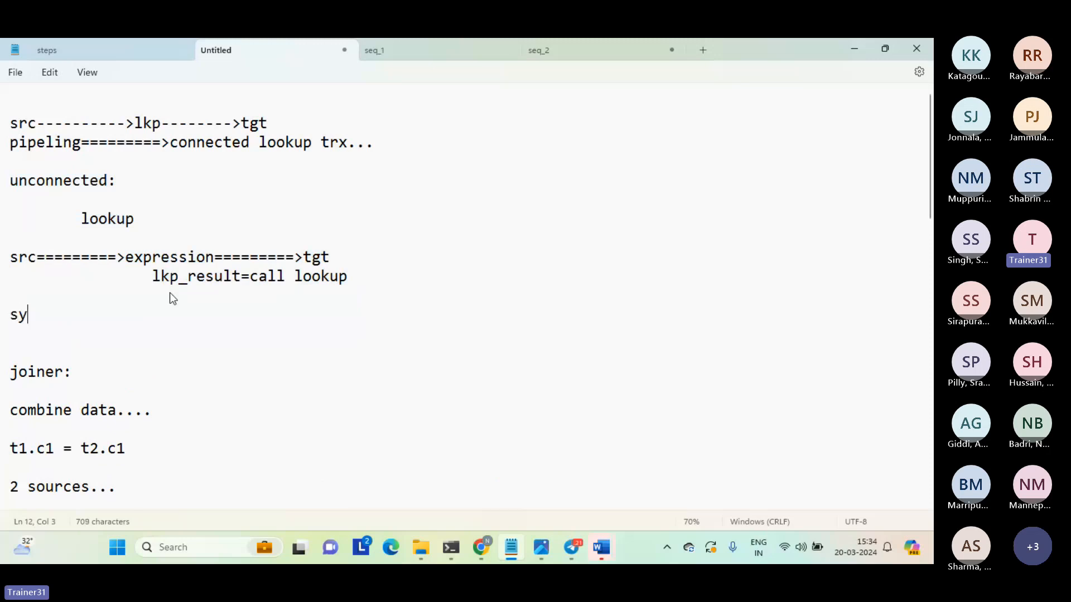
text(ntax:)
key(Return)
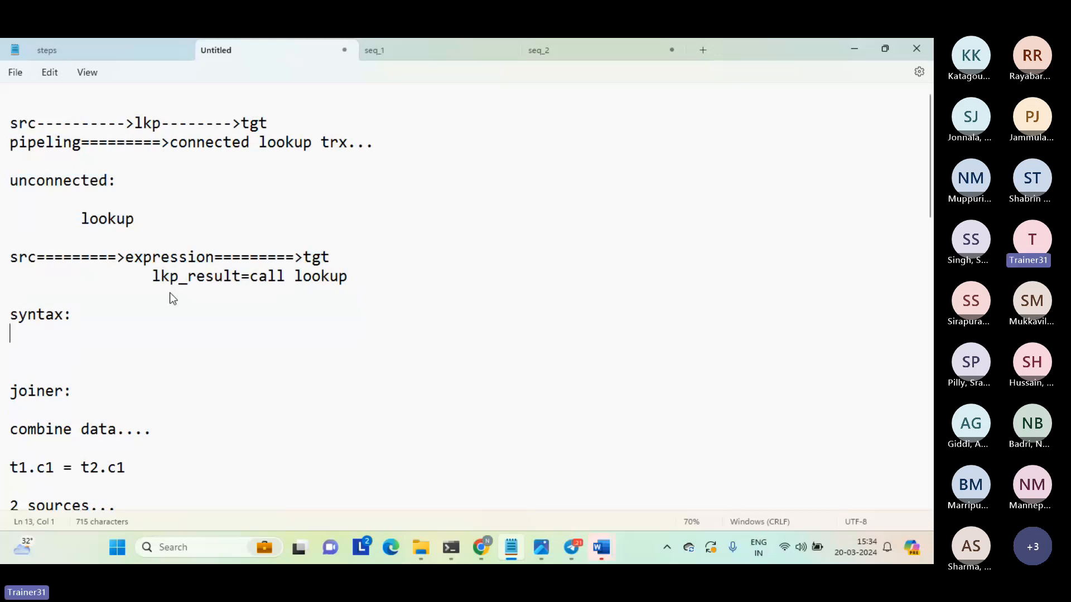
Write an indented "lookup" line under the "syntax:" heading.
key(Tab)
text(looky)
key(BackSpace)
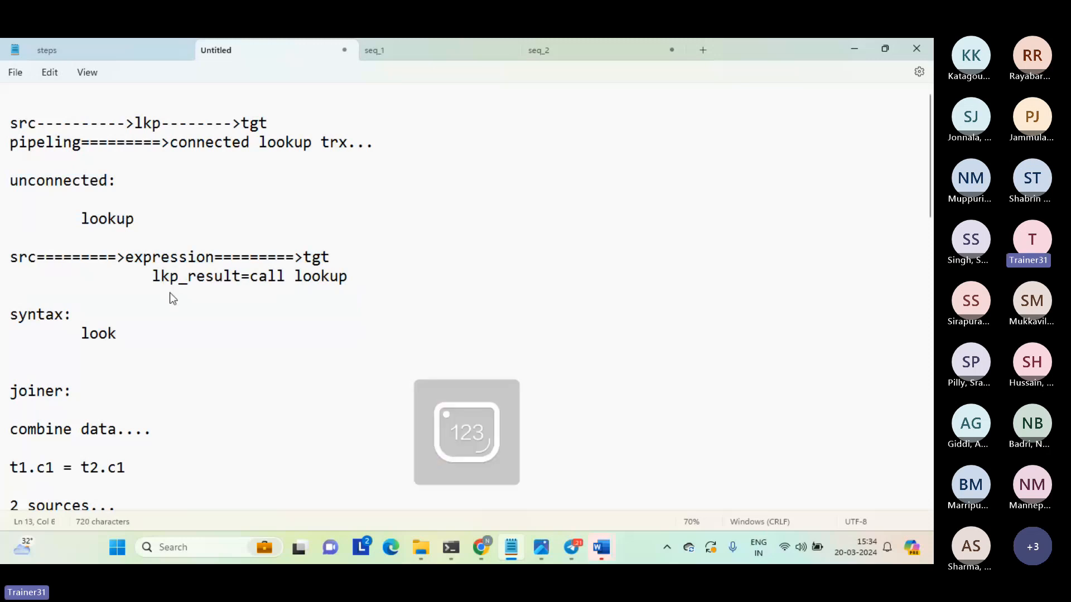
text(u[)
key(BackSpace)
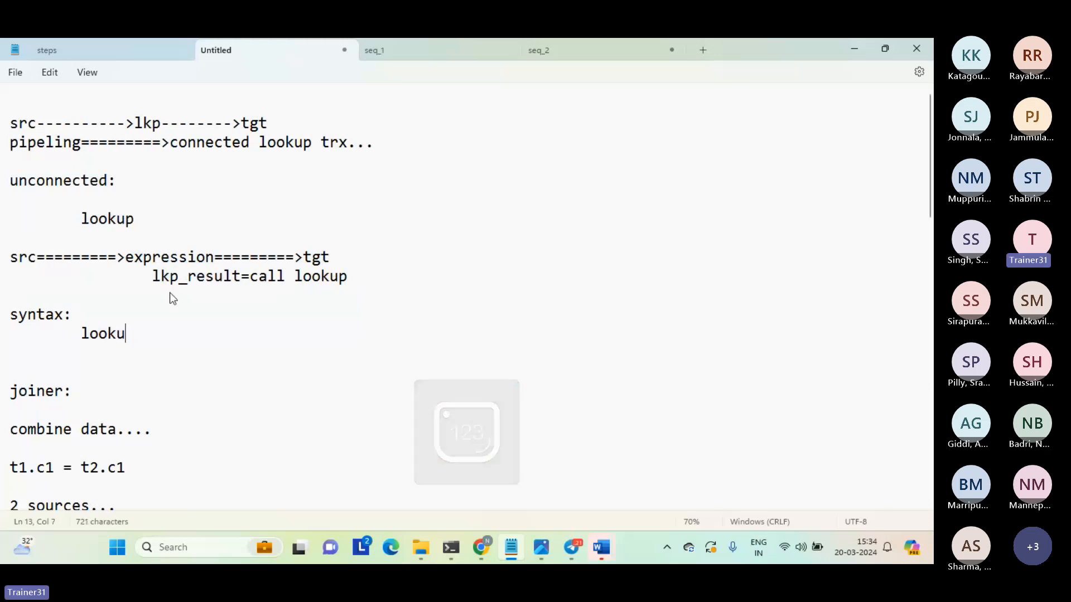
text(p)
Add the indented lines "condition" and "return columns" below "lookup" in the syntax list.
key(Return)
key(Tab)
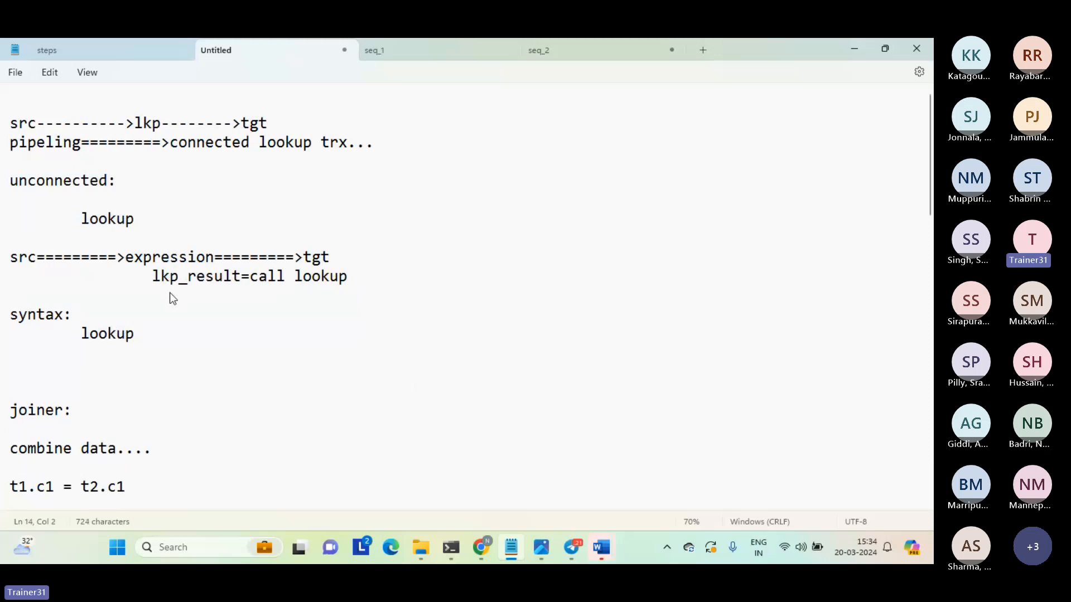
text(condition)
key(Return)
key(Tab)
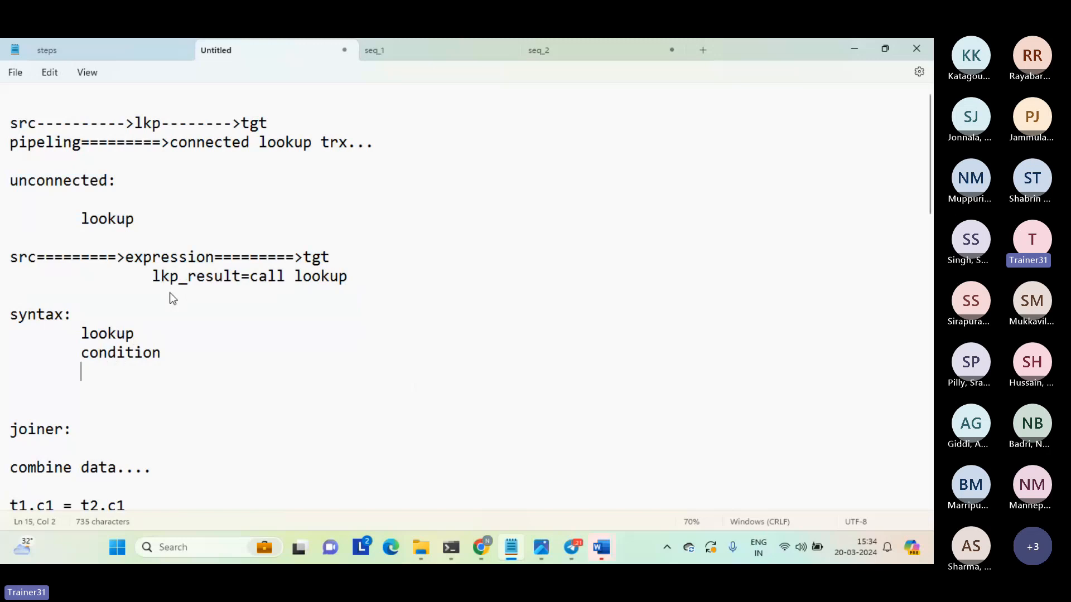
text(return columns)
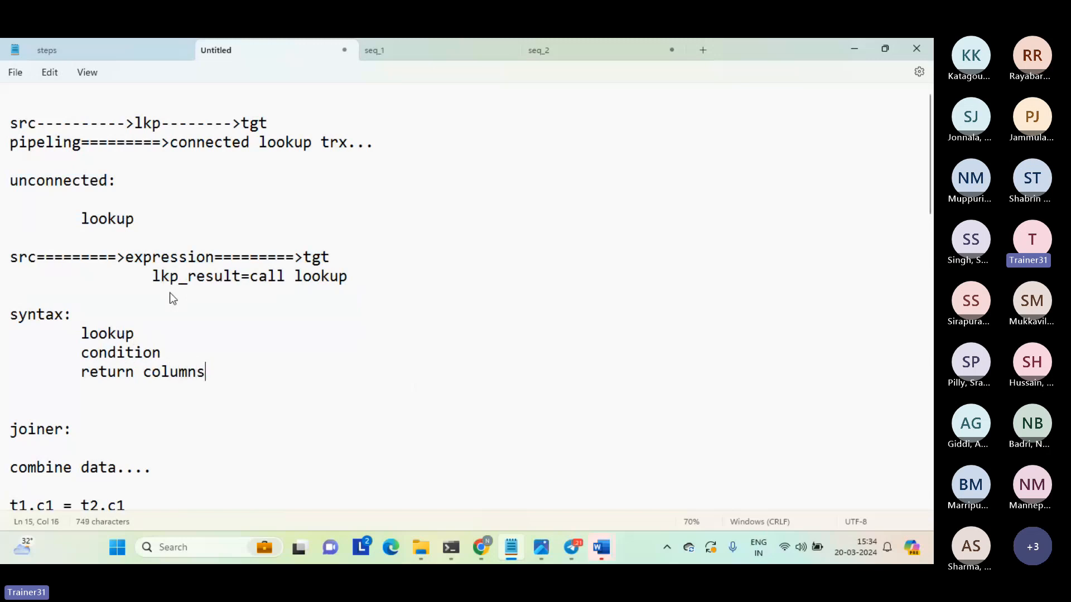
Highlight the "return columns" line, the connected lookup lines and the unconnected expression lines for comparison.
drag(81, 370, 226, 362)
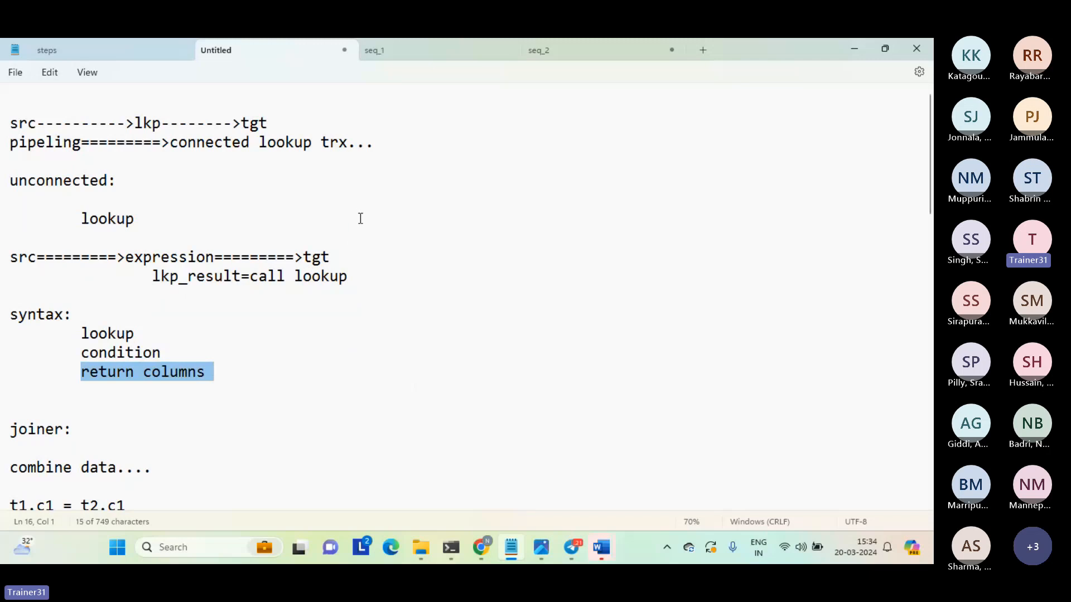
drag(383, 145, 4, 124)
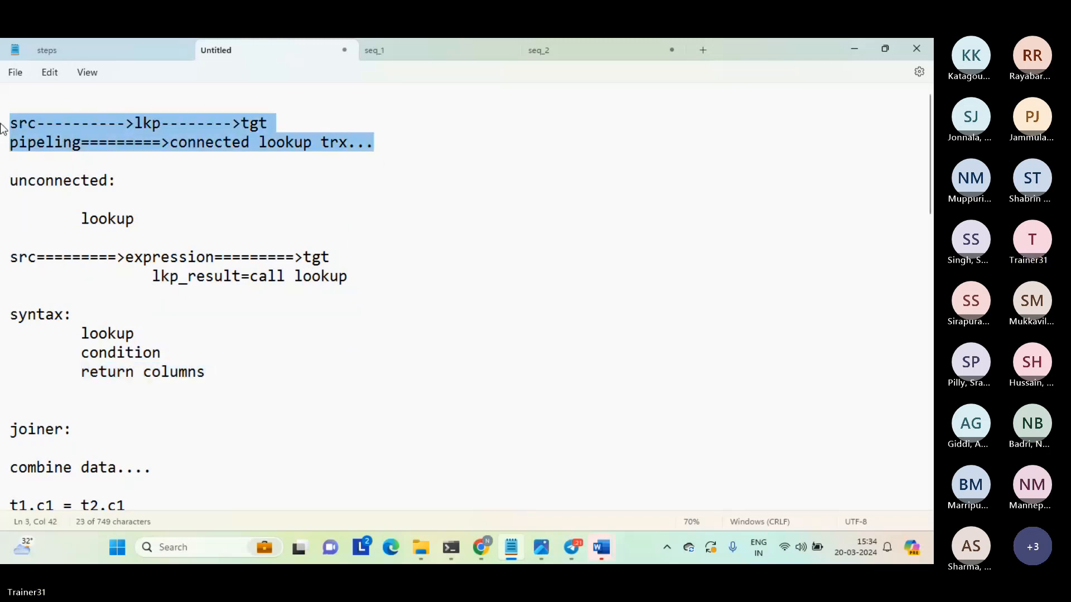
click(215, 371)
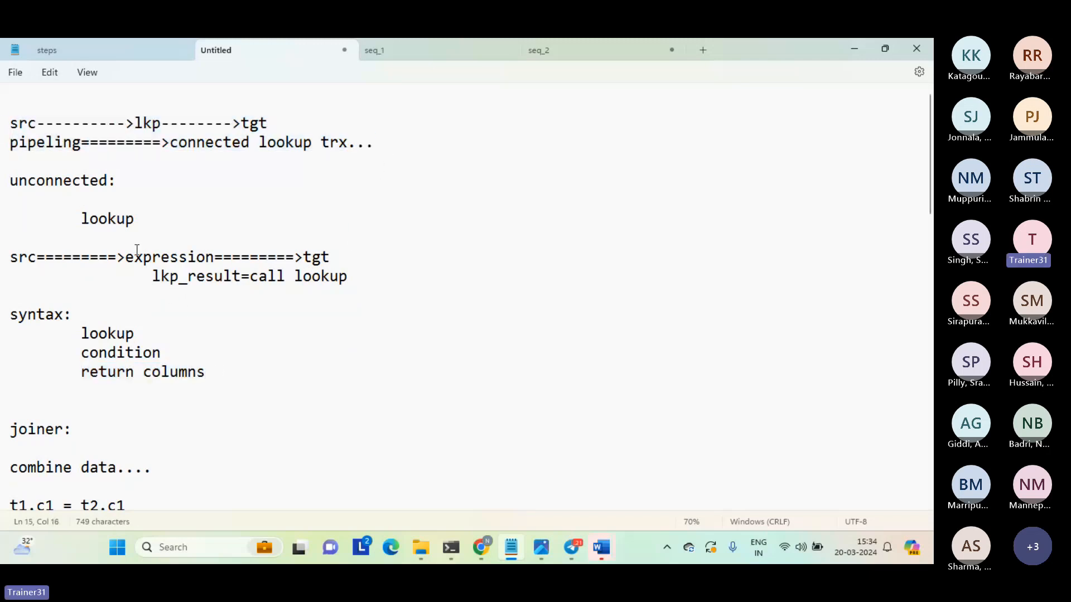
drag(127, 238, 237, 310)
click(237, 310)
Write a tab-separated header row "cd" and "value" below the syntax list, leaving a blank line above it.
click(179, 403)
key(Return)
key(Return)
click(177, 404)
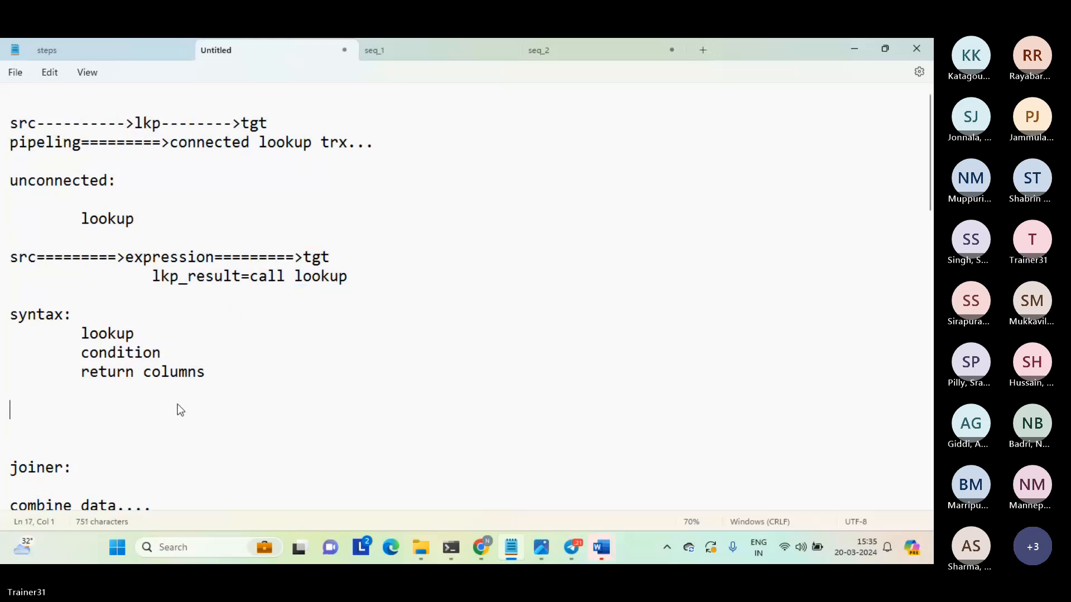
text(cd)
key(Tab)
text(value)
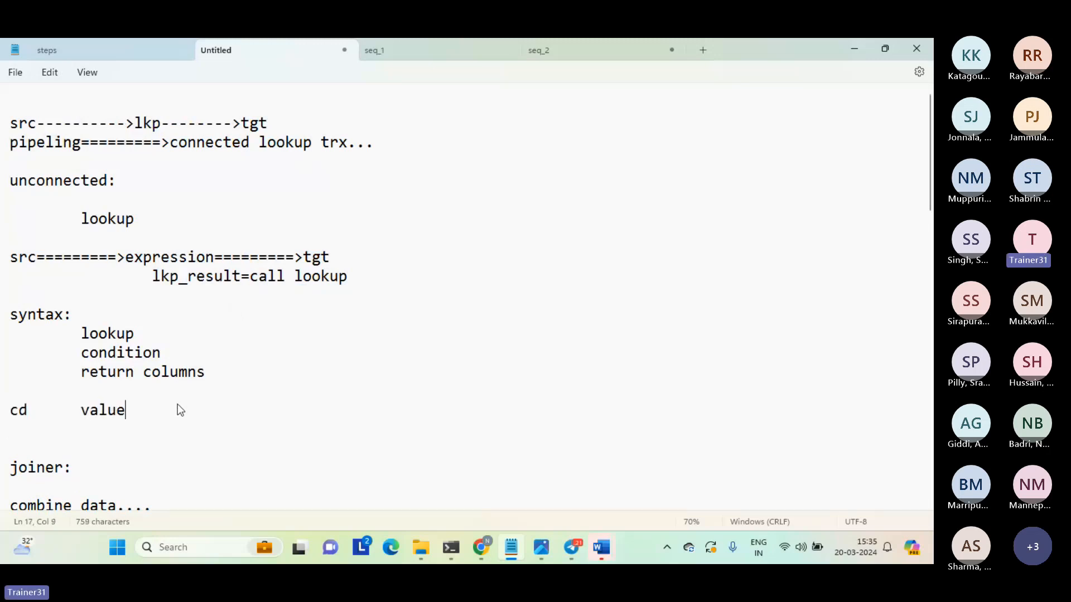
Add the tab-separated example row "ind" and "india" under the cd and value header.
key(Return)
text(ind)
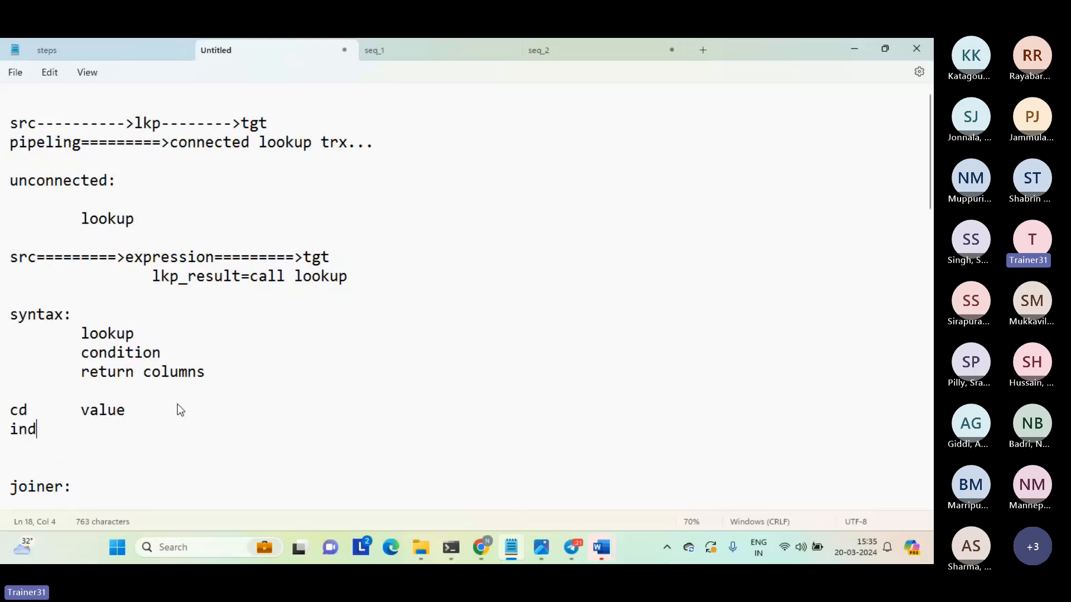
key(Tab)
text(india)
Highlight the whole code-value example, its "ind" code and its "india" value in turn.
key(shift+Left)
key(shift+Left)
key(shift+Left)
key(shift+Left)
key(shift+Left)
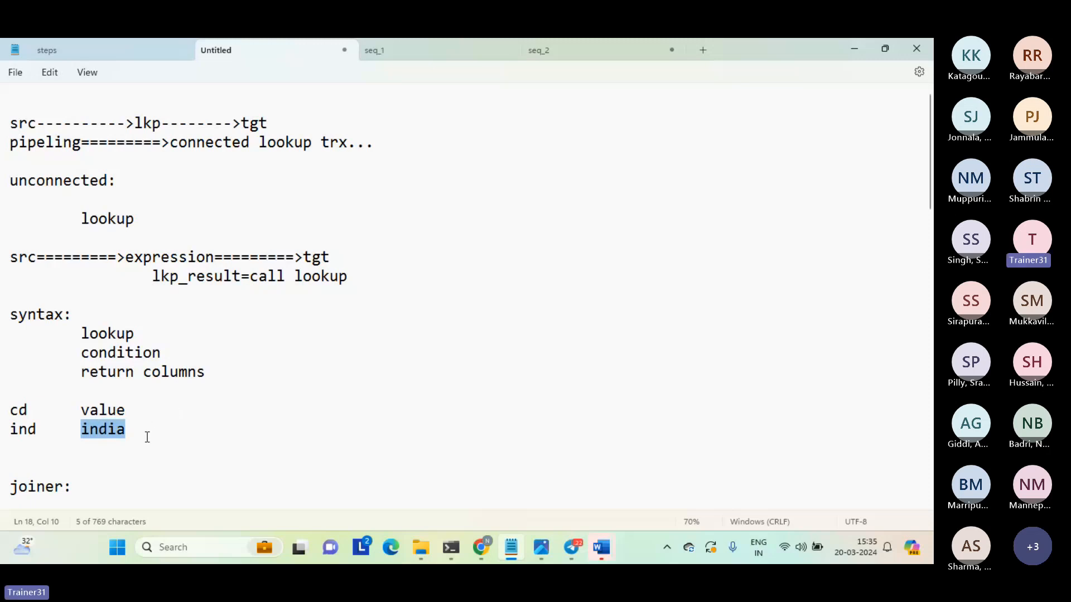
drag(147, 437, 6, 398)
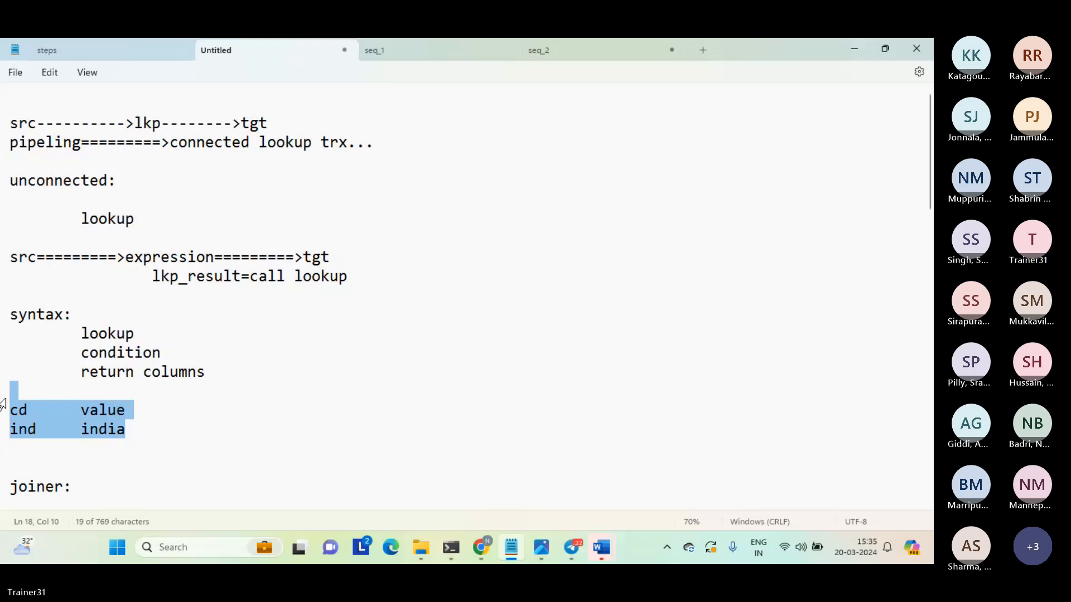
drag(3, 403, 6, 402)
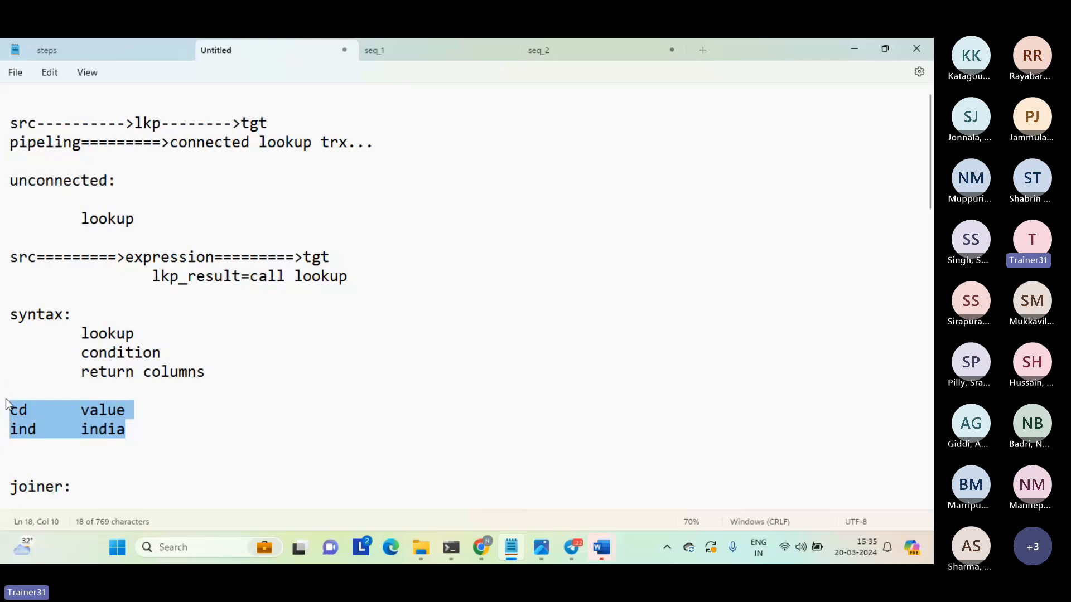
double_click(18, 429)
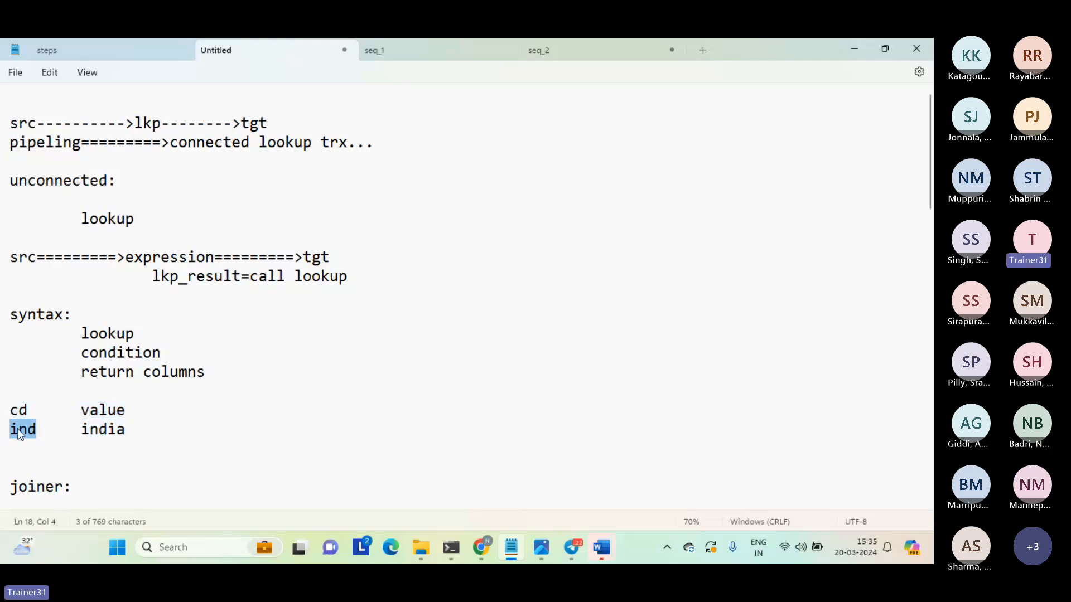
double_click(114, 432)
Write "key-value" below the ind/india row, separated by a blank line, and start a new line after it.
click(113, 458)
key(Return)
key(Up)
text(k)
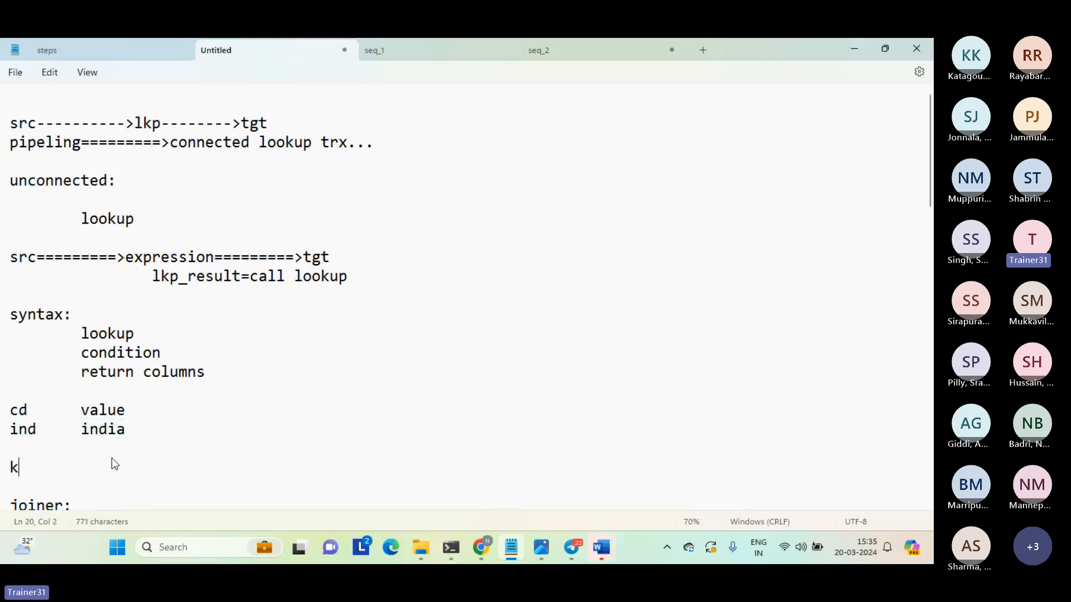
text(ey-)
text(value)
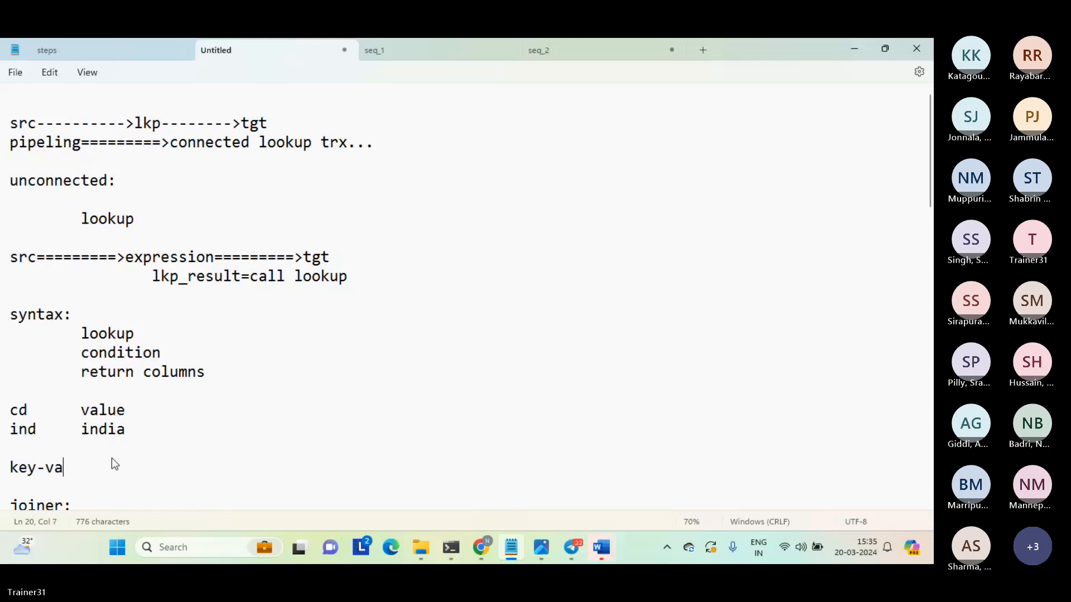
key(Return)
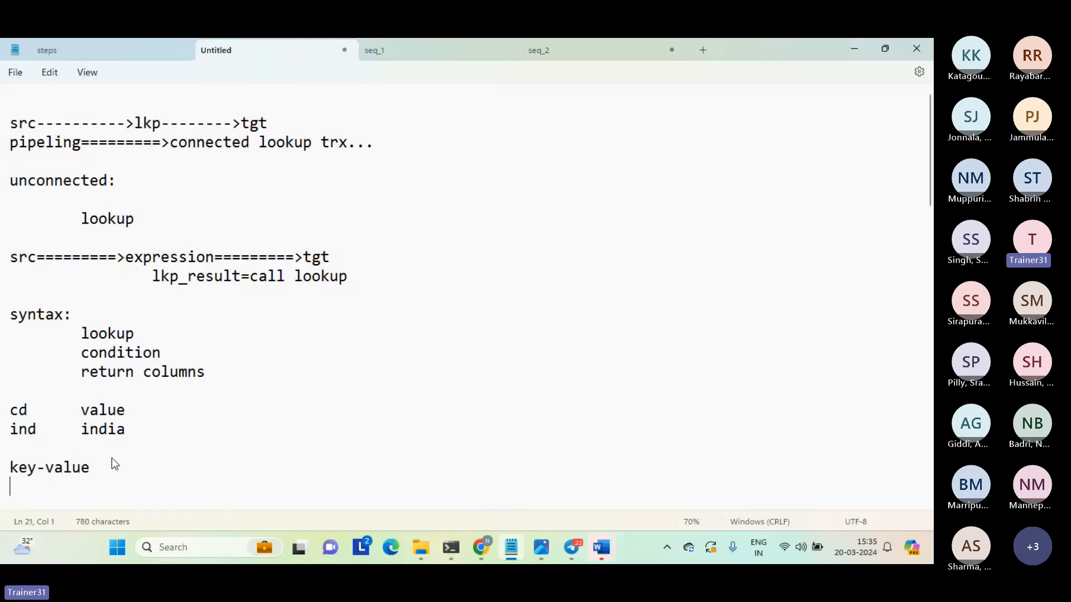
Write "name-value pair...." directly below the key-value line and start a new line after it.
text(name-)
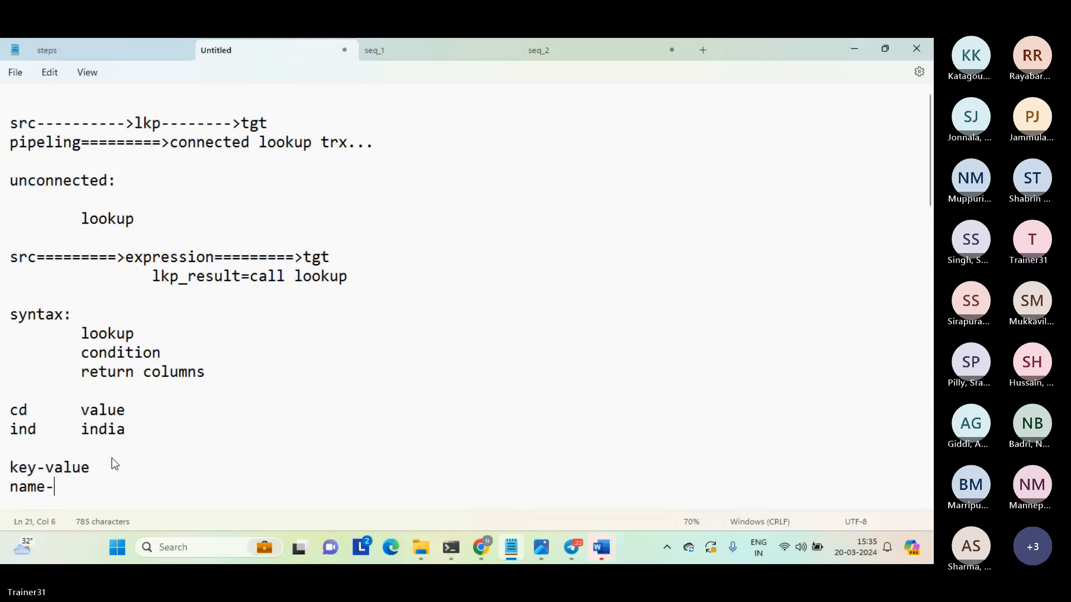
text(value)
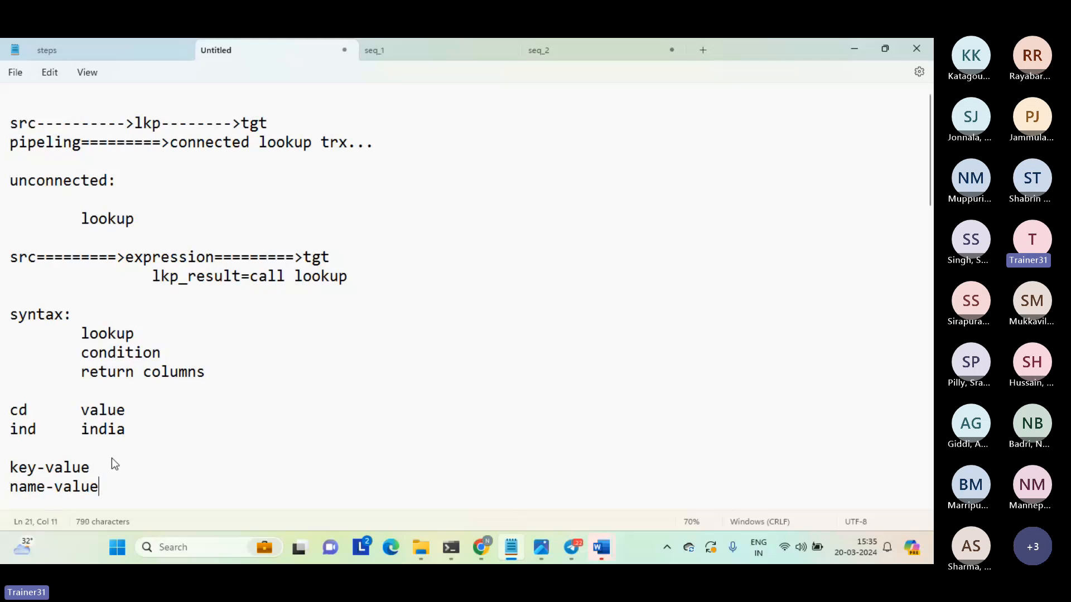
text( pair....)
key(Return)
Highlight the key-value and name-value pair lines together, and clear the selection.
key(shift+Up)
key(shift+Up)
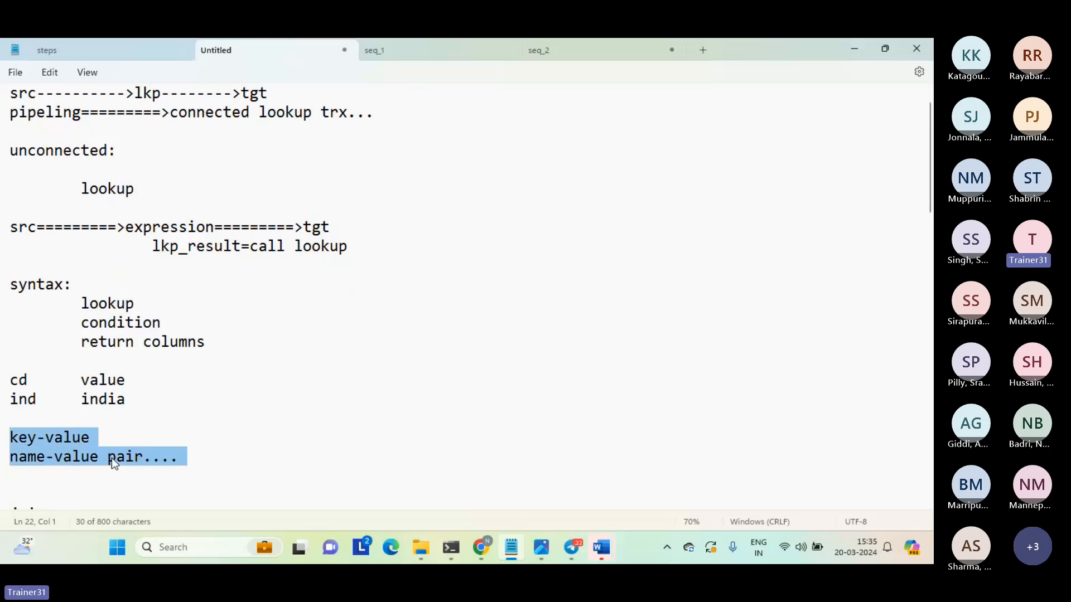
key(shift+Up)
key(shift+Down)
click(81, 472)
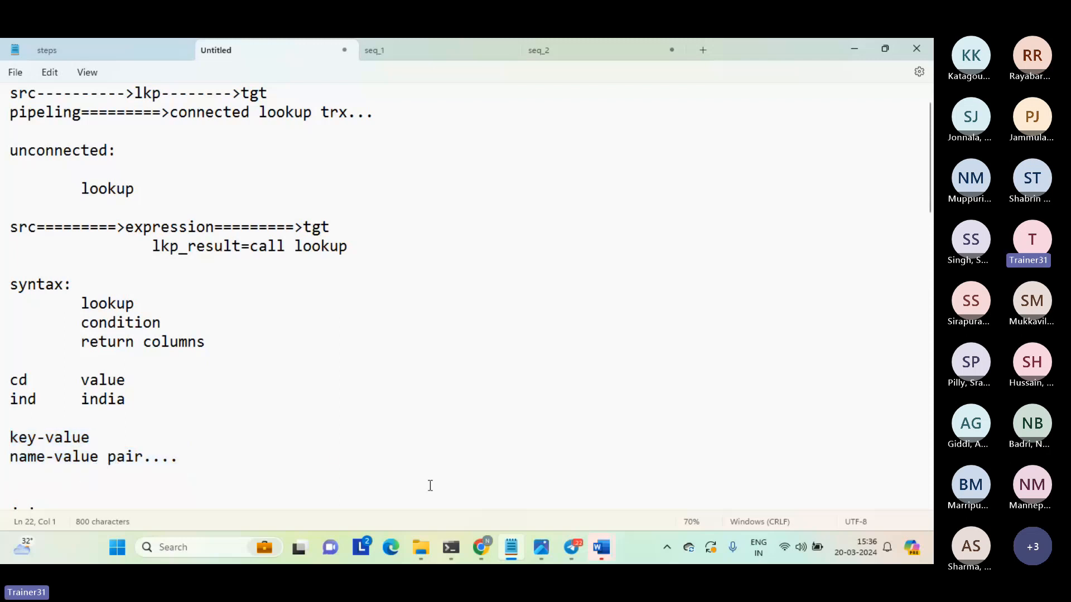
Switch to Informatica Data Integration in the browser and cancel the open New Asset dialog.
mouse_move(481, 549)
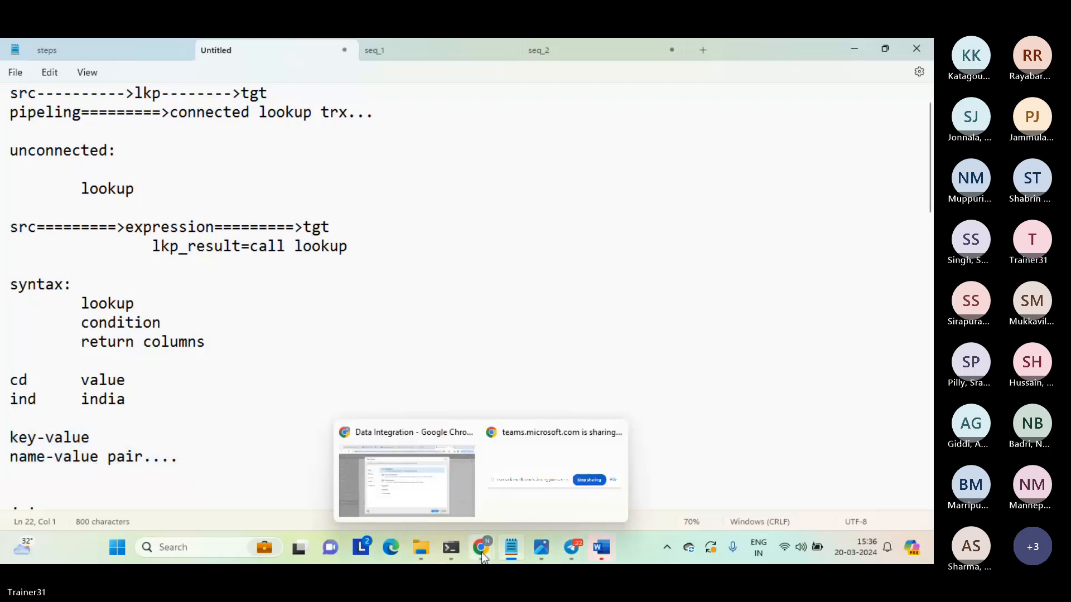
click(409, 493)
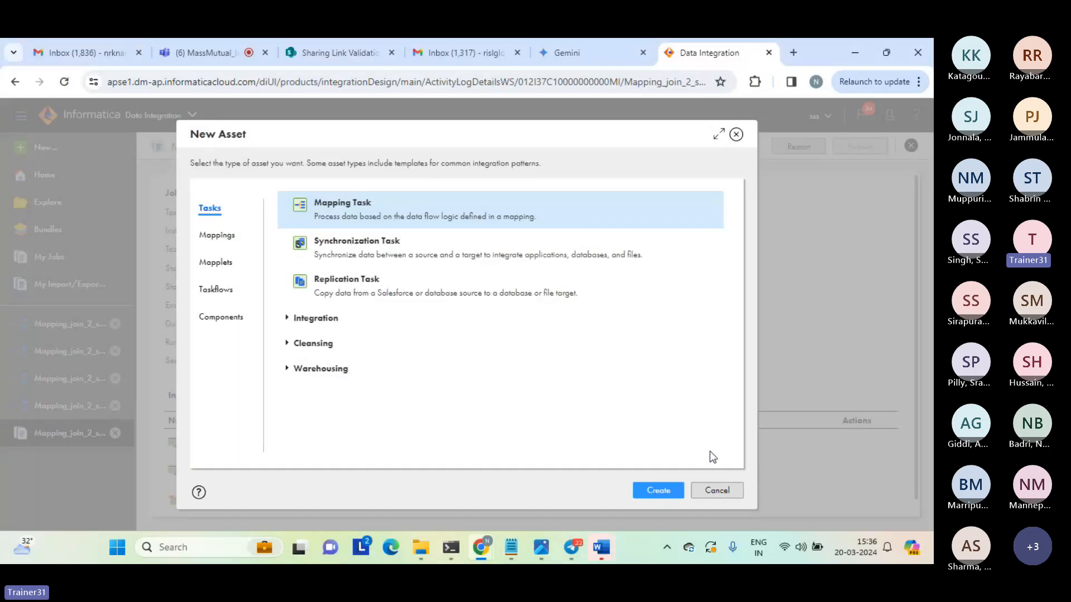
click(717, 491)
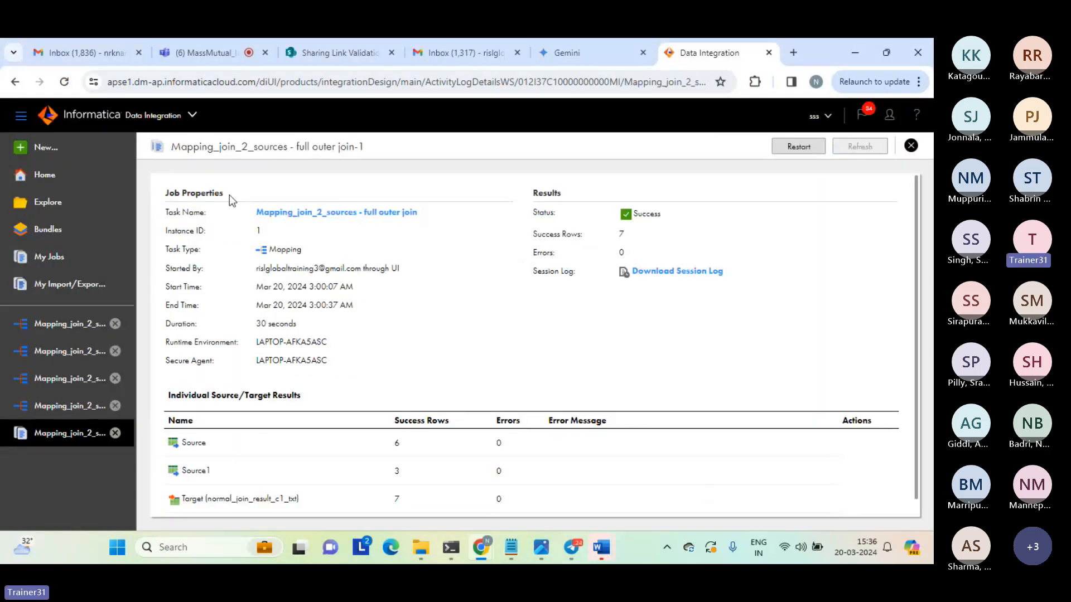
Check the participants in the Teams meeting and raise the system volume.
click(211, 52)
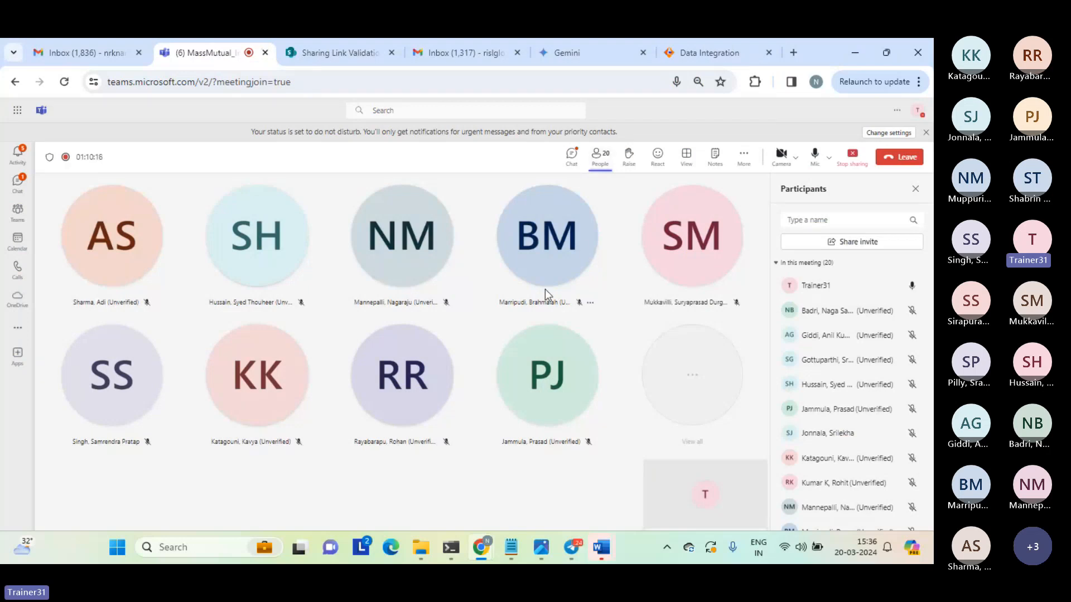
click(516, 352)
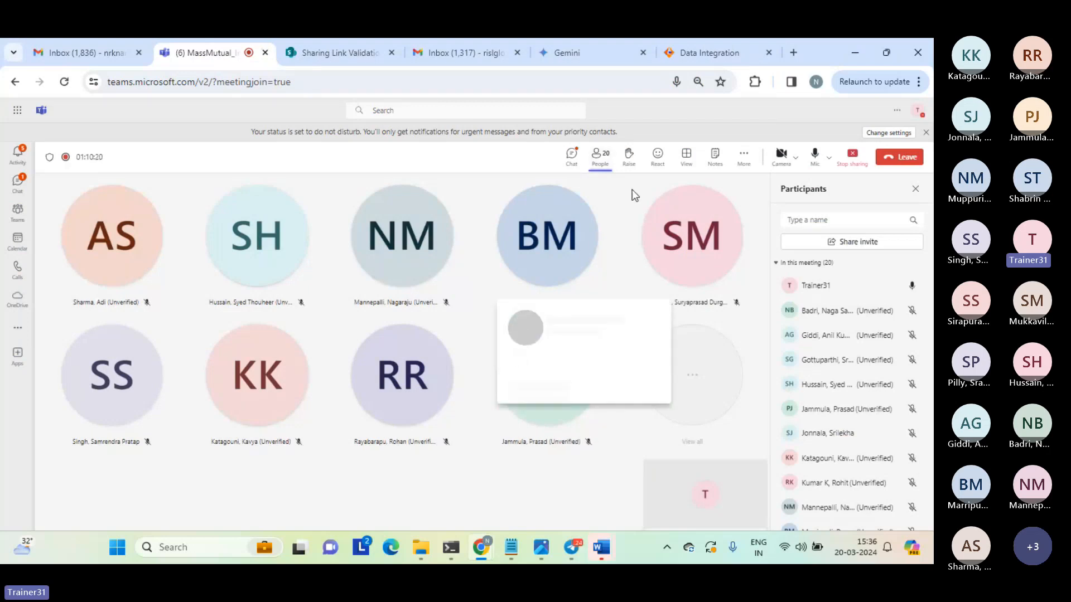
click(696, 61)
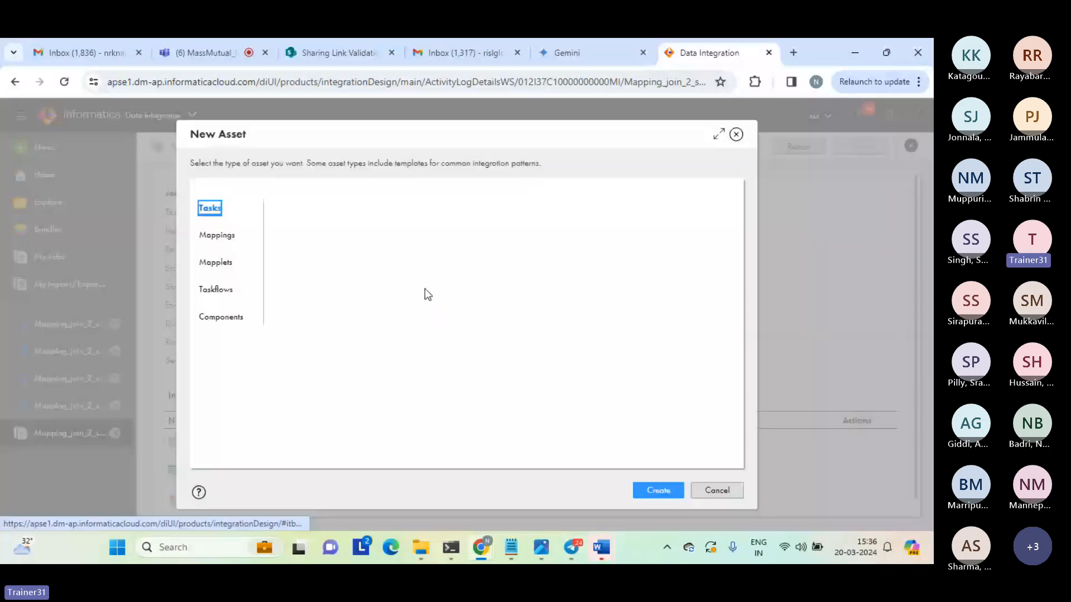
click(211, 53)
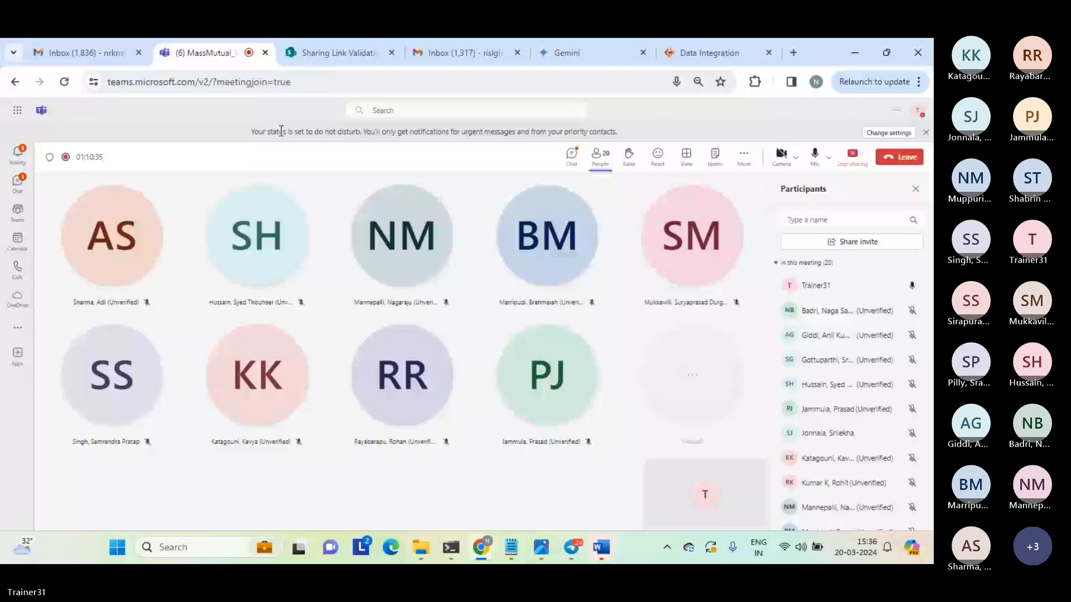
key(XF86AudioRaiseVolume)
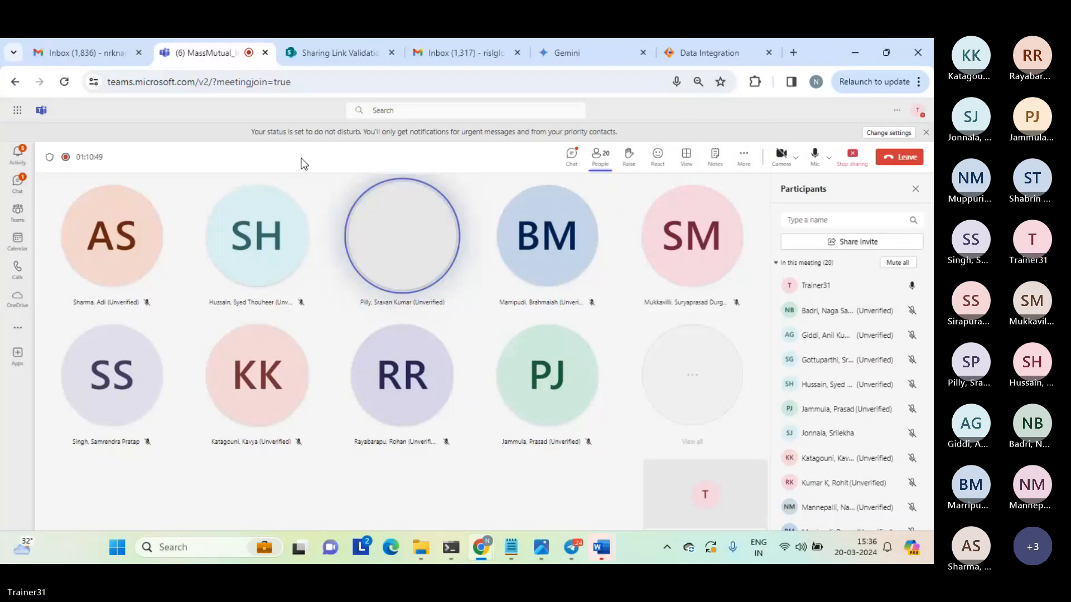
Return to Informatica Data Integration and create a new asset of the basic Mapping type.
click(721, 56)
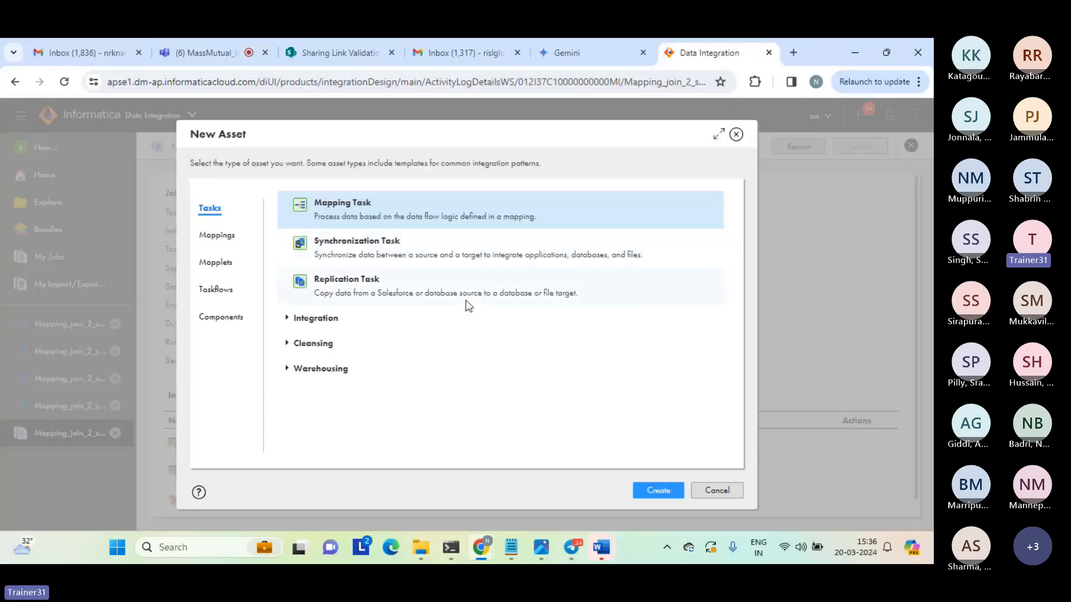
click(223, 236)
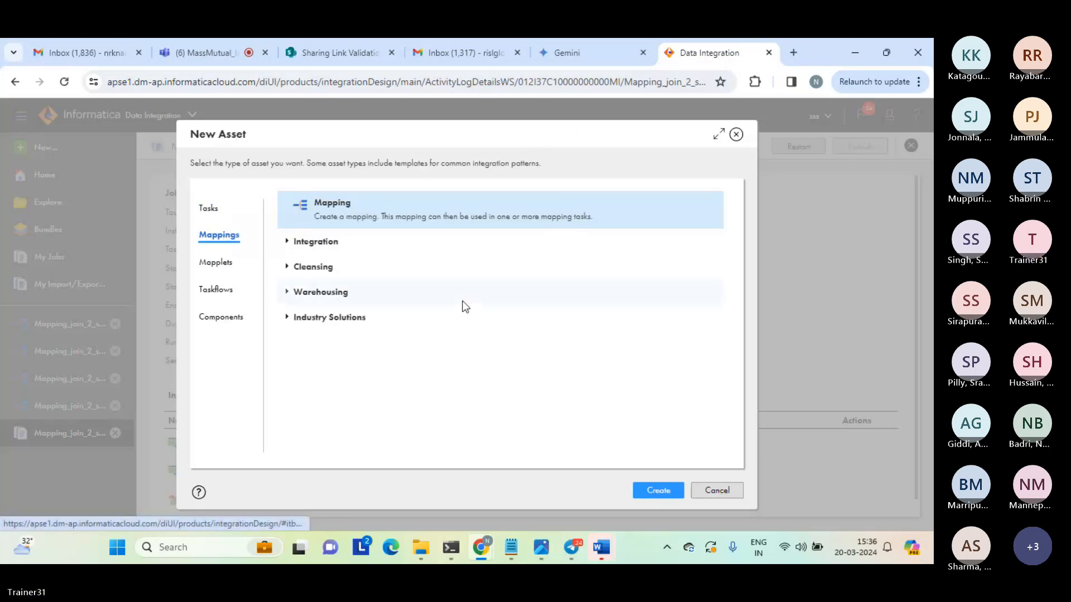
click(650, 493)
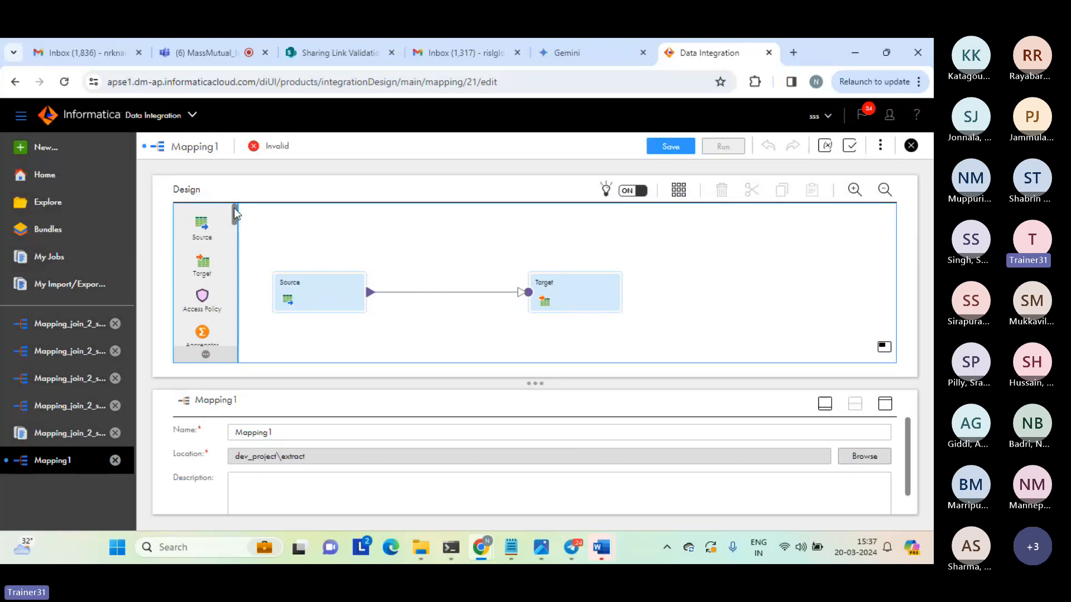
Insert a Lookup transformation into the link between Source and Target, and space Lookup and Target farther apart.
drag(234, 220, 397, 277)
click(314, 282)
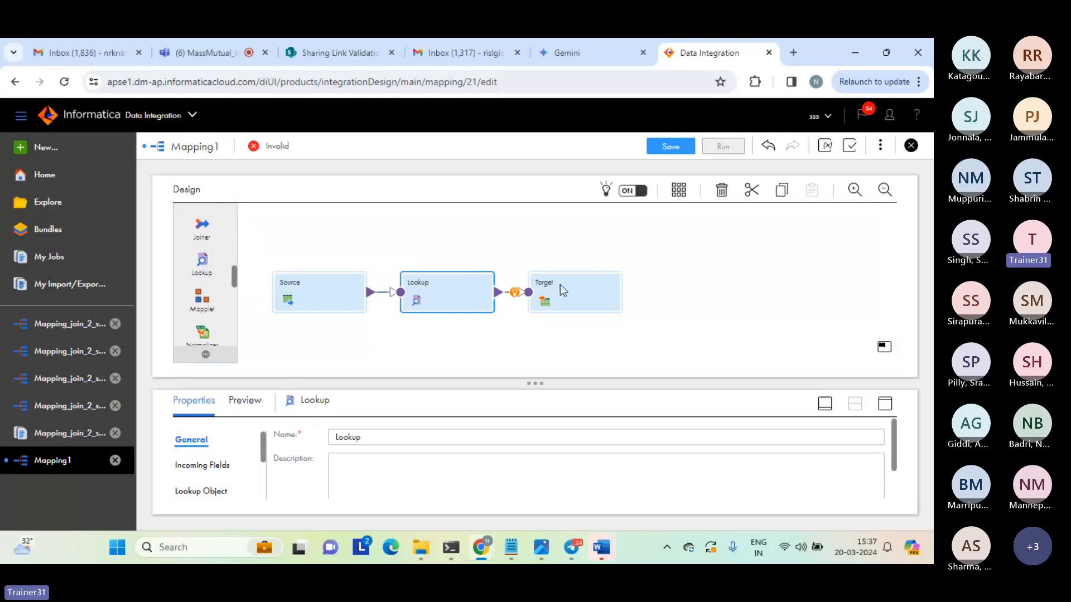
drag(562, 286, 614, 282)
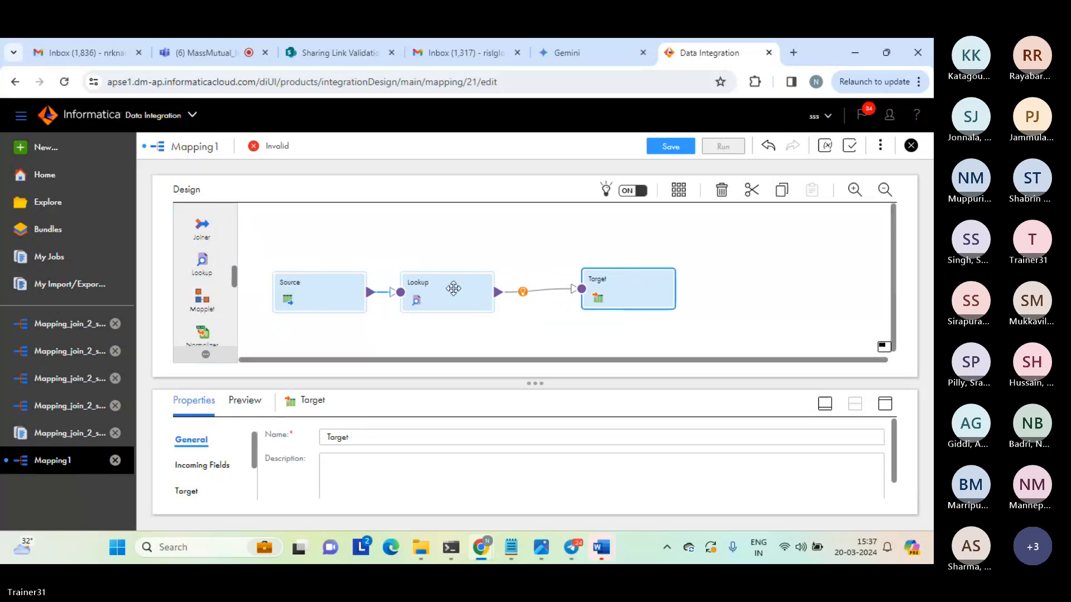
drag(447, 292, 465, 286)
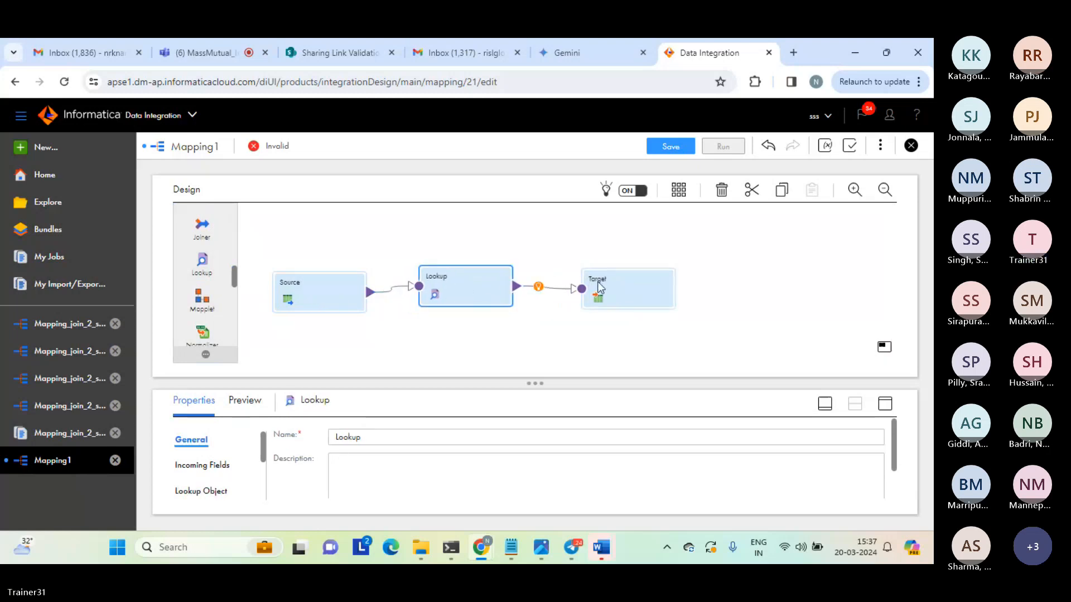
drag(615, 280, 639, 279)
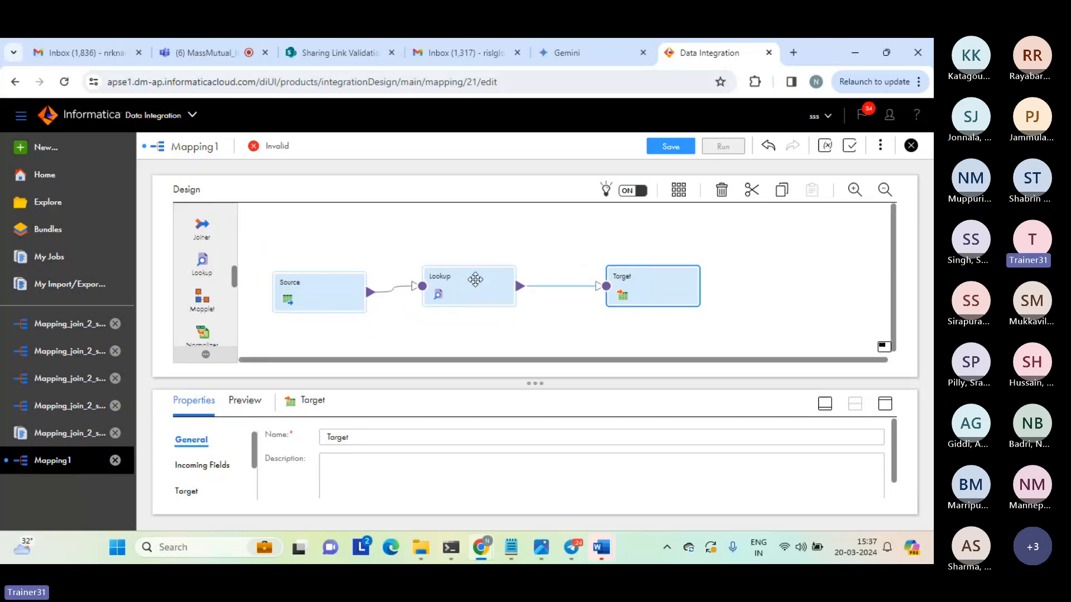
drag(478, 286, 501, 287)
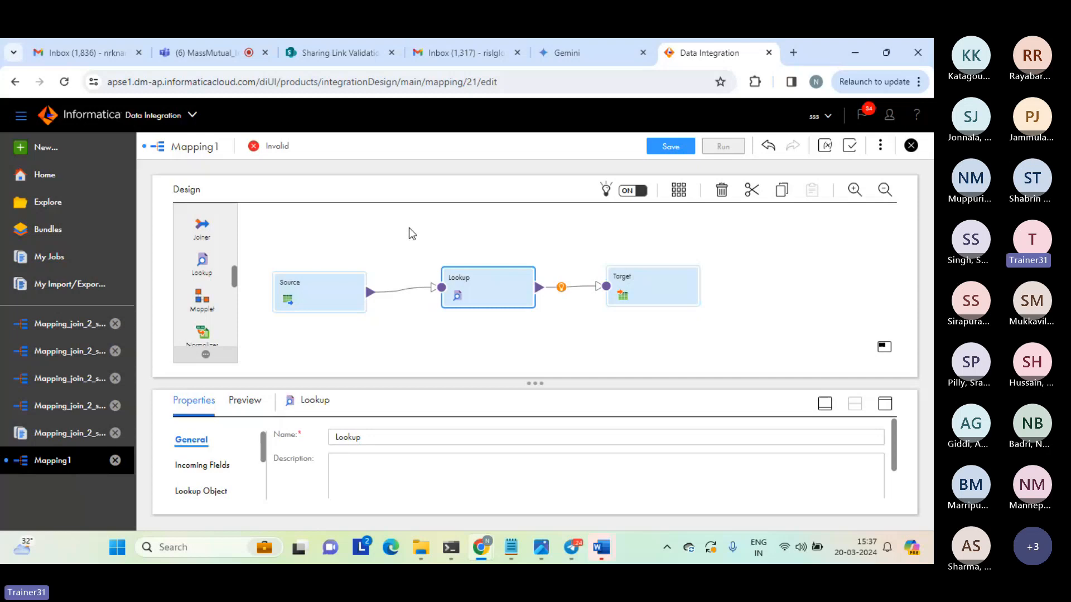
Set the Source transformation's connection to source_file_connection (Flat File).
click(303, 290)
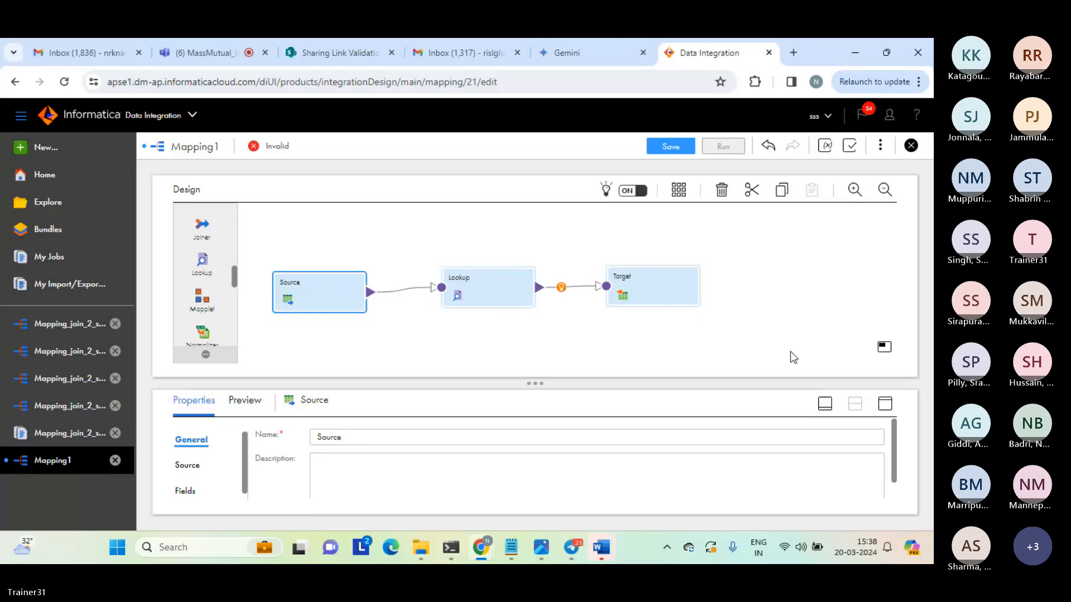
click(886, 405)
click(189, 250)
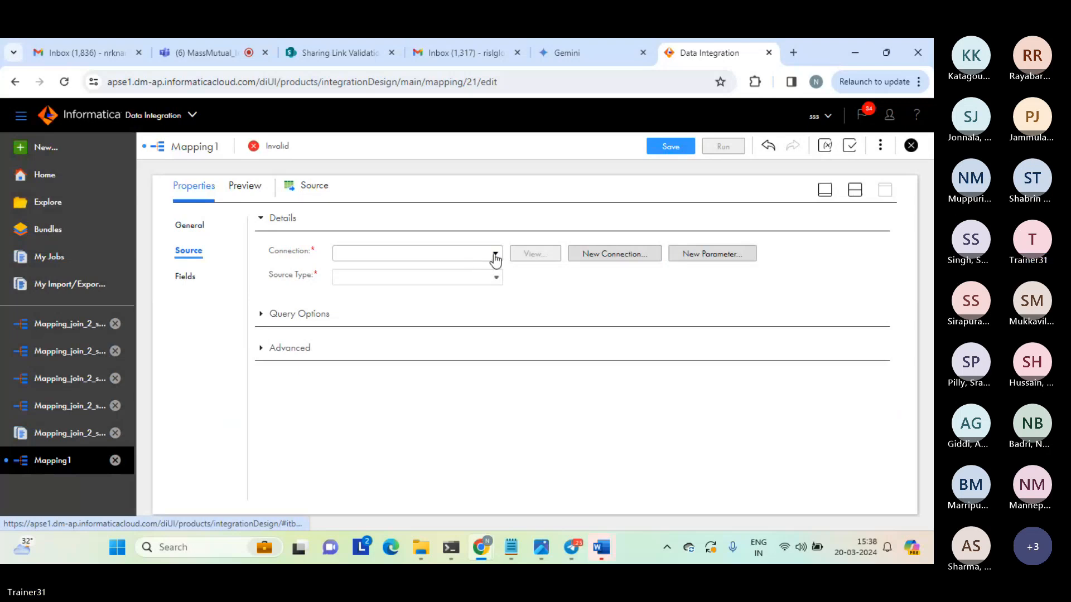
click(495, 258)
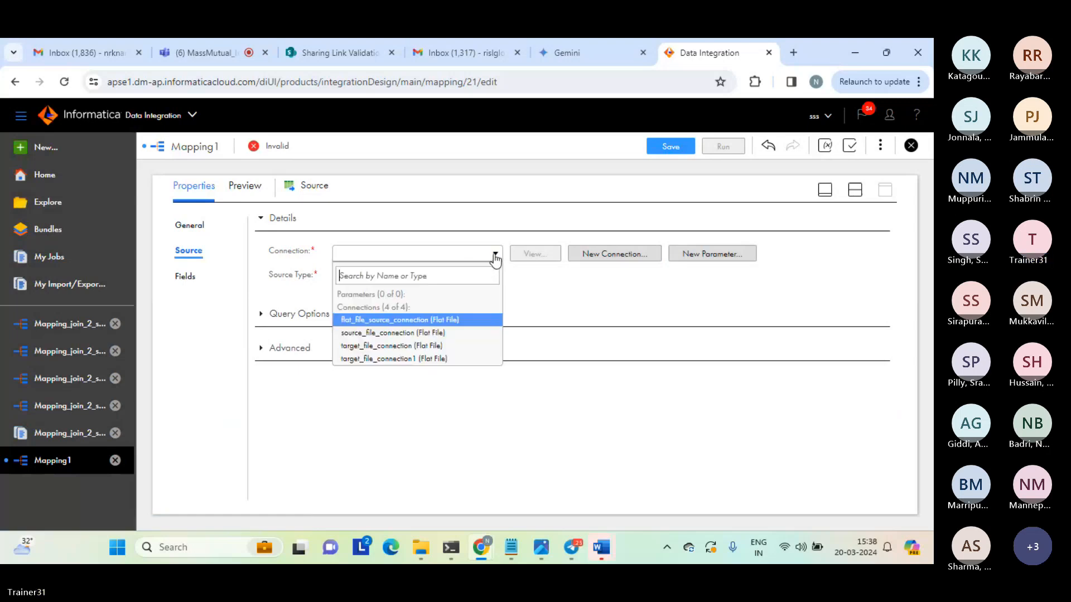
click(368, 333)
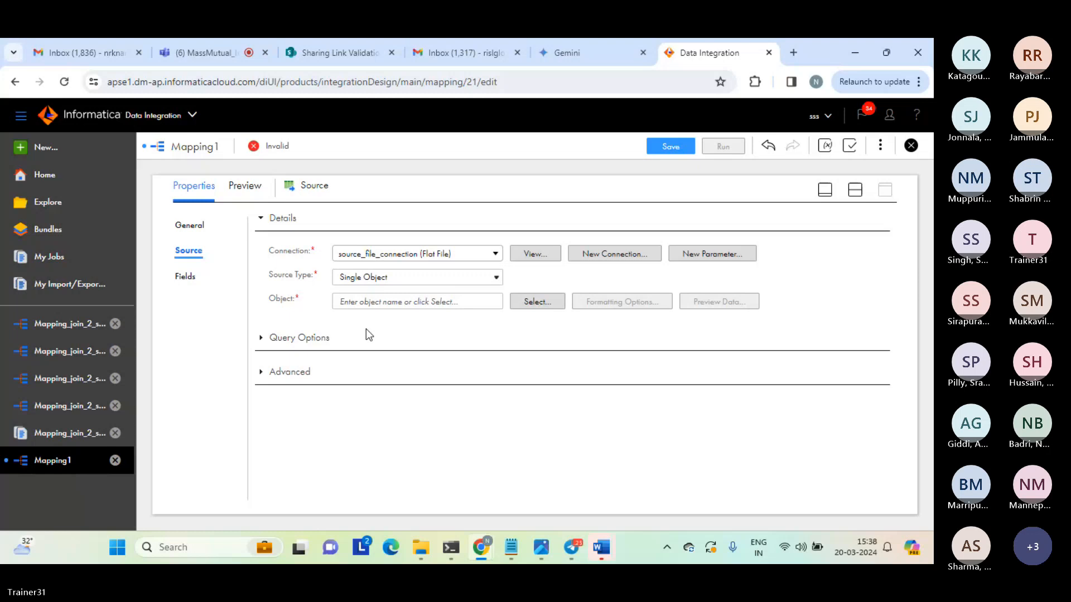
drag(272, 218, 365, 346)
click(364, 346)
Search the source objects for "seq" and choose seq_1.txt as the Source's object.
click(534, 302)
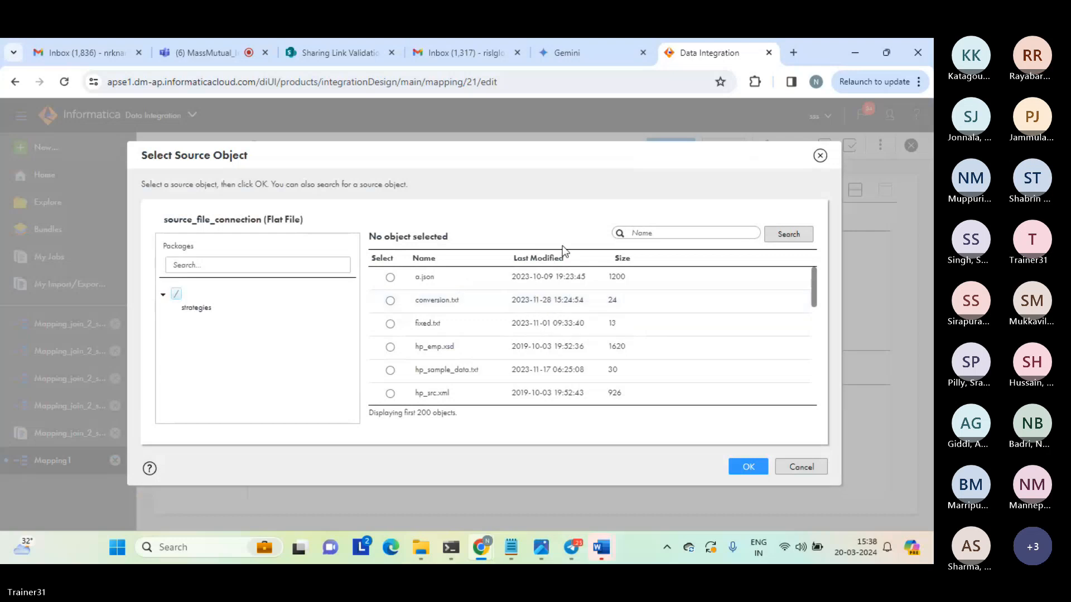
text(se)
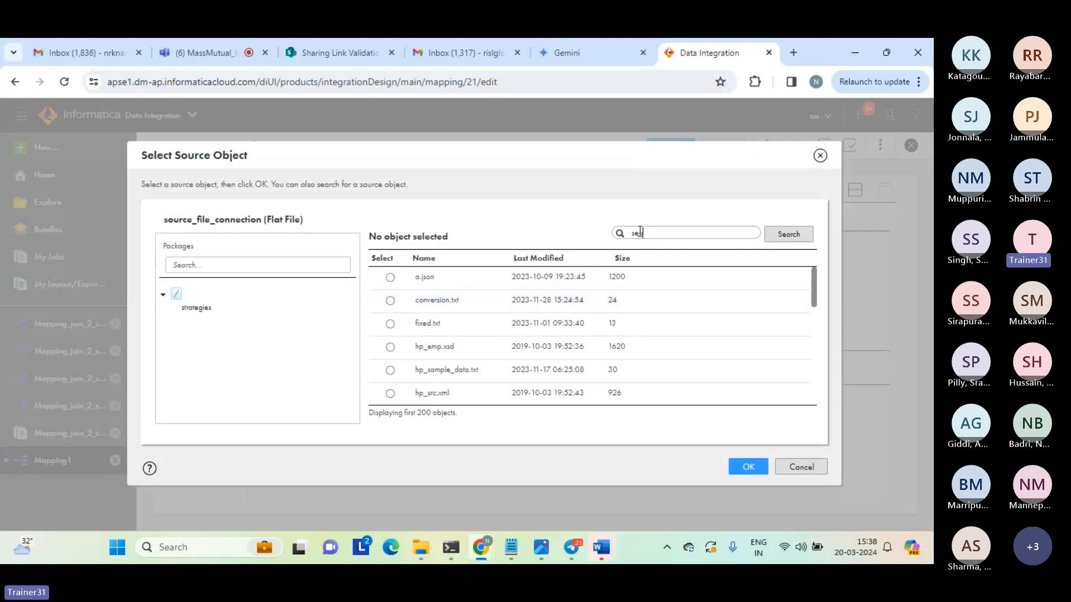
text(q)
click(795, 234)
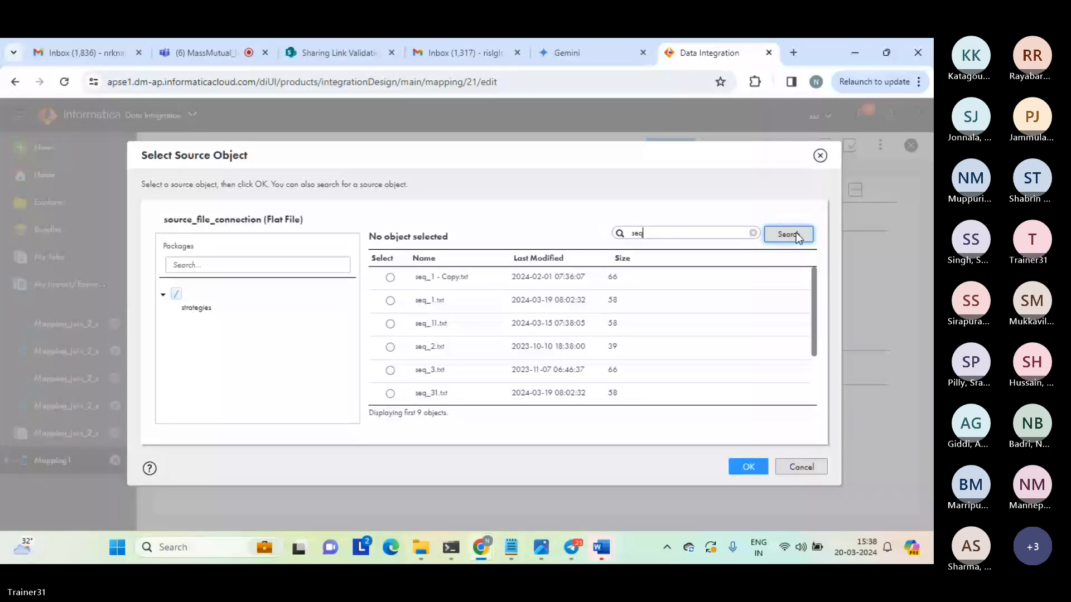
click(391, 301)
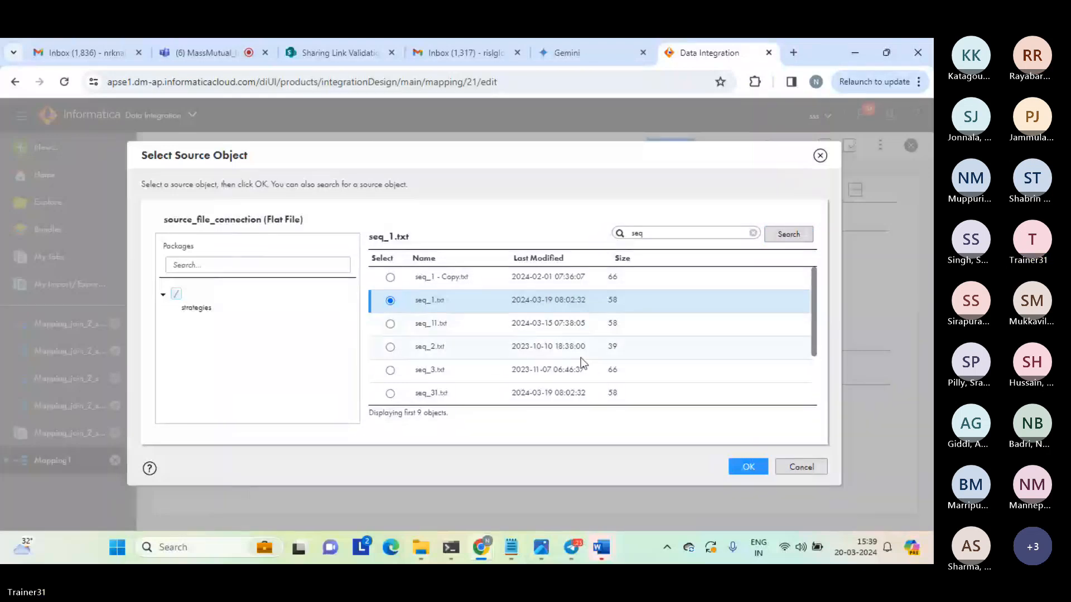
click(744, 466)
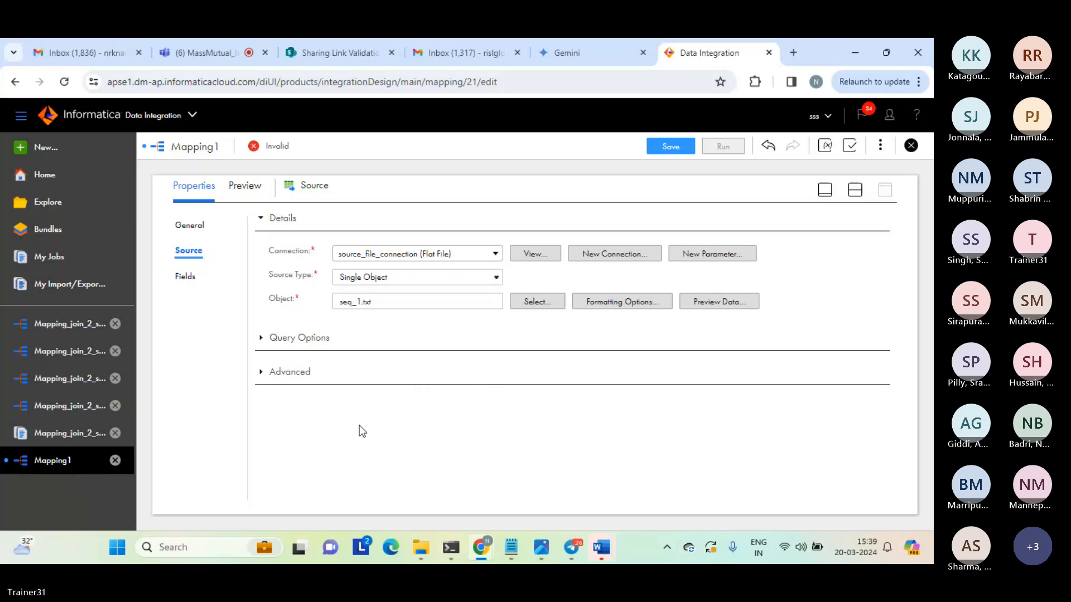
Examine the Source's field list, and restore the split view of the design canvas and properties.
click(192, 282)
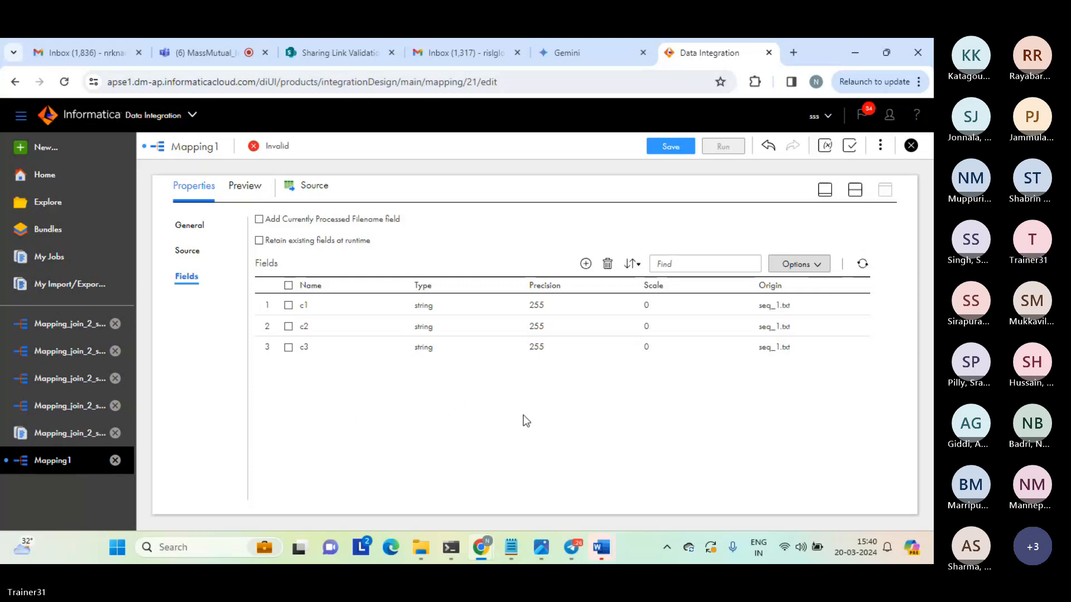
click(192, 251)
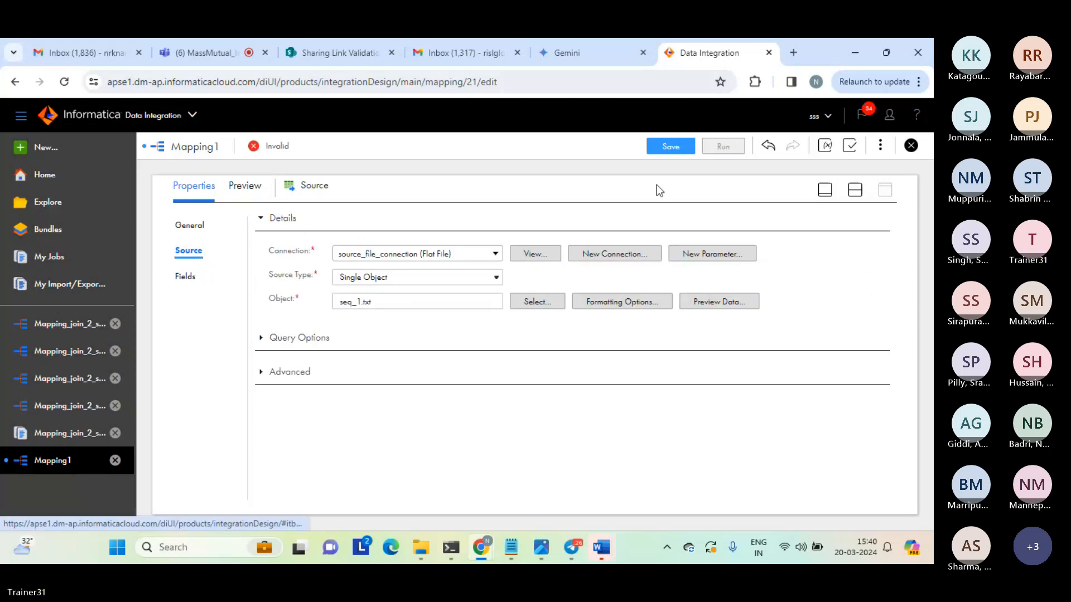
click(854, 190)
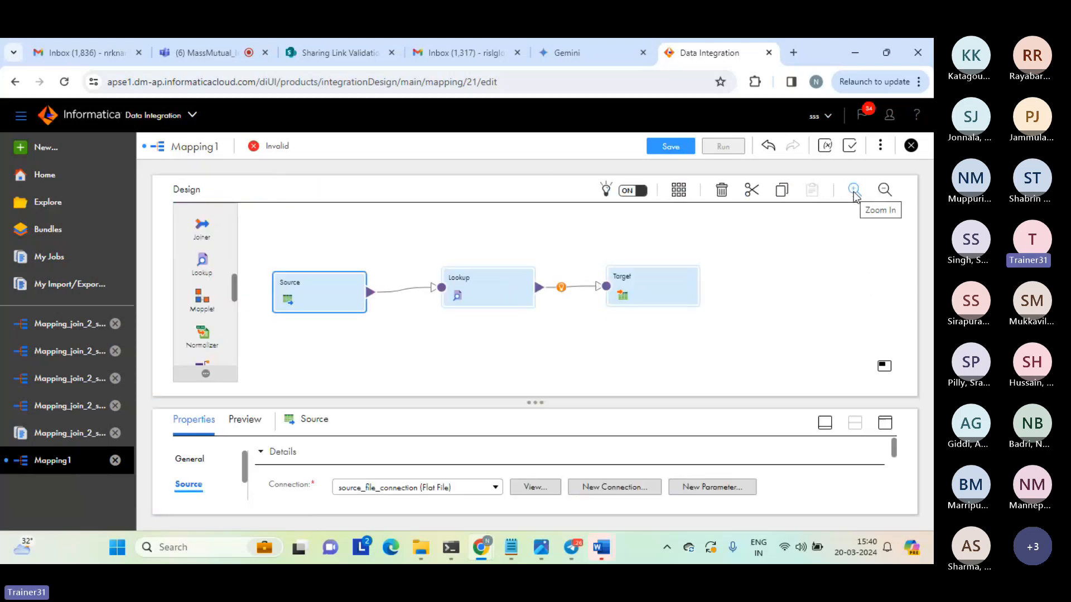
Enlarge the Lookup transformation's properties and review its general settings and incoming fields.
click(488, 288)
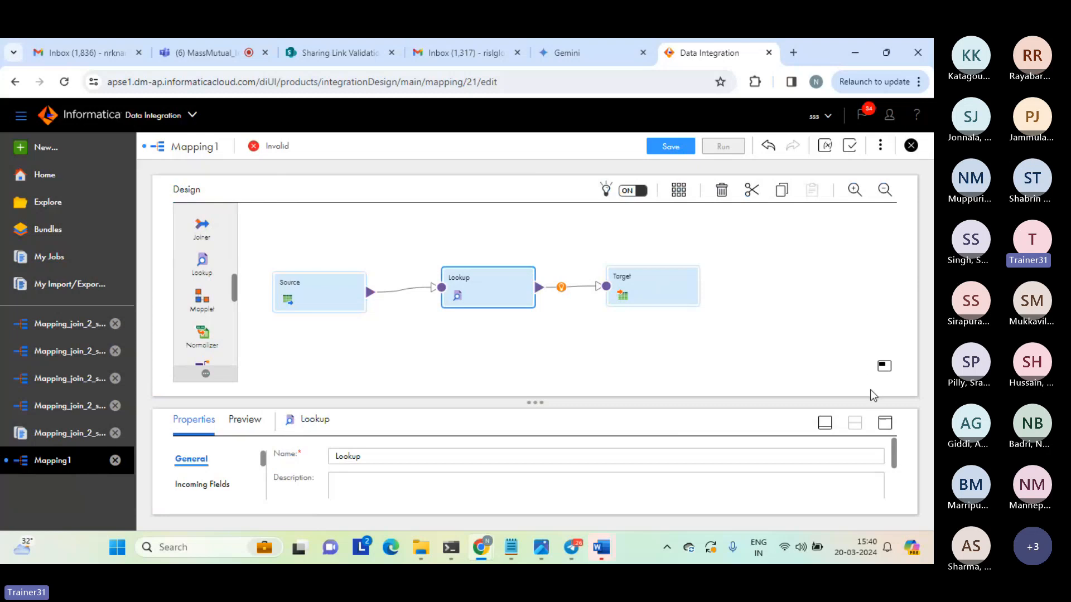
click(885, 424)
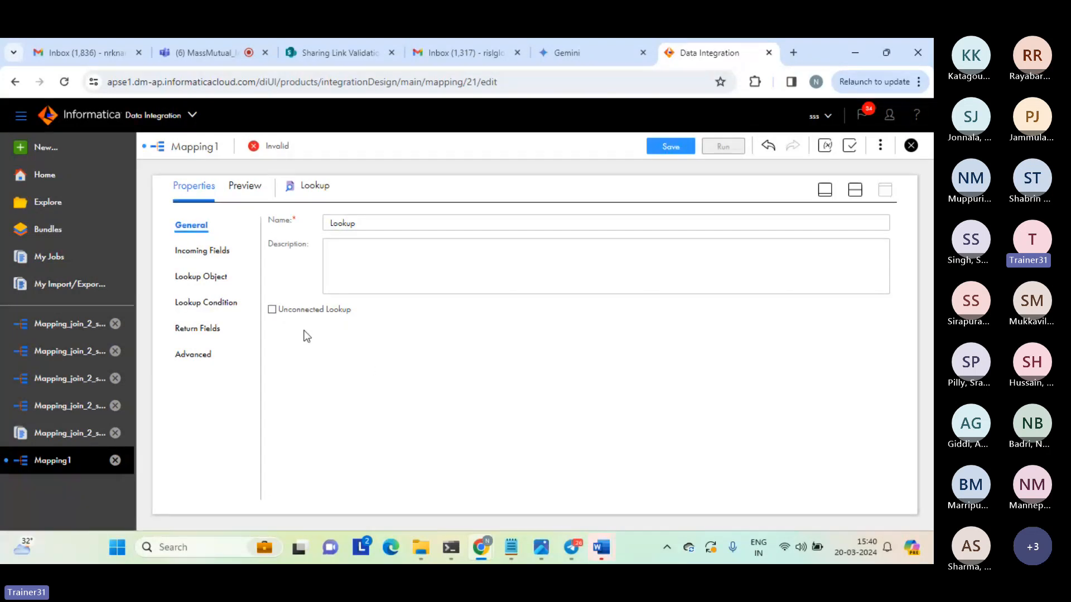
click(209, 251)
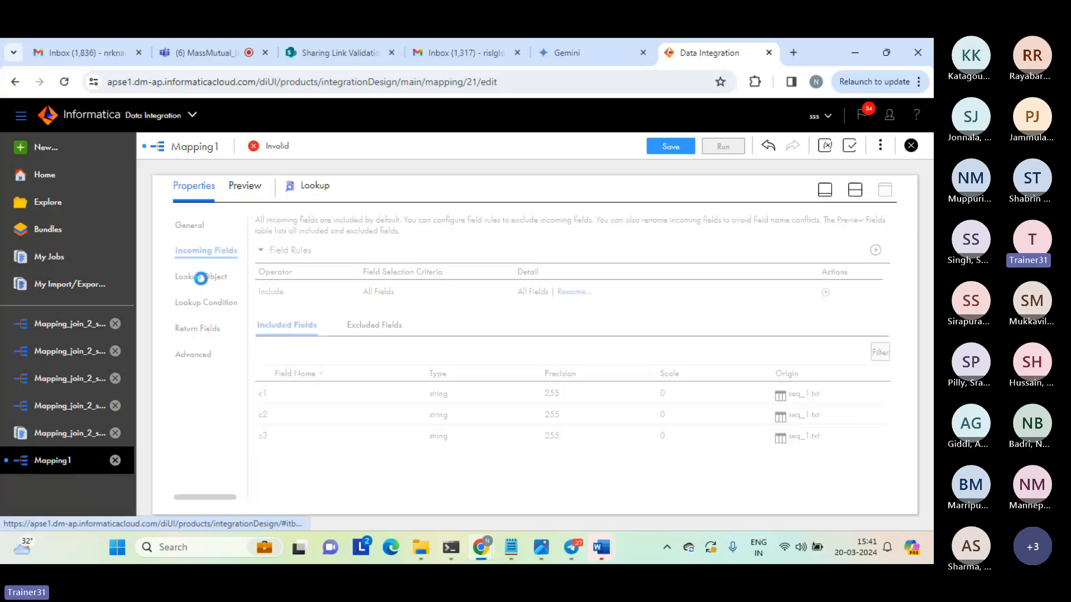
Set the Lookup transformation's lookup object connection to source_file_connection (Flat File).
click(201, 277)
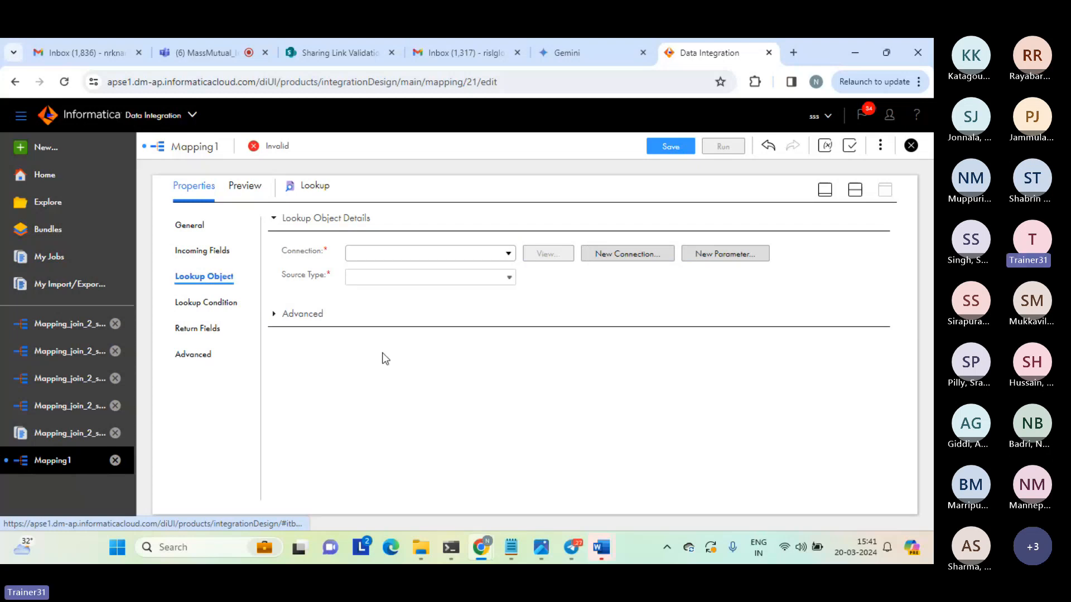
click(509, 257)
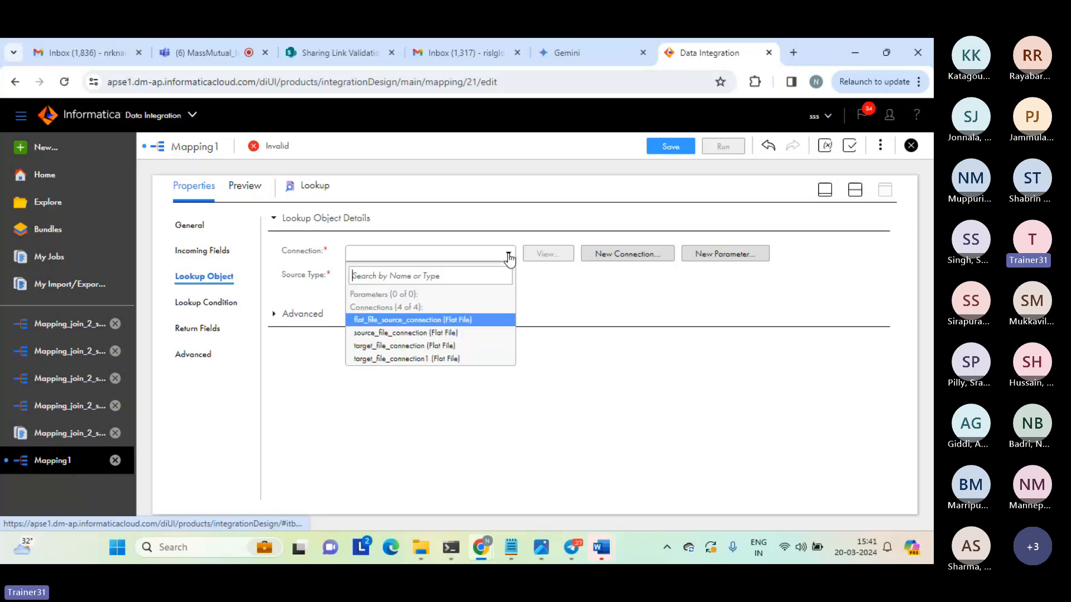
click(391, 333)
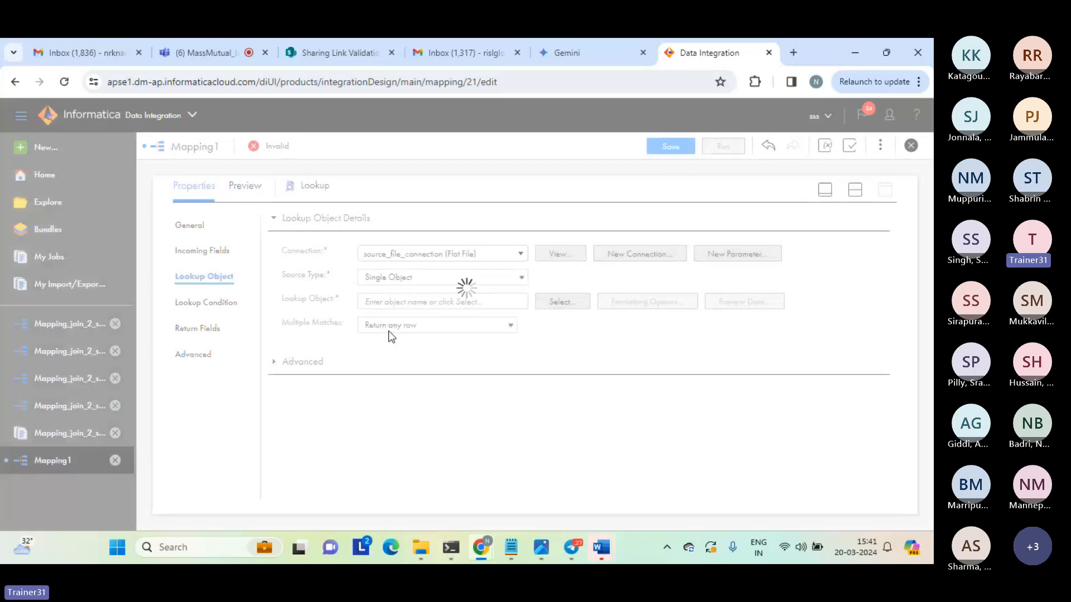
Search the objects for "seq", choose seq_2.txt as the lookup object, and set Multiple Matches to Return any row.
click(560, 303)
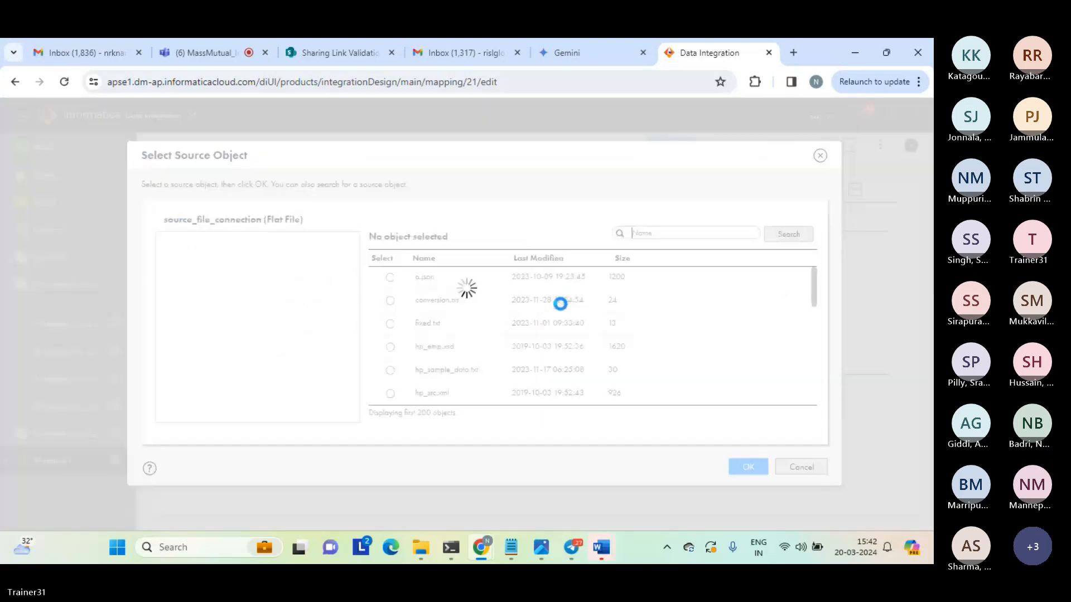
click(658, 234)
text(seq)
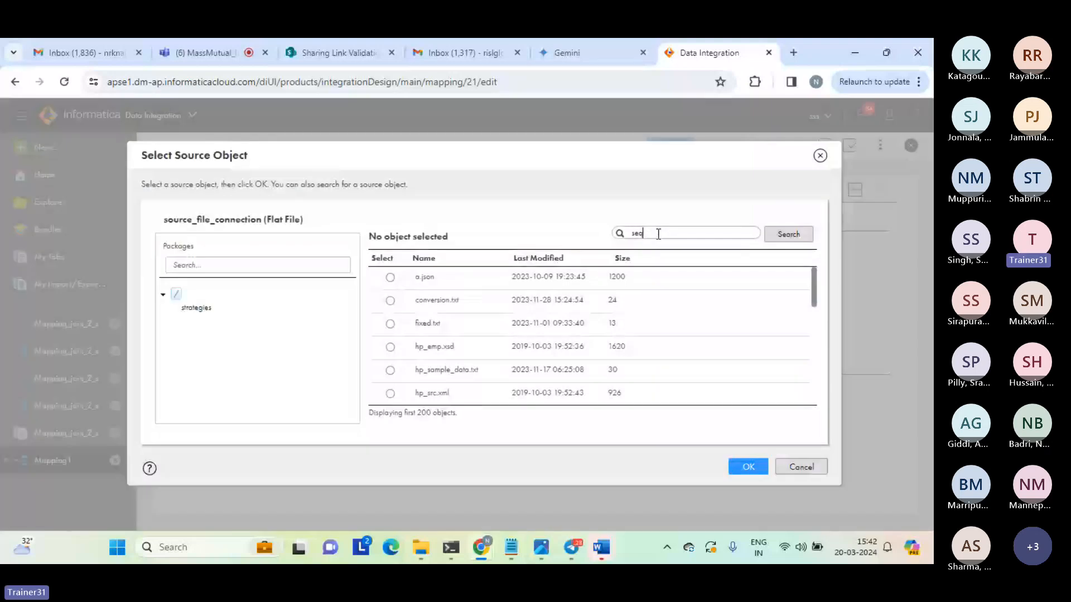
click(779, 234)
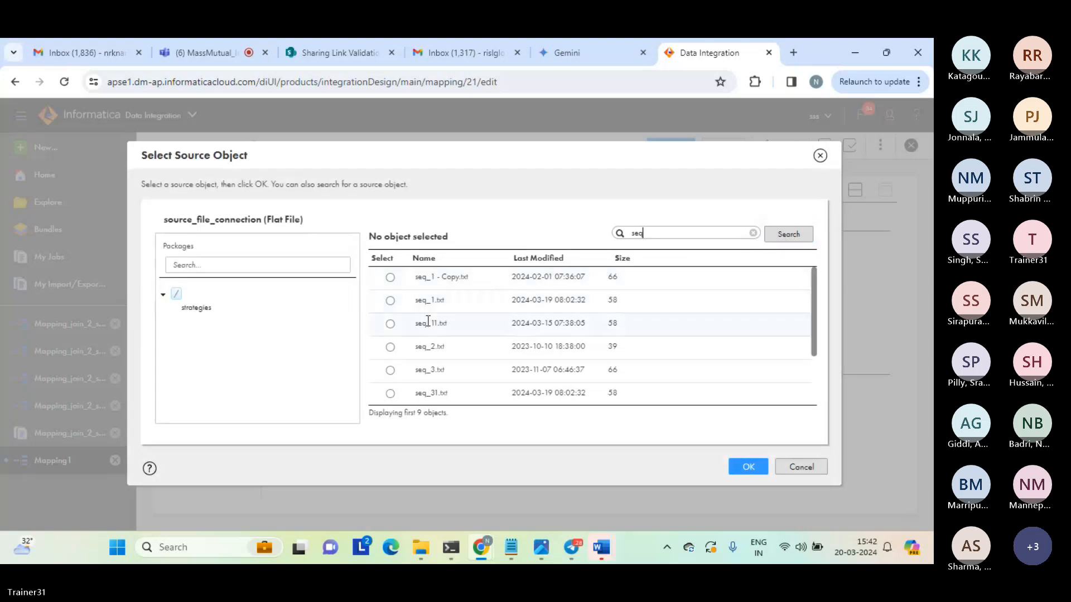
click(390, 347)
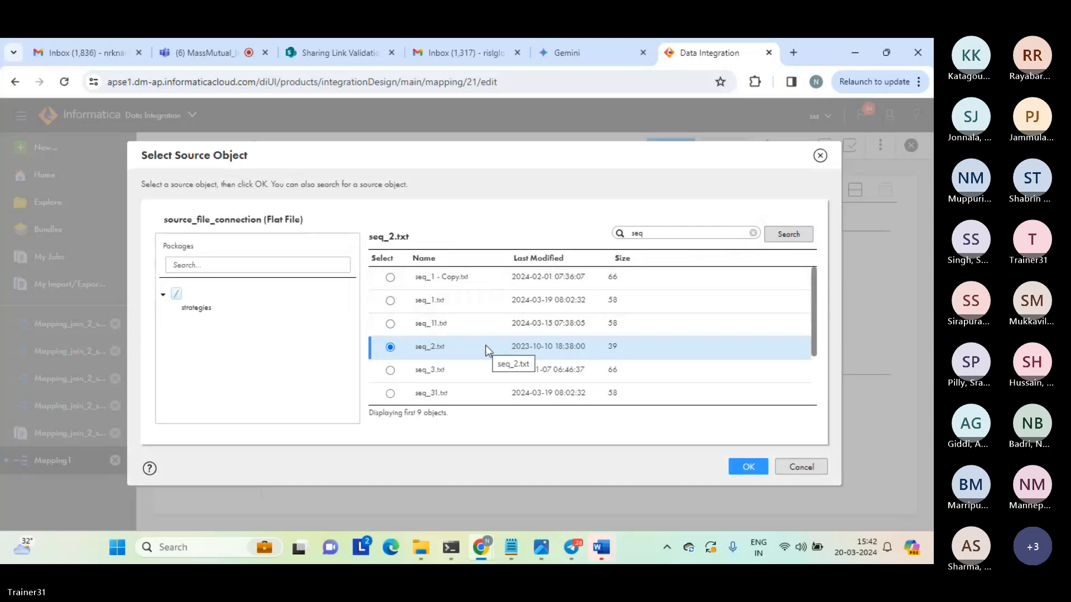
click(745, 467)
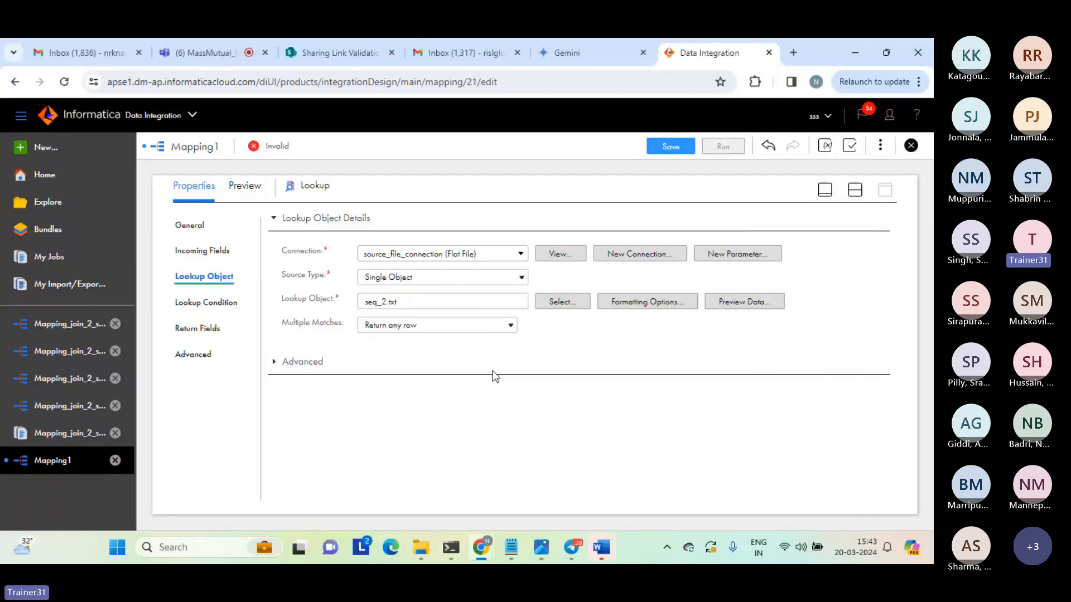
click(504, 326)
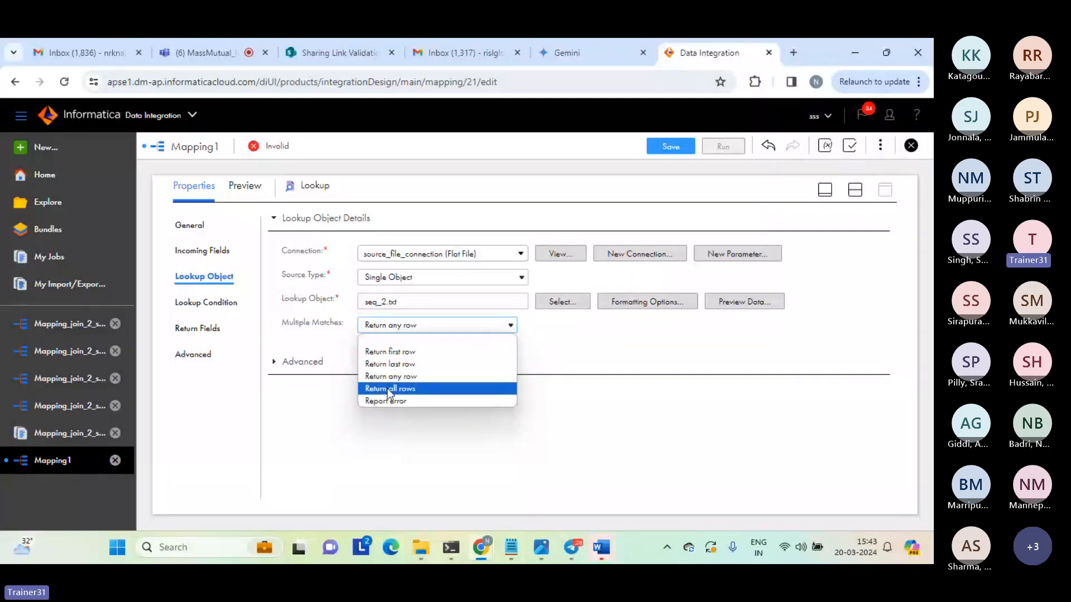
click(409, 376)
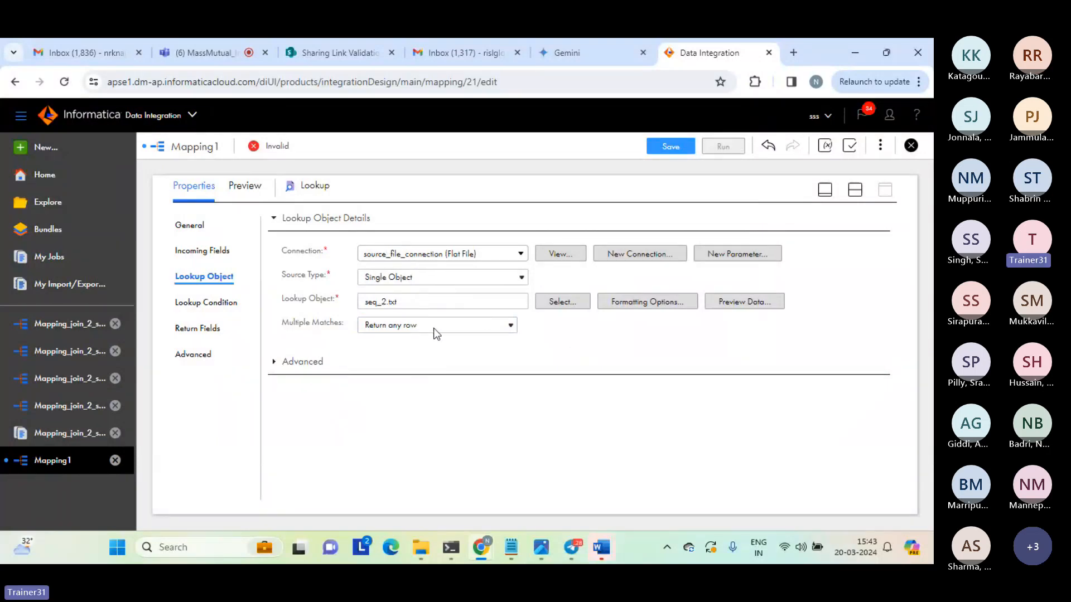
Resolve the Lookup's field name conflicts by bulk-renaming the Source fields with the prefix s1_.
click(214, 301)
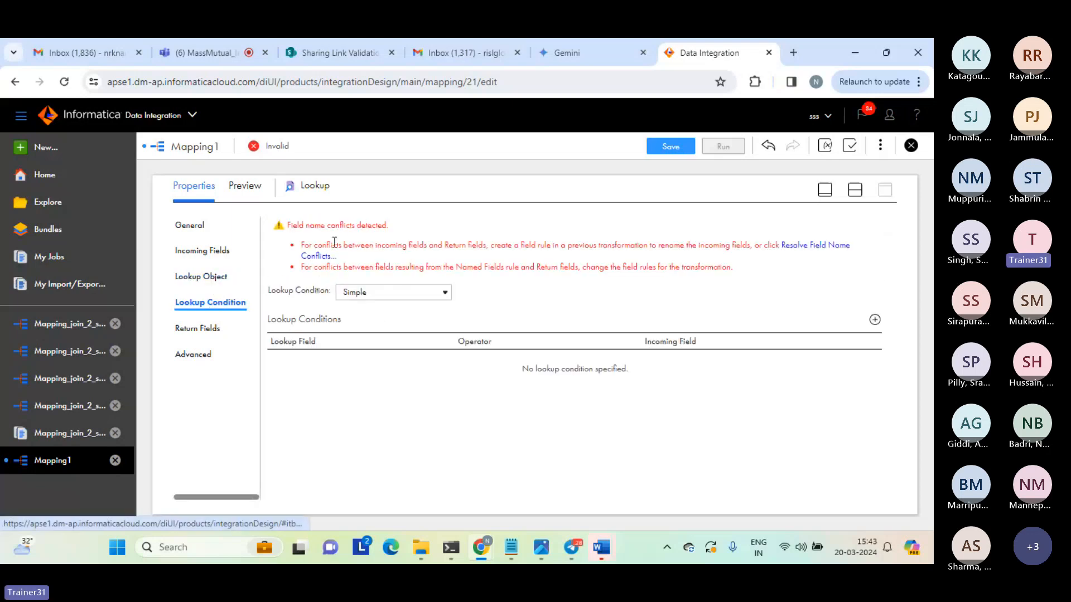
click(811, 250)
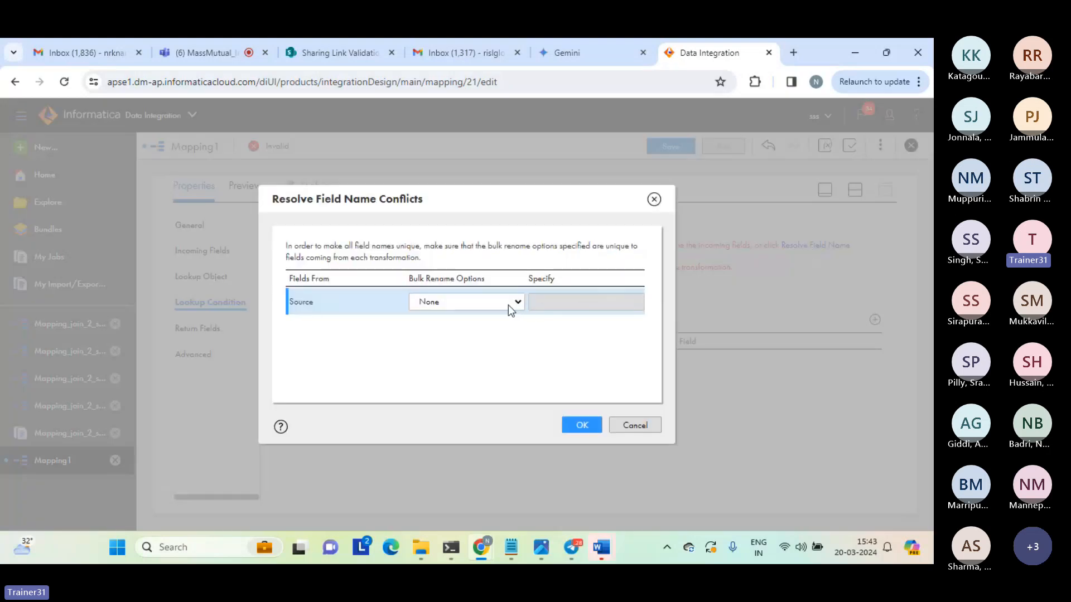
click(508, 305)
click(460, 332)
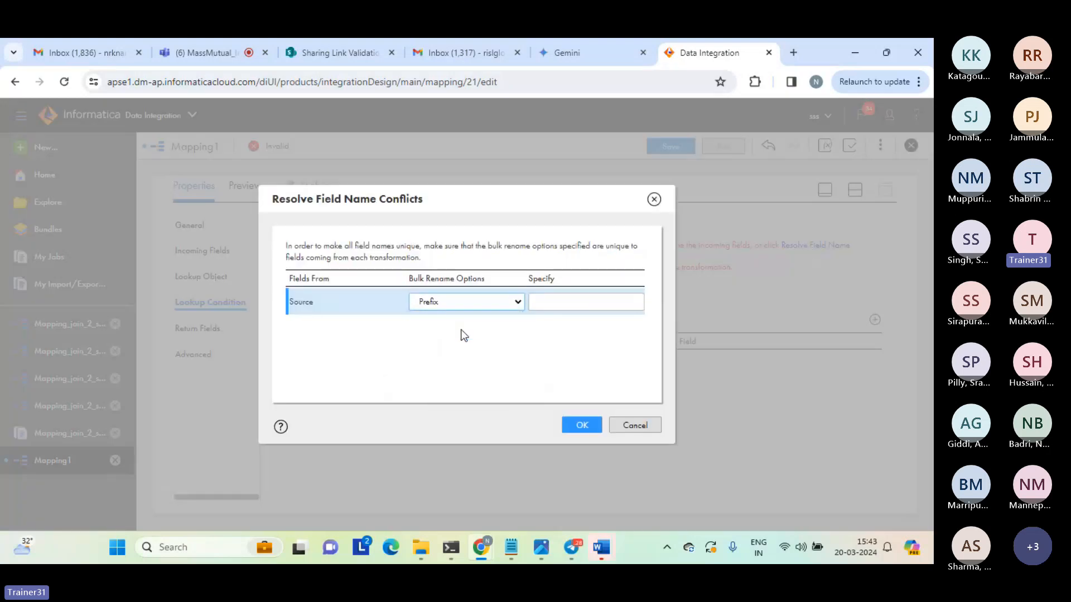
click(574, 300)
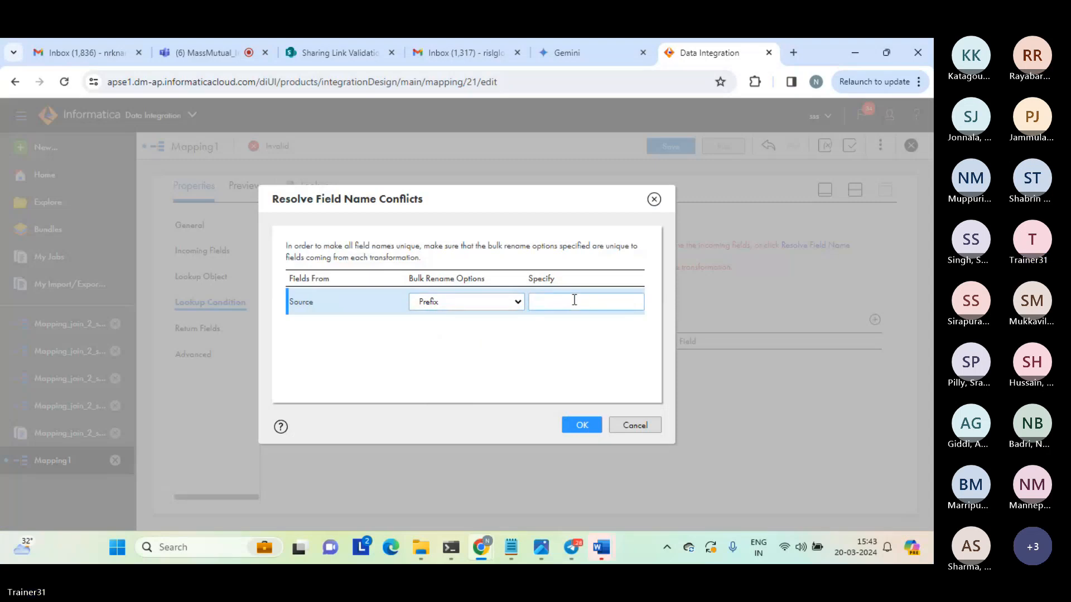
text(s1_)
double_click(540, 304)
click(550, 304)
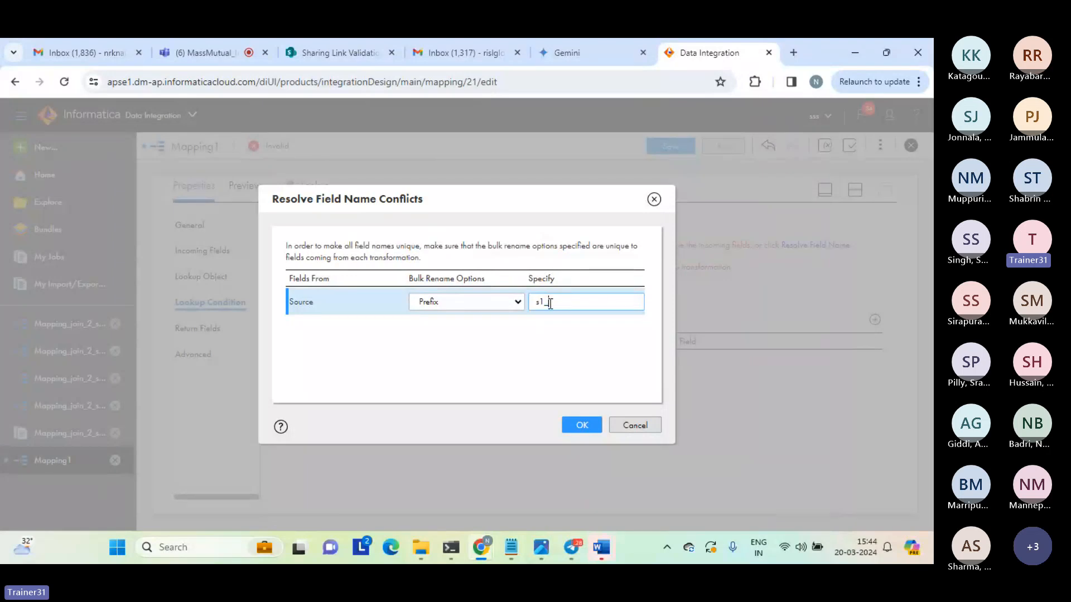
double_click(550, 303)
click(550, 303)
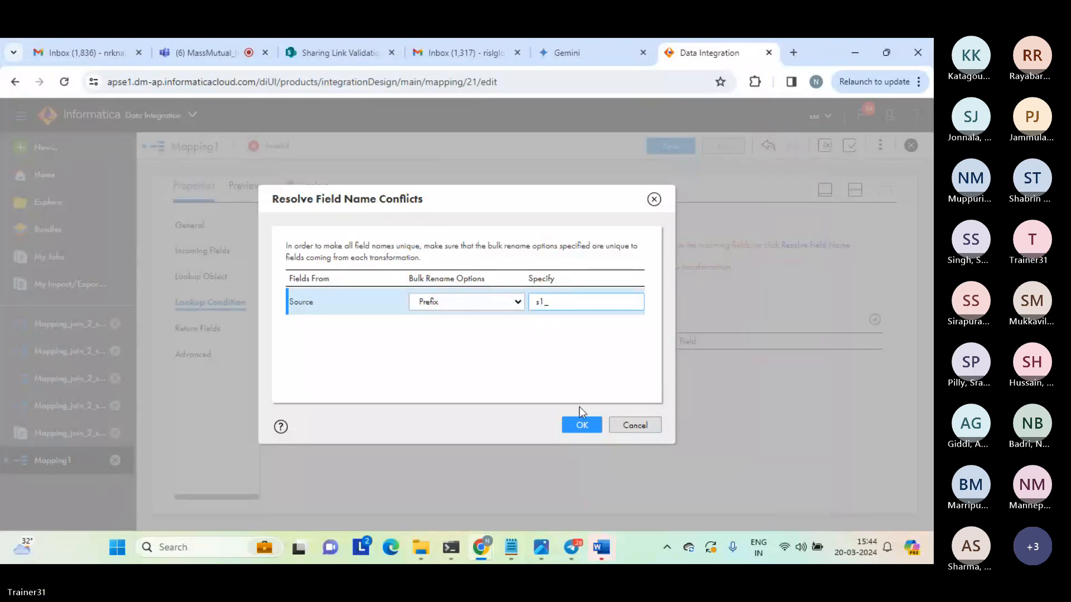
click(580, 426)
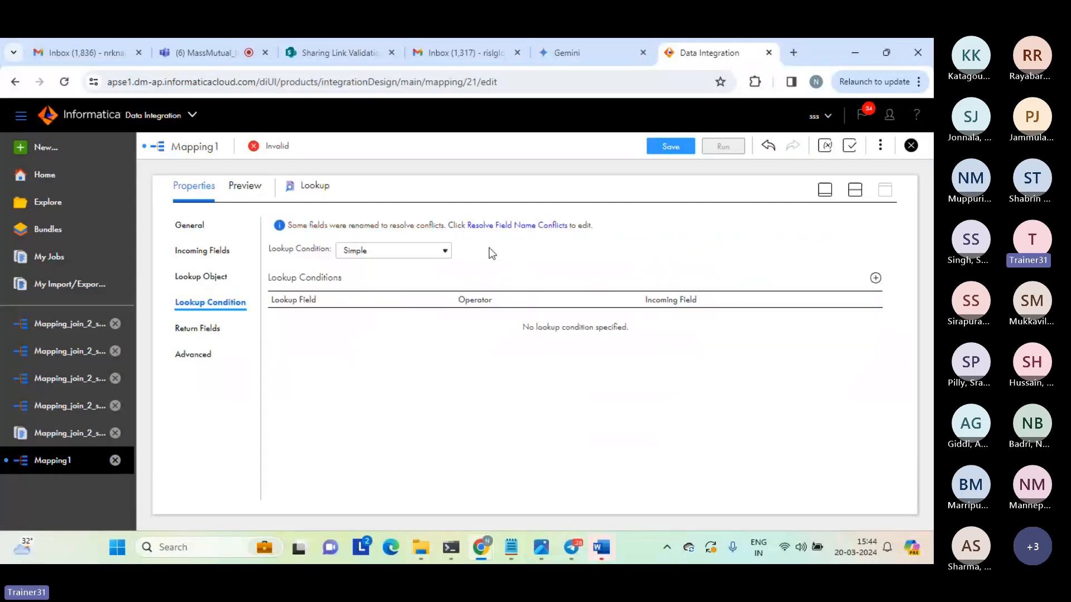
drag(462, 224, 613, 230)
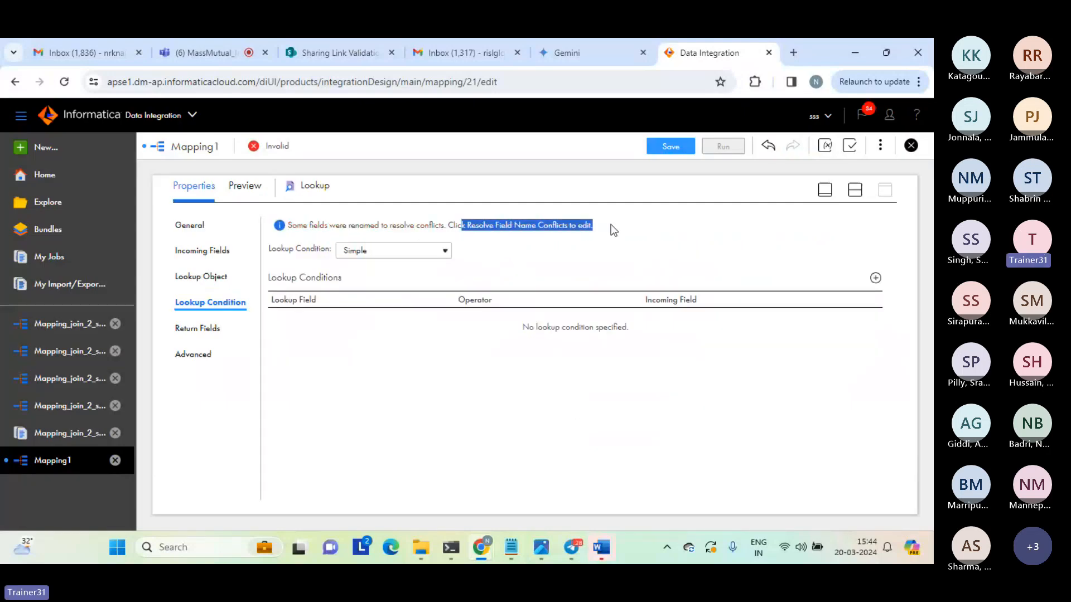
click(613, 229)
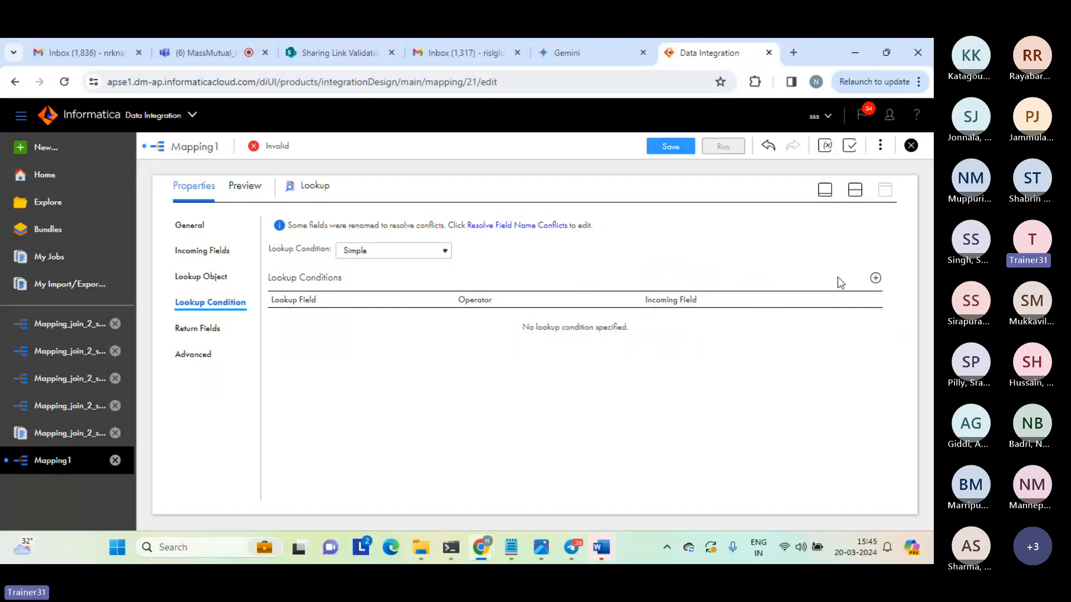
Add a simple lookup condition matching lookup field c1 to incoming field s1_c1 with the = operator.
click(875, 279)
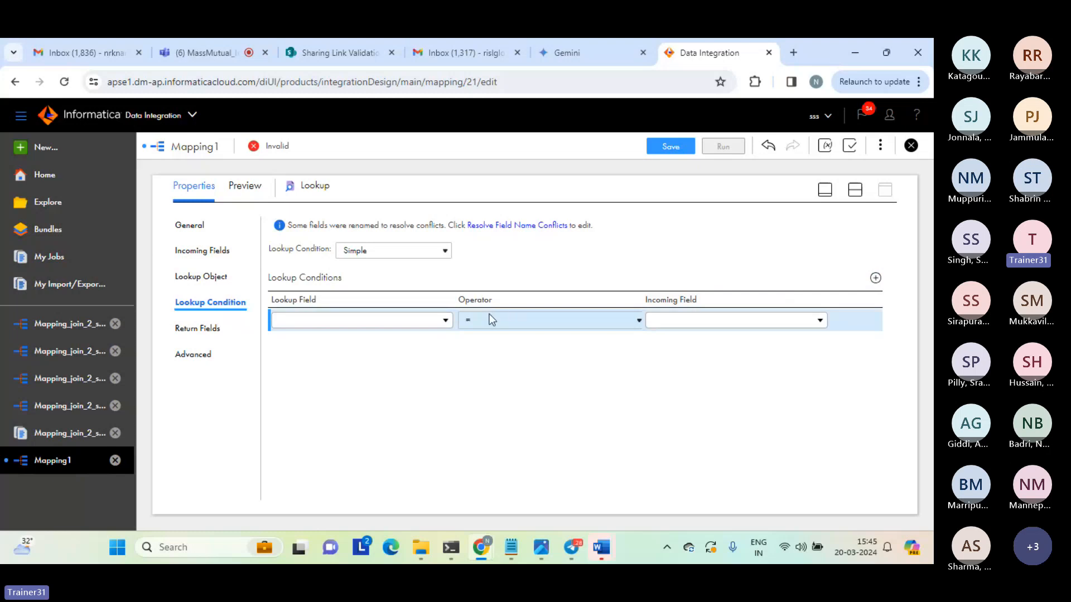
click(410, 328)
click(287, 397)
click(782, 324)
click(679, 401)
click(638, 322)
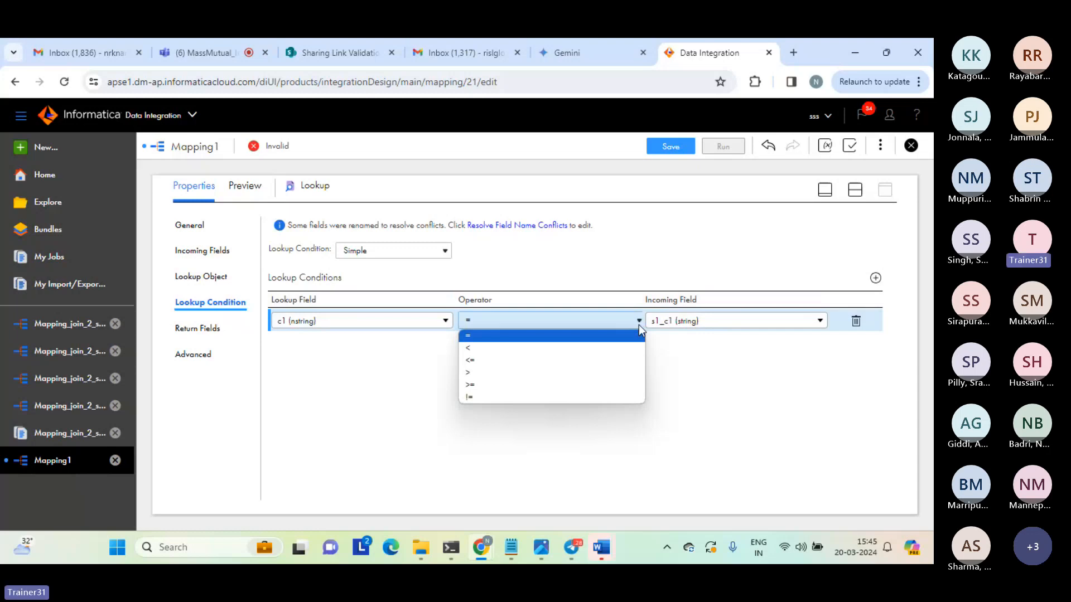
click(638, 325)
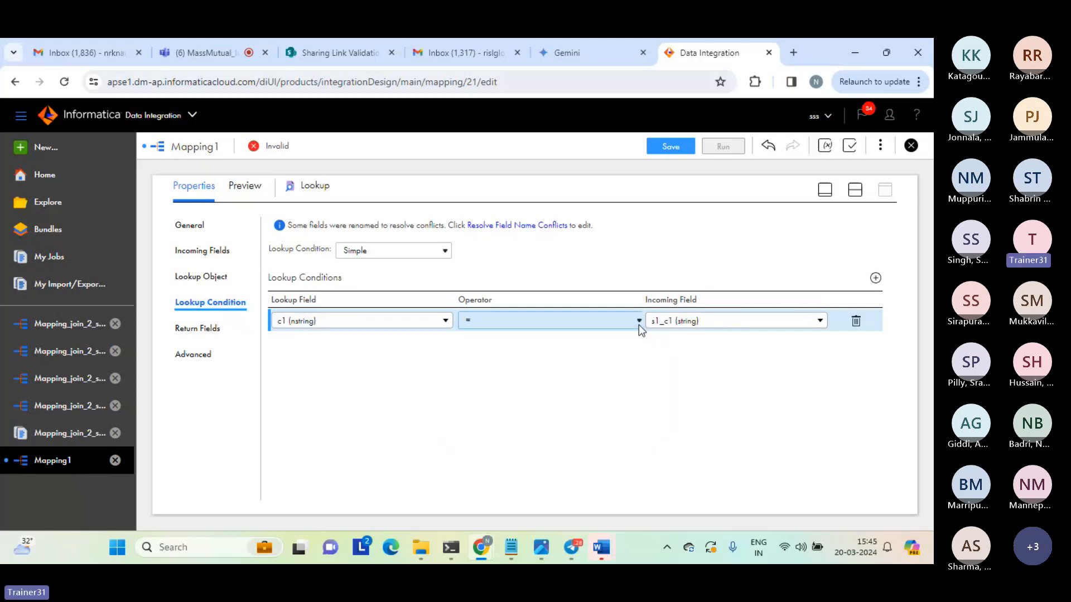
click(477, 385)
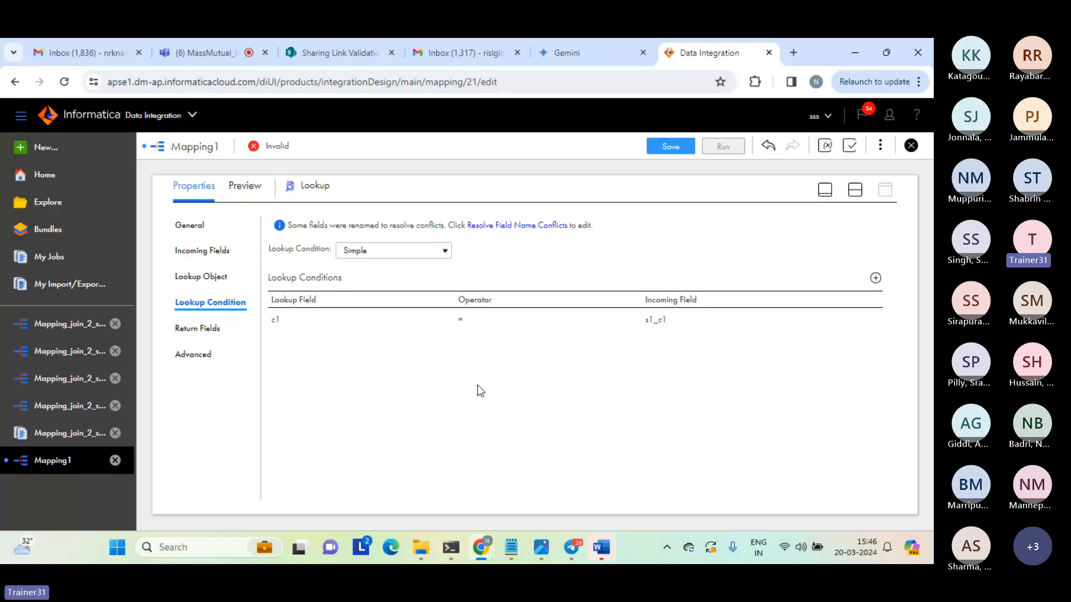
Select the return fields c1, c2 and c3 of the Lookup transformation.
click(202, 329)
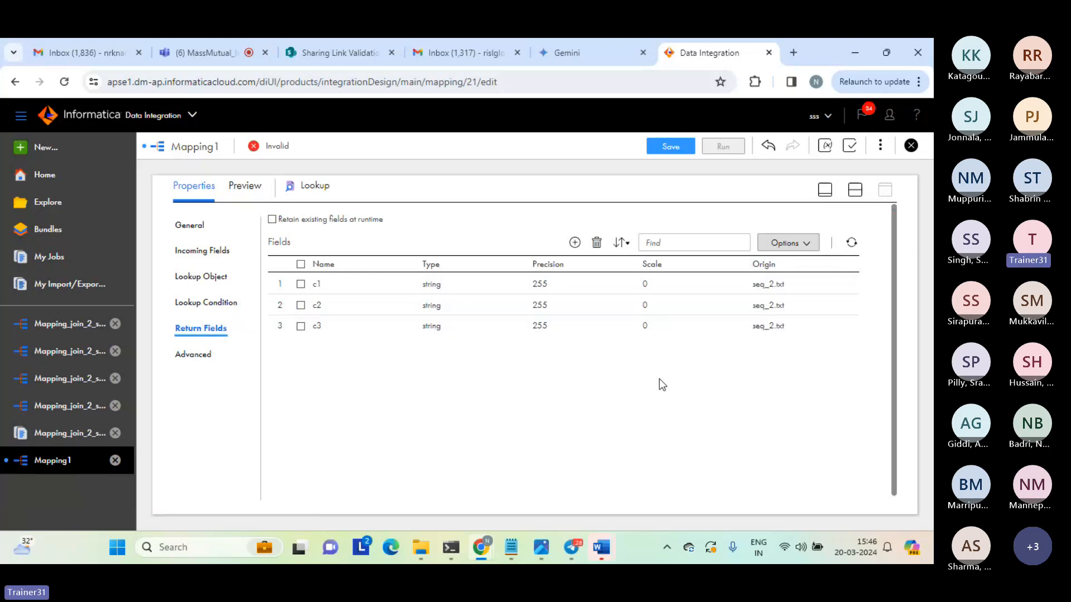
click(300, 284)
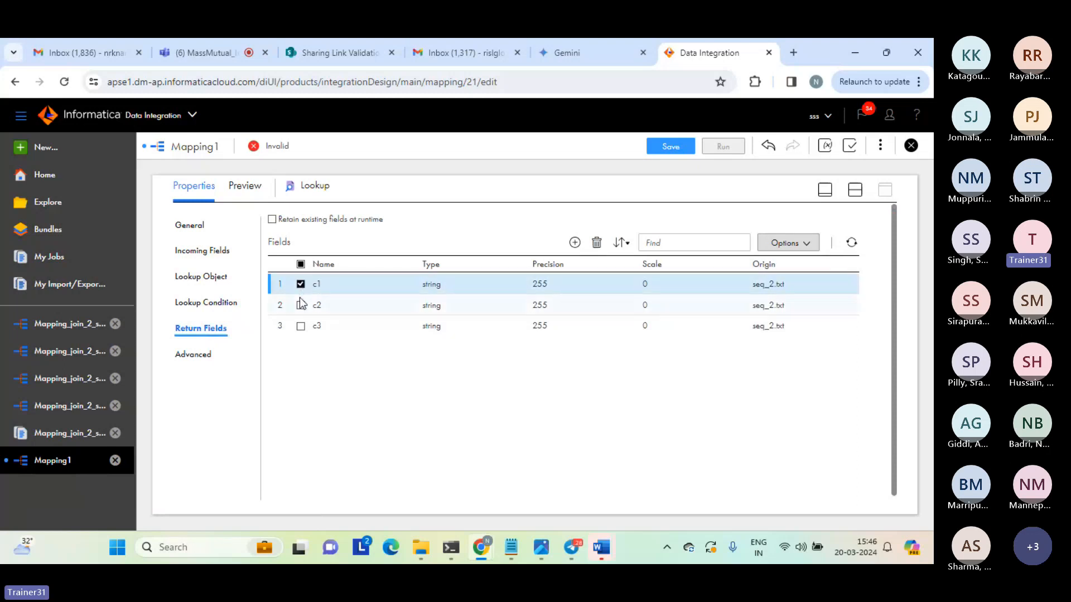
click(300, 305)
click(301, 327)
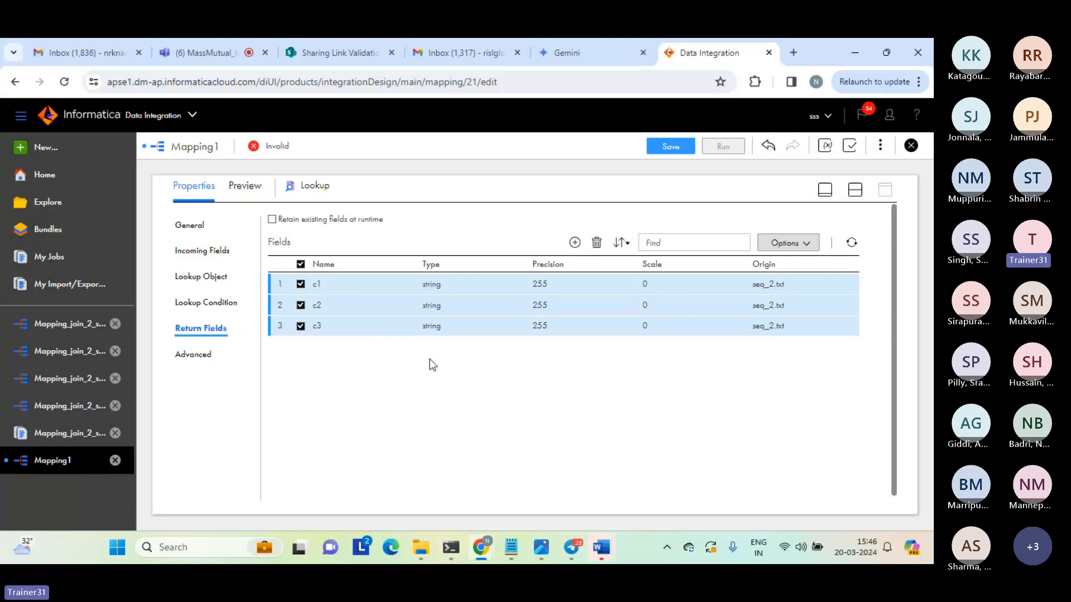
Open the Target transformation's enlarged properties and set its connection to source_file_connection (Flat File).
click(854, 191)
click(638, 285)
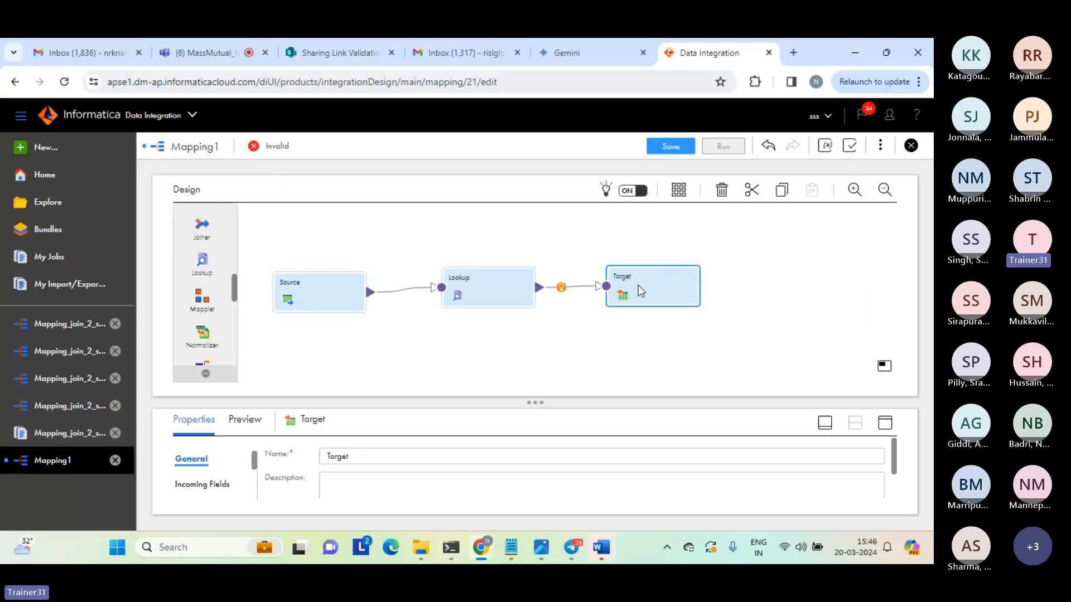
click(885, 425)
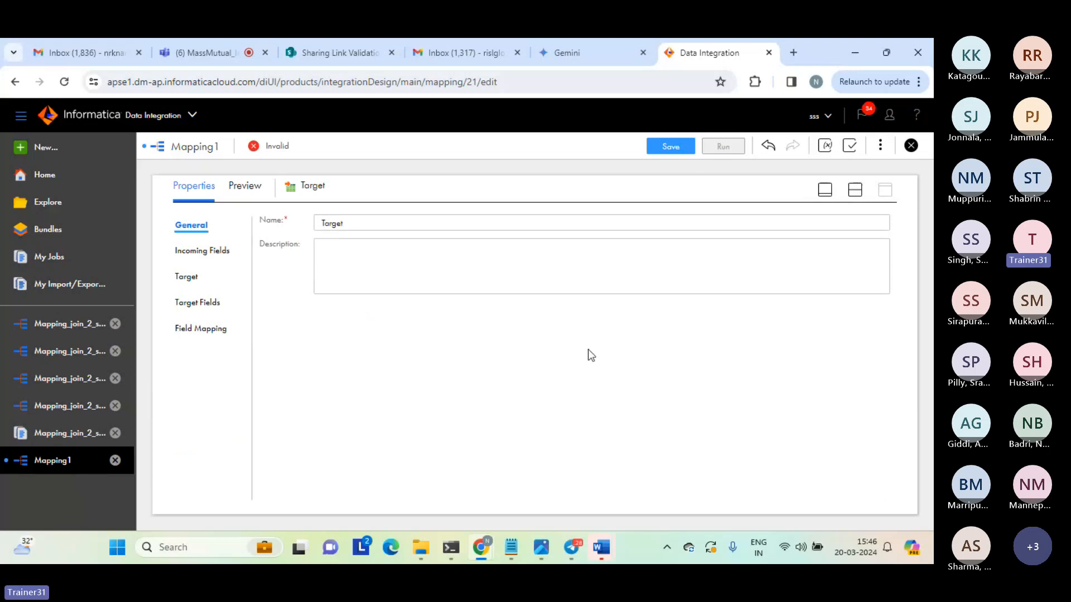
click(188, 278)
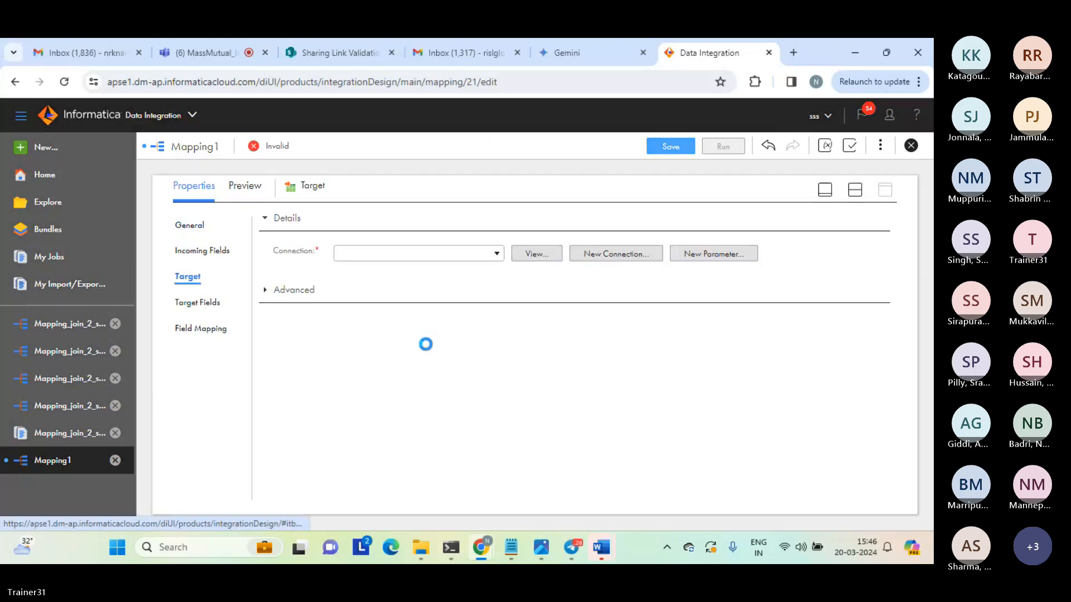
click(497, 253)
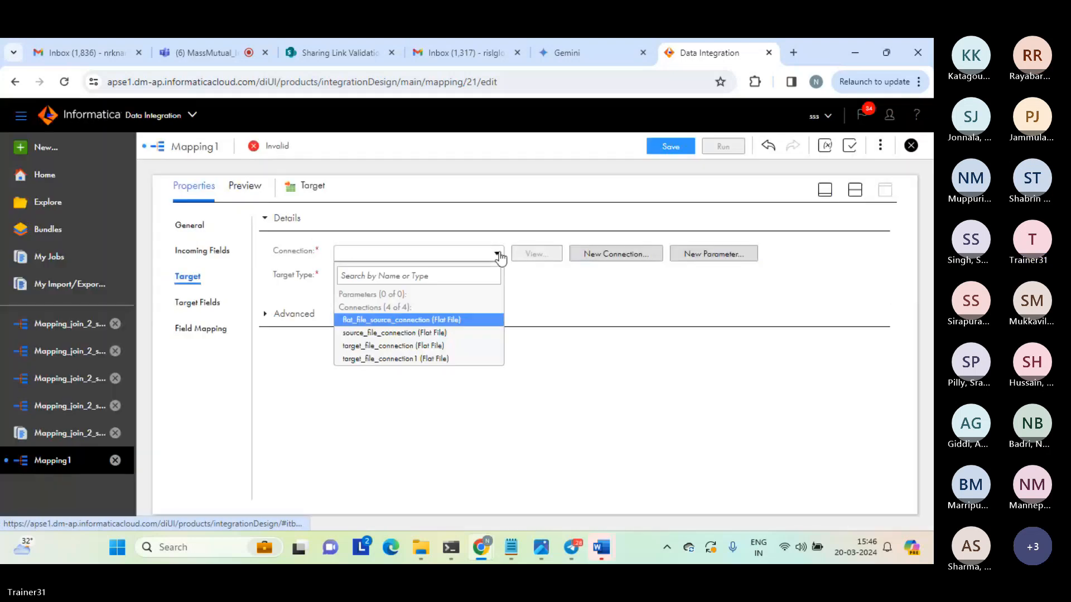
click(498, 256)
click(497, 255)
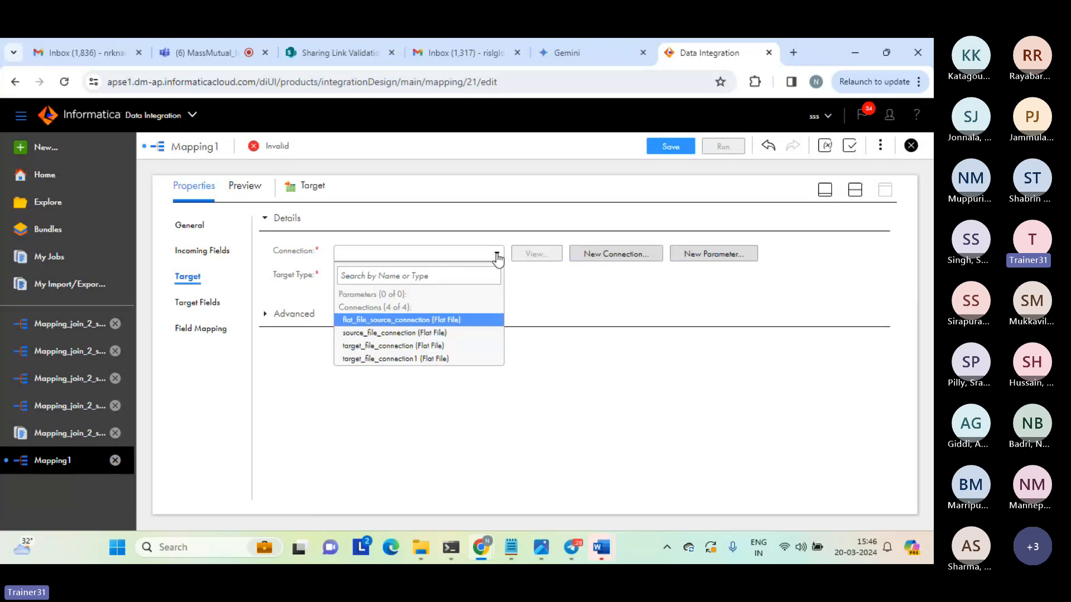
click(391, 332)
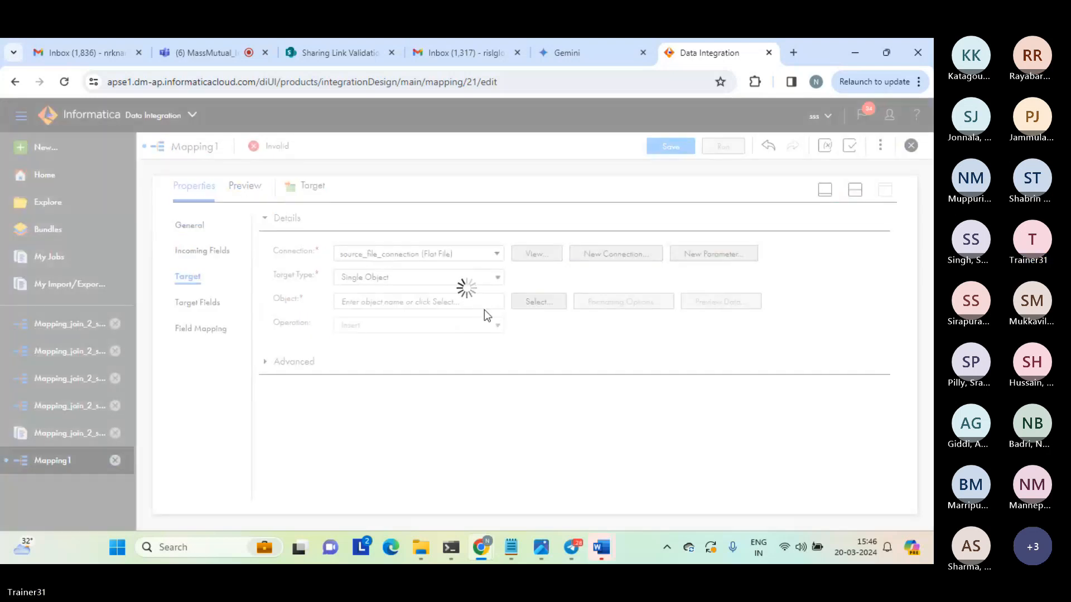
Set the target object to be created new at runtime with the static file name lookup_connected_result.txt.
click(536, 300)
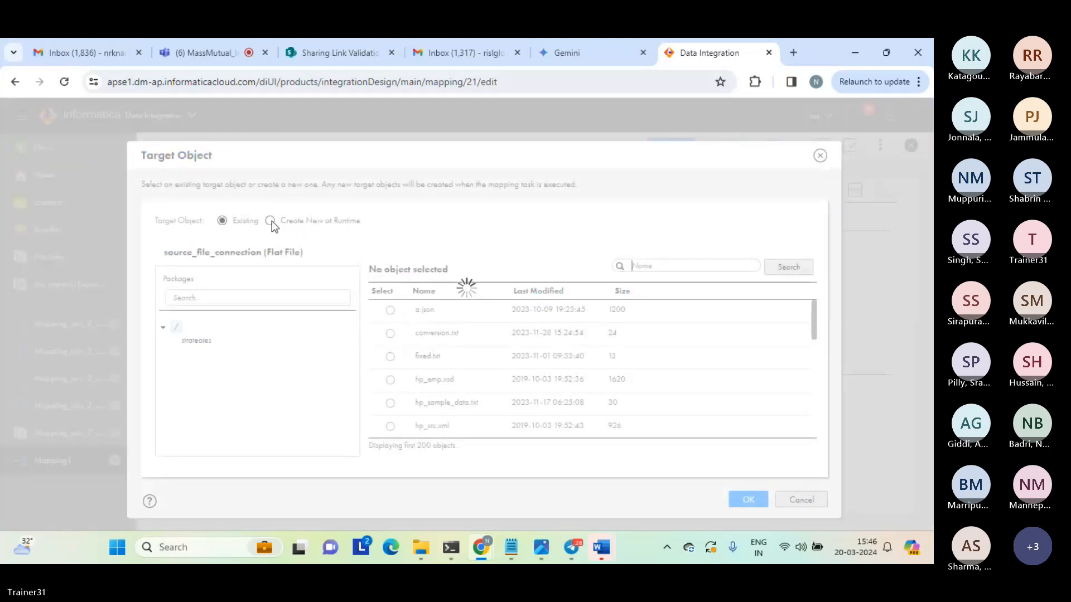
click(271, 221)
click(298, 341)
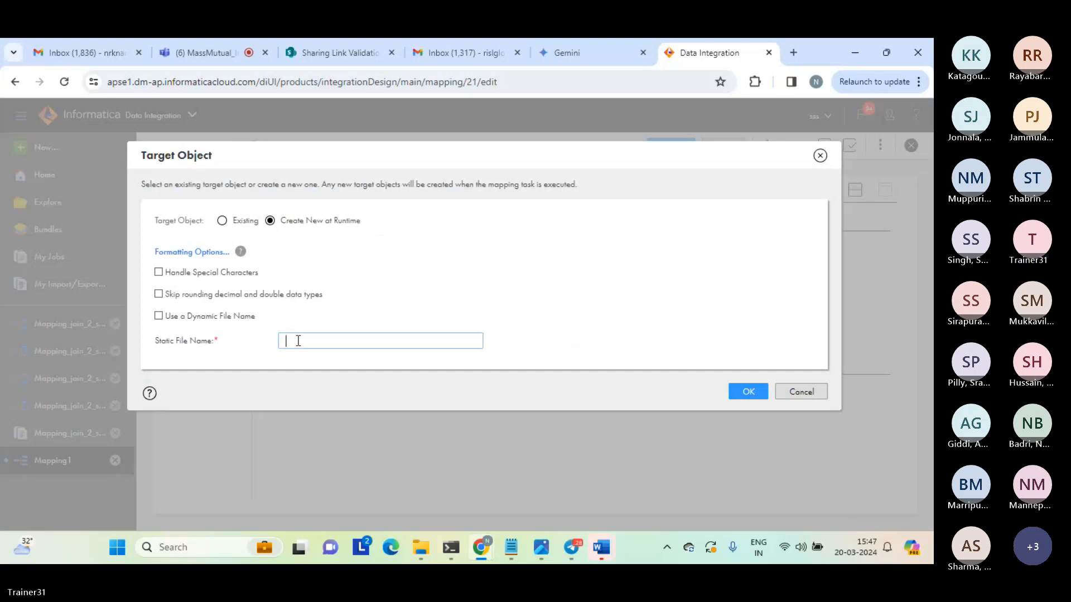
text(lookup_connected_result.txt)
click(746, 392)
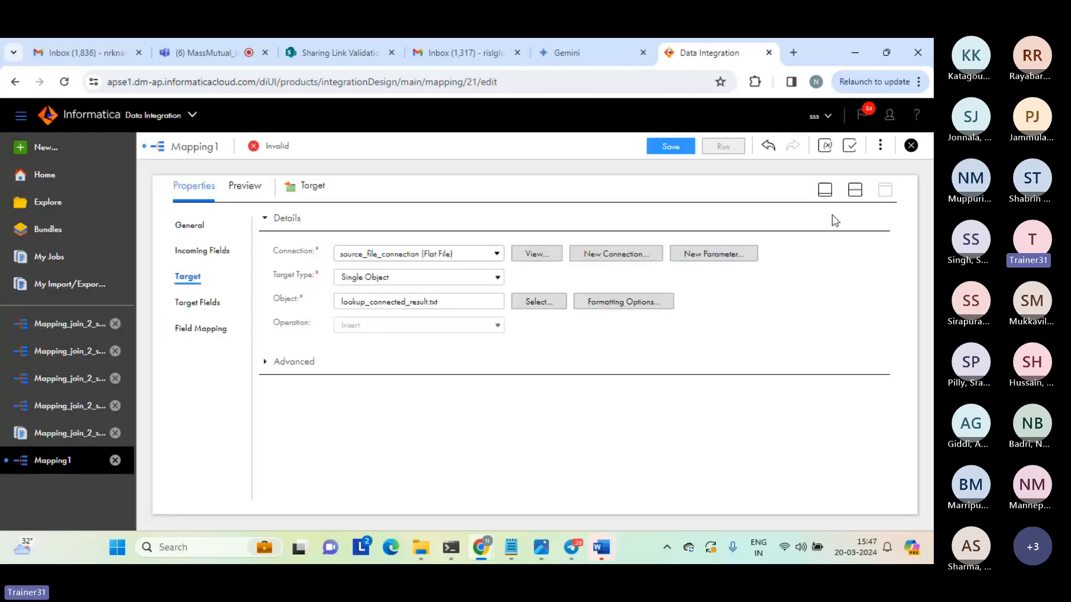
Restore the split design view and rename the mapping as Mapping_connected_lookup_c1.
click(854, 195)
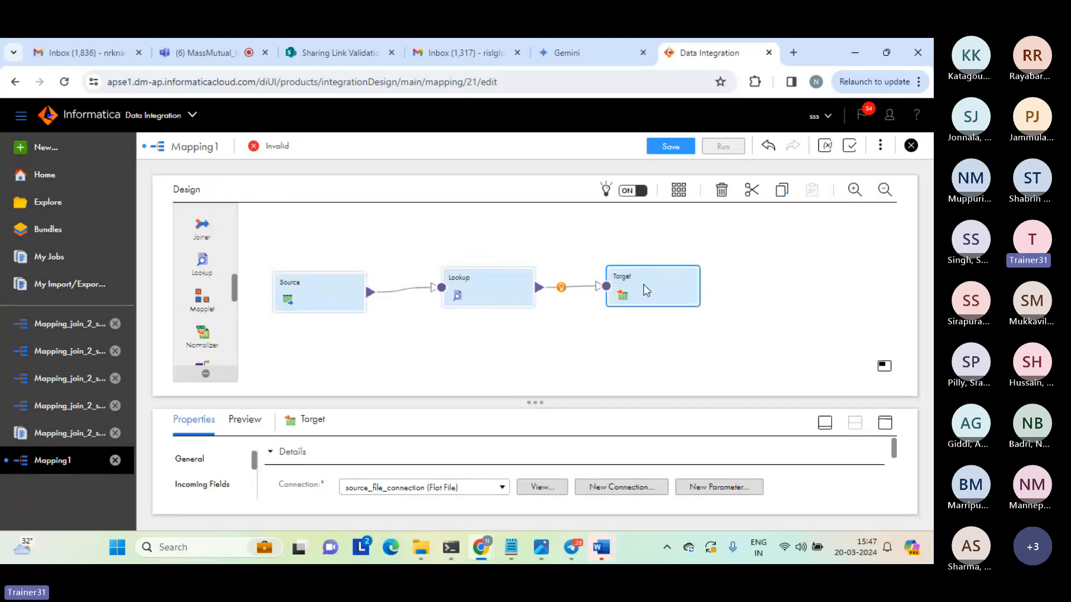
click(545, 343)
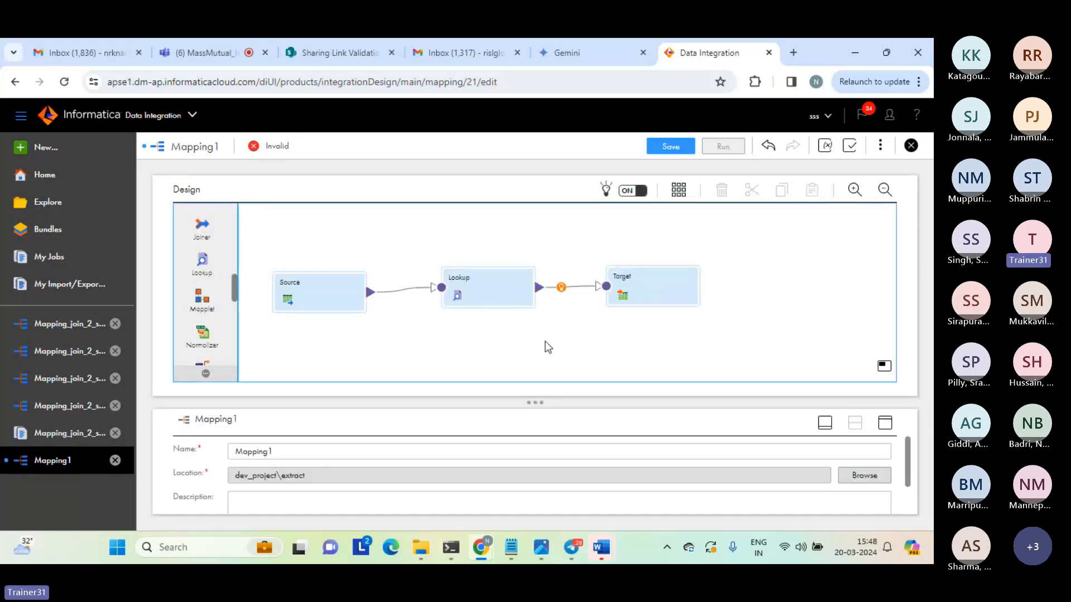
click(279, 452)
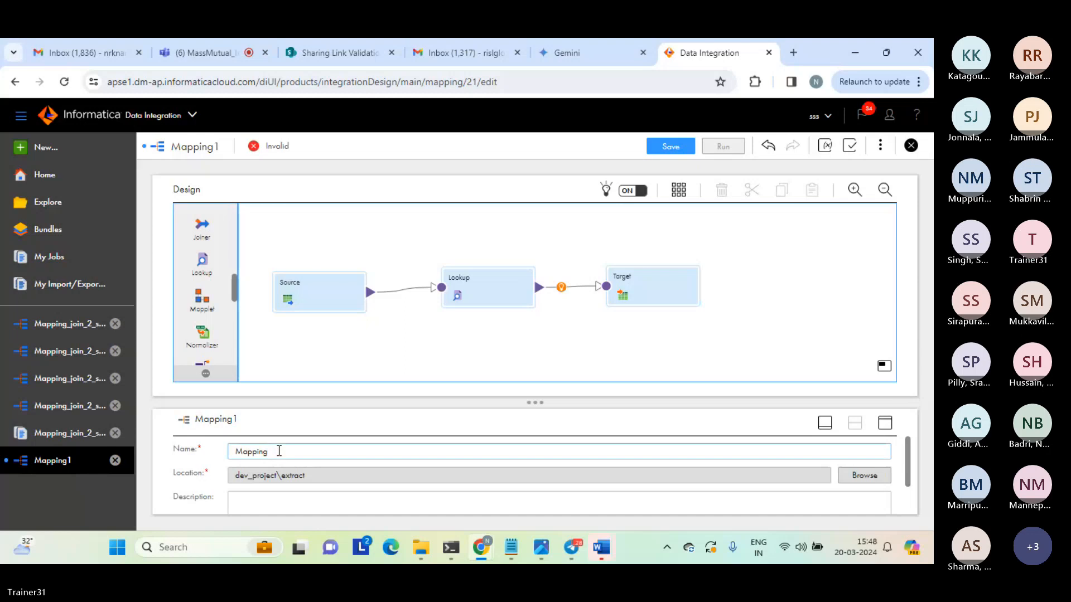
text(_conne)
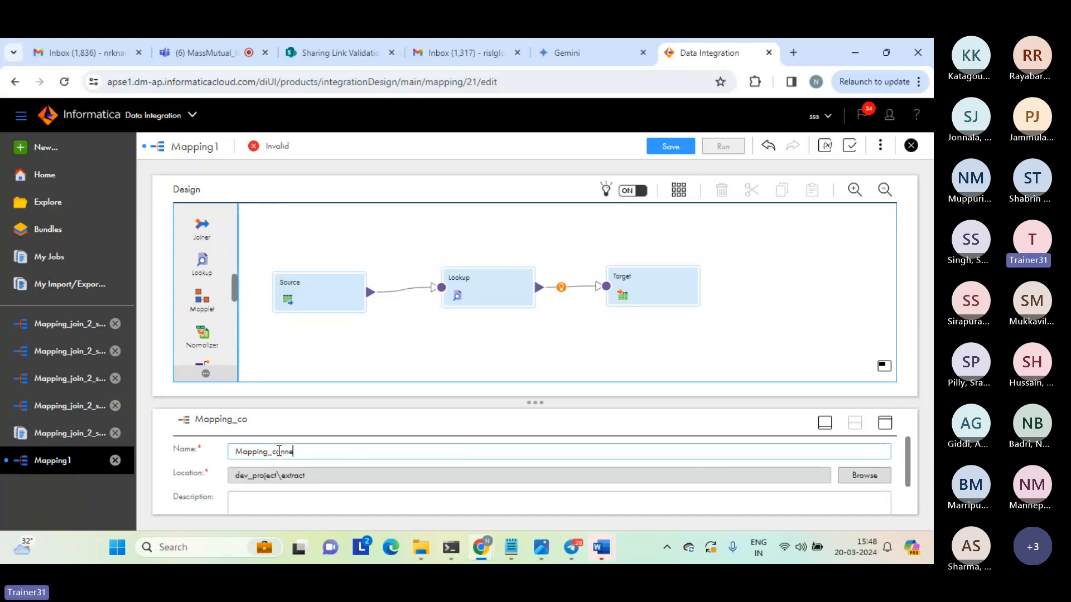
text(cted_lookup_c1)
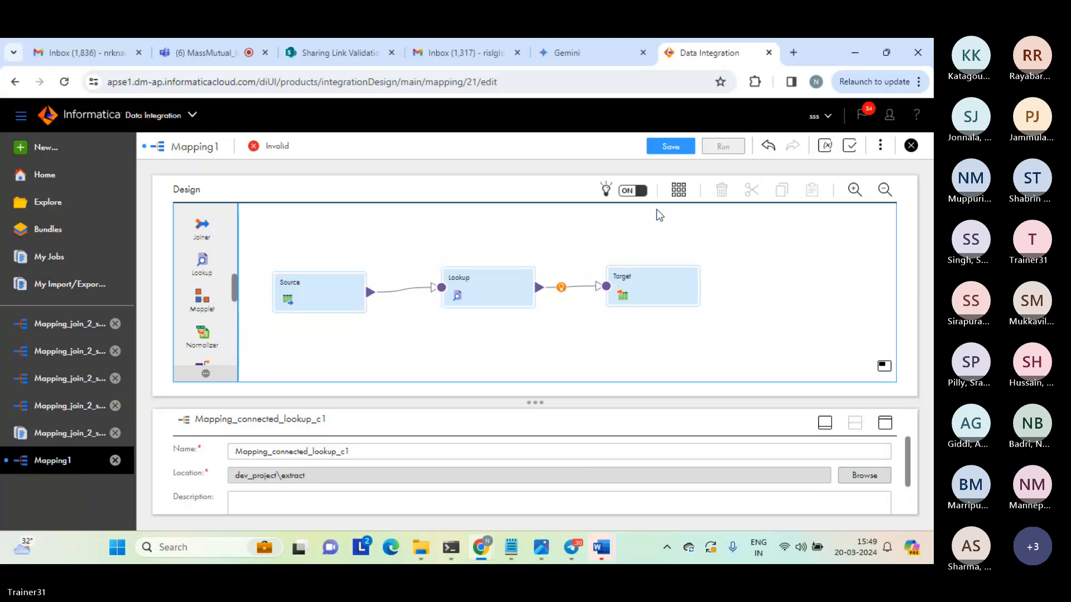
Save the Mapping_connected_lookup_c1 mapping and run it.
click(671, 147)
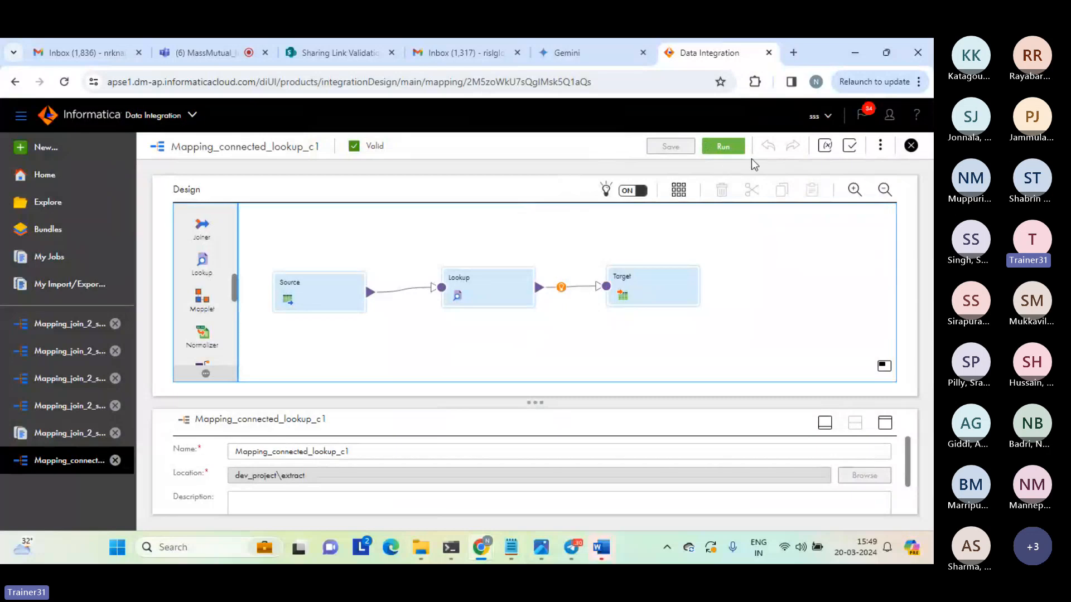
click(721, 149)
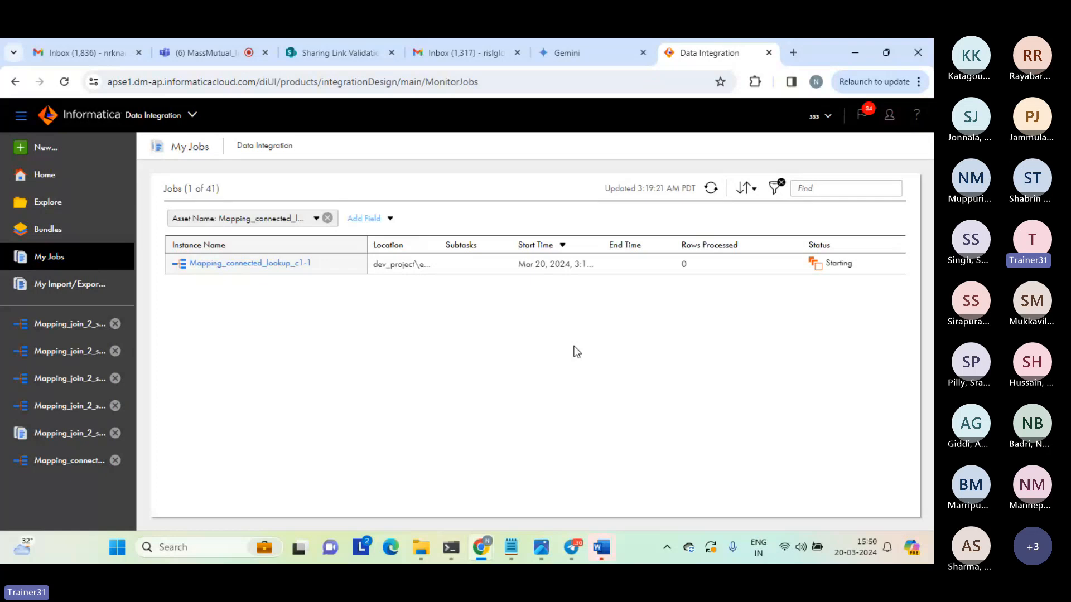
Return to the Mapping_connected_lookup_c1 design and review the properties of its Source, Lookup and Target transformations.
click(73, 462)
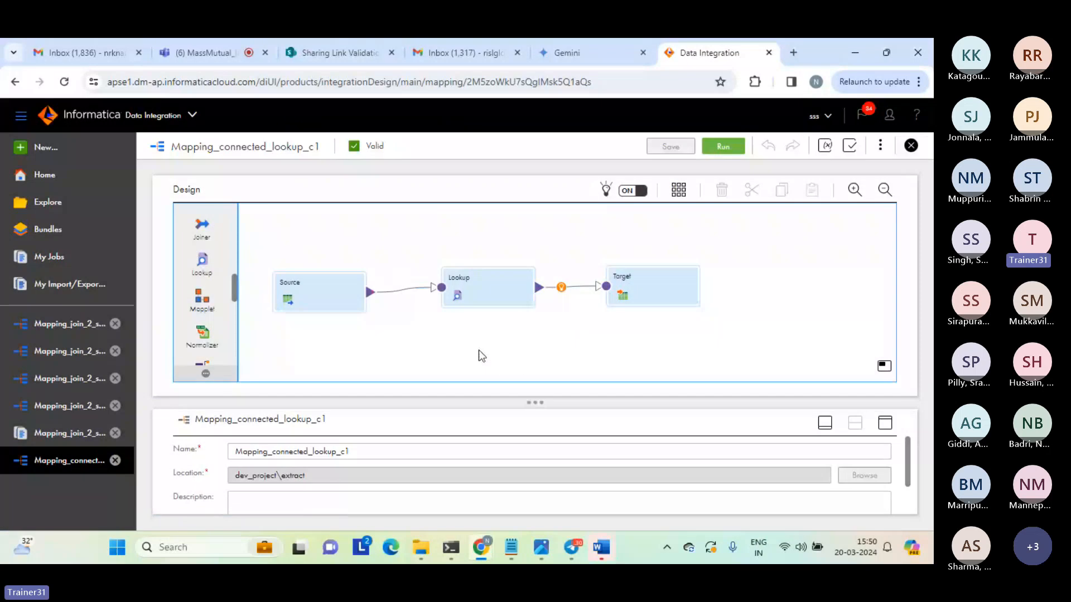
click(363, 294)
click(887, 422)
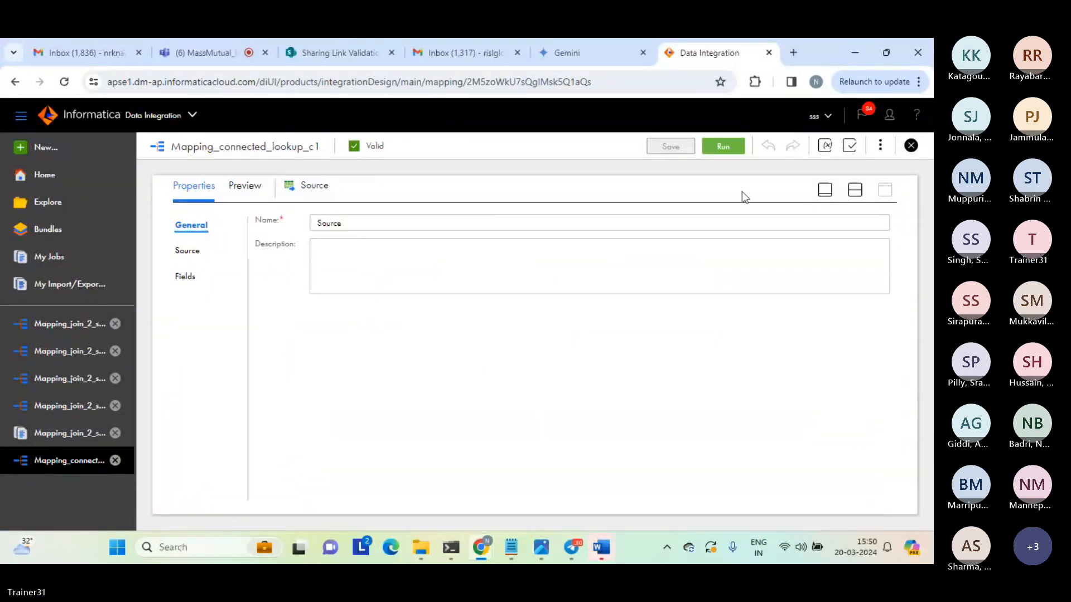
click(849, 191)
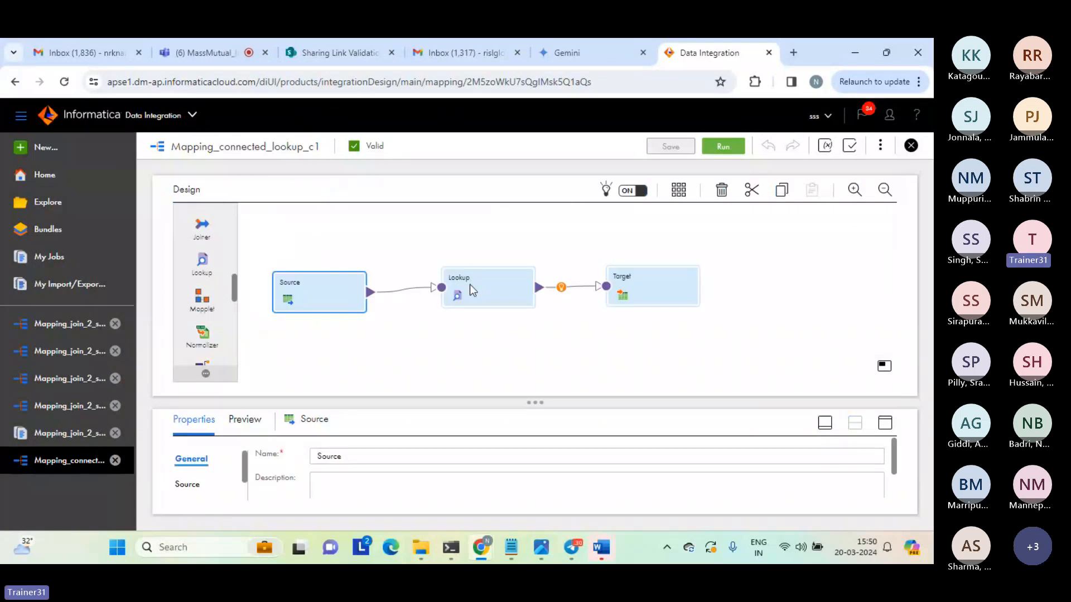
click(885, 424)
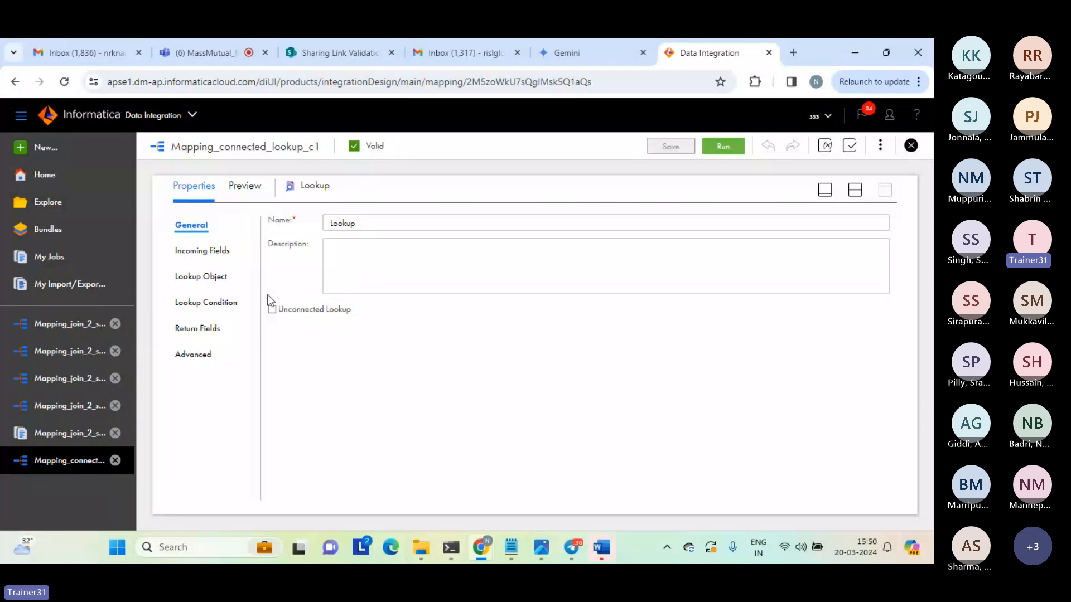
click(220, 303)
click(855, 191)
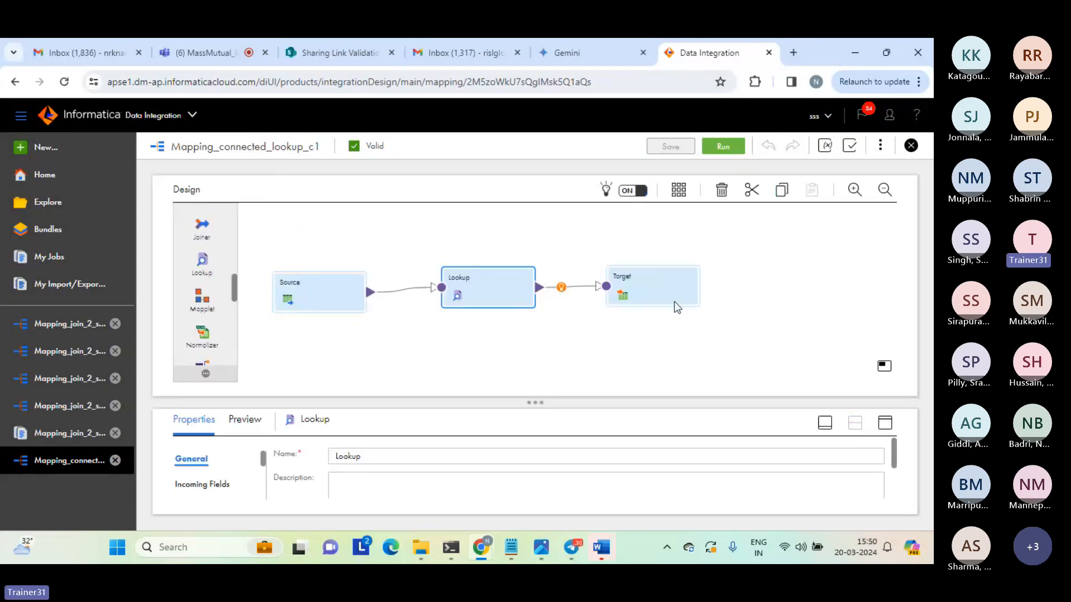
click(646, 290)
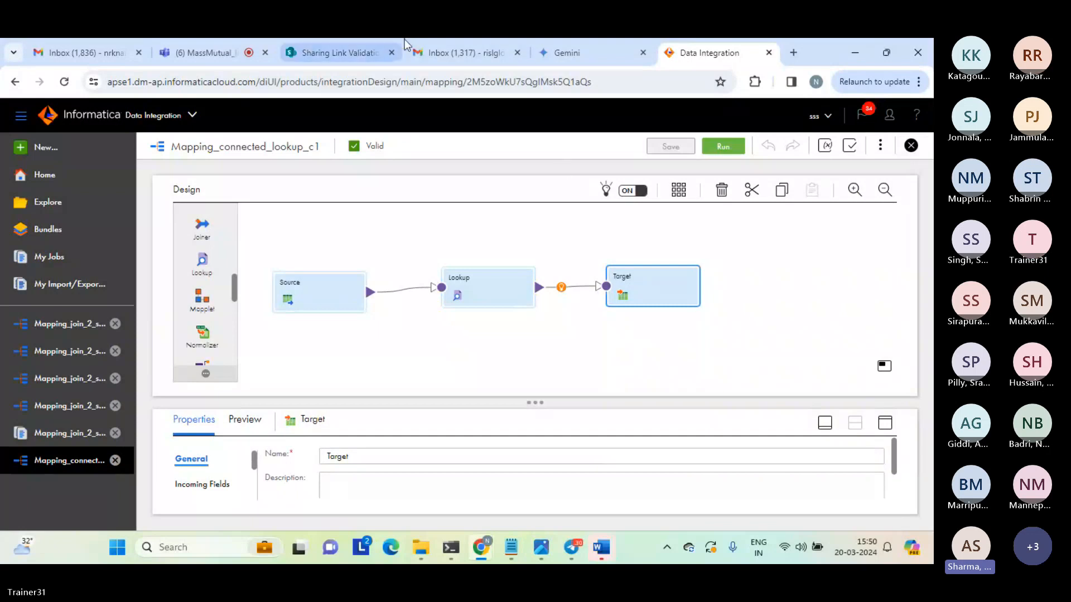
Switch to the Microsoft Teams meeting to view its participants.
click(216, 51)
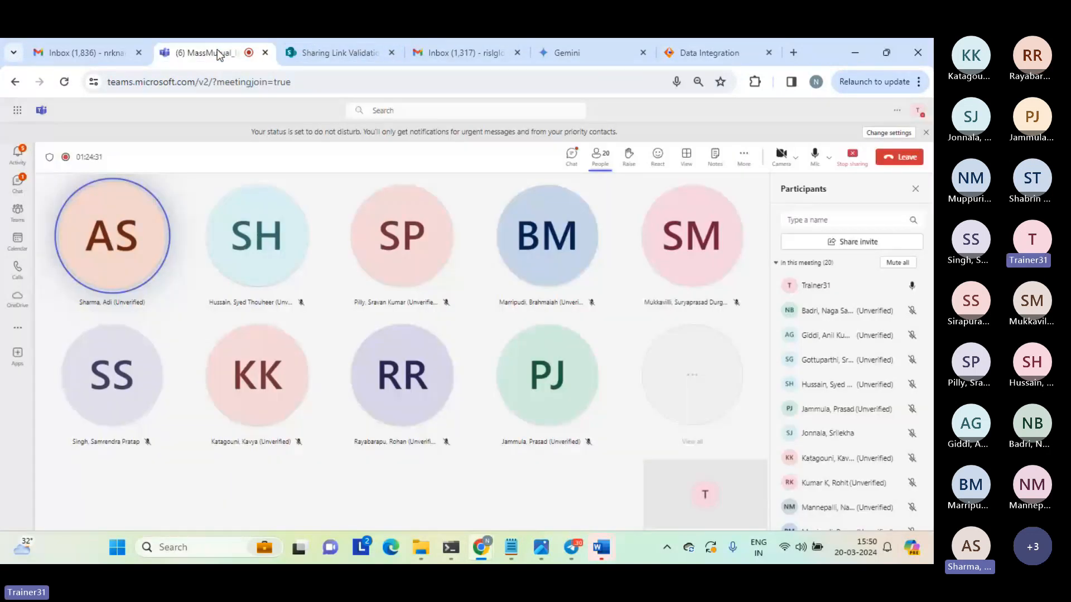
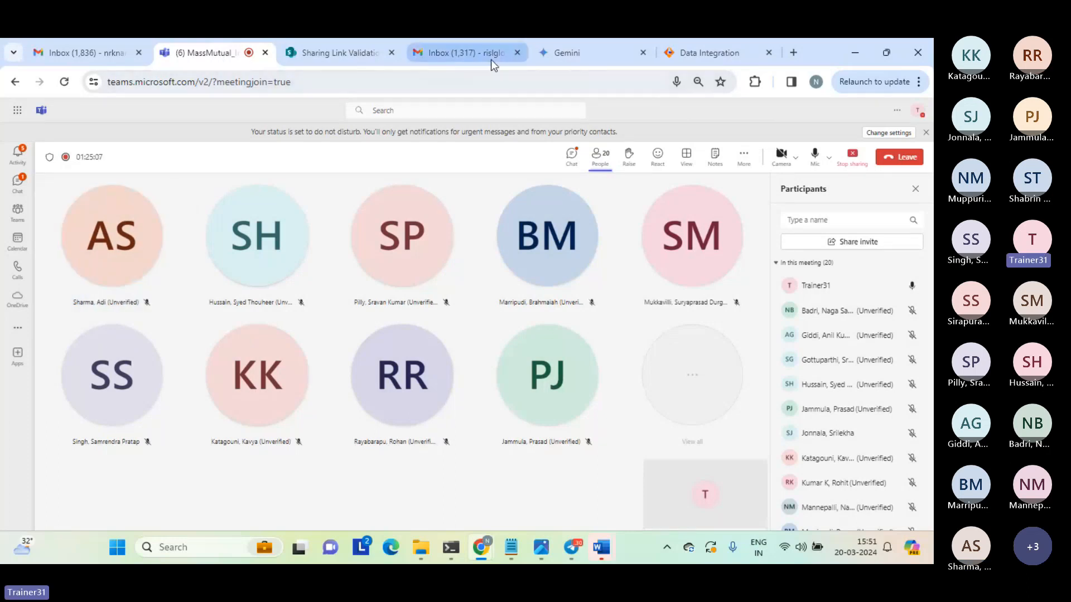
Switch back to the Informatica mapping design and view its Source transformation and the overall mapping properties.
click(704, 48)
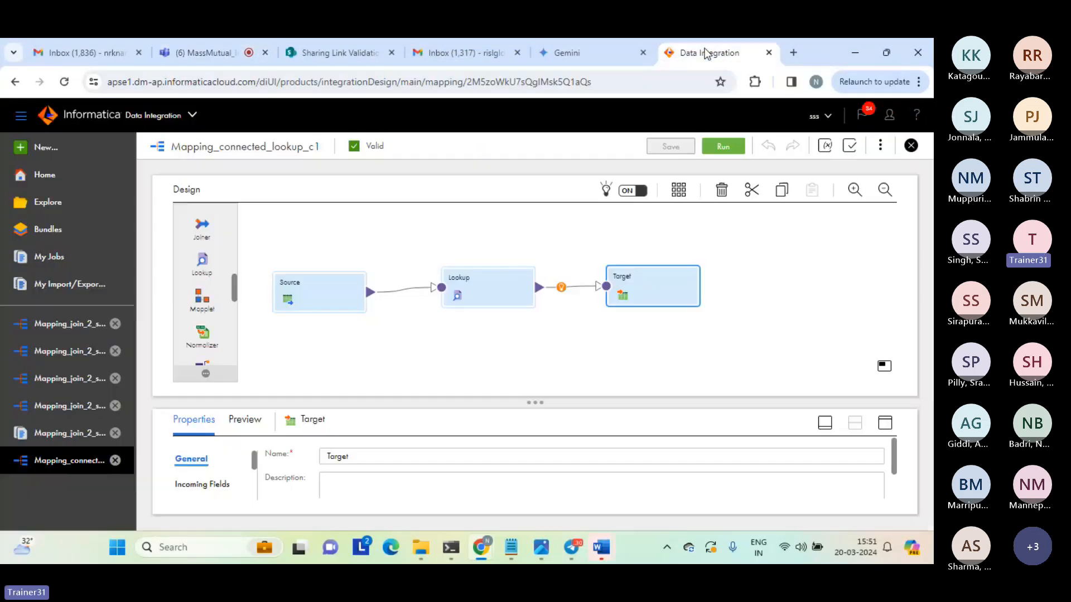
click(328, 292)
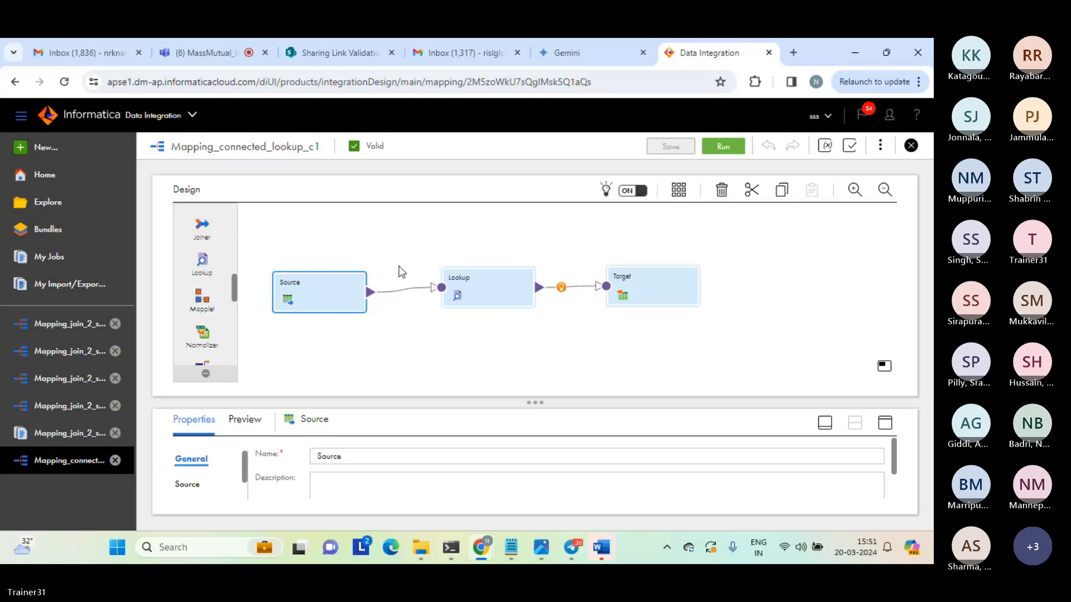
drag(400, 274, 412, 314)
click(412, 315)
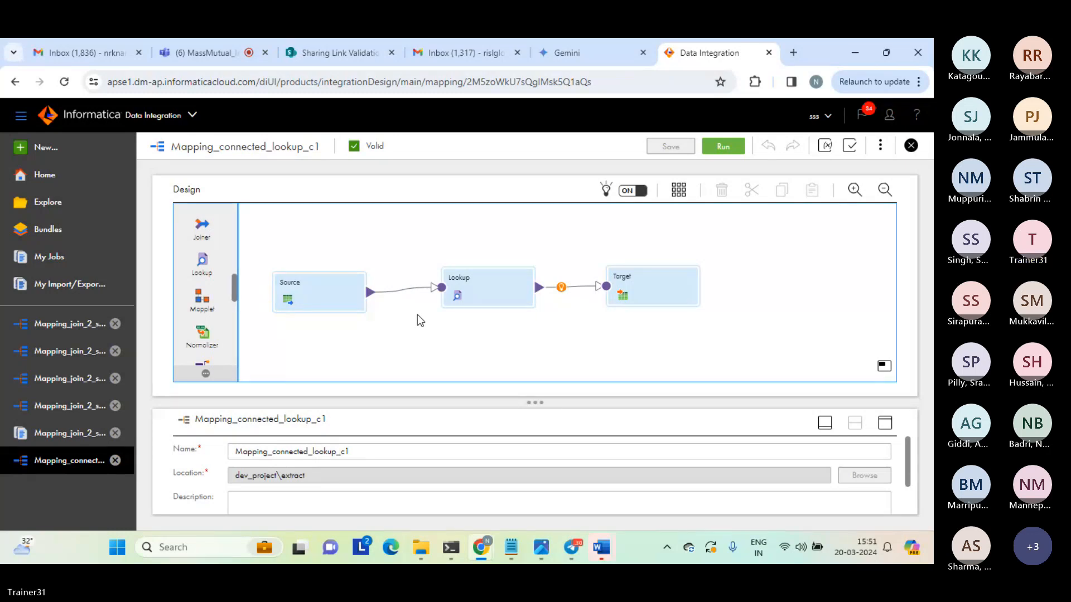
Look for the mapping's output in the target folder, checking normal_join_result_c1 and the files' order by date modified.
mouse_move(421, 548)
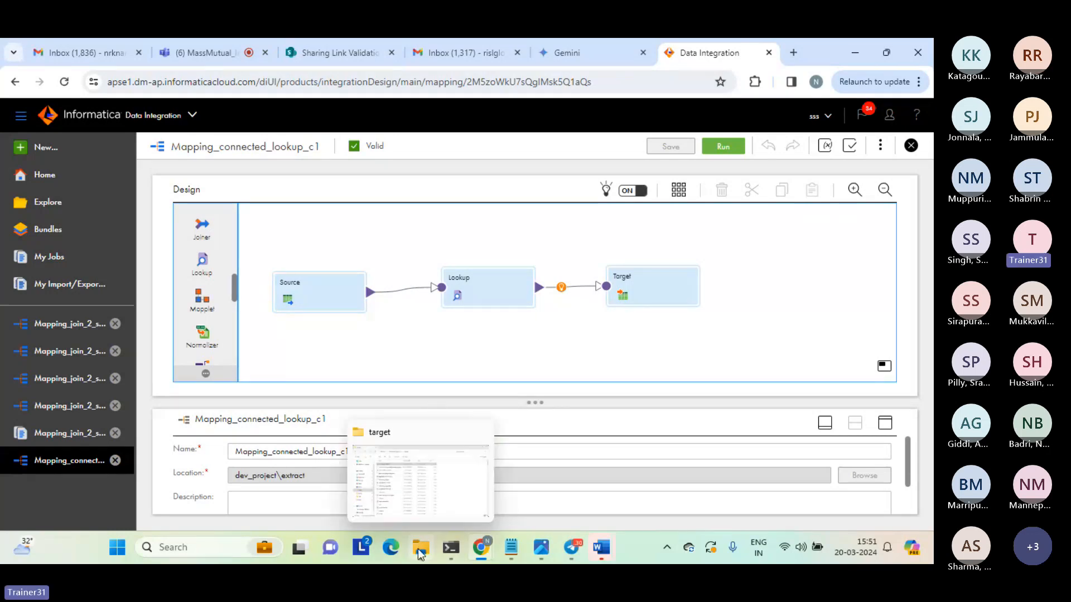
click(402, 470)
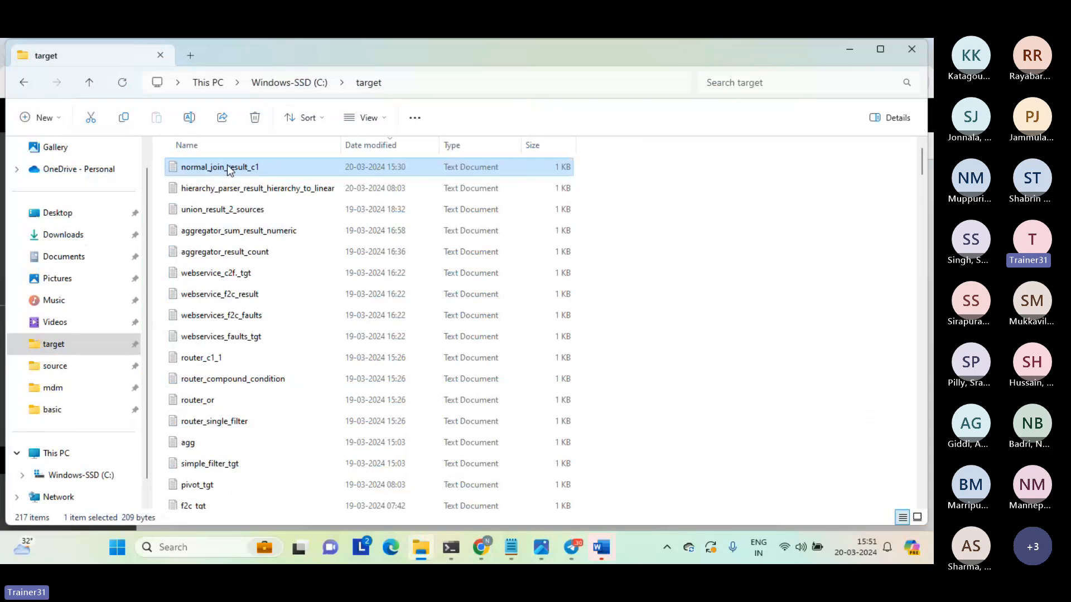
double_click(227, 165)
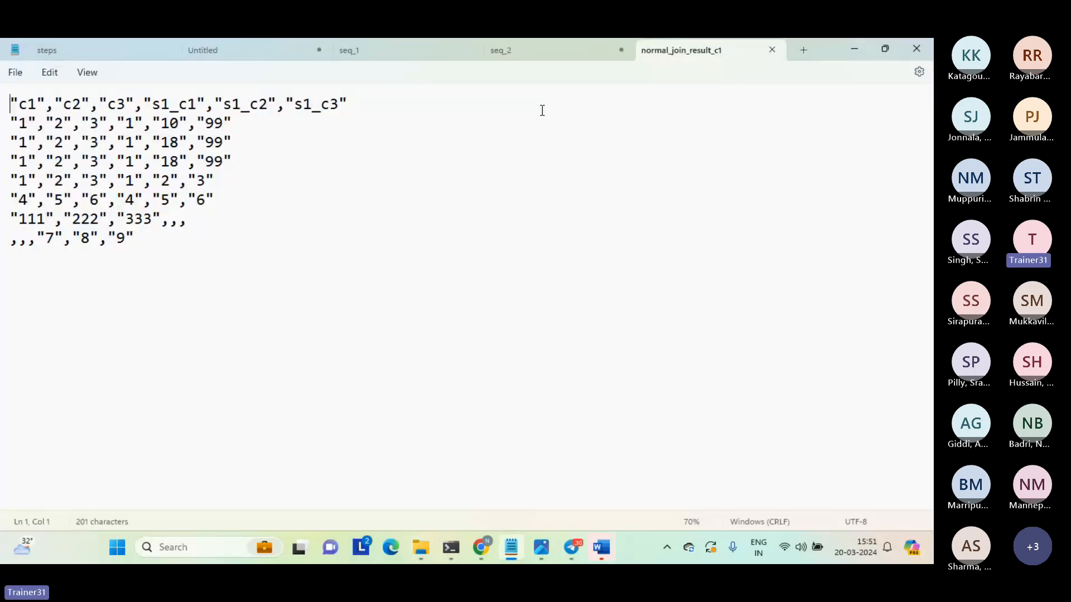
click(772, 49)
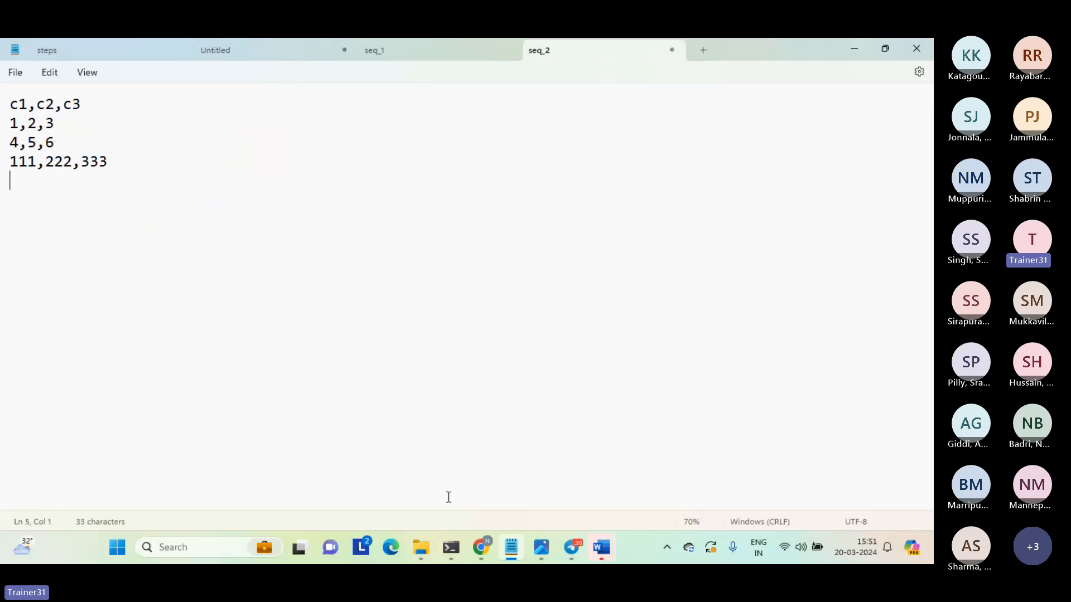
mouse_move(421, 547)
click(409, 490)
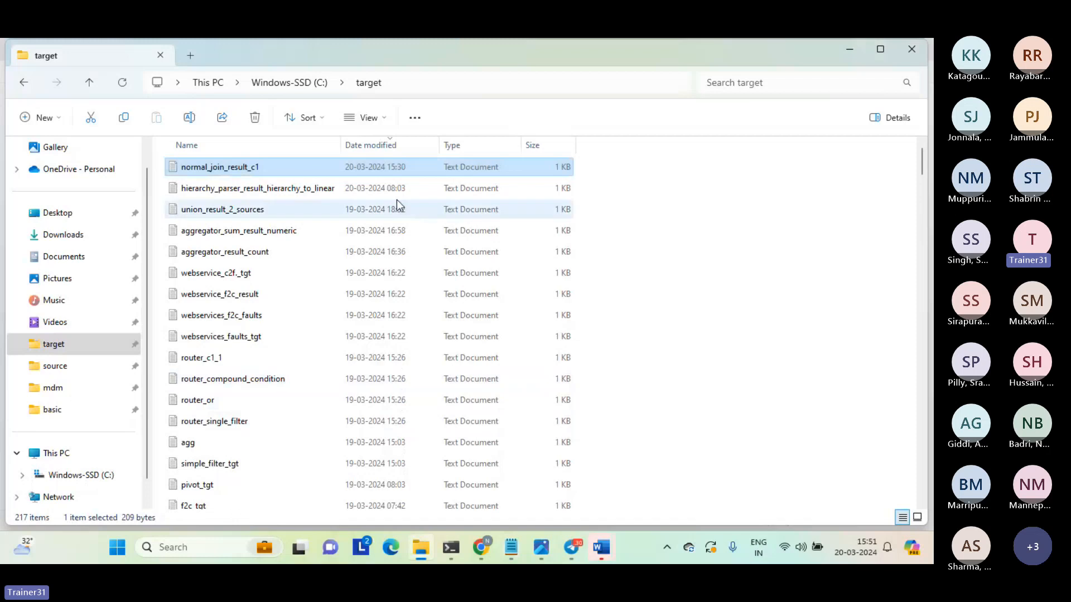
click(372, 145)
click(372, 144)
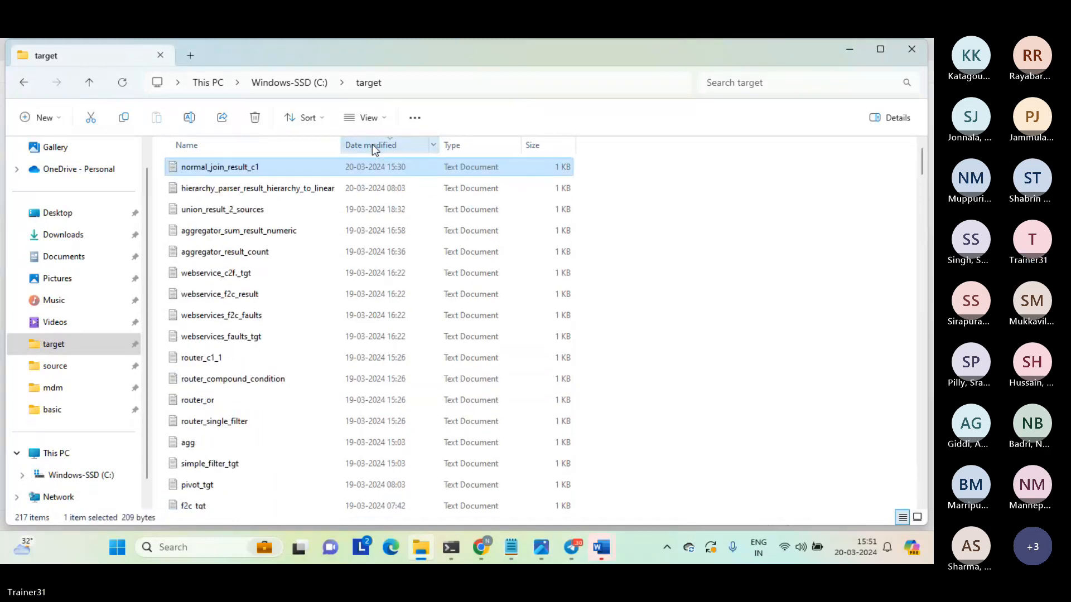
Return to Informatica and run Mapping_connected_lookup_c1 again.
mouse_move(483, 549)
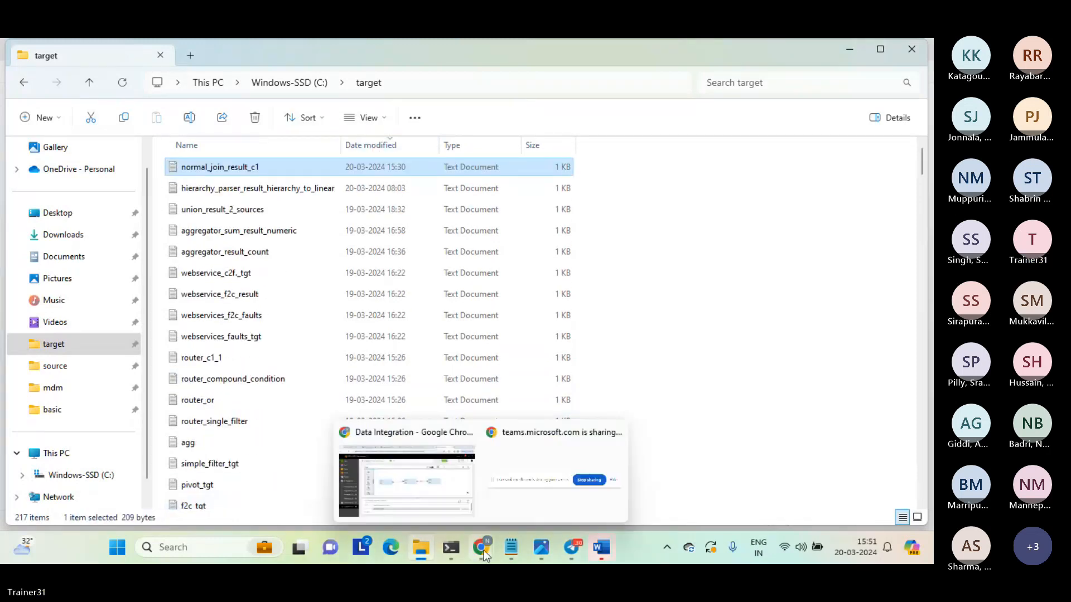
click(448, 501)
click(723, 147)
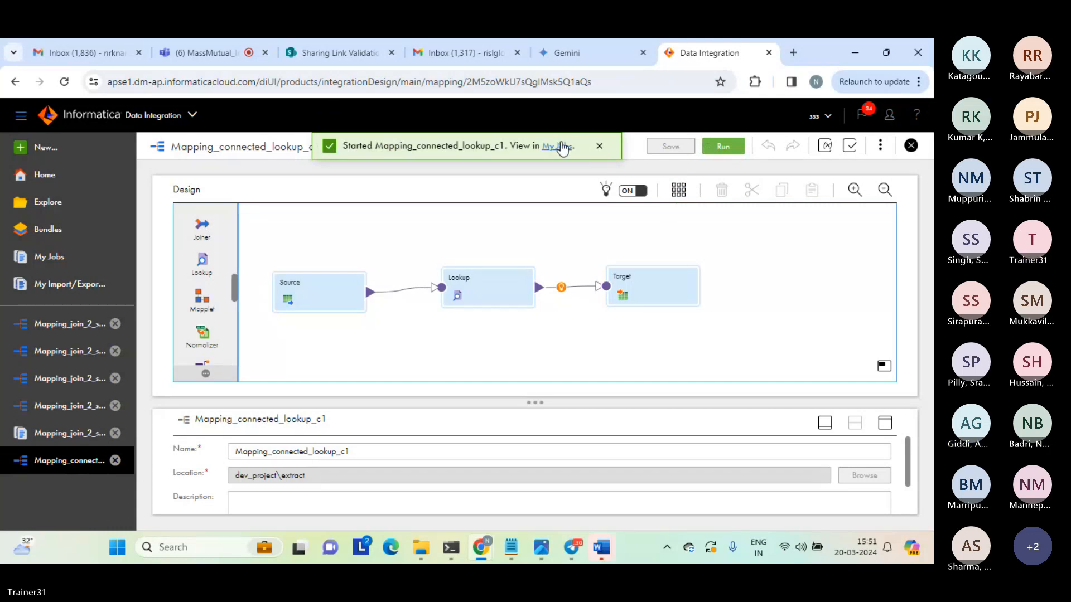
Open the details of the Mapping_connected_lookup_c1-1 job and check the target folder for its output file.
click(562, 146)
click(710, 188)
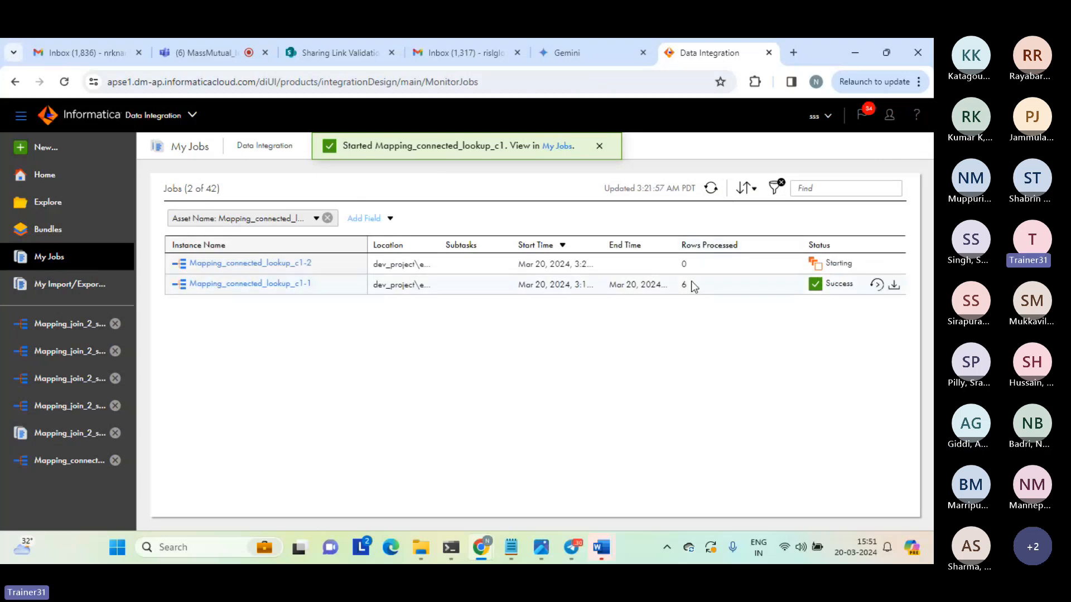
double_click(684, 284)
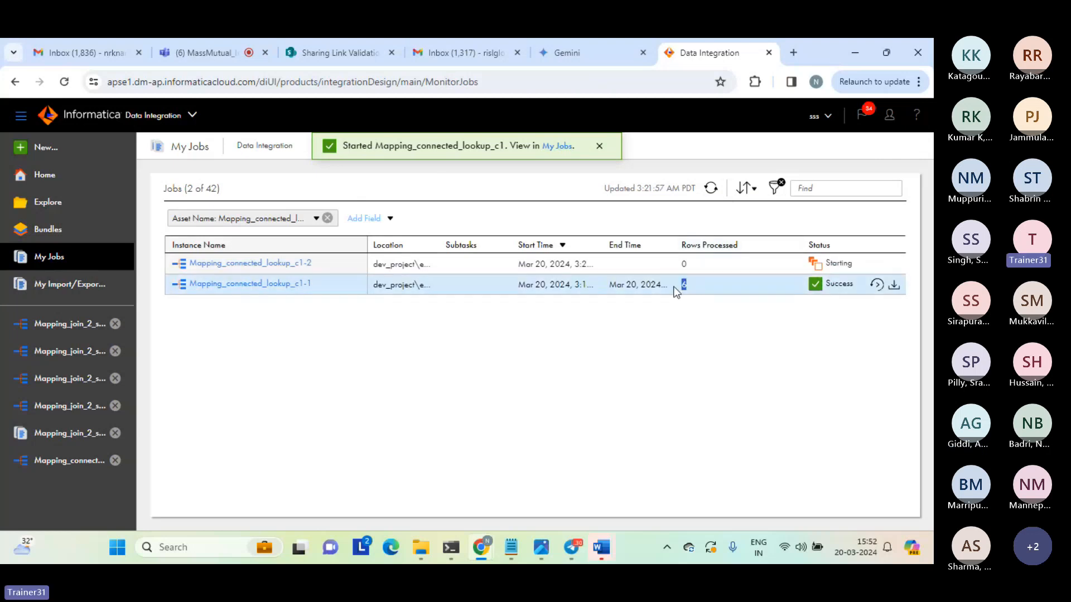
click(276, 285)
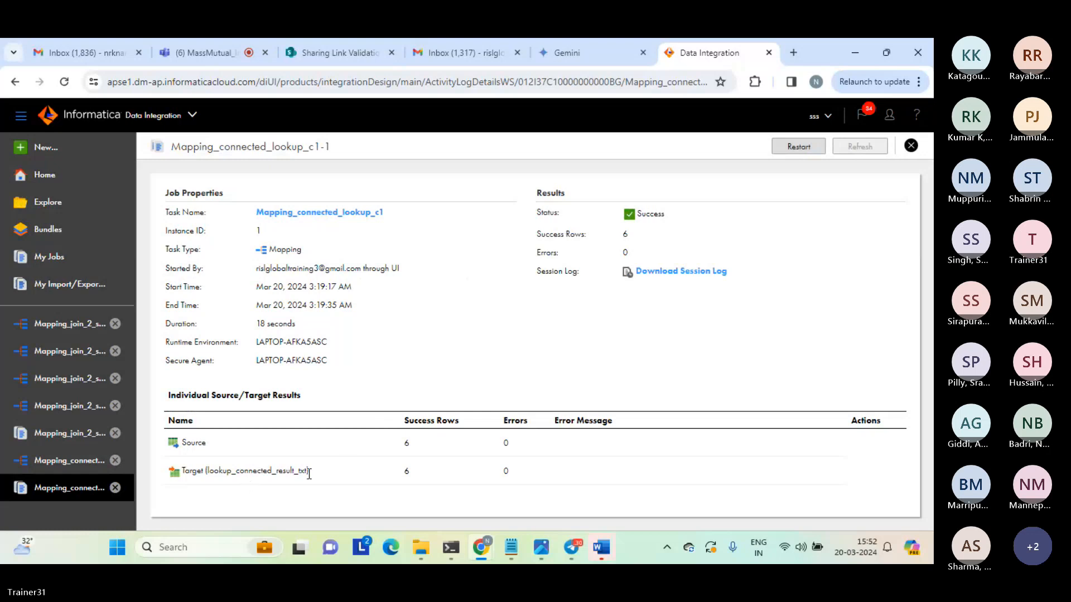
mouse_move(421, 549)
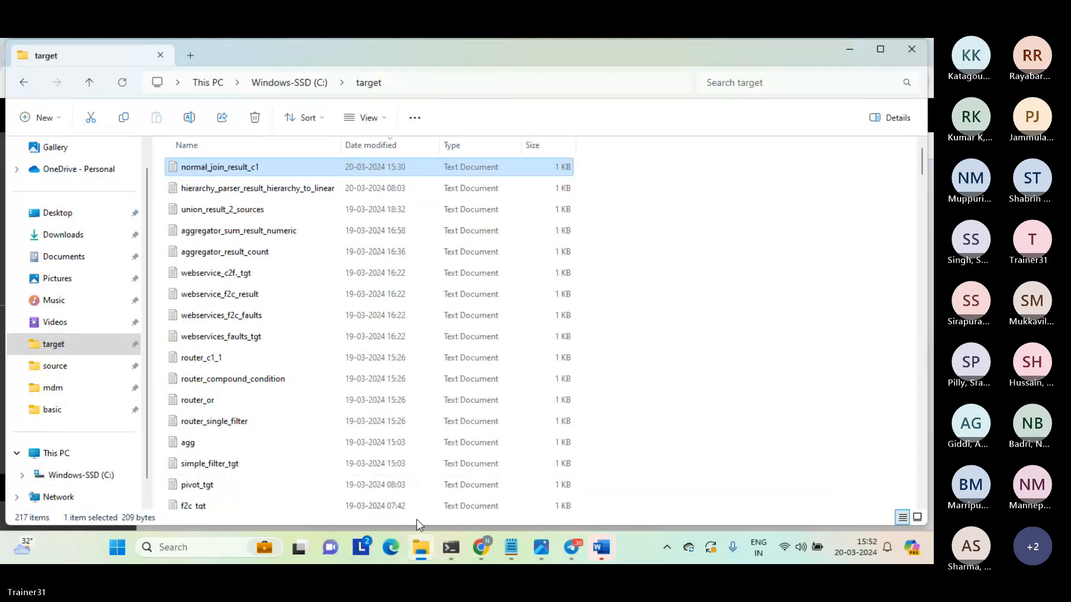
click(415, 557)
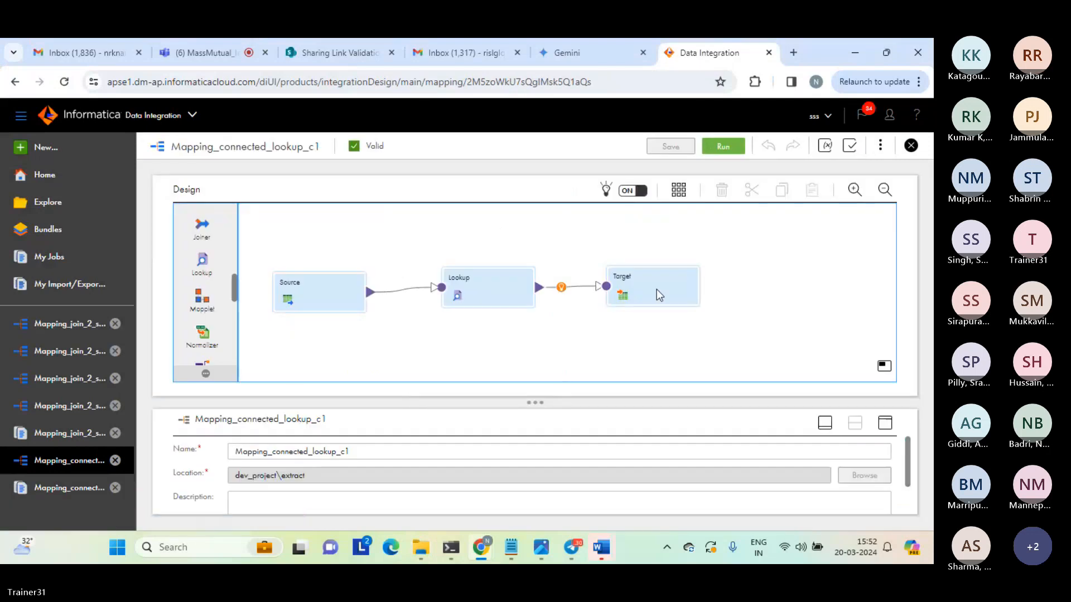
Set the Target transformation's connection to target_file_connection (Flat File), and save and run the mapping.
click(657, 289)
click(885, 422)
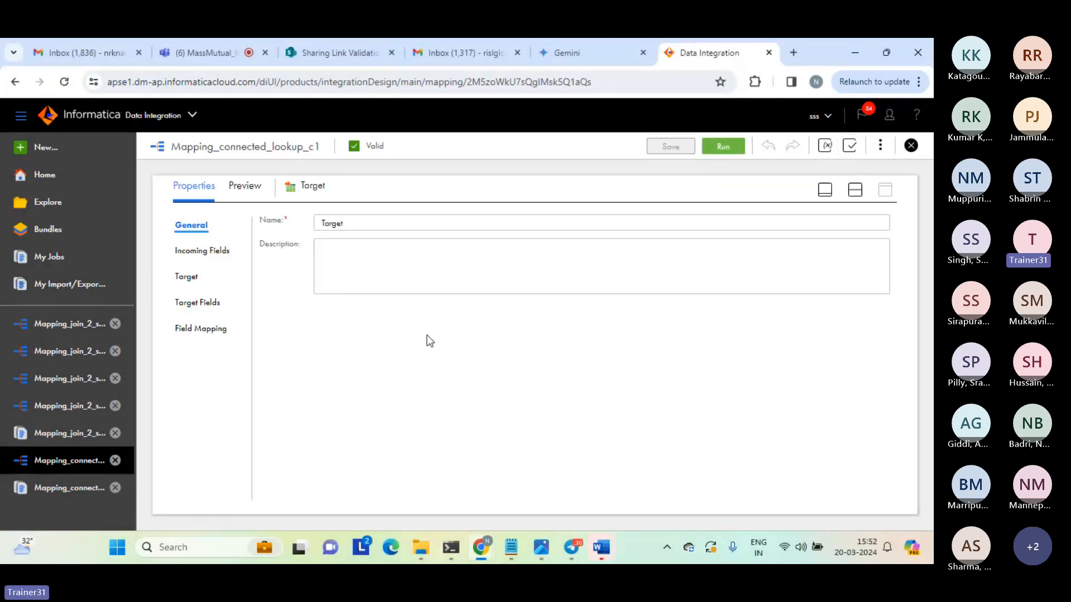
click(190, 277)
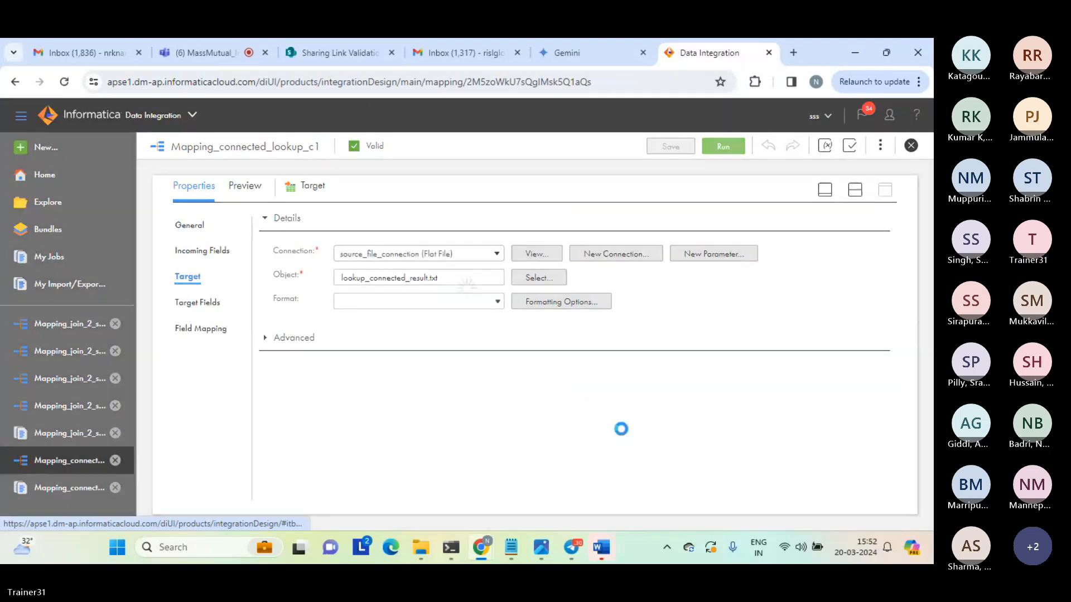
click(501, 258)
click(386, 347)
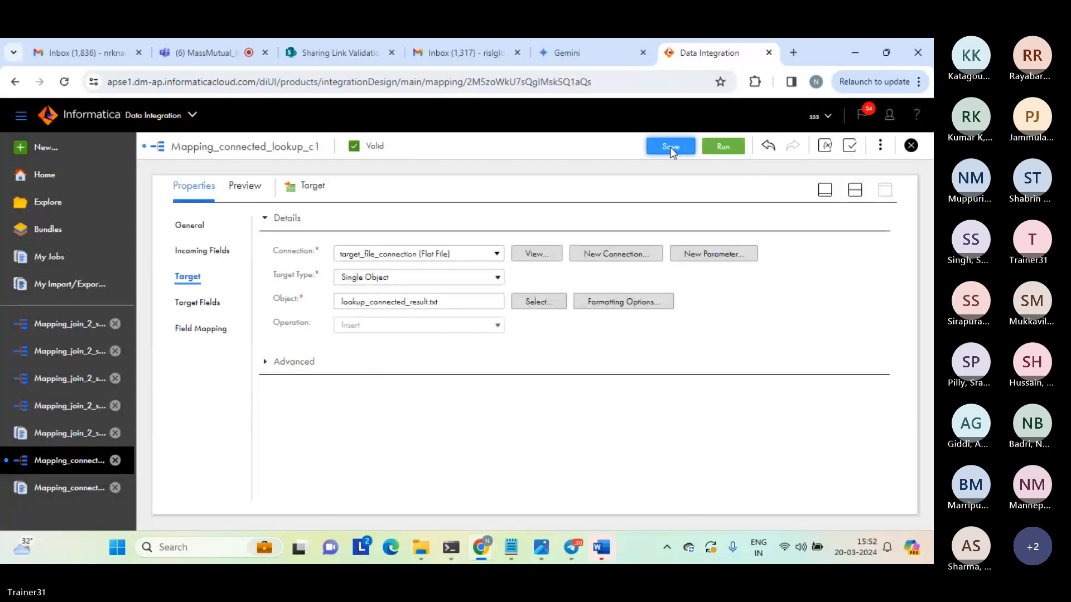
click(670, 147)
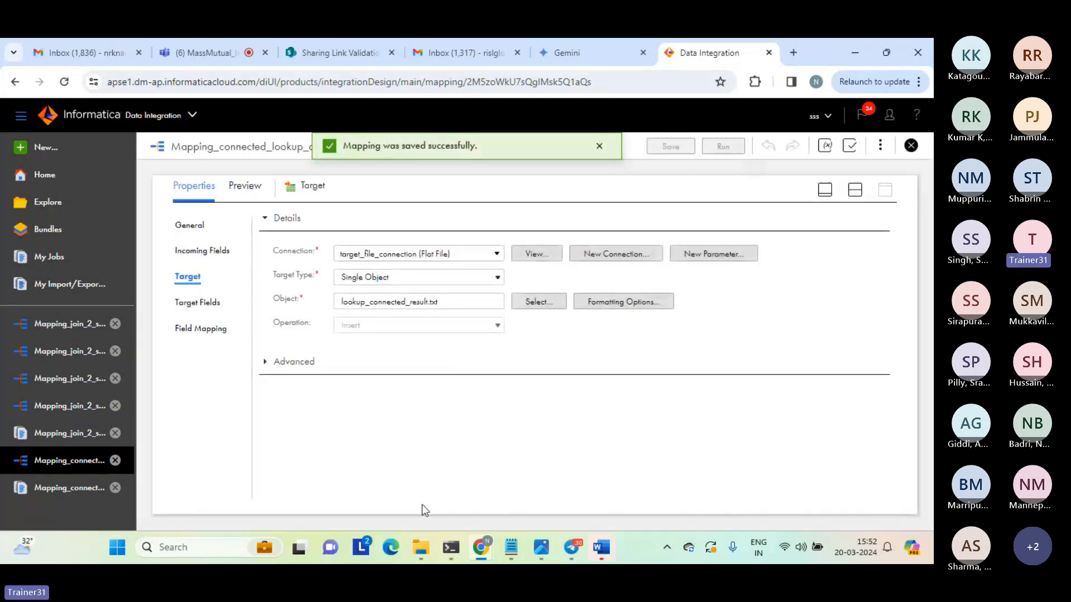
Sort the source folder by date modified and open the lookup_connected_result file.
mouse_move(420, 551)
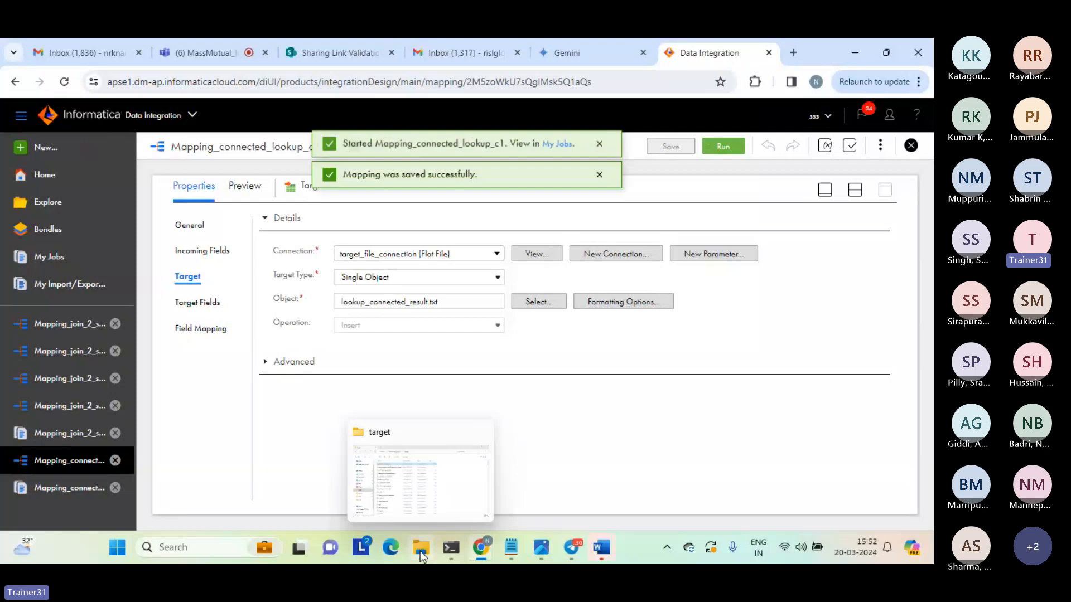
click(416, 503)
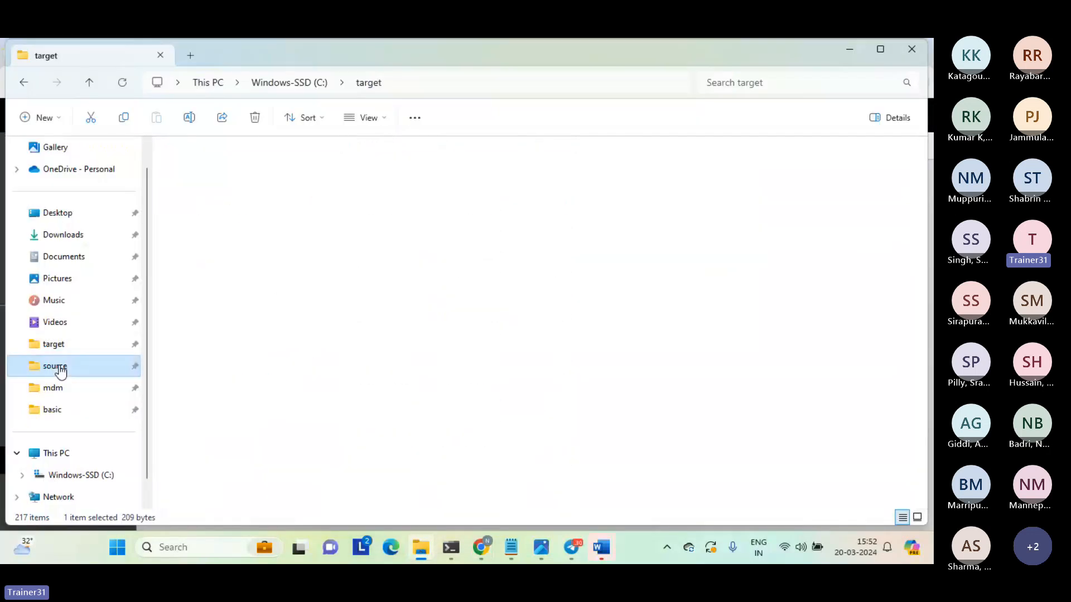
click(53, 365)
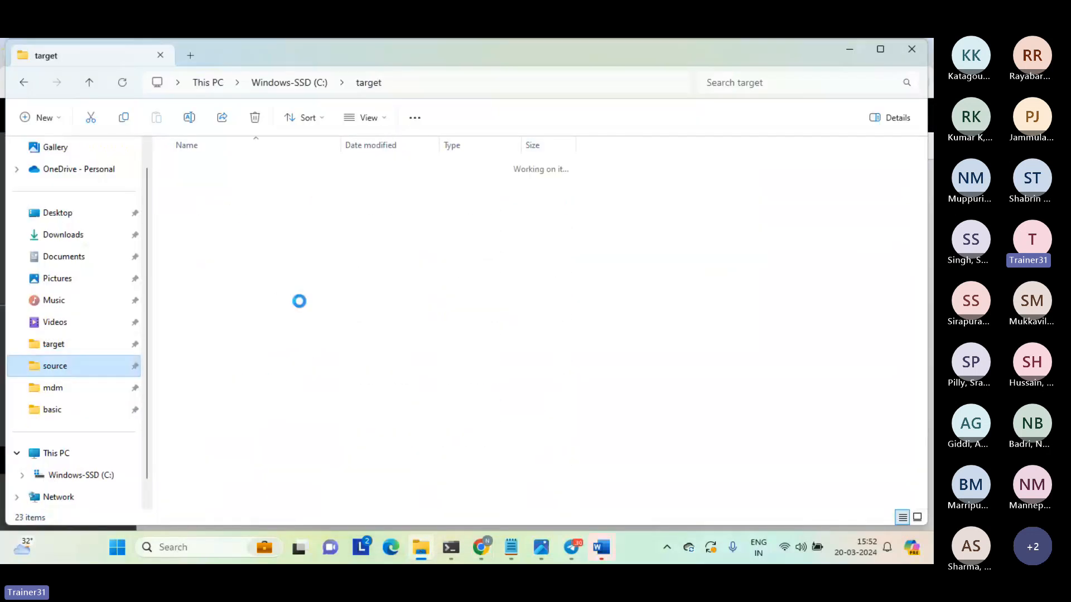
click(391, 146)
click(229, 167)
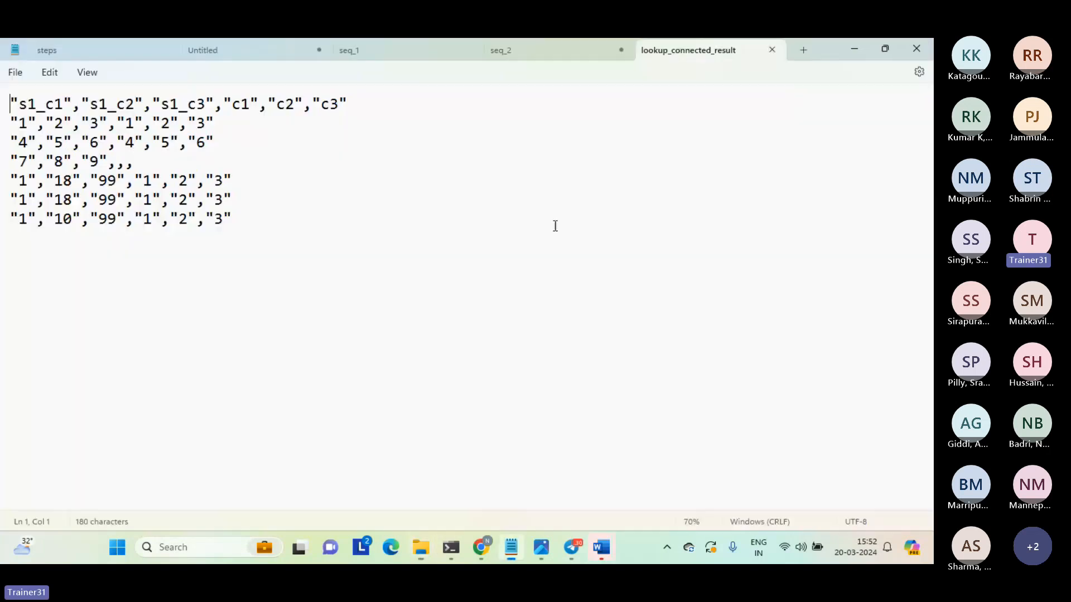
Examine the matched rows and the row beginning with 7 in lookup_connected_result, and close the file.
click(277, 208)
drag(277, 209, 9, 180)
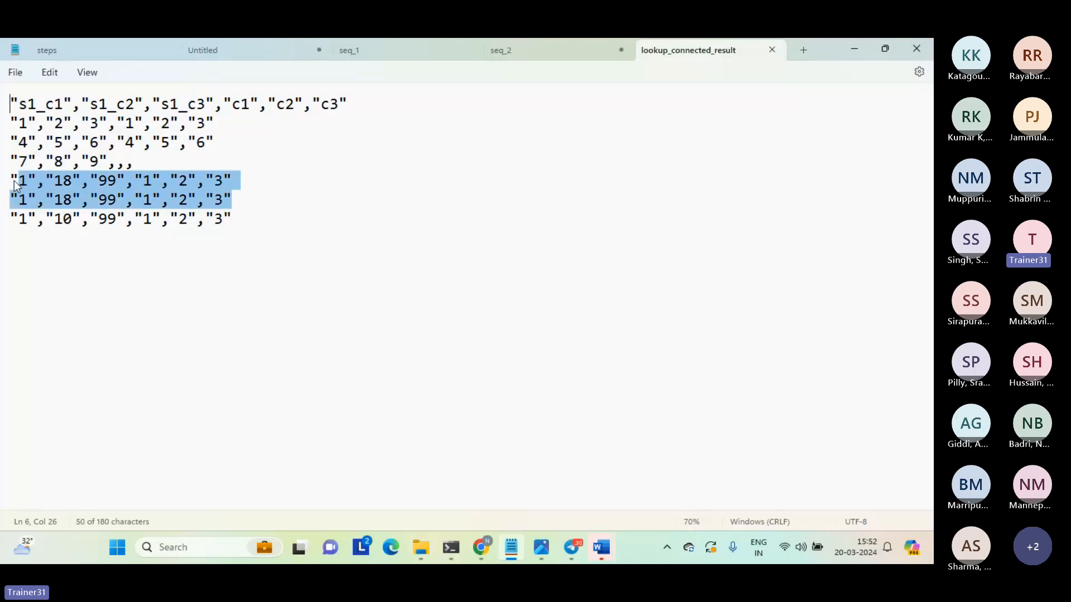
click(28, 199)
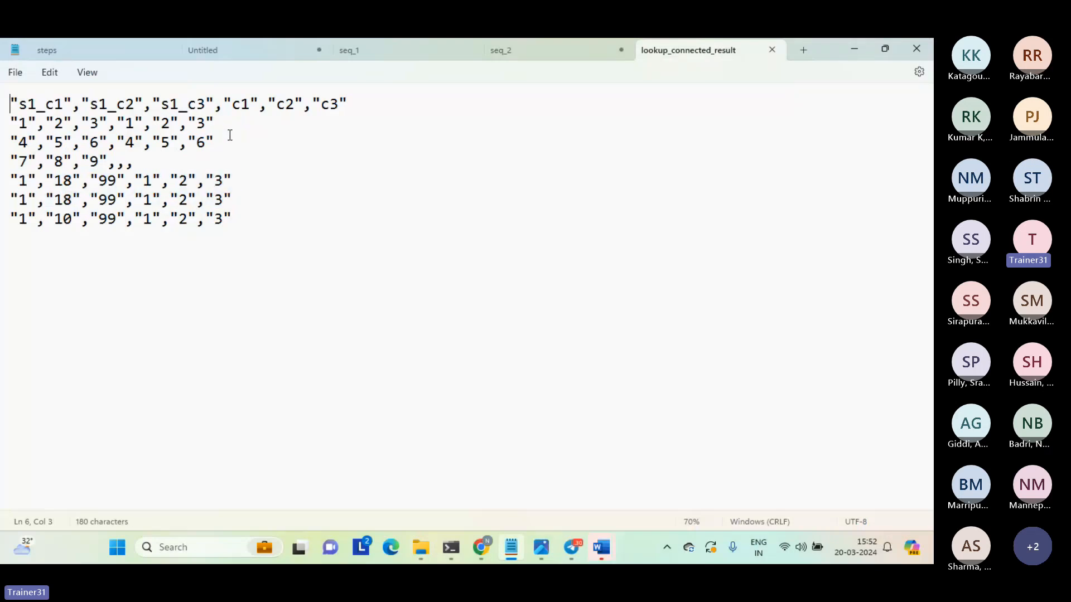
drag(227, 141, 10, 121)
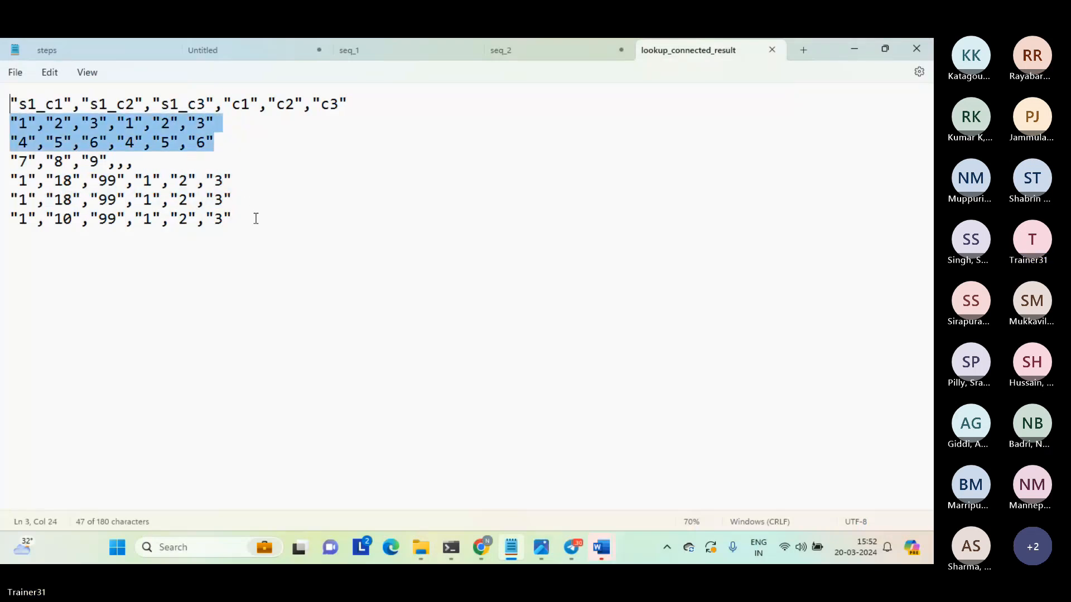
drag(256, 217, 7, 180)
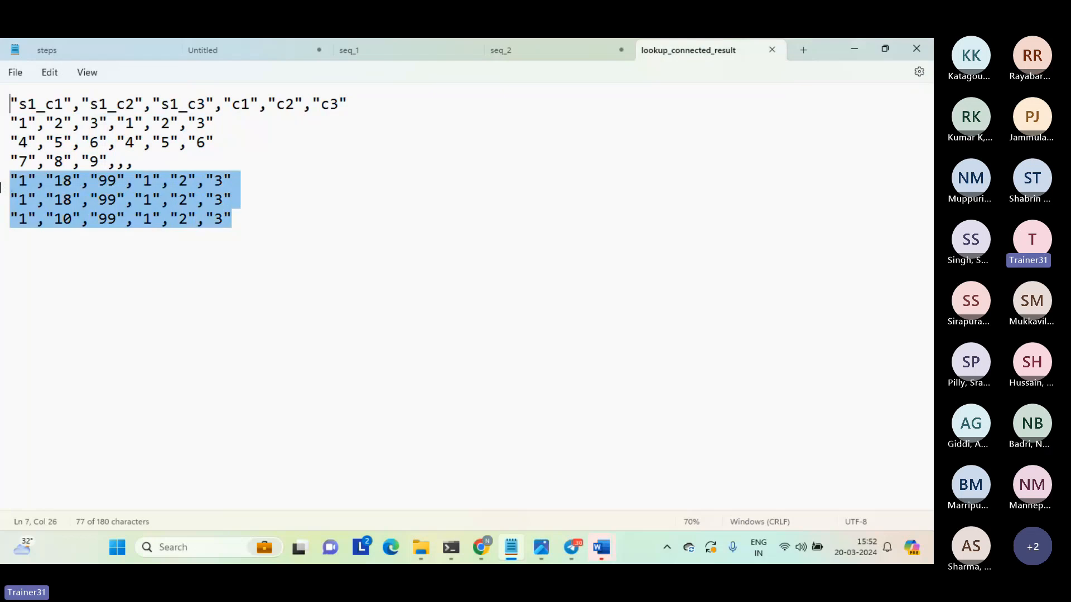
click(149, 163)
drag(150, 163, 5, 164)
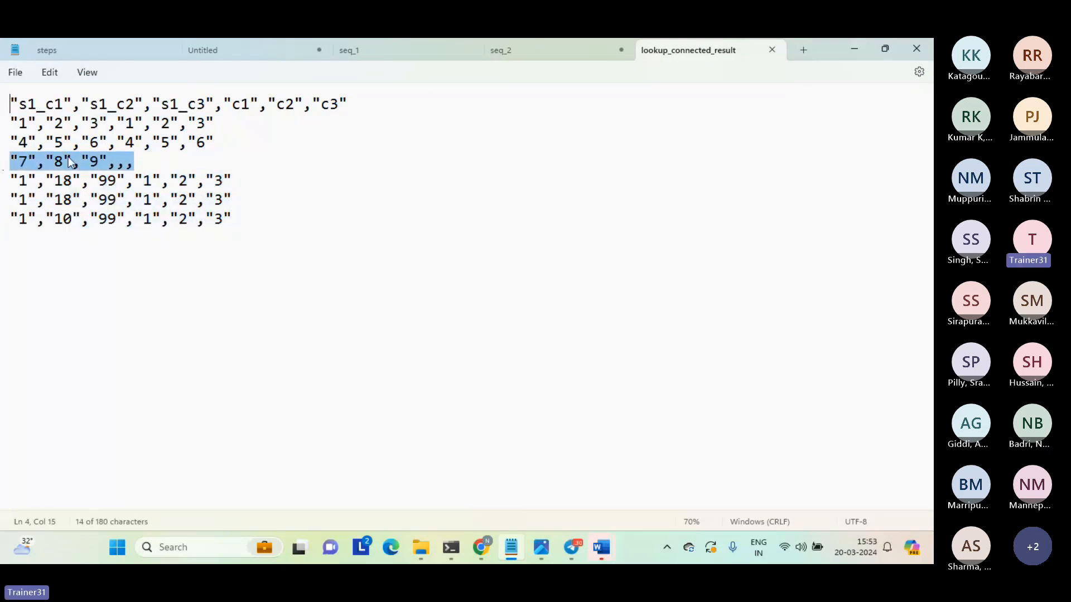
click(143, 169)
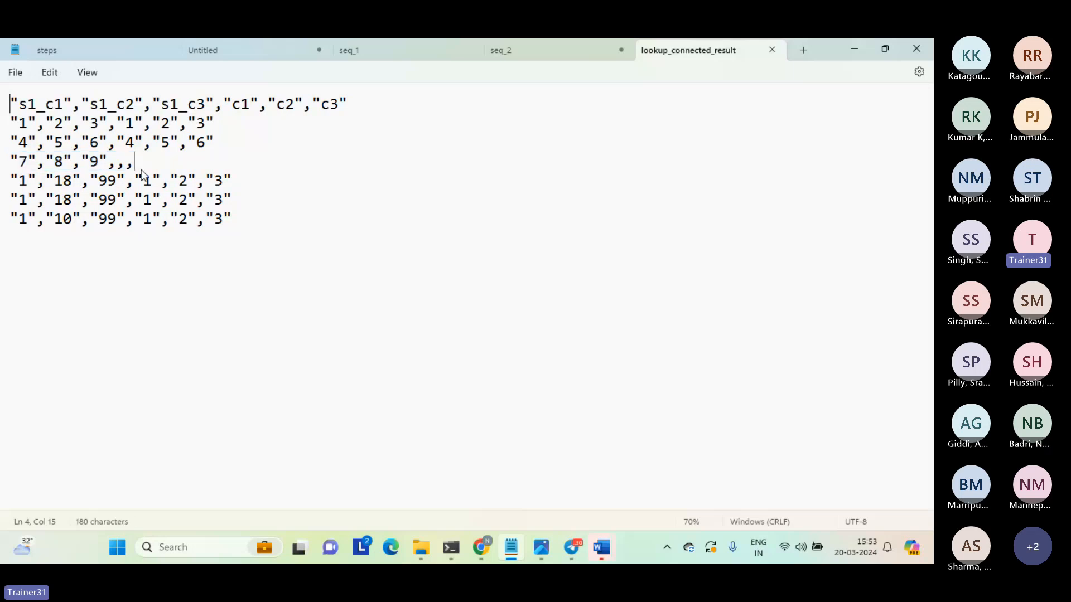
click(108, 162)
drag(108, 163, 8, 164)
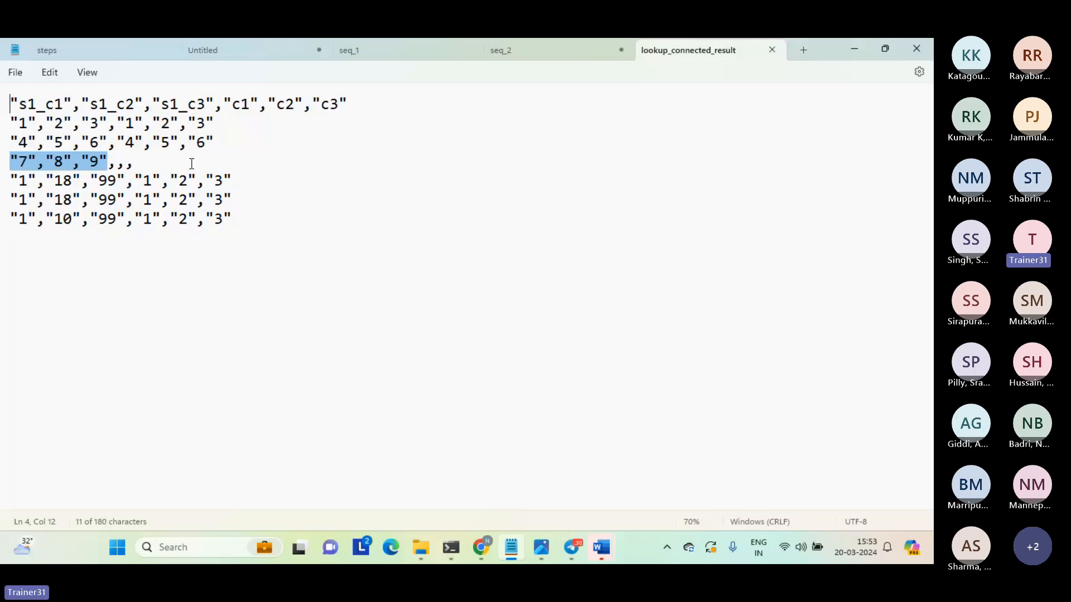
drag(117, 161, 155, 161)
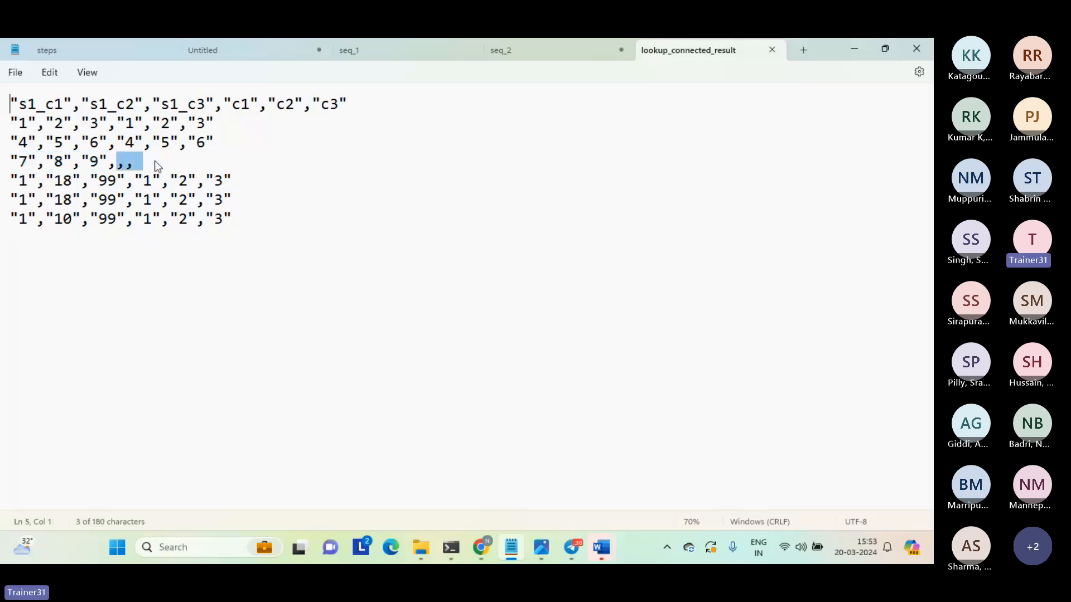
click(165, 160)
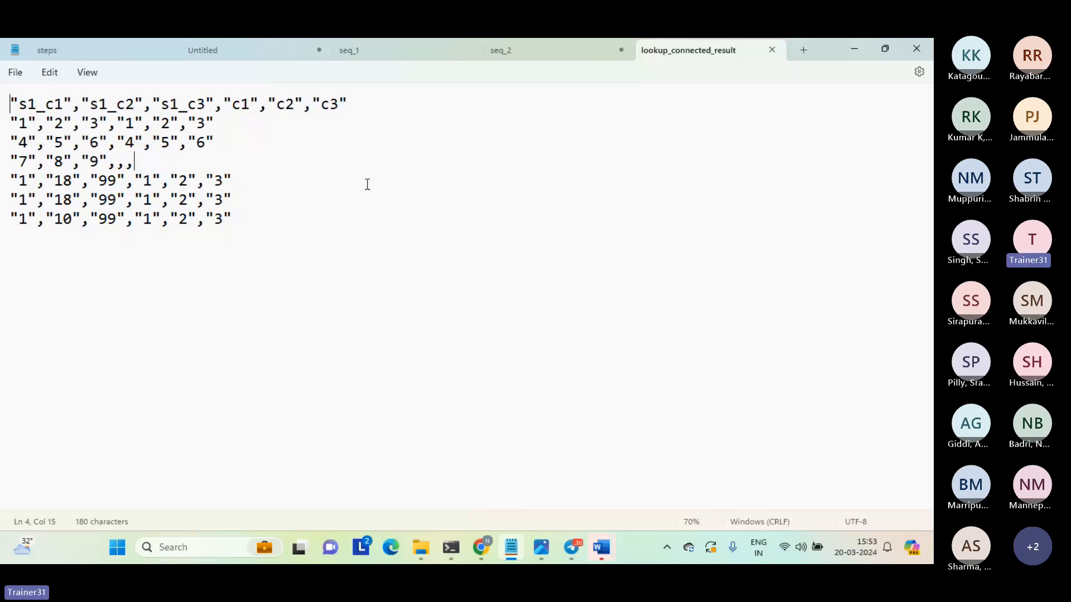
click(287, 264)
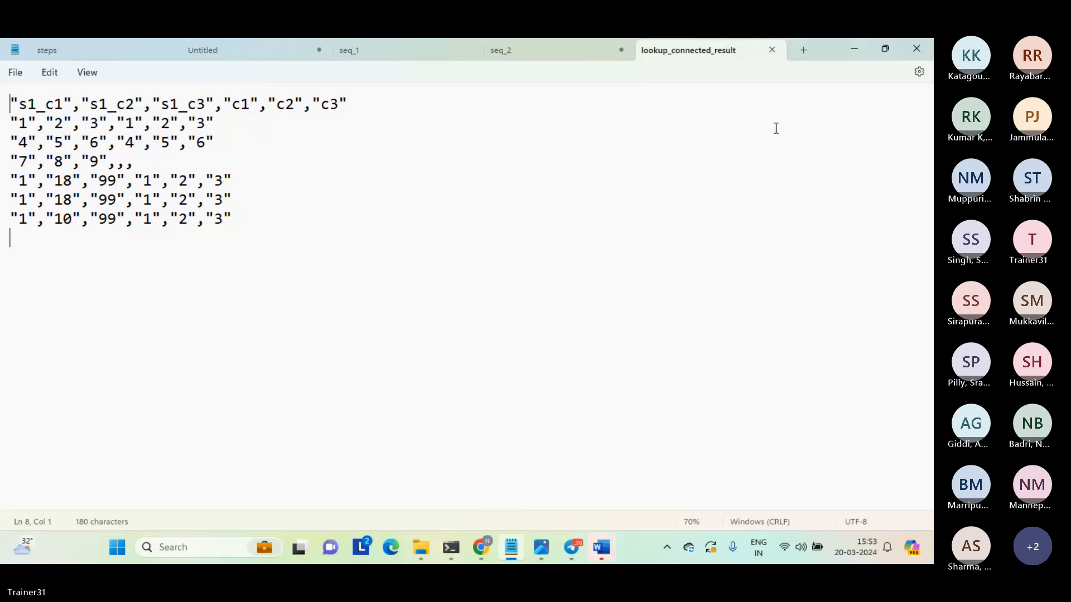
click(772, 52)
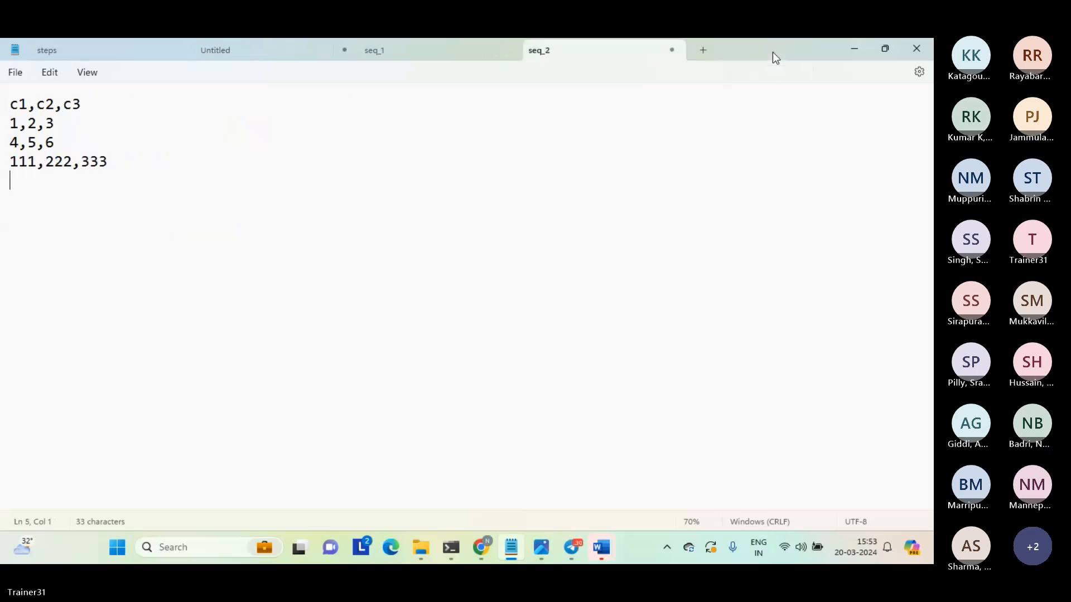
Switch to Data Integration in Chrome and show the design canvas of Mapping_connected_lookup_c1 alongside its properties.
click(852, 50)
mouse_move(487, 549)
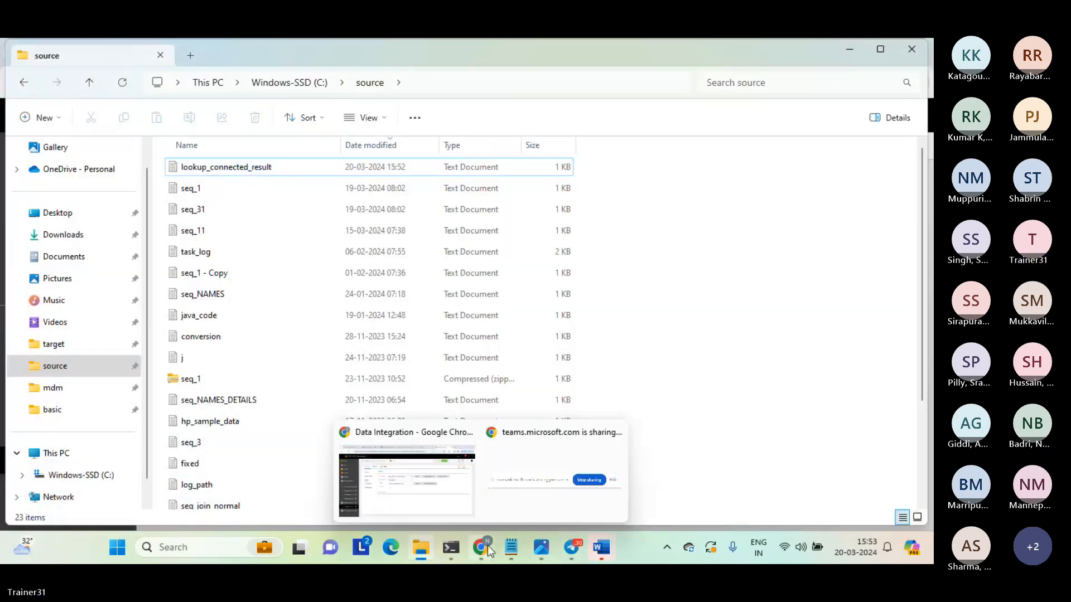
click(447, 484)
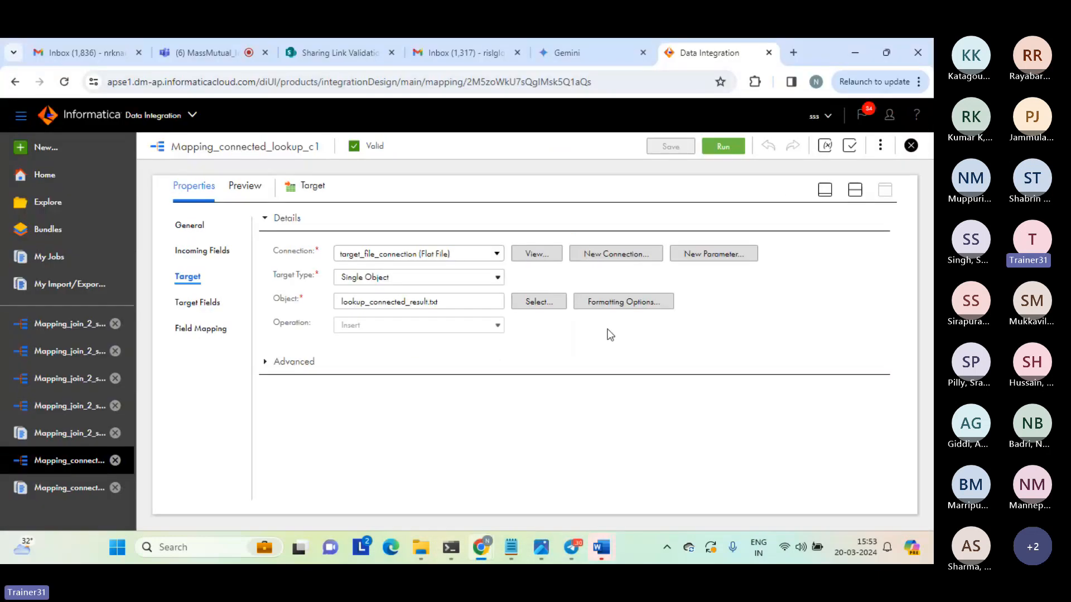
click(854, 191)
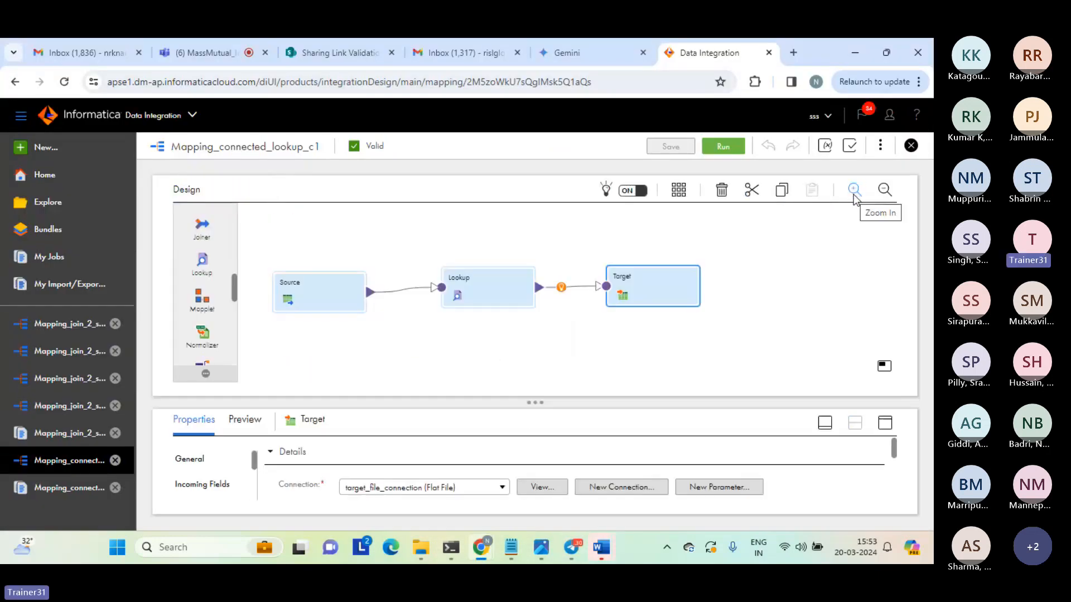
click(781, 289)
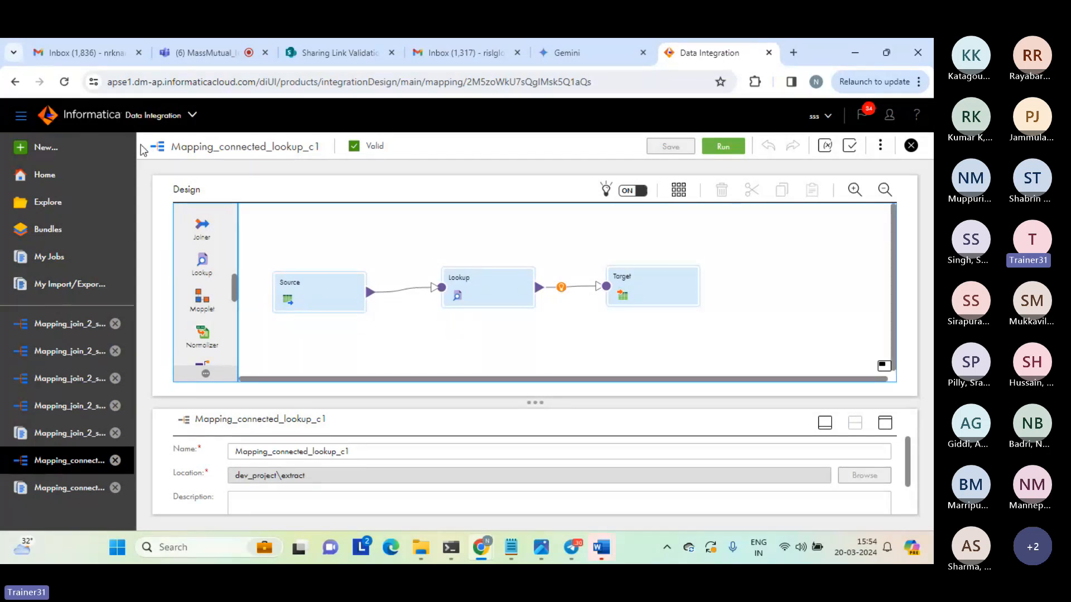
Create a new mapping and place a Lookup transformation on the canvas above the link between Source and Target.
click(44, 149)
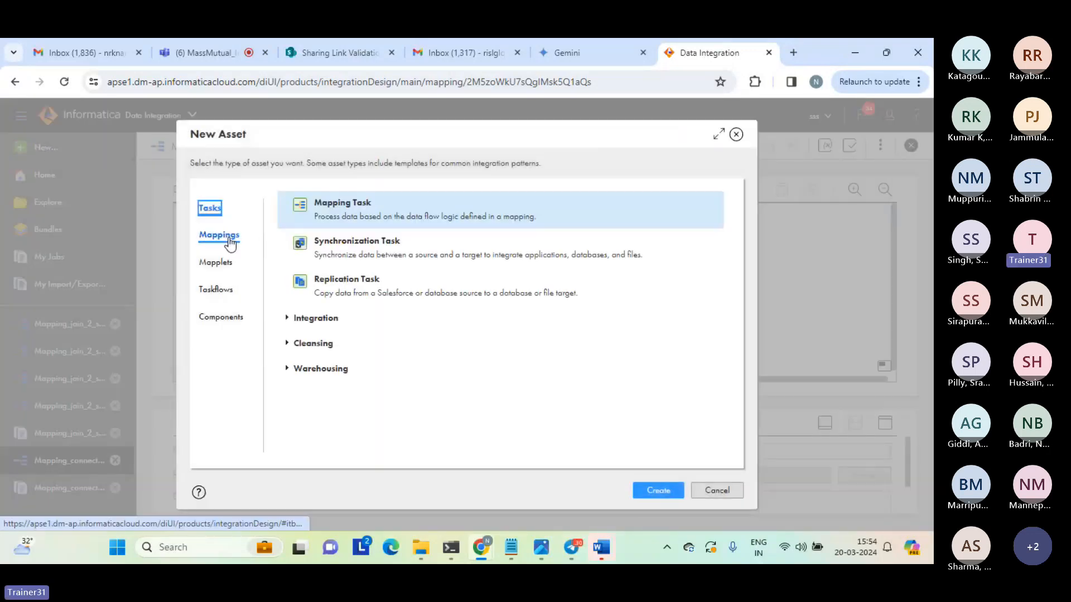
click(218, 235)
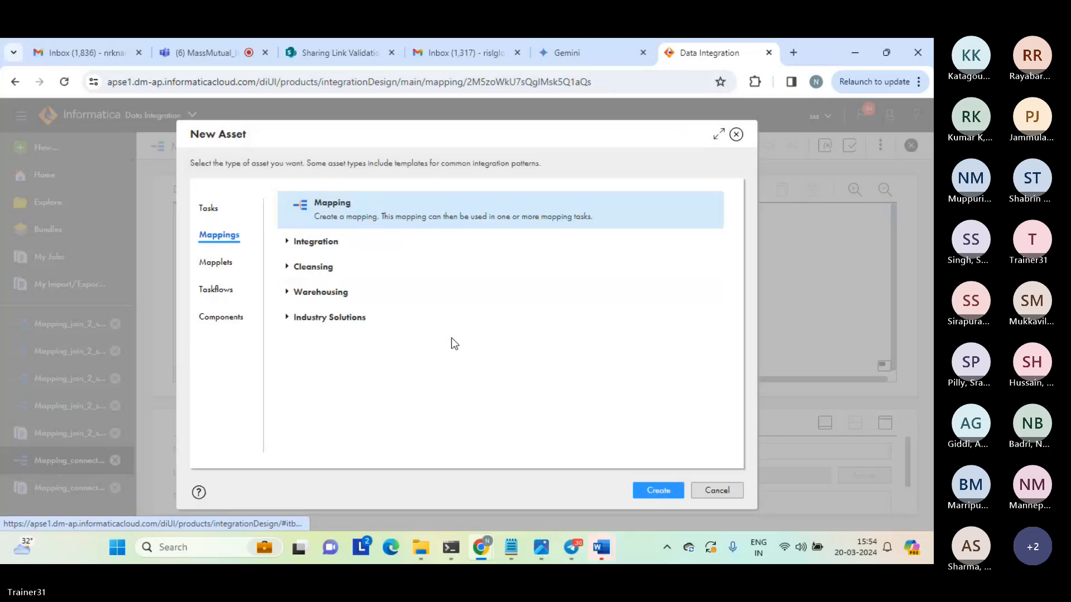
click(655, 490)
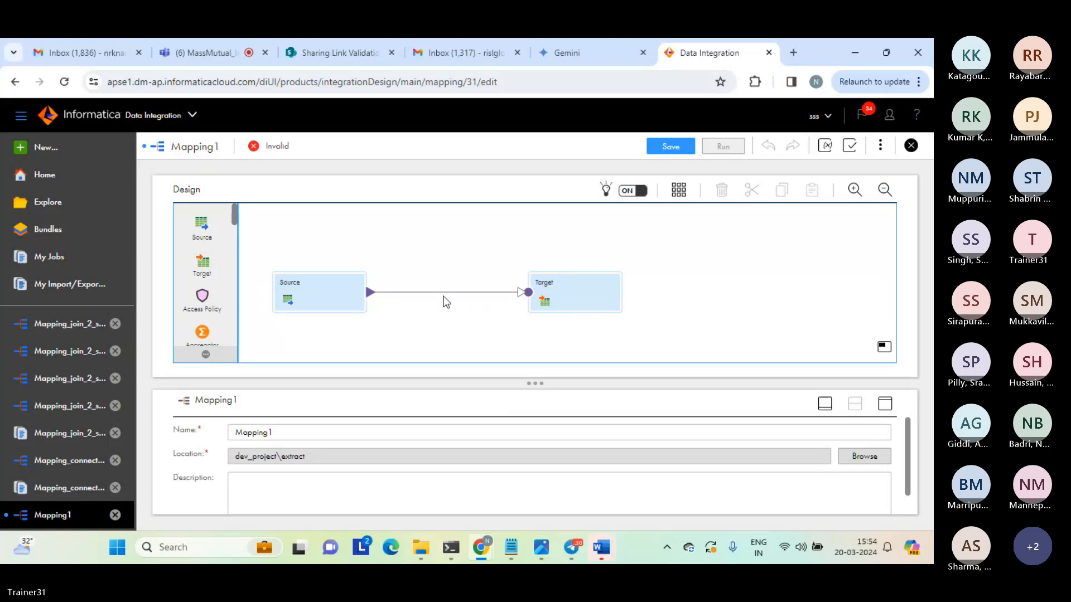
drag(235, 212, 382, 213)
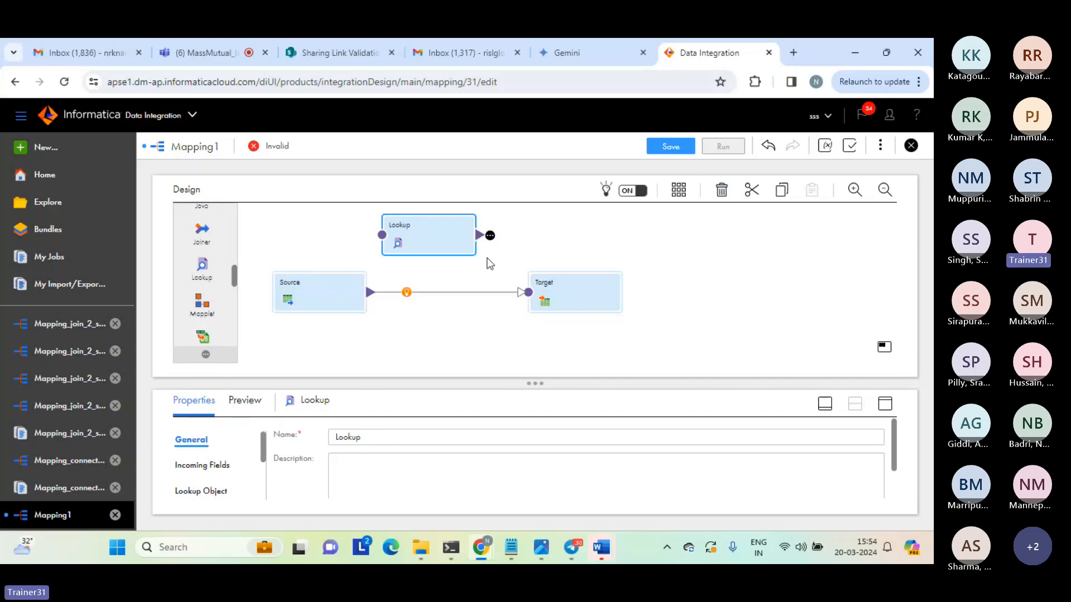
click(651, 245)
Set the Source transformation's connection to source_file_connection (Flat File).
click(313, 296)
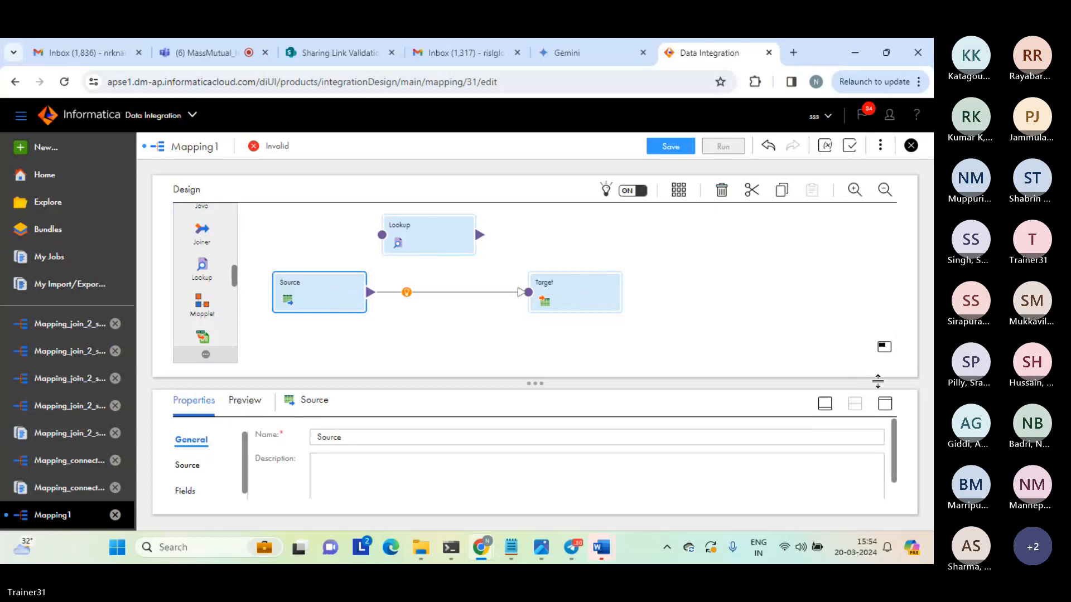
click(885, 403)
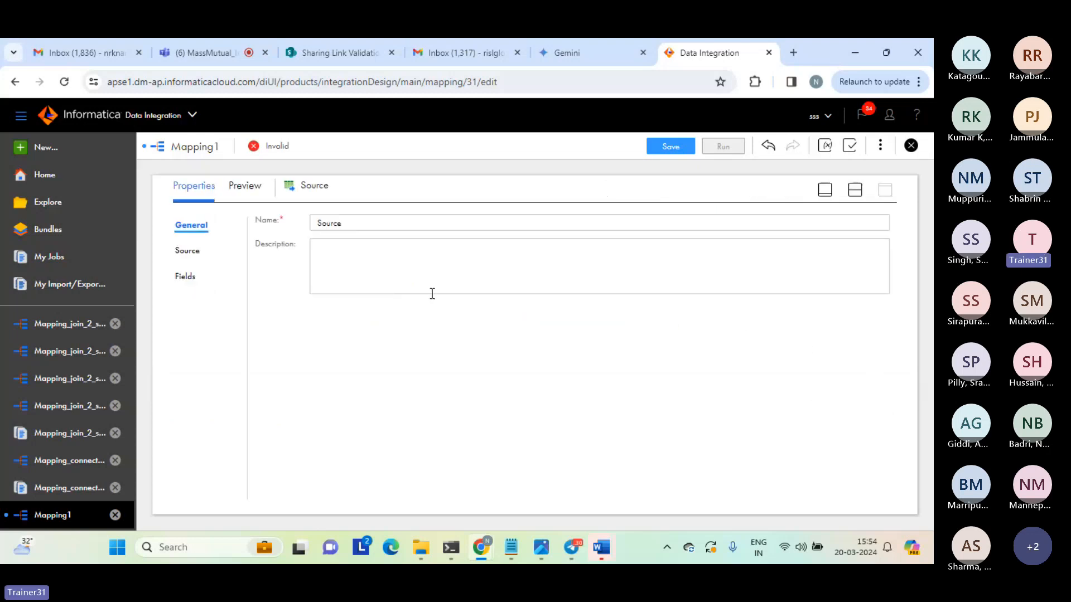
click(184, 251)
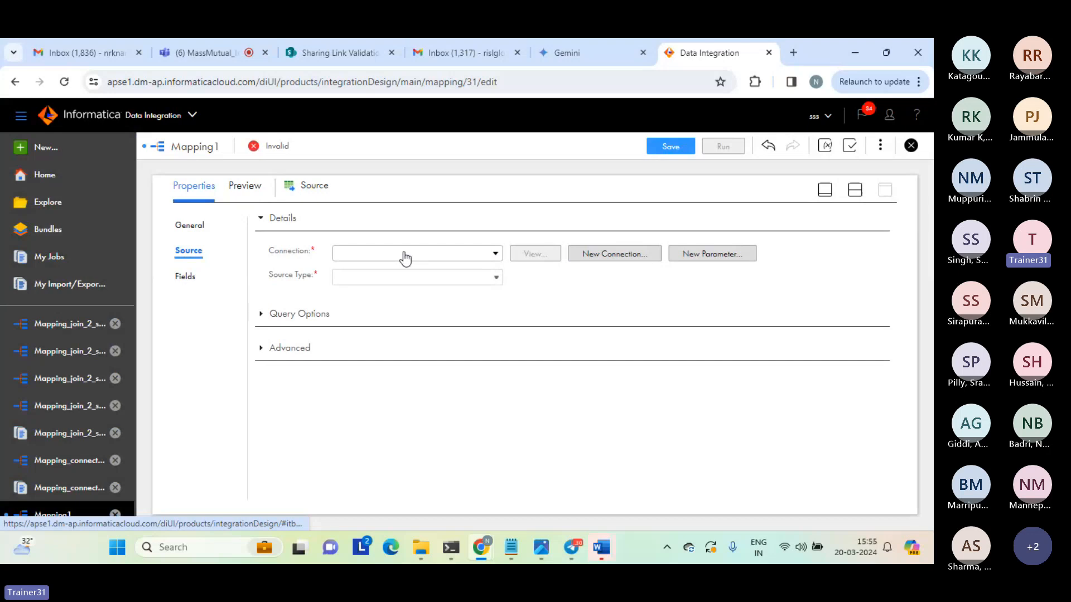
click(495, 255)
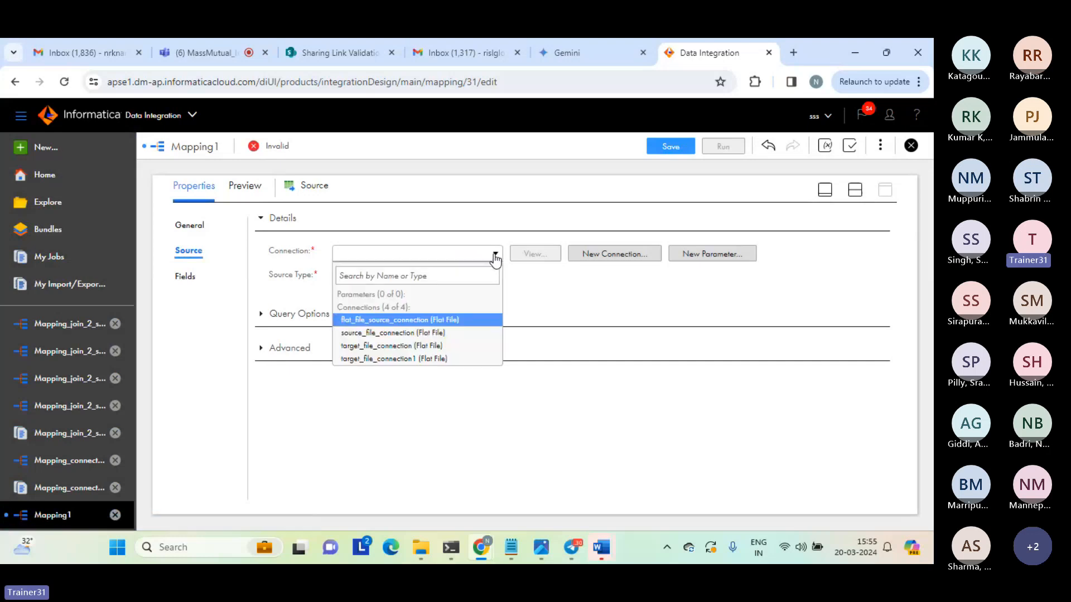
click(386, 331)
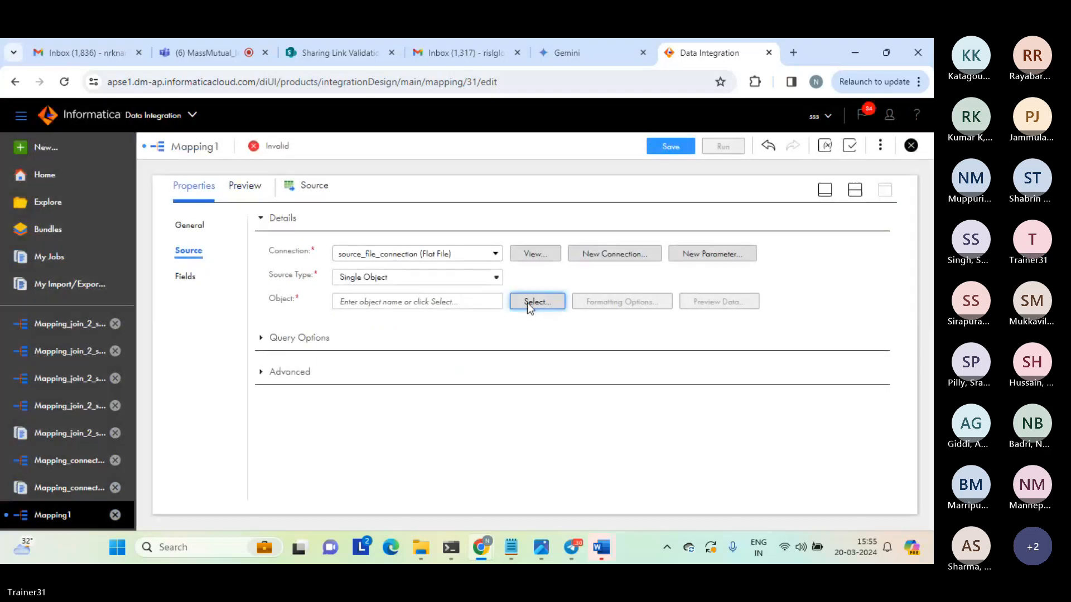
Search the source objects for "seq", choose seq_1.txt as the Source's object, and review its fields.
click(529, 302)
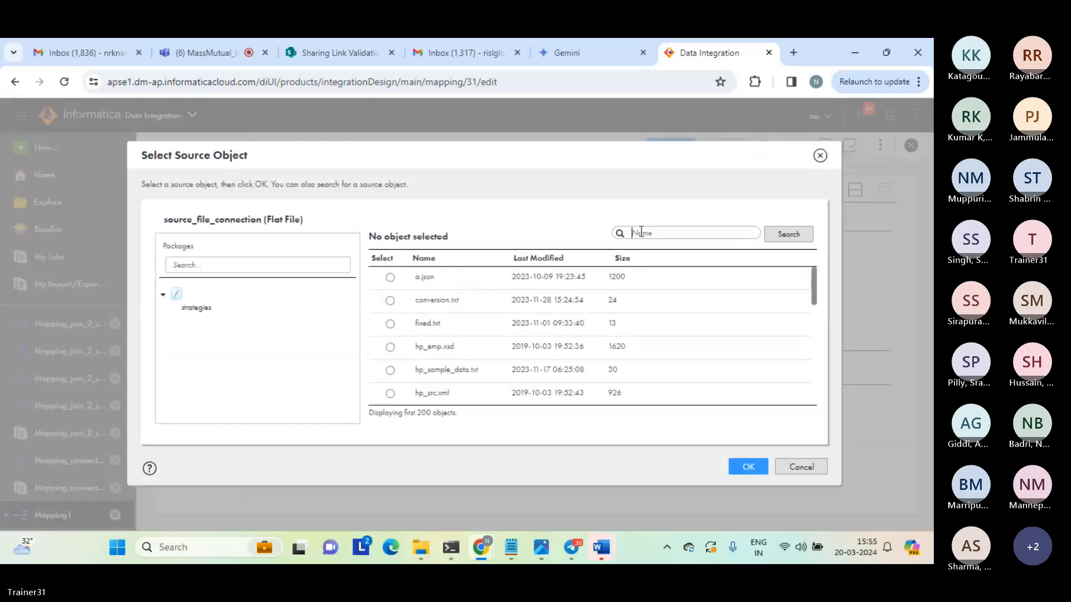
text(seq)
click(785, 235)
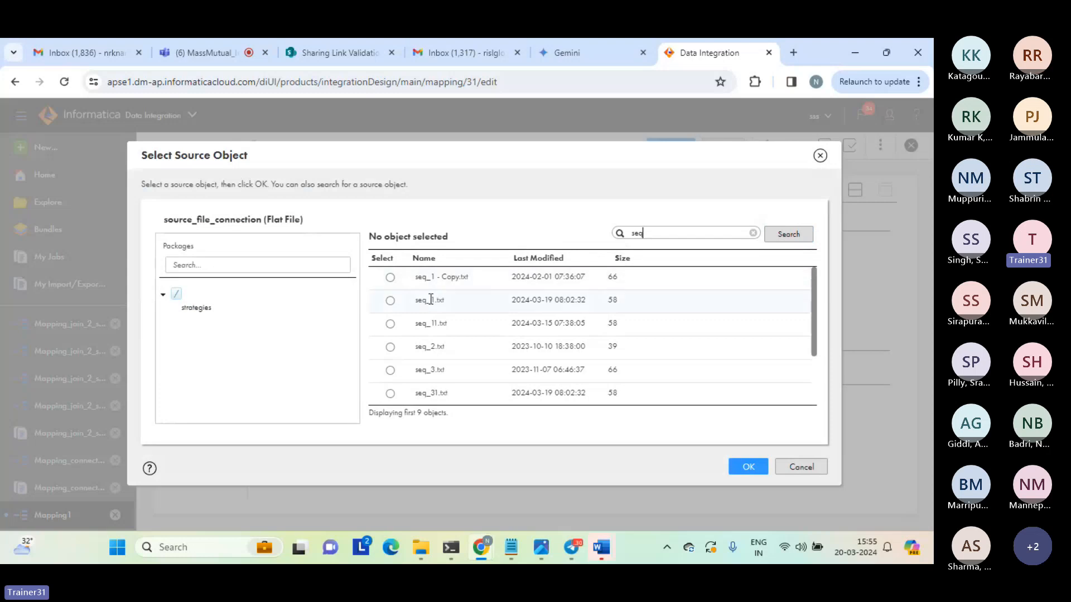
click(390, 301)
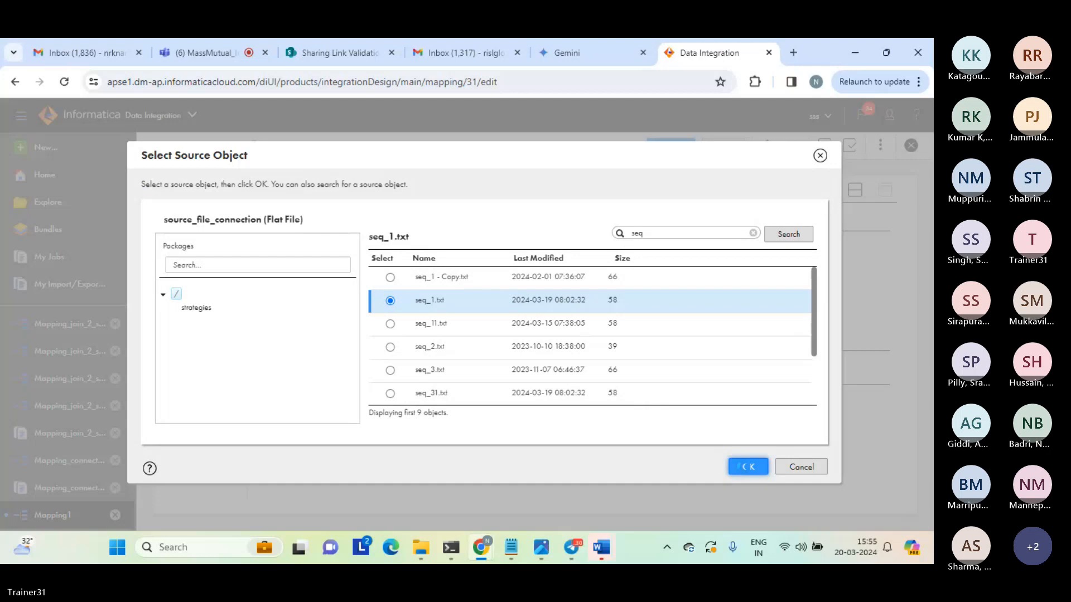
click(739, 466)
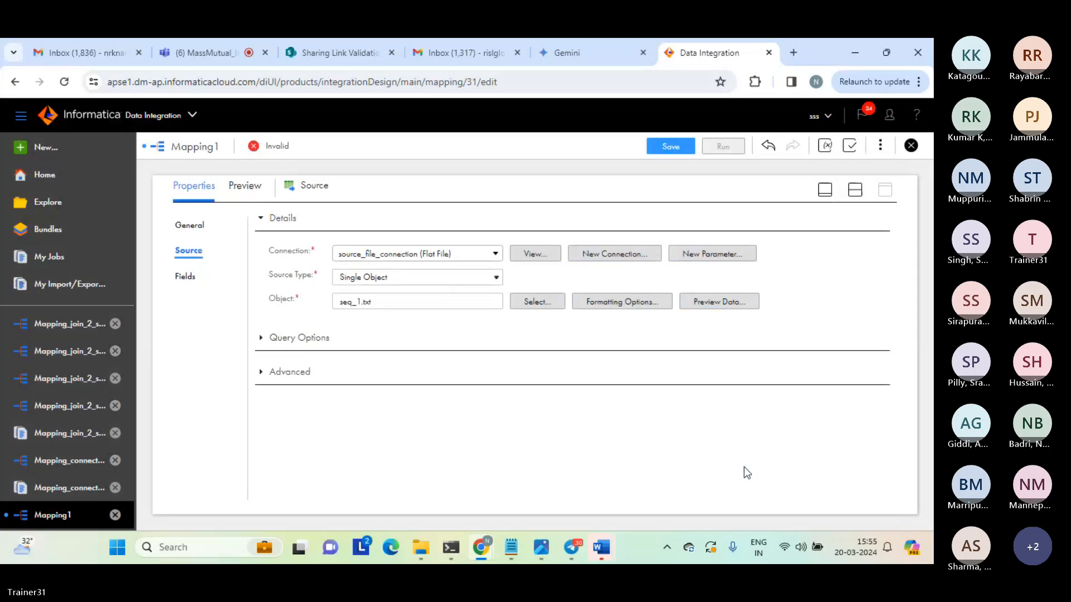
click(187, 279)
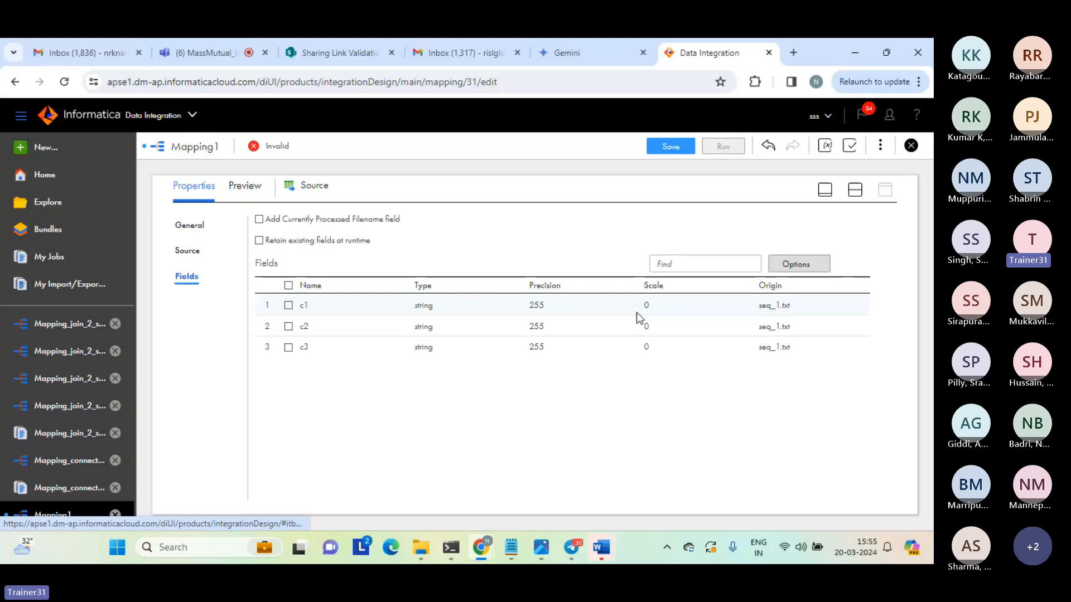
Make the Lookup transformation an unconnected lookup and accept the change.
click(856, 195)
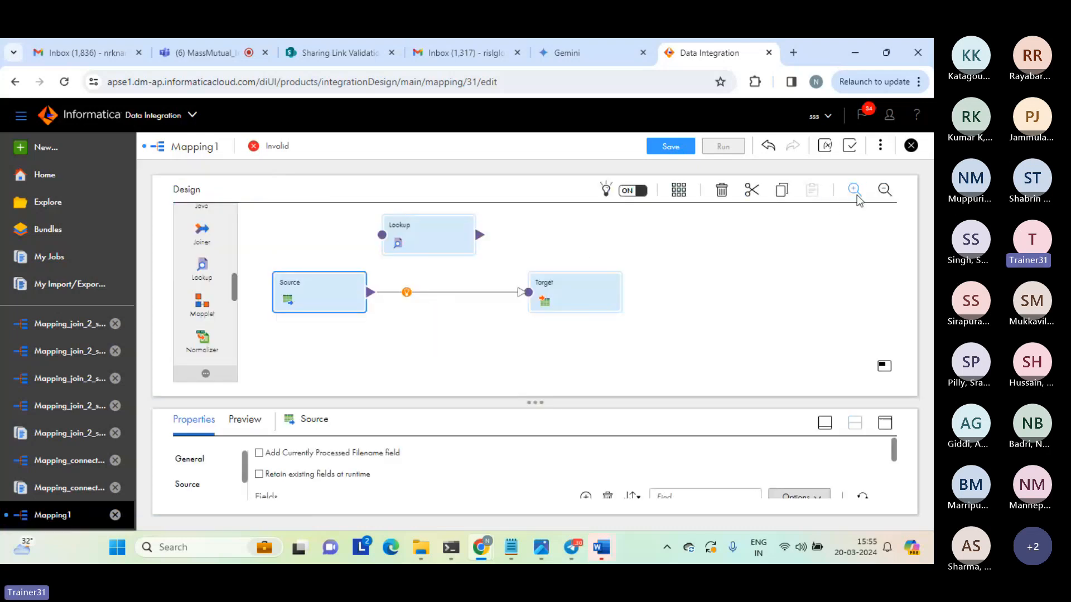
click(440, 230)
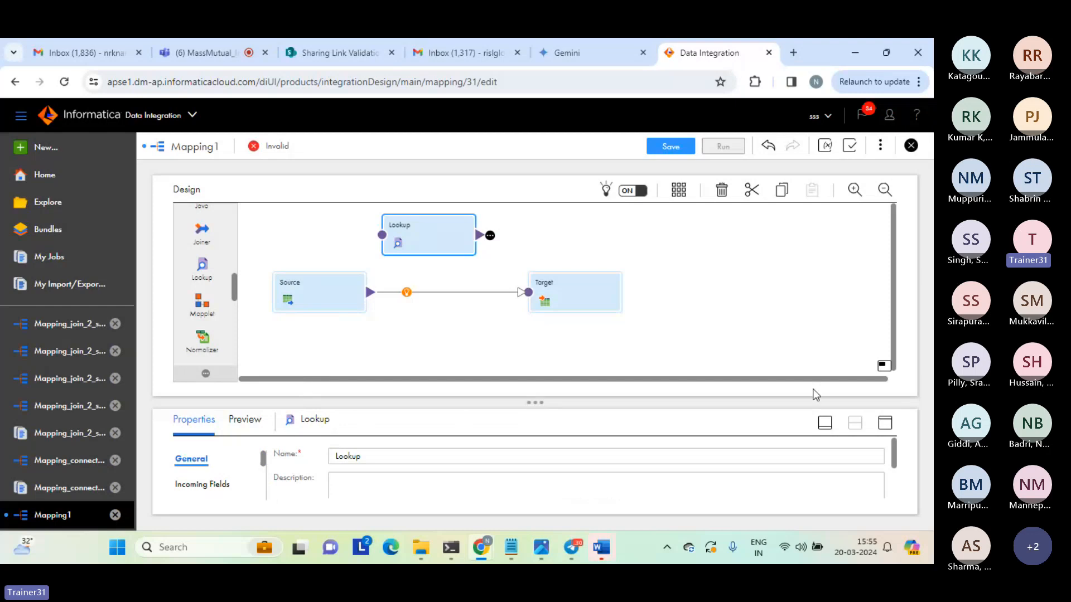
click(885, 424)
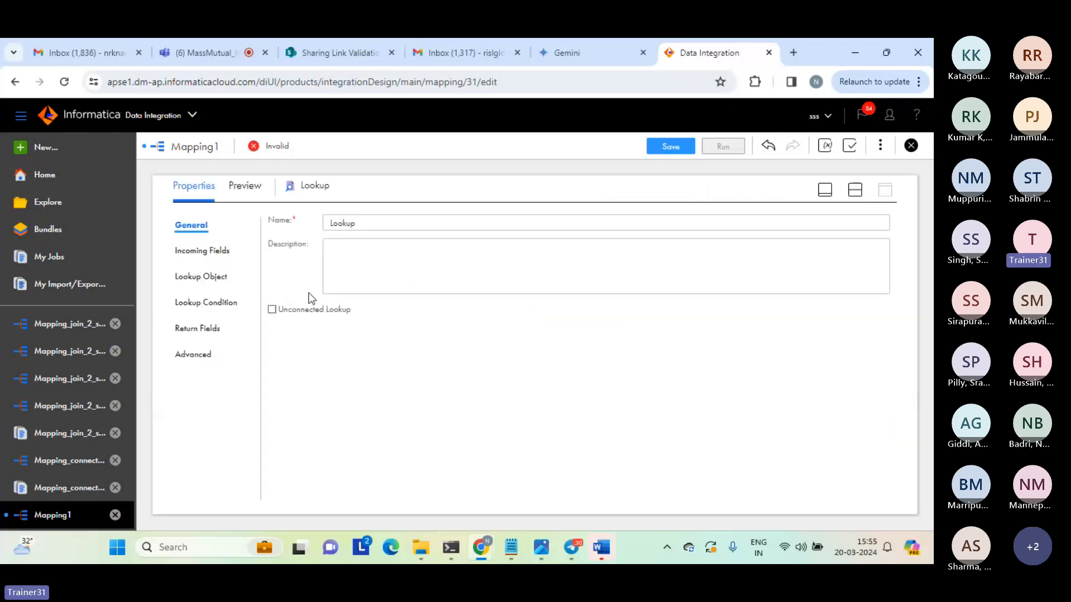
click(272, 310)
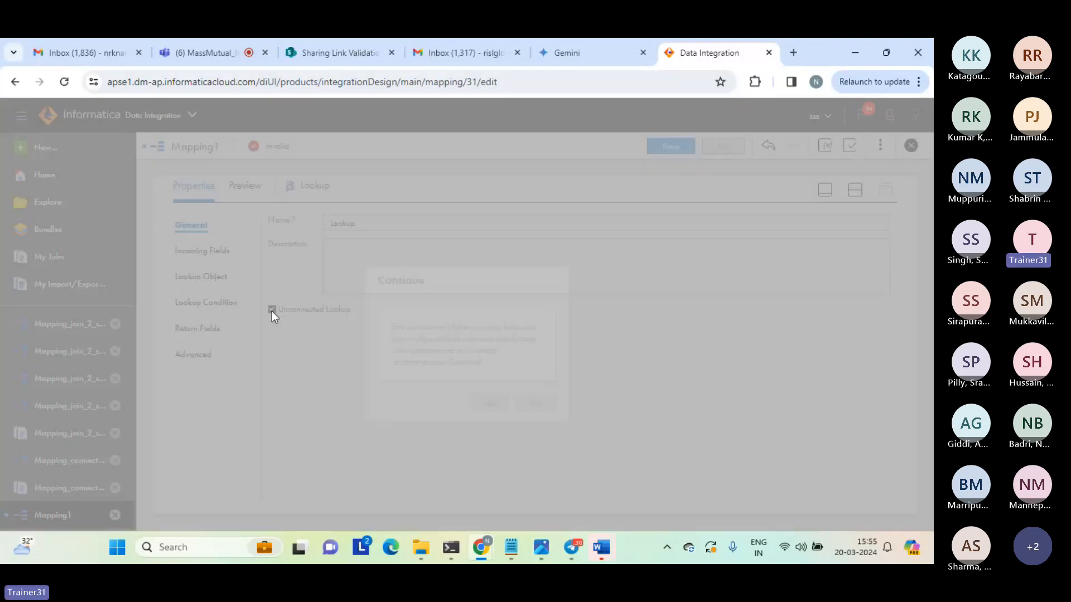
click(488, 402)
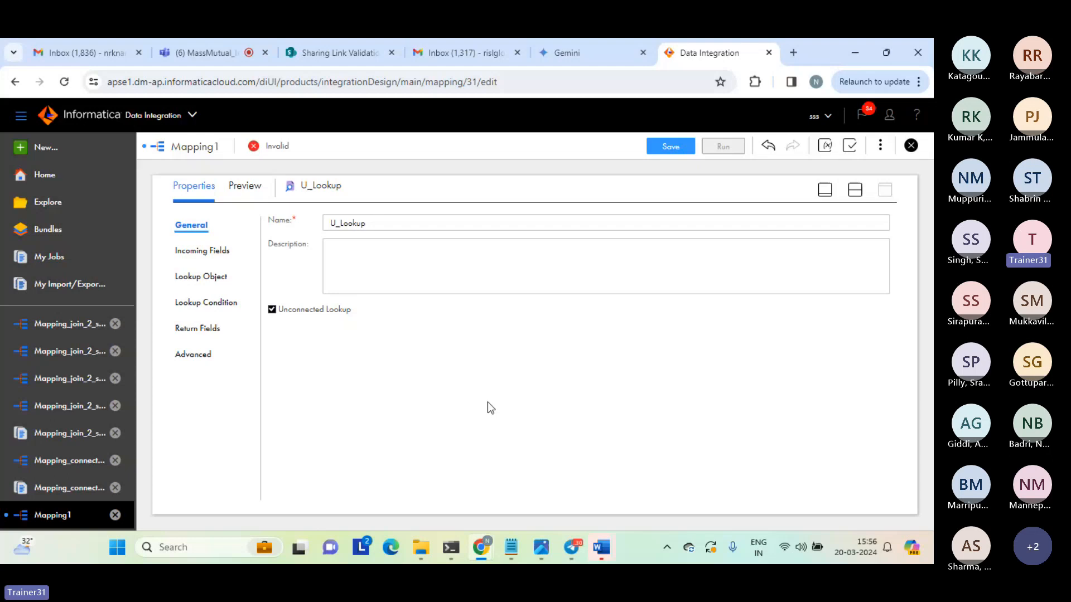
Add an incoming field named c1_input to the unconnected lookup.
click(215, 251)
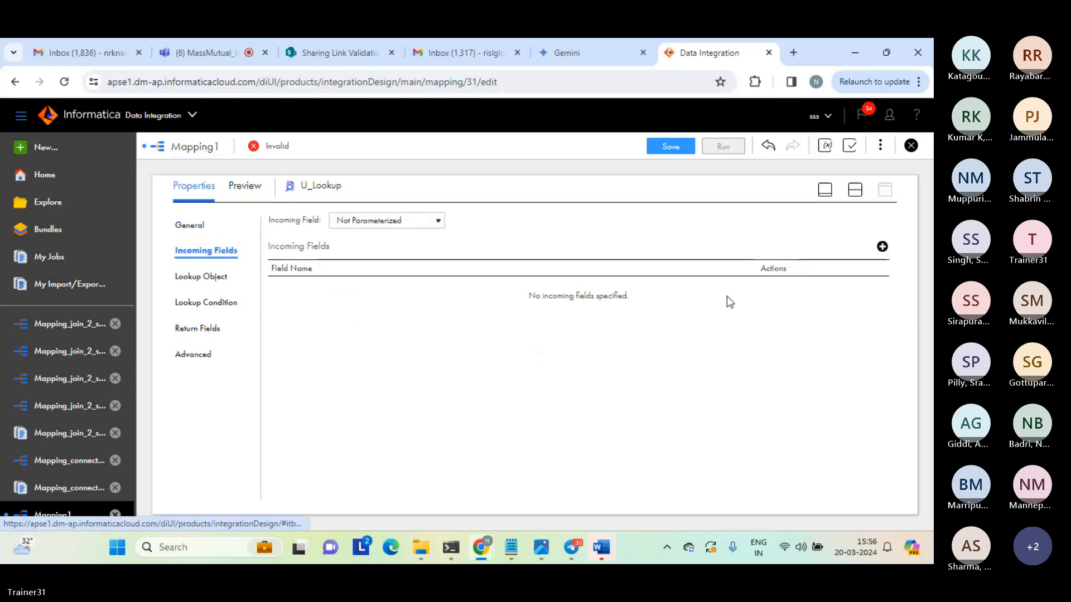
click(882, 247)
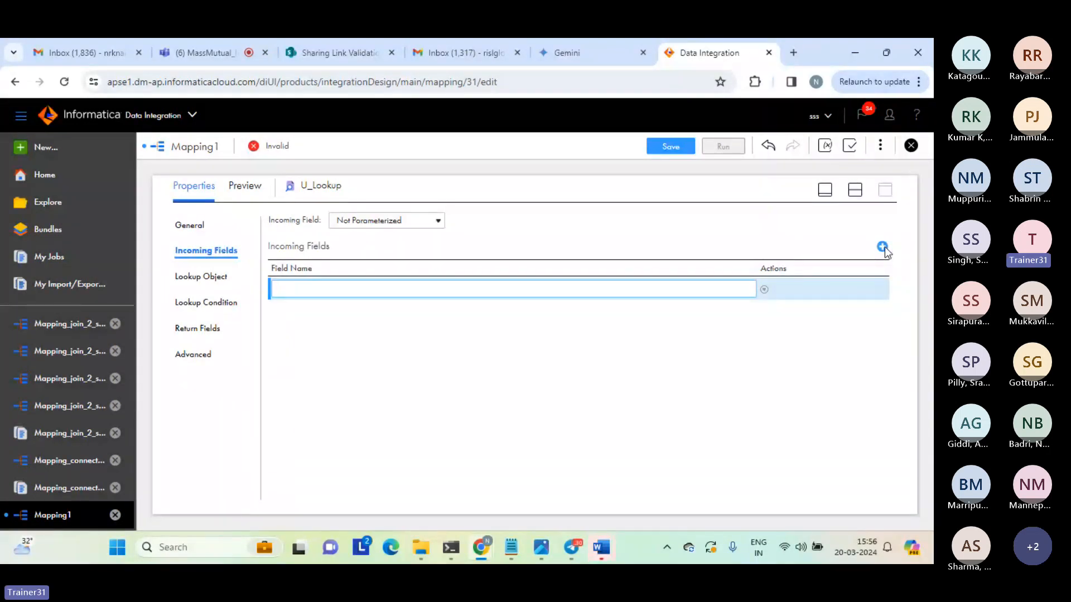
text(c1_input)
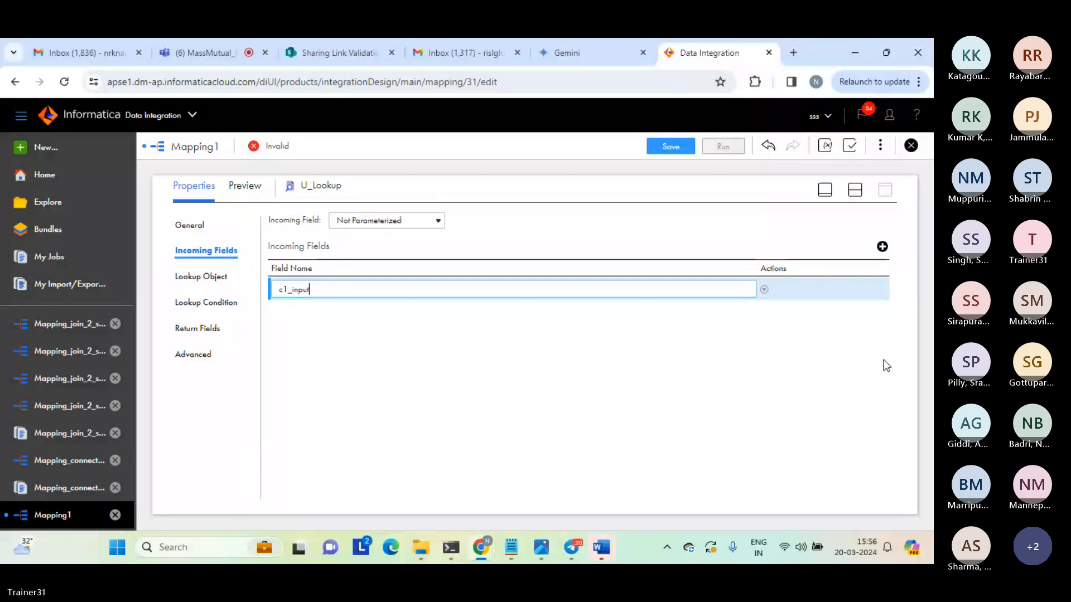
click(885, 366)
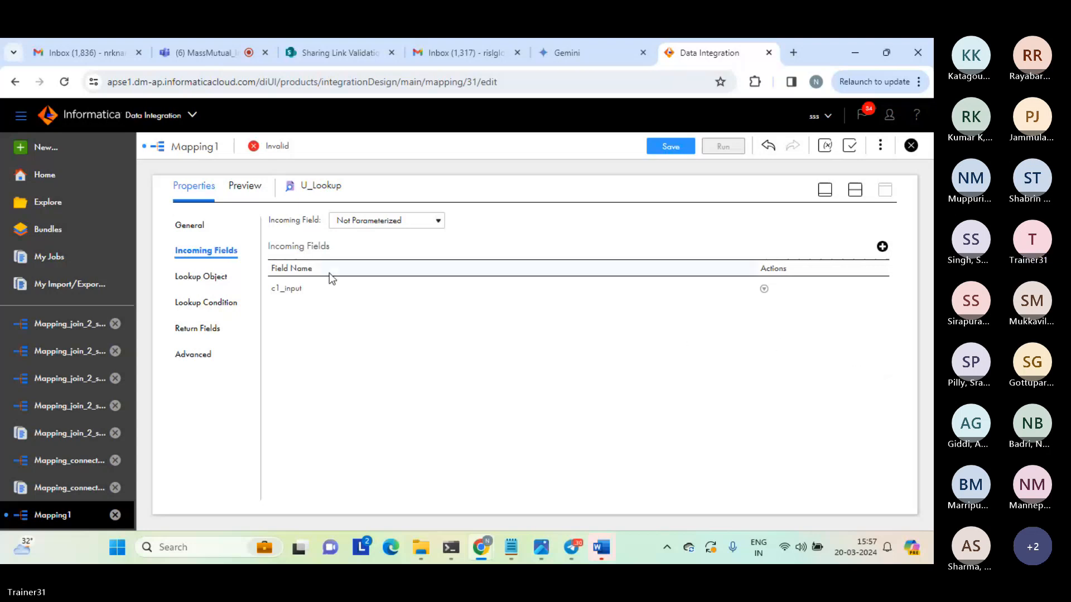
Set the connection of U_Lookup's lookup object to source_file_connection (Flat File).
click(204, 279)
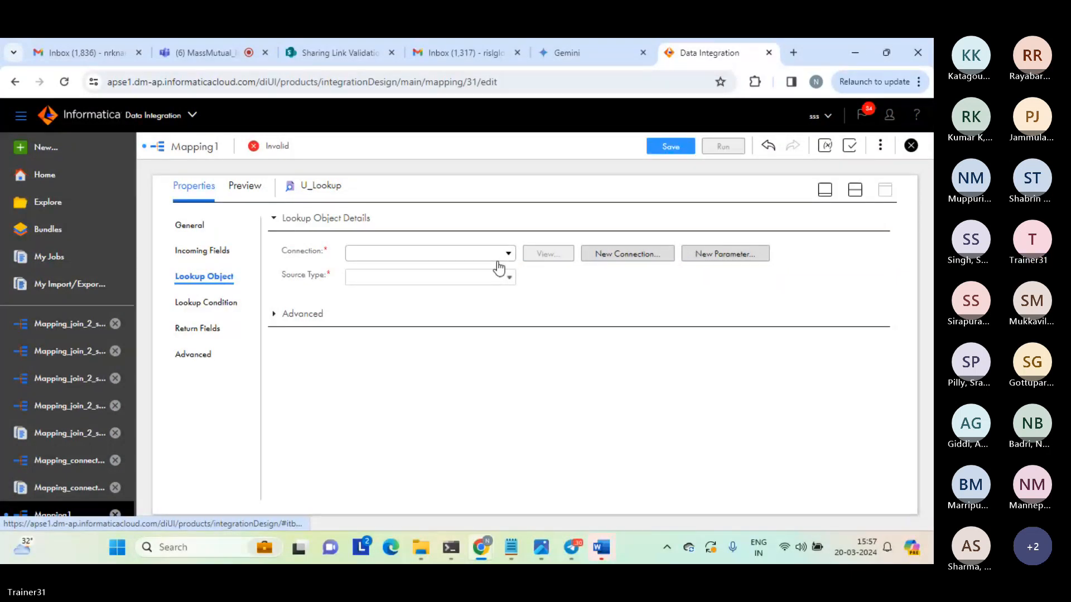
click(508, 255)
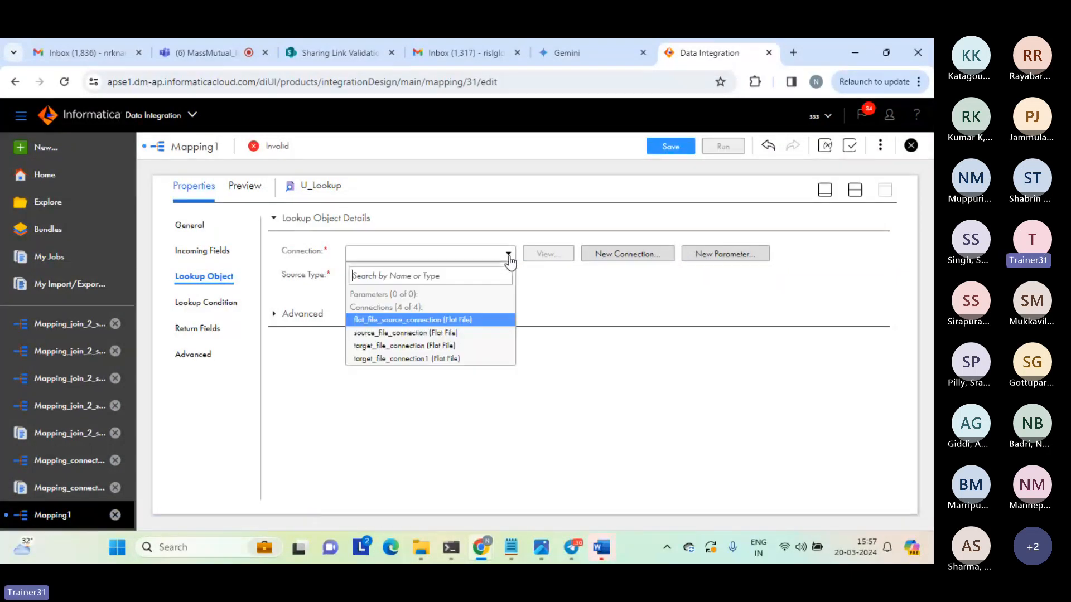
click(390, 334)
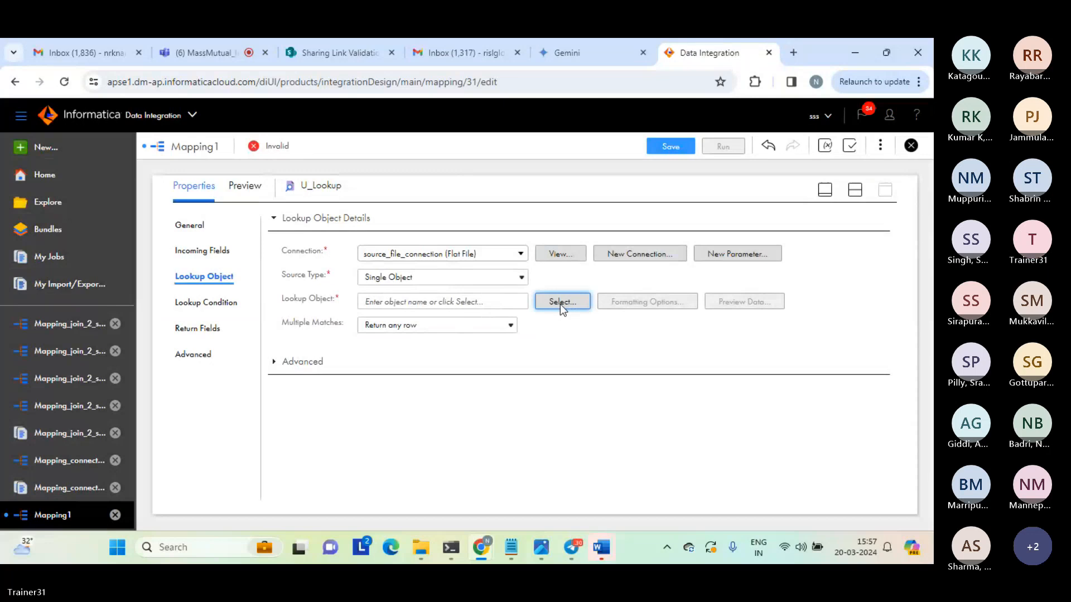
Search the connection's files for "seq" and choose seq_2.txt as the lookup object of U_Lookup.
click(560, 302)
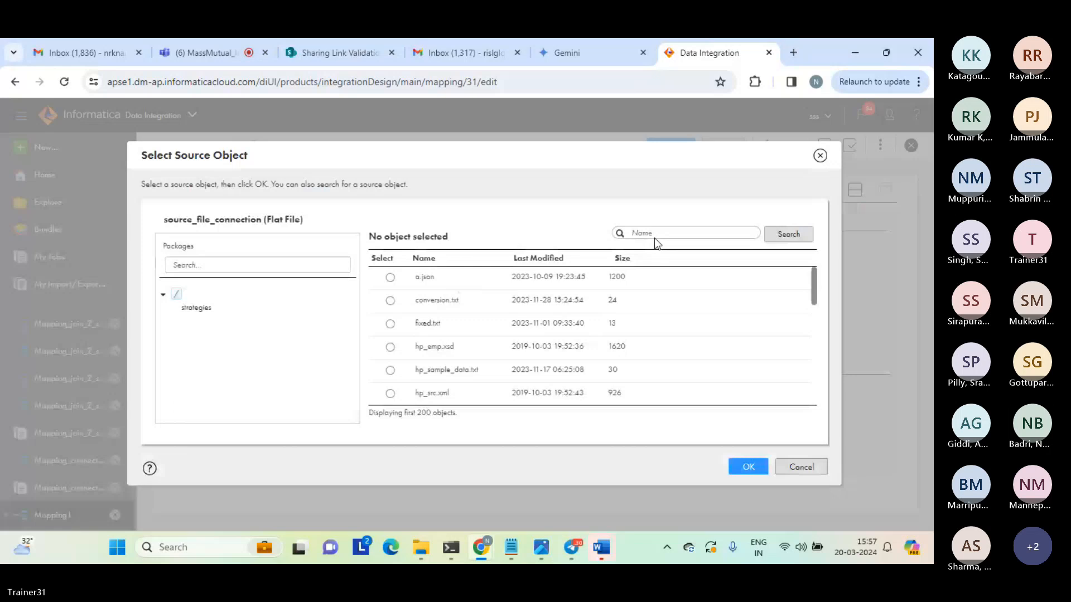
click(654, 234)
text(seq)
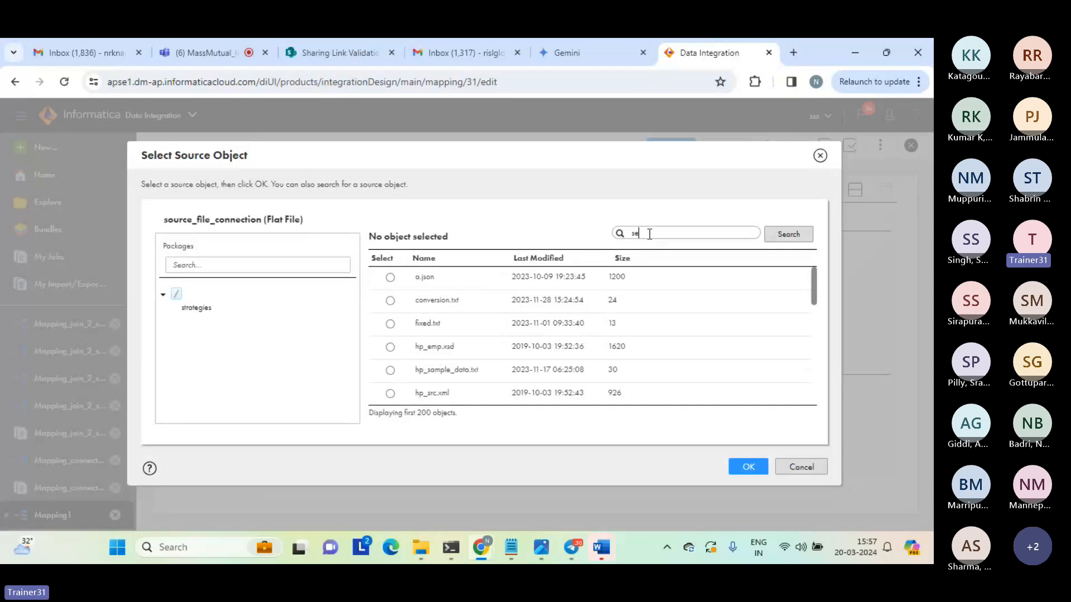
click(787, 233)
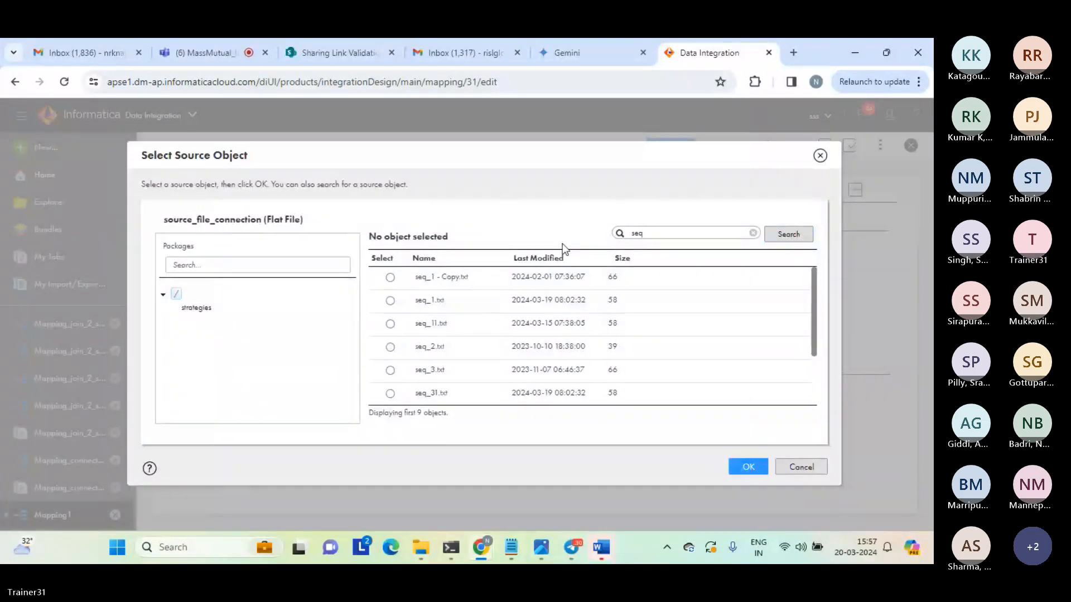
click(390, 348)
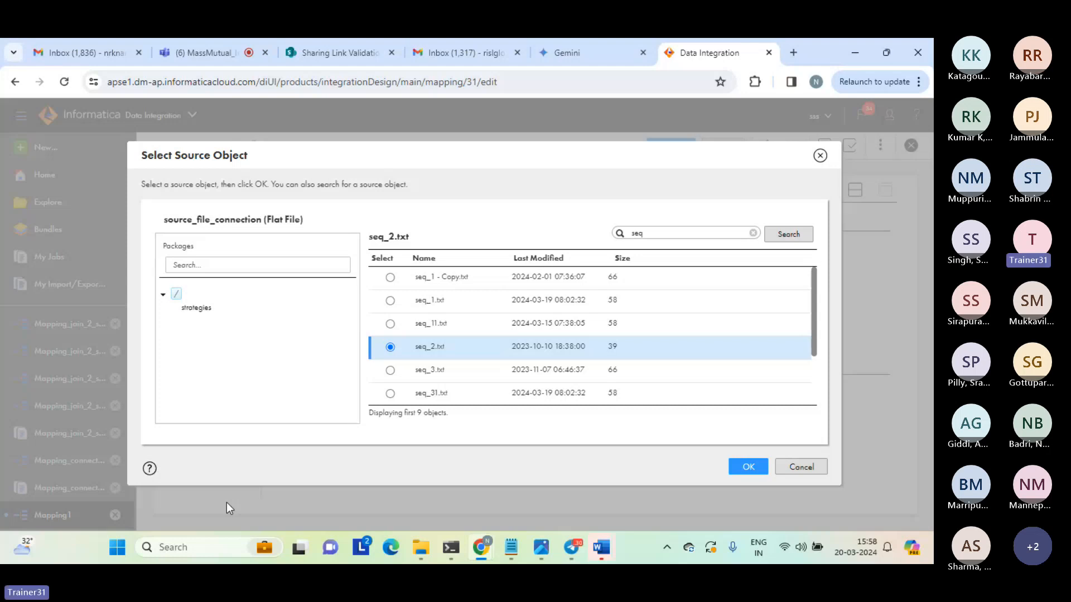
click(748, 470)
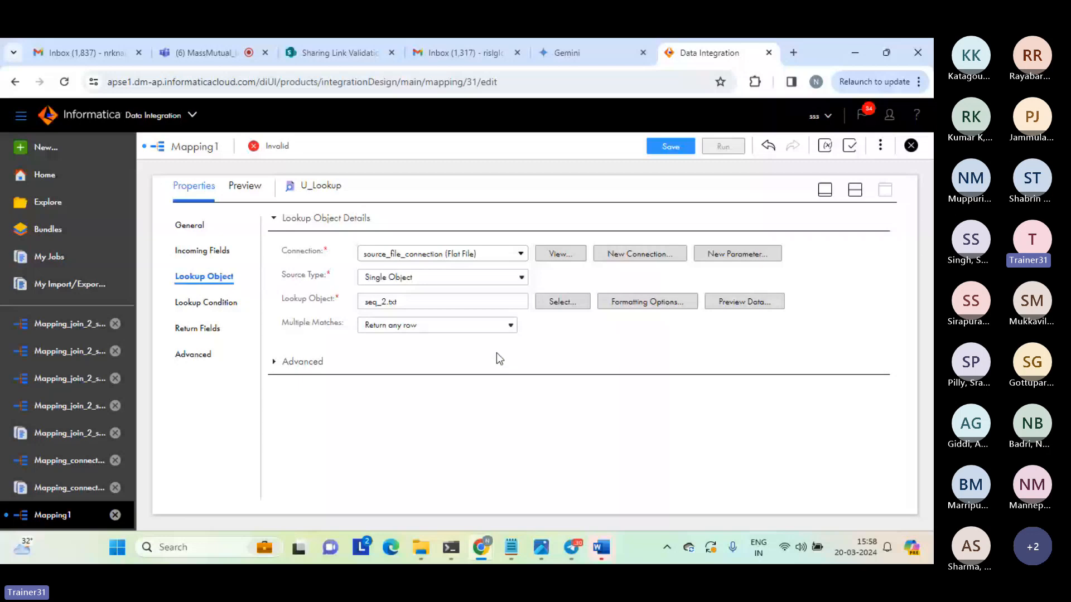
Give U_Lookup the lookup condition c1 = c1_input and mark c2 as its return field.
click(219, 255)
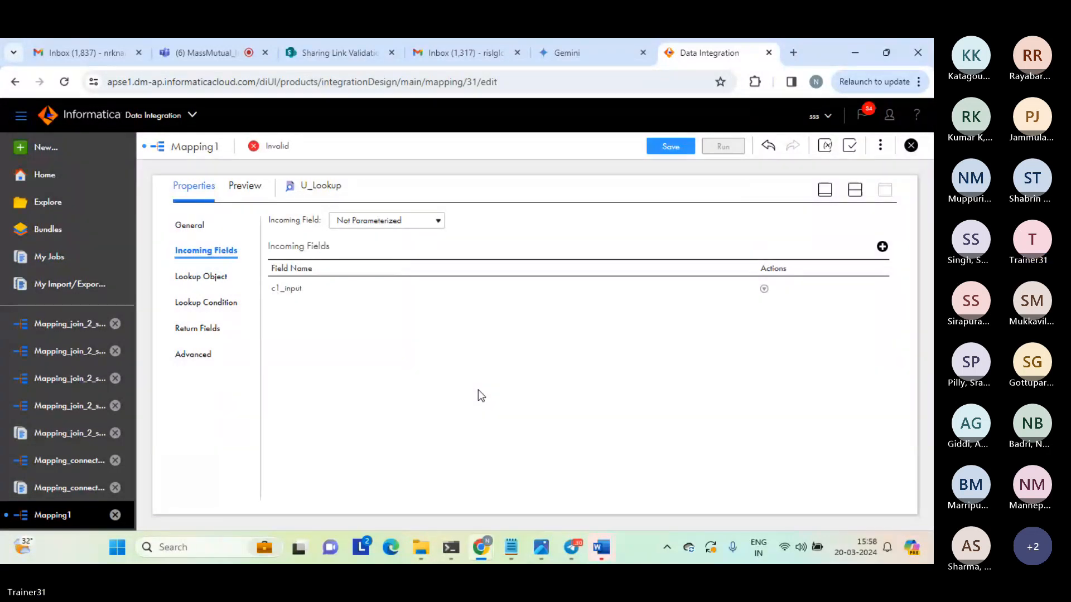
click(199, 305)
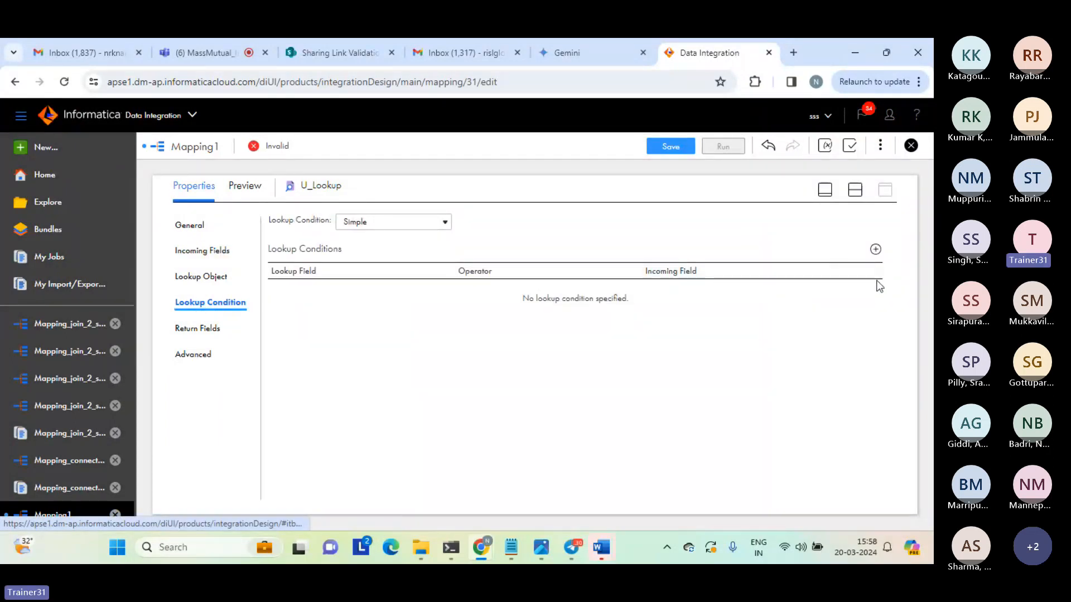
click(875, 249)
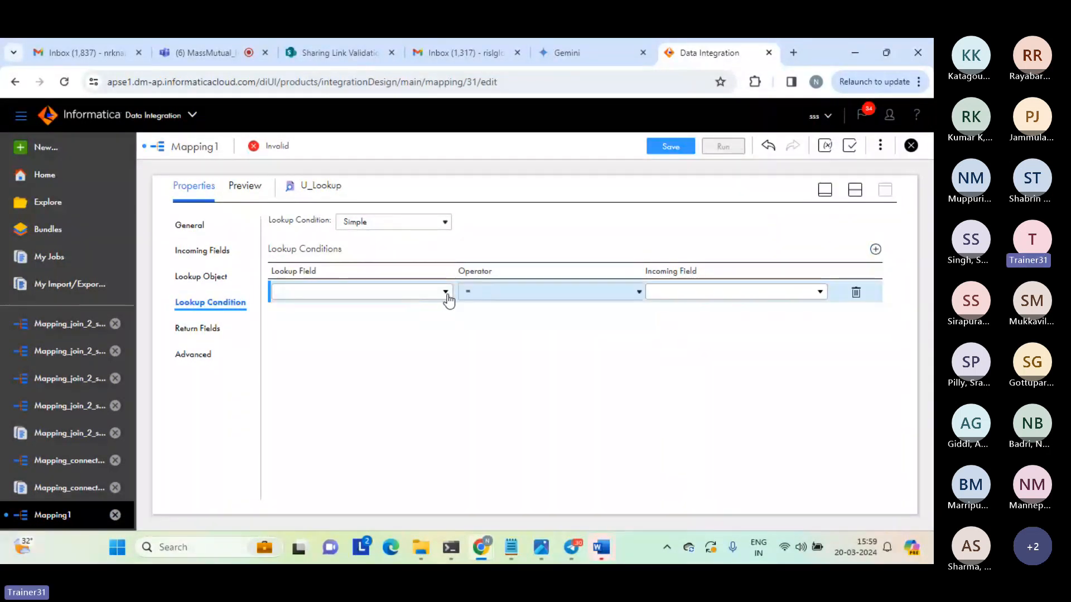
click(446, 294)
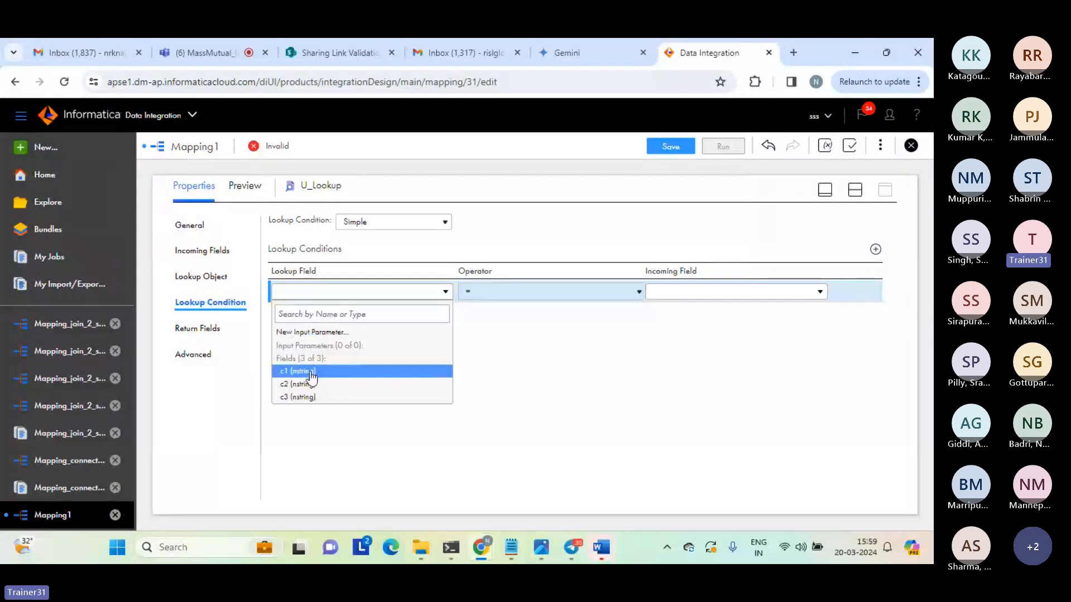
click(310, 371)
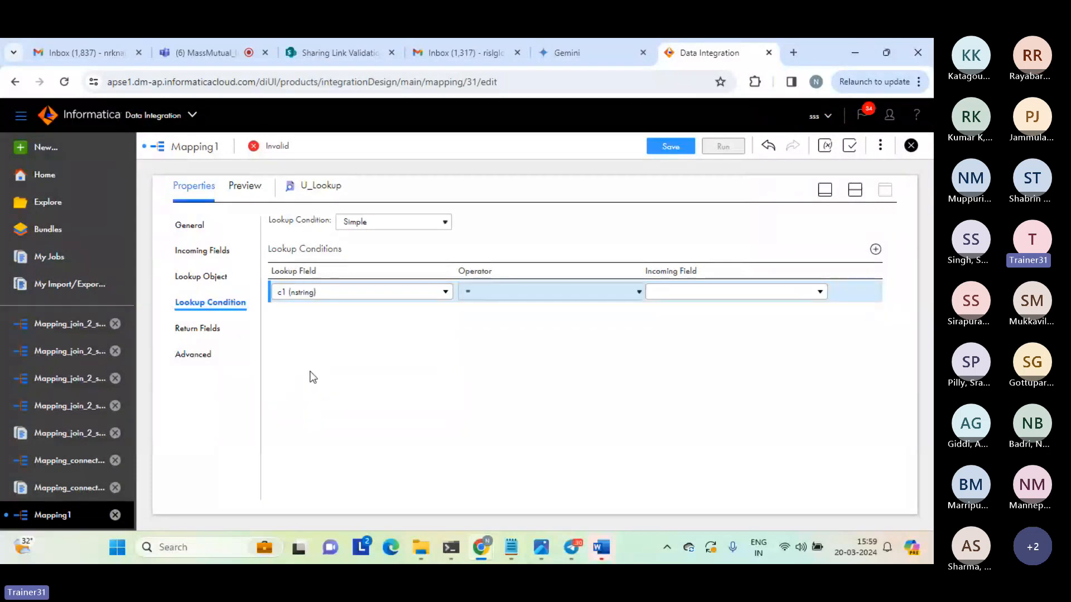
click(820, 293)
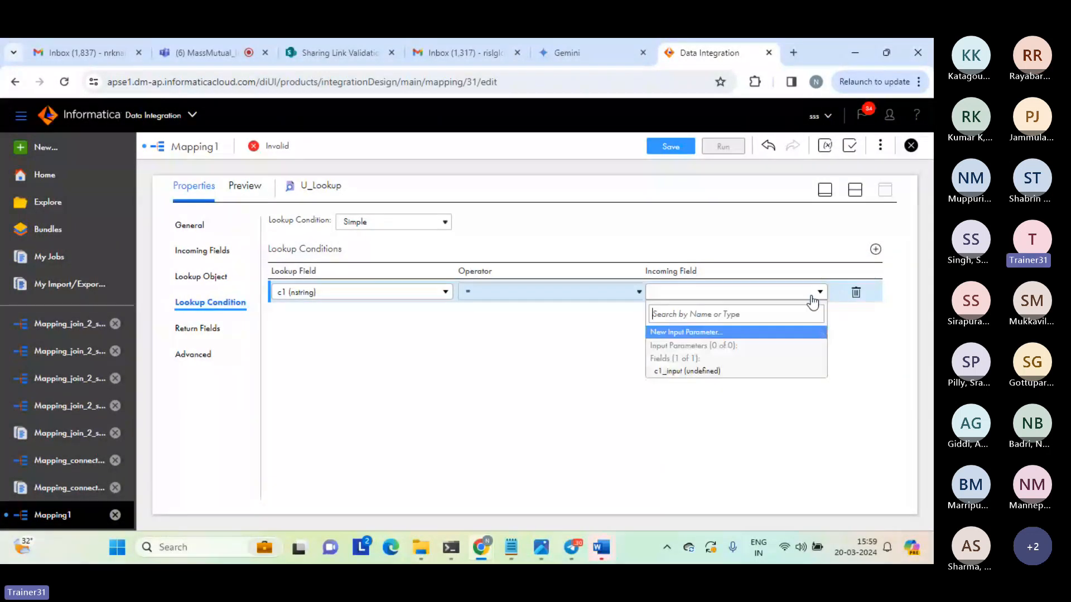
click(686, 373)
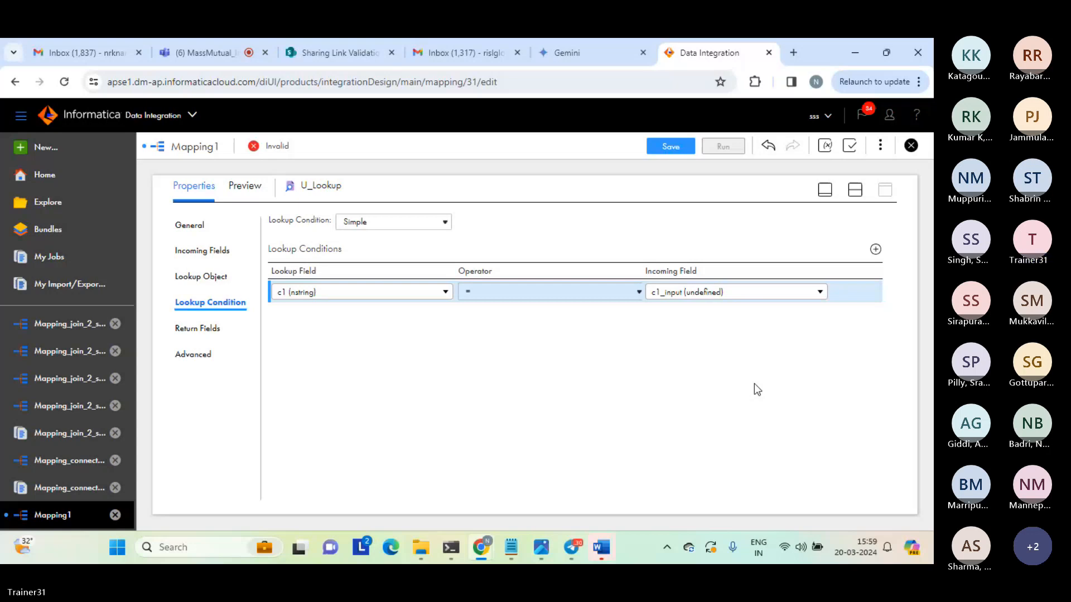
click(566, 365)
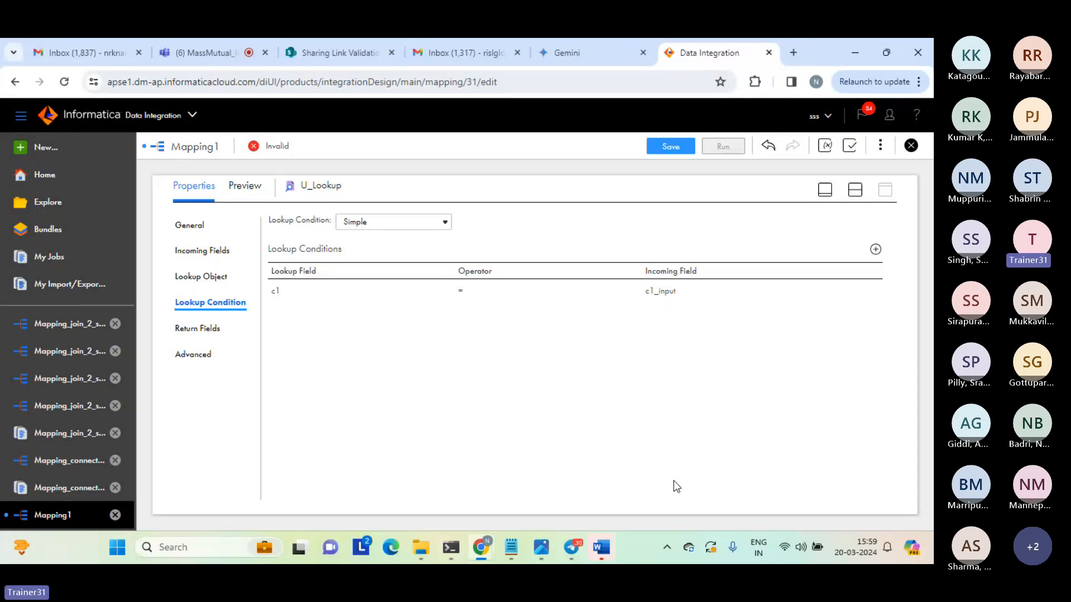
click(202, 330)
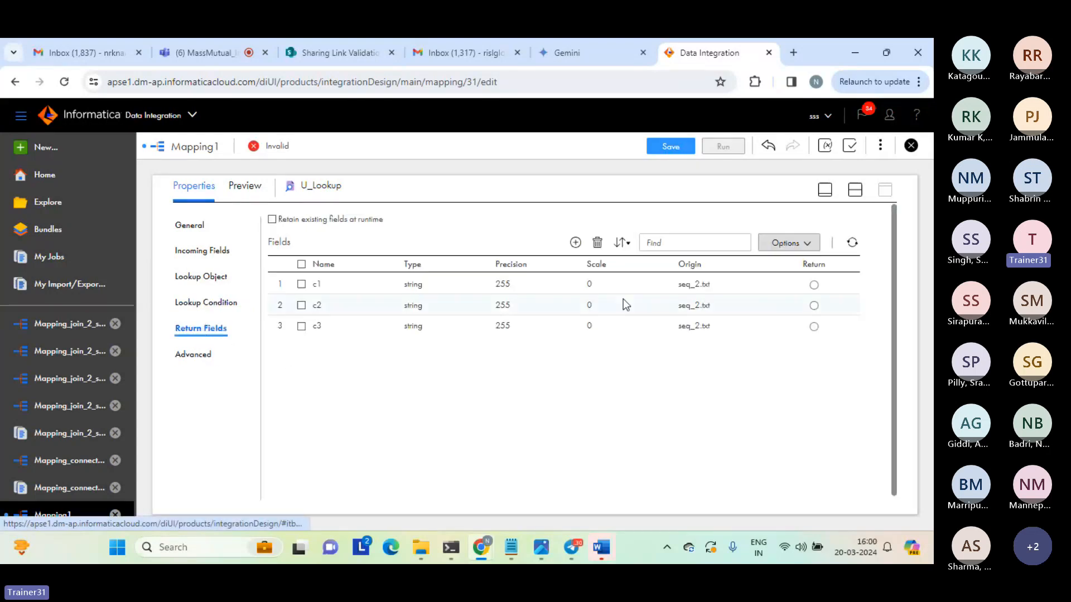
click(814, 305)
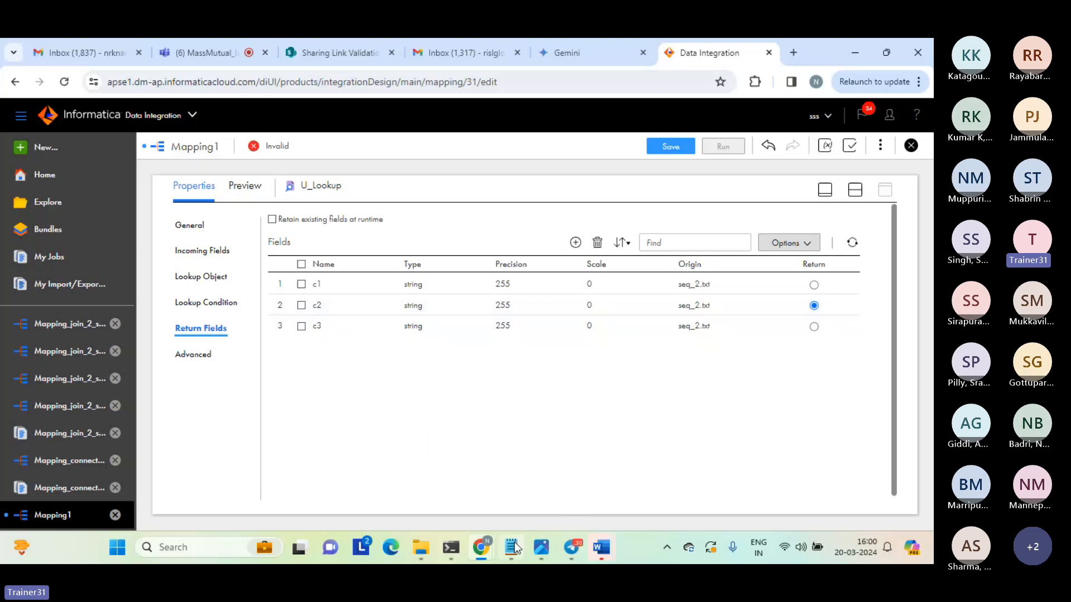
Switch to Notepad, examine the code-value and name-value pair notes in the untitled file, and return to the mapping in Chrome.
mouse_move(514, 549)
click(509, 478)
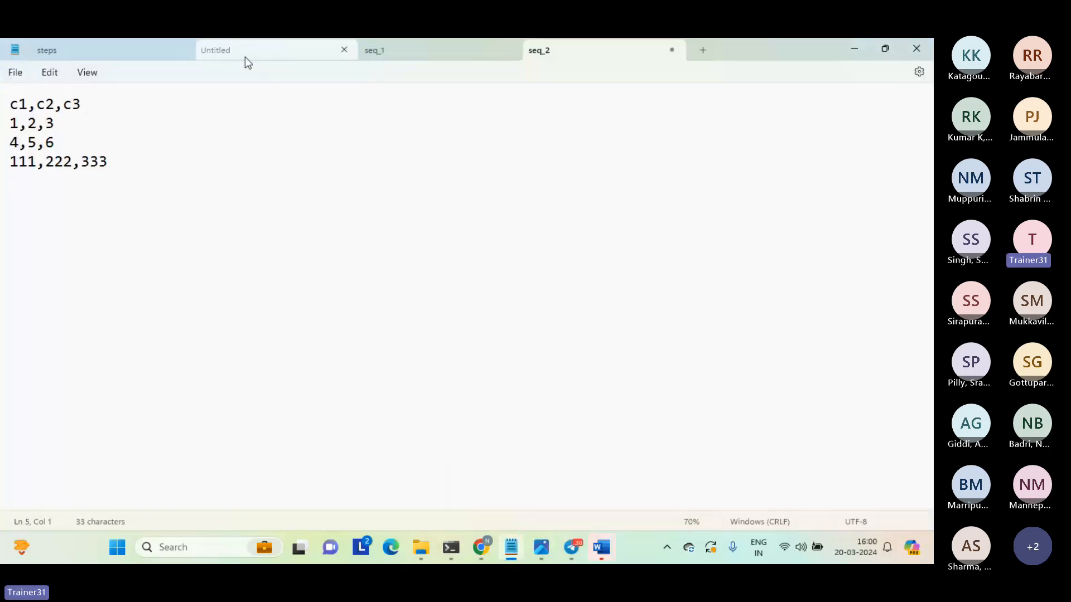
click(246, 57)
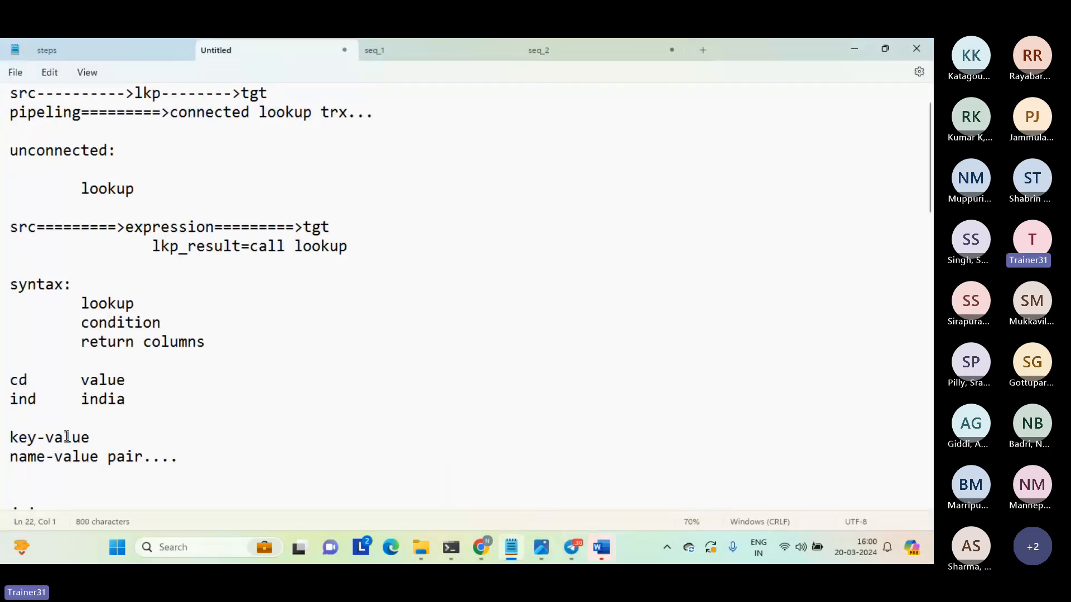
triple_click(115, 457)
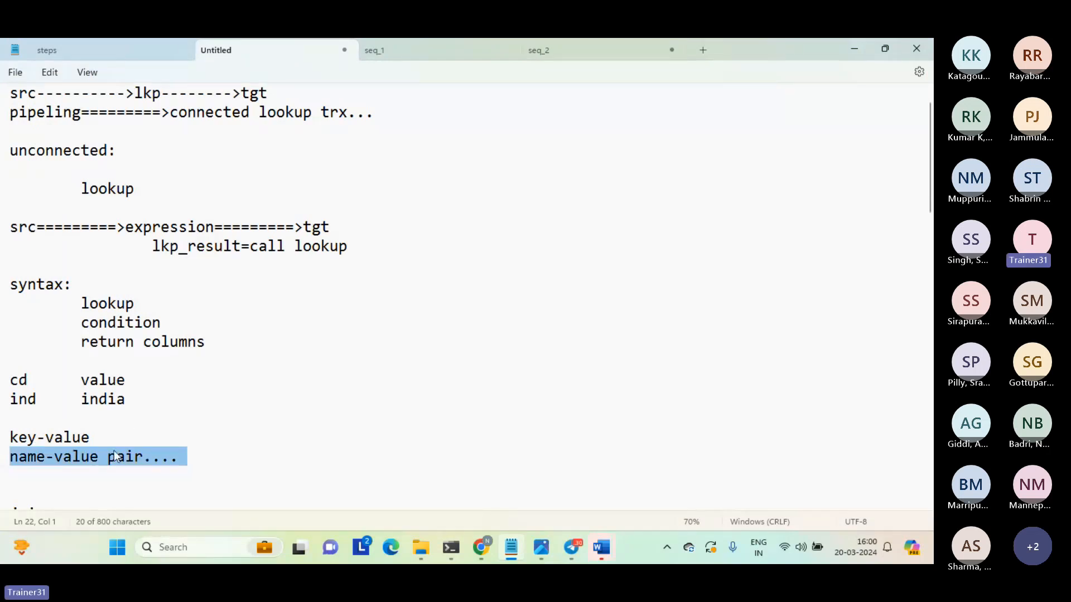
double_click(24, 399)
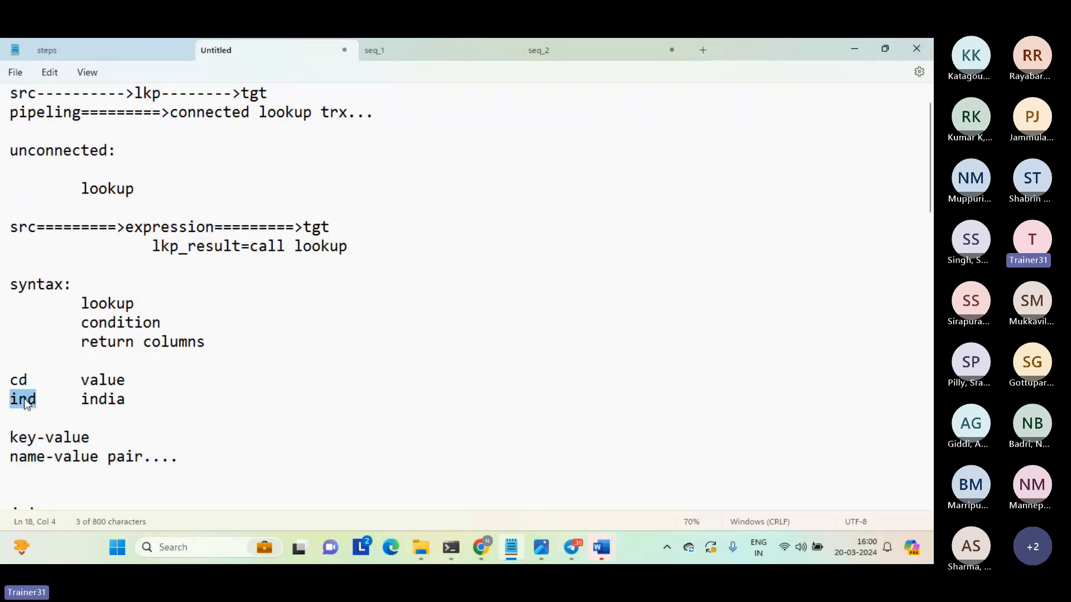
double_click(105, 400)
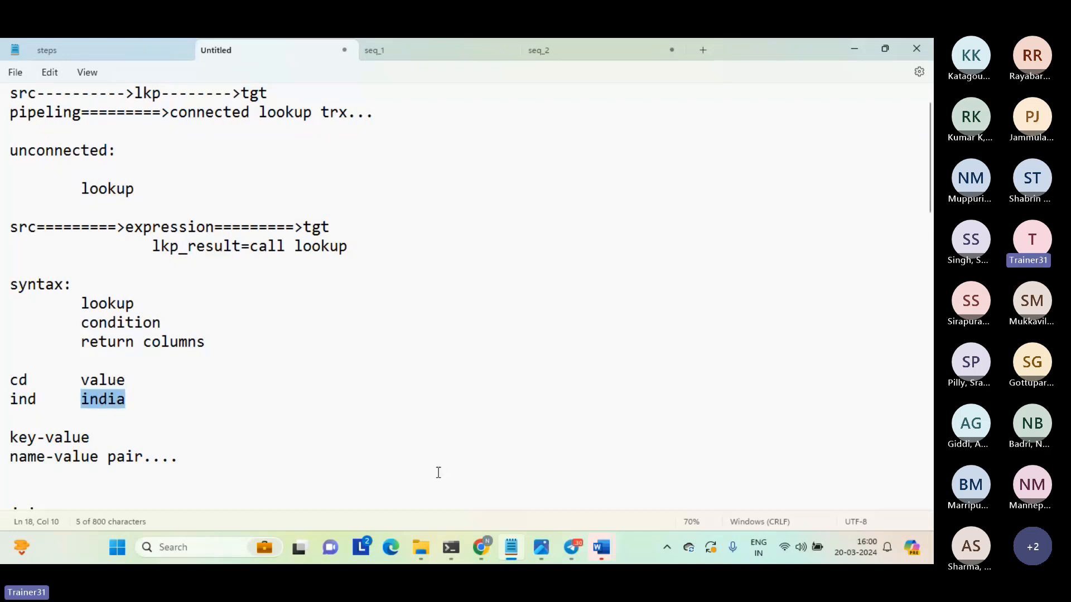
mouse_move(483, 559)
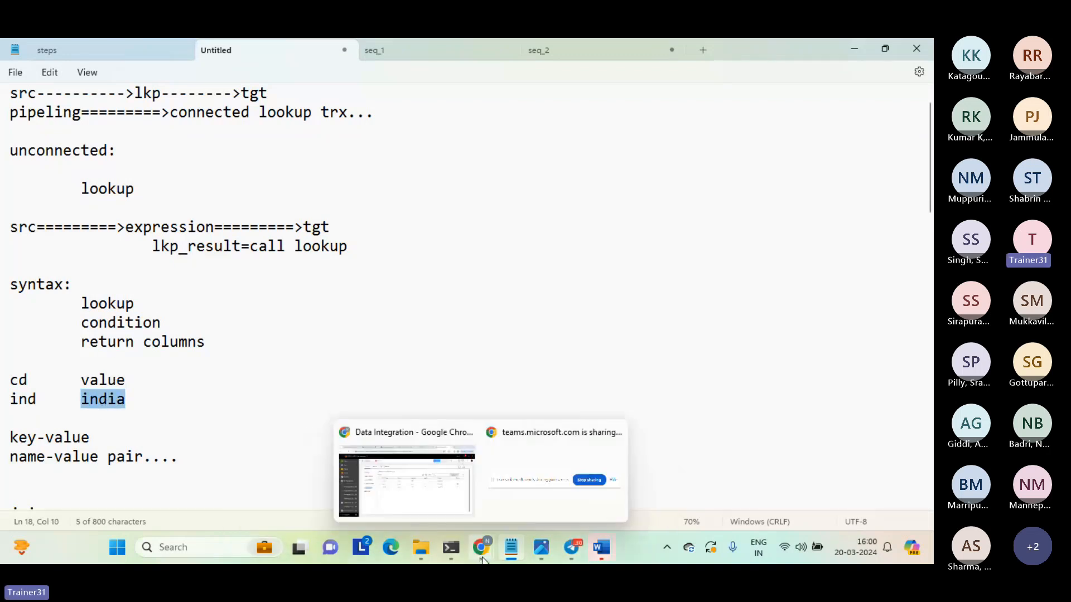
click(407, 479)
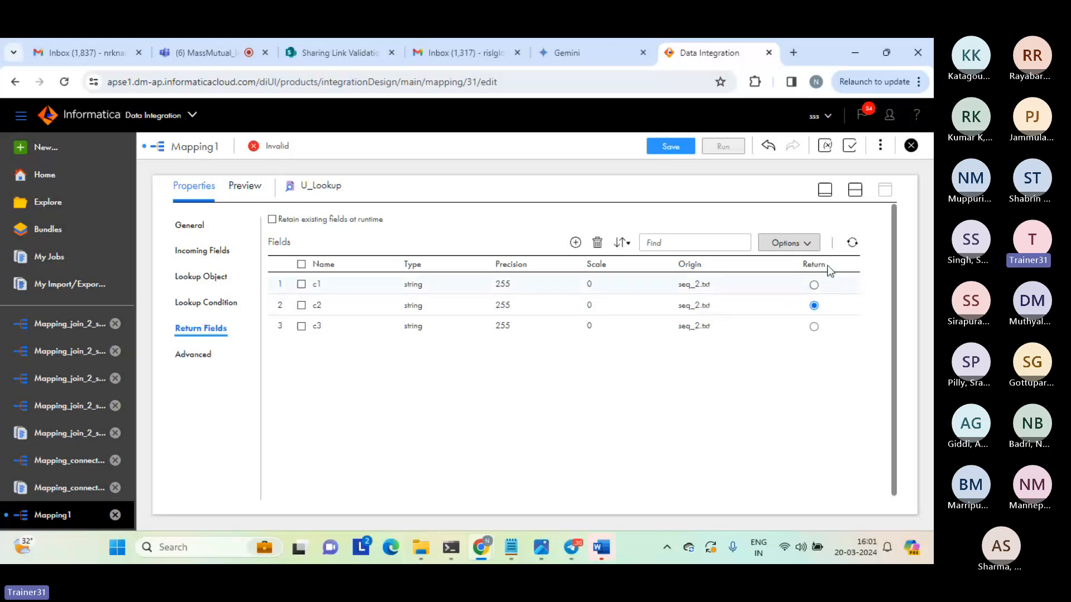
Insert an Expression transformation into the link between Source and Target on the mapping canvas.
click(855, 190)
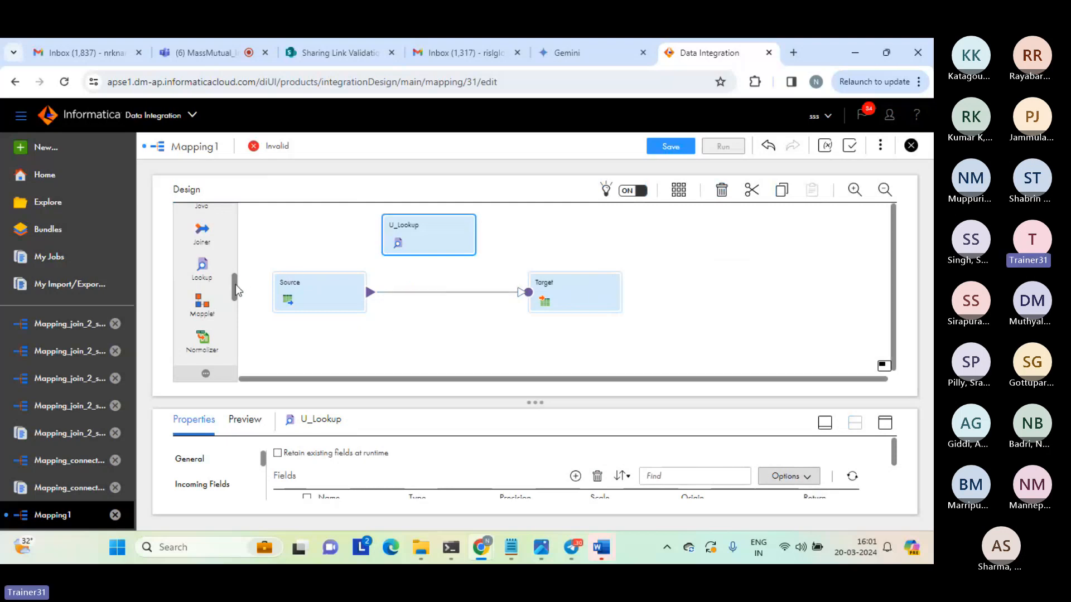
drag(235, 284, 233, 320)
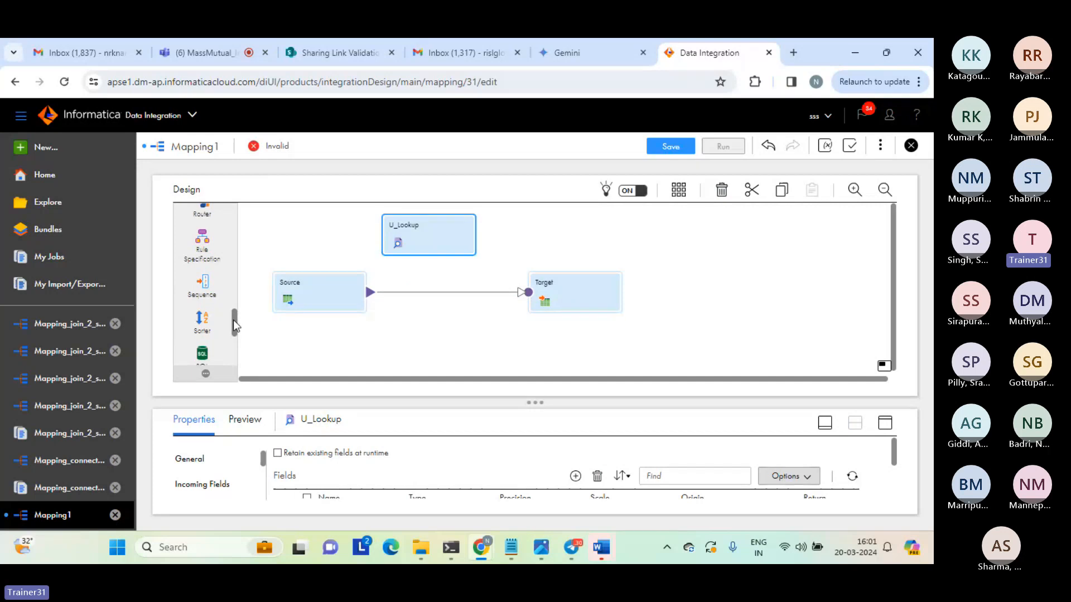
drag(233, 319, 224, 277)
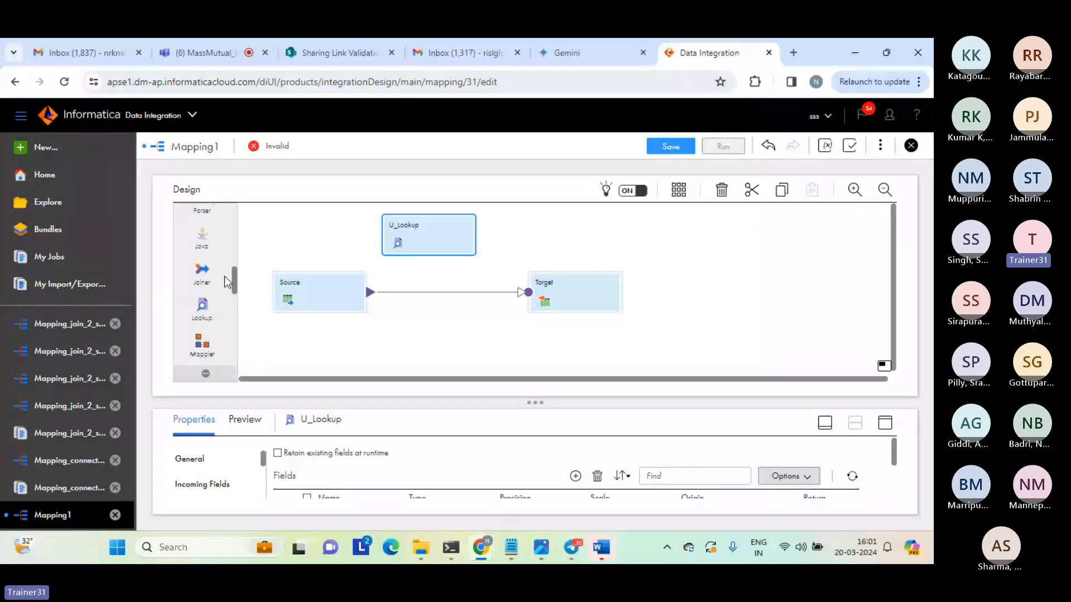
scroll(224, 276, up, 3)
drag(202, 250, 405, 282)
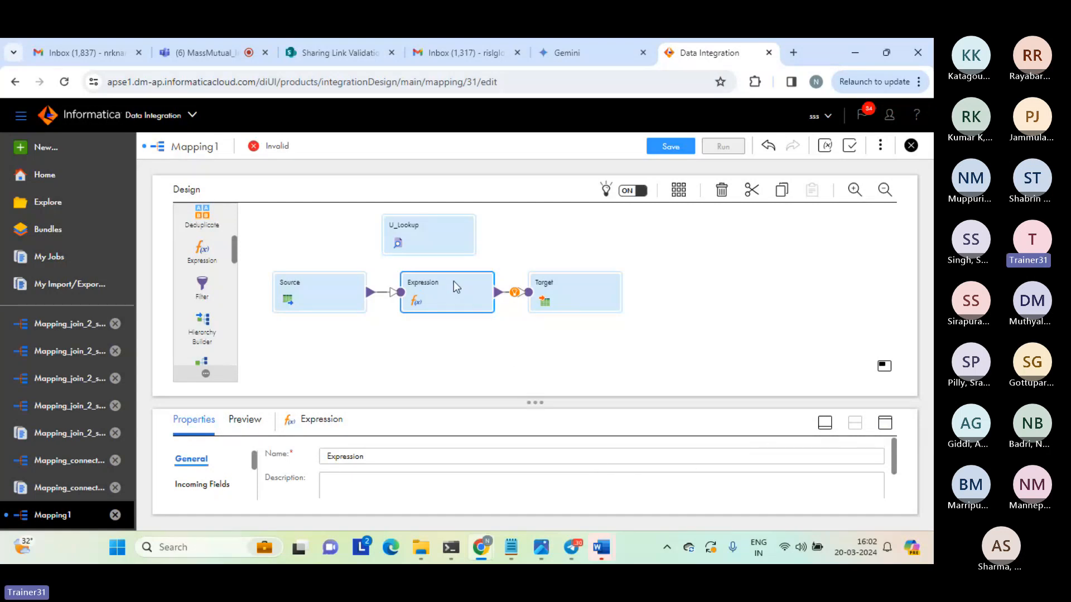
Add a string output field named return_unconn to the Expression transformation.
click(885, 425)
click(201, 250)
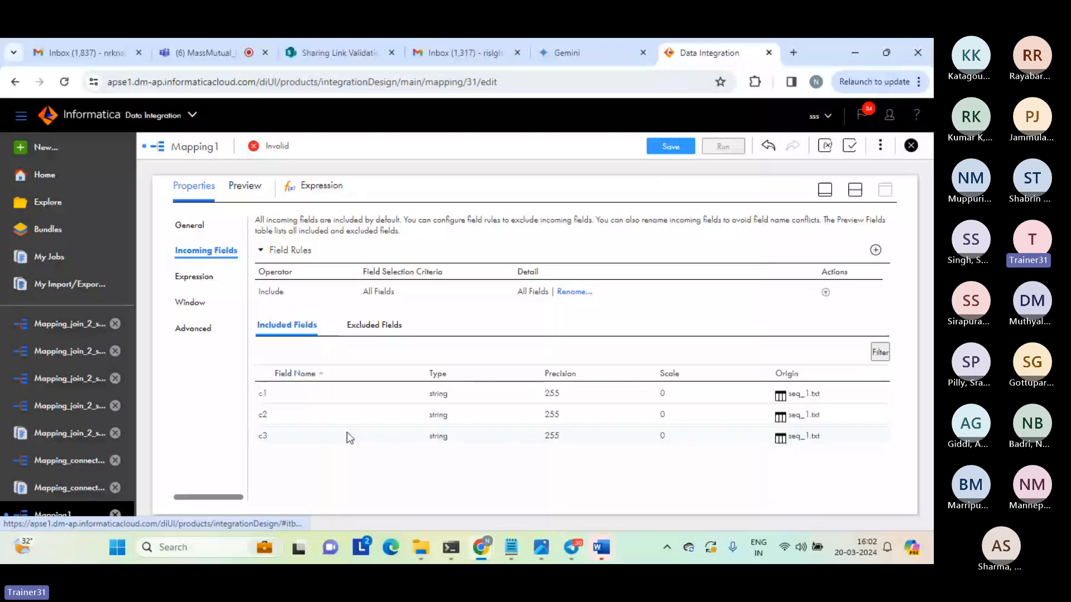
click(196, 276)
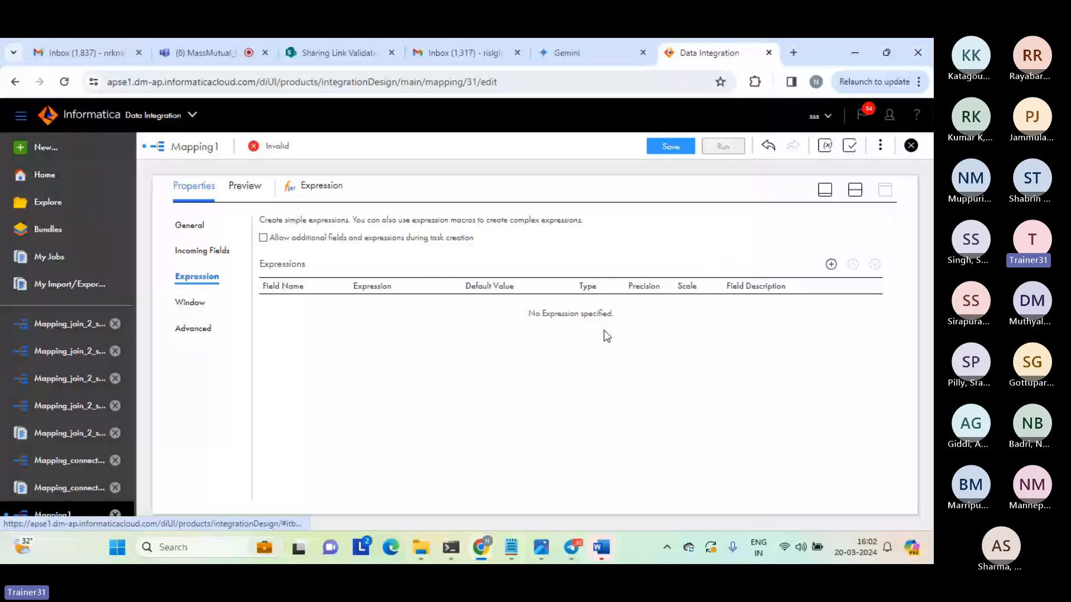
click(830, 265)
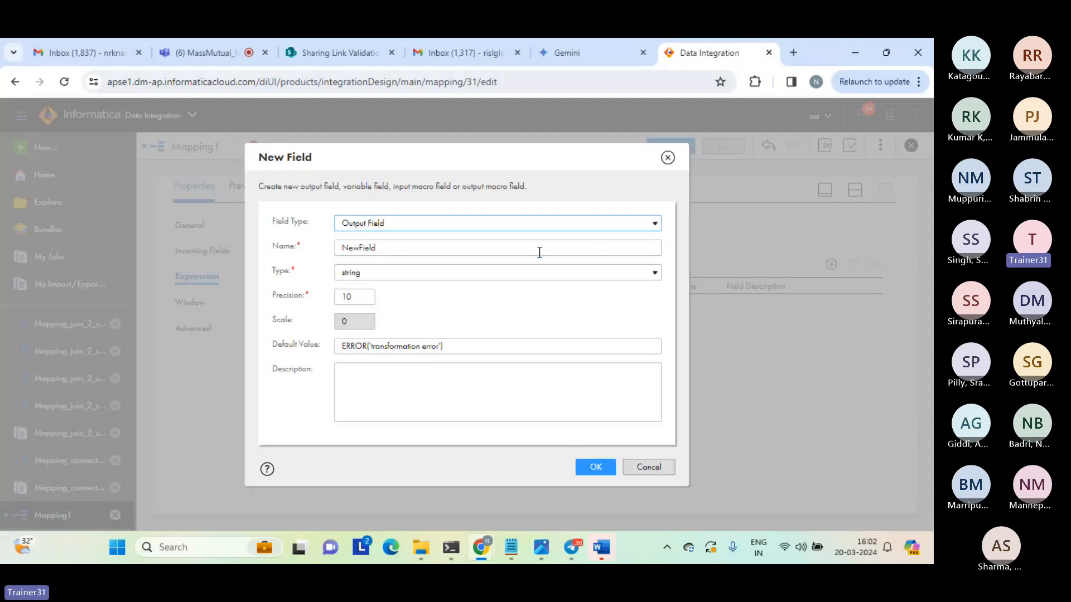
double_click(363, 247)
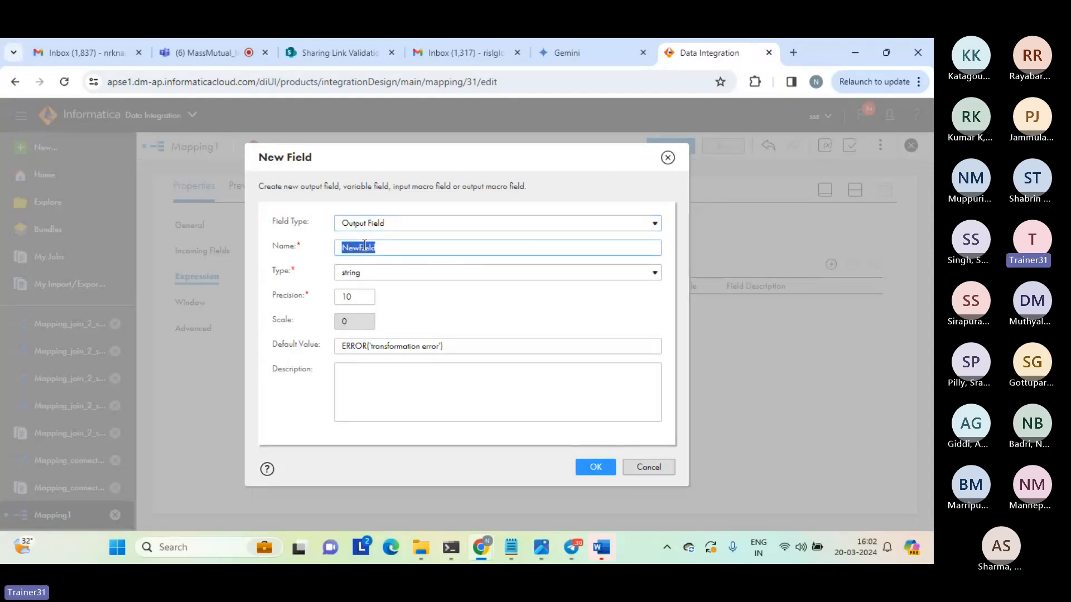
text(return_unconn)
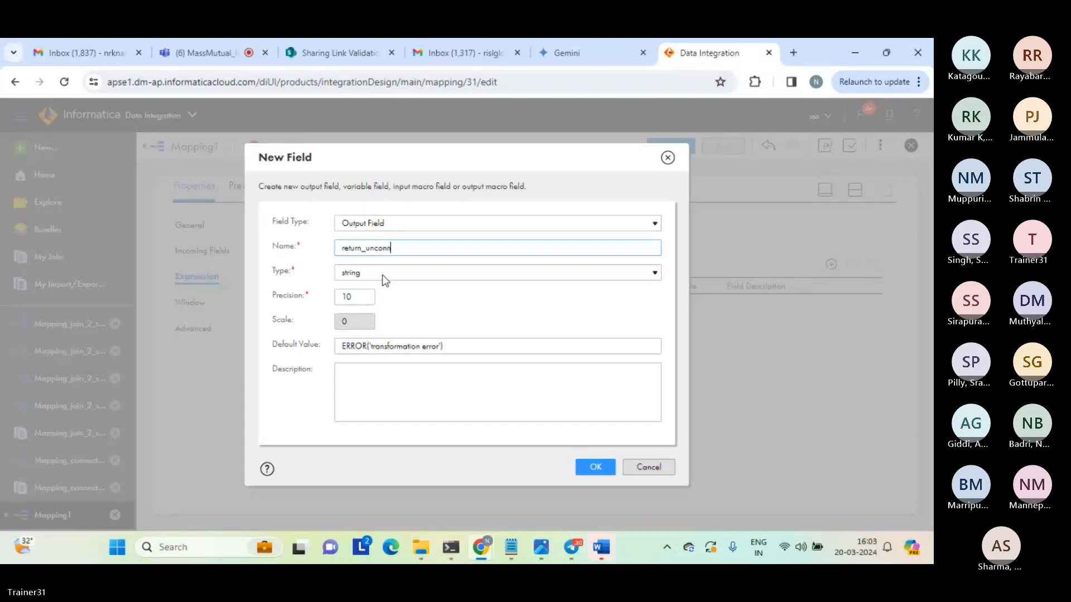
click(595, 468)
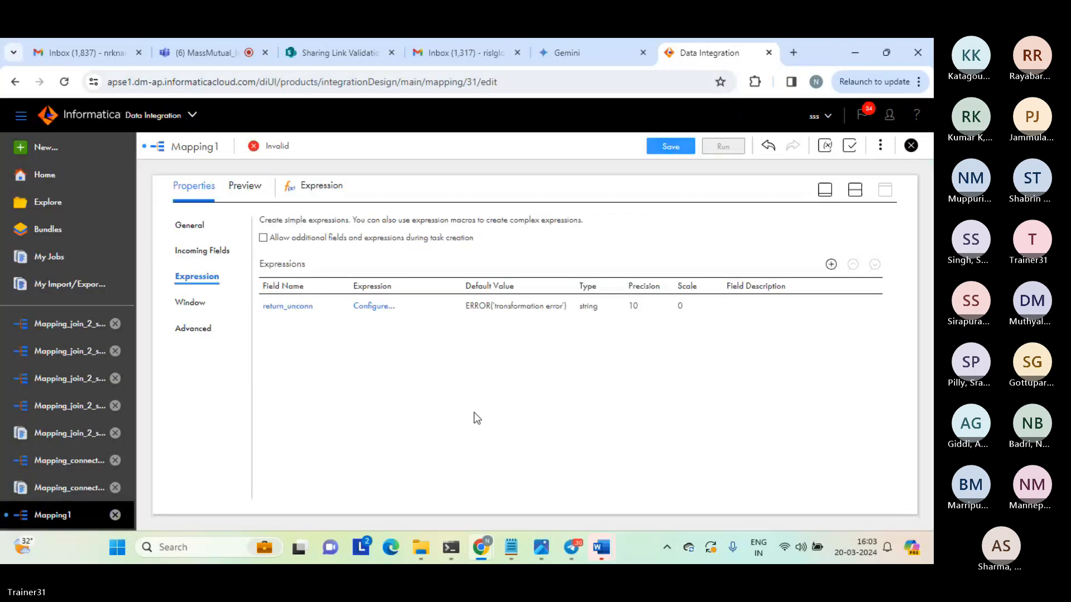
Configure the return_unconn field's expression by inserting the U_Lookup function from the built-in Lookup functions.
click(372, 308)
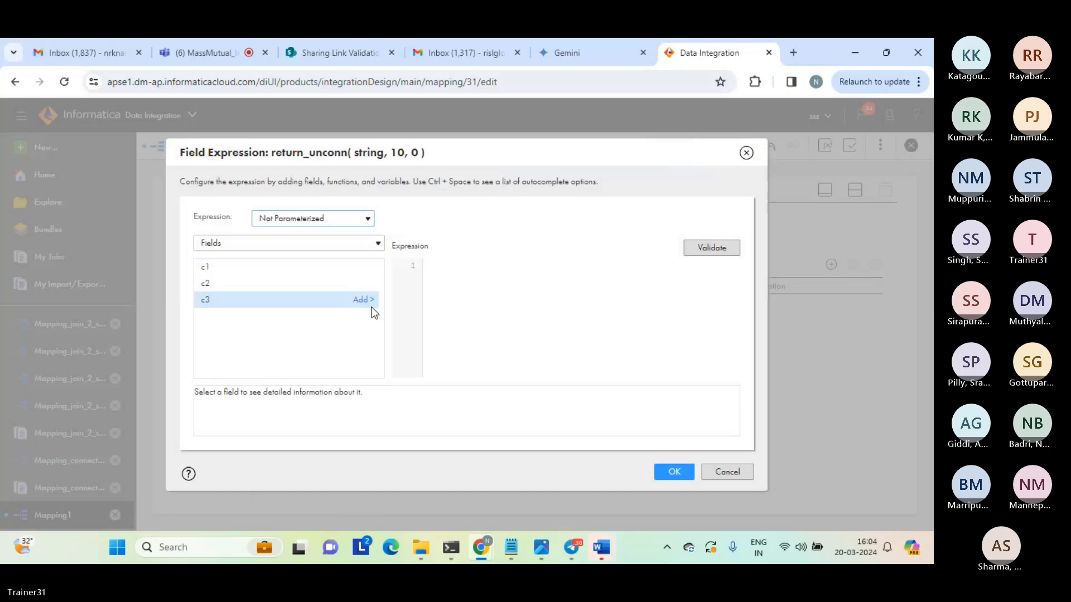
click(317, 245)
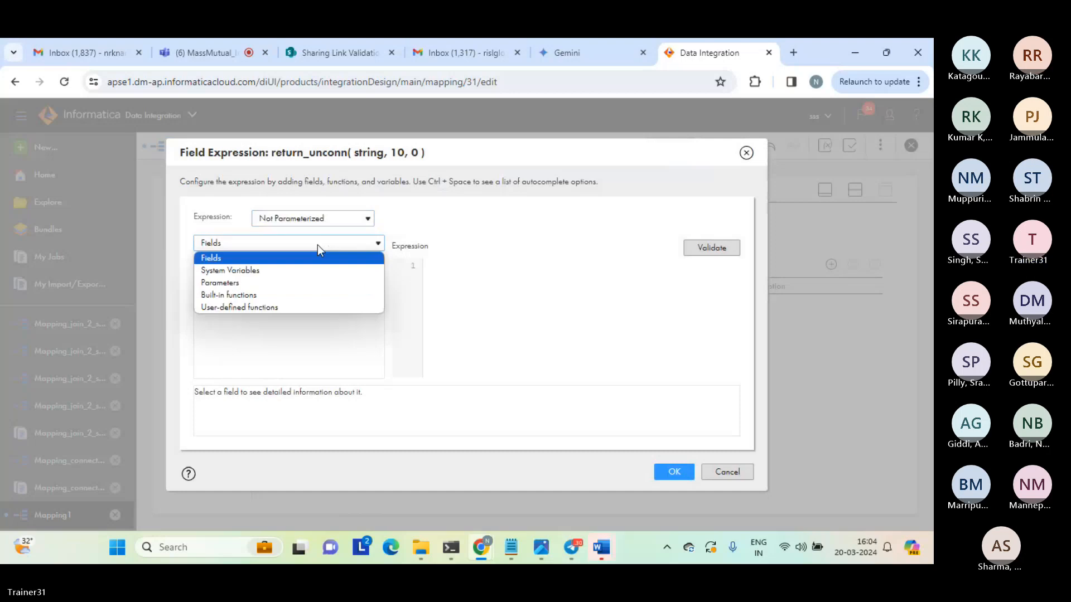
click(234, 297)
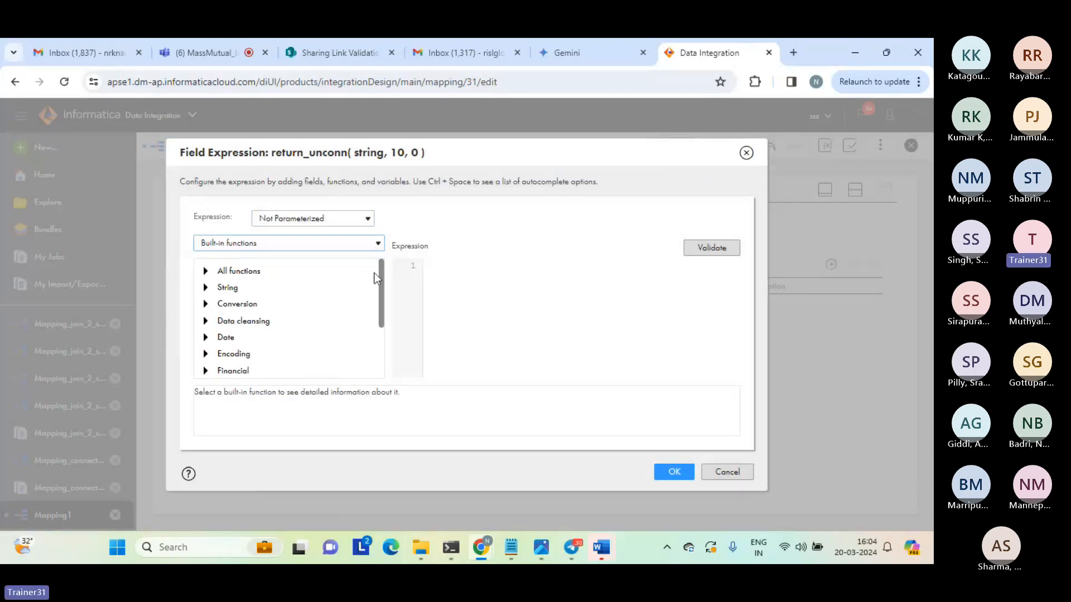
scroll(335, 312, down, 3)
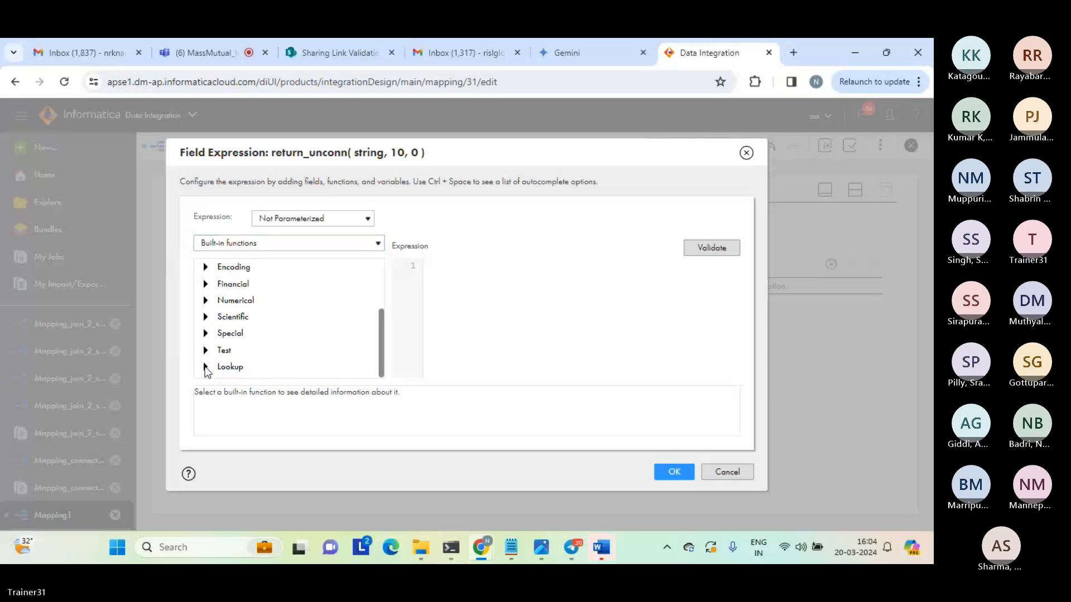
click(229, 368)
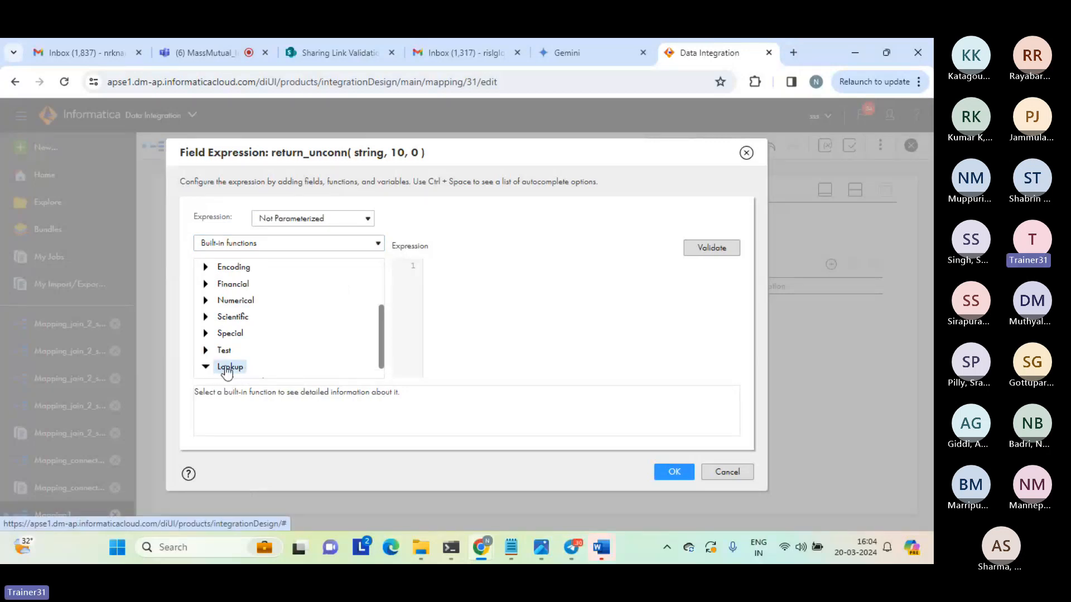
drag(380, 329, 379, 363)
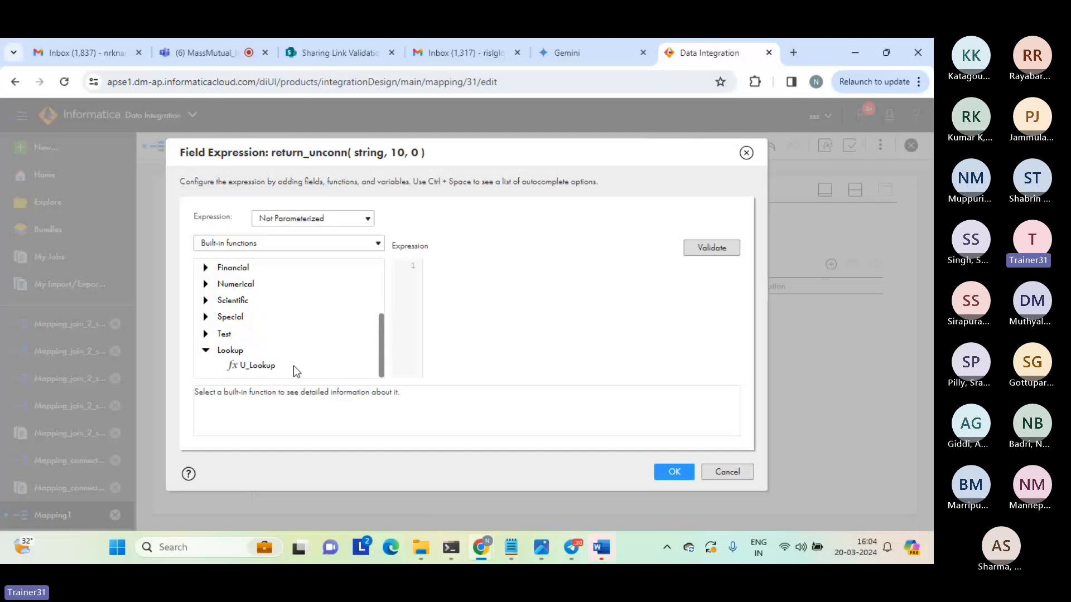
double_click(266, 367)
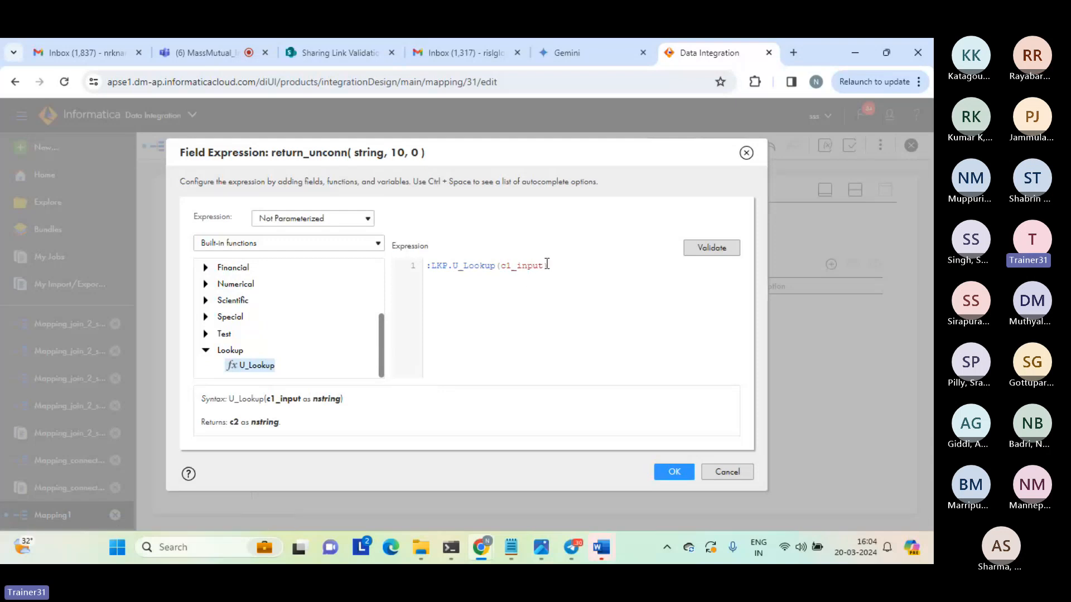
Replace the c1_input argument with field c1 so the expression is :LKP.U_Lookup(c1), then validate and accept it.
drag(543, 266, 502, 266)
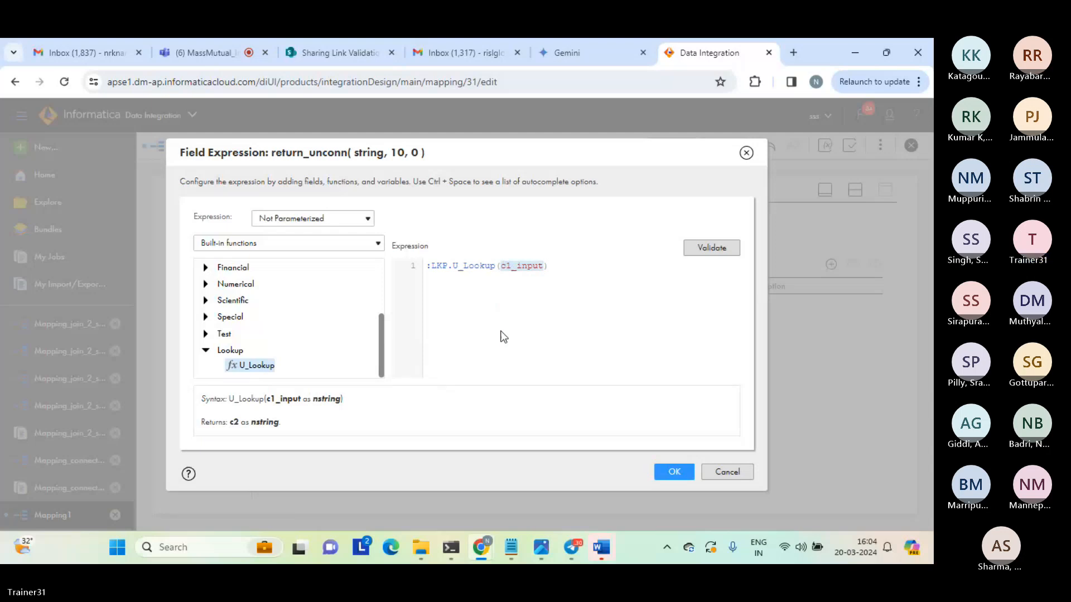
click(345, 243)
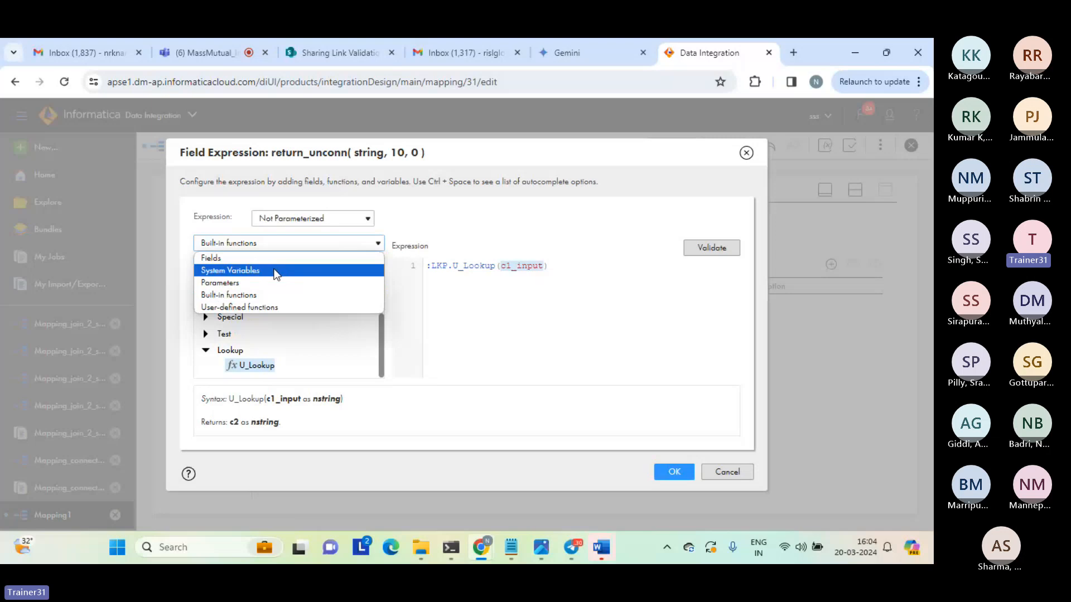
click(262, 258)
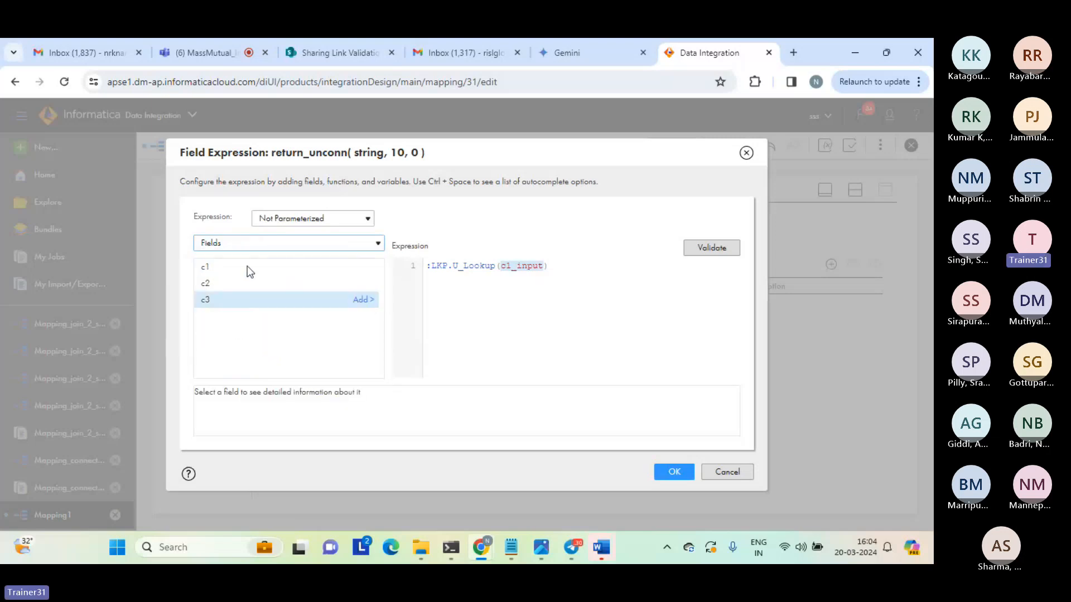
click(361, 267)
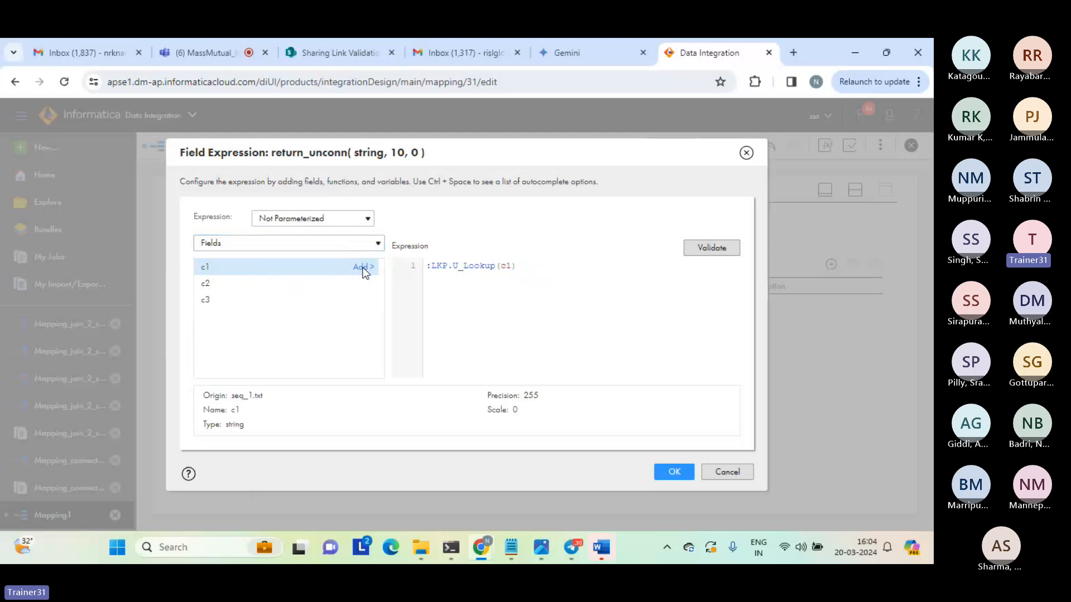
click(708, 249)
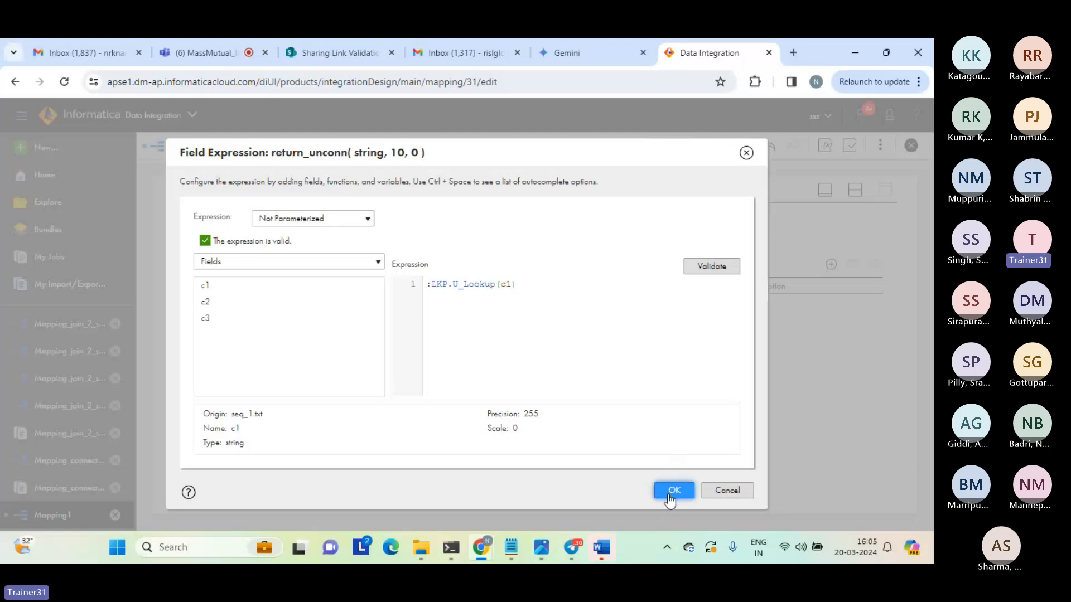
click(615, 346)
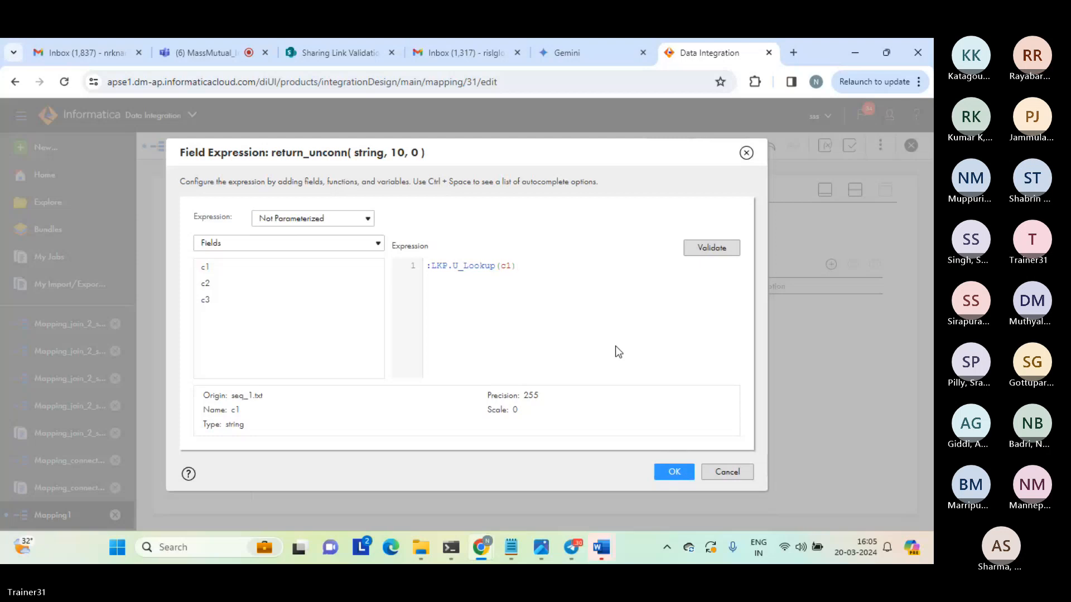
click(673, 474)
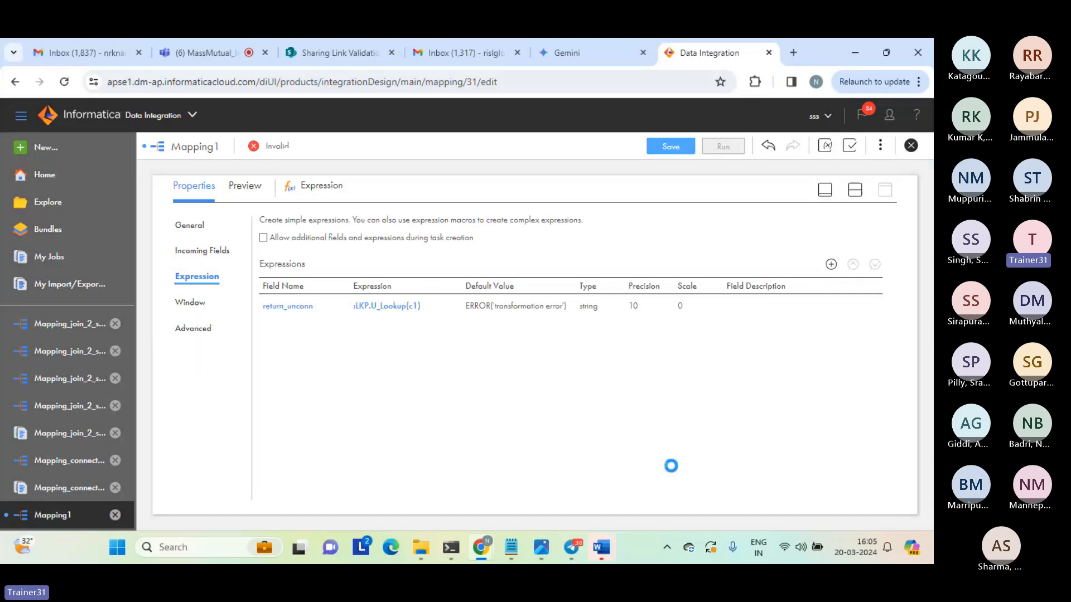
Set the Target transformation's connection to target_file_connection (Flat File).
click(855, 190)
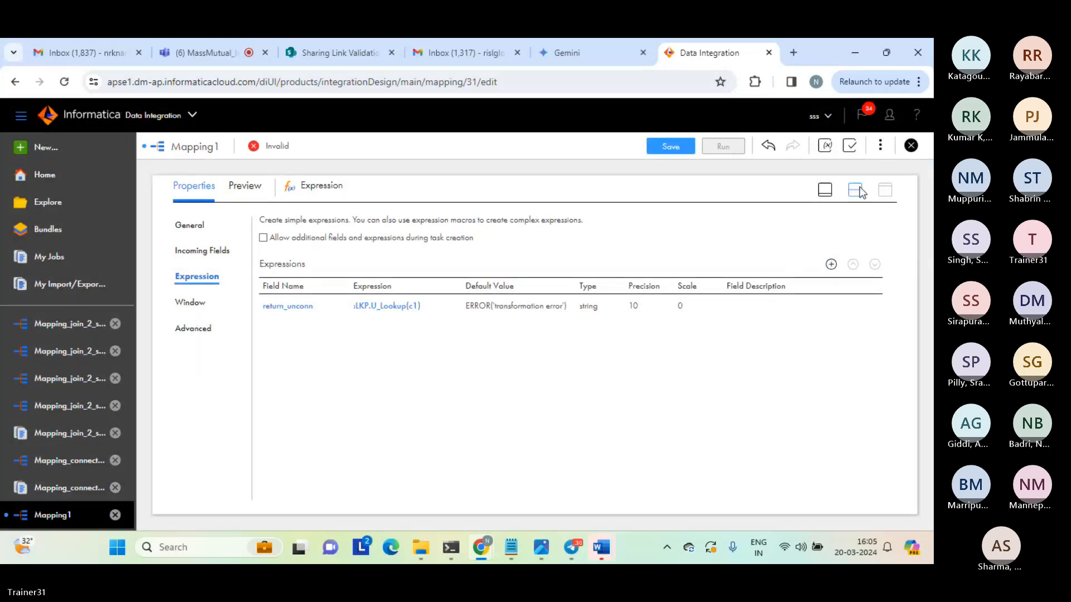
click(576, 296)
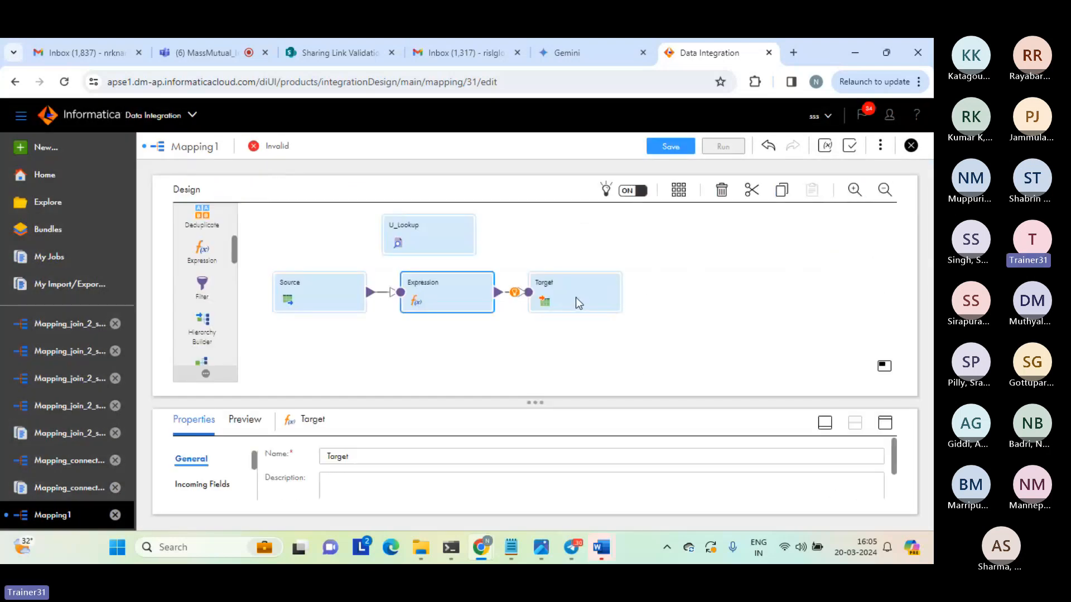
click(885, 423)
click(186, 276)
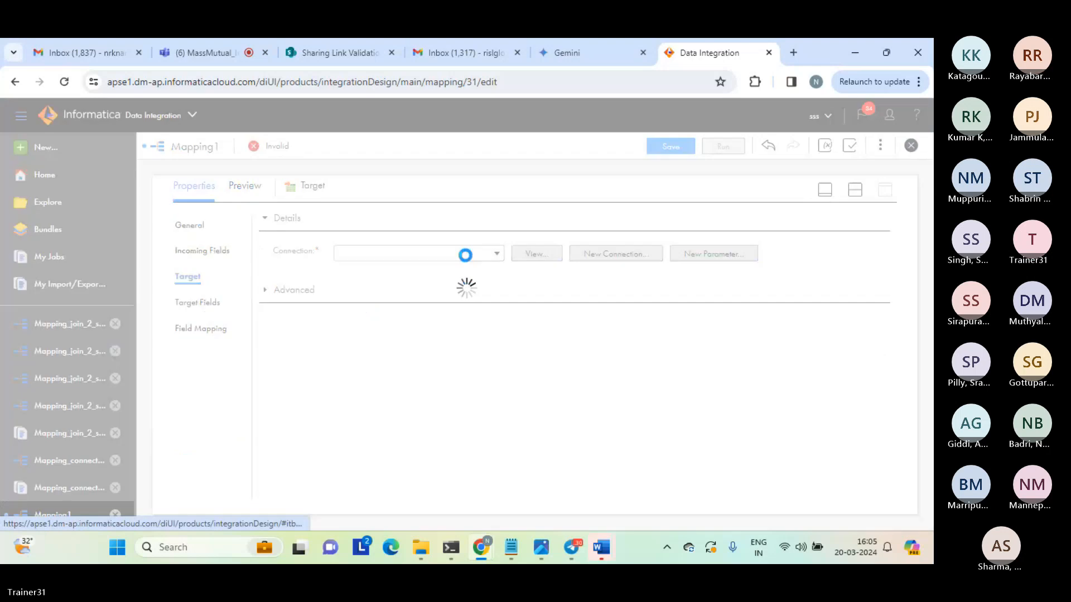
click(497, 254)
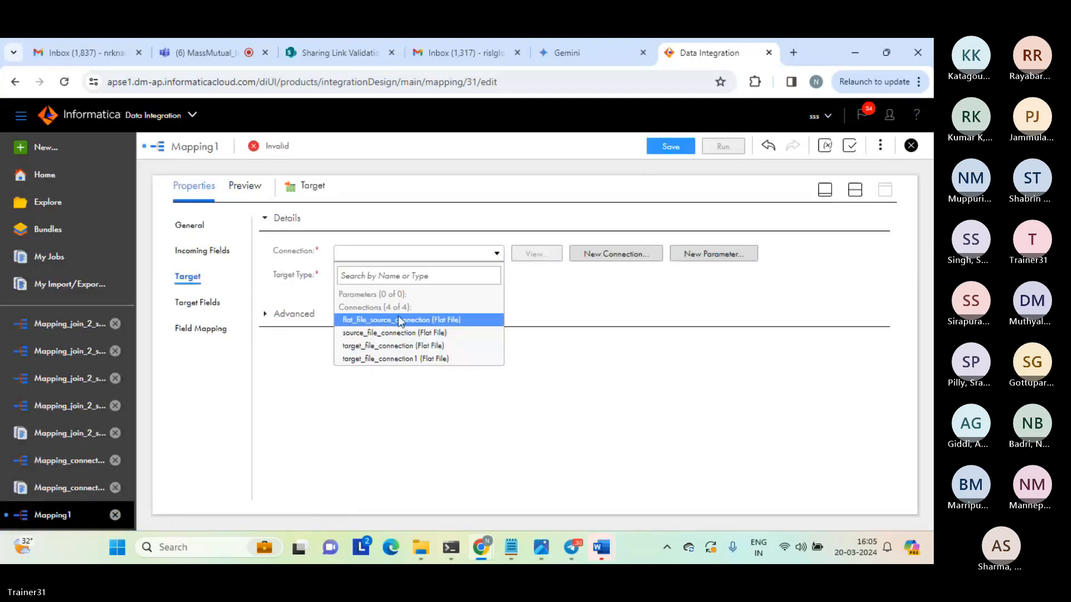
click(380, 345)
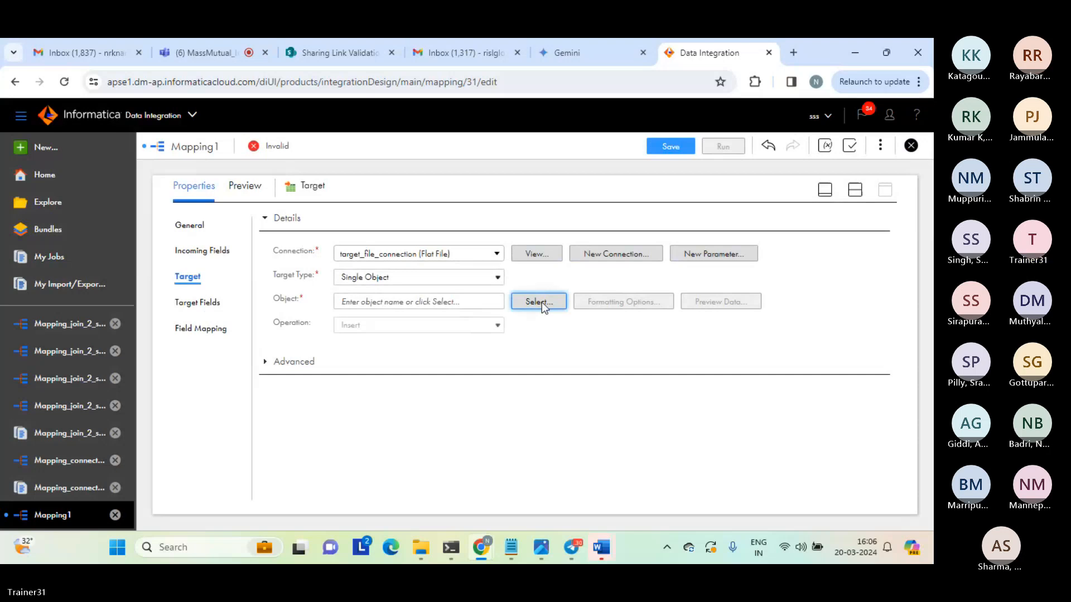
Set the target object to be created new at runtime with static file name lookup_unconnected_result.txt, and return to the mapping canvas.
click(541, 302)
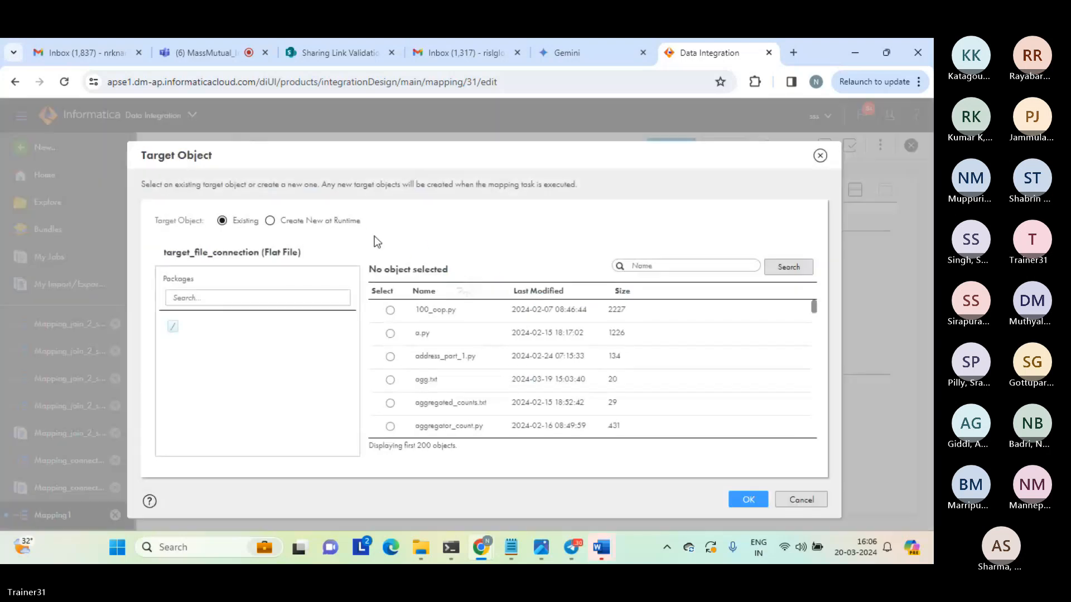
click(270, 221)
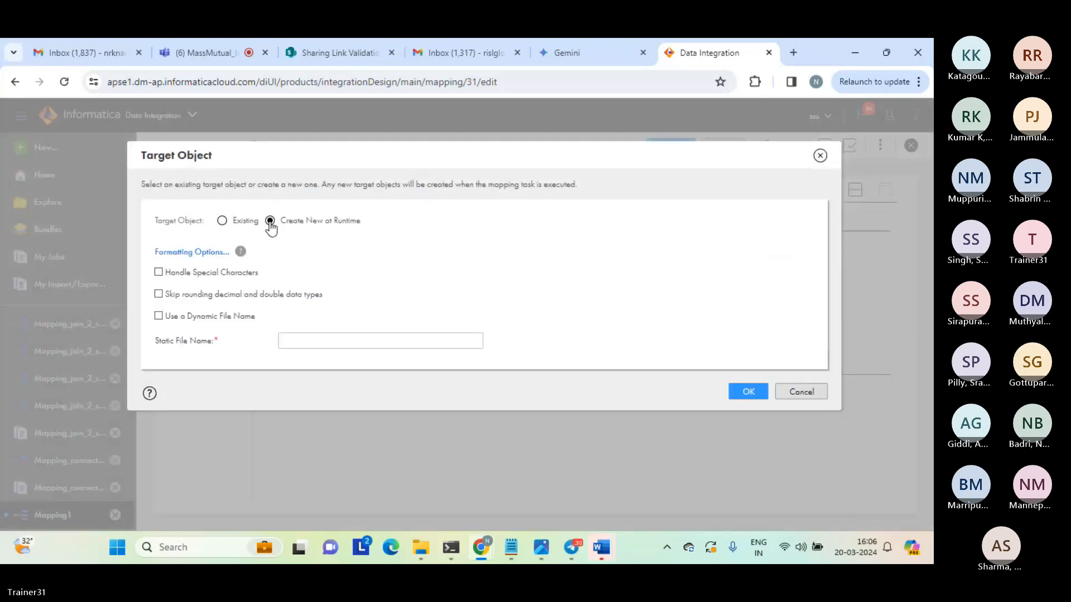
click(306, 342)
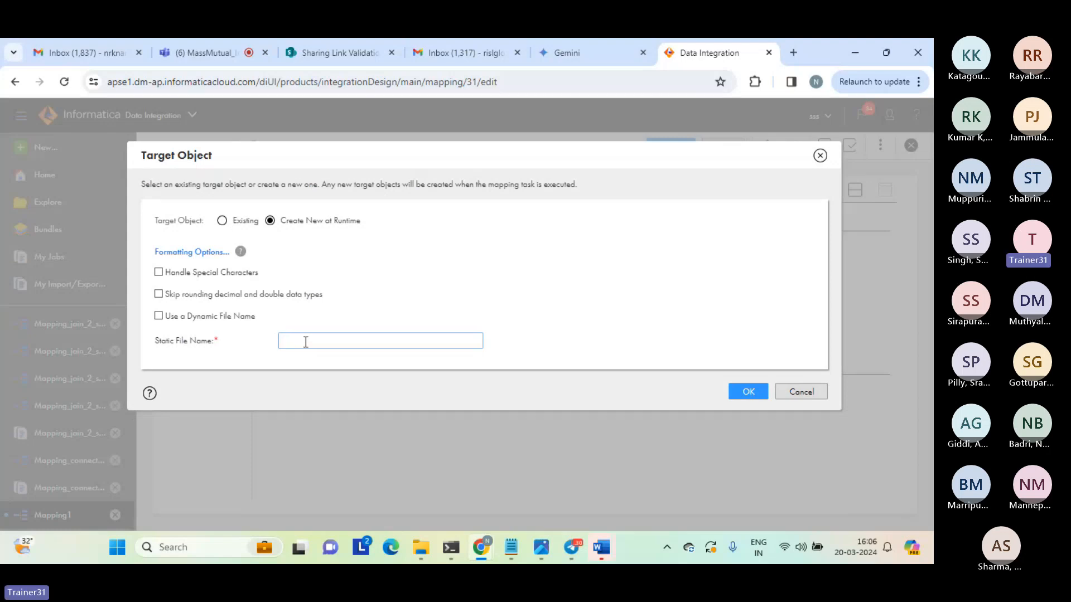
text(lookup)
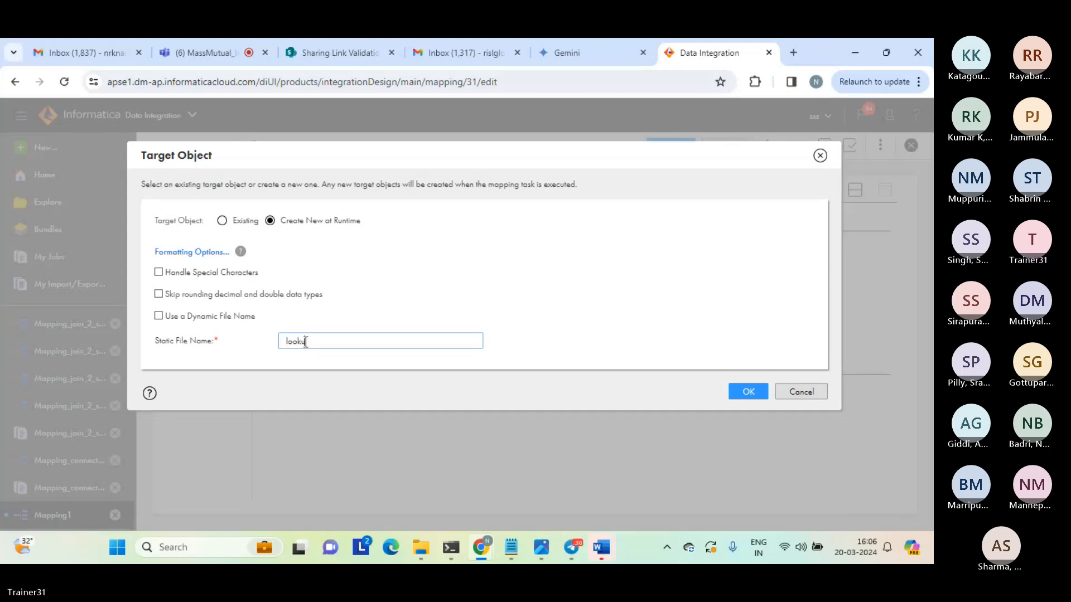
text(_)
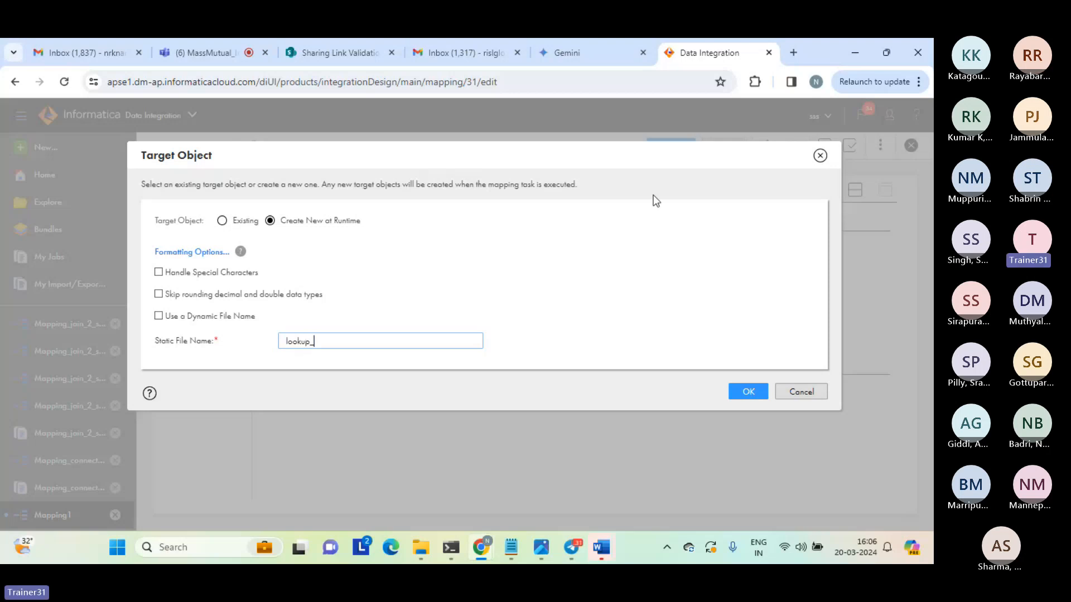
text(unconnected_)
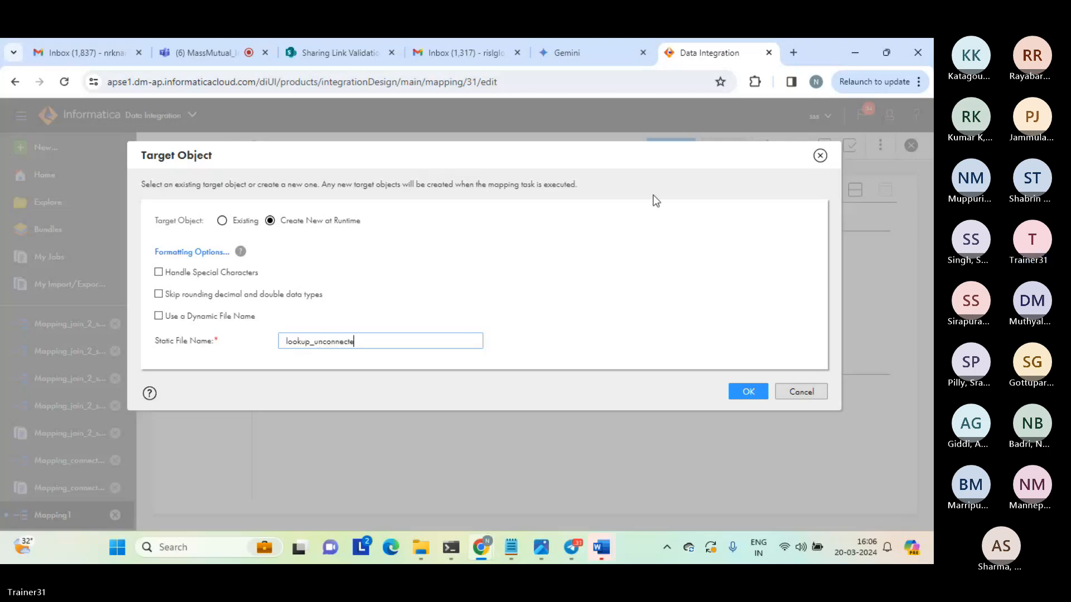
text(result.txt)
click(746, 394)
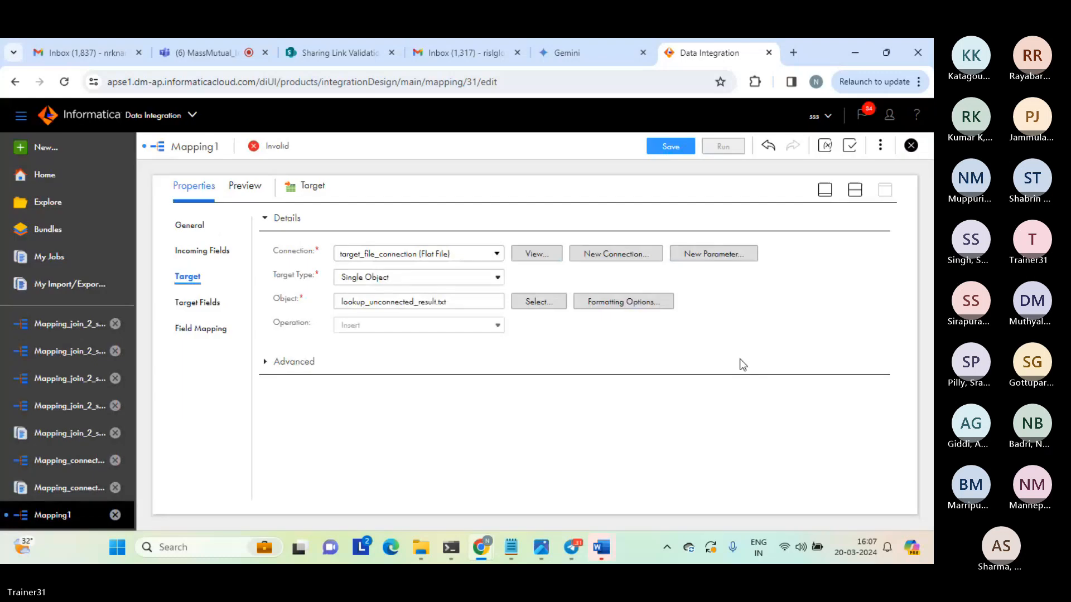
click(858, 196)
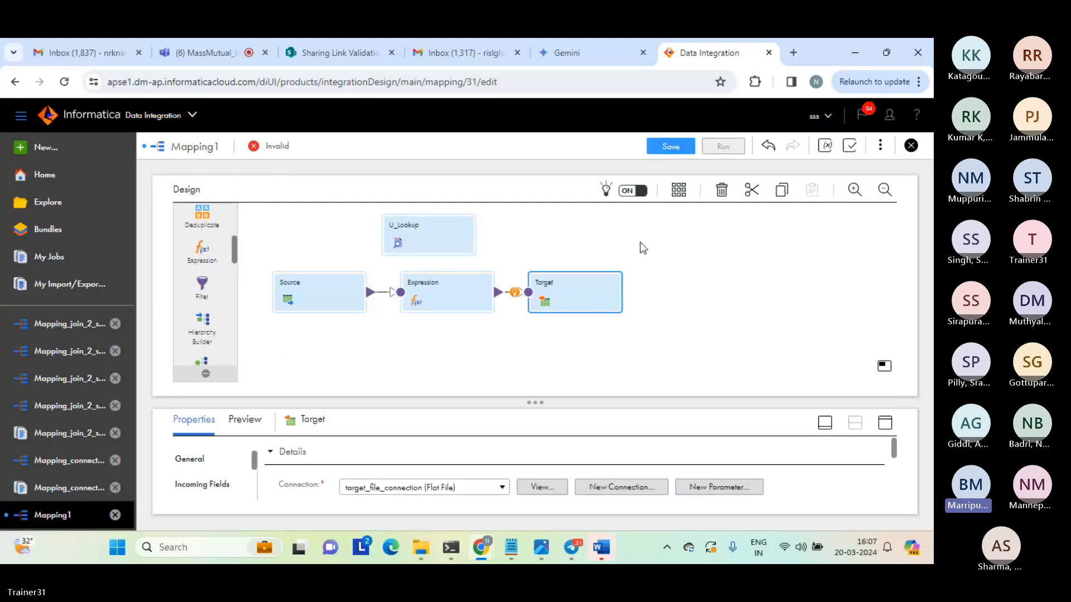
click(639, 251)
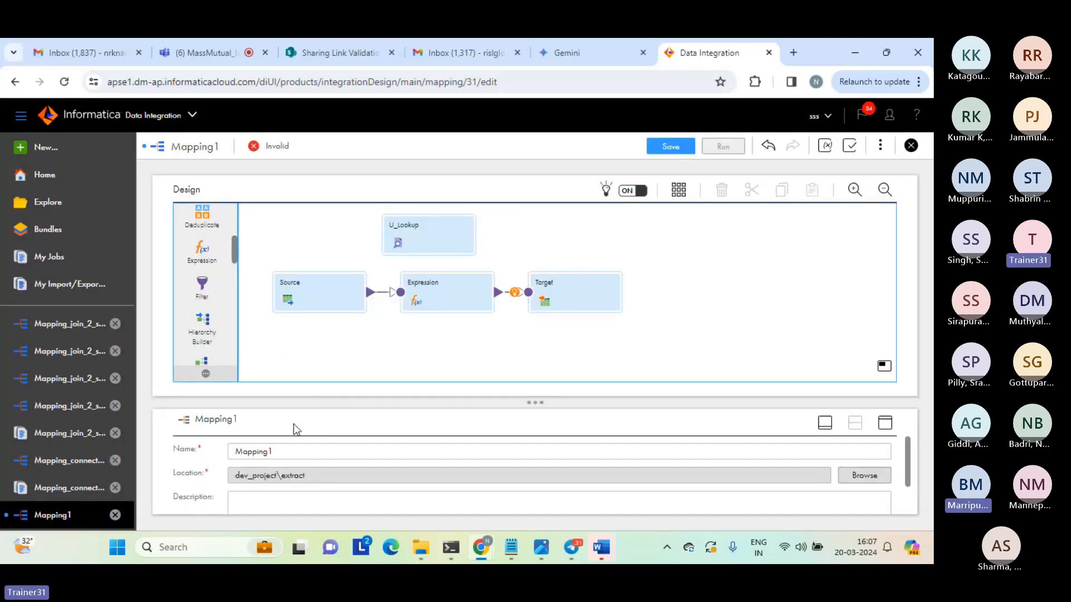
Check the Teams meeting, return to the mapping, and examine U_Lookup's general and advanced properties.
click(199, 52)
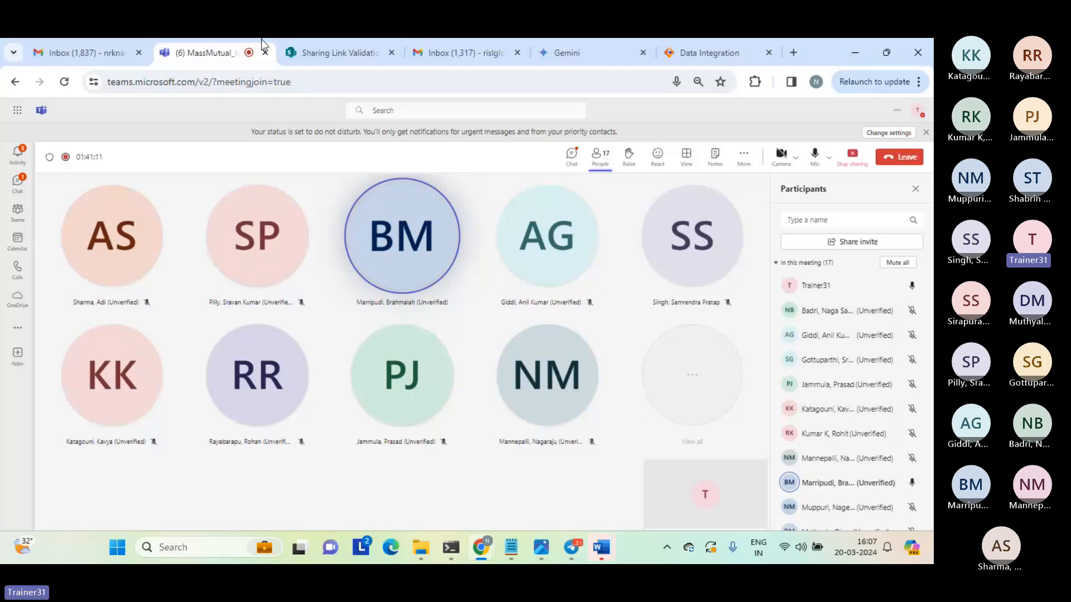
click(702, 55)
click(427, 236)
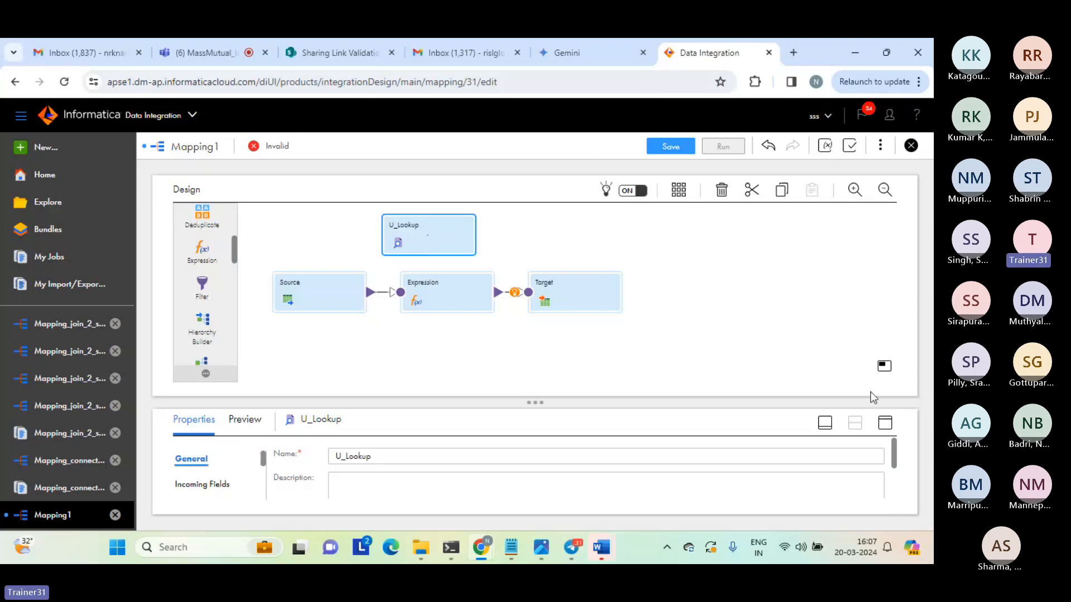
click(885, 423)
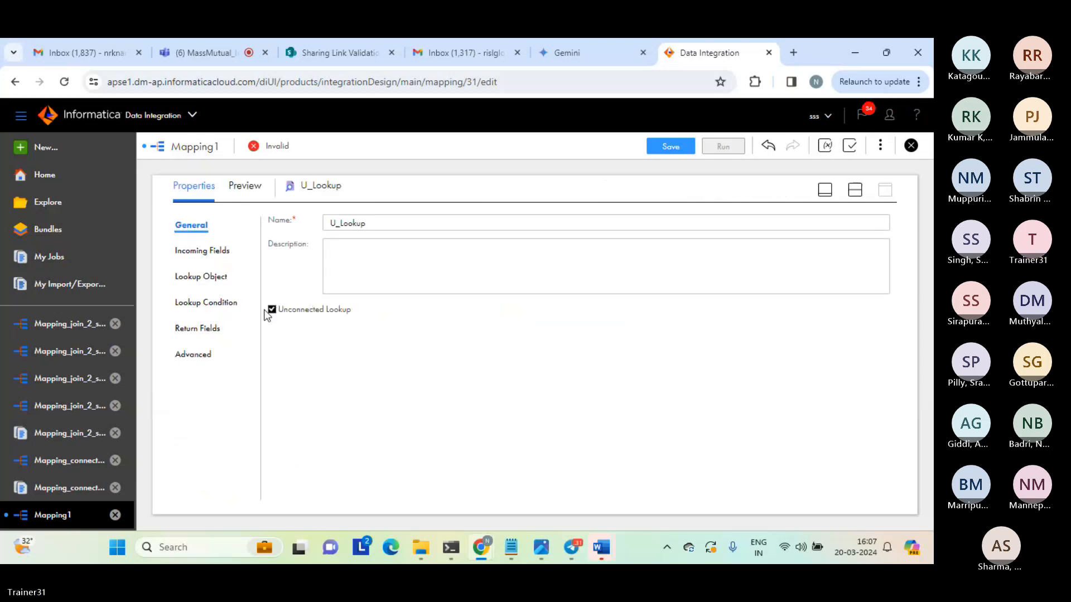
click(191, 356)
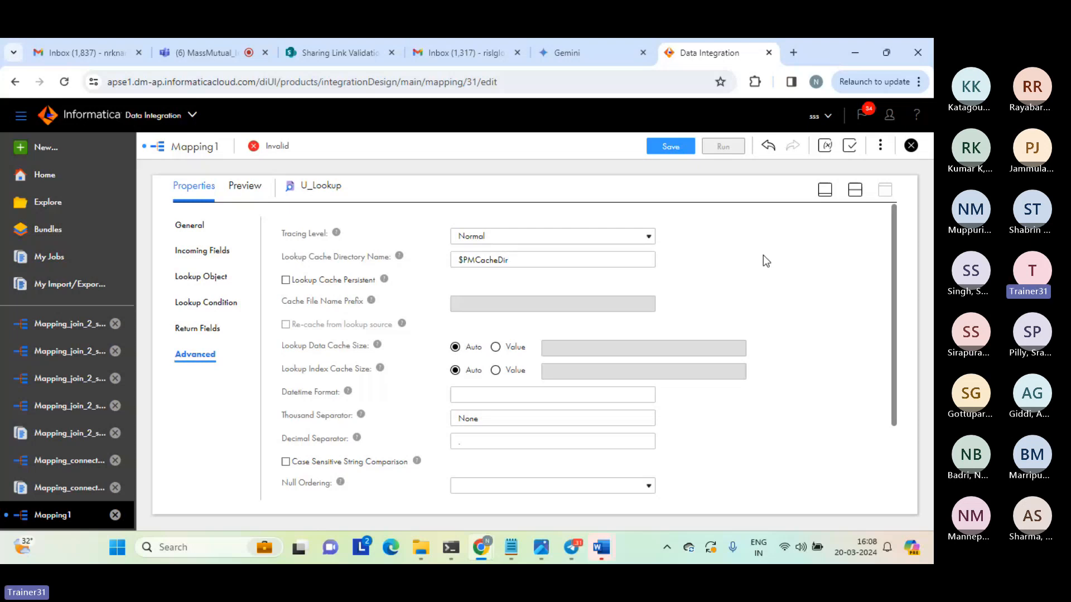
click(855, 196)
Glance at the Teams meeting, return to the mapping canvas, and save Mapping1.
click(209, 57)
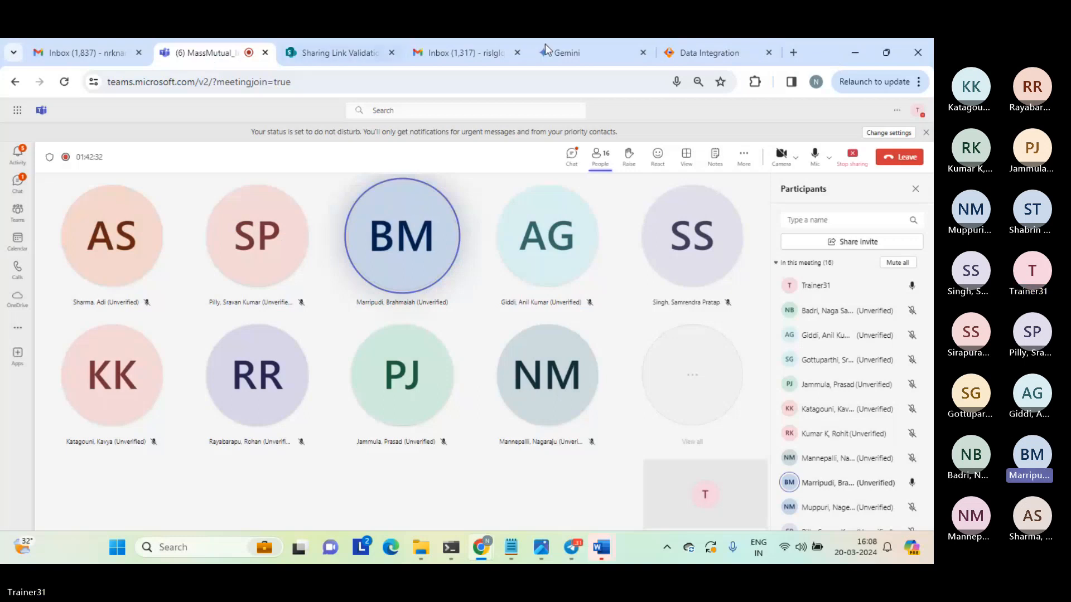
click(693, 50)
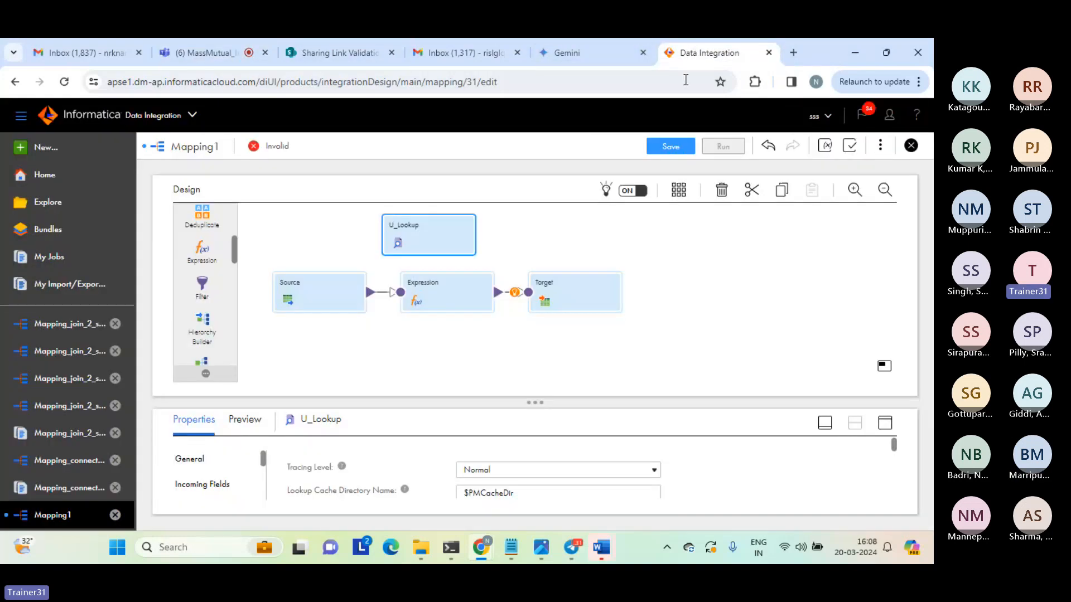
click(685, 284)
click(671, 148)
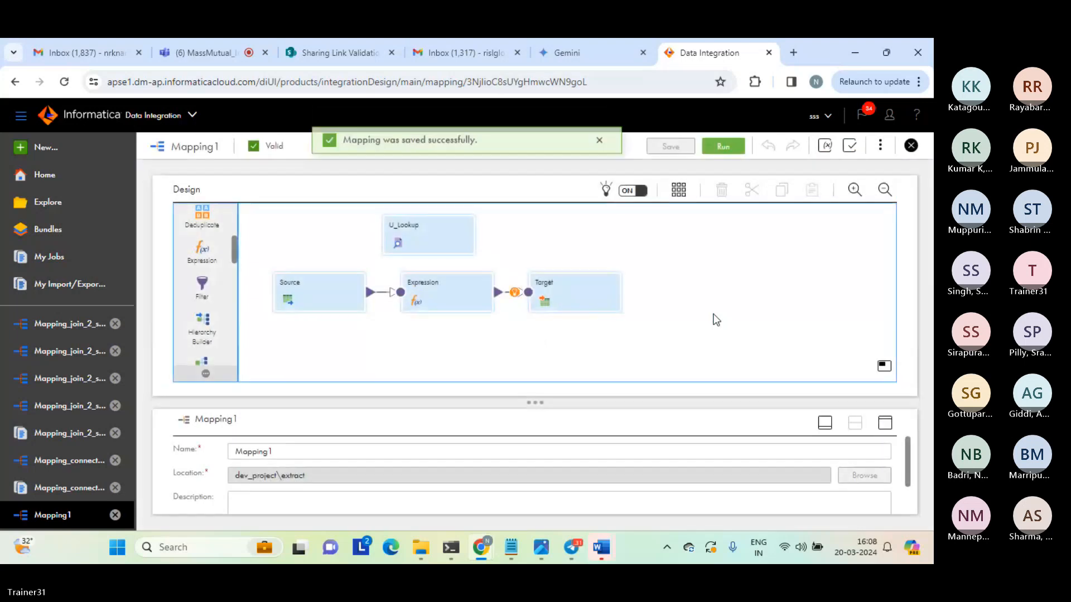
Run Mapping1 and check the job's status and processed row count in the refreshed jobs list.
click(599, 141)
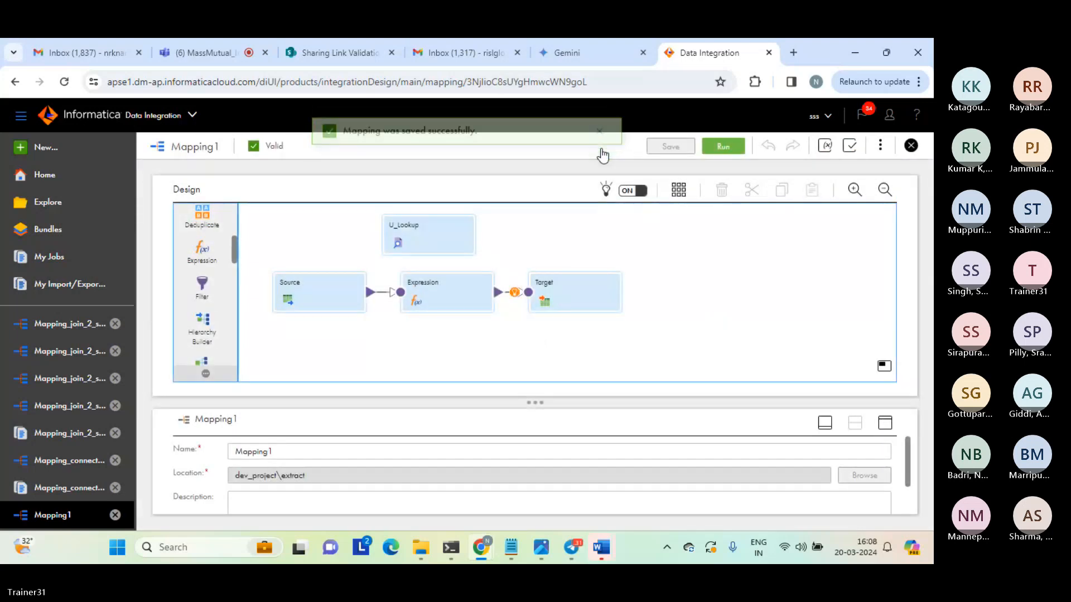
click(724, 147)
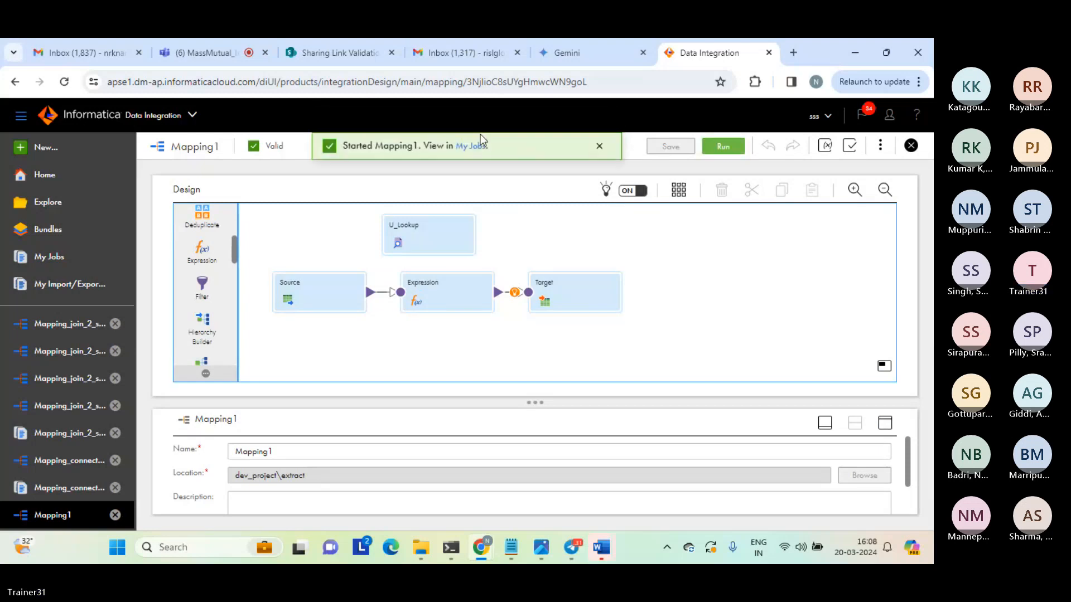
click(471, 148)
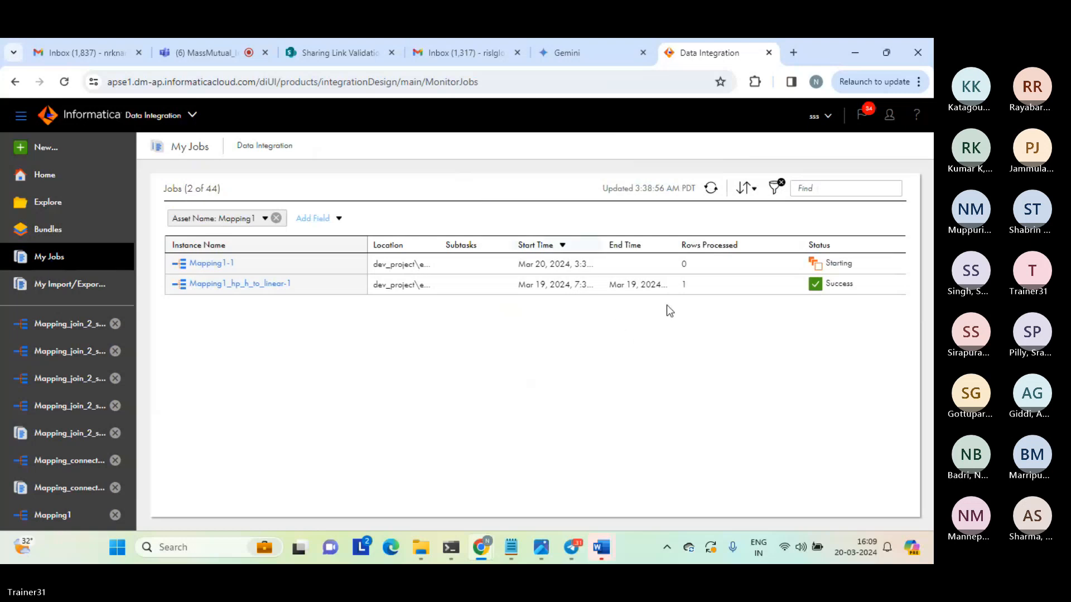
click(711, 189)
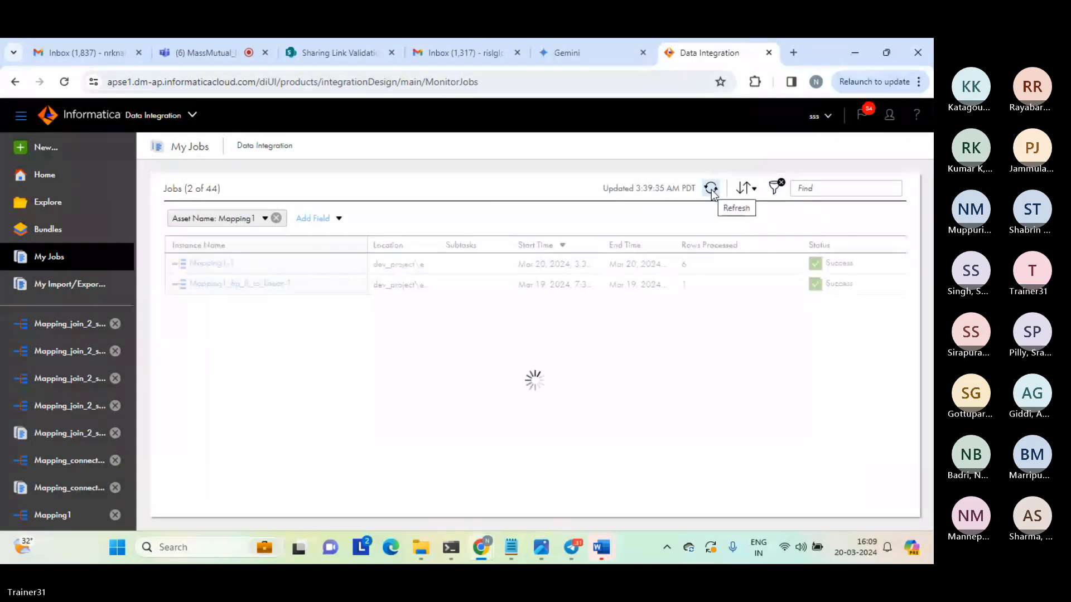
double_click(684, 265)
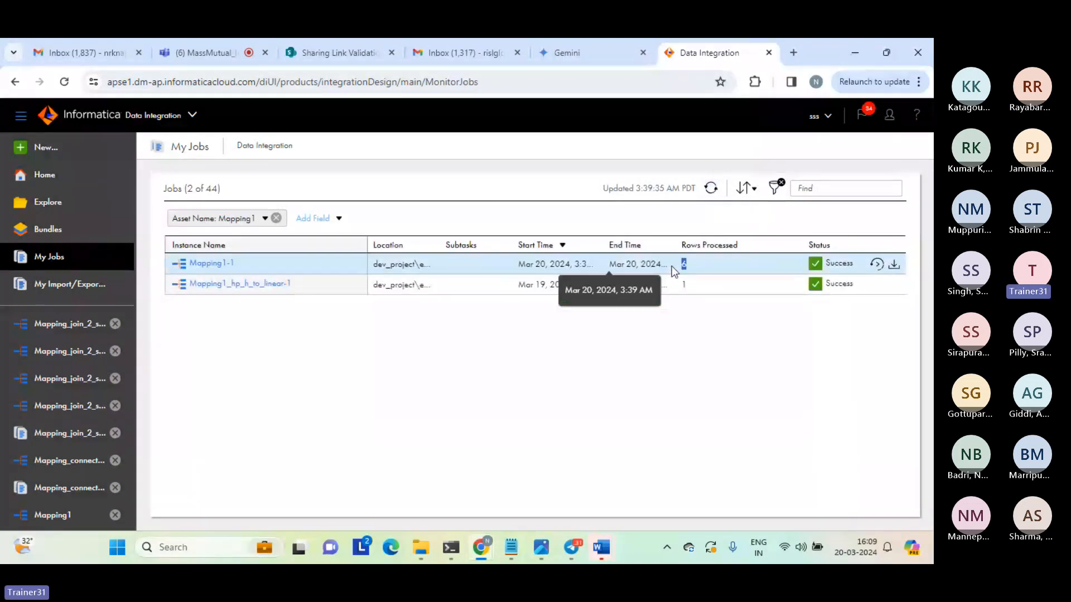
click(512, 363)
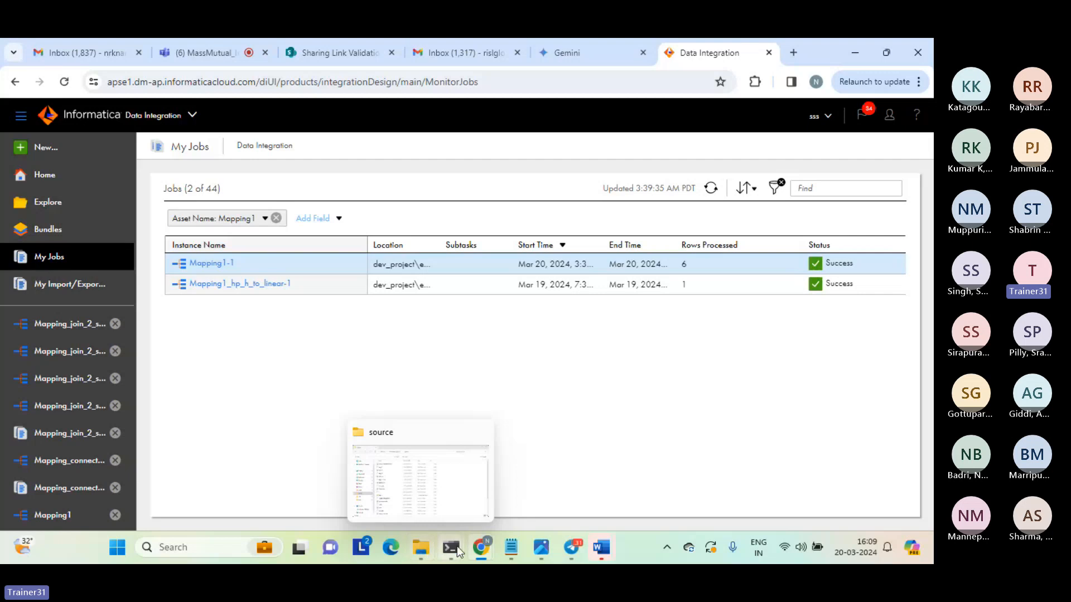
Switch to File Explorer and open the lookup_unconnected_result text file from the target folder.
mouse_move(421, 546)
click(414, 476)
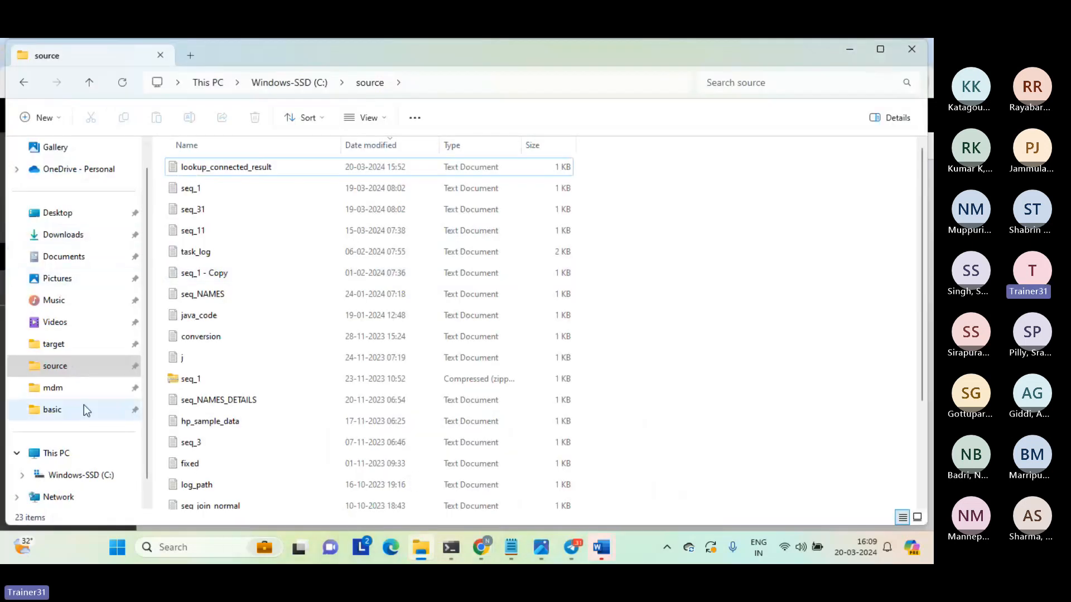
click(50, 348)
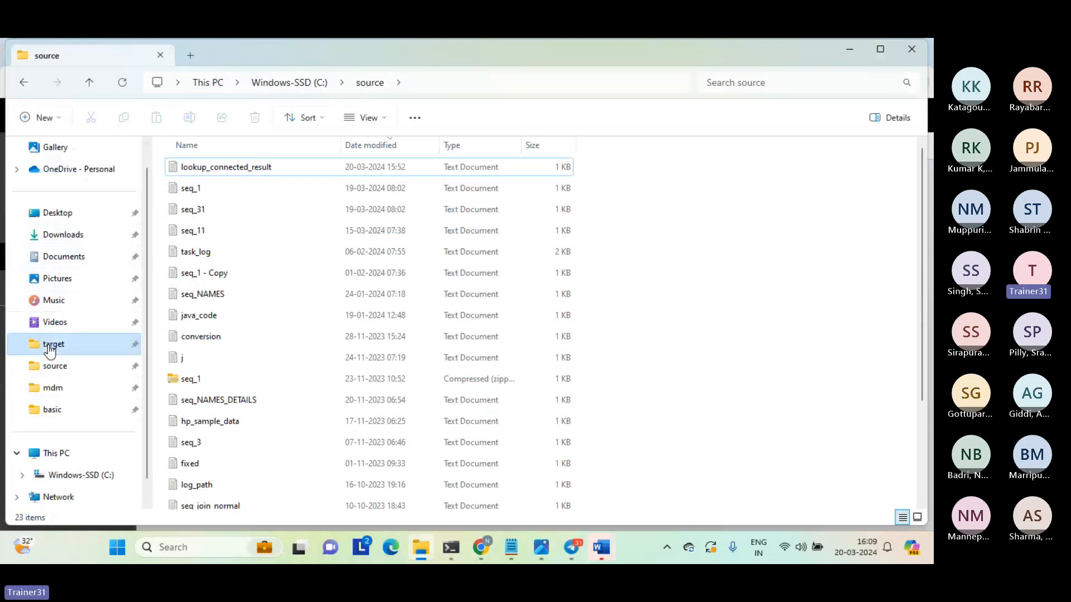
double_click(239, 171)
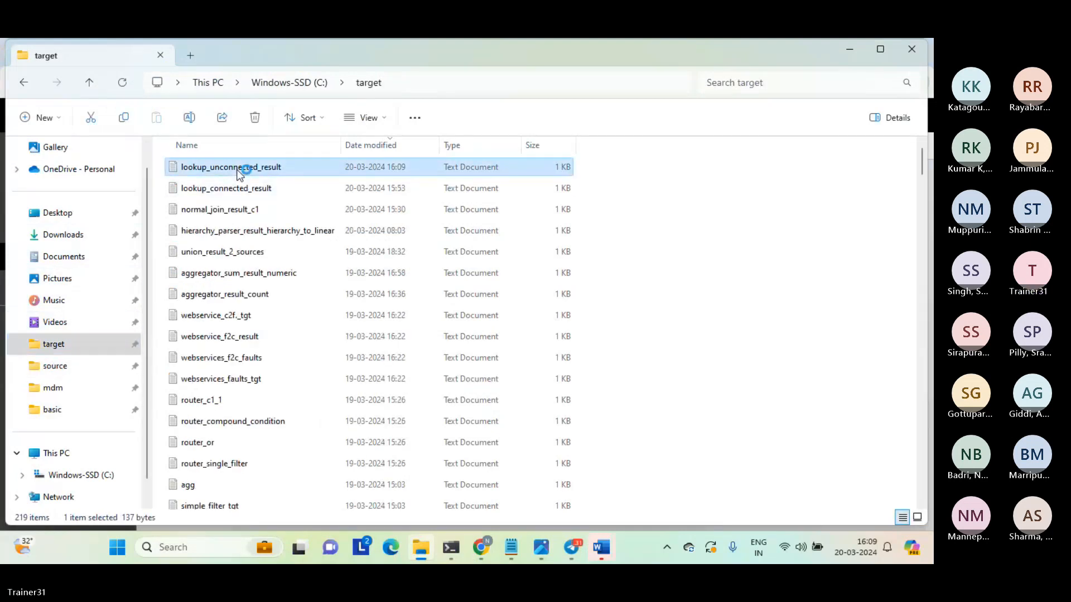
click(257, 254)
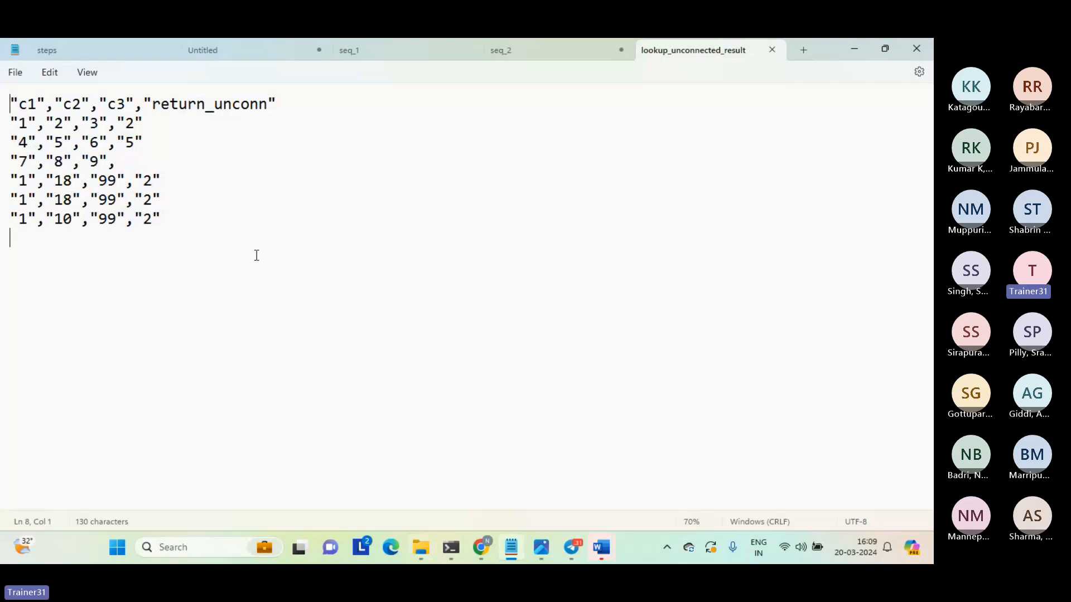
Examine the rows in lookup_unconnected_result, comparing return_unconn values for matched and unmatched records.
drag(159, 139, 10, 121)
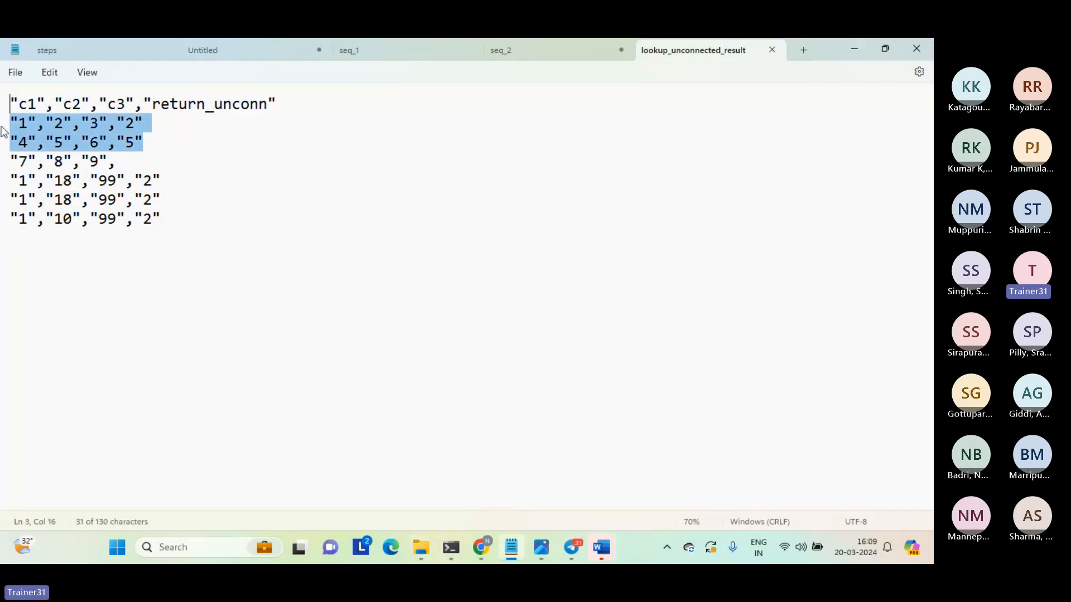
drag(186, 218, 4, 187)
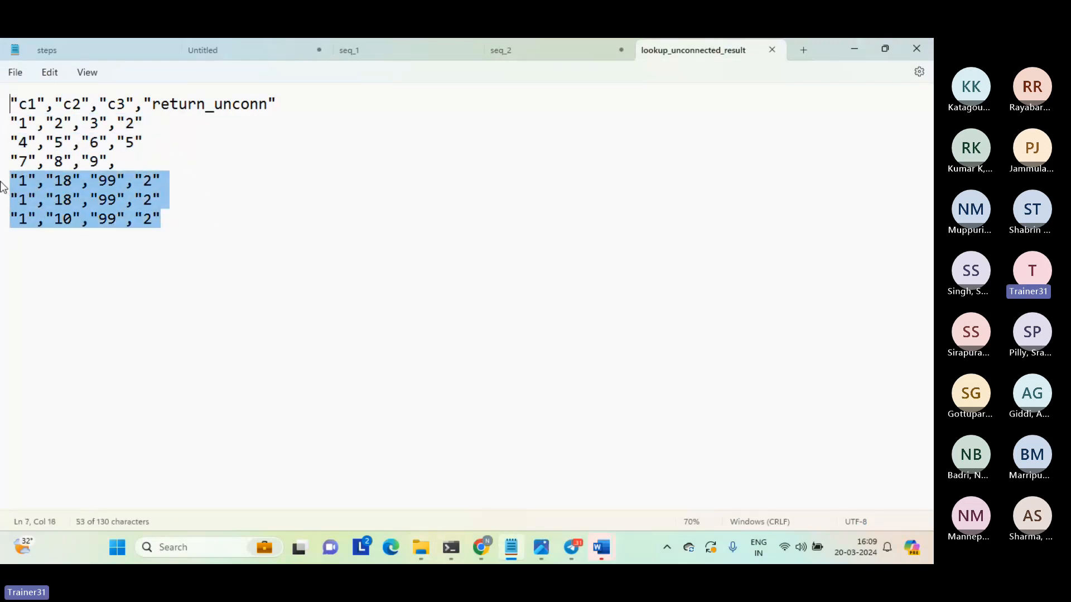
drag(118, 161, 5, 162)
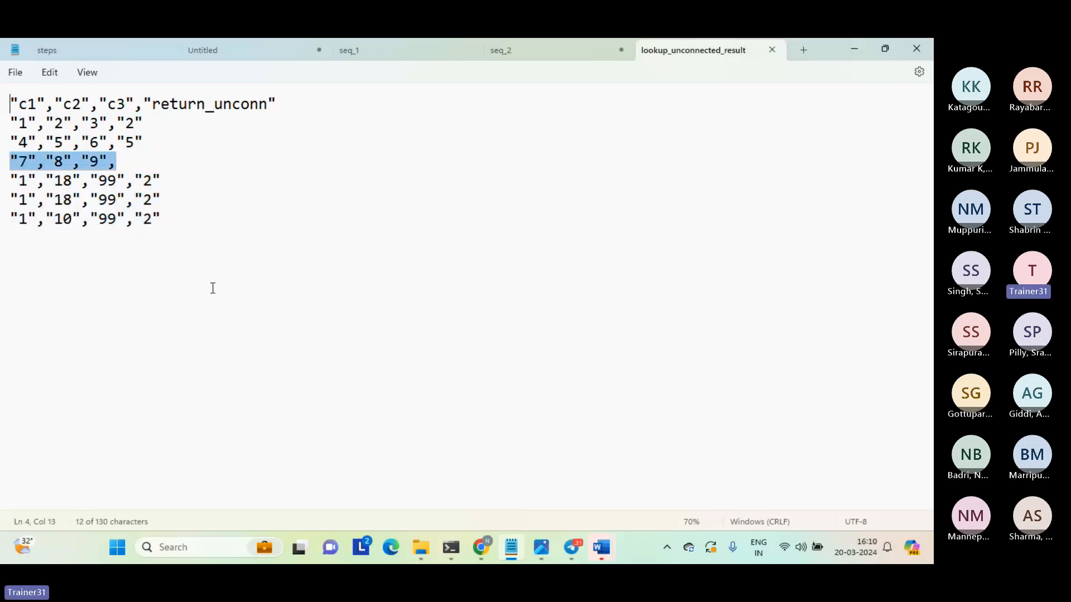
drag(213, 287, 2, 160)
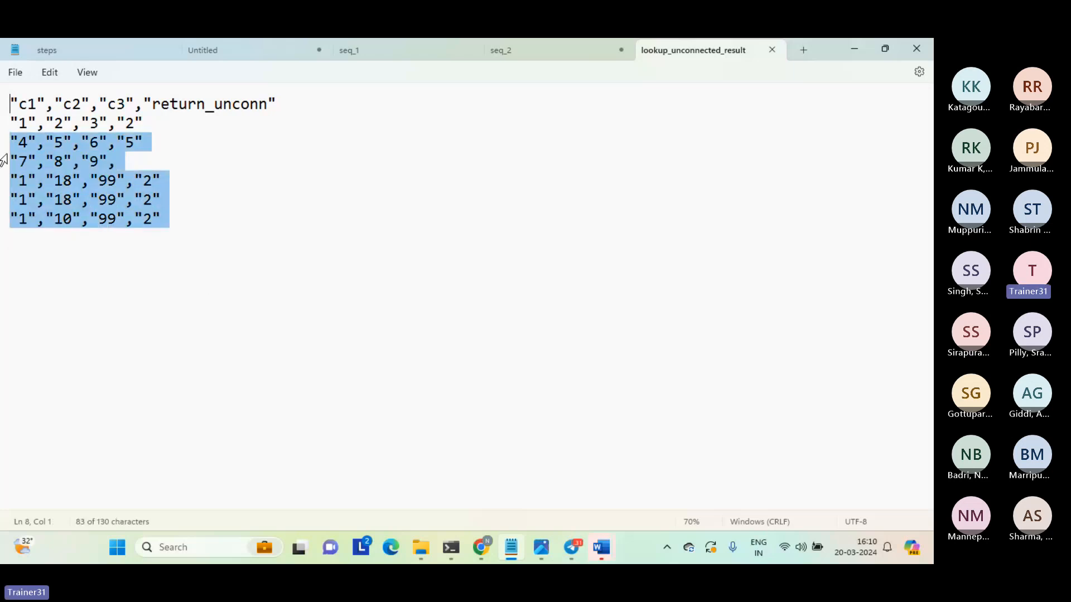
click(254, 263)
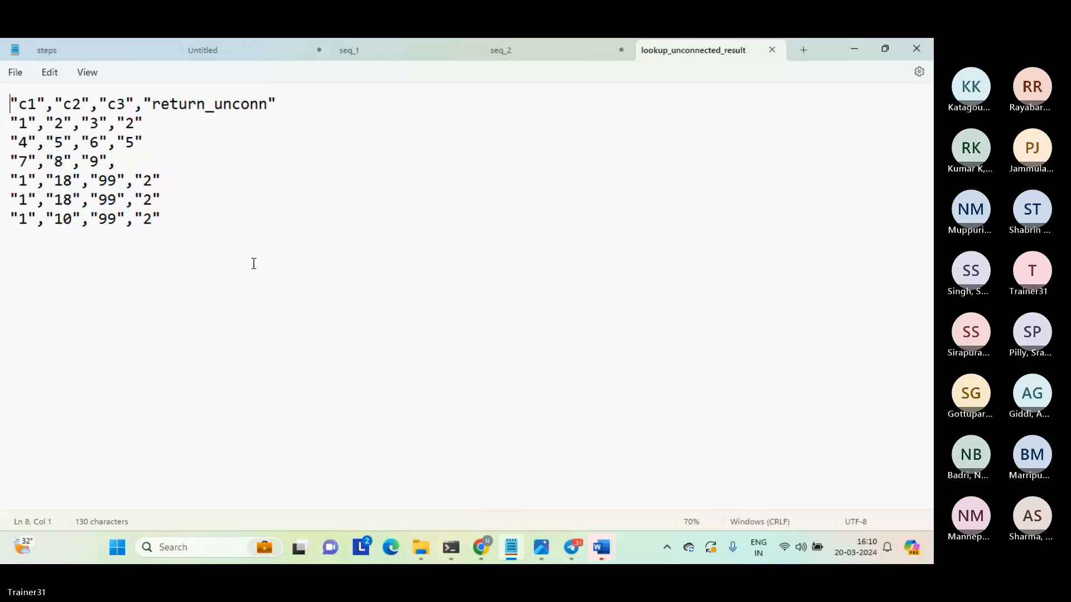
drag(121, 124, 147, 142)
drag(144, 180, 178, 199)
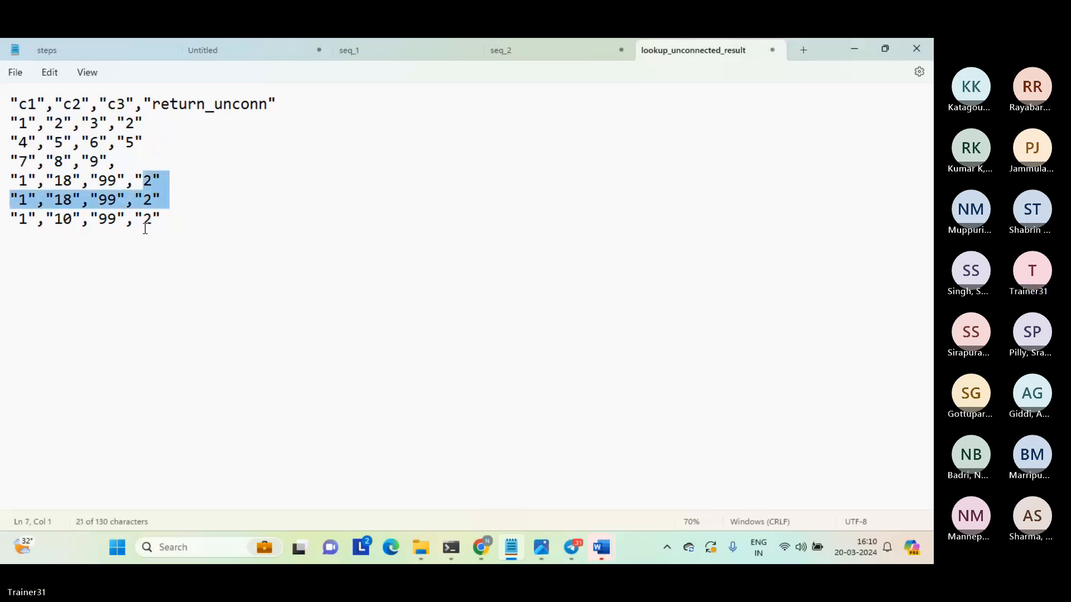
click(156, 246)
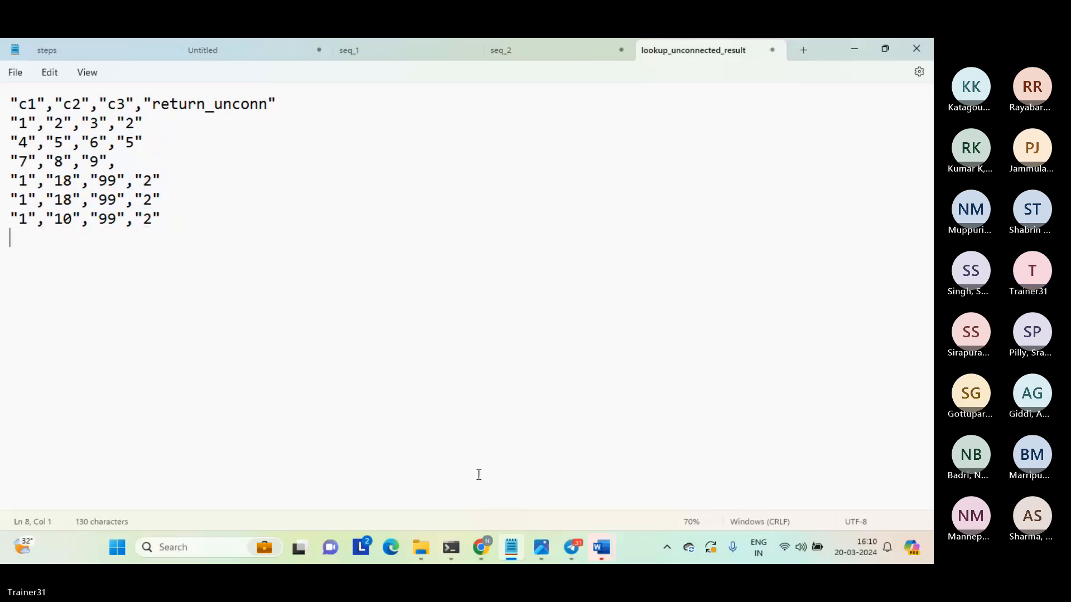
Return to Data Integration in Chrome and view the available new asset types without creating one.
mouse_move(481, 547)
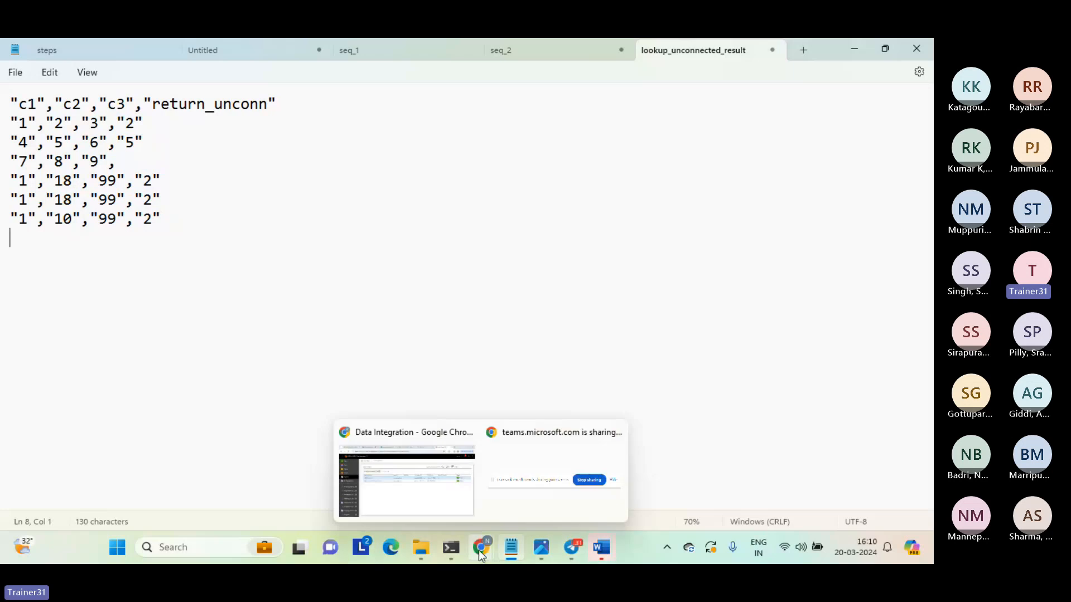
click(447, 500)
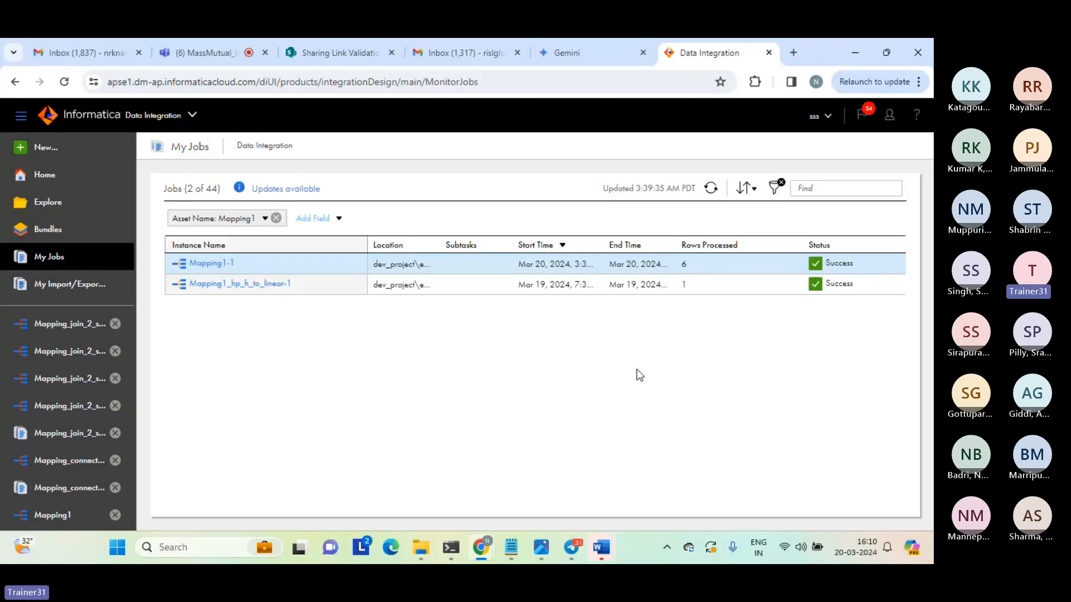
click(48, 151)
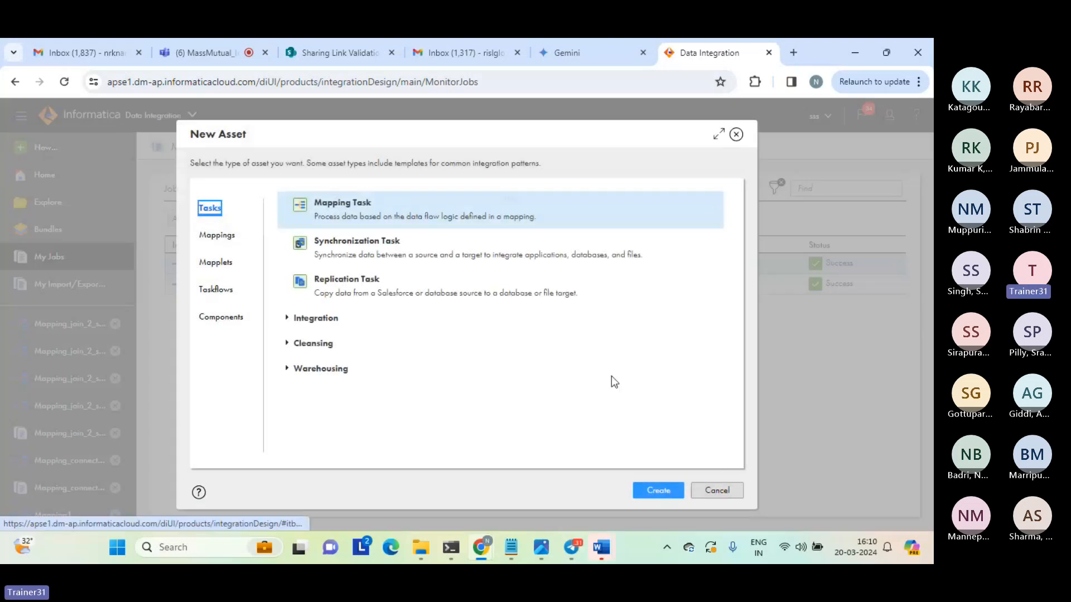
click(715, 491)
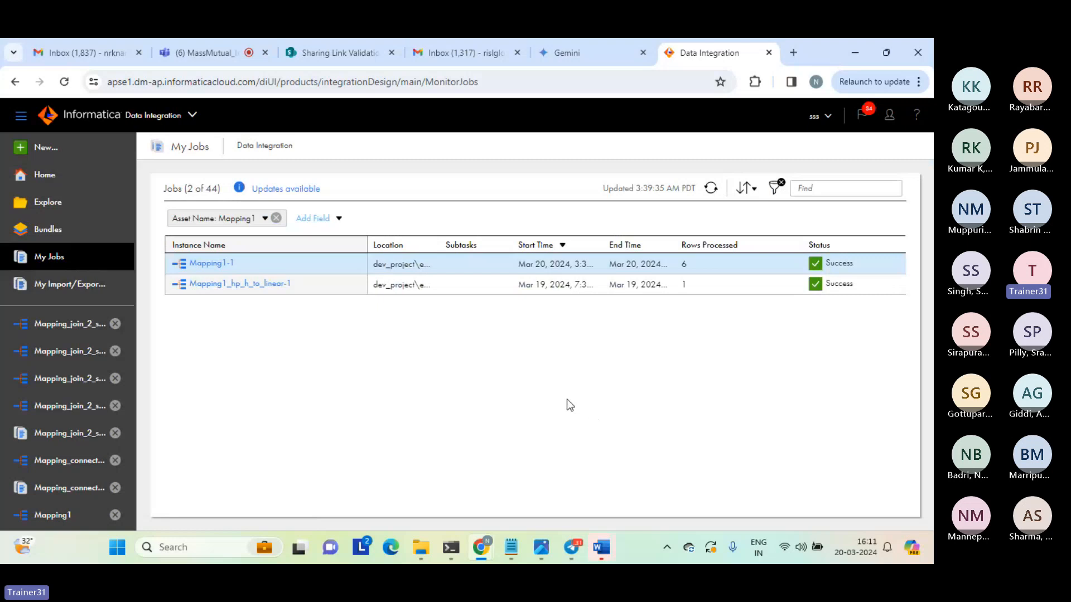
Switch to the Teams meeting and mute the microphone.
click(206, 52)
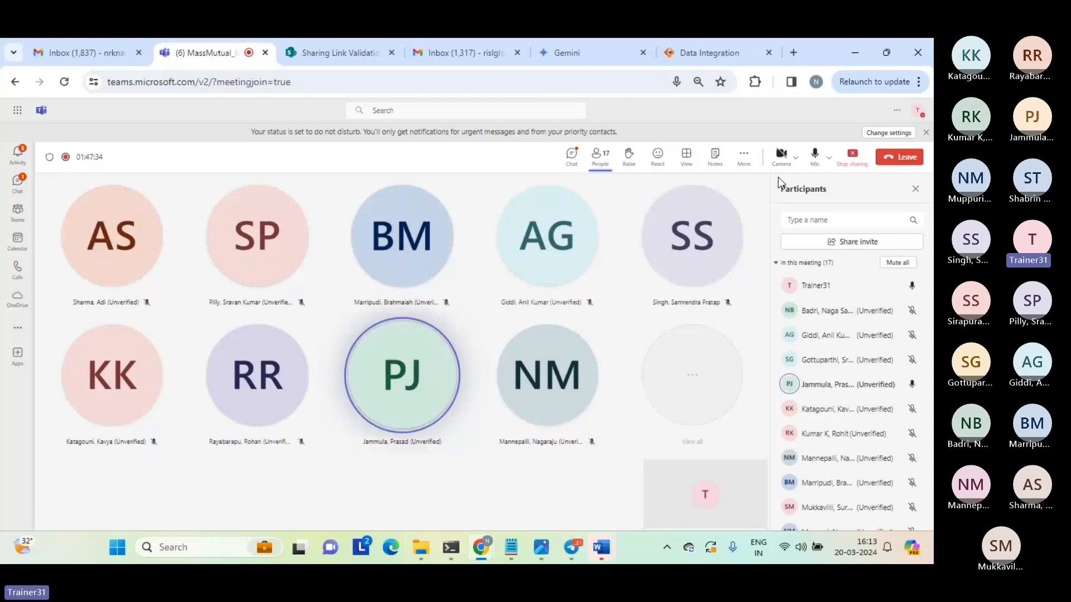
click(814, 157)
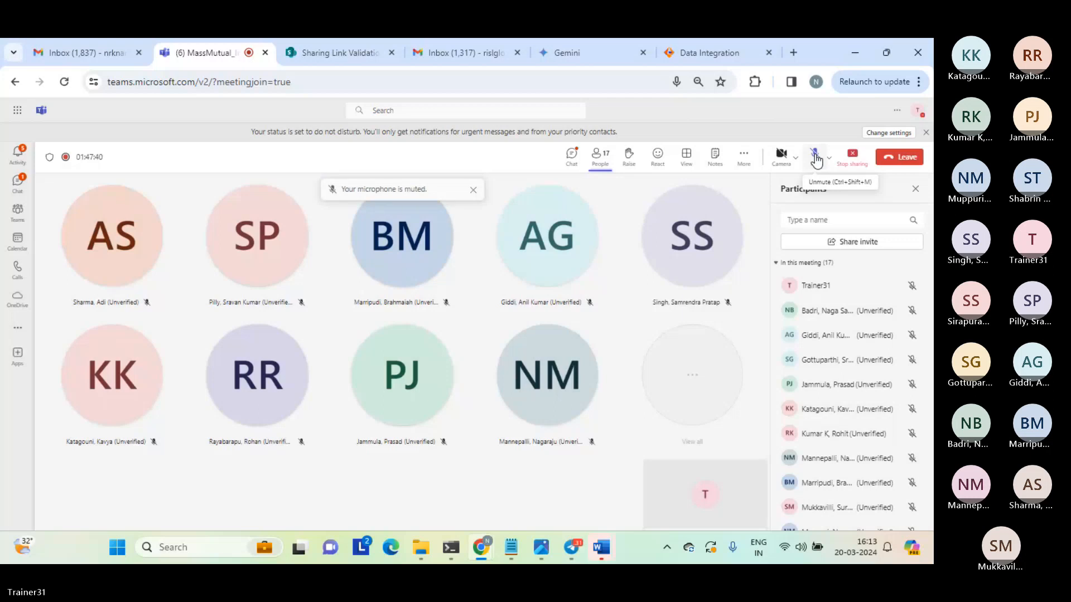
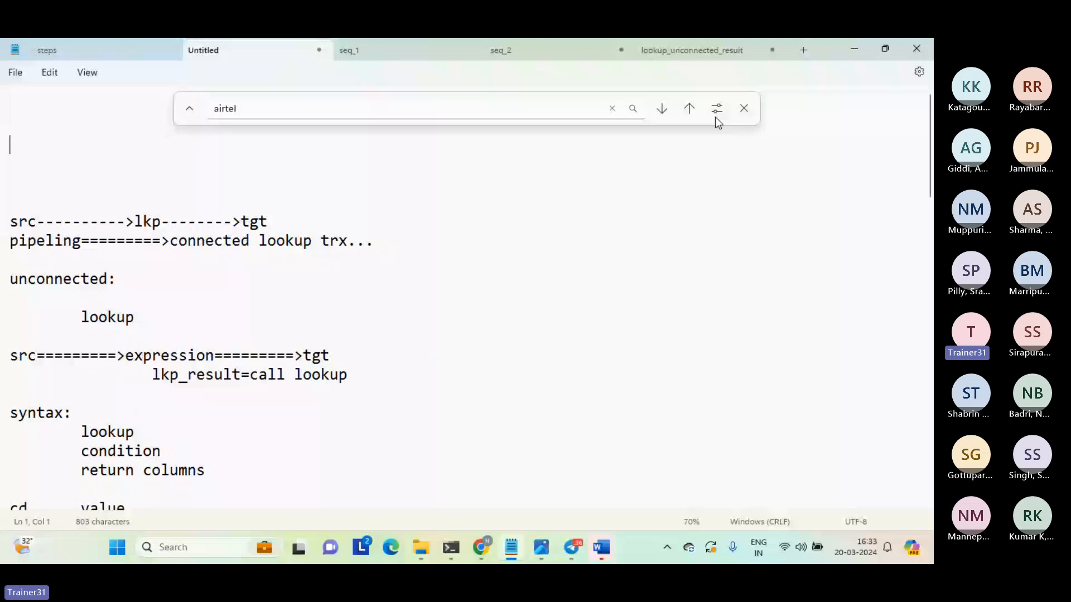
Start an "xml" note at the top of the document with "read" and "xml data or something else" indented beneath it.
key(Escape)
text(xml)
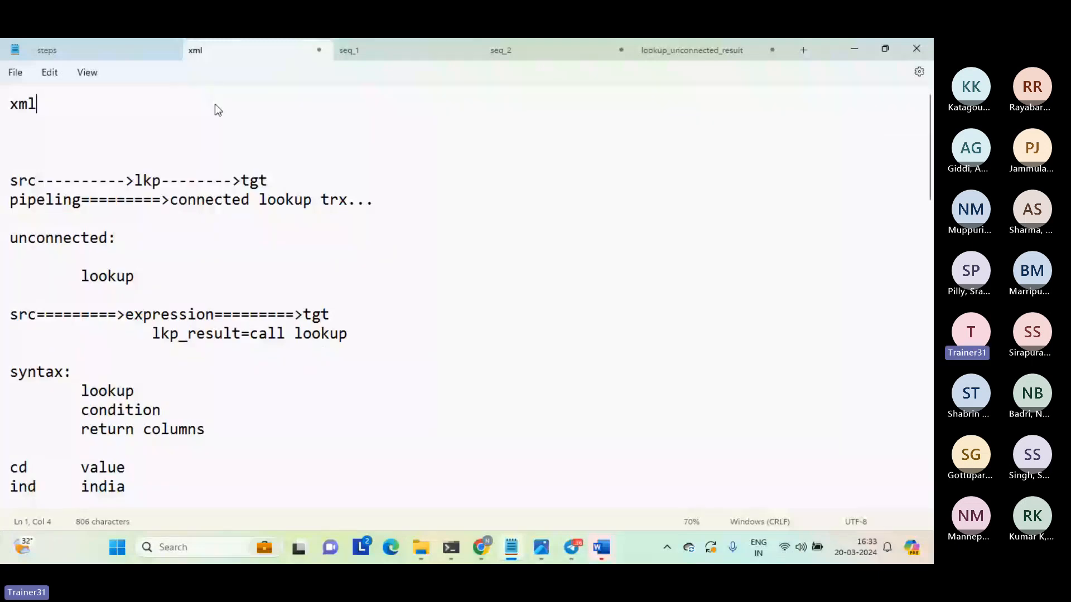
key(Return)
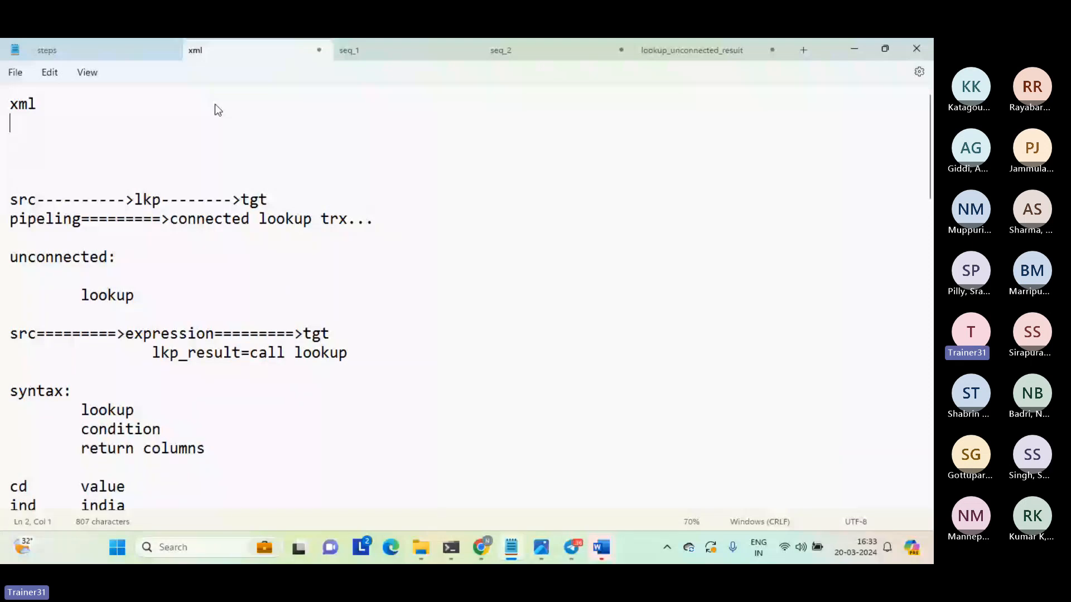
key(Tab)
text(read)
key(Return)
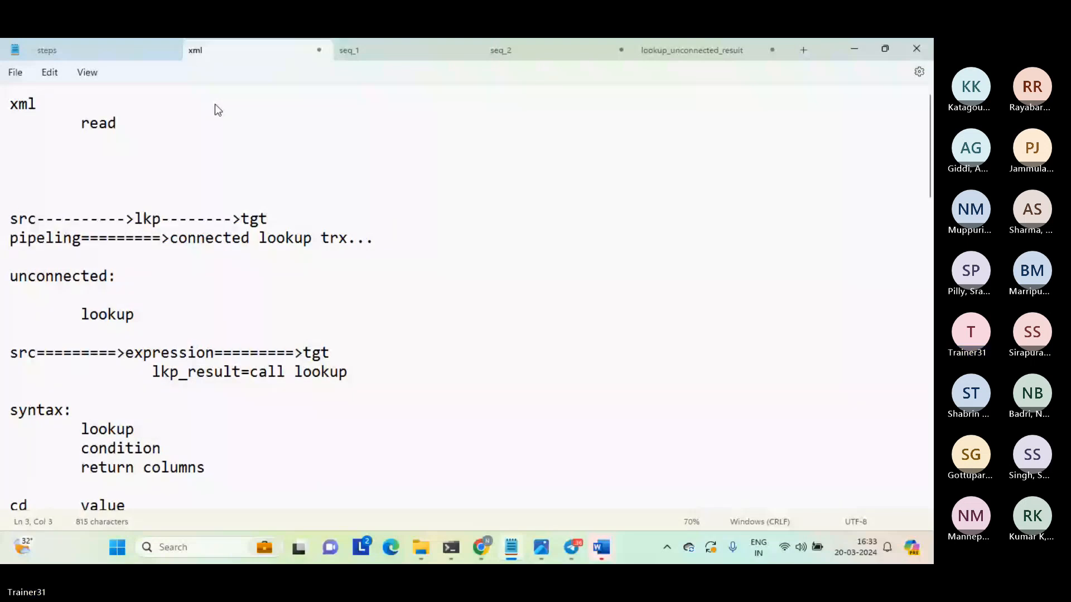
text(xml data )
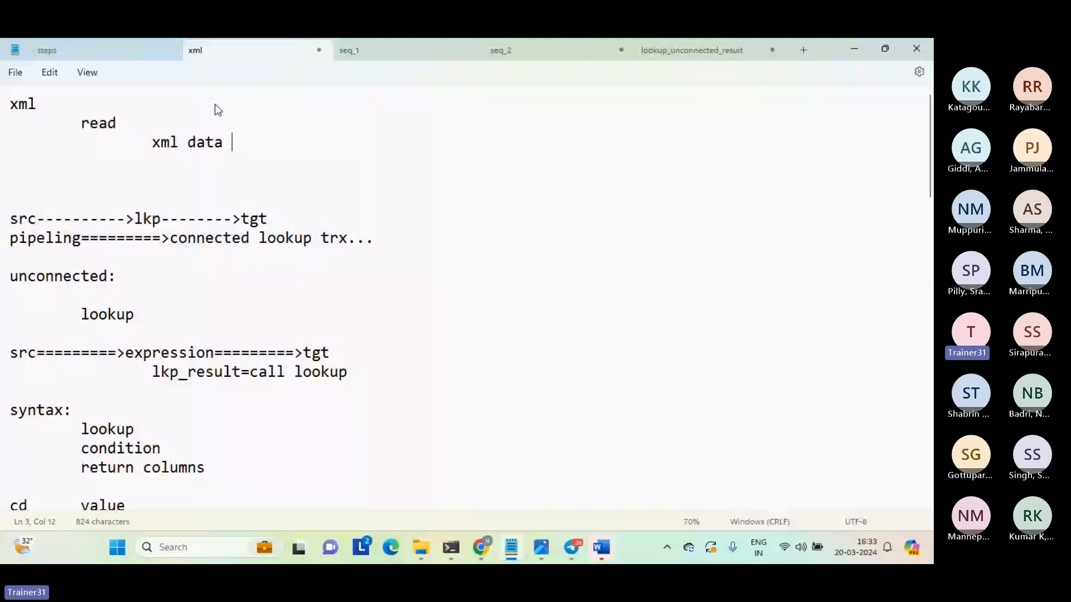
text(or something else)
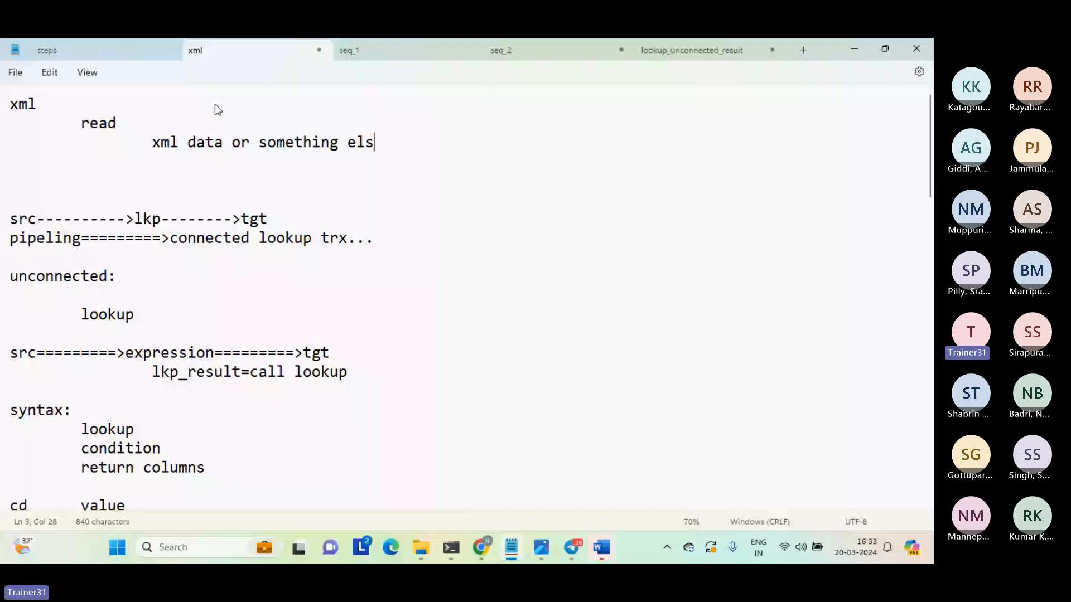
key(Return)
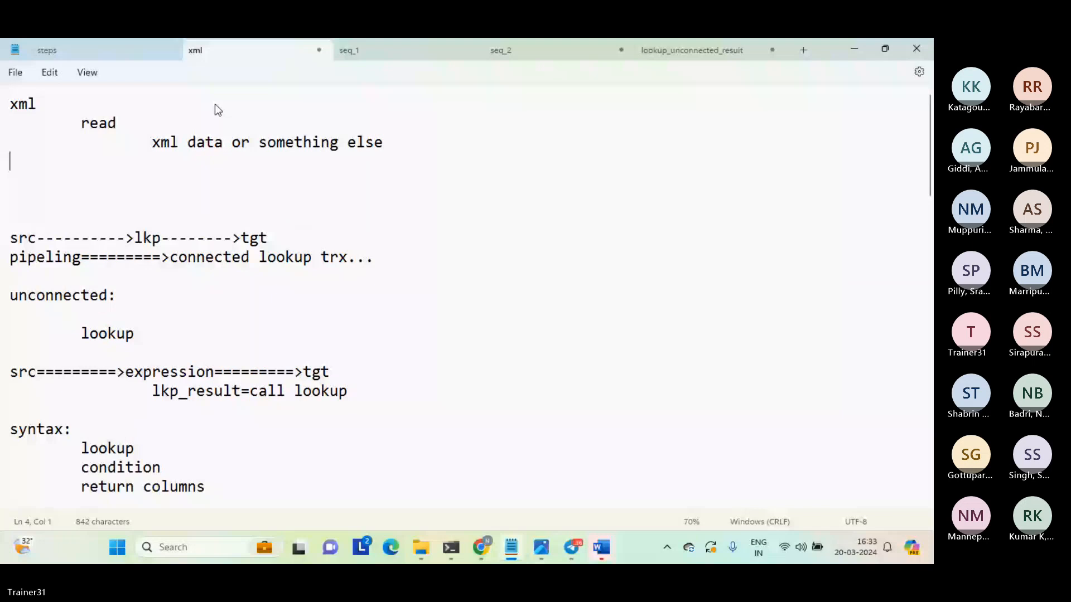
Add the double-indented line "xsd - xml schema definition" below the xml data line.
key(Tab)
key(Tab)
text(xsd)
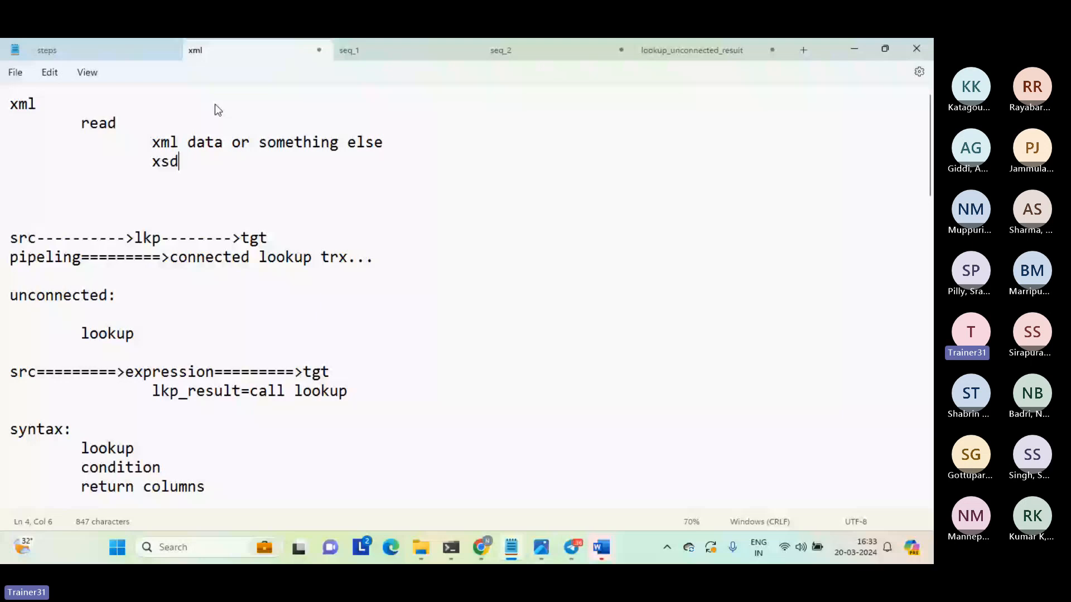
text( - xml sche)
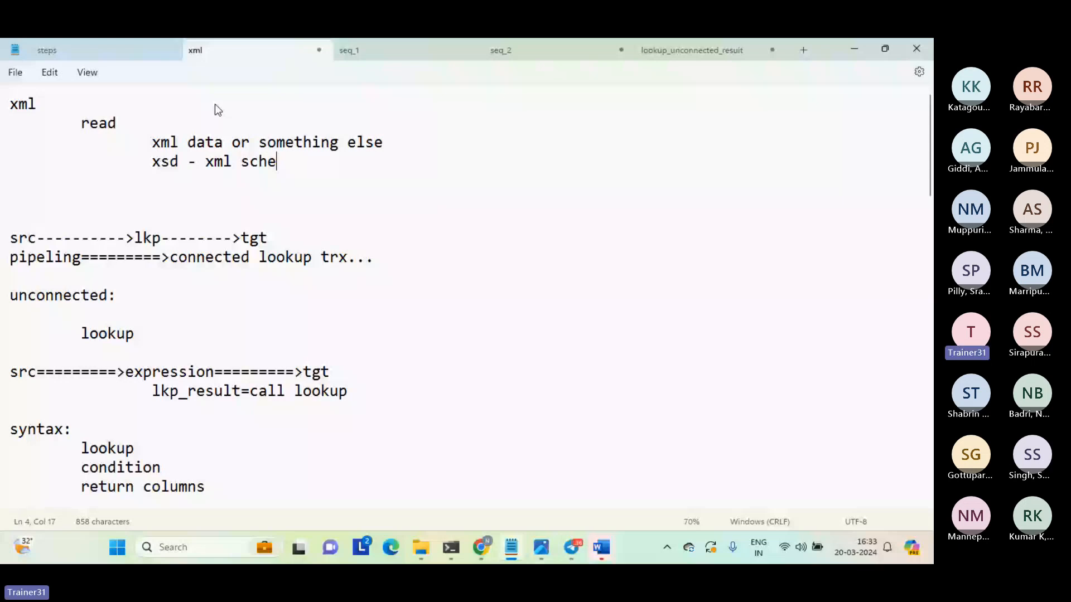
text(ma definition)
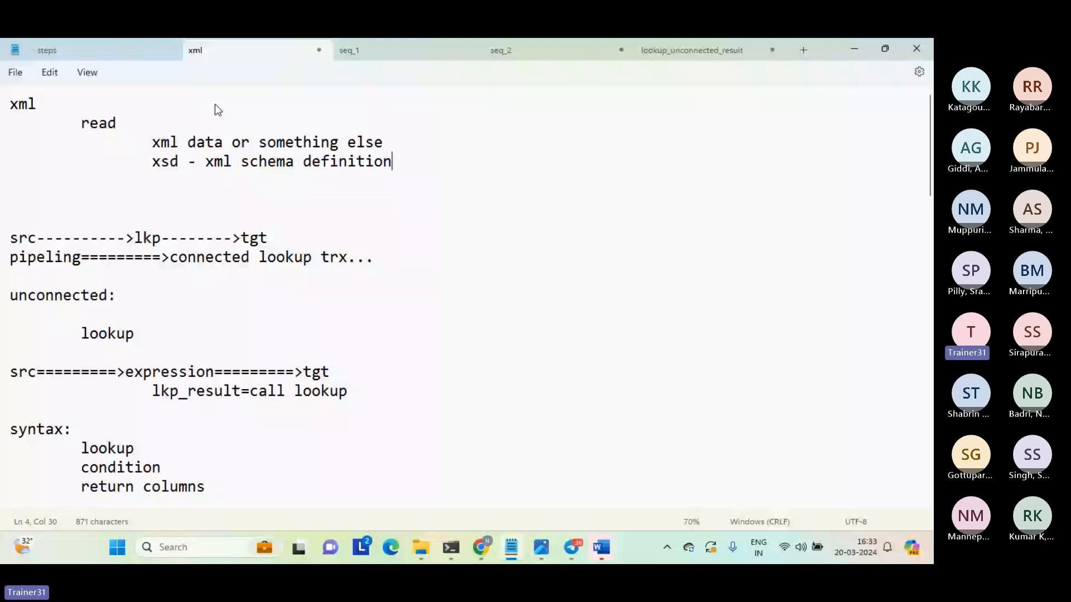
Add the double-indented line "wsdl - webservices def language..." below the xsd line.
key(Return)
key(Tab)
key(Tab)
text(wsdl)
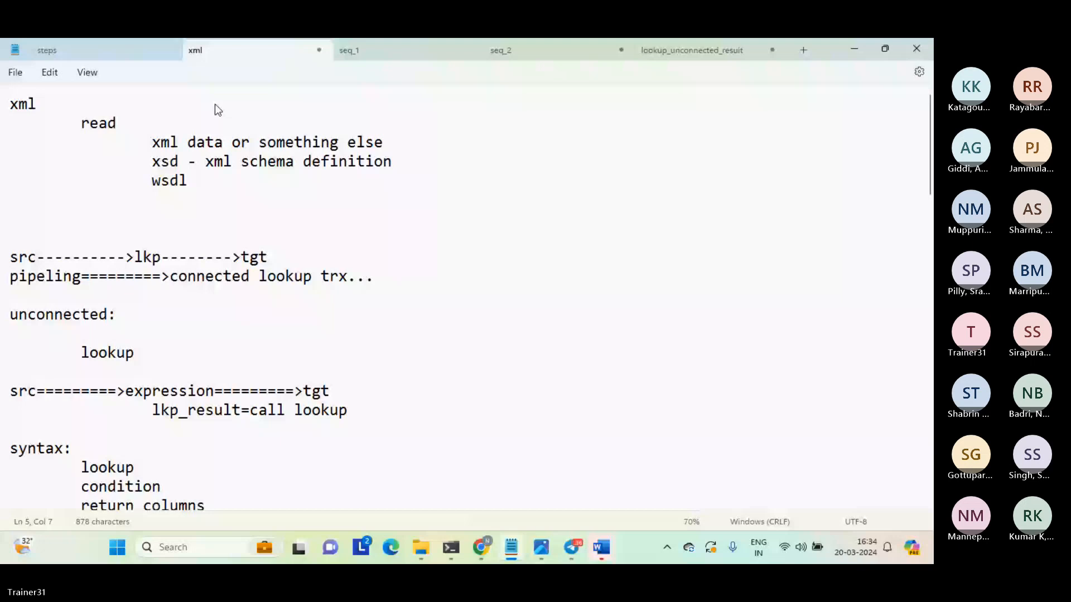
text( - webs)
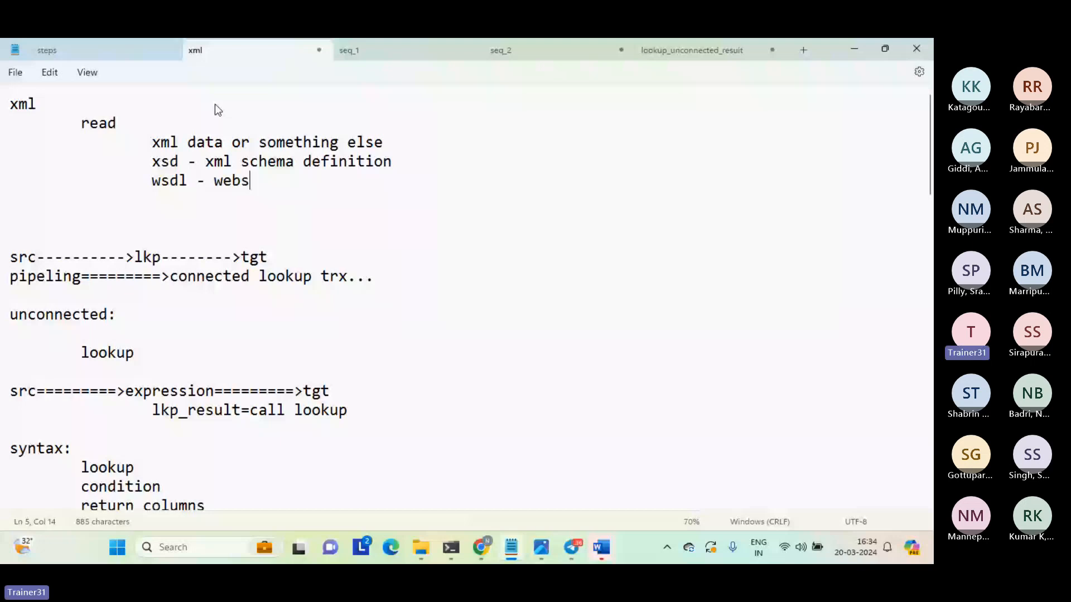
text(ervices def language)
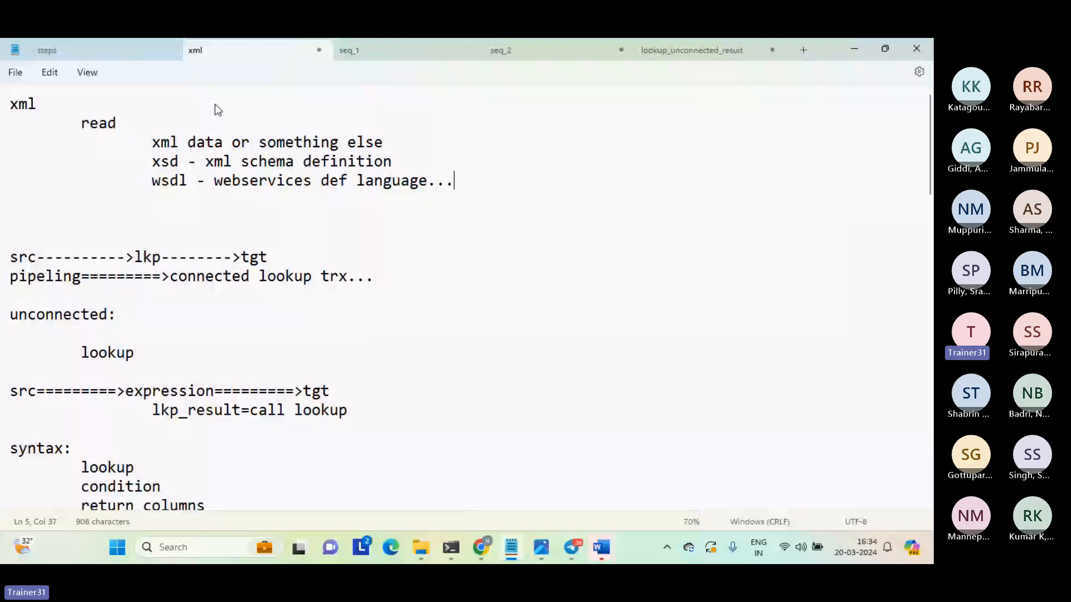
text(...)
Complete the read list with the double-indented entries "xml" and "json..".
key(Return)
key(Tab)
key(Tab)
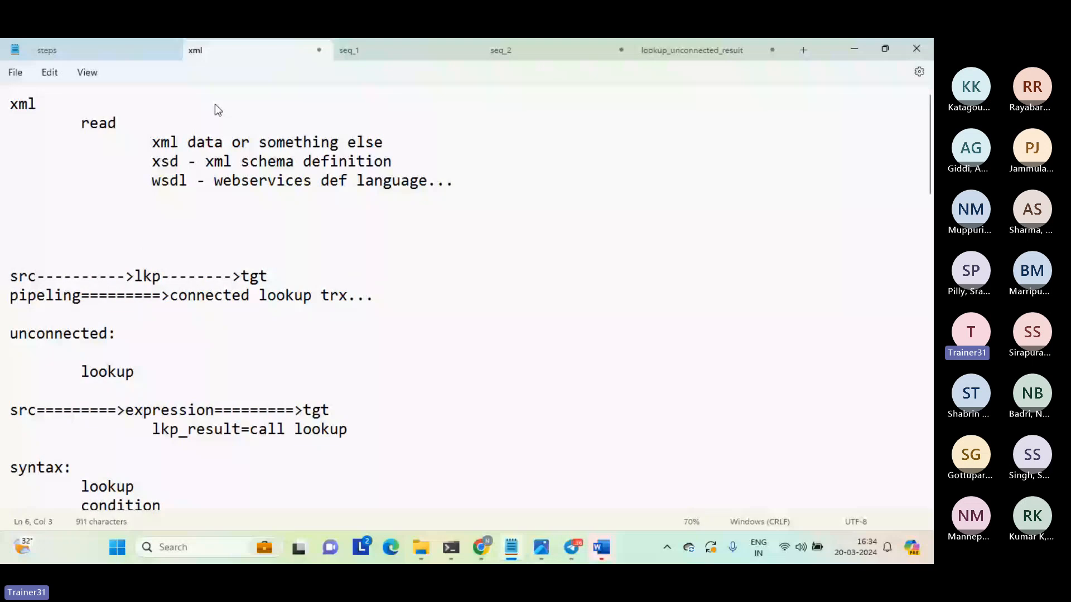
text(xml)
key(Return)
key(Tab)
key(Tab)
text(json.)
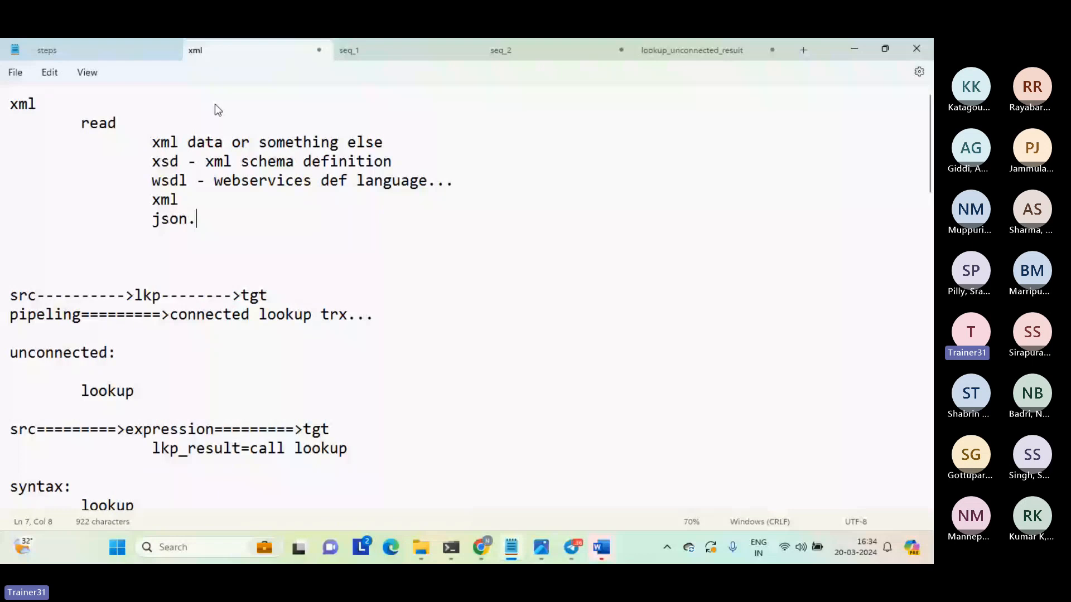
text(.)
key(Return)
Highlight the lines from xsd to json, followed by the words "xml data" in the line above.
click(15, 165)
key(shift+Down)
key(shift+Down)
key(shift+Down)
key(shift+Down)
key(shift+Down)
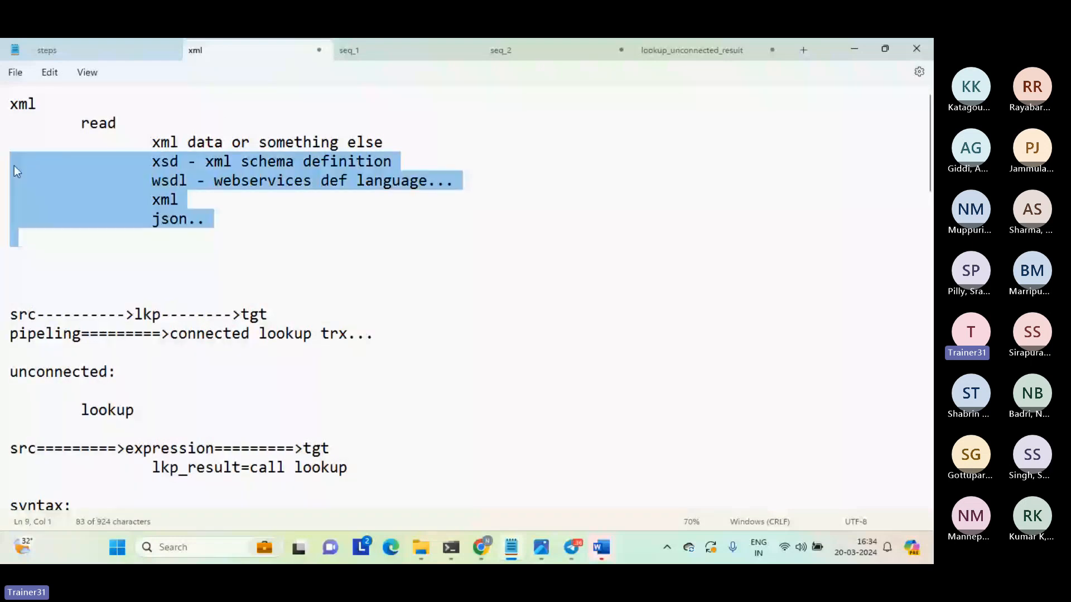
drag(152, 143, 224, 146)
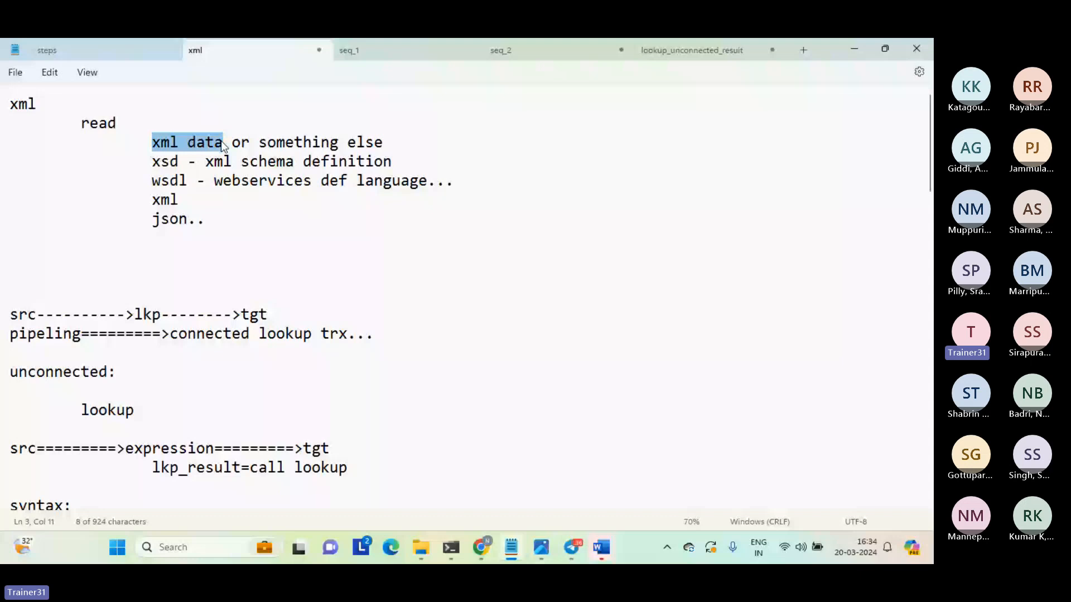
Below the read list, add an "xsd:" section with "create xsd" indented and "xml data" indented one level deeper.
click(184, 264)
key(Return)
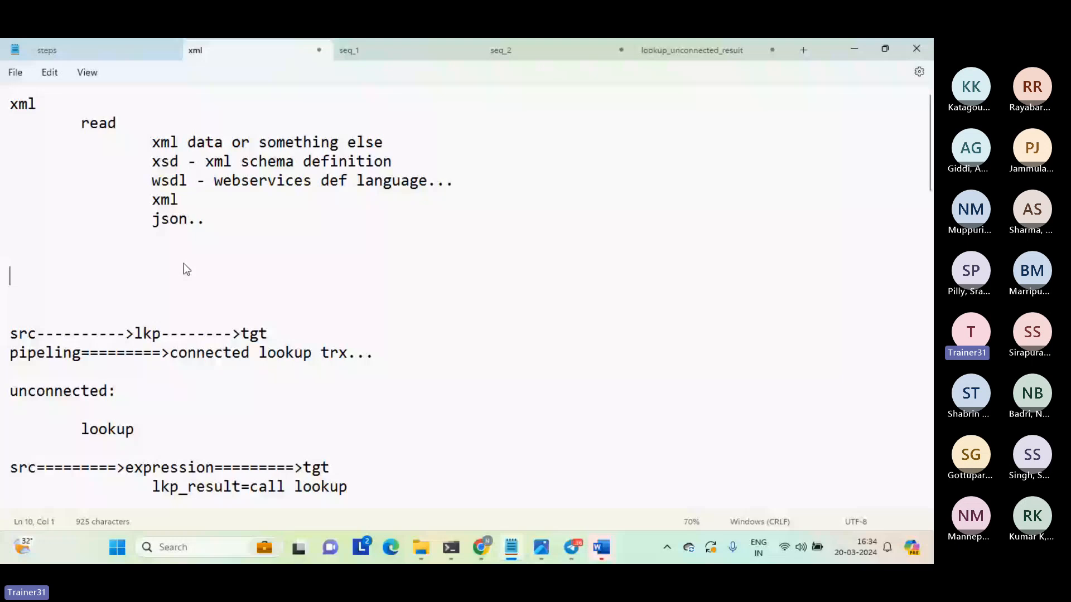
text(xsd:)
key(Return)
key(Tab)
text(create )
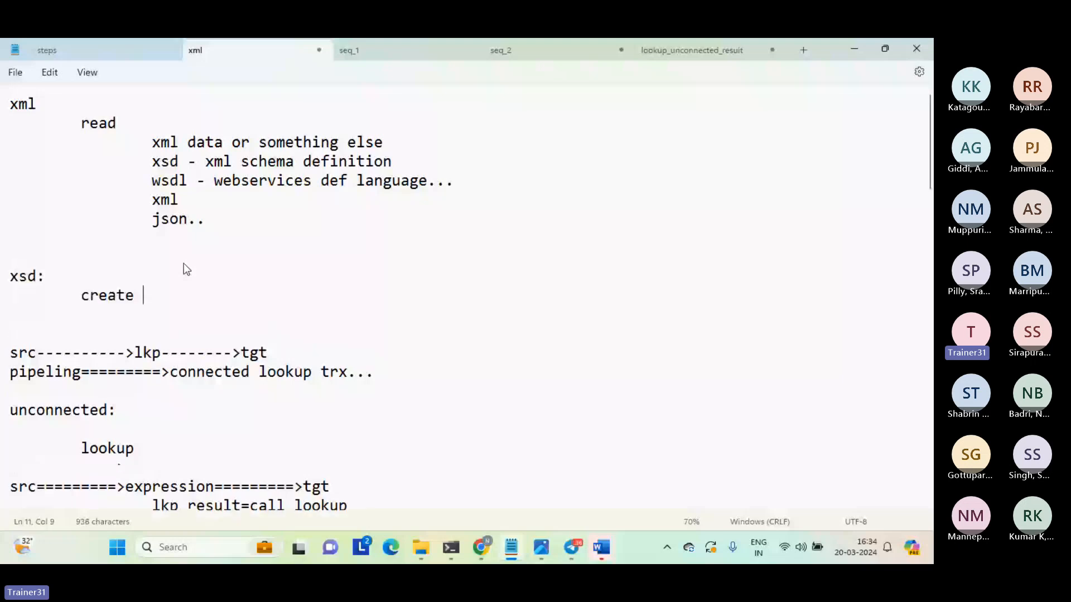
text(xsd)
key(Return)
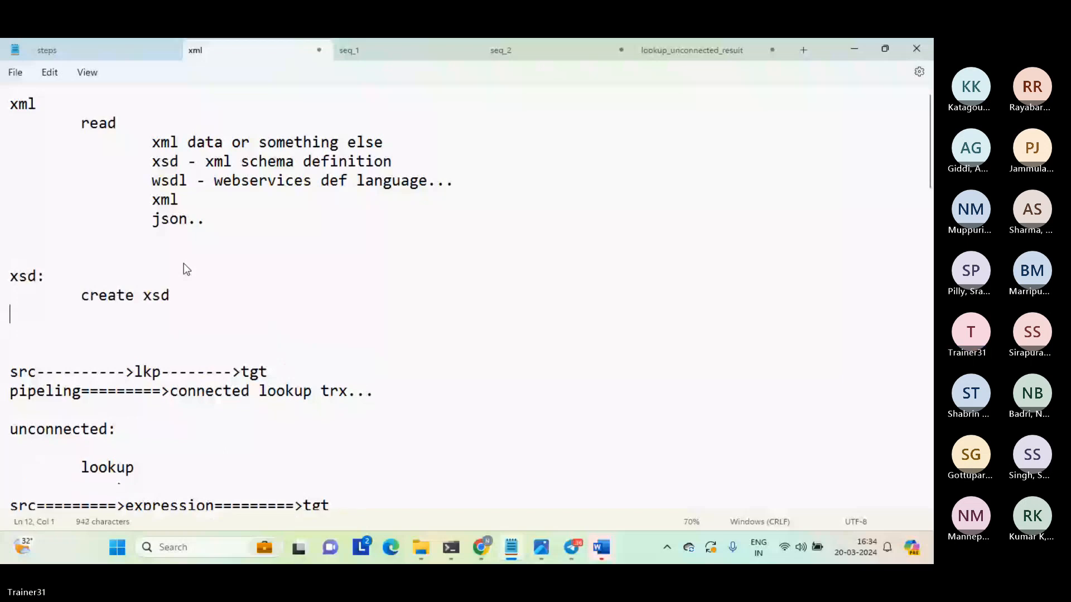
key(Tab)
key(Tab)
text(xm)
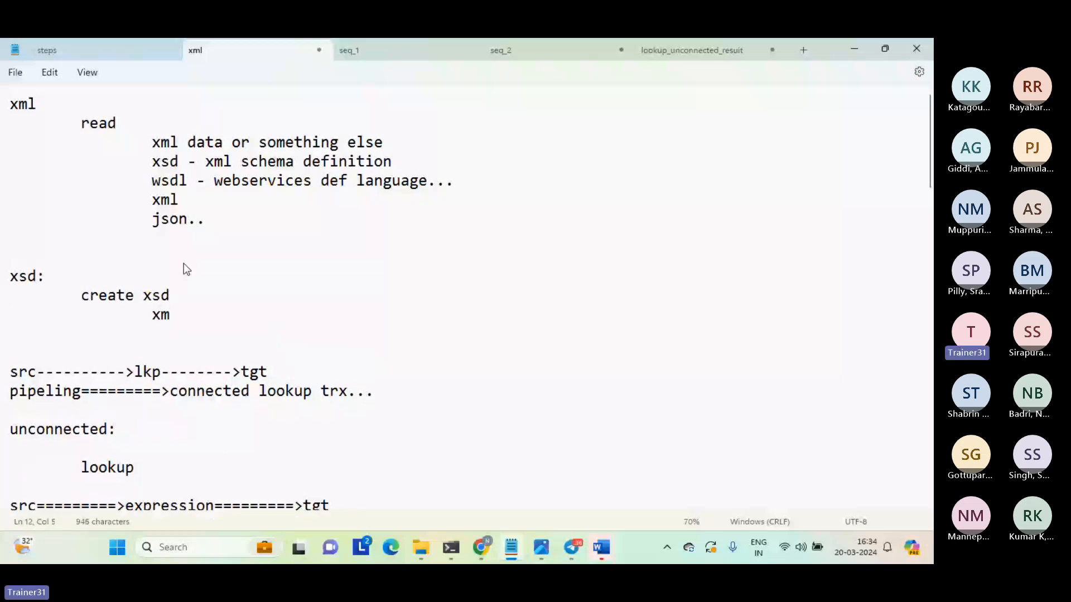
text(l data)
Below the xsd section, add a "seq_1.txt" example with the sample row "1,2,3".
key(Return)
key(Return)
key(Return)
text(s)
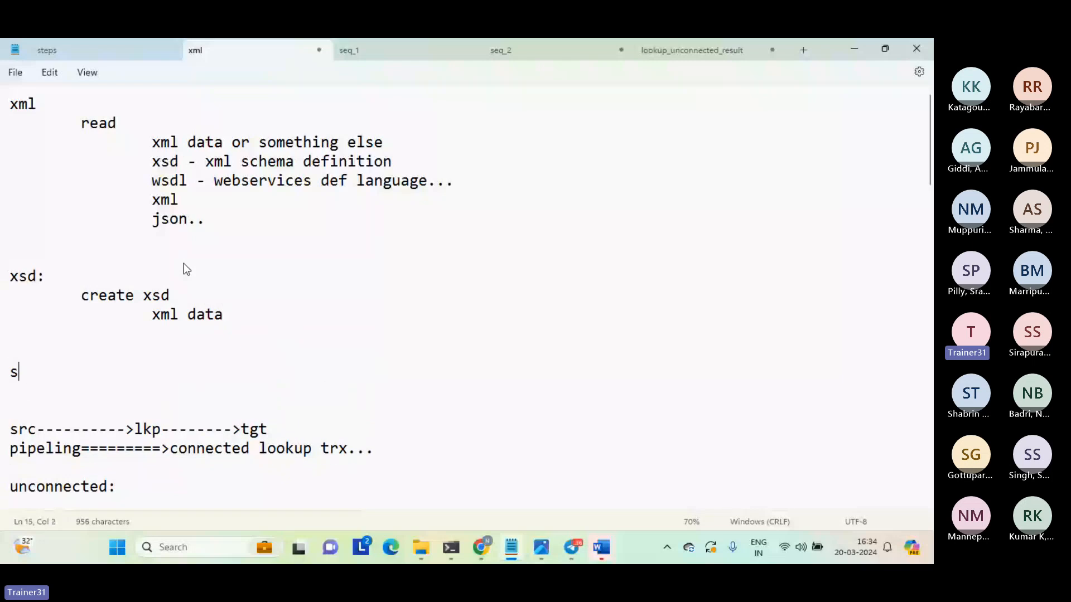
text(eq_1.txt)
key(Return)
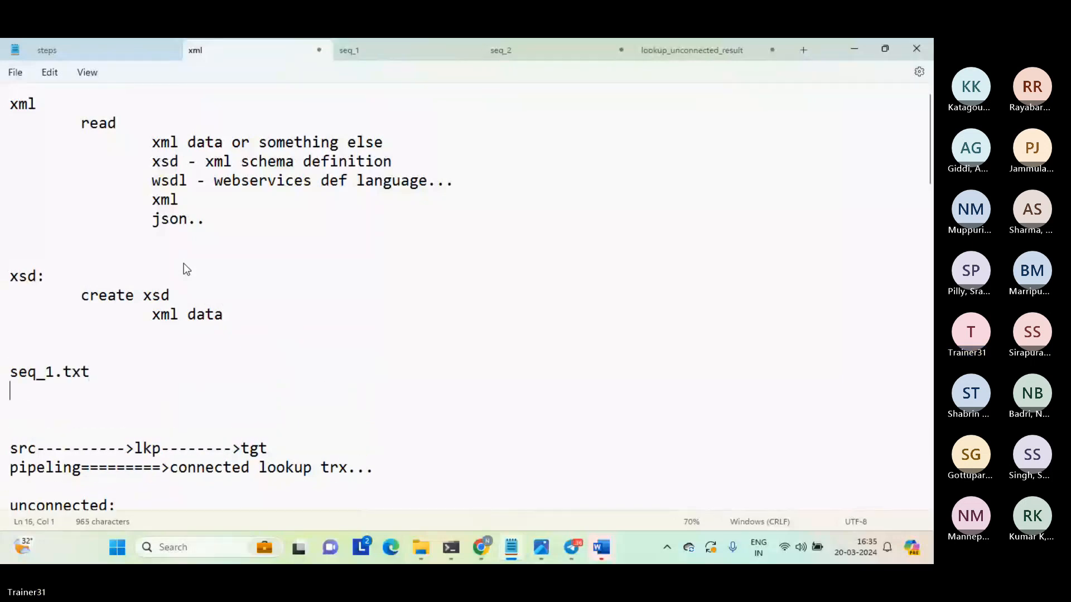
text(1,2,3)
key(Return)
key(Return)
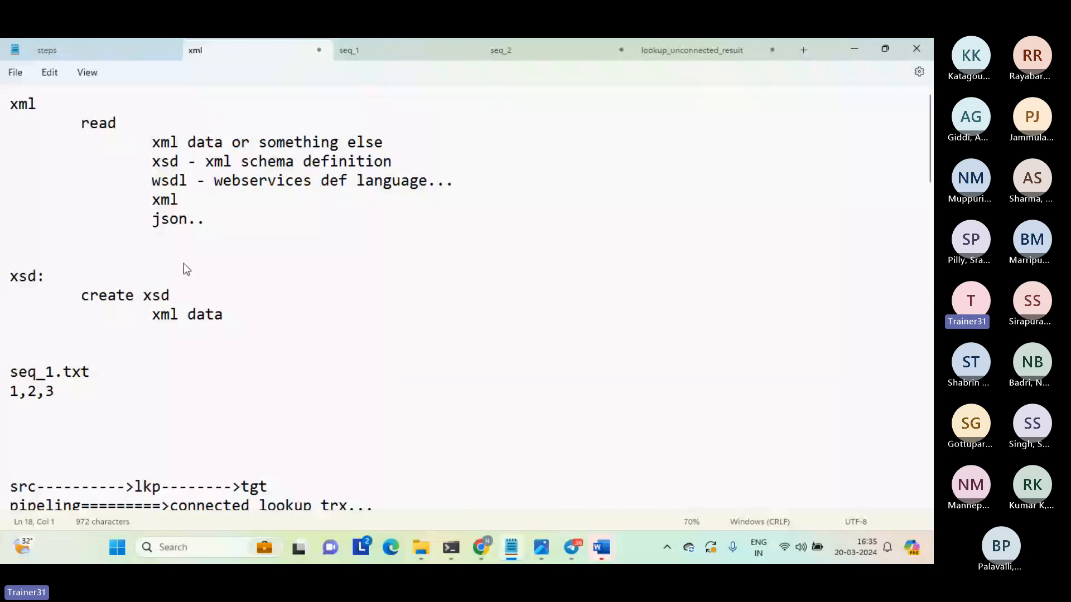
Add a "metadata:" block below the sample row listing columns c1, c2 and c3, each with type int.
text(metadata:)
key(Return)
text(c)
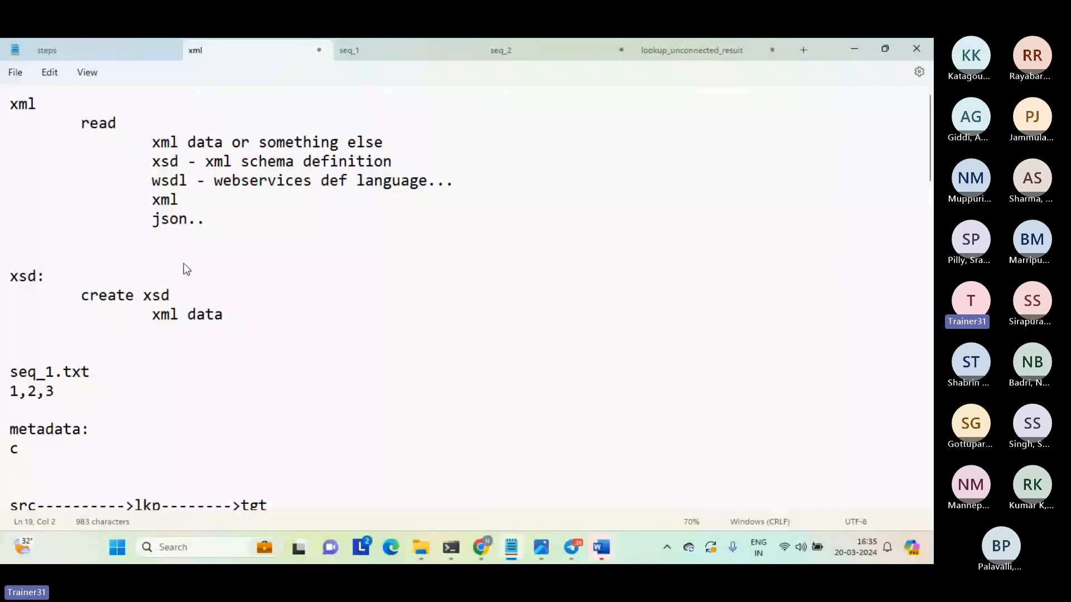
text(1)
key(Tab)
text(int)
key(Return)
text(c2)
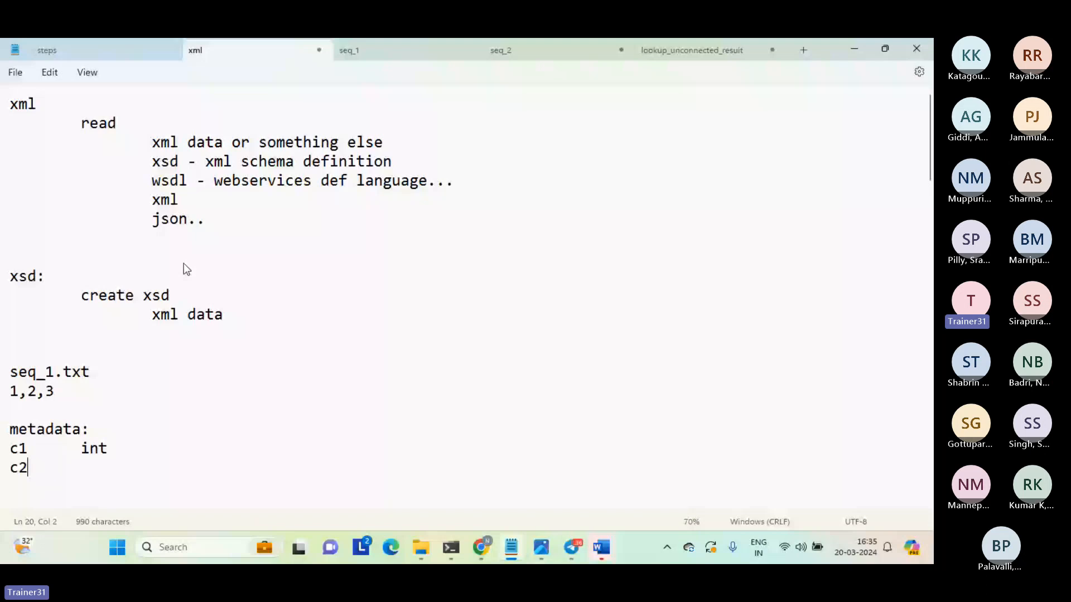
key(Tab)
text(int)
key(Return)
text(c3)
key(Tab)
text(int)
key(Return)
Highlight the metadata block, followed by the word "xsd" in the "create xsd" line.
key(shift+Up)
key(shift+Up)
key(shift+Up)
key(shift+Up)
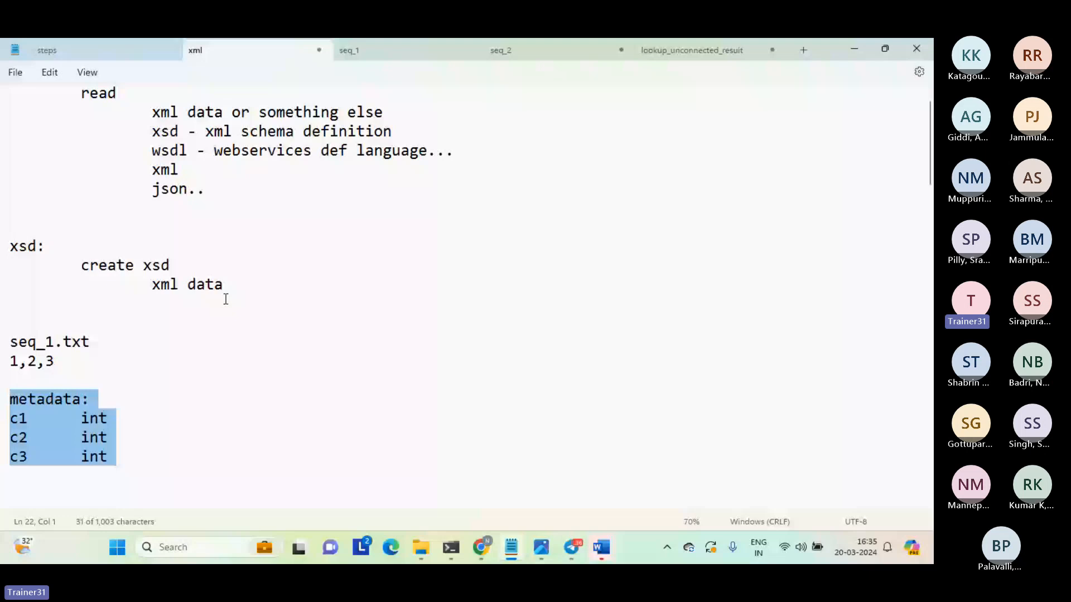
double_click(162, 266)
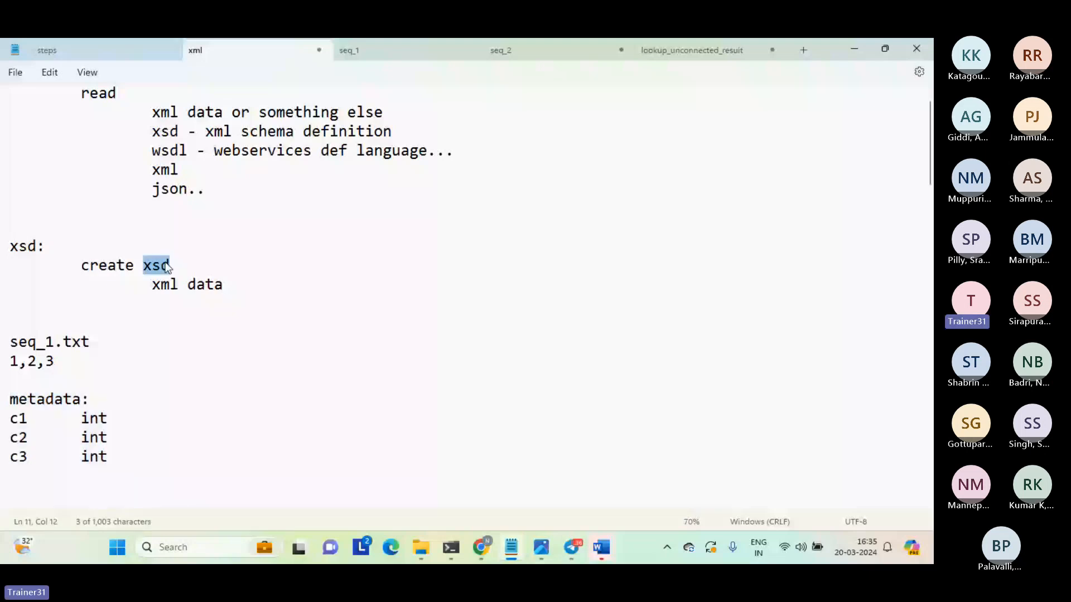
click(214, 303)
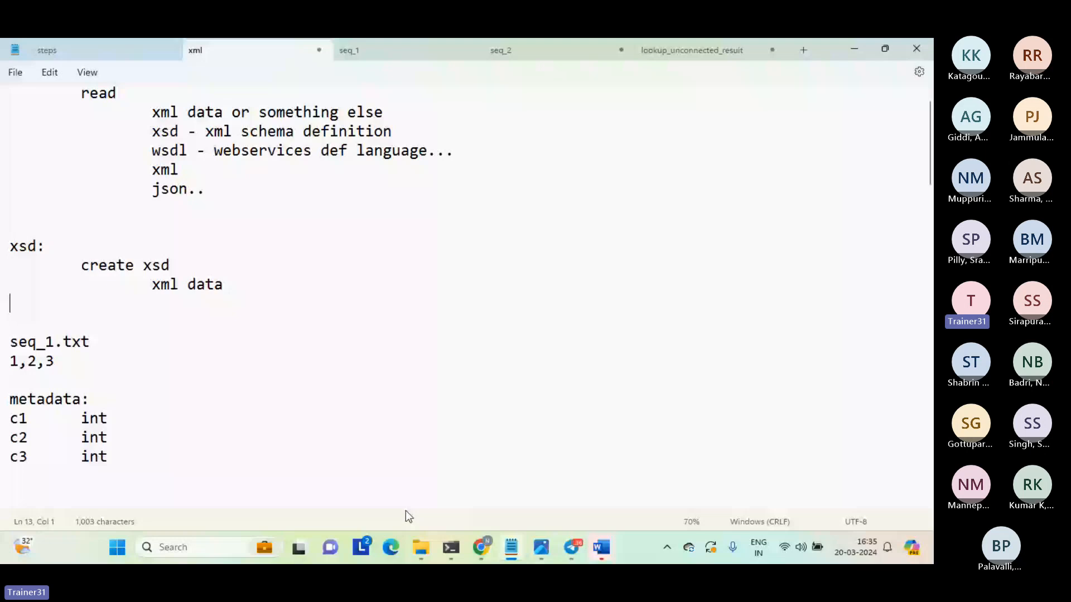
Switch to File Explorer, open the hp_emp XSD file from the source folder in Notepad, and highlight its root element name.
mouse_move(423, 542)
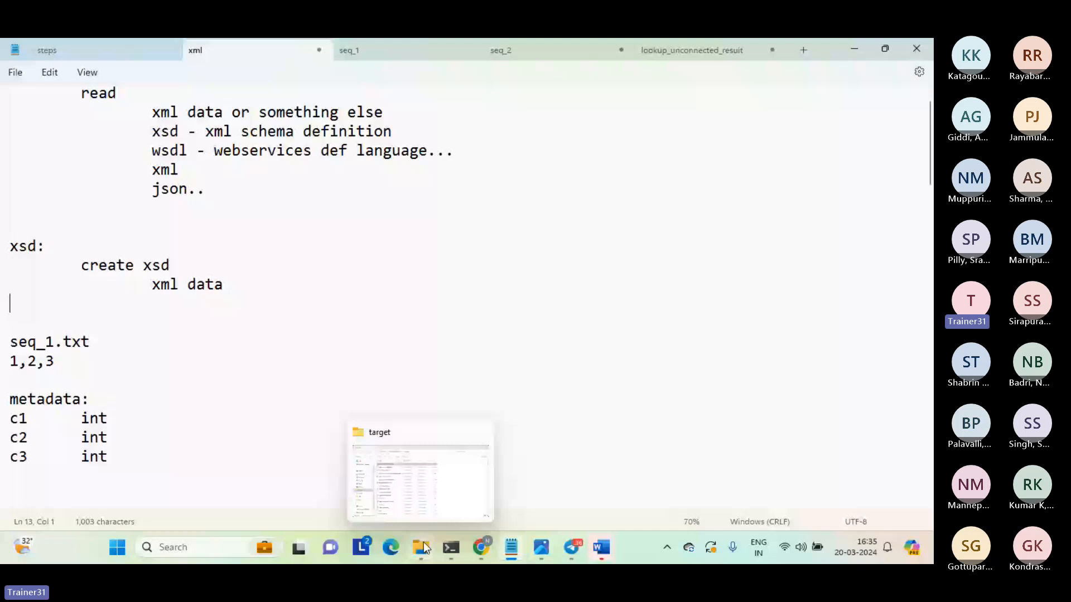
click(423, 542)
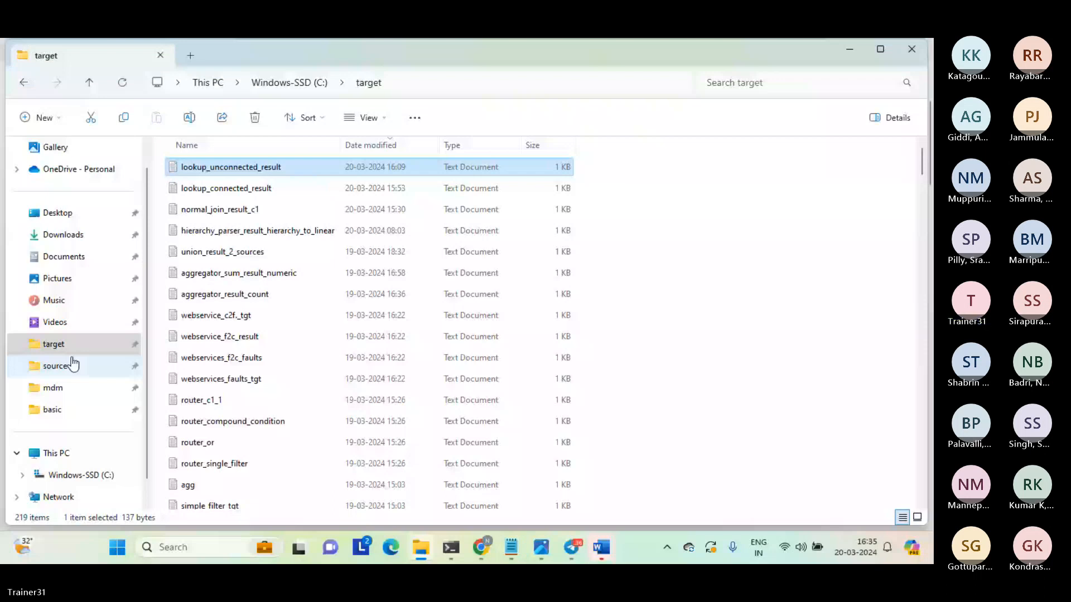
click(58, 368)
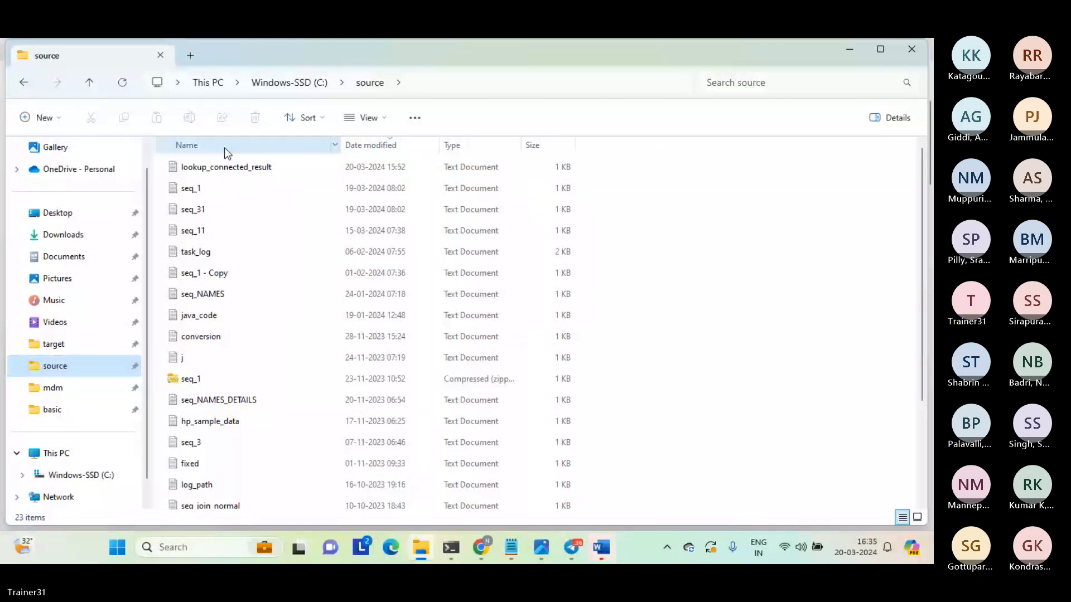
click(187, 276)
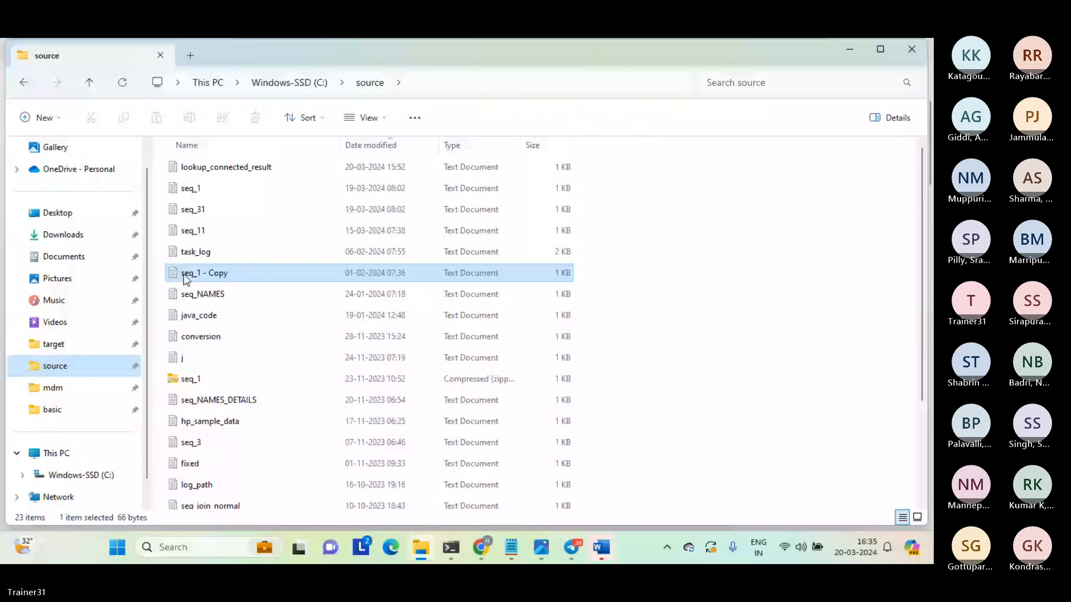
scroll(187, 280, down, 3)
click(192, 458)
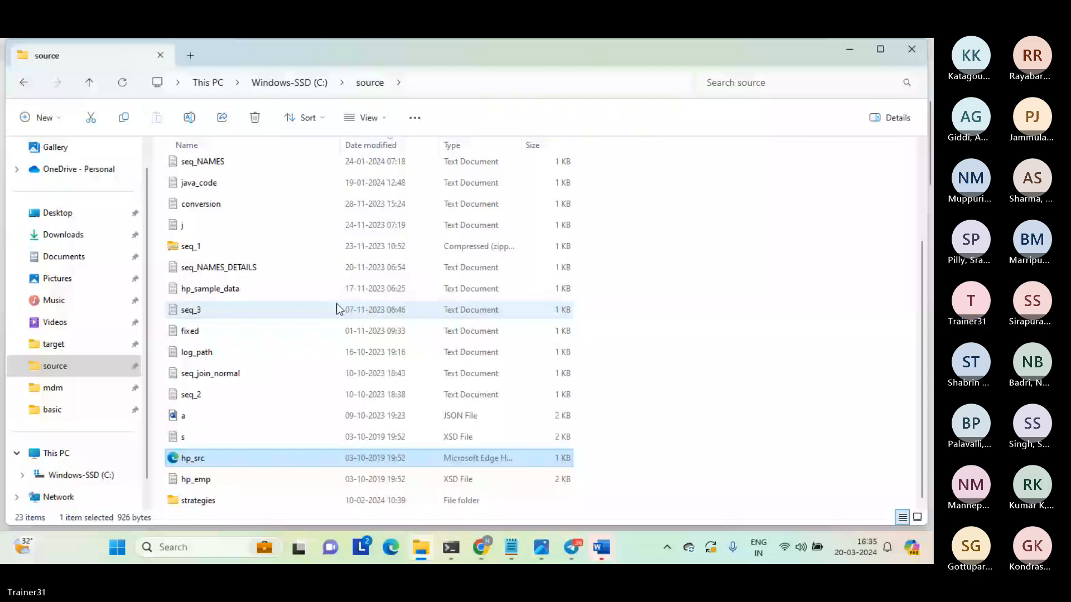
key(alt+Tab)
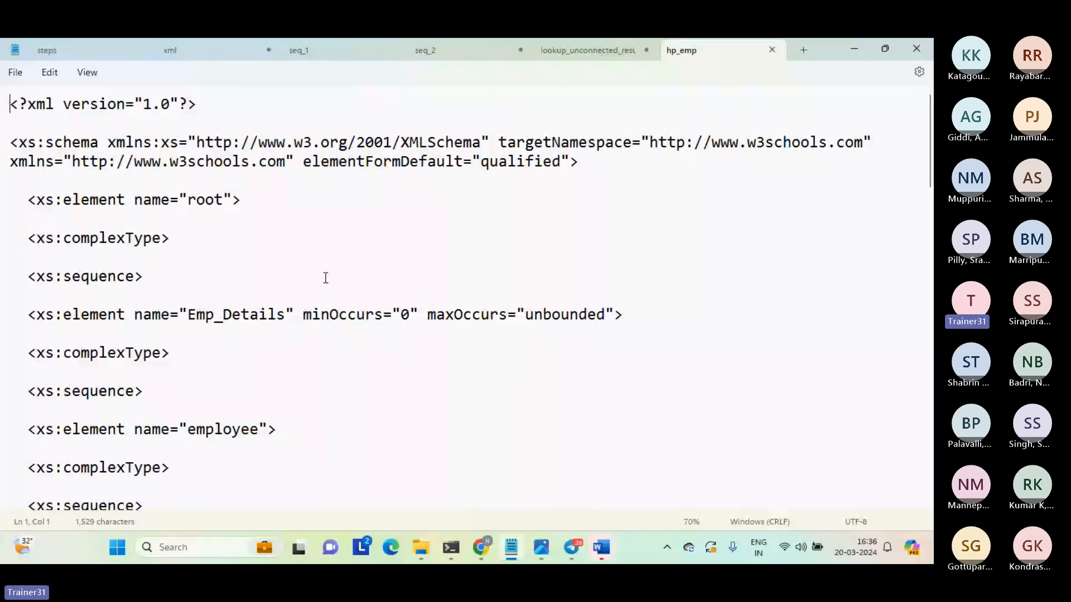
double_click(205, 200)
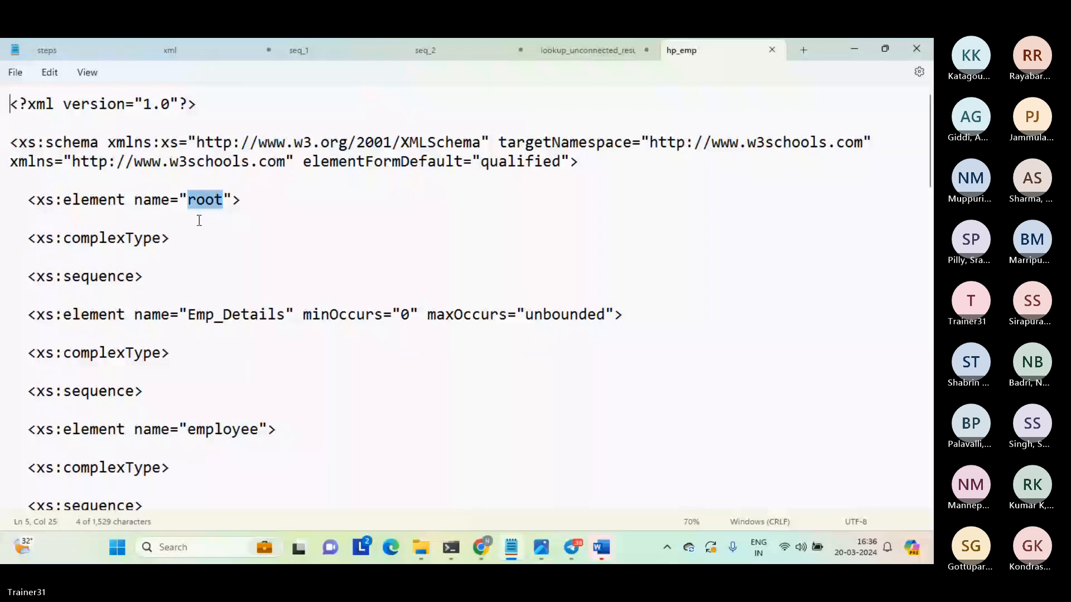
Examine the Emp_Details and employee elements in the schema, highlighting Employeeid and Lastname.
click(222, 317)
scroll(223, 321, down, 4)
click(259, 494)
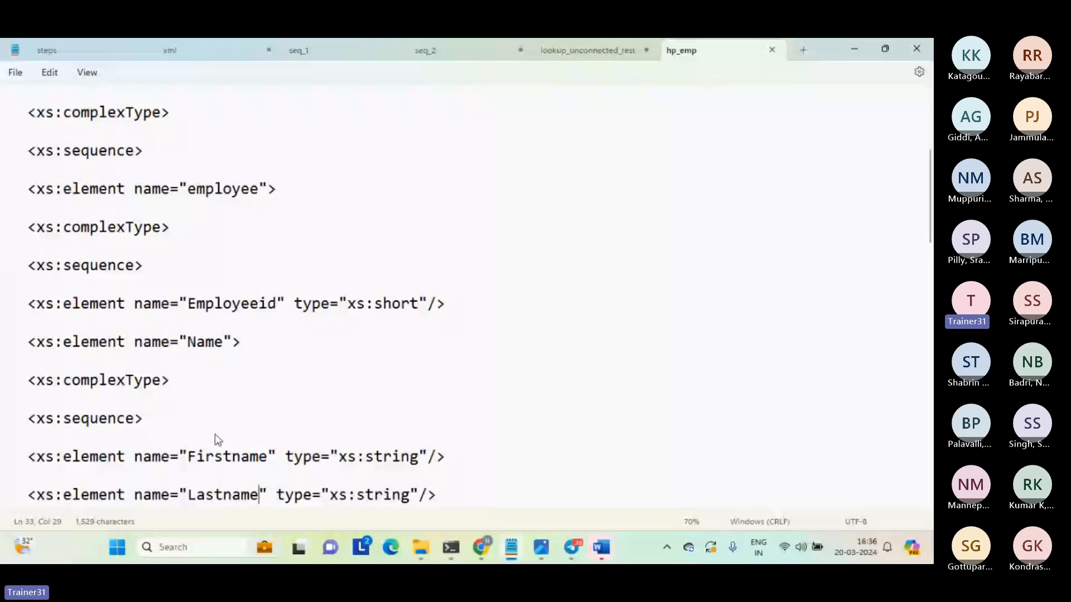
double_click(238, 306)
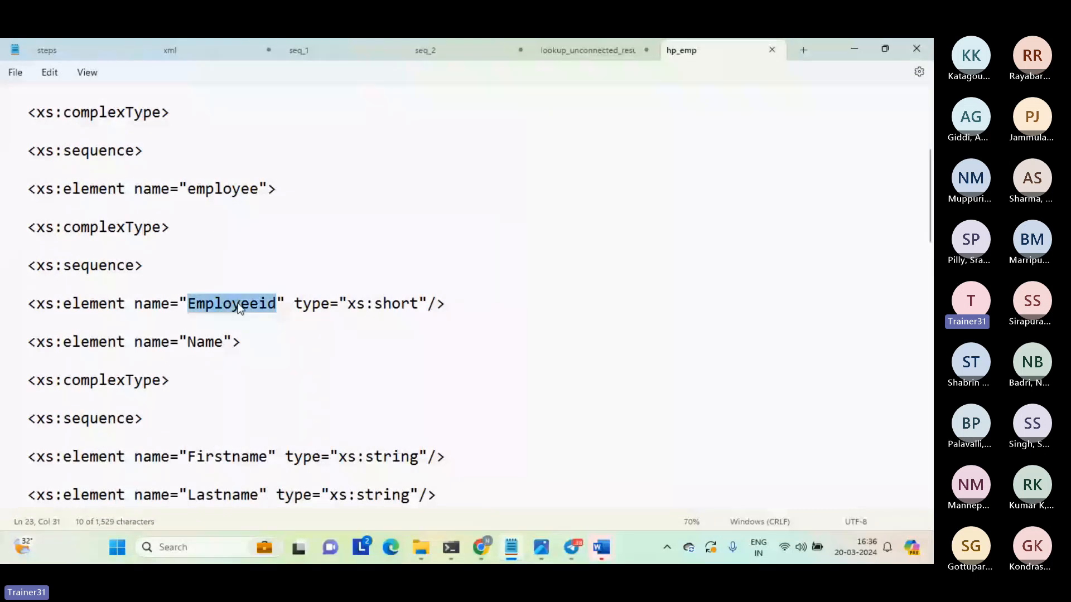
click(204, 342)
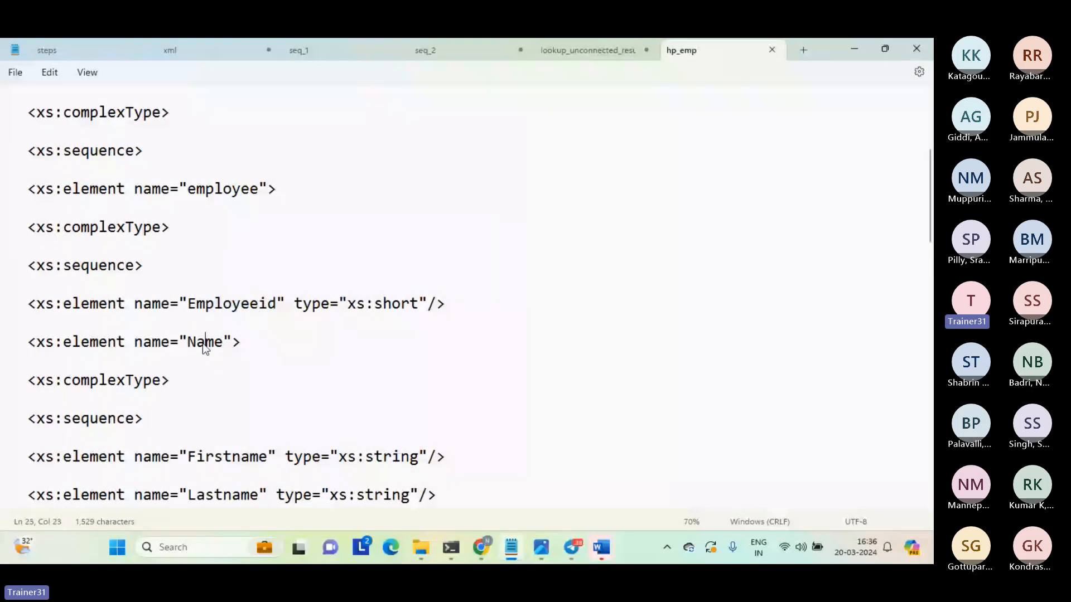
drag(188, 495, 294, 495)
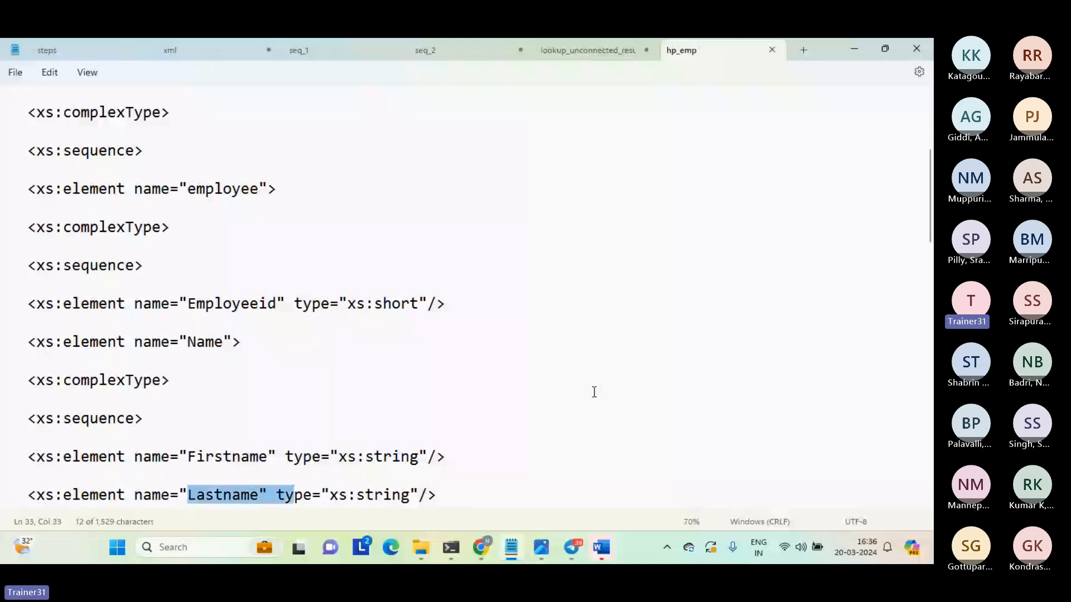
Go past the Dependents element to the address element and highlight its name.
key(Down)
key(Down)
key(Down)
key(Down)
key(Down)
key(Down)
key(Down)
key(Down)
key(Down)
key(Down)
key(Down)
key(Down)
key(Down)
key(Down)
key(Down)
key(Down)
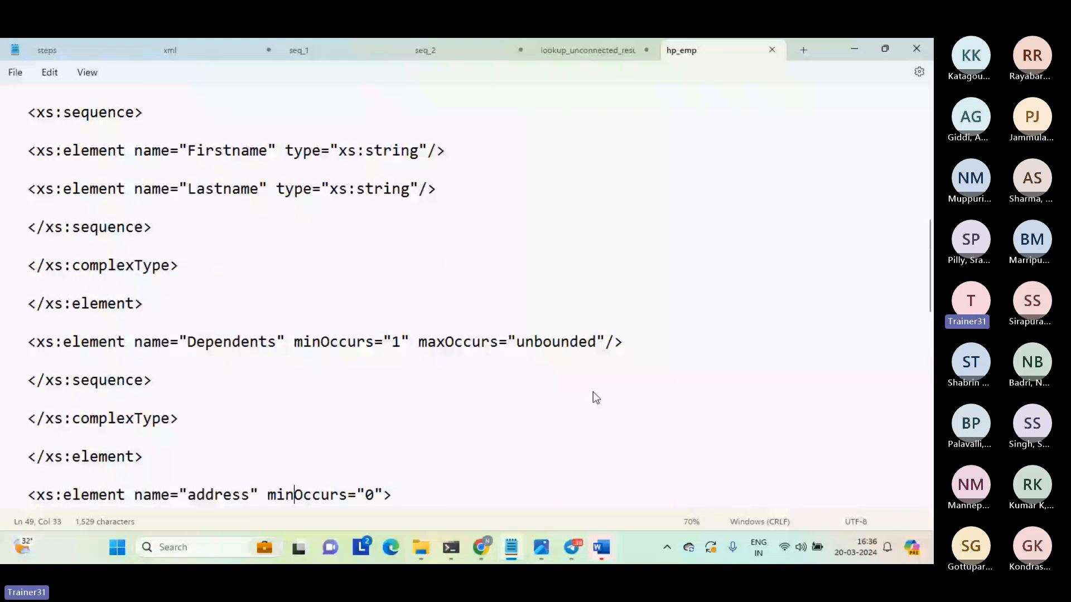
key(Down)
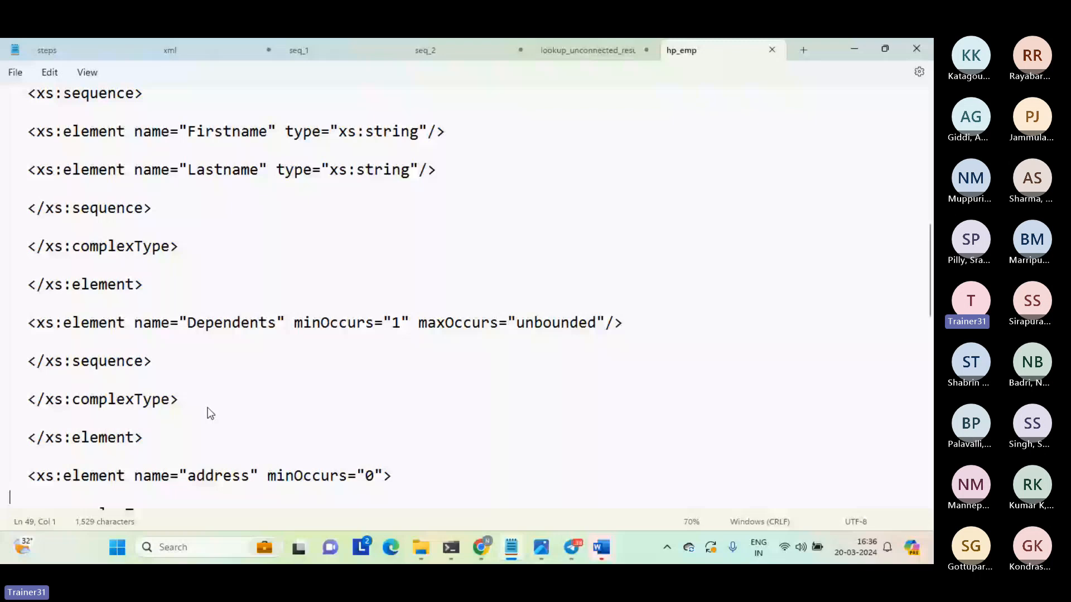
scroll(210, 413, down, 2)
double_click(221, 284)
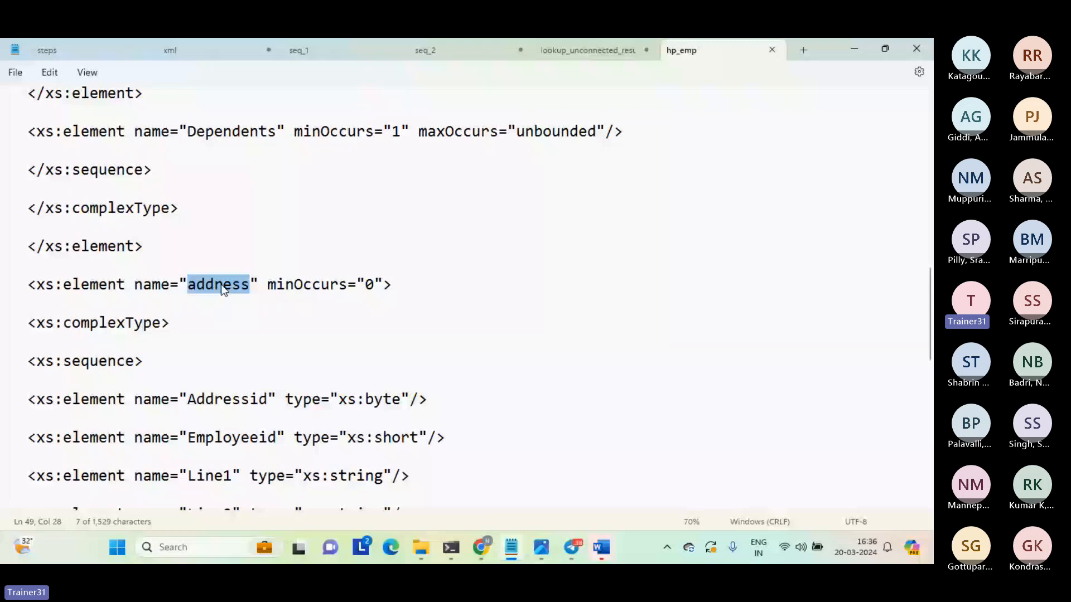
Highlight the child elements of address, from Addressid through Fromdate.
triple_click(159, 381)
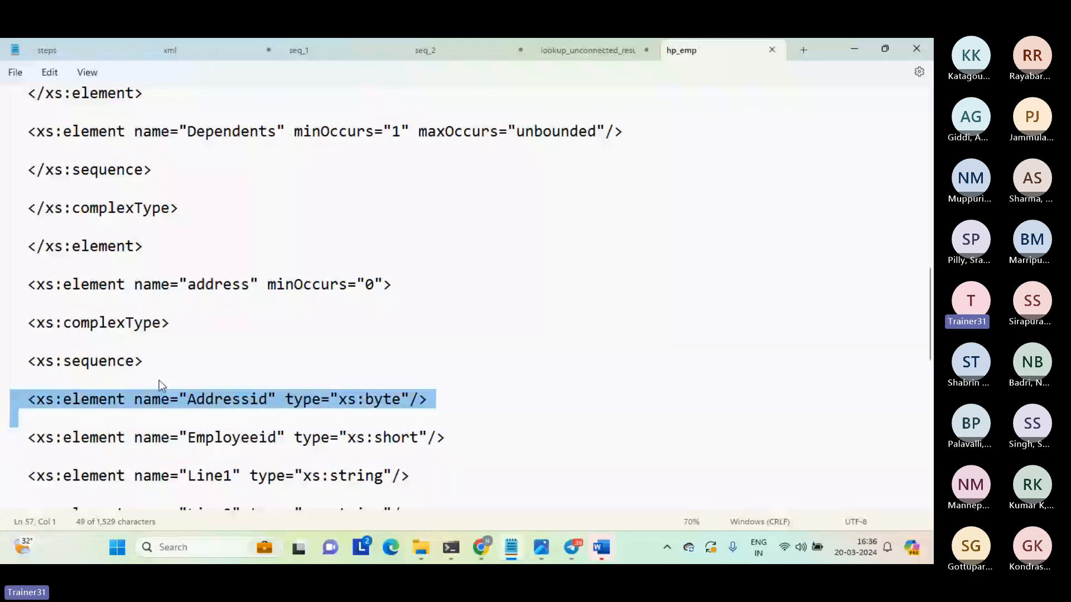
key(shift+Down)
key(shift+Down)
key(shift+Down)
key(shift+Down)
key(shift+Down)
key(shift+Down)
key(shift+Down)
key(shift+Down)
key(shift+Down)
key(shift+Down)
key(shift+Down)
key(shift+Down)
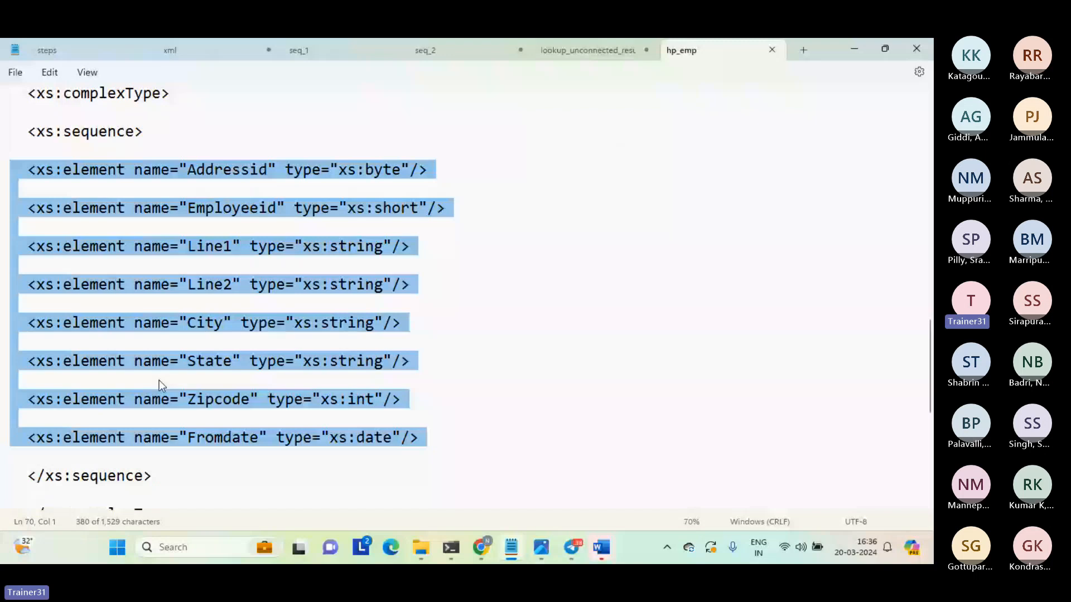
key(shift+Left)
Highlight the whole address element block, from its opening tag to its closing element tag.
key(Up)
key(Up)
key(Up)
key(Up)
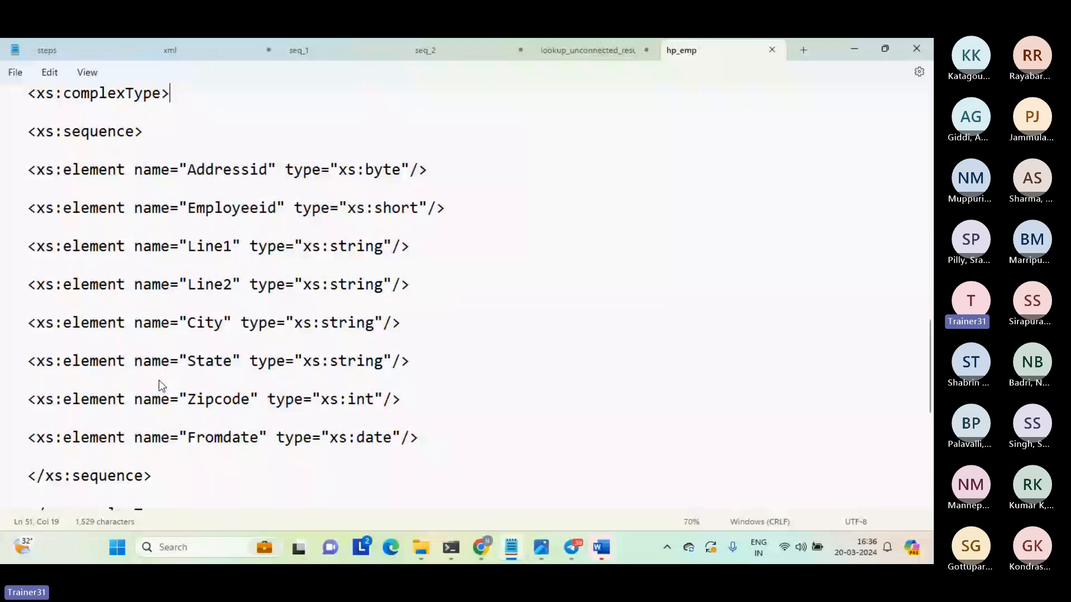
key(Up)
key(Up)
key(Up)
key(Home)
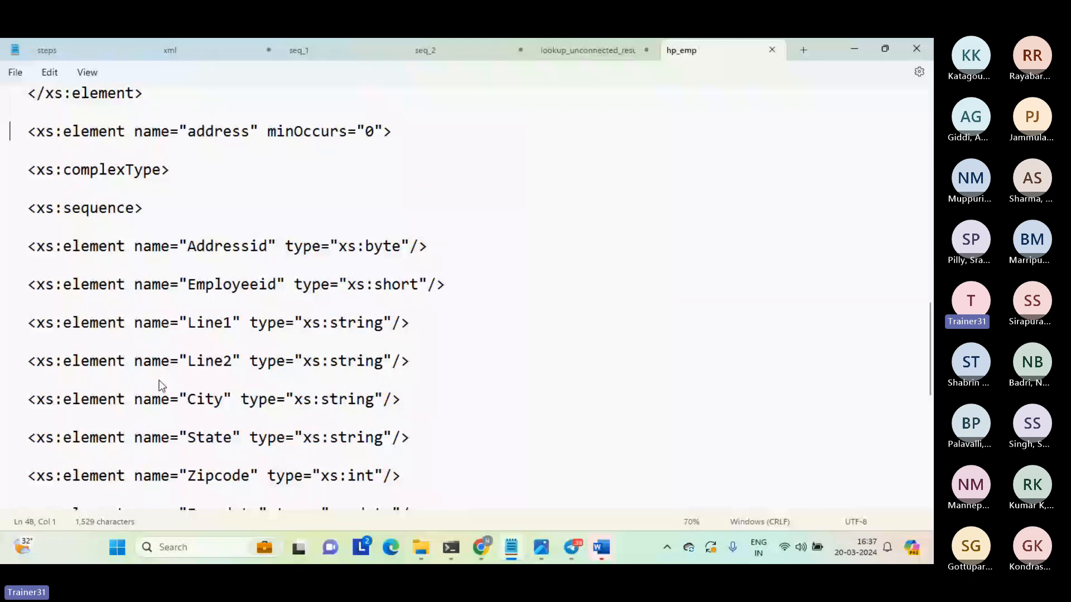
key(shift+Down)
key(shift+Down)
key(shift+Down)
key(shift+Down)
key(shift+Down)
key(shift+Down)
key(shift+Down)
key(shift+Down)
key(shift+Down)
key(shift+Down)
key(shift+Down)
key(shift+Down)
key(shift+Down)
key(shift+Down)
key(shift+Down)
key(shift+Down)
key(shift+Down)
key(shift+Down)
key(shift+Down)
key(shift+Down)
key(shift+Down)
key(shift+Down)
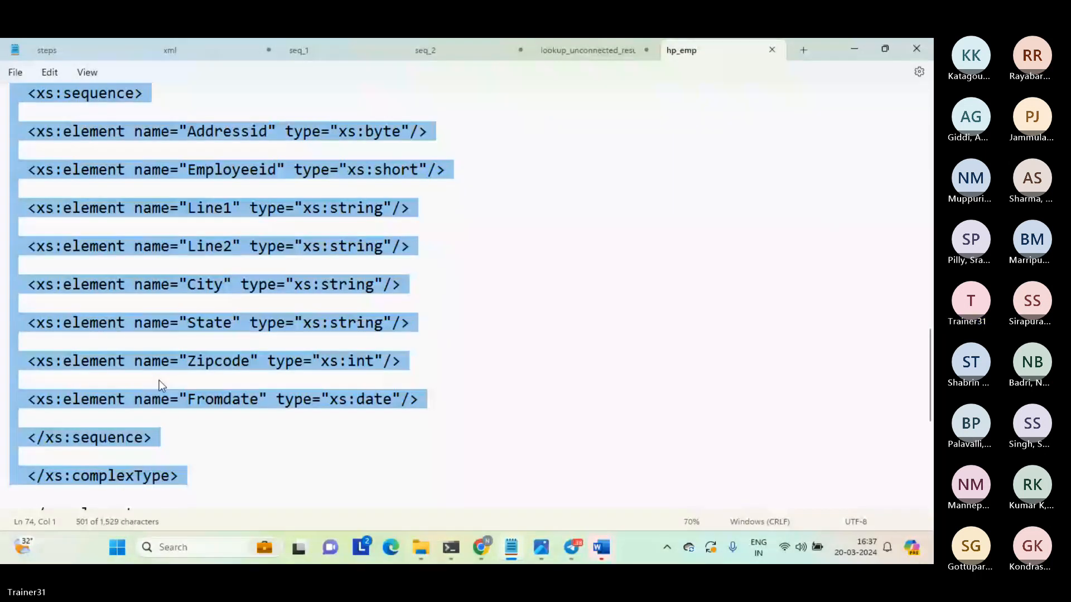
key(shift+Down)
key(shift+Down)
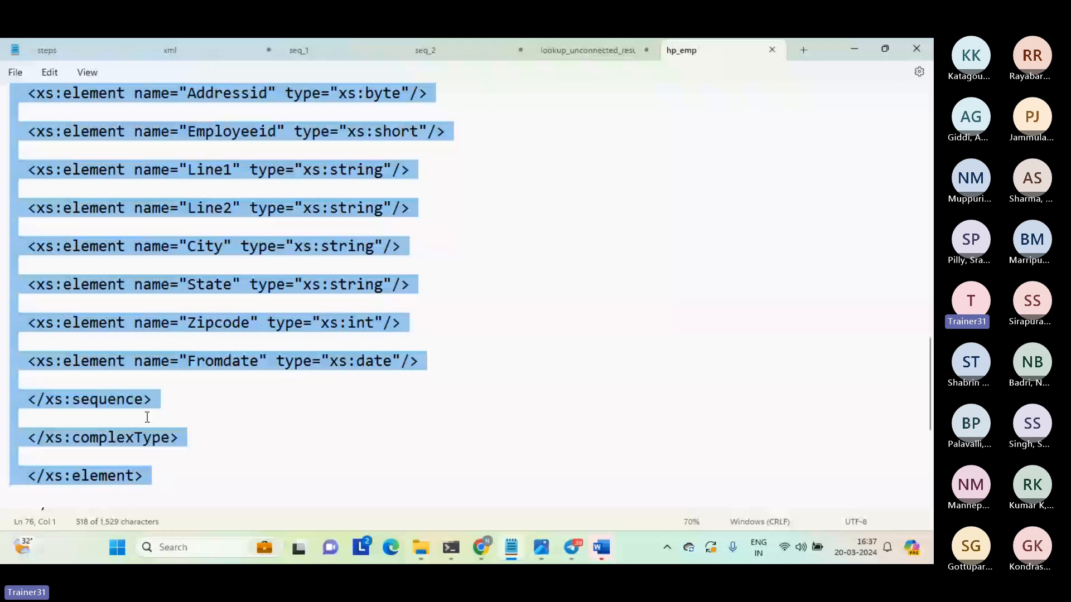
Highlight the address block again starting at its minOccurs line, and review the child elements with their data types.
scroll(147, 418, up, 3)
triple_click(217, 150)
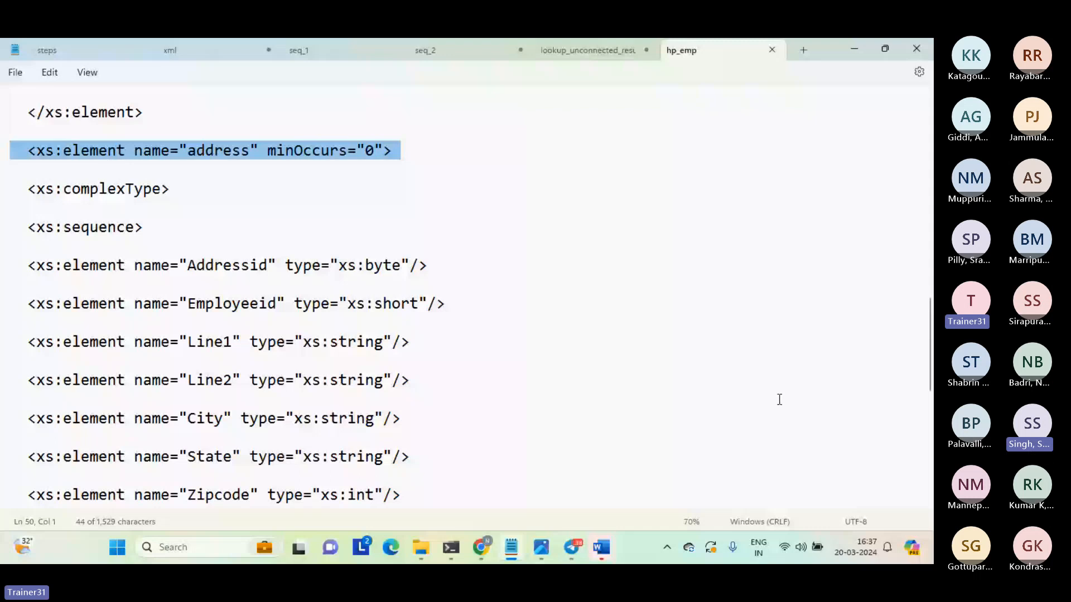
key(shift+Down)
key(shift+Down)
key(shift+Down)
key(shift+Down)
key(shift+Down)
key(shift+Down)
key(shift+Down)
key(shift+Down)
key(shift+Down)
key(shift+Down)
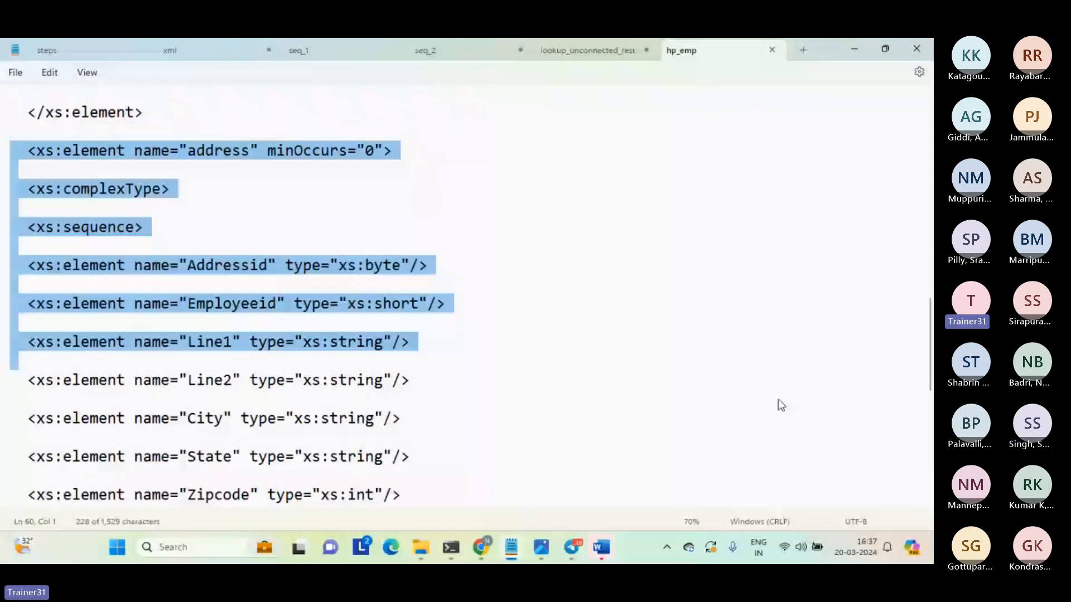
key(shift+Down)
key(shift+Down)
key(shift+Down)
key(shift+Down)
key(shift+Down)
key(shift+Down)
key(shift+Down)
key(shift+Down)
key(shift+Down)
key(shift+Down)
key(shift+Down)
key(shift+Down)
key(shift+Down)
key(shift+Down)
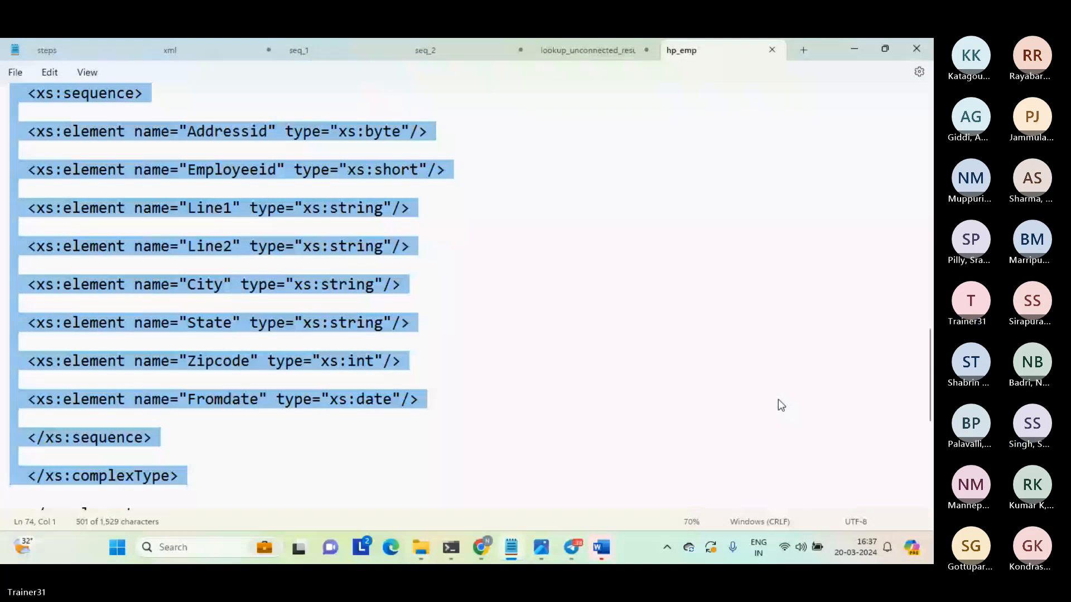
key(shift+Down)
key(shift+Down)
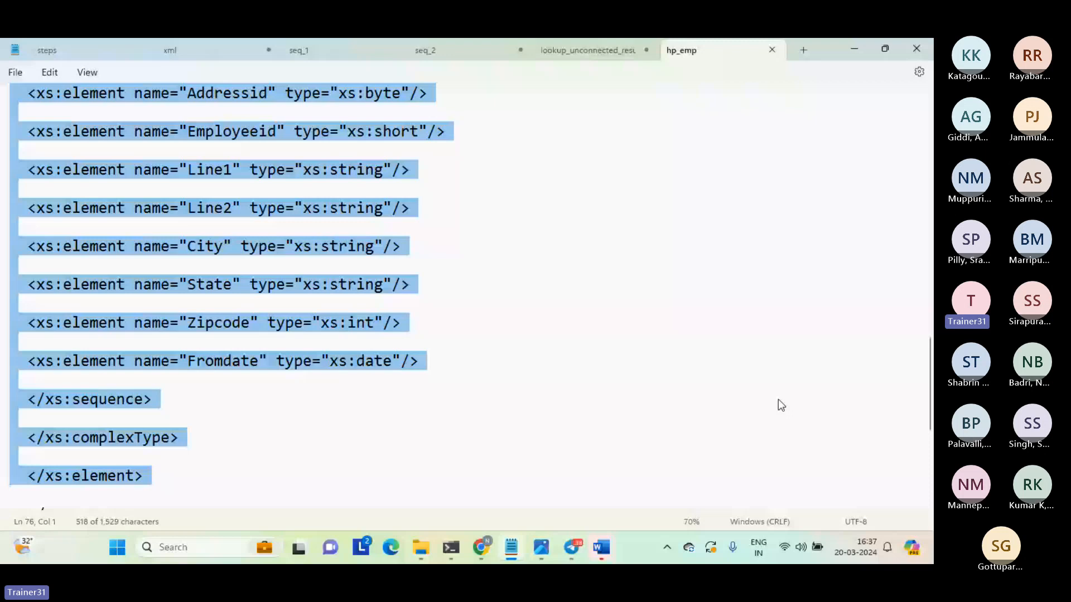
scroll(929, 381, up, 2)
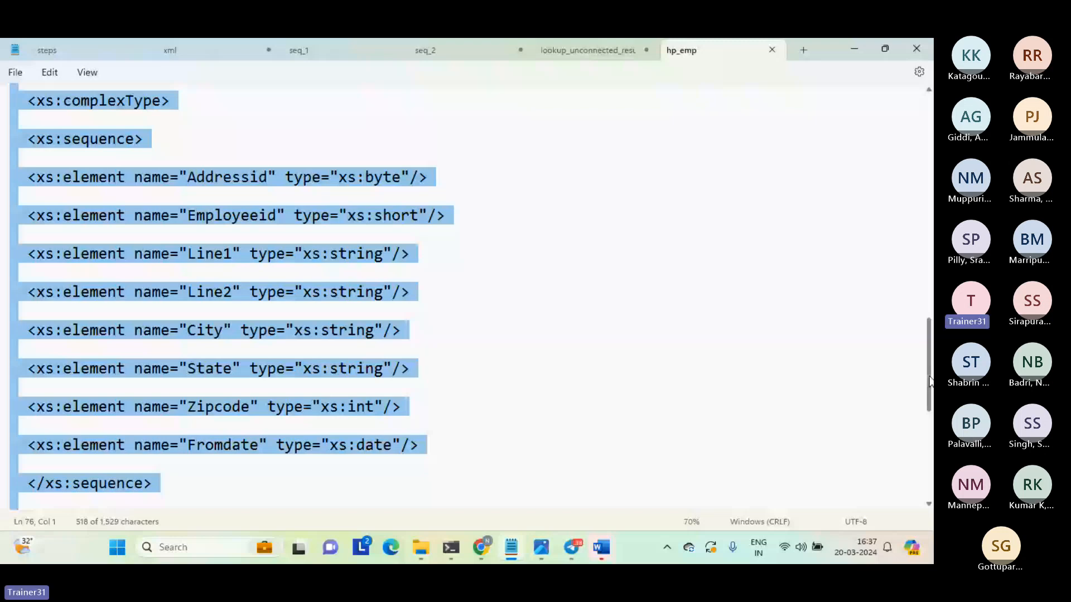
scroll(930, 382, up, 1)
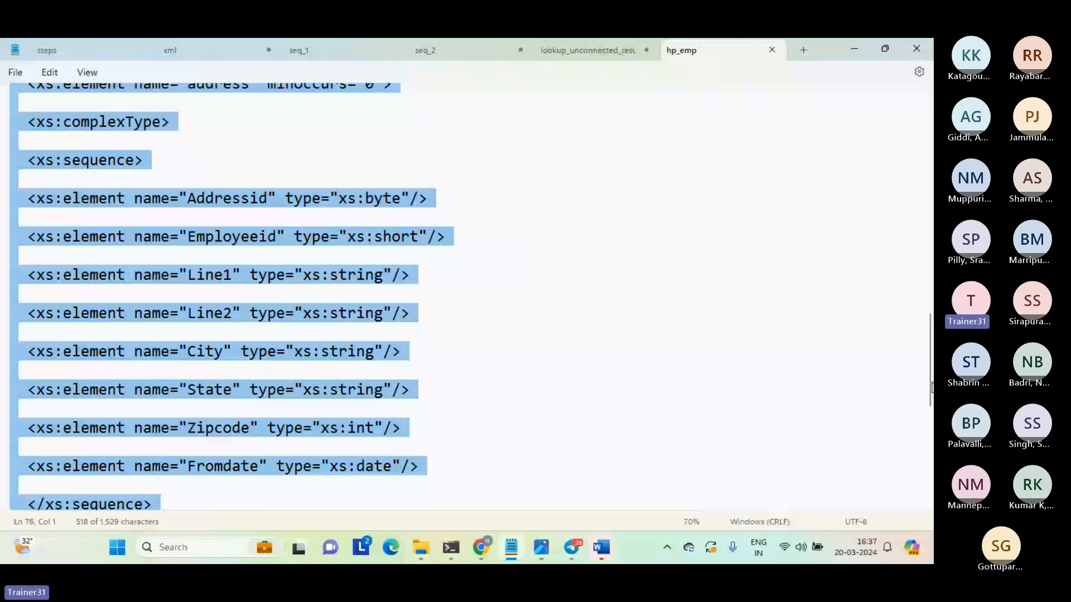
scroll(931, 385, down, 1)
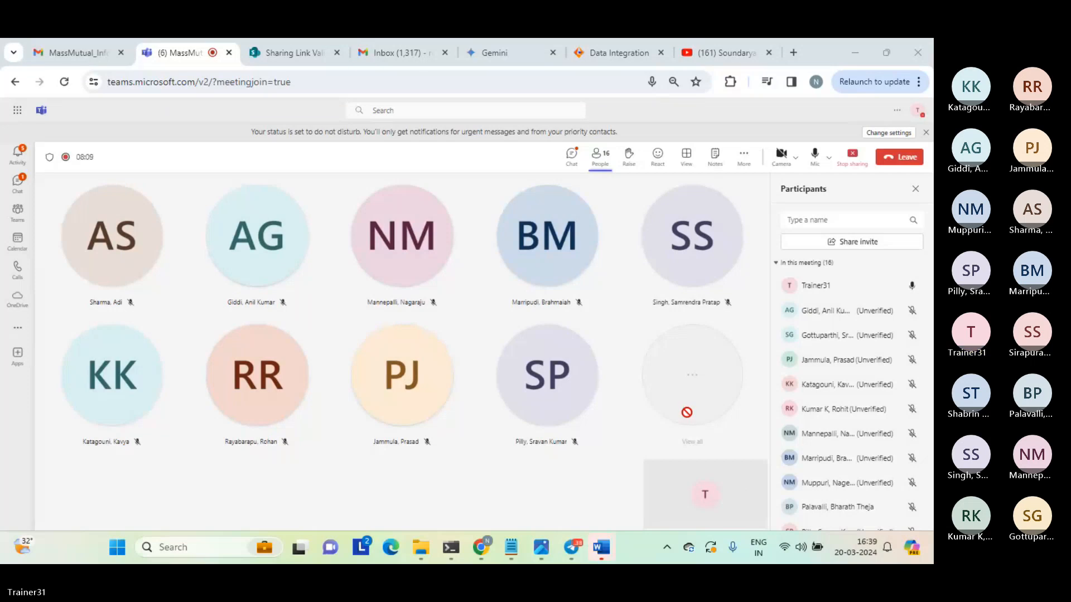
Switch to the Data Integration jobs page in the browser, and return to the hp_emp file in Notepad.
key(super+a)
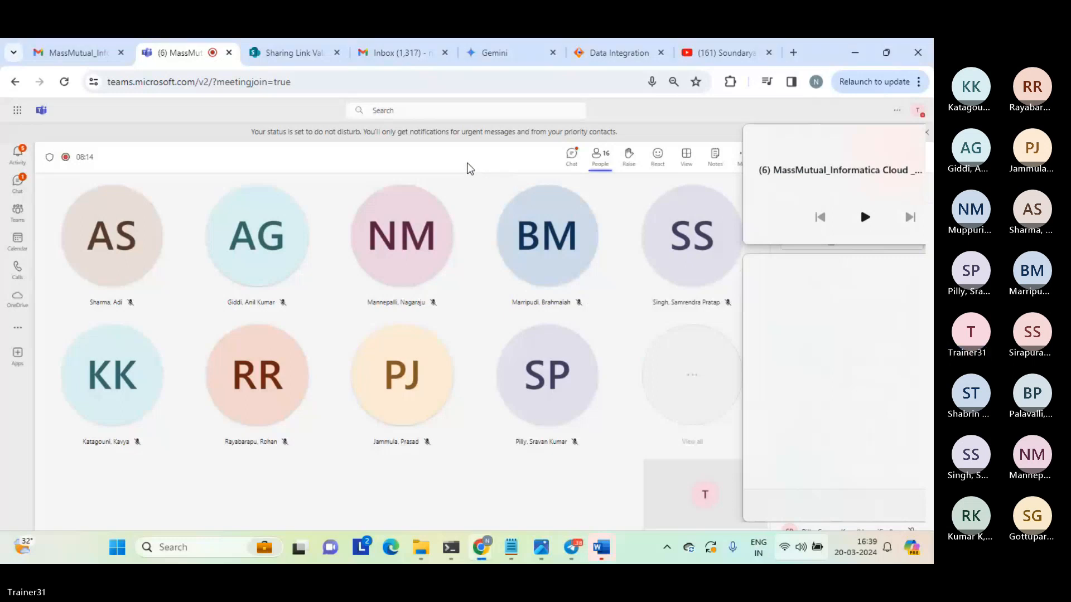
click(470, 168)
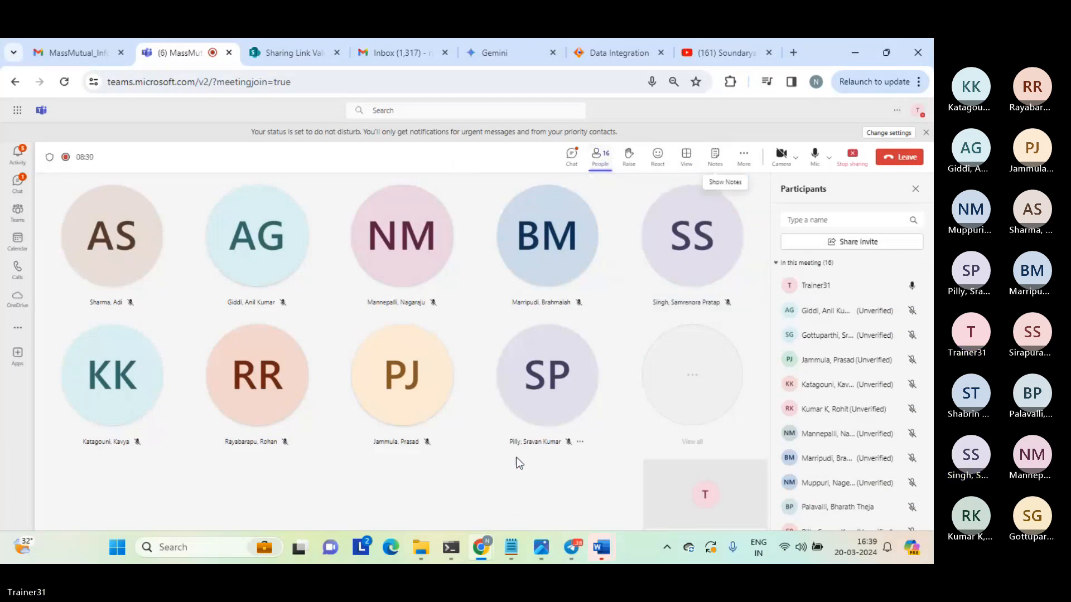
click(623, 54)
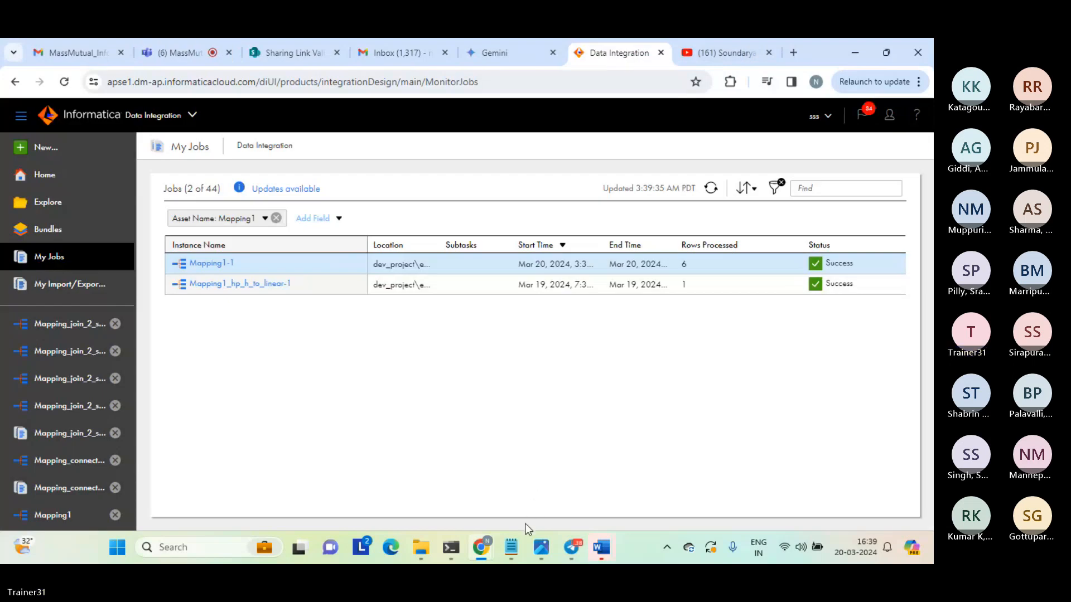
mouse_move(513, 549)
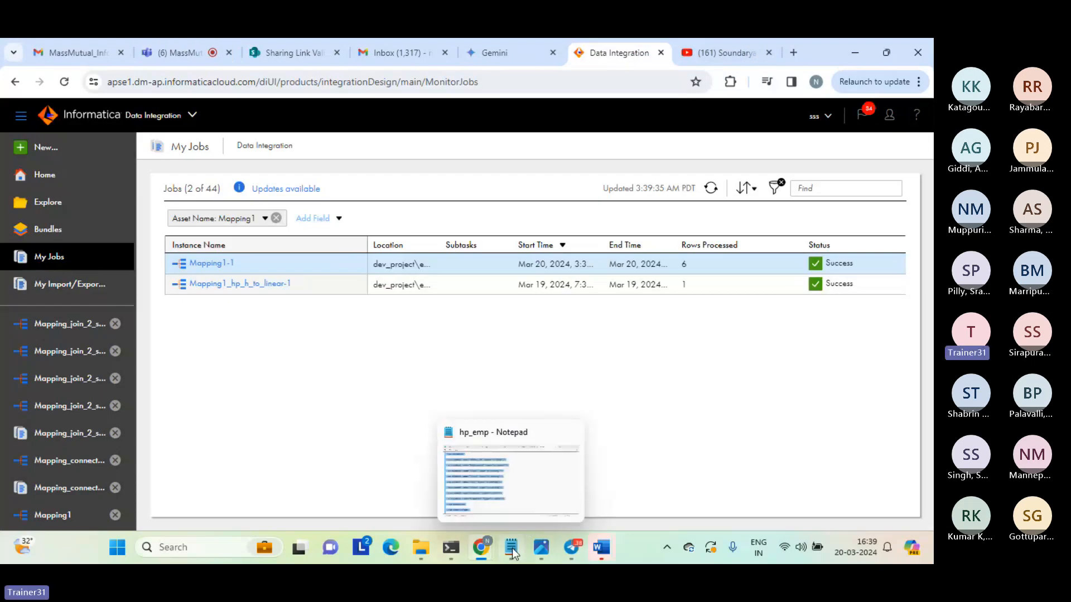
click(510, 492)
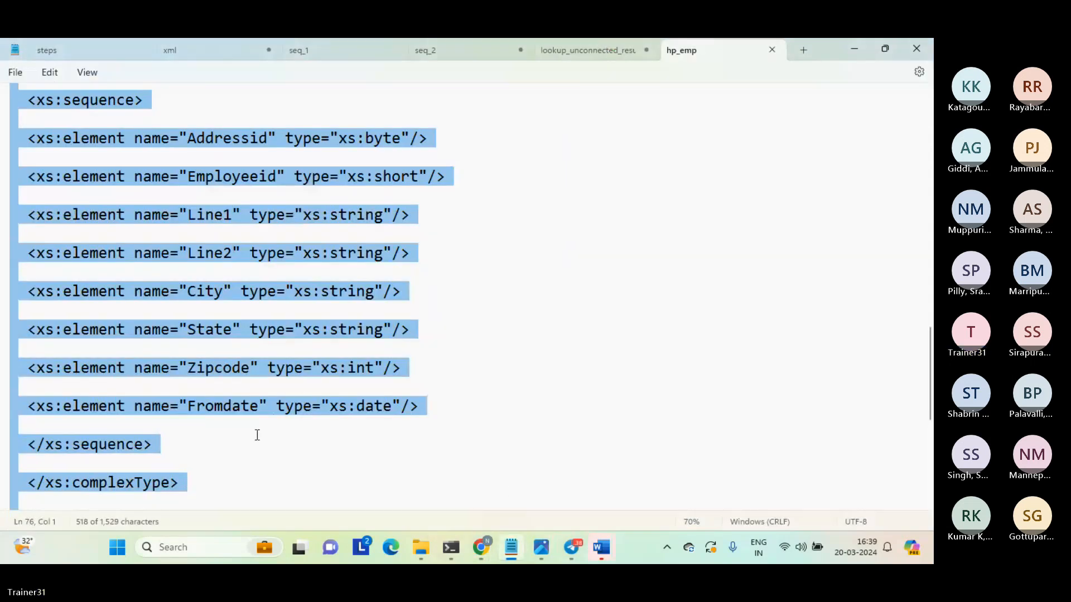
Highlight the opening tags of the address block, ending with its complexType and sequence lines.
click(187, 496)
drag(181, 493, 24, 87)
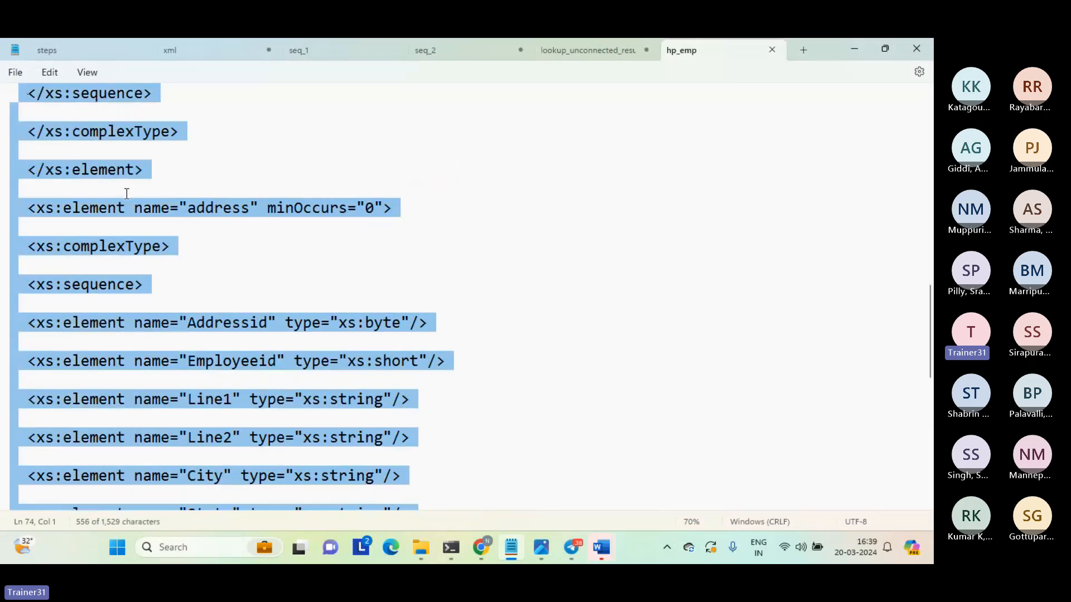
drag(127, 193, 188, 290)
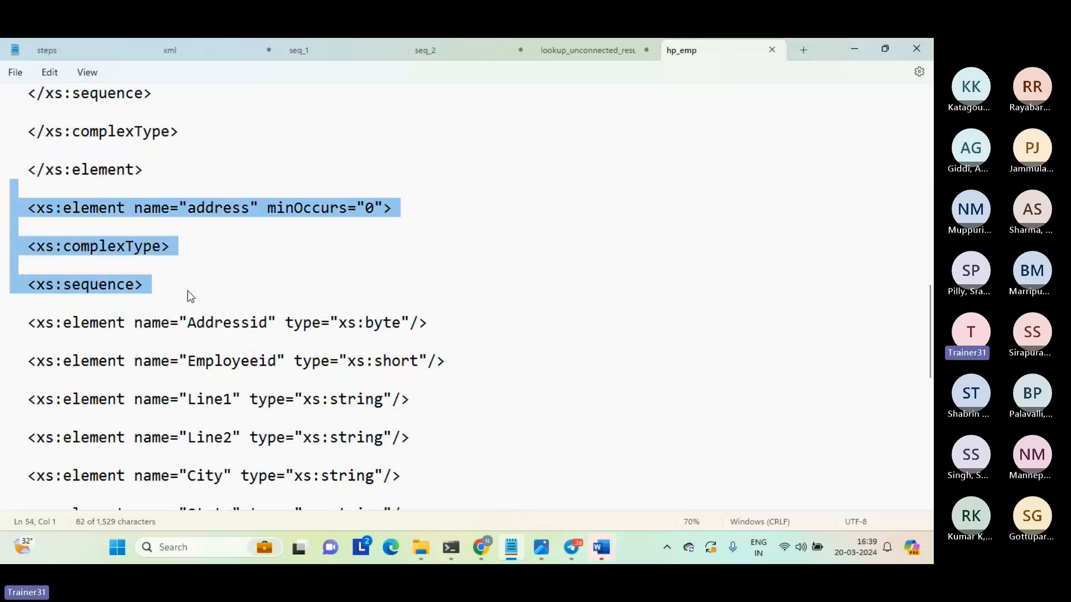
click(122, 252)
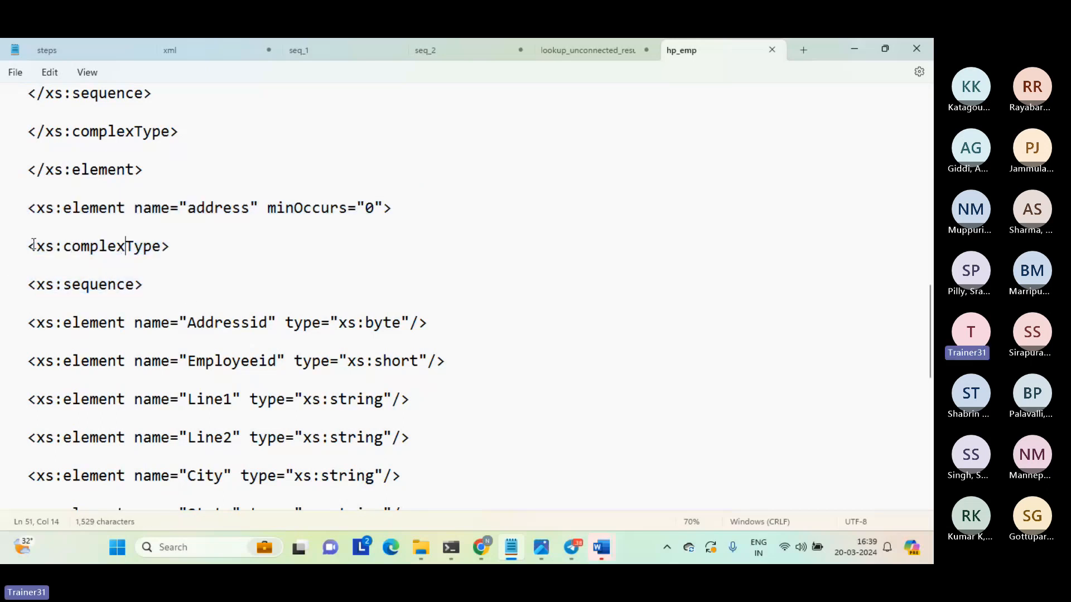
drag(35, 246, 172, 297)
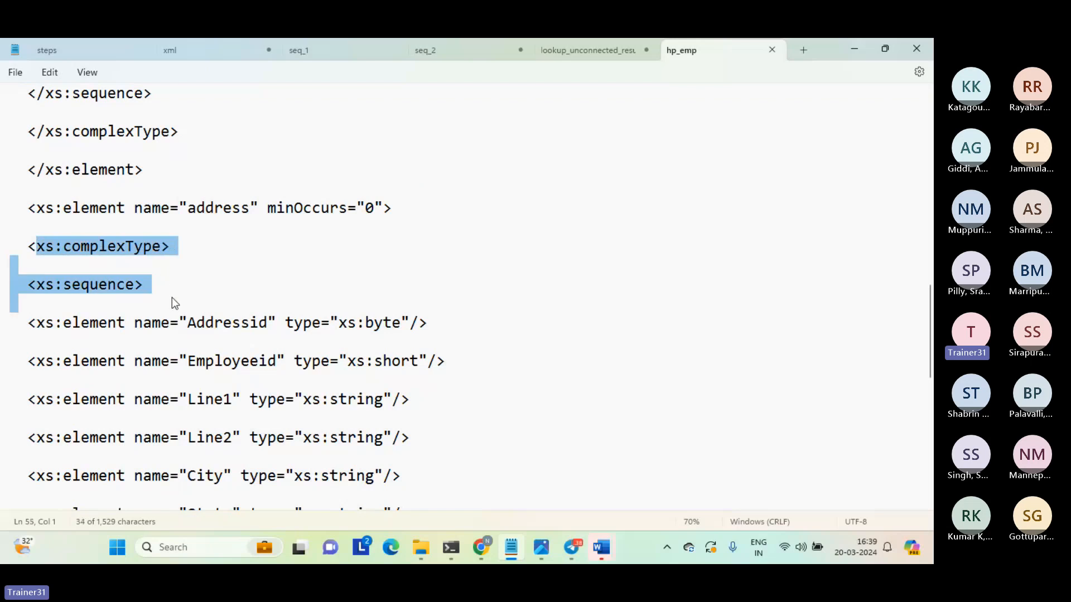
Highlight the lines from Addressid through the closing complexType tag of the address element.
click(172, 297)
key(shift+Down)
key(shift+Down)
key(shift+Down)
key(shift+Down)
key(shift+Down)
key(shift+Down)
key(shift+Down)
key(shift+Down)
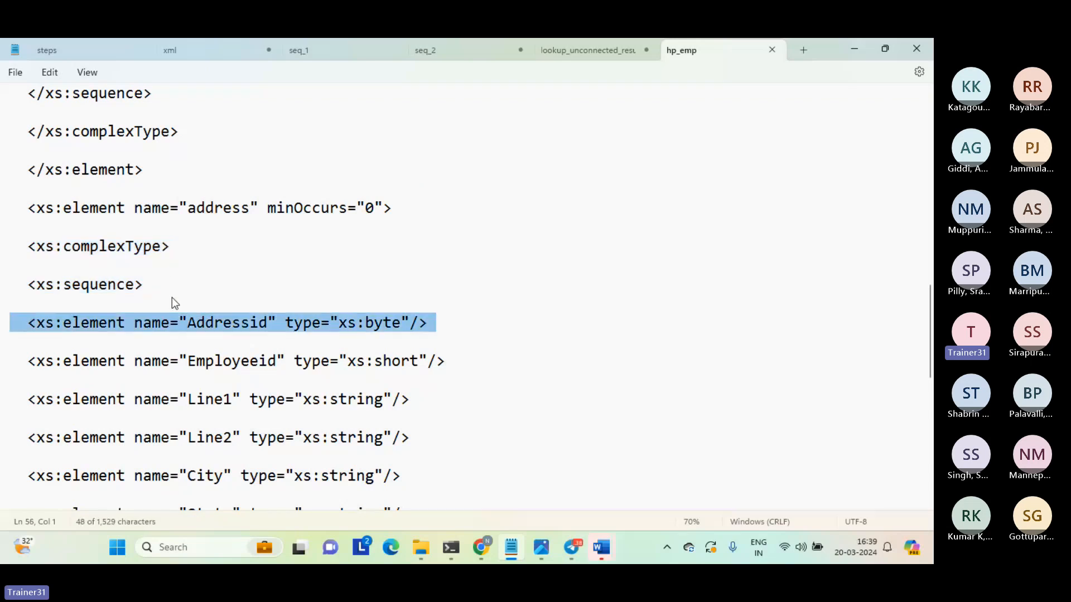
key(shift+Down)
key(shift+Down)
key(shift+Down)
key(shift+Down)
key(shift+Down)
key(shift+Down)
key(shift+Down)
key(shift+Down)
key(shift+Down)
key(shift+Down)
key(shift+Down)
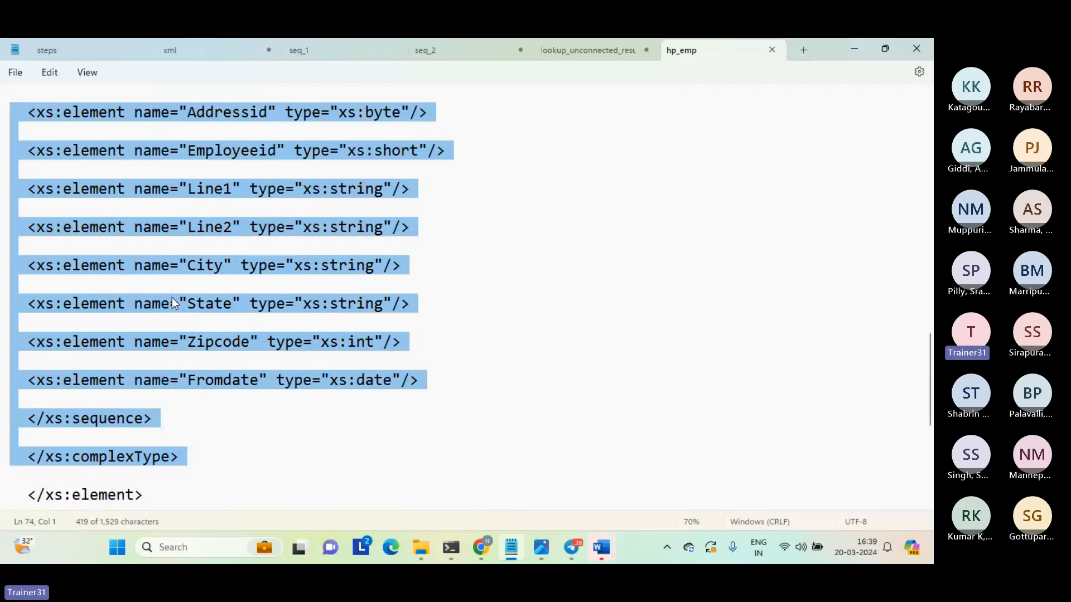
Go back up to the Name element and highlight its whole block, including Firstname and Lastname, through the closing element tag.
key(Left)
key(Up)
key(Up)
key(Up)
key(Up)
key(Up)
key(Up)
key(Up)
key(Up)
key(Up)
key(Up)
key(Up)
key(Up)
key(Up)
key(Up)
key(Up)
key(Up)
key(Up)
key(Up)
key(Up)
key(Up)
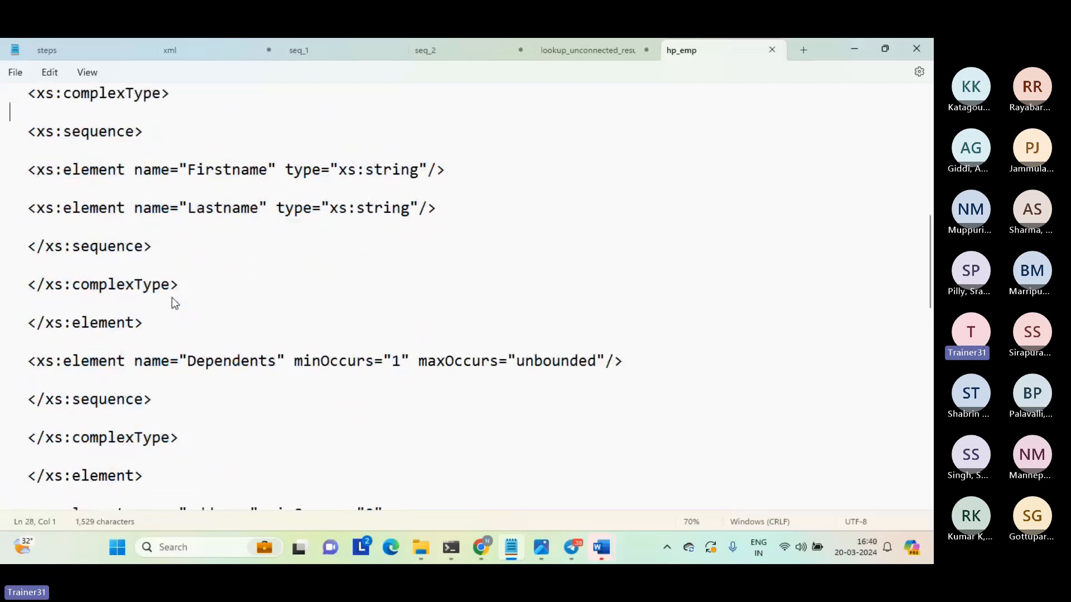
key(shift+Up)
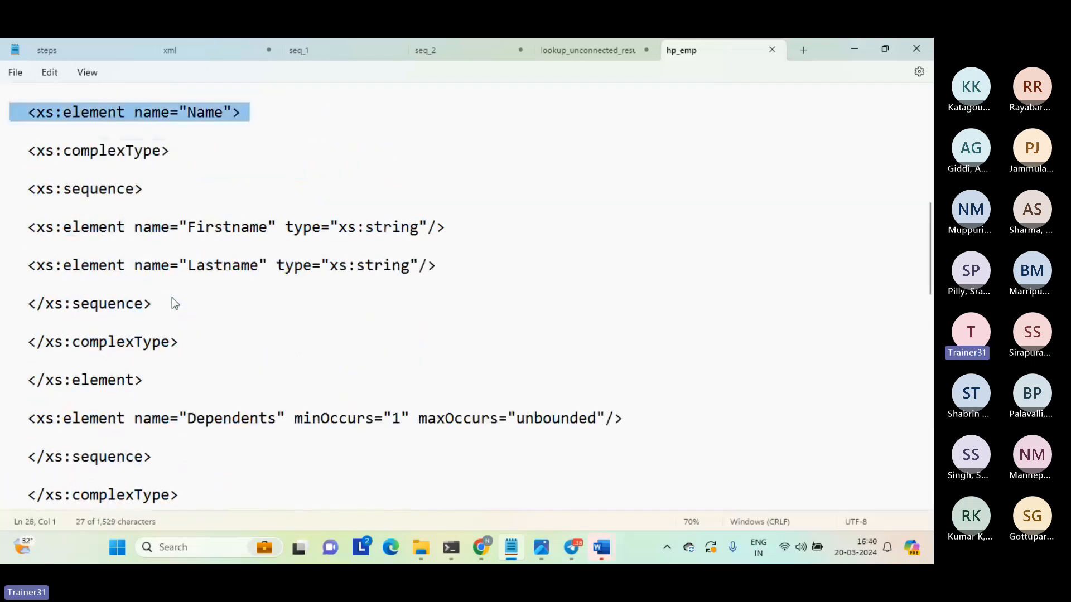
key(shift+Down)
key(shift+Down)
key(shift+Down)
key(shift+Down)
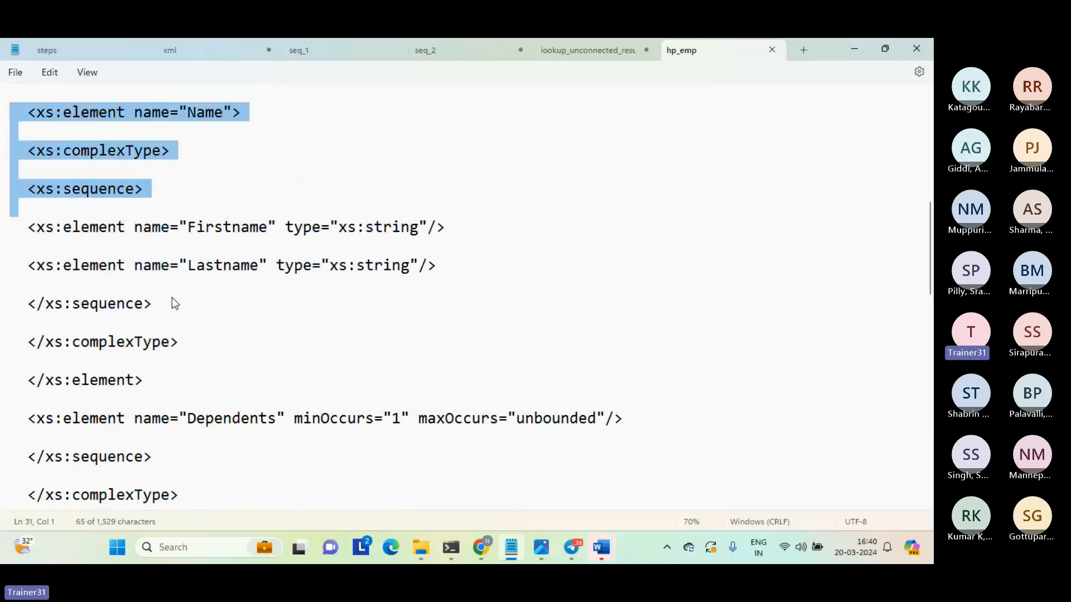
key(shift+Down)
key(shift+Down)
key(shift+Down)
key(shift+Down)
key(shift+Down)
key(shift+Down)
key(shift+Down)
key(shift+Down)
key(shift+Down)
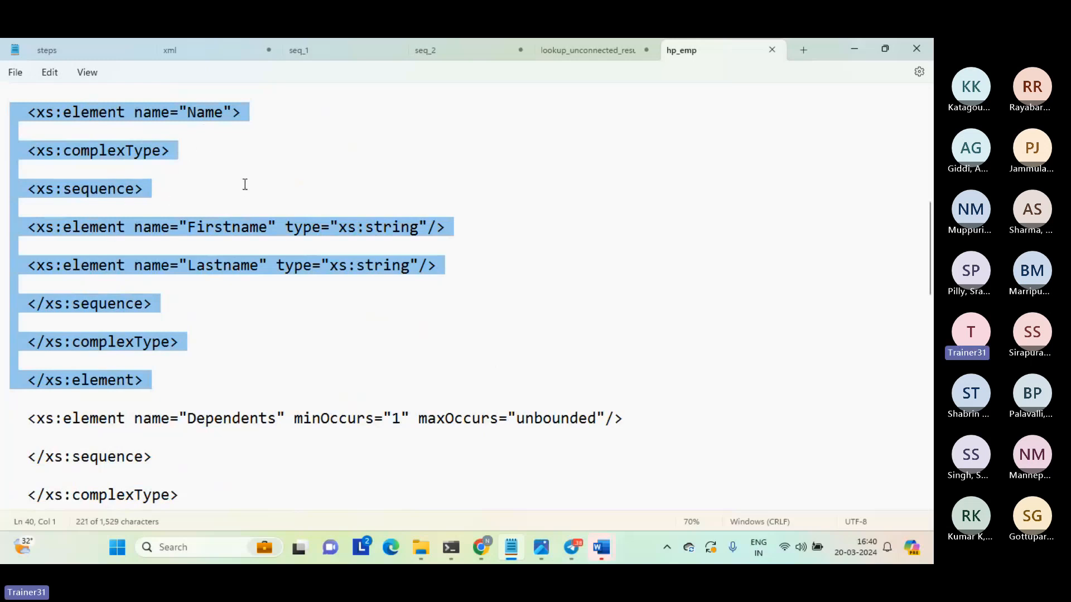
Go up to the employee element's sequence and highlight the Employeeid line of type xs:short.
key(Up)
key(Up)
key(Up)
key(Up)
key(Up)
key(Up)
key(Up)
key(Up)
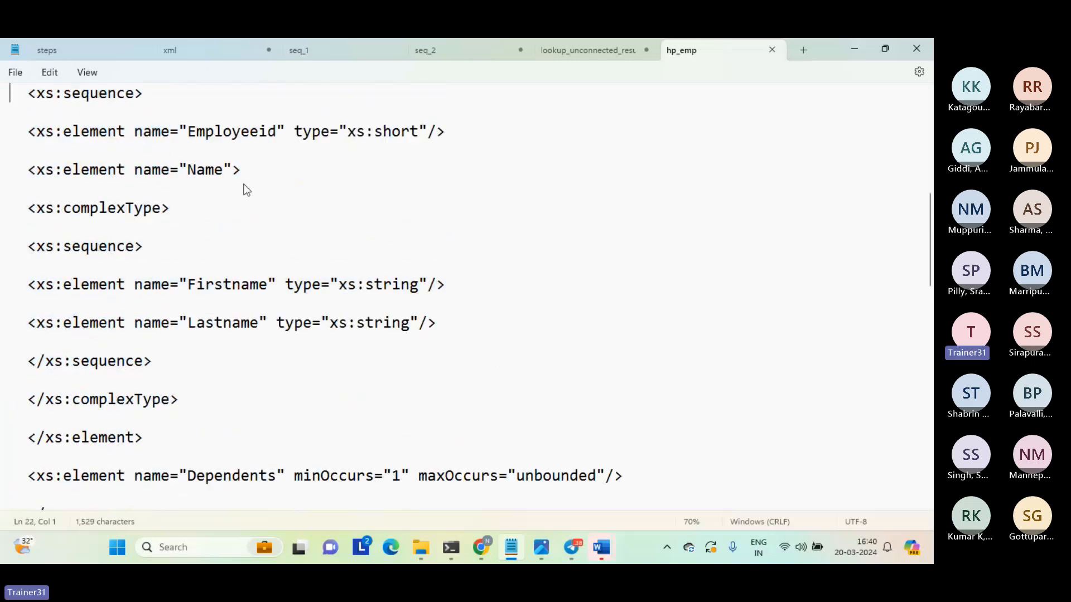
key(Down)
key(Down)
key(Down)
key(Down)
key(Down)
key(Down)
key(shift+End)
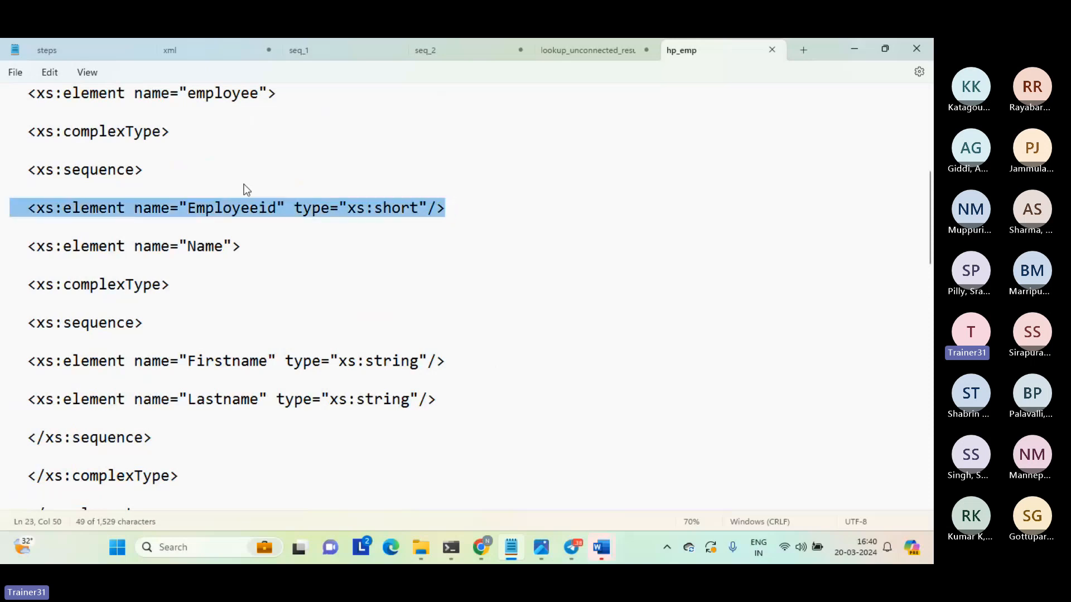
key(Home)
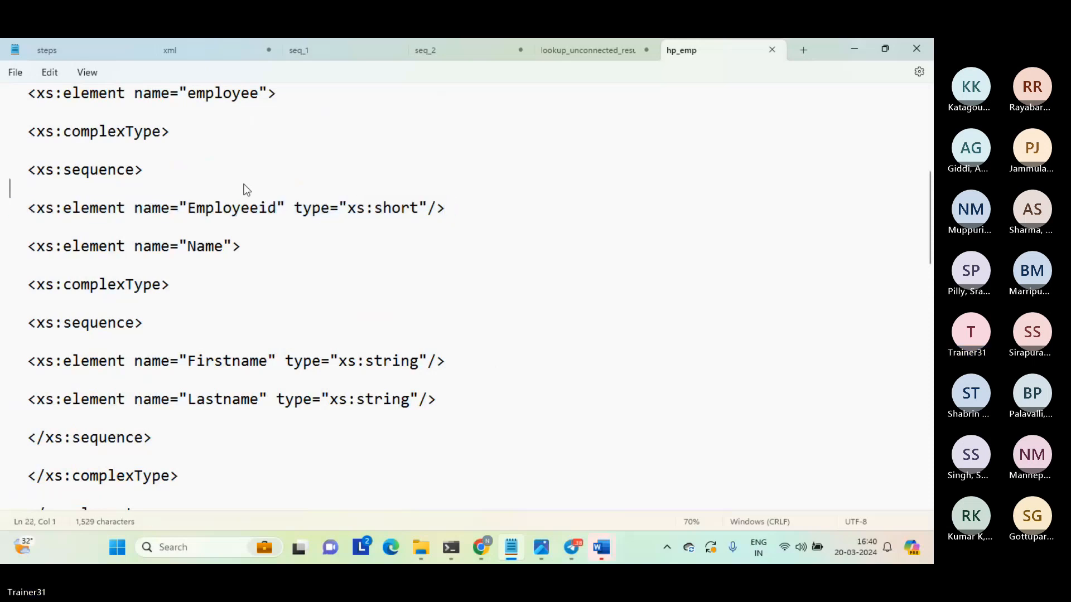
Go back to the start of the hp_emp schema and place the cursor just below the root element line.
key(Up)
key(Up)
key(Up)
key(Up)
key(Up)
key(Up)
key(Up)
key(Up)
key(Up)
key(Up)
key(Up)
key(Up)
key(Up)
key(Up)
key(Up)
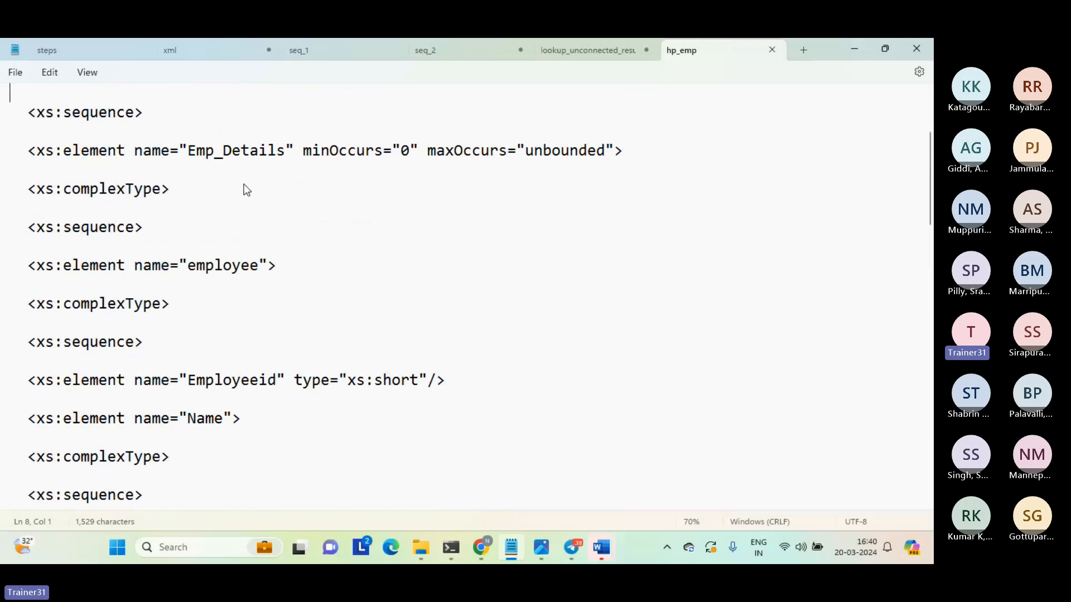
key(Up)
key(Up)
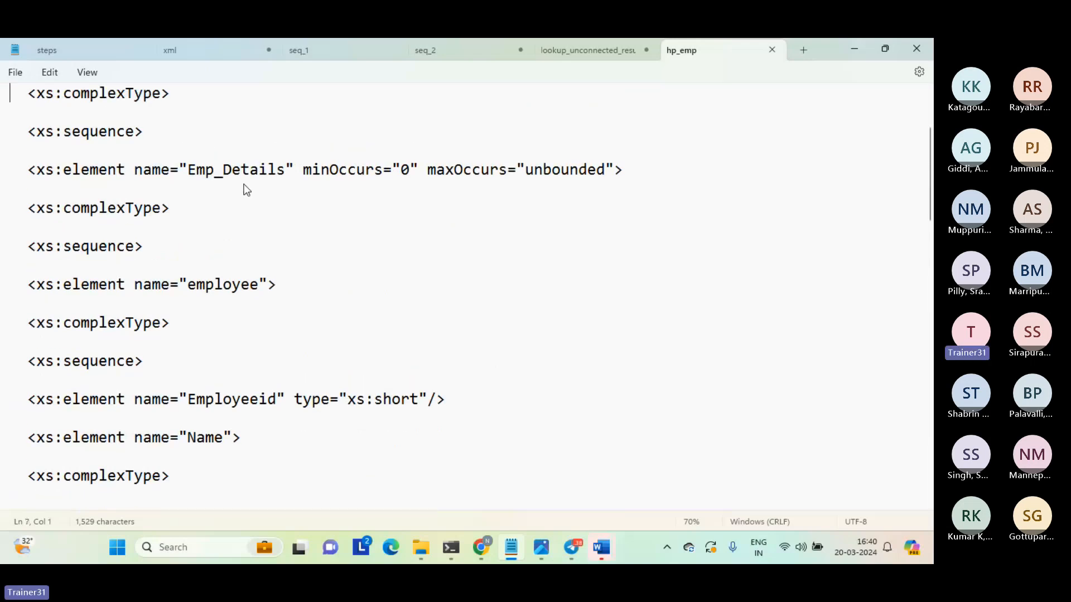
key(Up)
key(Up)
key(Up)
key(Up)
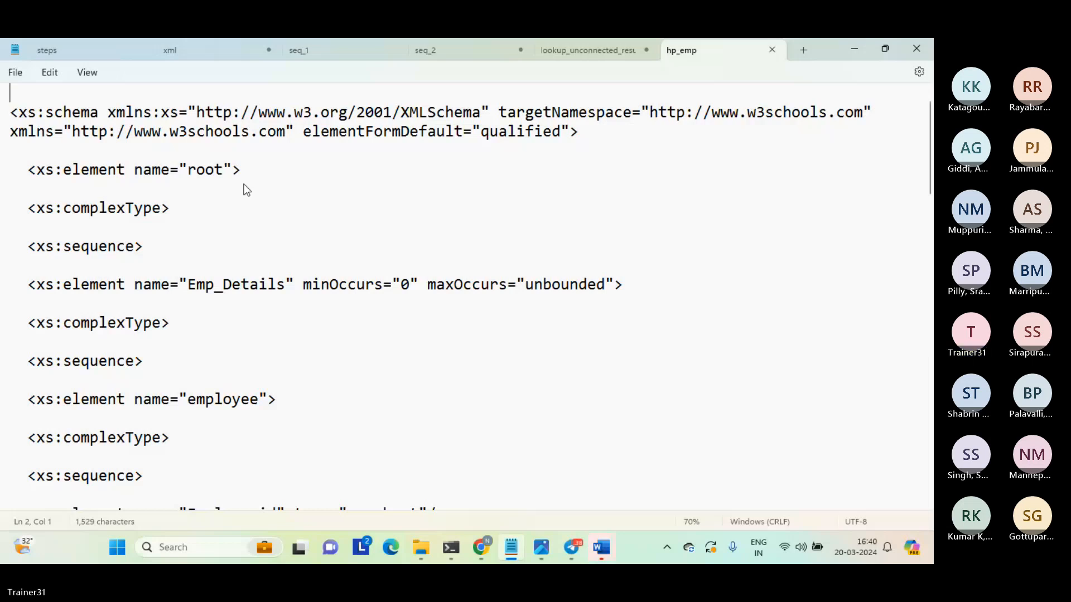
click(244, 184)
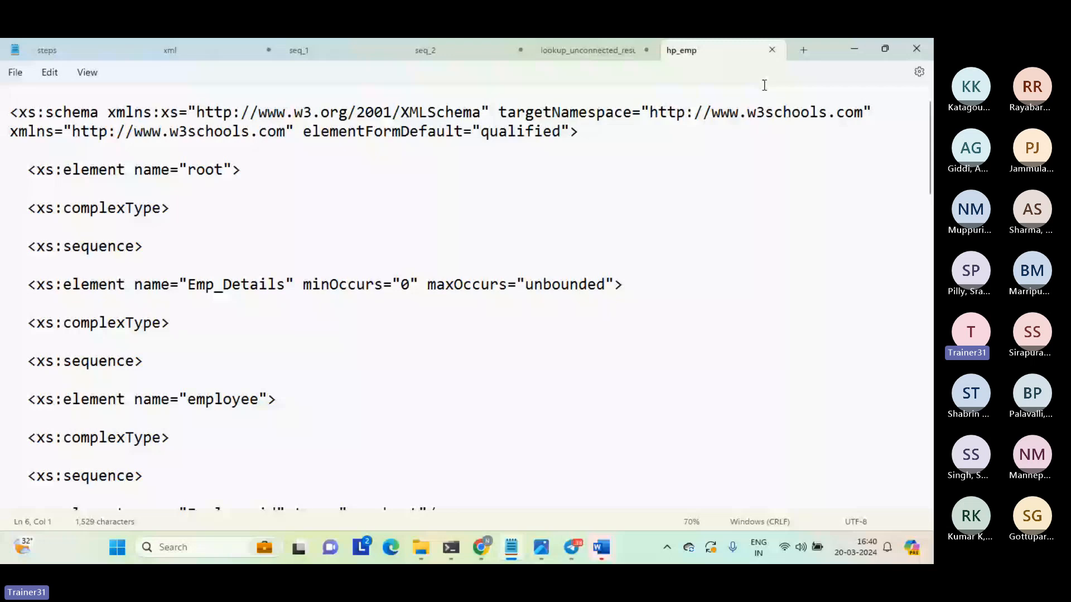
Switch to File Explorer and open the hp_src file from the source folder in Notepad.
key(alt+Tab)
click(202, 211)
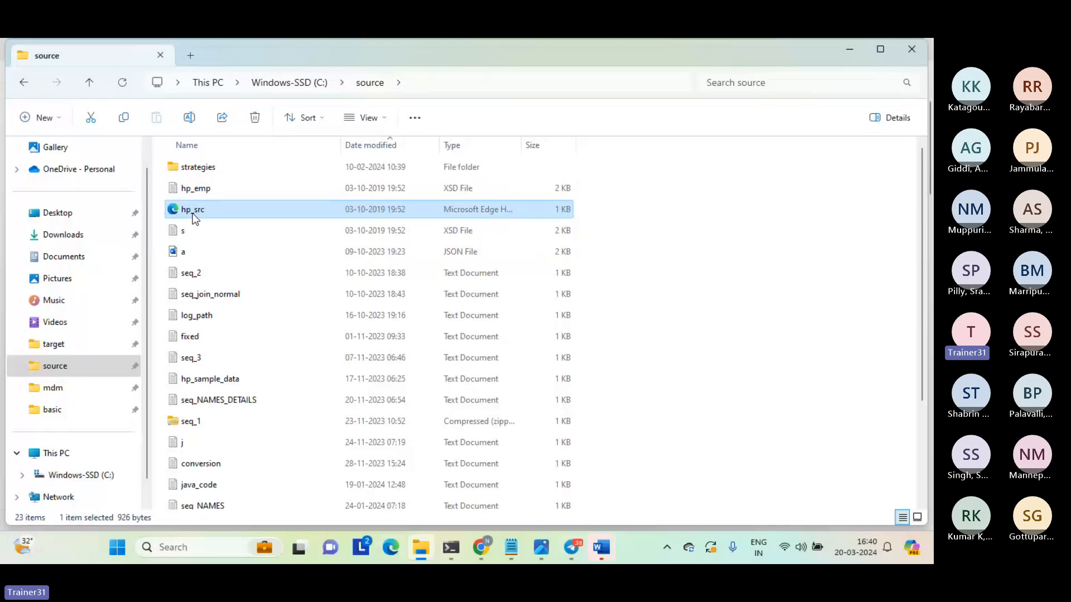
right_click(195, 217)
mouse_move(239, 279)
click(439, 303)
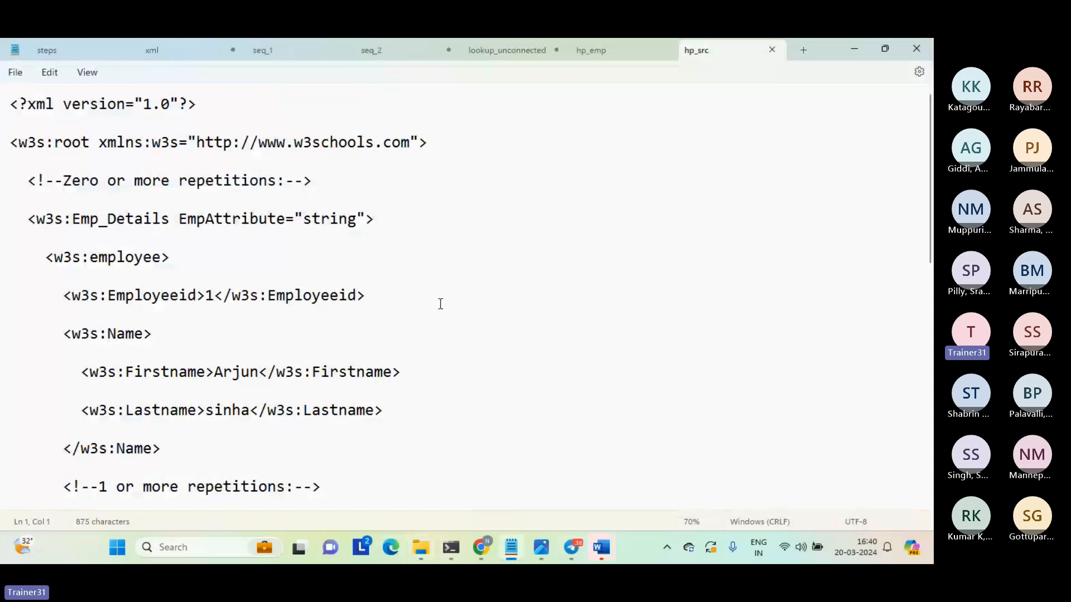
Highlight the Emp_Details line of hp_src, followed by the root and employee tag names.
click(381, 198)
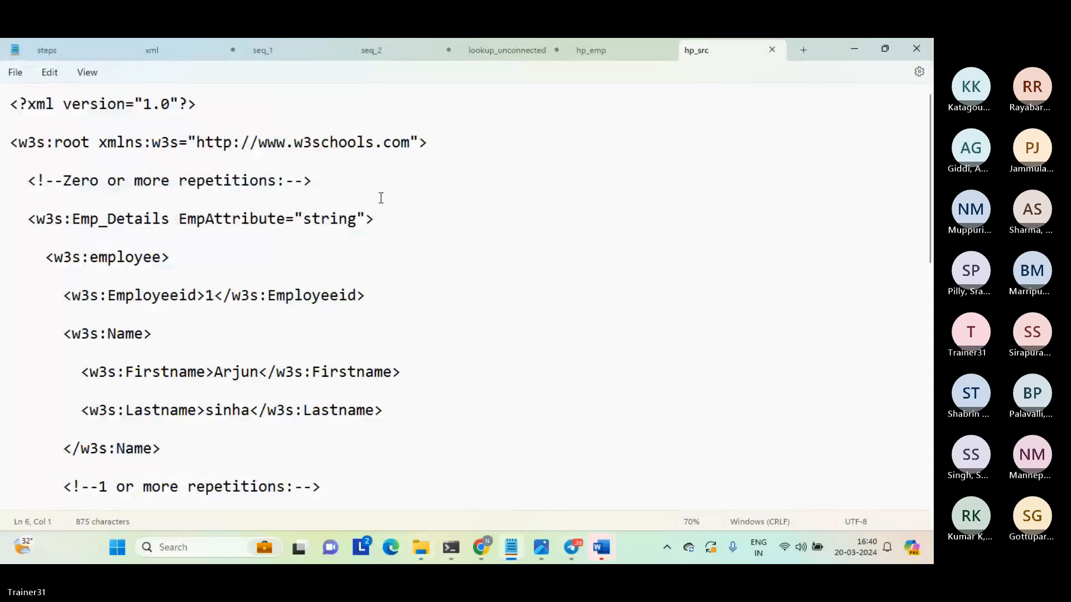
key(Down)
key(shift+Down)
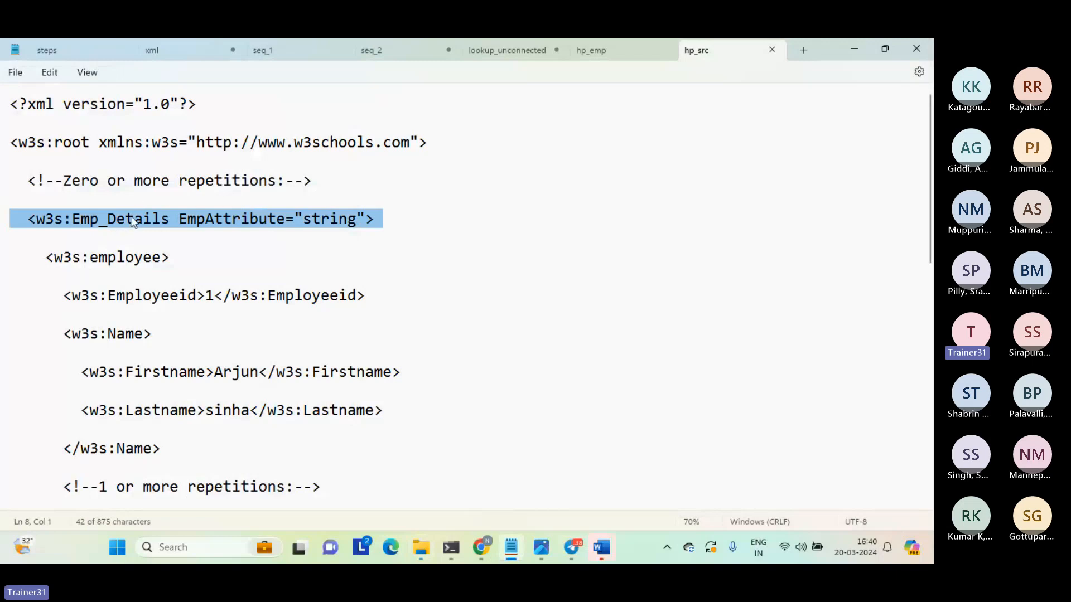
double_click(77, 143)
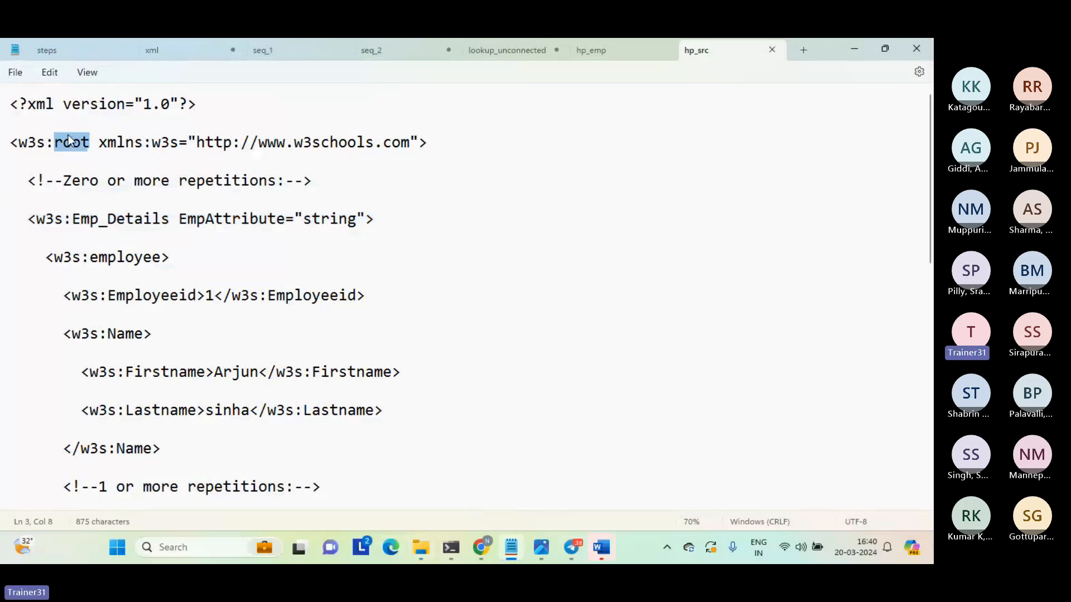
click(114, 222)
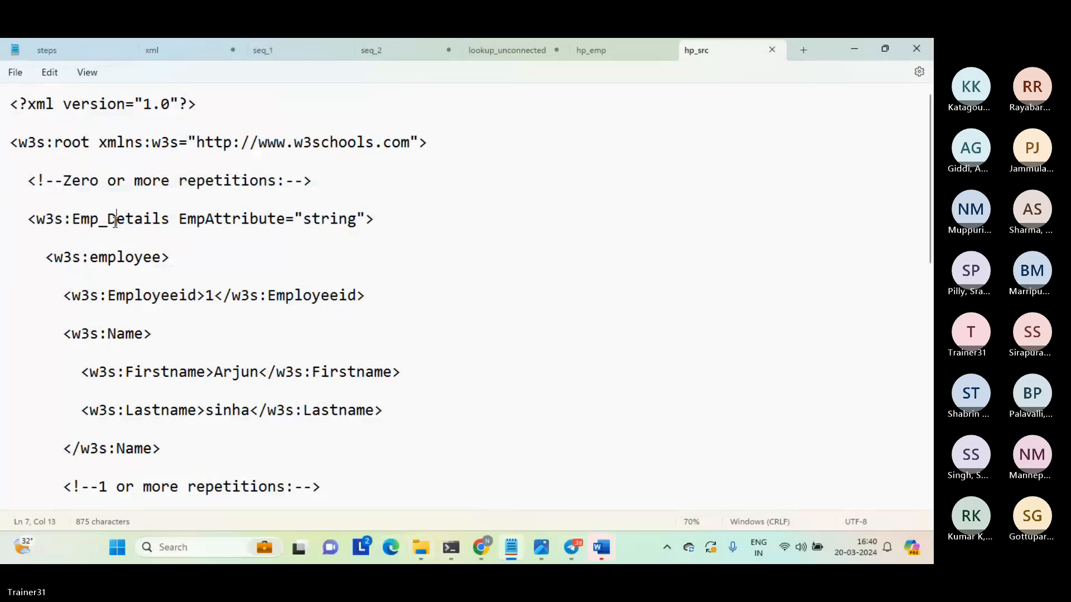
double_click(116, 259)
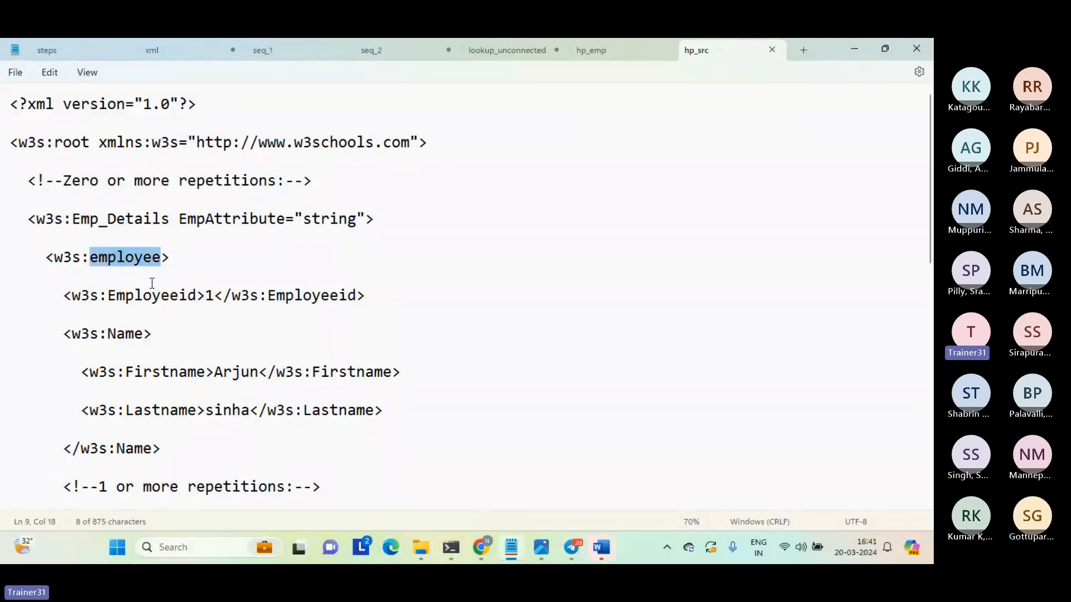
Highlight the Employeeid line inside the employee element.
click(150, 279)
key(Down)
key(shift+Down)
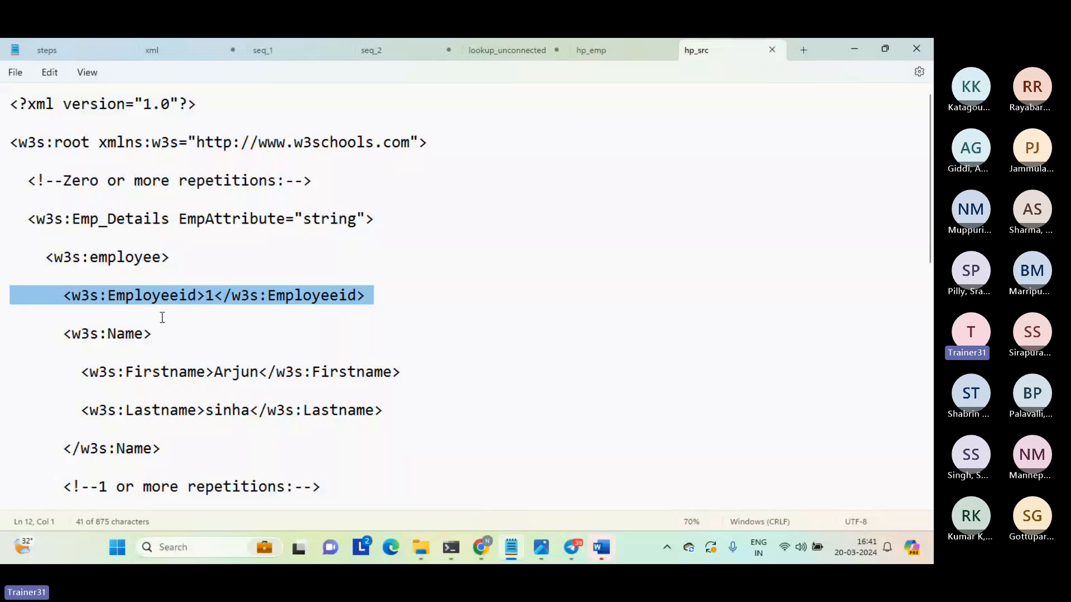
Highlight the whole Name block of the employee, from its opening tag through its closing tag.
key(Down)
key(shift+Down)
key(shift+Down)
key(shift+Down)
key(shift+Down)
key(shift+Down)
key(shift+Down)
key(shift+Down)
key(shift+Down)
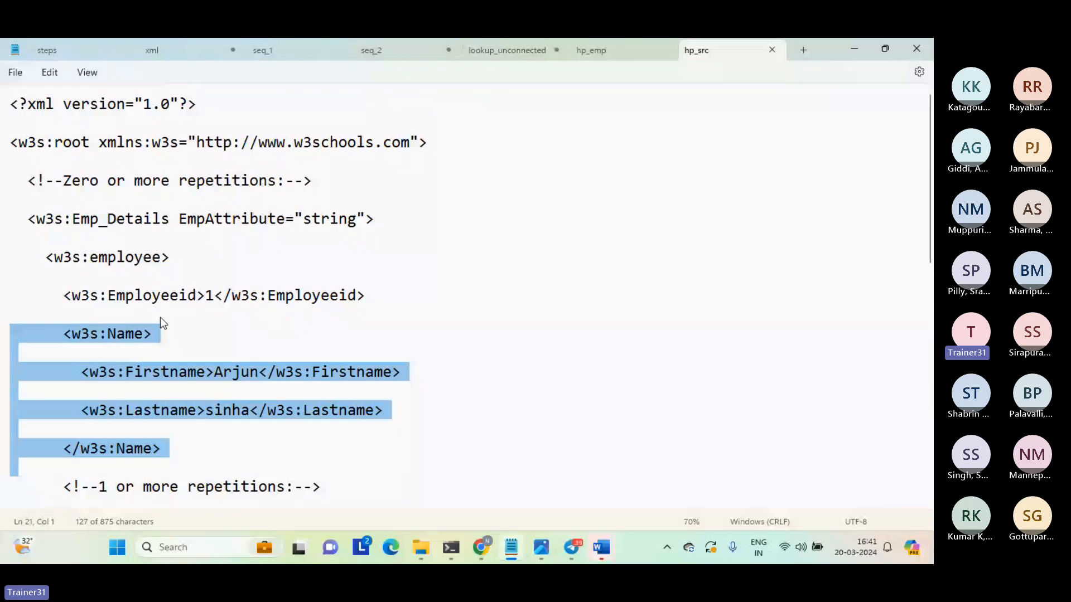
key(Left)
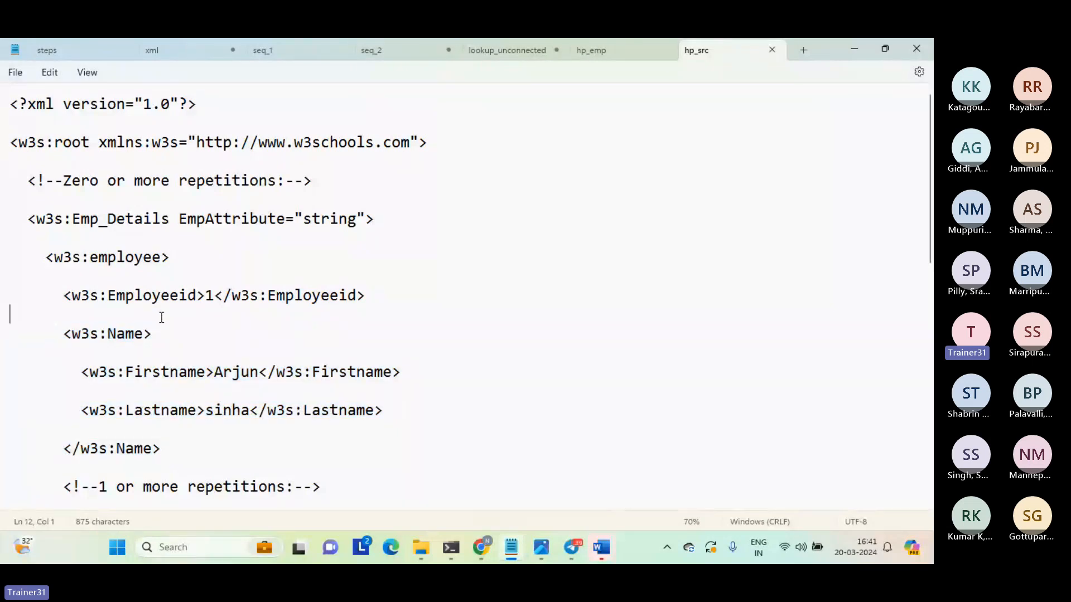
key(shift+Down)
key(shift+Down)
key(shift+Down)
key(shift+Down)
key(shift+Down)
key(shift+Down)
key(shift+Down)
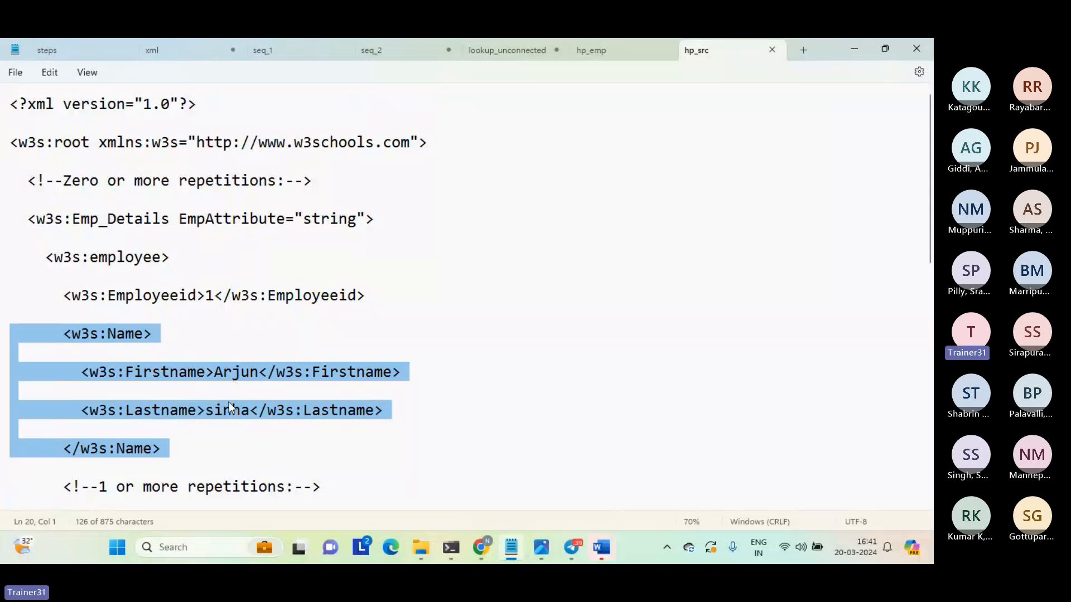
Move past the Name block and highlight the Dependents line.
key(Down)
key(Down)
key(Down)
key(Down)
key(Down)
key(Down)
key(Down)
key(Down)
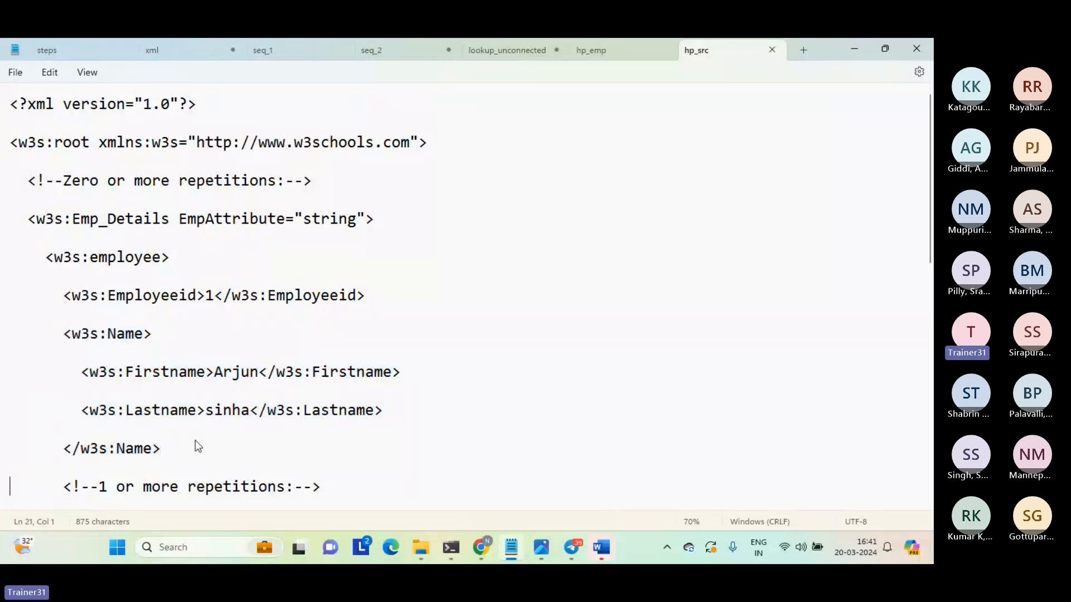
key(Up)
key(Up)
key(Up)
key(Up)
key(Up)
key(Up)
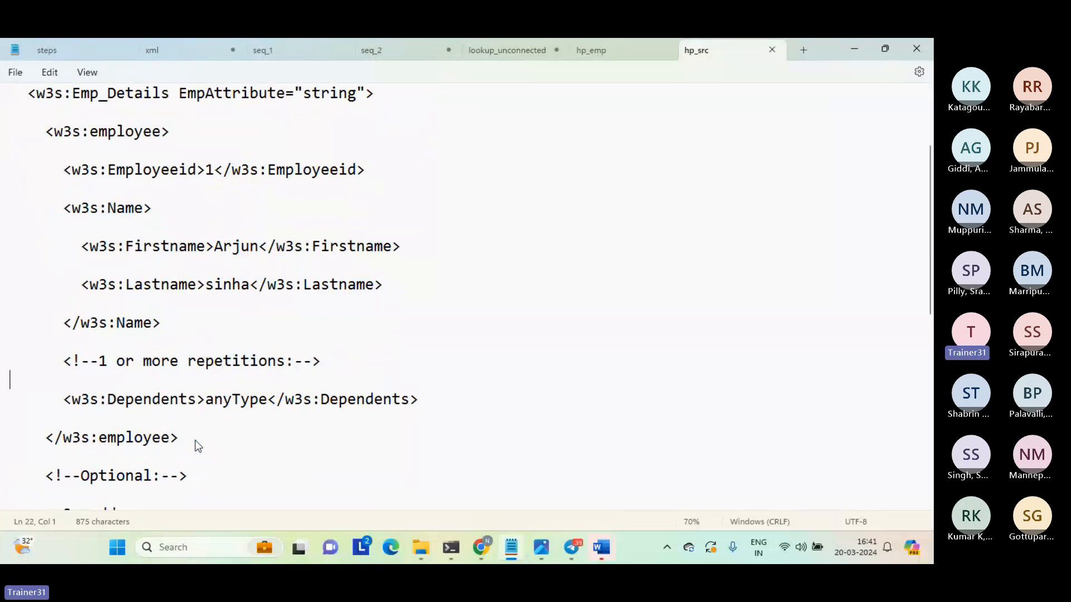
key(Down)
key(shift+End)
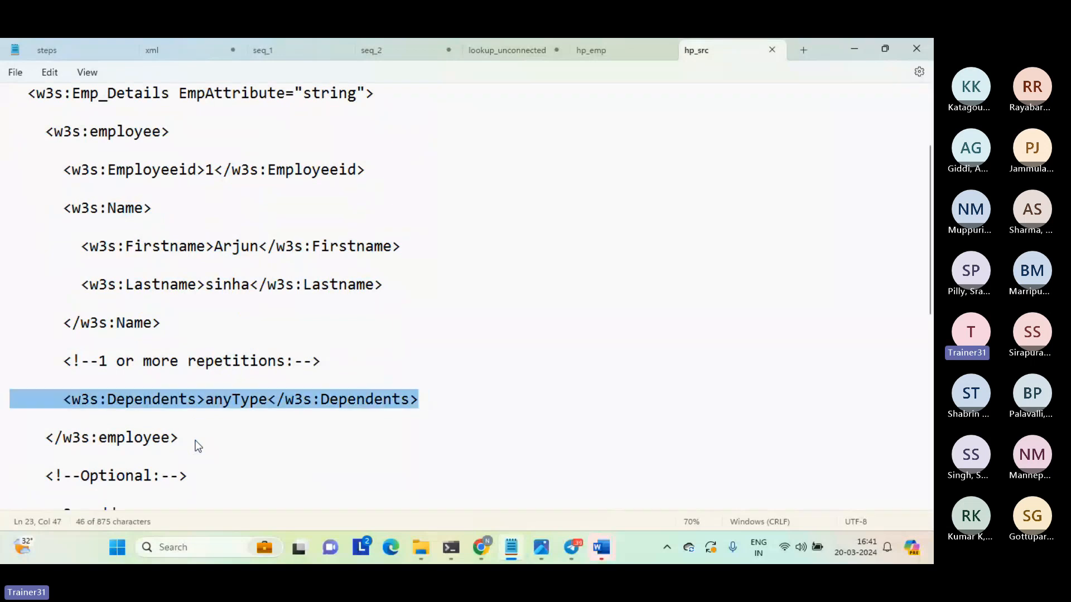
Go back up to the Name element and highlight from its opening tag through the Lastname line.
key(Left)
key(Up)
key(Up)
key(Up)
key(Up)
key(Up)
key(Up)
key(Up)
key(Up)
key(Up)
key(Up)
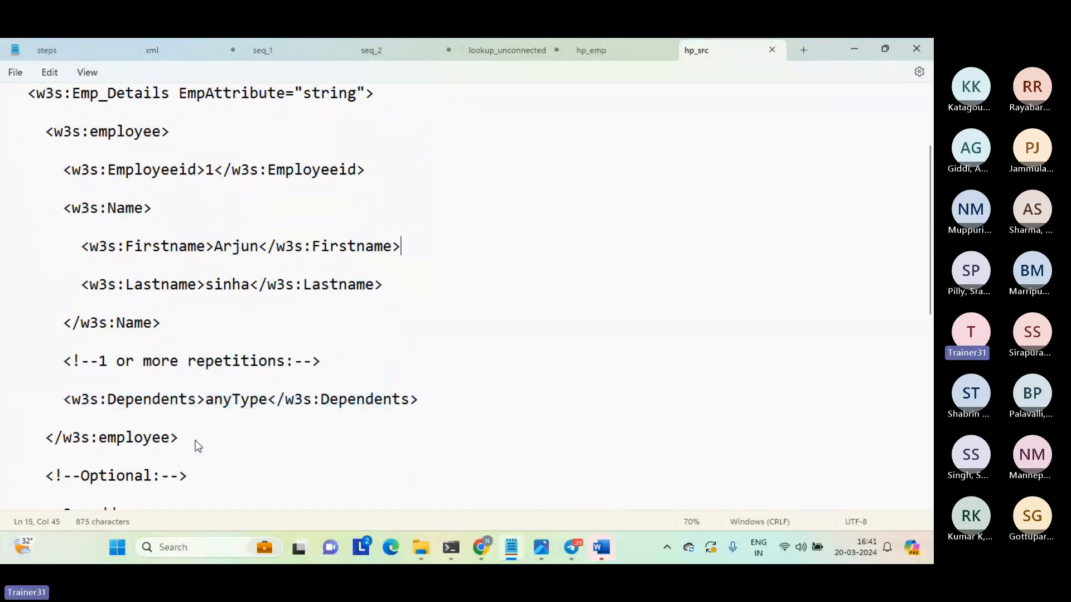
key(Home)
key(shift+Down)
key(shift+Down)
key(shift+Down)
key(shift+Down)
key(shift+Down)
key(shift+Down)
key(shift+Down)
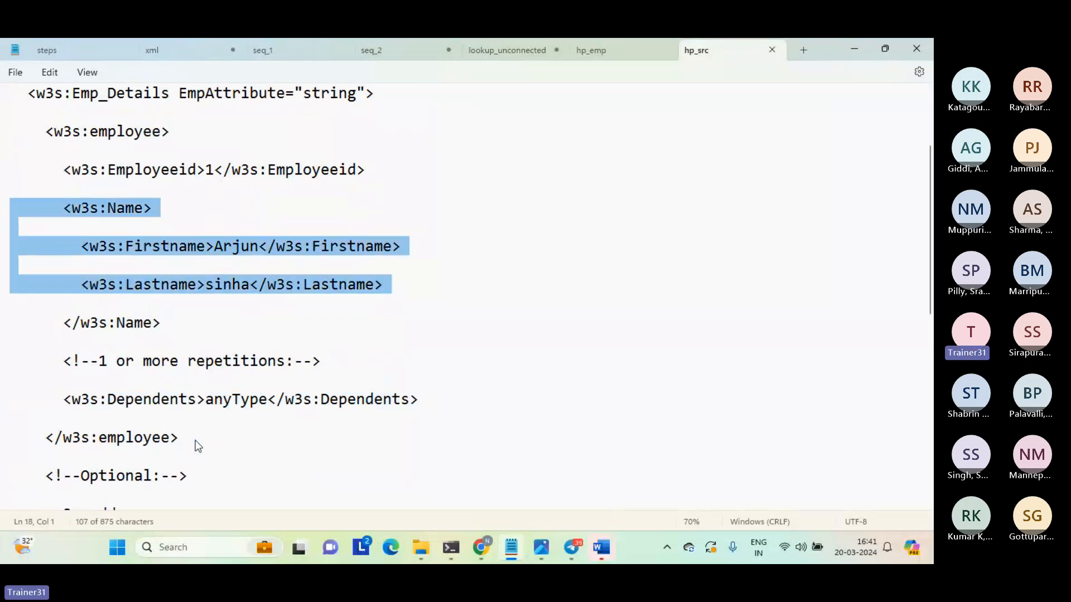
Move down to the address element and highlight its whole block, from Addressid to Fromdate, including the opening and closing tags.
key(Down)
key(Down)
key(Down)
key(Down)
key(Down)
key(Down)
key(Down)
key(Down)
key(Down)
key(Down)
key(Down)
key(Down)
key(Down)
key(Down)
key(Down)
key(Down)
key(Down)
key(Down)
key(Down)
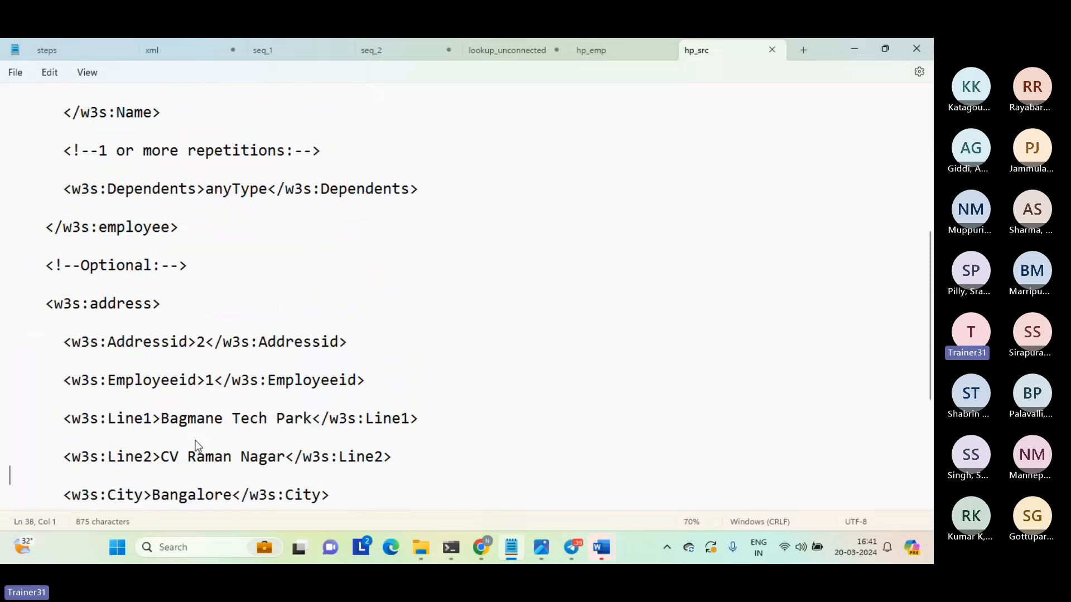
key(Up)
key(Up)
key(Up)
key(Up)
key(Up)
key(Up)
key(Up)
key(Up)
key(Up)
key(Up)
key(shift+Down)
key(shift+Down)
key(shift+Down)
key(shift+Down)
key(shift+Down)
key(shift+Down)
key(shift+Down)
key(shift+Down)
key(shift+Down)
key(shift+Down)
key(shift+Down)
key(shift+Down)
key(shift+Down)
key(shift+Down)
key(shift+Down)
key(shift+Down)
key(shift+Down)
key(shift+Down)
key(shift+Down)
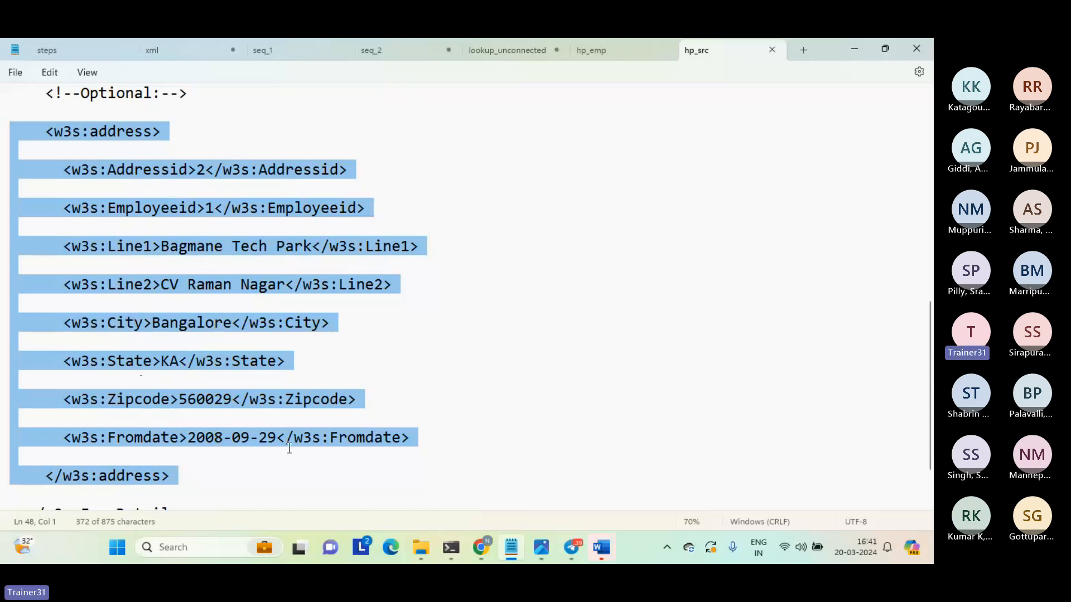
Return to hp_emp and highlight from the root element through the sequence line under Emp_Details, then clear the highlight.
click(360, 484)
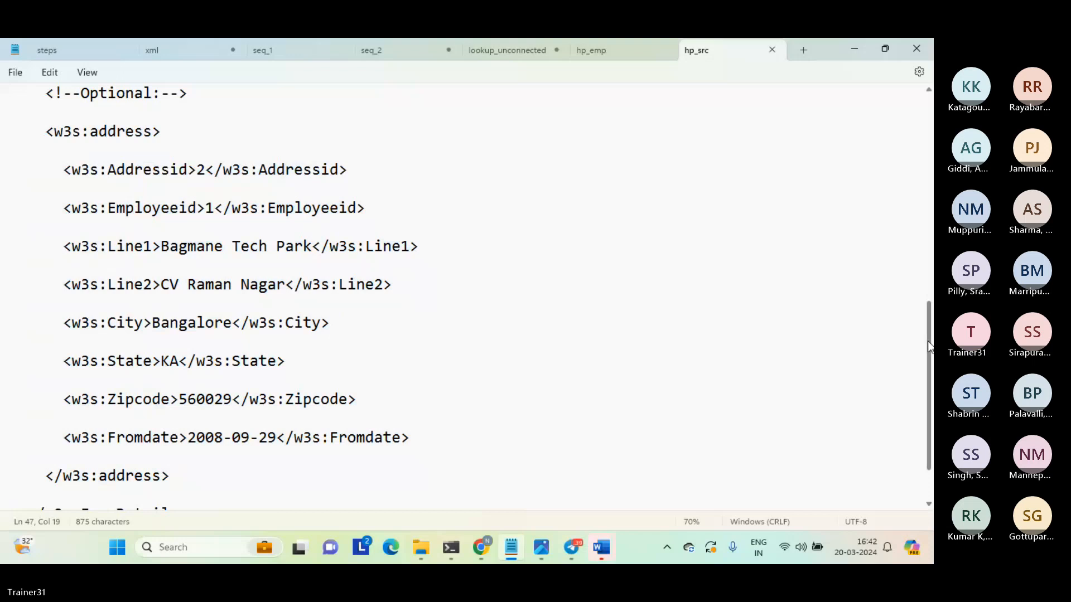
drag(928, 340, 917, 122)
click(537, 100)
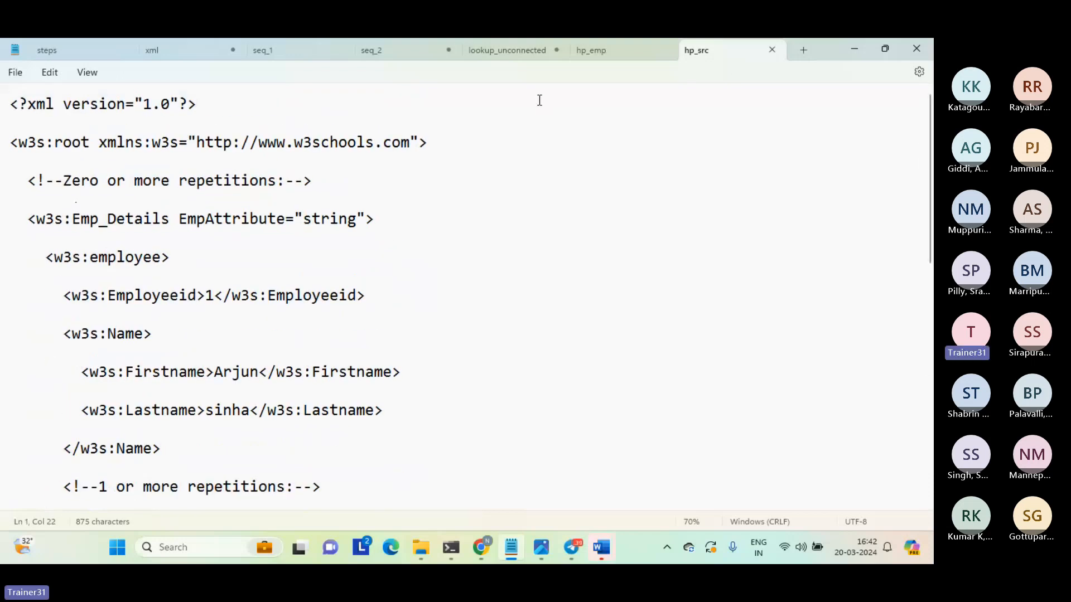
click(611, 48)
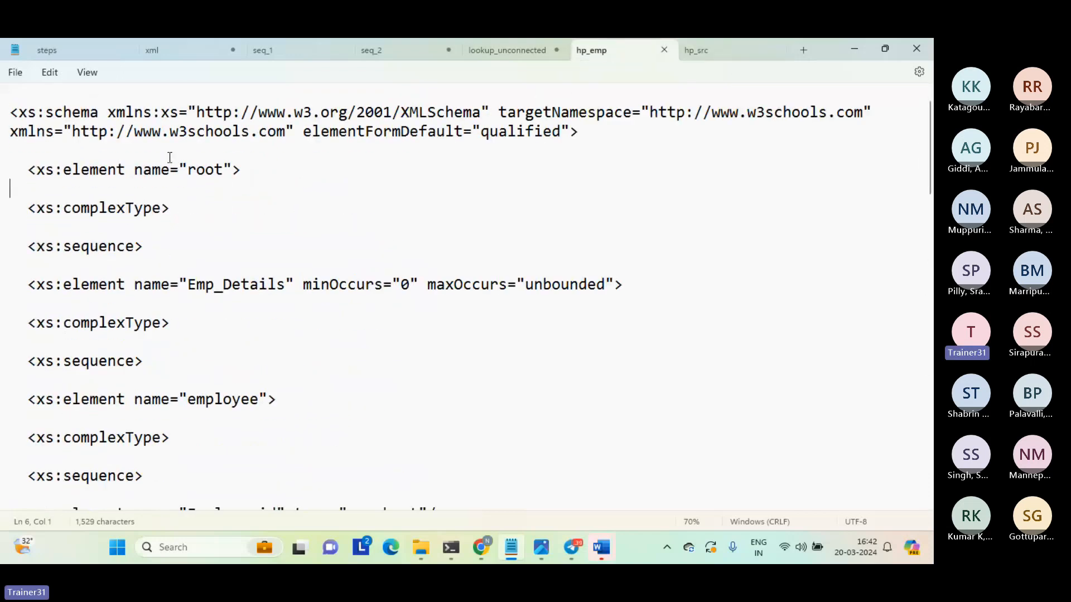
drag(157, 149, 250, 363)
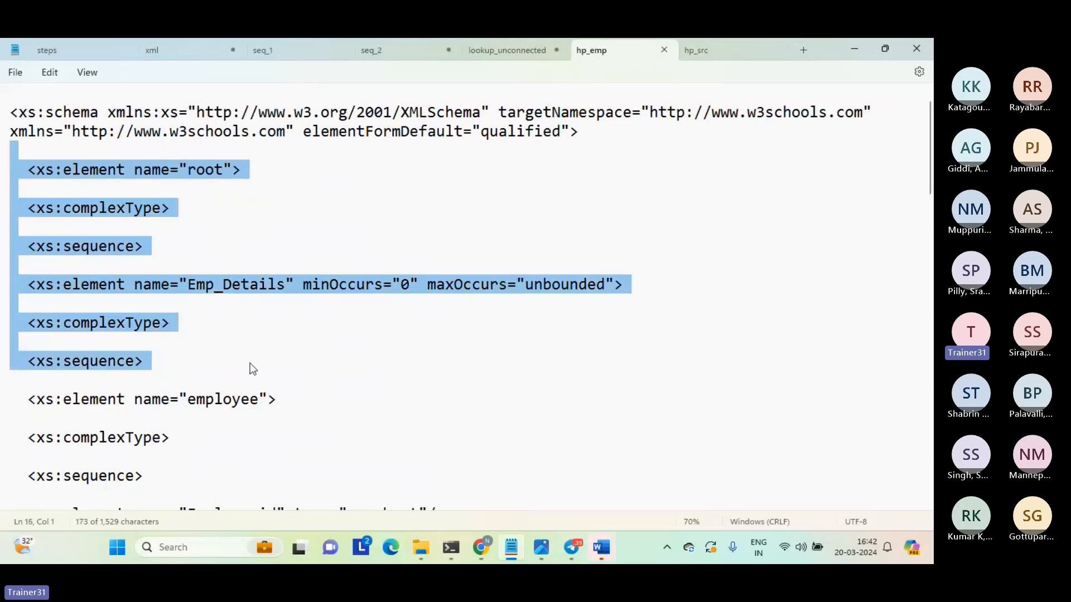
click(250, 363)
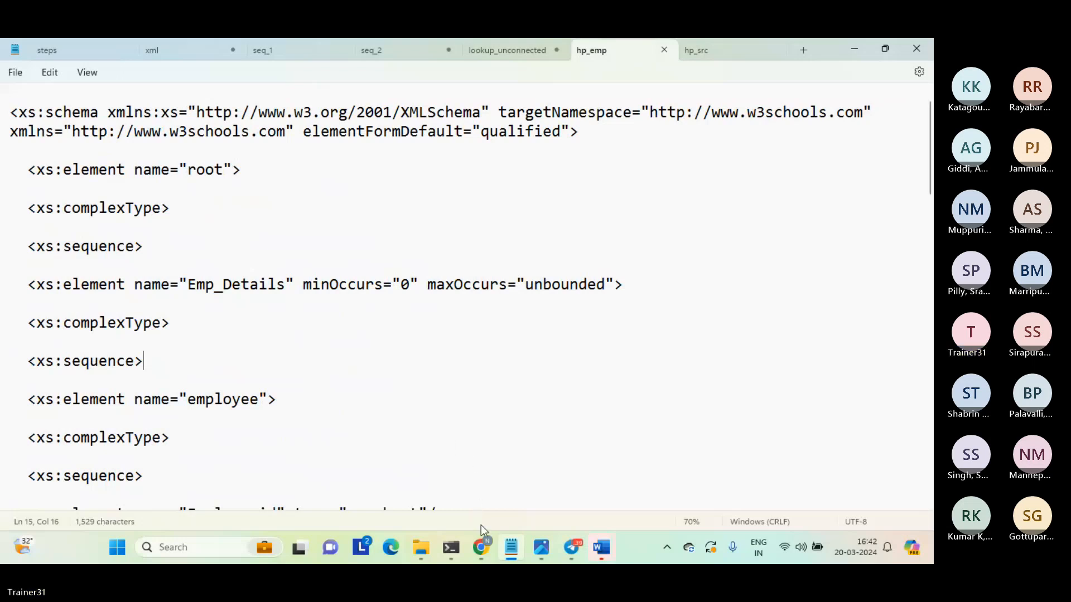
Switch to the Data Integration jobs page in Chrome, and return to the hp_emp schema in Notepad.
mouse_move(480, 547)
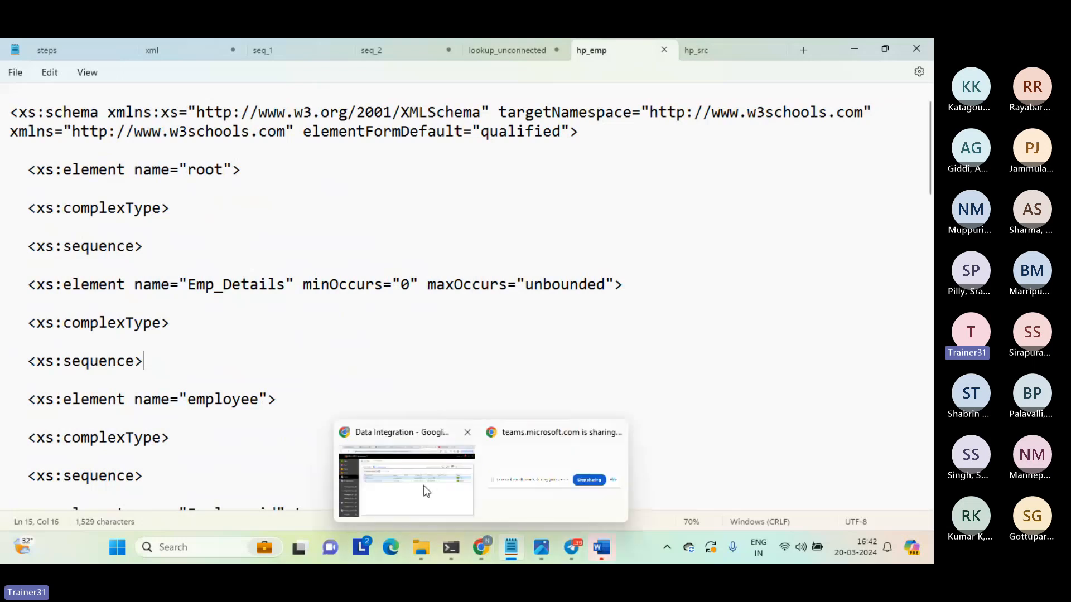
click(423, 488)
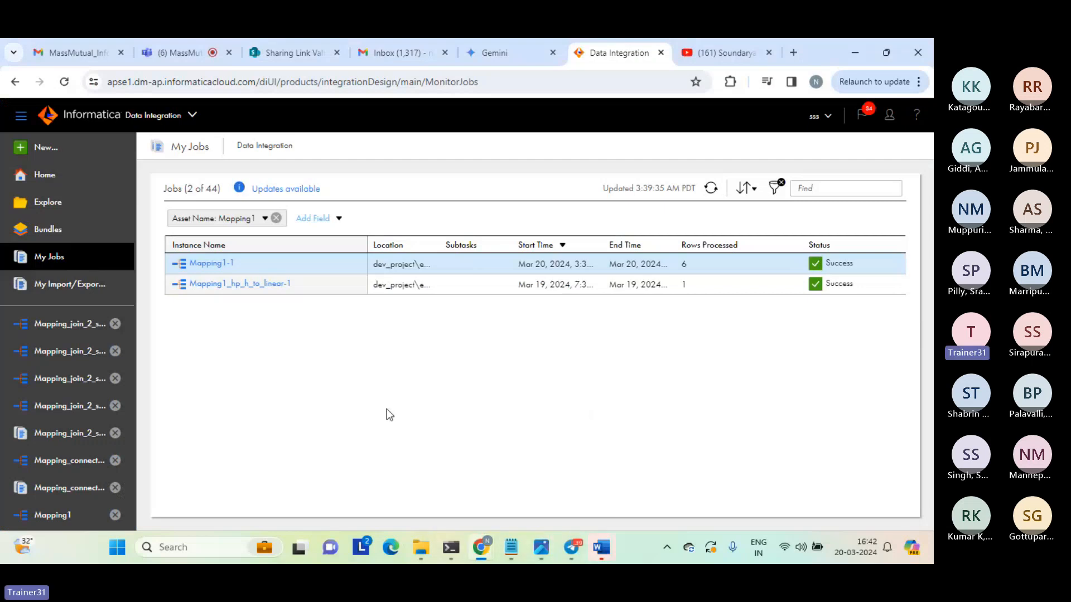
mouse_move(511, 547)
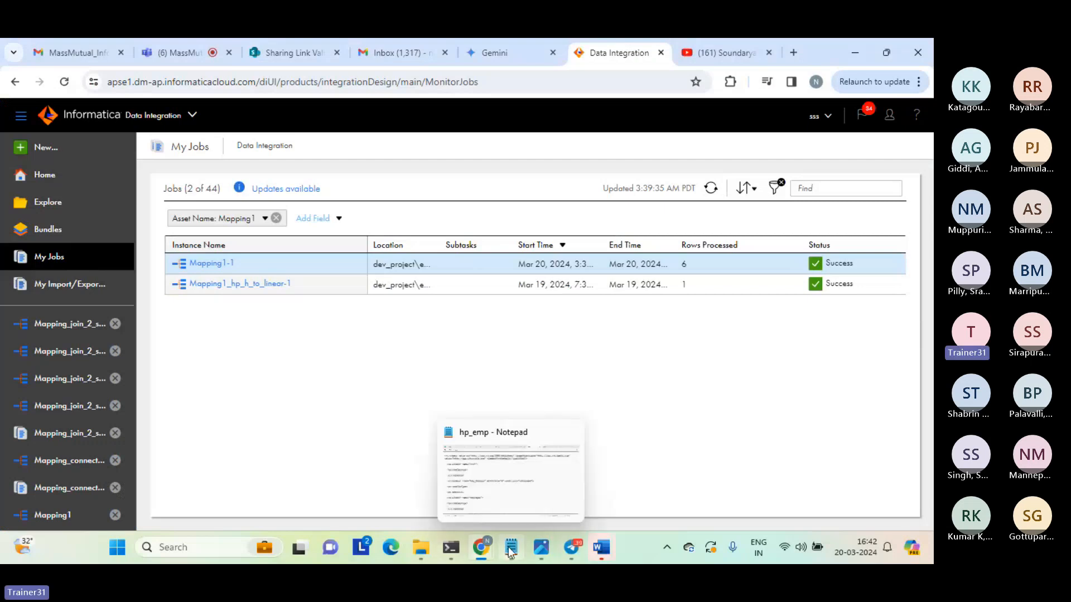
click(499, 505)
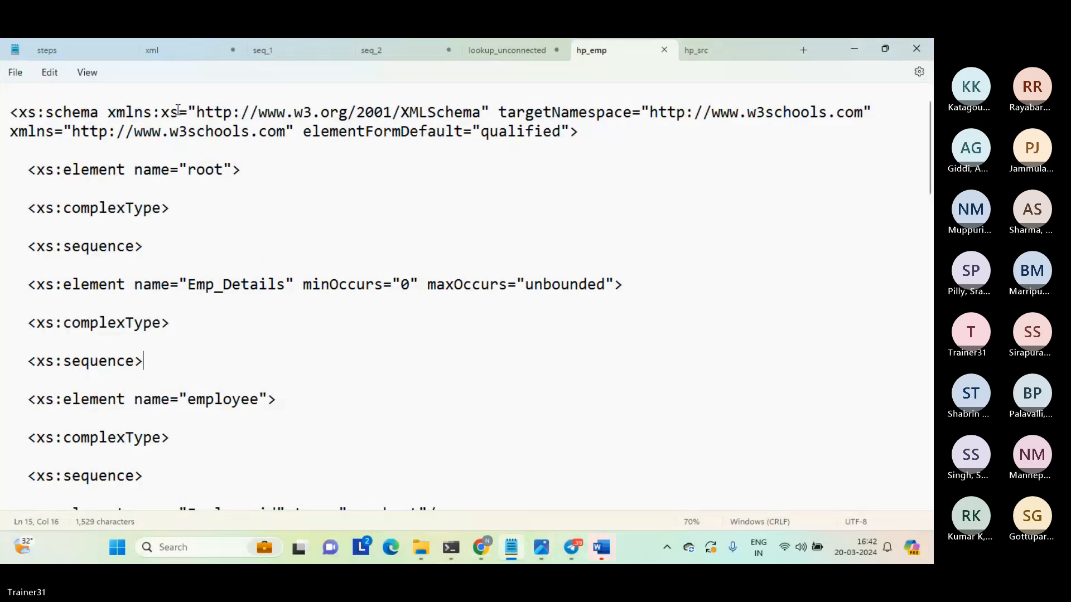
Open the xml notes file and insert four blank lines at its very beginning, above the xml line.
click(173, 55)
click(110, 189)
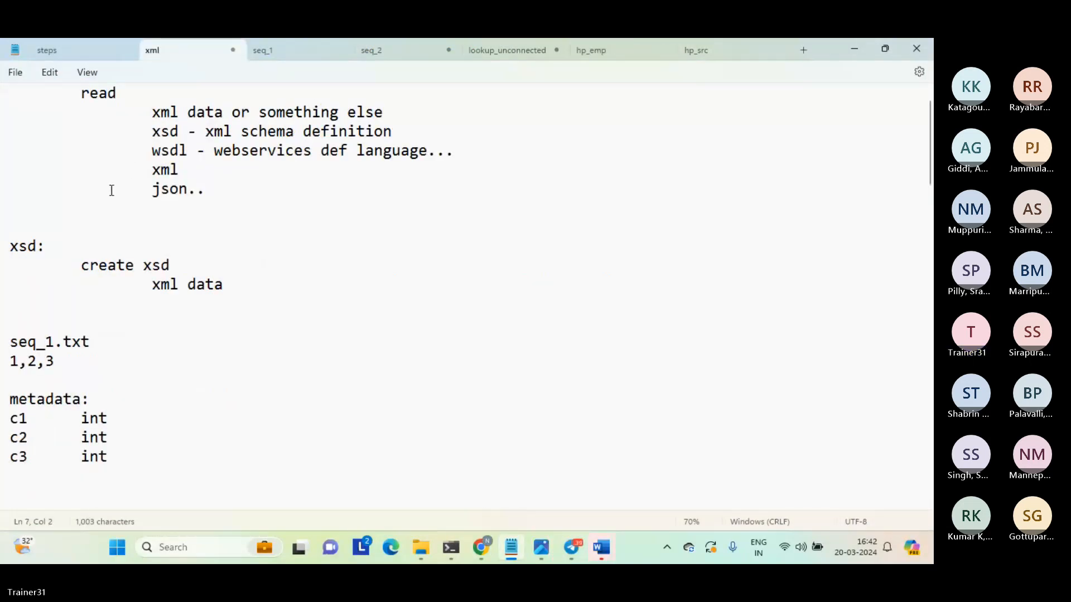
key(ctrl+Home)
key(Return)
key(Return)
key(Up)
key(Up)
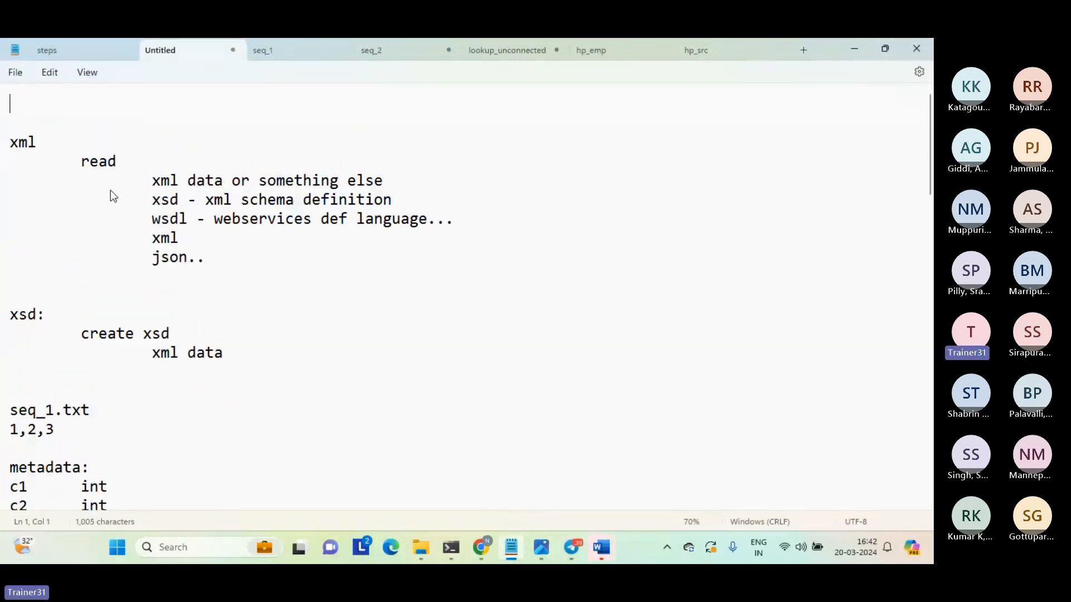
key(Return)
key(Return)
key(Up)
key(Up)
Enter the heading "component:" on the first line of the notes and start a new line below it.
text(com)
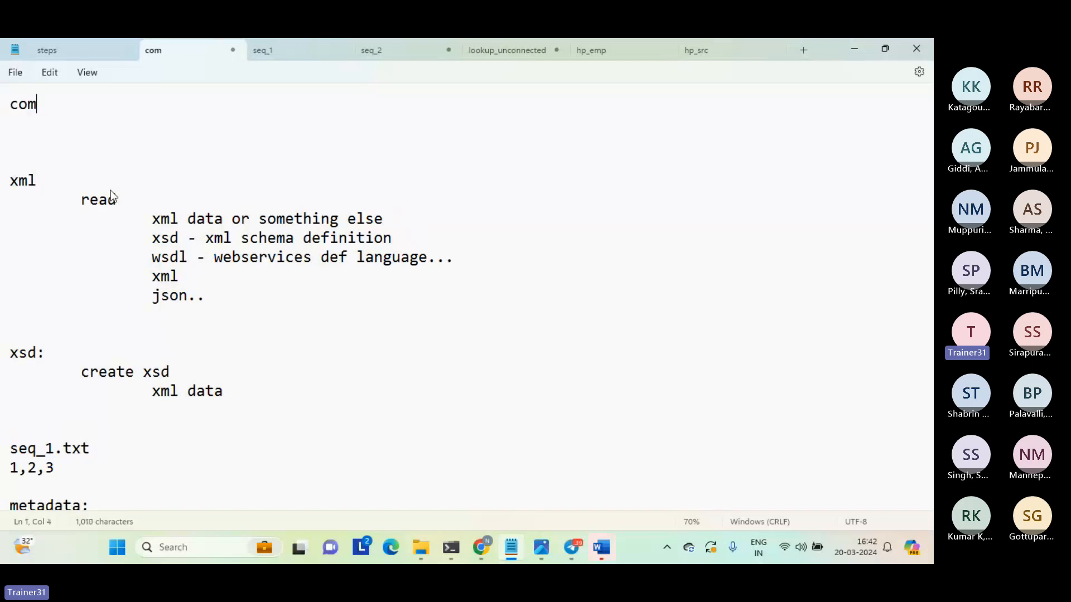
text(ponennt)
key(BackSpace)
key(BackSpace)
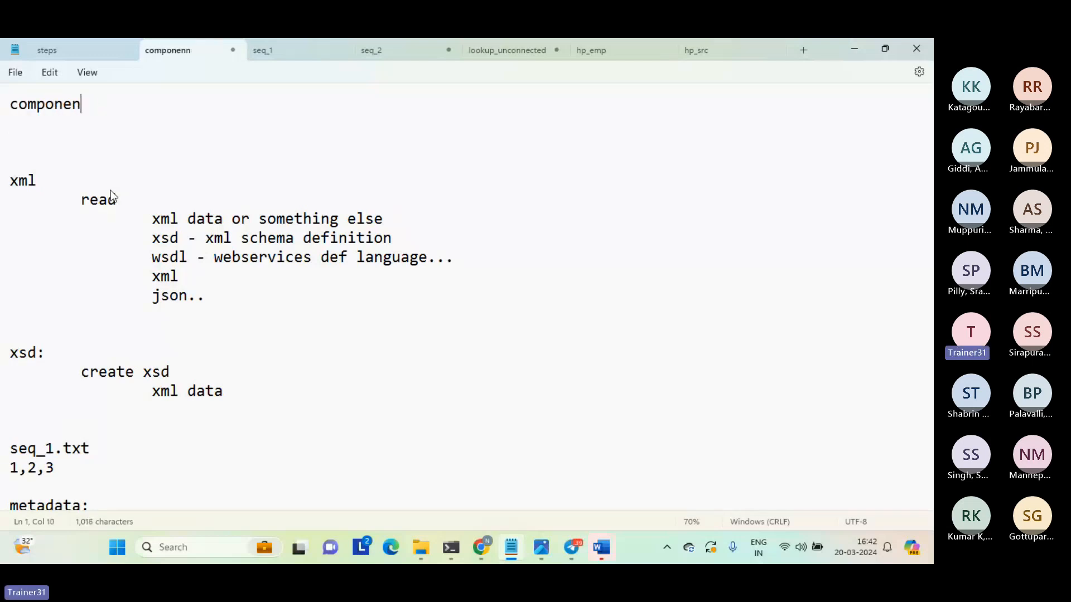
text(ent)
key(BackSpace)
key(BackSpace)
key(BackSpace)
text(t:)
key(Return)
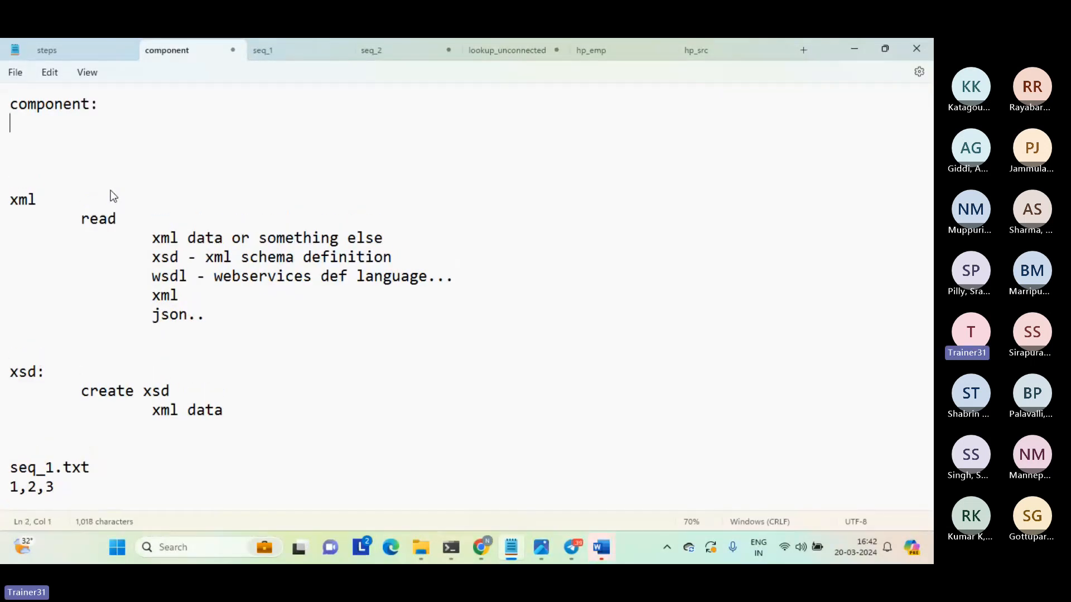
Add the line "hierarchical schema" indented one level under component:, followed by a blank line.
key(Tab)
text(hierarch)
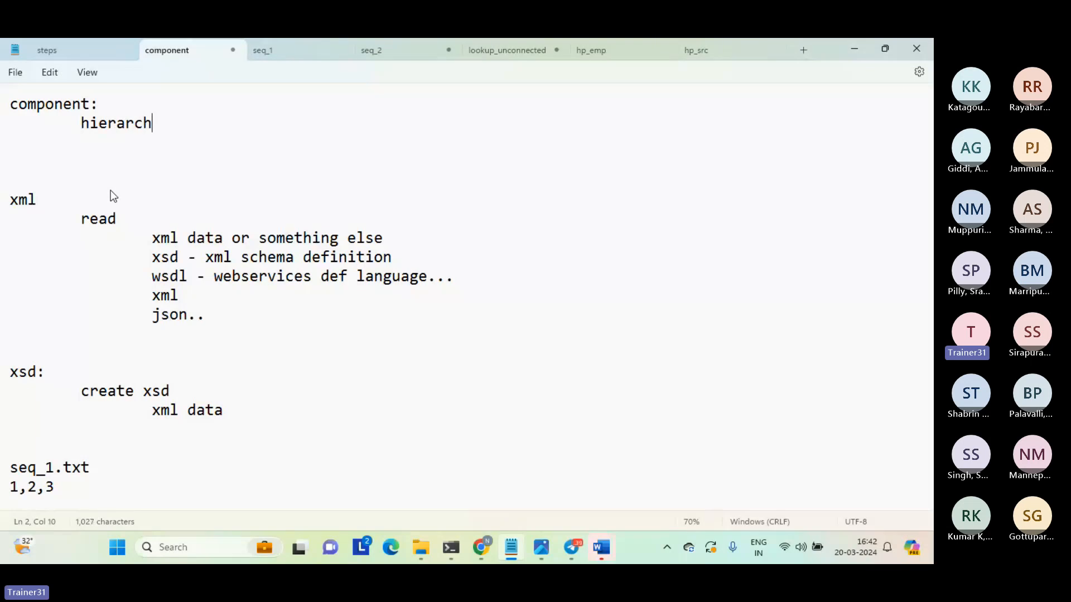
text(ical schema)
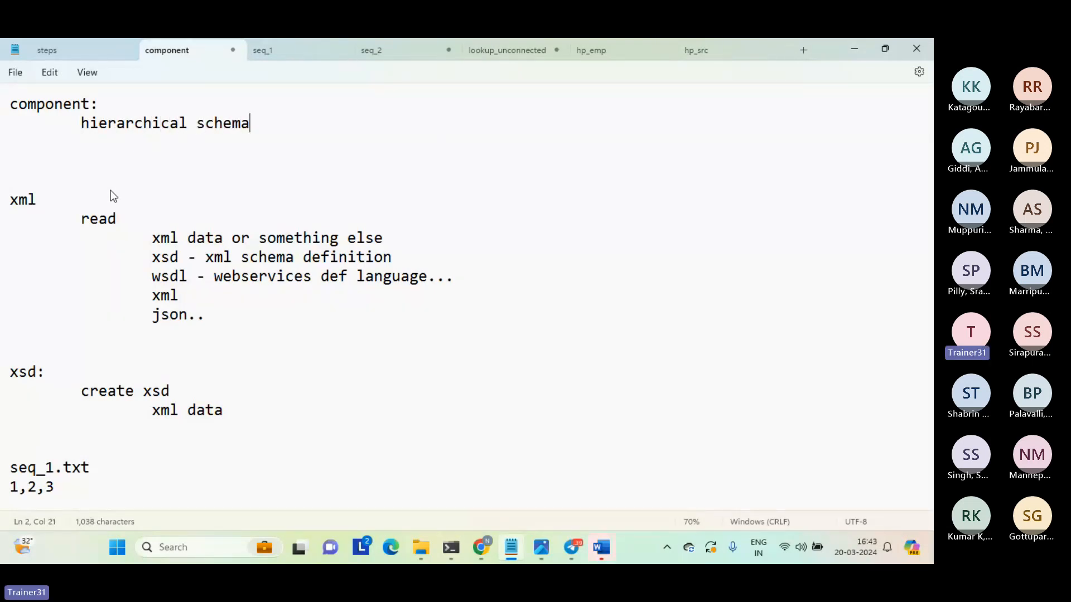
key(Return)
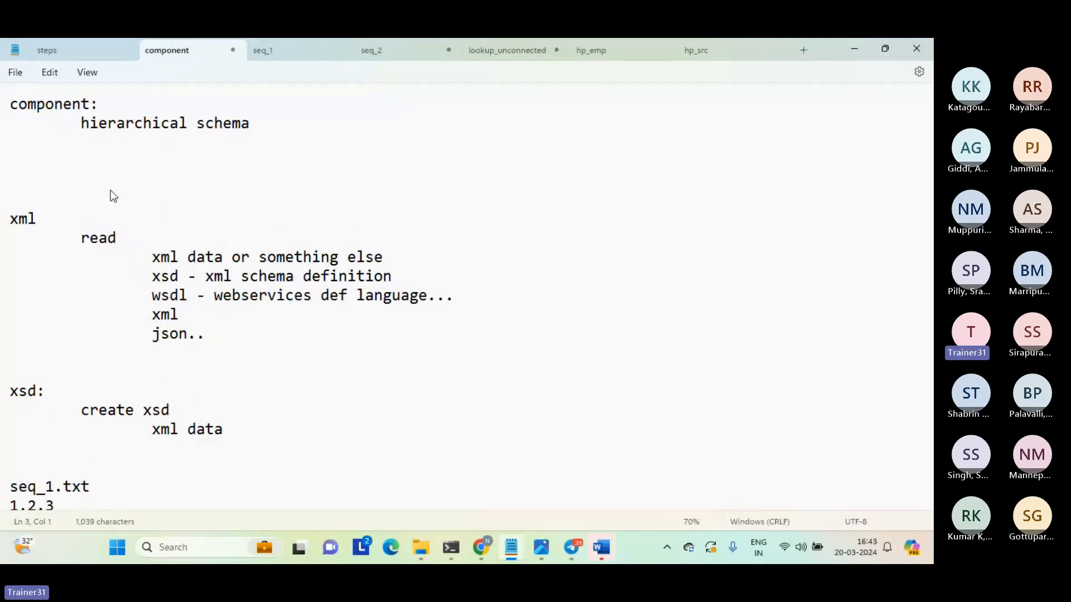
key(Return)
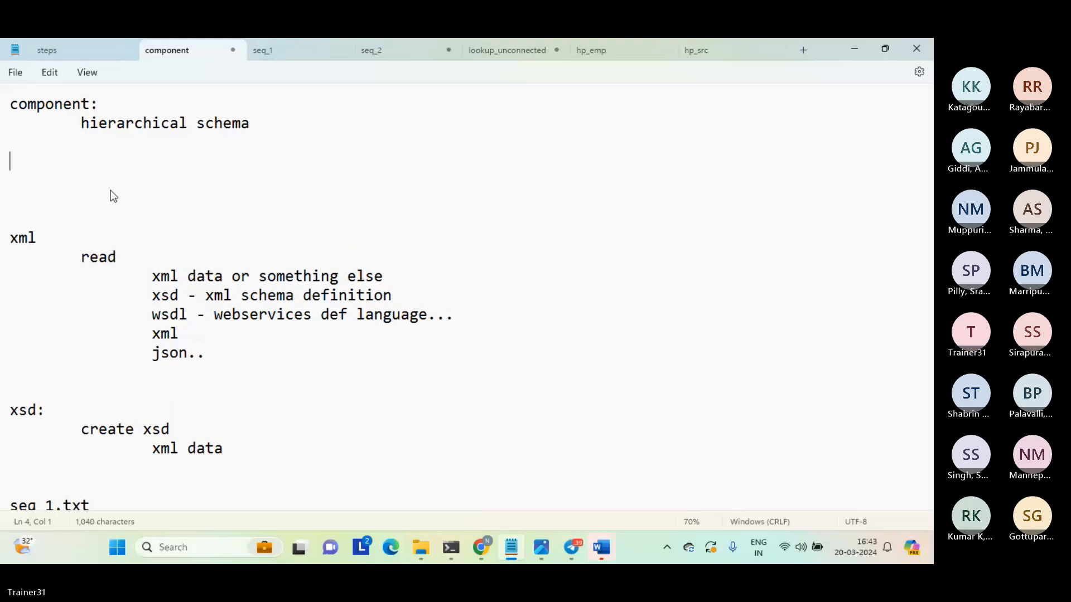
Add the line "xsd...." indented two levels below hierarchical schema.
key(Tab)
key(Tab)
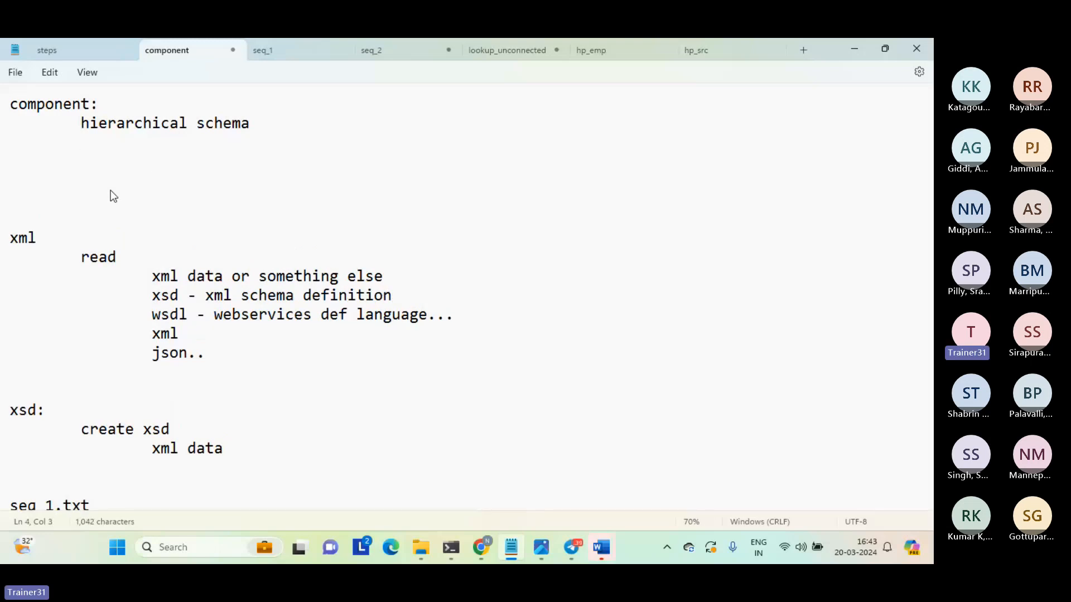
text(xsd...)
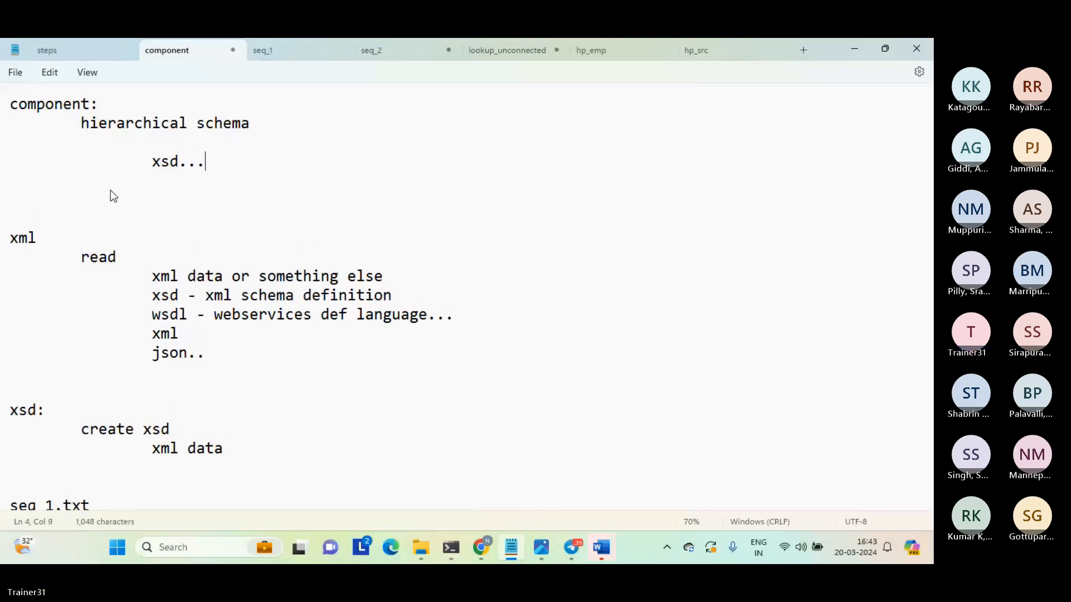
text(.)
key(Return)
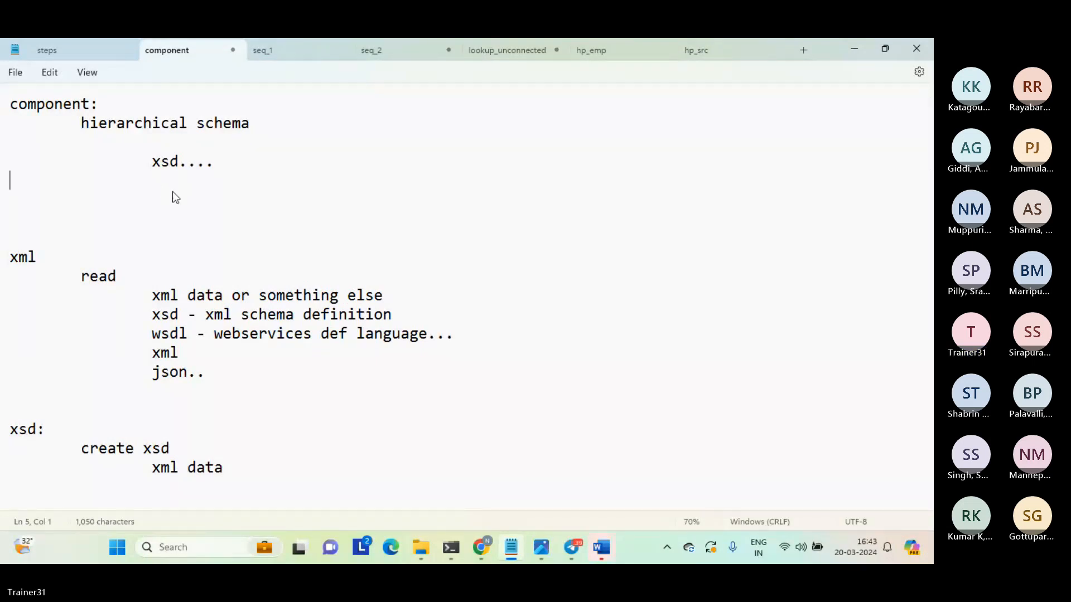
Add a "mapping:" heading below the component notes and start its flow line with "src=============>hierarchy parser[".
key(Return)
text(mapping:)
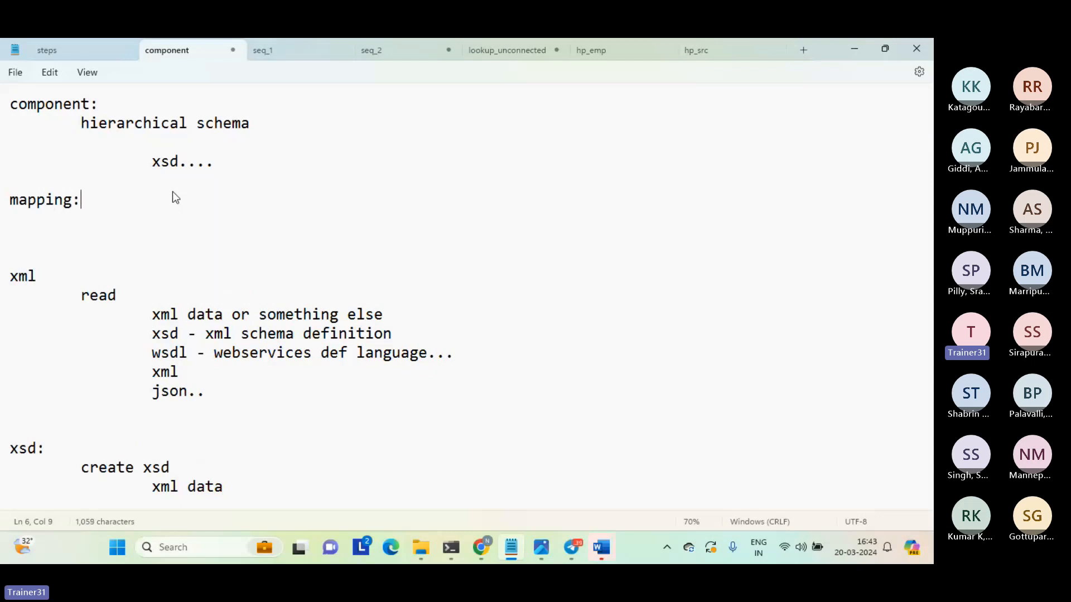
key(Return)
key(Return)
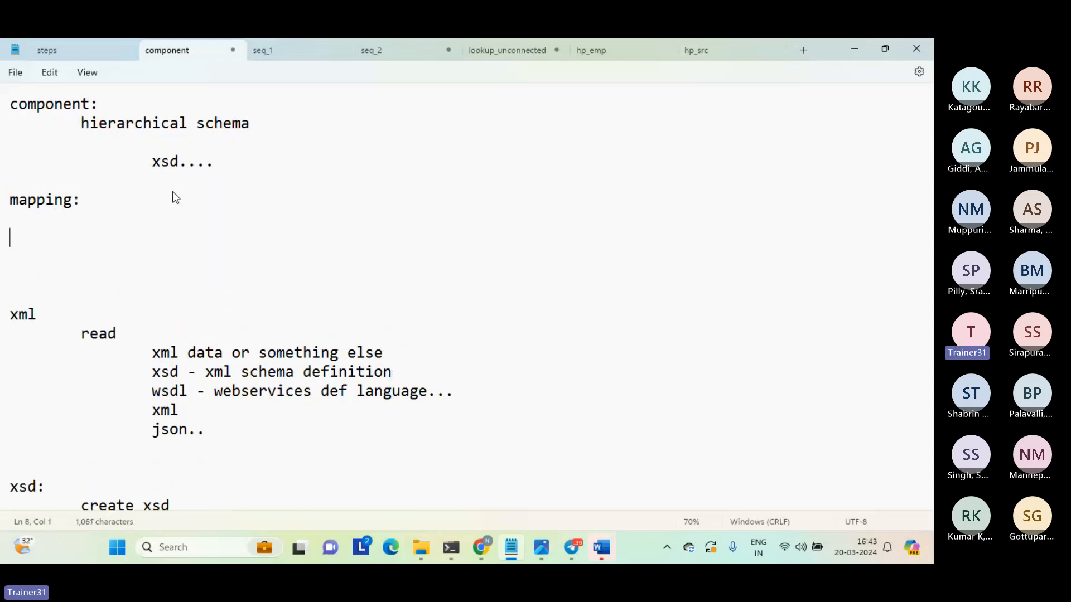
text(src=============)
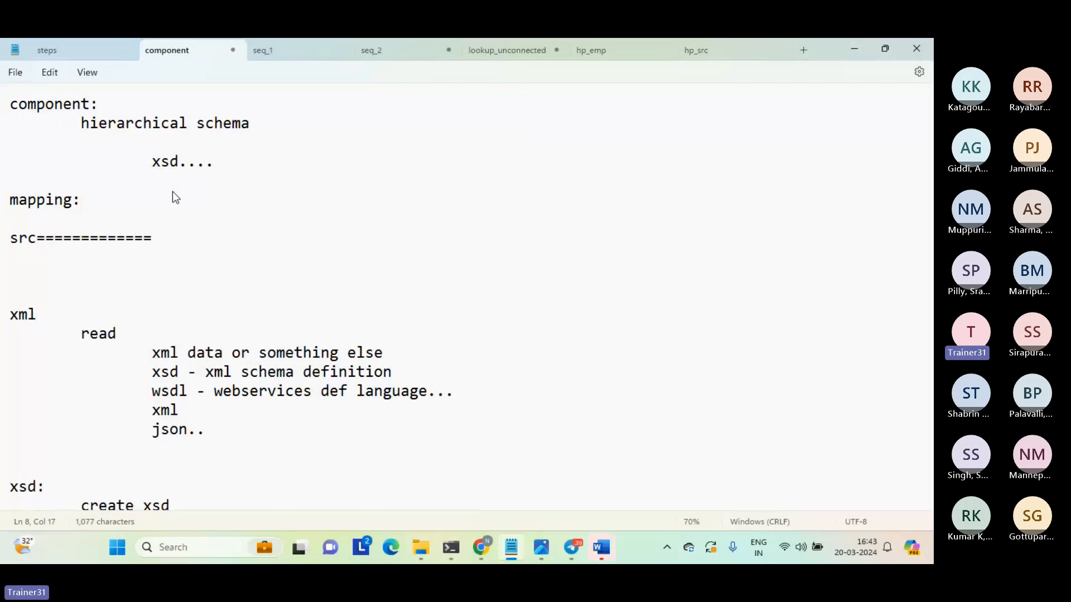
text(>hierarchy parser[)
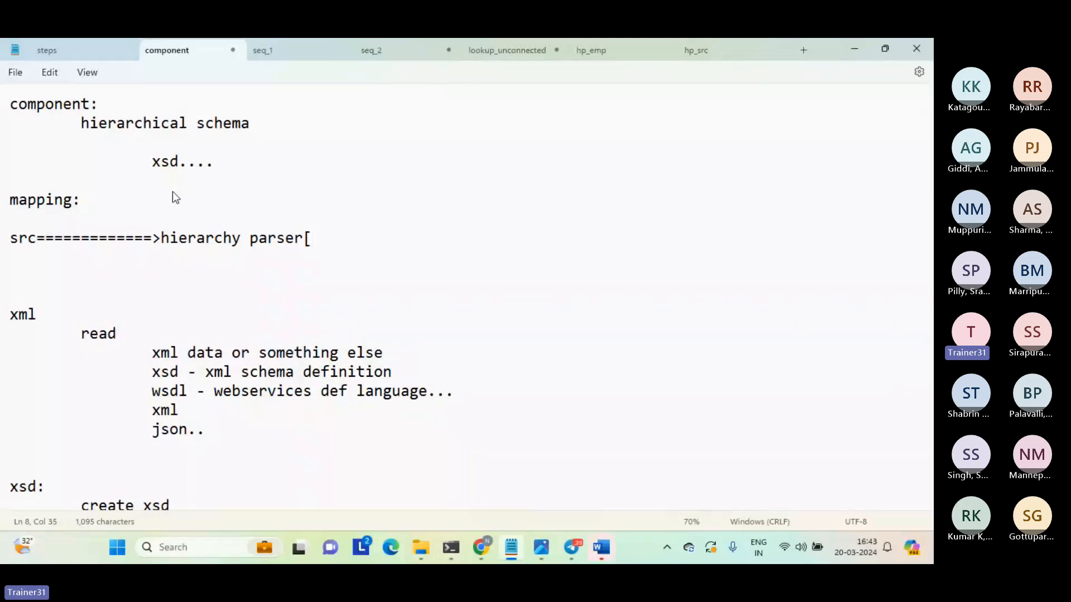
Complete the parser bracket by copying "hierarchical schema" from the component note into it and closing it with "]".
double_click(173, 162)
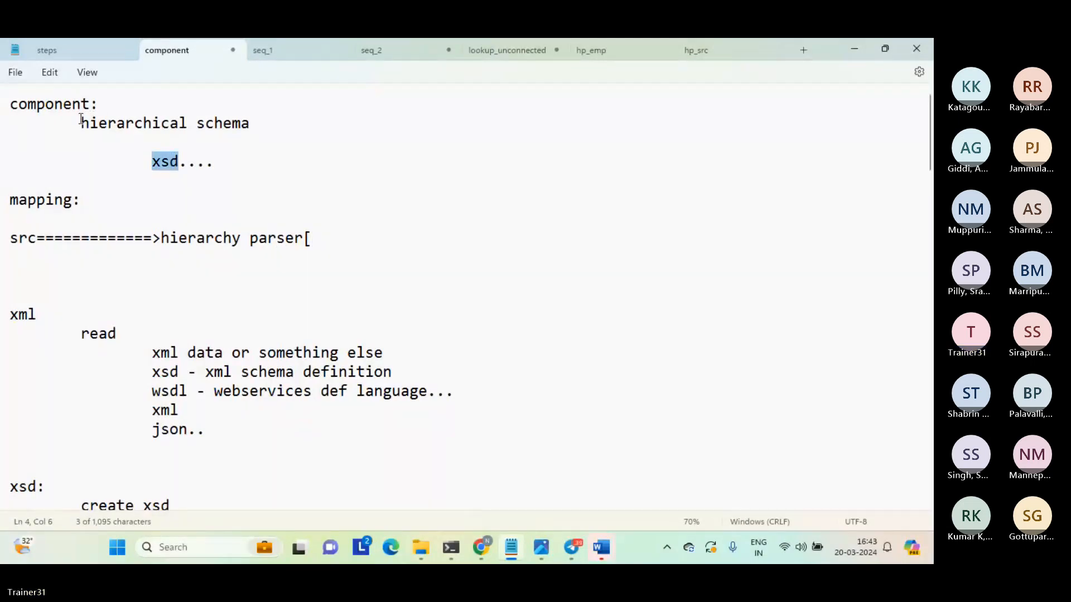
drag(82, 123, 261, 124)
key(ctrl+c)
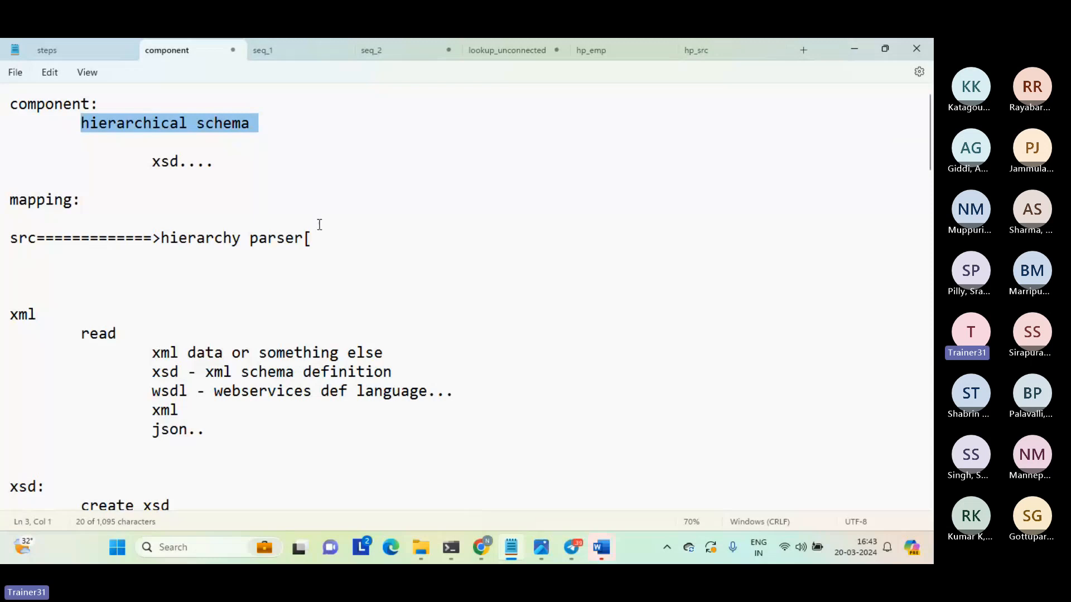
click(317, 234)
key(ctrl+v)
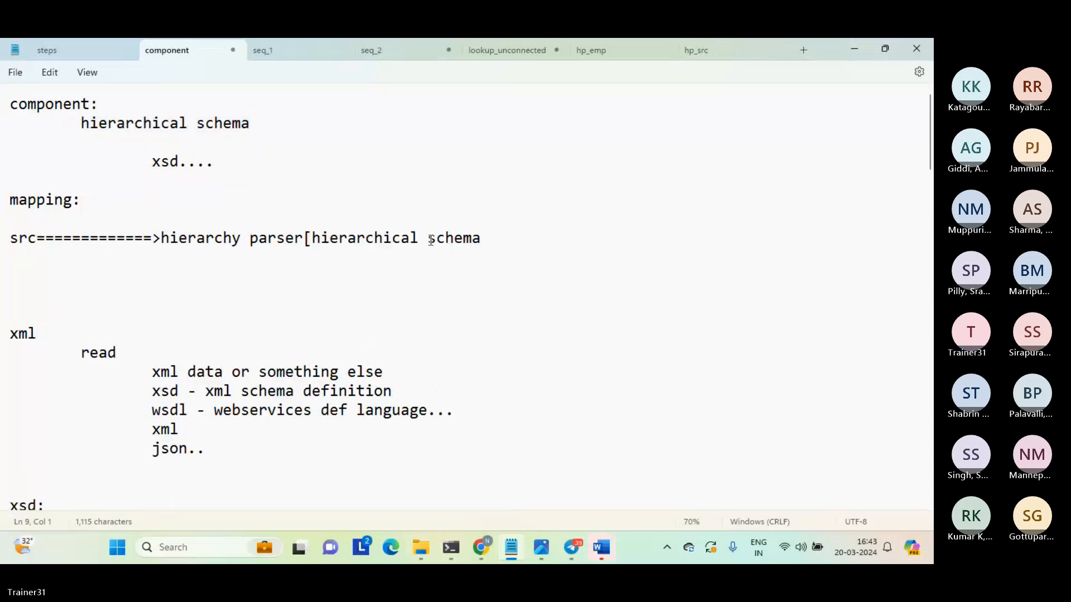
click(494, 241)
text(])
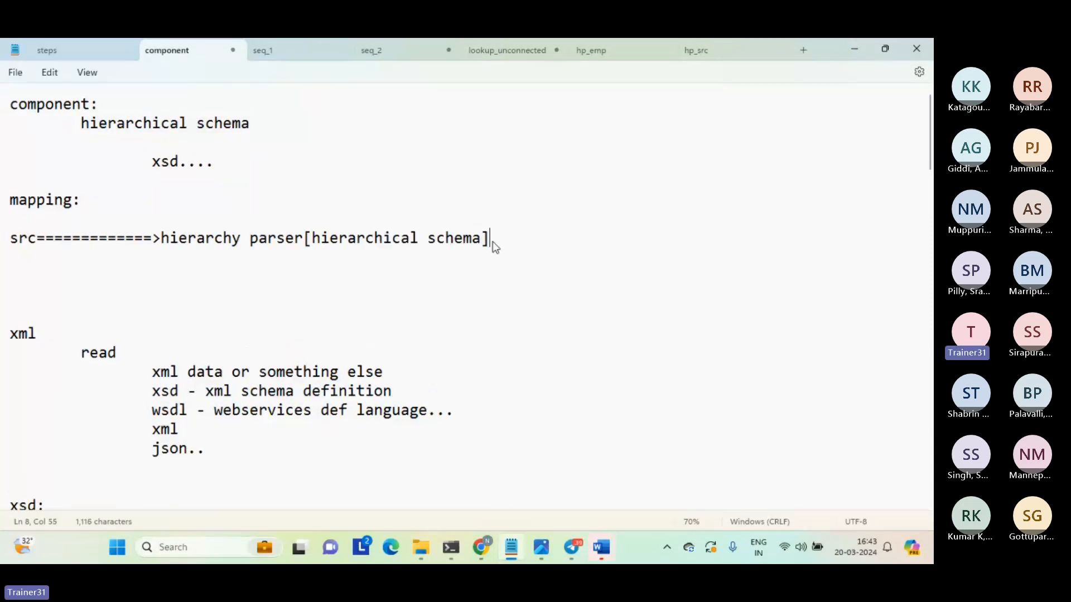
Write the source file path "c:\source\hp_src.xml" on the line directly below src.
drag(36, 238, 25, 240)
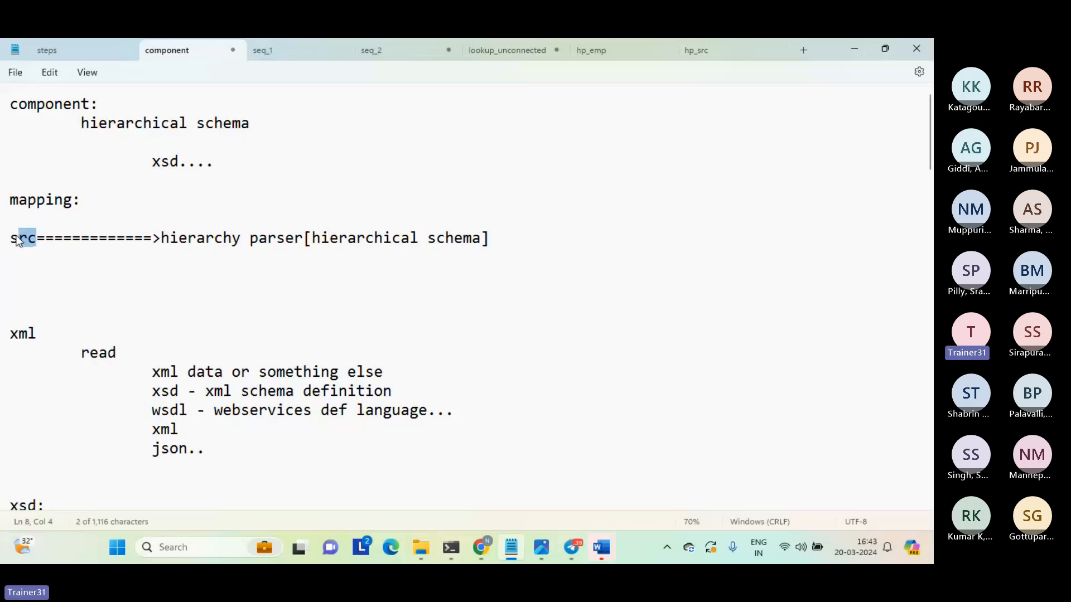
click(25, 248)
text(c:\source)
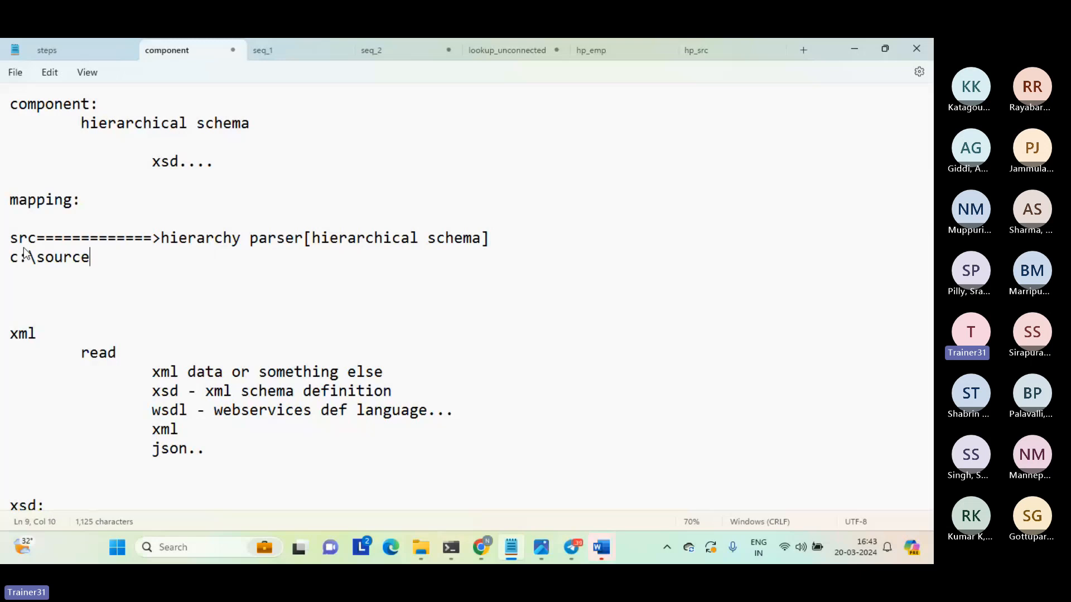
text(\hp_src.xml)
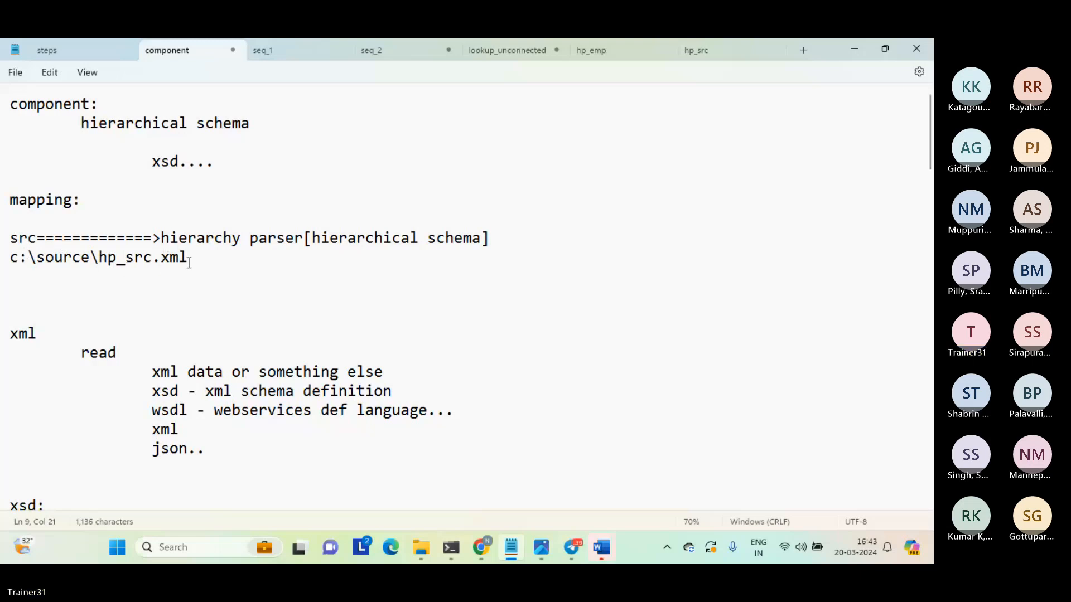
Highlight hp_src.xml, append "=string" to the path, and highlight the word string.
drag(199, 258, 95, 260)
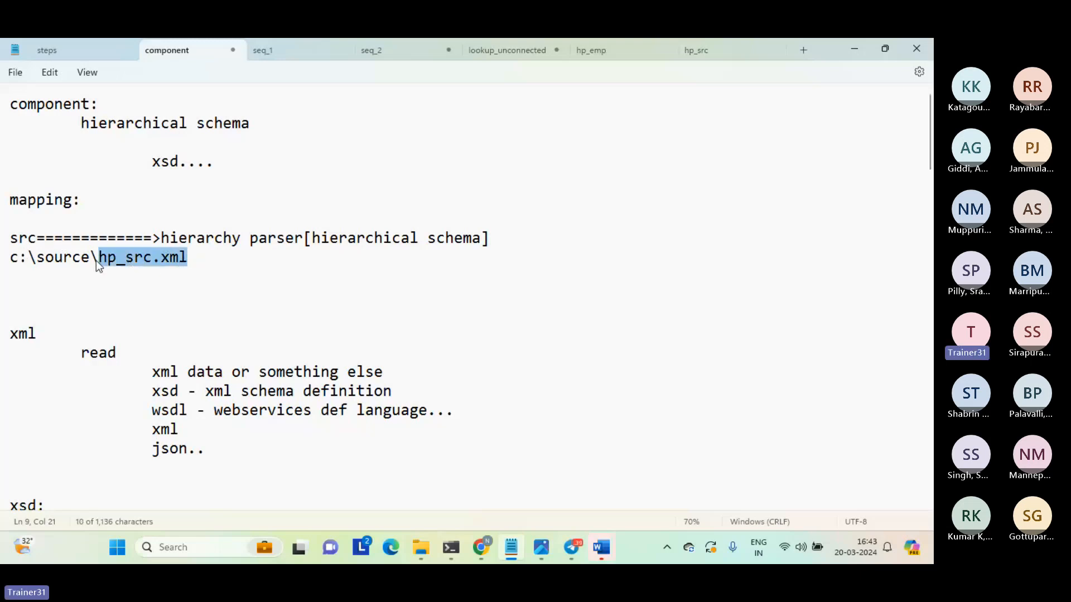
click(194, 259)
text(=string)
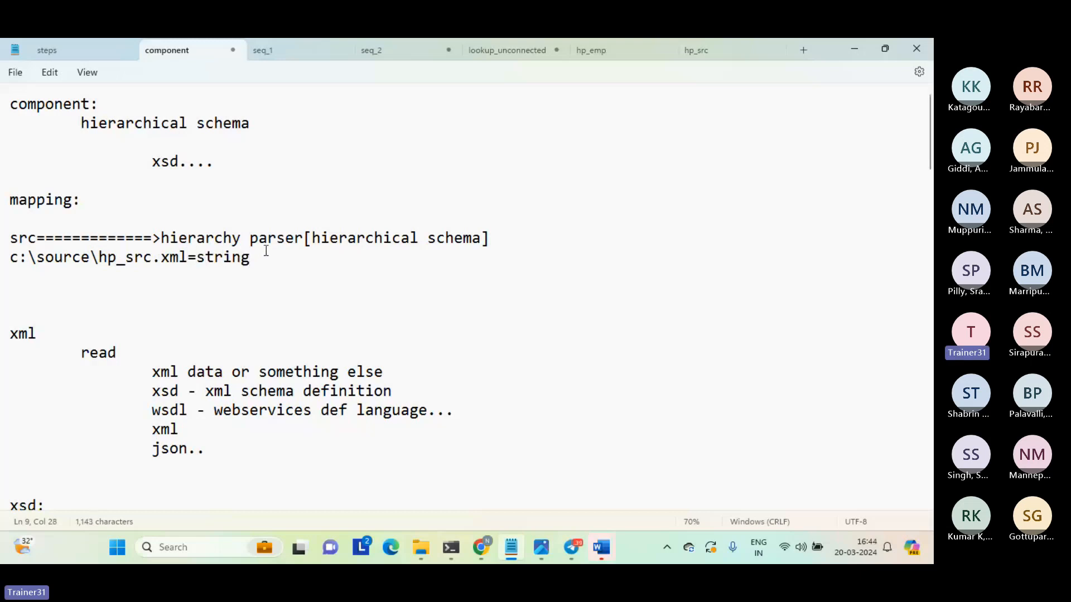
double_click(227, 260)
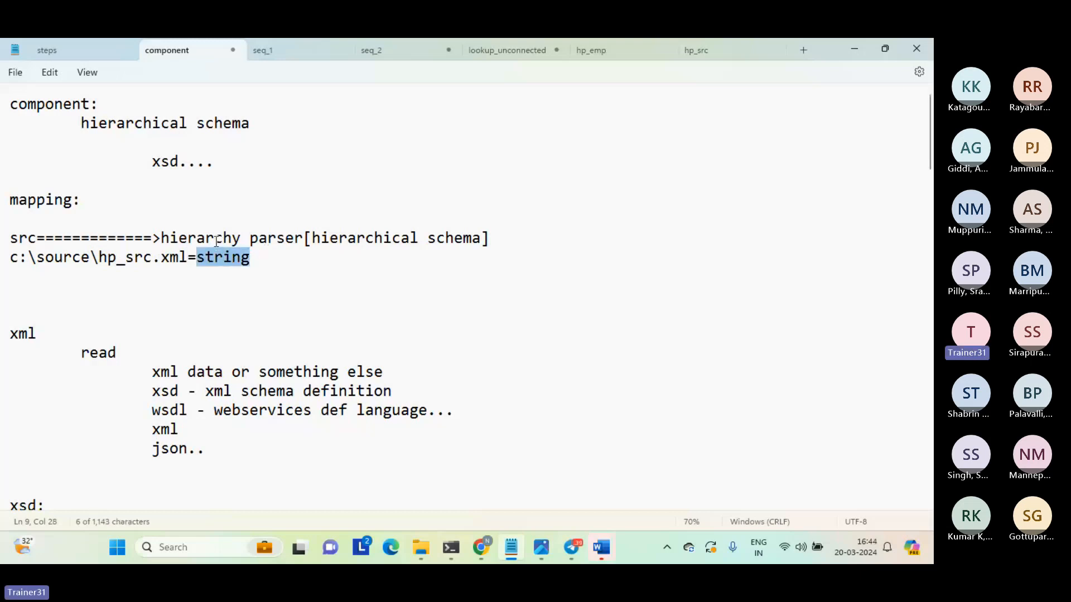
double_click(216, 240)
click(217, 257)
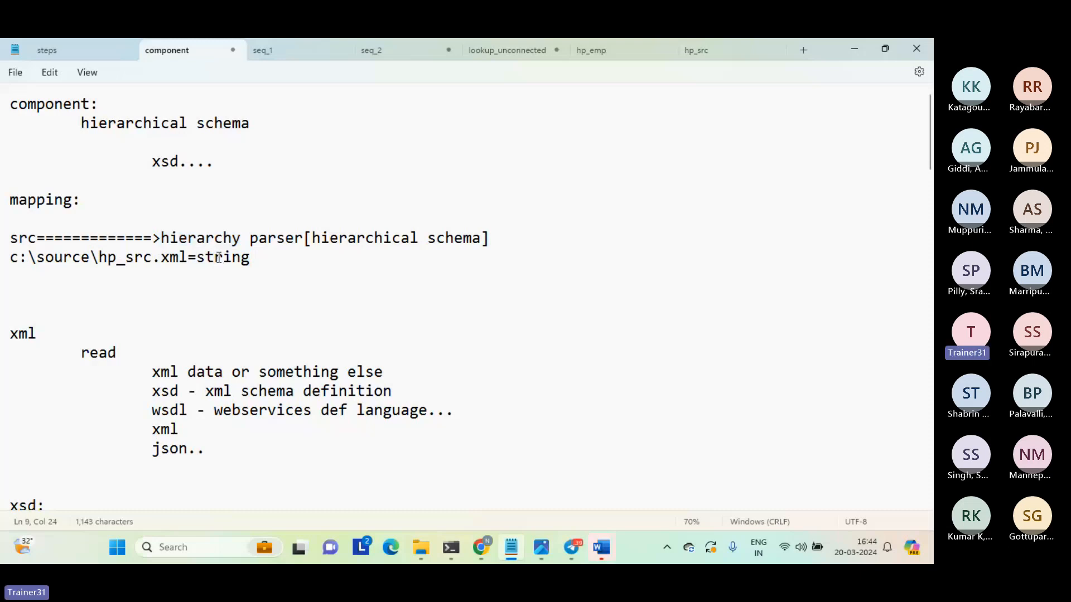
double_click(217, 257)
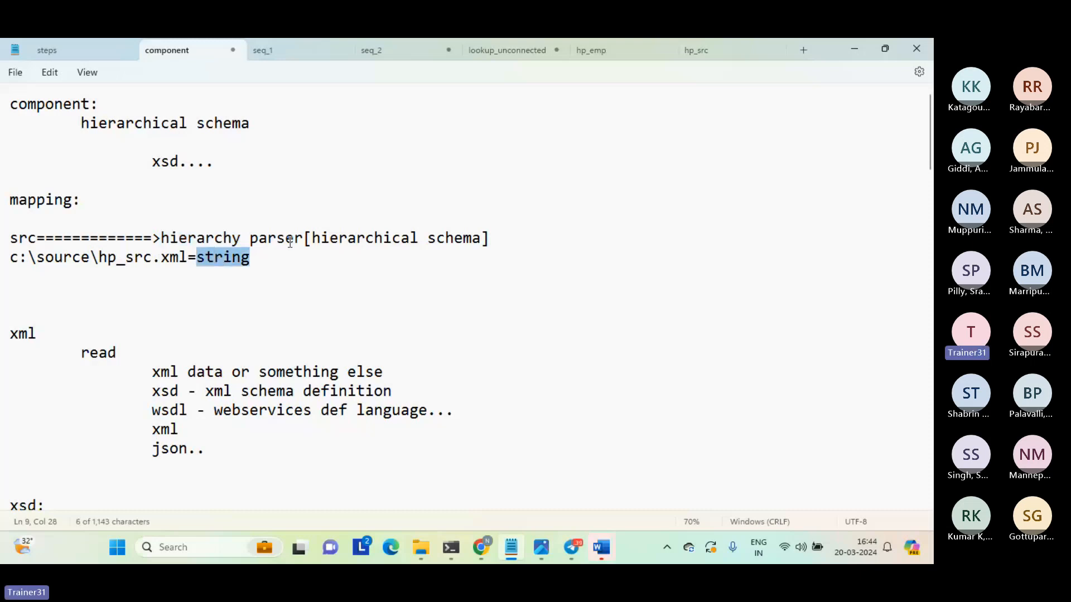
Extend the mapping flow line after the hierarchy parser with "==============>tgt...".
click(485, 238)
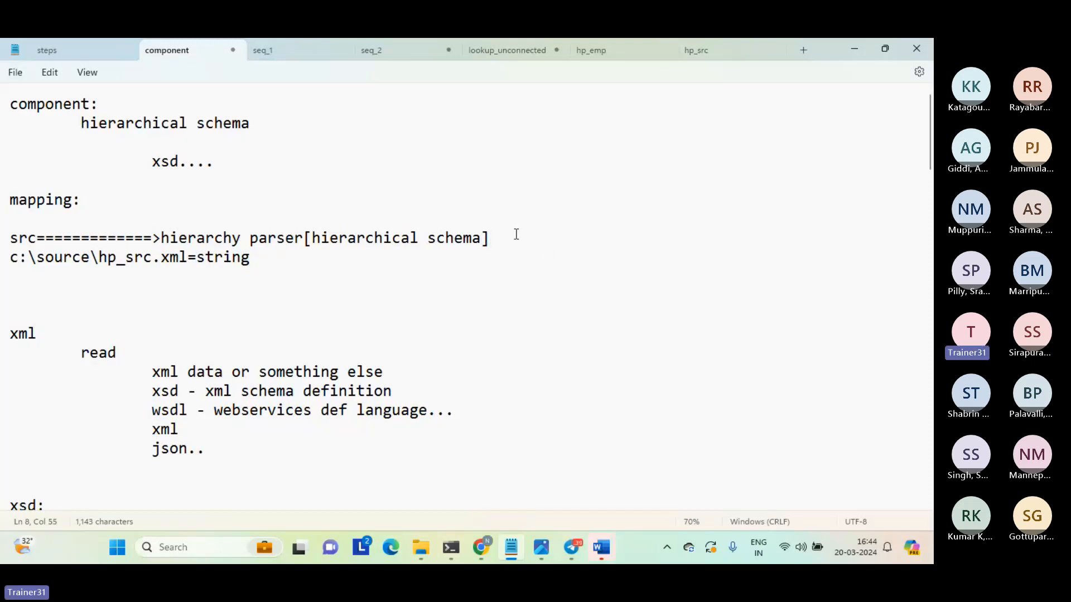
text(==============>)
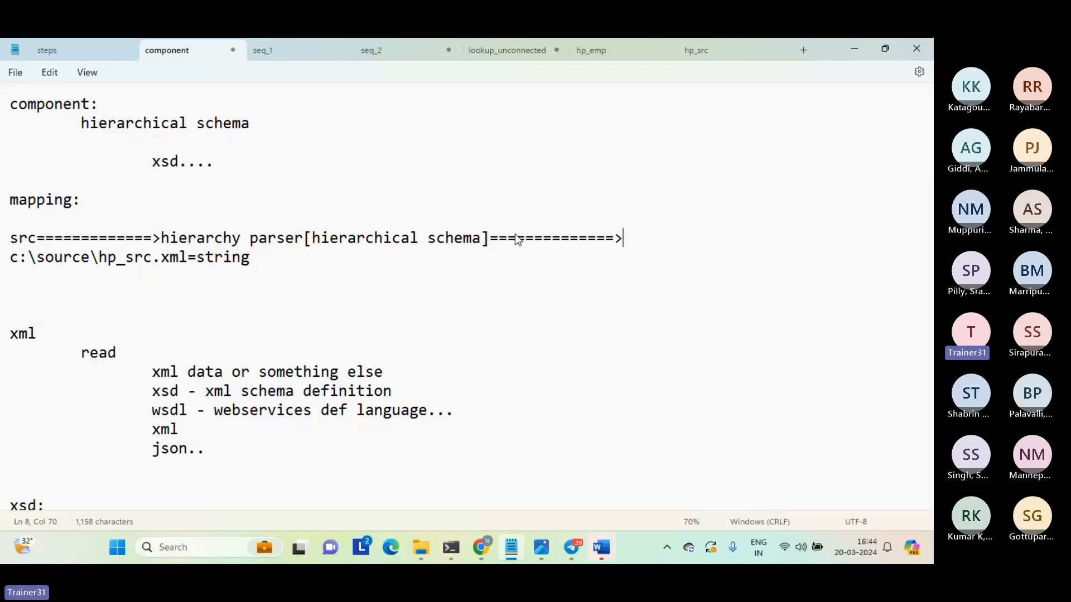
text(tgt...)
Below the source path, add two lines indented three levels reading "request" and "reponse".
click(403, 276)
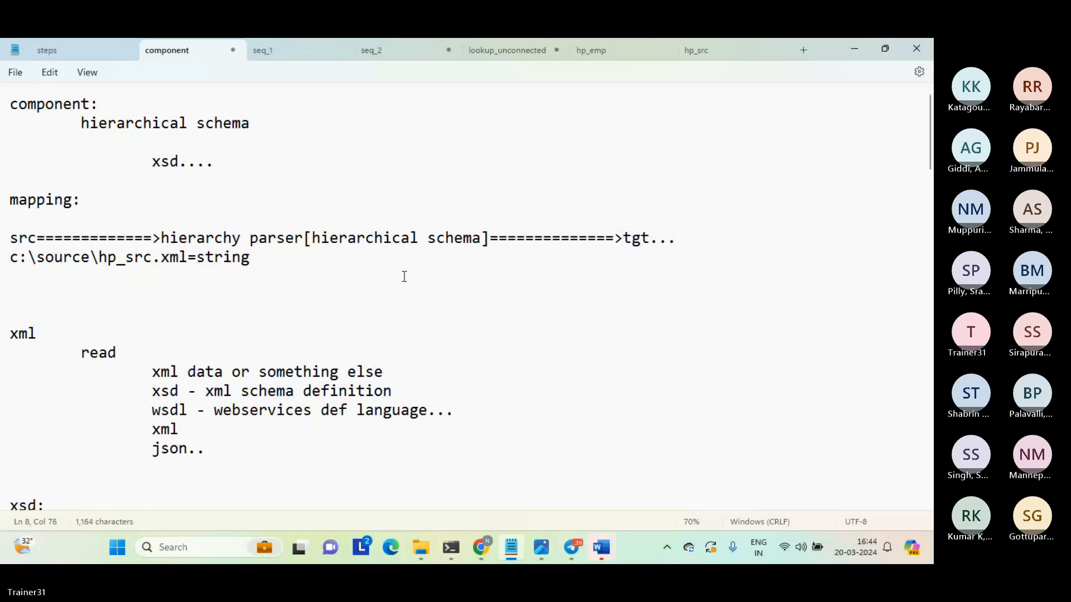
key(Return)
key(Tab)
key(Tab)
key(Tab)
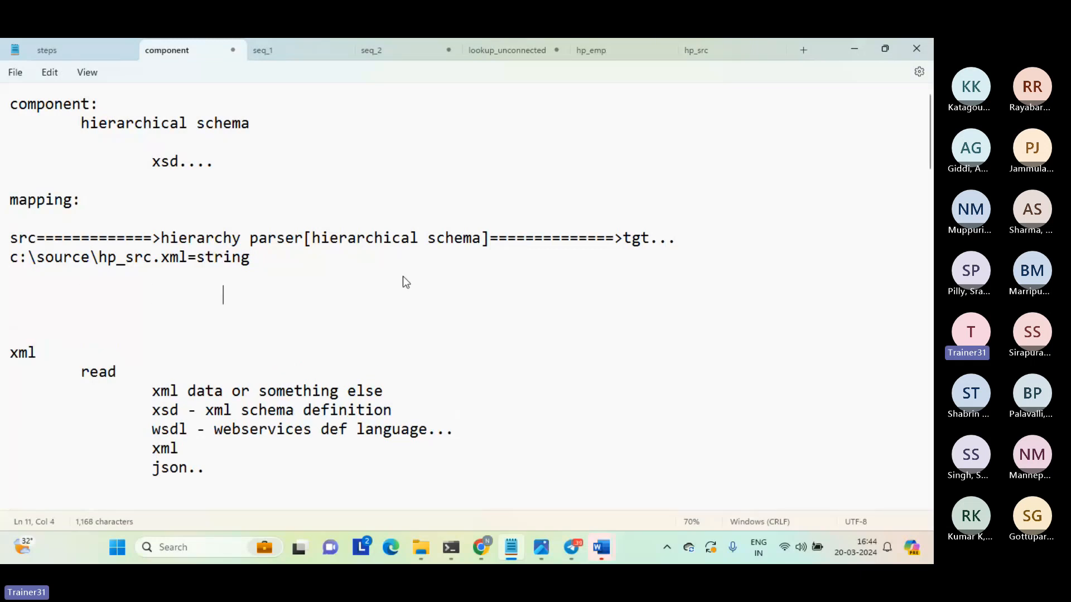
text(request)
key(Return)
key(Tab)
key(Tab)
key(Tab)
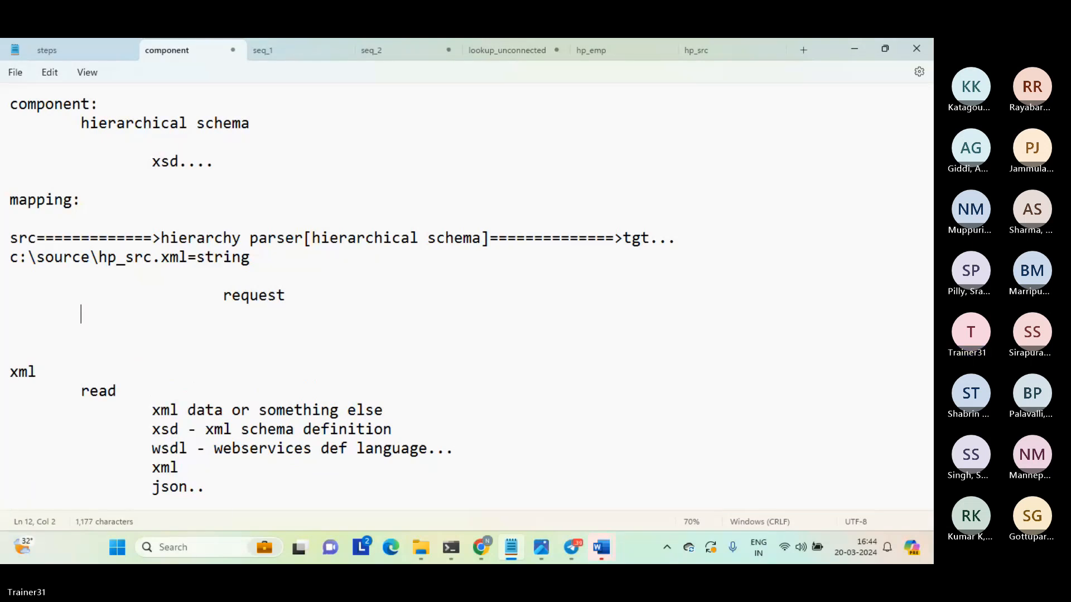
text(reponse)
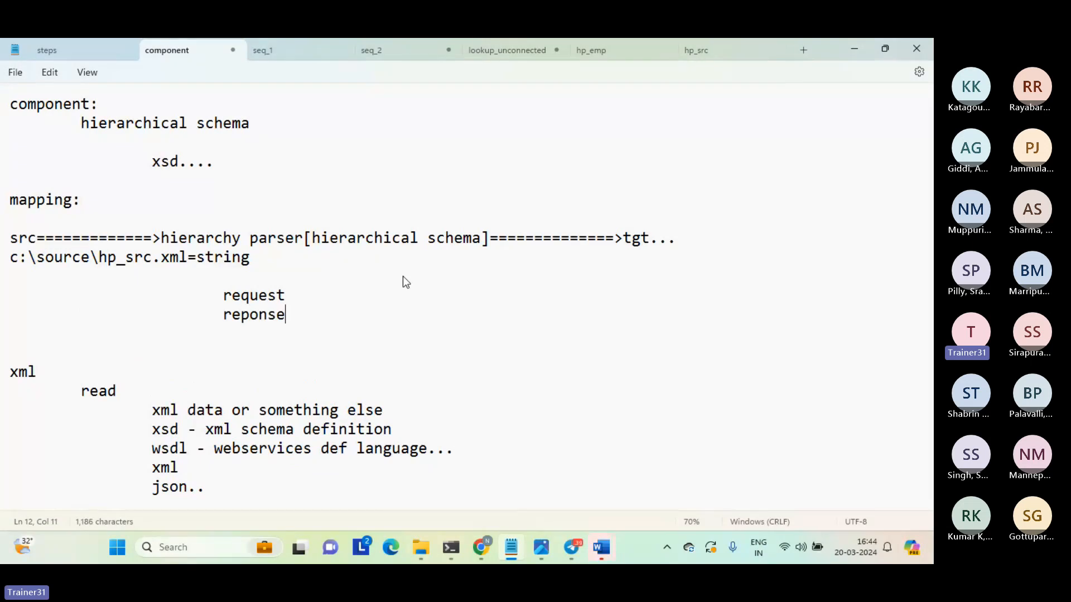
Add an empty line below "reponse" and correct the word's spelling to "response".
key(Return)
key(Left)
key(Left)
key(Left)
key(Left)
key(Left)
key(Left)
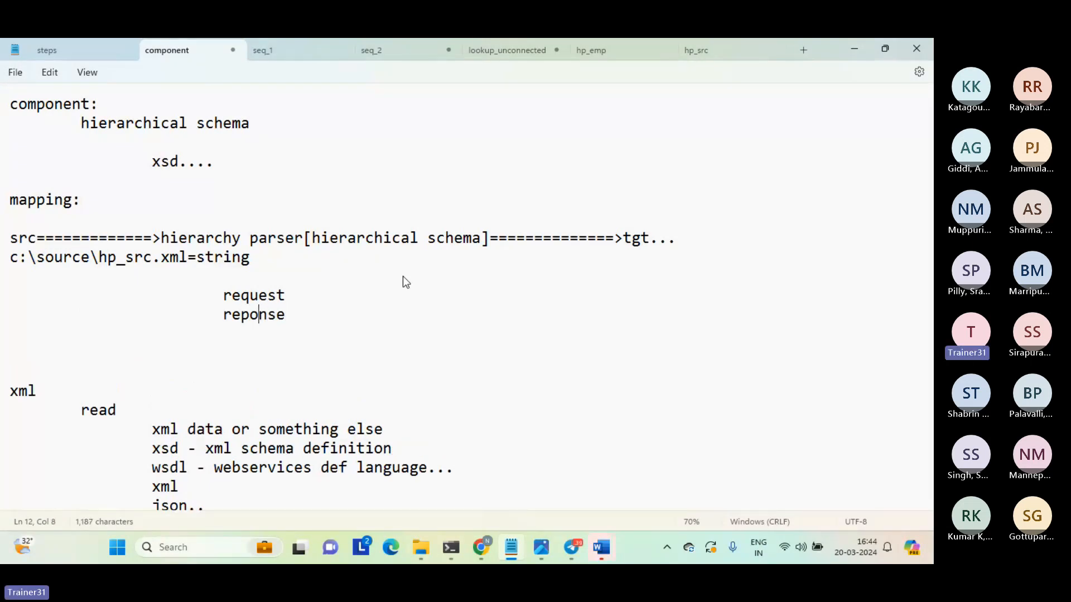
text(s)
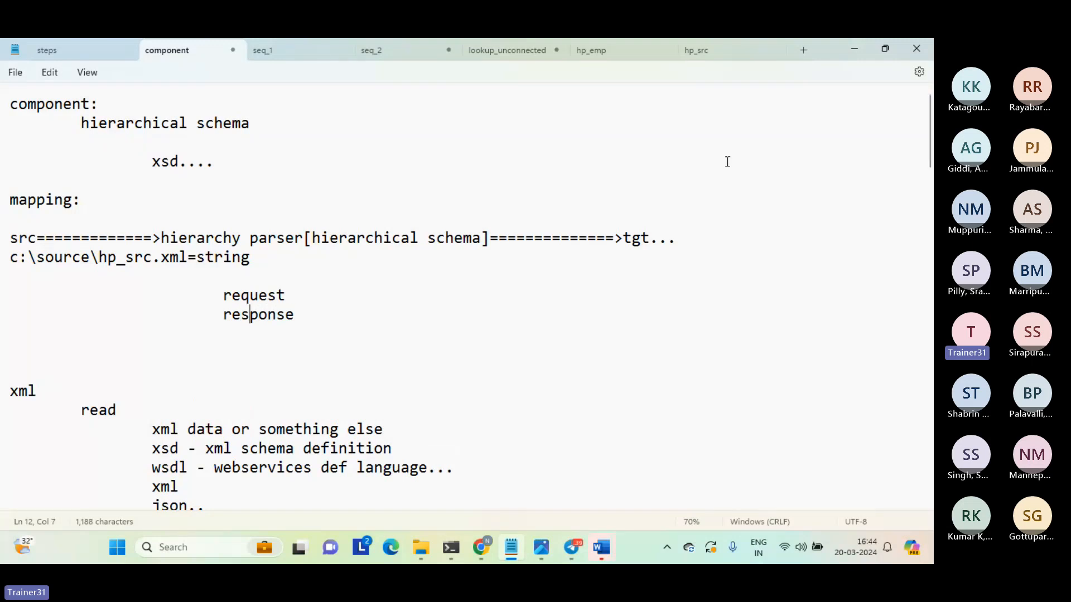
Highlight tgt in the mapping line, append "path" after request, and highlight the source file path.
click(639, 246)
double_click(638, 245)
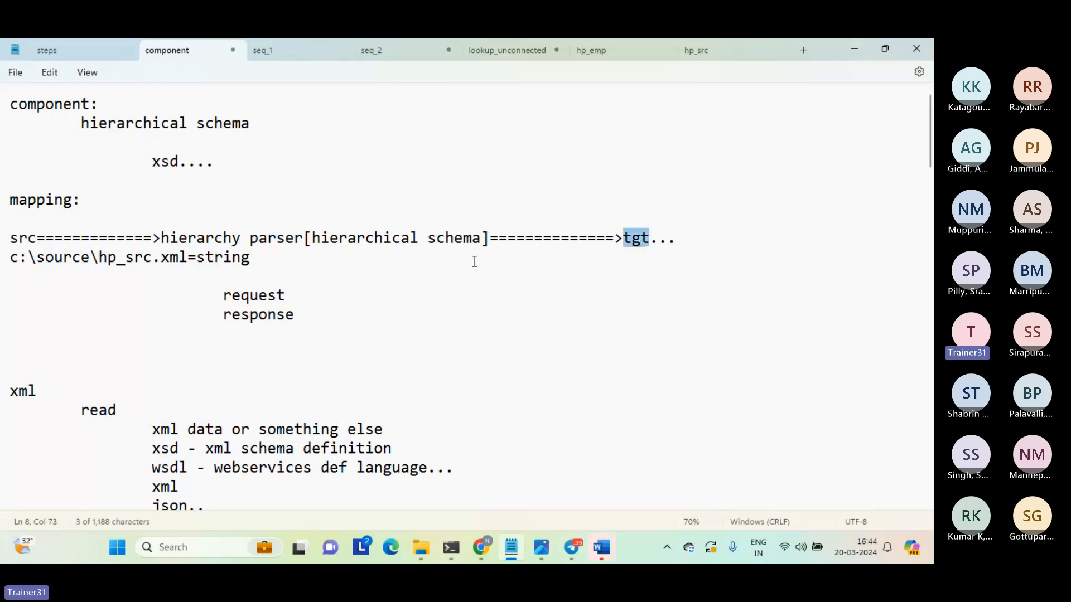
click(336, 295)
text(path)
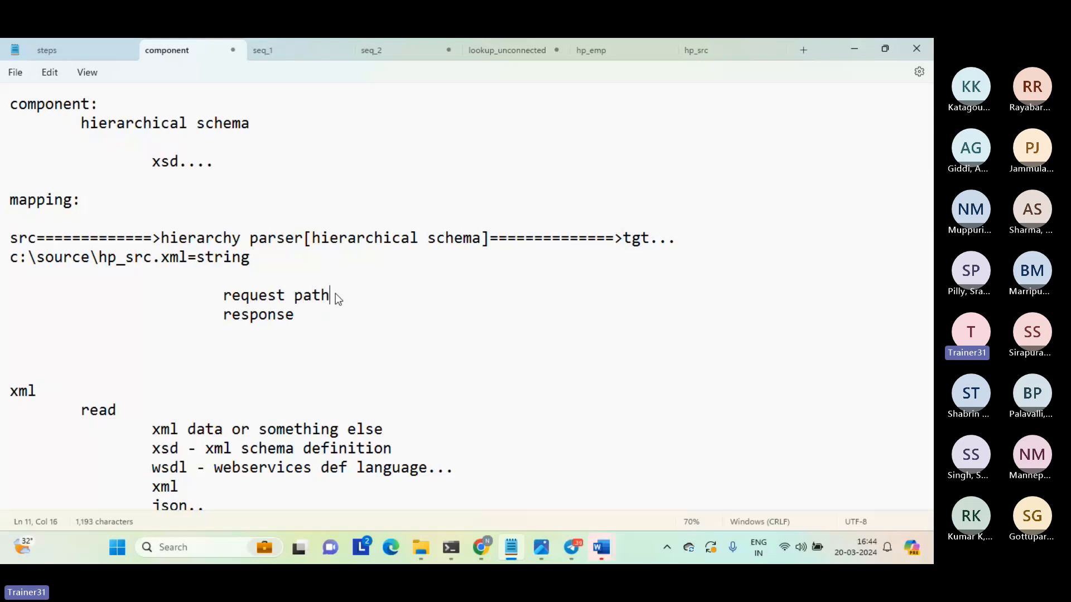
click(180, 260)
drag(182, 259, 11, 258)
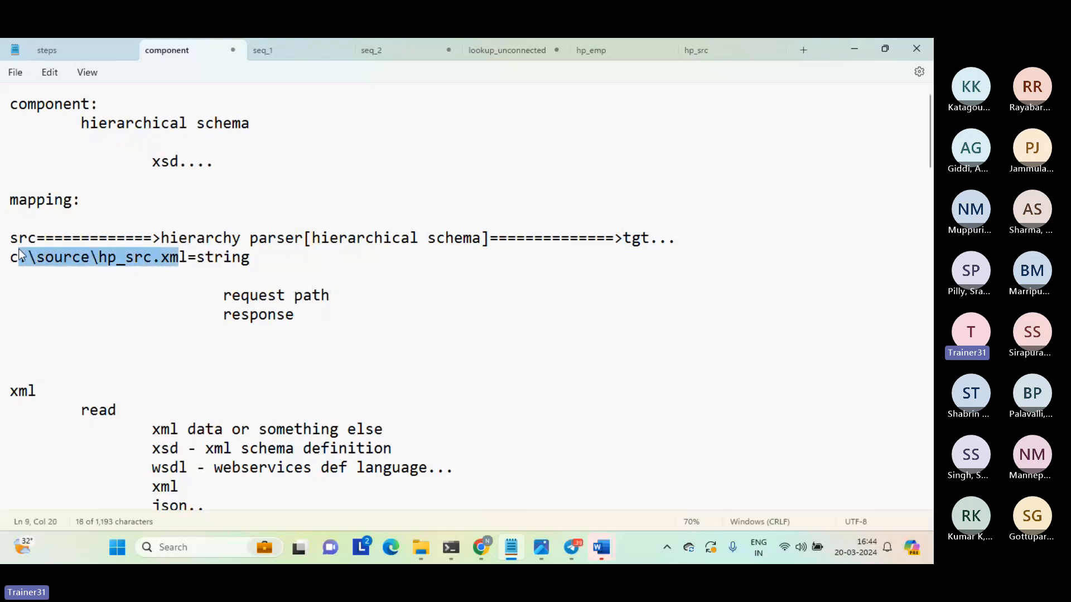
Extend the response line with "emp id... xpath /root/employeeid", and highlight the field name and its path.
click(314, 315)
key(Tab)
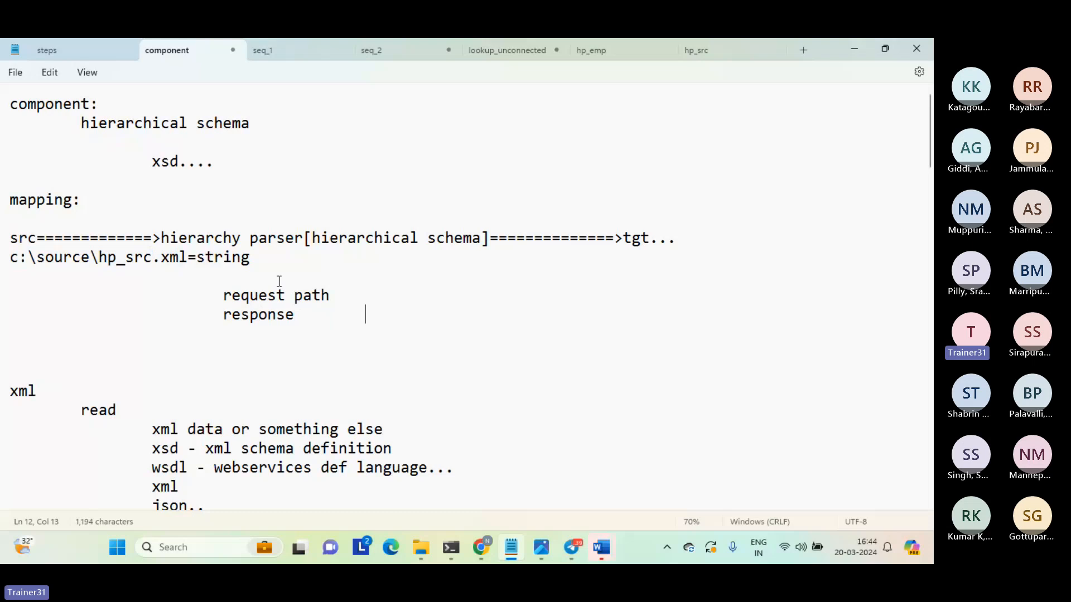
text(emp id)
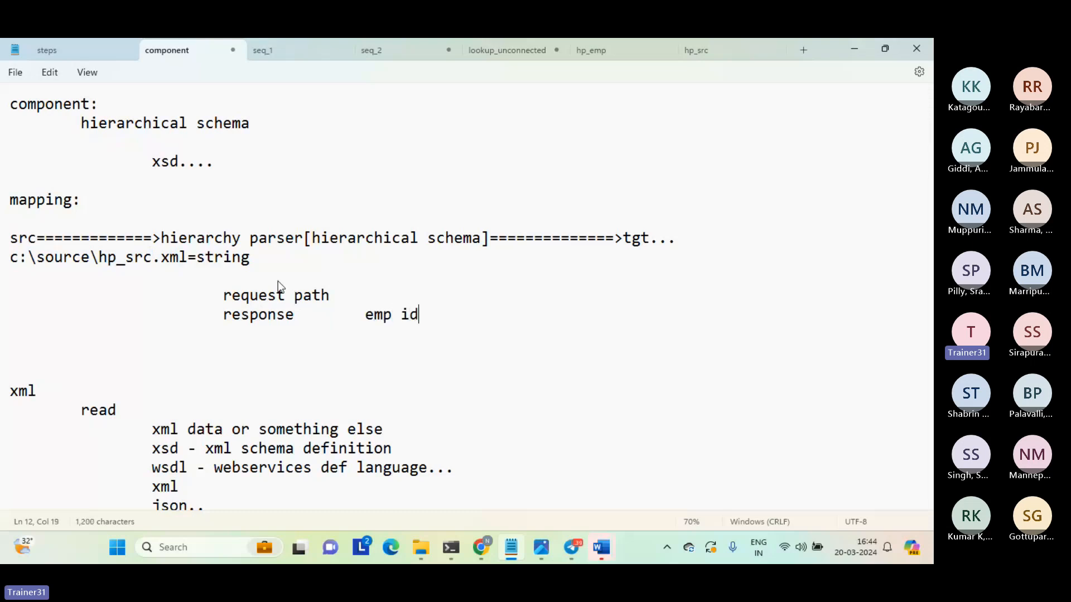
text(... xpath /roo)
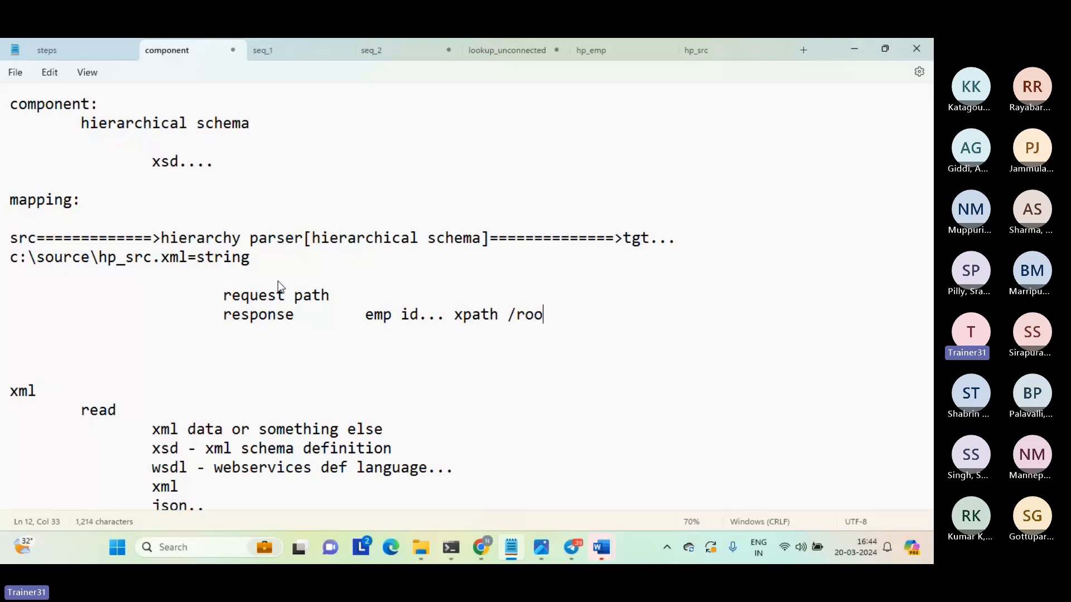
text(t/employeeid)
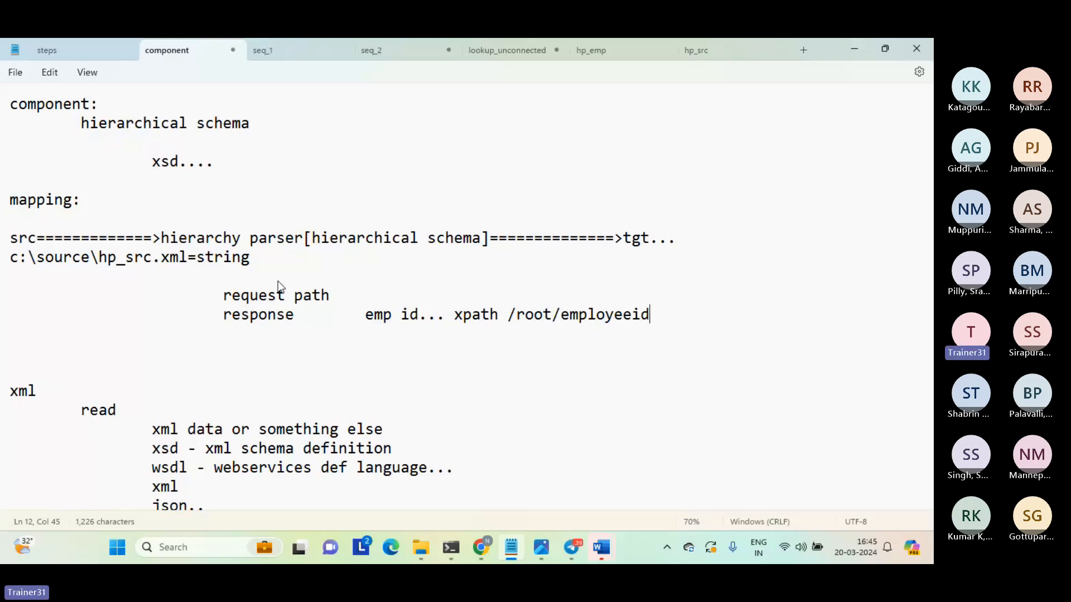
drag(364, 317, 418, 315)
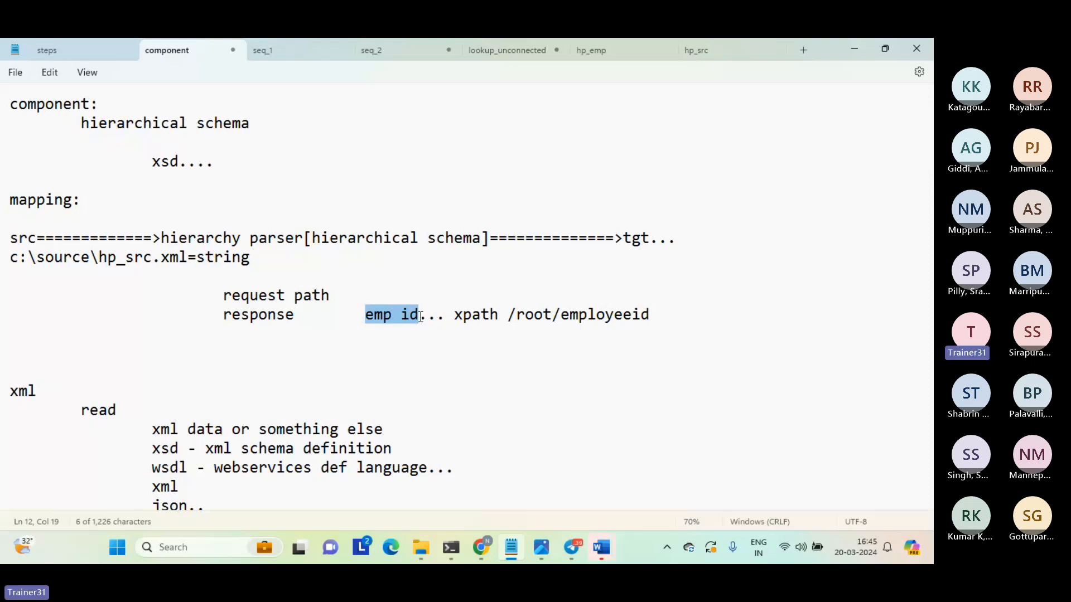
drag(507, 316, 647, 318)
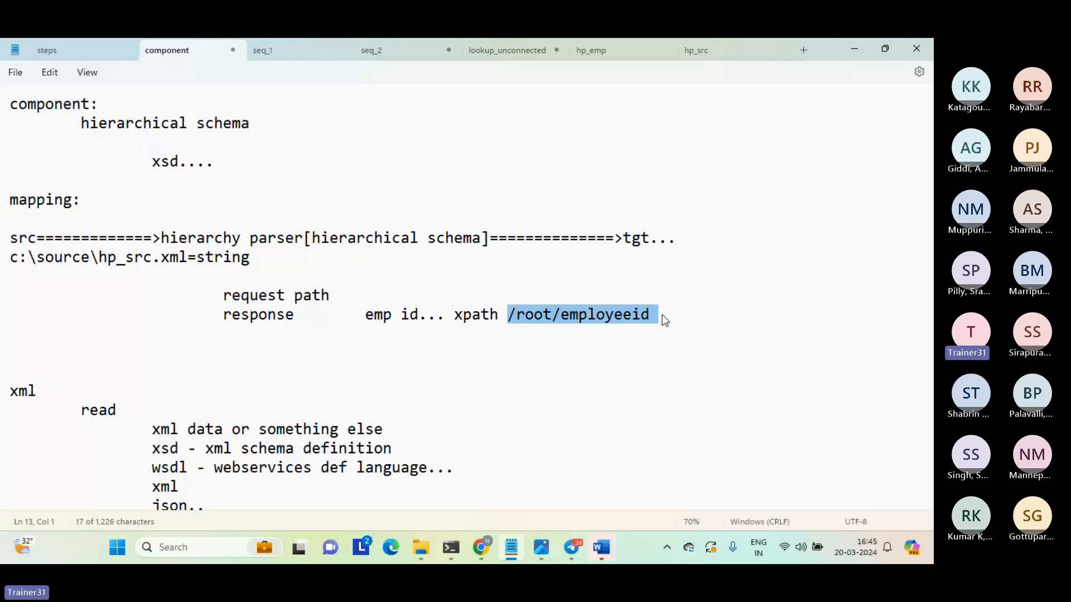
Duplicate the whole response line directly below itself.
click(662, 314)
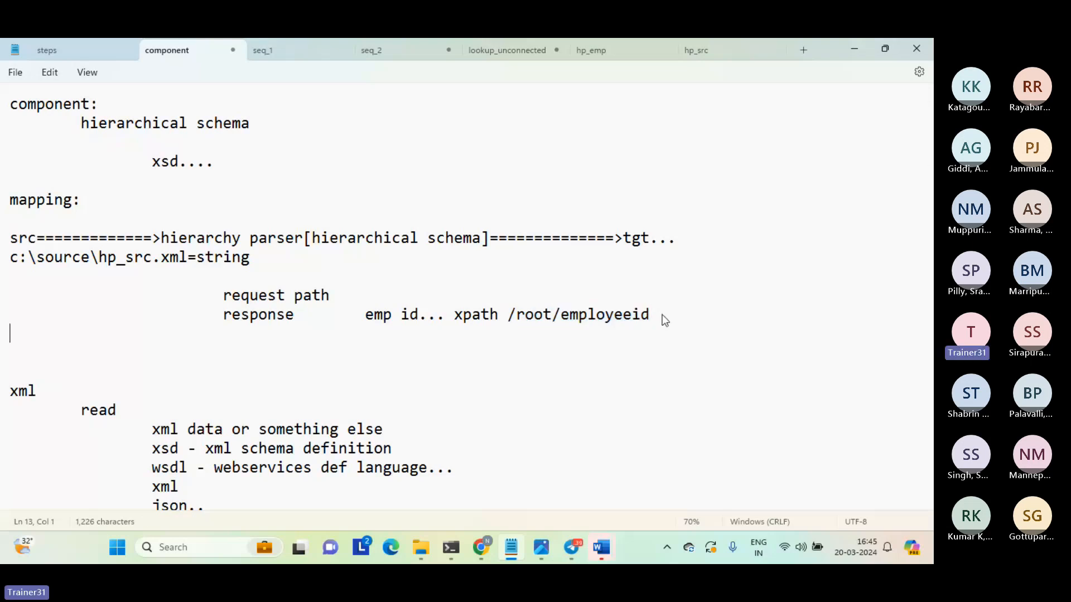
triple_click(663, 315)
key(ctrl+c)
key(ctrl+v)
key(ctrl+v)
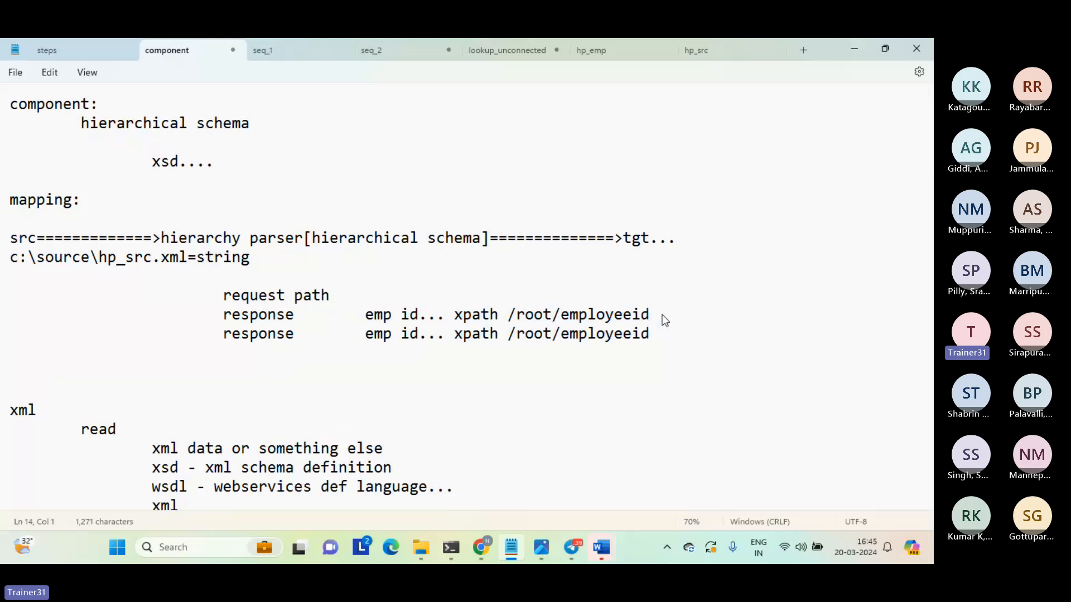
Change the xpath in the second response line to "/root/name/firstname".
click(560, 334)
shift+click(652, 334)
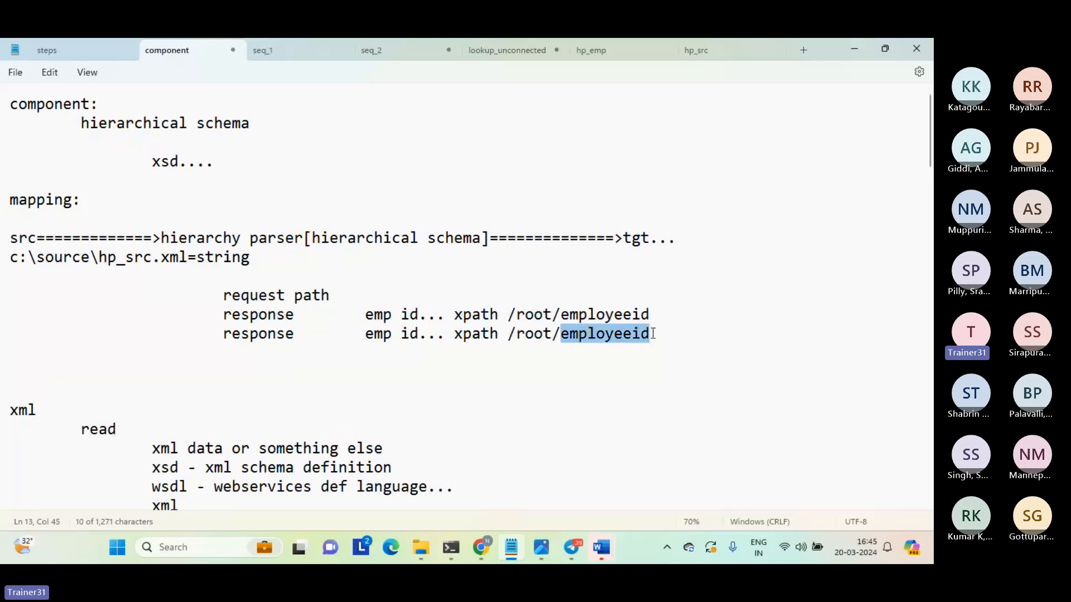
text(name)
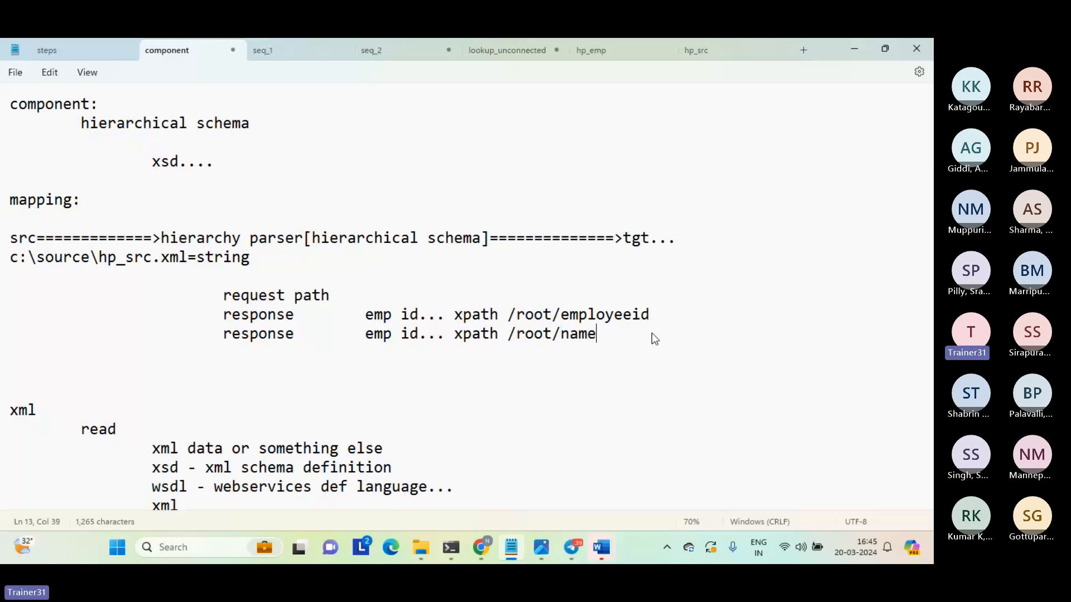
text(/firstname)
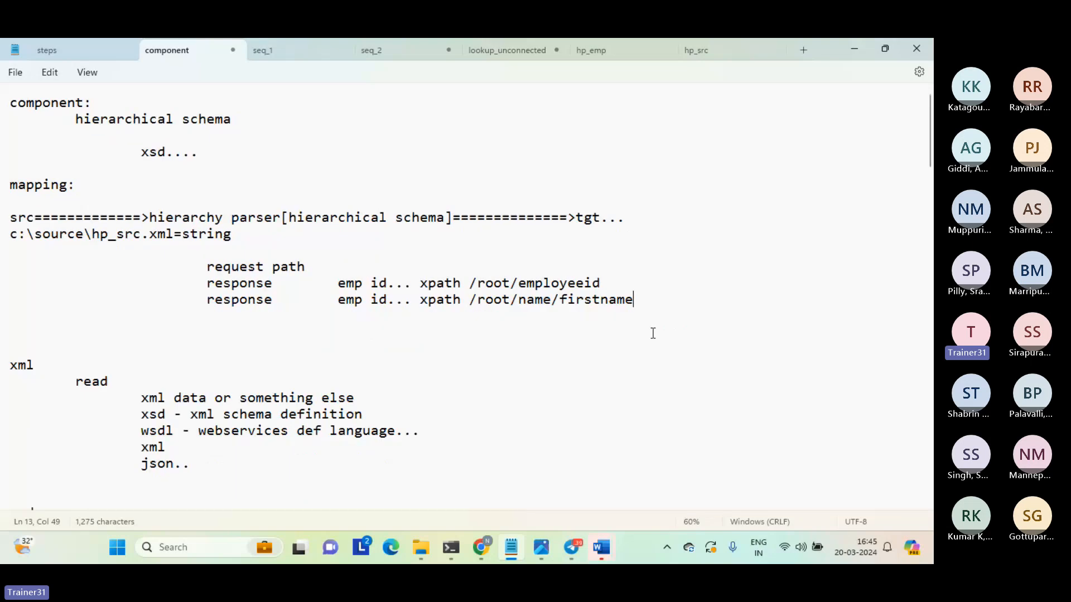
Highlight the second response line's xpath and replace that line's field name "emp id" with "firstname".
scroll(654, 338, down, 1)
scroll(655, 338, up, 2)
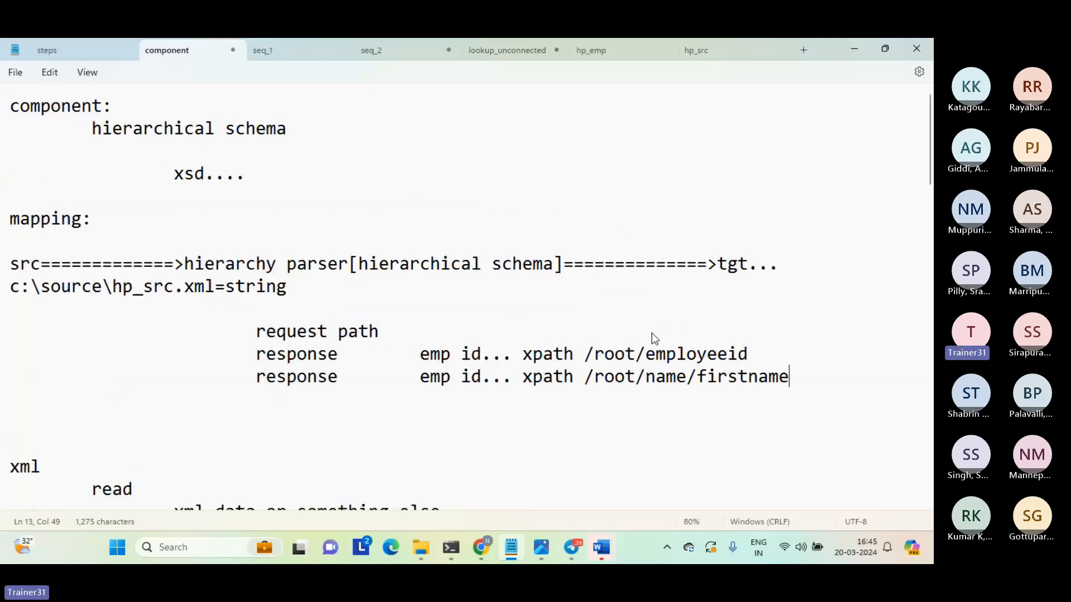
shift+click(585, 381)
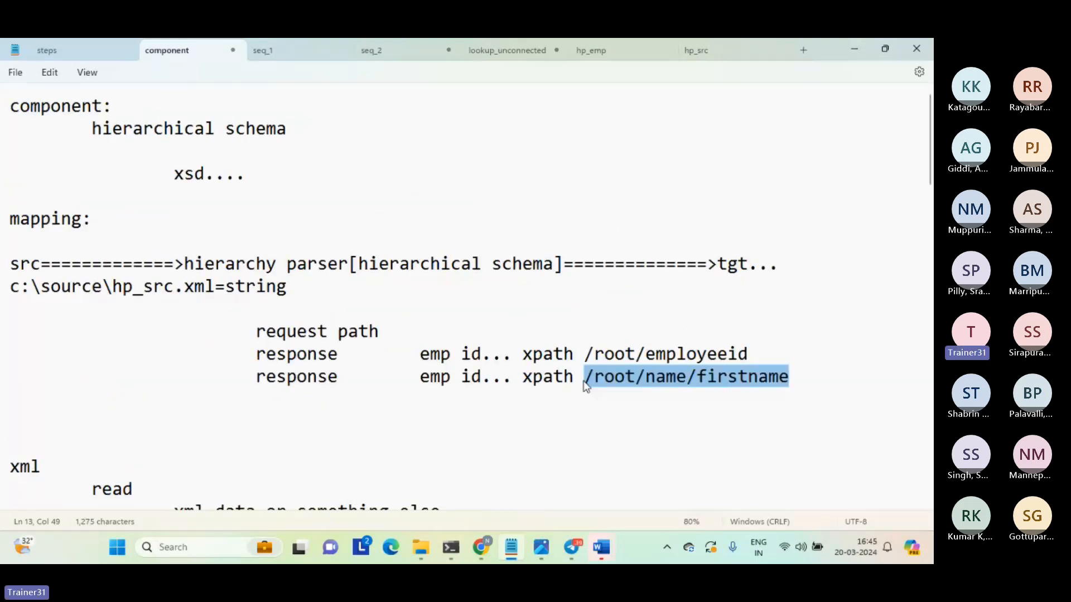
double_click(438, 381)
key(shift+Right)
key(shift+Right)
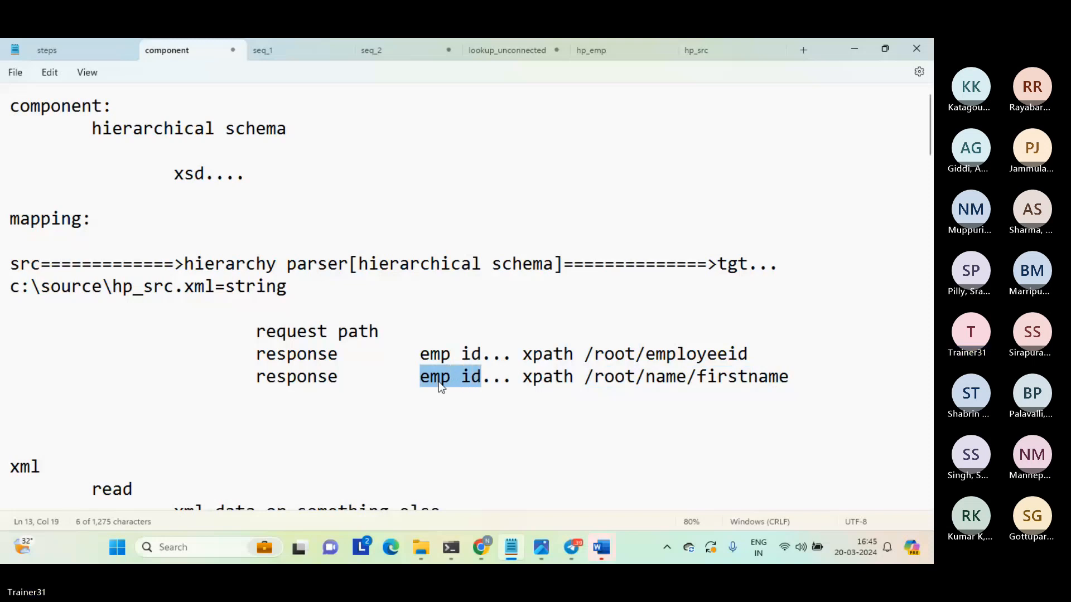
text(firstname)
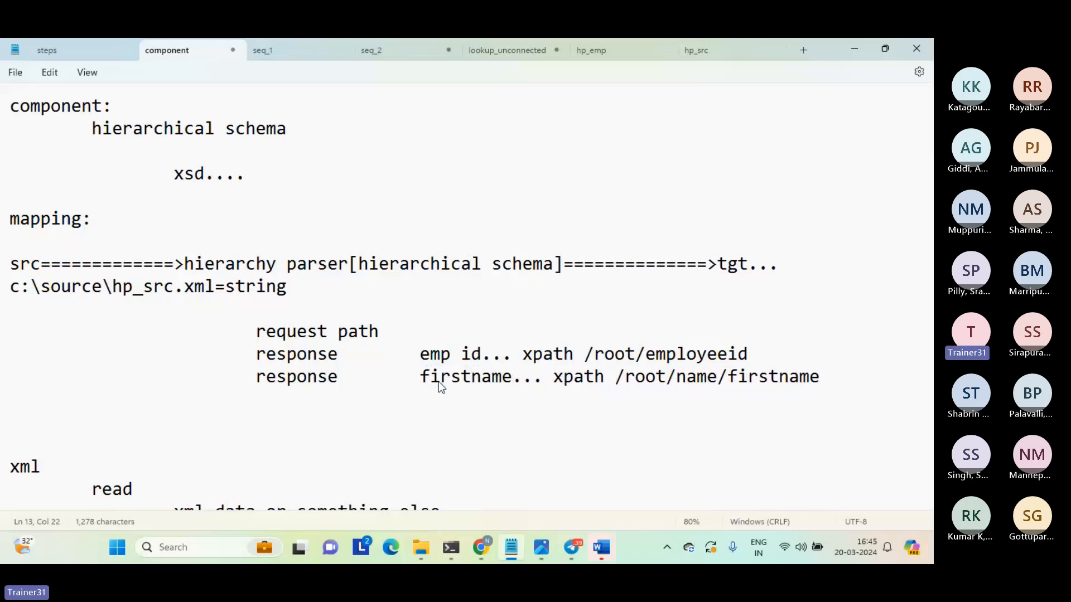
click(320, 424)
View the Data Integration job list in Chrome, and select the hp_emp schema file in the source folder.
click(481, 546)
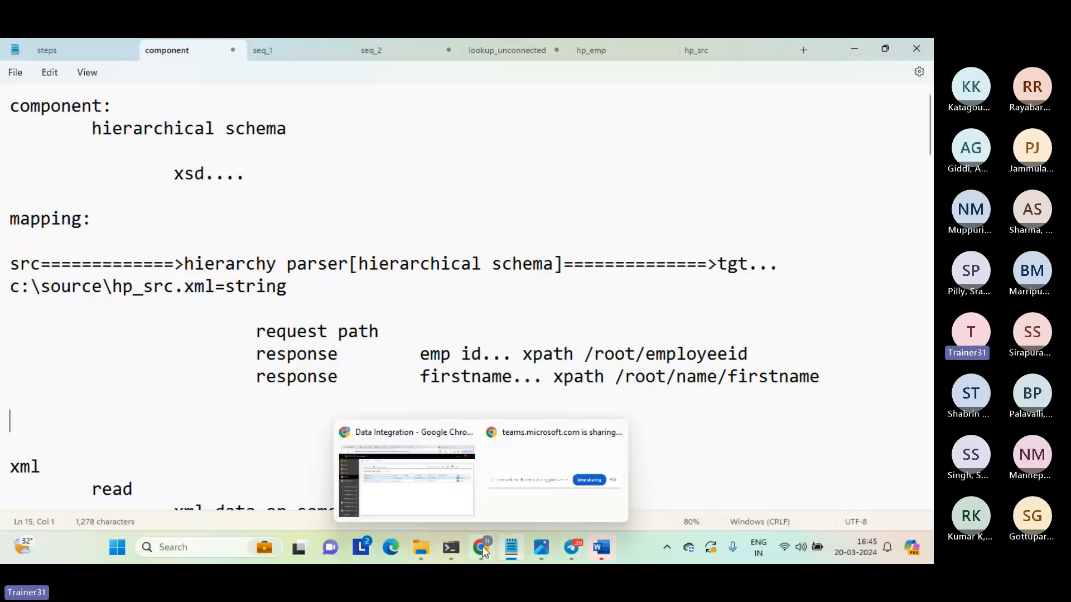
click(430, 494)
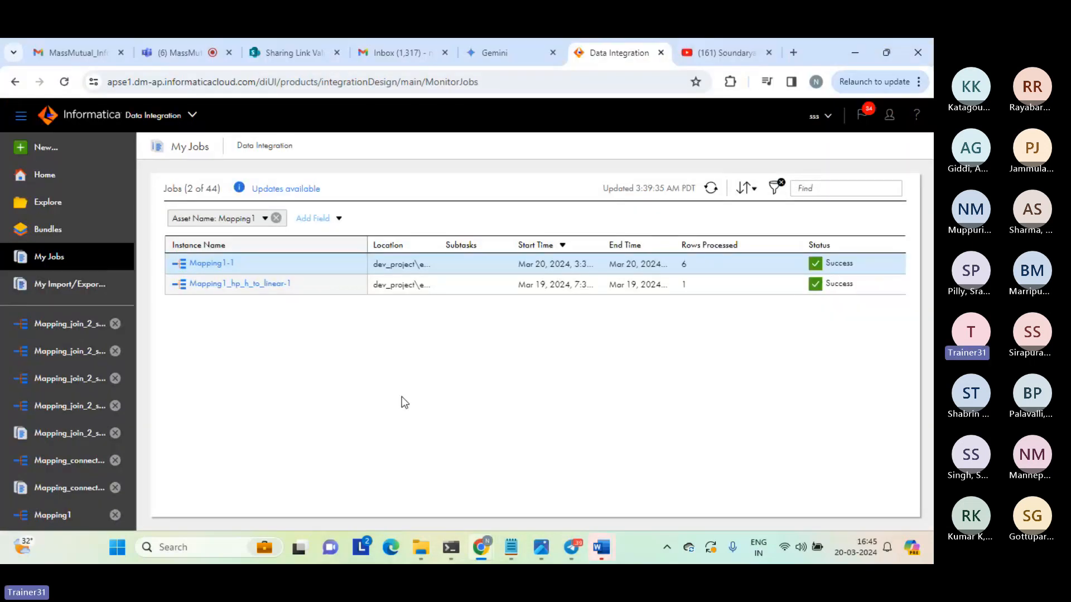
mouse_move(432, 560)
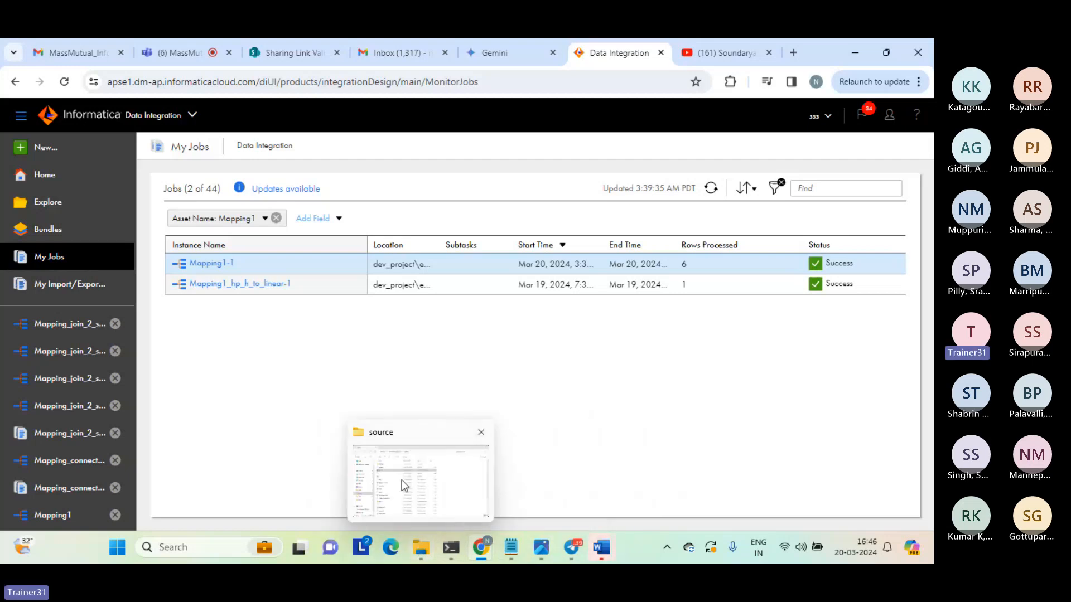
click(402, 481)
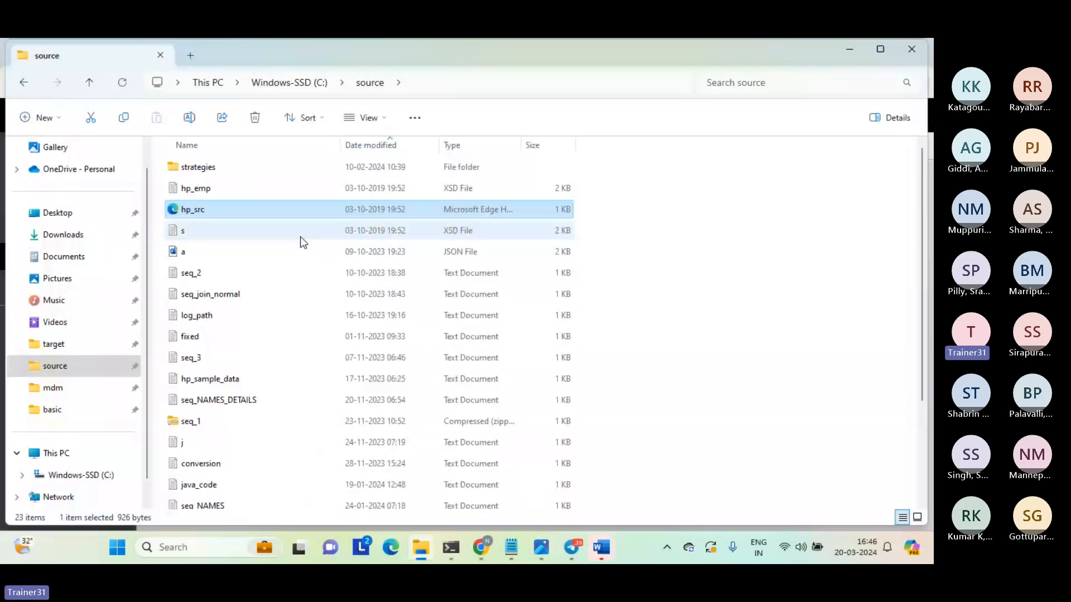
click(201, 192)
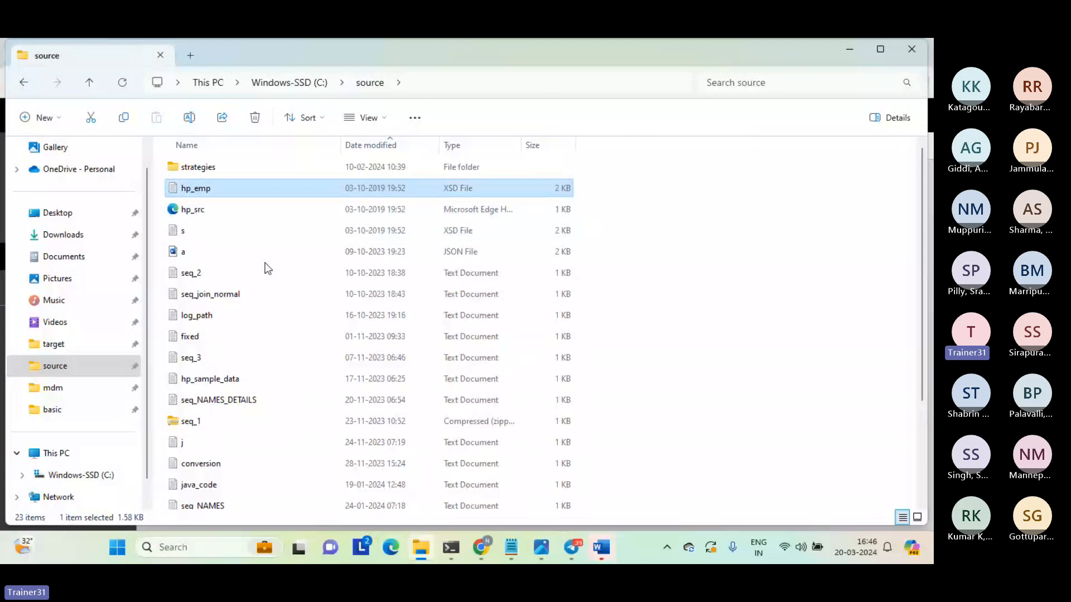
Switch to Notepad and copy the entire text of the hp_emp schema file.
click(511, 549)
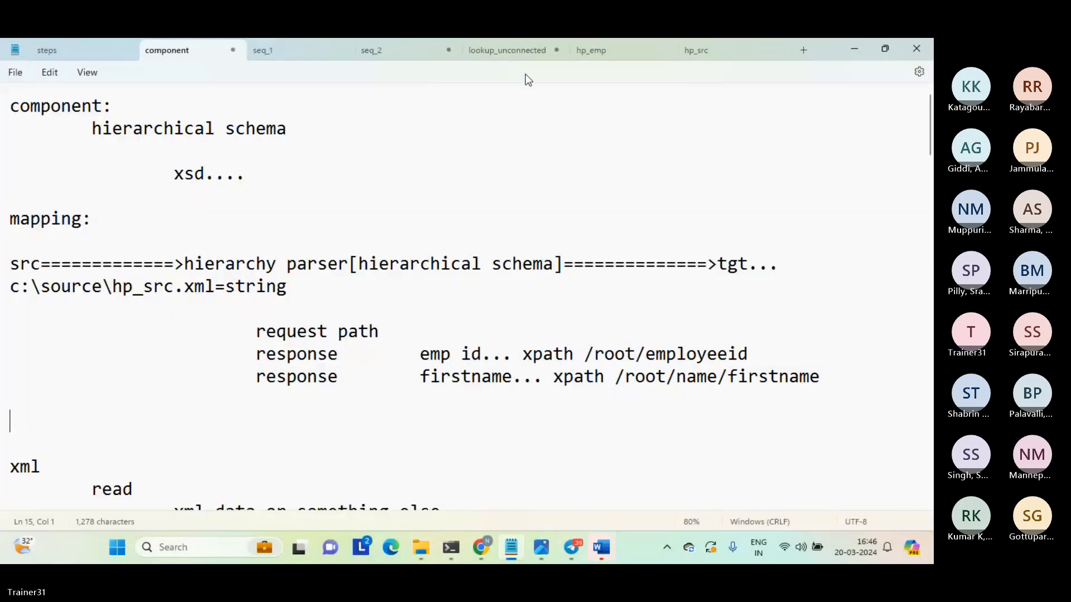
click(602, 50)
click(331, 246)
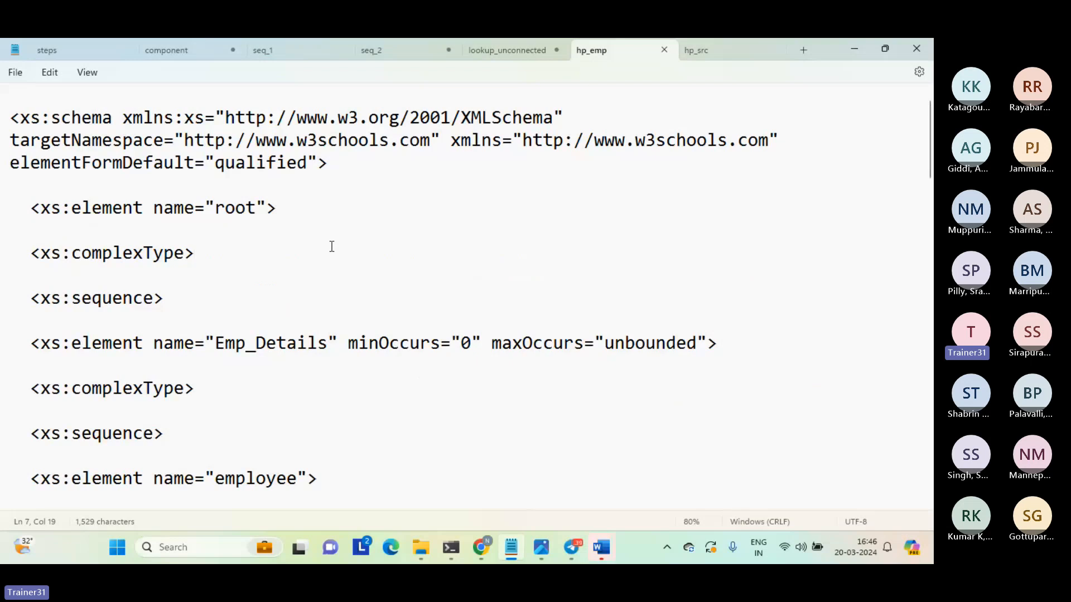
key(ctrl+a)
Switch to the Teams meeting in Chrome, and paste and send the hp_emp schema text in the meeting chat.
mouse_move(482, 544)
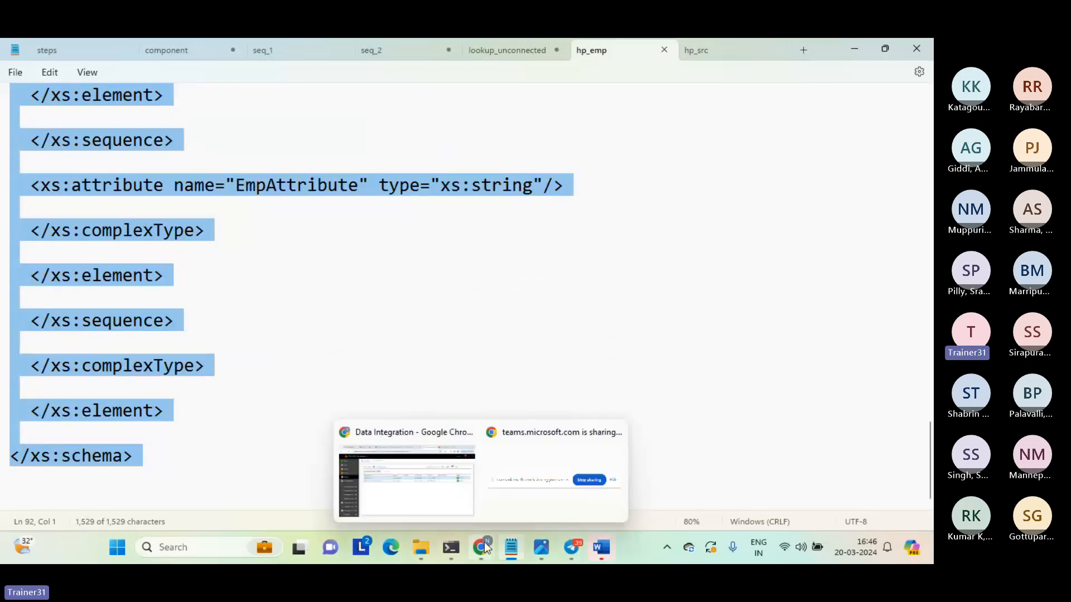
click(437, 486)
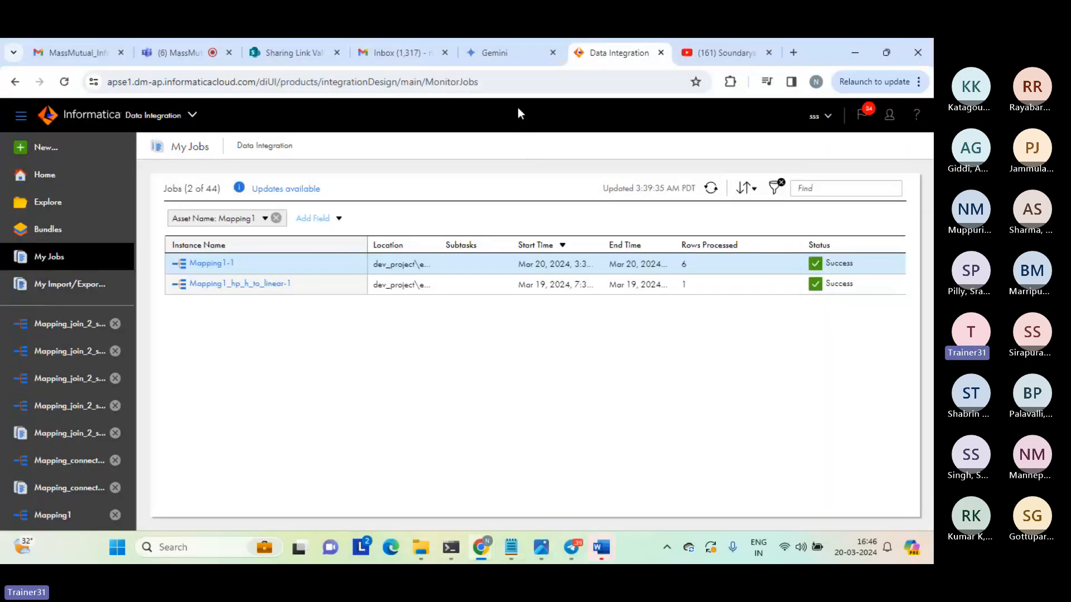
click(173, 51)
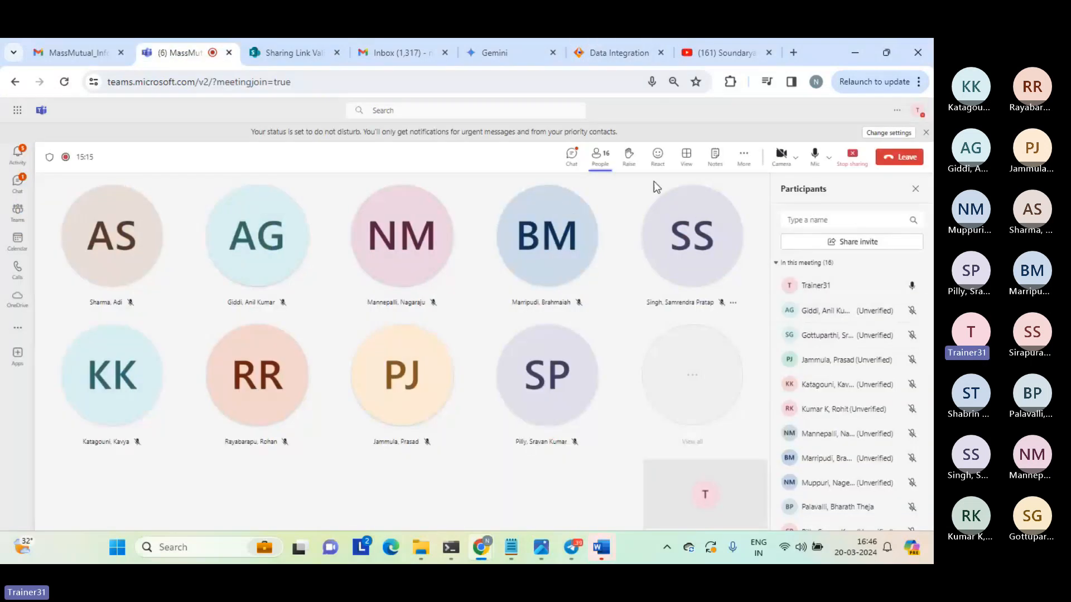
click(571, 159)
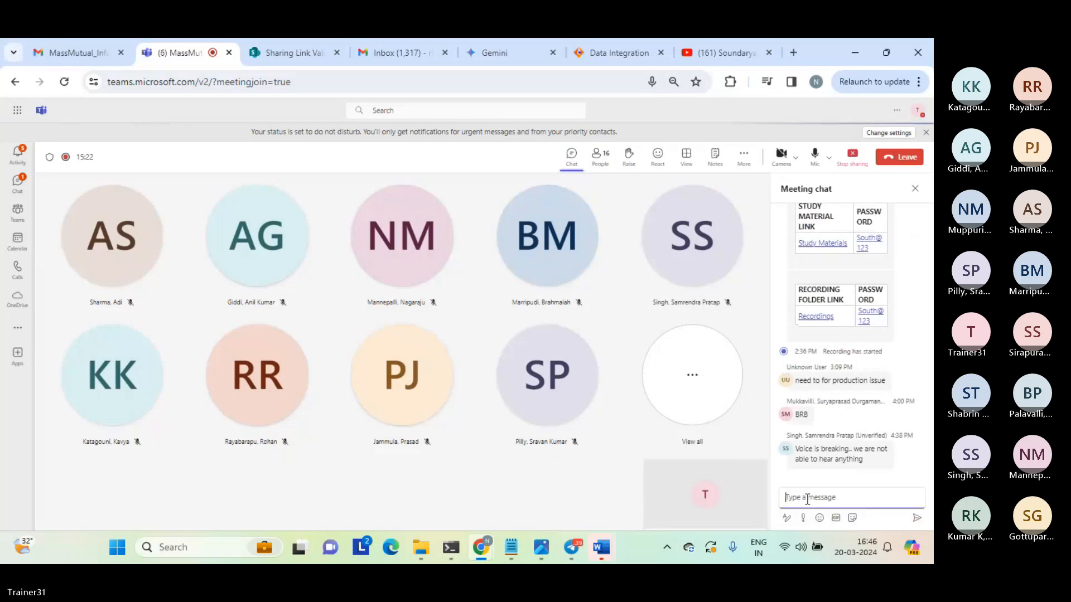
key(ctrl+v)
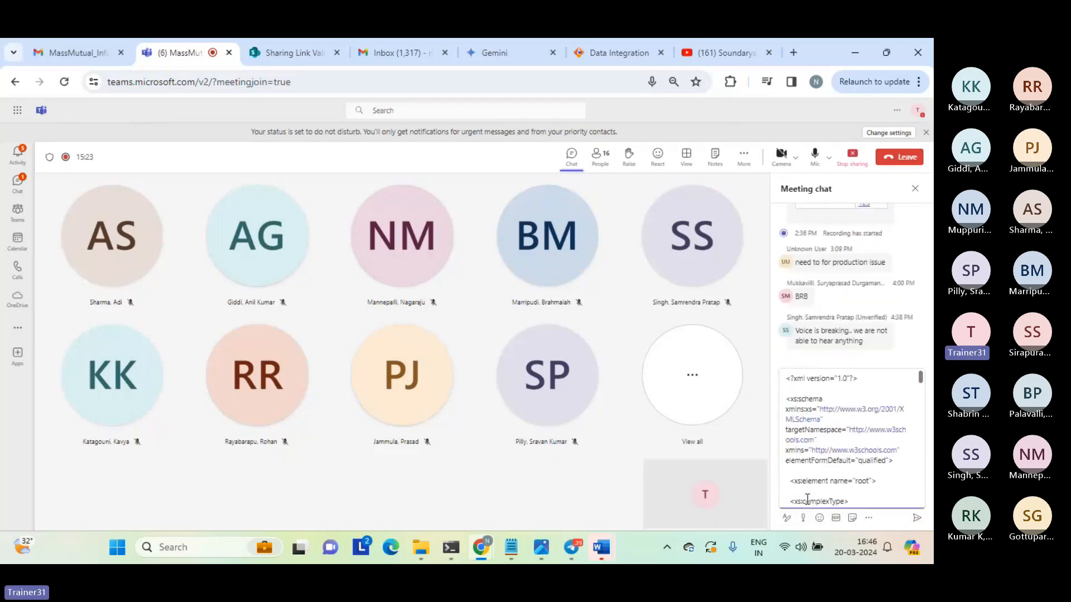
key(Return)
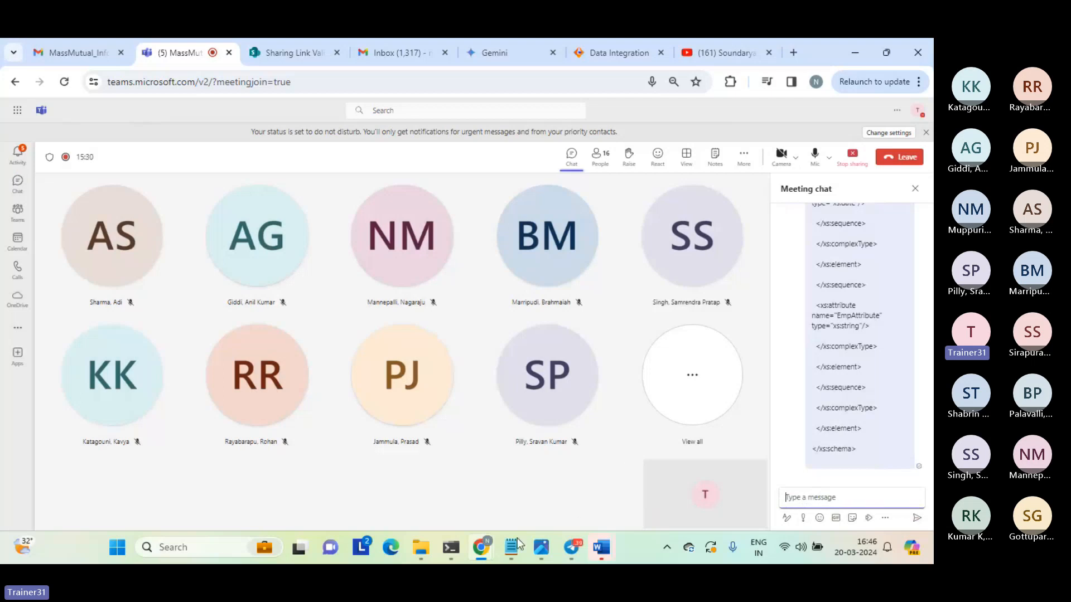
Switch to Notepad and examine the closing elements of the hp_emp schema, including the EmpAttribute definition.
mouse_move(517, 537)
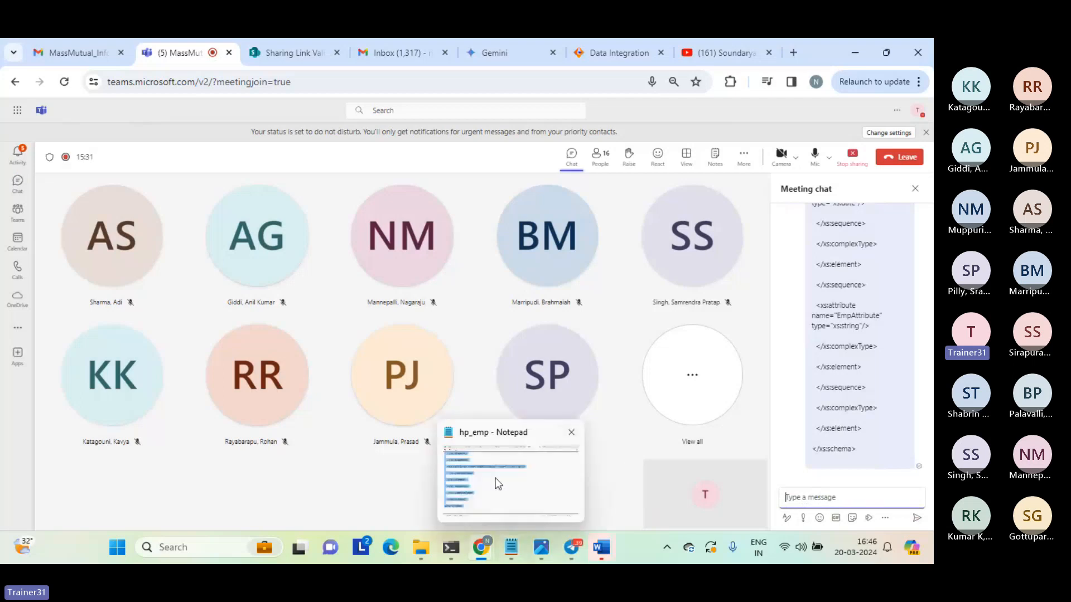
click(495, 481)
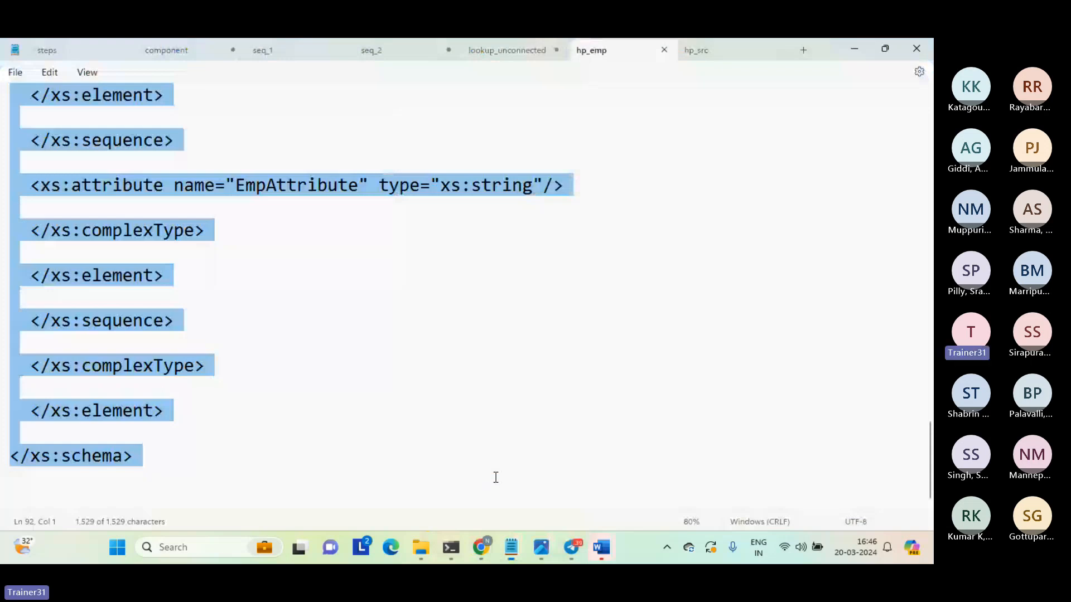
click(209, 459)
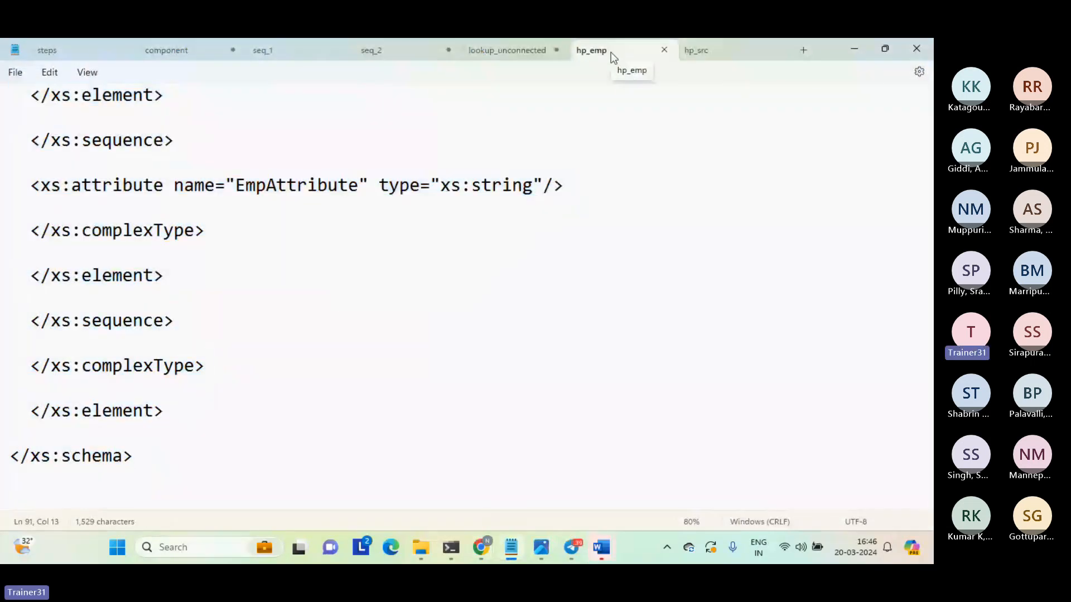
click(544, 321)
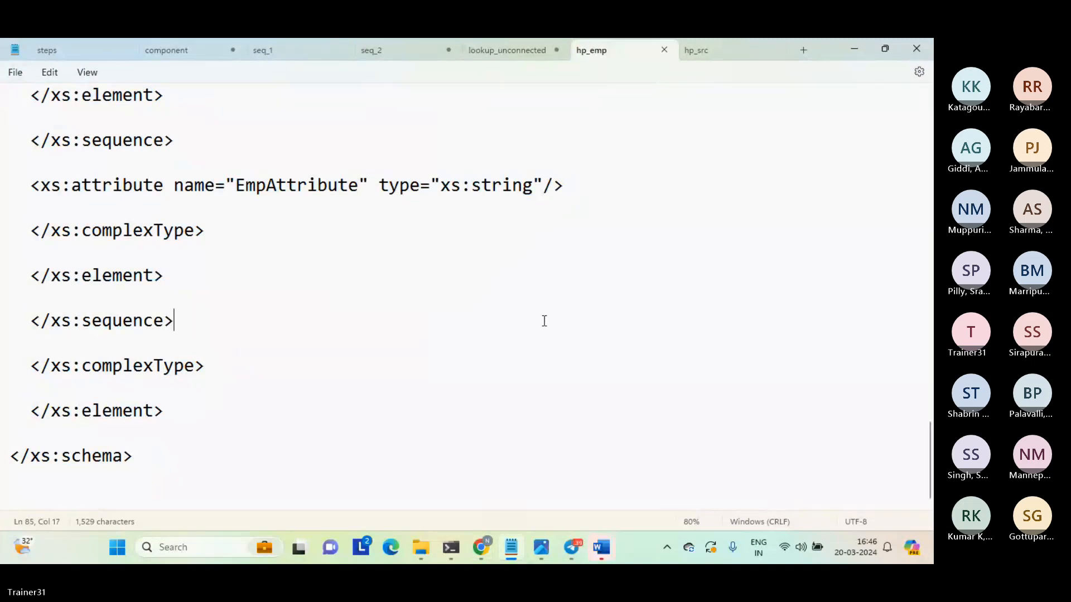
click(190, 474)
click(168, 122)
drag(169, 121, 244, 385)
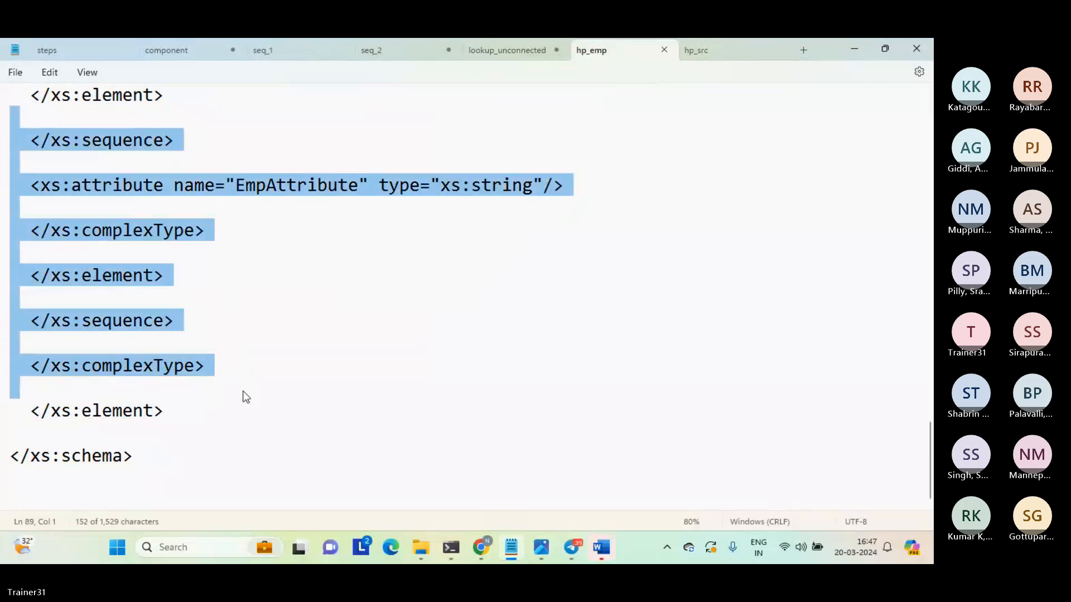
click(246, 397)
click(196, 433)
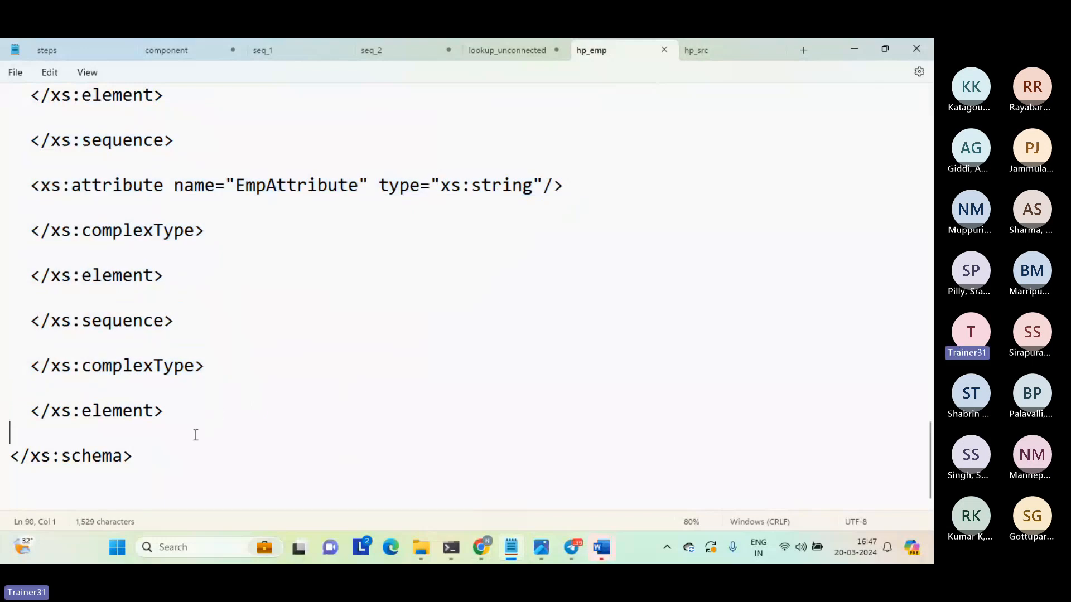
drag(195, 433, 139, 166)
click(138, 164)
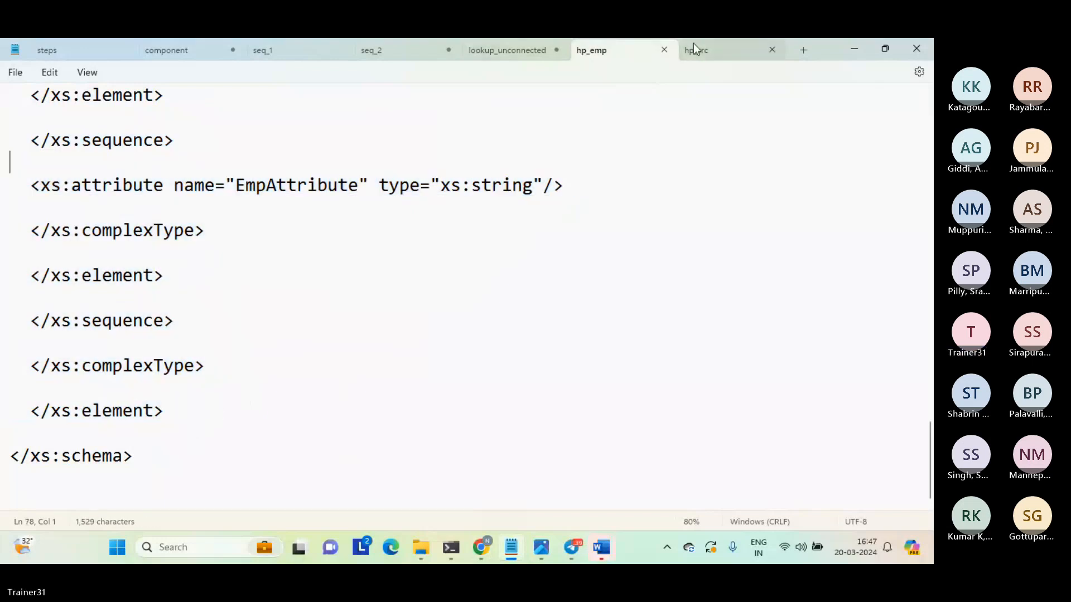
Open the hp_src file and copy its entire XML text.
click(718, 49)
click(308, 129)
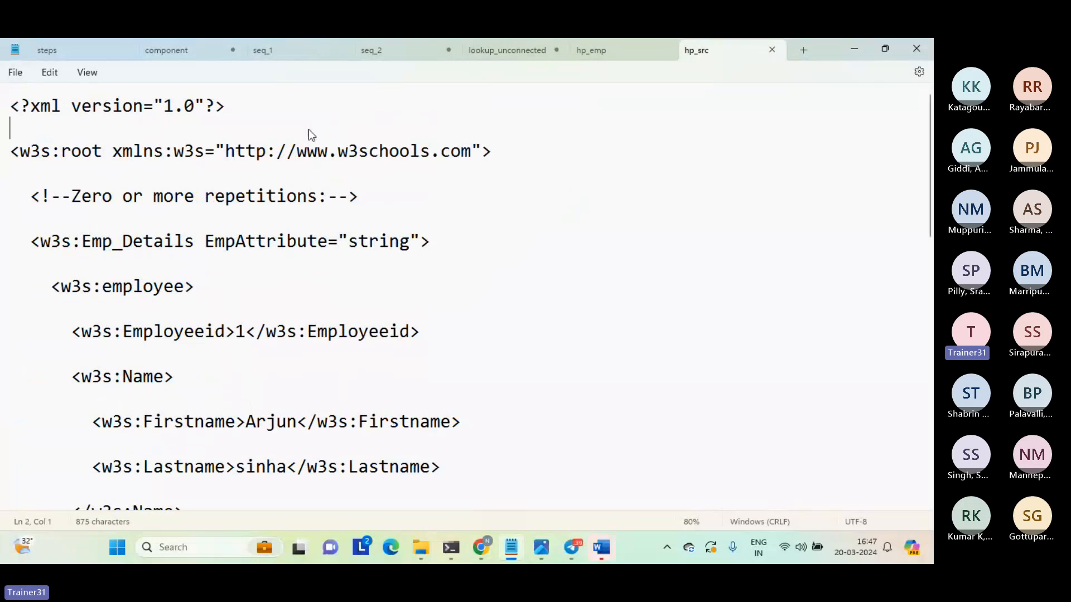
drag(310, 129, 308, 266)
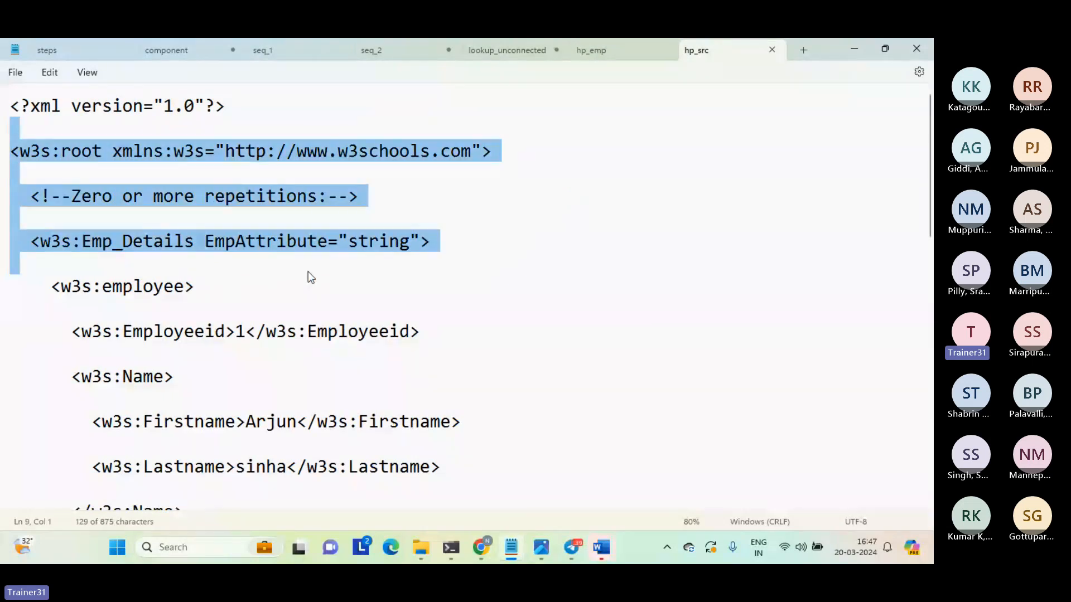
click(308, 271)
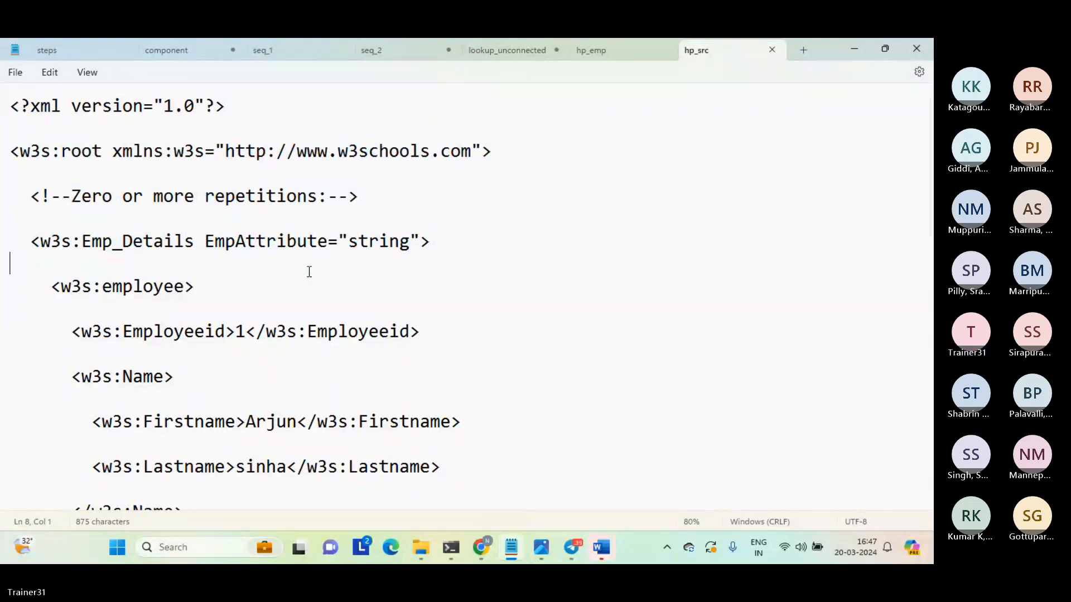
key(ctrl+a)
Switch to the Teams meeting in Chrome, send a separator line of equals signs, and paste and send the hp_src XML in the chat.
mouse_move(470, 551)
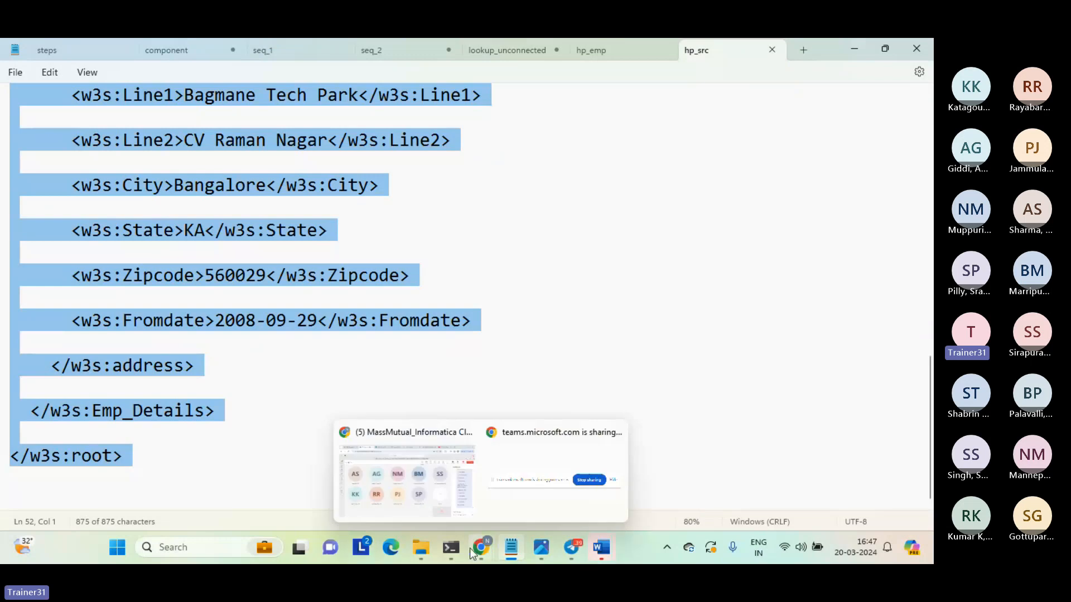
click(436, 477)
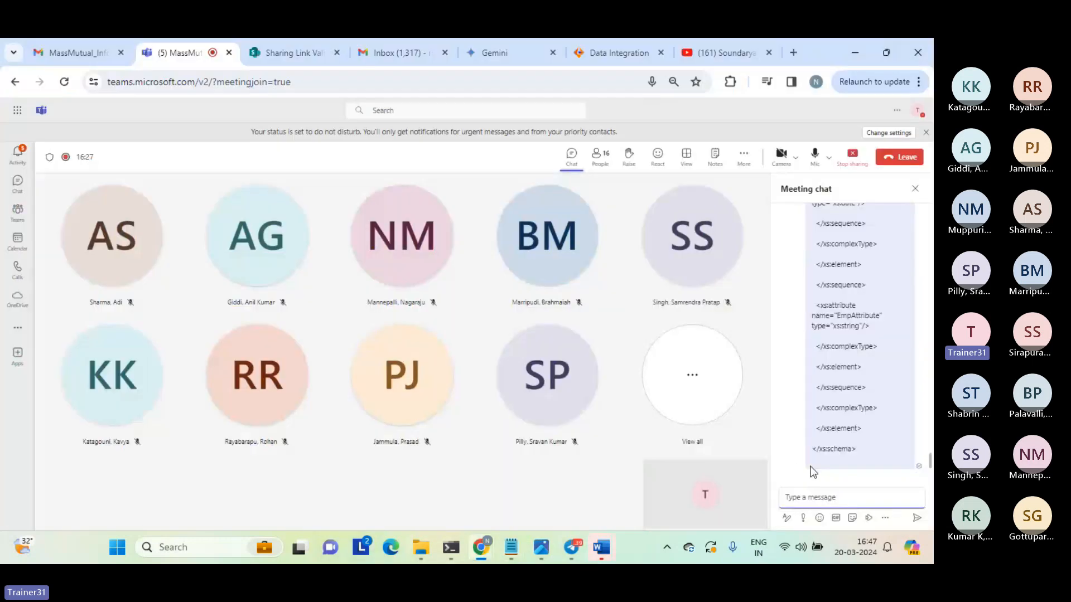
text(===============)
key(Return)
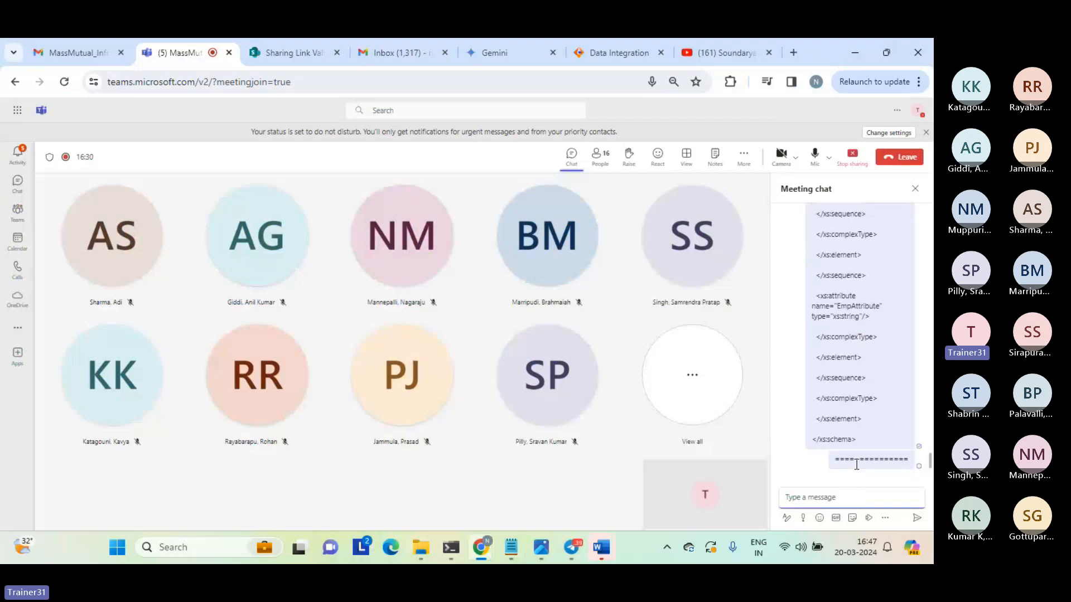
key(ctrl+v)
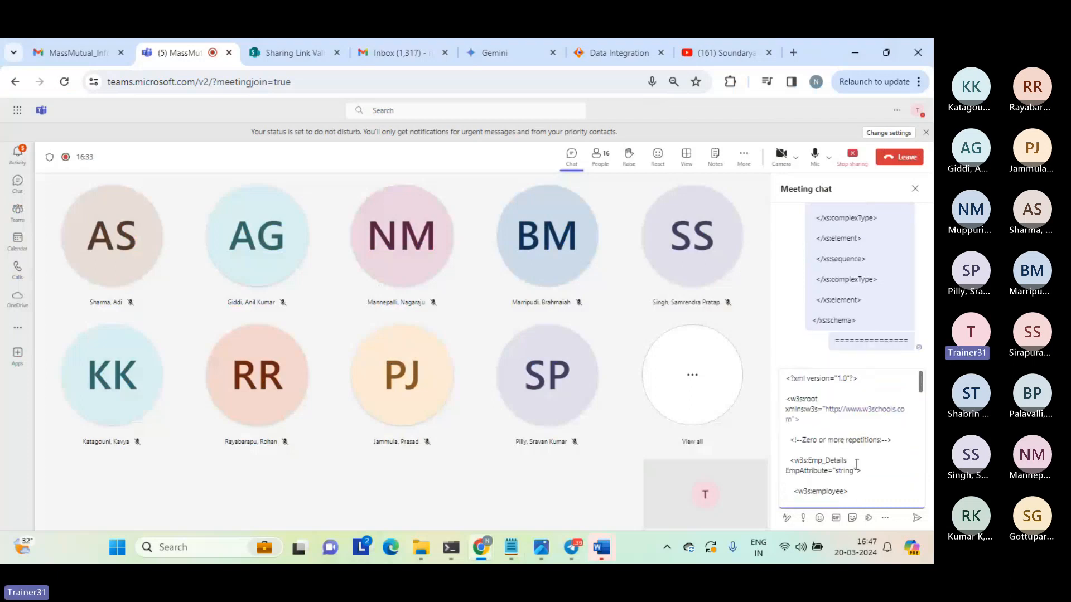
key(Return)
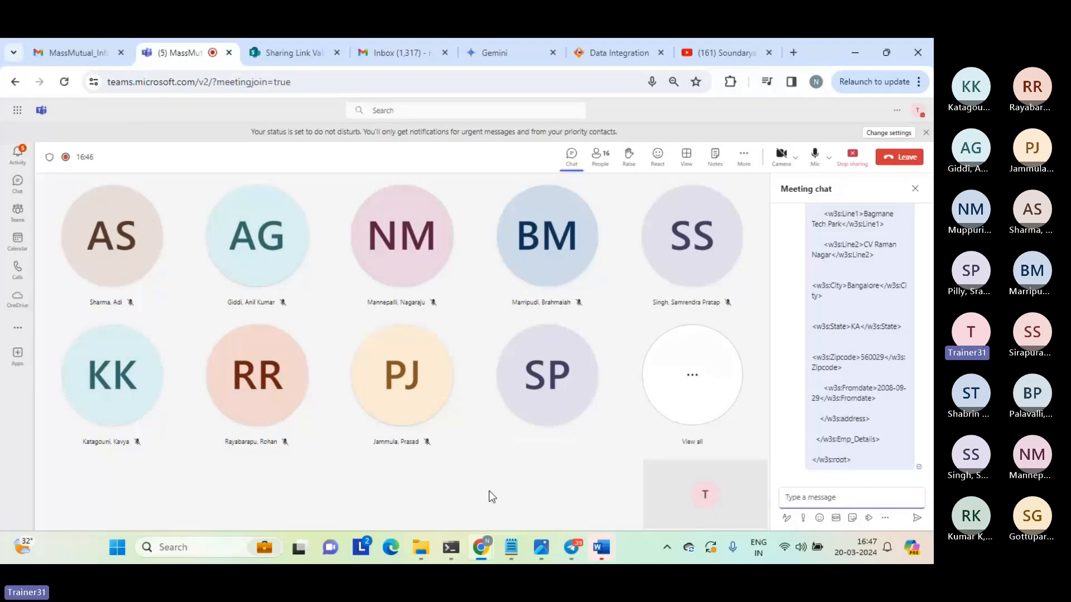
Switch to Notepad and review the hp_src XML from its first line, highlighting the root, Emp_Details and employee elements.
mouse_move(510, 557)
click(484, 477)
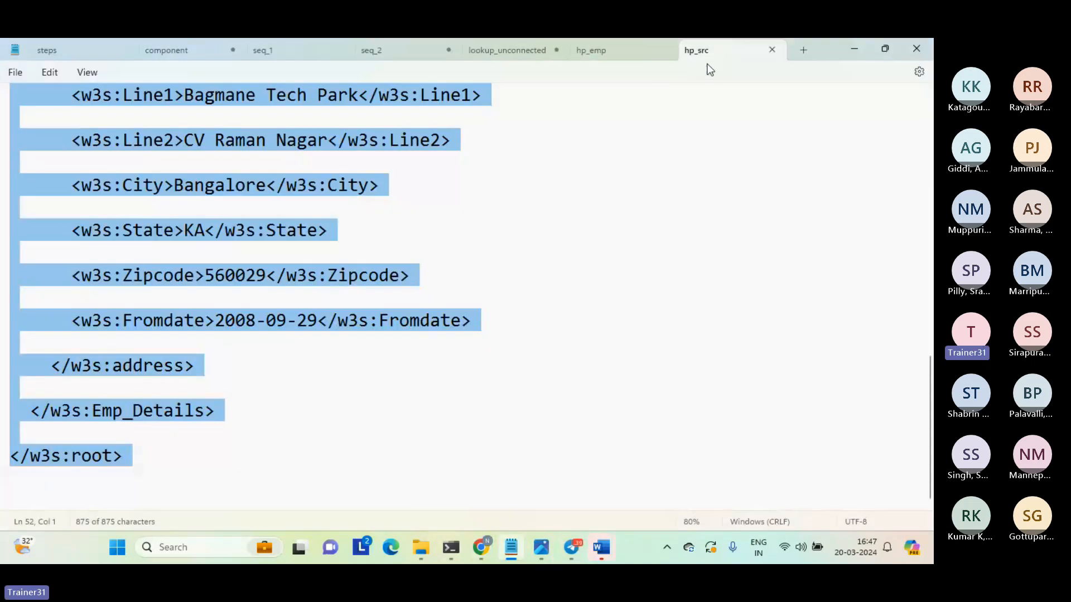
click(577, 170)
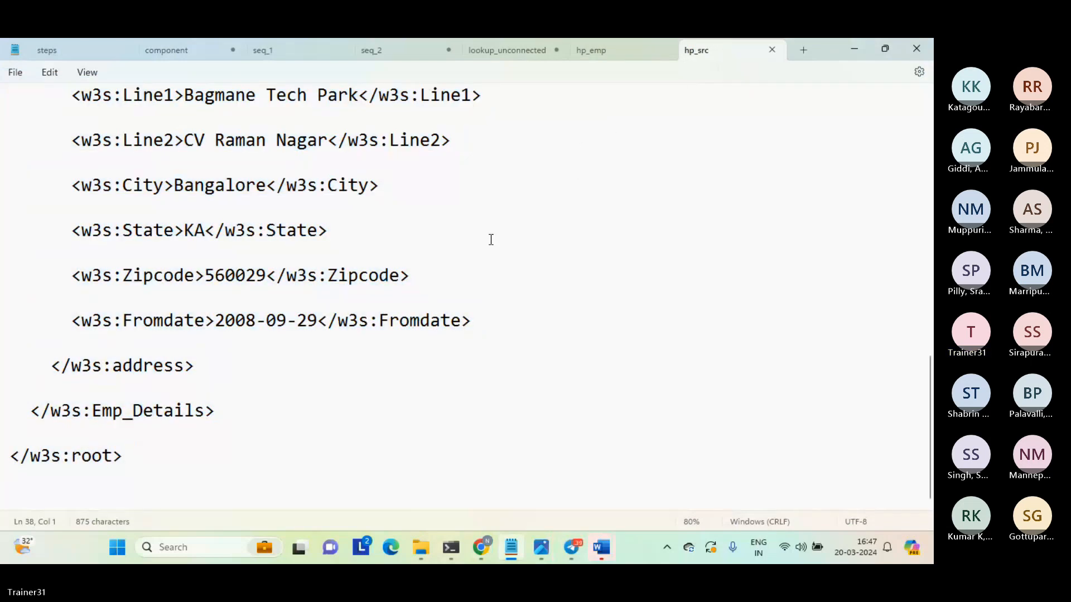
click(411, 418)
key(ctrl+Home)
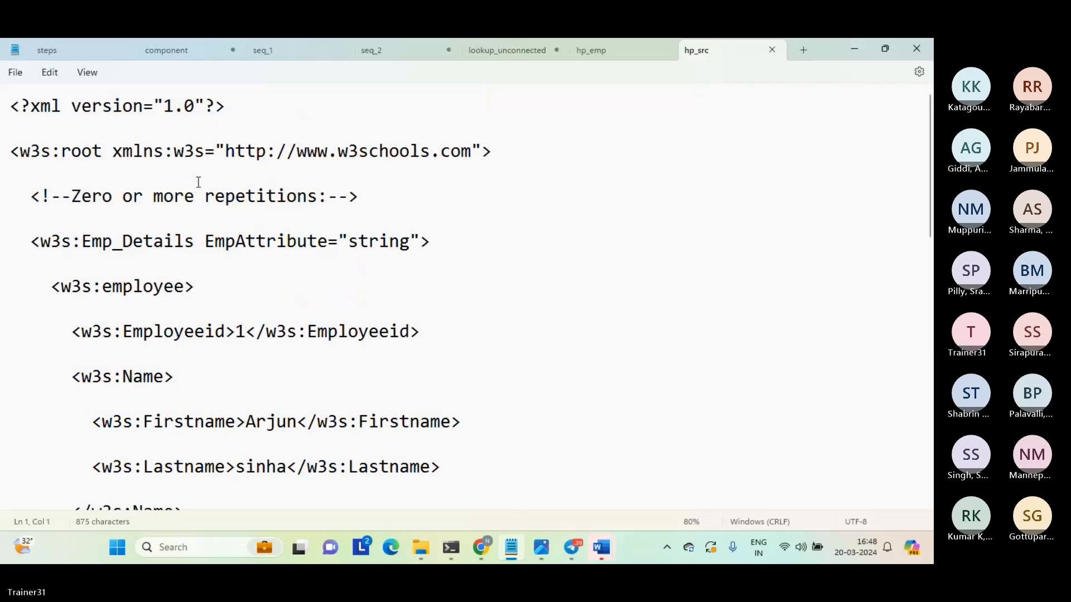
click(151, 130)
drag(151, 130, 169, 398)
click(169, 399)
Switch to the Data Integration job list in Chrome and check the computer's Wi-Fi connection and available networks.
click(484, 543)
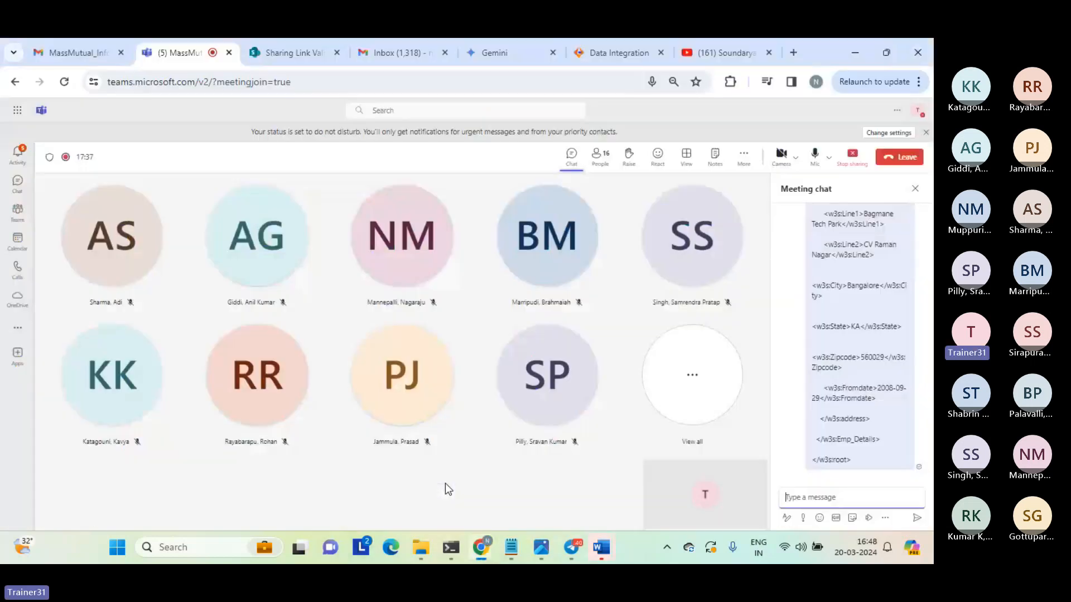
click(445, 483)
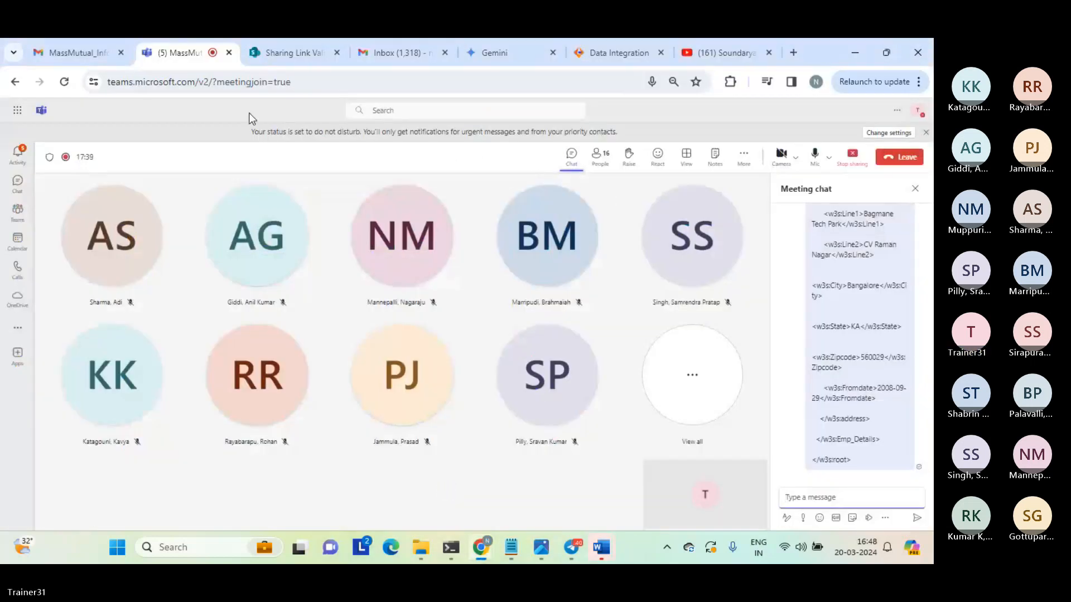
click(597, 49)
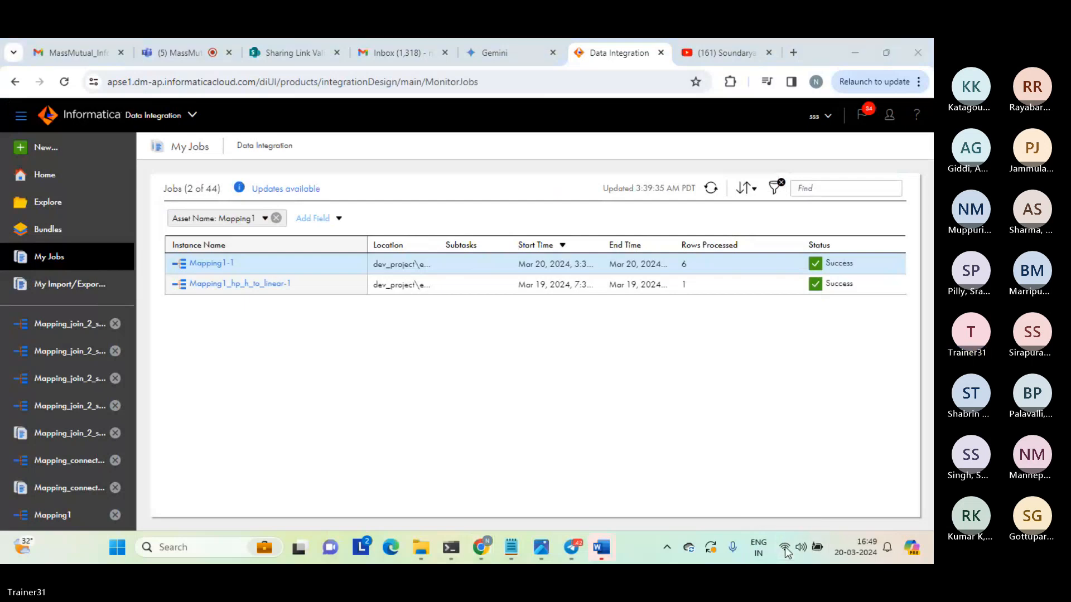
click(787, 552)
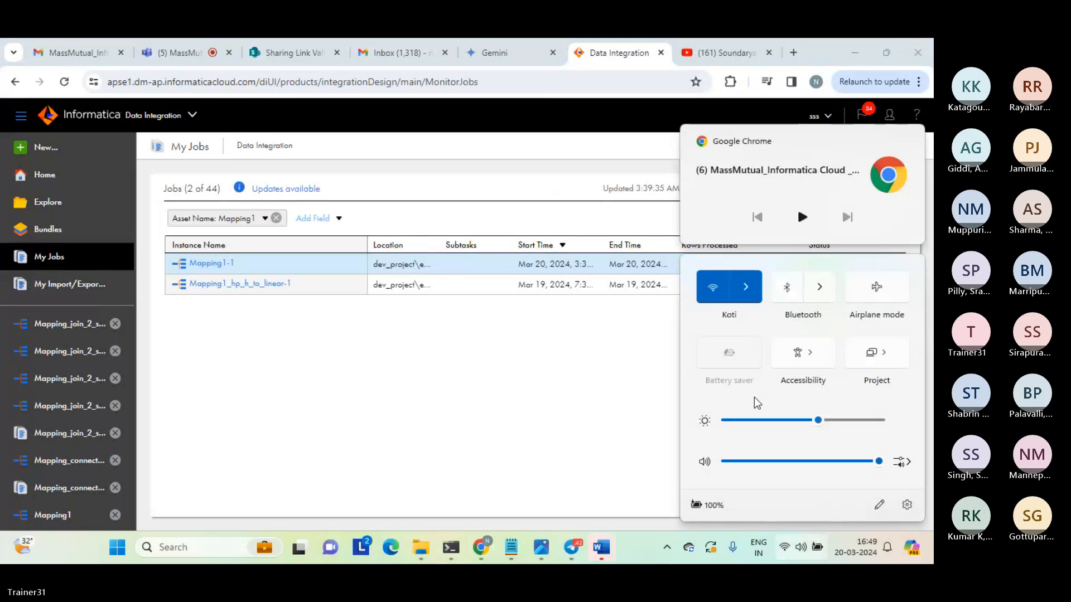
click(748, 287)
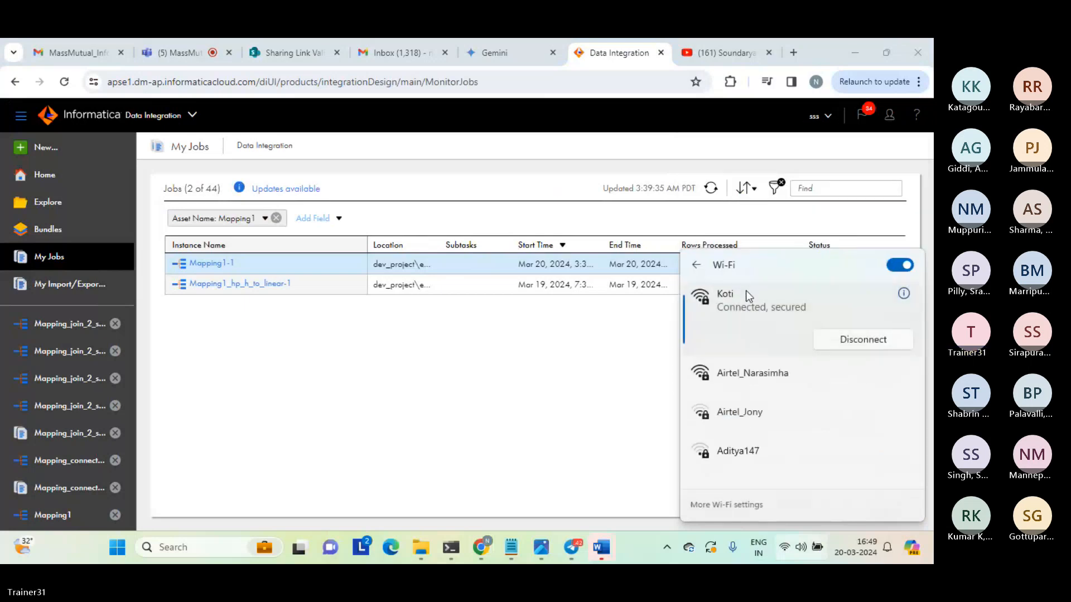
click(559, 350)
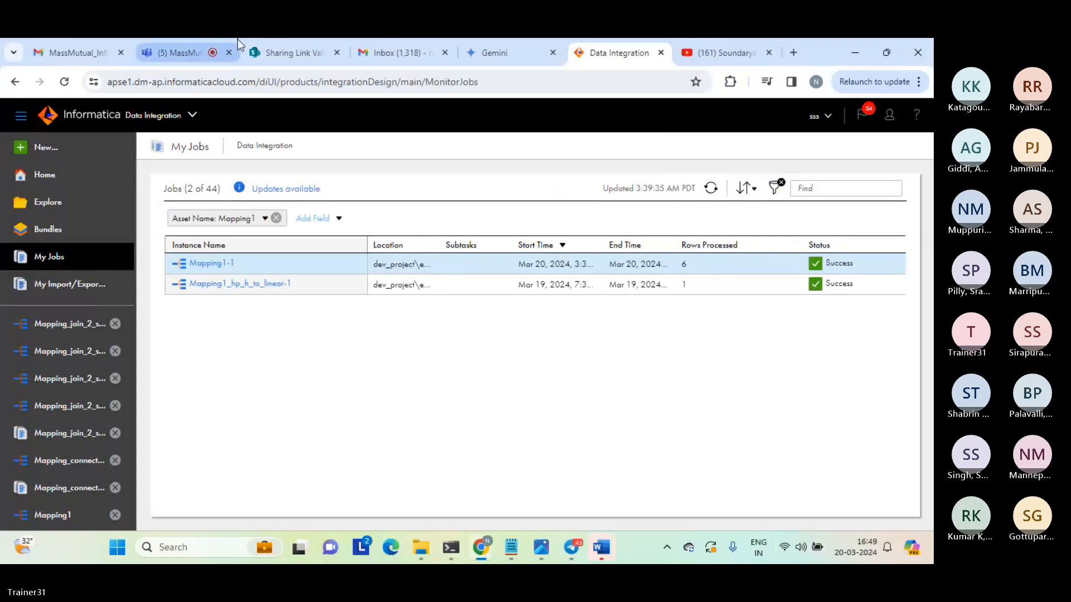
click(192, 48)
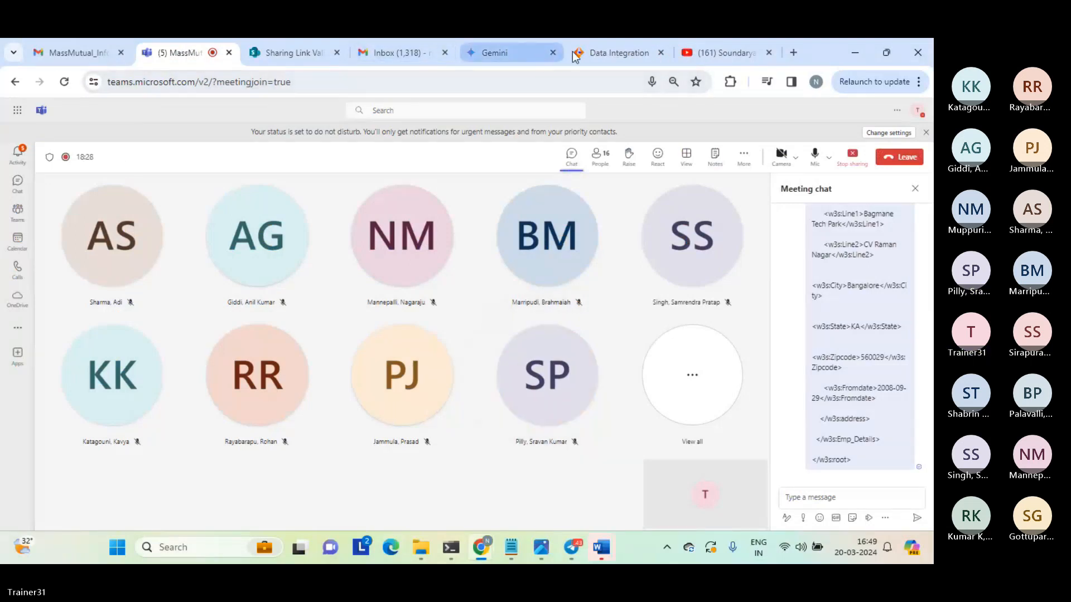
click(593, 52)
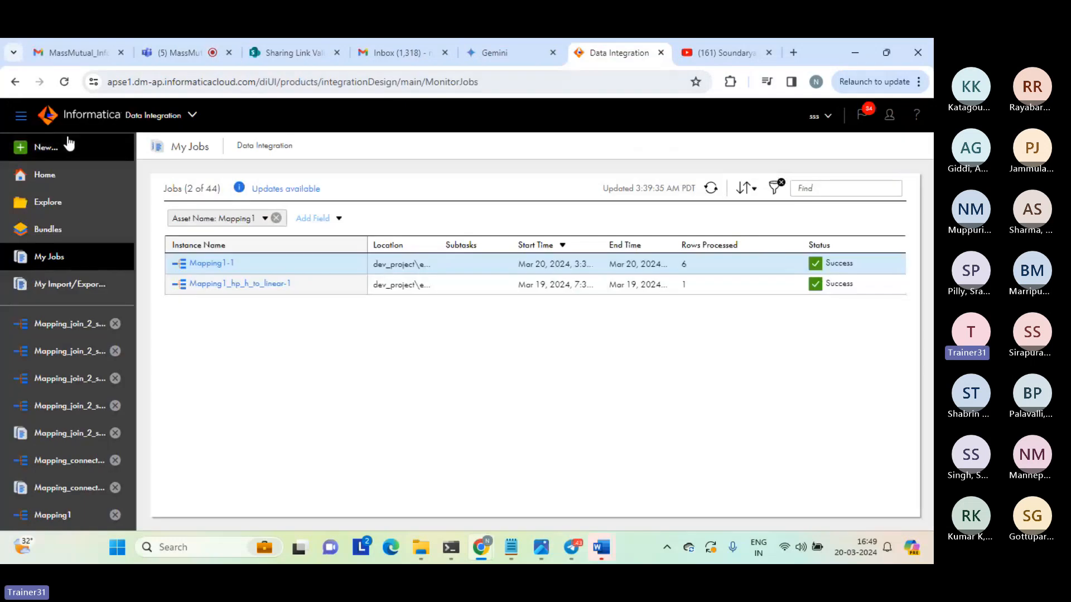
Start a new asset, select the Hierarchical Schema component type, and highlight "XML schema" in its description.
click(40, 149)
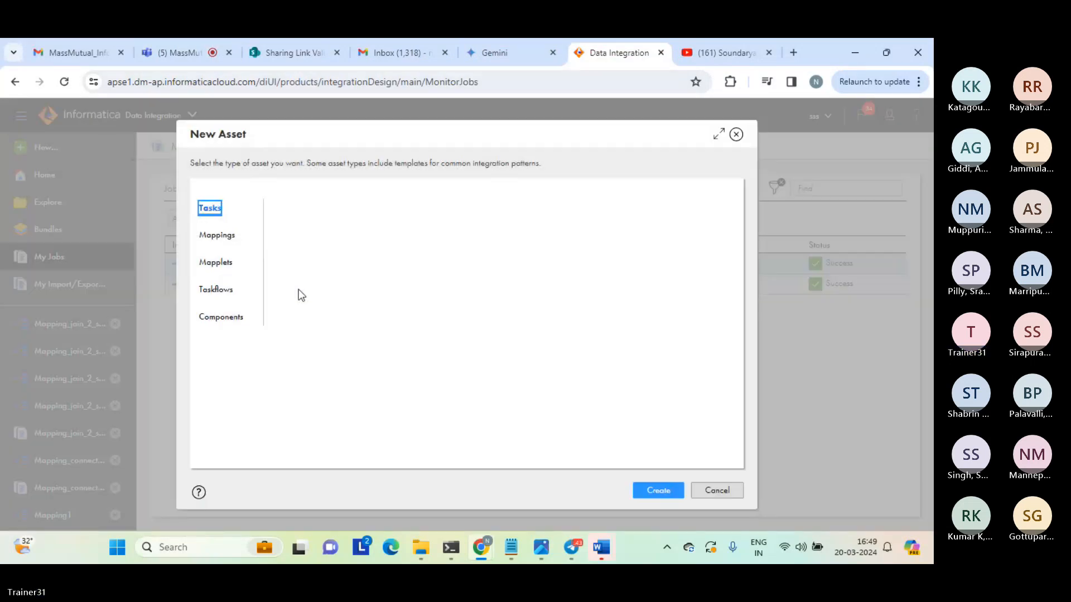
click(226, 325)
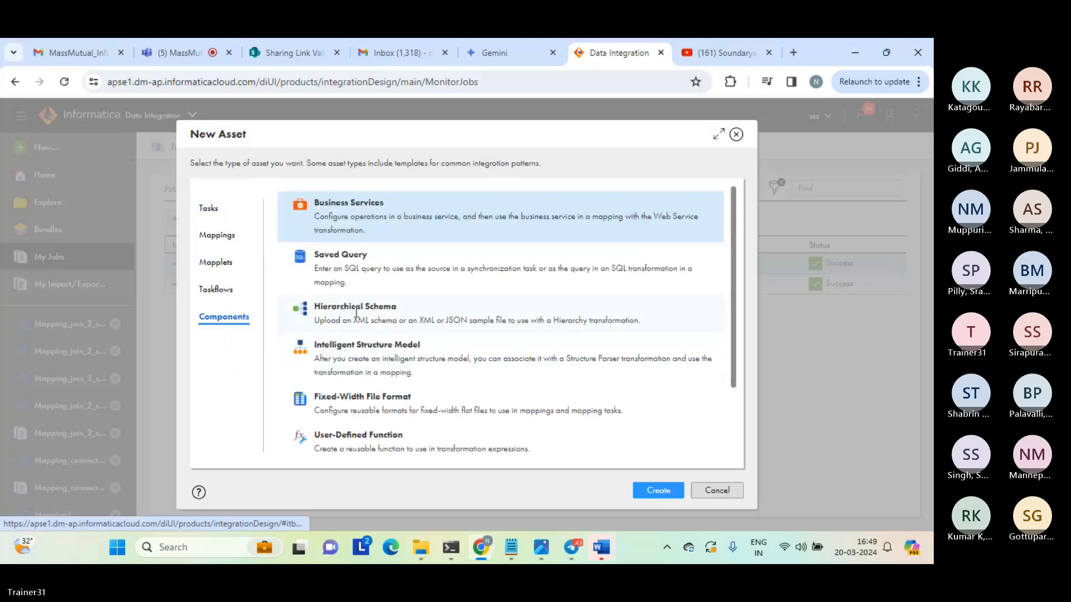
click(320, 310)
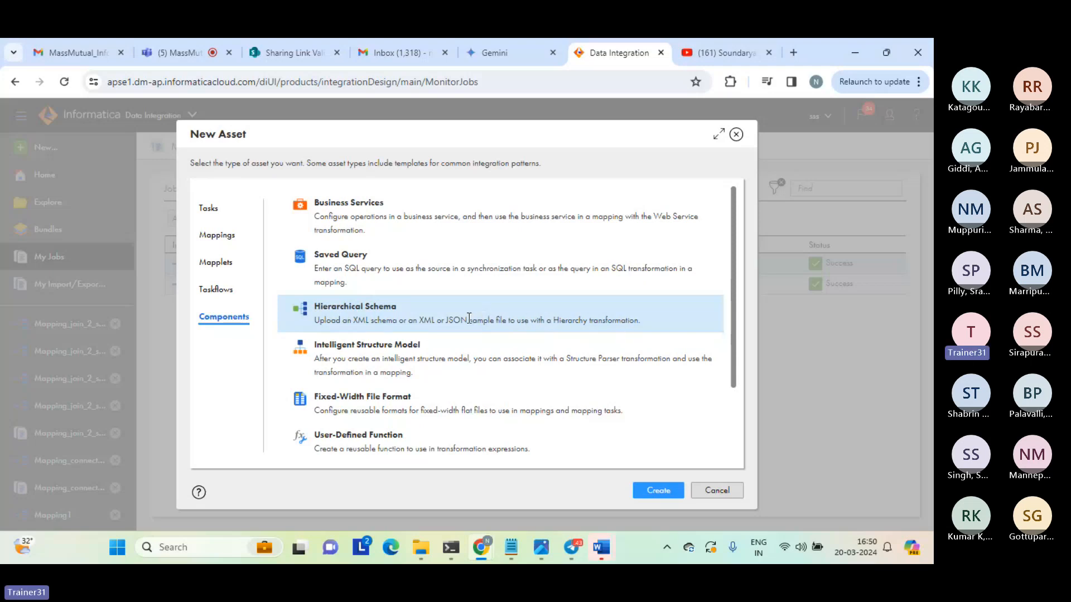
drag(469, 317, 396, 318)
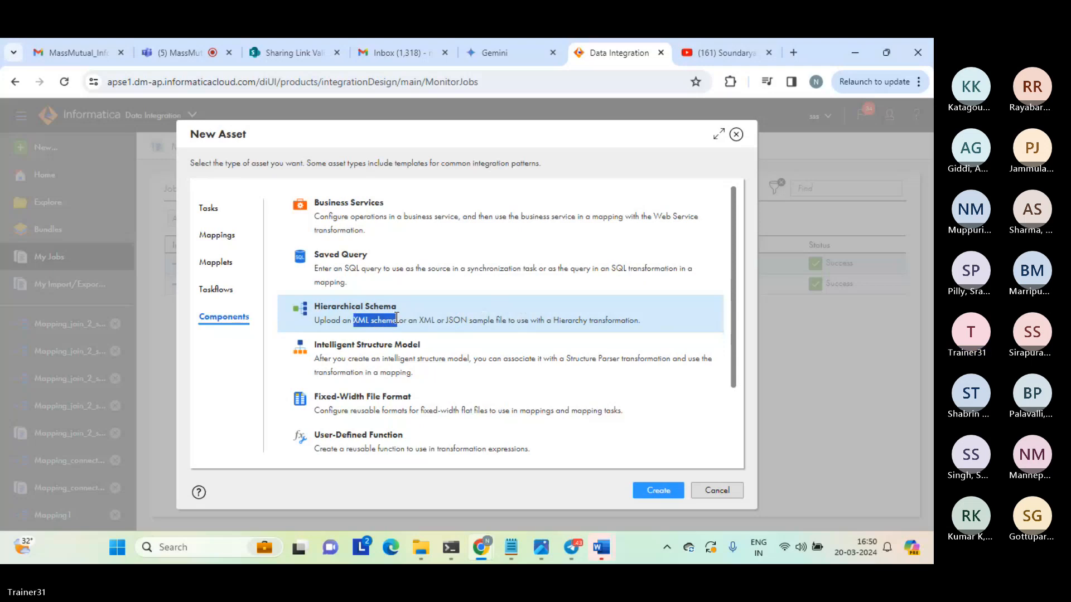
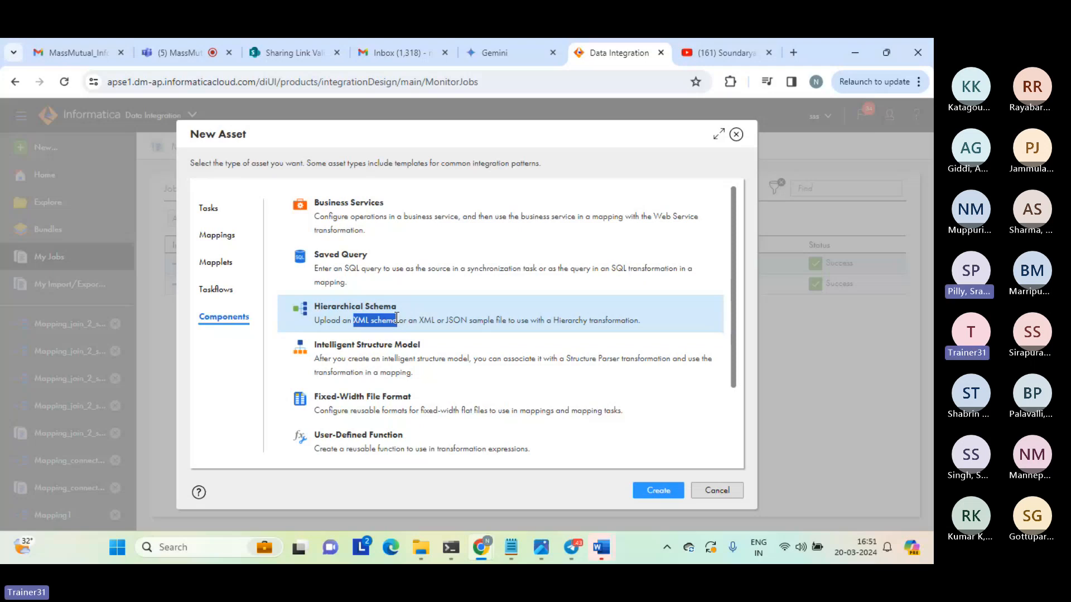
Create a Hierarchical Schema asset and name it Hierarchical Schema_xsd_parser.
click(659, 492)
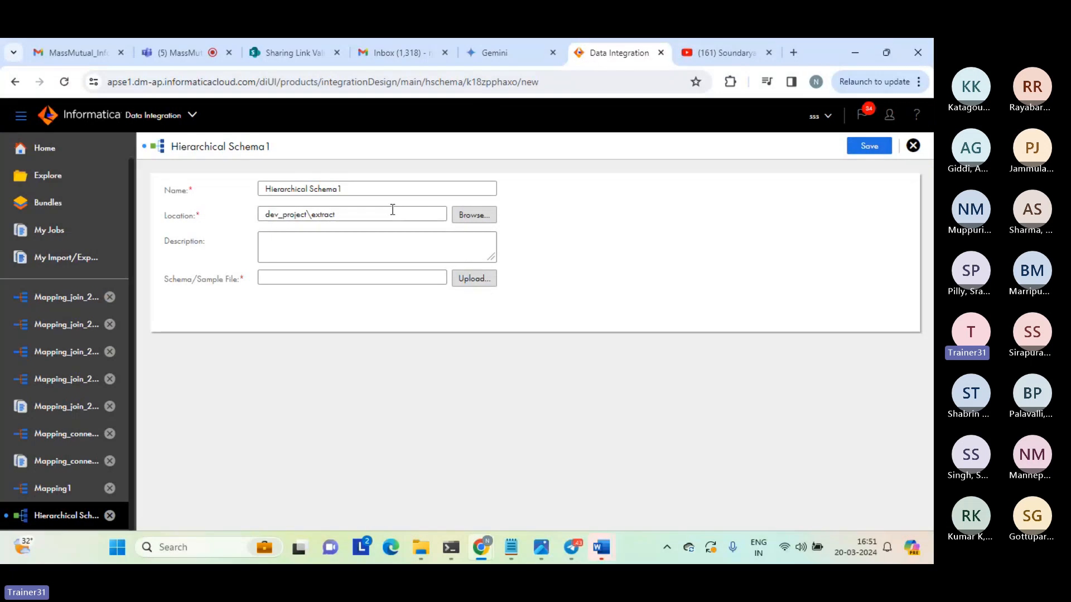
click(365, 193)
key(BackSpace)
text(_)
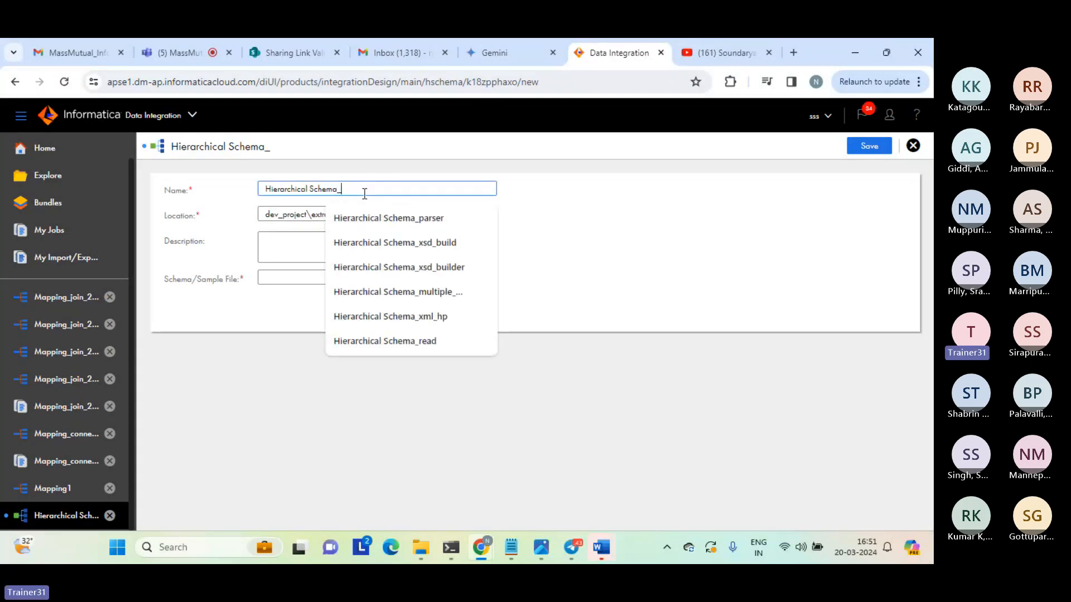
text(x)
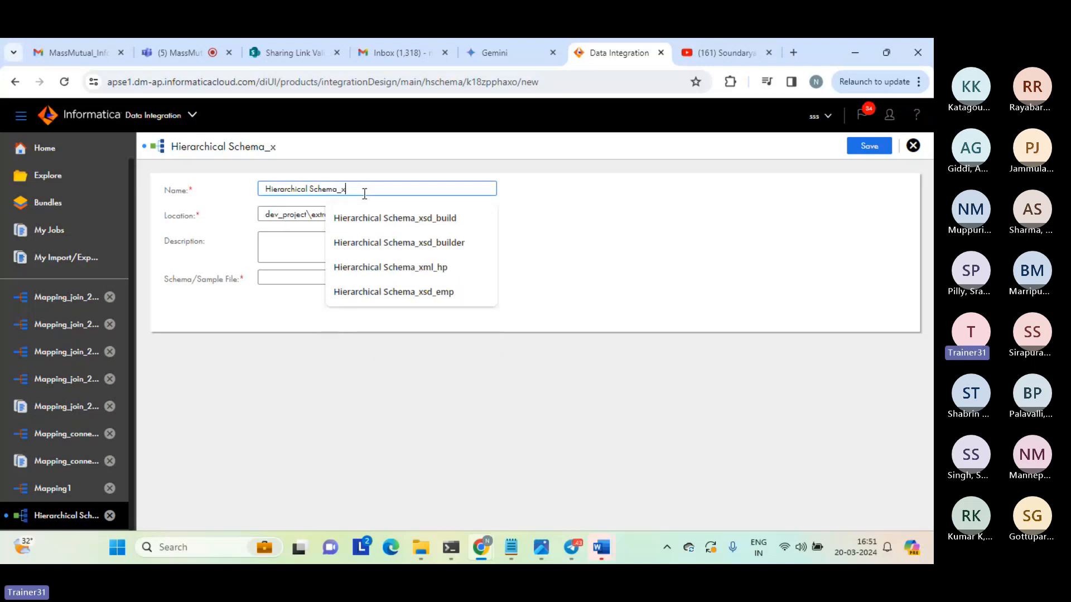
text(sd_)
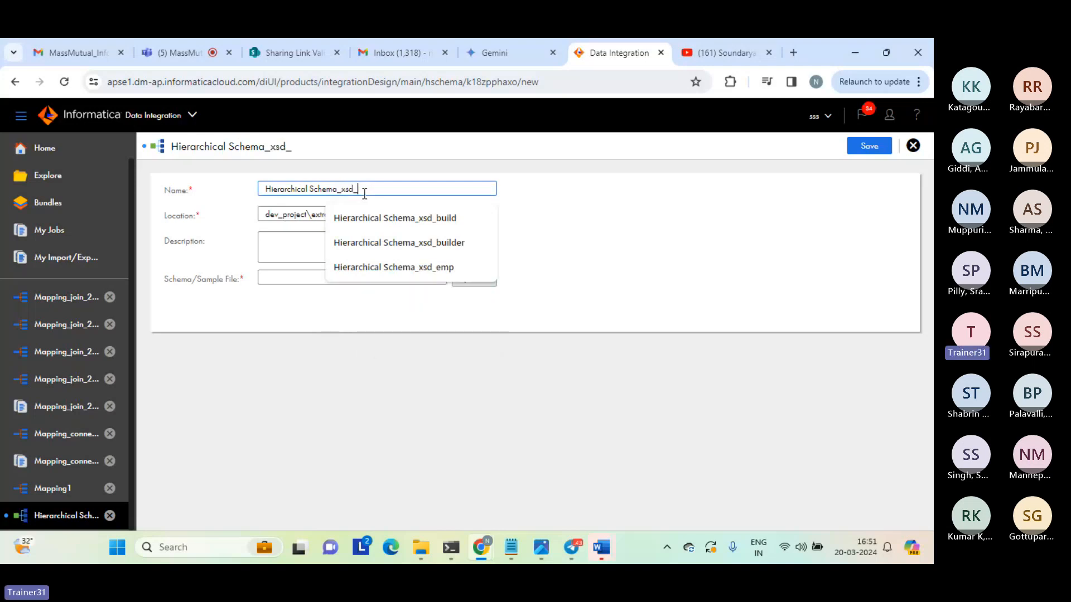
text(parser)
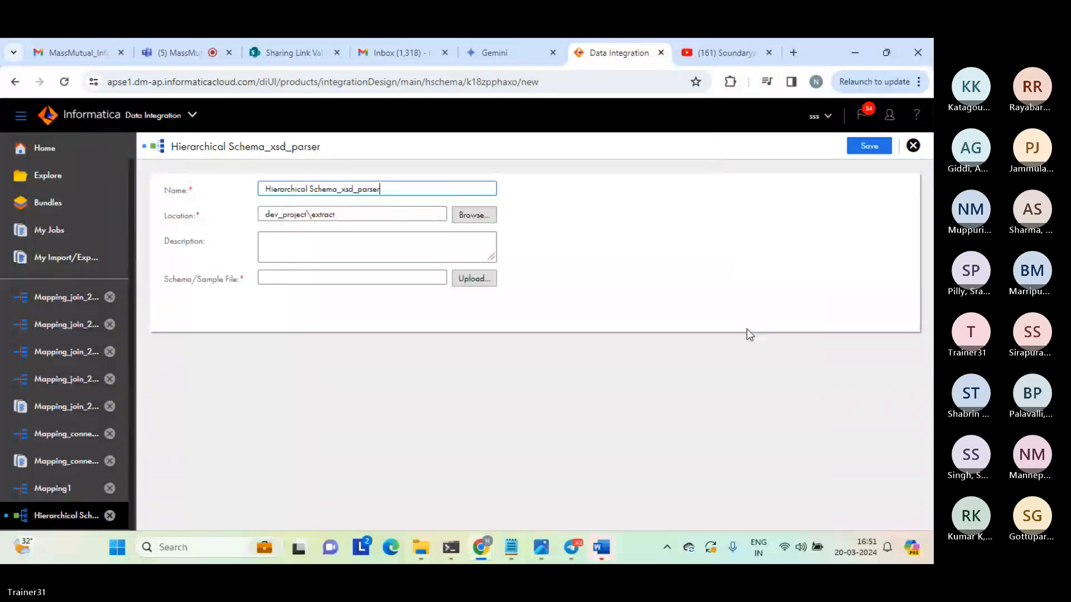
Choose the hp_emp XSD file from the source folder as the schema file to upload.
click(466, 285)
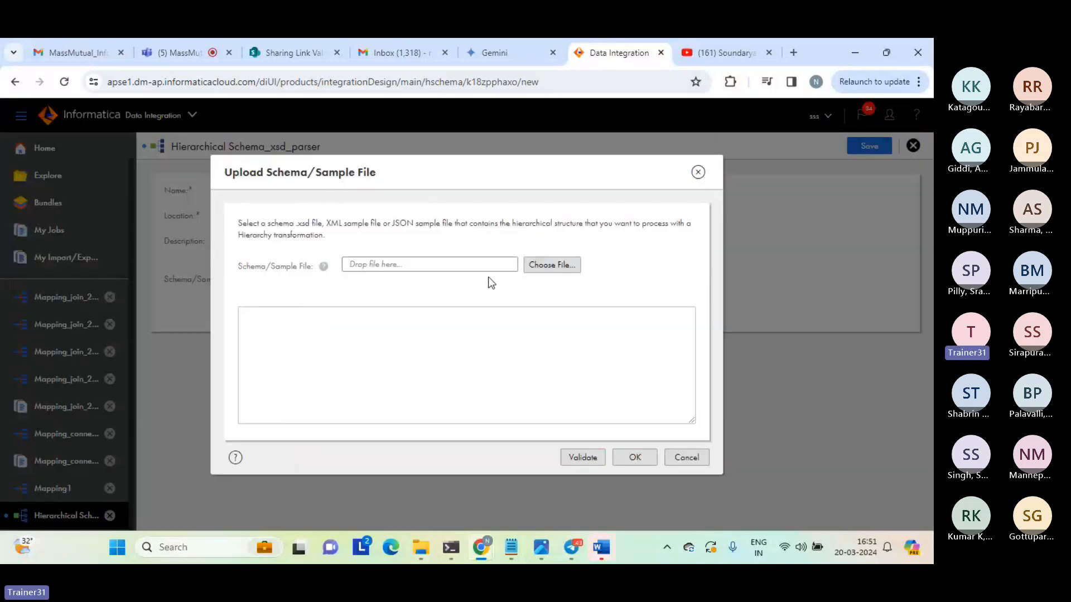
click(552, 266)
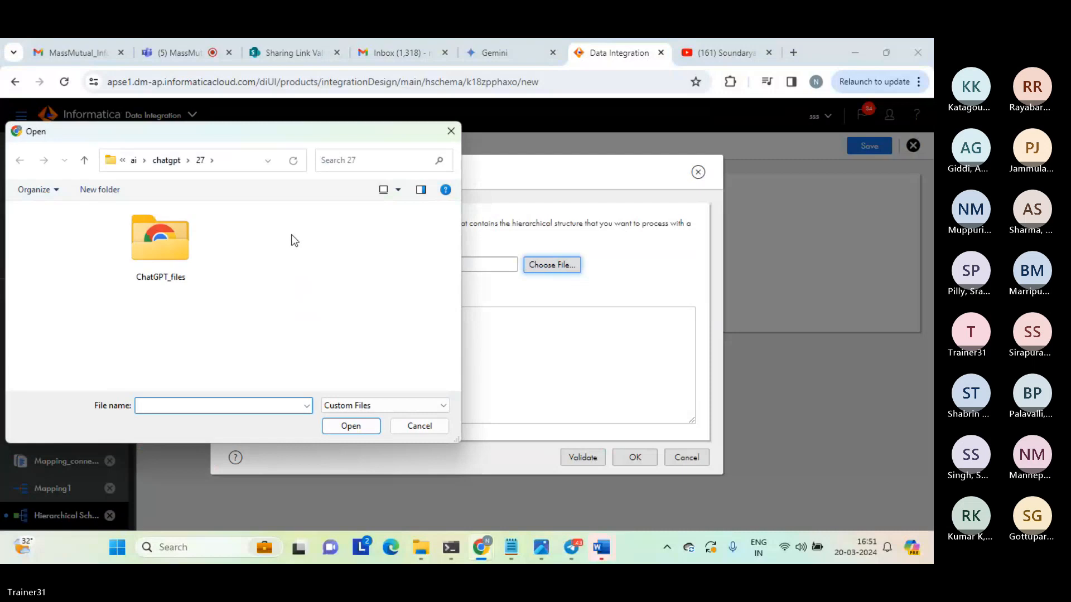
click(56, 236)
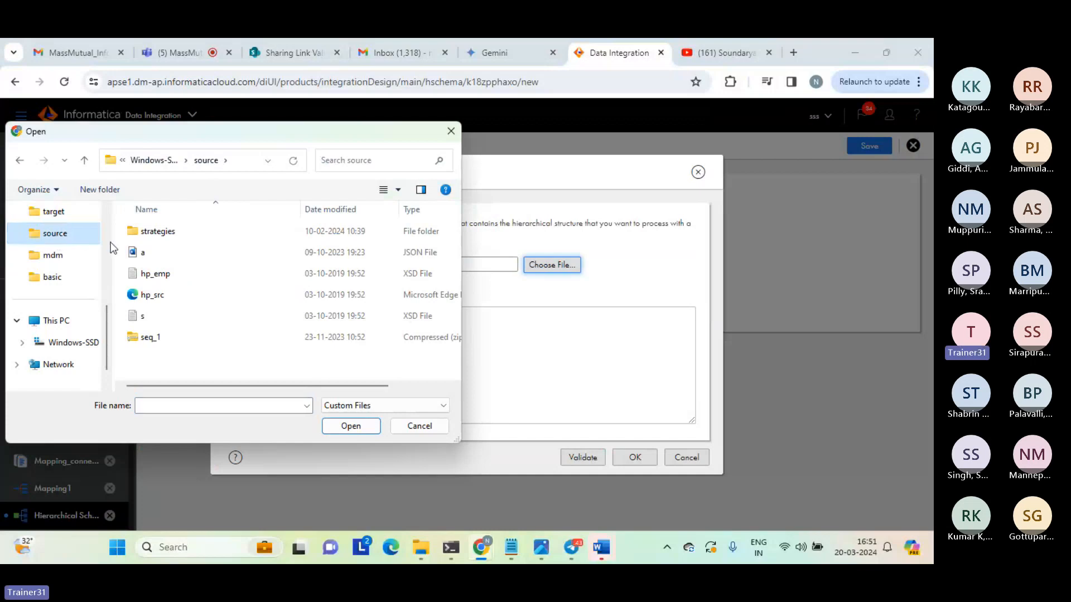
click(162, 276)
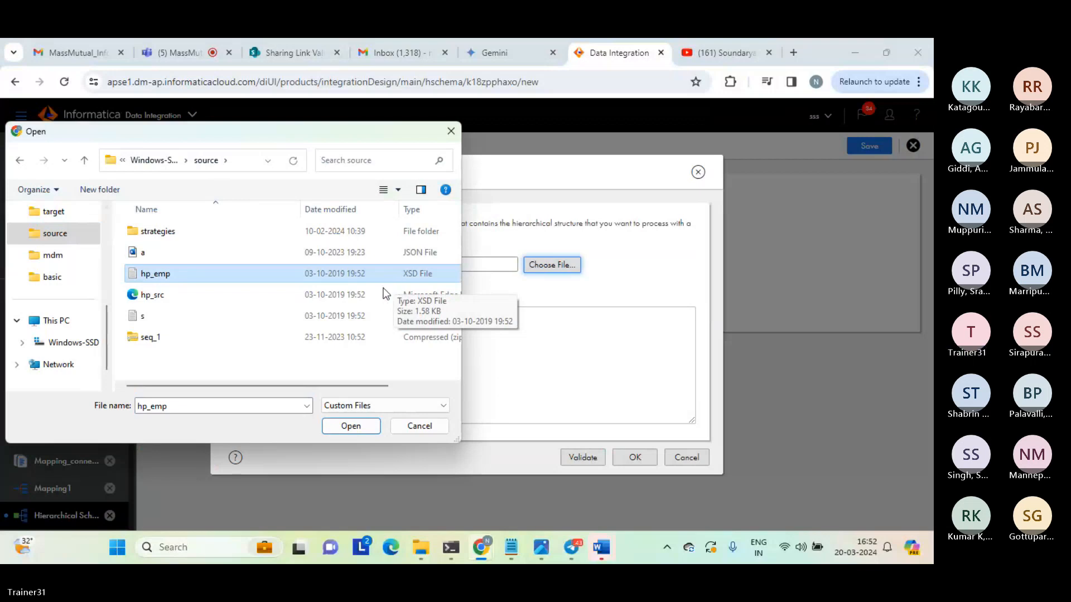
click(348, 427)
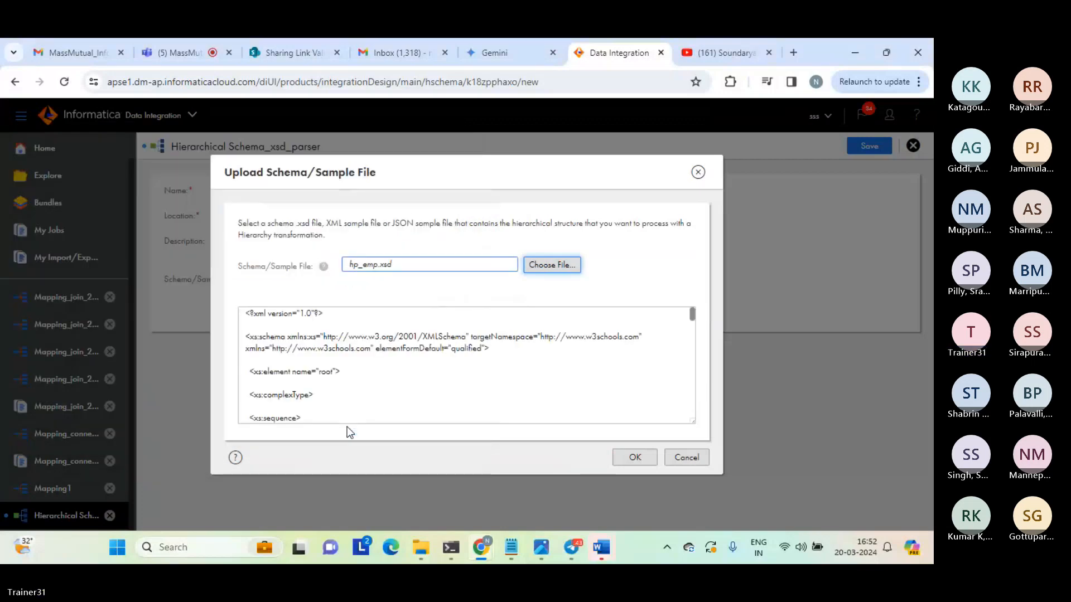
Examine the XML declaration, the namespace definitions and the root element in the loaded XSD content.
click(367, 385)
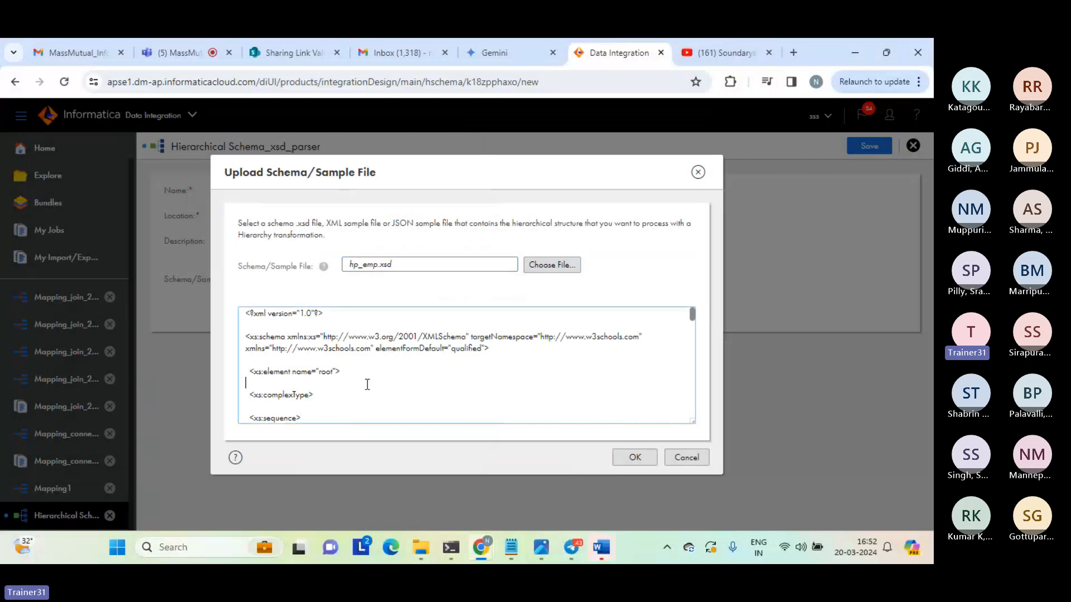
drag(247, 314, 329, 315)
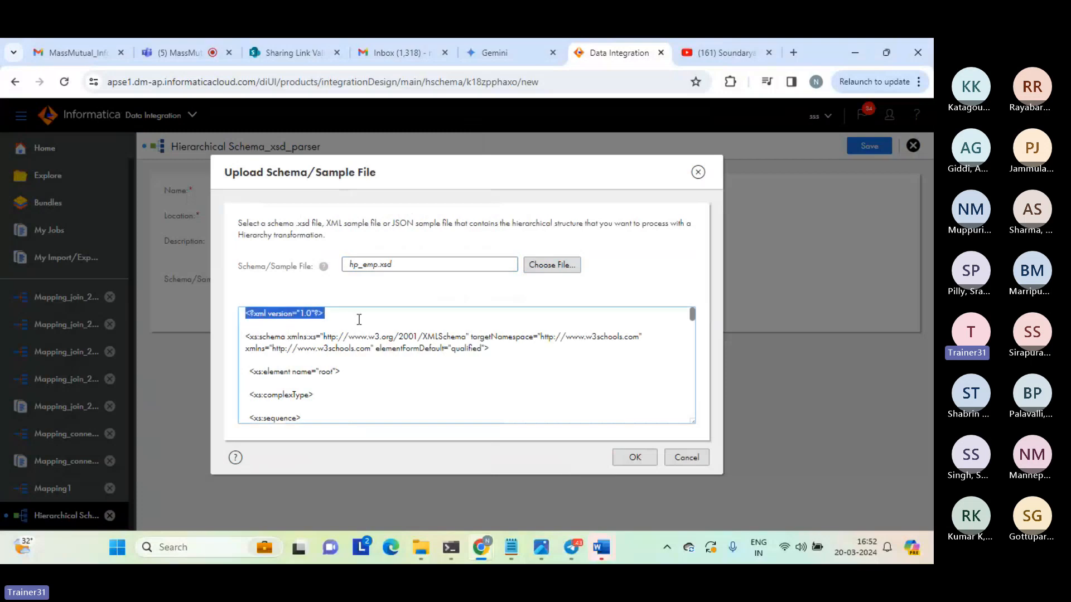
click(351, 323)
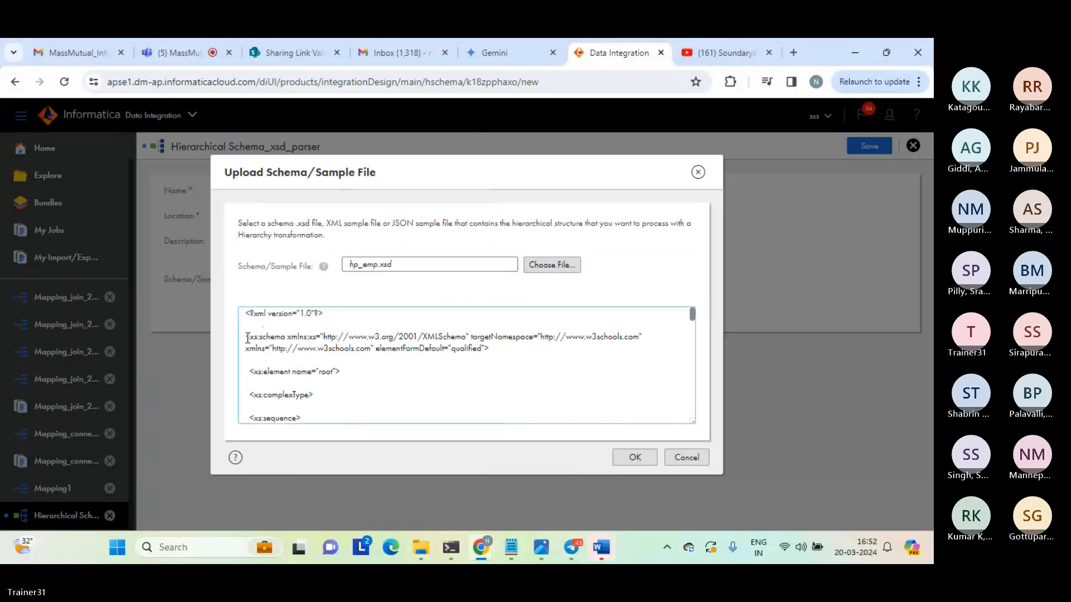
drag(245, 336, 496, 349)
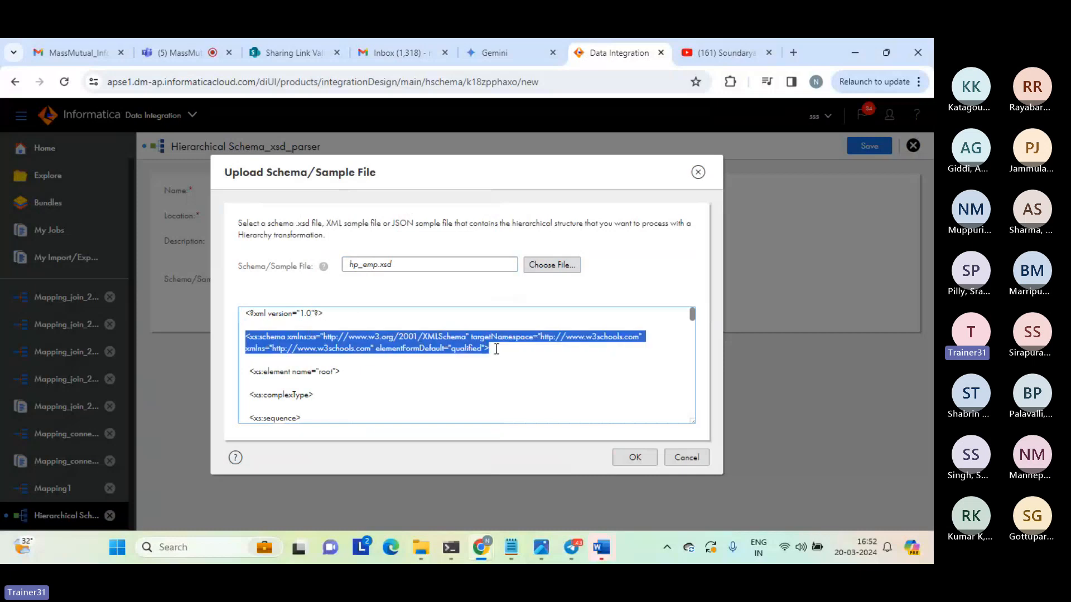
click(296, 372)
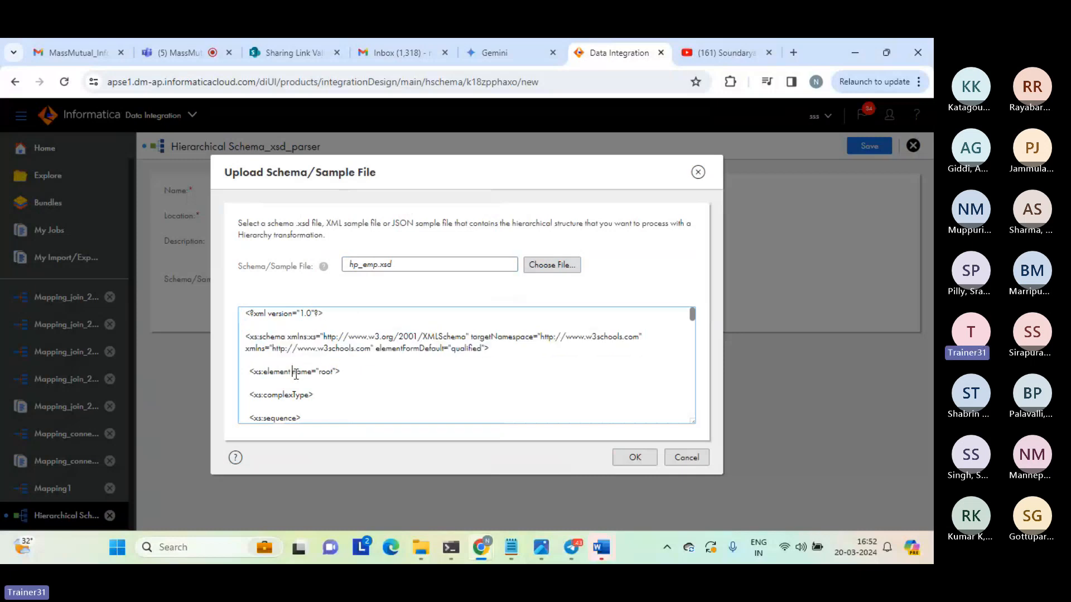
key(Down)
key(Down)
key(Down)
key(Down)
key(Down)
key(Down)
key(Down)
key(Down)
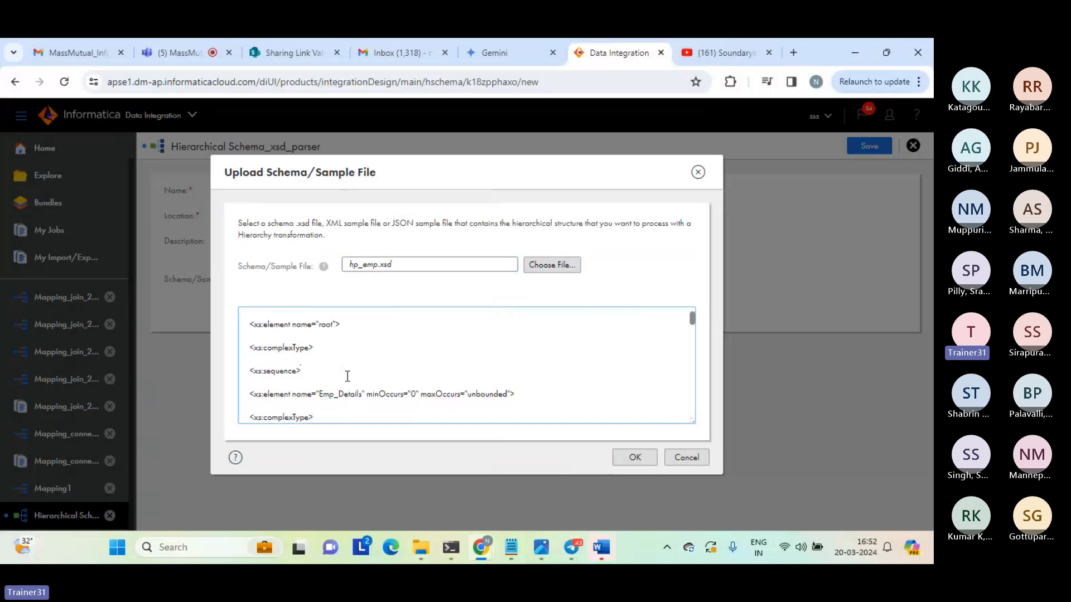
Examine the Emp_Details and employee element definitions in the XSD content.
drag(320, 394, 366, 394)
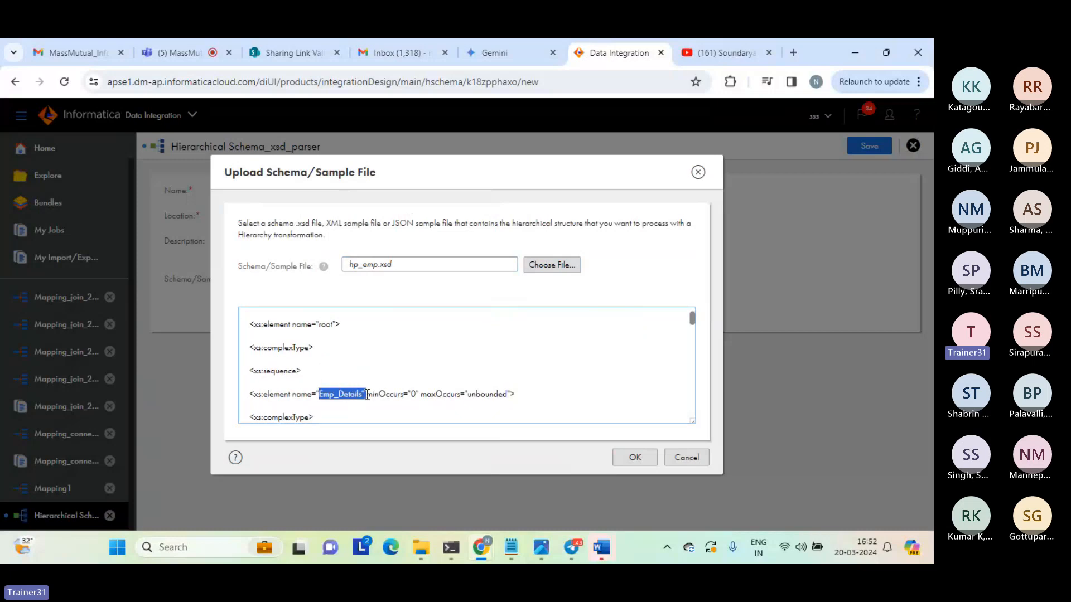
key(Down)
key(Down)
key(Down)
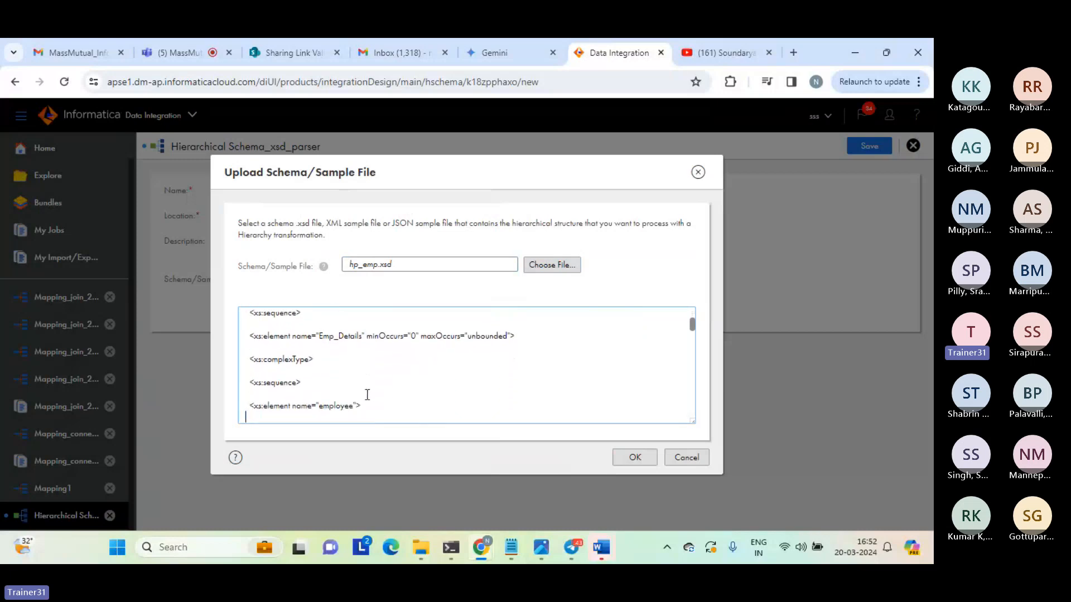
key(Down)
key(Down)
double_click(330, 370)
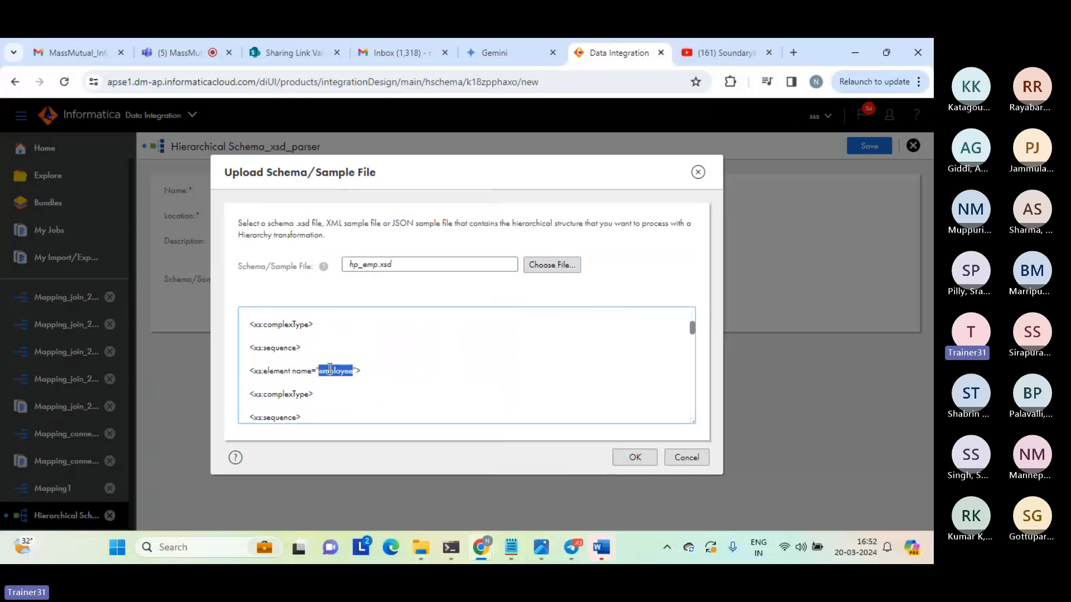
key(Down)
key(Down)
key(Down)
key(Down)
key(Down)
key(Down)
key(Down)
key(Down)
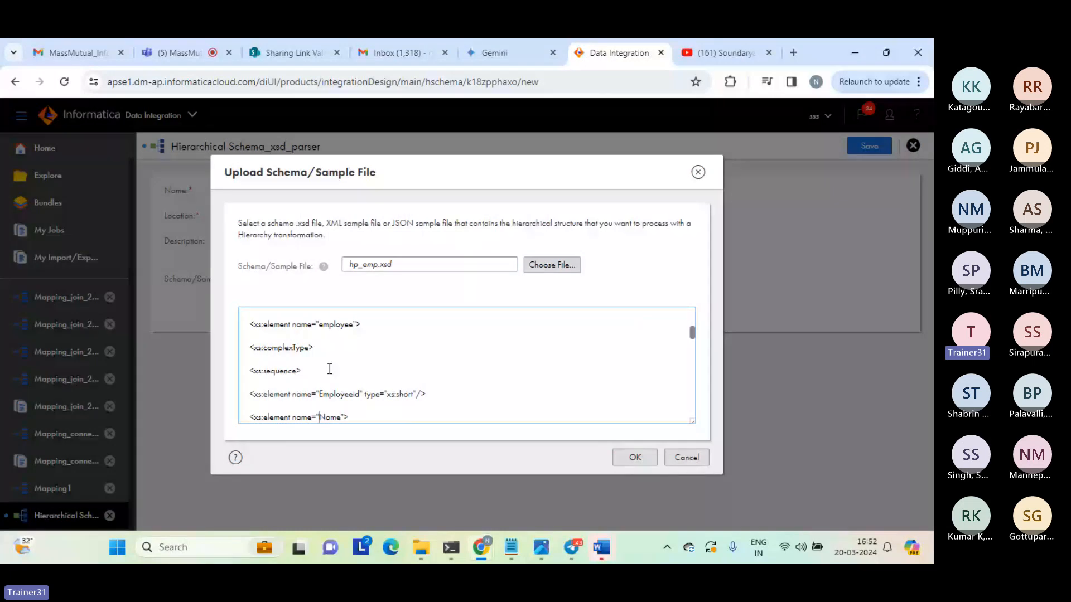
key(Down)
key(Down)
key(Down)
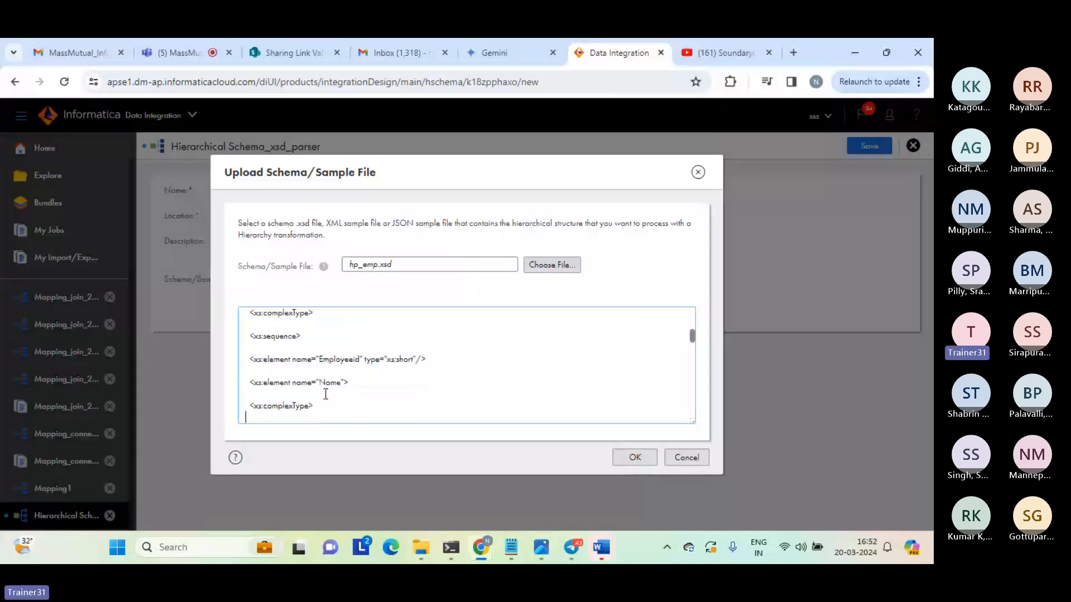
key(Down)
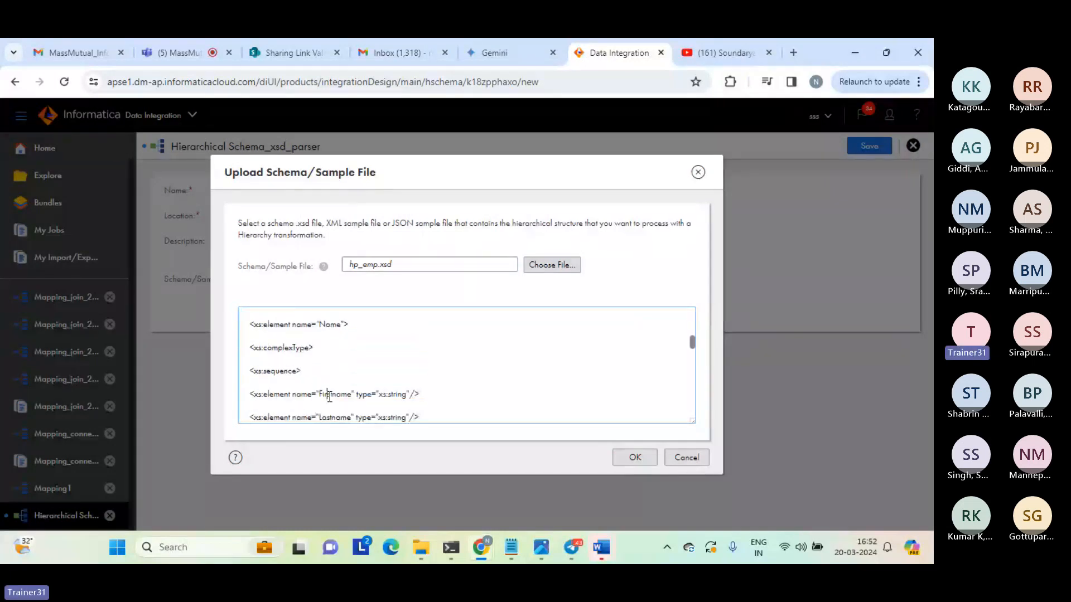
Examine the Firstname, Lastname and Dependents element definitions further down in the XSD content.
double_click(330, 394)
click(330, 409)
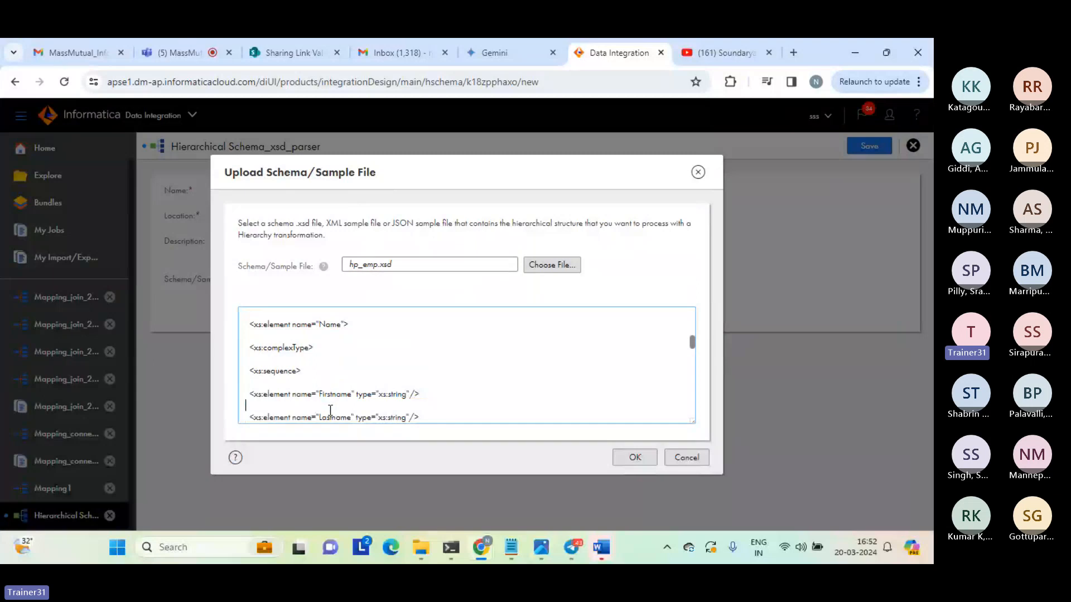
key(Down)
key(Down)
key(Down)
key(Down)
key(Down)
key(Down)
key(Down)
key(Down)
key(Down)
key(Down)
key(Down)
key(Down)
key(Down)
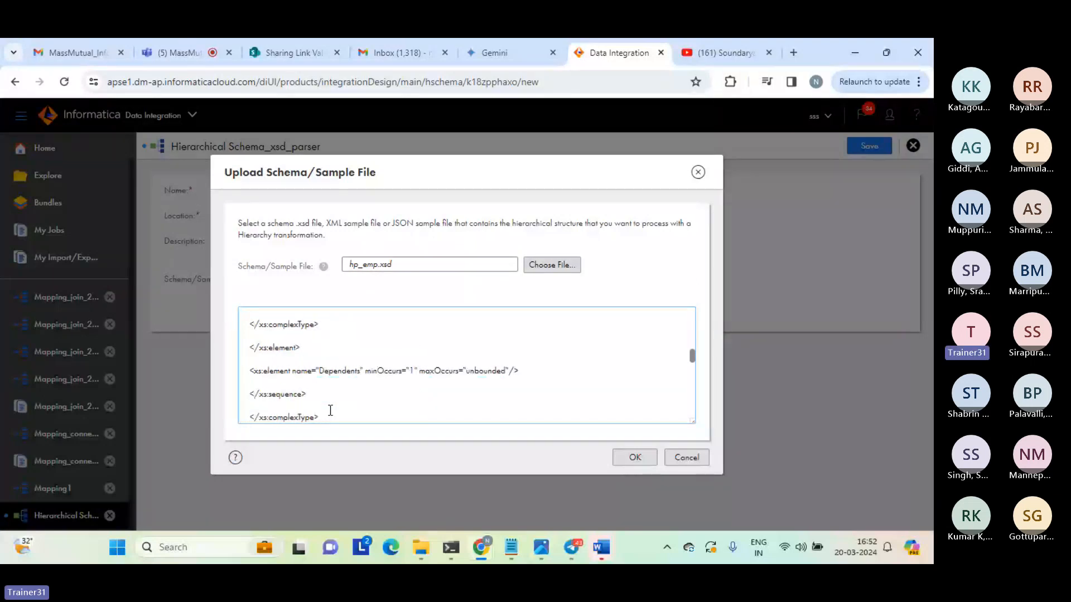
double_click(337, 372)
key(Down)
key(Down)
key(Down)
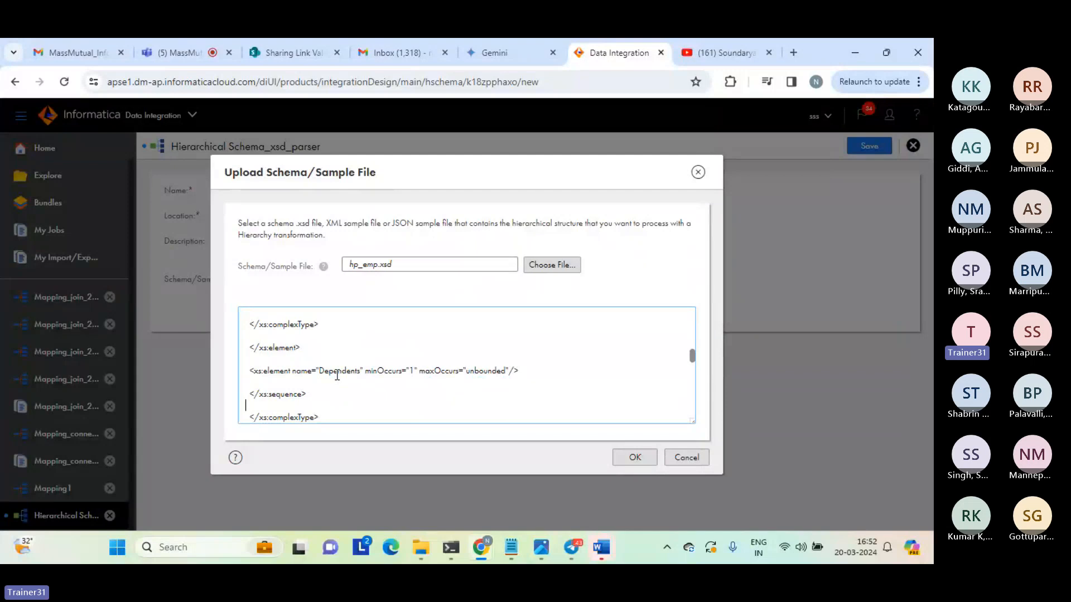
key(Down)
key(Down)
key(Down)
key(Down)
key(Down)
key(Down)
key(Down)
key(Down)
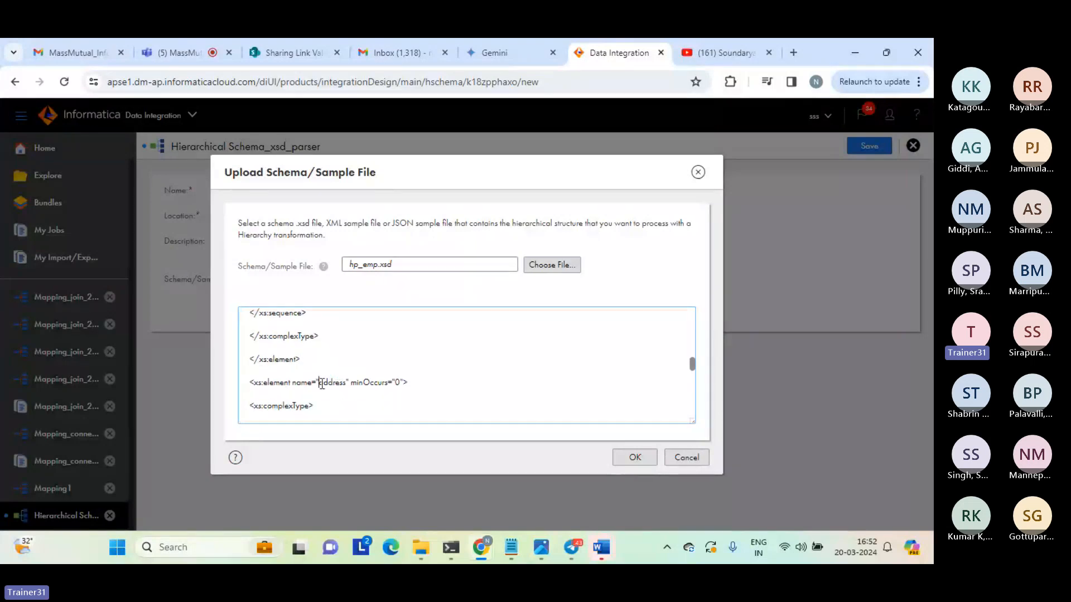
Examine the address element and its child fields in the XSD content.
double_click(323, 382)
key(Down)
key(Down)
key(Down)
key(Down)
key(Down)
key(Down)
key(Down)
key(Down)
key(Down)
key(Down)
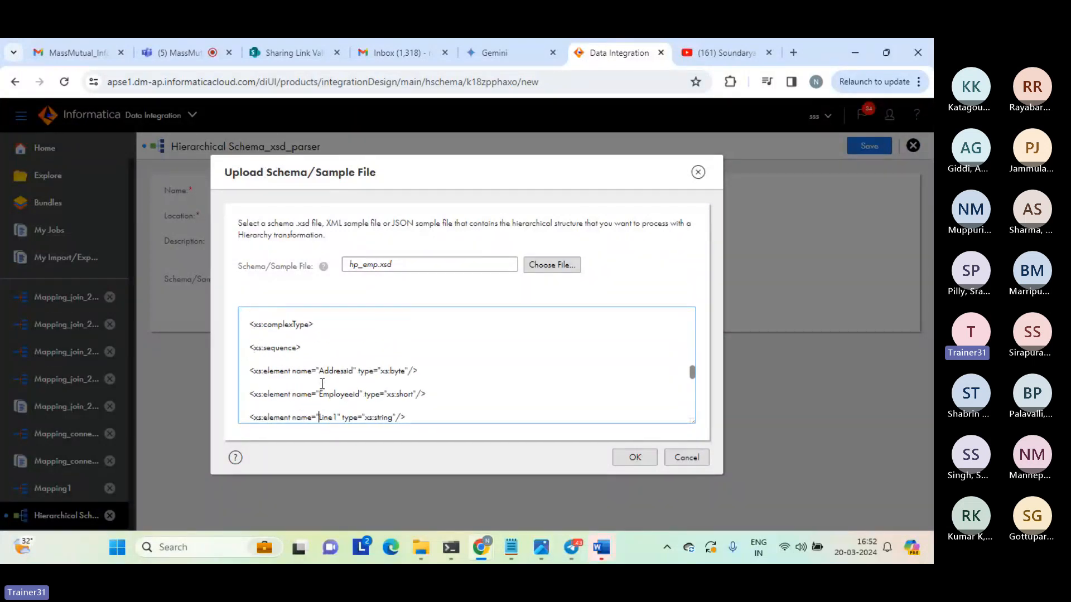
click(257, 361)
drag(257, 360, 437, 406)
click(442, 412)
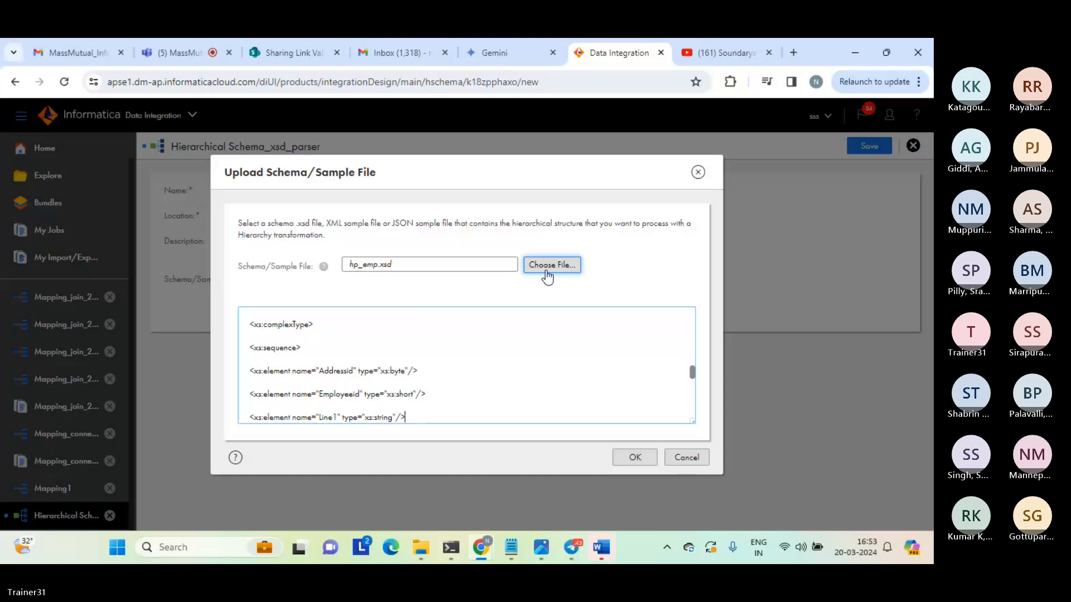
Accept hp_emp.xsd as the schema file and save the hierarchical schema.
click(436, 363)
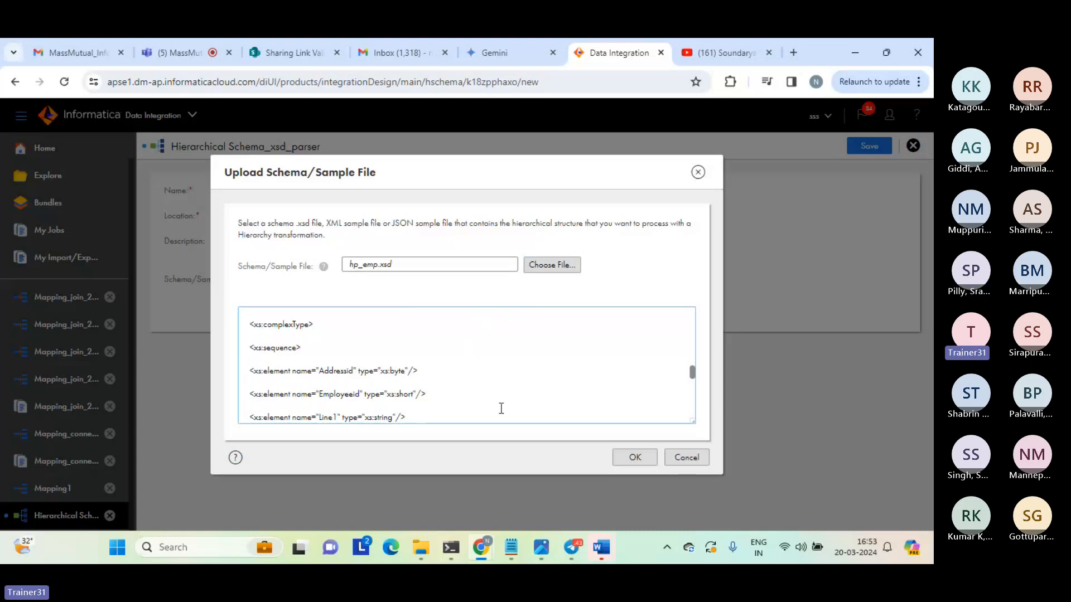
click(618, 460)
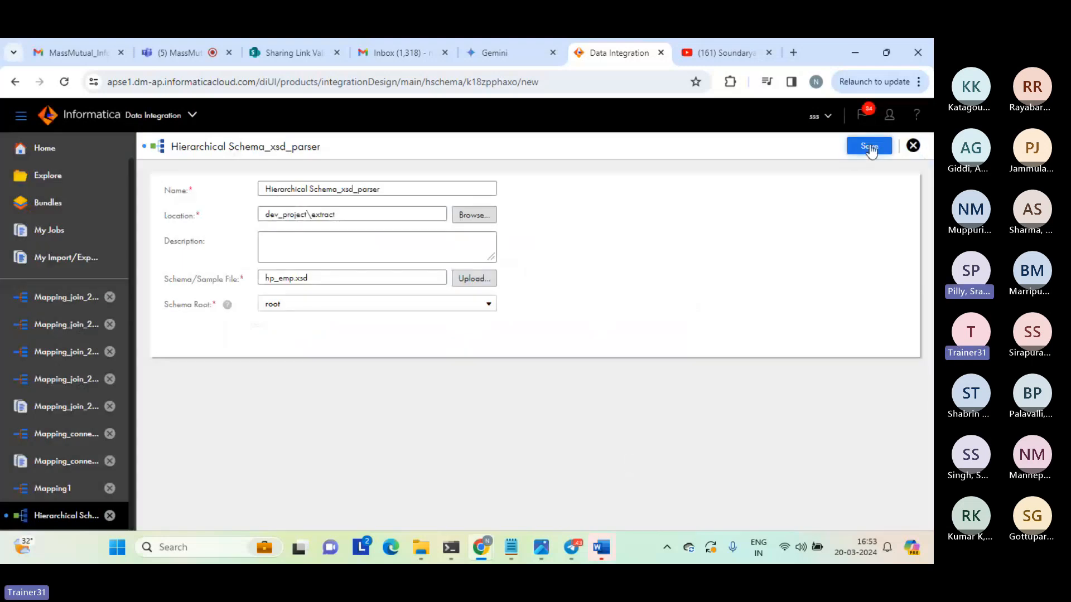
click(870, 149)
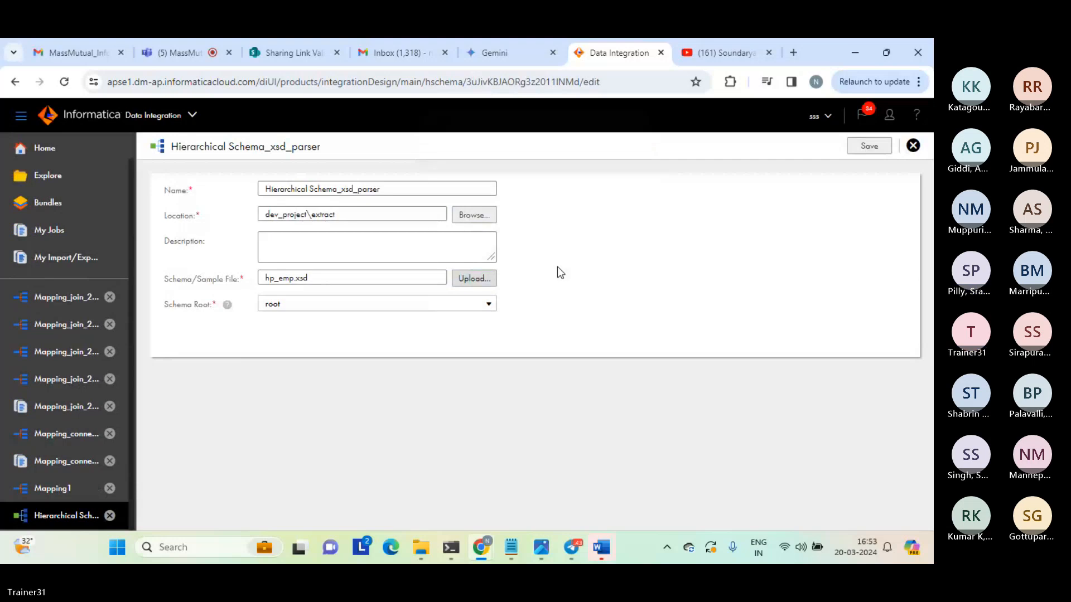
Check the schema's save location and browse the assets in the dev_project extract folder.
triple_click(321, 214)
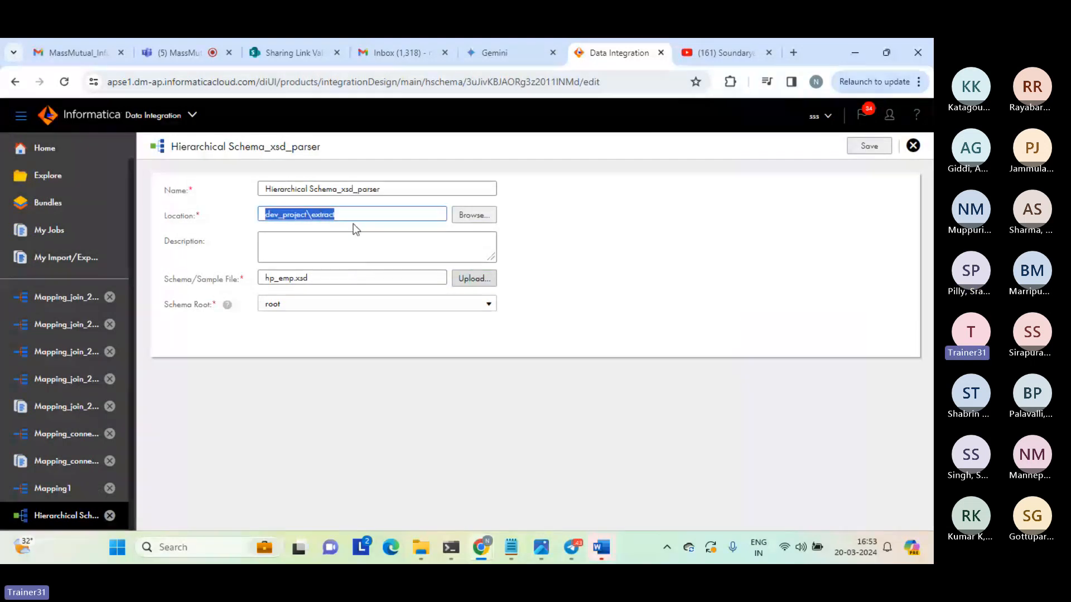
click(350, 215)
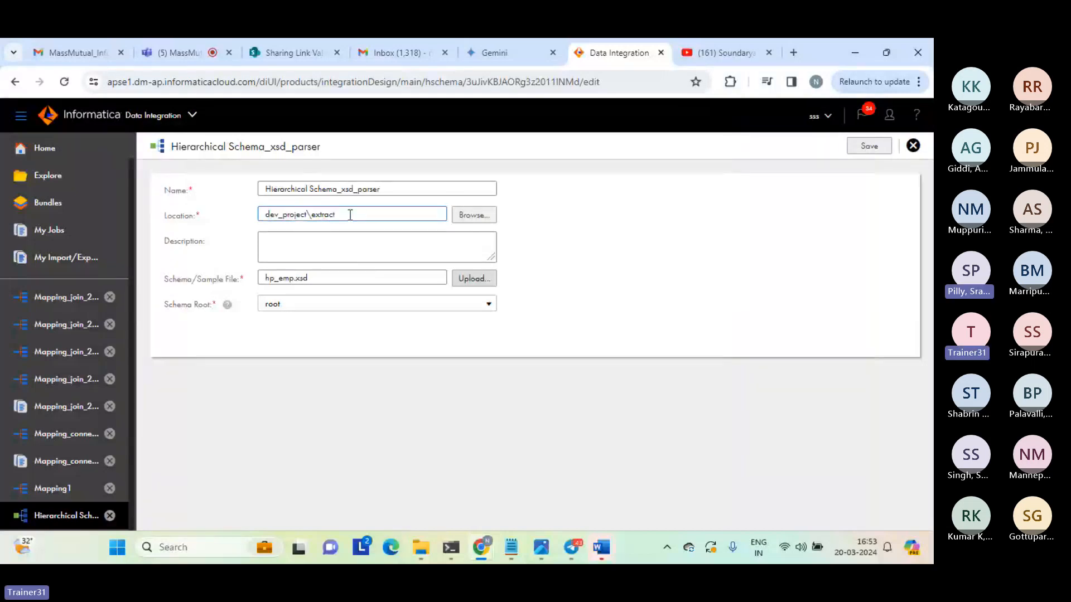
click(179, 54)
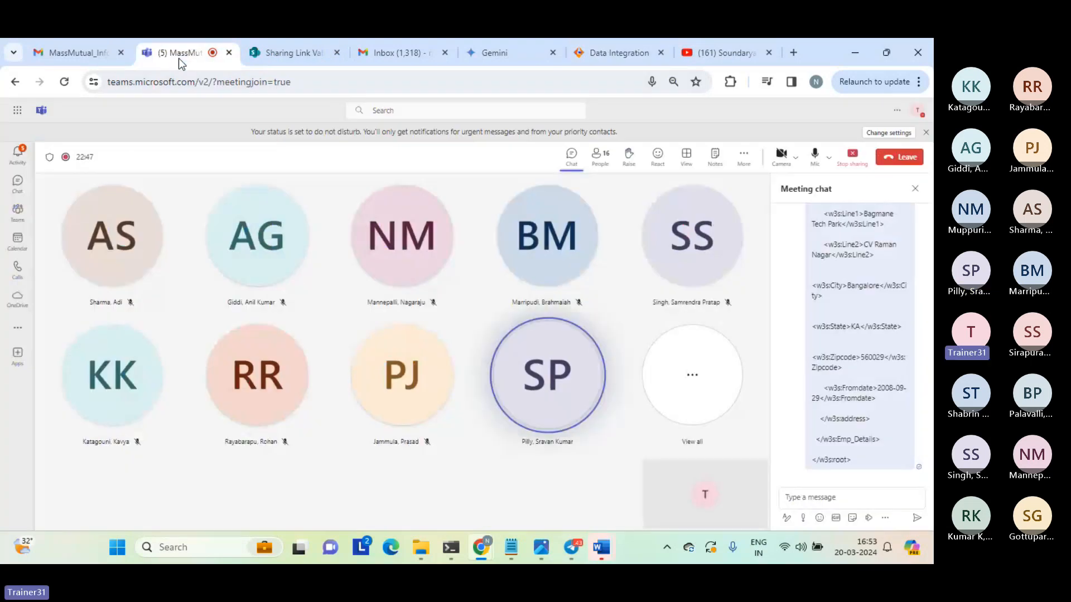
click(619, 53)
click(46, 181)
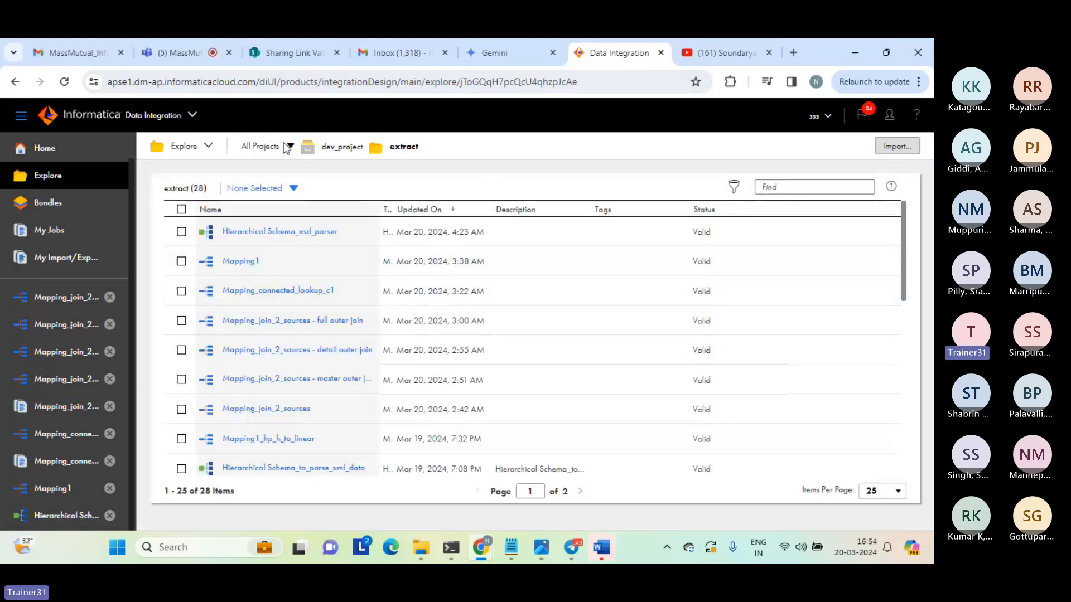
Create a new project named dev_test under All Projects.
click(266, 147)
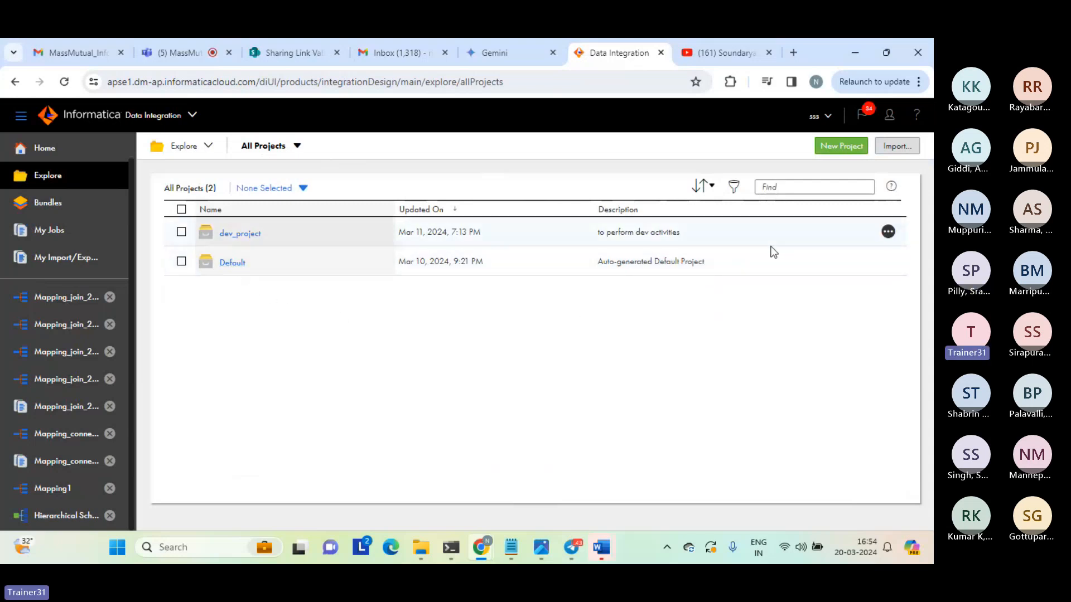
click(839, 147)
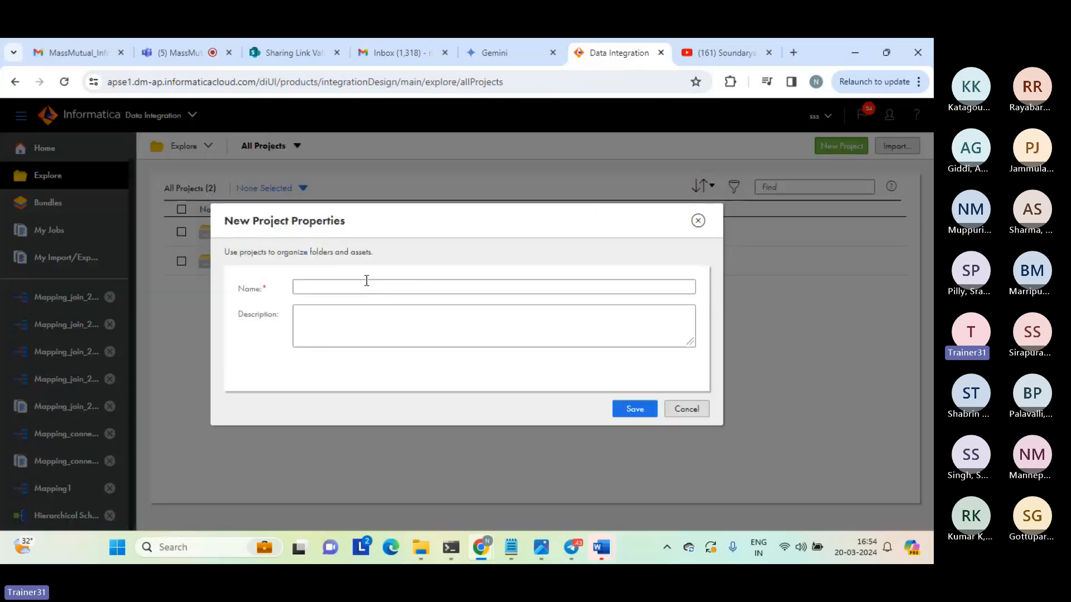
click(344, 286)
text(dev+)
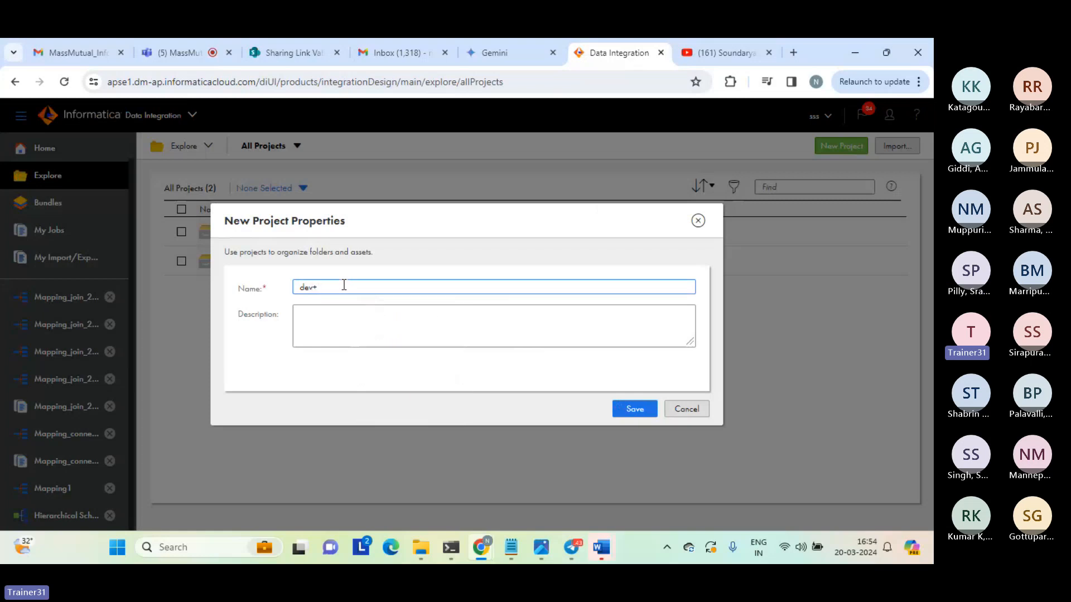
key(Num_Lock)
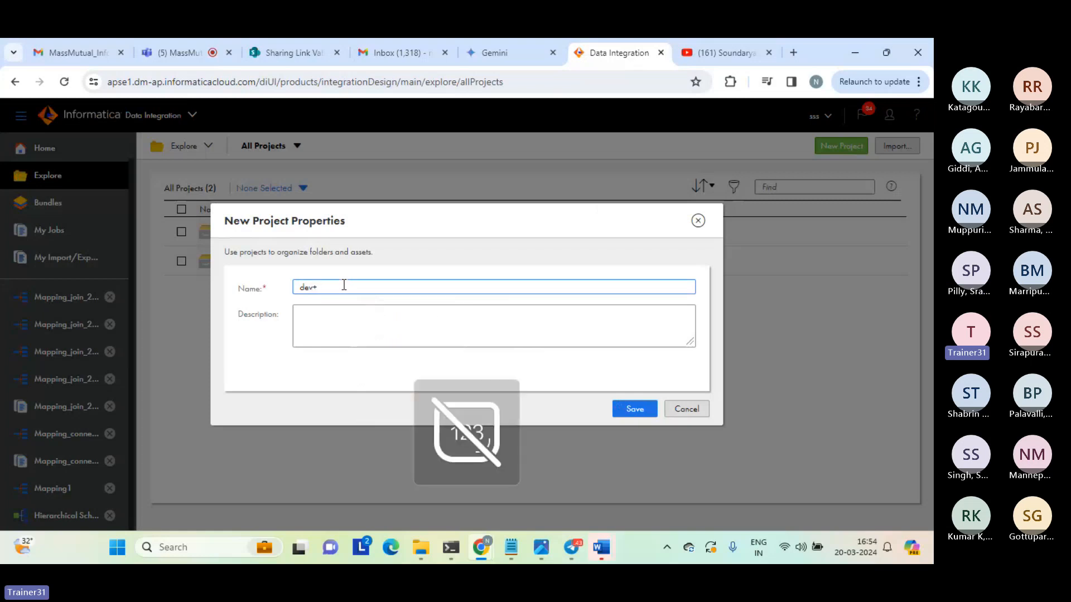
key(BackSpace)
text(_test)
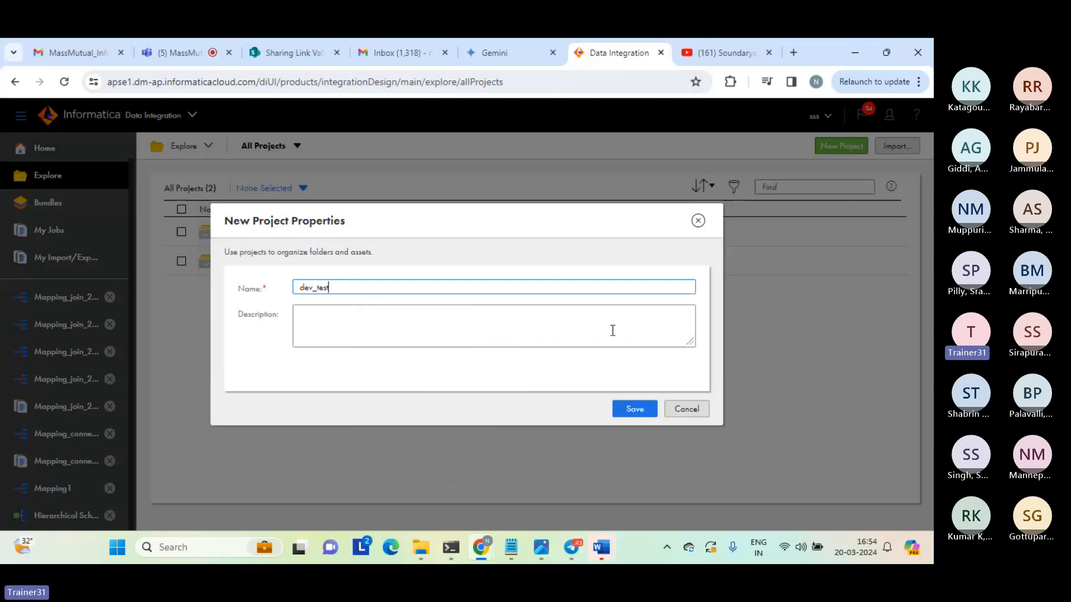
click(631, 417)
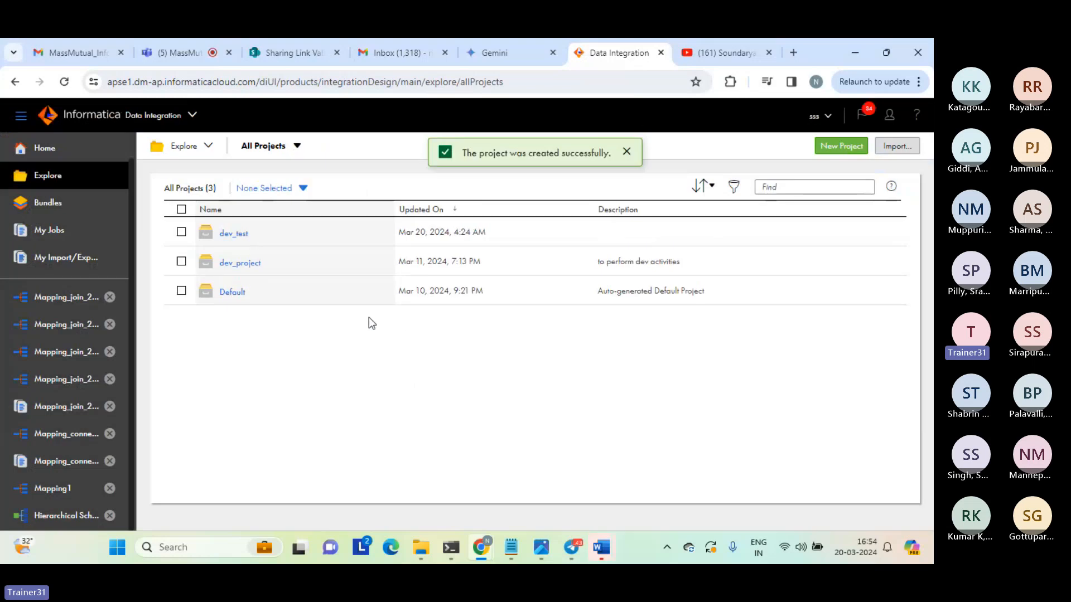
Create a folder named dev inside the dev_test project.
click(233, 234)
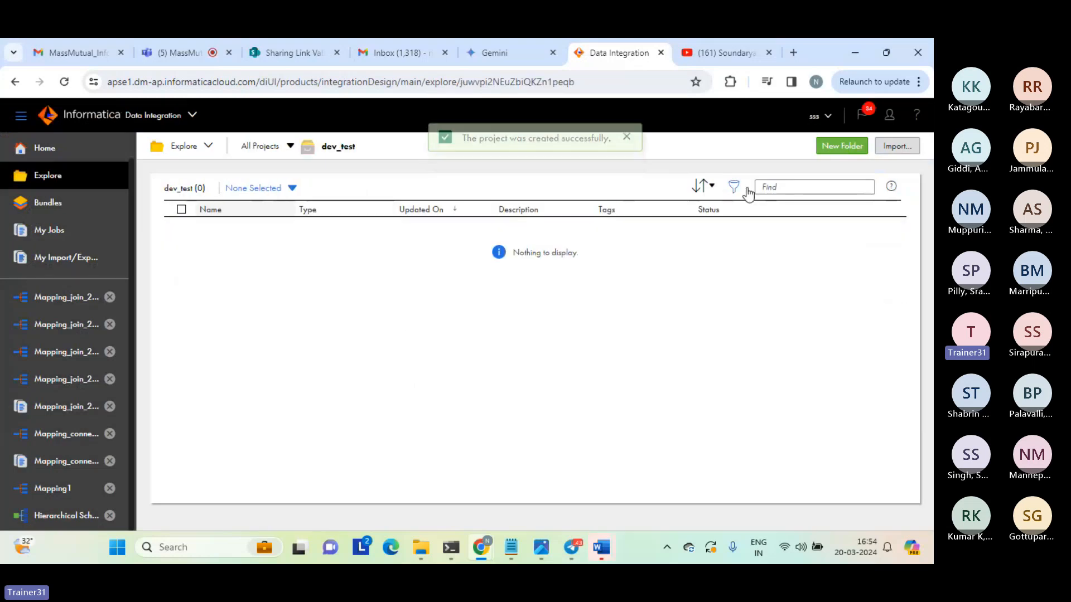
click(839, 150)
click(356, 287)
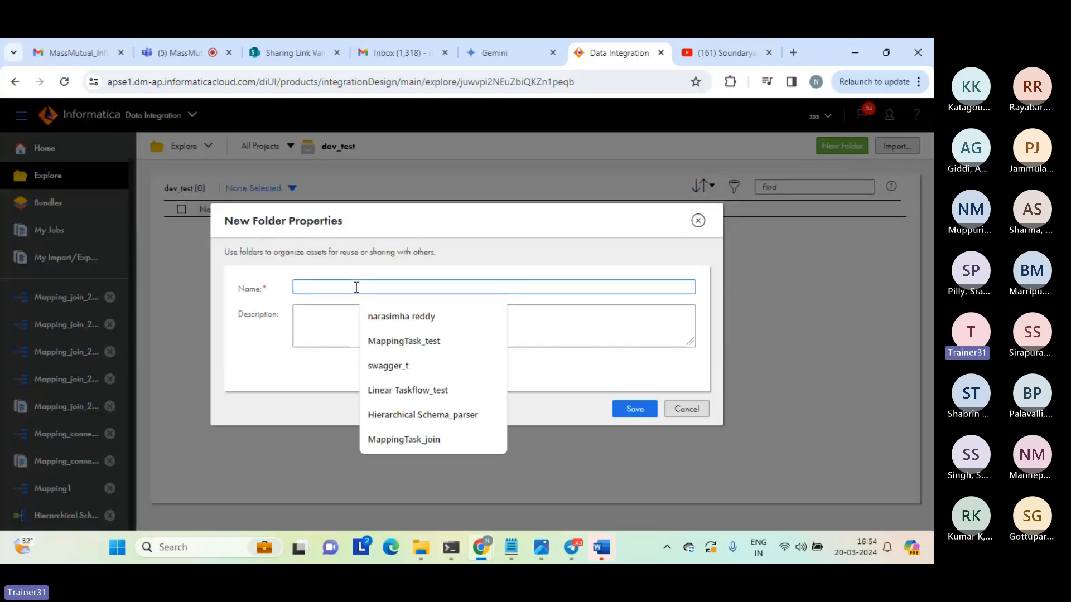
text(dev)
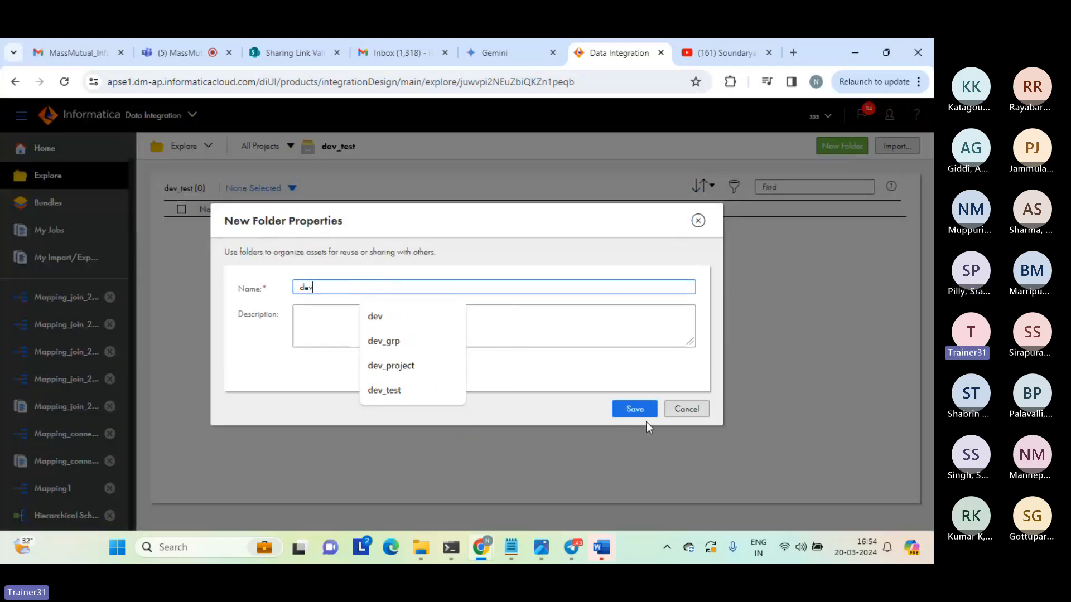
click(636, 408)
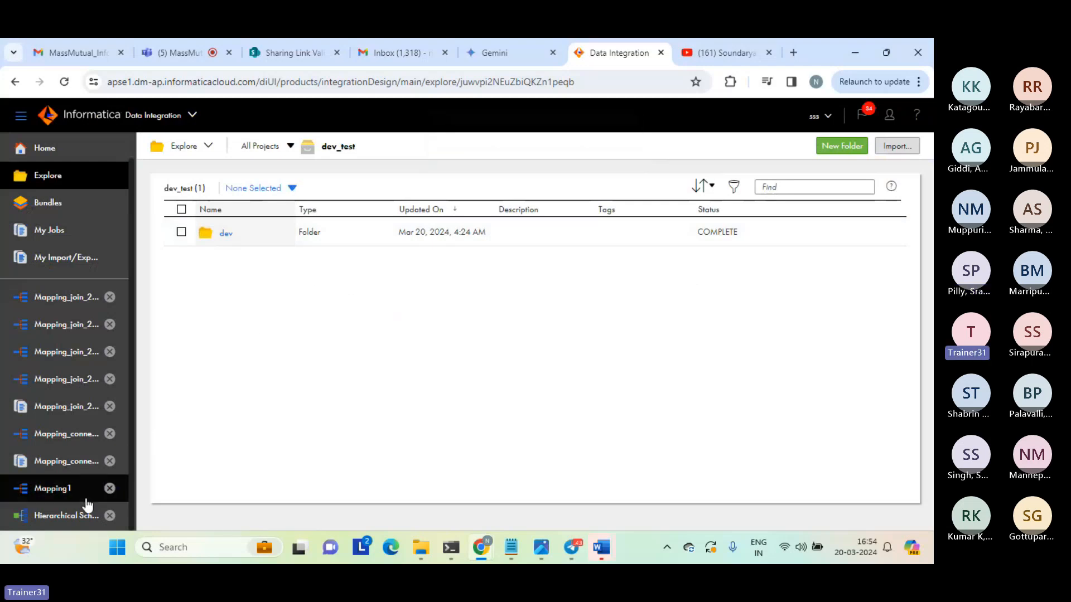
Review the name and location of the open Hierarchical Schema_xsd_parser asset.
click(78, 514)
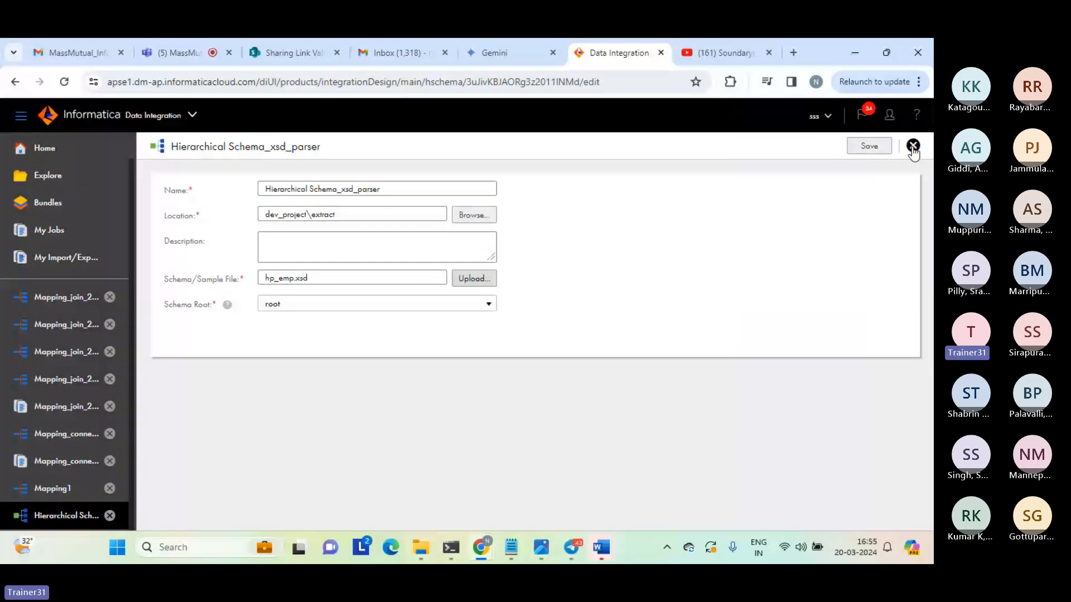
double_click(353, 214)
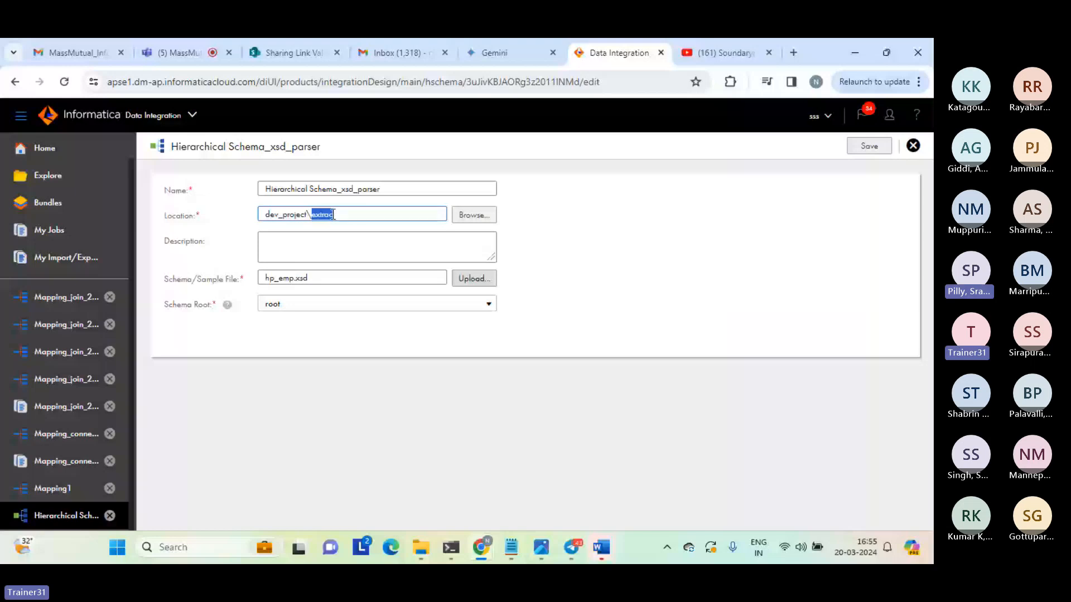
drag(386, 189, 215, 186)
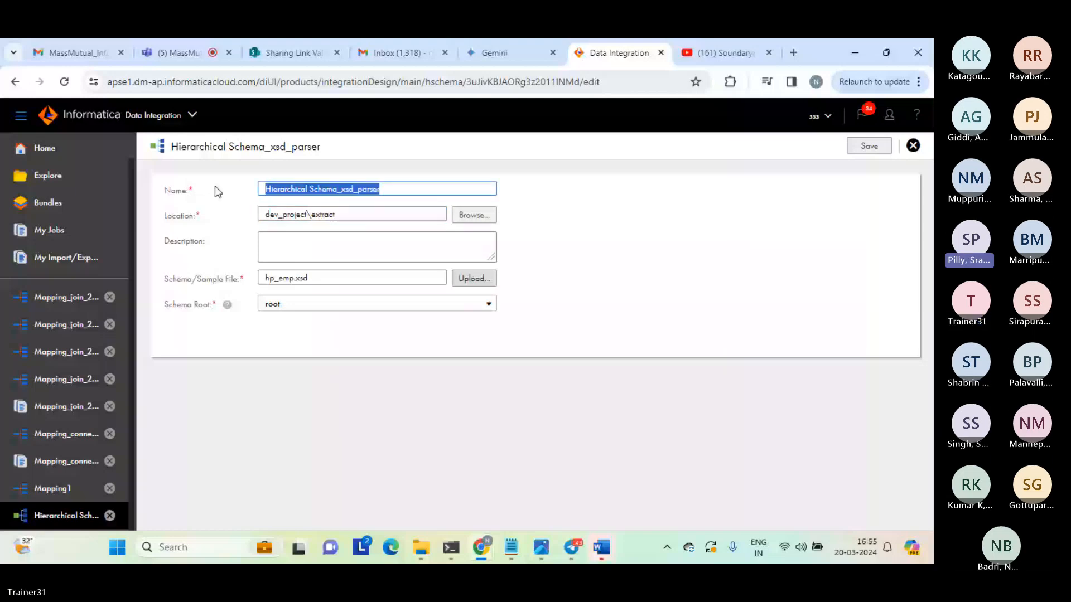
Switch to File Explorer, create an empty text document in the source folder and delete it again.
mouse_move(429, 545)
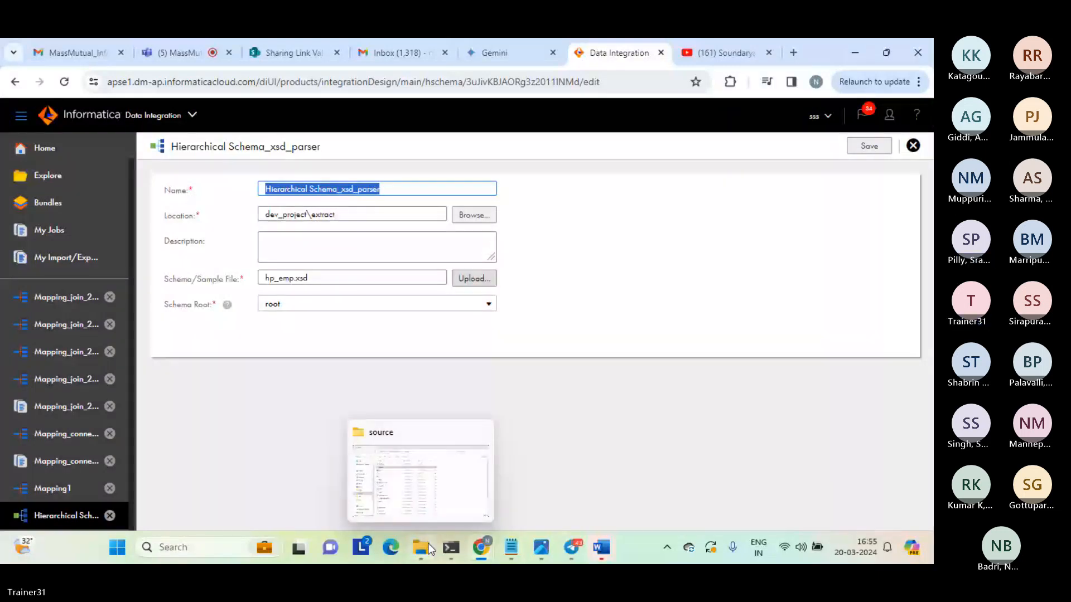
click(429, 549)
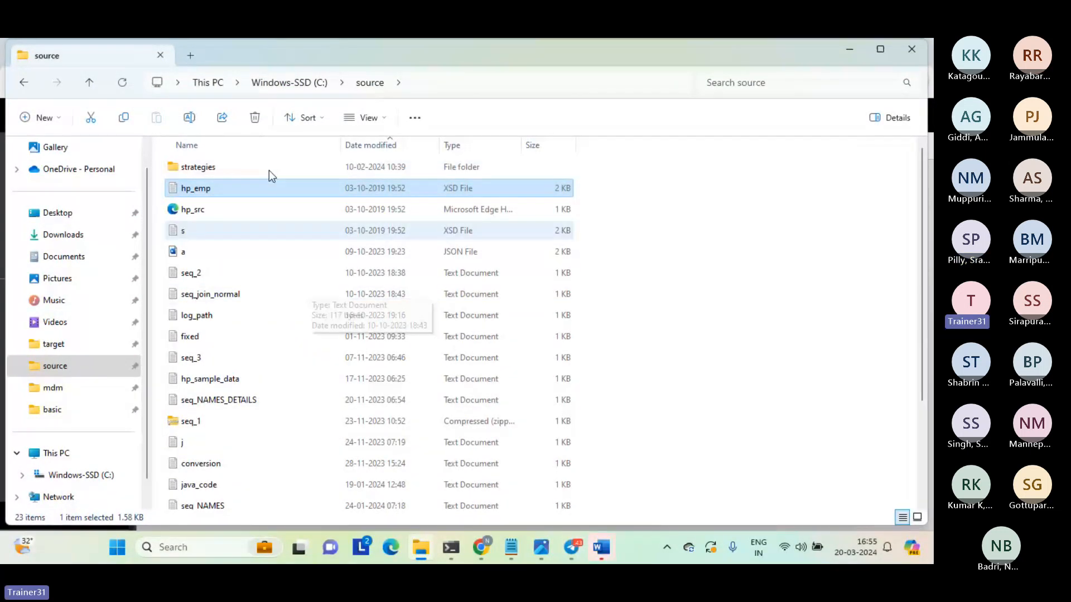
right_click(645, 222)
mouse_move(680, 325)
click(521, 461)
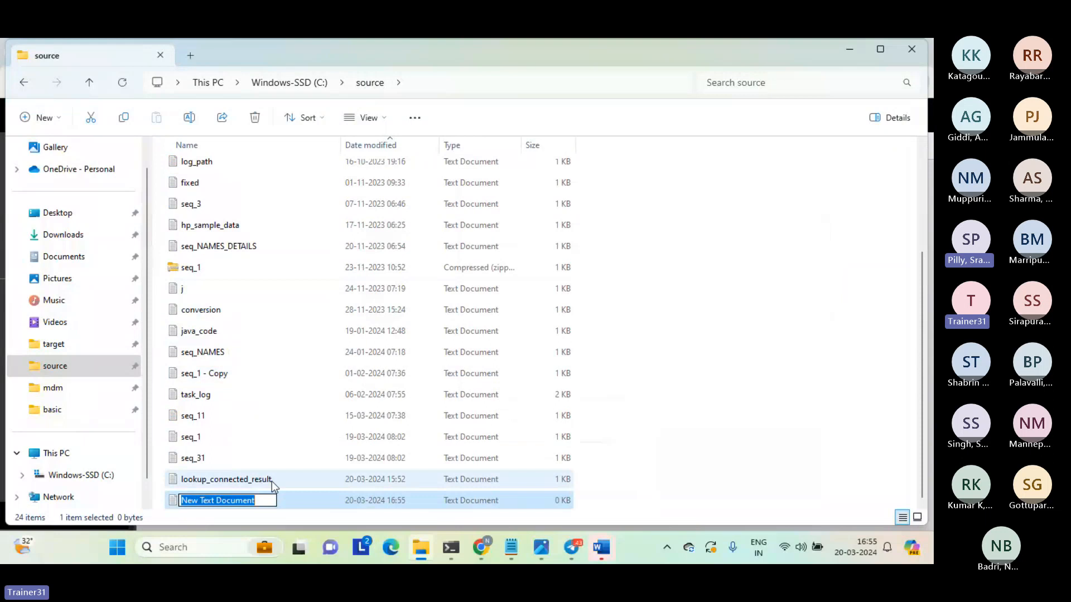
key(Return)
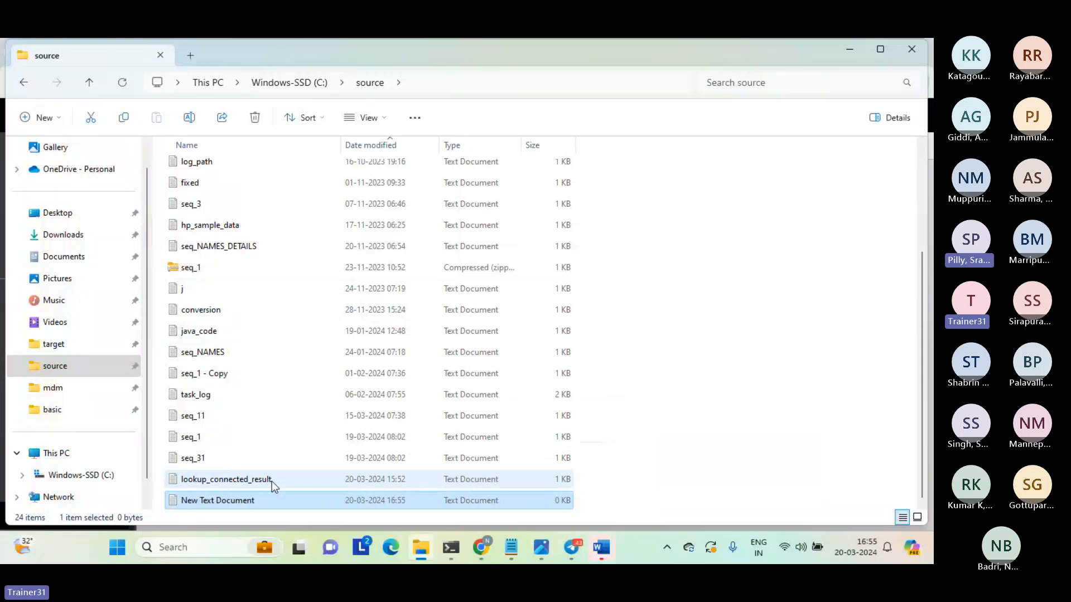
key(Delete)
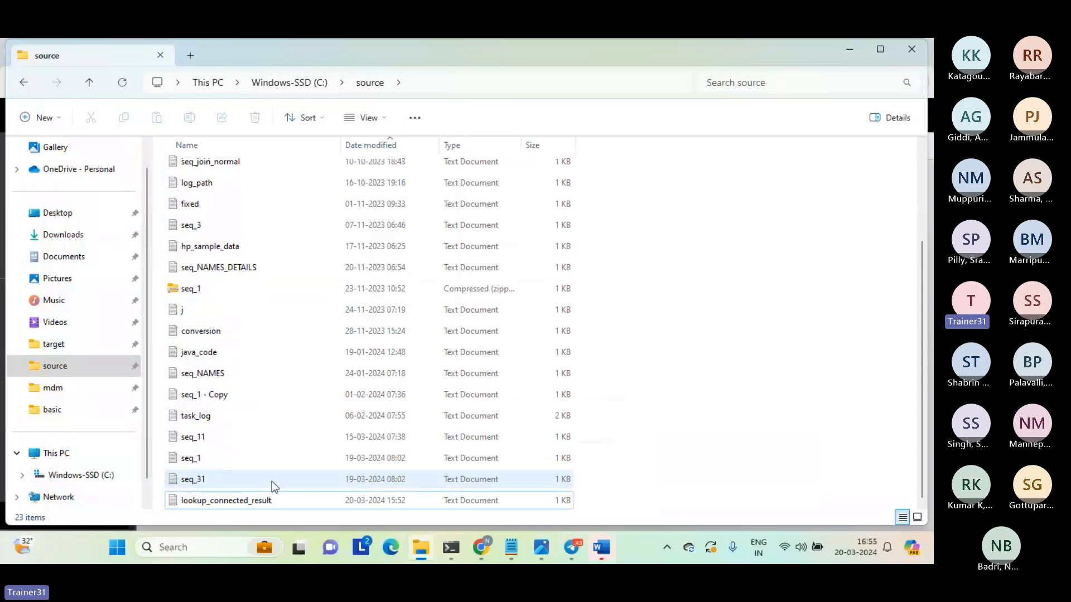
key(F5)
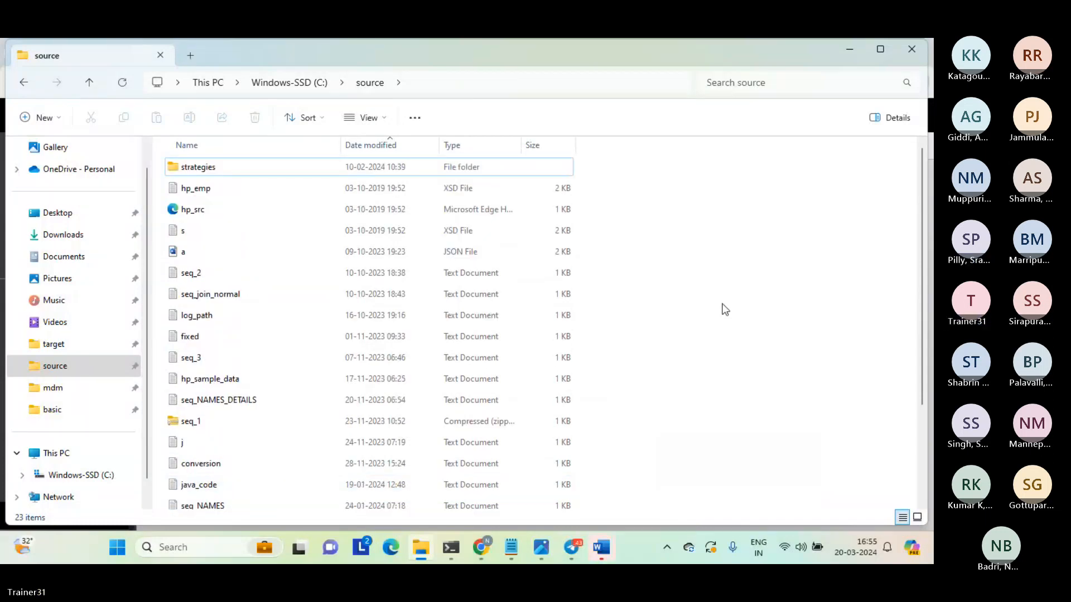
Return to Data Integration, close the Hierarchical Schema_xsd_parser asset and check the U_Lookup transformation in Mapping1.
mouse_move(478, 546)
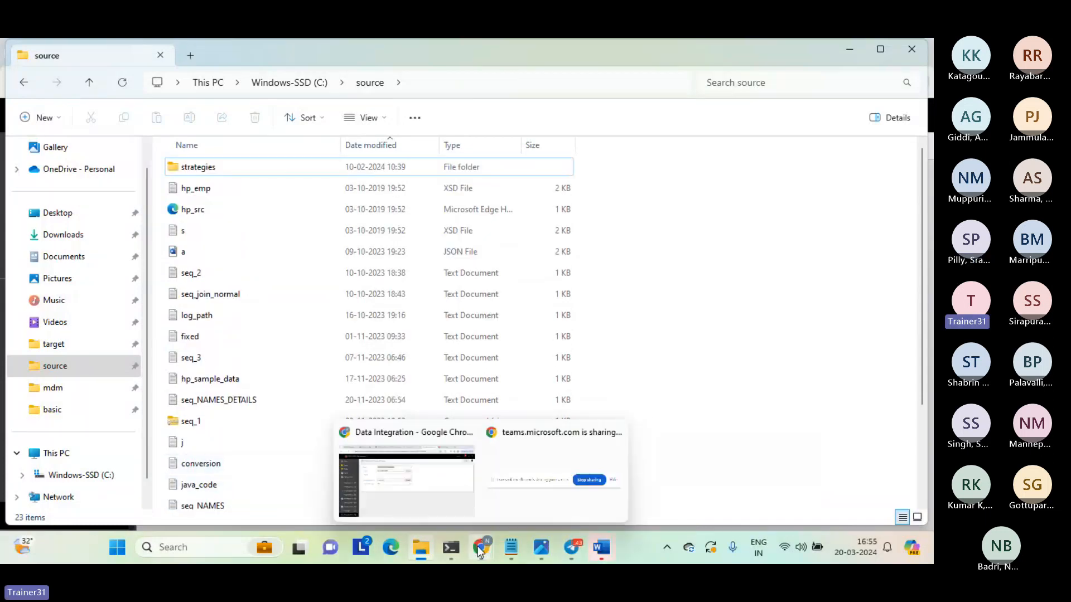
click(432, 495)
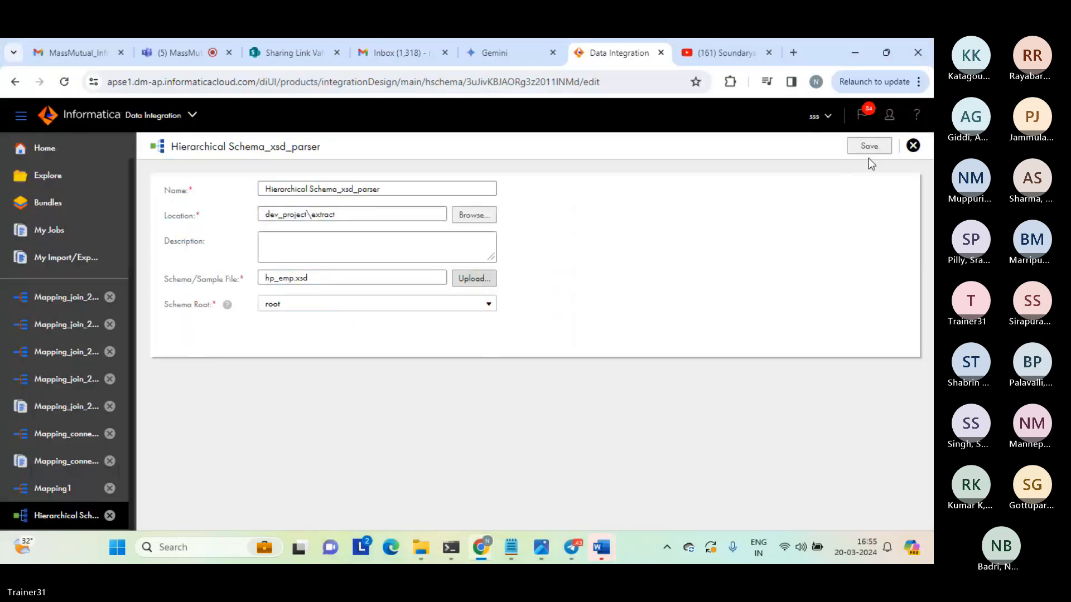
click(912, 147)
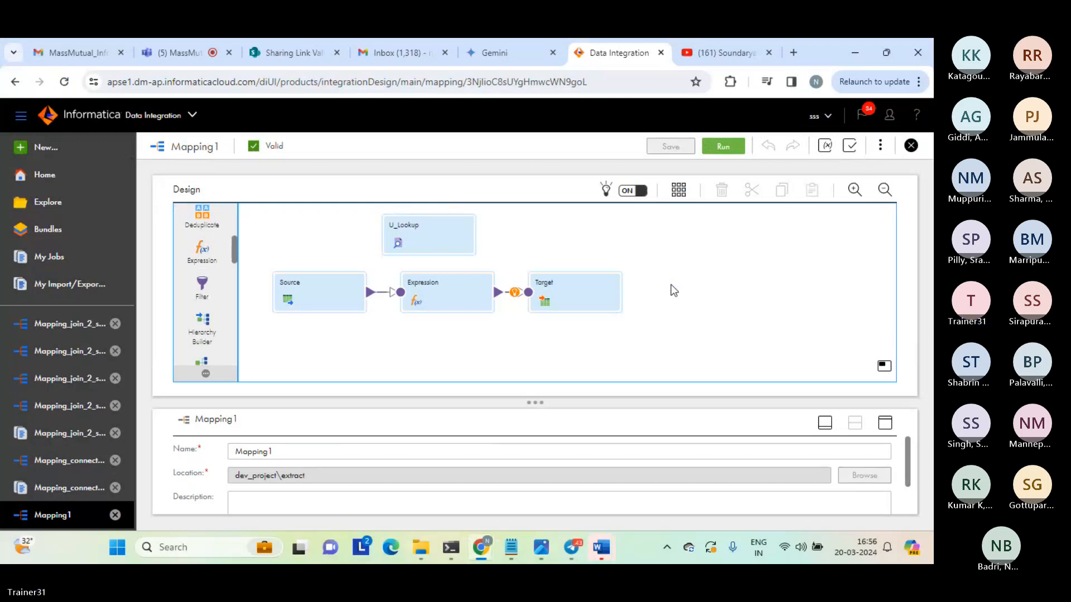
click(434, 241)
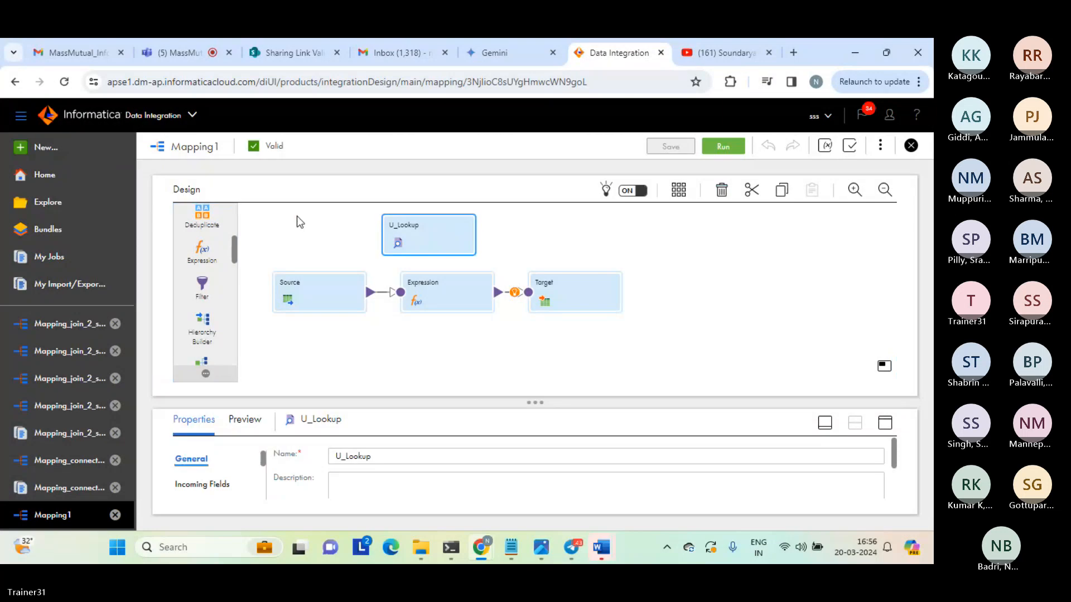
click(312, 189)
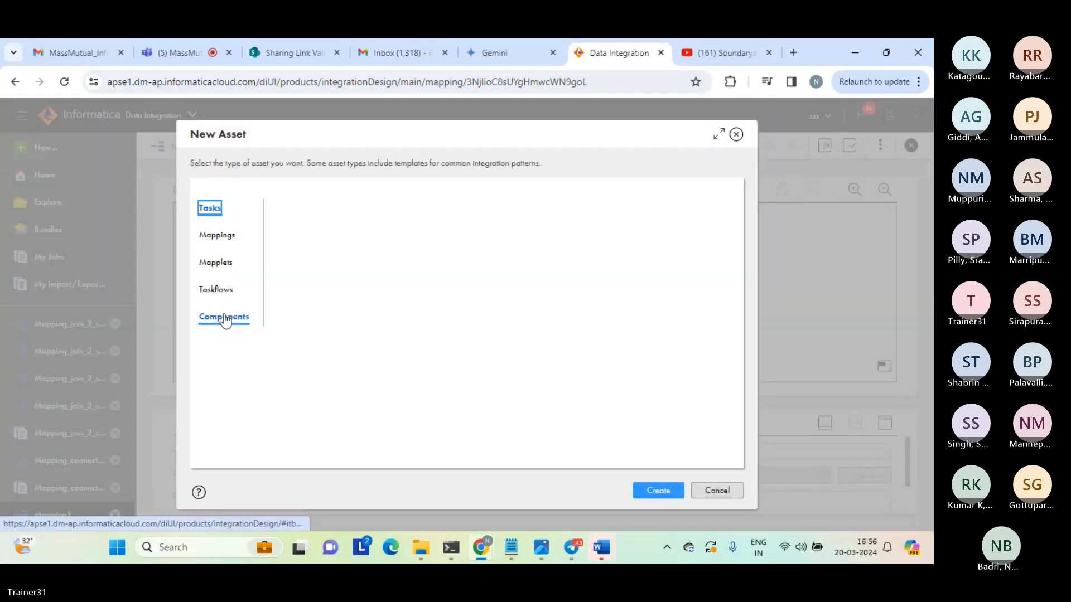
Create a new Hierarchical Schema asset from the component asset types.
click(220, 316)
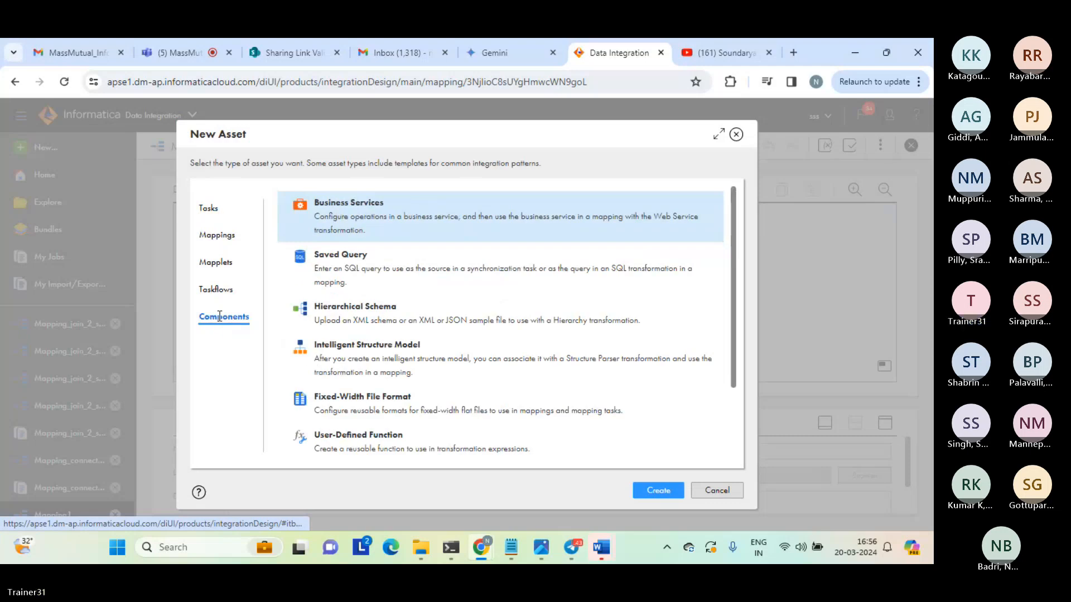
click(363, 312)
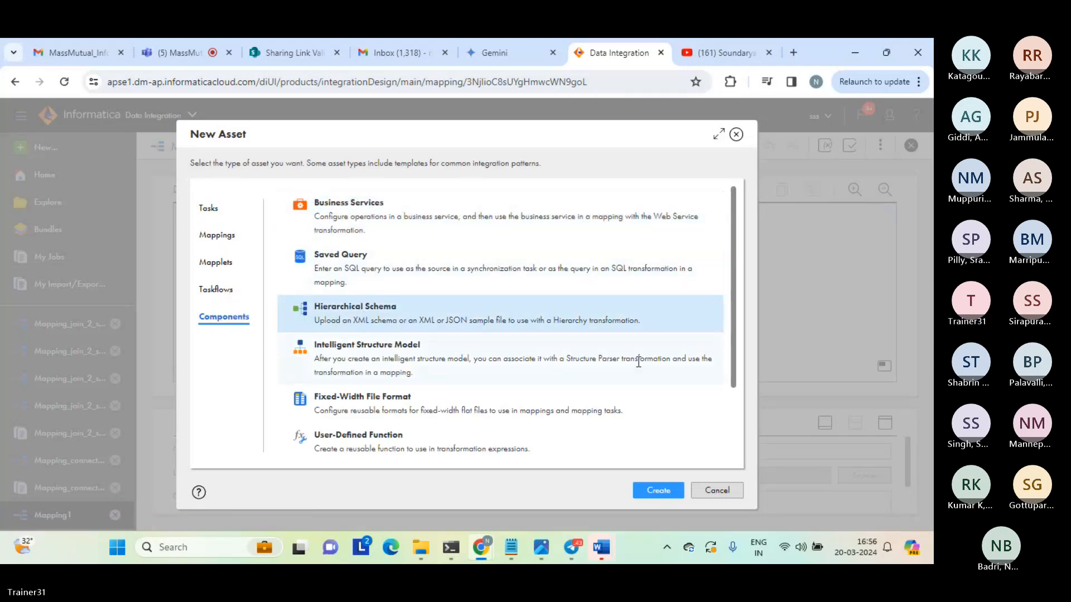
click(658, 491)
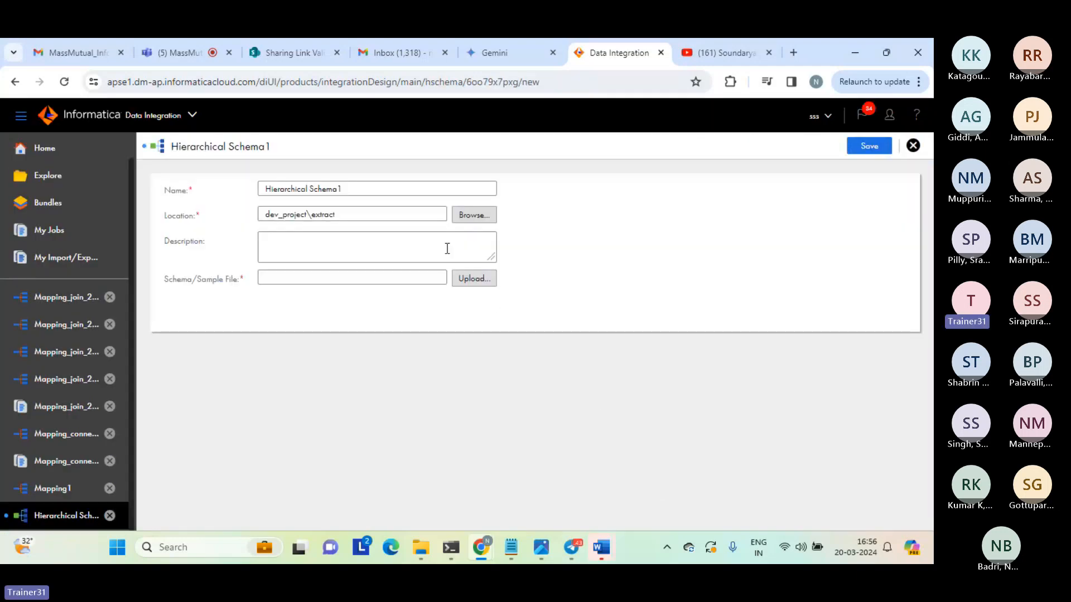
Keep the schema's default name and set its location to the dev folder of the dev_test project.
click(363, 192)
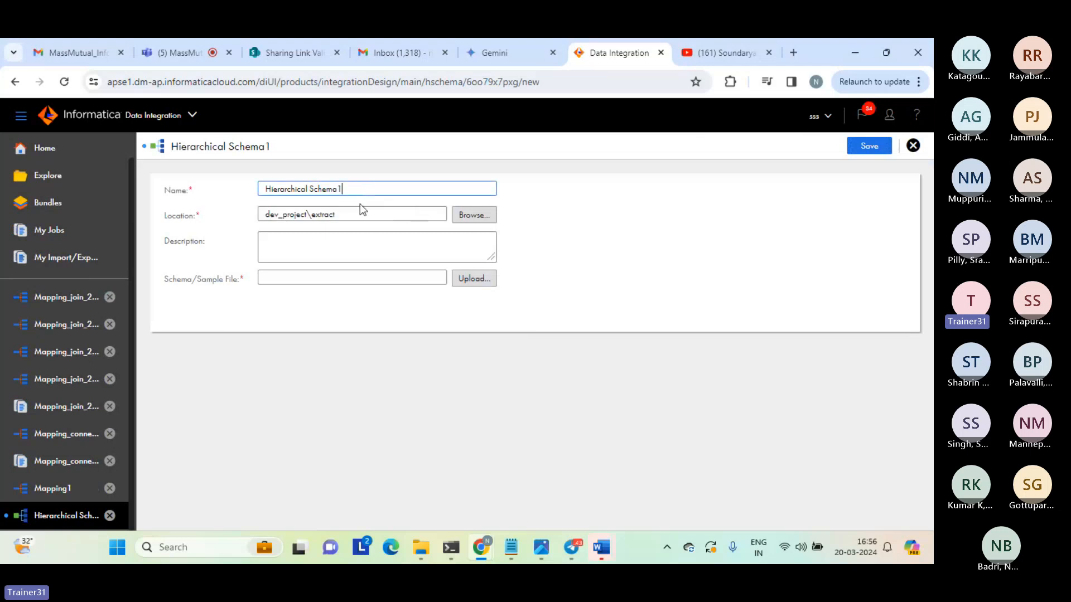
click(335, 205)
key(ctrl+a)
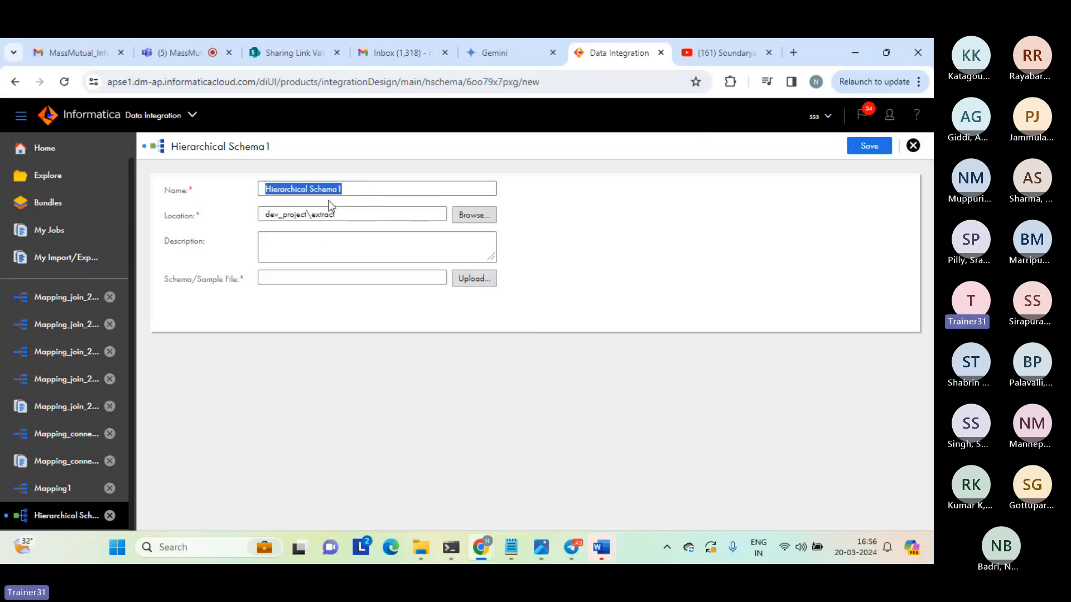
click(466, 218)
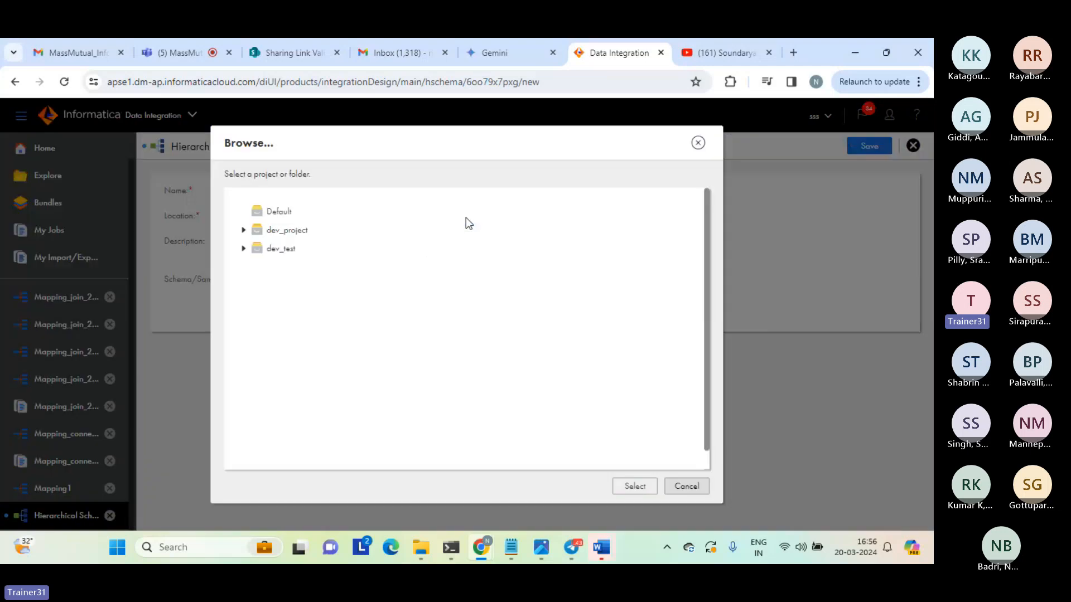
click(244, 249)
click(285, 269)
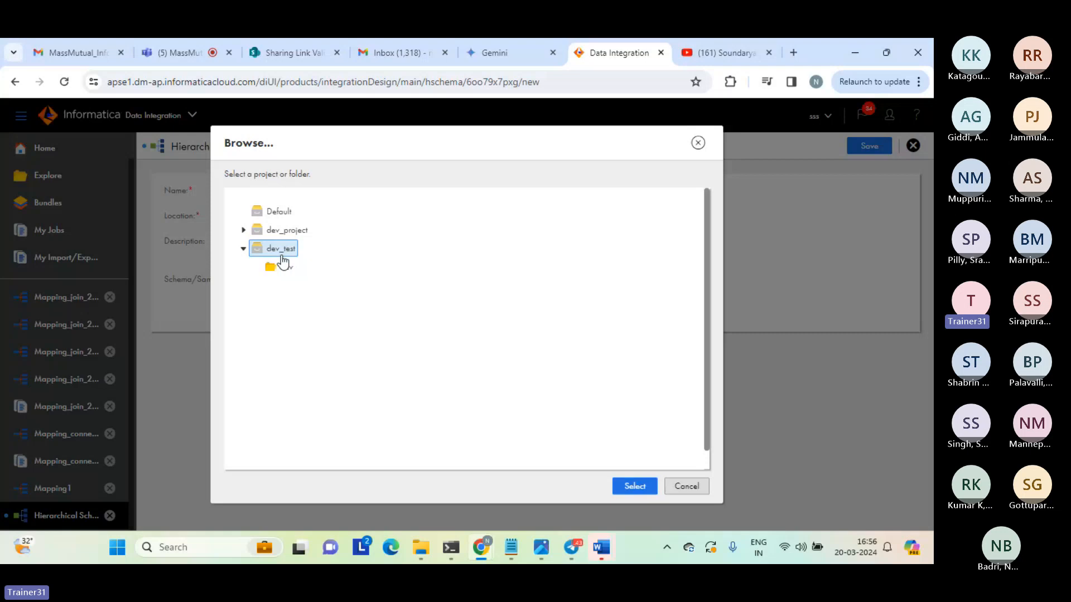
click(630, 487)
drag(335, 214, 229, 210)
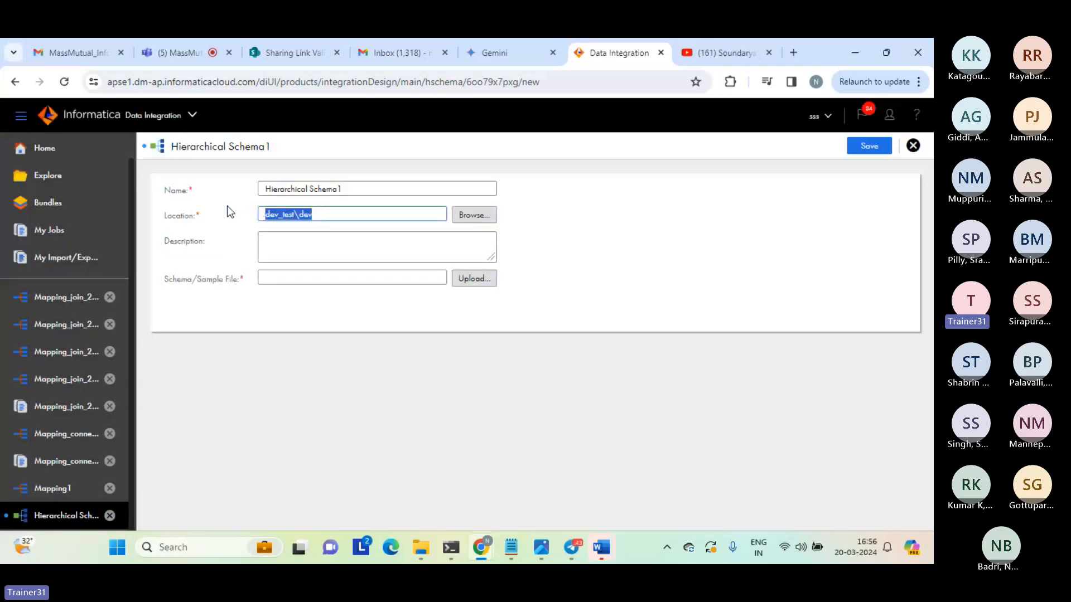
Upload hp_emp.xsd from the source folder as the schema file of the new hierarchical schema.
click(471, 279)
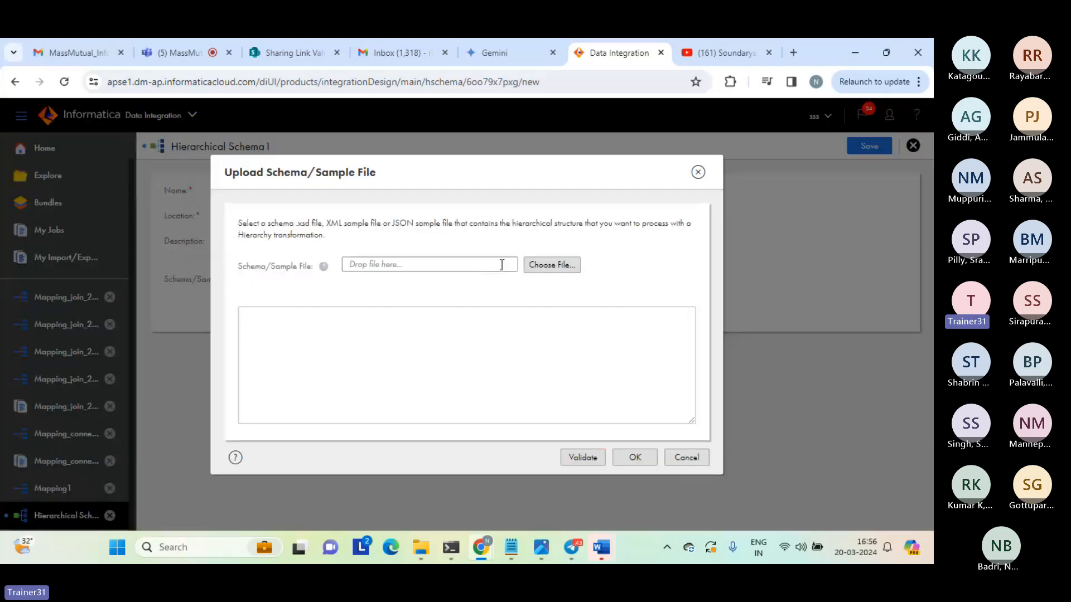
click(542, 266)
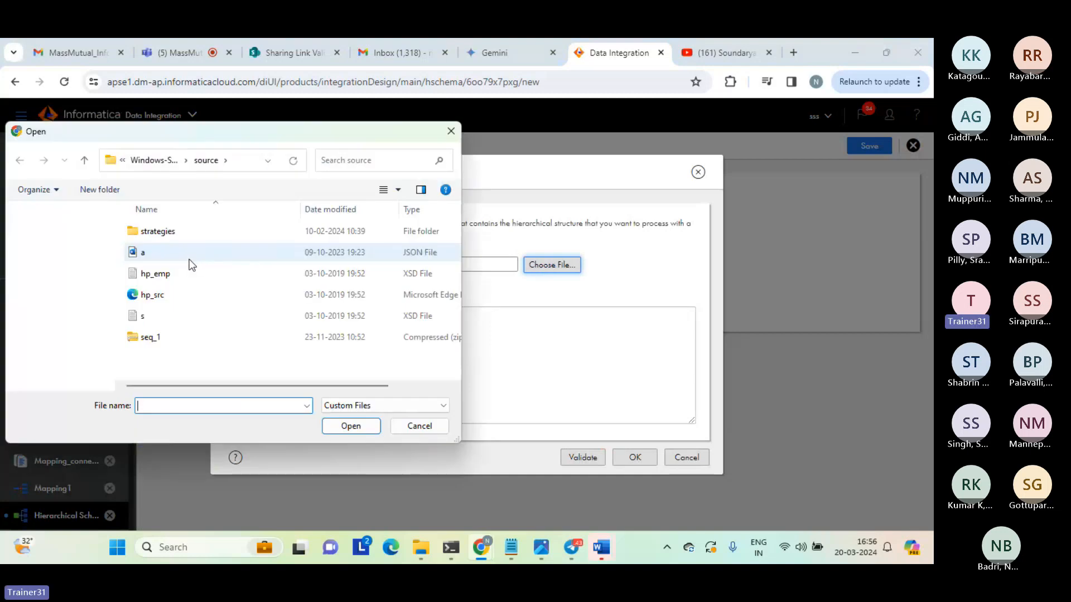
click(188, 273)
click(347, 425)
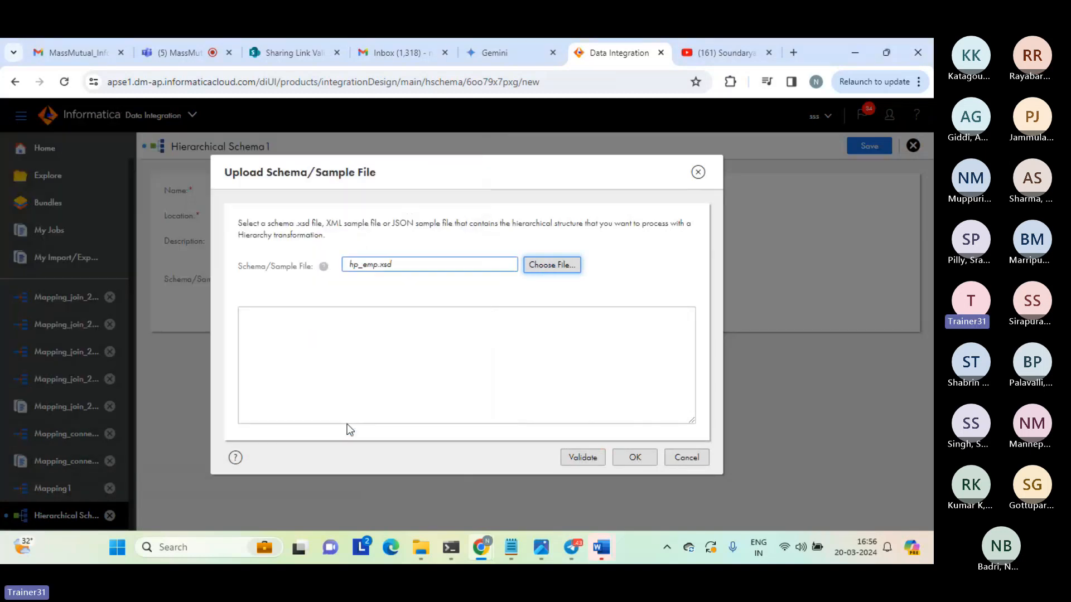
click(634, 457)
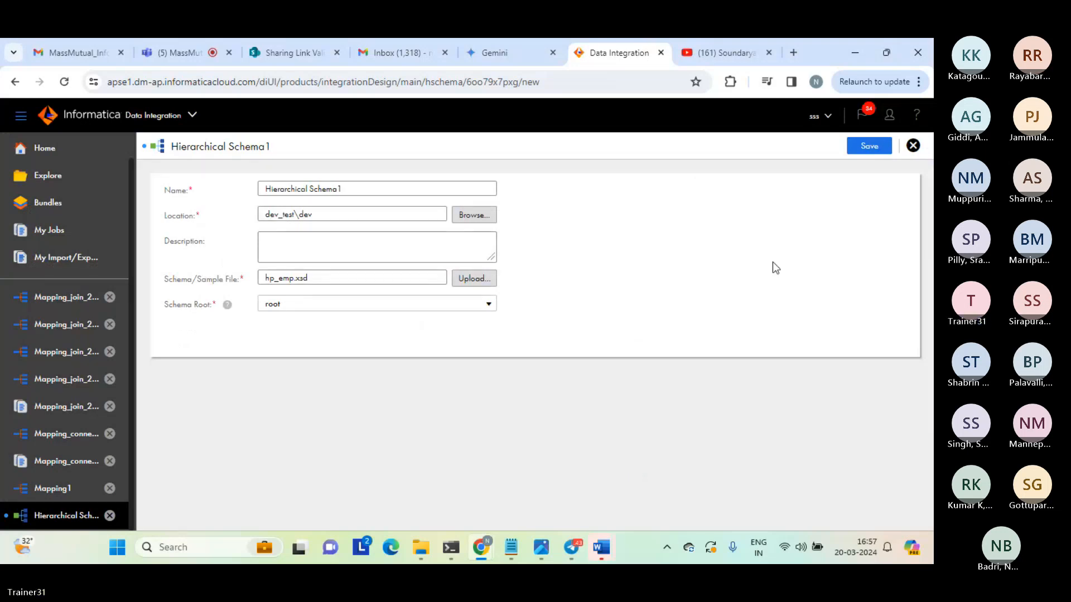
Save and close the new hierarchical schema, and switch to the Microsoft Teams meeting.
click(873, 150)
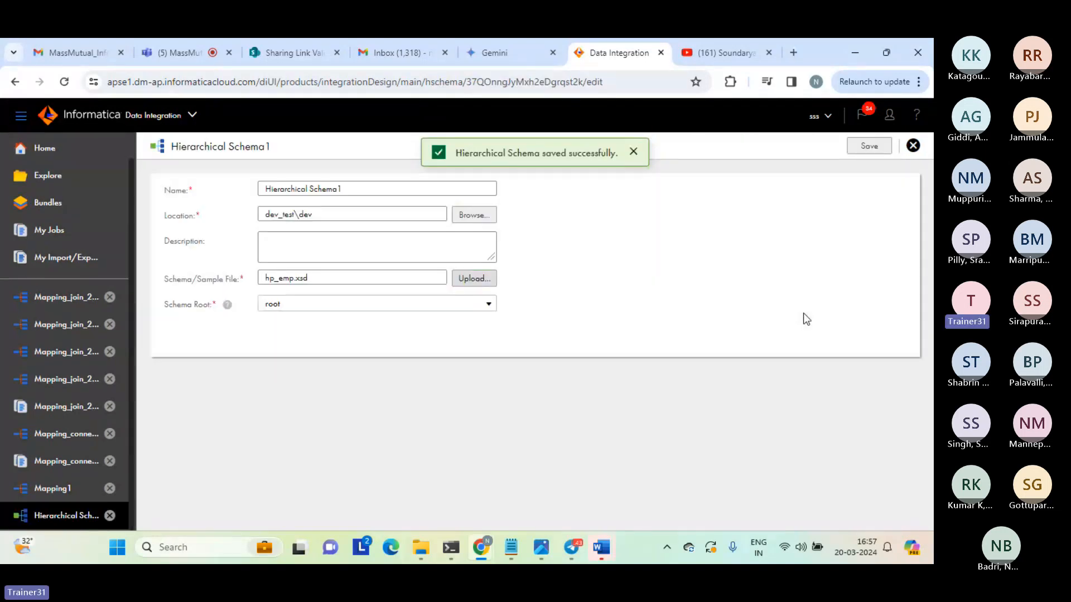
click(912, 145)
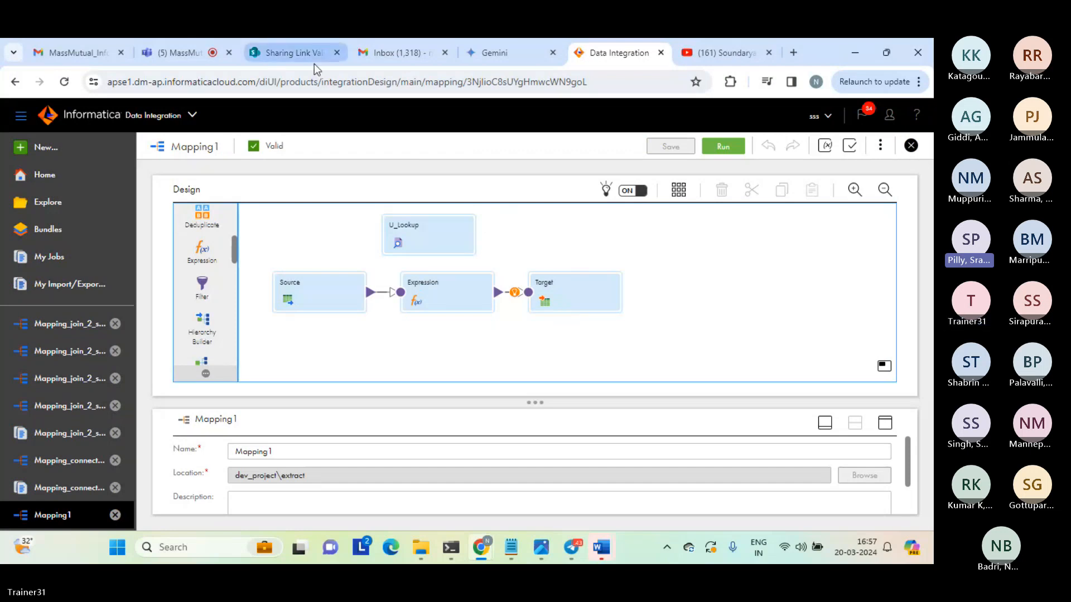
click(186, 57)
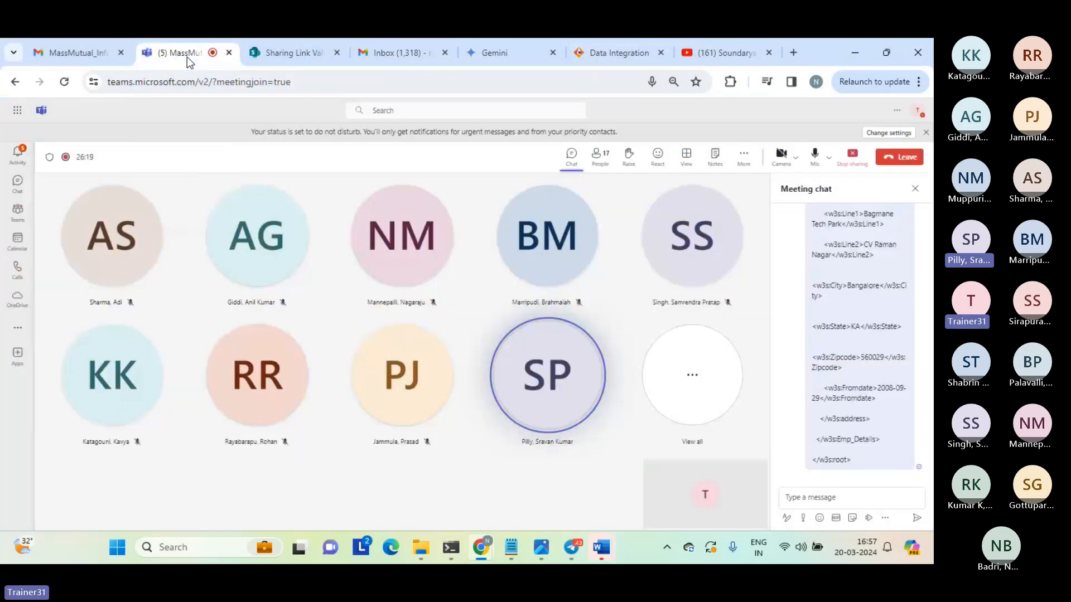
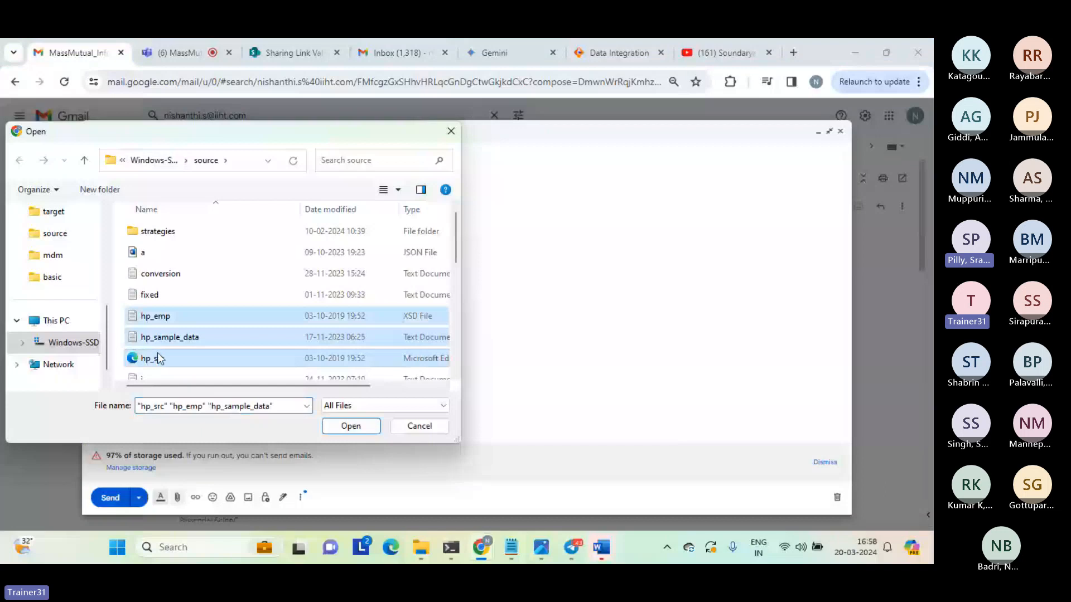
Attach hp_emp, hp_sample_data and hp_src to the hierarchy parser sample files email, send it, and return to the Teams meeting.
click(350, 426)
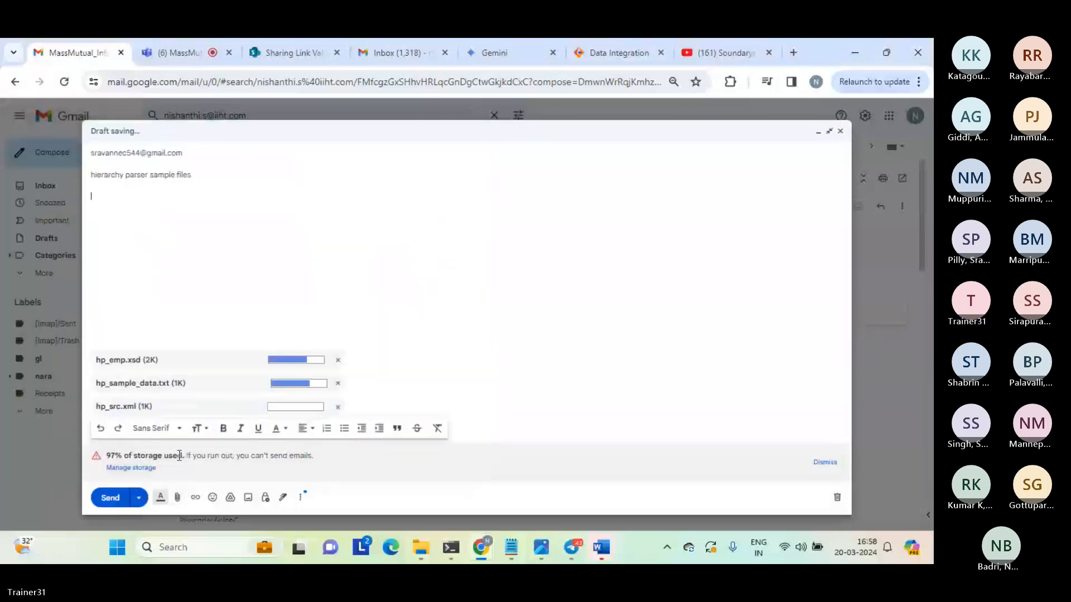
click(111, 497)
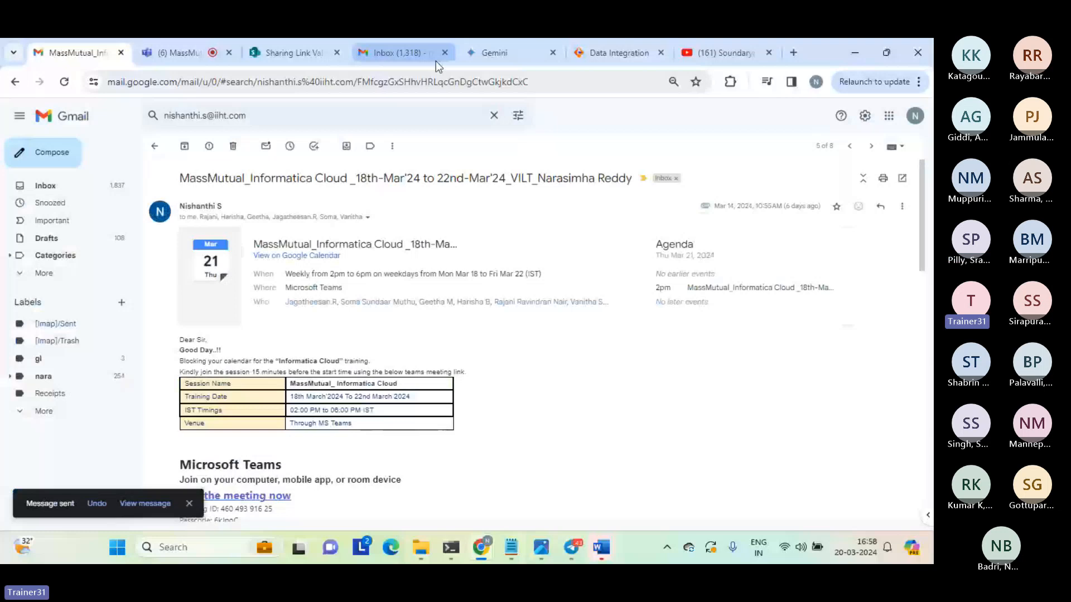
click(184, 54)
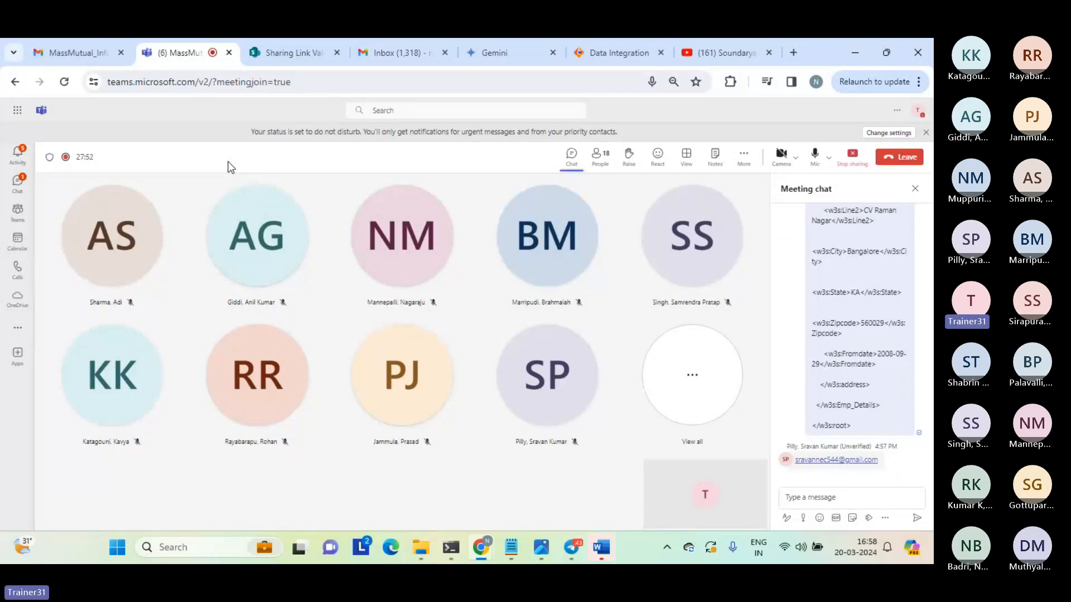
Switch from the Teams meeting to the open Mapping1 in Informatica Data Integration.
mouse_move(610, 54)
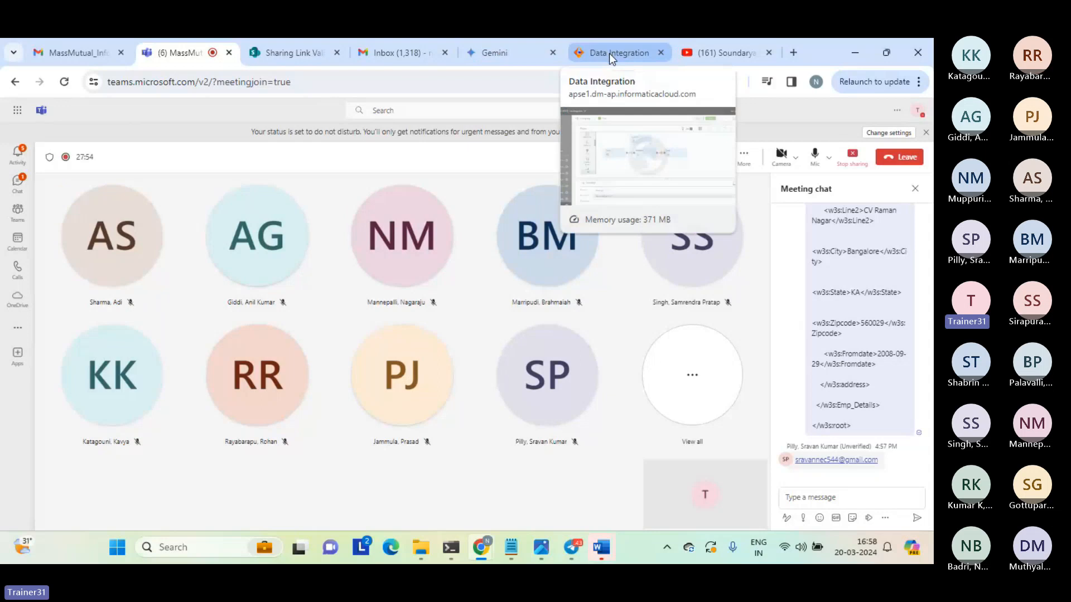
click(410, 52)
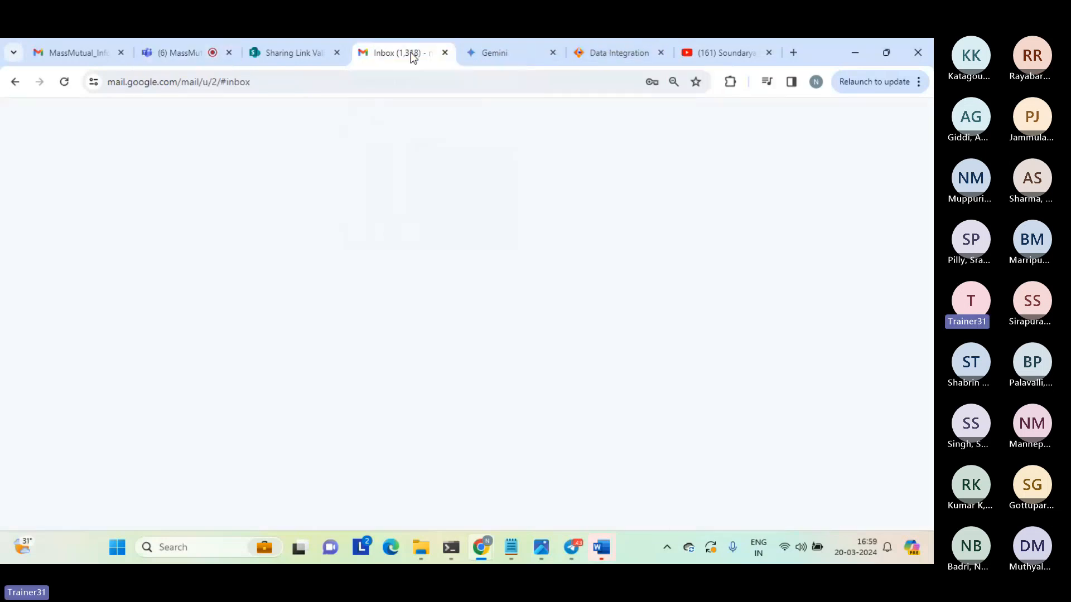
click(620, 54)
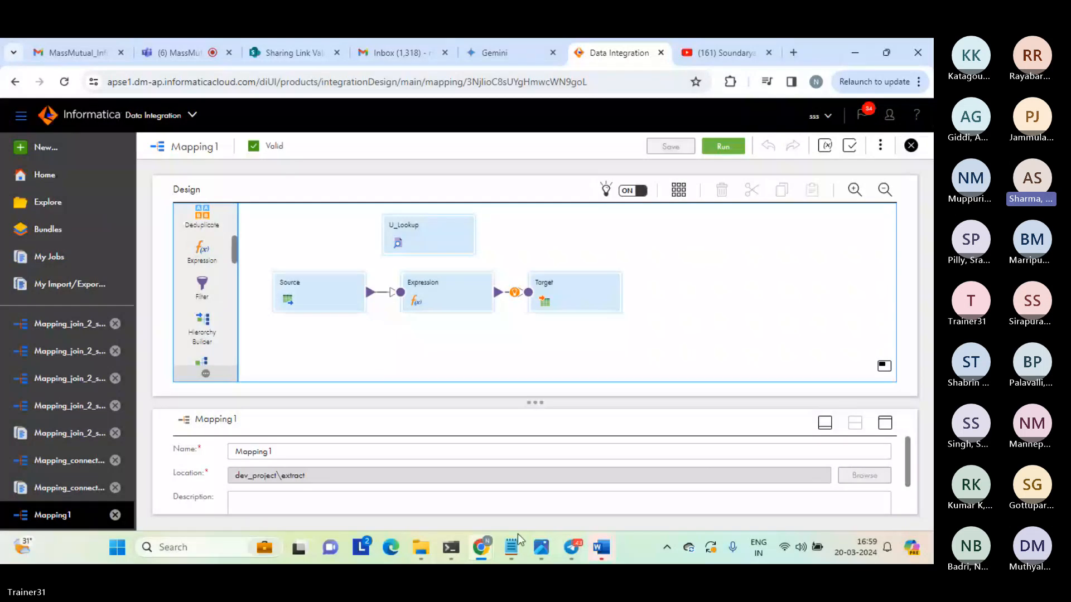
Switch to hp_src in Notepad and examine the employee section with its Name and Dependents elements.
mouse_move(517, 537)
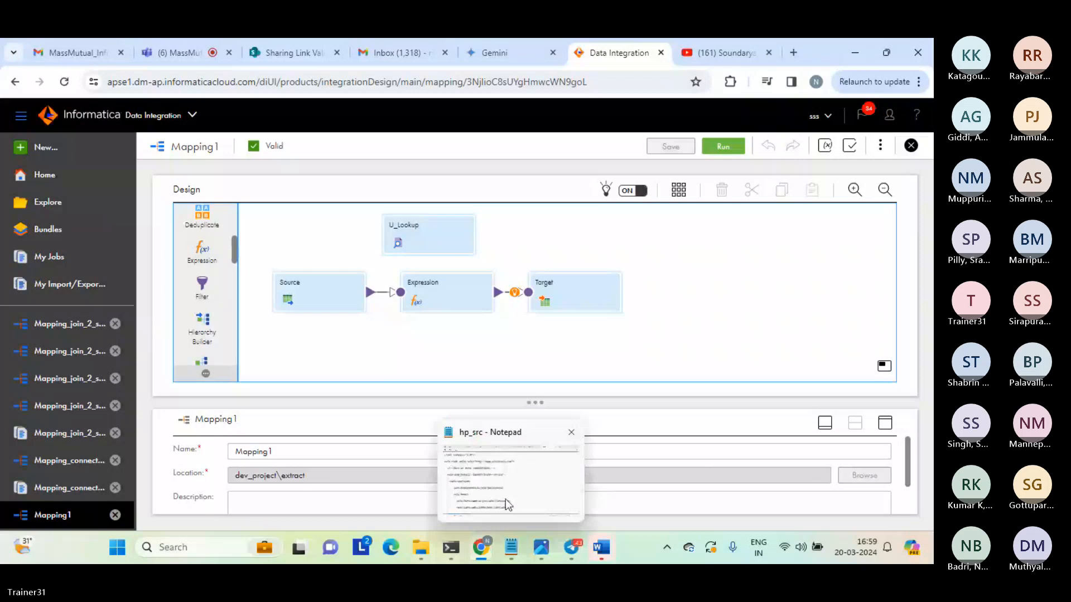
click(506, 499)
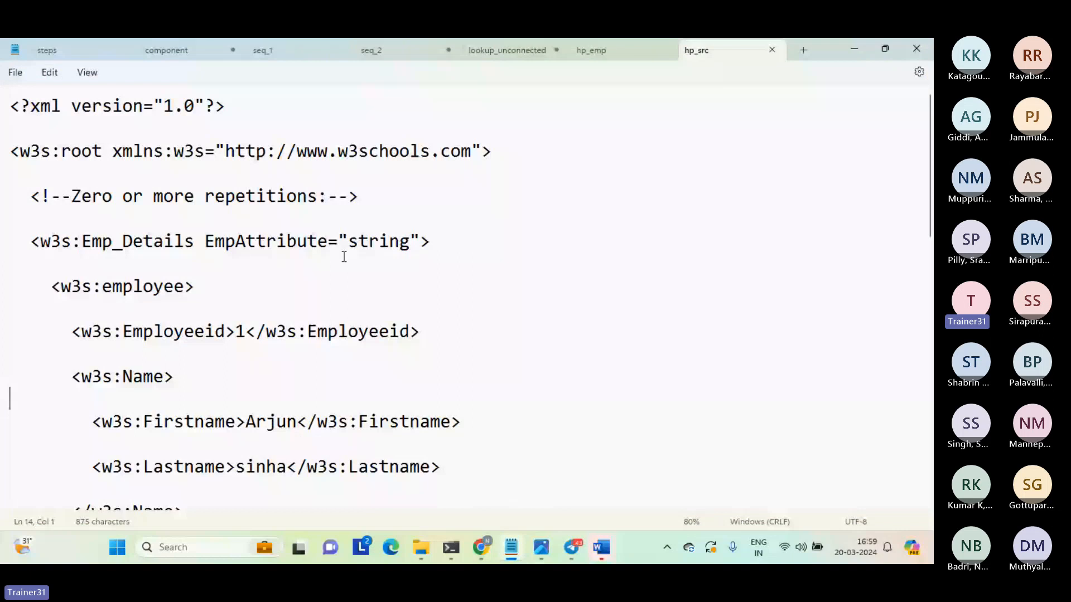
click(60, 283)
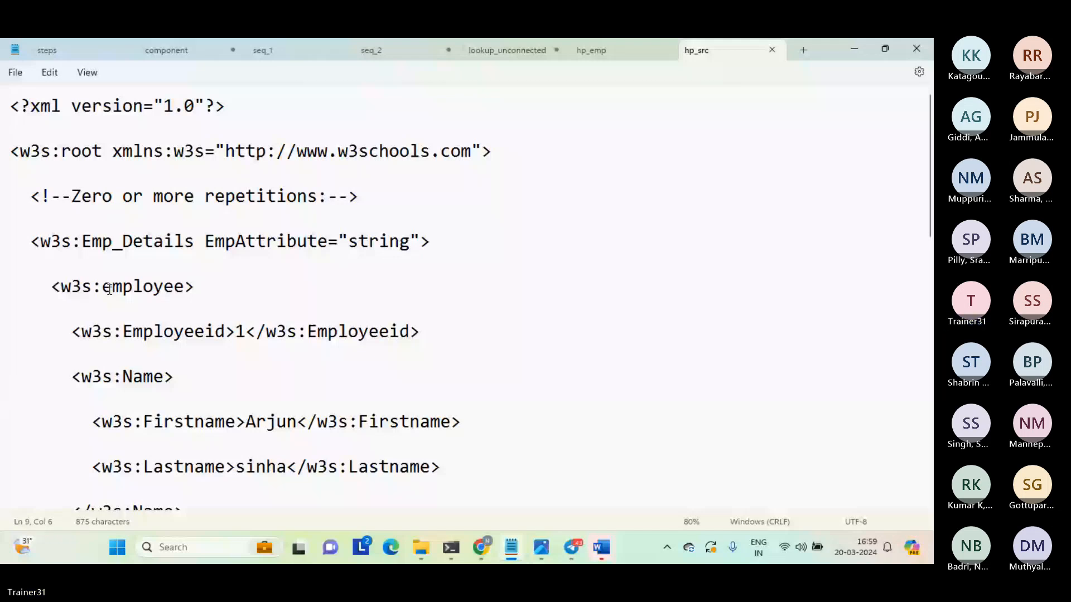
drag(123, 377, 174, 385)
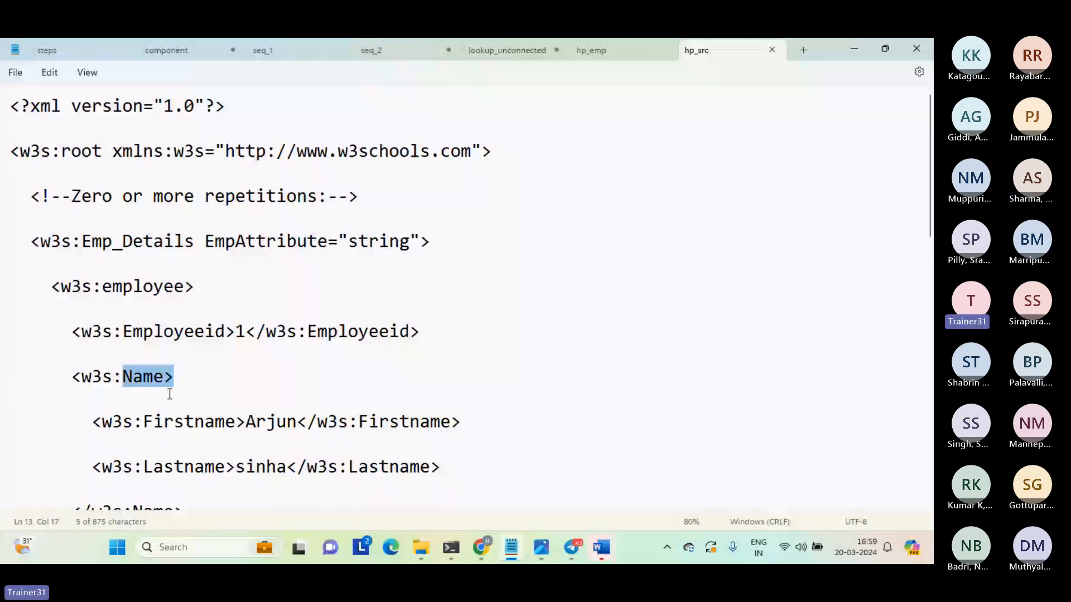
scroll(170, 394, down, 2)
triple_click(166, 395)
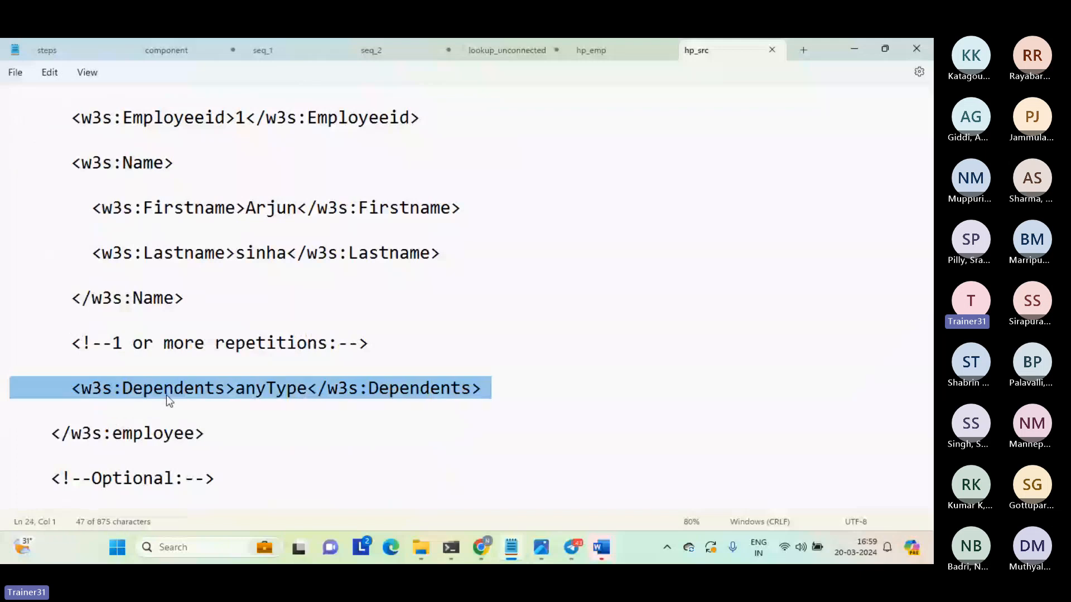
key(Down)
key(Down)
key(Down)
key(Down)
key(Down)
key(Down)
key(Down)
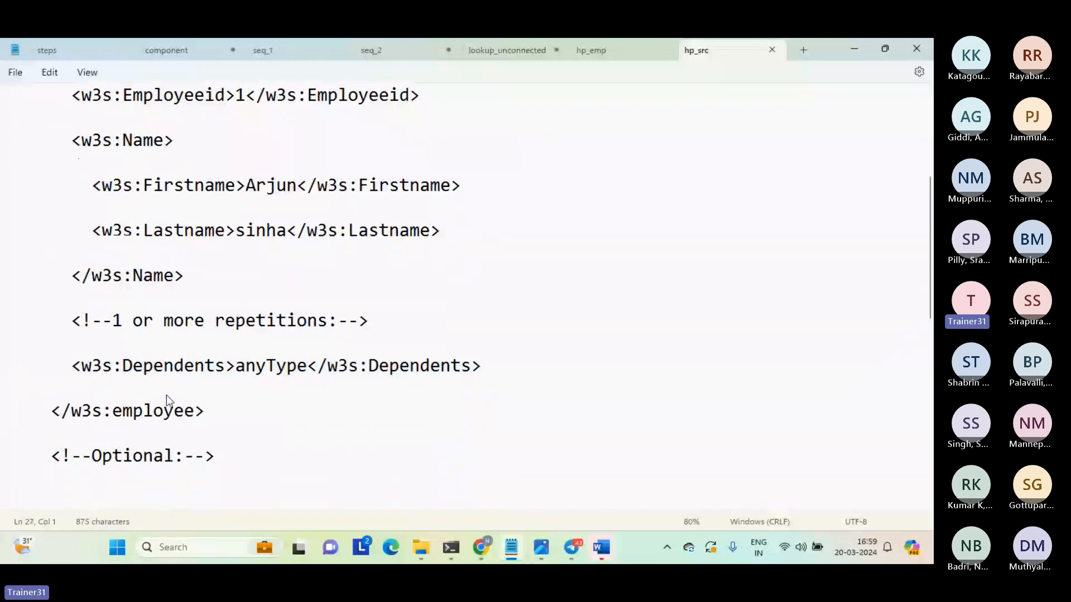
Examine the address section of hp_src, selecting its child elements from Addressid through Fromdate.
key(Up)
key(Up)
key(shift+End)
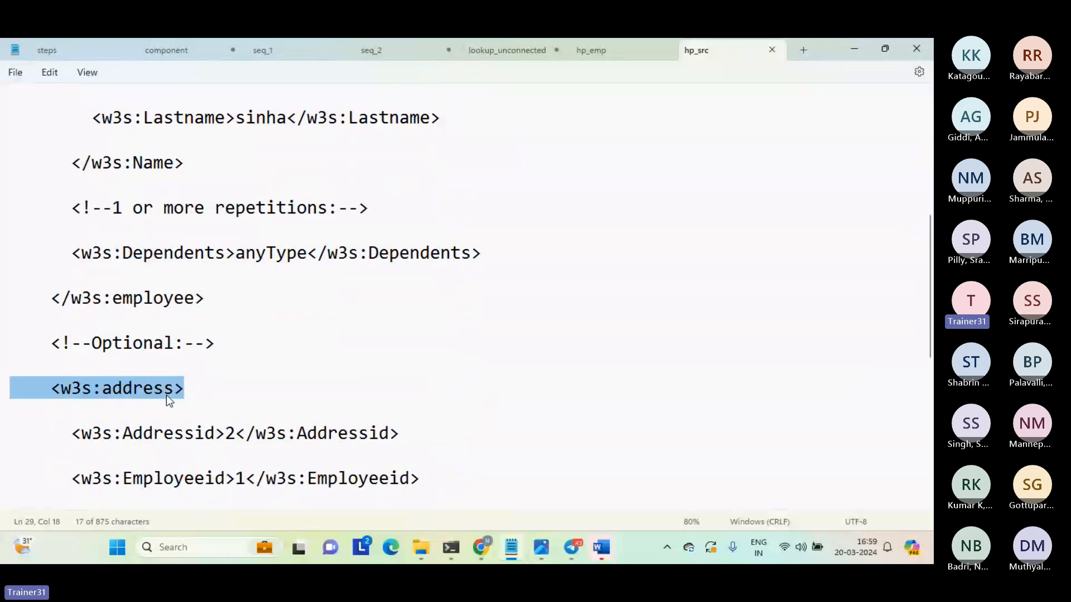
key(Home)
key(Down)
key(Down)
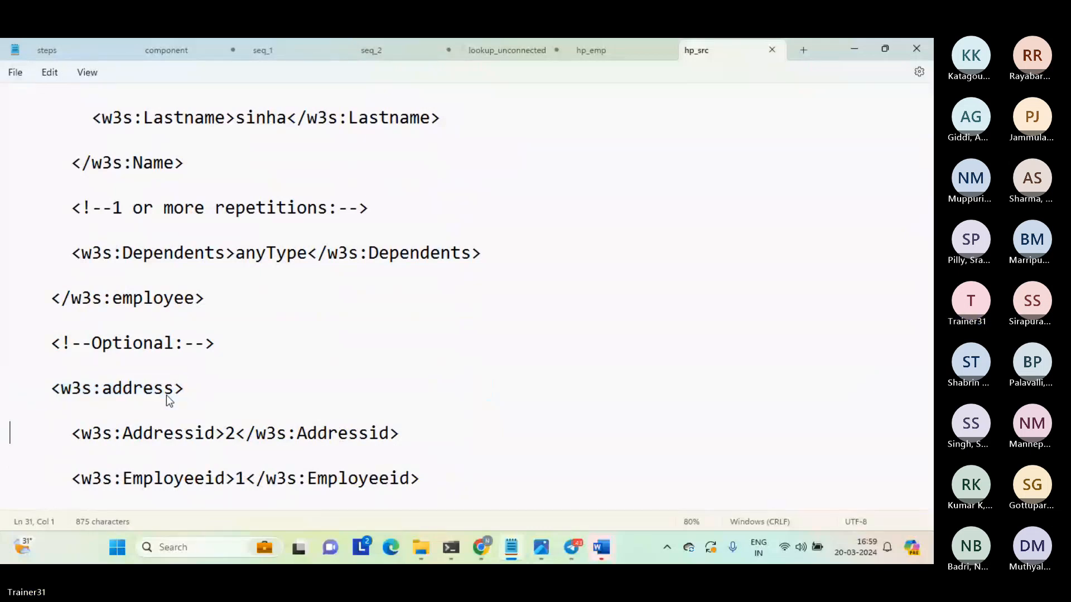
key(shift+Down)
key(shift+Down)
key(shift+Down)
key(shift+Down)
key(shift+Down)
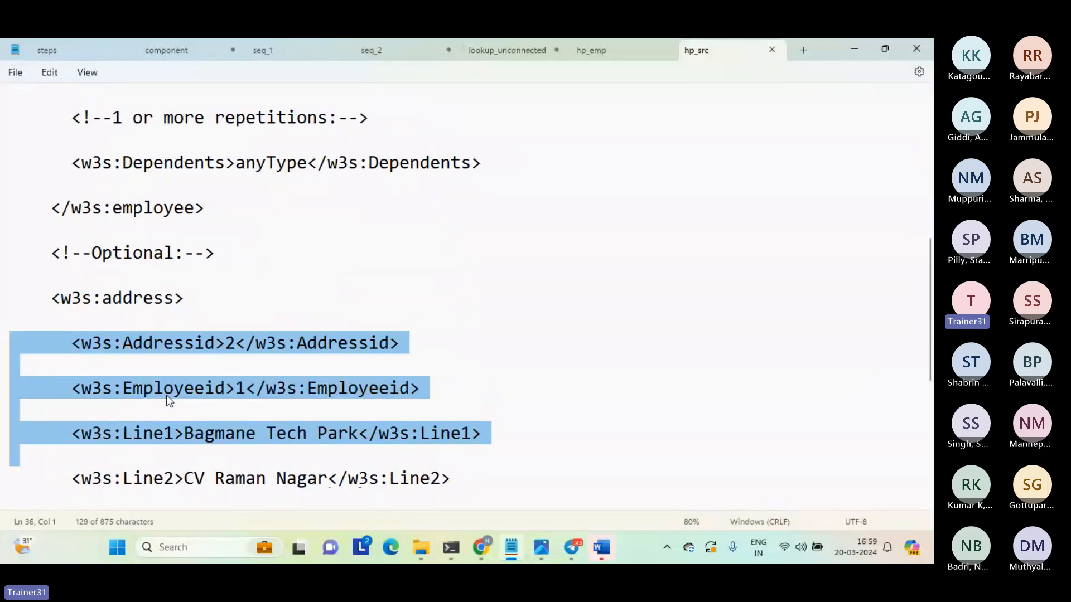
key(shift+Down)
key(shift+Down)
key(shift+Down)
key(shift+Down)
key(shift+Down)
key(shift+Down)
key(shift+Down)
key(shift+Down)
key(shift+Down)
key(shift+Down)
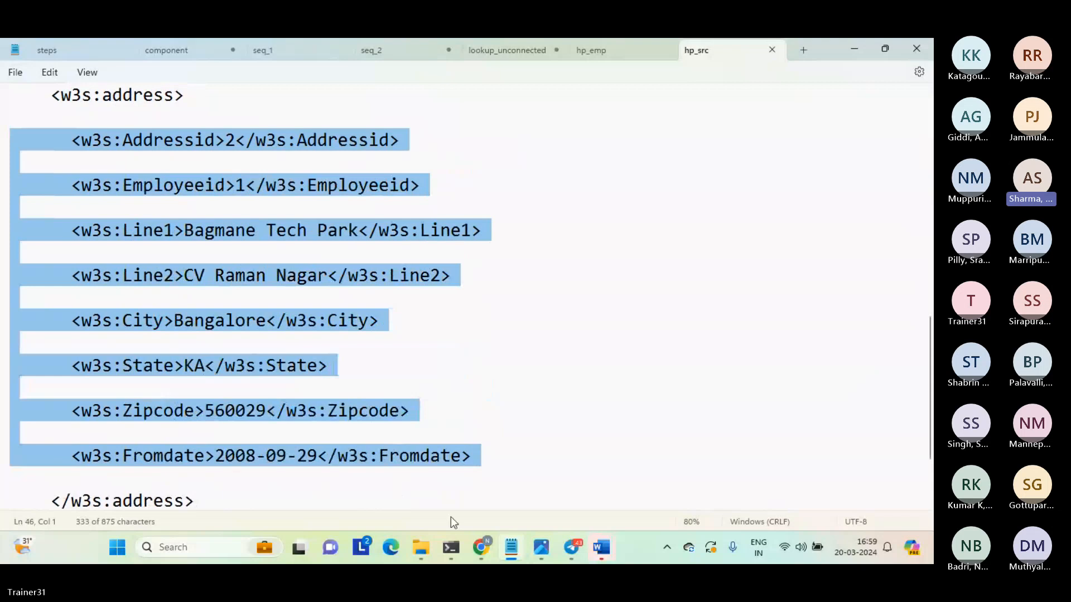
Check the open mapping in Data Integration, and bring up the source folder in File Explorer.
mouse_move(481, 547)
click(436, 502)
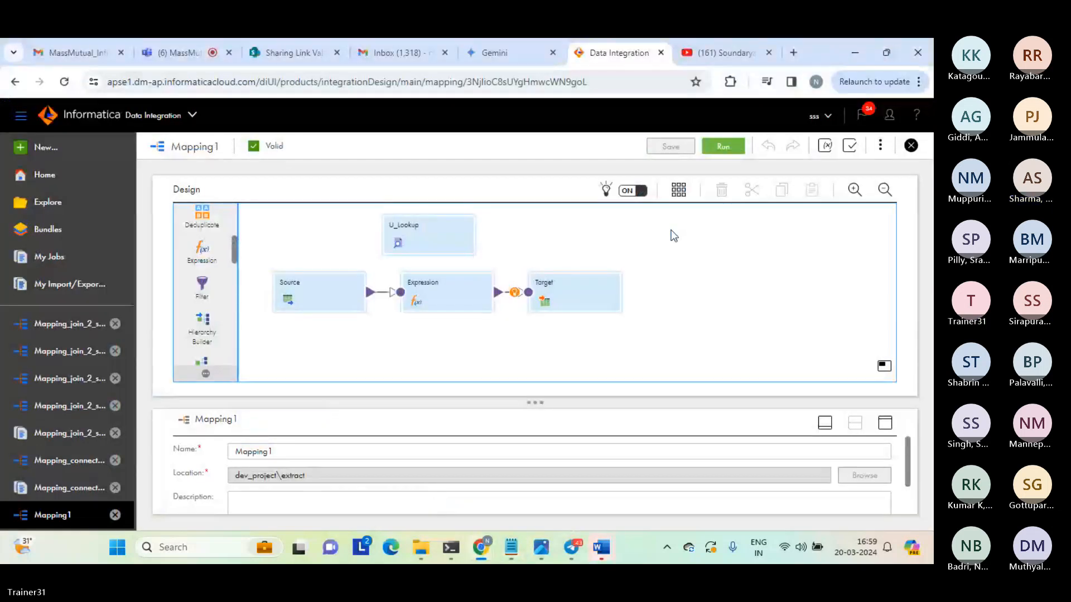
mouse_move(422, 557)
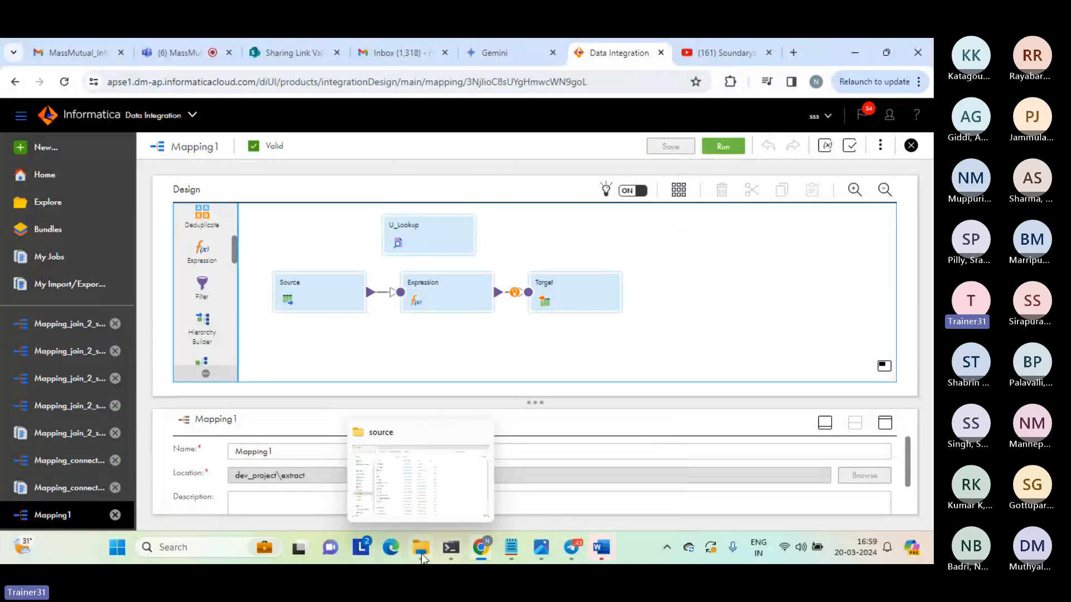
click(436, 484)
Switch to the hp_emp schema in Notepad and examine its opening root and Emp_Details element definitions.
mouse_move(511, 548)
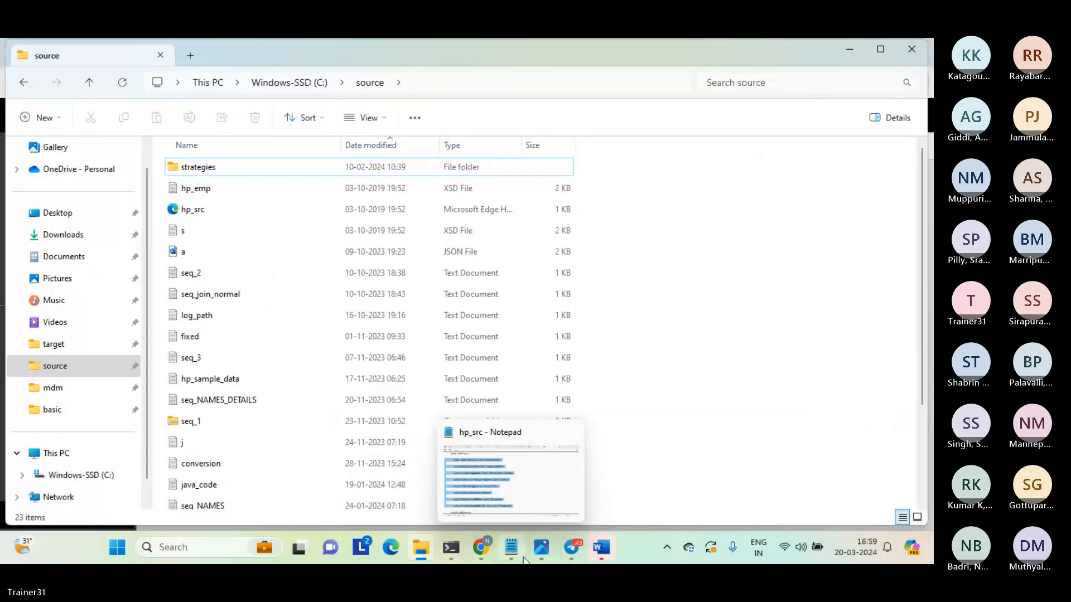
click(501, 480)
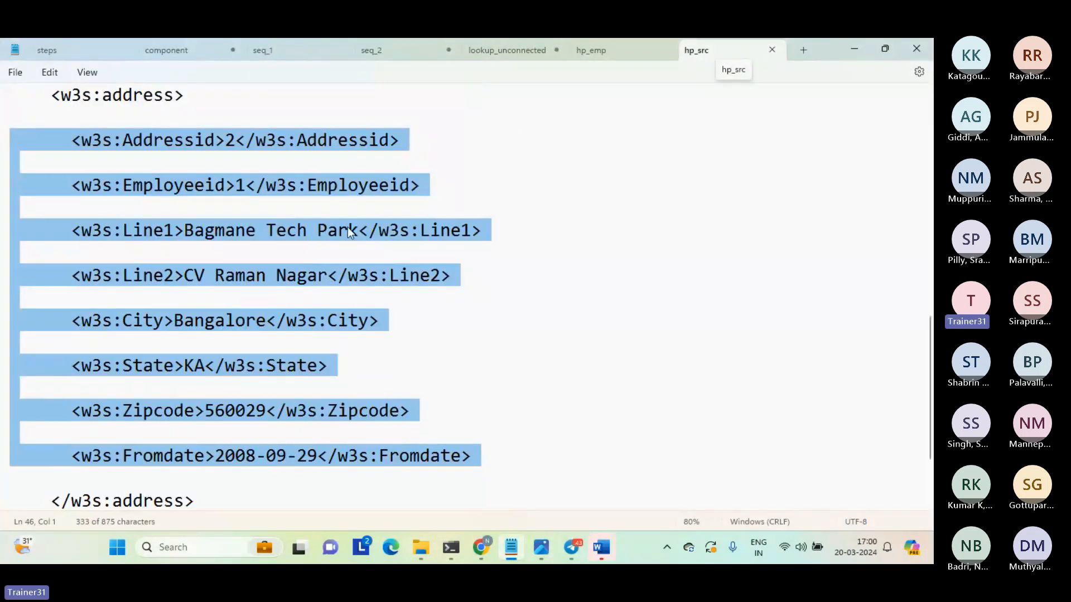
click(610, 47)
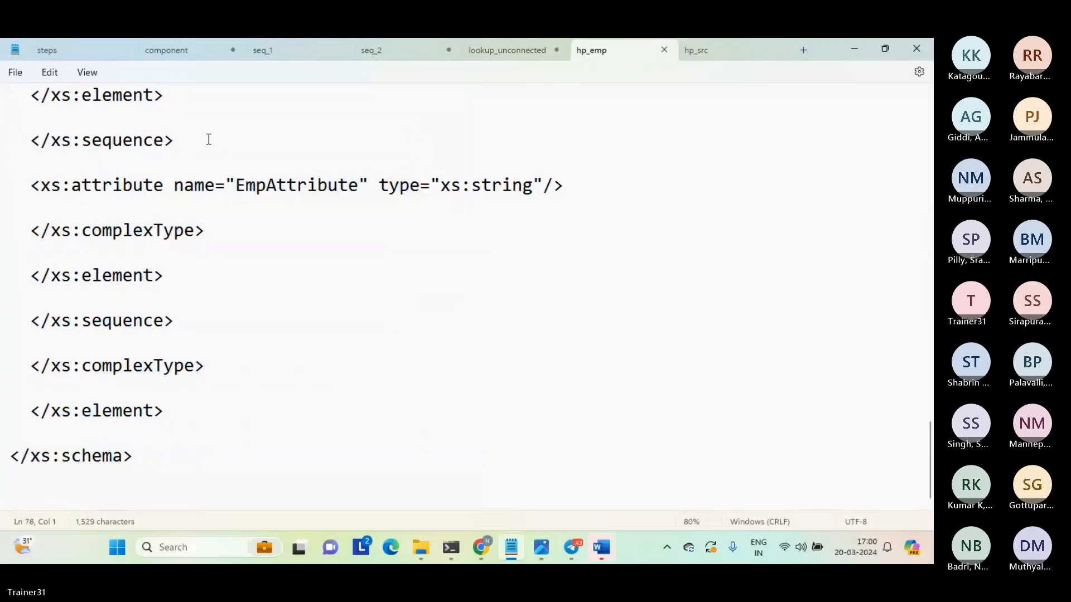
key(ctrl+a)
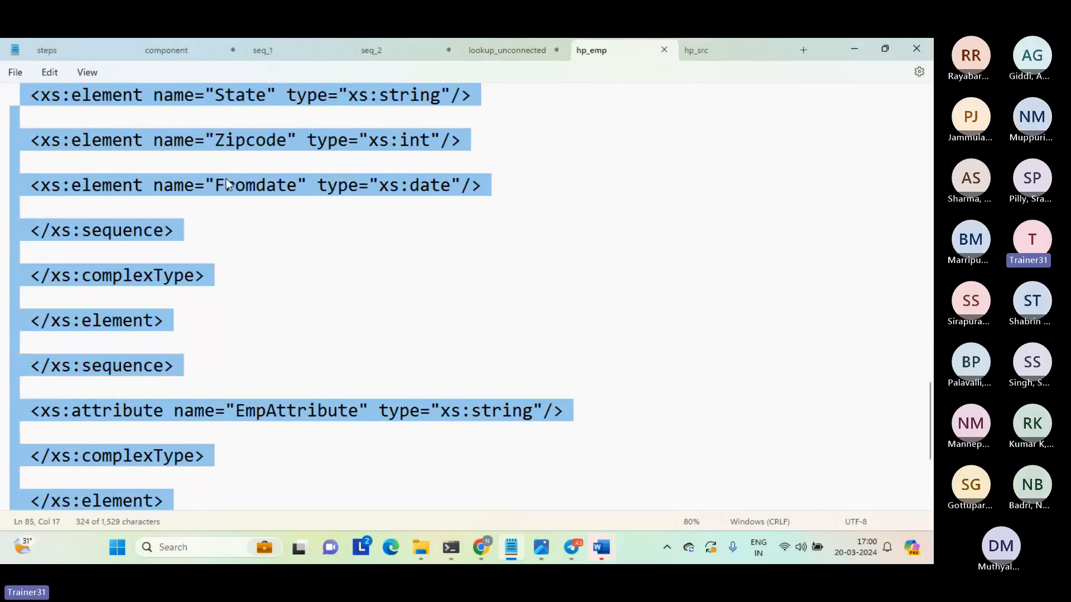
click(226, 178)
key(Up)
key(Up)
key(Up)
key(Up)
key(Up)
key(Up)
key(Up)
key(Up)
key(Up)
key(Up)
key(Up)
key(Up)
key(Up)
key(Up)
key(Up)
key(Up)
key(Up)
key(Up)
key(Up)
key(Up)
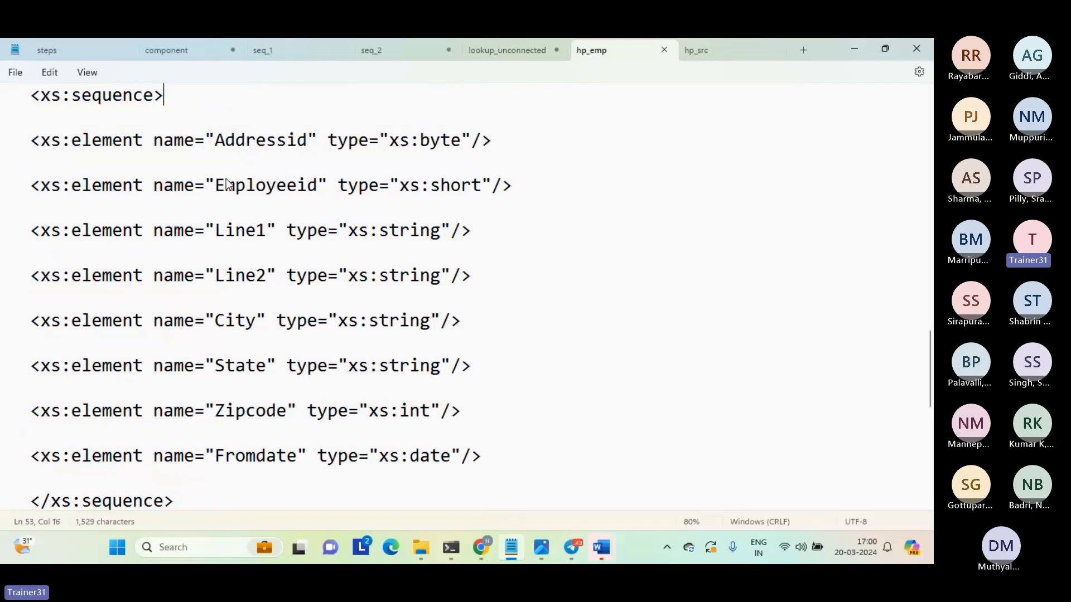
key(Up)
key(Up)
key(Up)
key(Up)
key(Up)
key(Up)
key(Up)
key(Up)
key(Up)
key(Up)
key(Up)
key(Up)
key(Up)
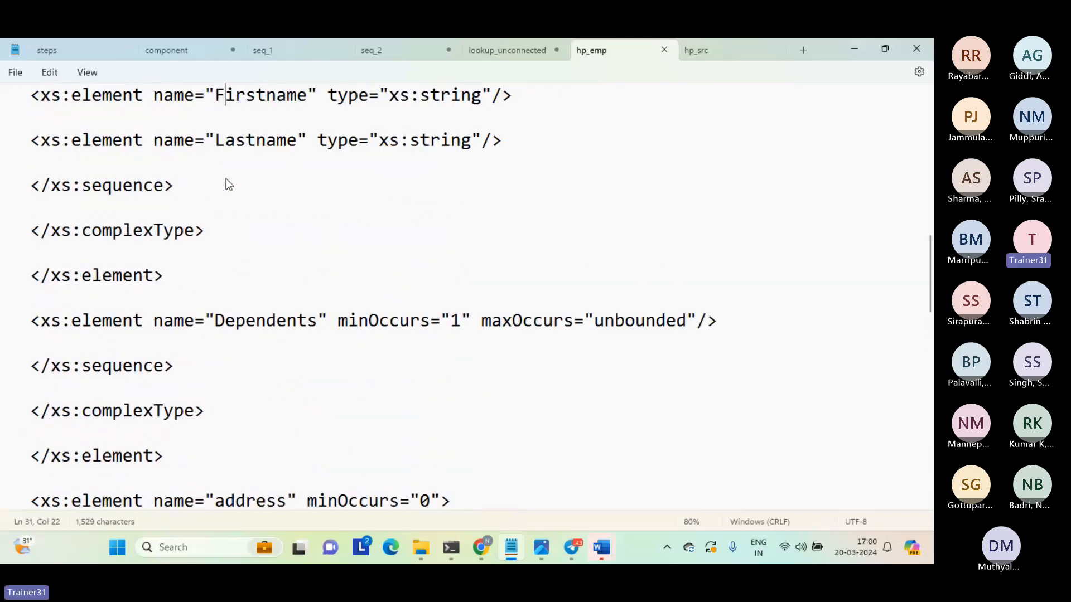
key(Up)
key(Up)
key(Up)
key(Up)
key(Up)
key(Up)
key(Up)
key(Up)
key(Up)
key(Up)
key(Up)
key(Up)
key(Up)
key(Up)
key(Up)
key(Up)
key(Up)
key(Up)
key(Up)
key(Up)
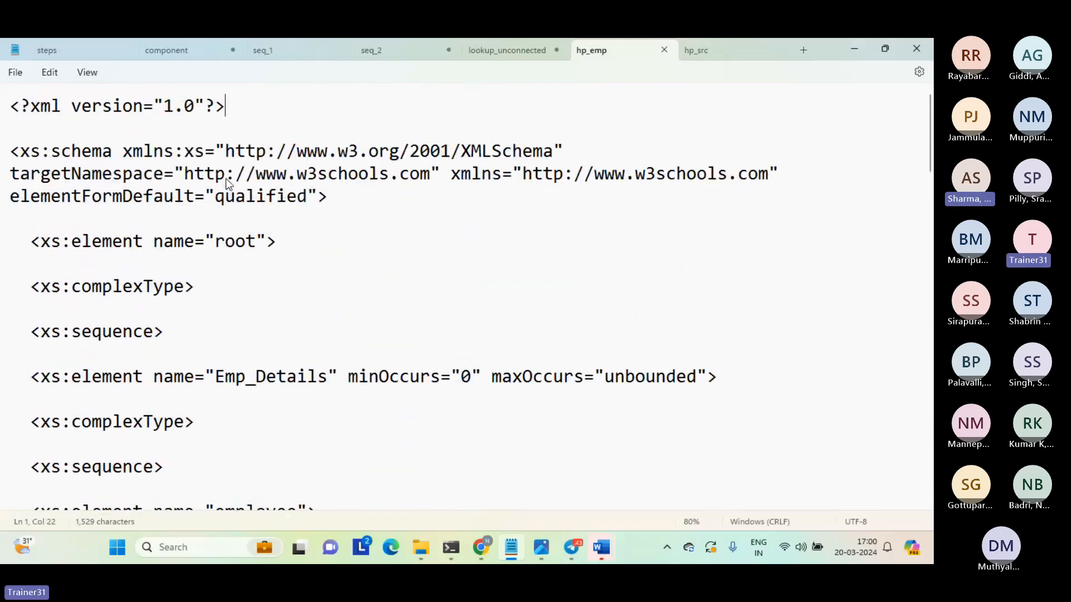
double_click(275, 379)
click(241, 425)
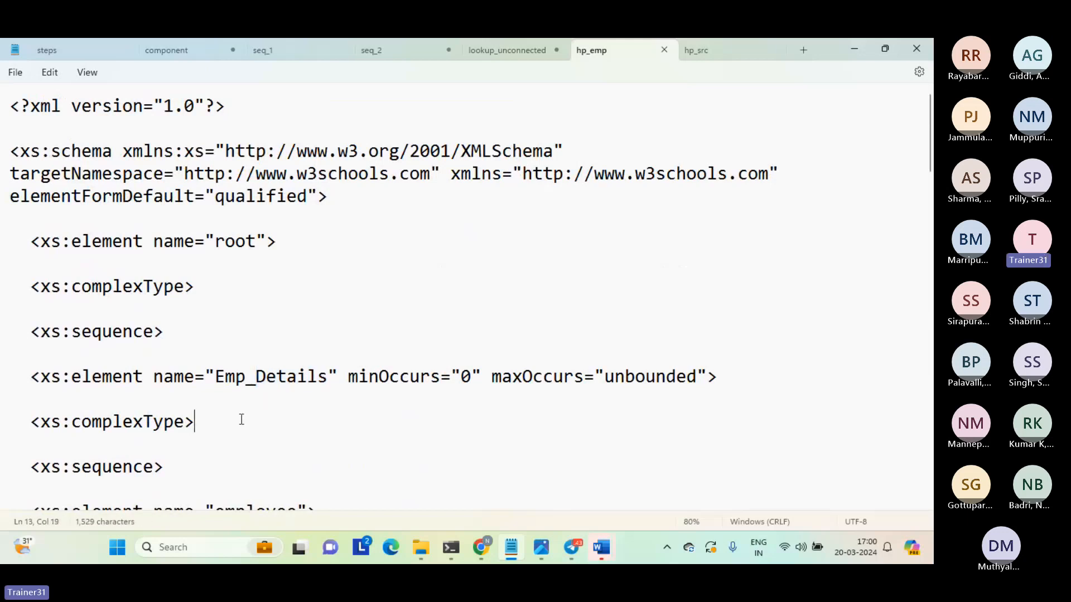
Examine the employee element definition in hp_emp, including Employeeid and Name with Firstname and Lastname.
key(Down)
key(Down)
key(Down)
key(Down)
key(Down)
key(Down)
key(Down)
key(Down)
key(Down)
key(Down)
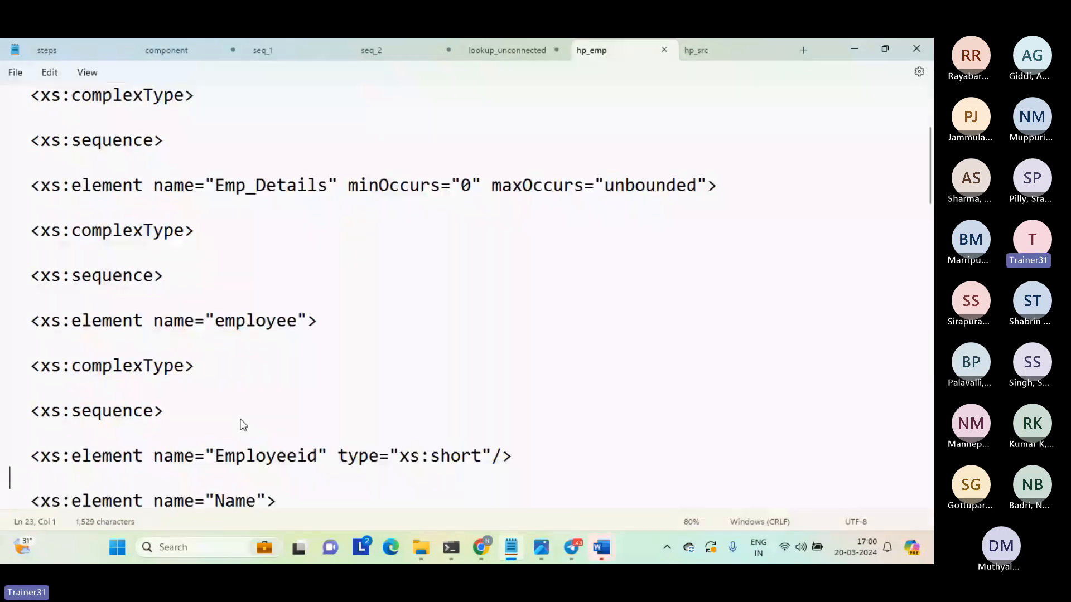
key(Up)
key(Up)
key(Up)
key(Up)
key(Up)
key(Up)
key(Up)
key(Down)
key(Down)
key(Down)
key(Down)
key(Down)
key(Down)
key(Down)
key(Down)
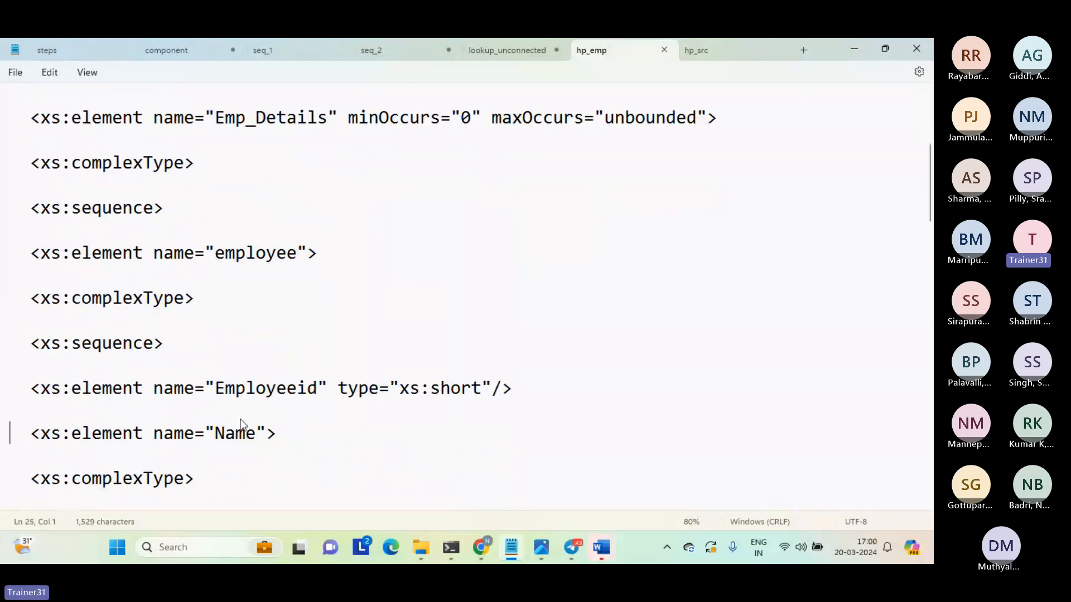
key(shift+Down)
key(shift+Down)
key(shift+Down)
key(shift+Down)
key(shift+Down)
key(shift+Down)
key(shift+Down)
key(shift+Down)
key(shift+Down)
Examine the Dependents element definition in hp_emp and continue to the start of the address element.
key(Down)
key(Down)
key(Down)
key(Down)
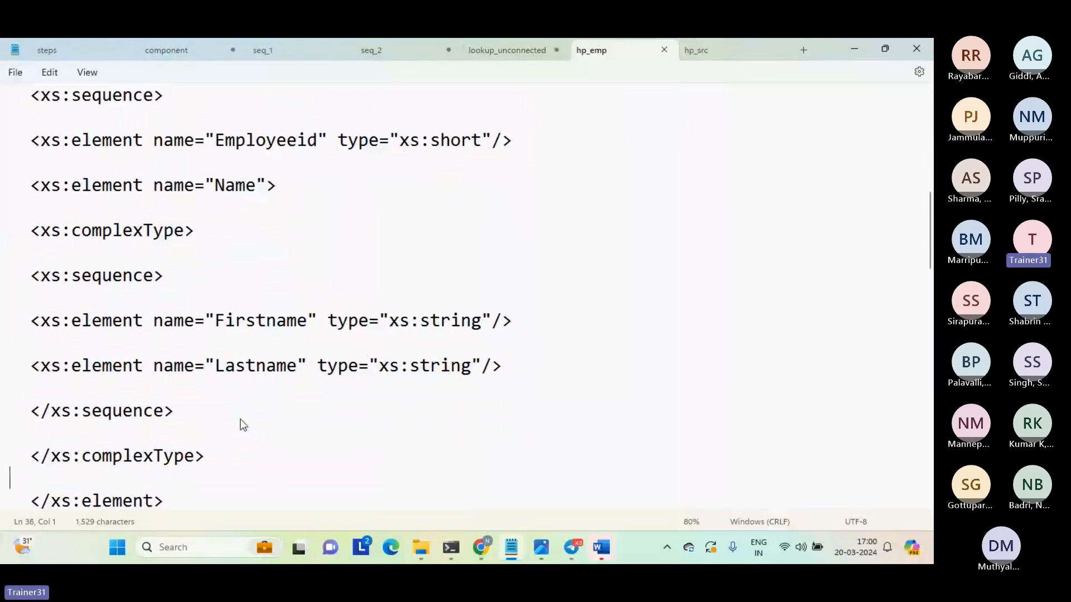
key(Down)
key(Down)
key(Down)
key(Down)
key(Down)
key(Down)
key(Down)
key(Down)
key(Up)
key(Up)
key(Up)
key(Up)
key(Up)
key(Down)
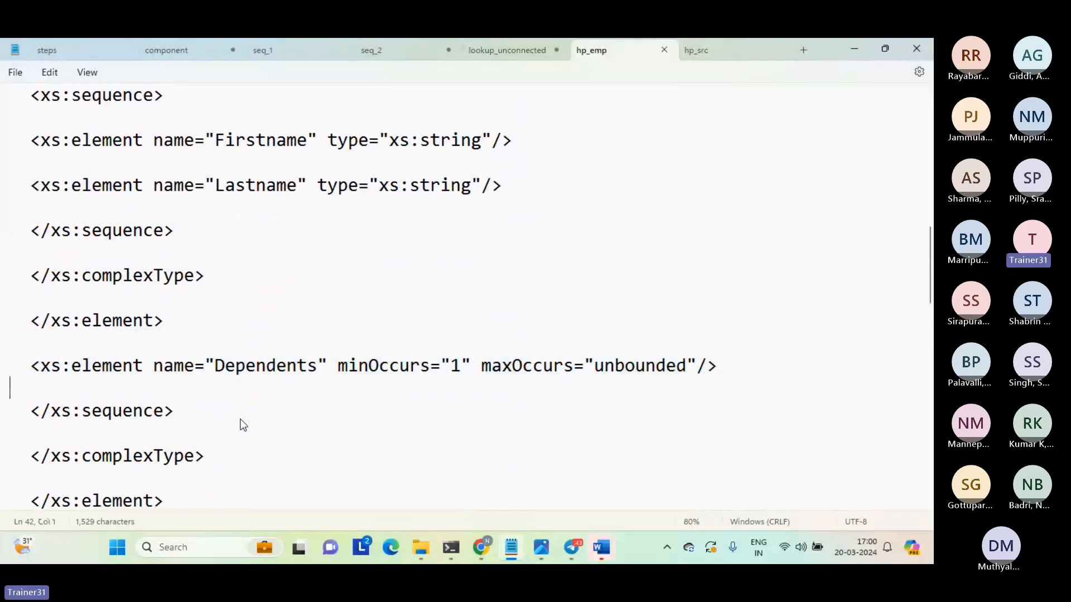
key(Down)
key(Down)
key(Down)
key(Down)
key(Down)
key(Down)
key(Down)
key(Down)
key(Down)
key(Down)
key(Down)
key(Down)
key(Down)
key(Down)
key(Down)
key(Down)
key(Up)
key(Up)
key(Up)
key(Up)
key(Up)
key(Up)
key(Up)
key(Up)
key(Up)
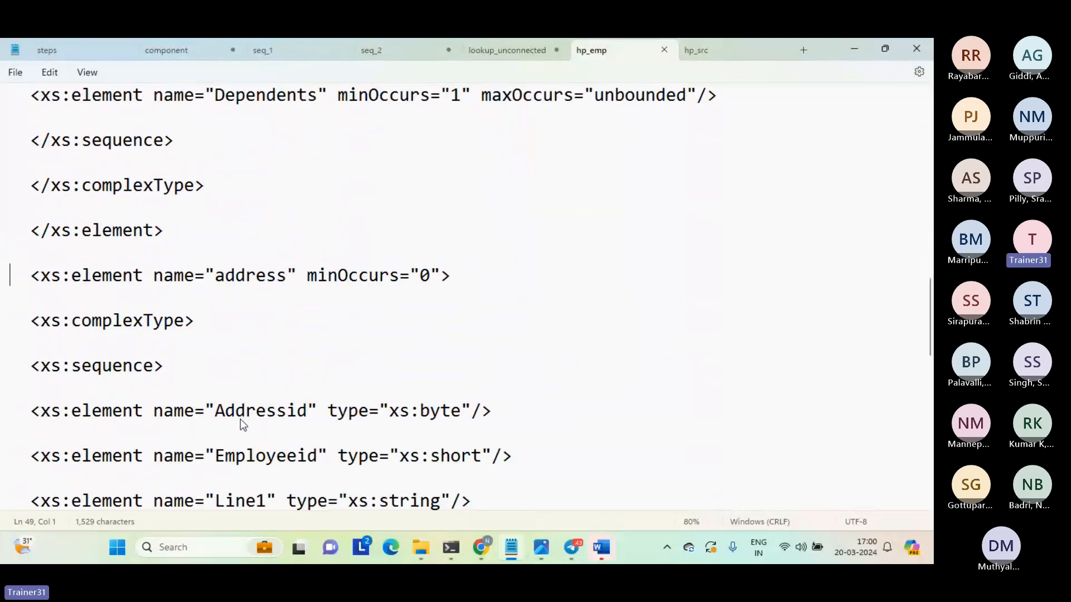
Select the address child elements from Addressid through Fromdate in hp_emp, and switch to hp_src to compare them.
key(shift+Down)
key(Down)
key(Down)
key(Down)
key(Down)
key(shift+Right)
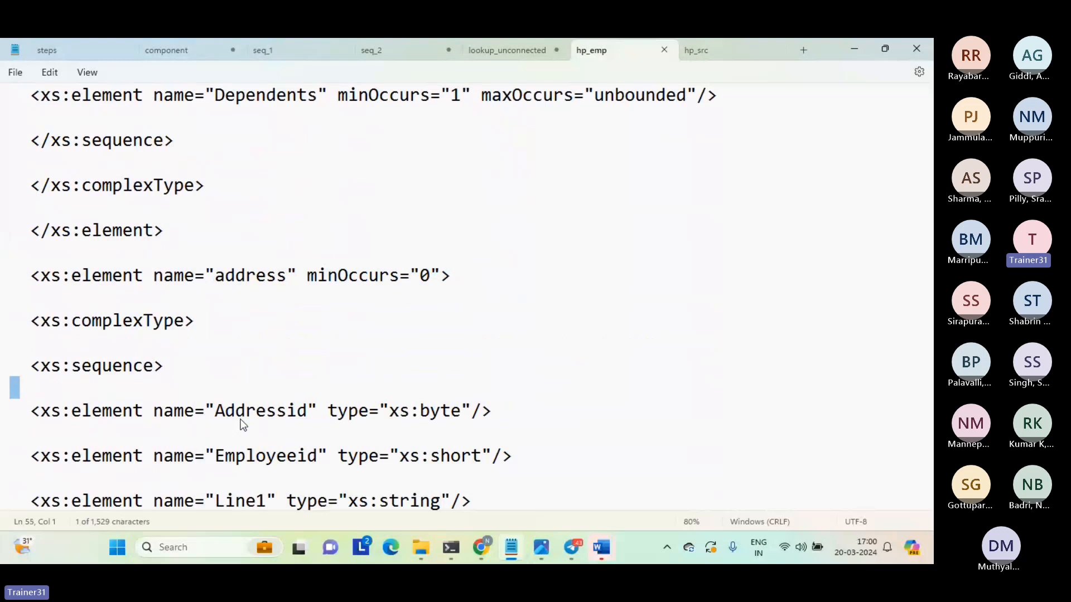
key(shift+Down)
key(shift+Down)
key(shift+Down)
key(shift+Down)
key(shift+Down)
key(shift+Down)
key(shift+Down)
key(shift+Down)
key(shift+Down)
key(shift+Down)
key(shift+Down)
key(shift+Down)
key(shift+Down)
key(shift+Down)
key(shift+Down)
key(shift+Down)
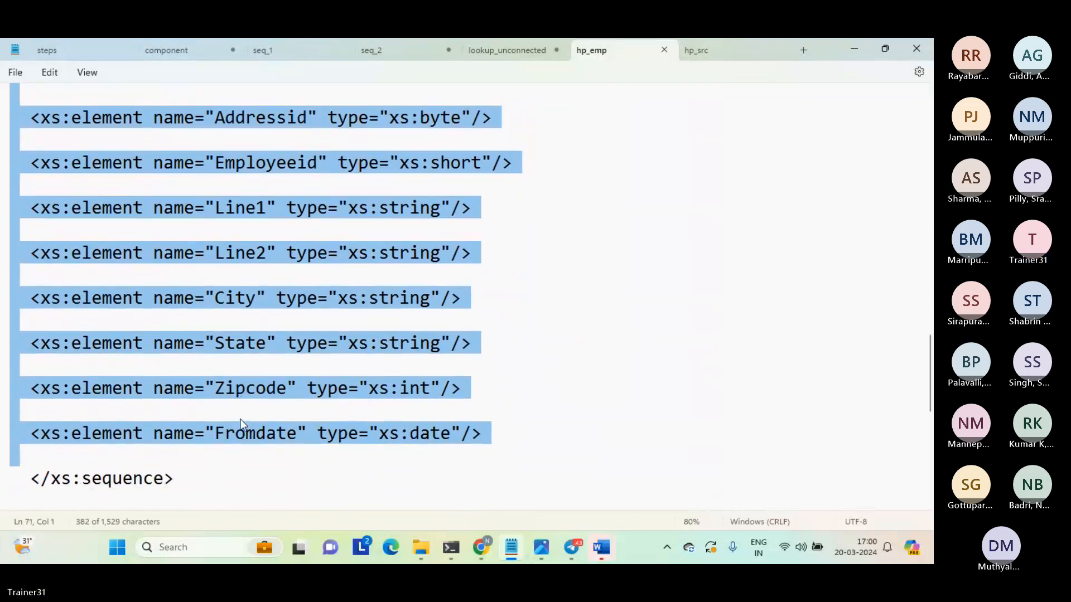
key(shift+Left)
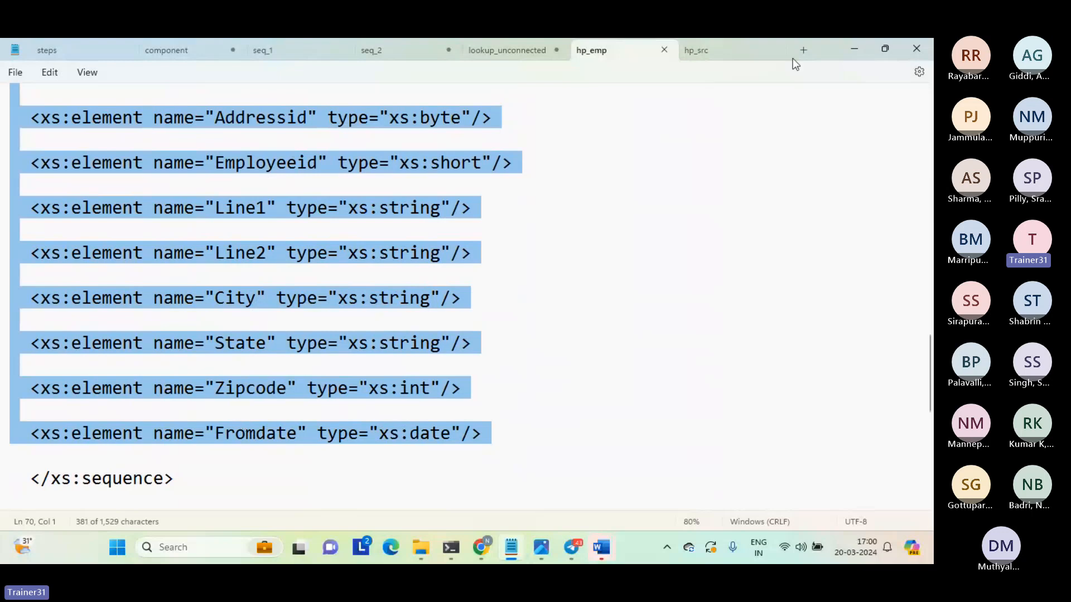
click(696, 51)
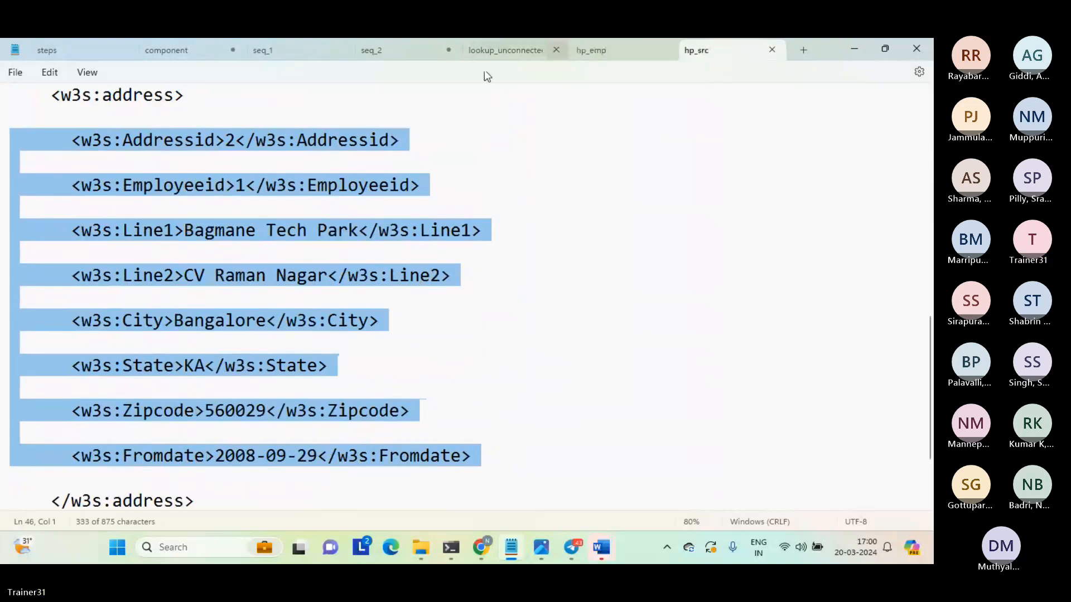
Compare the address element definitions in hp_emp with the address values in hp_src, looking briefly at Mapping1 in Data Integration.
click(607, 54)
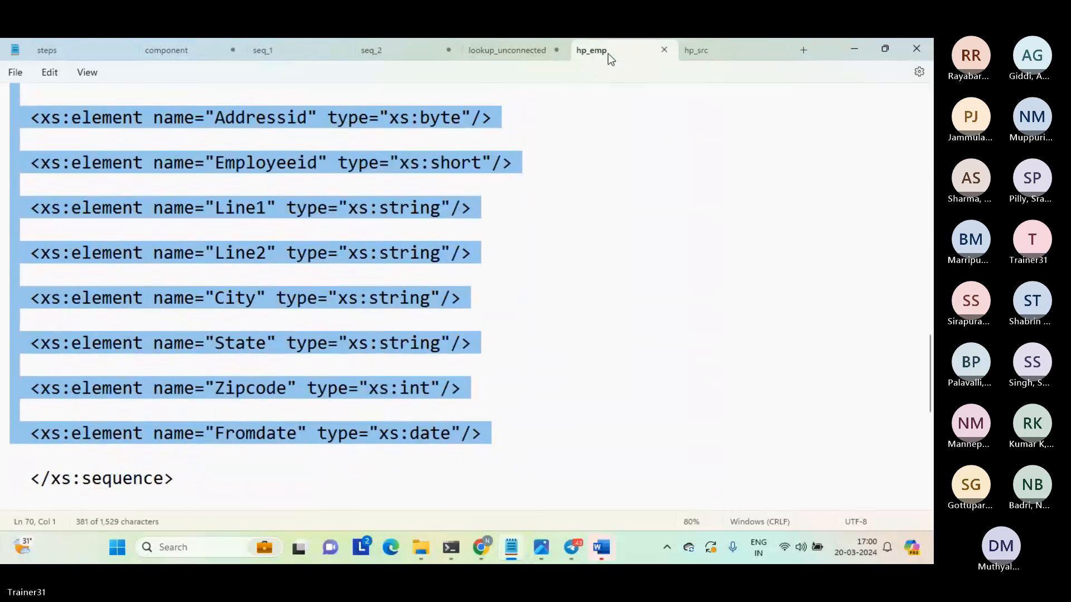
mouse_move(481, 547)
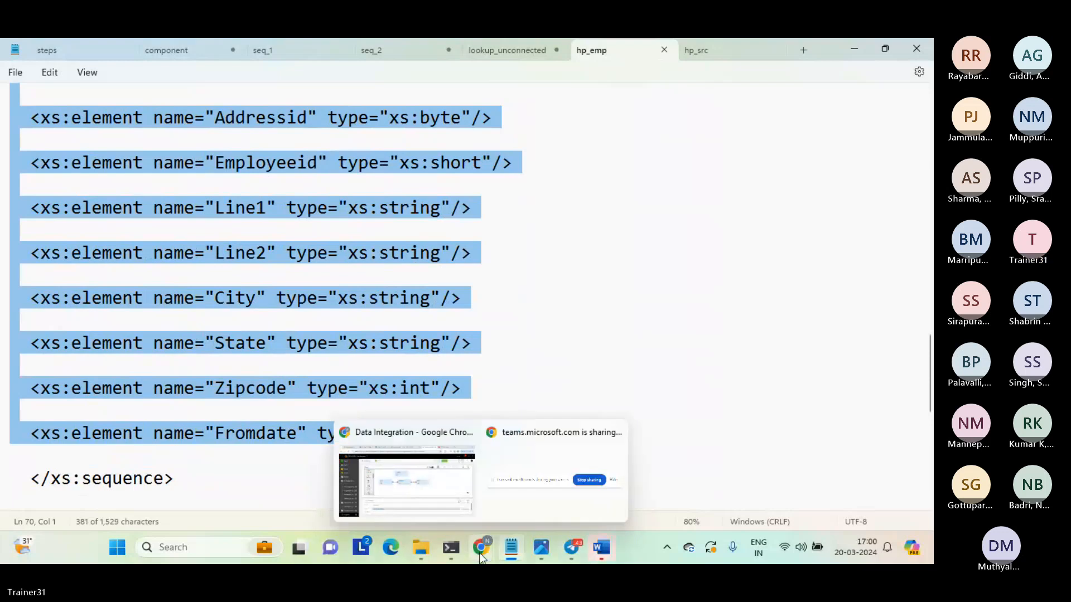
click(429, 496)
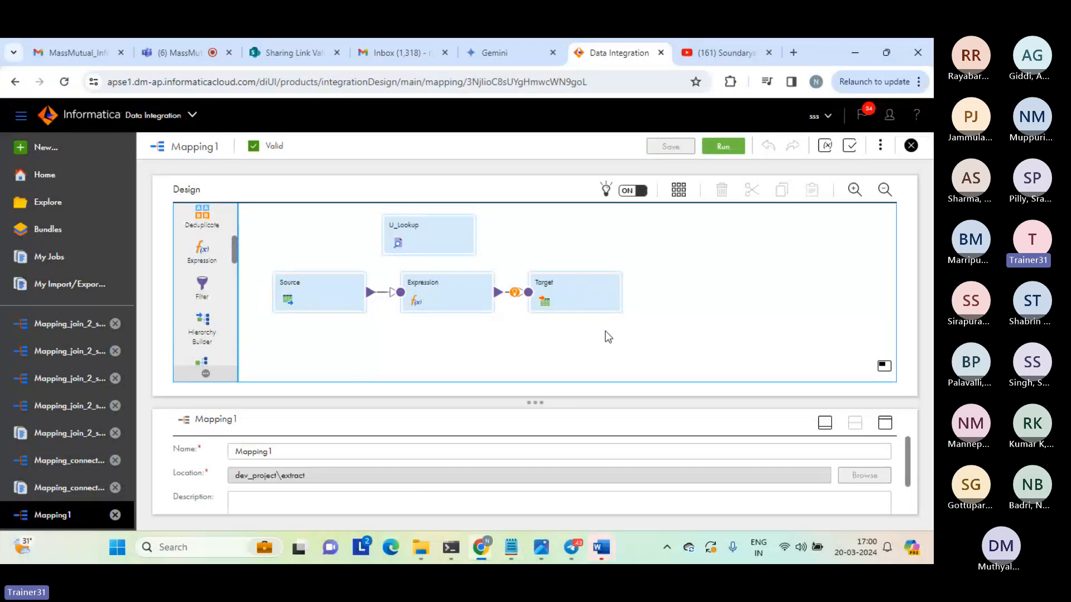
mouse_move(524, 549)
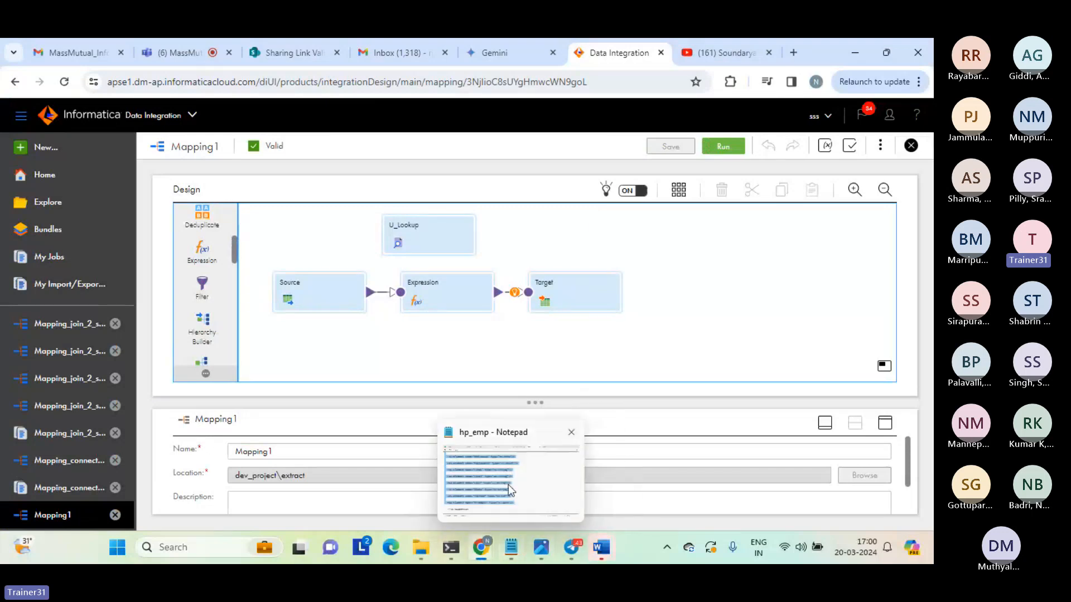
click(508, 484)
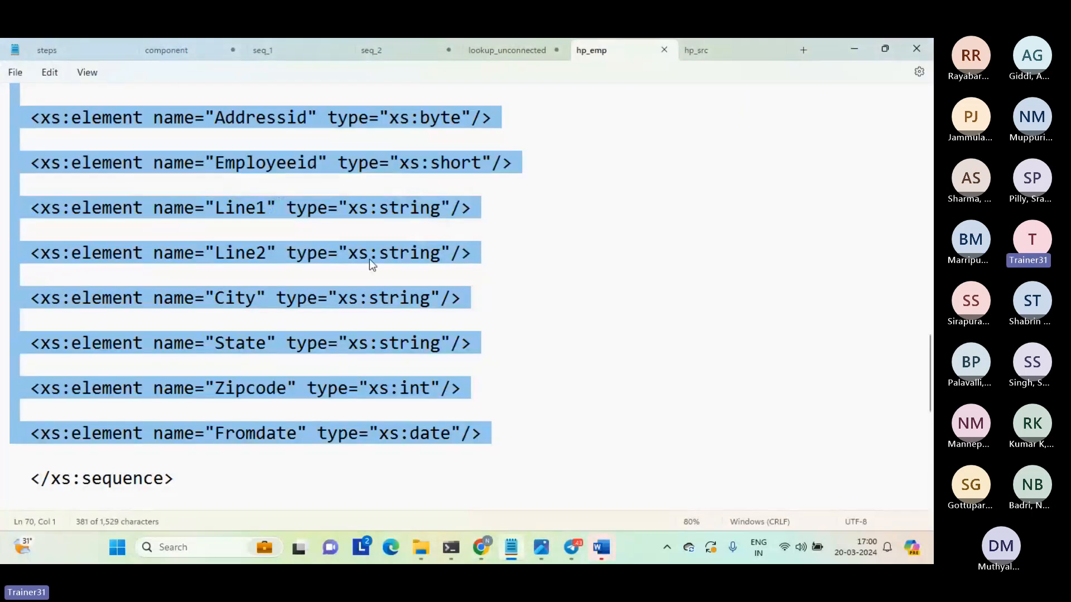
click(711, 45)
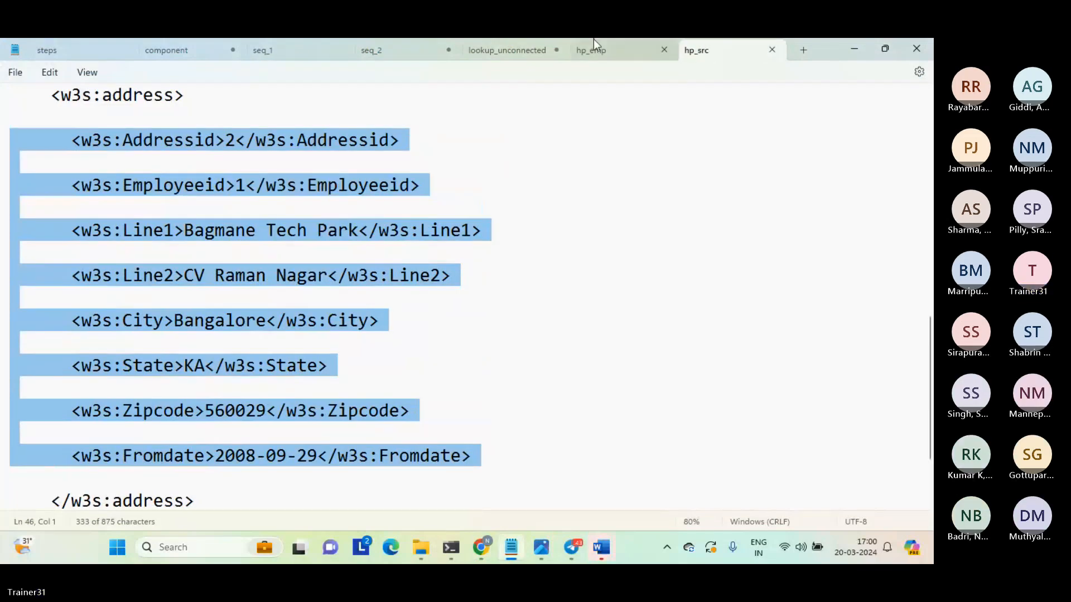
click(620, 44)
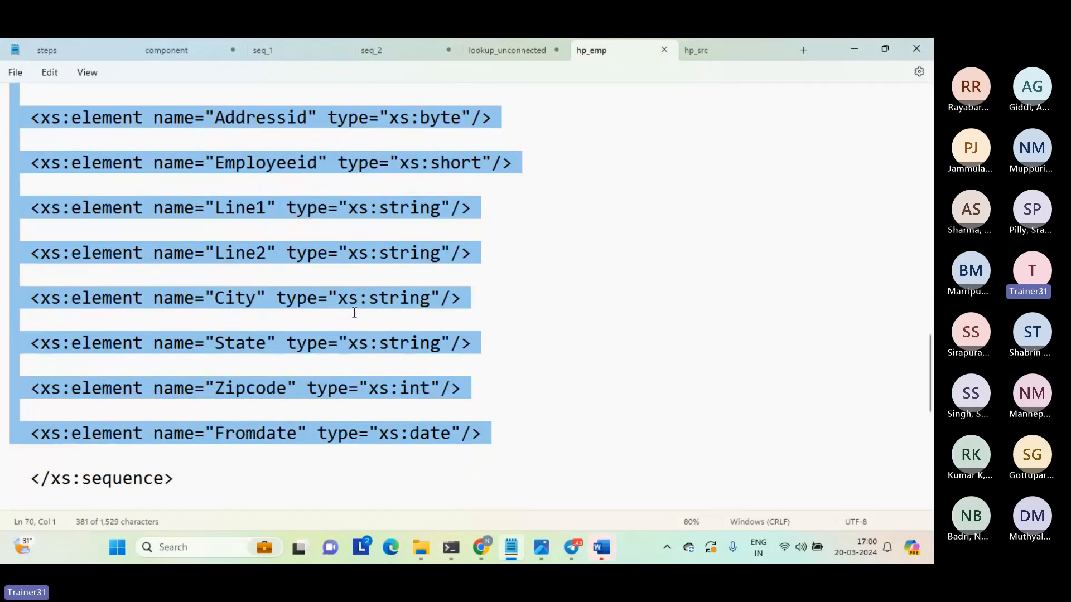
click(724, 45)
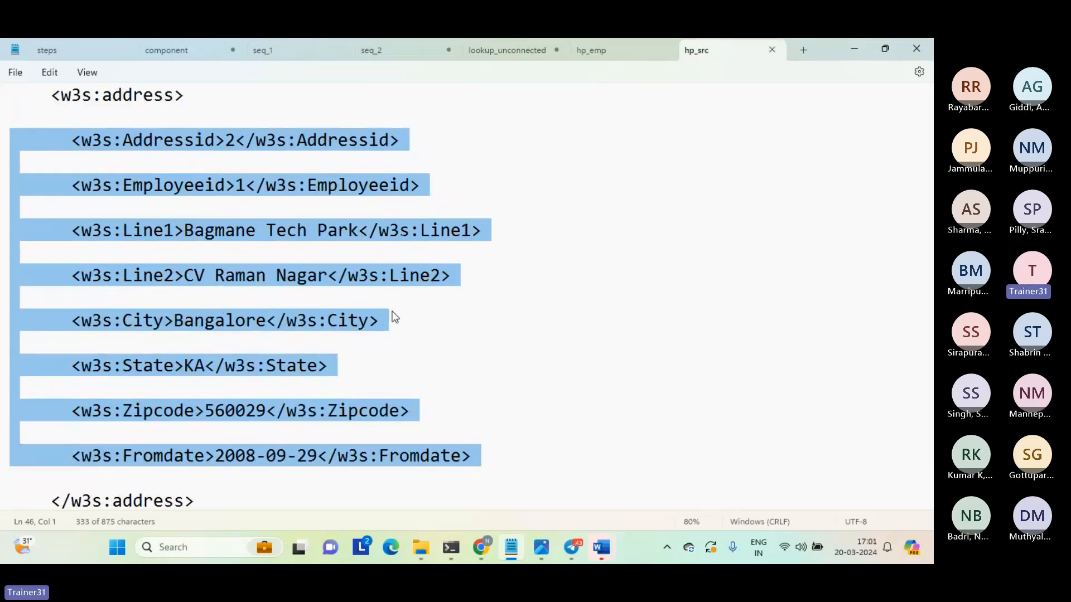
click(607, 49)
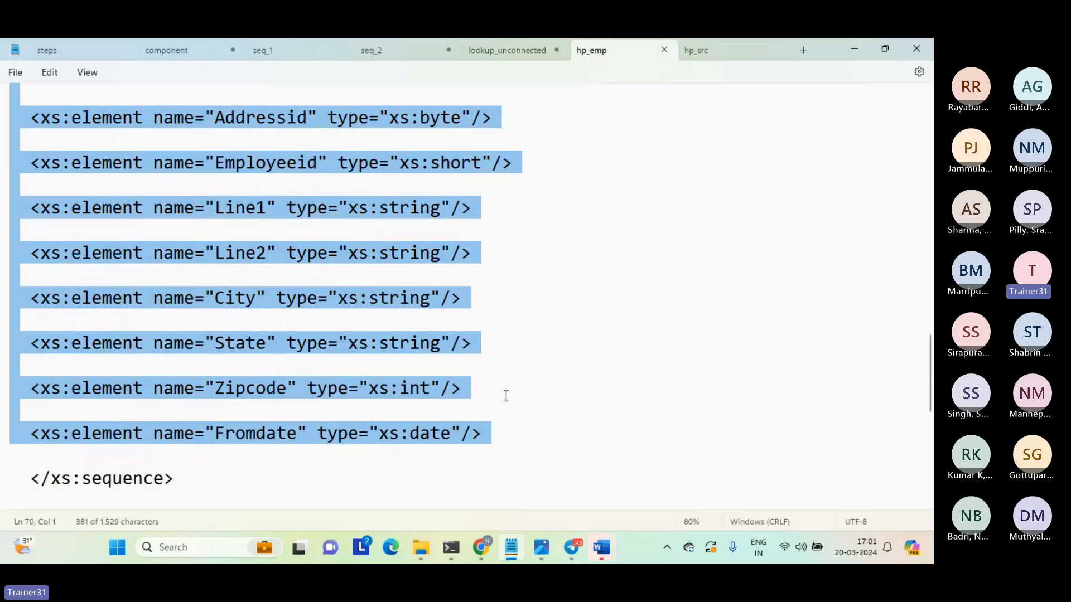
View Mapping1 in Data Integration, return to Notepad to recheck hp_src and hp_emp, and deselect the address child elements in hp_emp.
mouse_move(481, 545)
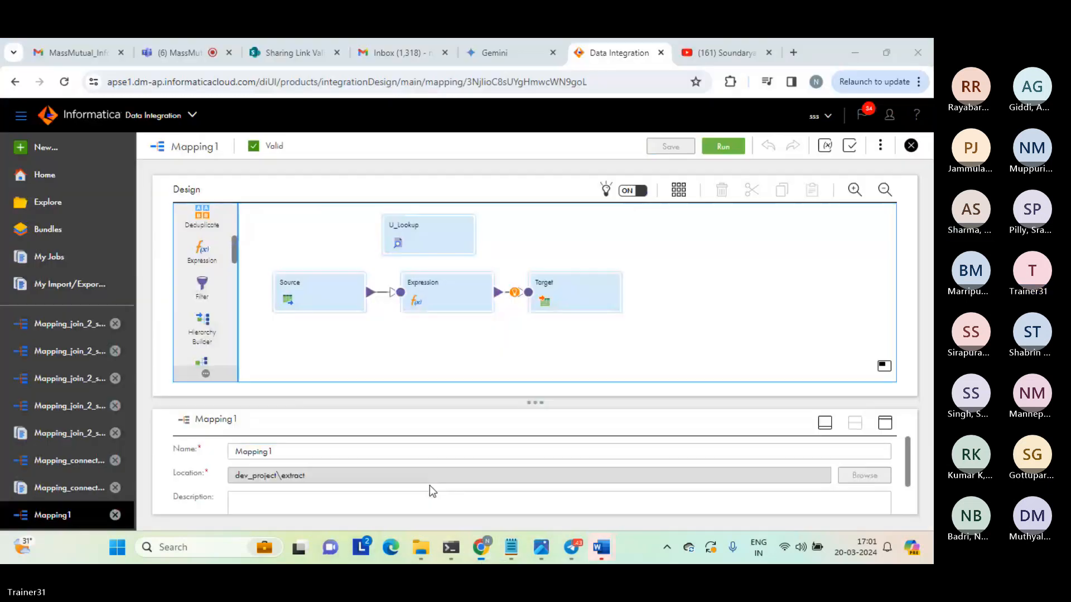
click(430, 485)
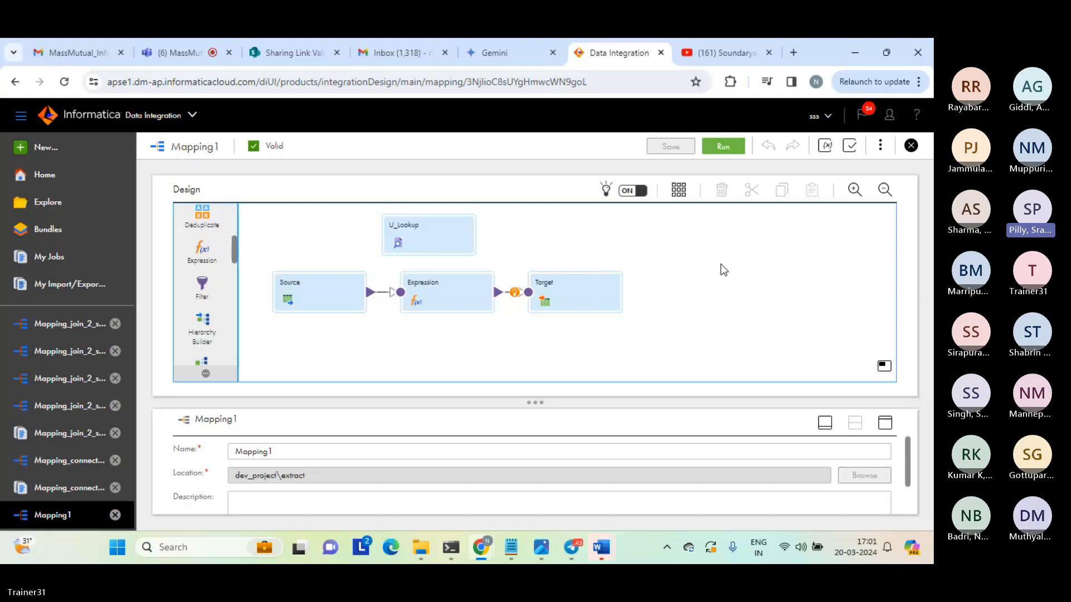
mouse_move(486, 542)
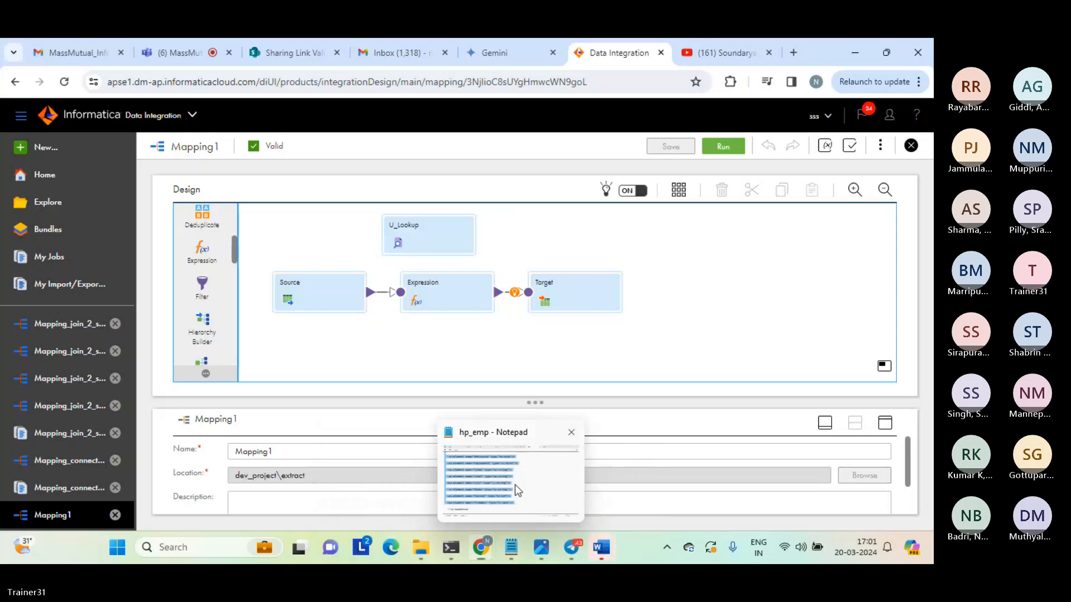
click(514, 484)
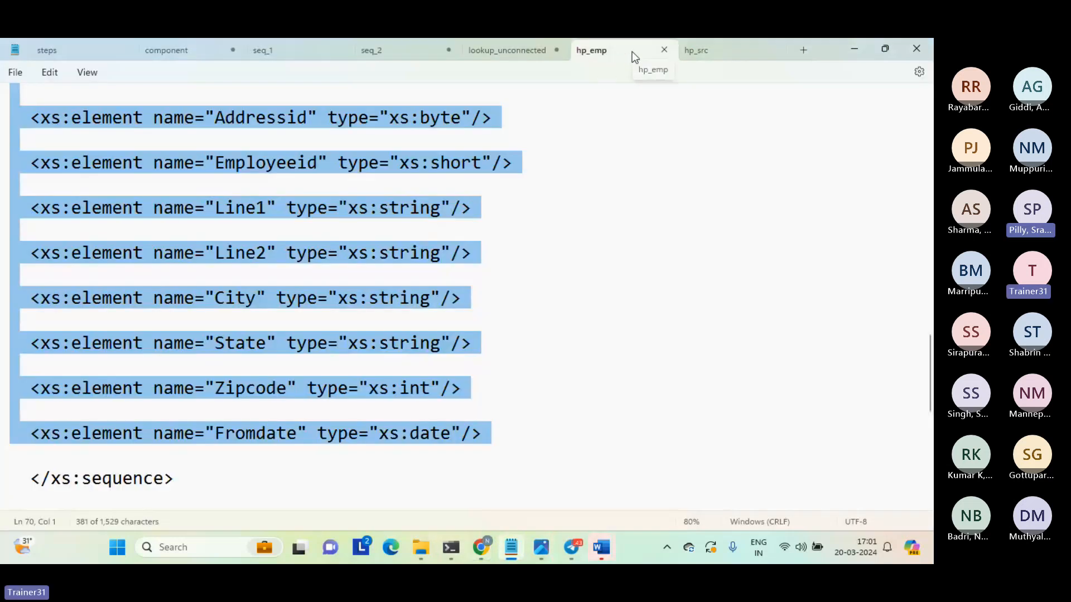
click(721, 53)
click(602, 50)
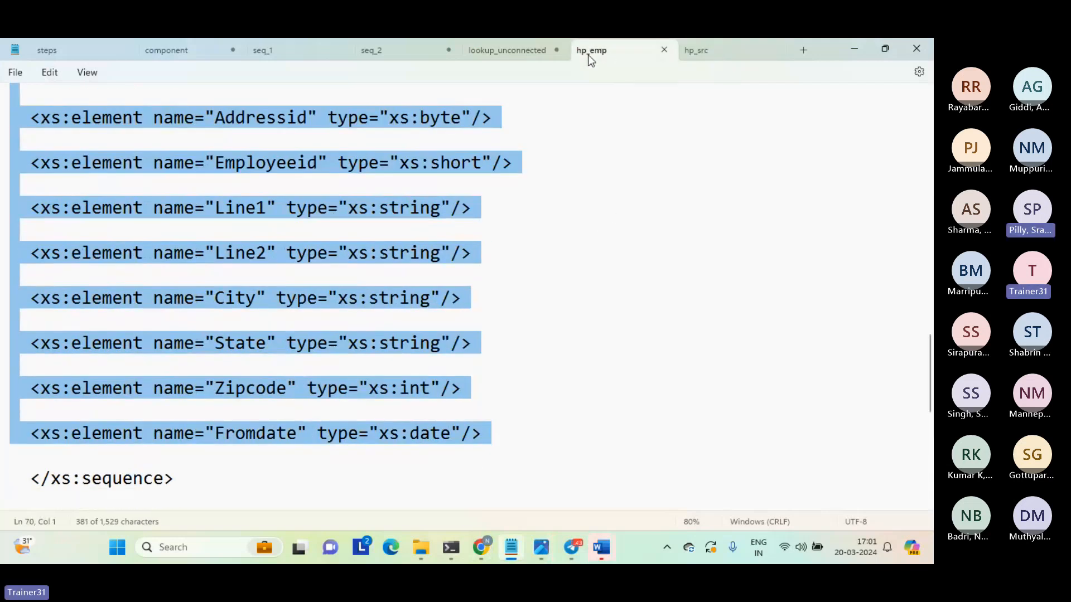
click(529, 84)
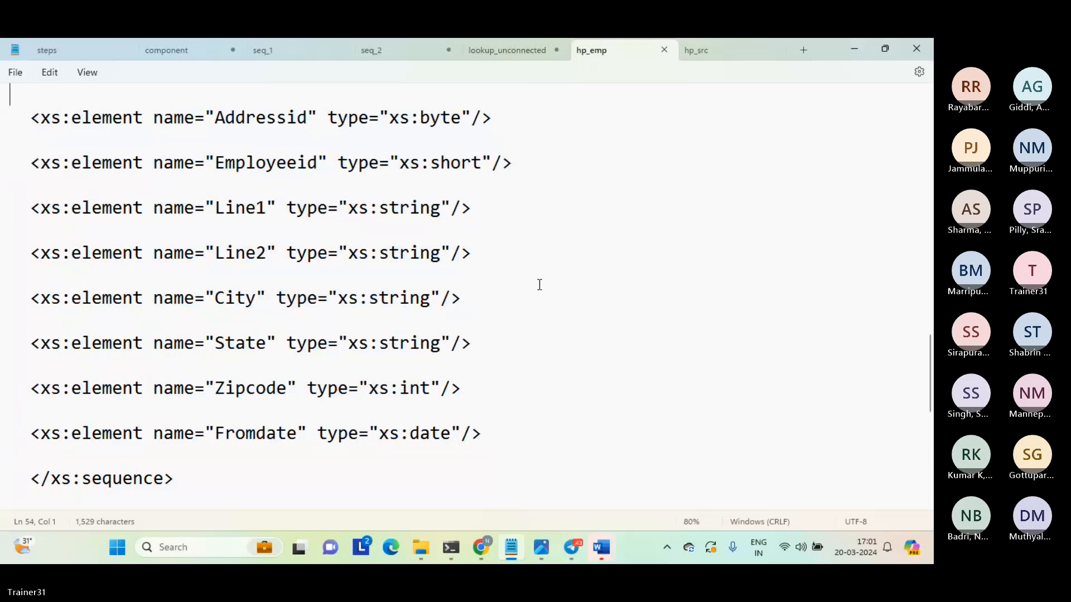
click(498, 451)
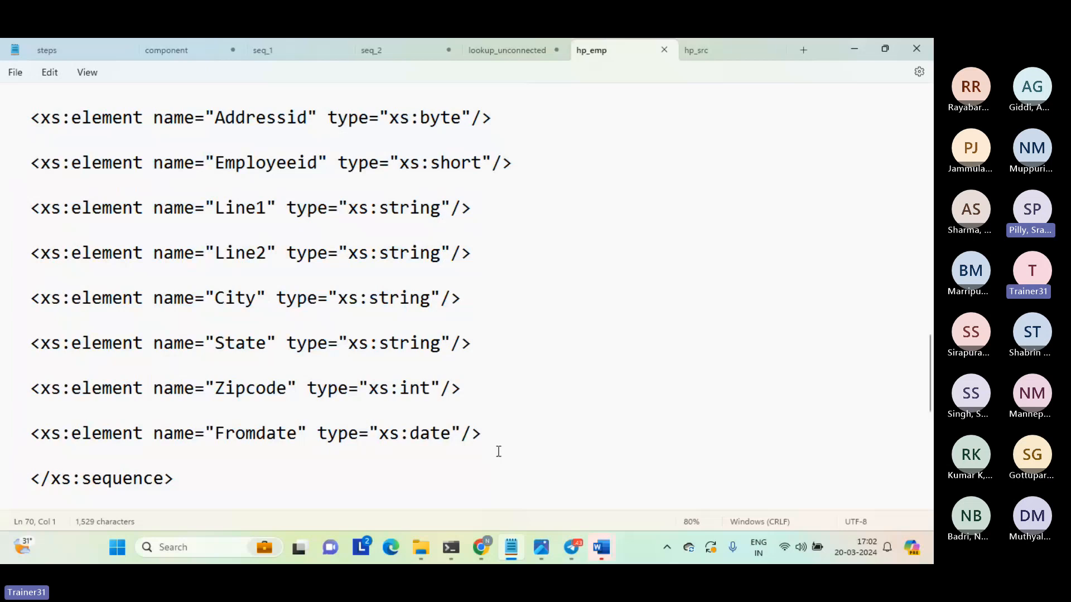
Switch to Informatica Data Integration, create a new mapping, and select its Source transformation.
mouse_move(480, 547)
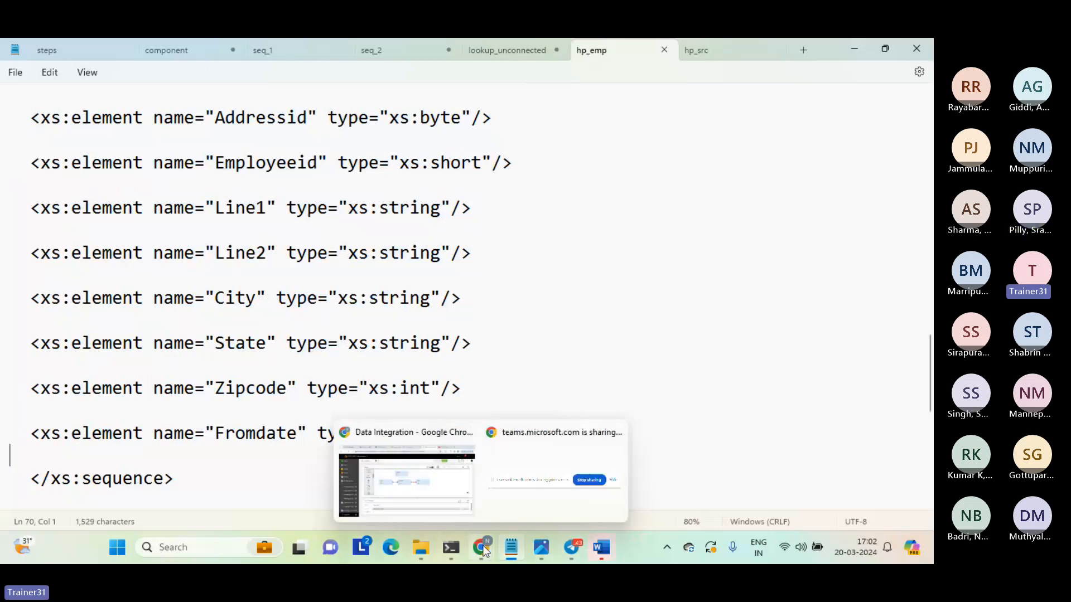
click(450, 474)
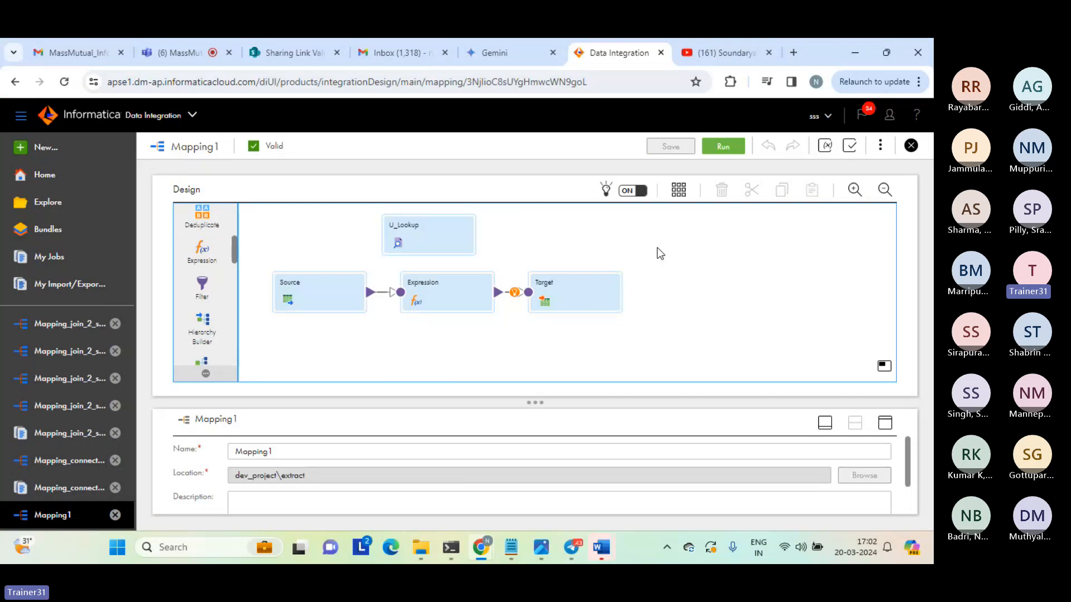
click(46, 151)
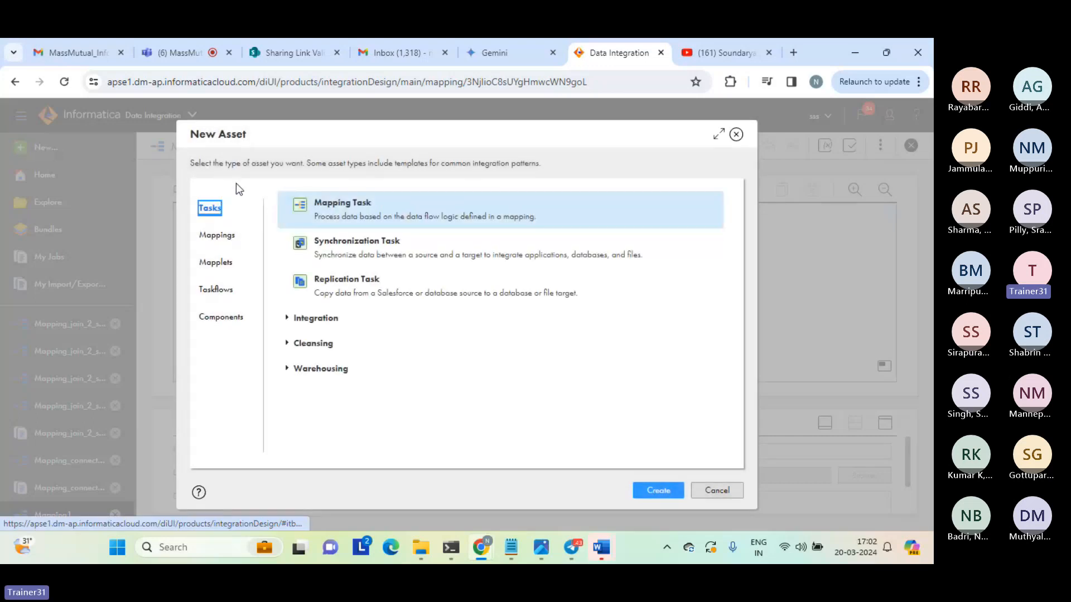
click(225, 235)
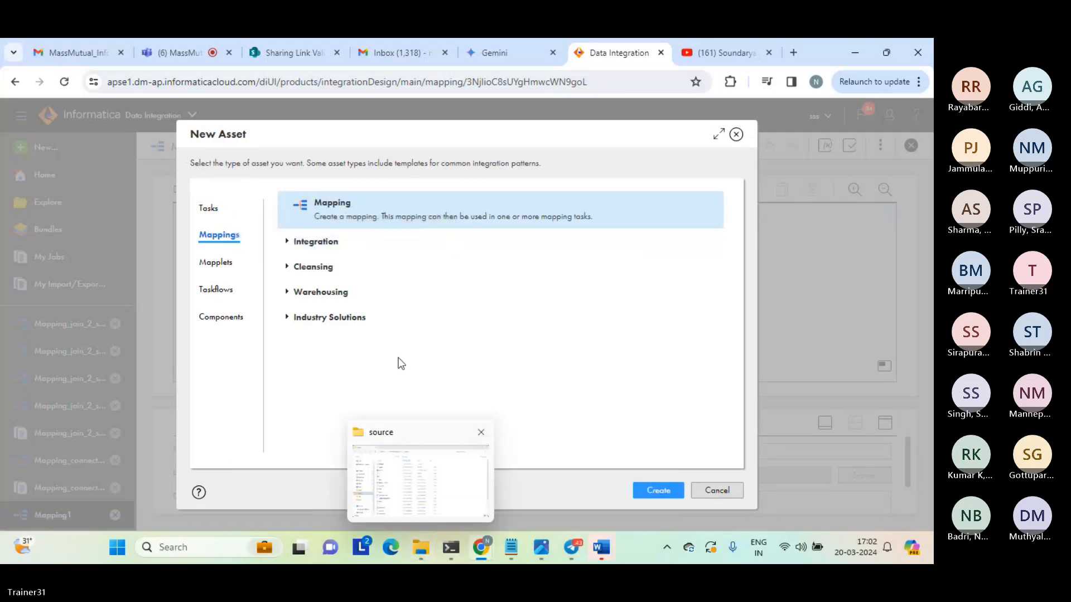
click(658, 492)
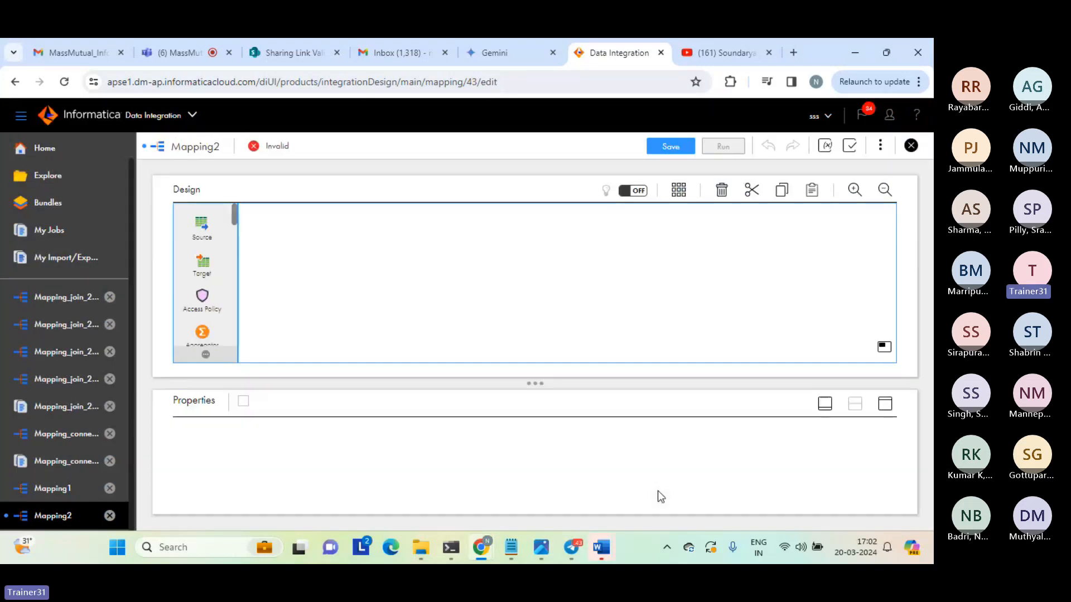
click(332, 302)
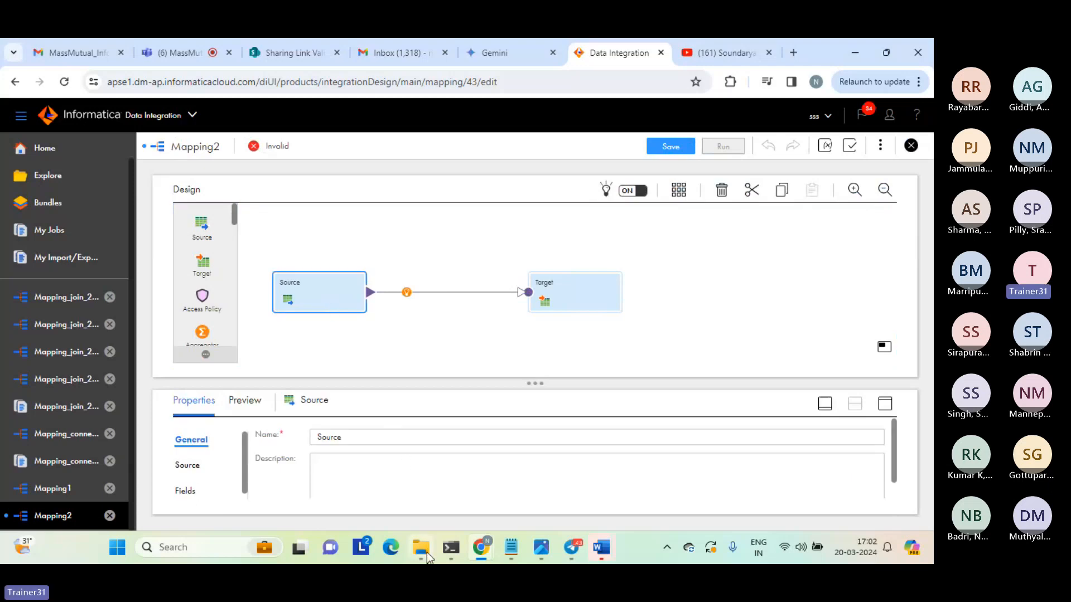
Switch to the source folder in File Explorer and open the hp_sample_data text file.
mouse_move(424, 552)
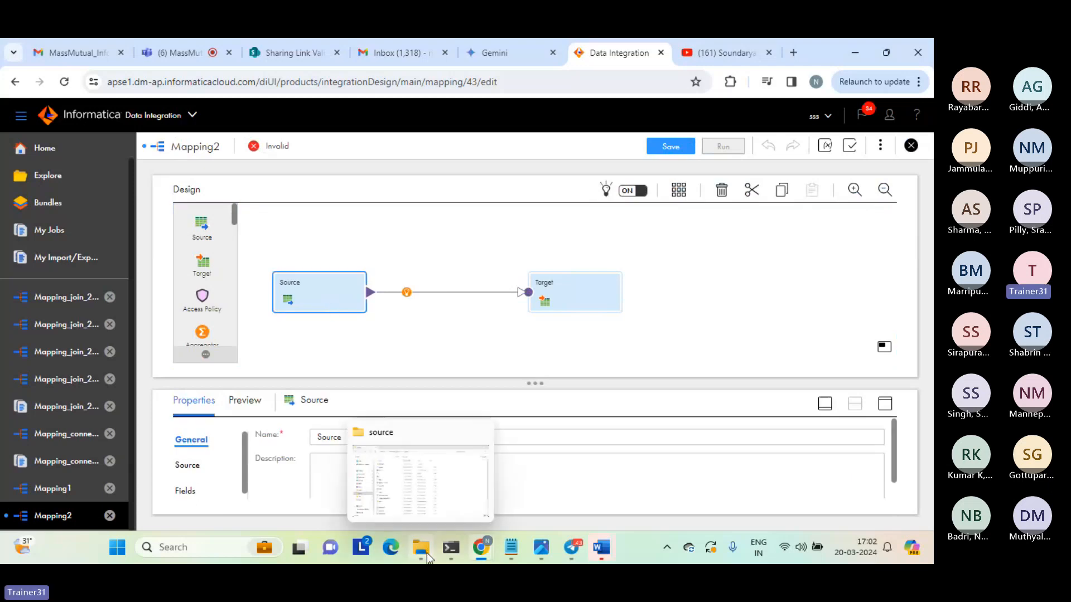
click(390, 493)
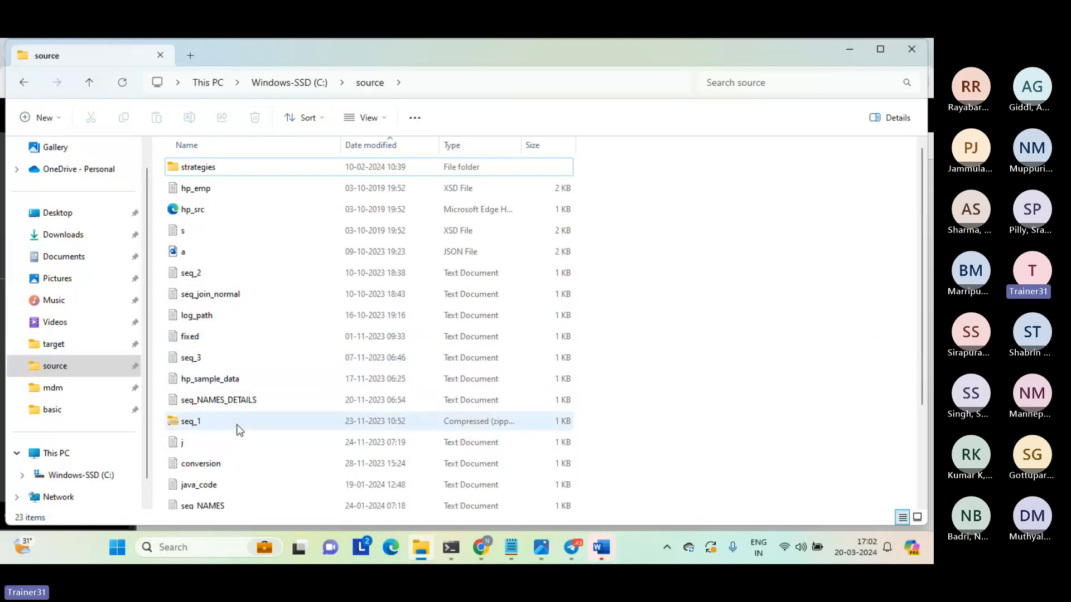
click(226, 374)
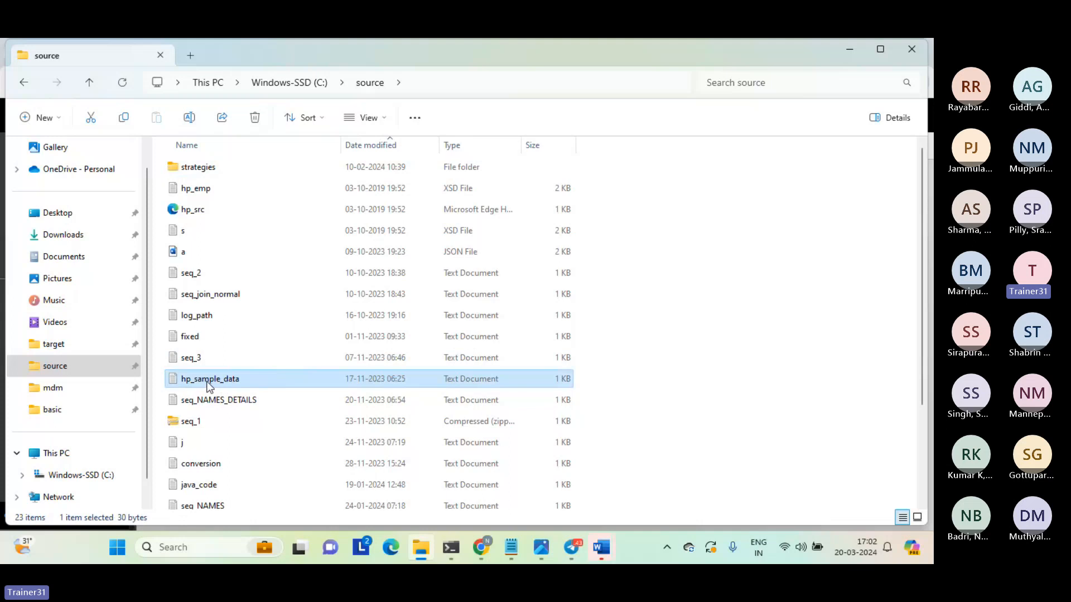
double_click(207, 384)
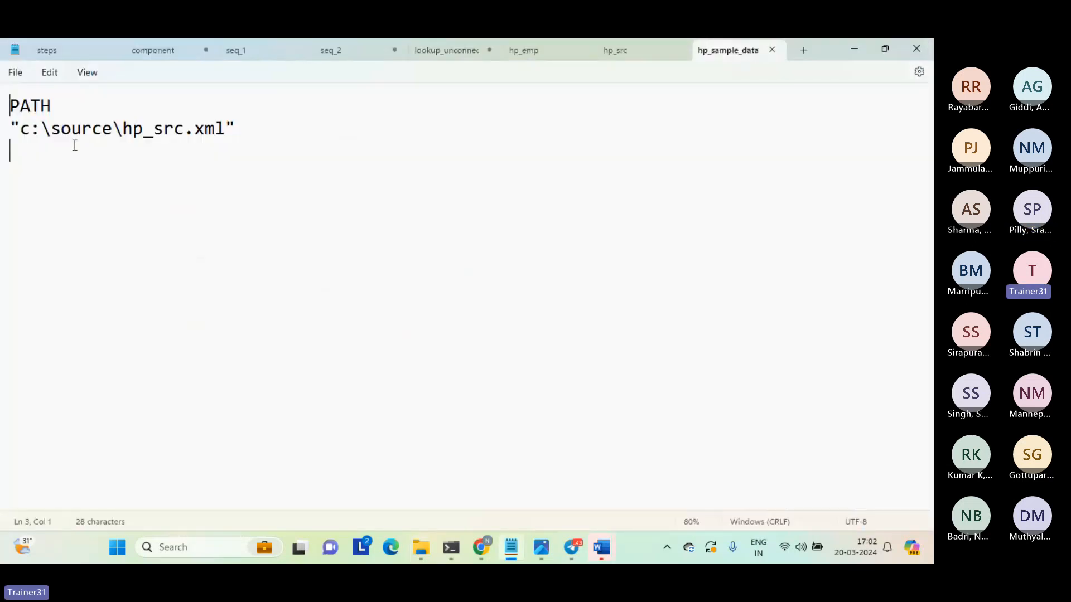
Examine the PATH header and the c:\source\hp_src.xml path in hp_sample_data, and check the referenced hp_src content.
double_click(36, 107)
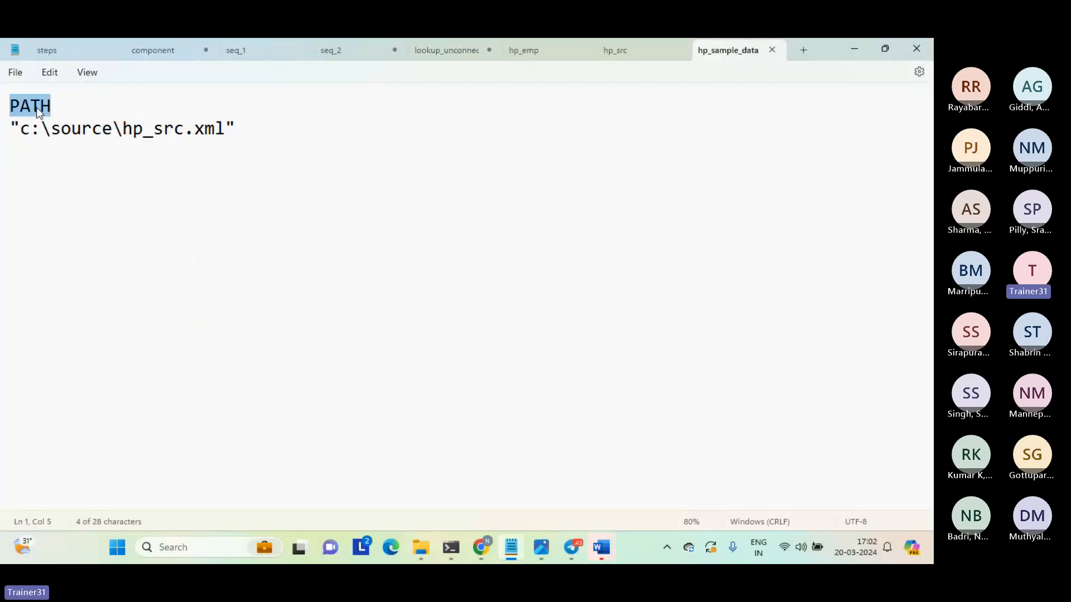
click(39, 129)
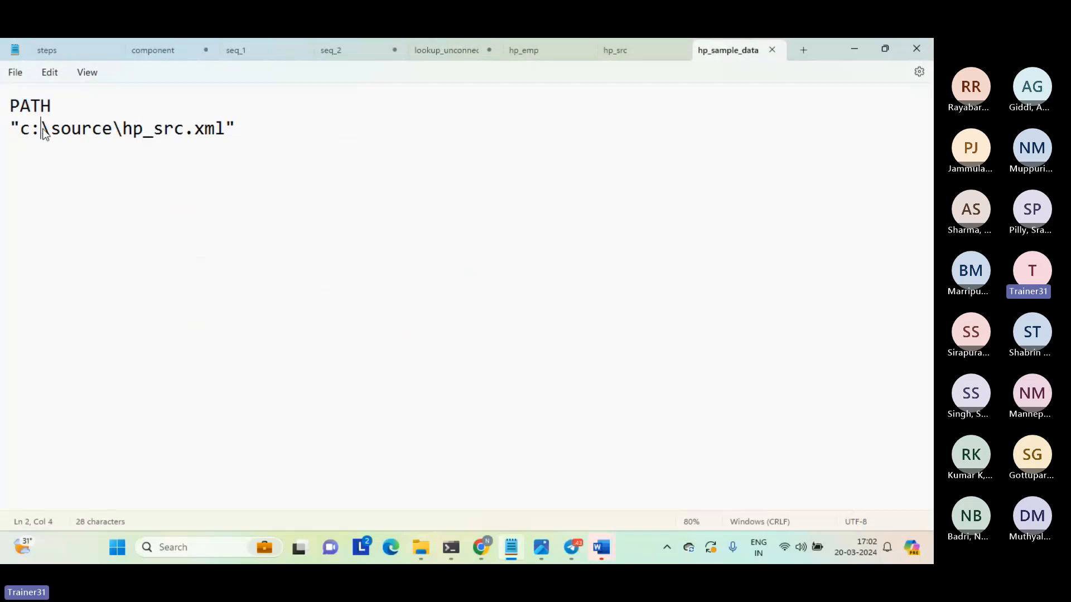
drag(25, 130, 225, 133)
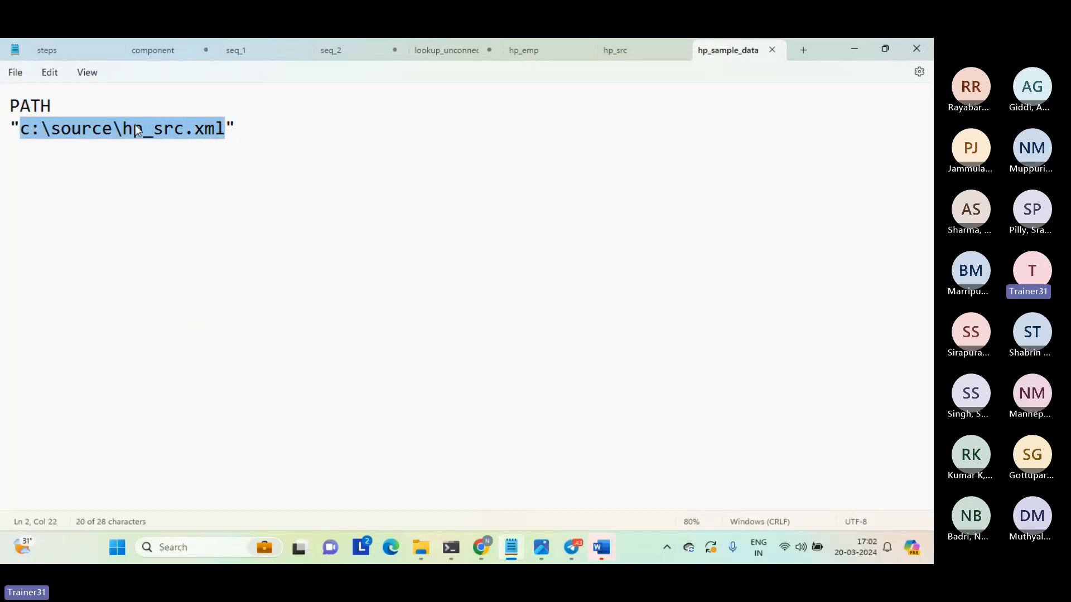
click(184, 134)
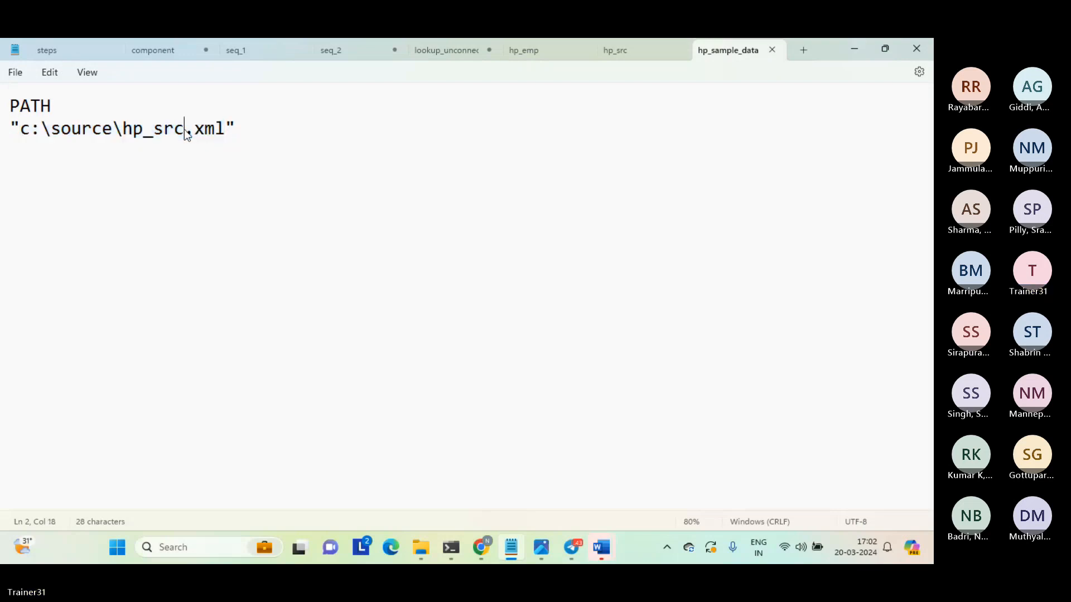
drag(123, 133, 227, 134)
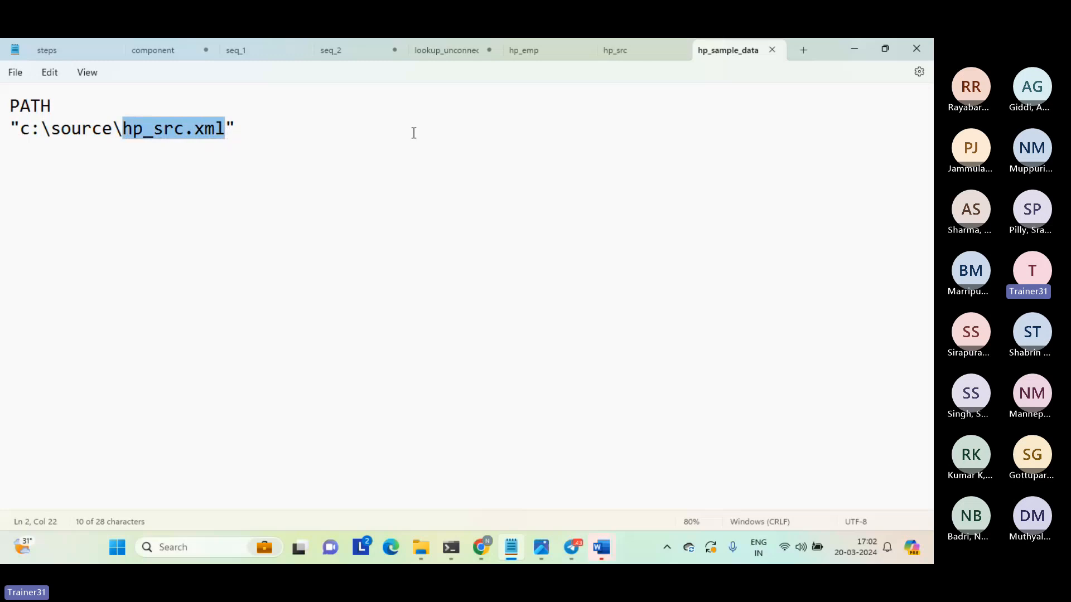
click(638, 51)
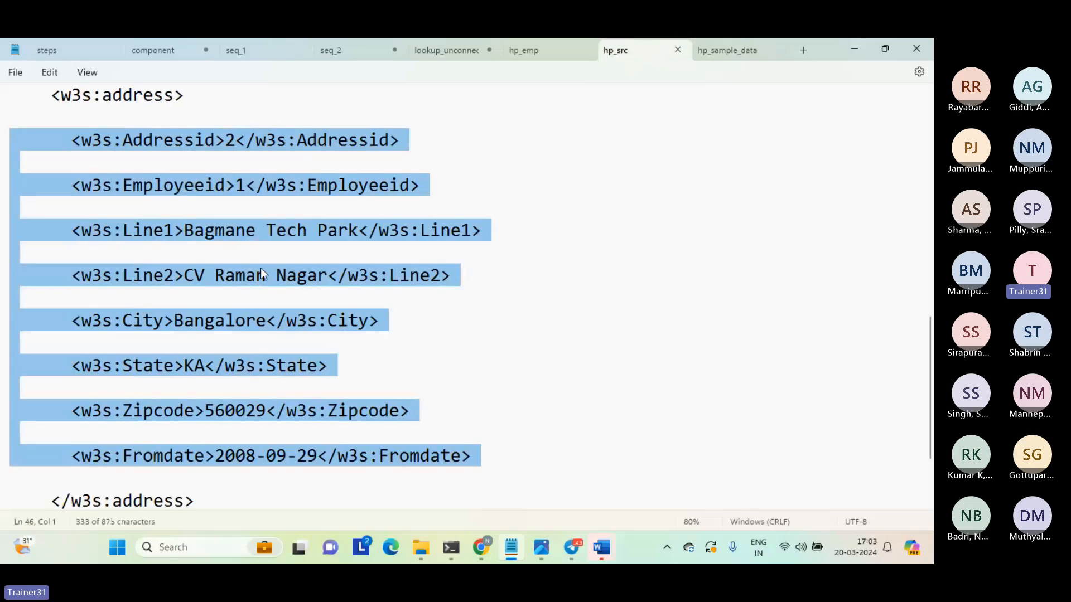
click(728, 50)
click(417, 250)
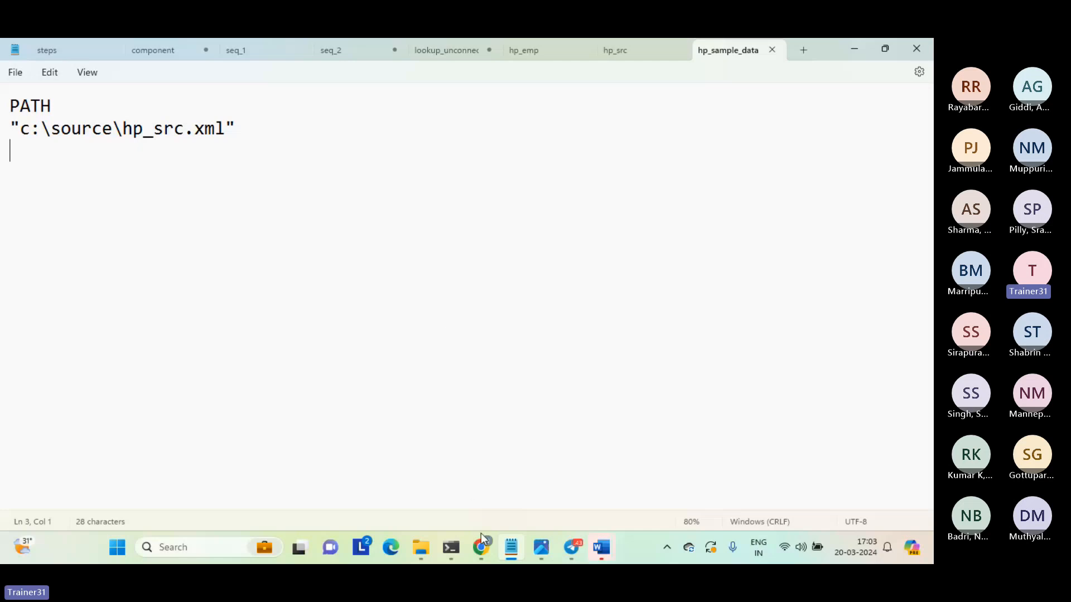
Switch to Informatica Data Integration, add a Hierarchy Parser between Source and Target in Mapping2, and space the three transformations apart.
mouse_move(481, 536)
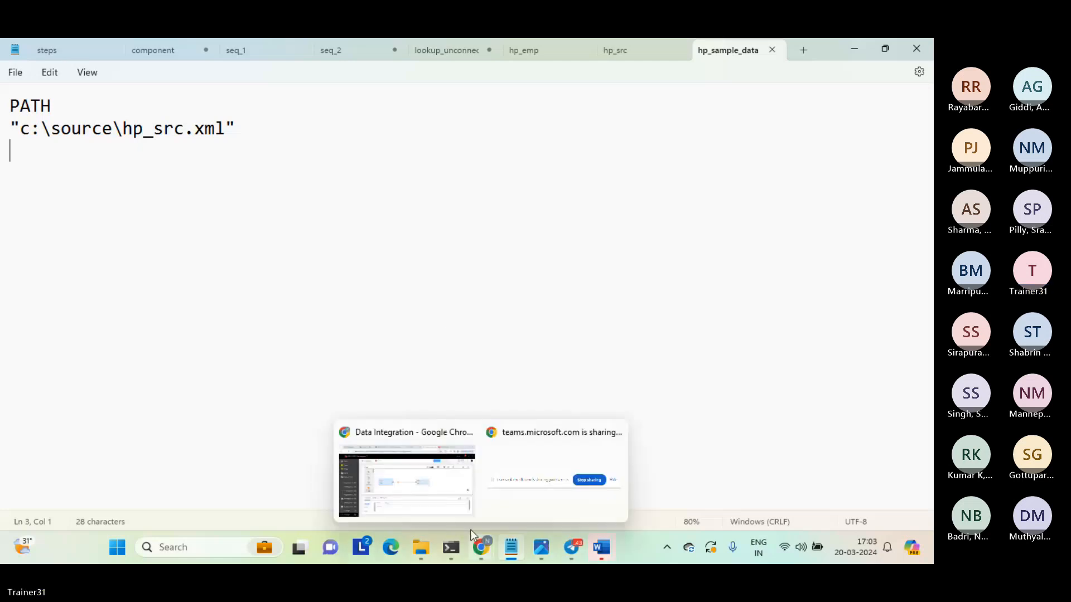
click(417, 488)
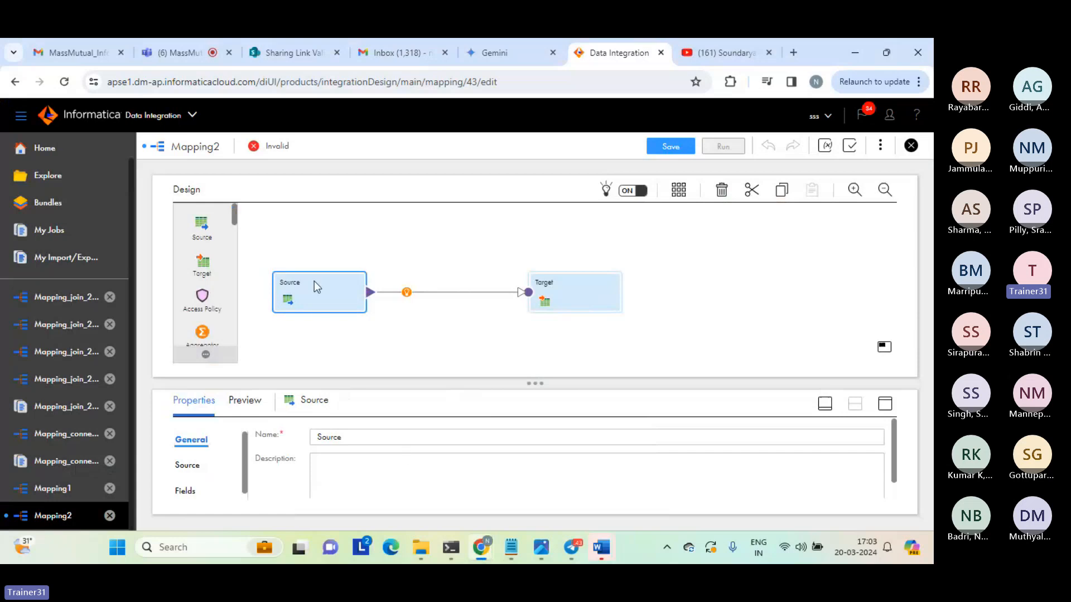
drag(236, 215, 235, 263)
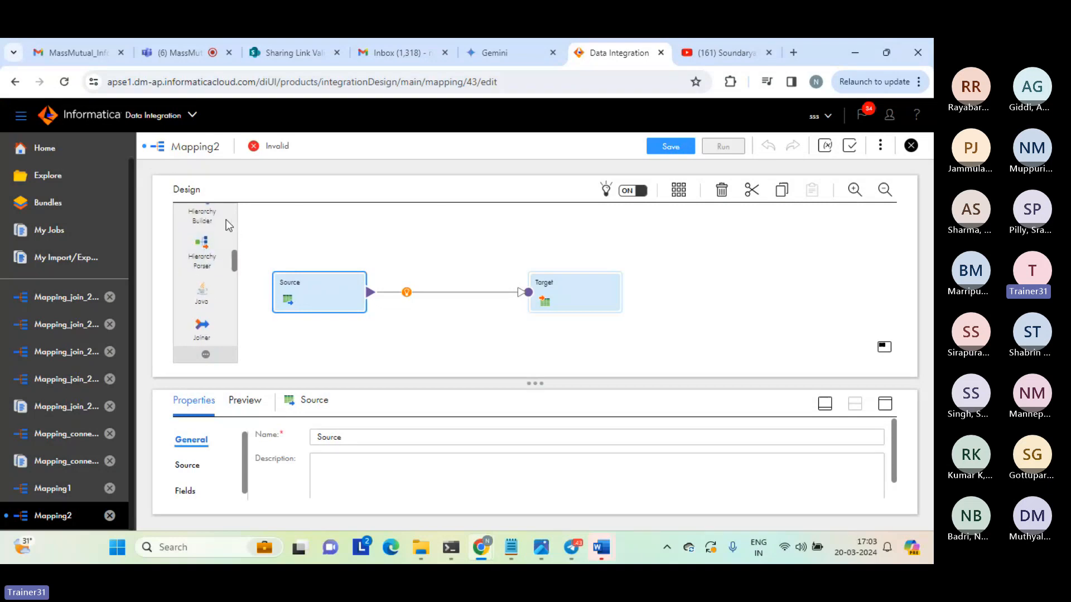
drag(202, 253, 390, 276)
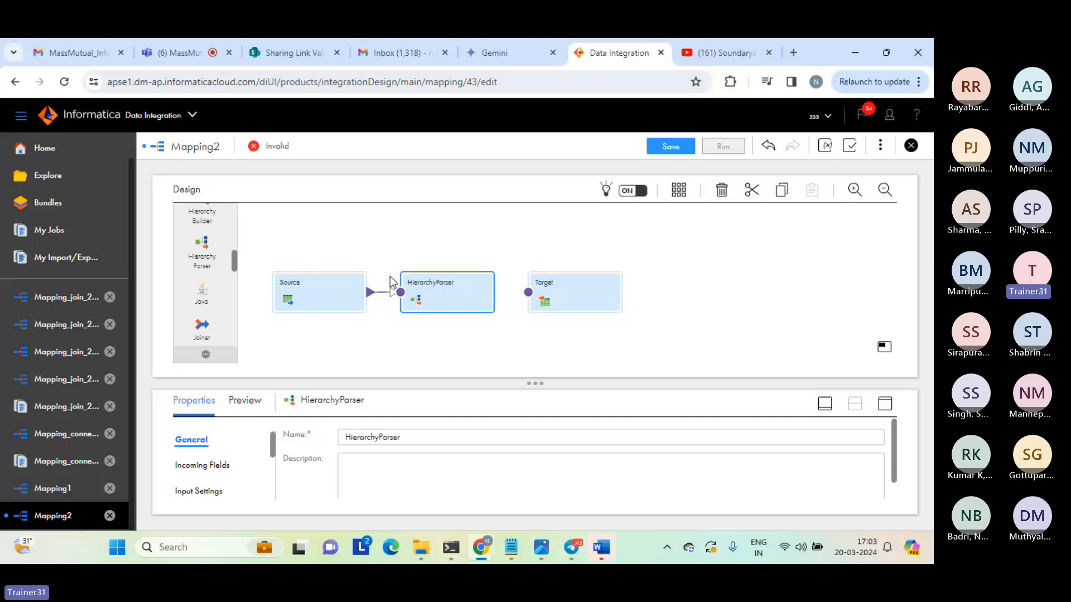
drag(320, 280, 307, 252)
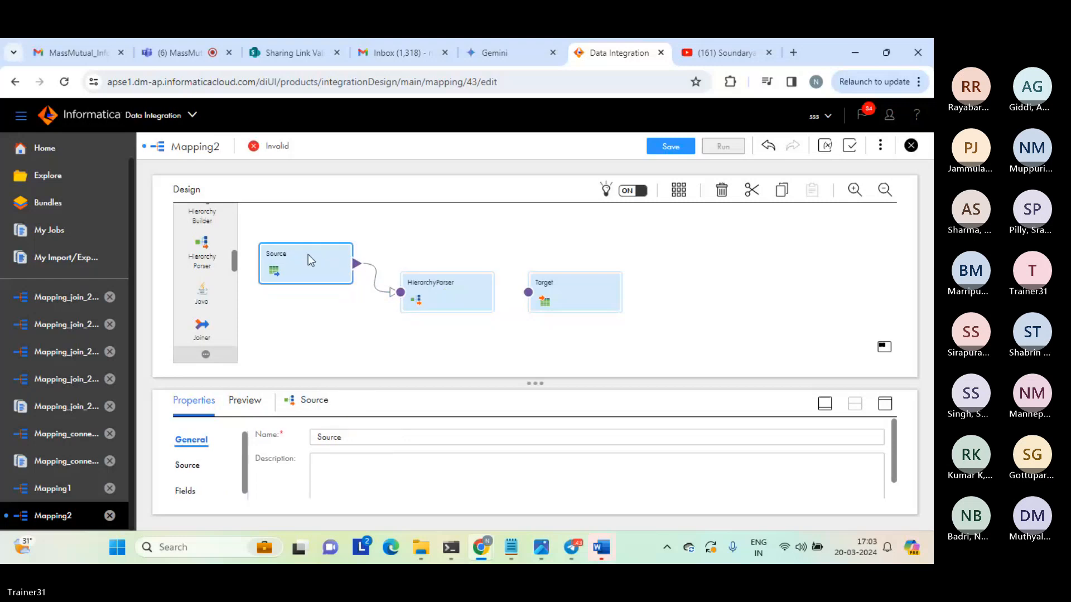
drag(538, 292, 650, 255)
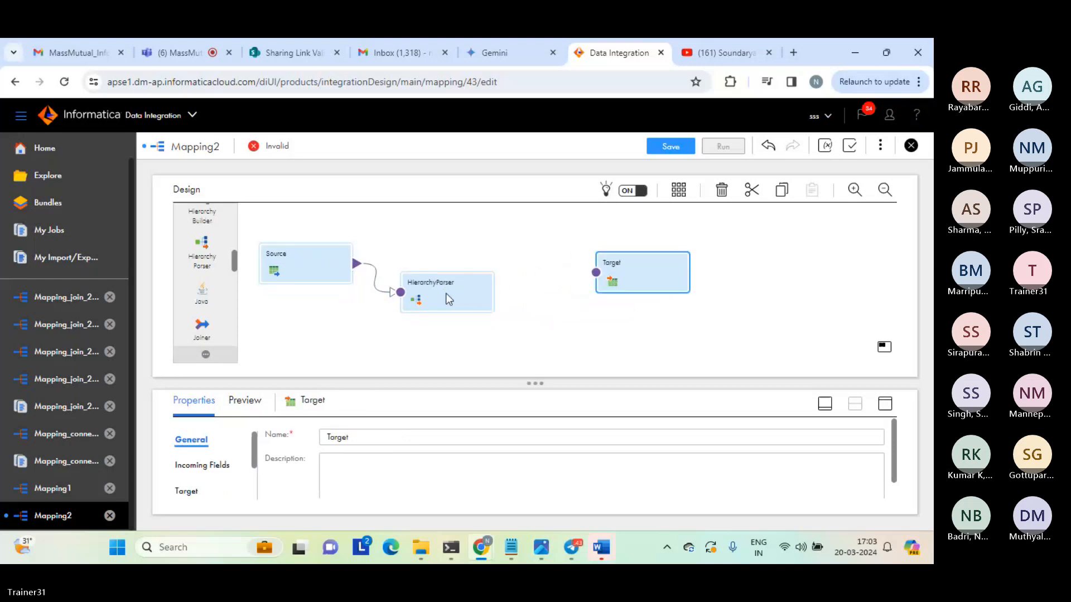
drag(446, 292, 484, 275)
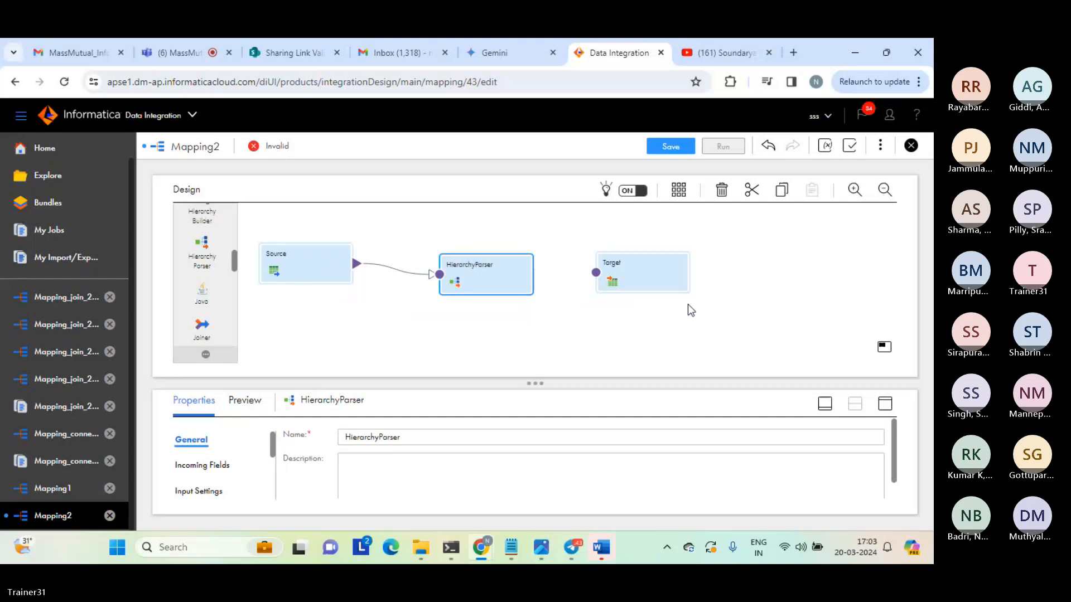
Review the Hierarchy Parser's general properties and incoming fields, and set its input type to File.
click(885, 404)
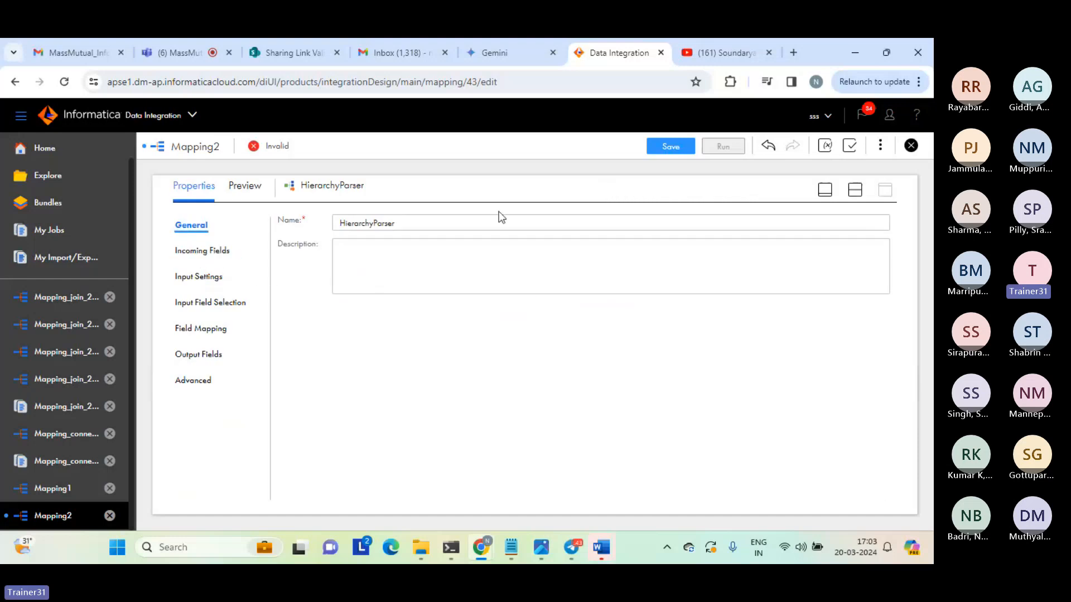
click(856, 191)
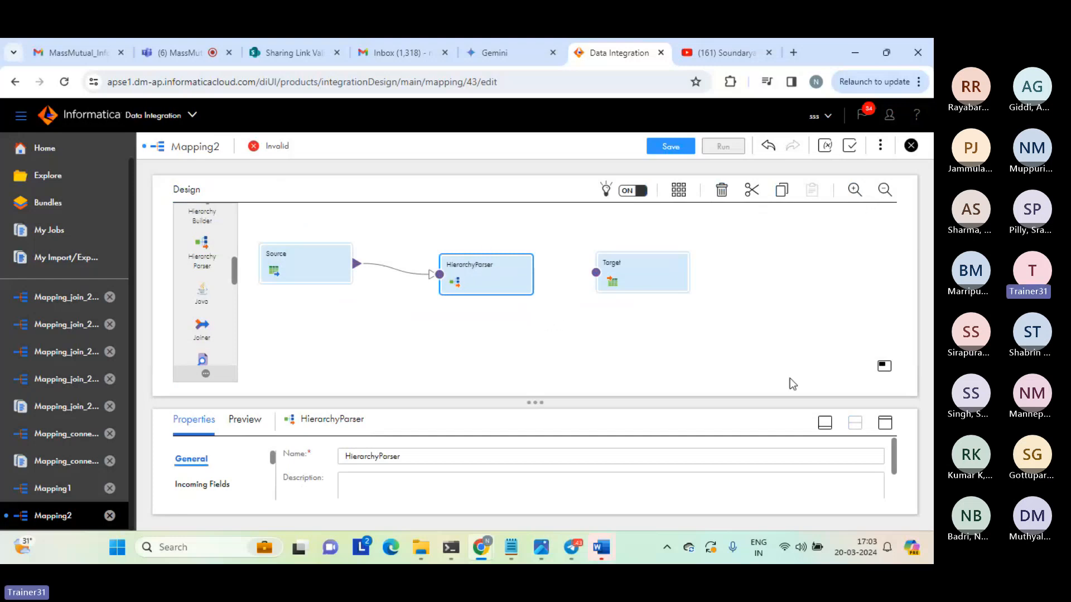
click(885, 423)
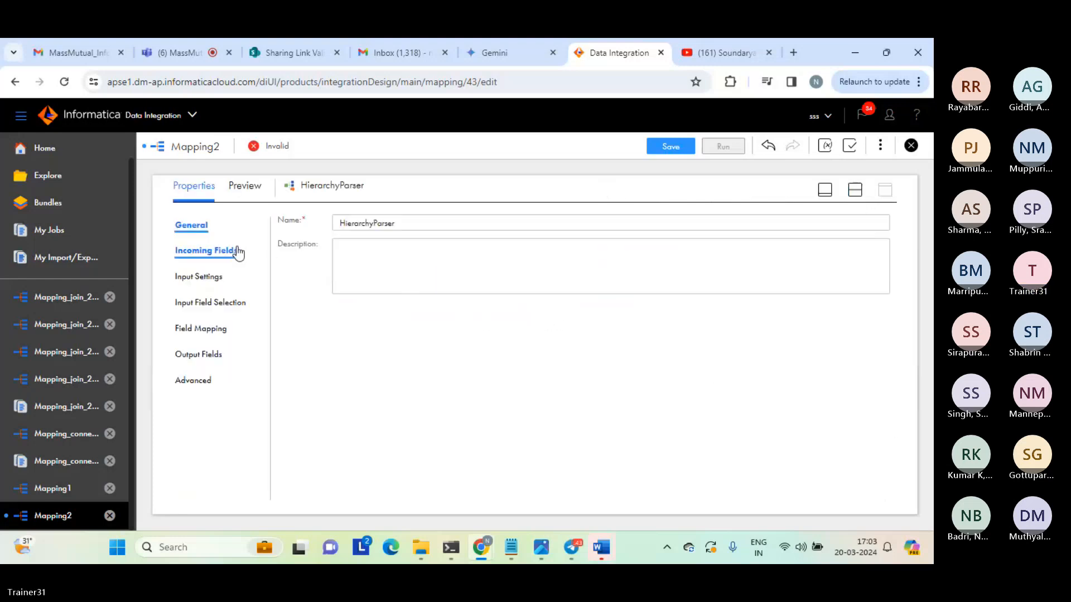
click(199, 258)
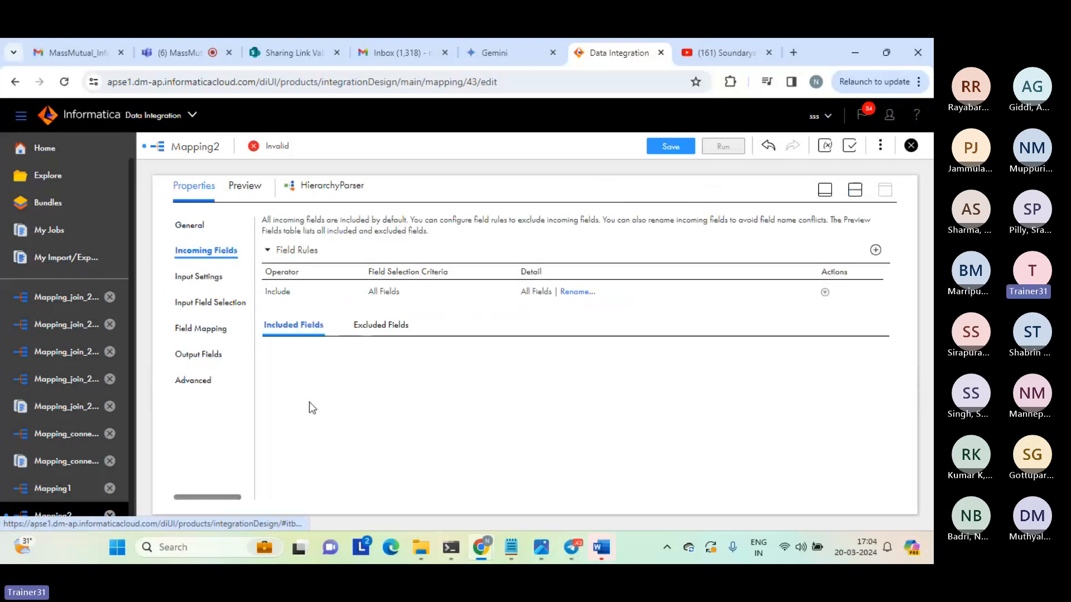
click(204, 278)
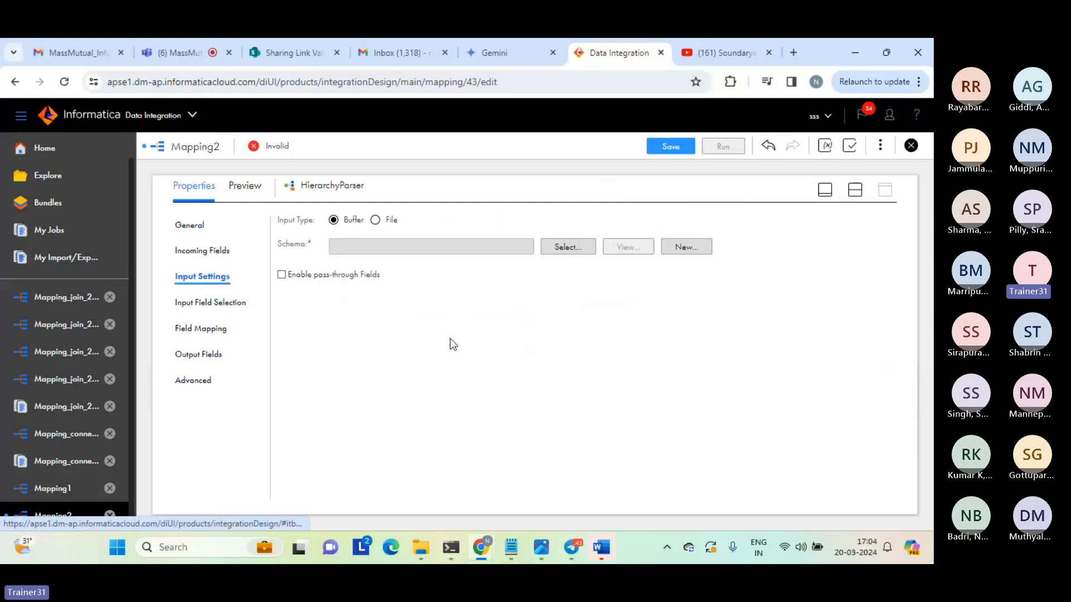
click(376, 221)
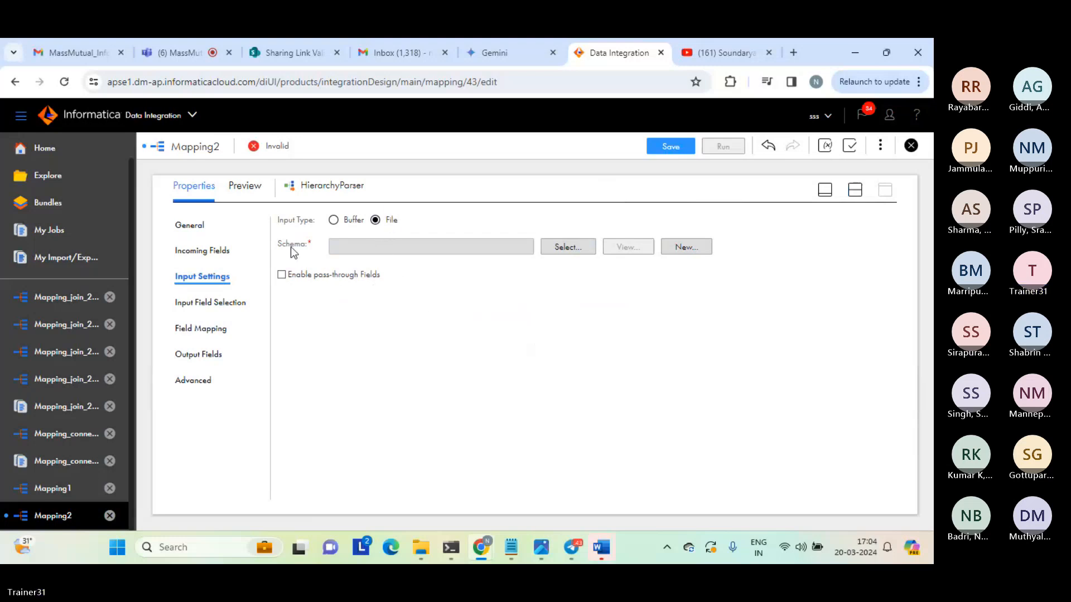
Assign Hierarchical Schema_xsd_parser from the dev_project\extract folder as the Hierarchy Parser's schema.
drag(275, 246, 294, 246)
click(313, 246)
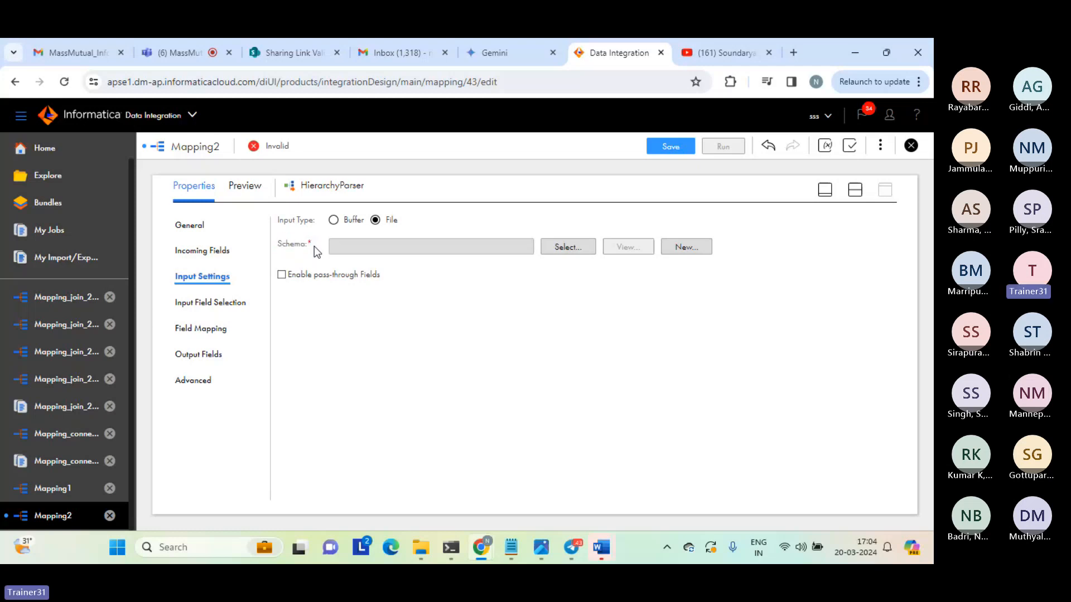
click(564, 251)
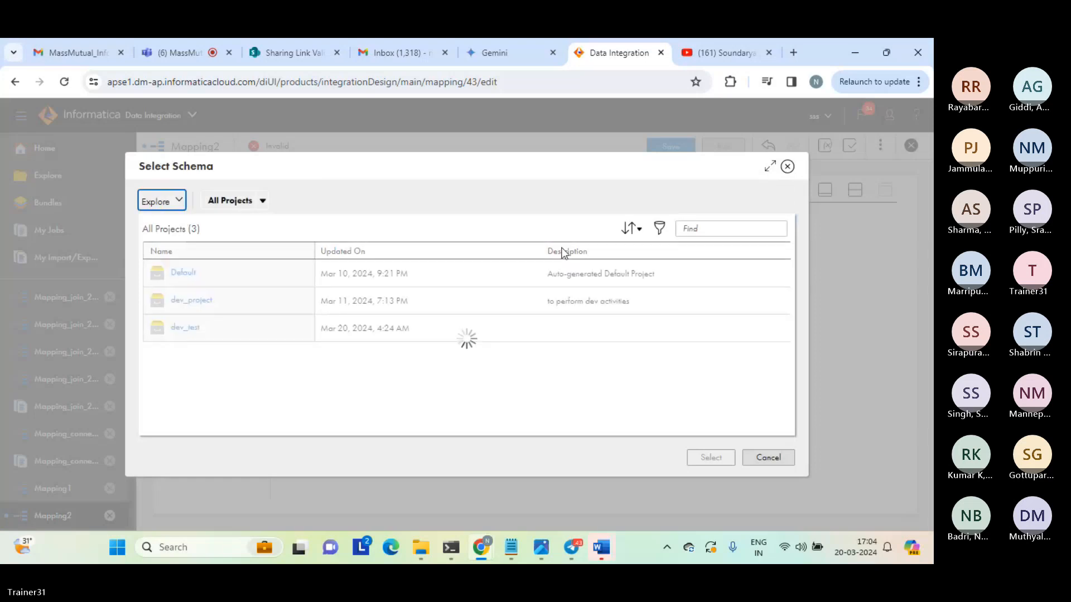
click(194, 302)
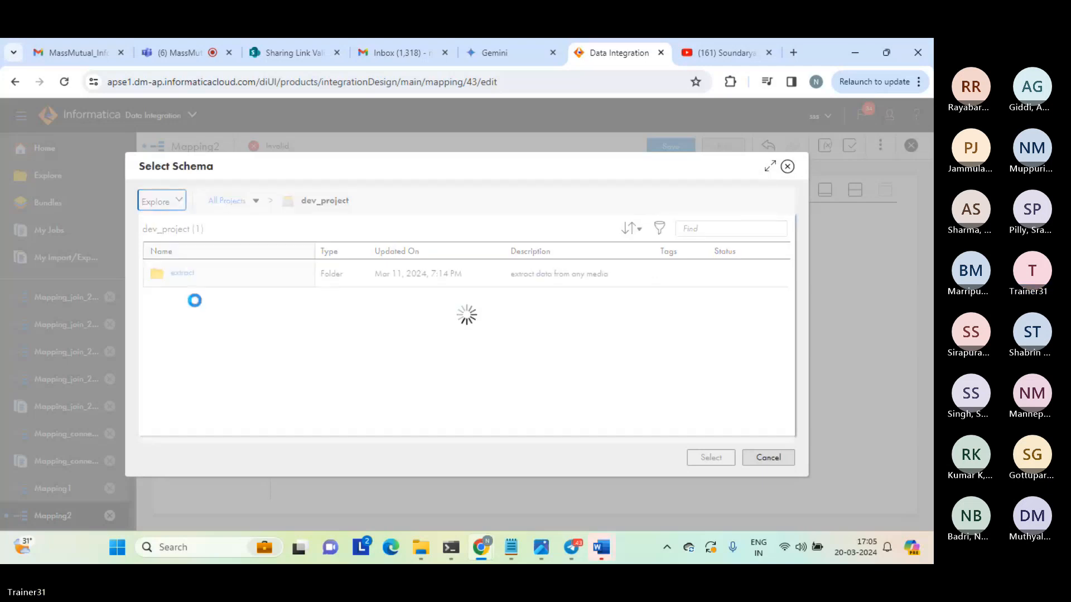
click(178, 279)
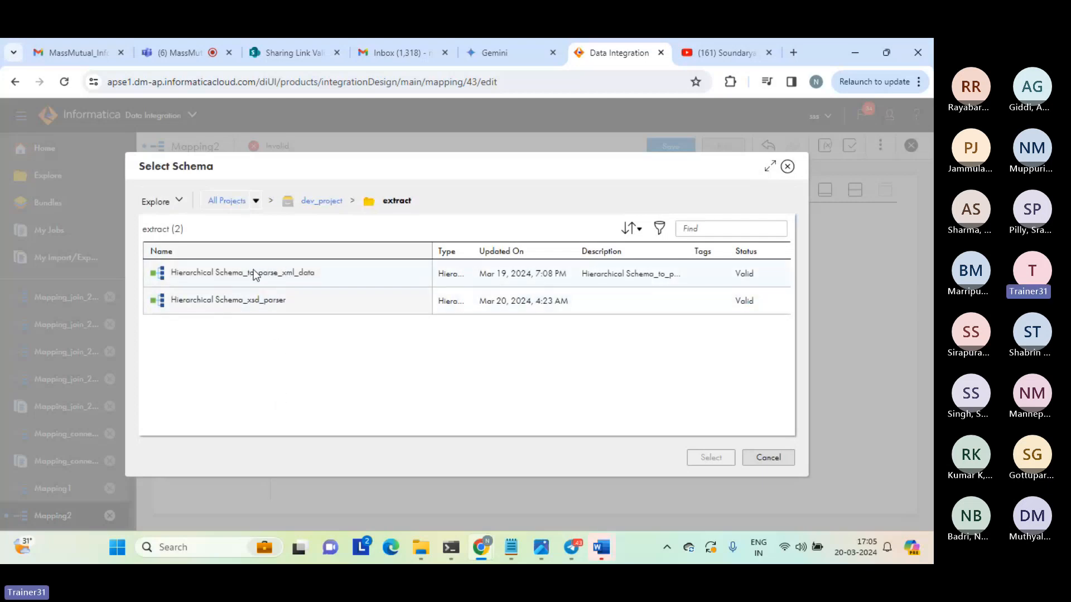
click(246, 305)
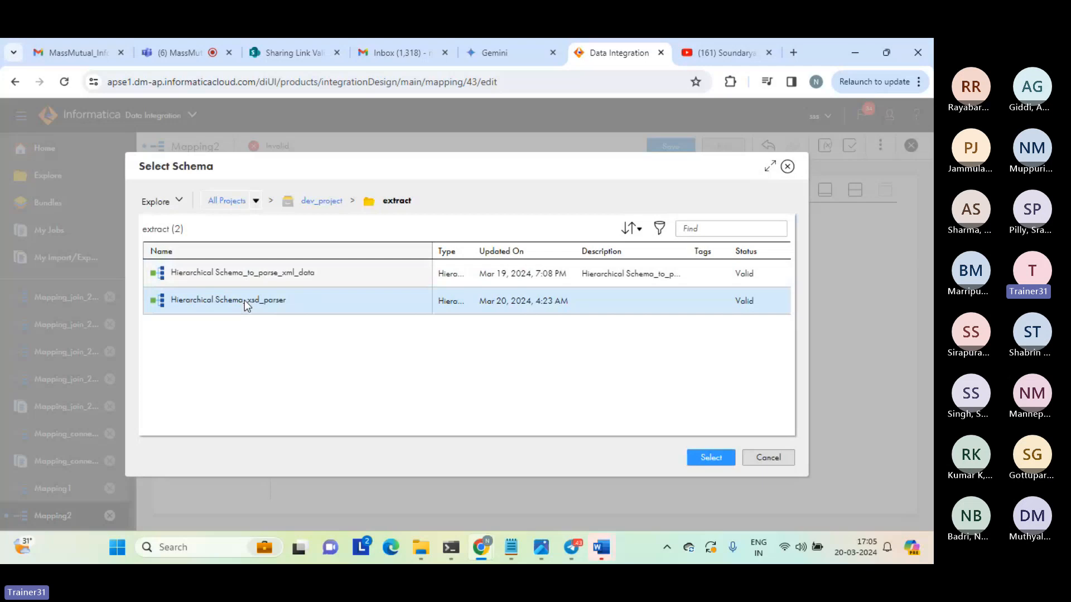
click(707, 459)
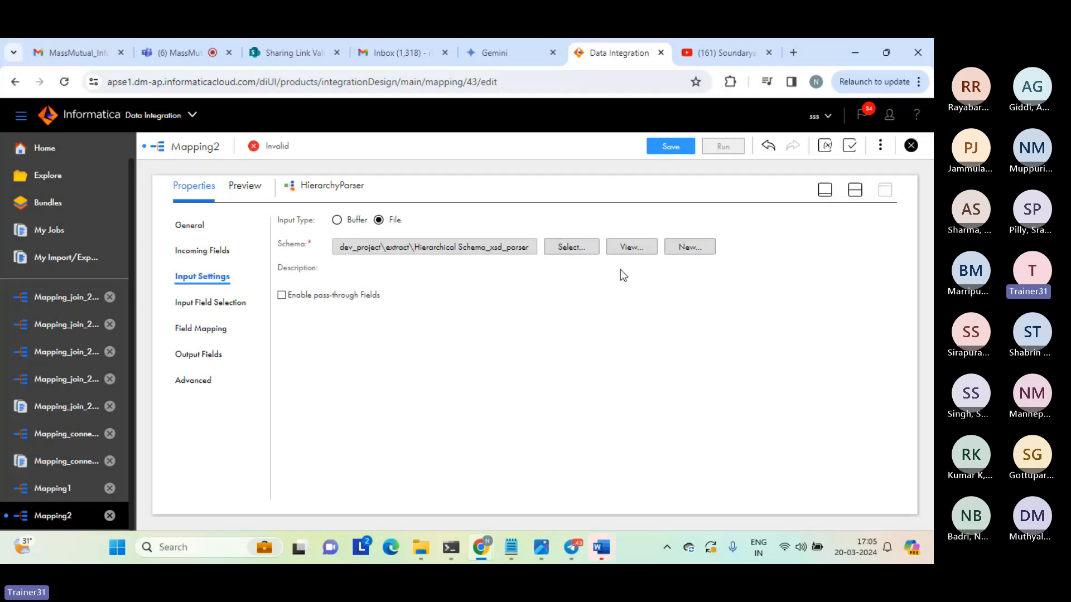
View the selected schema's definition, examine its name, location, XSD file, schema root and creation details, and close it.
click(625, 249)
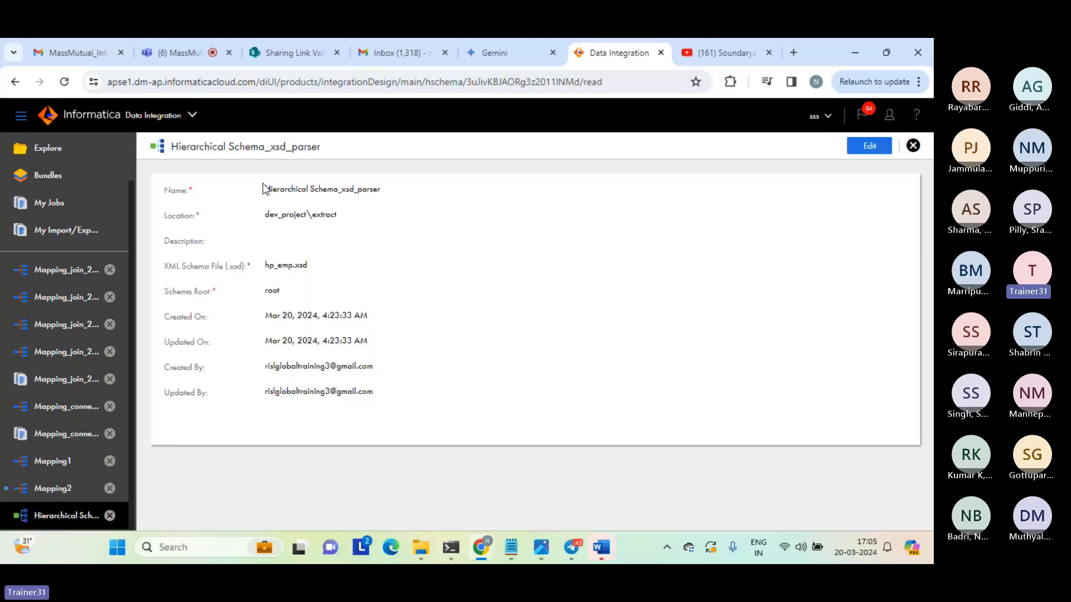
drag(263, 189, 376, 184)
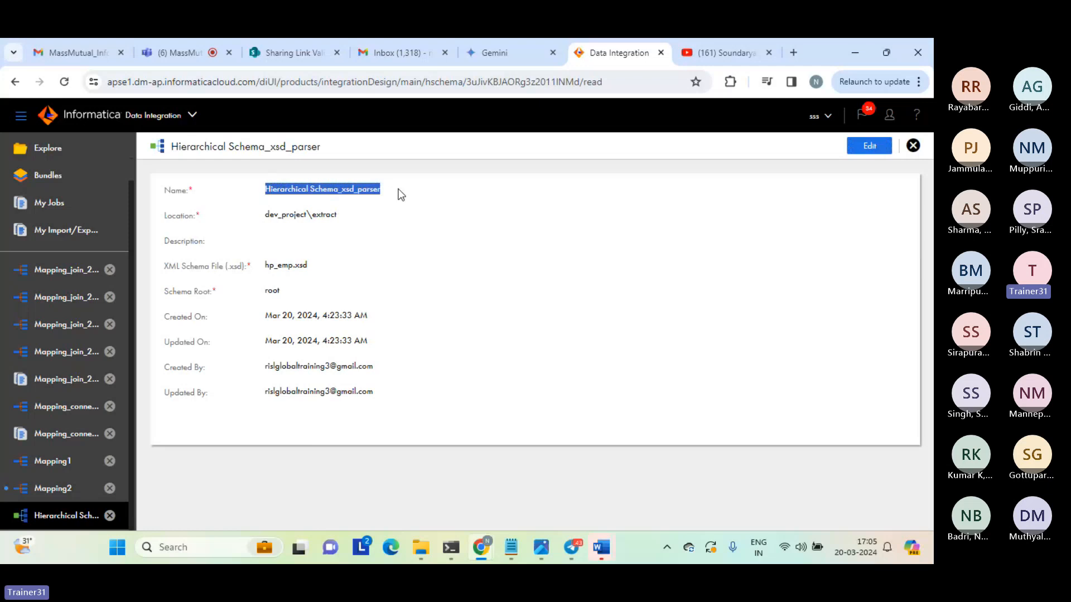
click(401, 195)
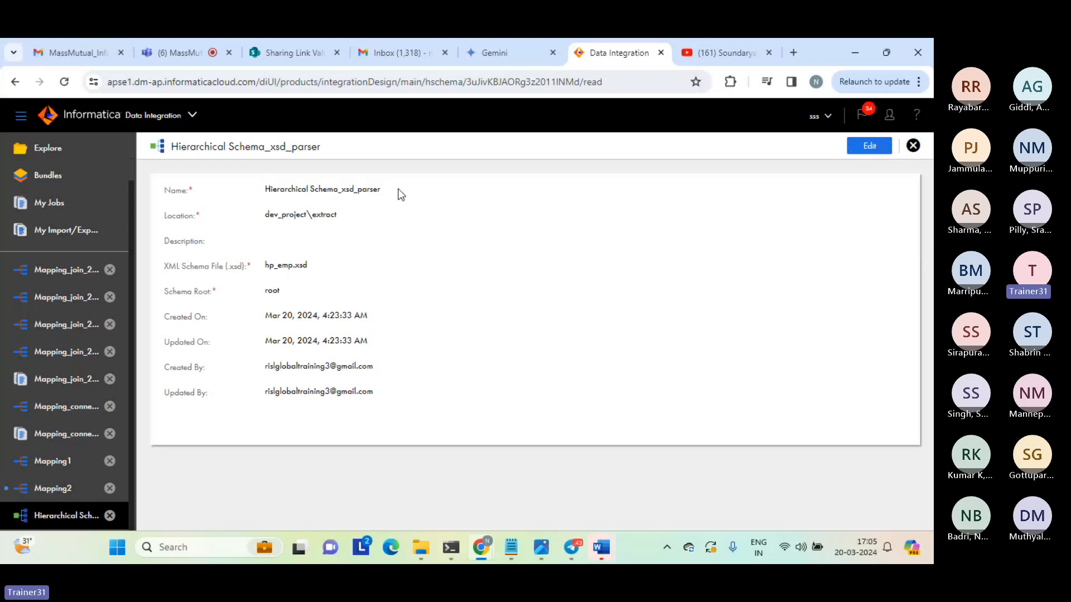
drag(266, 216, 352, 221)
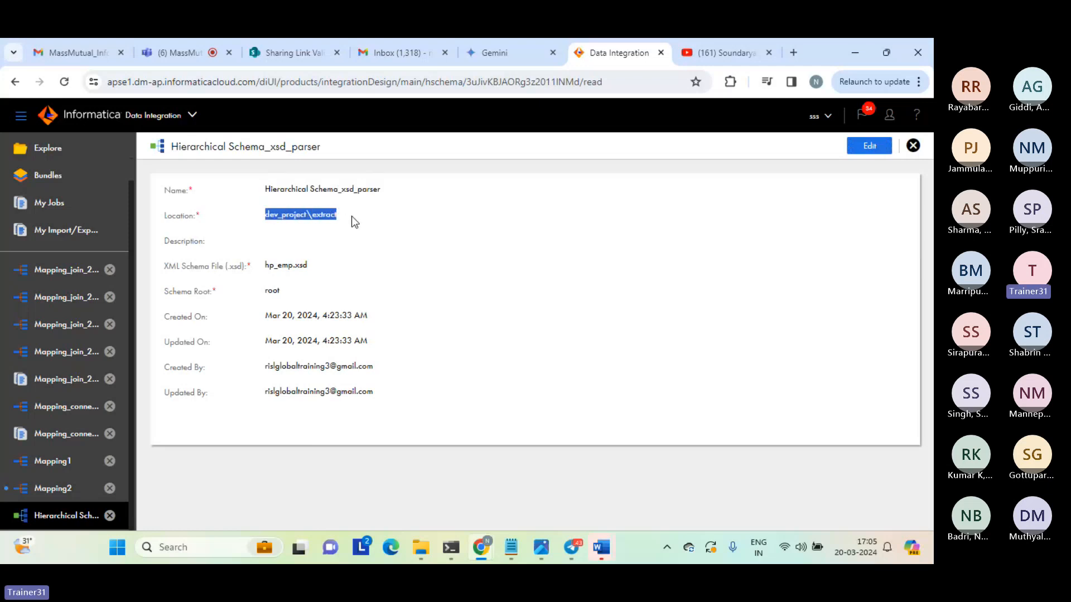
click(352, 218)
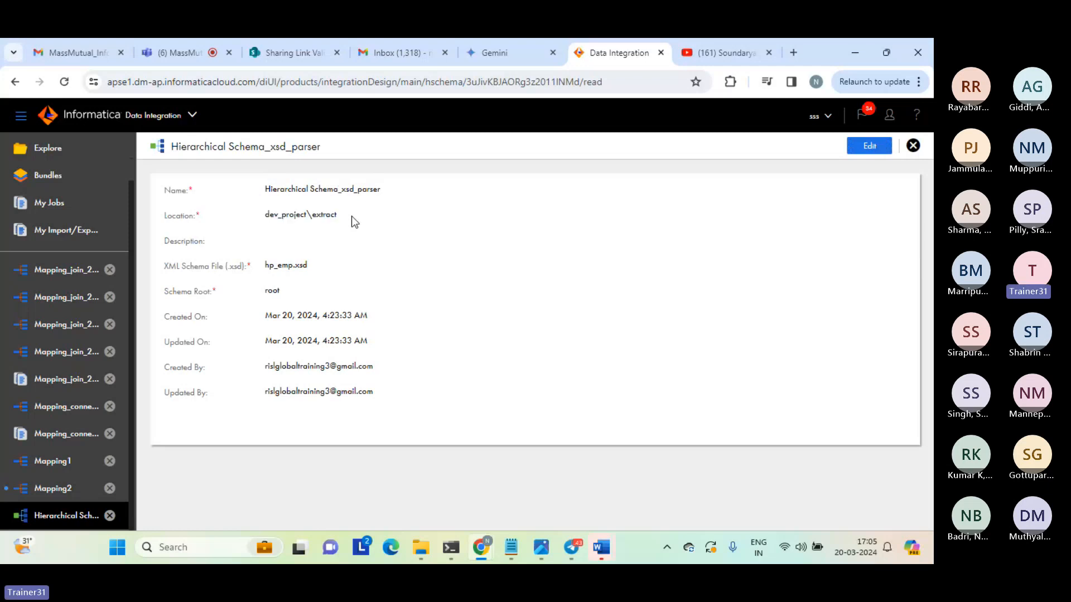
drag(266, 266, 337, 272)
click(265, 291)
double_click(269, 290)
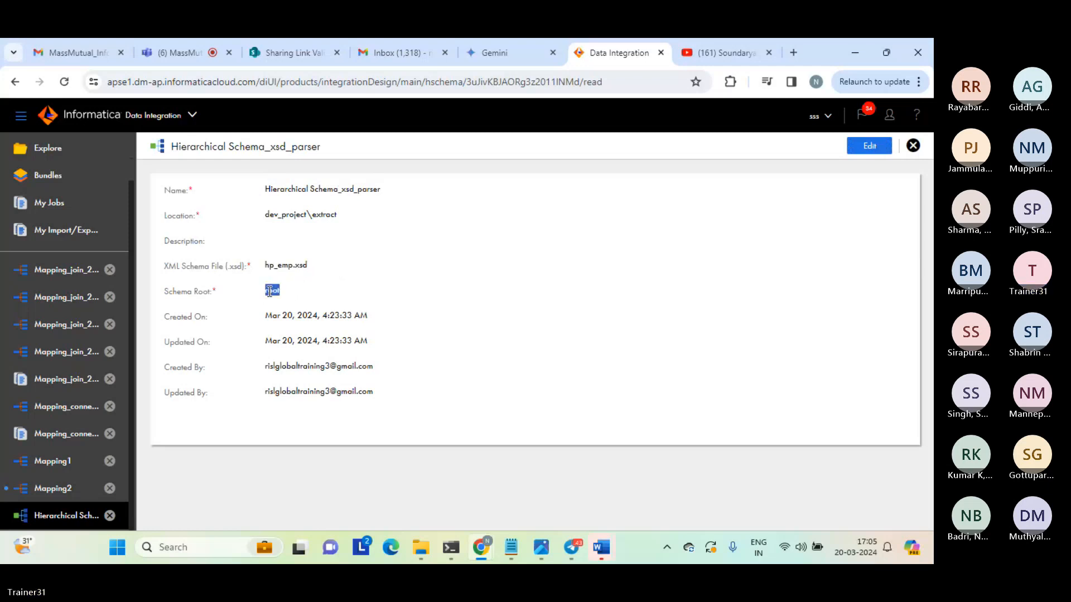
drag(258, 322, 407, 400)
click(407, 397)
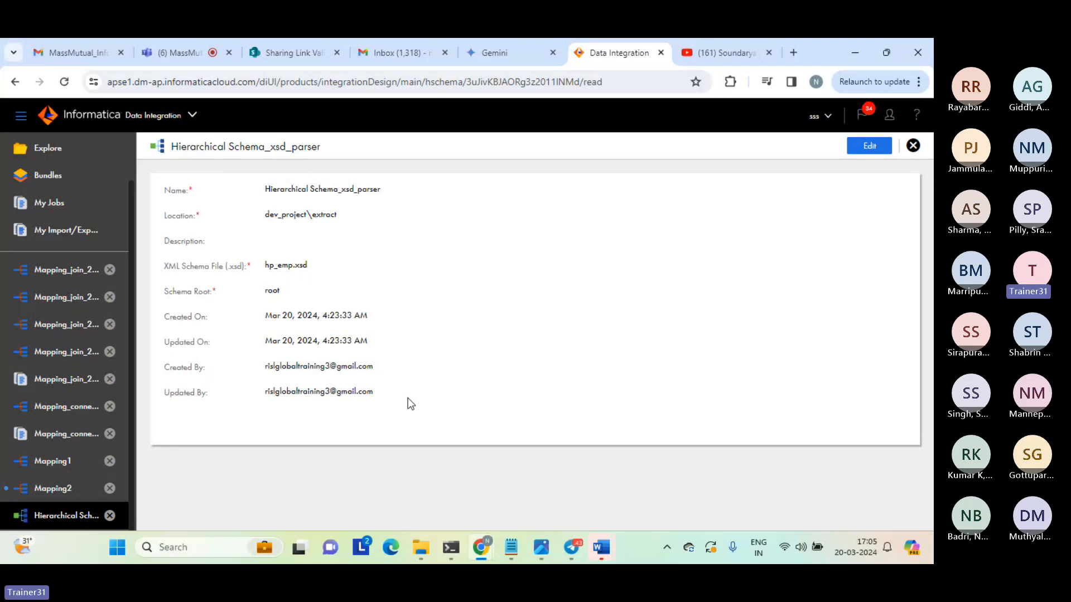
triple_click(312, 367)
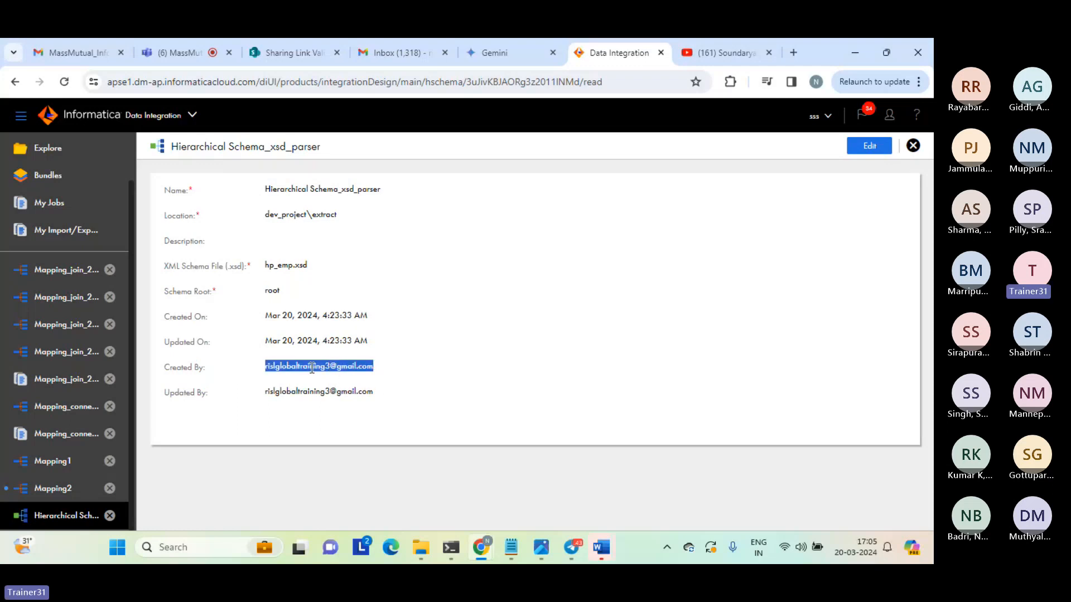
triple_click(300, 190)
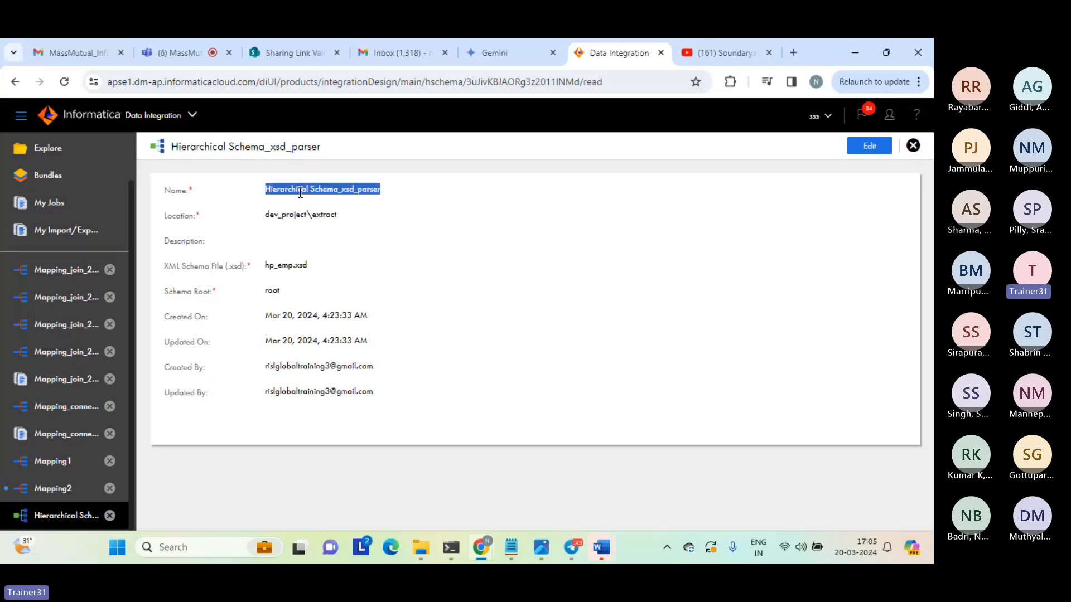
click(511, 322)
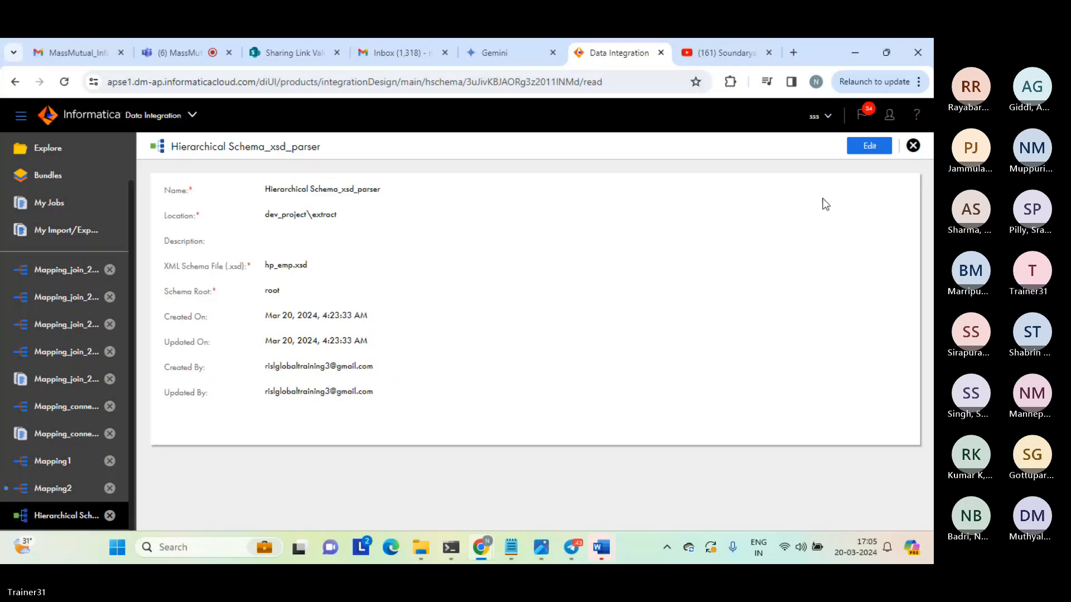
click(912, 146)
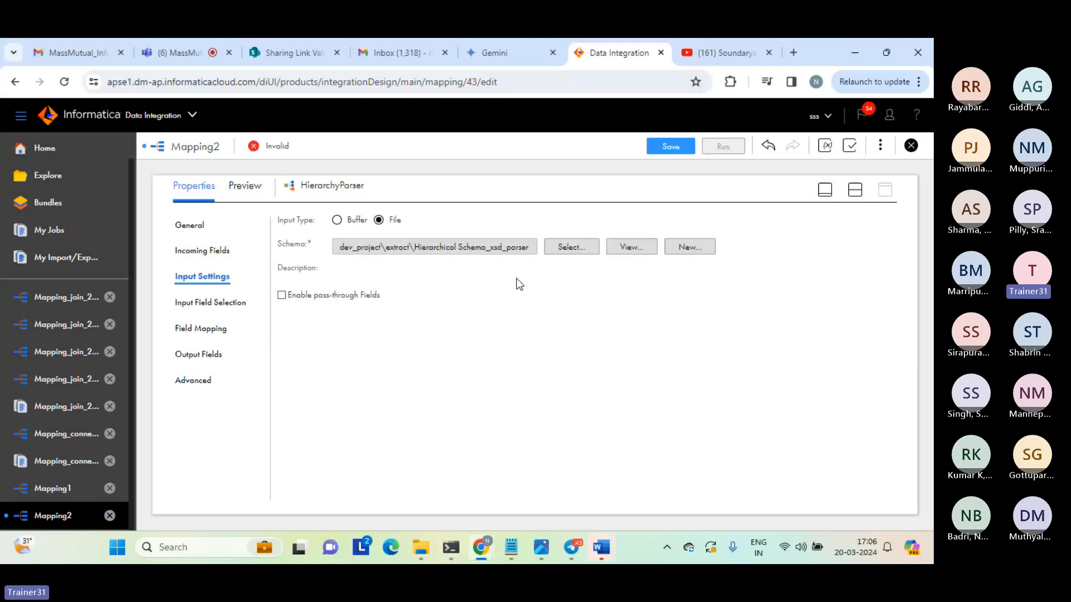
Link the Source transformation to the Hierarchy Parser again and open the Source's connection details in the enlarged properties view.
click(855, 190)
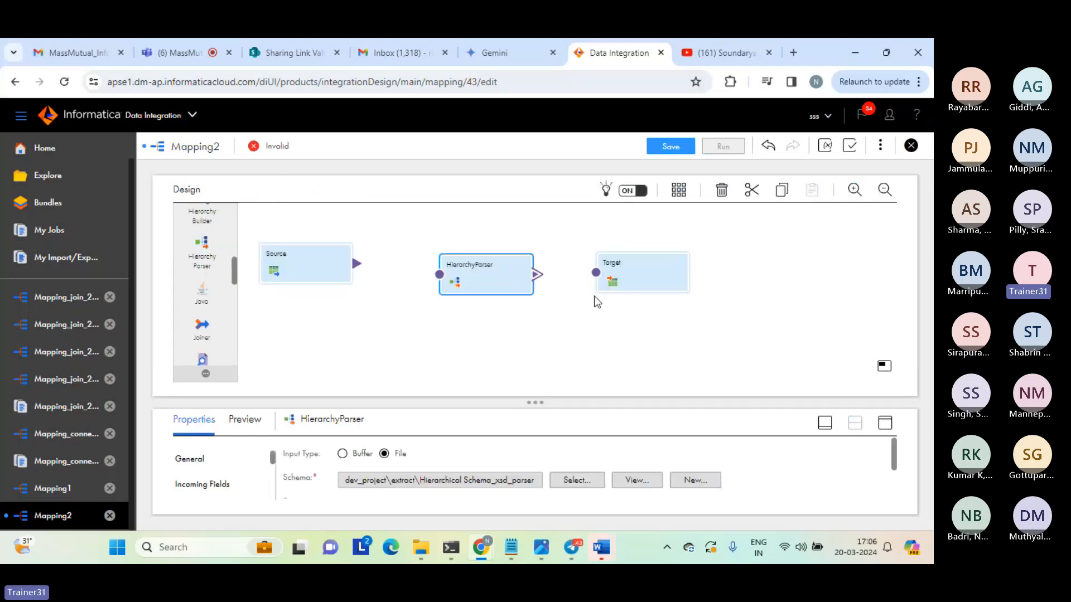
drag(356, 264, 435, 277)
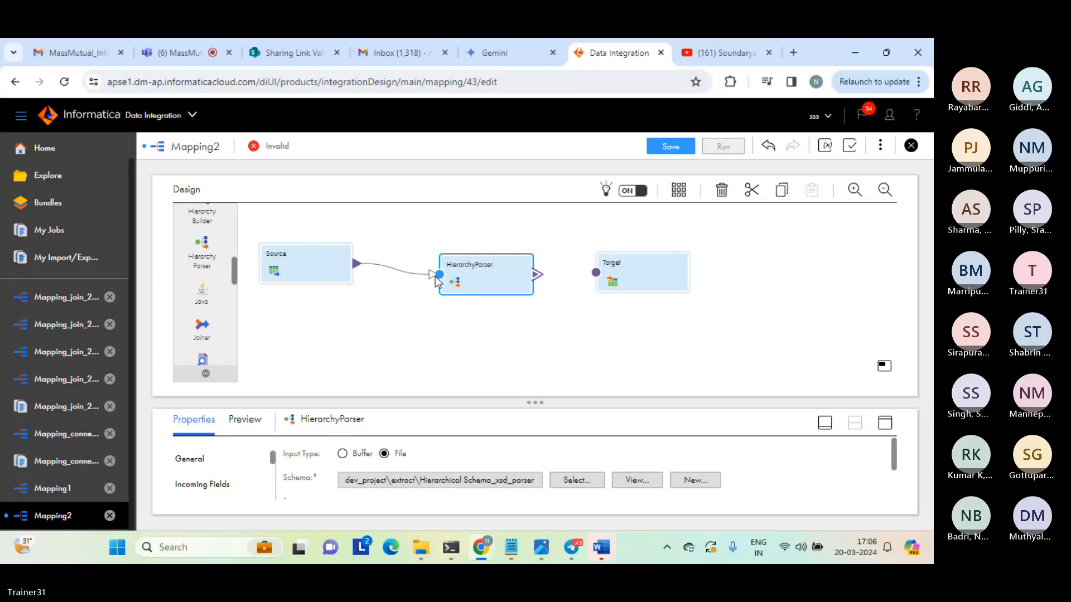
click(302, 260)
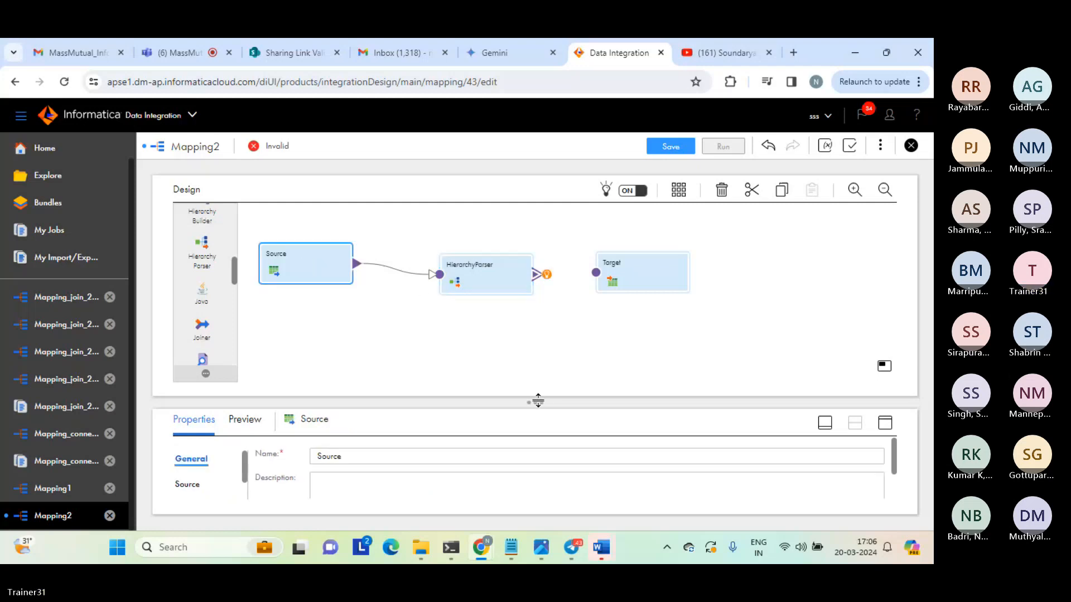
drag(571, 375, 580, 373)
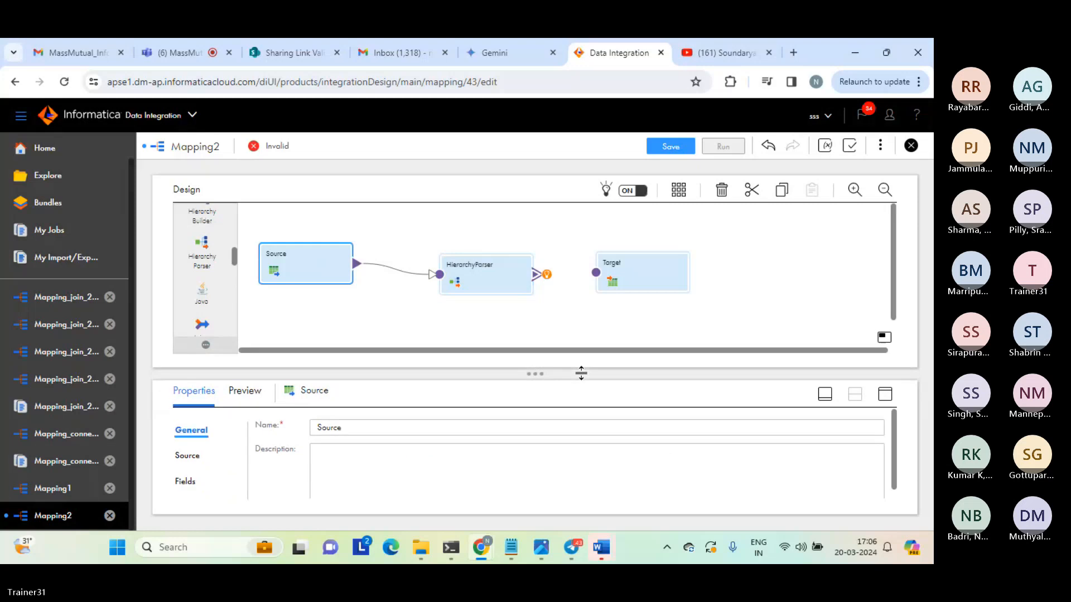
click(189, 455)
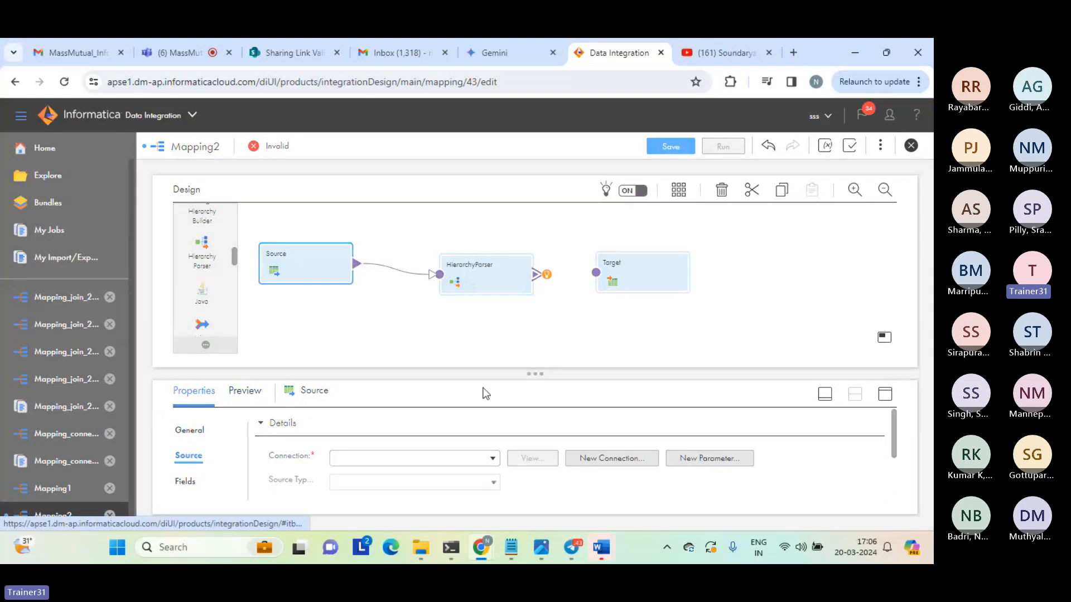
click(887, 395)
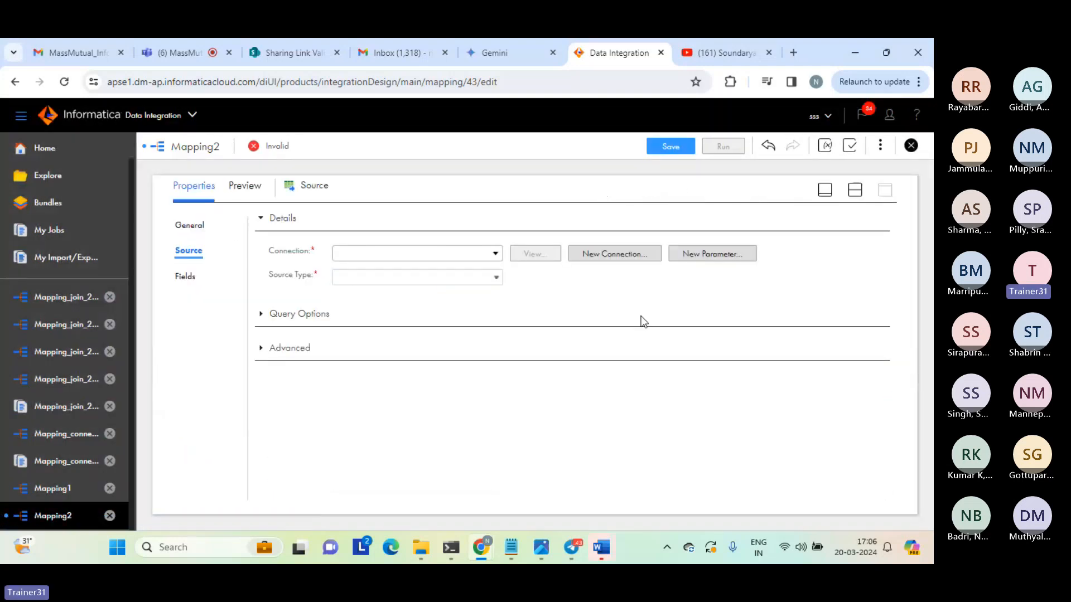
Set the Source's connection to source_file_connection and select hp_sample_data.txt in the source object list.
click(495, 255)
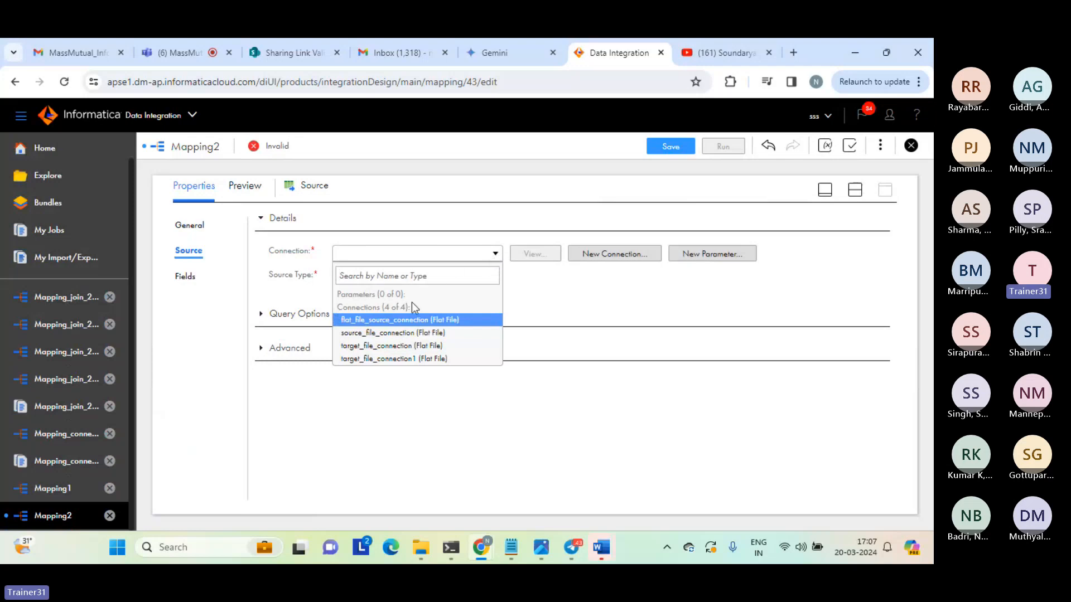
click(380, 333)
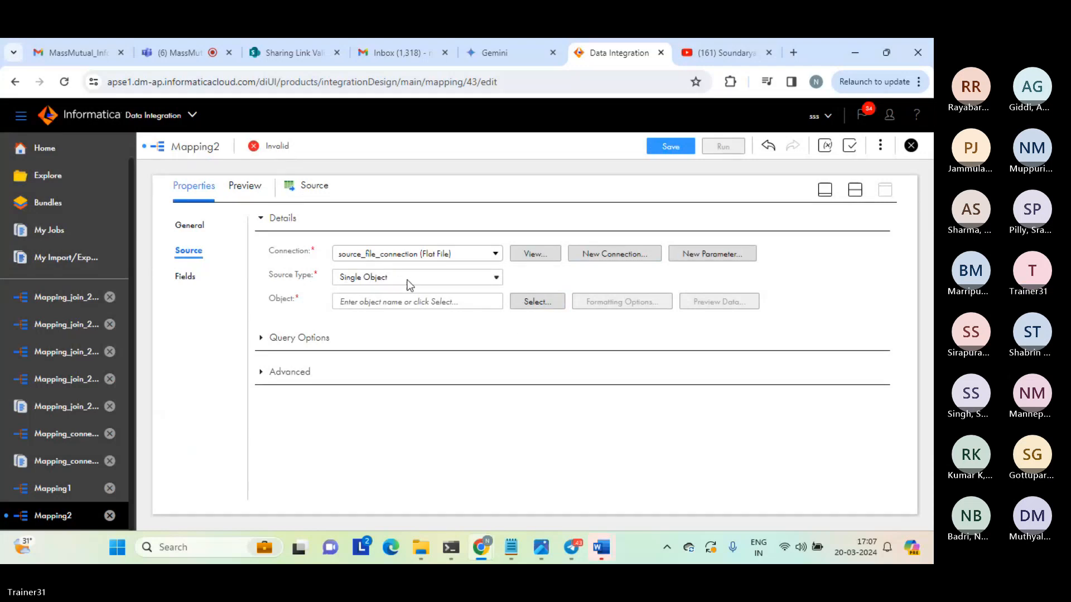
click(542, 304)
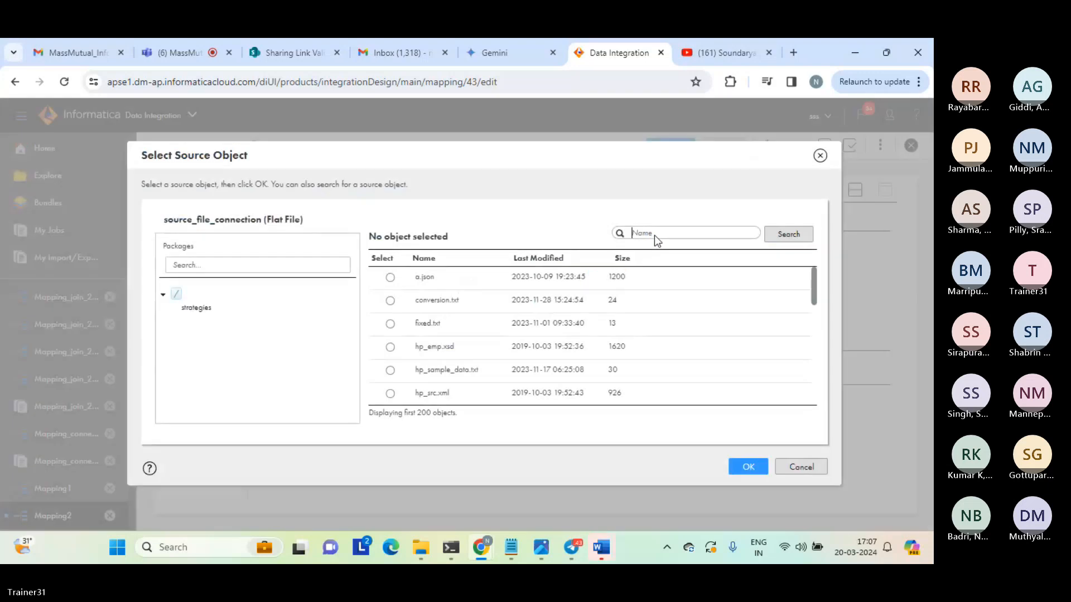
text(seq)
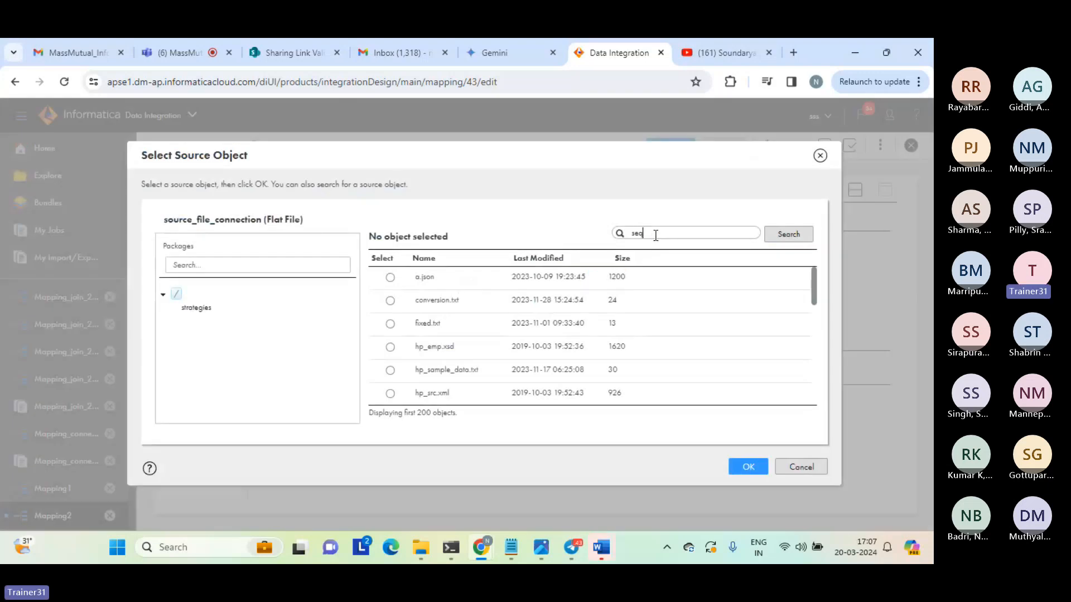
double_click(656, 235)
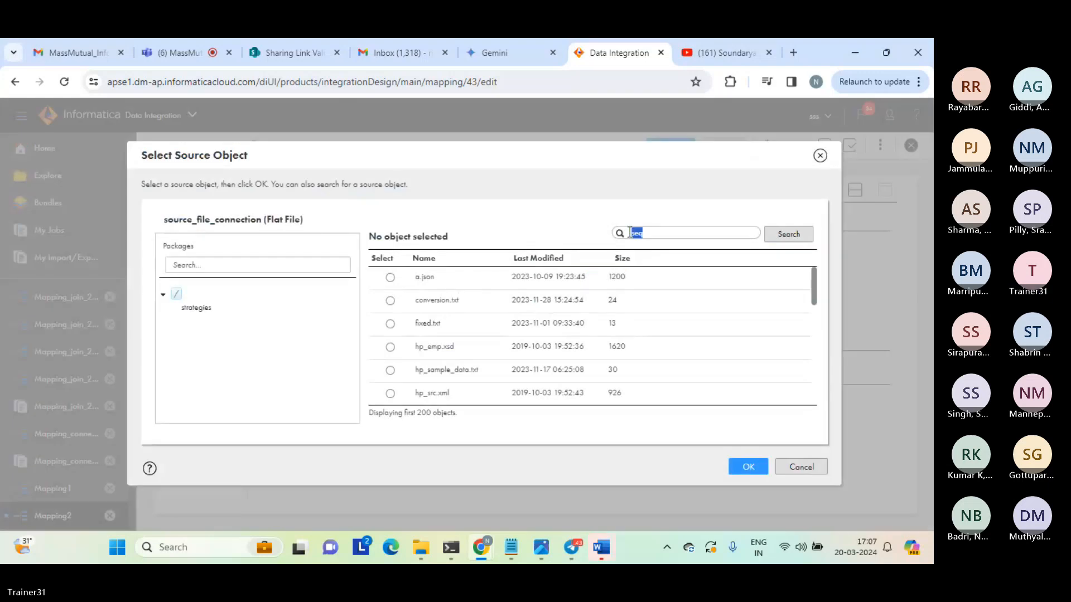
click(390, 370)
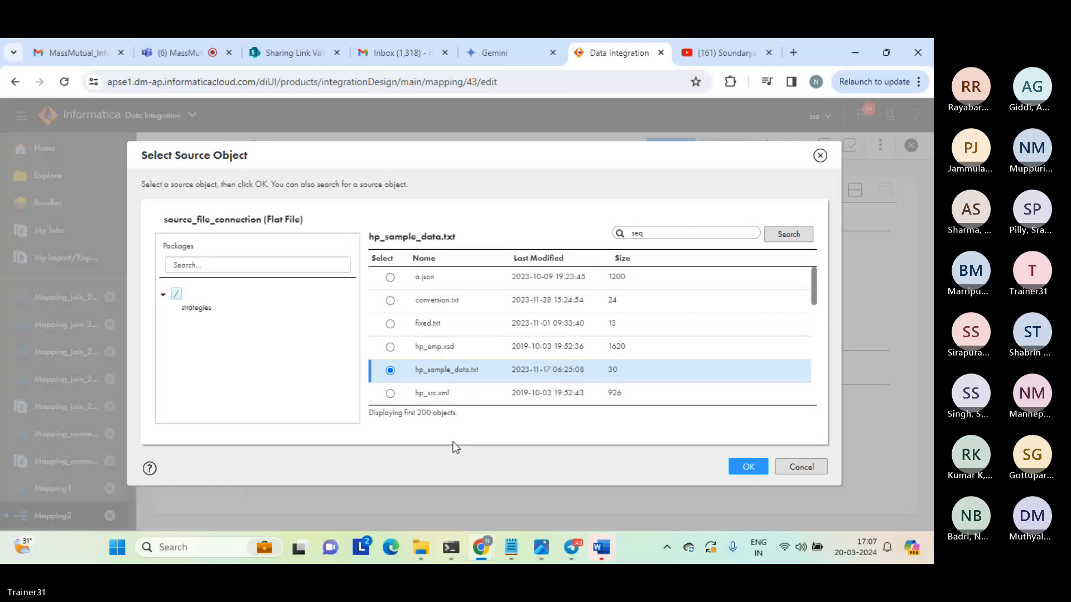
Switch to Notepad, examine the PATH header and XML file path in hp_sample_data, and return to the source object selection in Chrome.
mouse_move(506, 546)
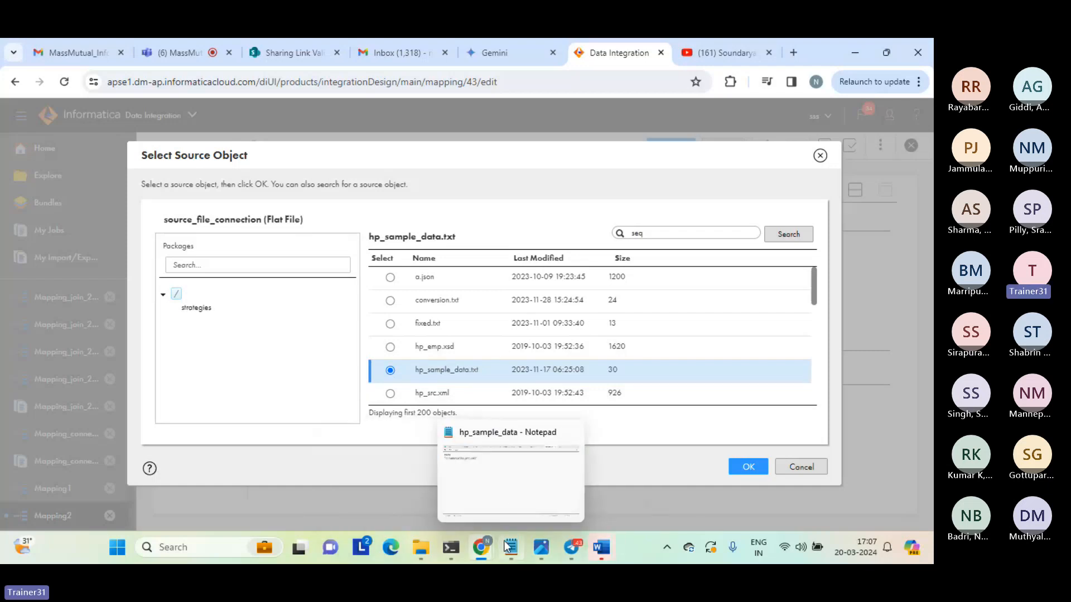
click(500, 502)
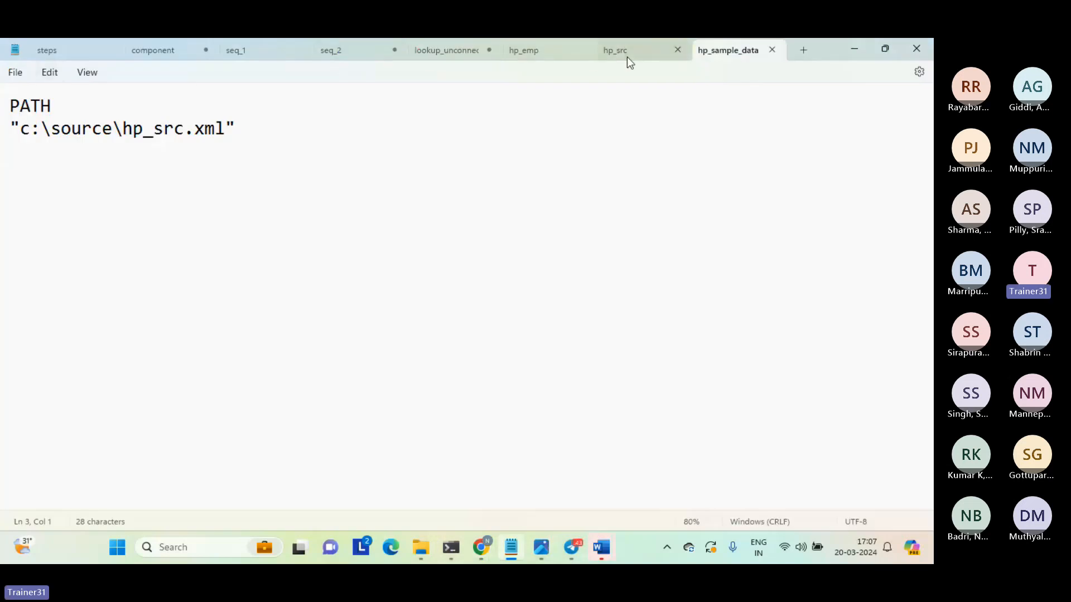
click(51, 109)
key(shift+Right)
double_click(32, 109)
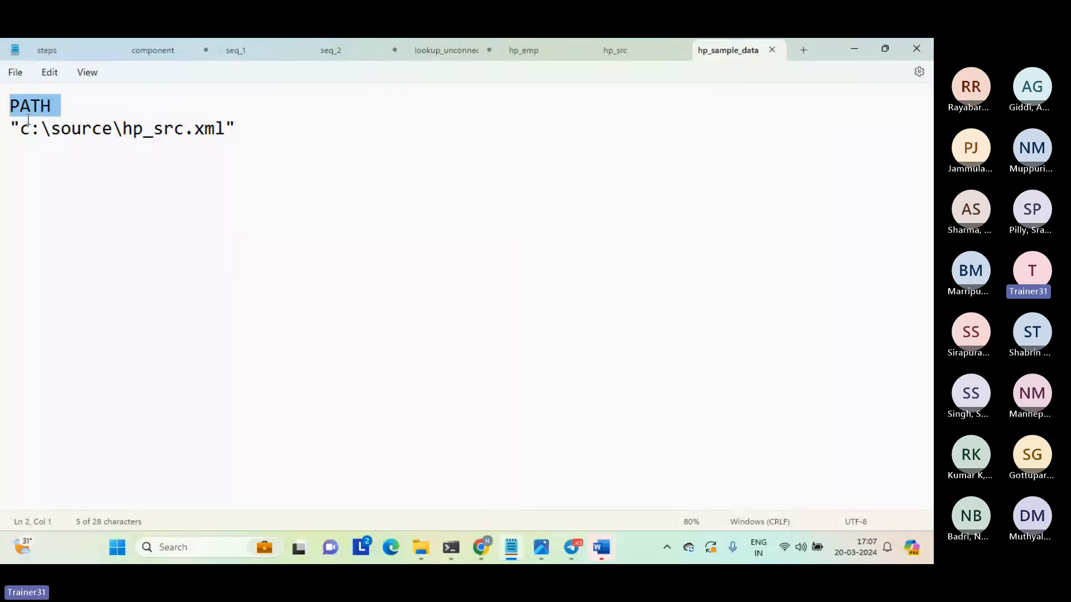
click(22, 131)
drag(24, 132, 226, 134)
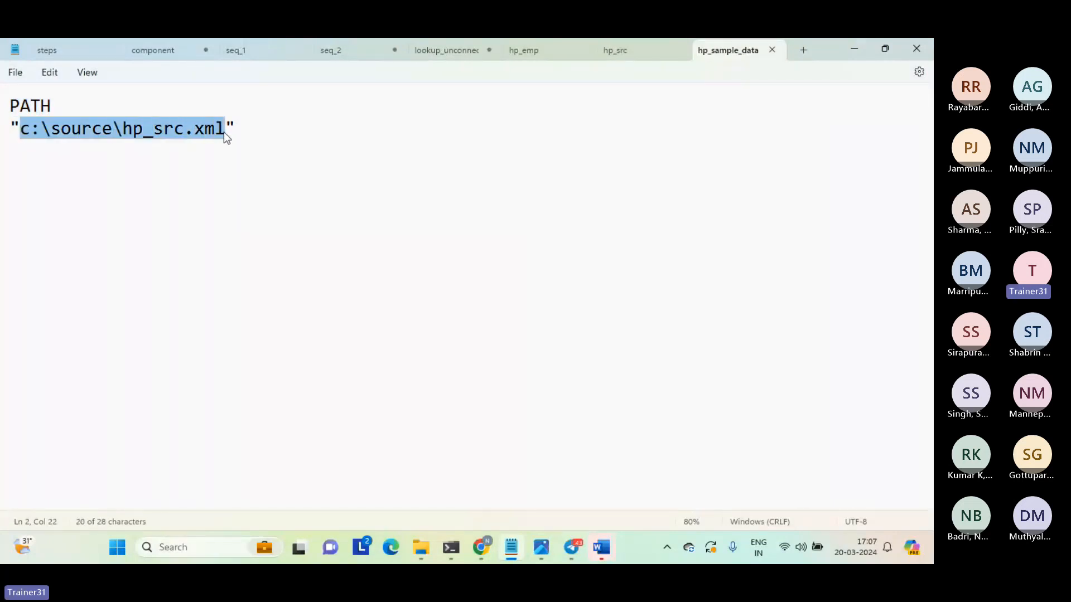
click(273, 258)
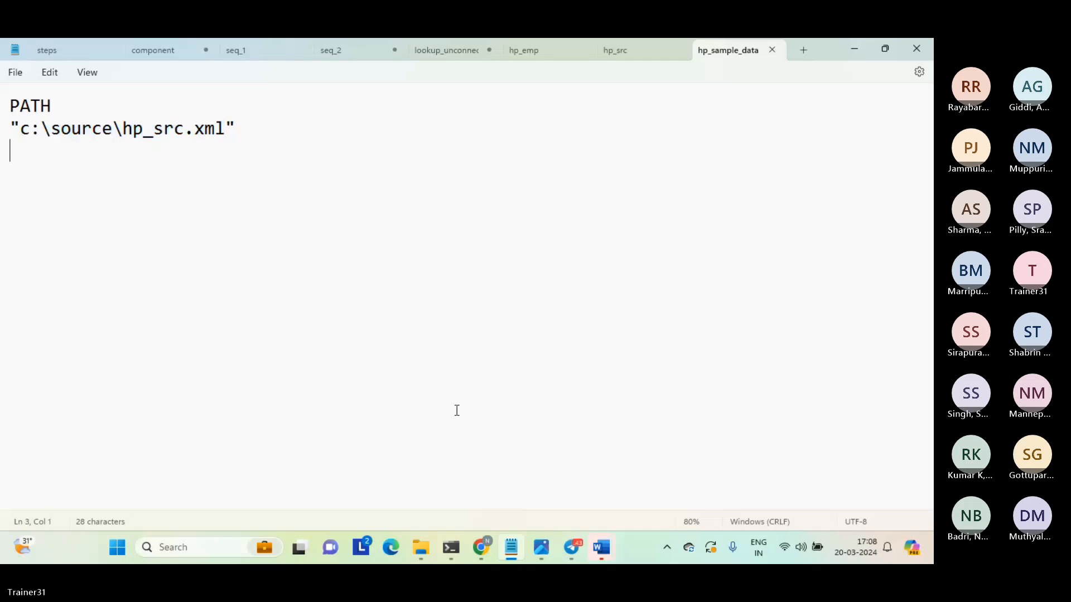
mouse_move(479, 535)
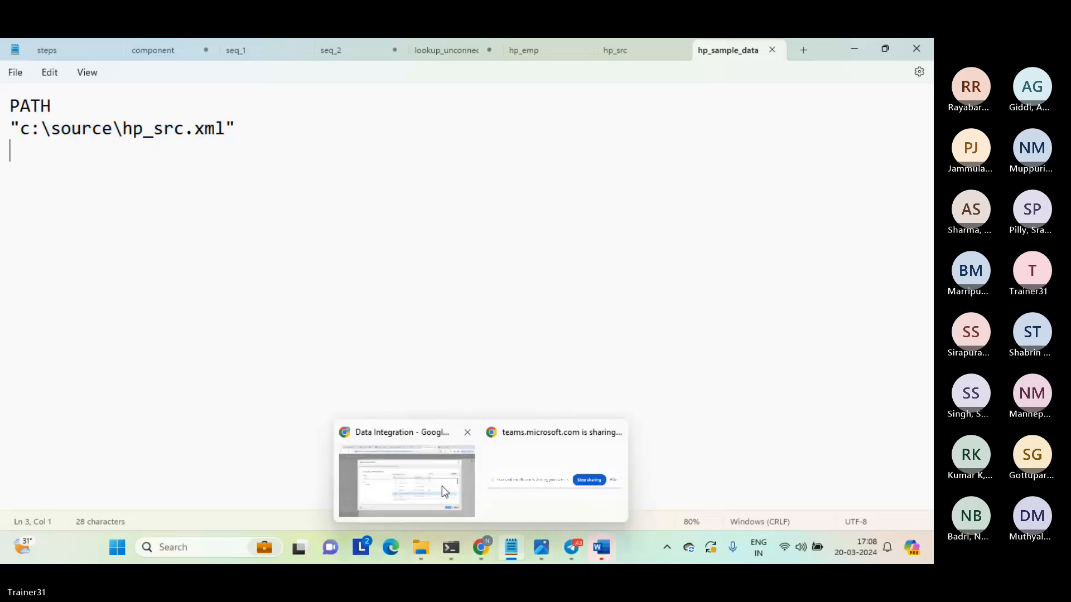
click(441, 486)
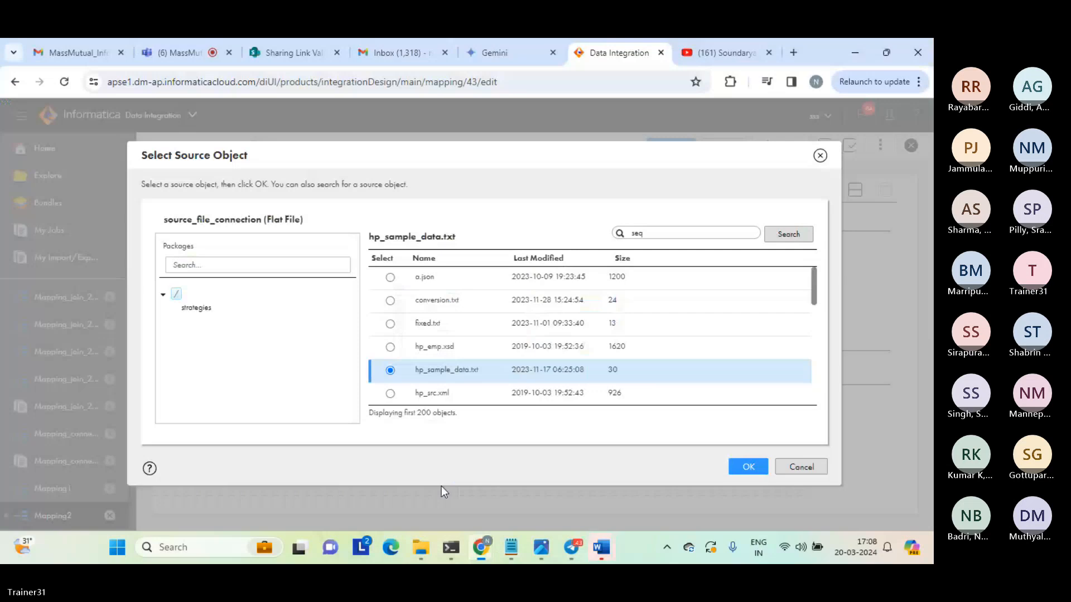
Confirm hp_sample_data.txt as the source object and review the Source's PATH field.
click(745, 469)
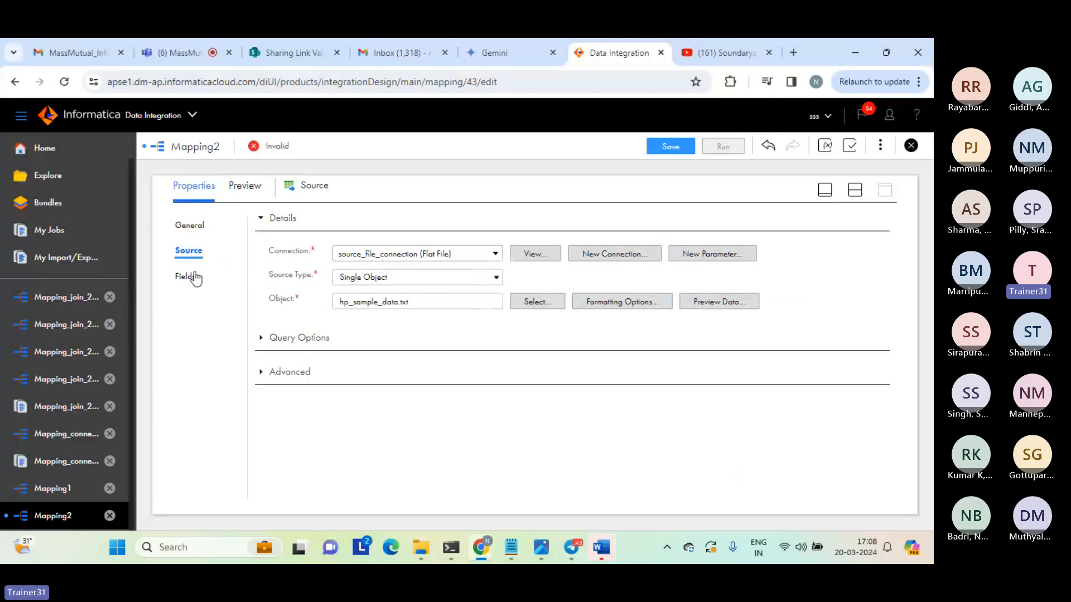
click(190, 277)
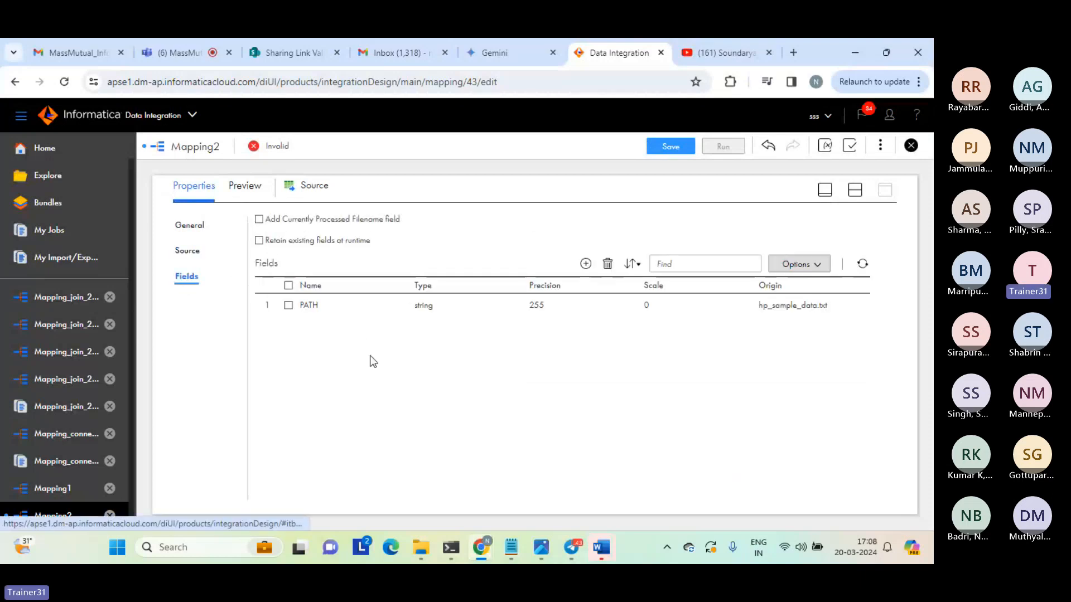
double_click(310, 304)
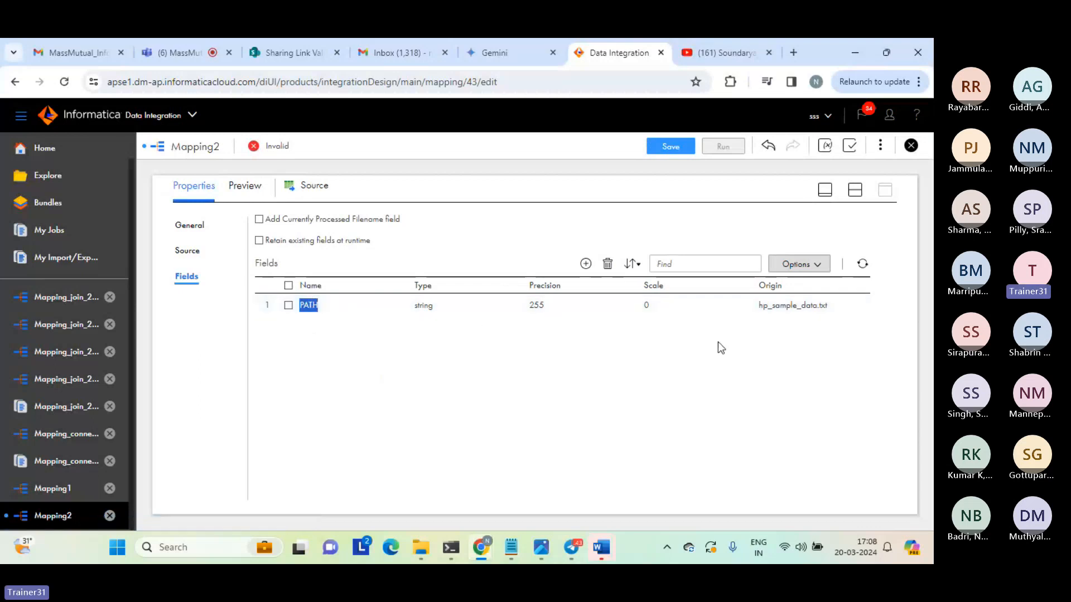
click(570, 386)
Bring back the mapping canvas, select the Hierarchy Parser, and examine its incoming PATH field and that field's origin in the enlarged properties view.
click(855, 191)
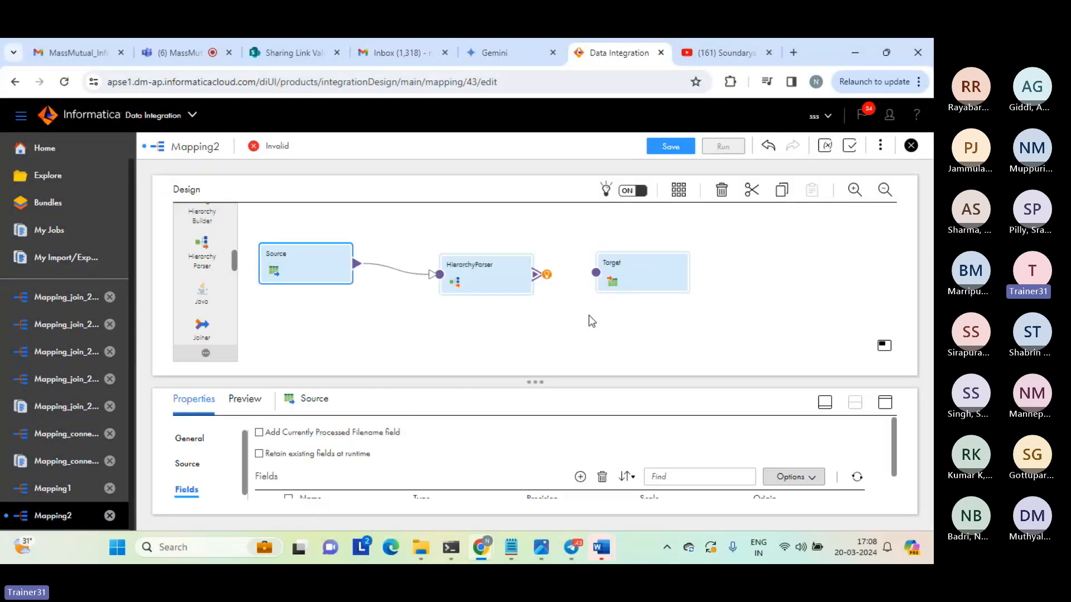
click(568, 341)
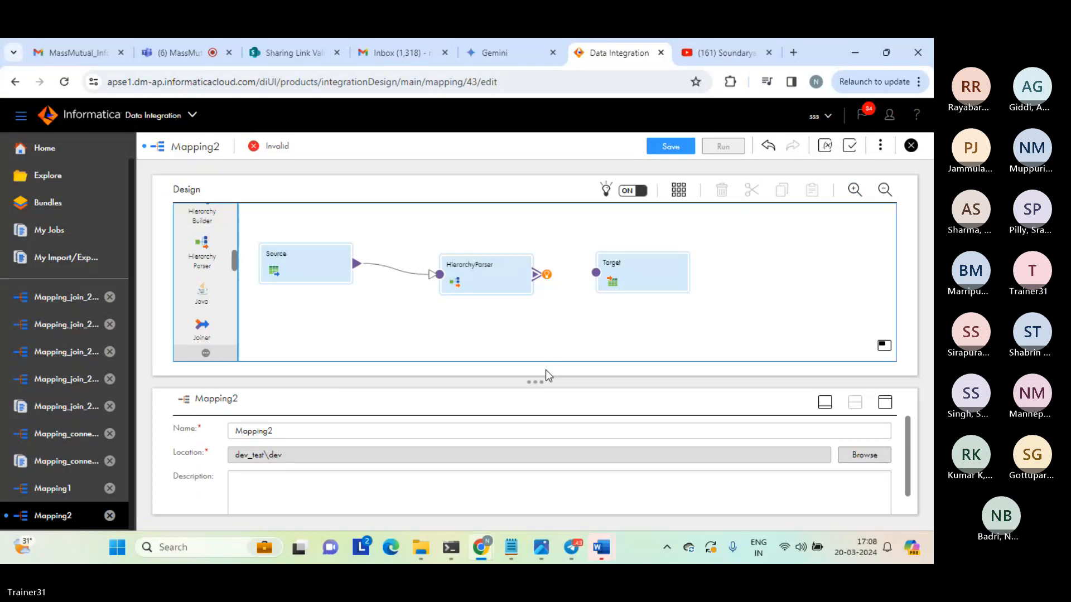
drag(533, 382, 554, 342)
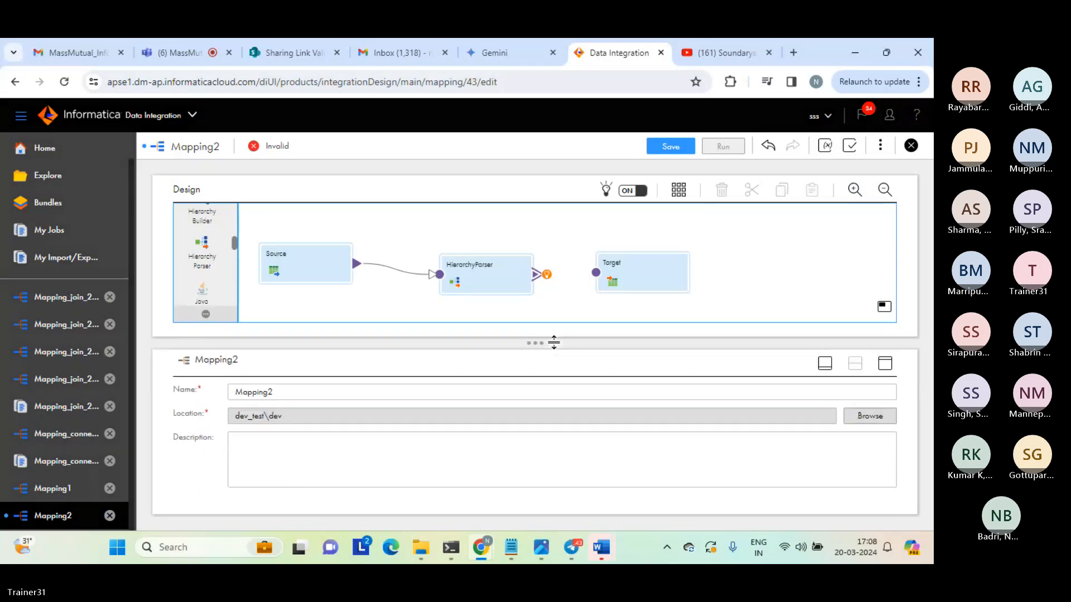
drag(550, 351, 550, 357)
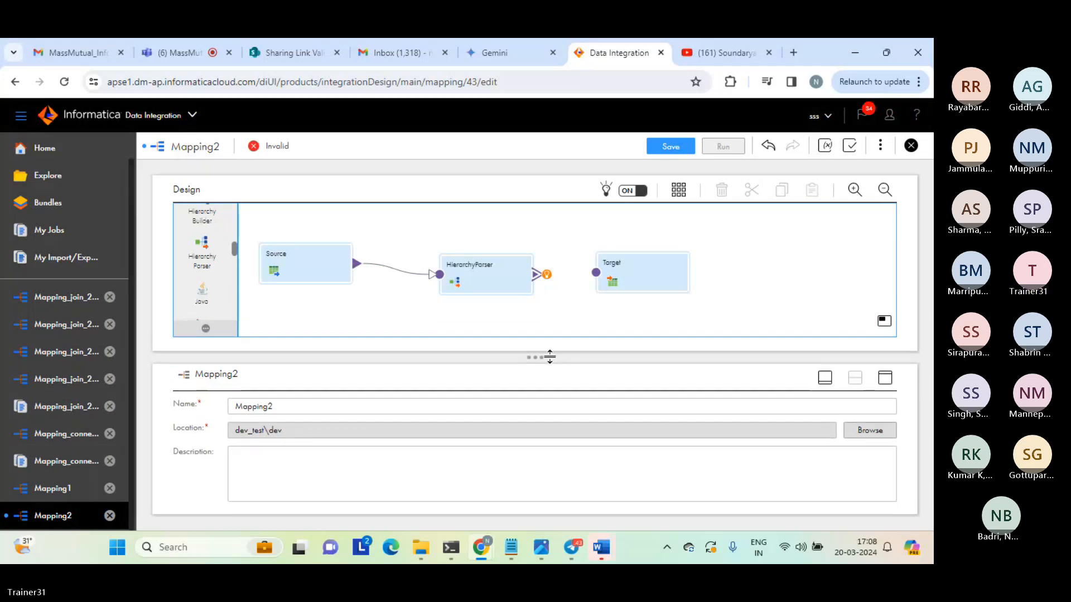
click(478, 274)
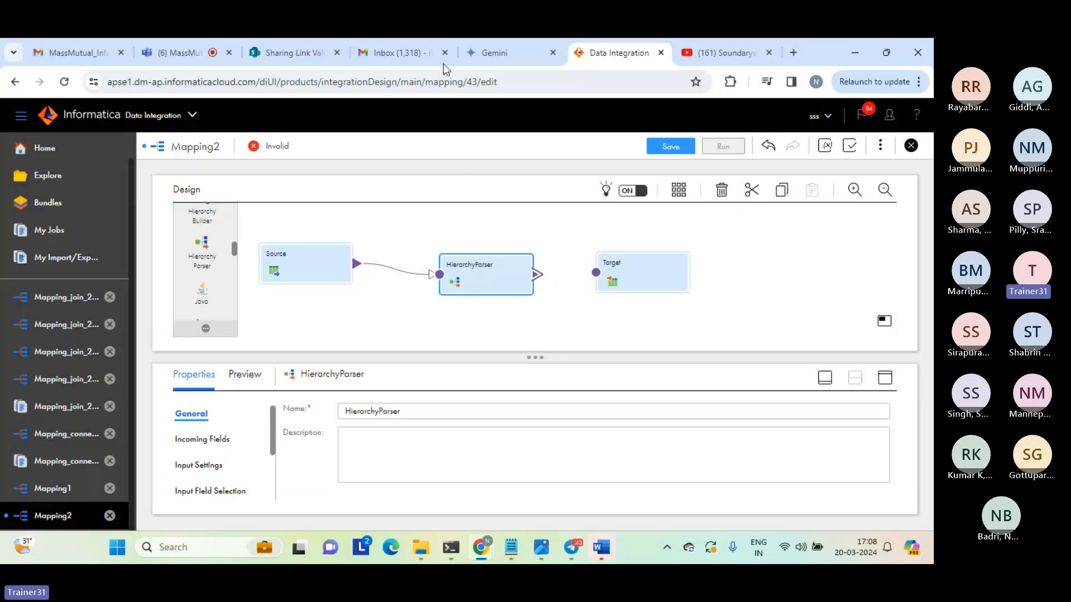
click(166, 52)
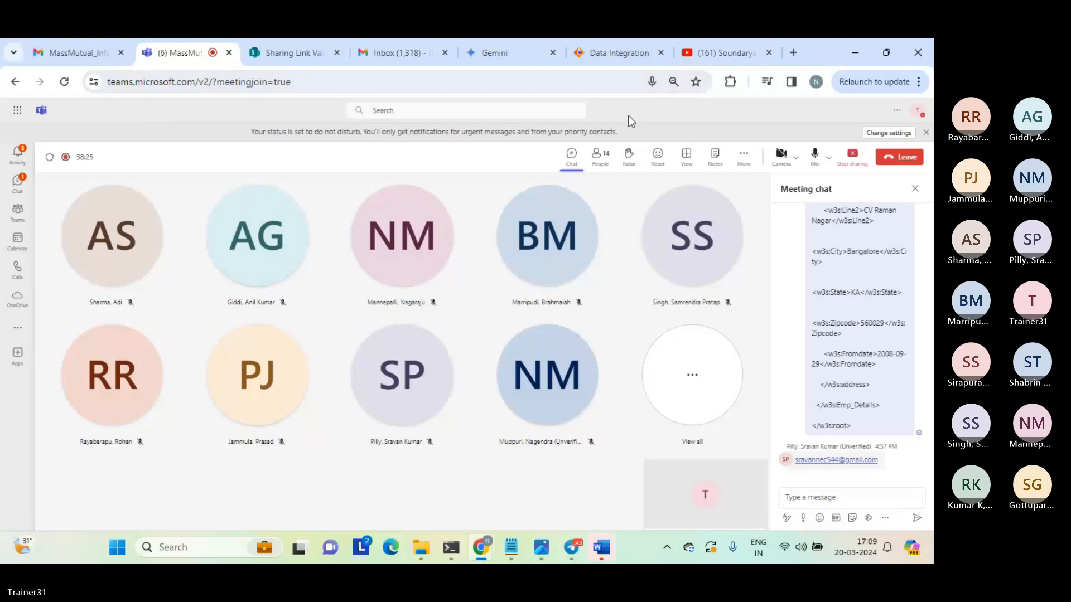
click(610, 52)
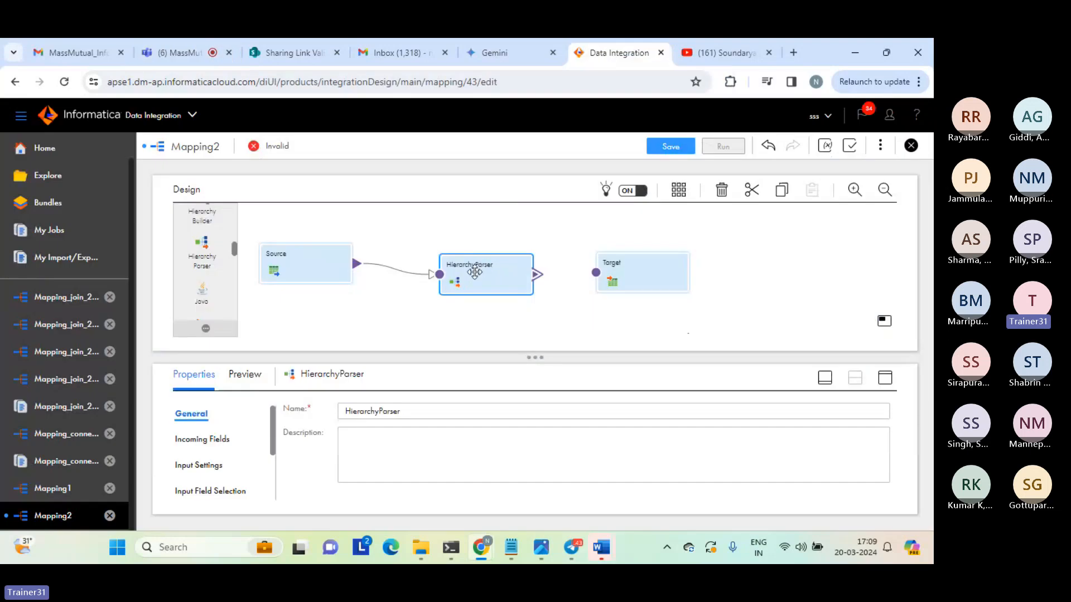
click(887, 379)
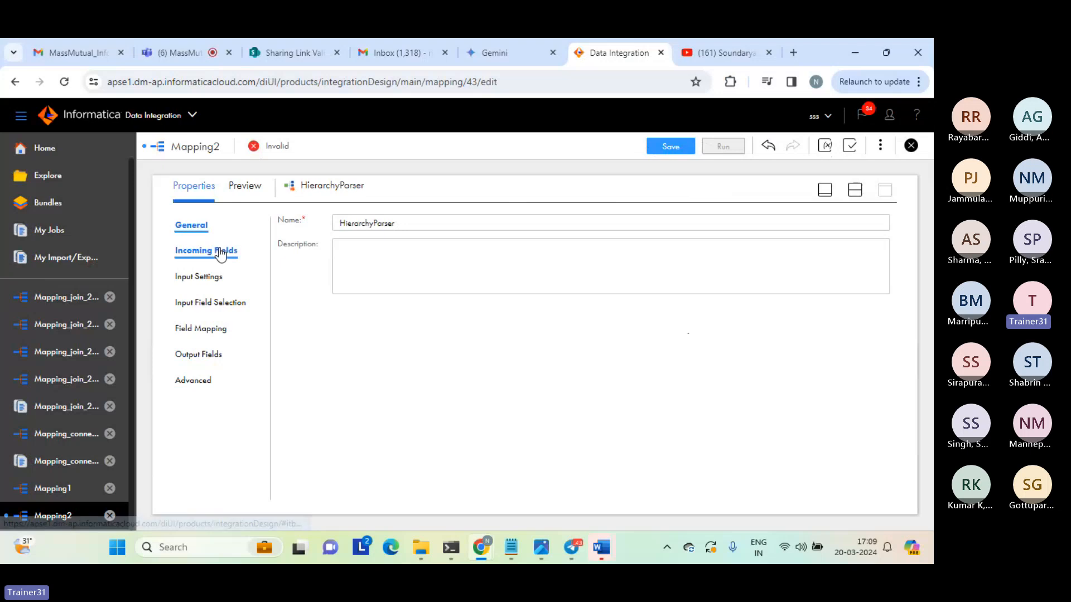
click(202, 251)
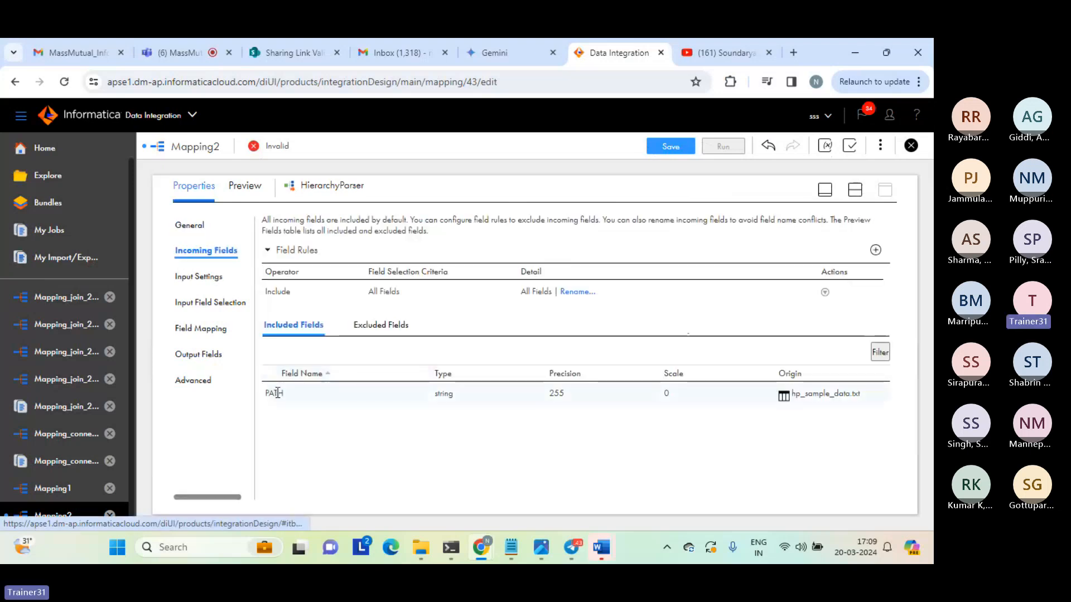
click(277, 393)
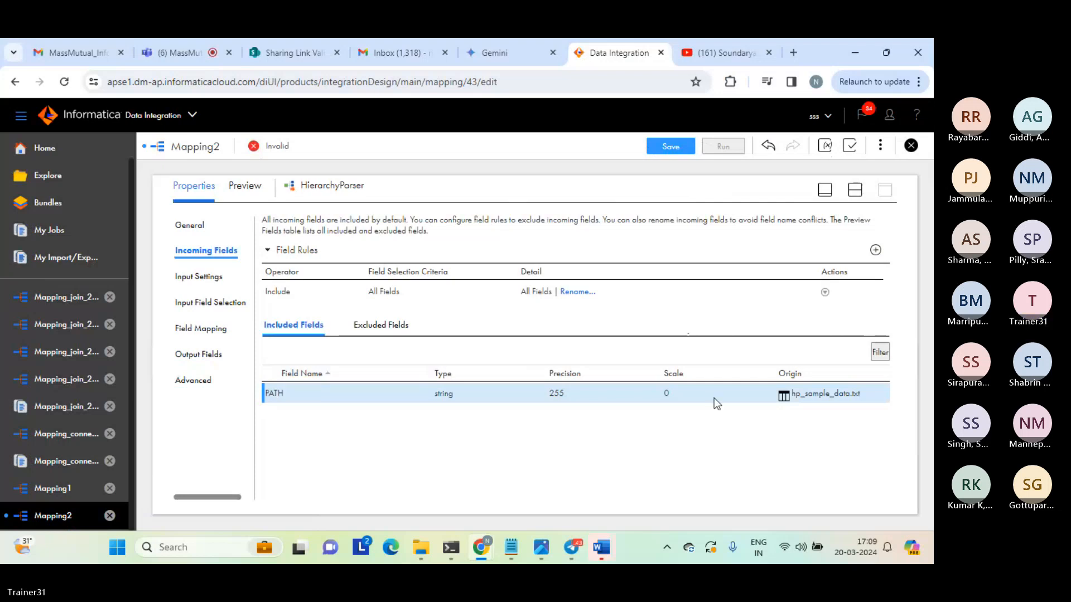
drag(792, 395, 881, 394)
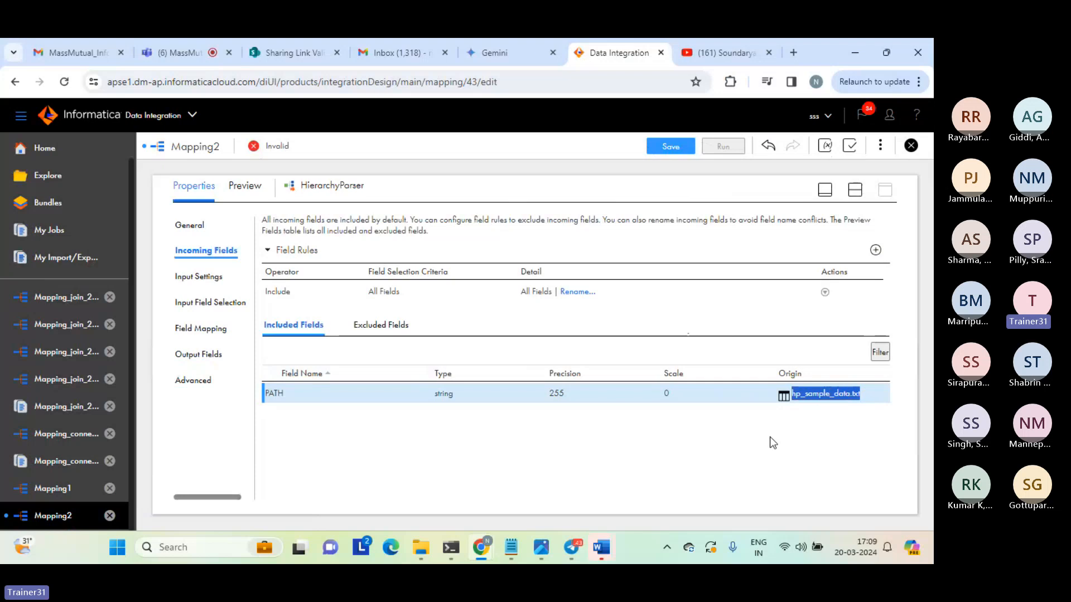
click(596, 450)
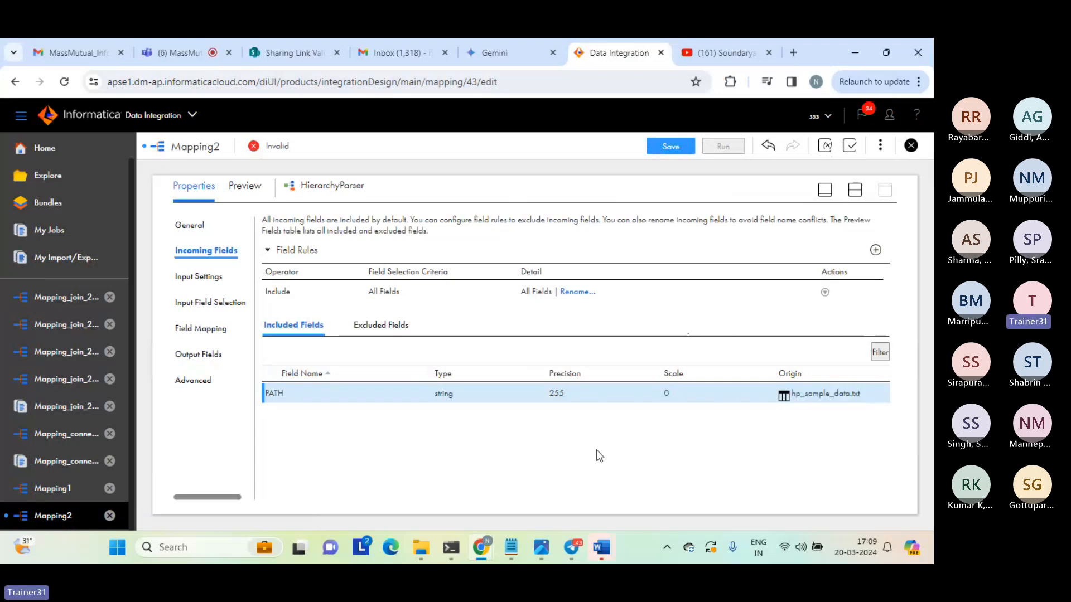
Review the Hierarchy Parser's input settings, checking the location and name of the assigned schema.
click(210, 277)
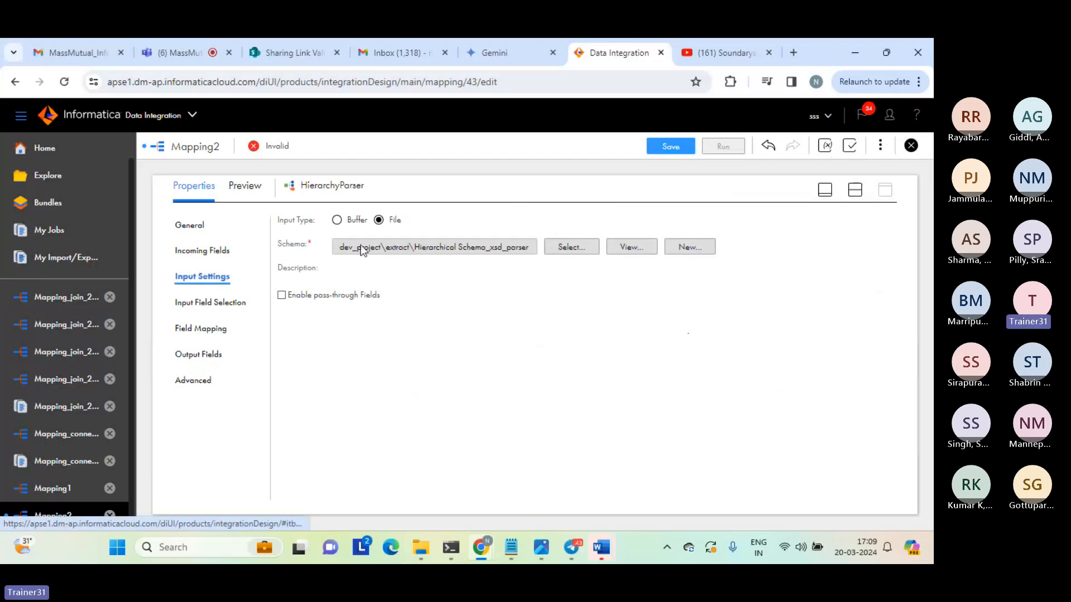
drag(339, 247, 539, 254)
click(495, 307)
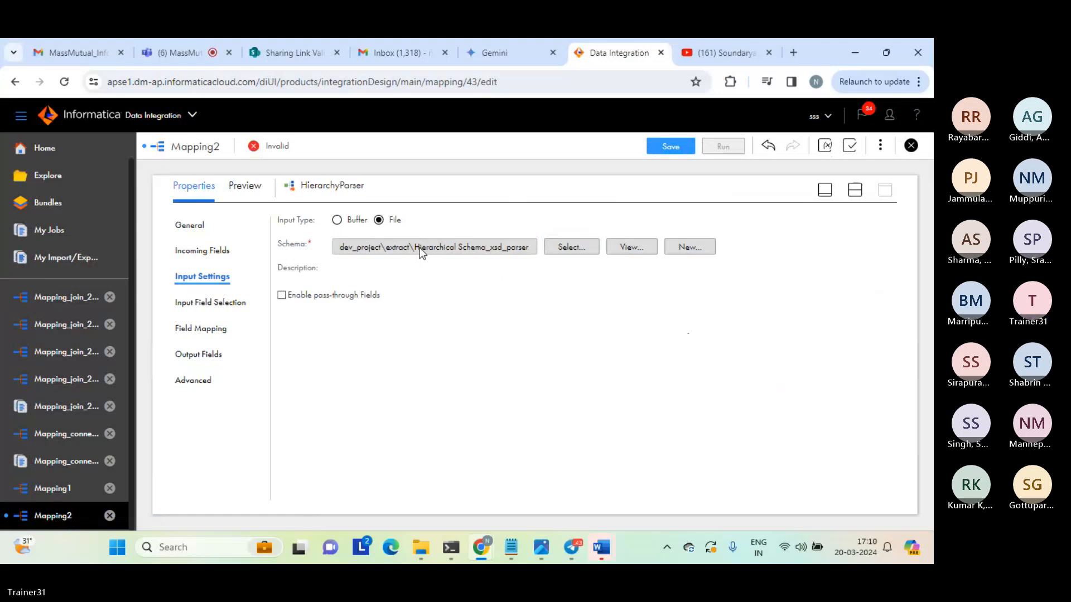
drag(415, 247, 525, 249)
click(480, 306)
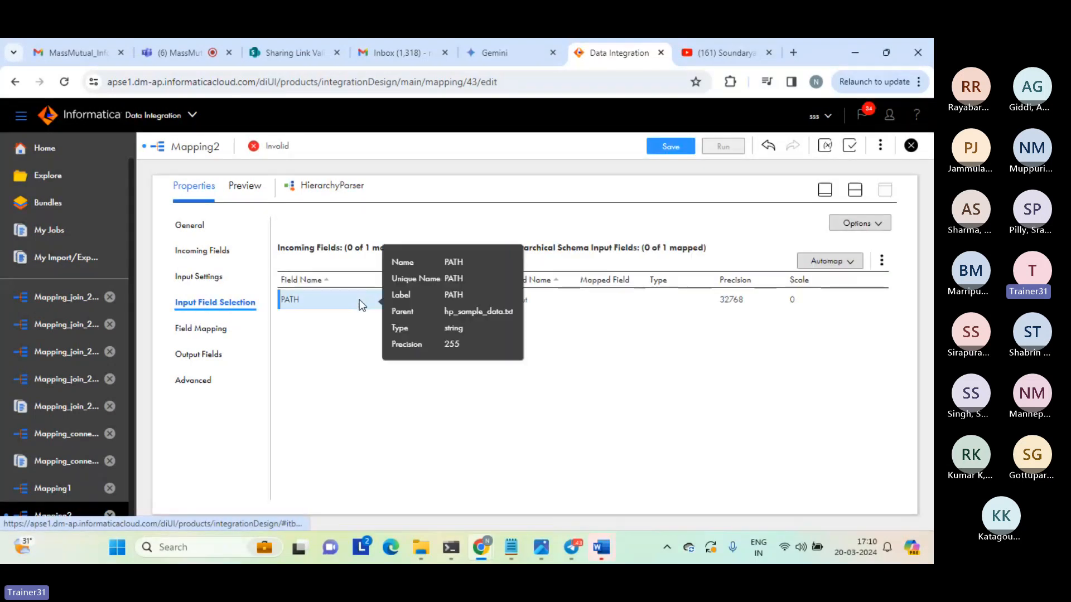
Map the incoming PATH field to the hierarchical schema's Input field and check the mapped field.
drag(359, 299, 541, 308)
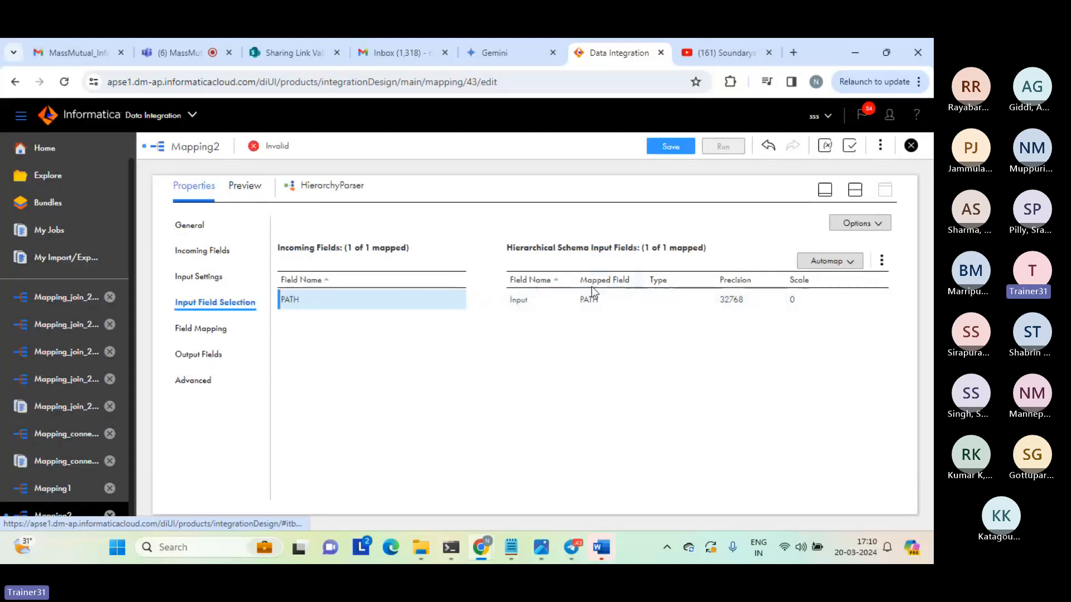
double_click(586, 300)
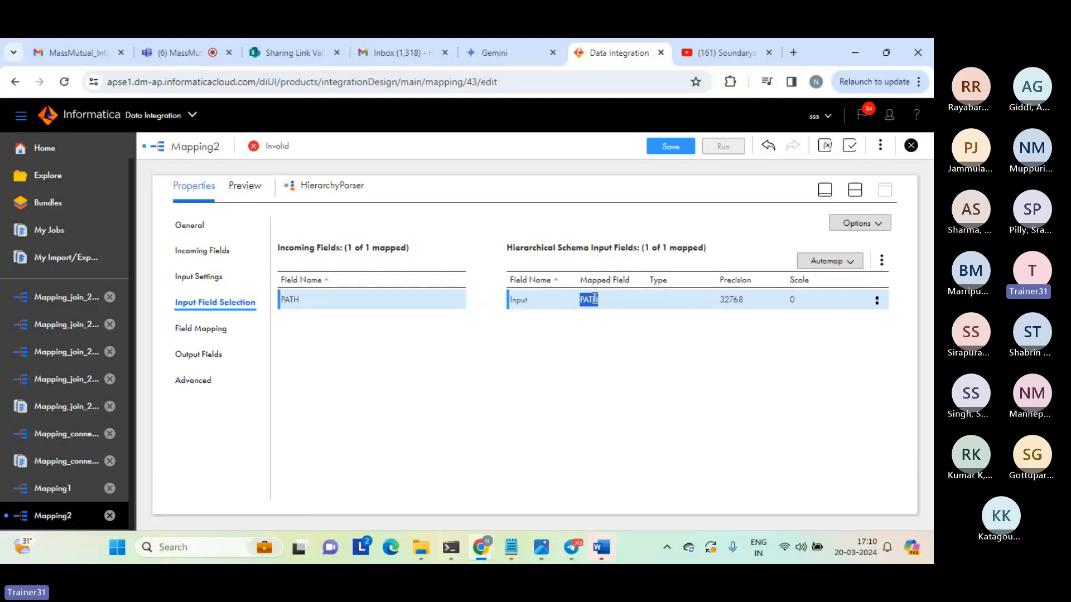
click(544, 375)
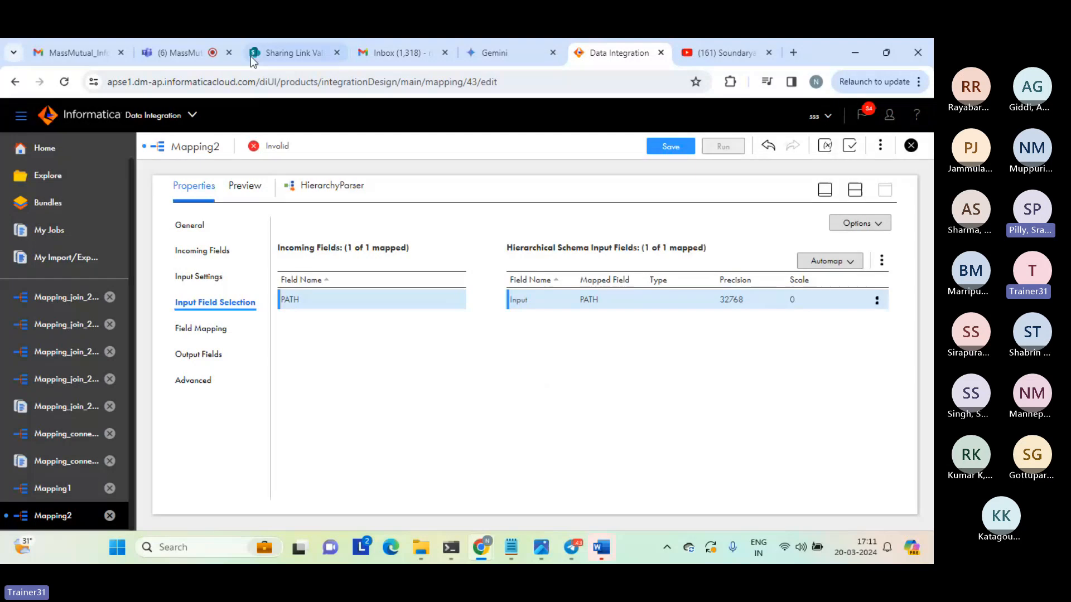
In the Hierarchy Parser's field mapping, map all descendants of the root element to relational fields.
click(176, 48)
click(617, 48)
click(222, 328)
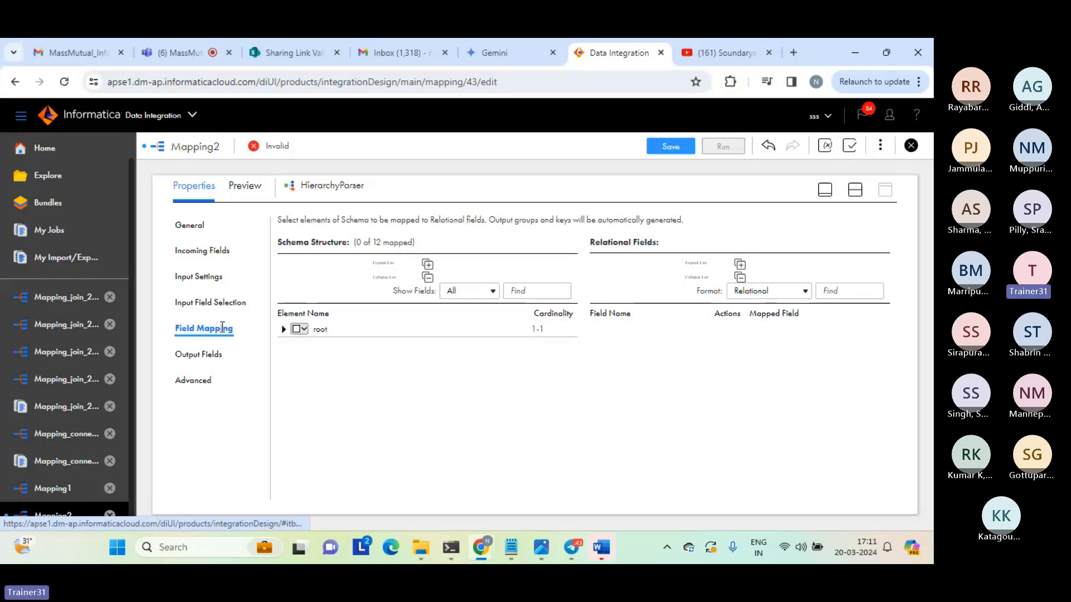
click(298, 330)
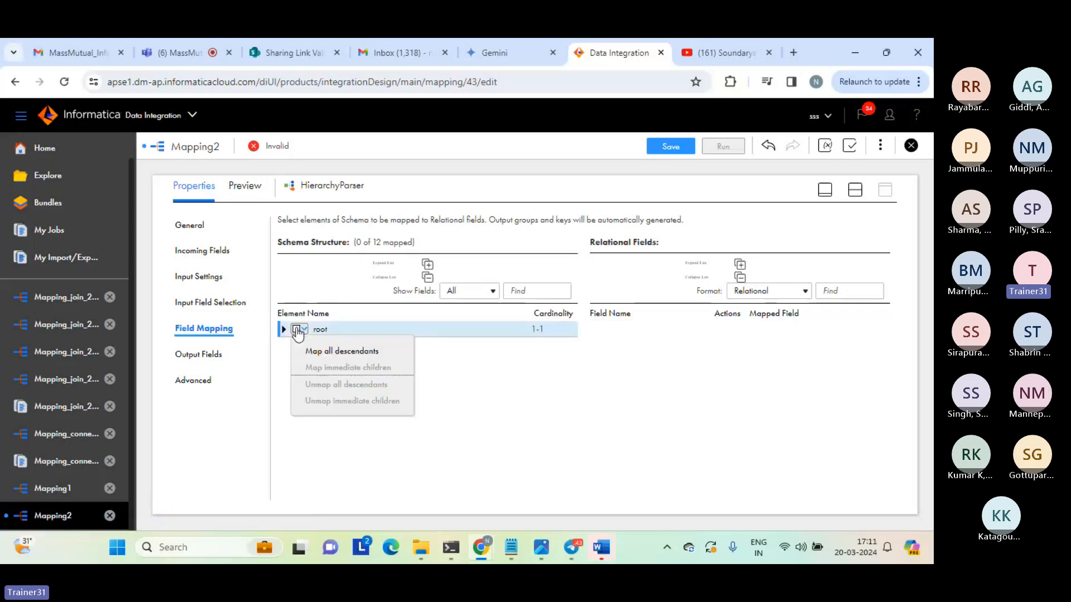
click(345, 357)
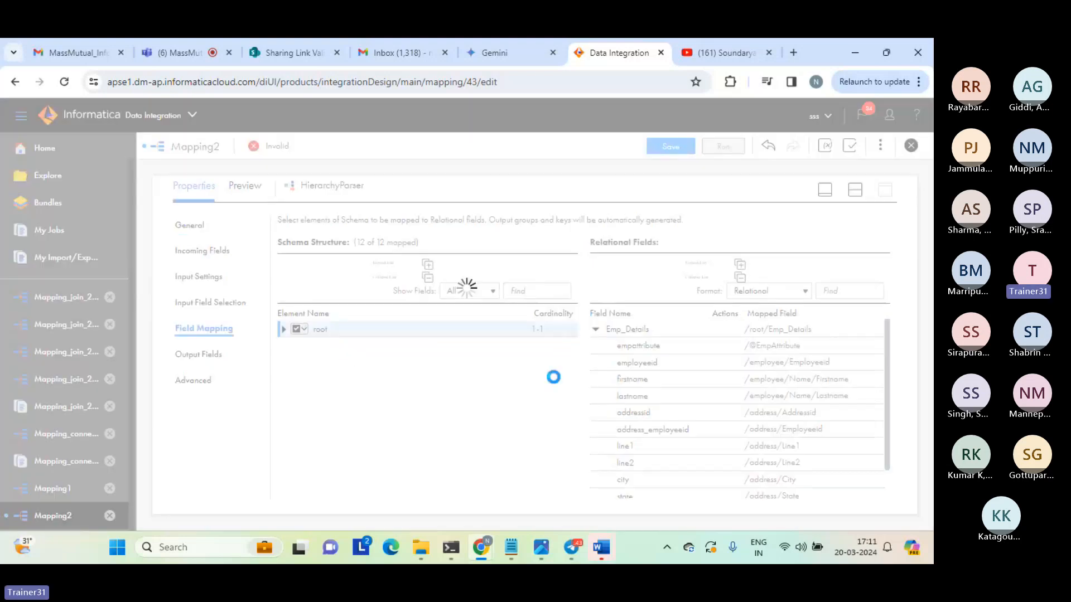
Expand root, Emp_Details, employee, Name and address in the schema structure and review their child elements.
click(284, 329)
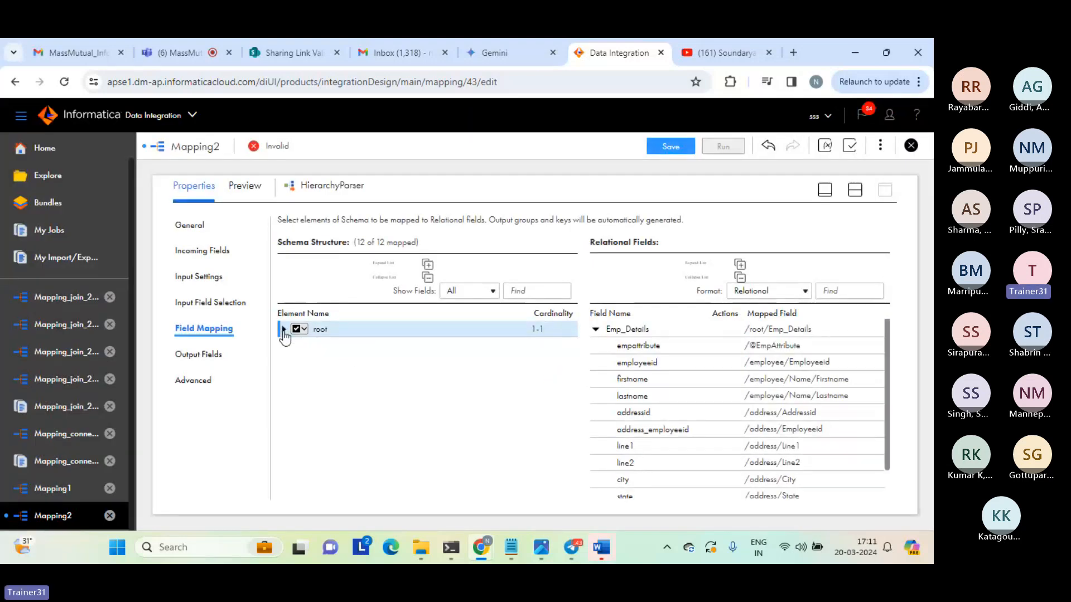
click(294, 346)
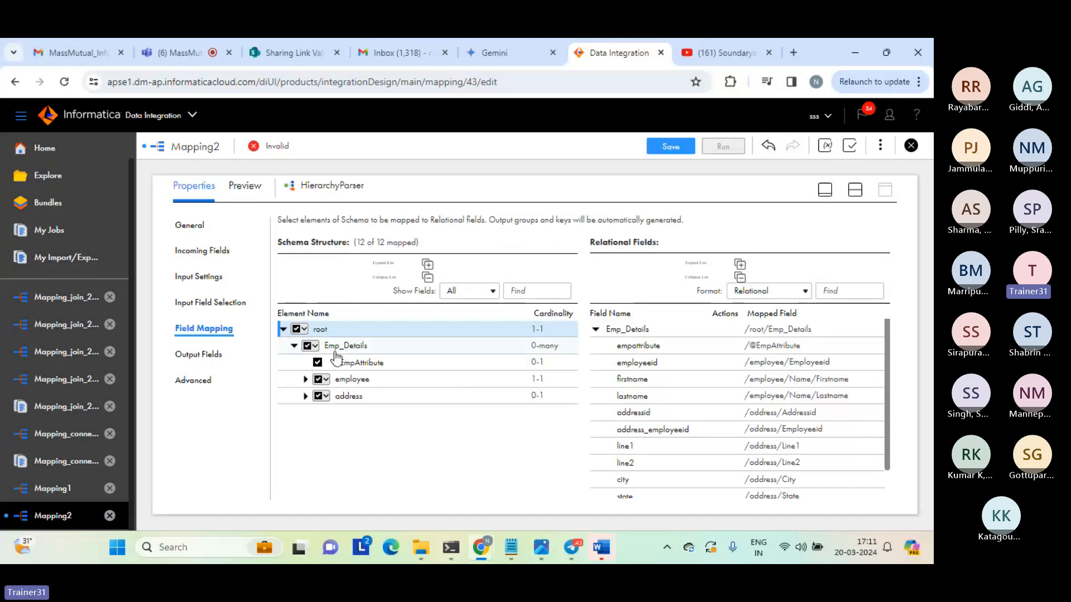
mouse_move(357, 367)
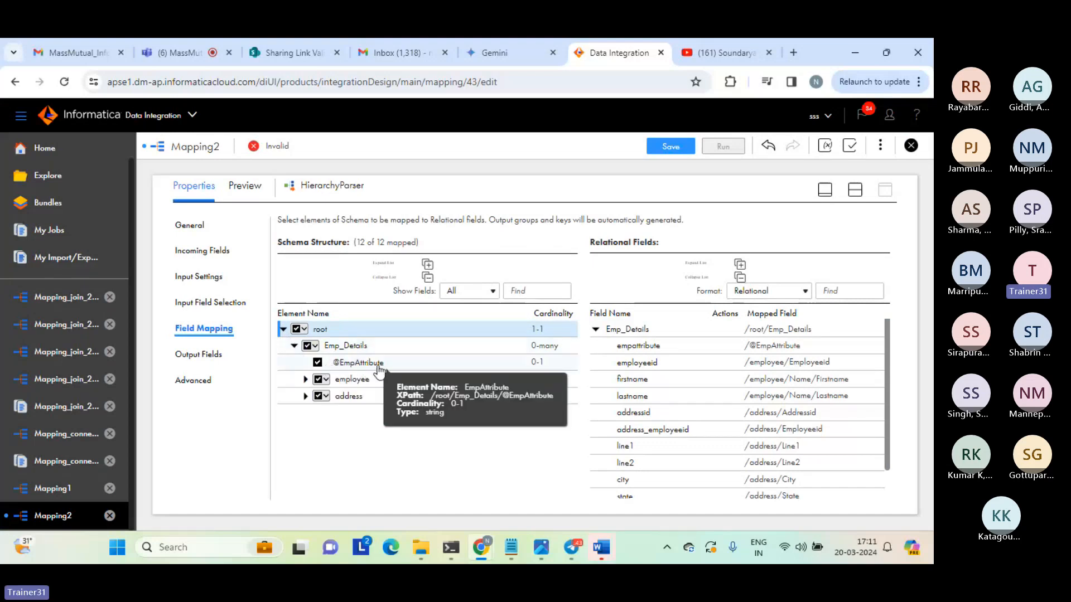
click(305, 380)
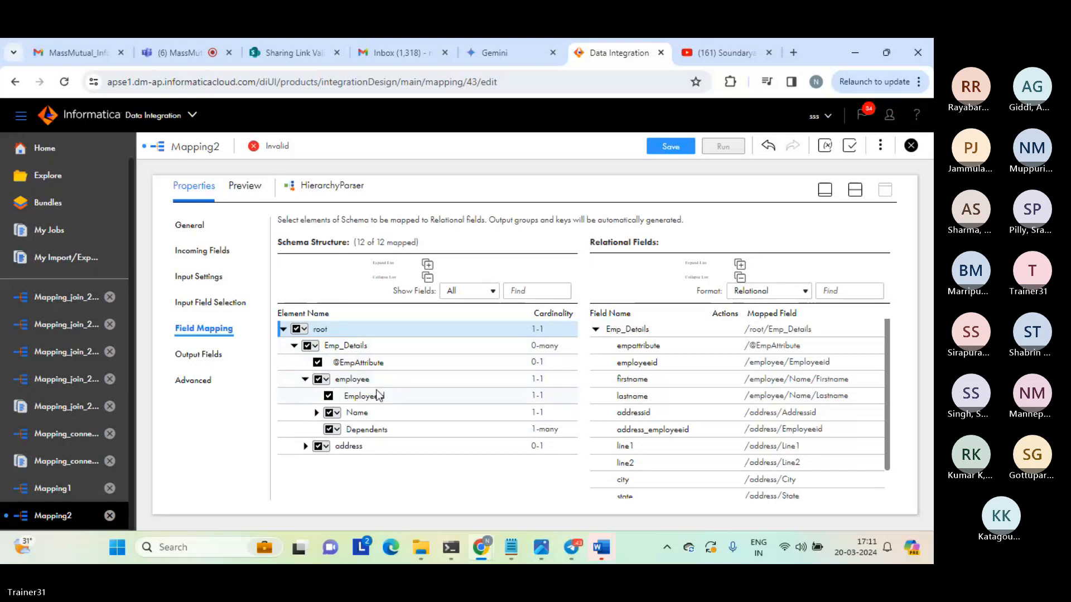
click(316, 413)
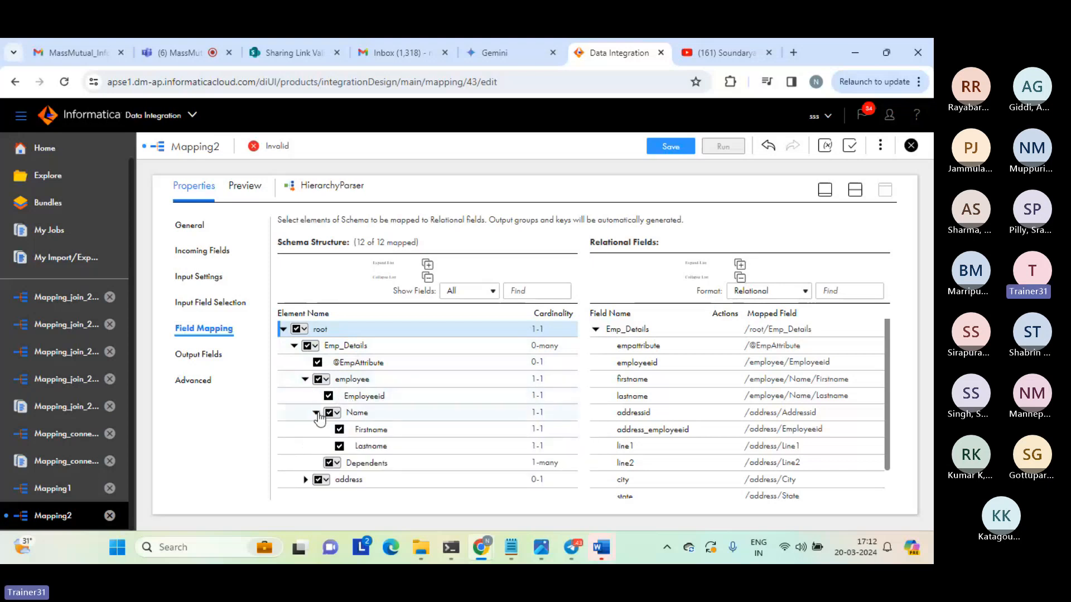
click(305, 479)
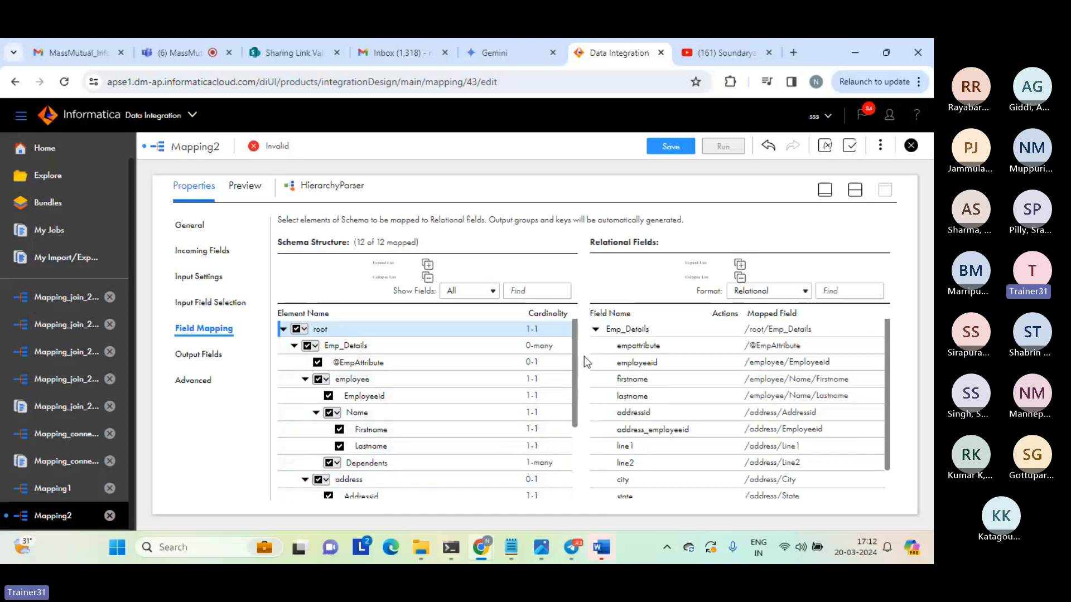
scroll(568, 427, down, 3)
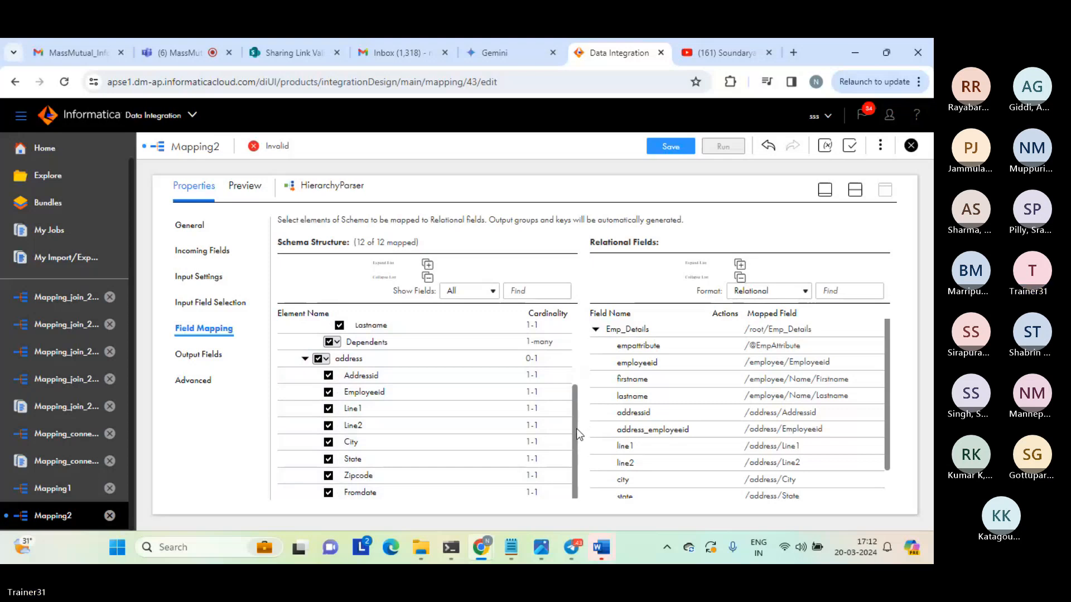
scroll(571, 391, up, 3)
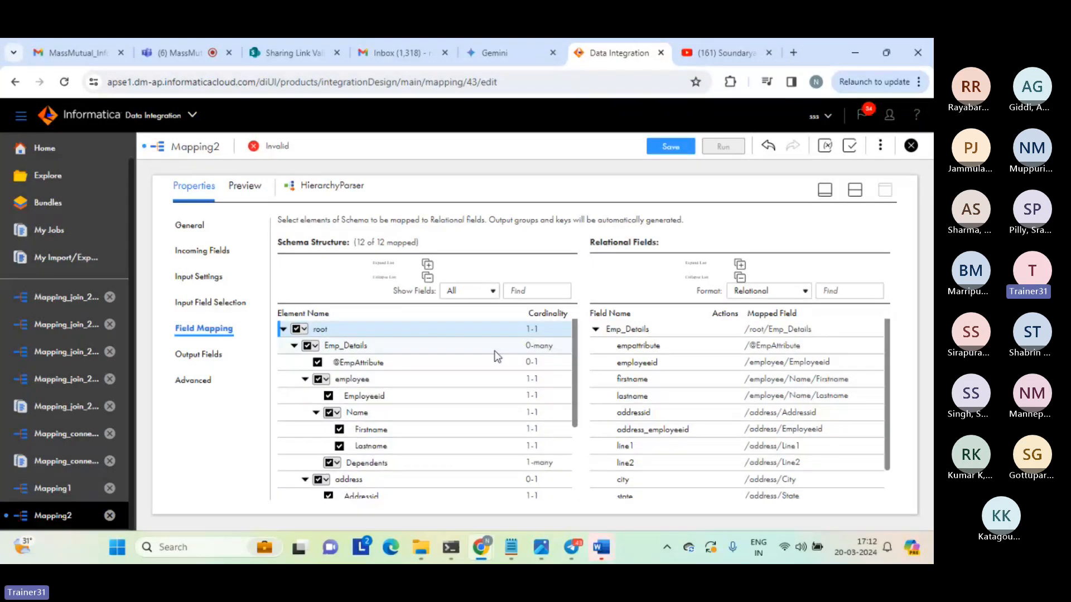
double_click(529, 334)
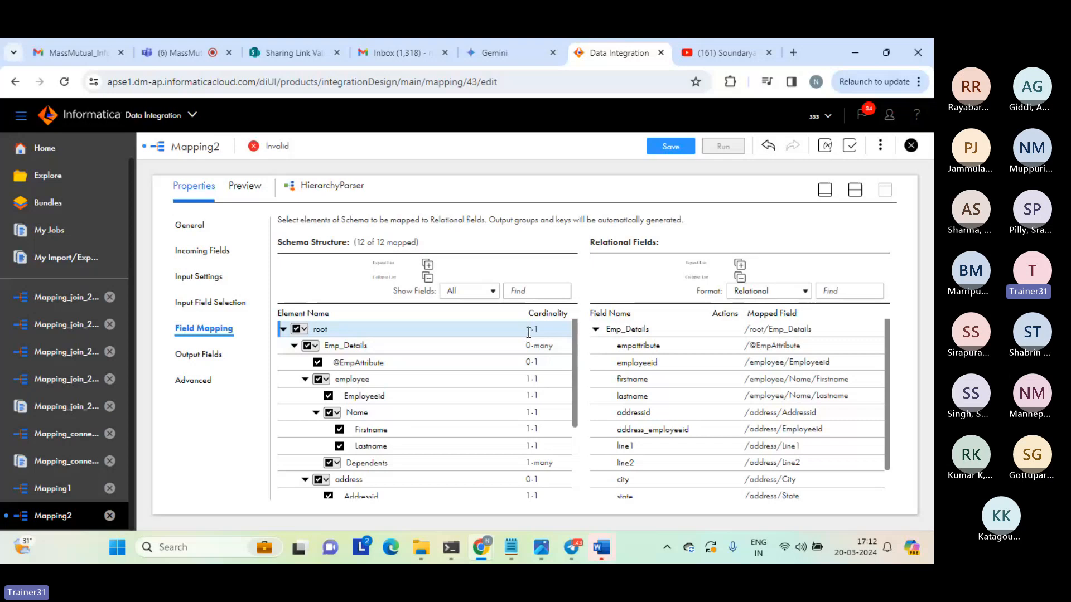
double_click(533, 347)
click(531, 346)
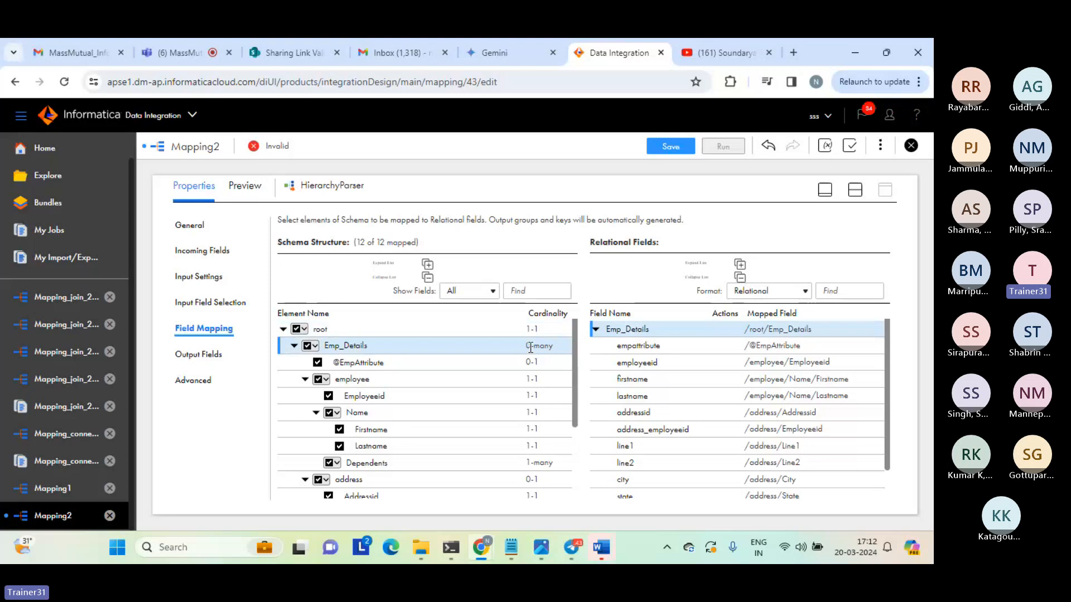
drag(537, 346, 553, 347)
double_click(535, 361)
click(549, 362)
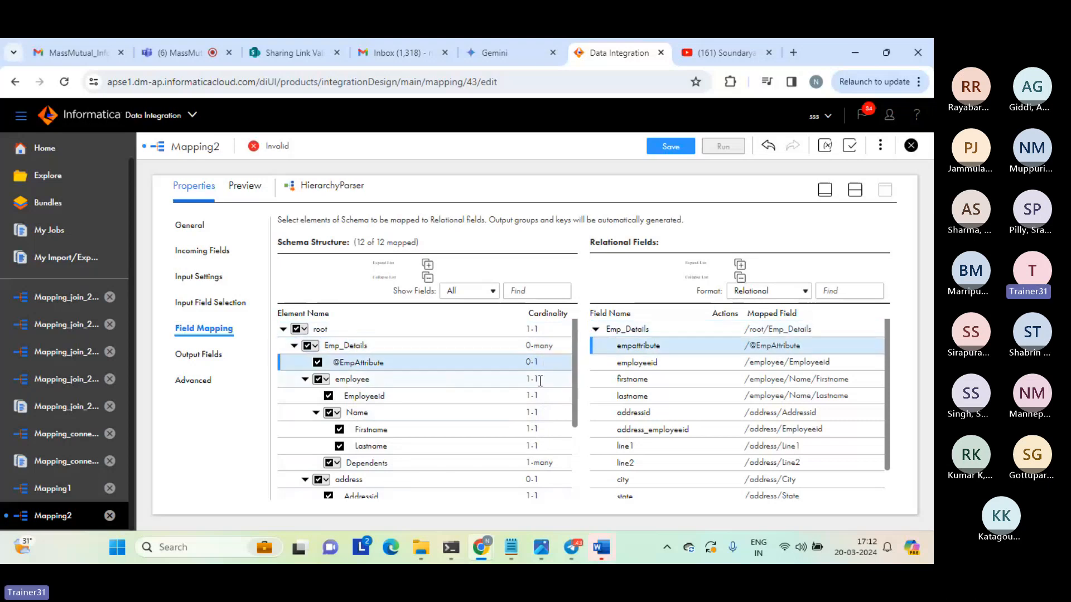
mouse_move(370, 400)
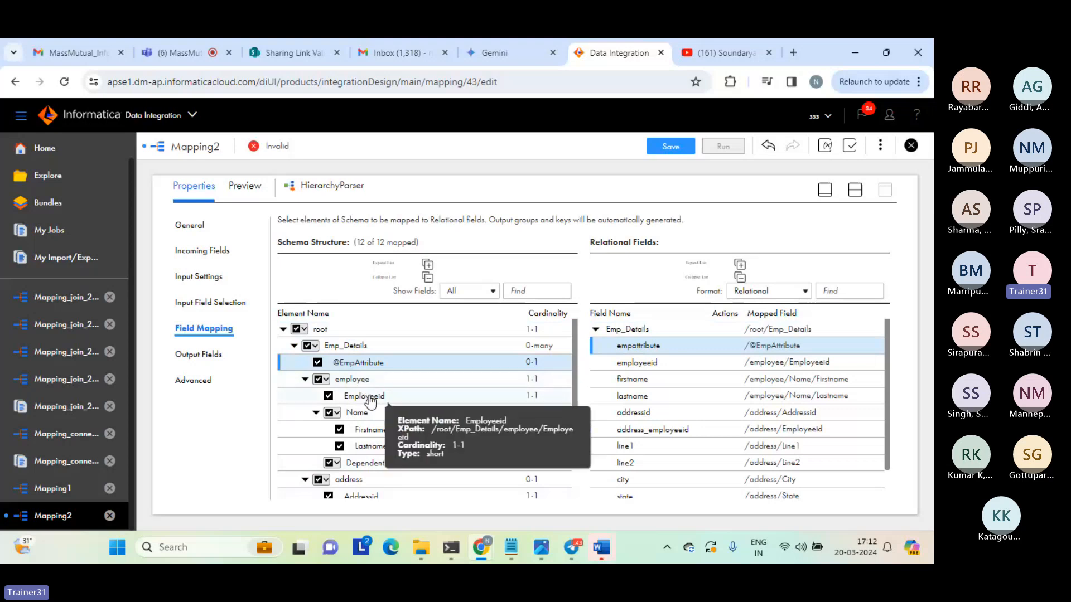
click(547, 395)
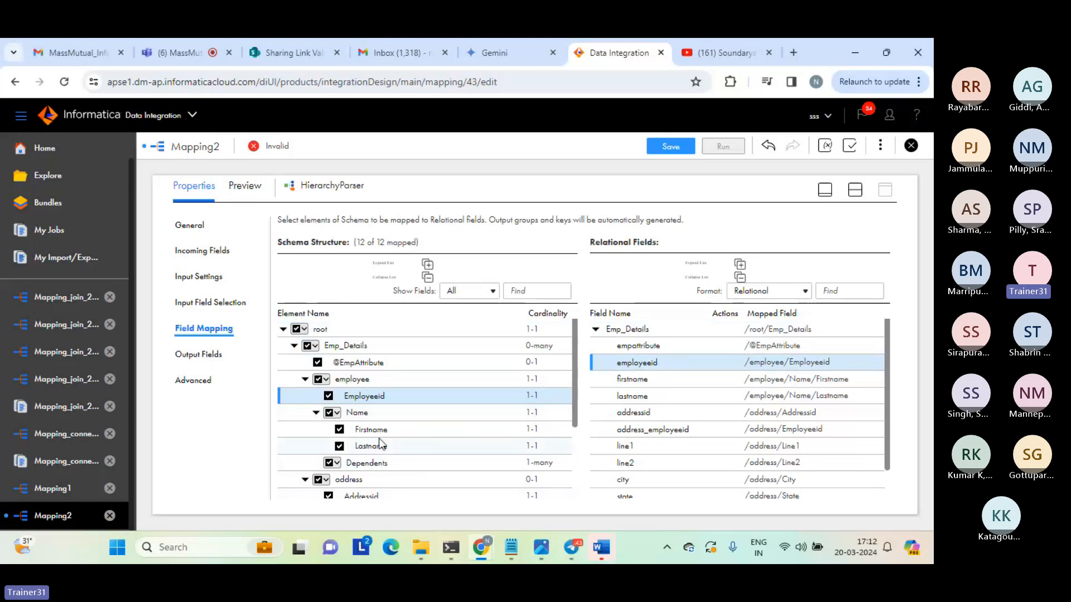
Examine the cardinality of the Dependents element and look through the elements under address.
mouse_move(480, 437)
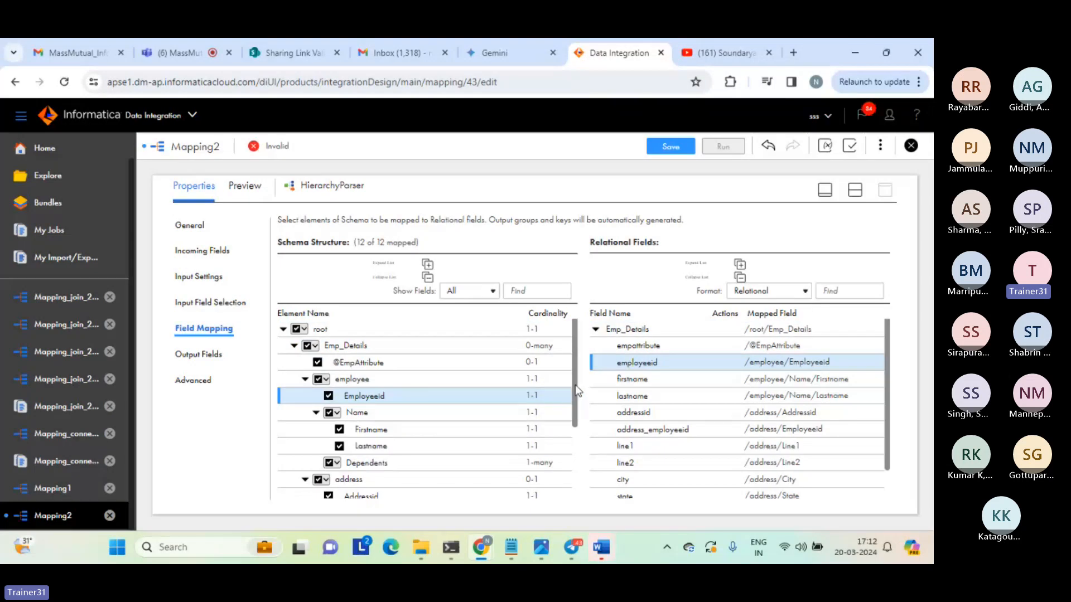
scroll(576, 390, down, 2)
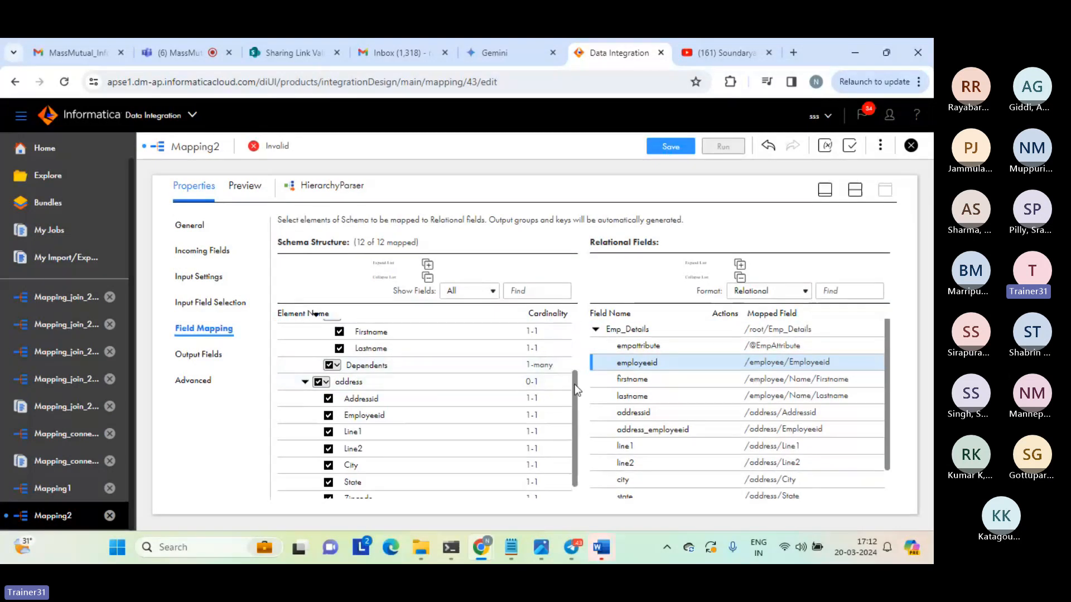
drag(574, 383, 570, 363)
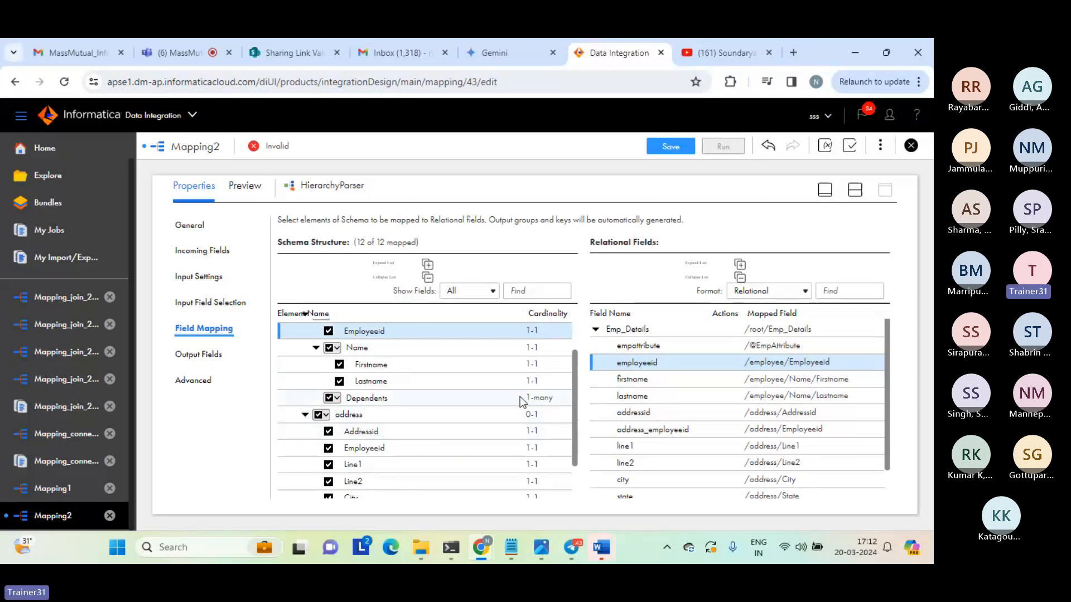
drag(524, 398, 564, 397)
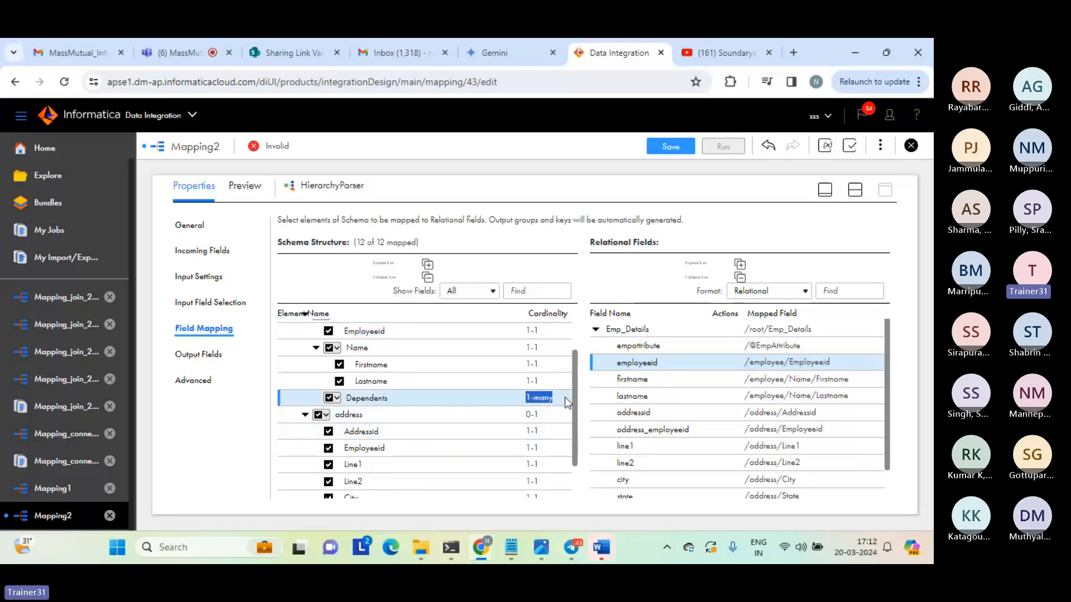
scroll(564, 397, down, 1)
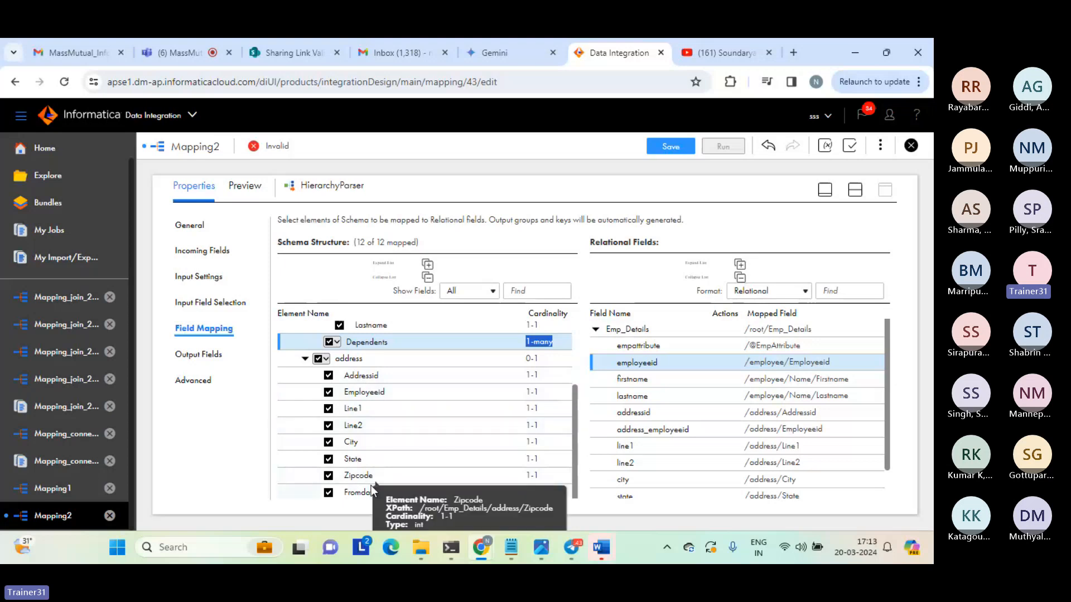
drag(575, 415, 575, 330)
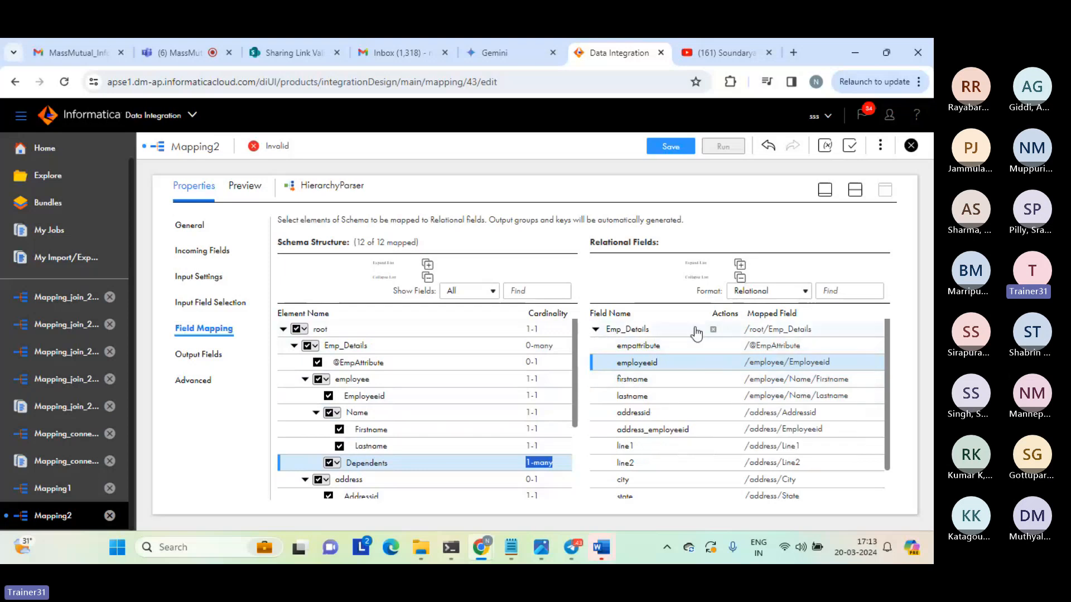
Check the mapped path of the employeeid relational field, then switch to Notepad and show the beginning of the hp_emp schema.
double_click(767, 363)
double_click(810, 361)
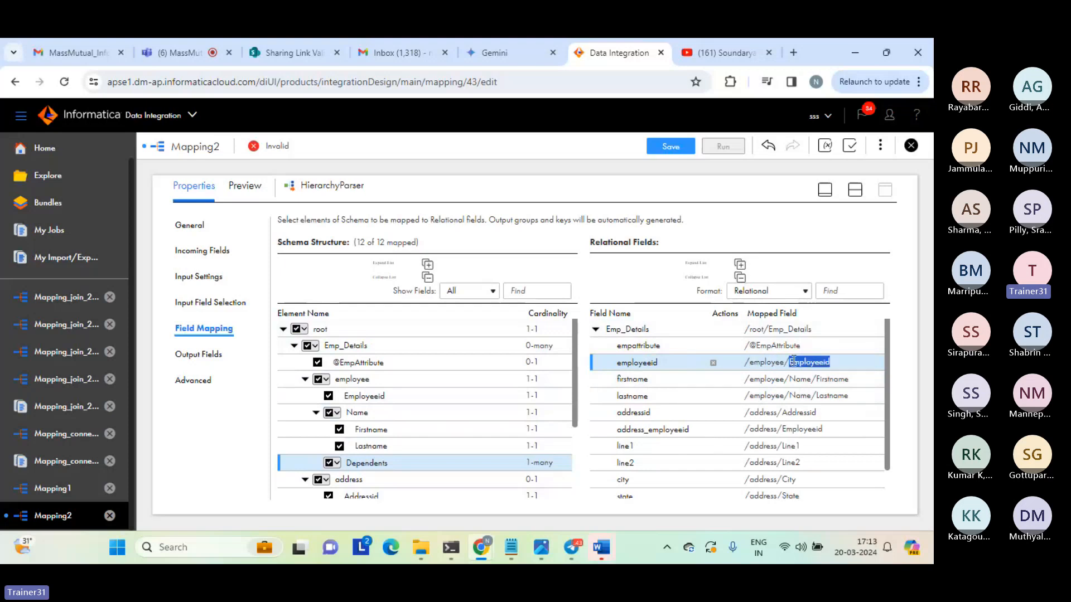
mouse_move(509, 550)
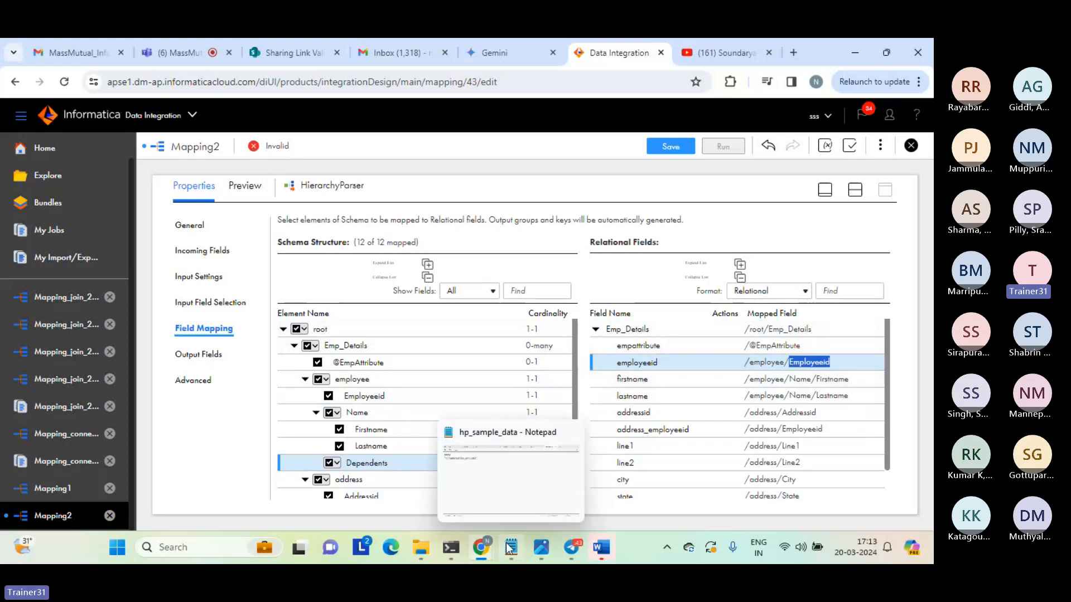
click(506, 531)
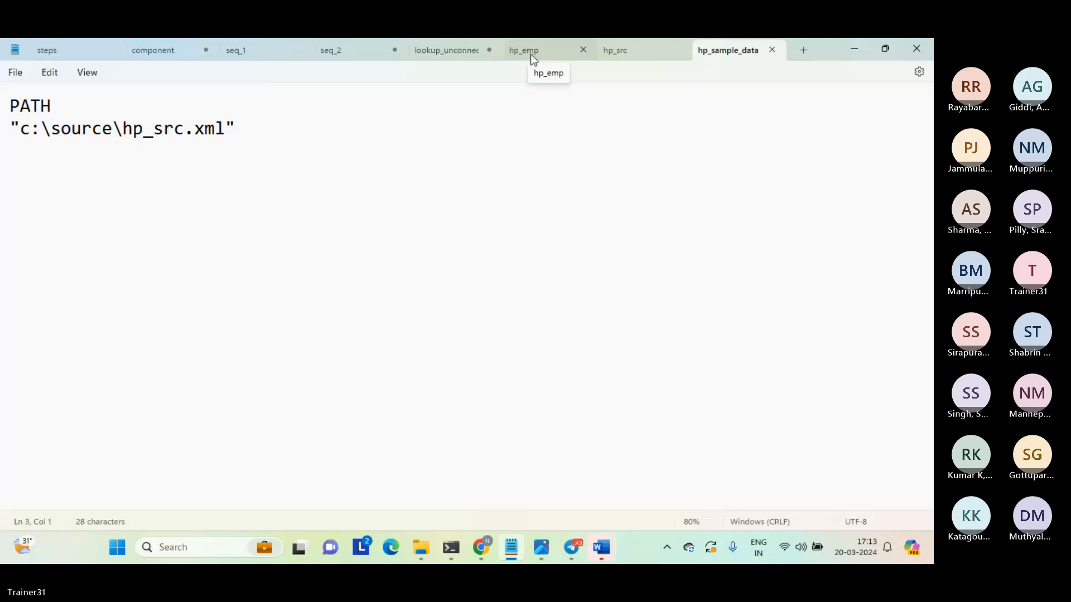
click(530, 55)
click(493, 255)
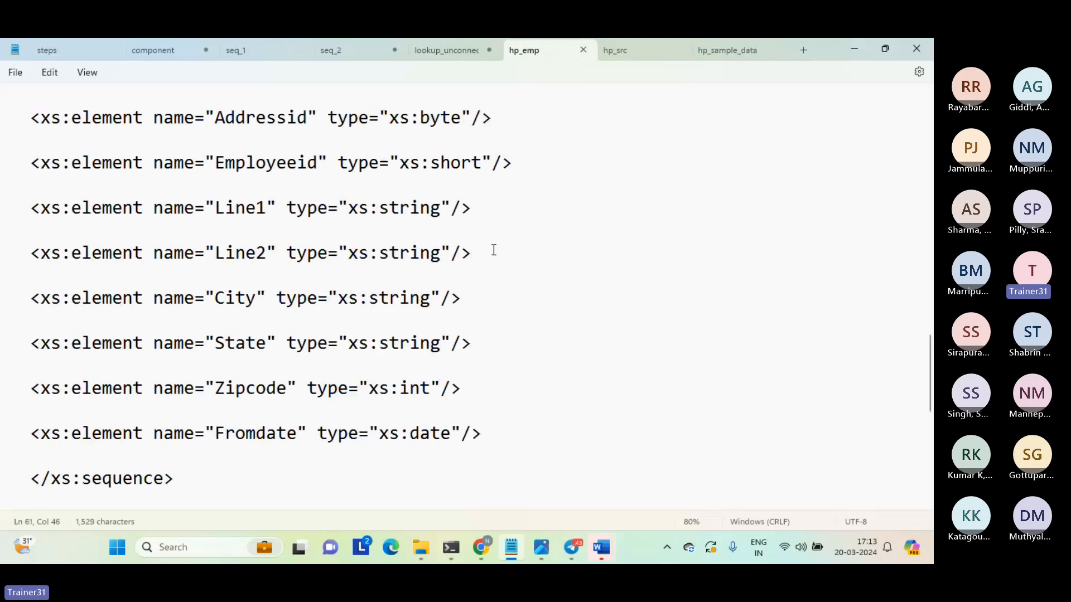
key(ctrl+Home)
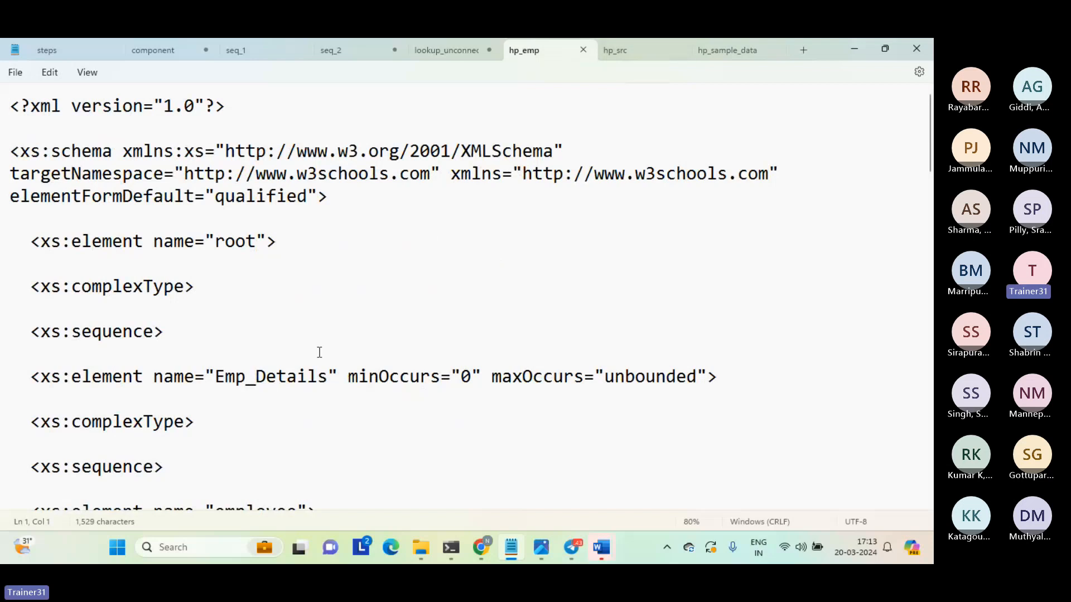
Trace the nesting from Emp_Details through employee to the Employeeid element in the hp_emp schema.
double_click(266, 377)
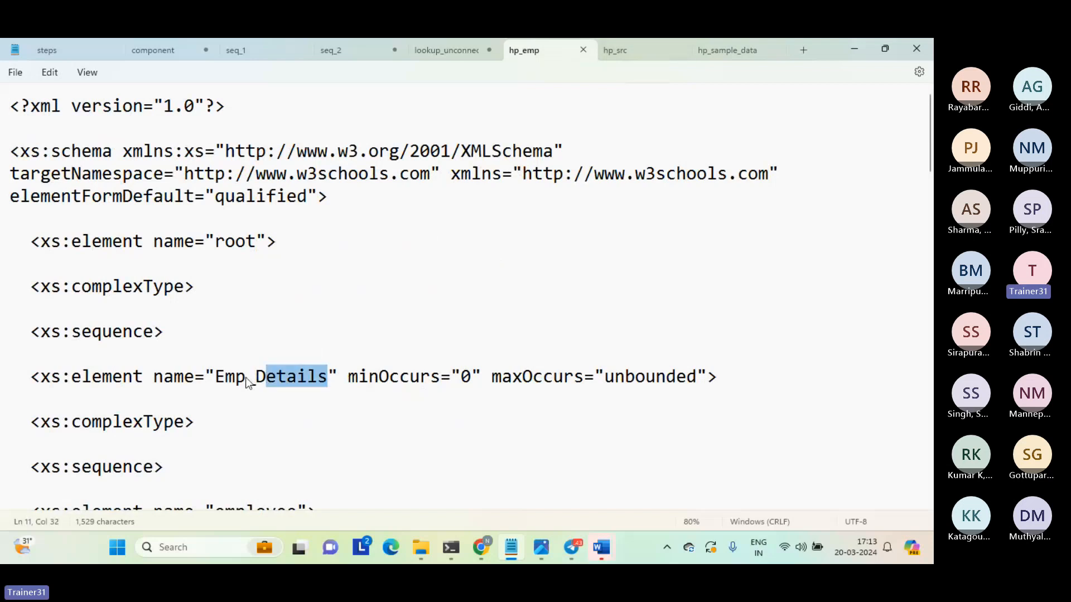
key(Down)
key(Down)
key(Down)
key(Down)
key(Down)
key(Down)
key(Down)
key(Down)
key(Down)
key(Down)
key(Down)
key(Down)
key(Down)
key(Down)
key(Down)
key(Down)
key(Down)
key(Down)
key(Down)
key(Down)
key(Down)
key(Down)
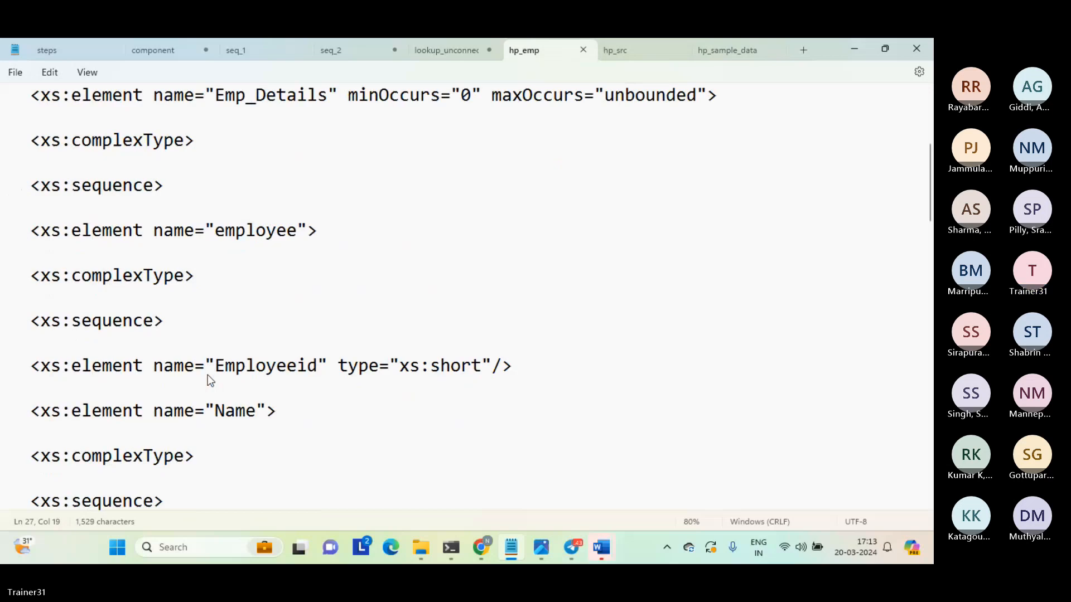
click(246, 141)
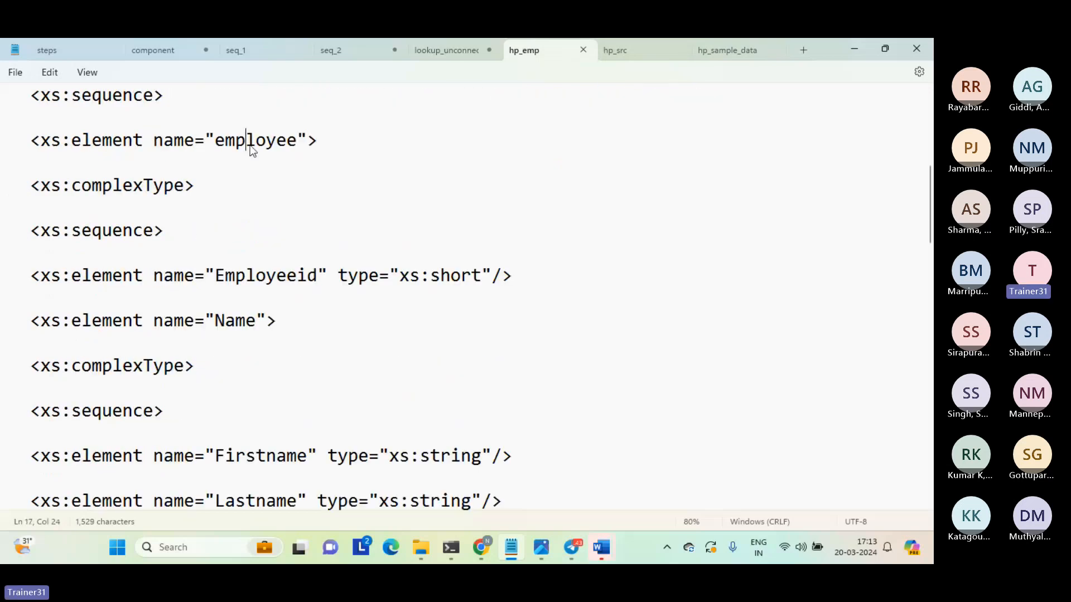
double_click(246, 140)
double_click(249, 278)
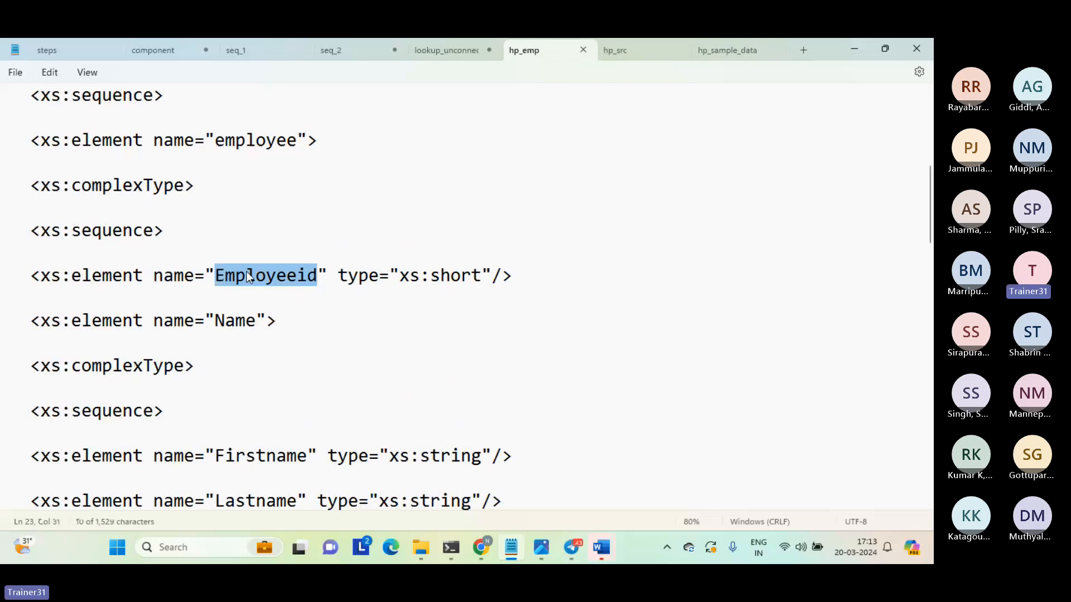
Switch back to the Informatica mapping and examine the employee and Employeeid parts of the employeeid field's mapped path.
key(alt+Tab)
drag(746, 364, 839, 363)
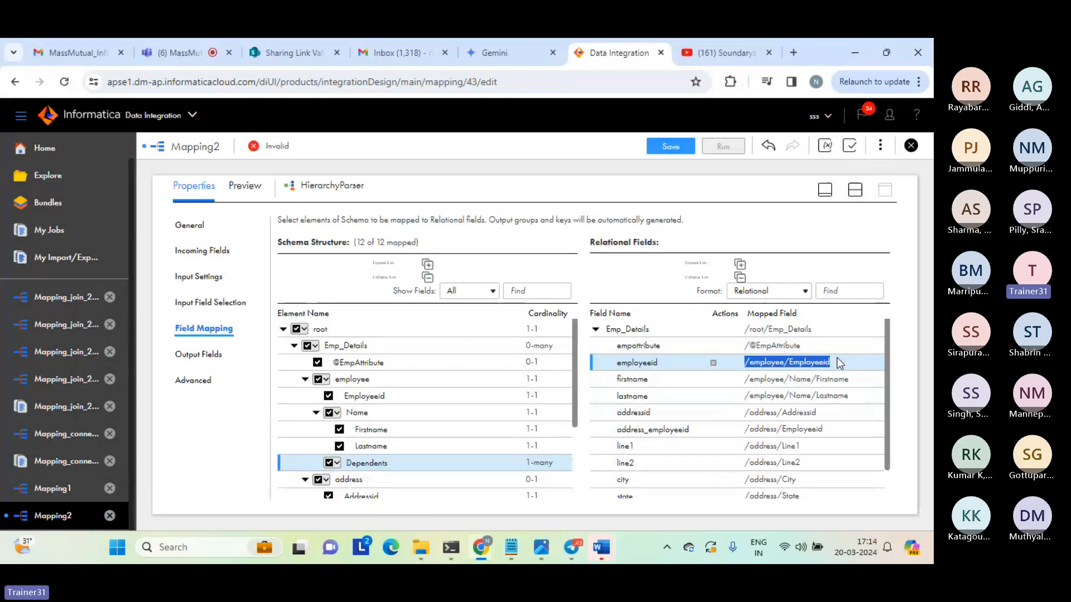
double_click(764, 362)
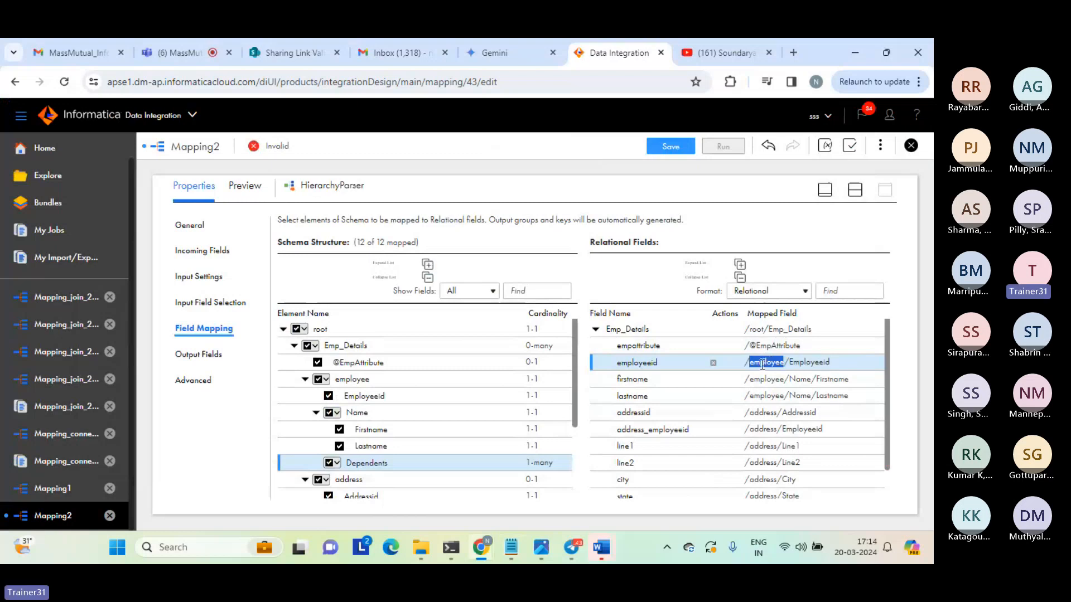
double_click(808, 362)
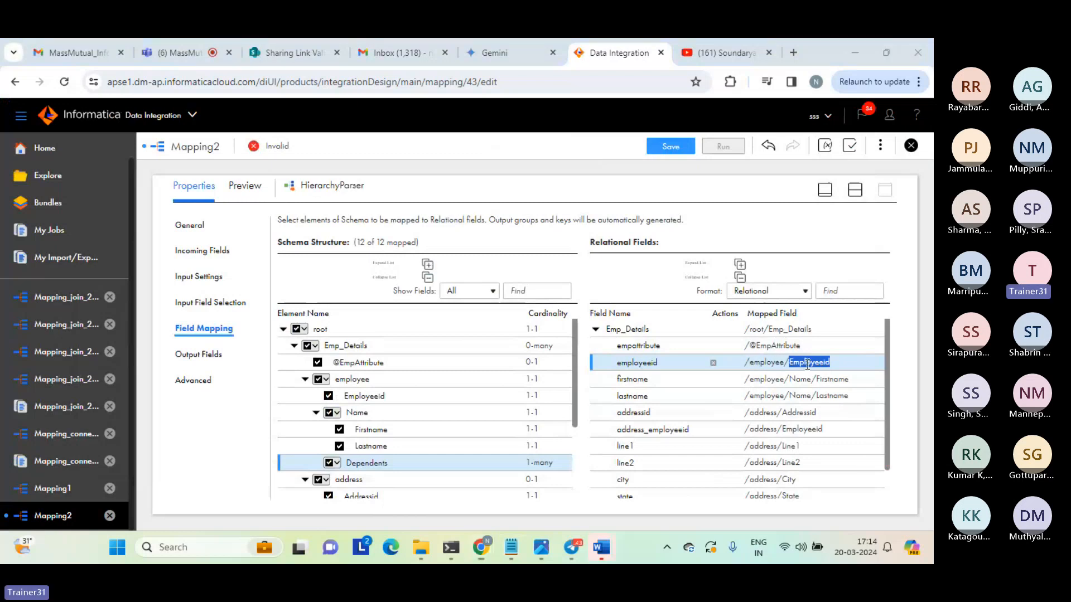
Locate the Name element in the hp_emp schema in Notepad, then check the firstname field's mapped path among Informatica's relational fields.
key(alt+Tab)
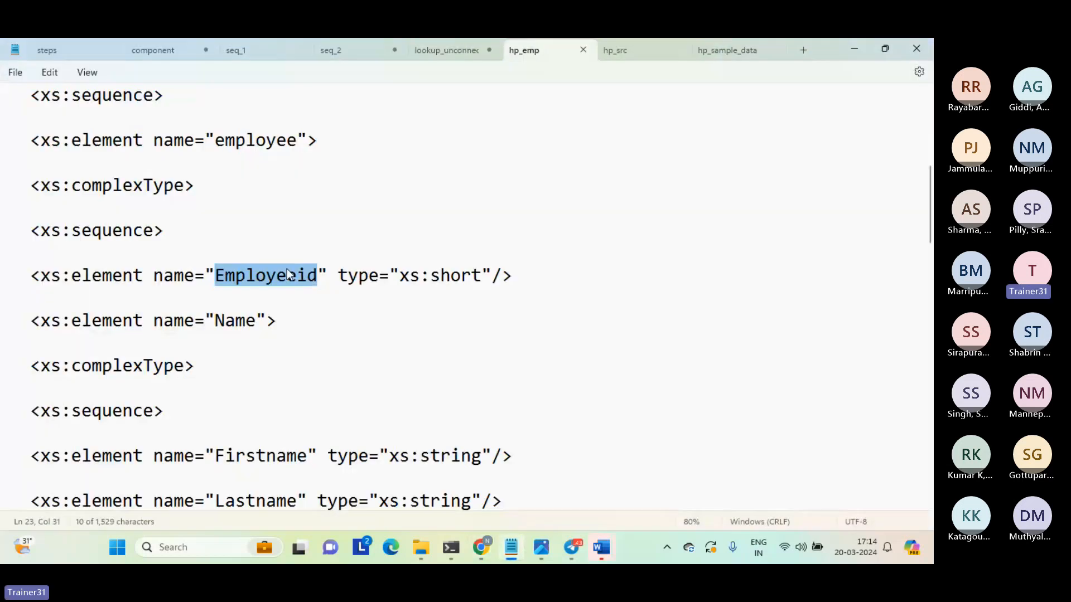
double_click(231, 322)
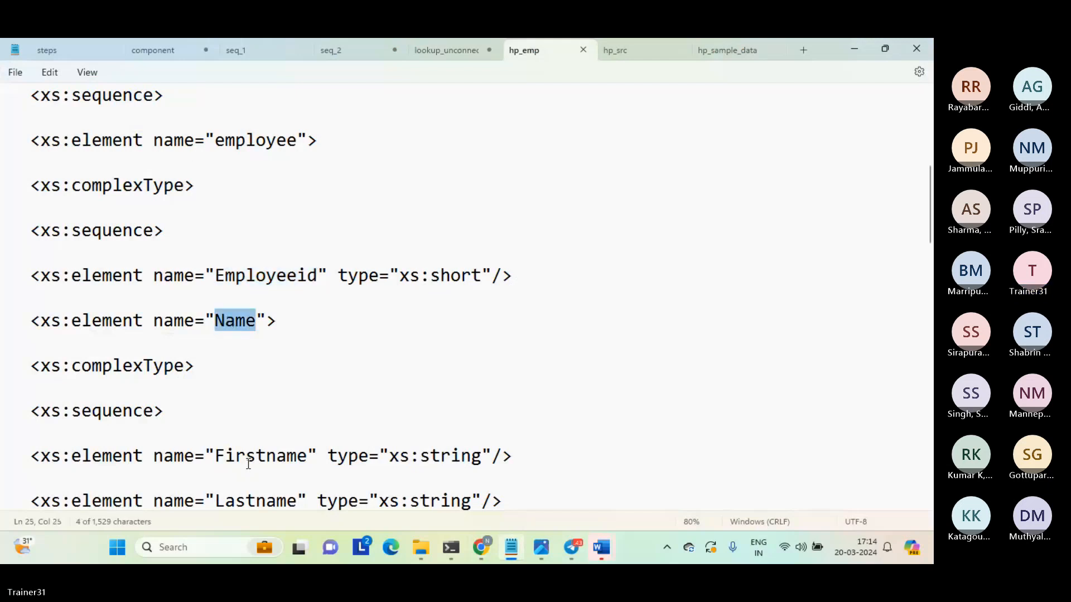
key(alt+Tab)
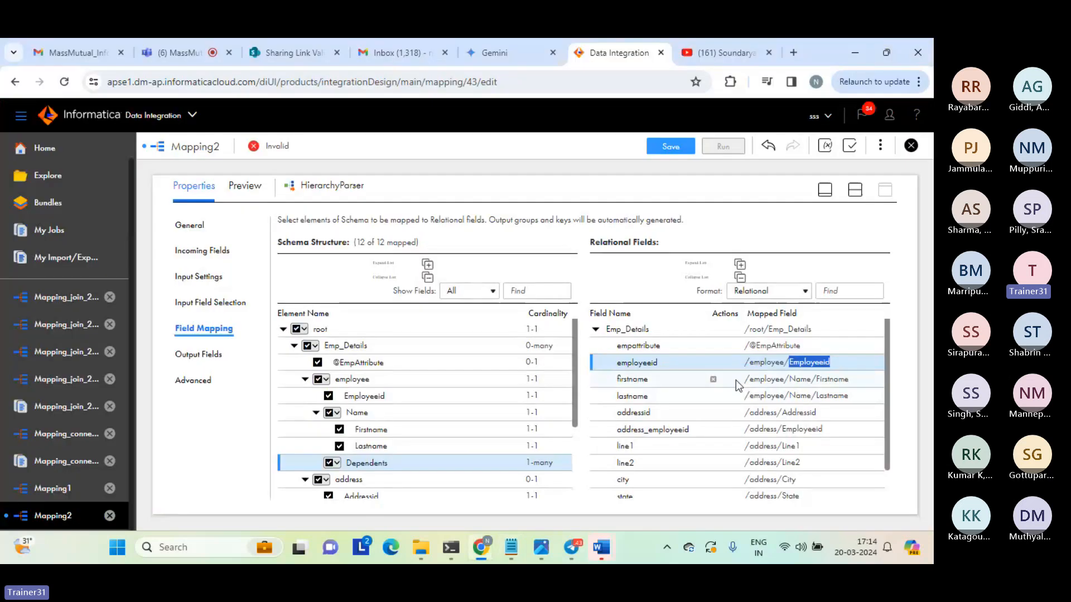
drag(745, 379, 857, 379)
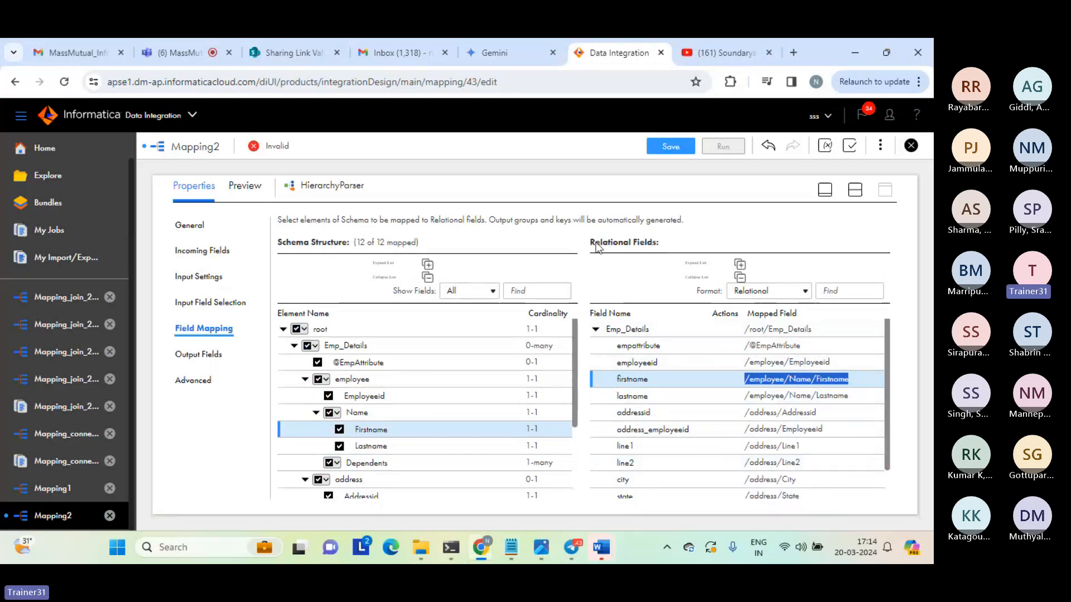
drag(590, 243, 663, 246)
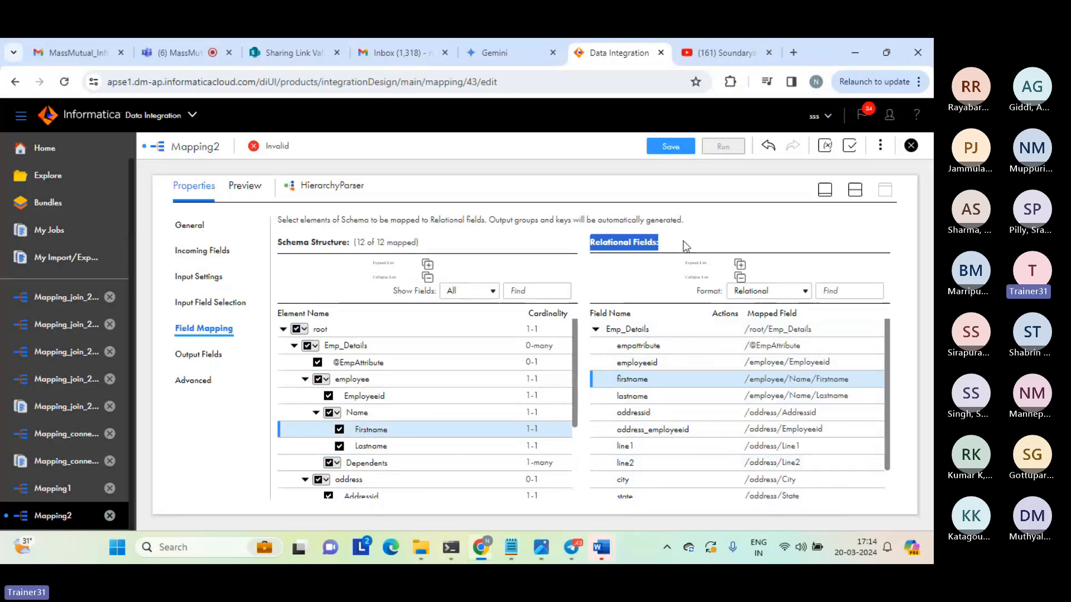
click(686, 246)
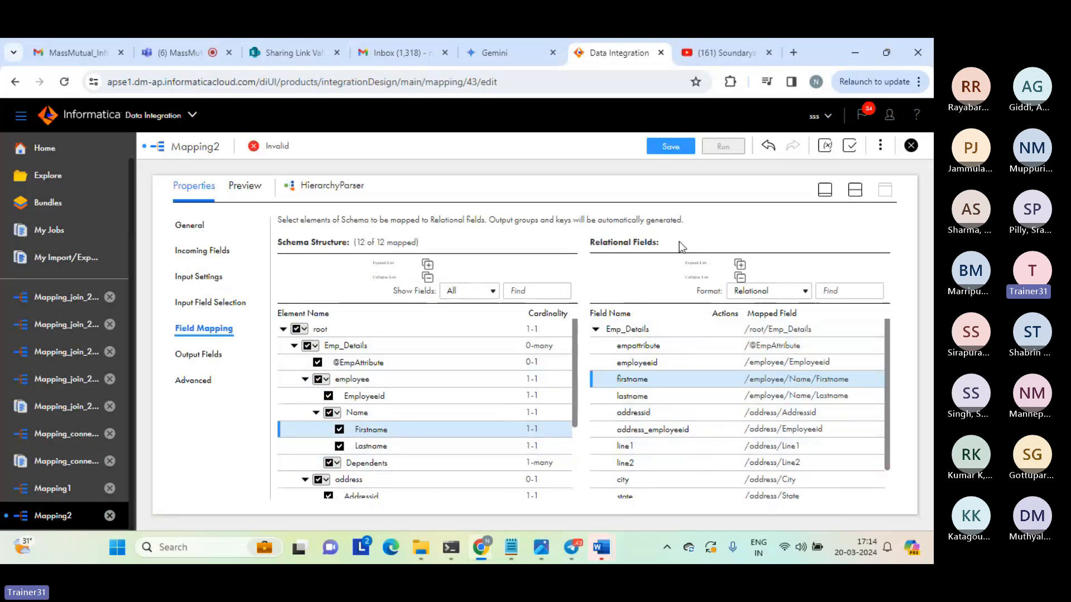
Compare the mapped paths of the employeeid, firstname, addressid and address_employeeid relational fields.
drag(745, 380, 839, 464)
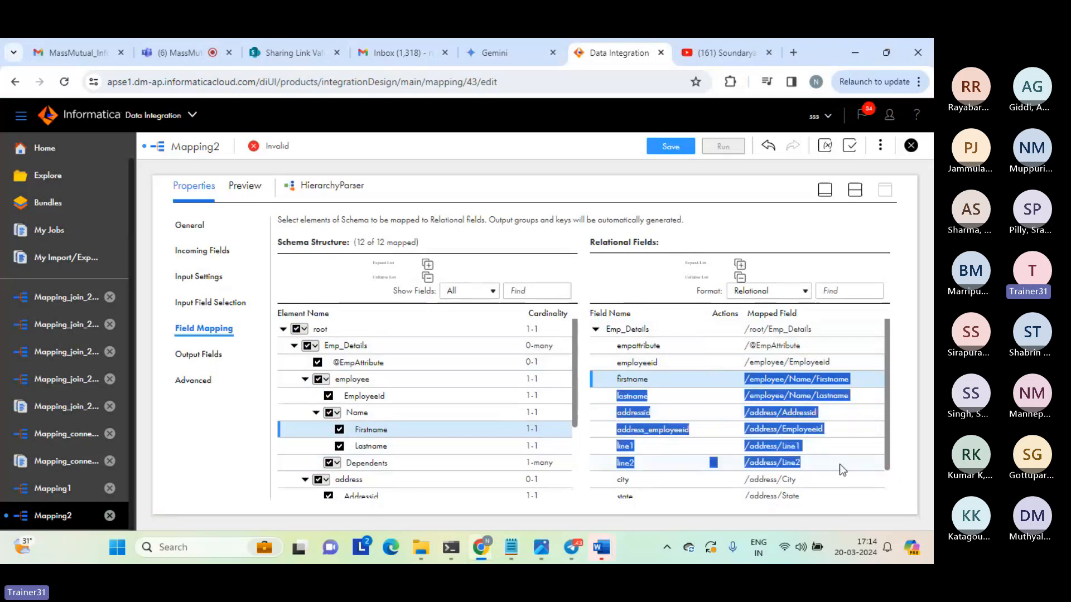
click(838, 464)
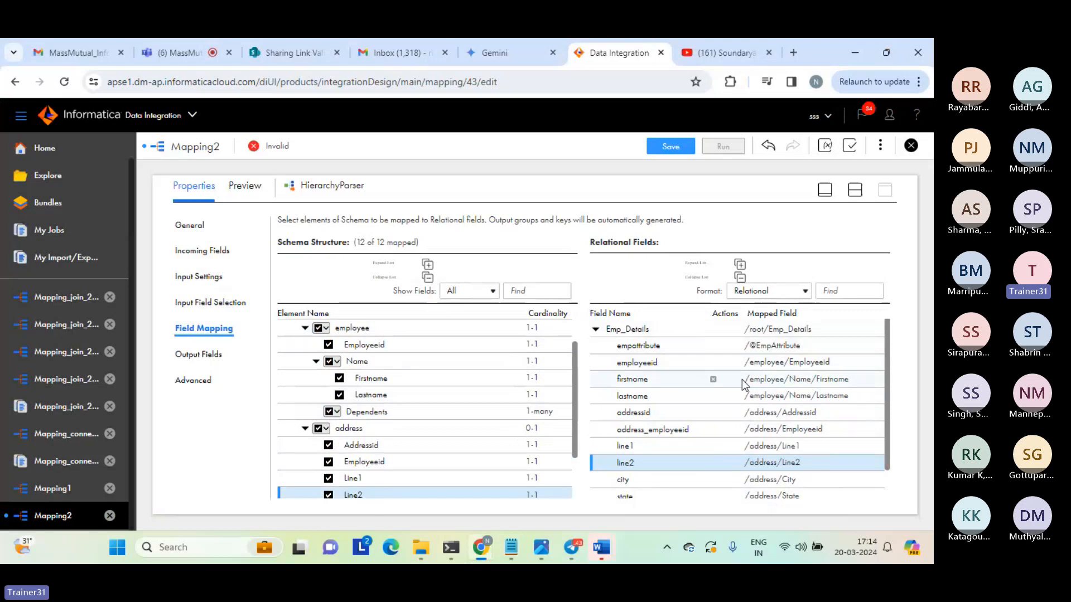
drag(746, 361, 843, 364)
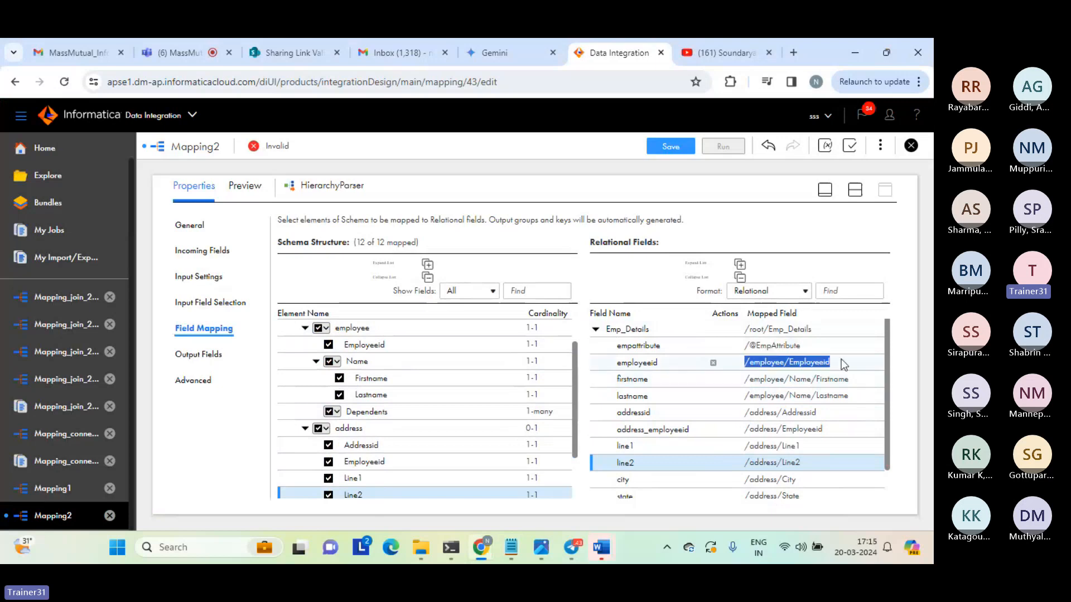
drag(746, 379, 857, 383)
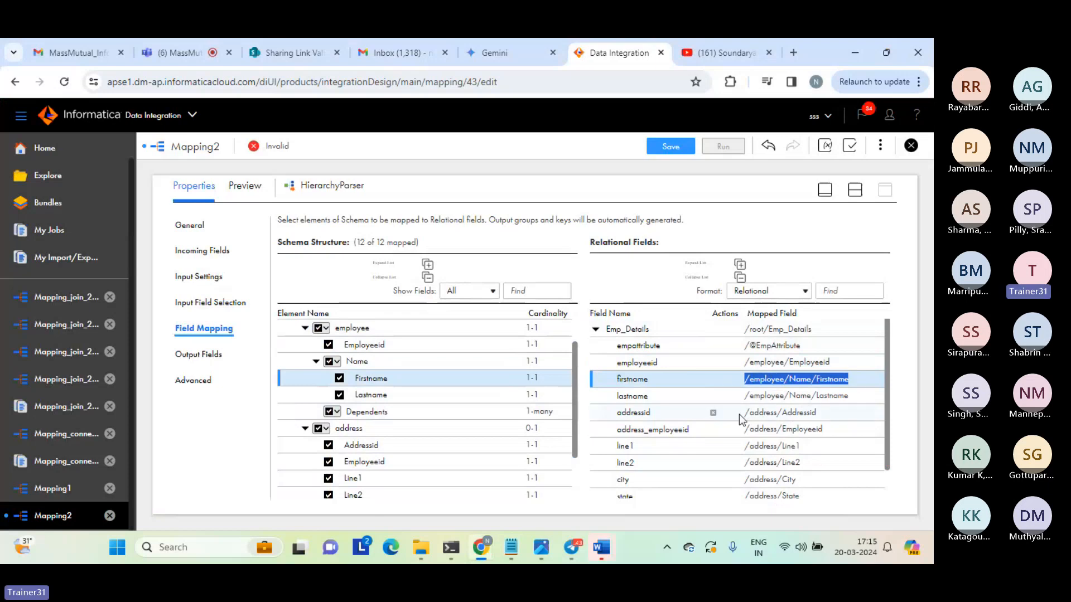
drag(740, 415, 831, 426)
click(749, 428)
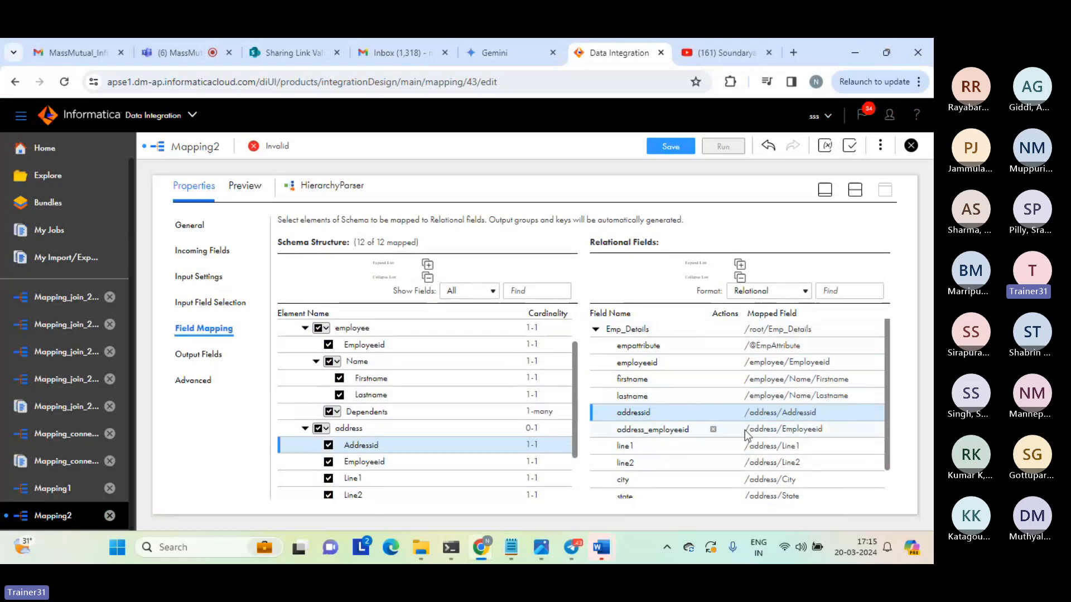
Review the mapped paths of the line1, line2, city and state fields and look through the remaining relational fields.
drag(746, 446, 779, 446)
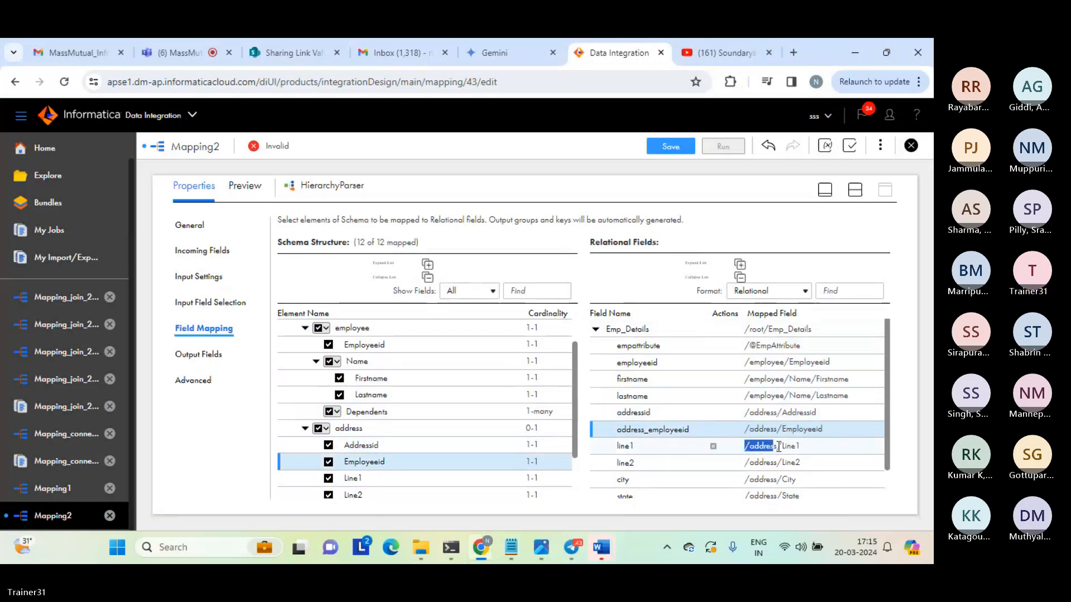
click(779, 446)
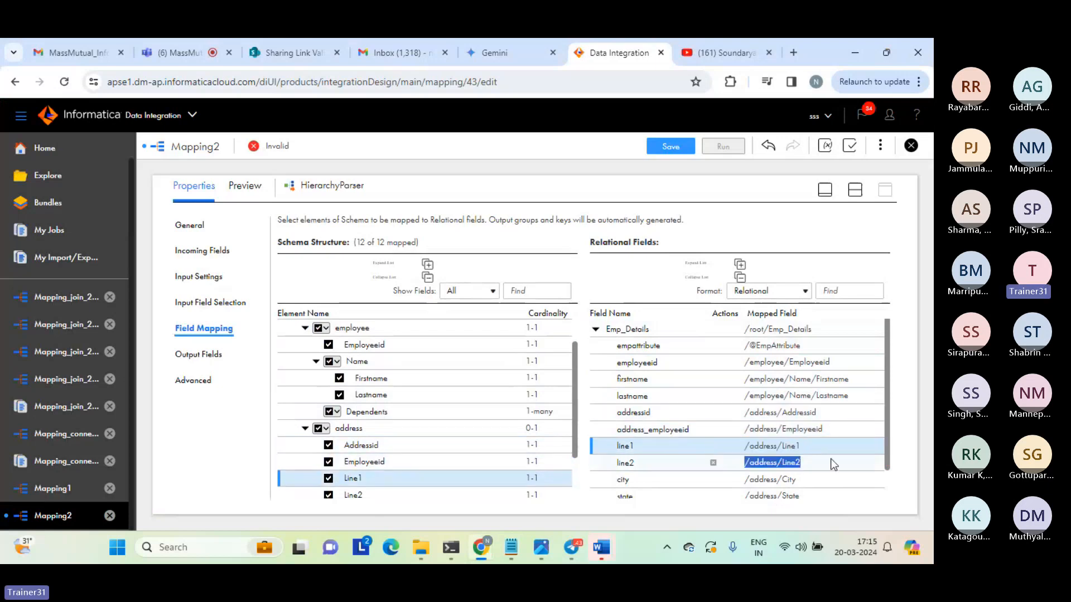
click(831, 459)
click(745, 483)
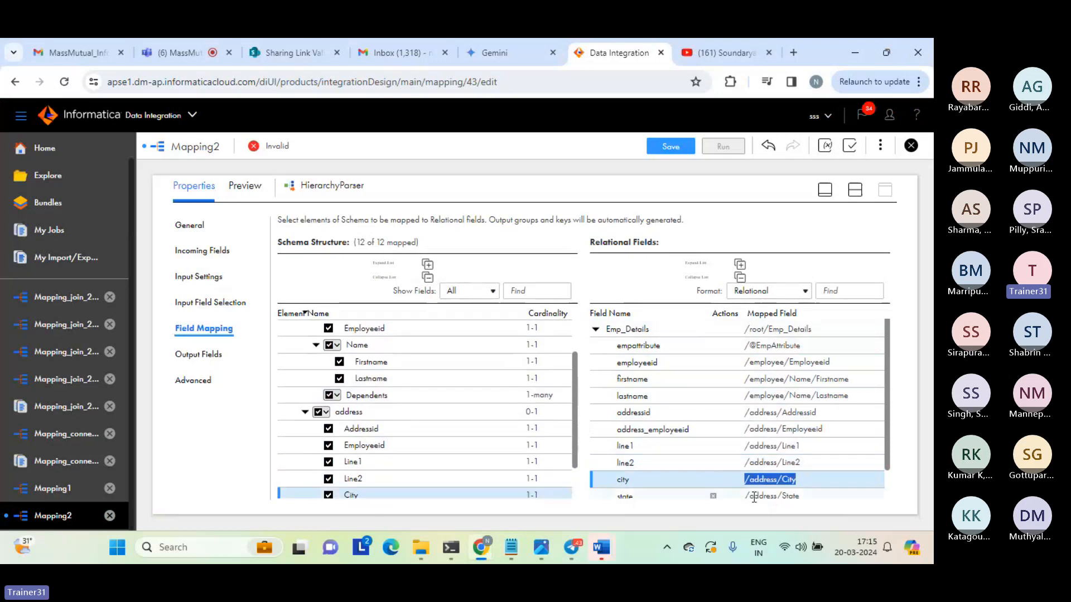
click(754, 496)
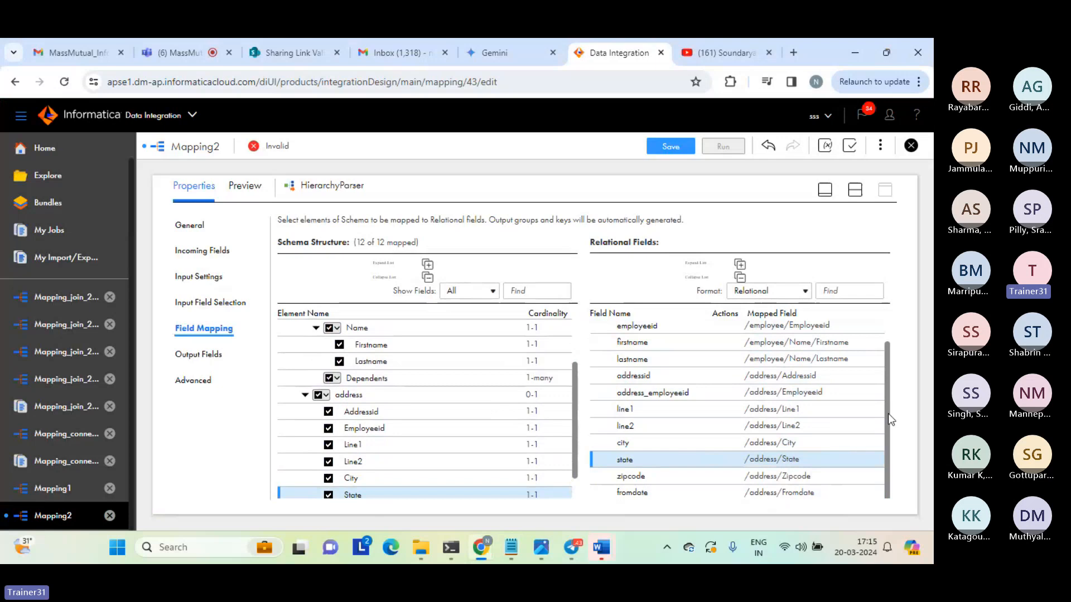
drag(887, 413, 884, 360)
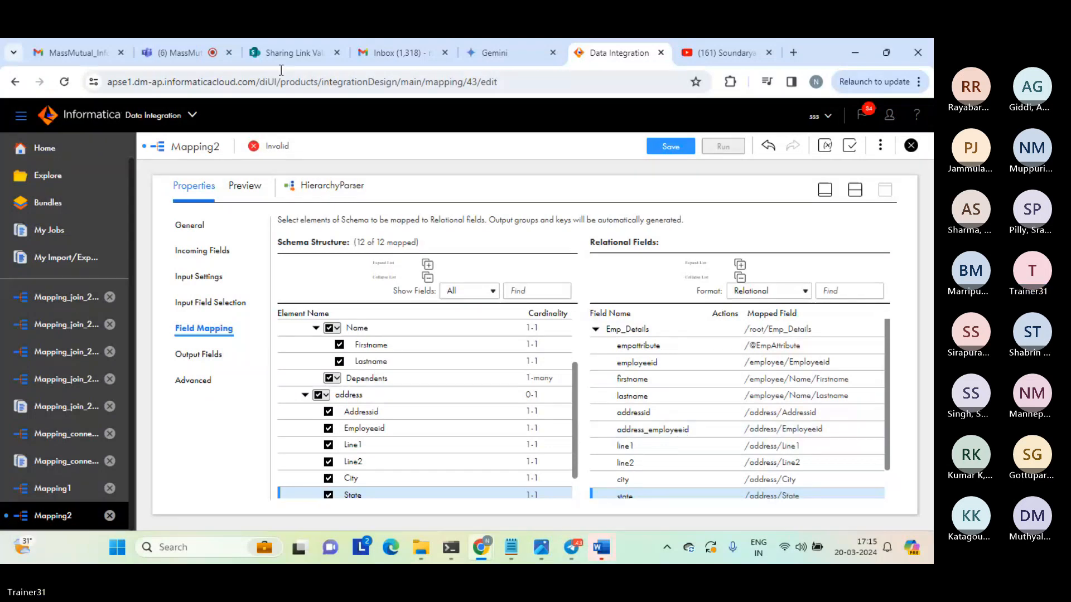
click(189, 53)
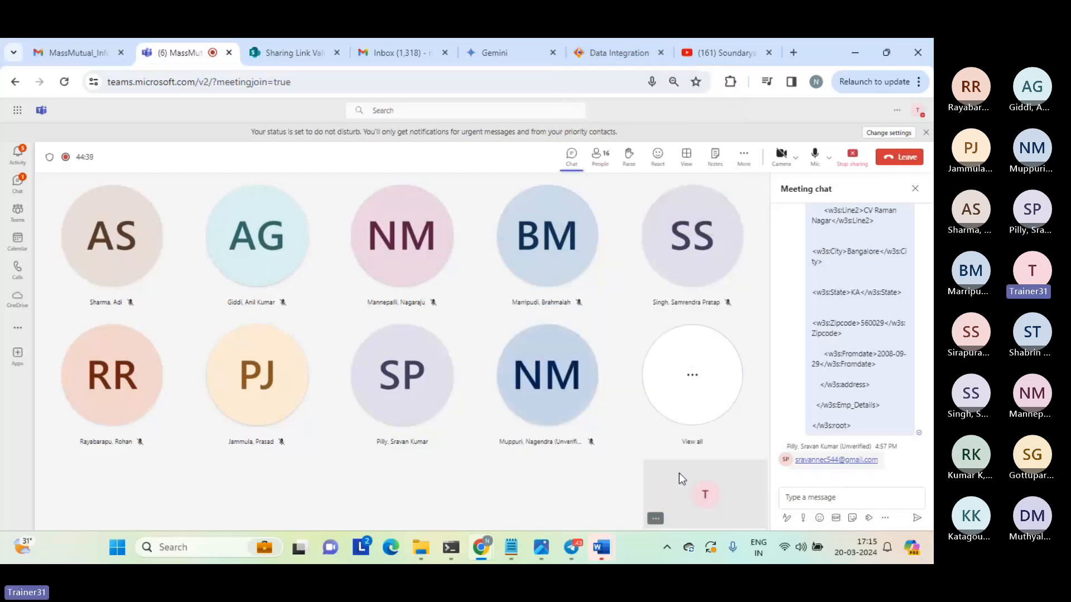
click(607, 52)
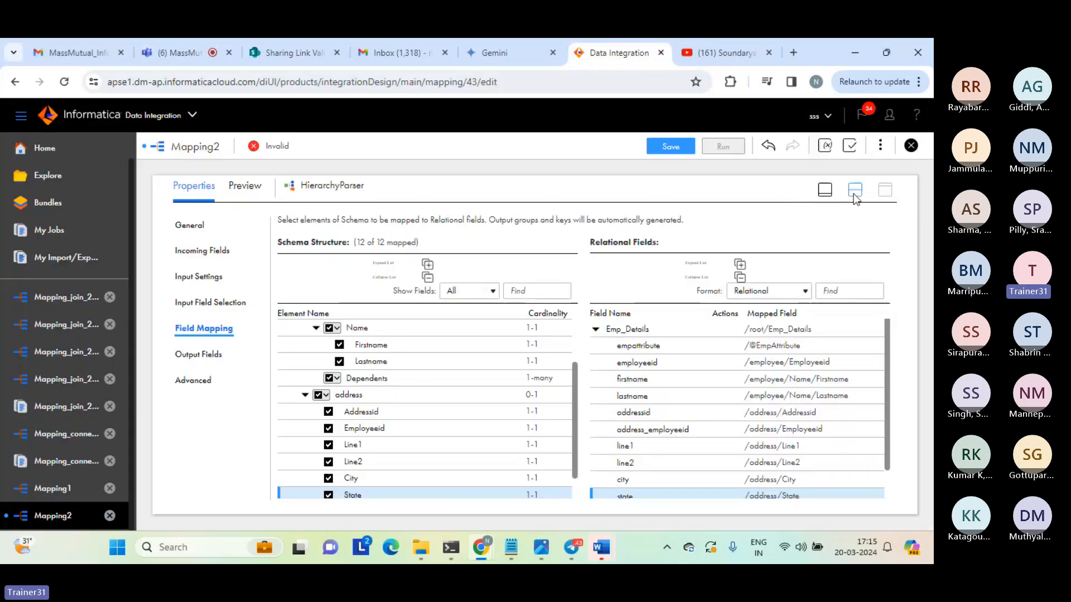
Bring back the mapping canvas and link HierarchyParser to Target, choosing Emp_Details as the output group.
click(855, 192)
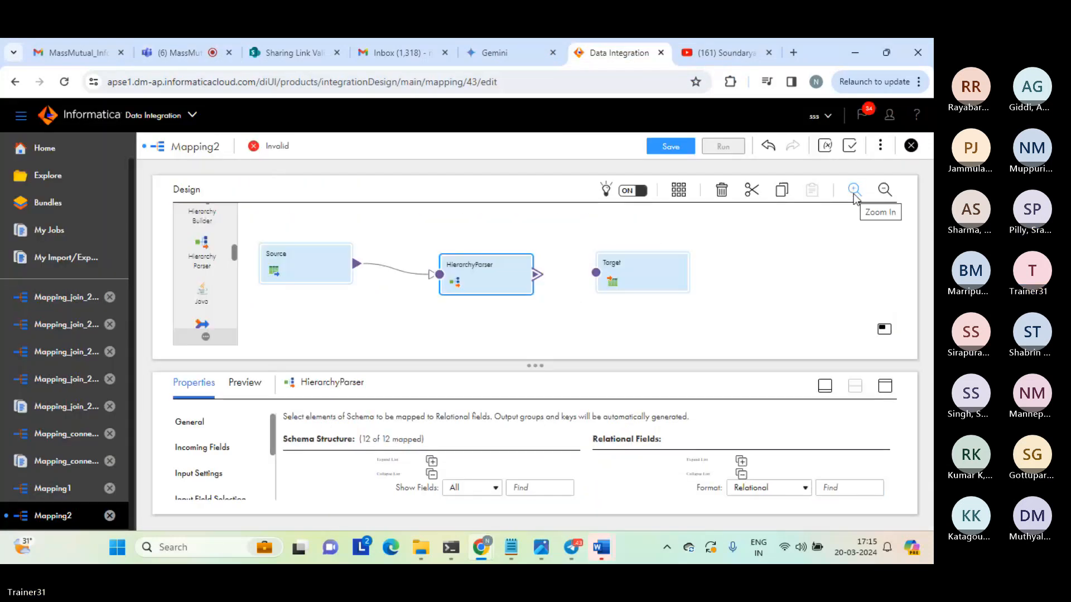
click(671, 268)
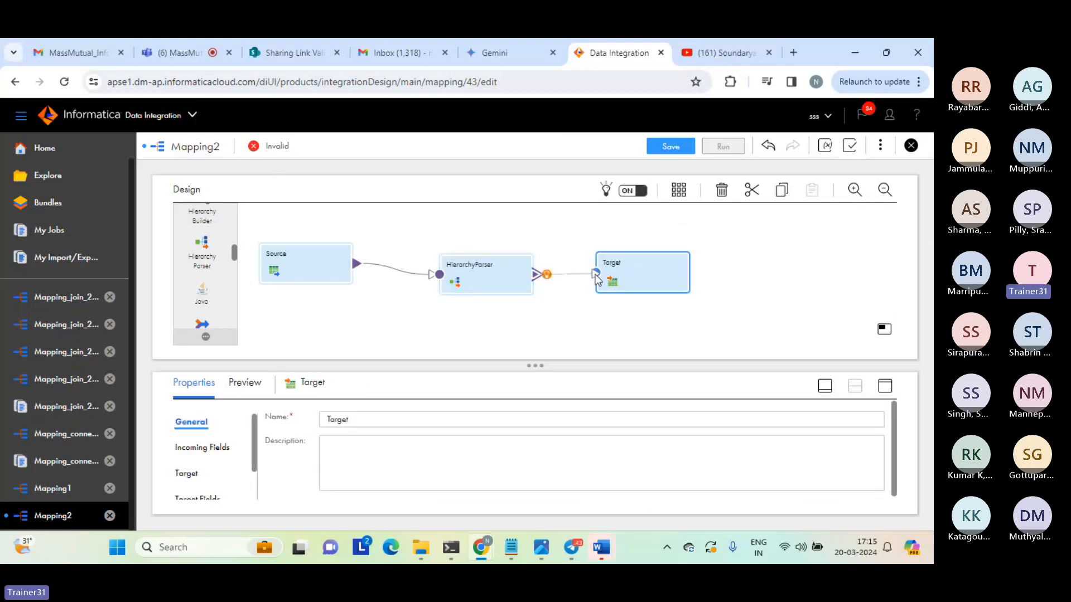
drag(595, 274, 595, 274)
click(270, 243)
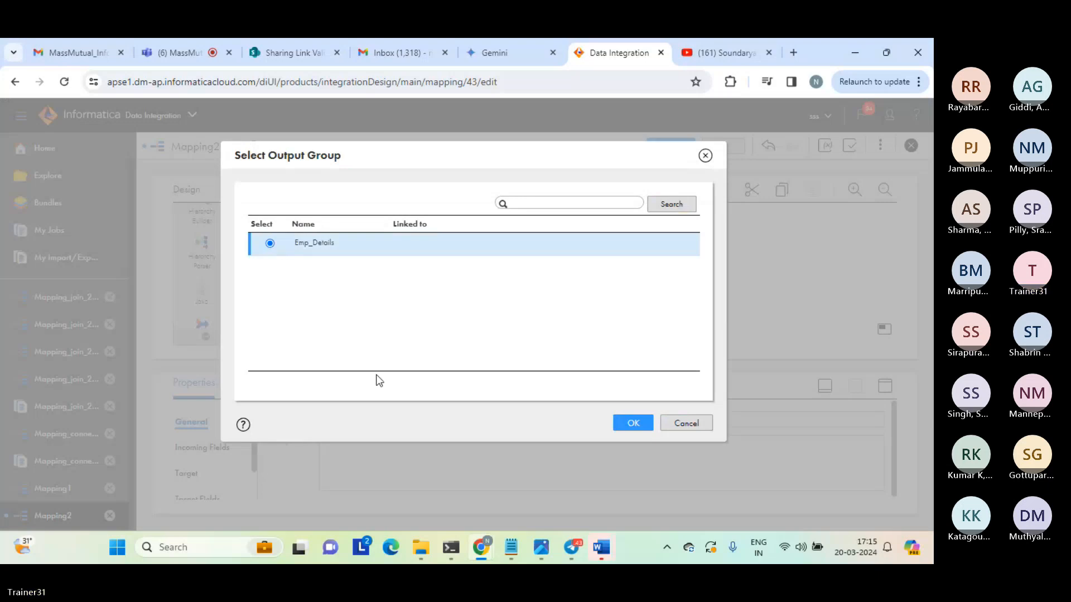
Switch to Notepad and review the Emp_Details element and its nested employee, Employeeid and Name elements in the hp_emp schema.
mouse_move(516, 555)
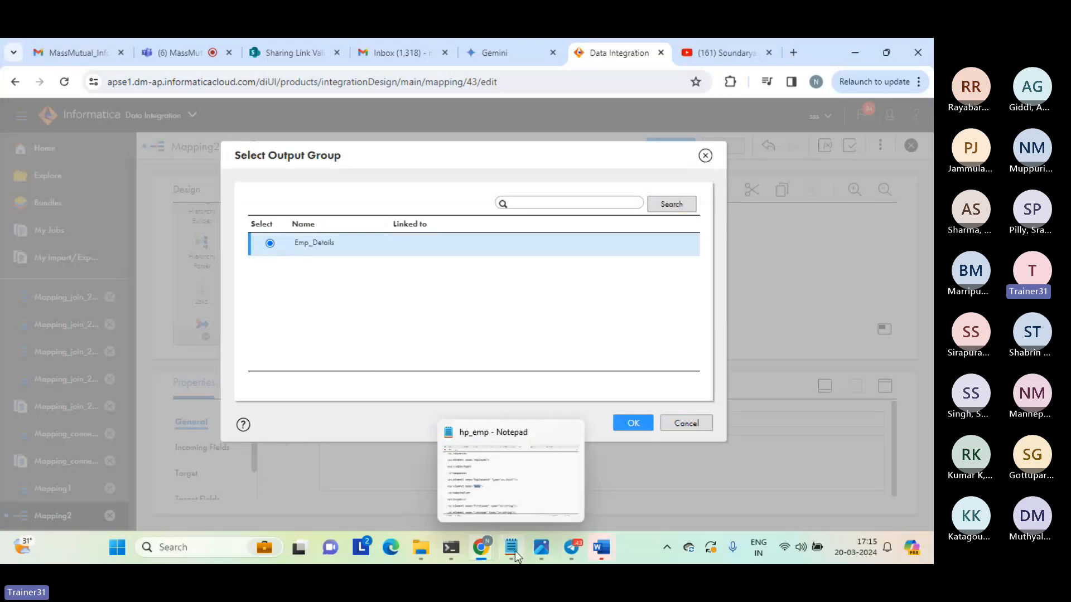
click(514, 551)
click(248, 120)
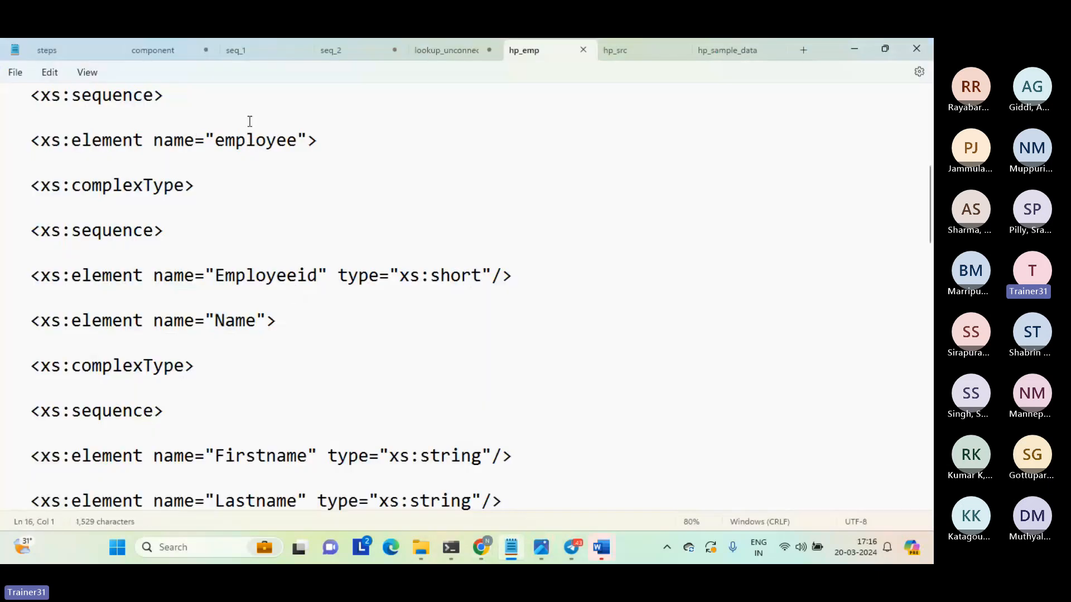
key(Up)
key(Up)
key(Up)
key(Up)
key(Up)
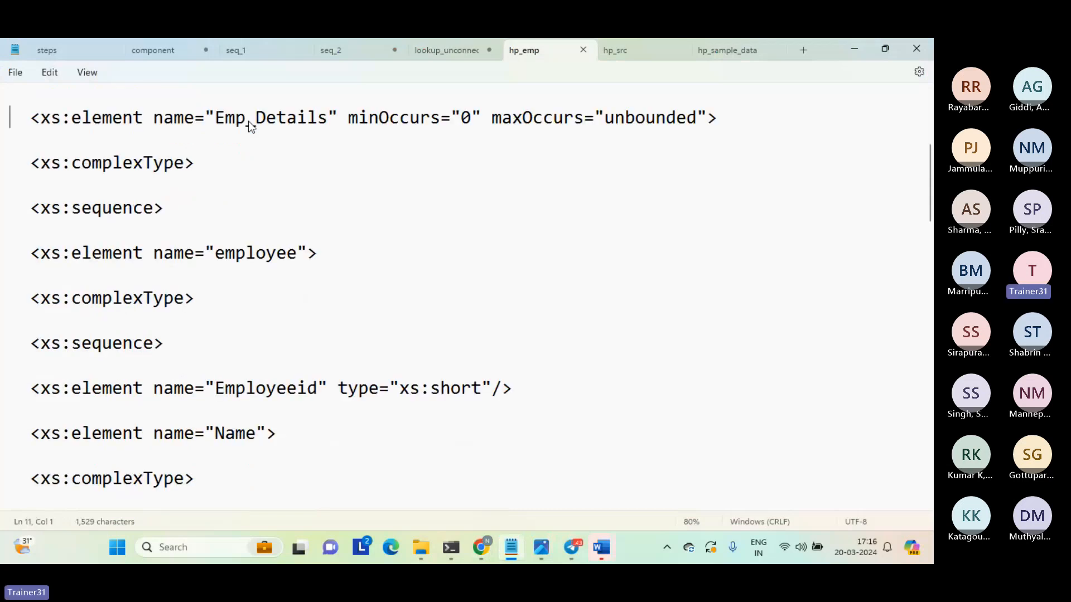
key(shift+Down)
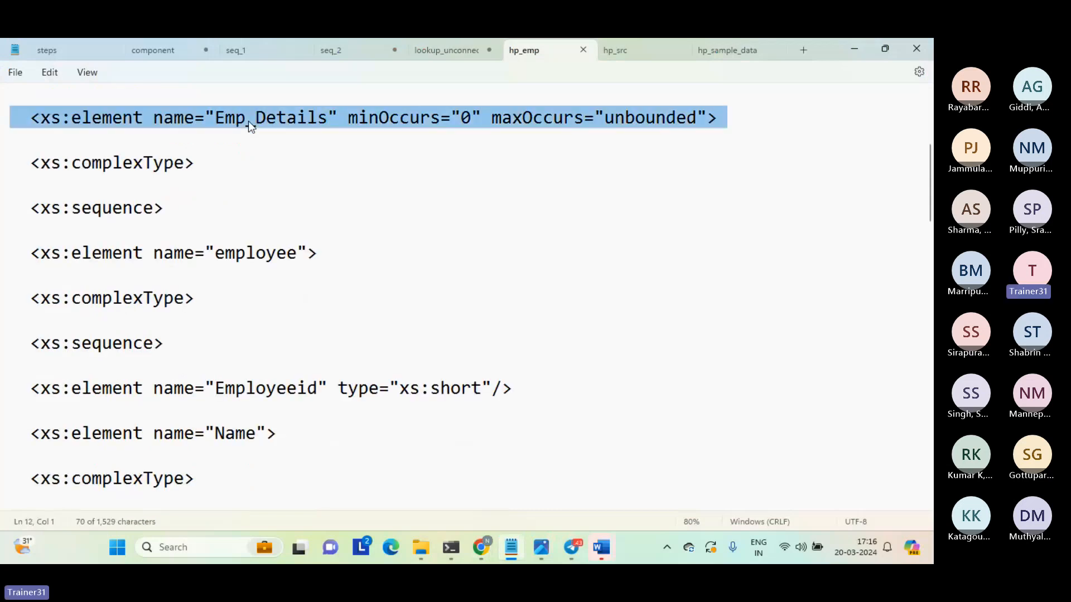
double_click(219, 246)
drag(216, 388, 303, 478)
click(304, 478)
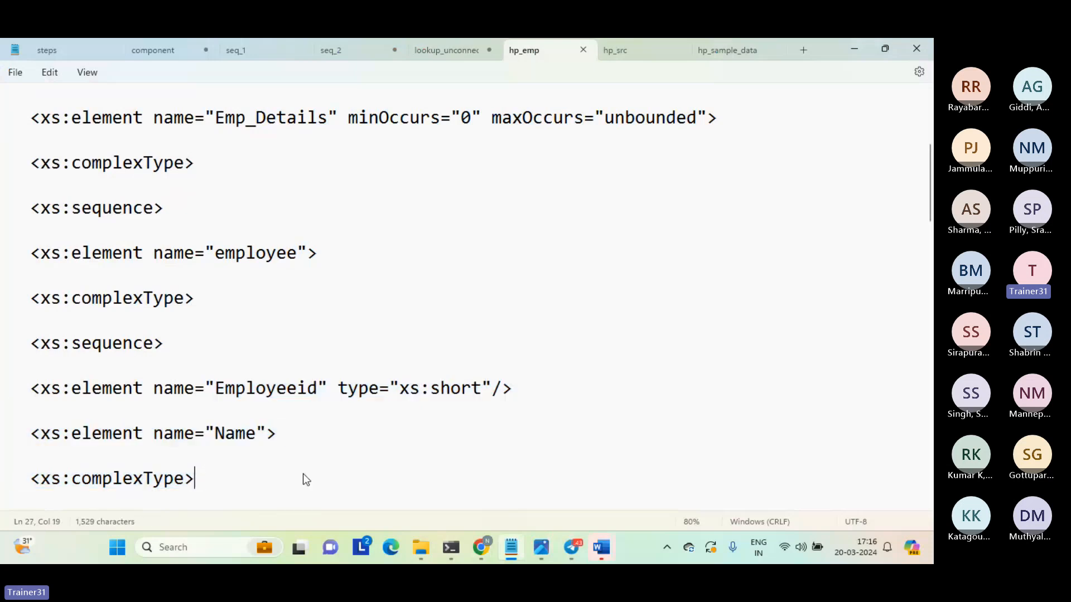
Return to Informatica, confirm the Emp_Details output group for the link, and line up Target and HierarchyParser with Source.
key(alt+Tab)
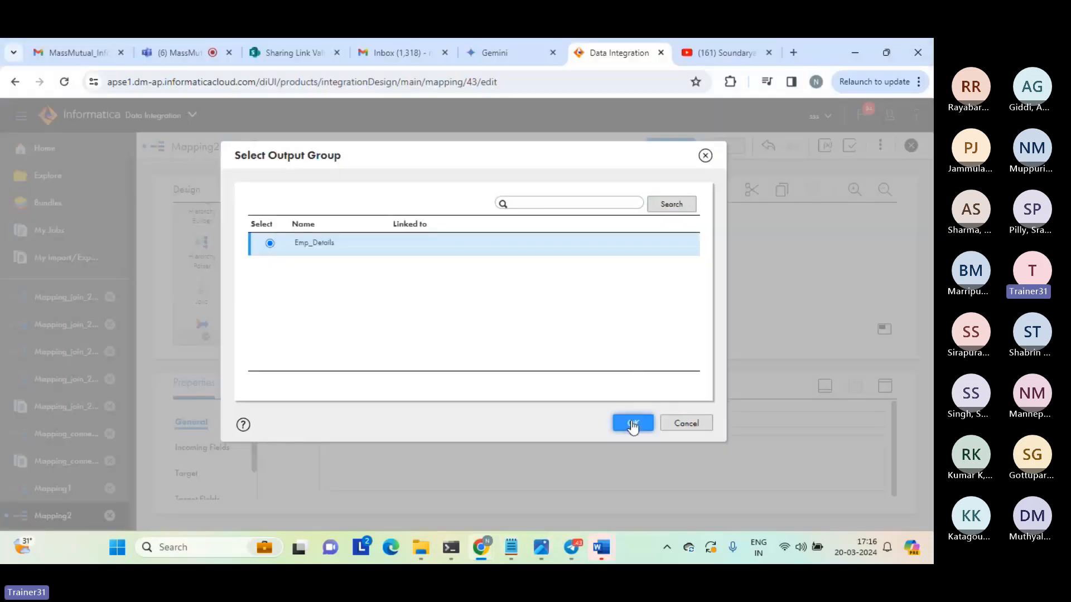
click(632, 424)
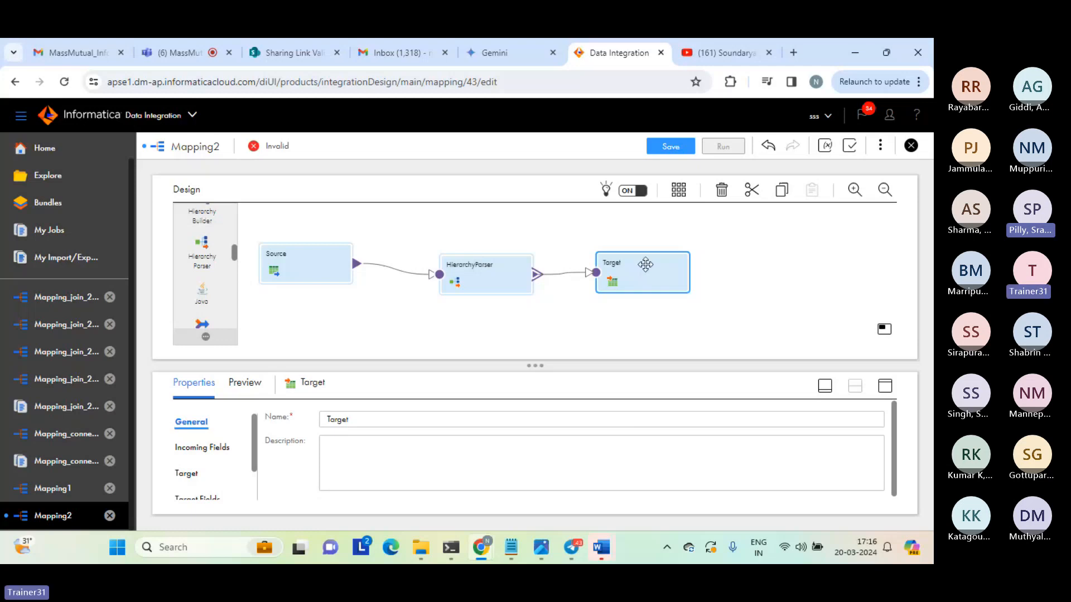
drag(637, 269, 659, 262)
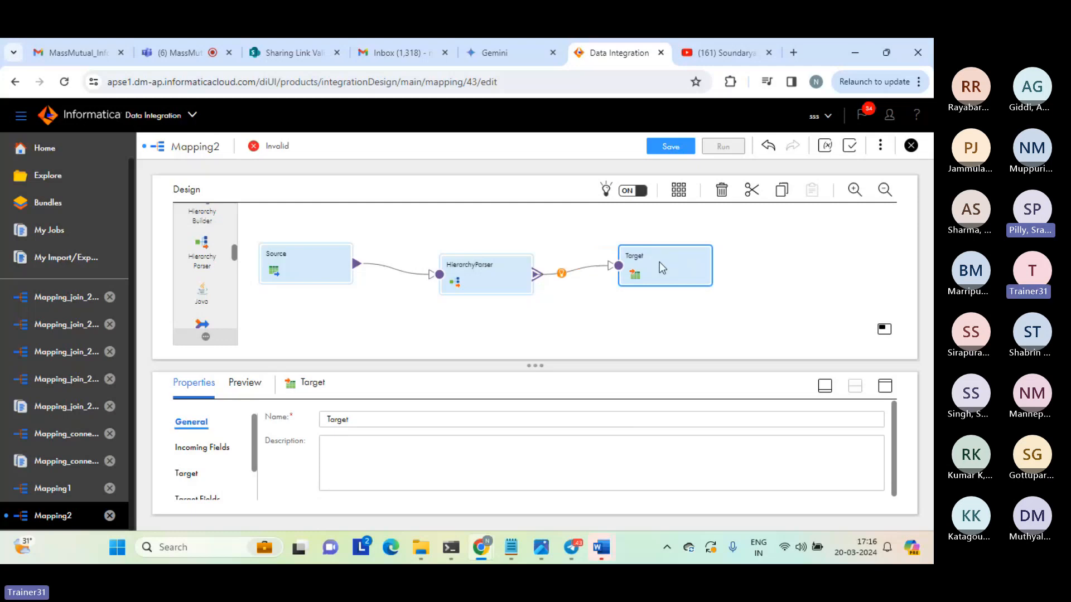
drag(495, 276, 506, 264)
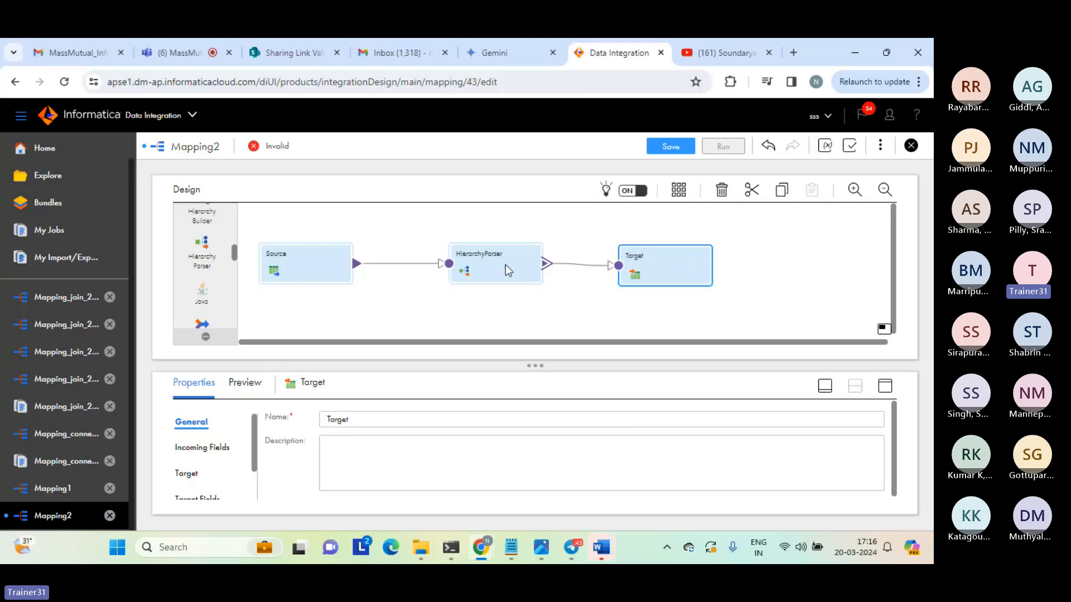
Show the HierarchyParser's field mapping in the maximized properties view.
click(505, 264)
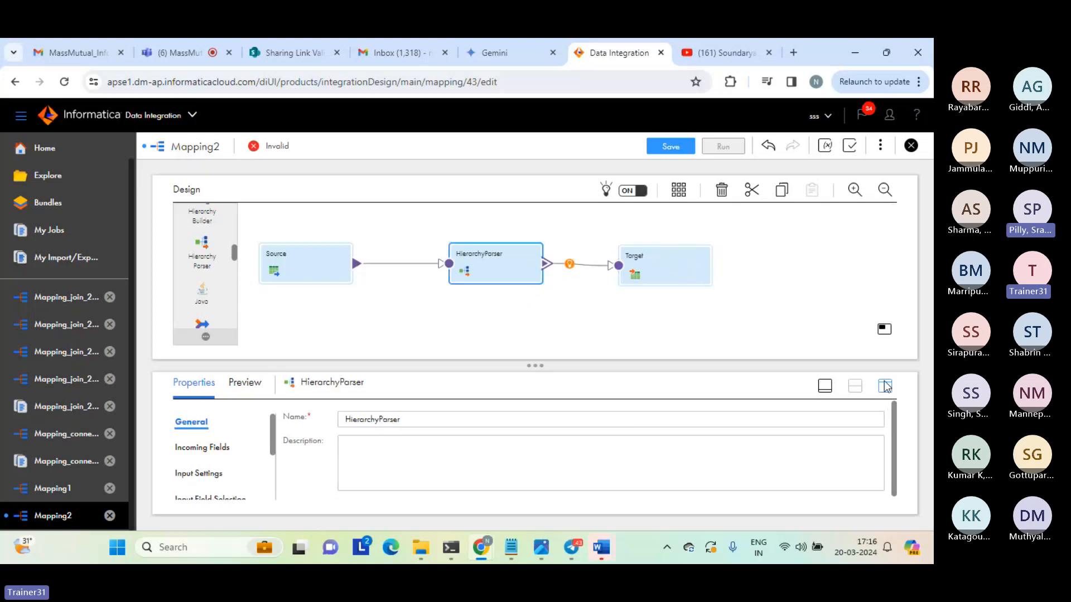
click(885, 385)
click(202, 328)
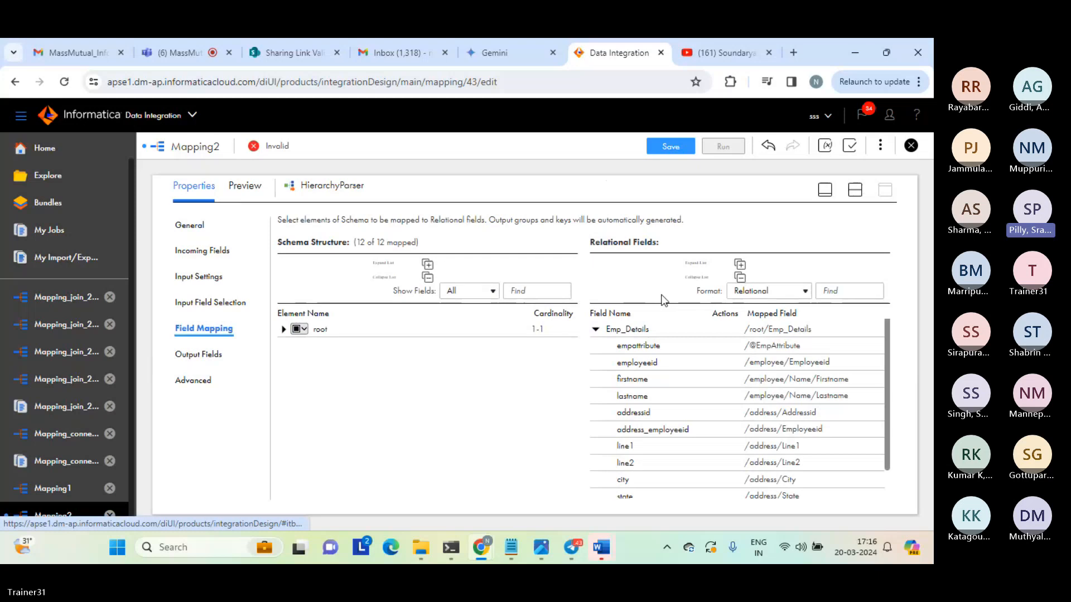
Select Target on the mapping canvas and review its included incoming fields from HierarchyParser in the maximized properties view.
click(855, 192)
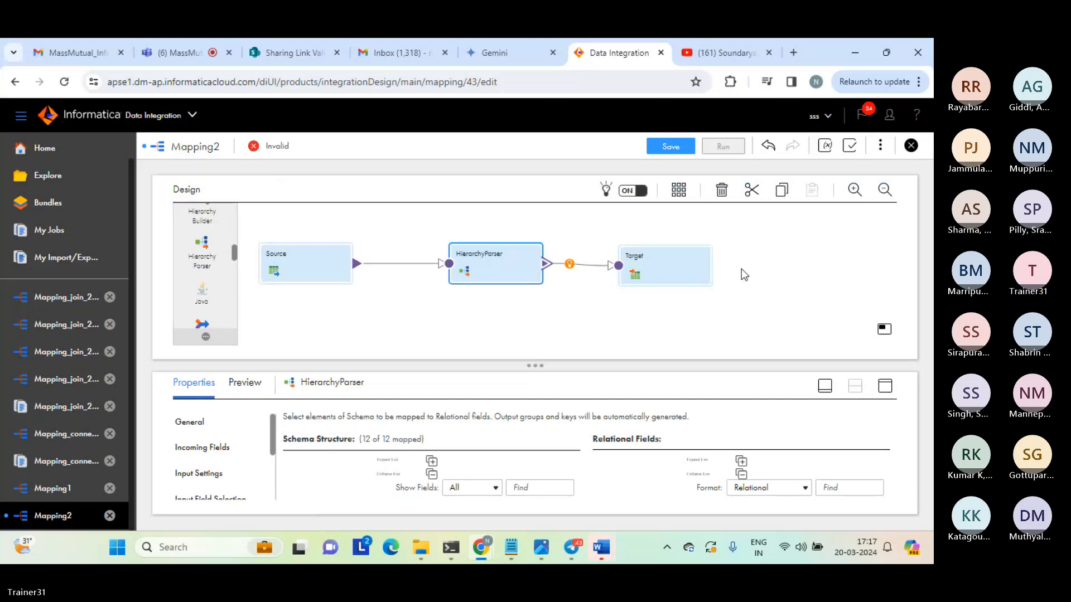
click(672, 263)
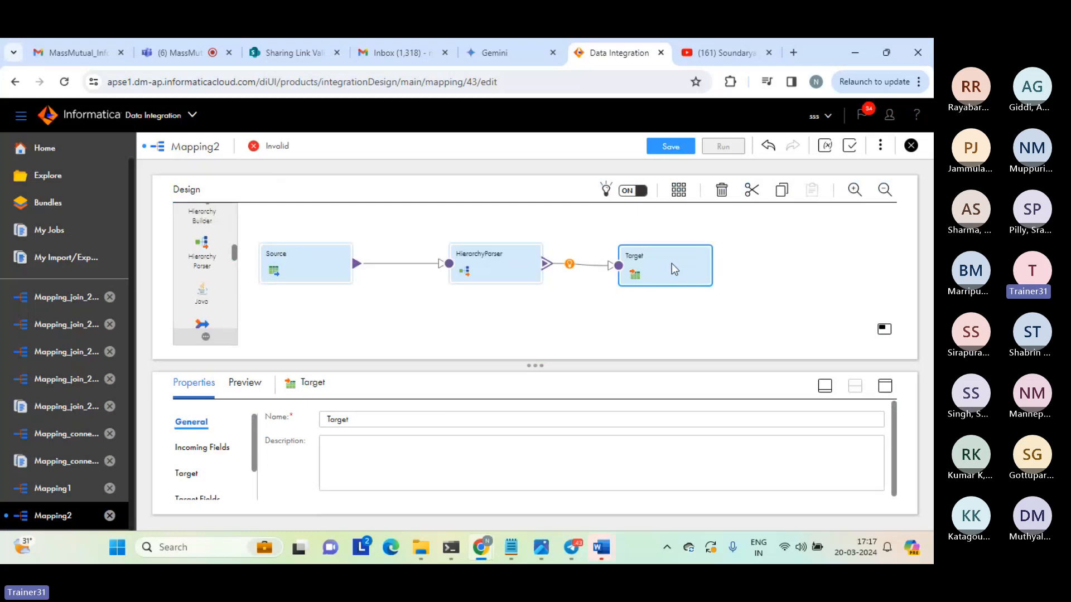
click(884, 387)
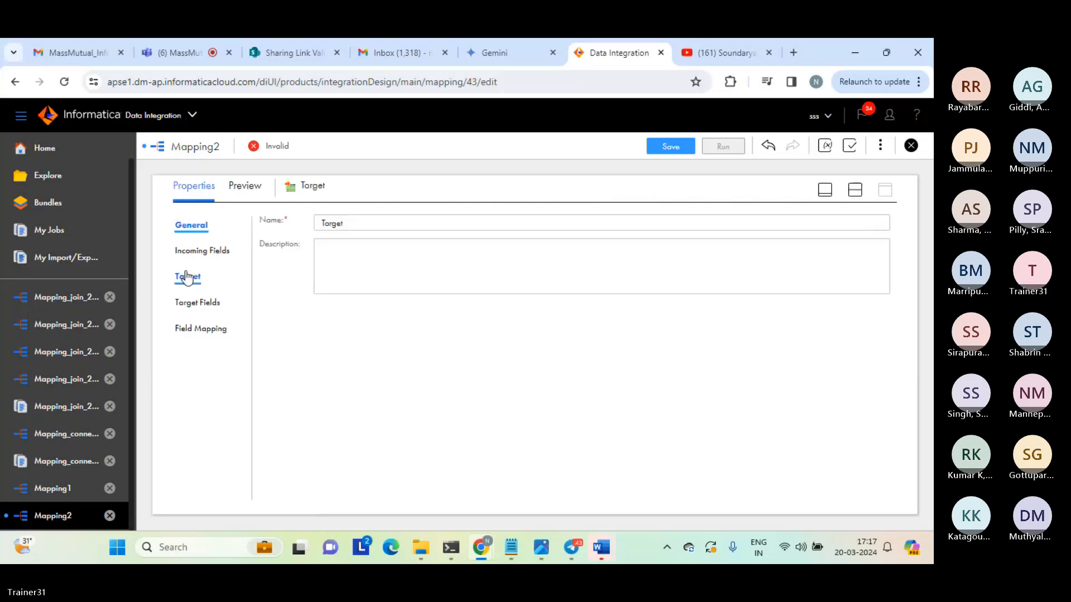
click(208, 252)
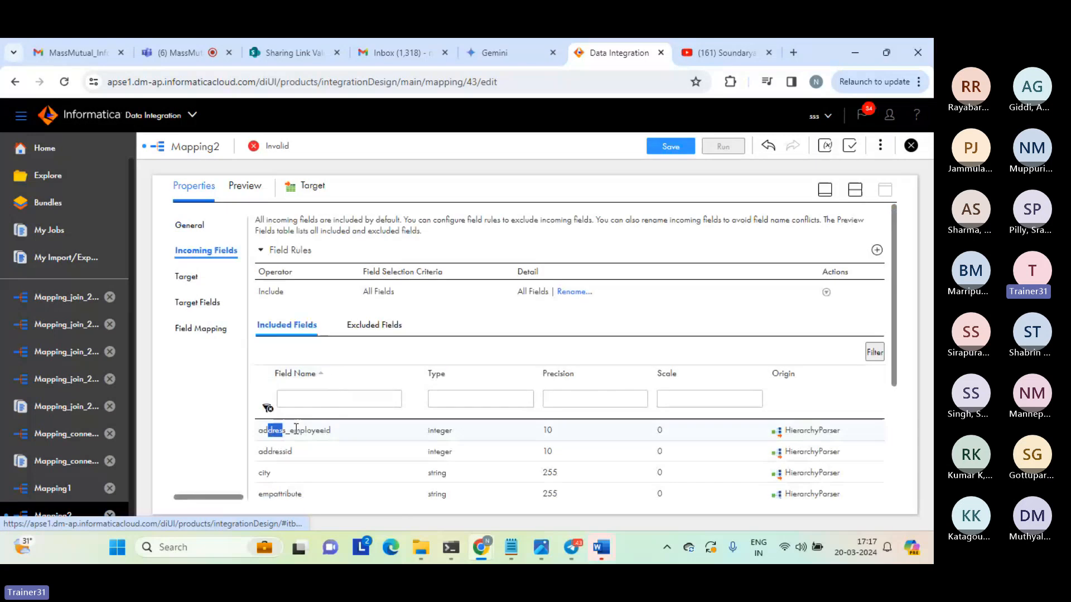
drag(268, 430, 324, 437)
double_click(279, 451)
click(414, 466)
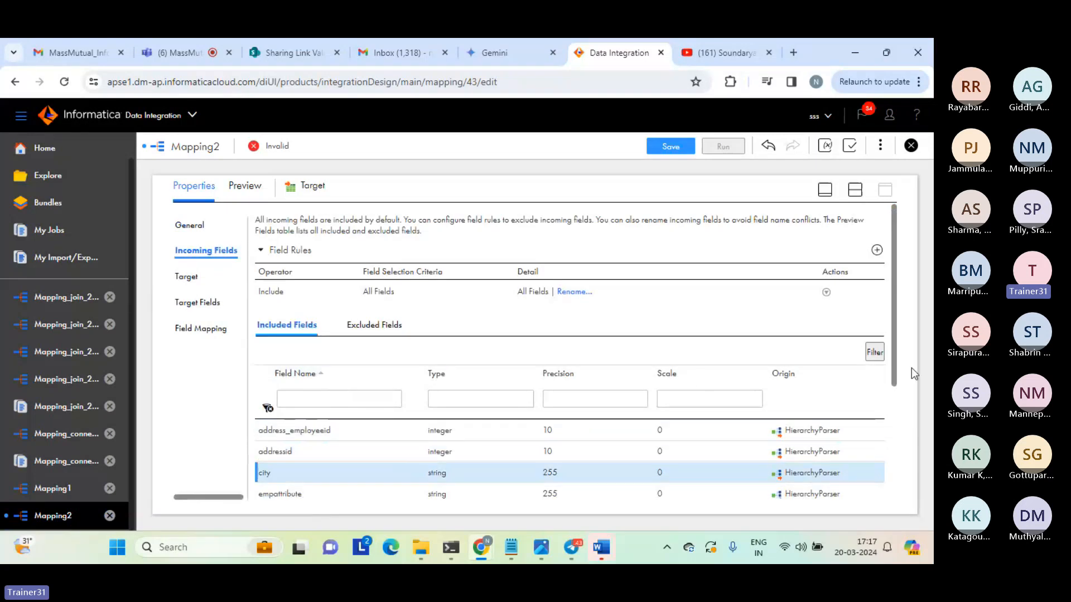
click(833, 427)
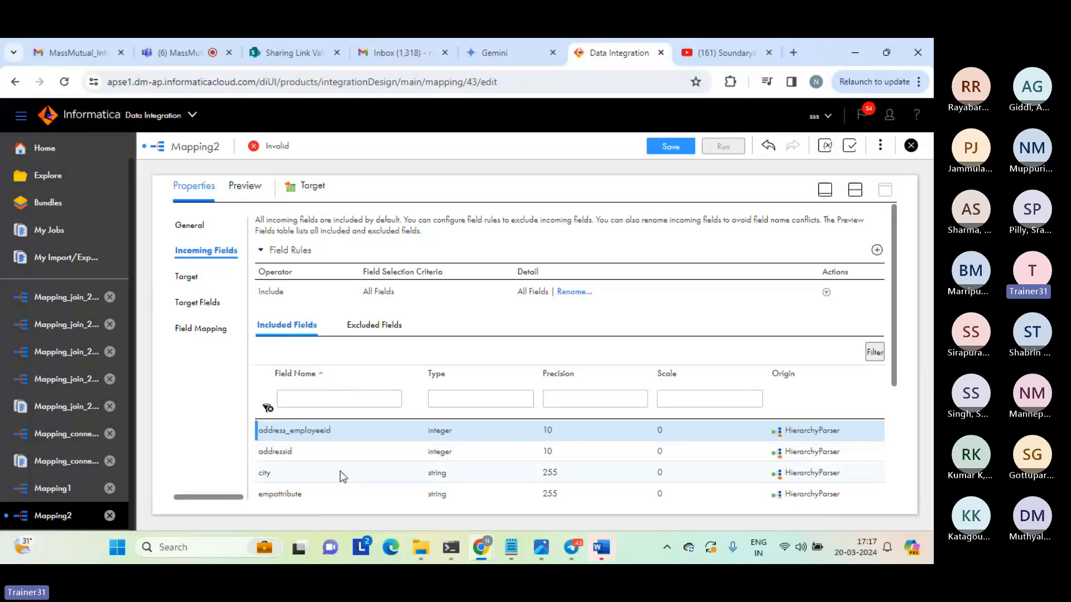
Look through the Target's excluded fields, target settings and target fields, and sort the included incoming fields by descending field name.
click(190, 280)
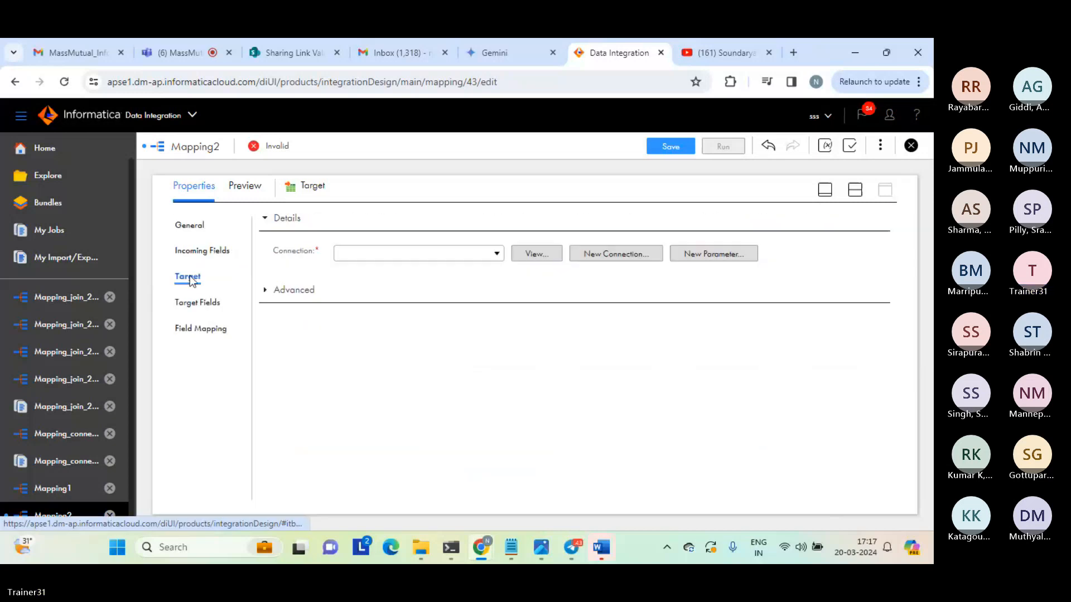
click(200, 254)
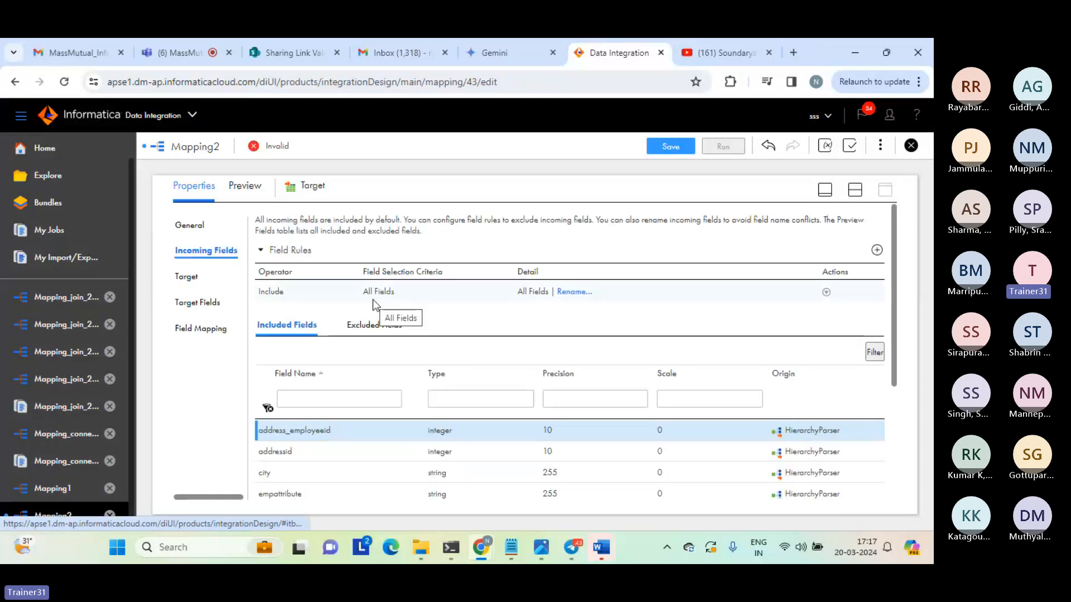
click(370, 325)
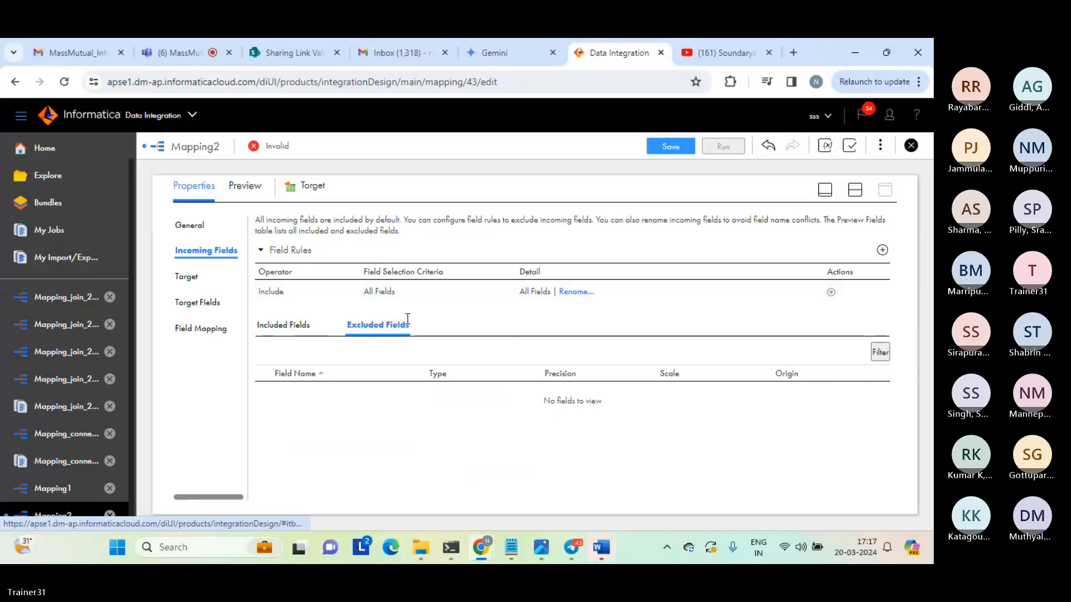
click(187, 279)
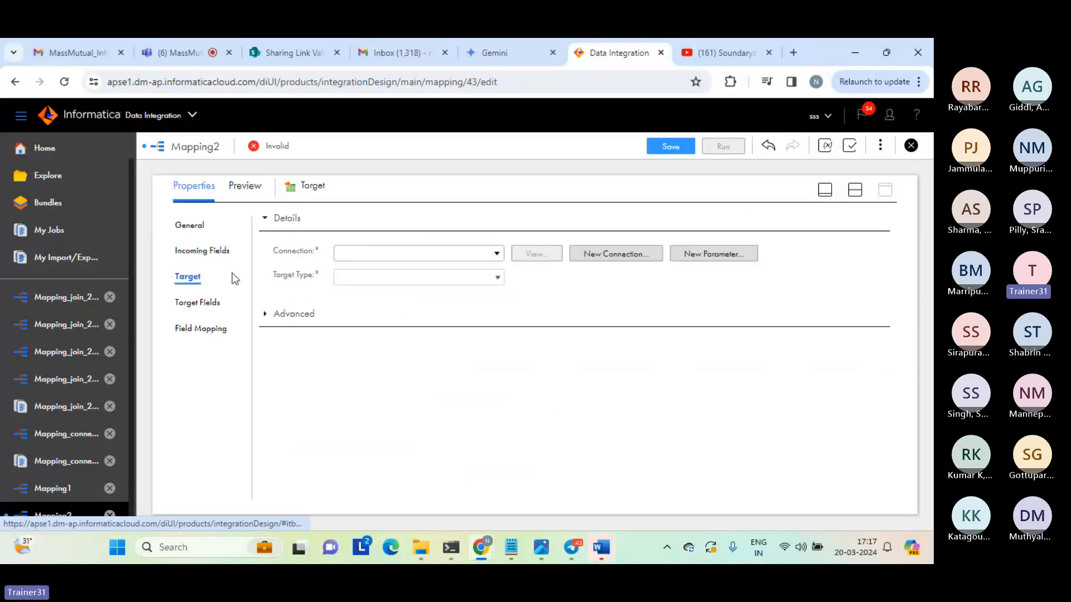
click(201, 307)
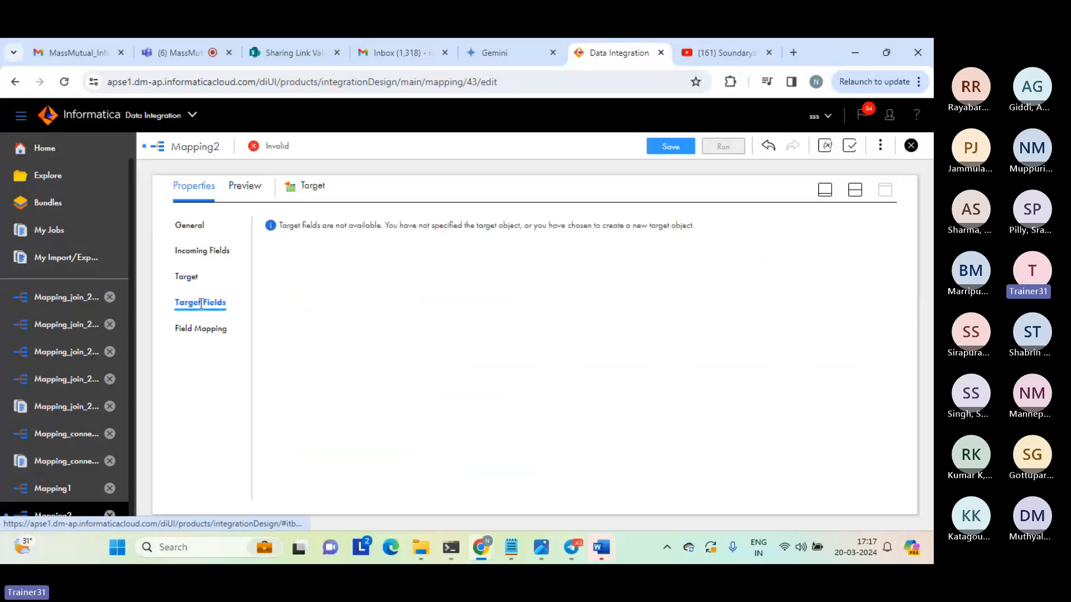
click(199, 256)
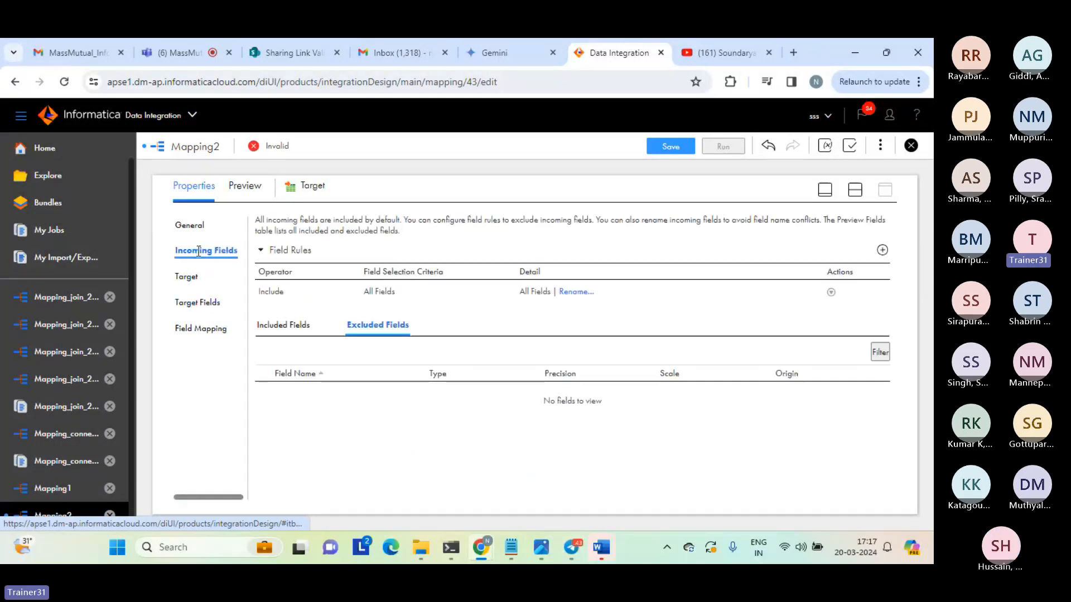
click(288, 330)
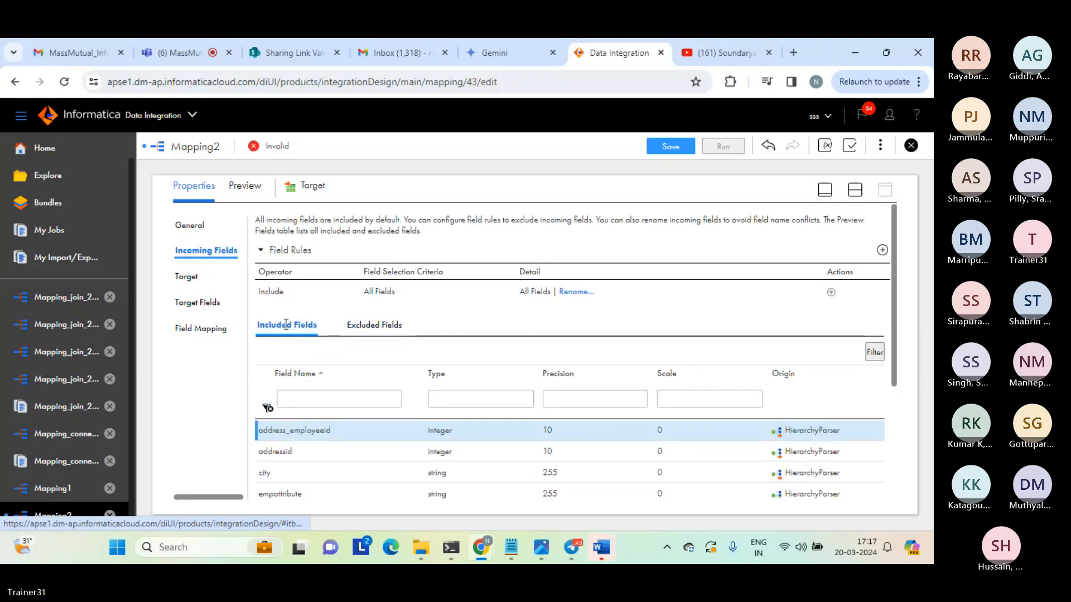
click(282, 373)
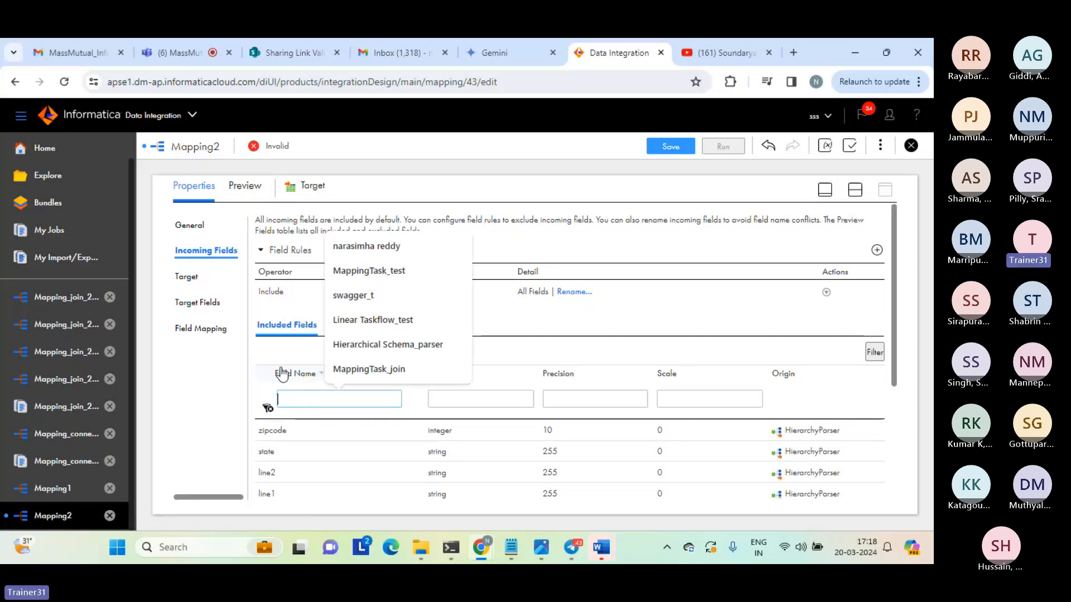
click(307, 354)
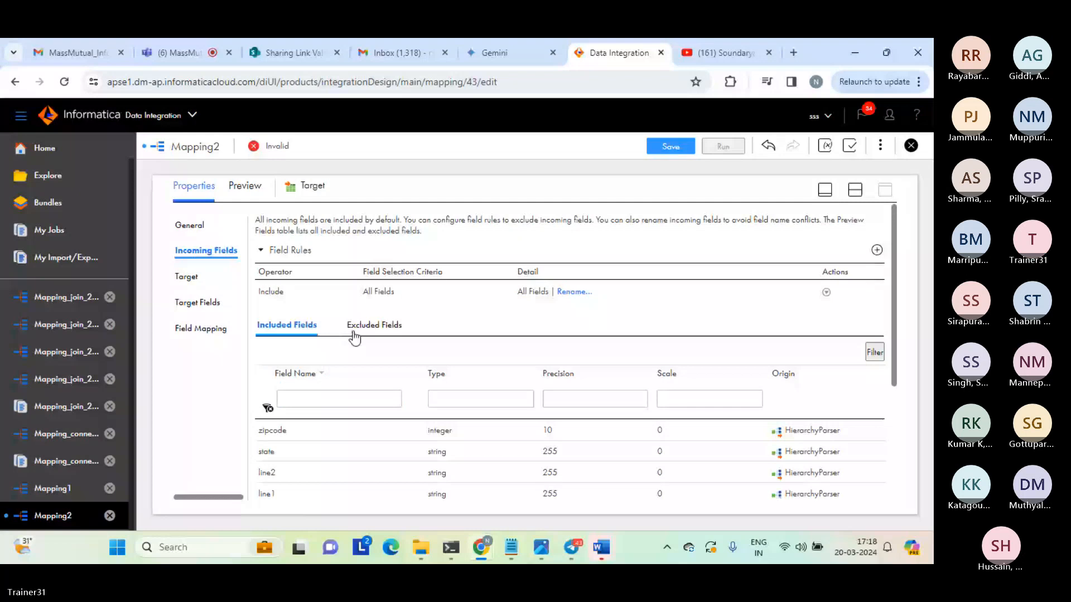
Filter the Target's excluded incoming fields by the field name city, and clear the filter.
click(357, 325)
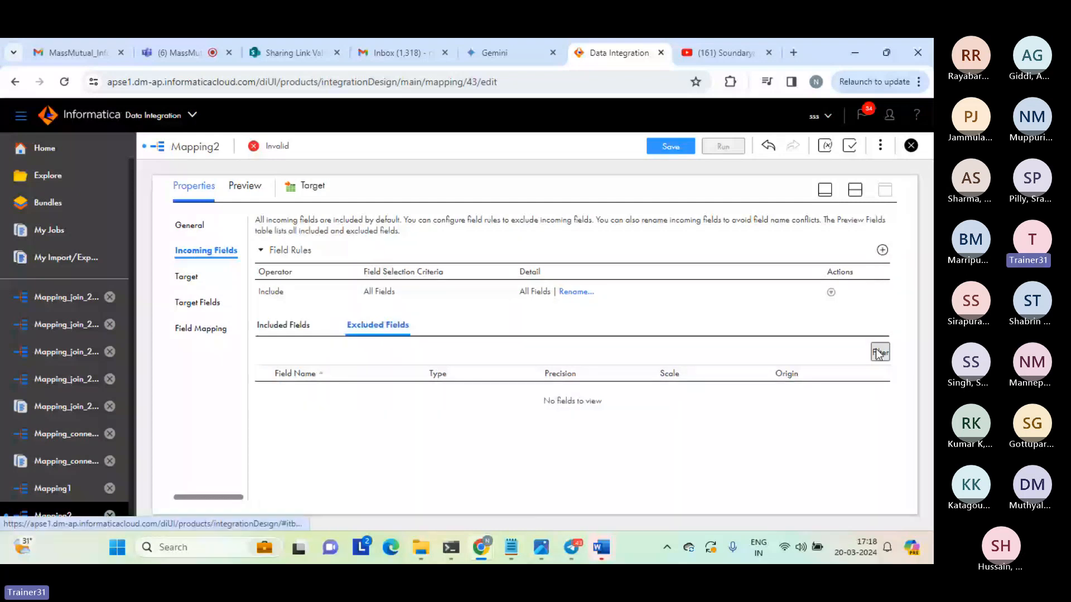
click(879, 352)
click(351, 397)
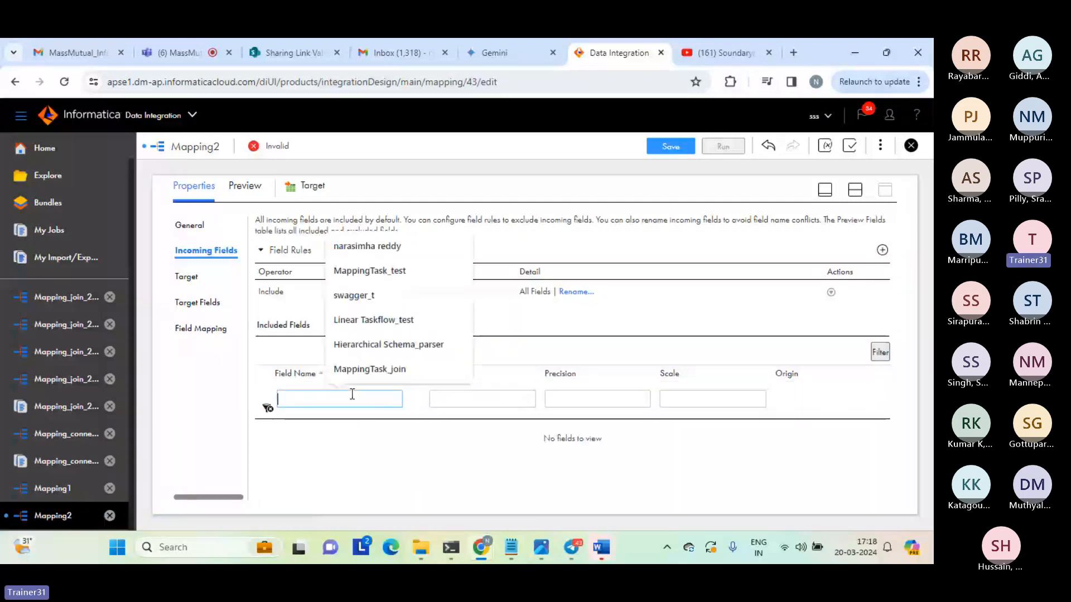
text(cit)
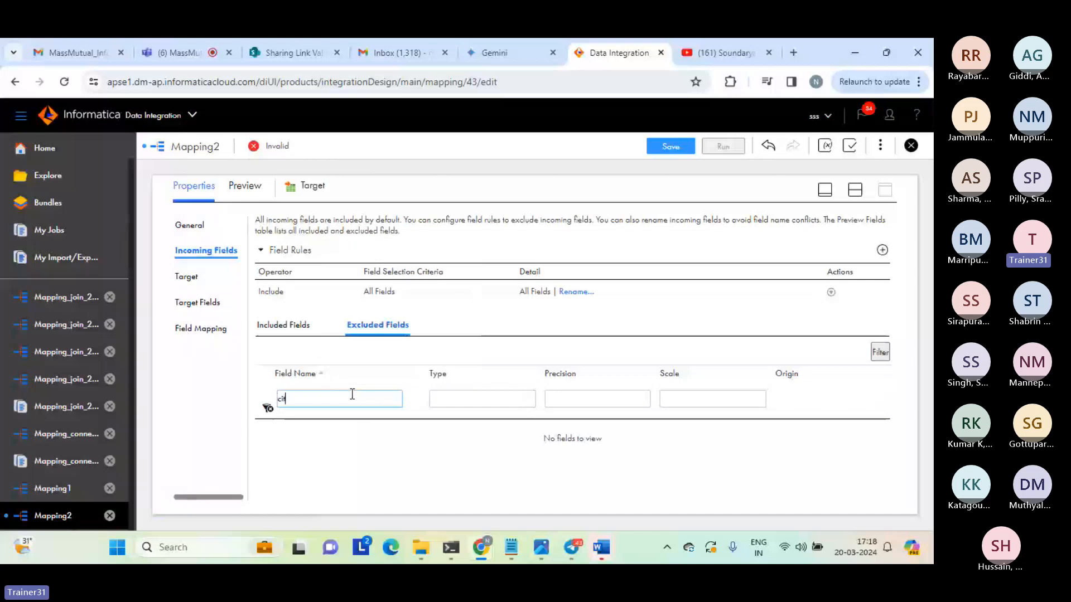
text(y)
click(470, 397)
click(792, 400)
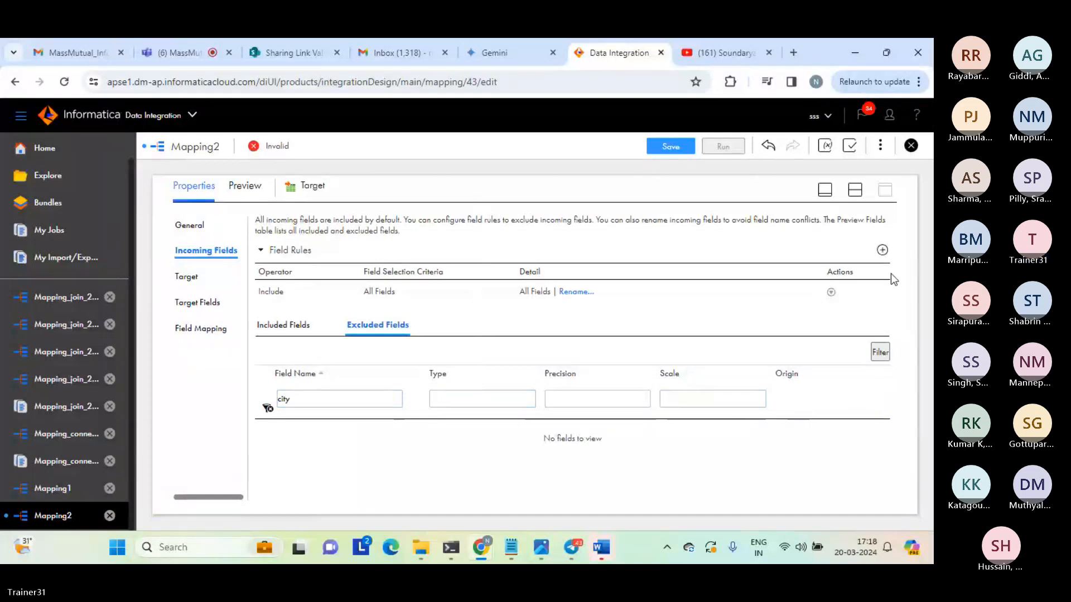
click(182, 281)
click(206, 250)
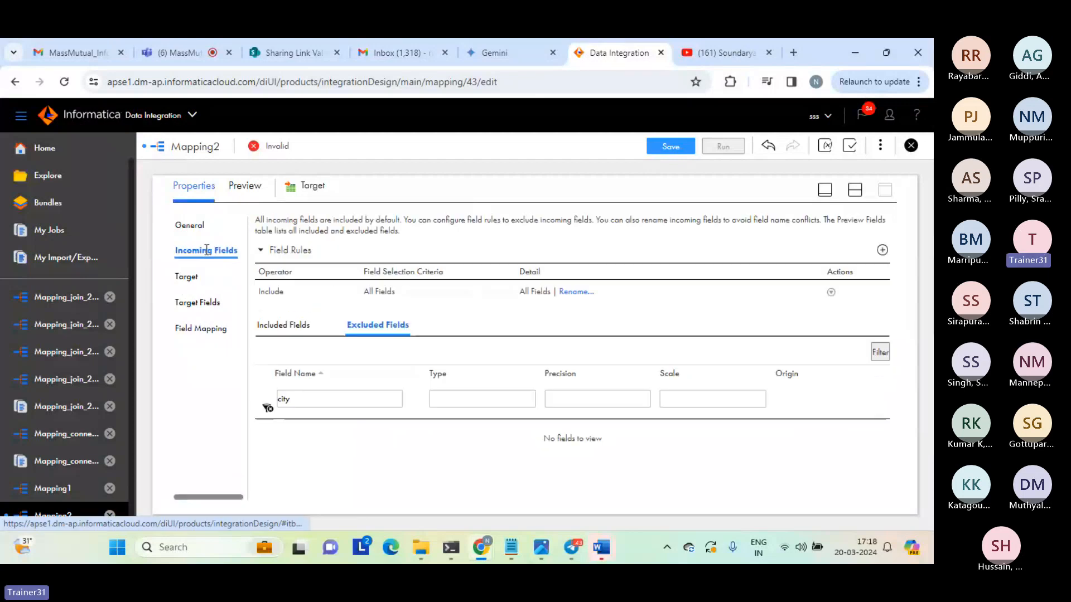
click(267, 408)
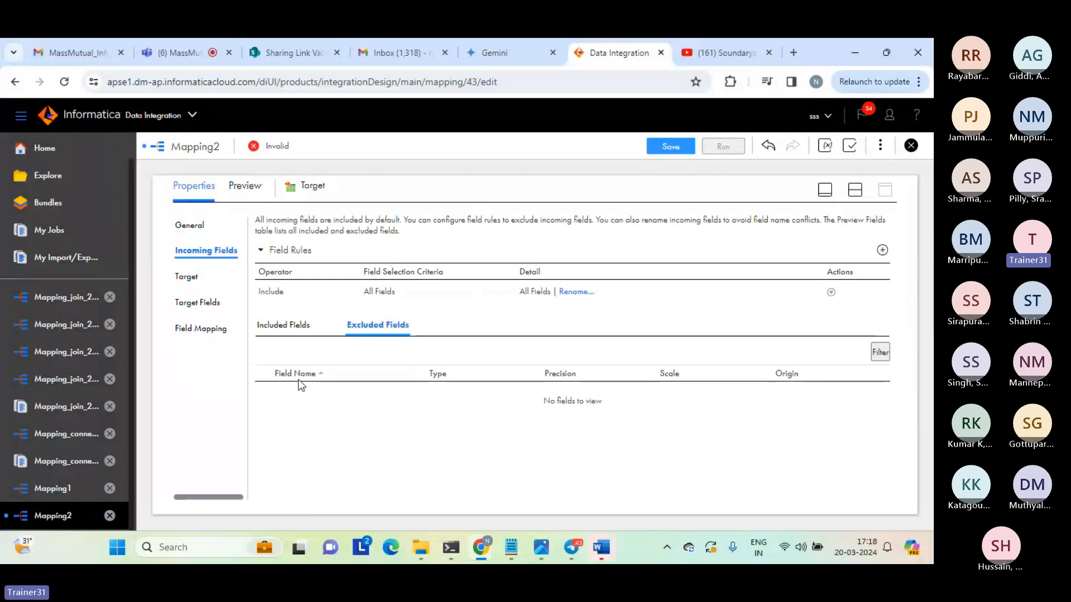
Set the Target's connection to target_file_connection (Flat File).
click(187, 279)
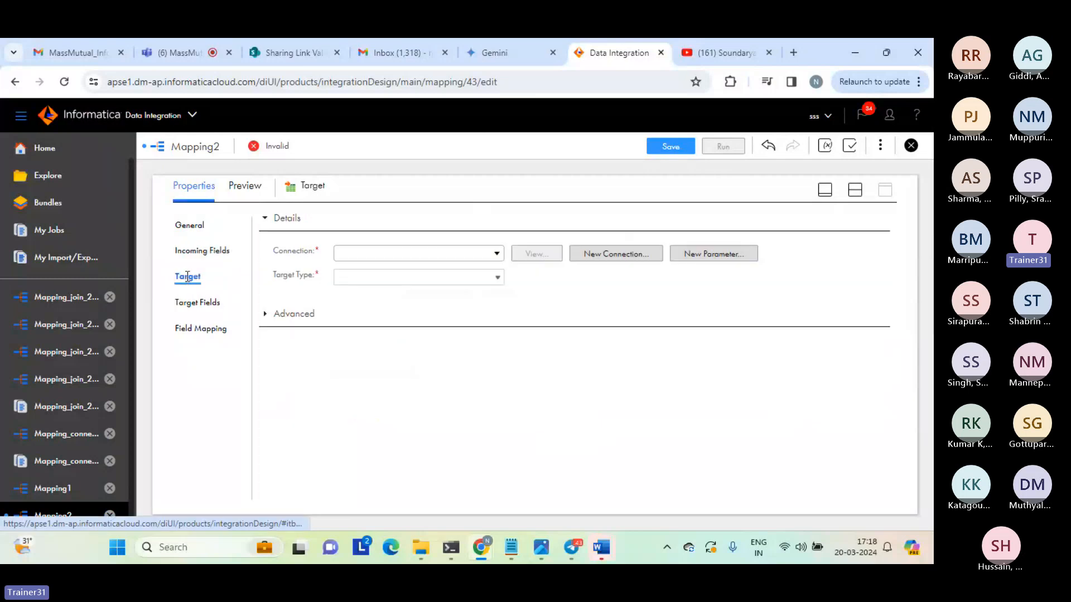
click(498, 256)
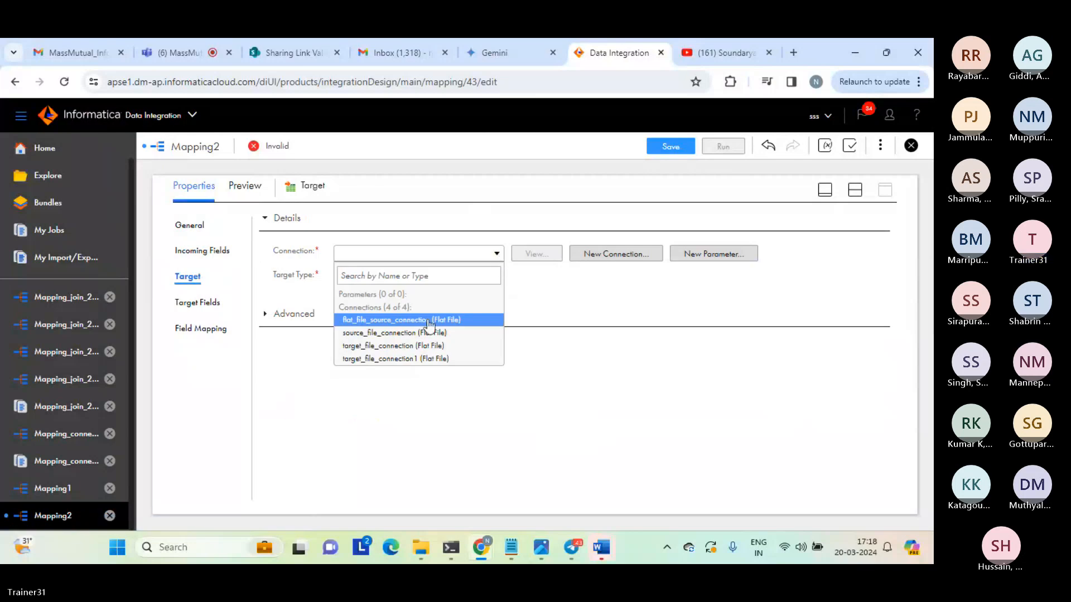
click(411, 347)
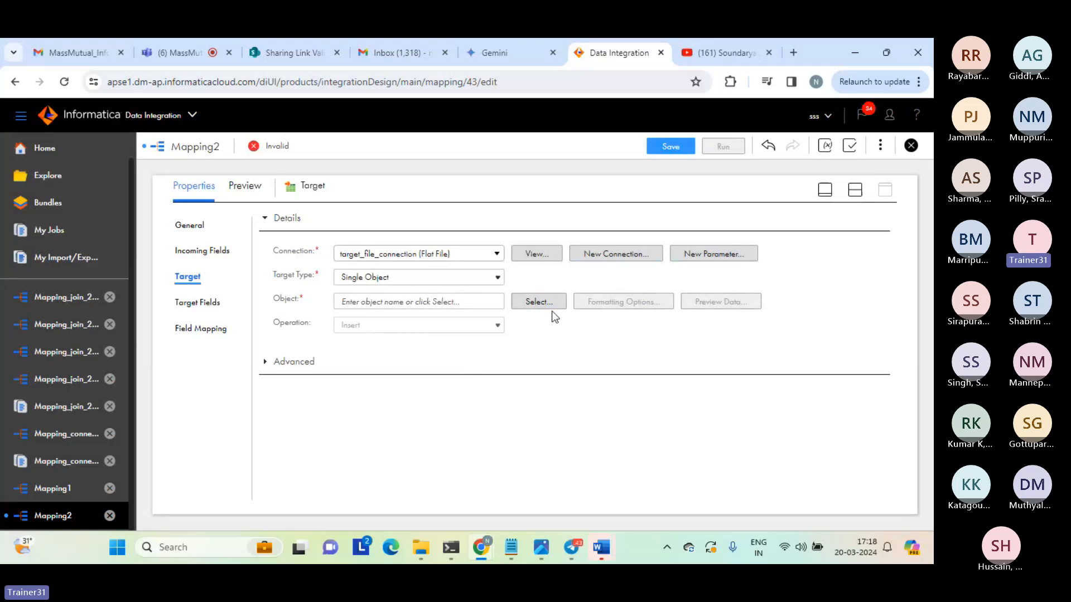
Set the target object to be created new at runtime with the static file name hierarchy_parser_tgt_hier_linear_data.txt.
click(538, 303)
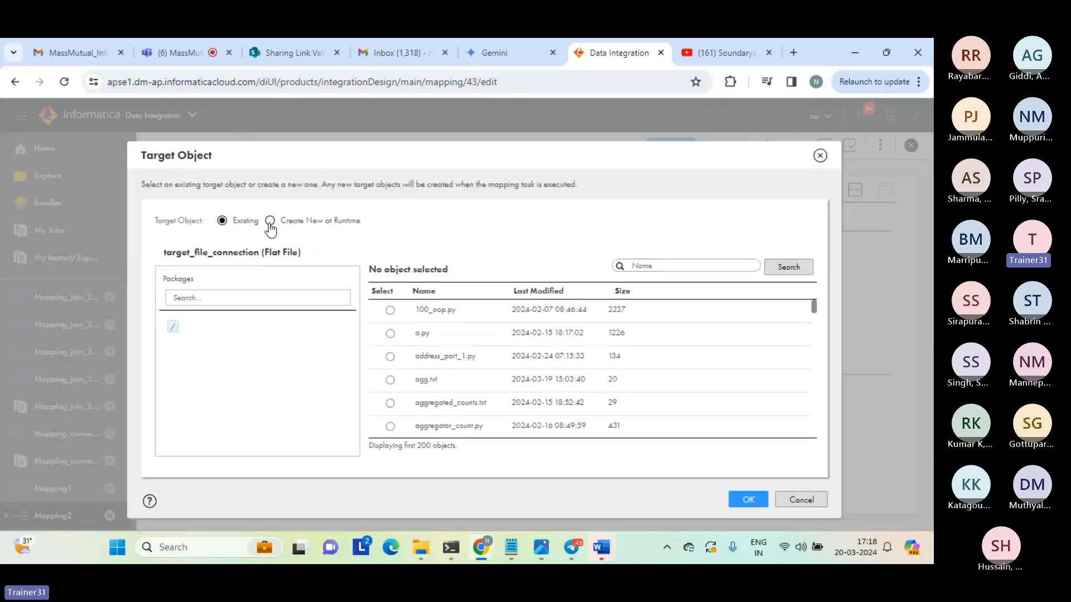
click(270, 222)
click(315, 343)
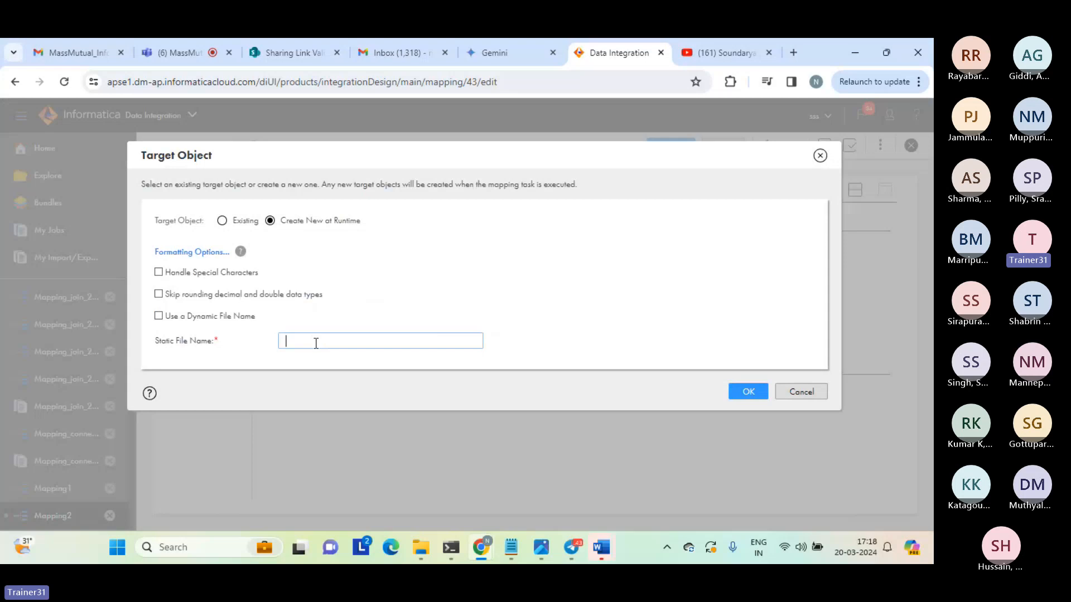
text(hierarchy_parser_tgt_h)
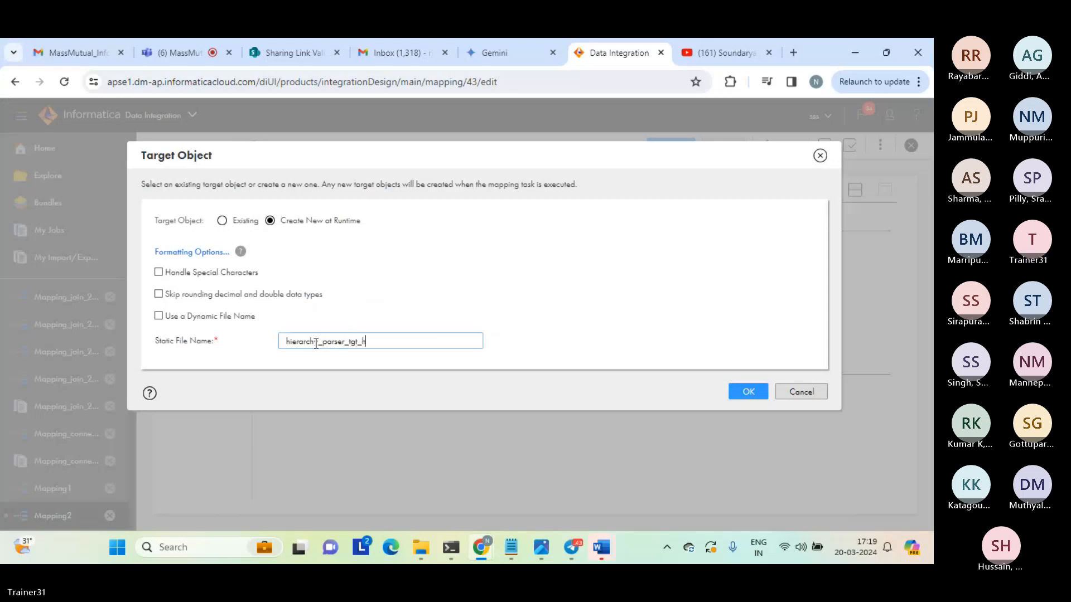
text(ier_linear_data.txt)
double_click(445, 337)
click(445, 337)
double_click(444, 337)
click(446, 340)
triple_click(446, 340)
click(446, 340)
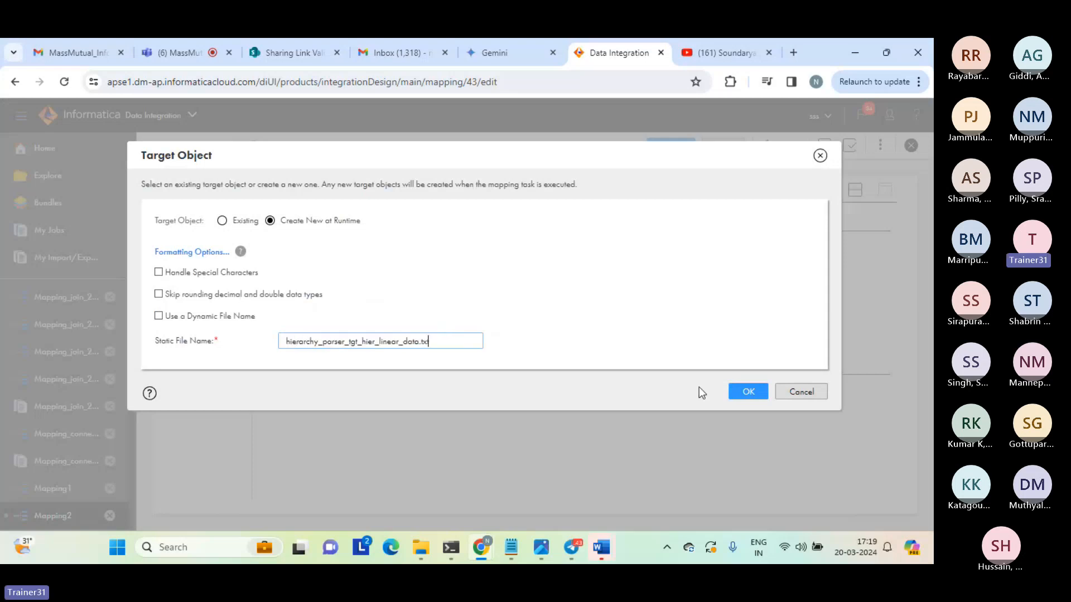
click(749, 392)
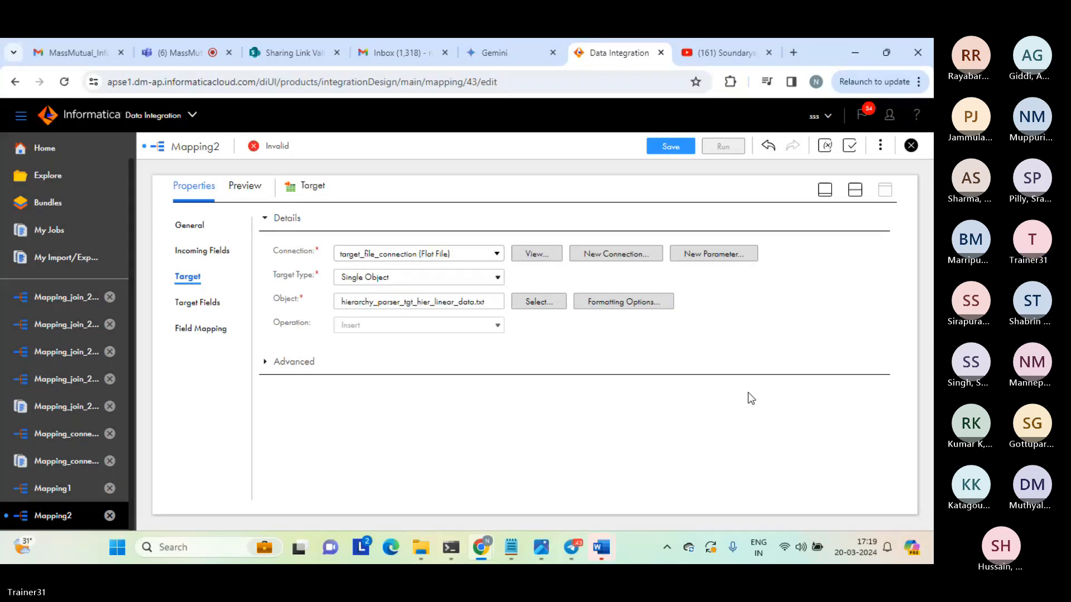
Save Mapping2, dismiss the notification, and bring back the mapping canvas with the mapping's own properties.
click(672, 146)
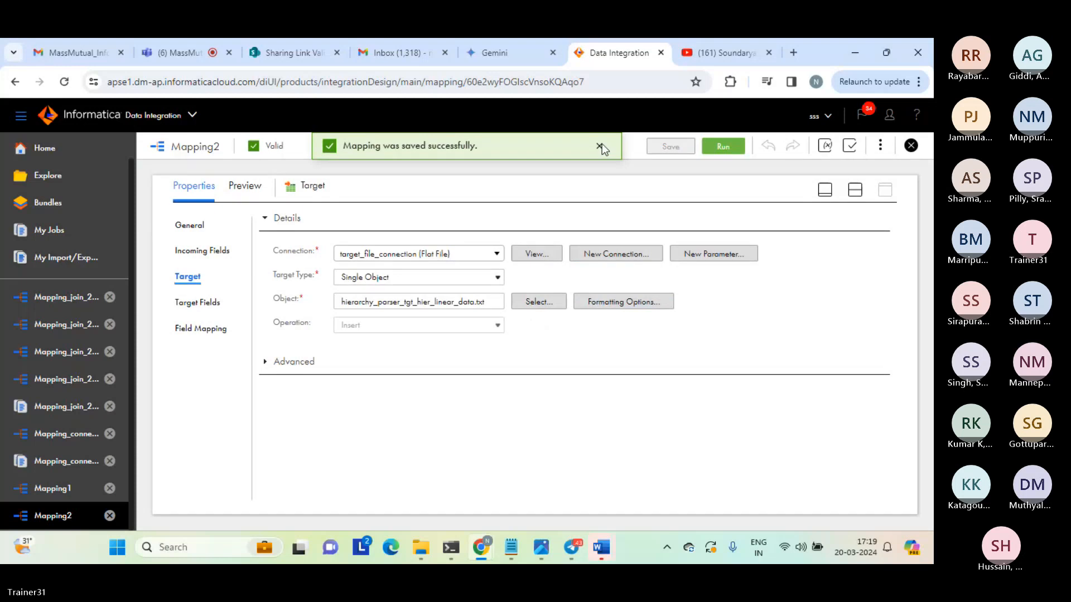
click(600, 147)
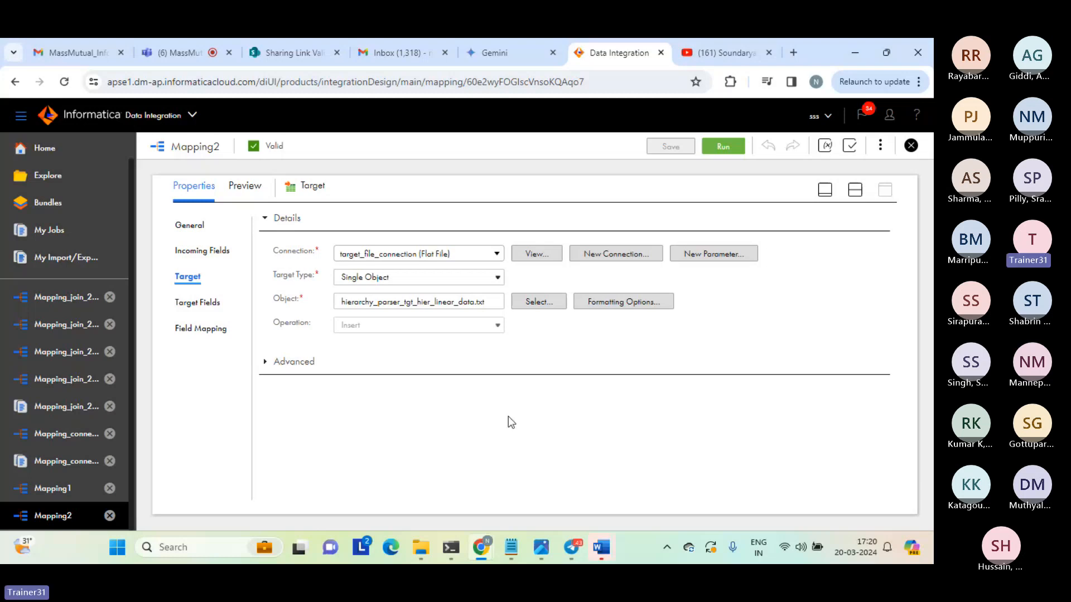
click(854, 190)
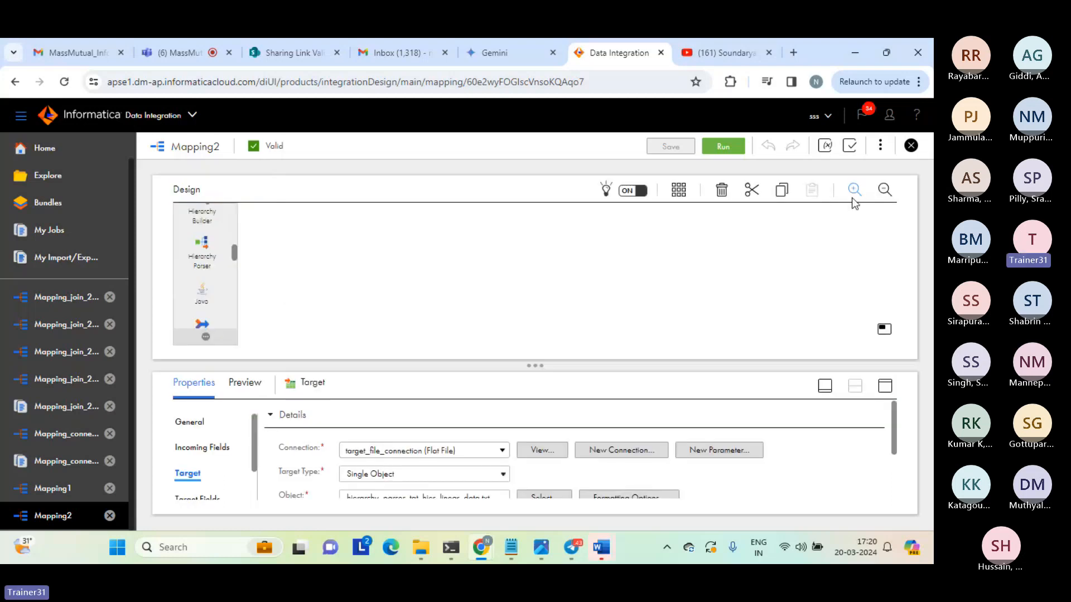
click(779, 271)
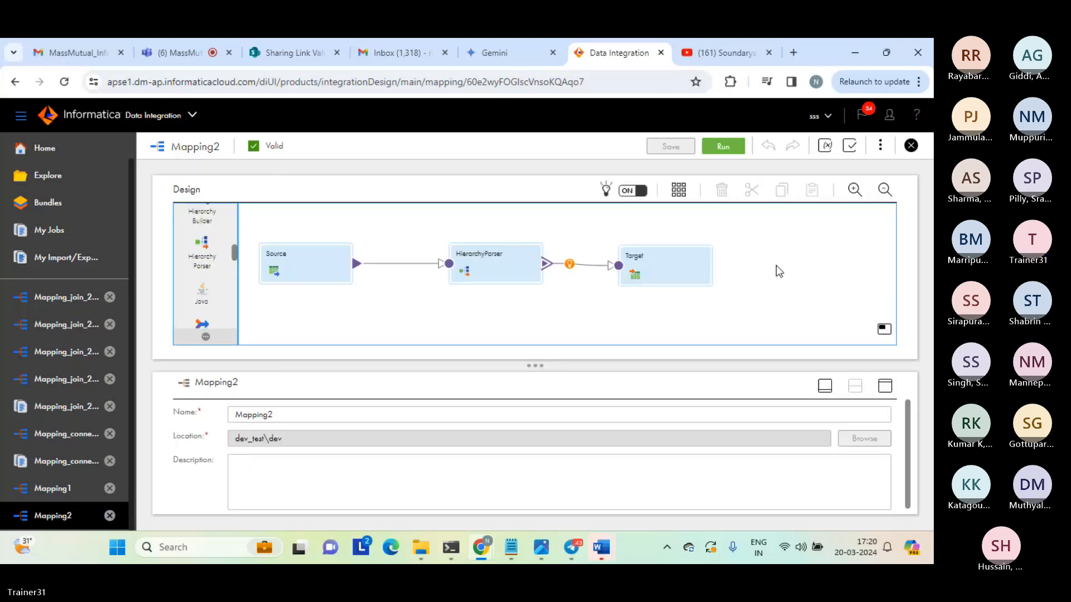
Rename the mapping to Mapping_hierarchy_parser_xml_to_relational and save it.
click(299, 411)
key(BackSpace)
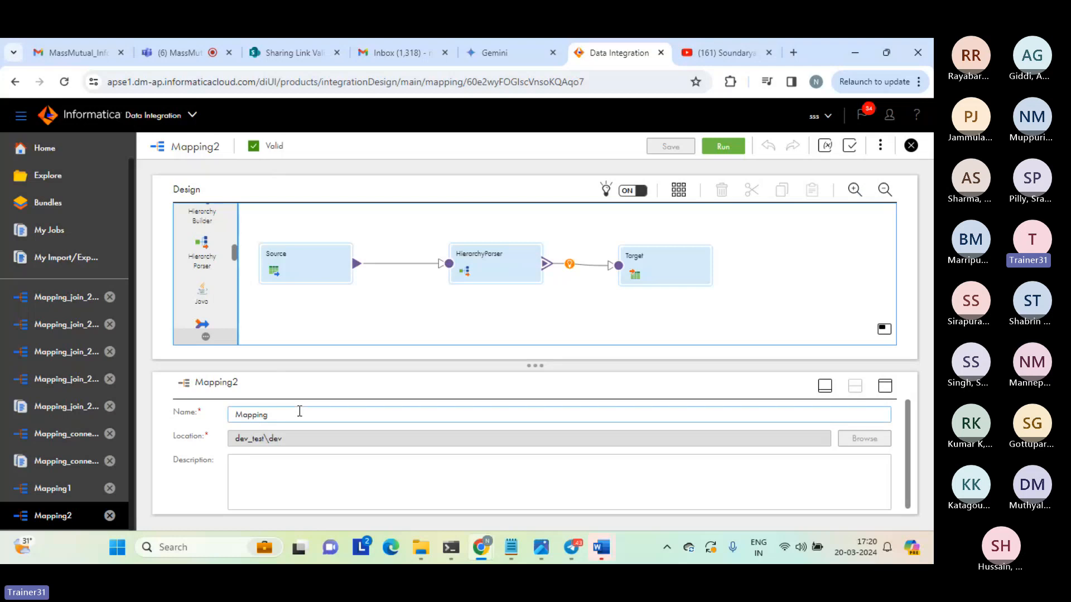
text(_h)
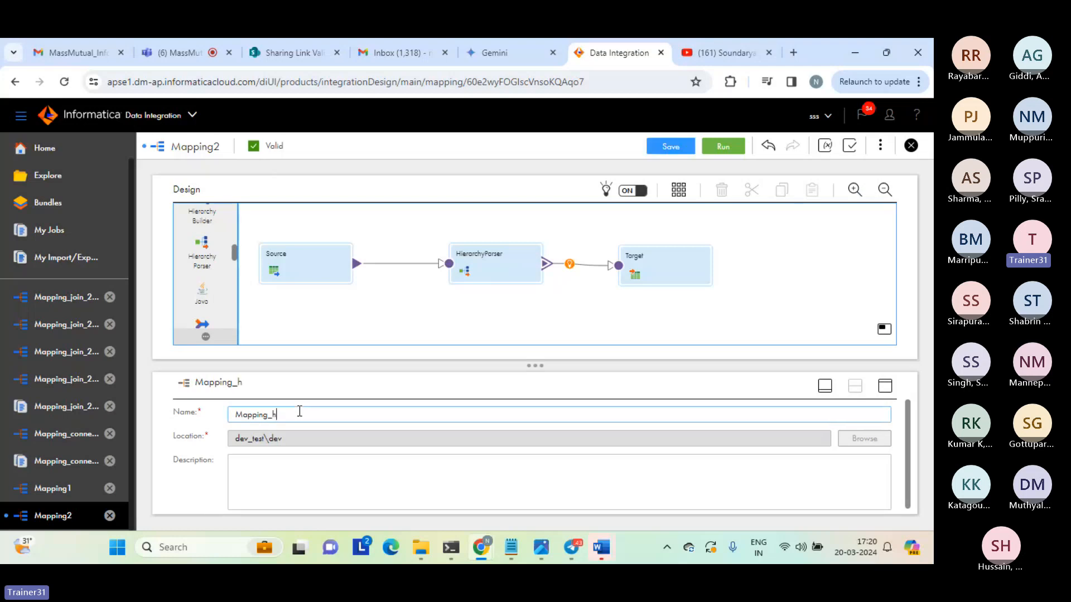
text(ierarchy_p)
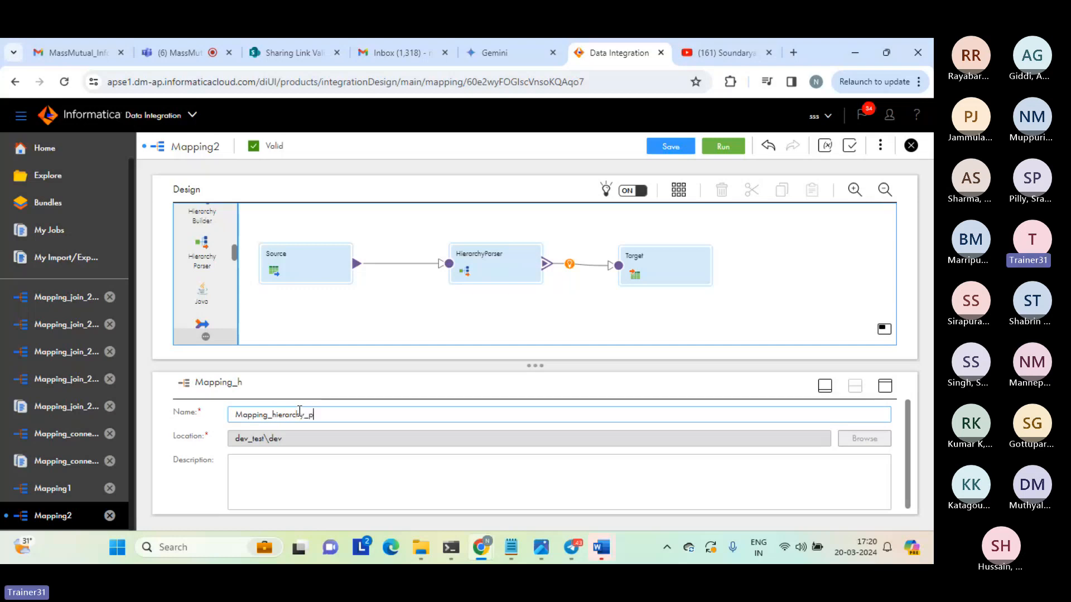
text(arser_)
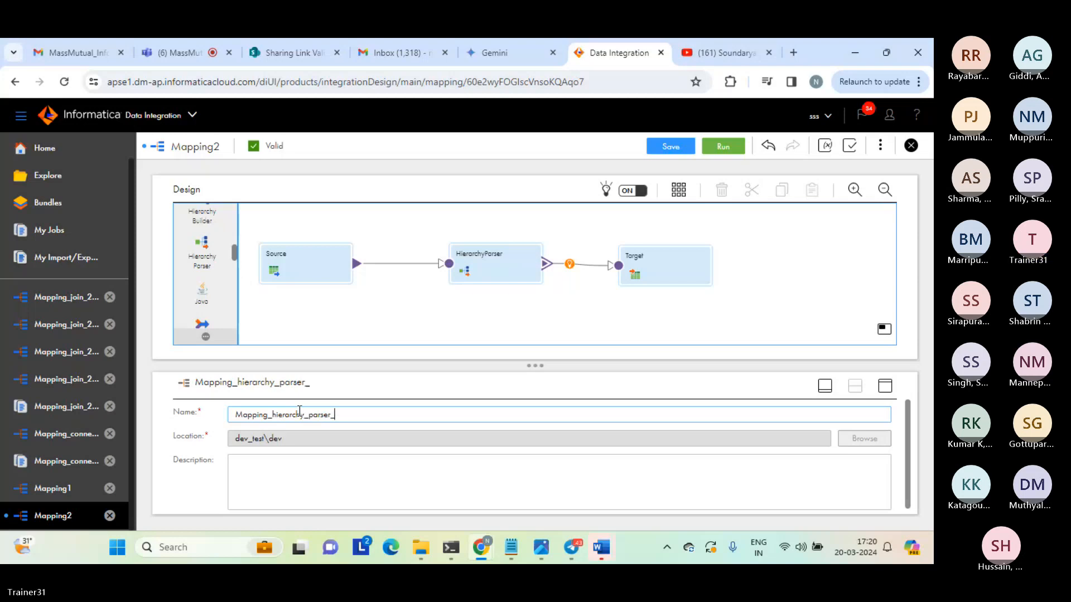
text(xm)
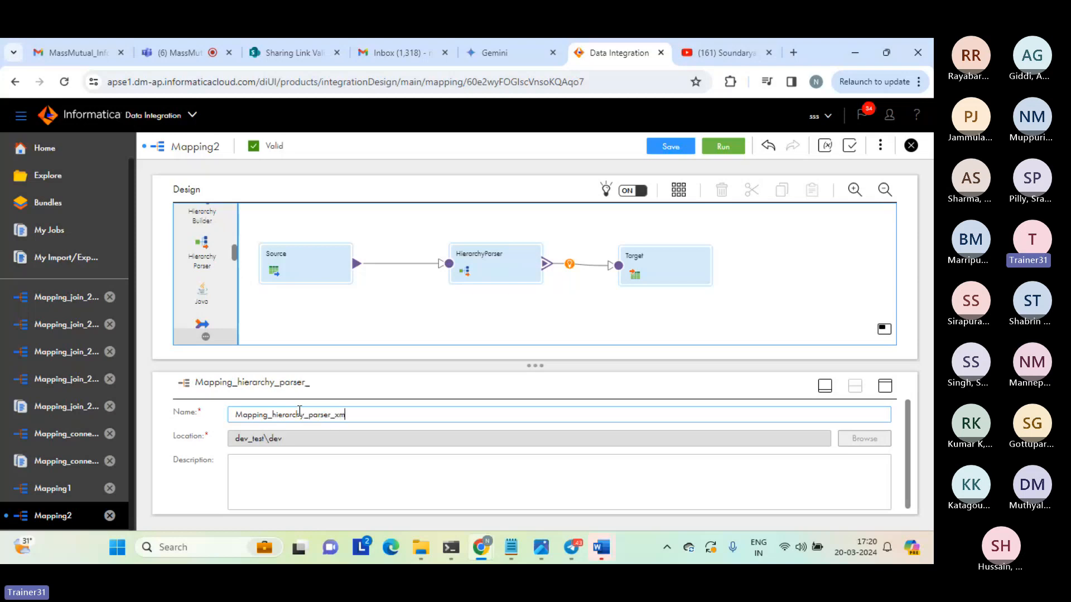
text(l_to_relational)
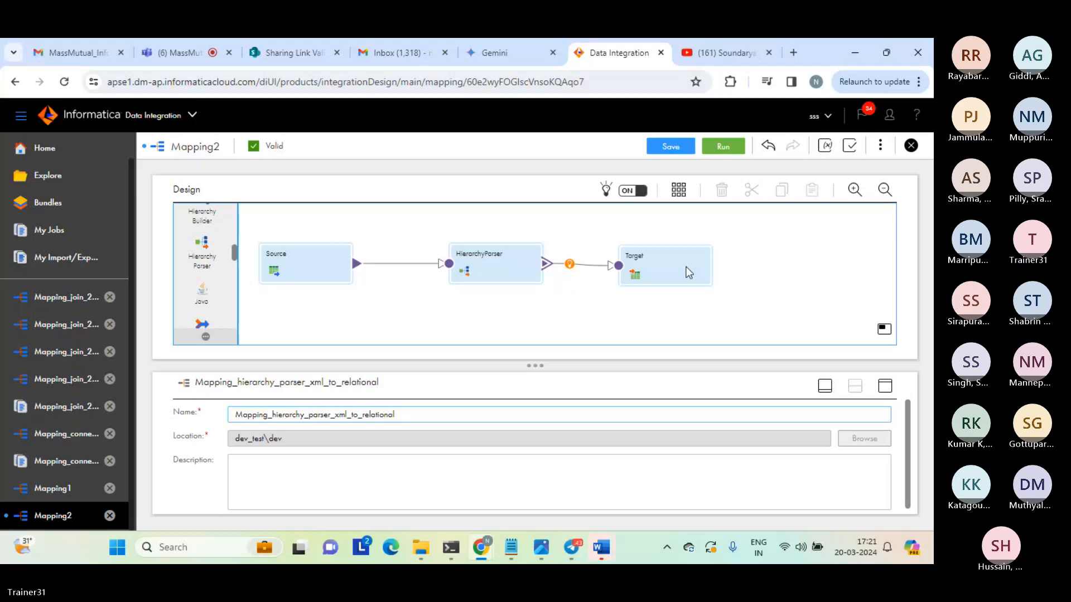
click(681, 149)
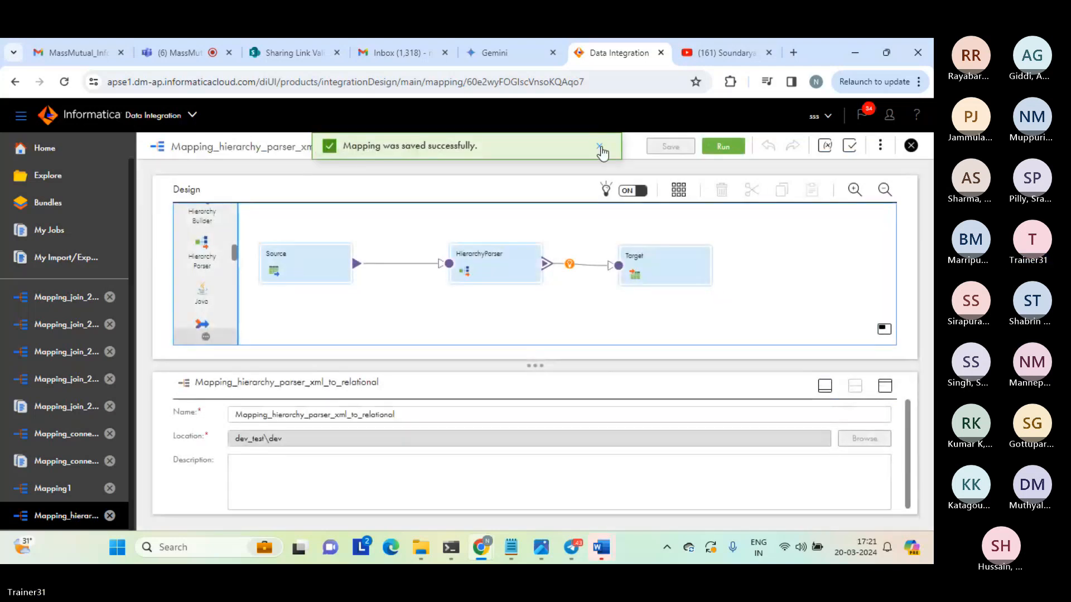
Run the mapping, open its entry in the jobs monitor, and dismiss the start notification.
click(722, 146)
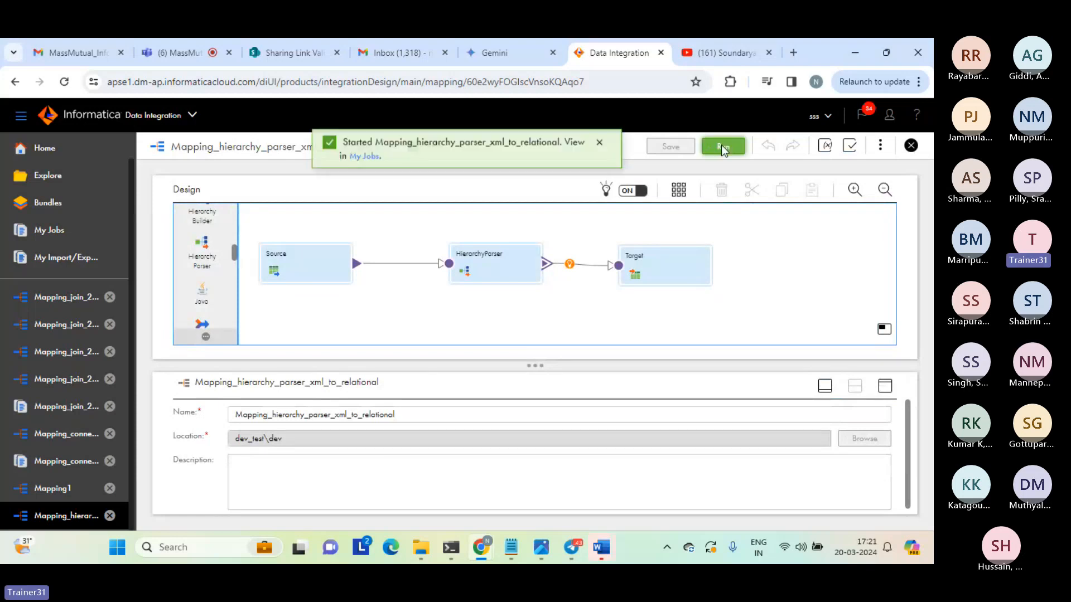
click(365, 160)
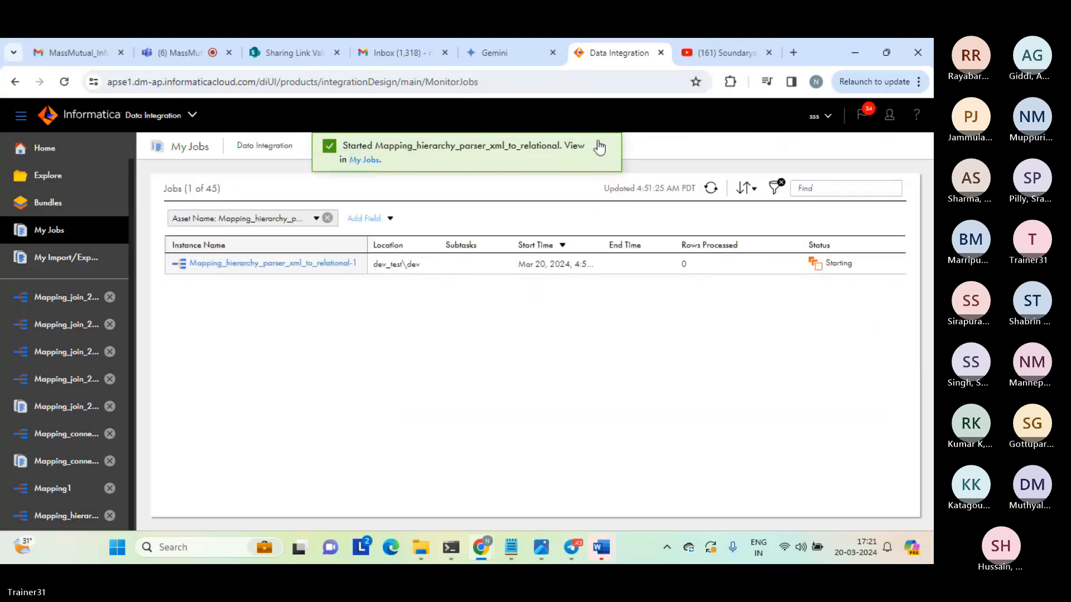
click(600, 146)
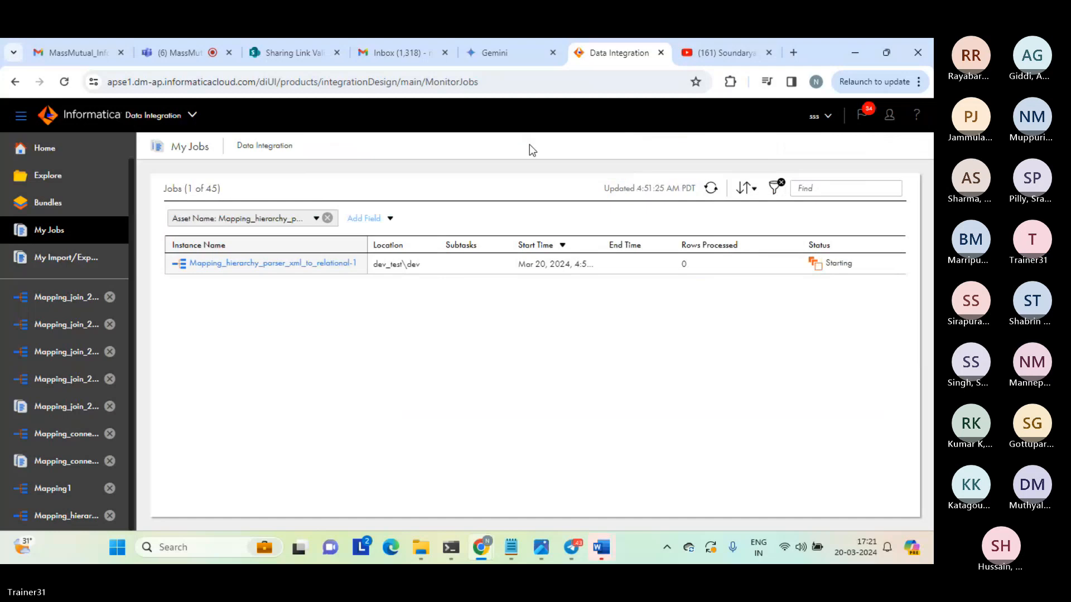
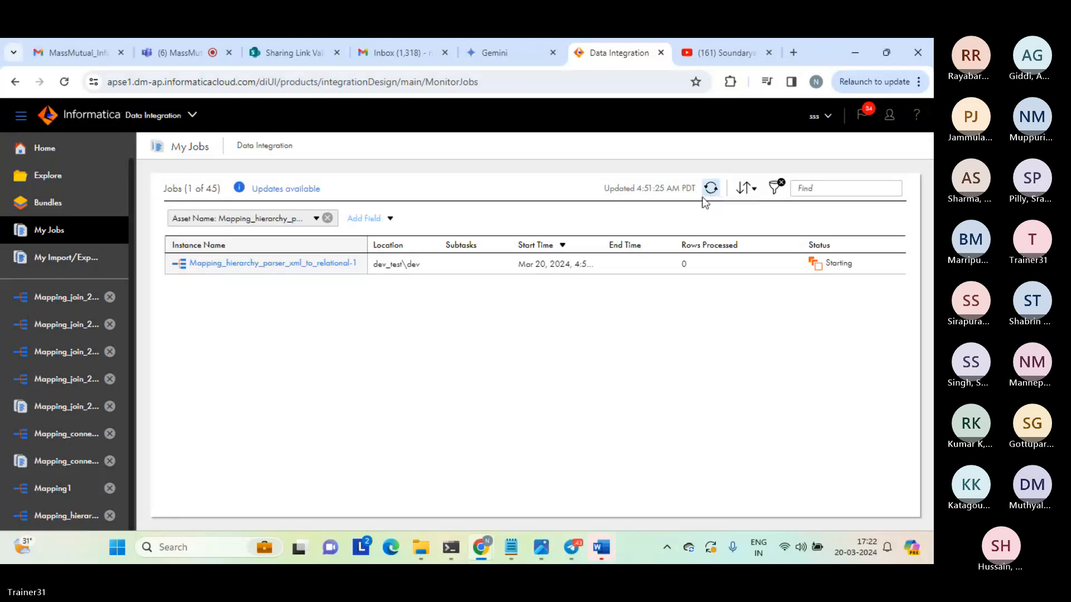
Refresh the job list, close all open Mapping_join_2 assets and the first Mapping_connect mapping, and stay on My Jobs.
click(710, 189)
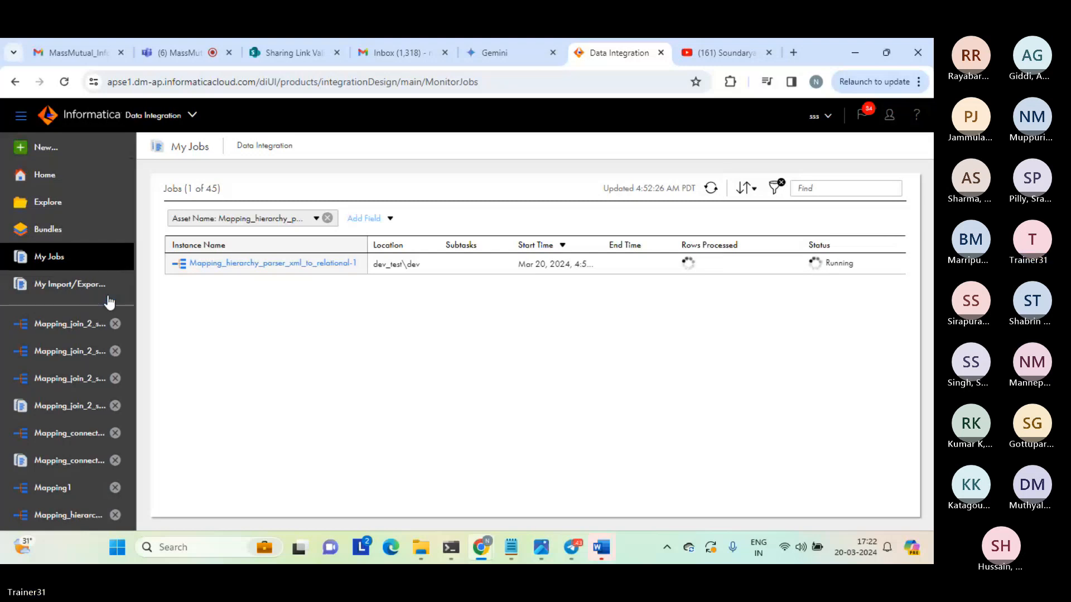
click(109, 297)
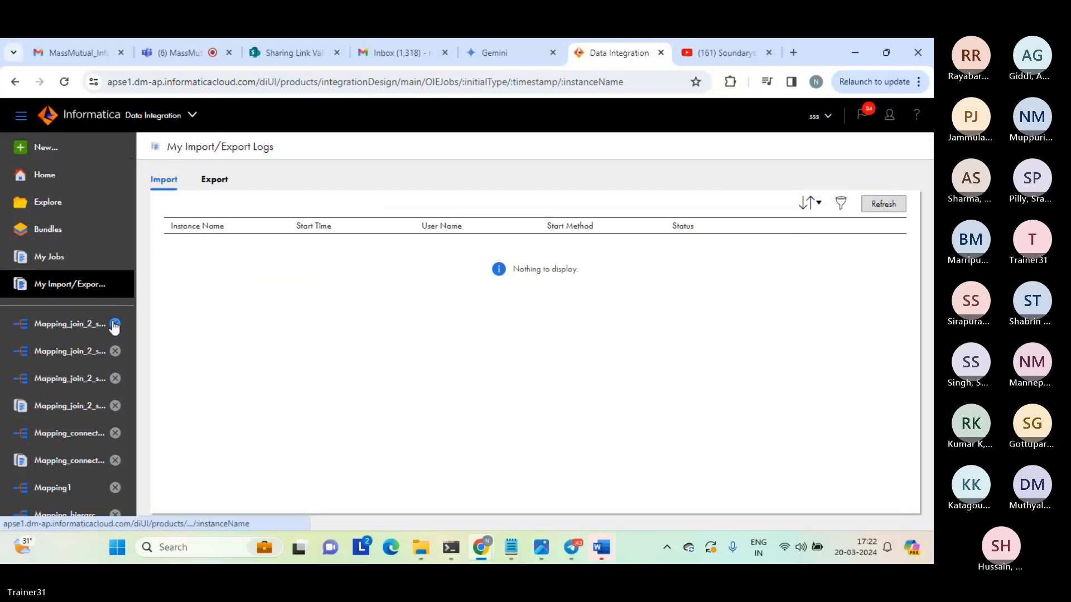
click(113, 323)
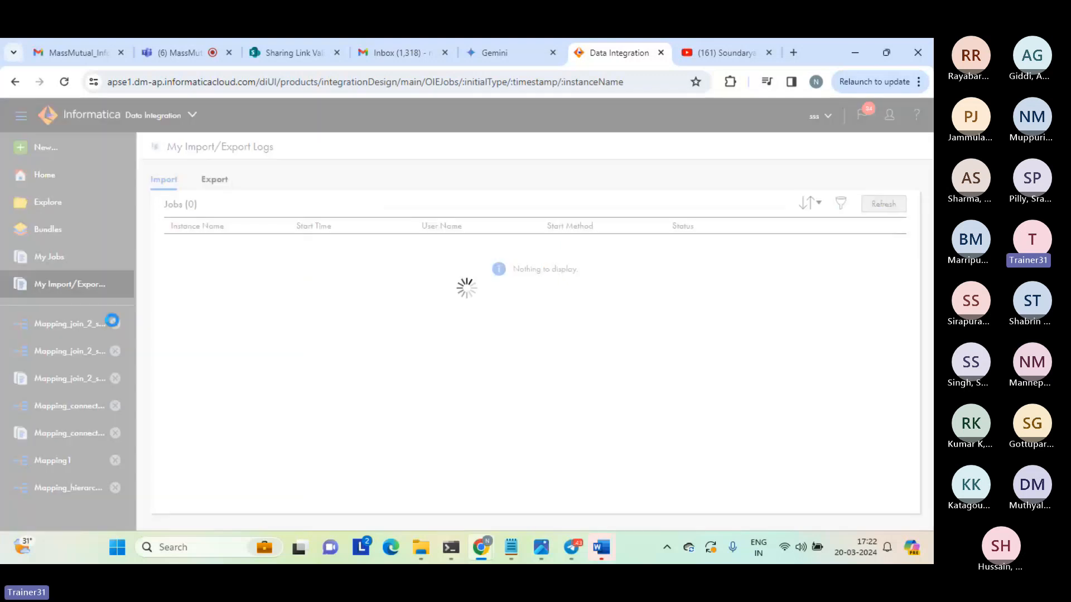
click(43, 260)
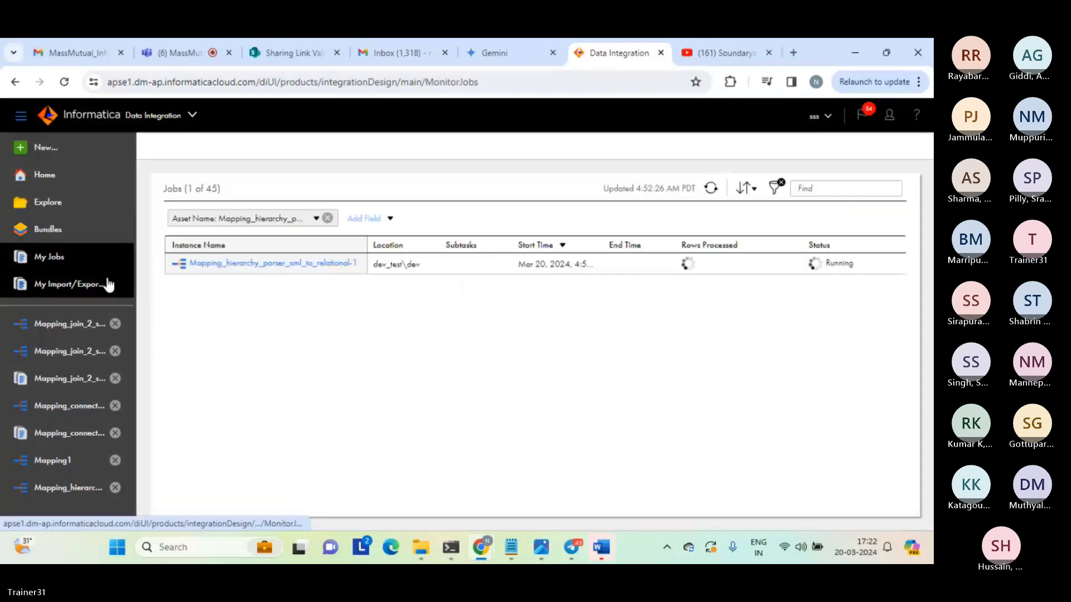
click(115, 323)
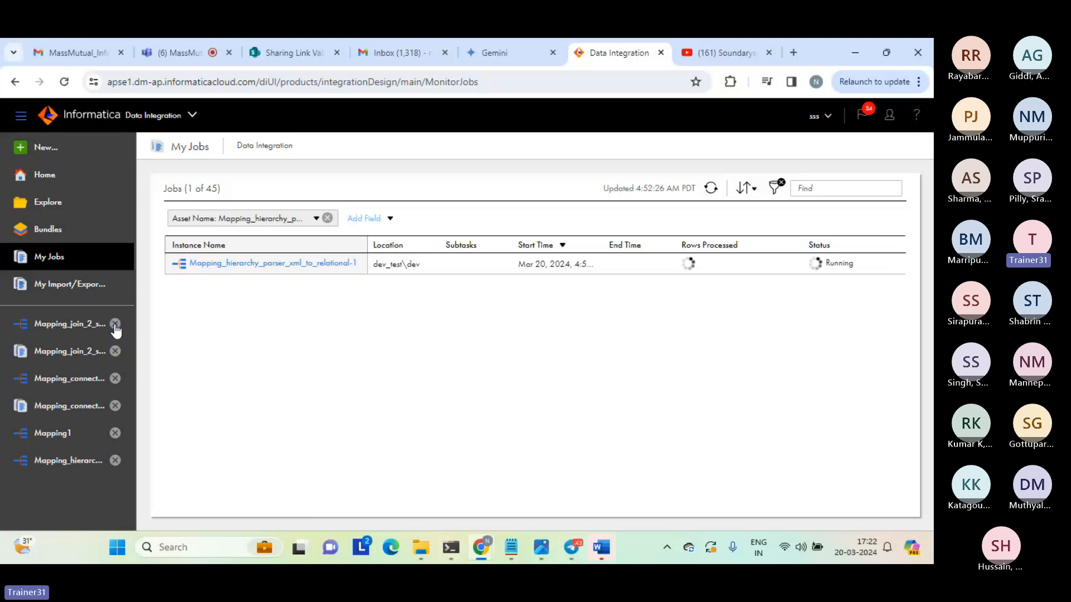
click(115, 324)
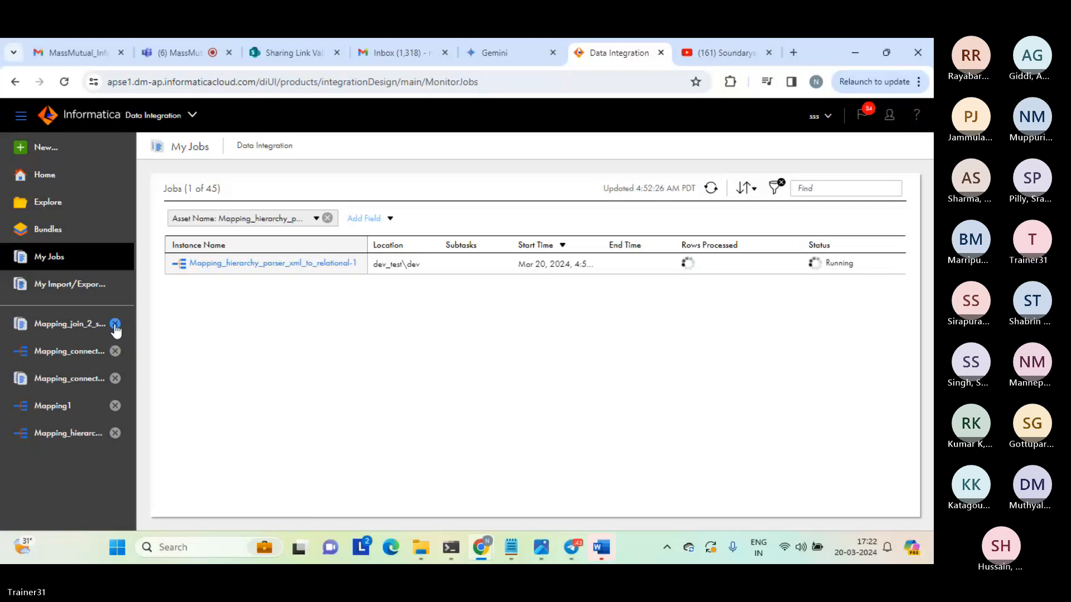
click(115, 325)
click(114, 324)
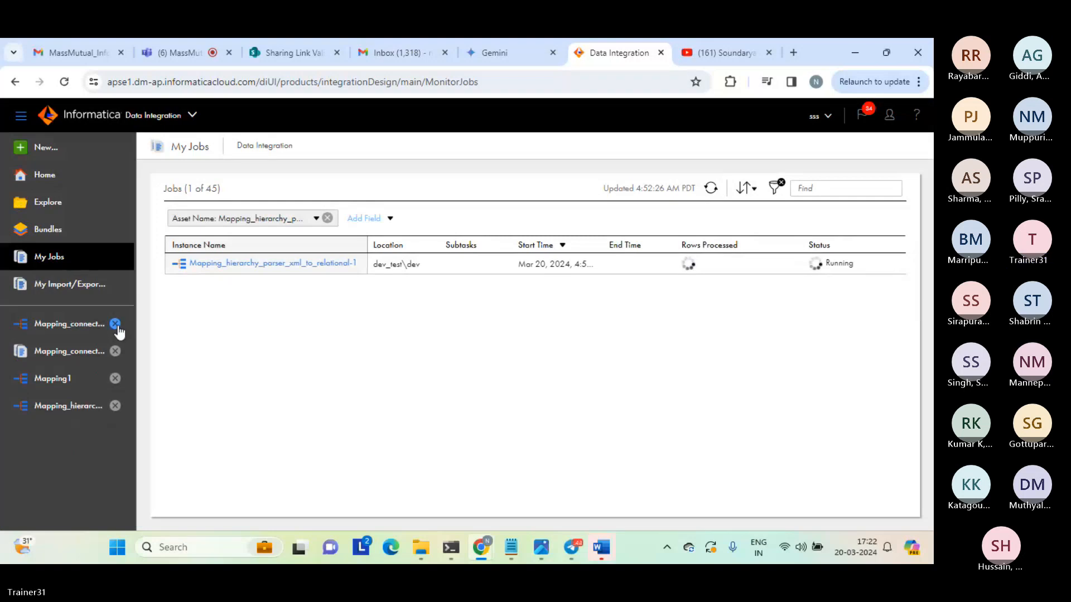
click(115, 324)
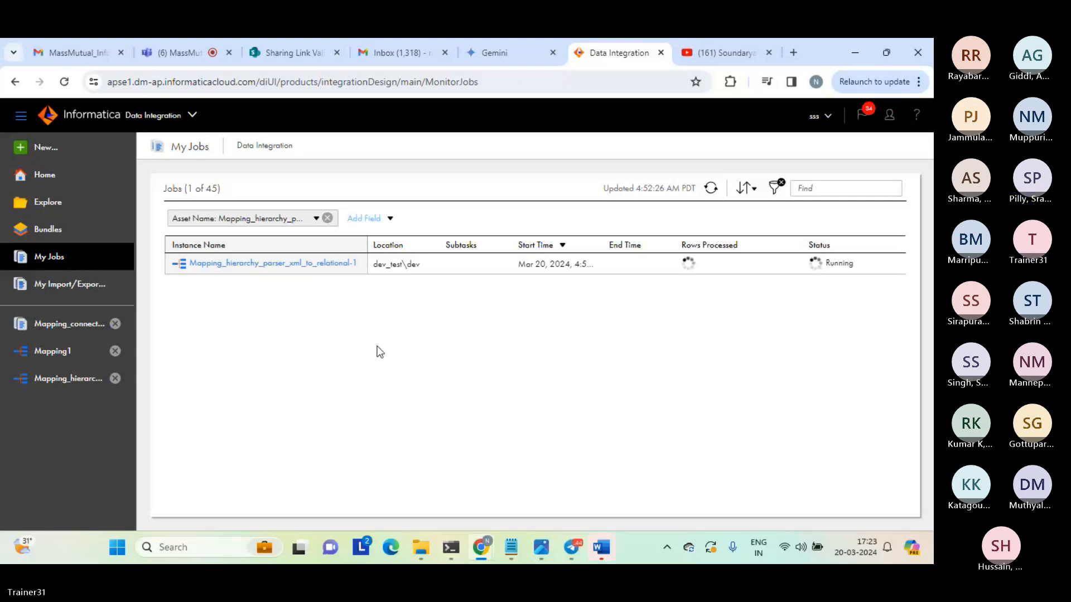
Review the HierarchyParser's input settings and input field selection in Mapping_hierarchy_parser_xml_to_relational, including the PATH-to-Input mapping.
click(70, 378)
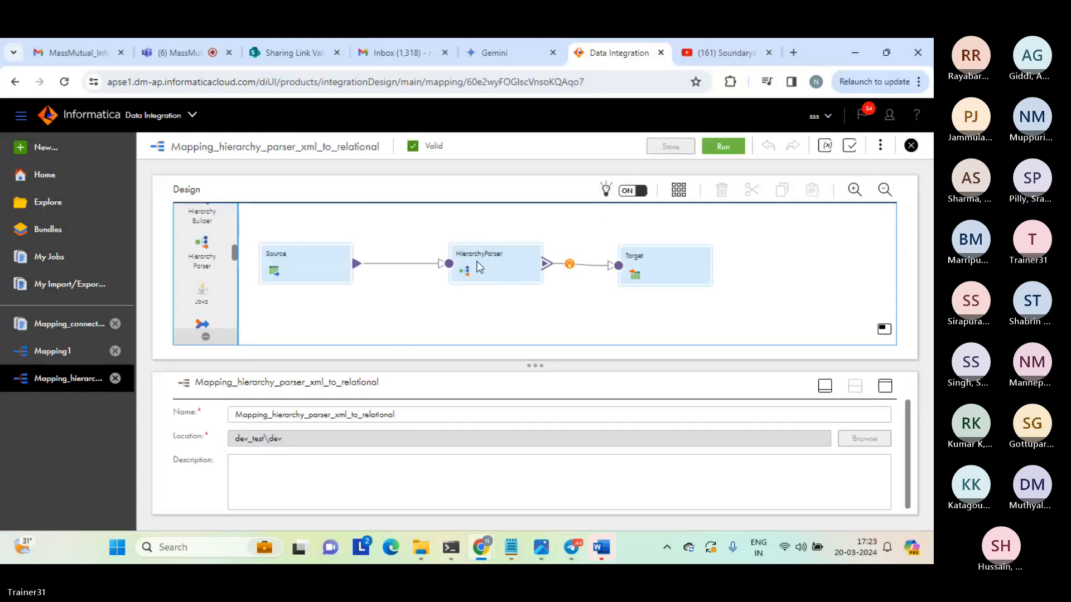
click(478, 268)
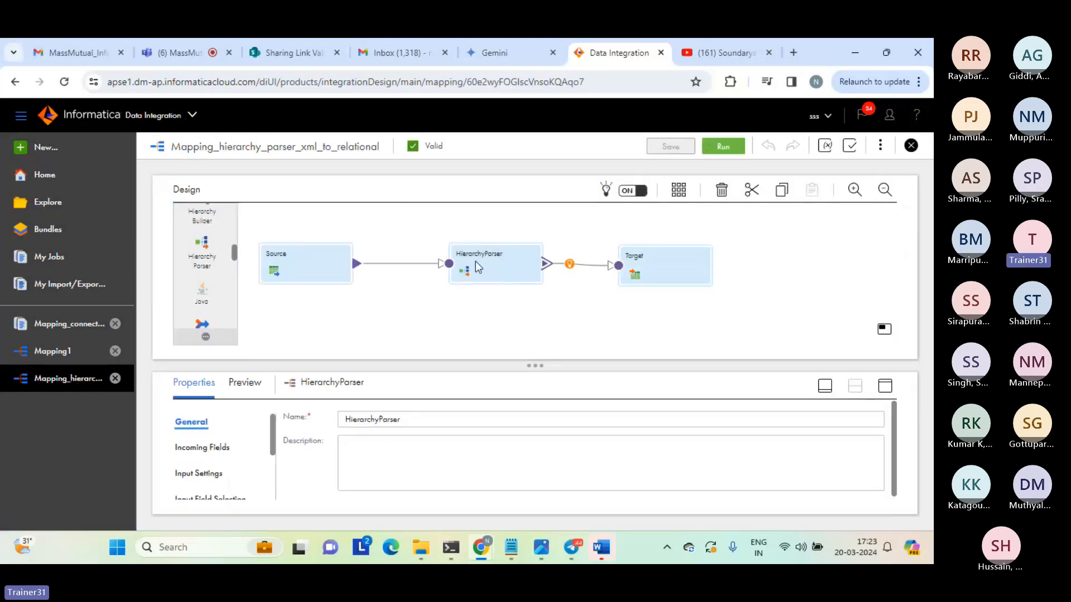
click(885, 385)
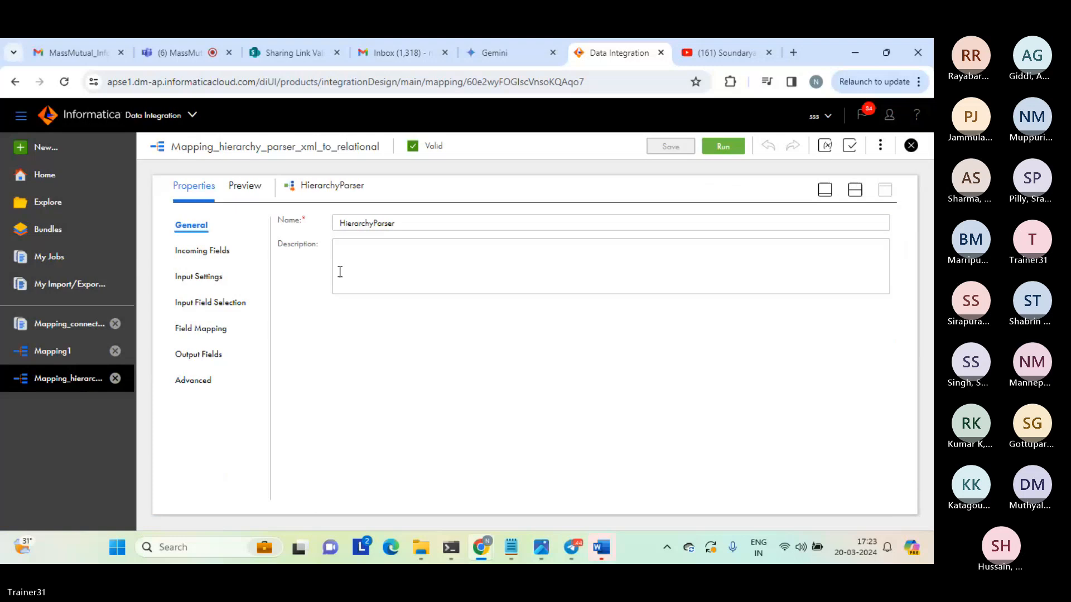
click(189, 275)
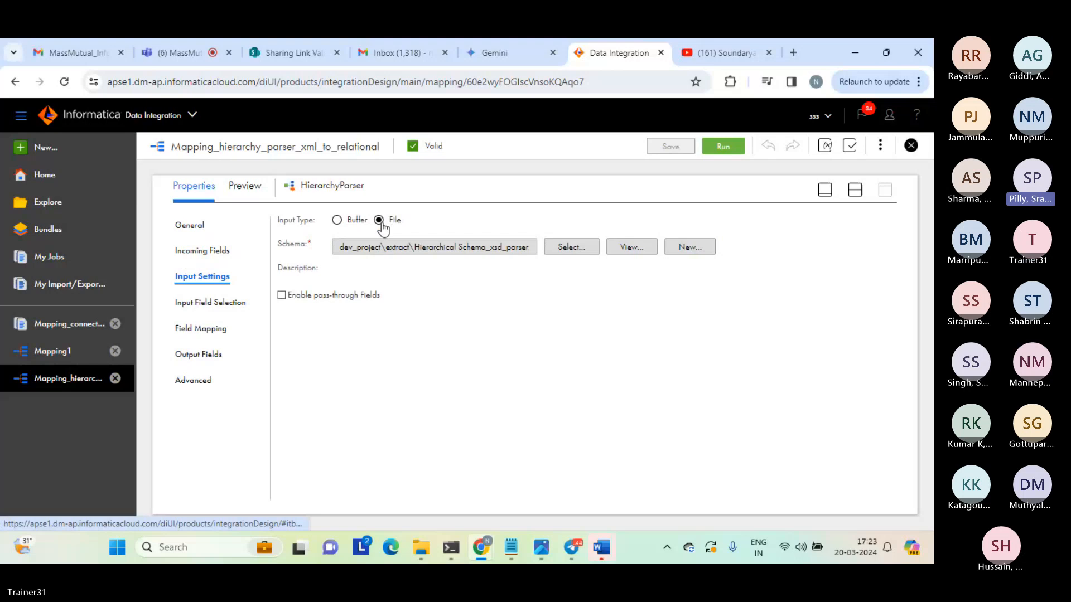
click(237, 302)
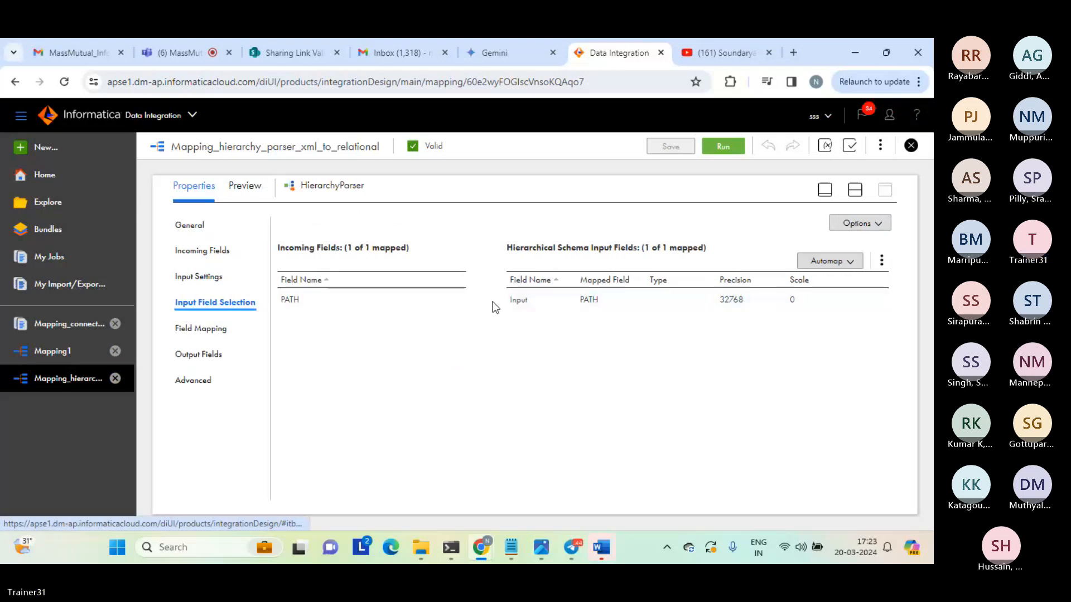
click(547, 303)
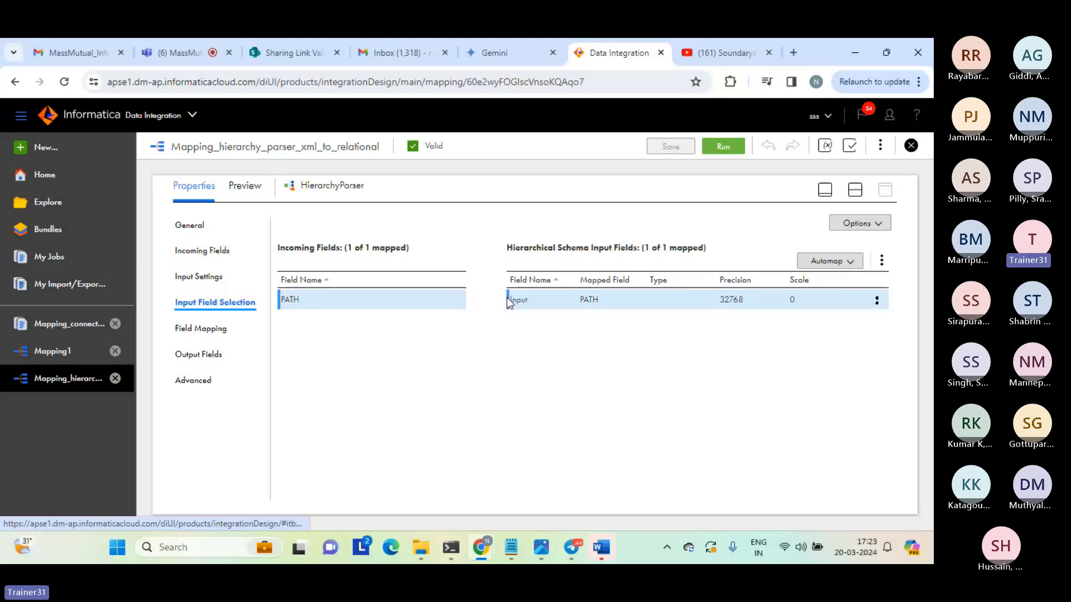
click(539, 300)
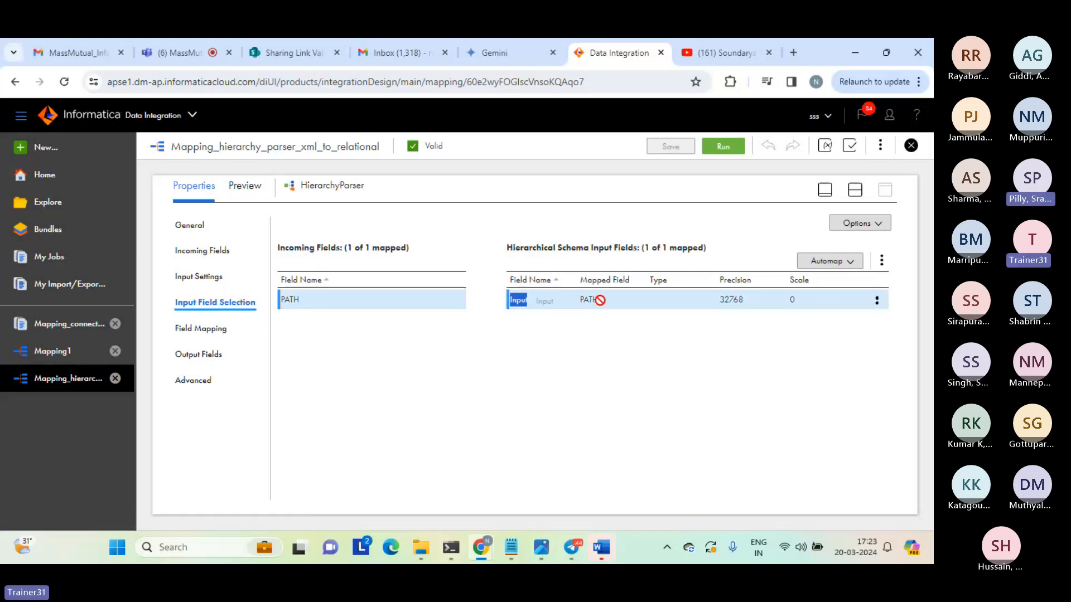
drag(599, 300, 603, 301)
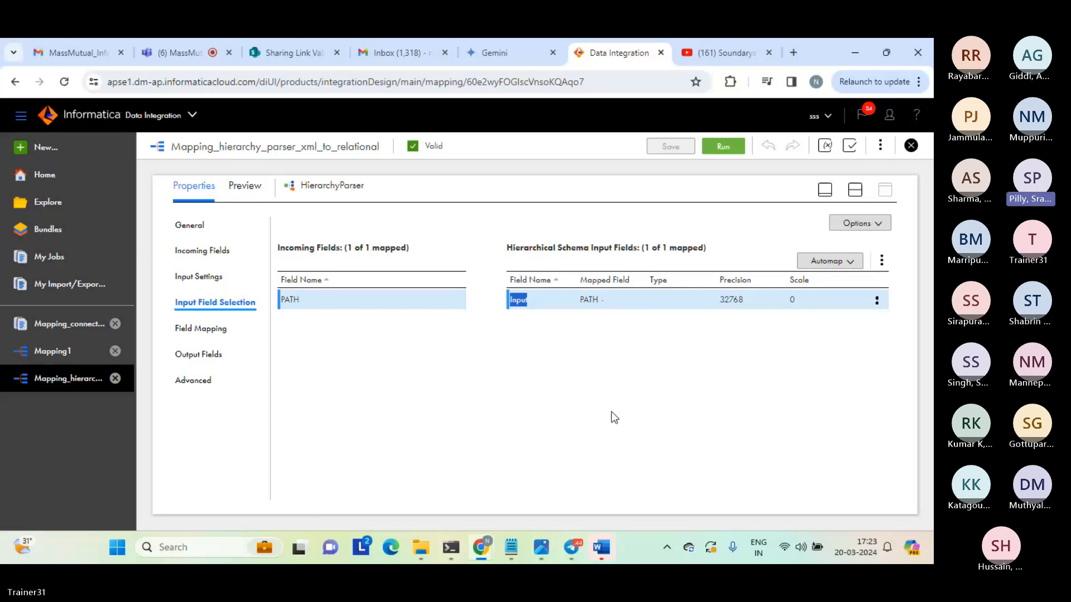
click(550, 397)
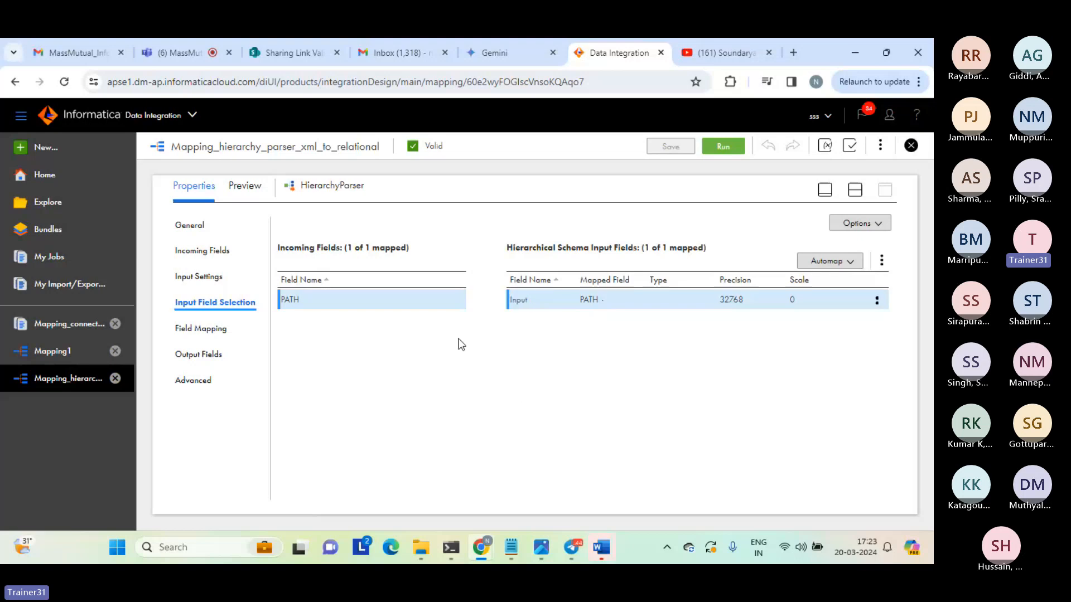
drag(469, 299, 550, 304)
click(855, 191)
Check the mapping job's status, switch to File Explorer, and open hierarchy_parser_tgt_hier_linear_data from the target folder.
click(49, 258)
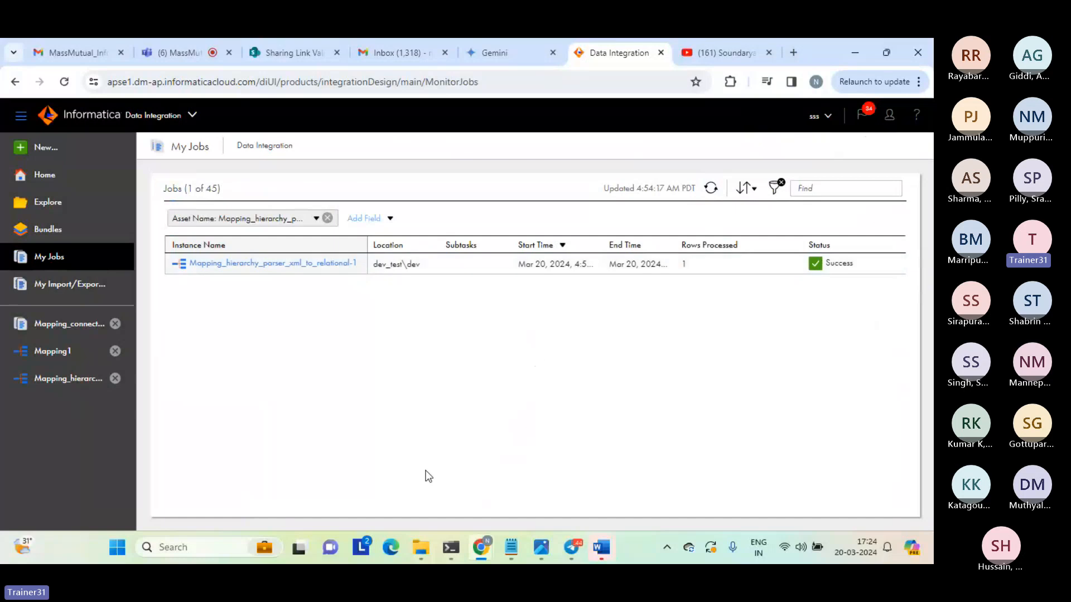
mouse_move(420, 547)
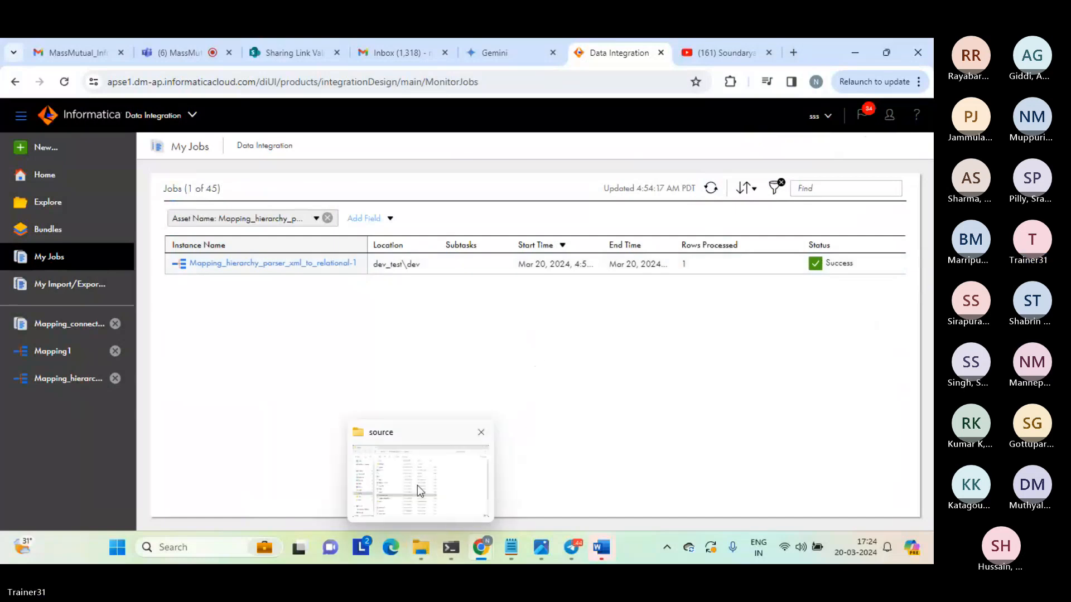
click(417, 485)
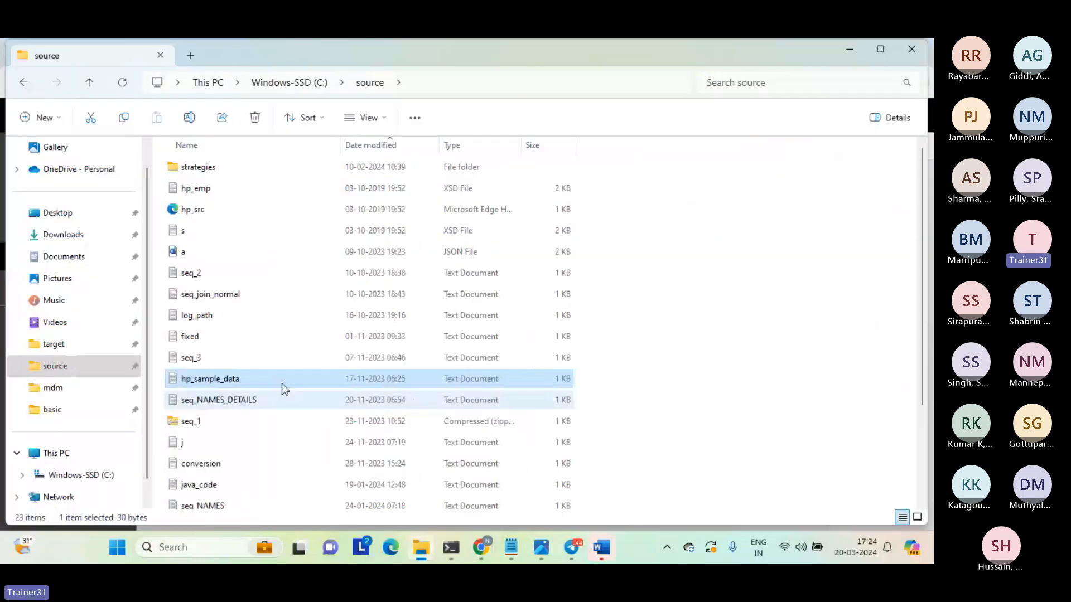
click(50, 344)
click(251, 169)
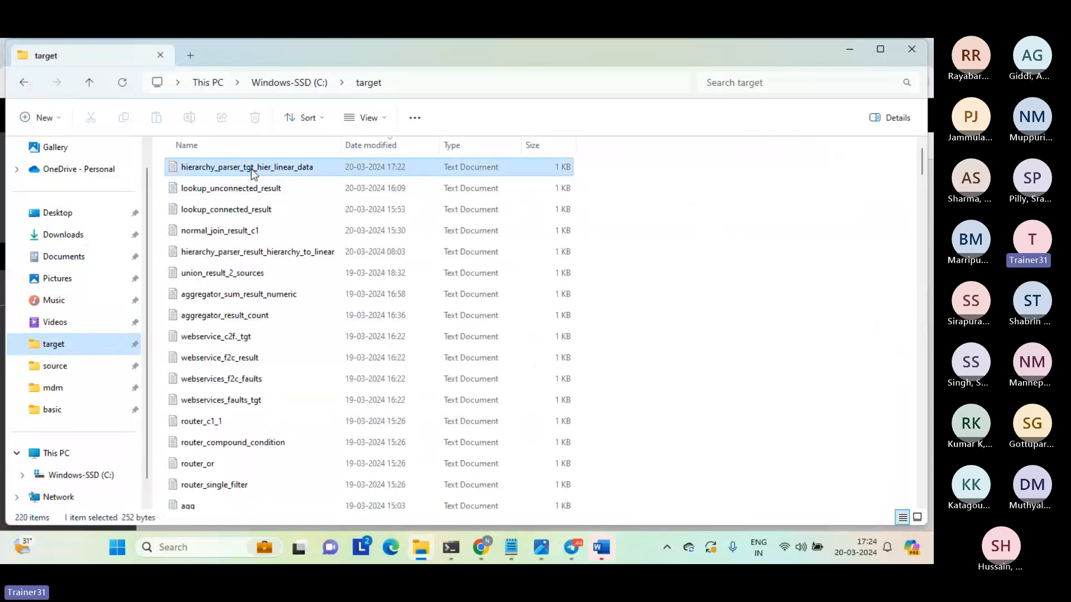
double_click(251, 169)
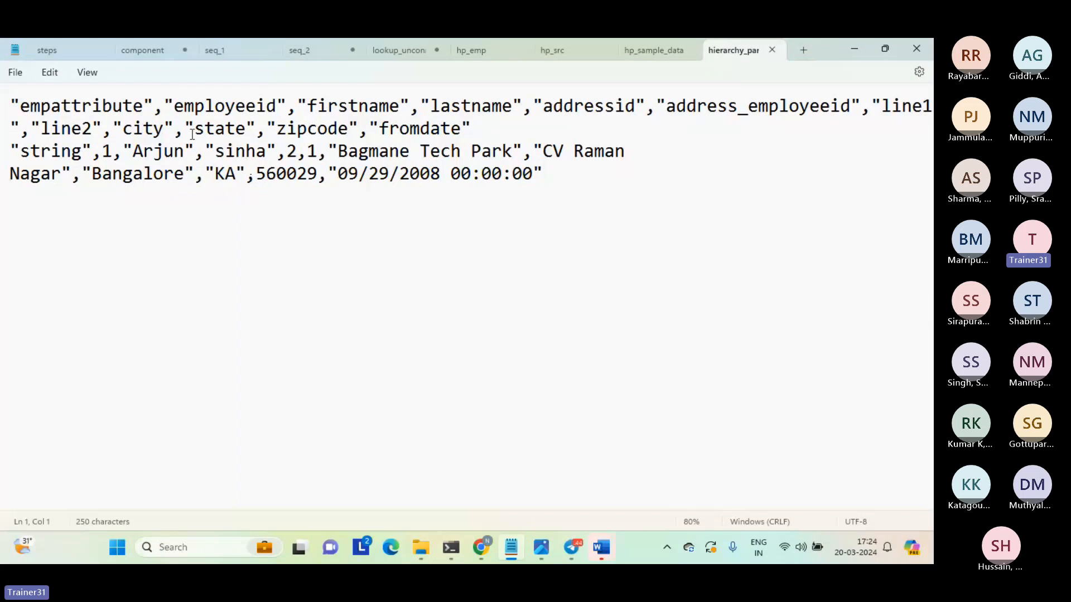
click(595, 194)
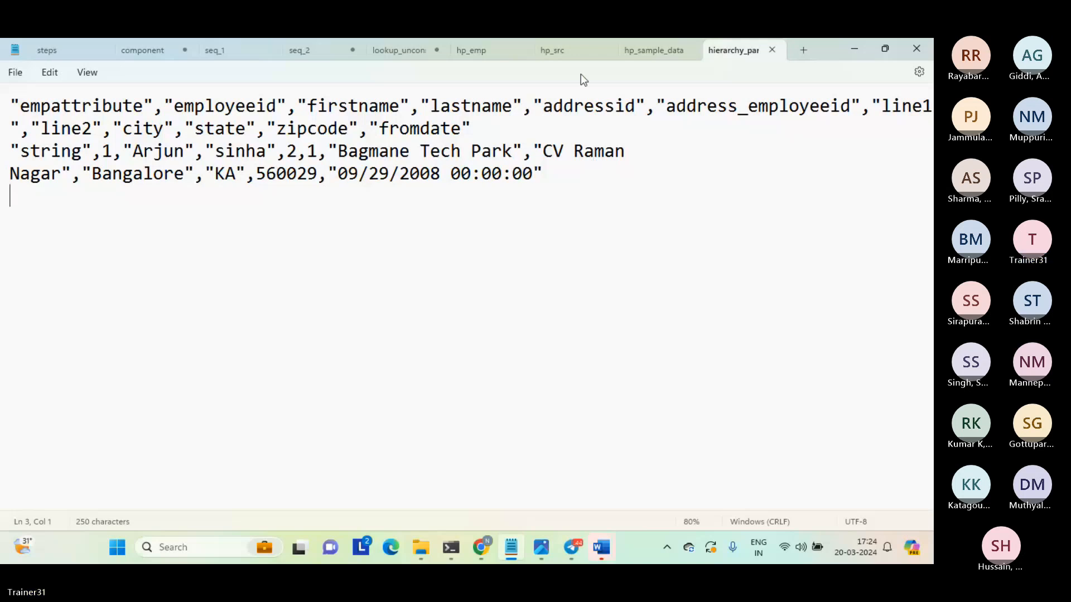
Read through the hp_src XML from the address block to the root, and highlight the opening Emp_Details element.
click(562, 52)
click(521, 271)
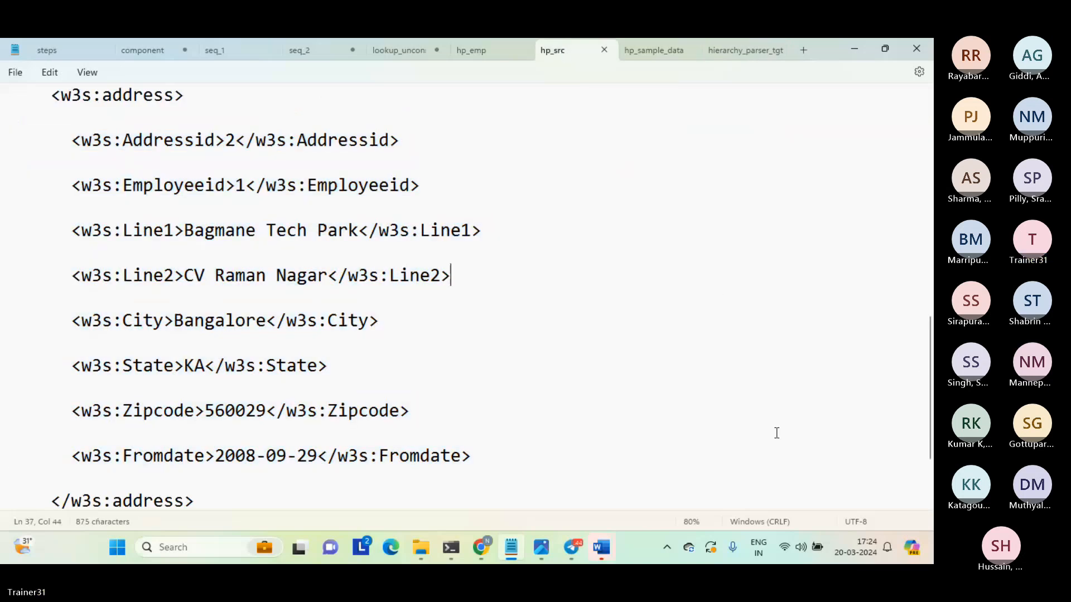
drag(929, 430, 933, 471)
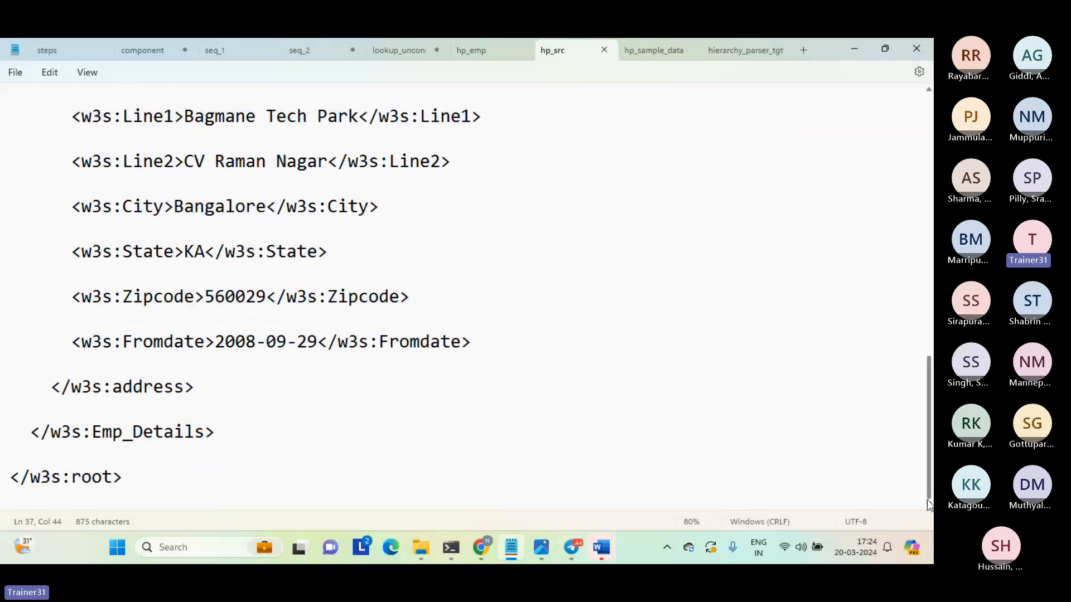
scroll(921, 441, up, 1)
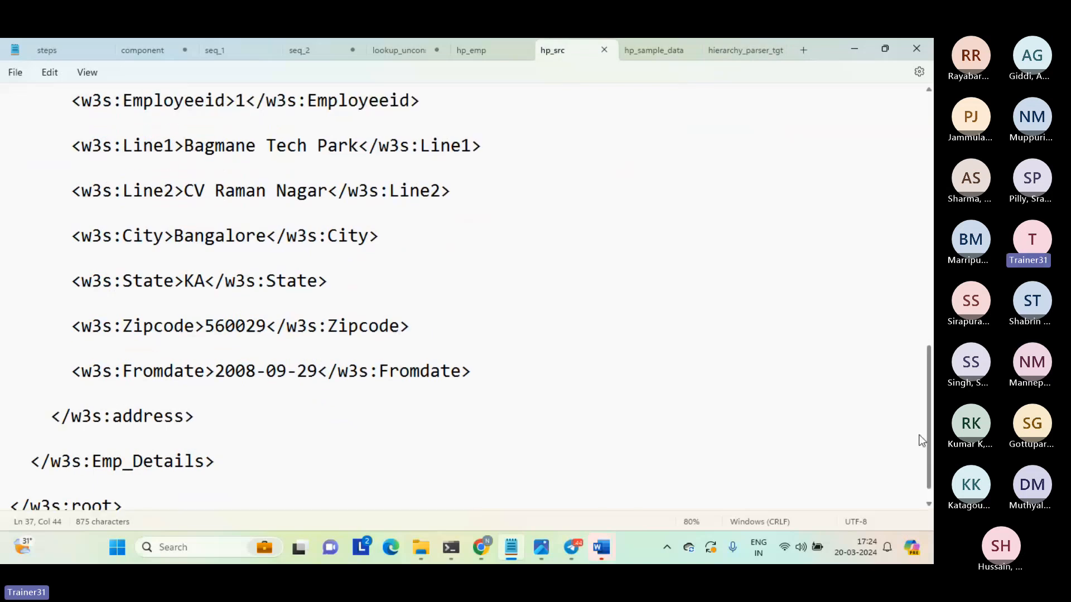
drag(921, 441, 865, 132)
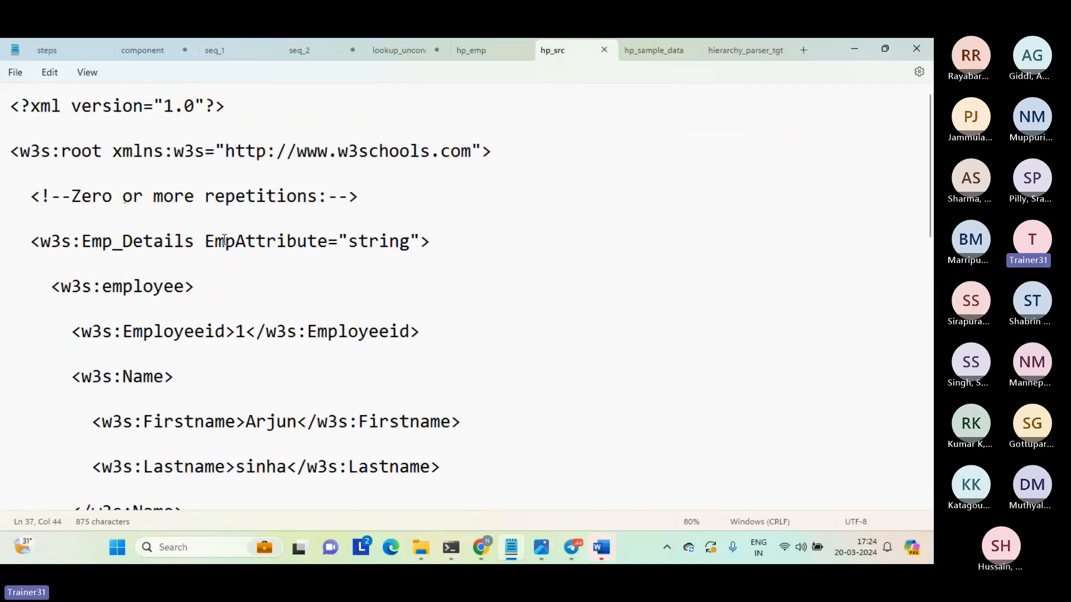
drag(10, 241, 204, 241)
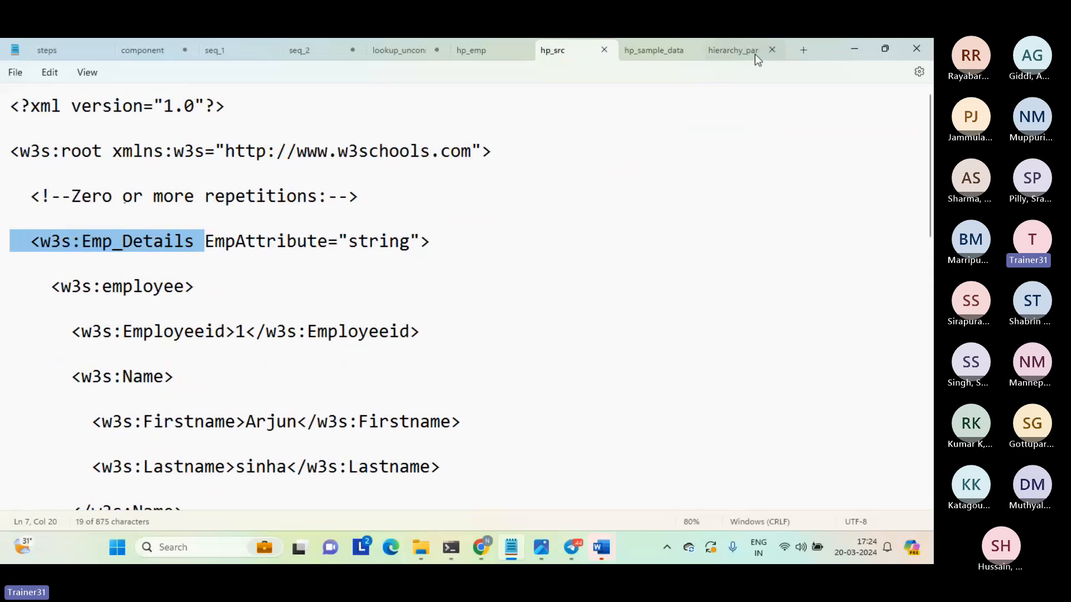
Compare the empattribute column and its value in the target file with the EmpAttribute value in hp_src.
click(732, 50)
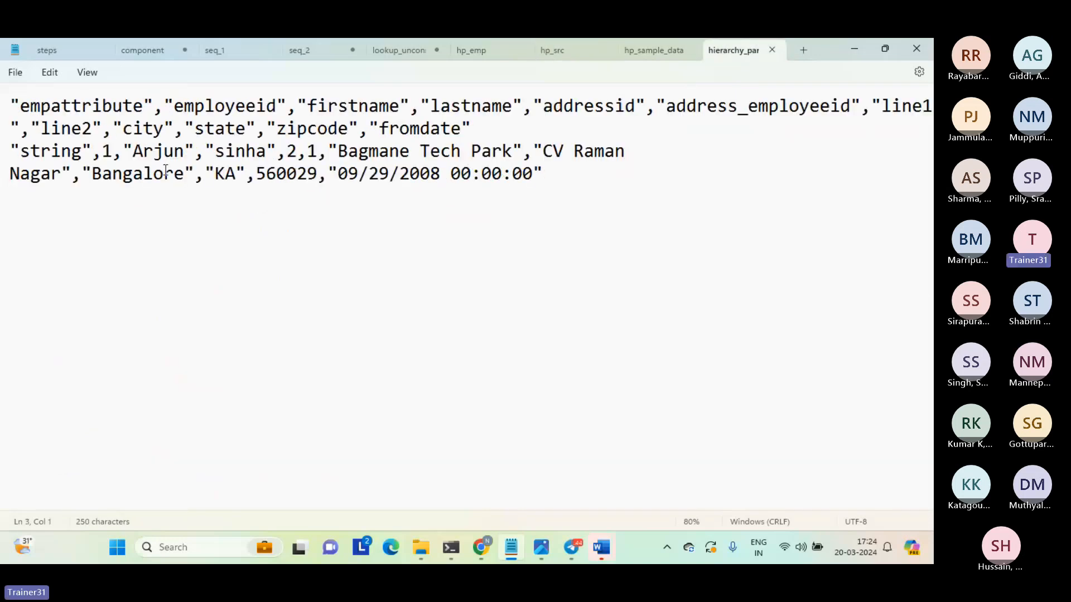
double_click(67, 106)
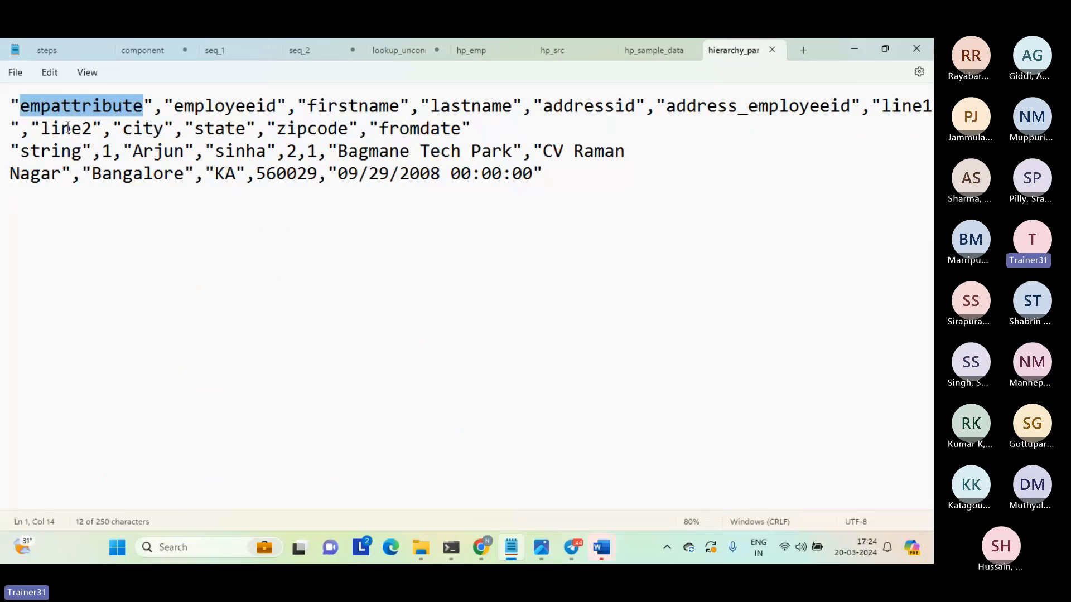
double_click(53, 152)
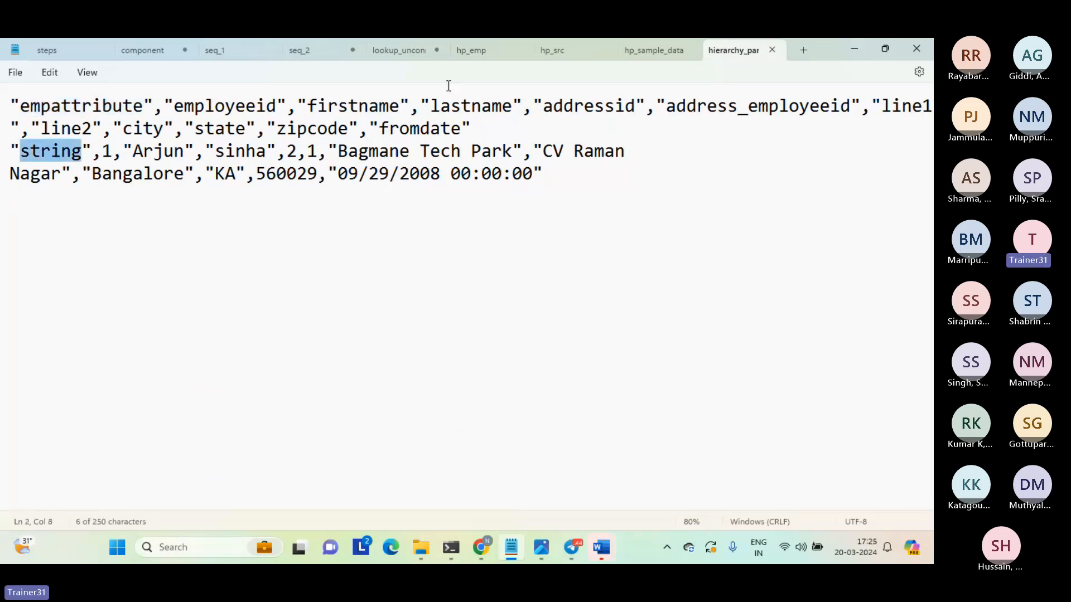
click(558, 51)
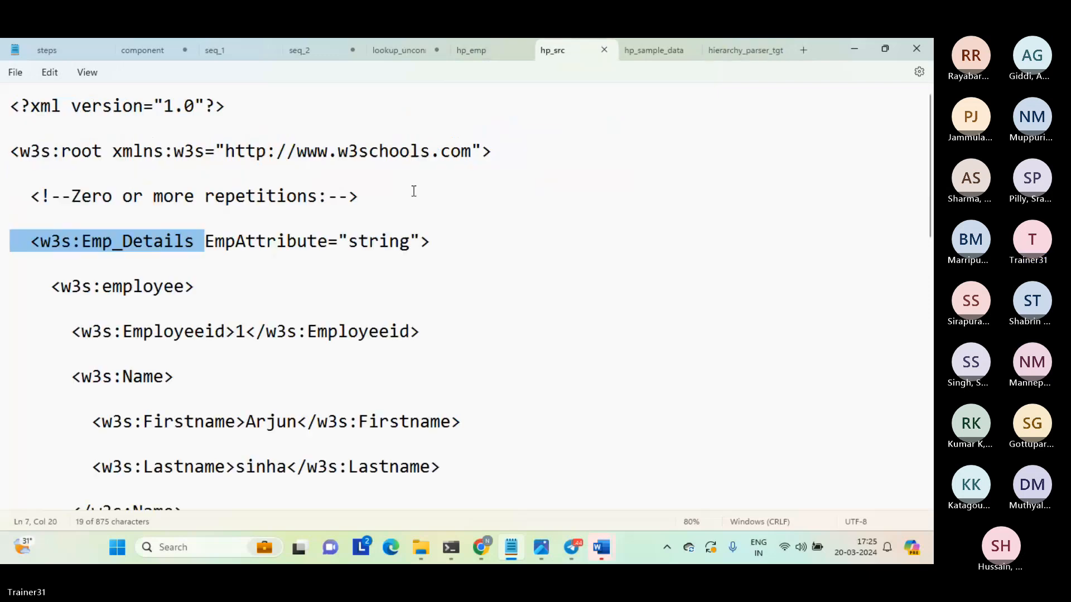
double_click(371, 242)
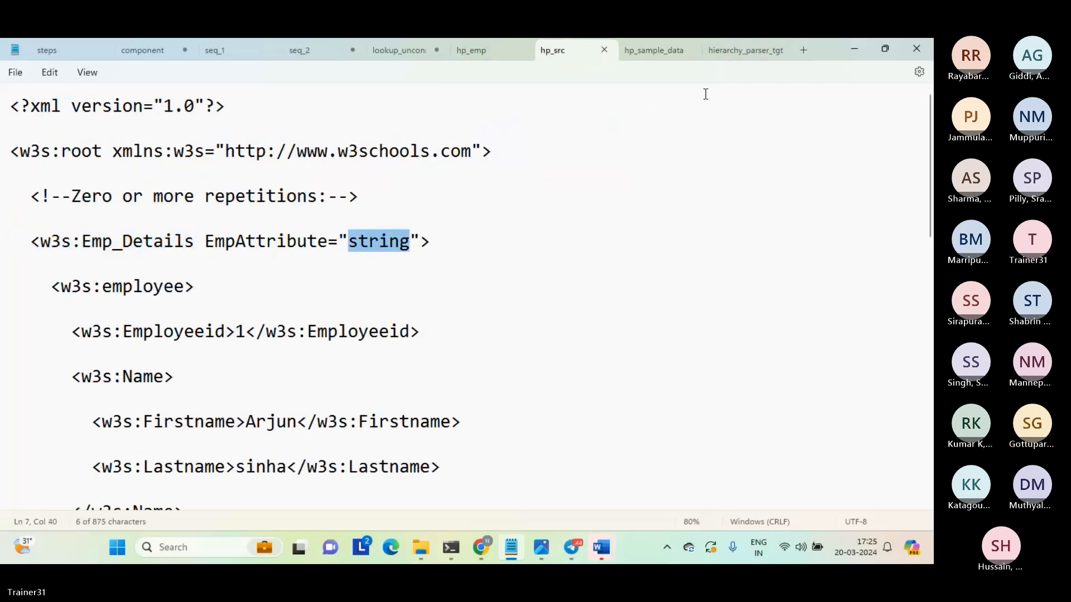
Compare the employeeid column and its value in the target file with the Employeeid element under employee in hp_src.
click(735, 55)
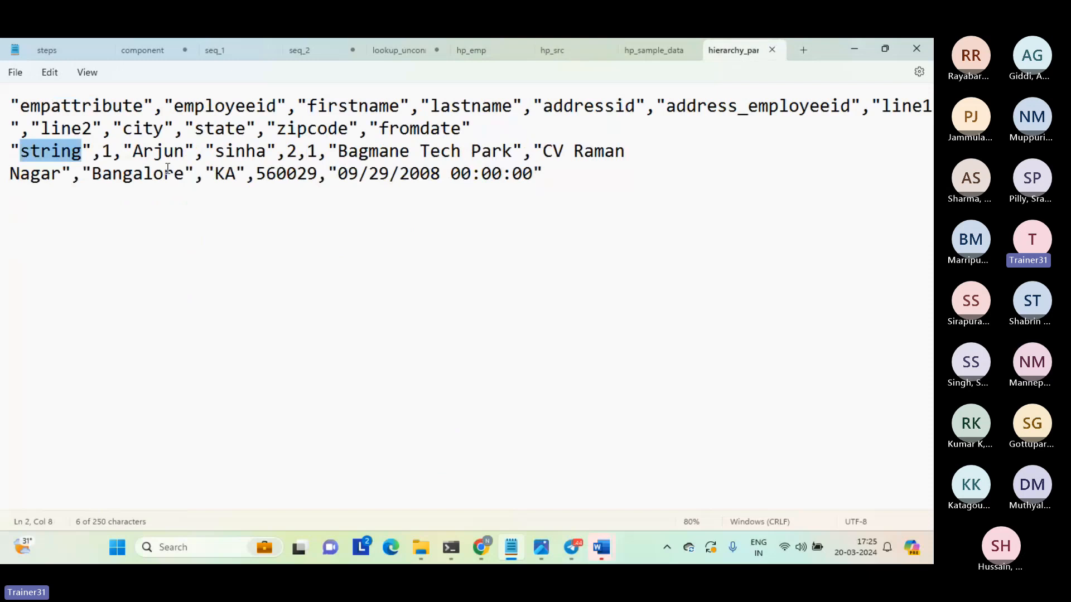
click(105, 155)
double_click(105, 155)
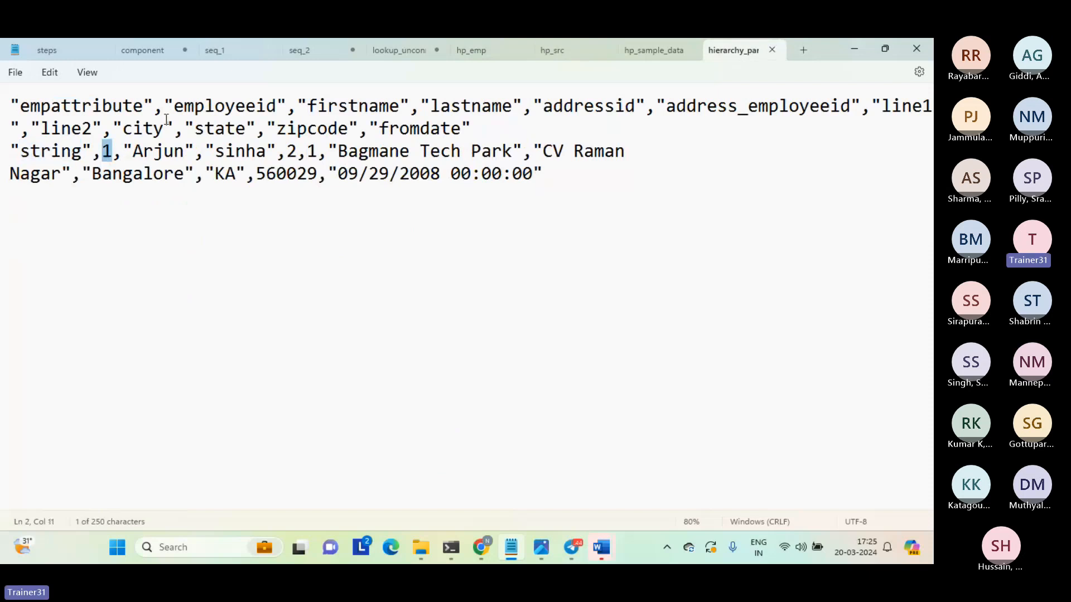
double_click(212, 106)
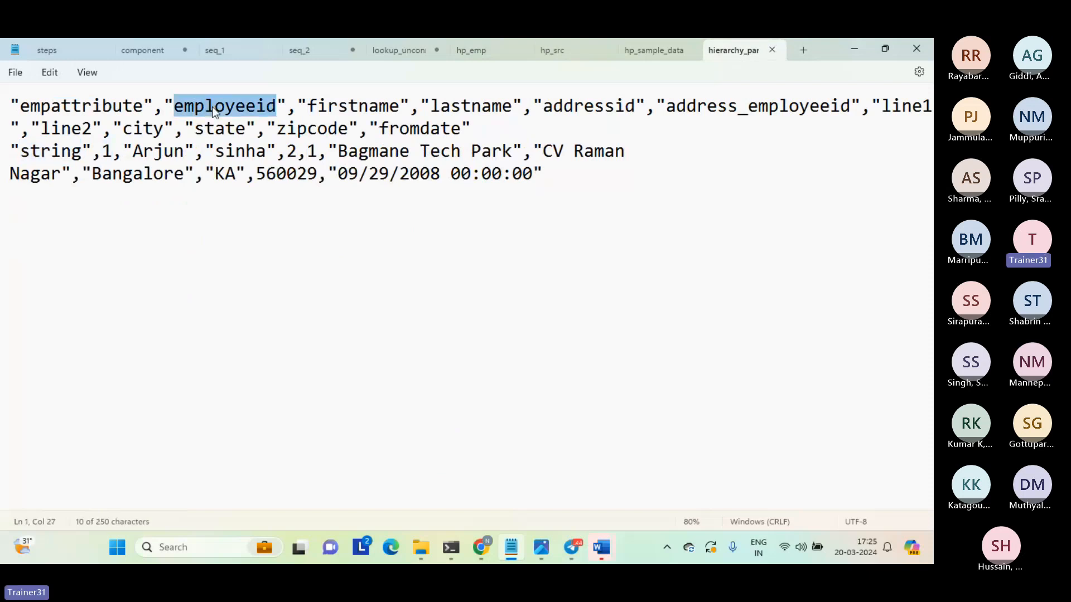
click(562, 50)
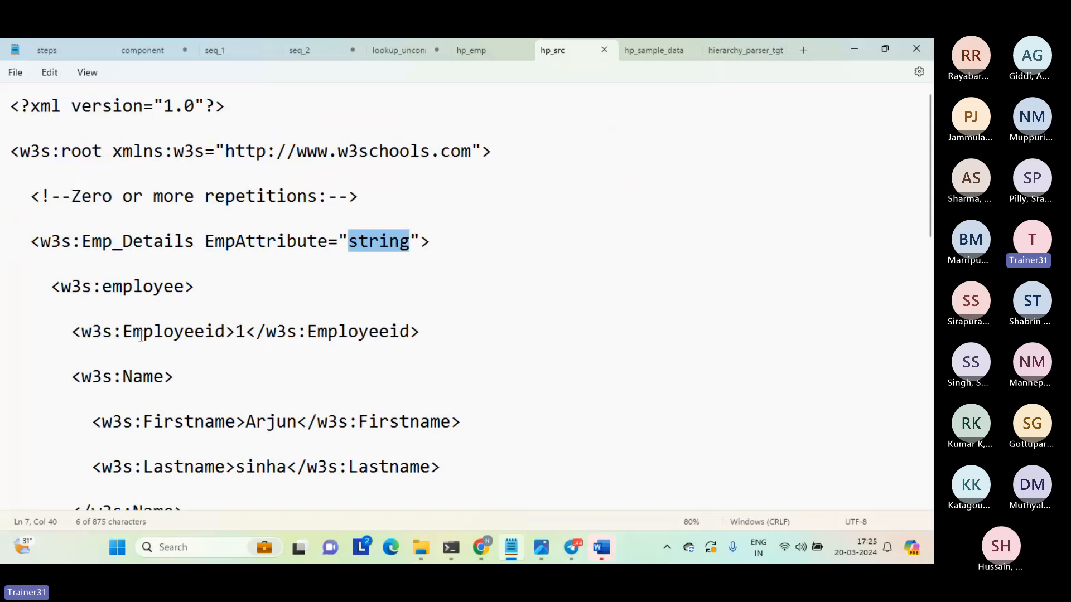
drag(72, 332, 418, 339)
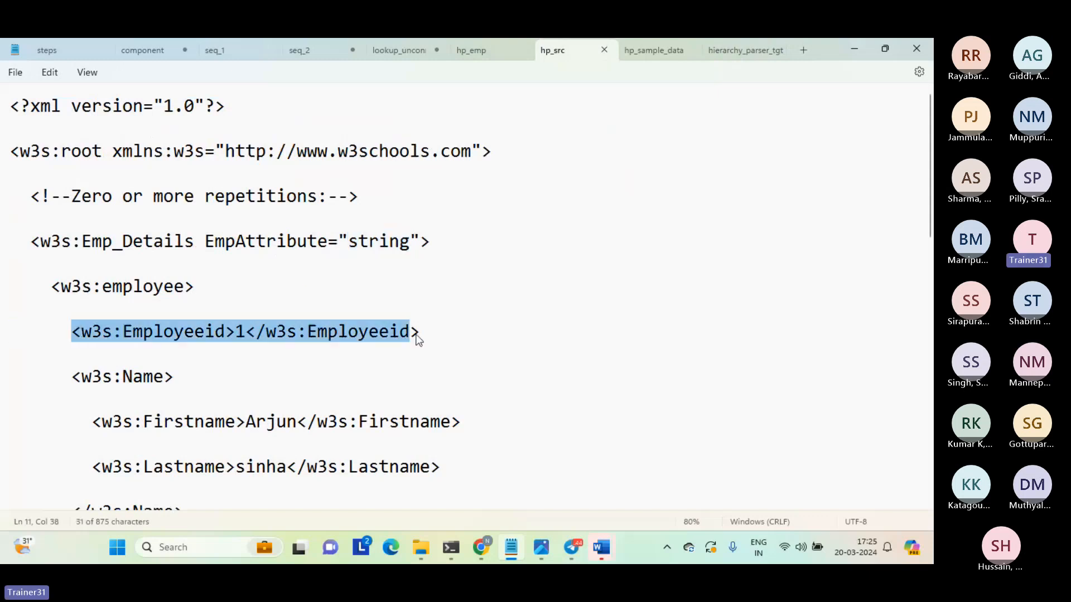
click(419, 339)
double_click(246, 337)
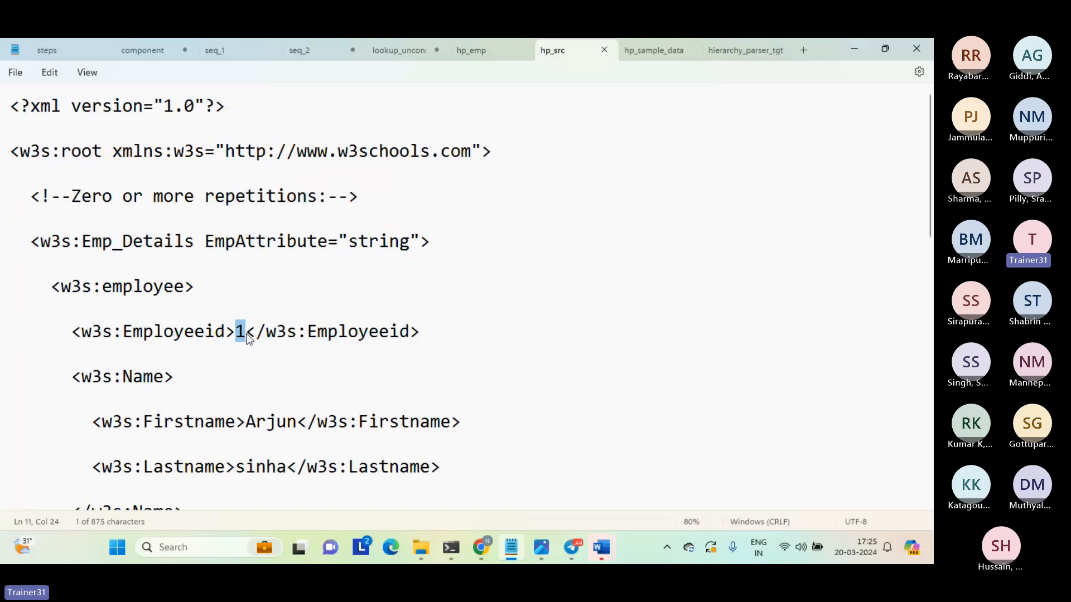
click(748, 49)
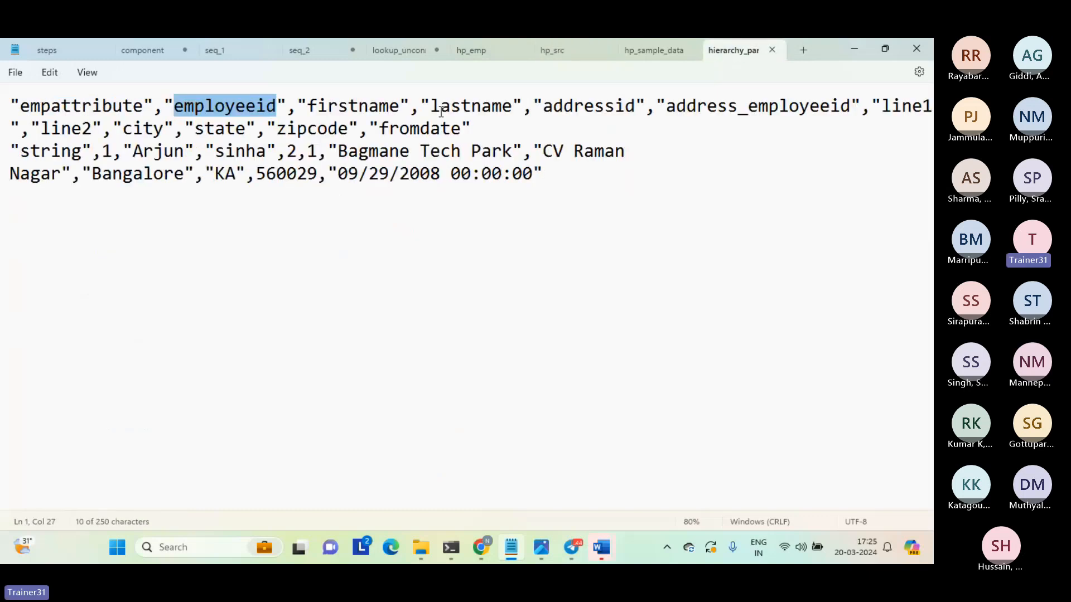
double_click(111, 155)
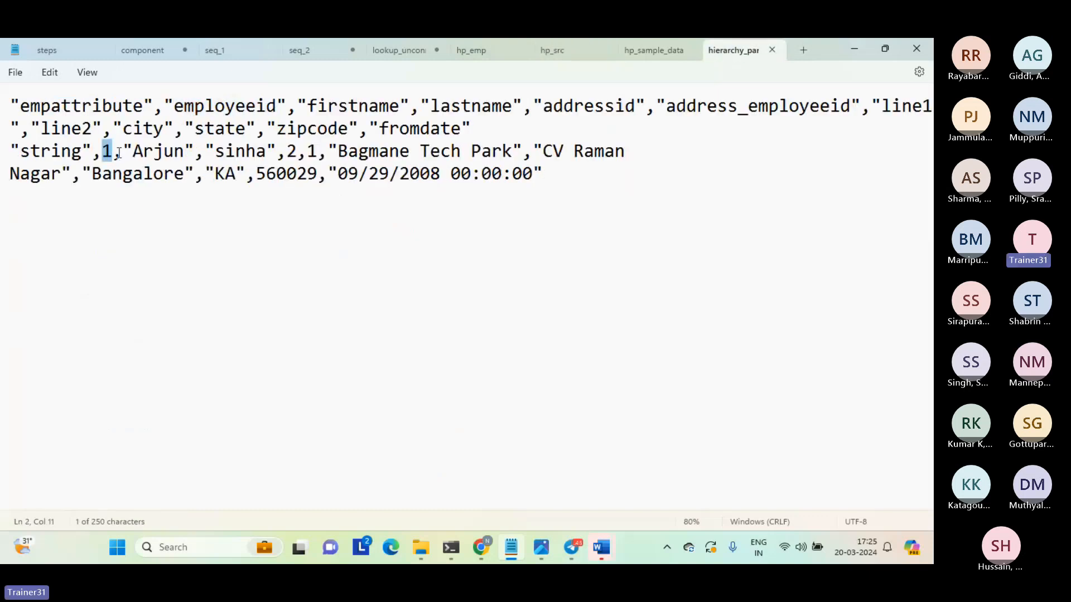
Compare the firstname and lastname columns and their values in the target file with the Firstname and Lastname elements in hp_src.
double_click(161, 154)
double_click(242, 151)
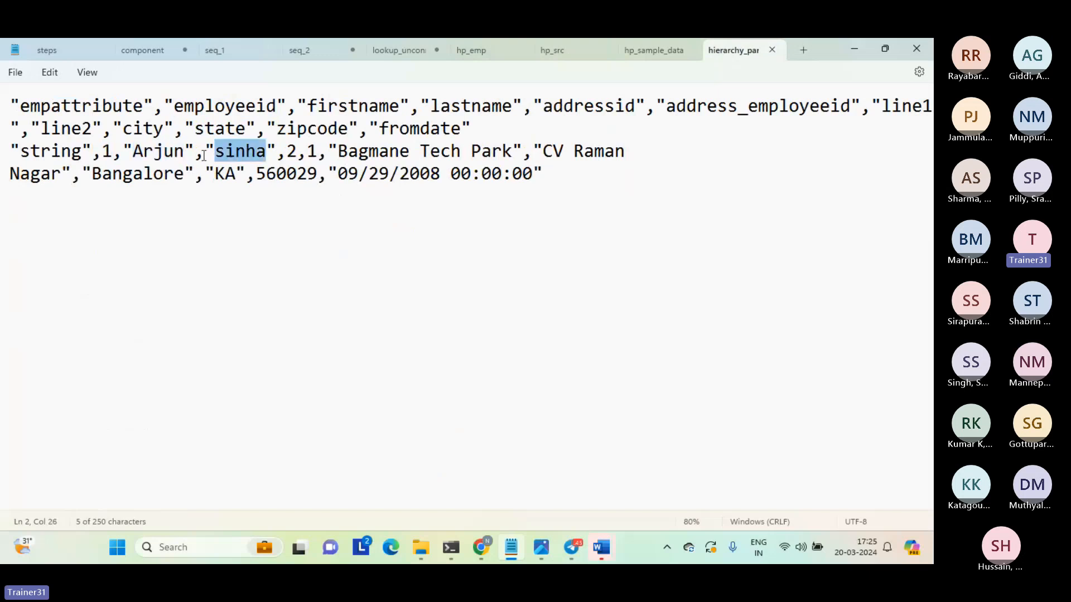
double_click(161, 151)
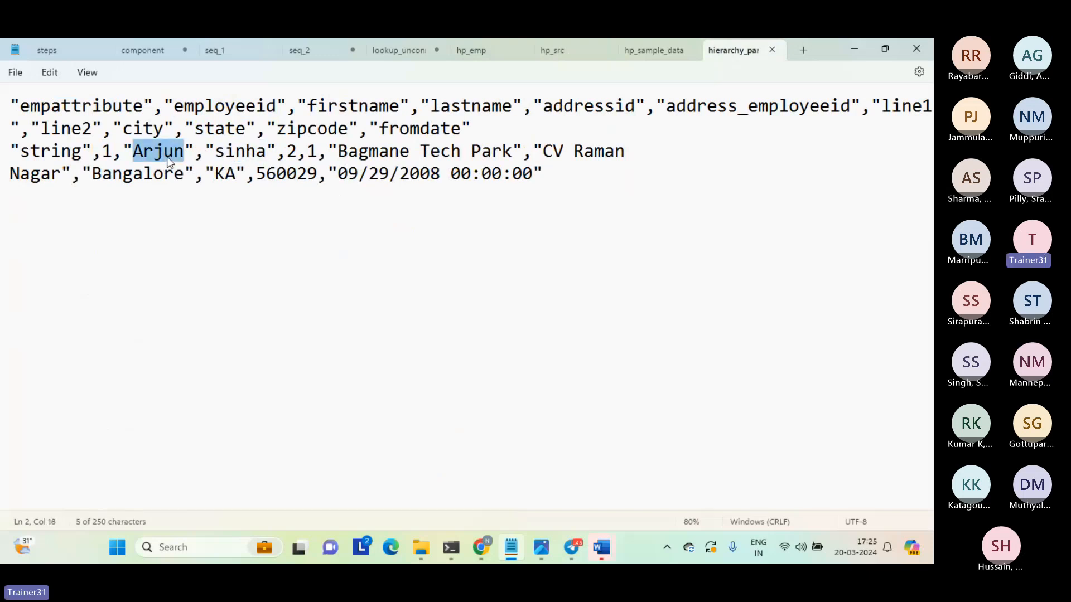
double_click(358, 106)
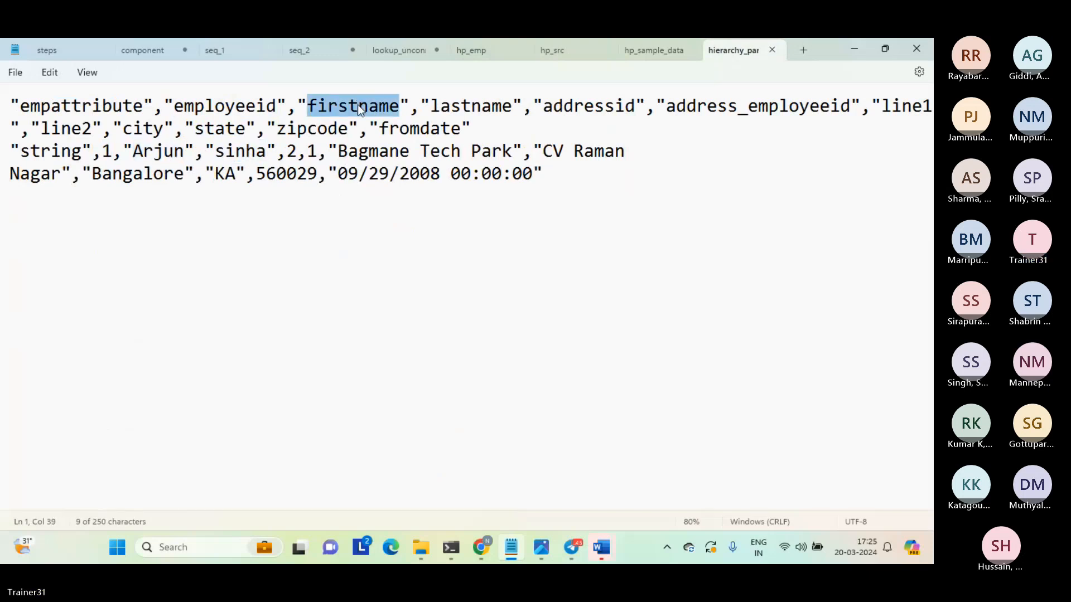
double_click(470, 106)
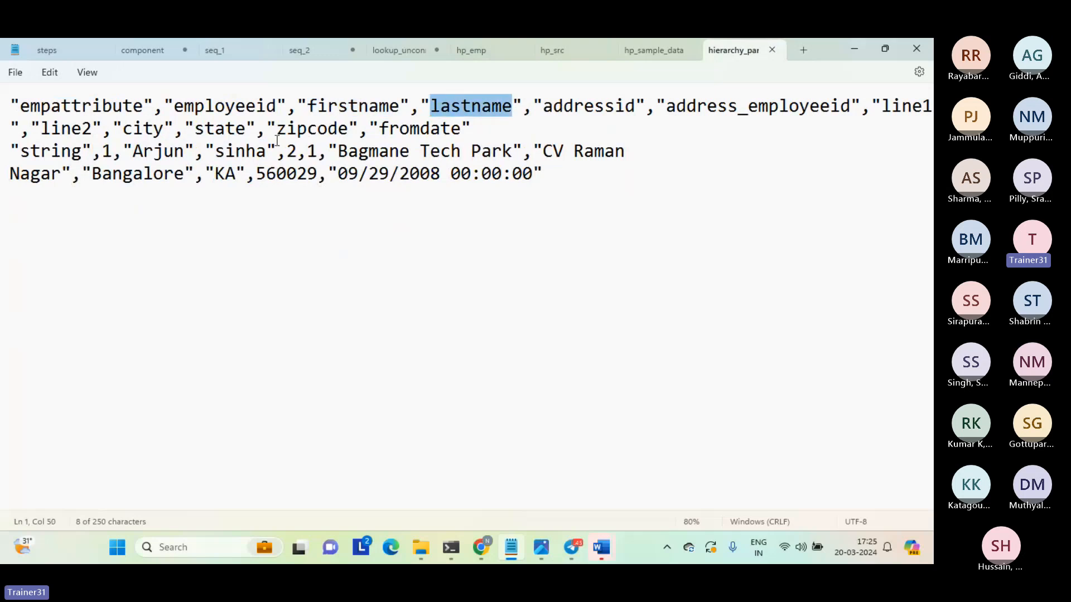
click(554, 50)
double_click(232, 421)
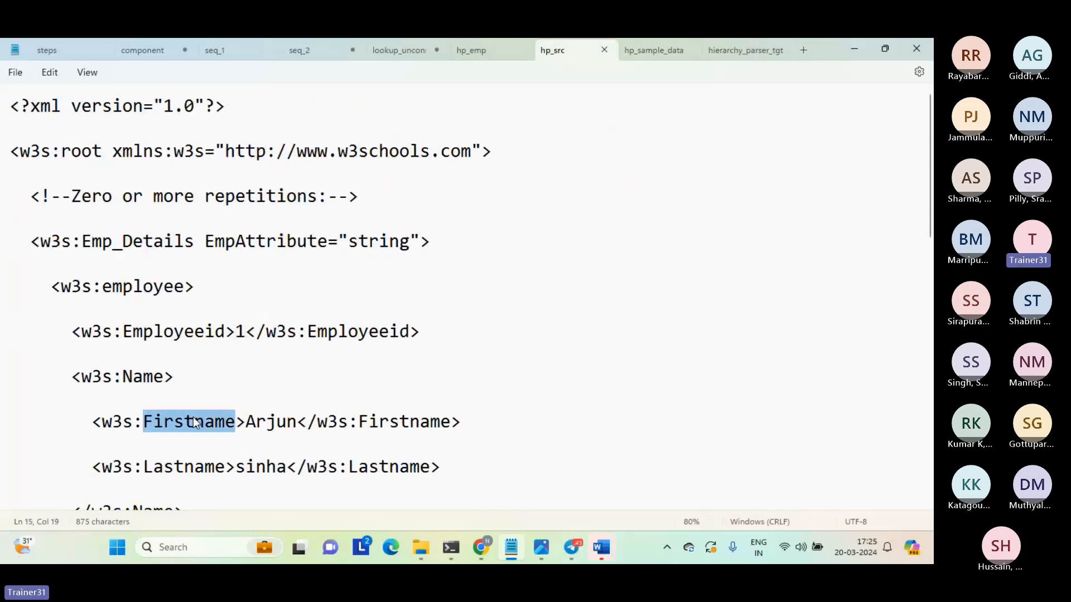
double_click(258, 421)
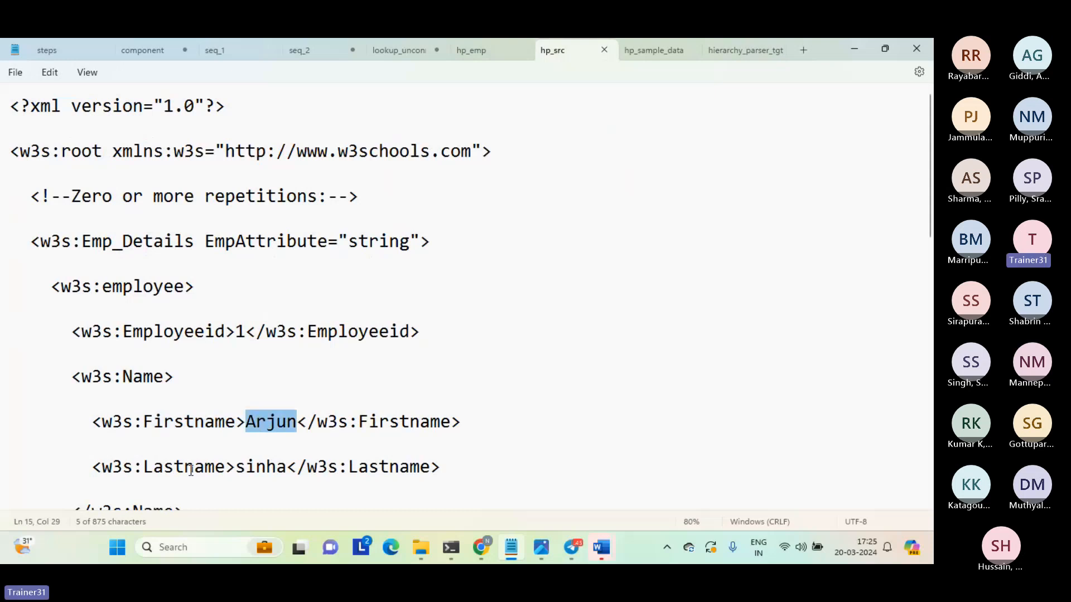
double_click(190, 466)
click(268, 467)
double_click(268, 466)
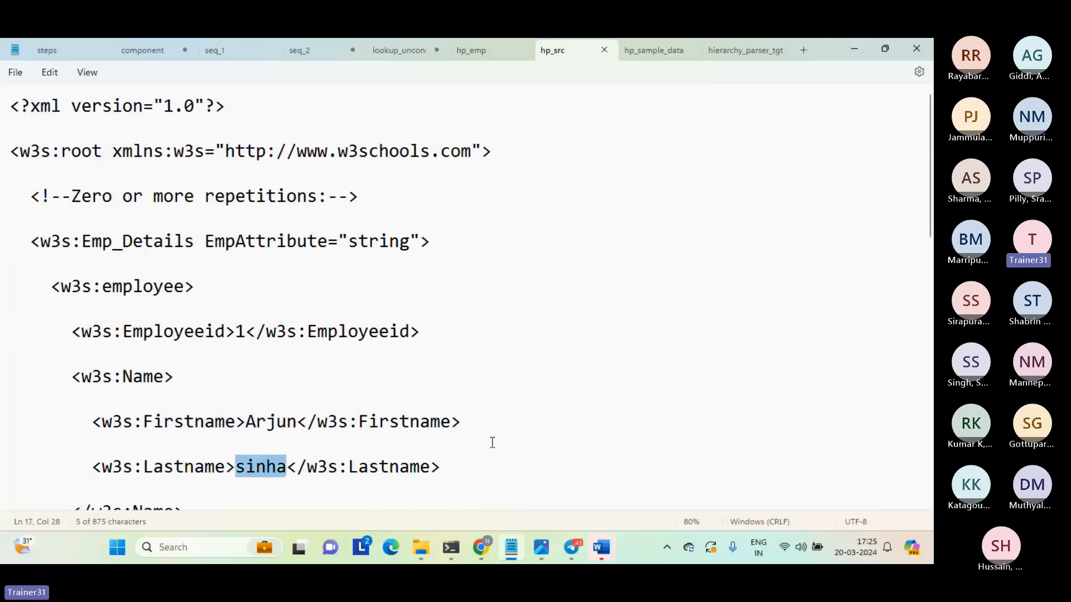
Examine the Dependents element below the Name block in hp_src.
key(Home)
key(Page_Down)
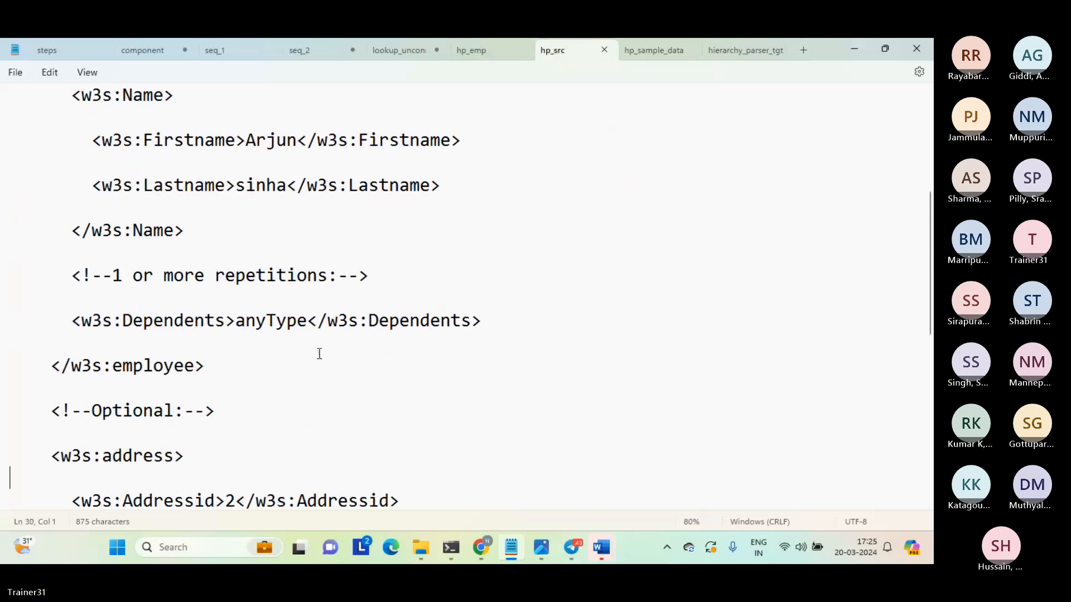
click(269, 322)
triple_click(270, 322)
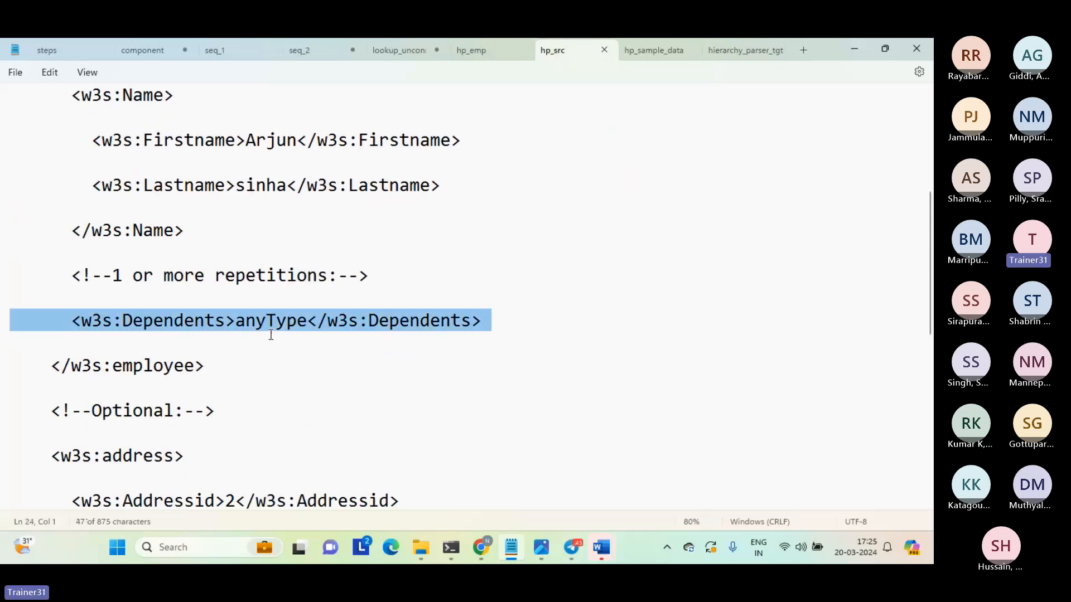
click(257, 396)
Compare Addressid and Employeeid in hp_src's address block with the addressid and address_employeeid values in the target file.
key(Down)
key(Down)
key(Down)
key(Down)
key(Down)
key(Down)
key(Down)
key(Down)
key(Down)
key(Down)
key(Down)
key(Down)
key(Down)
key(Down)
key(Down)
key(Down)
key(Down)
key(Down)
key(Down)
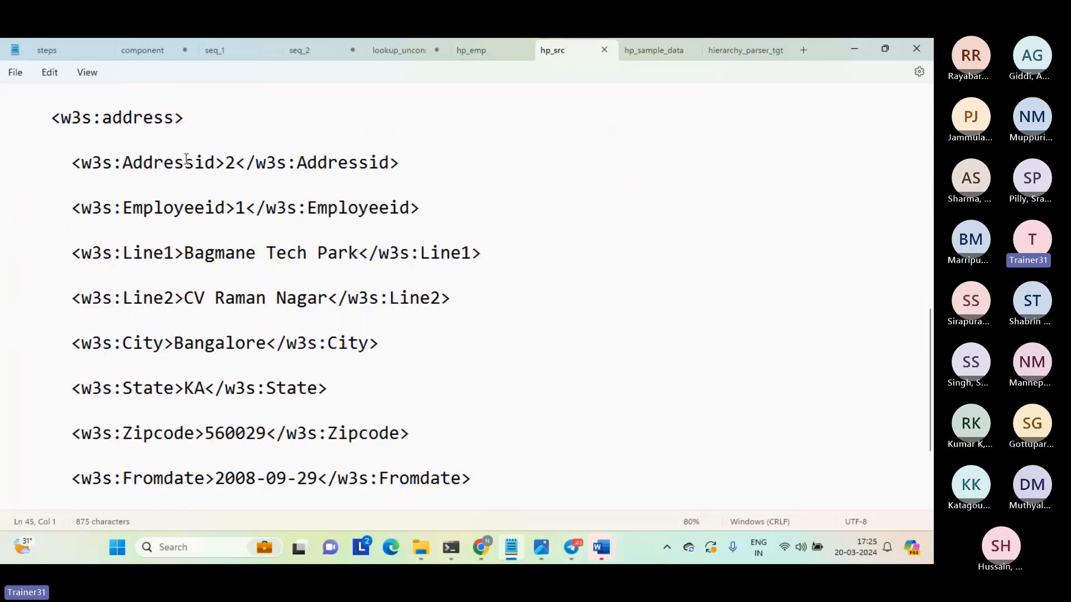
double_click(189, 162)
double_click(187, 206)
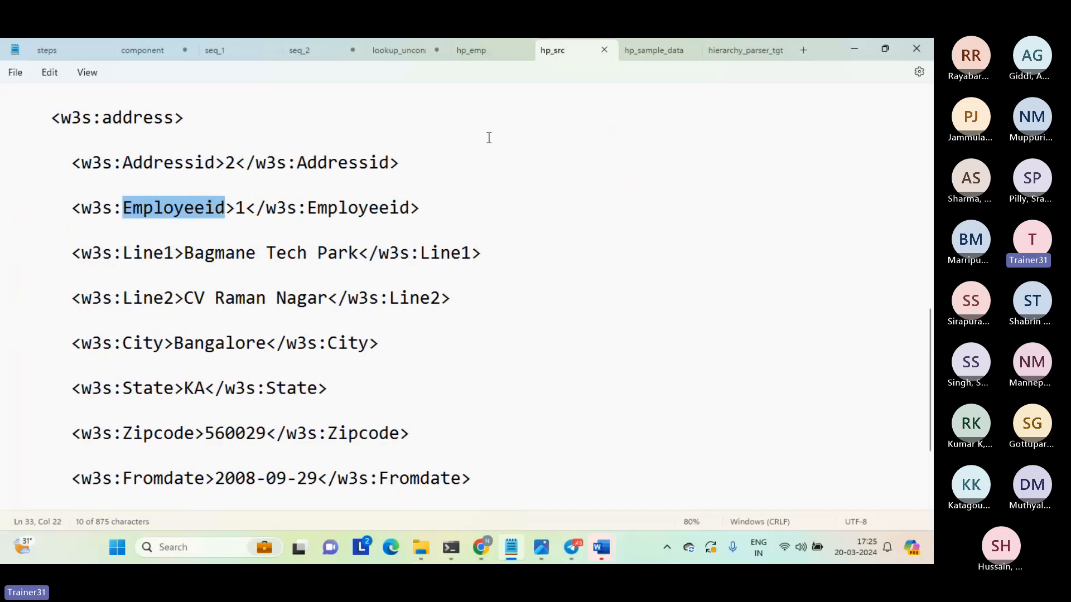
click(734, 49)
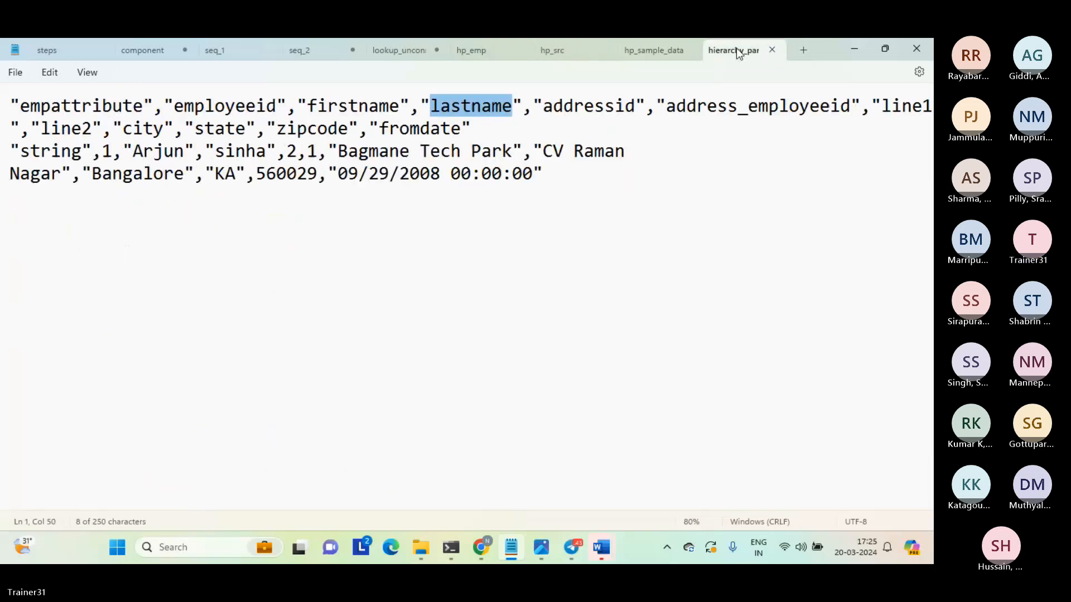
click(580, 106)
double_click(588, 106)
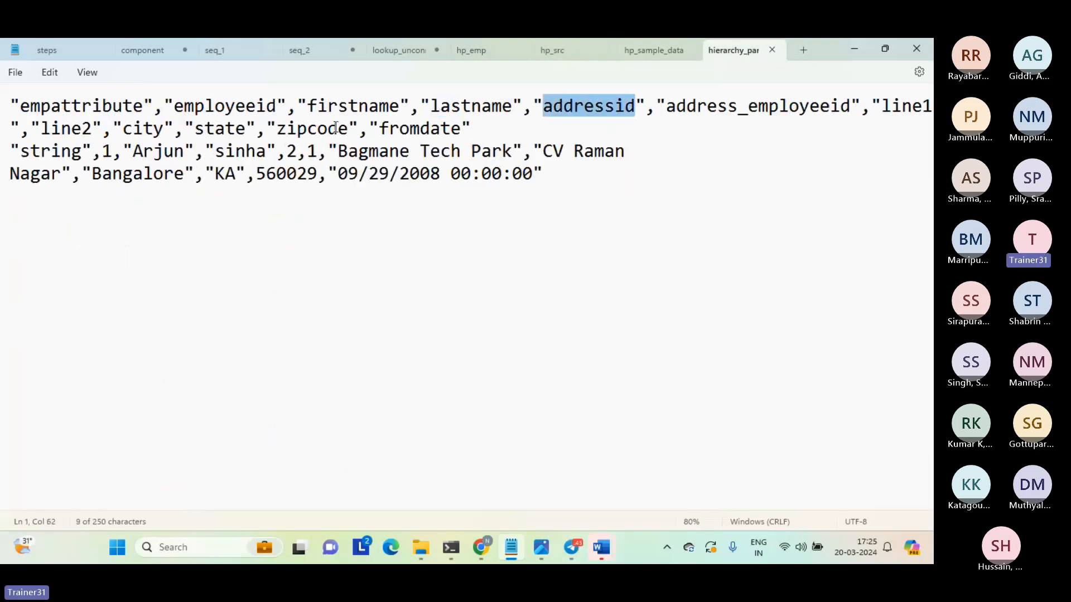
click(288, 150)
drag(287, 151, 307, 152)
click(309, 153)
double_click(312, 155)
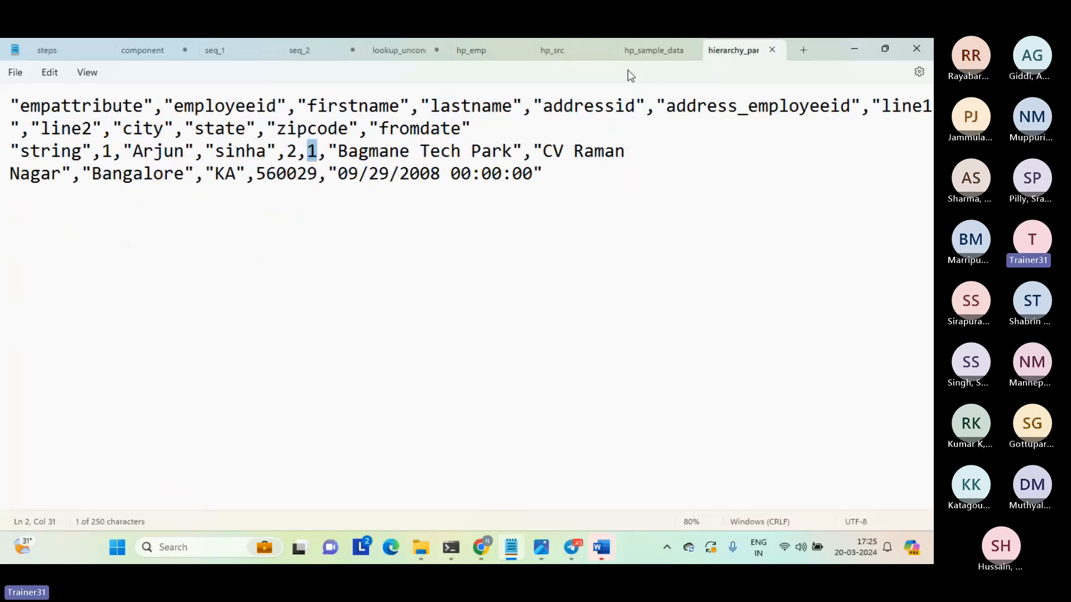
Compare the line1 and line2 address data in the target file with the Line1 and Line2 elements in hp_src.
drag(337, 152, 502, 152)
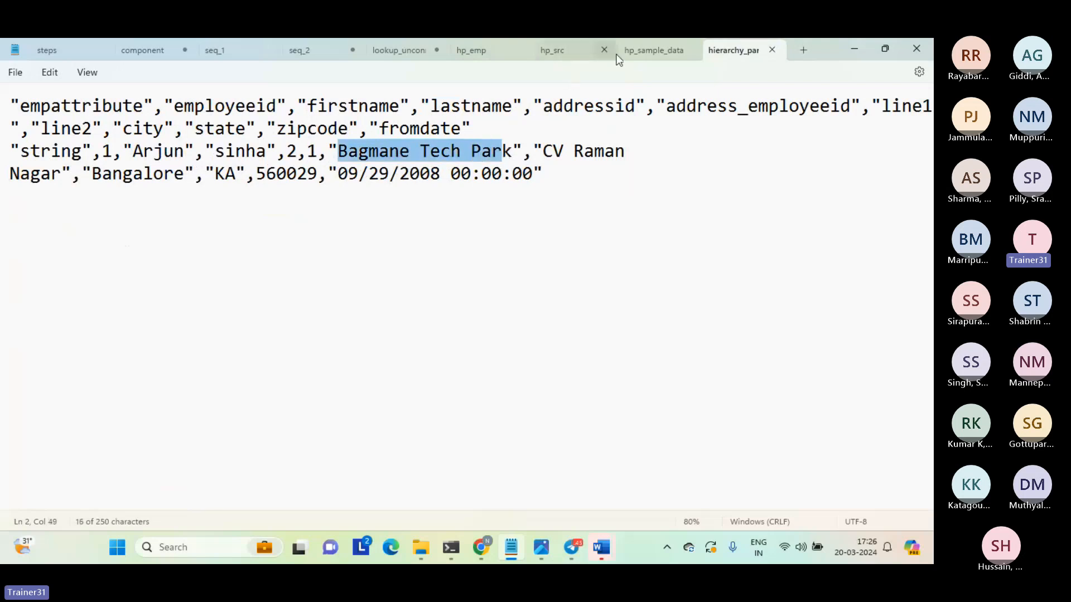
click(560, 54)
drag(193, 253, 339, 254)
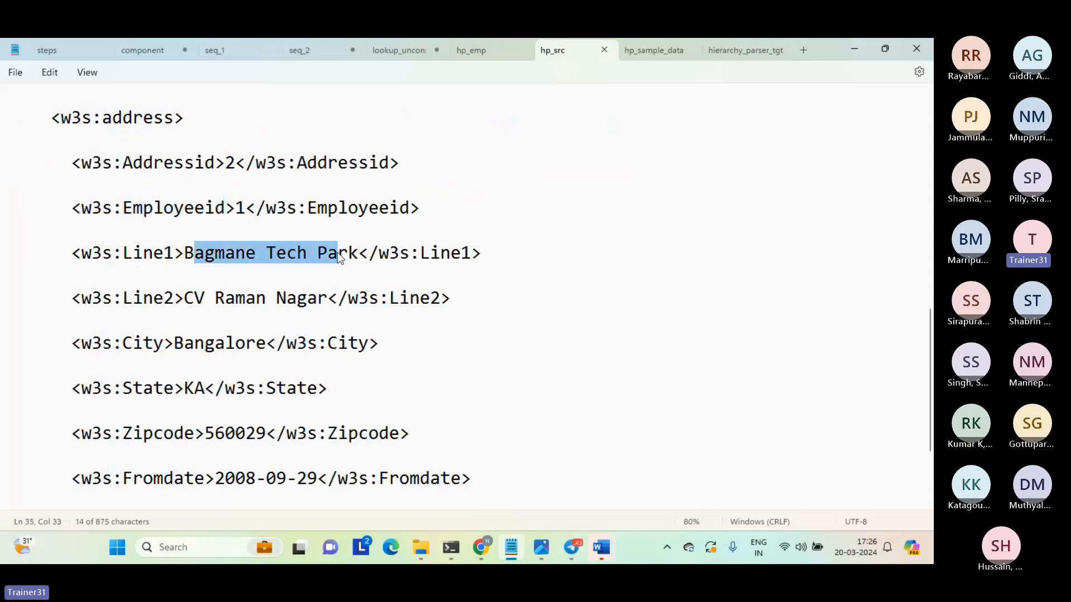
click(746, 51)
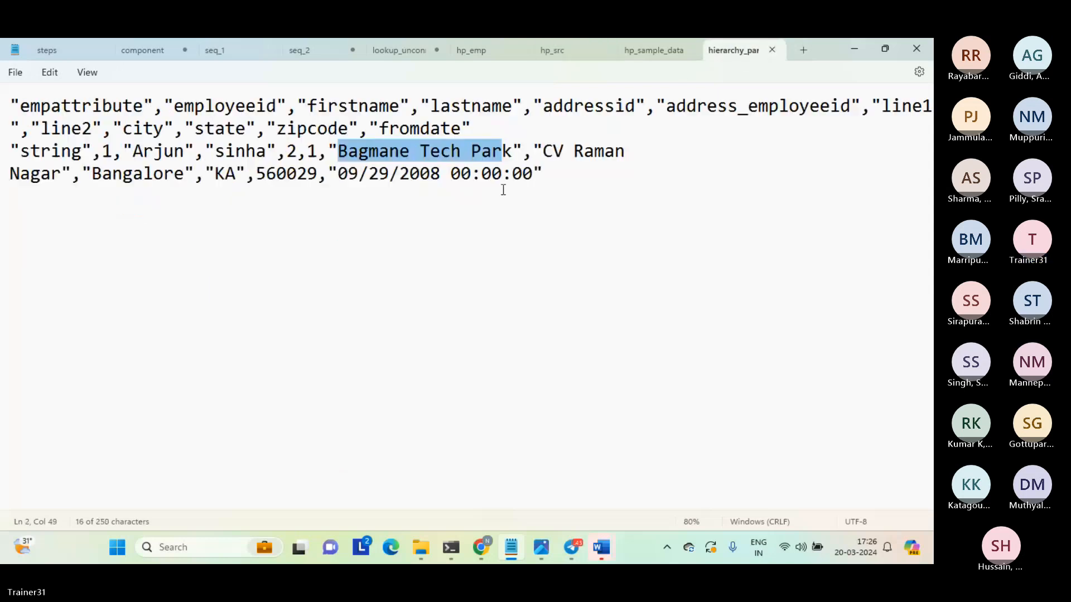
click(630, 58)
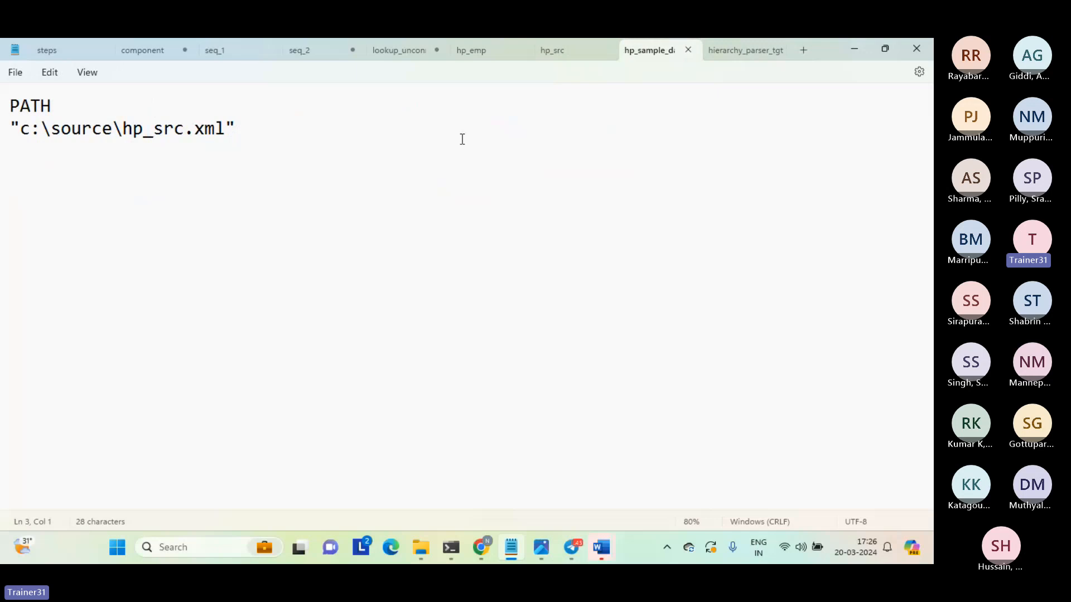
click(553, 50)
drag(166, 299, 308, 300)
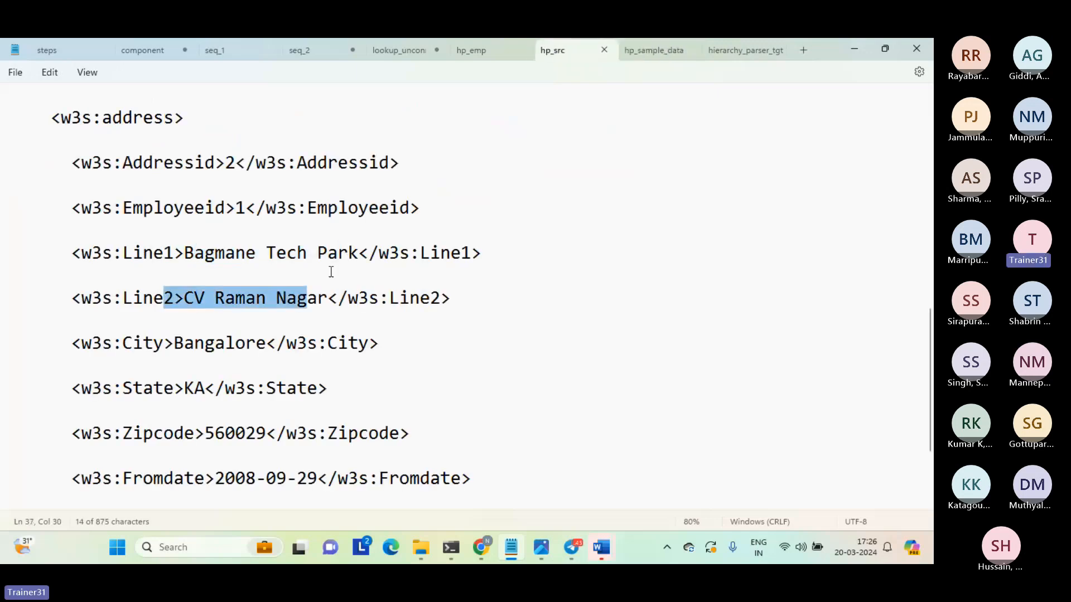
click(741, 47)
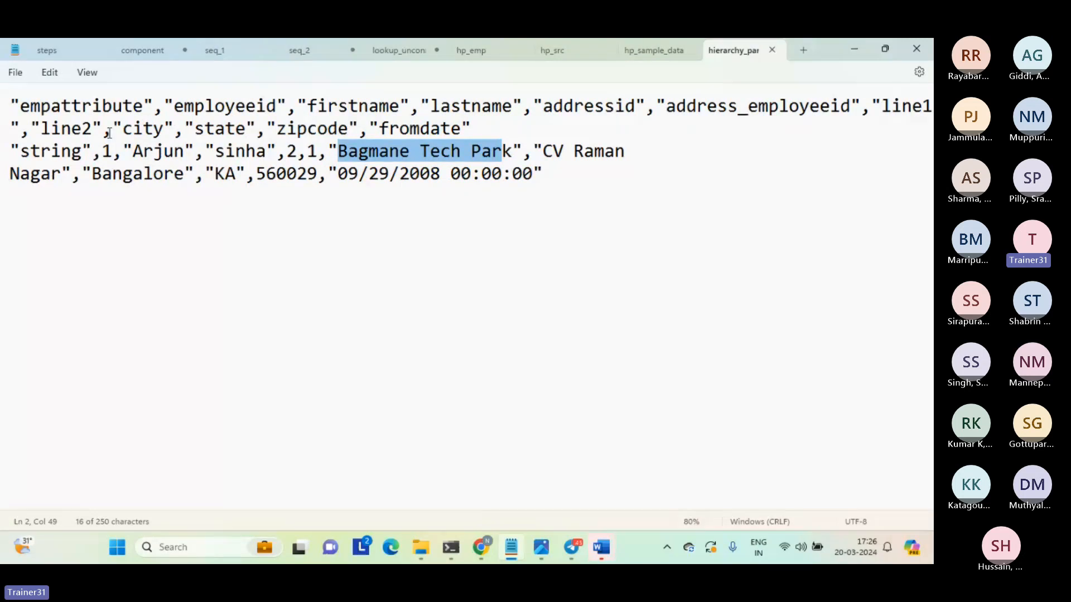
double_click(65, 128)
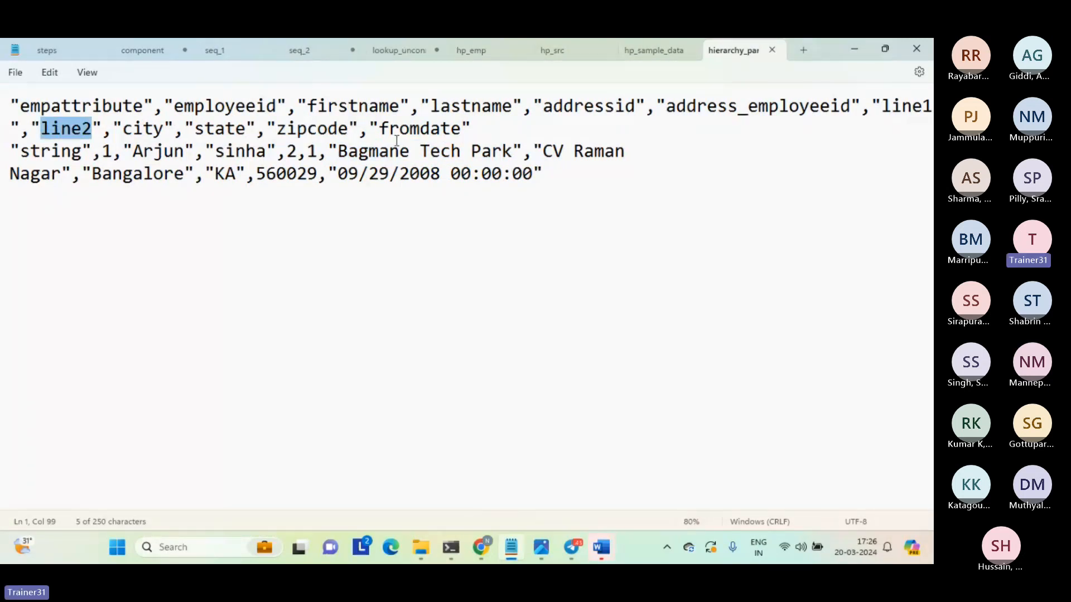
Compare the city, state and zipcode values in the target file with the City, State and Zipcode elements in hp_src.
double_click(146, 128)
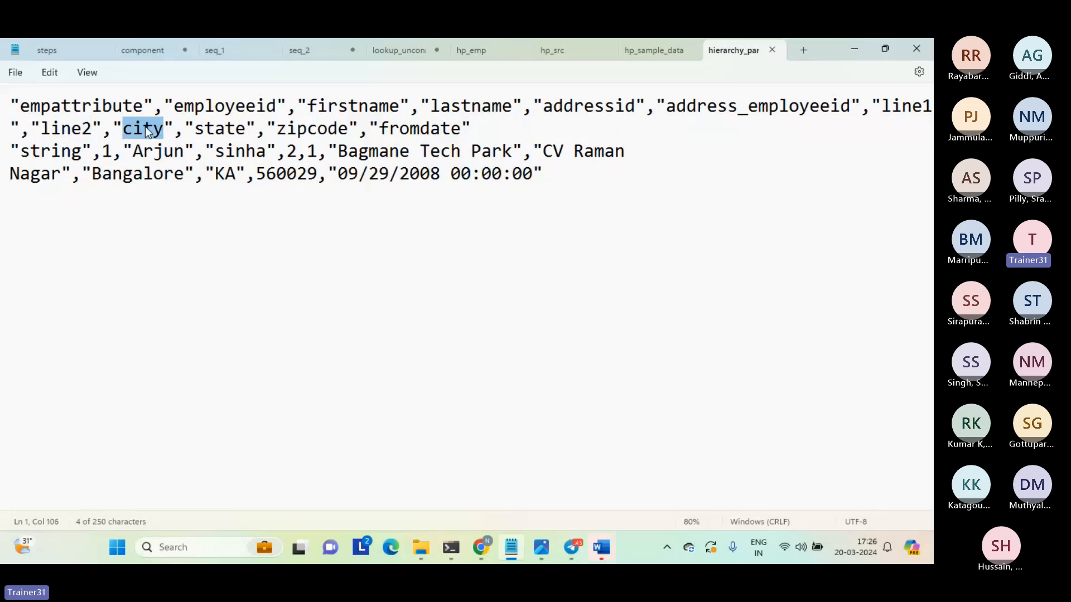
double_click(139, 175)
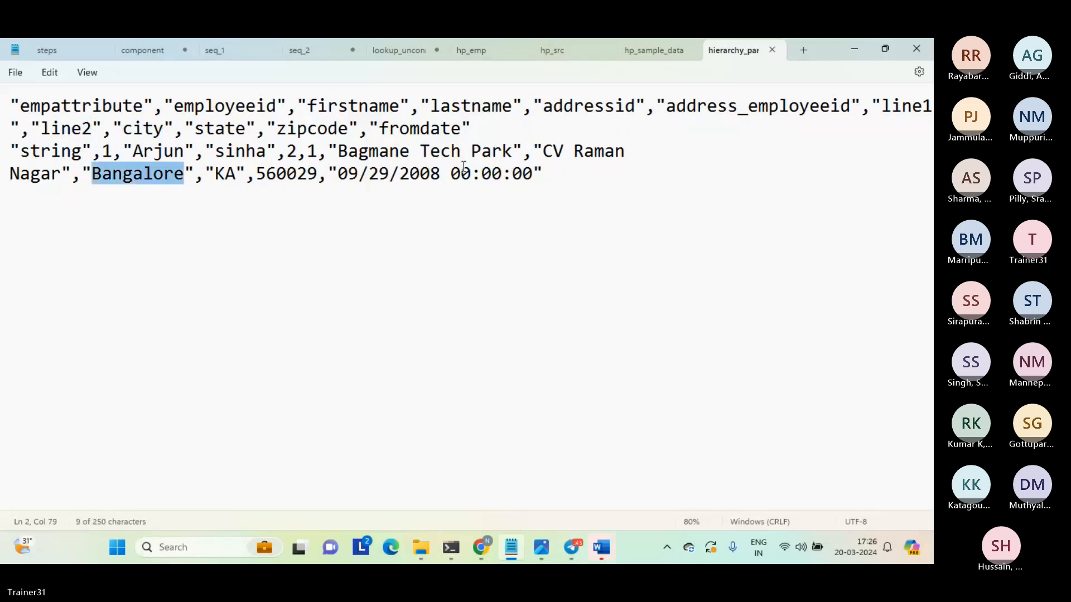
double_click(221, 174)
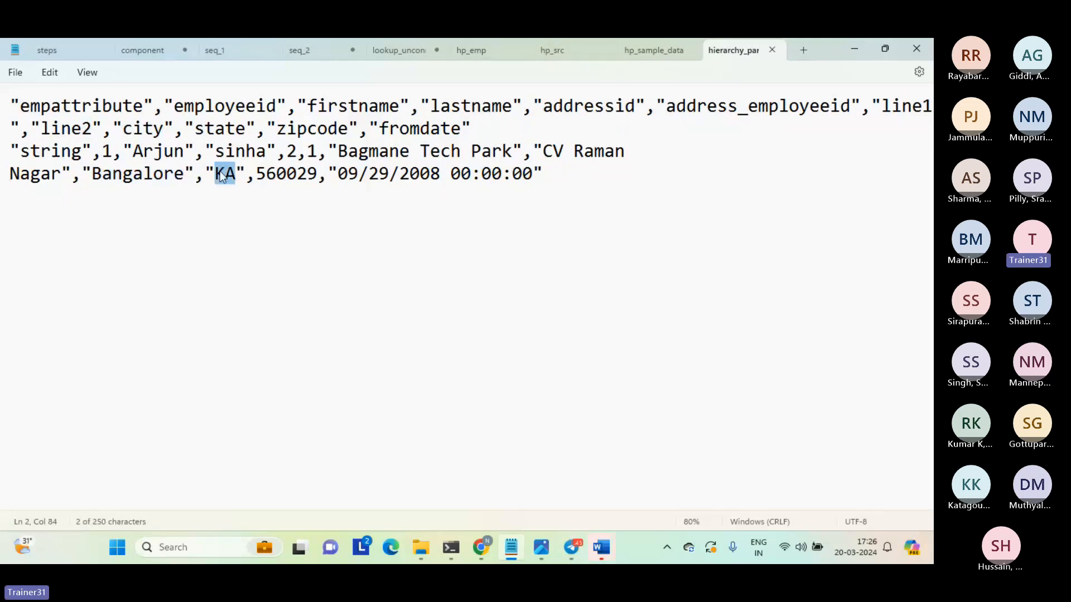
double_click(290, 177)
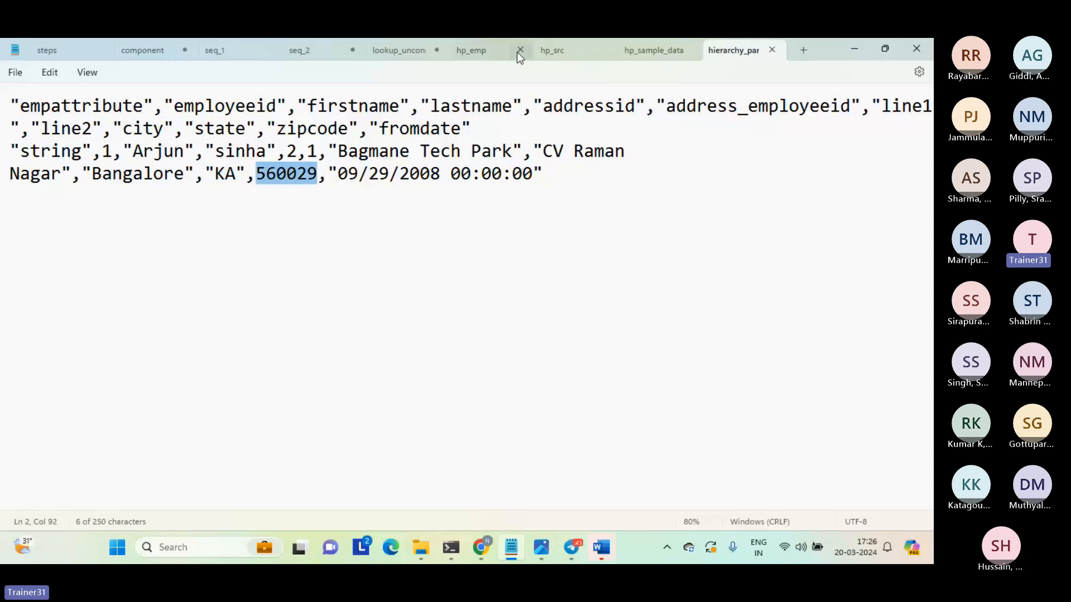
click(552, 50)
double_click(234, 346)
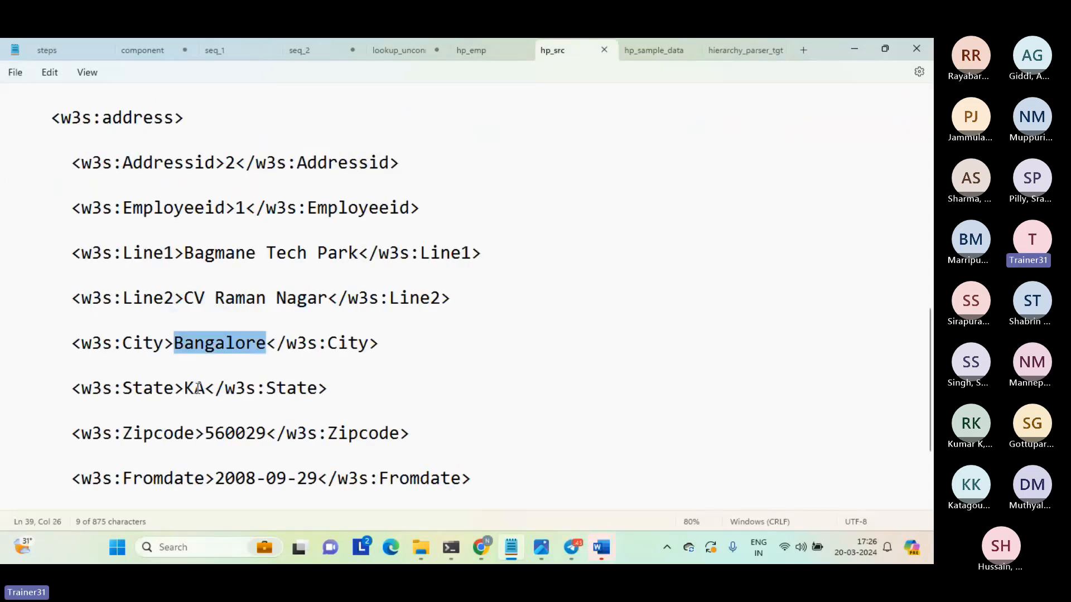
double_click(203, 390)
double_click(235, 435)
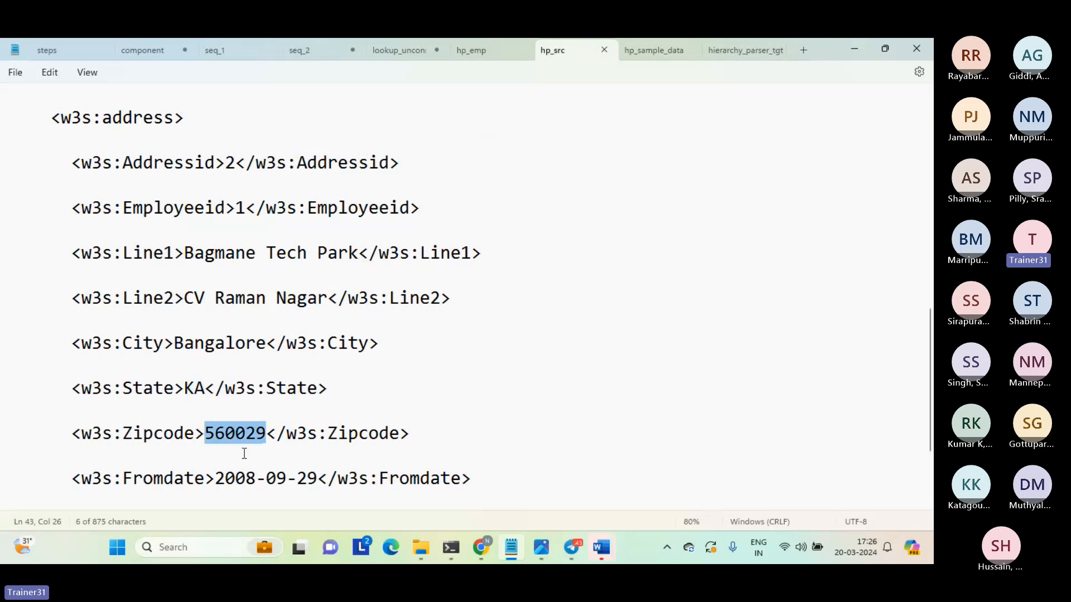
Compare the Fromdate element in hp_src with the fromdate value in the target file.
click(253, 480)
double_click(260, 480)
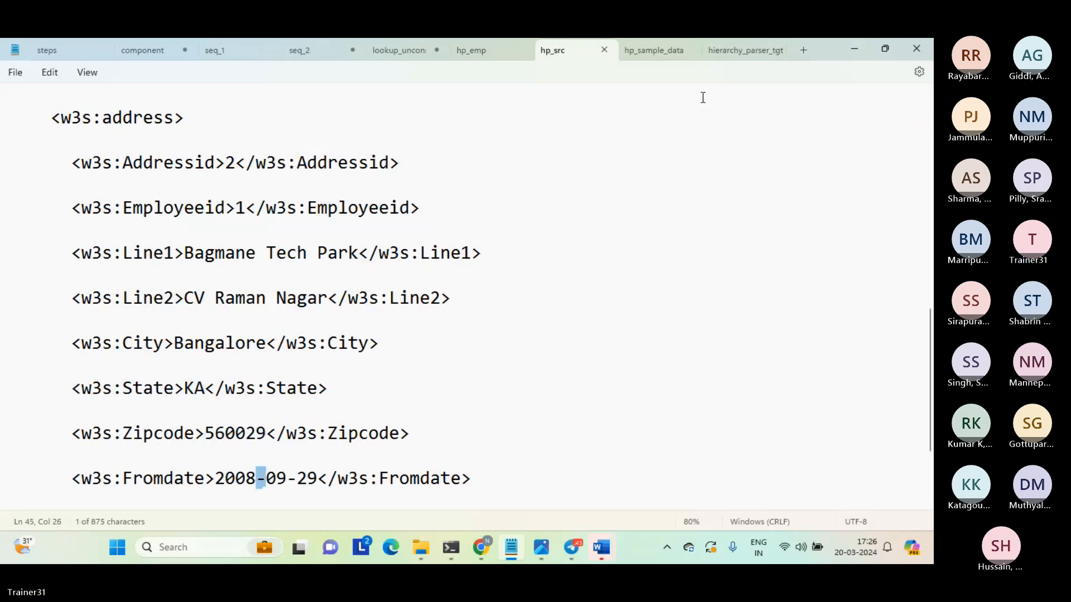
click(748, 52)
drag(338, 174, 480, 173)
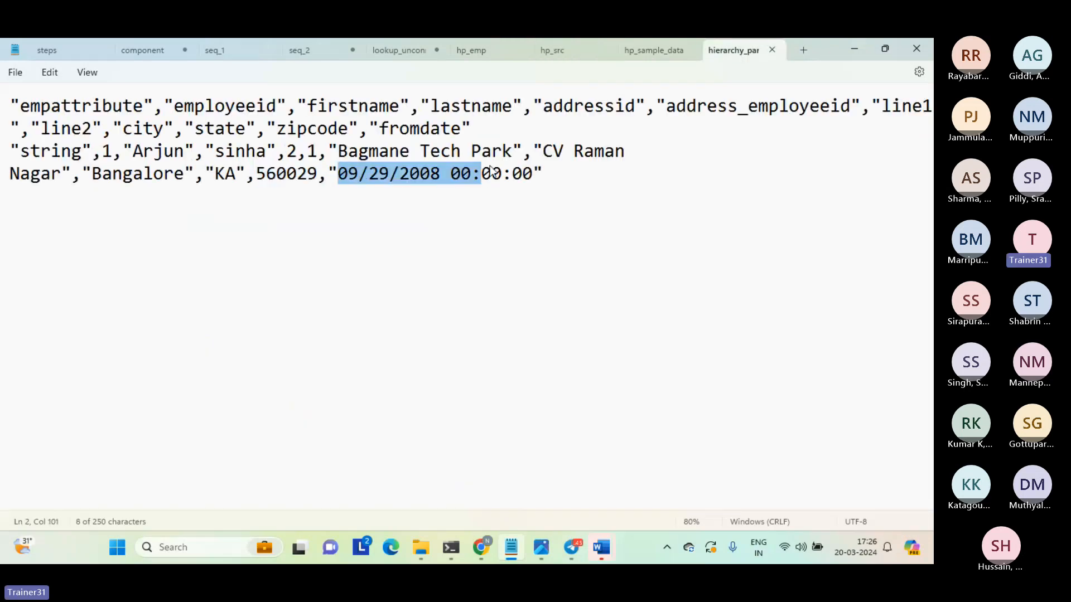
click(580, 180)
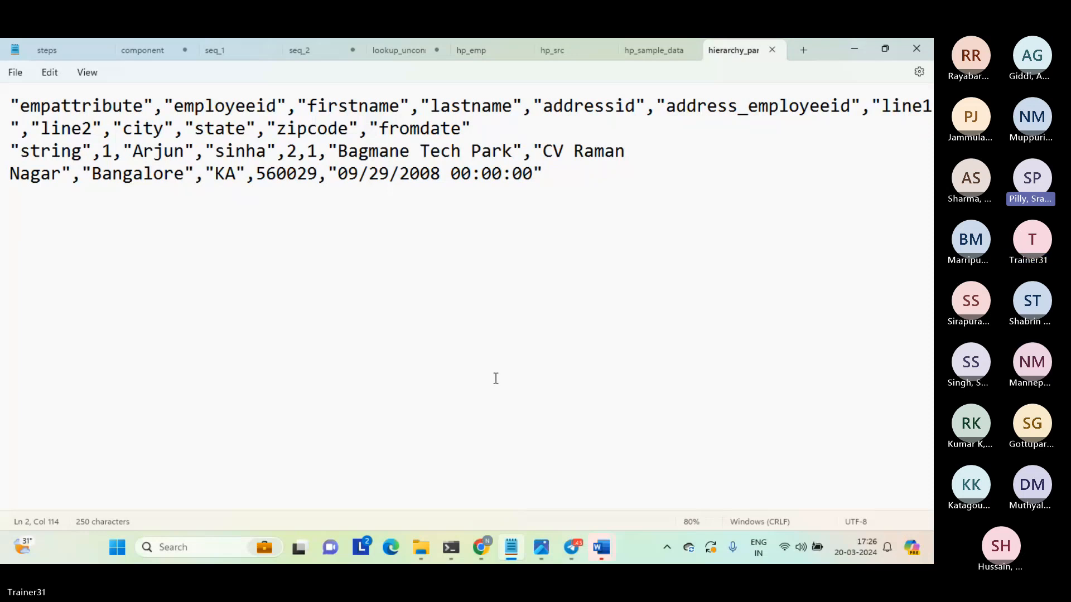
Switch to Chrome and check the Teams meeting page alongside the Informatica My Jobs page.
mouse_move(481, 537)
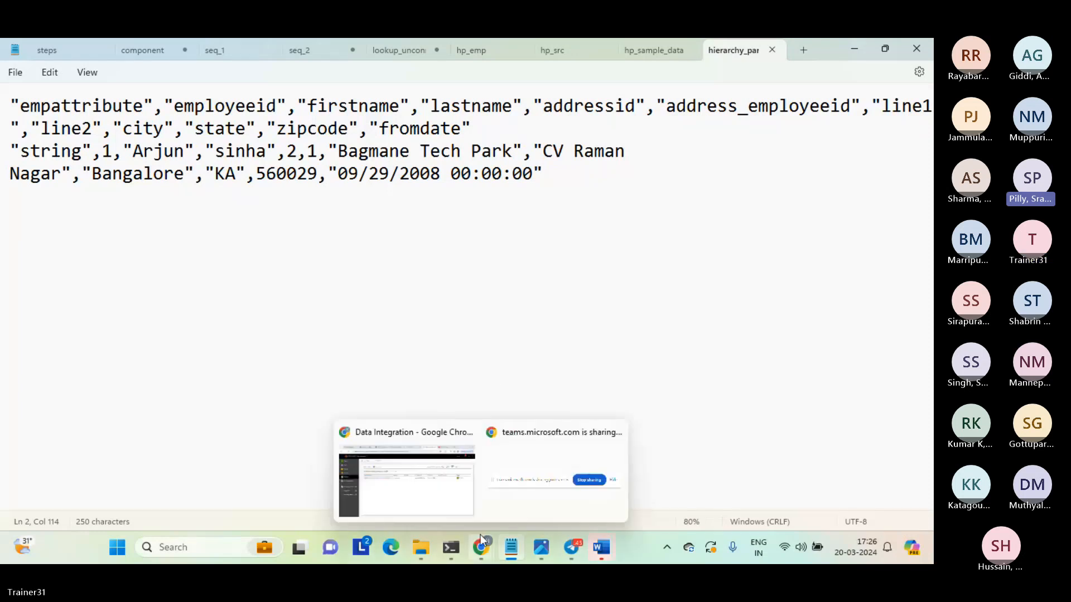
click(454, 488)
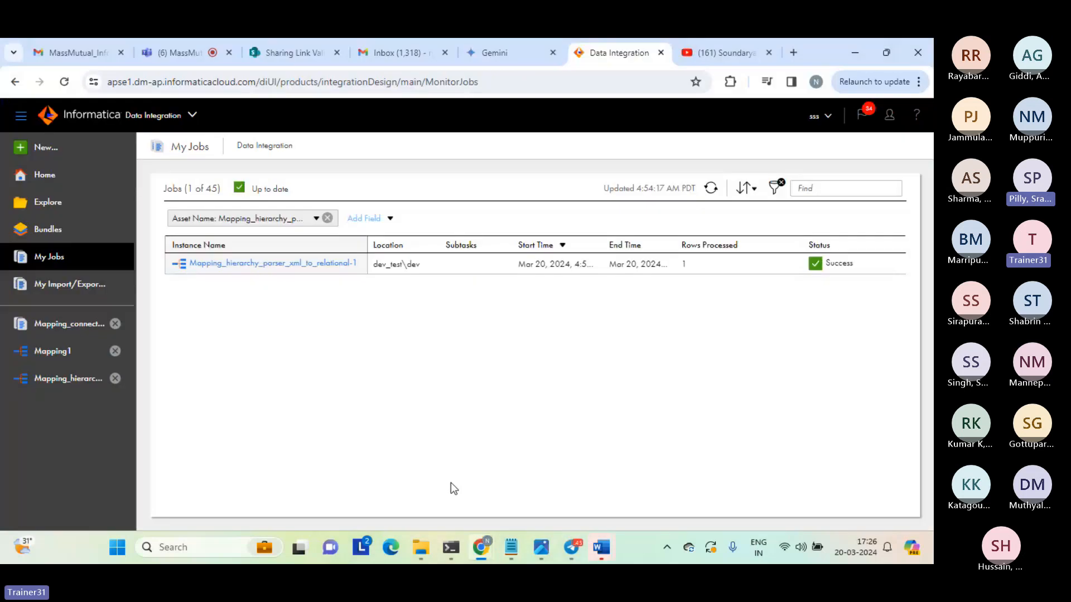
click(197, 50)
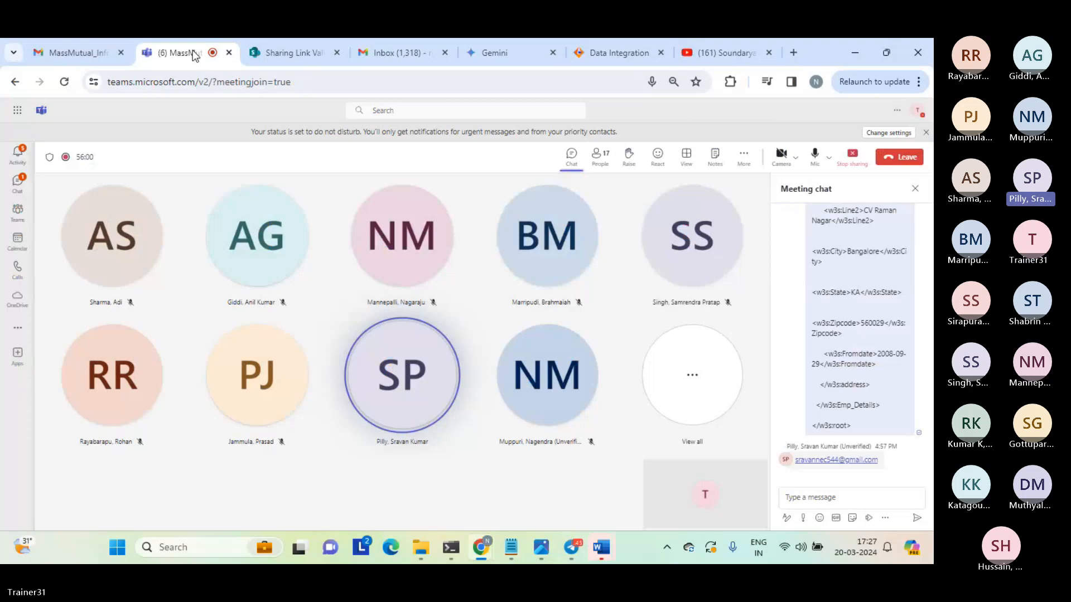
click(647, 40)
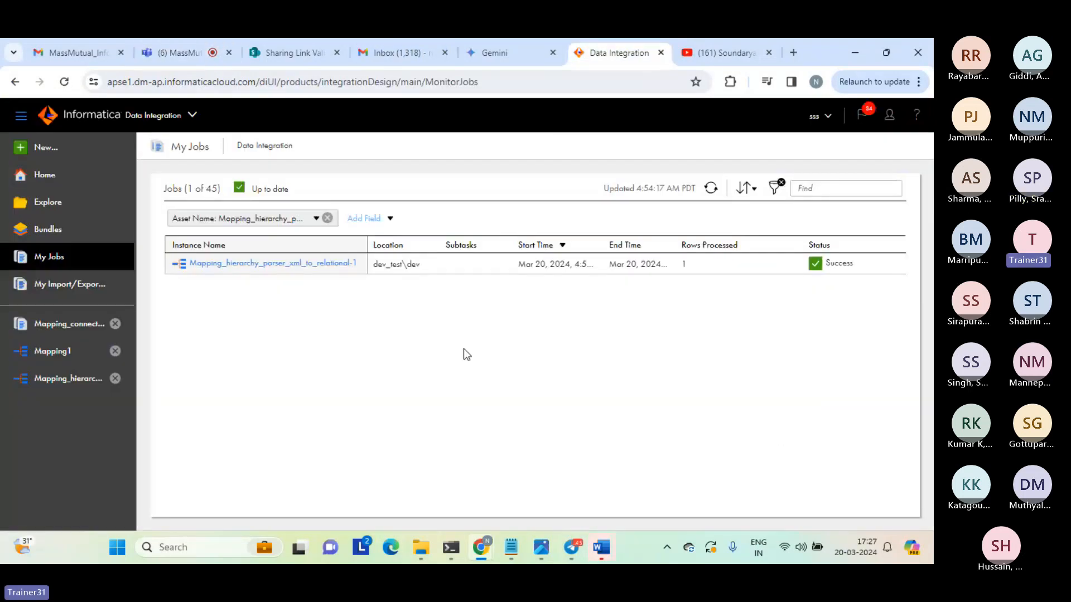
click(186, 54)
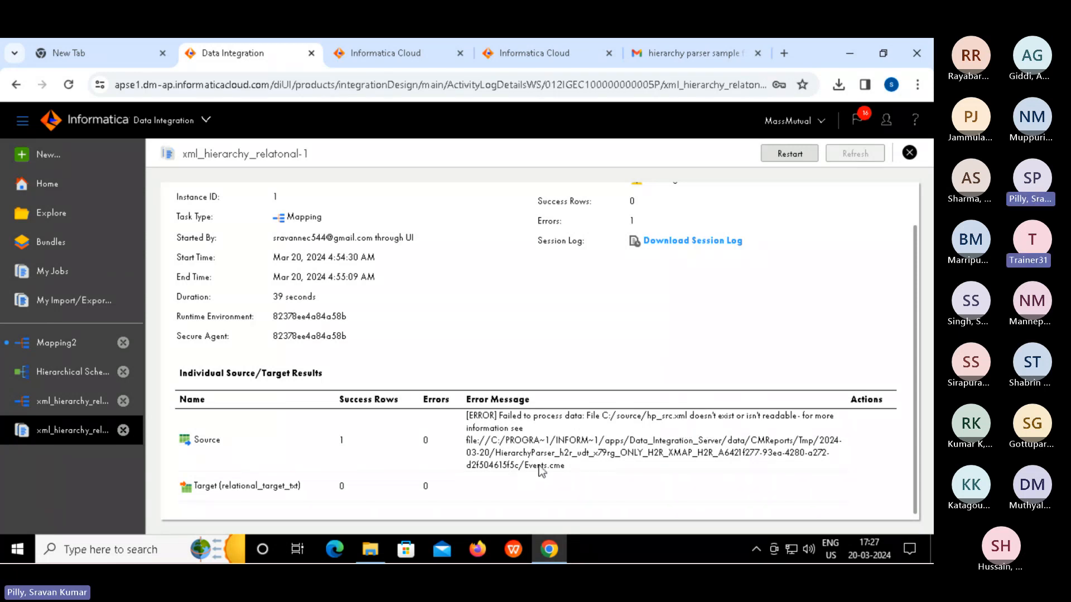
Open the testload folder in File Explorer to locate the hp_src XML file.
mouse_move(377, 553)
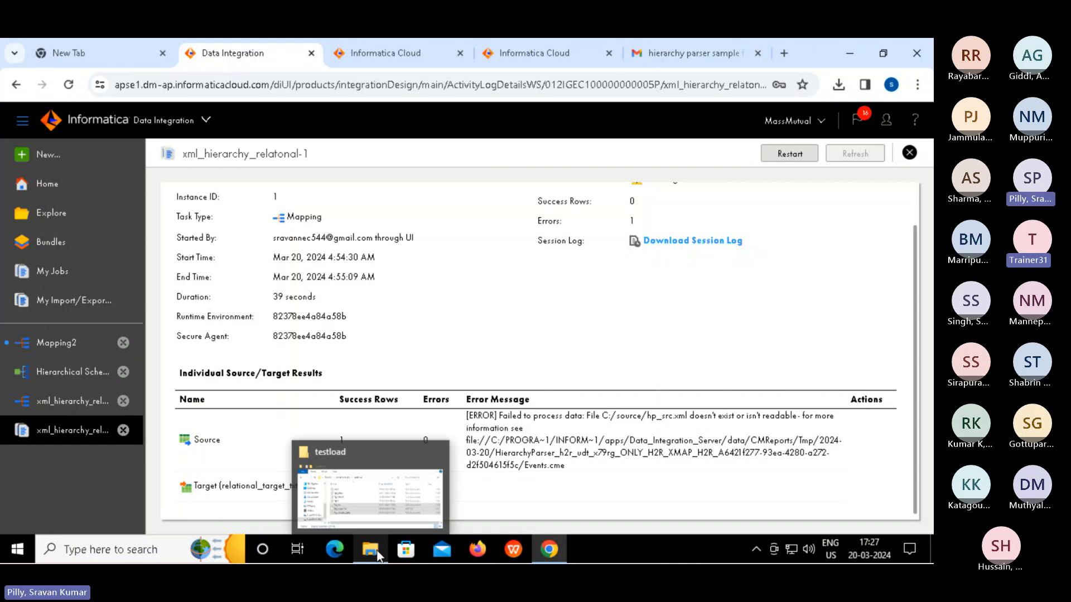
click(386, 498)
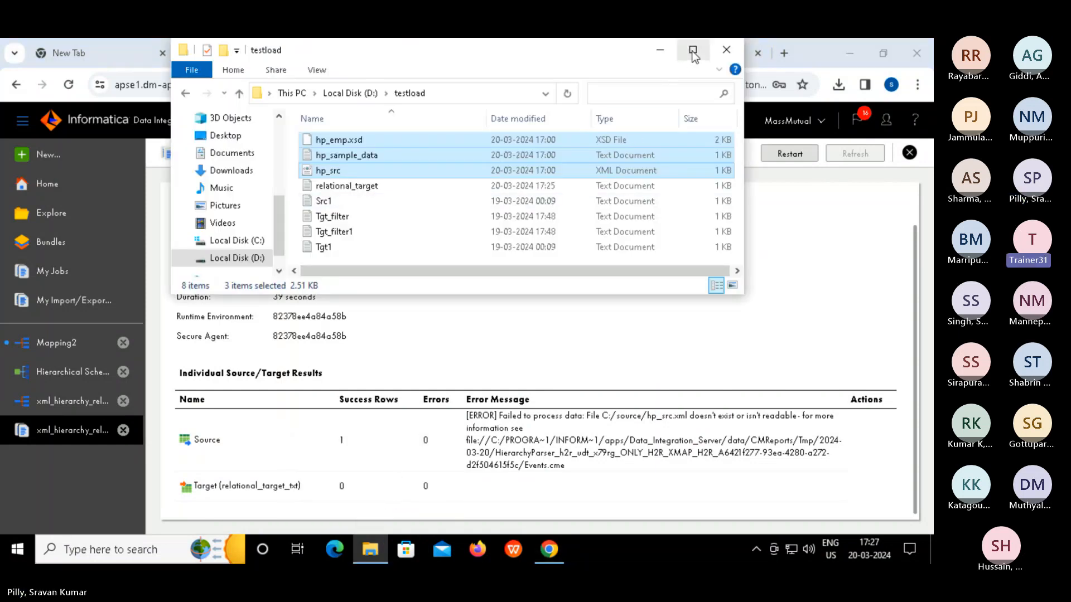
click(420, 222)
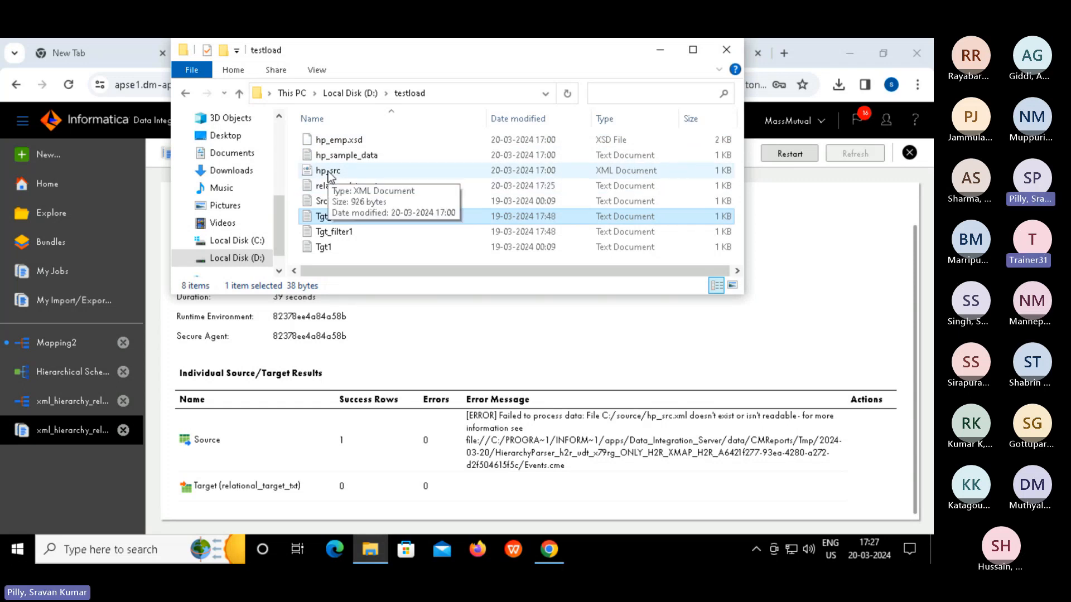
Open the root of Local Disk (C:) and bring up the options for creating a new item there.
click(248, 243)
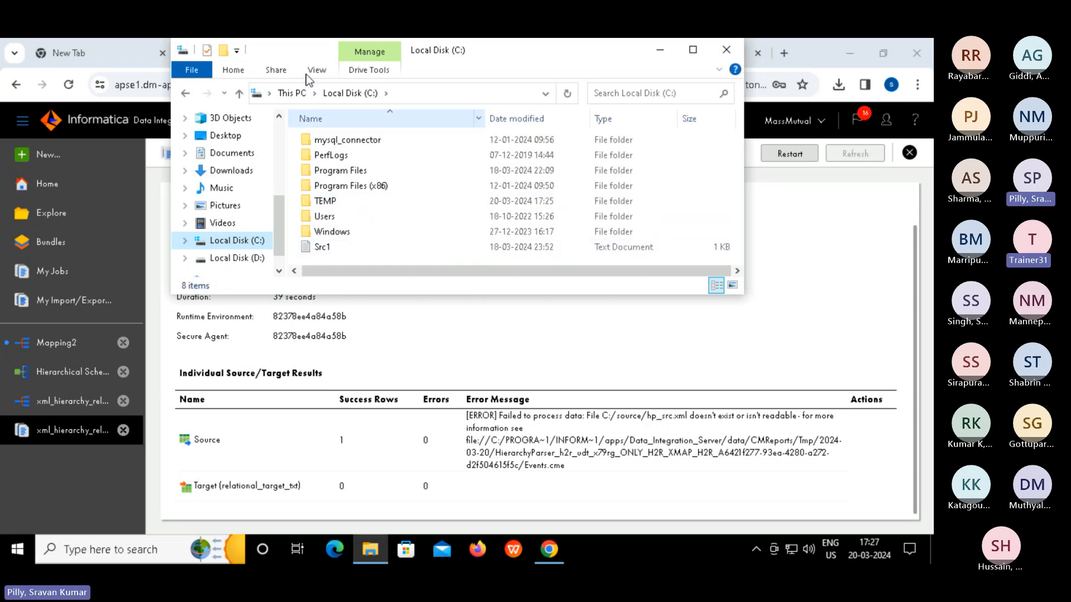
right_click(442, 135)
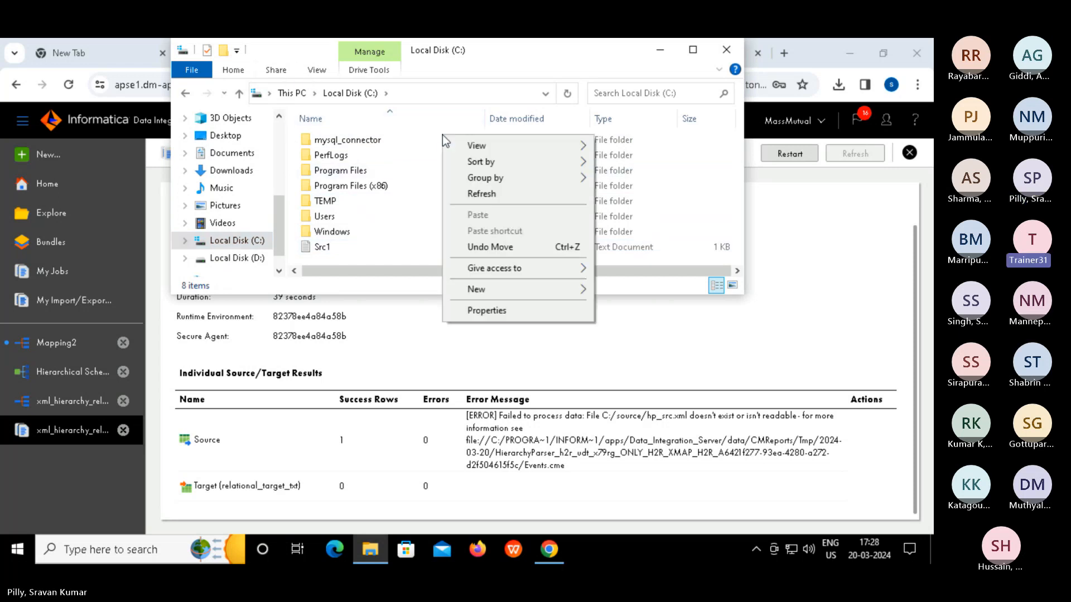
mouse_move(548, 293)
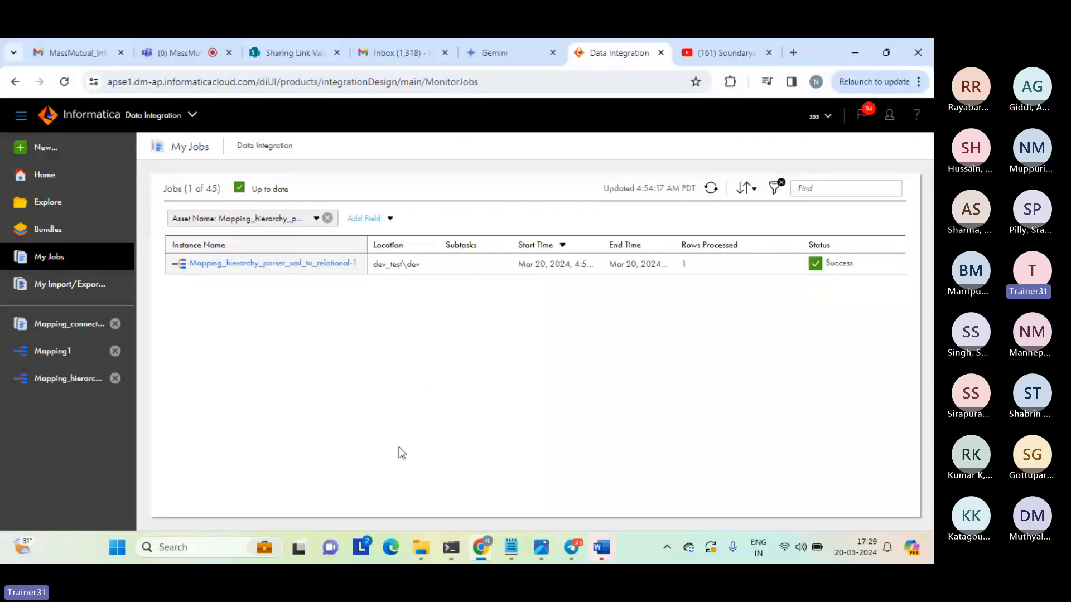
Switch to Notepad and close the hierarchy parser target, hp_sample_data, hp_src and hp_emp files.
mouse_move(521, 557)
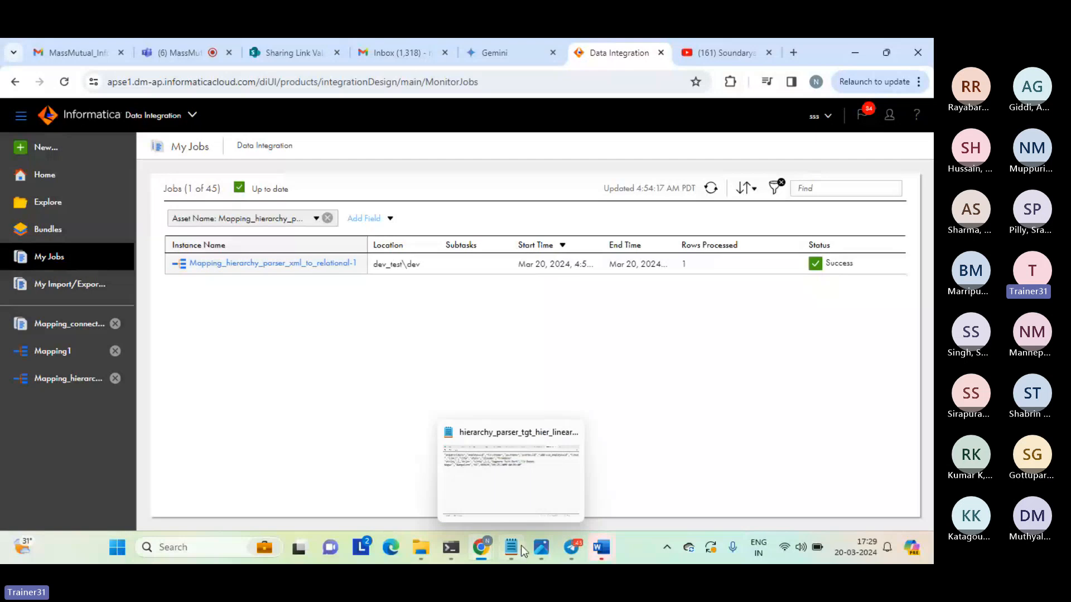
click(172, 54)
mouse_move(515, 547)
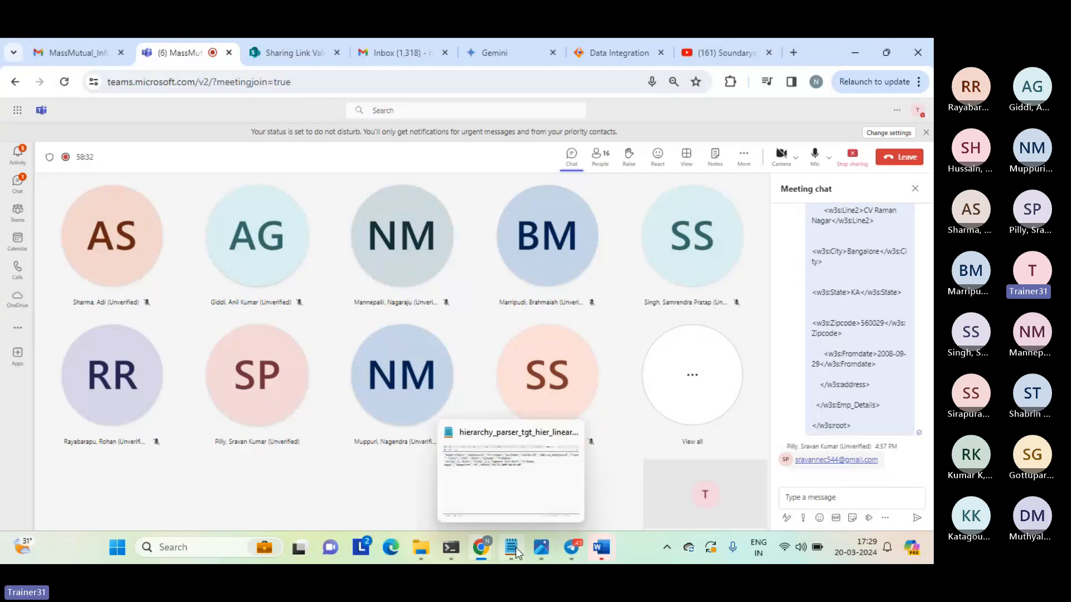
click(540, 476)
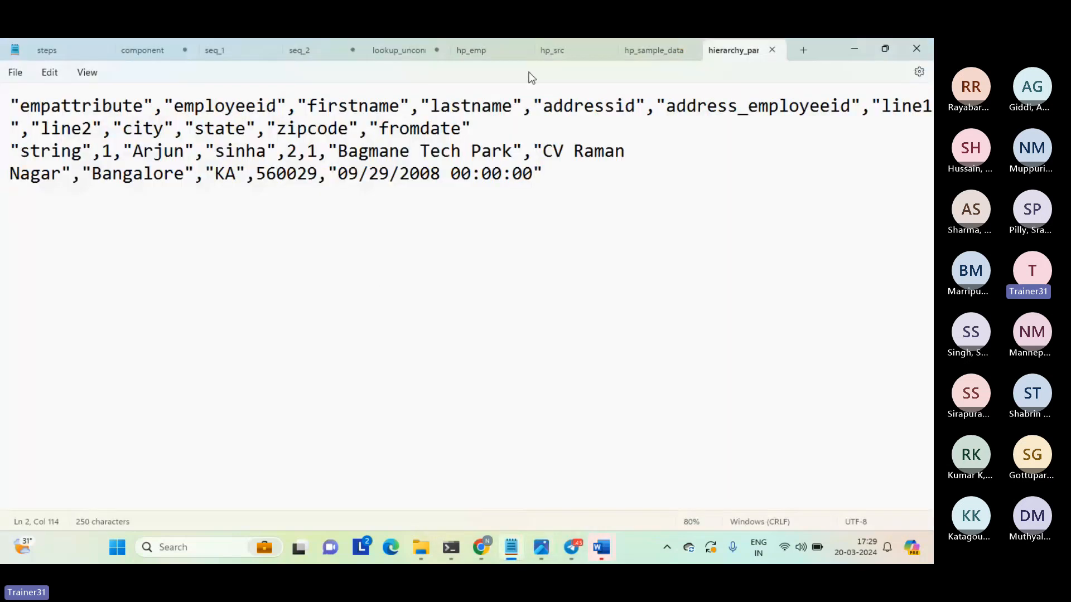
click(772, 50)
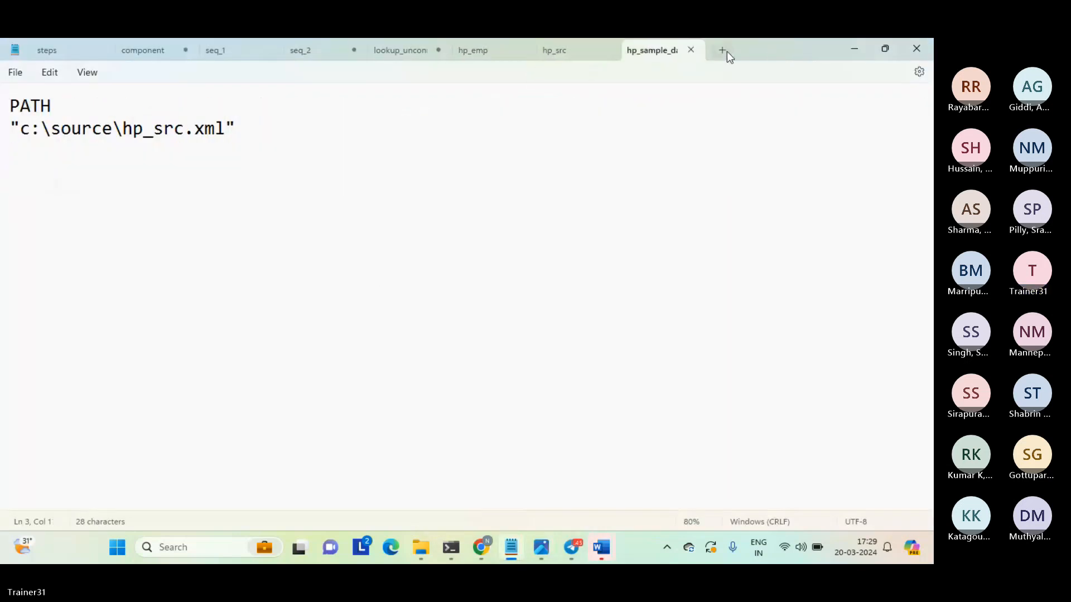
click(694, 49)
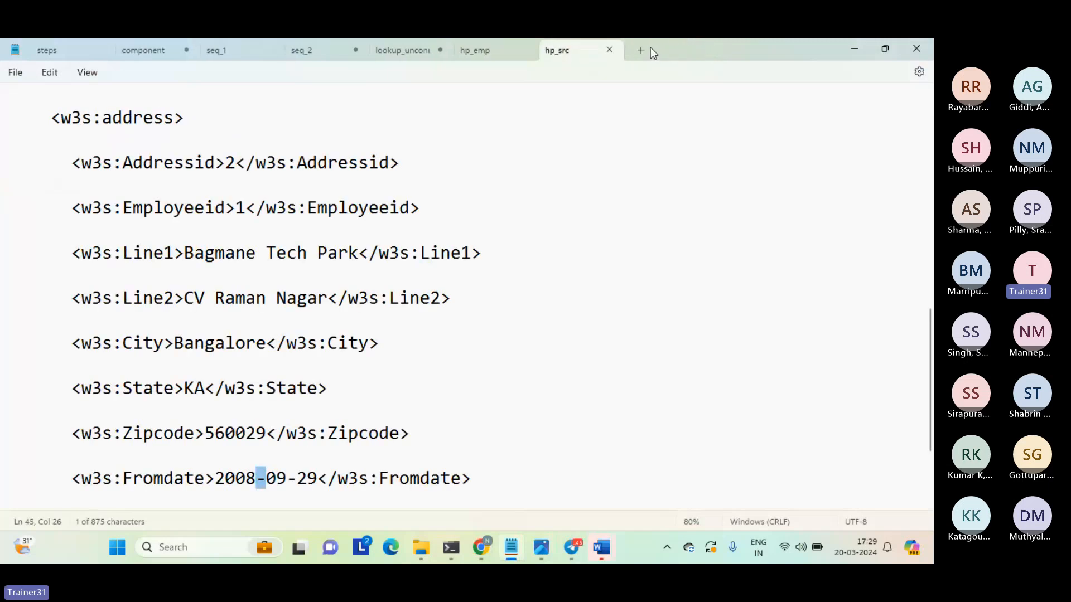
click(610, 49)
click(533, 50)
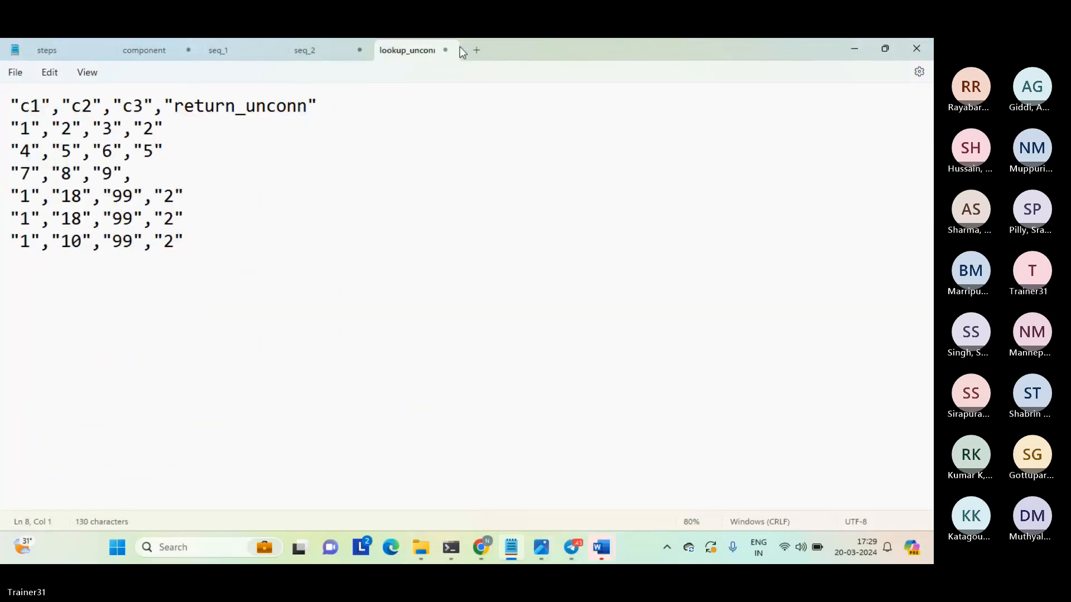
Close lookup_unconnected_result and seq_2 without saving their changes.
click(444, 50)
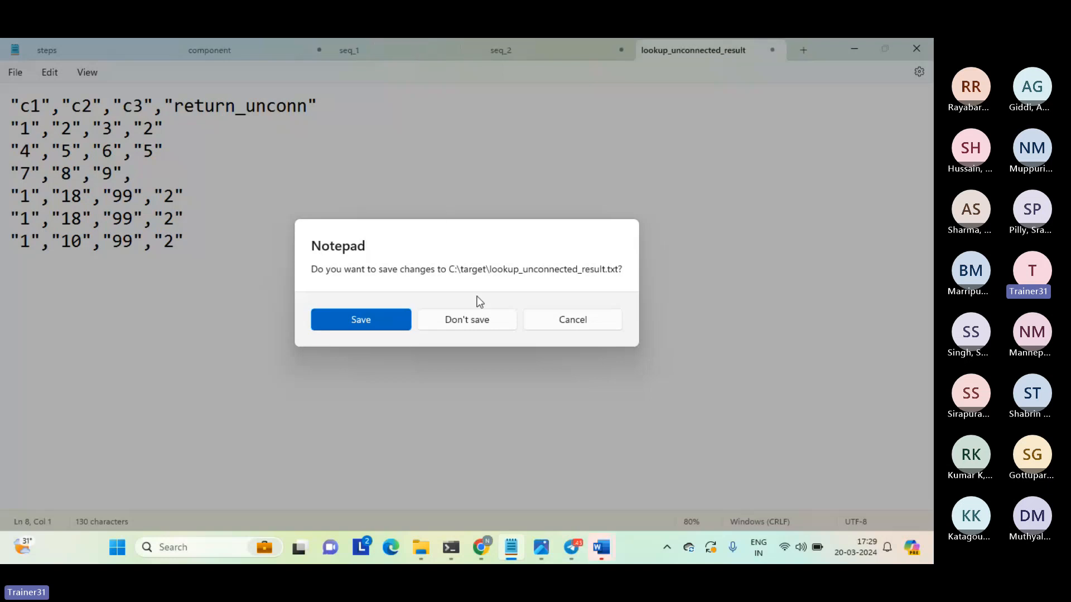
click(477, 321)
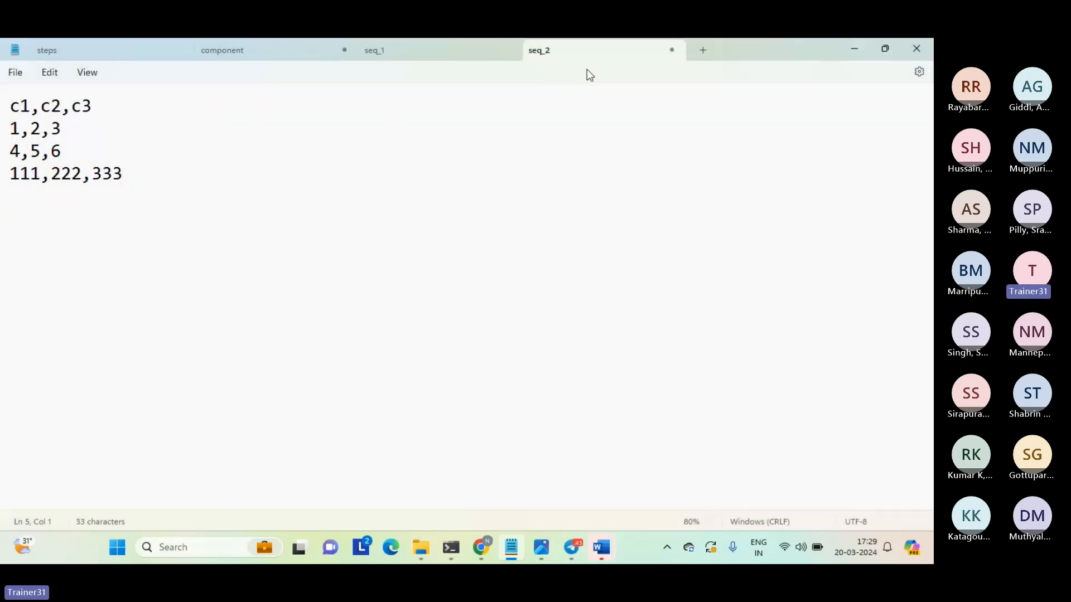
click(671, 50)
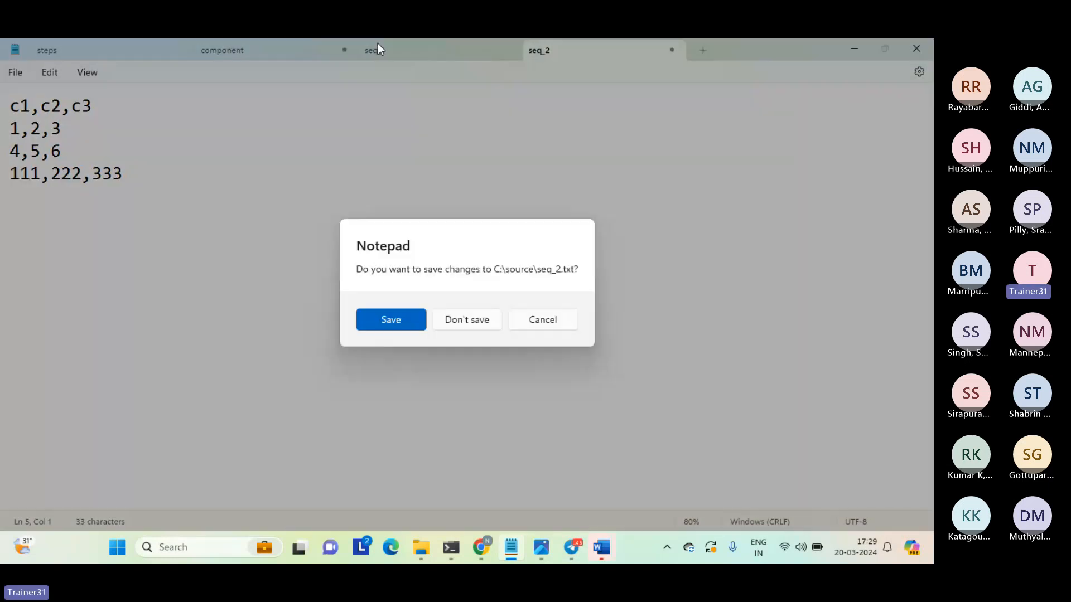
click(466, 320)
Insert three blank lines at the very start of the component notes and return to the first line.
click(267, 55)
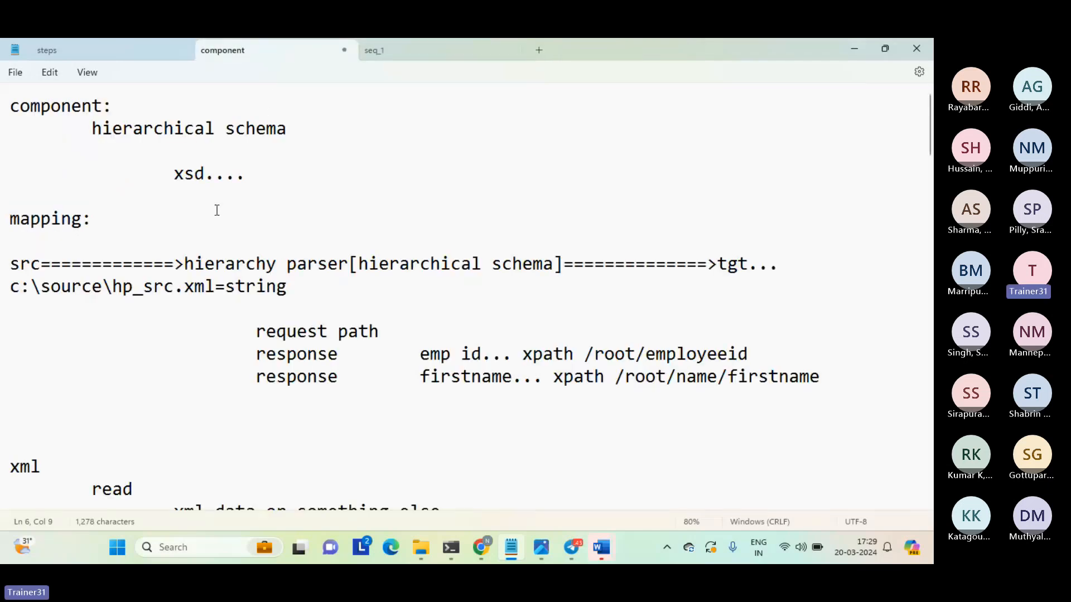
key(ctrl+Home)
key(Return)
key(Return)
key(Return)
key(Up)
key(Up)
key(Up)
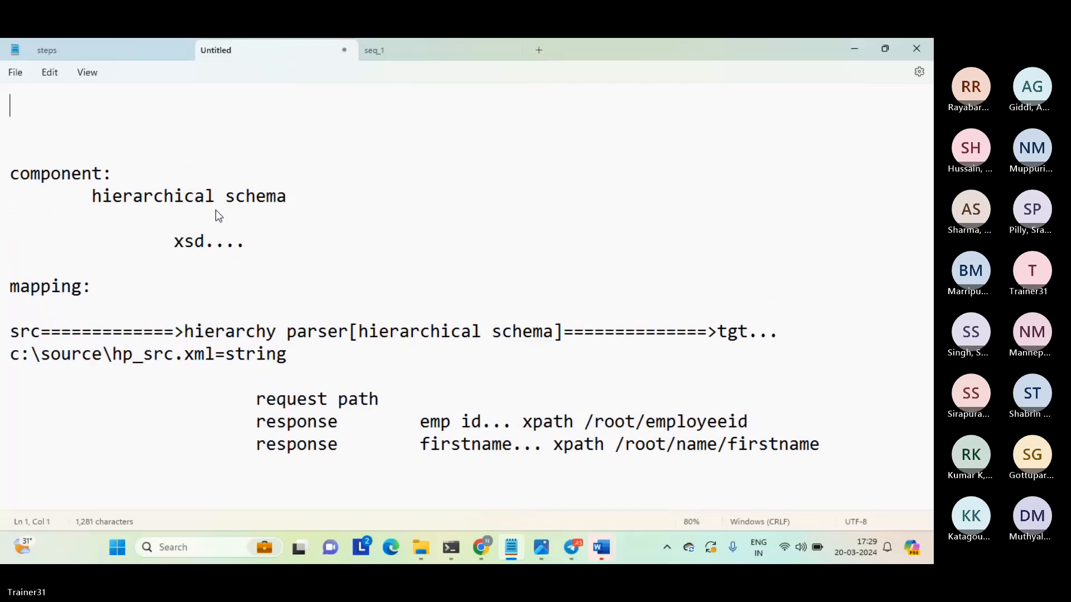
Add the heading "expression:" on the first line, followed by a blank line.
text(exp)
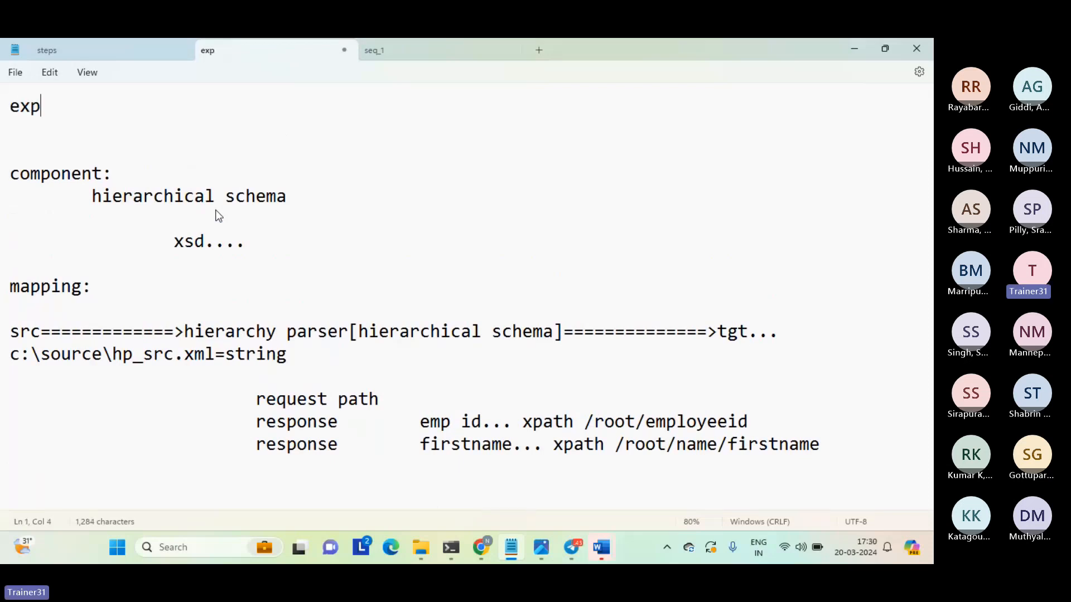
text(ression:)
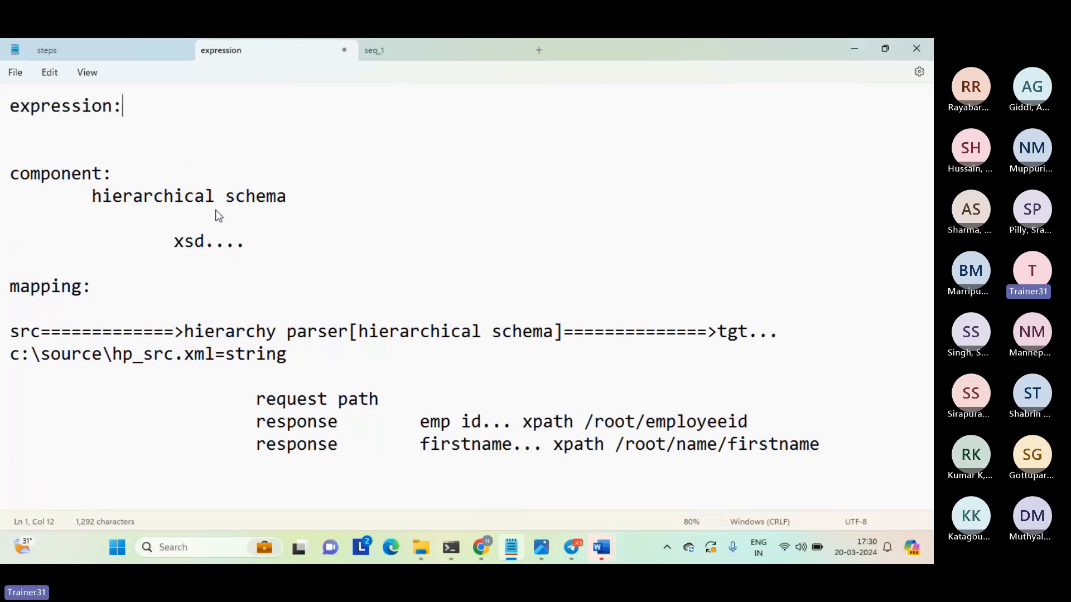
key(Return)
key(Return)
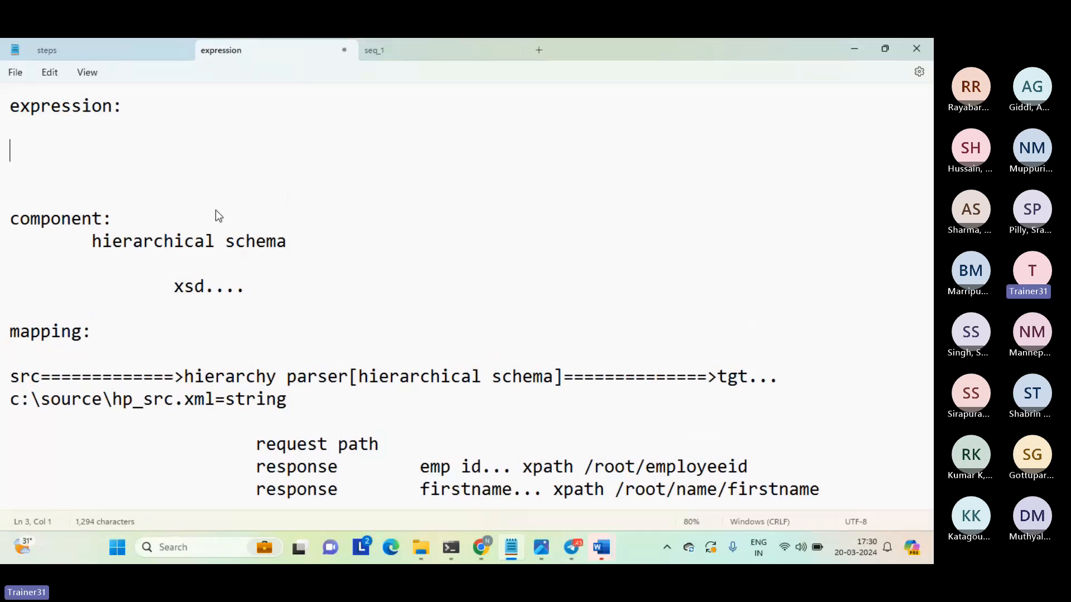
List "string" and "numeric" under the expression heading, with a blank line after each.
text(string)
key(Return)
key(Return)
text(num)
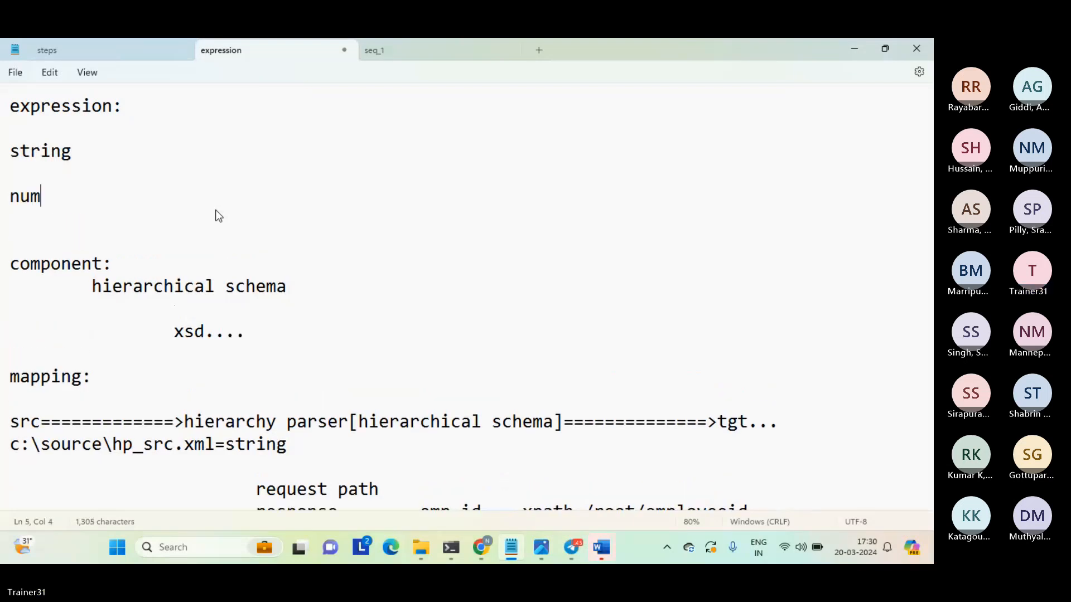
text(eric)
key(Return)
key(Return)
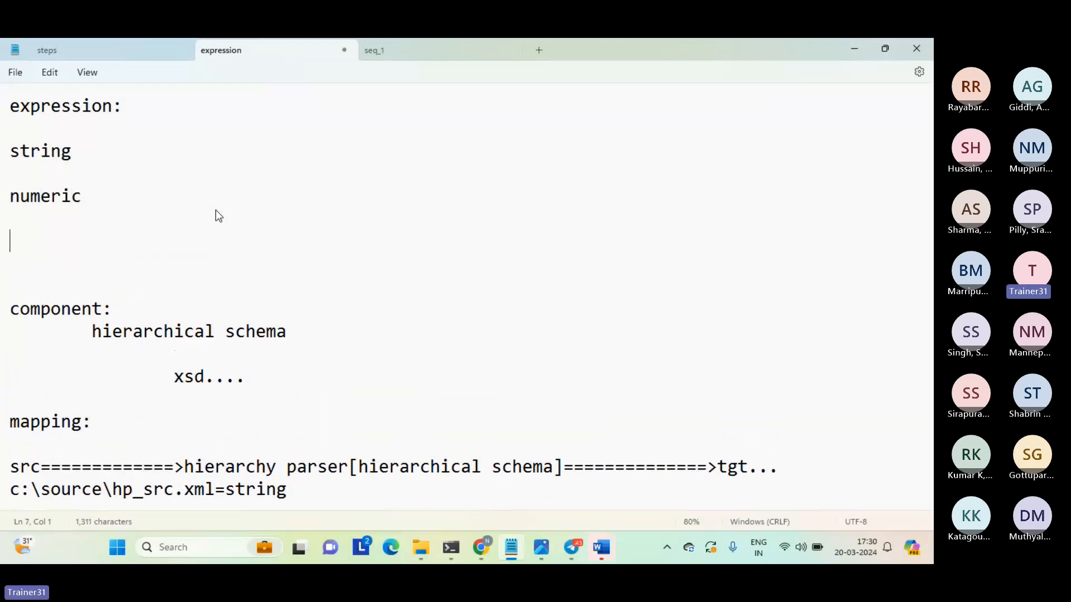
Add "date" and "data conversion" below numeric in the expression list, separated by blank lines.
text(date)
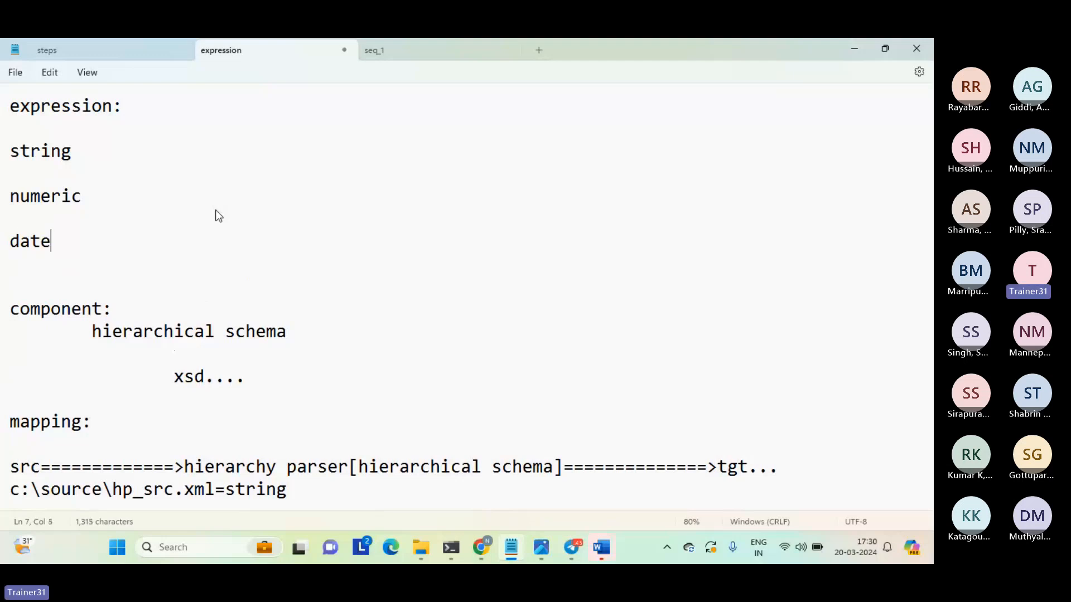
key(Return)
key(Return)
text(d)
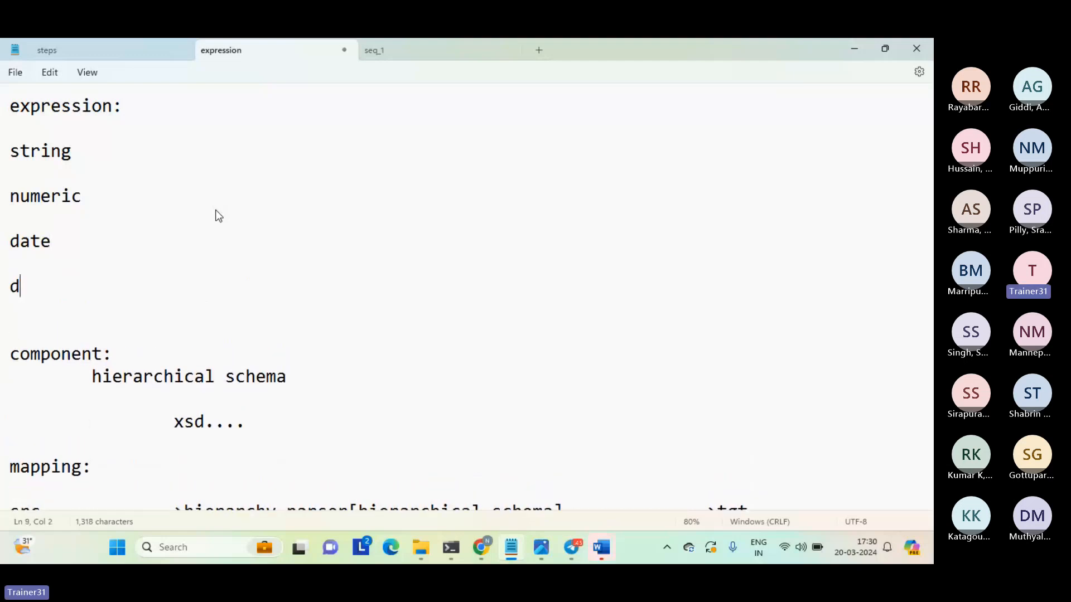
text(ata conve)
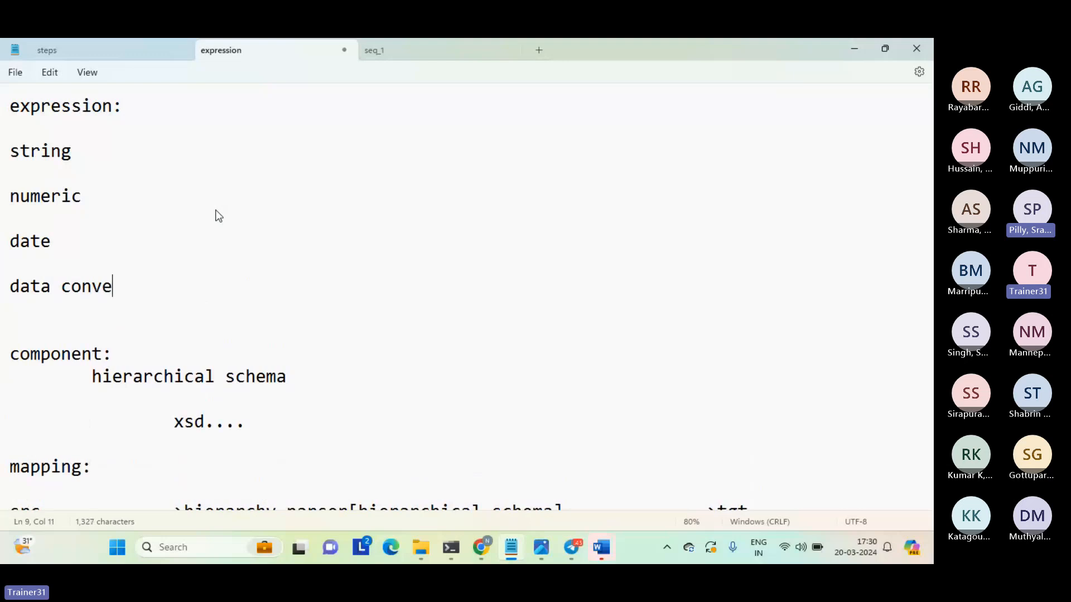
text(rsion)
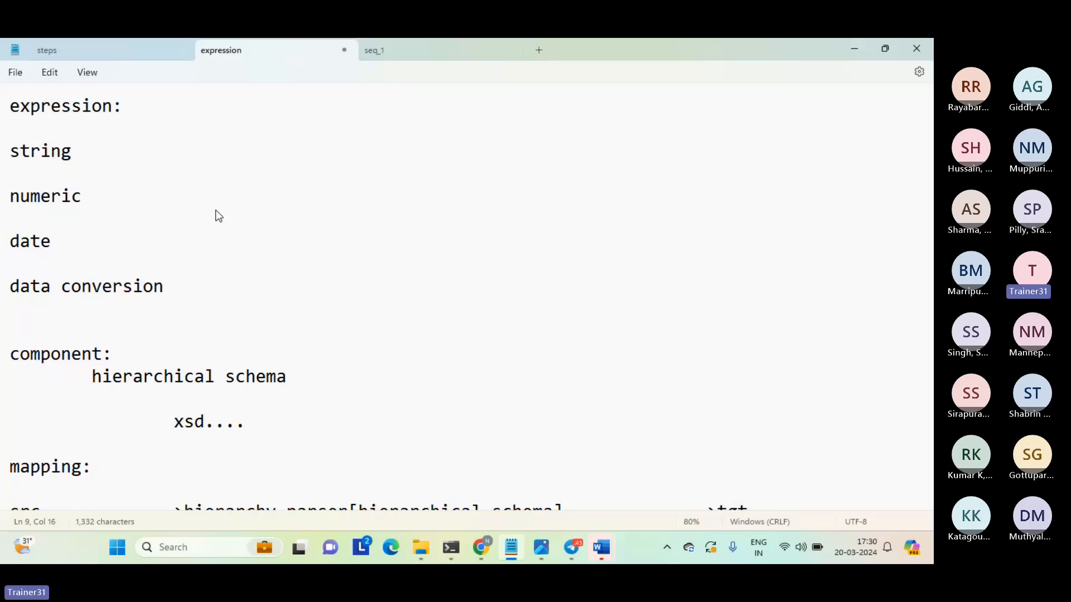
key(Return)
key(Return)
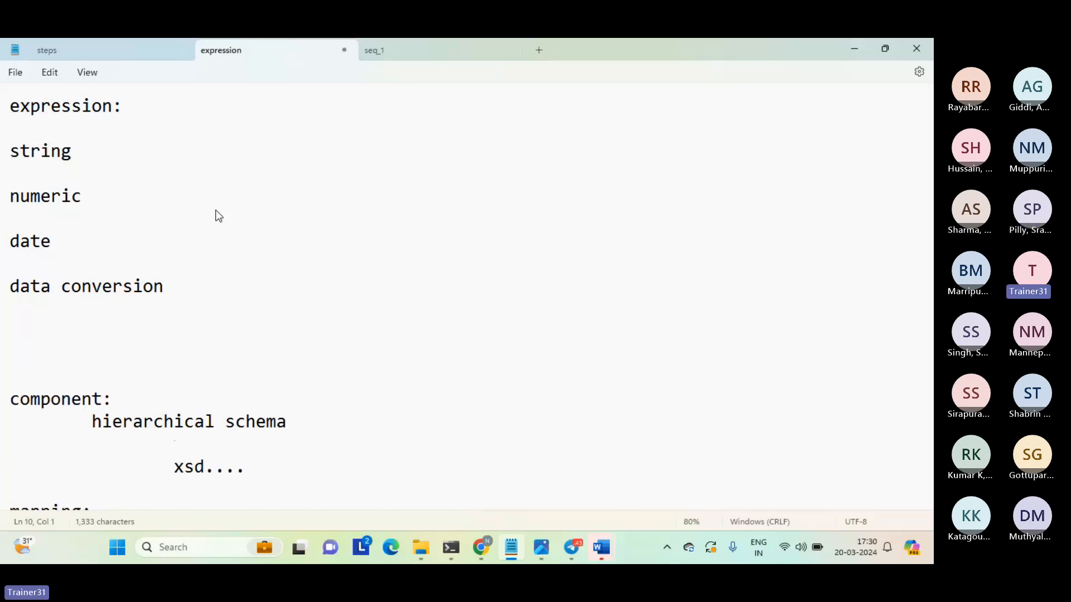
Add "special" below data conversion in the expression list, followed by a blank line.
text(special)
key(Return)
Insert an indented "concat" entry on a new line under string.
key(Up)
click(219, 217)
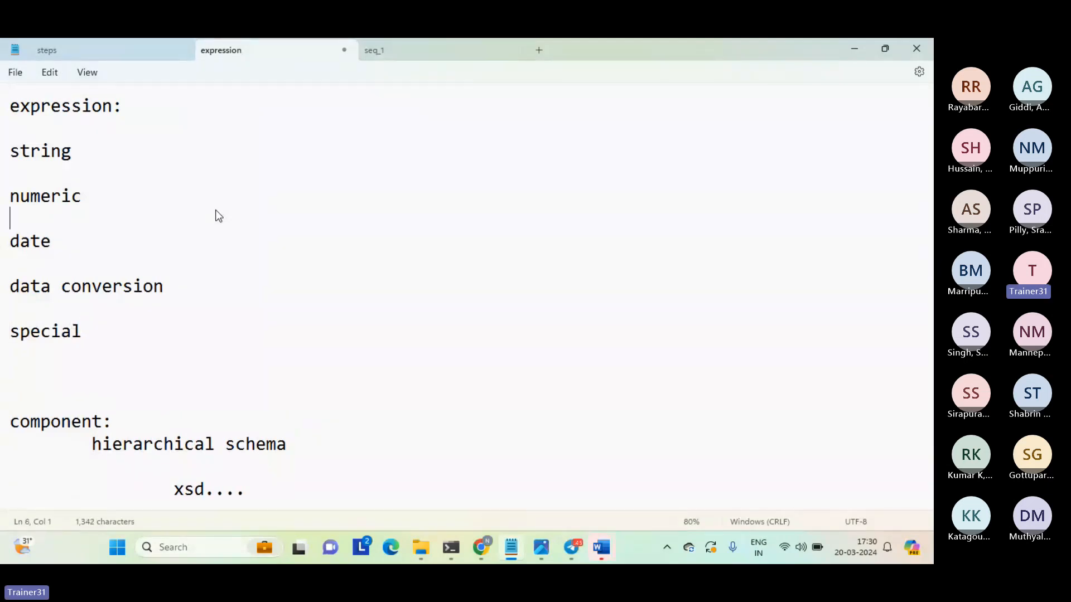
key(Up)
key(Up)
key(Return)
key(Up)
key(Tab)
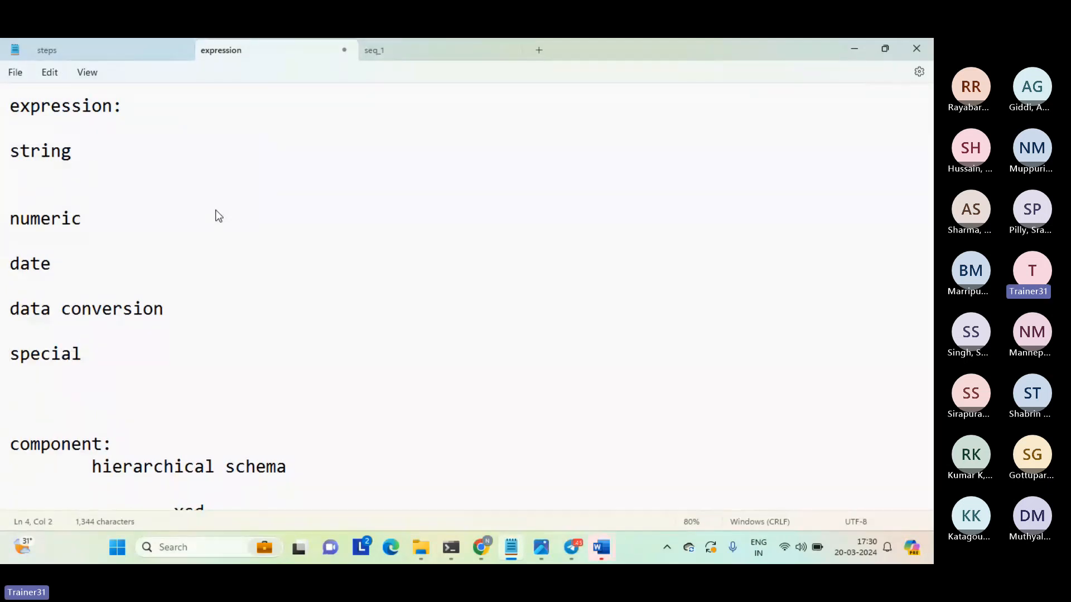
text(concat)
Insert an indented "abs" entry on a new line under numeric.
key(Down)
Add an indented "get_prt" entry under date, followed by a blank line.
key(Down)
key(Down)
key(Return)
key(Up)
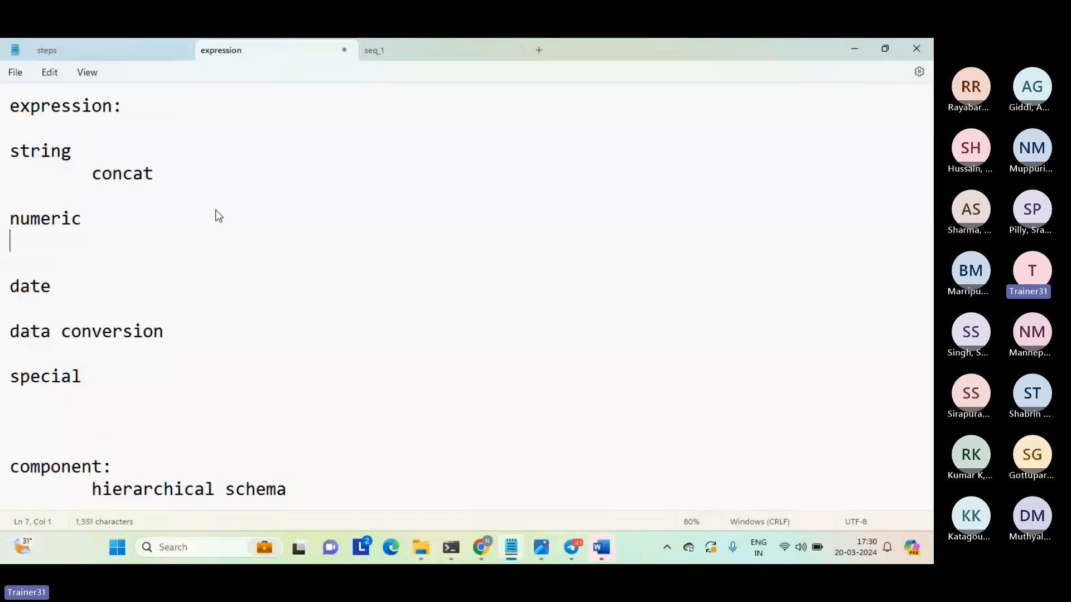
key(Tab)
text(abs)
key(Down)
key(Down)
key(Down)
key(Tab)
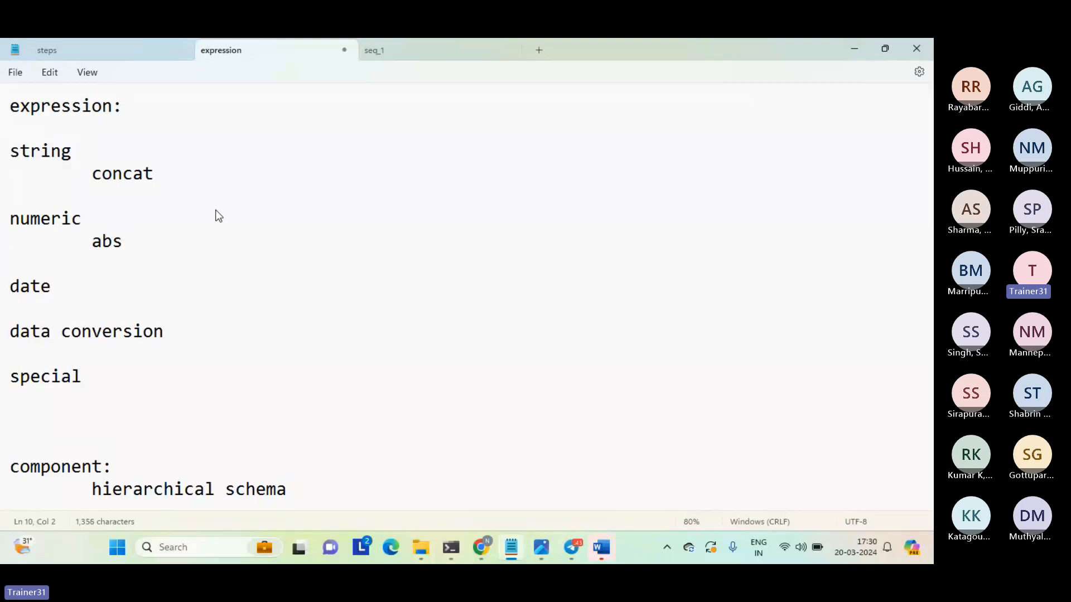
text(get_prt)
key(Return)
Add an indented "str to int" entry under data conversion, followed by a blank line.
key(Down)
key(Down)
key(Tab)
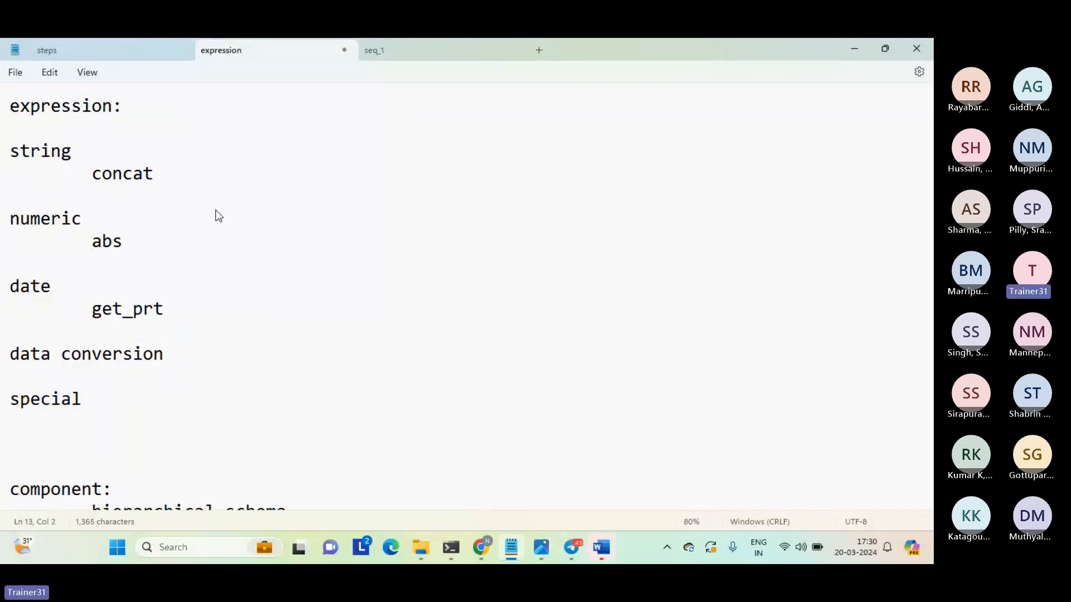
text(str to int)
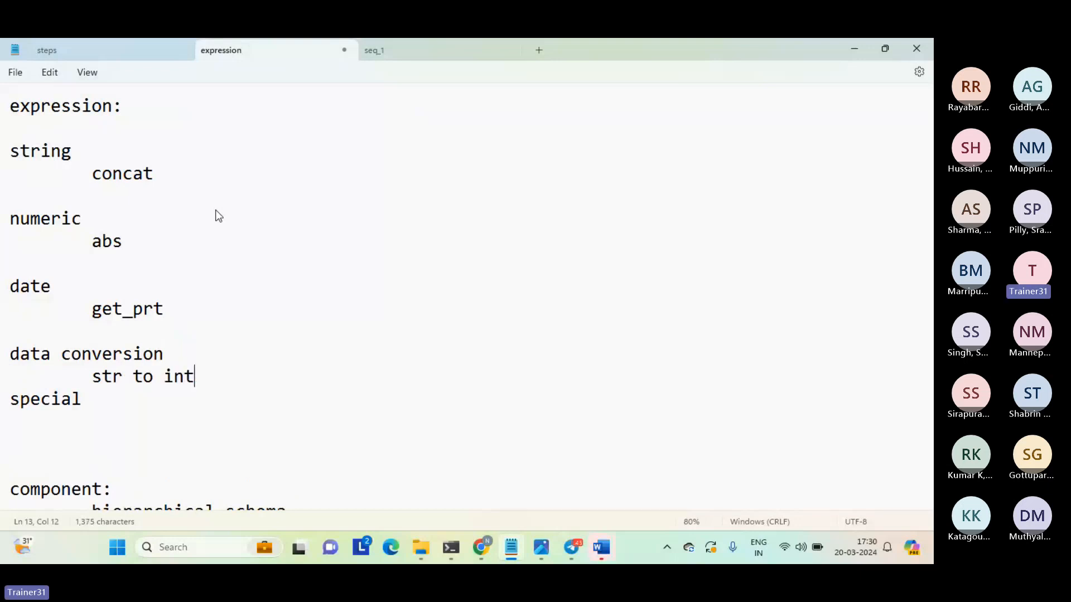
key(Return)
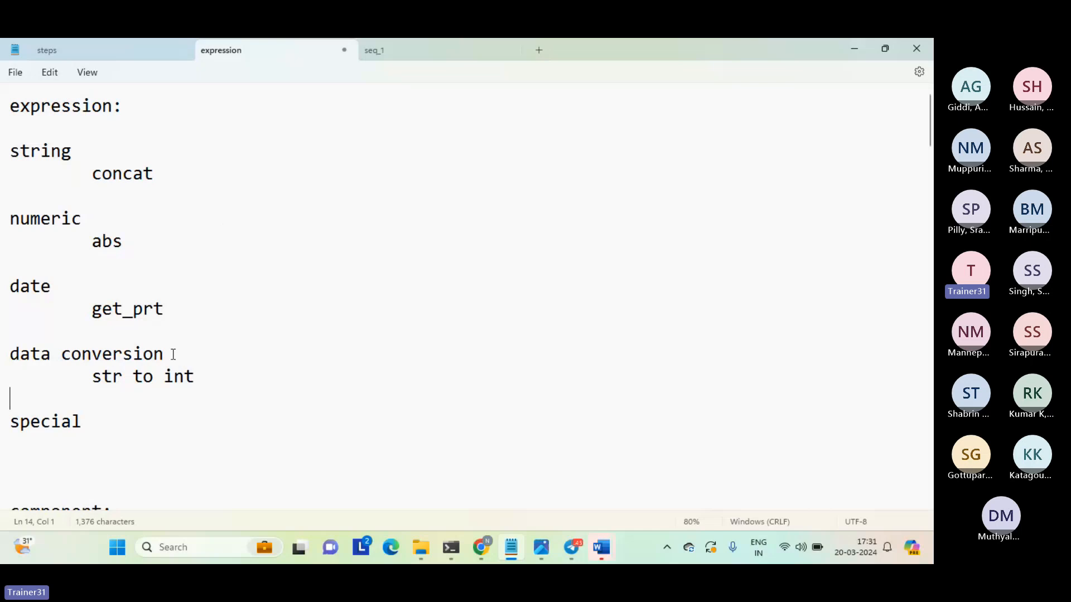
Switch to Informatica Data Integration in Chrome and create a new asset of type Mapping.
mouse_move(481, 547)
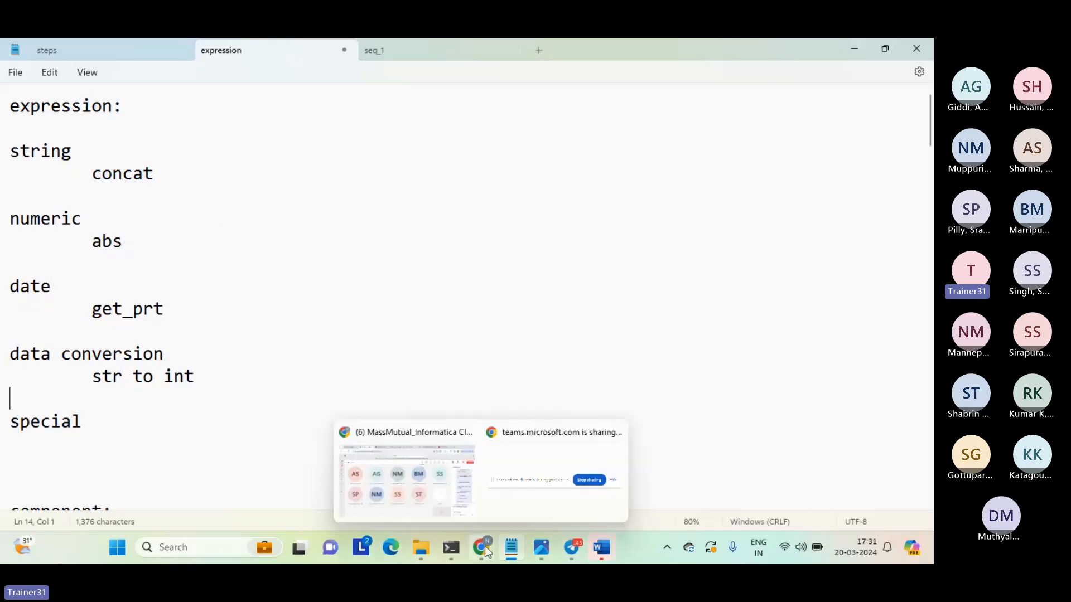
click(435, 483)
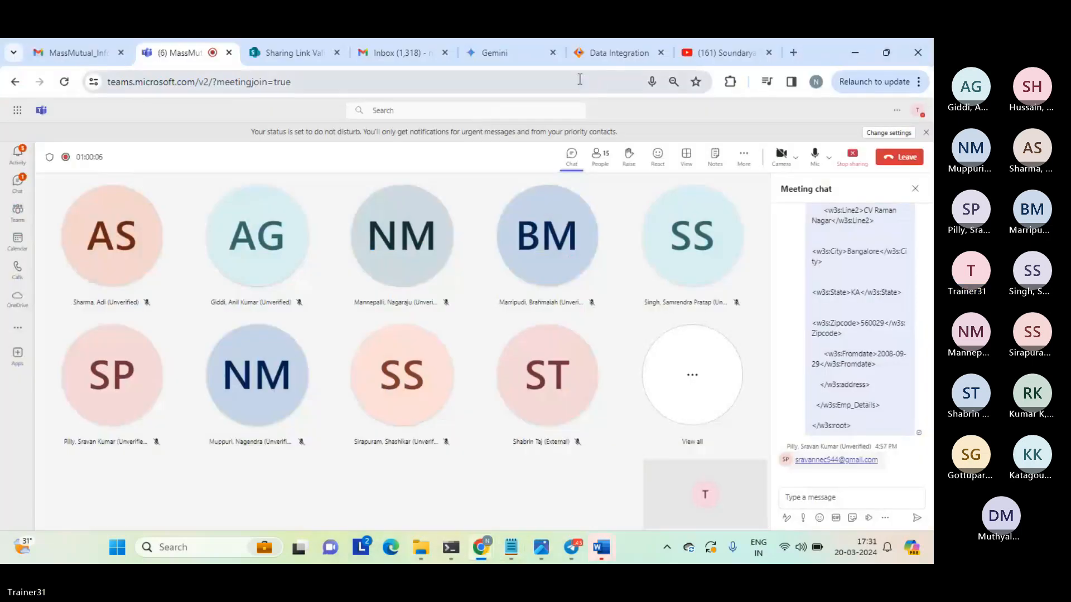
click(624, 56)
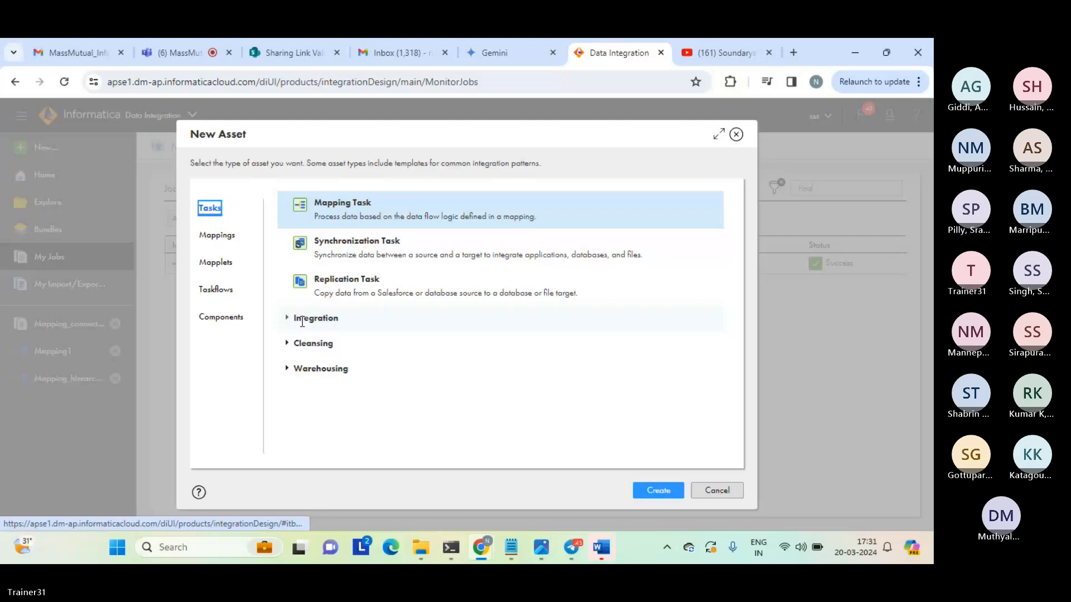
click(219, 383)
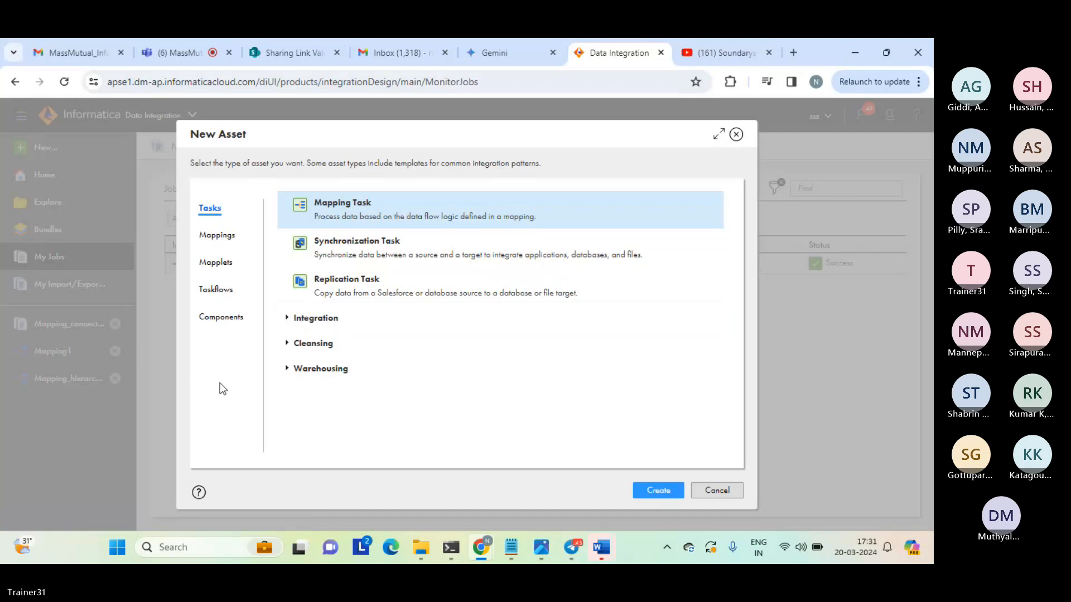
click(235, 243)
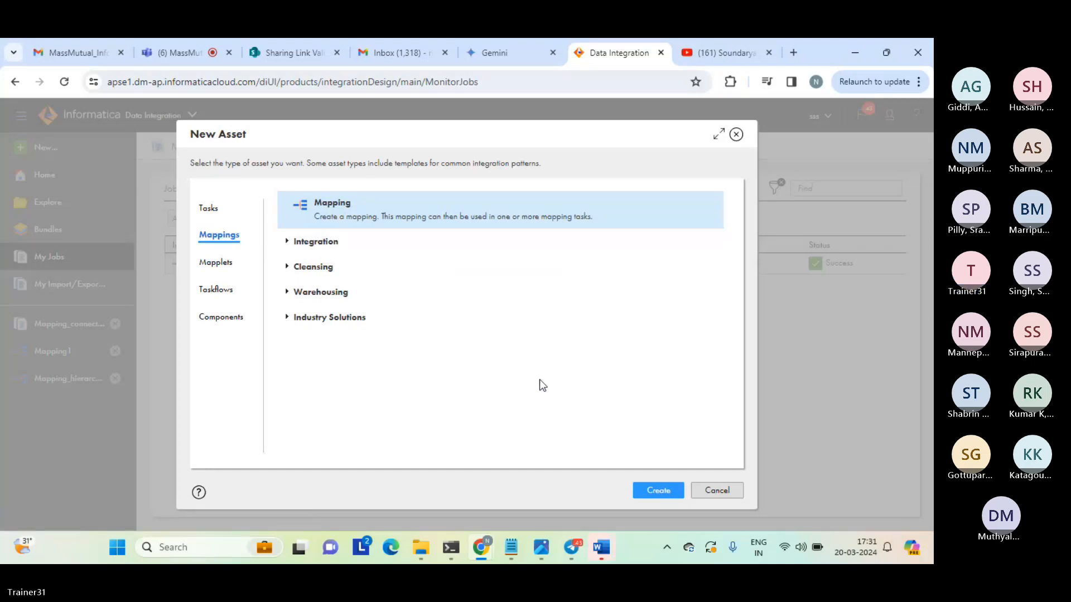
click(656, 489)
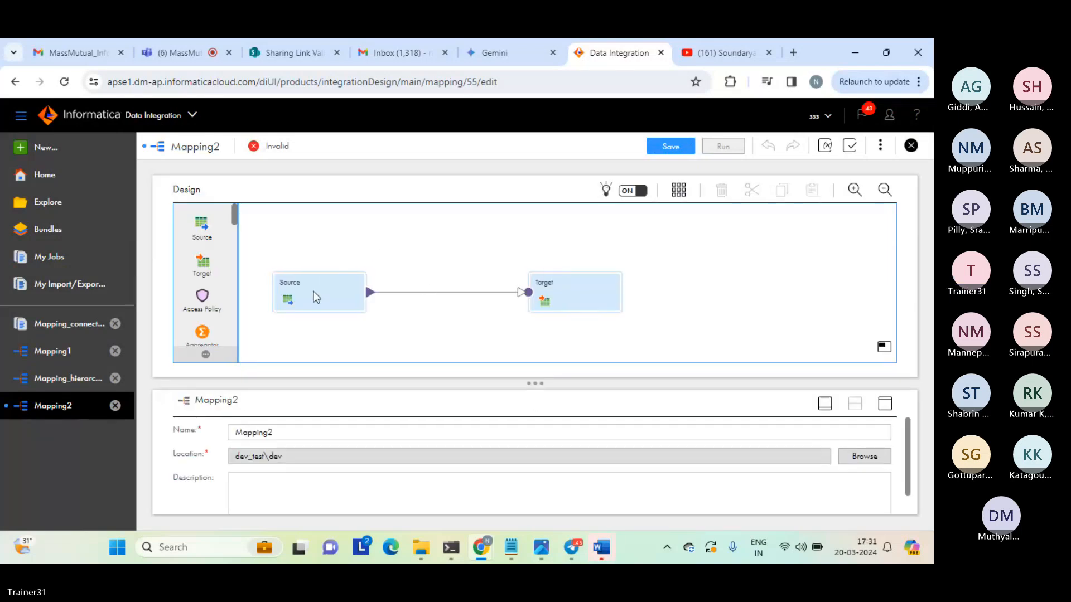
Add an Expression transformation on the link between Source and Target, and space the three transformations apart.
click(314, 292)
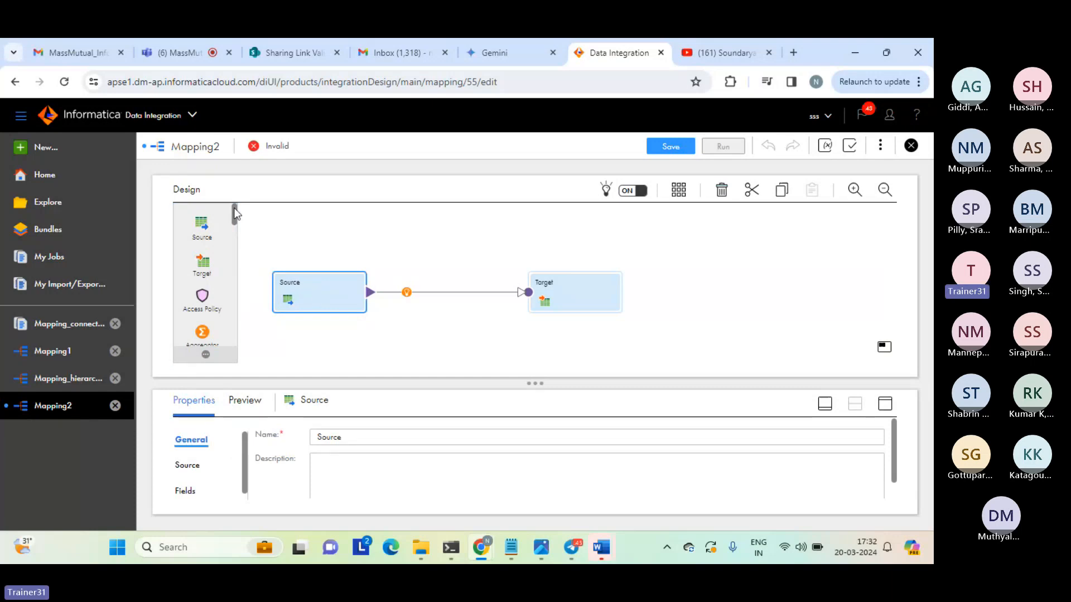
drag(234, 214, 382, 282)
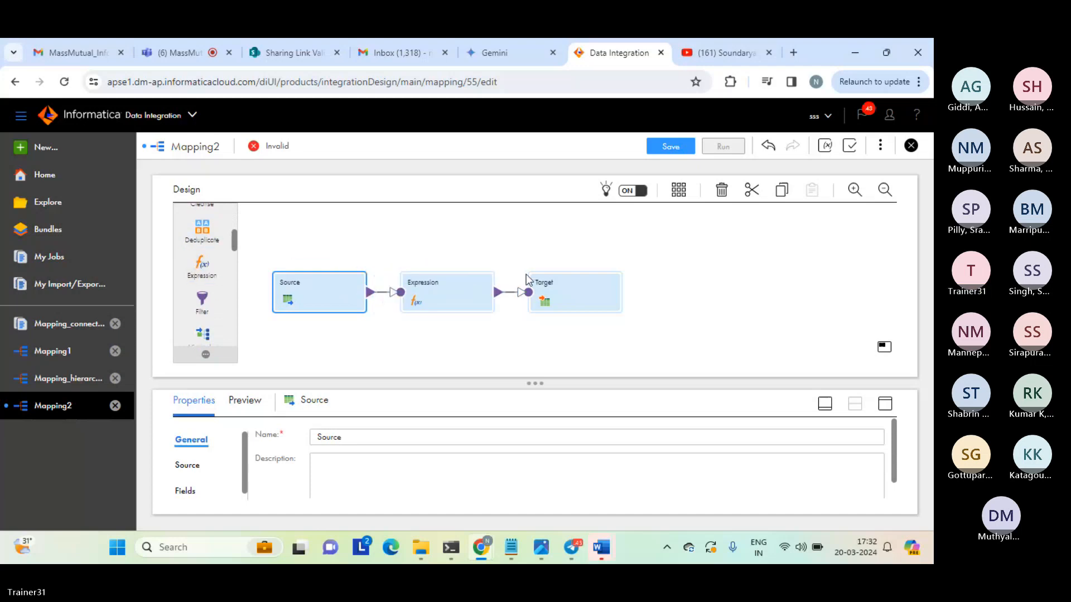
drag(526, 276, 591, 287)
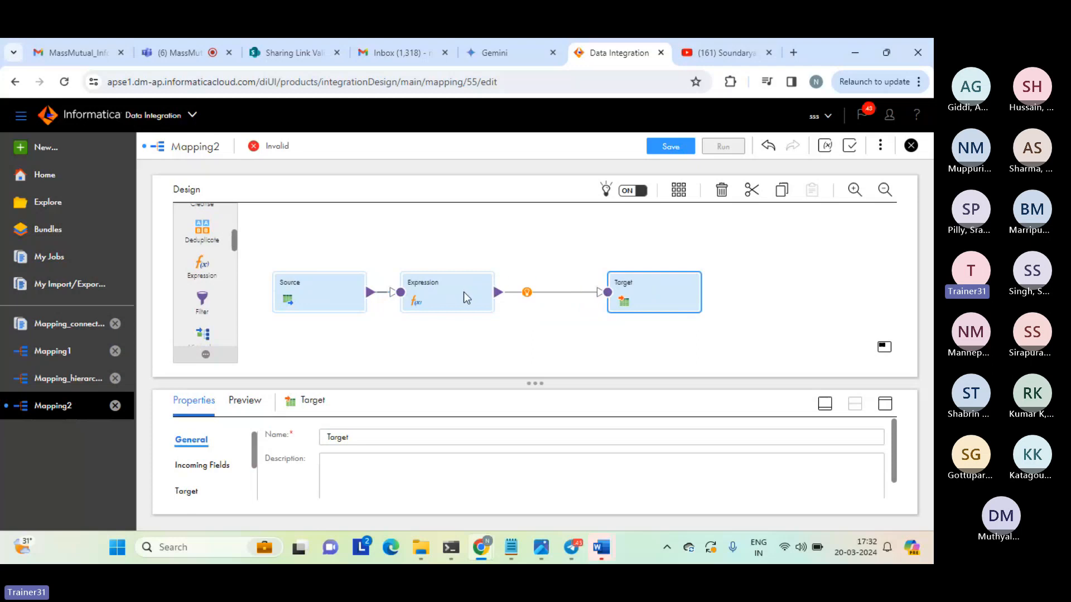
drag(464, 292, 494, 291)
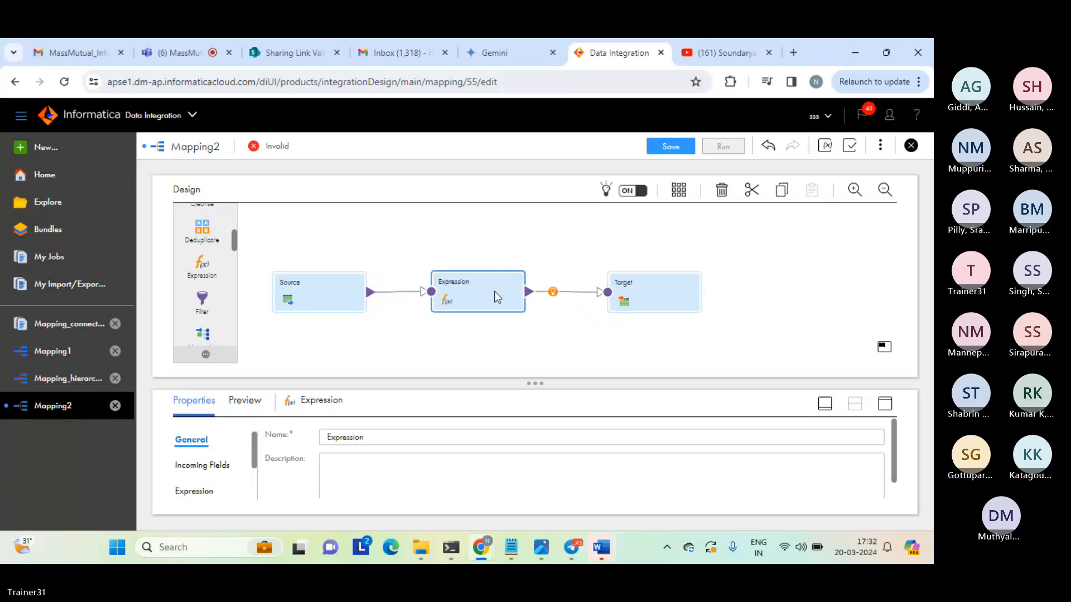
Set the Source transformation's connection to source_file_connection (Flat File).
click(309, 290)
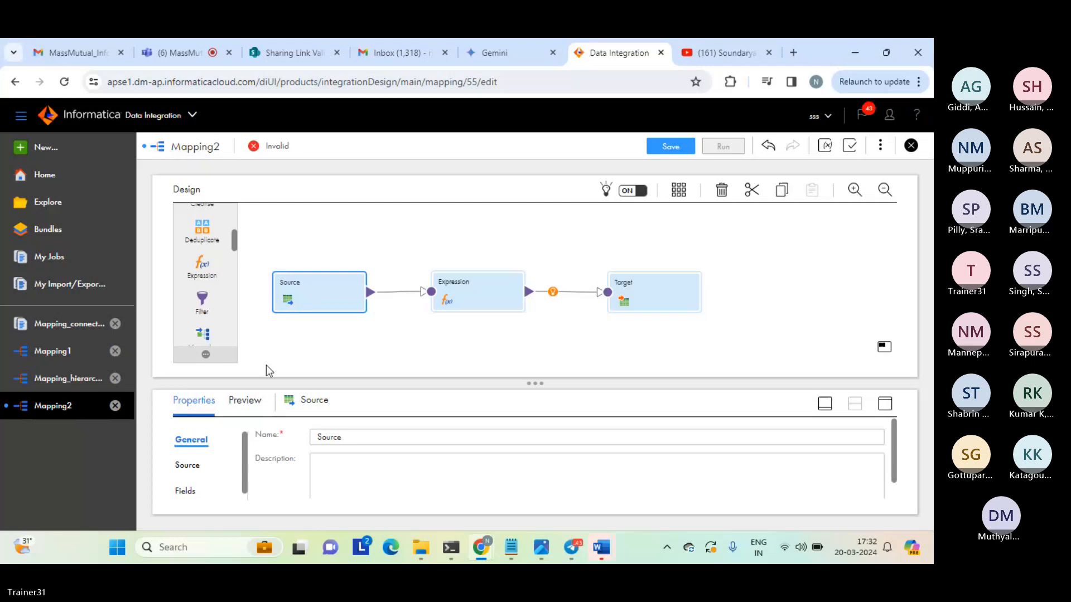
click(186, 464)
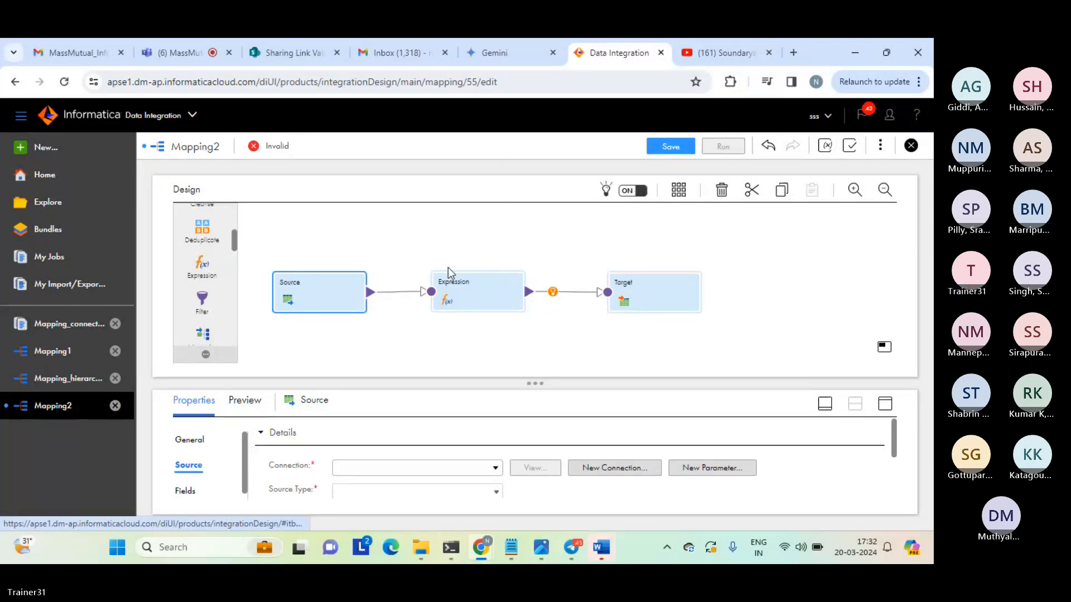
click(885, 405)
click(495, 255)
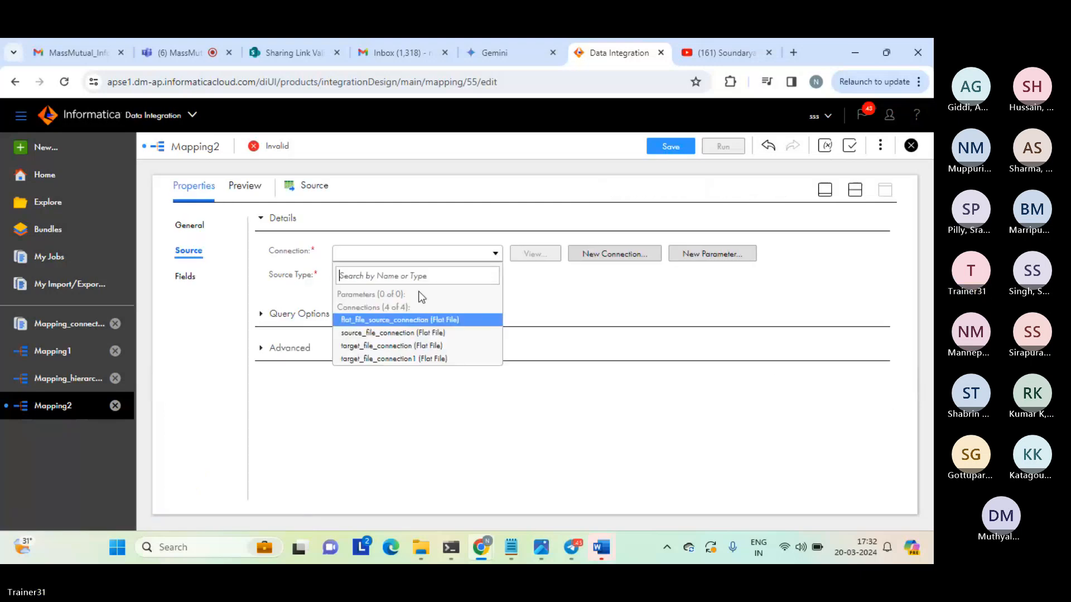
click(386, 331)
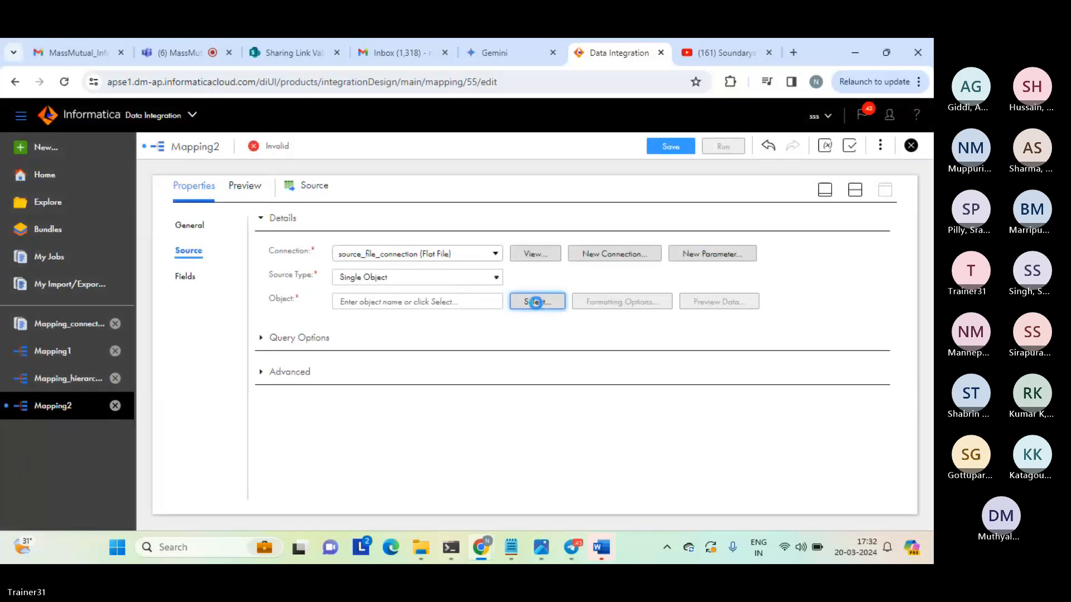
Search the source objects for "seq" and select seq_1.txt as the source object.
click(535, 302)
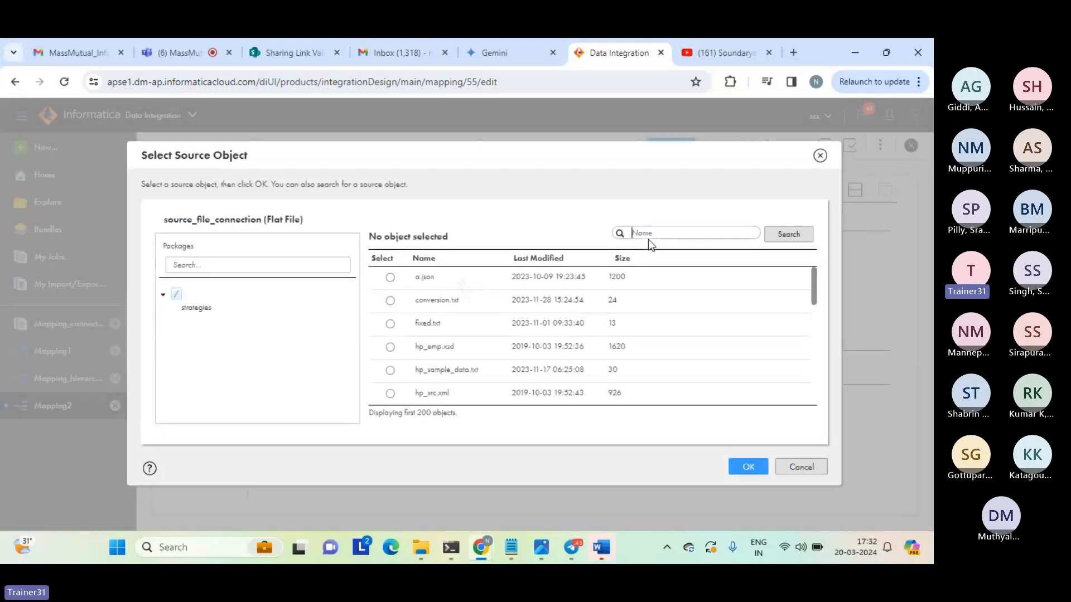
text(seq)
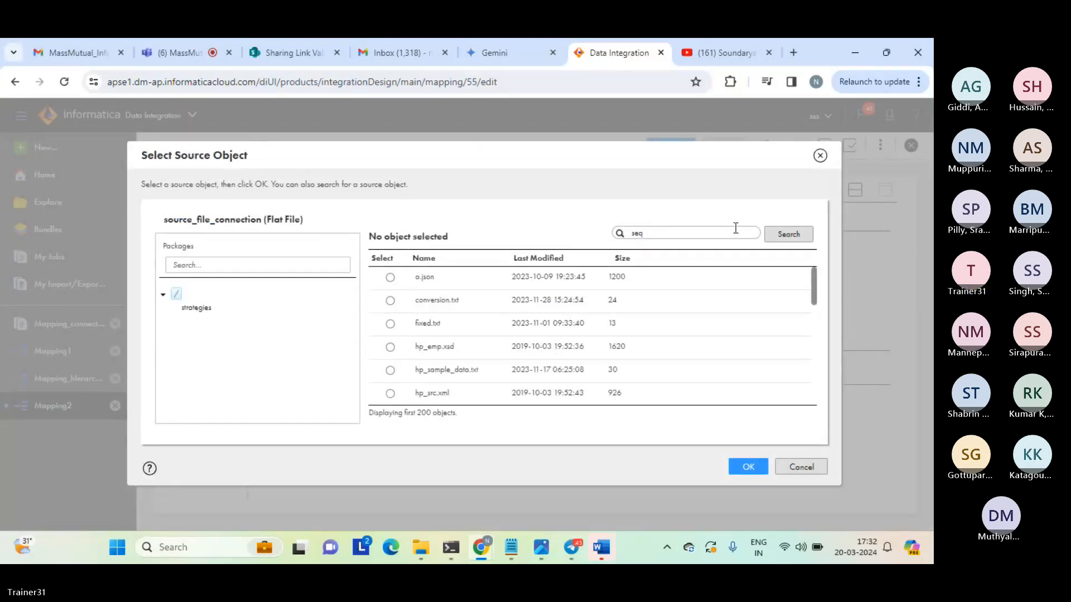
click(790, 236)
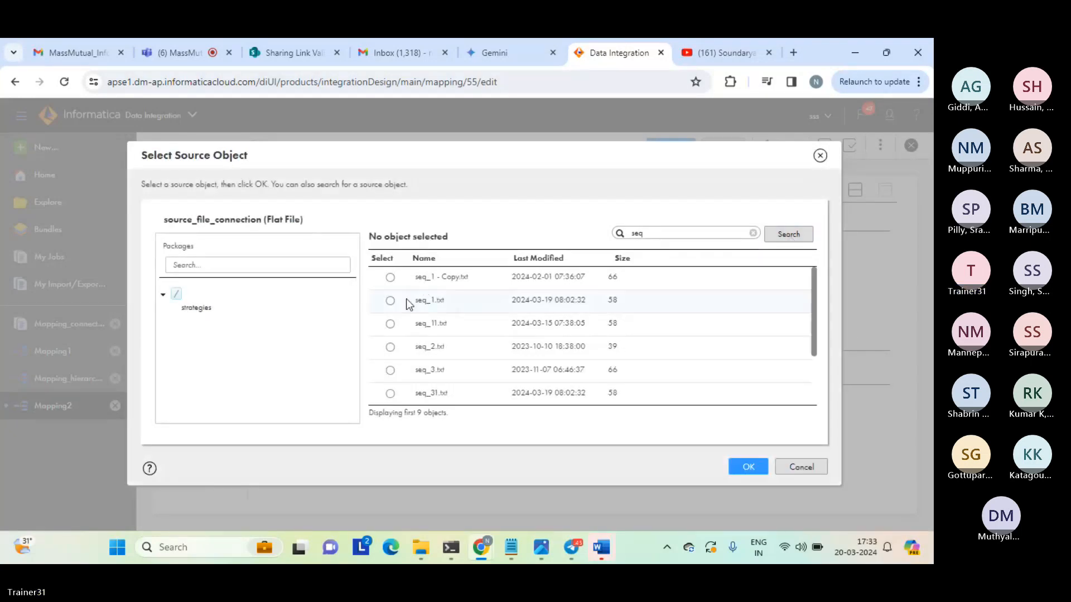
click(406, 300)
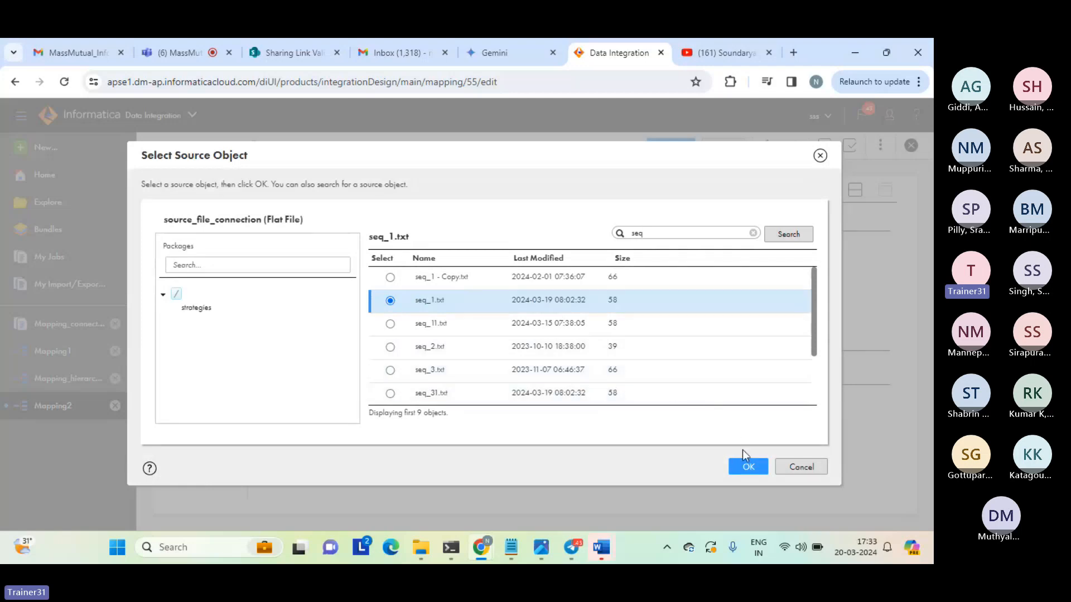
click(748, 467)
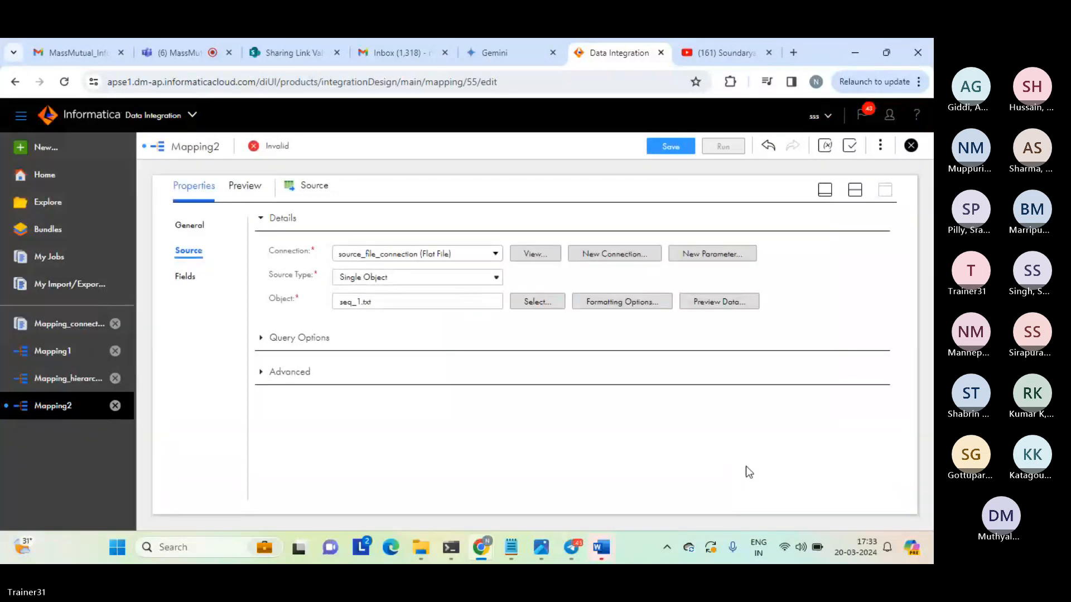
Check the source's fields, and move Source, Expression and Target higher on the canvas with wider spacing.
click(193, 277)
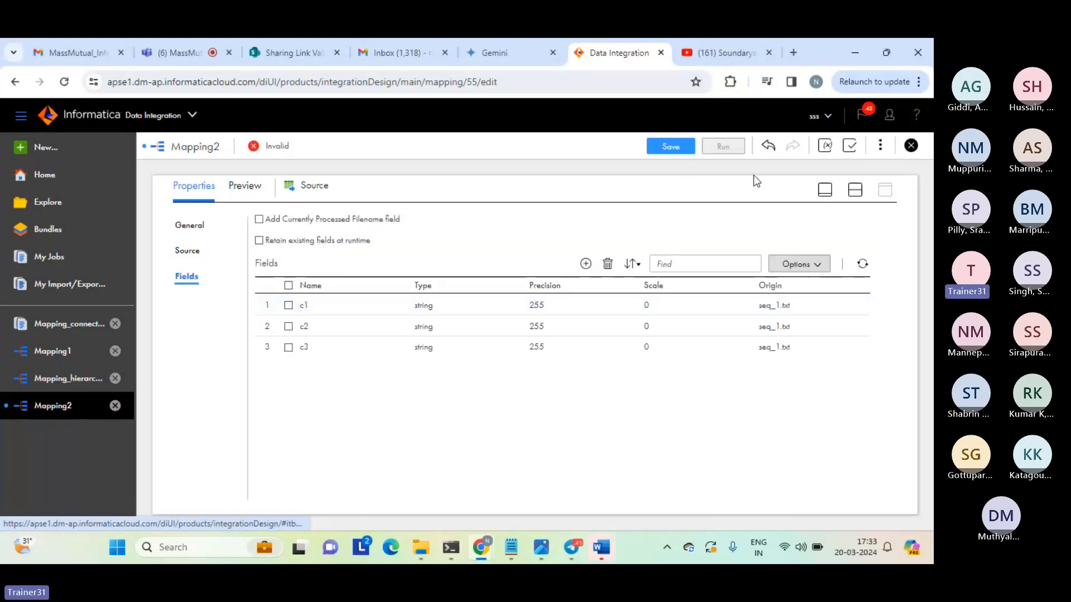
click(855, 190)
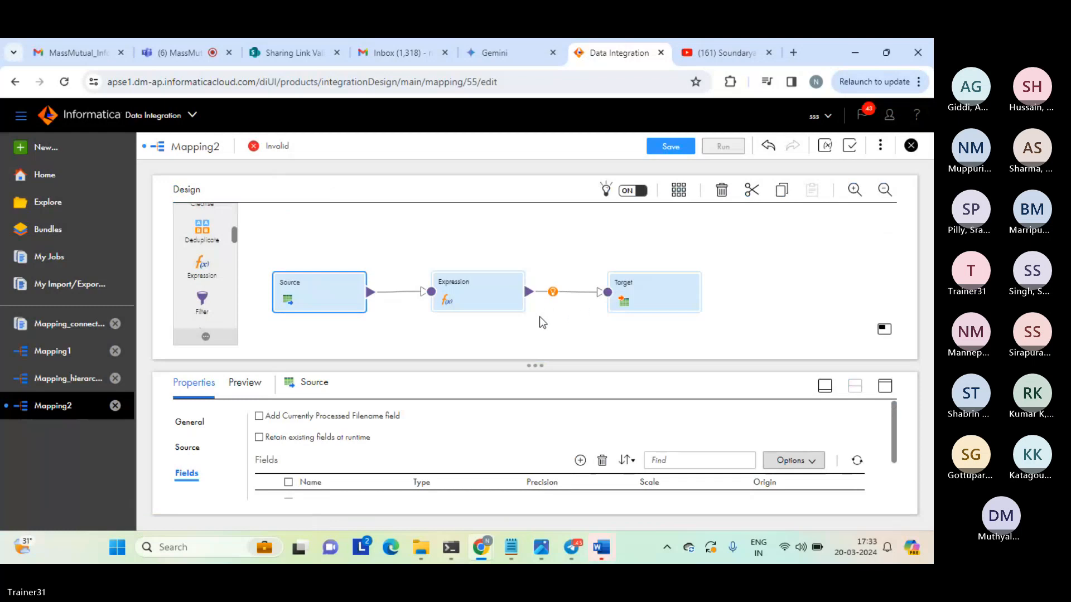
click(523, 313)
drag(326, 288, 314, 257)
drag(463, 288, 474, 264)
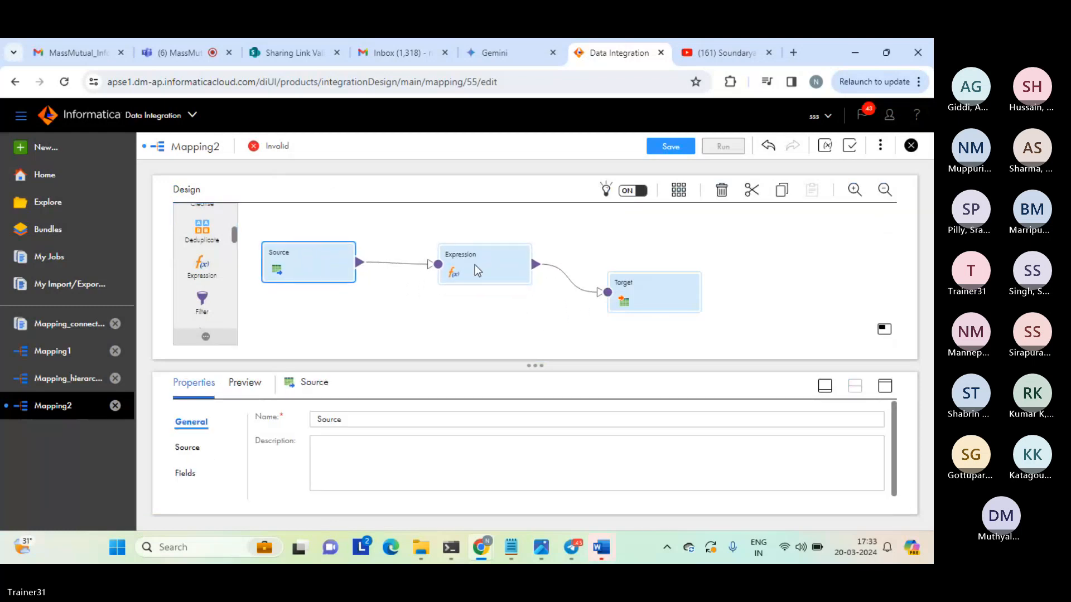
drag(622, 277, 668, 266)
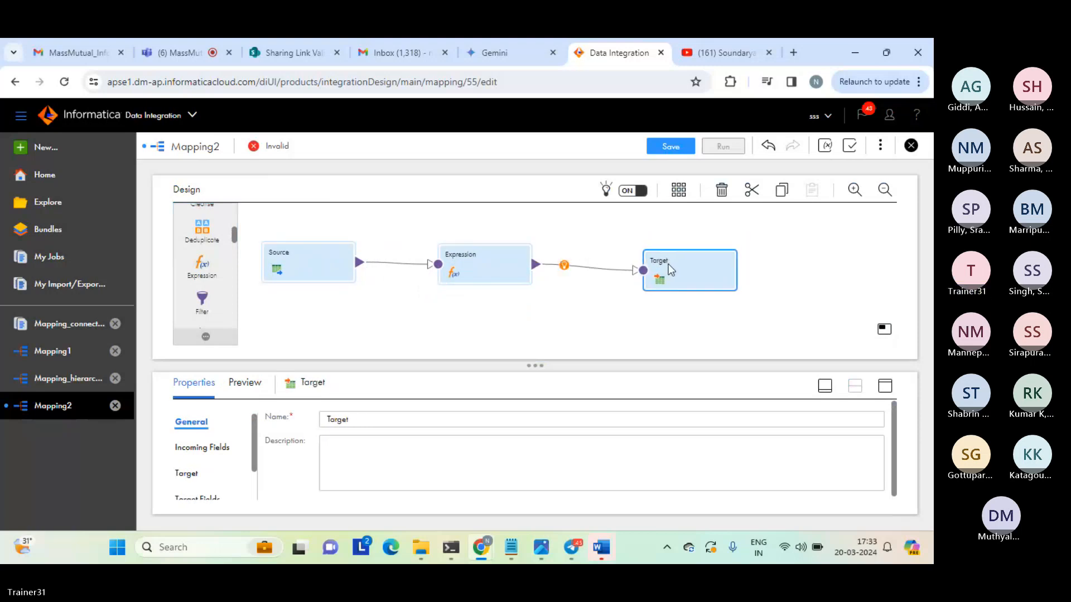
Check the incoming fields of the Expression transformation in the enlarged properties view.
click(479, 259)
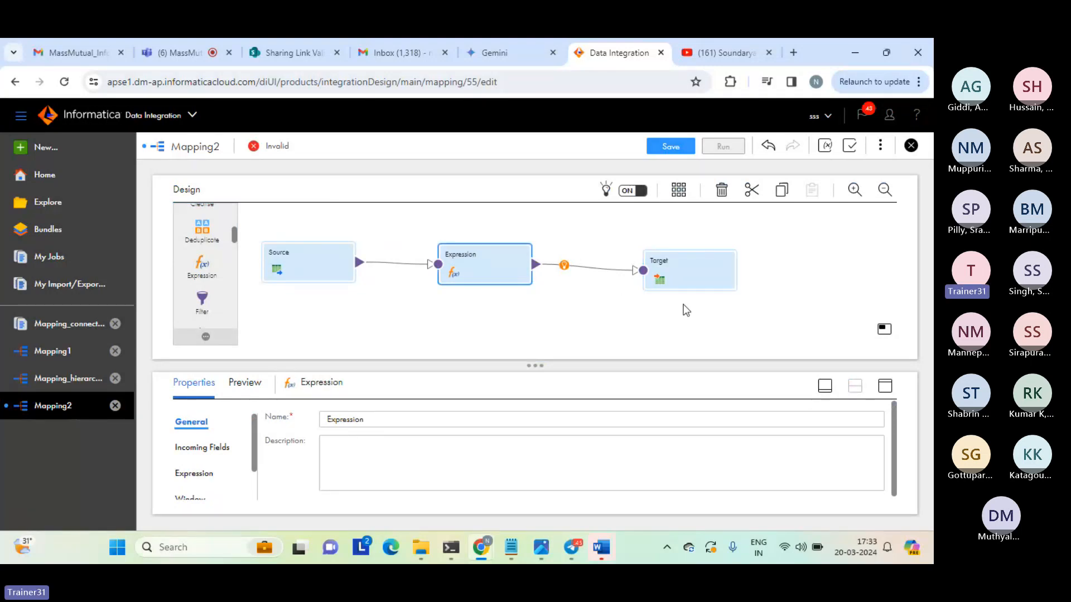
click(885, 386)
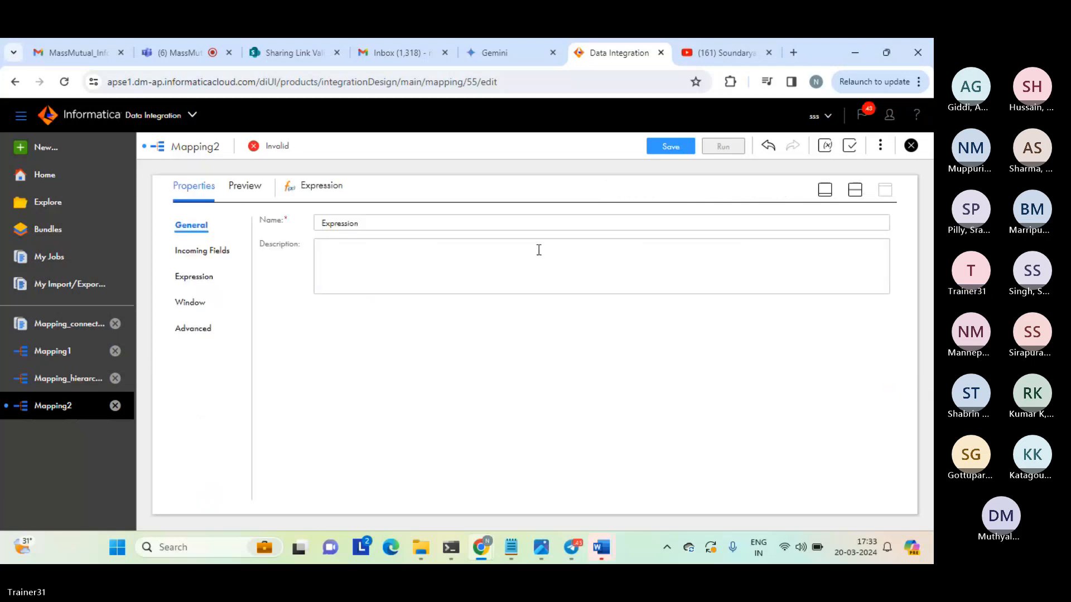
click(217, 254)
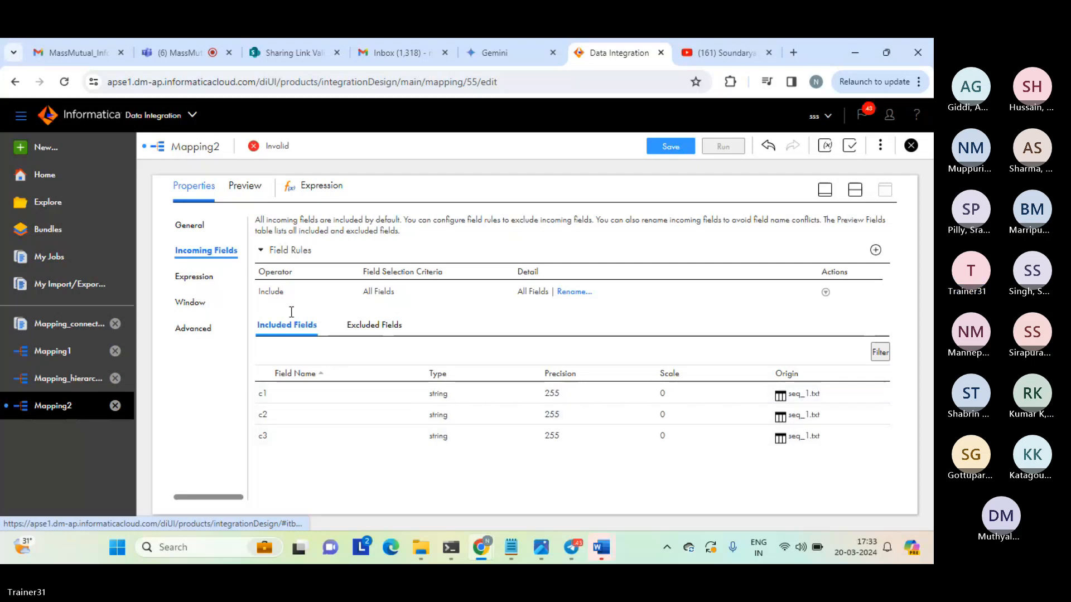
Add a string output field named cancat_result with precision 10 to the Expression transformation.
click(201, 278)
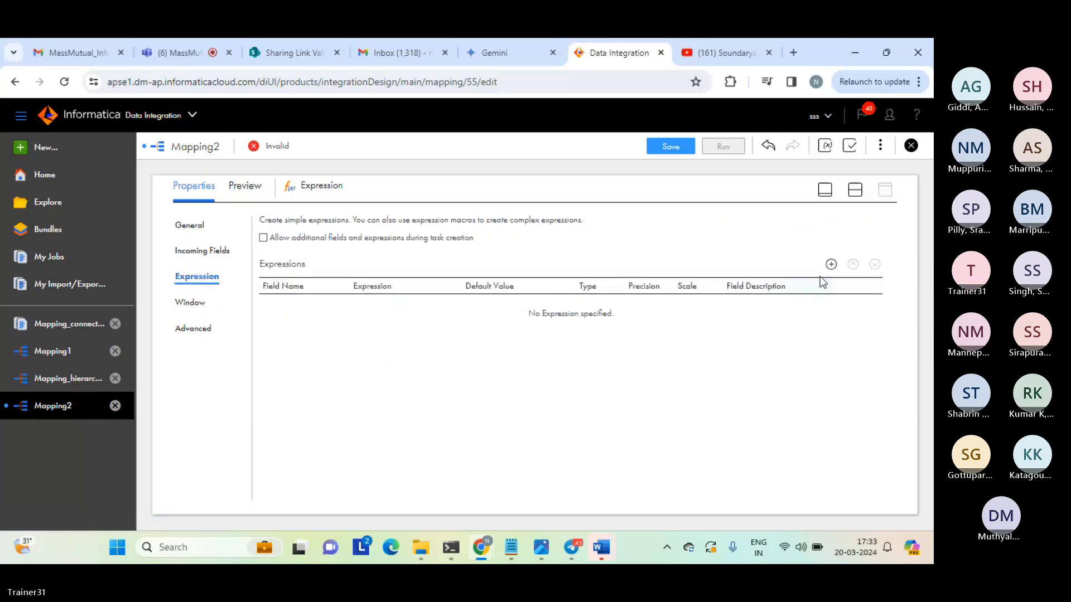
click(835, 266)
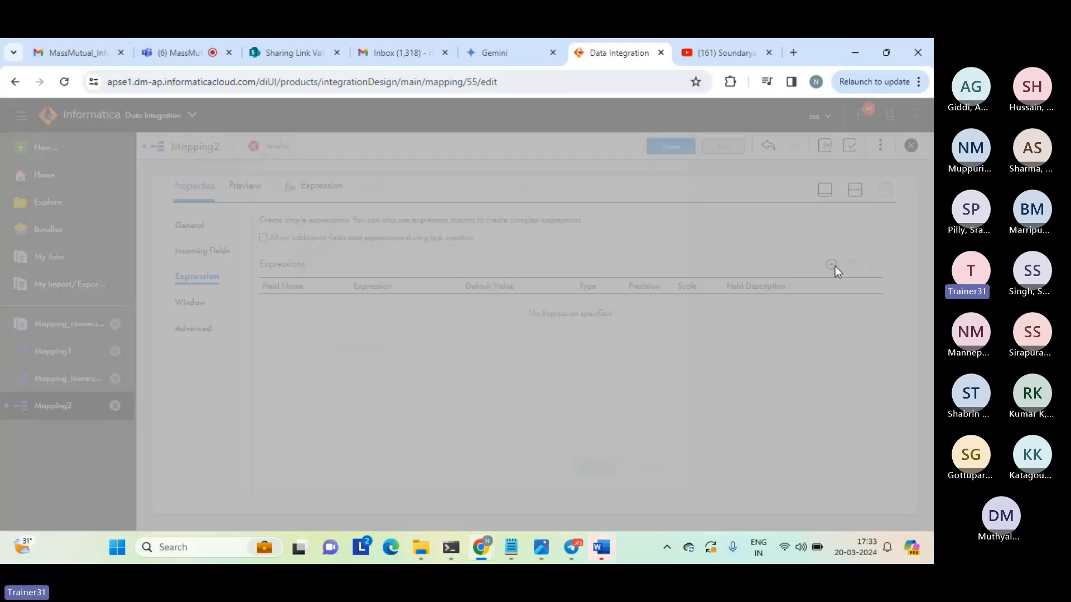
double_click(385, 247)
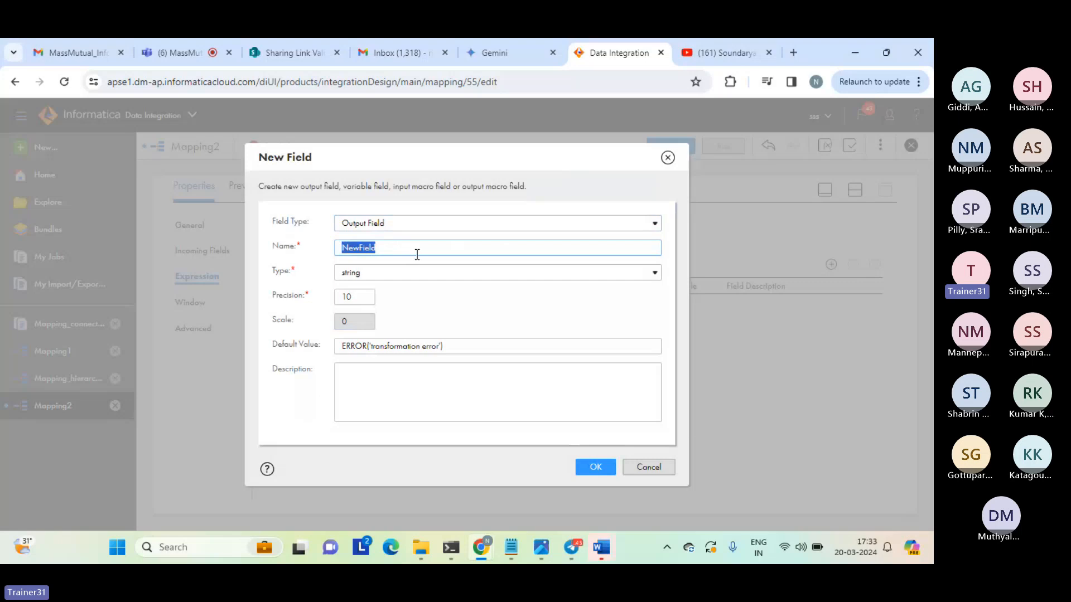
text(concat)
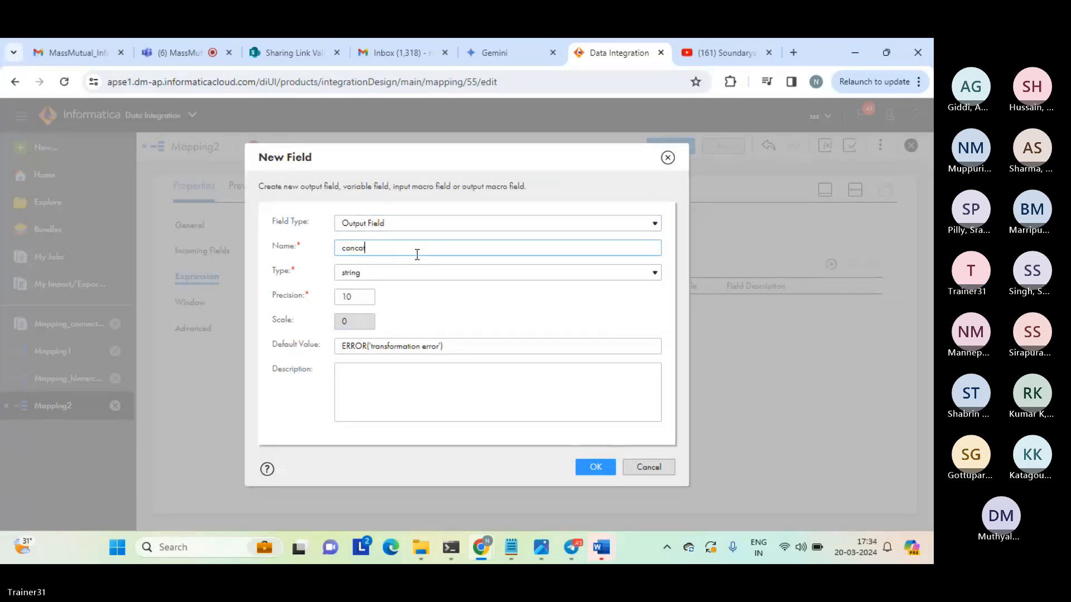
text(_result)
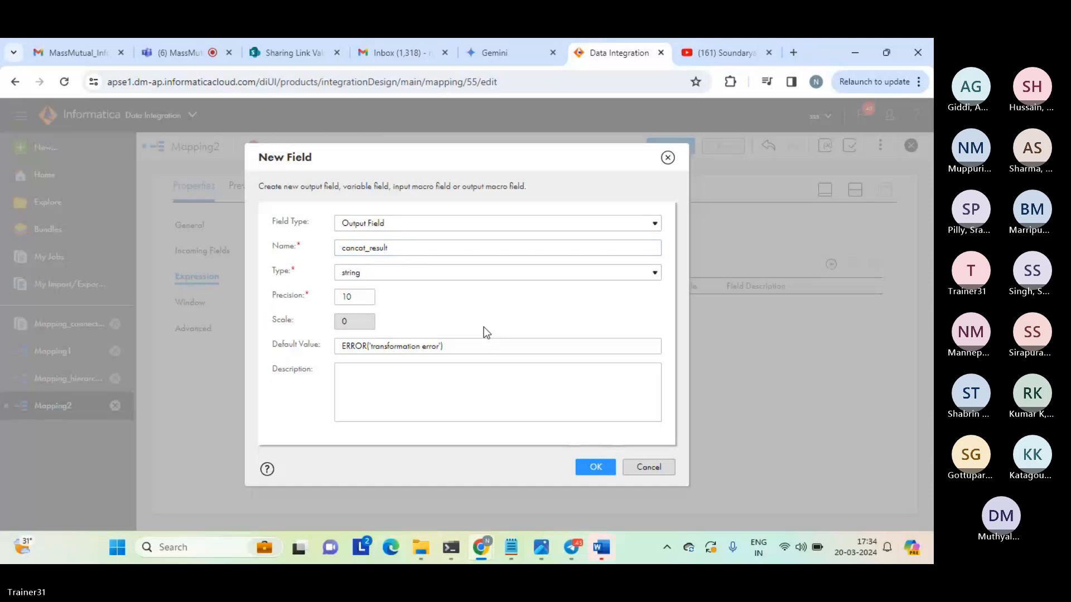
click(595, 467)
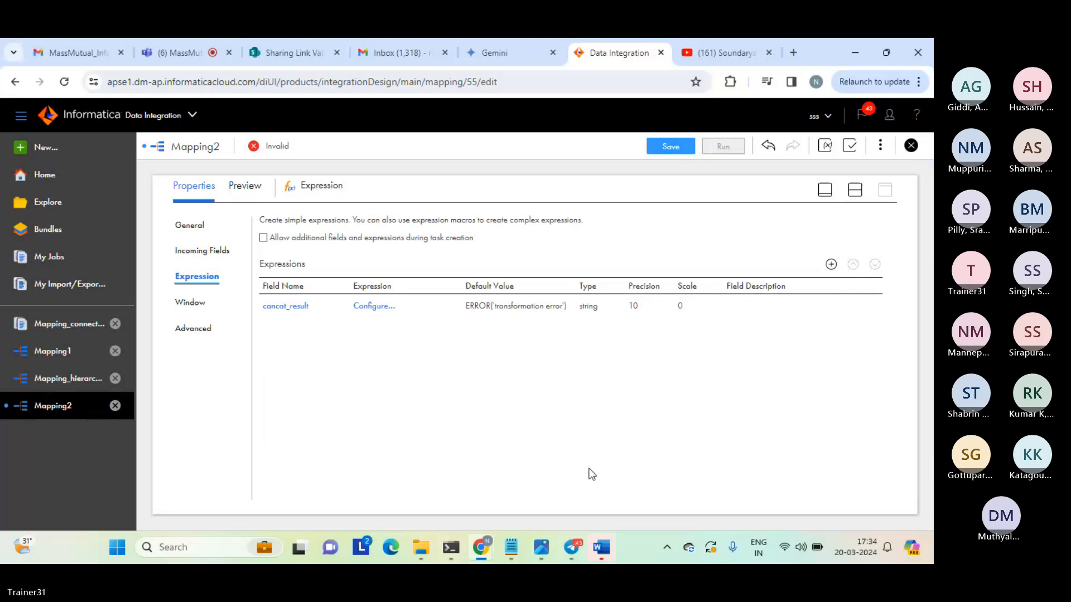
Open the expression of the cancat_result field and insert the built-in String function Concat.
click(373, 306)
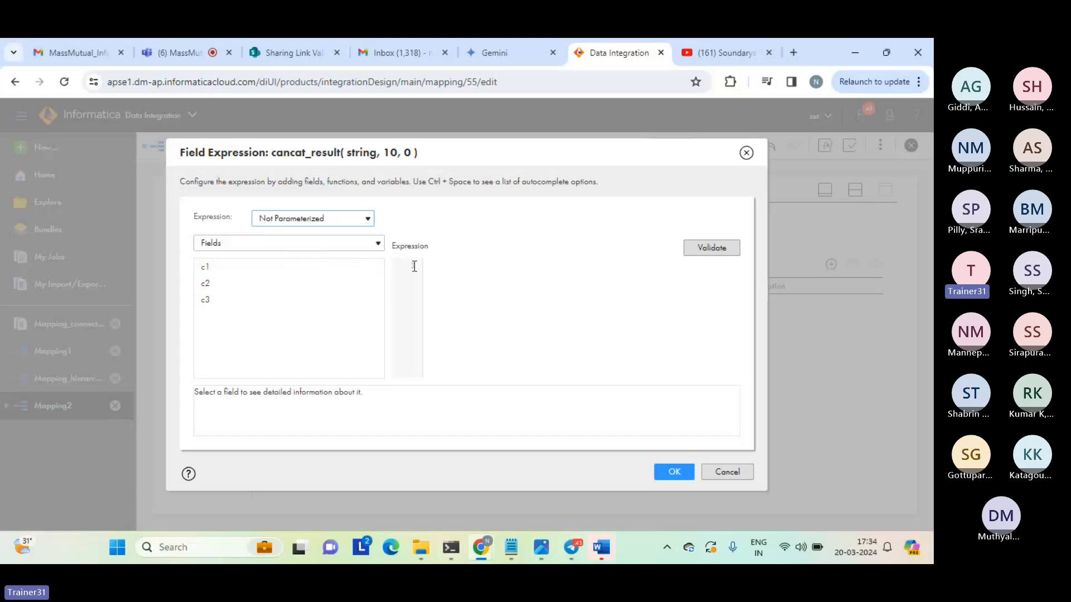
click(320, 242)
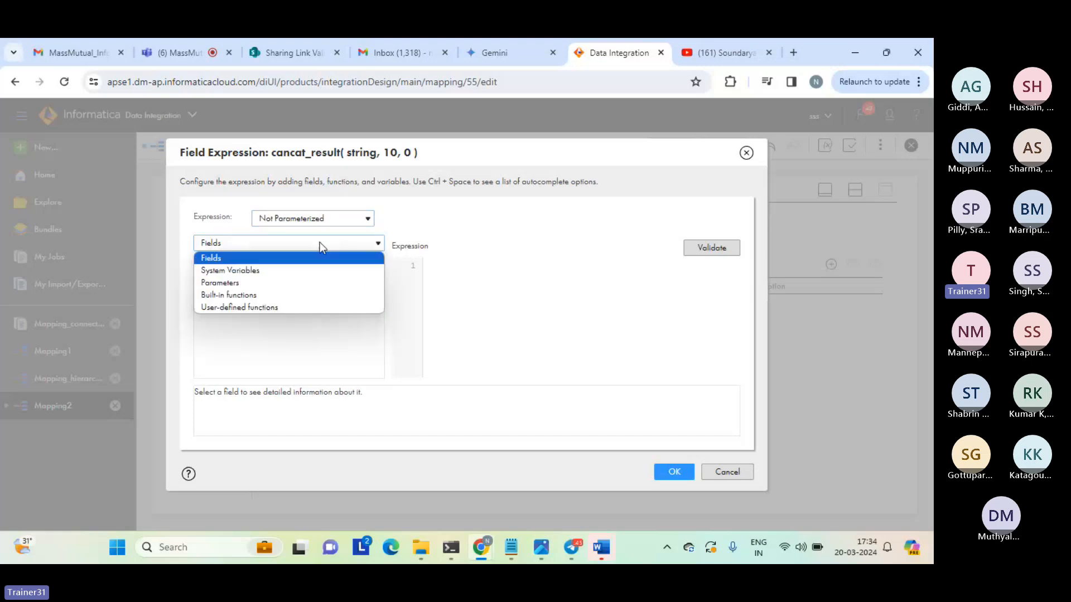
click(239, 295)
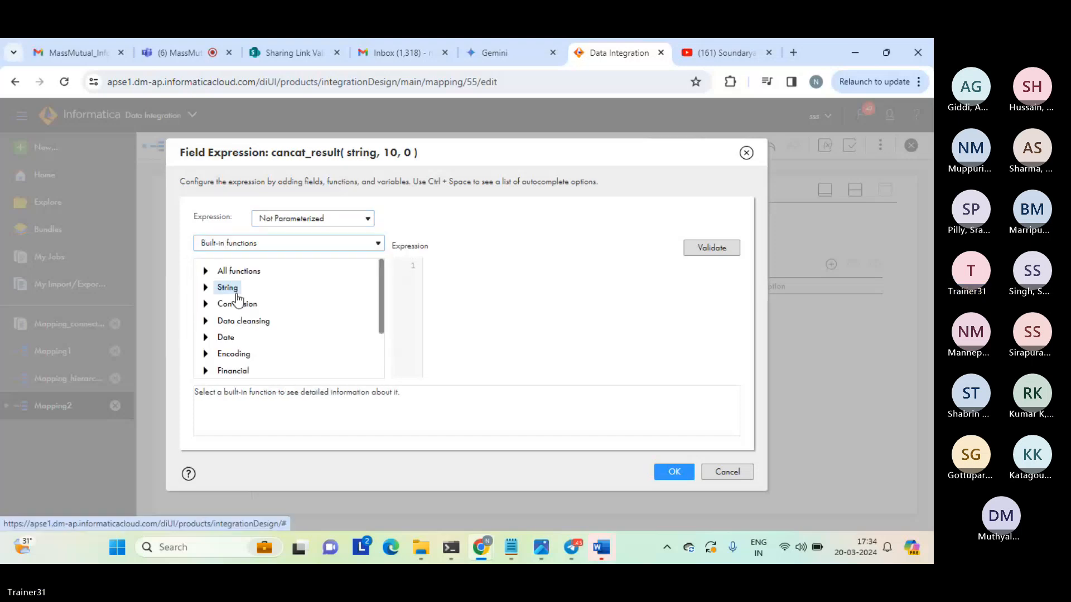
click(205, 288)
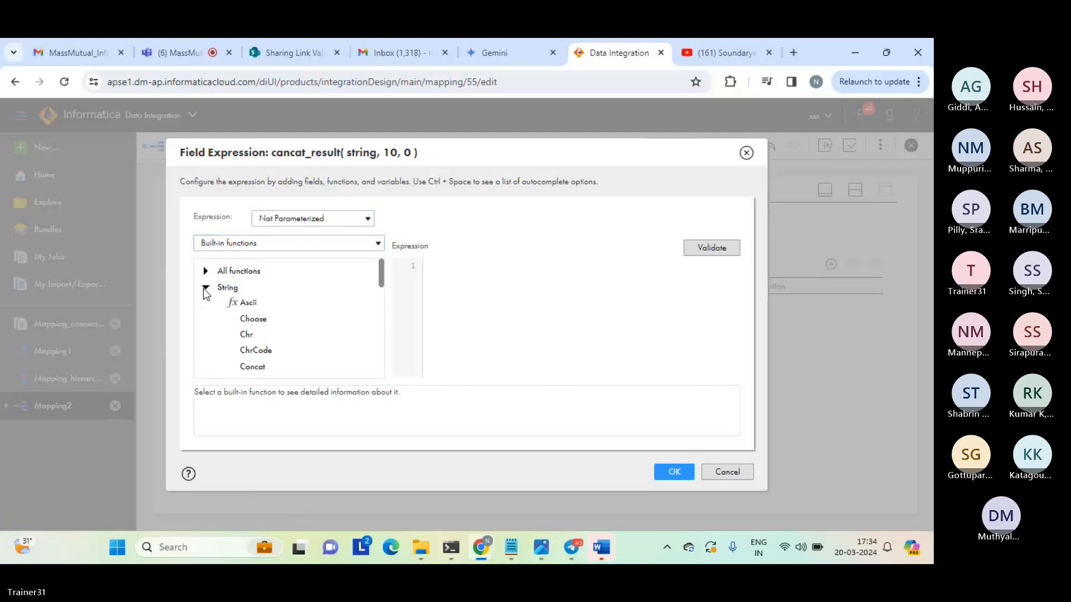
double_click(248, 370)
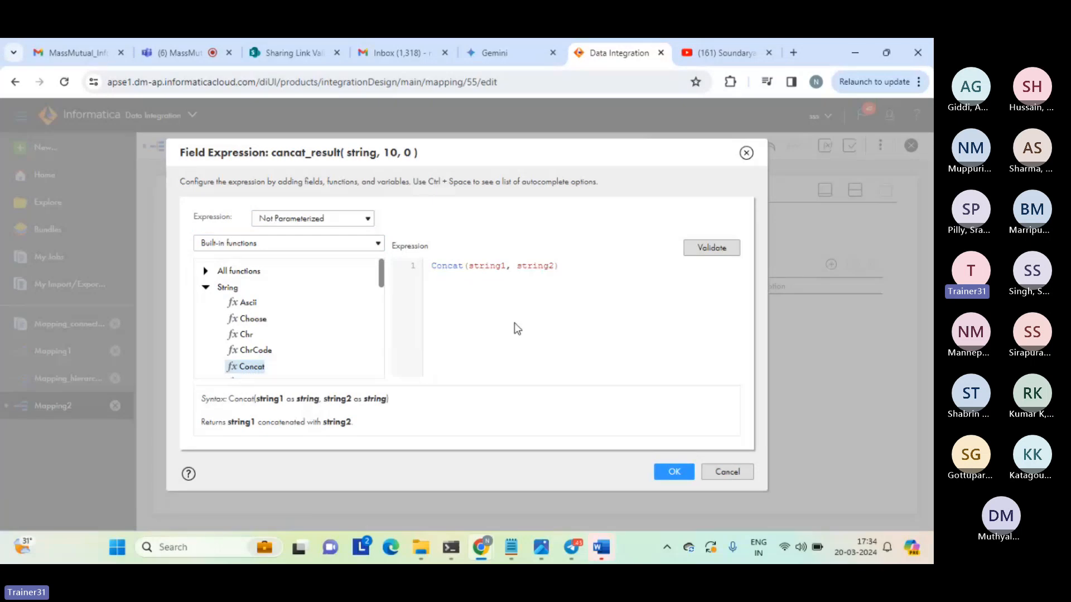
Complete the expression as Concat(c1, c2), validate and accept it, and return to the mapping canvas.
double_click(490, 265)
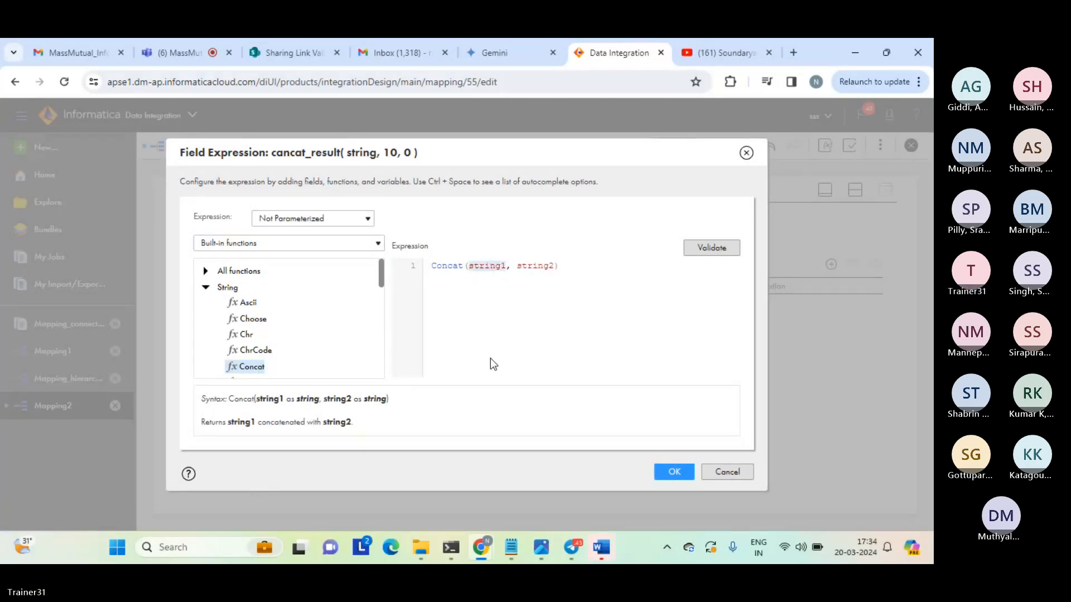
text(c1)
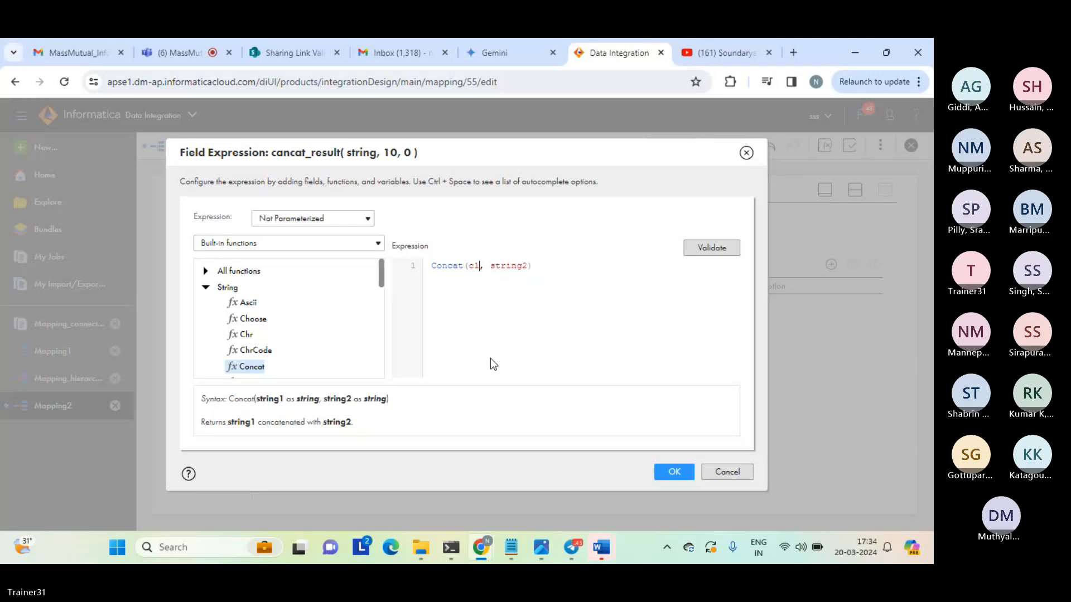
double_click(508, 266)
text(c1)
key(BackSpace)
text(2)
click(702, 247)
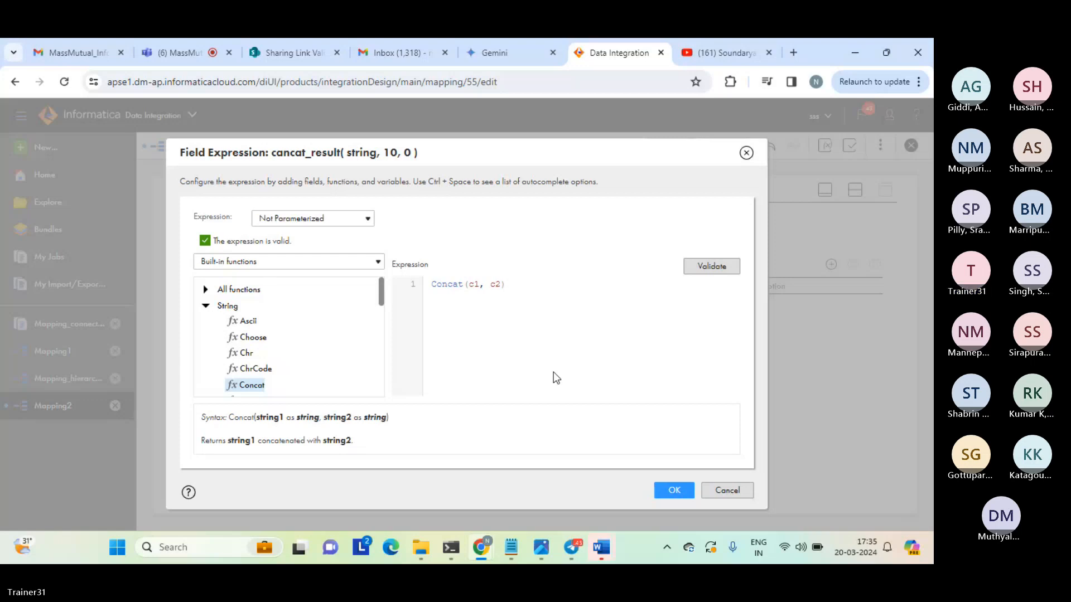
click(665, 494)
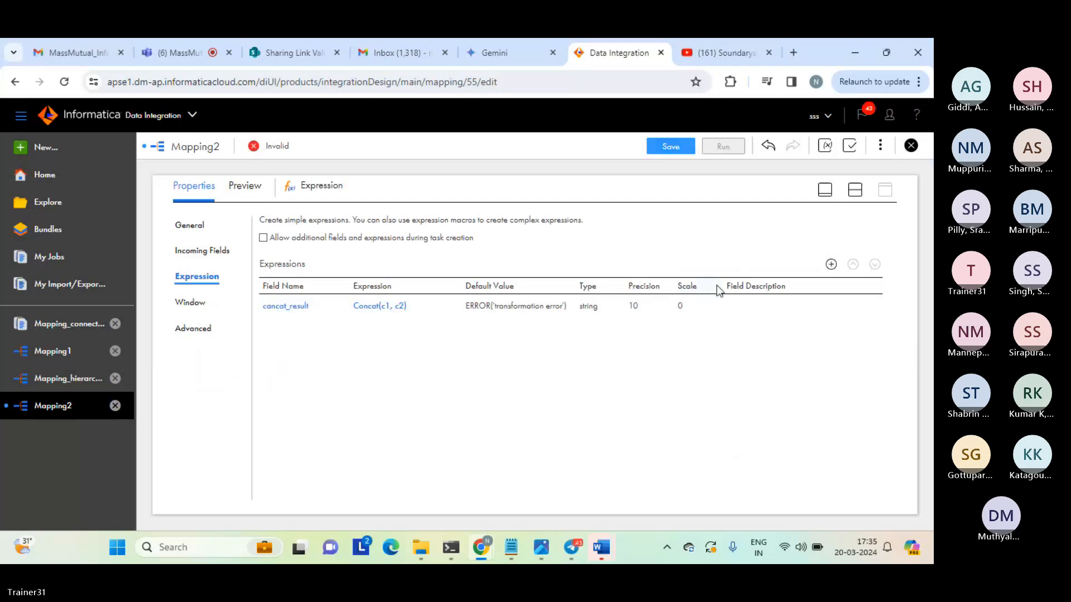
click(856, 193)
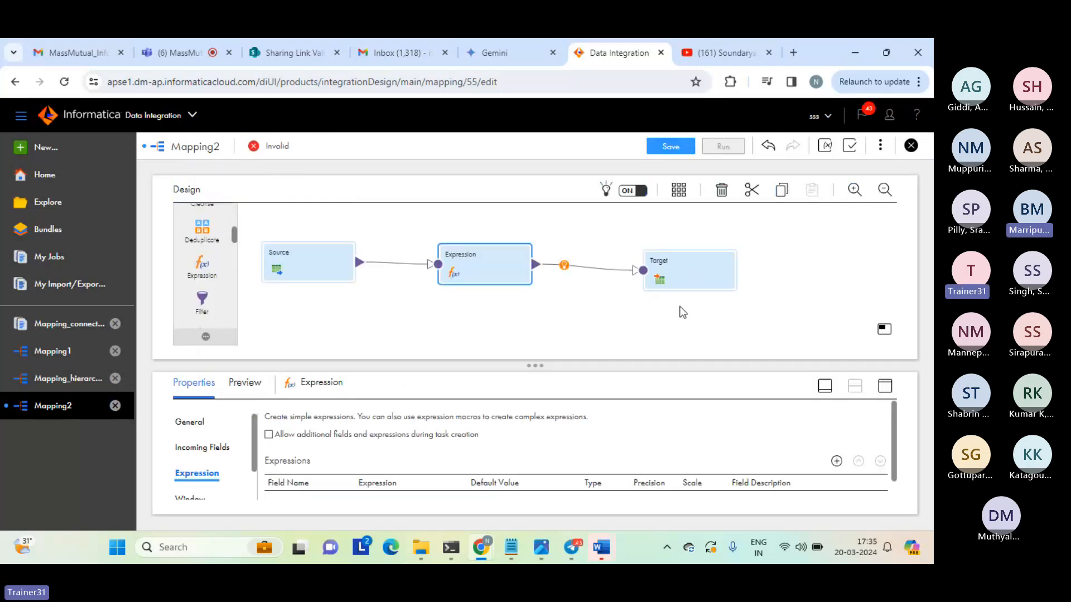
click(690, 286)
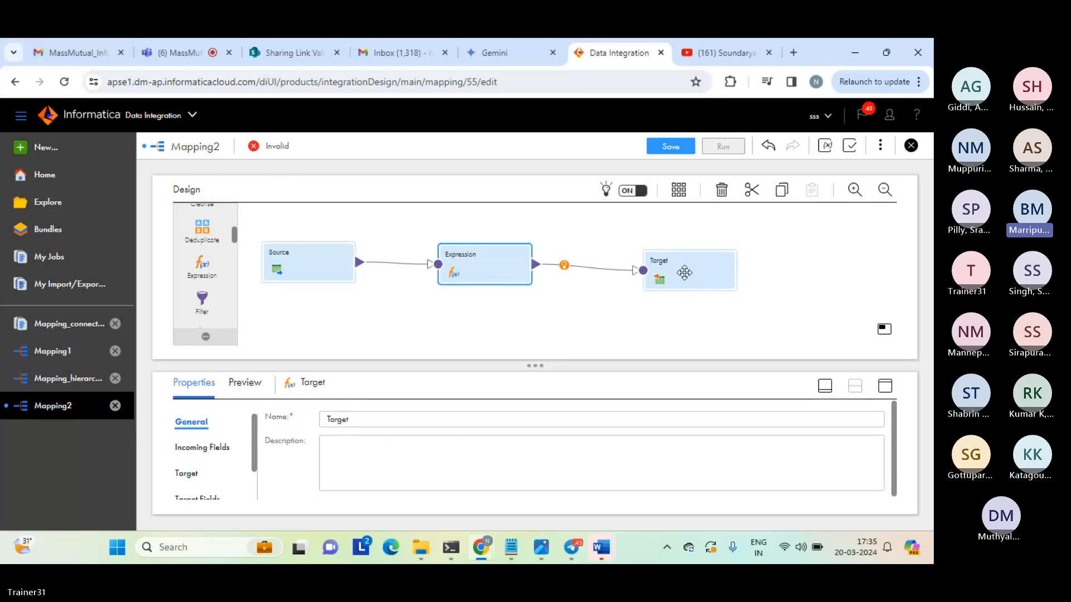
click(497, 260)
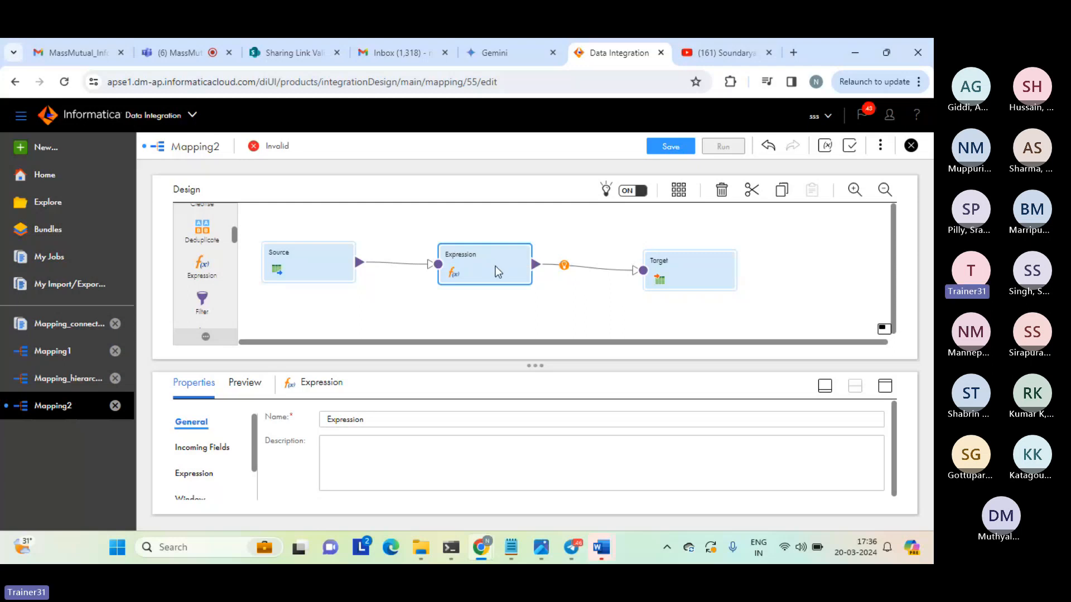
click(886, 390)
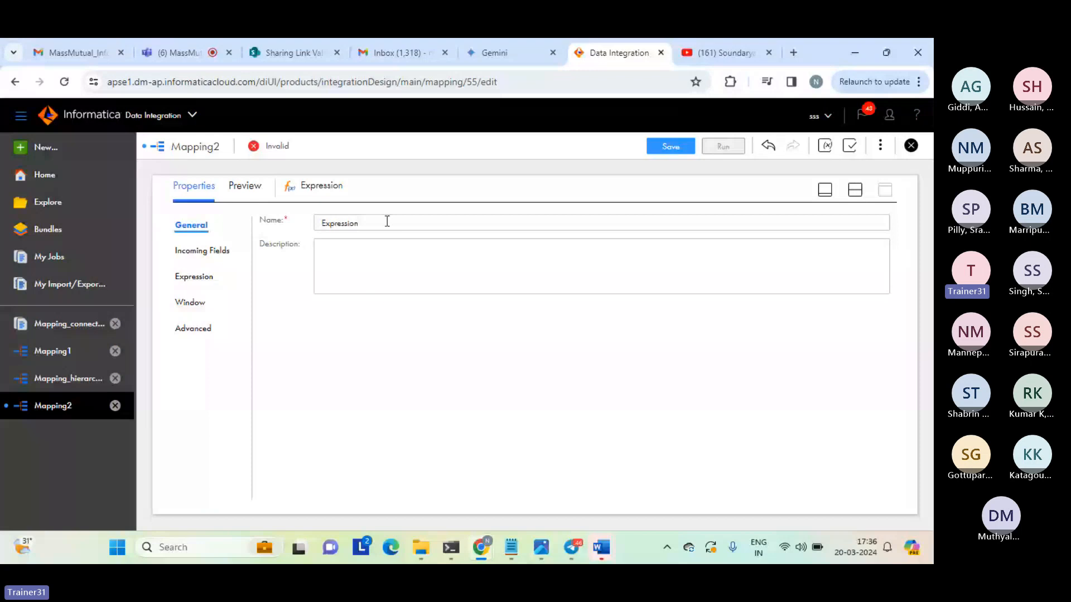
click(853, 192)
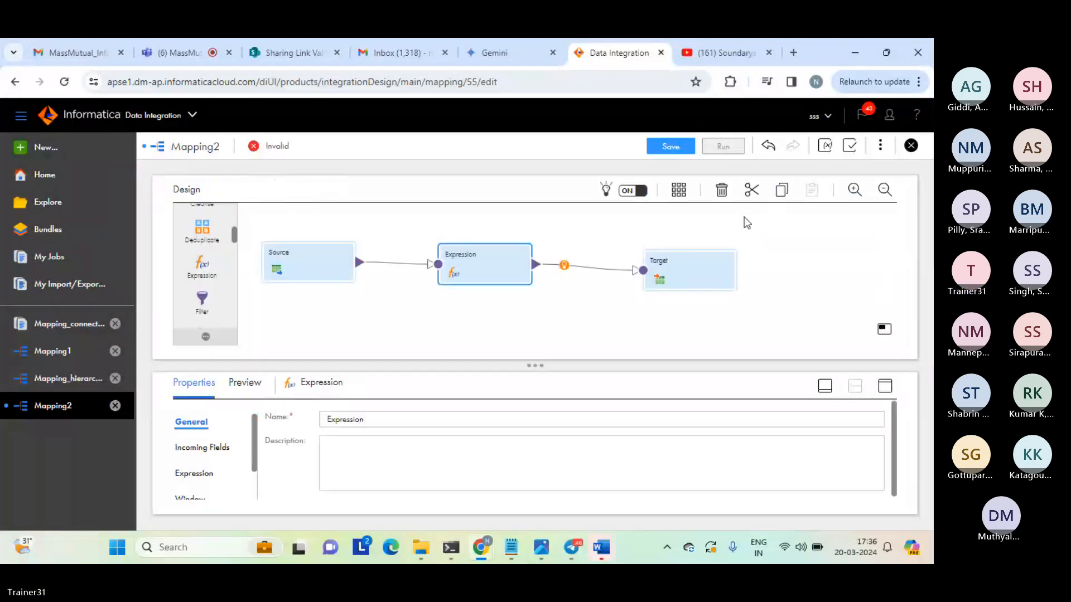
Set the Target transformation's connection to target_file_connection (Flat File).
click(685, 274)
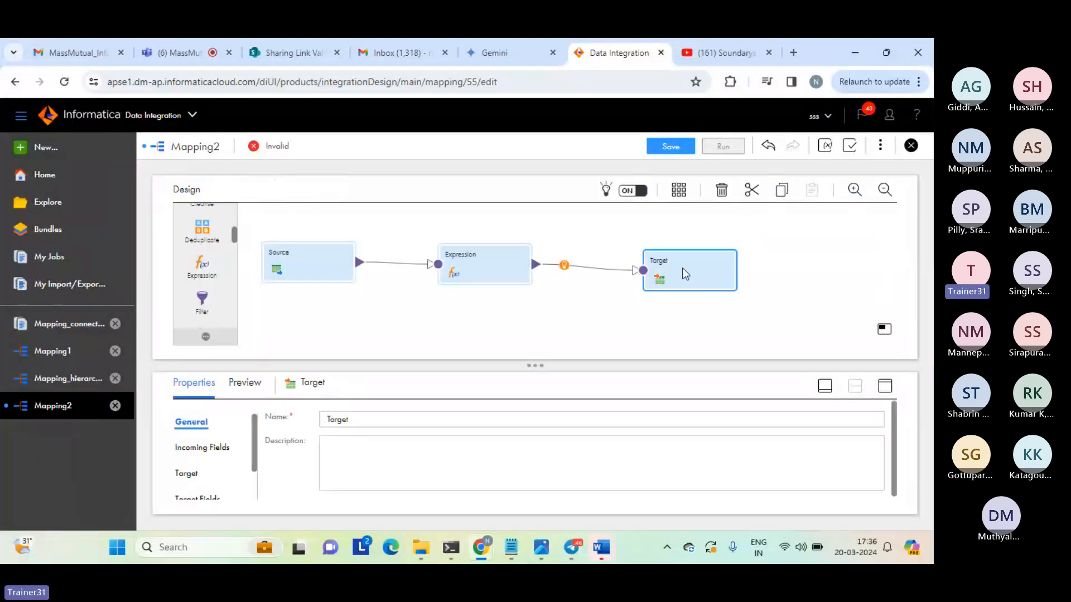
click(885, 386)
click(187, 276)
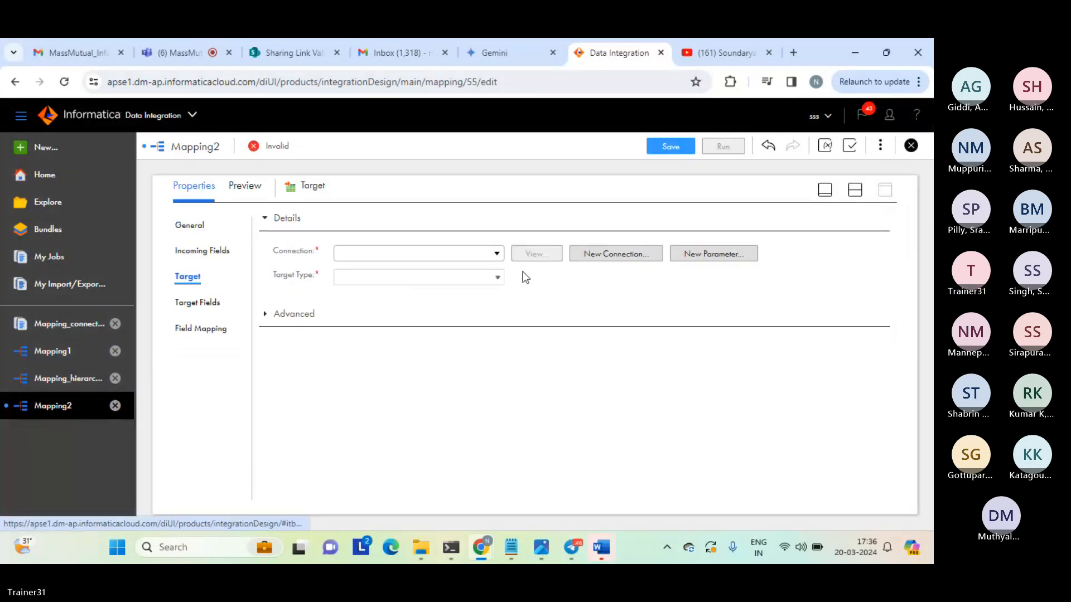
click(496, 254)
click(385, 345)
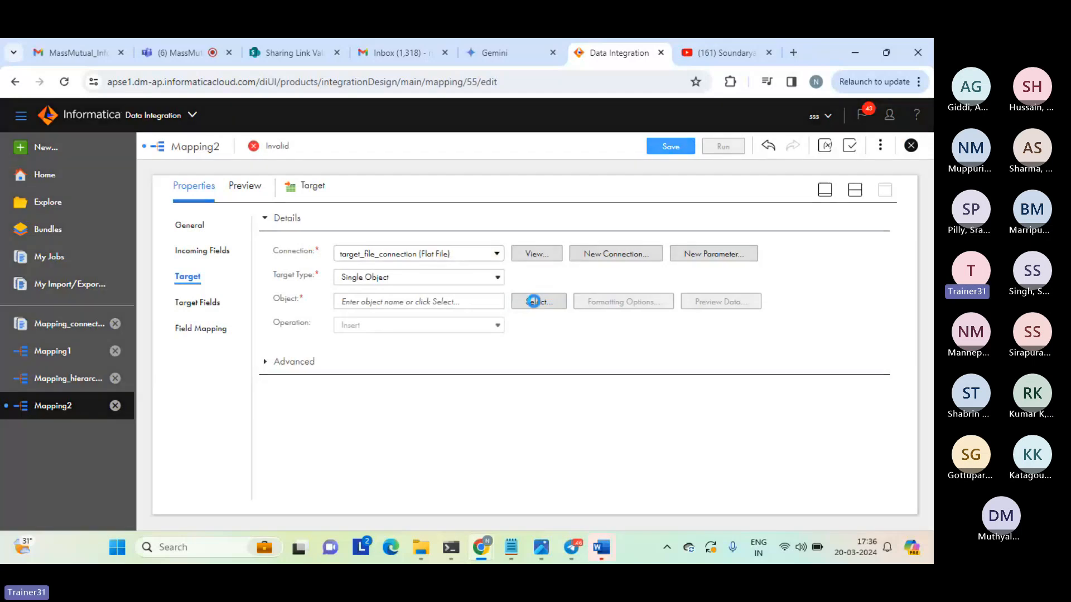
Set the target object to be created new at runtime with the static file name expression_tgt_string.txt.
click(533, 301)
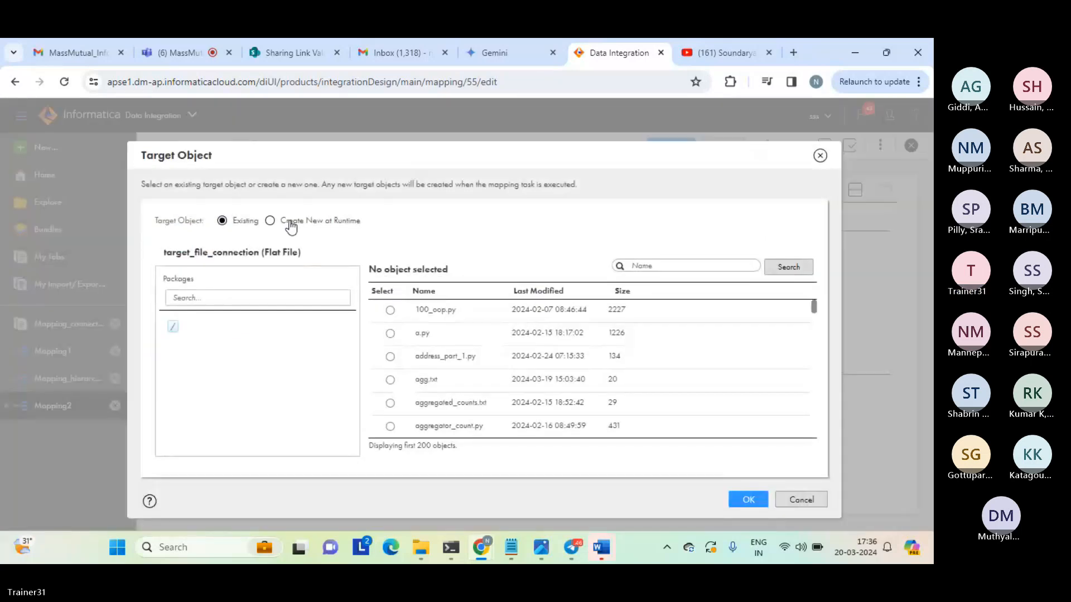
click(290, 223)
click(313, 339)
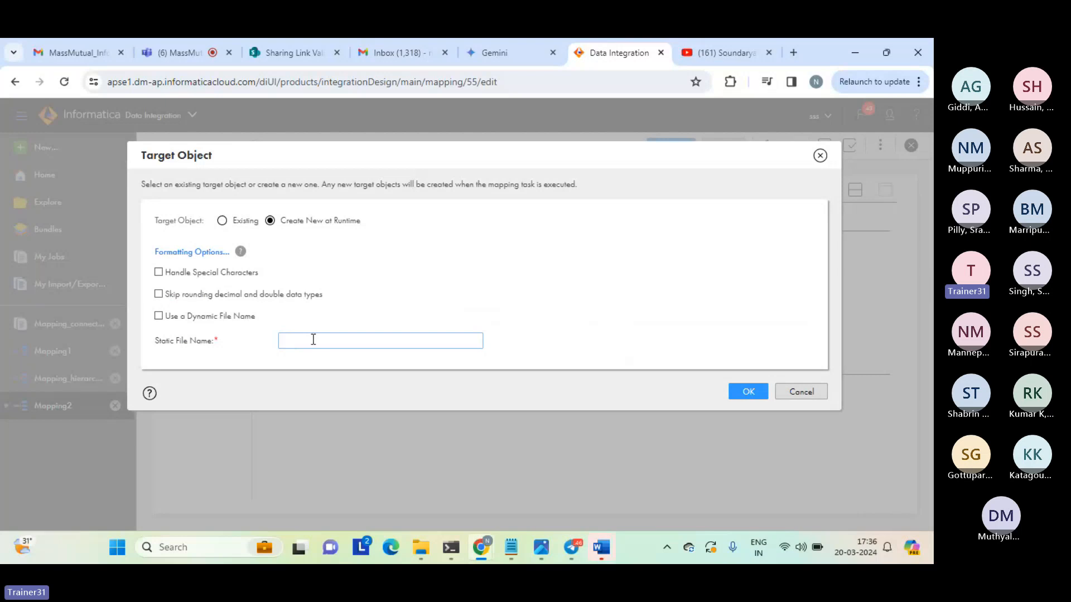
text(expression_tgt_string.txt)
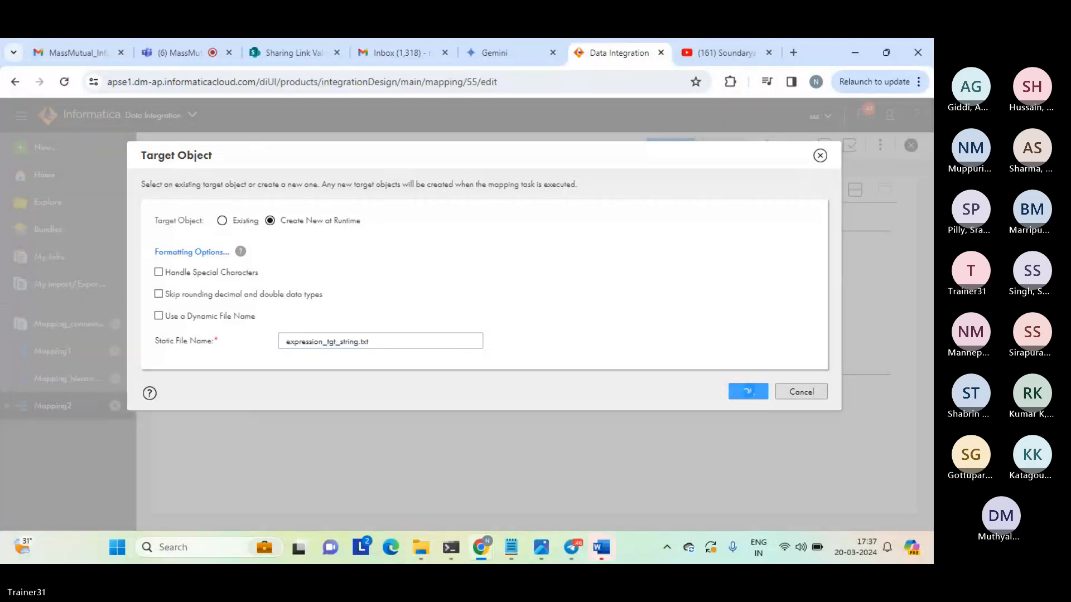
click(748, 393)
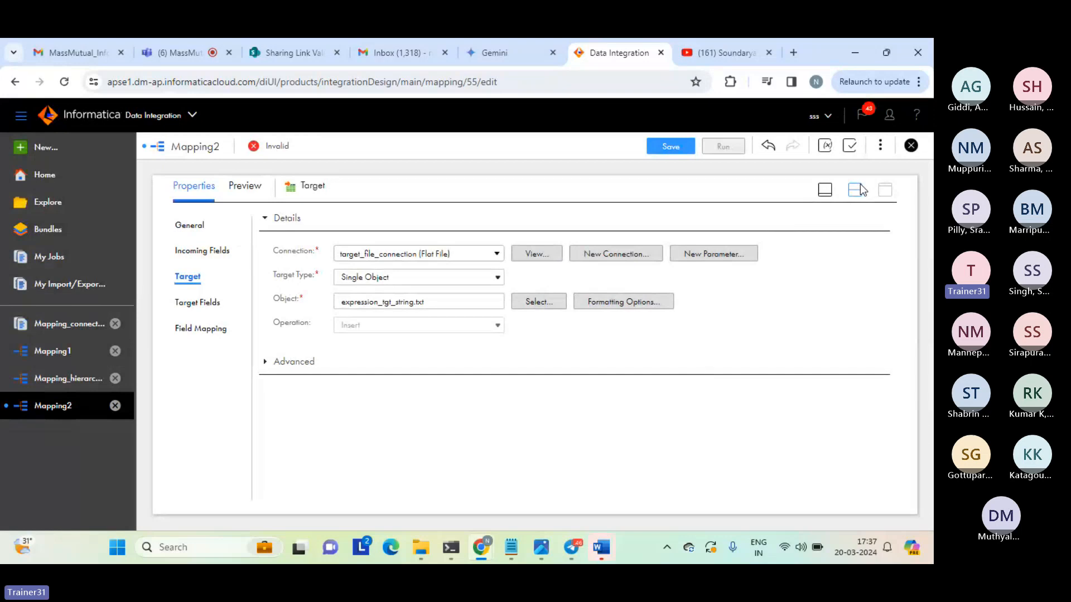
Show the whole mapping on the canvas and rename the mapping as Mapping_expression_string.
click(859, 190)
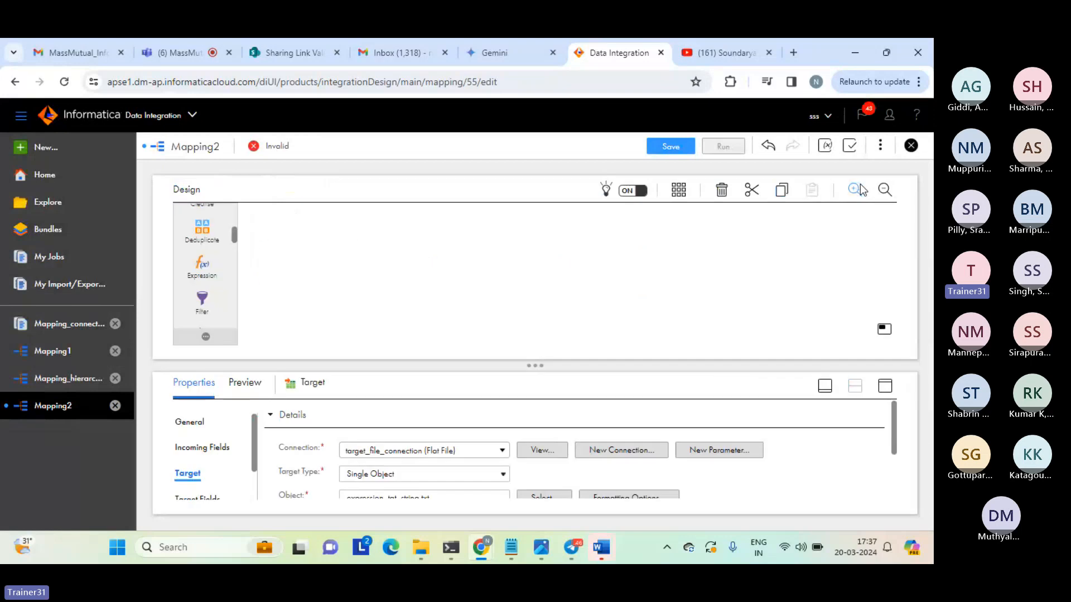
click(577, 281)
click(307, 410)
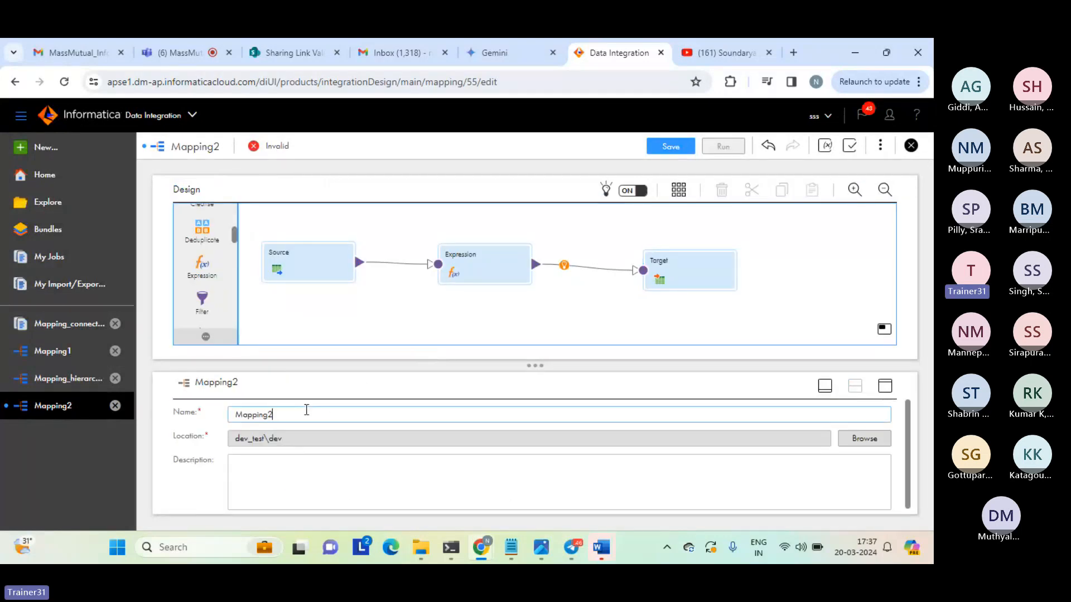
key(BackSpace)
text(_express)
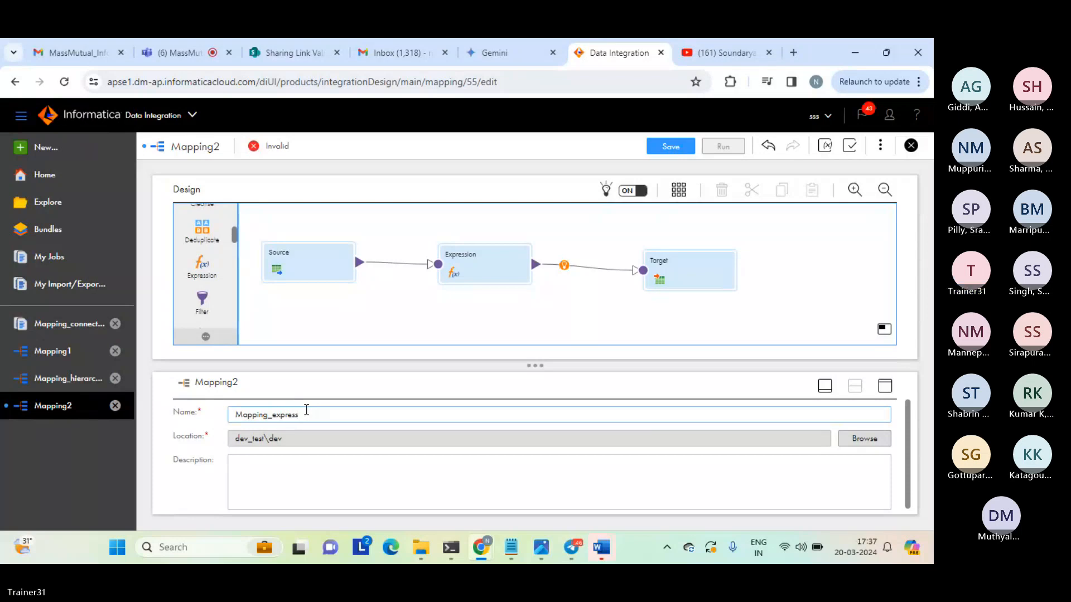
text(ion)
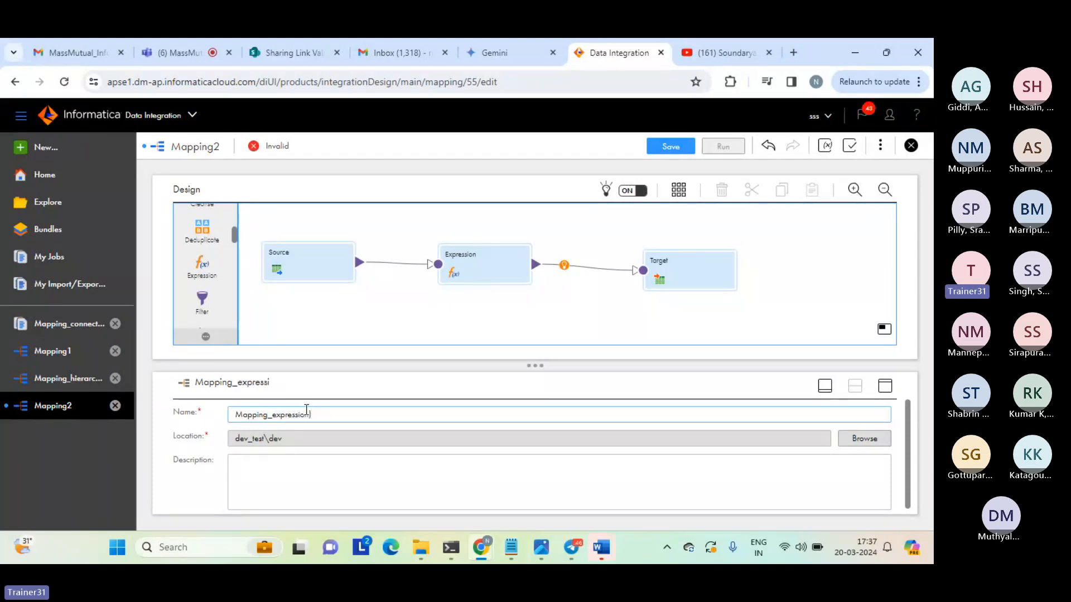
text(_str)
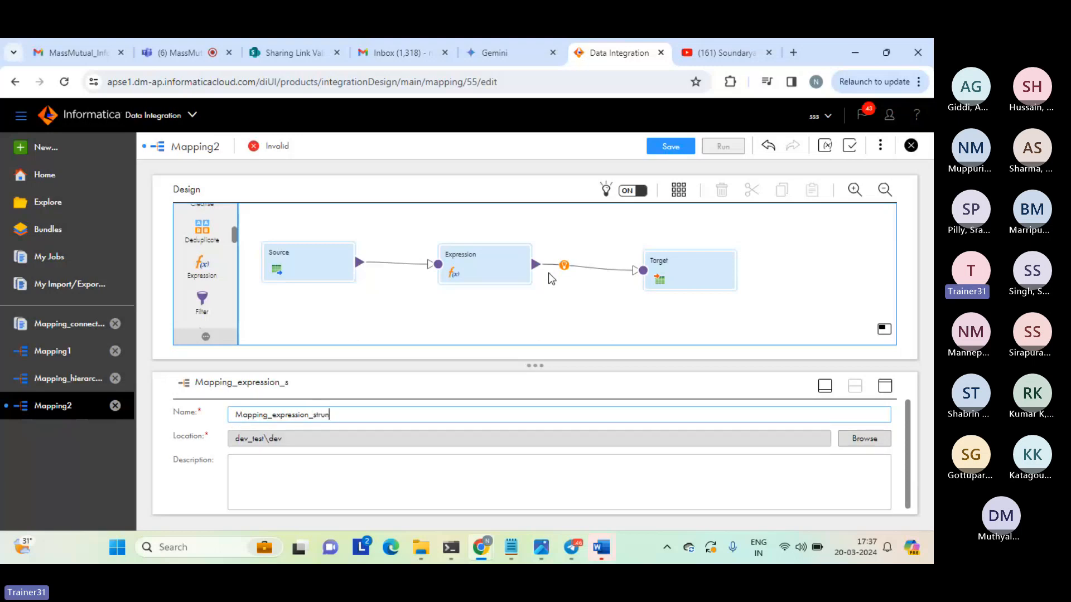
text(ing)
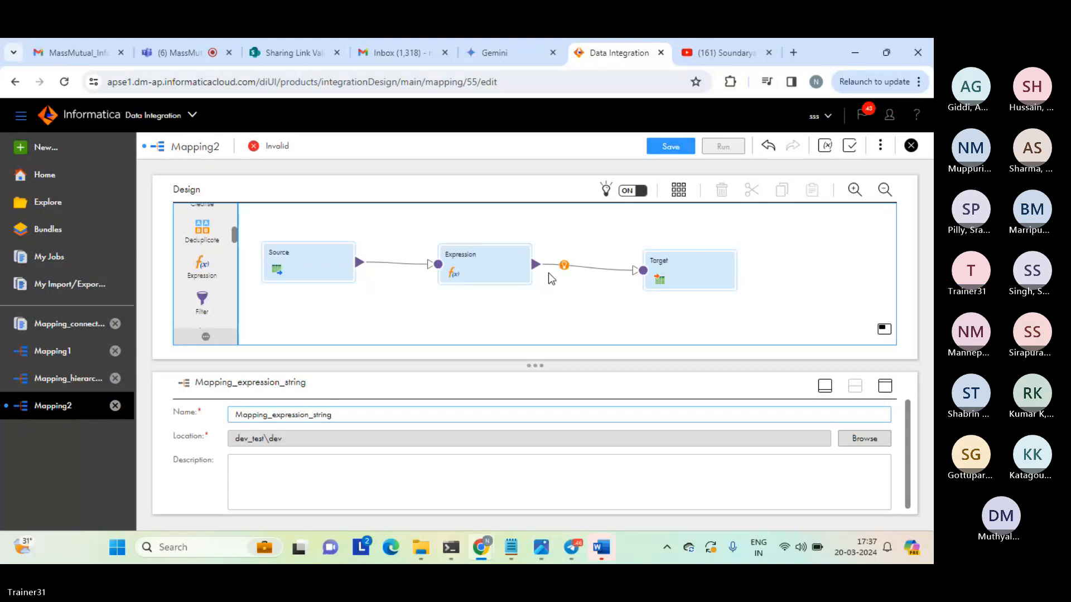
click(563, 301)
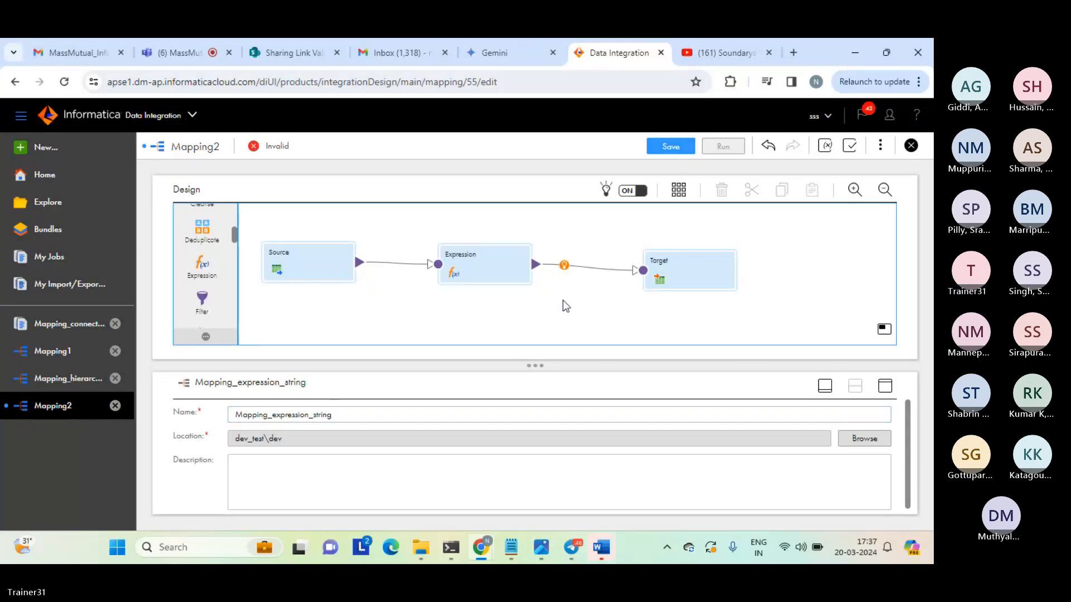
Save and run Mapping_expression_string, and refresh its job status in My Jobs.
click(668, 150)
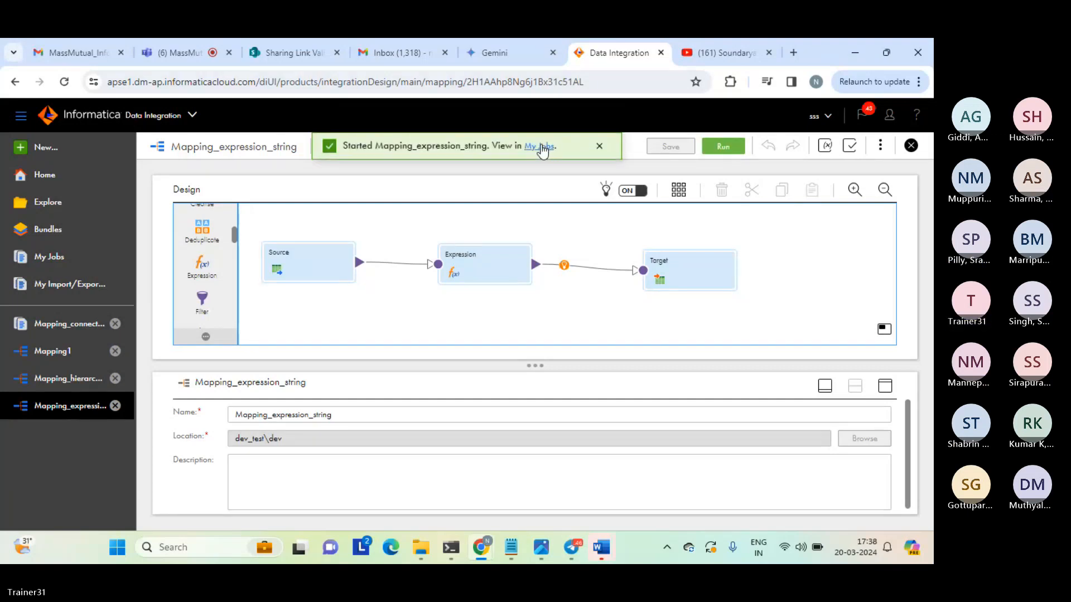
click(542, 150)
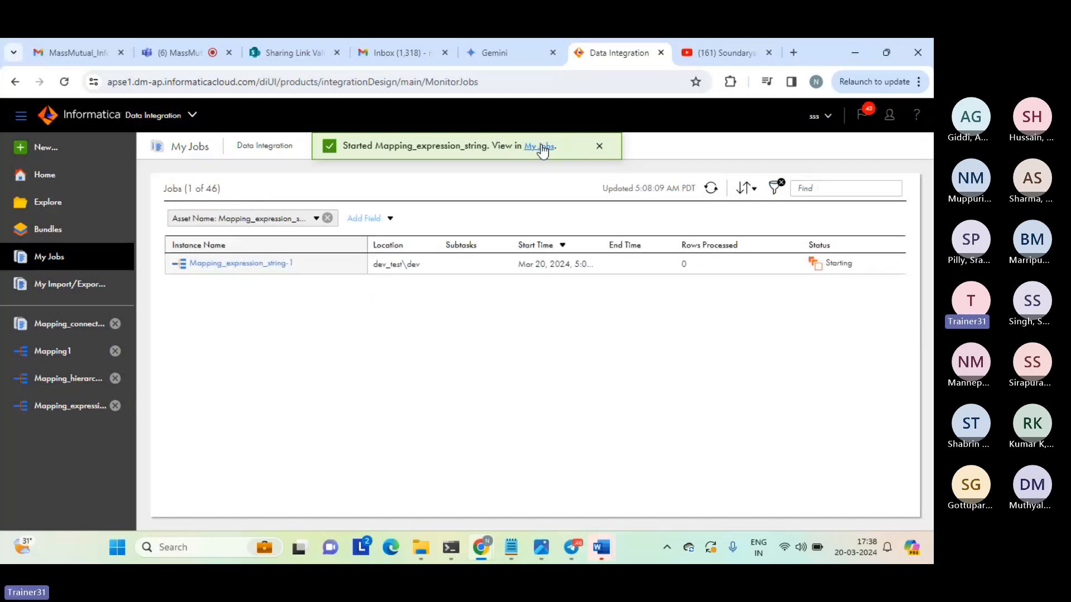
click(599, 148)
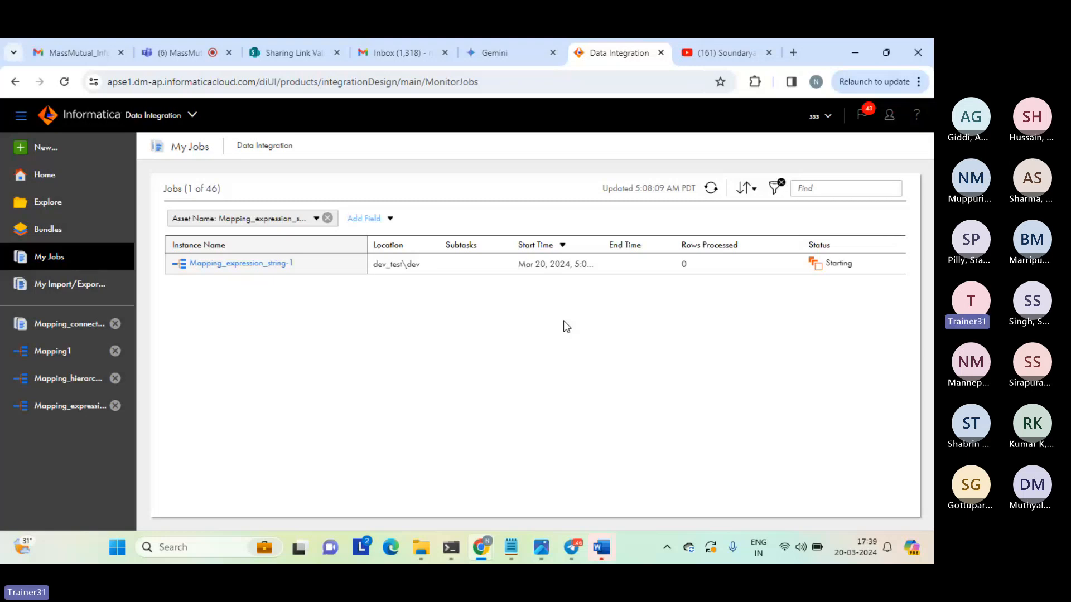
click(711, 189)
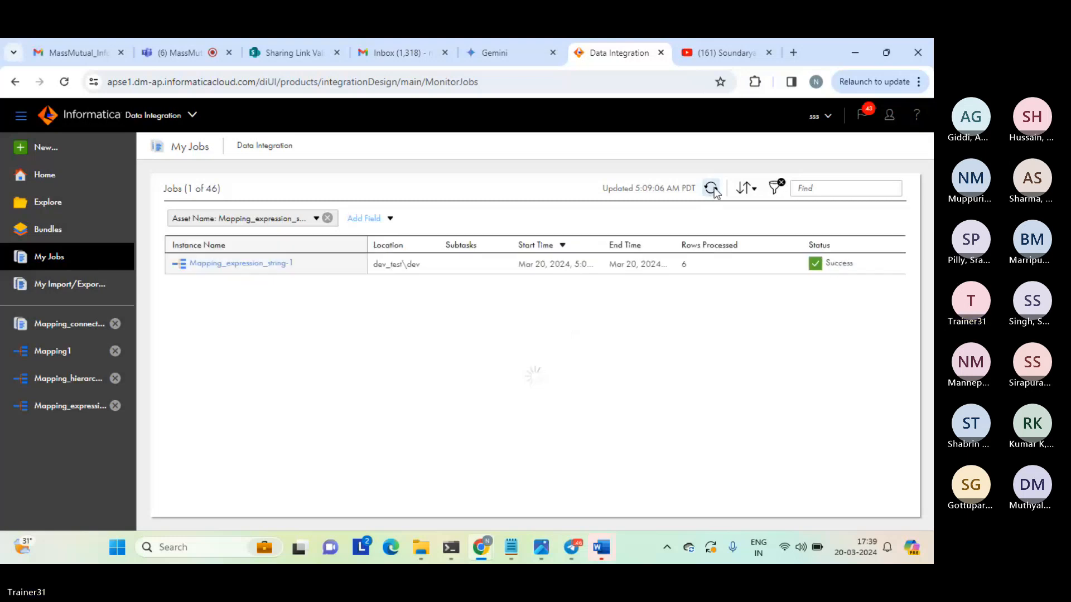
click(683, 268)
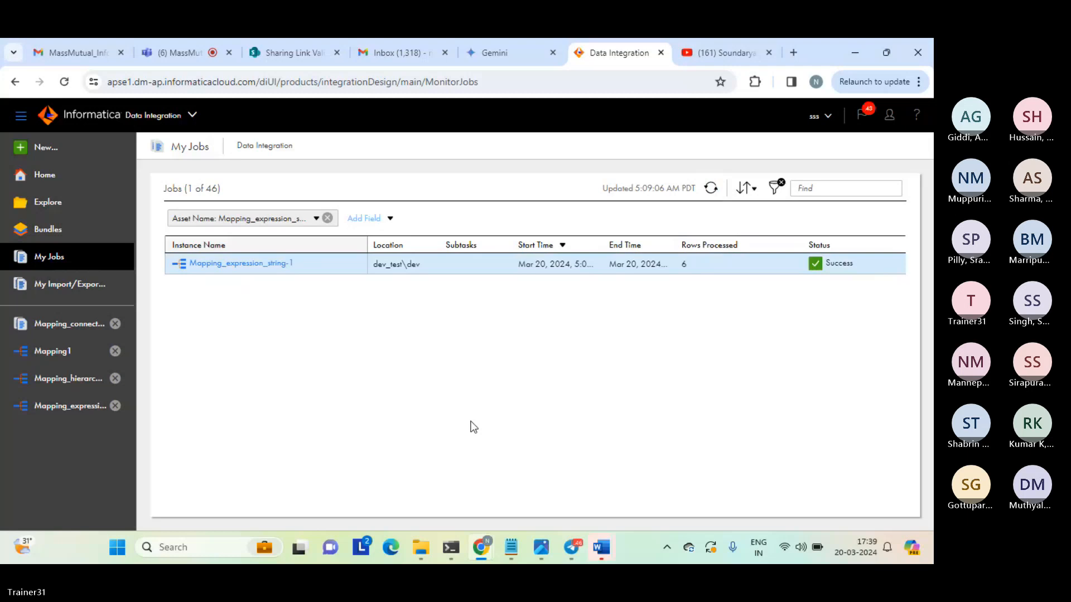
Open the output file expression_tgt_string in Notepad, compare c1 and c2 with cancat_result in the first data row, and close the file.
click(421, 547)
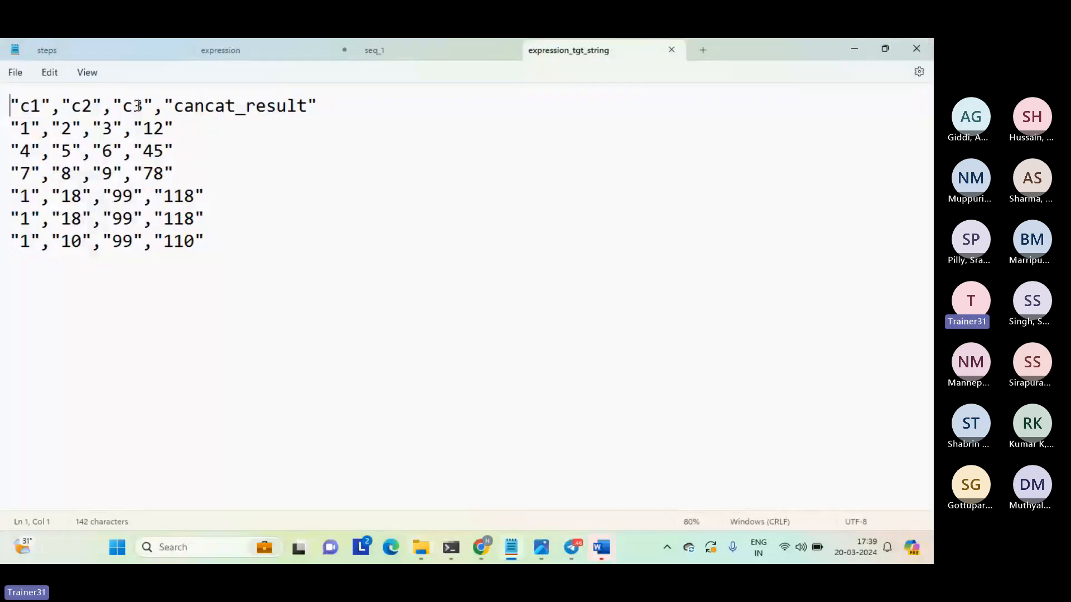
drag(21, 106, 82, 107)
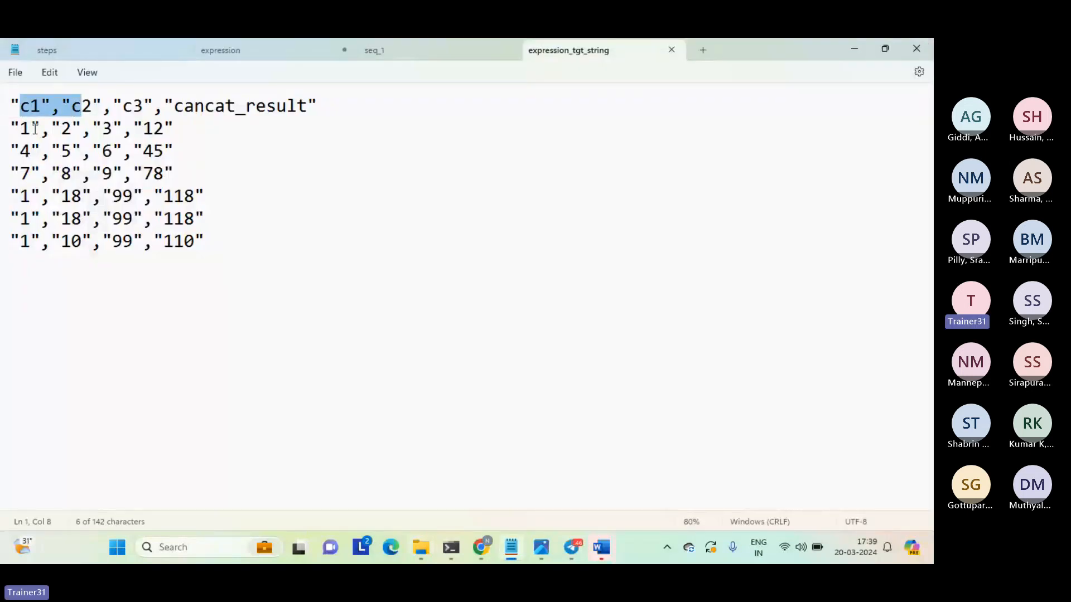
double_click(21, 129)
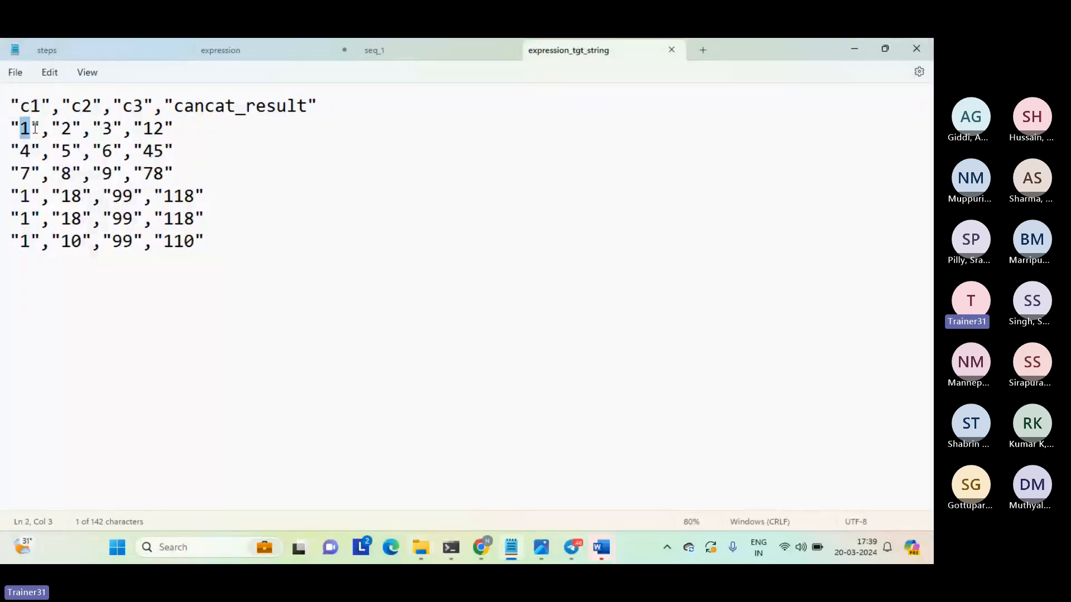
double_click(68, 131)
click(160, 128)
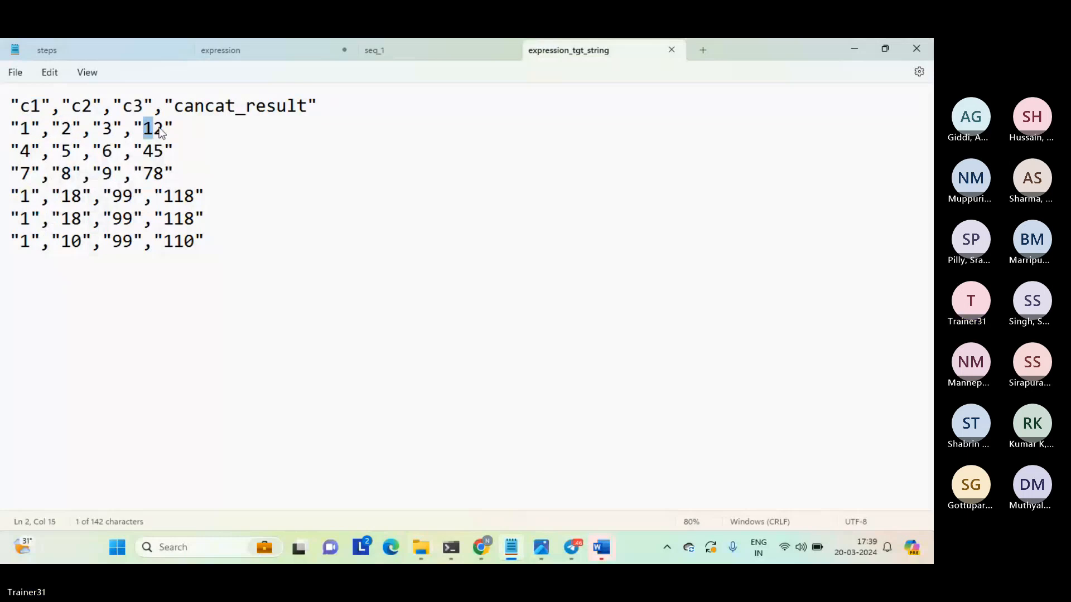
double_click(146, 128)
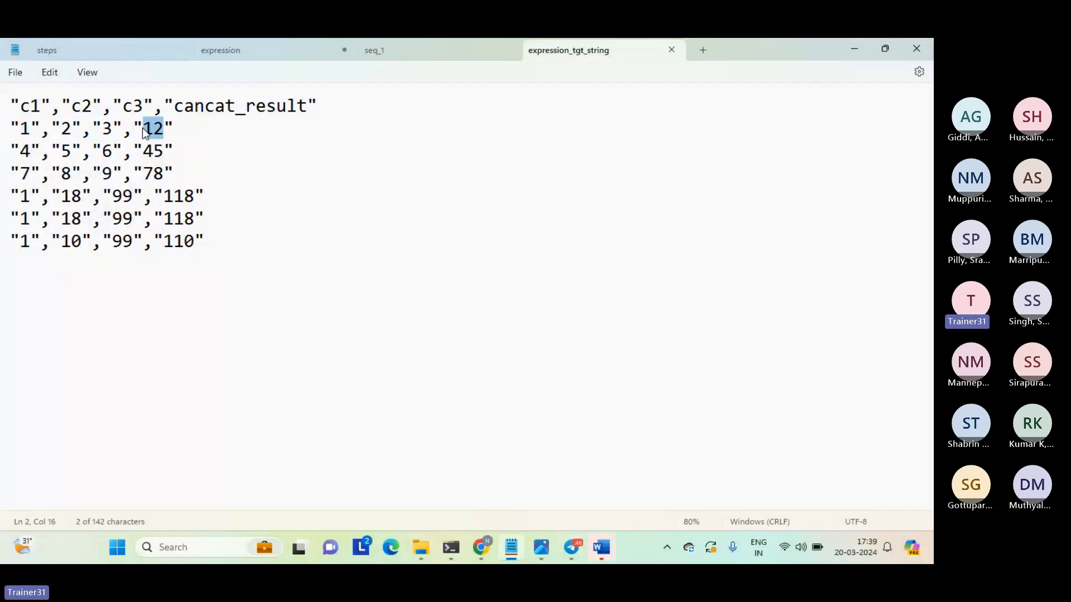
click(326, 305)
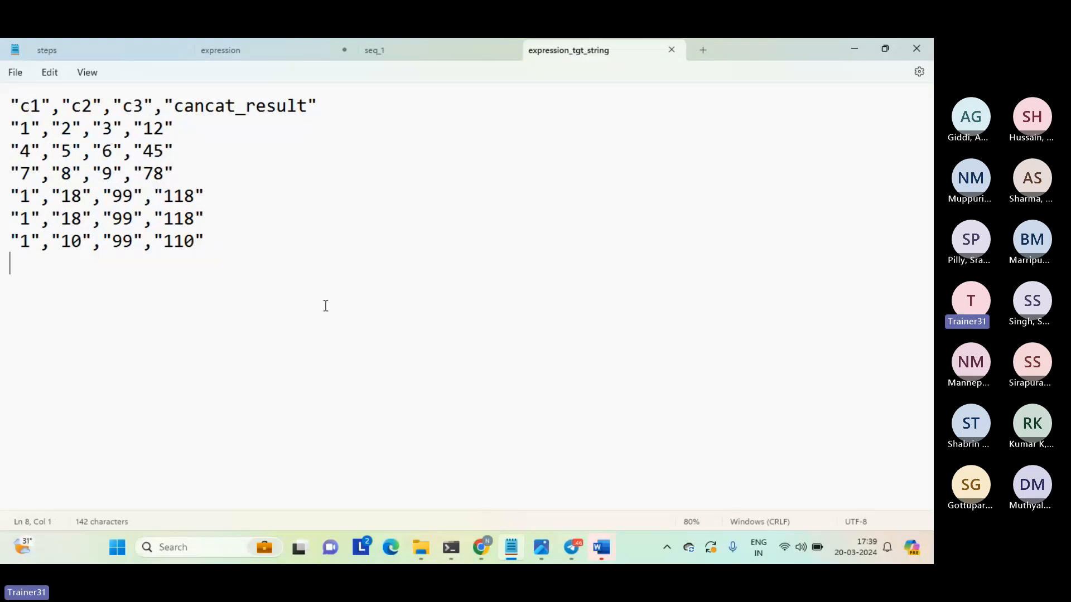
click(671, 50)
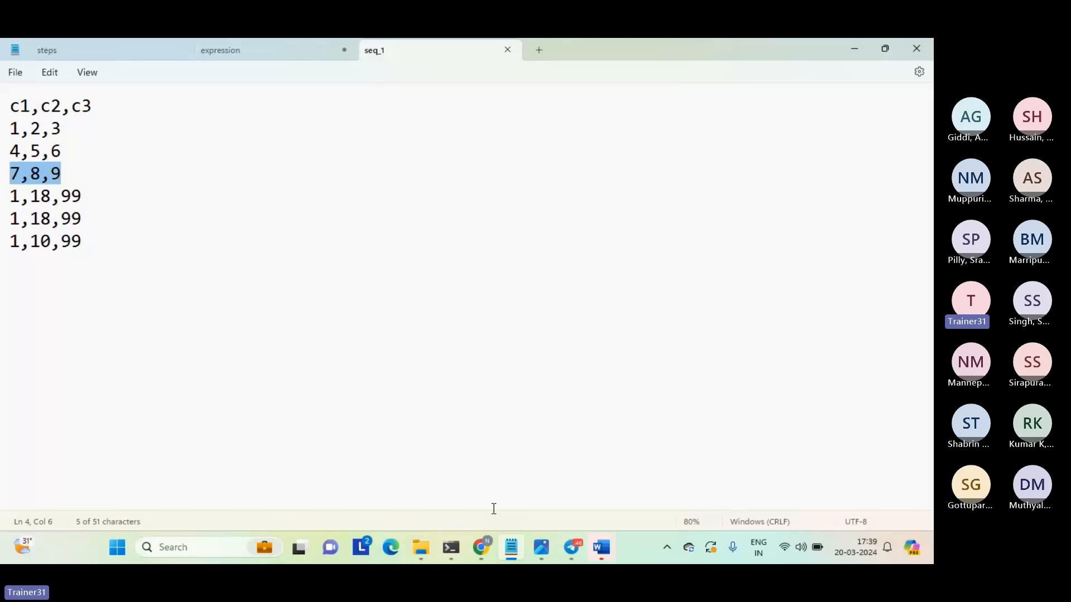
Switch to Data Integration in Chrome and close the open assets other than Mapping_expression_string.
mouse_move(489, 549)
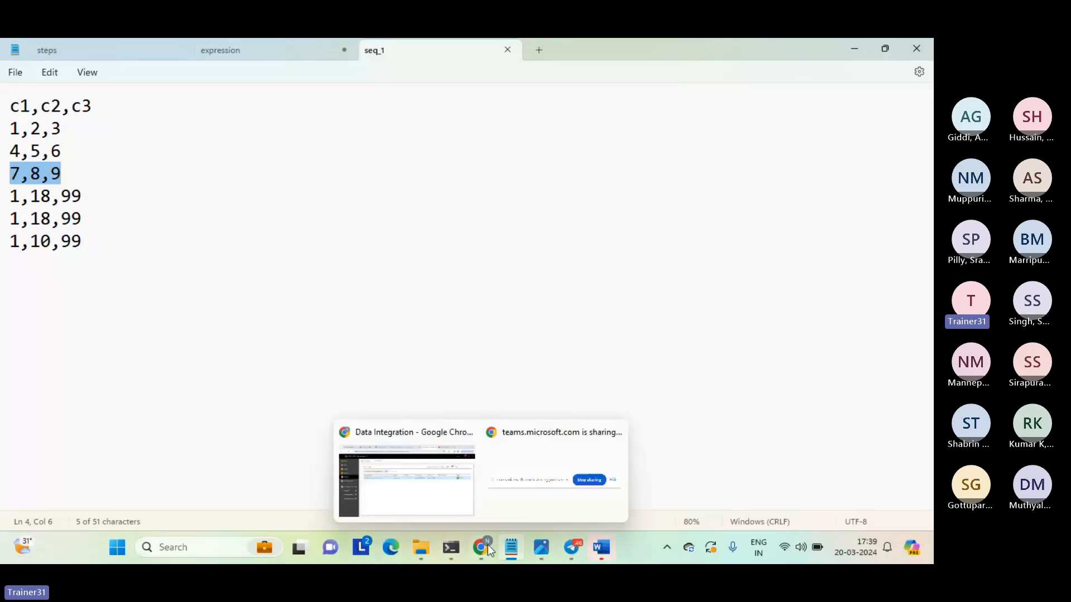
click(446, 477)
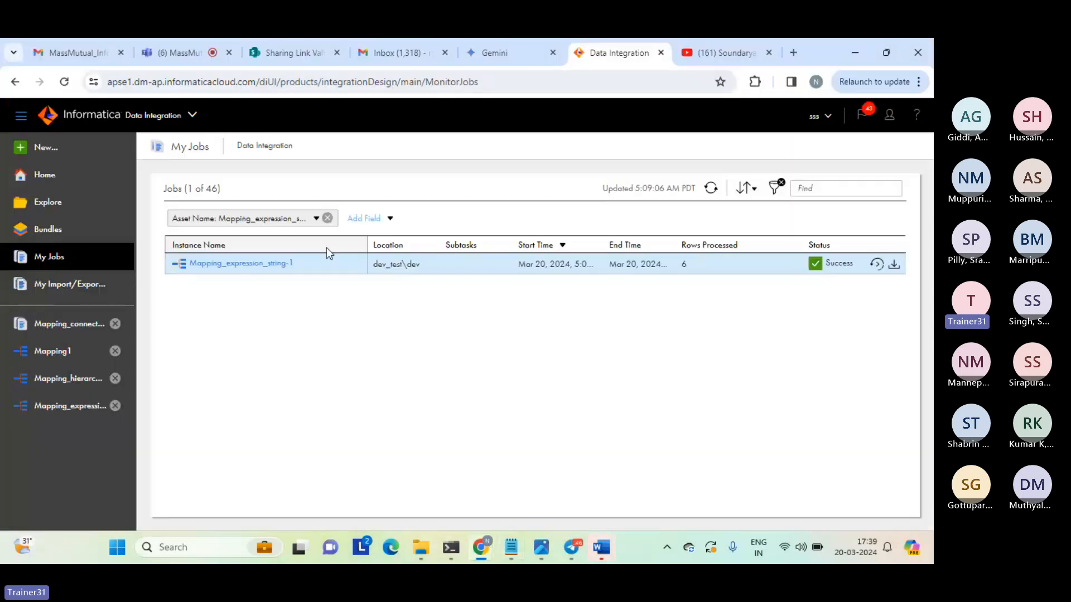
click(115, 323)
click(115, 324)
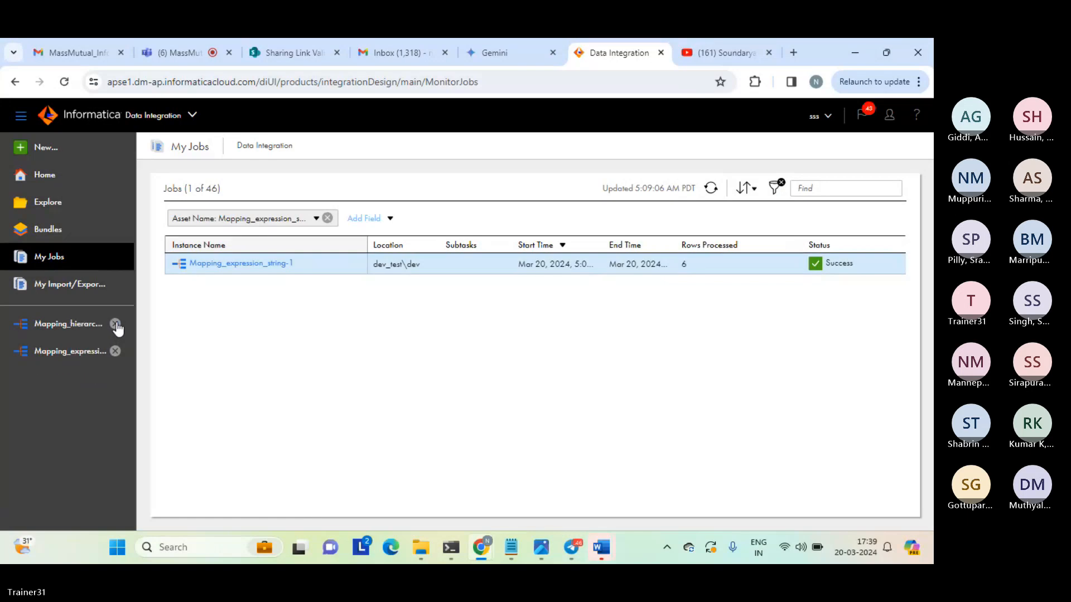
click(115, 324)
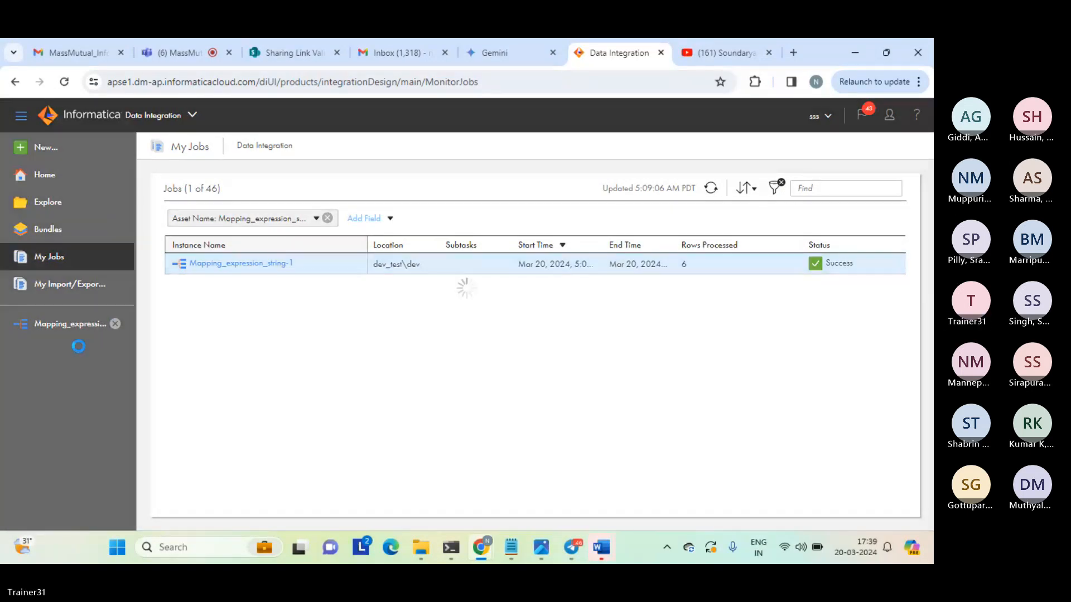
Add a string output field named replace_char_result with precision 10 to the Expression transformation of Mapping_expression_string.
click(78, 329)
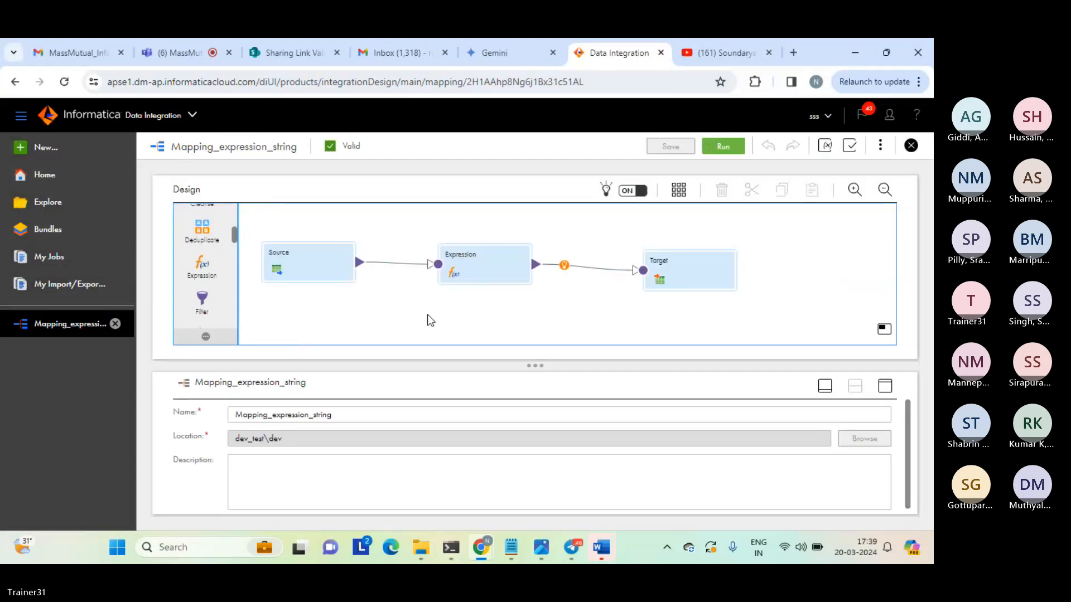
click(471, 273)
click(887, 386)
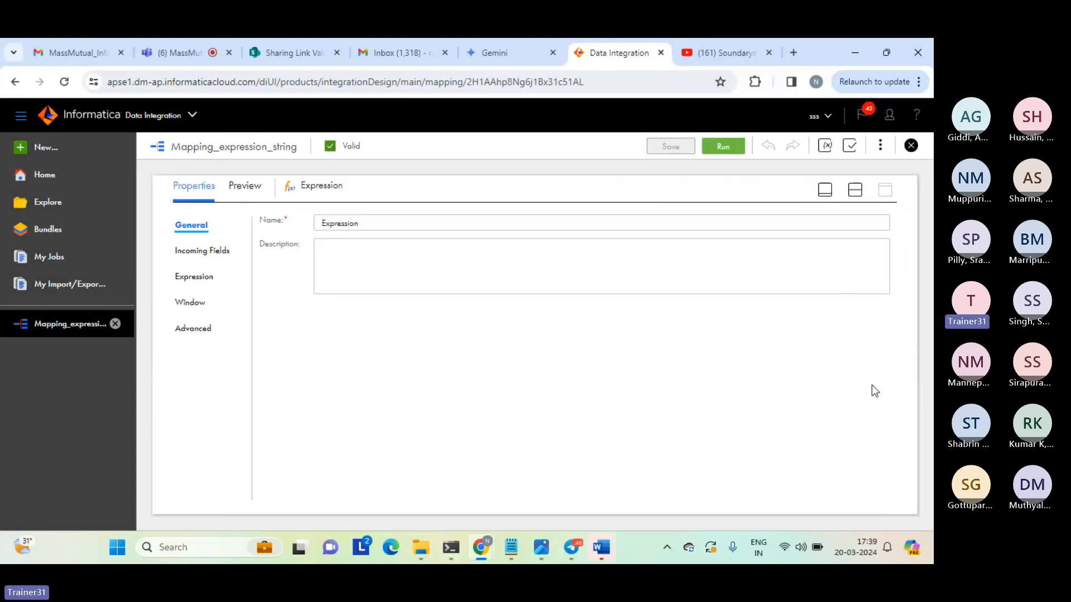
click(193, 278)
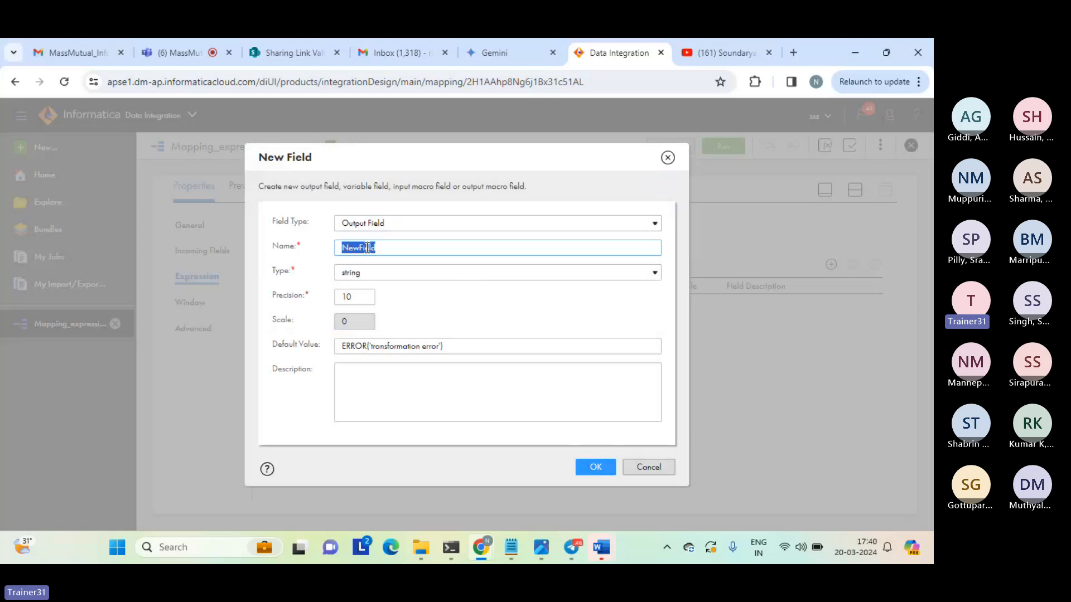
text(replace_result)
click(371, 248)
text(char_)
click(595, 468)
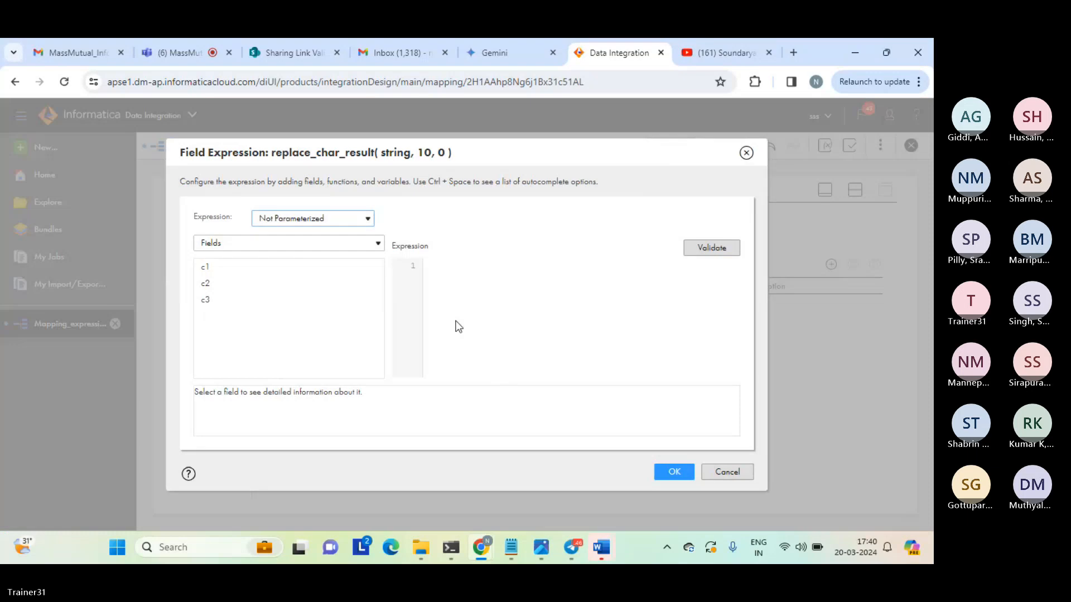
Open the expression of the replace_char_result field and insert the built-in String function ReplaceStr.
click(297, 246)
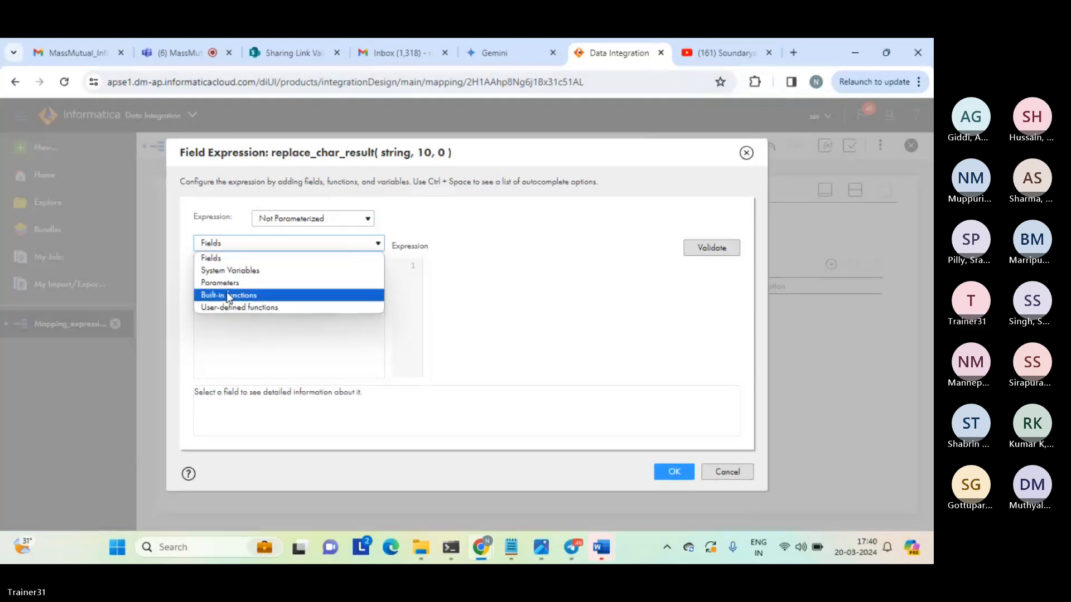
click(228, 295)
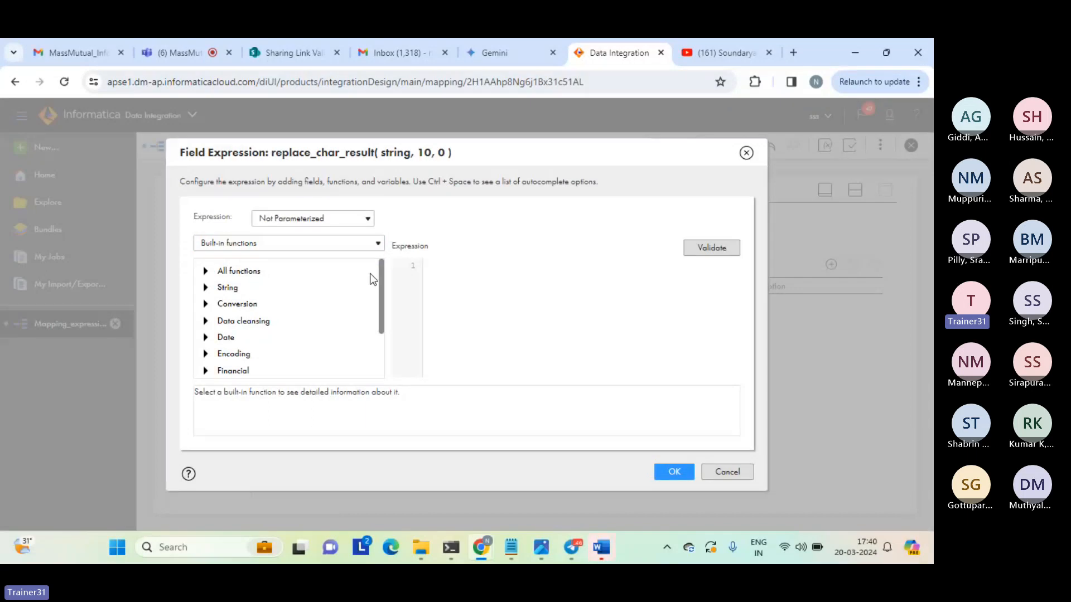
click(206, 288)
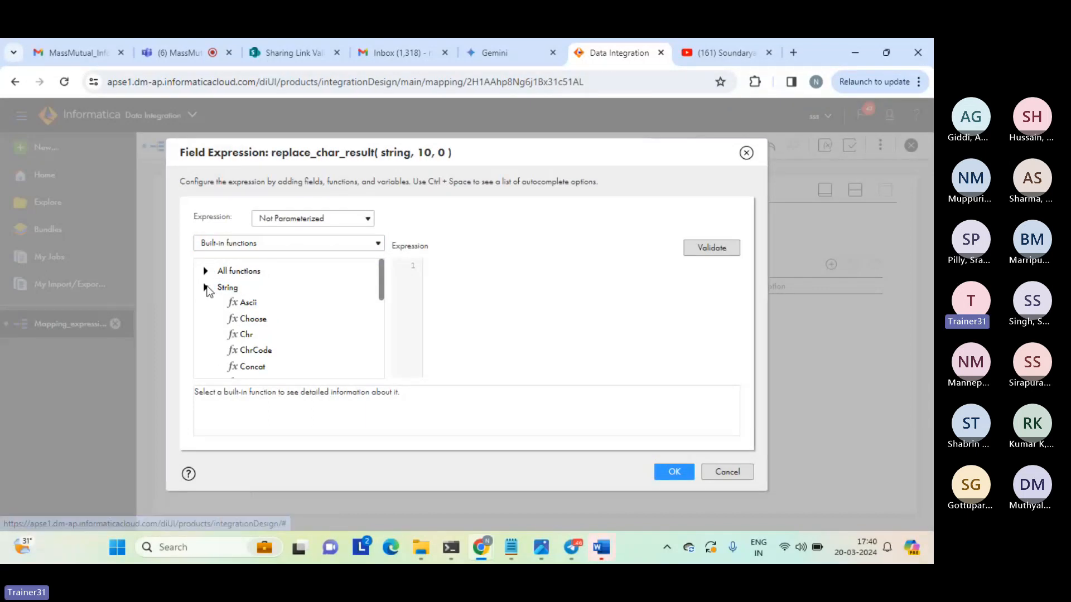
drag(382, 278, 371, 313)
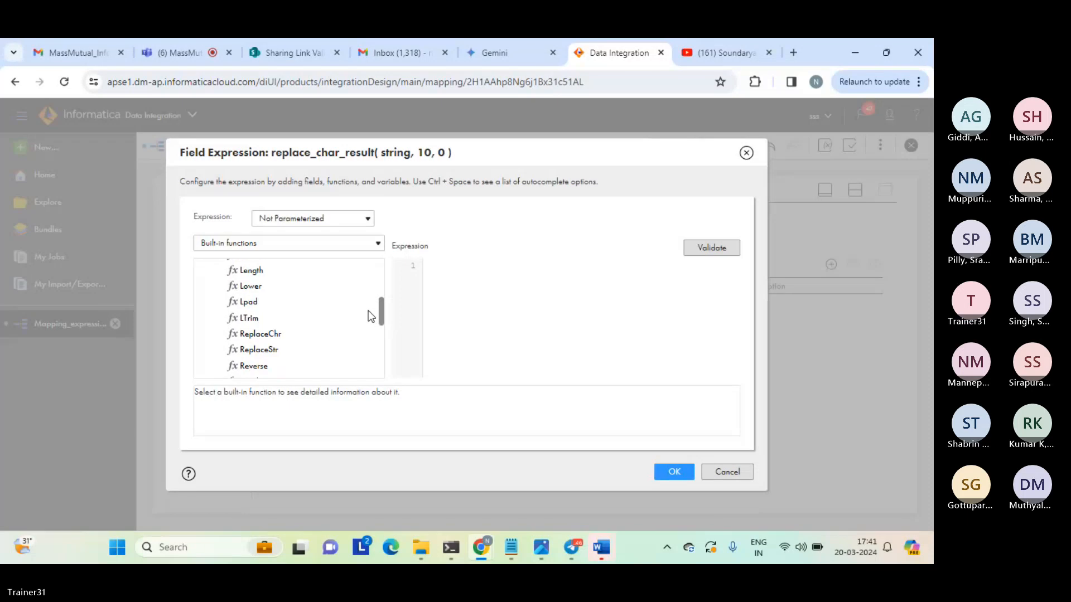
double_click(257, 350)
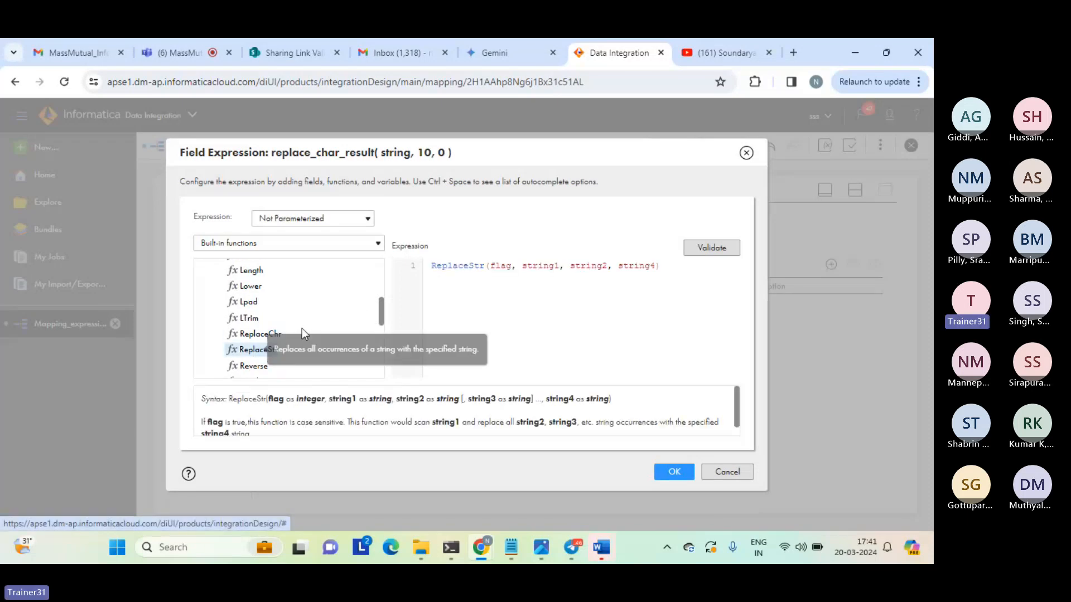
Set the flag argument of the ReplaceStr expression to 1 and its string1 argument to 'abcaa'.
double_click(501, 265)
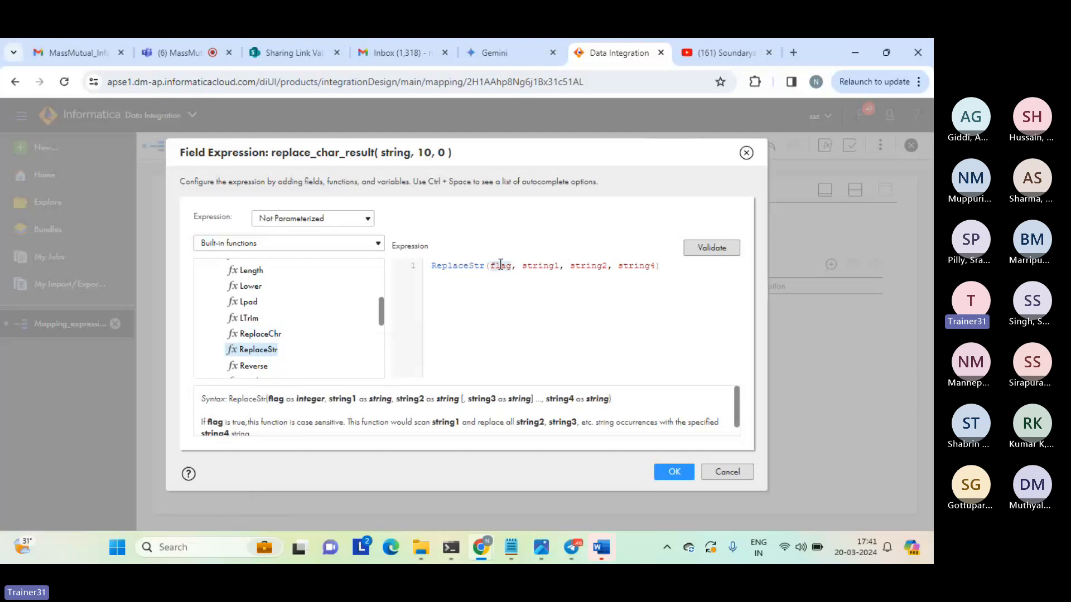
text(1)
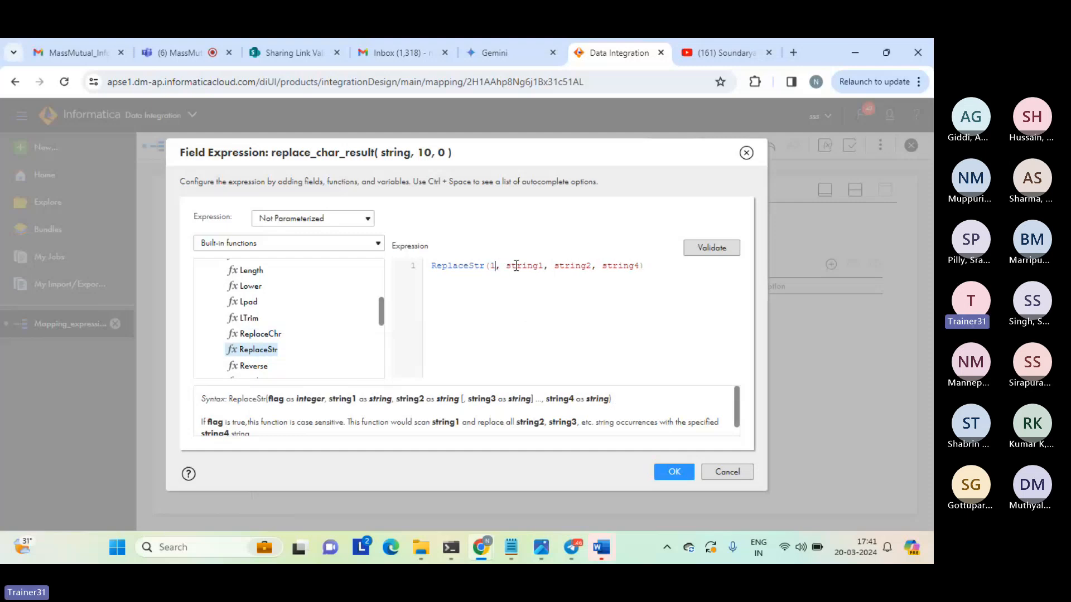
double_click(525, 267)
text(')
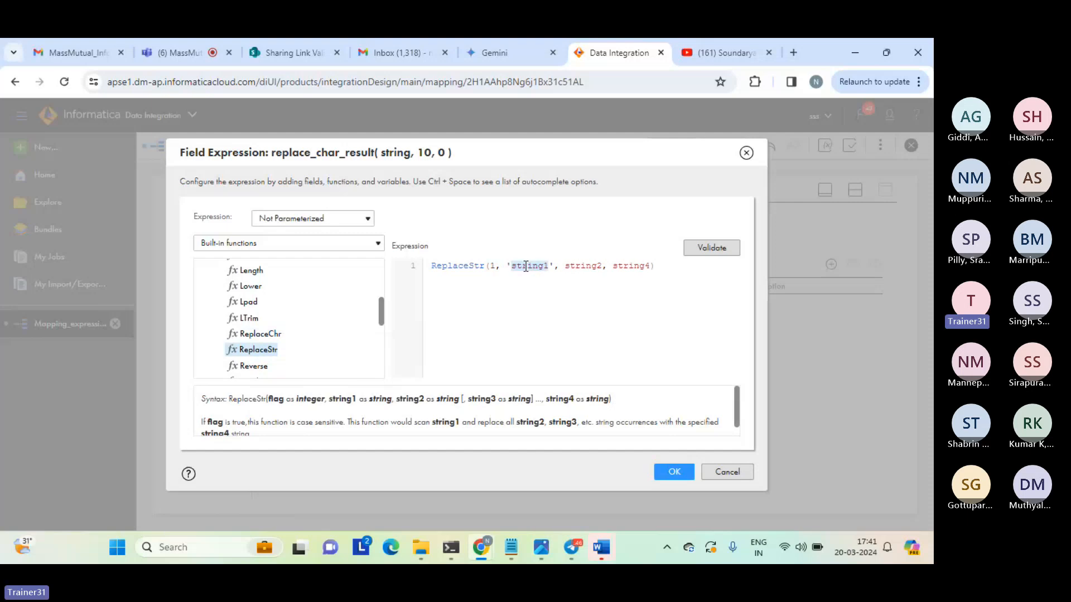
text(abc)
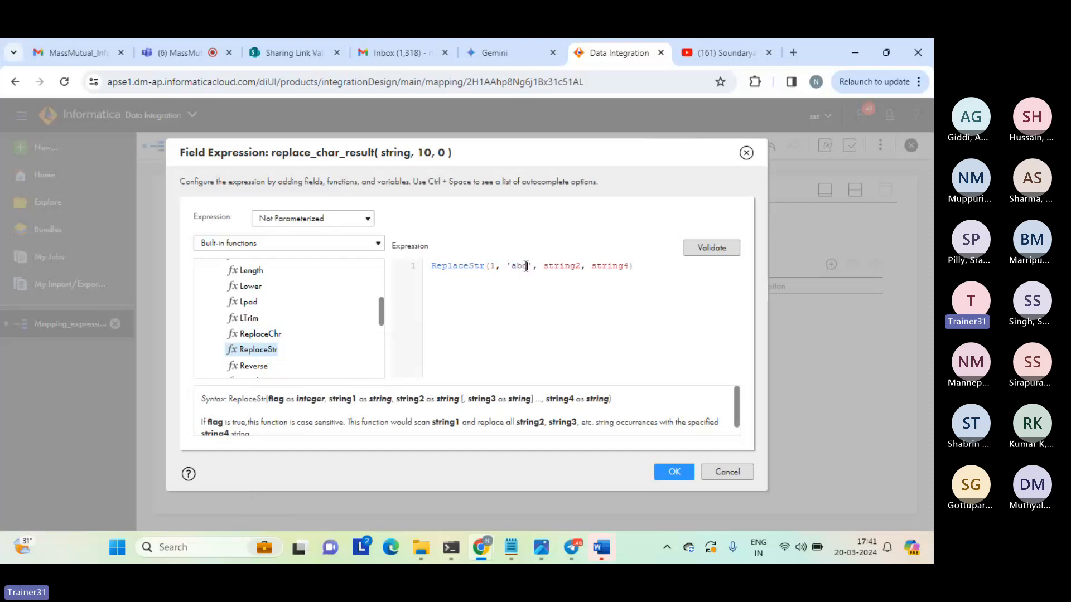
text(d)
text(aa)
Check the ReplaceStr syntax description and set the string2 argument to 'a' and the string4 argument to 'A'.
double_click(575, 266)
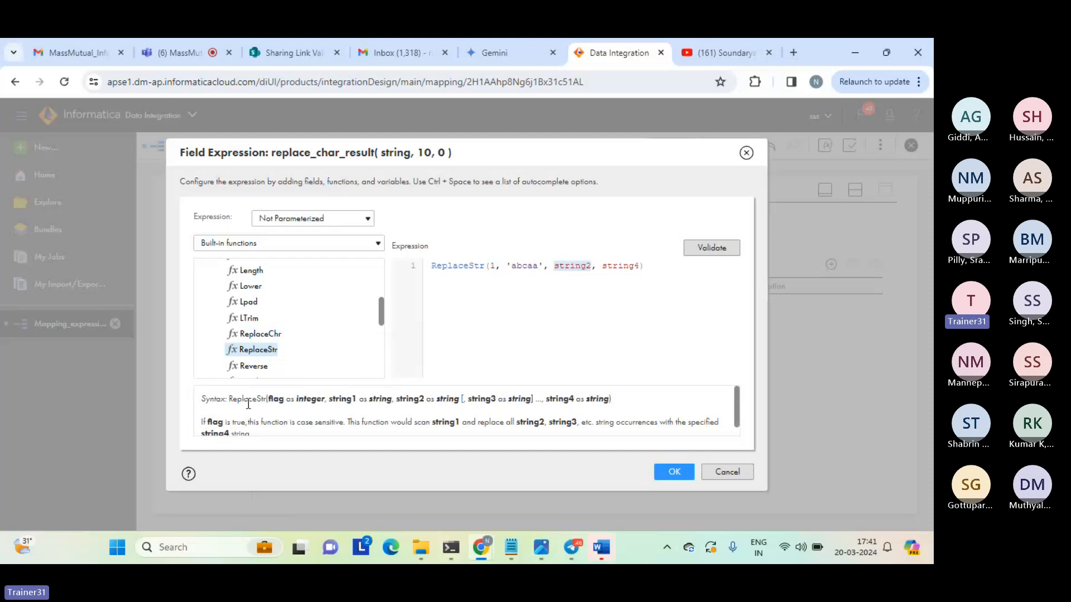
drag(270, 400, 531, 413)
click(333, 397)
click(374, 418)
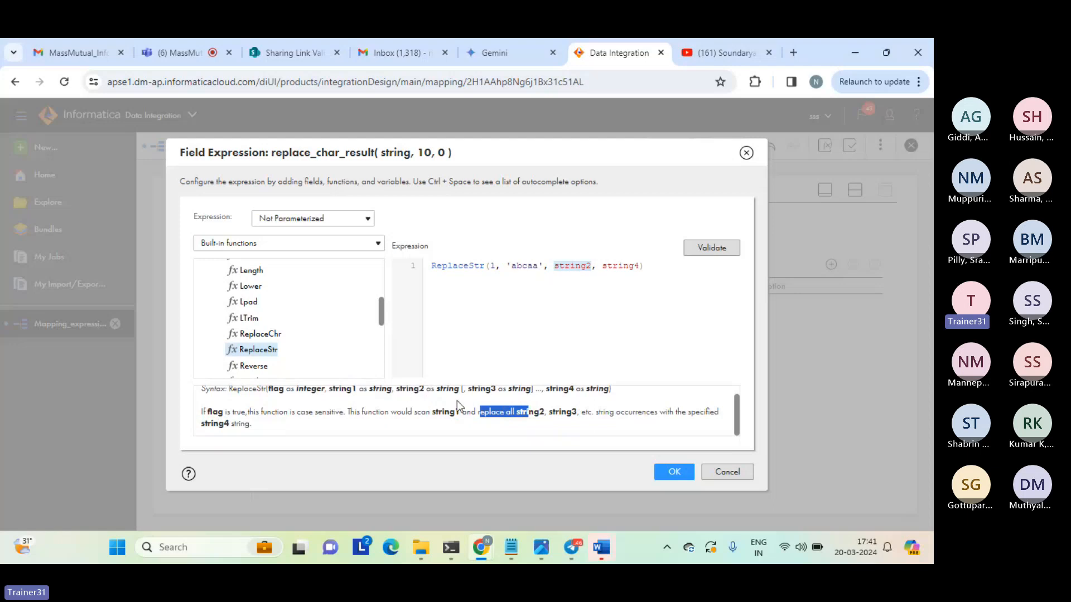
double_click(562, 412)
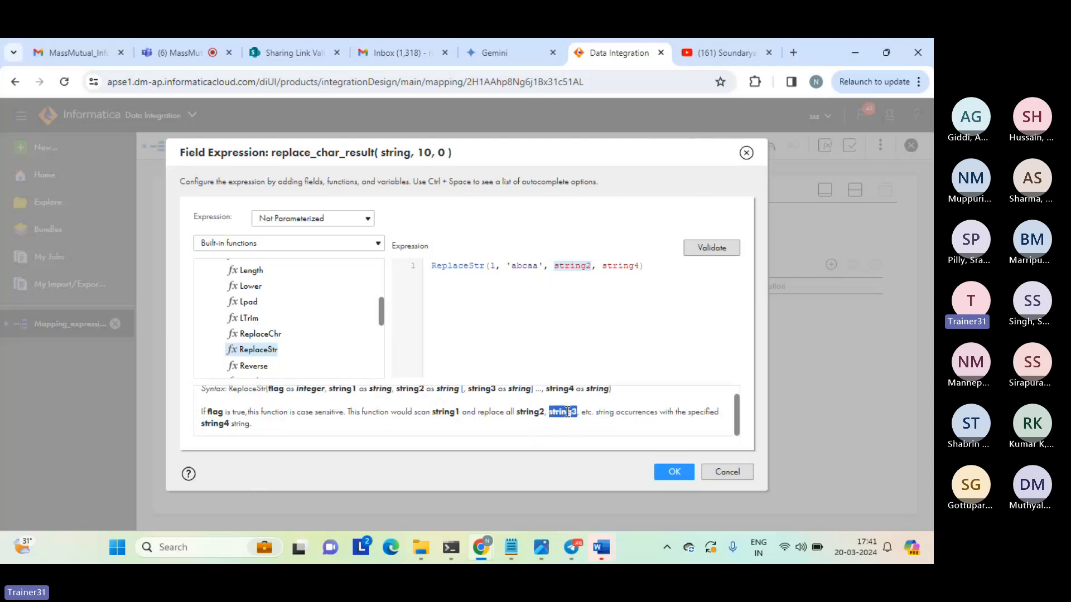
double_click(574, 265)
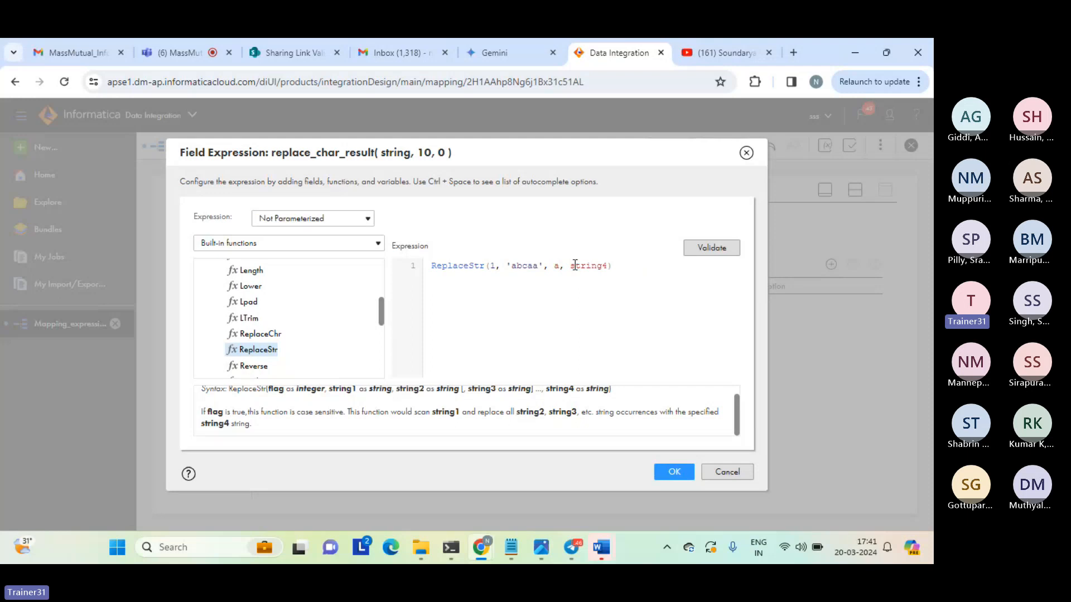
key(BackSpace)
text('a)
double_click(598, 266)
text(')
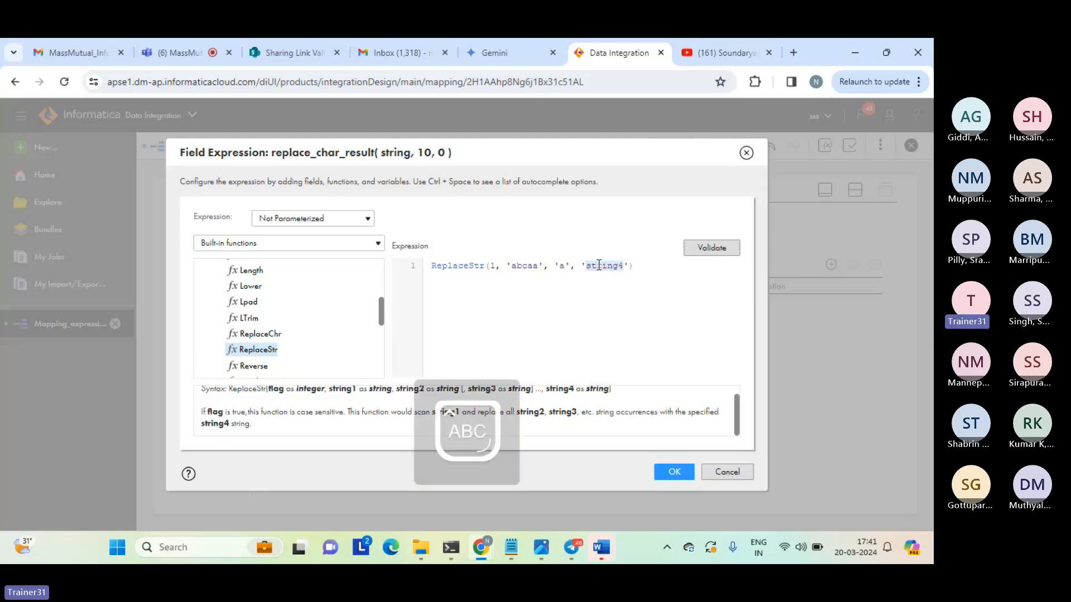
text(A)
key(Caps_Lock)
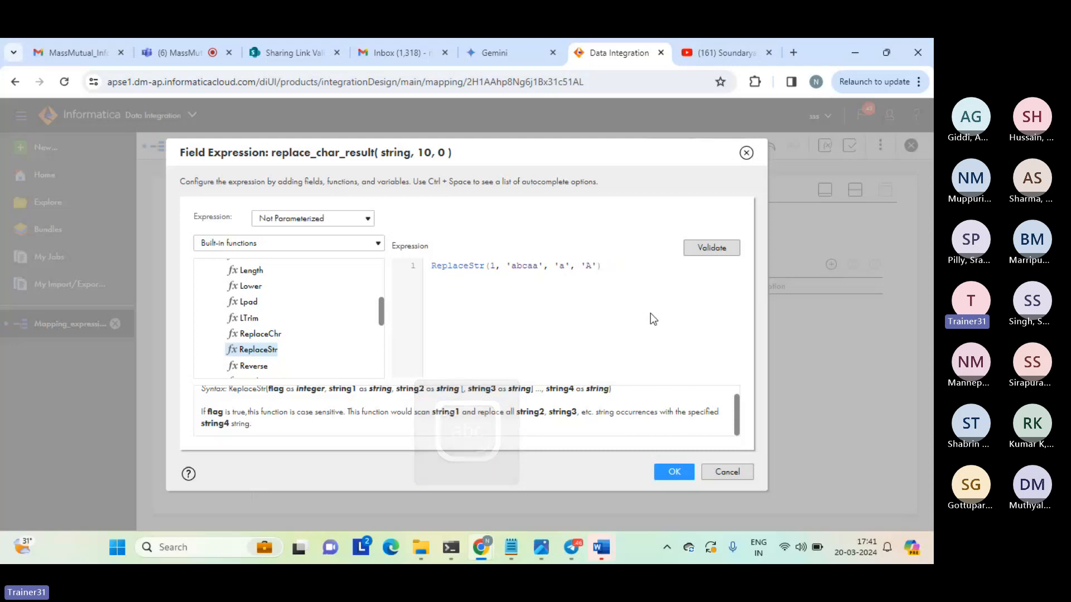
Review the ReplaceStr arguments, then validate the expression and apply it to the replace_char_result field.
double_click(523, 265)
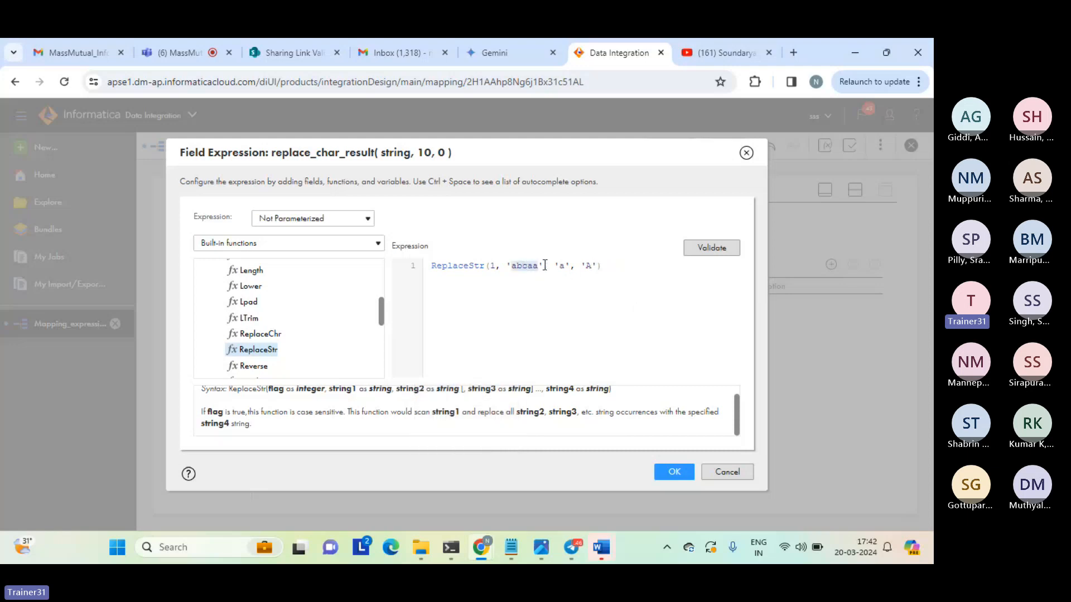
double_click(563, 266)
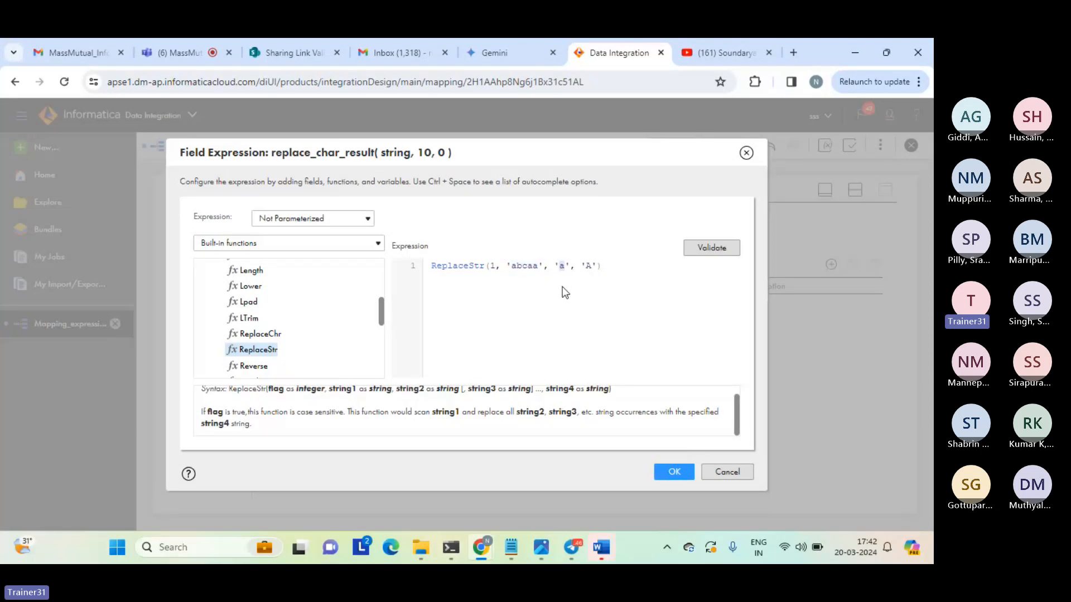
double_click(588, 266)
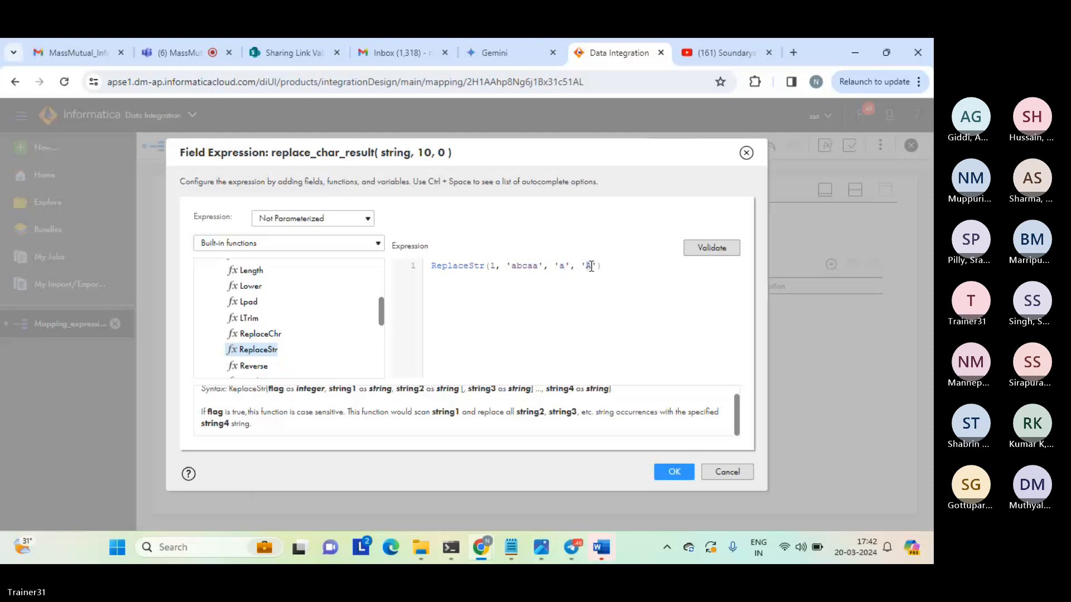
click(567, 310)
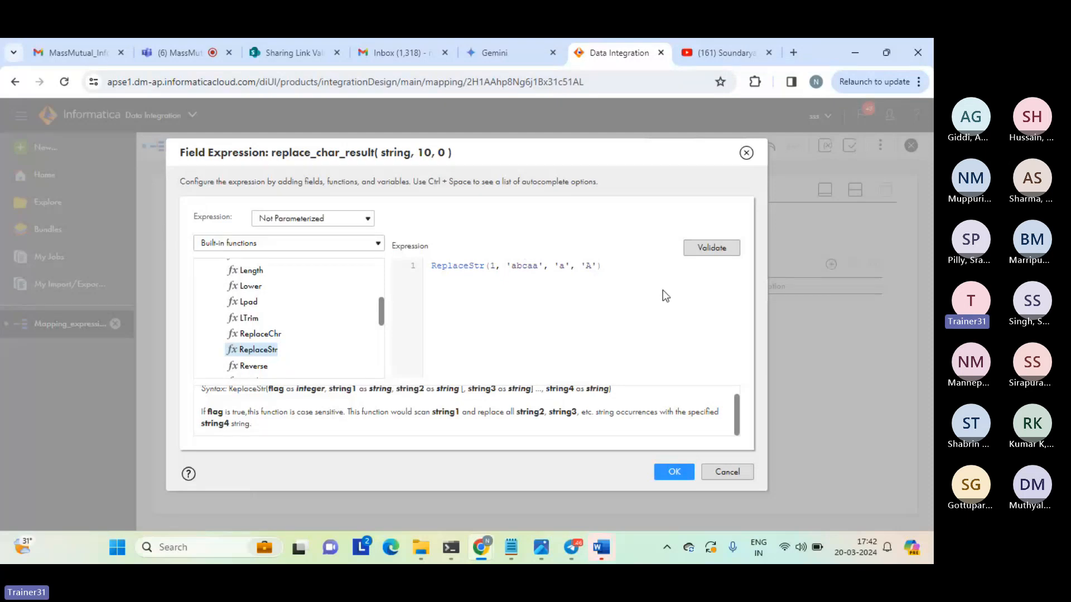
click(705, 251)
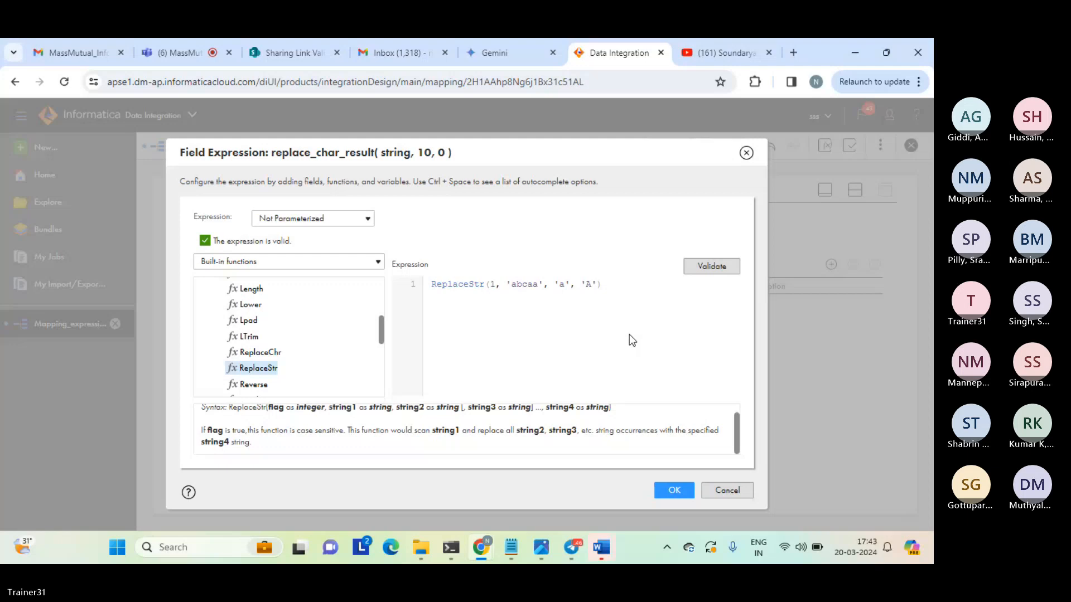
click(673, 491)
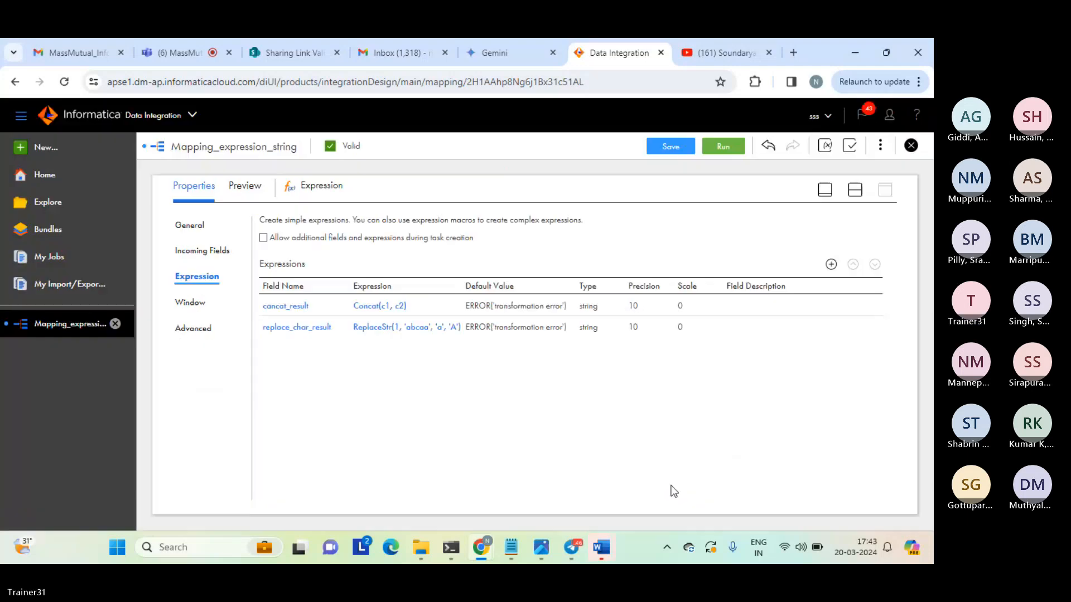
Bring back the design canvas above the Expression properties and save Mapping_expression_string, dismissing the save notification.
click(856, 196)
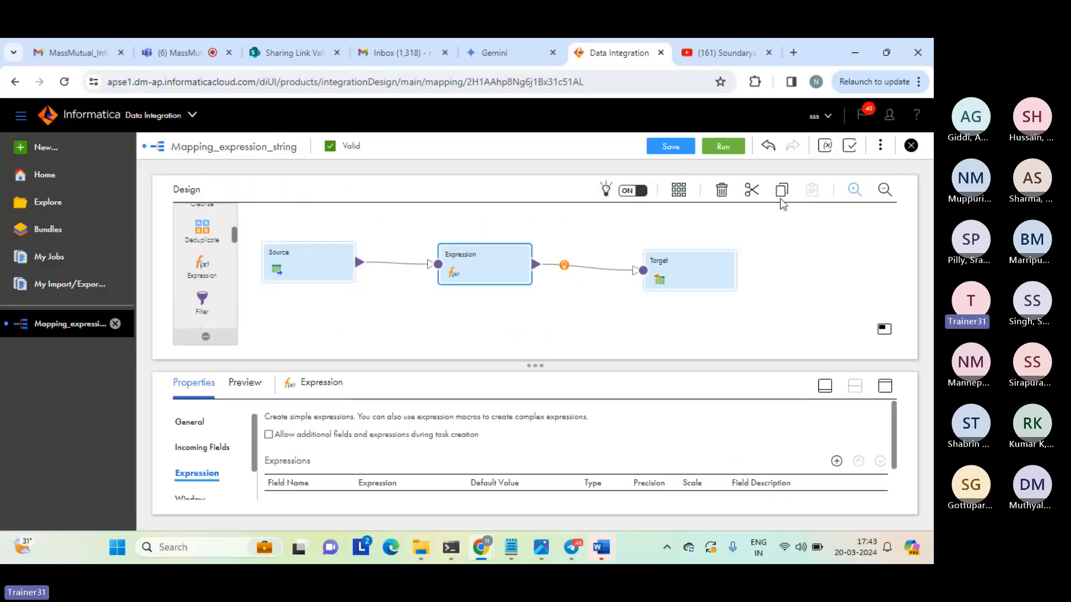
click(671, 147)
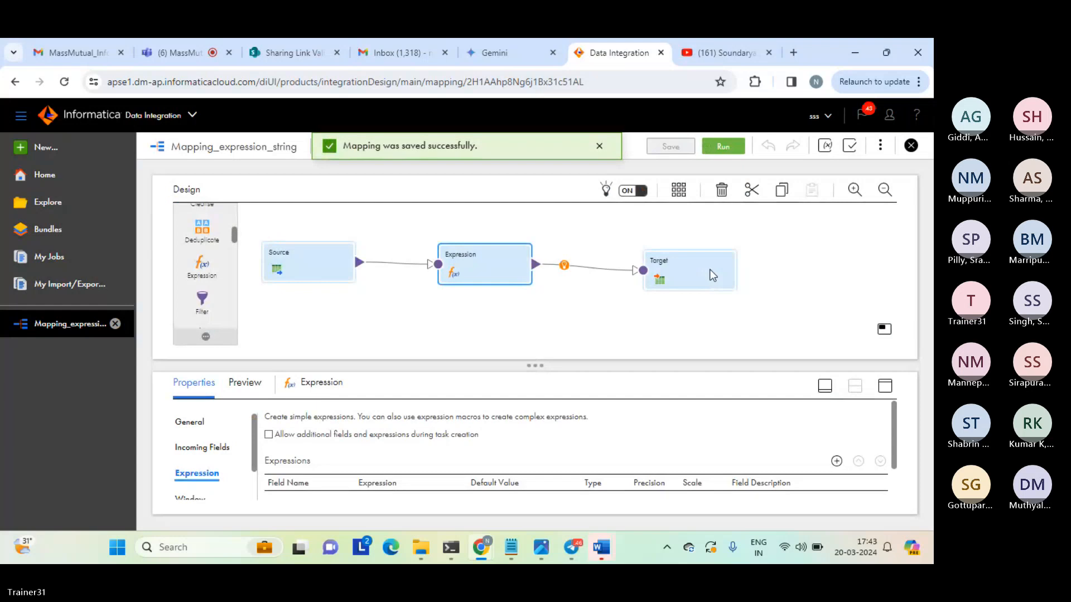
click(603, 148)
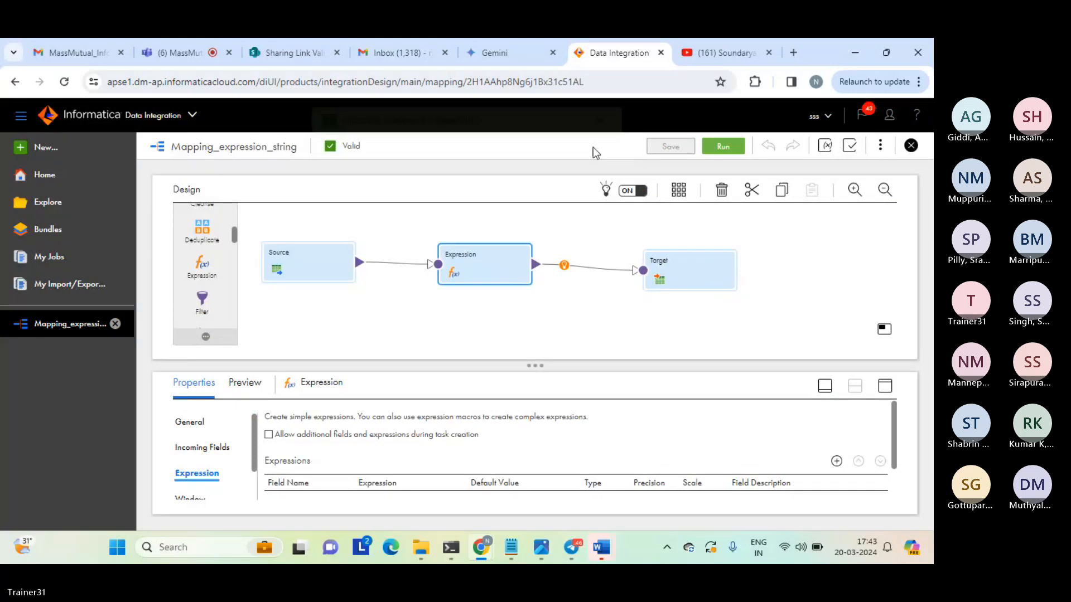
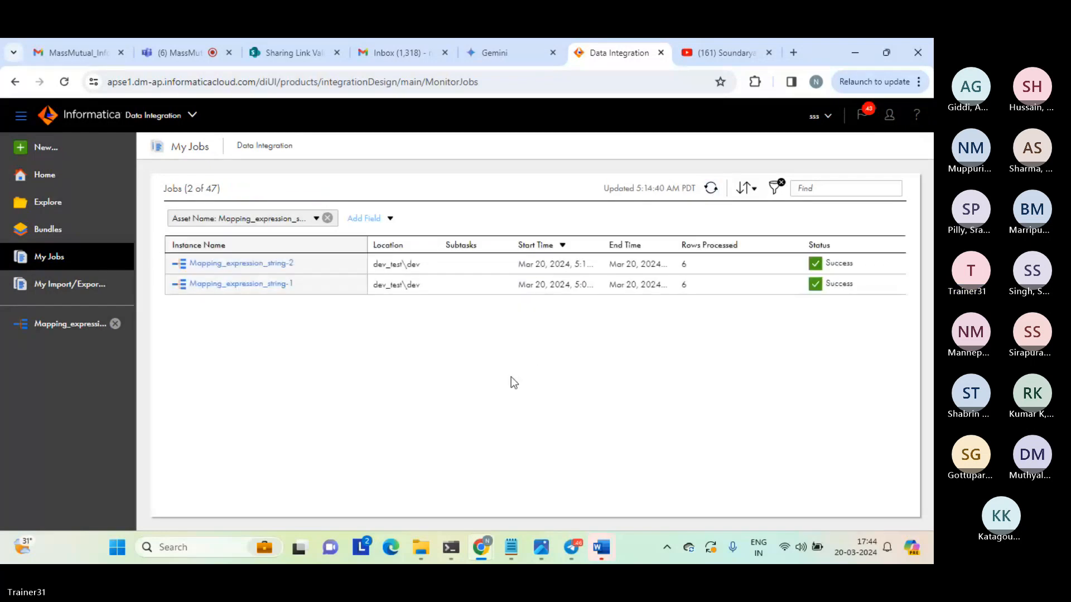
Open expression_tgt_string from the target folder, inspect the first row's replace_char_result value, and close the file.
mouse_move(421, 547)
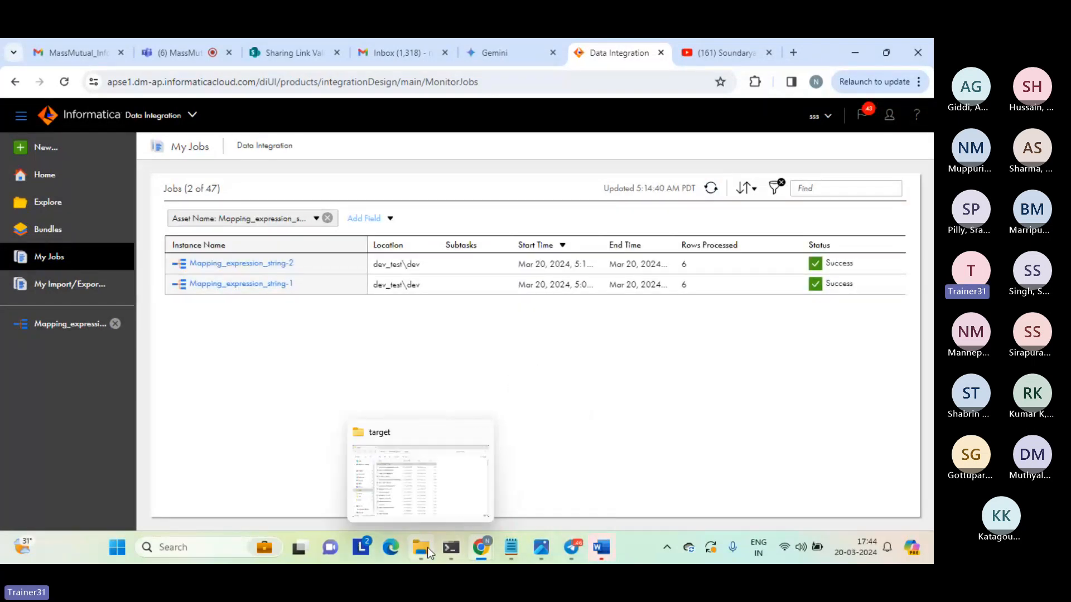
click(412, 485)
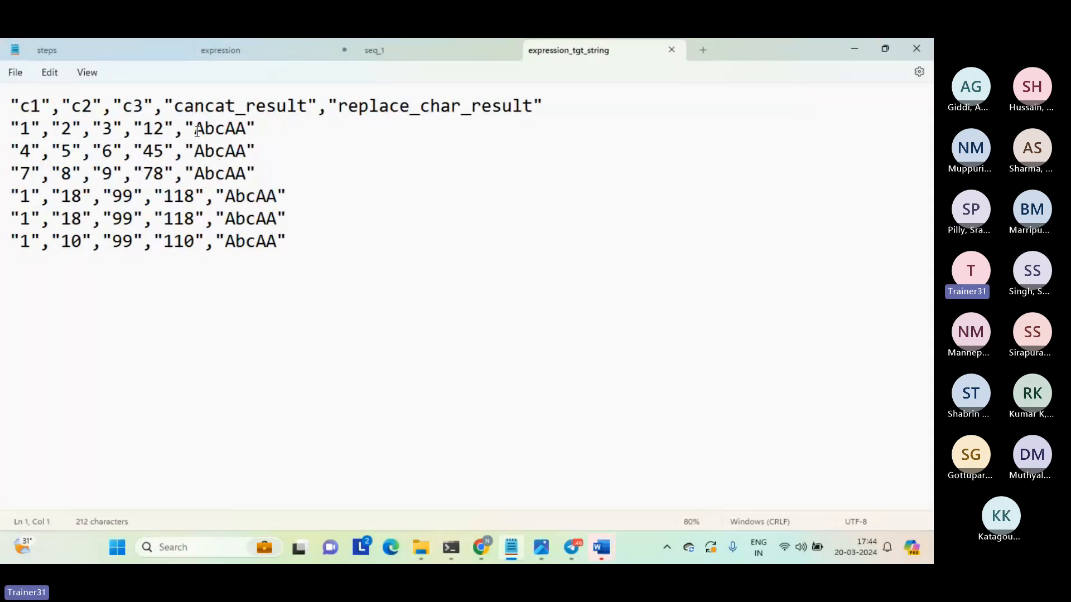
drag(197, 132, 249, 135)
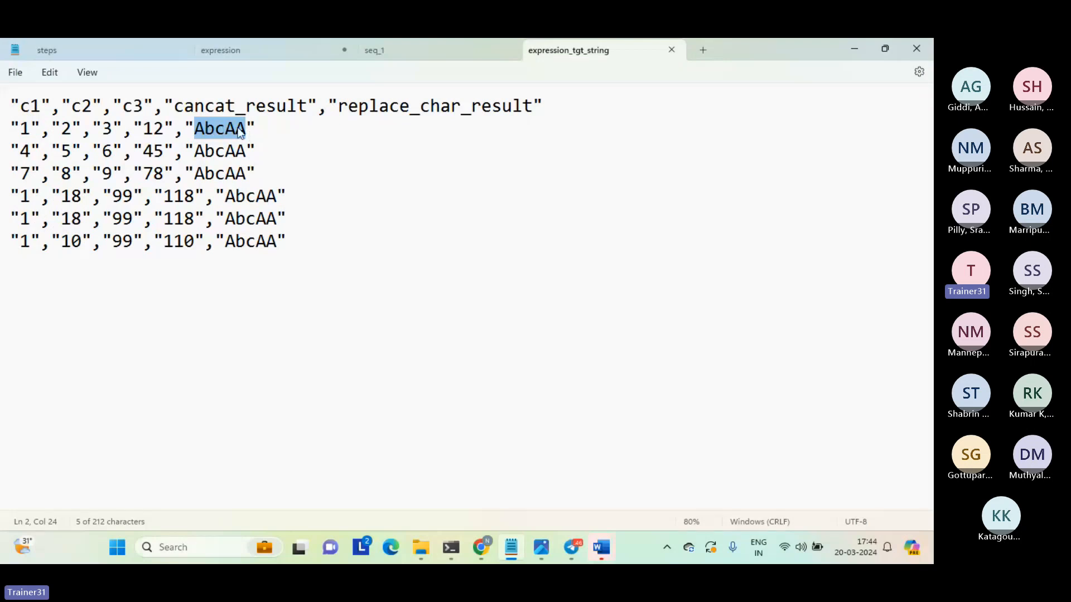
click(418, 182)
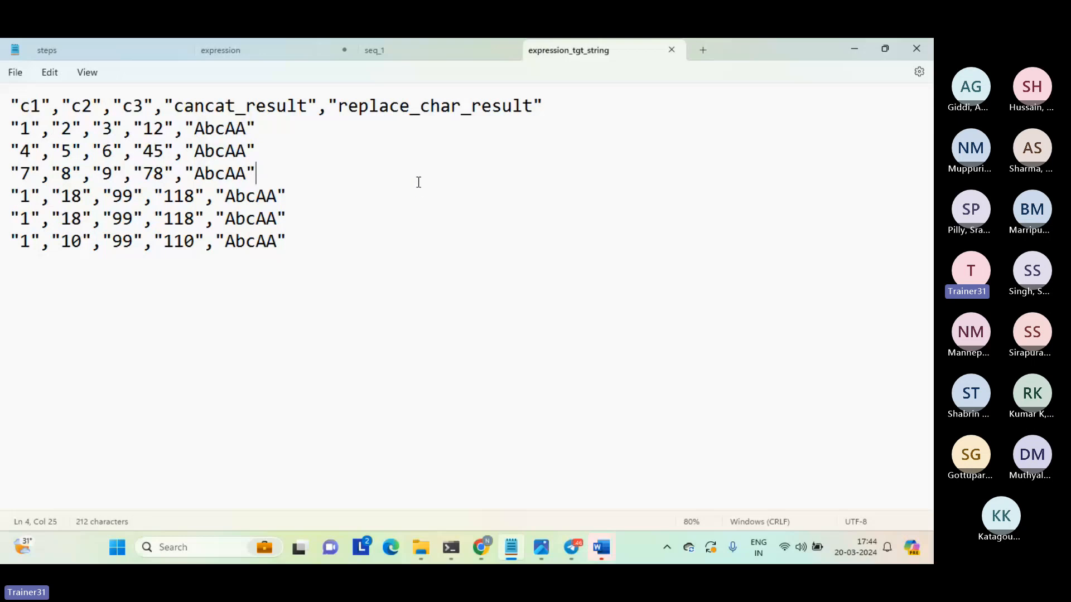
click(671, 50)
key(ctrl+End)
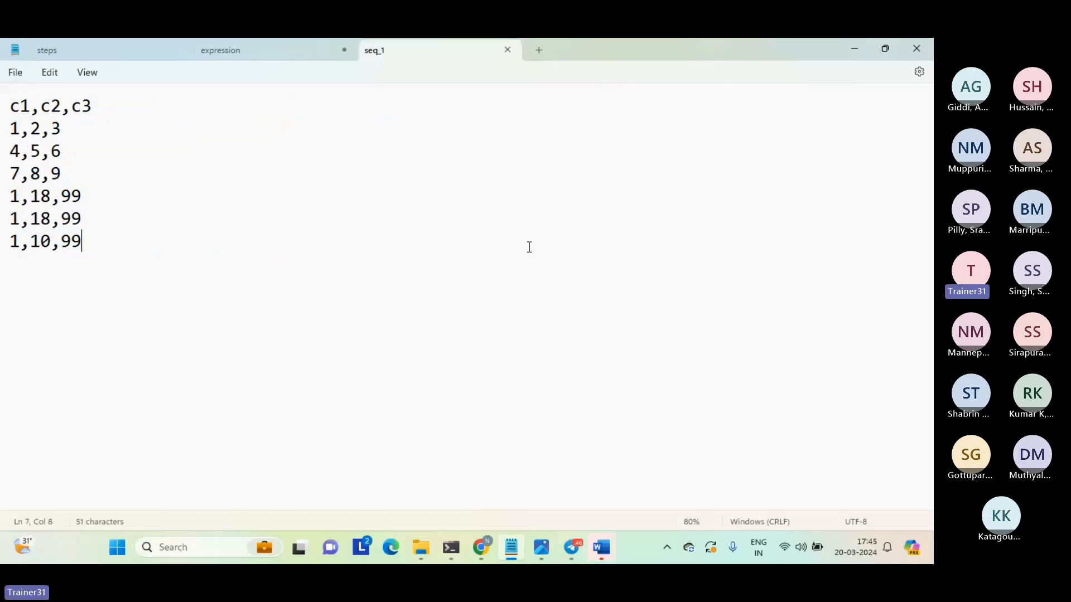
Return to Mapping_expression_string and add a string output field named substring_result with precision 10 to the Expression transformation.
mouse_move(481, 547)
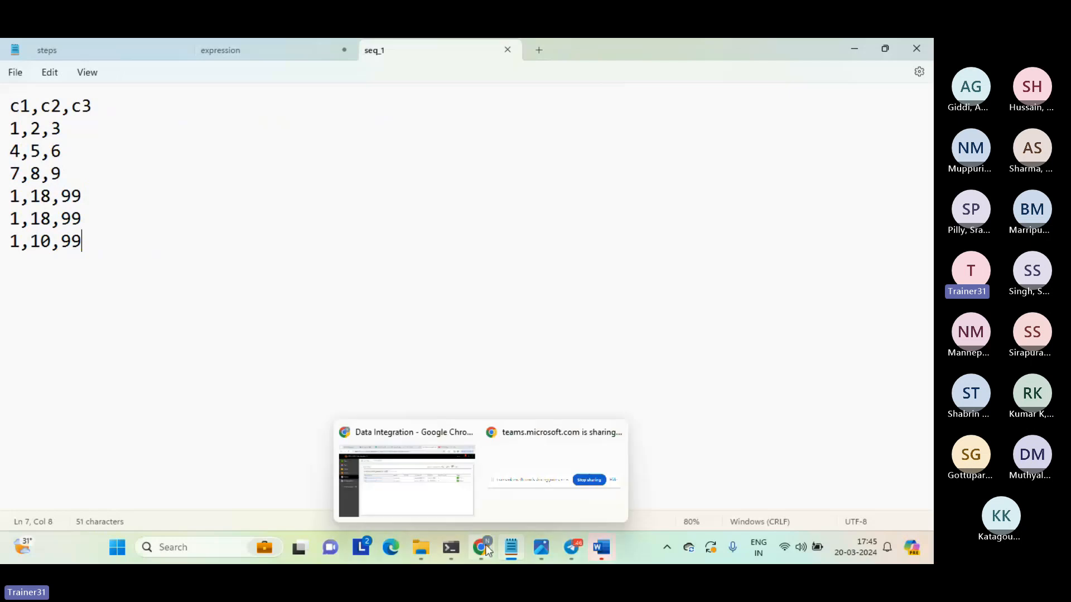
click(447, 502)
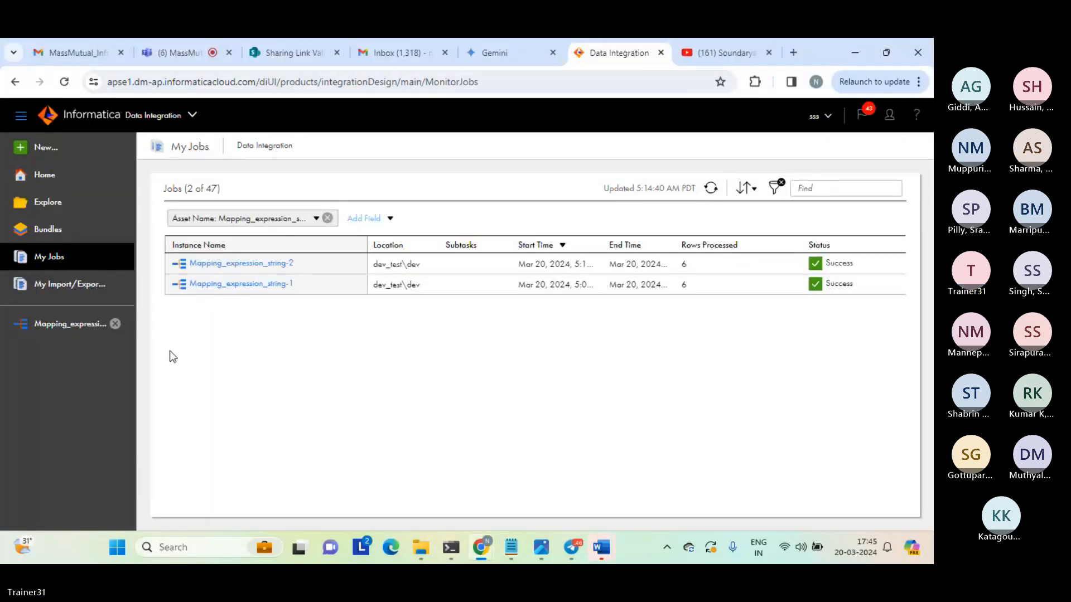
click(78, 330)
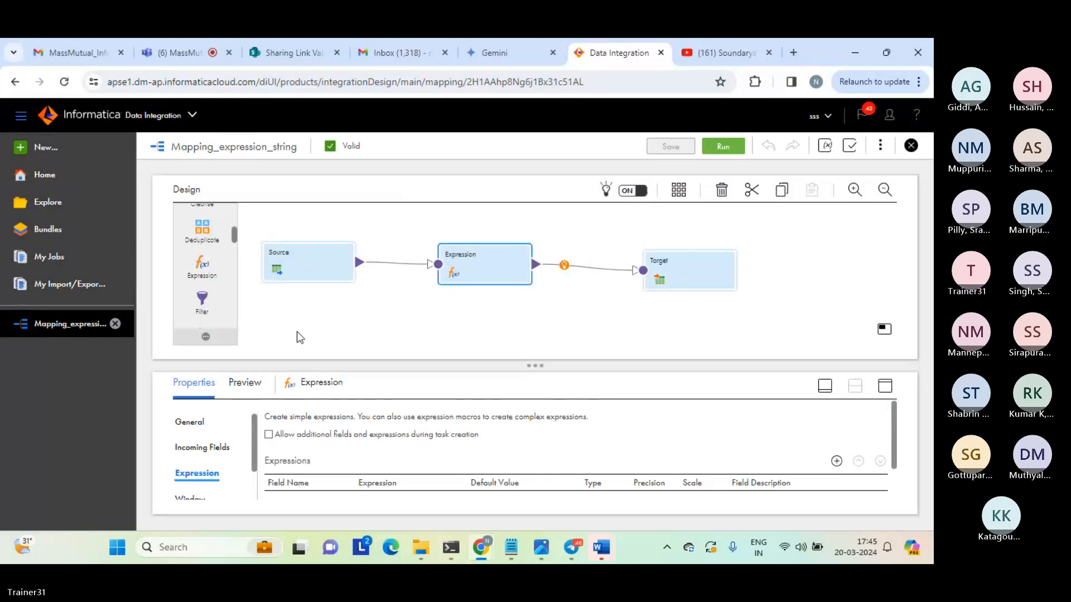
click(885, 386)
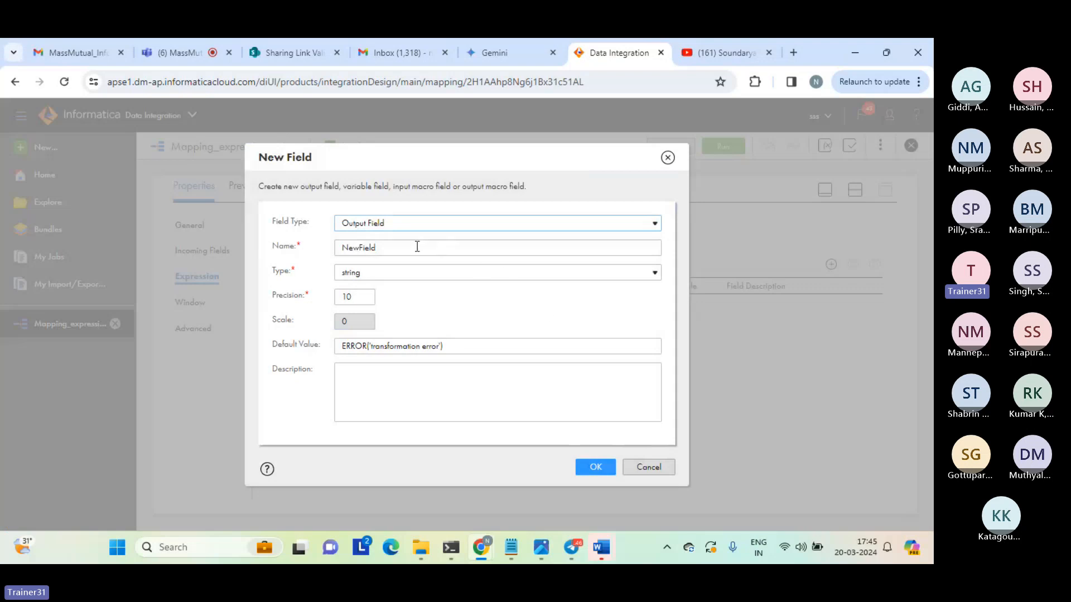
double_click(379, 249)
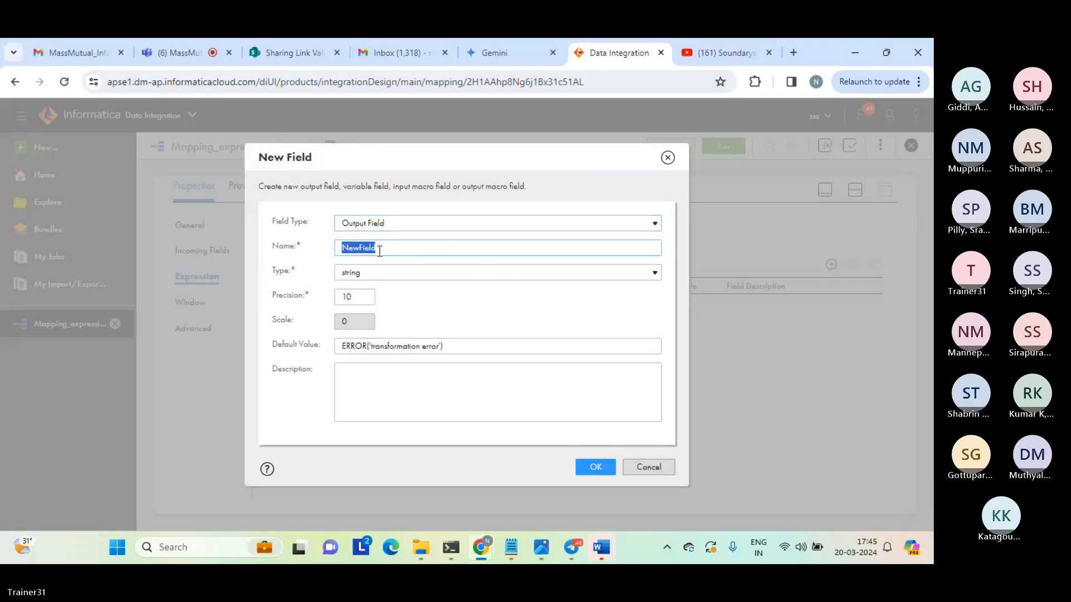
text(substring_result)
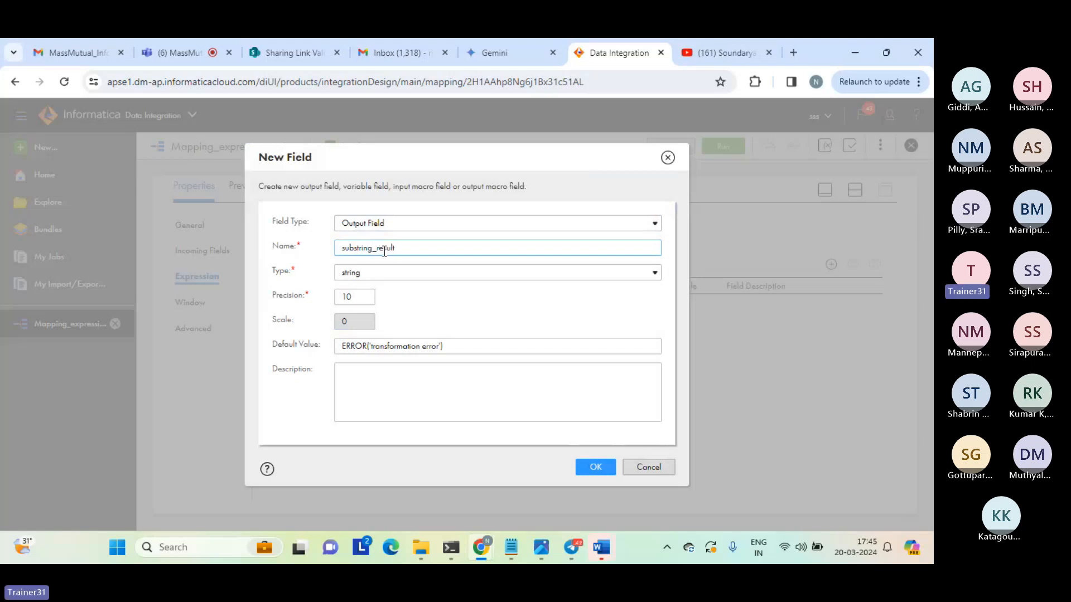
double_click(363, 245)
click(364, 246)
double_click(363, 246)
click(363, 246)
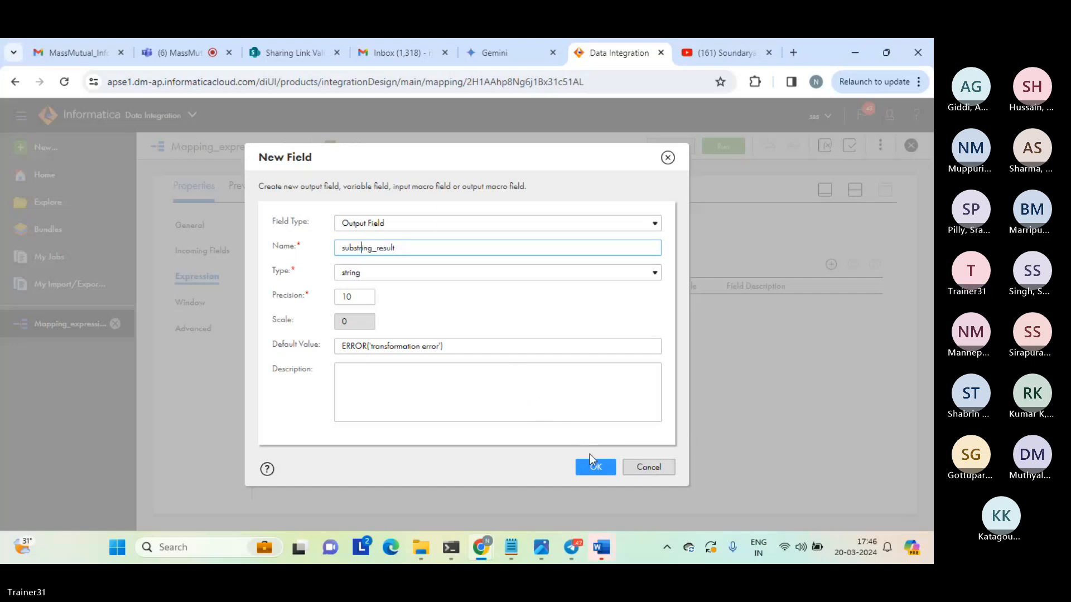
click(592, 471)
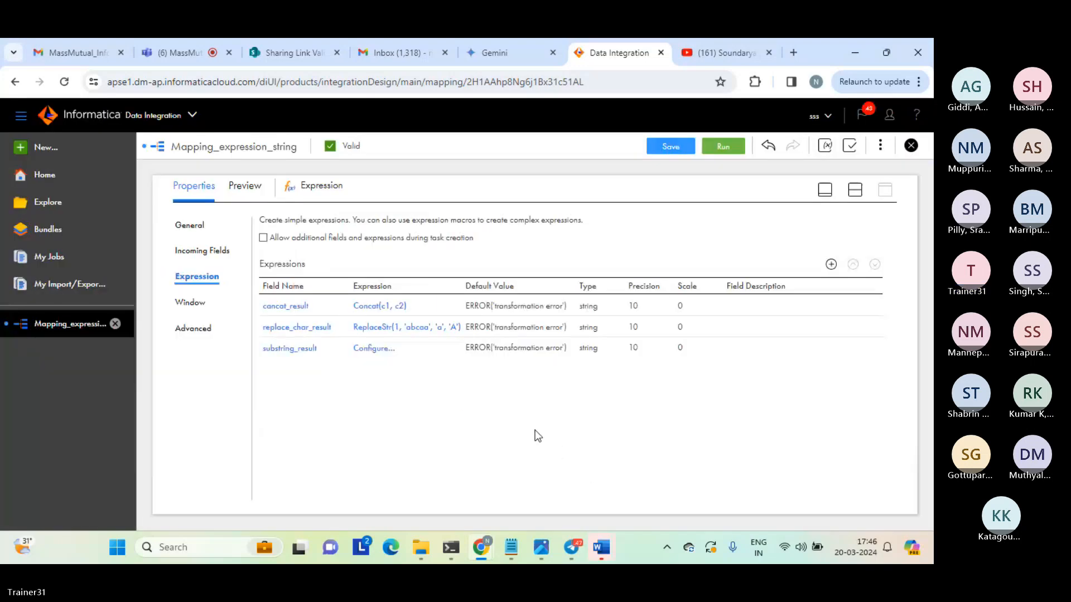
Open the substring_result expression for configuration and insert the built-in string function Substr.
click(369, 352)
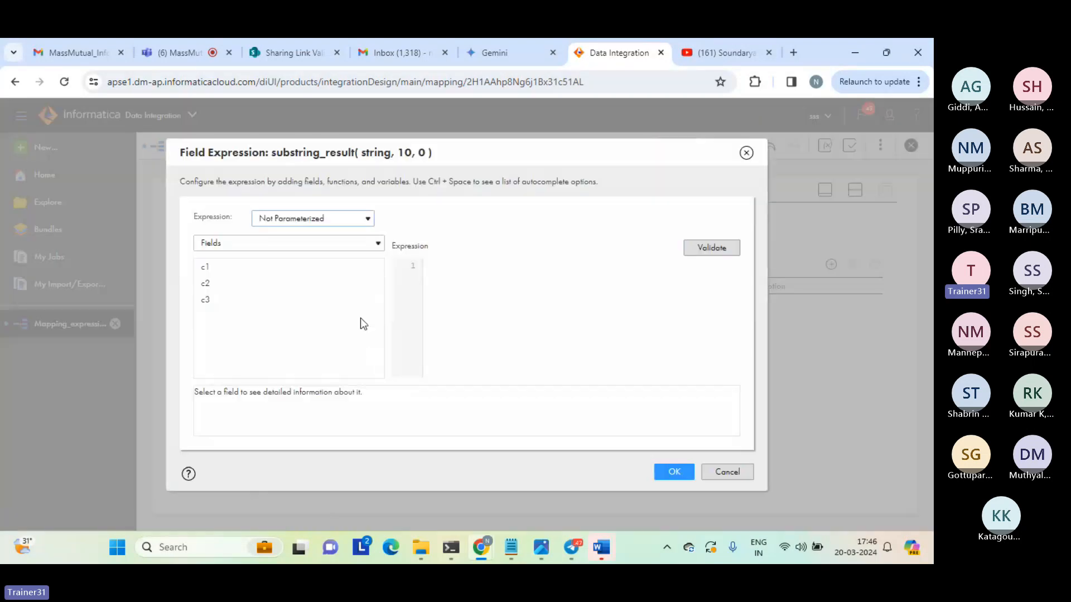
click(329, 246)
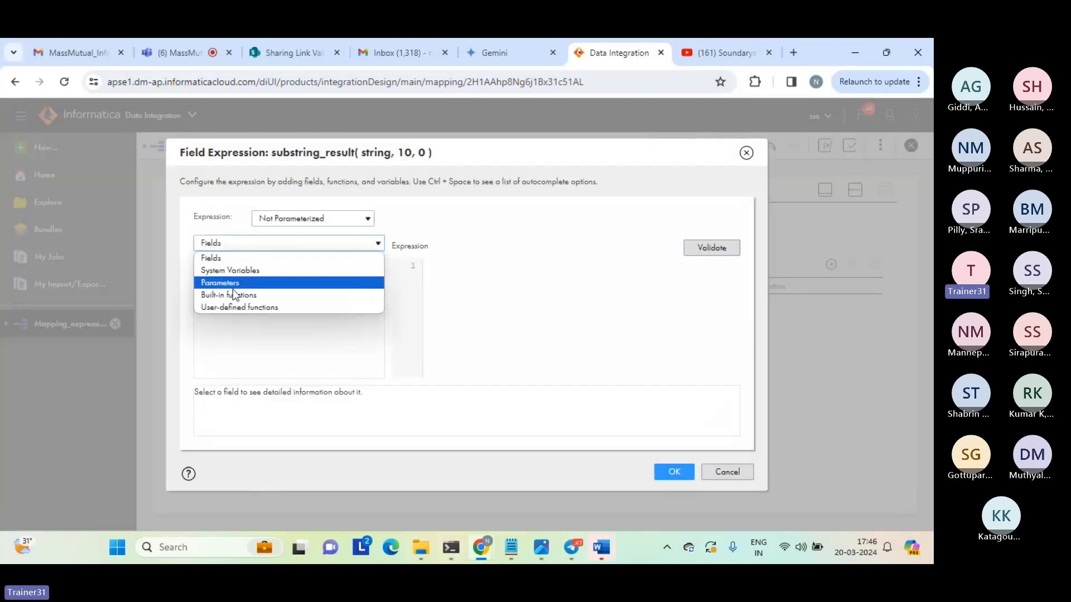
click(230, 295)
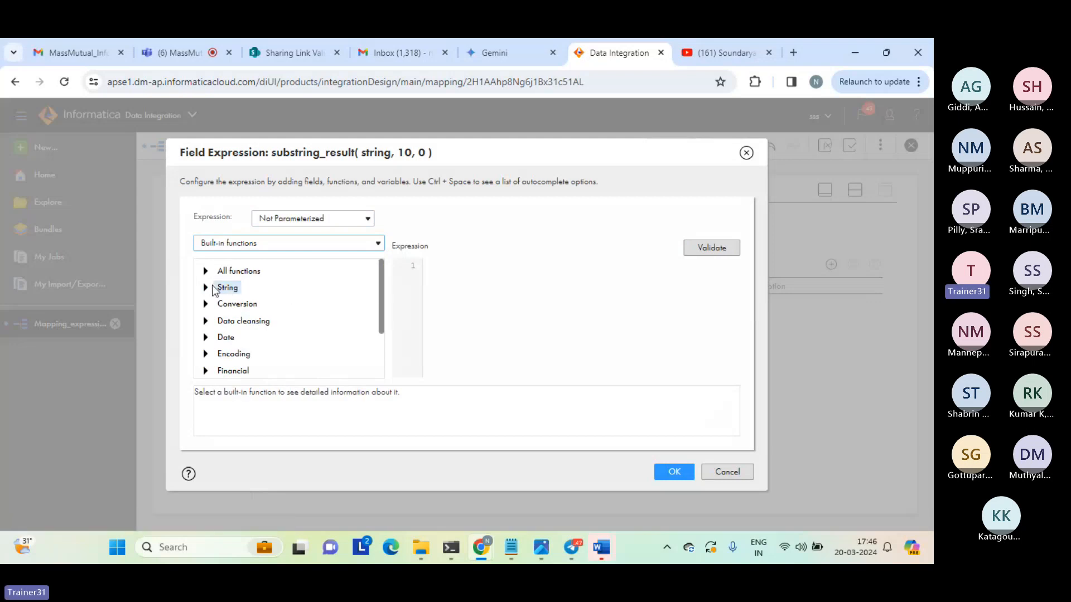
click(252, 287)
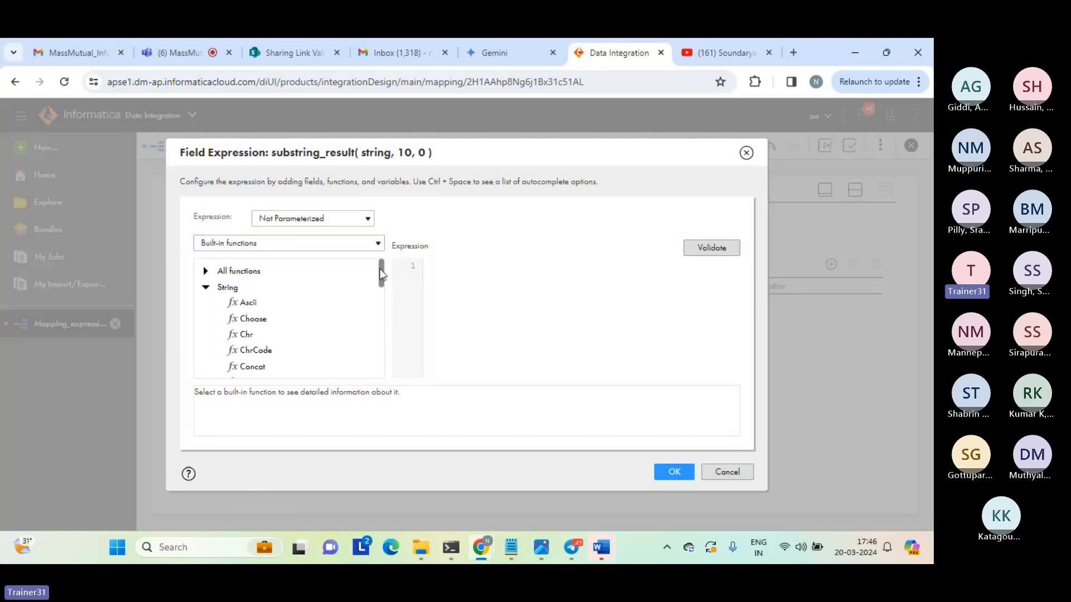
drag(381, 273, 375, 333)
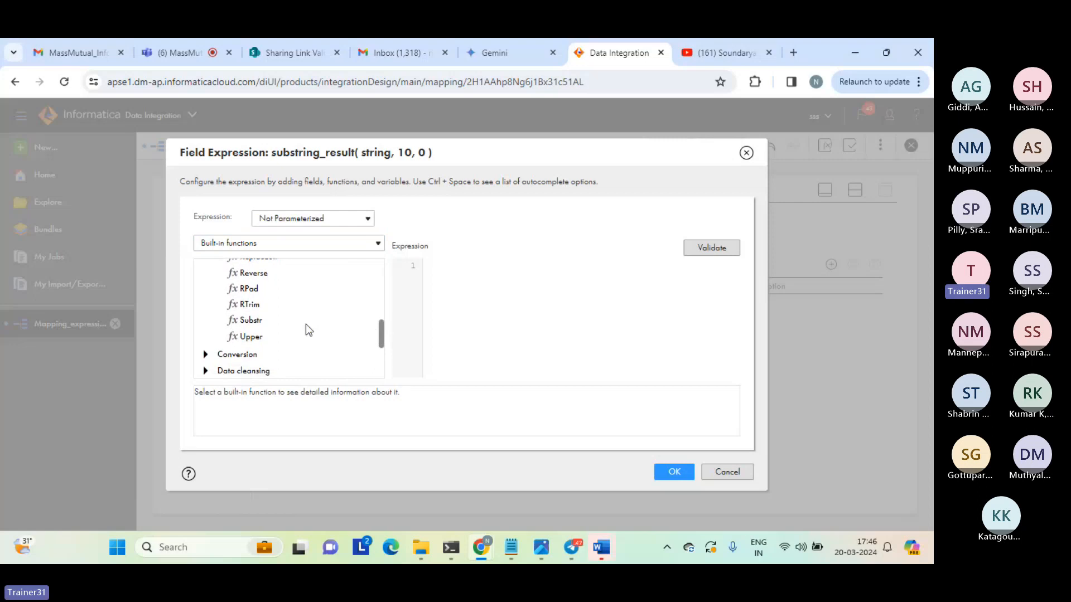
double_click(241, 320)
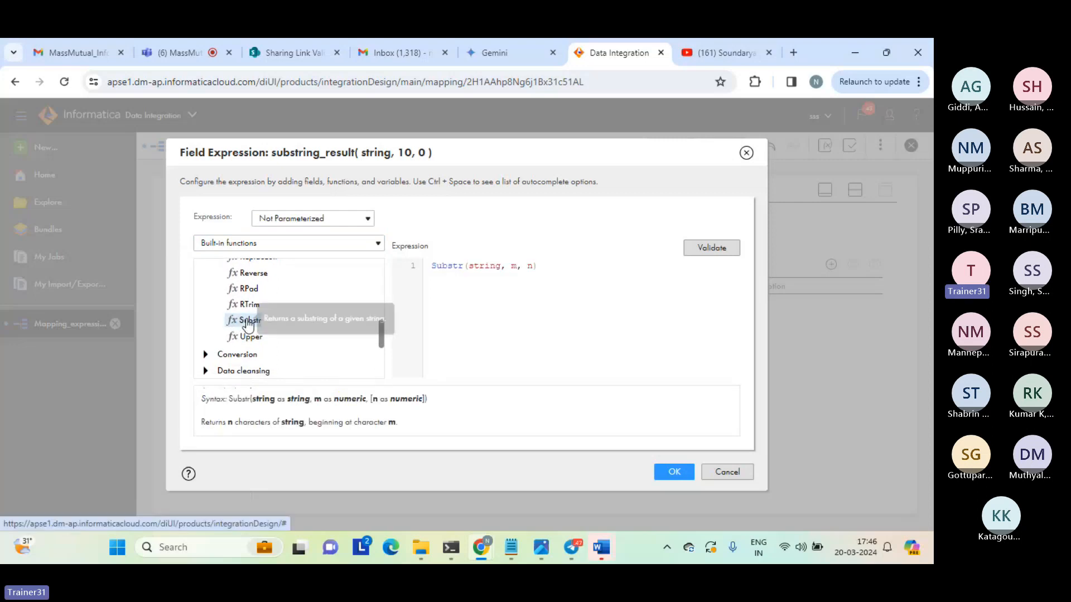
Set the Substr arguments to a quoted sample first name as the string, 1 as the start position and 4 as the length.
double_click(487, 265)
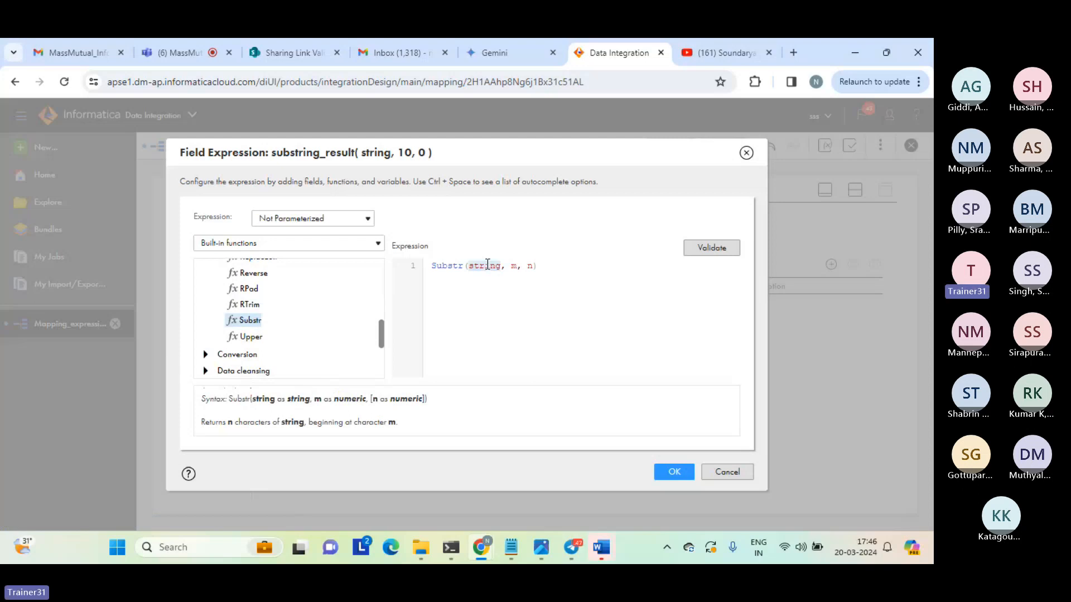
text(')
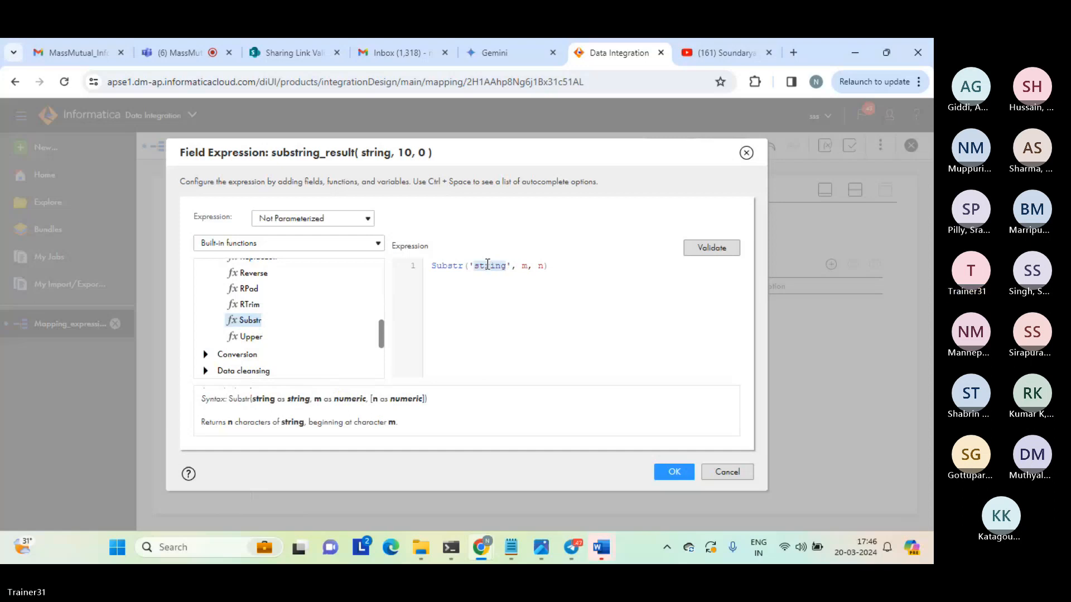
text(nala)
text(simha)
double_click(540, 266)
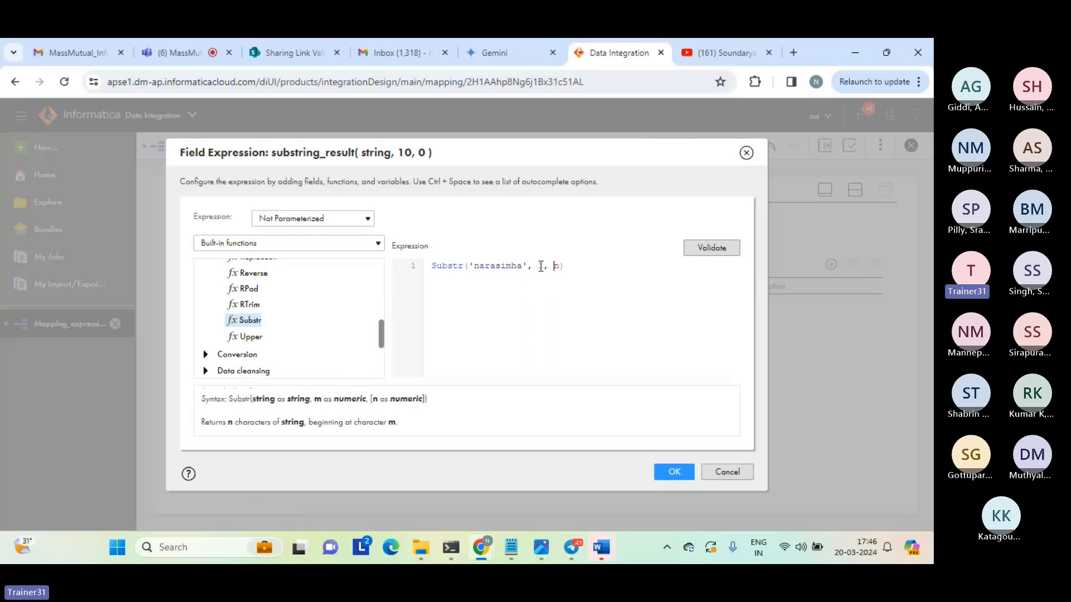
text(4)
Validate the Substr expression and review its string argument.
click(708, 246)
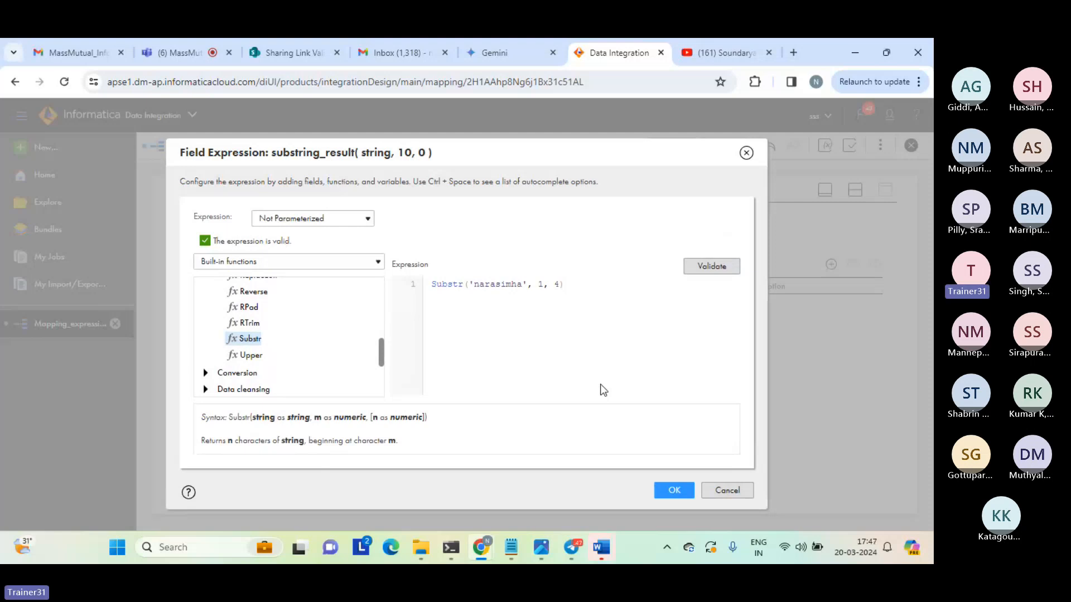
double_click(506, 283)
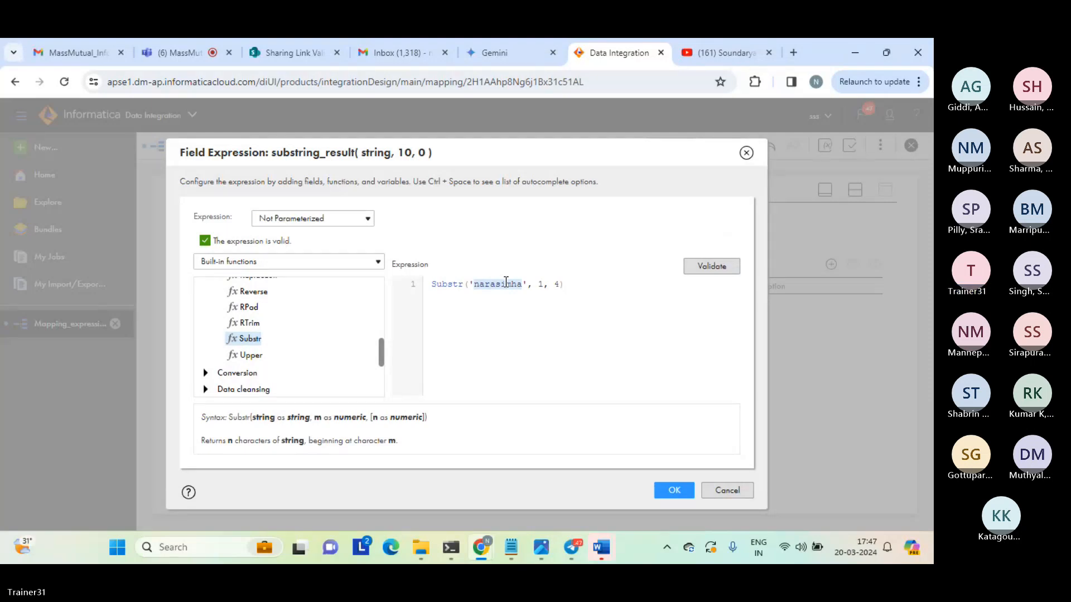
click(476, 323)
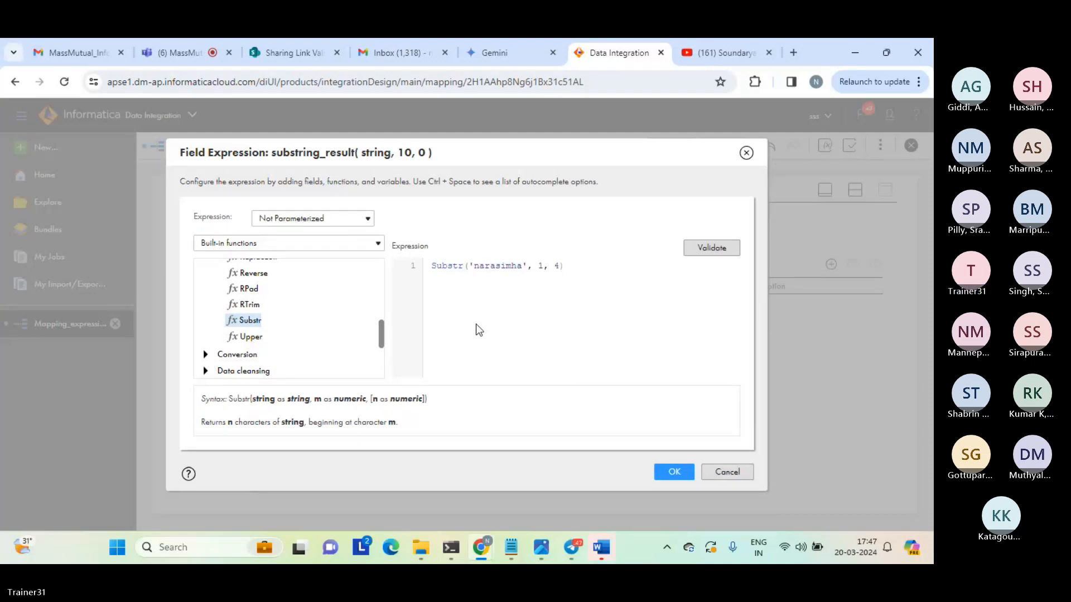
click(714, 252)
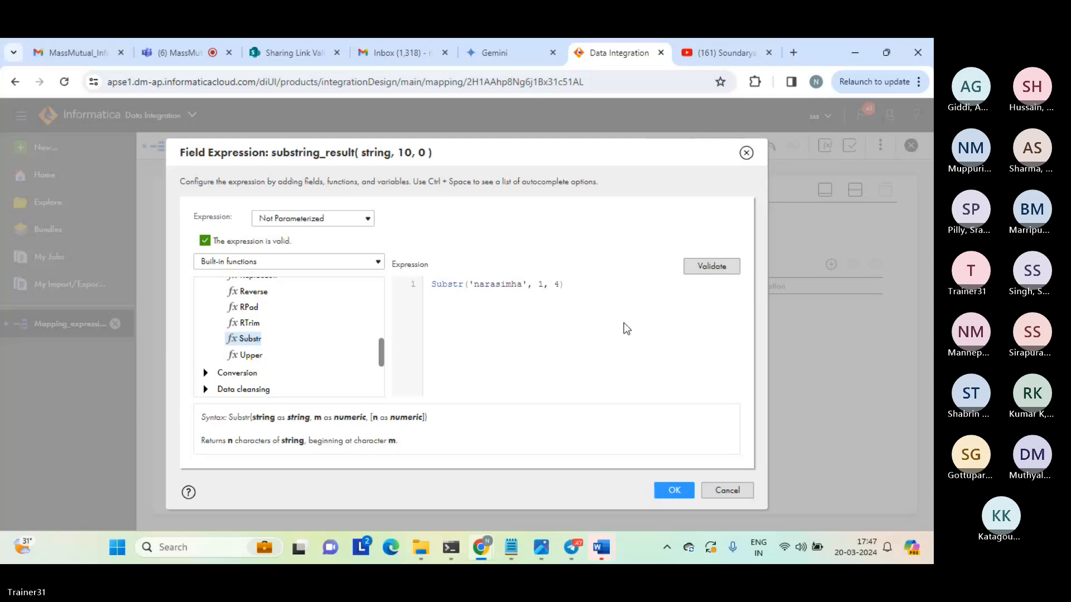
Copy the full Substr expression text and apply the expression to the substring_result field.
triple_click(582, 284)
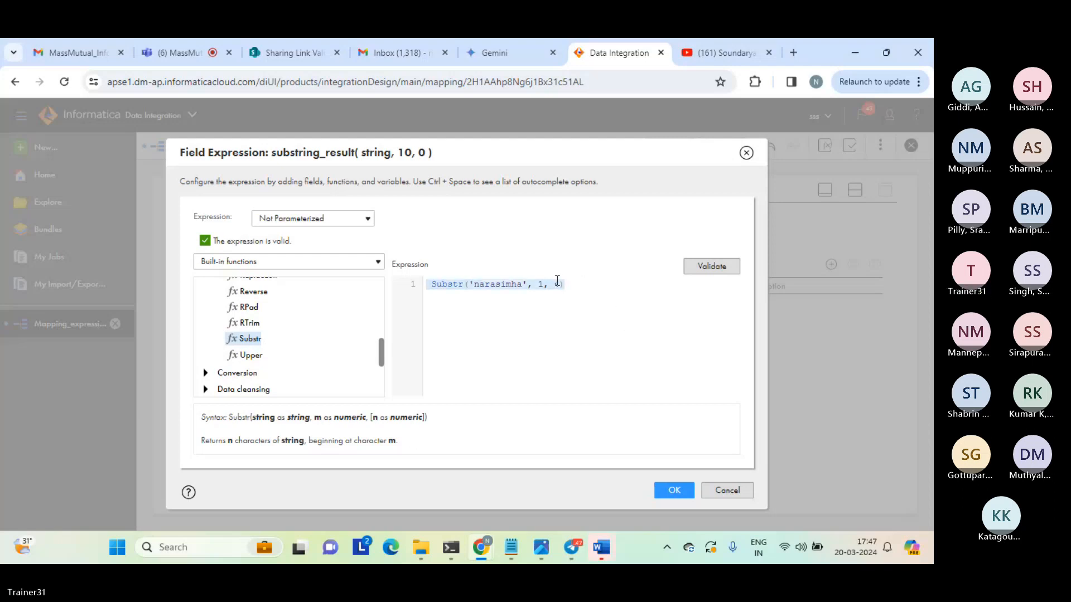
right_click(491, 280)
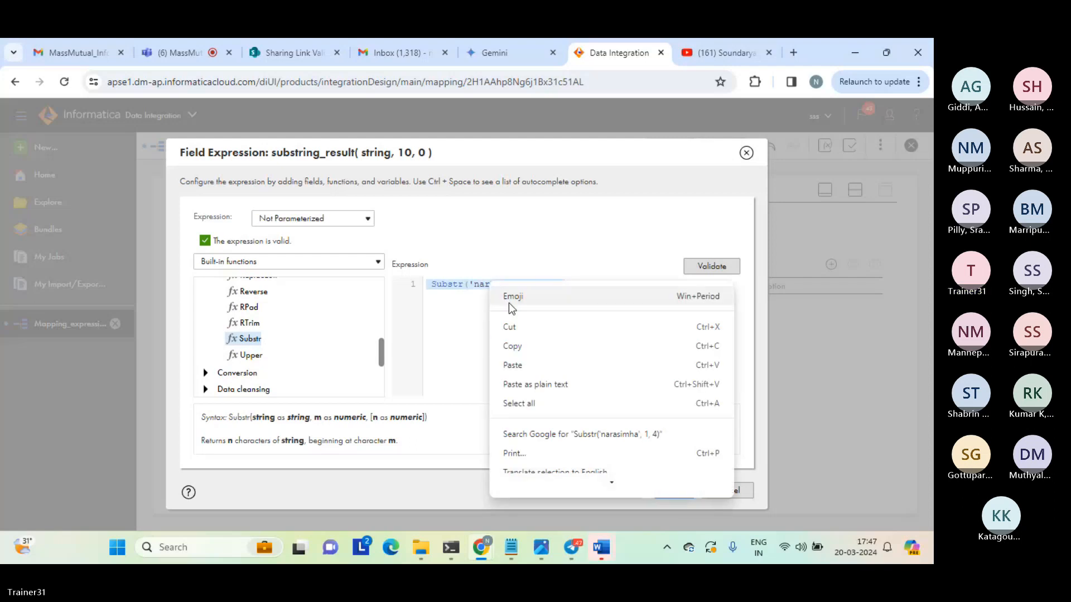
click(500, 345)
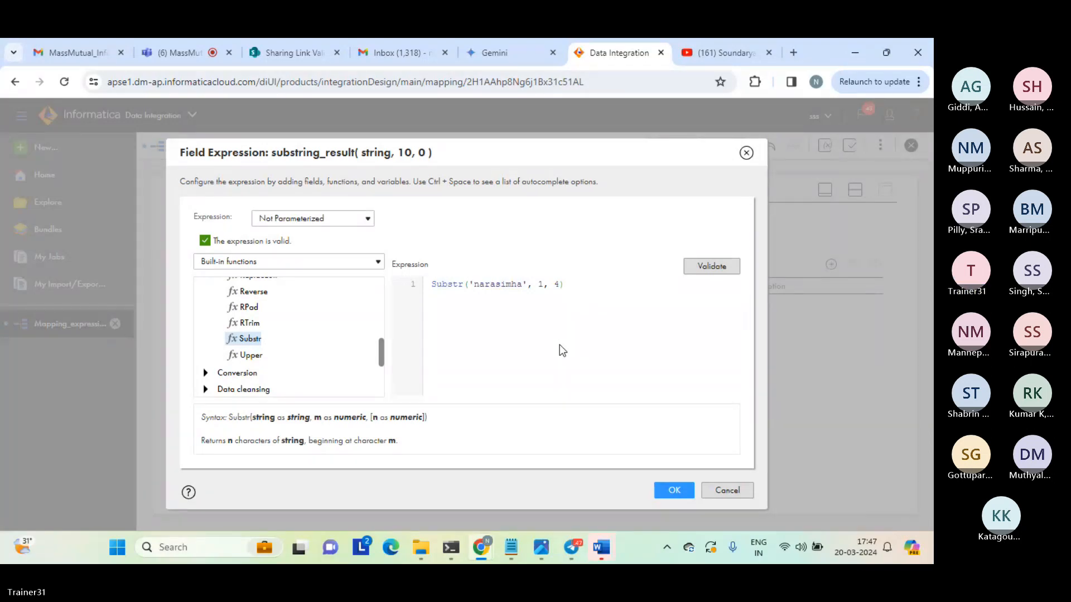
click(674, 491)
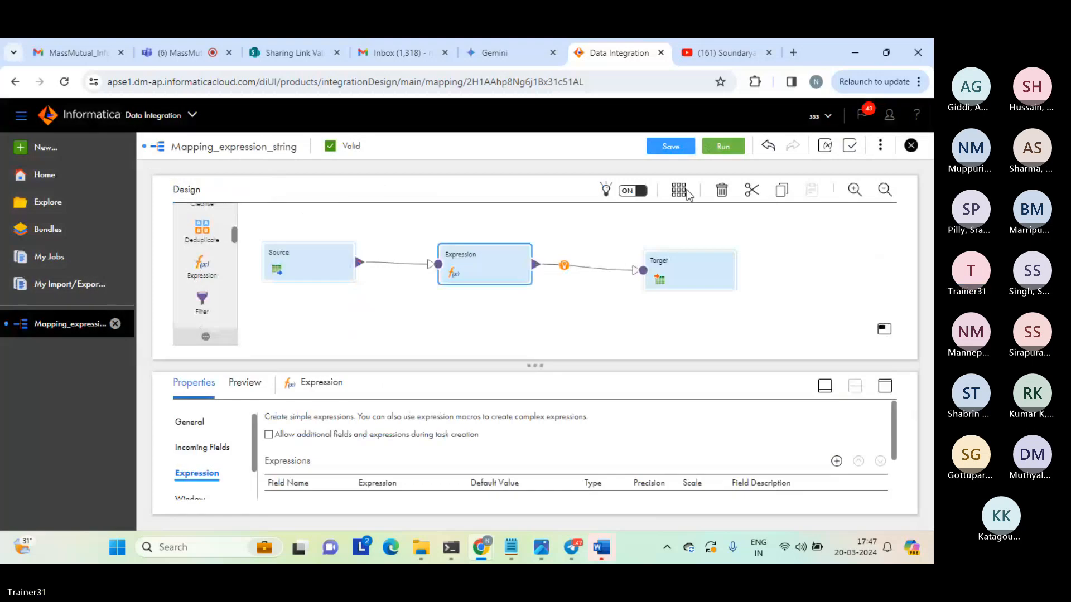
Save and run Mapping_expression_string, and refresh its job status in My Jobs.
click(666, 154)
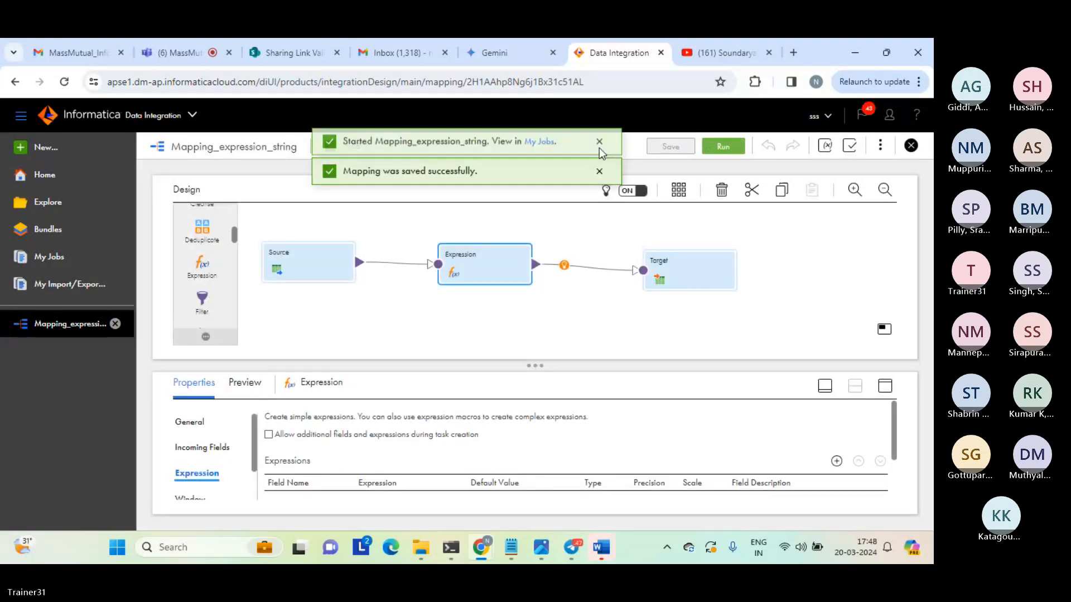
click(544, 150)
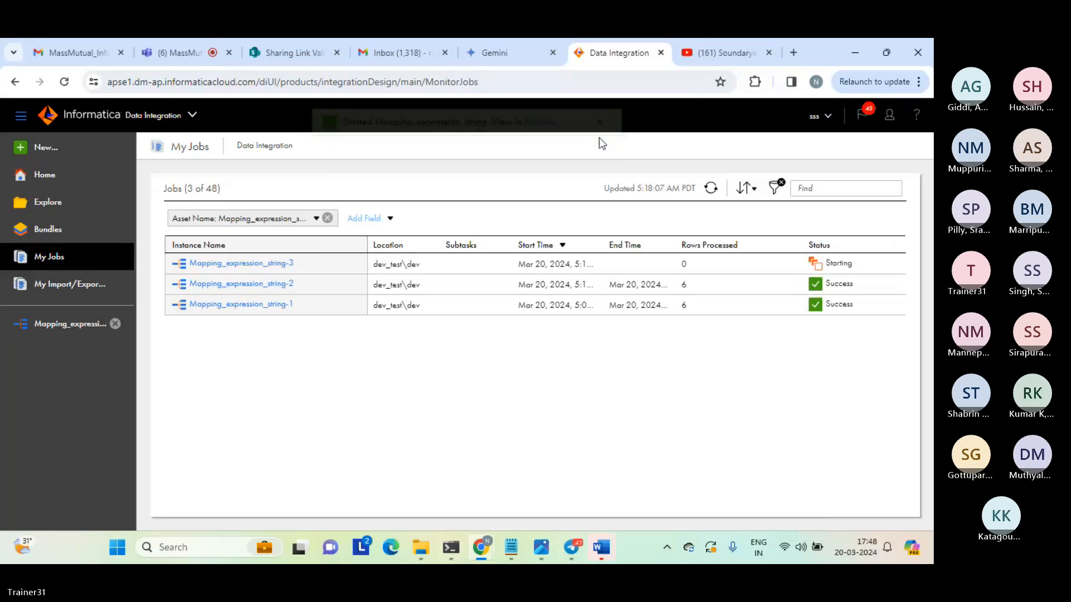
click(711, 188)
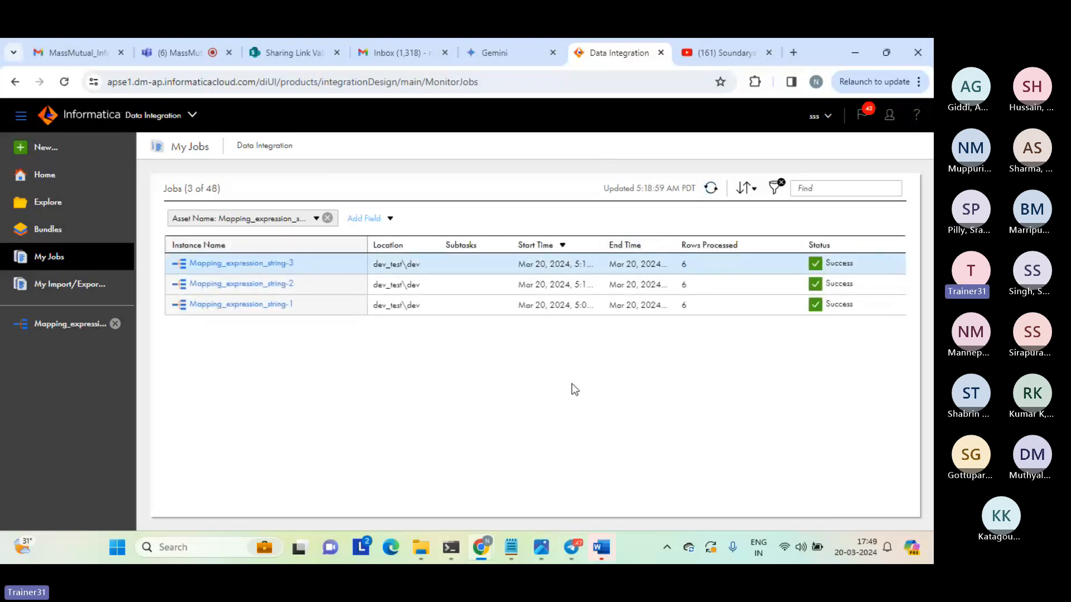
Open expression_tgt_string from the target folder and inspect the first row's substring_result value.
click(416, 556)
double_click(231, 167)
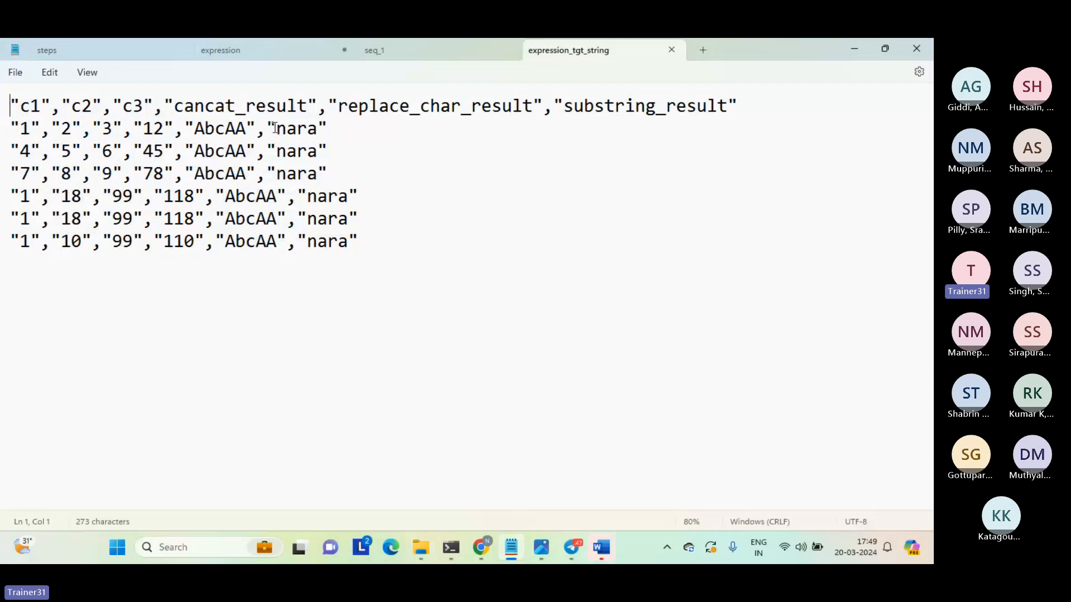
drag(276, 129, 319, 132)
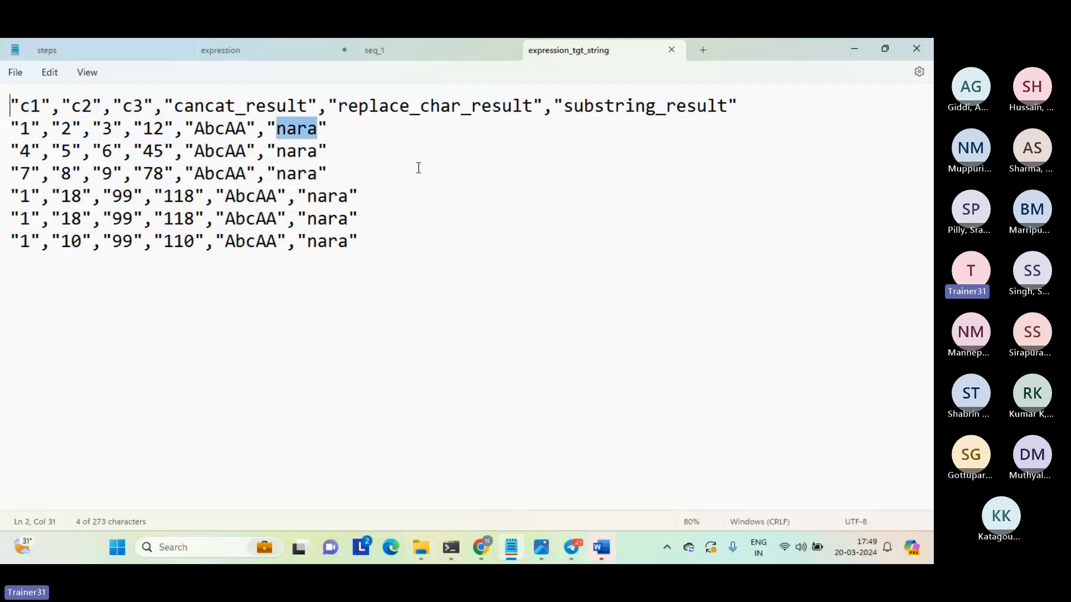
Recheck the first row's substring_result value in expression_tgt_string, then close the file.
click(286, 129)
click(317, 129)
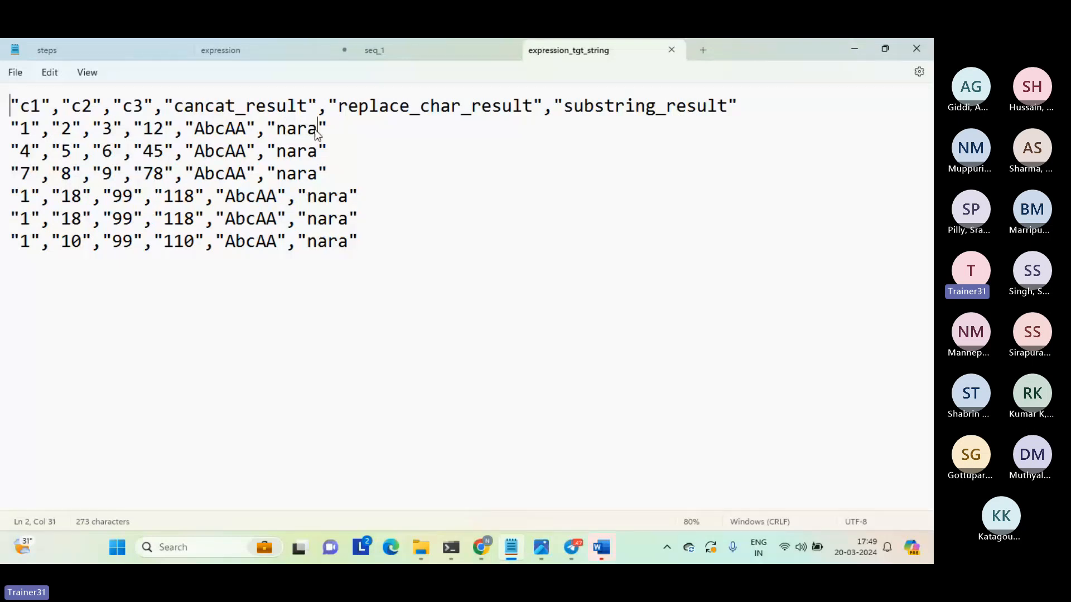
drag(317, 132, 279, 132)
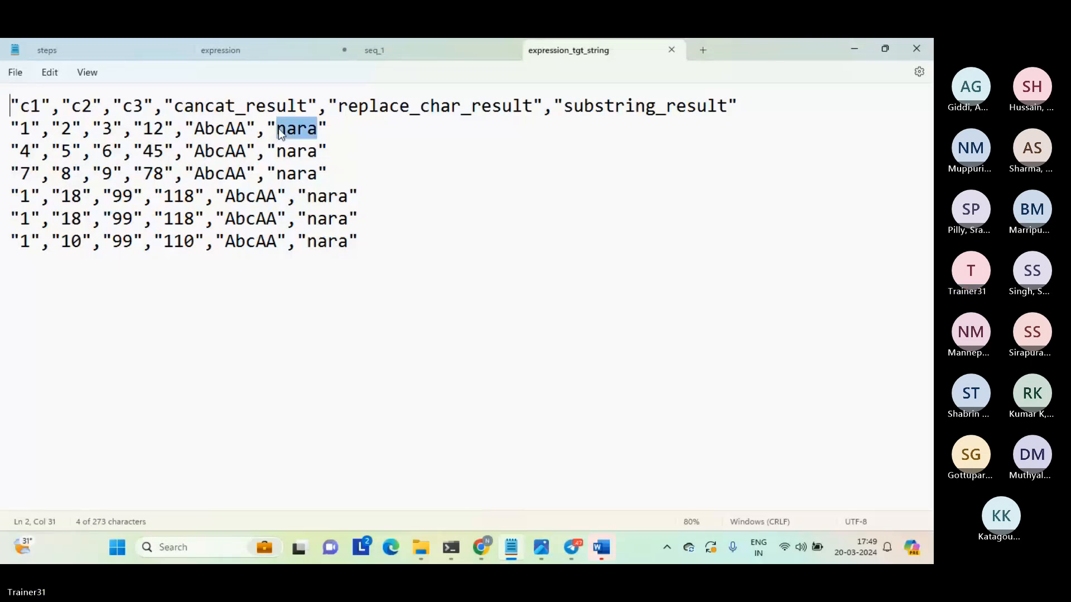
click(401, 181)
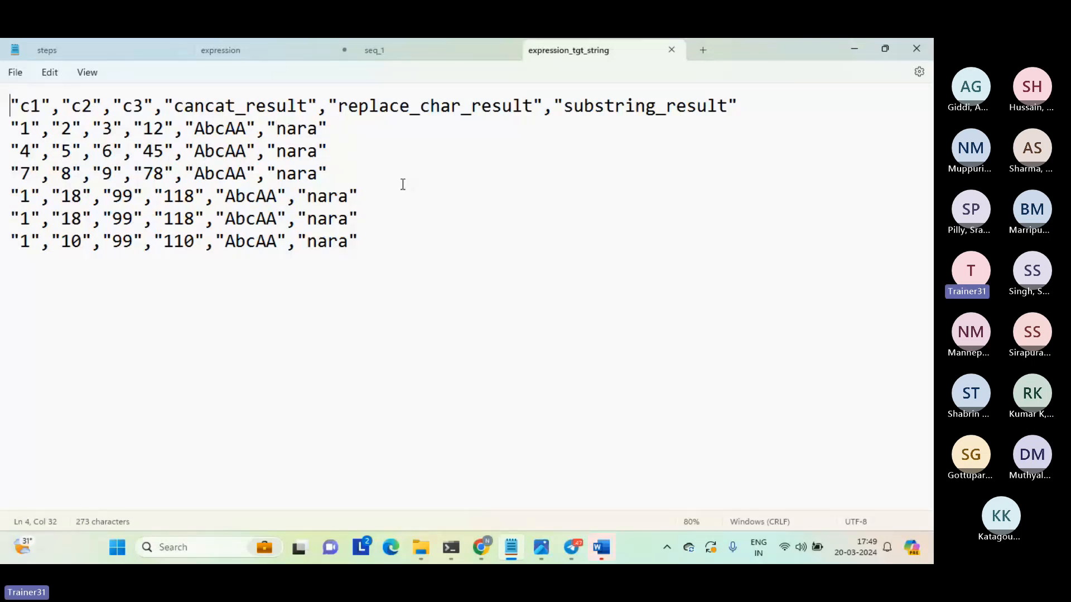
click(382, 296)
click(672, 50)
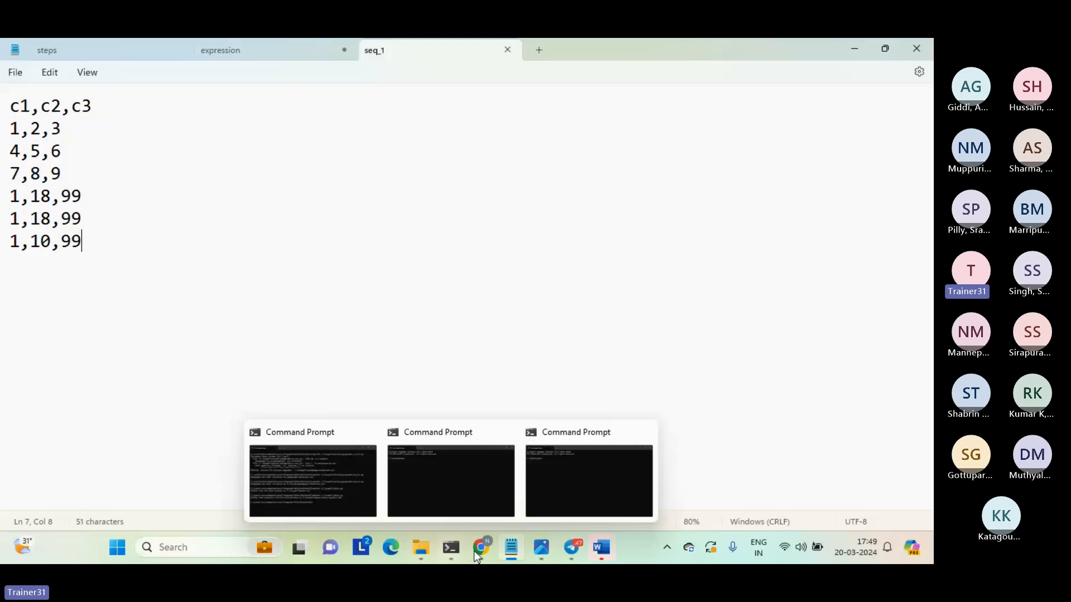
Switch to Chrome, check the Teams meeting page, and return to the Informatica Data Integration page.
mouse_move(481, 550)
click(457, 504)
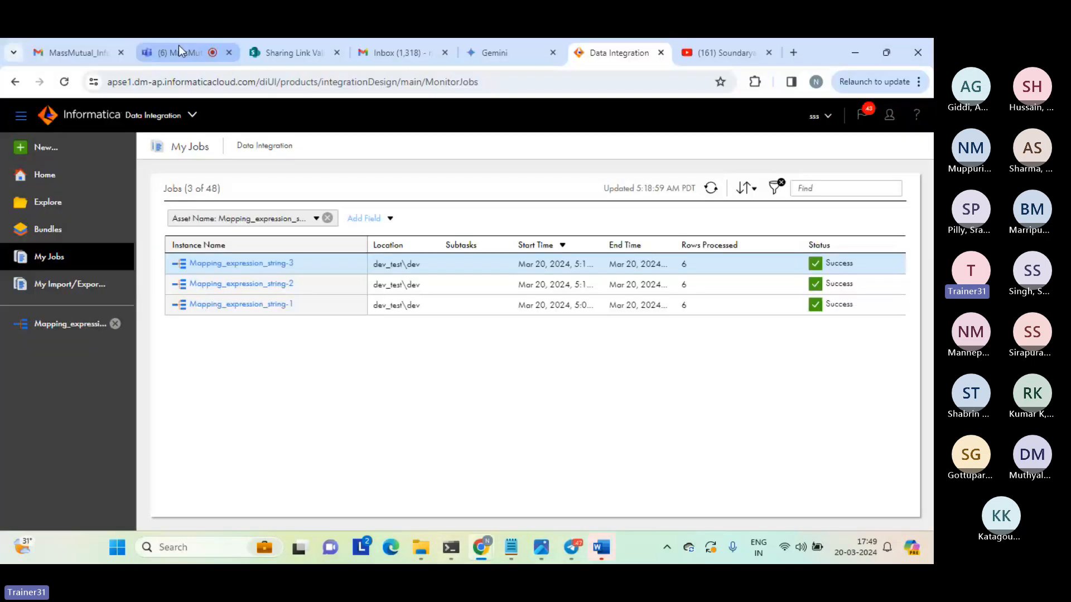
click(178, 49)
mouse_move(228, 236)
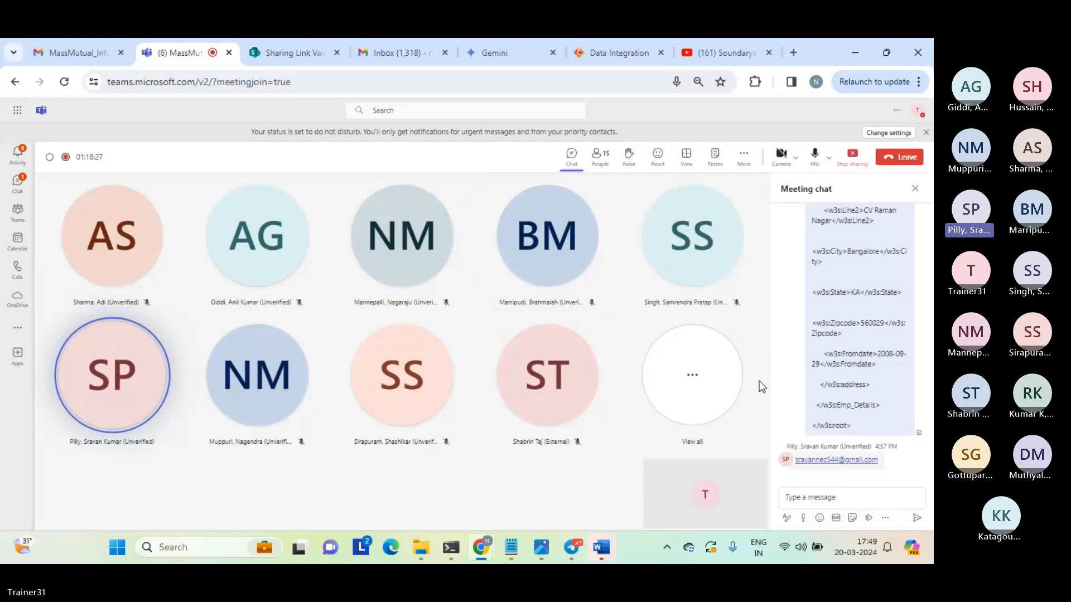
click(625, 51)
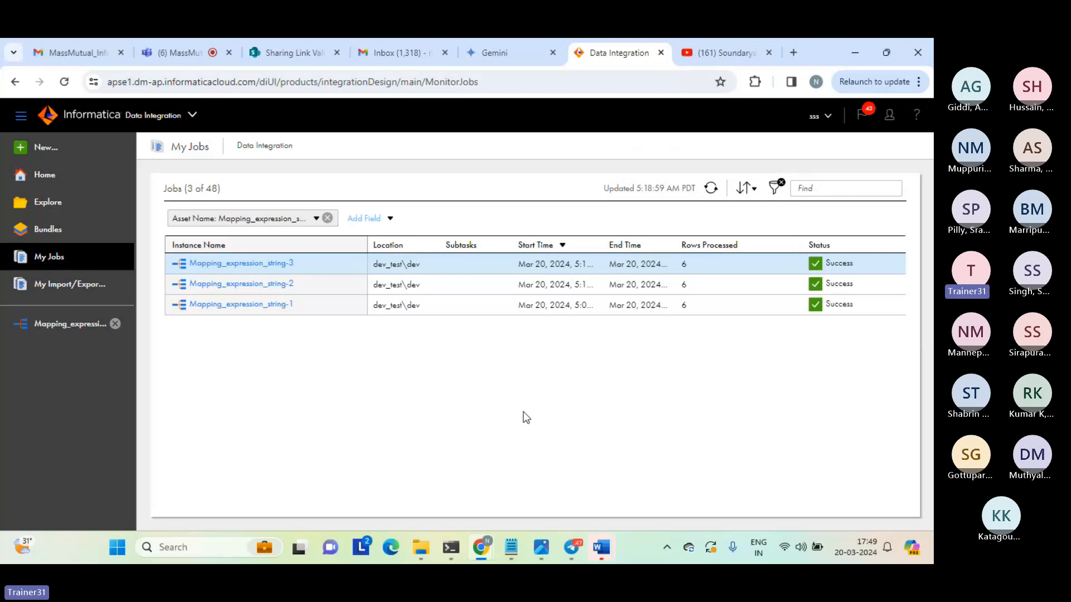
Add an integer output field named round_res to the Expression transformation in Mapping_expression_string.
click(81, 329)
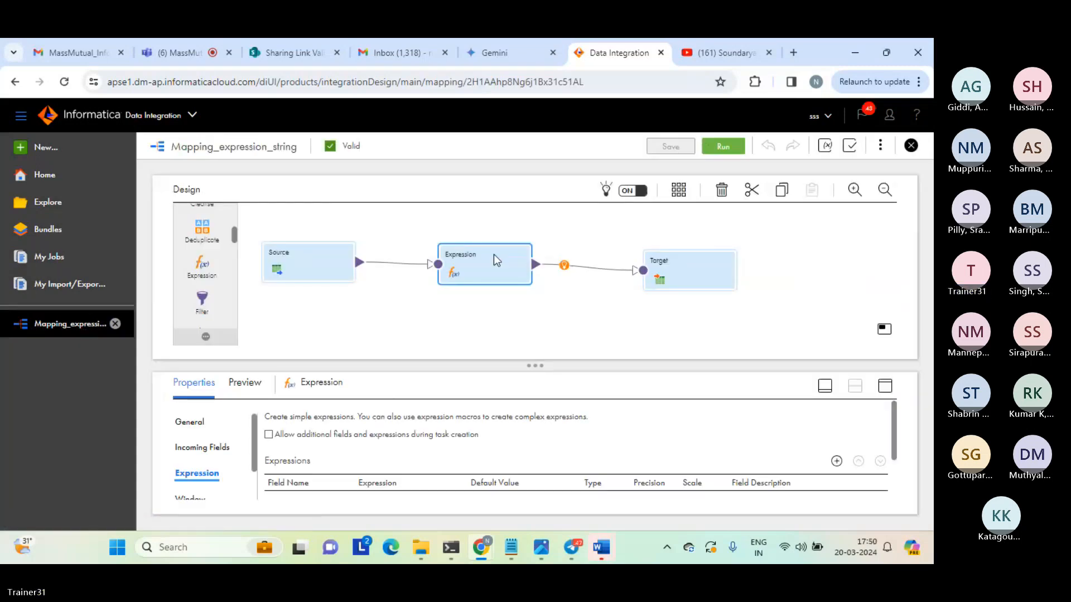
click(885, 385)
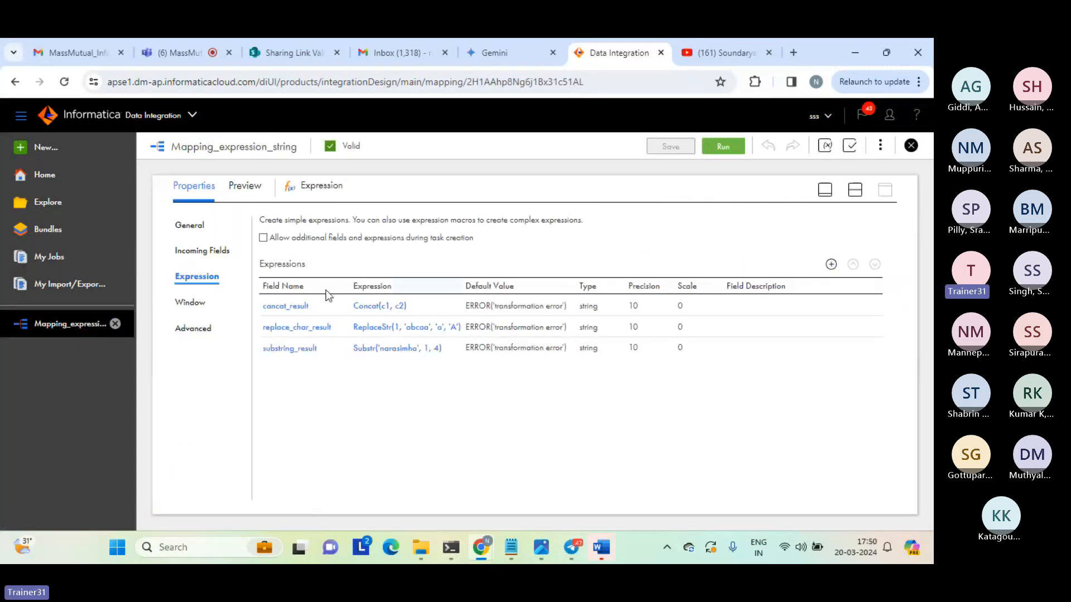
click(830, 265)
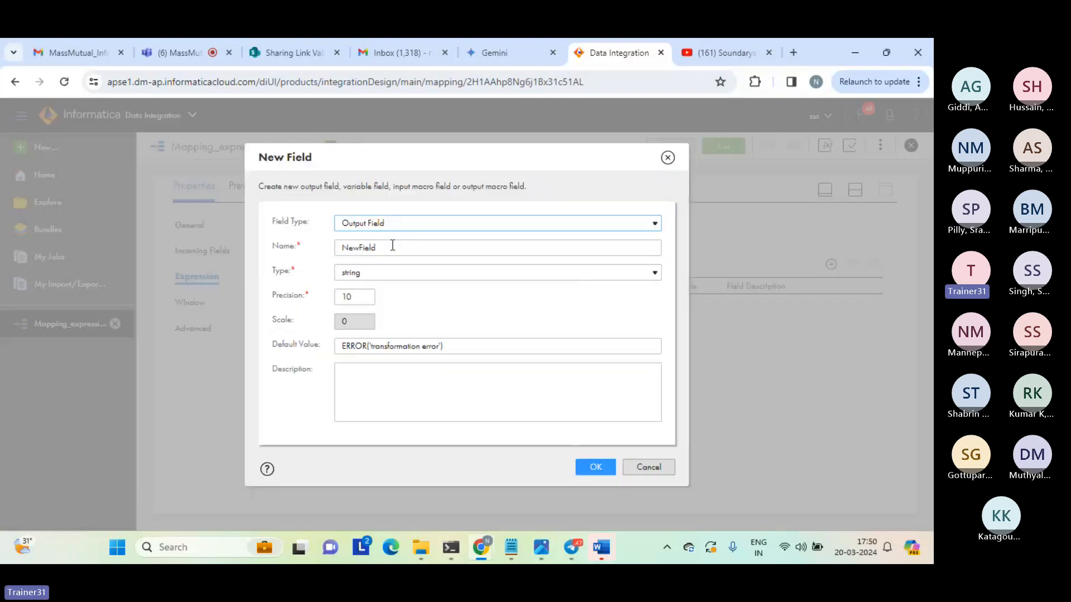
click(371, 247)
double_click(371, 248)
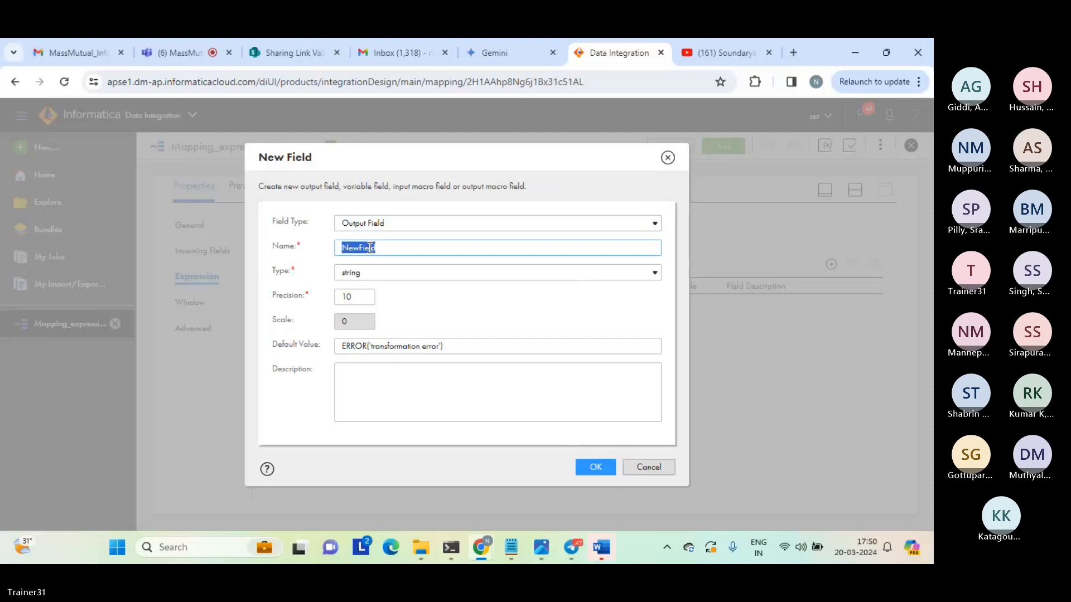
text(roun)
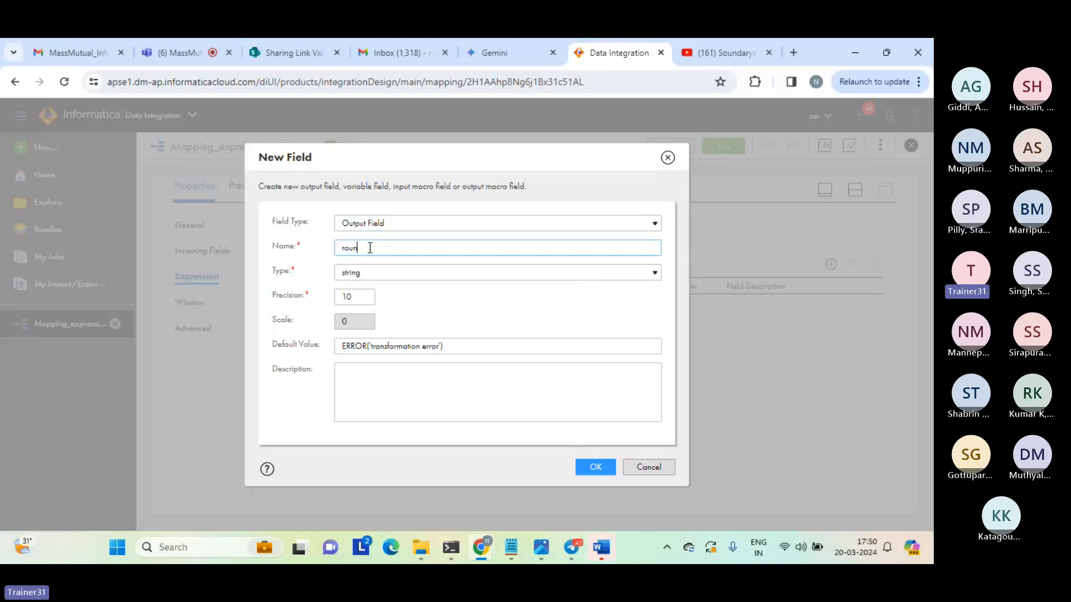
text(d_res)
click(399, 277)
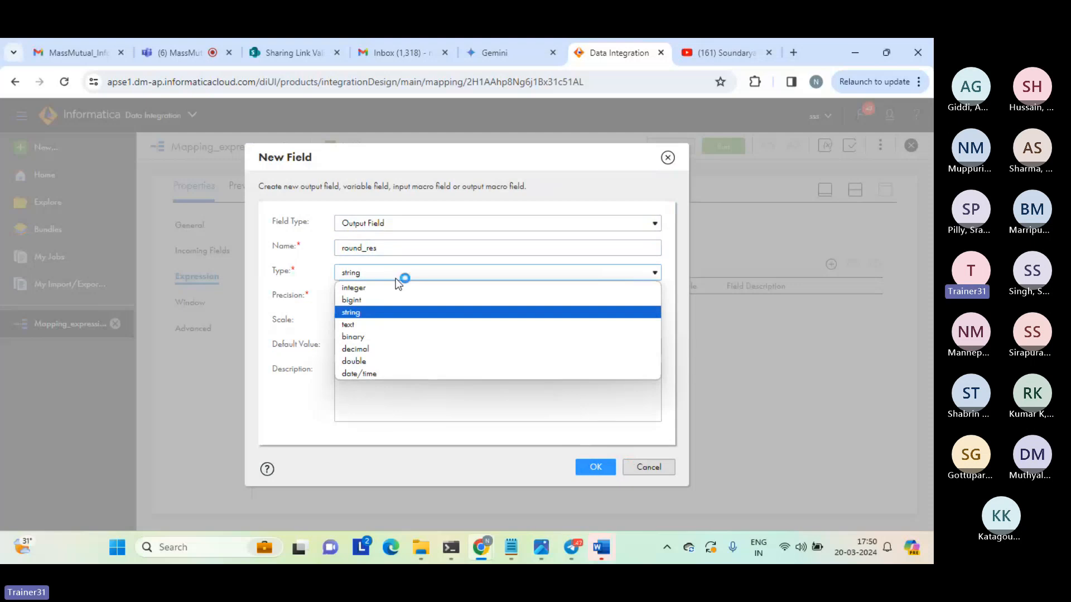
click(366, 288)
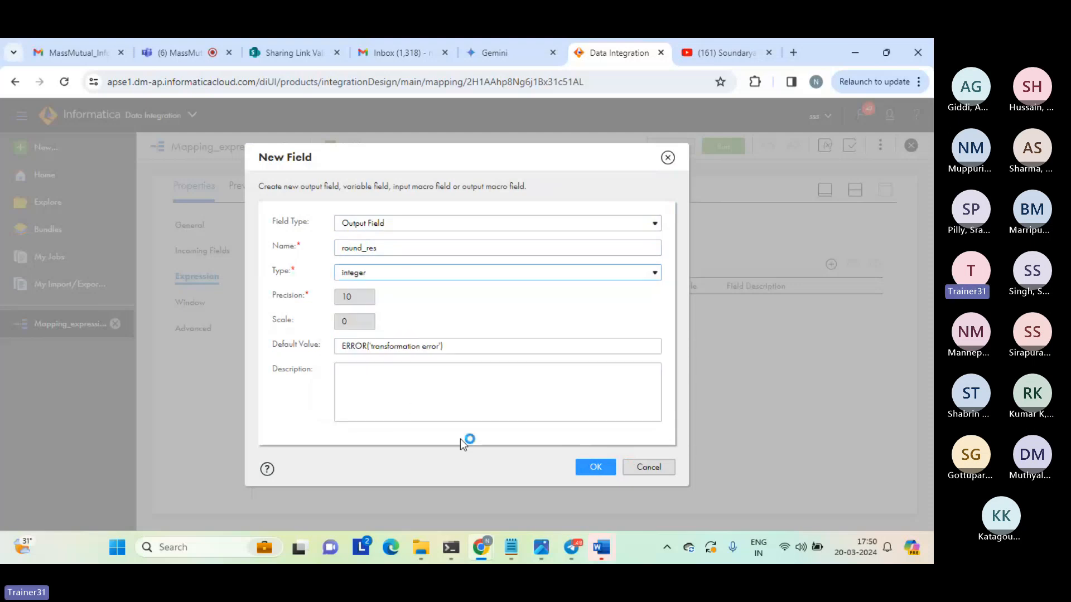
click(594, 472)
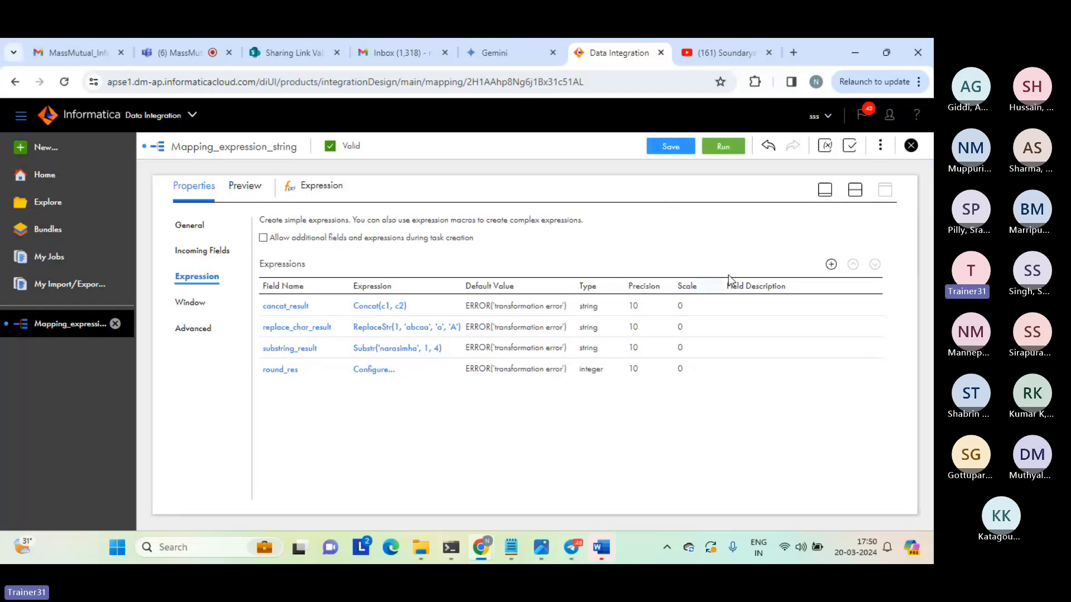
Open the round_res field expression and expand the Numerical group of built-in functions.
click(384, 371)
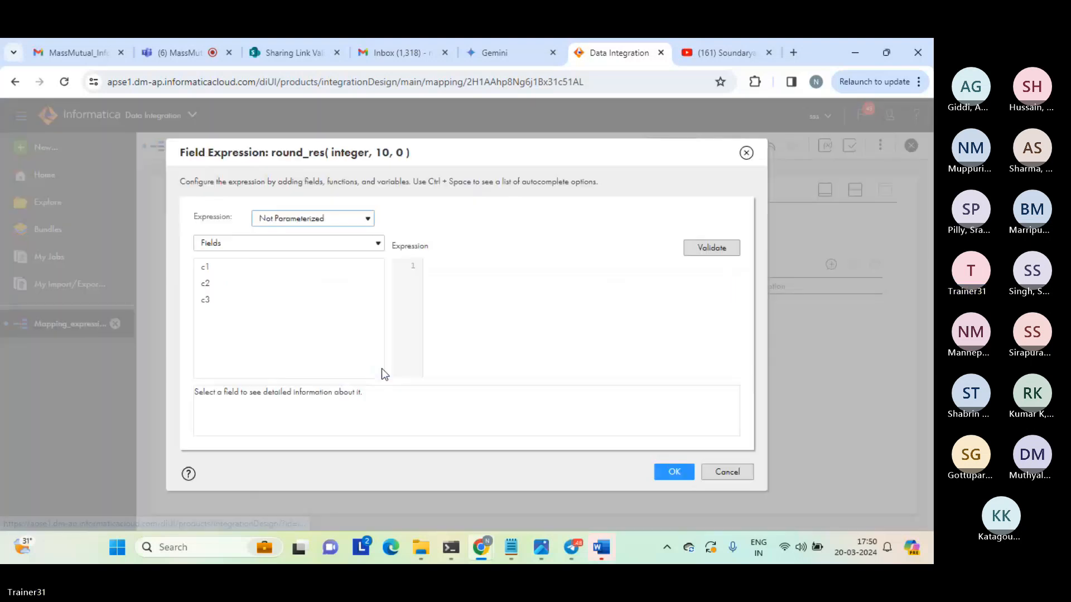
click(337, 242)
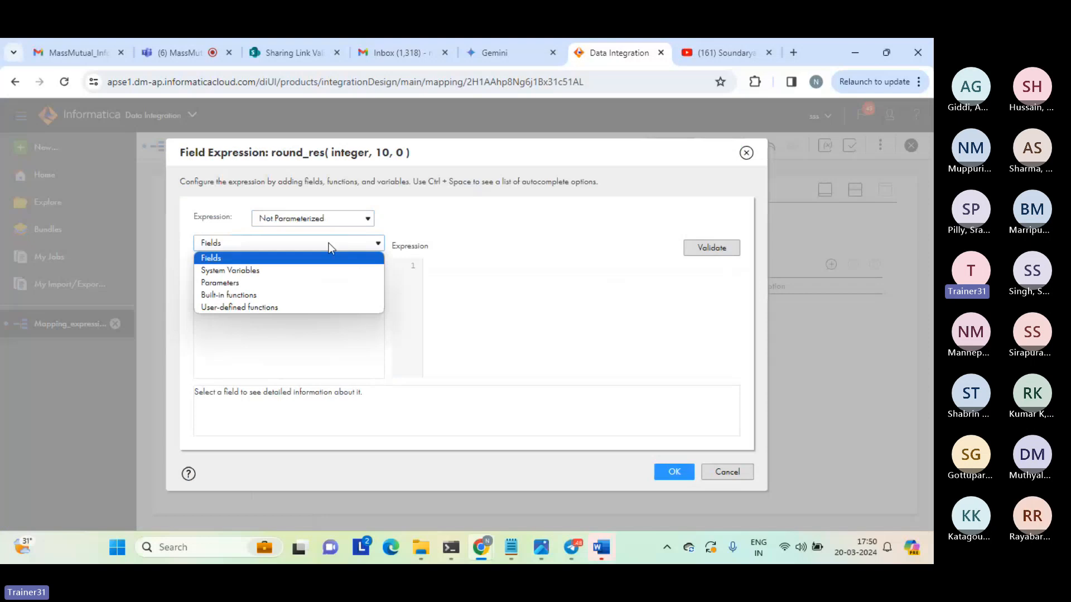
click(259, 293)
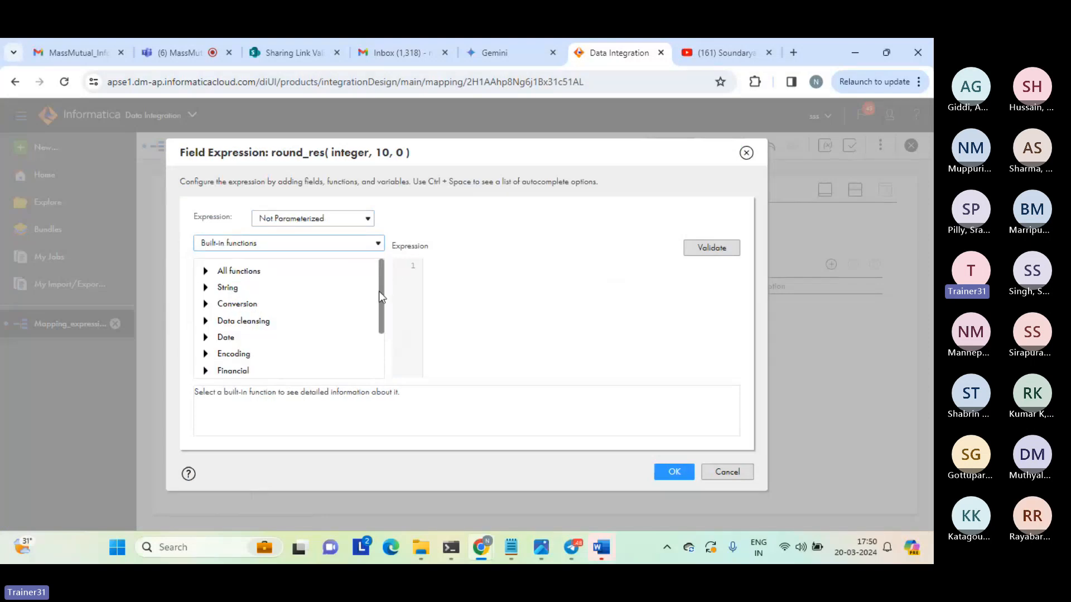
scroll(379, 312, down, 1)
scroll(378, 334, down, 1)
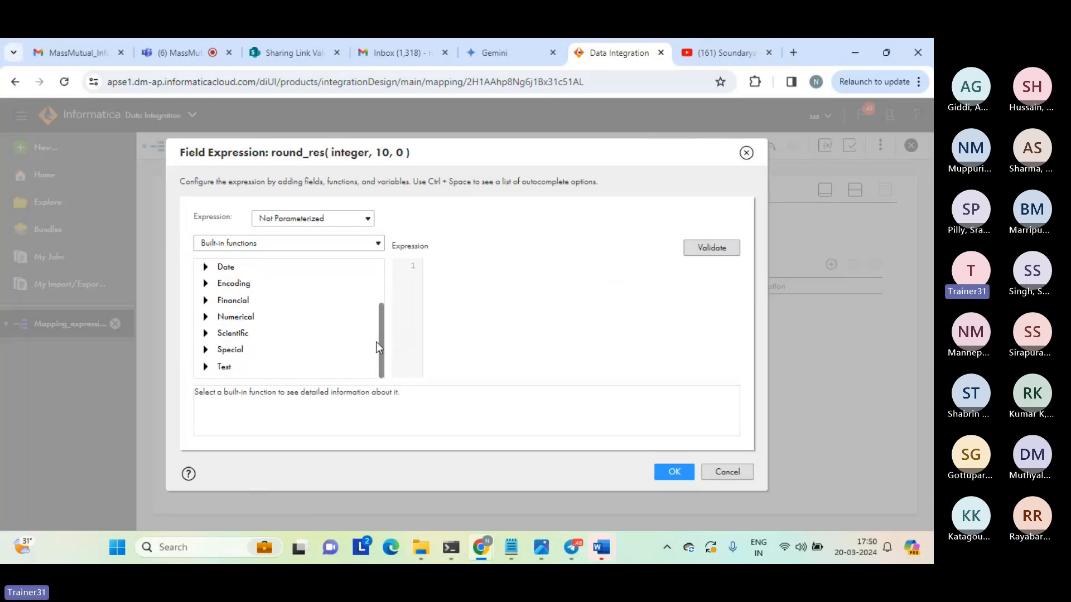
click(204, 316)
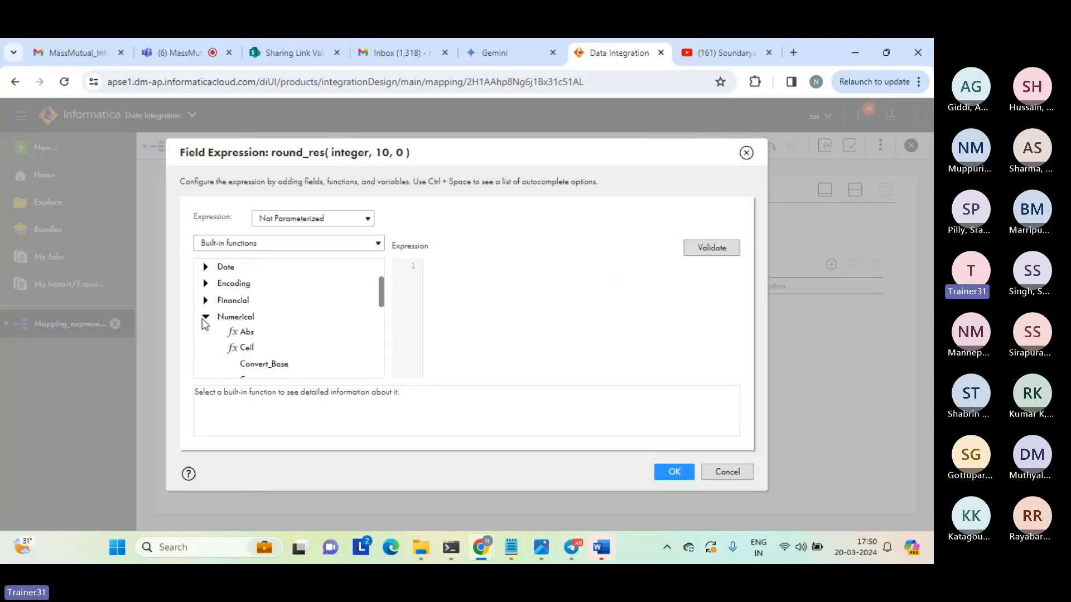
drag(381, 294, 328, 304)
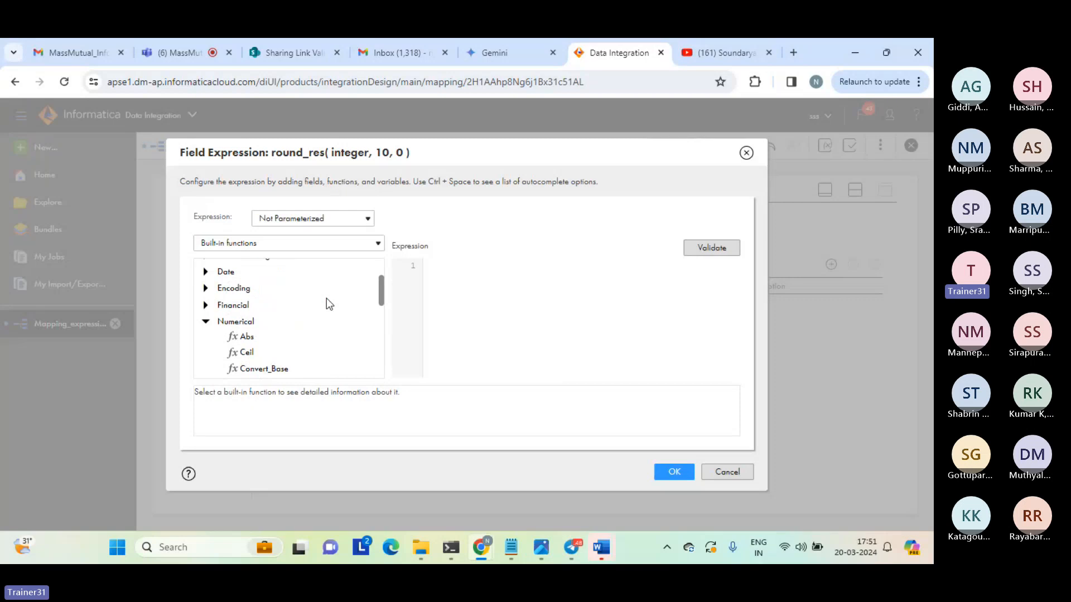
Build the expression Abs(2.5) for round_res, validate it, review the function description, and apply it.
double_click(243, 336)
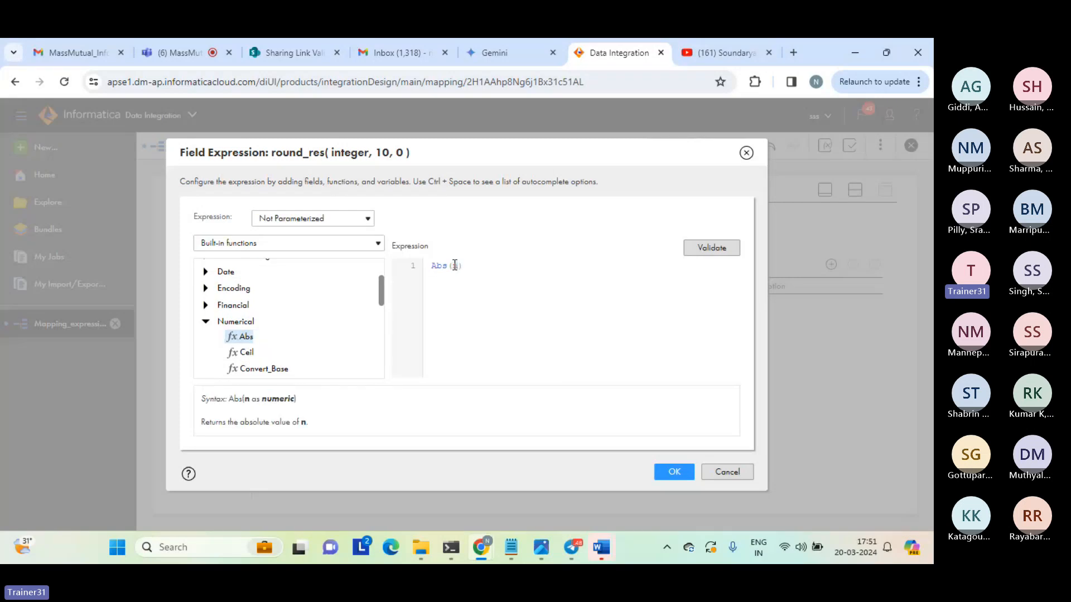
text(2.5)
click(708, 248)
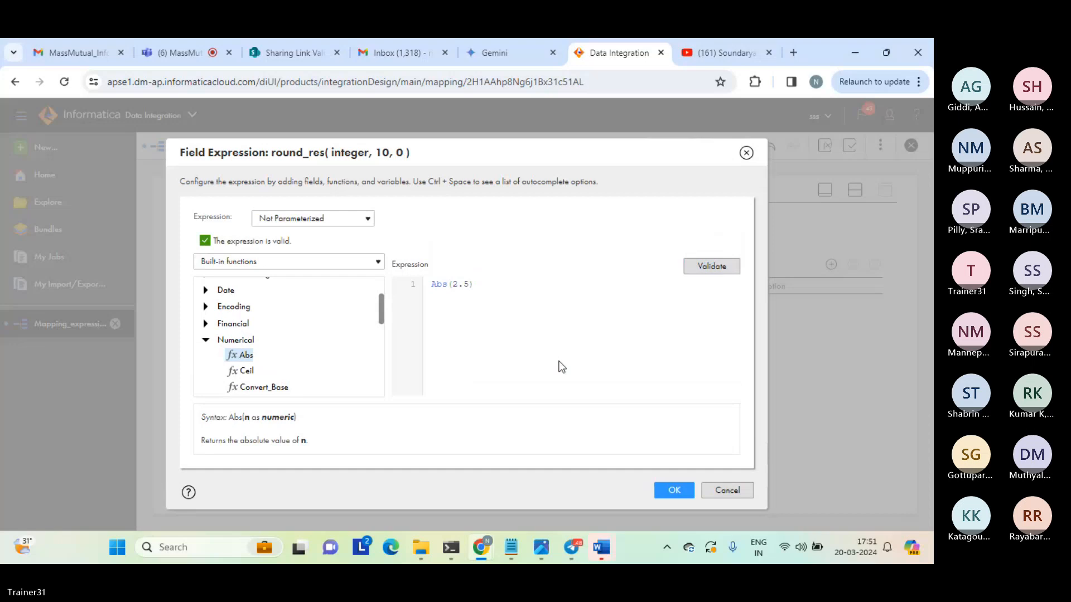
drag(258, 440, 240, 440)
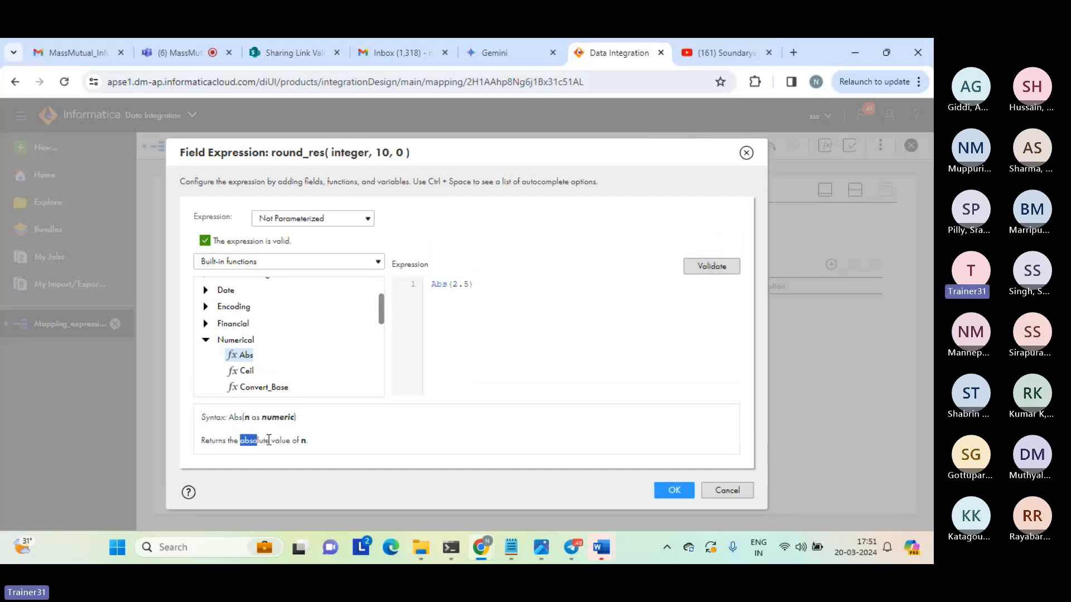
click(339, 437)
click(674, 490)
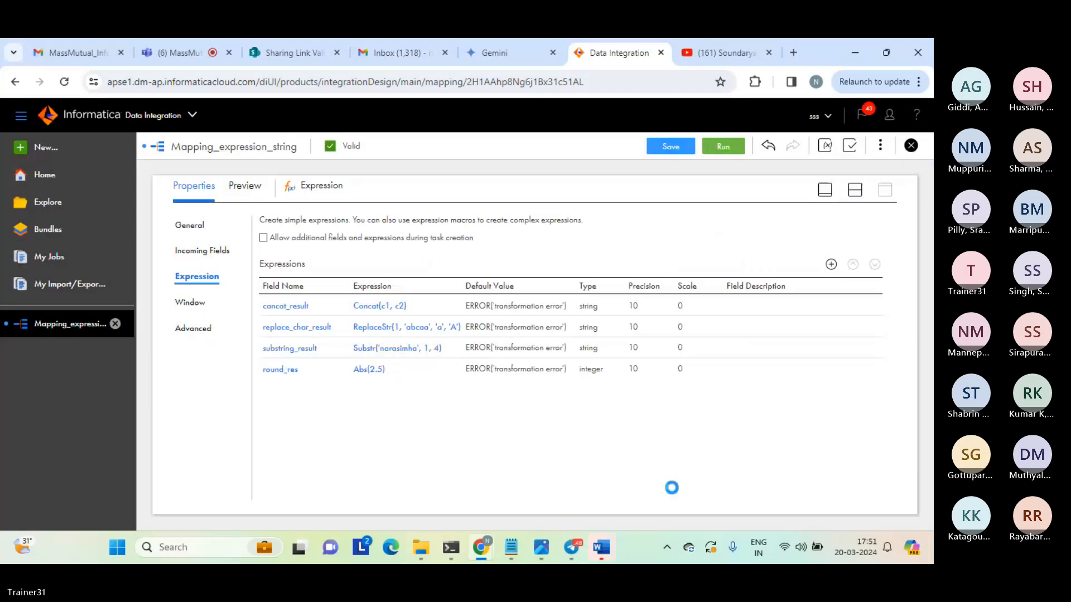
Save and run Mapping_expression_string, and refresh My Jobs to check the new run's status and processed rows.
click(670, 147)
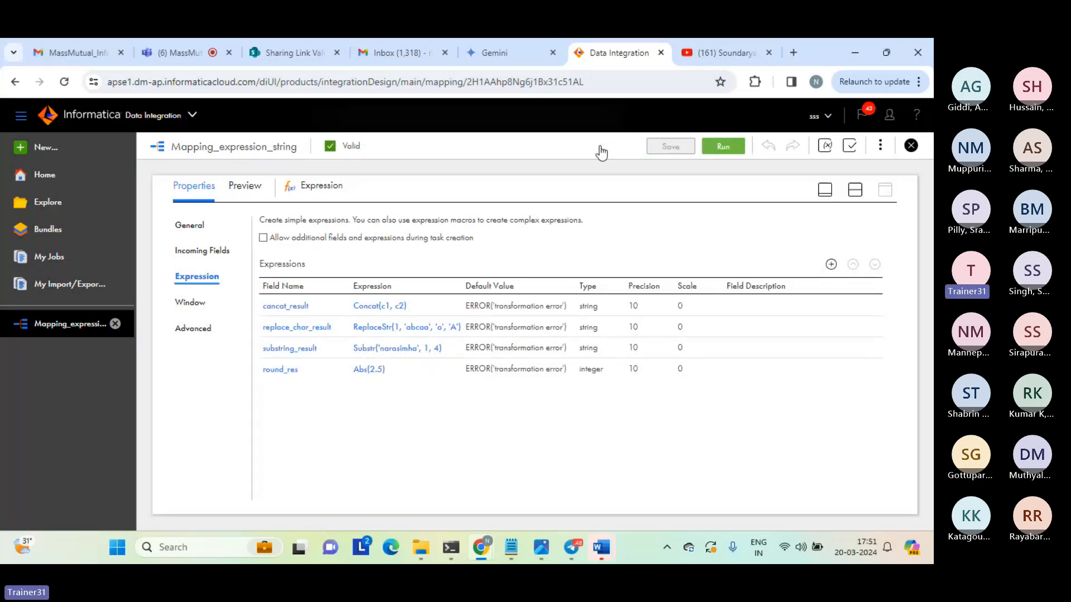
click(723, 147)
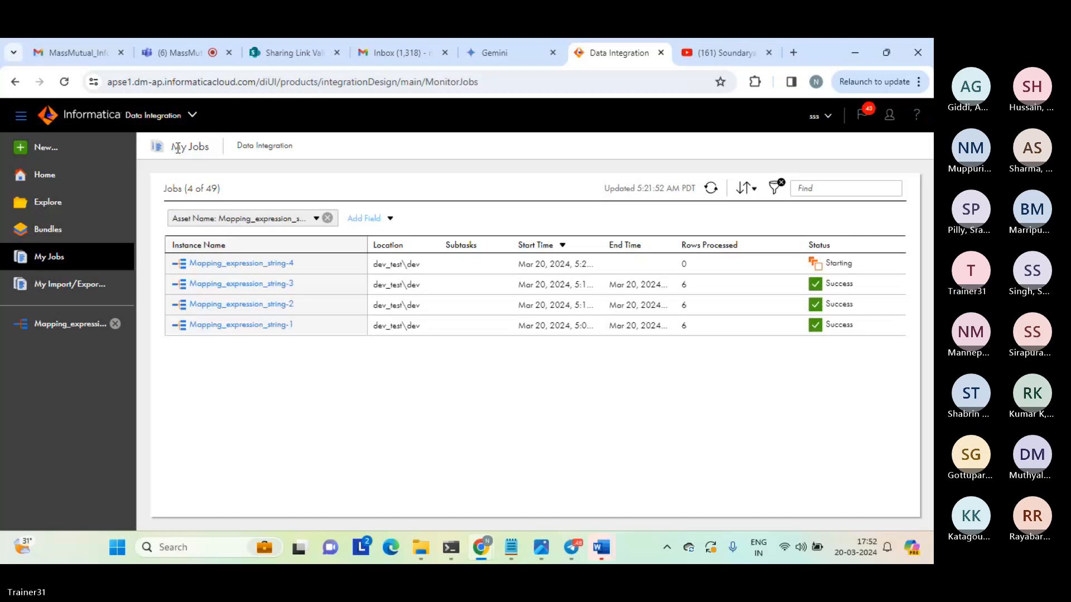
drag(177, 148, 417, 328)
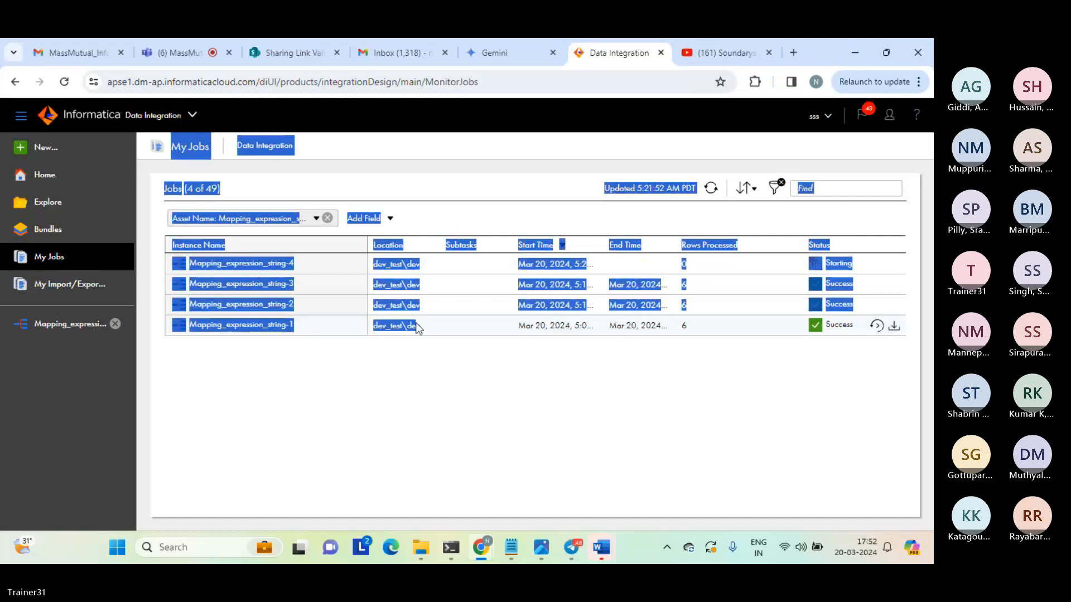
click(420, 362)
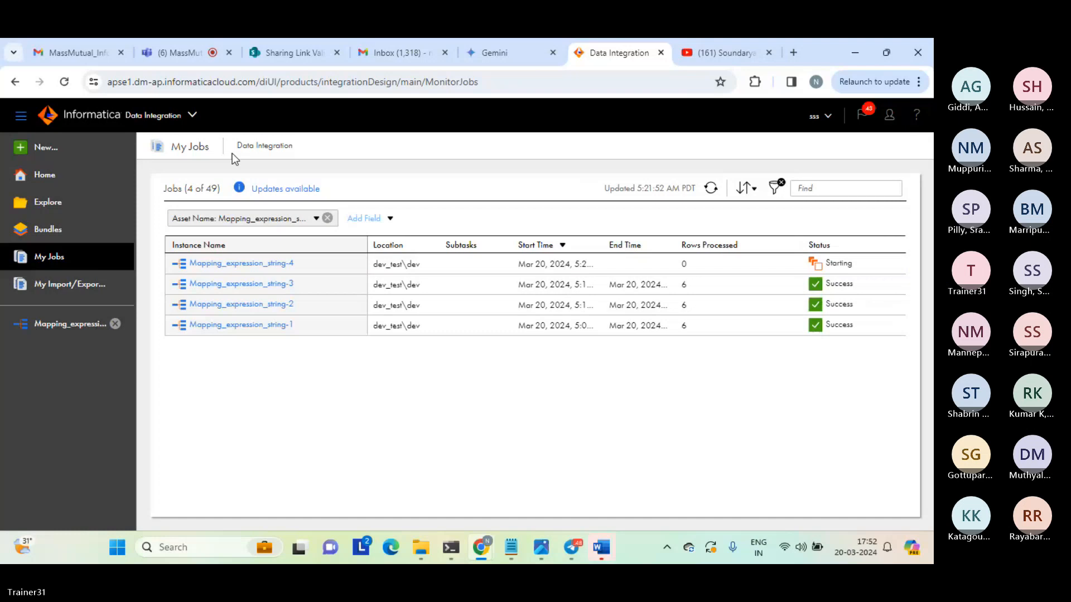
drag(232, 152, 404, 380)
click(403, 379)
click(714, 190)
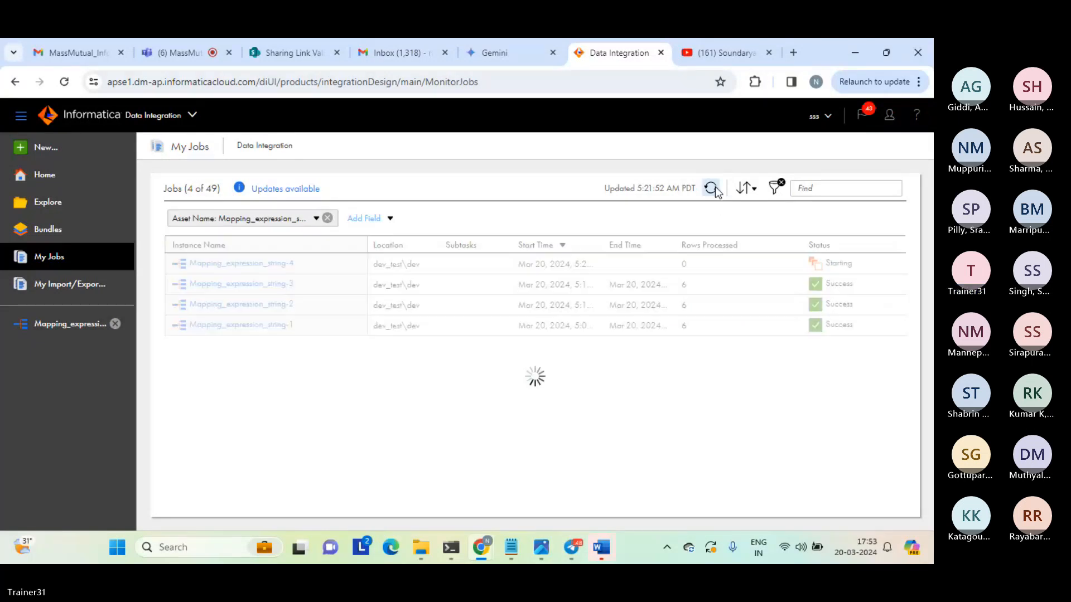
double_click(693, 259)
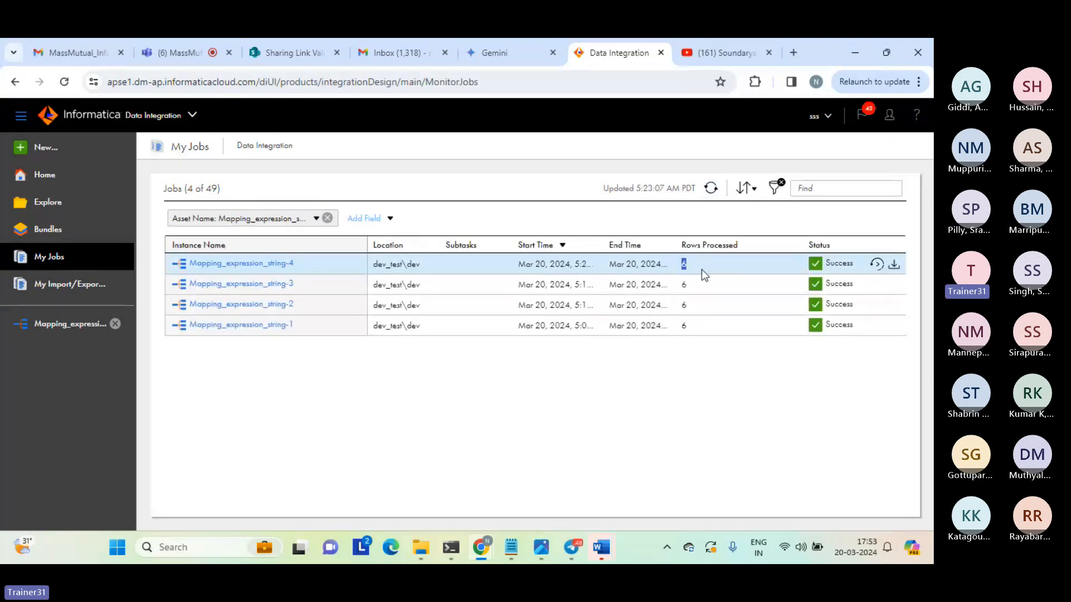
Open the regenerated expression_tgt_string file from the target folder to view the round_res column.
click(421, 547)
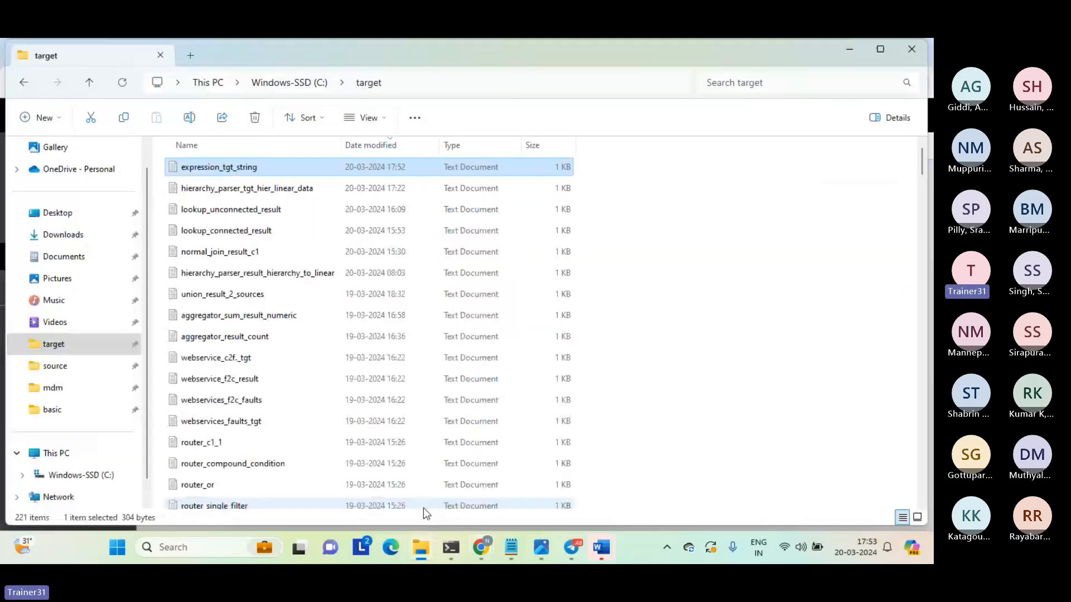
double_click(205, 168)
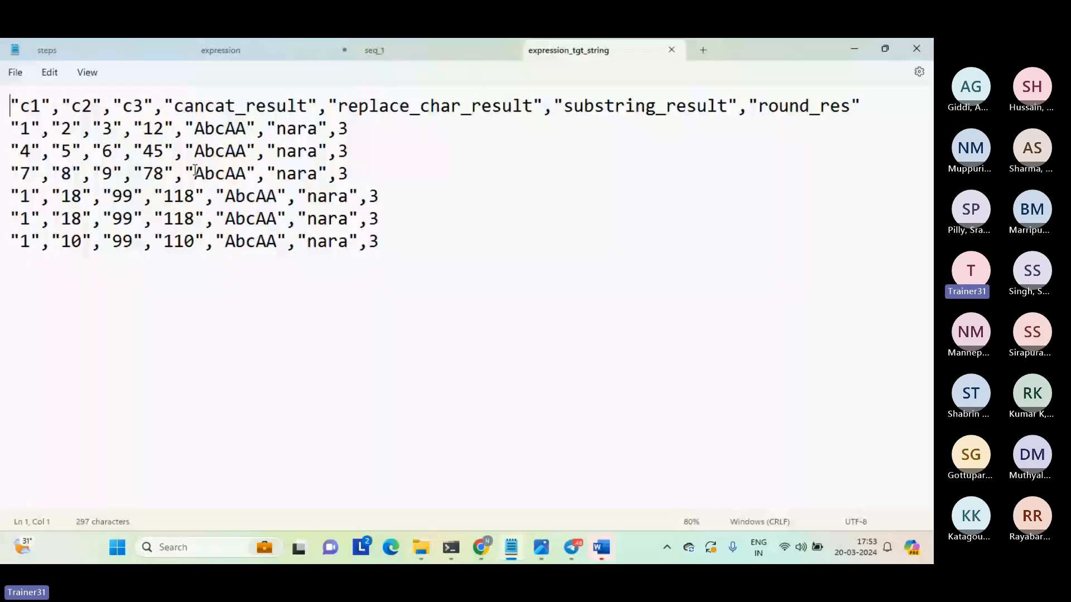
Check the round_res value in the first data row of the expression_tgt_string file.
drag(337, 129, 418, 134)
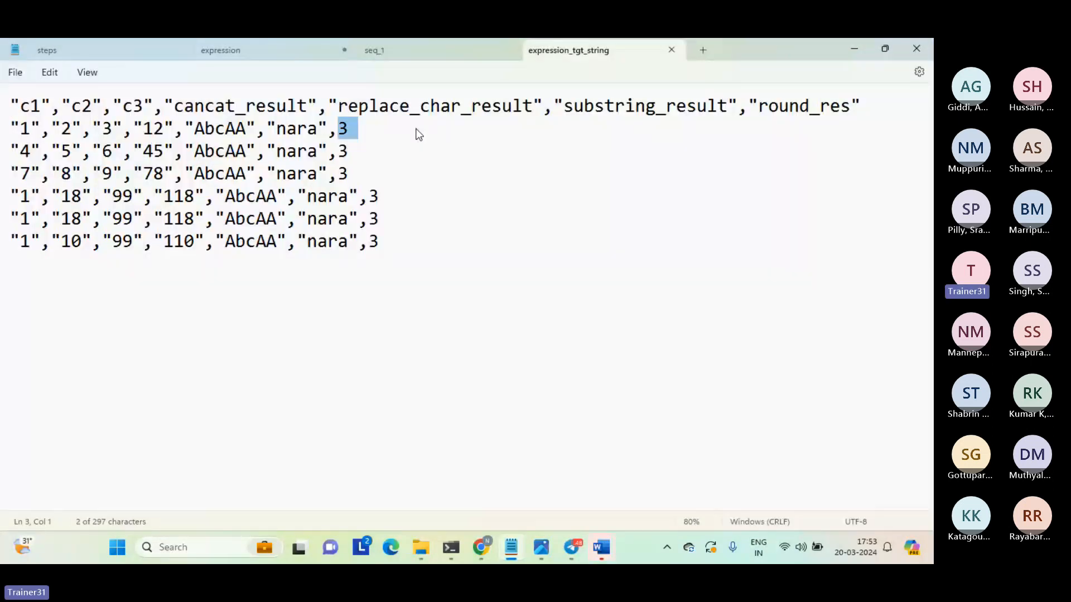
click(417, 128)
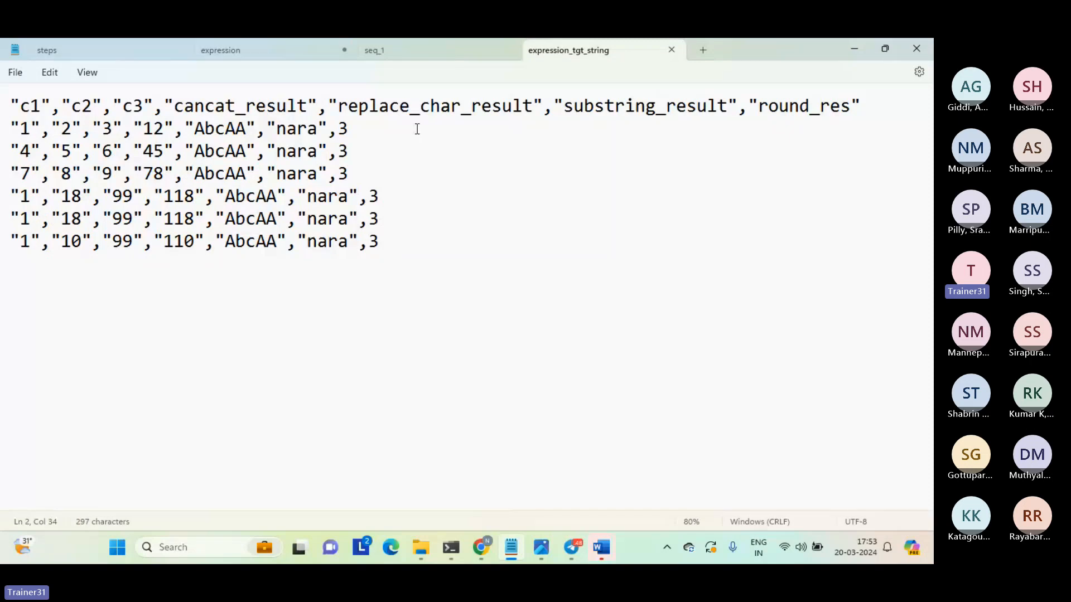
Switch to Informatica, reopen Mapping_expression_string, and add an output field of type integer to the Expression transformation.
key(alt+Tab)
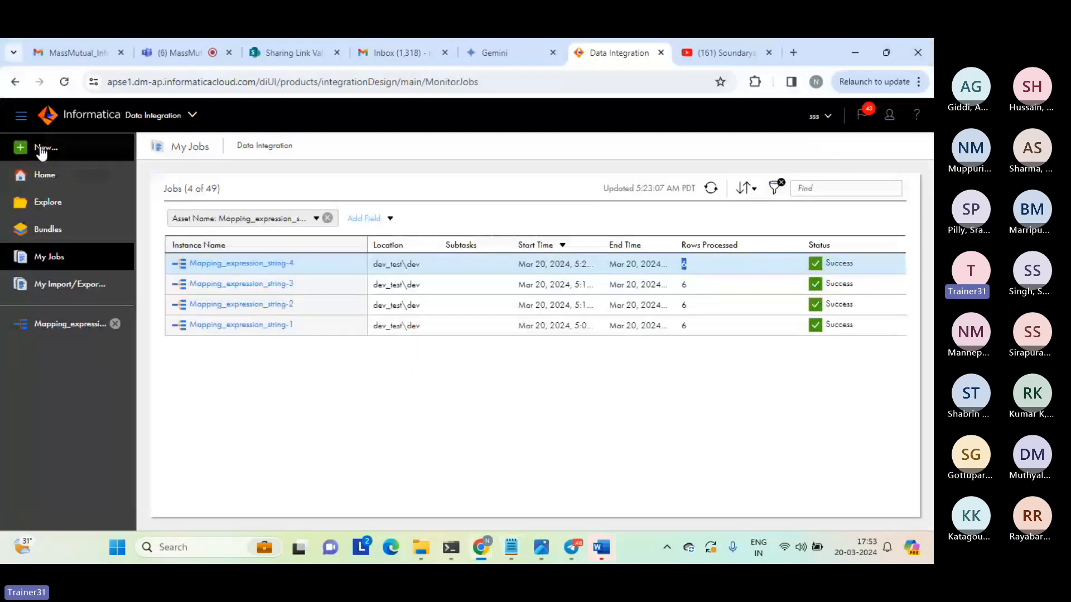
click(73, 324)
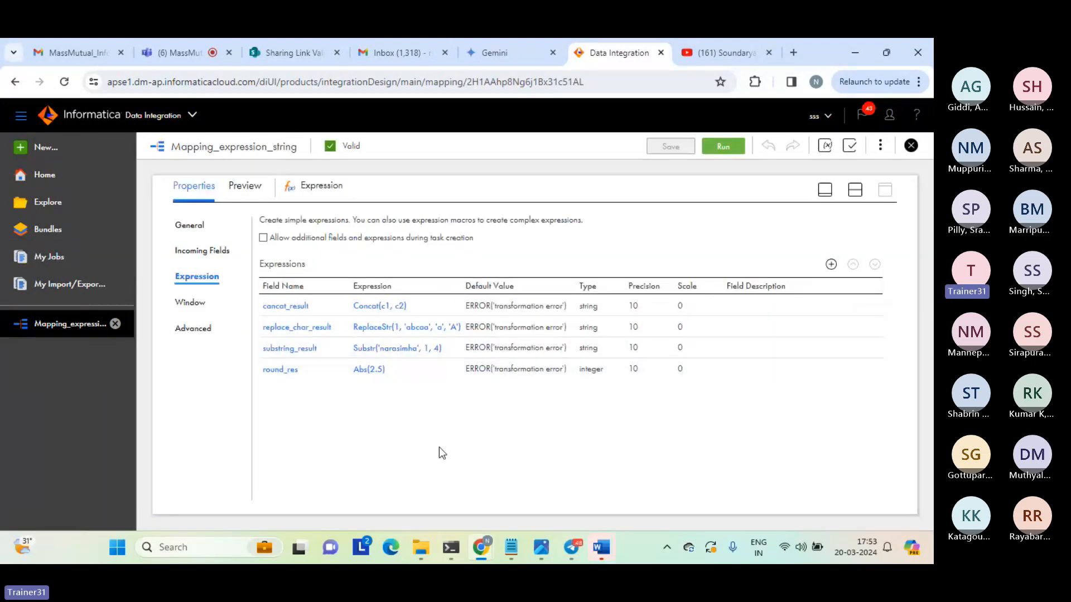
click(831, 266)
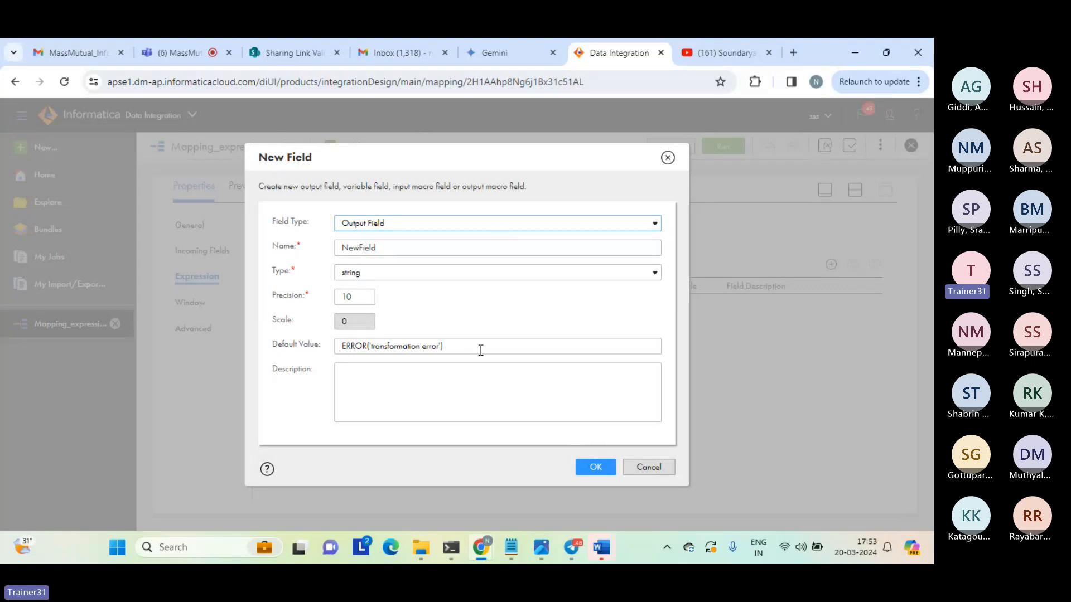
click(385, 274)
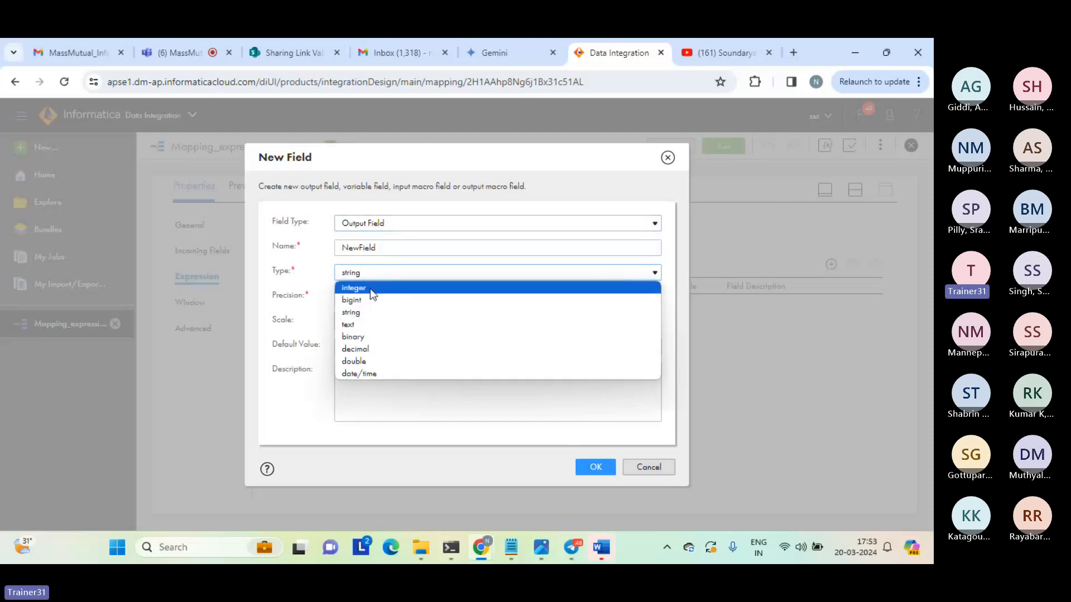
click(372, 289)
click(595, 467)
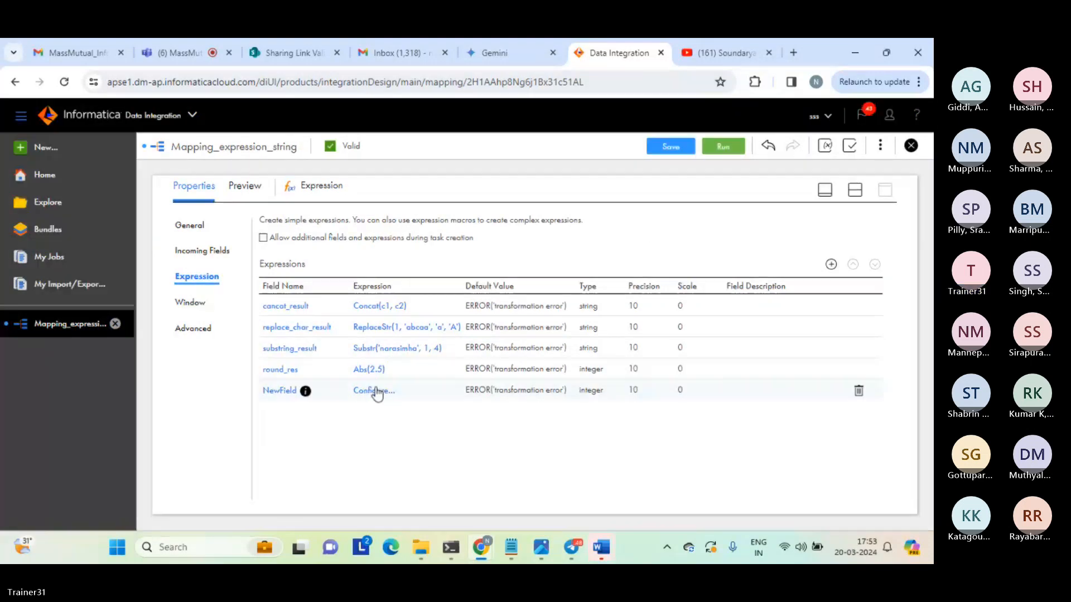
Open the new integer field's expression as Not Parameterized and expand the Numerical group of built-in functions.
click(375, 390)
click(317, 218)
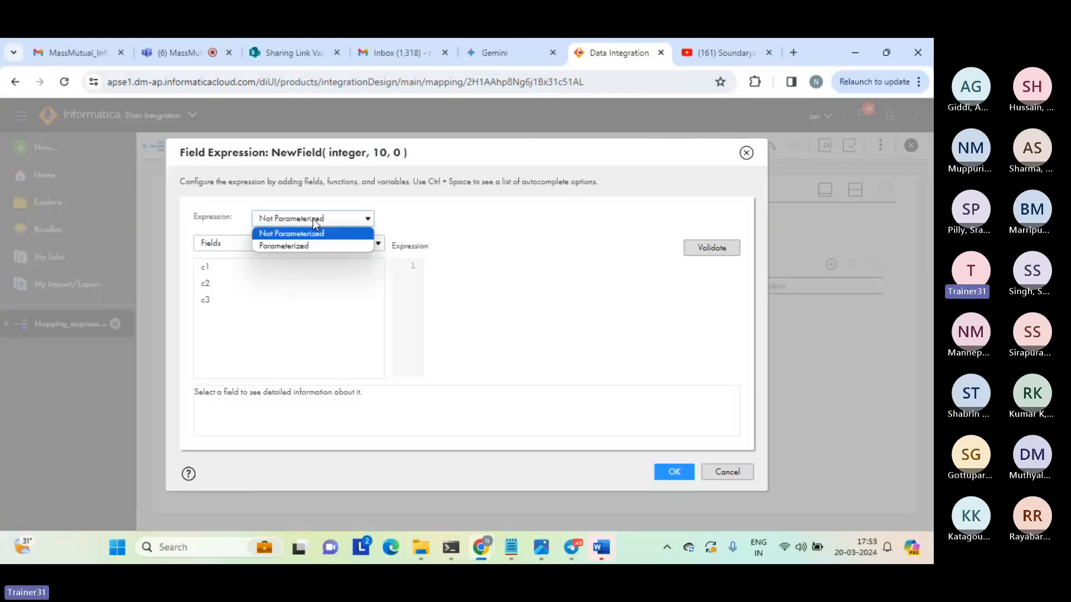
click(280, 236)
click(280, 240)
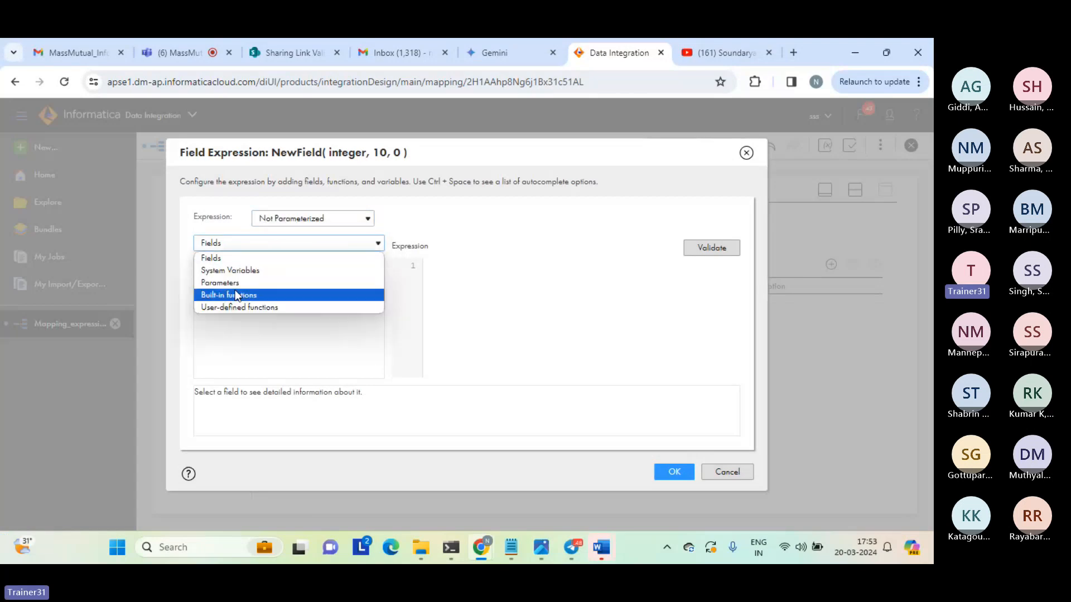
click(280, 294)
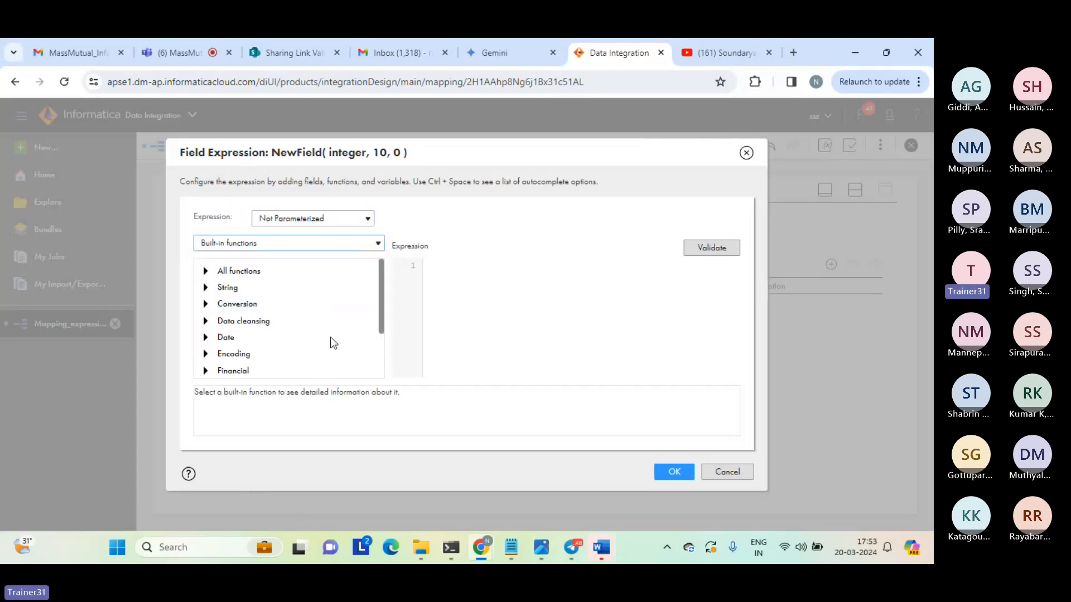
drag(379, 291, 381, 351)
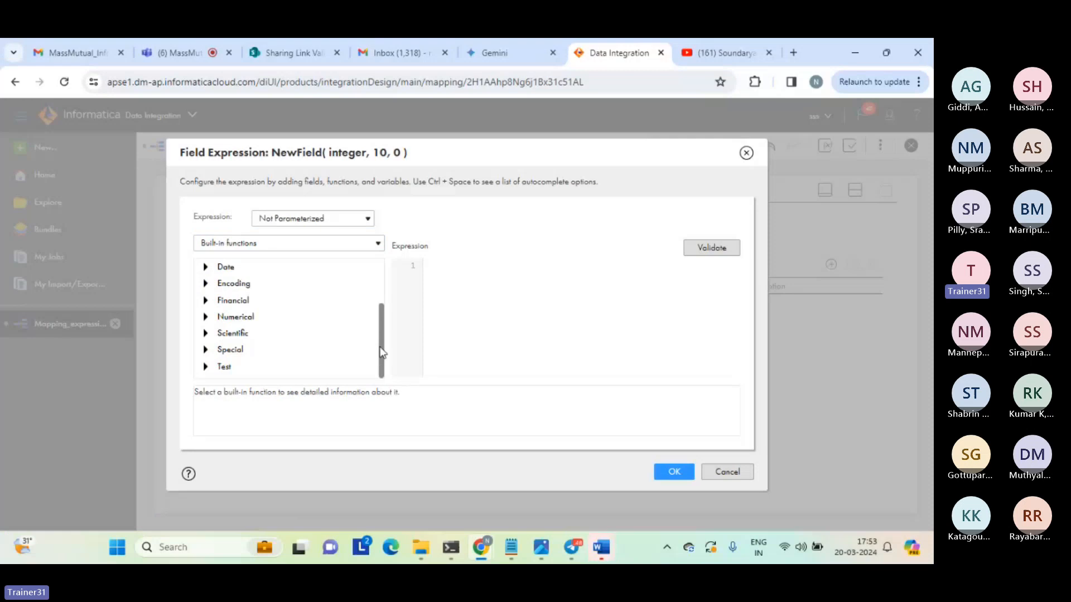
click(260, 316)
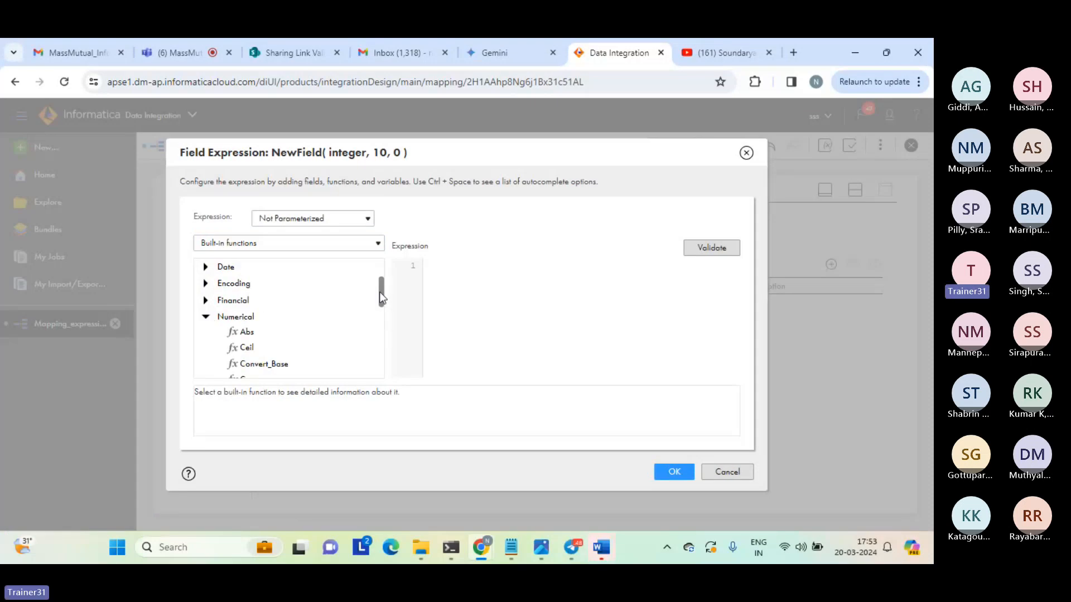
Build the expression Sqrt(16) for the new field, validate it, and apply it.
drag(379, 292, 369, 357)
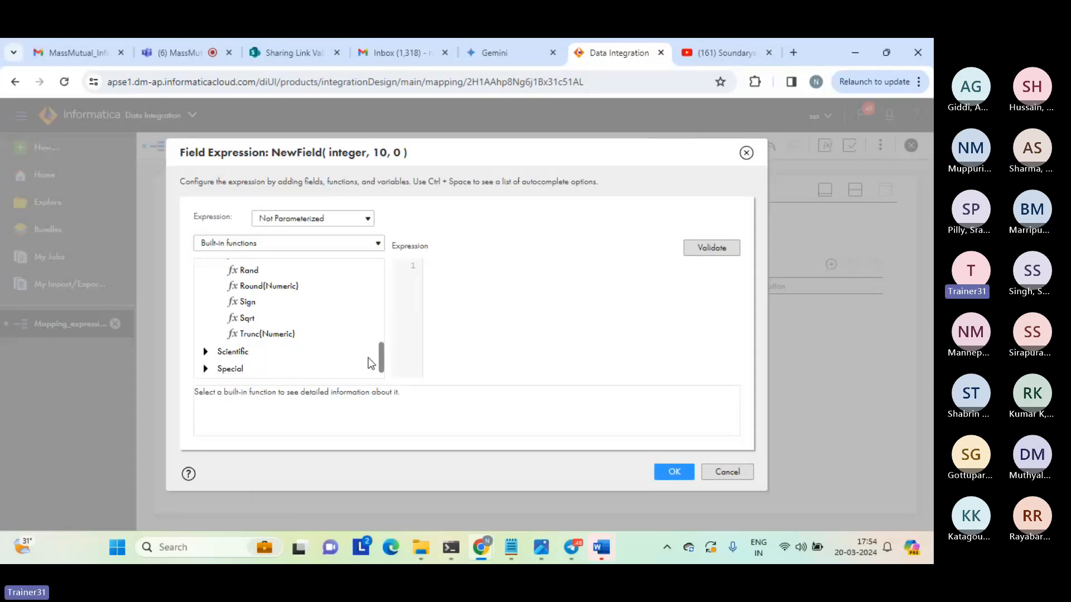
double_click(245, 317)
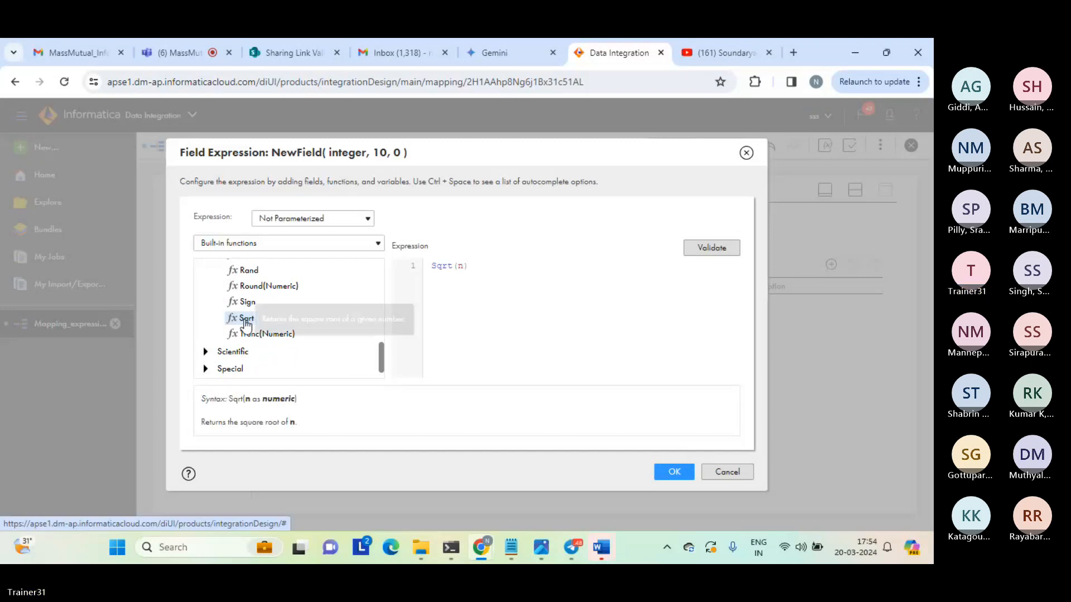
double_click(460, 266)
text(16)
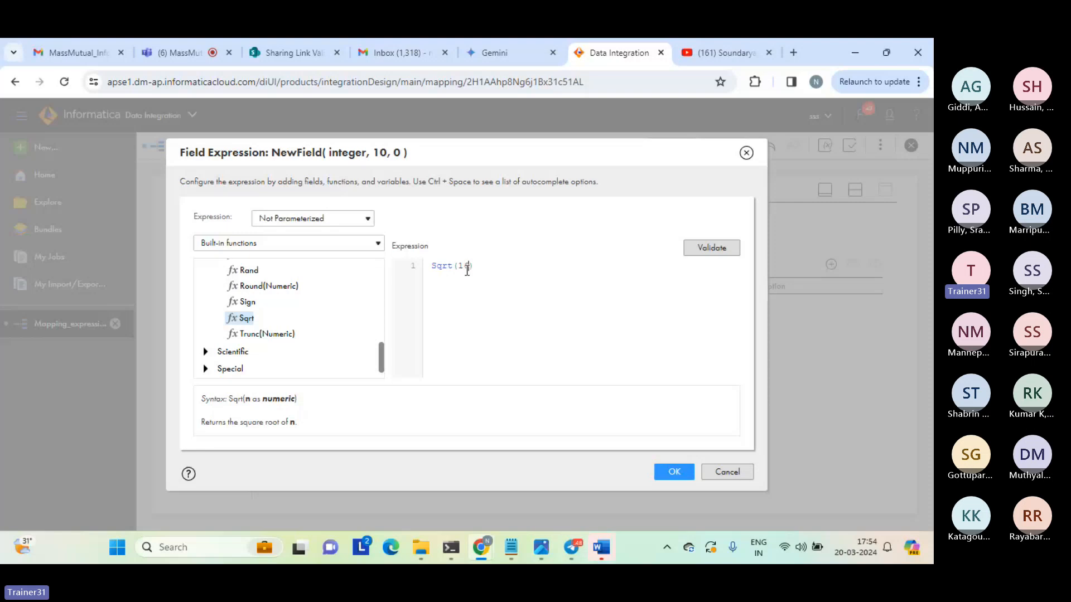
click(712, 248)
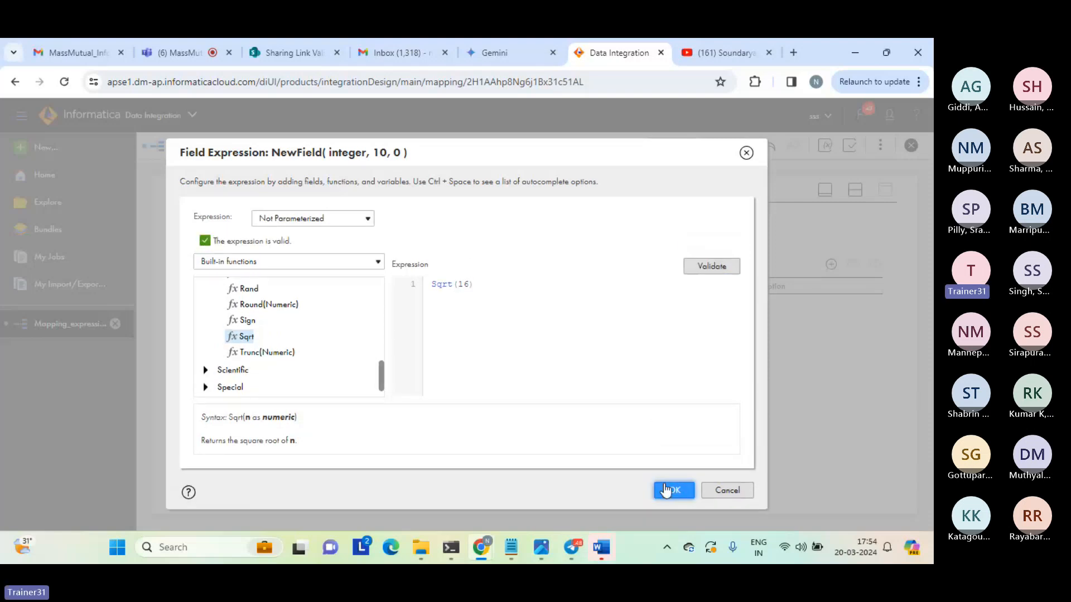
click(672, 490)
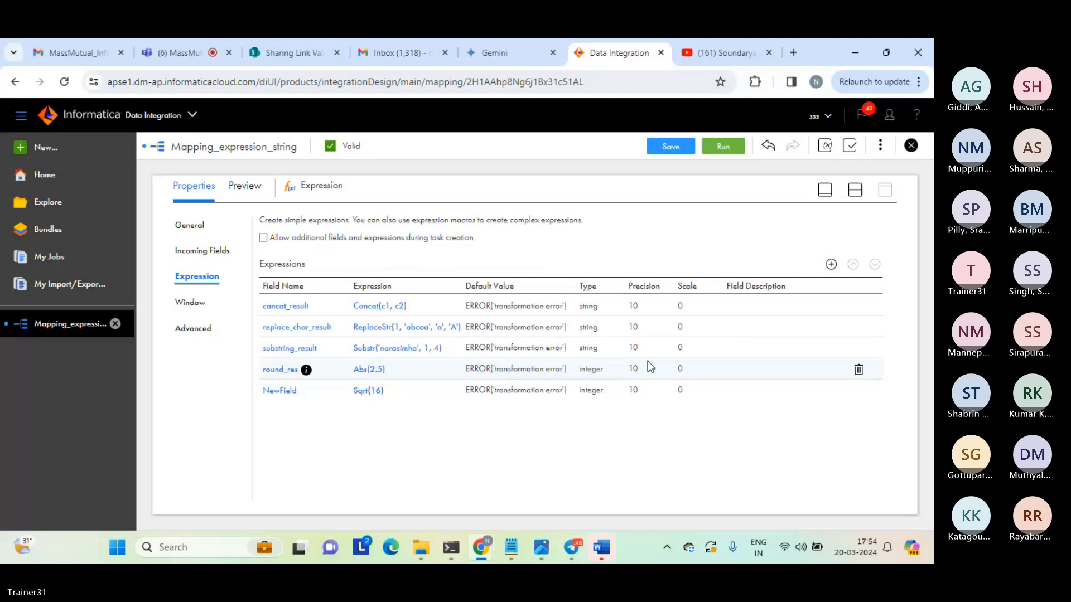
Rename the output field holding the Sqrt(16) expression as sqrt_res.
click(279, 391)
double_click(369, 250)
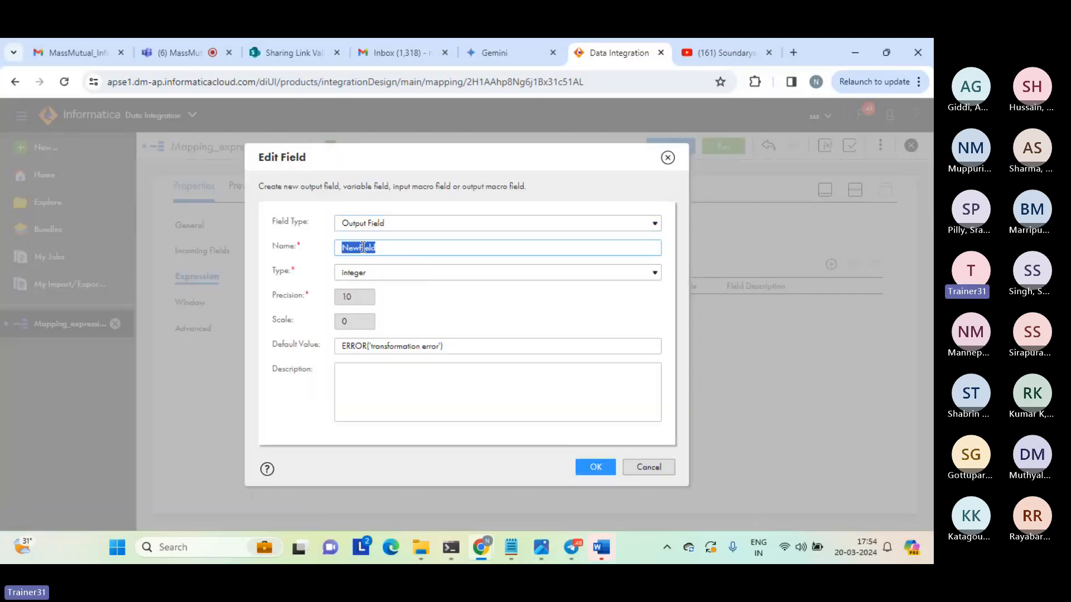
text(sqrt_res)
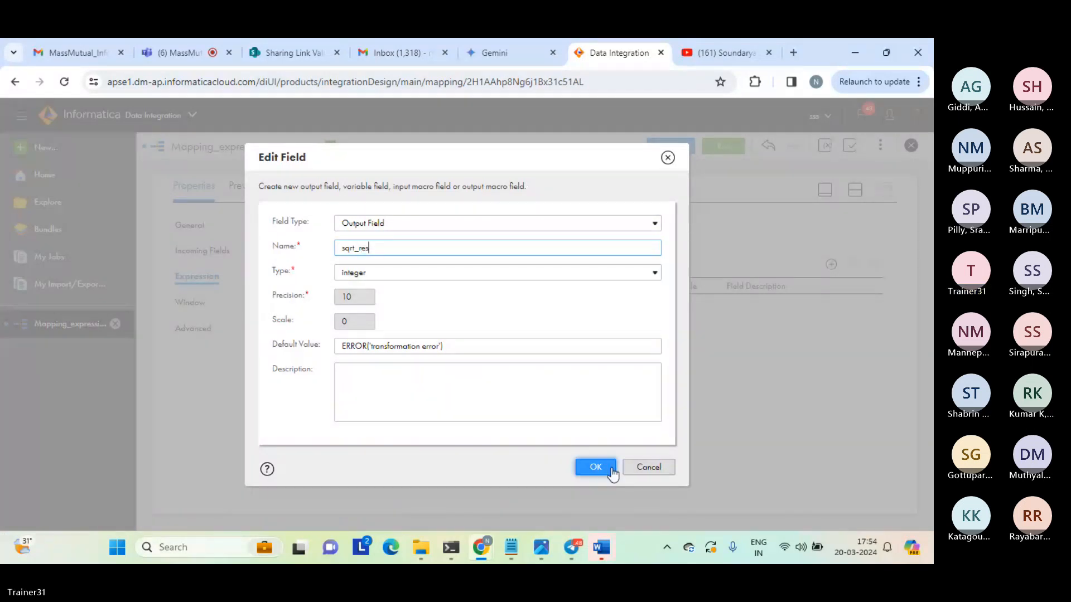
click(596, 467)
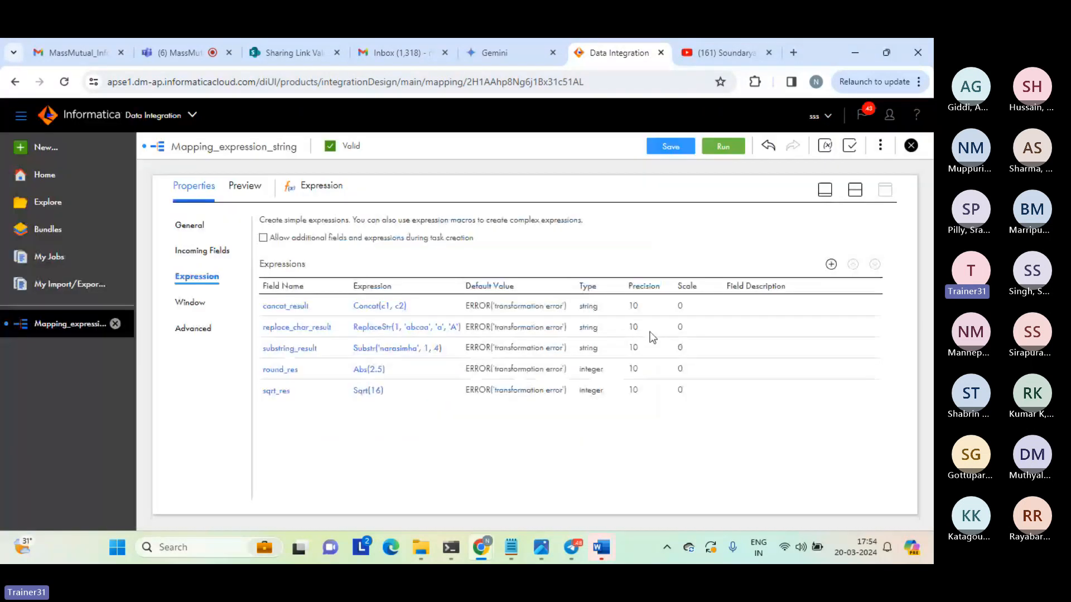
Save and run Mapping_expression_string with the sqrt_res field, and refresh My Jobs to check the run's status.
click(672, 147)
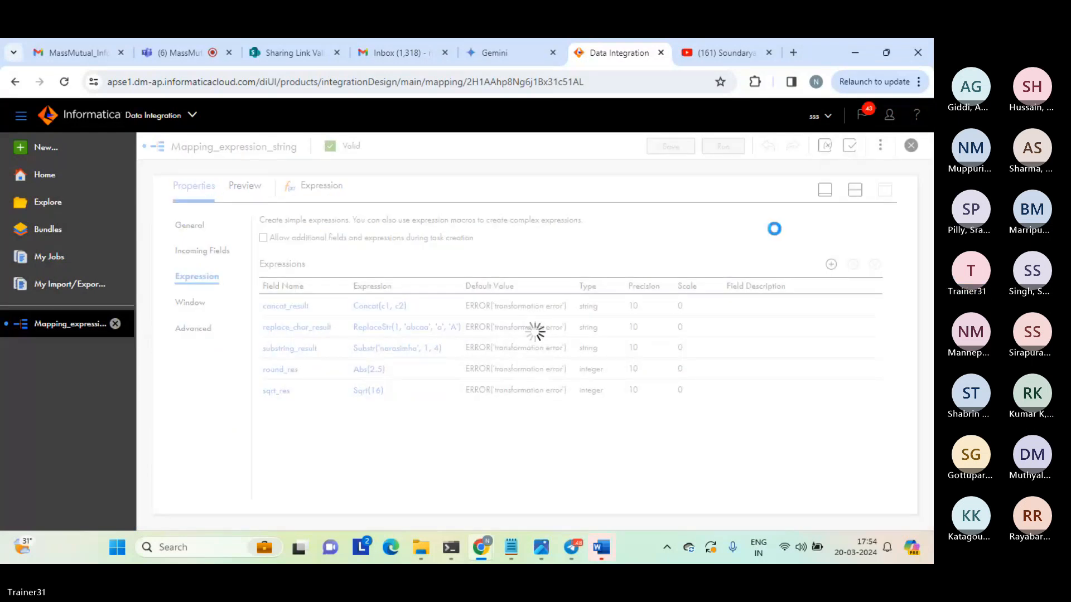
click(855, 190)
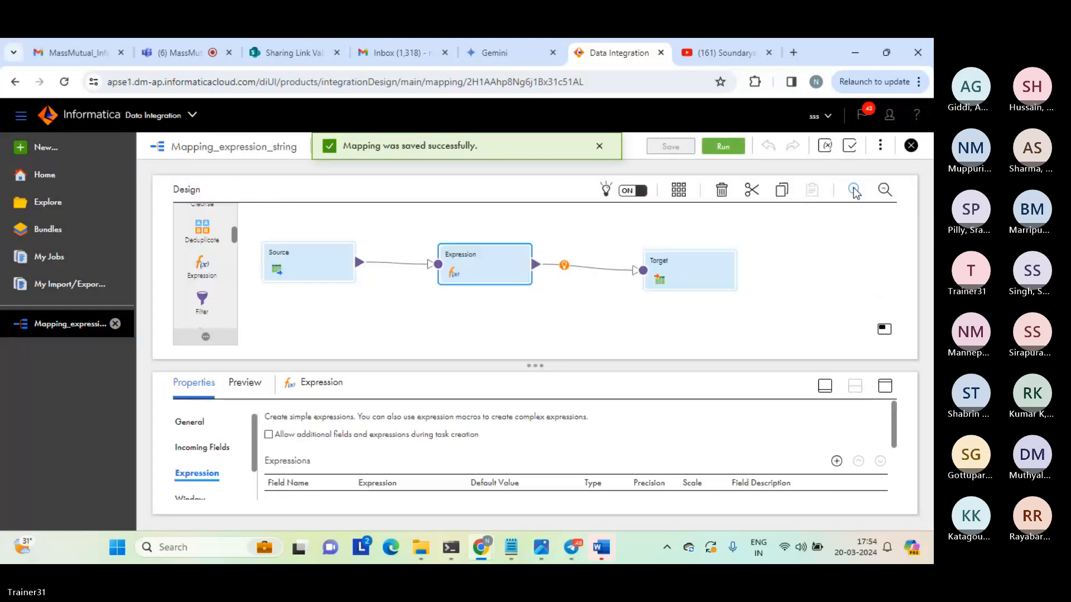
click(743, 245)
click(723, 149)
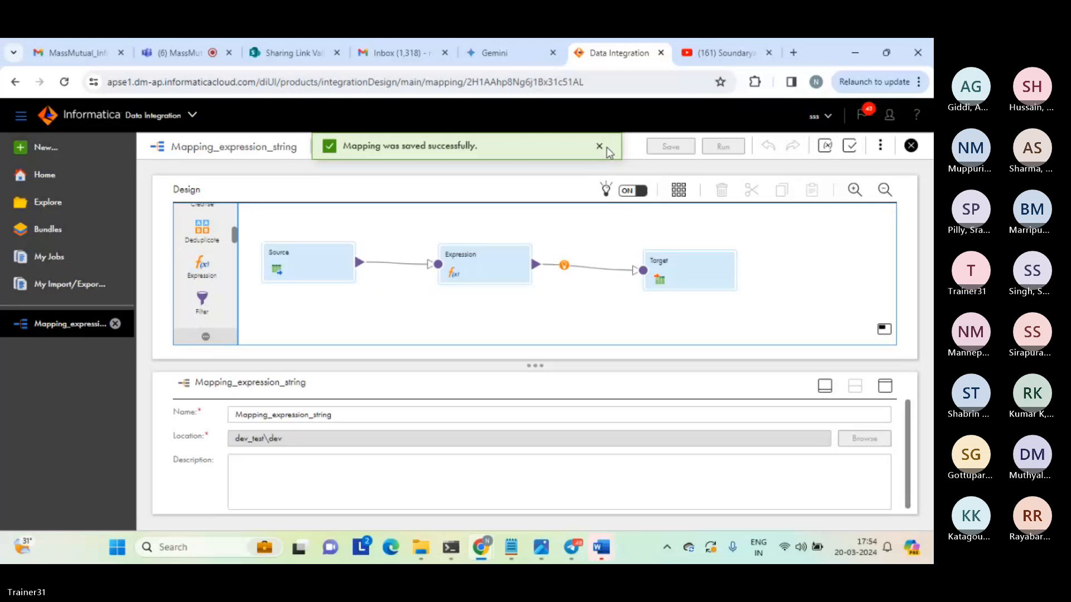
click(539, 147)
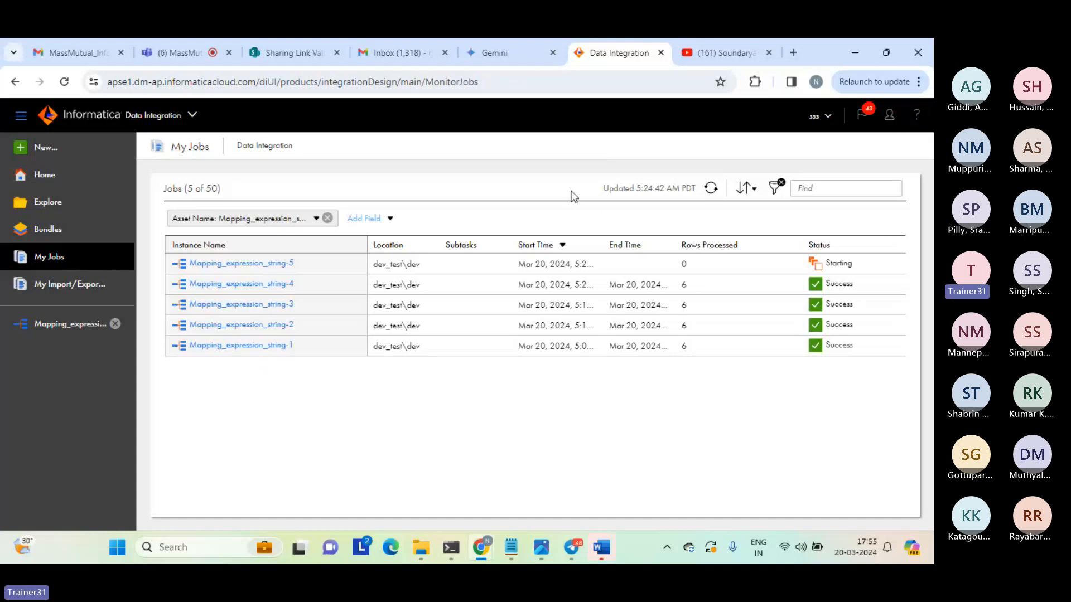
click(710, 189)
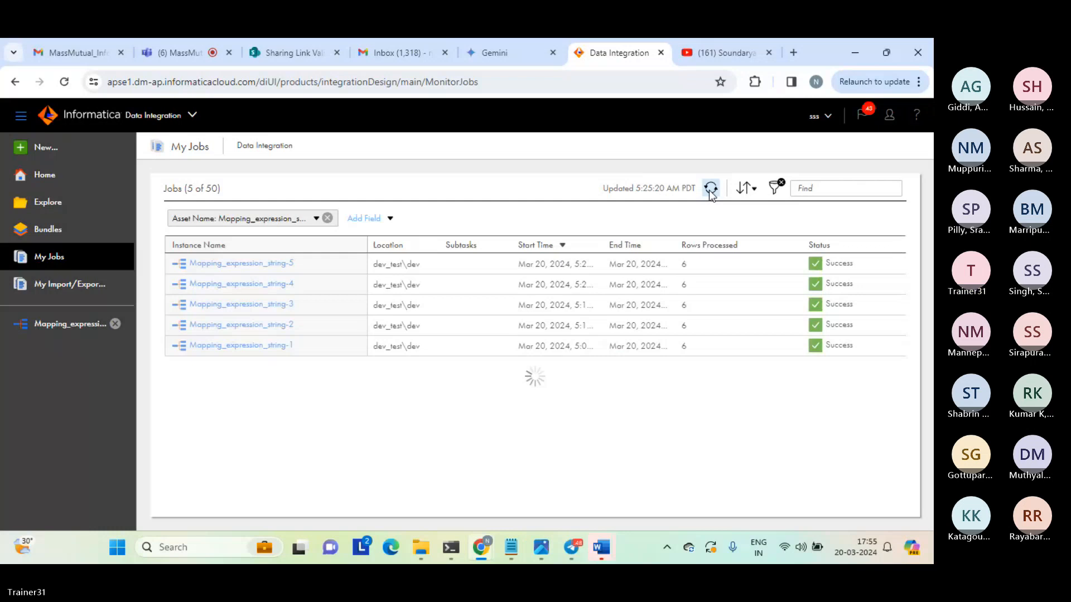
Open the regenerated expression_tgt_string file from the target folder to check the sqrt_res column, and close both open copies of the file.
click(424, 548)
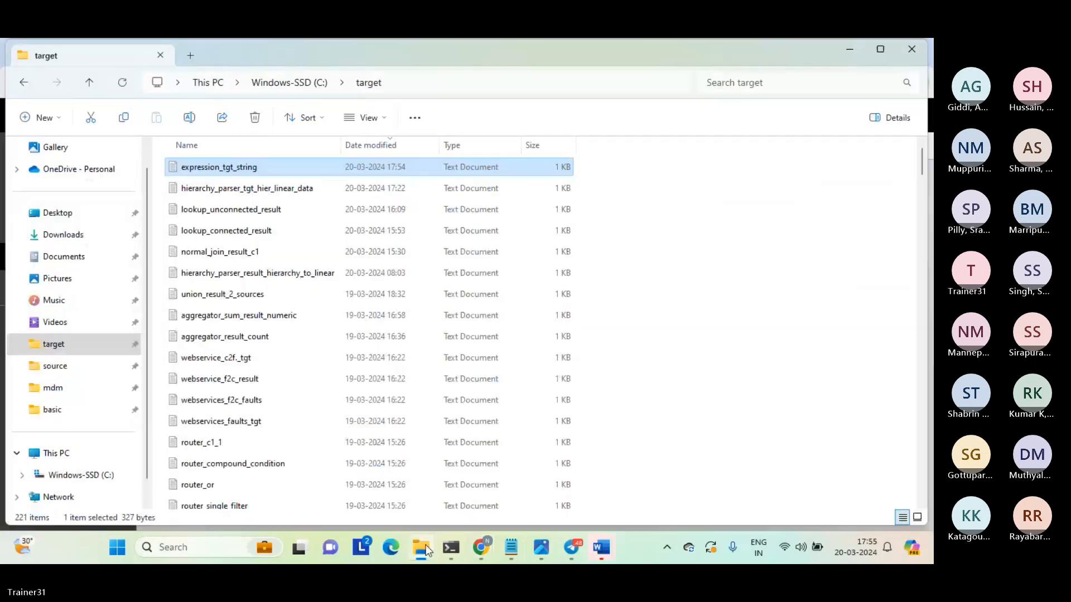
double_click(217, 170)
click(404, 149)
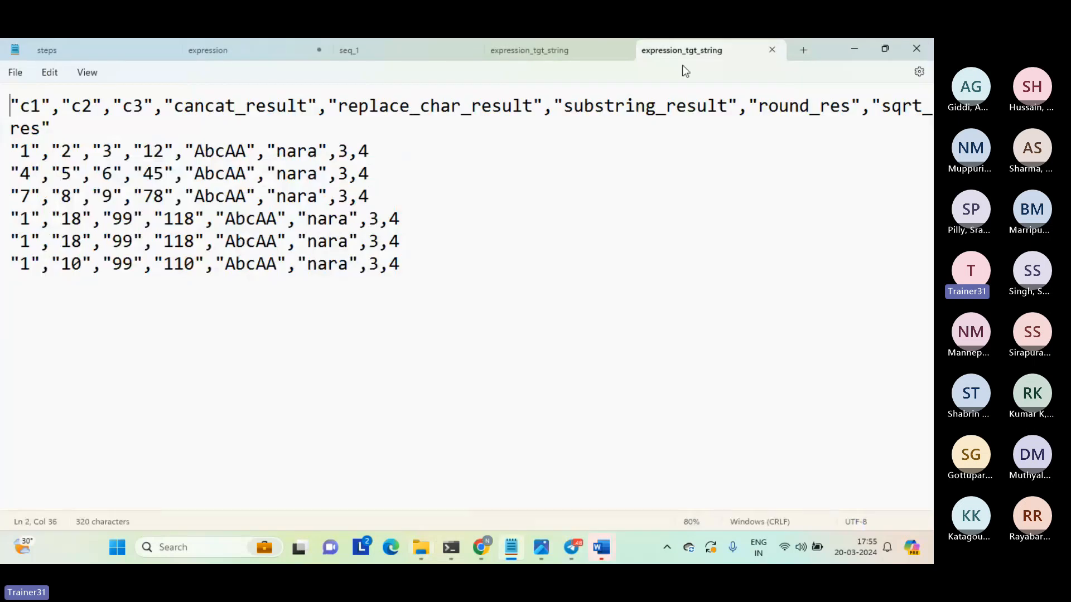
click(770, 50)
click(671, 51)
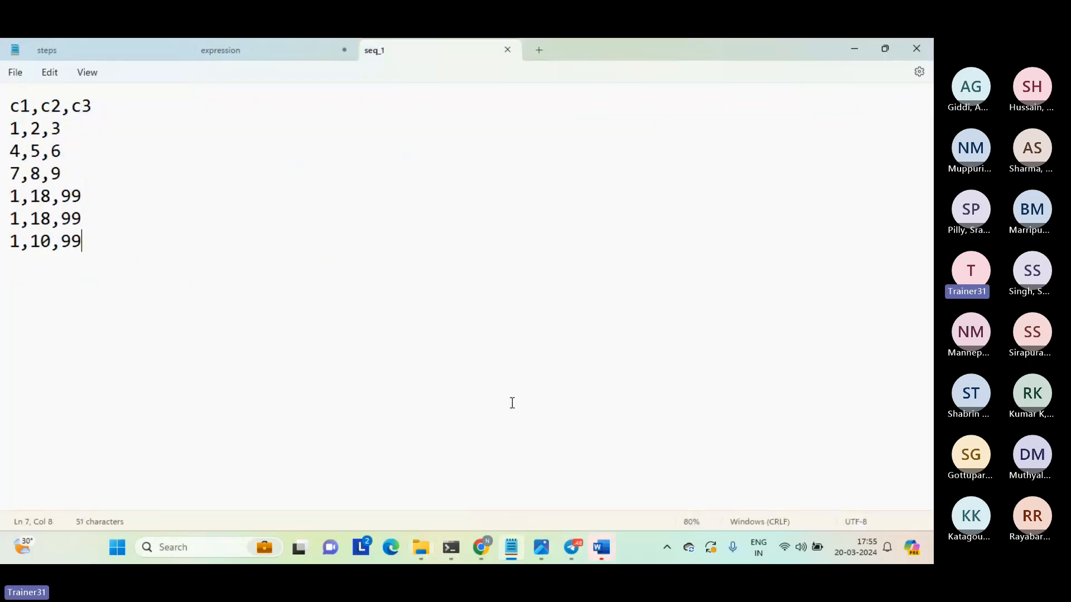
Switch to Informatica Data Integration and display the Expression transformation's expression list in Mapping_expression_string in the enlarged properties view.
click(478, 549)
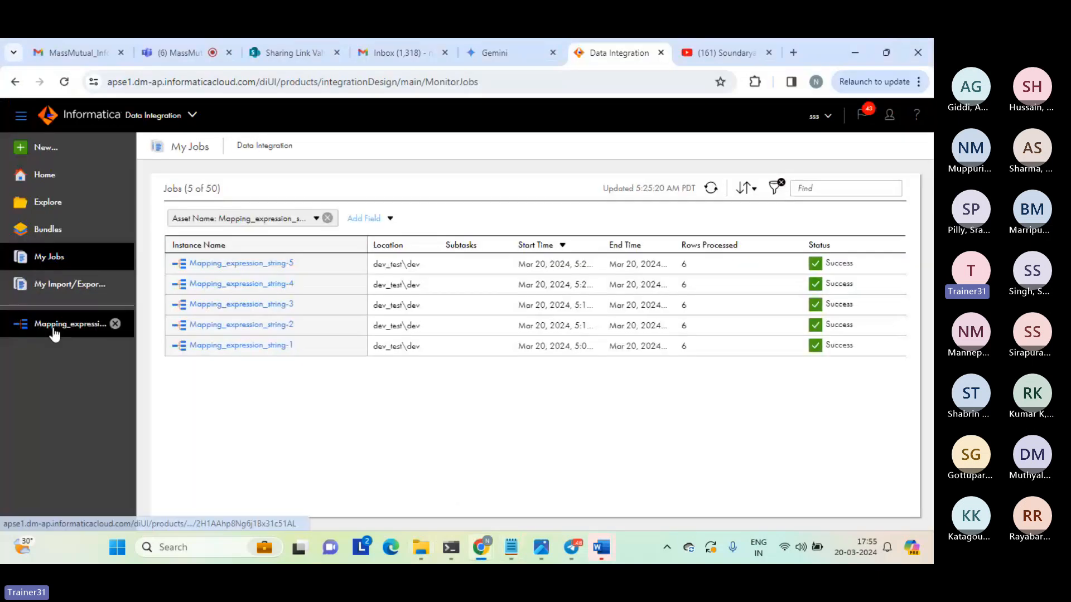
click(53, 328)
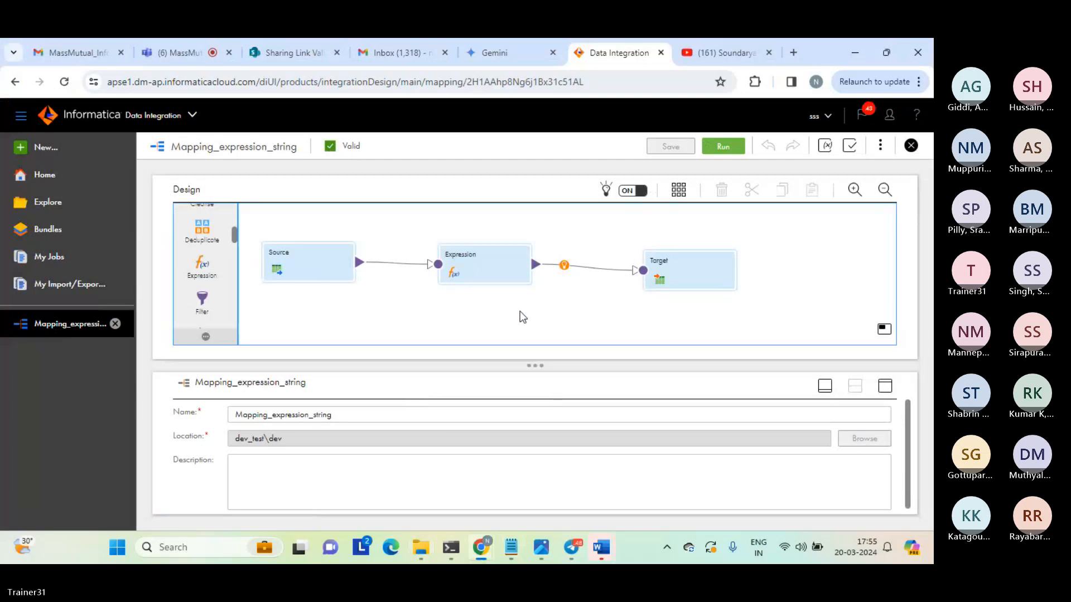
click(479, 267)
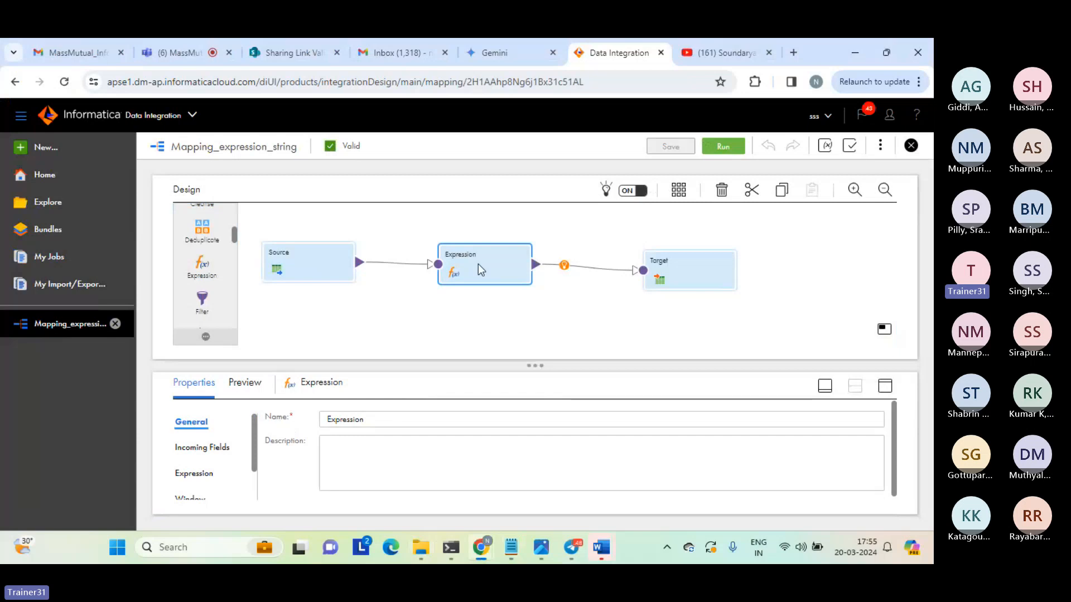
click(885, 387)
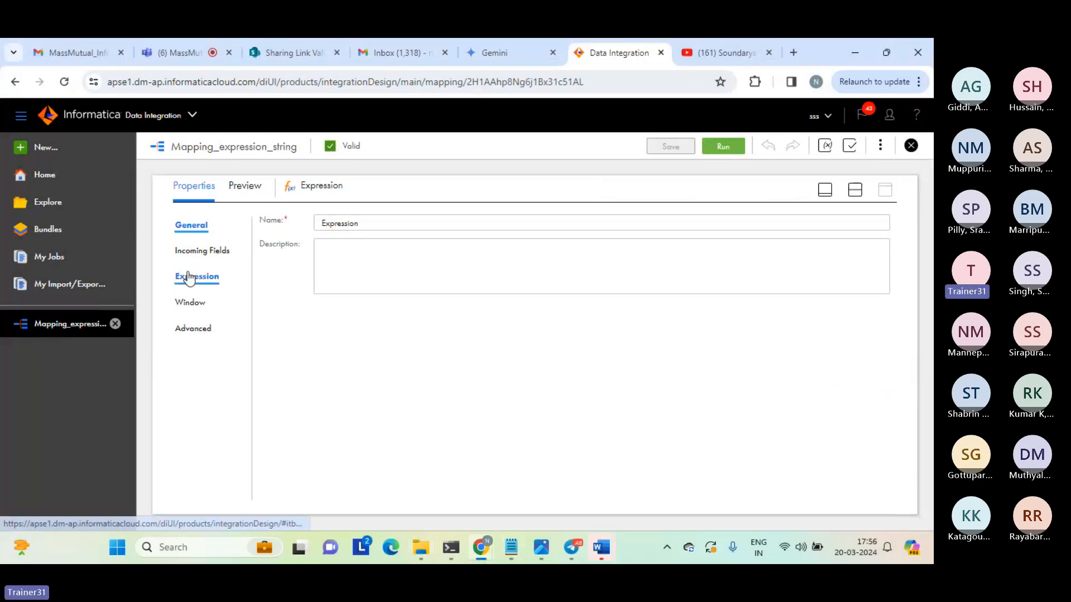
click(189, 277)
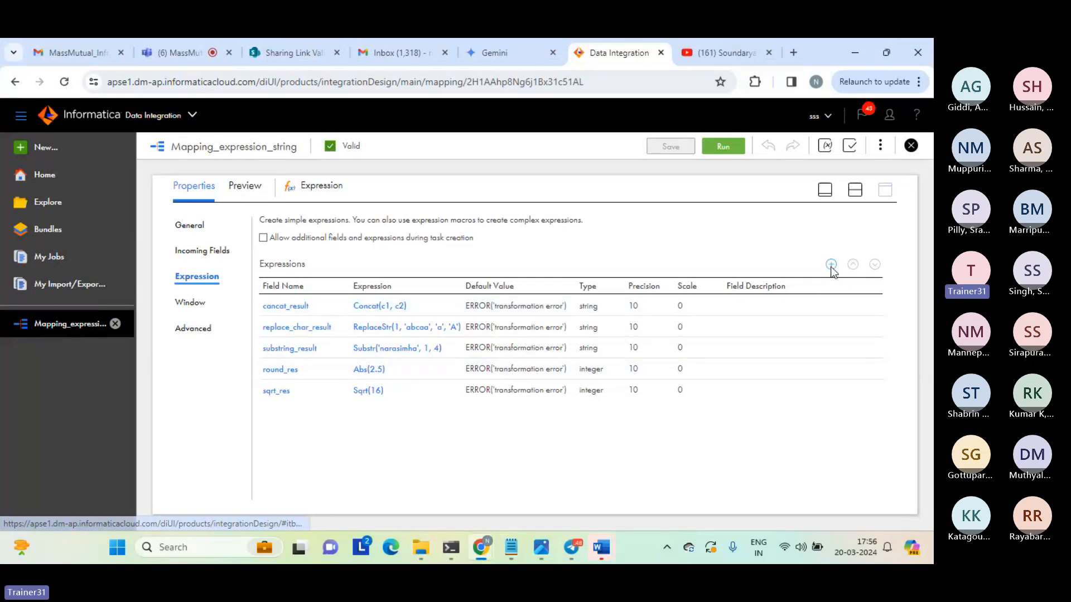
Add an output field named get_sys_date_result with the type date/time to the Expression transformation.
click(831, 264)
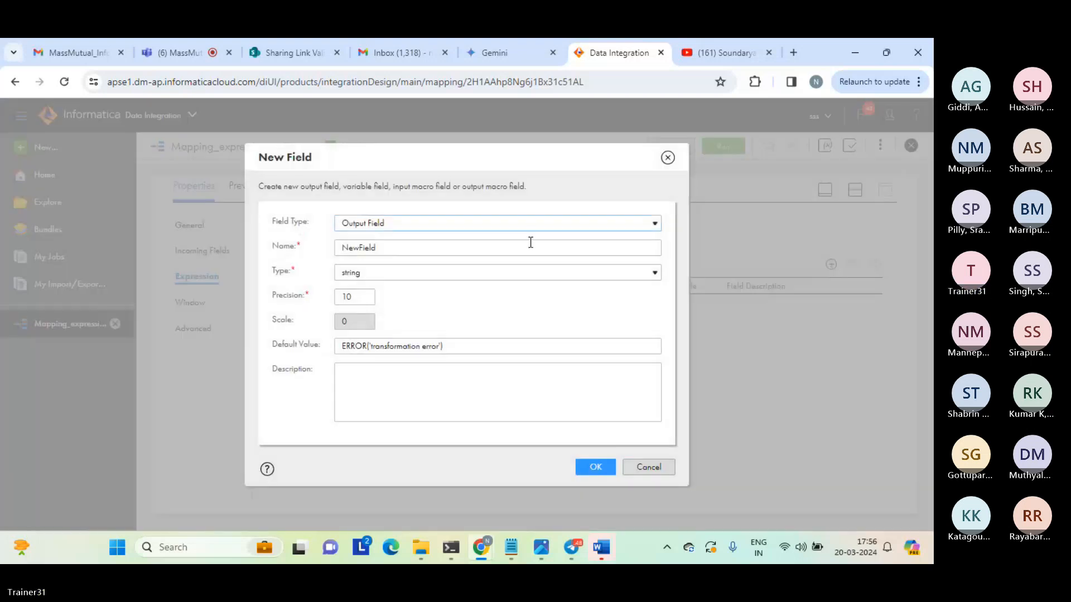
click(358, 247)
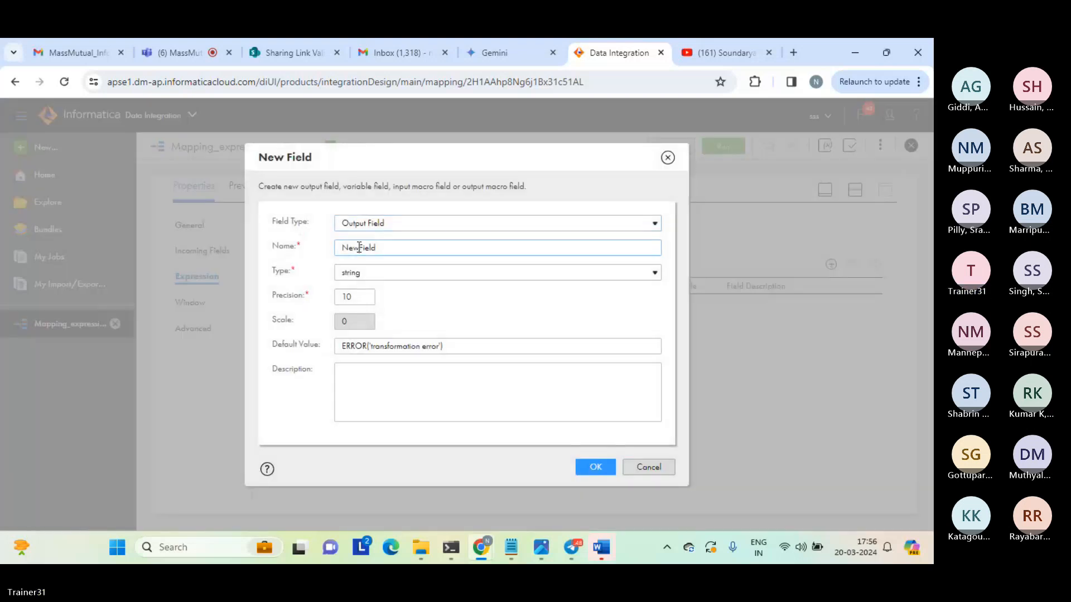
double_click(358, 248)
text(ge)
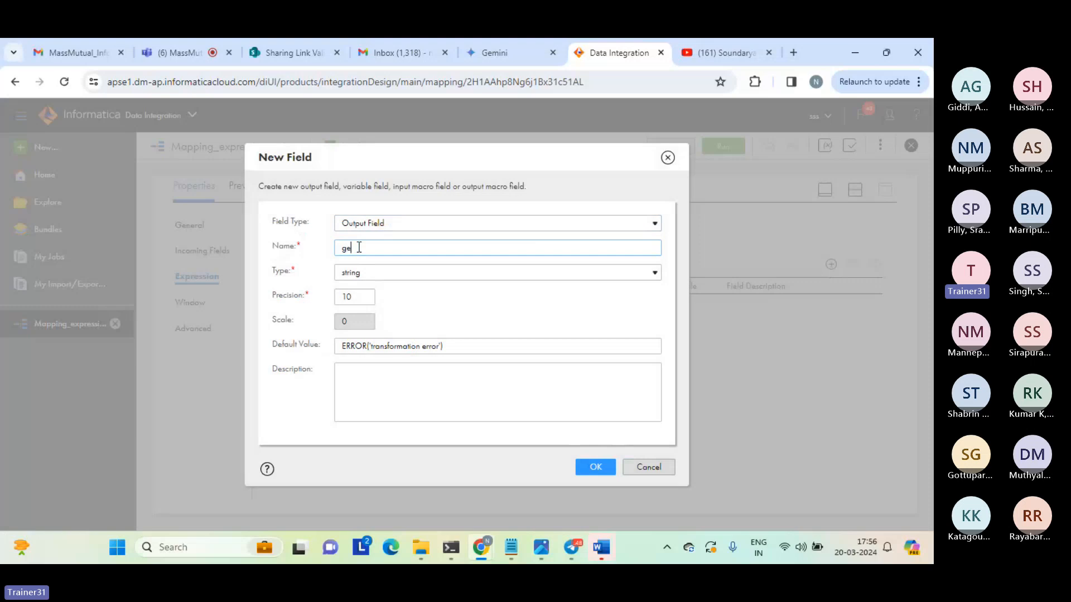
text(t_date_result)
click(357, 248)
text(up)
key(BackSpace)
key(BackSpace)
text(sys_)
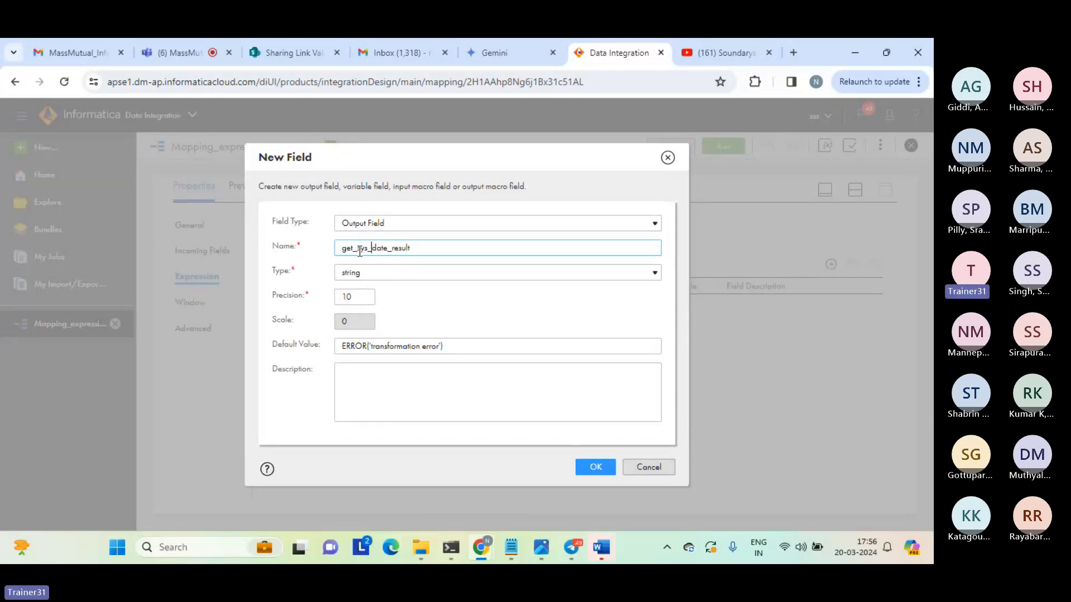
click(379, 272)
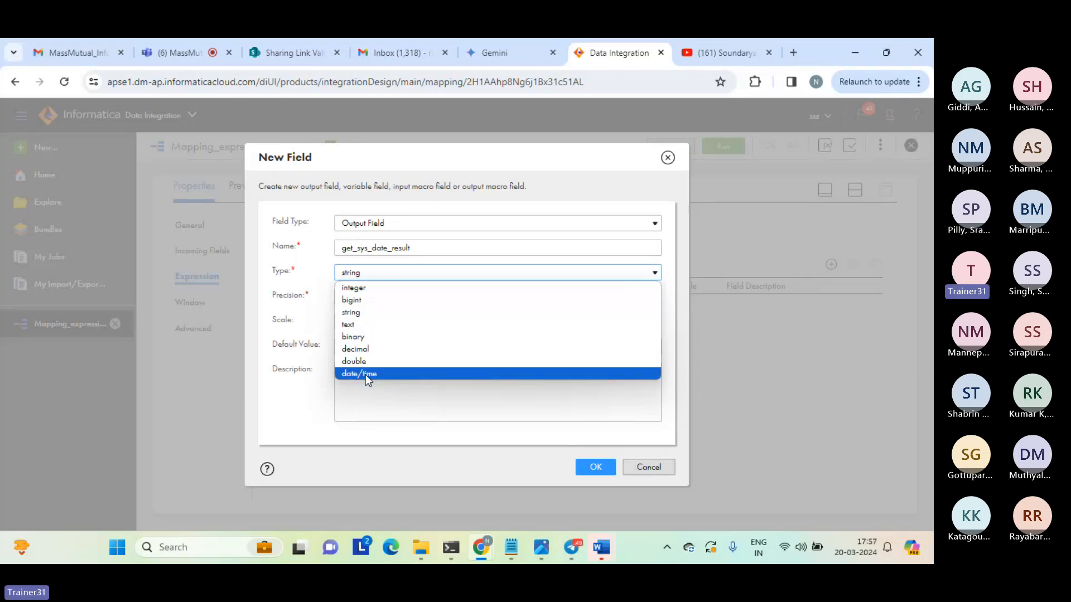
click(365, 375)
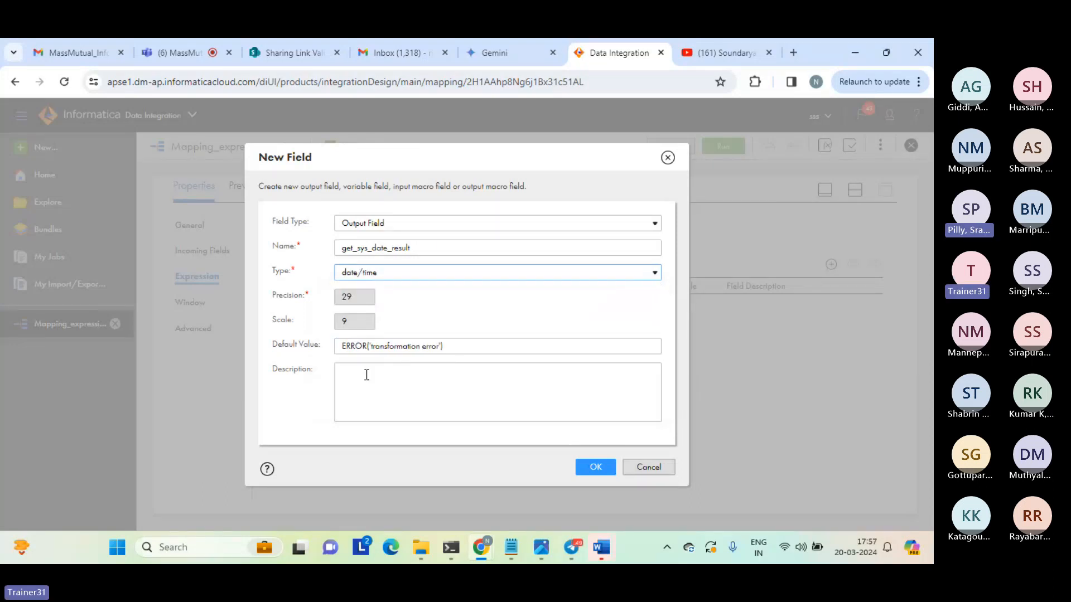
click(595, 468)
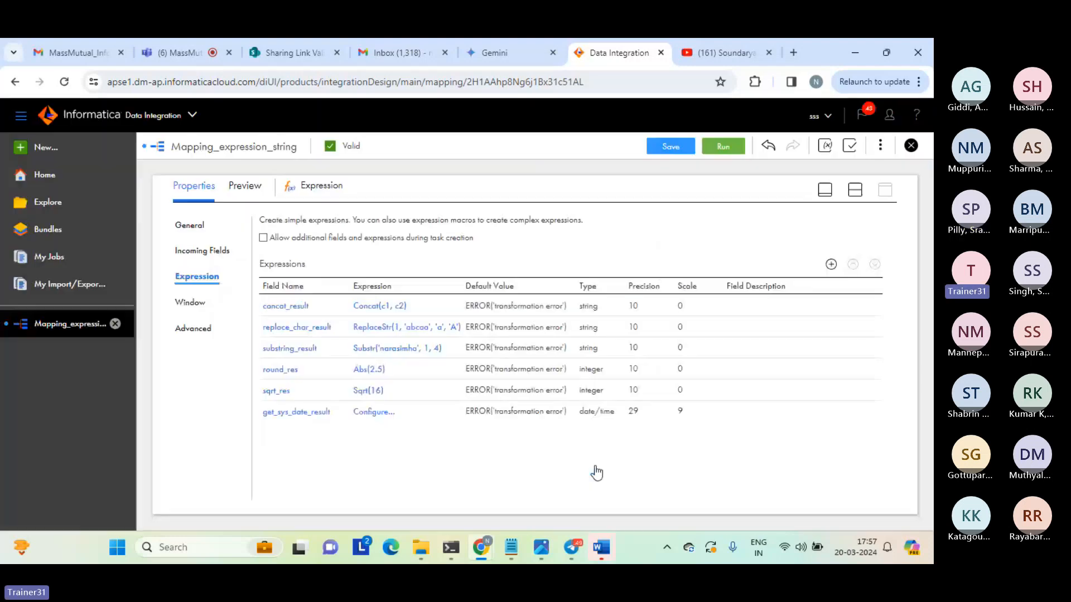
Open the expression editor for get_sys_date_result and look through the built-in Date functions.
click(374, 414)
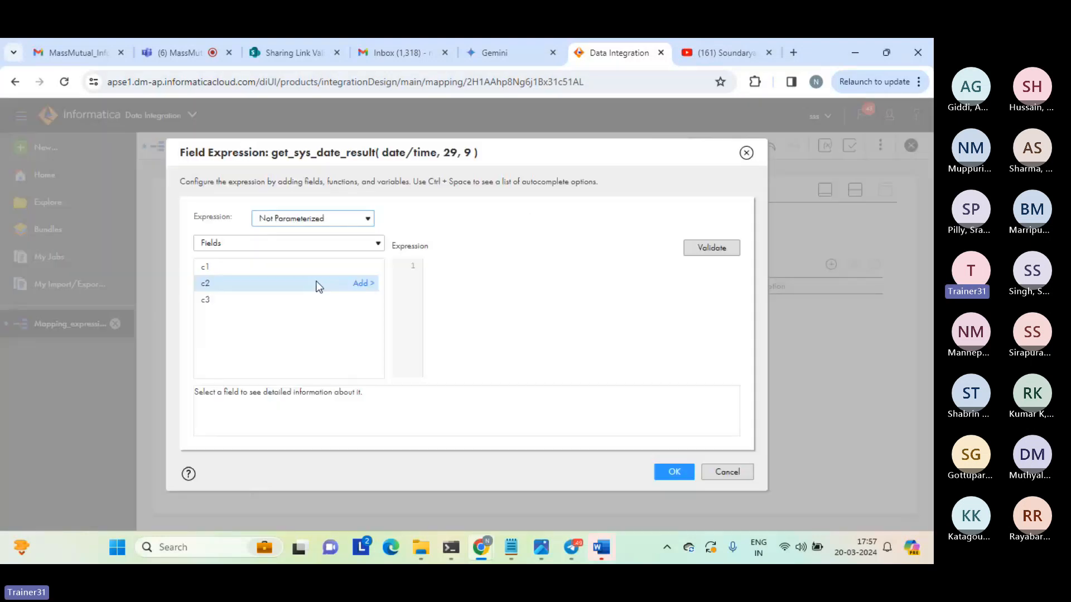
click(316, 243)
click(314, 286)
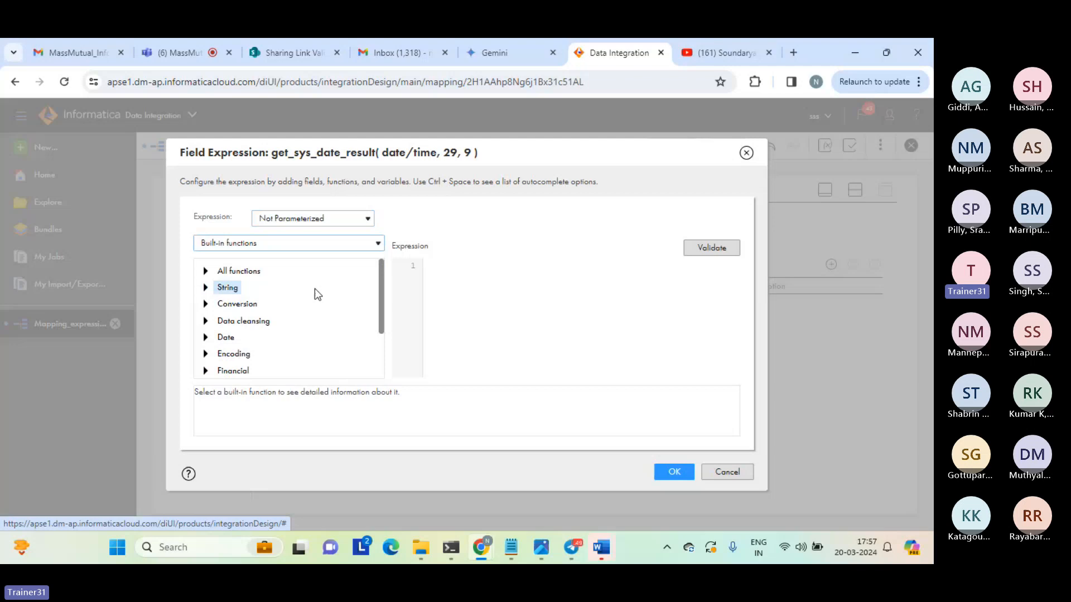
click(206, 338)
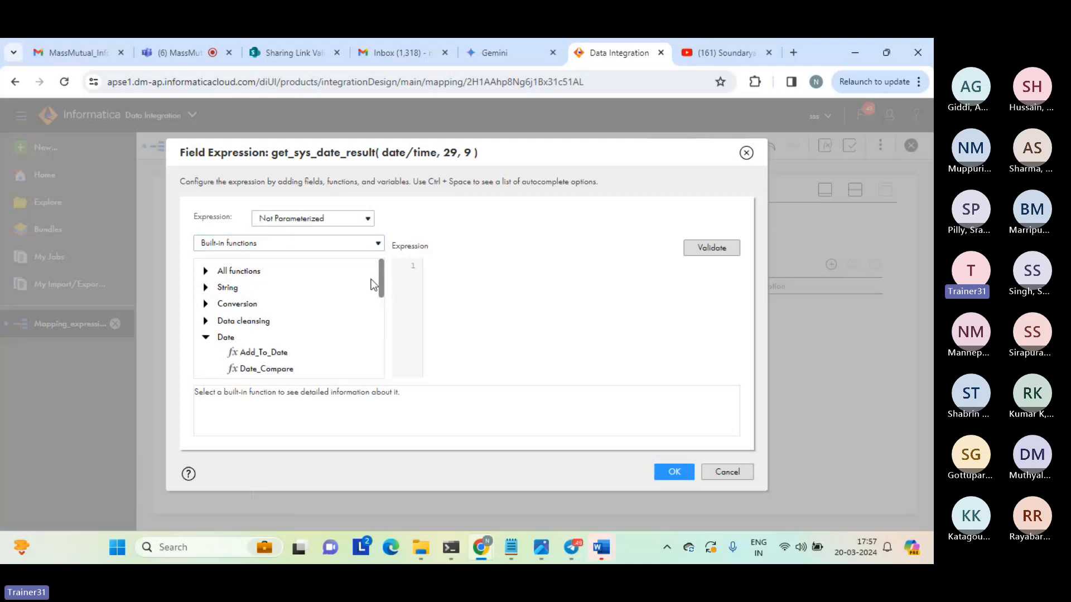
drag(381, 279, 378, 331)
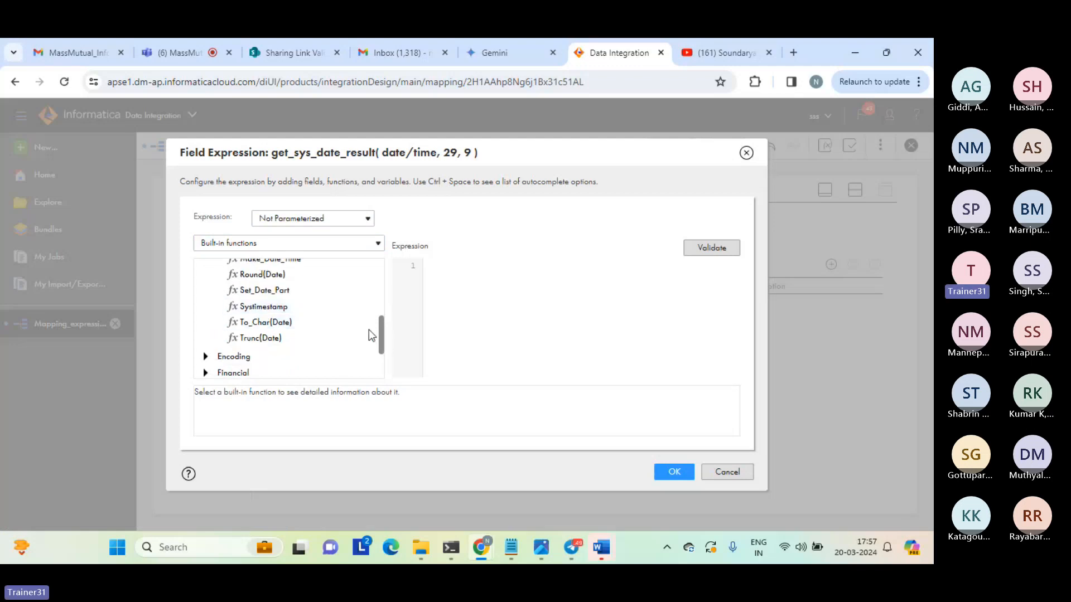
drag(380, 337, 372, 270)
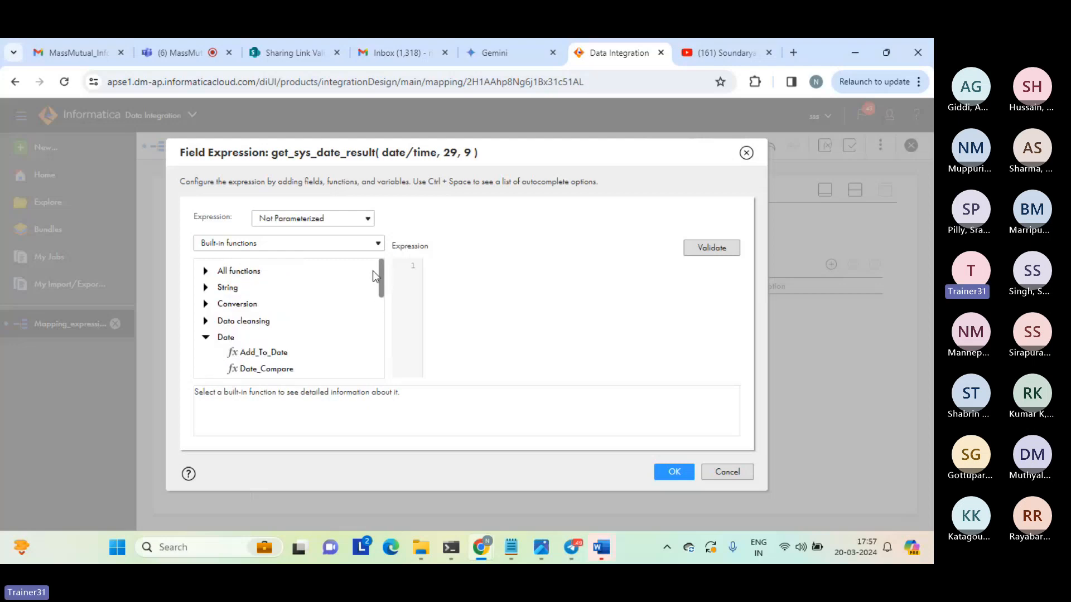
Set the get_sys_date_result expression to the system variable SYSDATE, validate it, and apply it.
click(285, 245)
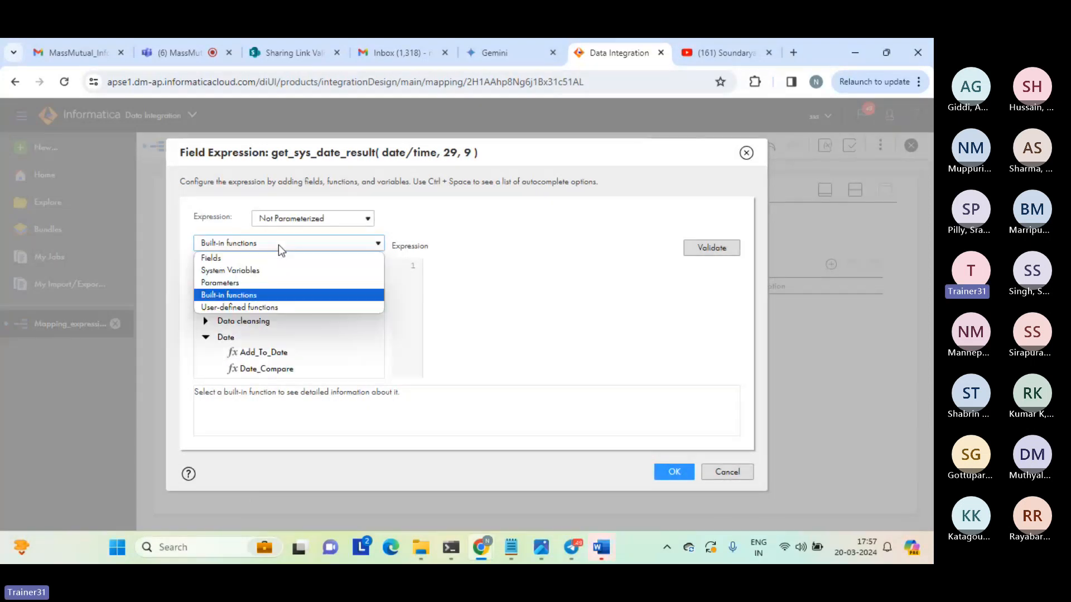
click(232, 260)
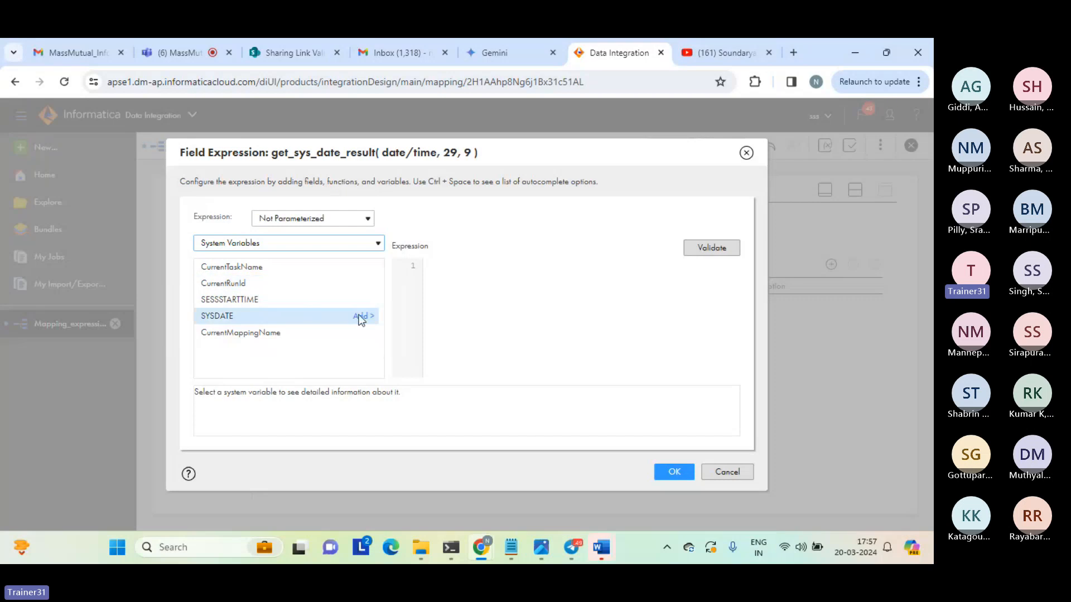
click(361, 316)
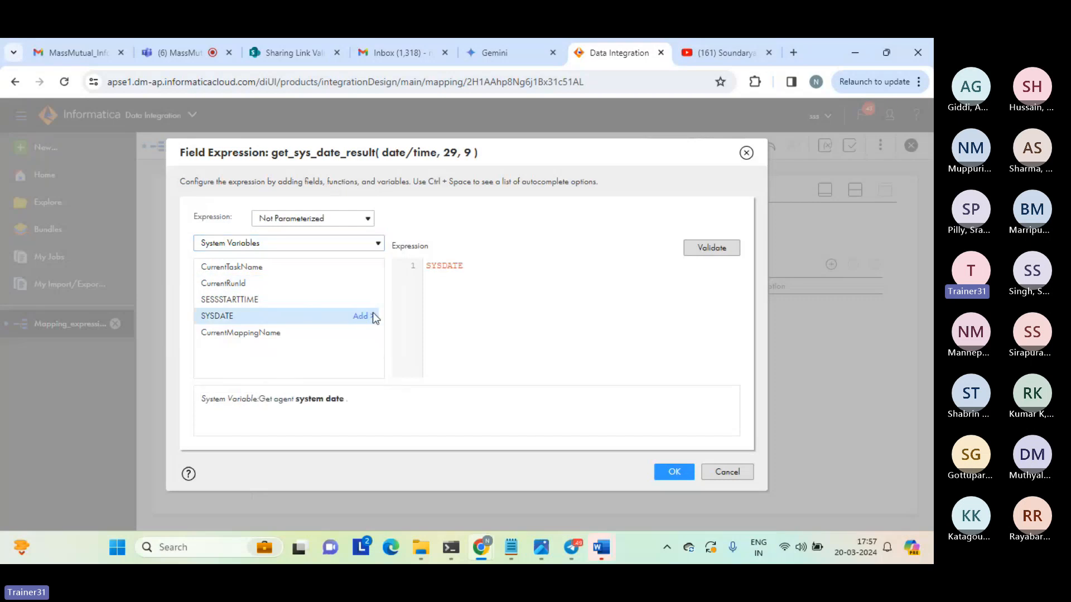
click(705, 248)
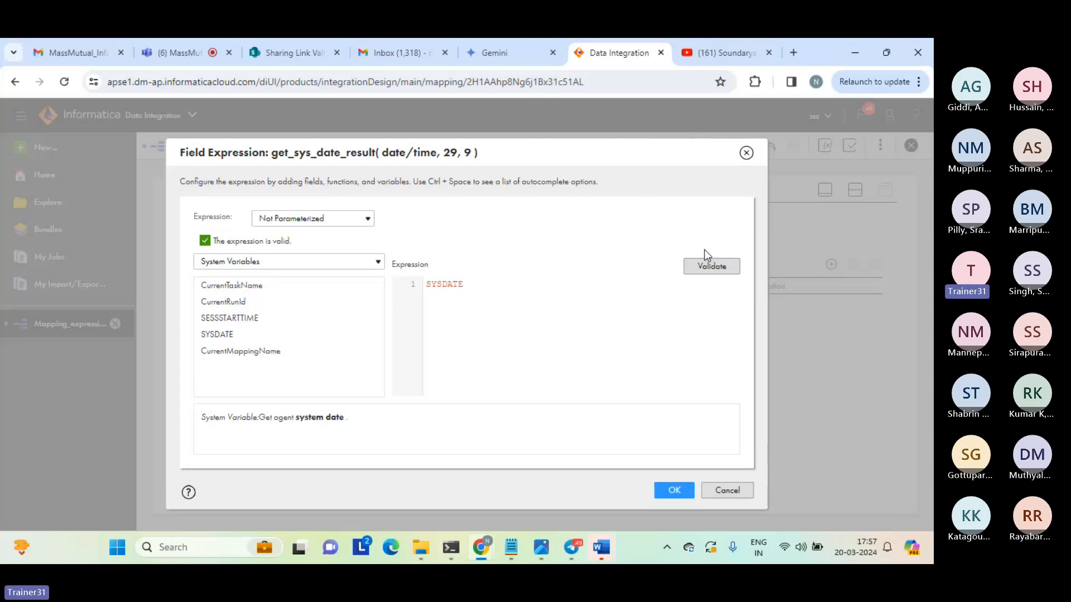
click(673, 490)
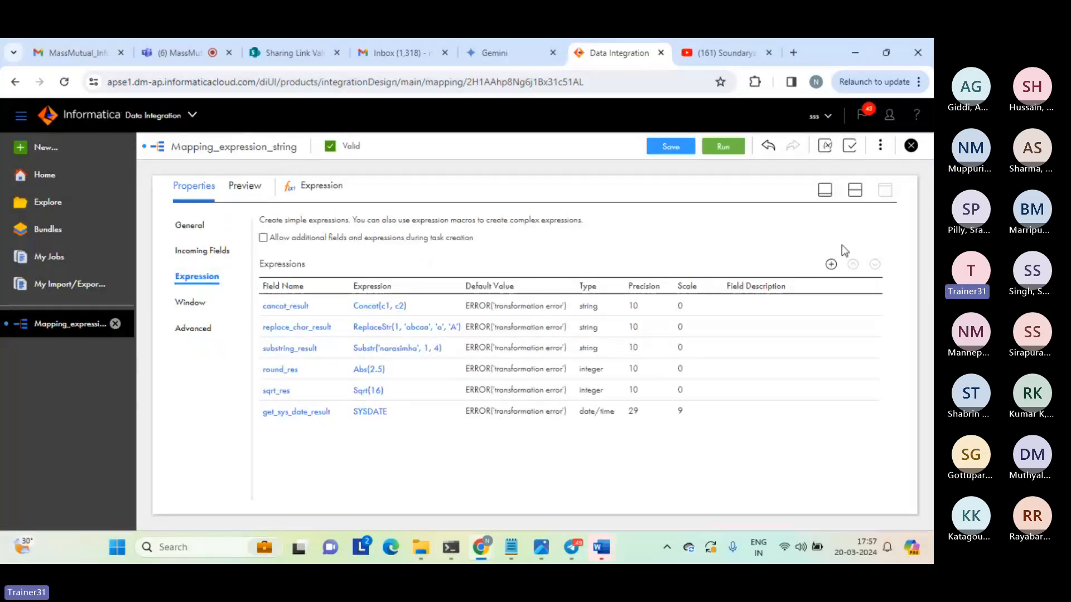
Save and run Mapping_expression_string with the get_sys_date_result field, and refresh My Jobs to check the run's status.
click(854, 190)
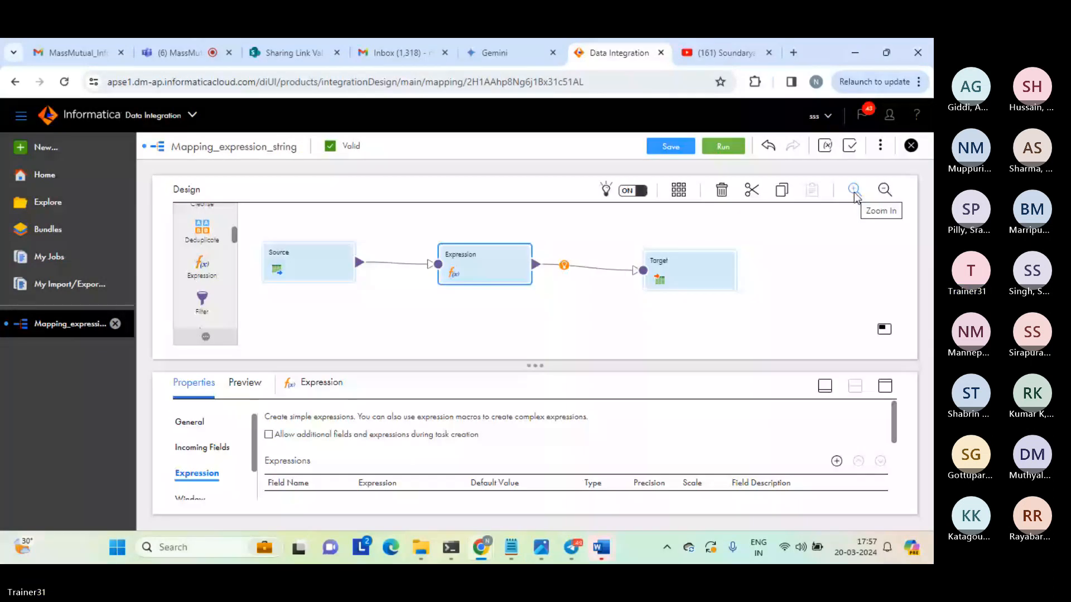
click(672, 147)
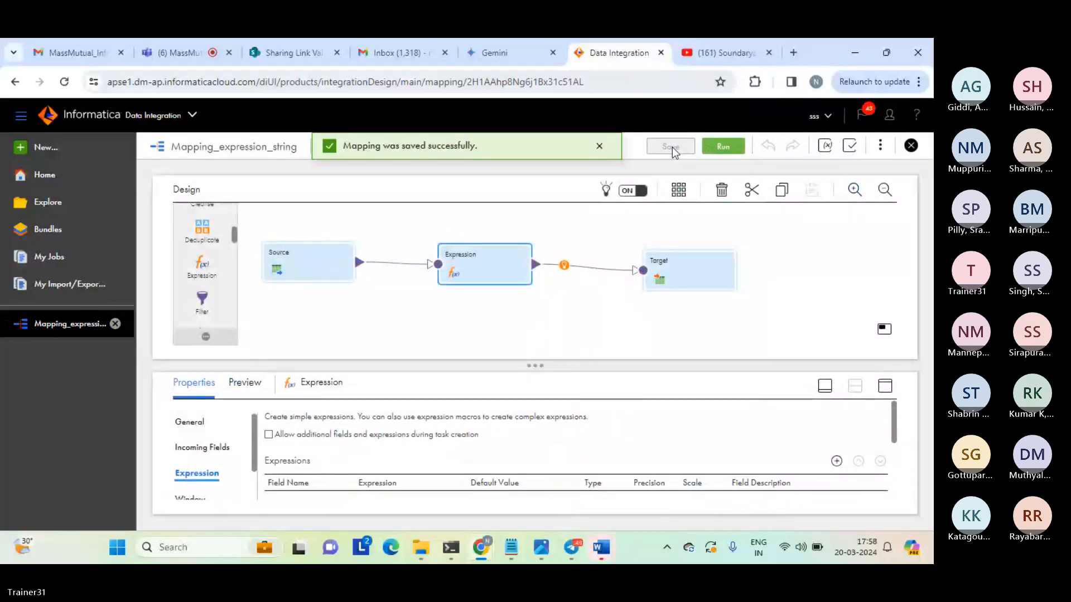
click(718, 148)
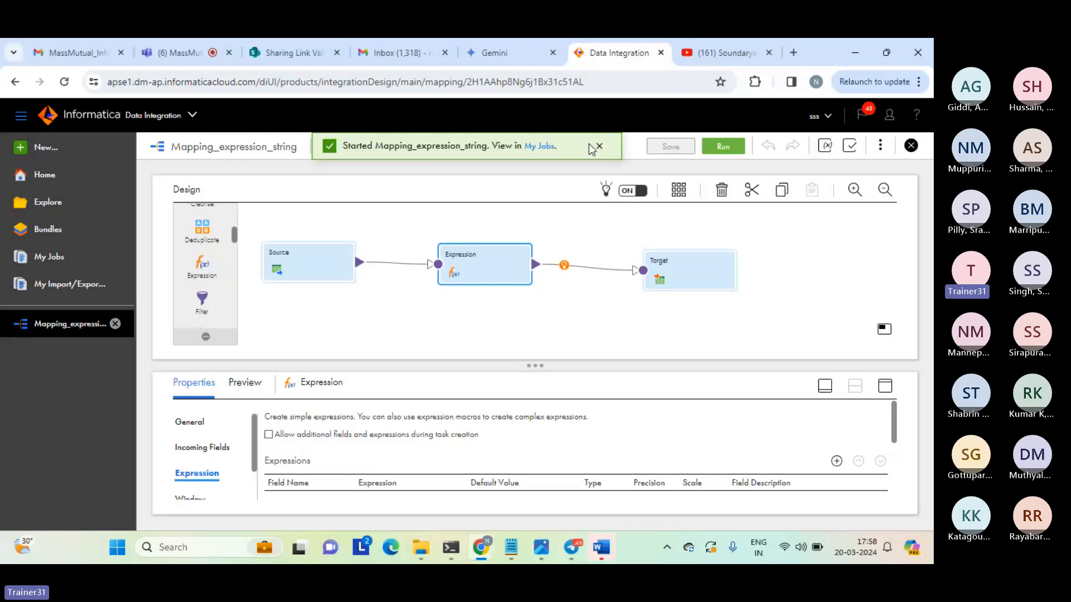
click(539, 147)
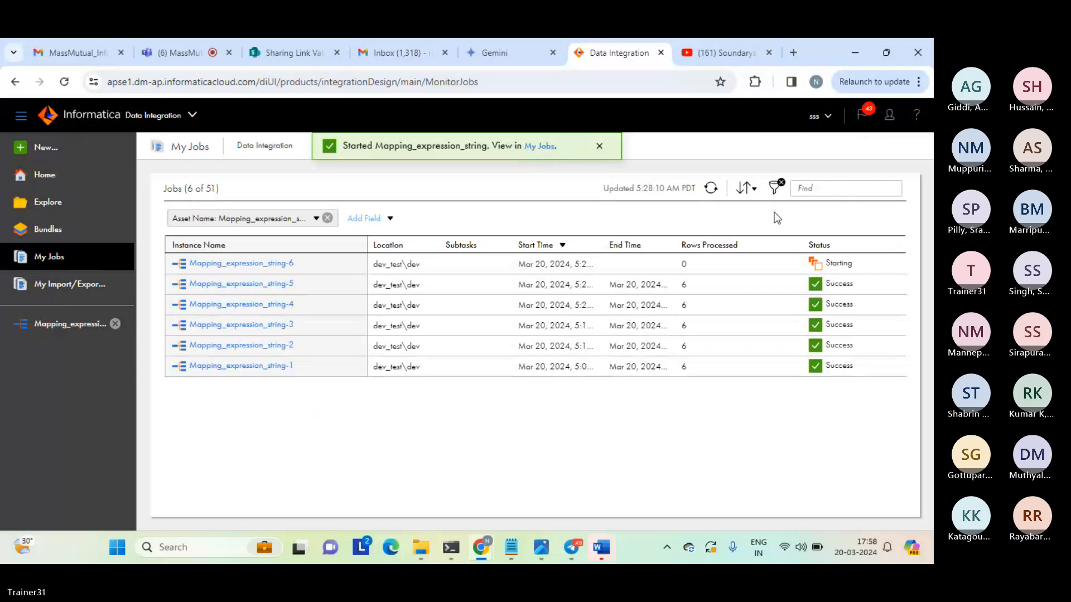
click(713, 191)
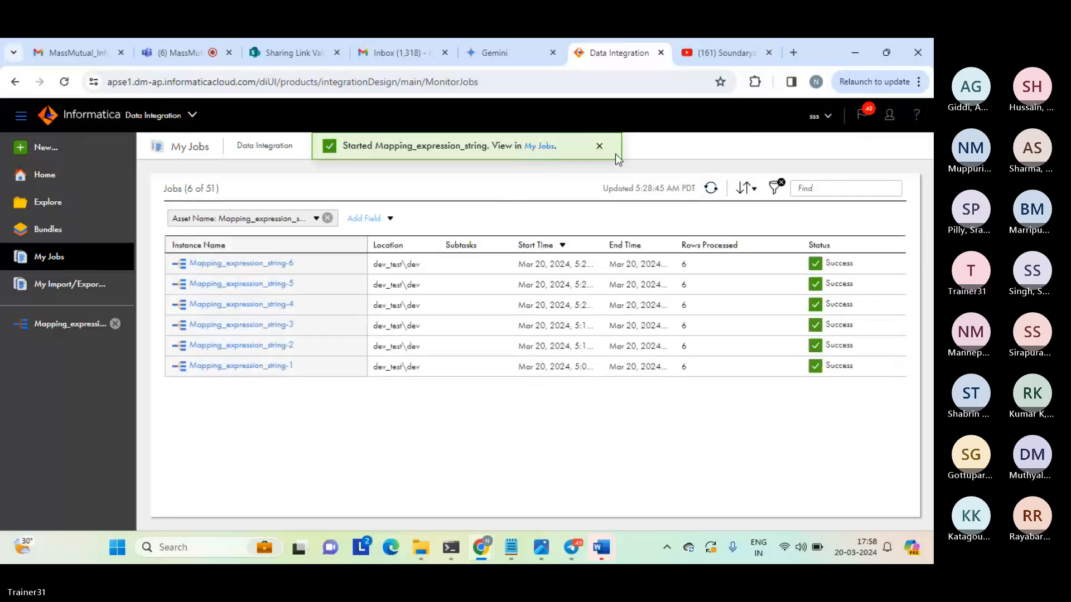
click(598, 146)
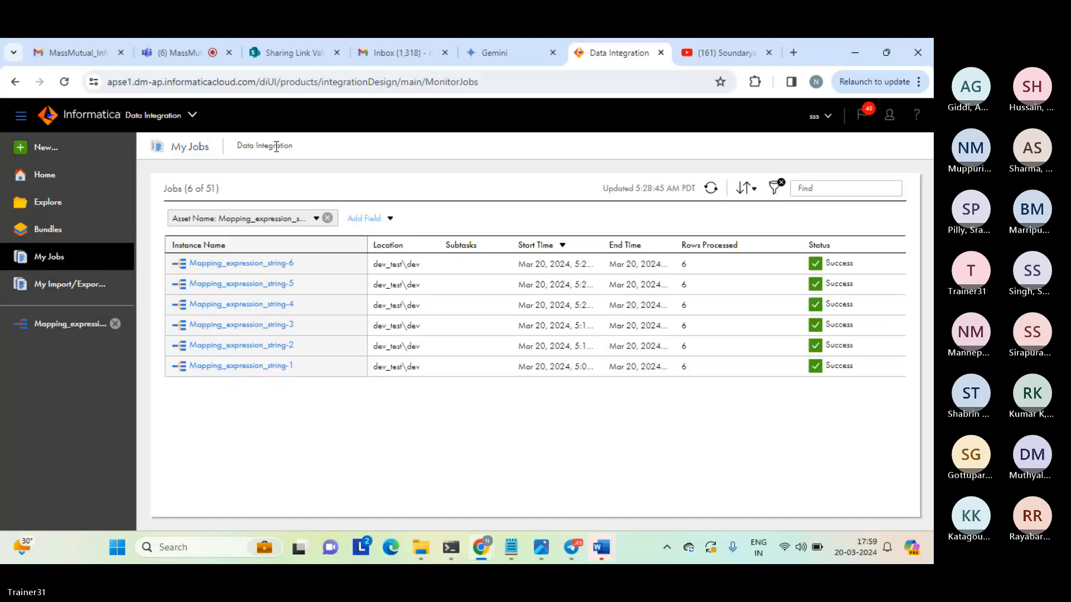
Open the regenerated expression_tgt_string file from the target folder and examine the date and time parts of the get_sys_date_result column.
drag(174, 149, 457, 458)
click(457, 458)
mouse_move(426, 550)
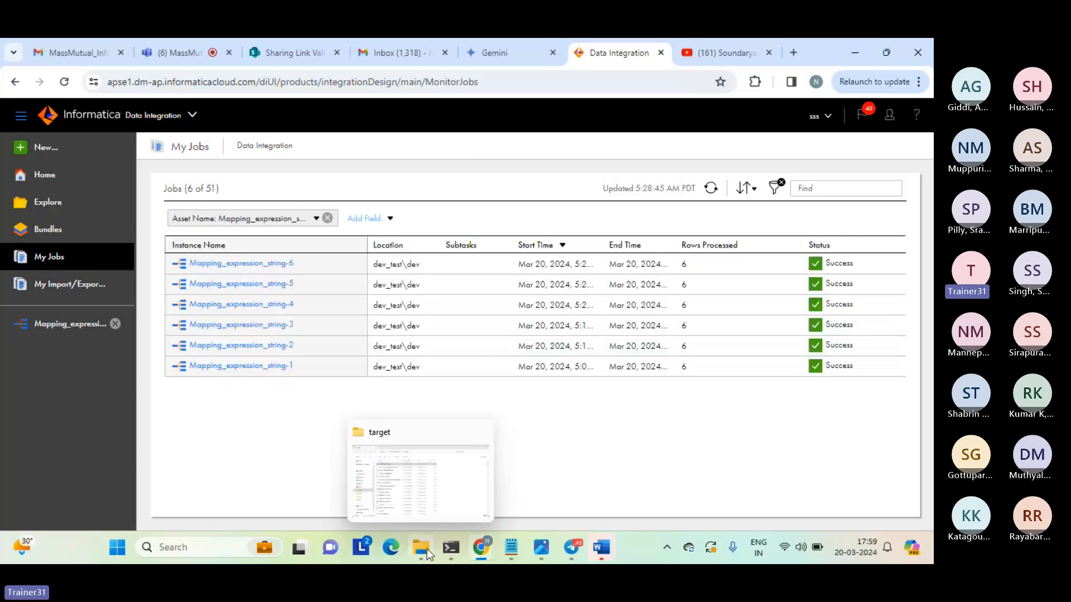
click(426, 549)
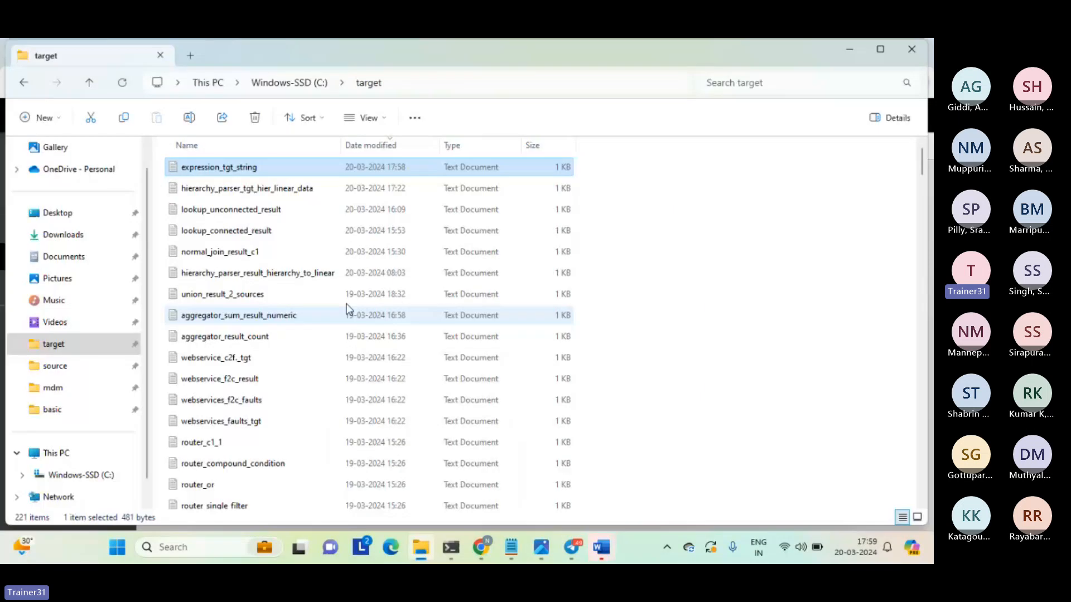
double_click(229, 169)
drag(11, 151, 659, 139)
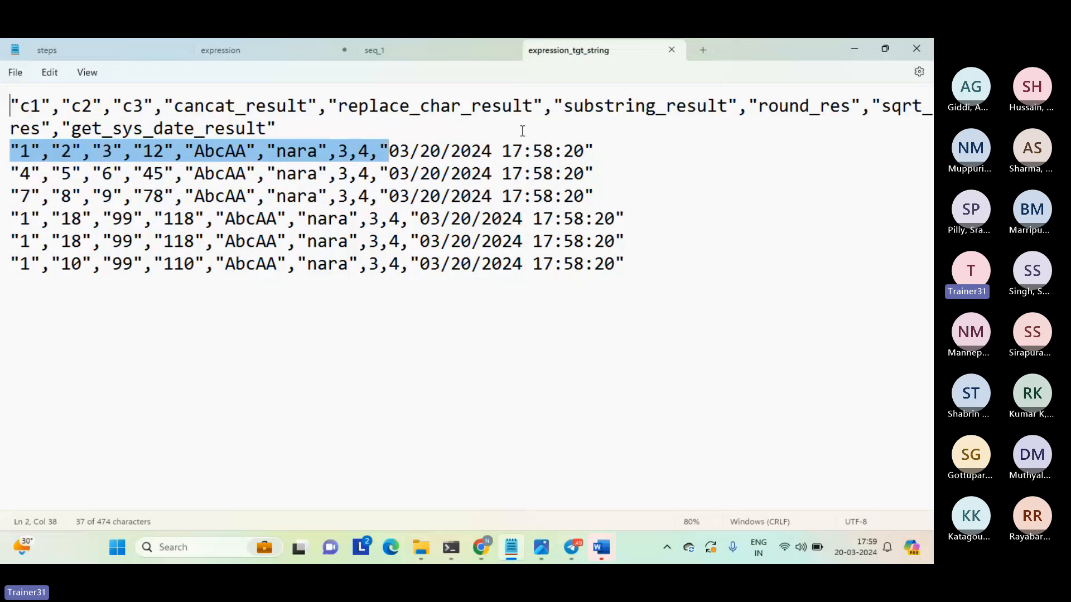
double_click(429, 151)
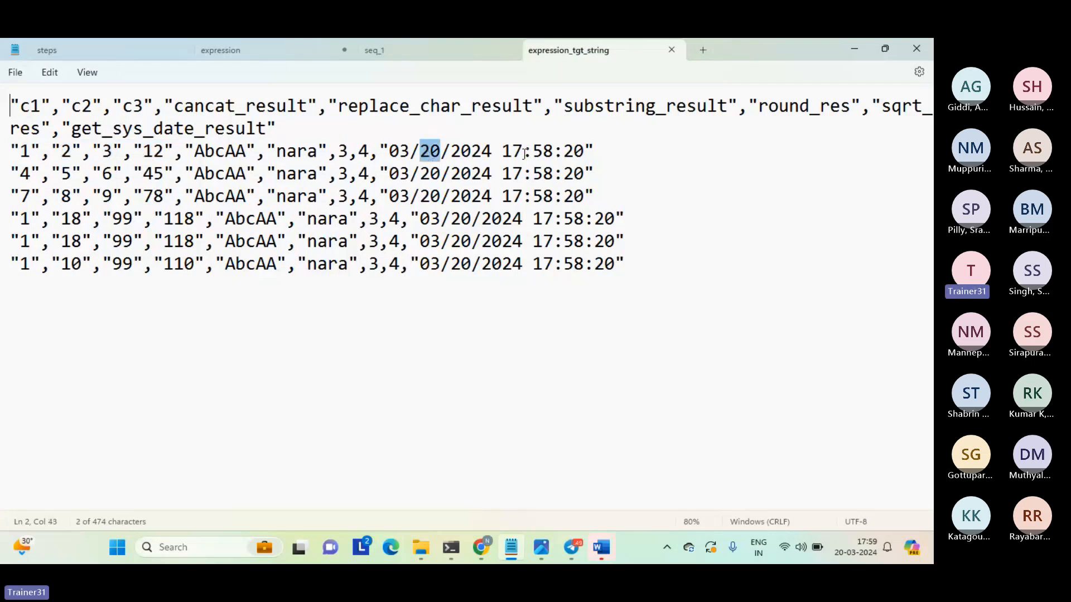
drag(502, 151, 588, 147)
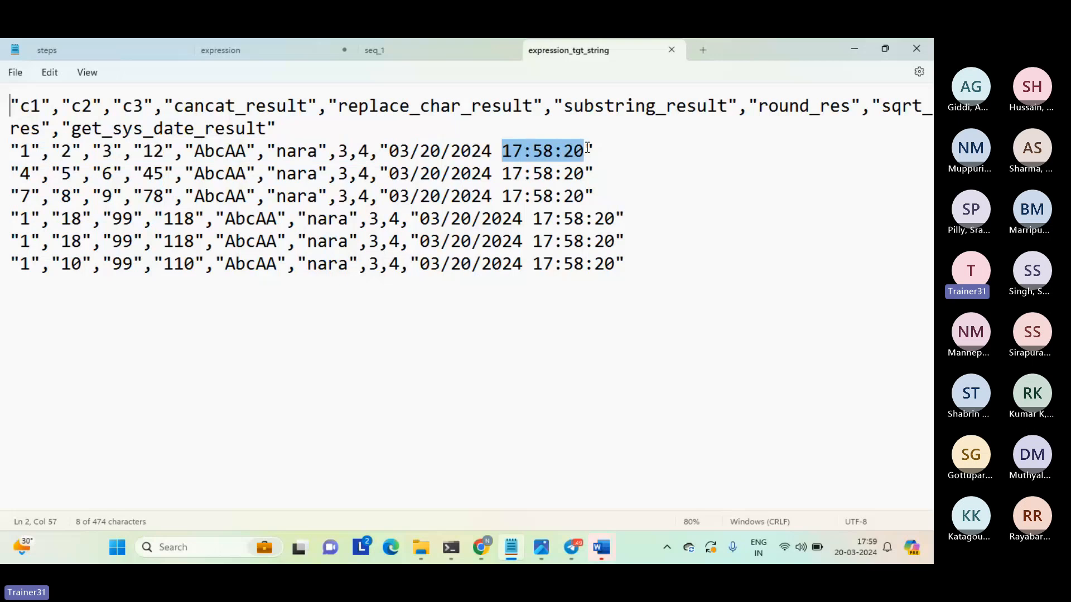
click(650, 178)
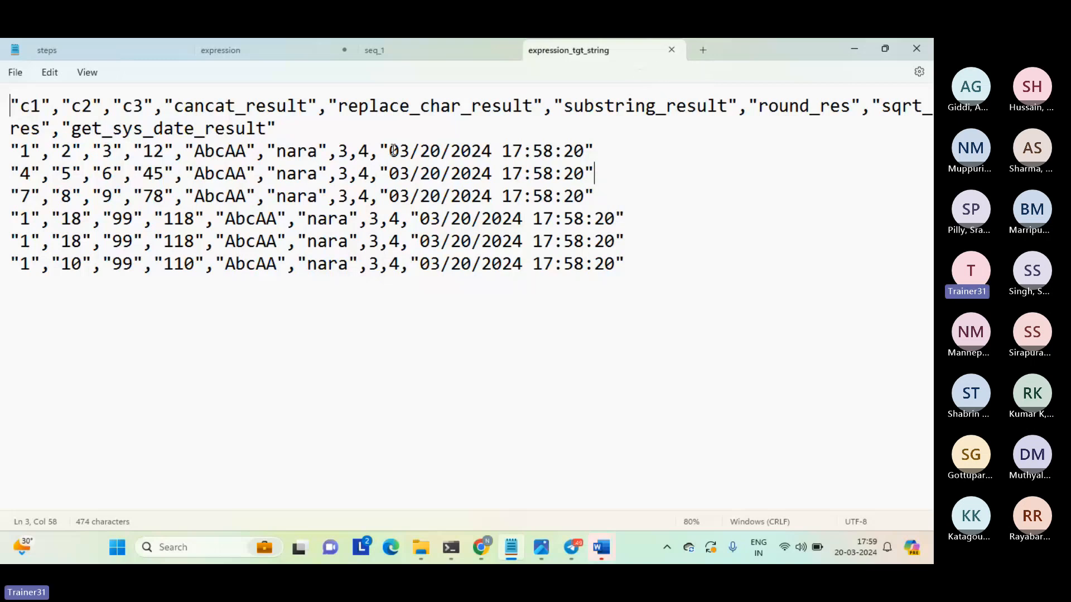
drag(389, 150, 496, 149)
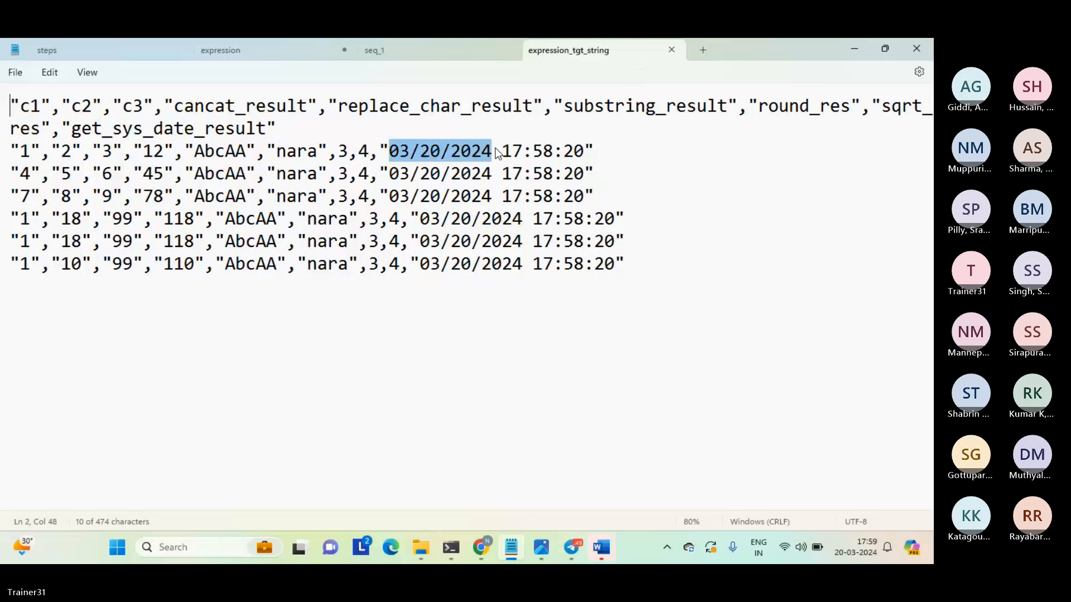
Examine the month and day digits of the first get_sys_date_result value, and close the expression_tgt_string file.
click(493, 150)
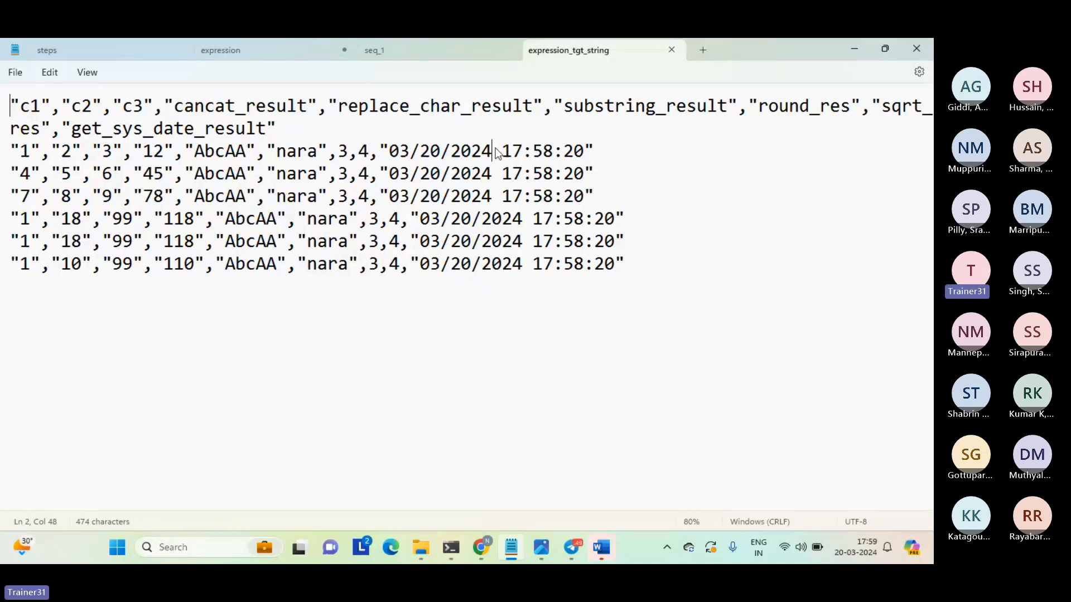
drag(414, 145, 389, 149)
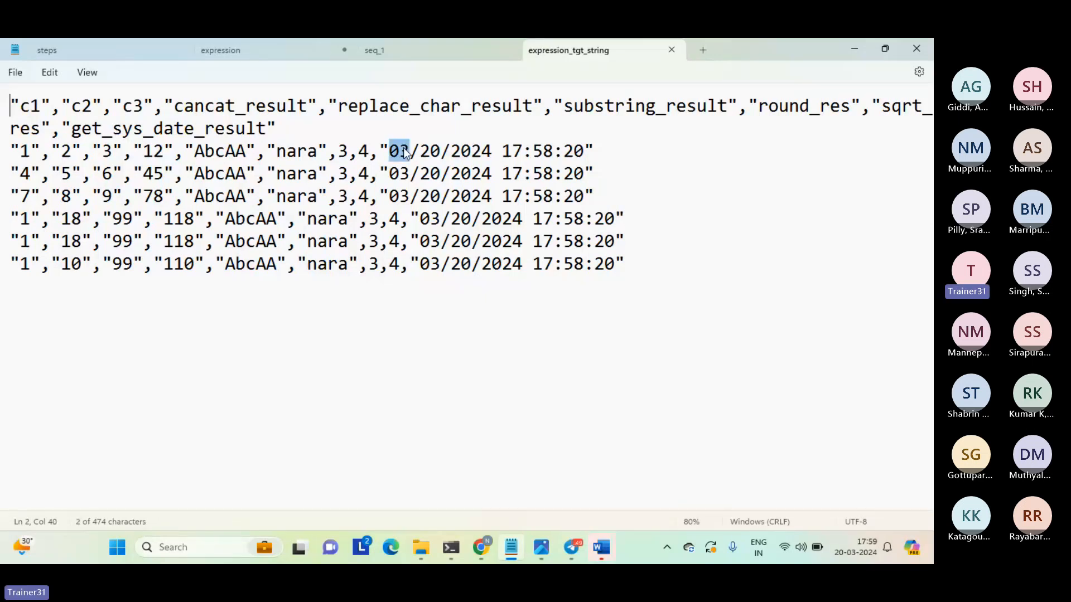
click(429, 150)
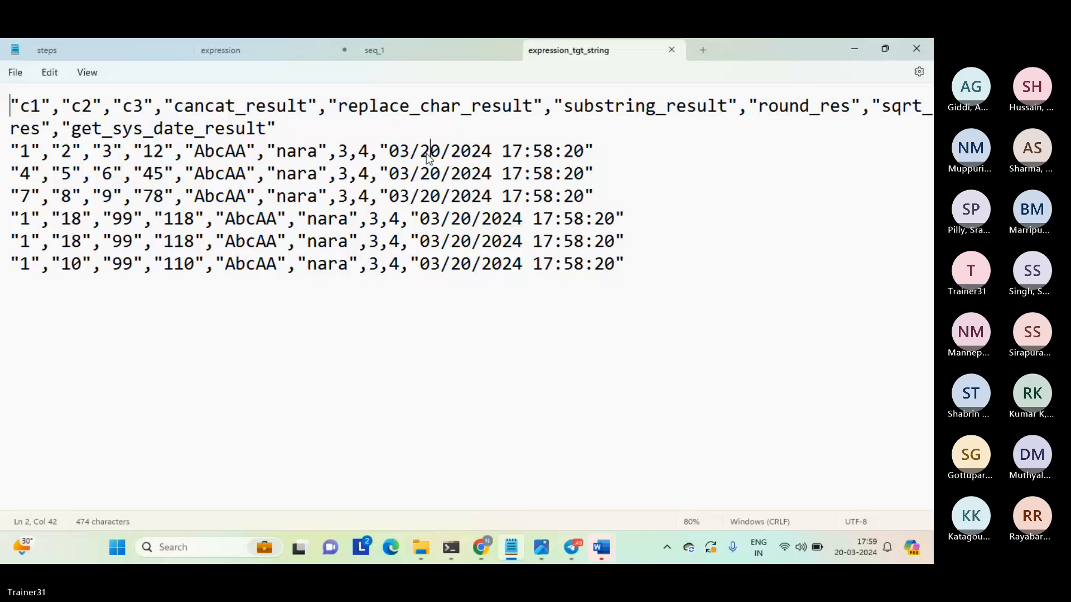
click(672, 49)
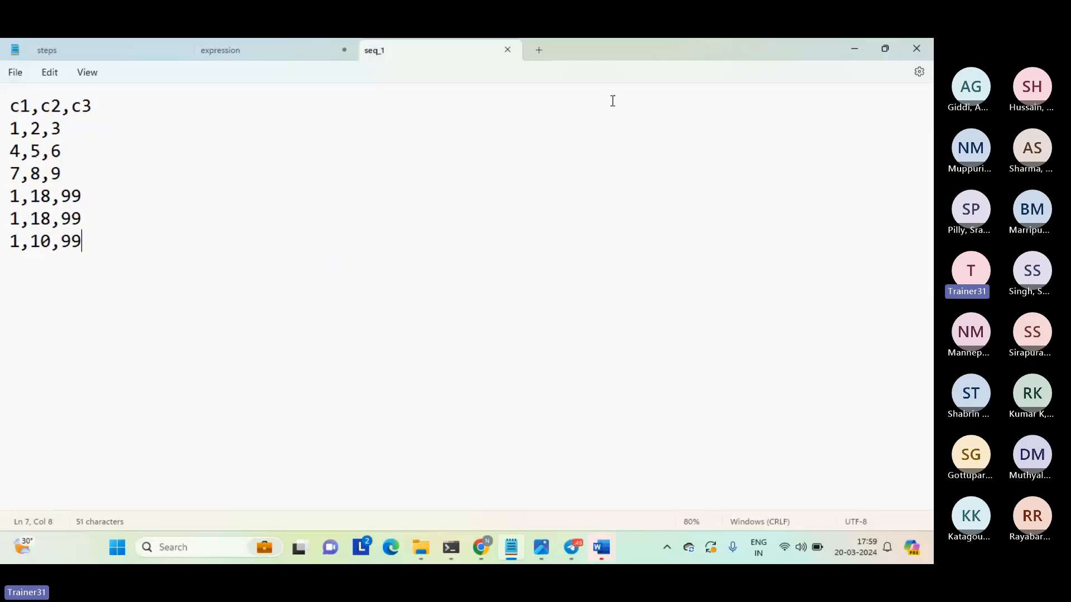
Switch to Informatica Data Integration and open the Expression field list of Mapping_expression_string in the enlarged properties view.
mouse_move(481, 555)
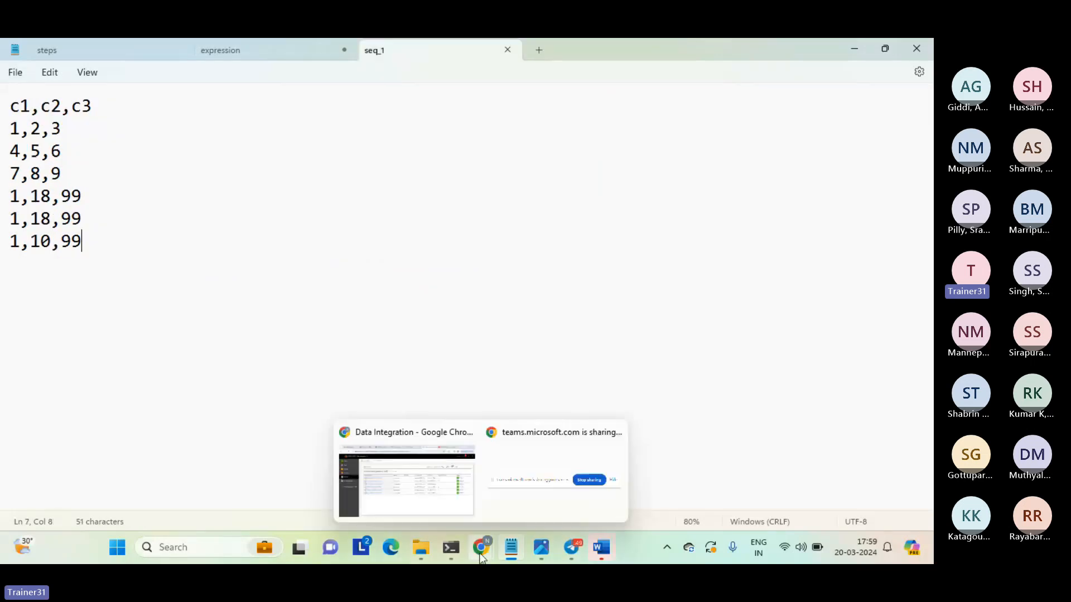
click(430, 505)
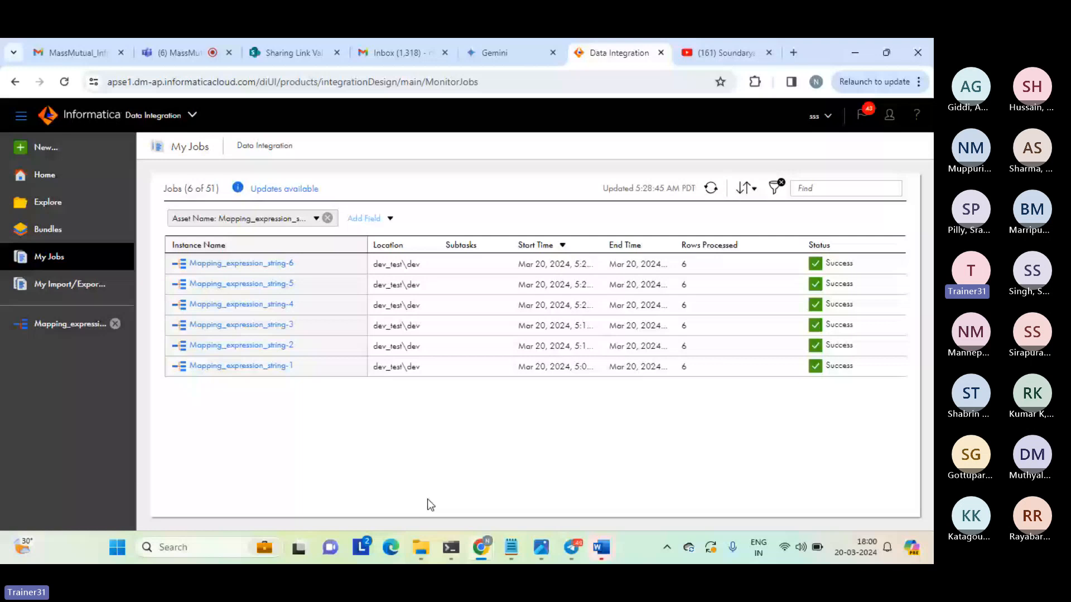
click(69, 324)
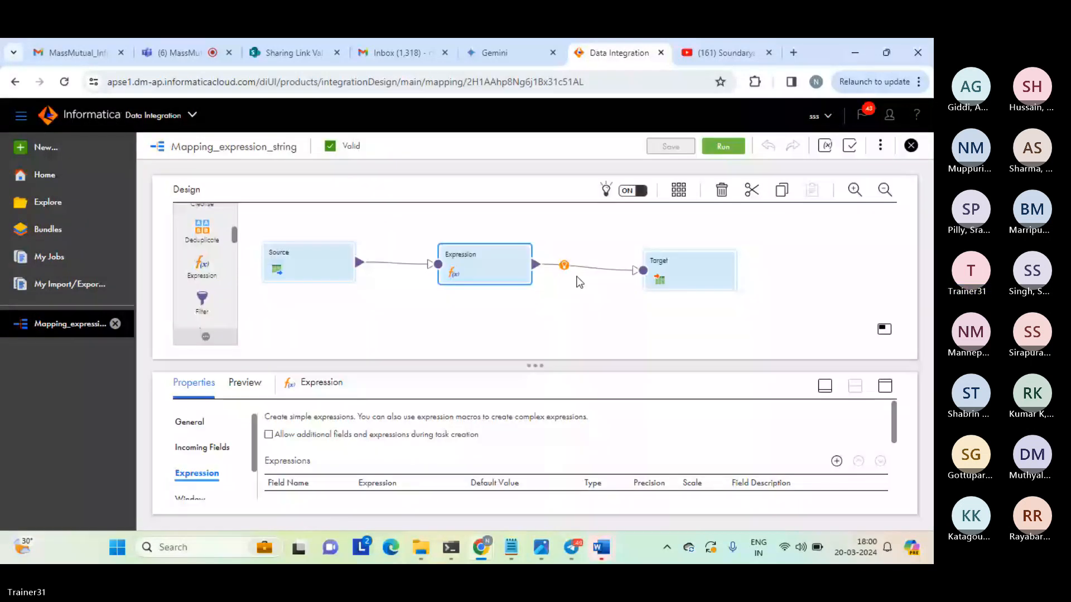
double_click(524, 285)
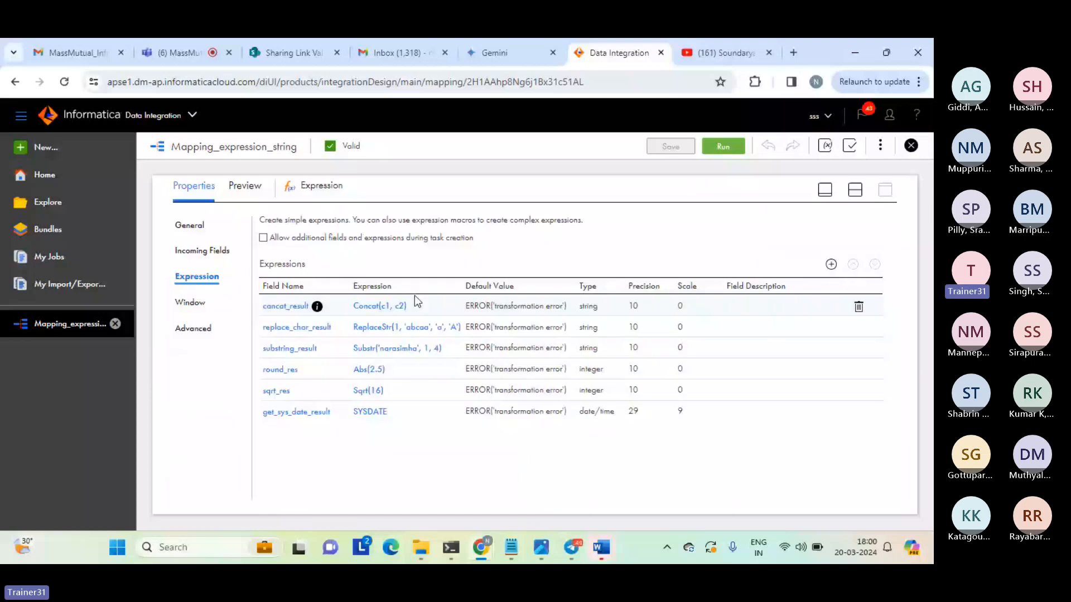
Add a string output field named extract_date_part with precision 10 to the Expression transformation.
click(831, 265)
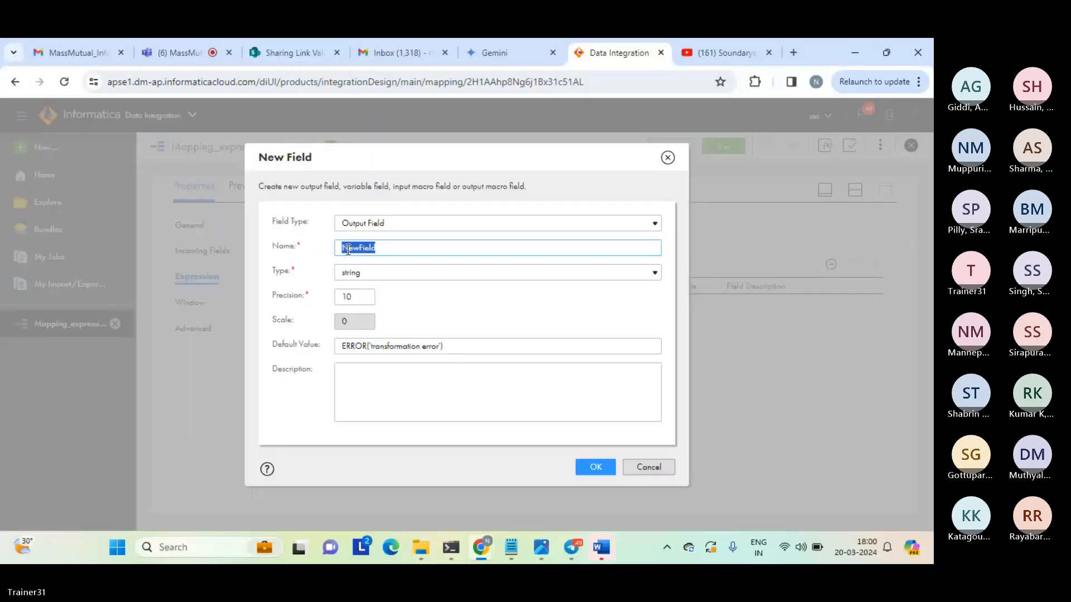
text(e)
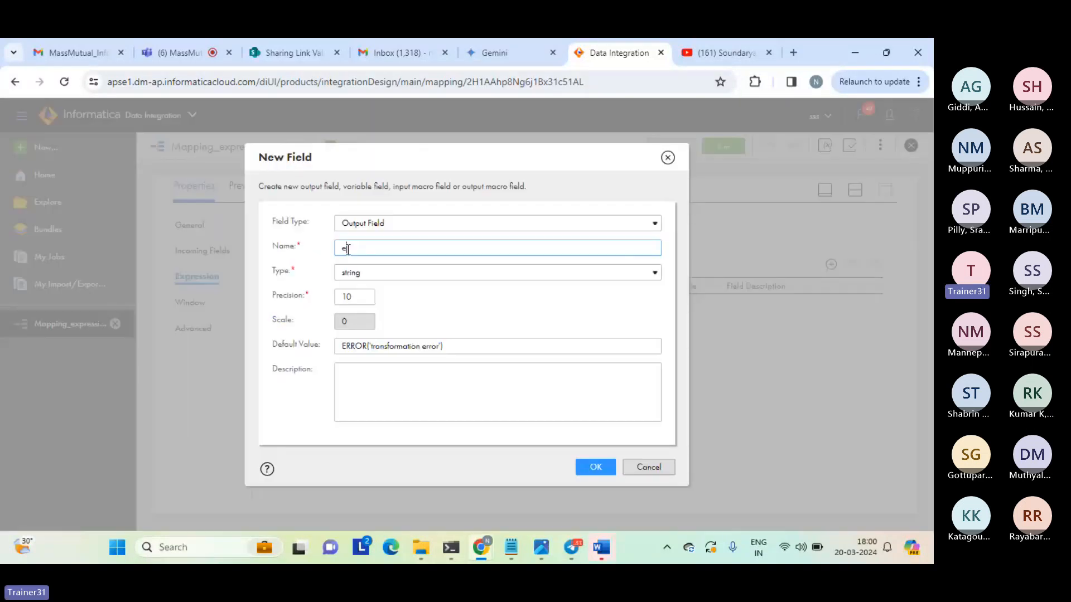
text(xtract)
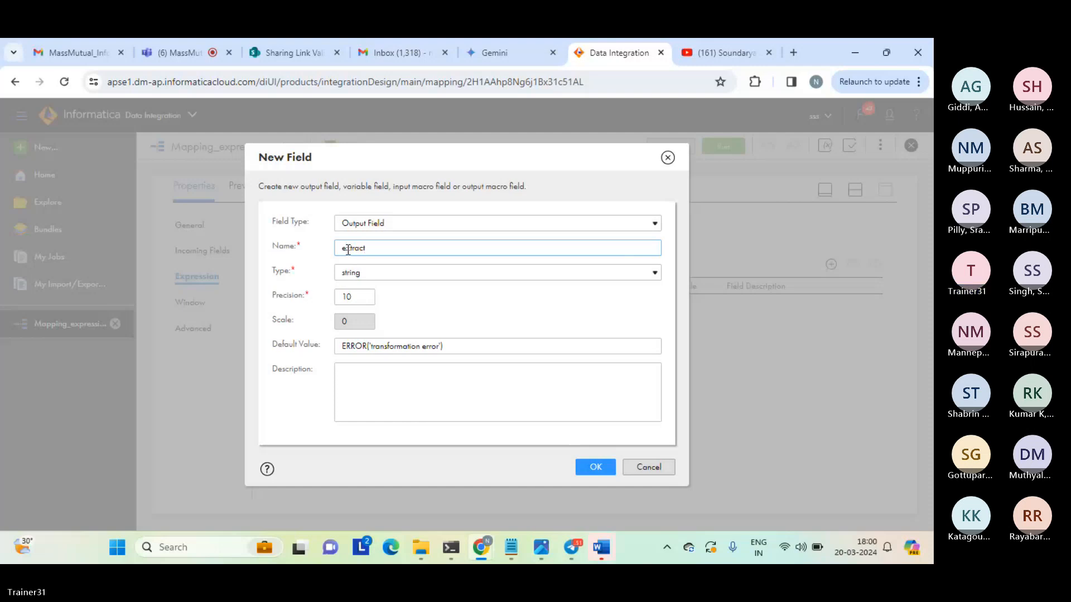
text(_date)
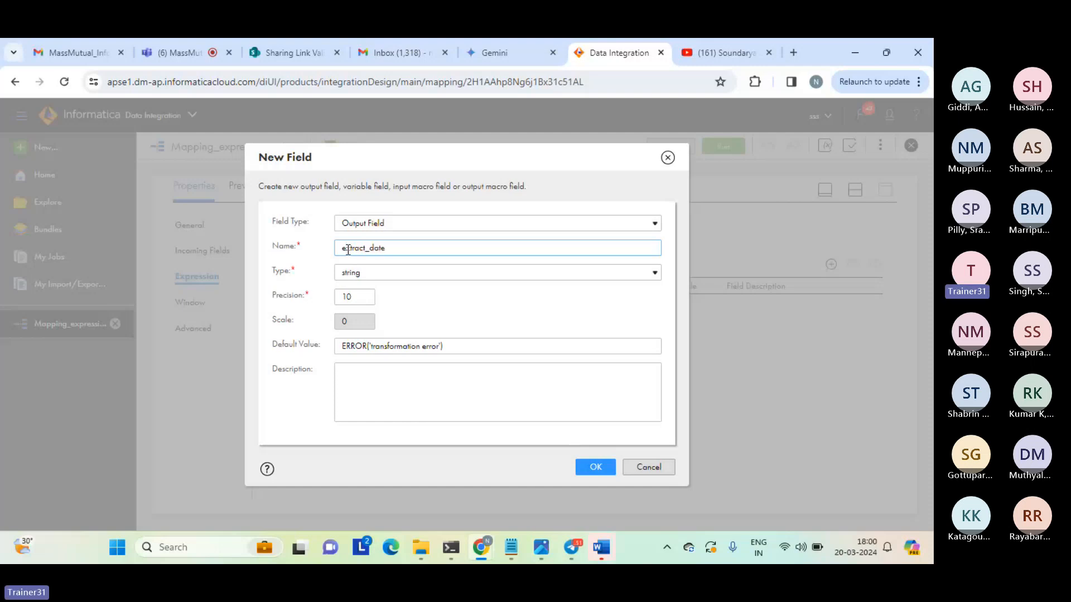
text(_part)
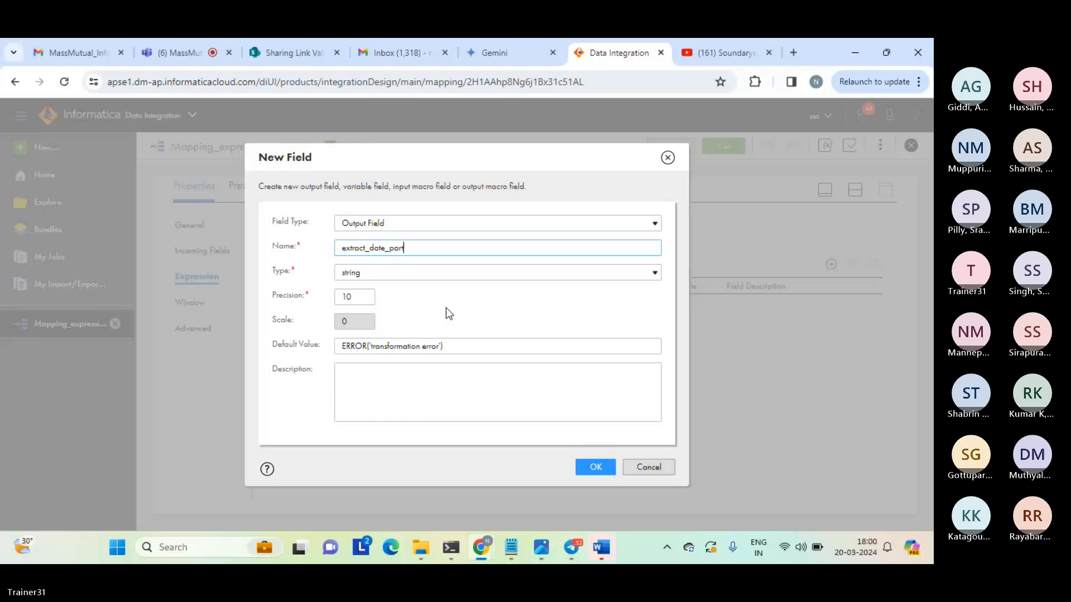
click(629, 323)
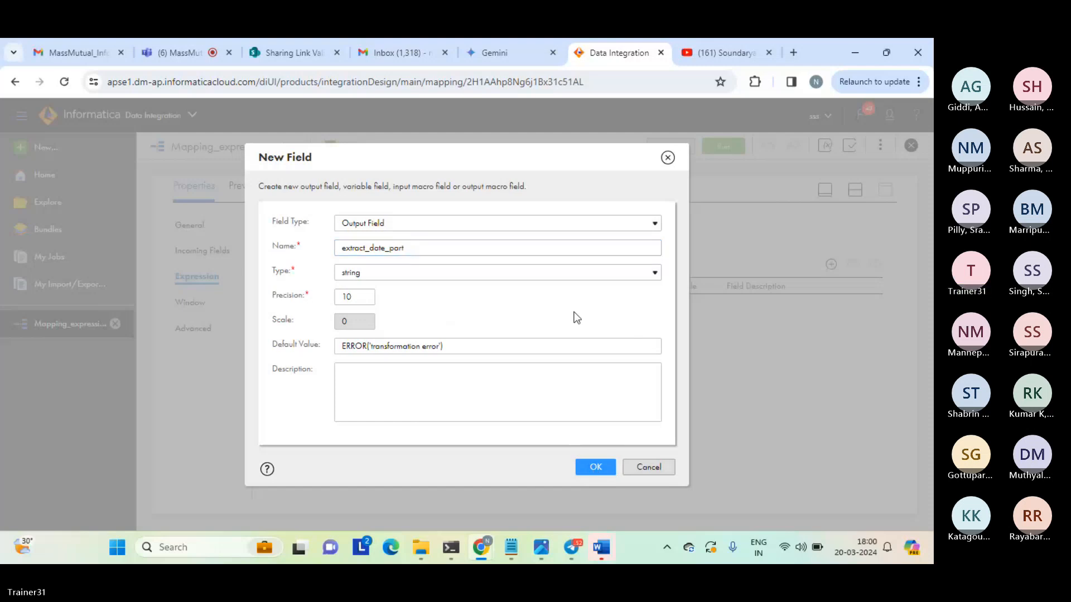
click(569, 396)
click(596, 469)
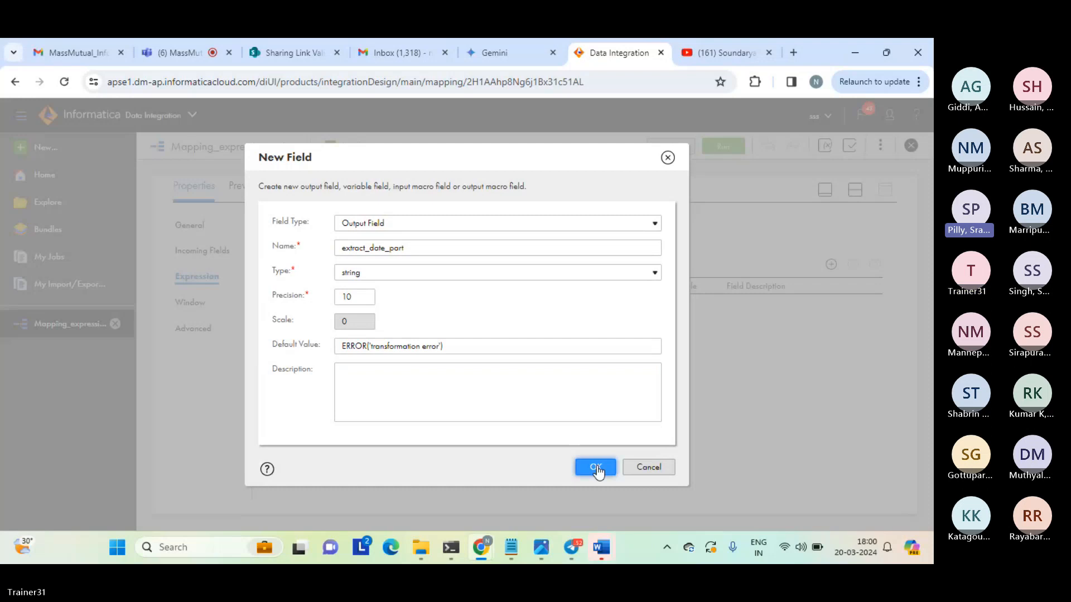
click(596, 468)
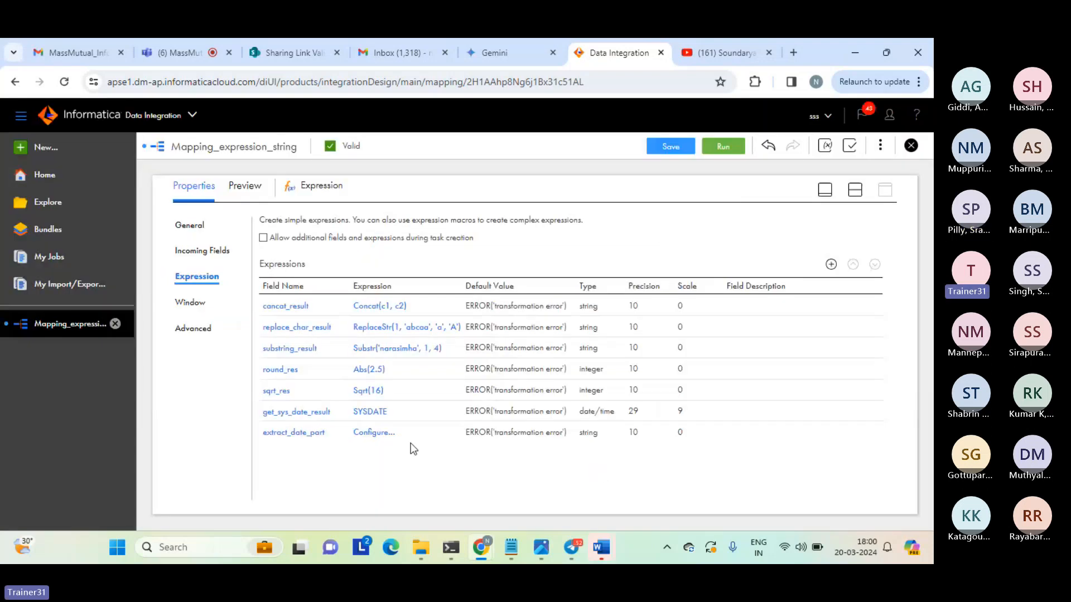
Insert the built-in Date function Get_Date_Part into the extract_date_part expression and read its description.
click(373, 432)
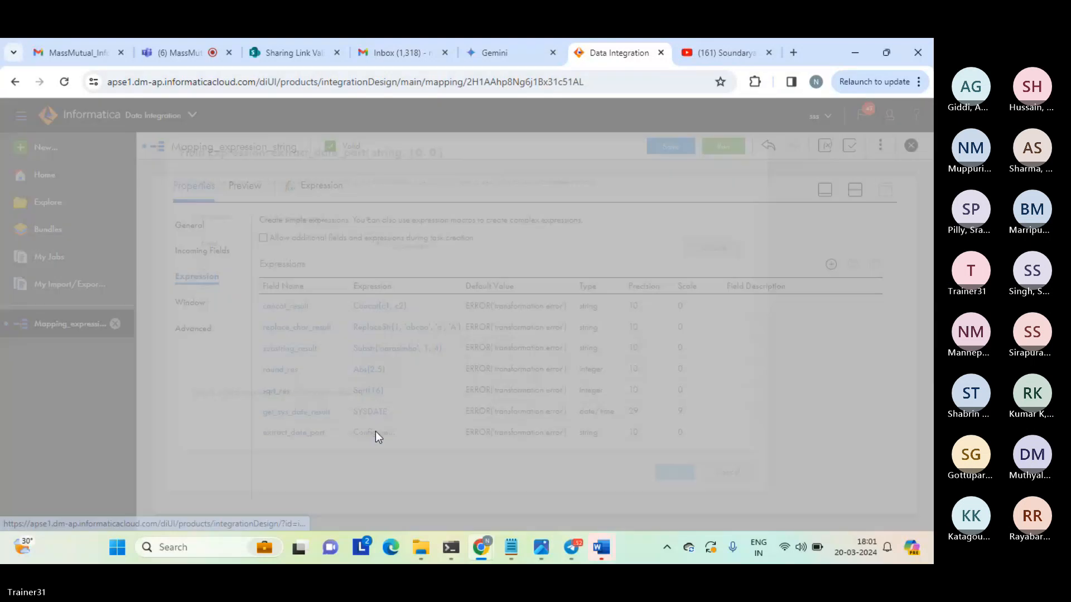
click(272, 243)
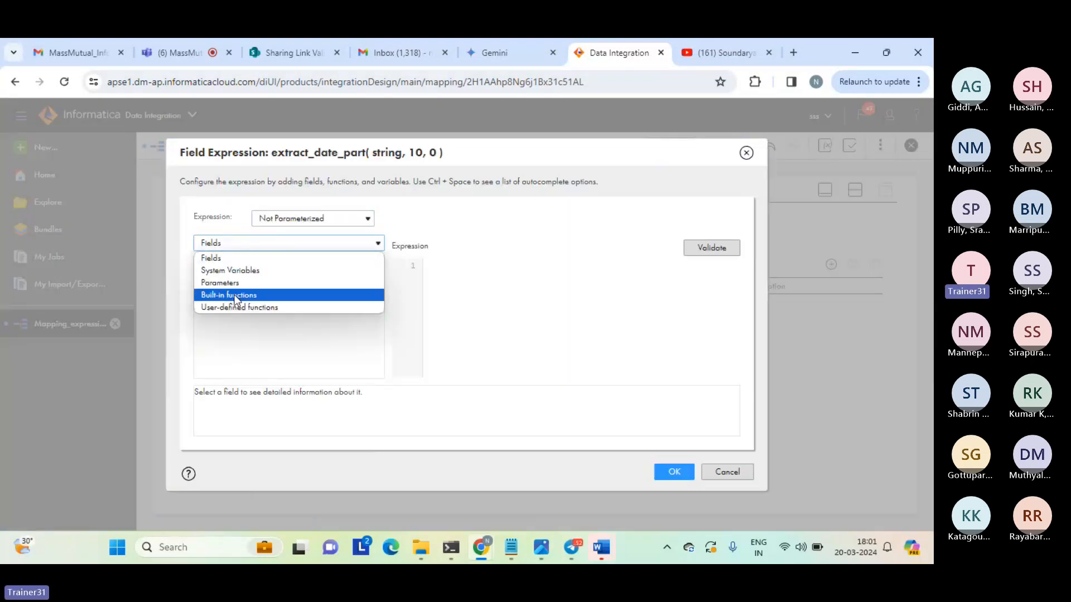
click(234, 300)
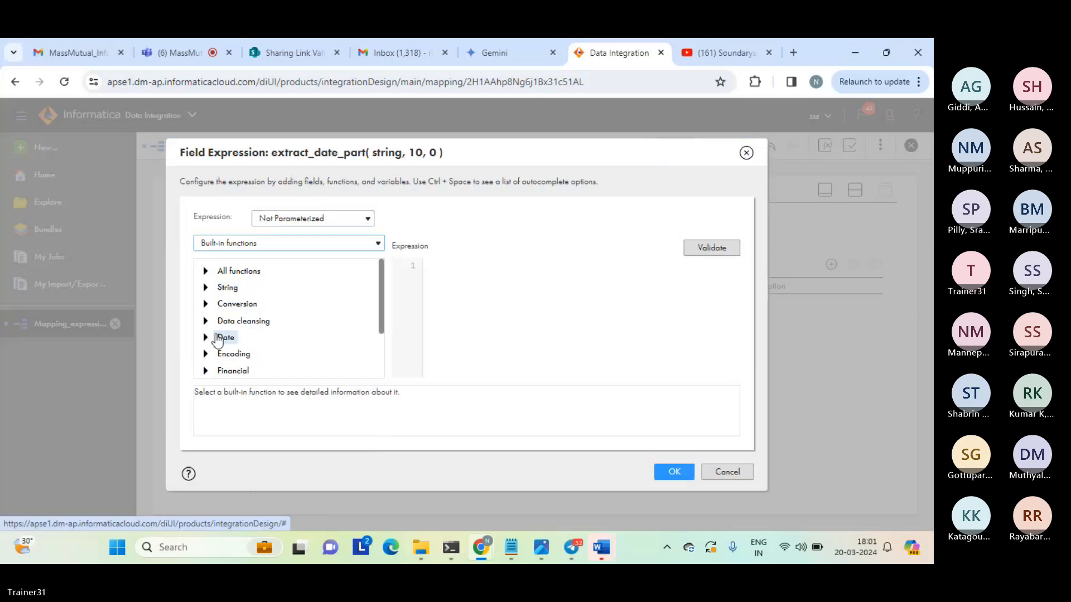
click(205, 338)
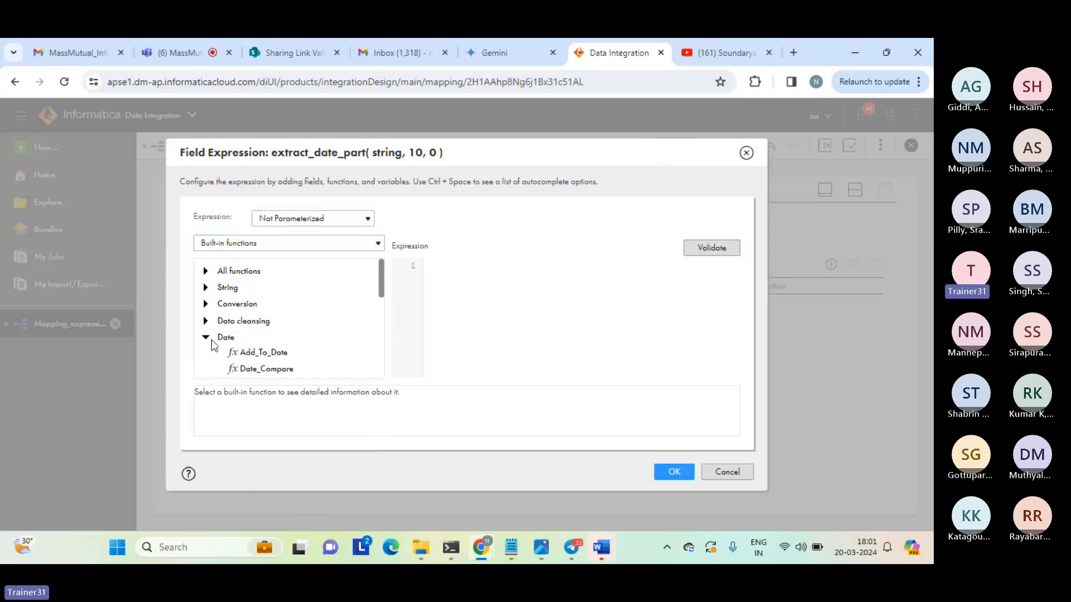
drag(381, 282, 377, 320)
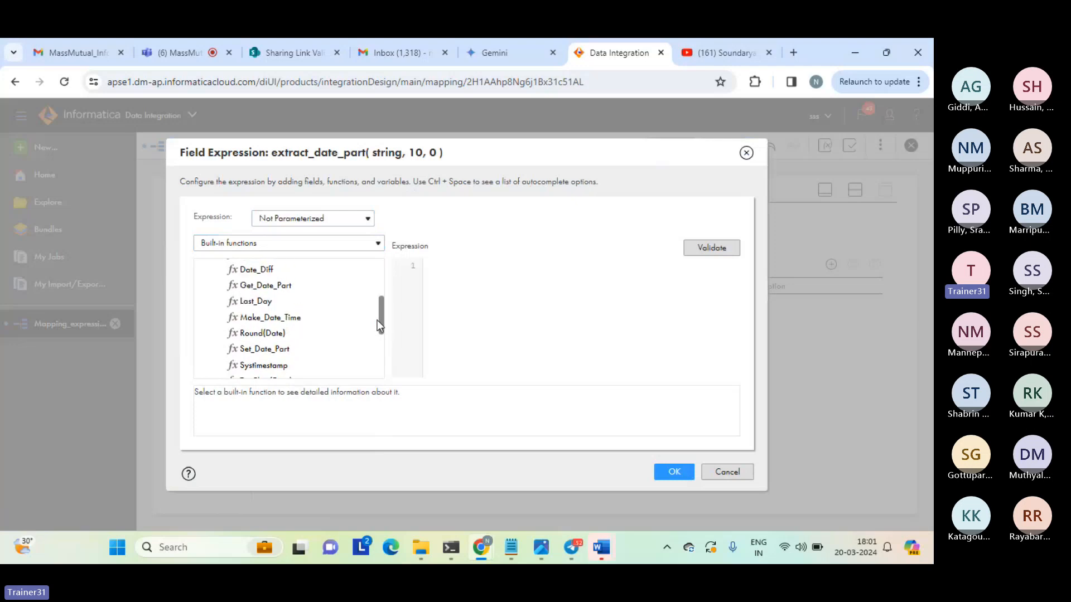
double_click(260, 286)
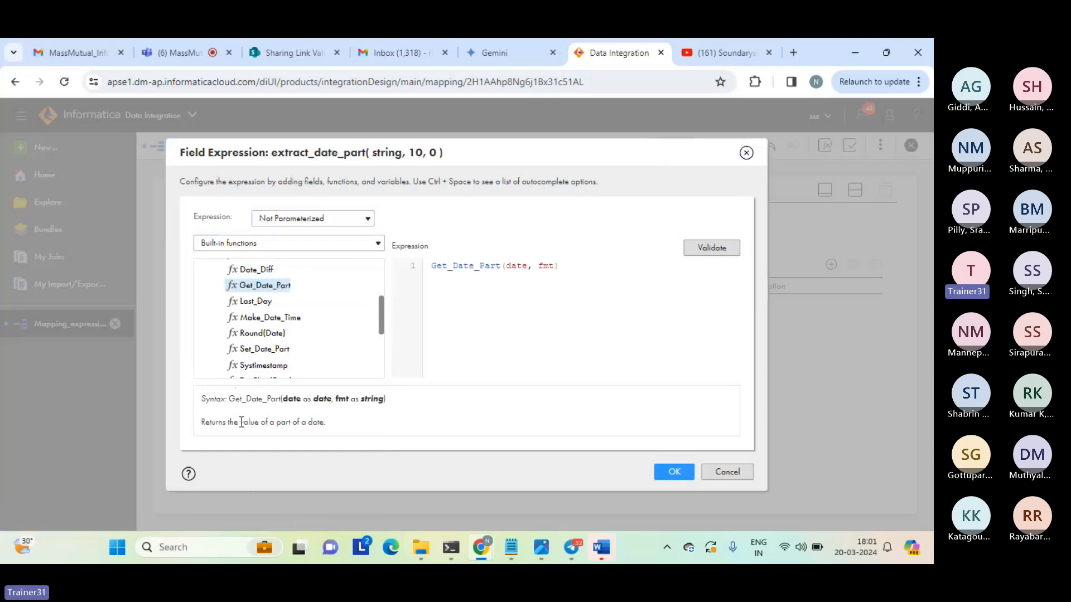
drag(241, 422, 322, 423)
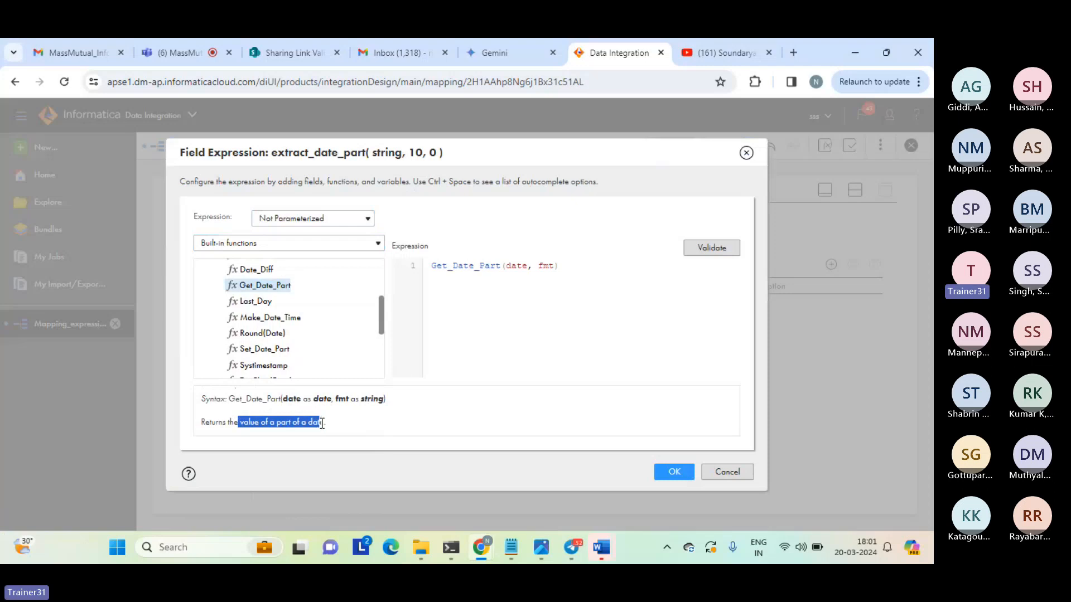
click(322, 423)
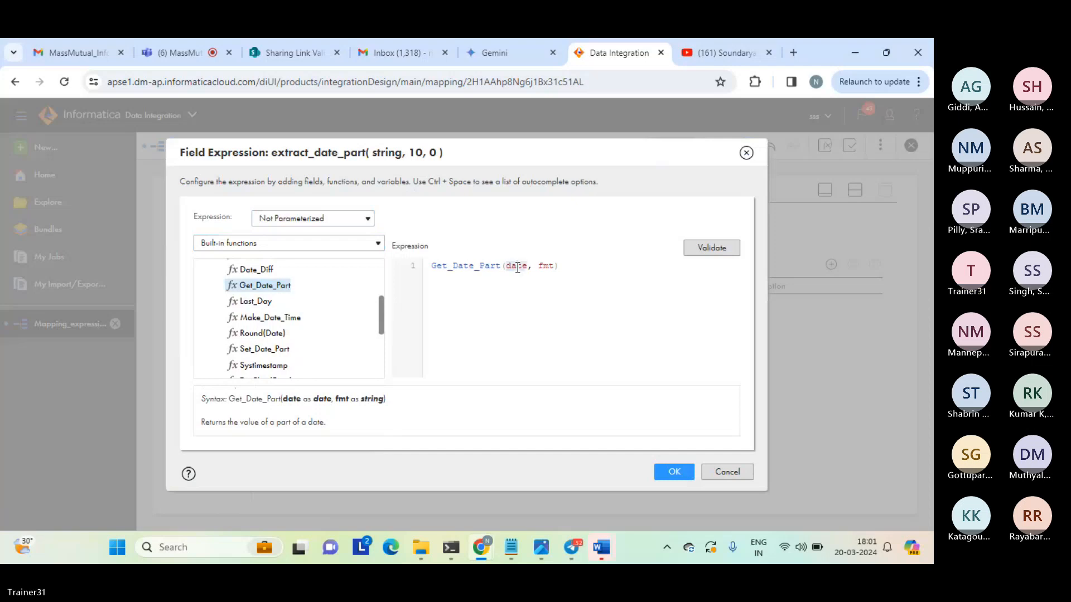
Replace the Get_Date_Part arguments so that the expression reads Get_Date_Part(SYSDATE, 'MM').
key(Caps_Lock)
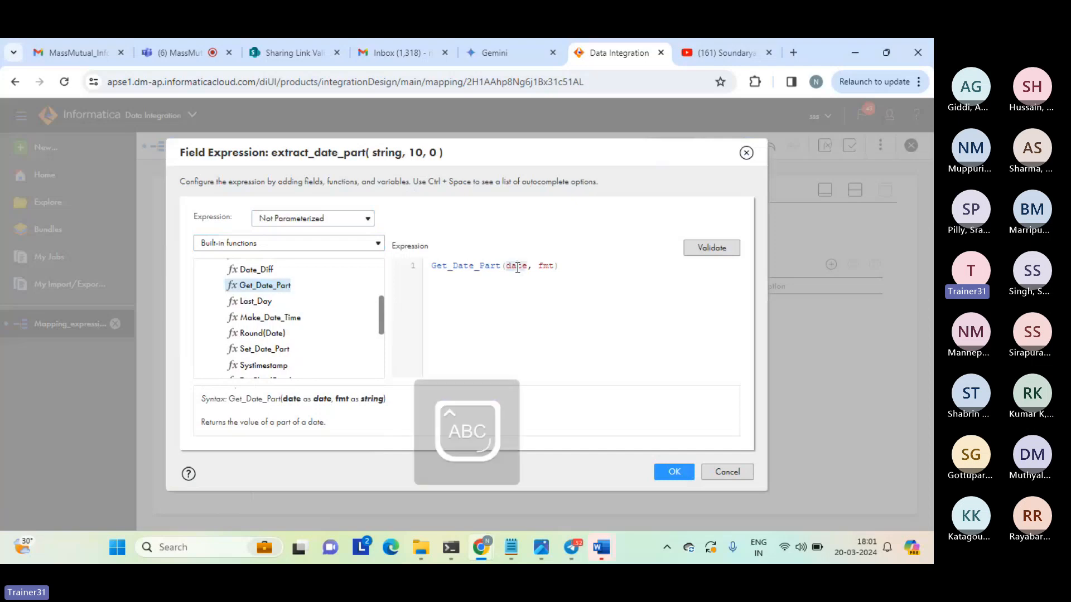
text(SYSDATE)
key(Caps_Lock)
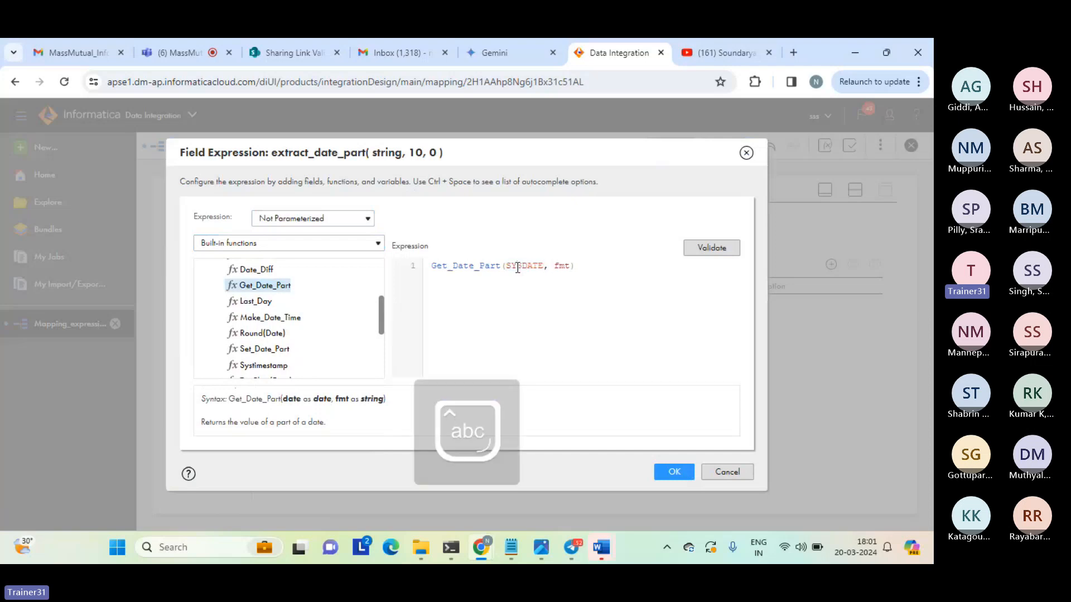
double_click(561, 264)
text(')
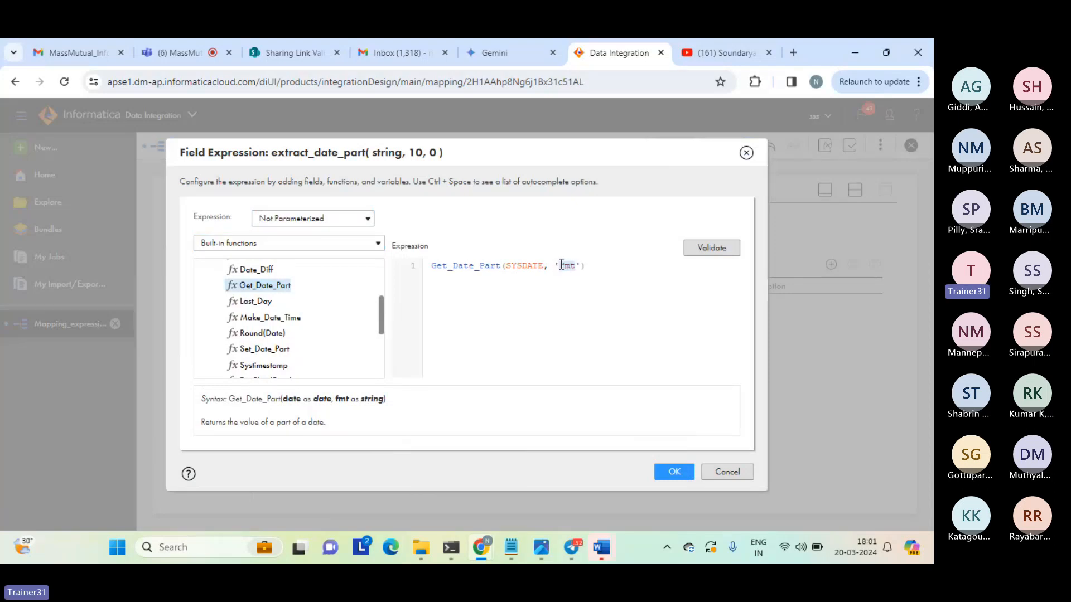
key(Caps_Lock)
text(MM)
key(Caps_Lock)
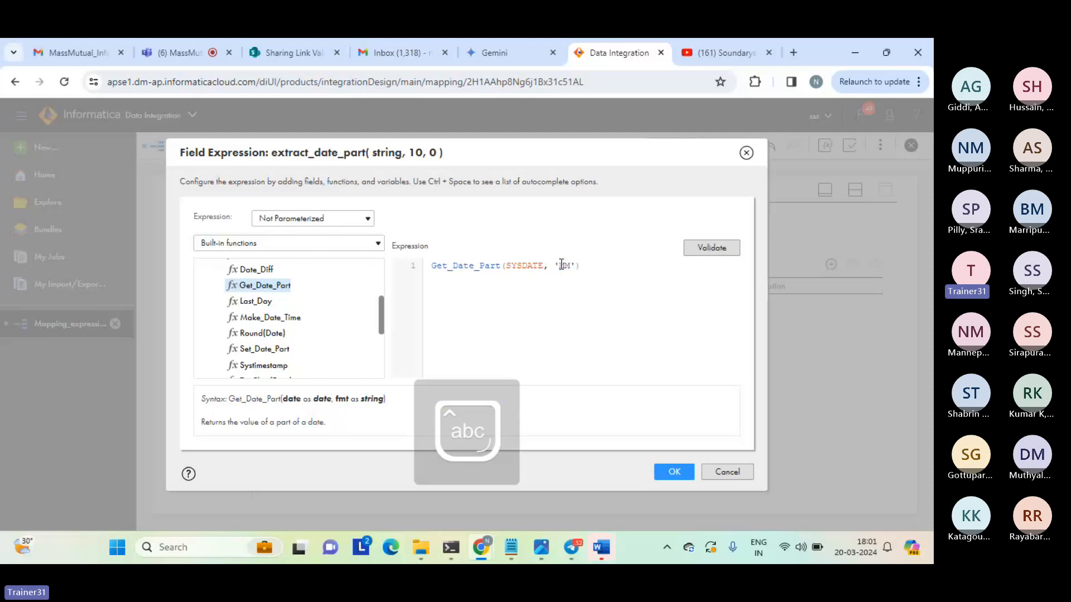
Validate the extract_date_part expression and apply it to the field.
click(711, 247)
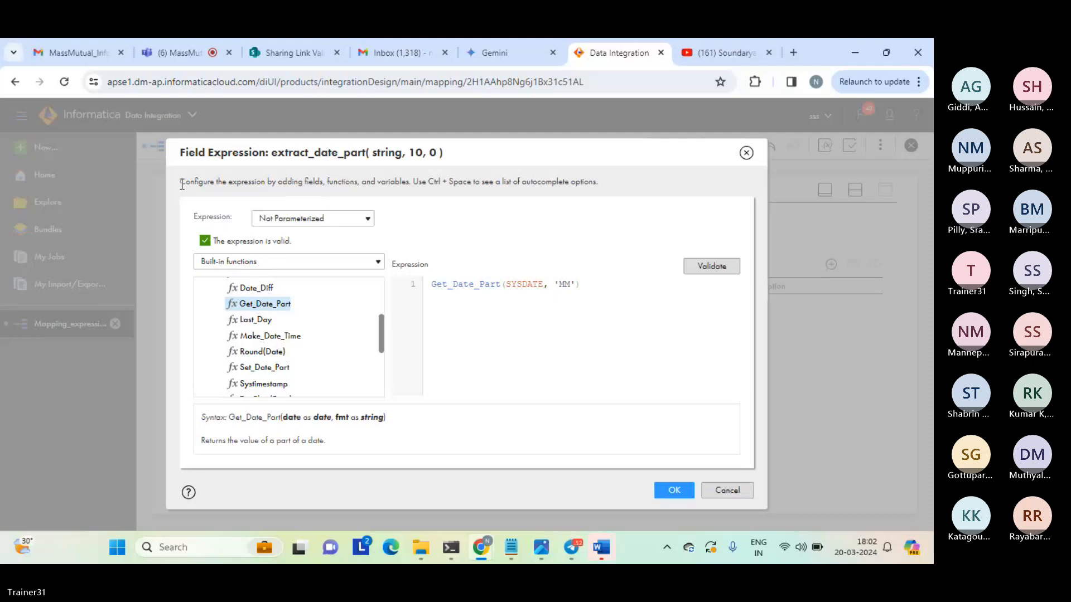
drag(181, 183, 614, 386)
click(580, 251)
click(673, 491)
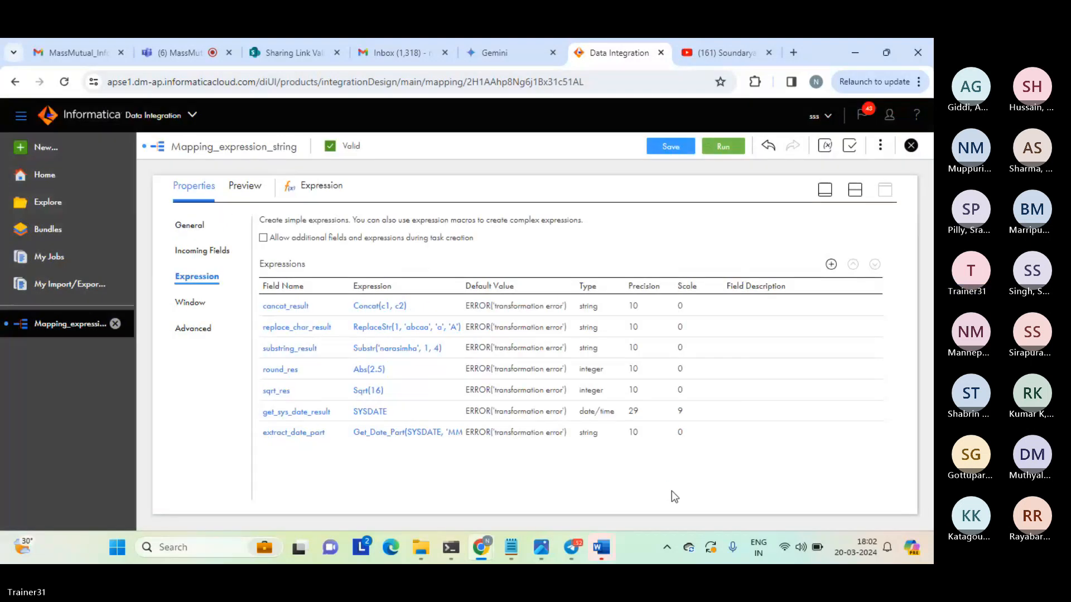
Save and run Mapping_expression_string with the extract_date_part field, and refresh My Jobs to check the new run.
click(852, 199)
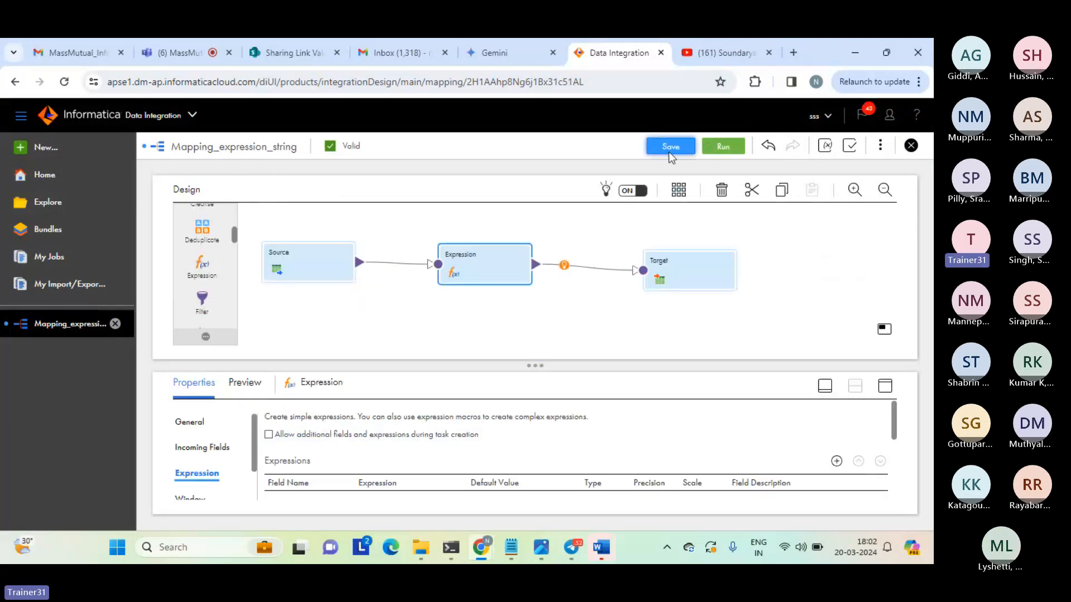
click(667, 150)
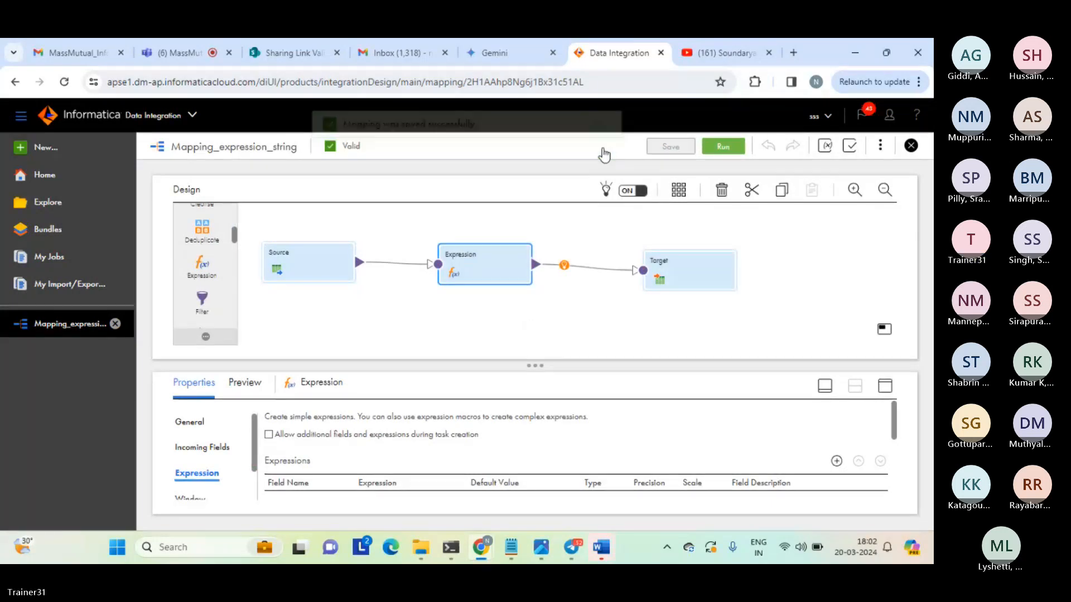
click(725, 146)
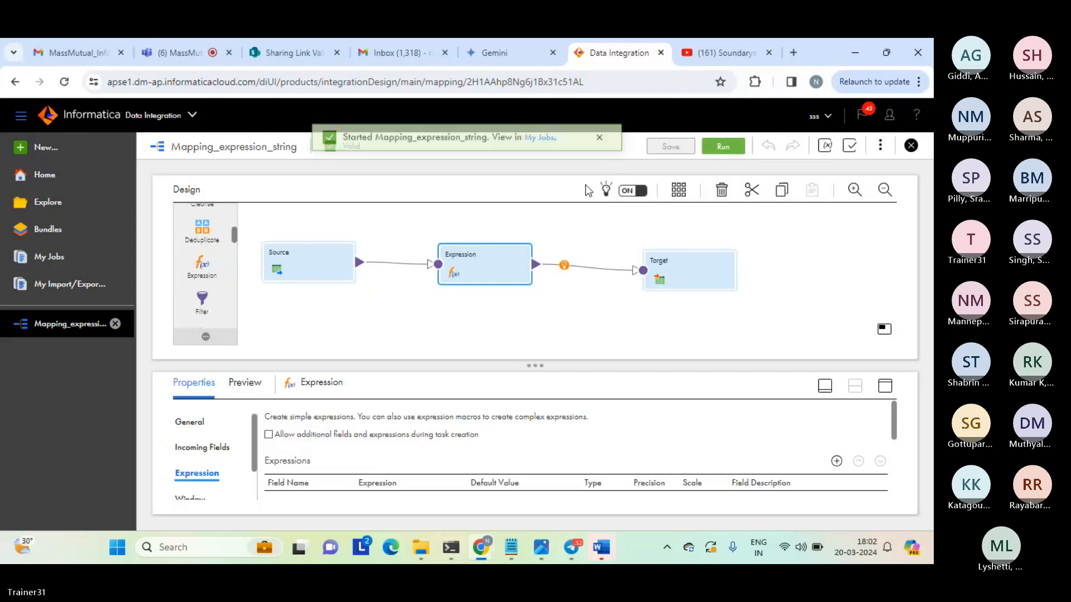
click(540, 138)
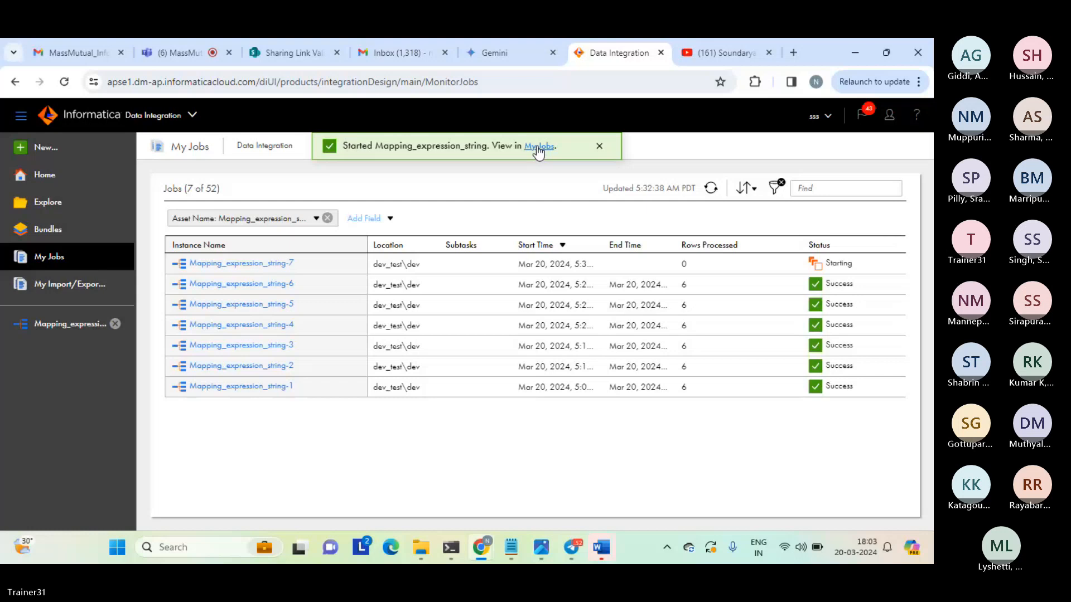
click(599, 146)
click(710, 189)
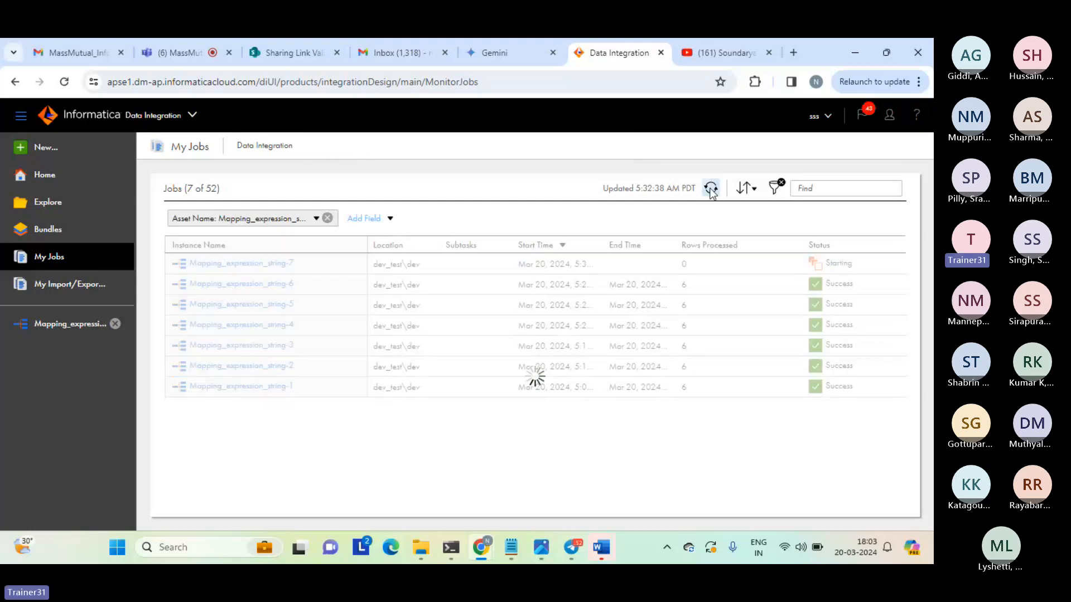
Open expression_tgt_string from the target folder, check the extract_date_part value in the first data row, and close the file.
mouse_move(421, 547)
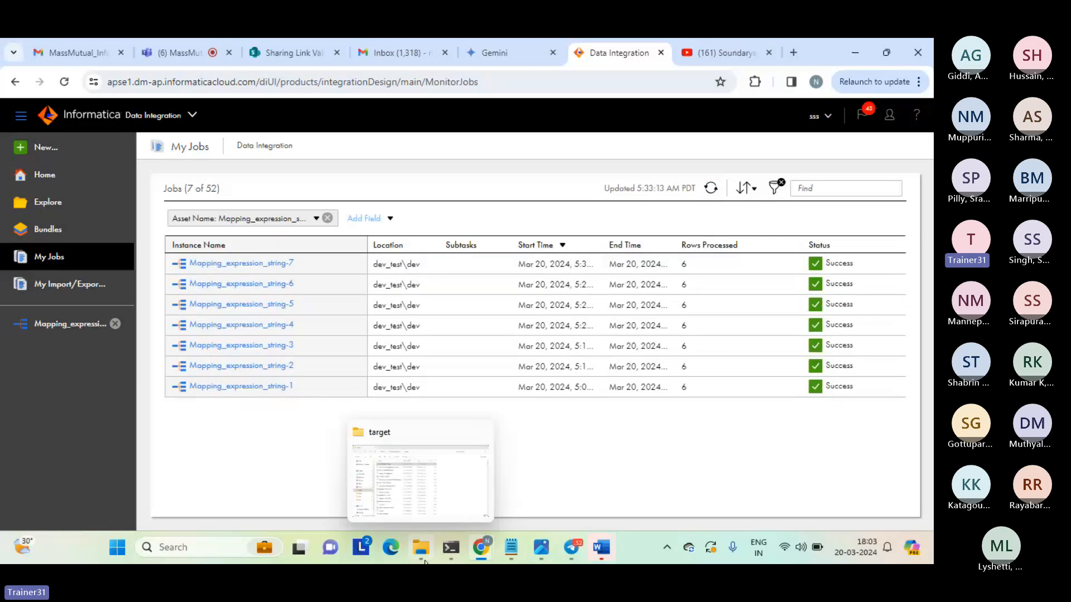
click(423, 487)
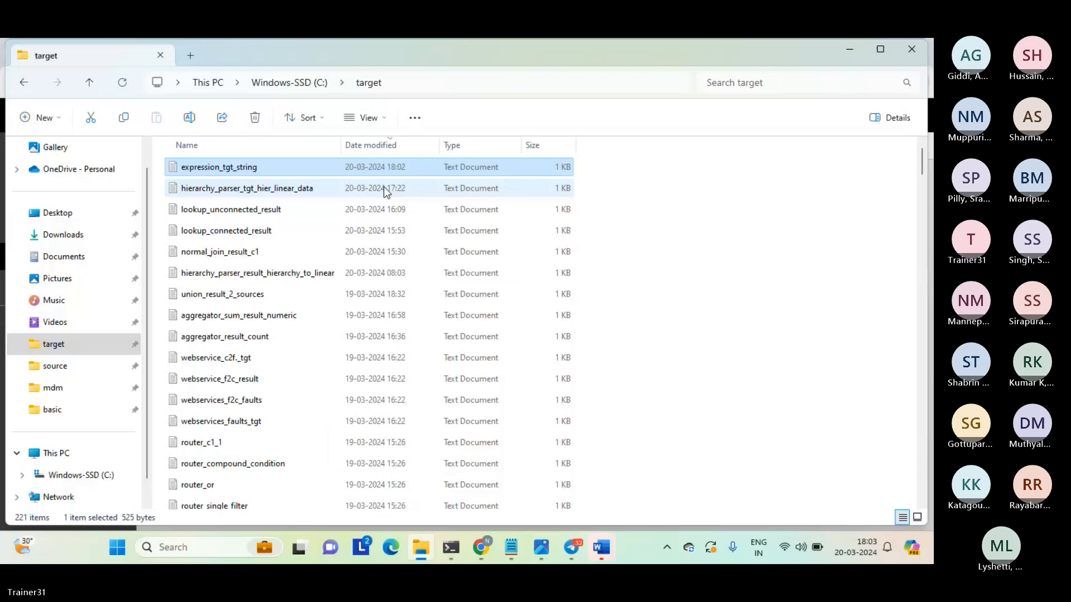
key(Return)
drag(615, 151, 641, 155)
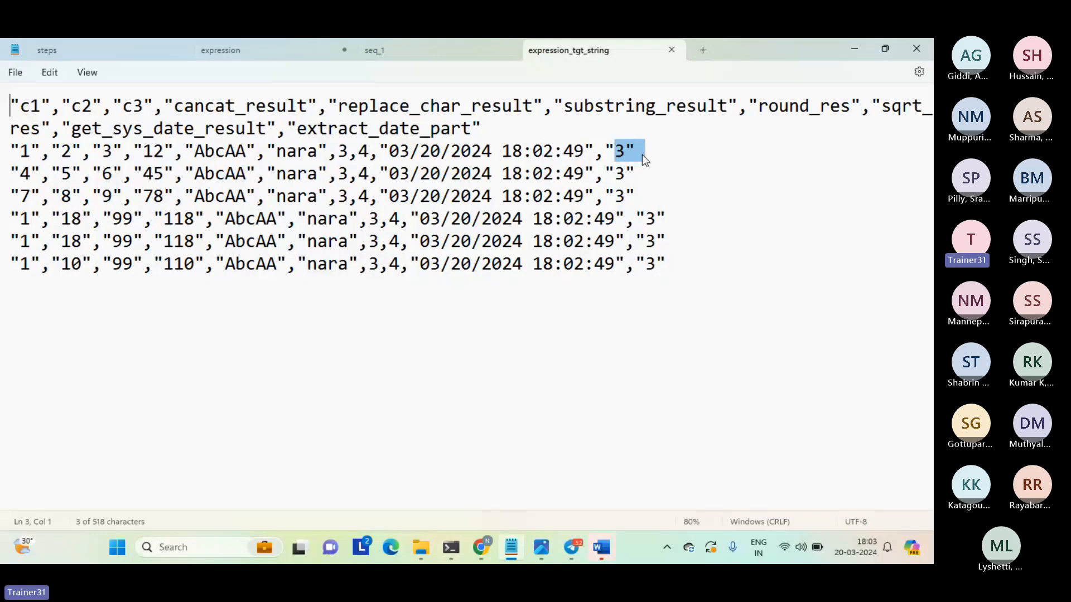
click(644, 140)
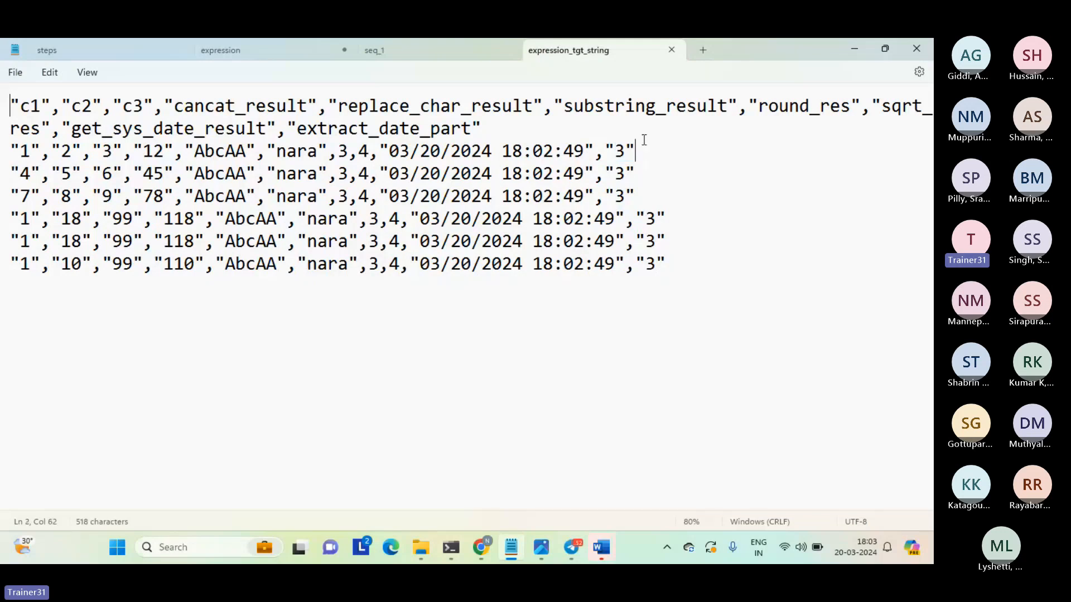
click(671, 51)
click(544, 209)
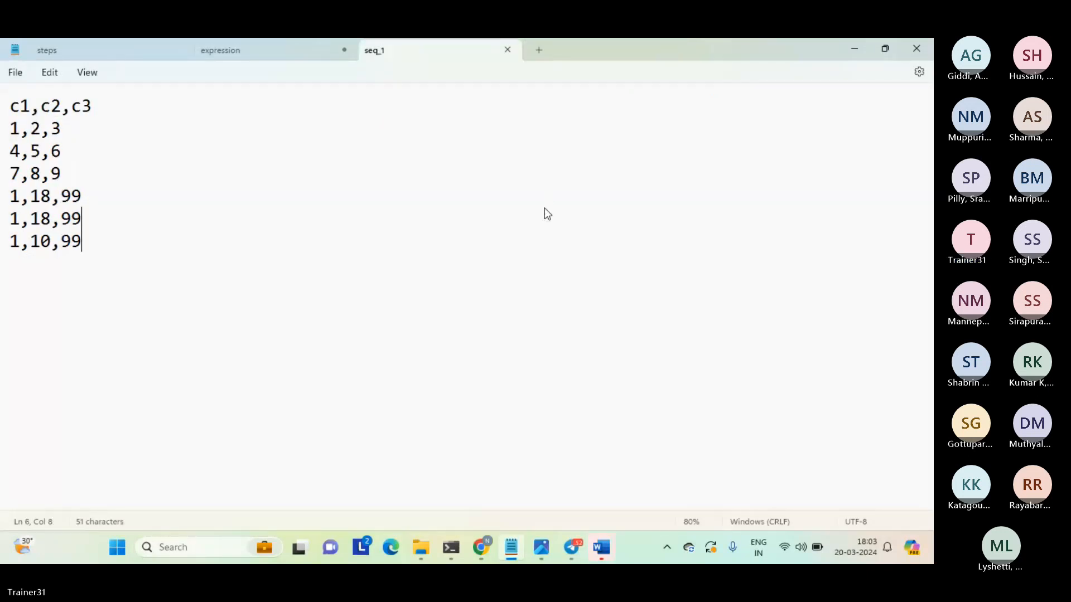
Switch to Informatica Data Integration and add a string output field named conversion_result_date_to_str to the Expression transformation of Mapping_expression_string.
mouse_move(481, 547)
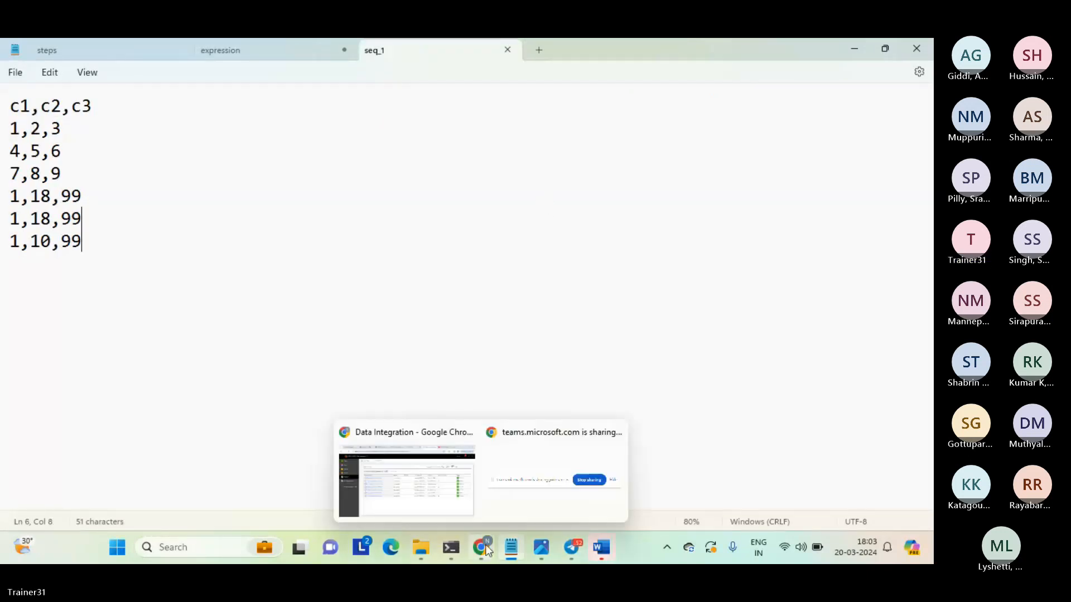
click(446, 477)
click(439, 440)
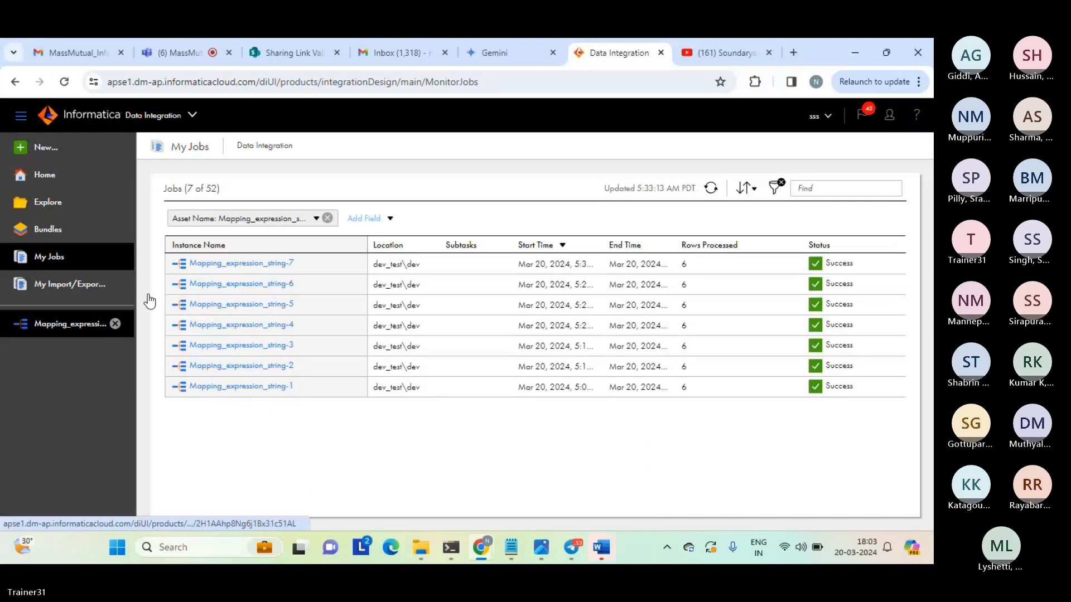
click(84, 323)
click(885, 386)
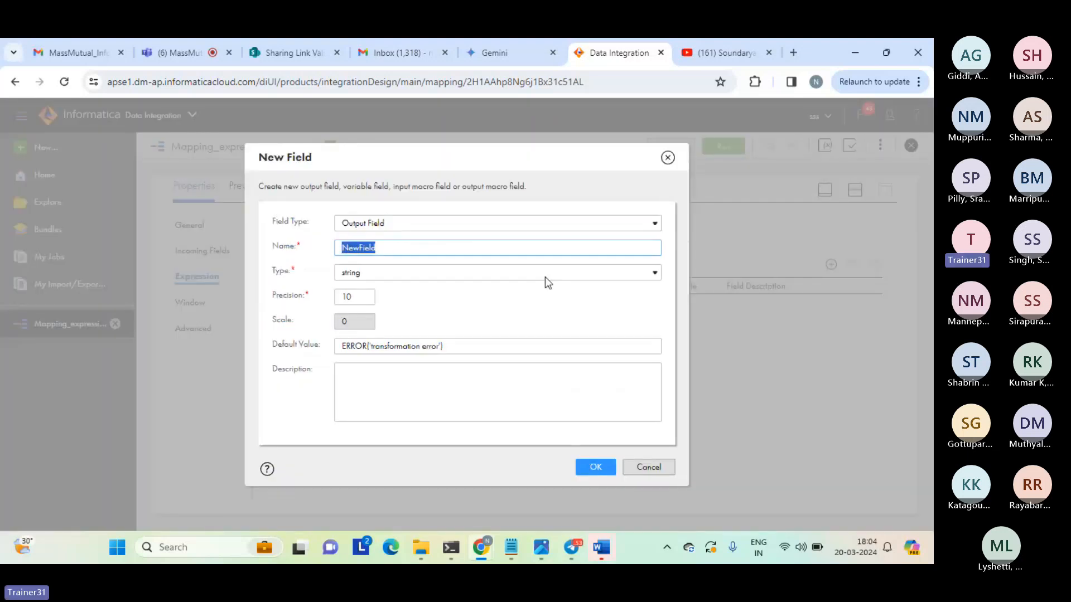
text(data)
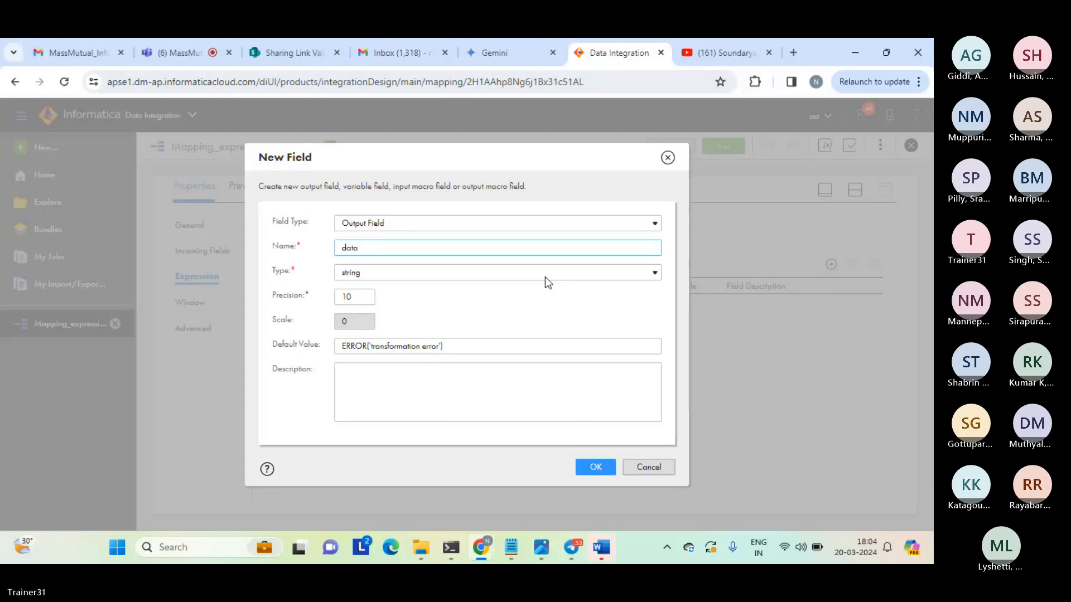
key(BackSpace)
key(BackSpace)
key(BackSpace)
key(BackSpace)
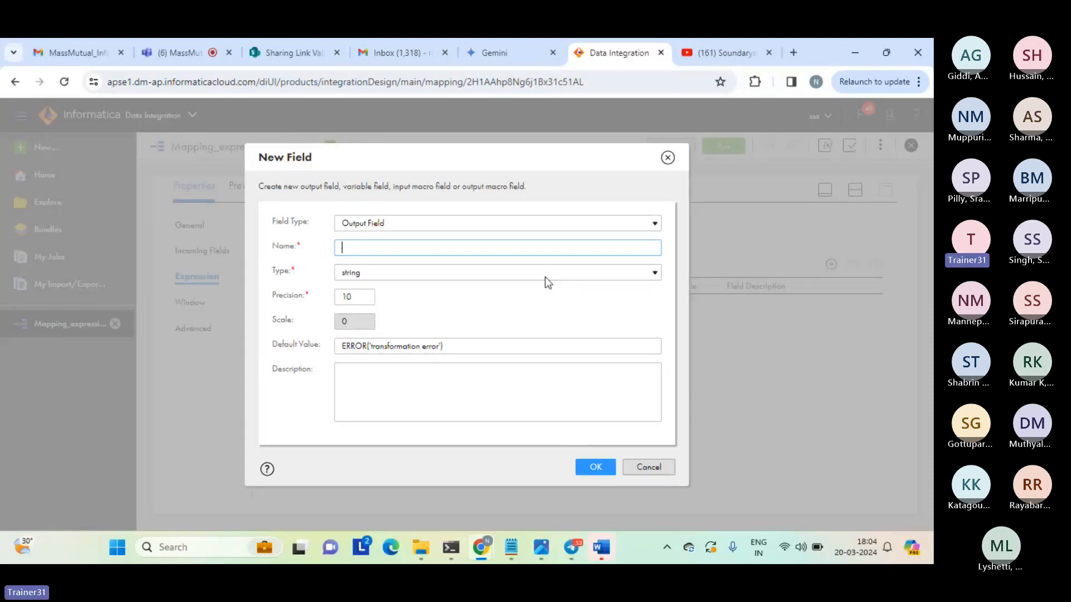
text(conversio)
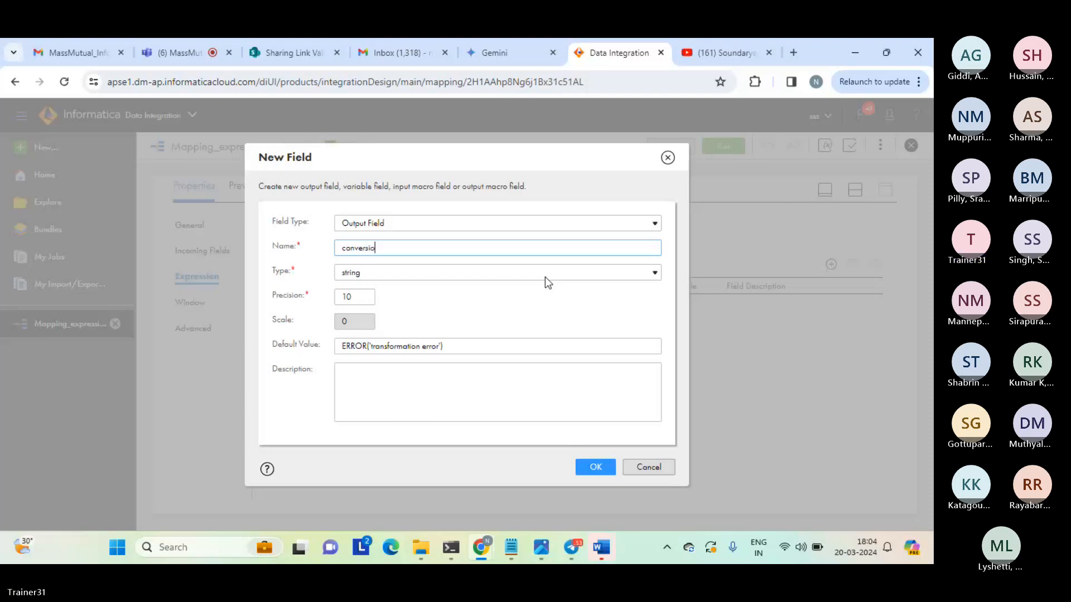
text(n_result)
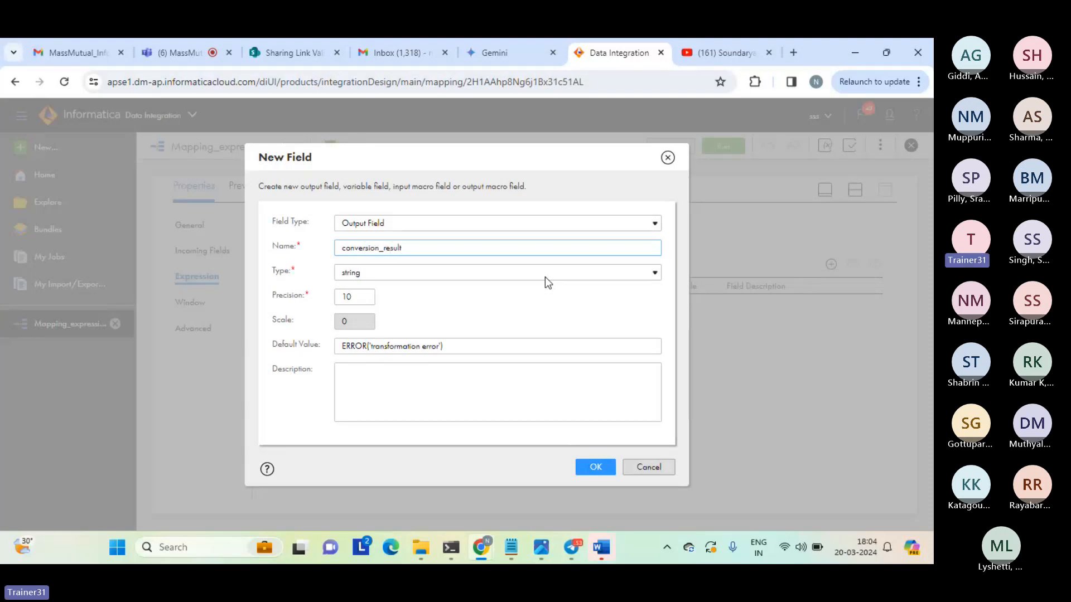
text(_date_to_str)
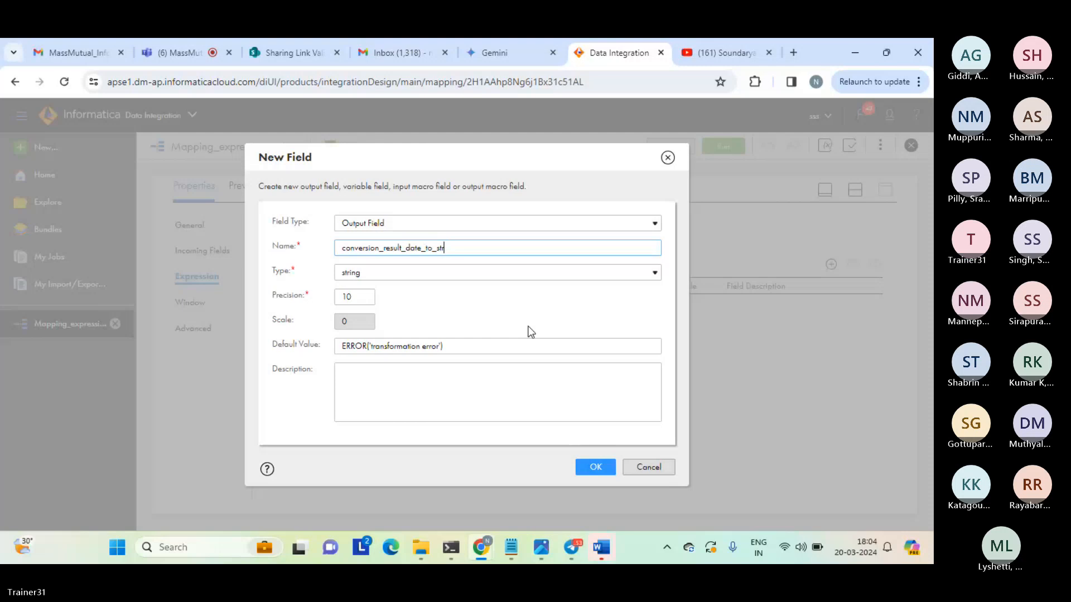
click(595, 468)
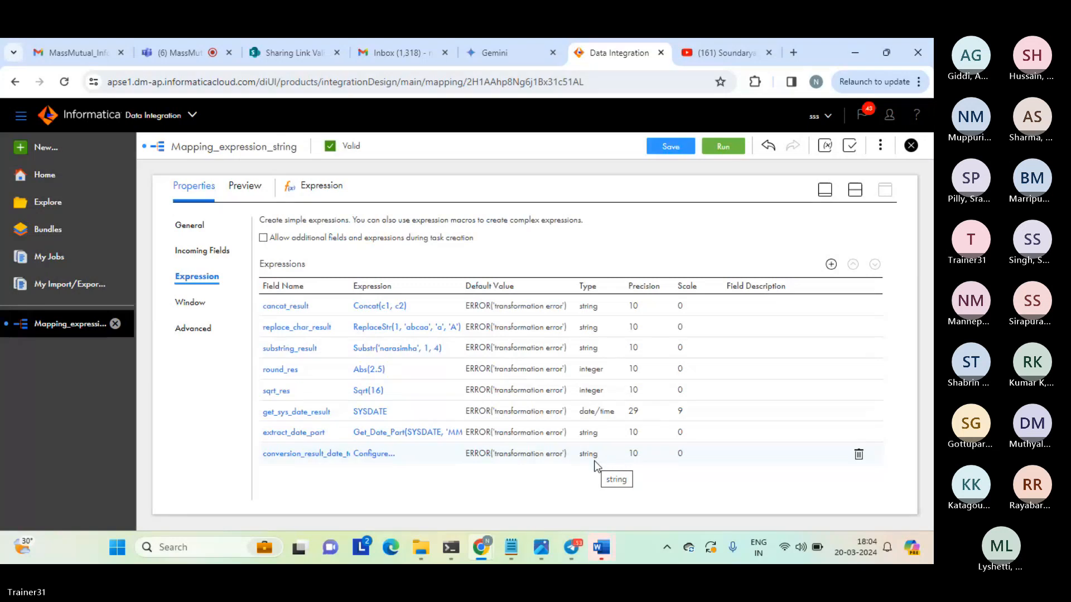
Configure the conversion_result_date_to_str expression by inserting the built-in Conversion function To_Date.
click(384, 461)
mouse_move(373, 266)
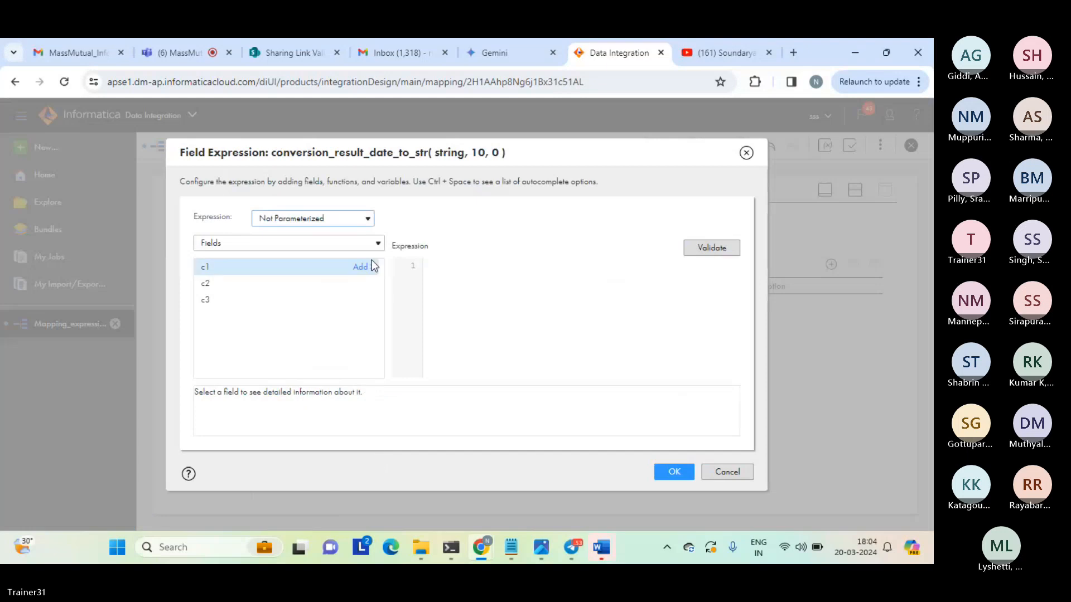
click(336, 241)
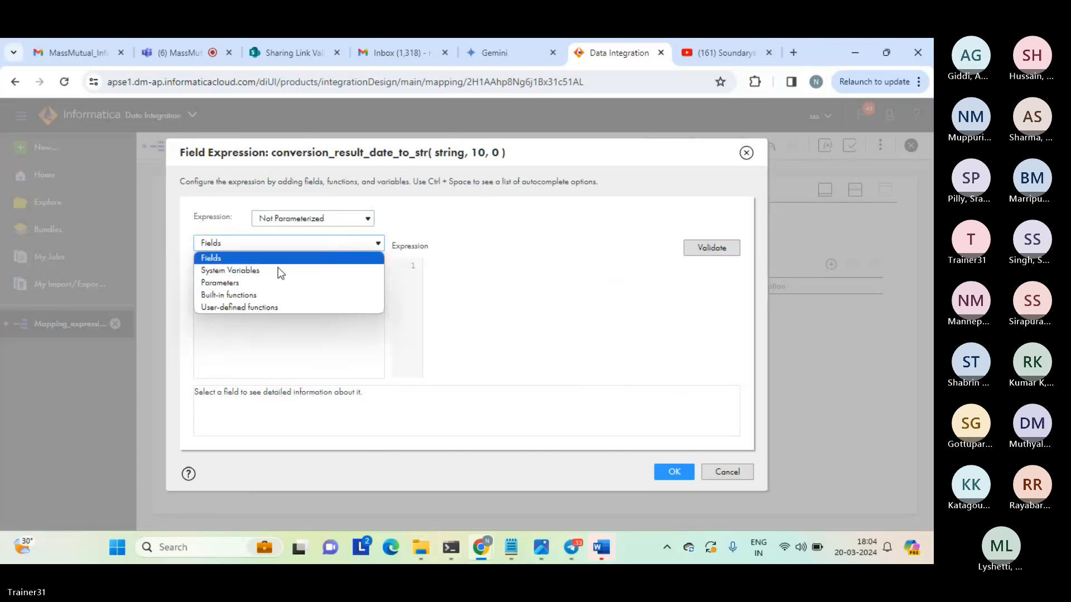
click(245, 297)
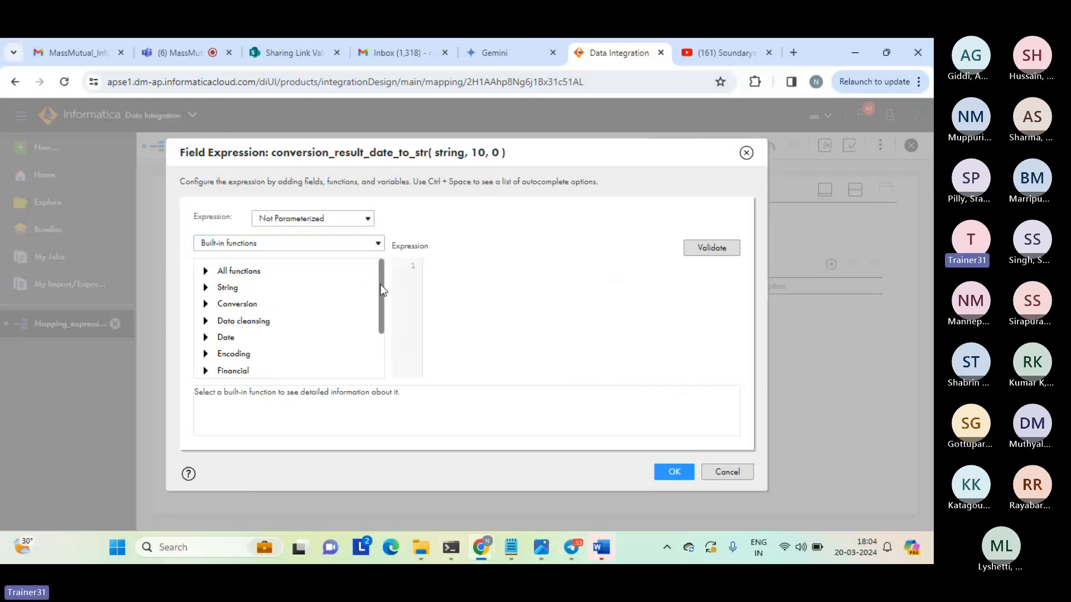
mouse_move(380, 284)
mouse_down()
mouse_move(374, 340)
mouse_move(371, 283)
mouse_up()
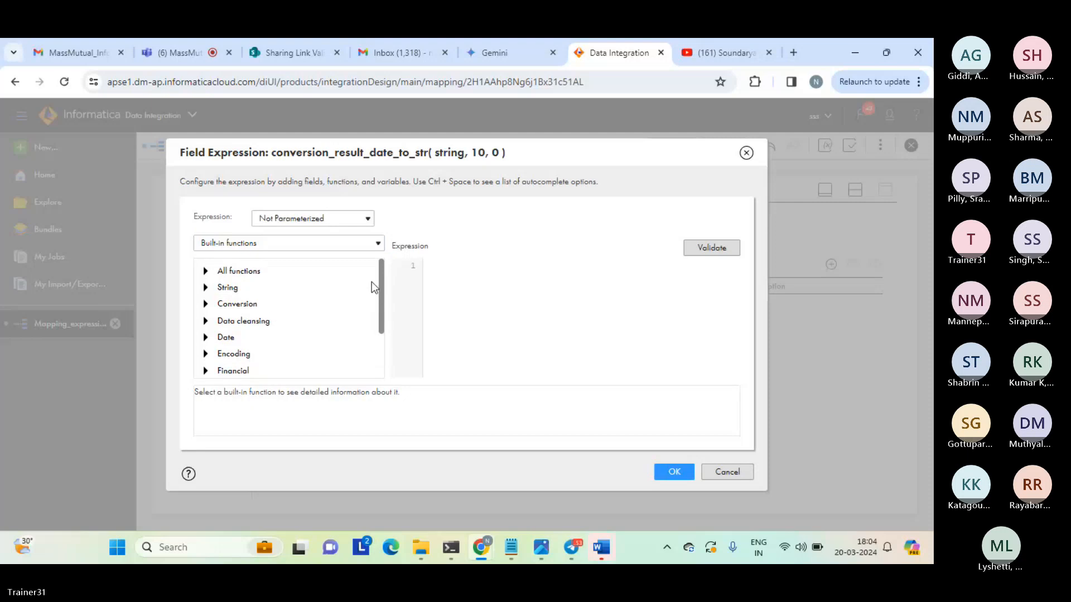
click(204, 304)
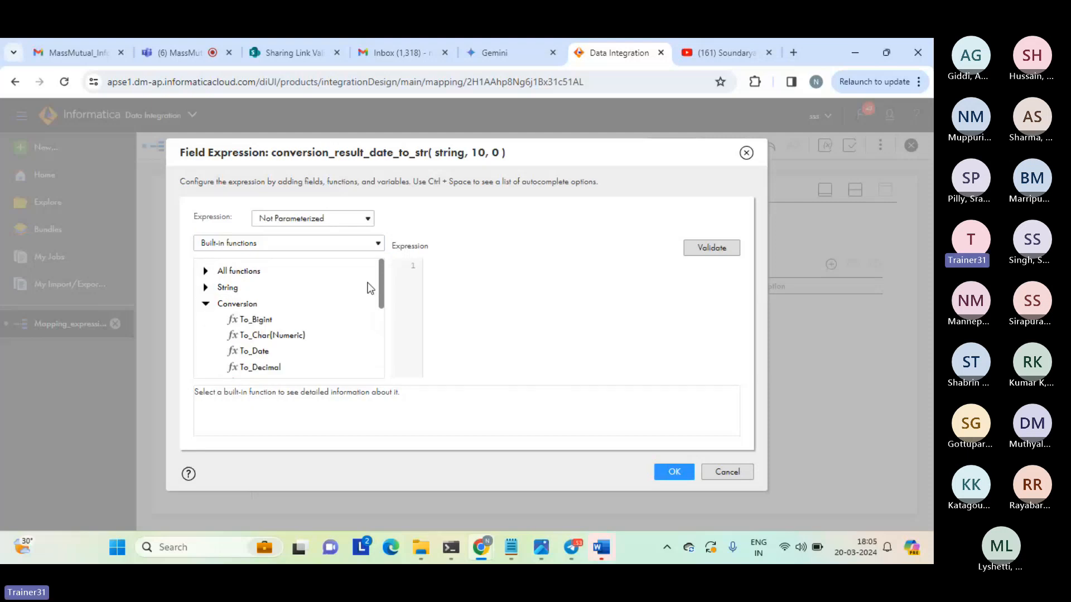
mouse_move(379, 283)
mouse_down()
mouse_move(378, 311)
mouse_move(378, 295)
mouse_up()
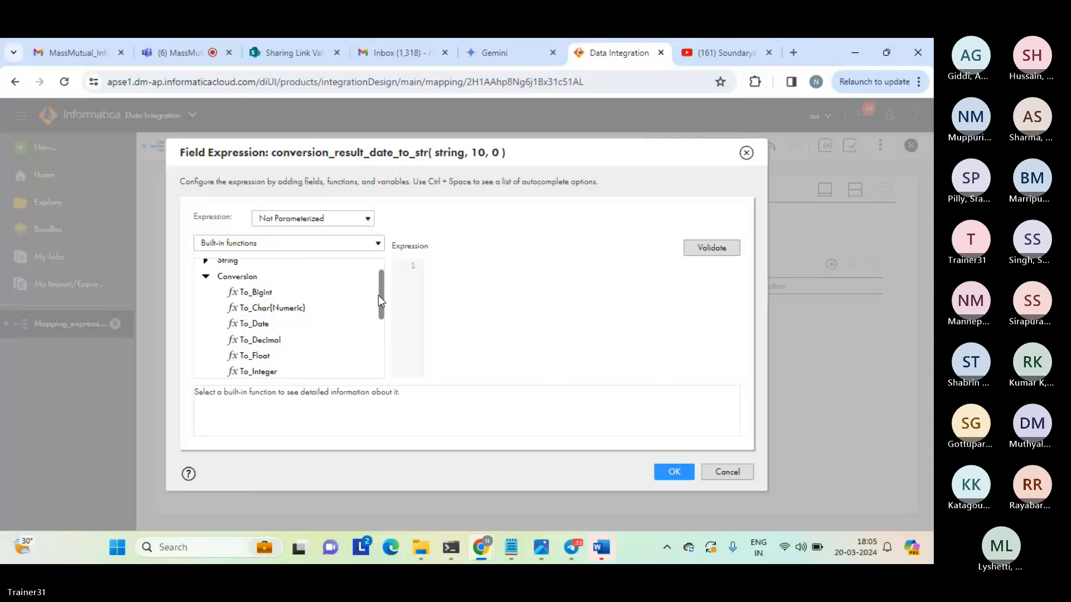
double_click(255, 326)
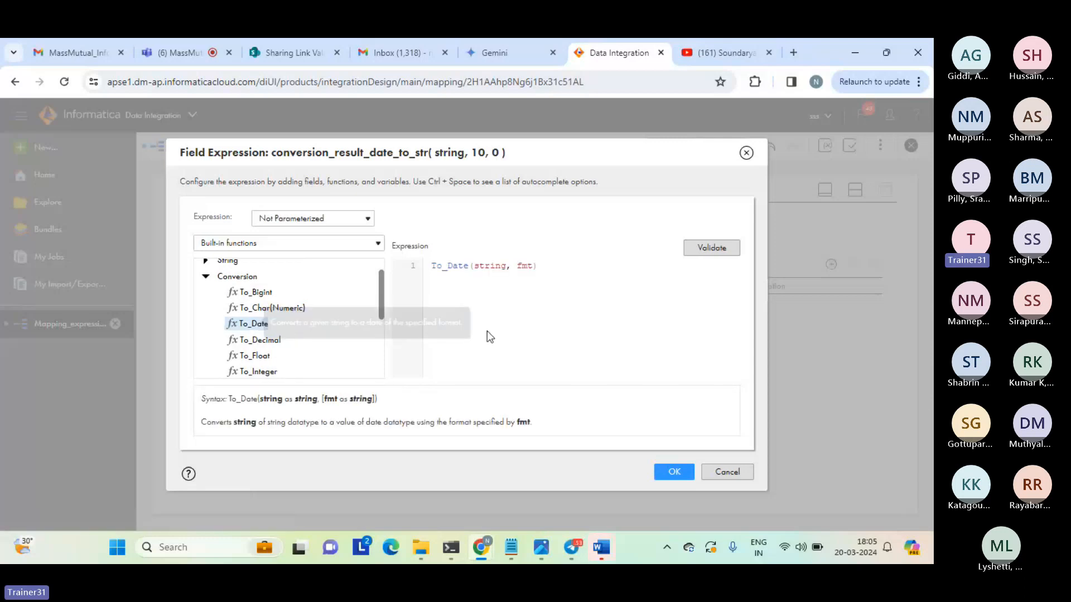
Replace the string argument of To_Date with '03/20/2024'.
double_click(492, 266)
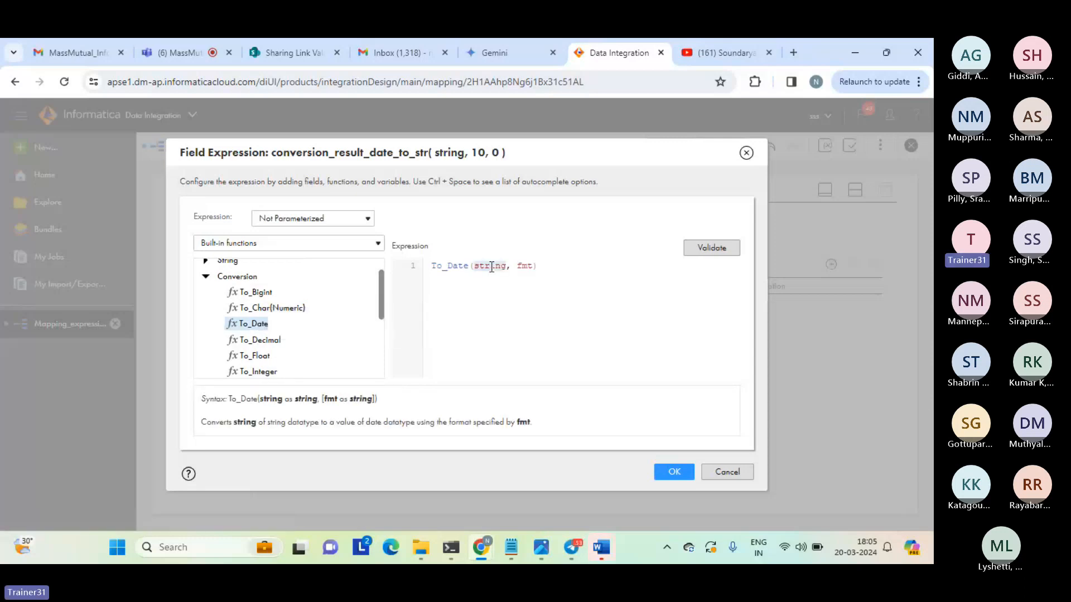
text(')
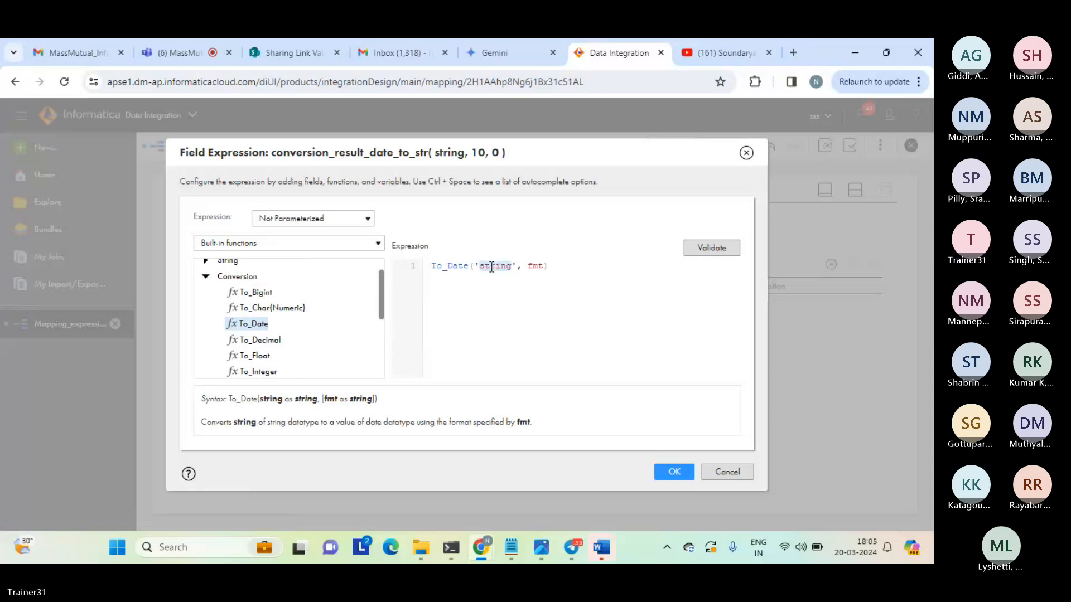
text(03)
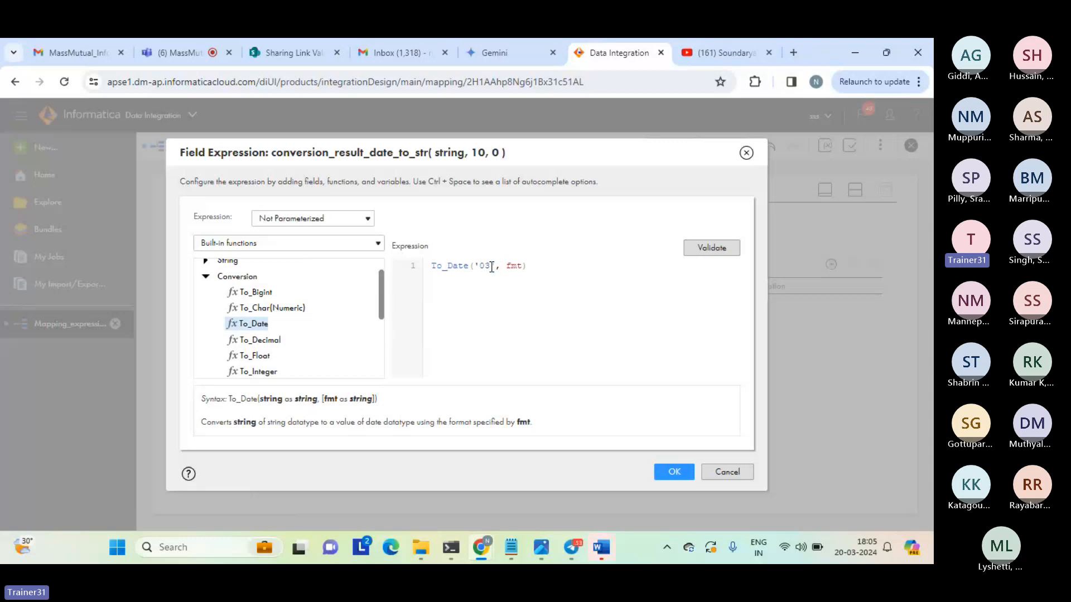
text(/20/2024)
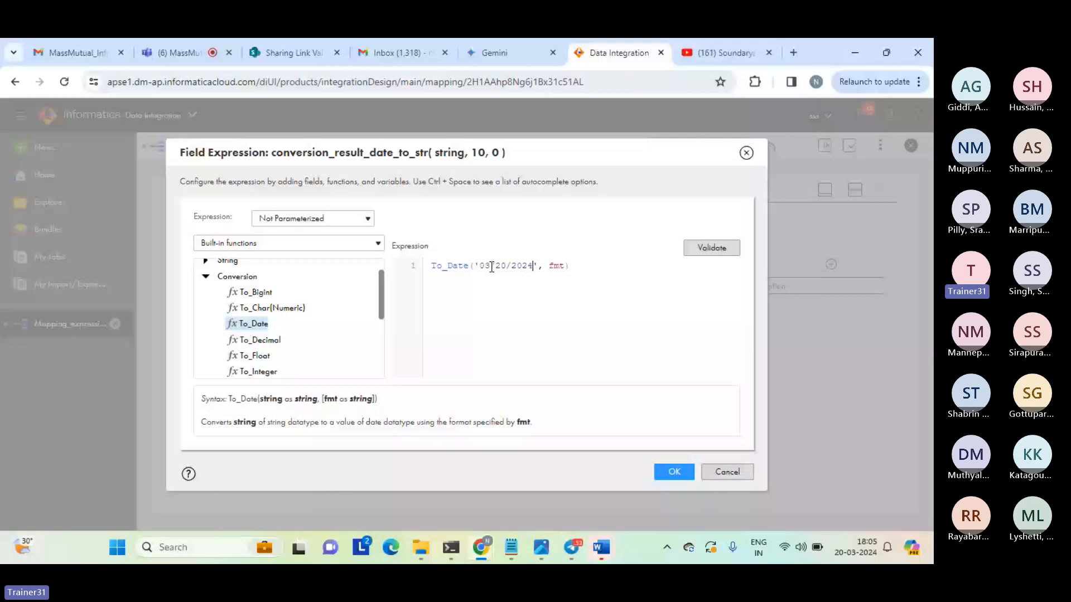
Replace the fmt argument of To_Date with the date format 'MM/DD/YYYY'.
key(Right)
key(Right)
key(Right)
key(shift+Right)
key(shift+Right)
key(shift+Right)
text(')
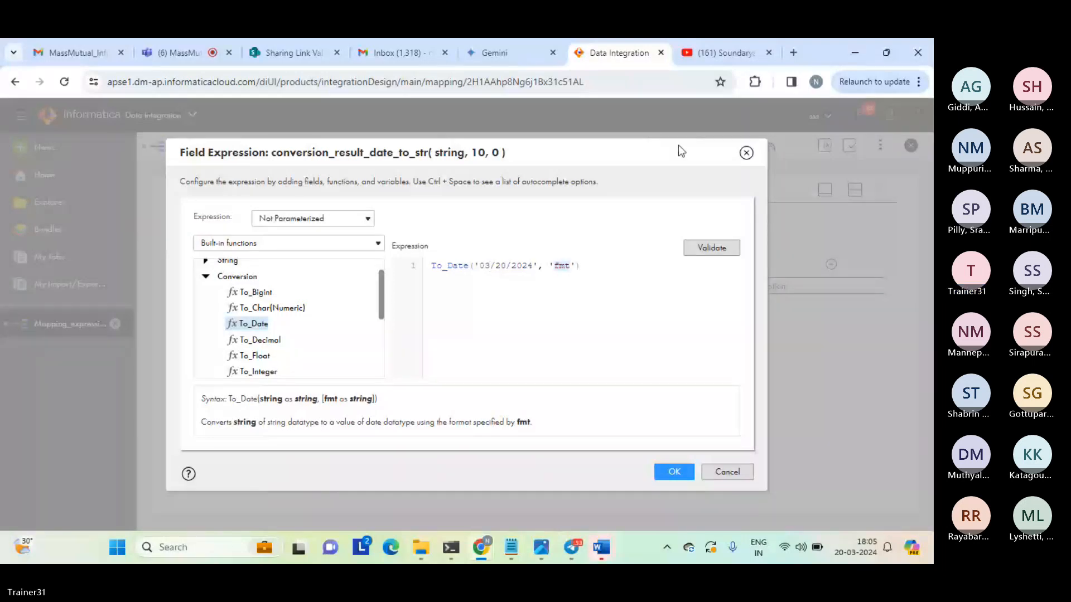
key(Caps_Lock)
text(MM)
mouse_move(879, 62)
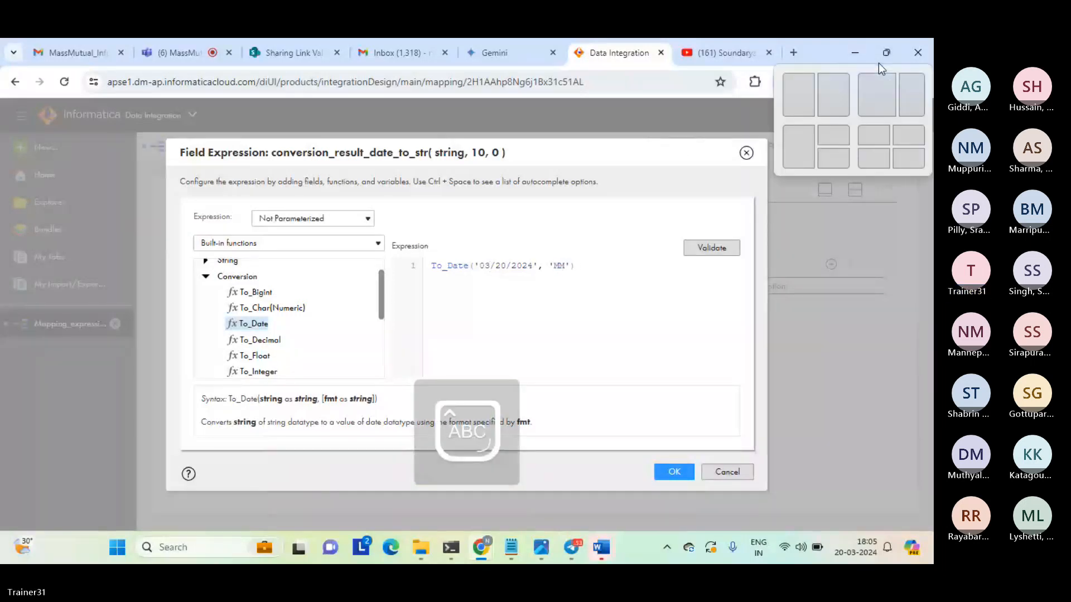
text(/DD/YY)
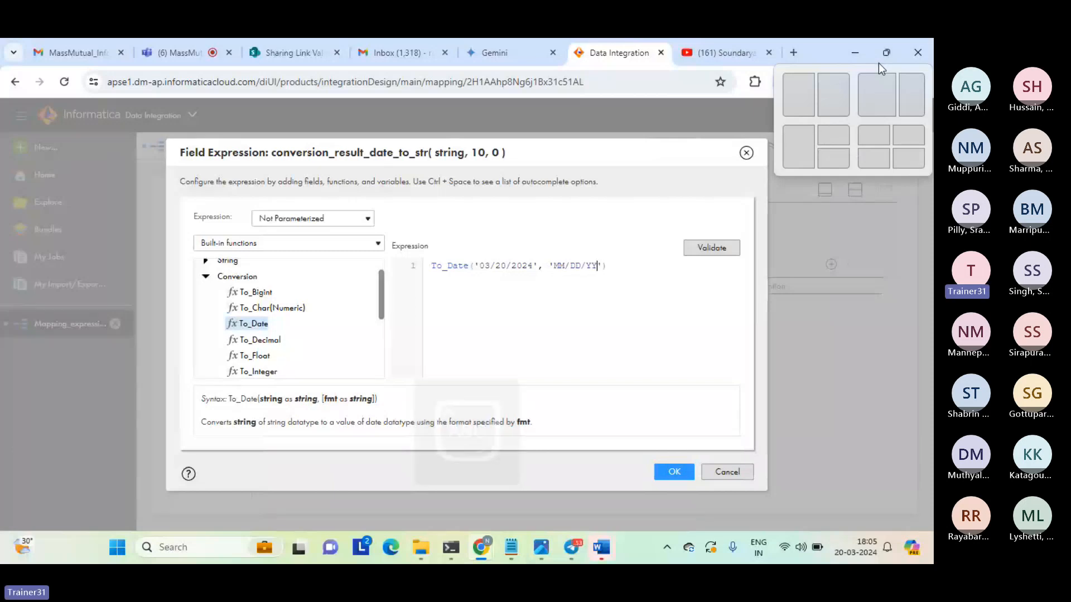
text(YY)
key(Caps_Lock)
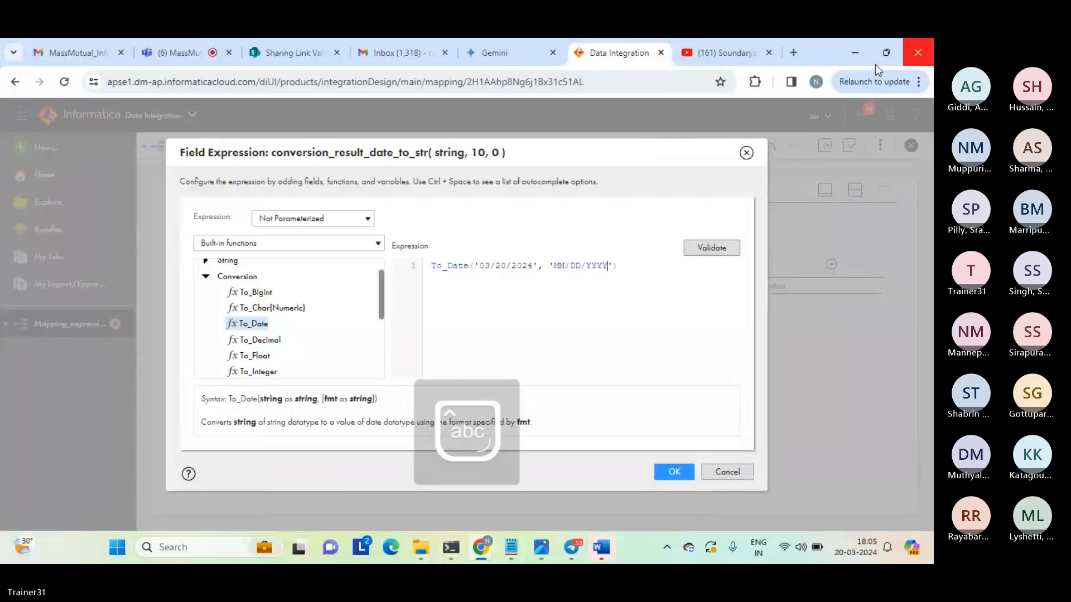
Validate the To_Date expression, examine the data type named in the validation result, and apply the expression to the field.
click(702, 249)
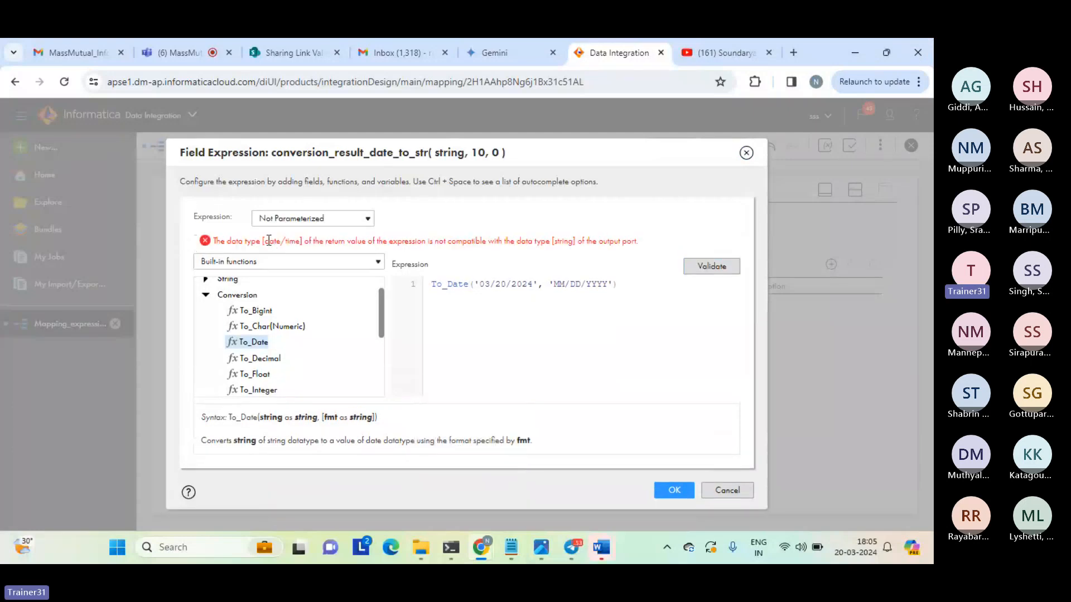
drag(263, 241, 307, 242)
click(307, 242)
click(674, 491)
click(675, 490)
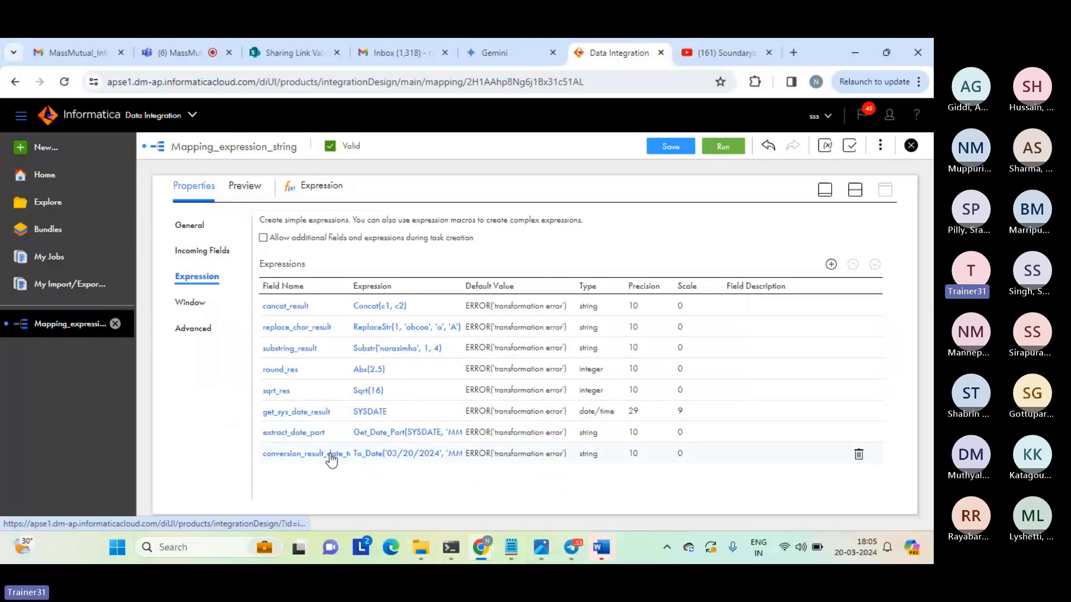
Change the type of the conversion_result_date_to_str field to date/time.
click(332, 455)
click(371, 274)
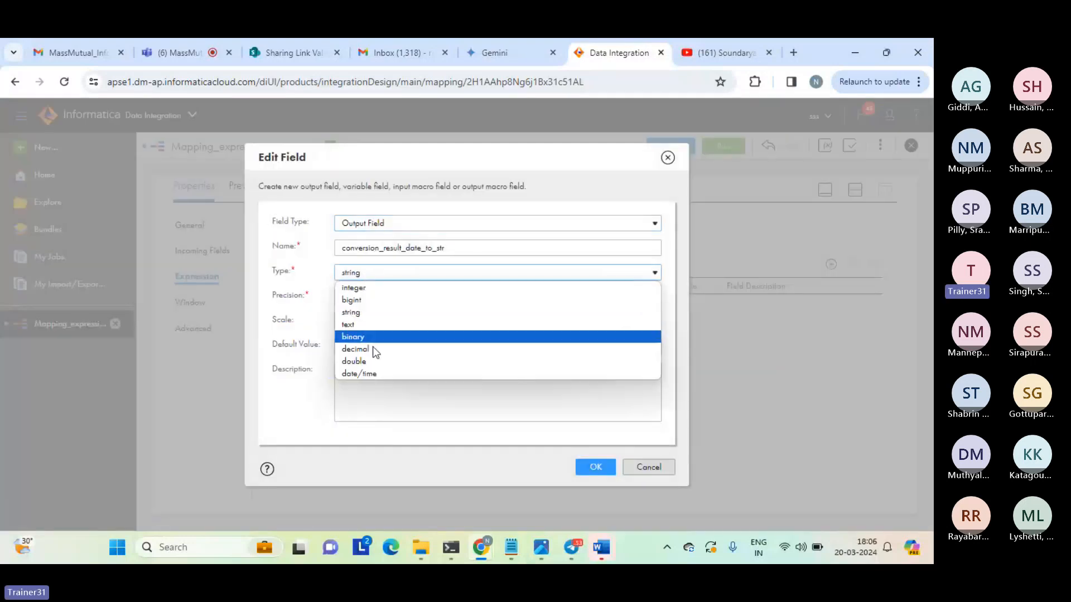
click(367, 374)
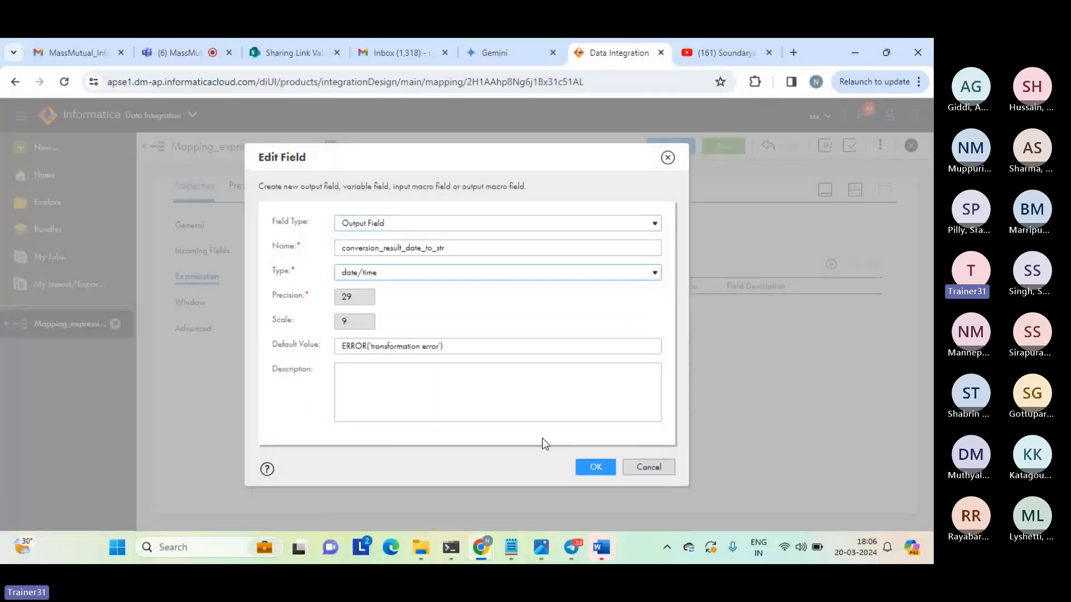
click(596, 469)
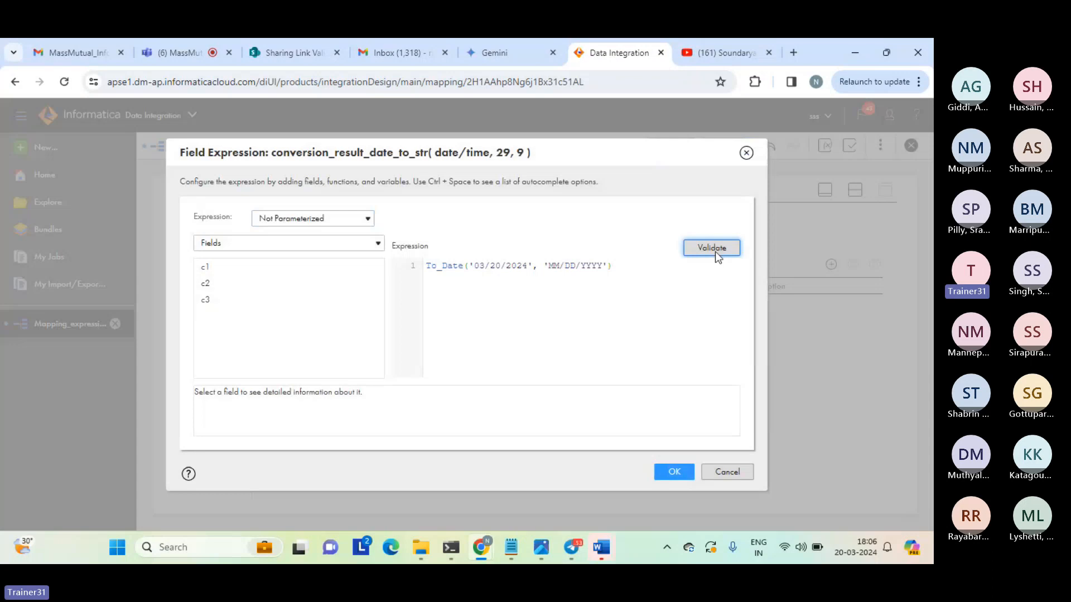
Revalidate and apply the To_Date expression with the date/time field type, and bring back the design canvas alongside the properties.
click(714, 249)
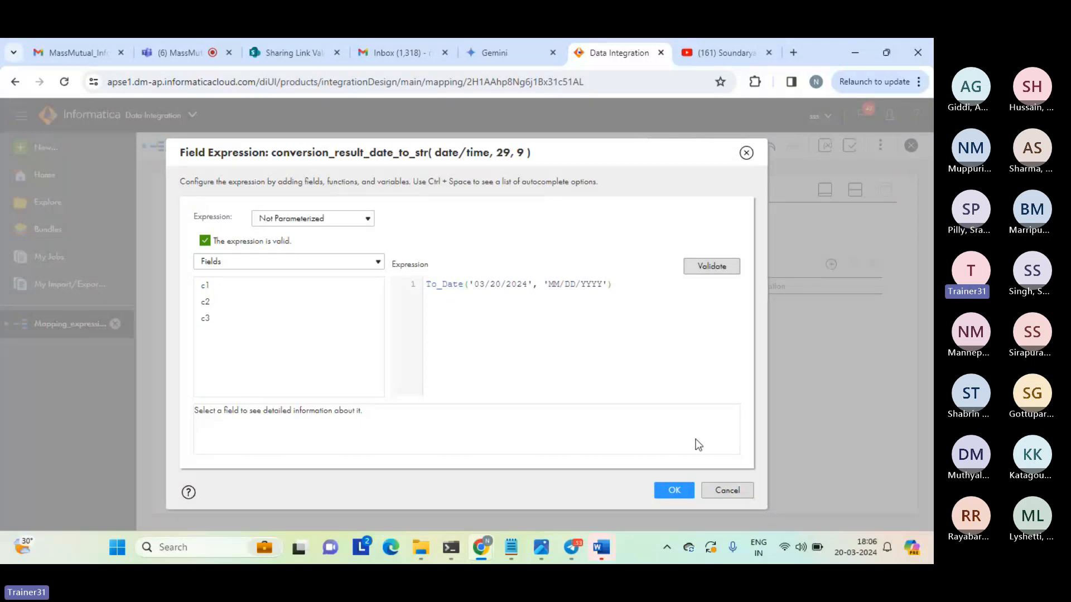
click(674, 491)
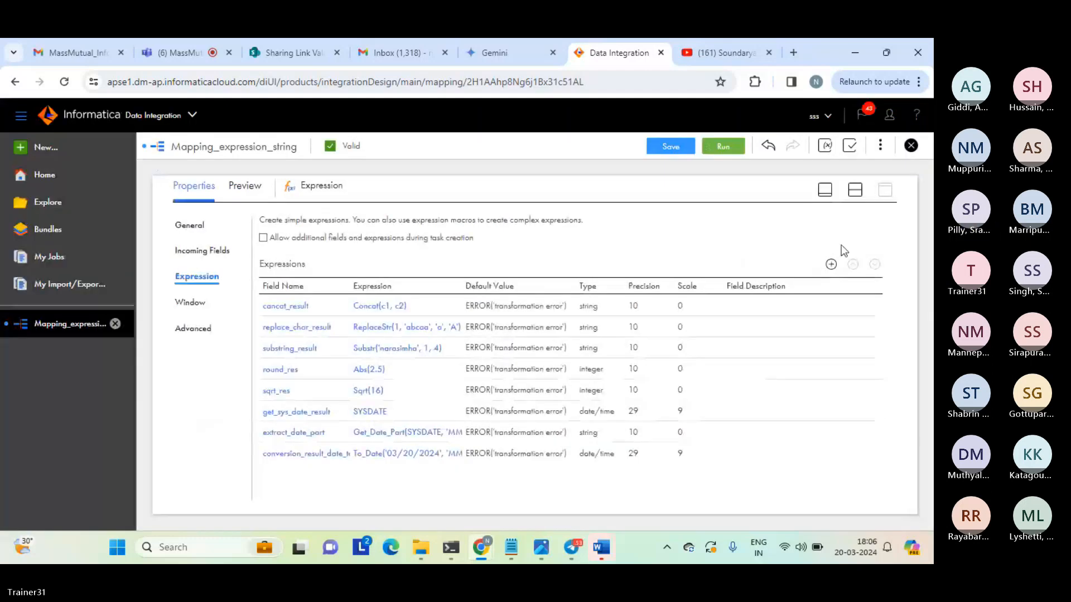
click(855, 190)
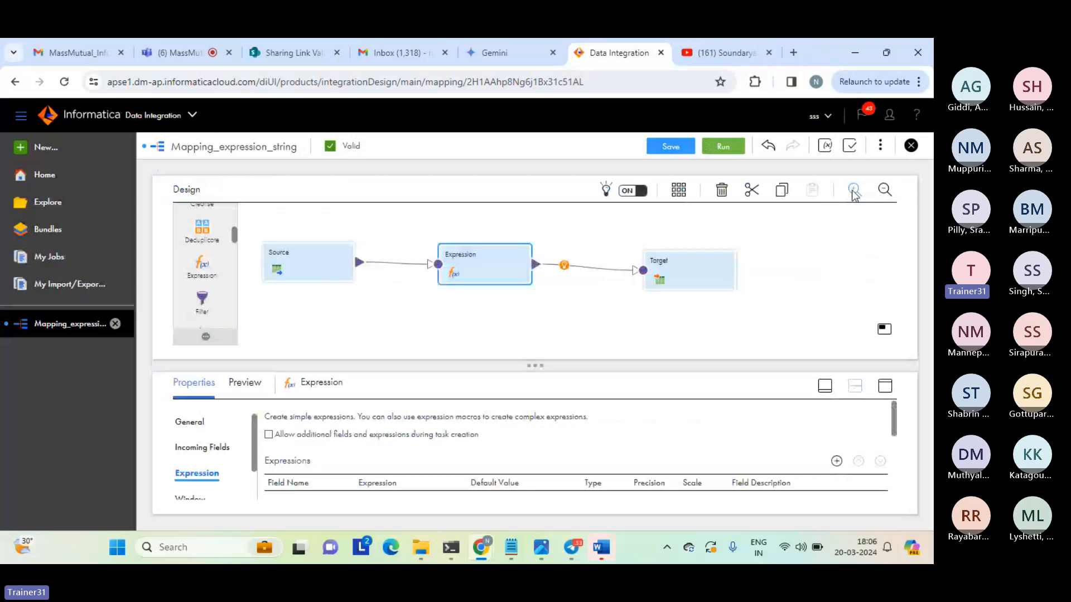
Run Mapping_expression_string with the To_Date expression, and check the new run's status in the refreshed job list.
click(853, 190)
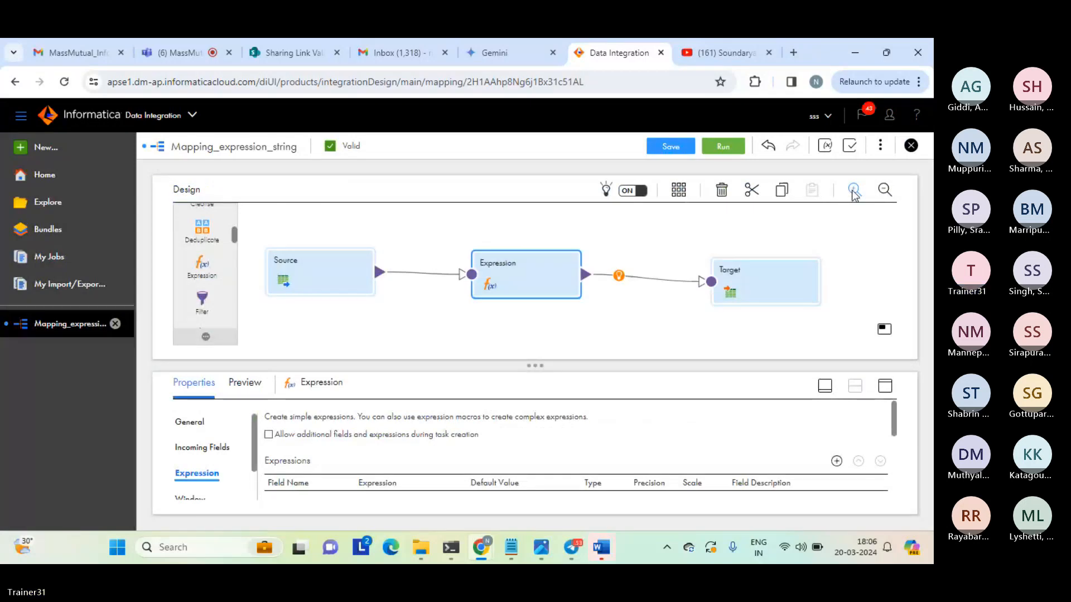
click(853, 190)
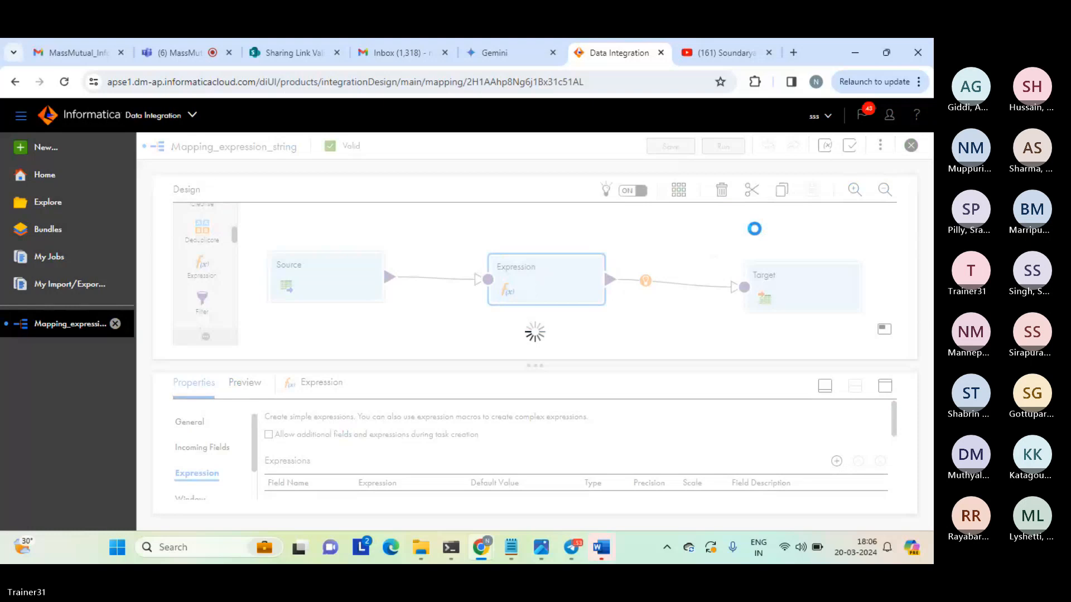
click(727, 151)
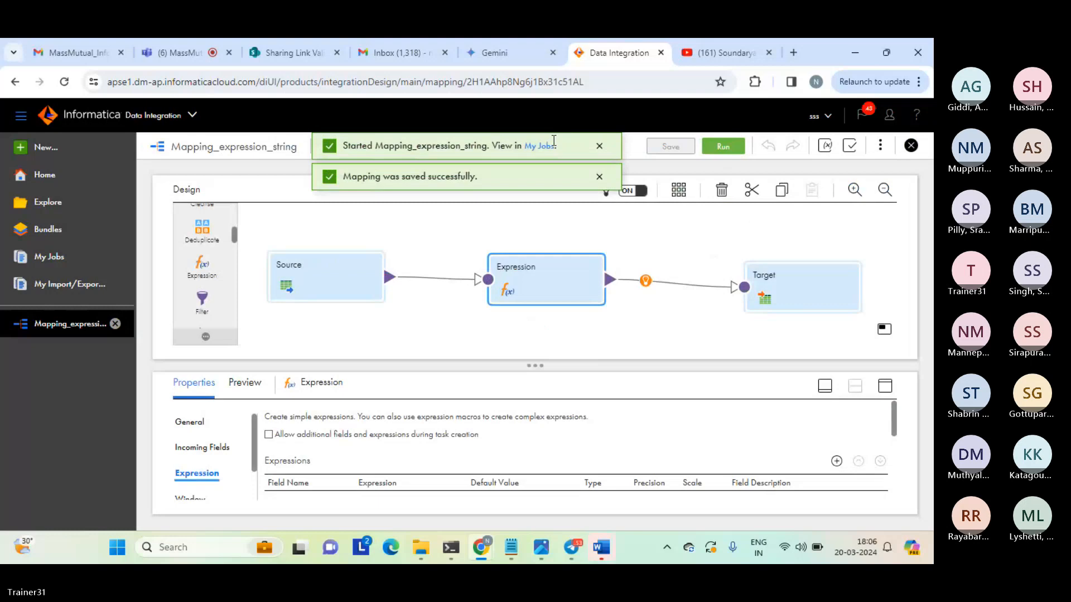
click(541, 146)
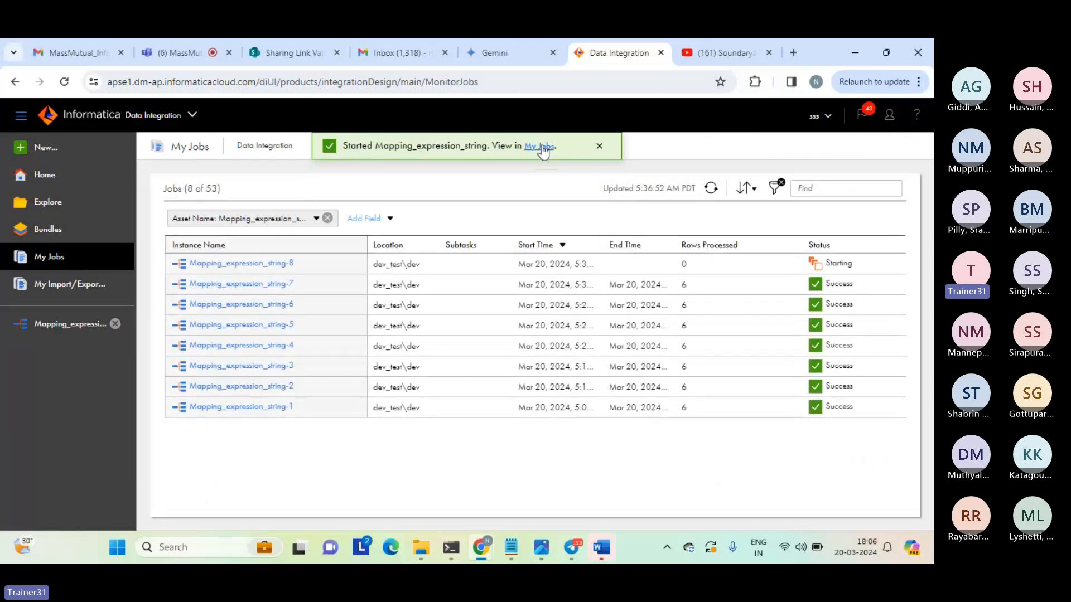
click(598, 147)
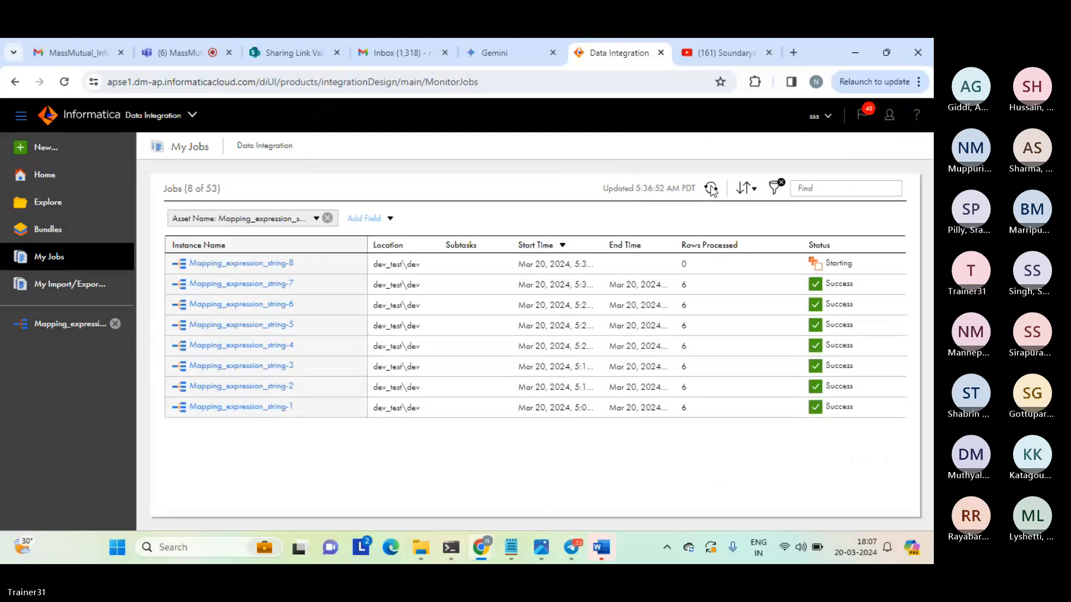
click(711, 189)
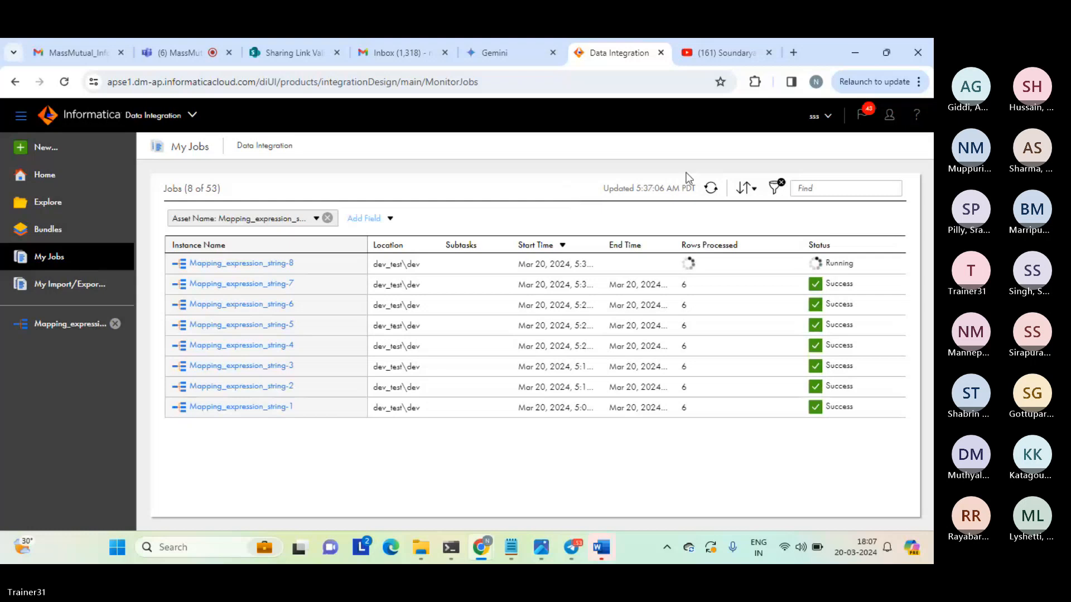
Refresh the job list to check the To_Date run's status, and open expression_tgt_string from the target folder.
click(711, 189)
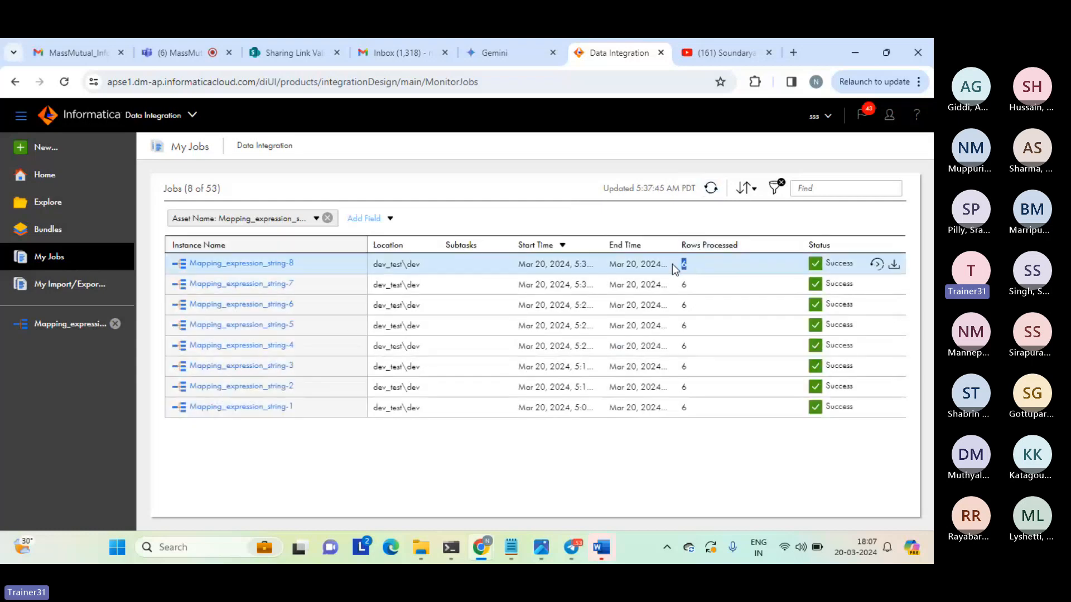
mouse_move(421, 547)
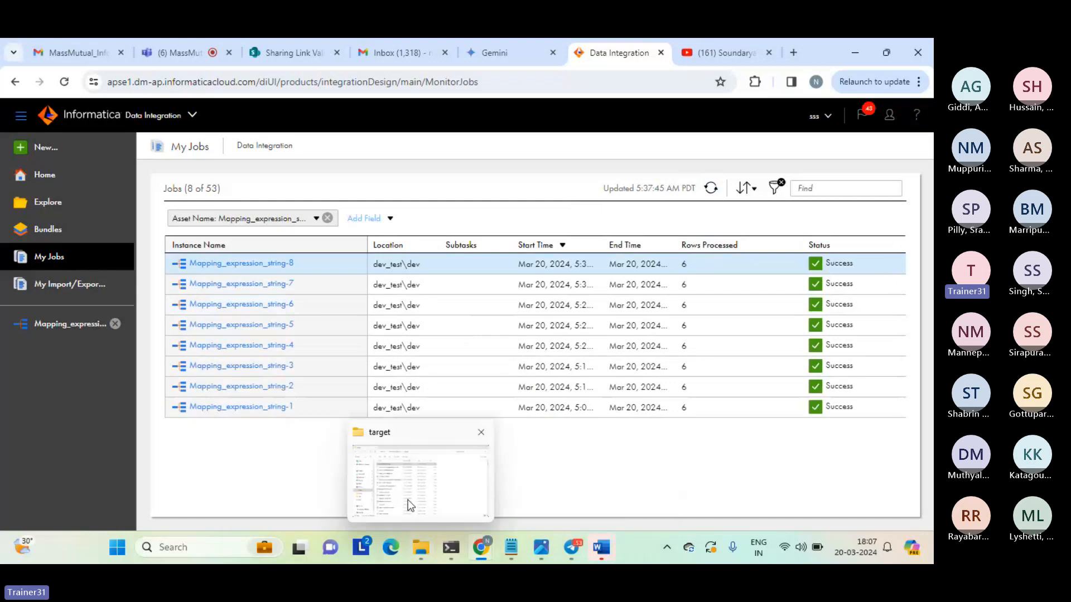
click(407, 499)
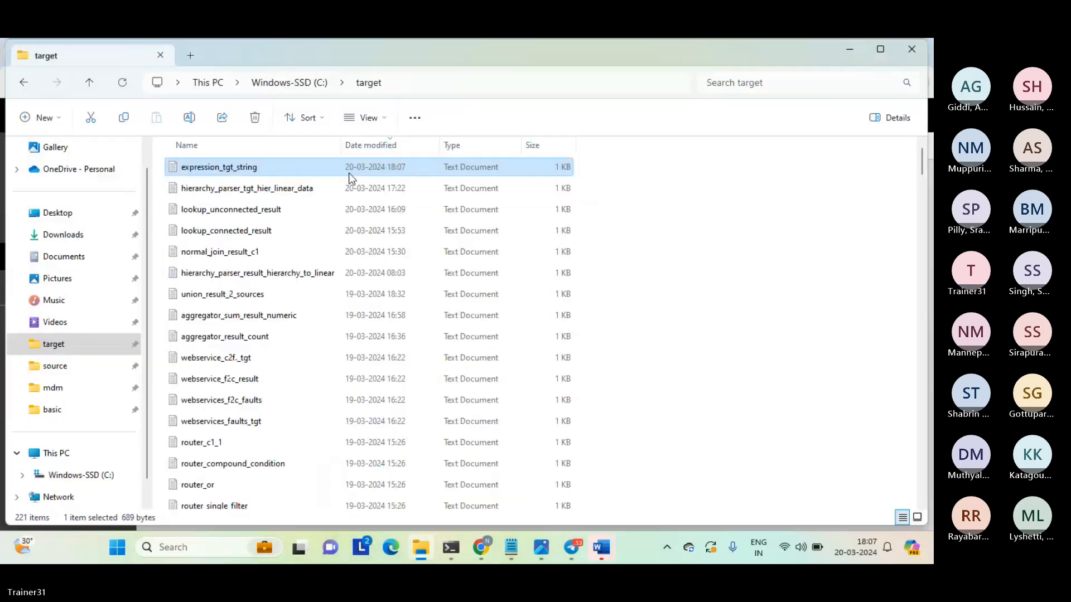
double_click(285, 167)
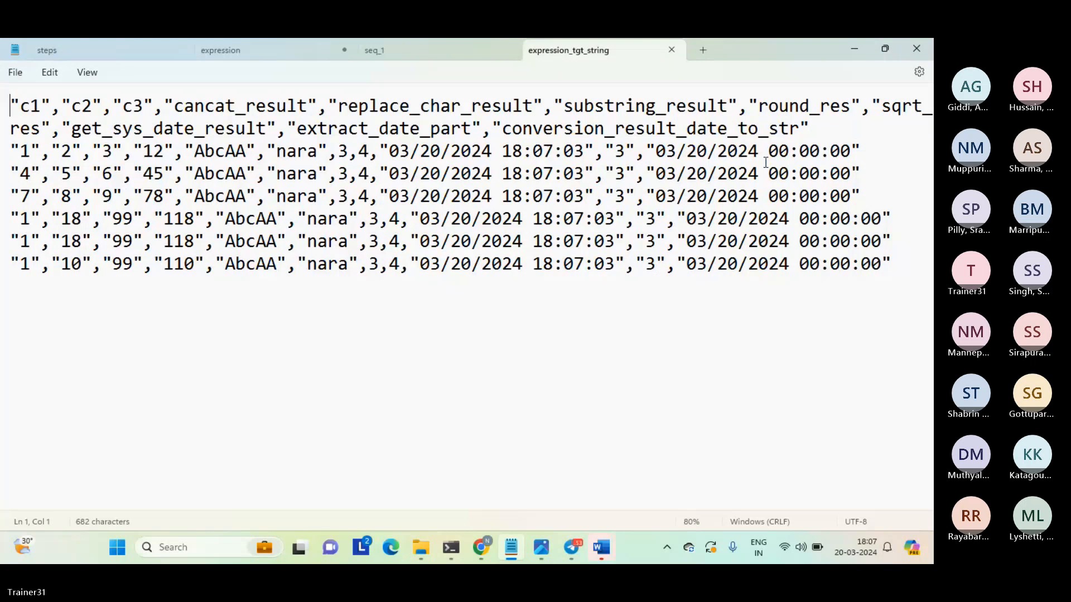
Examine the conversion_result_date_to_str column's month, day and year parts in the first data row, and close the file.
drag(512, 128, 716, 128)
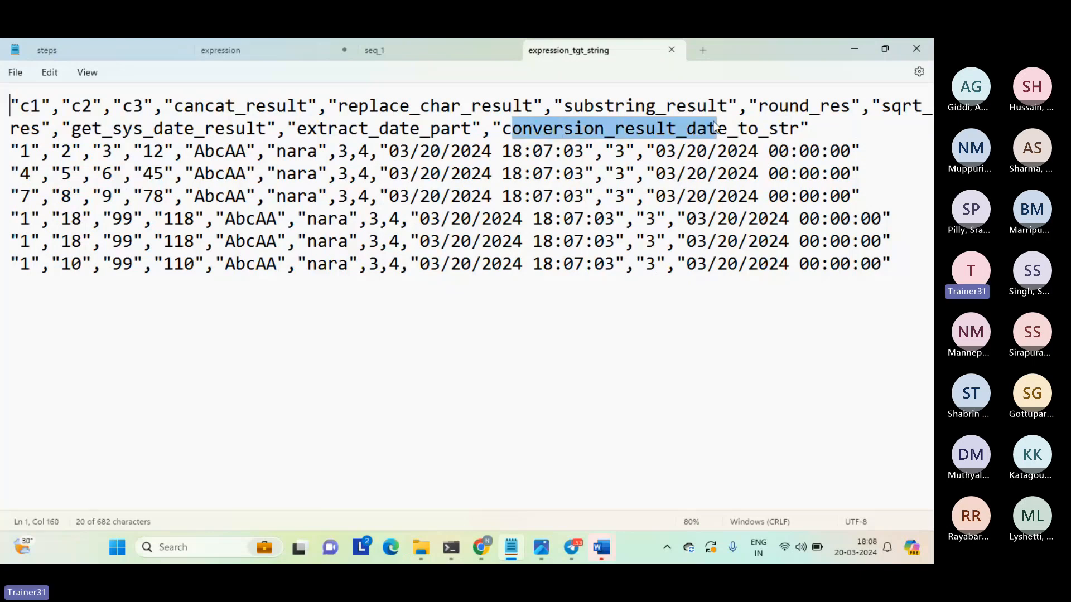
click(716, 127)
drag(656, 151, 726, 173)
double_click(668, 154)
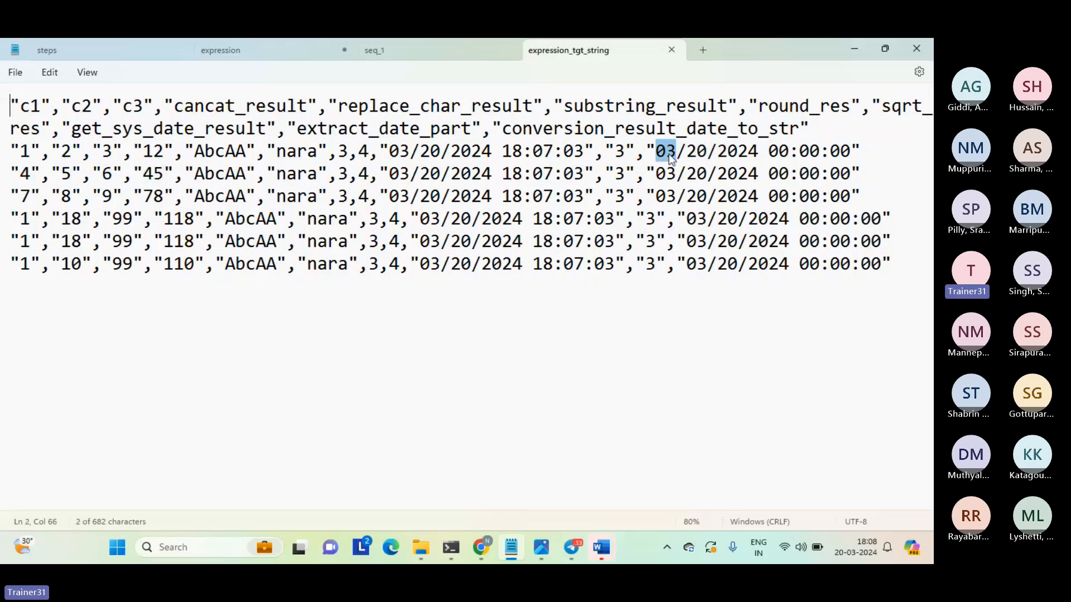
double_click(697, 154)
click(727, 154)
double_click(728, 154)
mouse_move(482, 546)
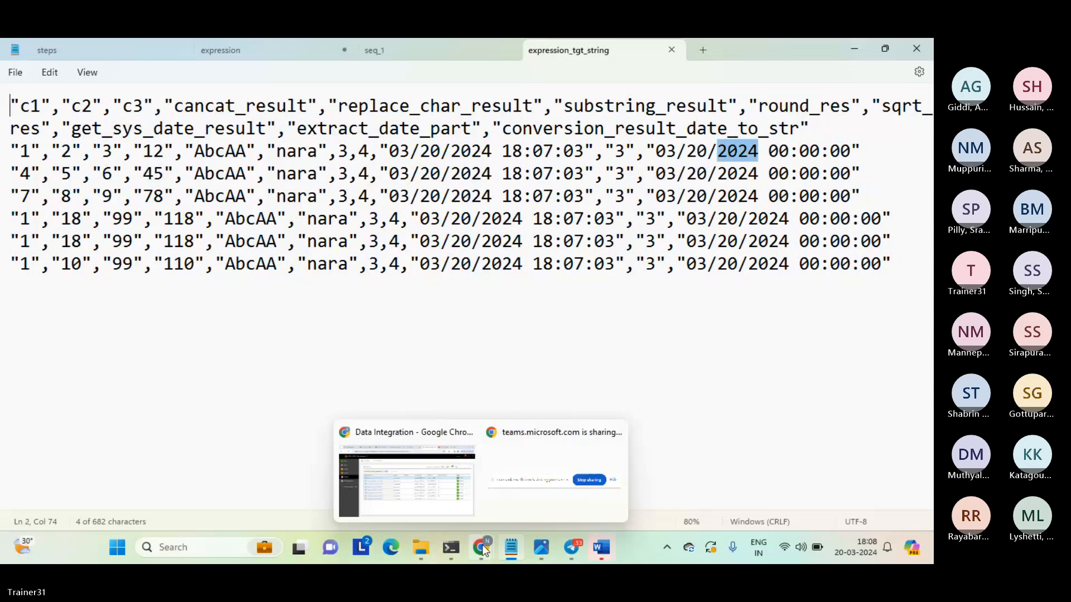
click(671, 50)
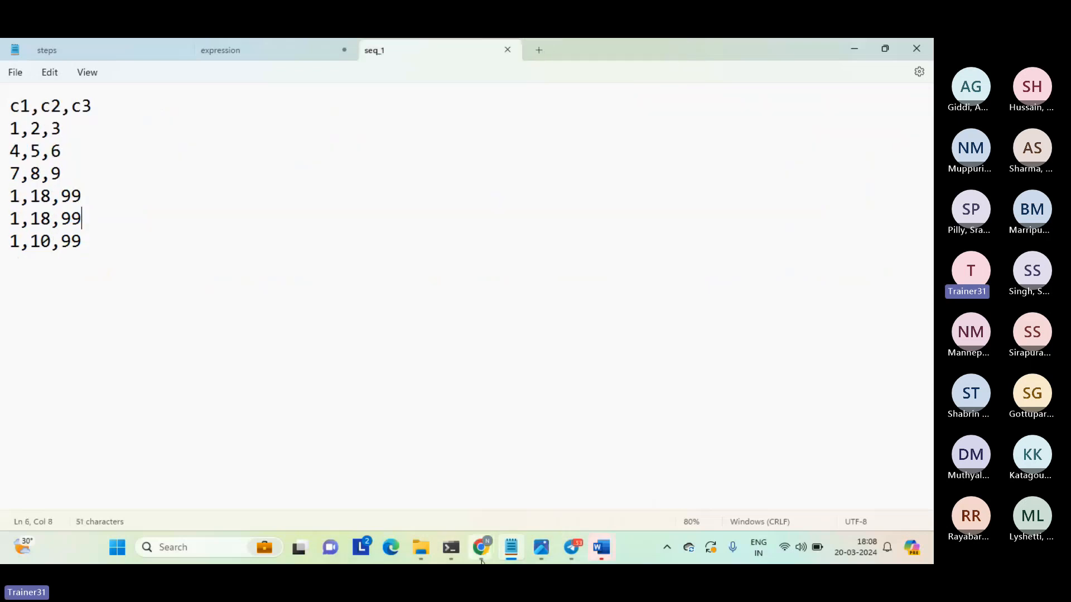
Switch back to Data Integration and show the Expression properties of Mapping_expression_string at full height.
mouse_move(482, 560)
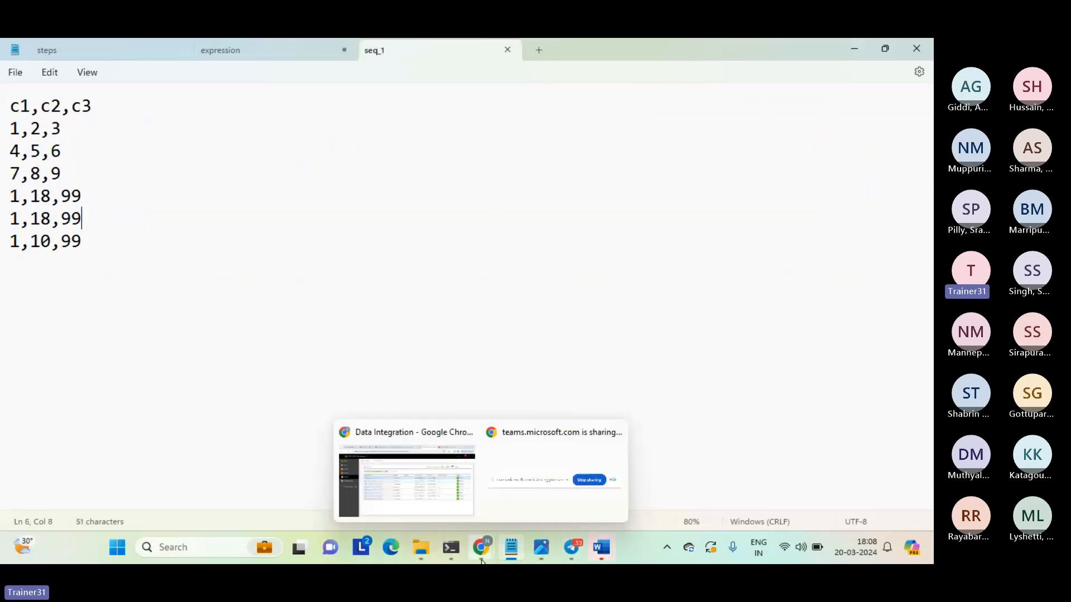
click(424, 473)
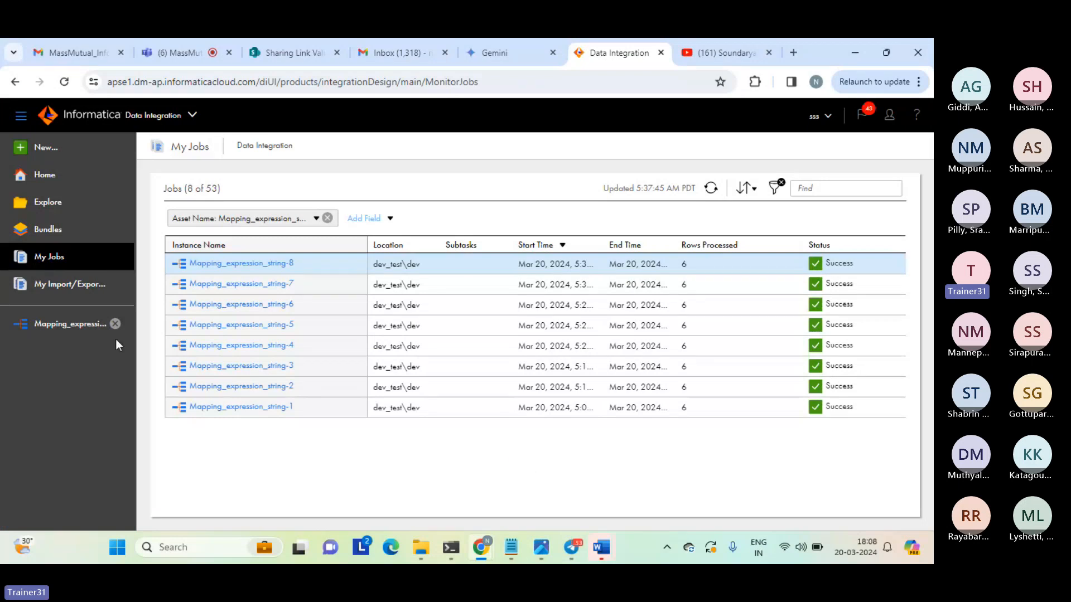
click(73, 333)
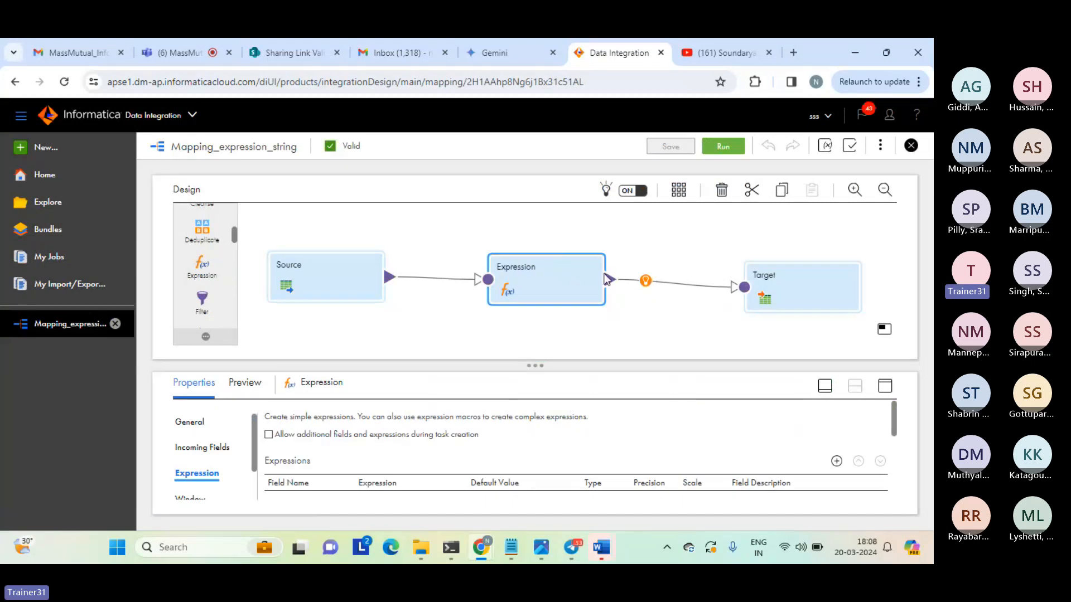
click(885, 386)
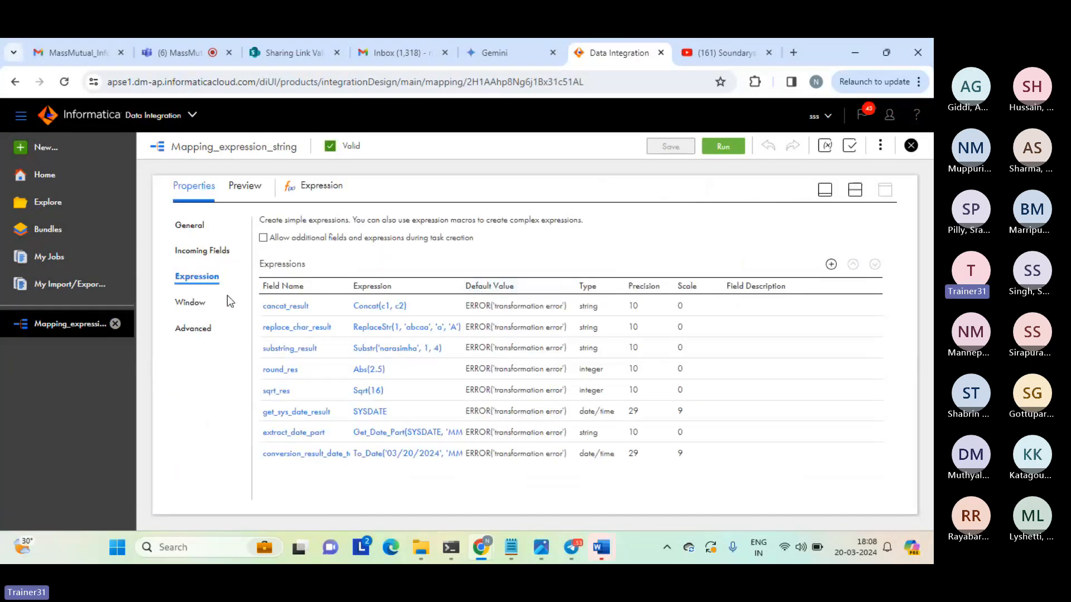
Add a string output field named conv_date with precision 10 to the Expression transformation.
click(831, 264)
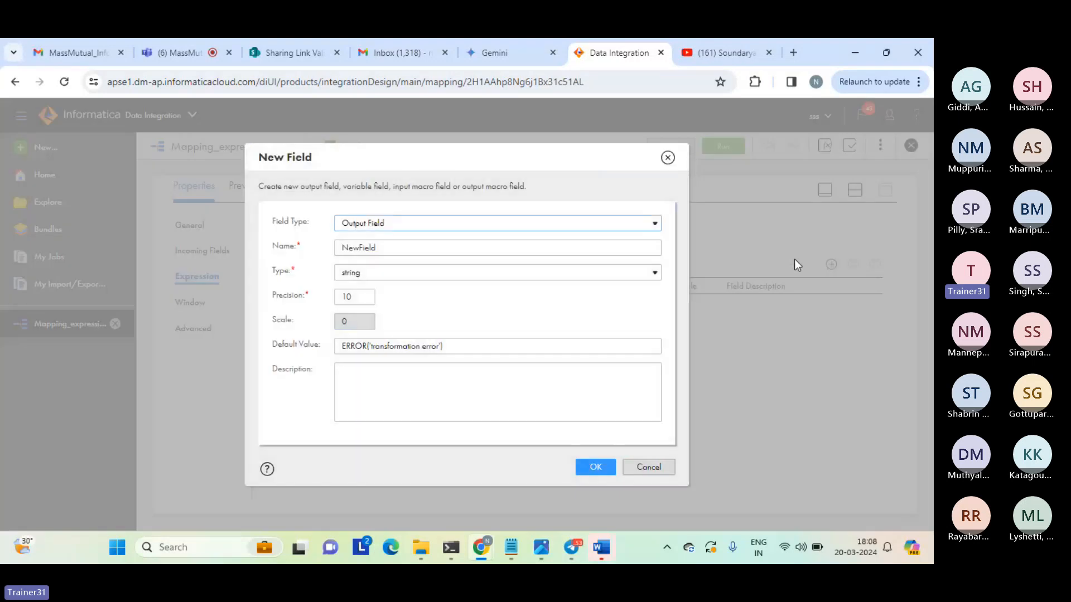
click(361, 247)
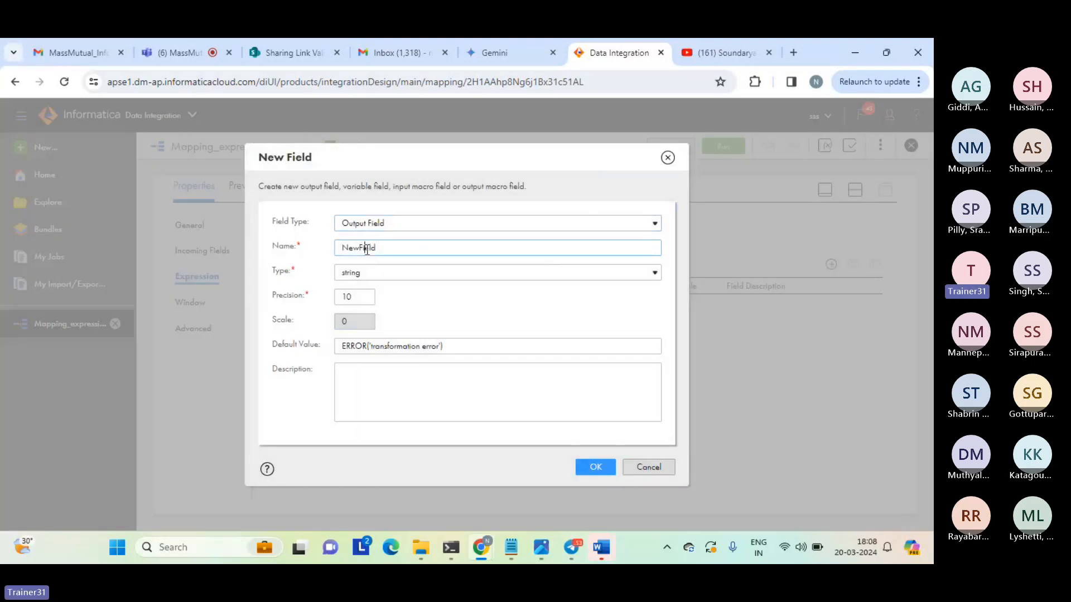
double_click(367, 250)
text(c)
text(onv)
text(_cat)
text(e)
click(598, 472)
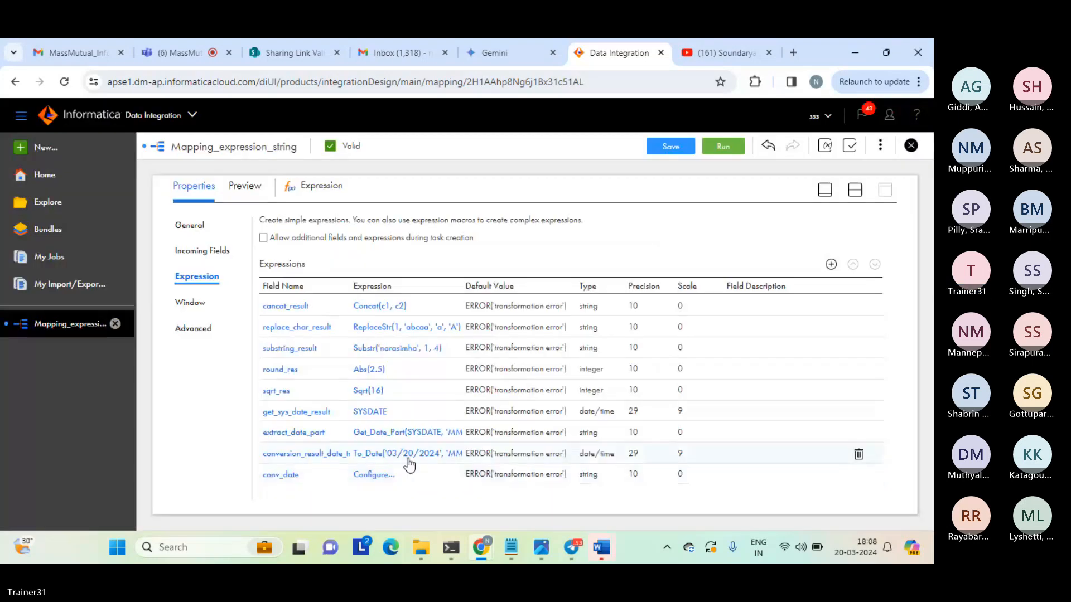
Open the conv_date field's expression for editing and look through the Conversion category of the built-in functions.
click(374, 475)
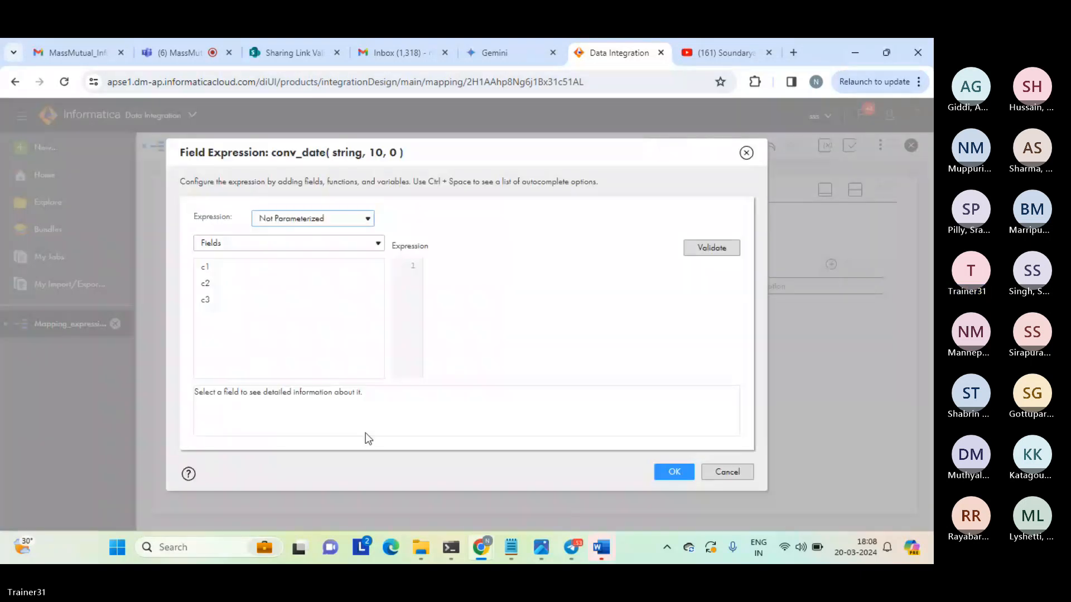
click(316, 247)
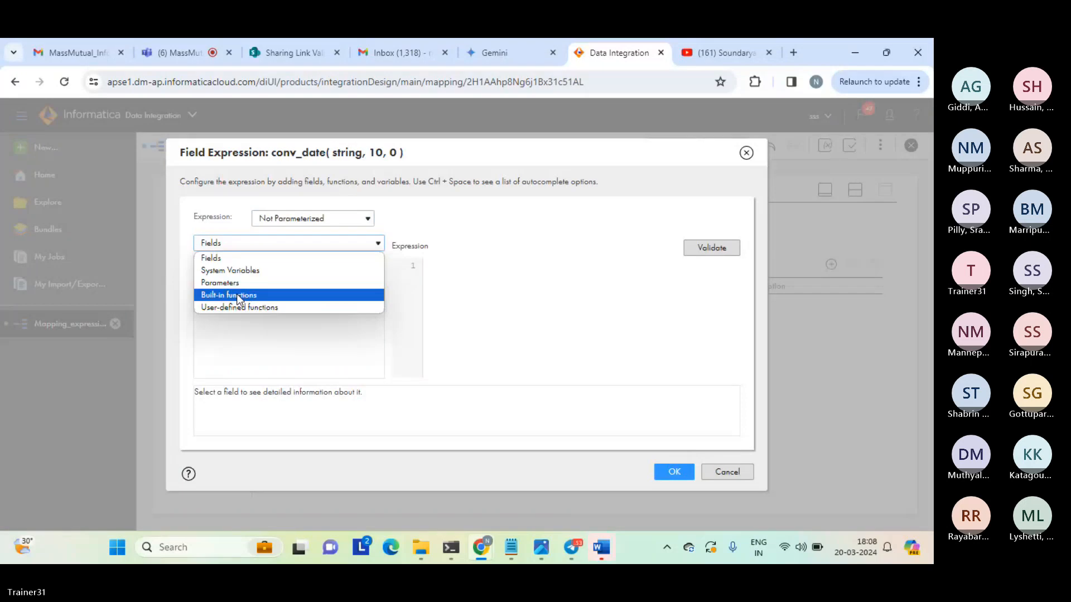
click(239, 296)
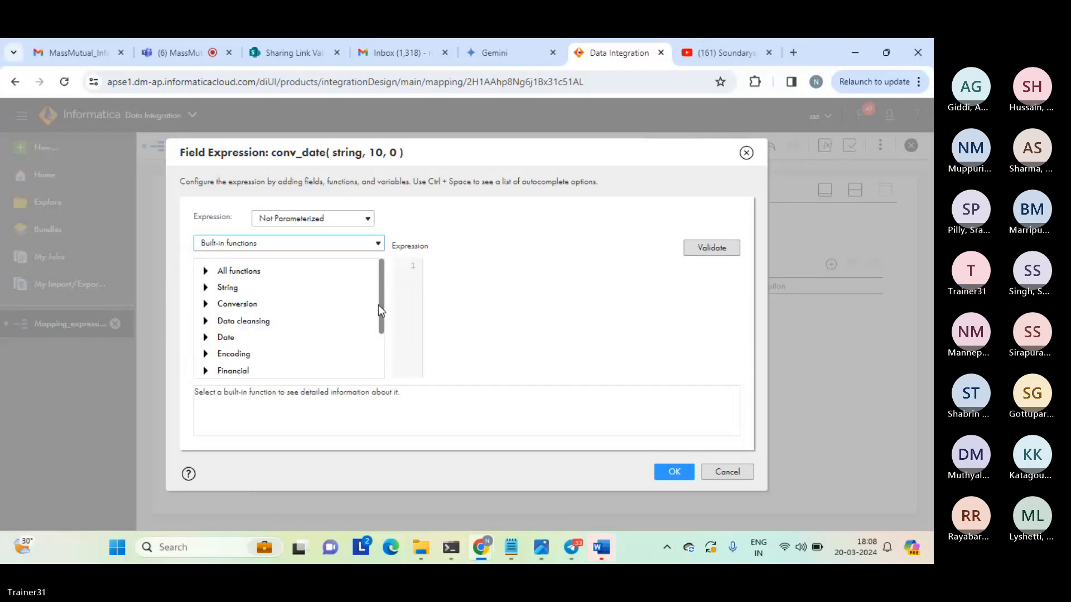
scroll(380, 335, down, 1)
scroll(381, 346, down, 3)
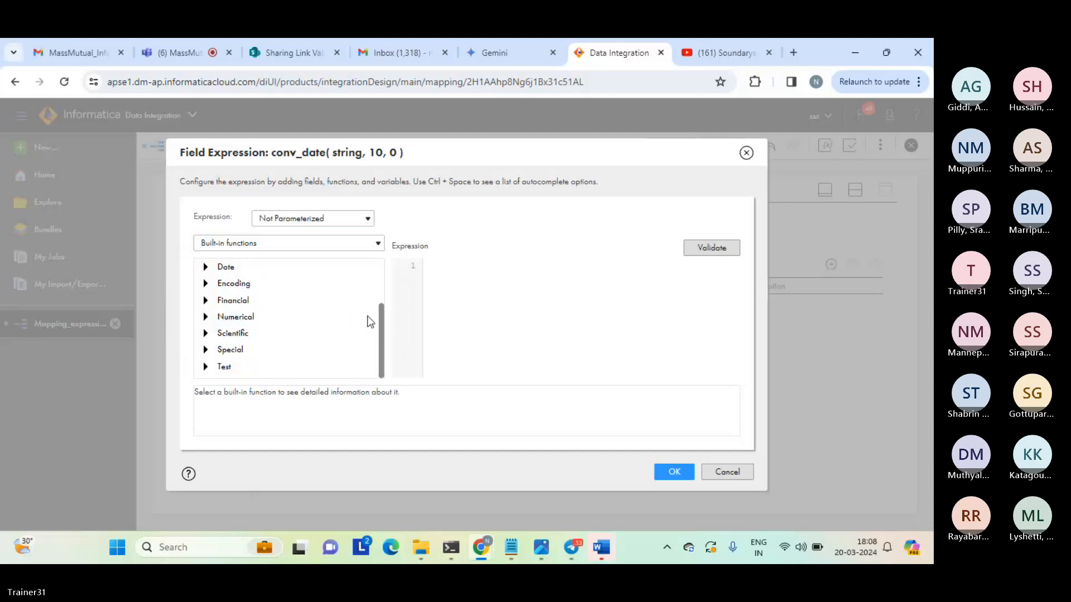
scroll(384, 323, up, 2)
scroll(385, 303, up, 1)
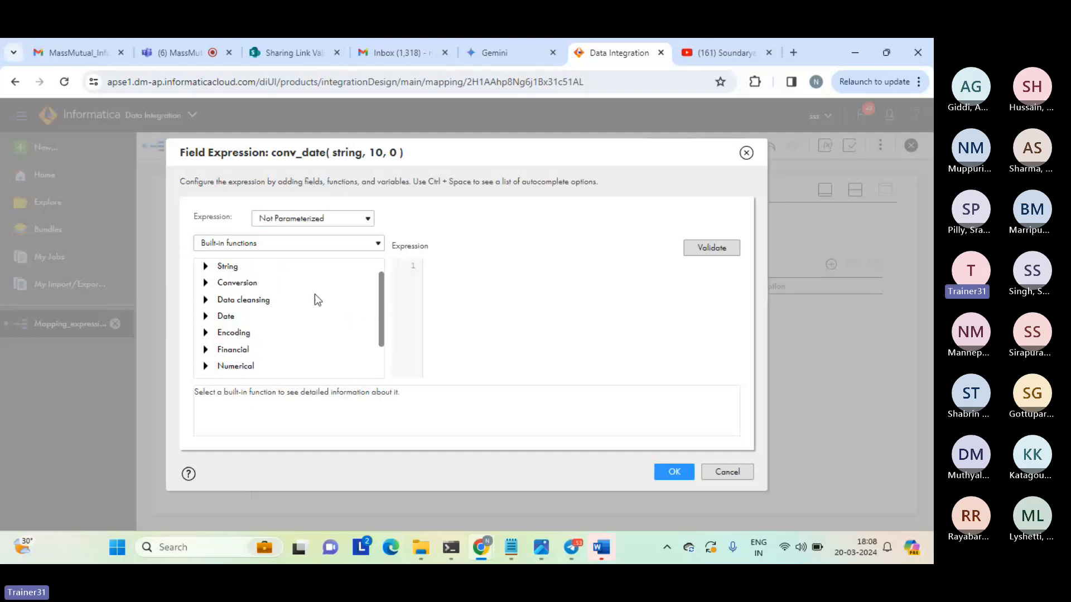
click(206, 283)
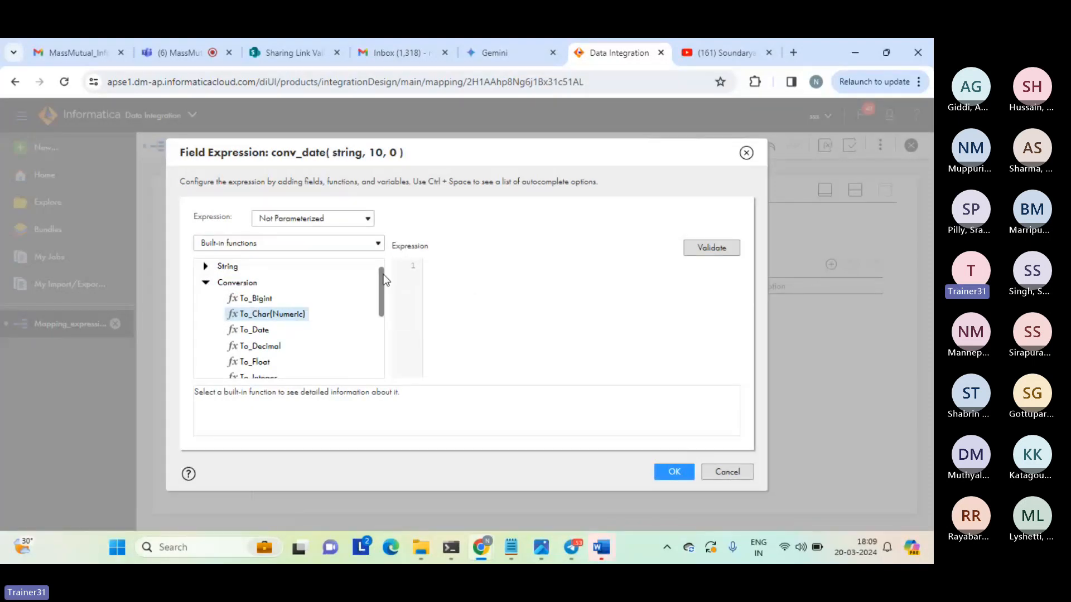
scroll(380, 293, down, 1)
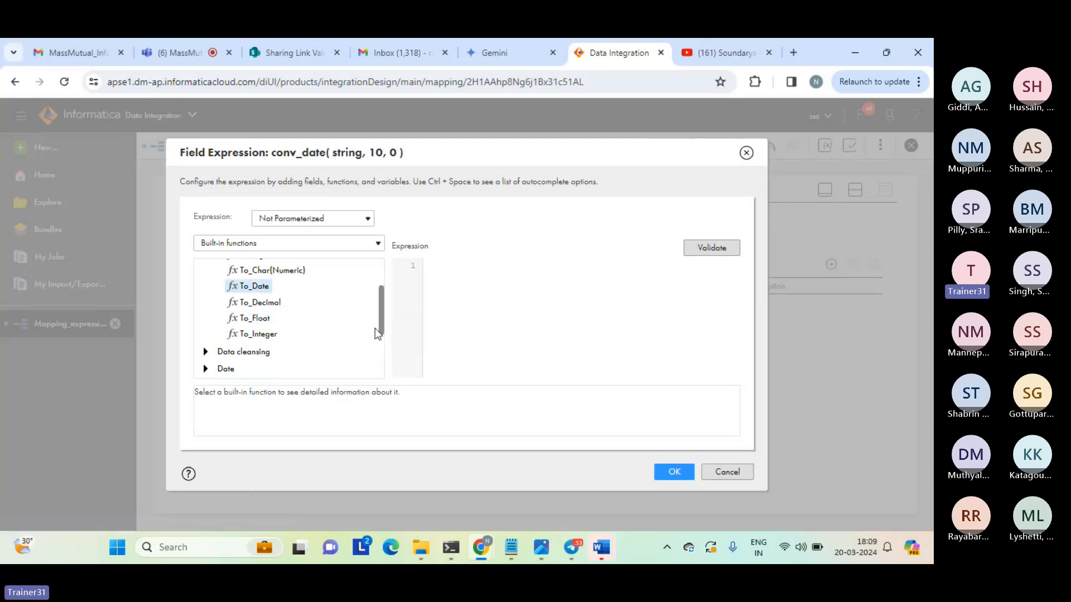
drag(382, 326, 380, 272)
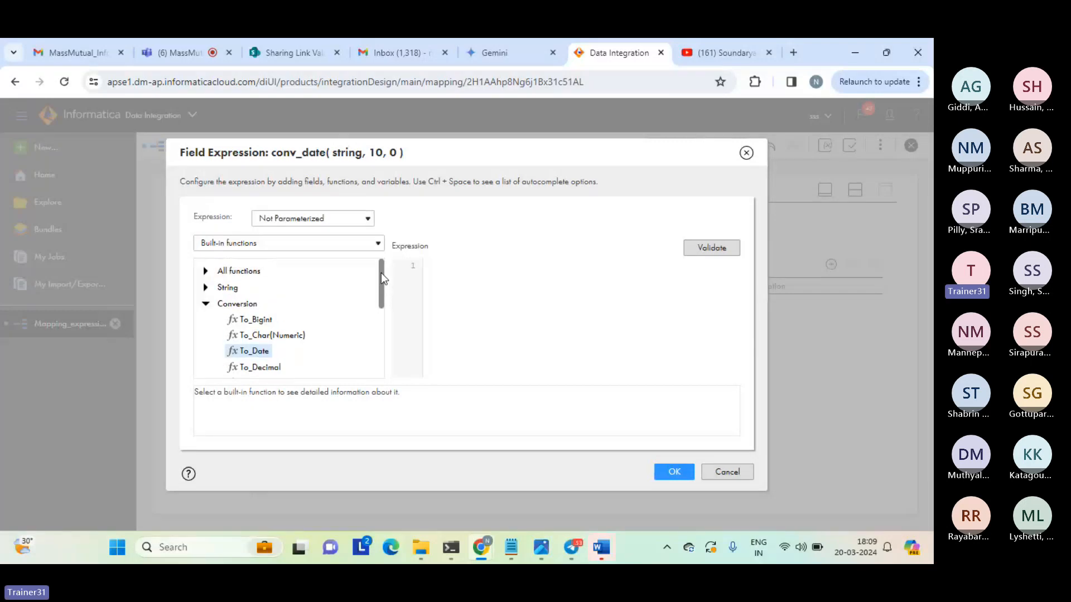
Insert the To_Char(Date) function from the full list of built-in functions into the conv_date expression.
click(206, 272)
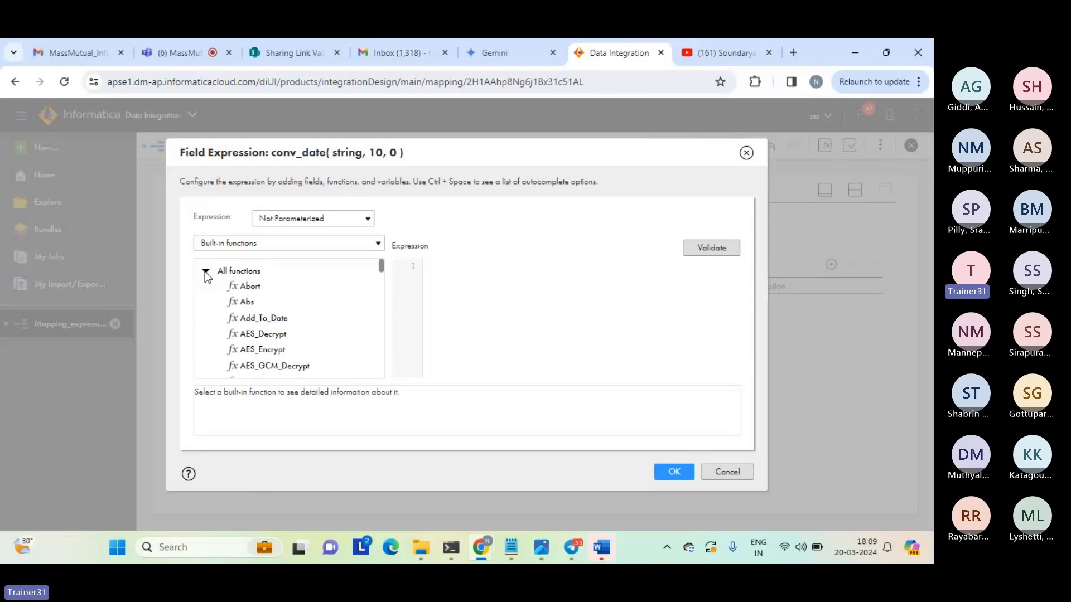
drag(381, 264, 382, 288)
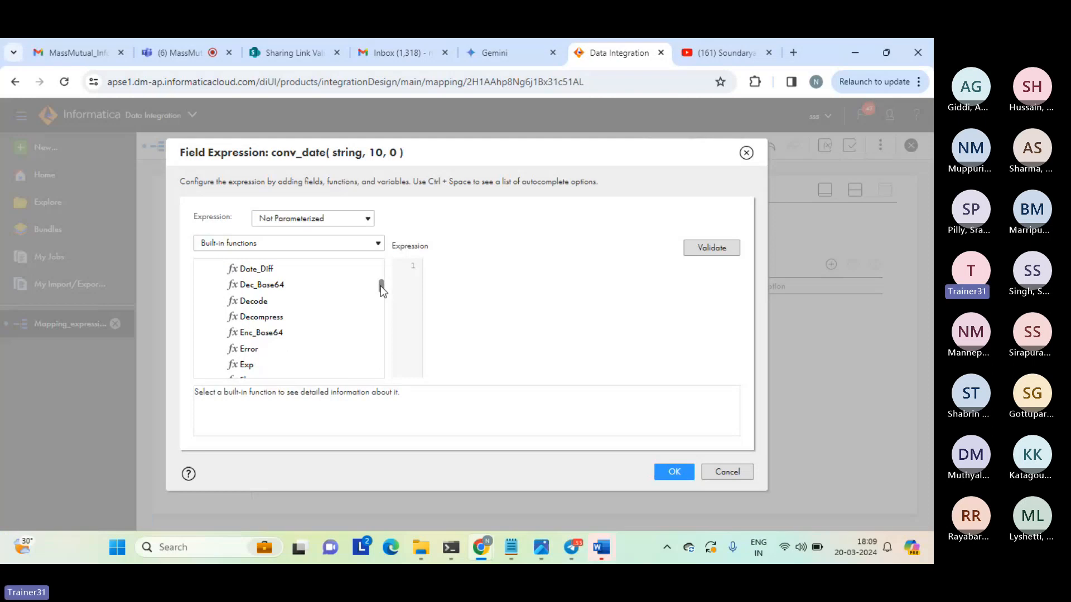
drag(381, 286, 381, 331)
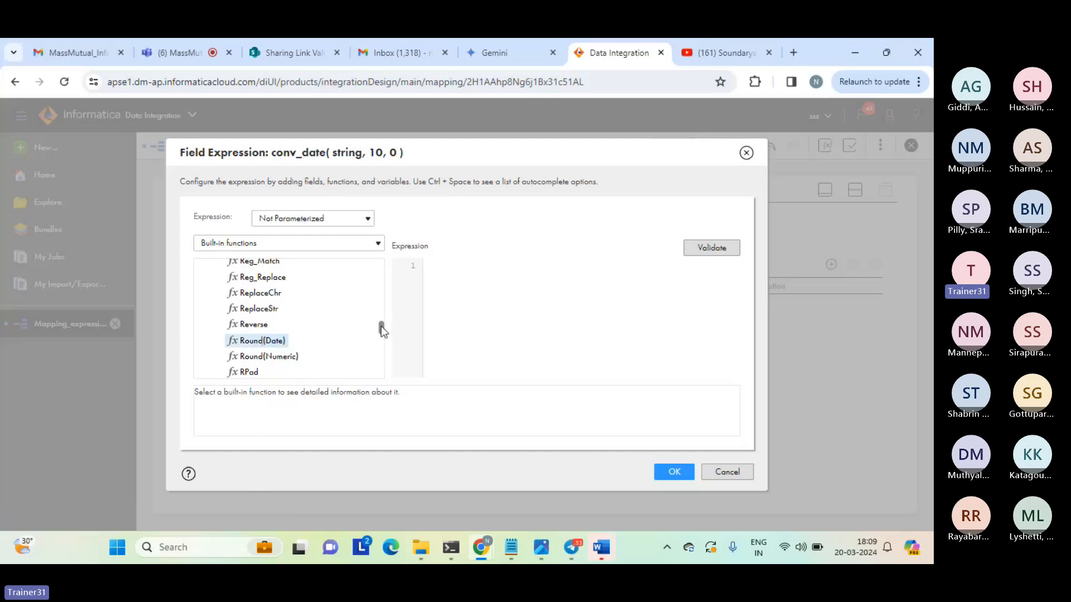
drag(380, 326, 381, 333)
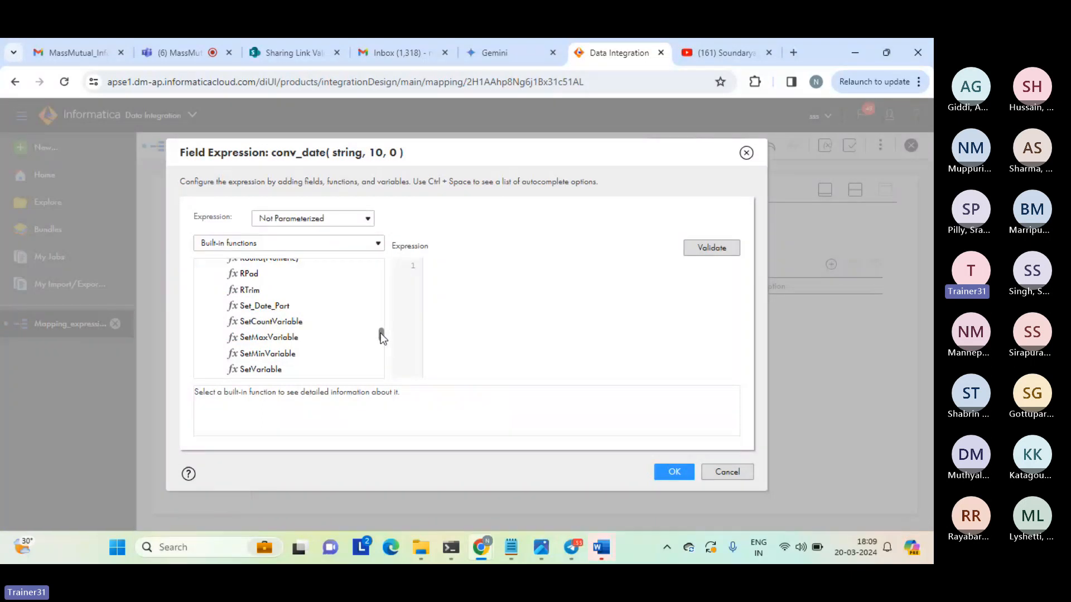
drag(380, 333, 380, 335)
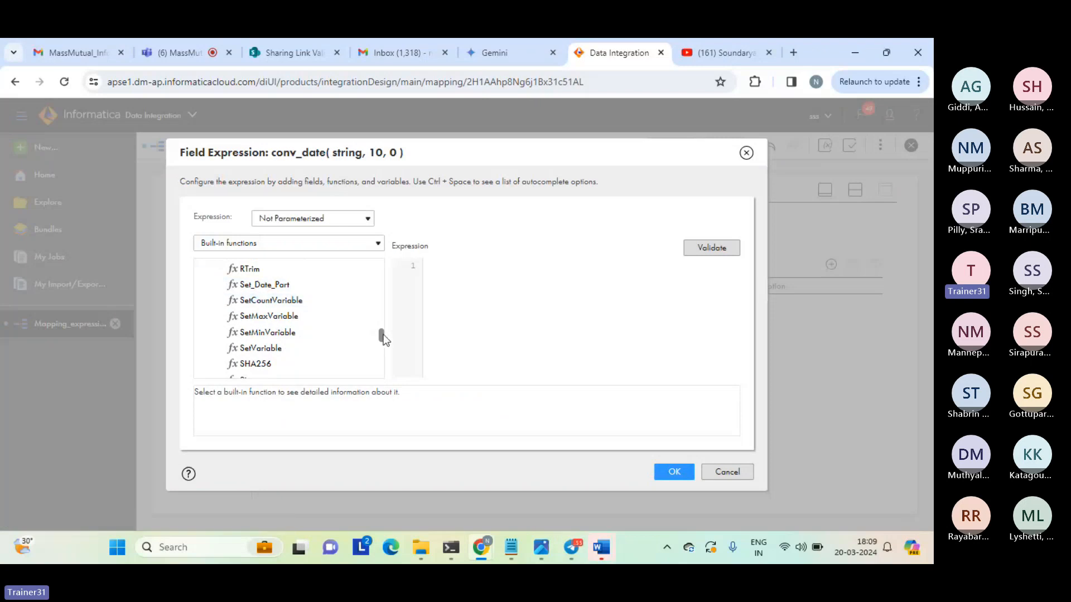
drag(381, 336, 383, 351)
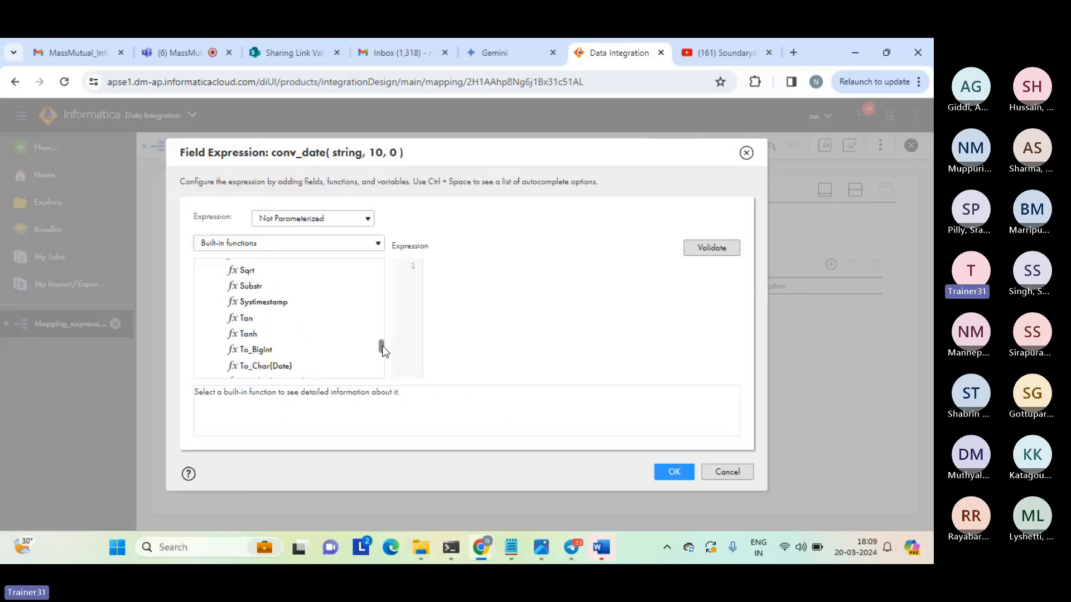
drag(383, 350, 382, 356)
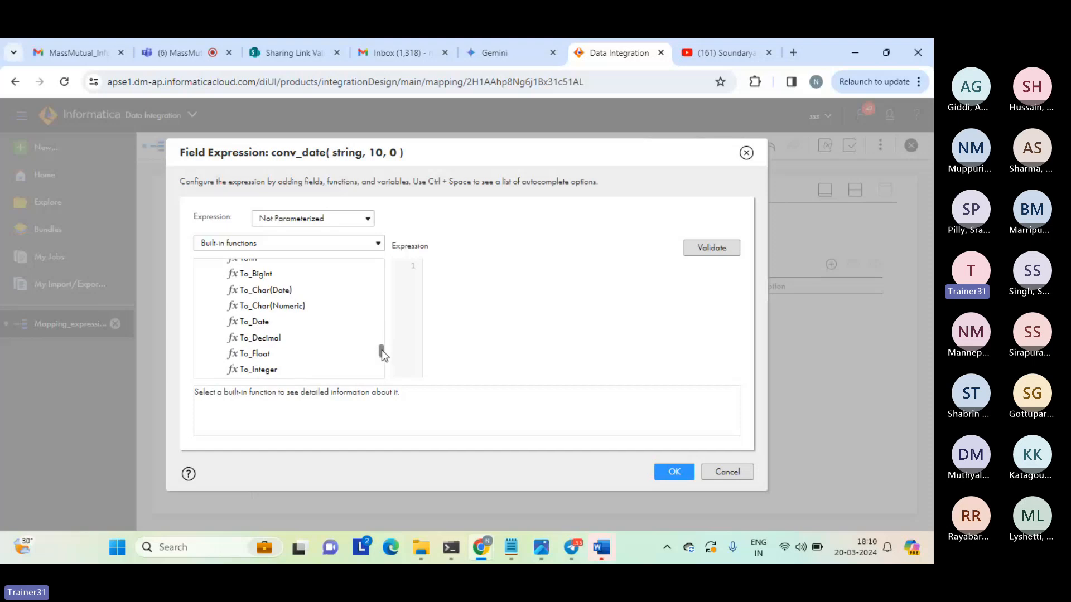
scroll(381, 349, up, 2)
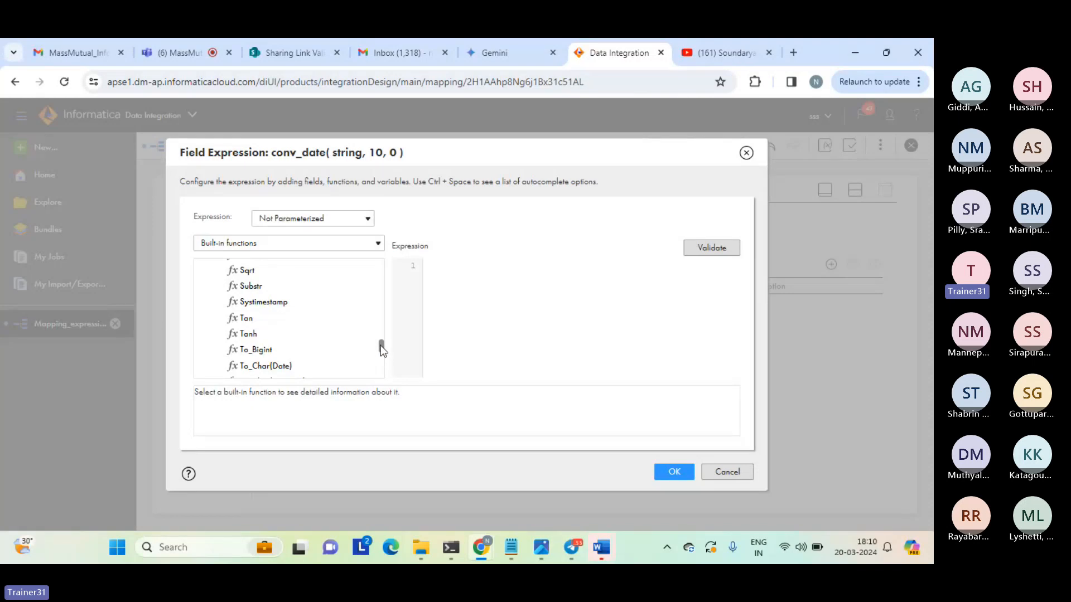
drag(380, 345, 380, 347)
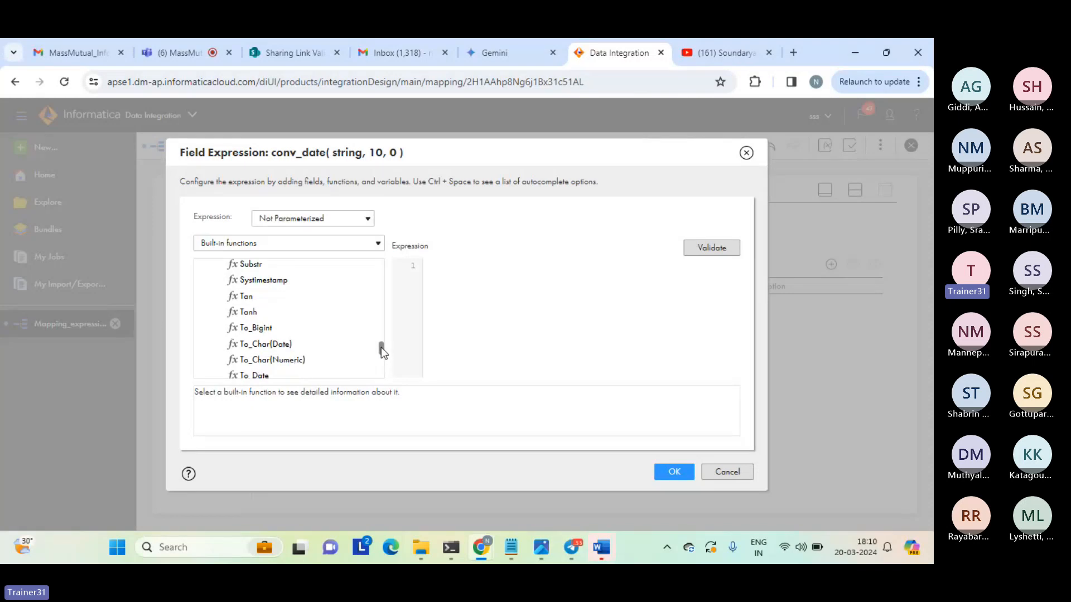
double_click(264, 345)
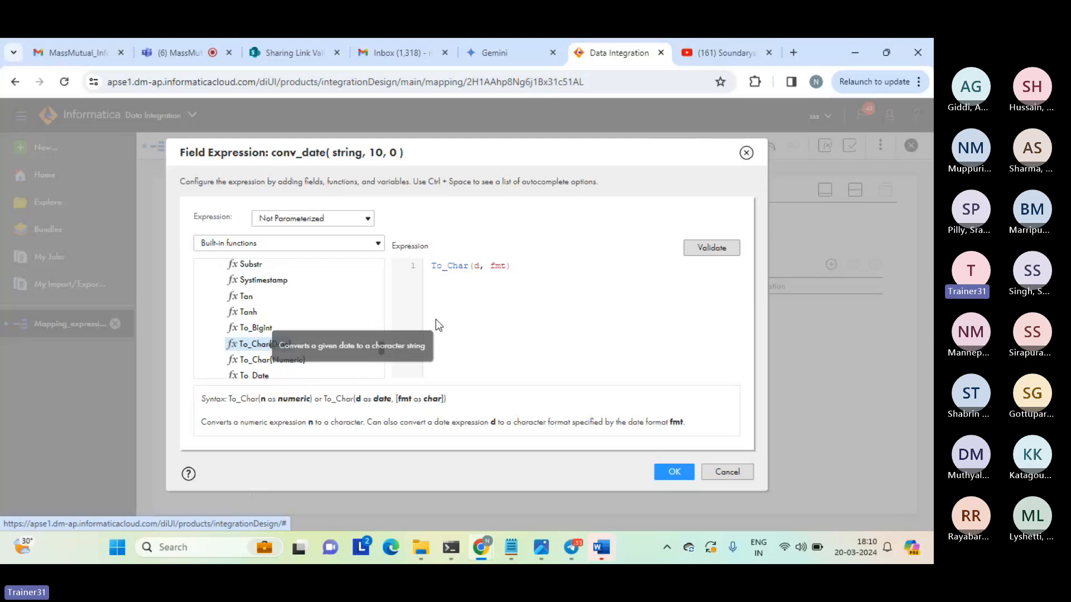
Replace the date argument d of the To_Char function with SYSDATE.
double_click(476, 267)
key(BackSpace)
key(Caps_Lock)
text(S)
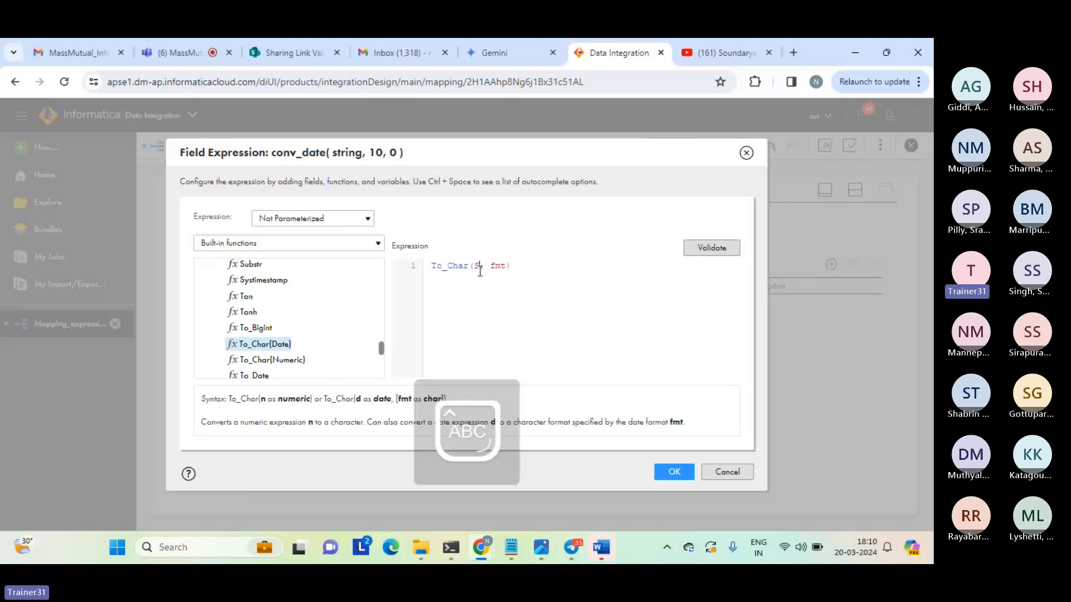
text(YSDATE)
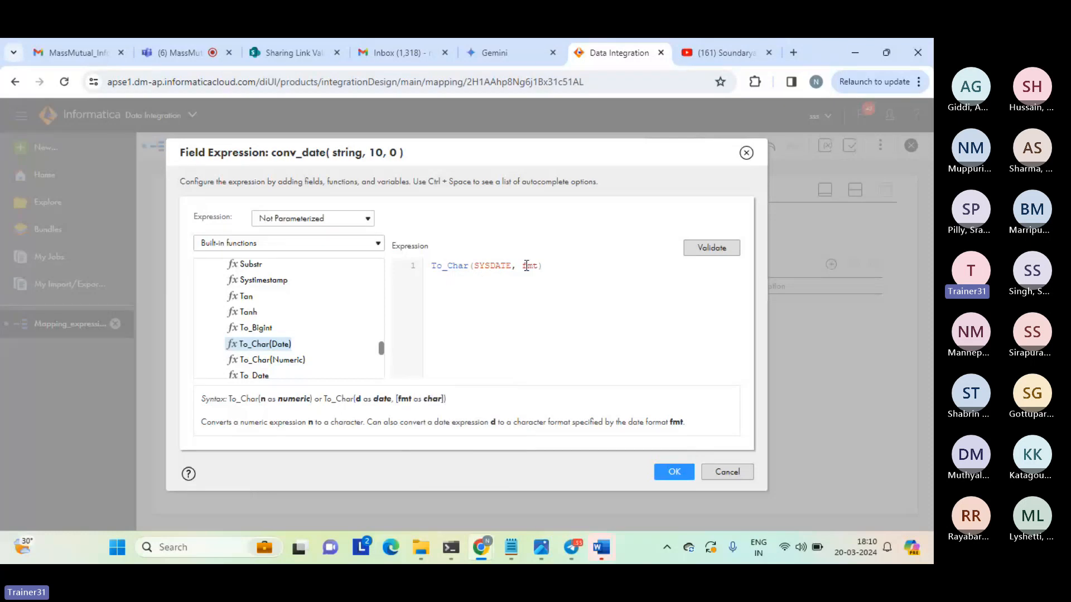
Remove the fmt argument from the To_Char function so the conv_date expression reads To_Char(SYSDATE), and validate it.
double_click(527, 266)
key(BackSpace)
key(BackSpace)
key(BackSpace)
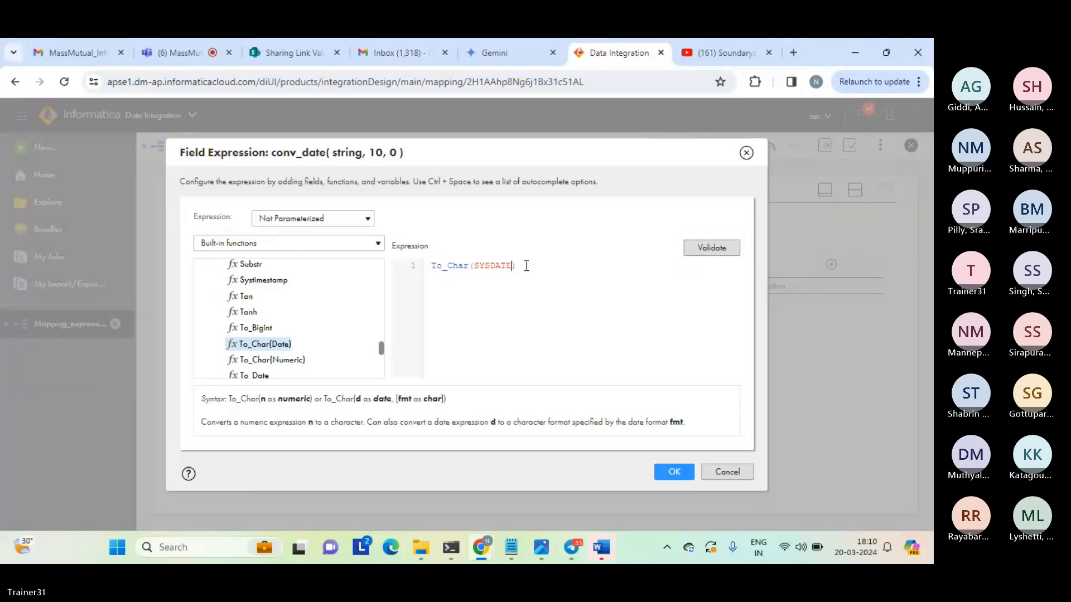
click(705, 249)
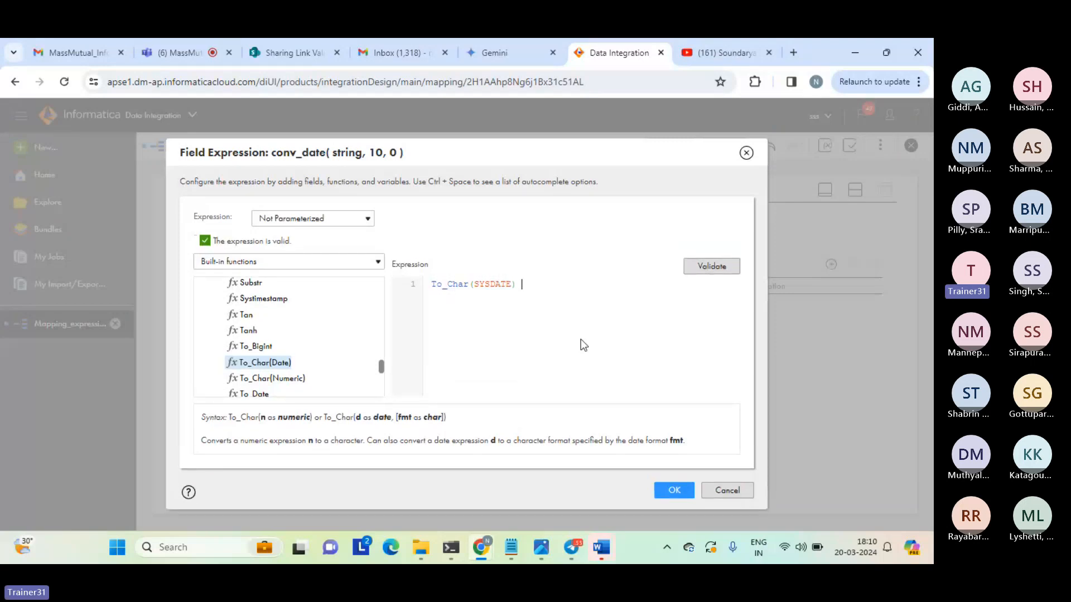
key(BackSpace)
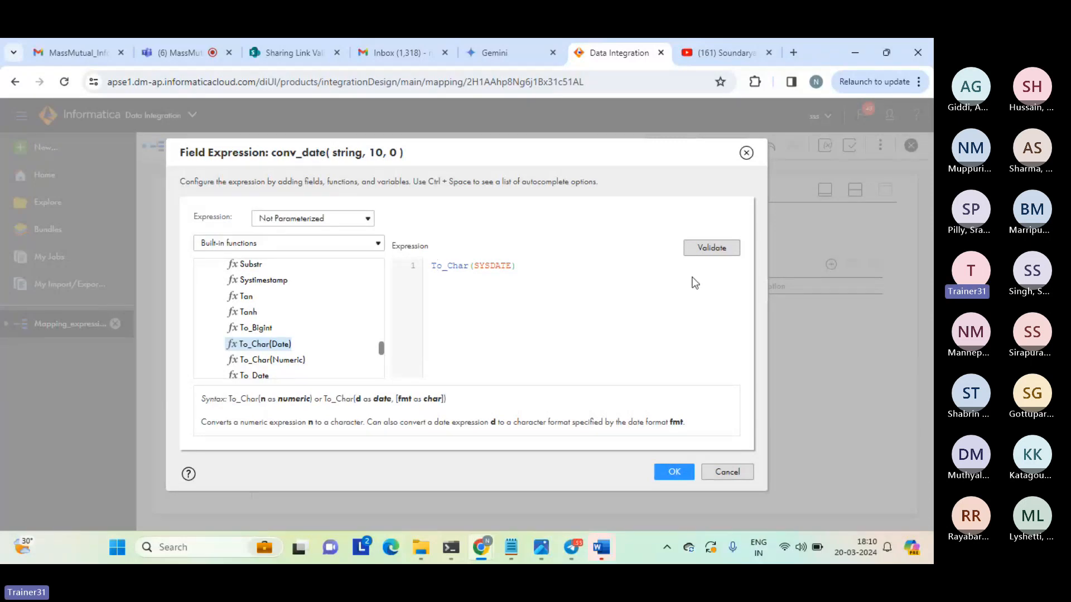
Wrap the conv_date expression in a substr function as substr(To_Char(SYSDATE),1,2) and validate it.
text(subst)
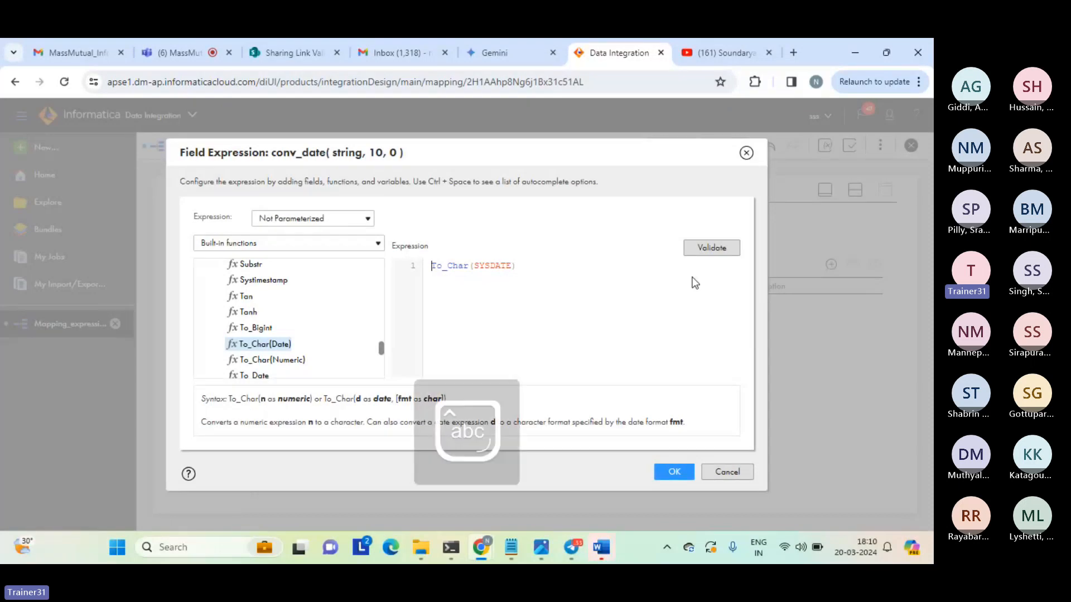
text(r)
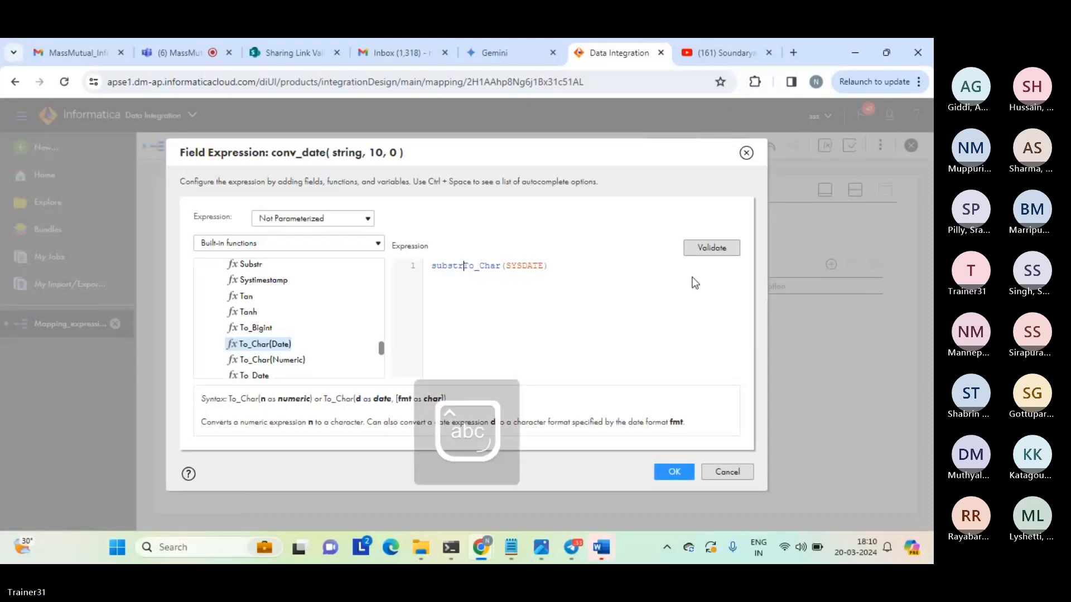
text(()
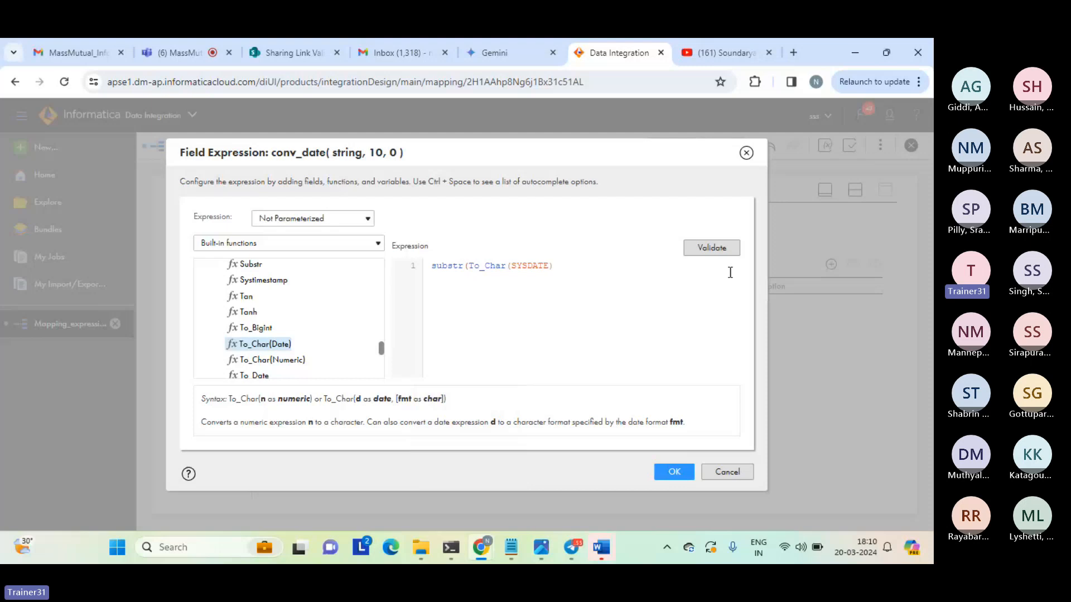
click(571, 264)
text(1,2))
click(715, 251)
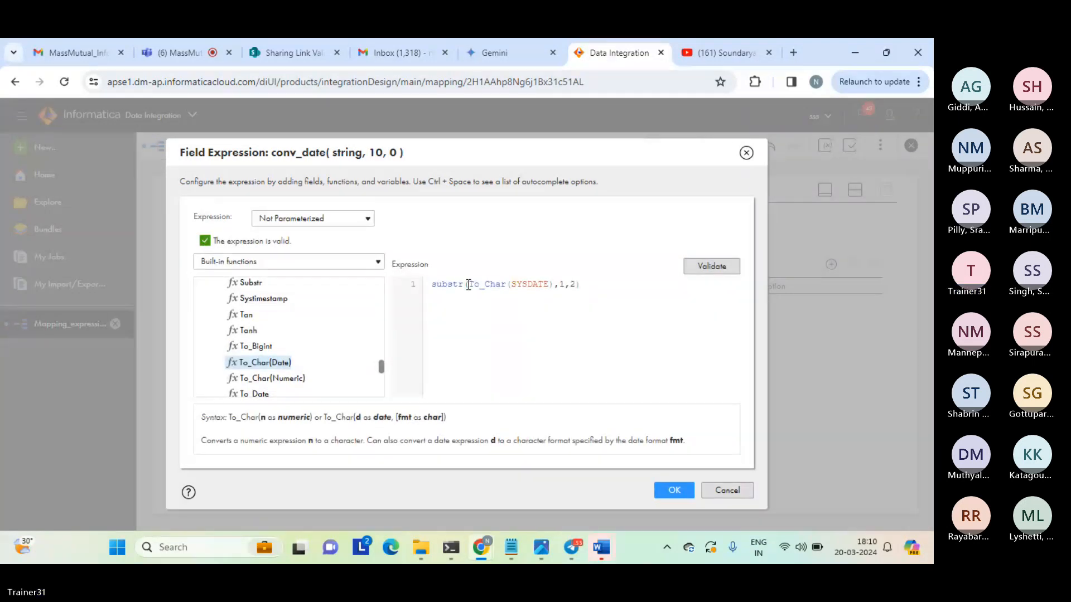
Review the parts of the nested substr expression, validate it again and apply it to the conv_date field.
drag(468, 284, 552, 285)
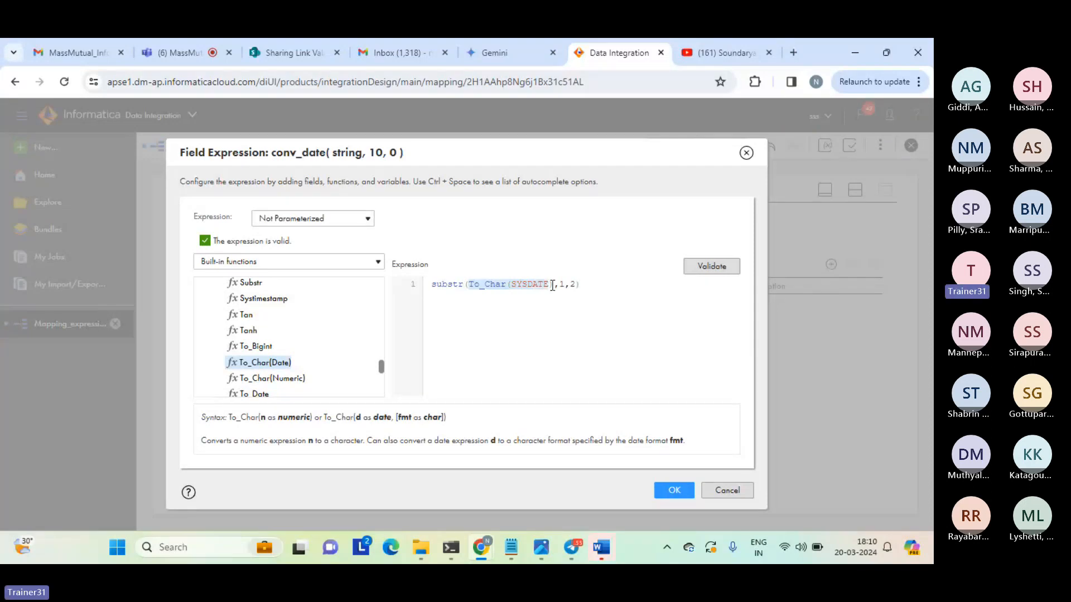
double_click(440, 285)
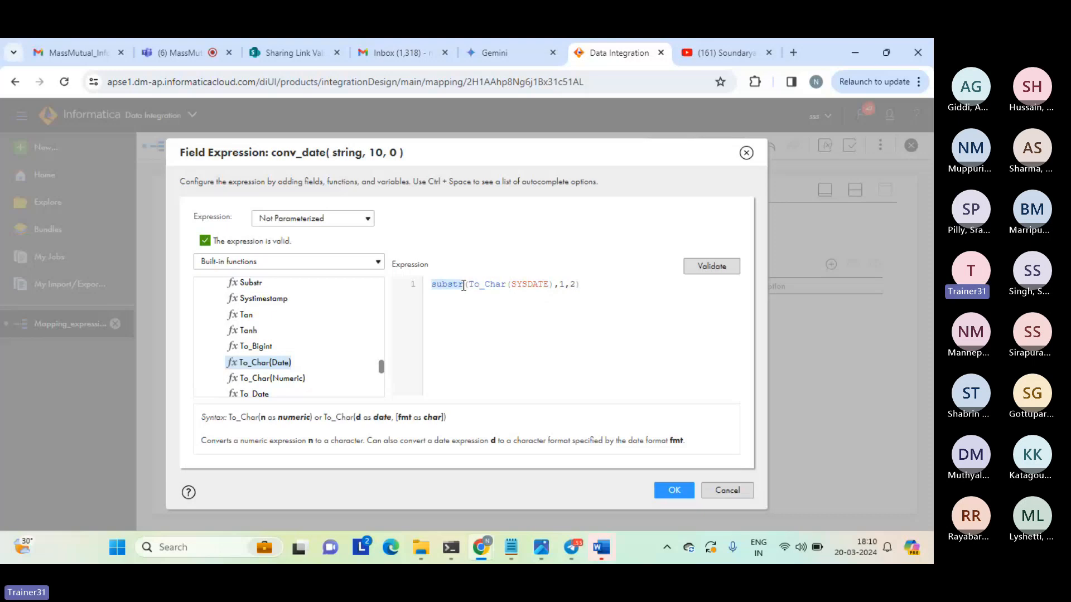
click(526, 304)
double_click(530, 285)
click(710, 266)
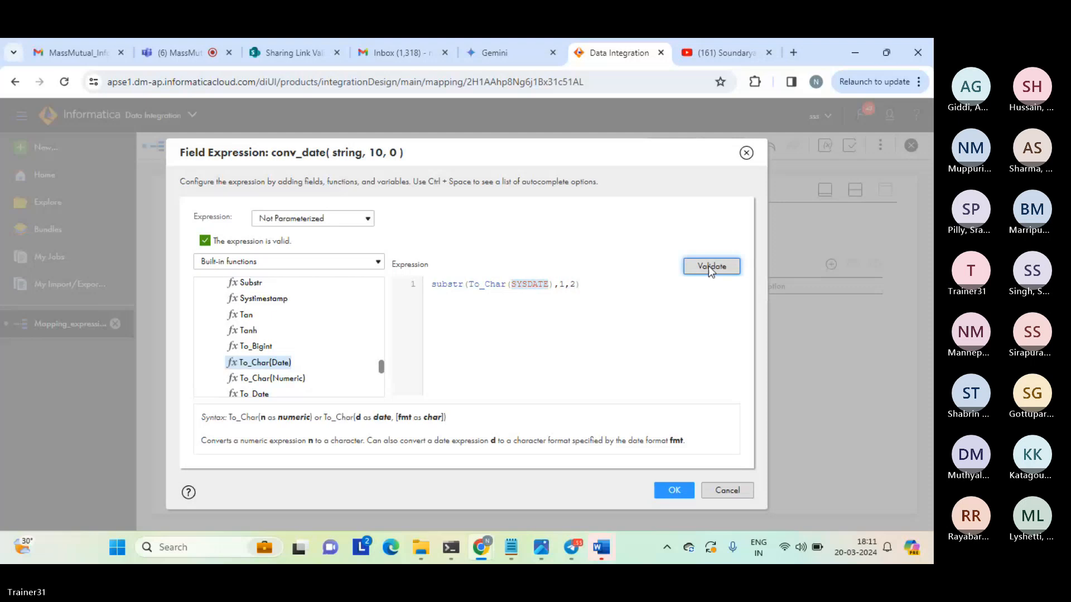
click(682, 358)
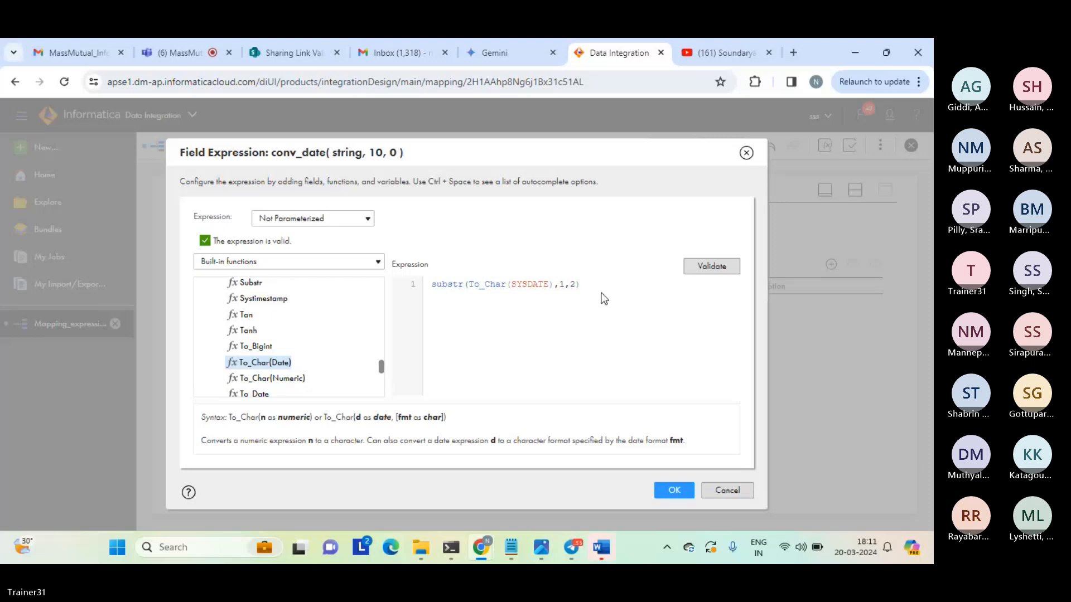
click(674, 490)
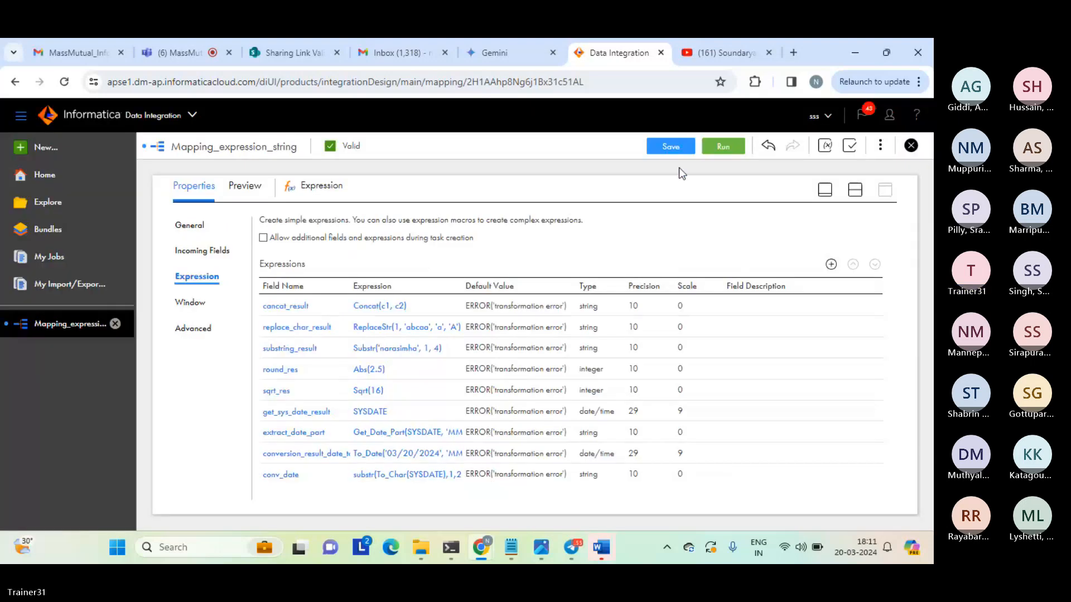
Save Mapping_expression_string, restore the split view with the mapping canvas and run the mapping.
click(670, 147)
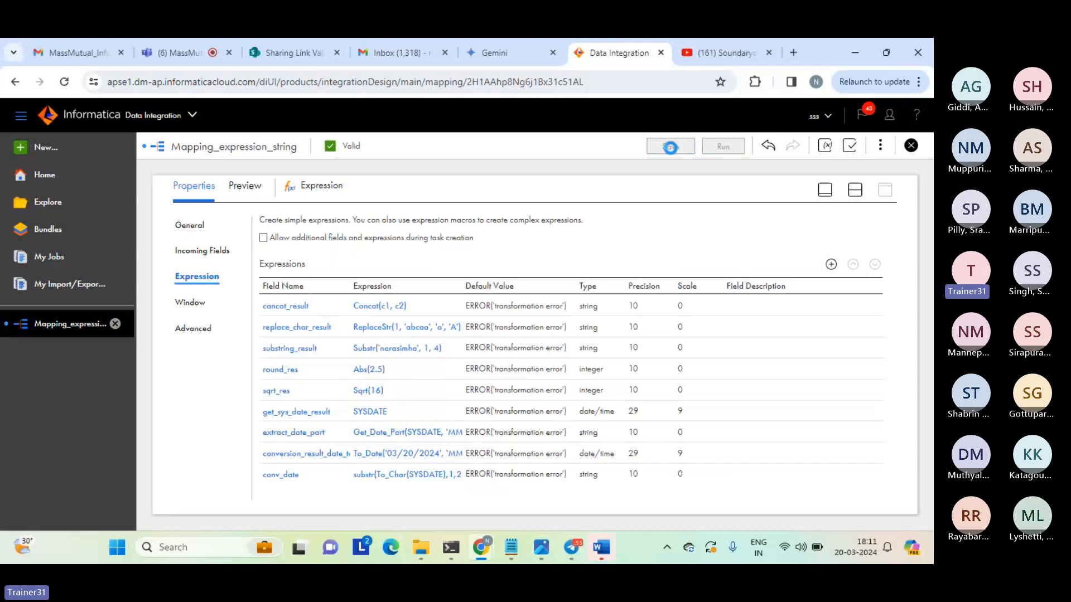
click(670, 148)
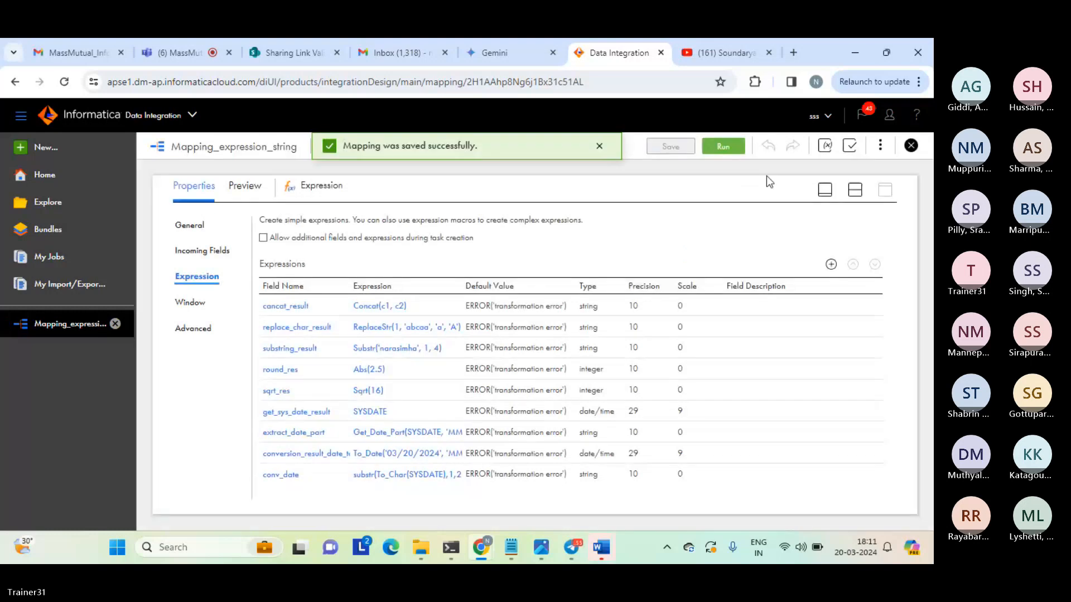
click(852, 189)
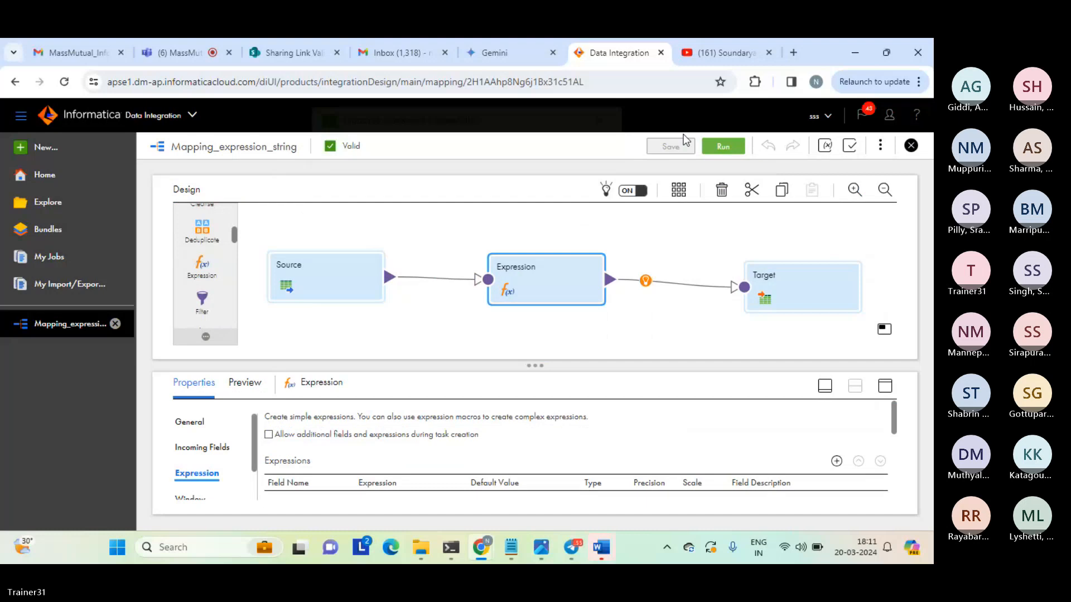
click(723, 147)
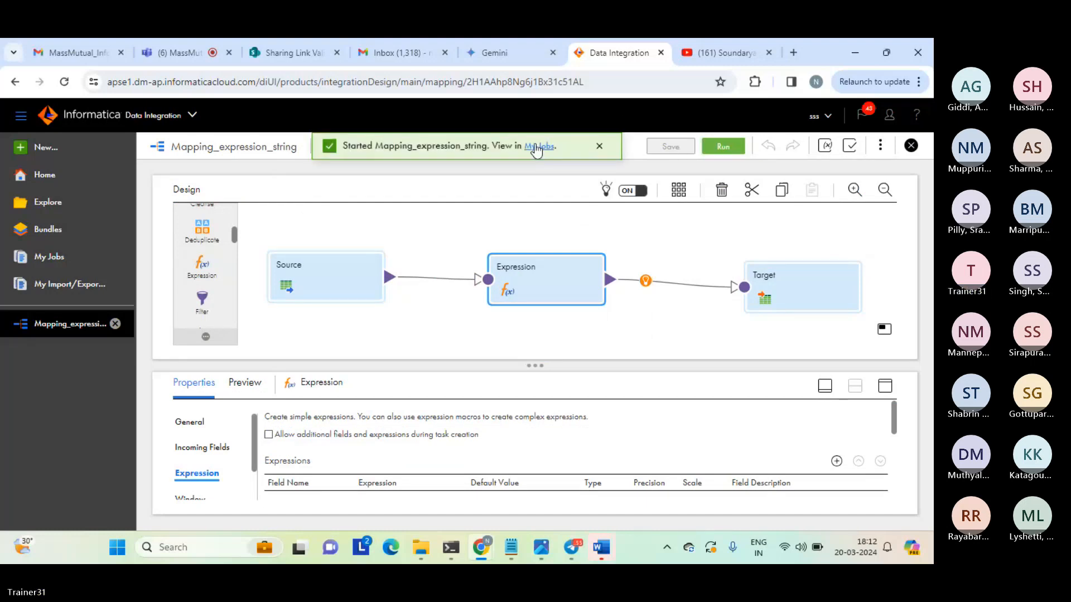
Check the status of the started Mapping_expression_string run in the refreshed job list.
click(537, 149)
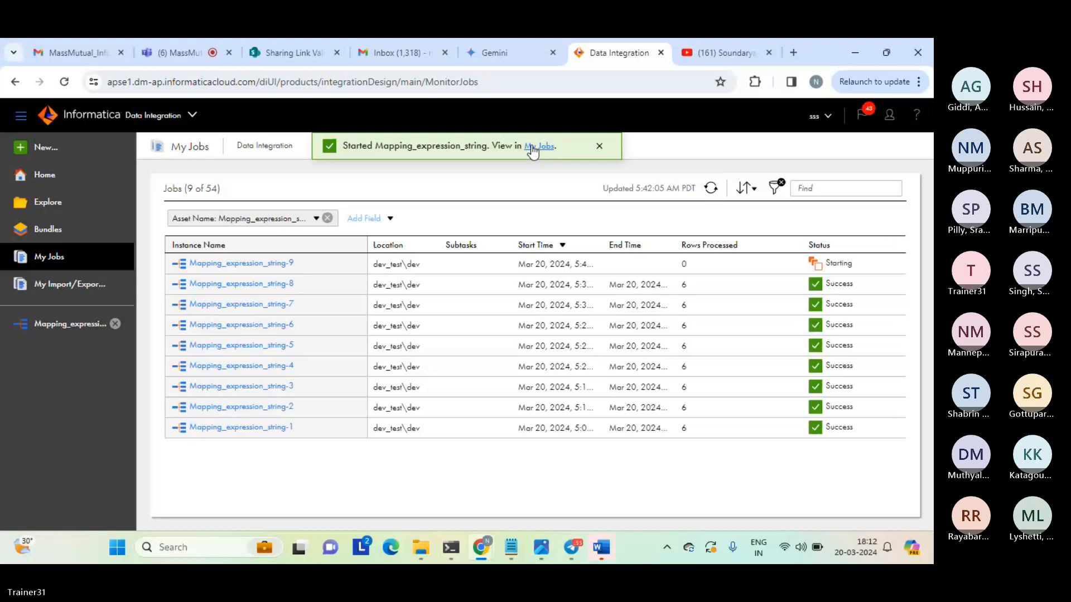
click(597, 152)
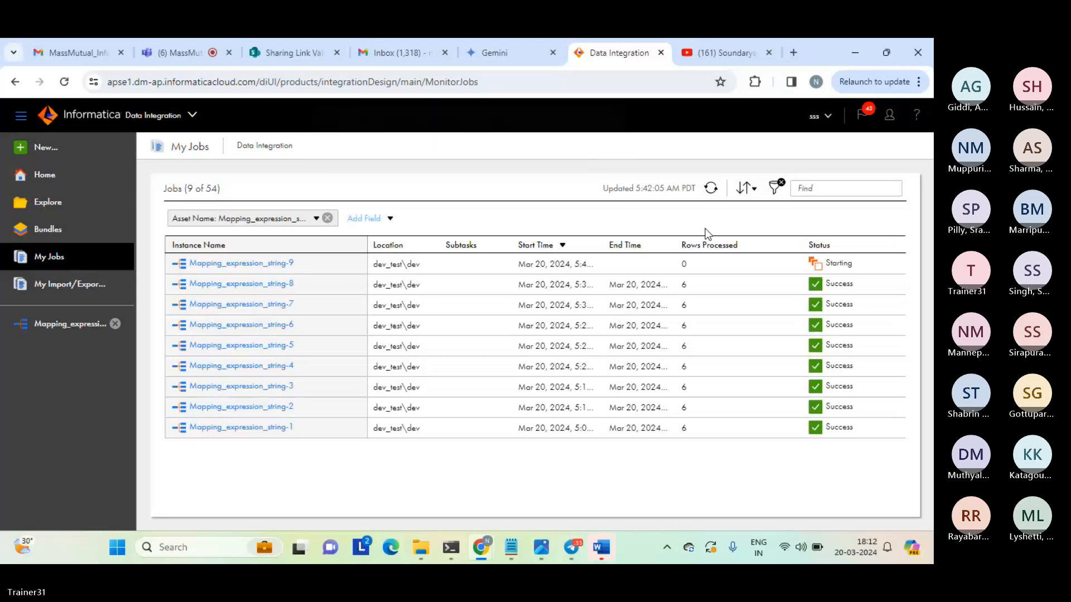
click(711, 188)
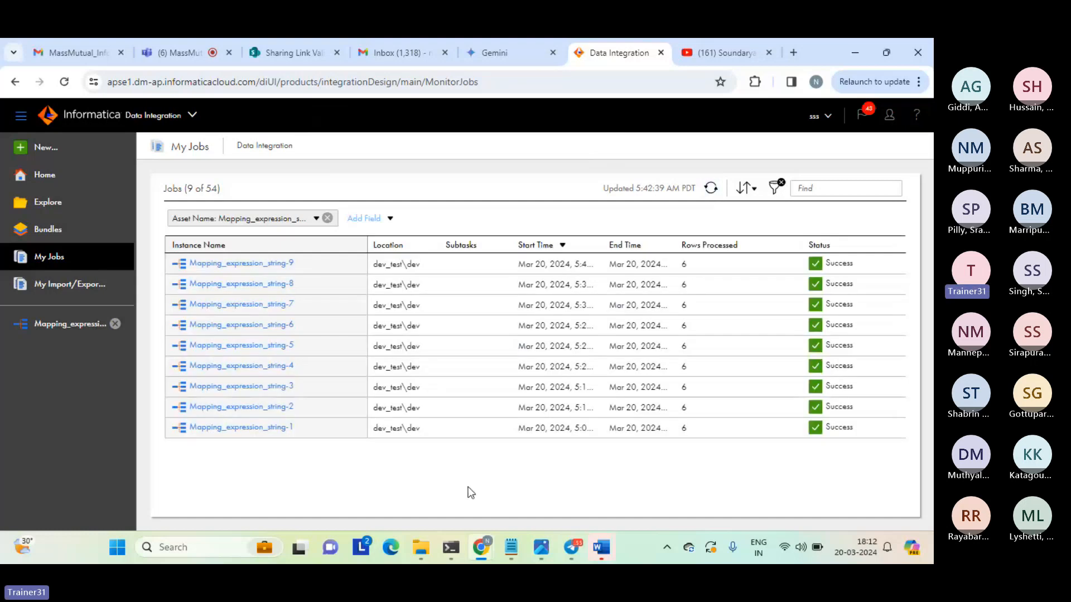
Open expression_tgt_string from the target folder in File Explorer, examine the conv_date values in its rows and close the file.
mouse_move(420, 547)
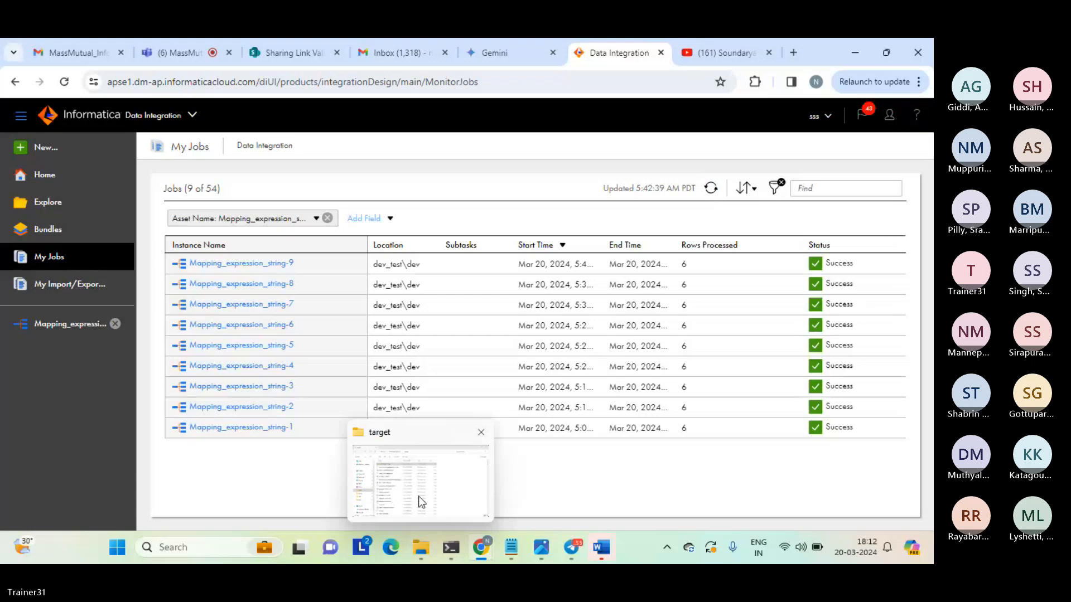
click(421, 501)
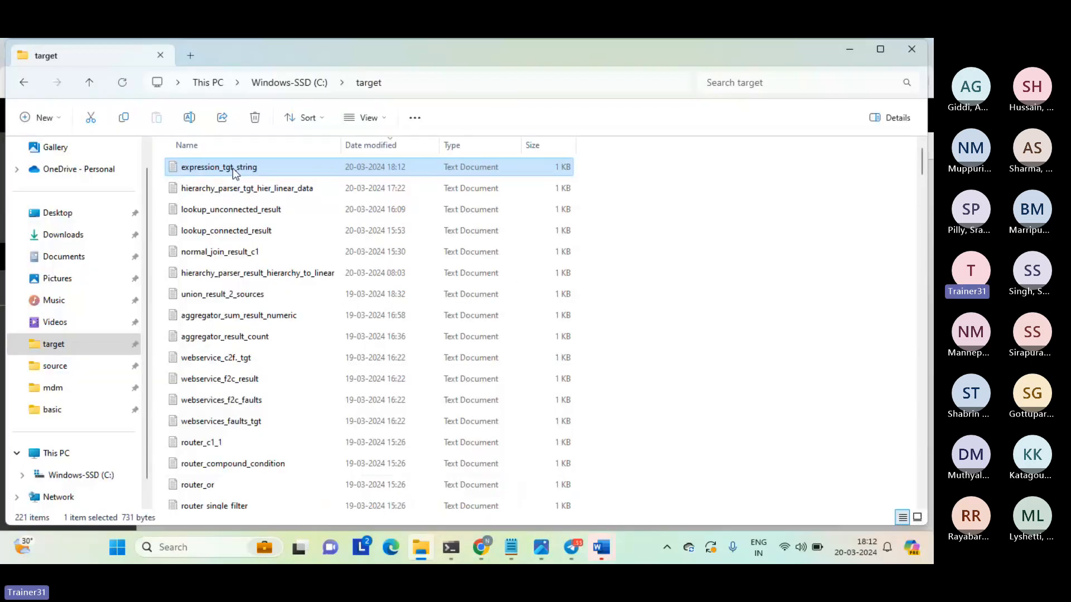
double_click(233, 168)
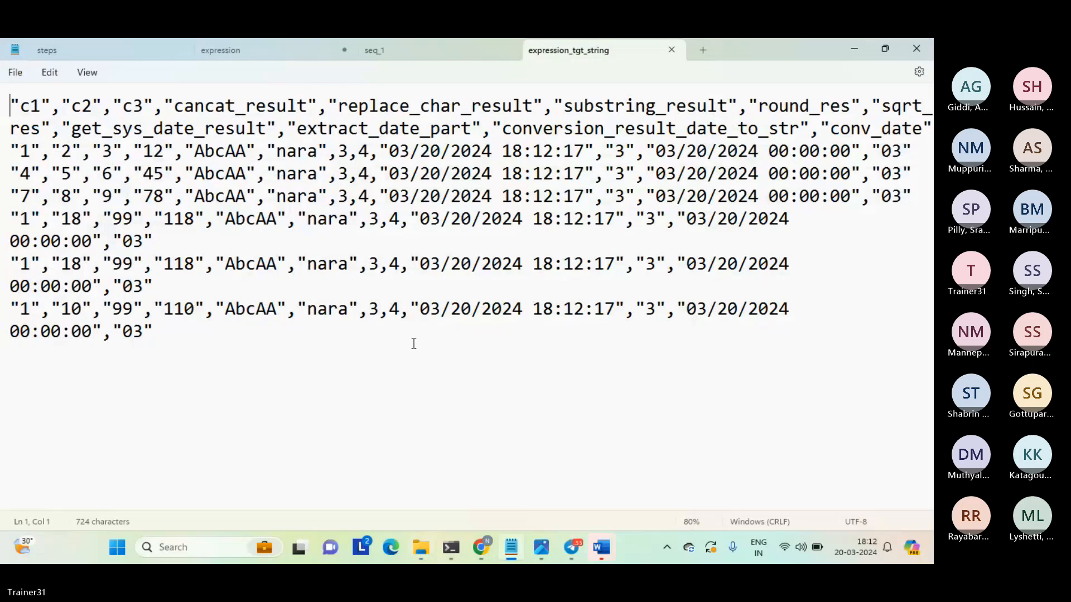
drag(112, 332, 145, 333)
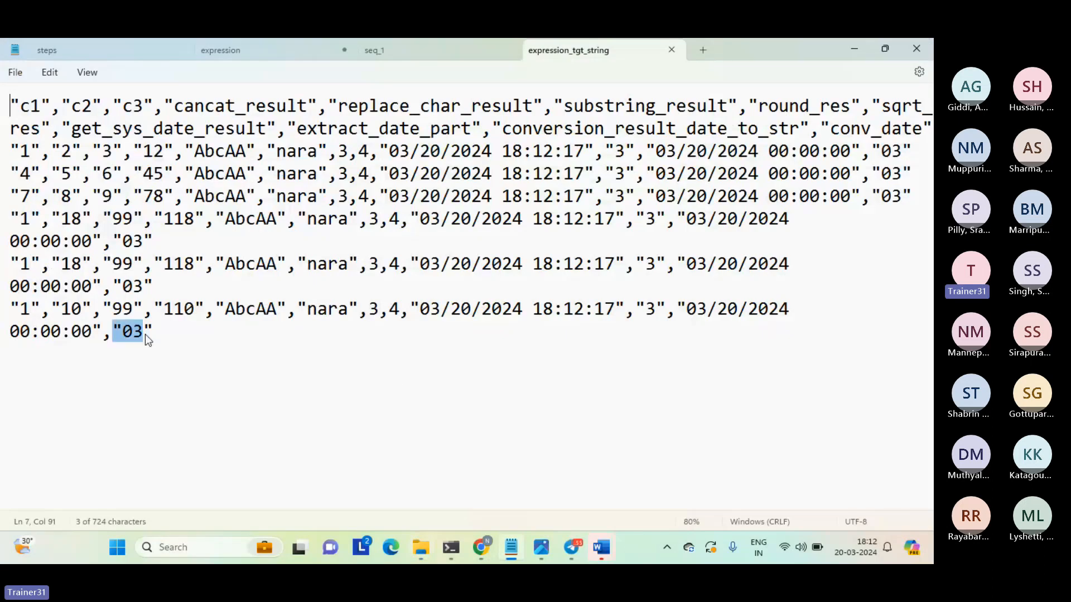
double_click(122, 288)
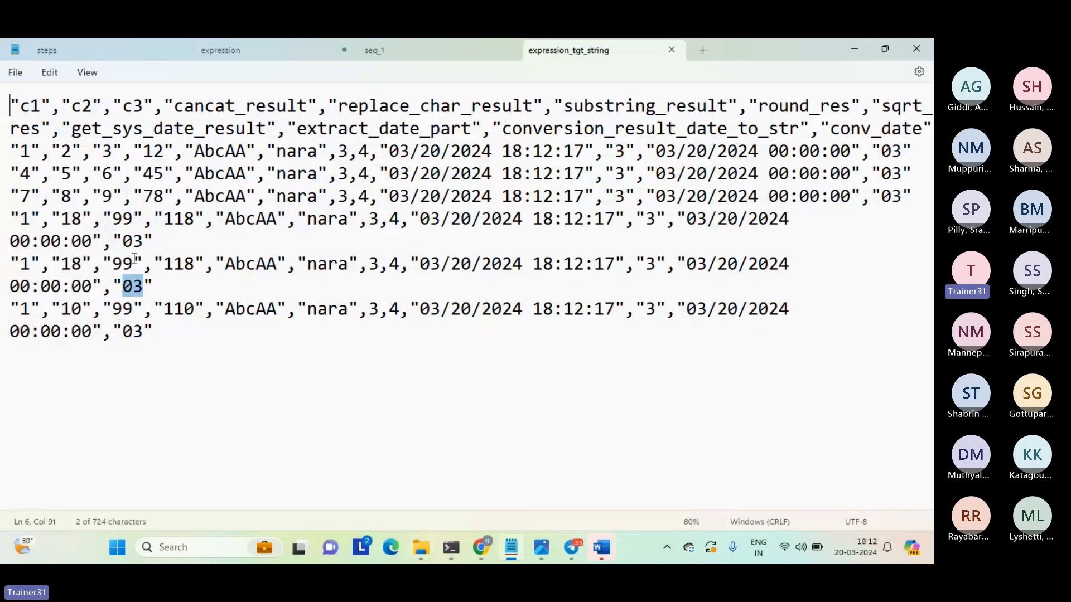
drag(123, 241, 154, 246)
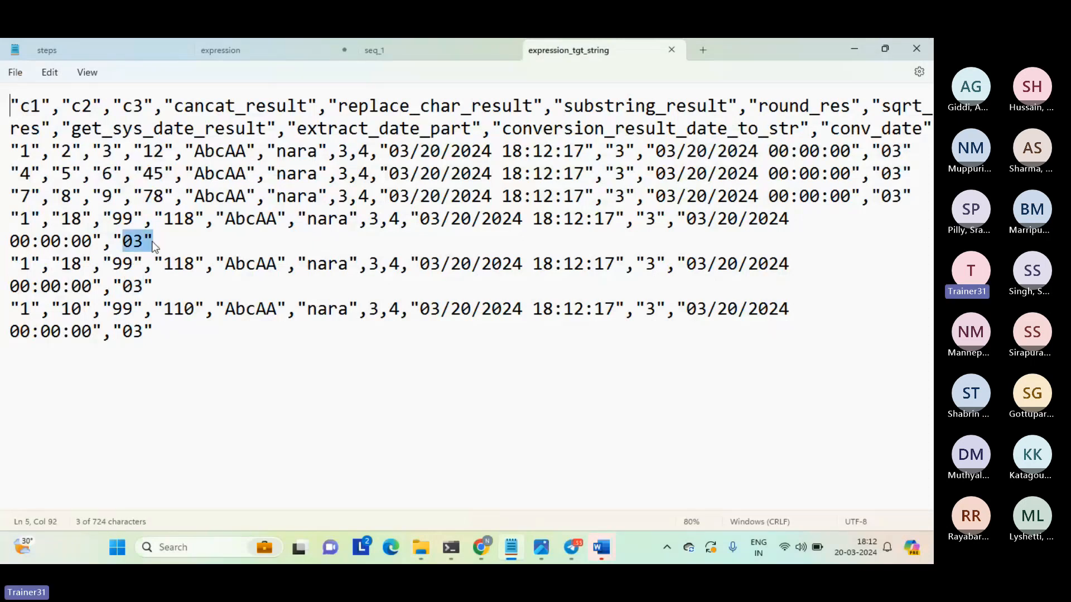
click(154, 246)
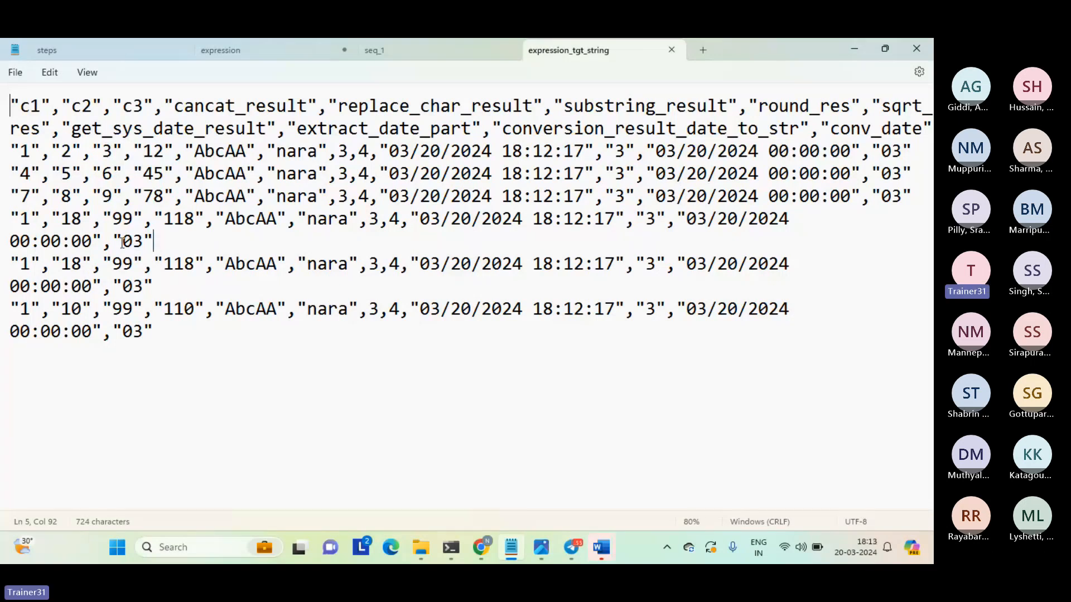
drag(123, 243, 142, 242)
click(672, 50)
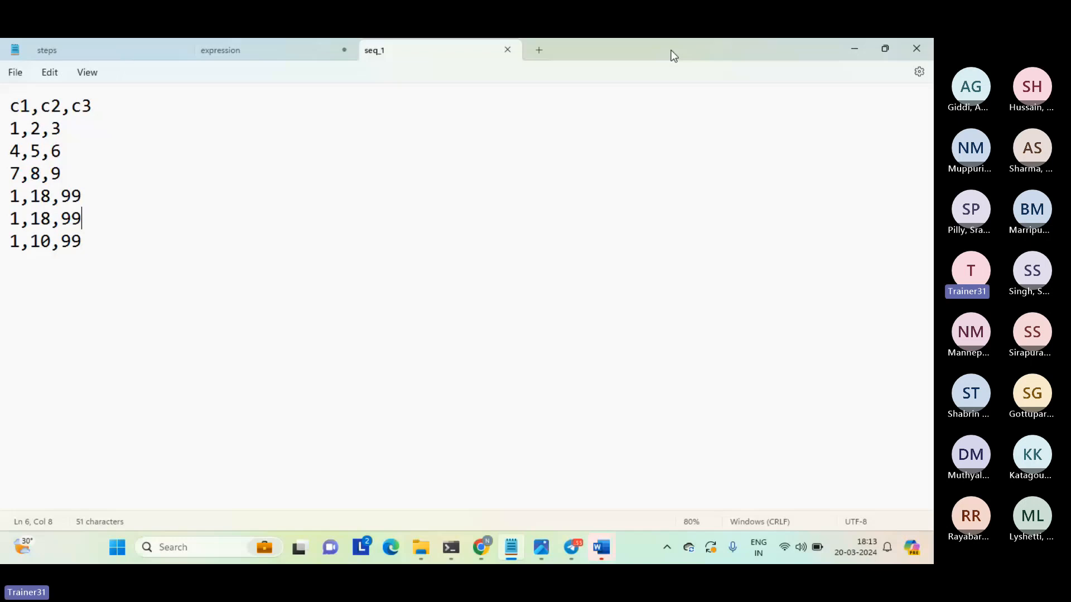
Switch back to Informatica Data Integration in the browser and create a new Synchronization Task asset.
mouse_move(480, 547)
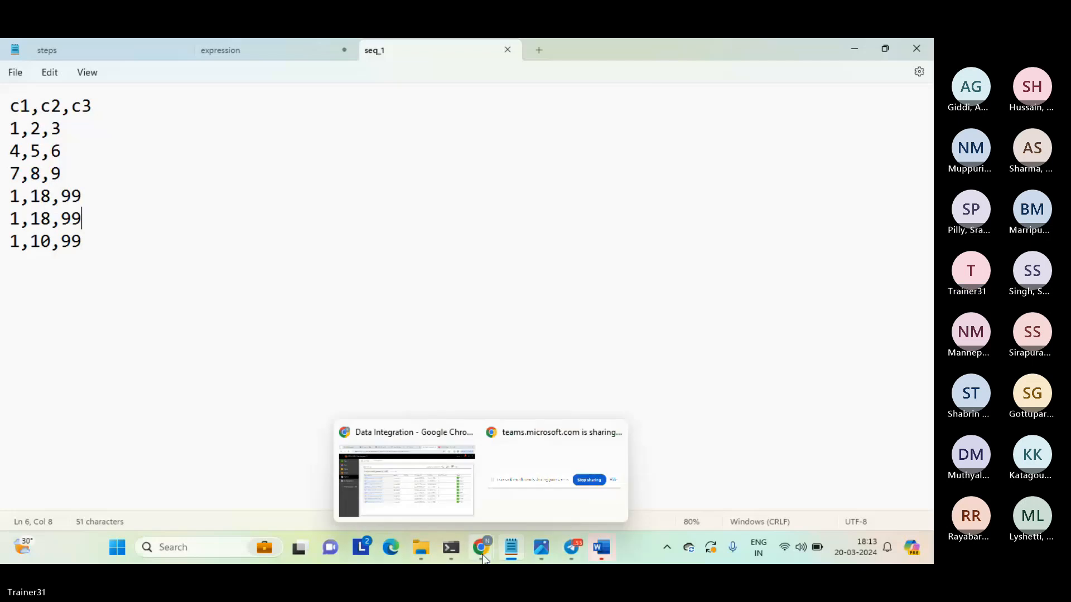
click(427, 497)
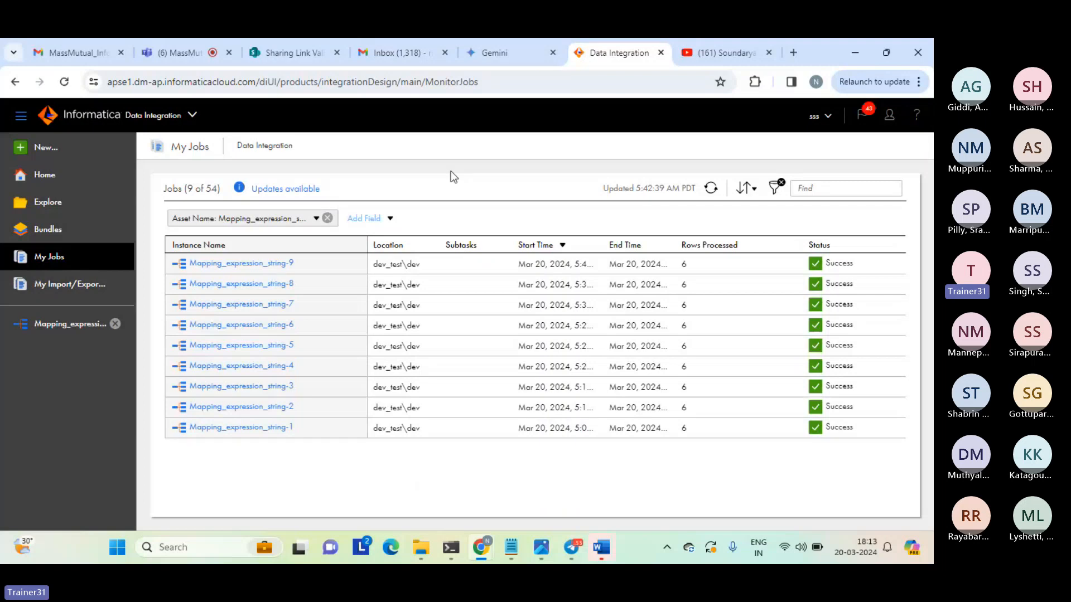
click(46, 148)
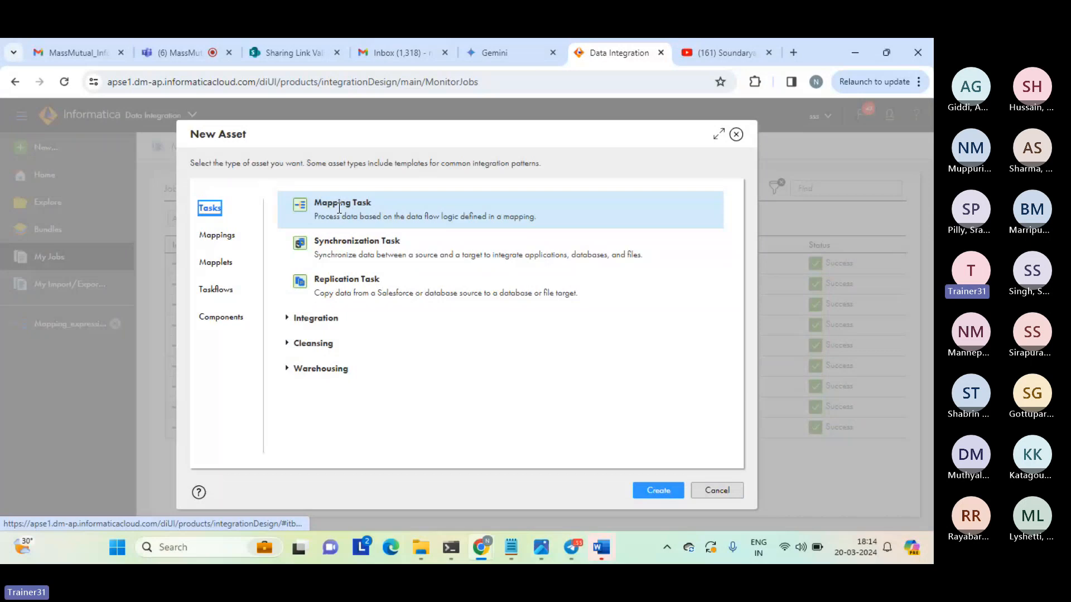
click(354, 246)
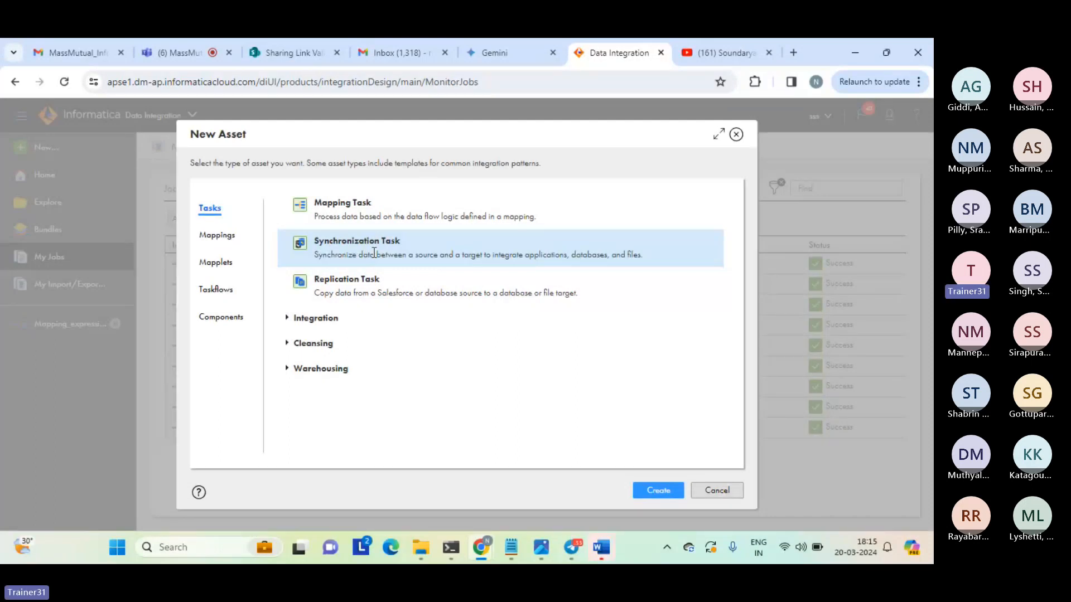
click(659, 491)
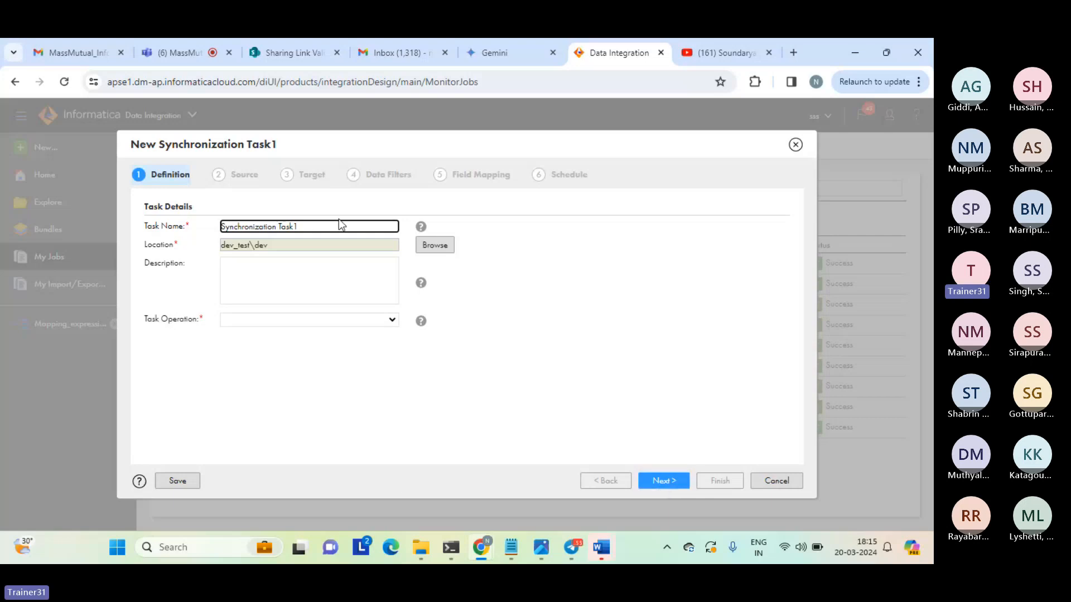
Name the task Synchronization Task_sync, set its operation to Insert and proceed to the source definition.
key(BackSpace)
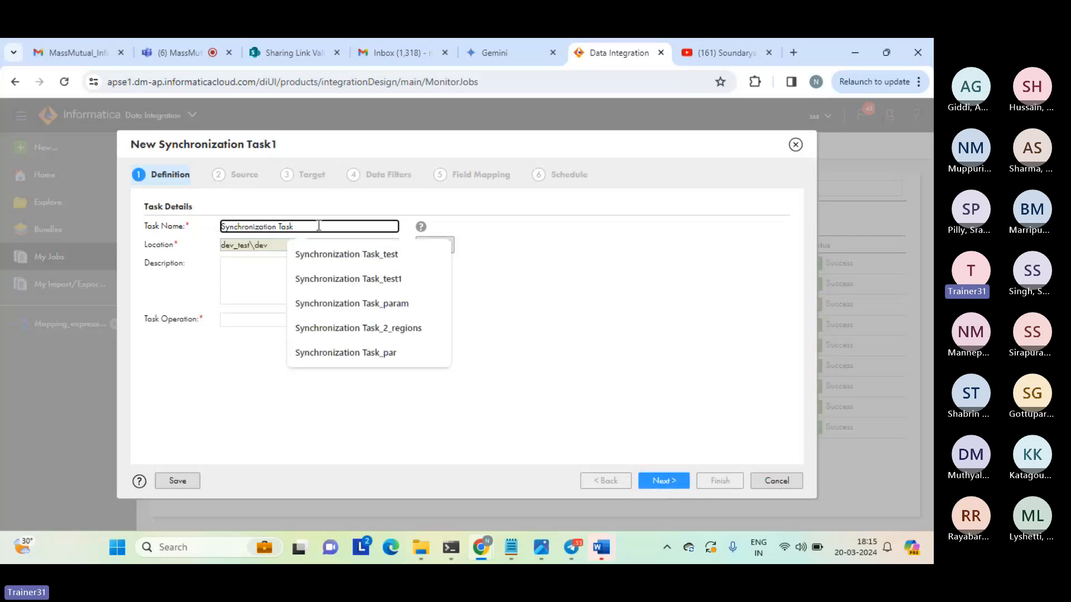
text(_sync)
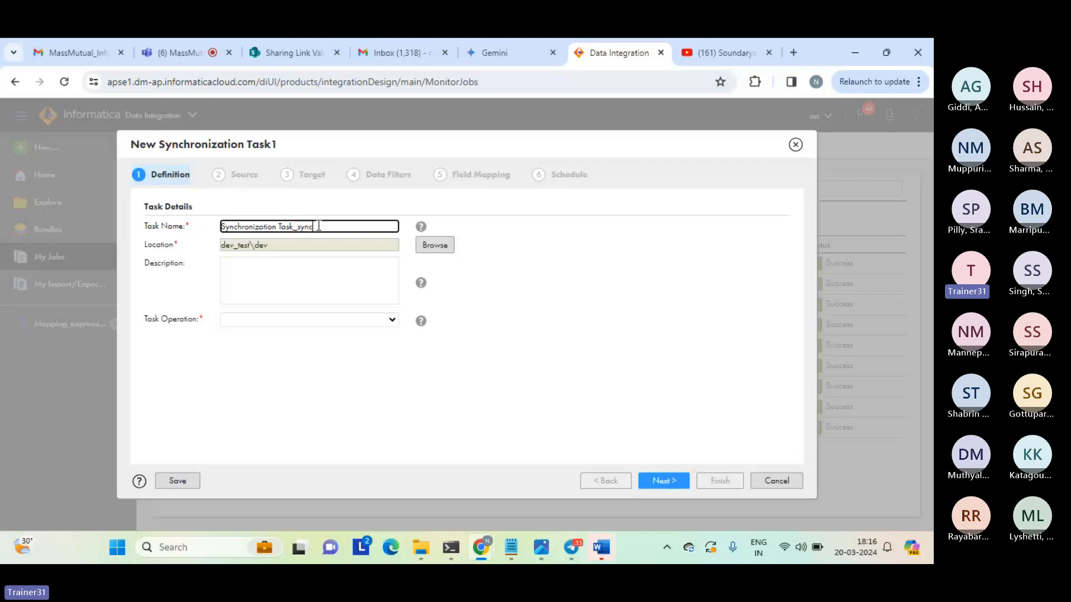
click(392, 320)
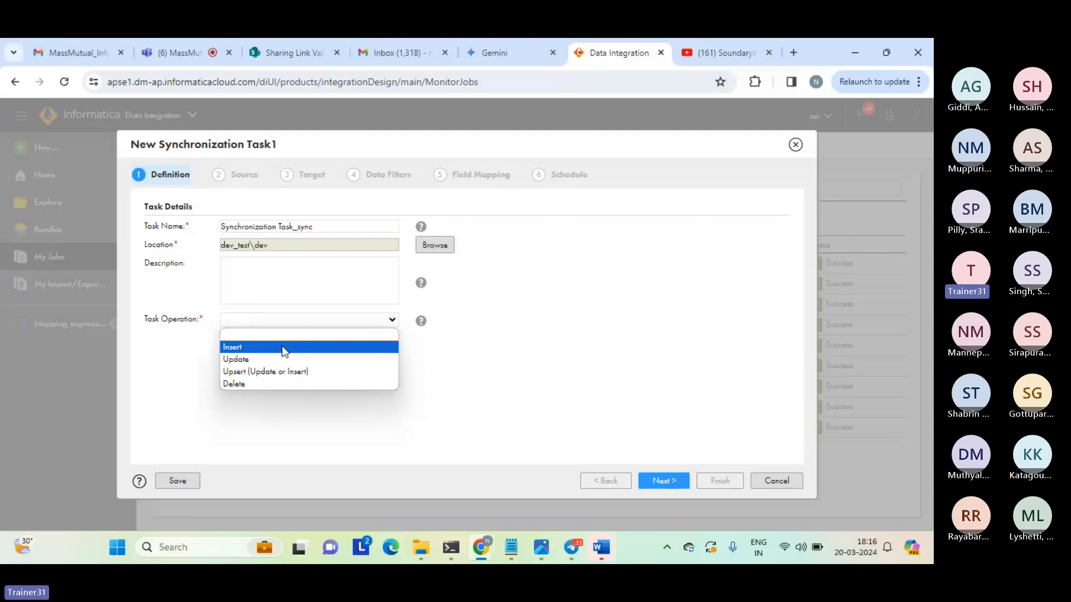
click(283, 348)
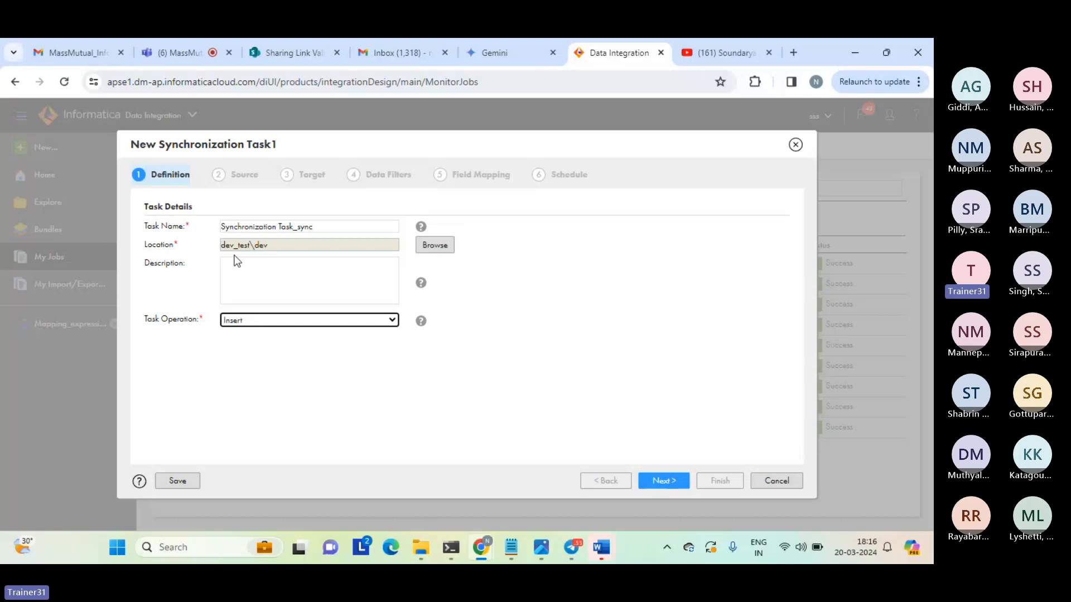
click(663, 481)
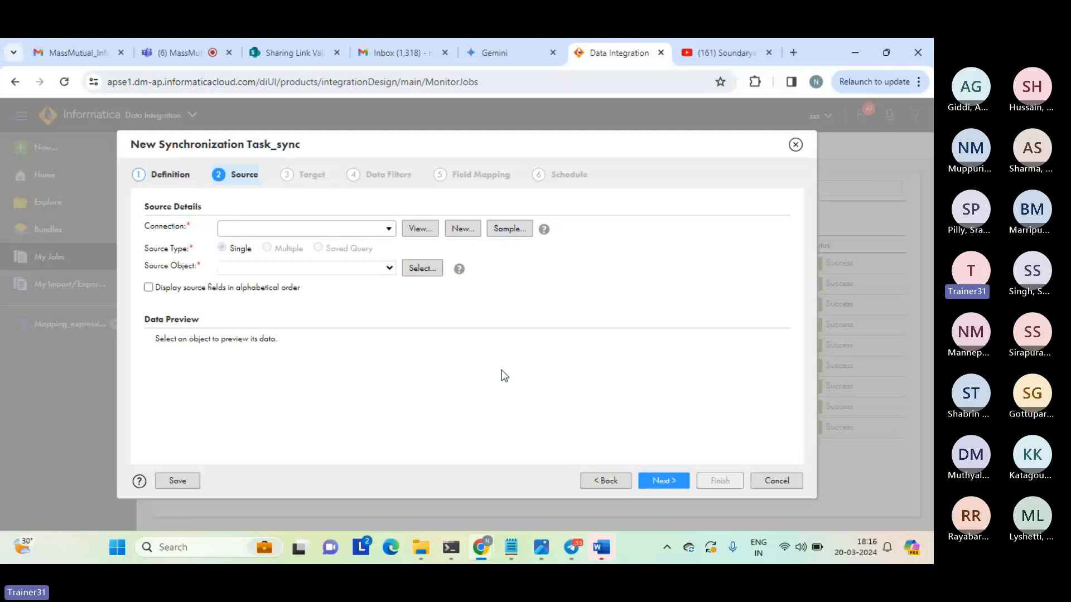
Set the source to source_file_connection with seq_1.txt as the source object, found by searching for seq, and proceed to the target definition.
click(391, 234)
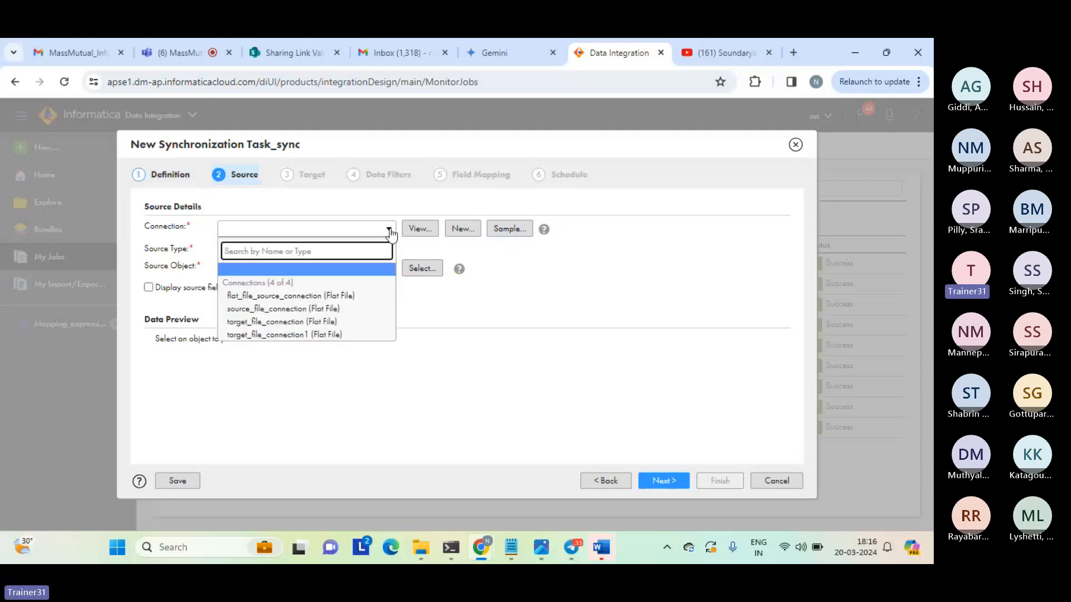
click(282, 309)
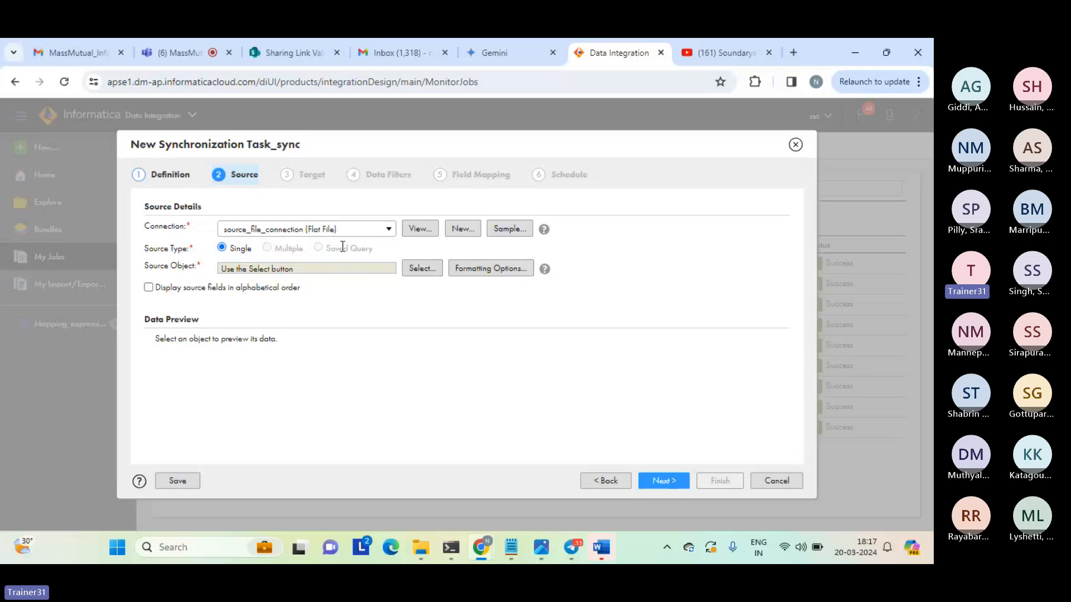
click(419, 271)
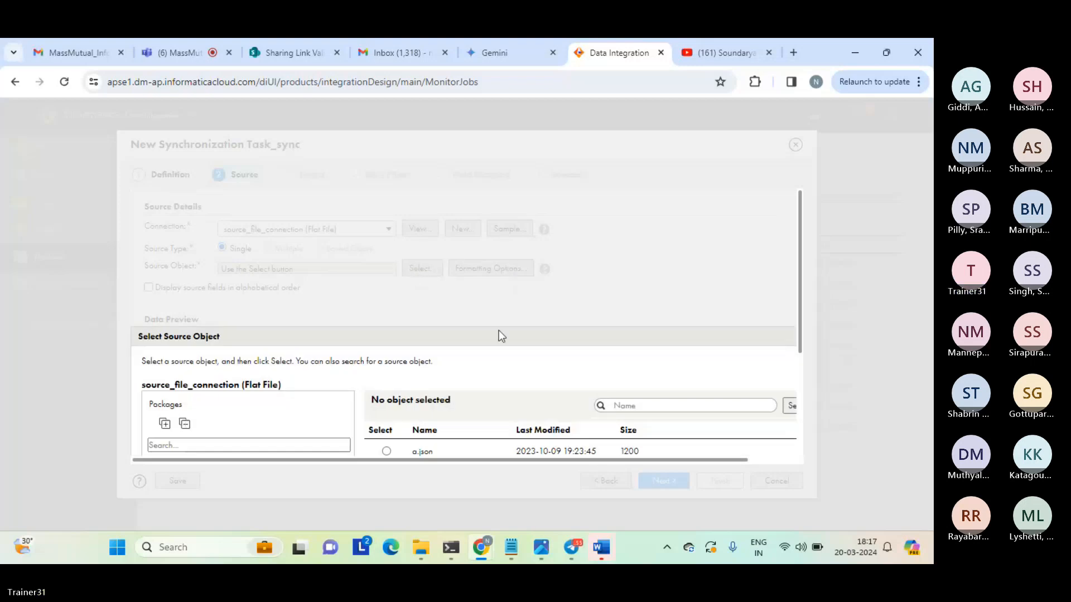
click(648, 405)
text(seq)
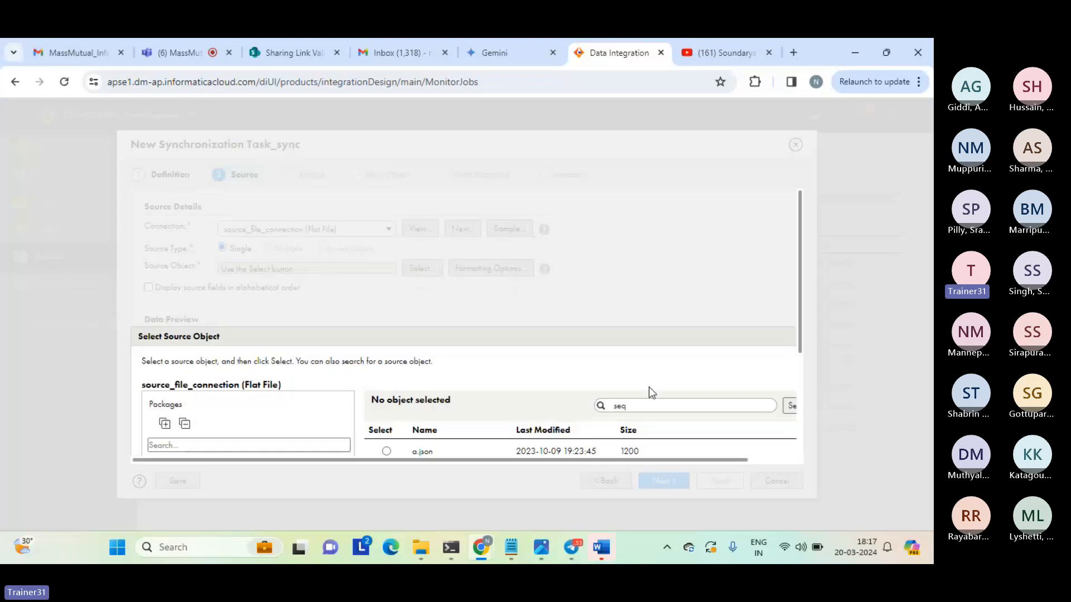
click(790, 407)
drag(801, 296, 801, 387)
click(387, 332)
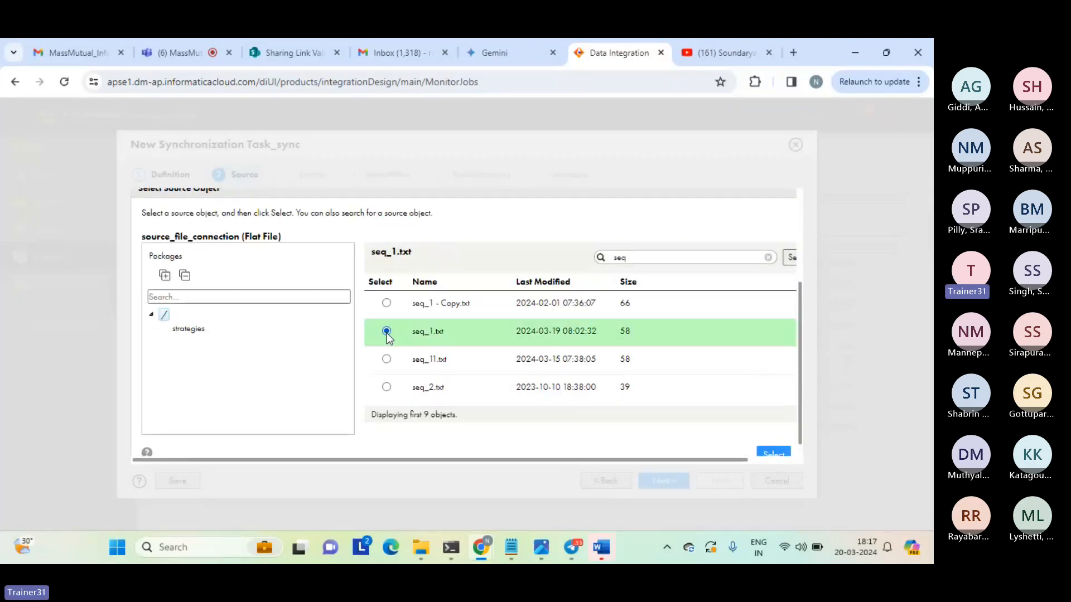
click(776, 455)
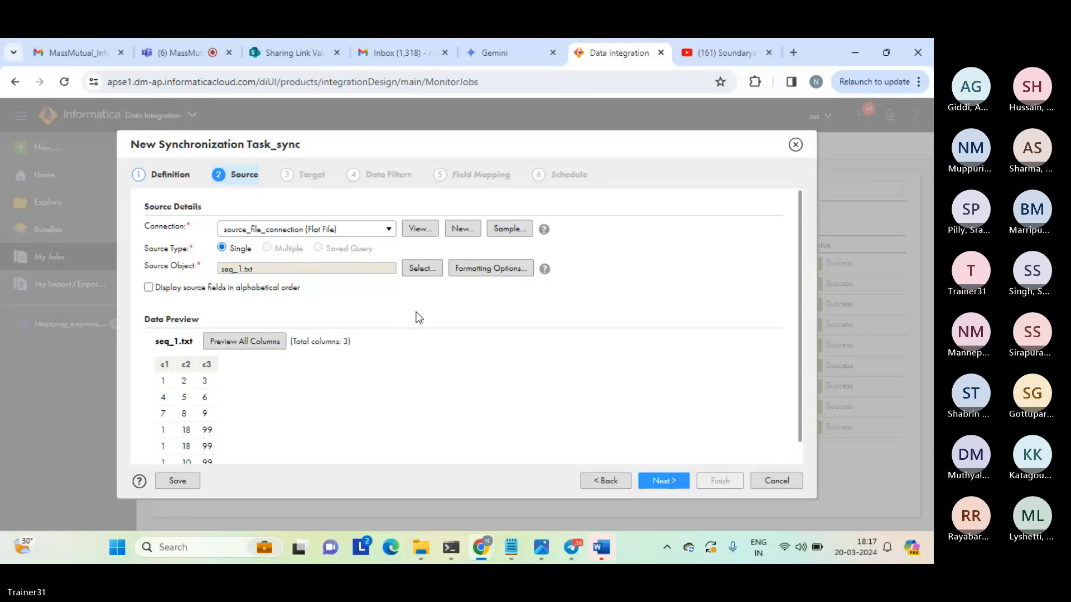
click(658, 478)
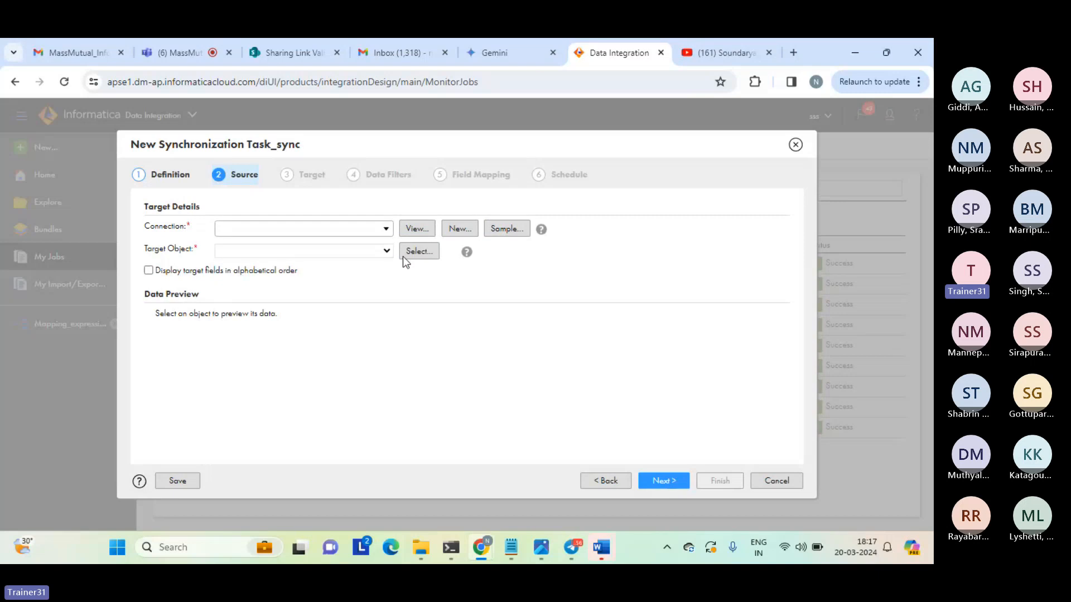
Set the target to target_file_connection with agg.txt as the target object, check its previewed columns and proceed to the data filters.
click(384, 232)
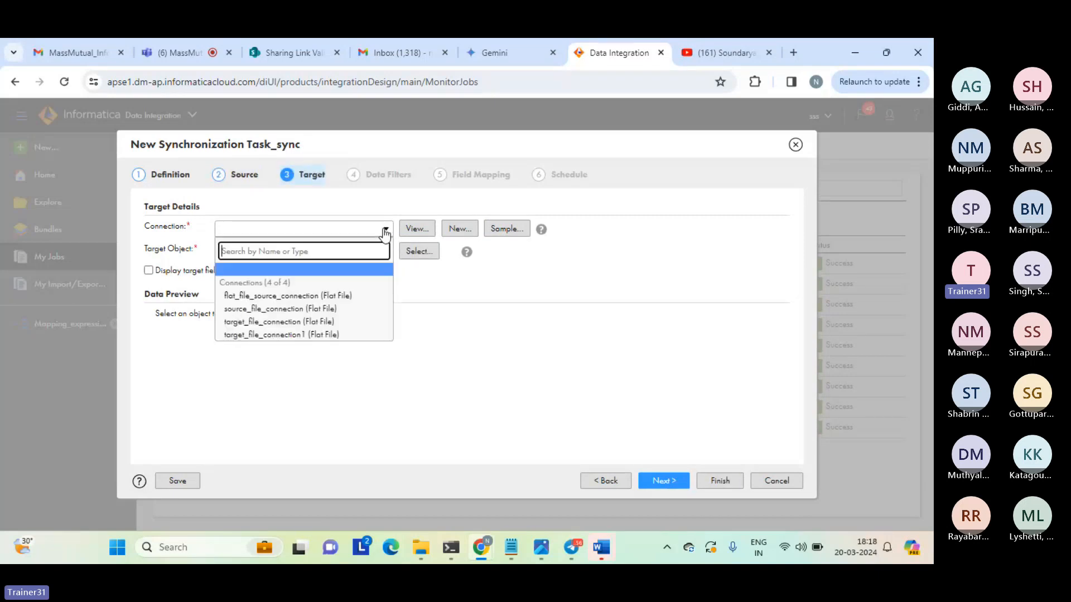
click(280, 323)
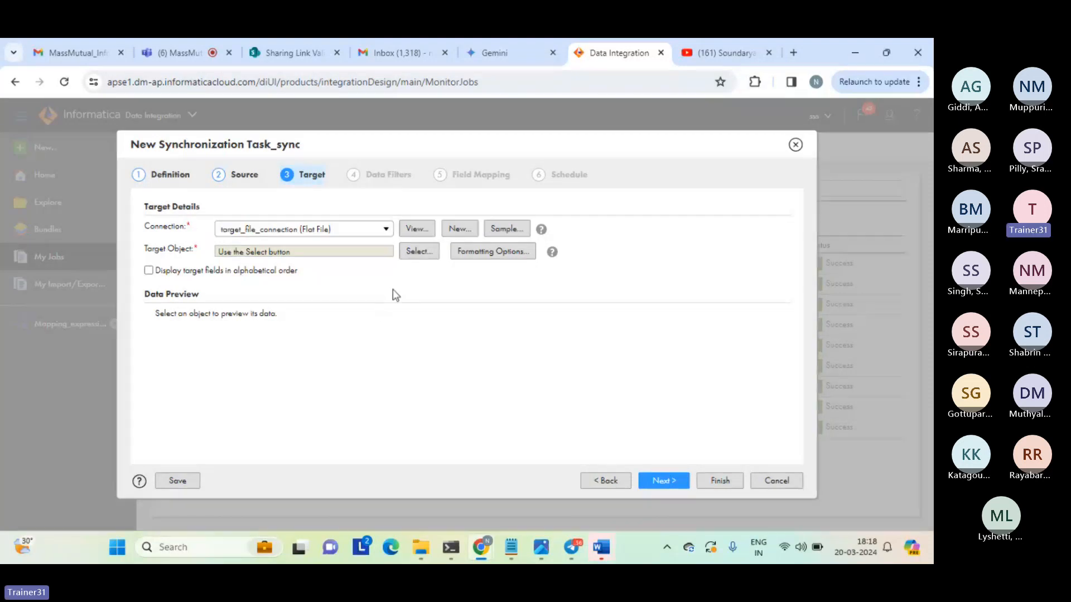
click(424, 249)
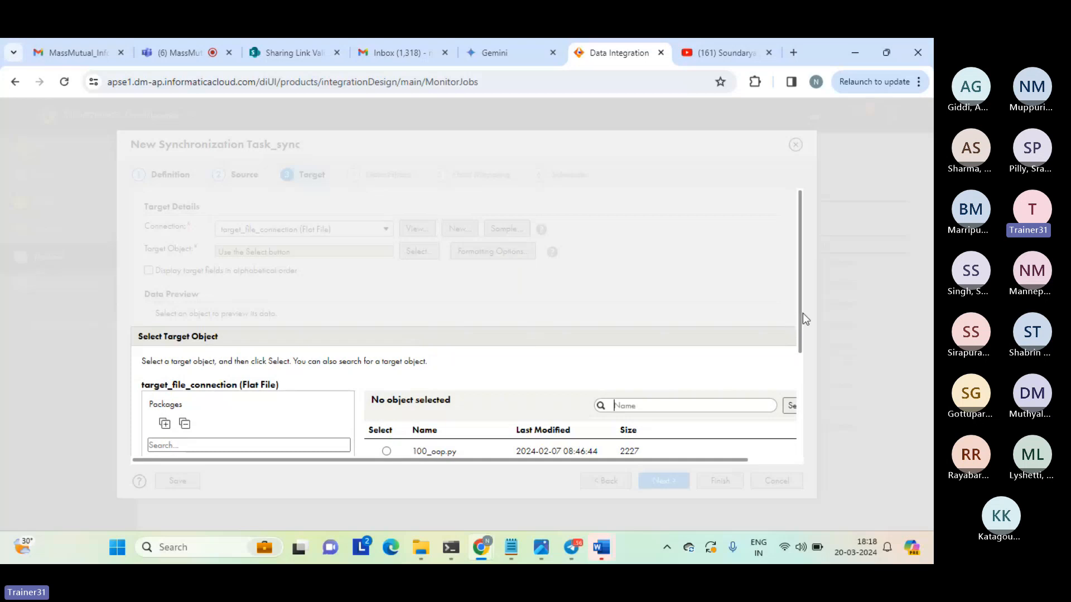
drag(802, 314, 796, 397)
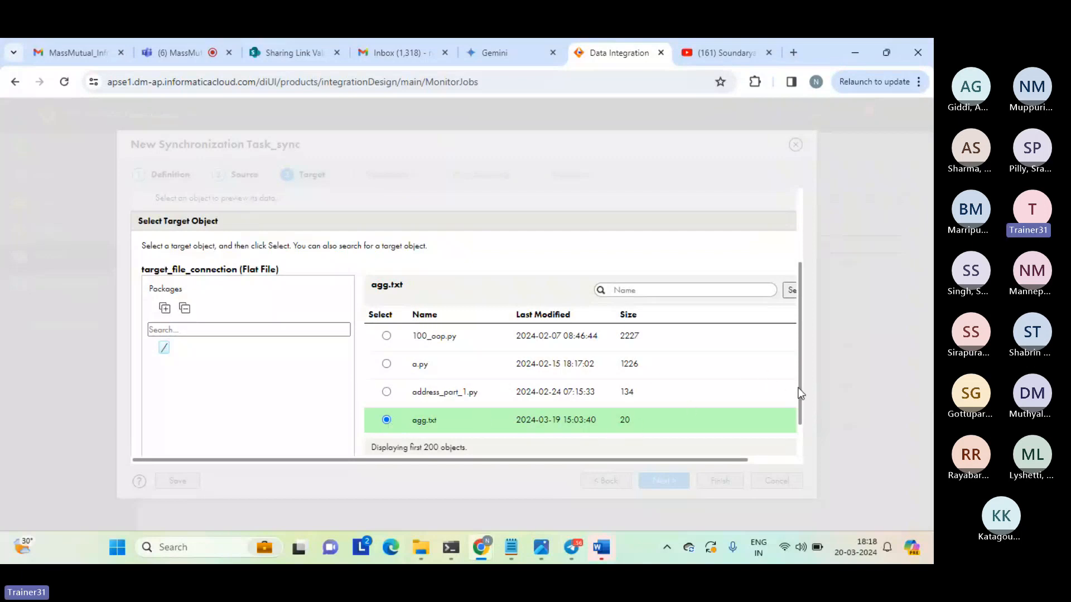
scroll(798, 389, down, 1)
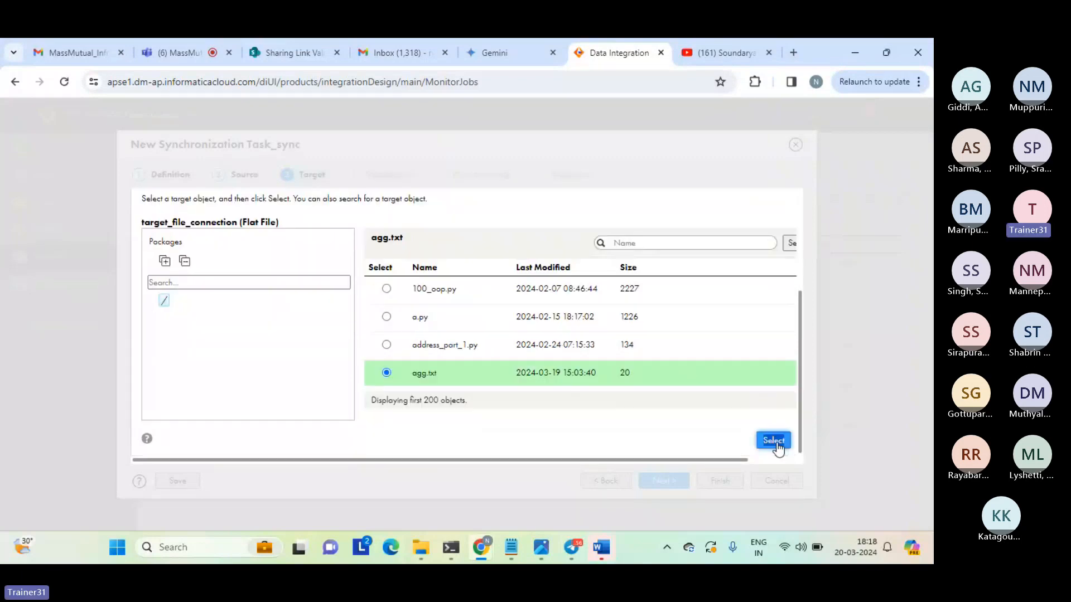
click(773, 440)
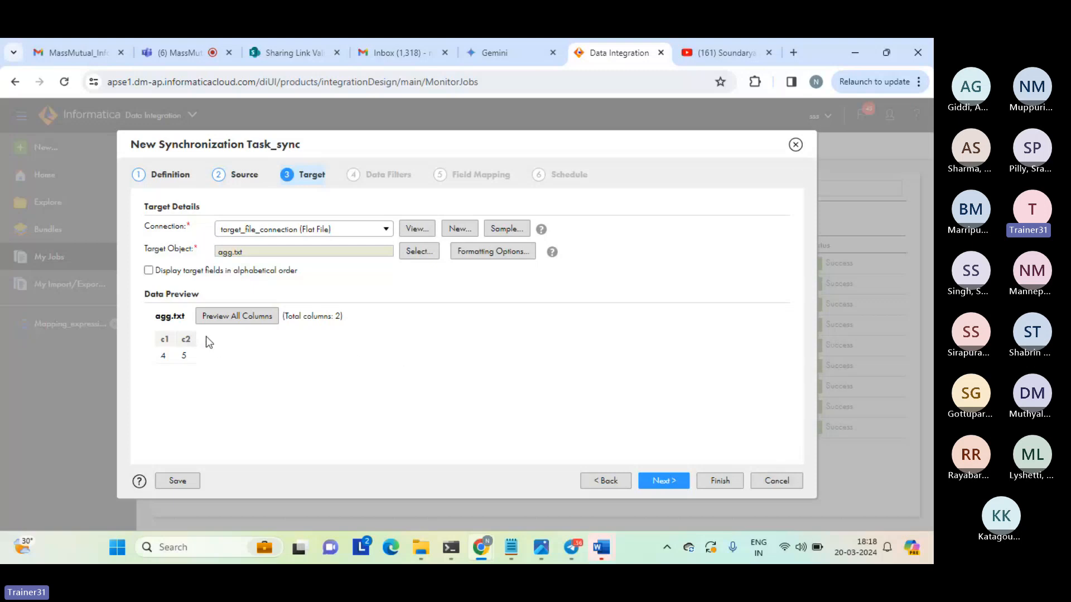
drag(159, 336, 215, 337)
click(215, 337)
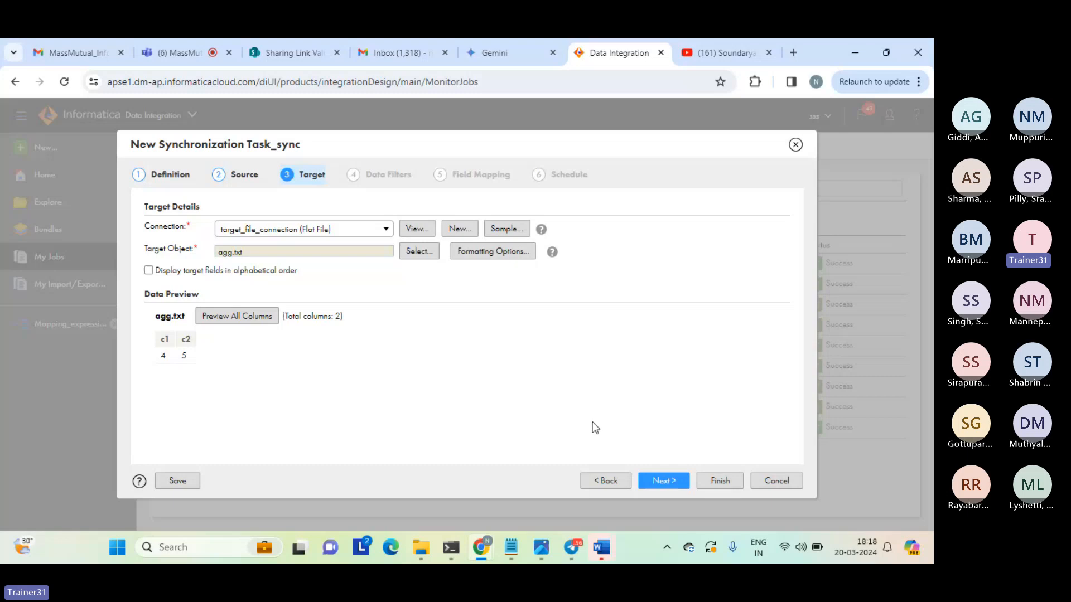
click(660, 480)
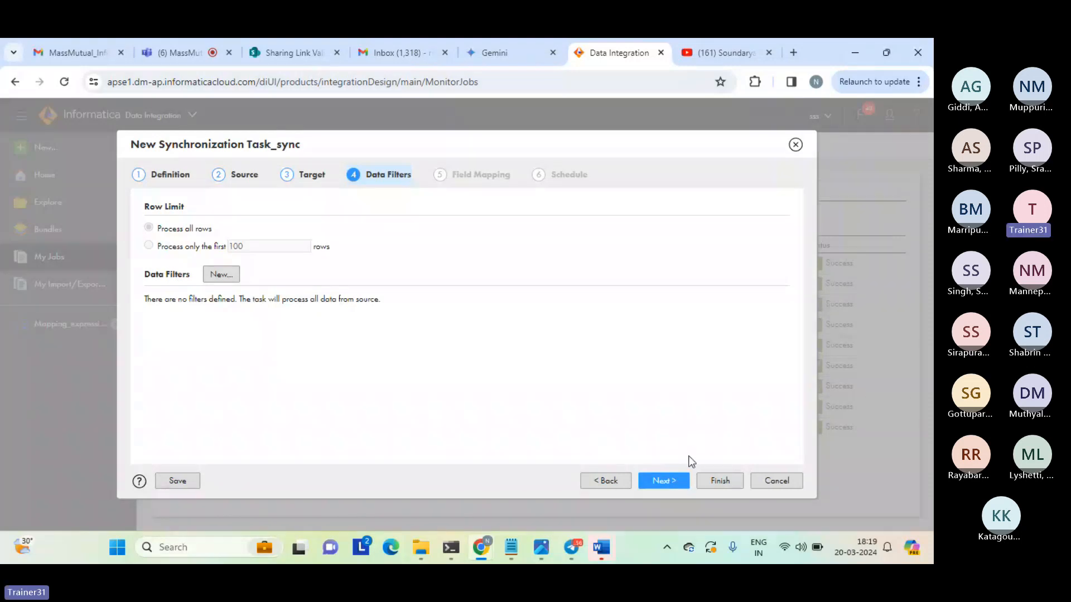
Keep the default data filters, field mapping and unscheduled run settings, leave the parameter file name empty and finish the synchronization task.
click(663, 482)
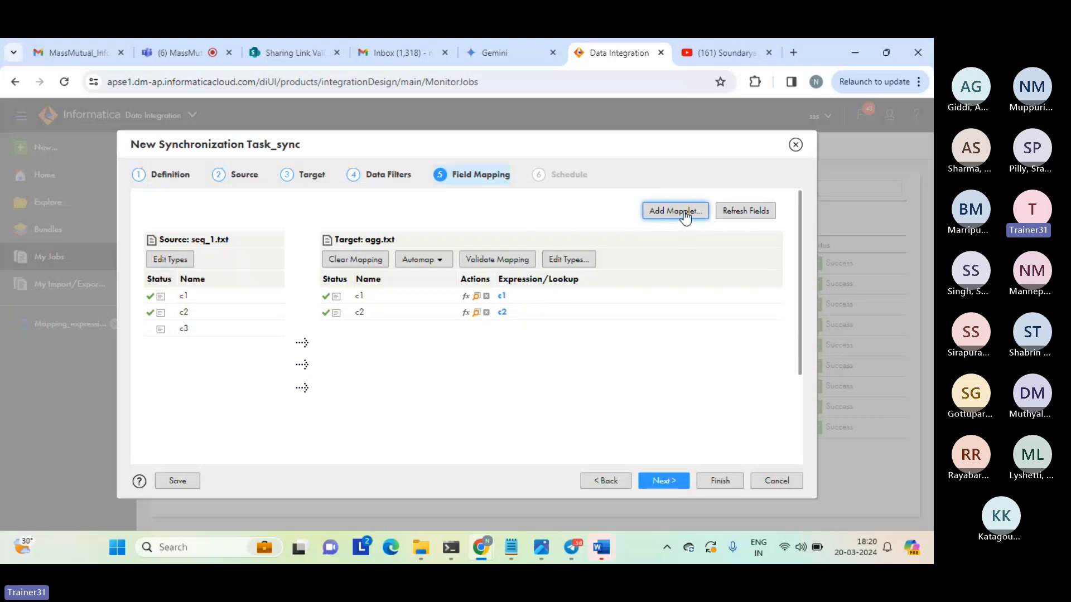
click(663, 479)
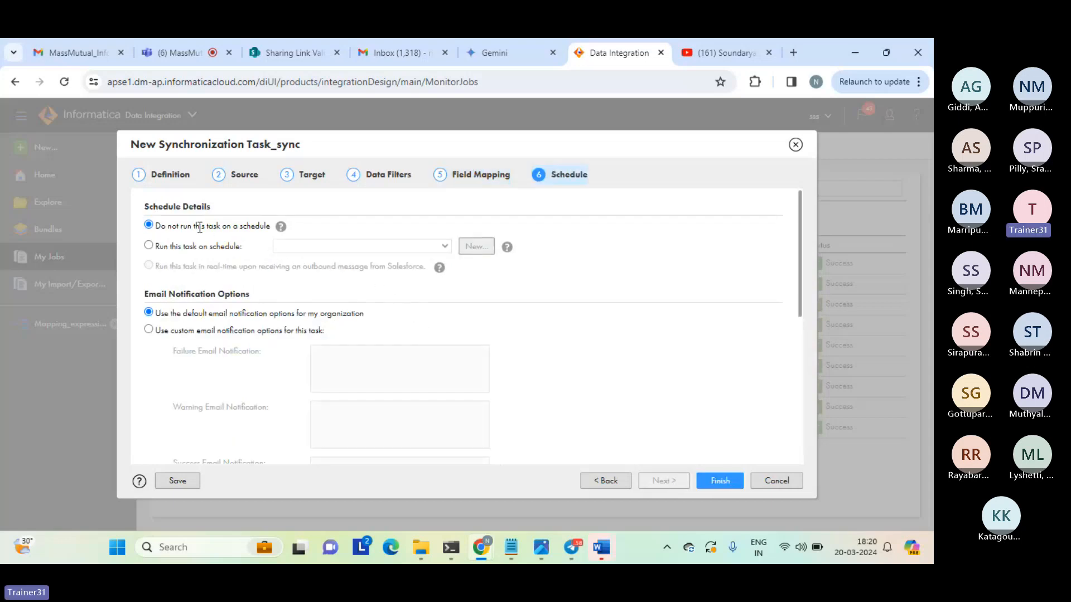
triple_click(180, 225)
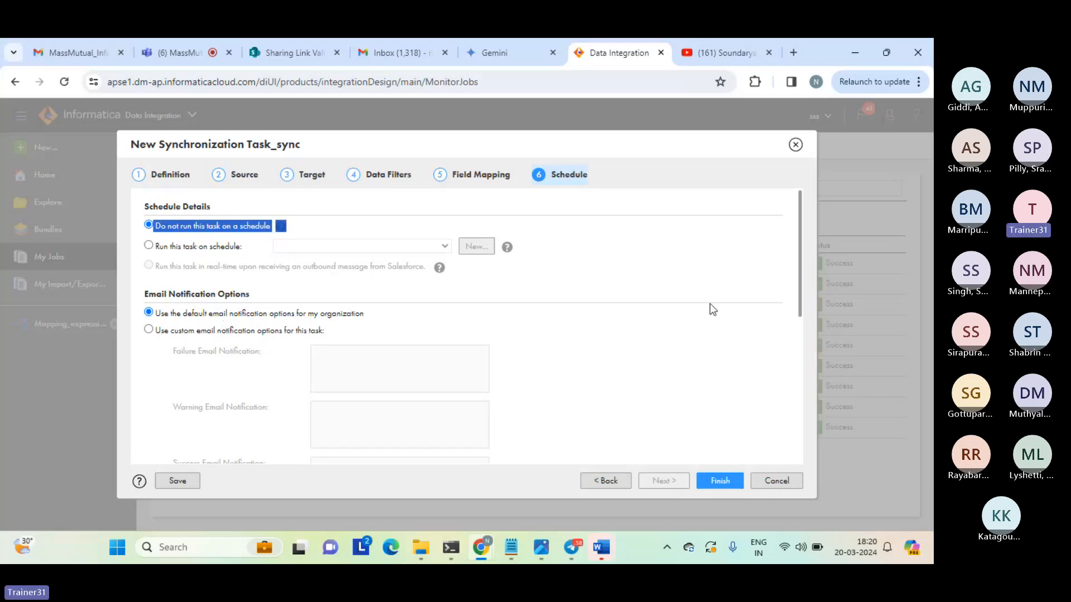
drag(800, 252, 801, 416)
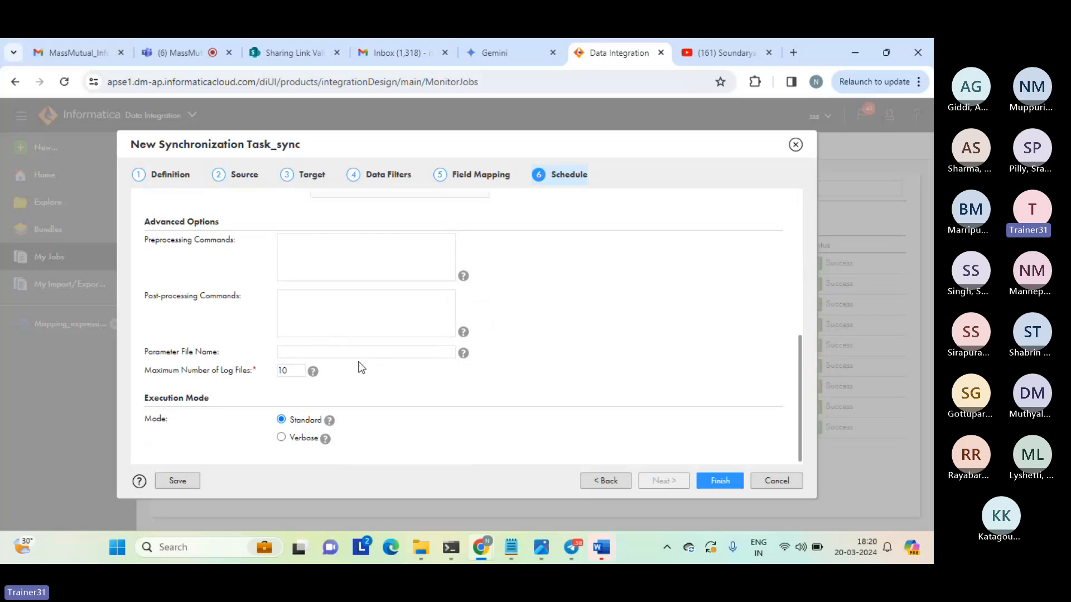
click(305, 350)
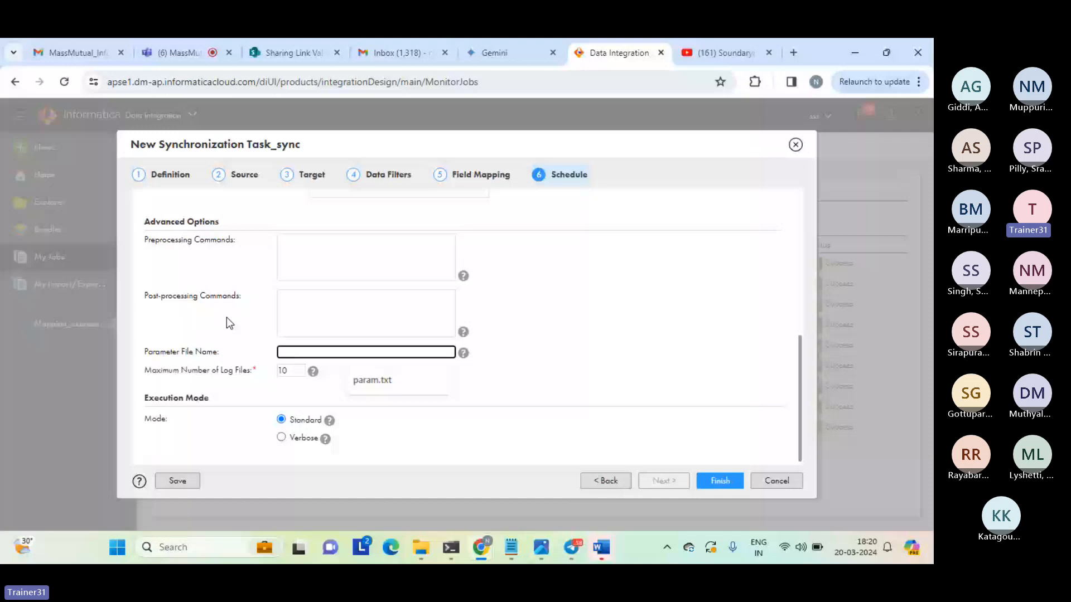
click(715, 480)
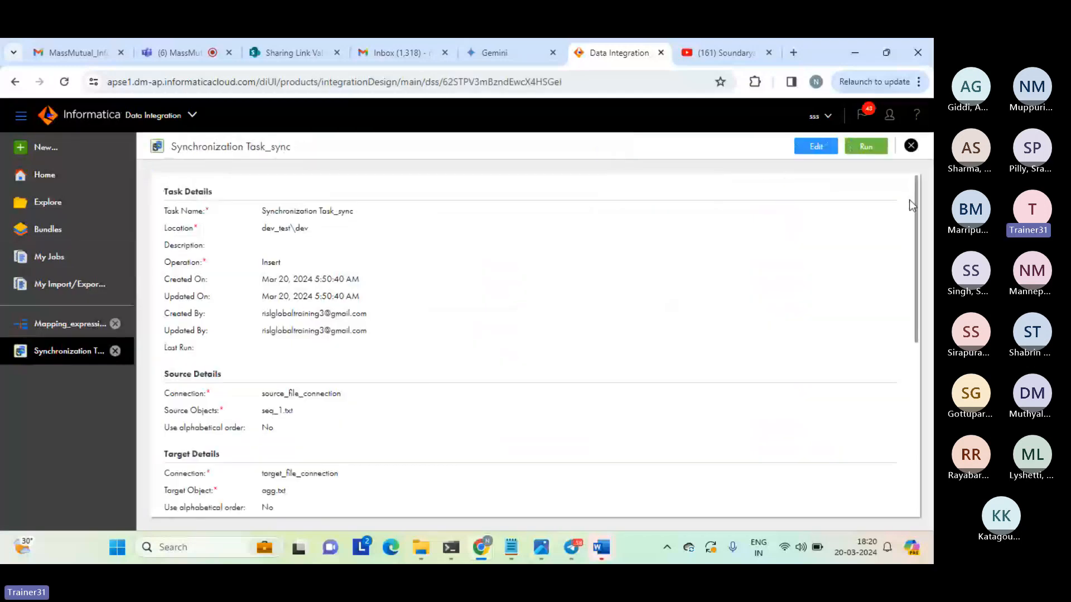
Review the summary of Synchronization Task_sync down to its field mapping, run the task and check its job entry.
scroll(915, 306, down, 10)
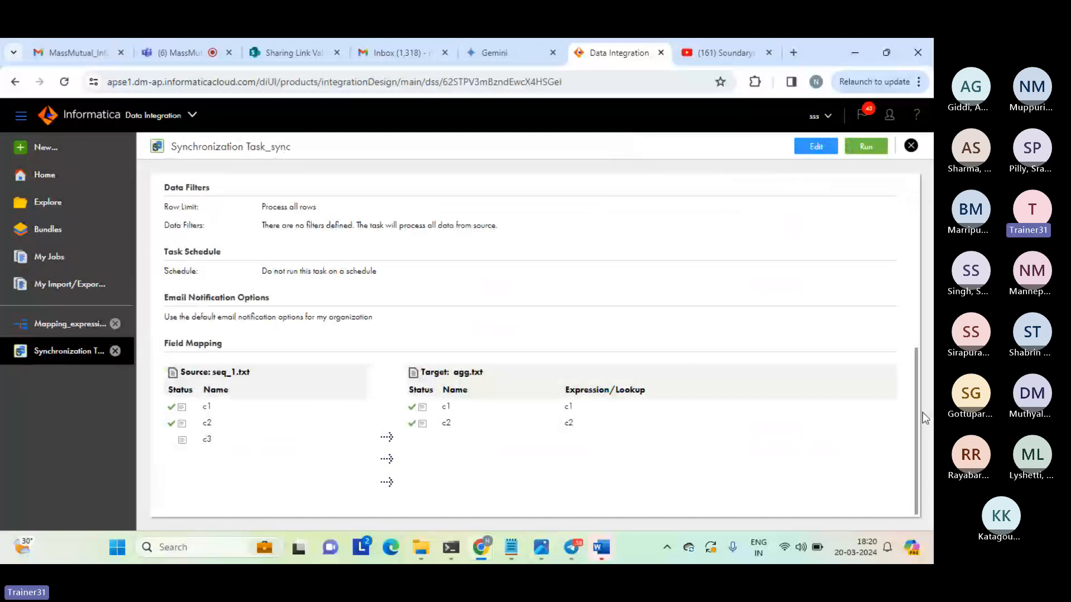
drag(922, 413, 896, 156)
click(865, 148)
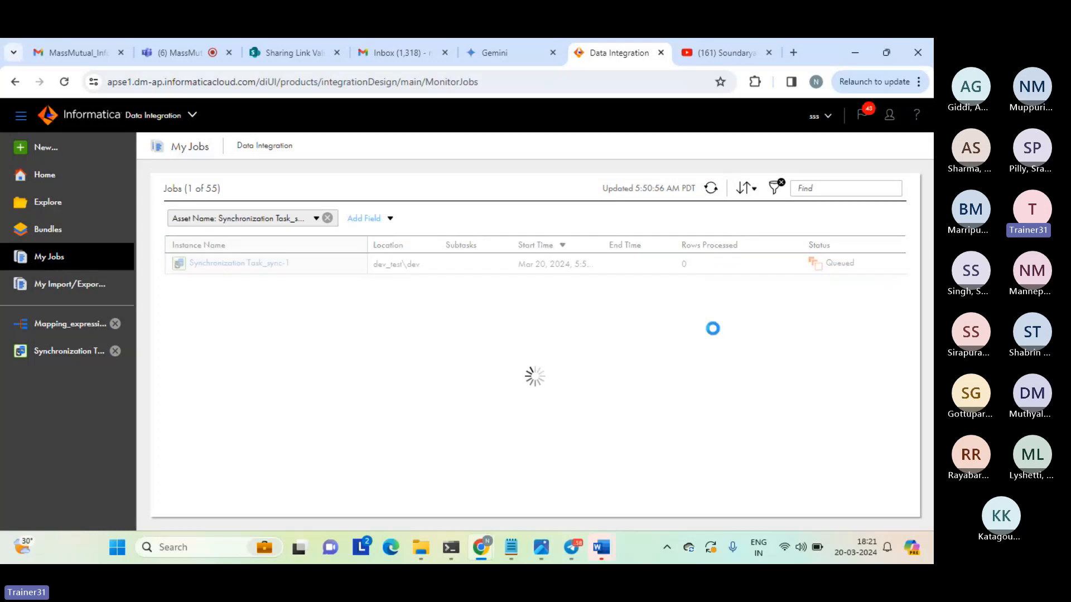
click(681, 266)
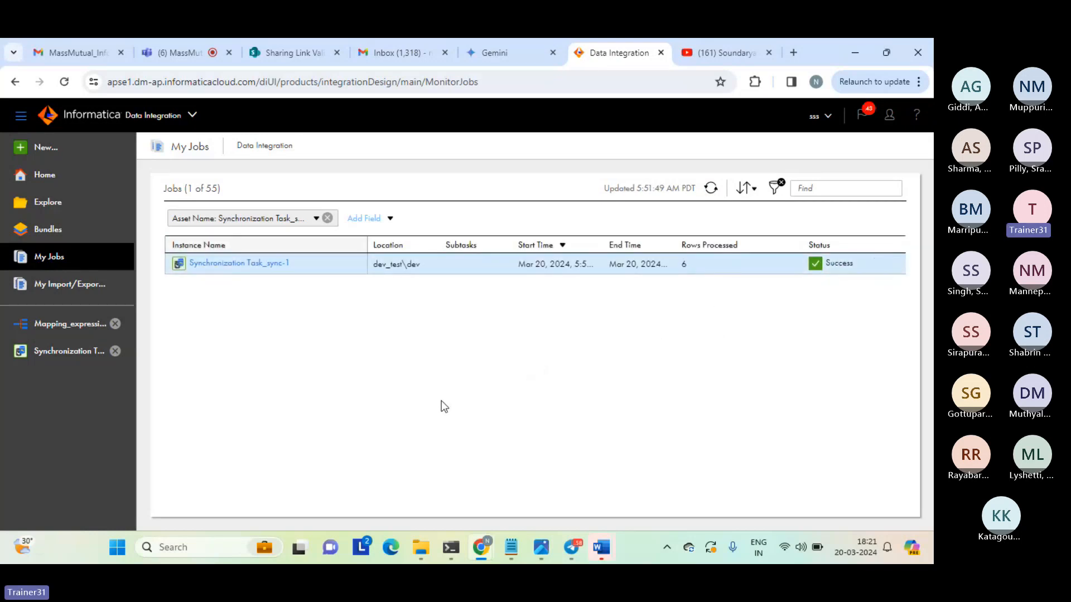
Switch to the target folder in File Explorer, open the newly modified agg file and examine its c1 and c2 data rows.
mouse_move(416, 551)
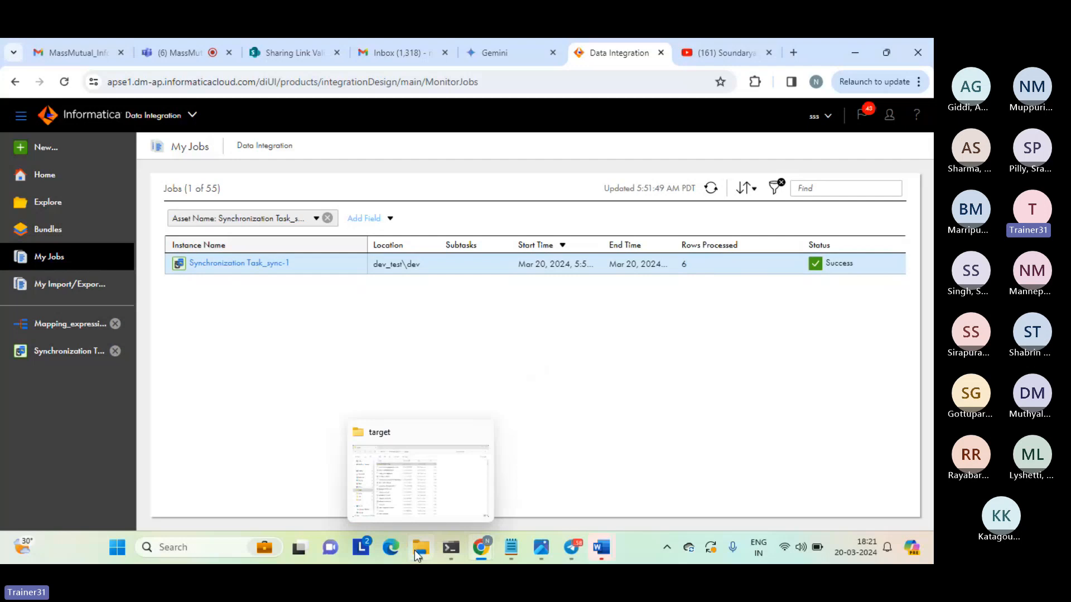
click(413, 490)
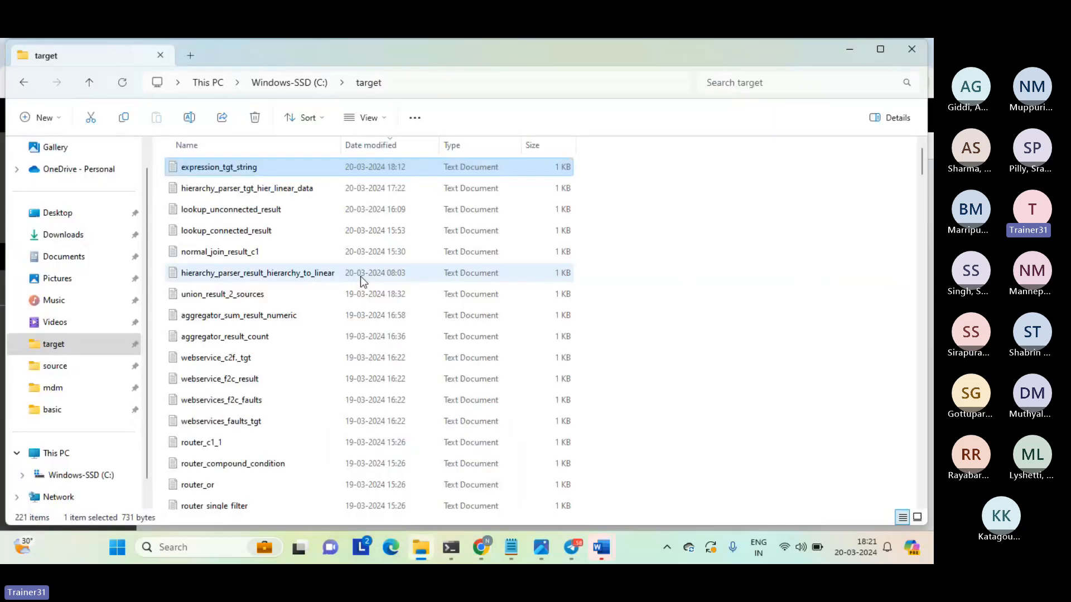
click(383, 146)
click(383, 146)
click(220, 166)
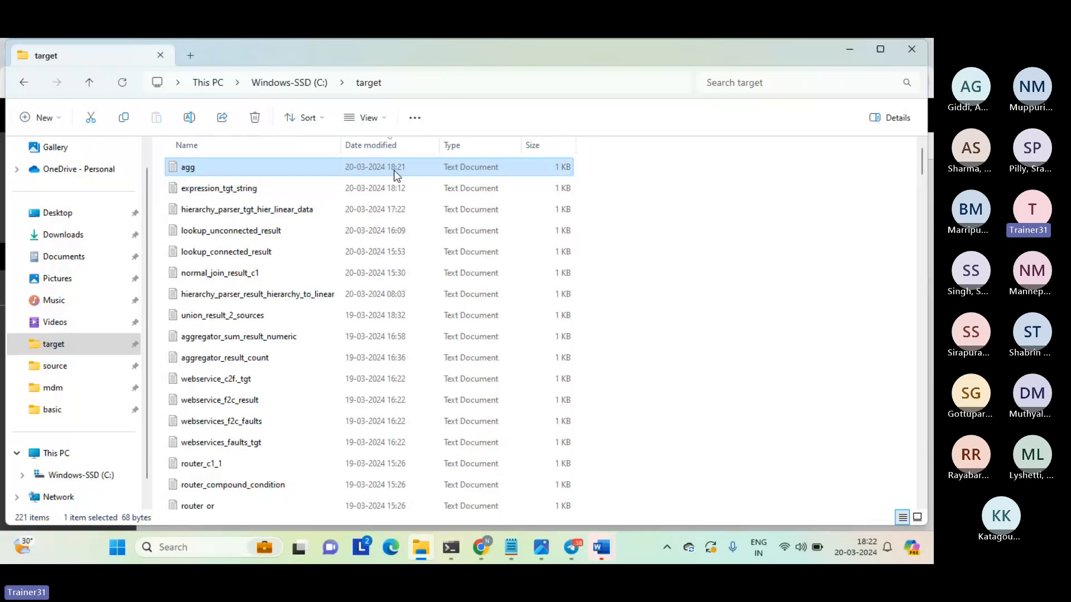
double_click(299, 172)
drag(106, 249, 8, 126)
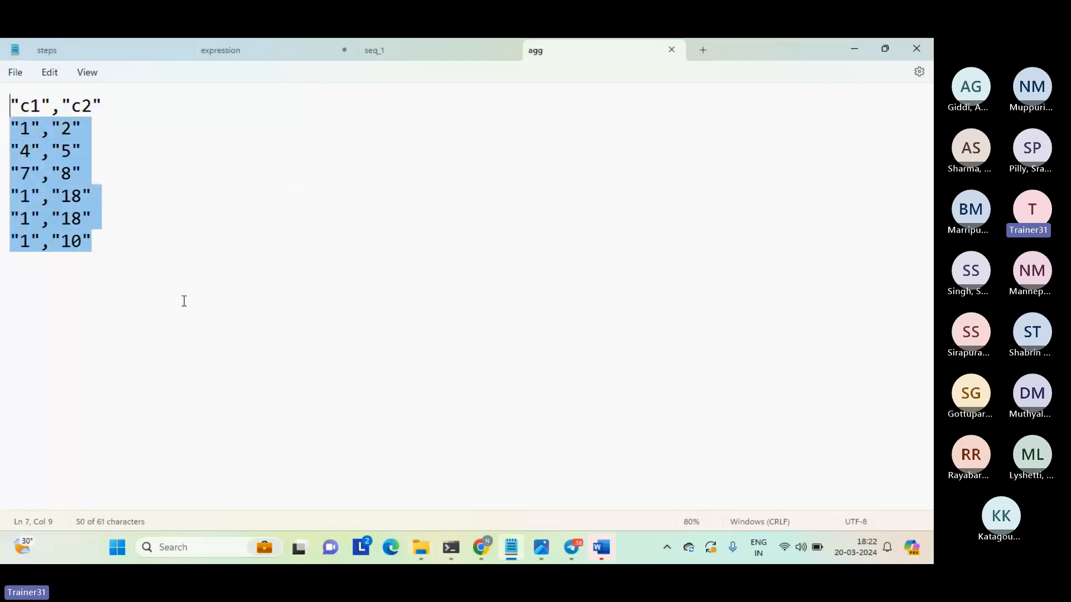
click(96, 284)
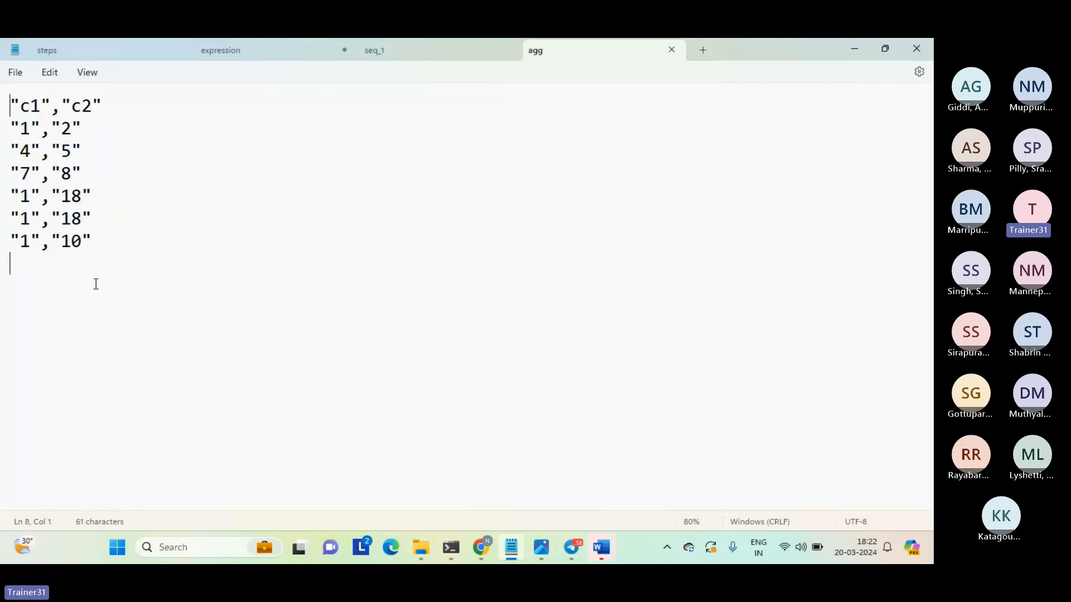
drag(95, 284, 1, 128)
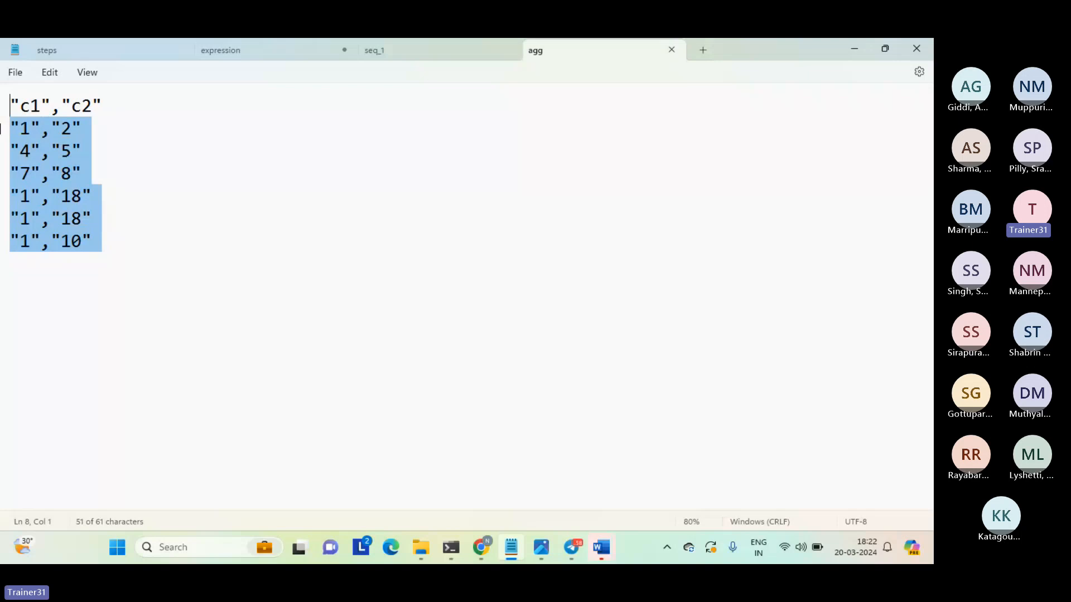
Deselect the data rows, close the agg file in Notepad and switch back to Informatica Data Integration in Chrome.
click(99, 293)
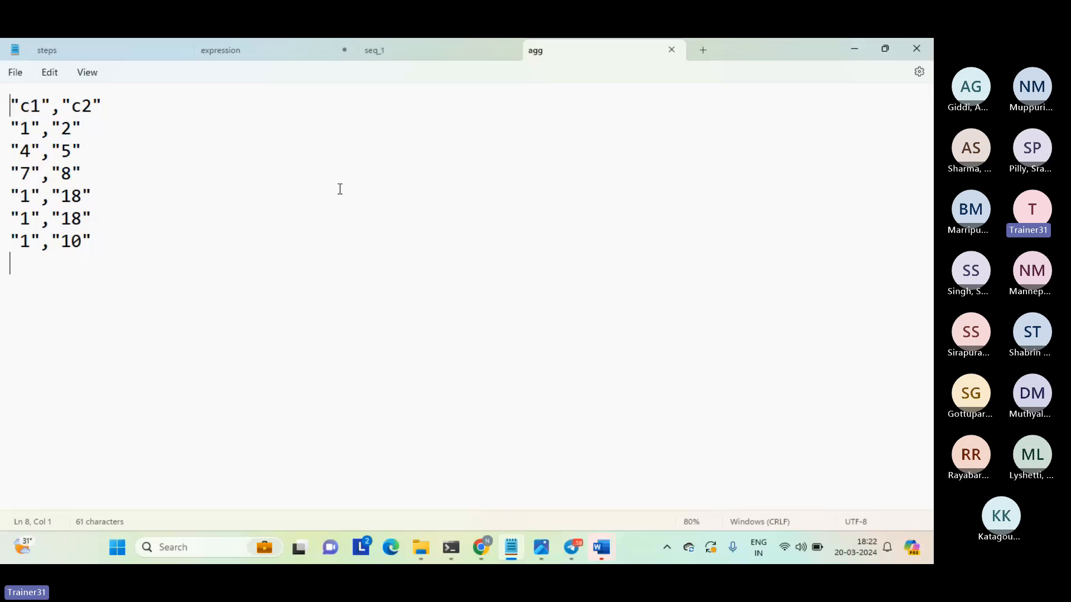
click(671, 50)
mouse_move(483, 545)
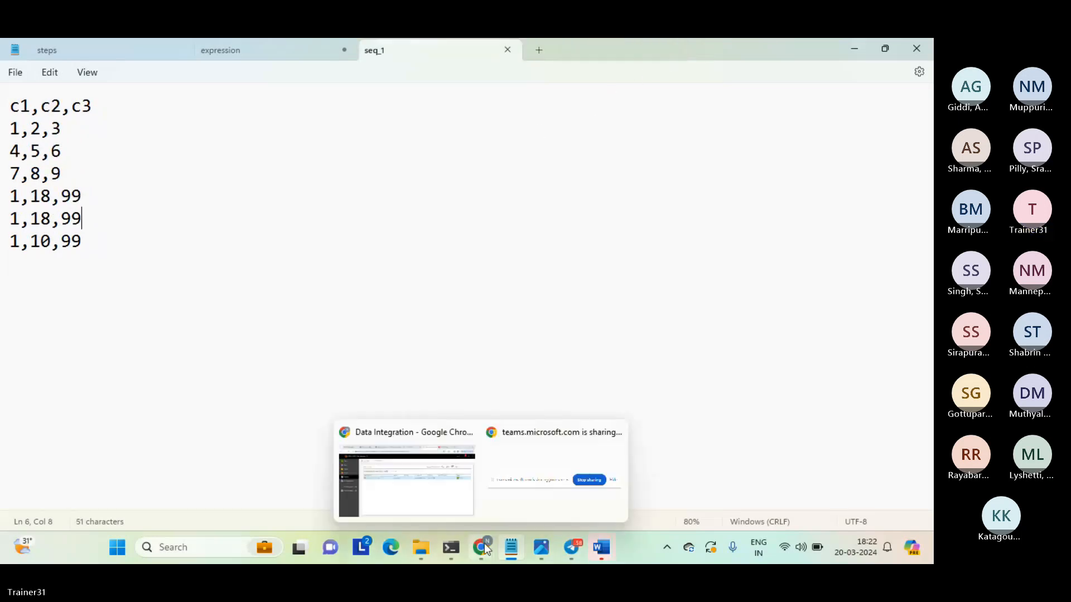
click(434, 496)
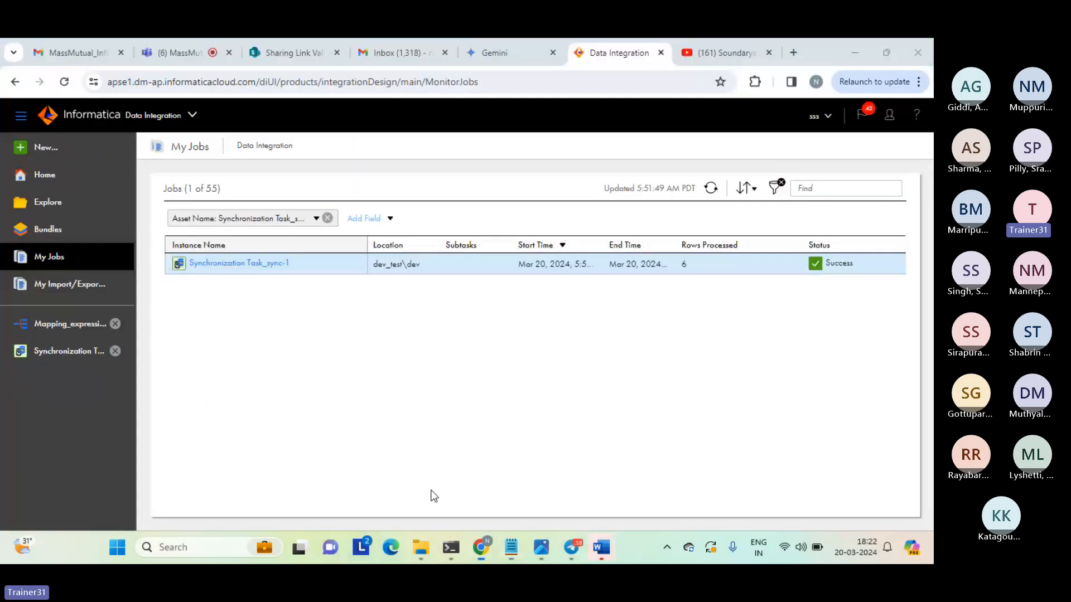
Open Synchronization Task_sync for editing and go to its data filters.
click(72, 353)
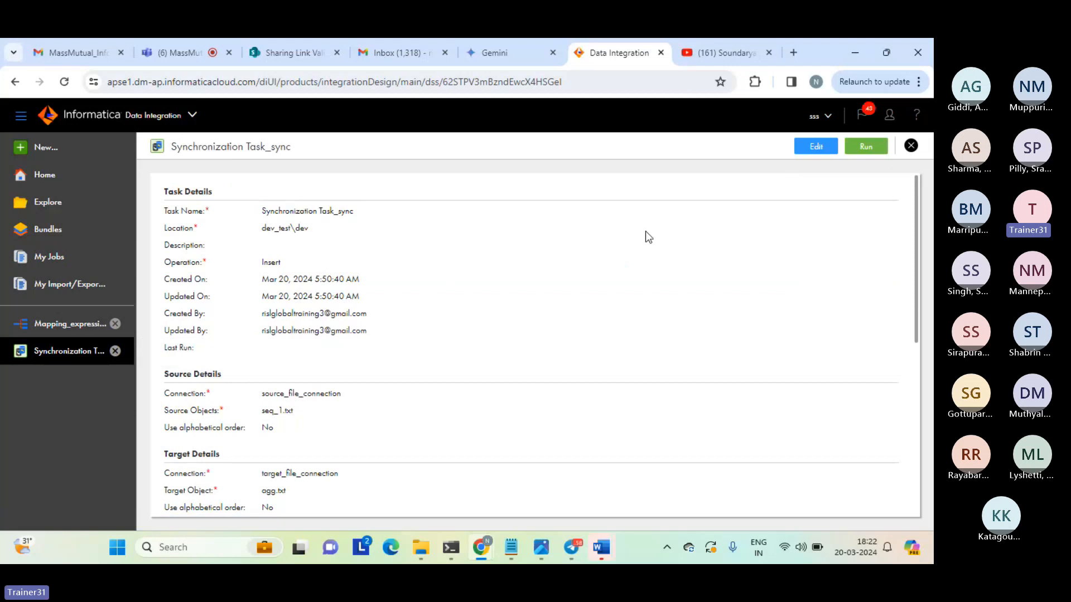
click(815, 146)
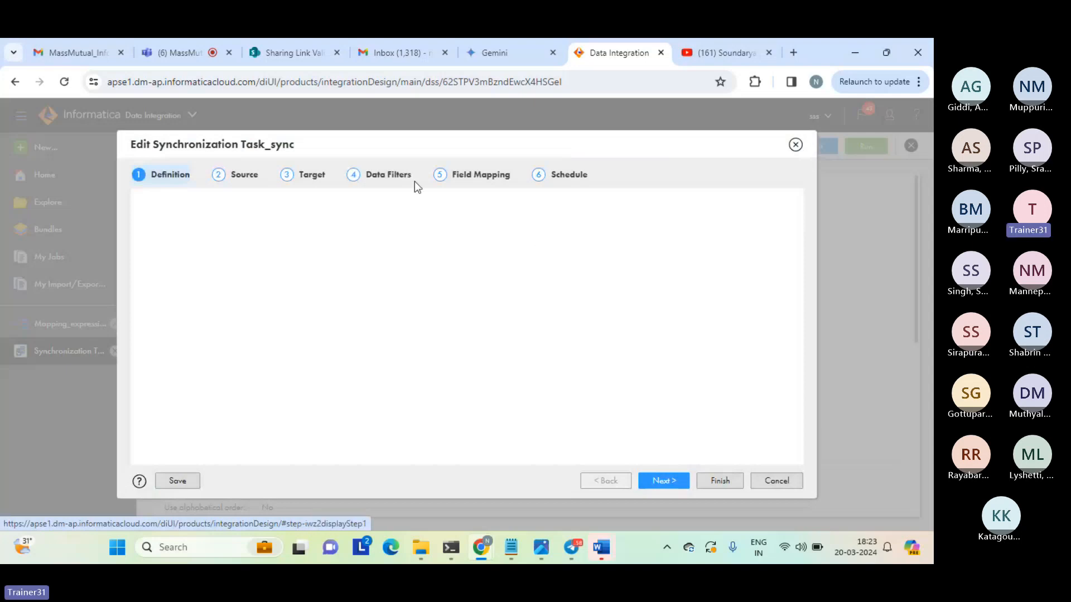
click(411, 180)
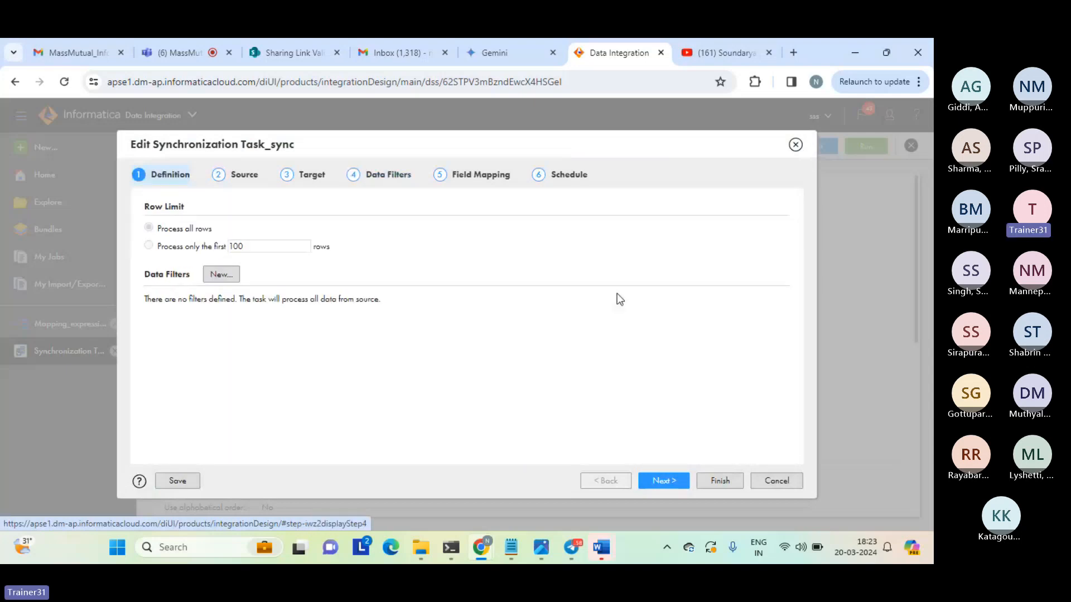
Add an advanced data filter on the seq_1.txt object with the filter expression c1>1.
click(222, 275)
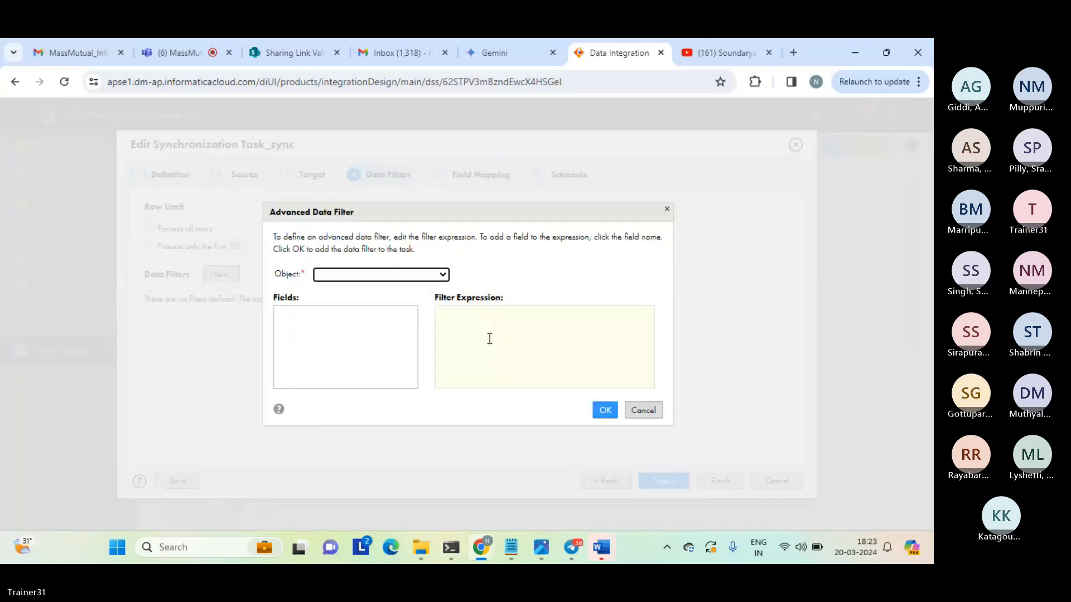
click(381, 275)
click(350, 296)
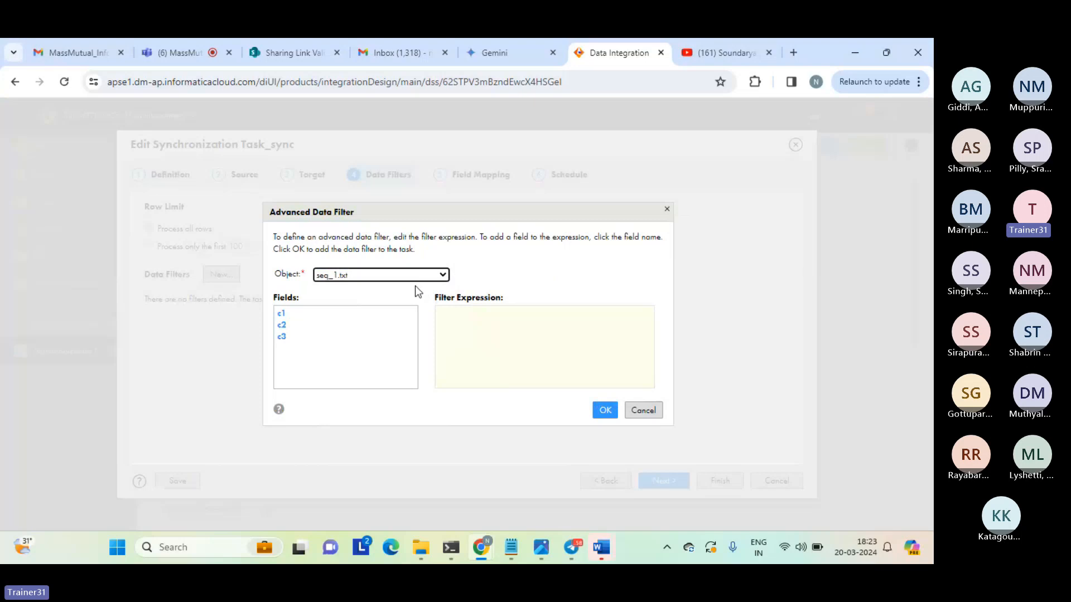
click(281, 313)
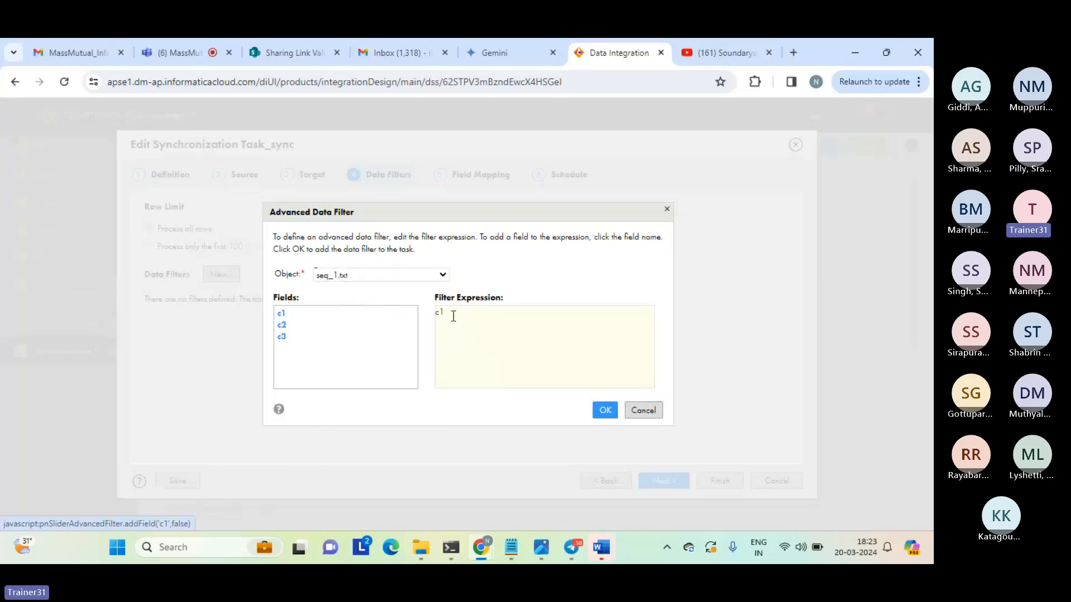
click(459, 315)
text(>1)
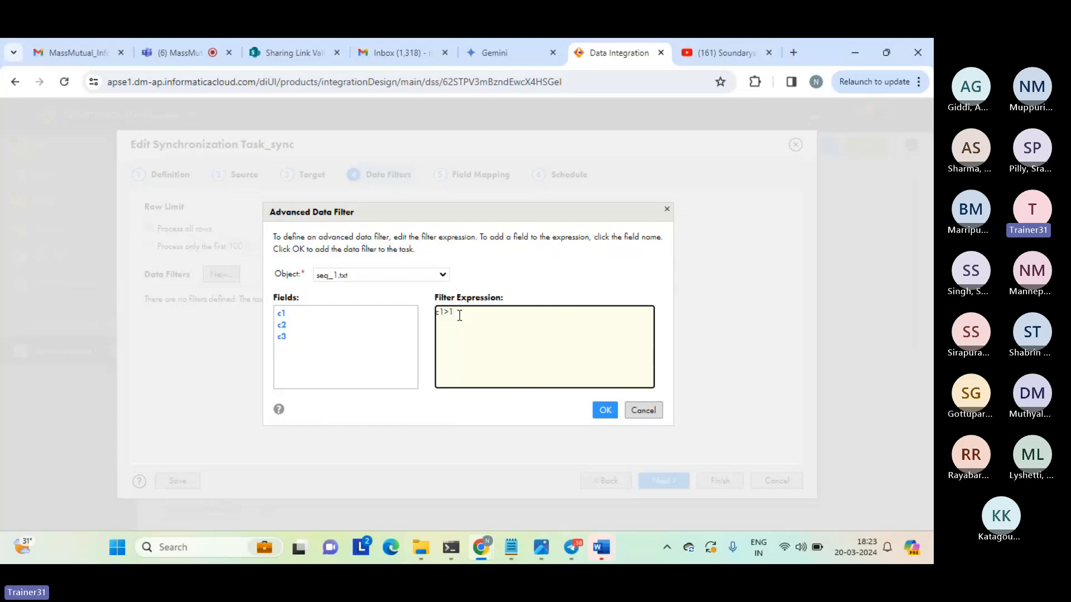
click(604, 412)
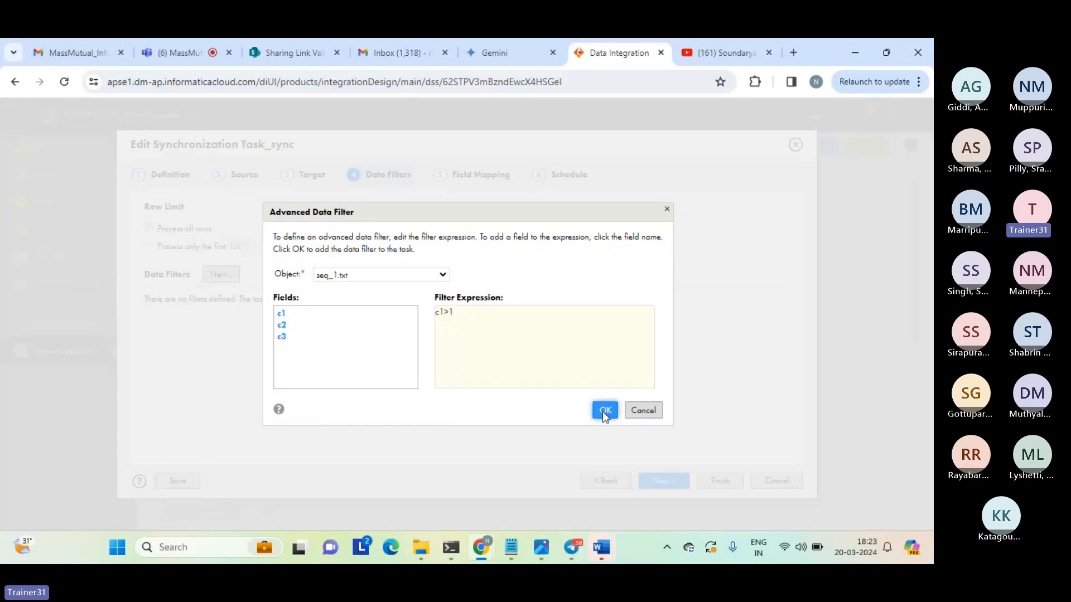
click(603, 412)
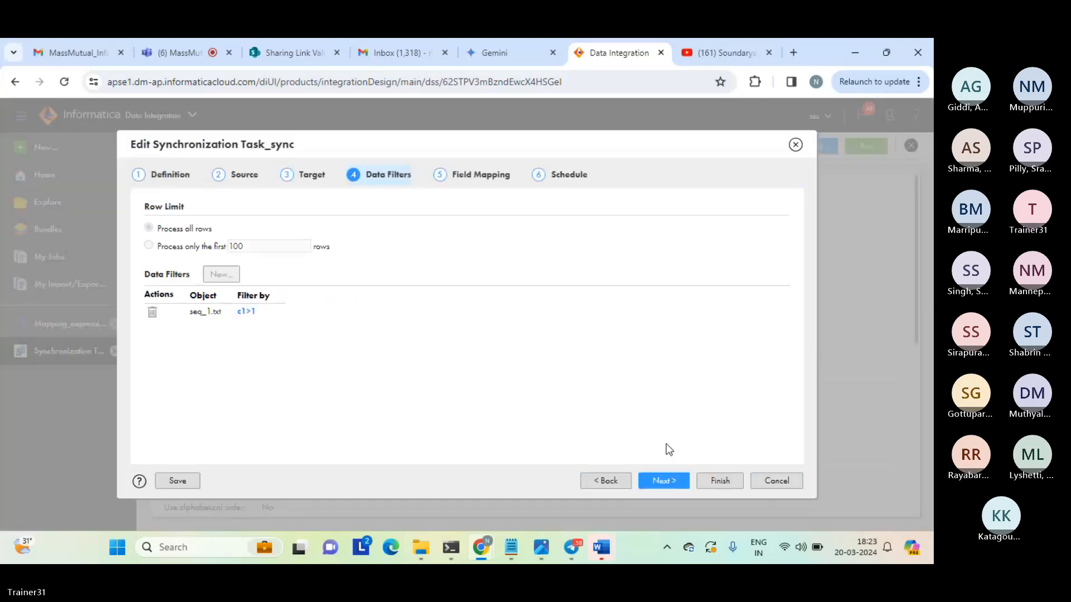
Keep the existing field mapping, finish editing the synchronization task and run it again.
click(663, 485)
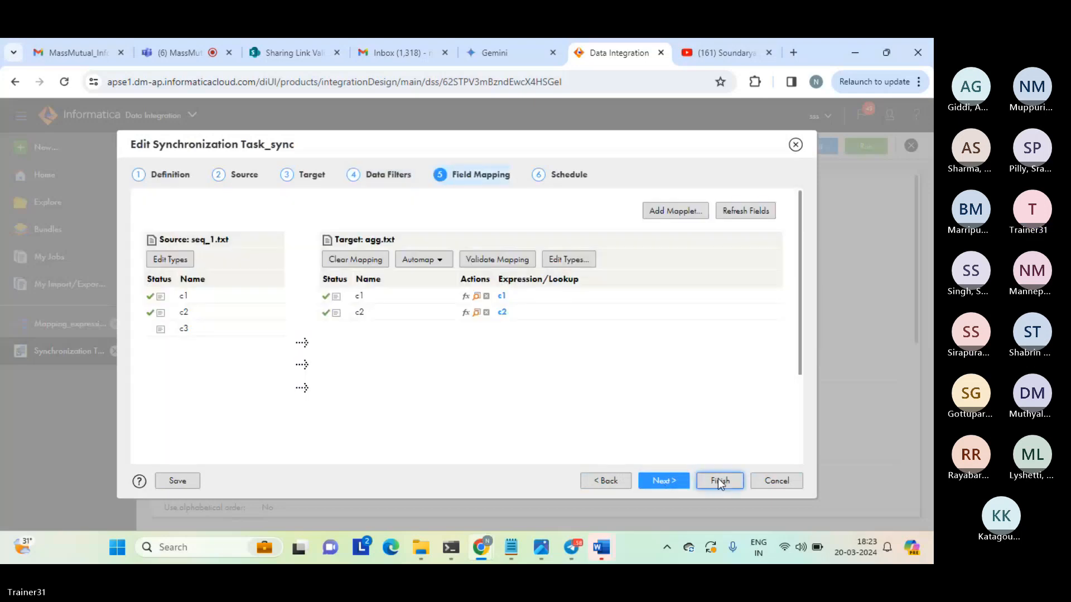
click(718, 479)
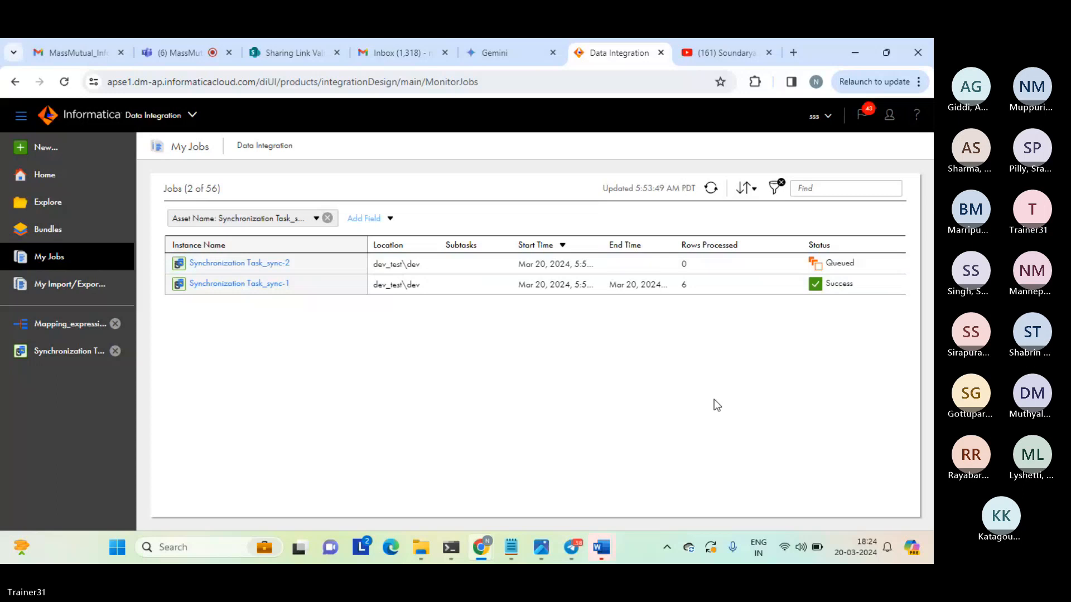
Switch to the Microsoft Teams meeting and look at its participants.
click(184, 52)
click(521, 399)
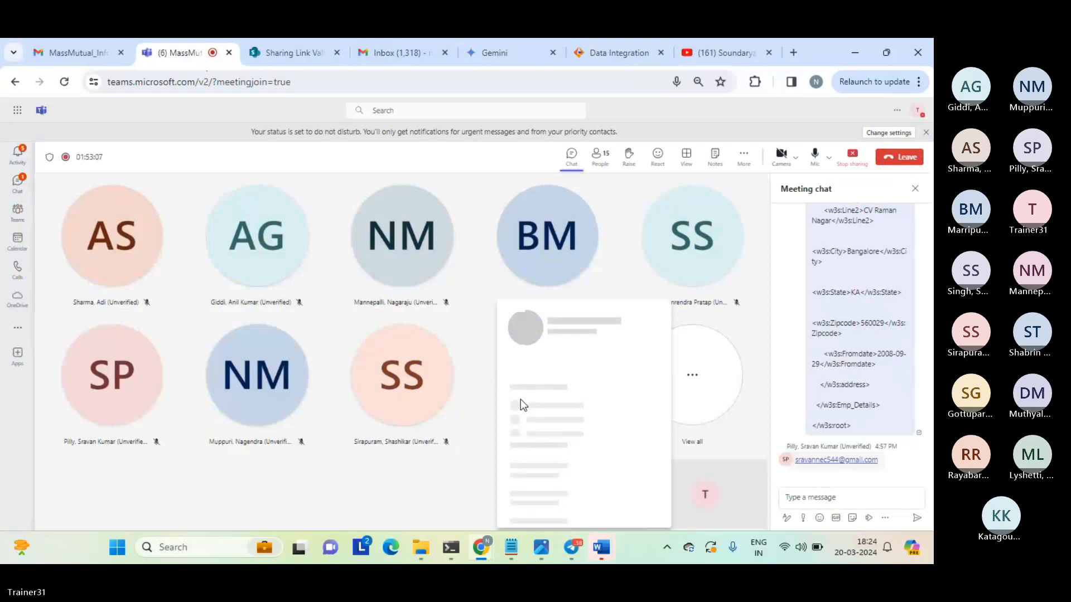
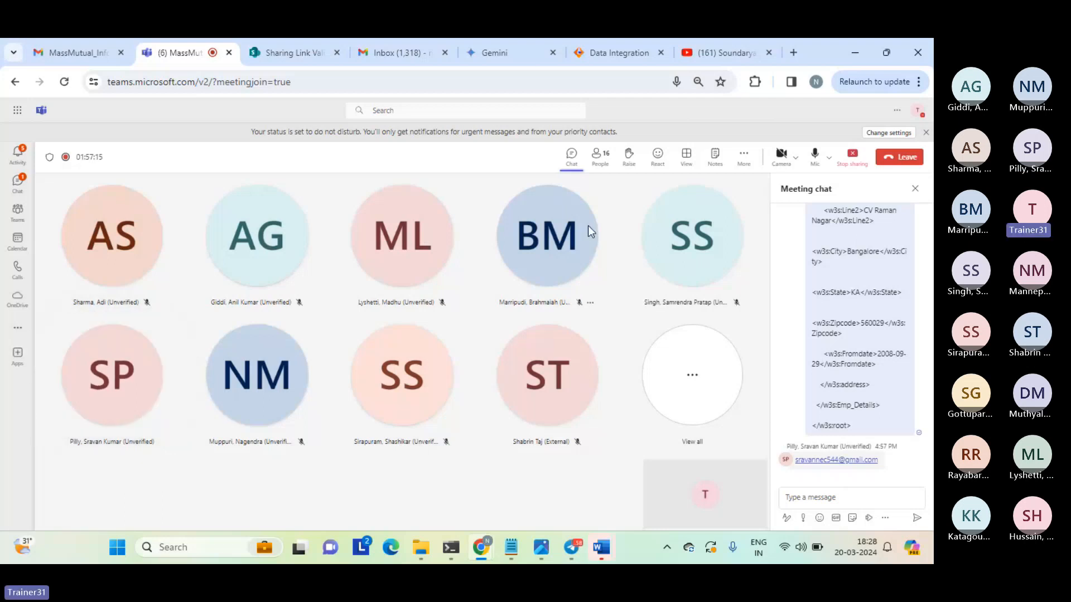
Switch to Informatica Data Integration, refresh the job list, and read the error details of the Synchronization Task_sync-2 run.
click(611, 52)
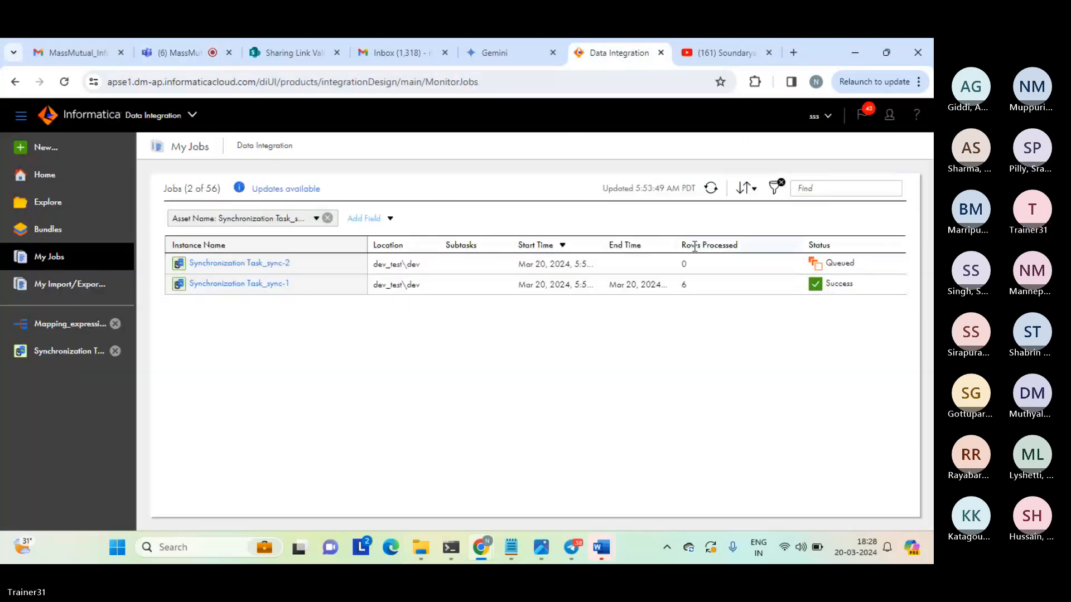
click(711, 188)
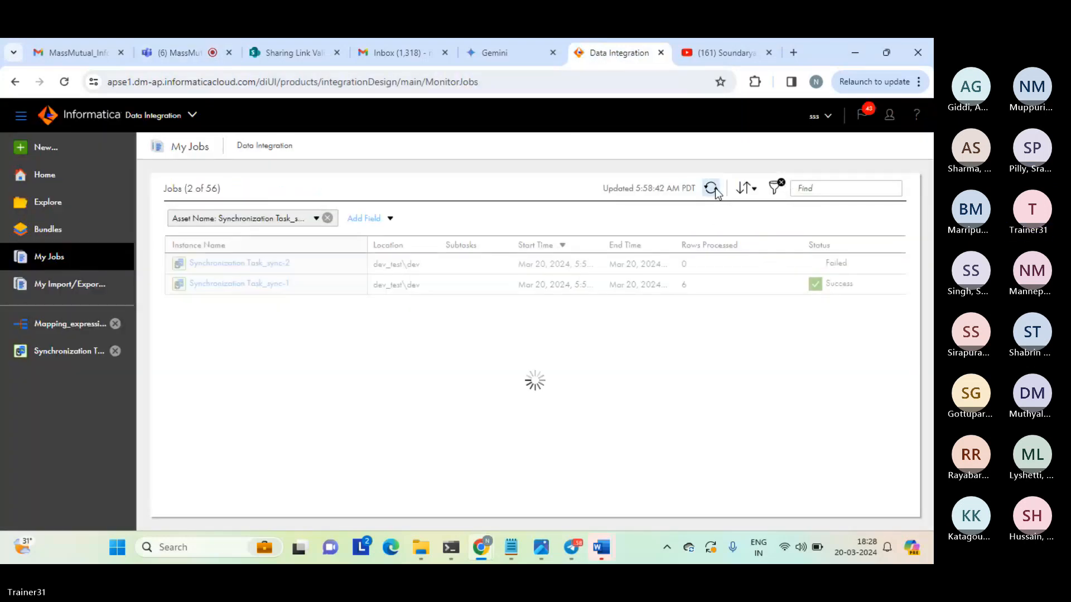
mouse_move(836, 271)
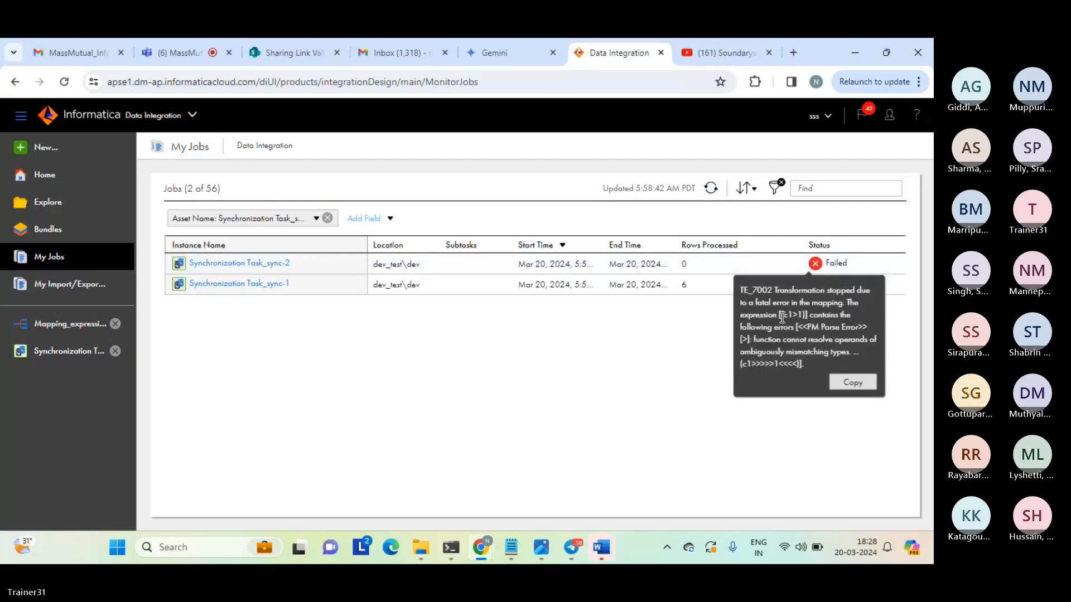
drag(779, 315, 806, 315)
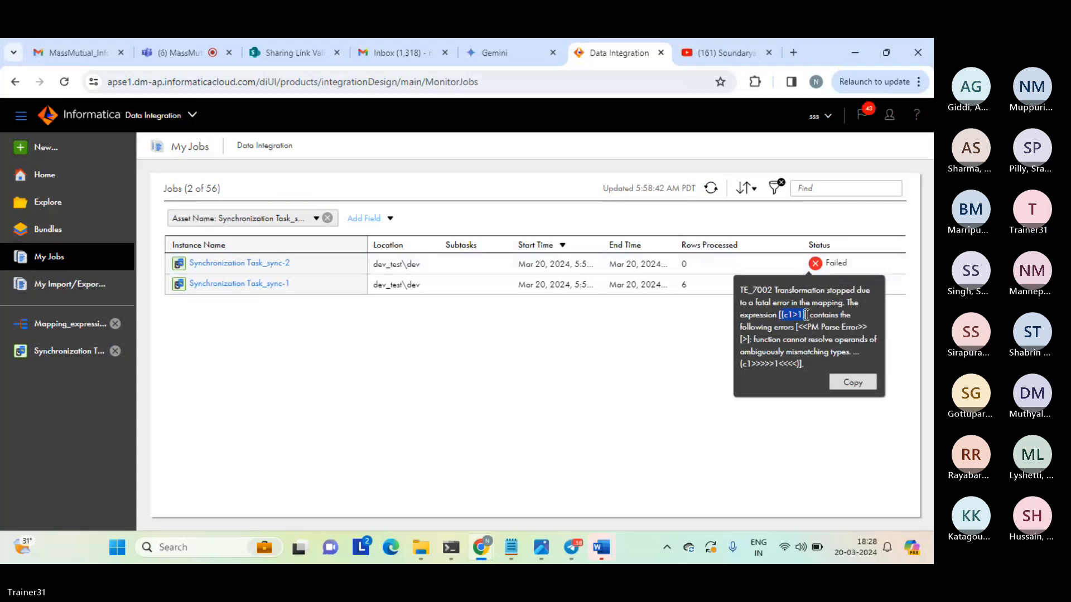
drag(777, 340, 852, 340)
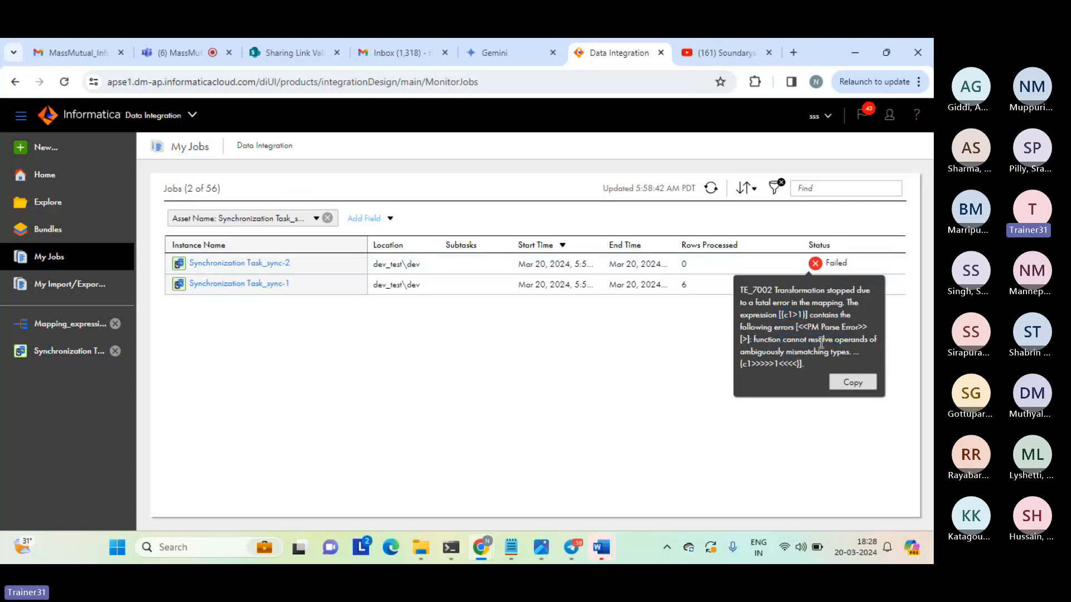
click(672, 357)
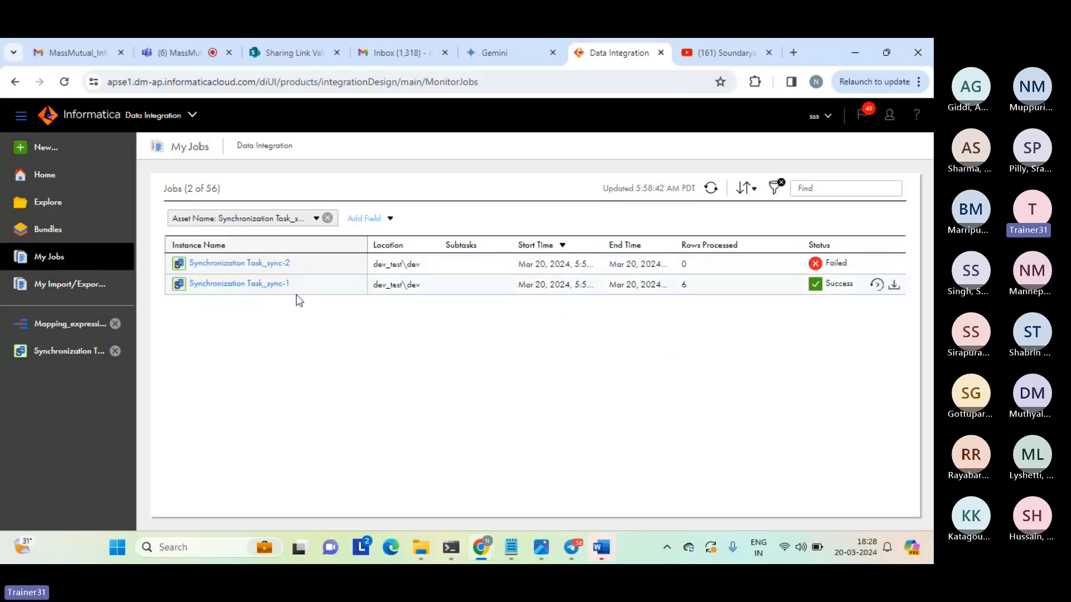
Edit Synchronization Task_sync so the data filter on seq_1.txt reads c1>'1', and finish the task wizard.
click(66, 350)
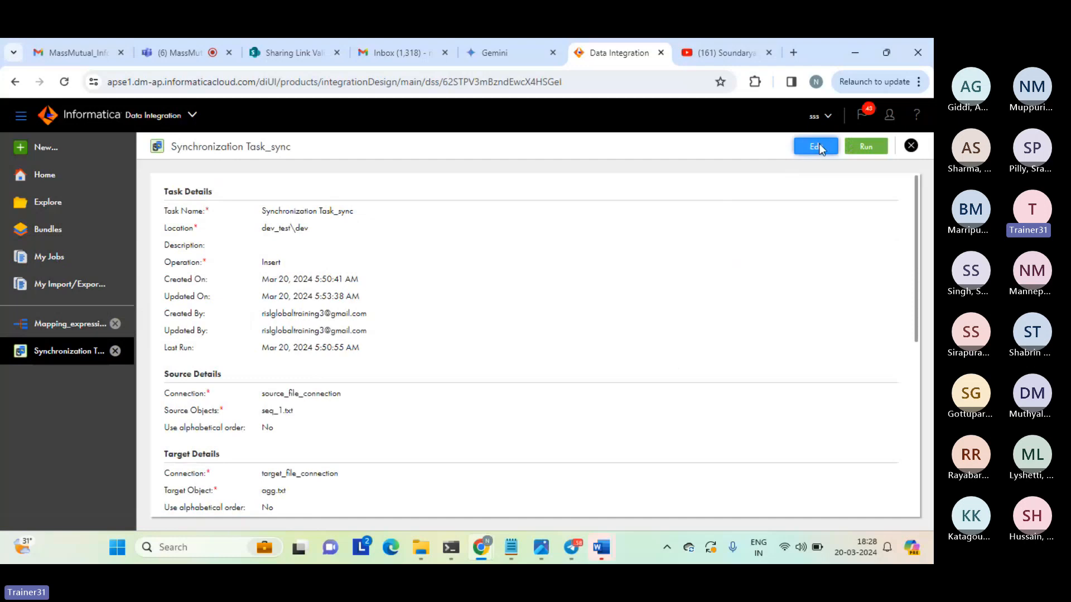
click(816, 146)
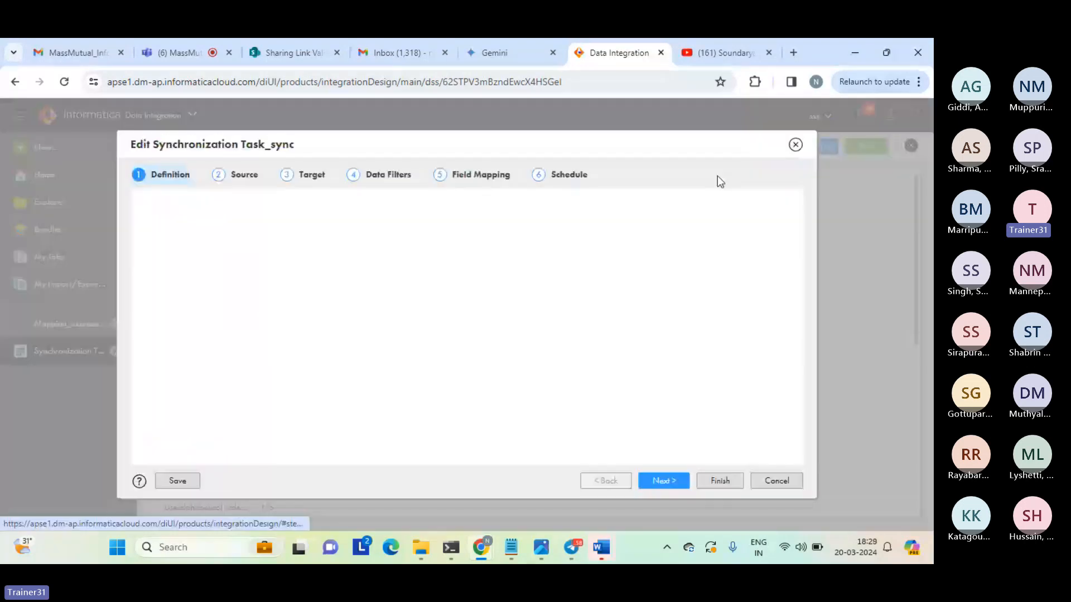
click(387, 175)
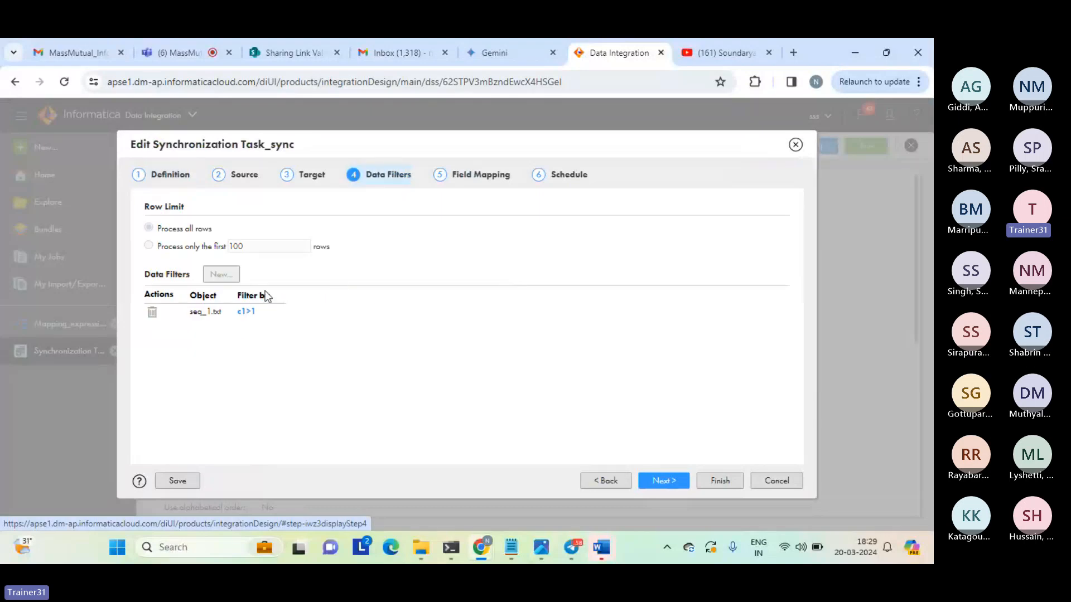
click(249, 313)
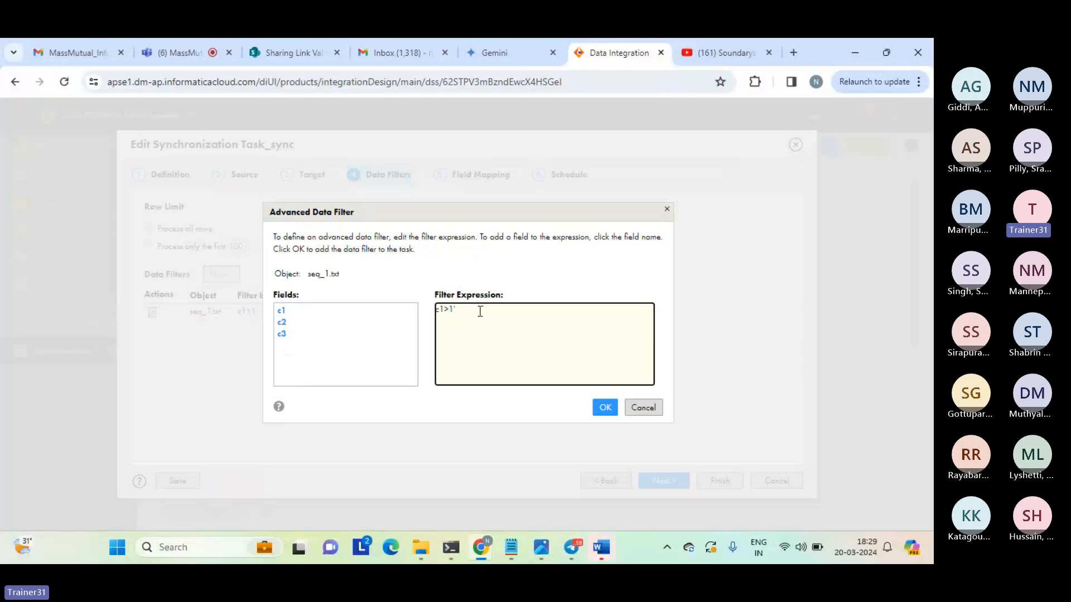
key(Left)
key(Left)
text(')
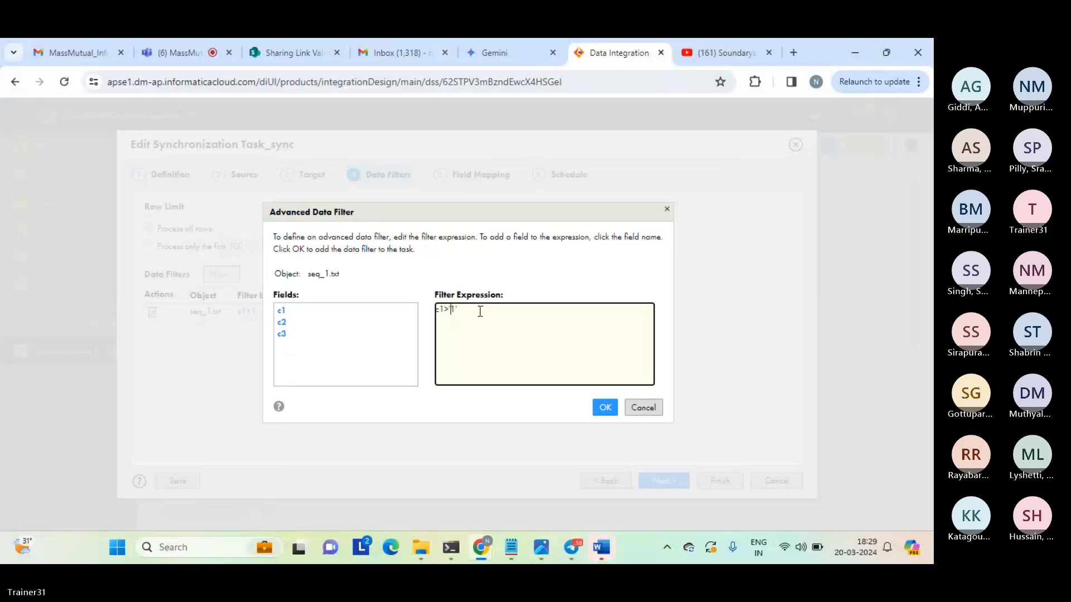
click(605, 408)
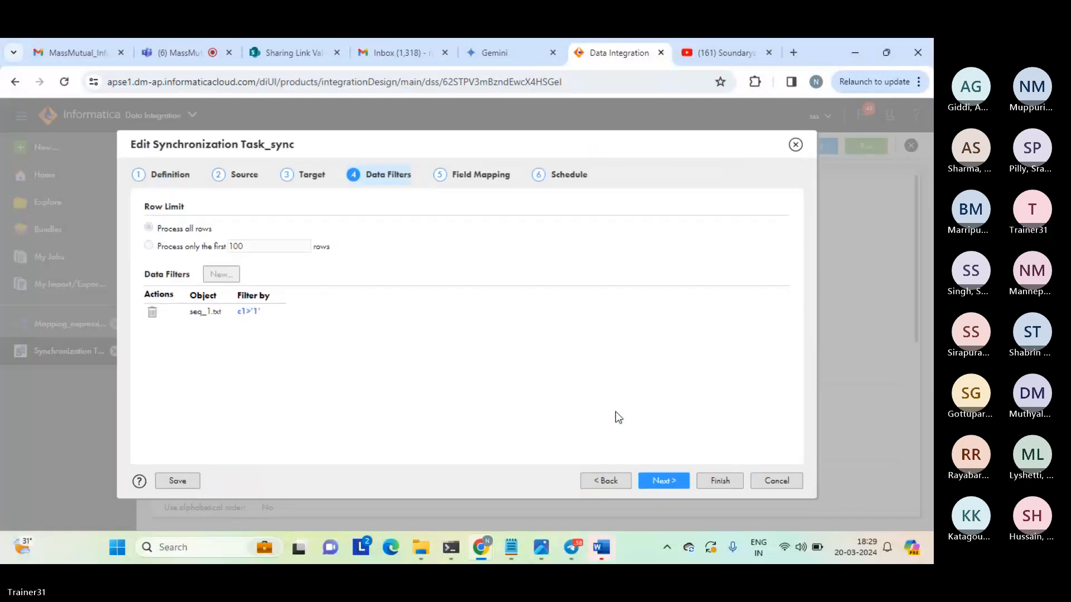
click(678, 479)
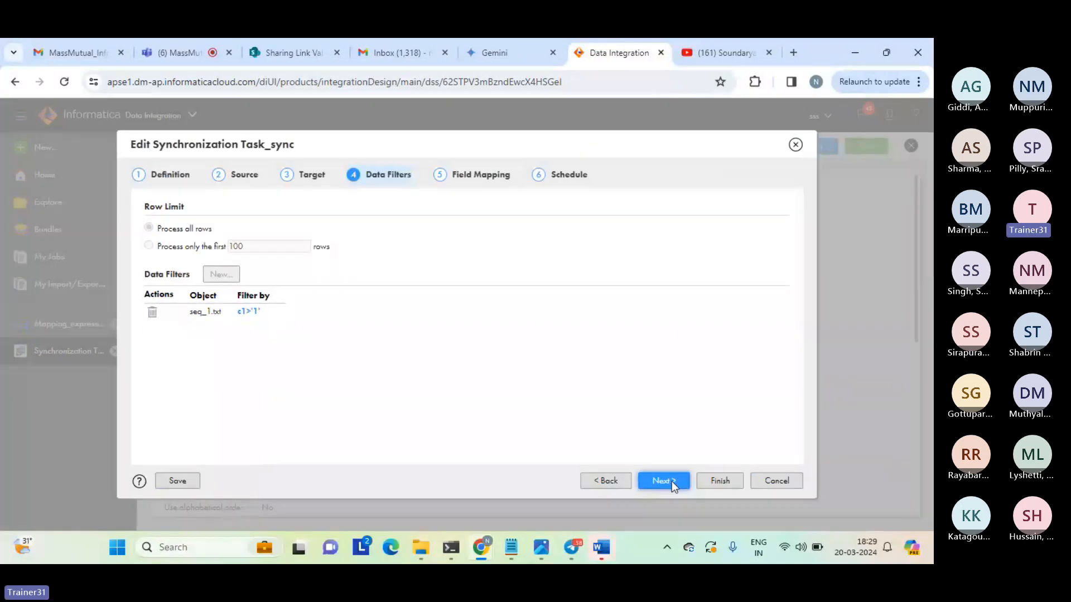
click(720, 482)
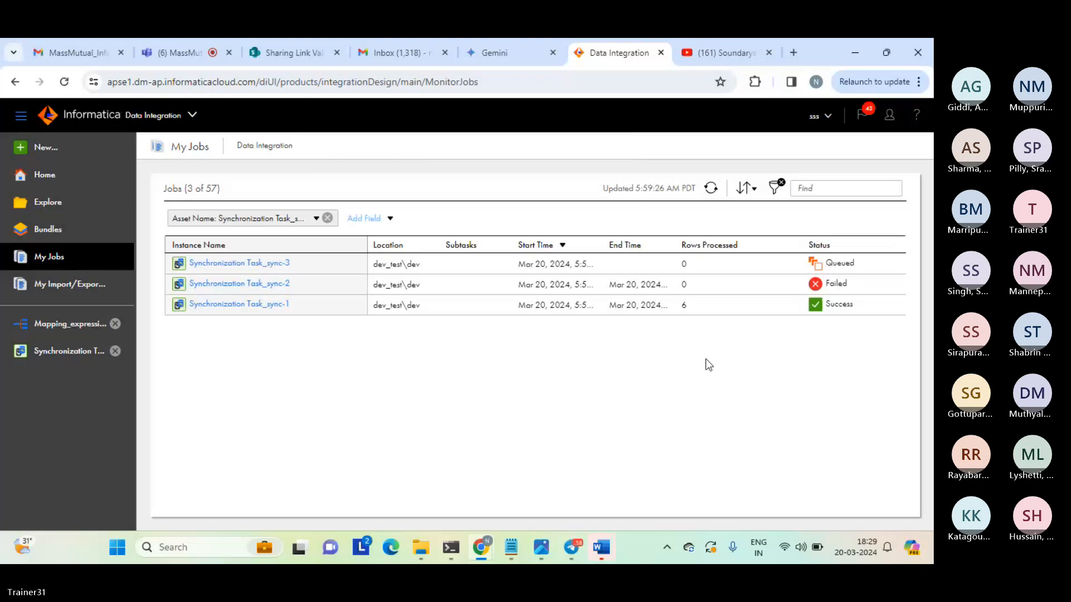
Refresh the job list, check the rows processed by the newest run, and inspect the agg output file in the target folder.
click(710, 190)
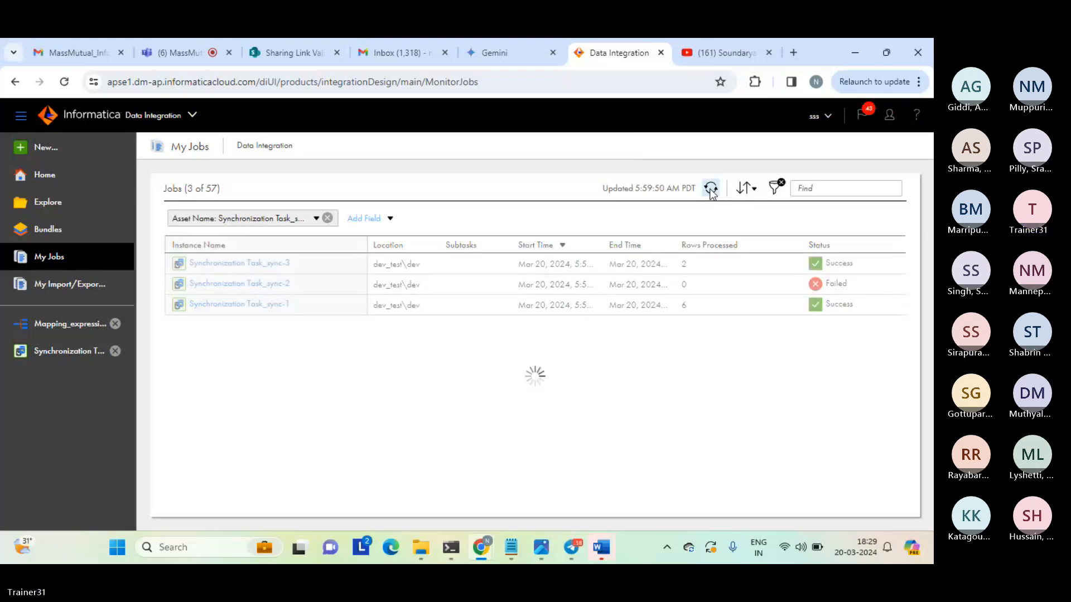
double_click(684, 264)
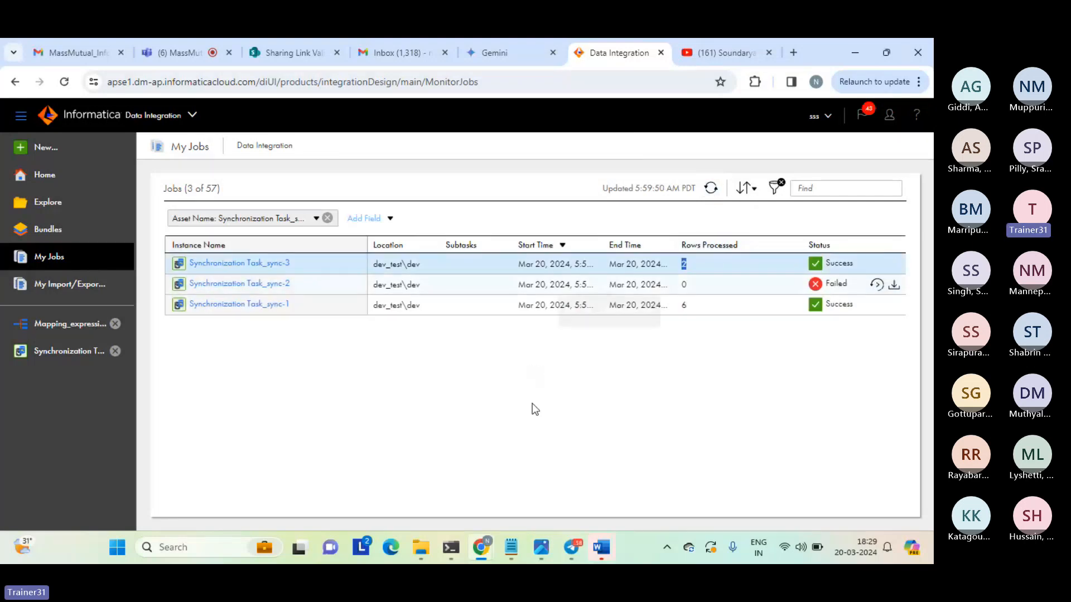
mouse_move(422, 550)
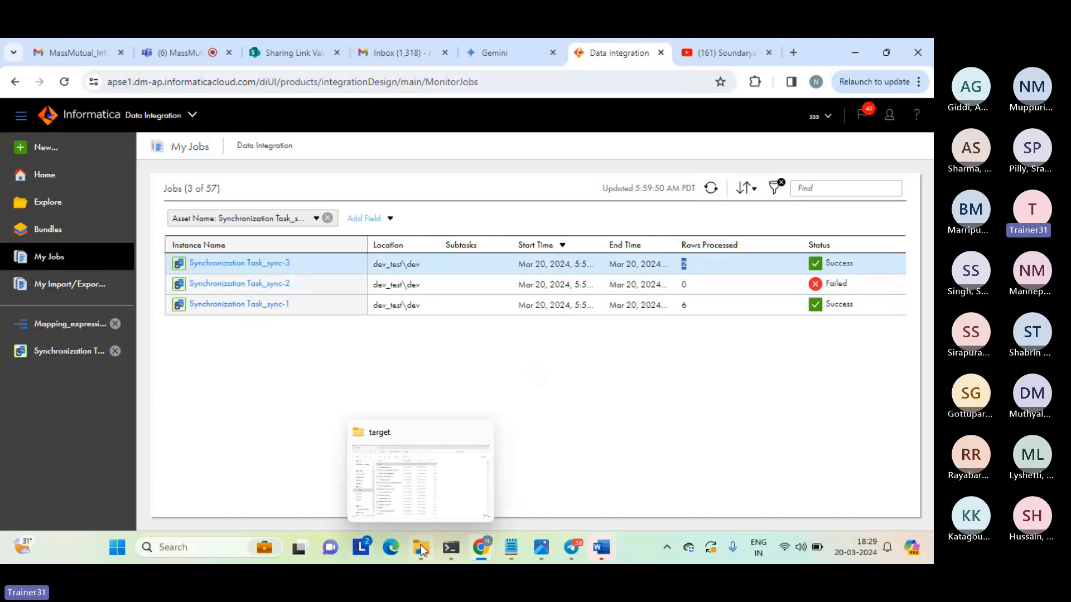
click(409, 483)
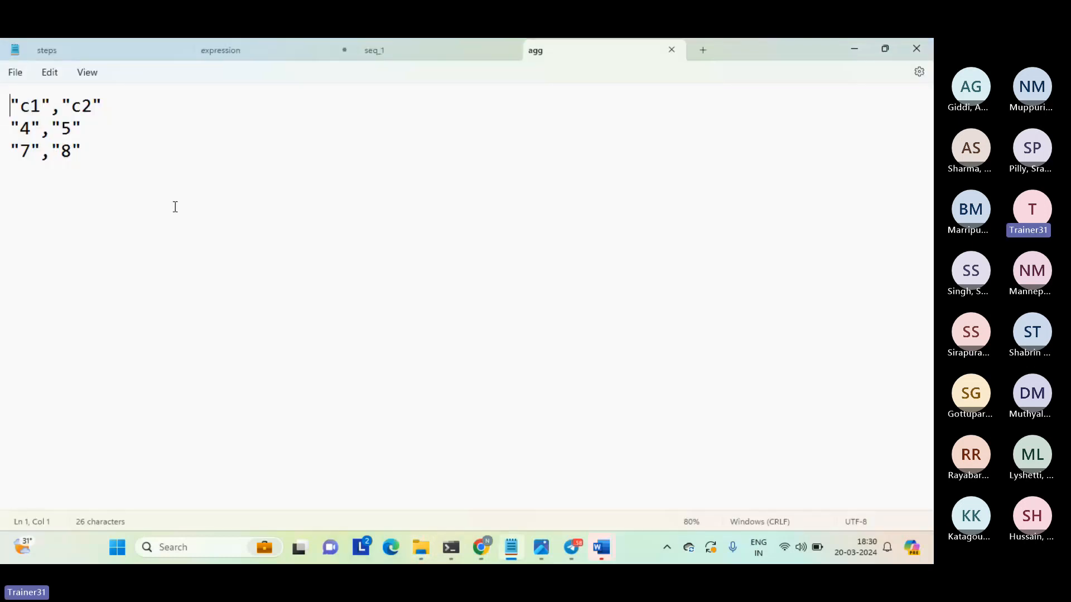
click(175, 207)
click(671, 49)
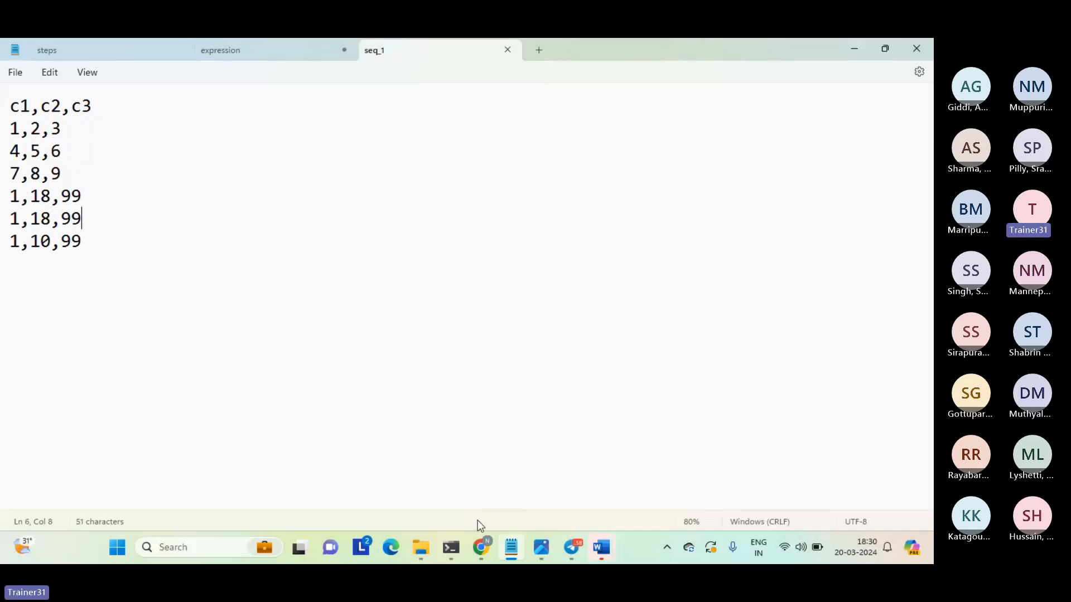
Return to Data Integration in the browser and create a new blank mapping.
mouse_move(481, 547)
click(415, 490)
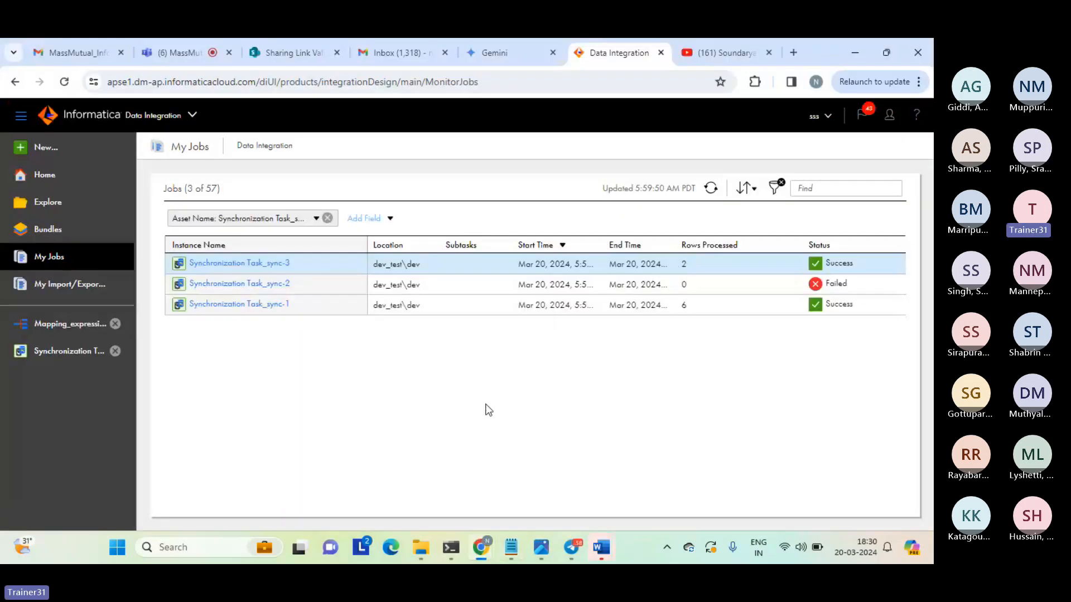
click(46, 152)
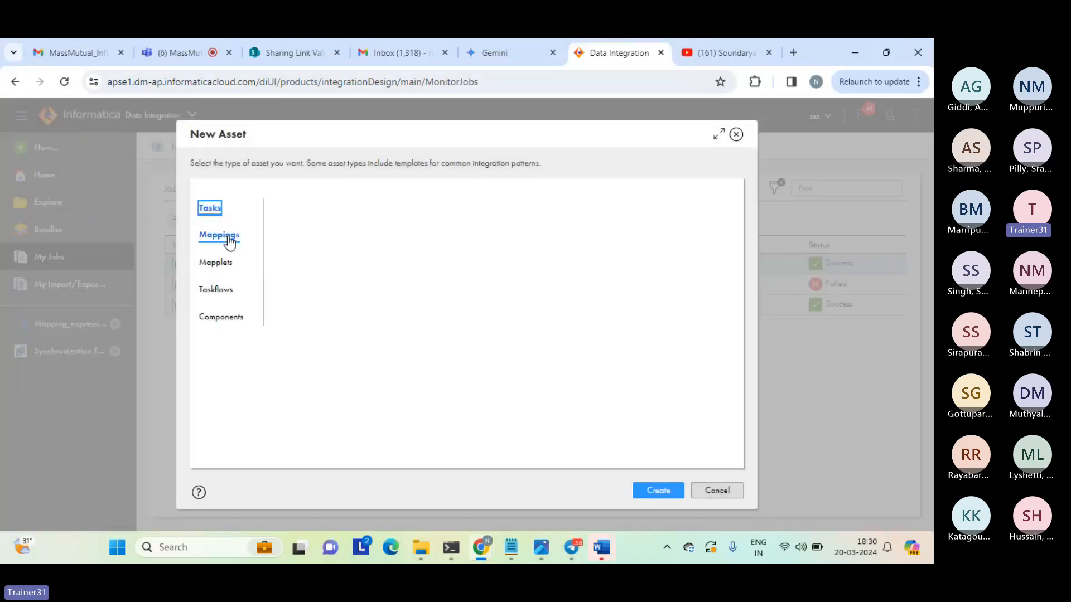
click(227, 236)
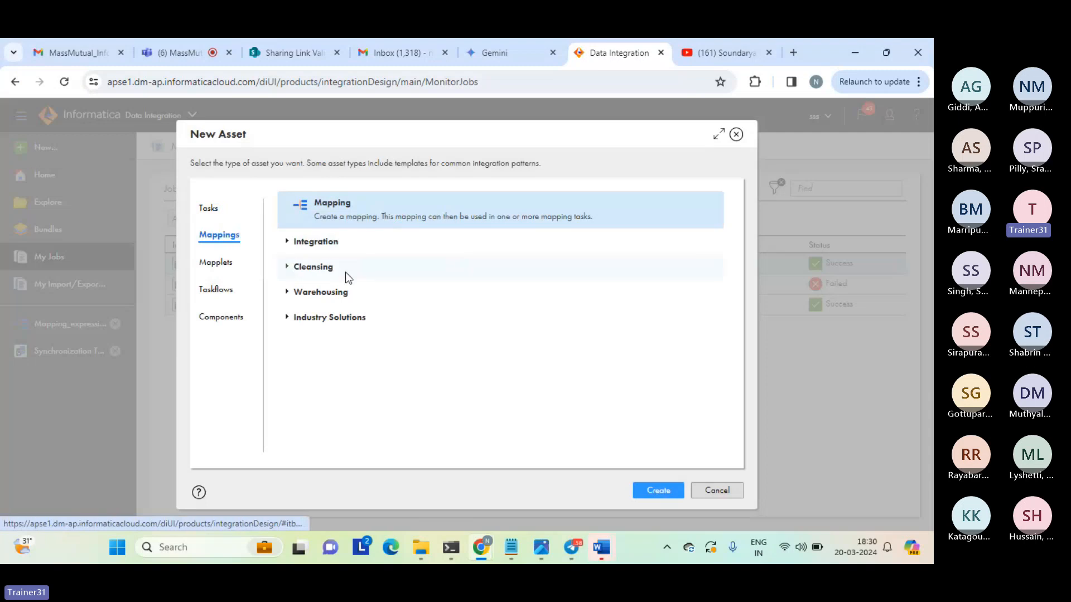
click(657, 489)
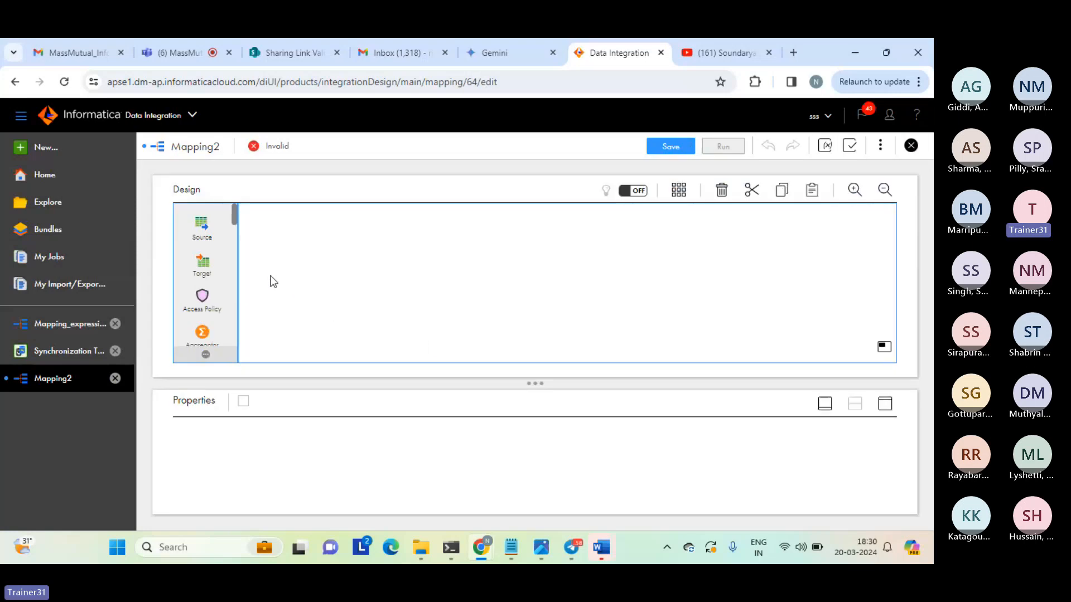
Look through the transformations available for the mapping design canvas, from Source and Target through to Verifier.
drag(236, 215, 237, 237)
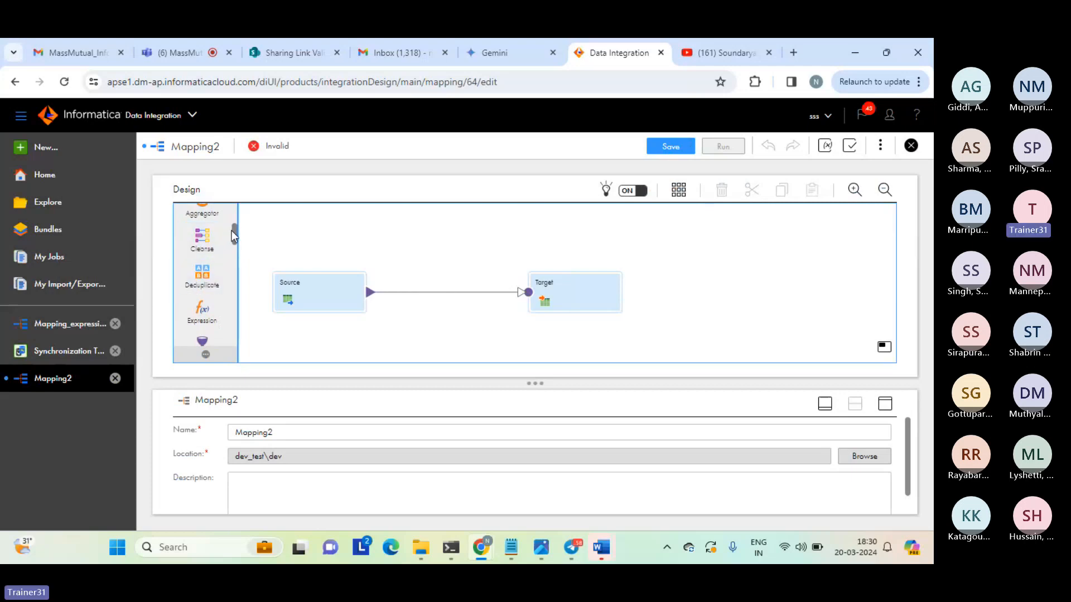
drag(233, 232, 229, 254)
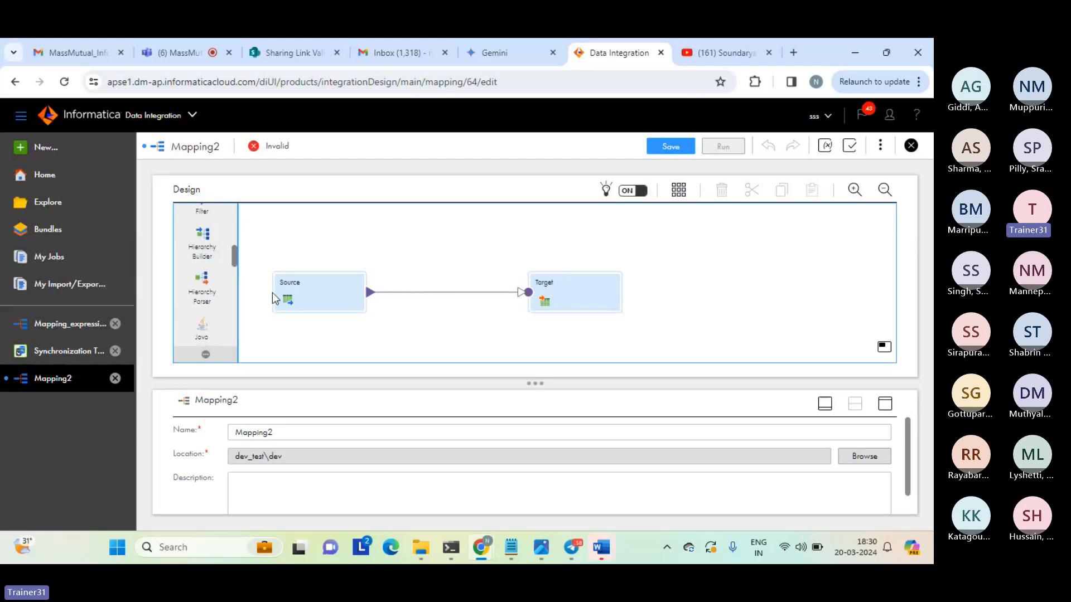
drag(236, 257, 235, 283)
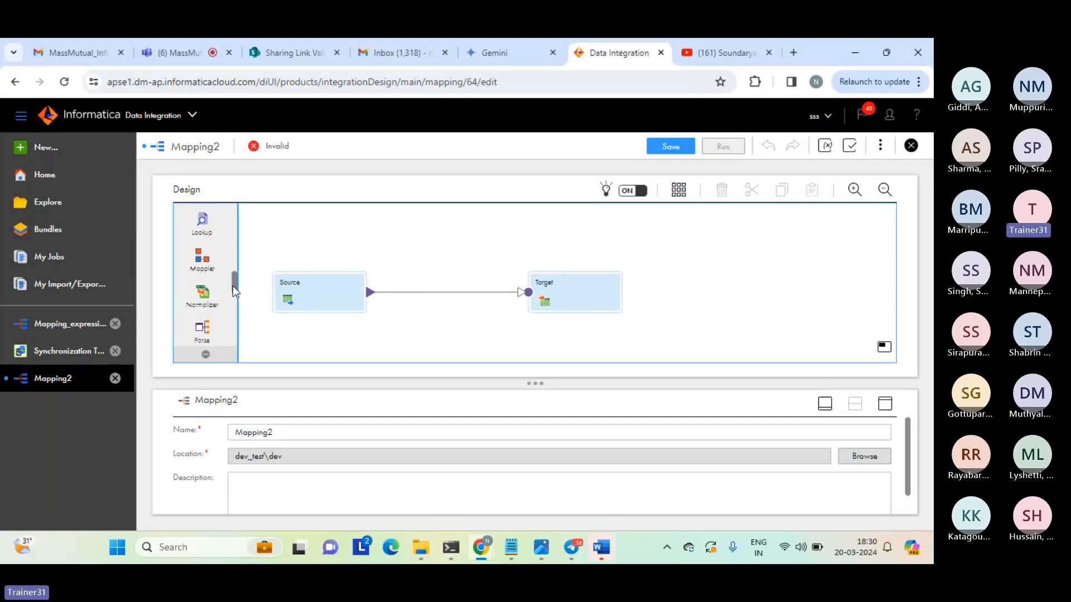
scroll(232, 285, down, 2)
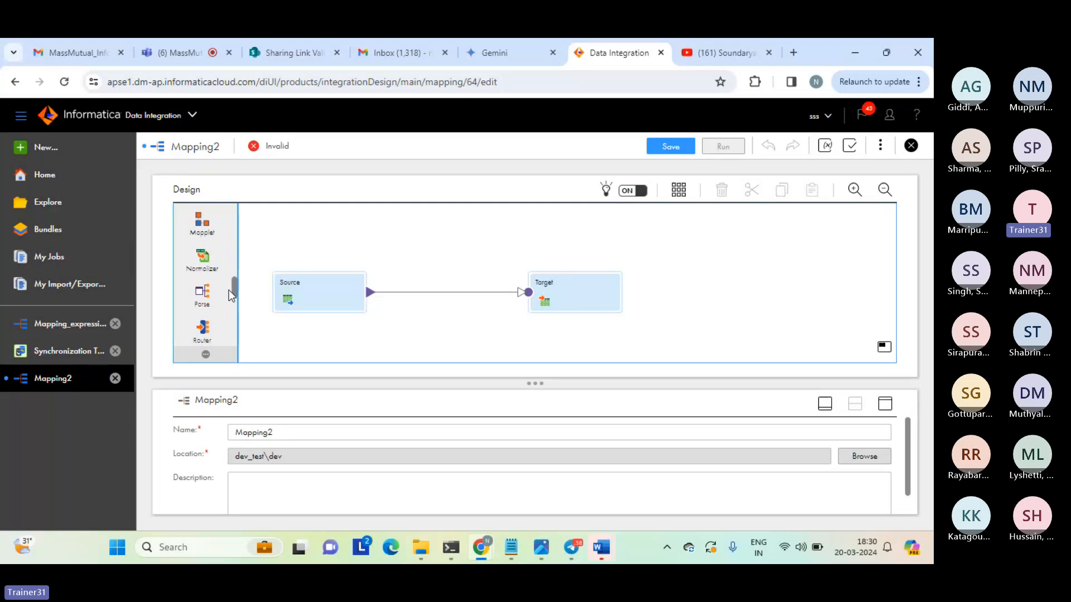
scroll(229, 294, down, 2)
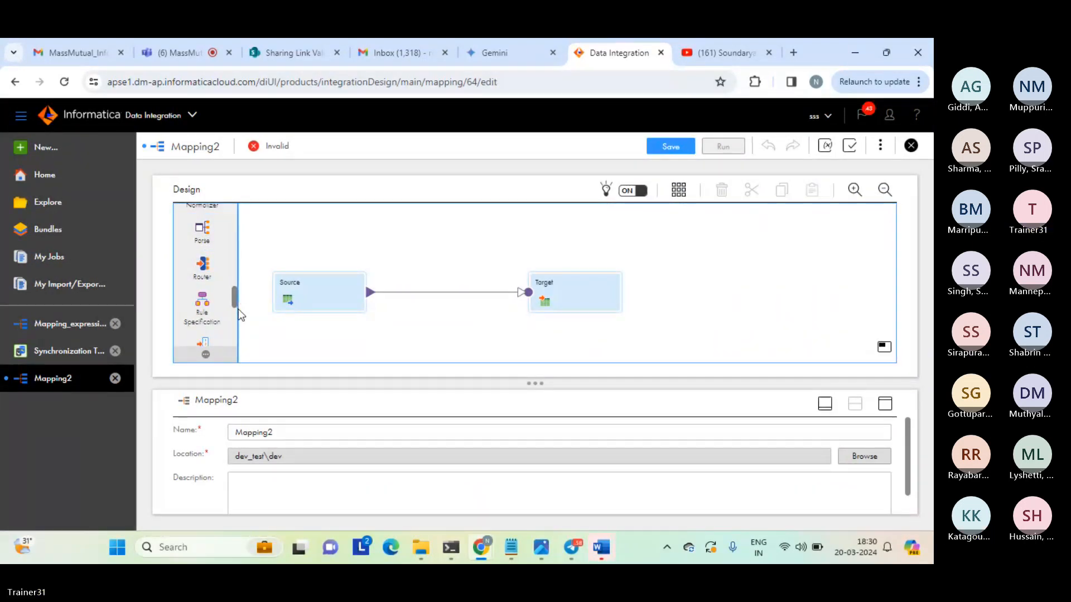
scroll(233, 301, down, 2)
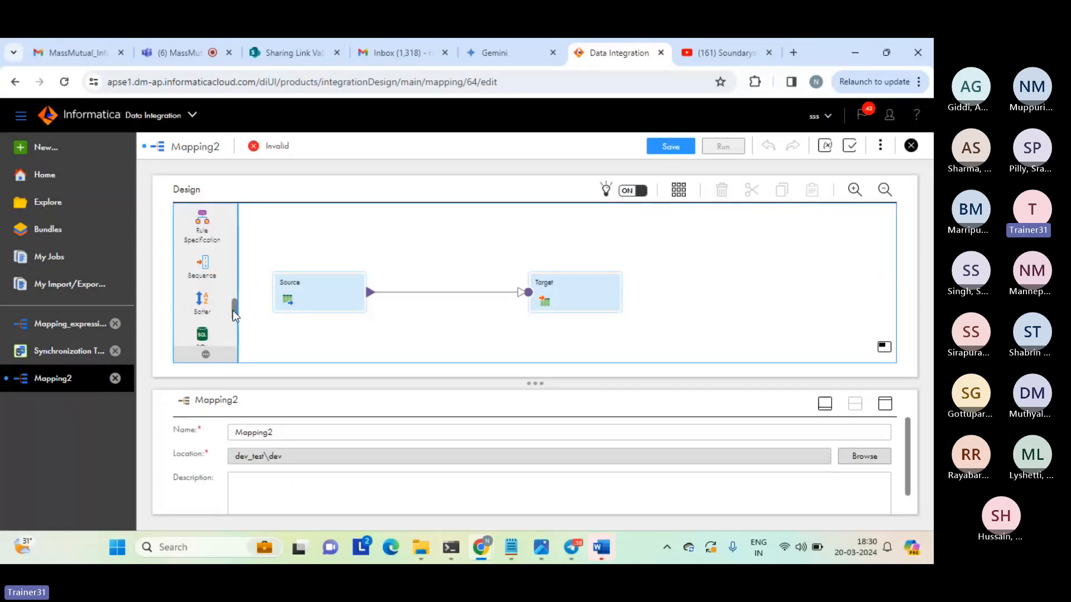
scroll(233, 311, down, 1)
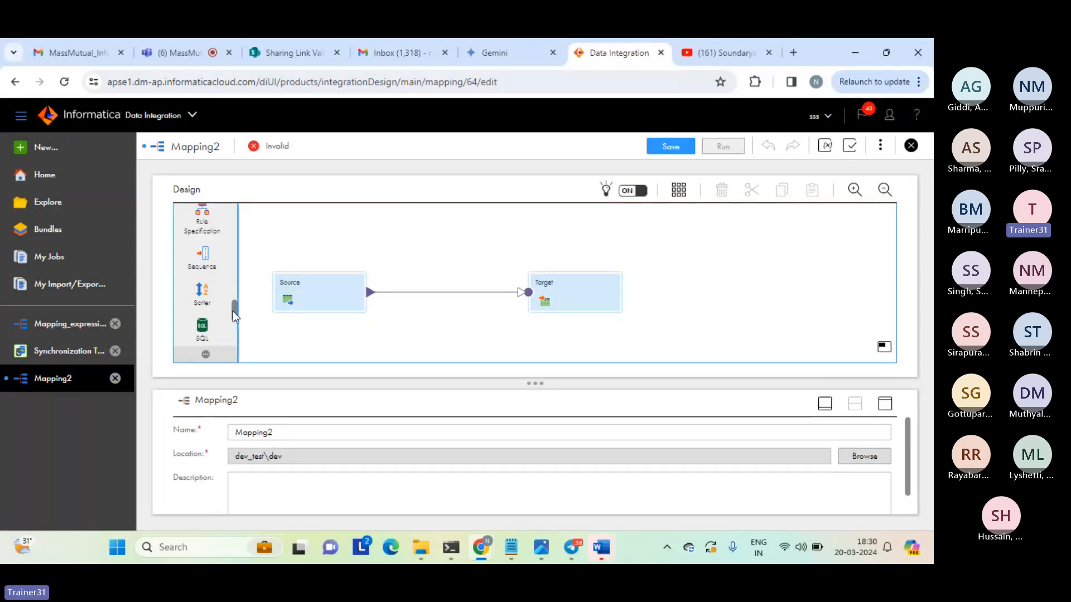
drag(230, 310, 229, 326)
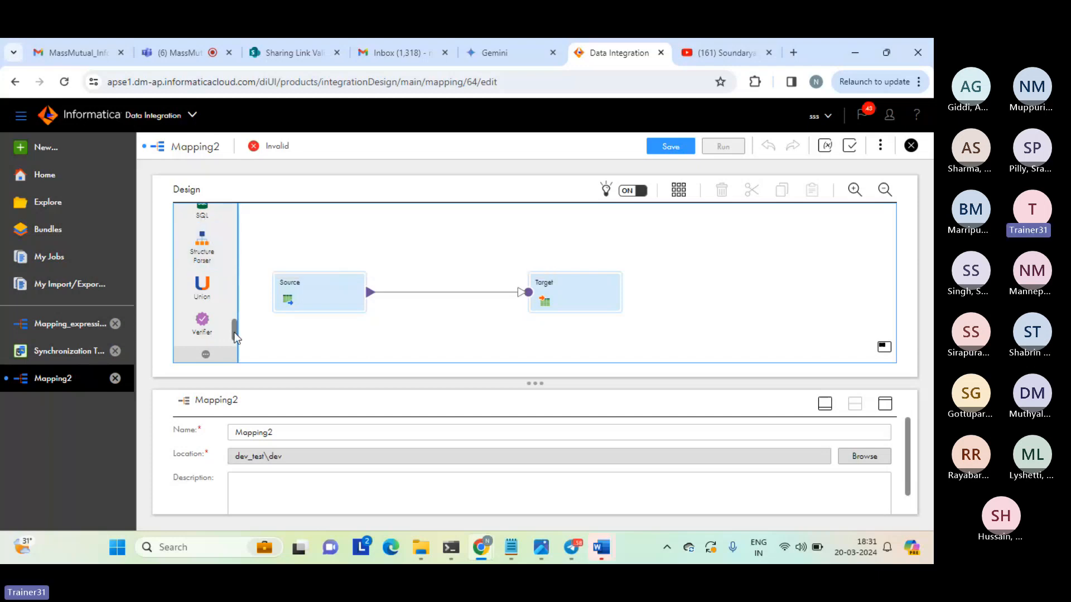
drag(235, 331, 242, 198)
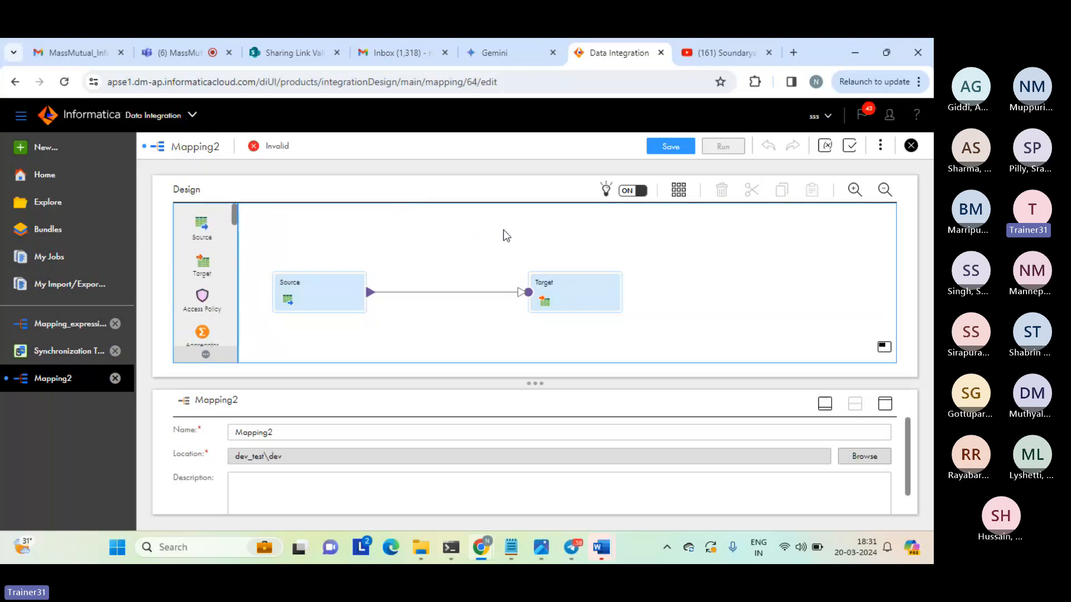
Start a new asset and look through the Integration, Cleansing and Warehousing task templates.
click(54, 151)
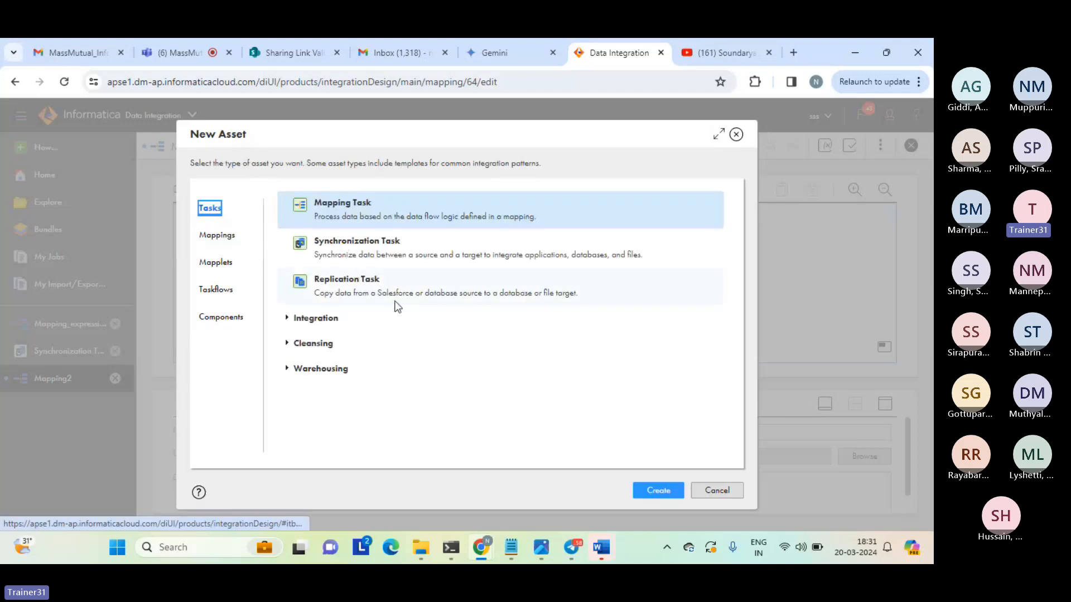
click(287, 319)
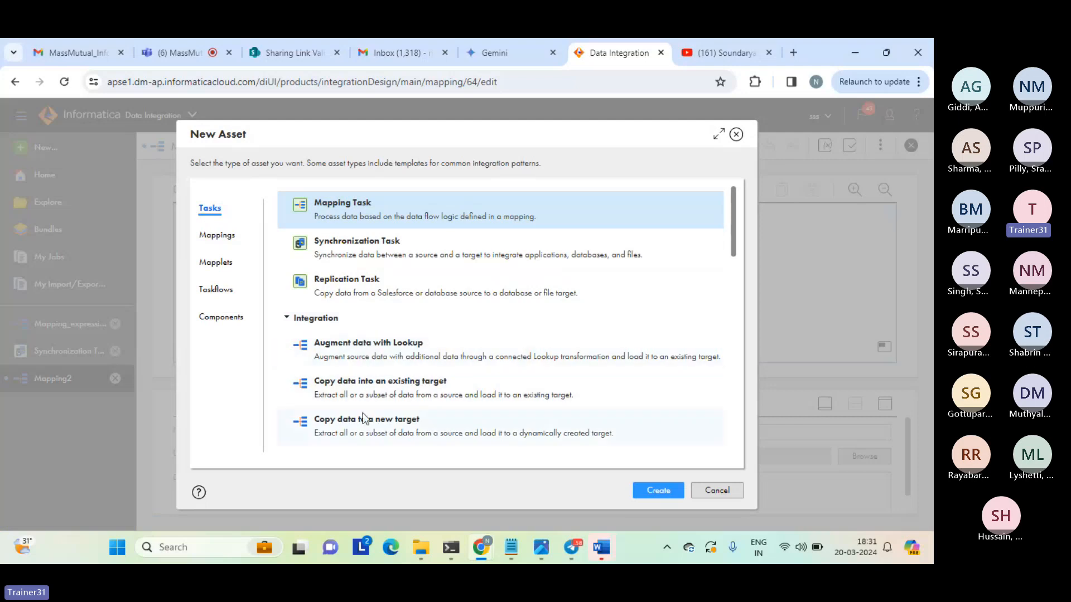
click(289, 324)
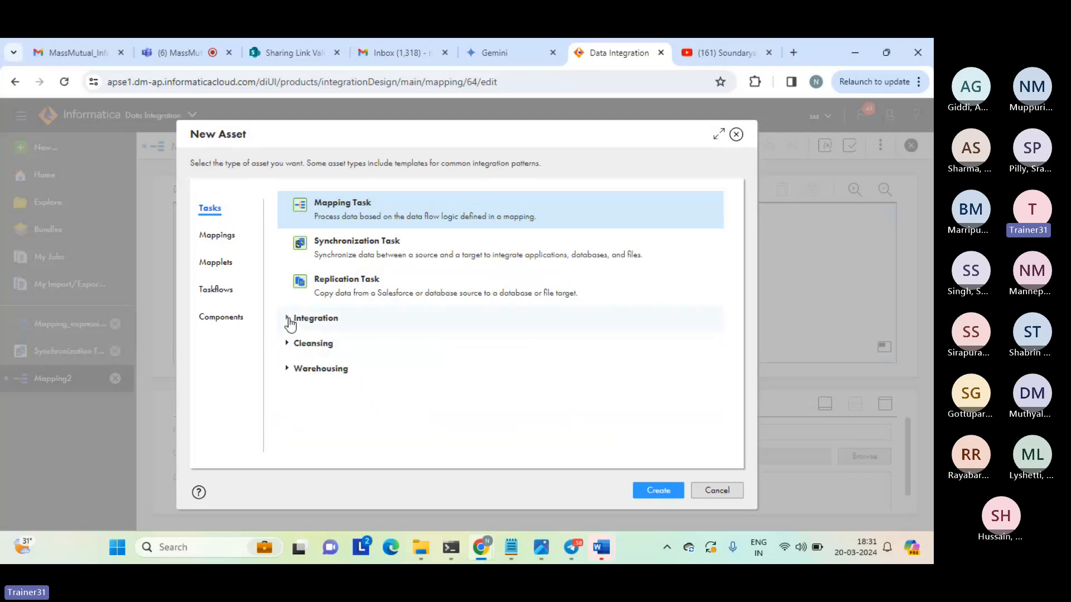
click(290, 346)
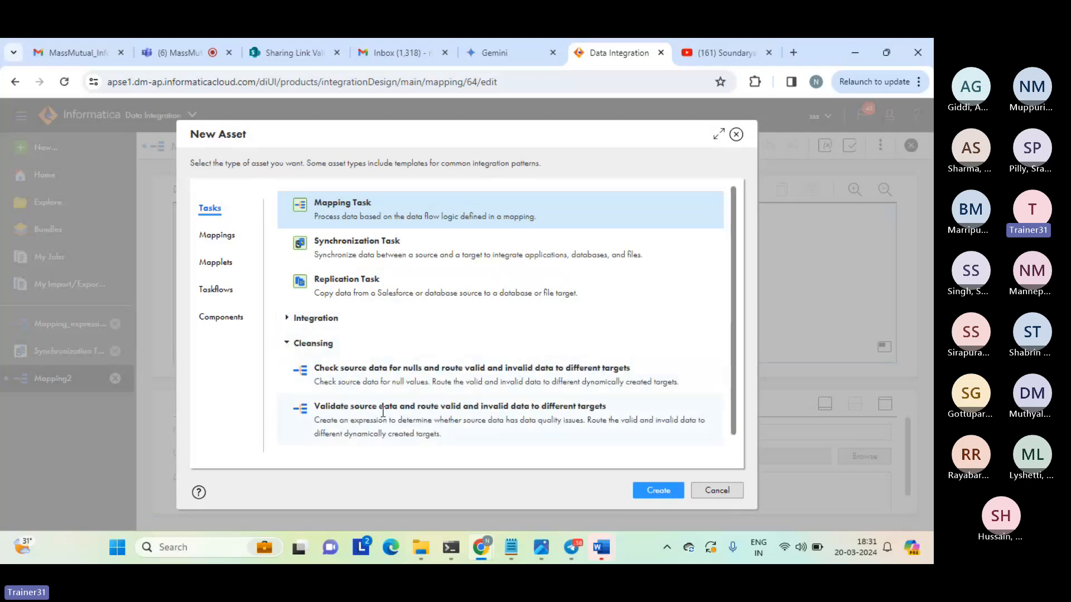
click(284, 346)
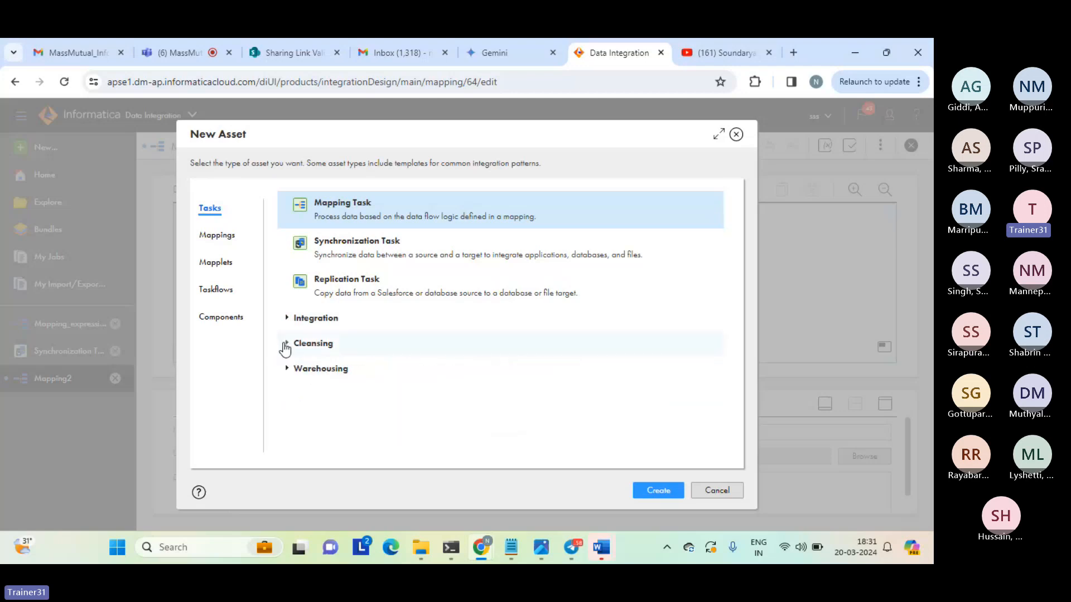
click(285, 369)
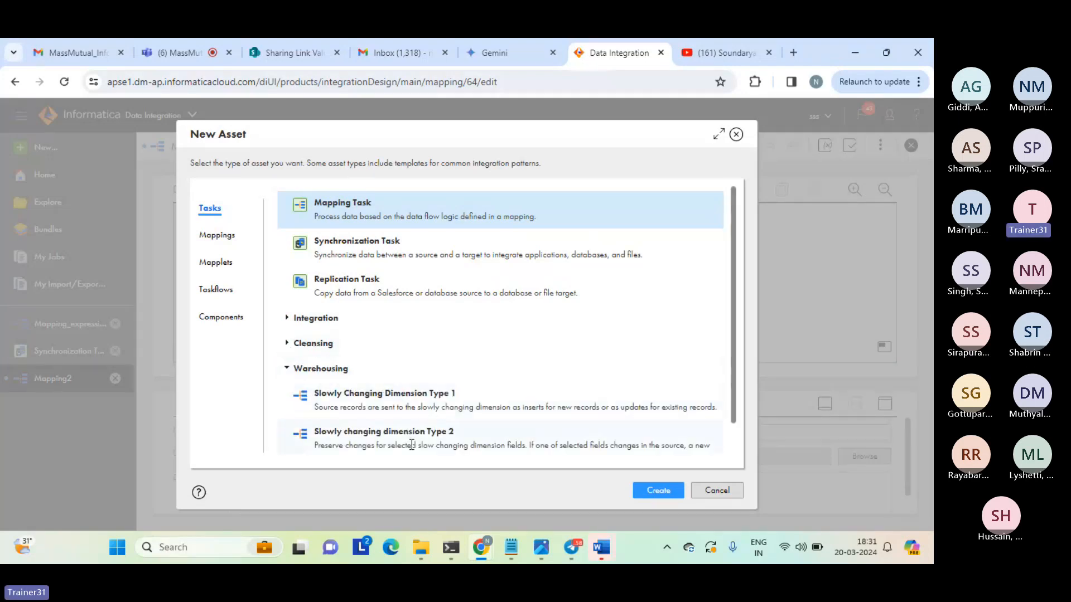
click(287, 370)
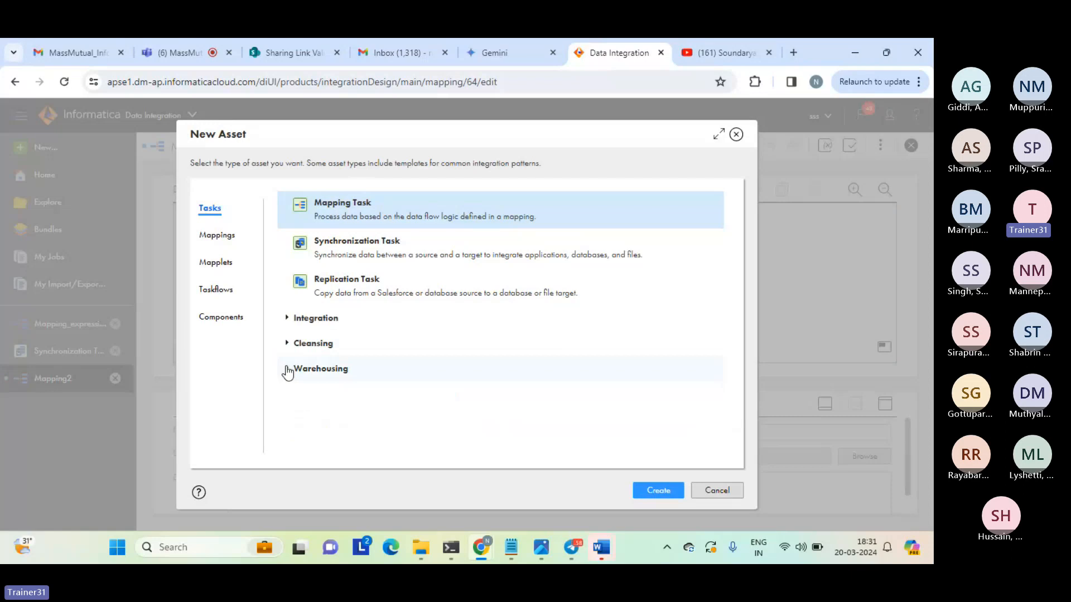
Look over the available mapplet types and create a new blank asset of type Taskflow.
click(214, 258)
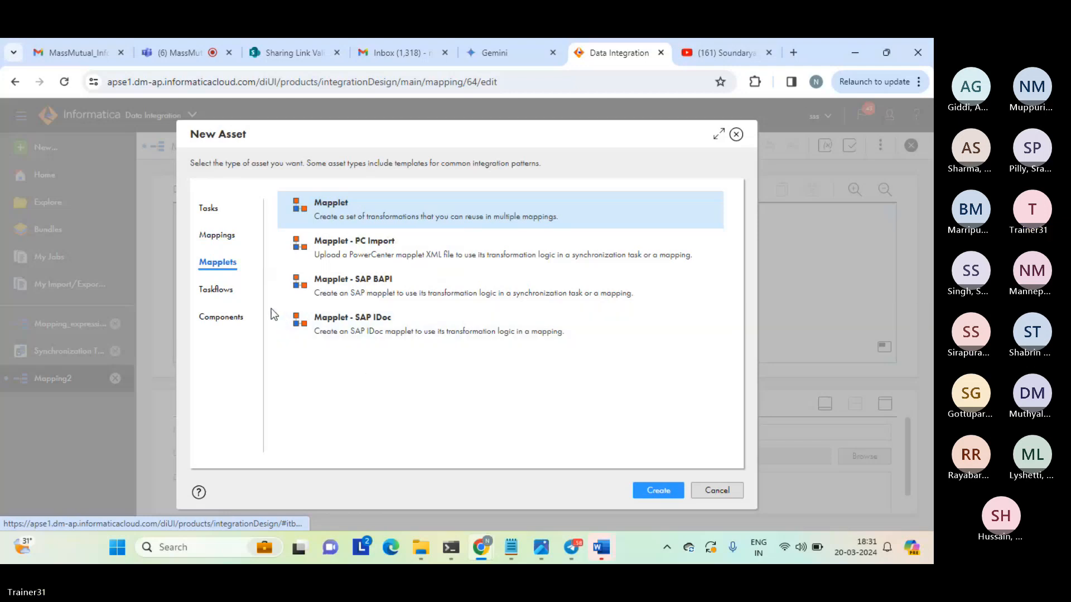
click(231, 288)
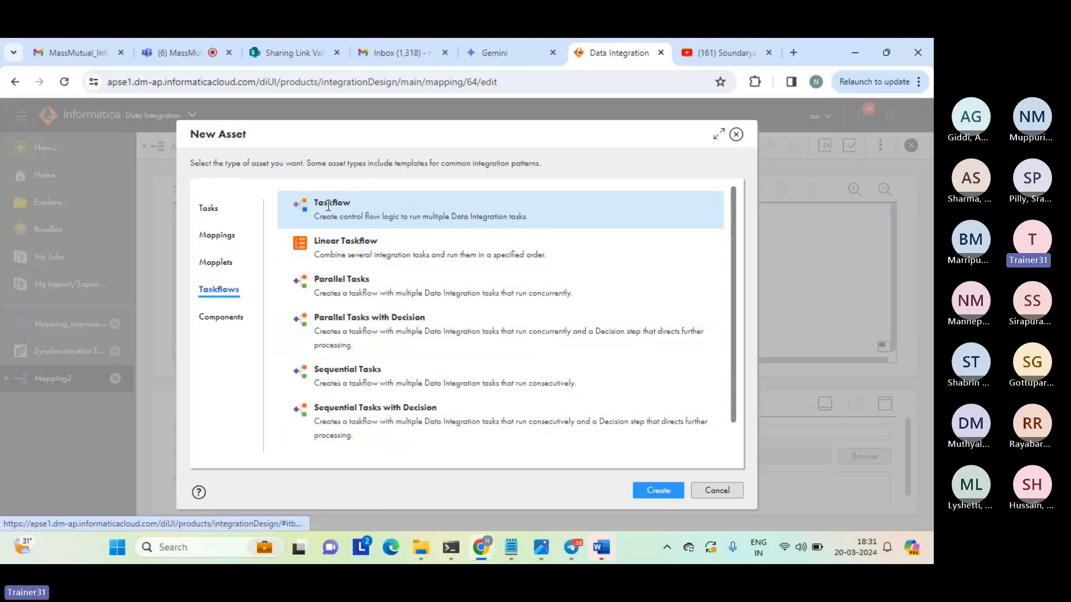
click(659, 492)
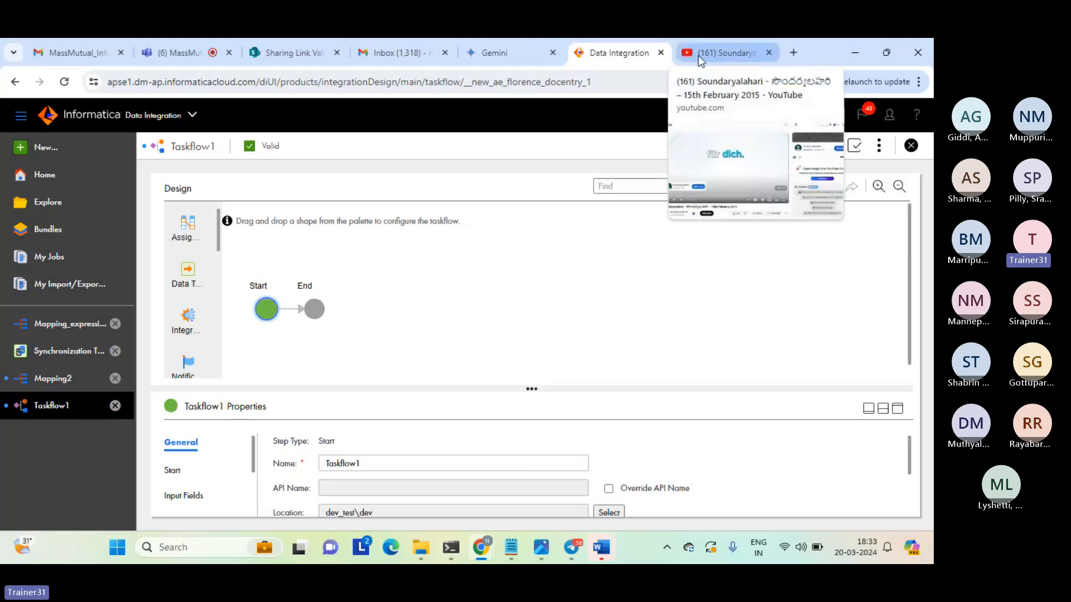
Switch to the Teams meeting in the browser and stop sharing the screen.
click(181, 49)
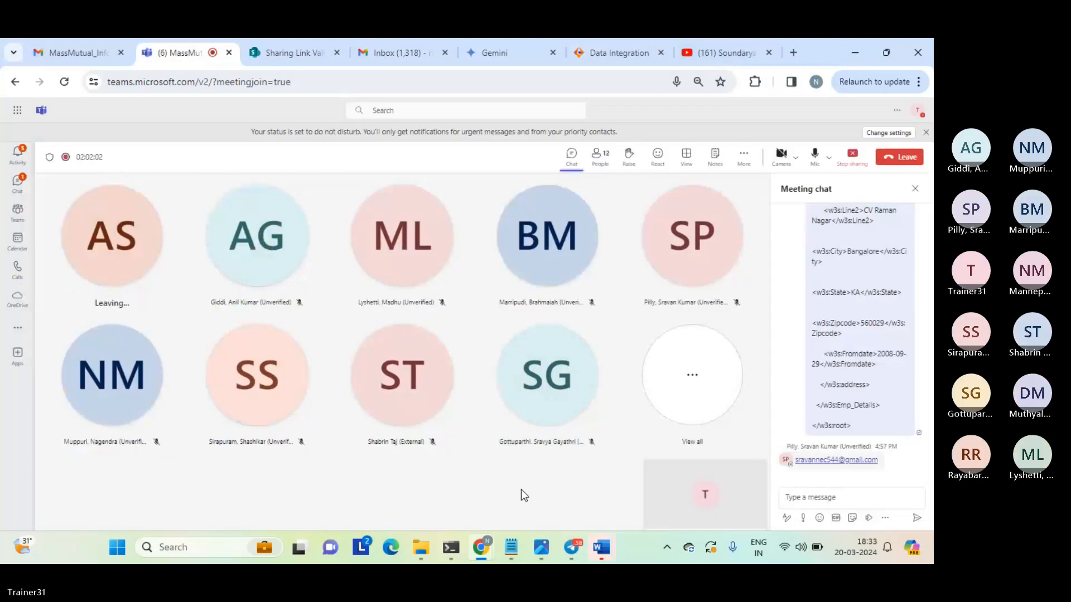
click(857, 161)
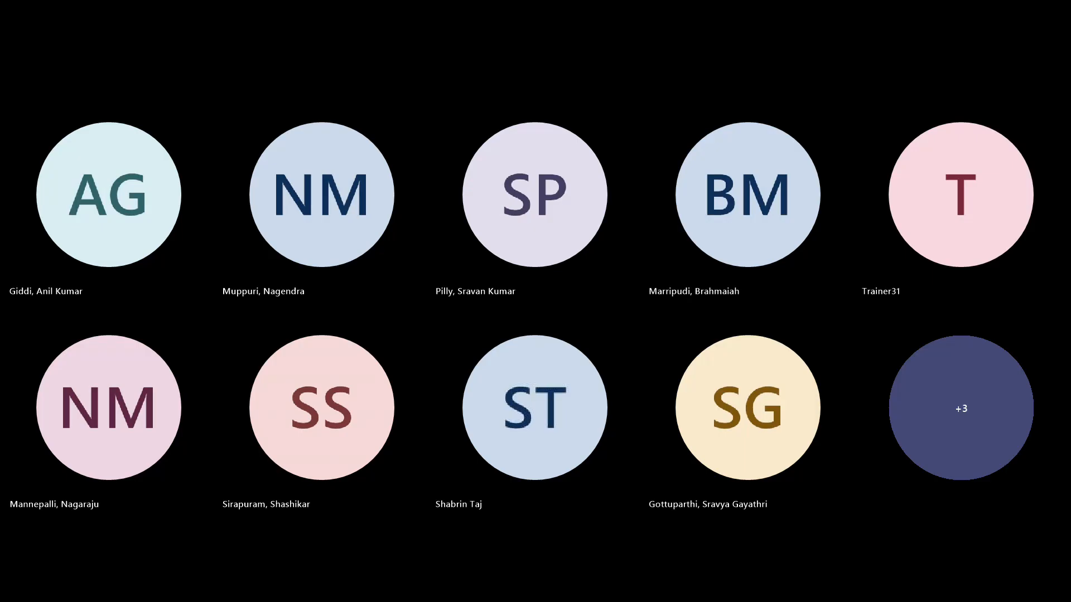